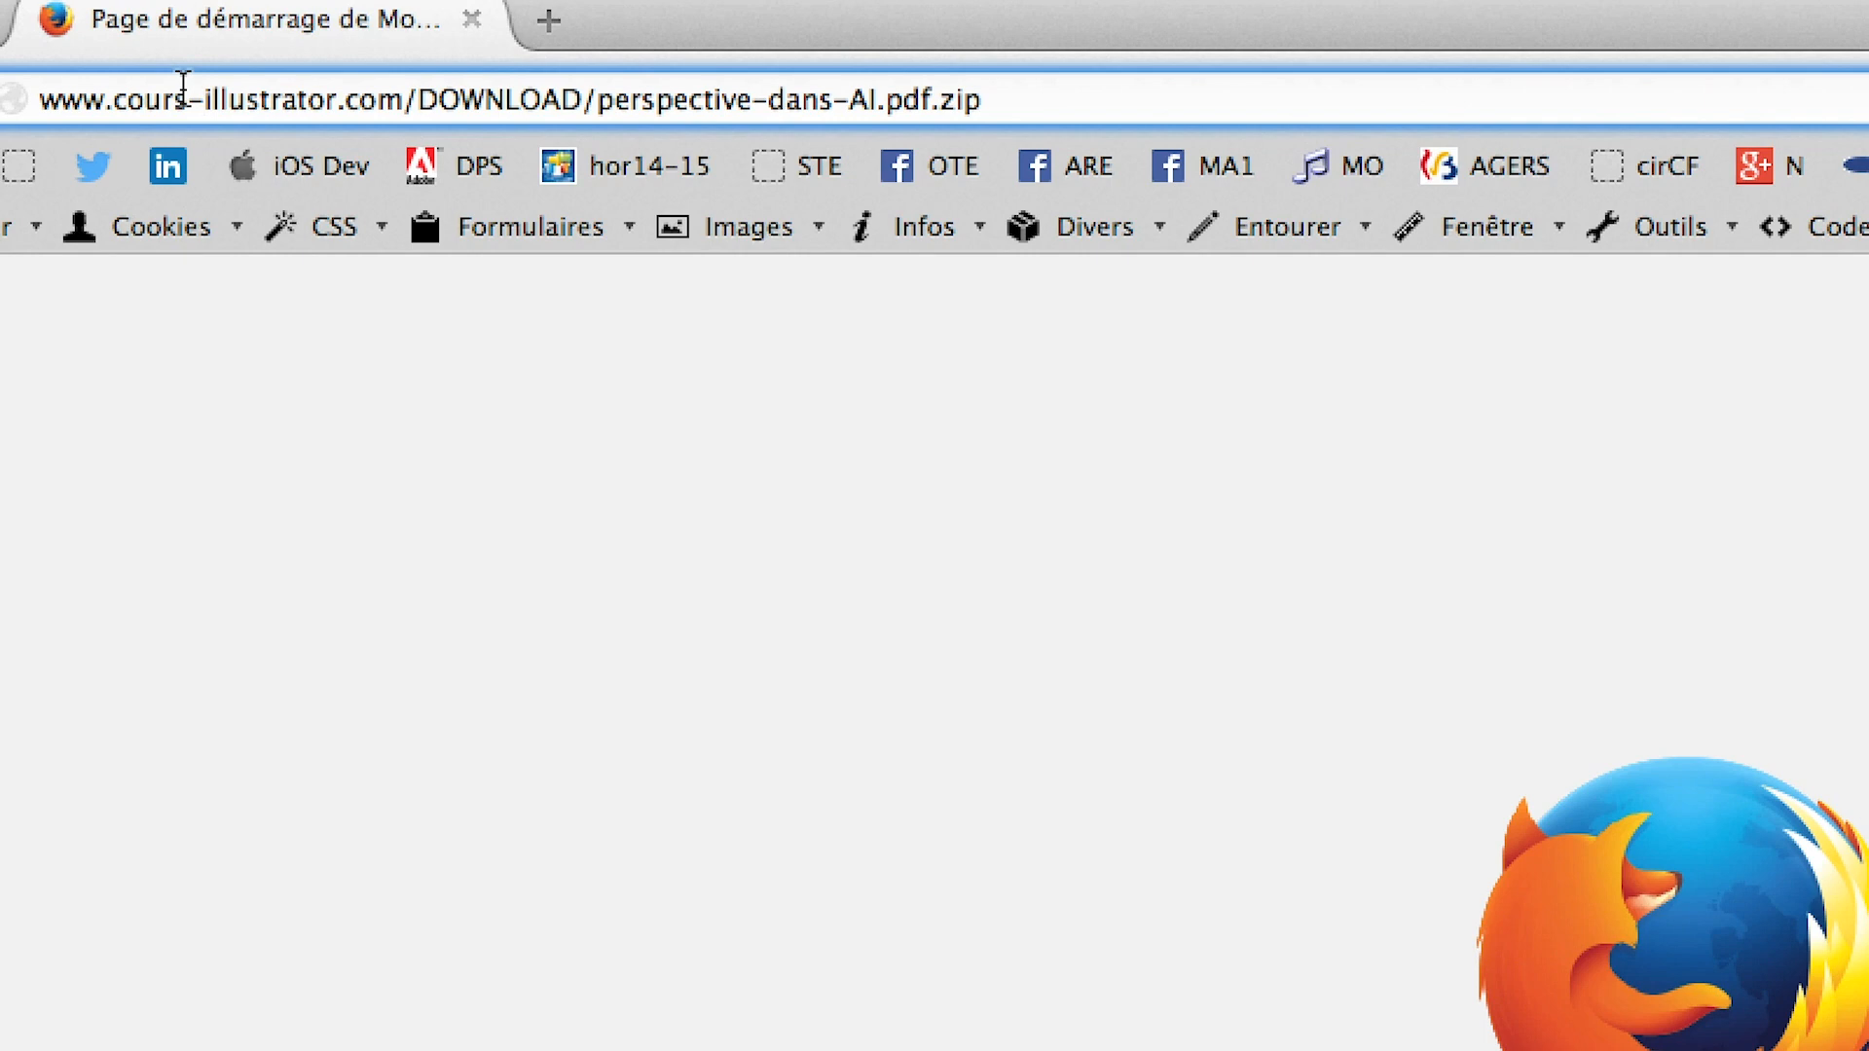
# Highlight the perspective-dans-AI.pdf.zip download address in Firefox, and close the Transmit file browser window
pyautogui.click(131, 81)
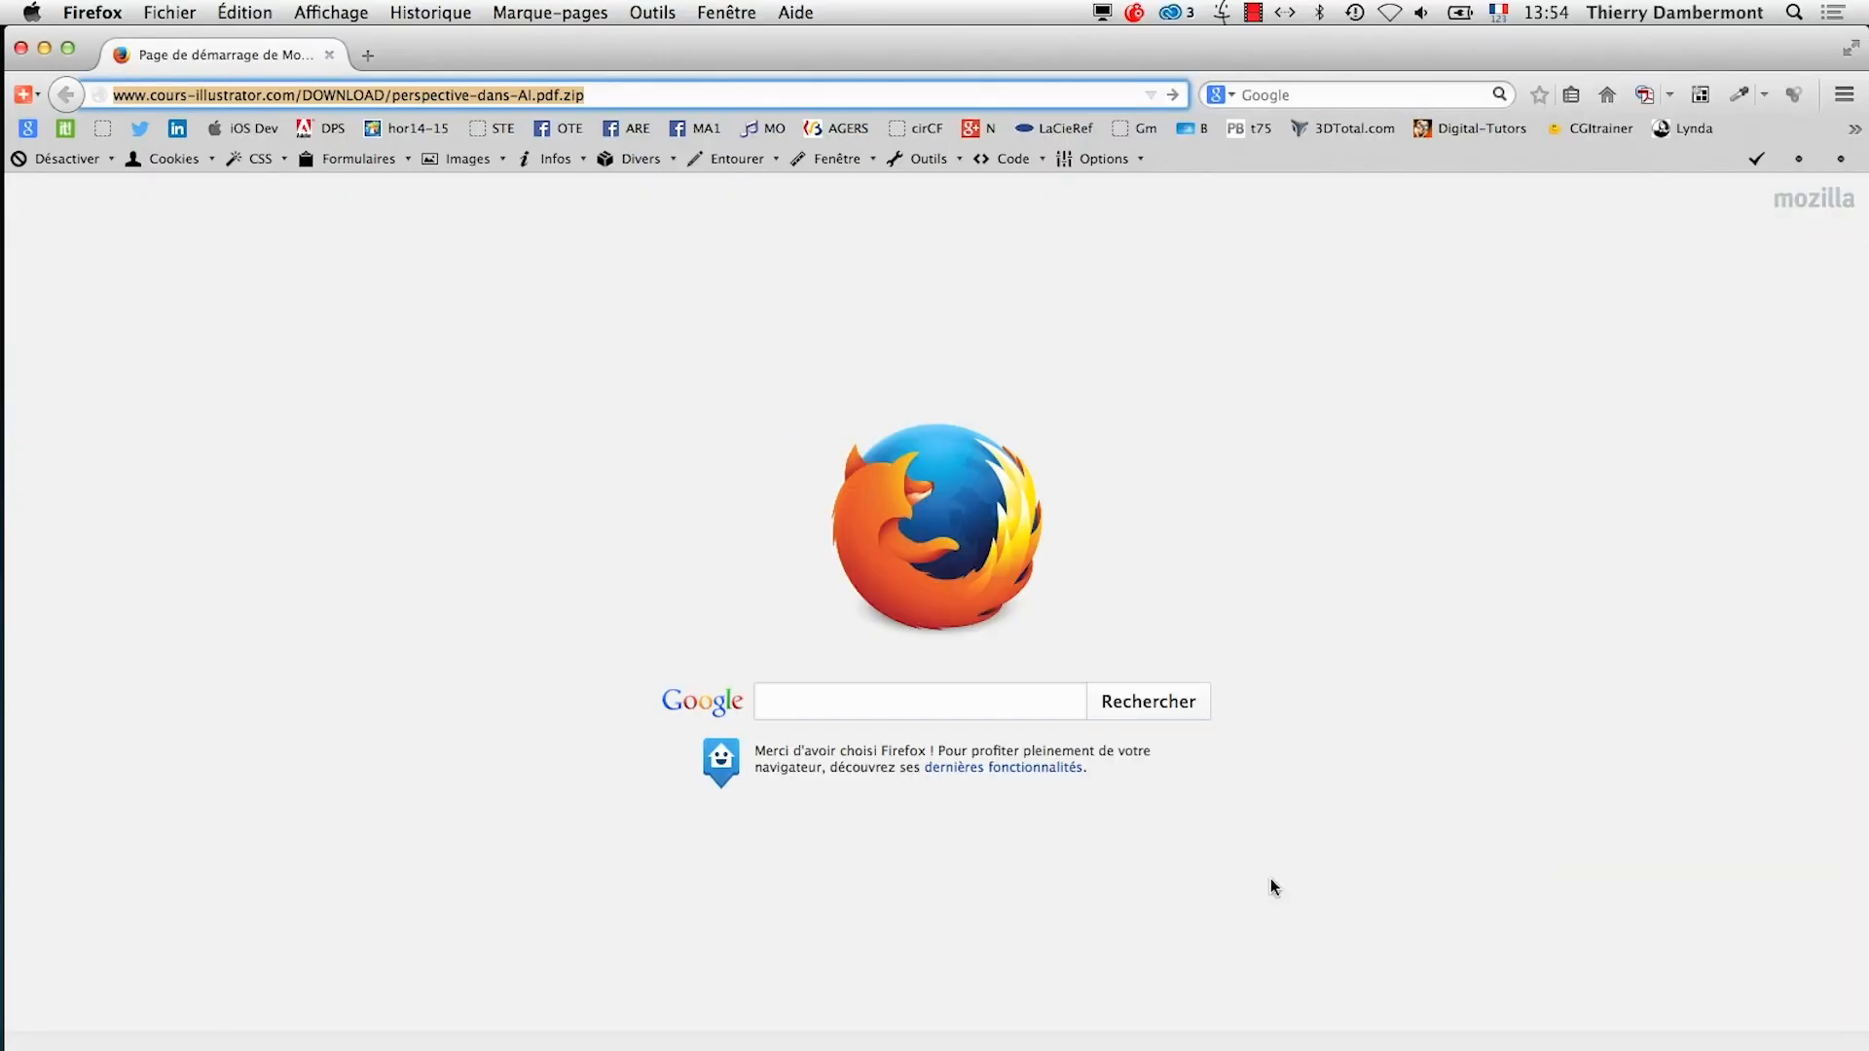
pyautogui.press('super+Tab')
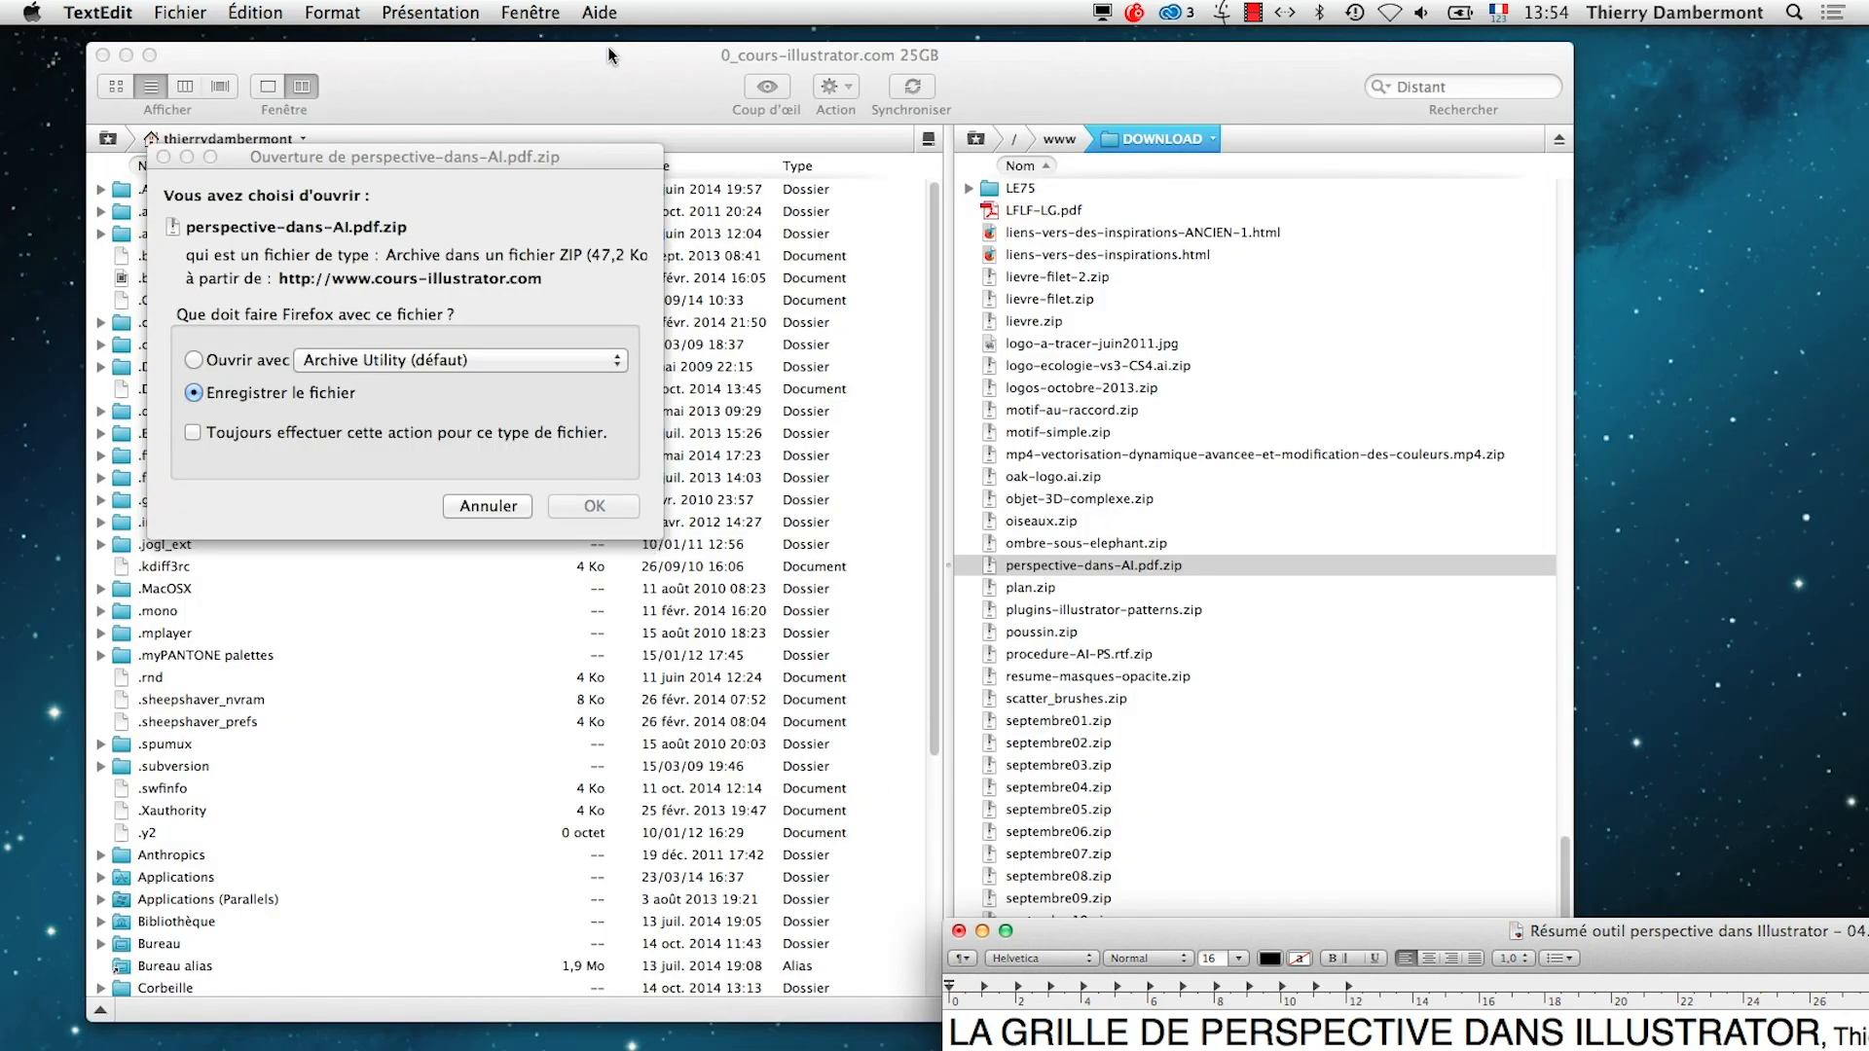
pyautogui.click(607, 55)
pyautogui.click(104, 56)
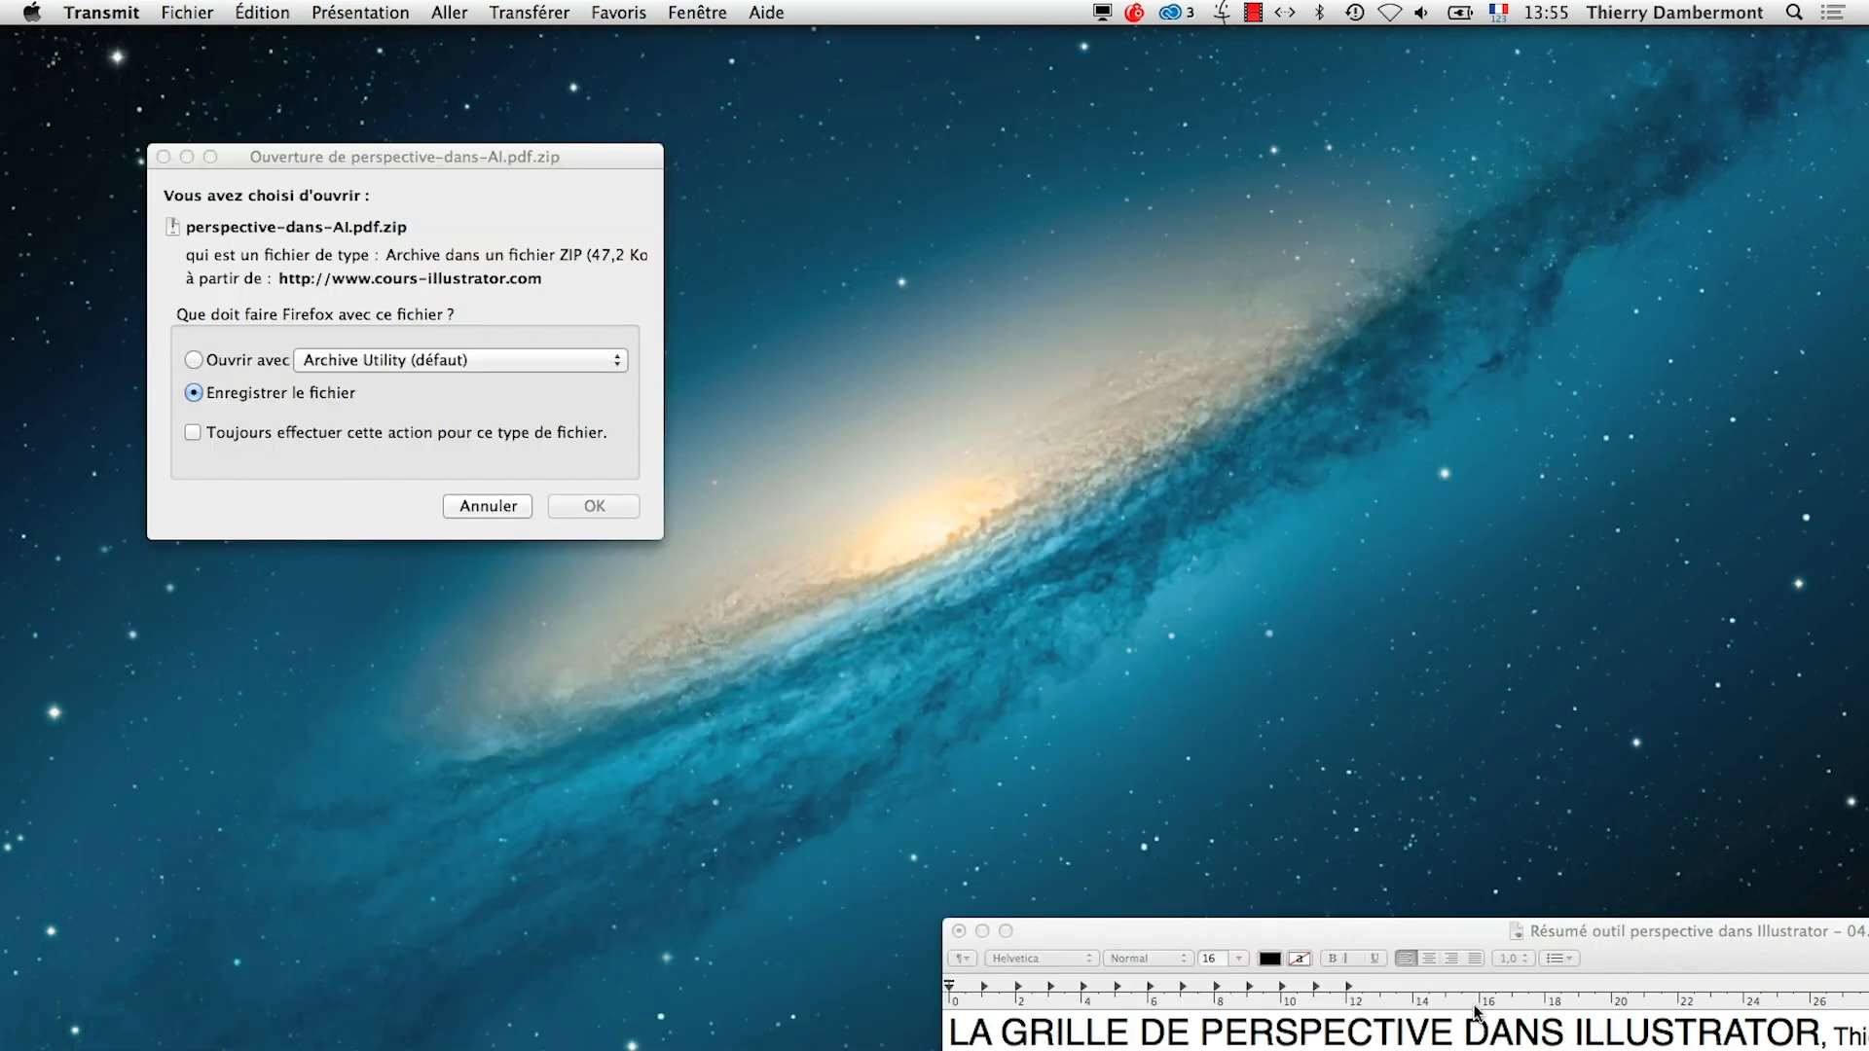
# Cancel the perspective-dans-AI.pdf.zip download and arrange the TextEdit summary window wide across the upper part of the desktop
pyautogui.moveTo(1464, 937); pyautogui.dragTo(1102, 492)
pyautogui.click(477, 501)
pyautogui.moveTo(851, 494); pyautogui.dragTo(301, 54)
pyautogui.moveTo(1611, 1049); pyautogui.dragTo(1629, 492)
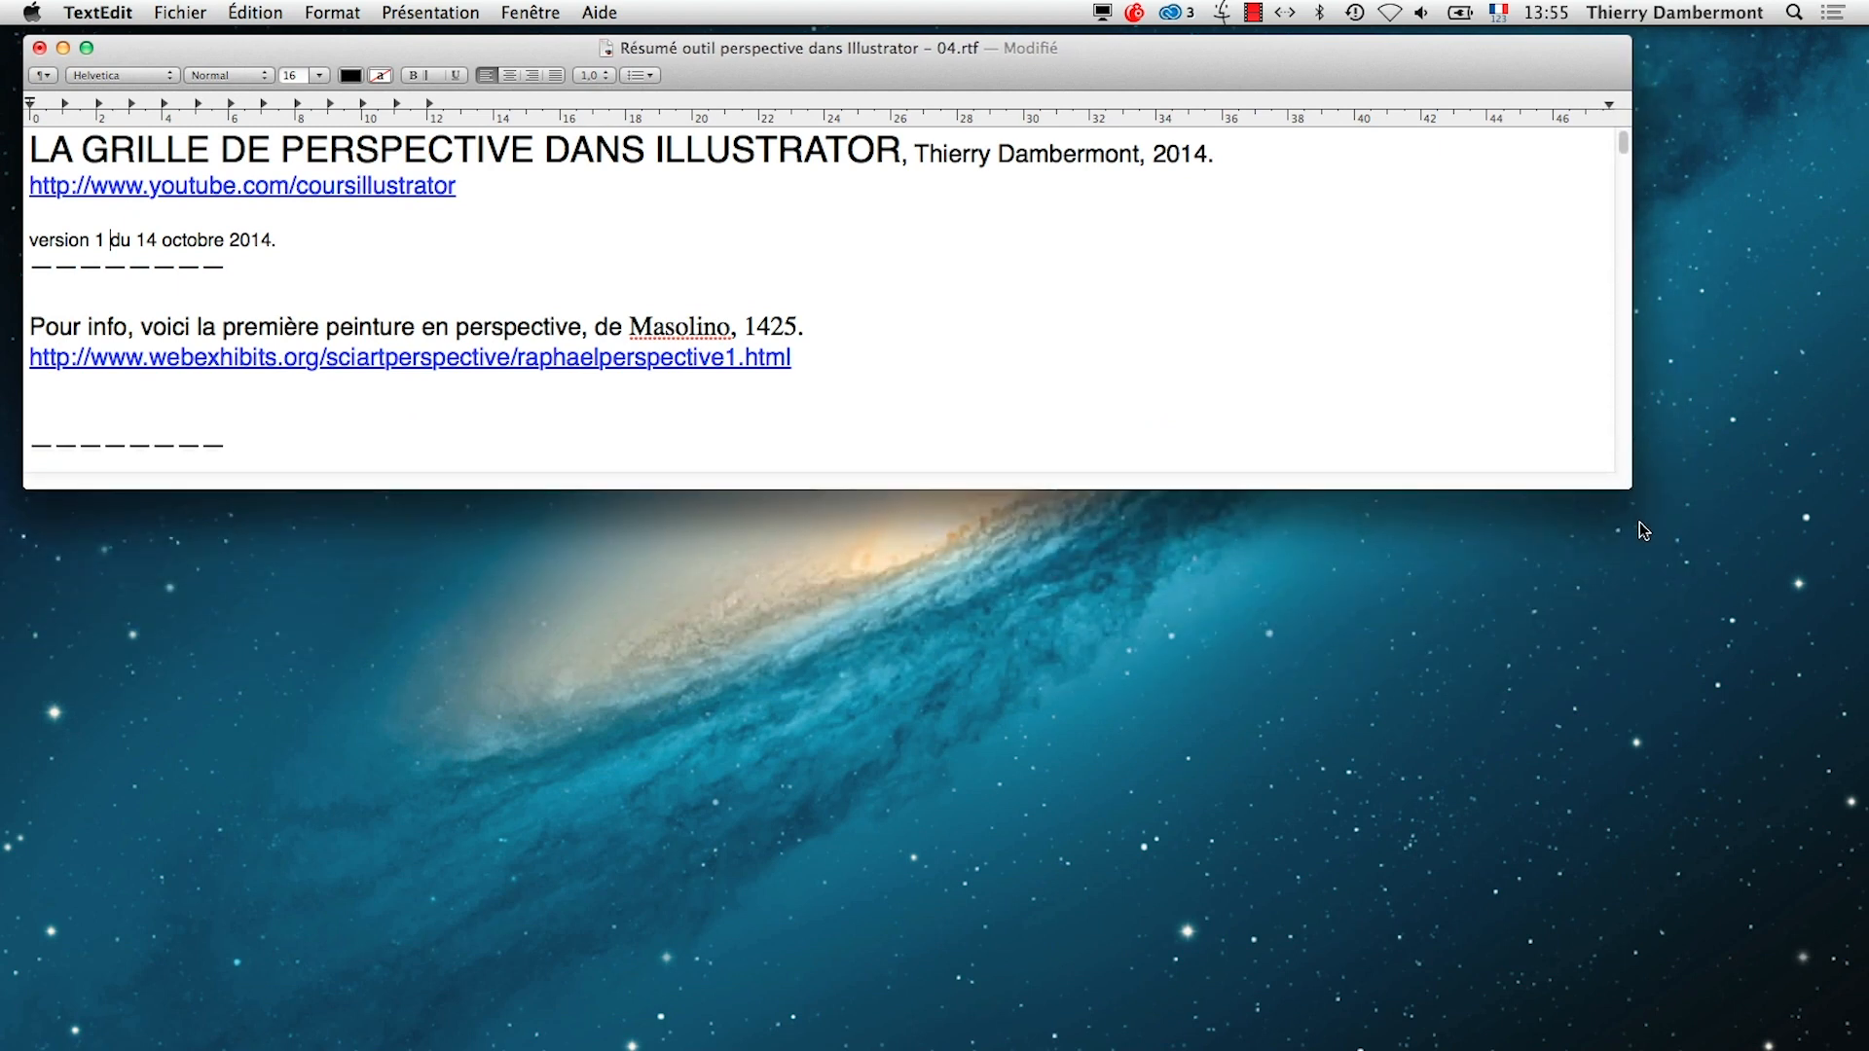
# Launch Adobe Illustrator CC
pyautogui.moveTo(24, 701)
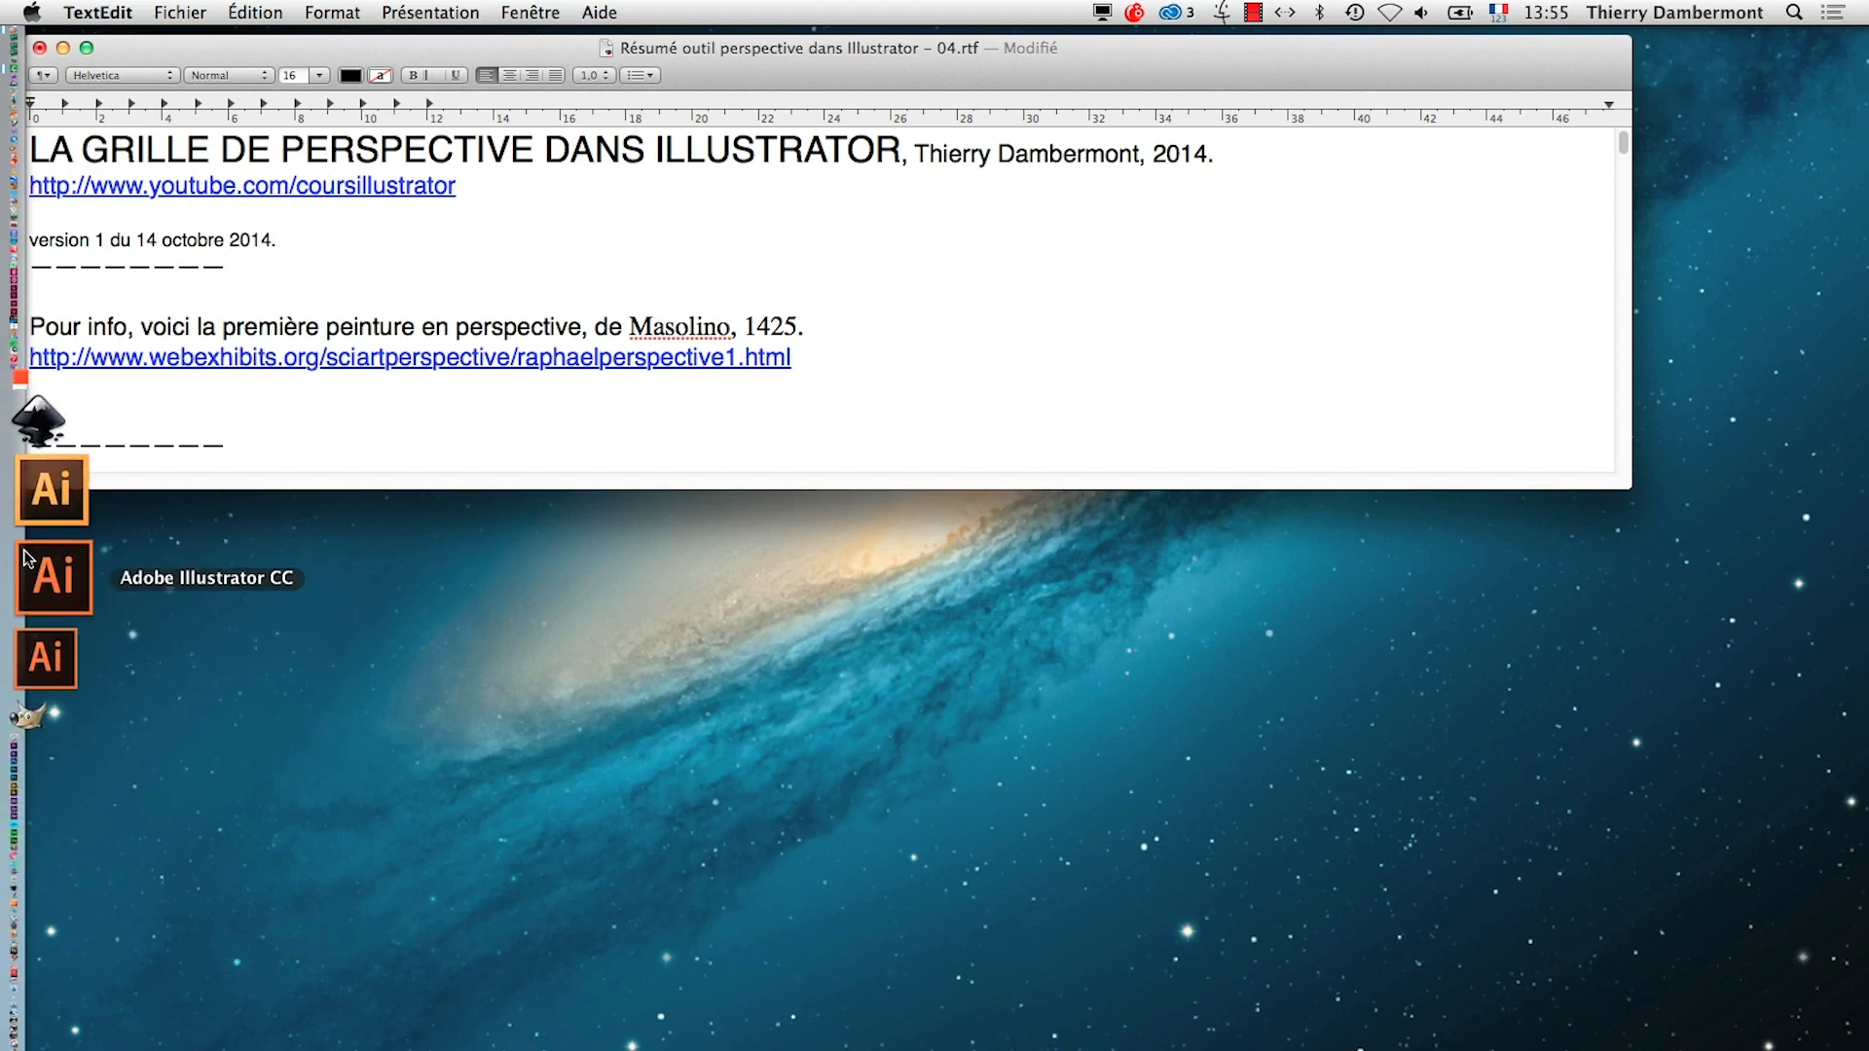
pyautogui.click(36, 561)
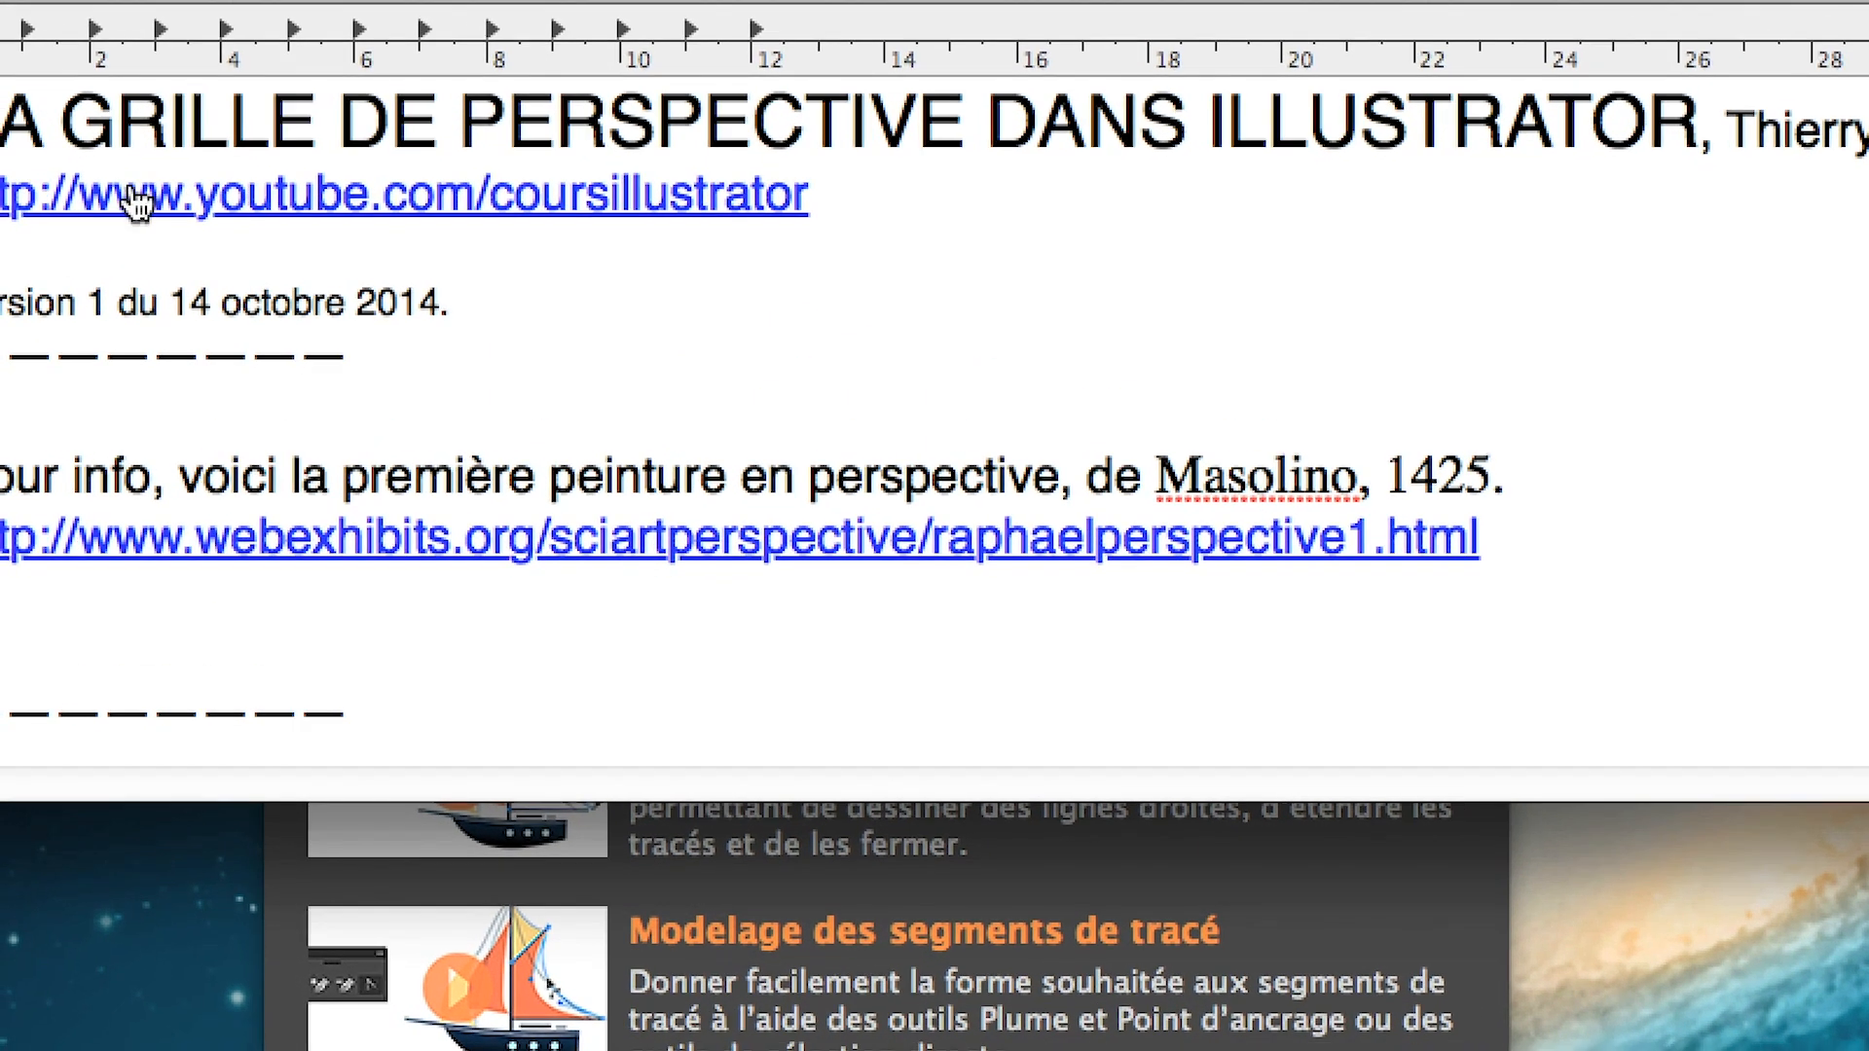
# View the coursillustrator YouTube channel linked in the summary document, close its page and return to the summary
pyautogui.click(134, 195)
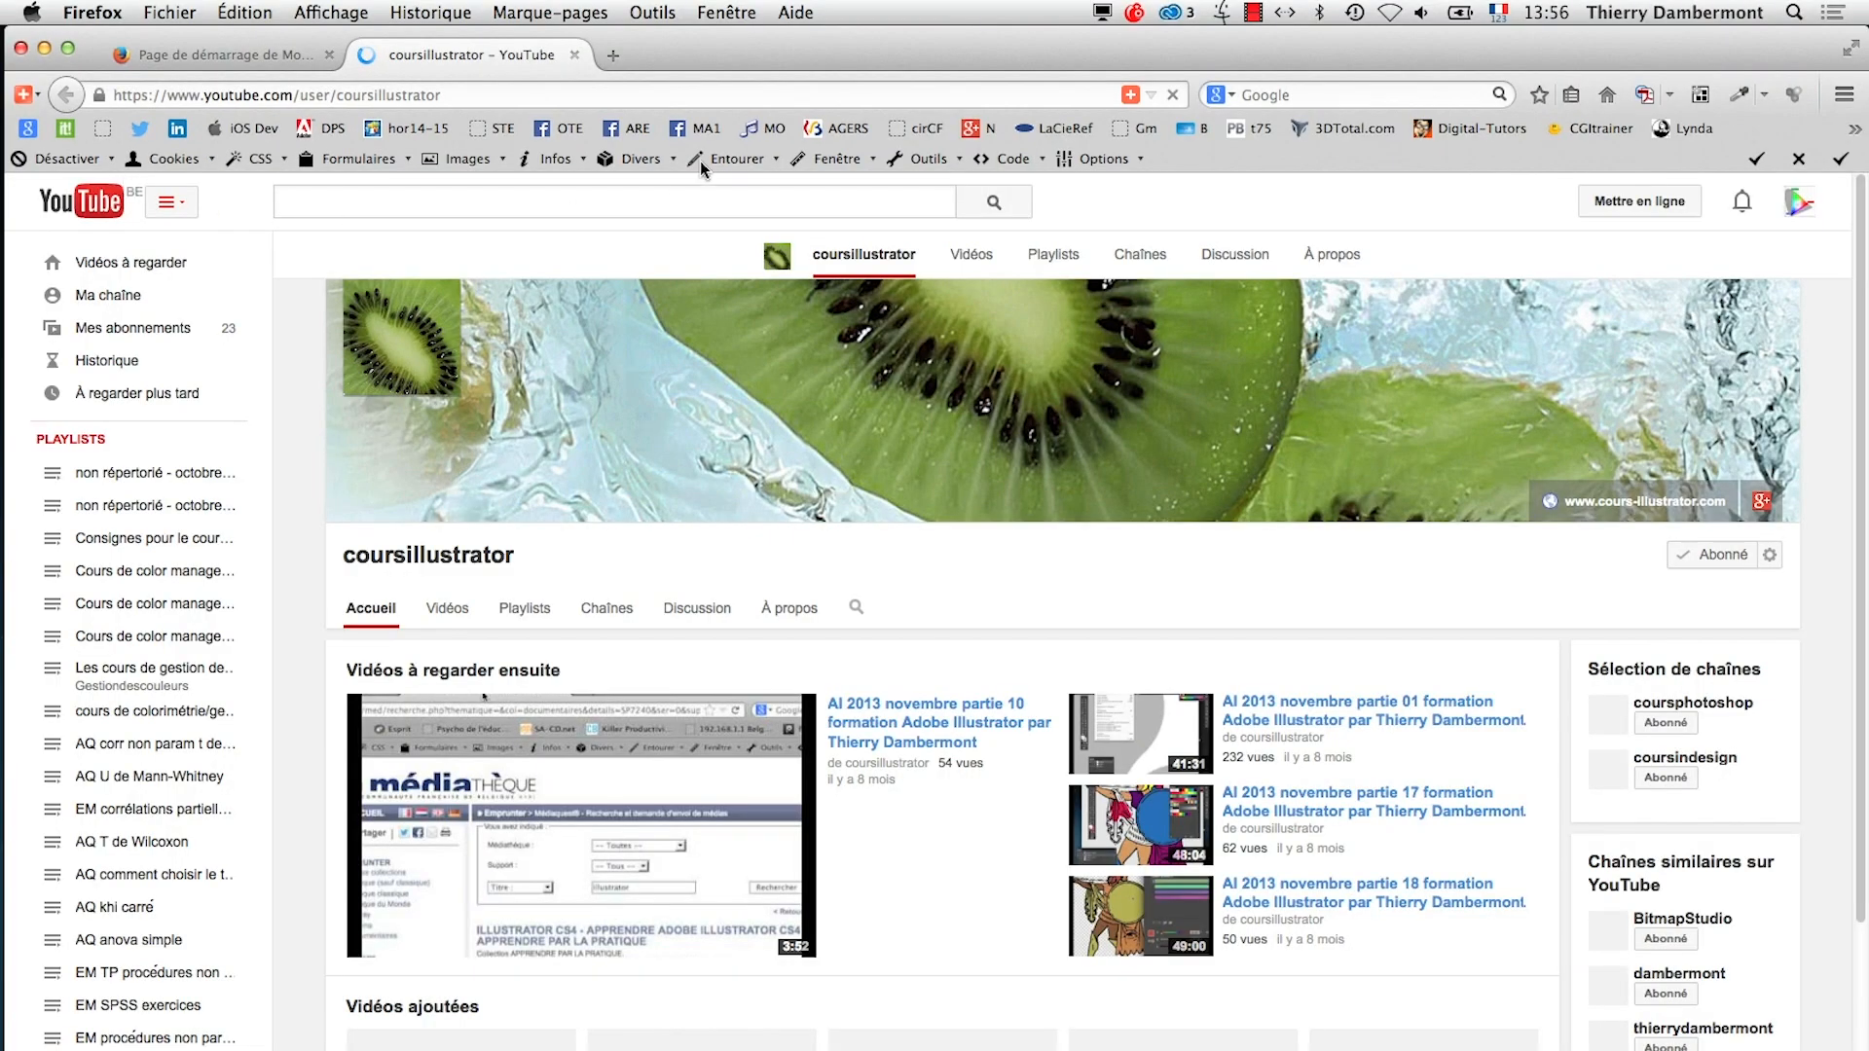
pyautogui.click(573, 56)
pyautogui.press('super+Tab')
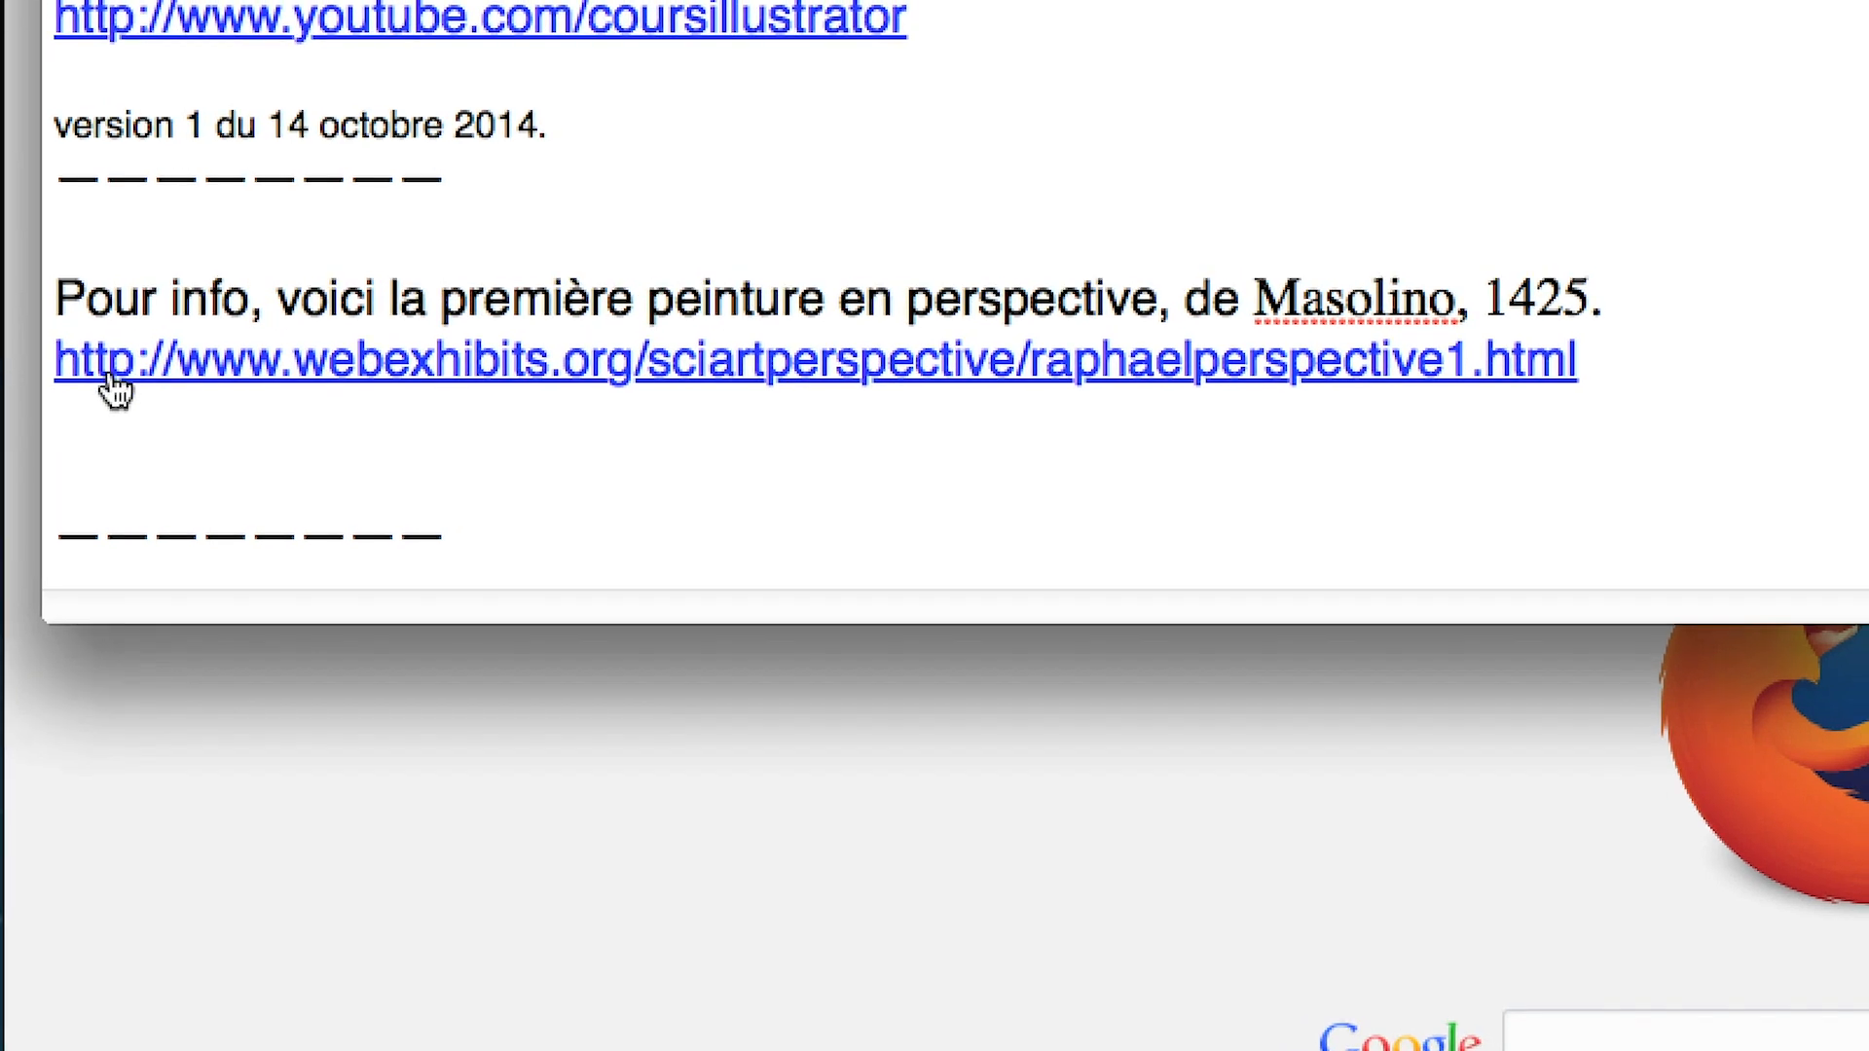
# Open the webexhibits.org link in the summary and examine the article's perspective figures, including Masolino's 1425 painting
pyautogui.click(112, 378)
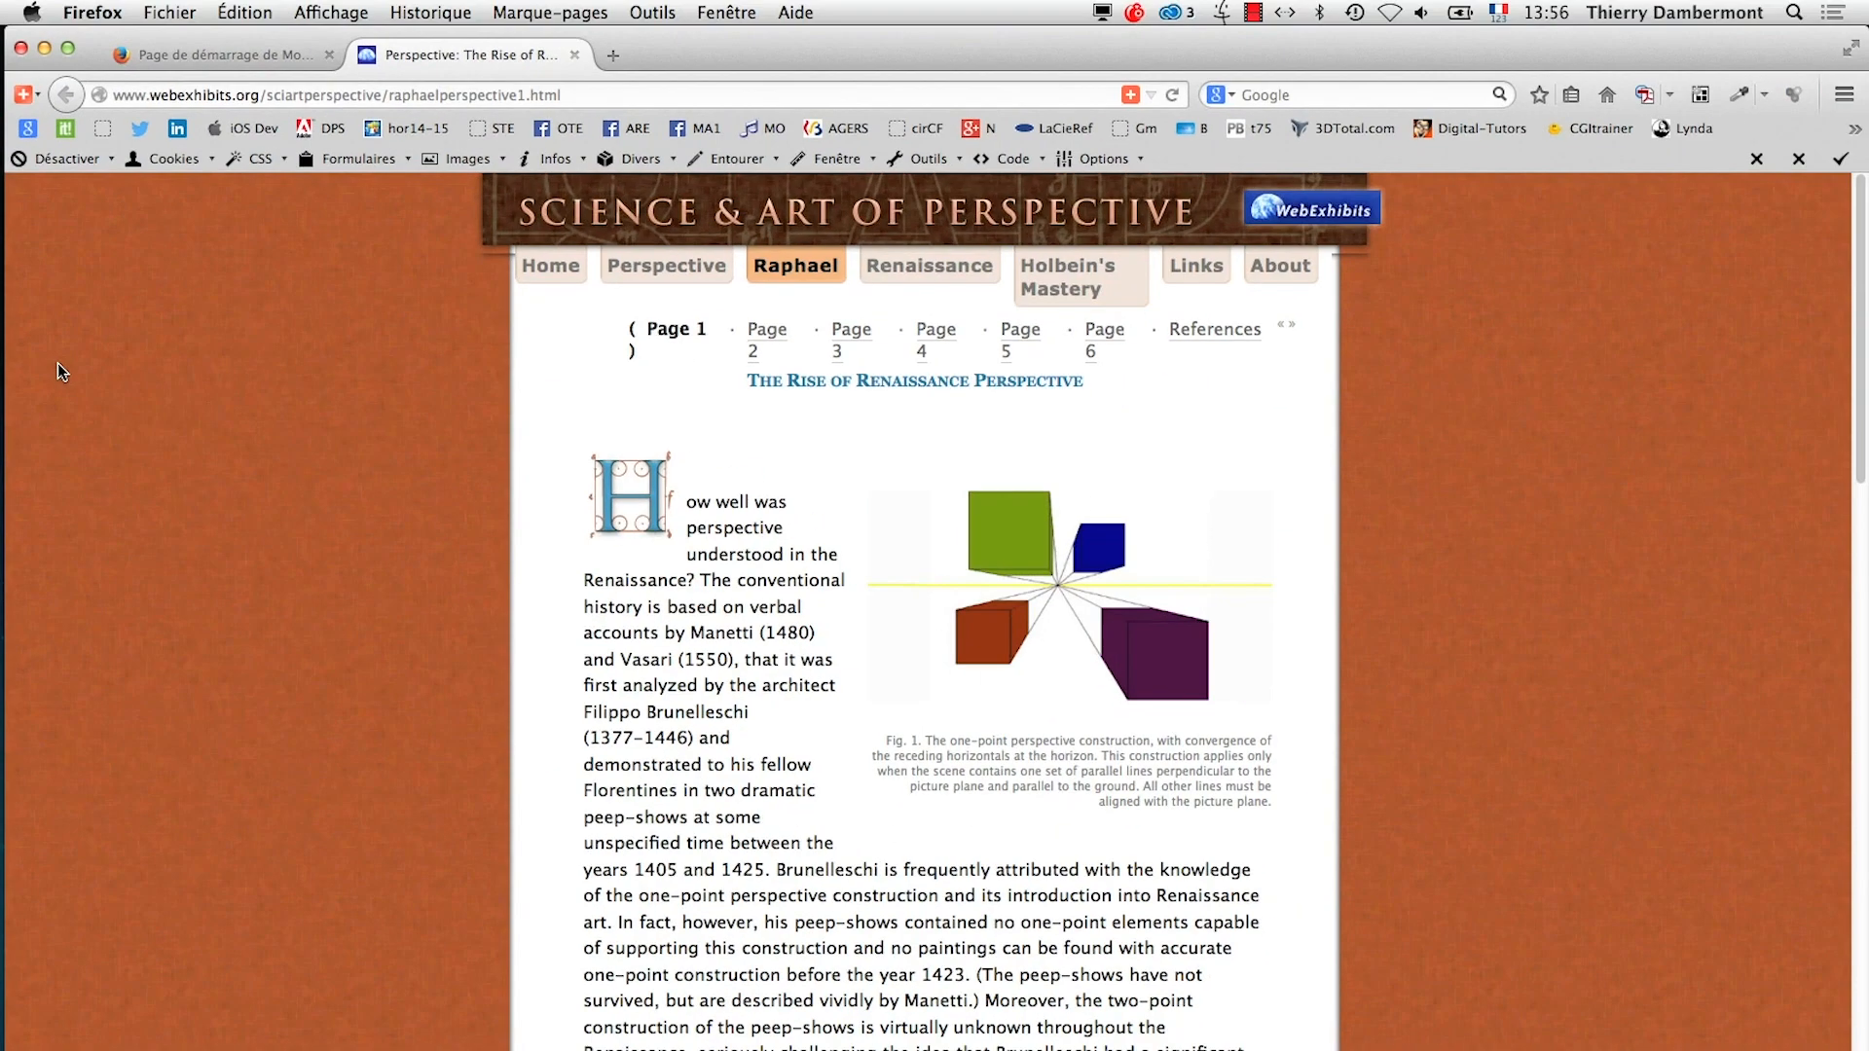
pyautogui.scroll(-3, 963, 701)
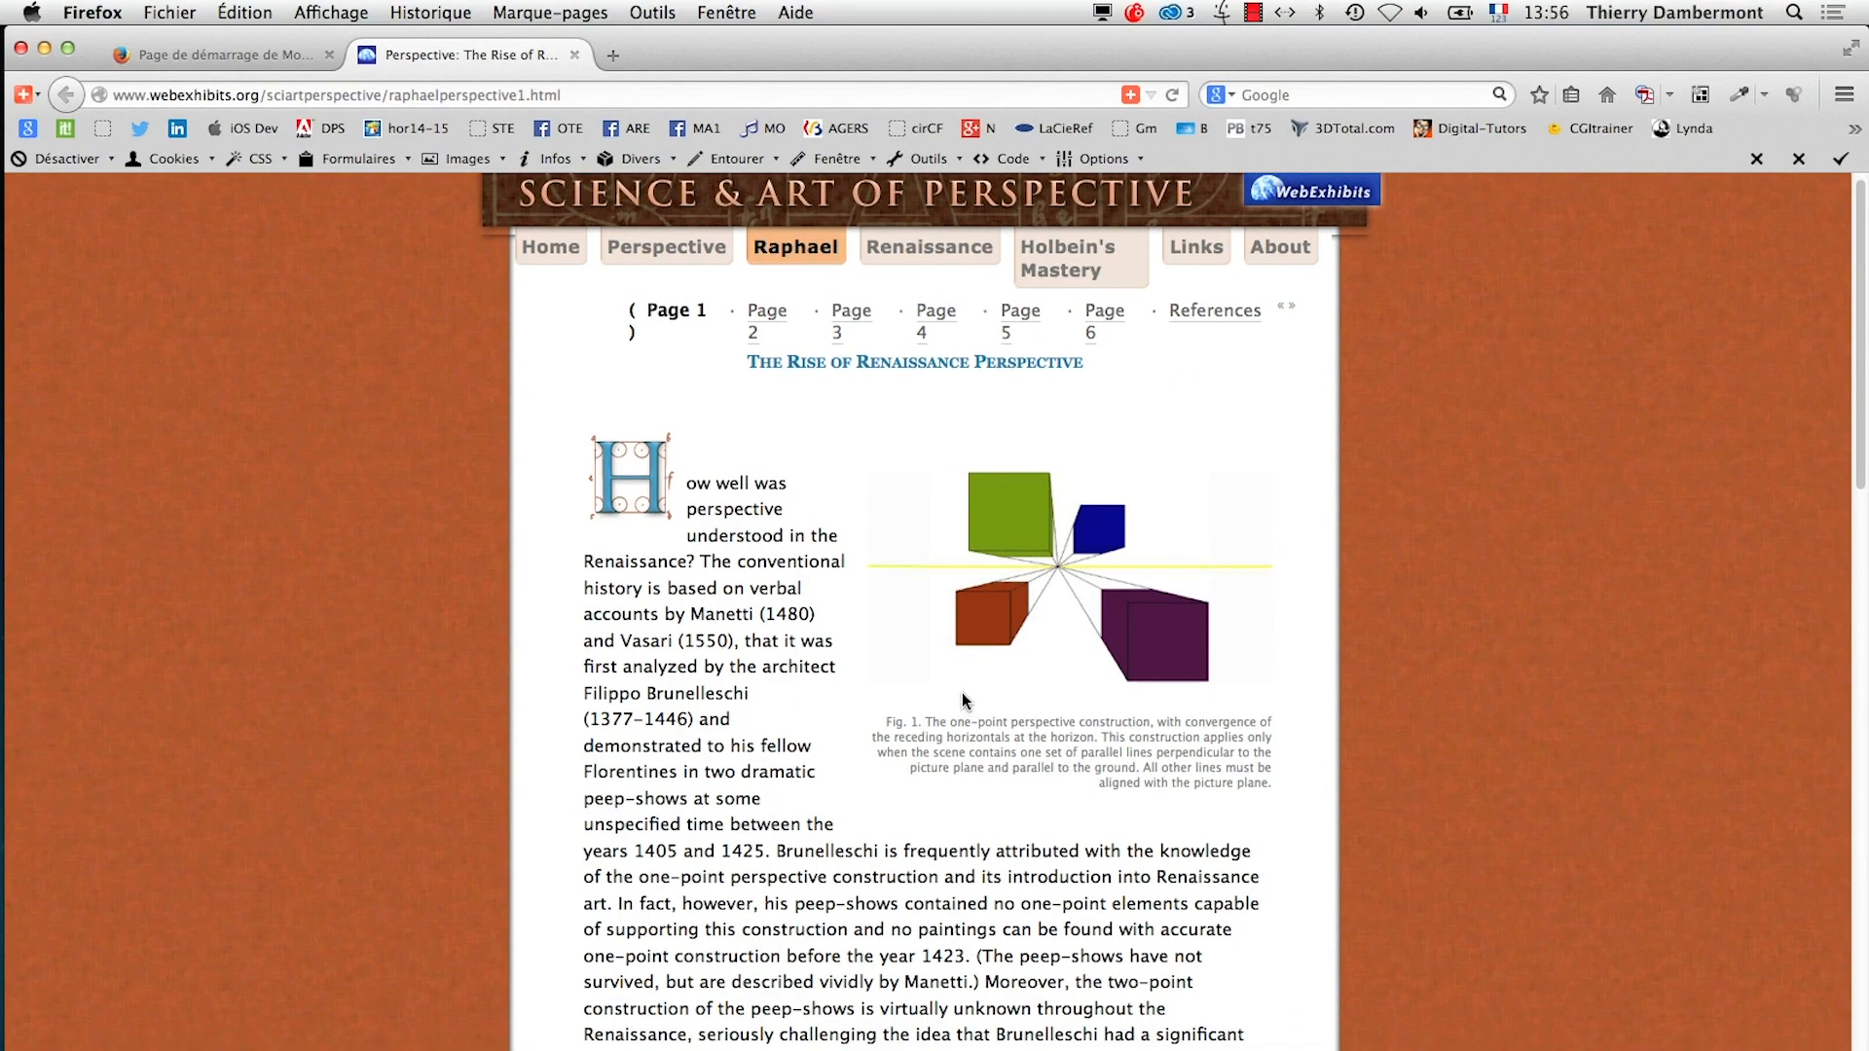
pyautogui.scroll(-15, 964, 699)
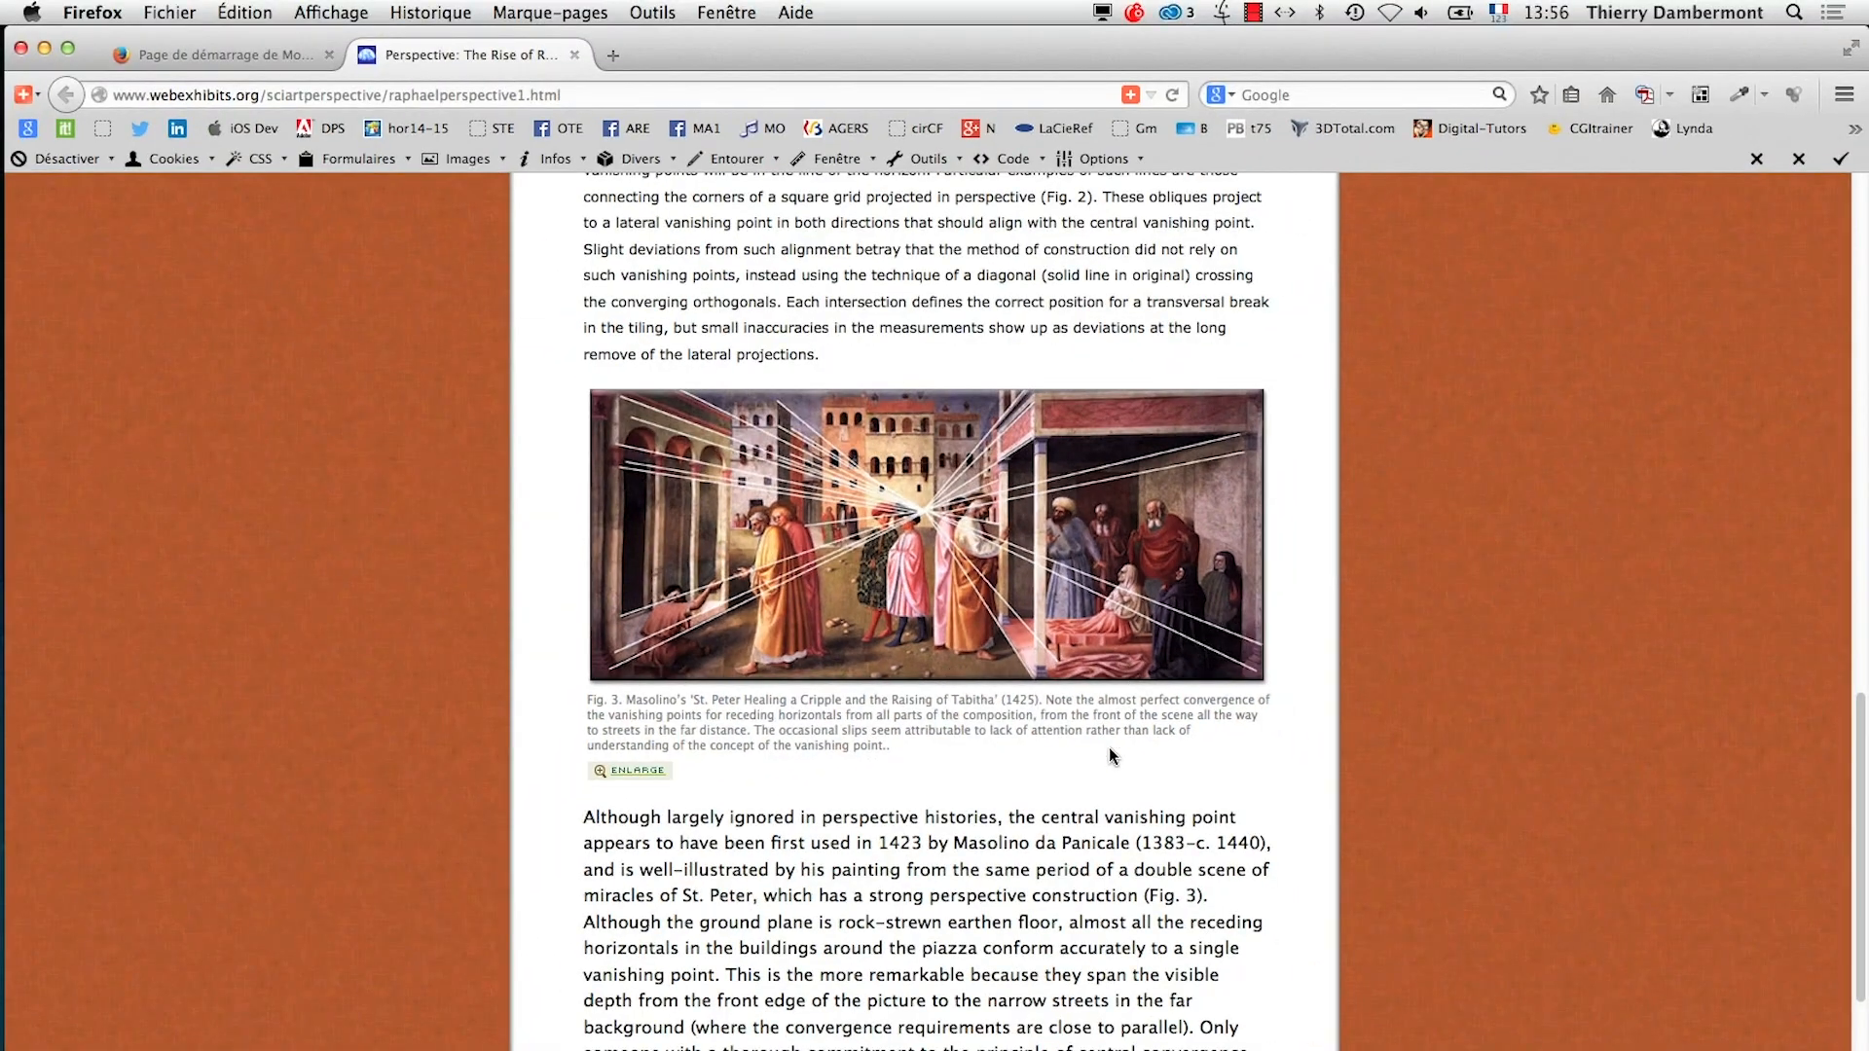
pyautogui.scroll(10, 1110, 747)
pyautogui.scroll(-7, 1113, 750)
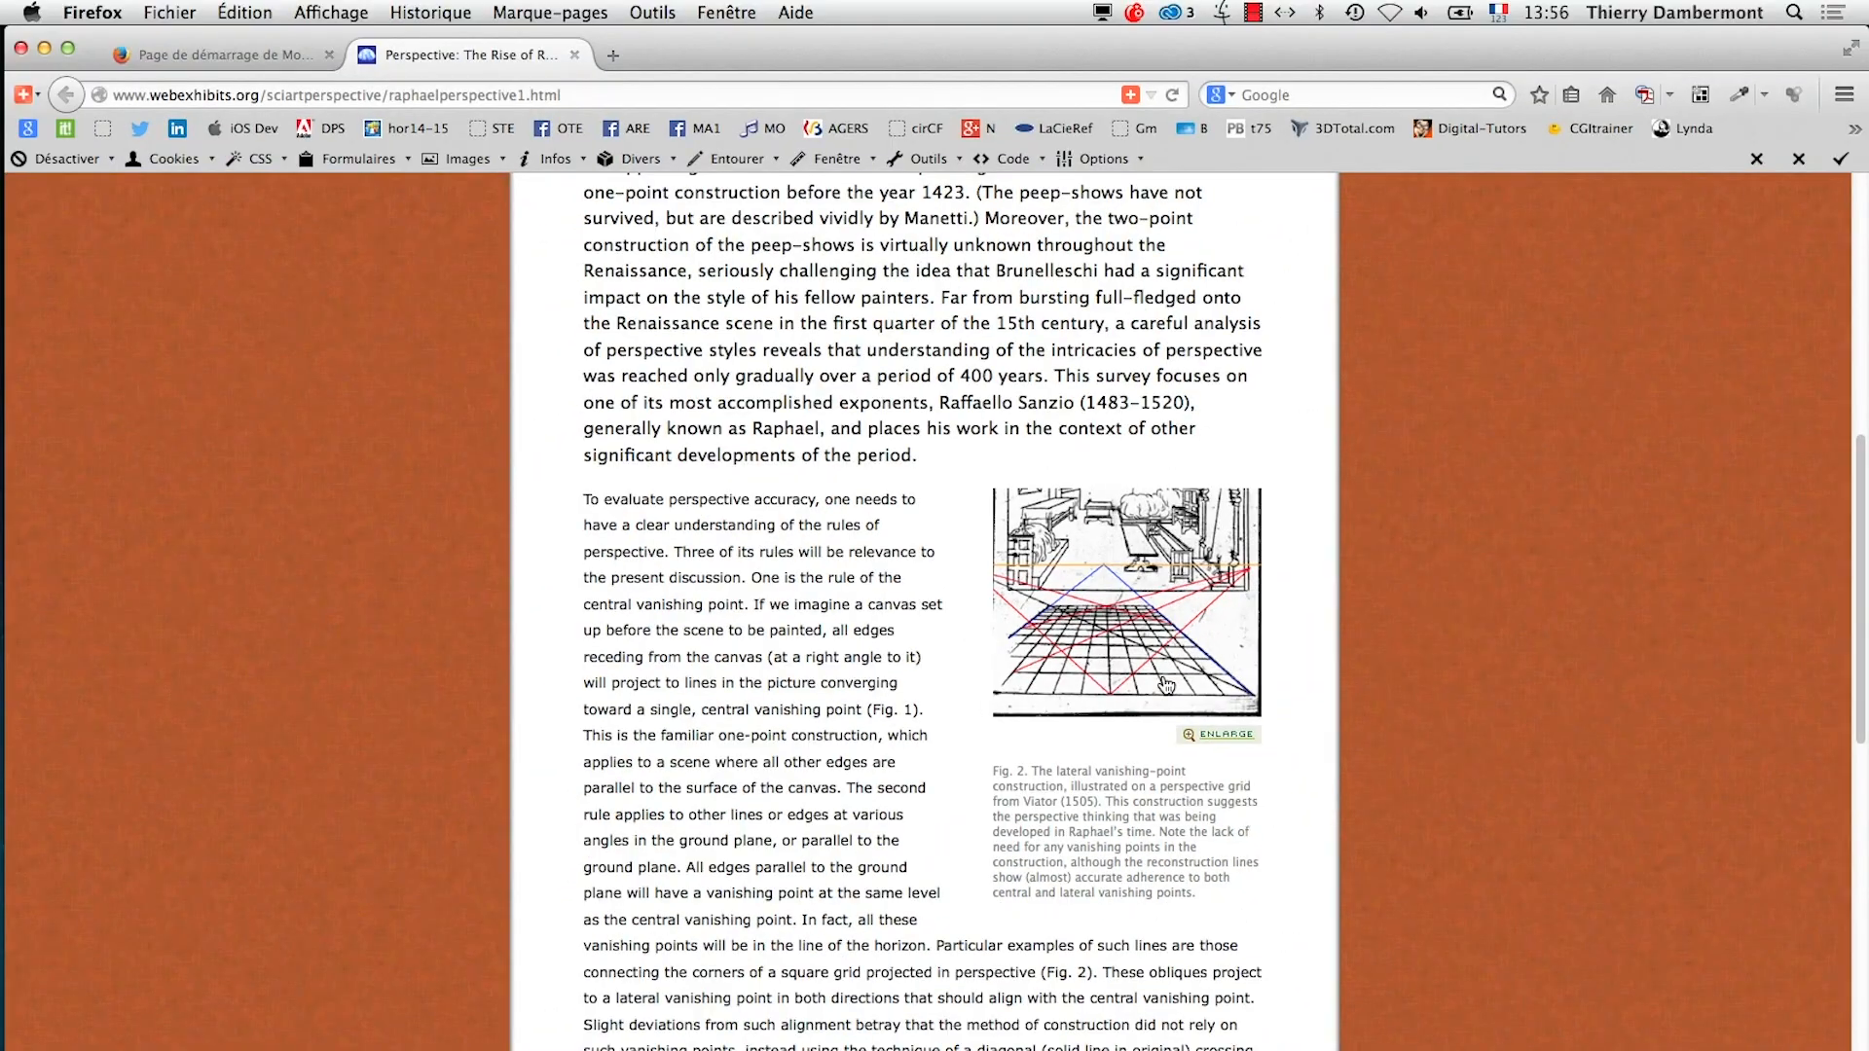
# Close the perspective article's page and the Firefox window
pyautogui.press('super+Tab')
pyautogui.click(642, 589)
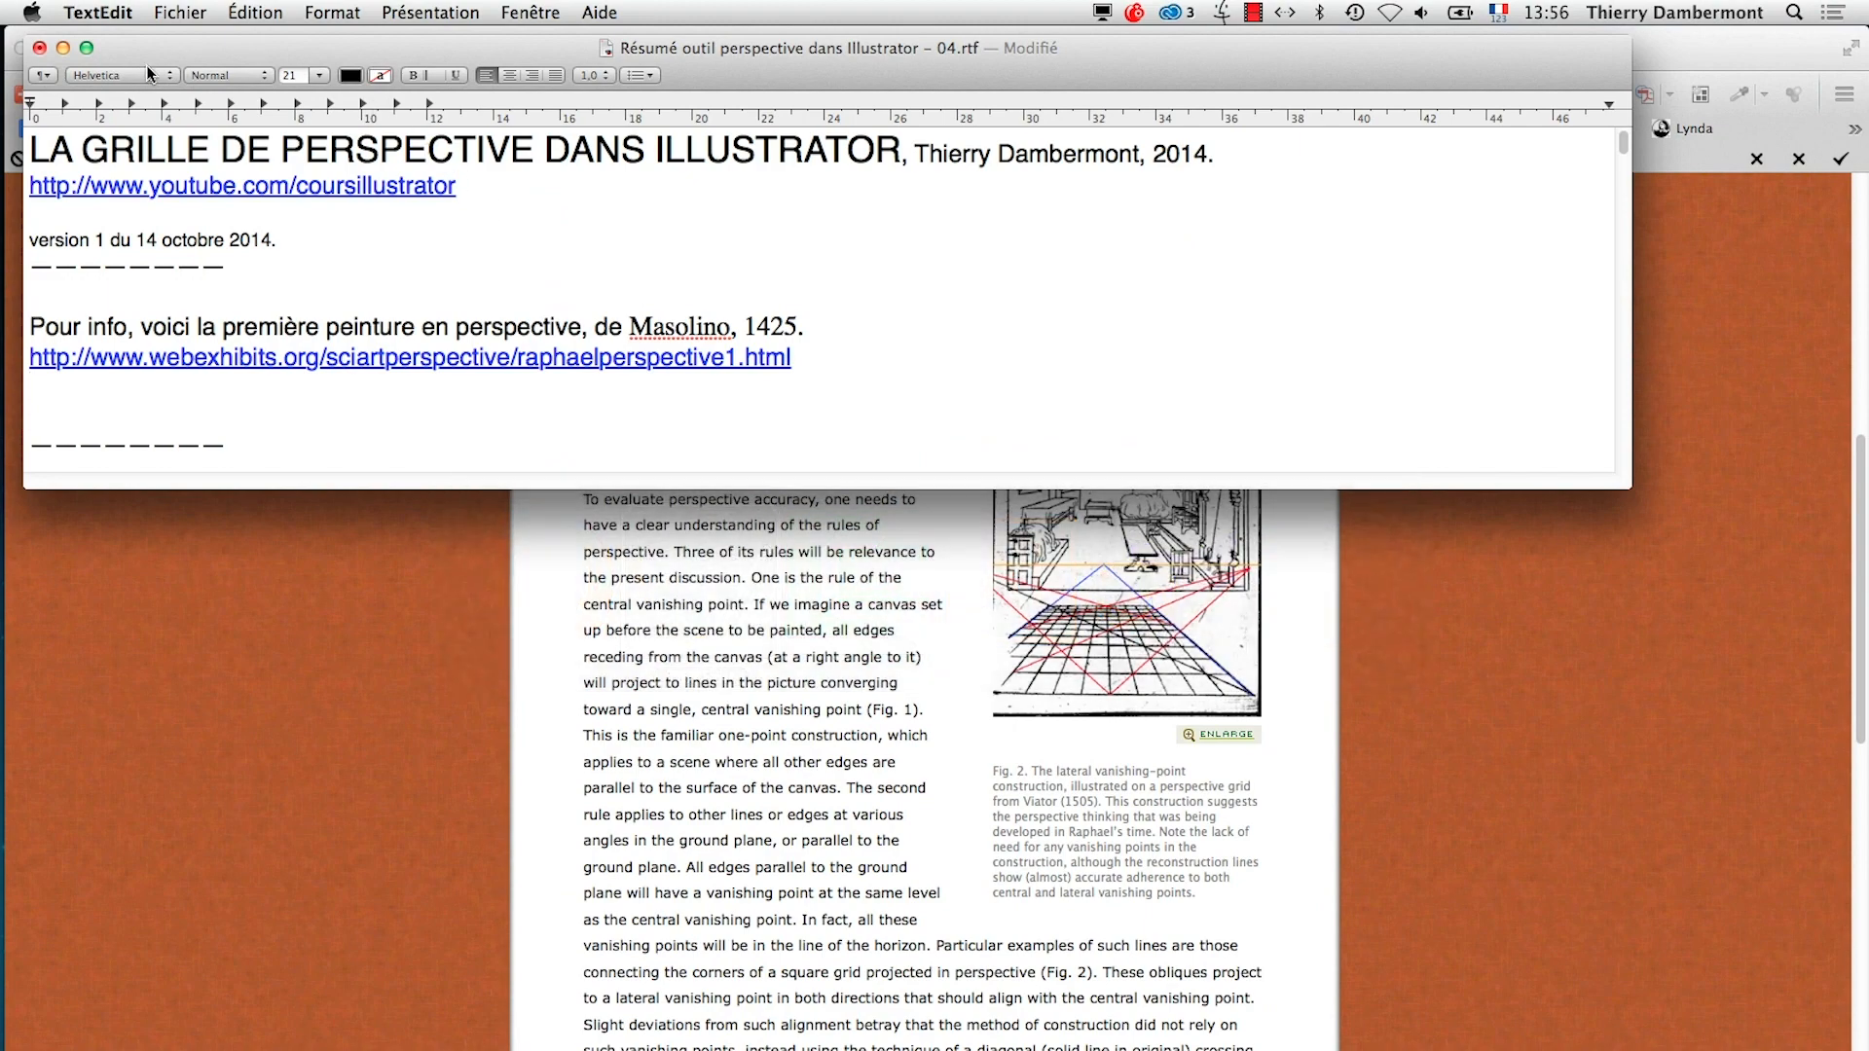
pyautogui.click(275, 775)
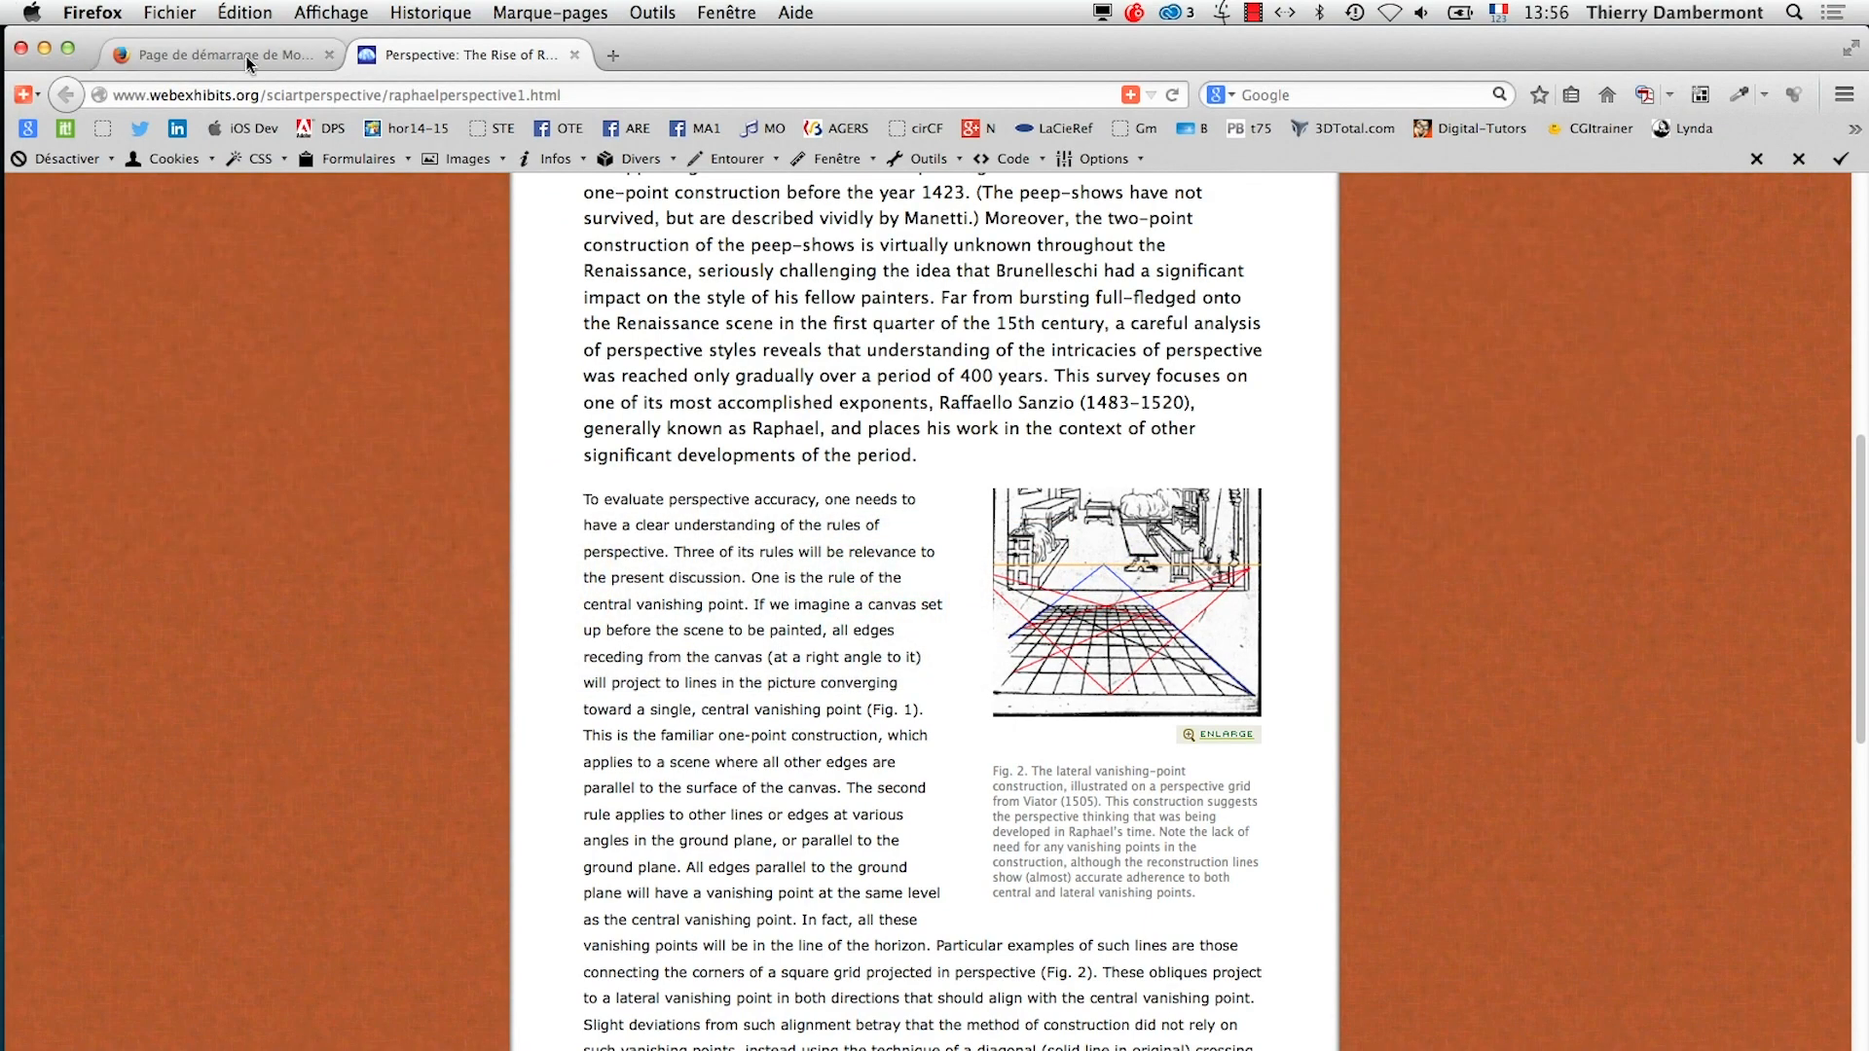
pyautogui.click(576, 55)
pyautogui.click(22, 48)
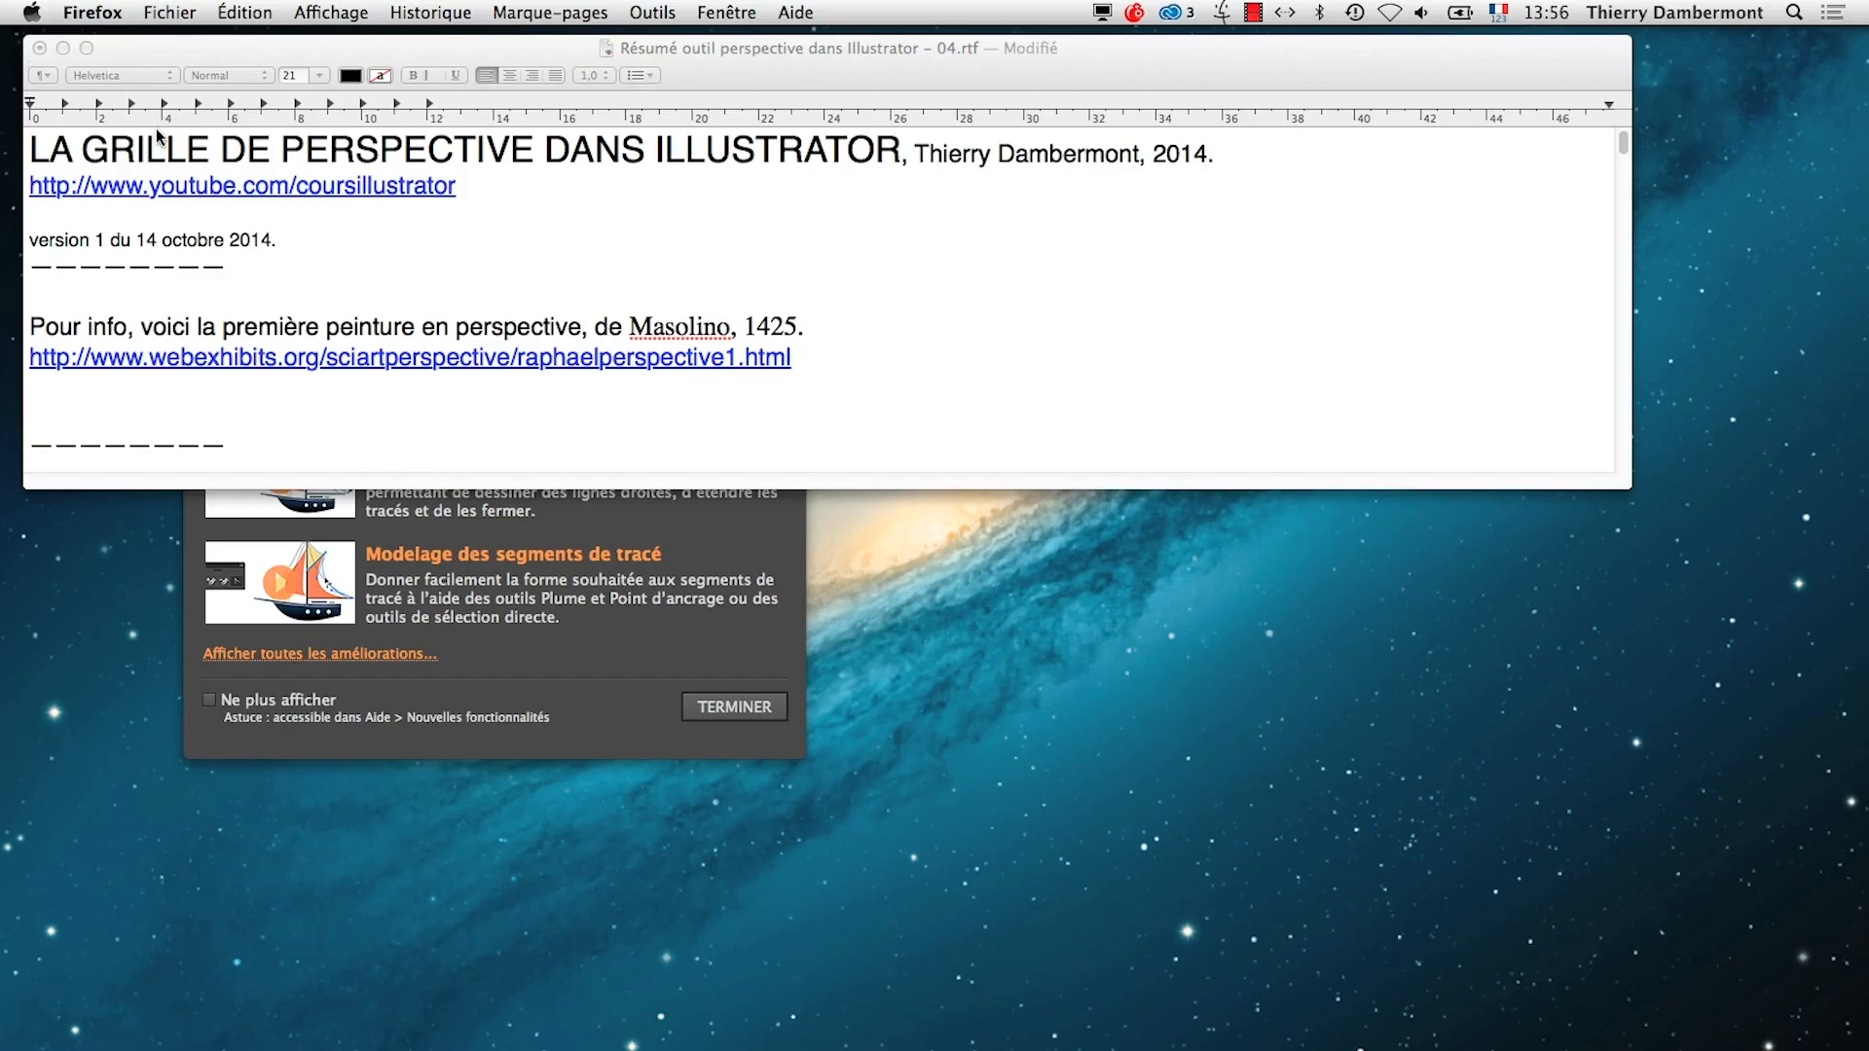
# Show the summary's INTRO : MANIPULER LA GRILLE section, switch to Illustrator and dismiss its Nouvelles fonctionnalités window
pyautogui.click(218, 53)
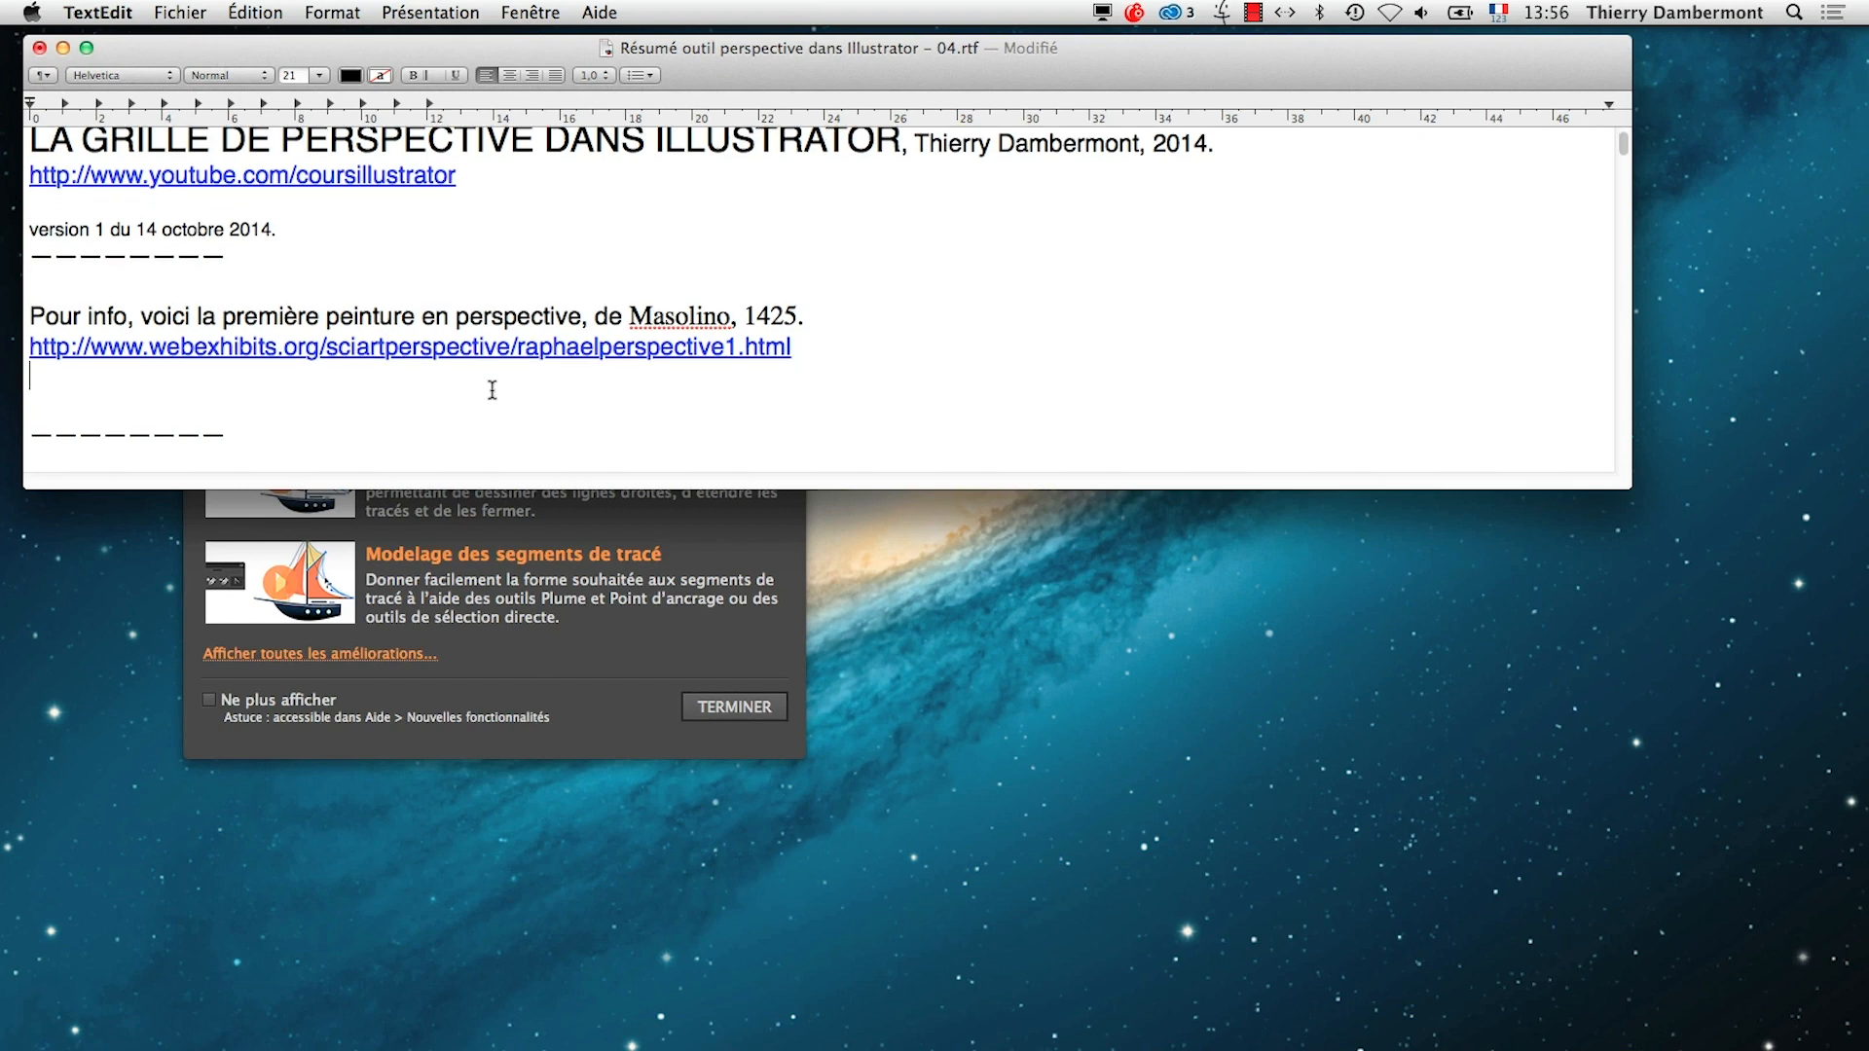
pyautogui.scroll(-3, 492, 385)
pyautogui.scroll(-3, 492, 412)
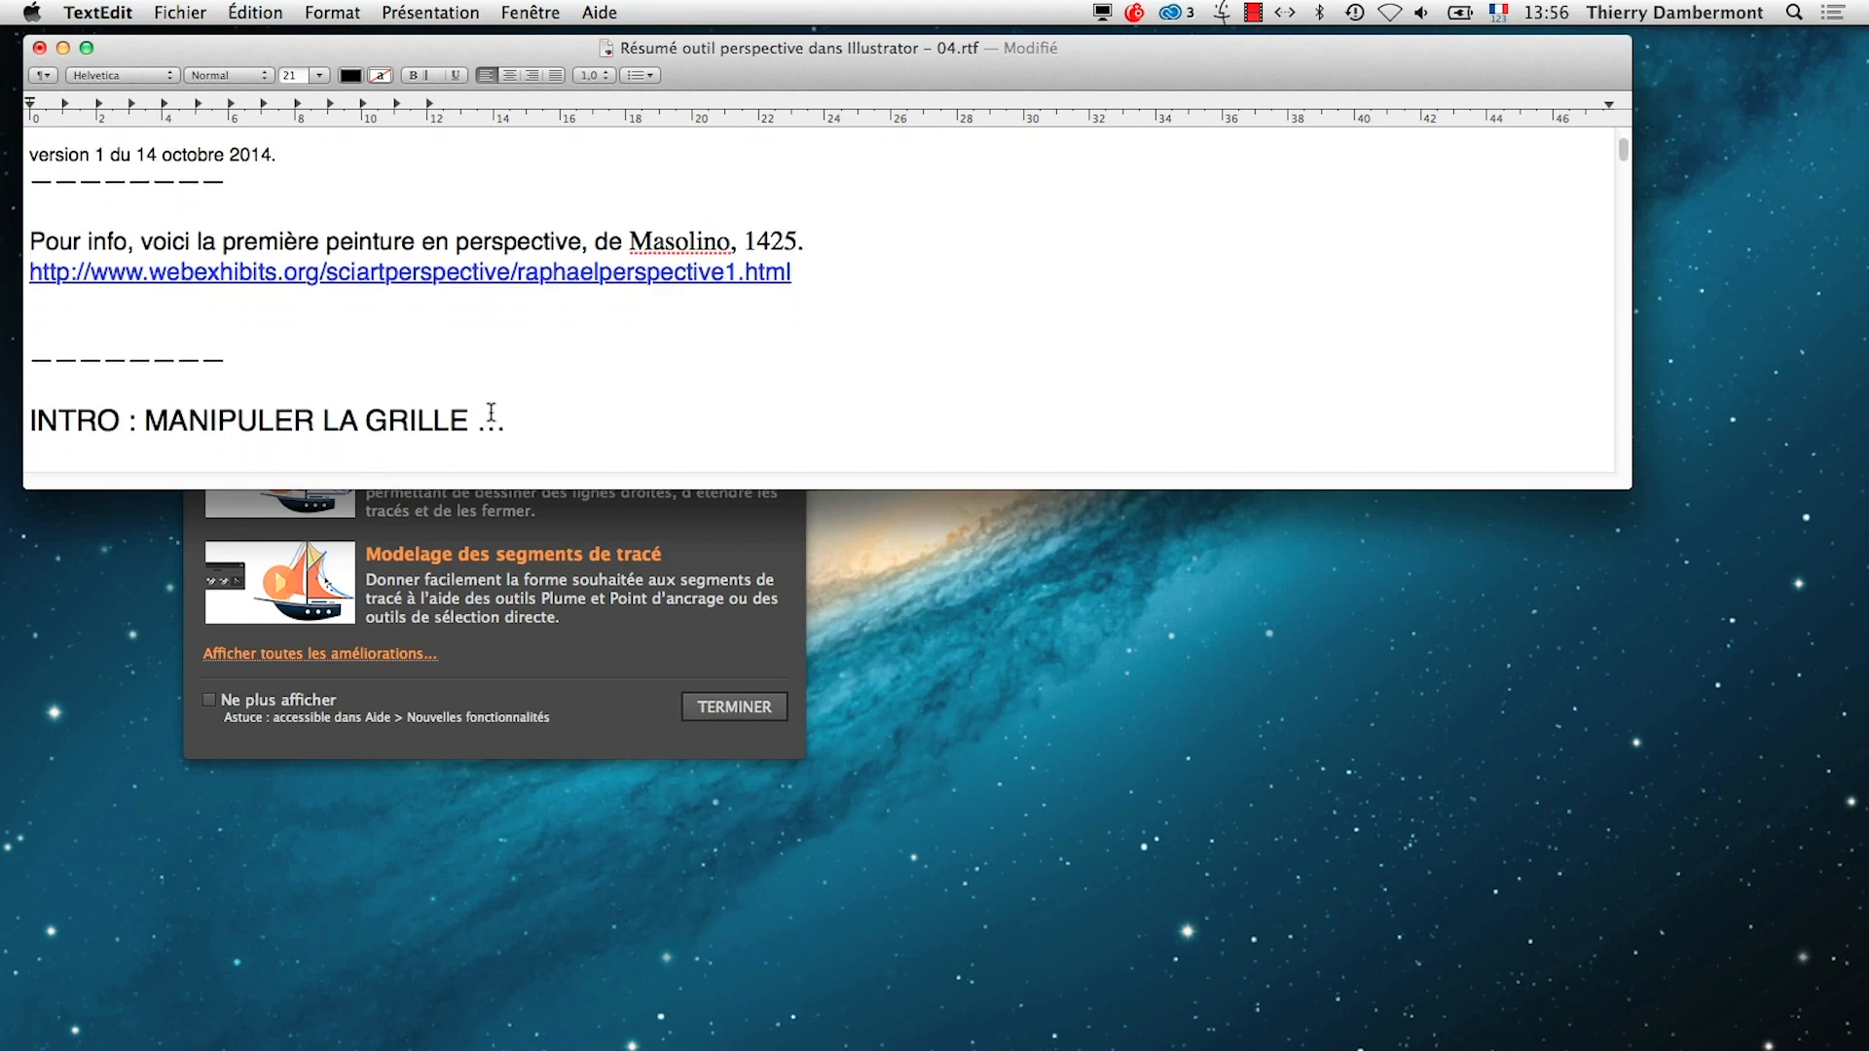
pyautogui.click(640, 643)
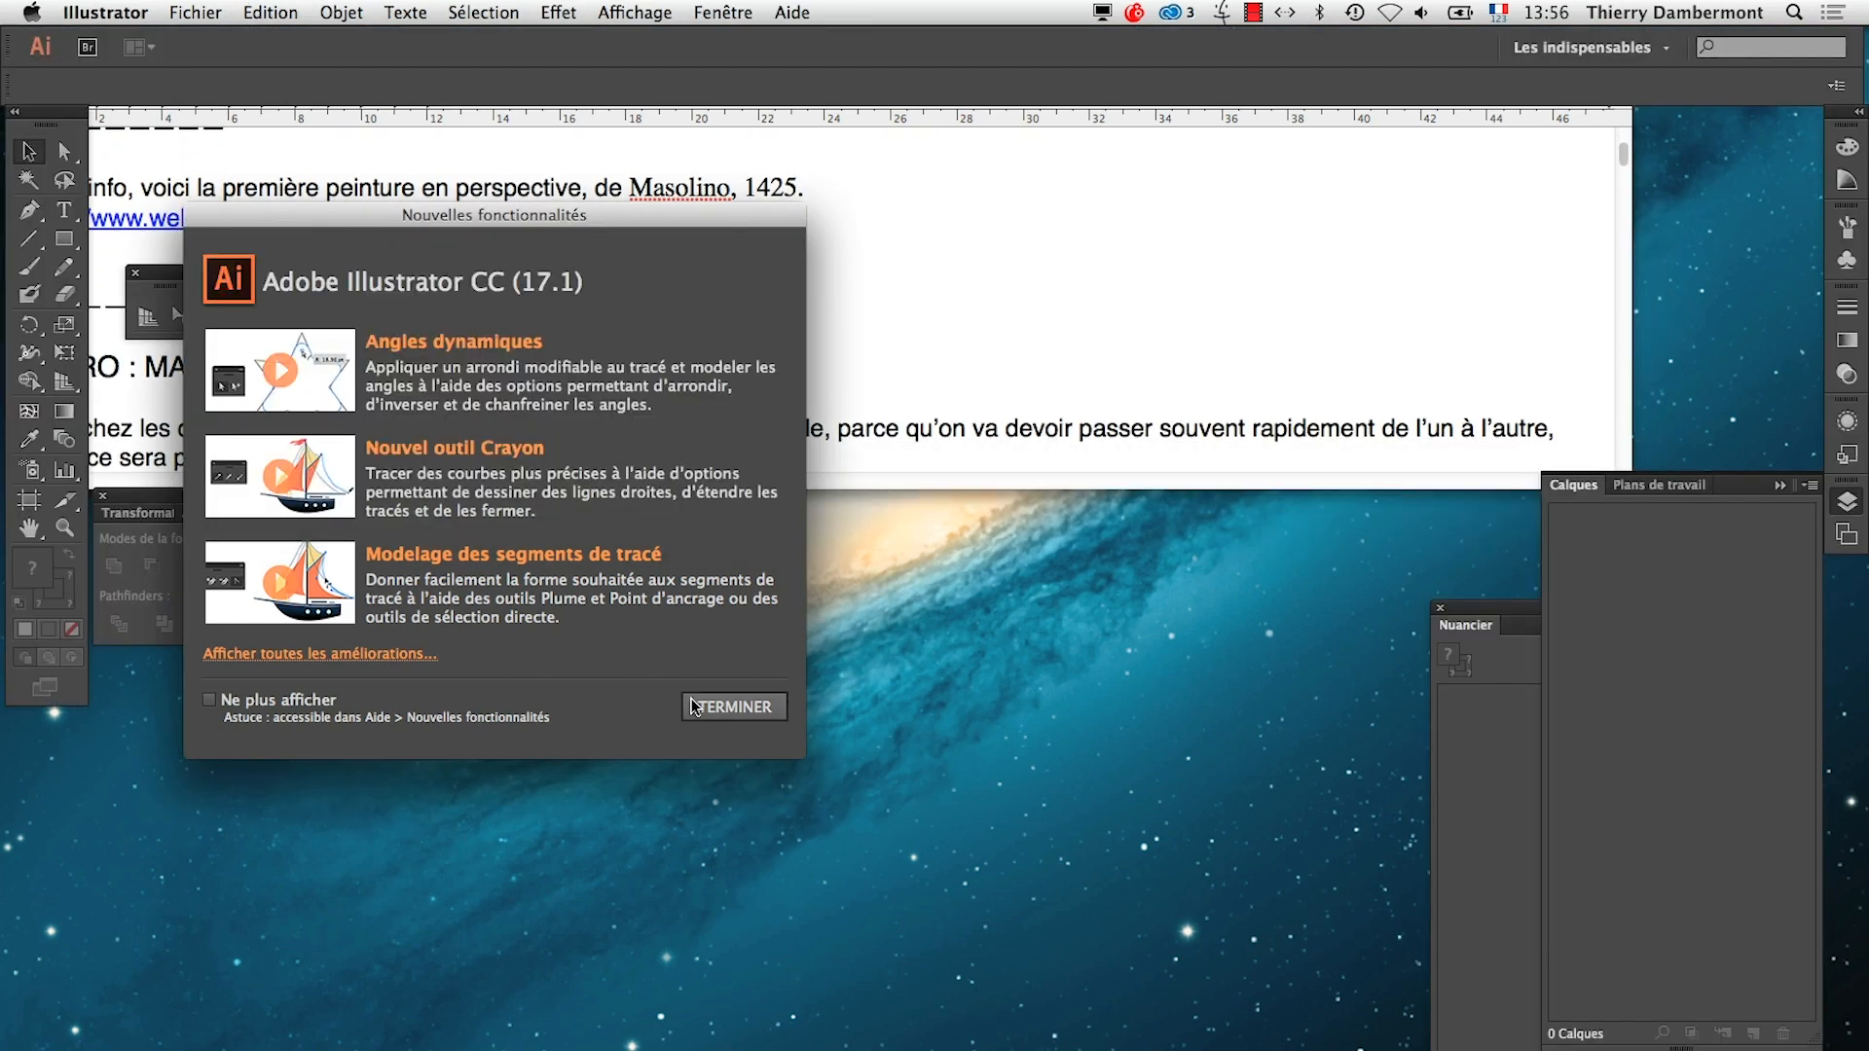
pyautogui.click(734, 706)
# Highlight the summary paragraph about detaching the two perspective tools from the main tools palette
pyautogui.click(750, 450)
pyautogui.scroll(-6, 301, 336)
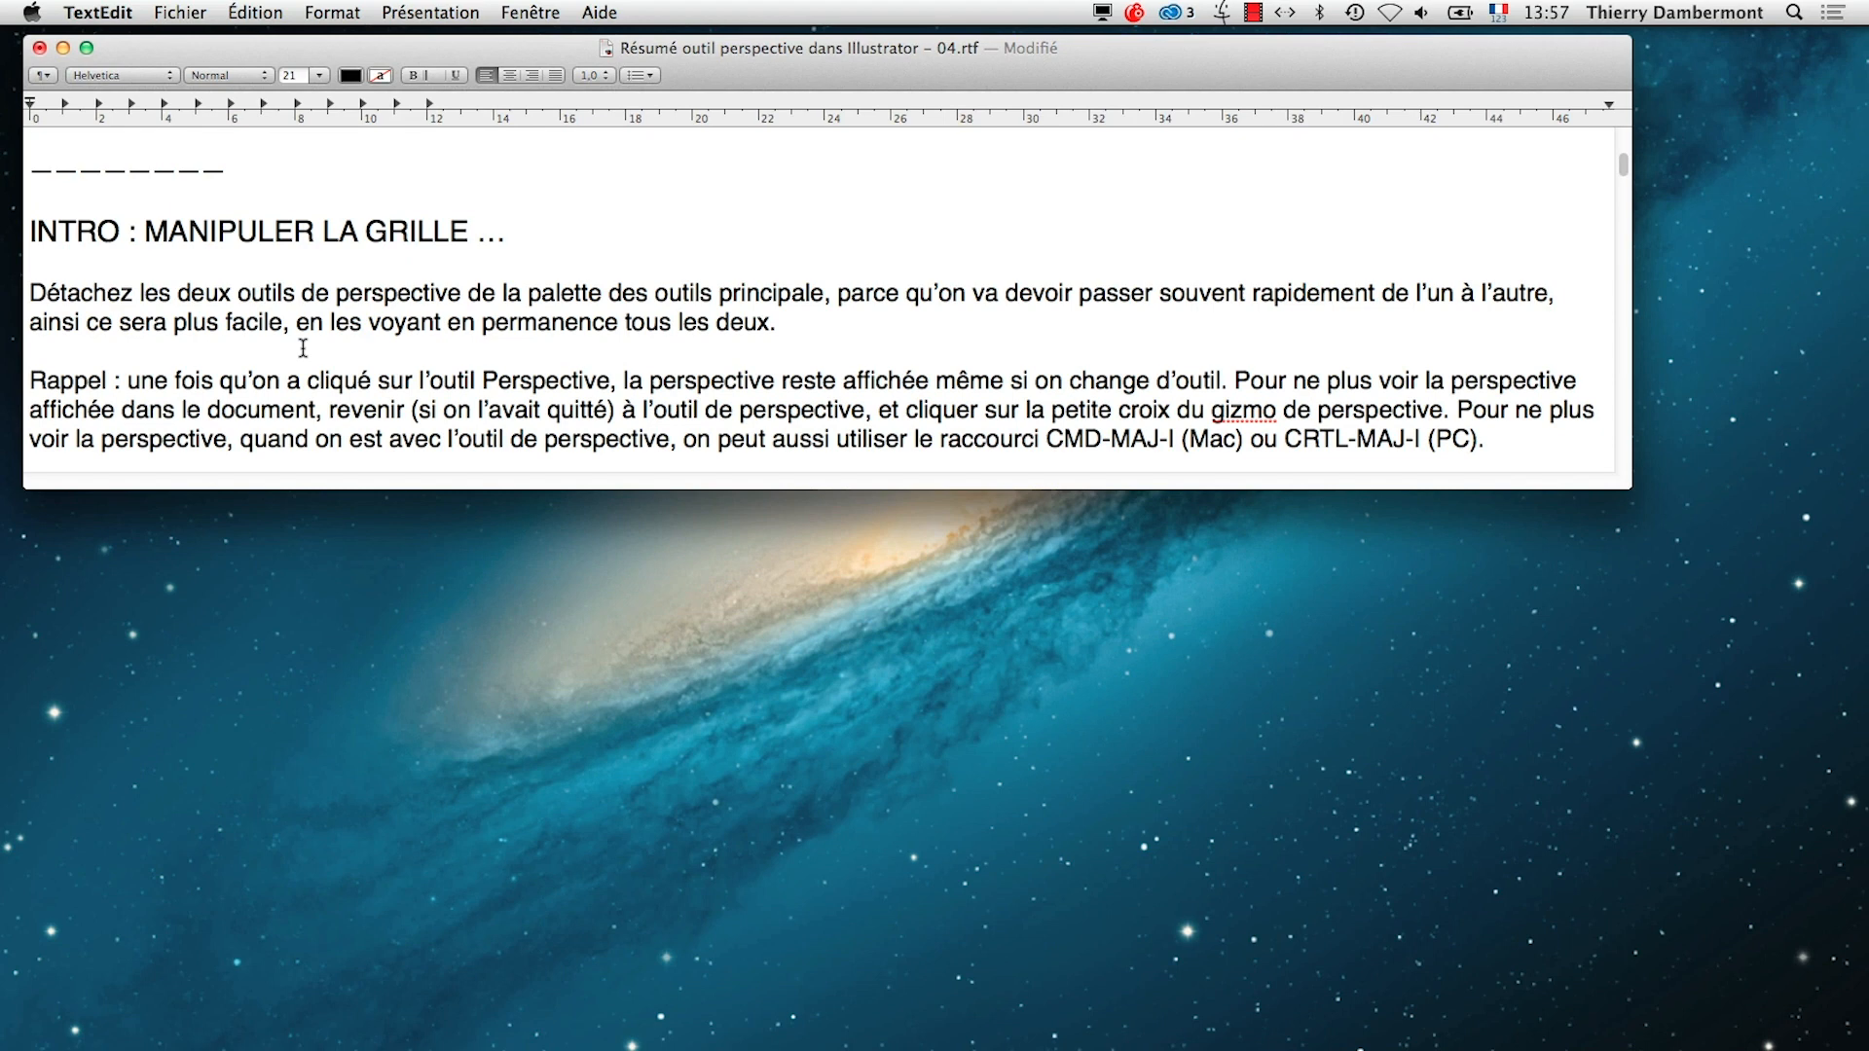
pyautogui.moveTo(37, 294); pyautogui.dragTo(1211, 311)
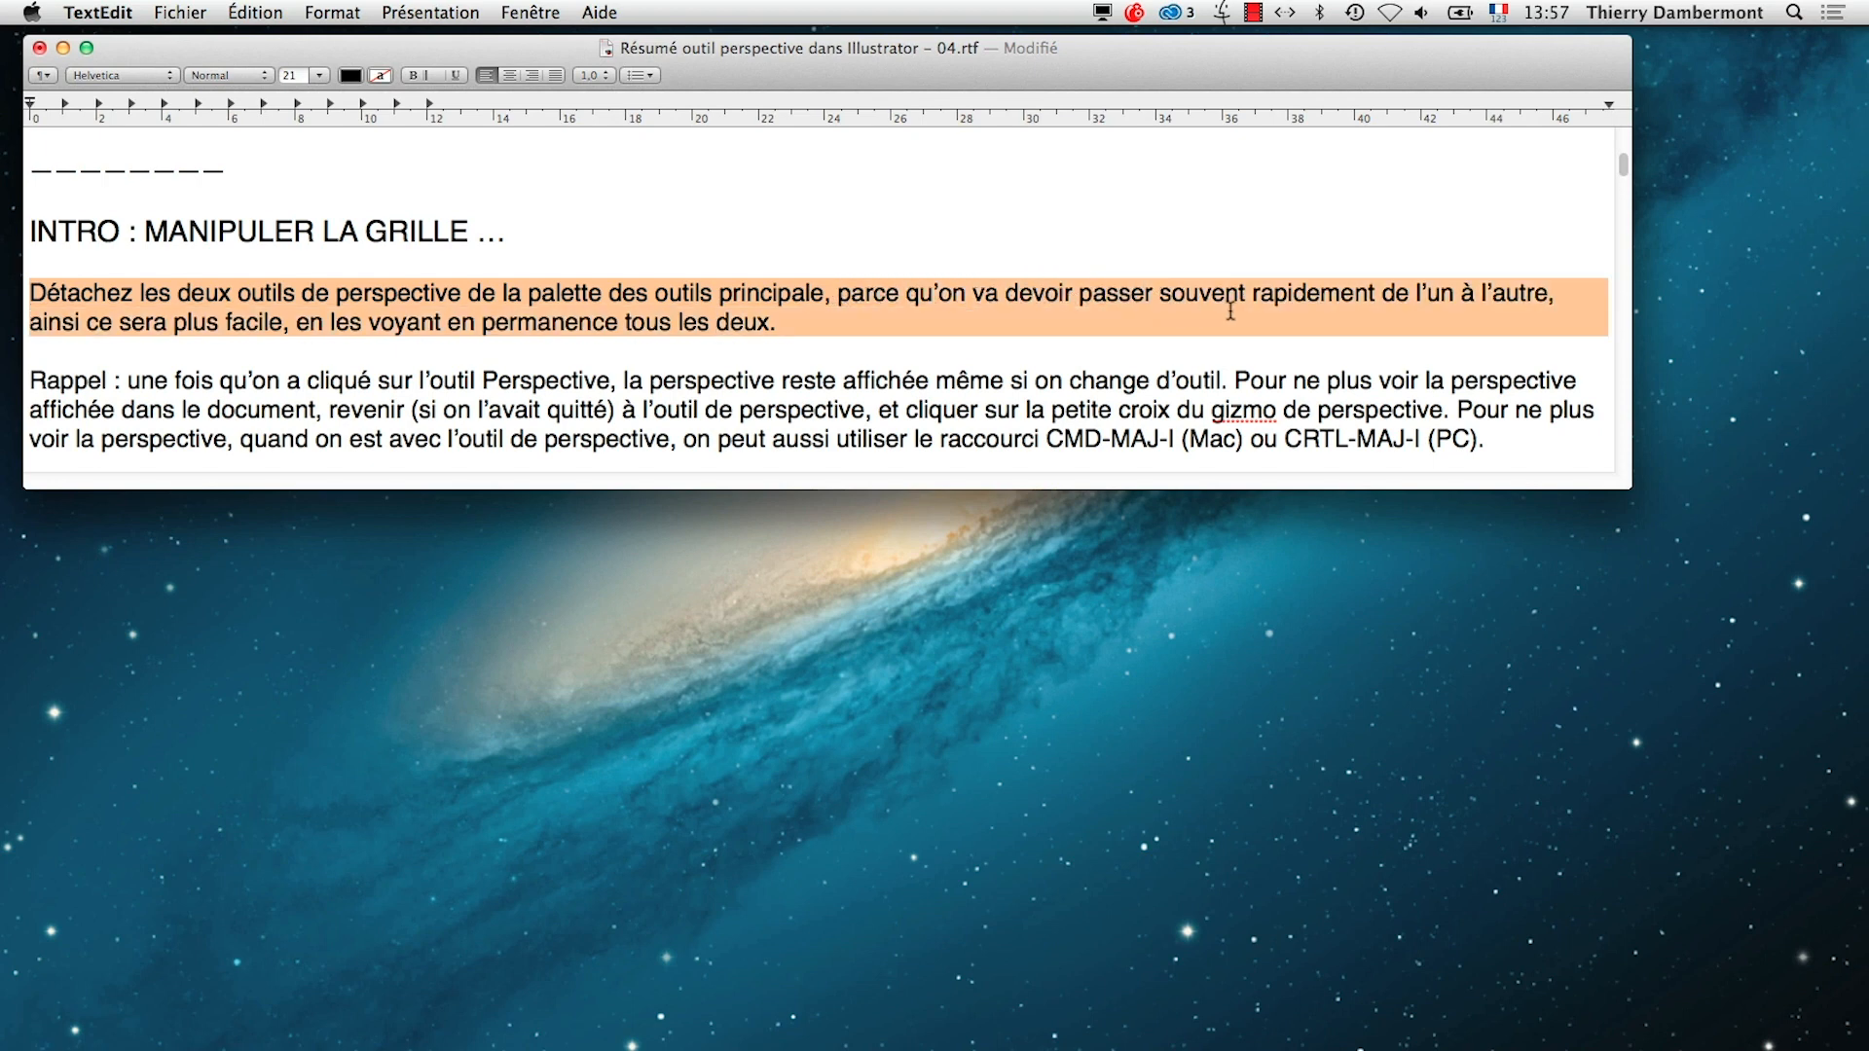
# Switch to Illustrator and reset the Les indispensables workspace
pyautogui.press('super+Tab')
pyautogui.click(722, 592)
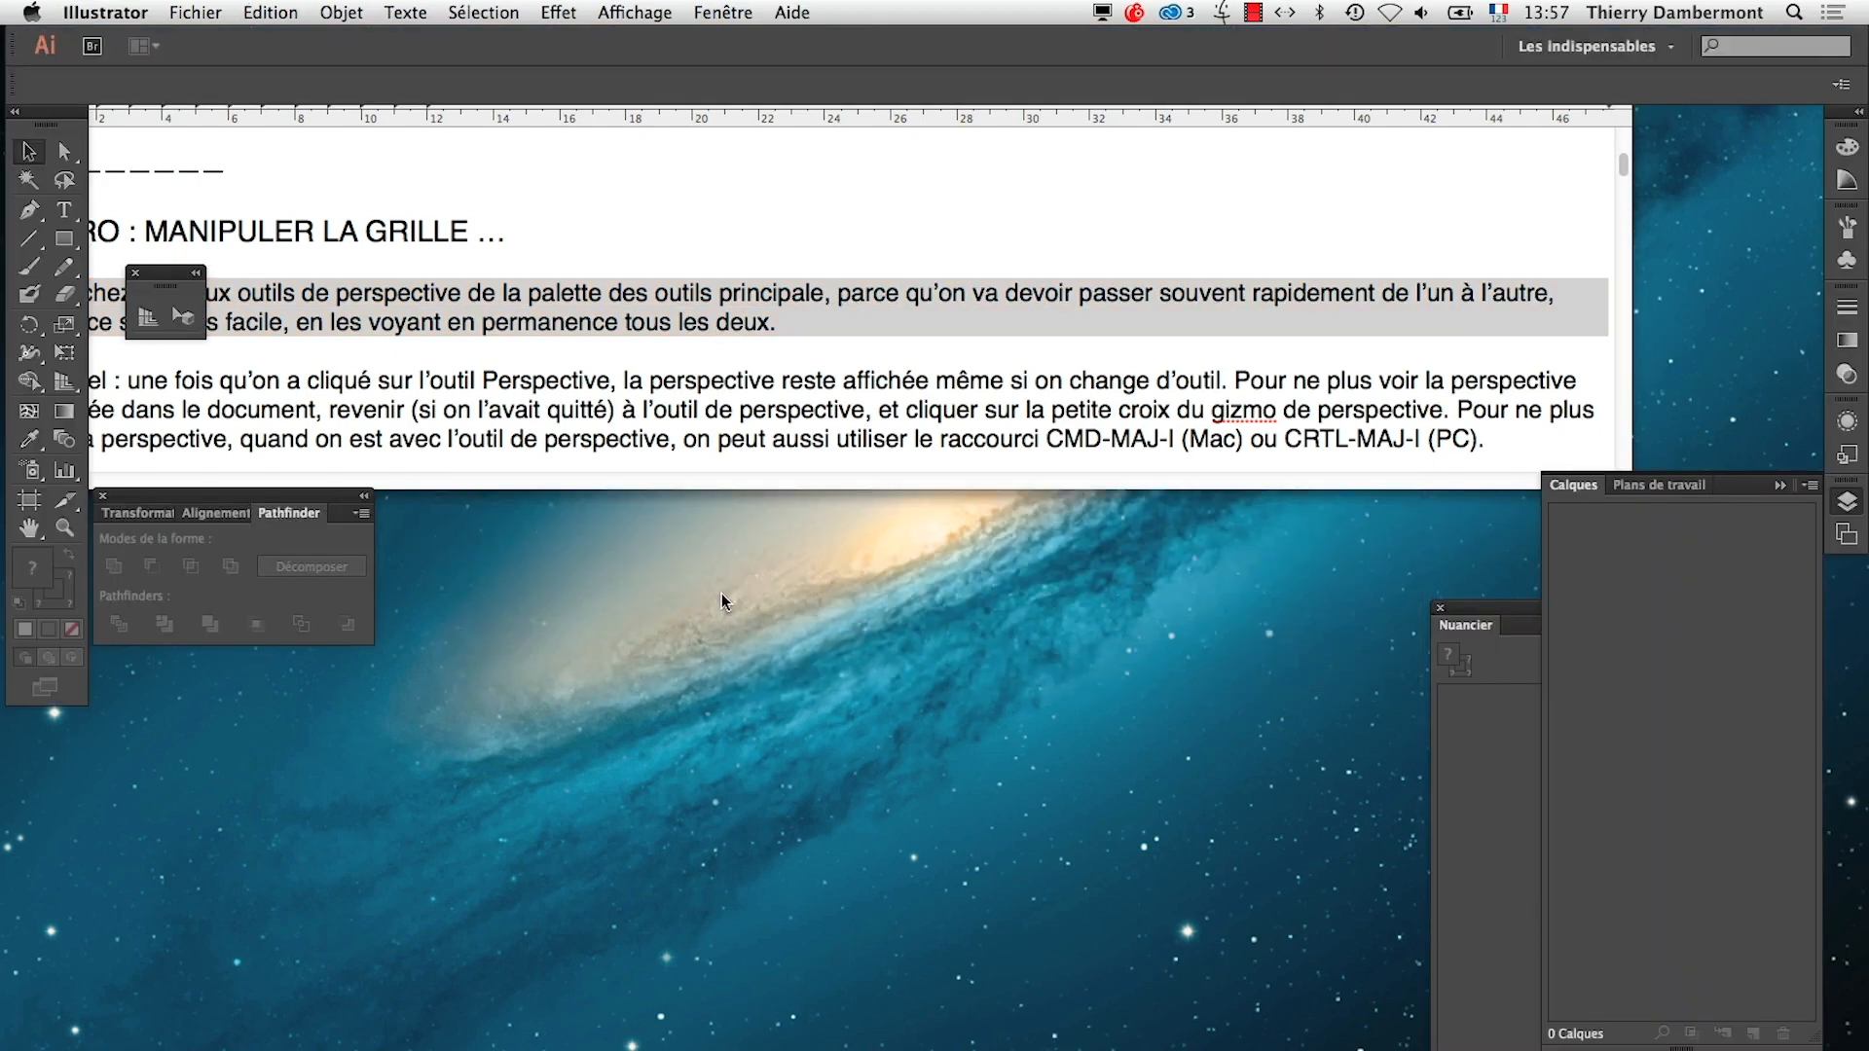
pyautogui.click(1633, 49)
pyautogui.click(1604, 241)
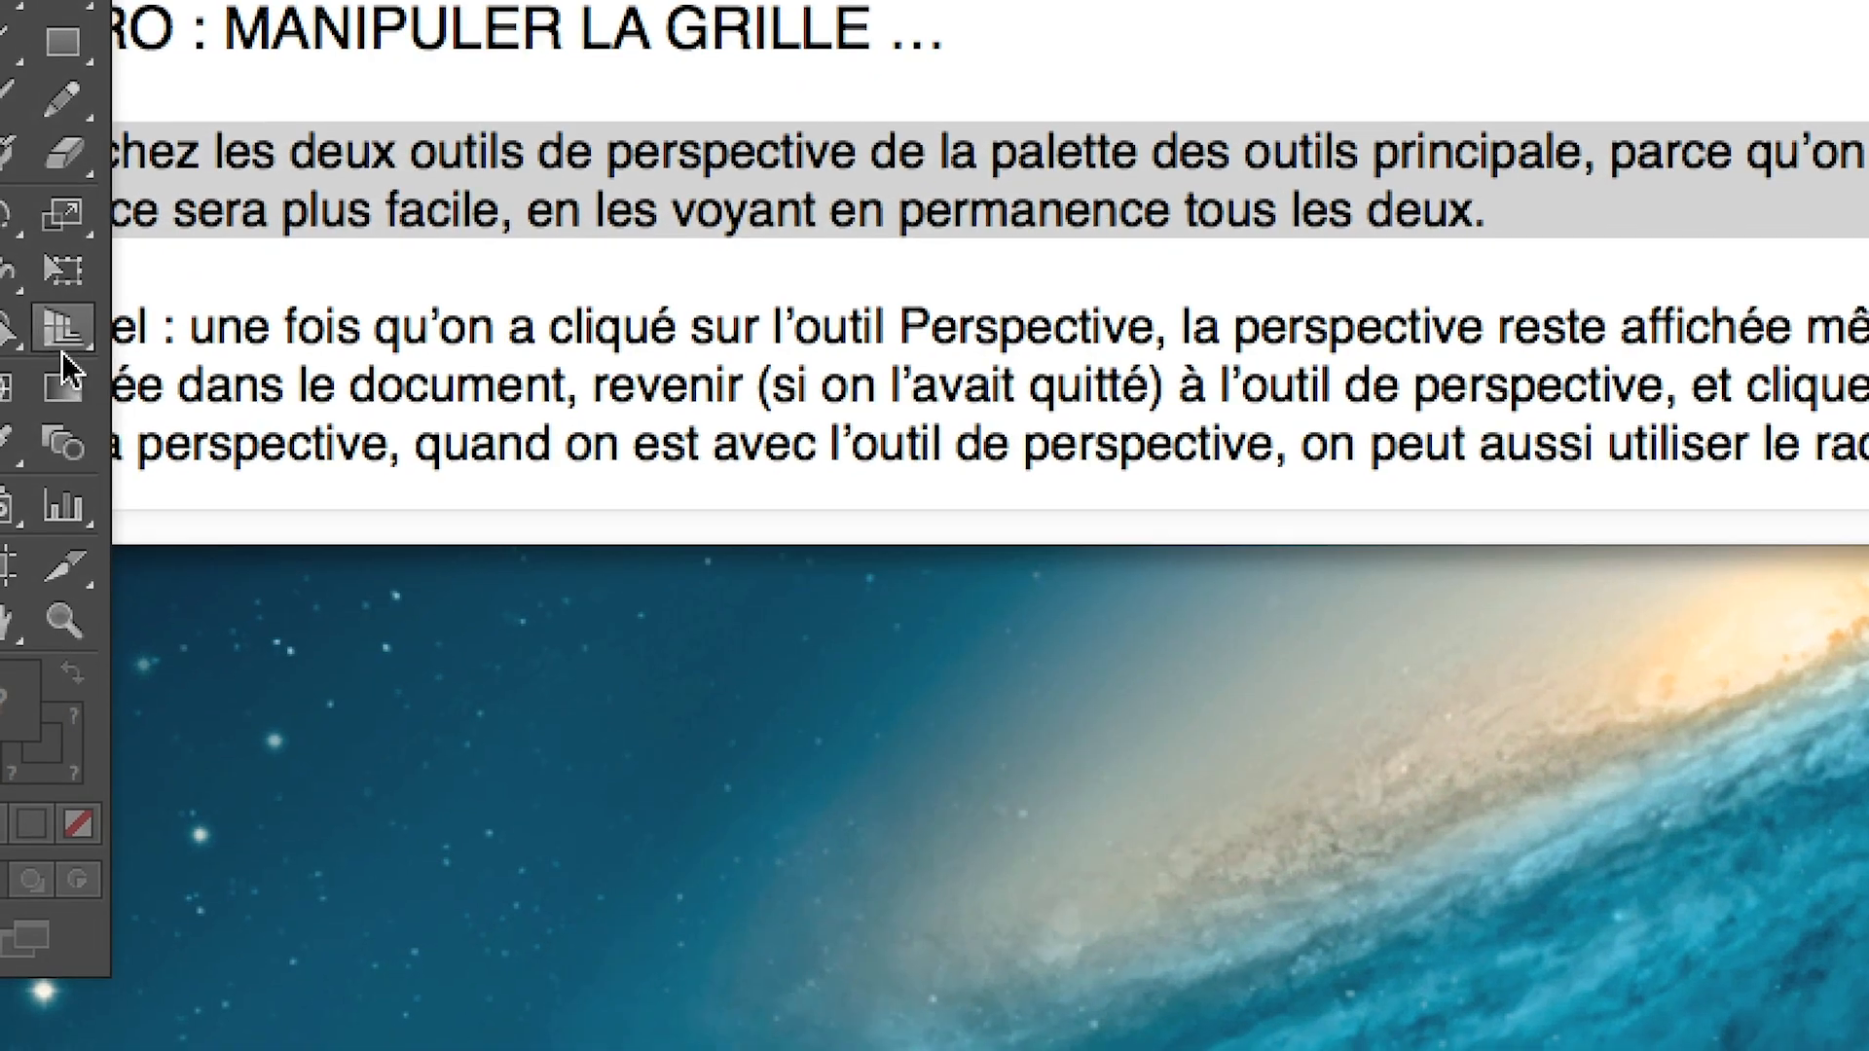
# Detach the two perspective tools into a floating palette and place it beside the collapsed panels on the far side
pyautogui.click(59, 348)
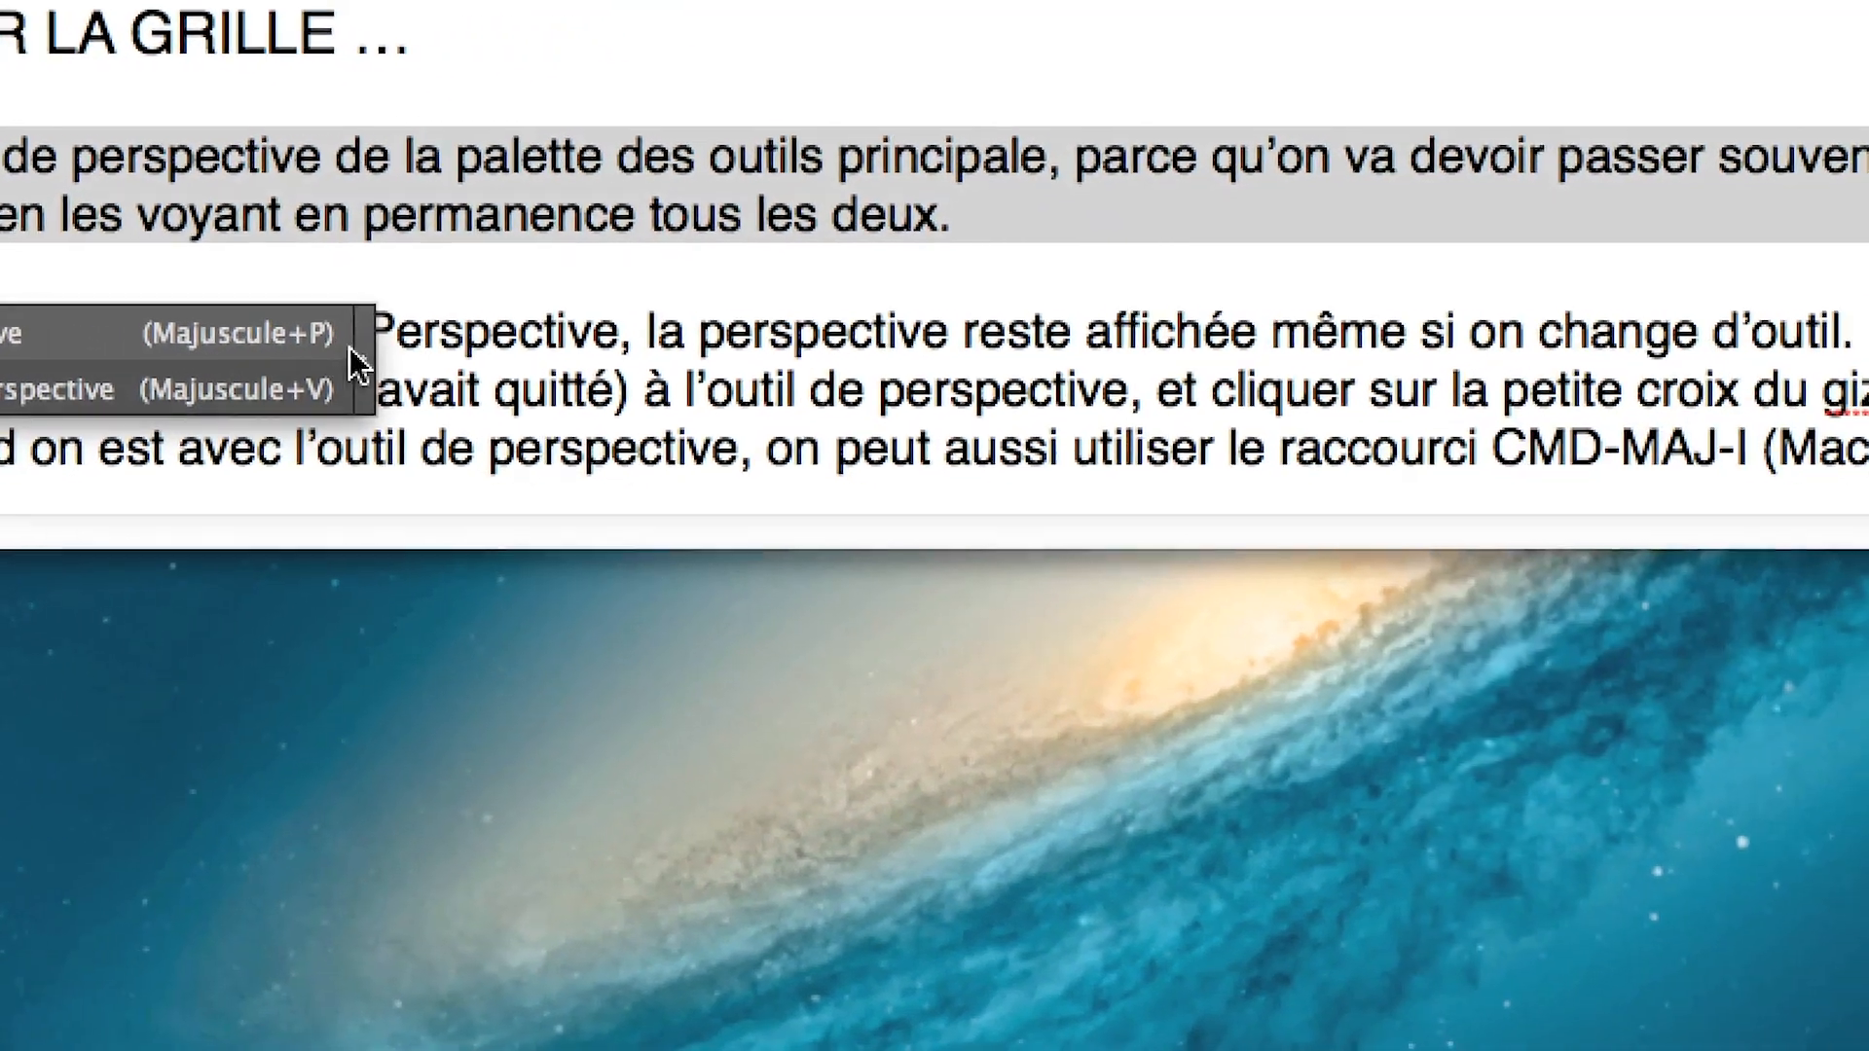
pyautogui.click(357, 365)
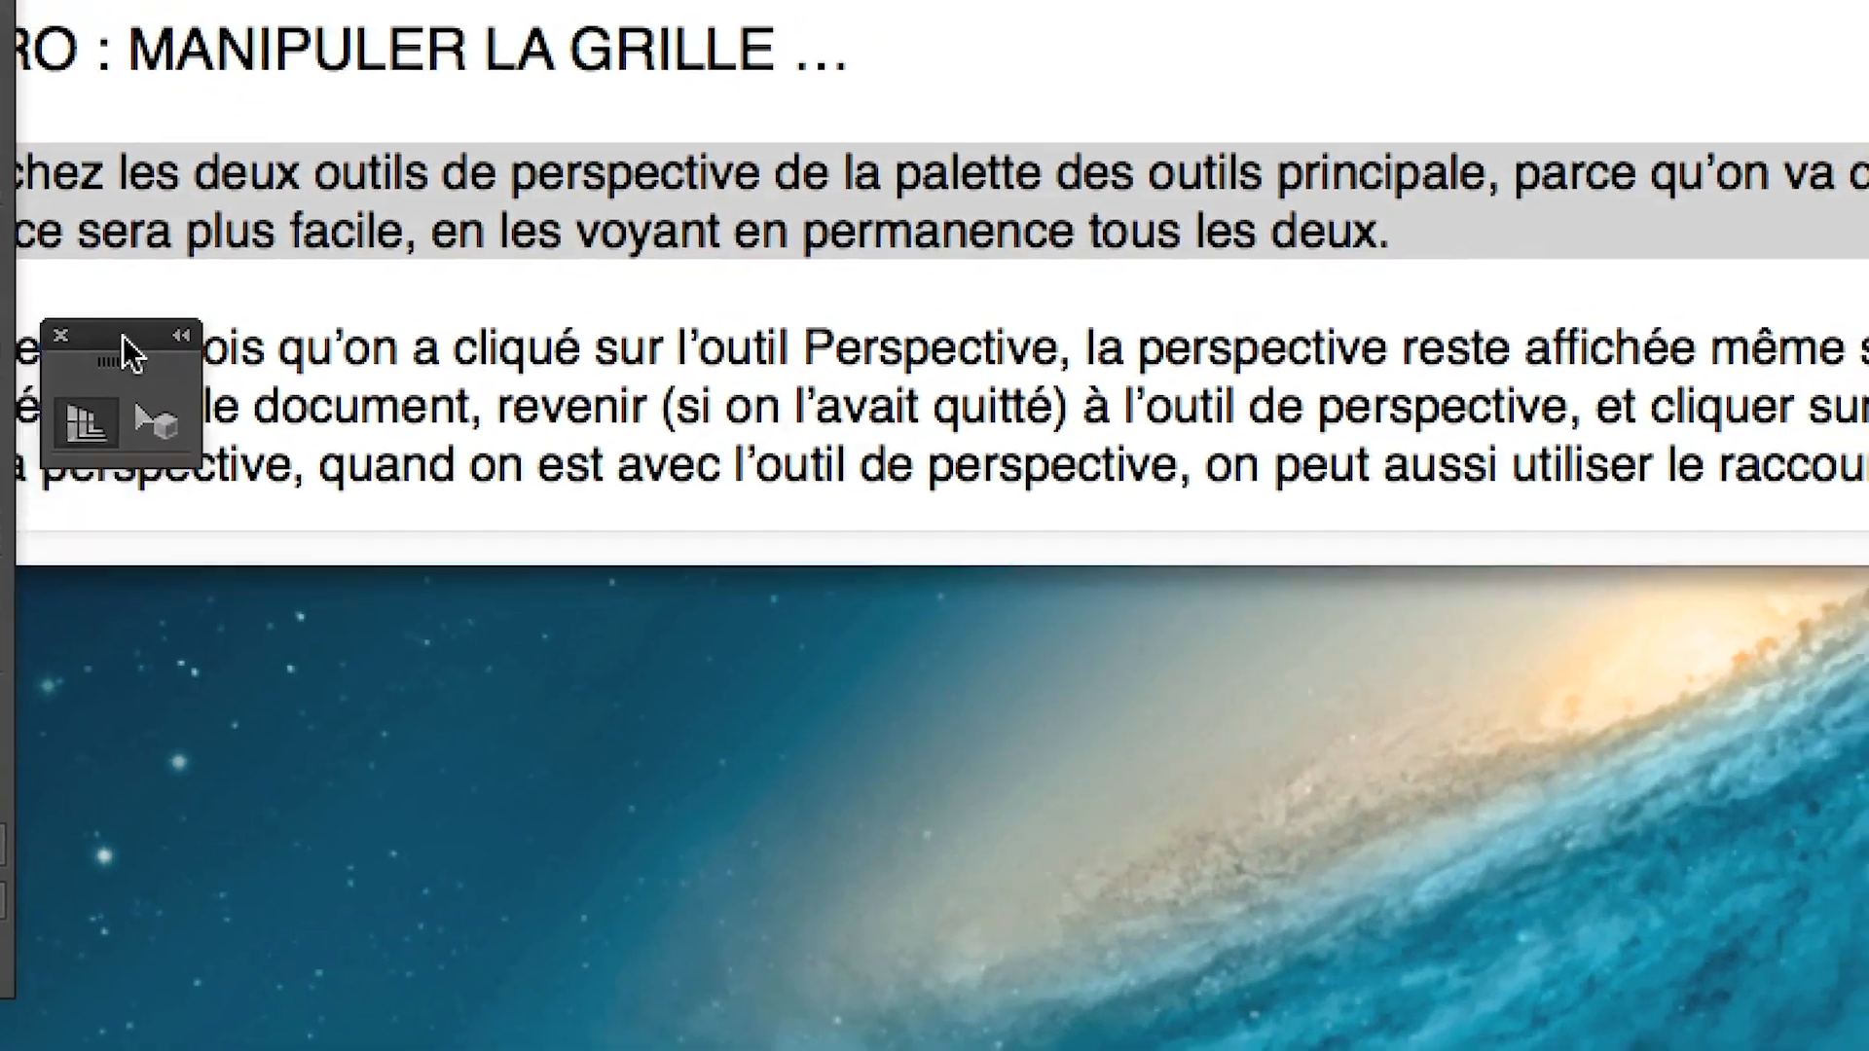
pyautogui.moveTo(123, 336); pyautogui.dragTo(259, 179)
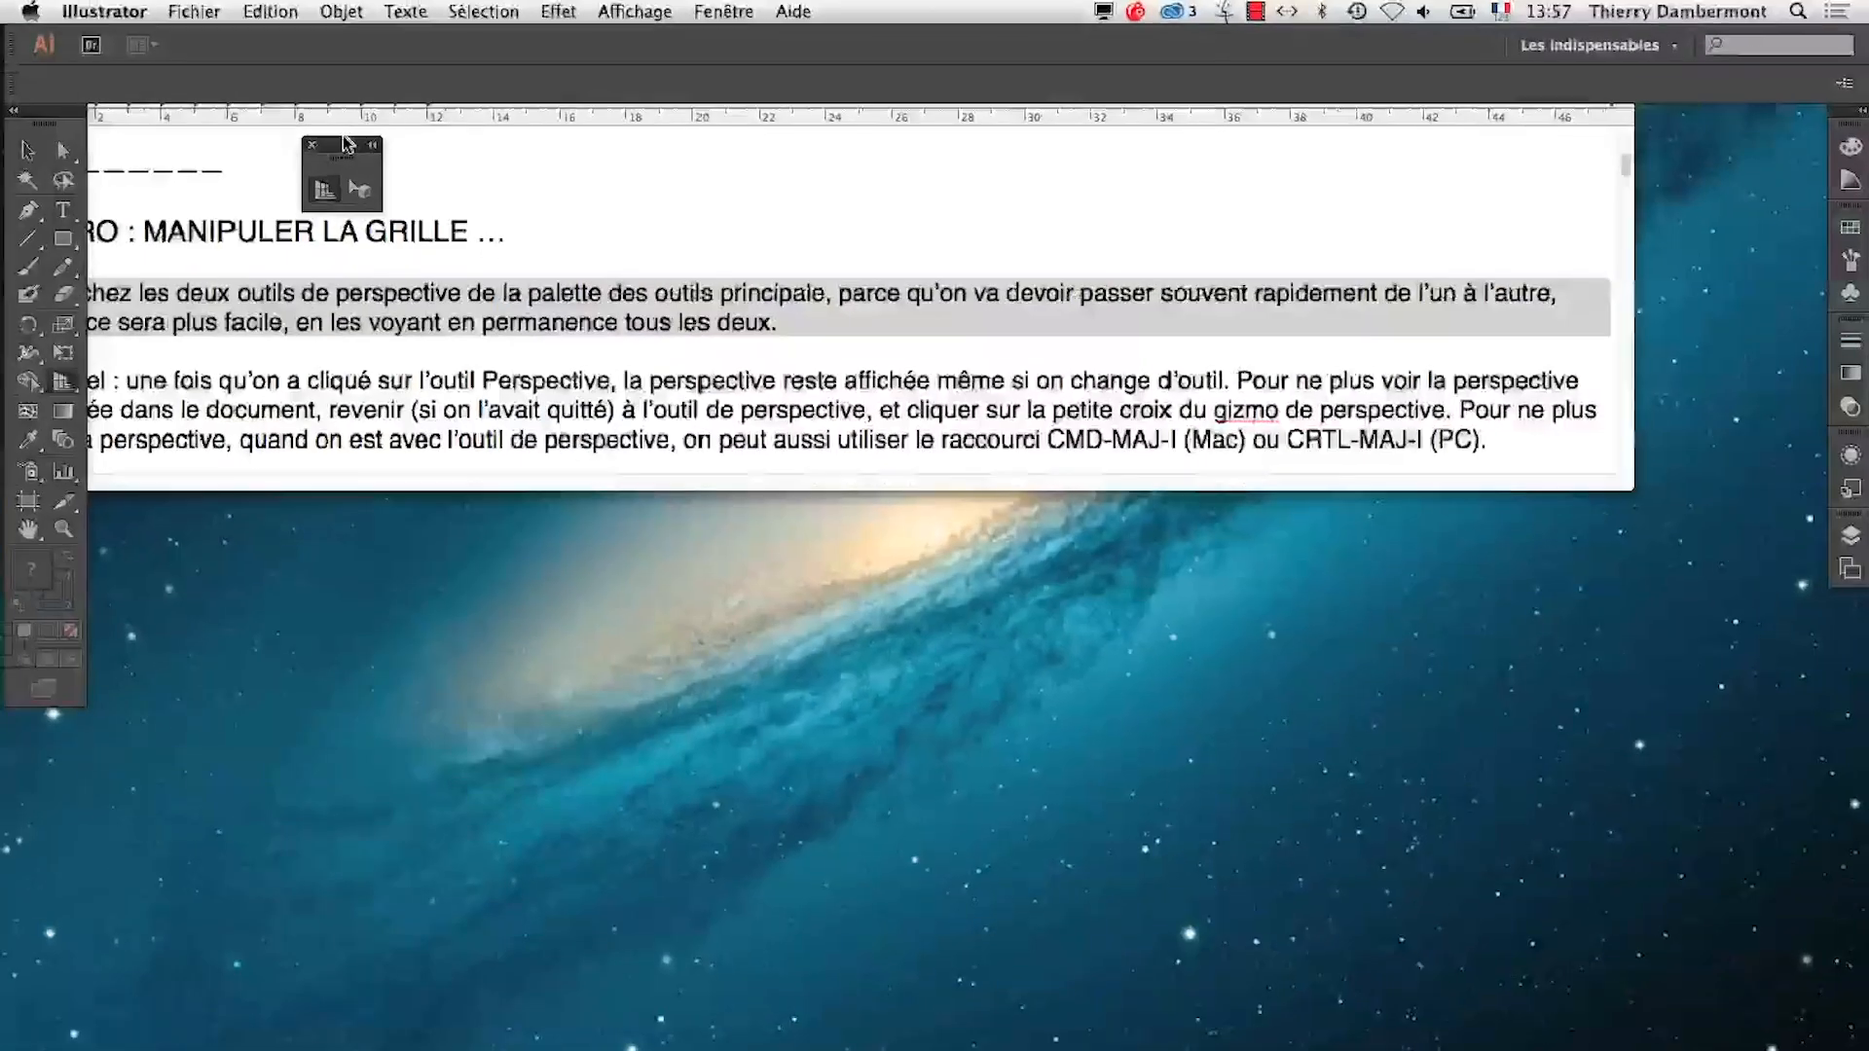
pyautogui.moveTo(347, 145); pyautogui.dragTo(1753, 125)
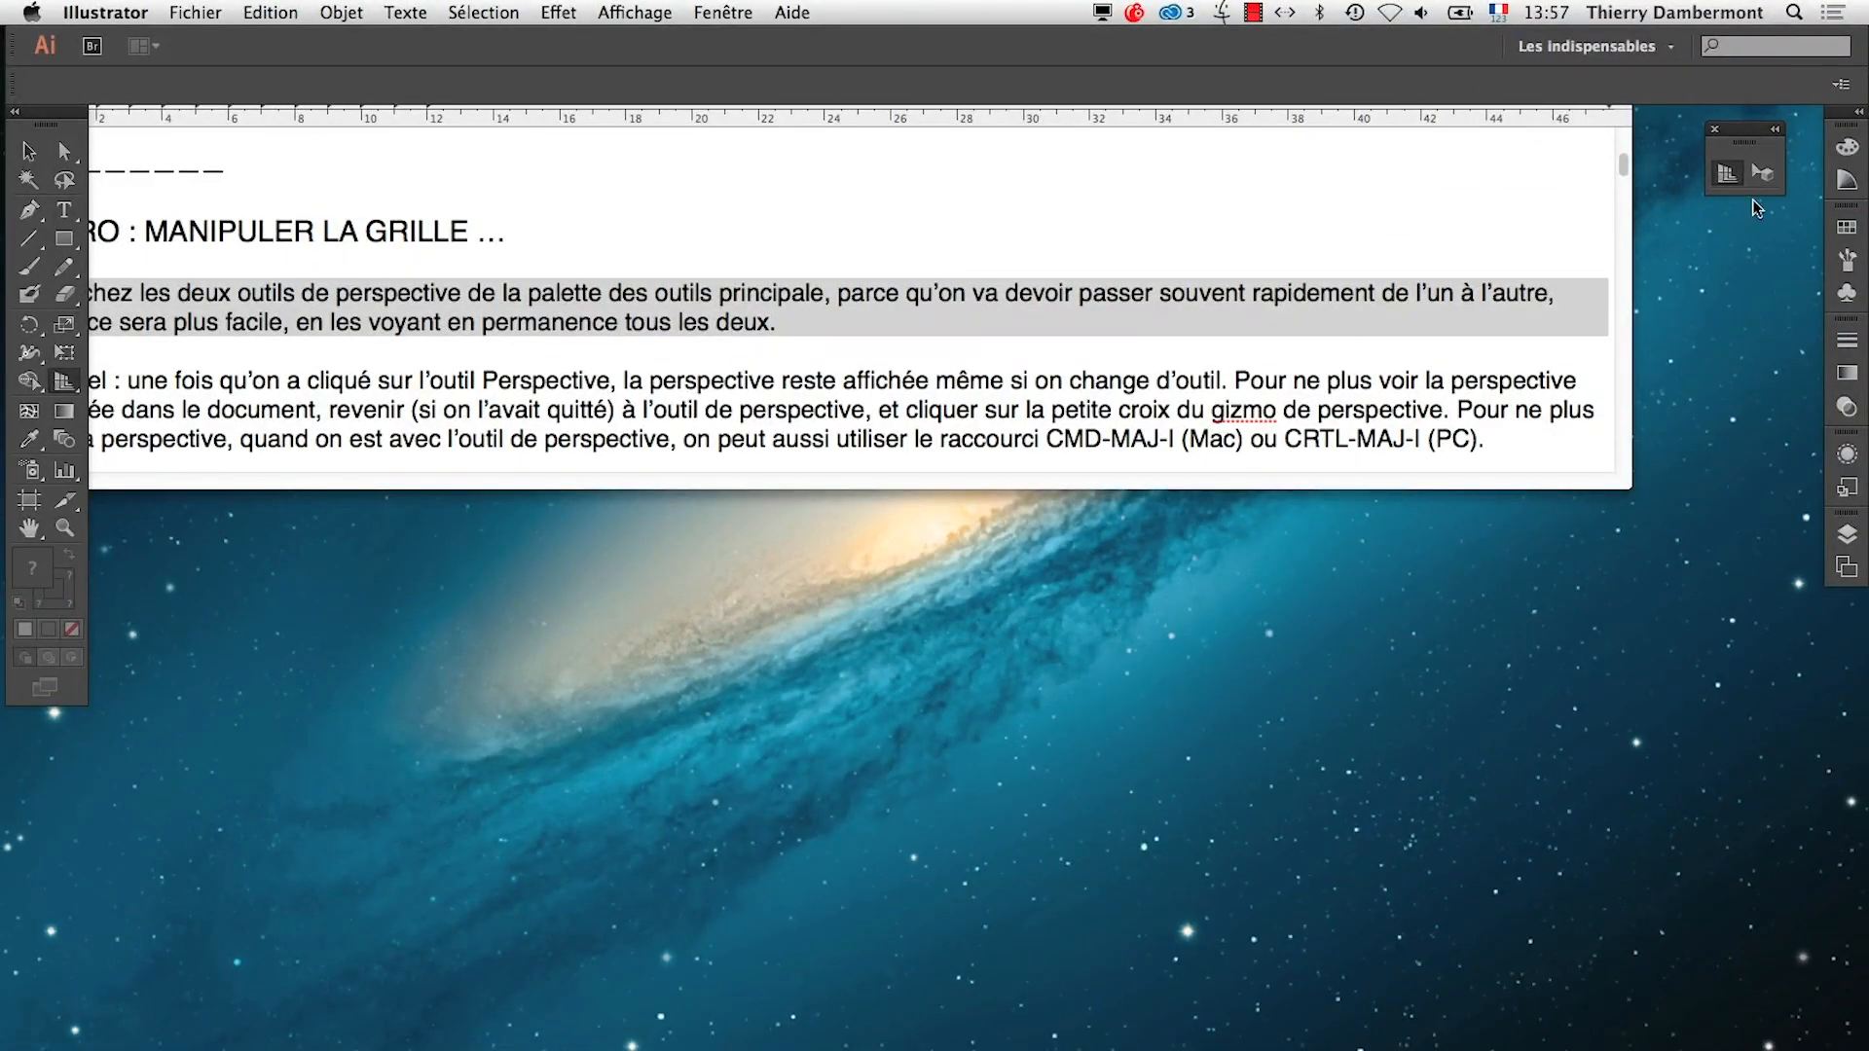
# Bring up the summary's notes on choosing a perspective type, and create a landscape A4 document in RVB mode in Illustrator
pyautogui.click(990, 198)
pyautogui.scroll(-3, 413, 294)
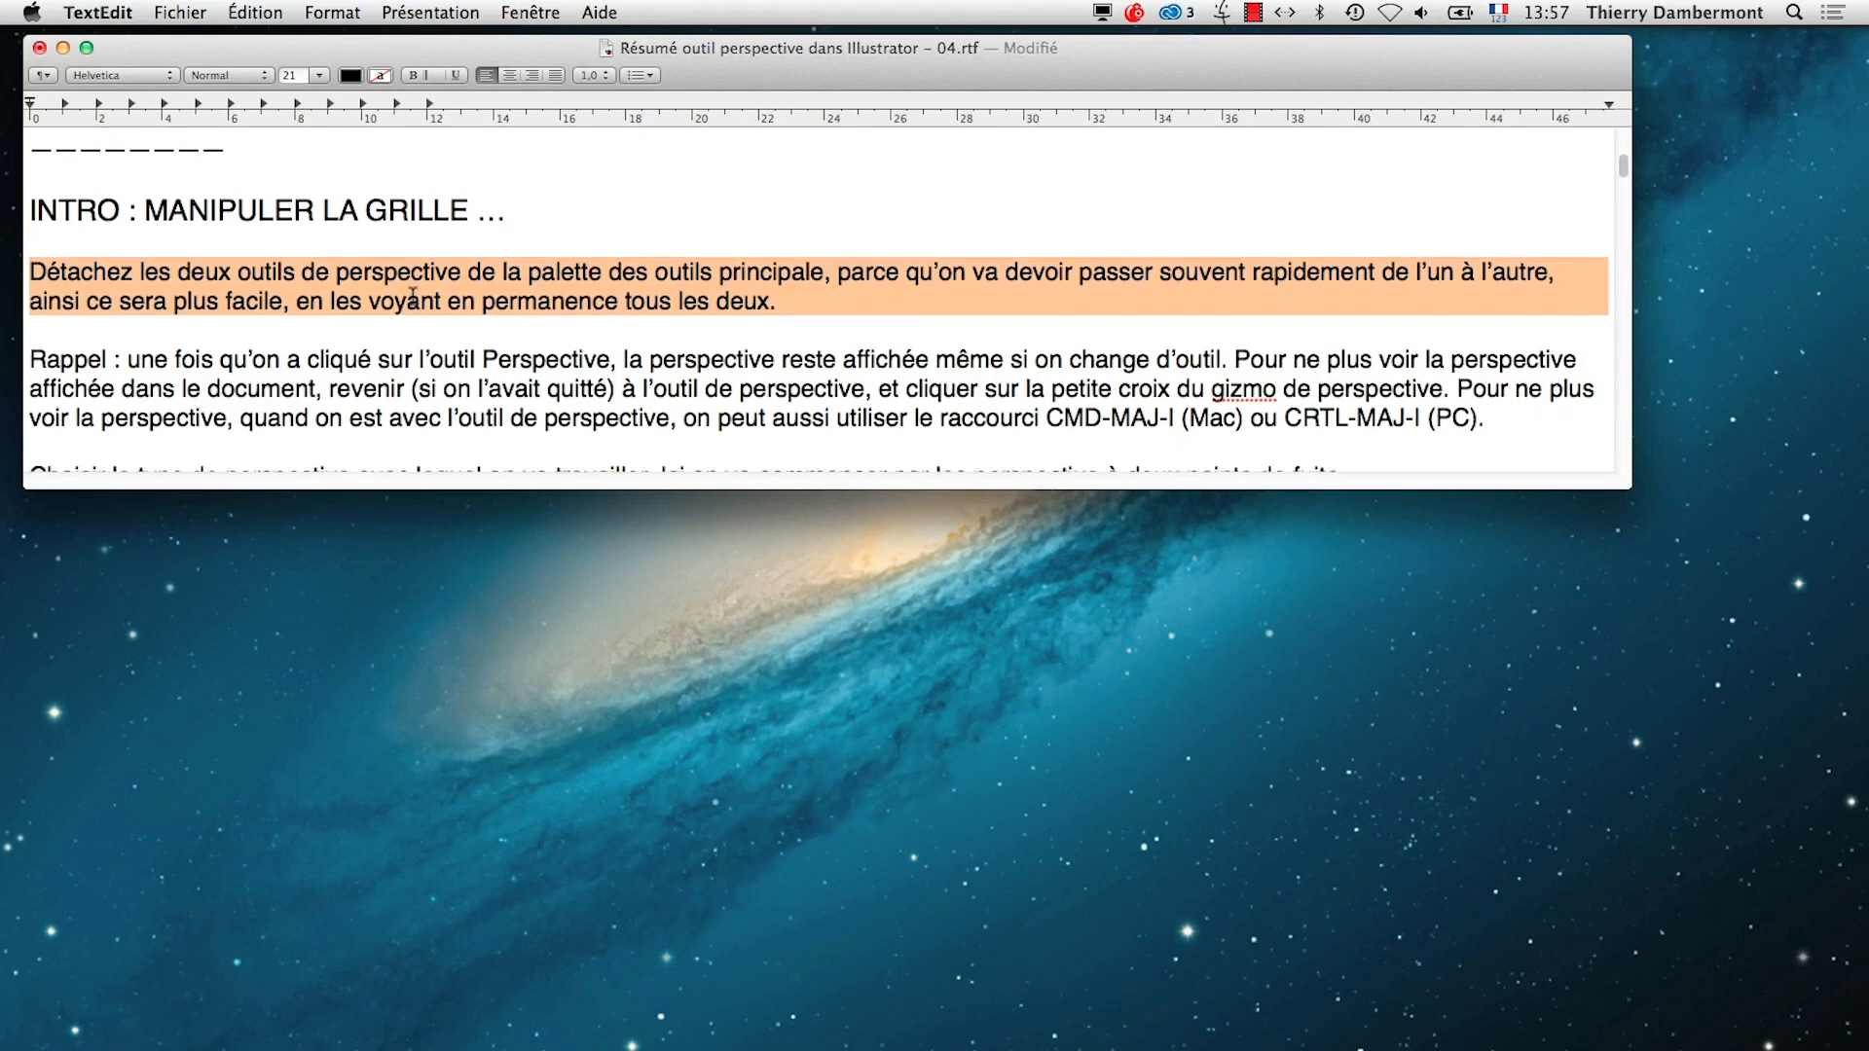
pyautogui.press('super+Tab')
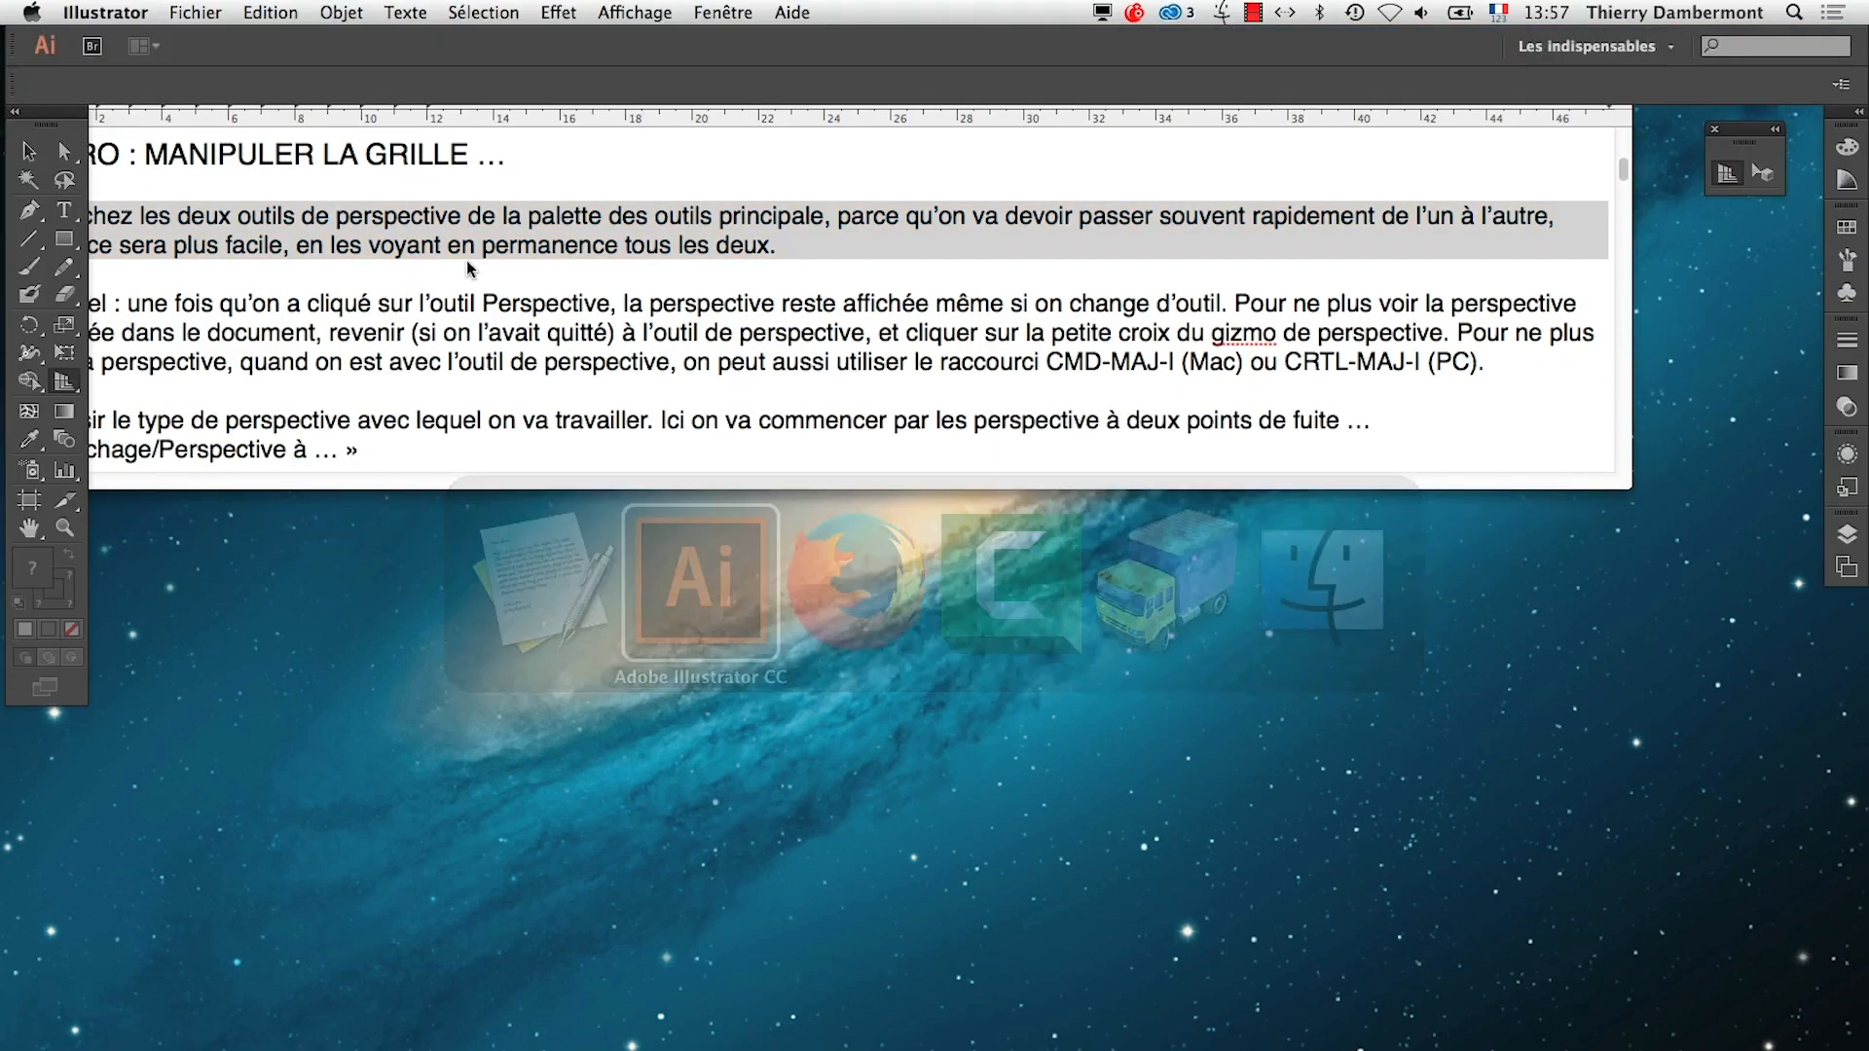
pyautogui.click(194, 12)
pyautogui.click(212, 44)
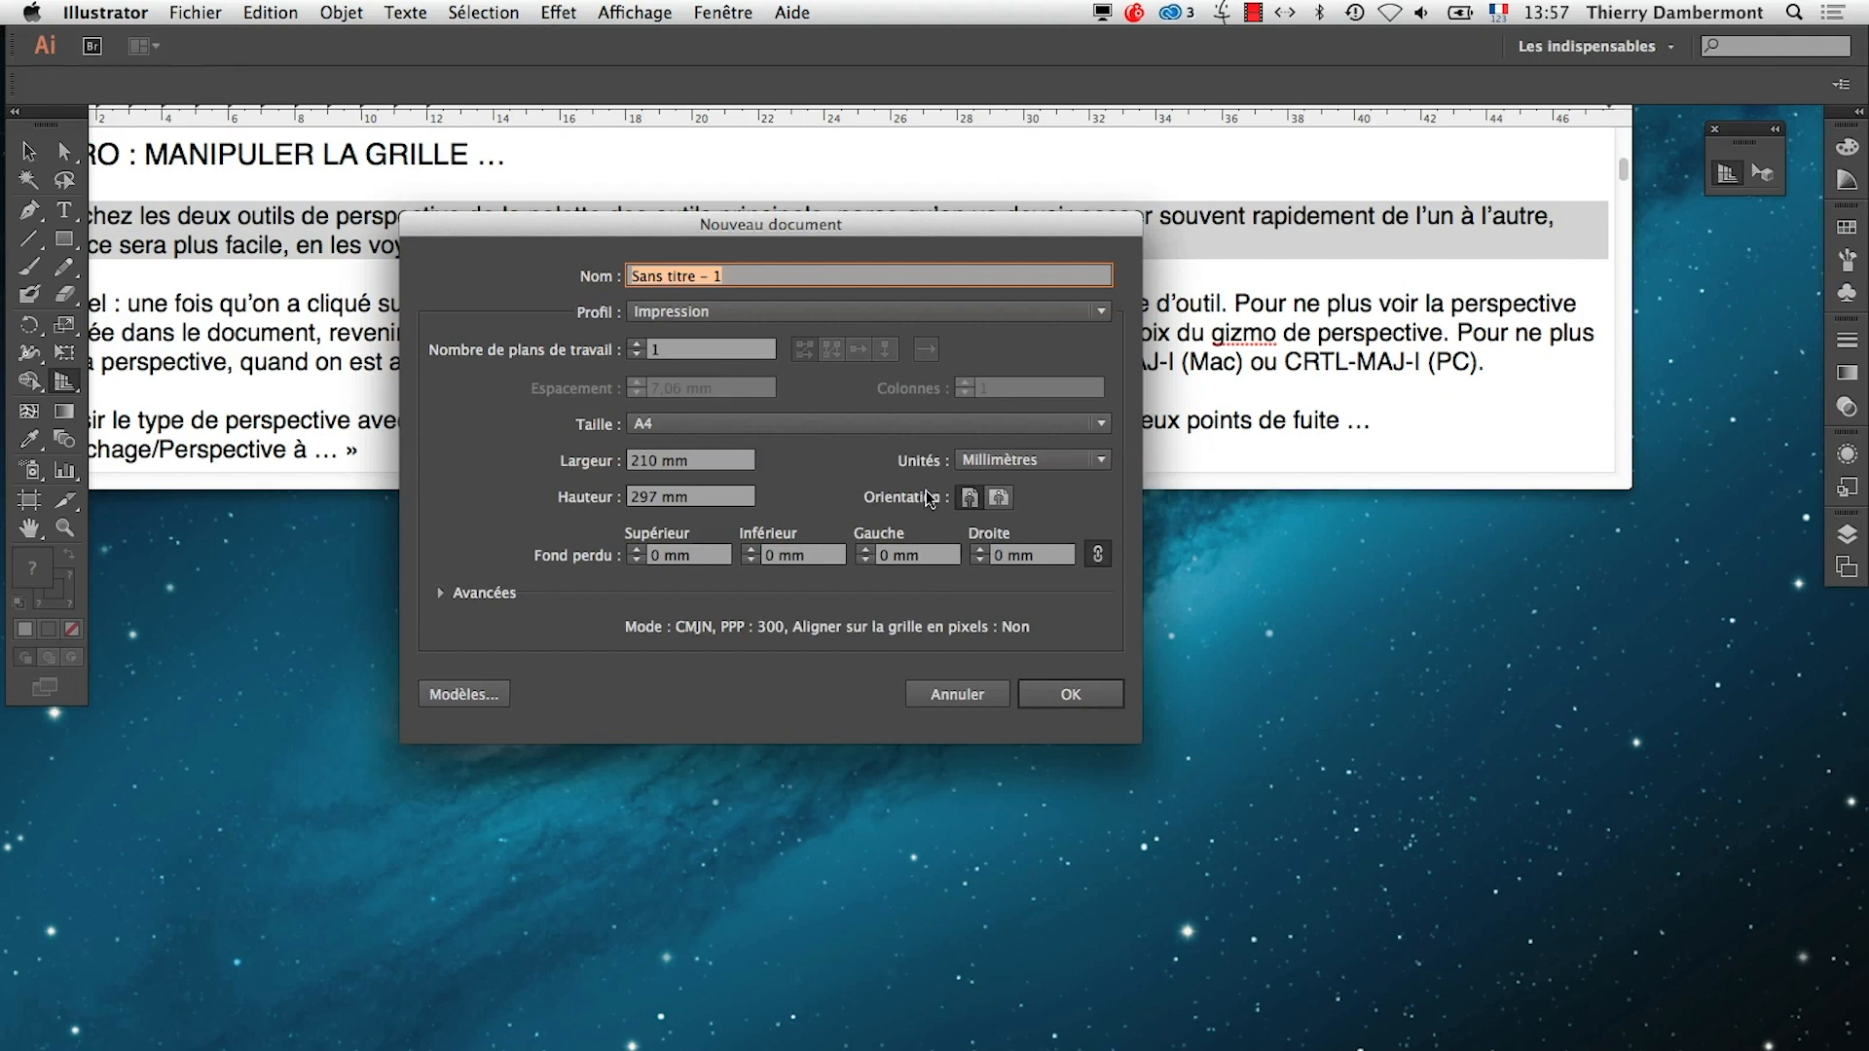
pyautogui.click(998, 497)
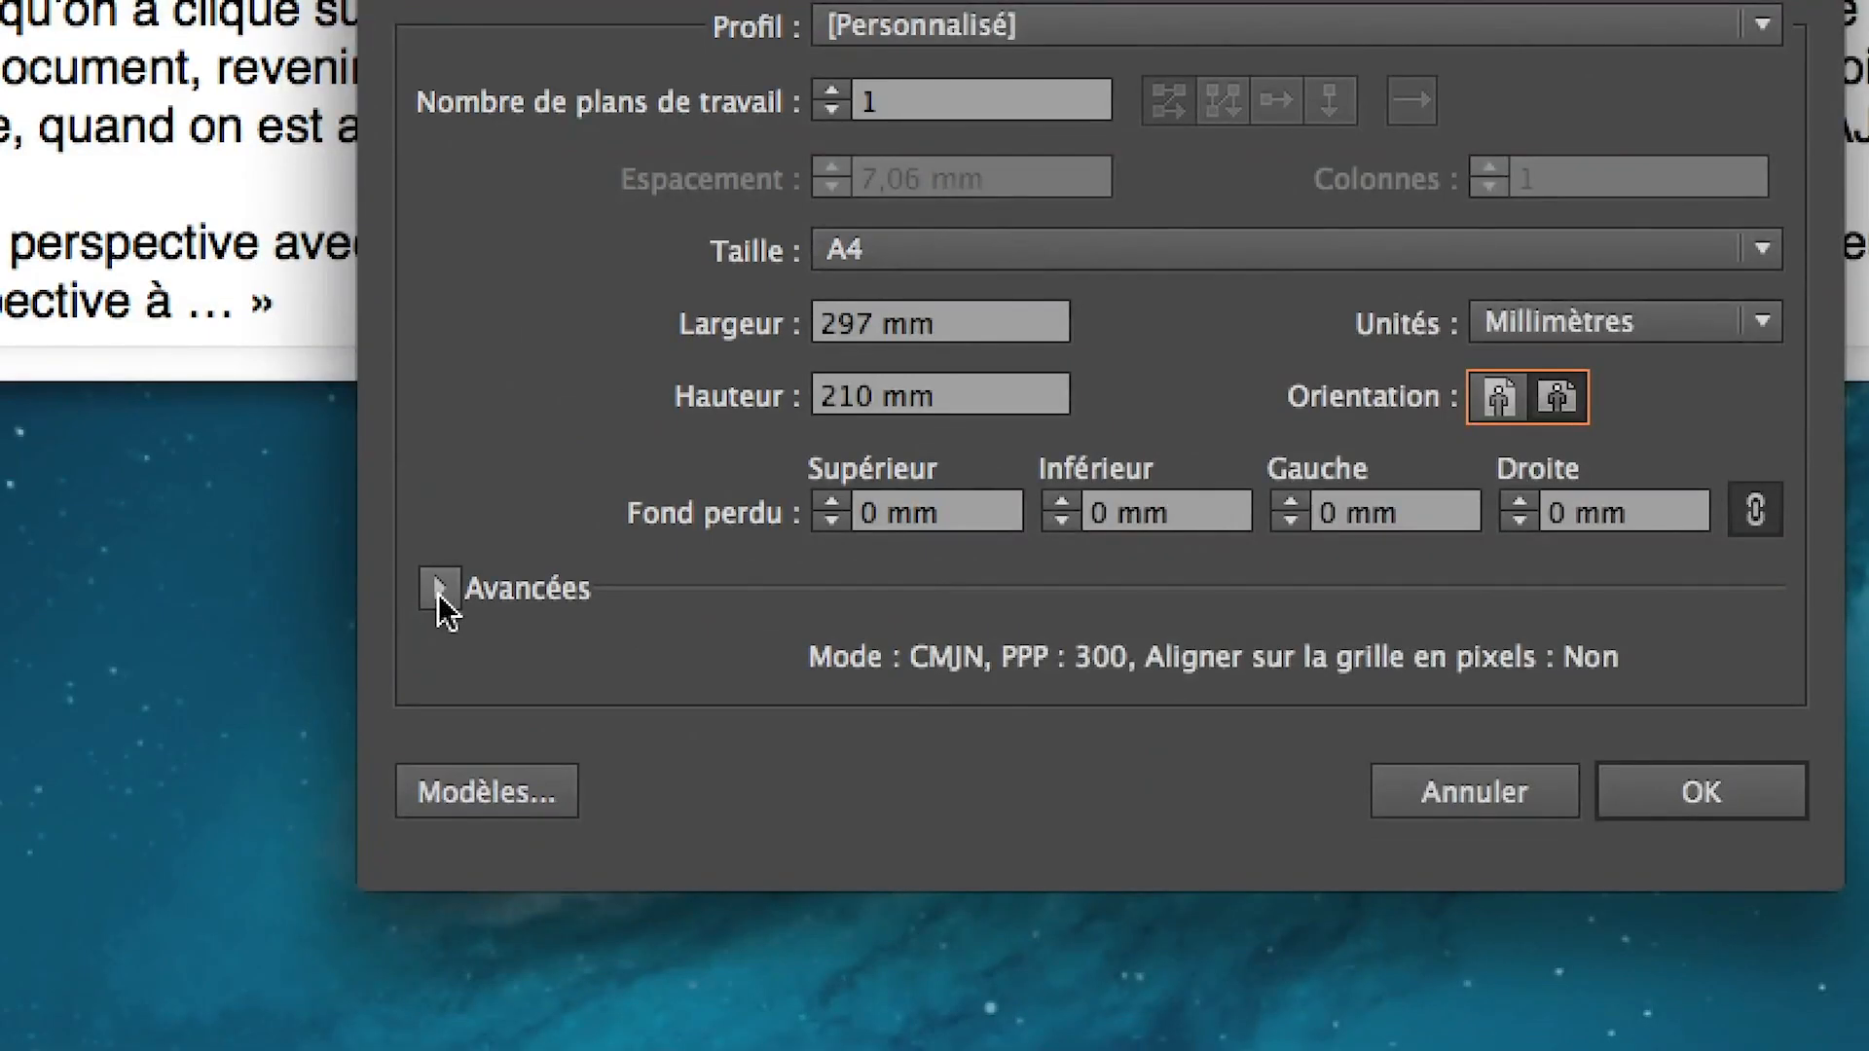
pyautogui.click(439, 589)
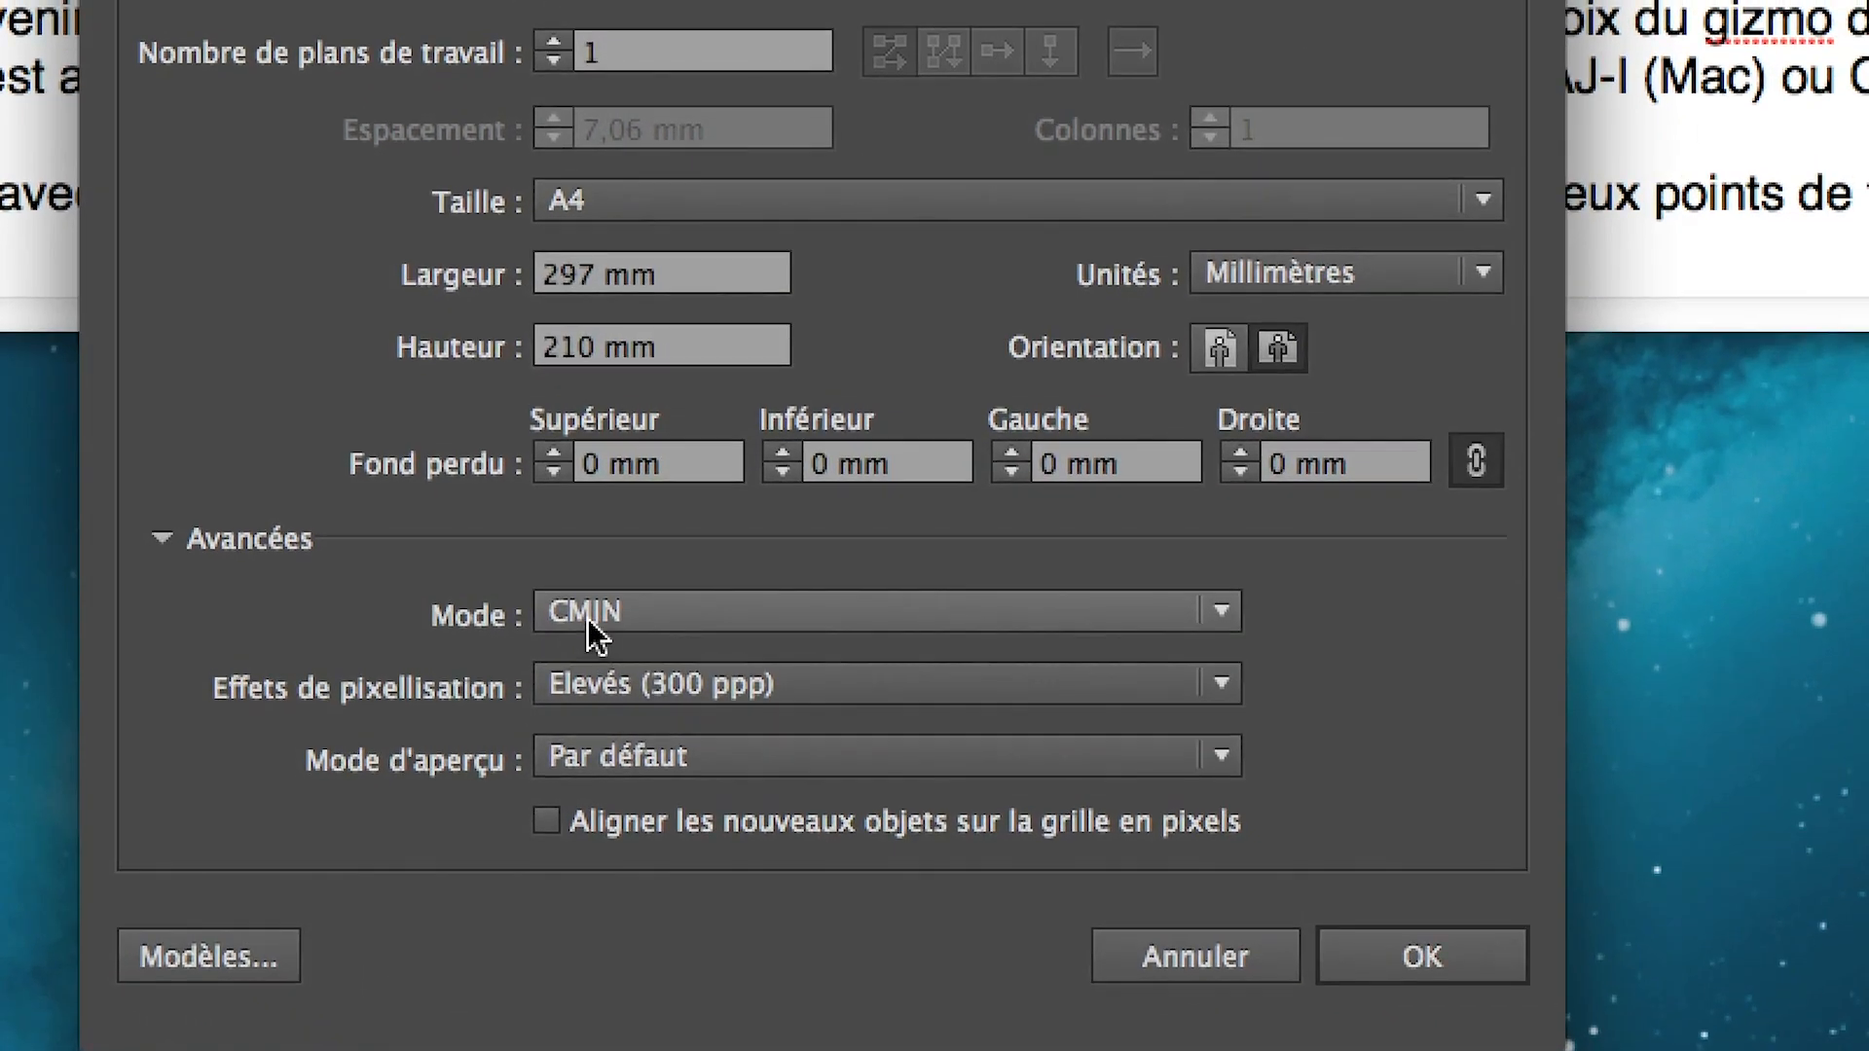
pyautogui.click(587, 617)
pyautogui.click(596, 692)
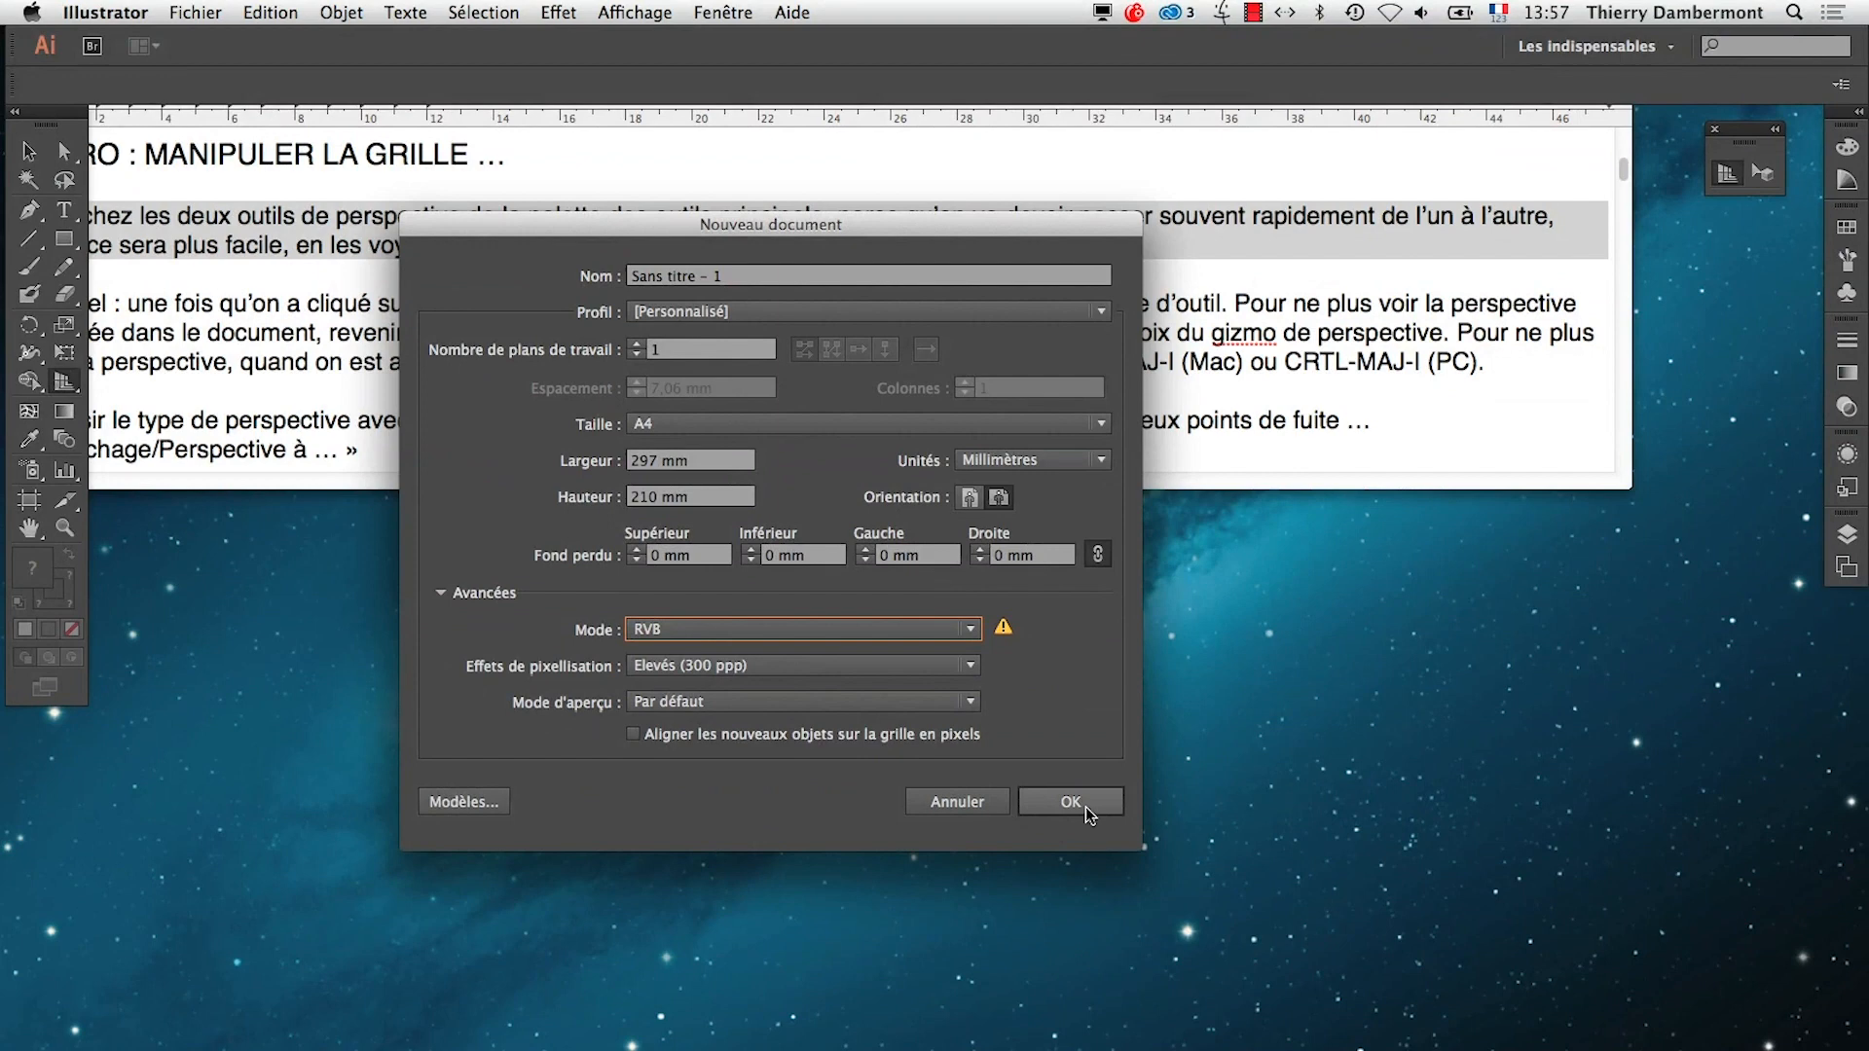
pyautogui.click(1422, 959)
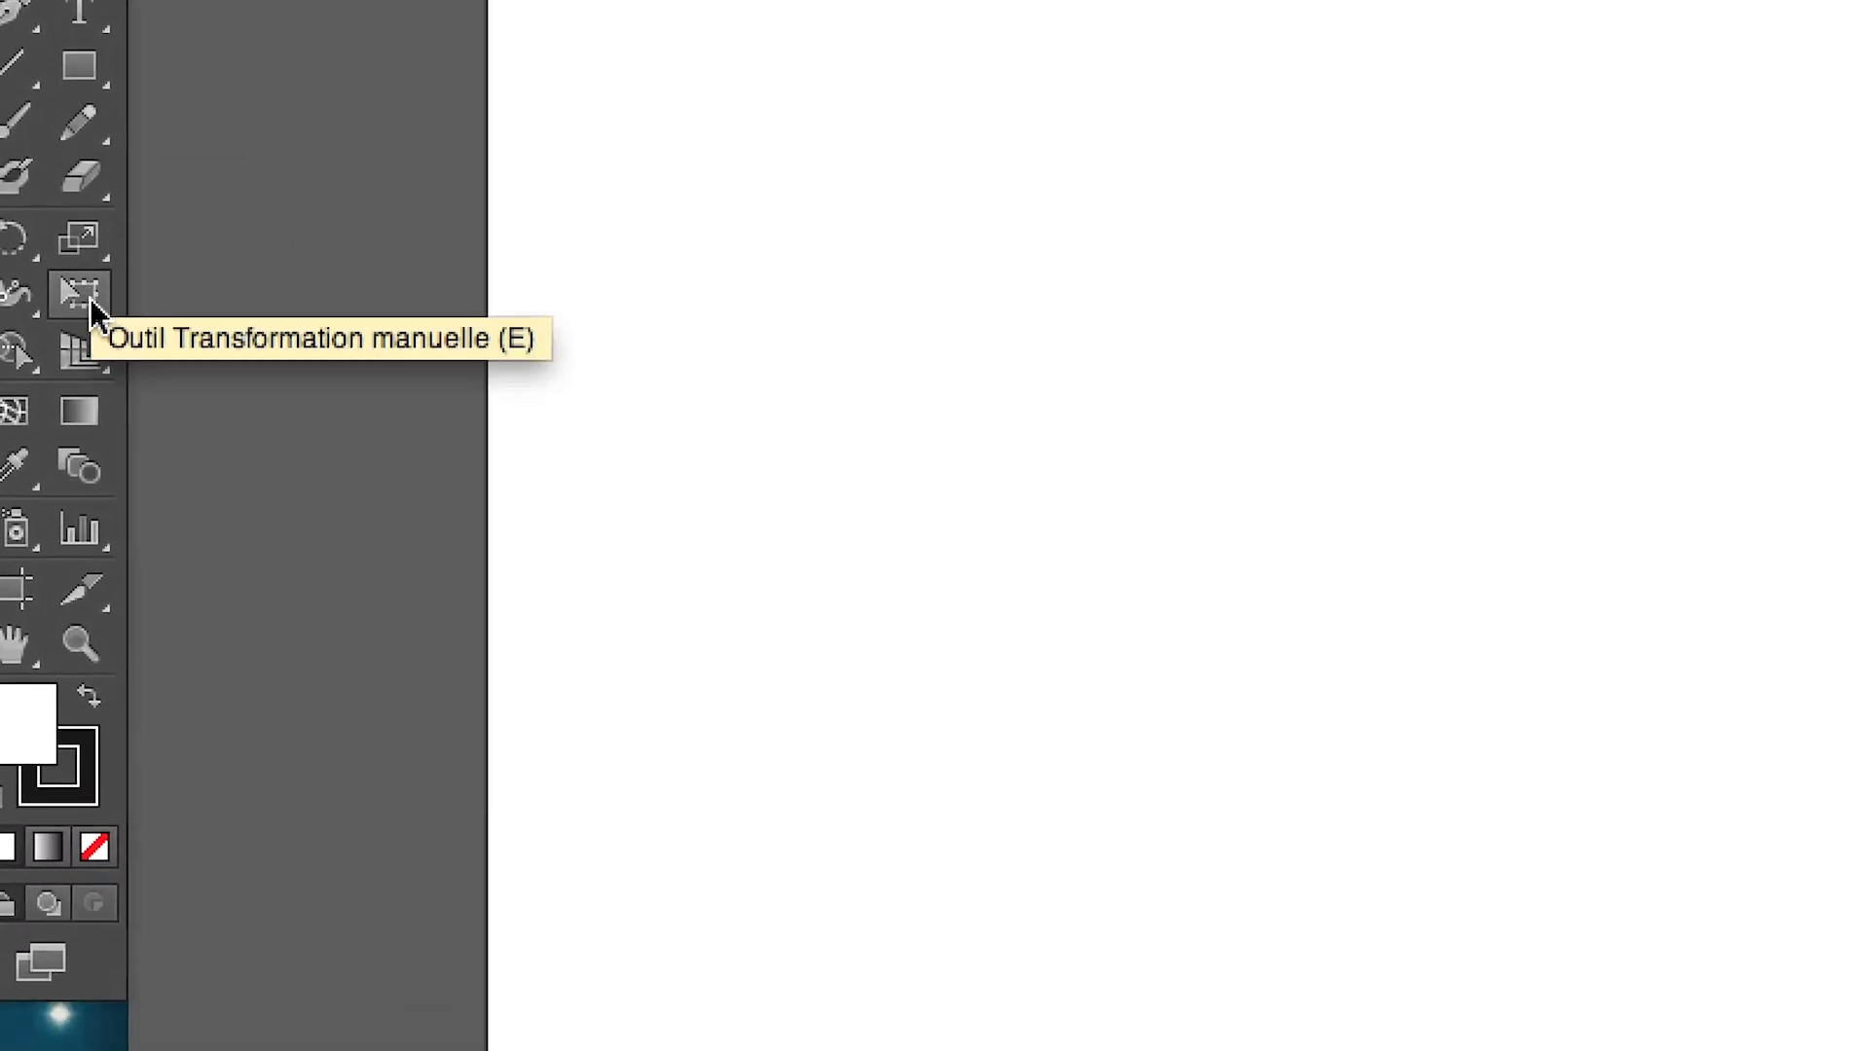
# Display the perspective grid in the new document with the Perspective Grid tool, and switch back to the TextEdit summary
pyautogui.click(85, 360)
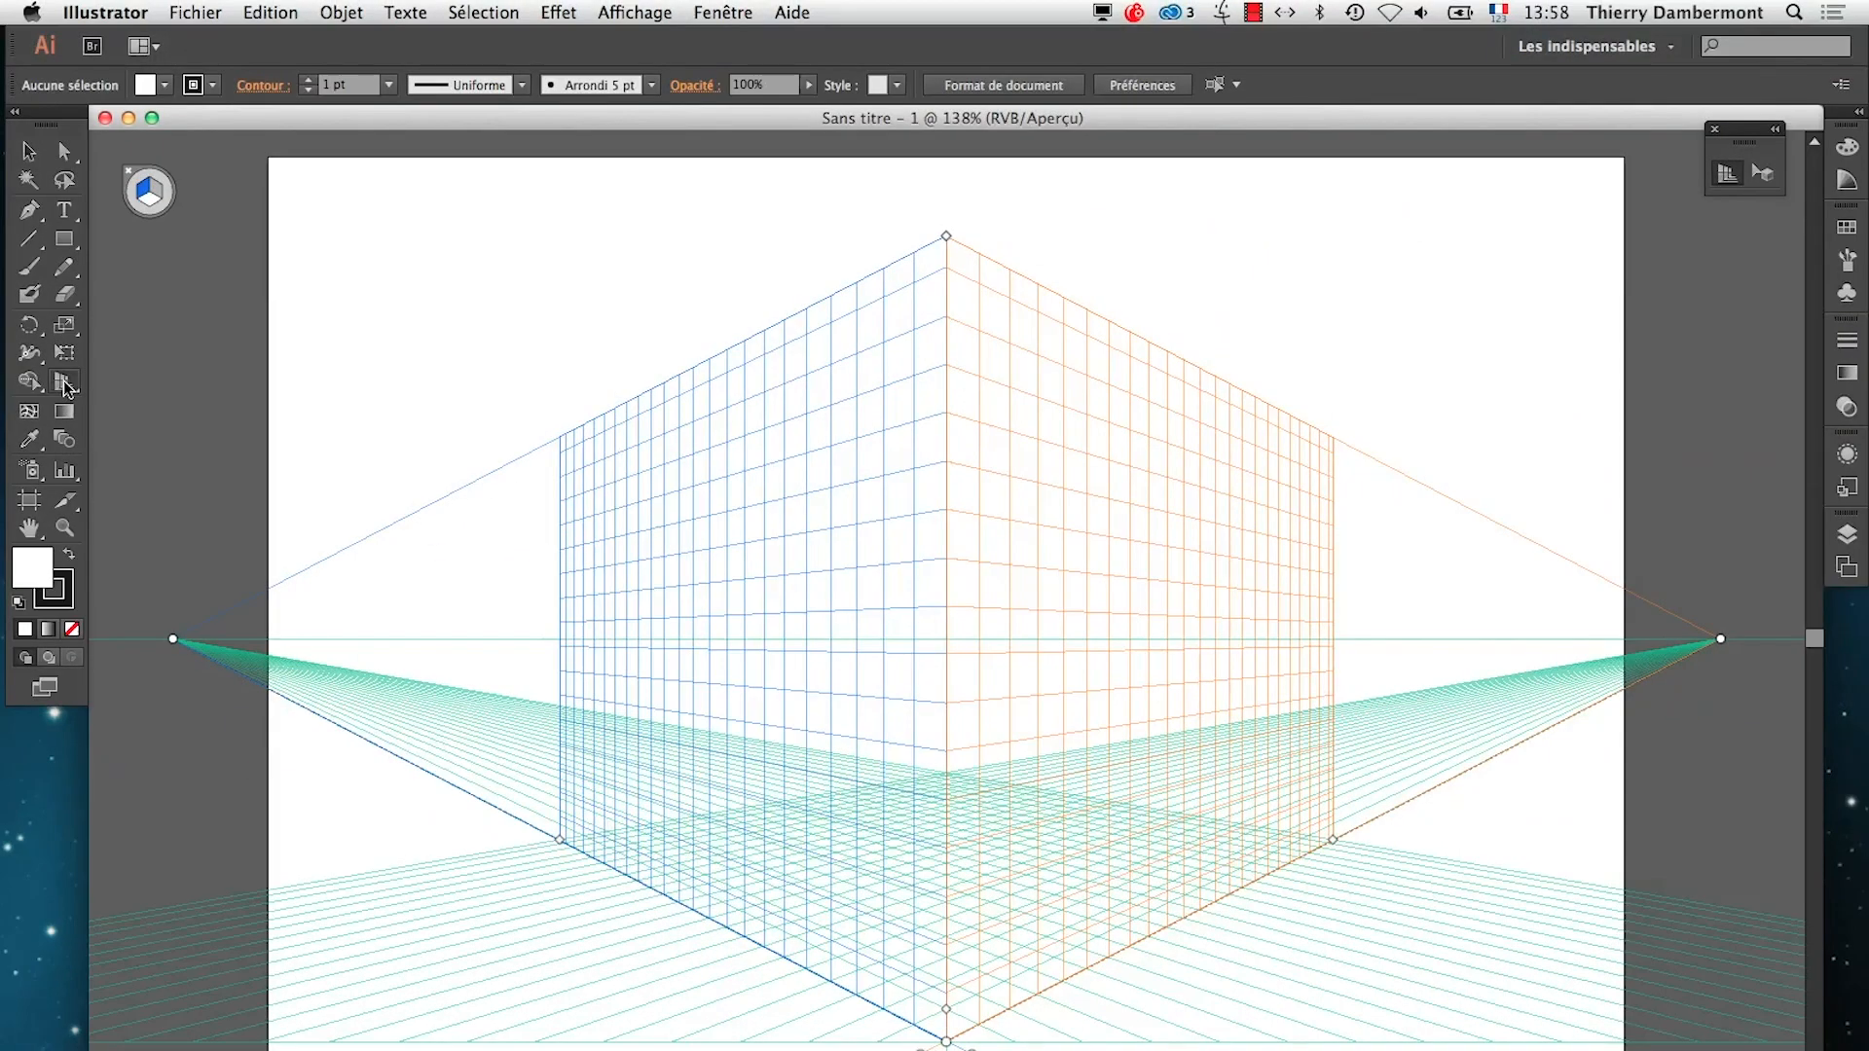
pyautogui.click(66, 388)
pyautogui.press('super+Tab')
pyautogui.press('super+Tab')
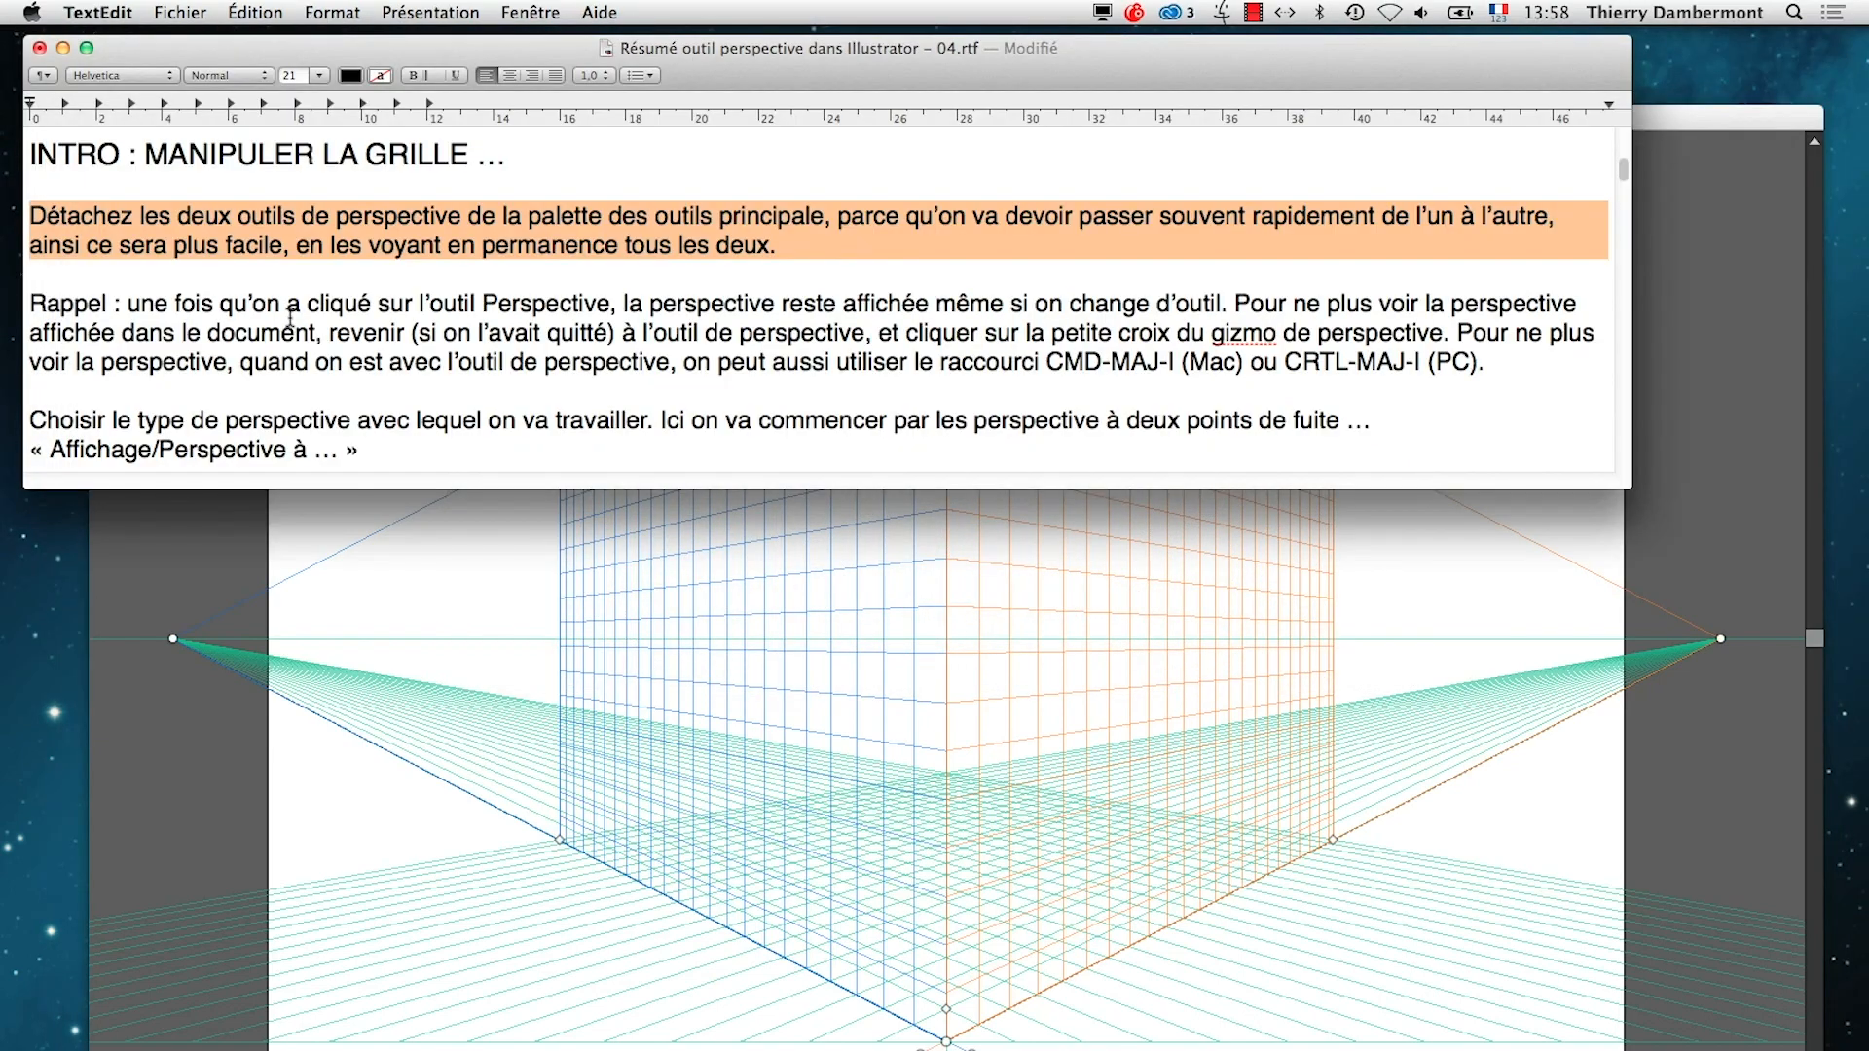
# Highlight the reminder that the perspective stays displayed when changing tools, and try the selection and lasso tools in Illustrator
pyautogui.click(295, 321)
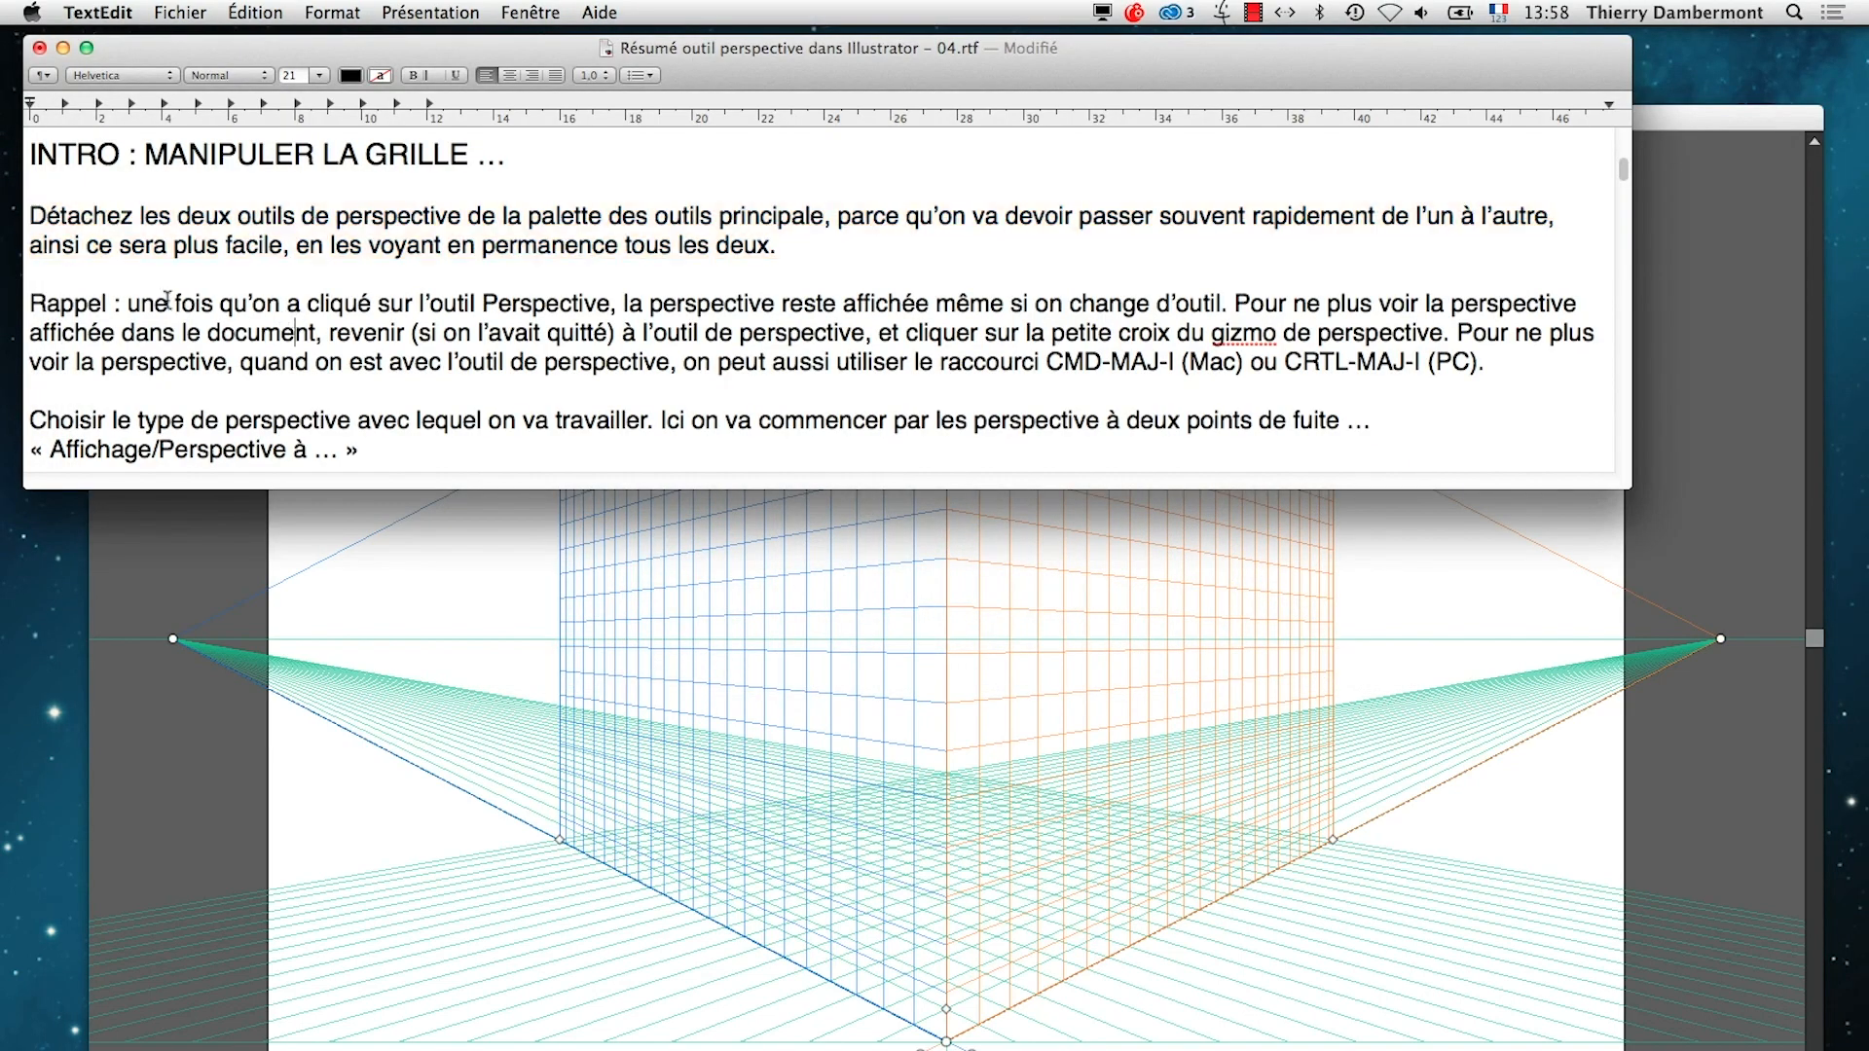
pyautogui.moveTo(130, 298); pyautogui.dragTo(1256, 306)
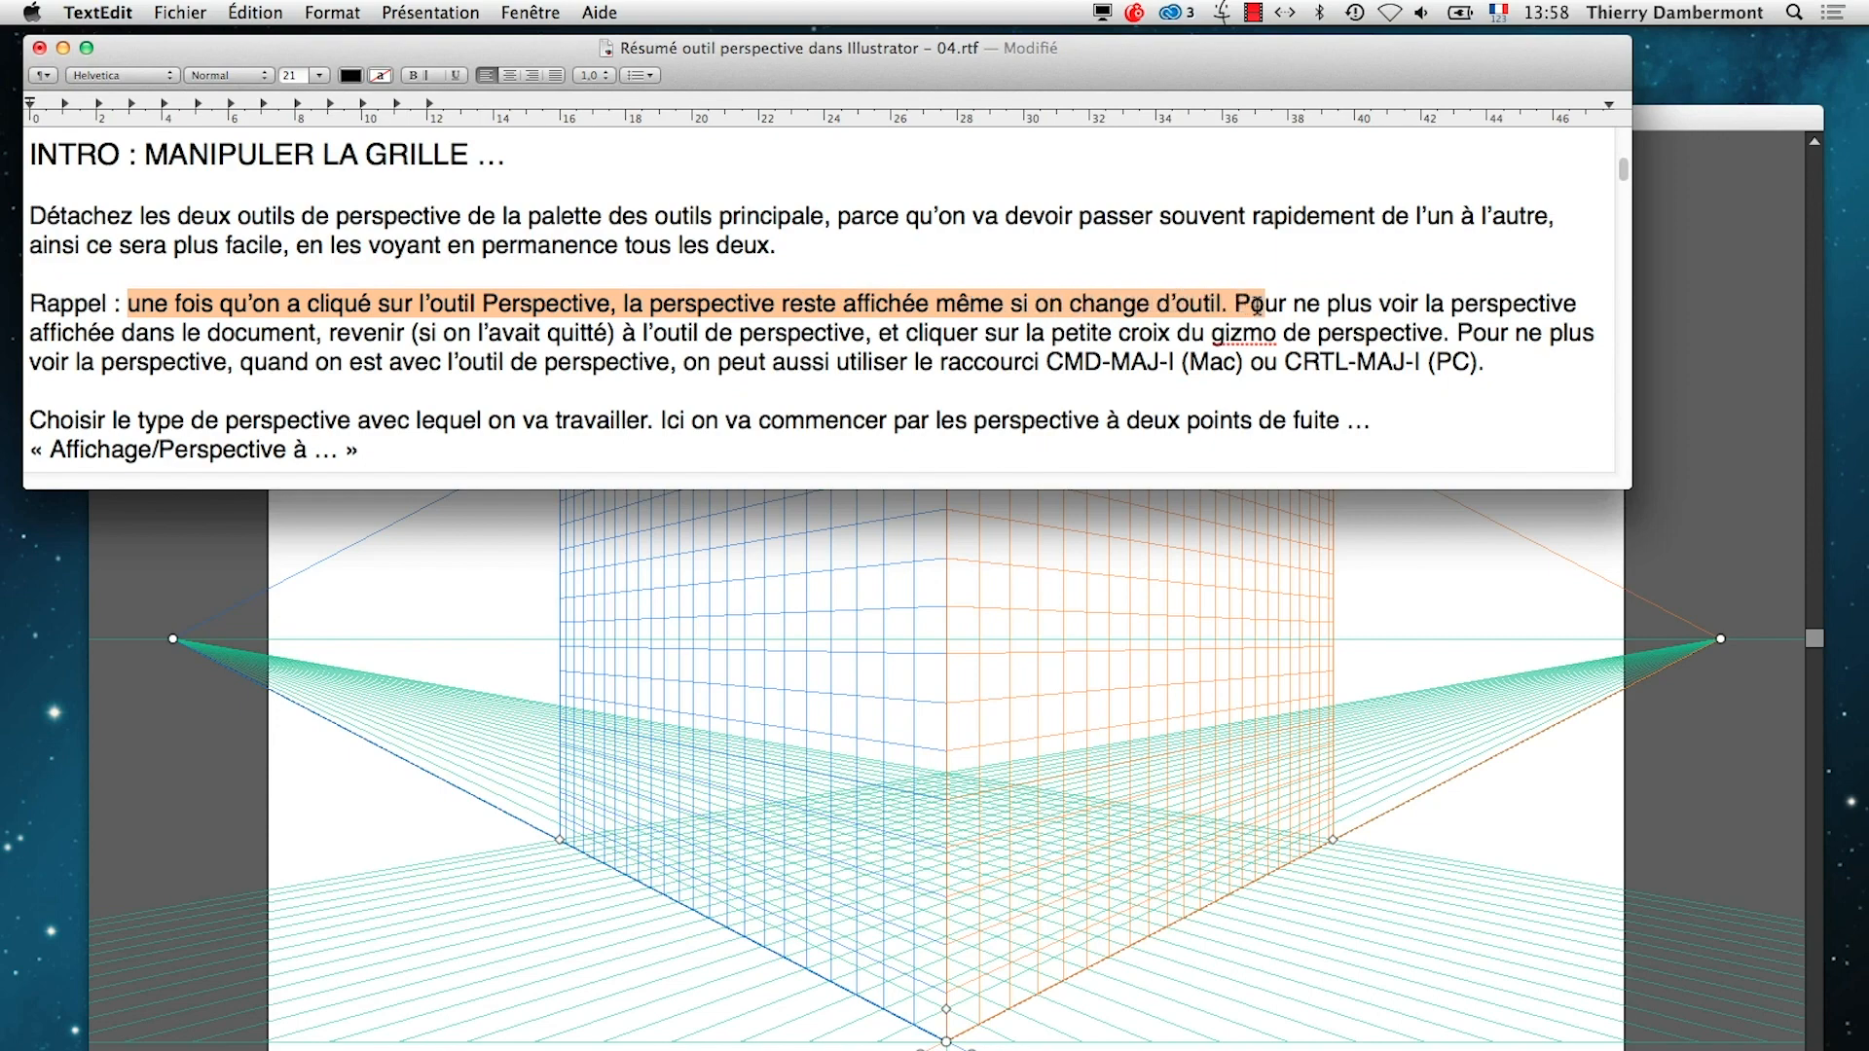
pyautogui.press('super+Tab')
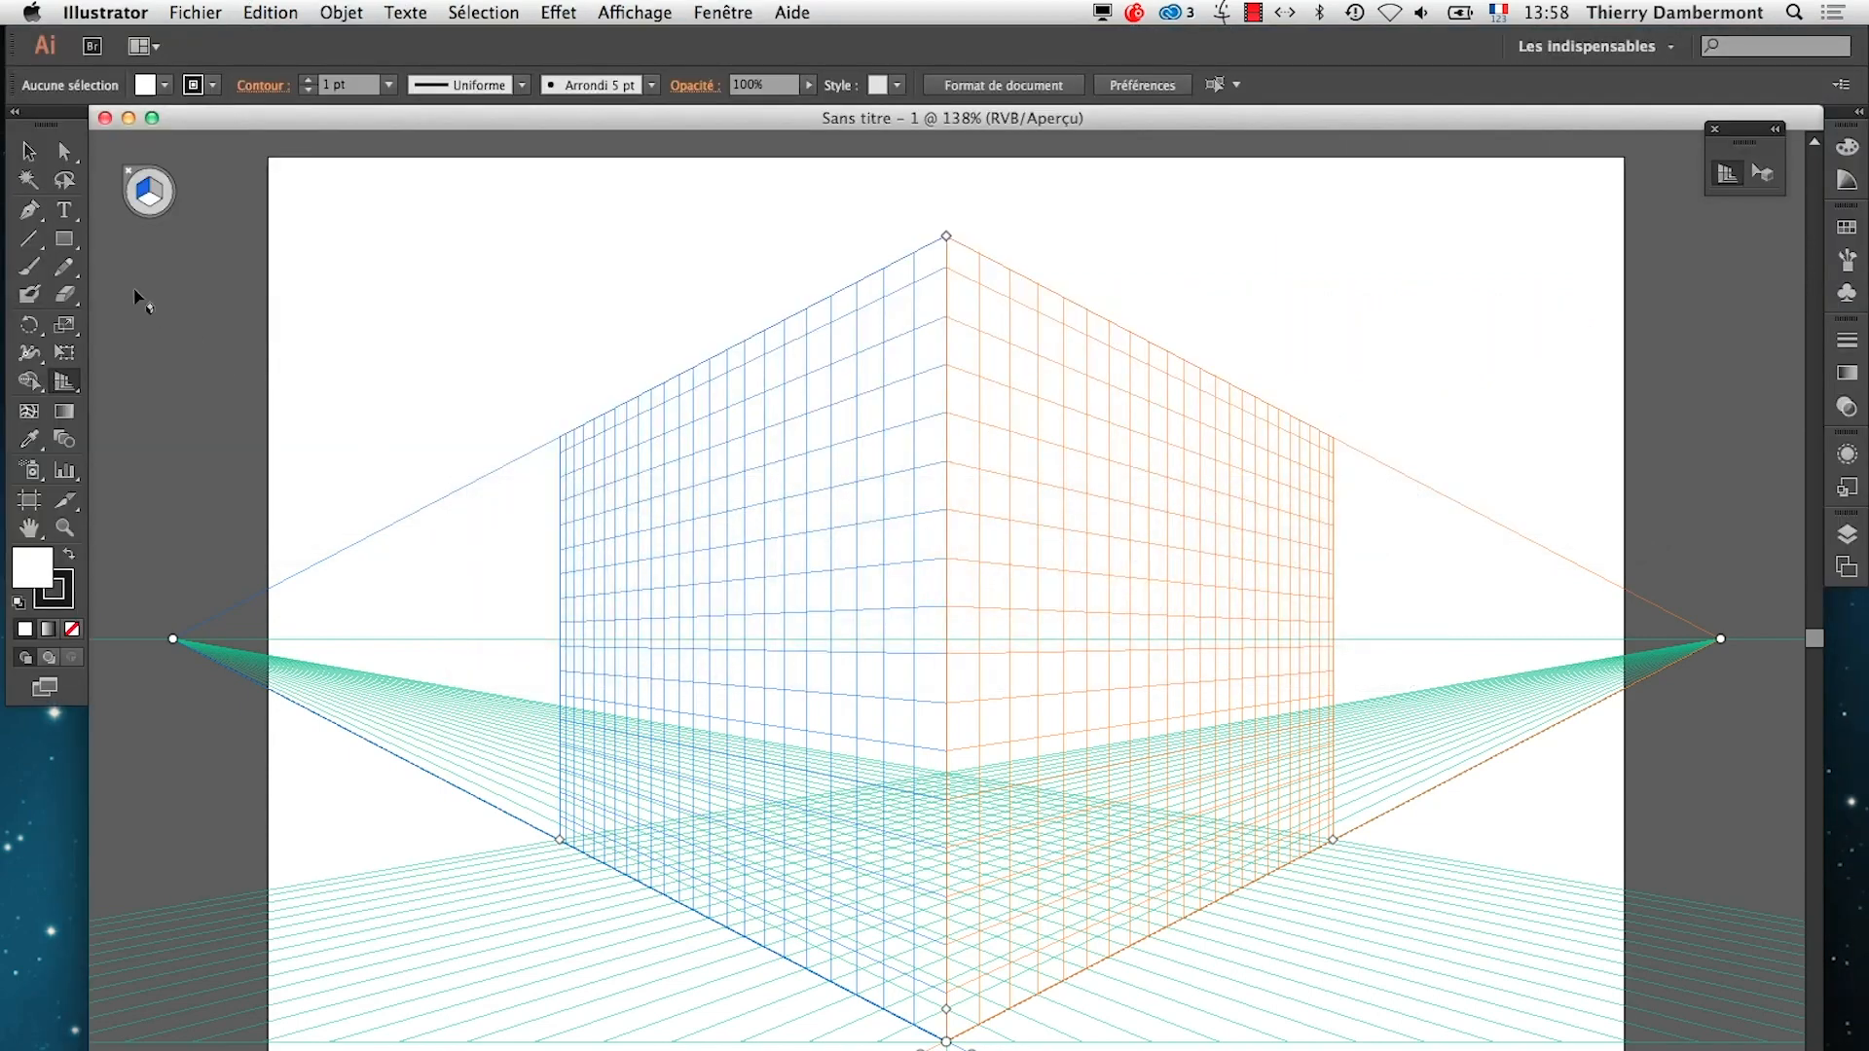
pyautogui.click(27, 155)
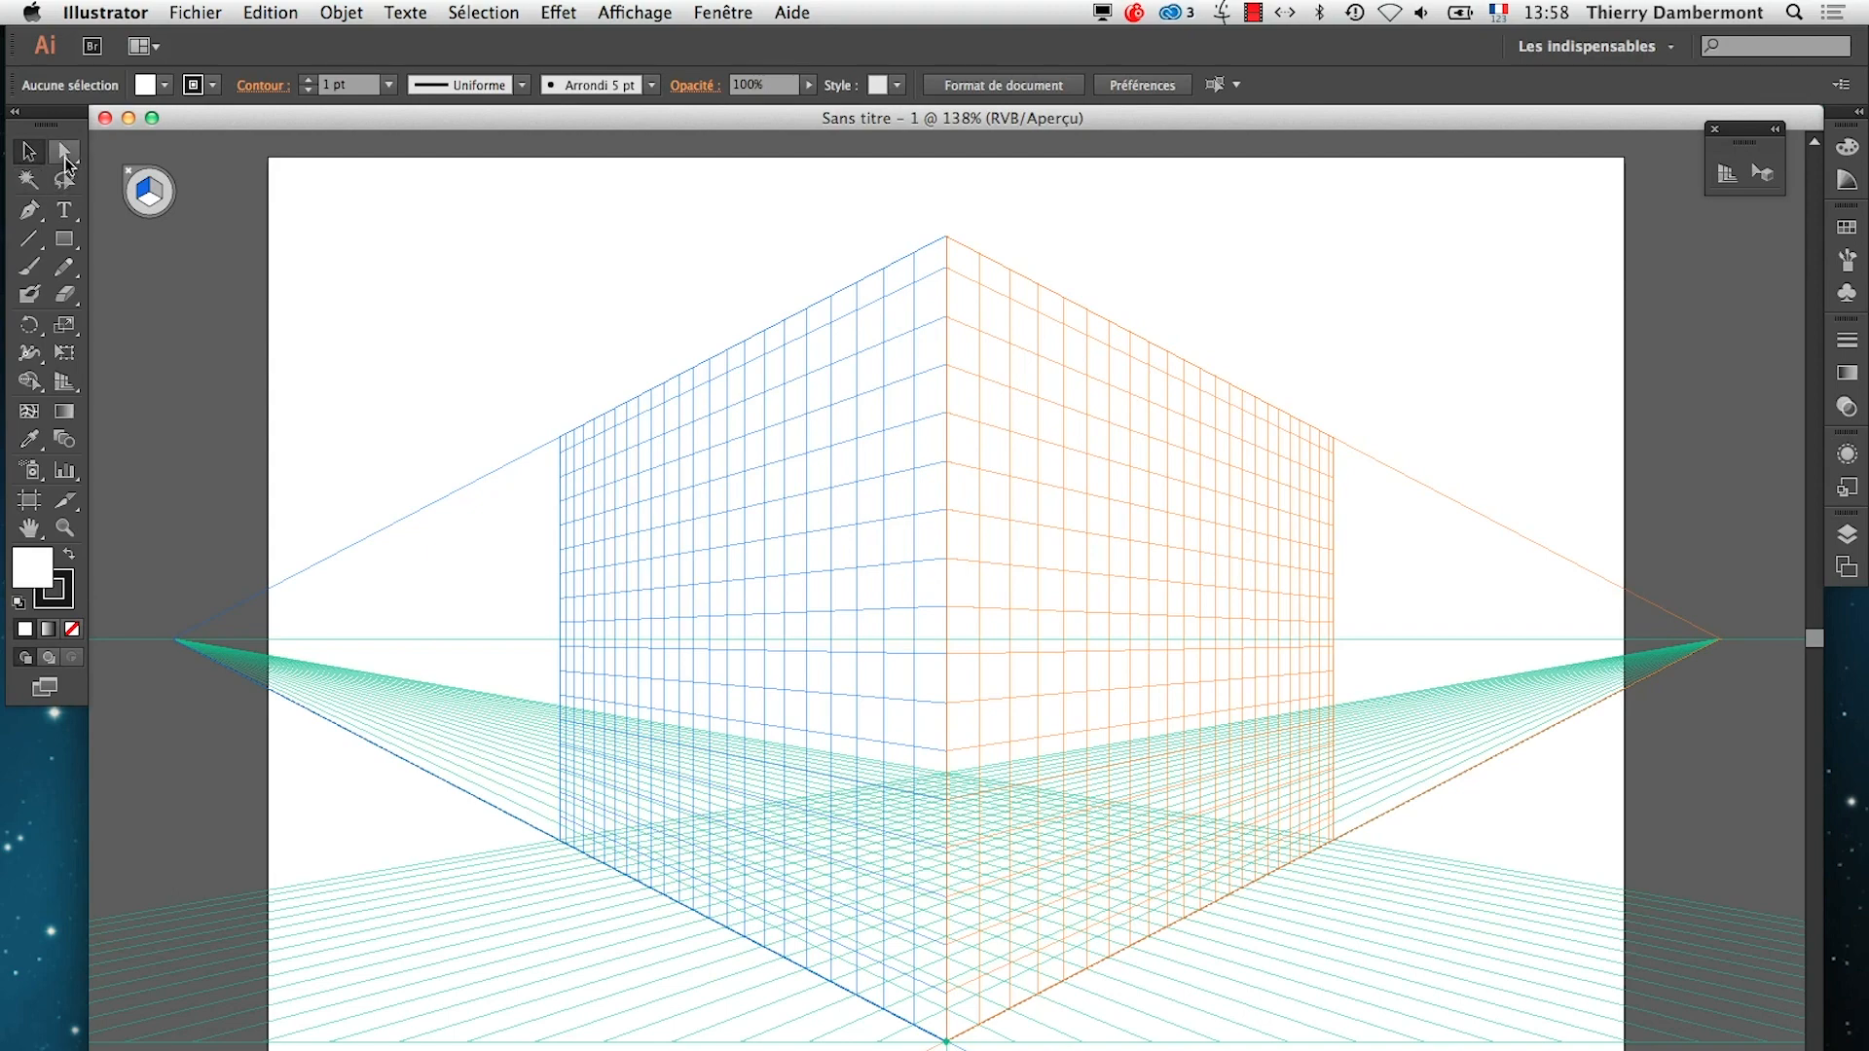
pyautogui.click(63, 158)
pyautogui.click(64, 183)
pyautogui.click(27, 150)
# Highlight the TextEdit note about returning to the perspective tool to hide the grid, and reactivate the Perspective Grid tool in Illustrator
pyautogui.press('super+Tab')
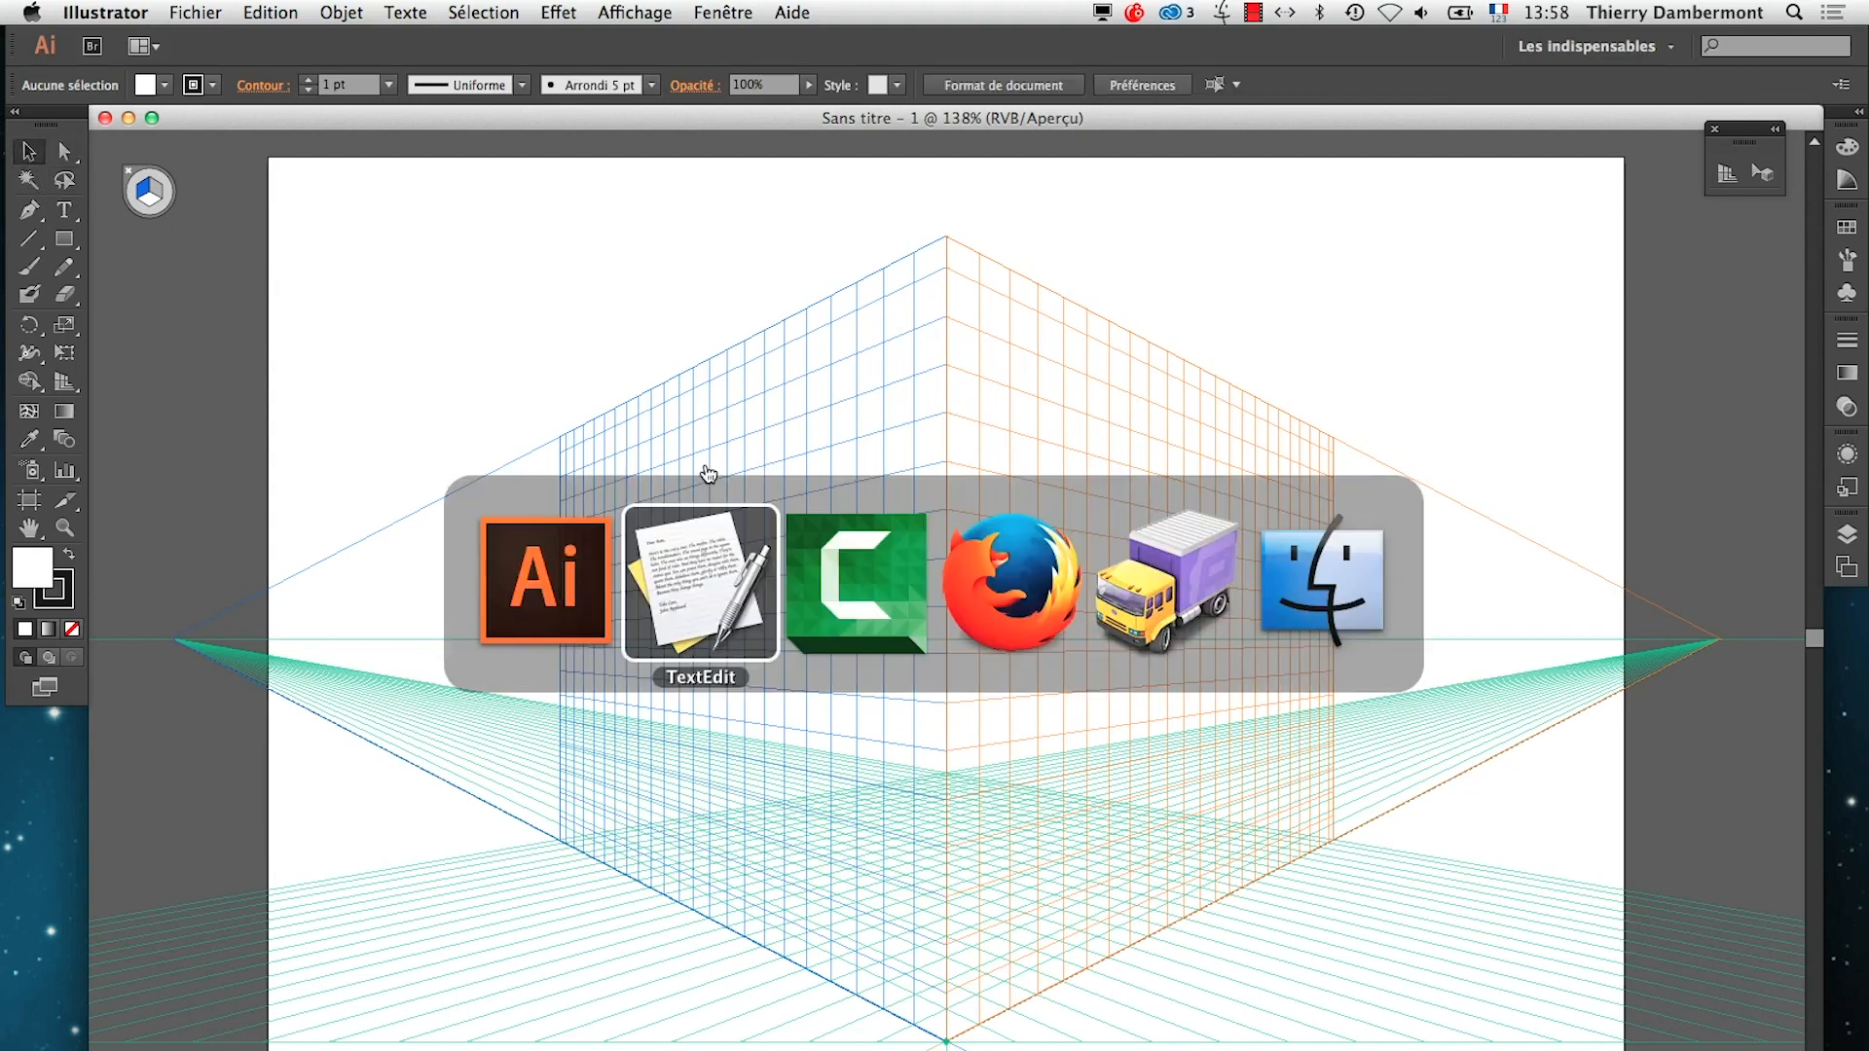
pyautogui.click(684, 596)
pyautogui.moveTo(1420, 305); pyautogui.dragTo(1412, 305)
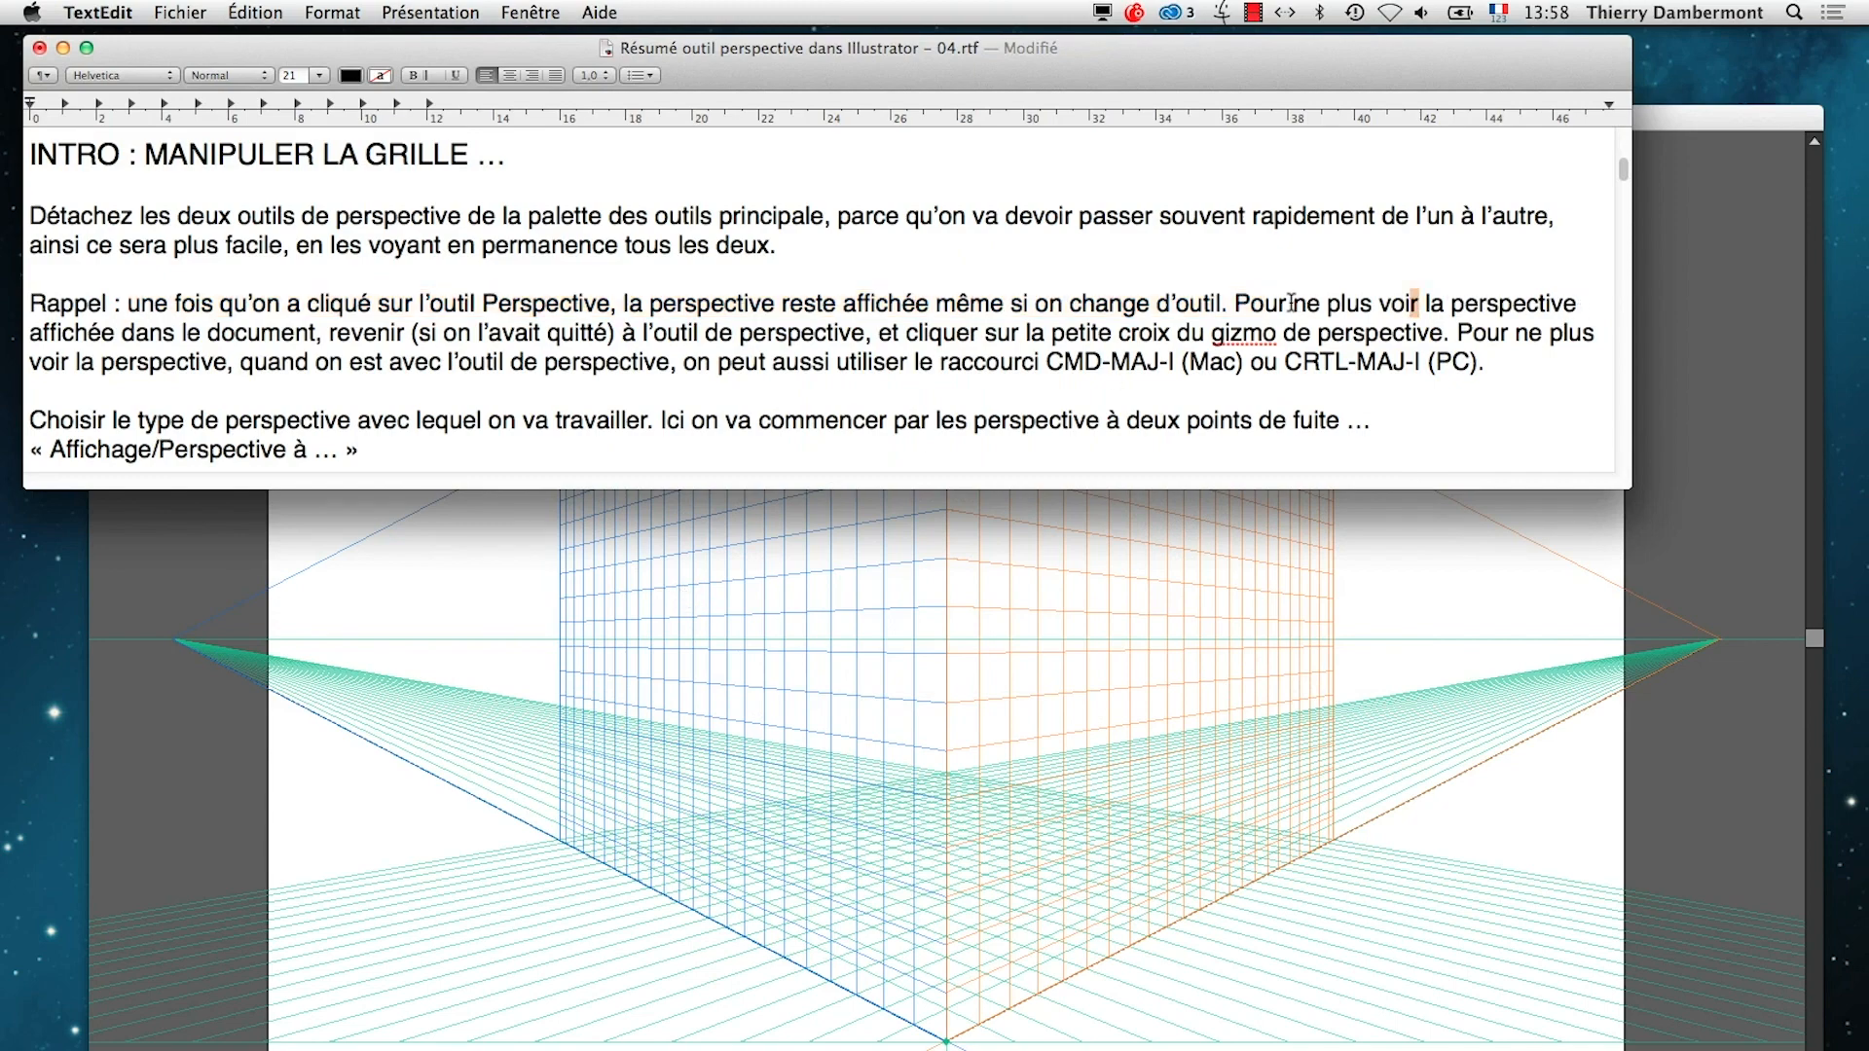
pyautogui.moveTo(1234, 303); pyautogui.dragTo(1222, 302)
pyautogui.moveTo(1235, 302); pyautogui.dragTo(861, 333)
pyautogui.press('super+Tab')
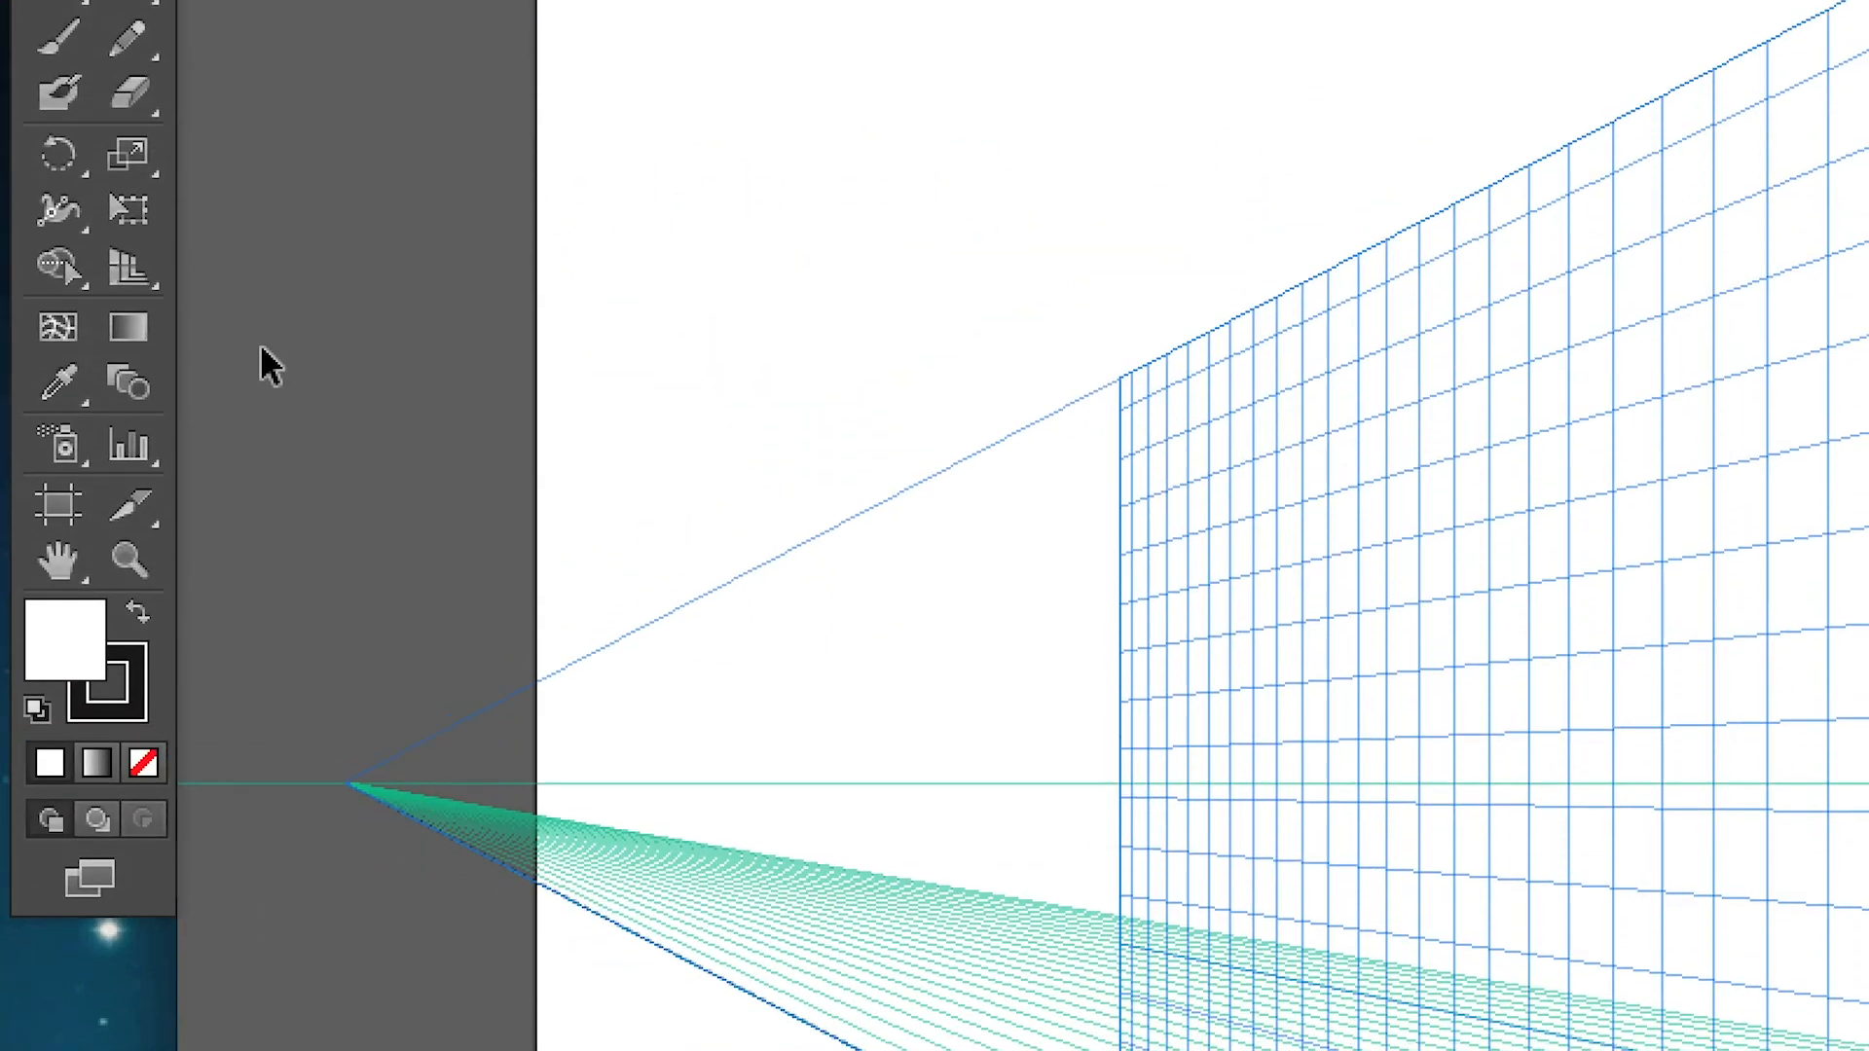
pyautogui.click(138, 319)
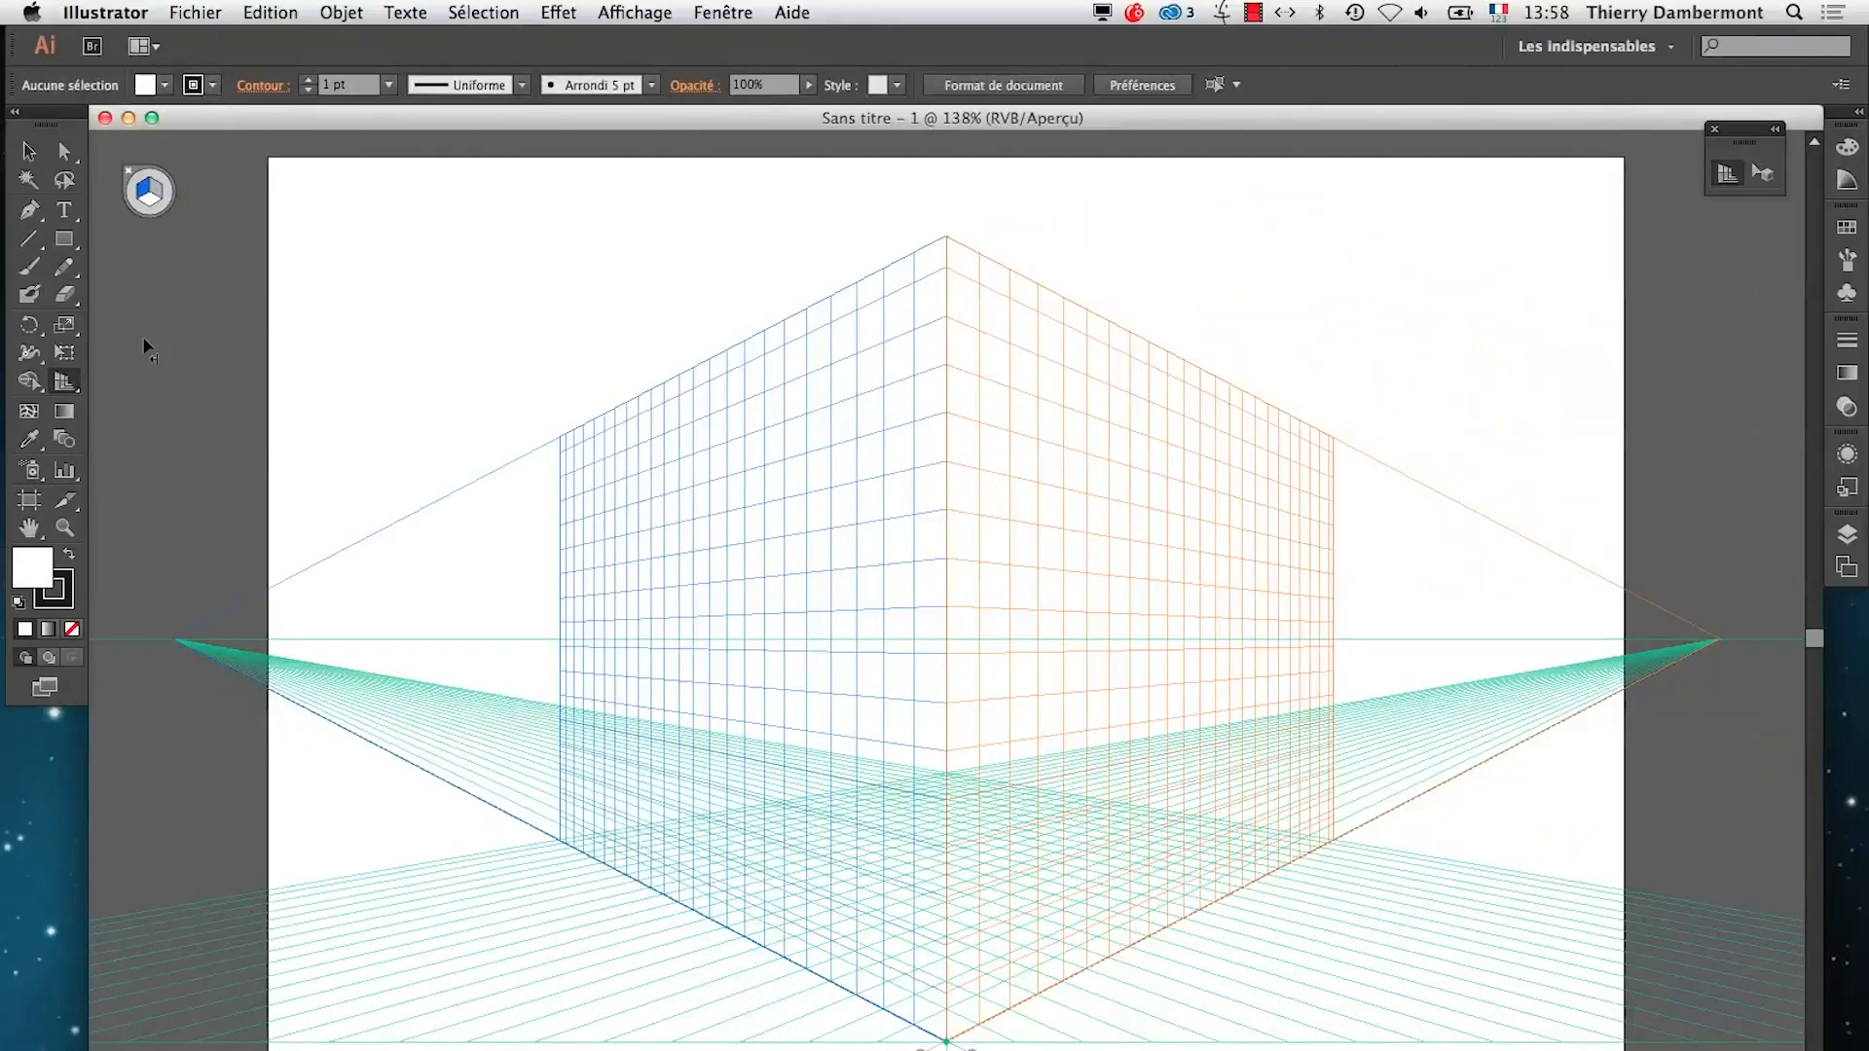
# Highlight the CMD-MAJ-I / CRTL-MAJ-I shortcut in the TextEdit summary, and hide the perspective grid in Illustrator
pyautogui.press('super+Tab')
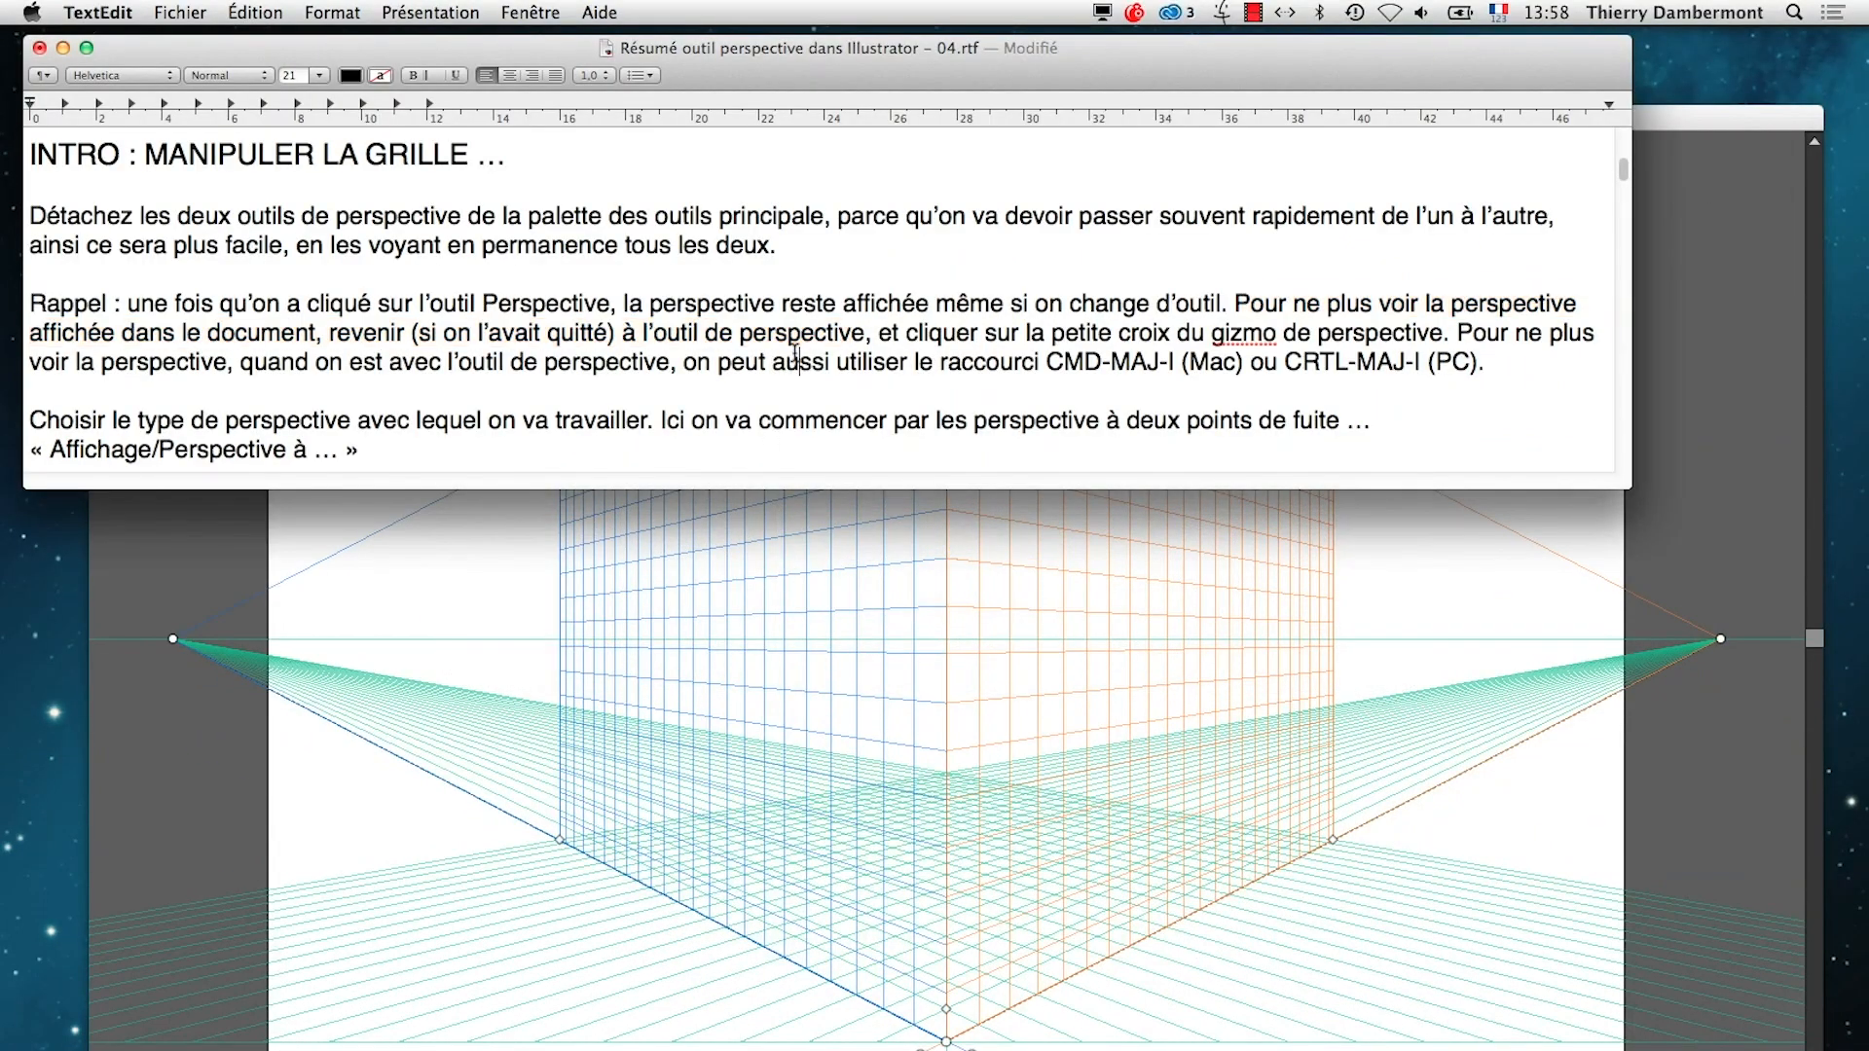
pyautogui.moveTo(1524, 364); pyautogui.dragTo(1053, 365)
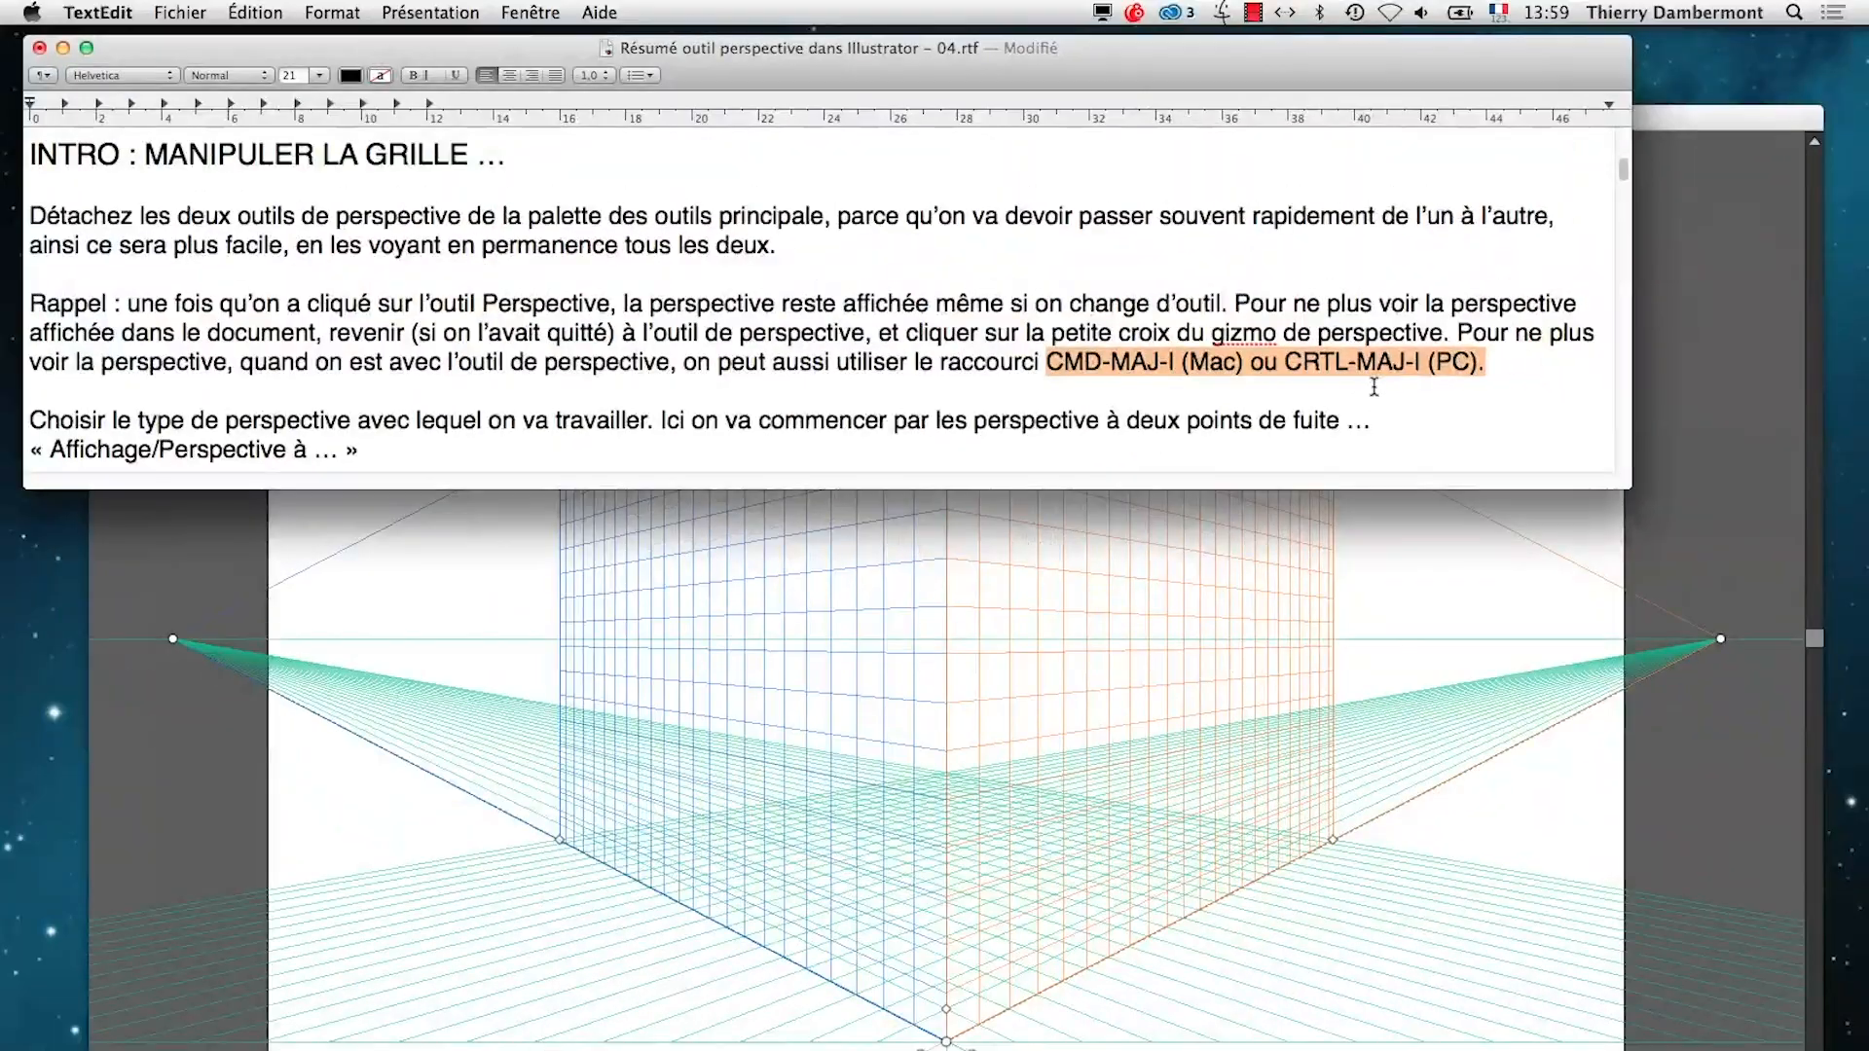
pyautogui.press('super+Tab')
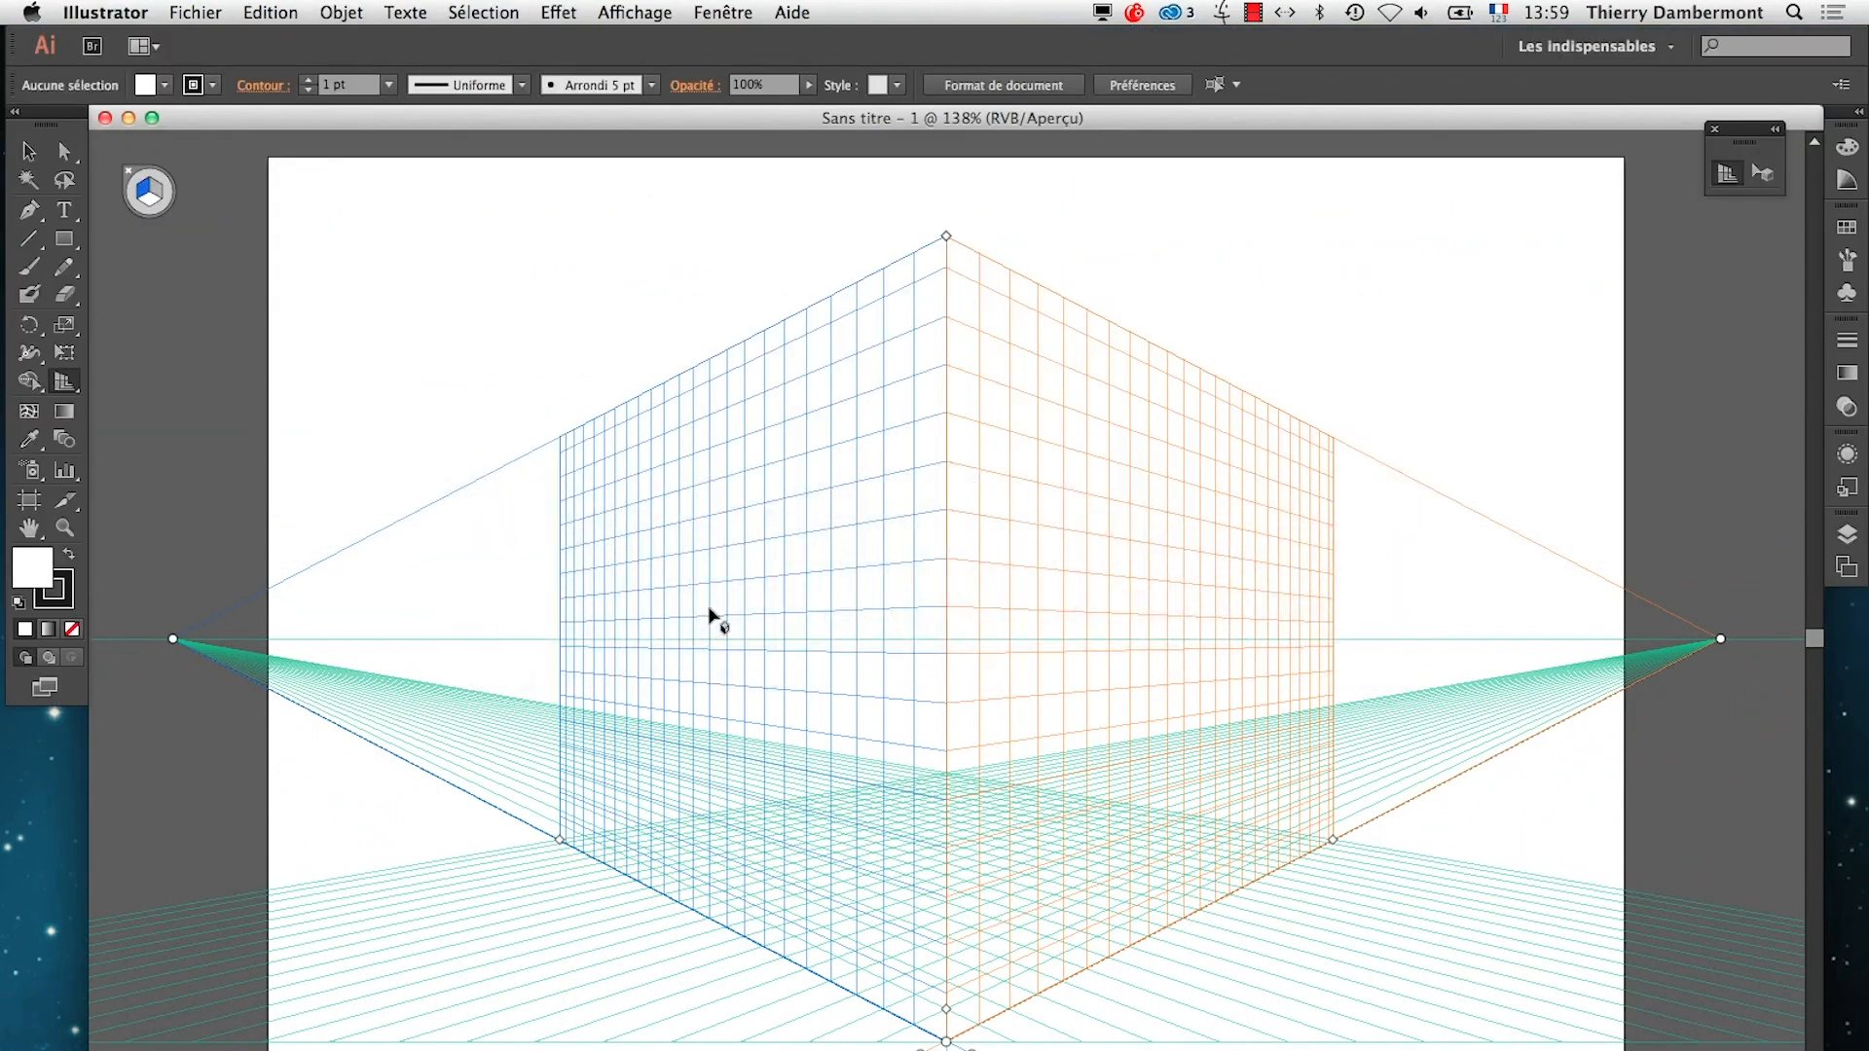
pyautogui.press('super+shift+i')
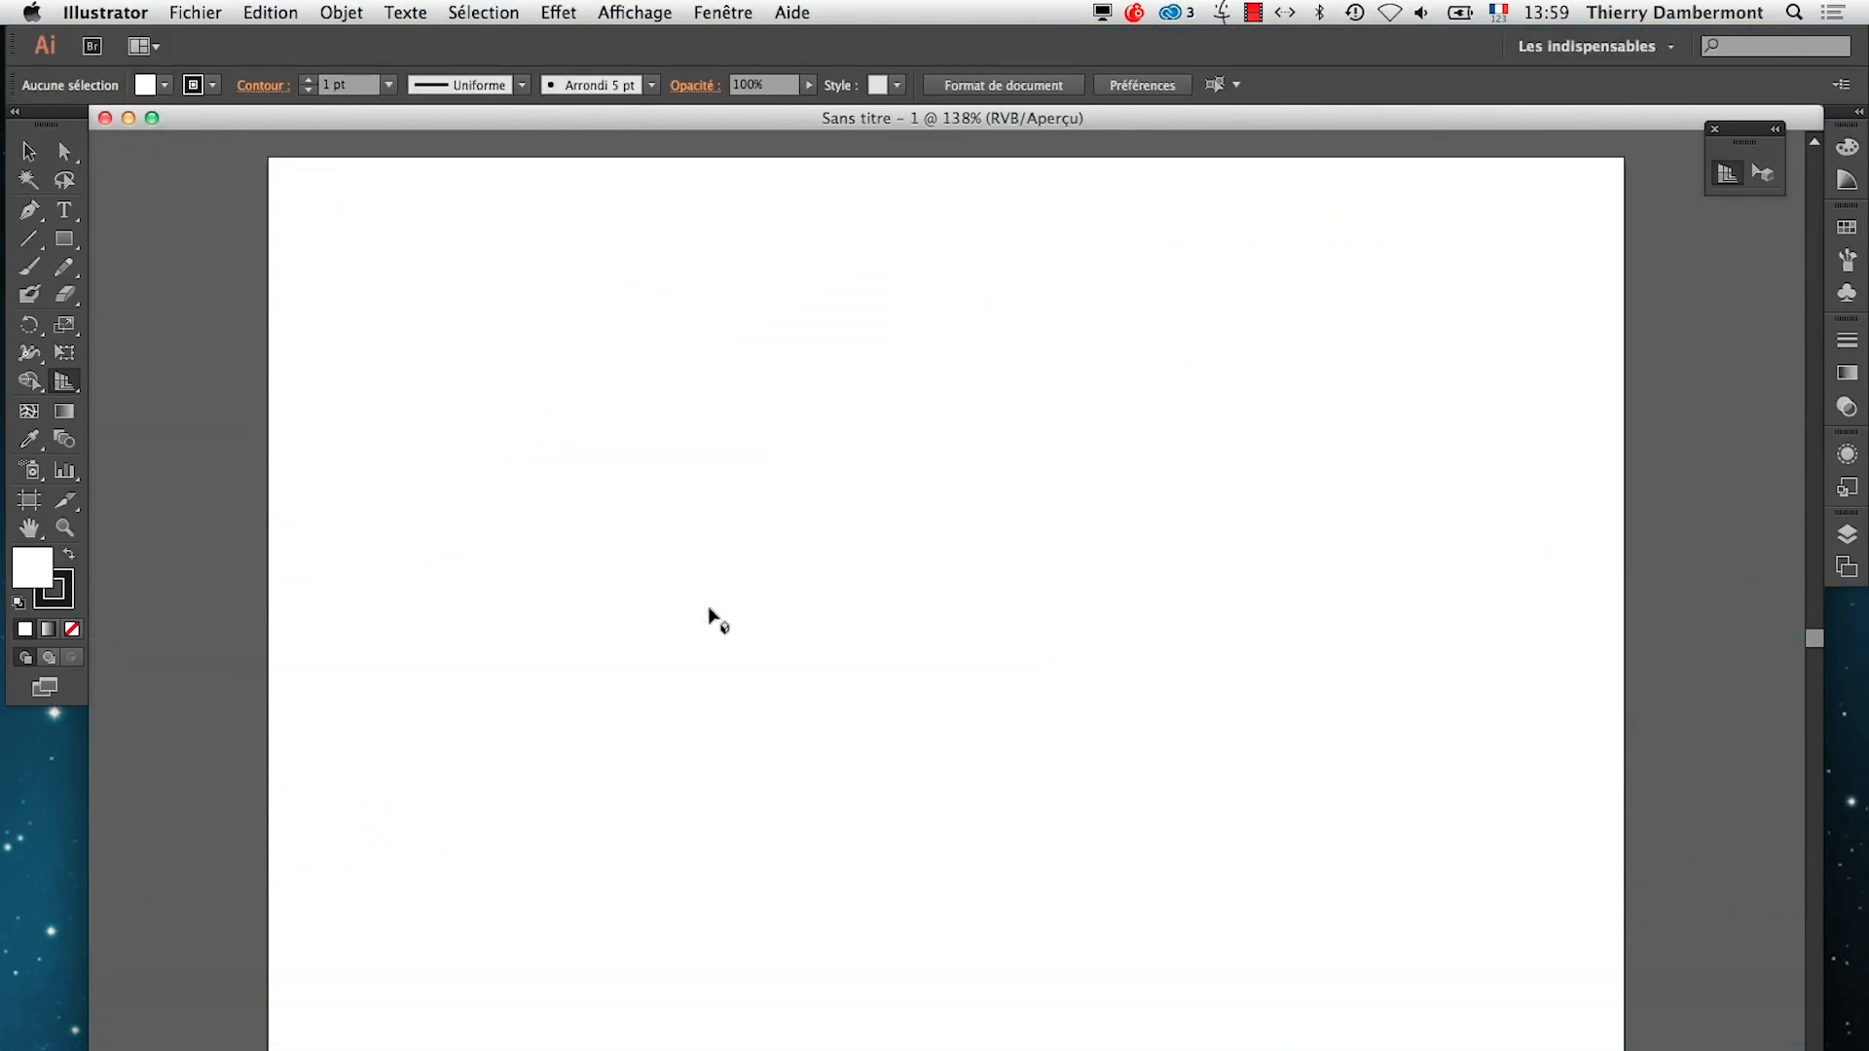
# Check the summary's following notes in TextEdit, and in Illustrator redisplay the perspective grid with its tool and hide it again
pyautogui.press('super+Tab')
pyautogui.press('Tab')
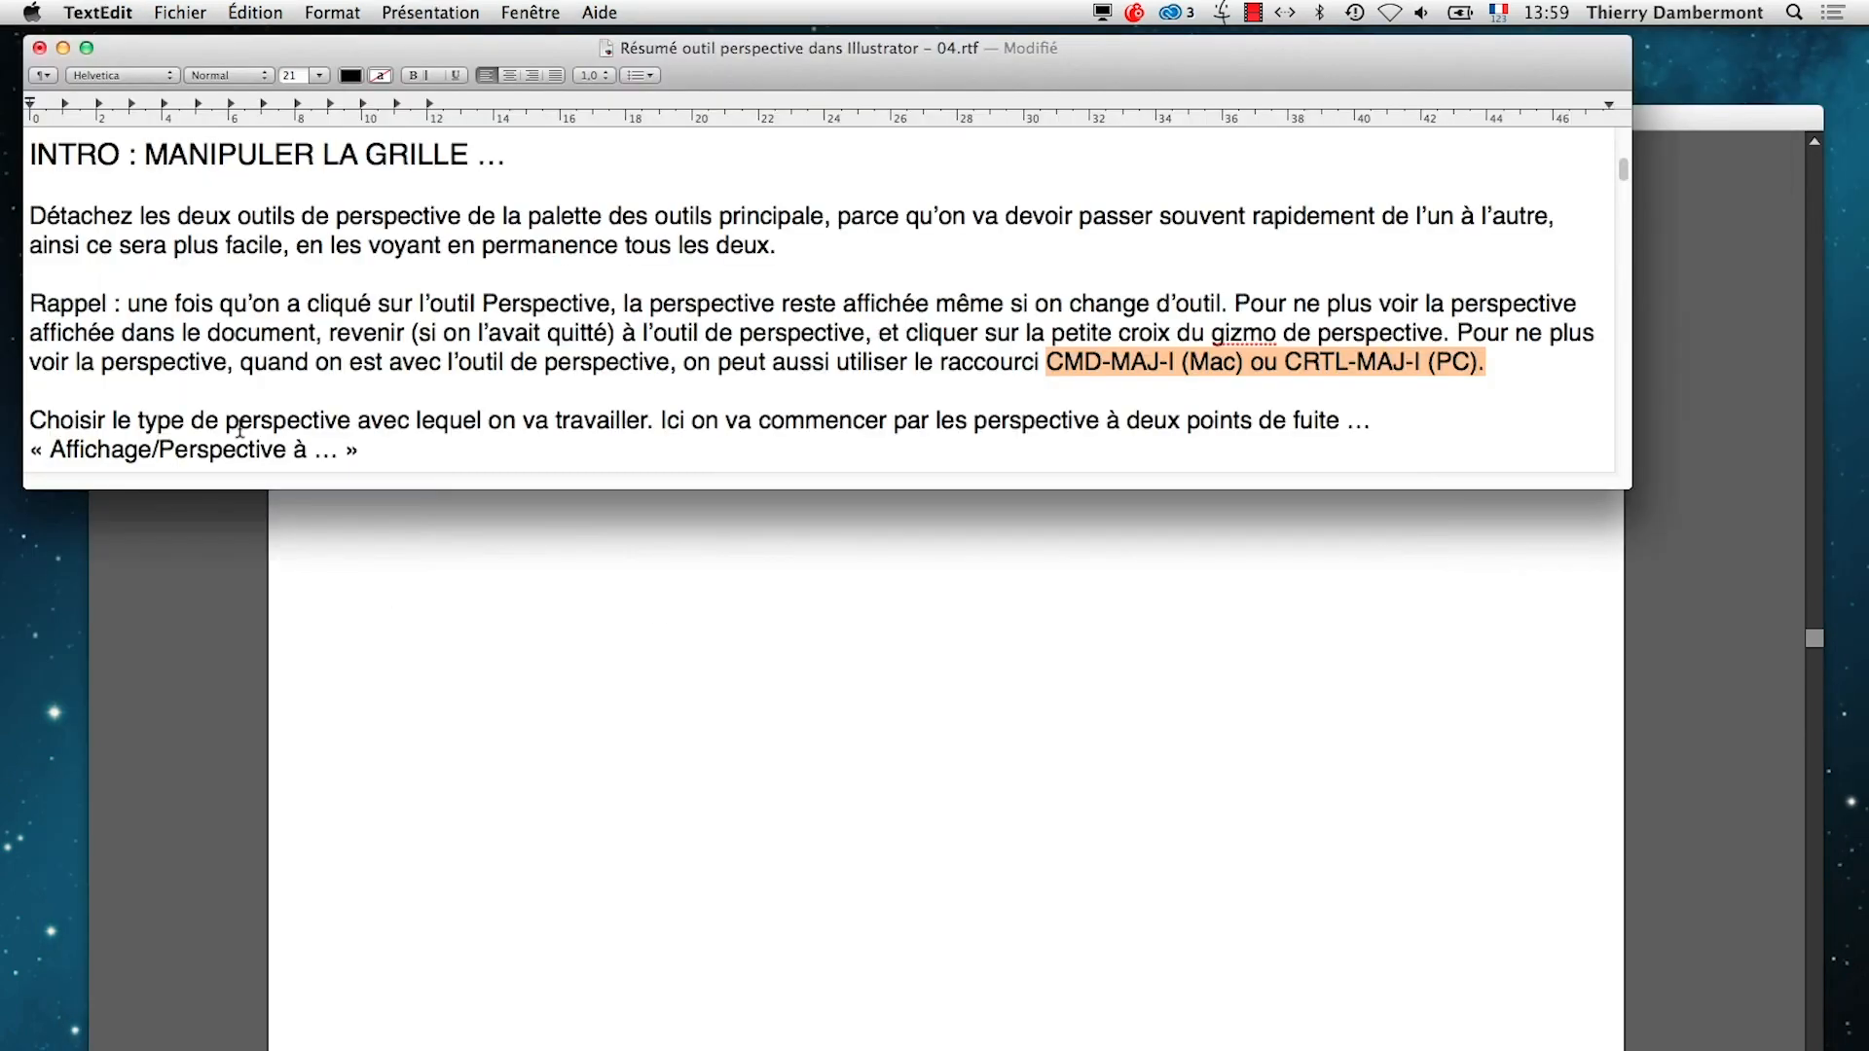
pyautogui.click(261, 388)
pyautogui.scroll(-3, 429, 374)
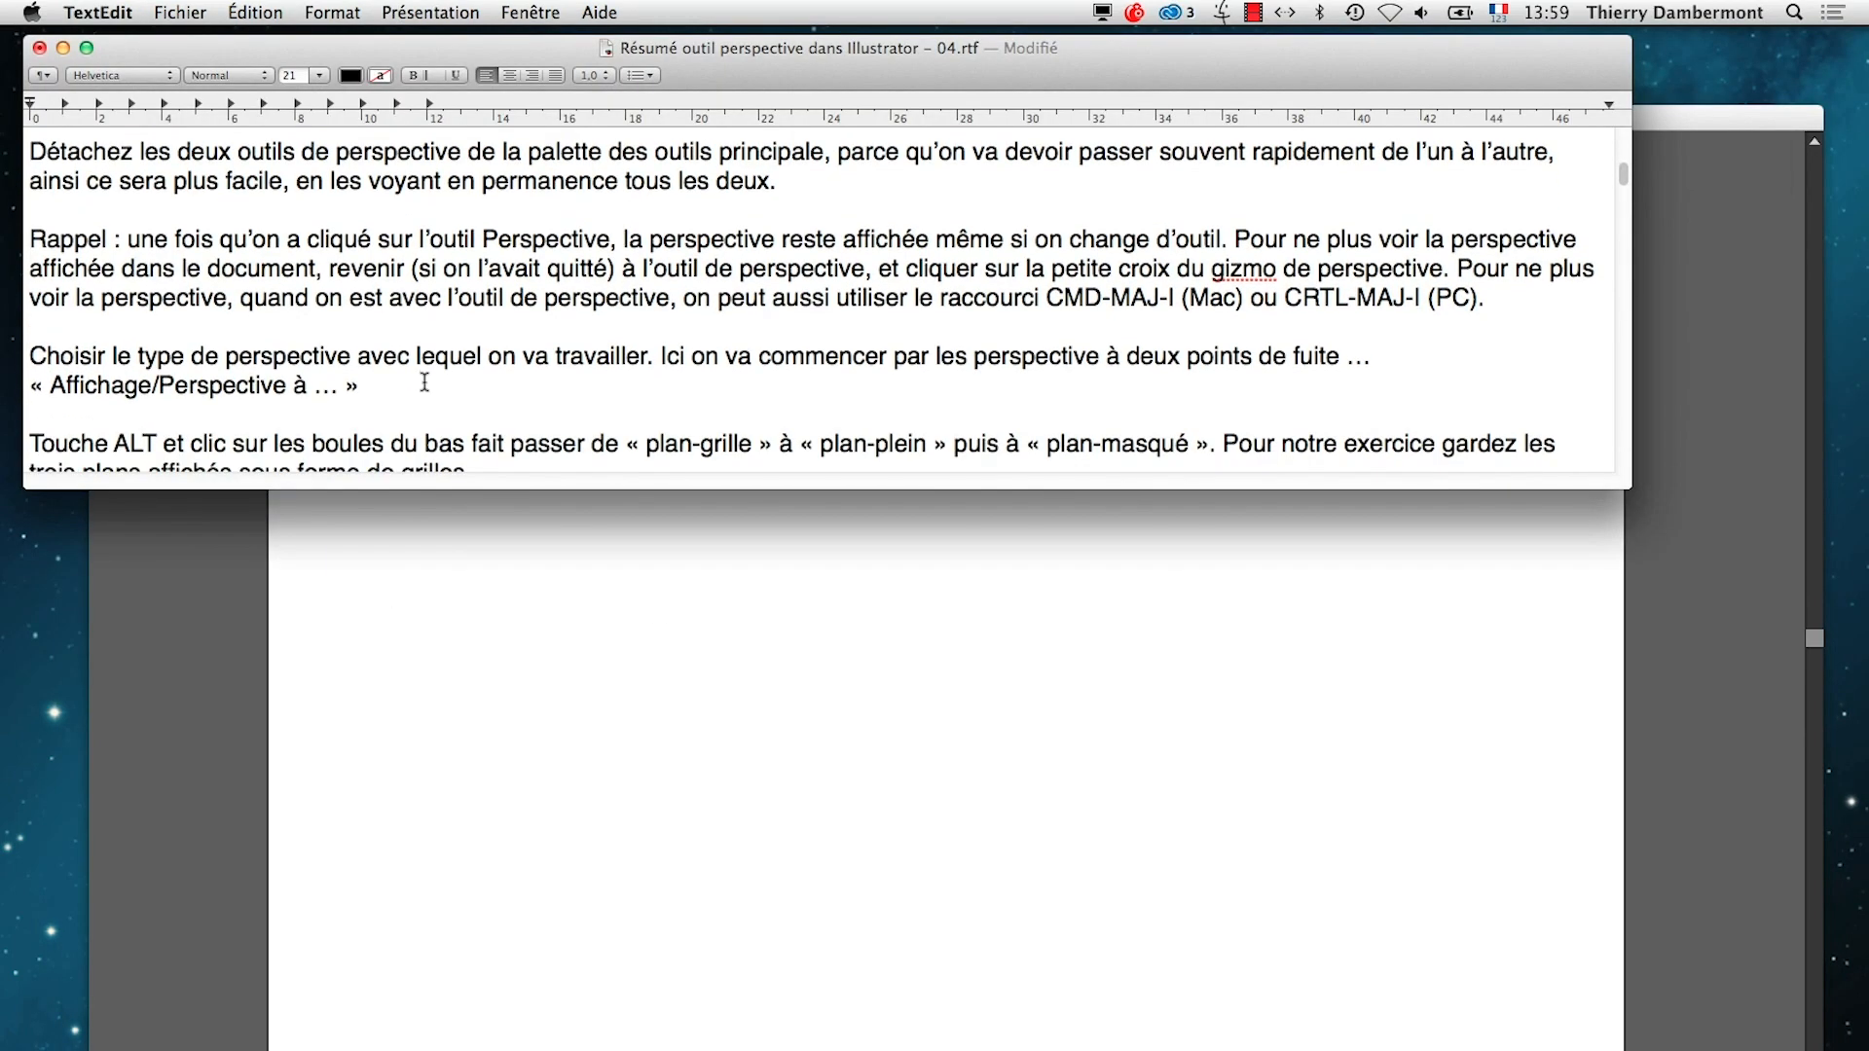
pyautogui.click(219, 710)
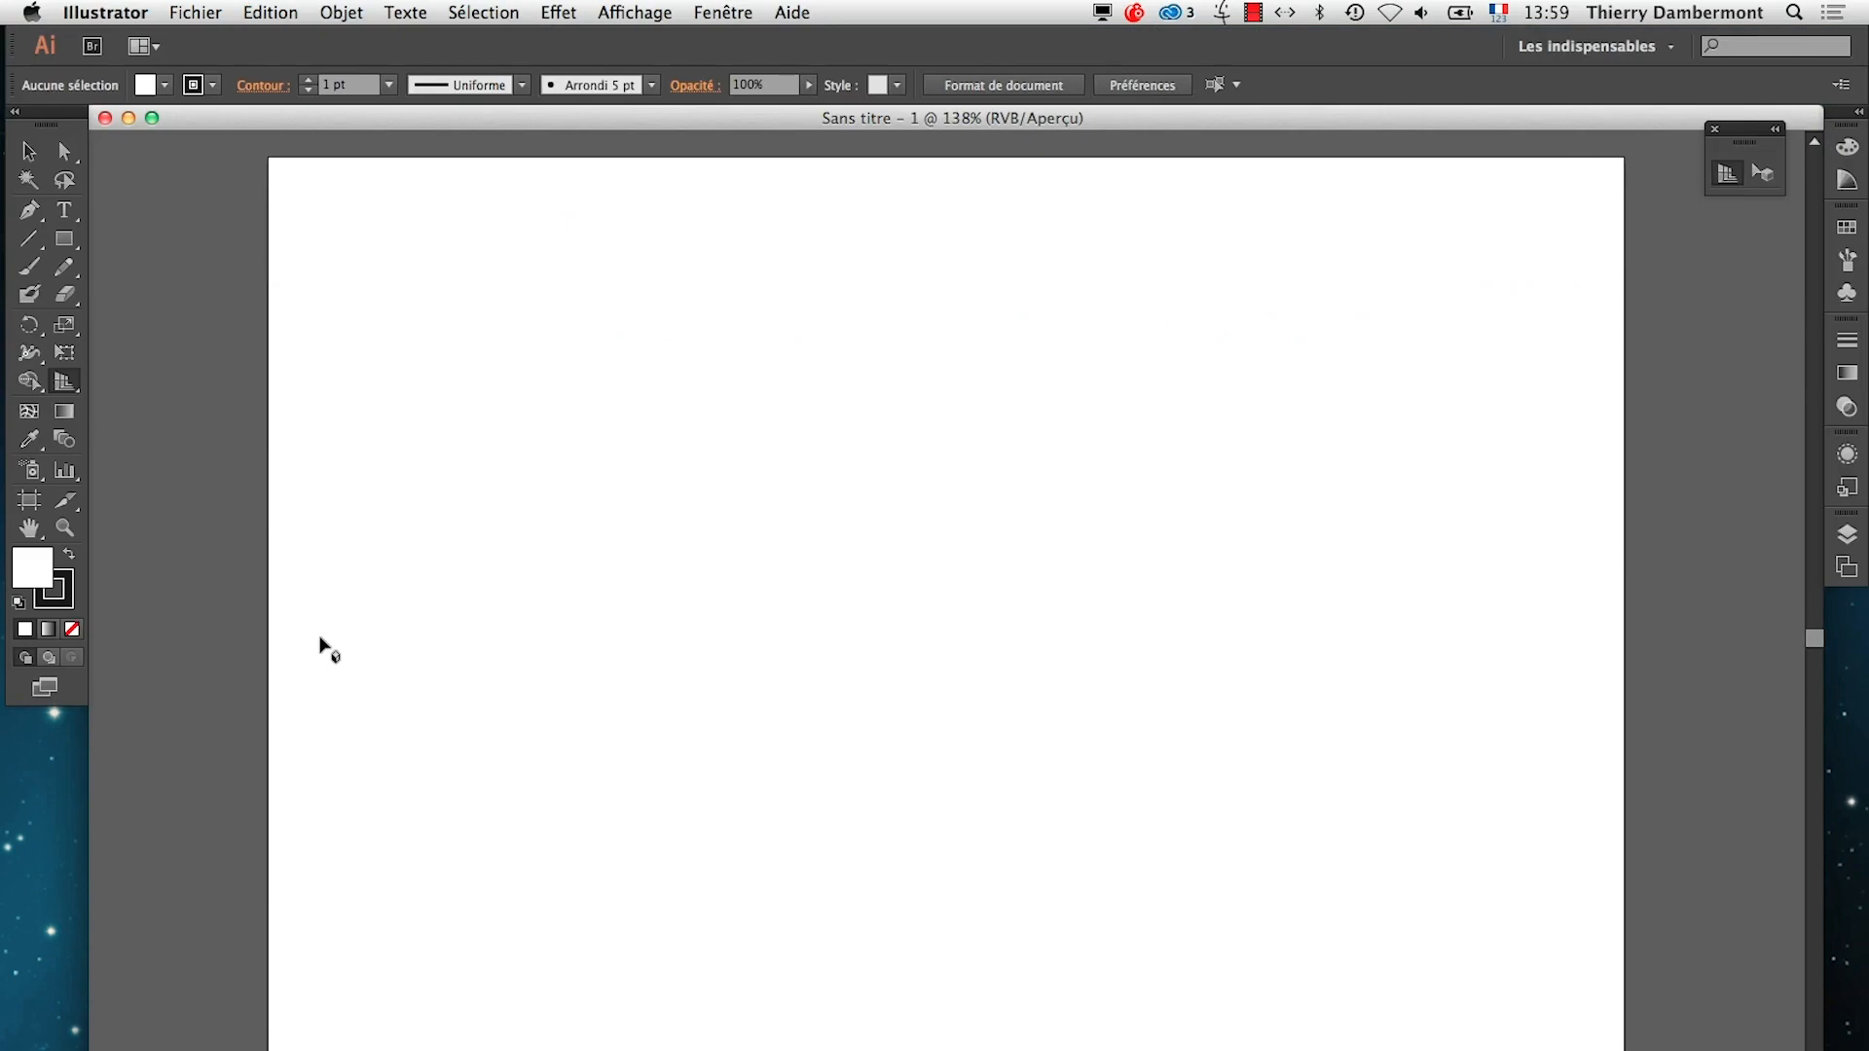
pyautogui.click(65, 381)
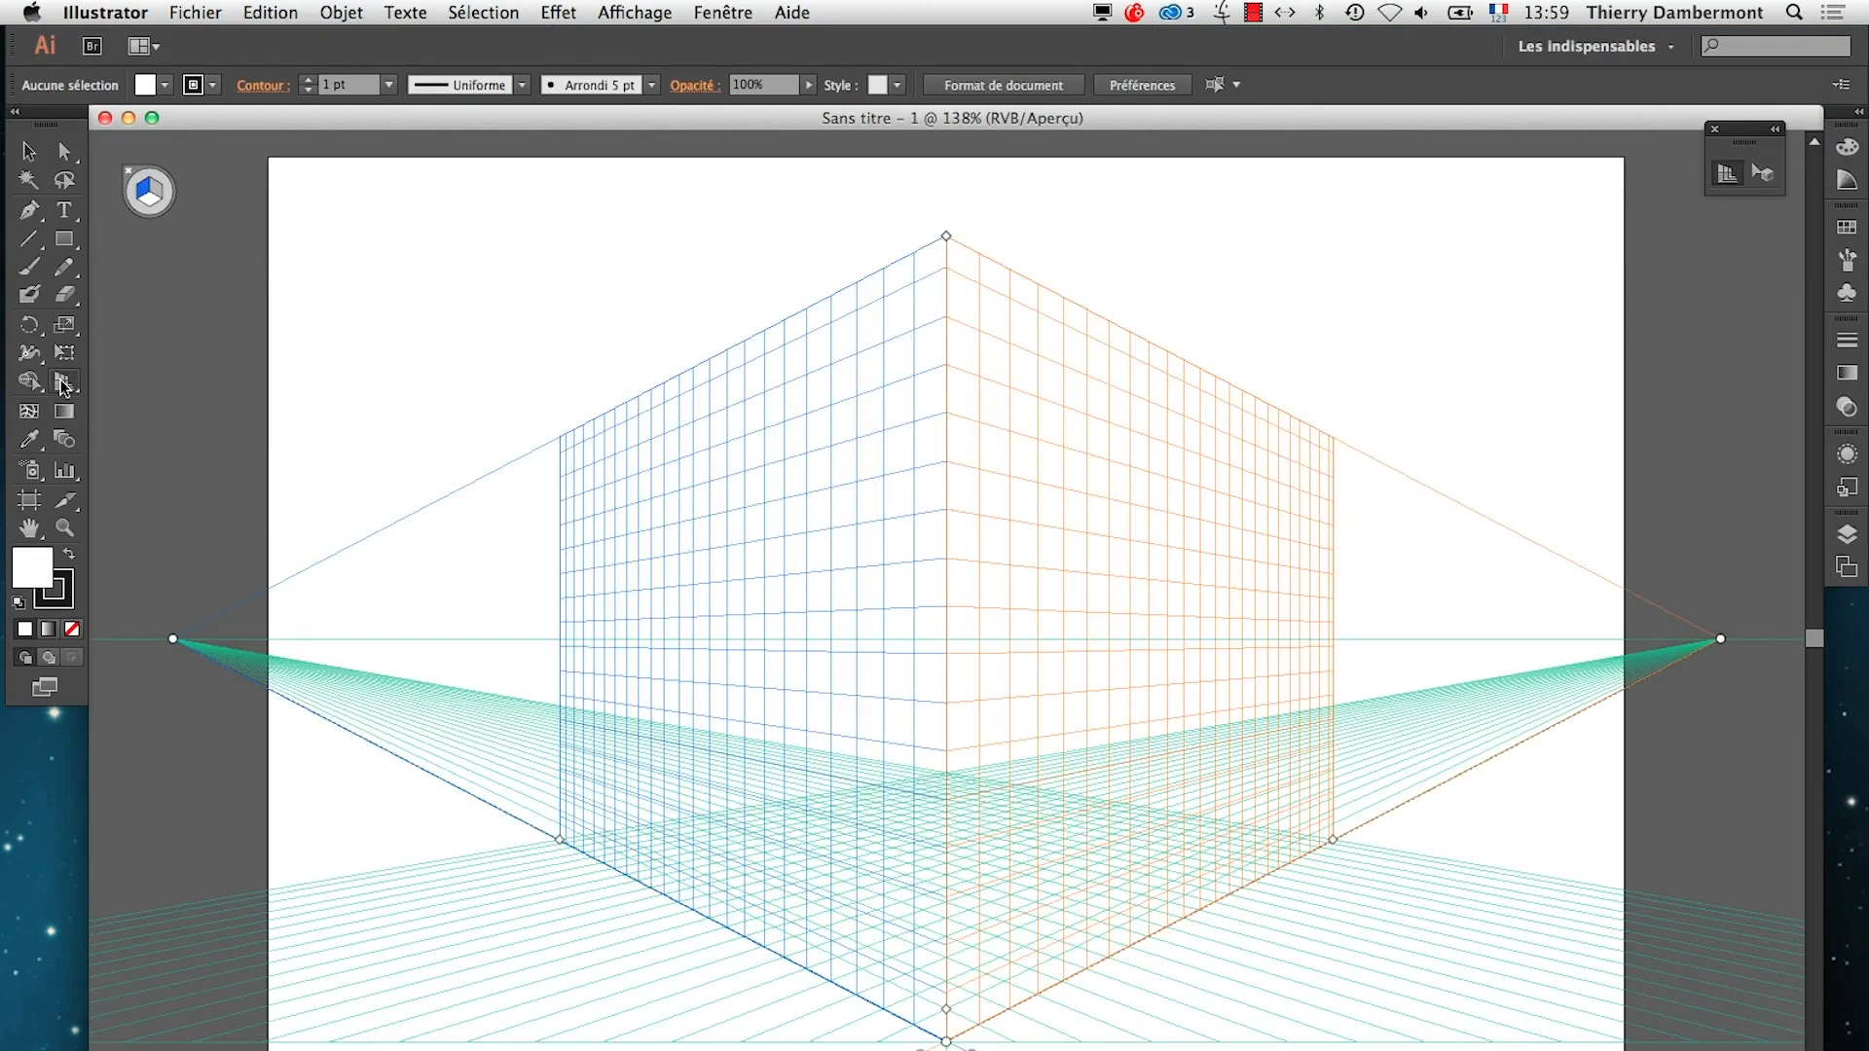
pyautogui.press('super+shift+i')
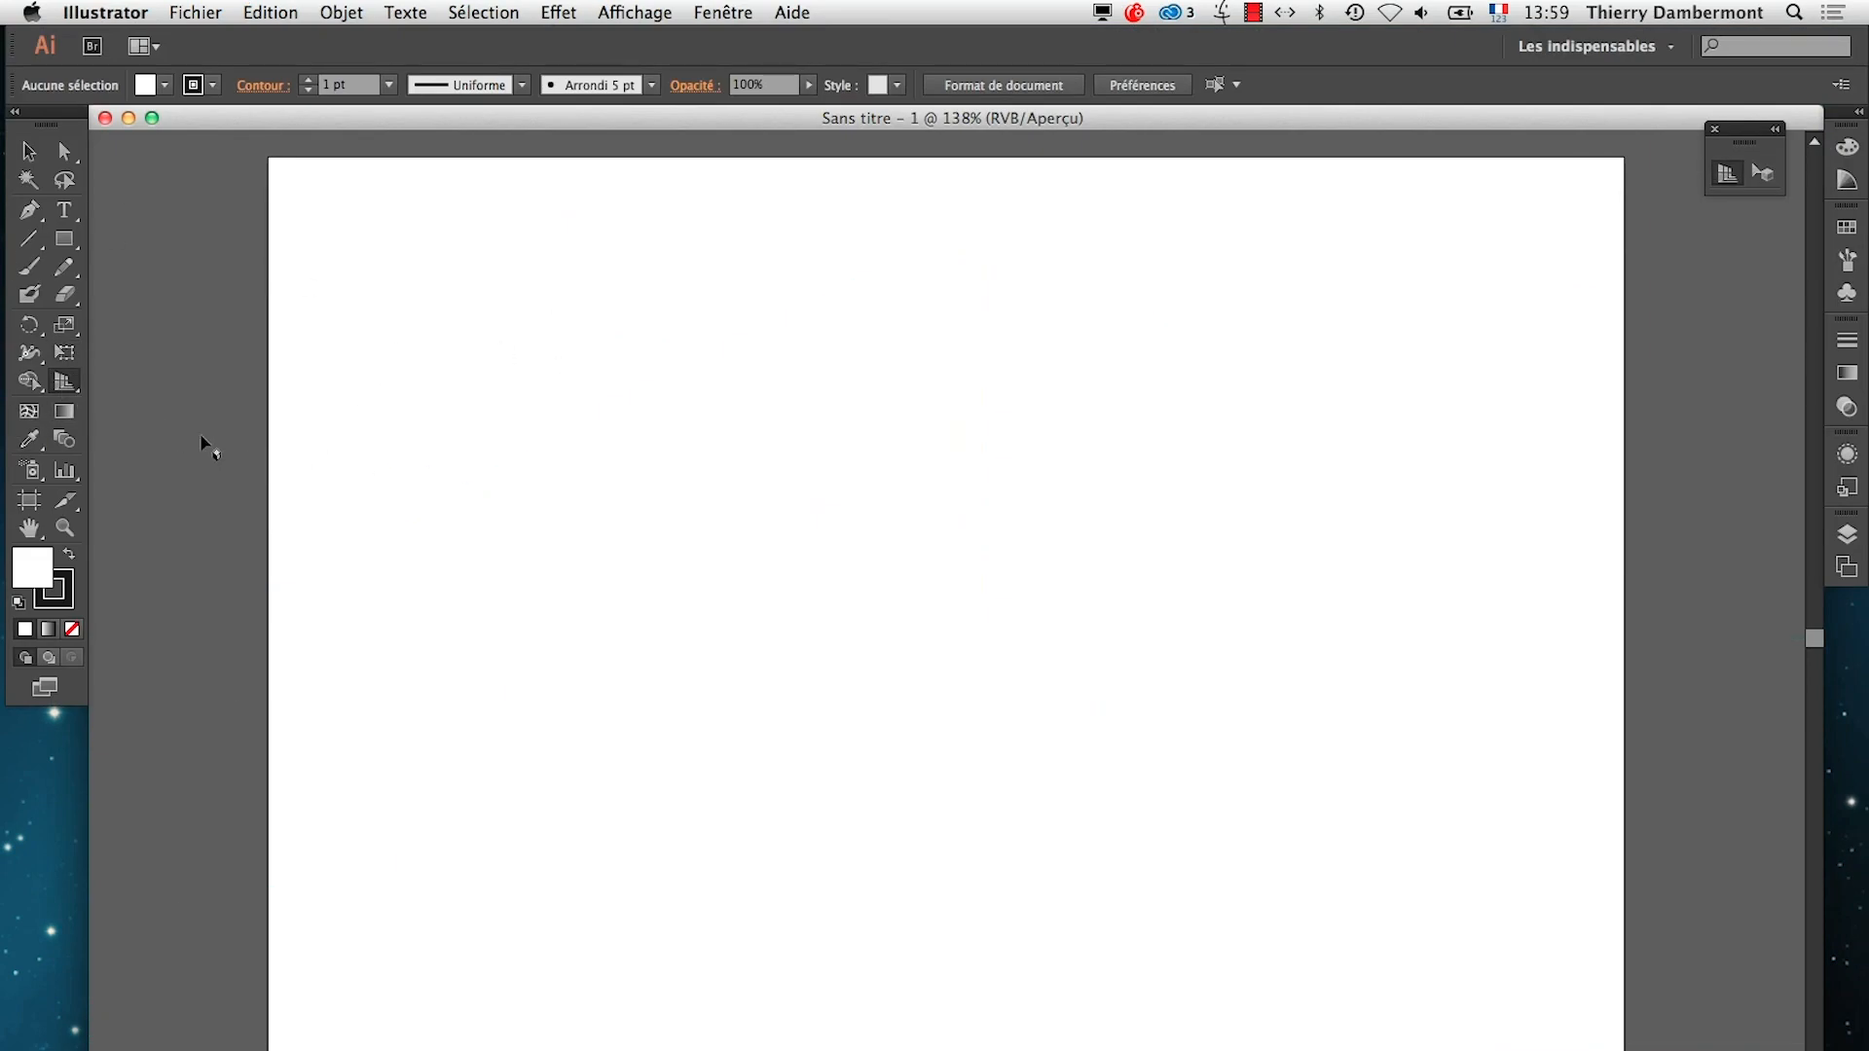
# Add "Ou la touche ESCAPE." to the end of the Rappel paragraph in the TextEdit summary and save the file
pyautogui.press('super+Tab')
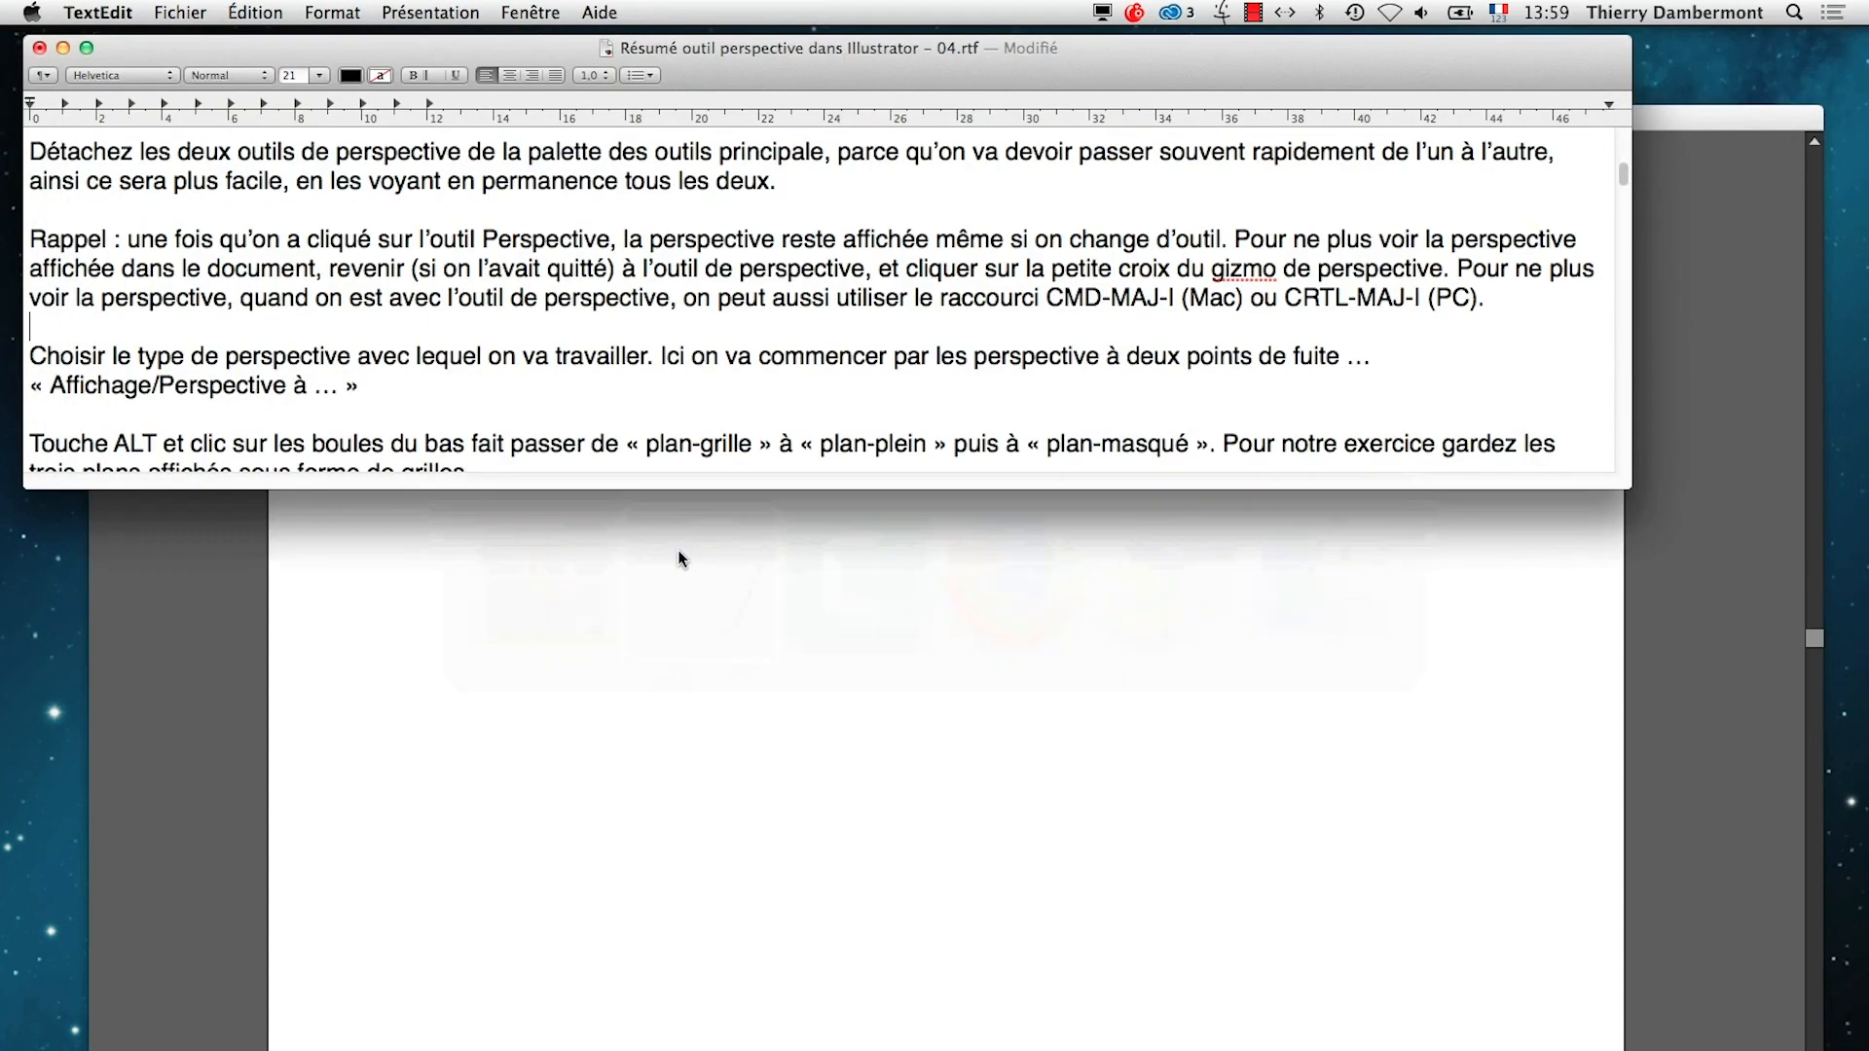
pyautogui.click(1489, 300)
pyautogui.write('Ou la touche ESCAPE.')
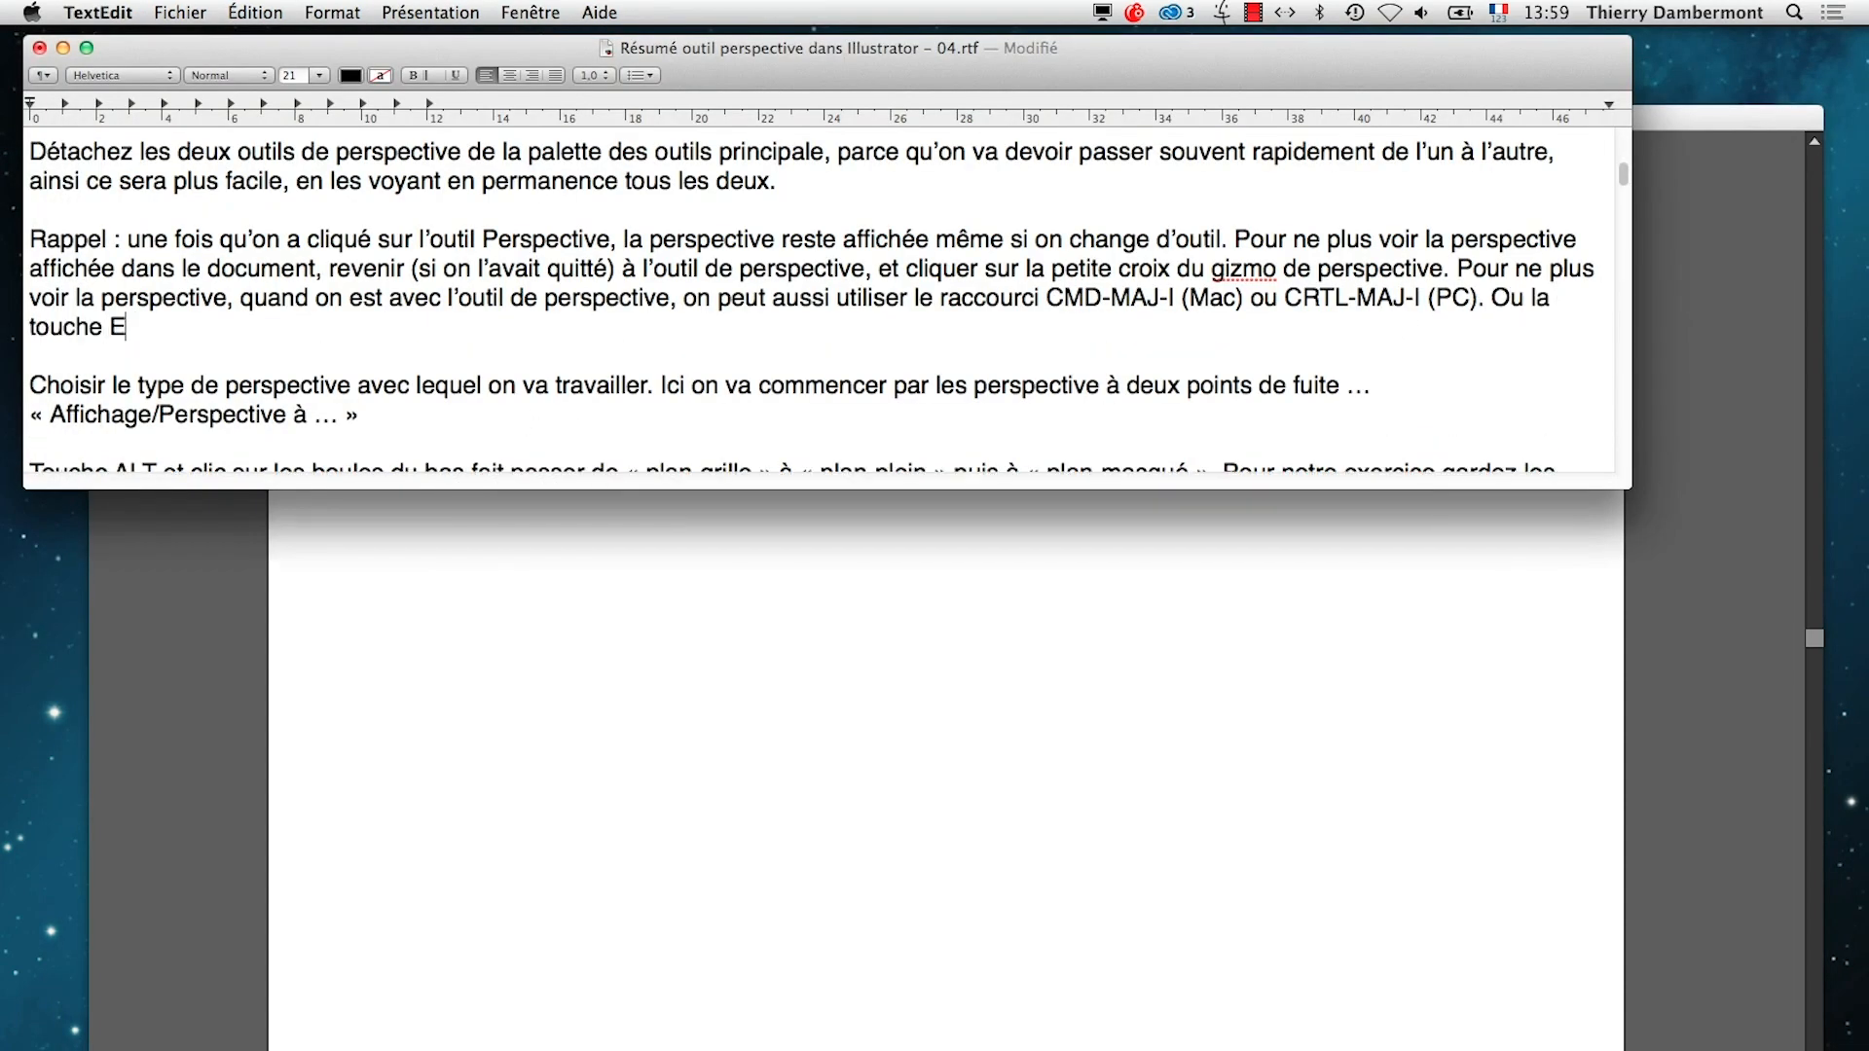
pyautogui.press('super+s')
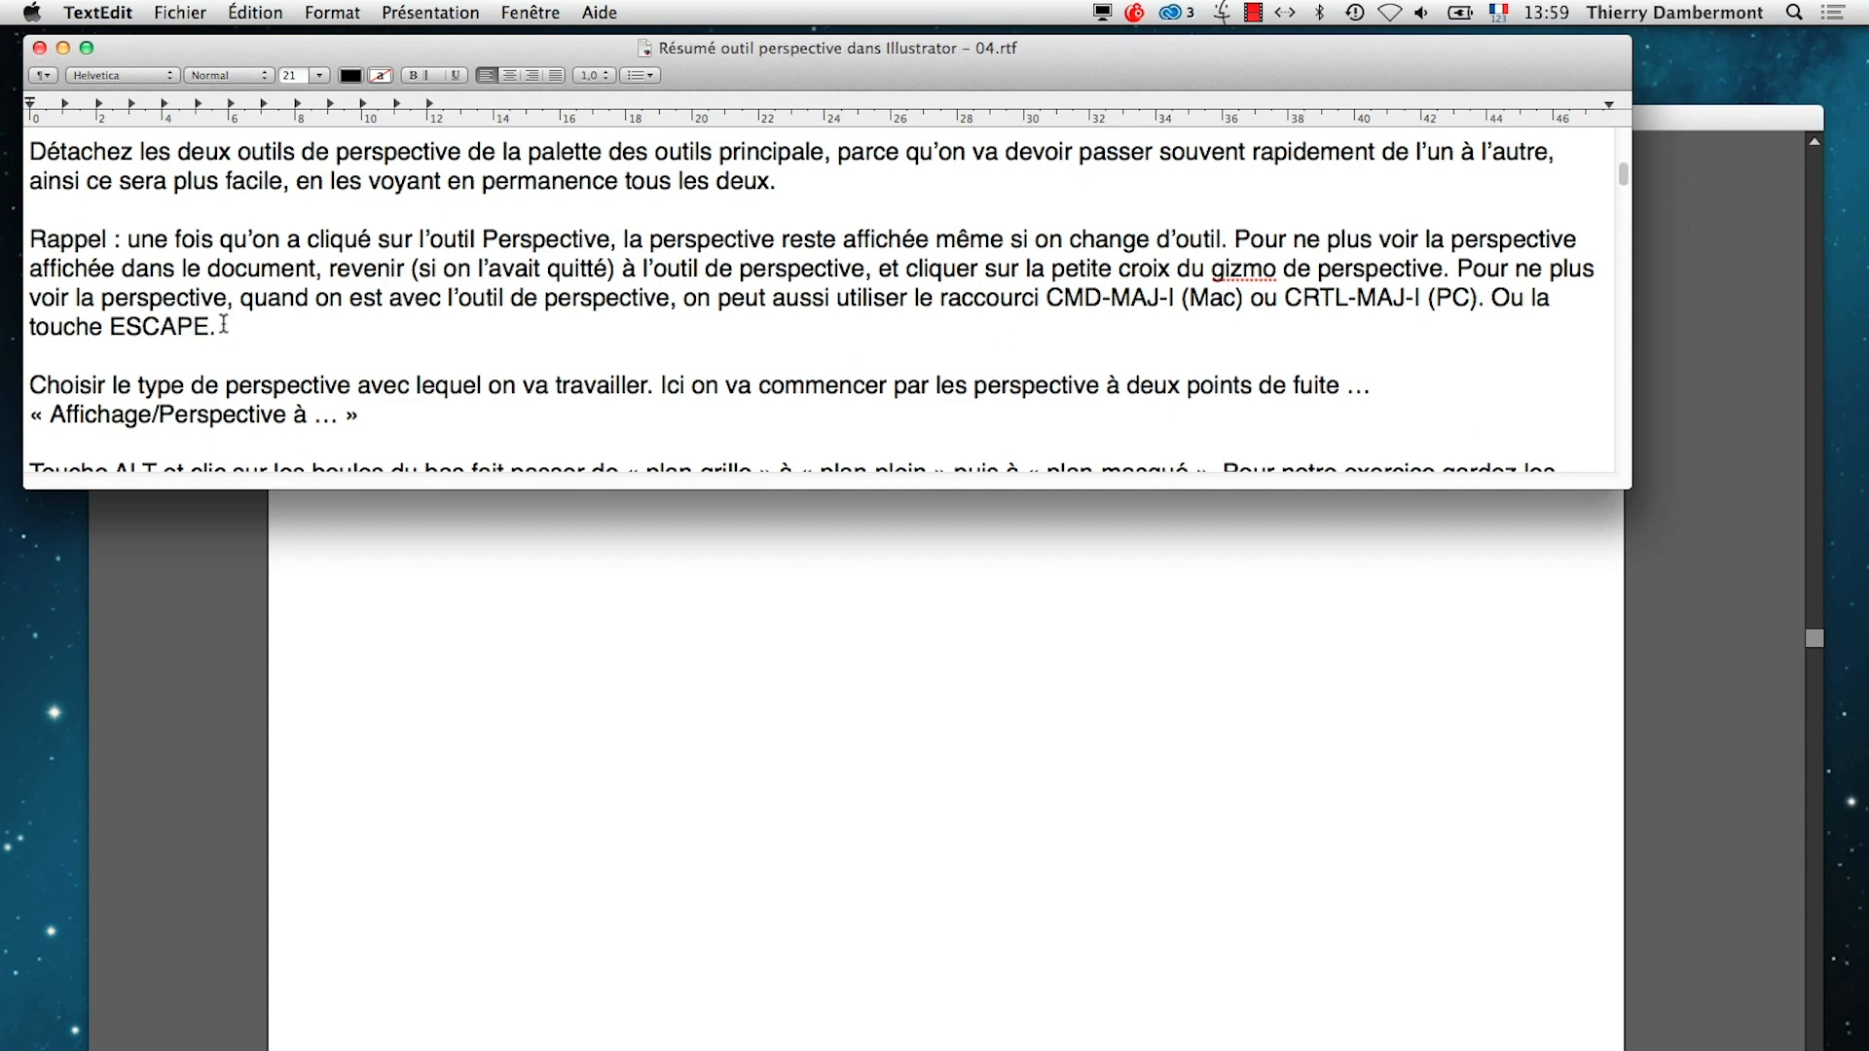
# Highlight the words "touche ESCAPE." and the paragraph on choosing the type of perspective
pyautogui.moveTo(224, 324); pyautogui.dragTo(8, 326)
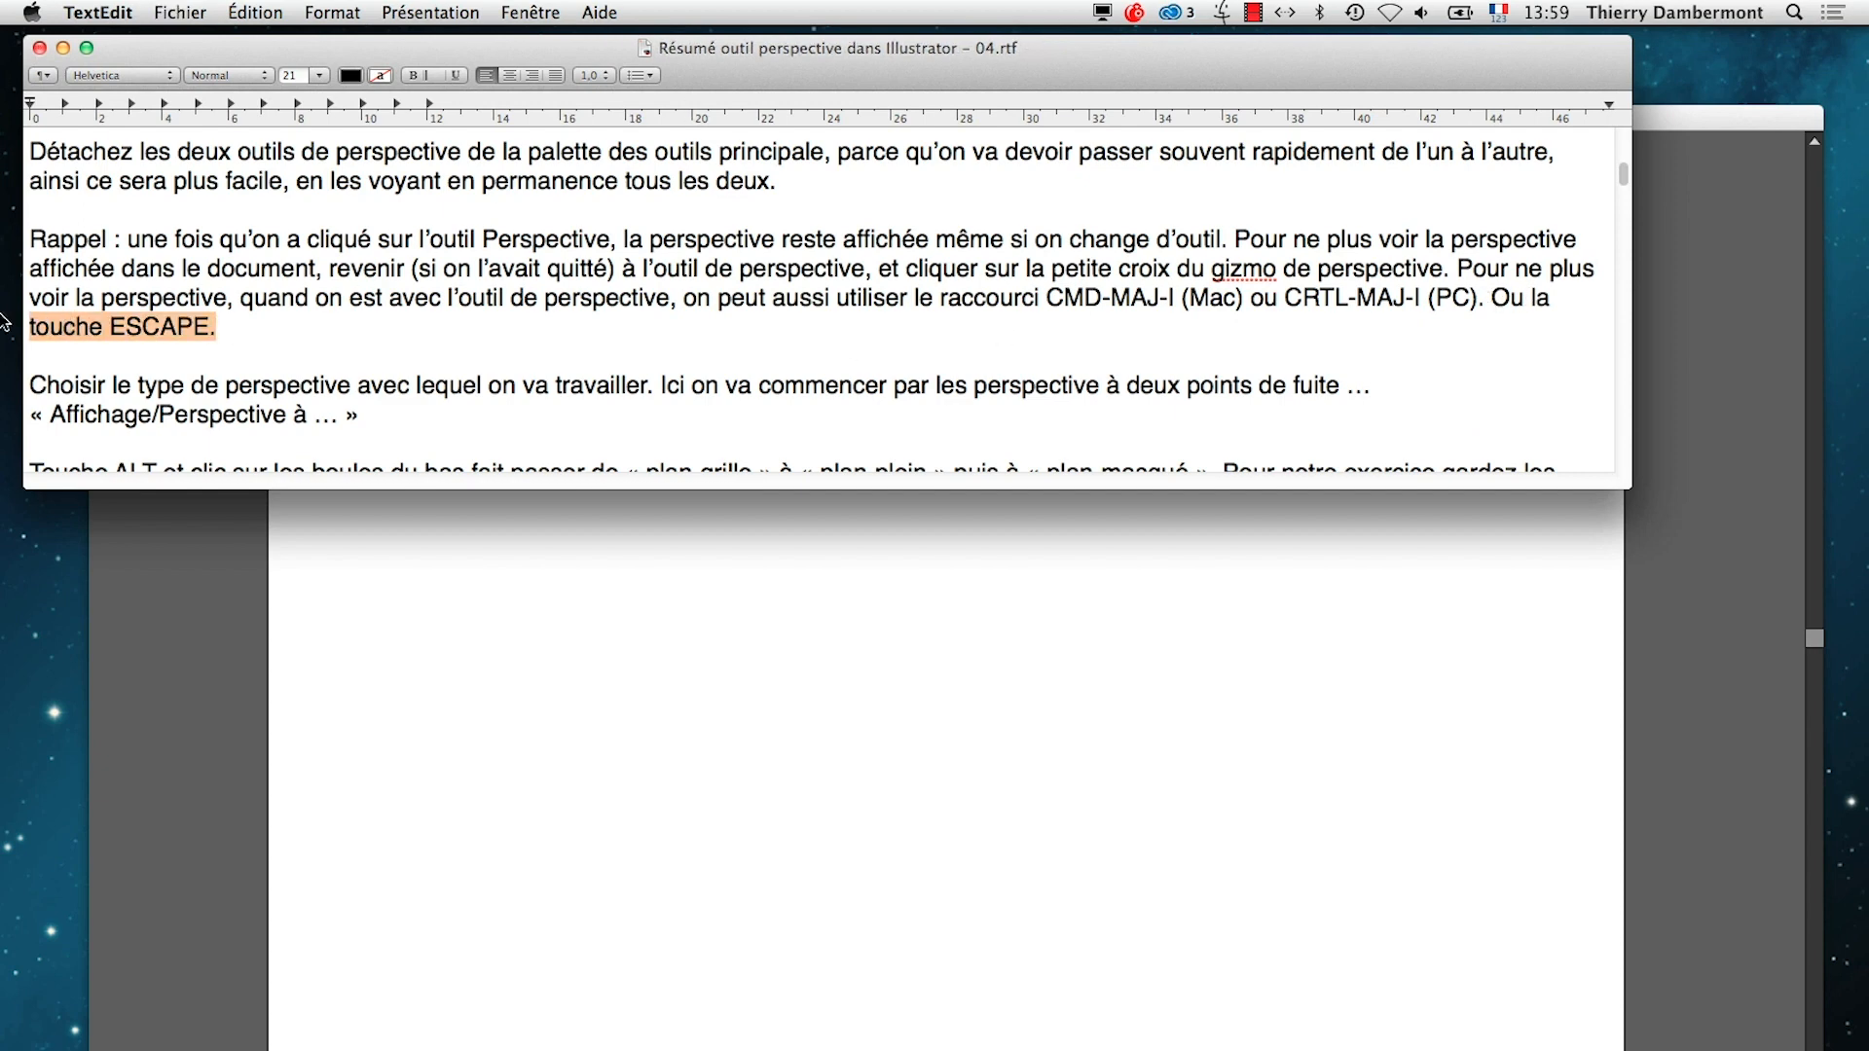
pyautogui.click(234, 328)
pyautogui.moveTo(237, 329); pyautogui.dragTo(29, 324)
pyautogui.scroll(-3, 522, 325)
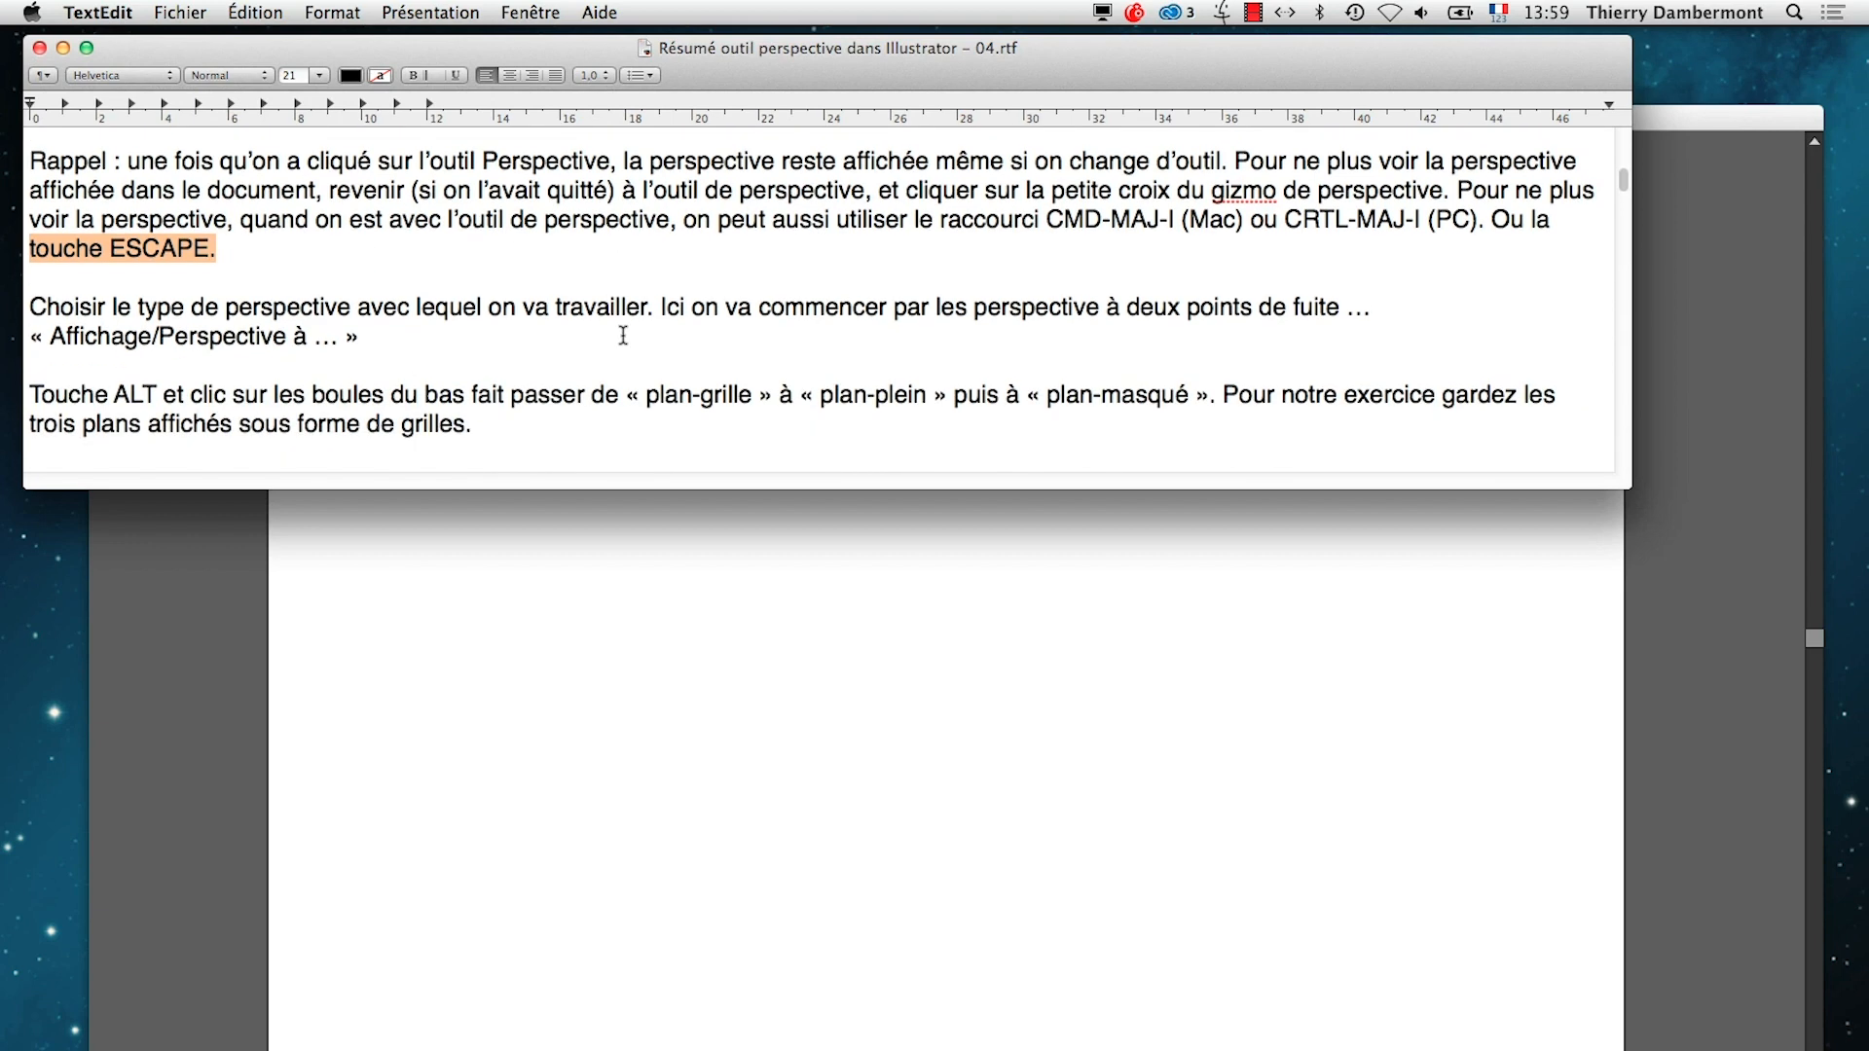
pyautogui.click(370, 337)
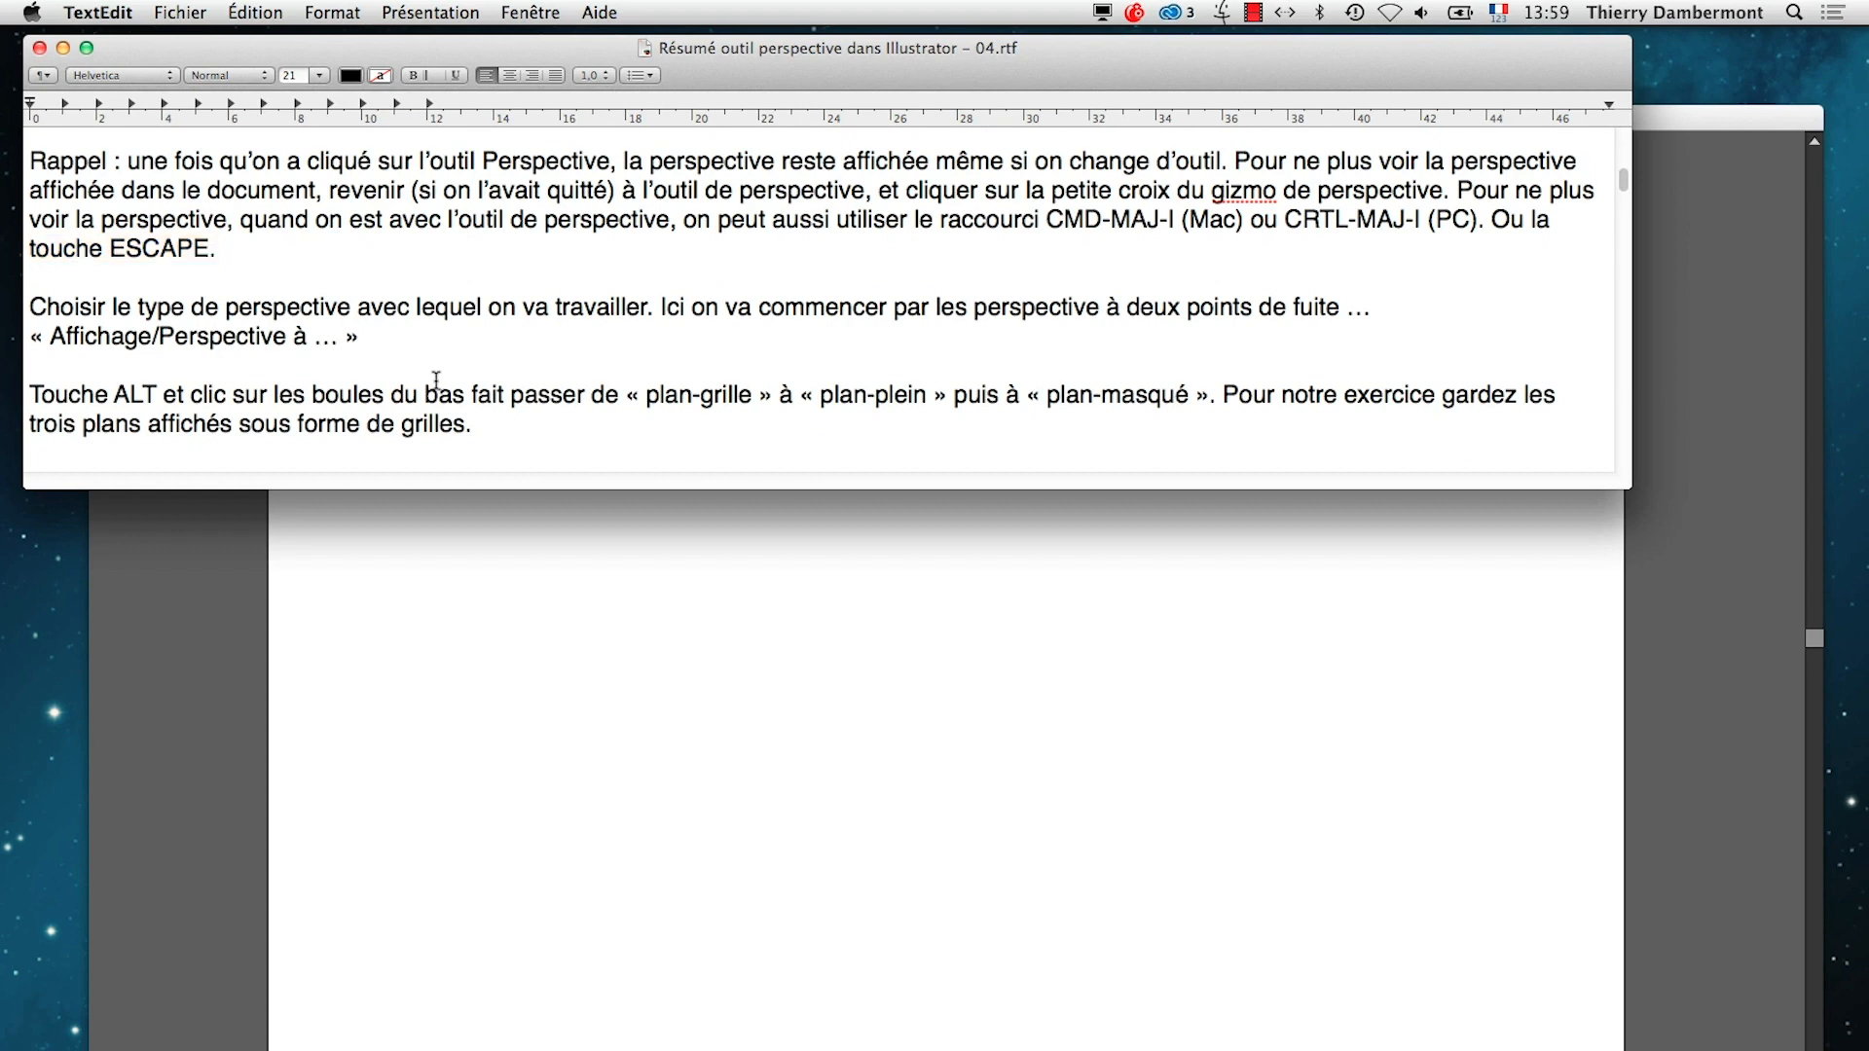
pyautogui.moveTo(443, 351); pyautogui.dragTo(29, 306)
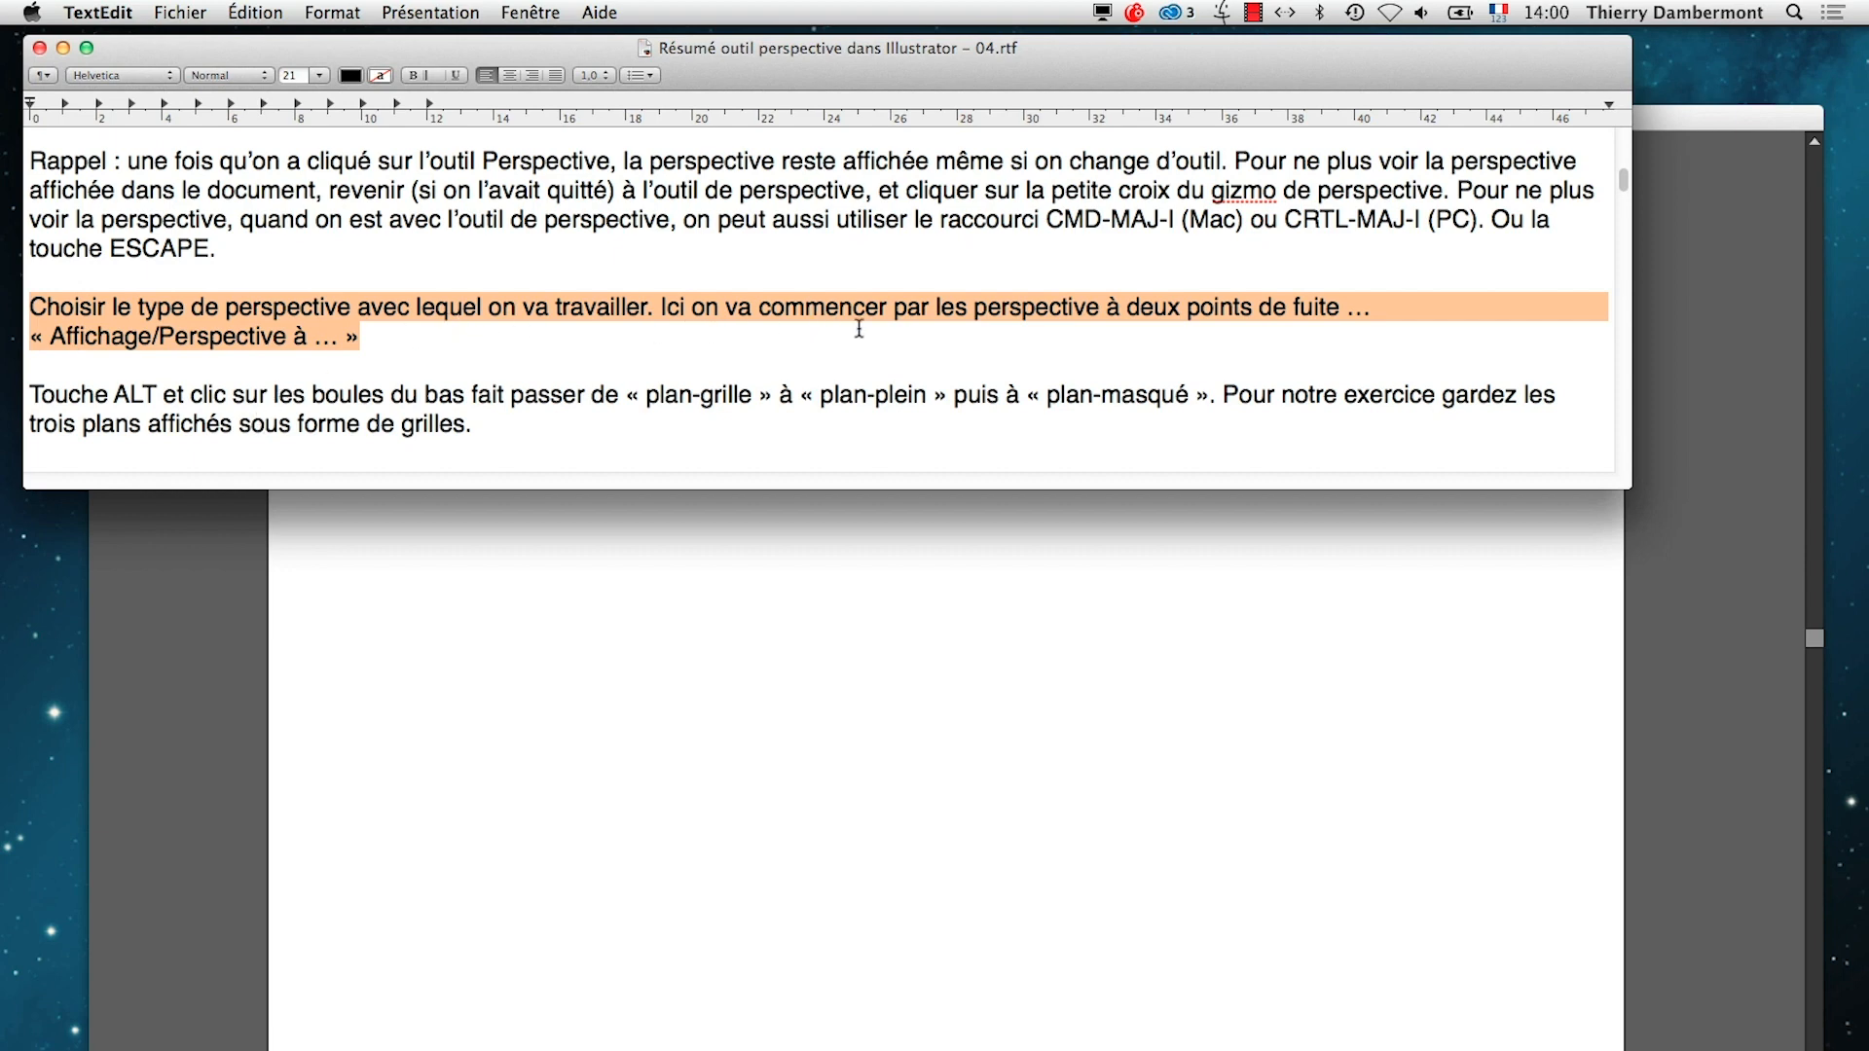
# Correct "les" to "la" before "perspective à deux points de fuite" and save the summary
pyautogui.click(965, 310)
pyautogui.press('BackSpace')
pyautogui.press('BackSpace')
pyautogui.write('a')
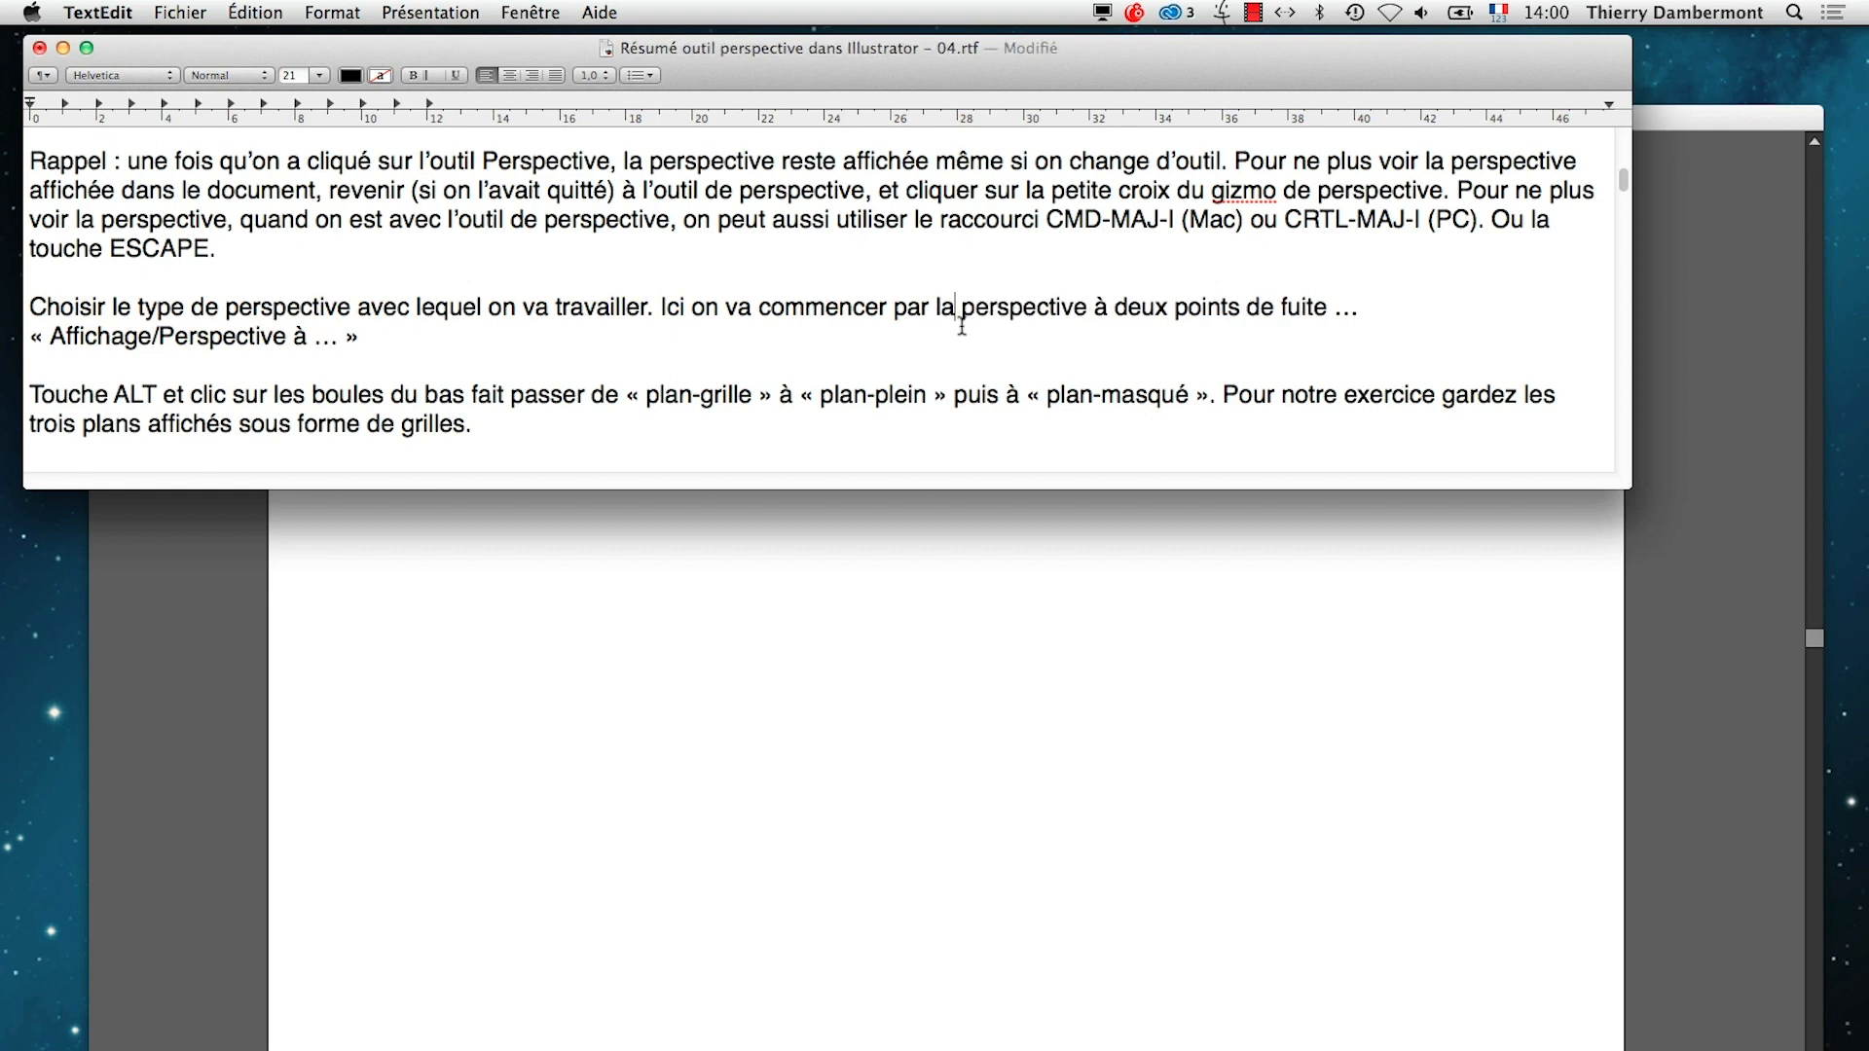
pyautogui.press('super+s')
# Display the perspective grid in Illustrator with the Perspective Grid tool, and examine the one-, two- and three-point perspective options
pyautogui.press('super+Tab')
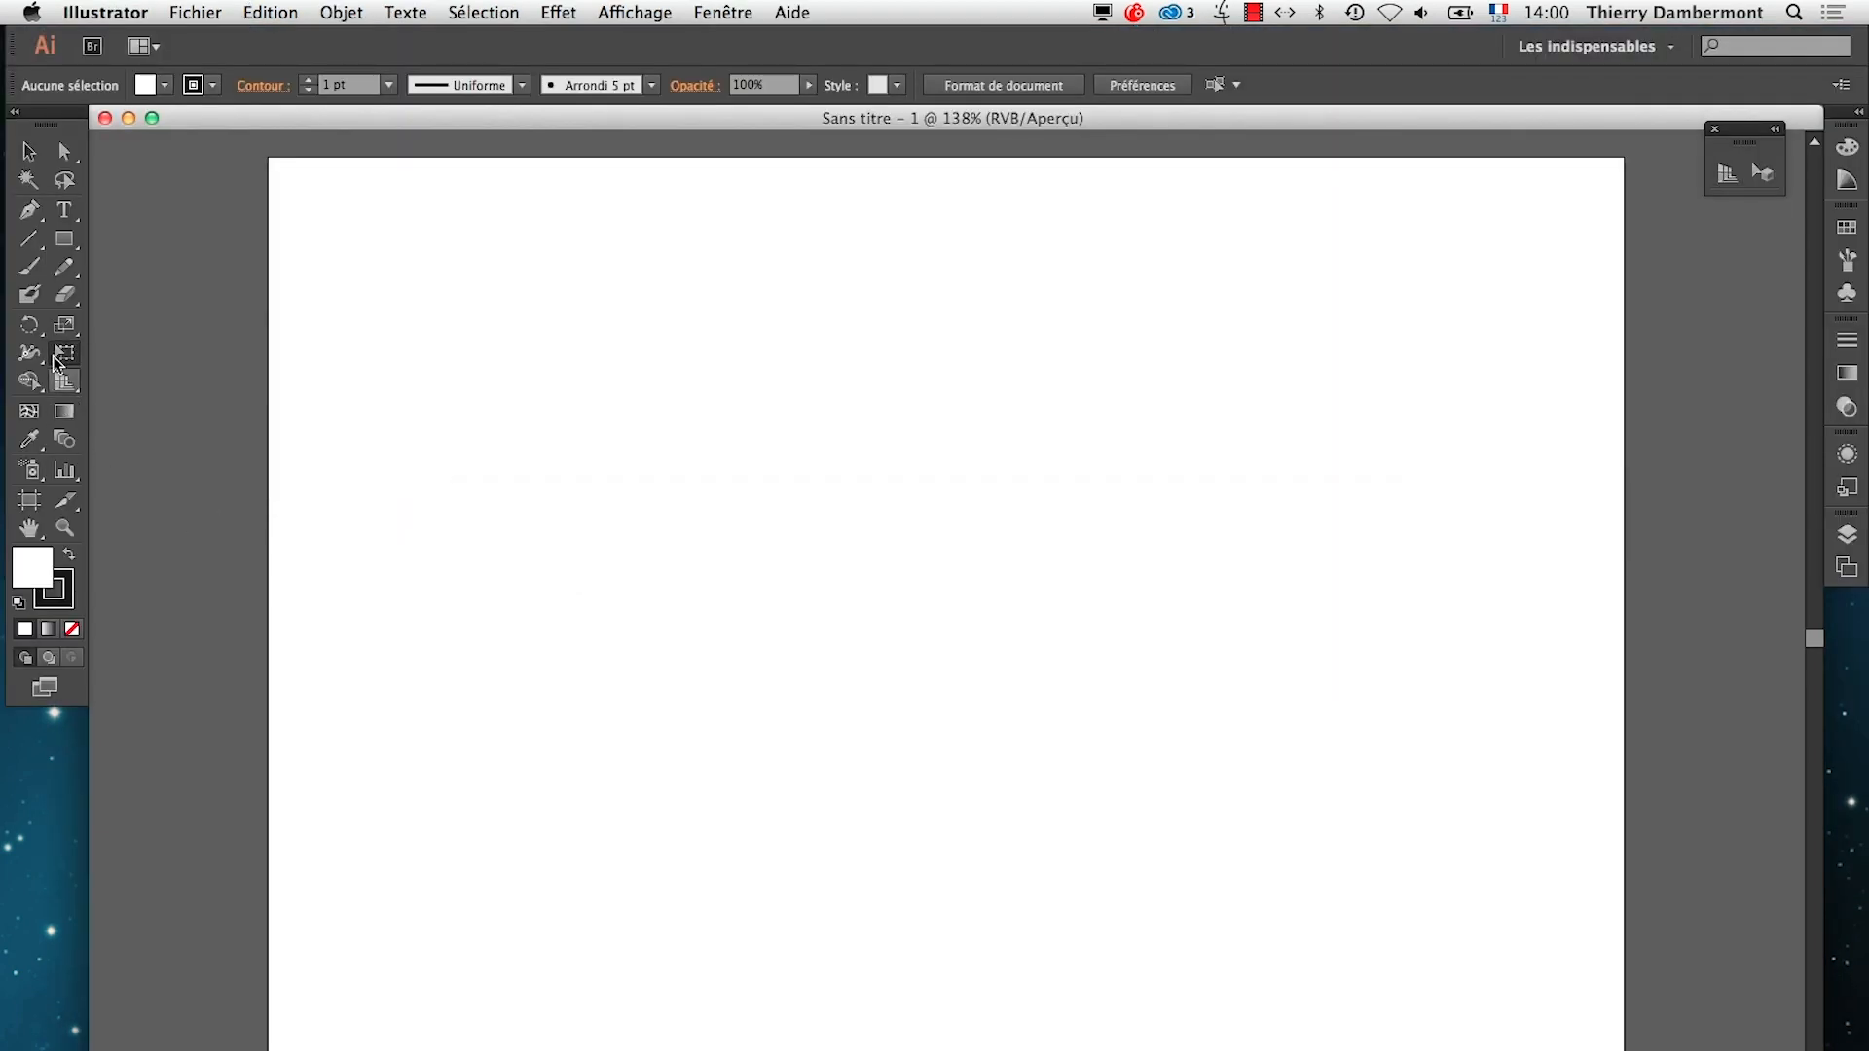
pyautogui.click(62, 387)
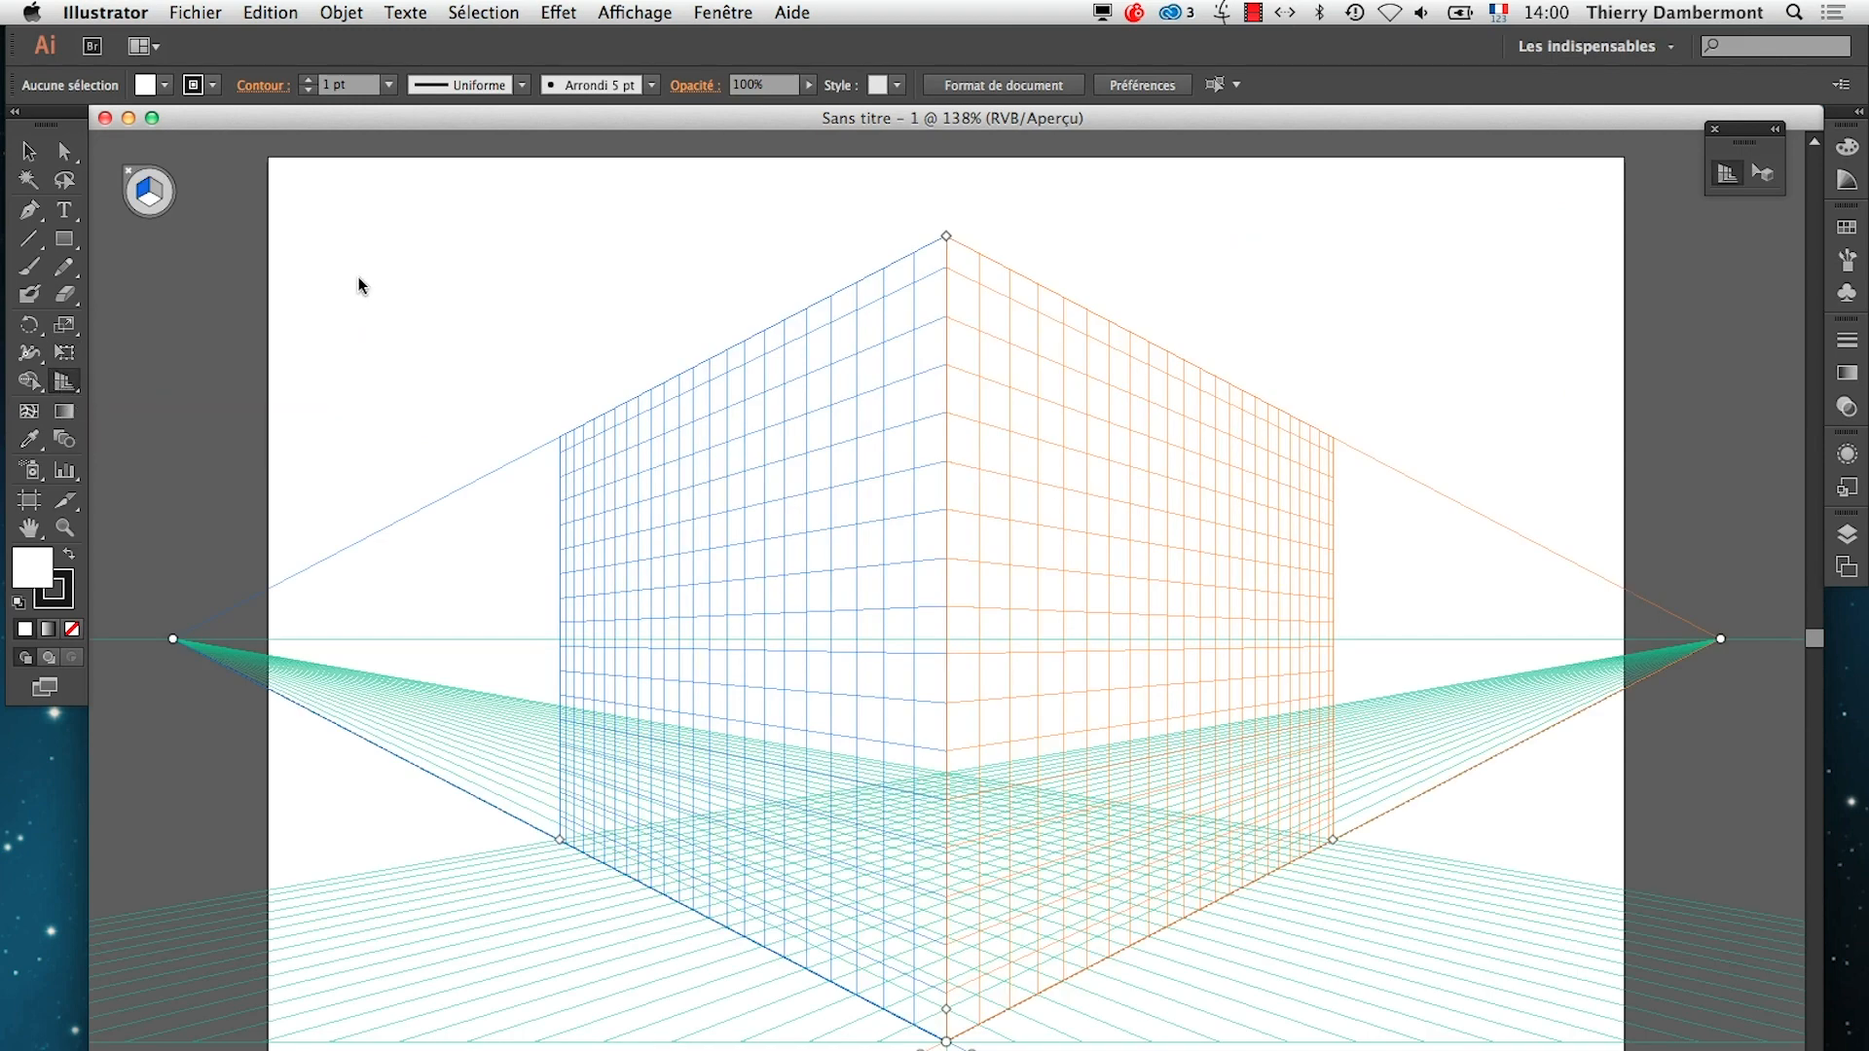
pyautogui.click(652, 14)
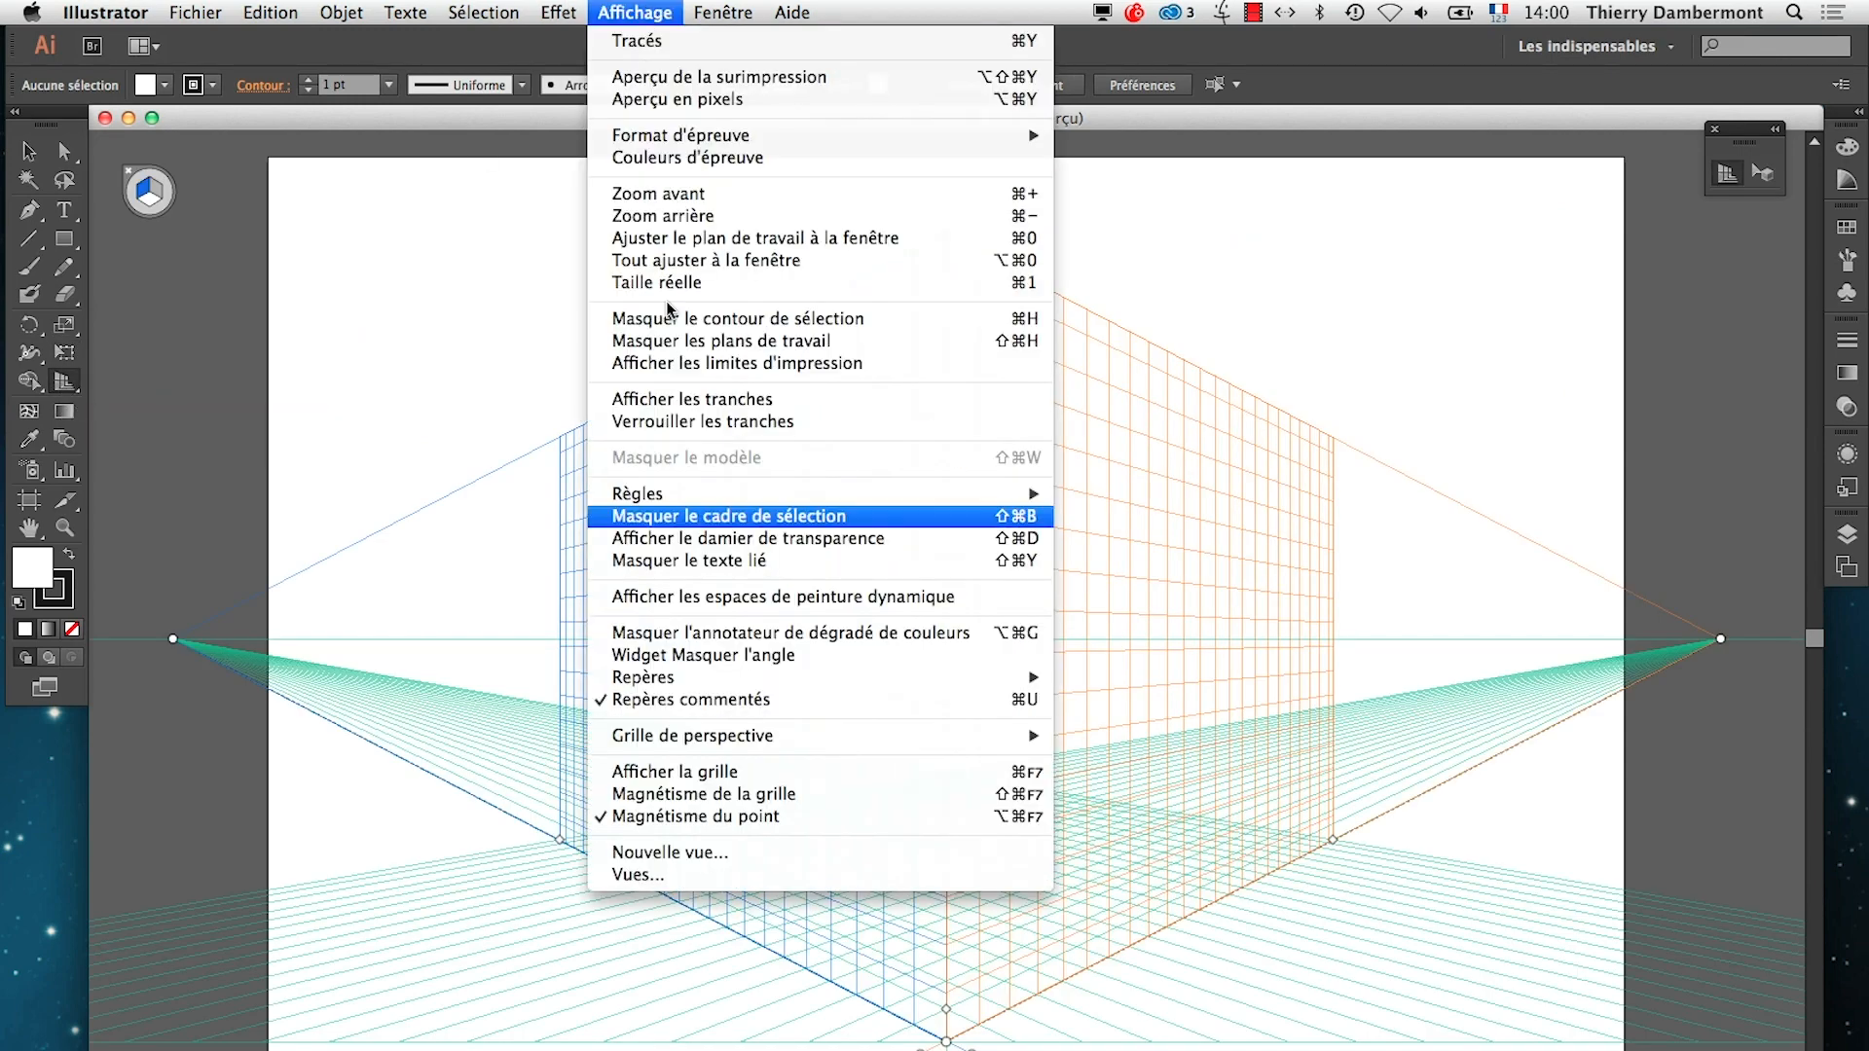
pyautogui.moveTo(697, 740)
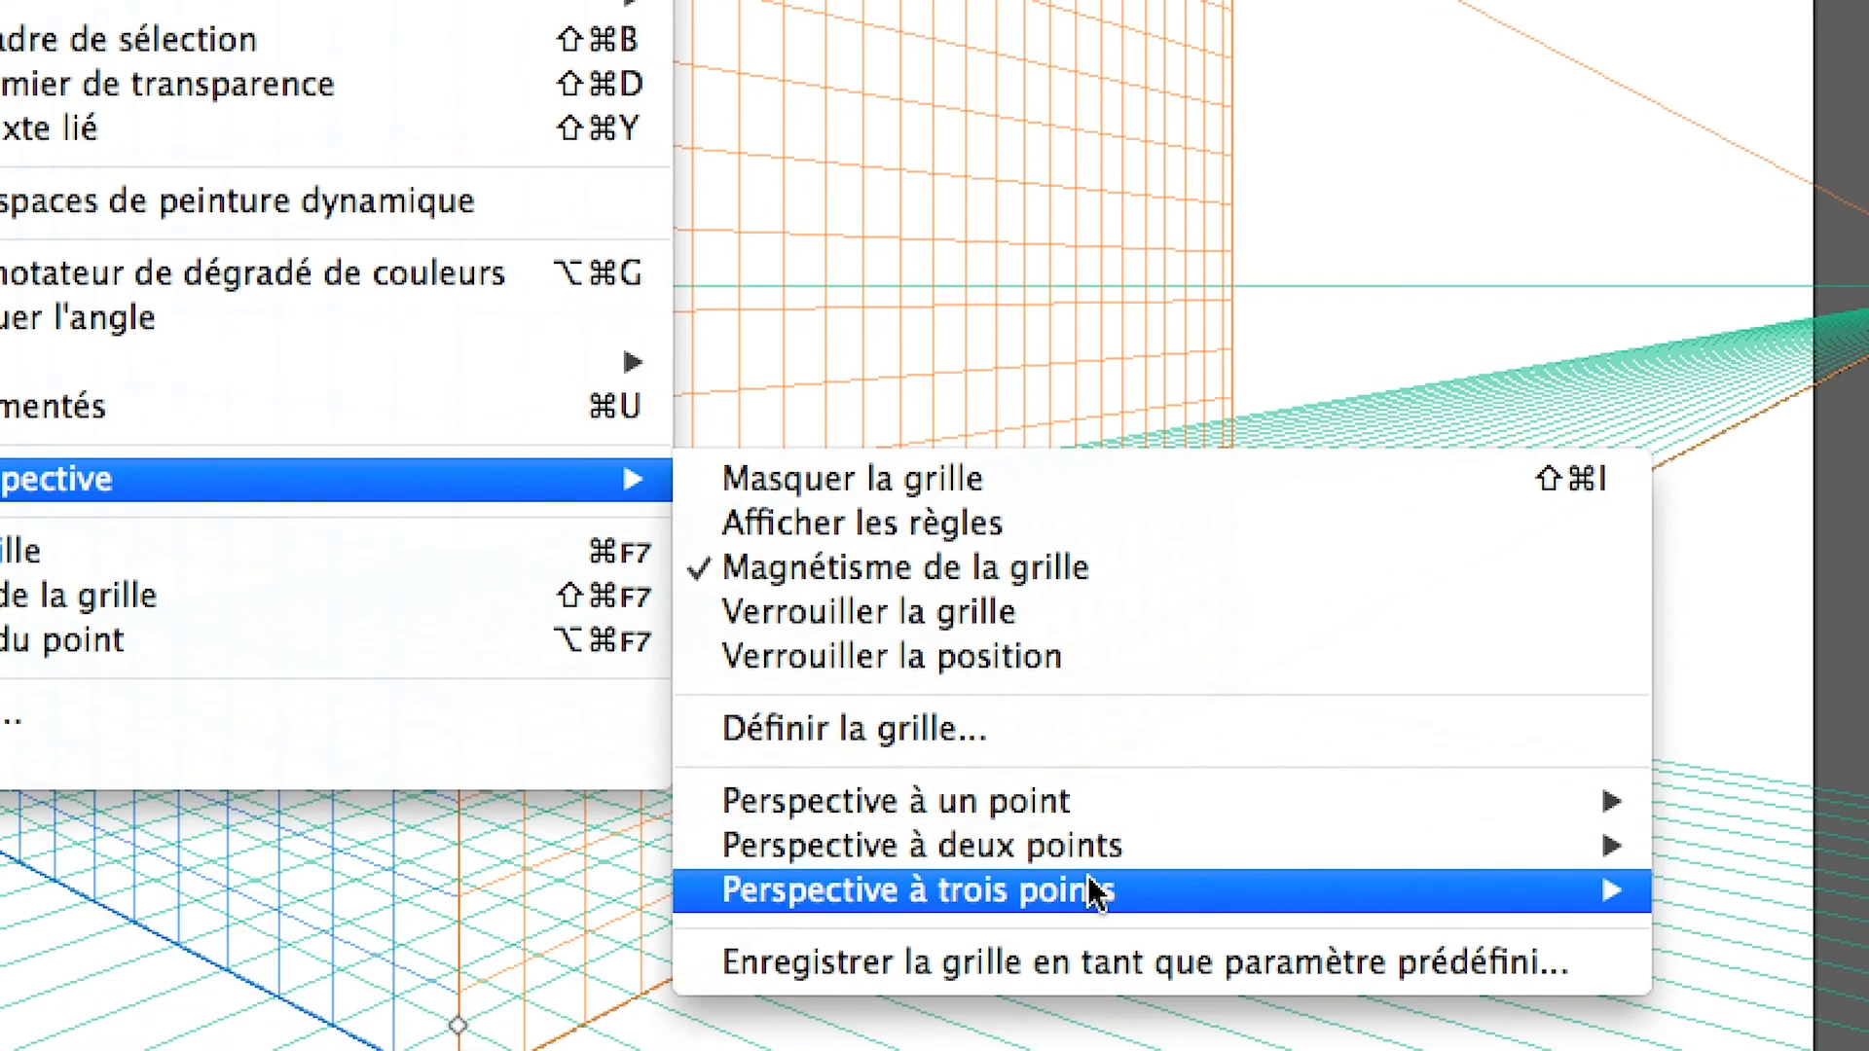
pyautogui.moveTo(1127, 916)
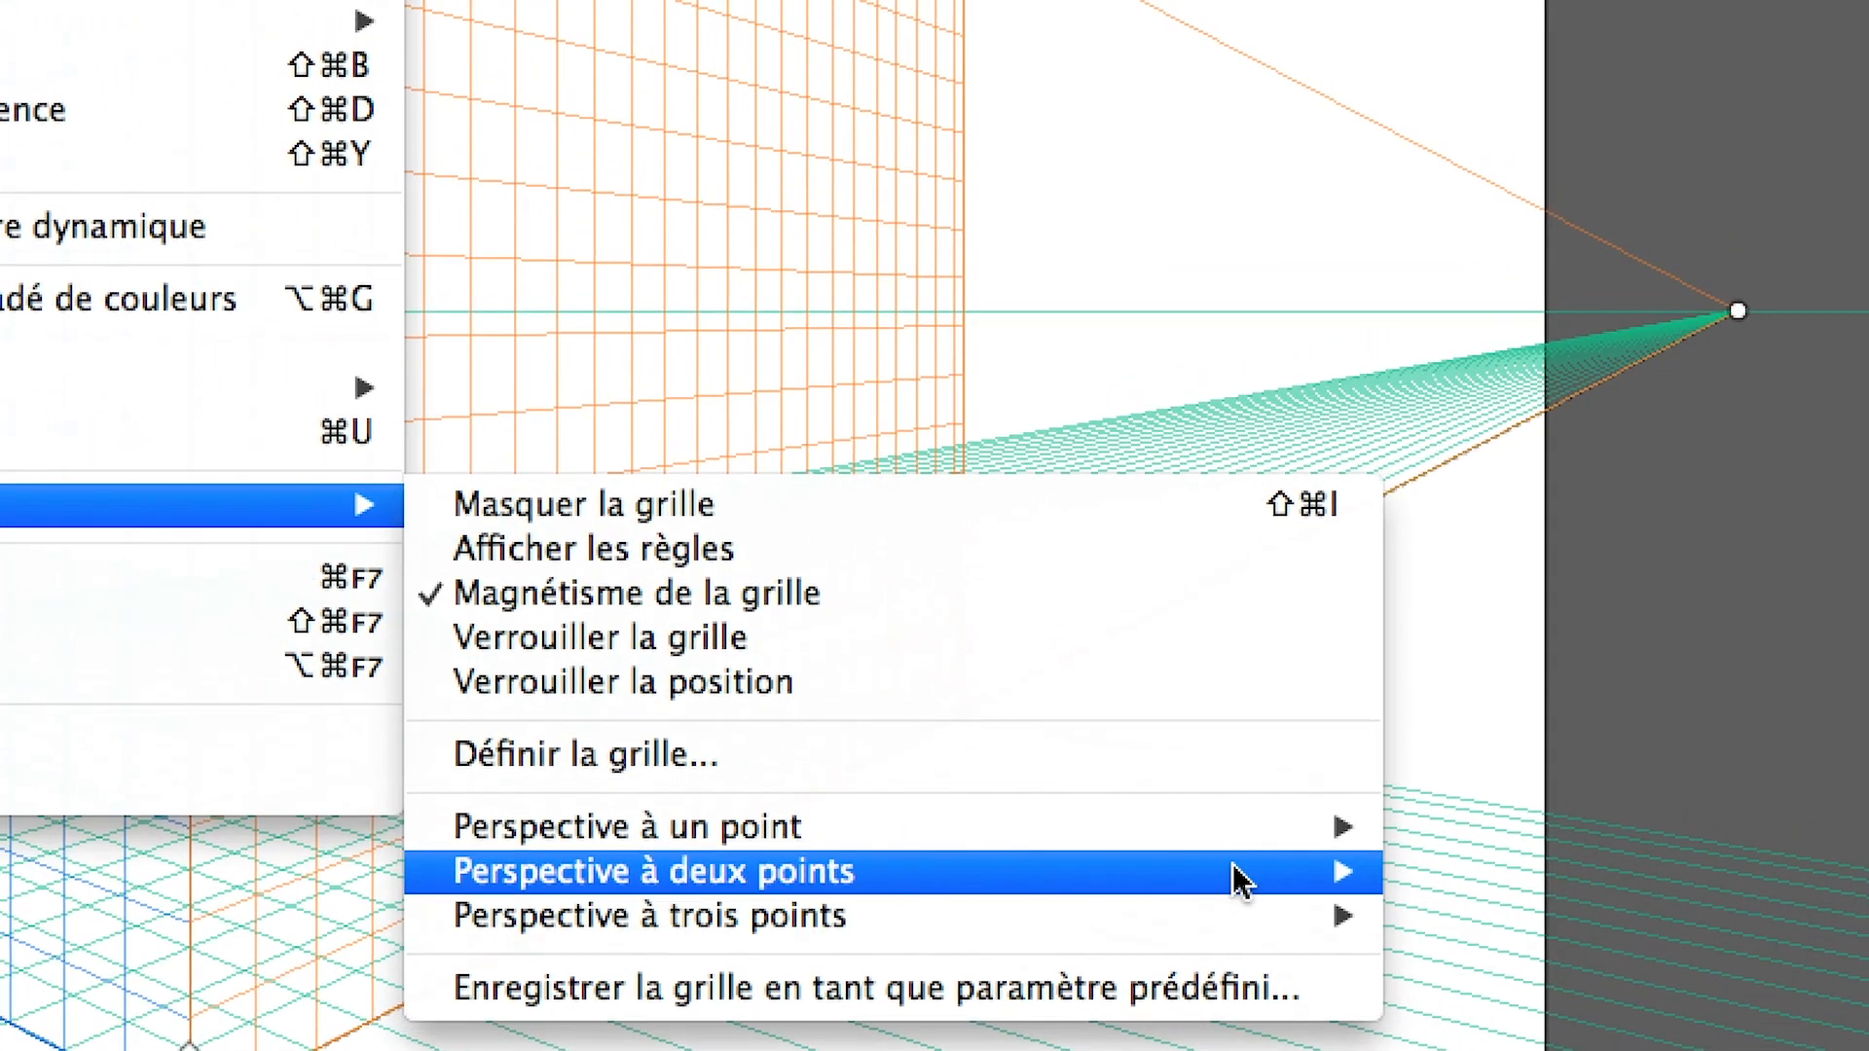
pyautogui.moveTo(1482, 796)
pyautogui.moveTo(1176, 894)
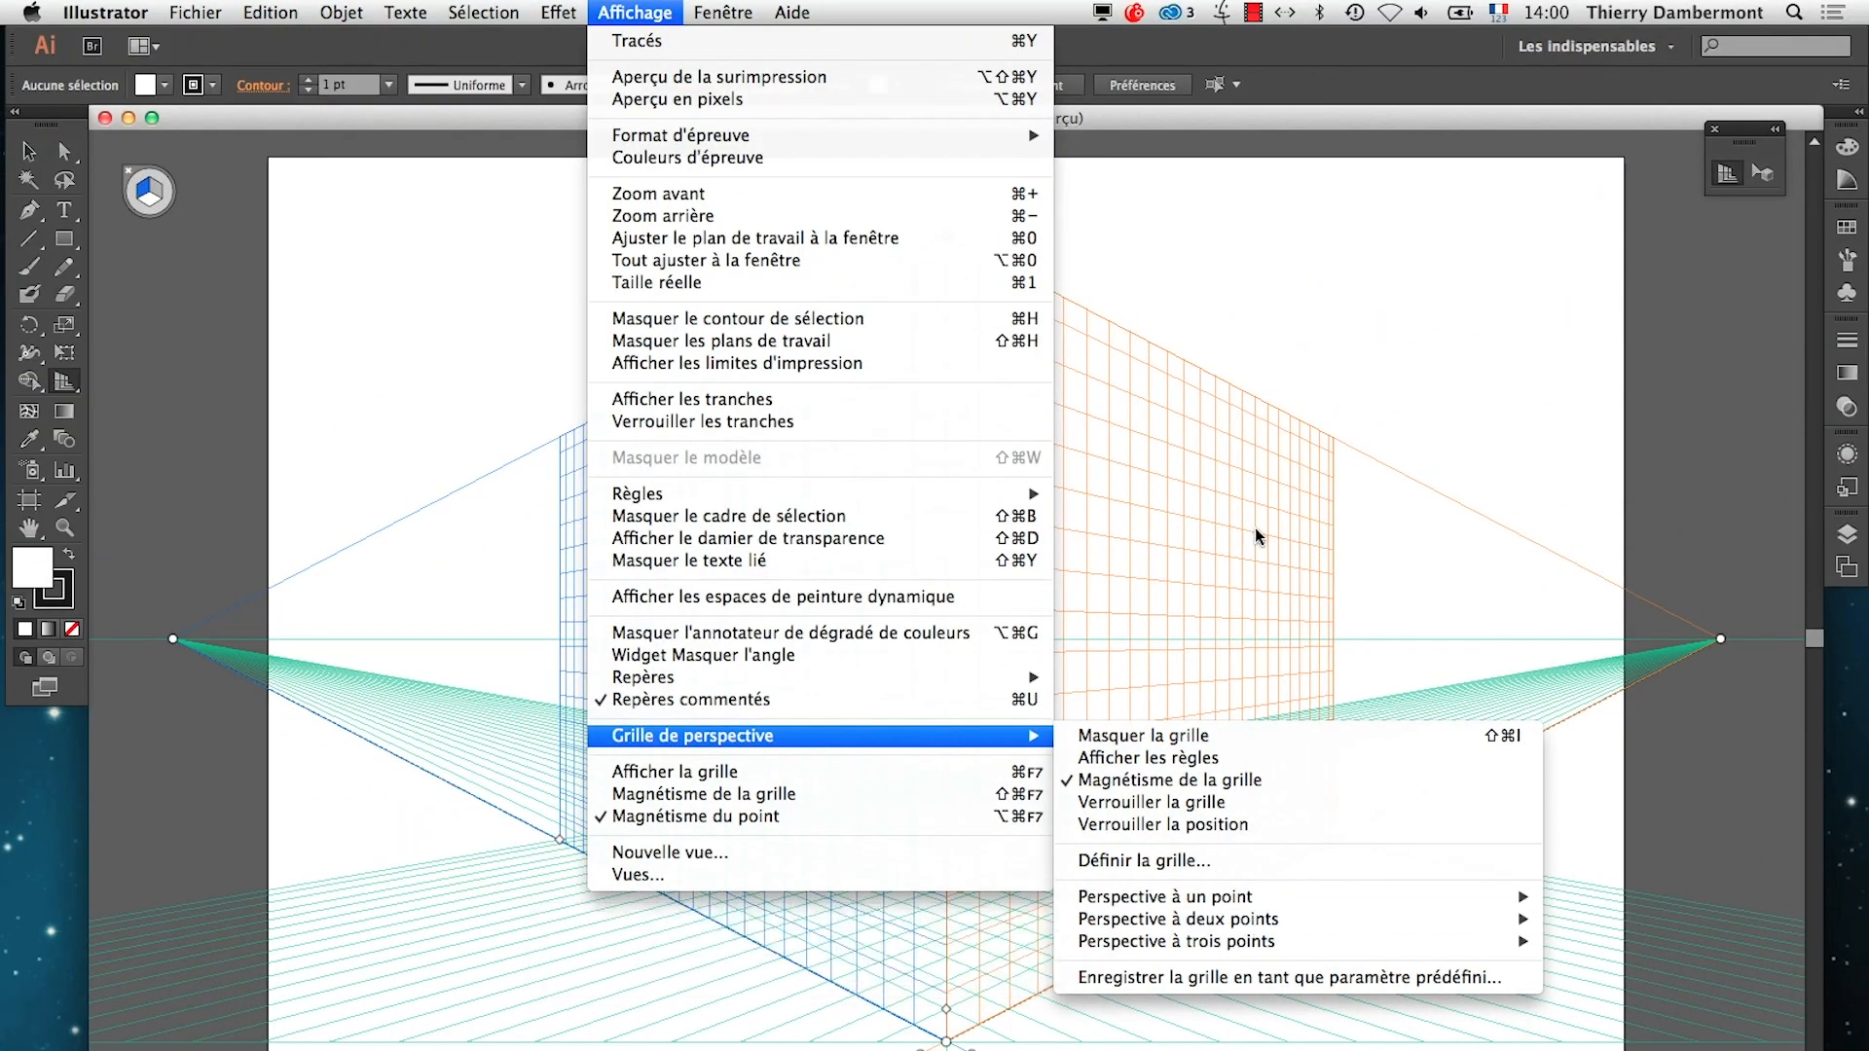
pyautogui.click(1190, 116)
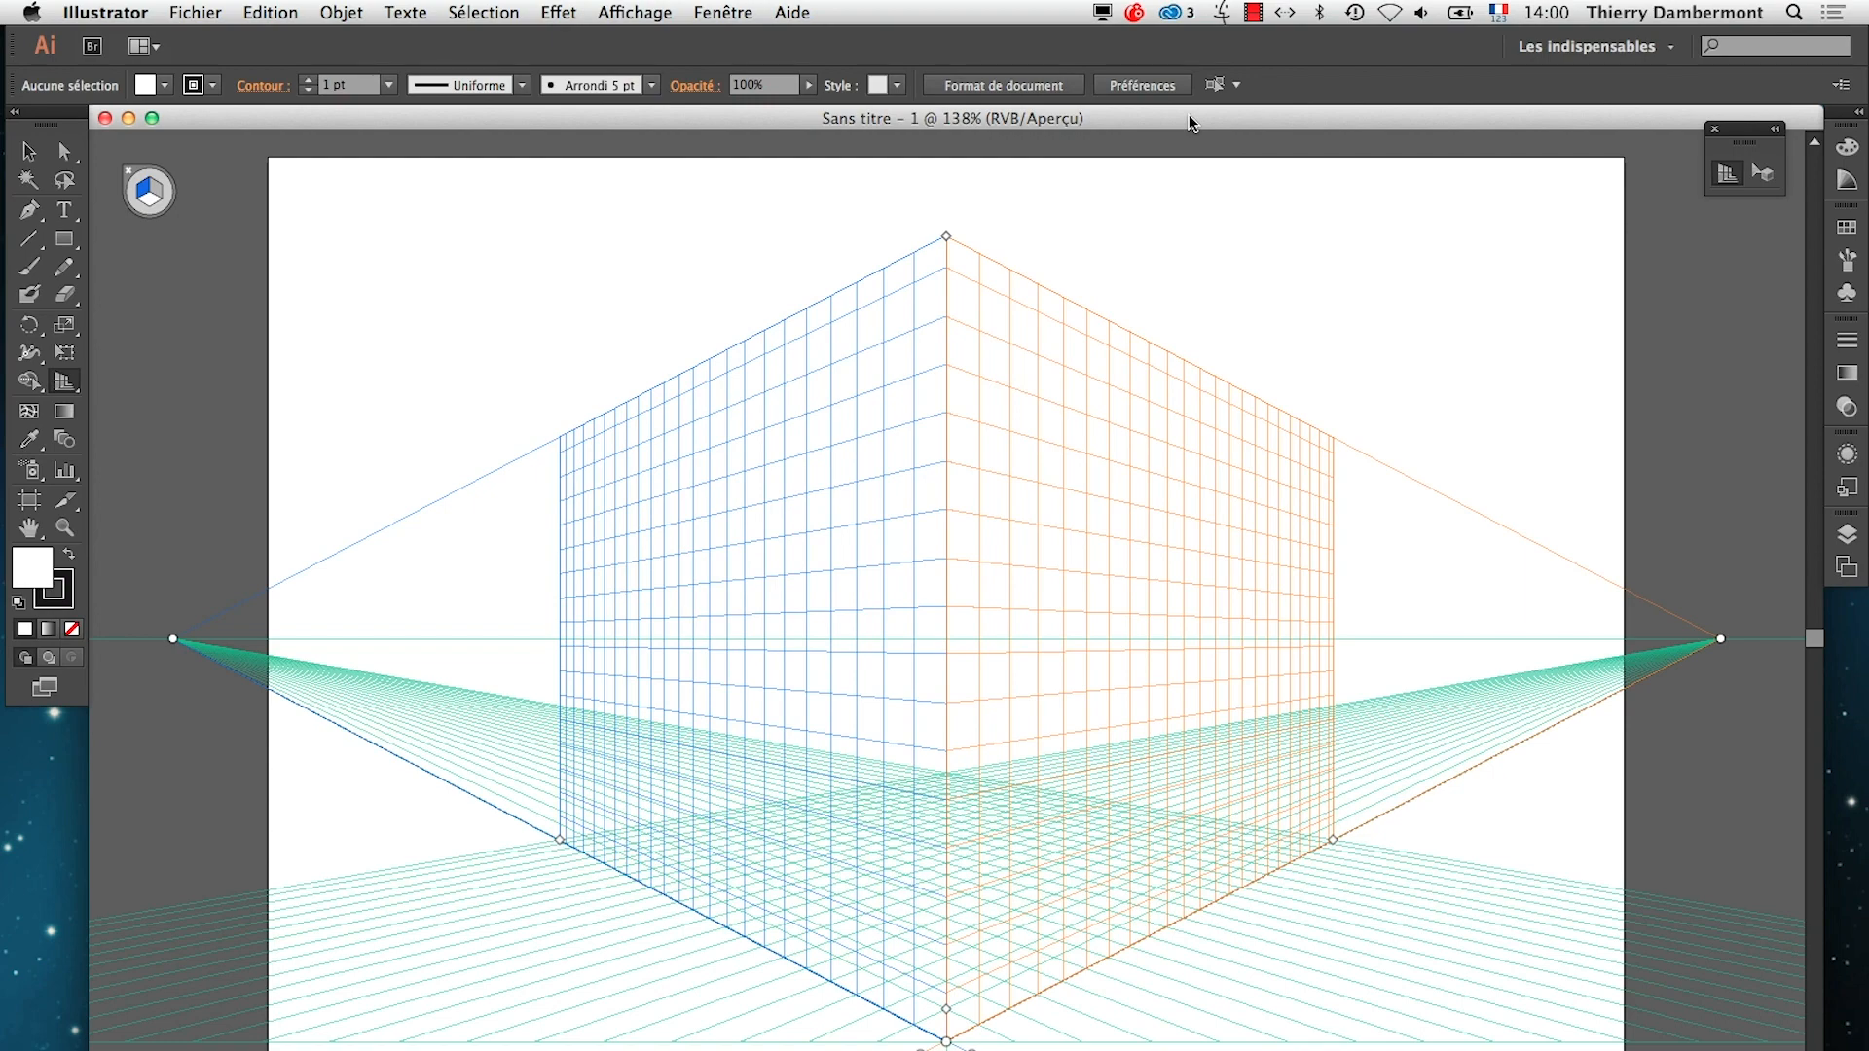
# Switch to the TextEdit summary and bring up its notes on plane display modes and extending the perspective grid
pyautogui.press('super+Tab')
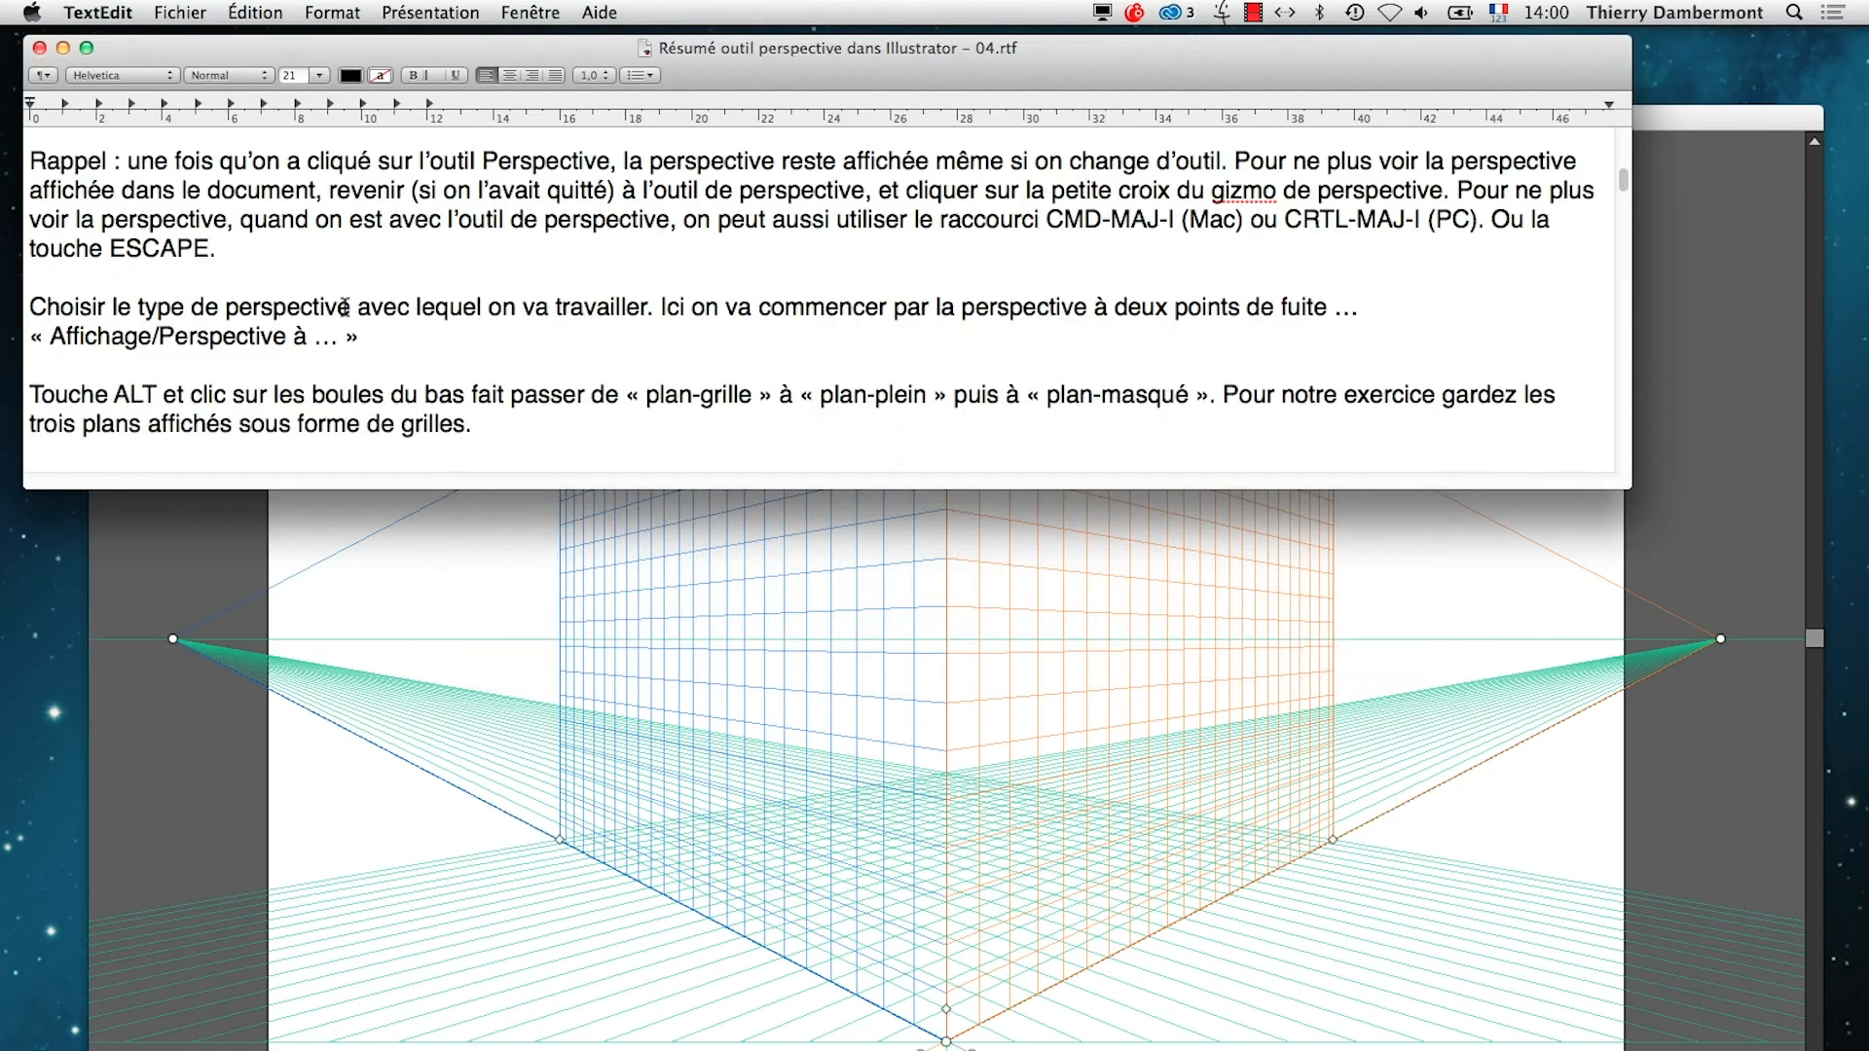
pyautogui.scroll(-5, 345, 307)
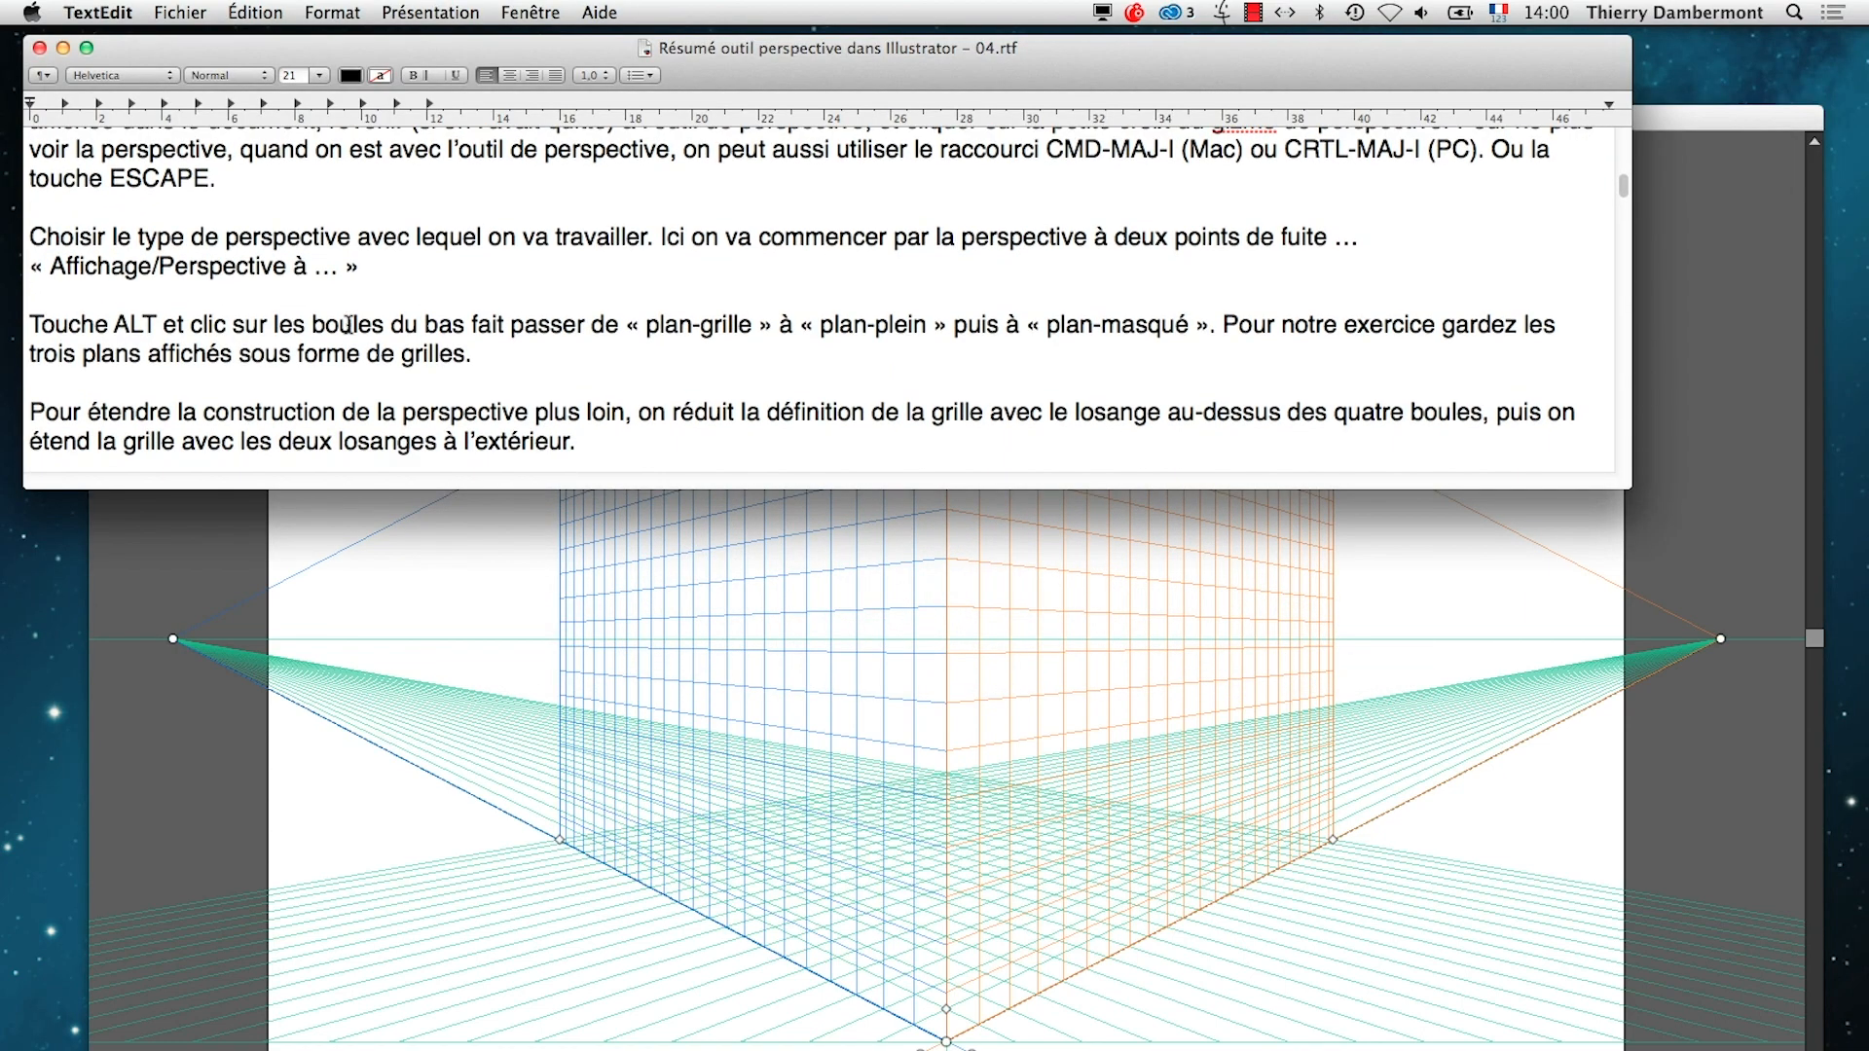
pyautogui.scroll(-3, 347, 324)
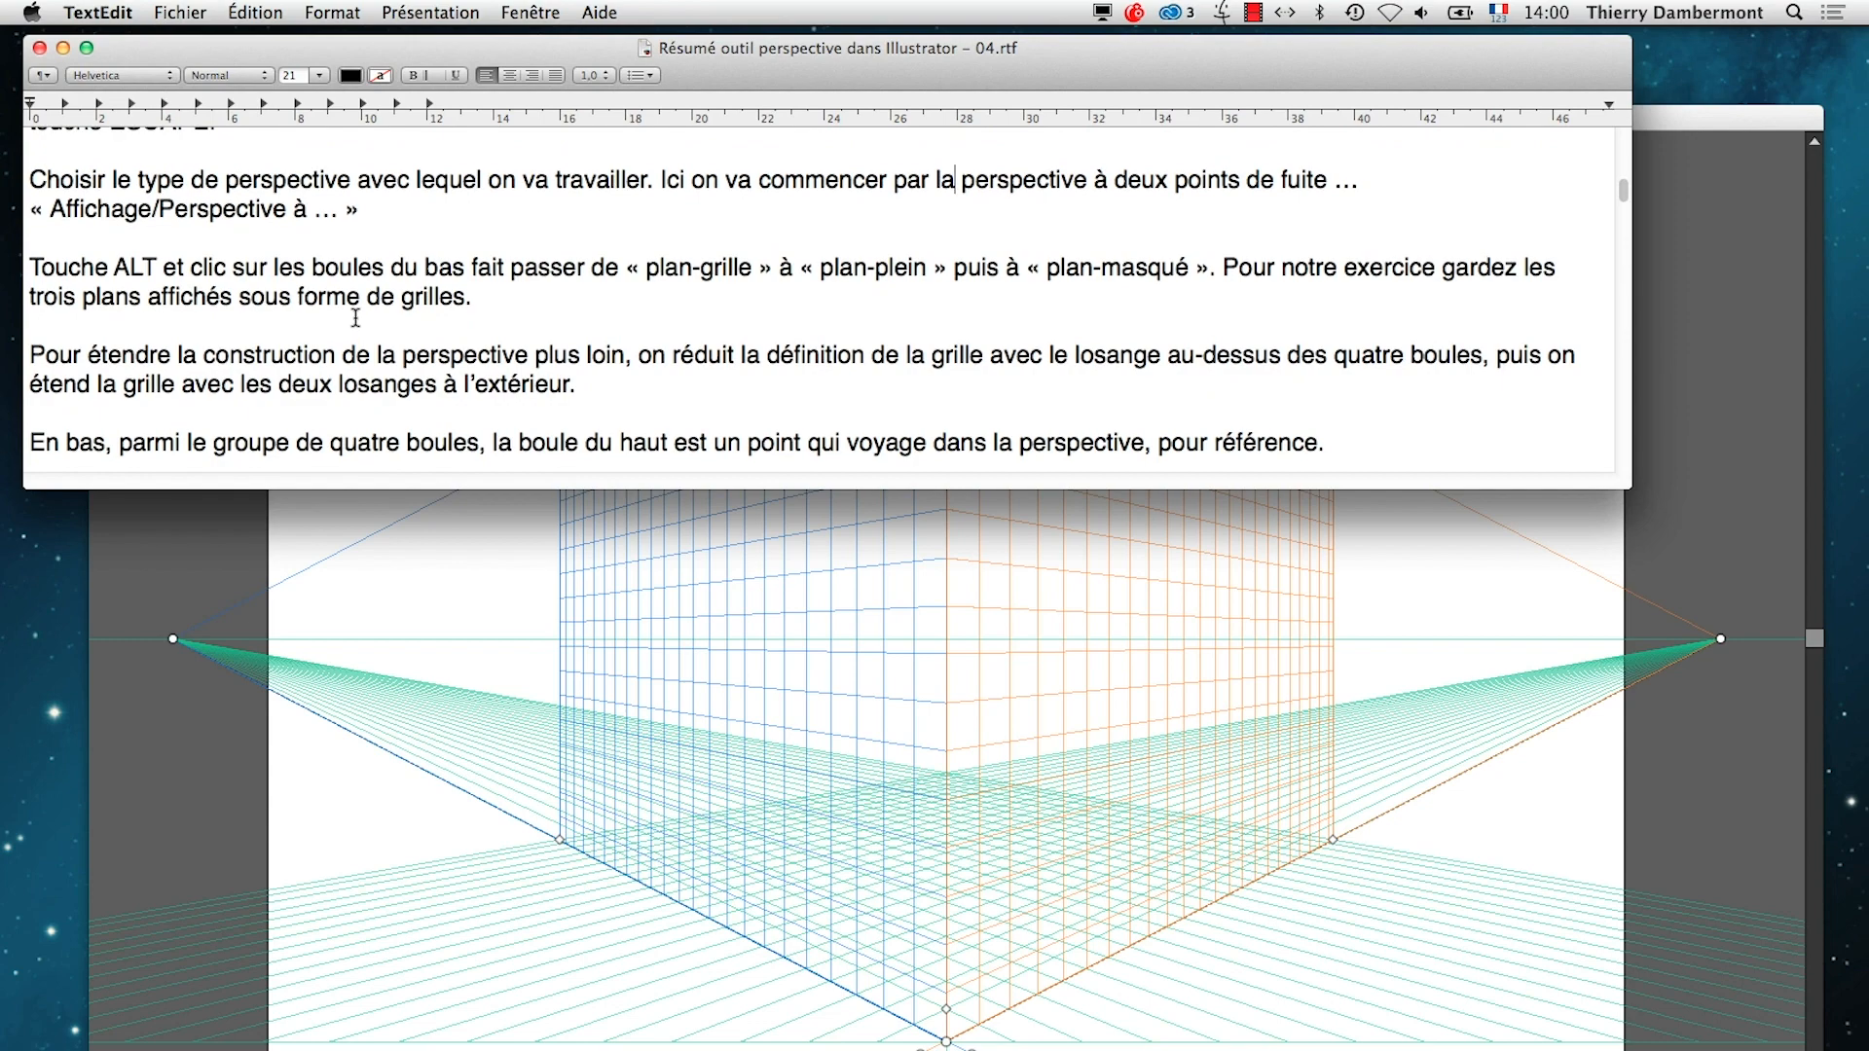
# Insert "les plans" before "de « plan-grille »" in the sentence on switching plane display modes
pyautogui.scroll(-1, 351, 321)
pyautogui.moveTo(33, 247); pyautogui.dragTo(800, 247)
pyautogui.click(592, 249)
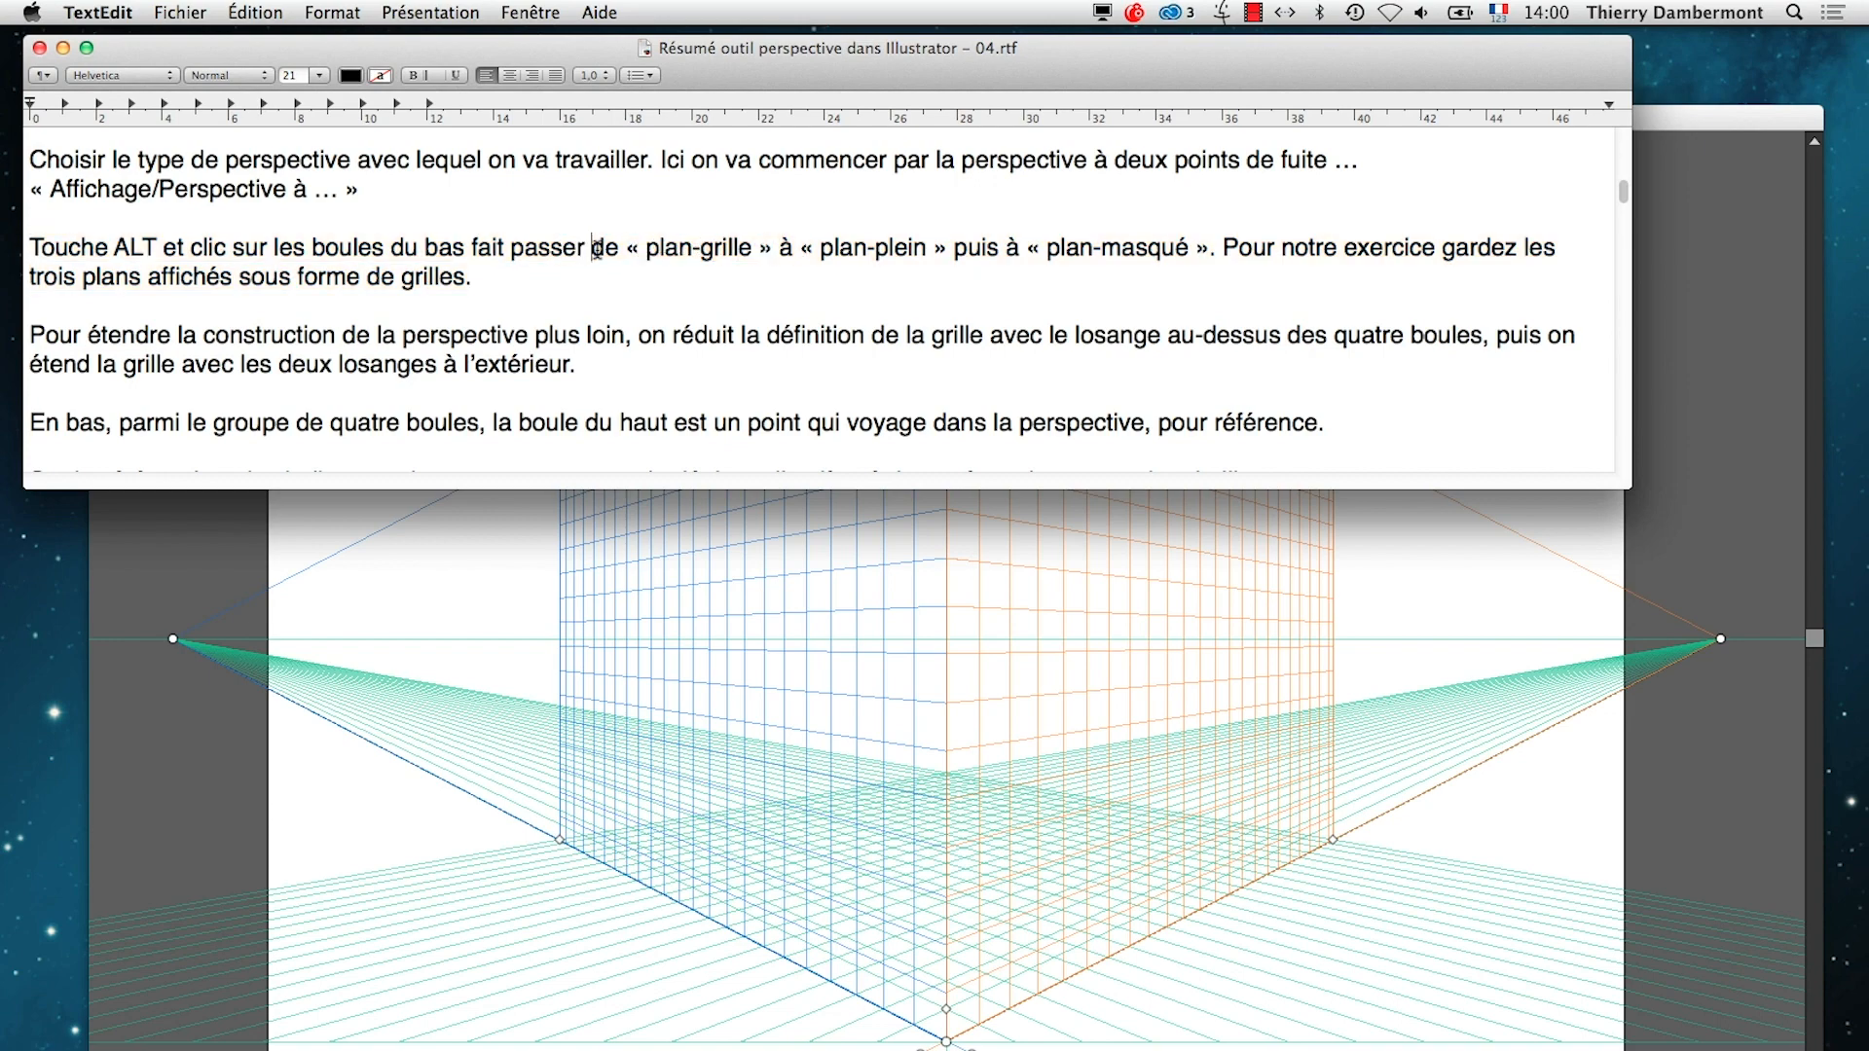
pyautogui.write('les plans')
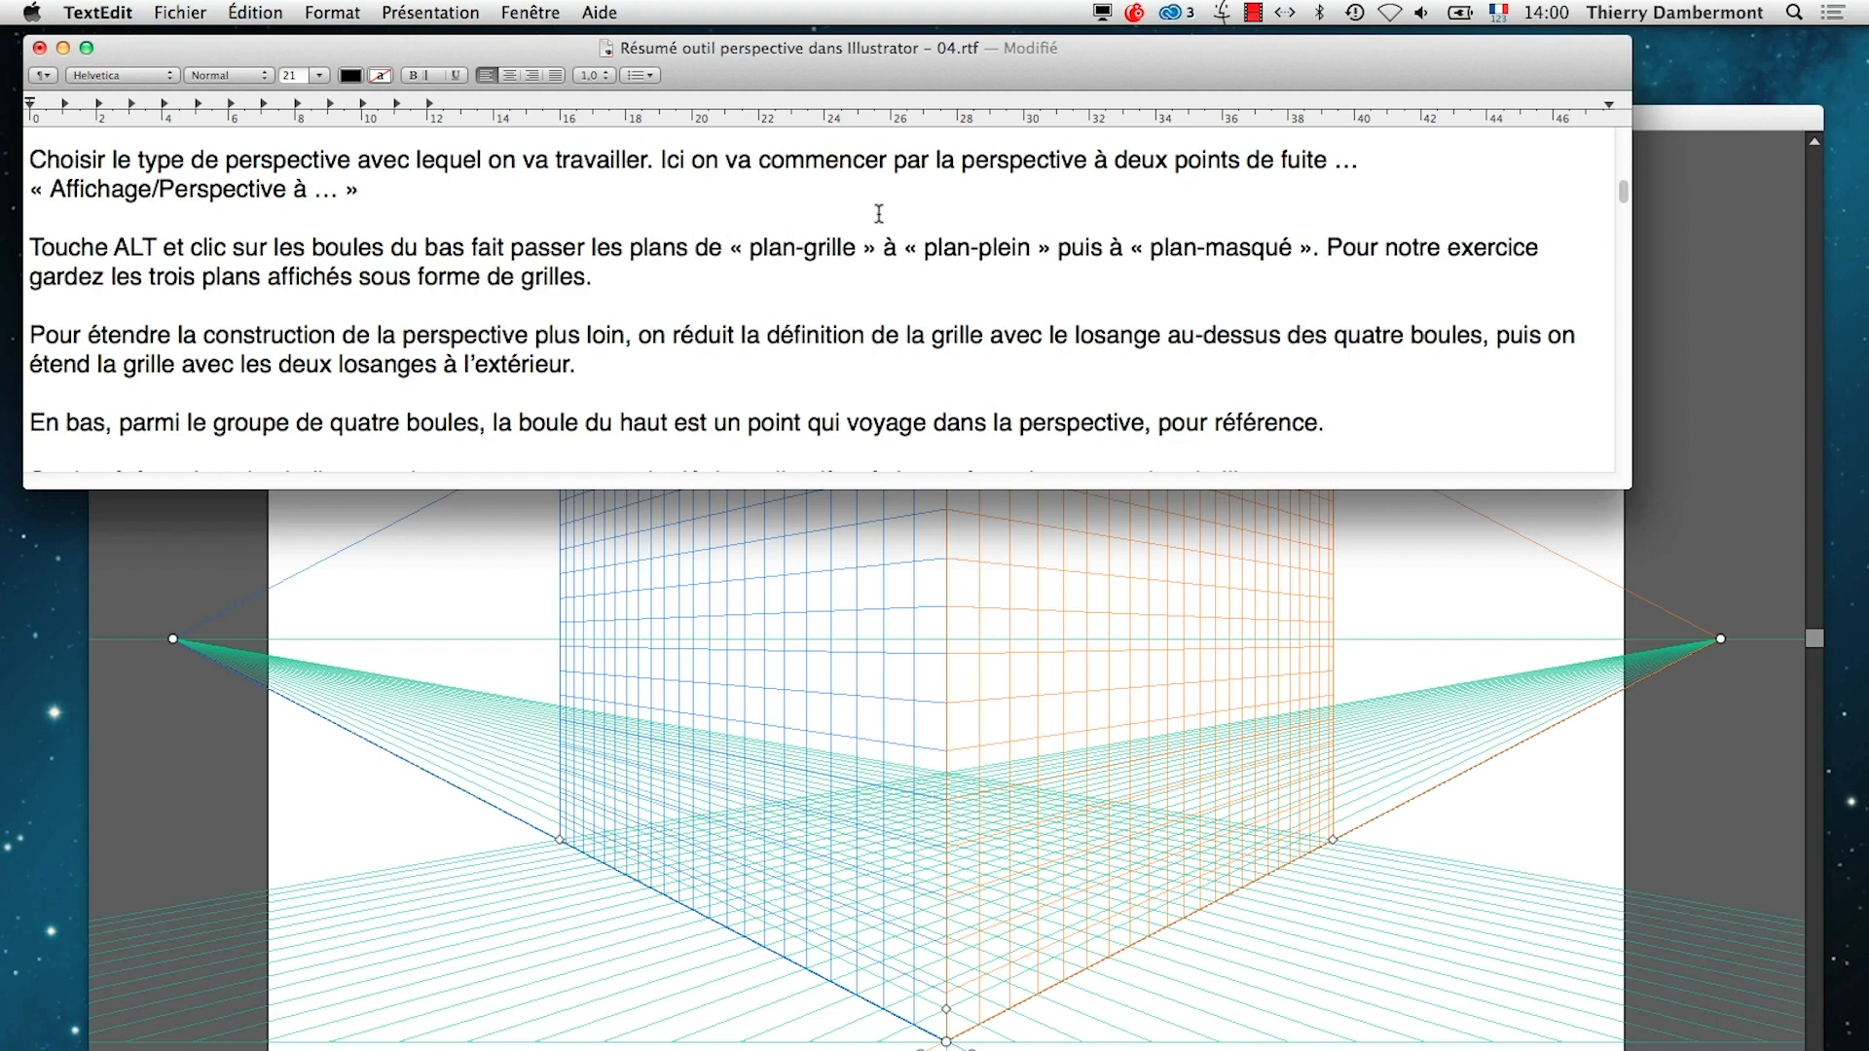
# Make the three plane display terms plural: "plans-grilles", "plans-pleins" and "plans-masqués"
pyautogui.click(795, 249)
pyautogui.write('s')
pyautogui.click(986, 249)
pyautogui.write('s')
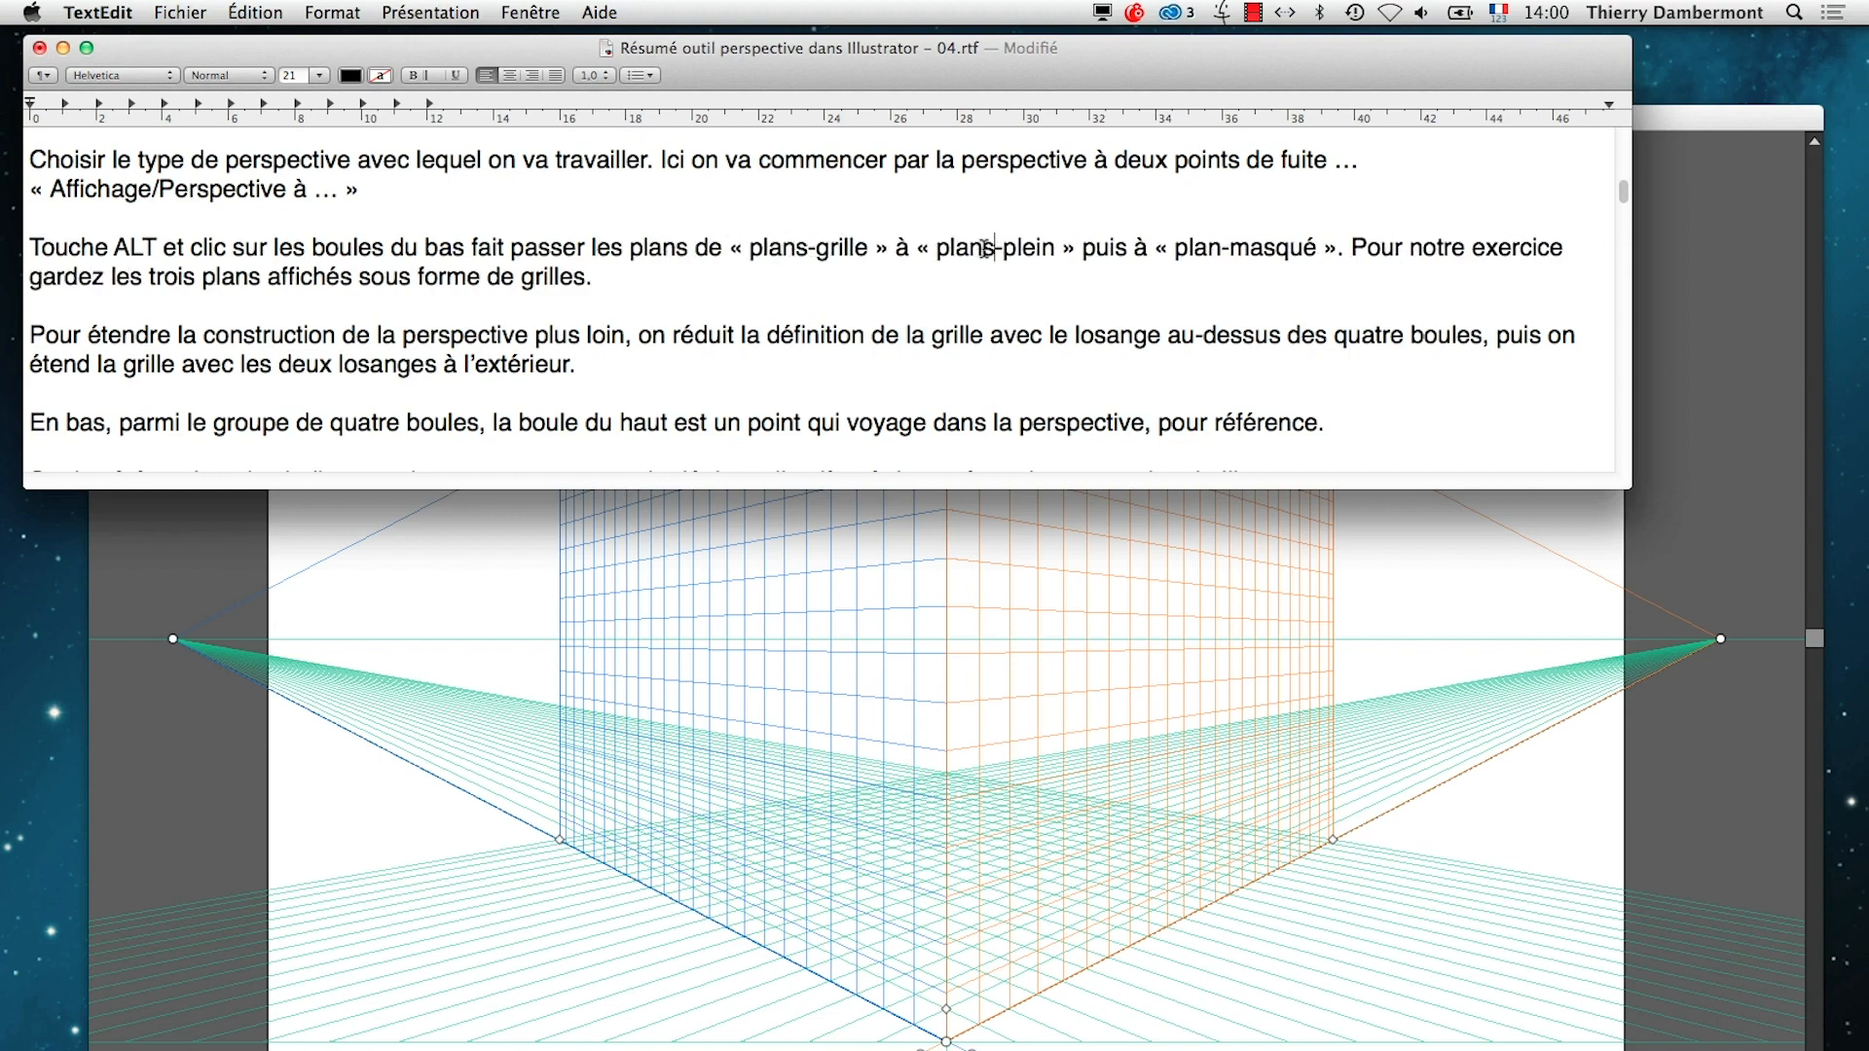
pyautogui.click(1061, 249)
pyautogui.write('s')
pyautogui.click(868, 250)
pyautogui.write('s')
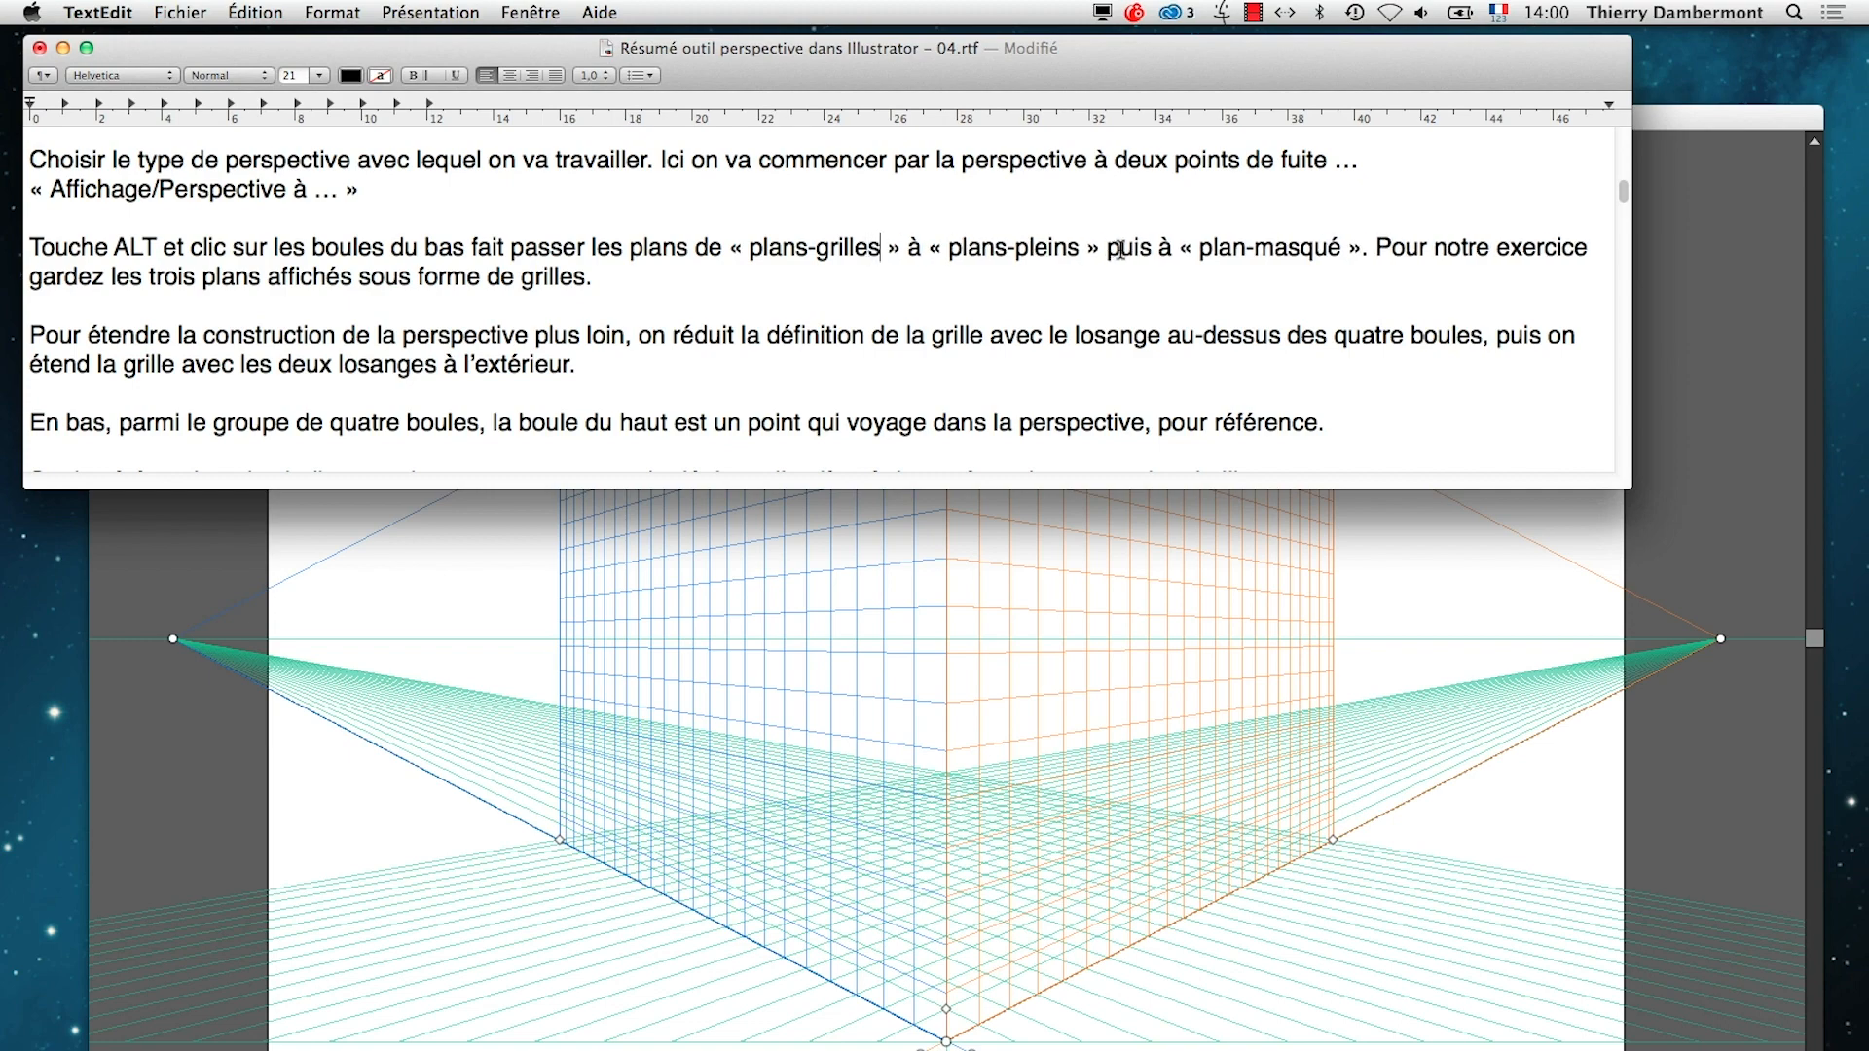
pyautogui.click(1239, 251)
pyautogui.write('s')
pyautogui.click(1353, 249)
pyautogui.write('s')
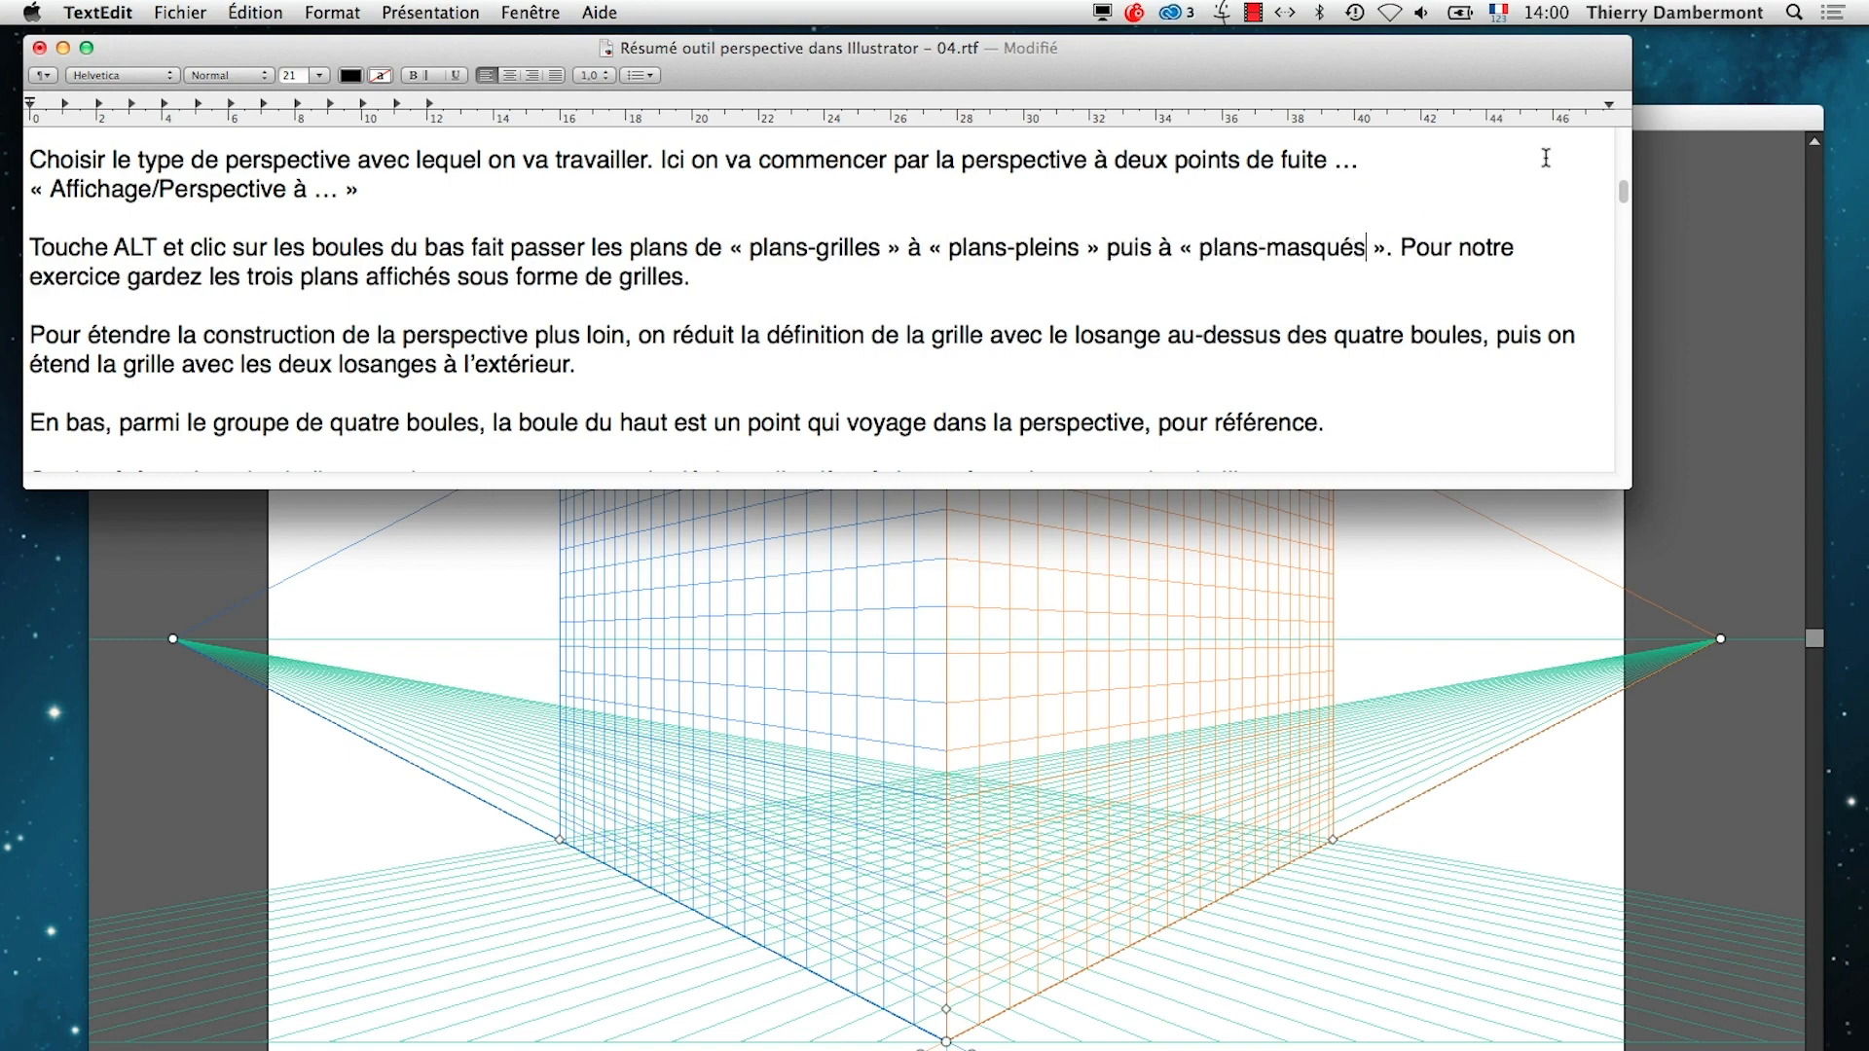
# In Illustrator, show the orange and blue planes as filled, and cycle the green ground plane through filled, hidden and grid
pyautogui.click(1660, 119)
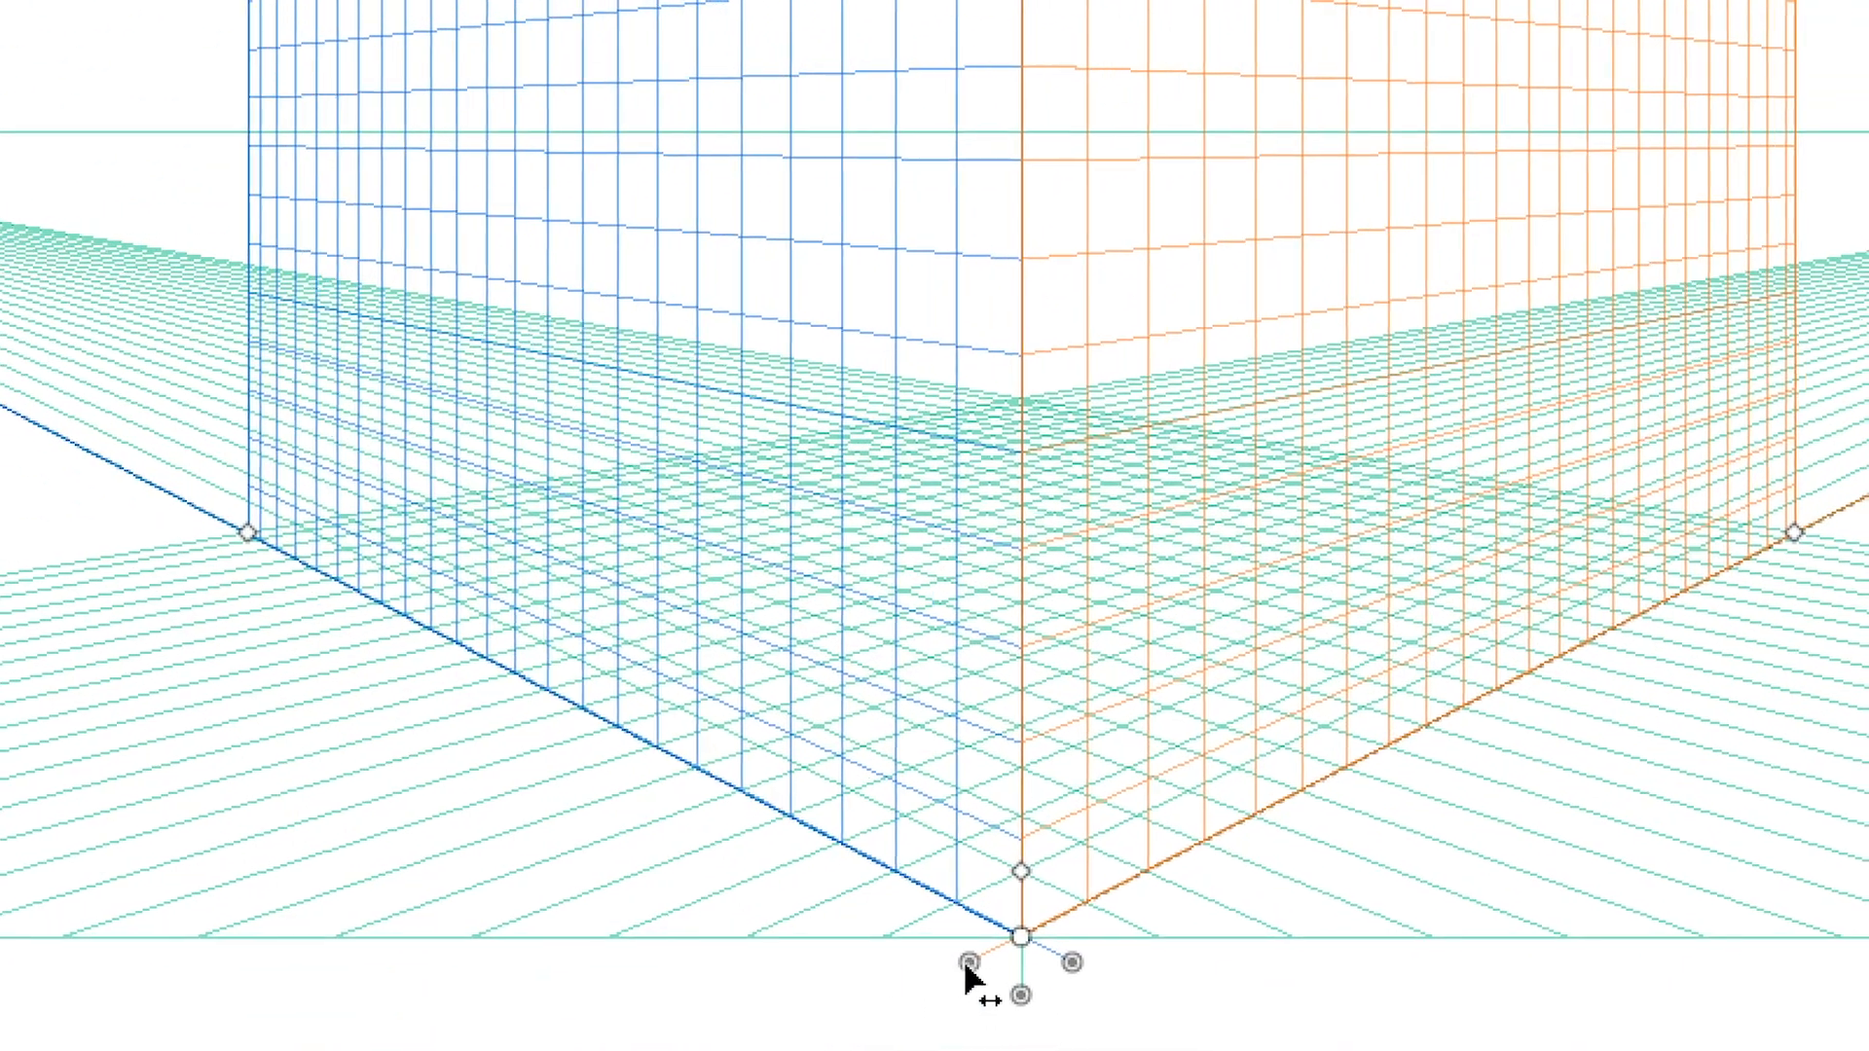
pyautogui.click(966, 964)
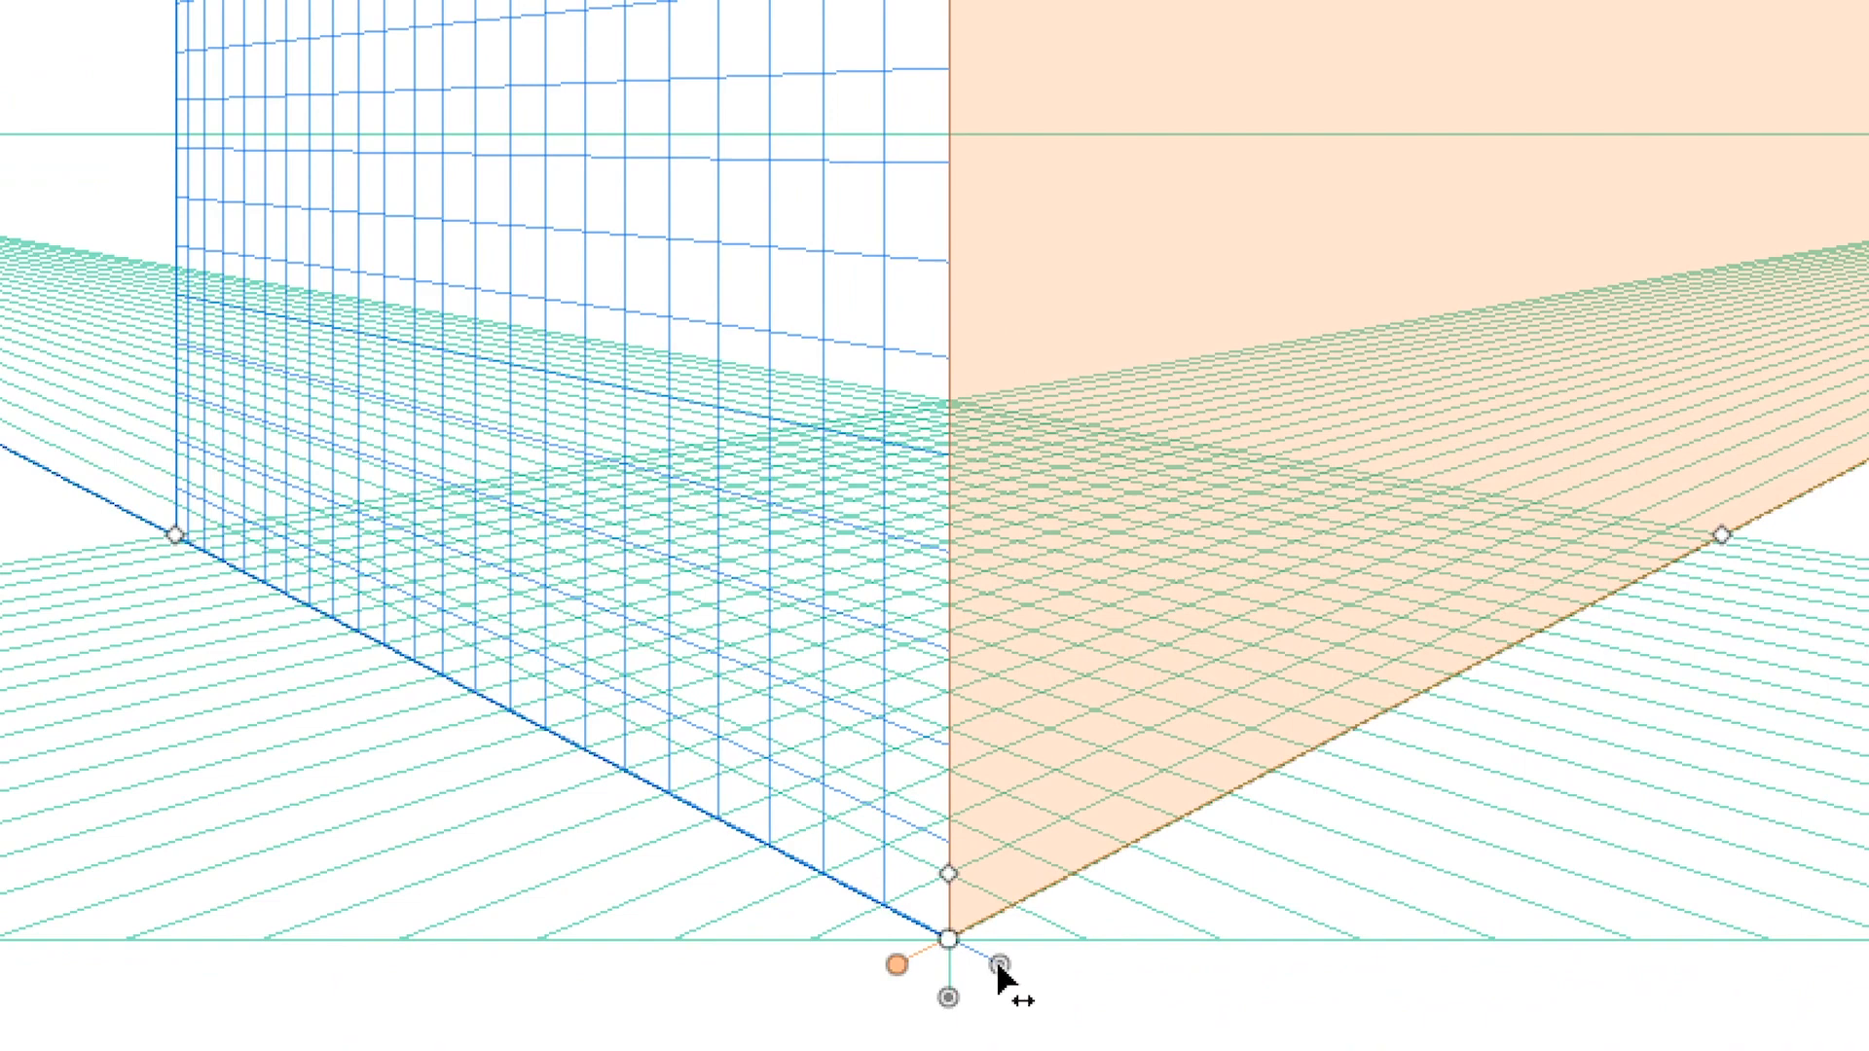
pyautogui.click(1000, 966)
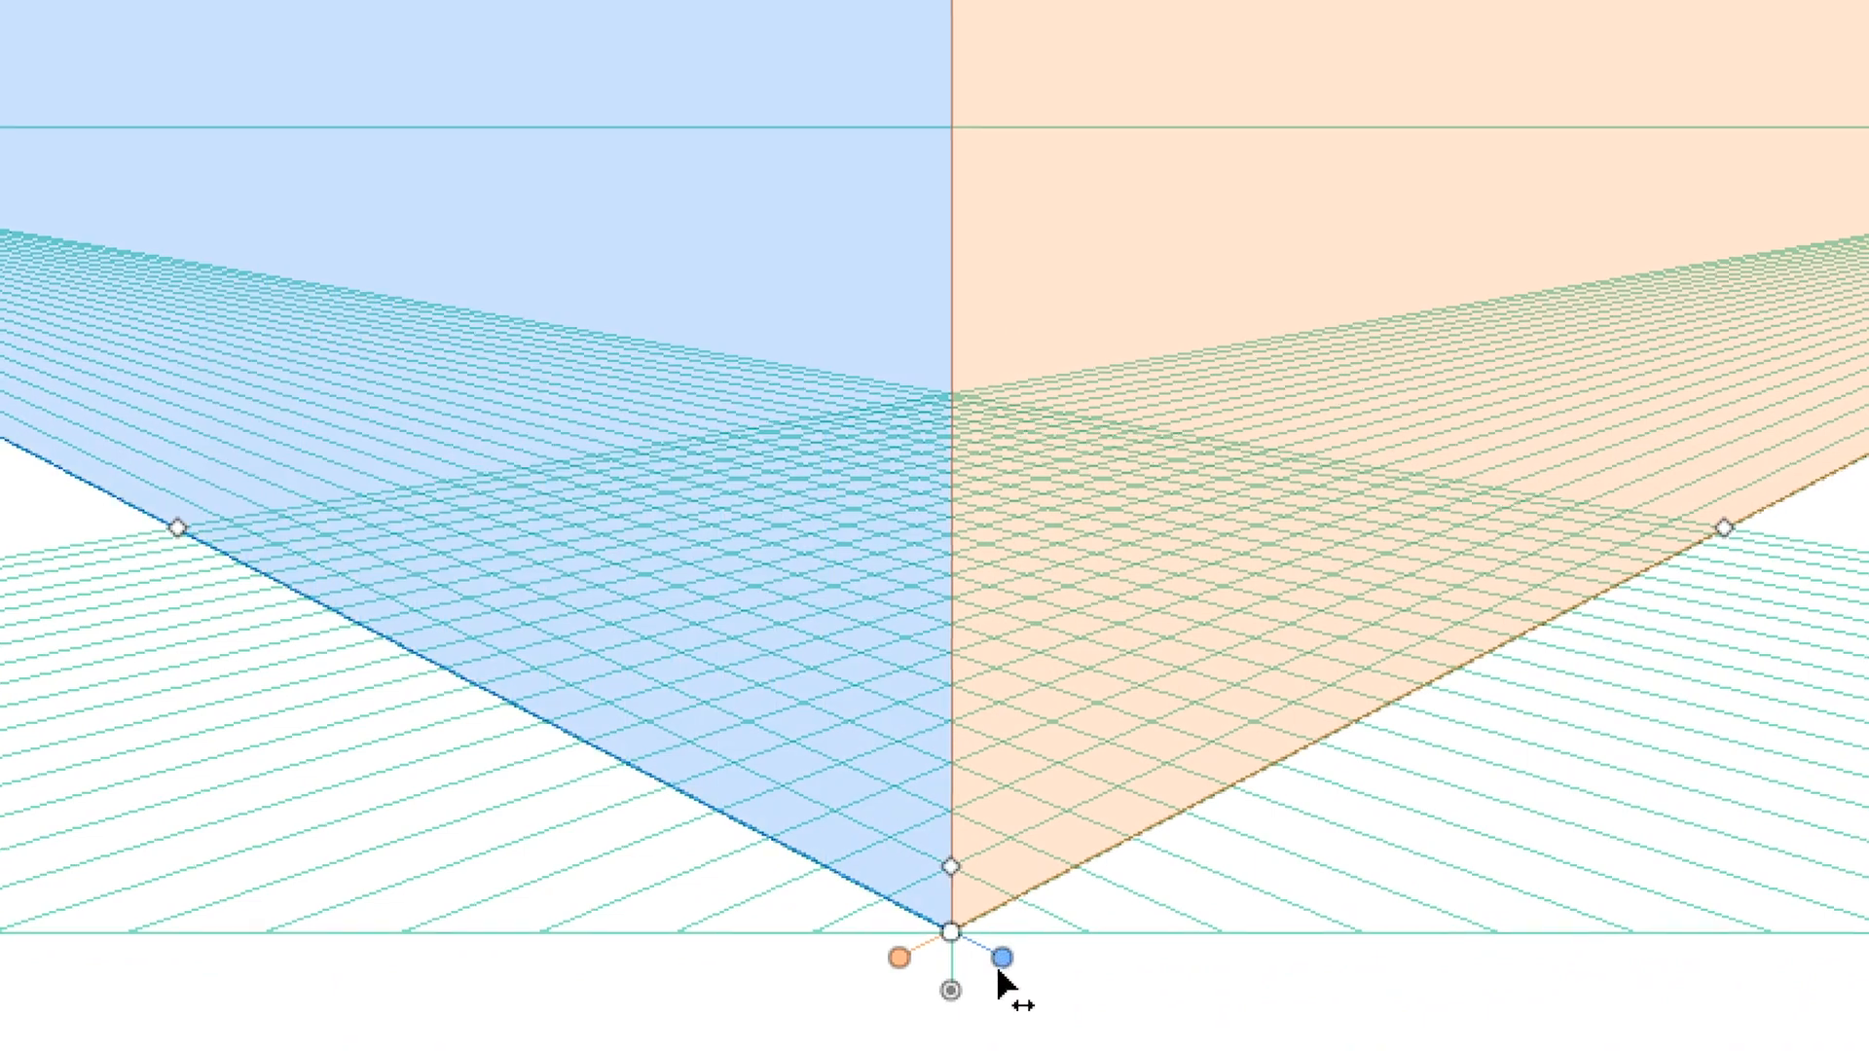
pyautogui.click(949, 997)
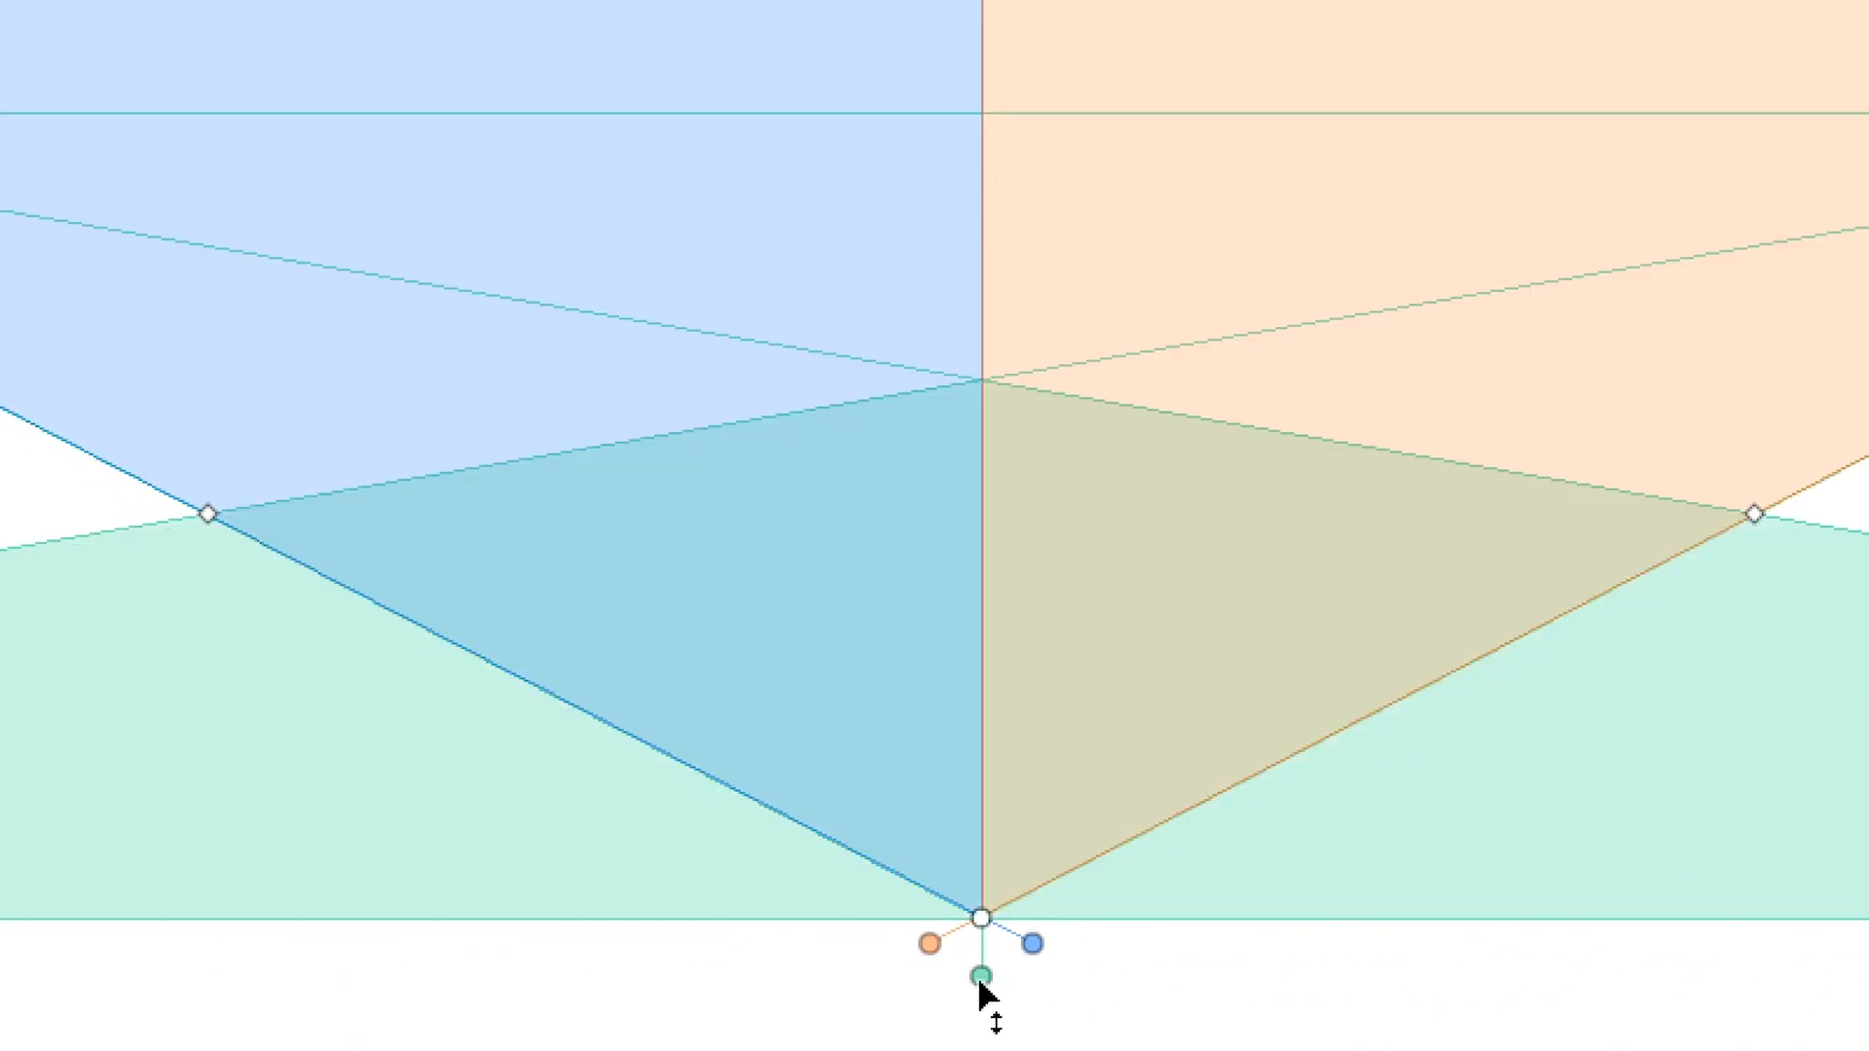
pyautogui.click(982, 976)
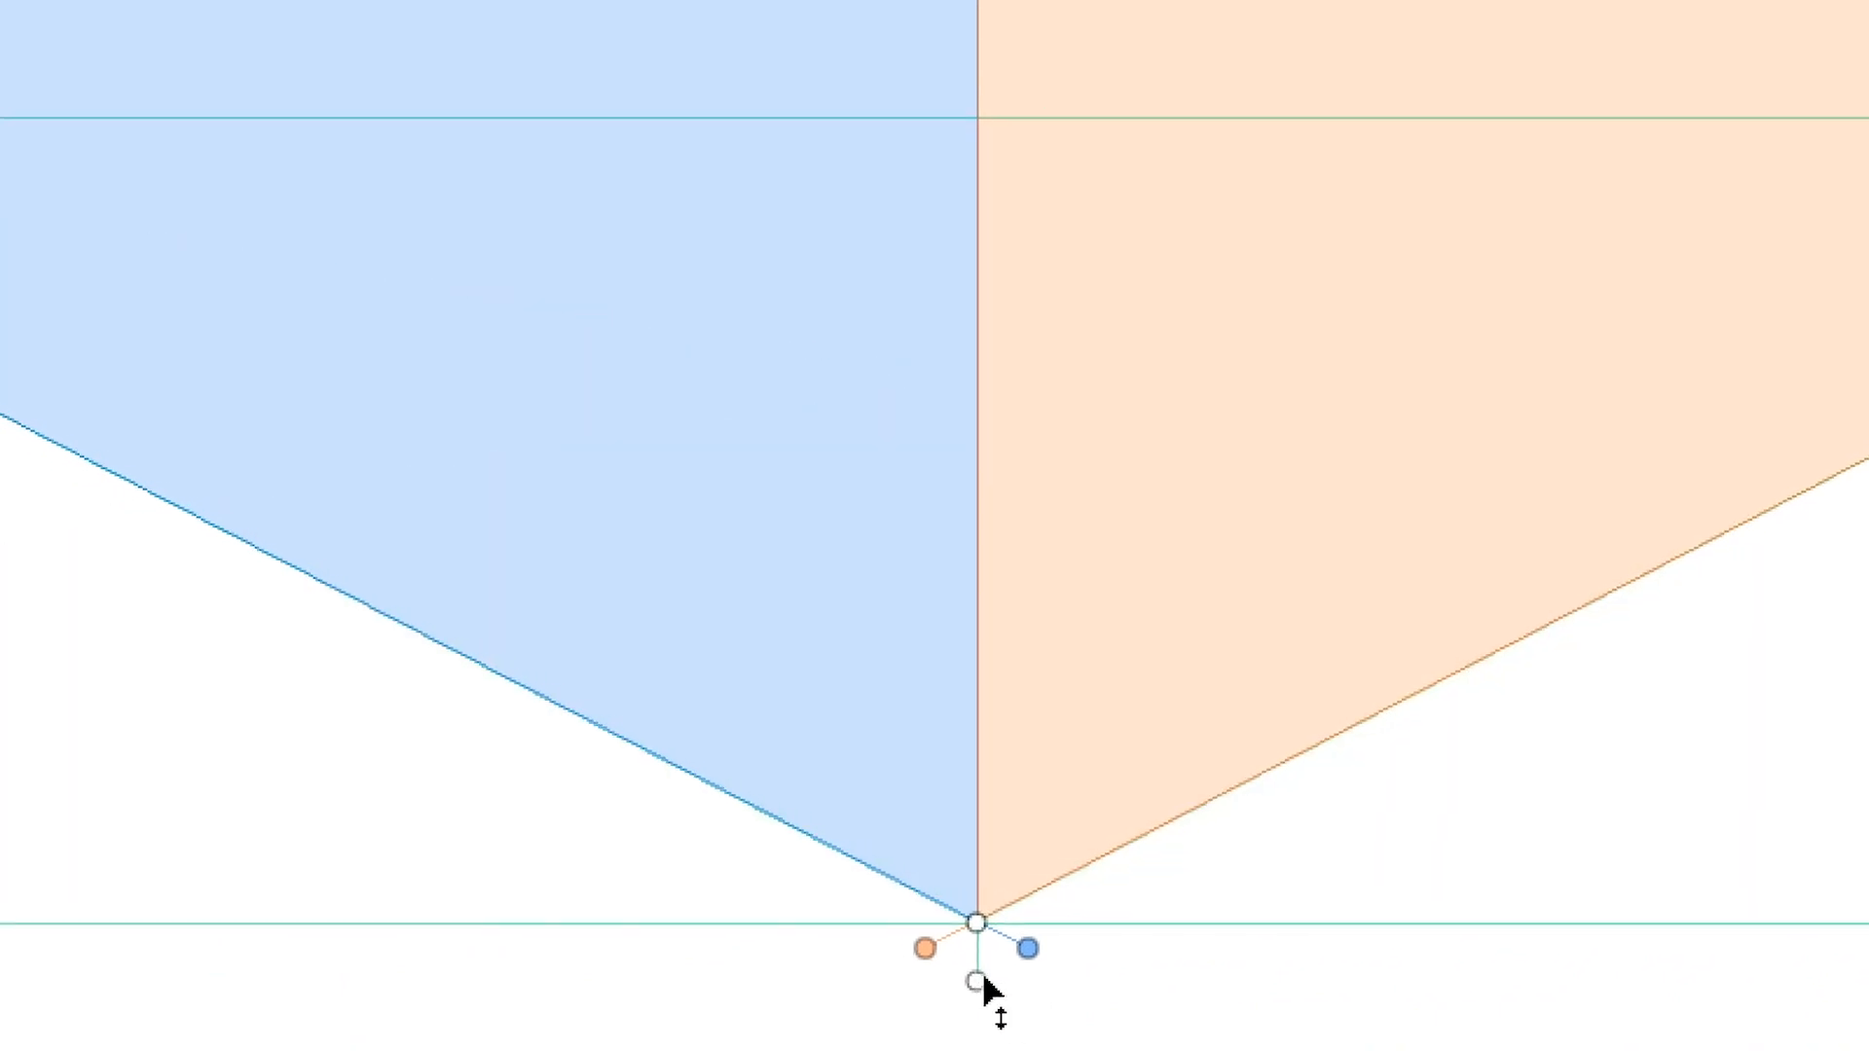
pyautogui.click(979, 981)
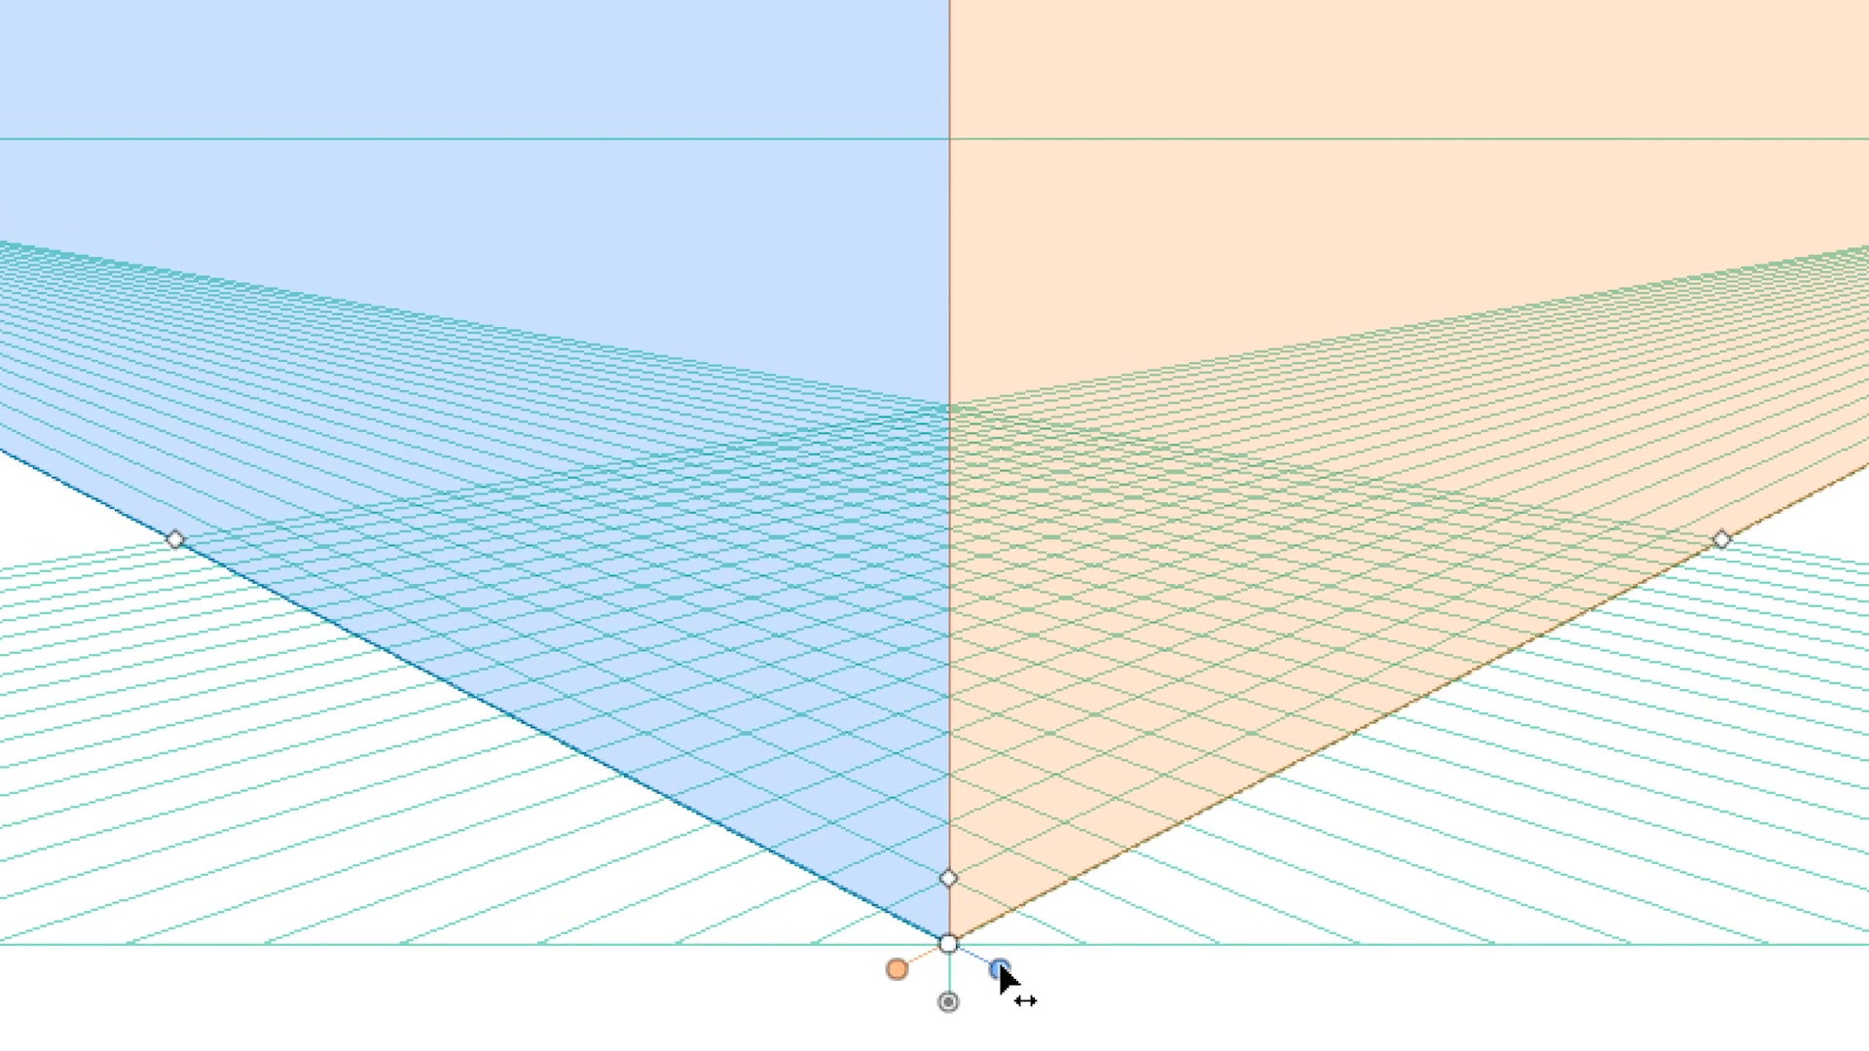
# Cycle the blue and orange planes through their hidden and filled displays back to grid
pyautogui.click(999, 969)
pyautogui.click(1000, 969)
pyautogui.click(896, 969)
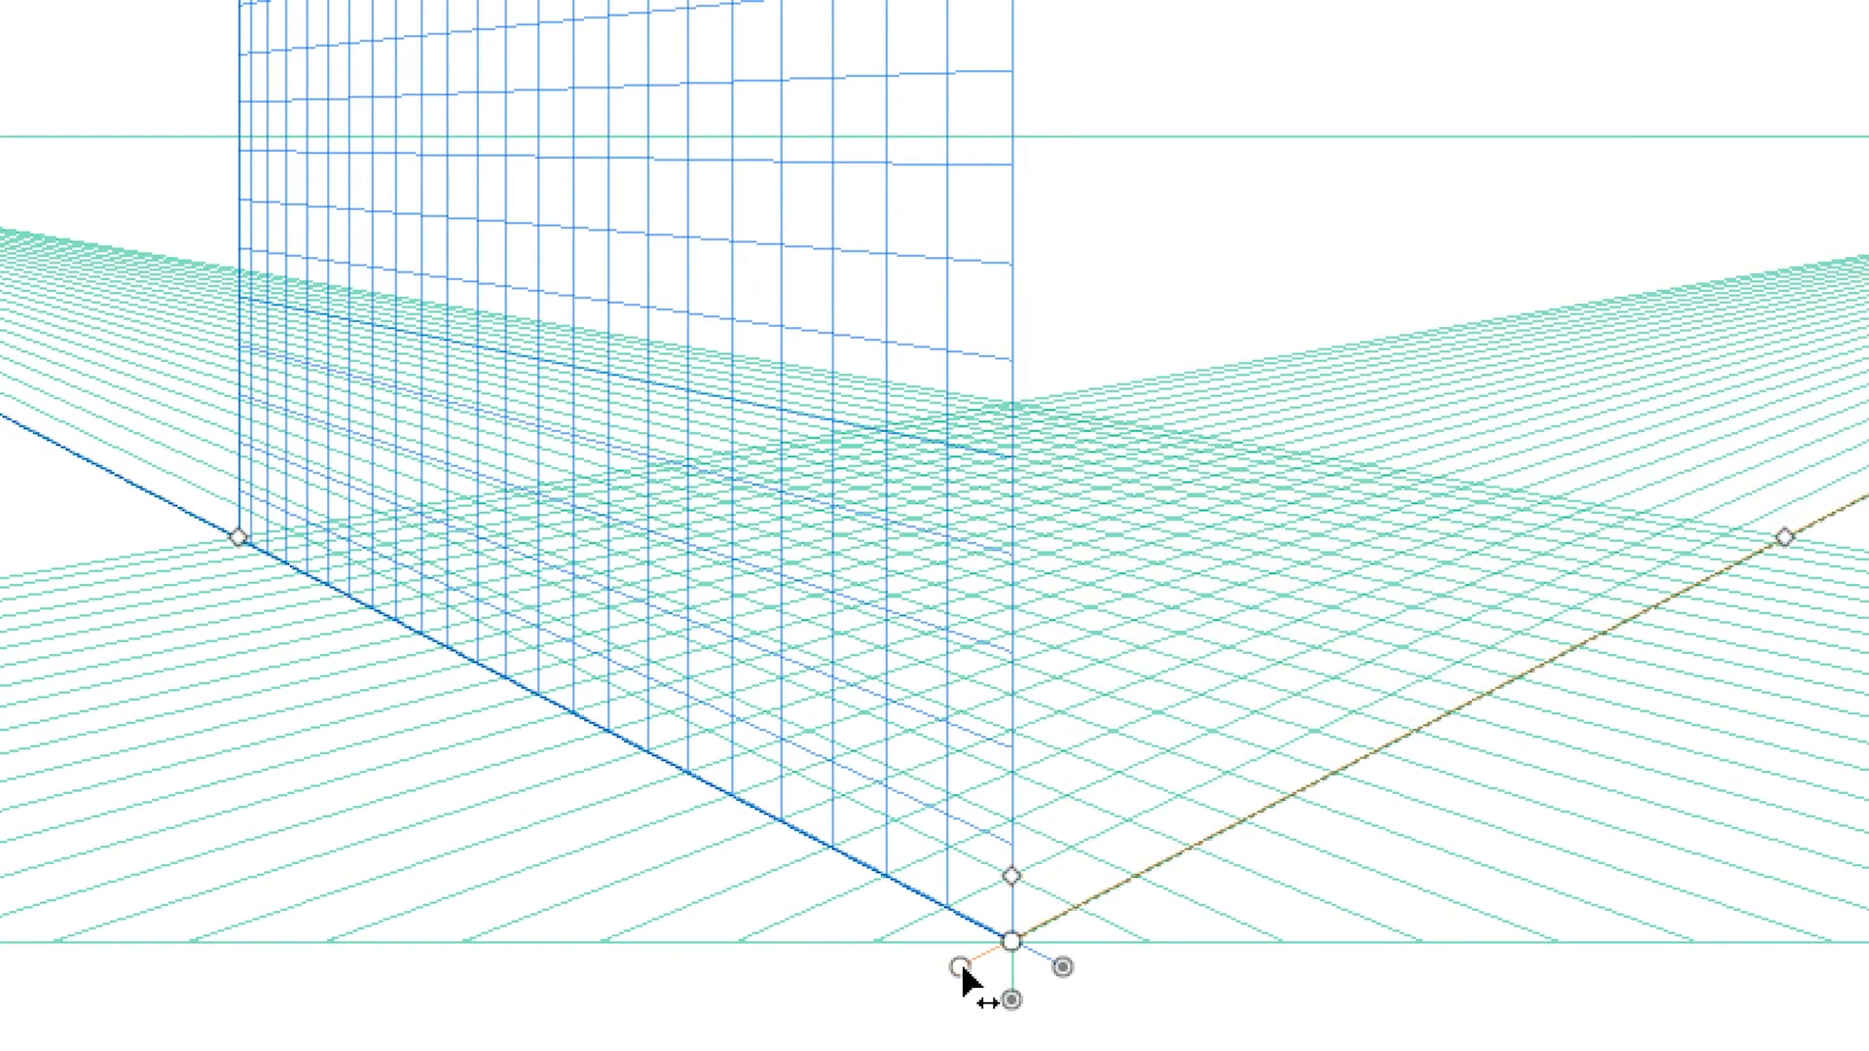
pyautogui.click(960, 968)
pyautogui.click(960, 966)
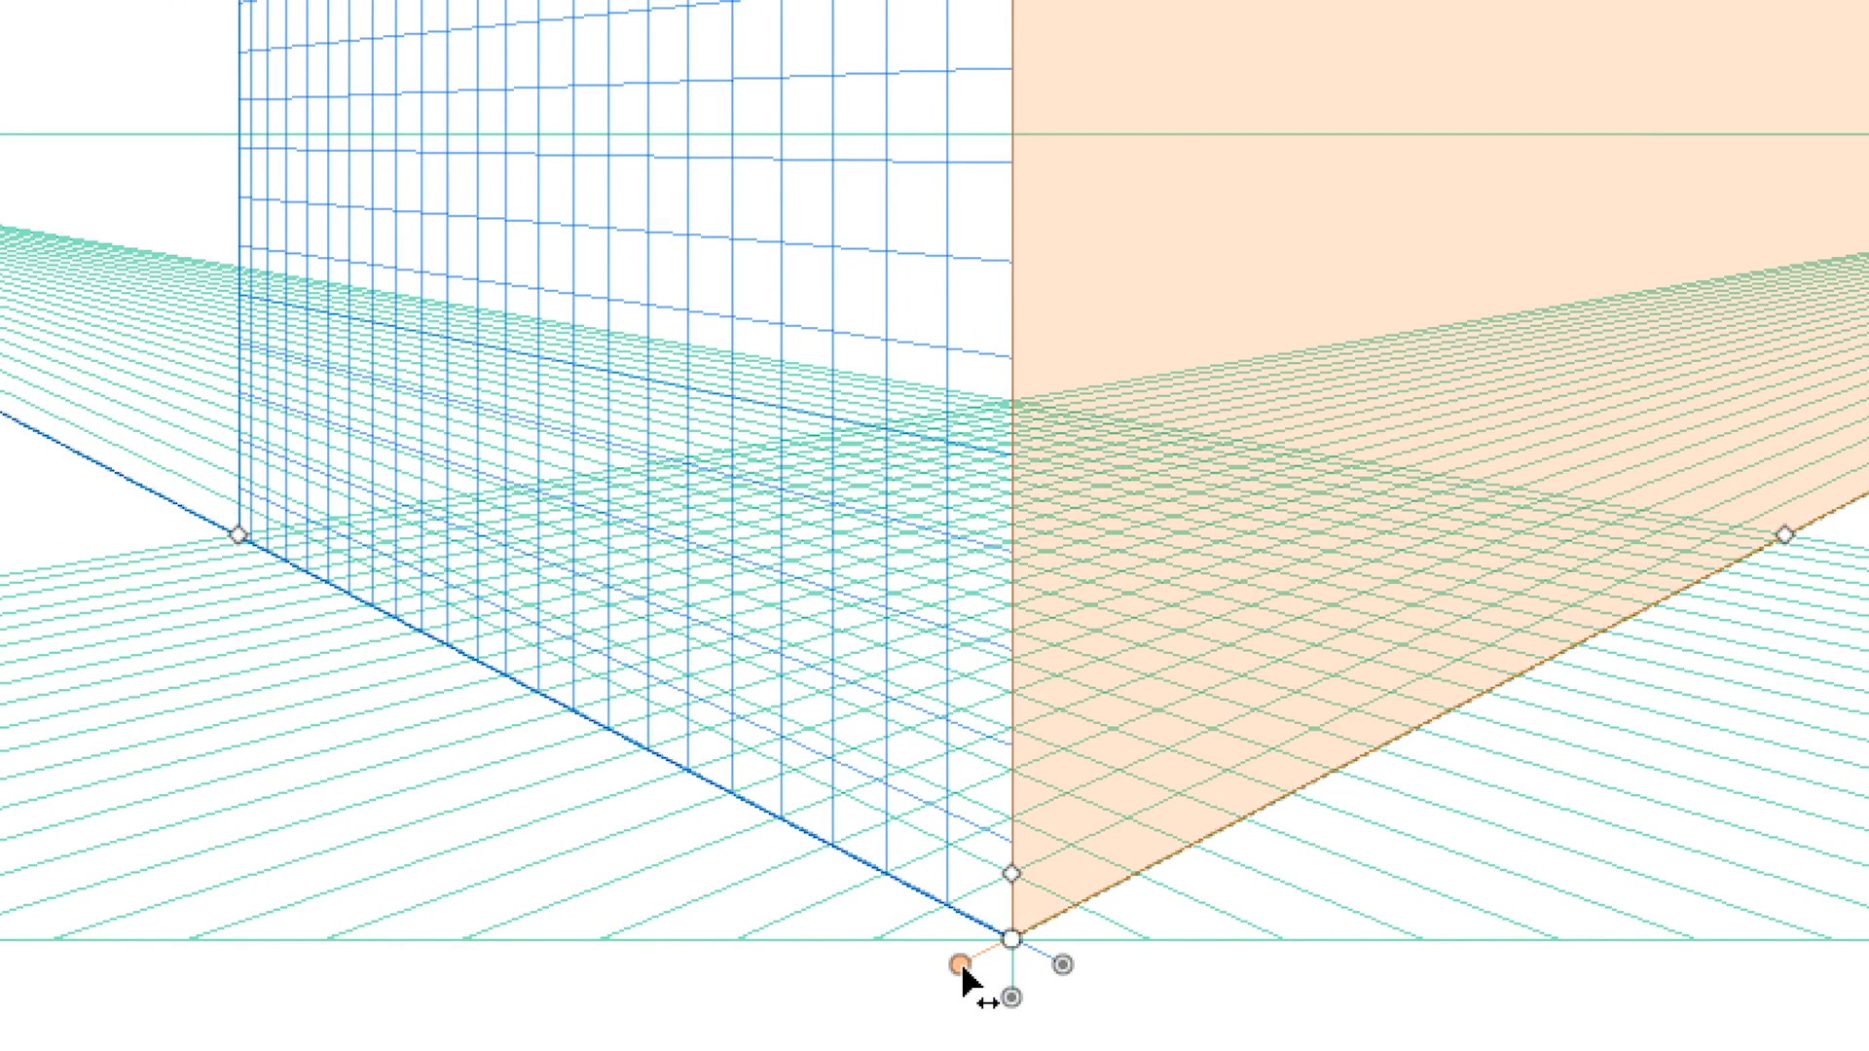
pyautogui.click(959, 966)
pyautogui.click(960, 966)
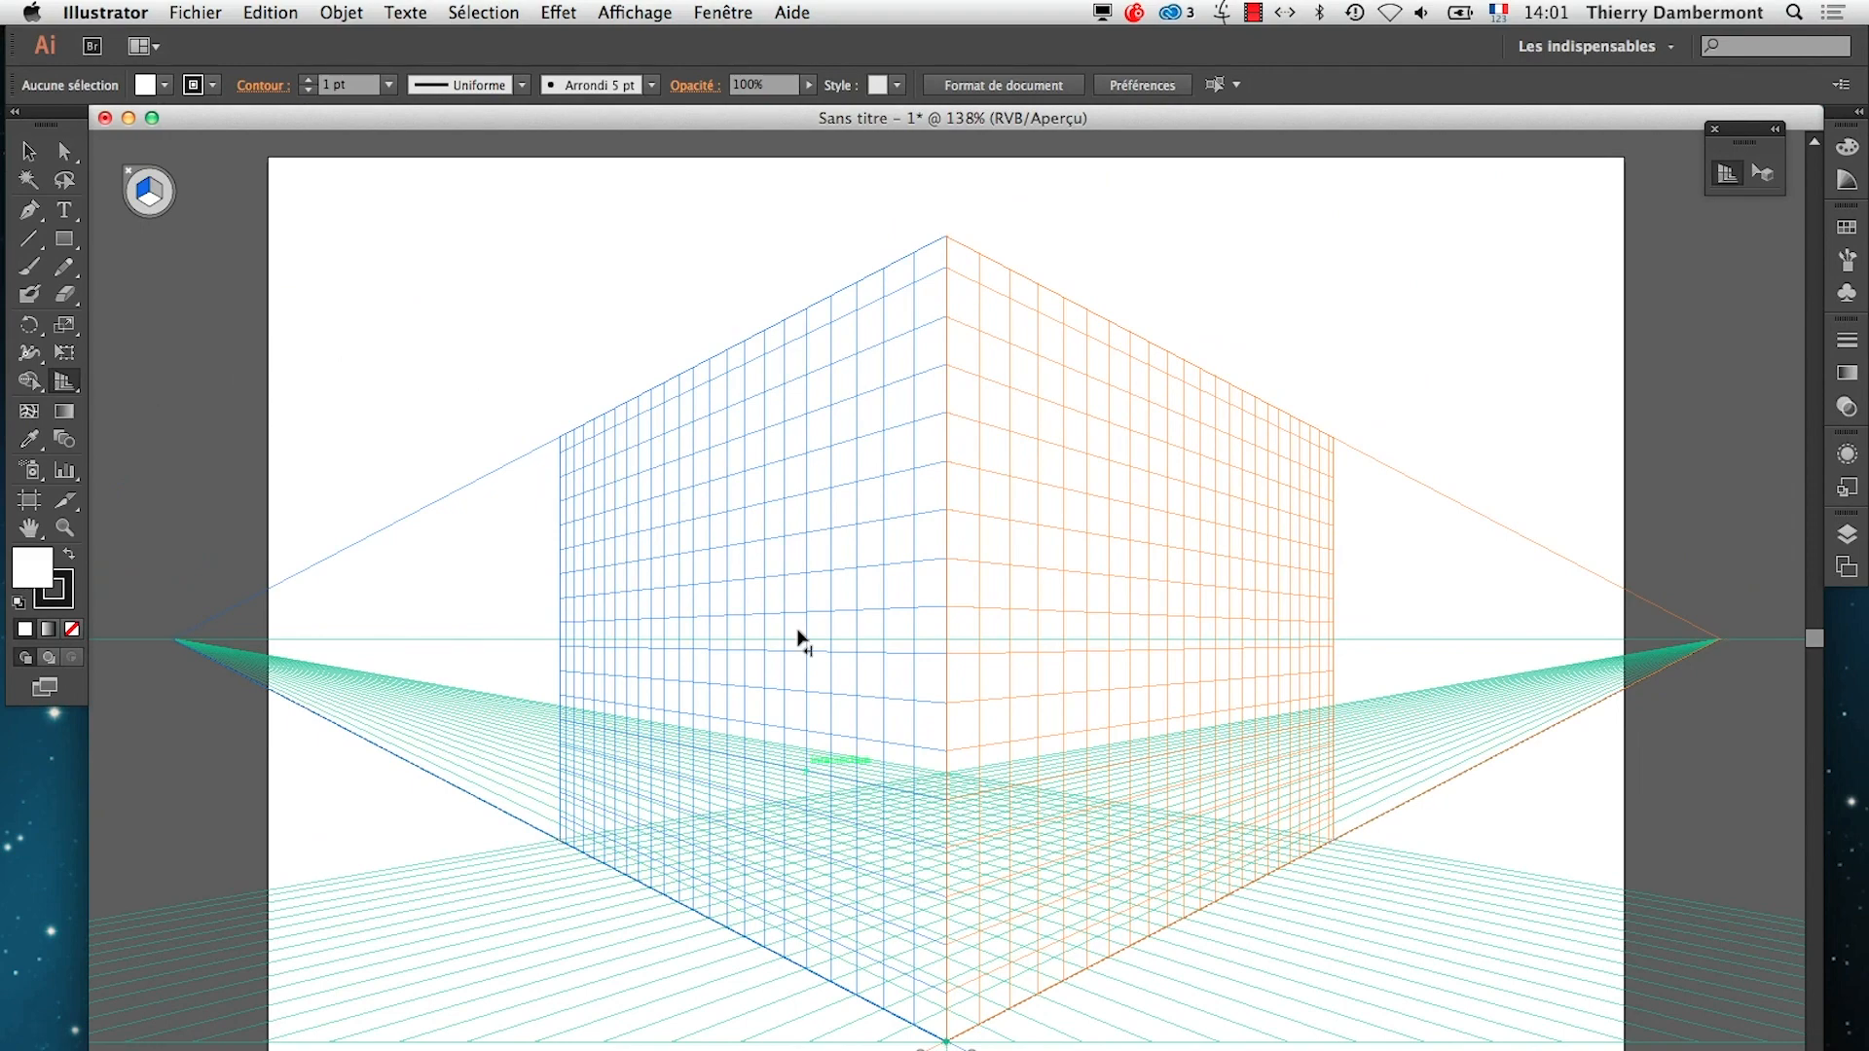
# Switch to the TextEdit summary and bring up the paragraph on extending the perspective construction further
pyautogui.press('super+Tab')
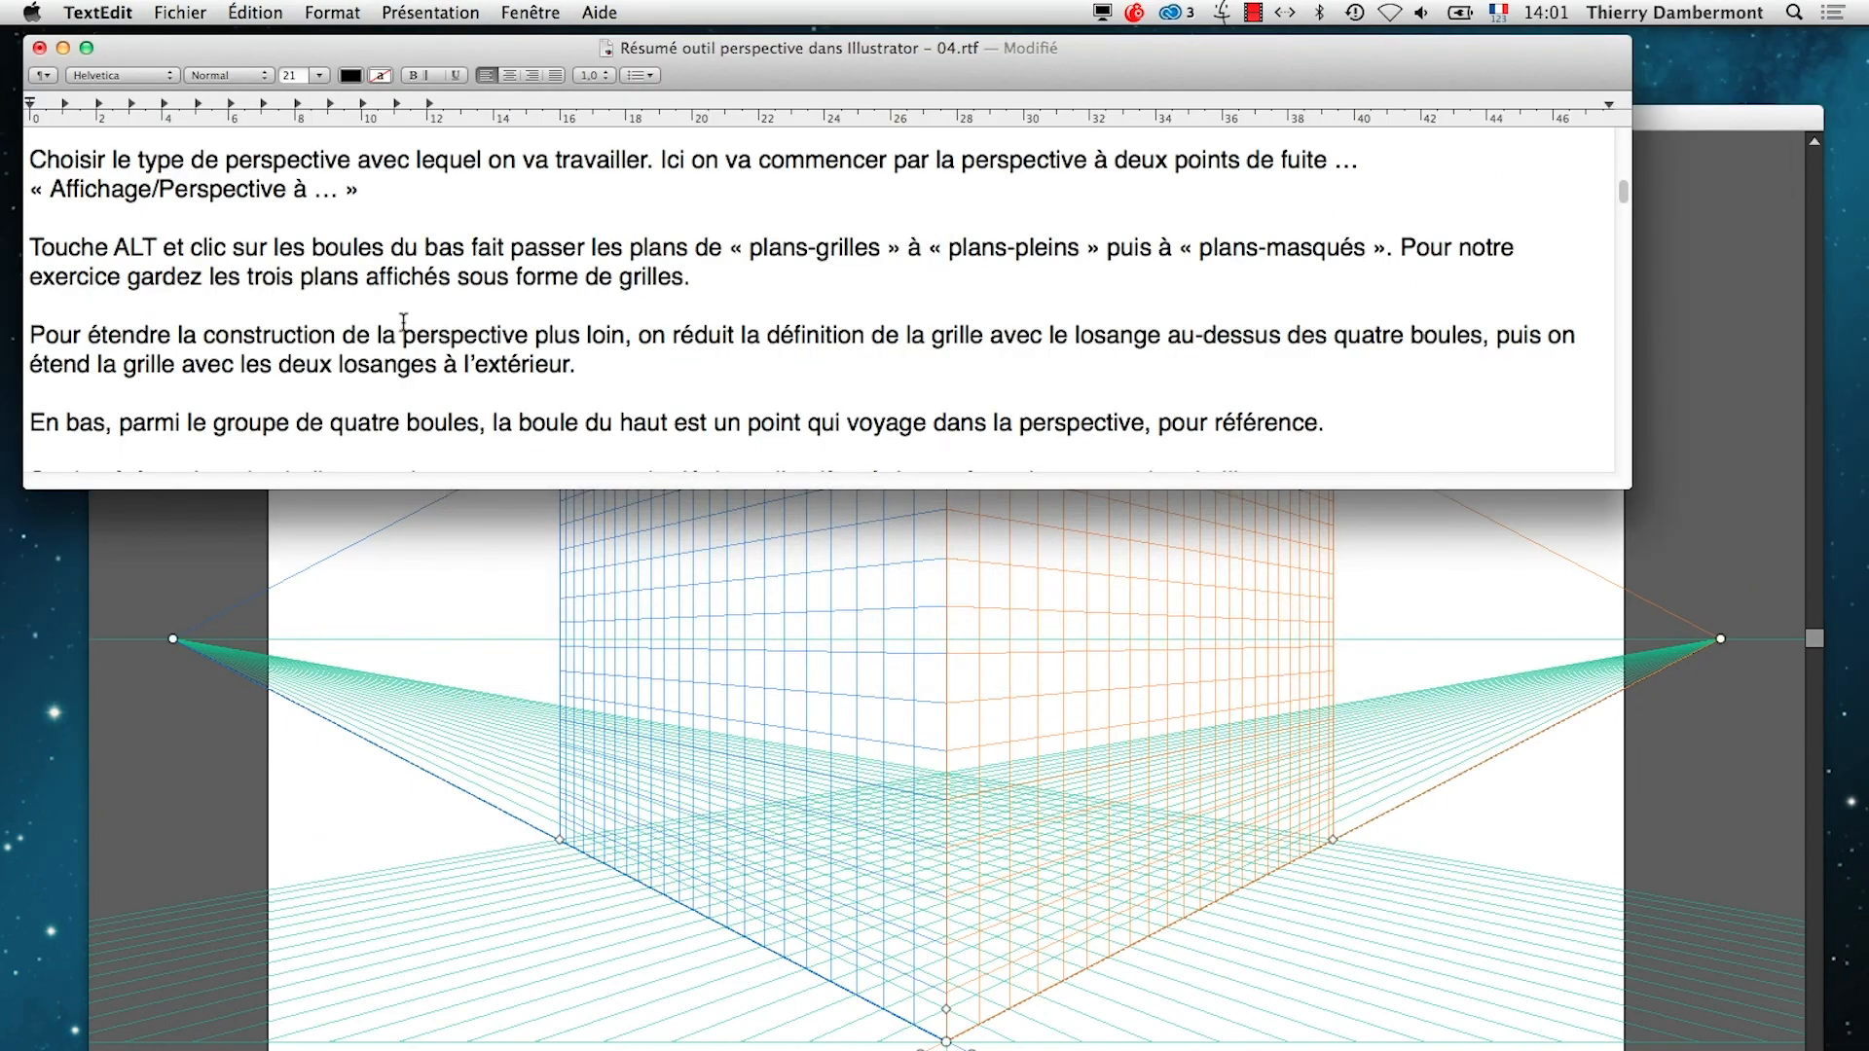
pyautogui.scroll(-1, 404, 321)
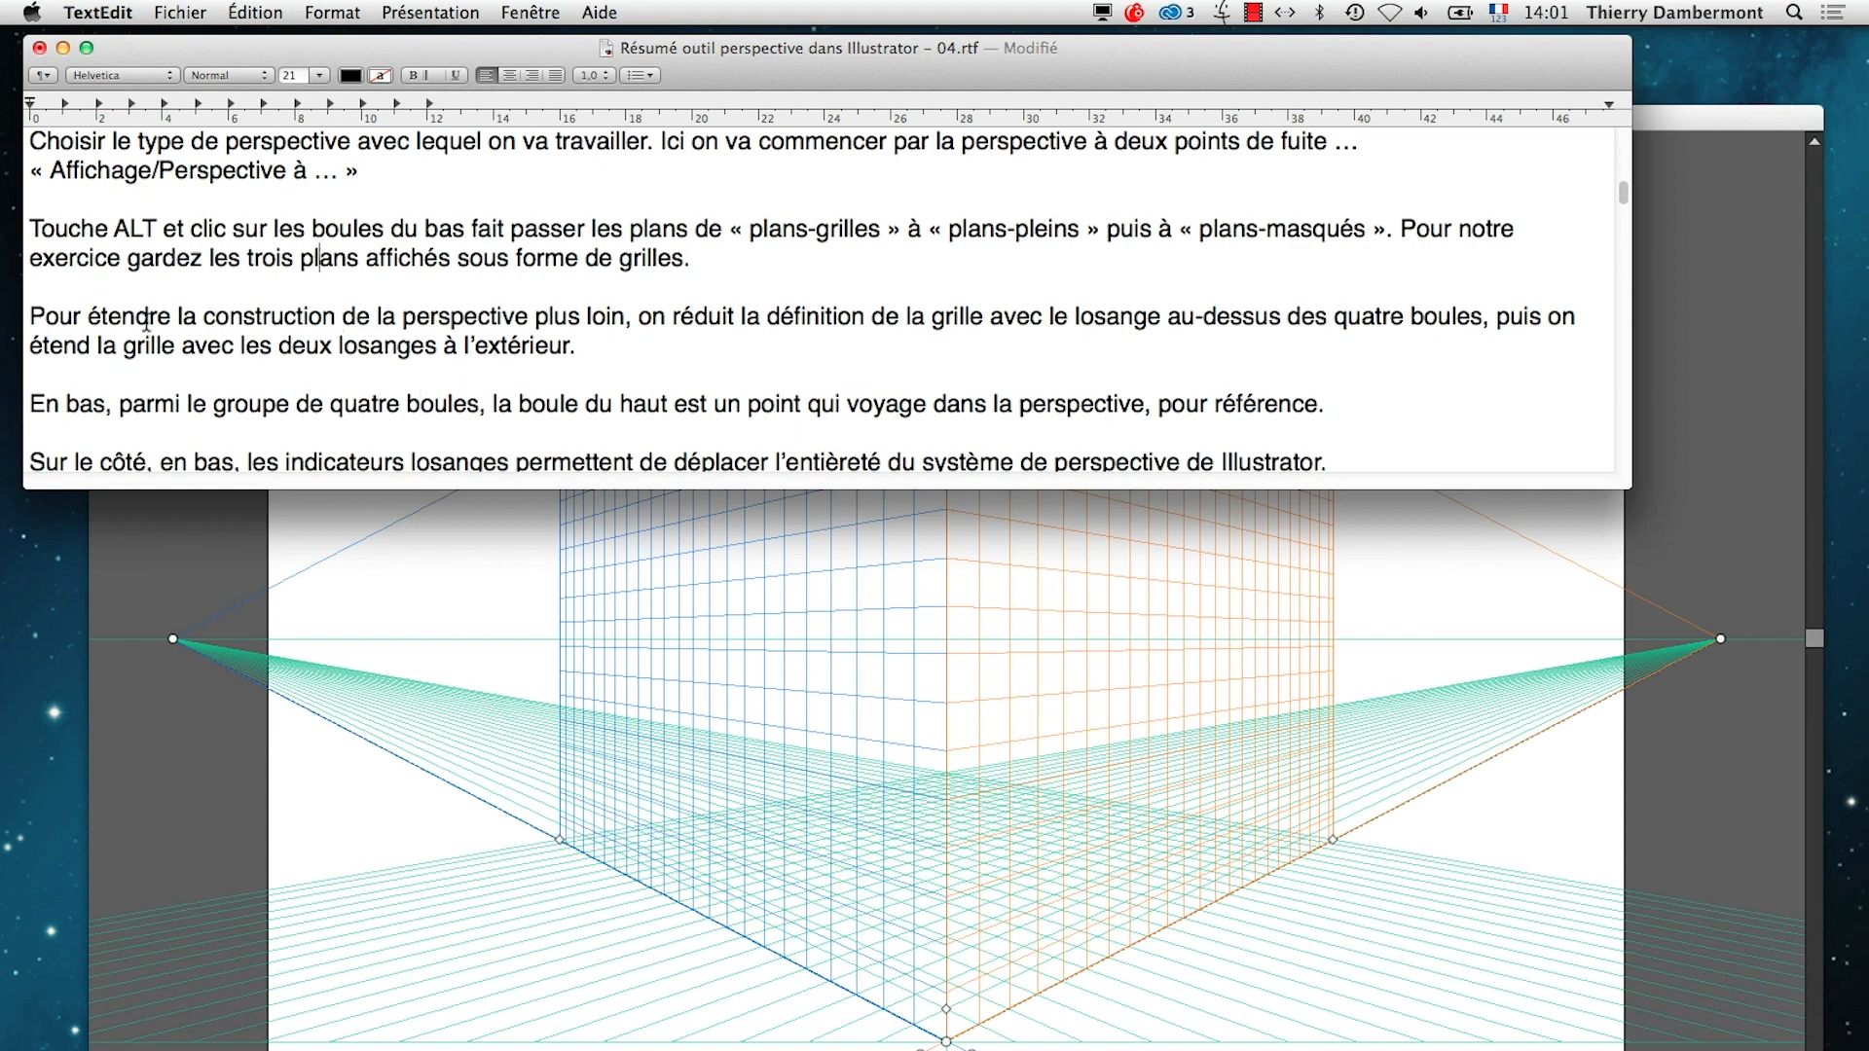
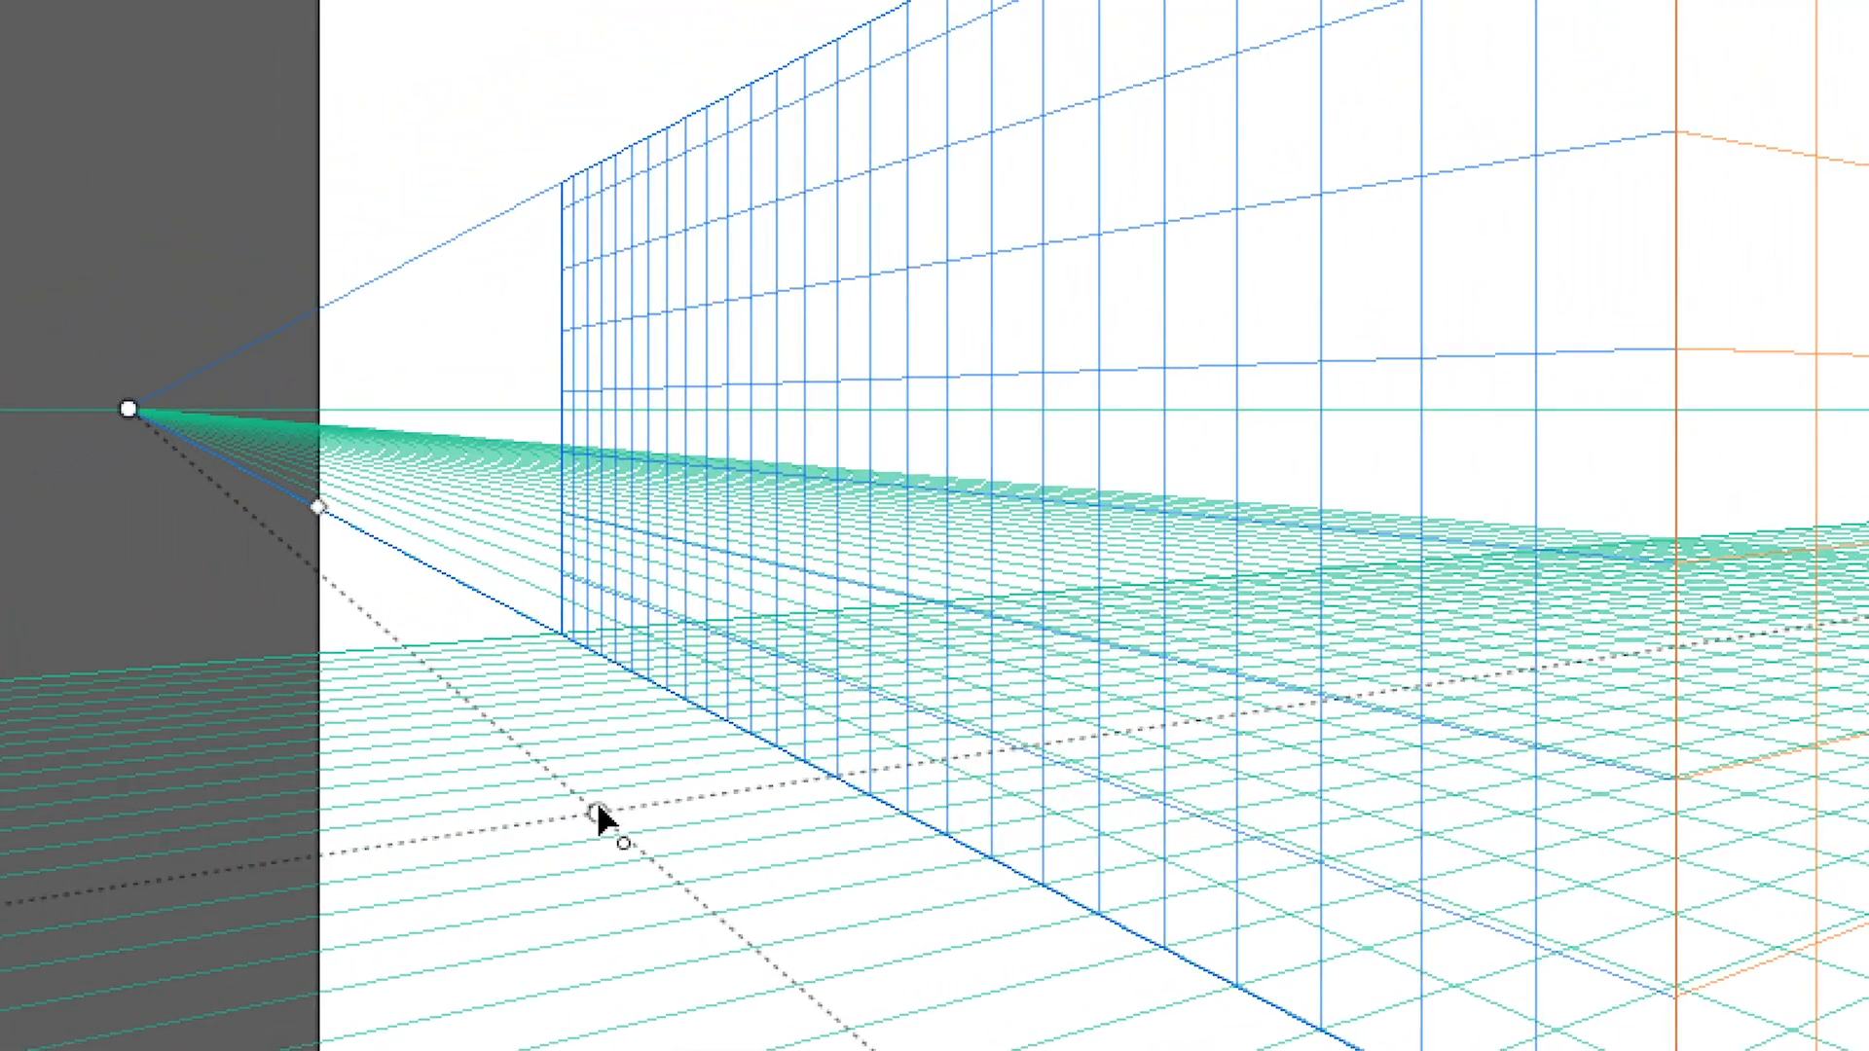
# Move the grid's reference point to the far side of the ground plane, and highlight the TextEdit sentence on displacing the whole perspective system
pyautogui.moveTo(604, 799); pyautogui.dragTo(1283, 901)
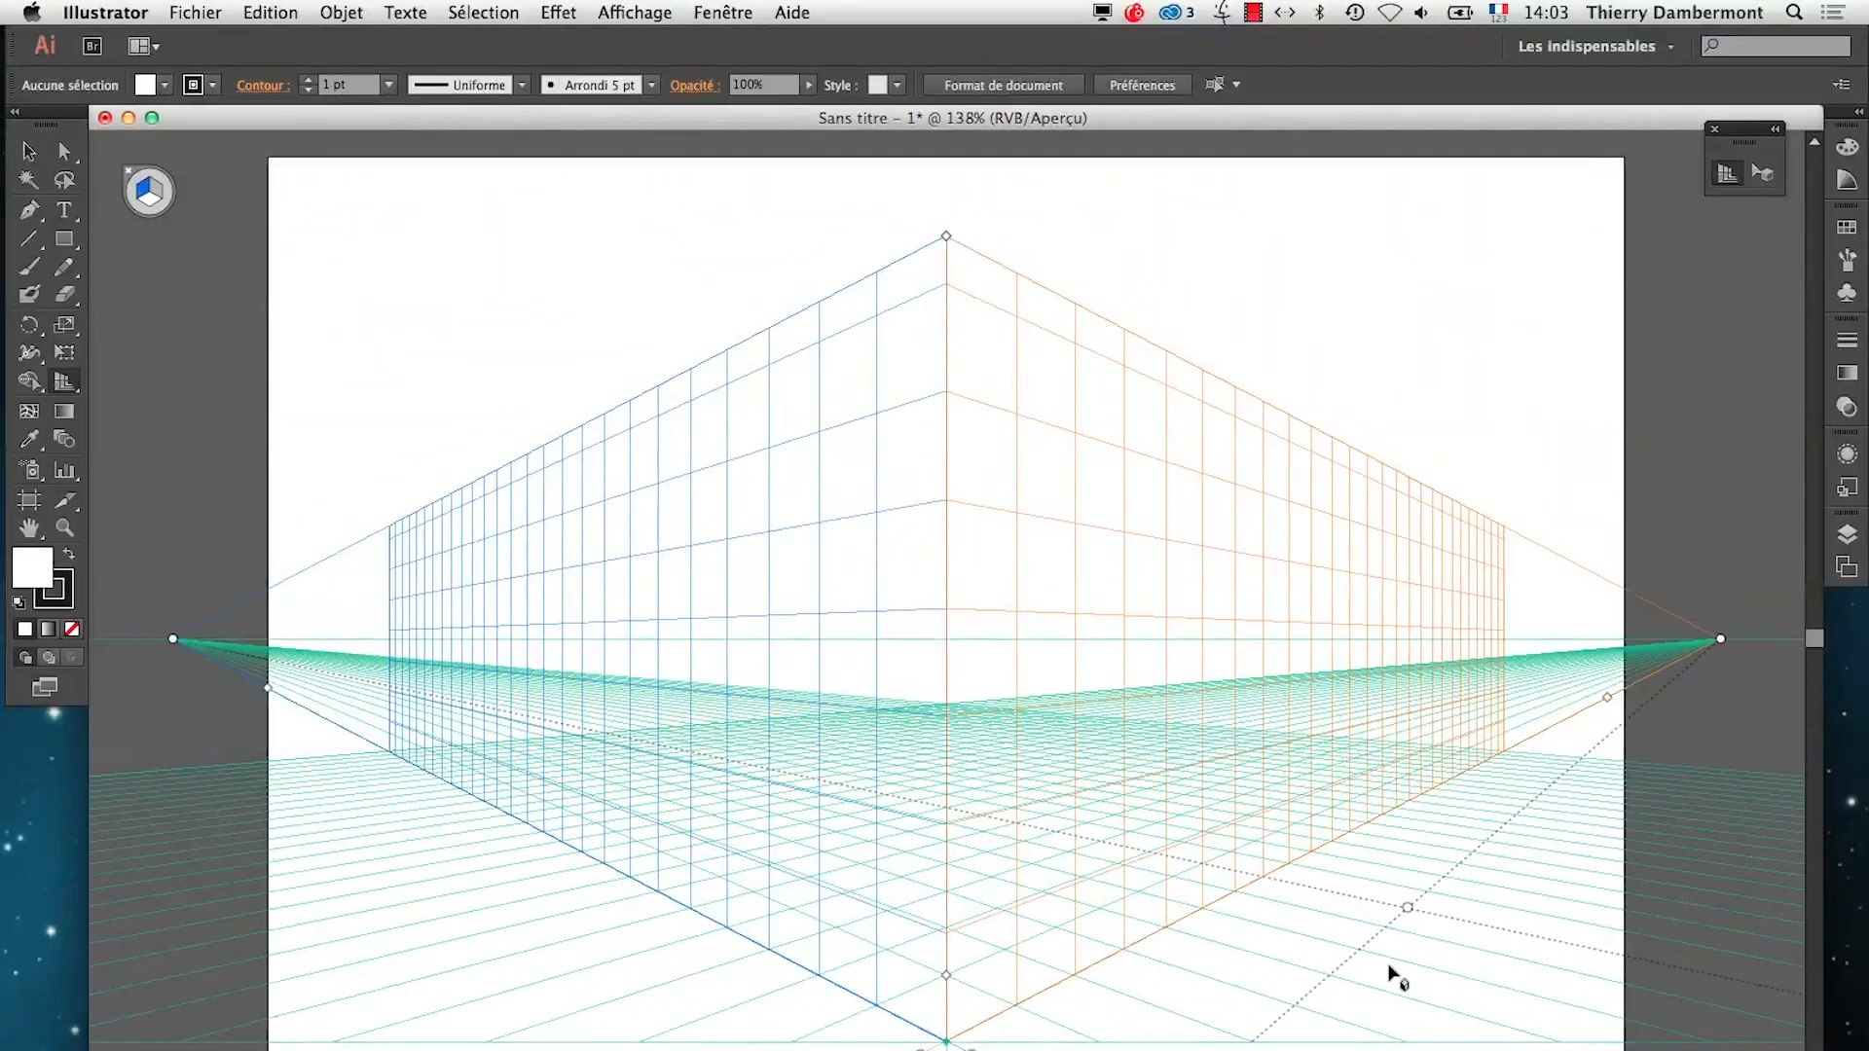
pyautogui.press('super+Tab')
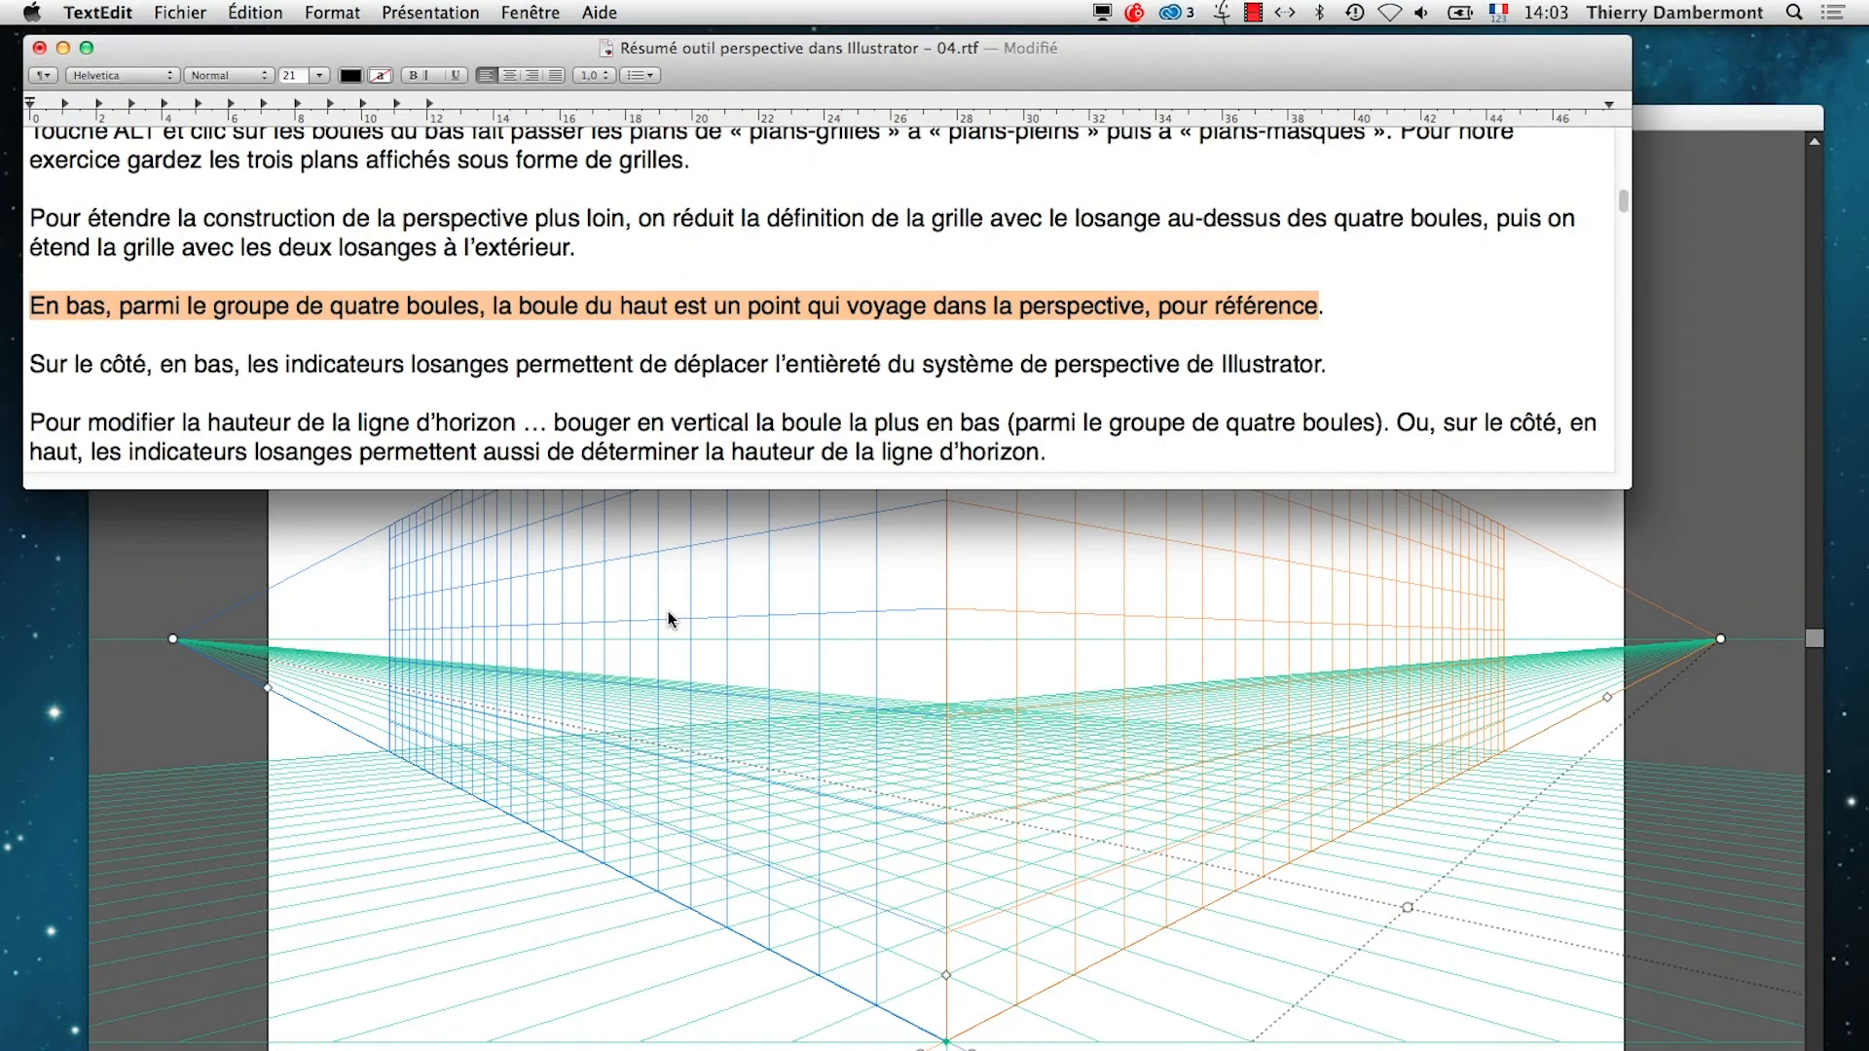
pyautogui.click(288, 368)
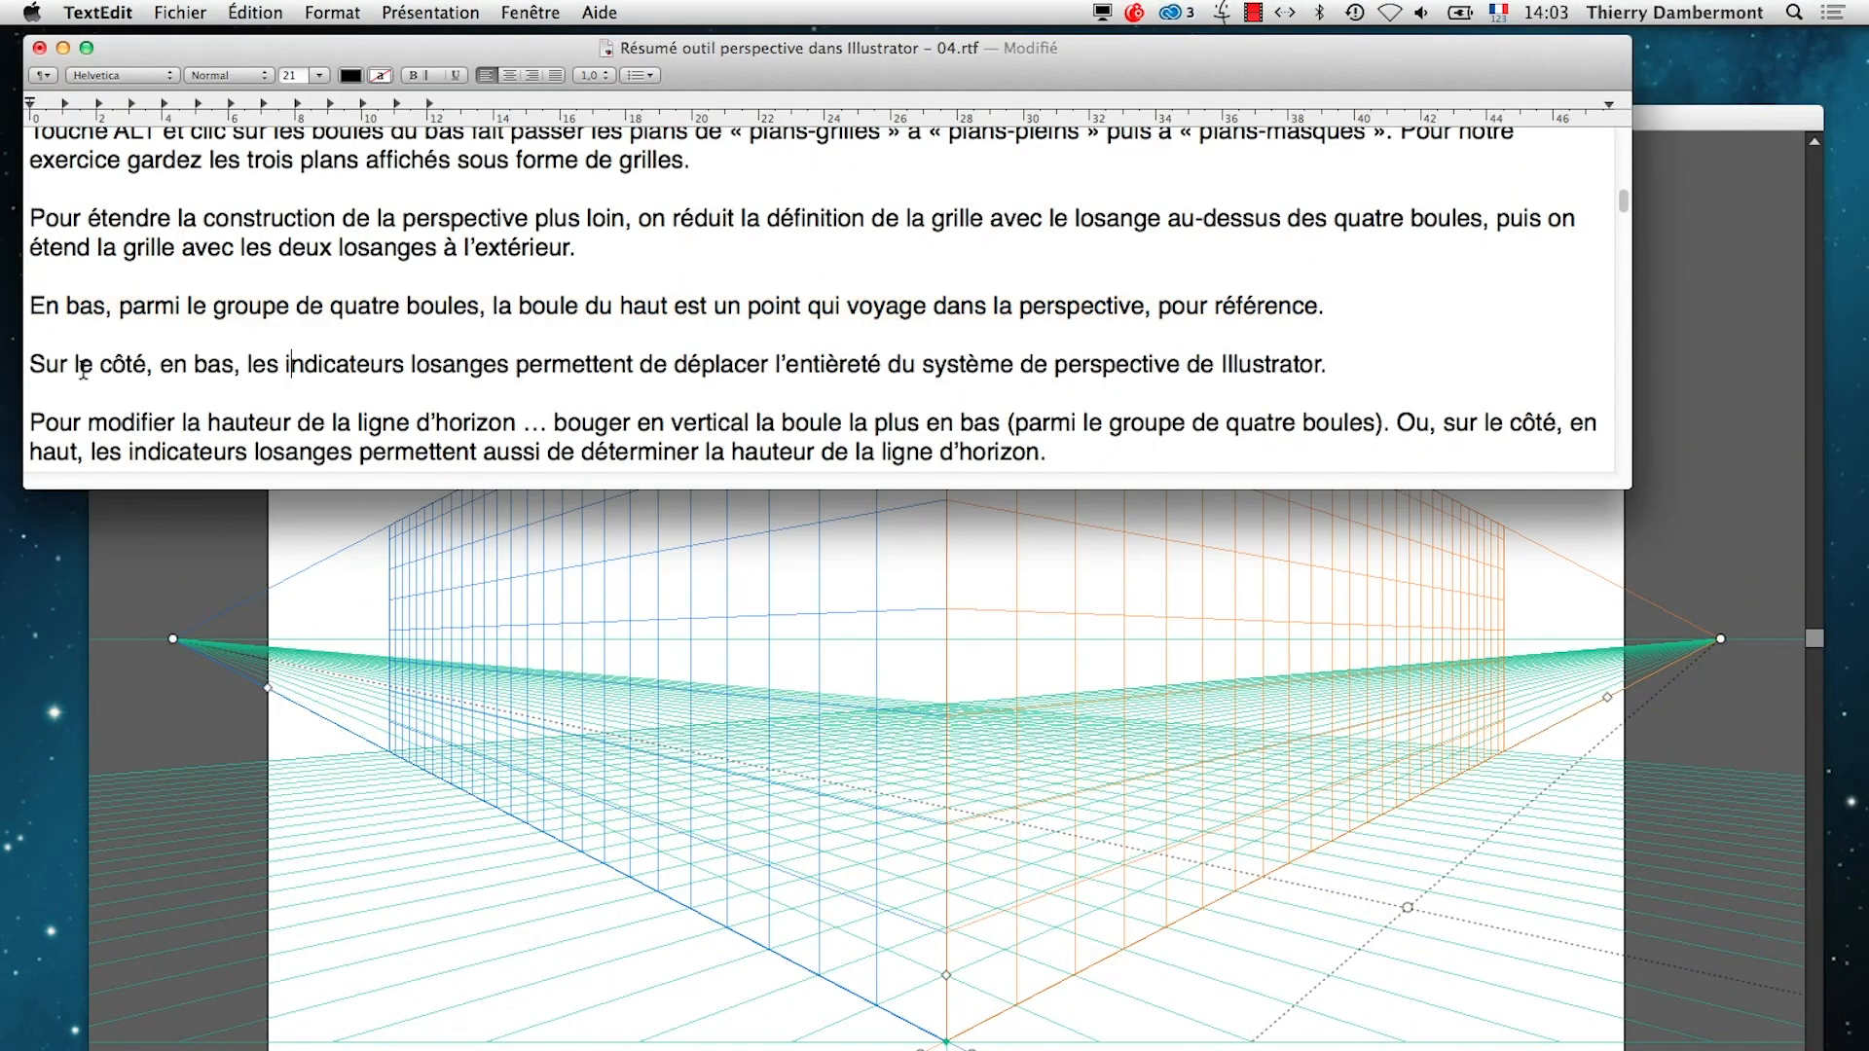
pyautogui.moveTo(29, 365); pyautogui.dragTo(1322, 367)
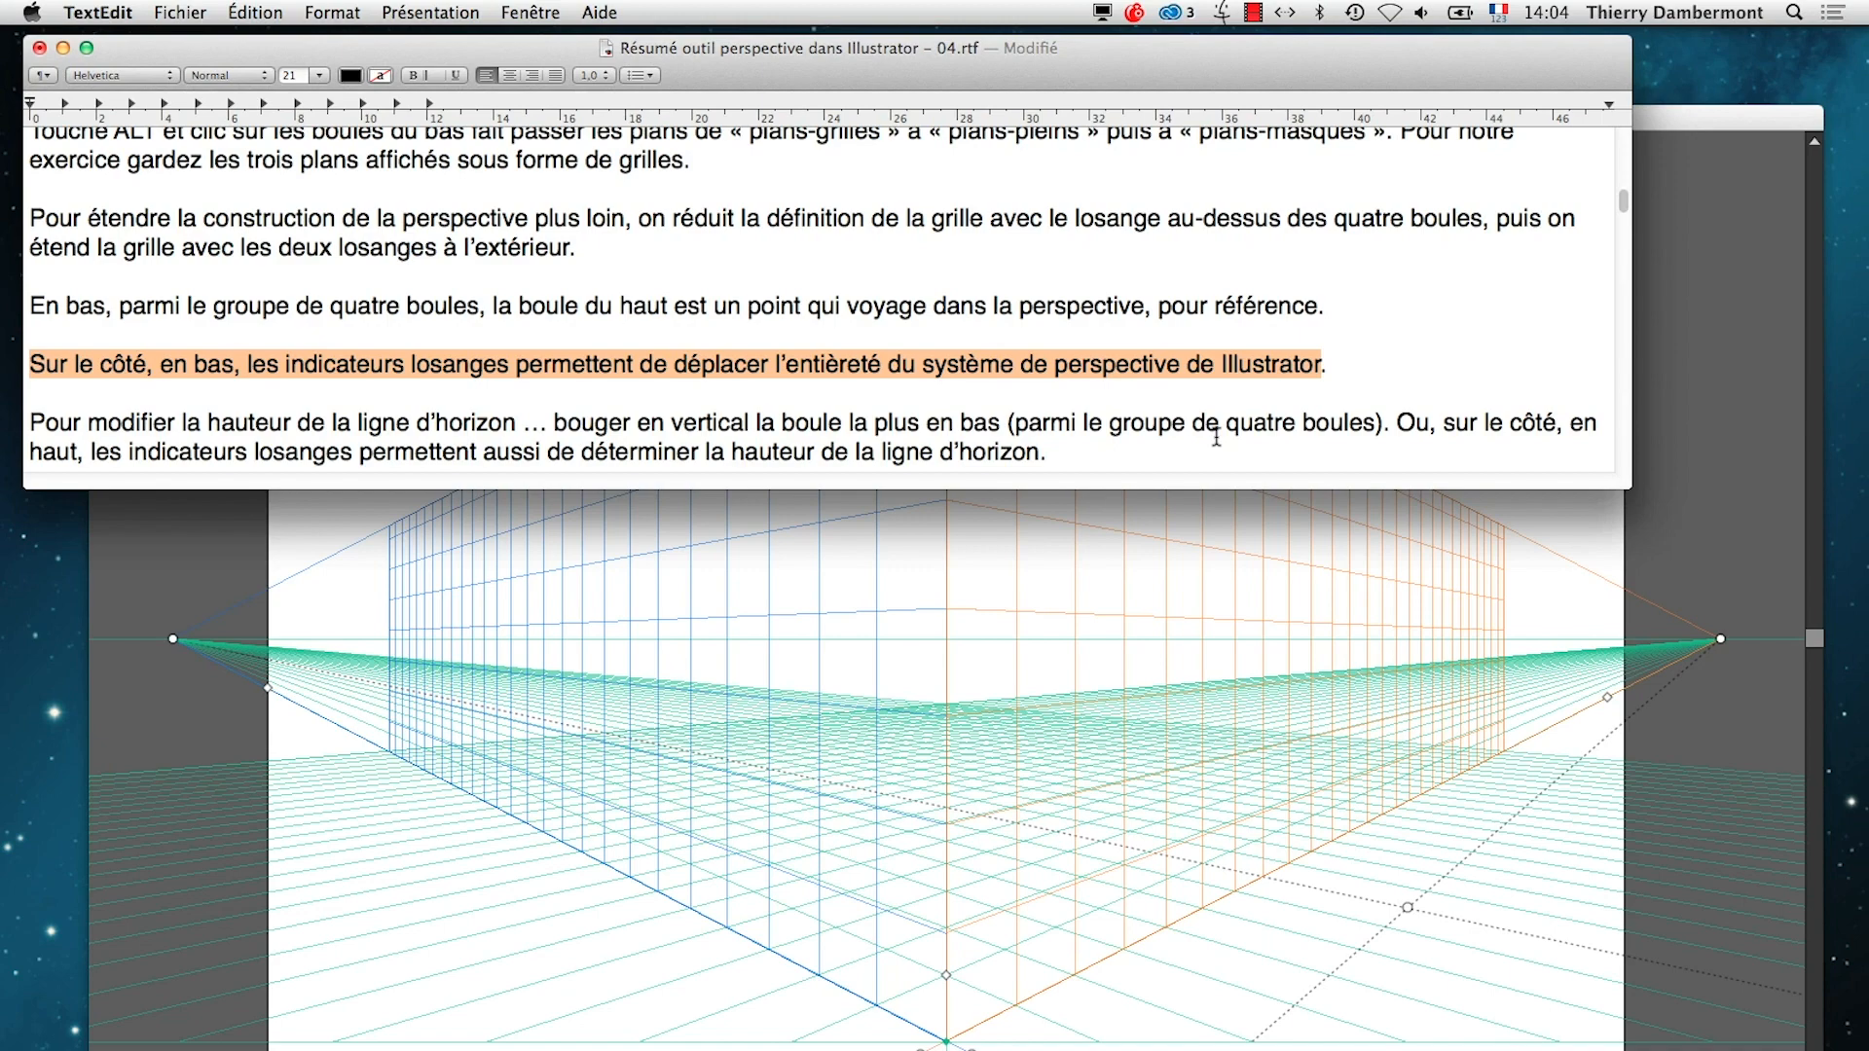
# Switch to Illustrator and show the document at 100% in full-screen mode, with the artboard centred
pyautogui.click(1631, 596)
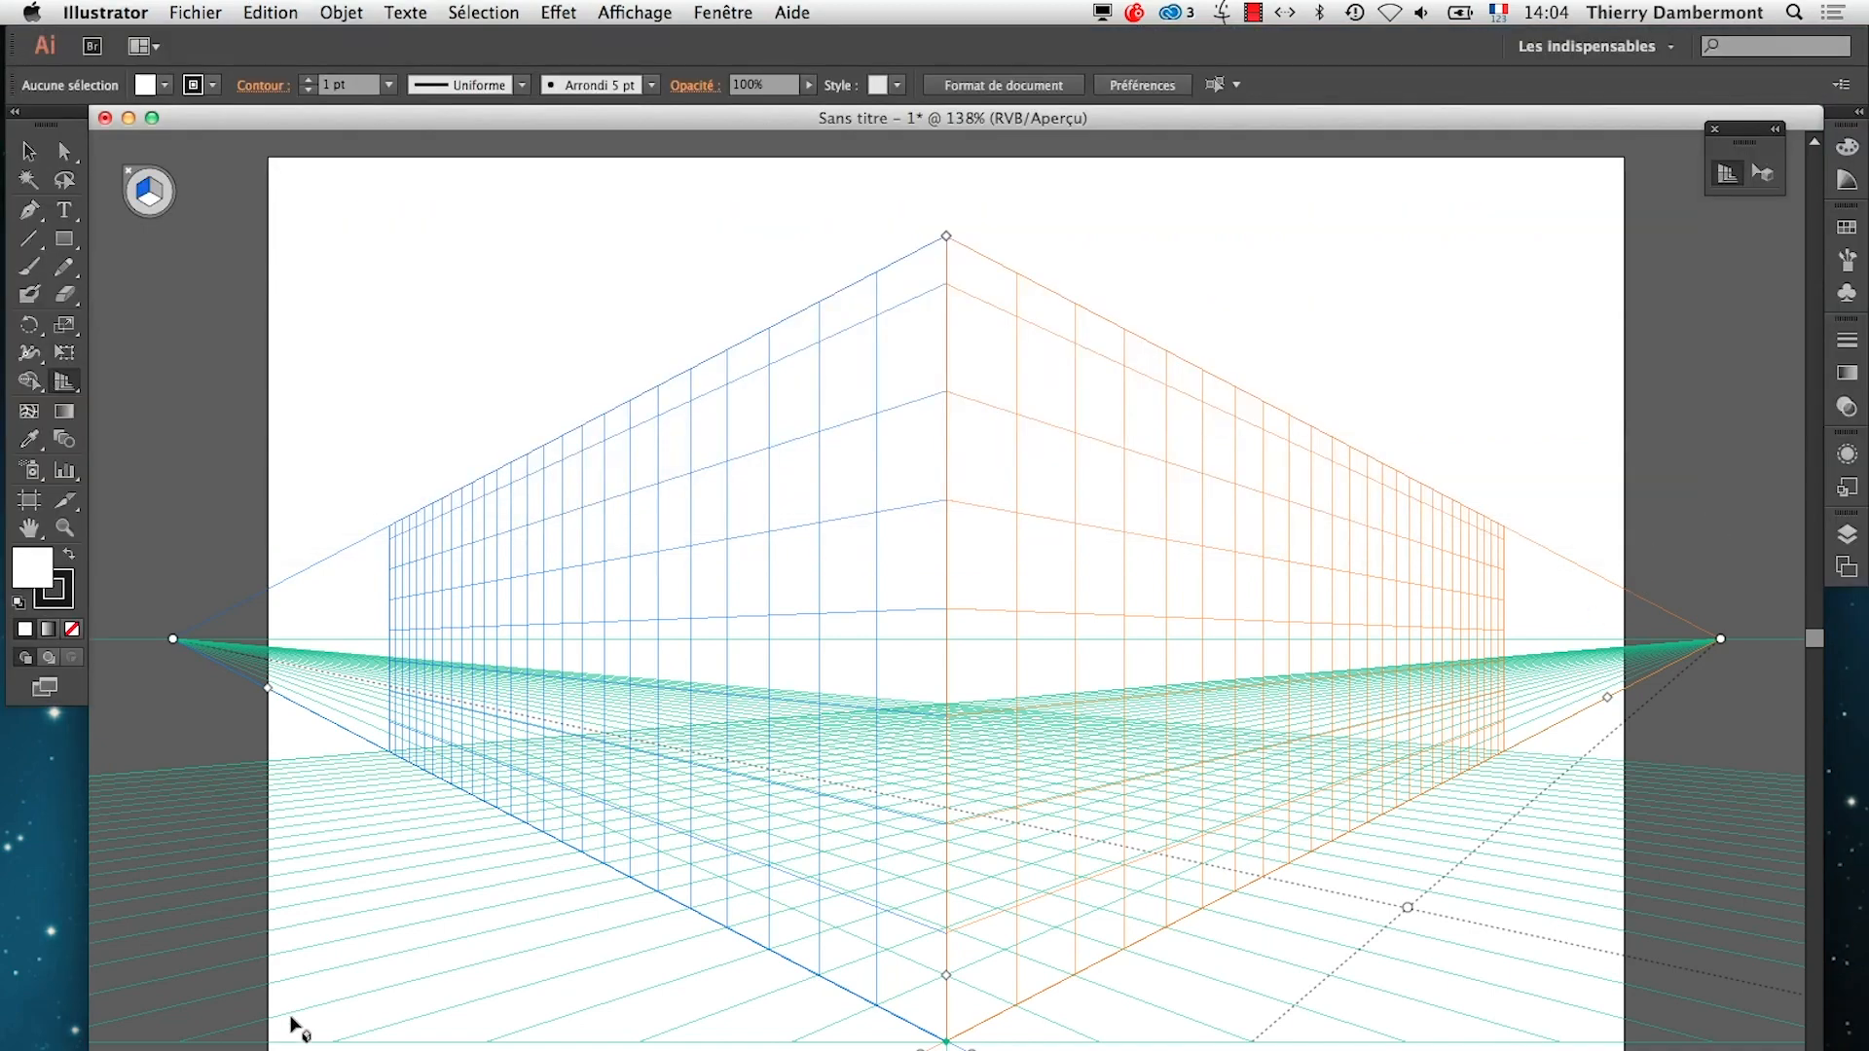
pyautogui.press('super+1')
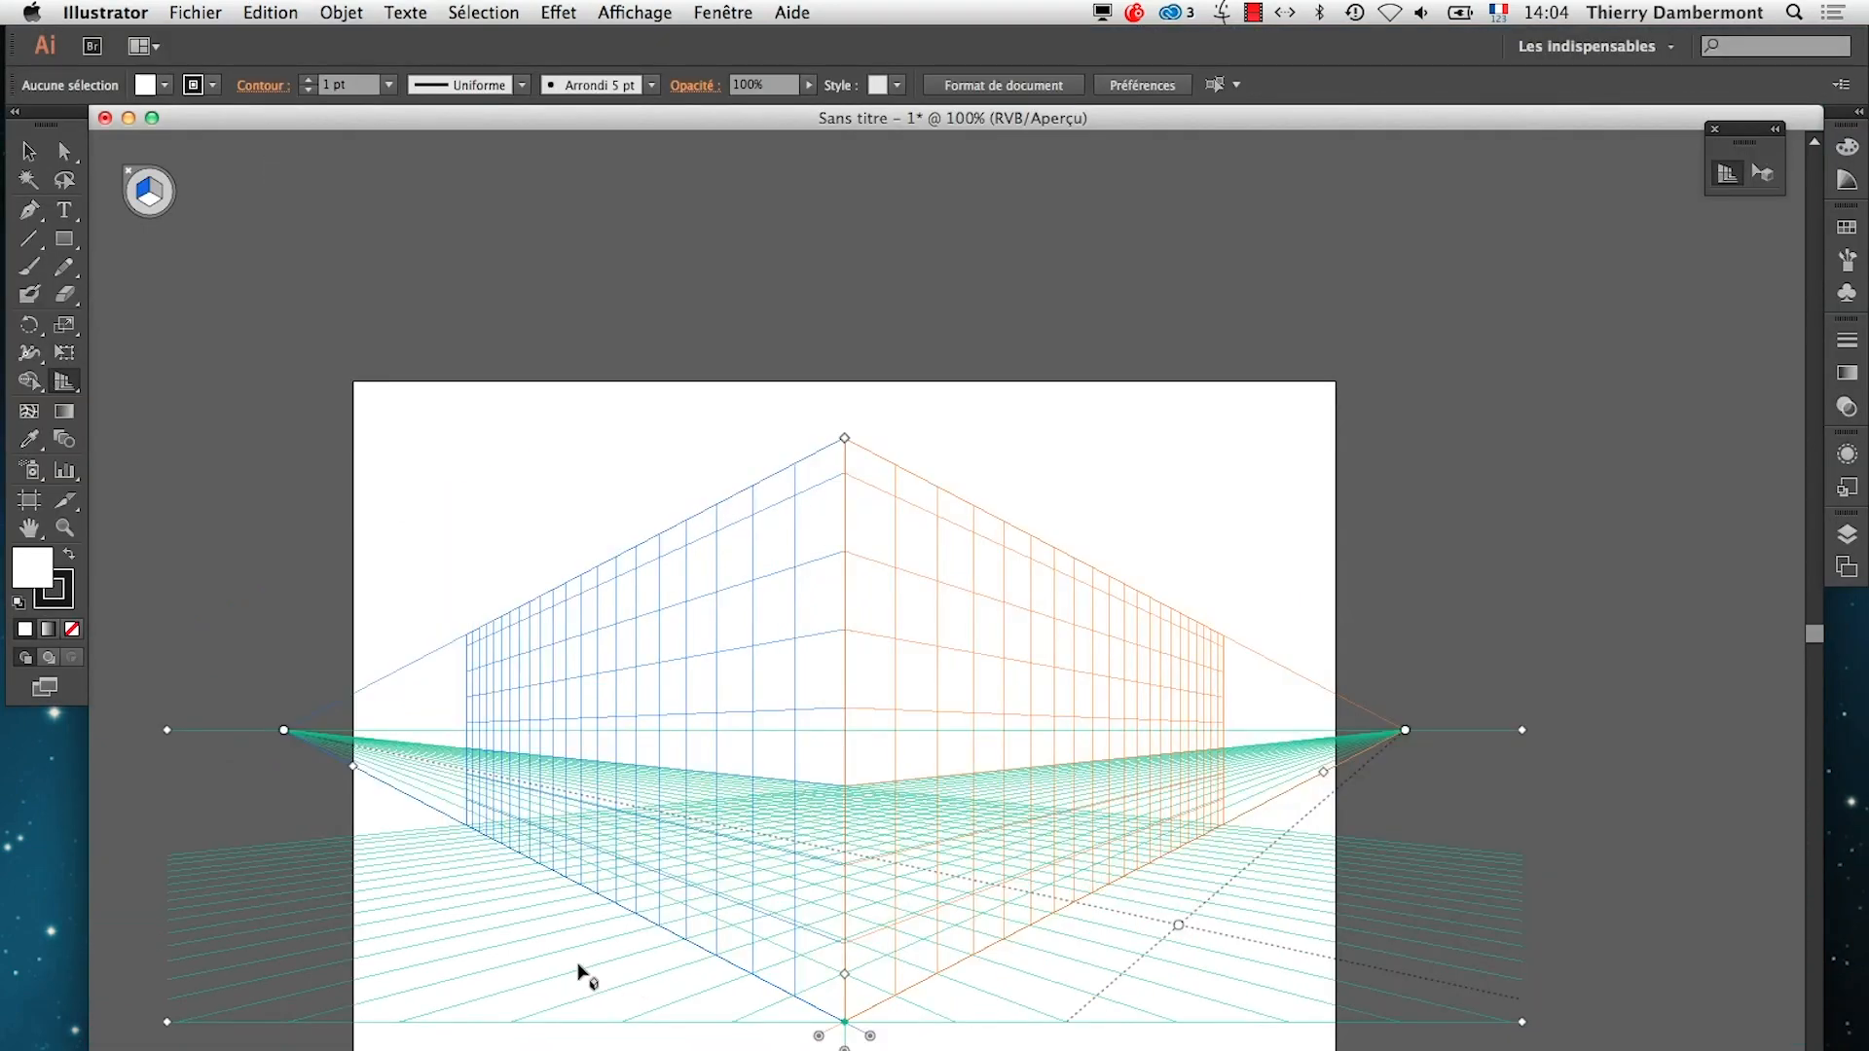
pyautogui.press('f')
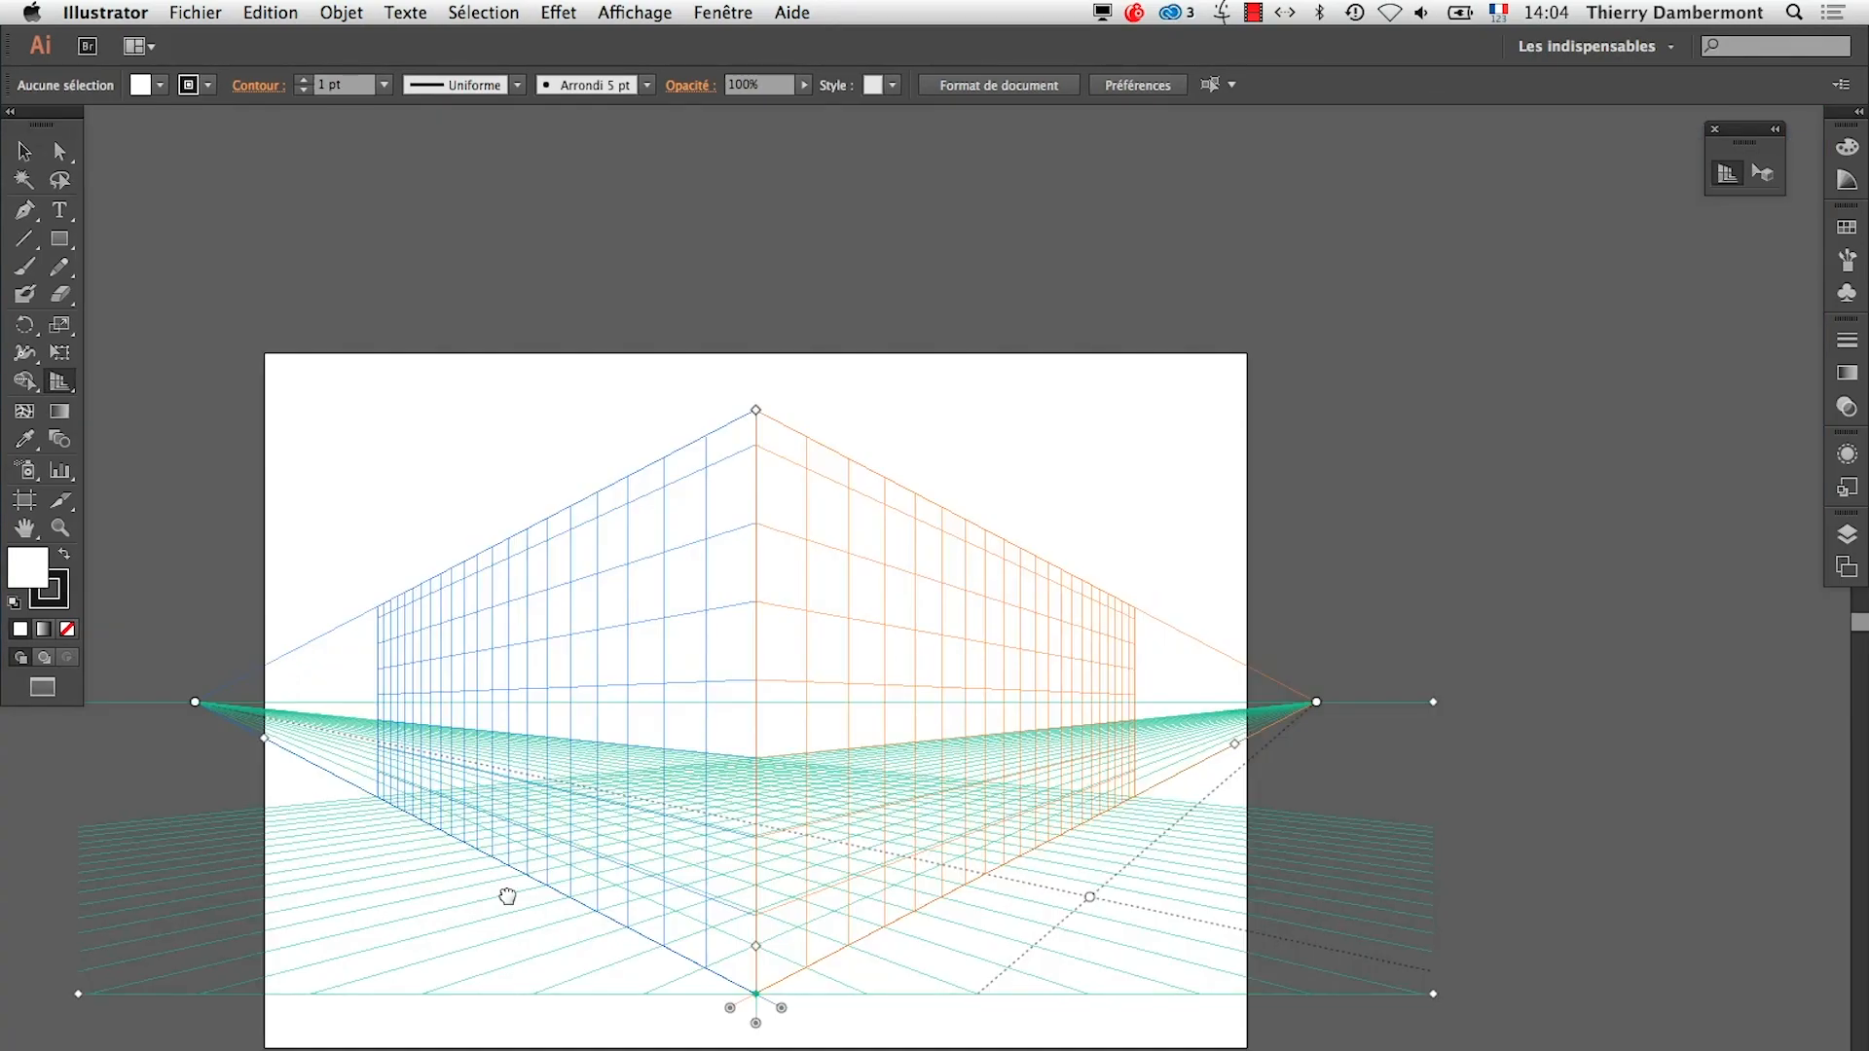
pyautogui.moveTo(505, 889); pyautogui.dragTo(710, 704)
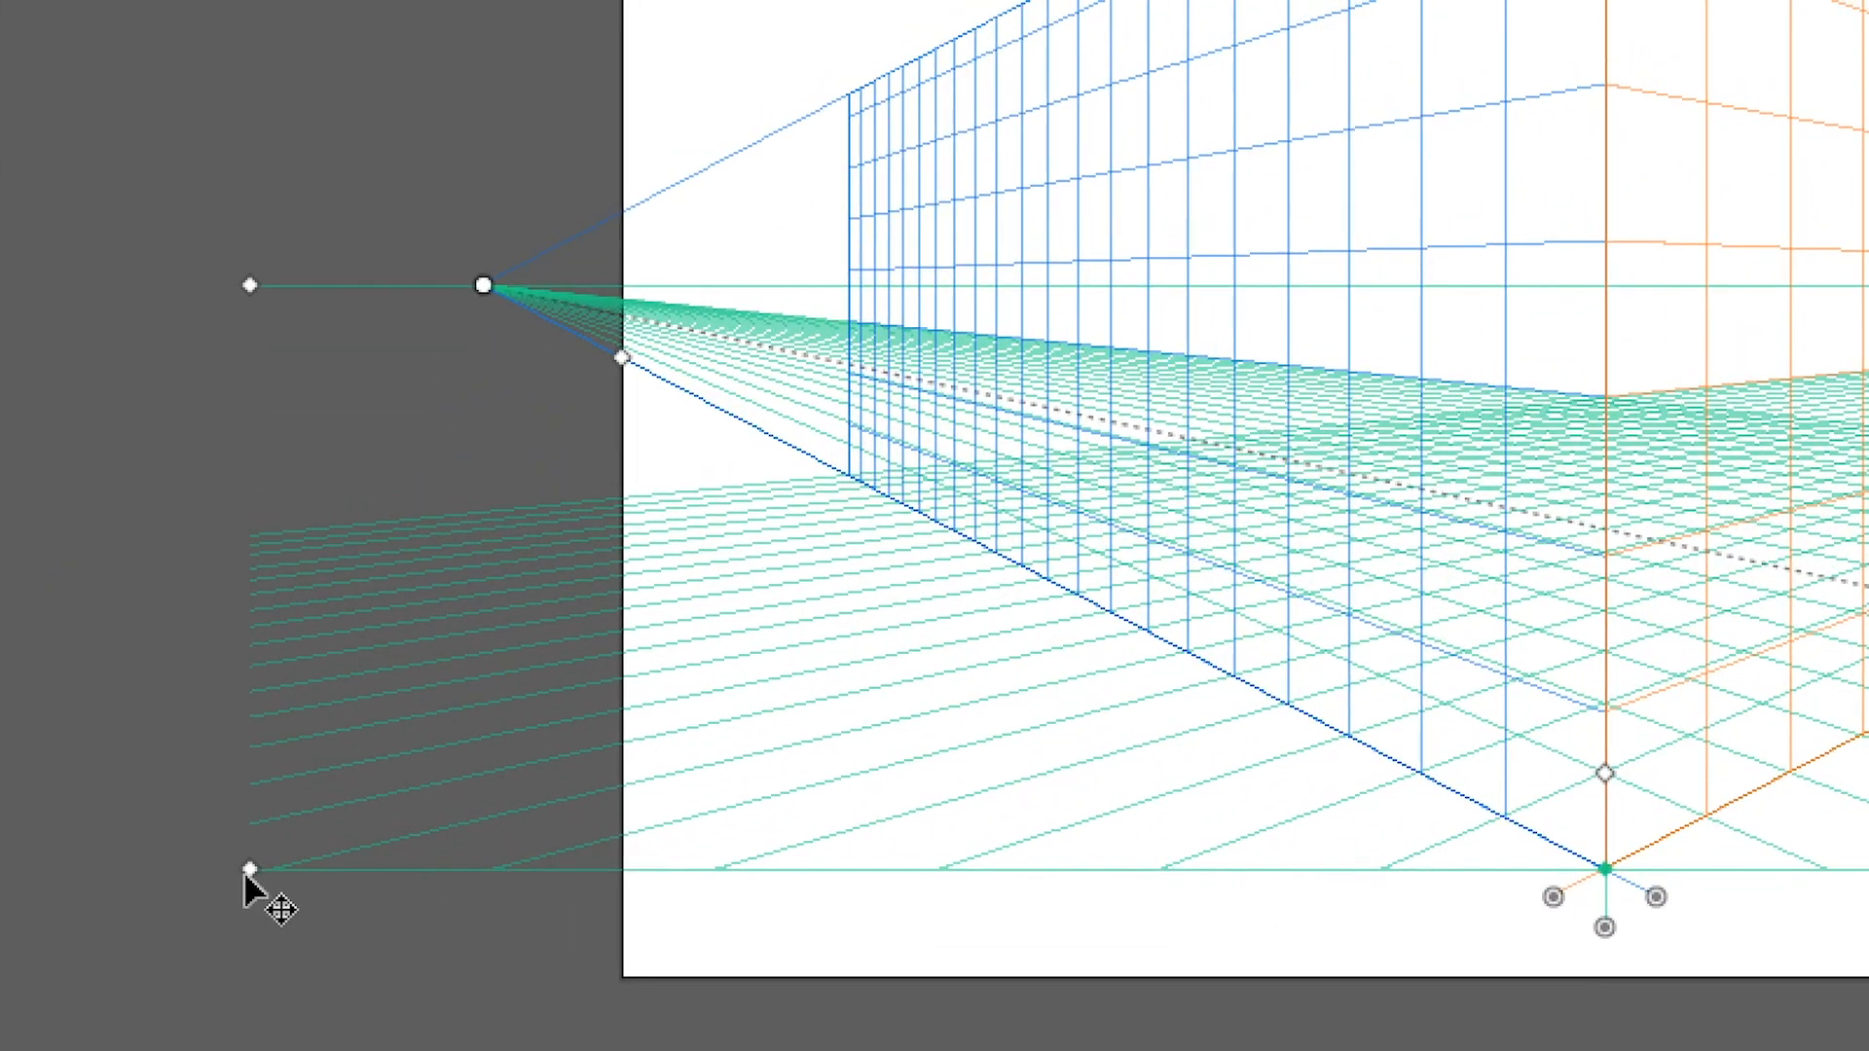
# Try moving the whole perspective grid by its two ground-level diamond handles, first downward and then up to the right, undoing each move
pyautogui.moveTo(245, 878); pyautogui.dragTo(225, 968)
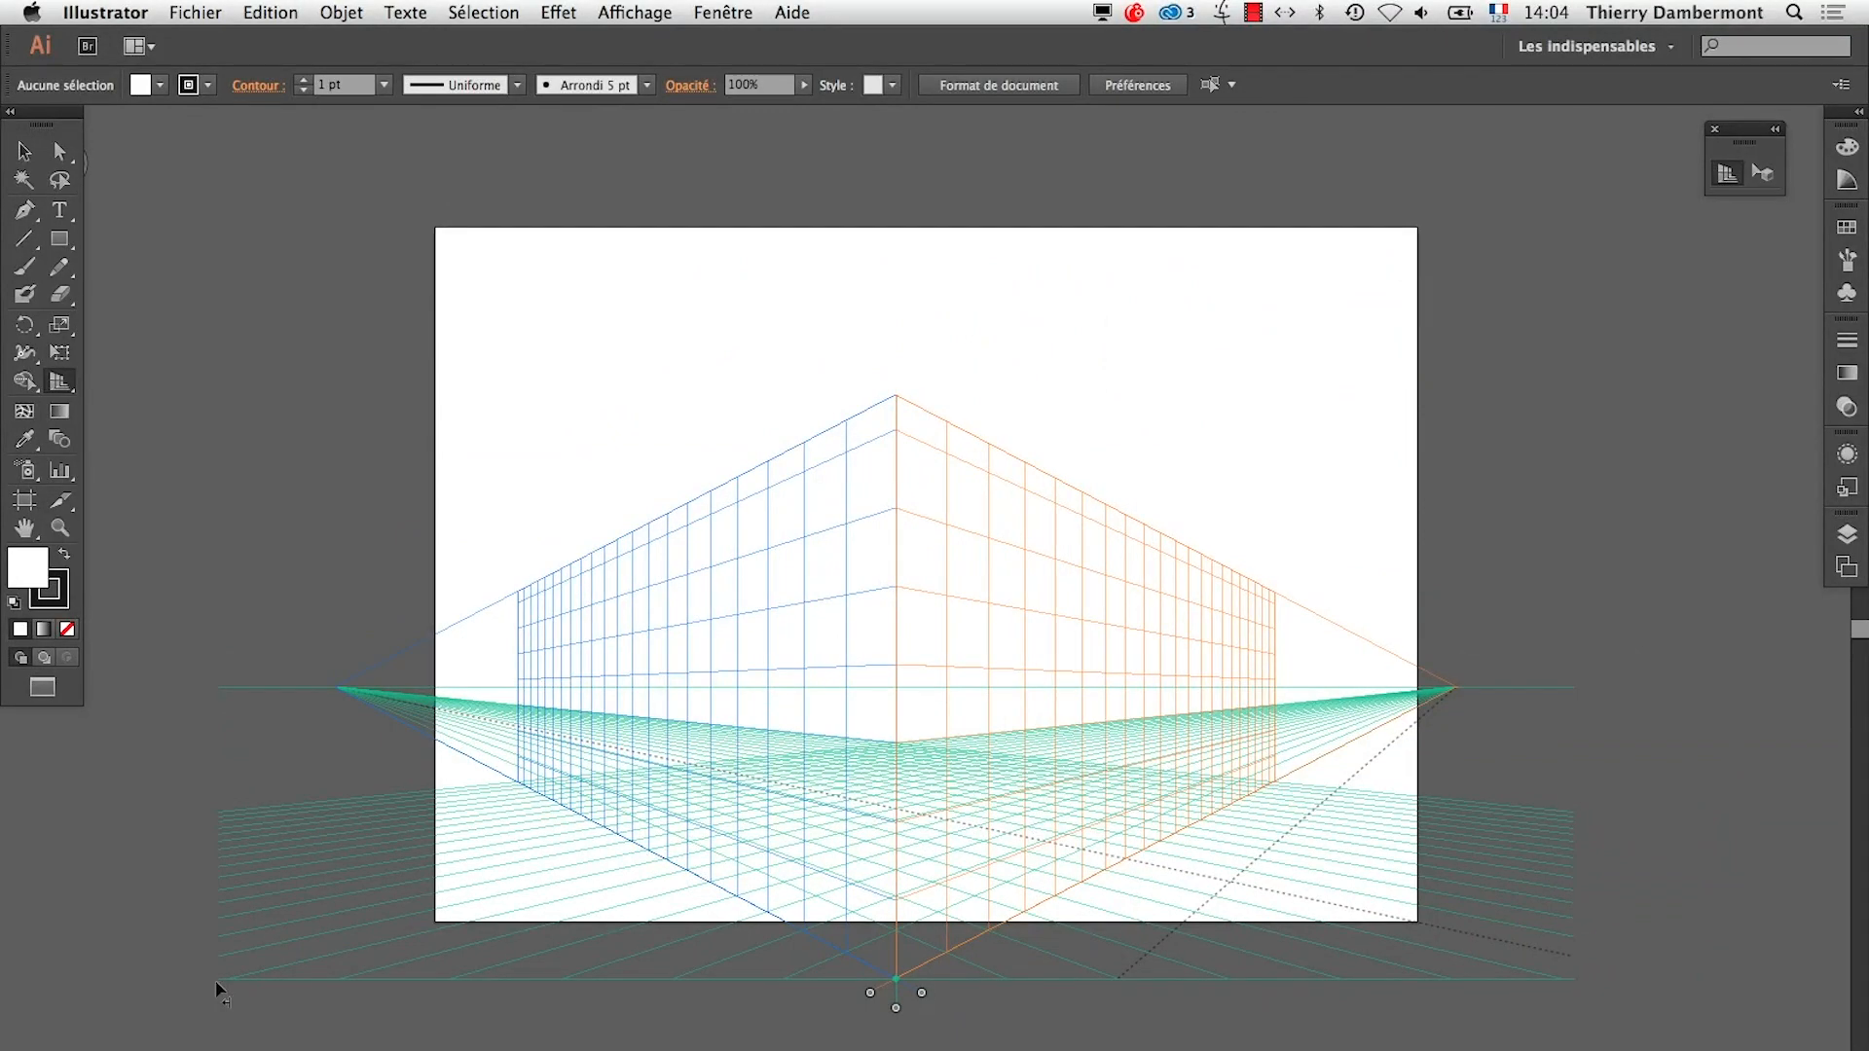
pyautogui.press('super+z')
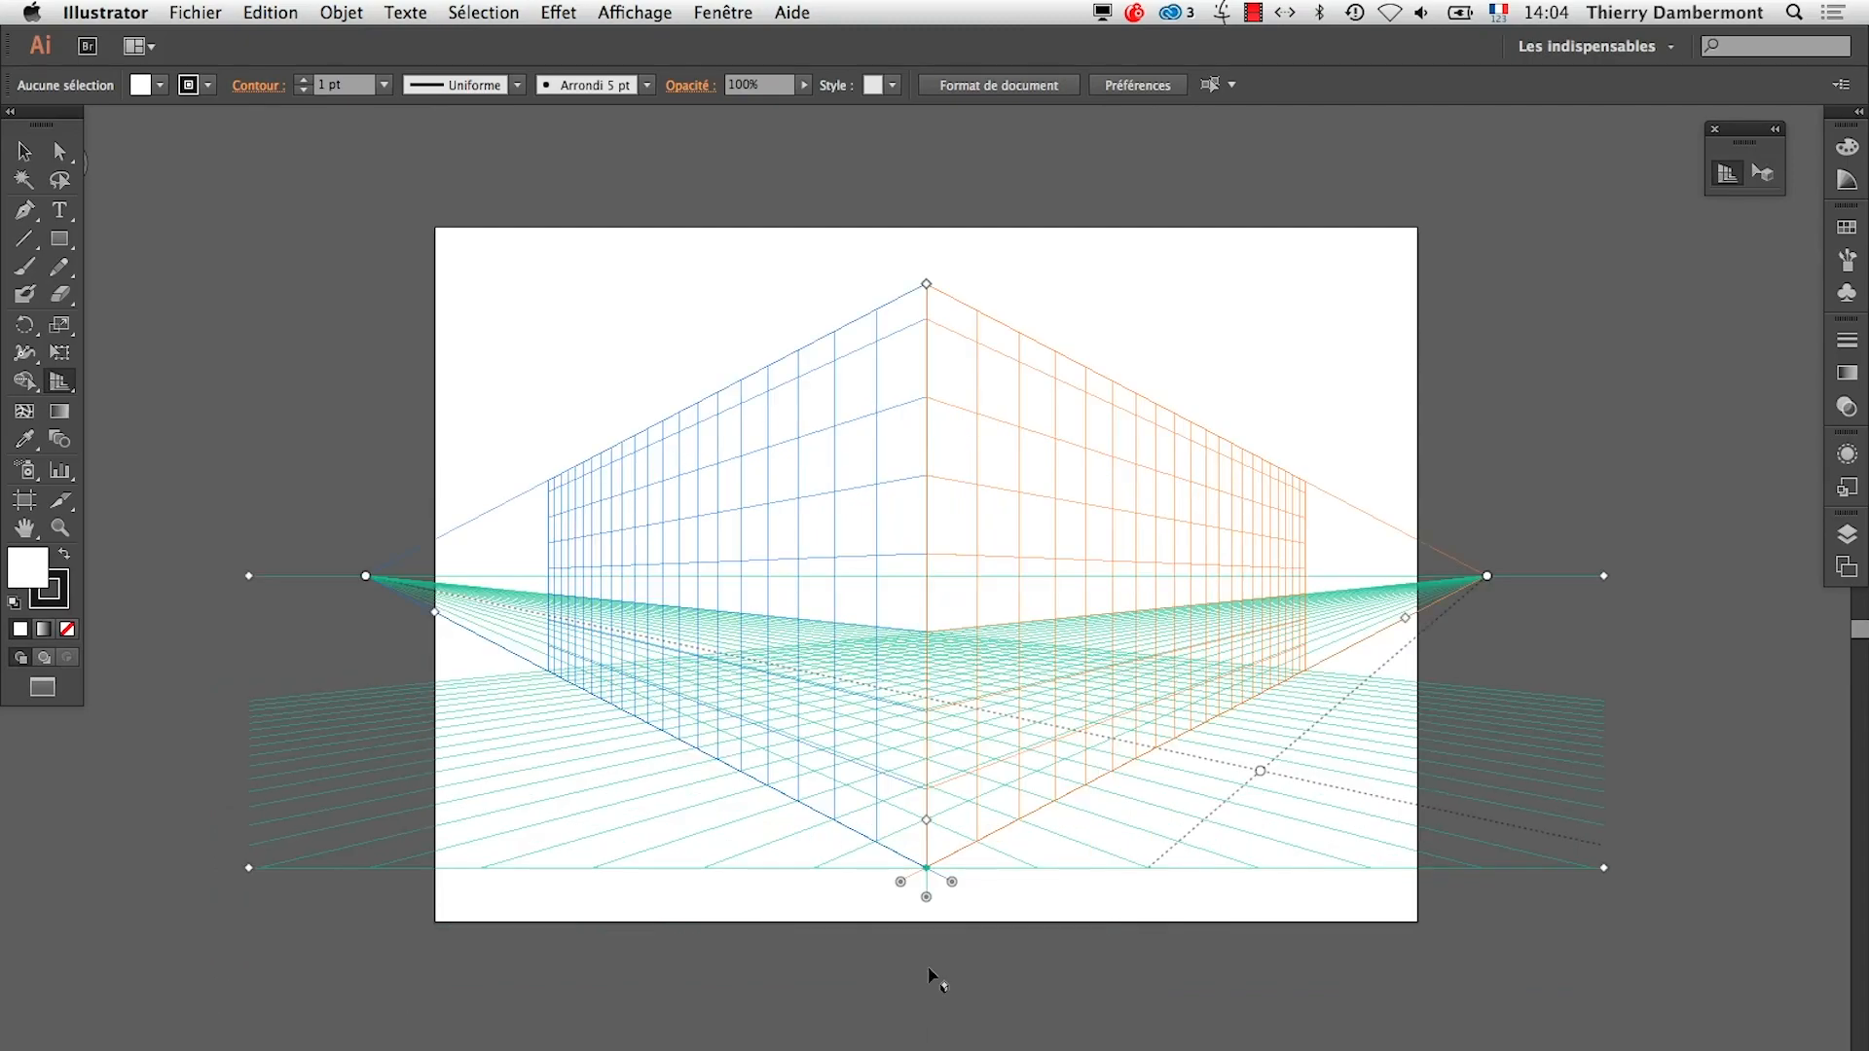
pyautogui.moveTo(1602, 869); pyautogui.dragTo(1774, 729)
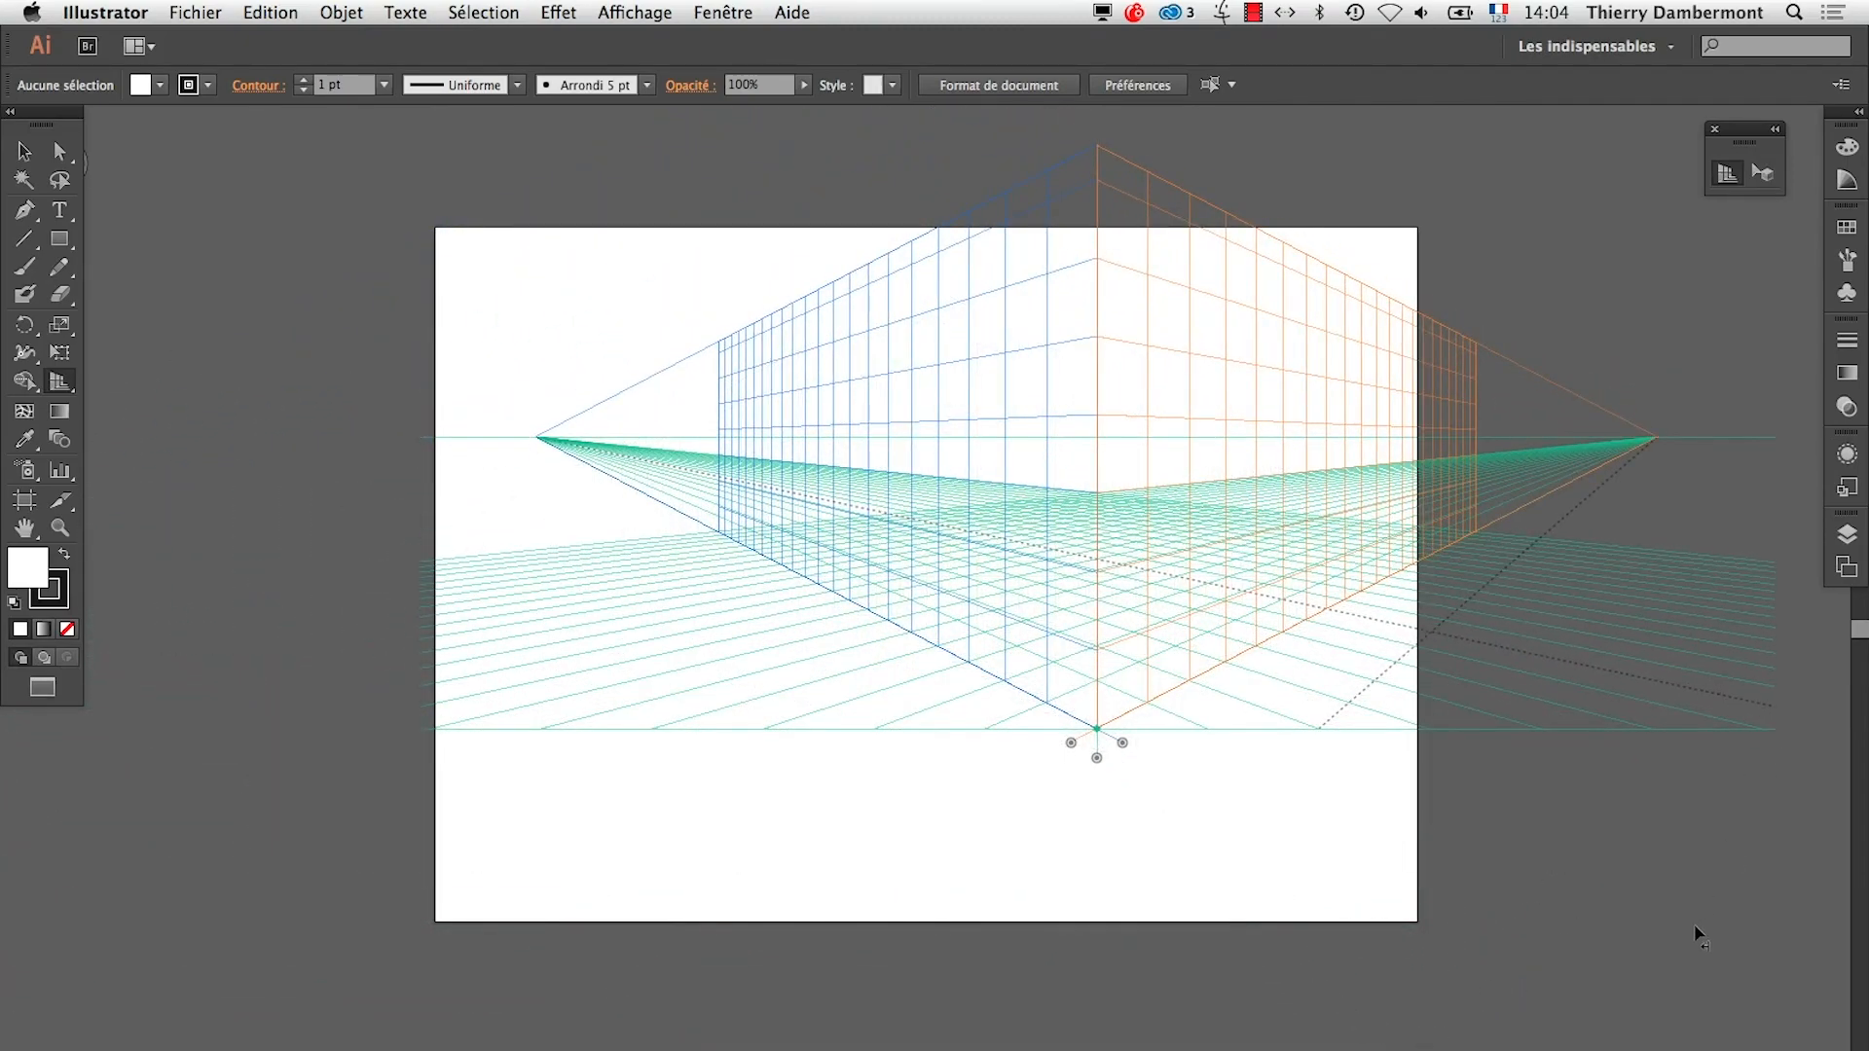
pyautogui.press('super+z')
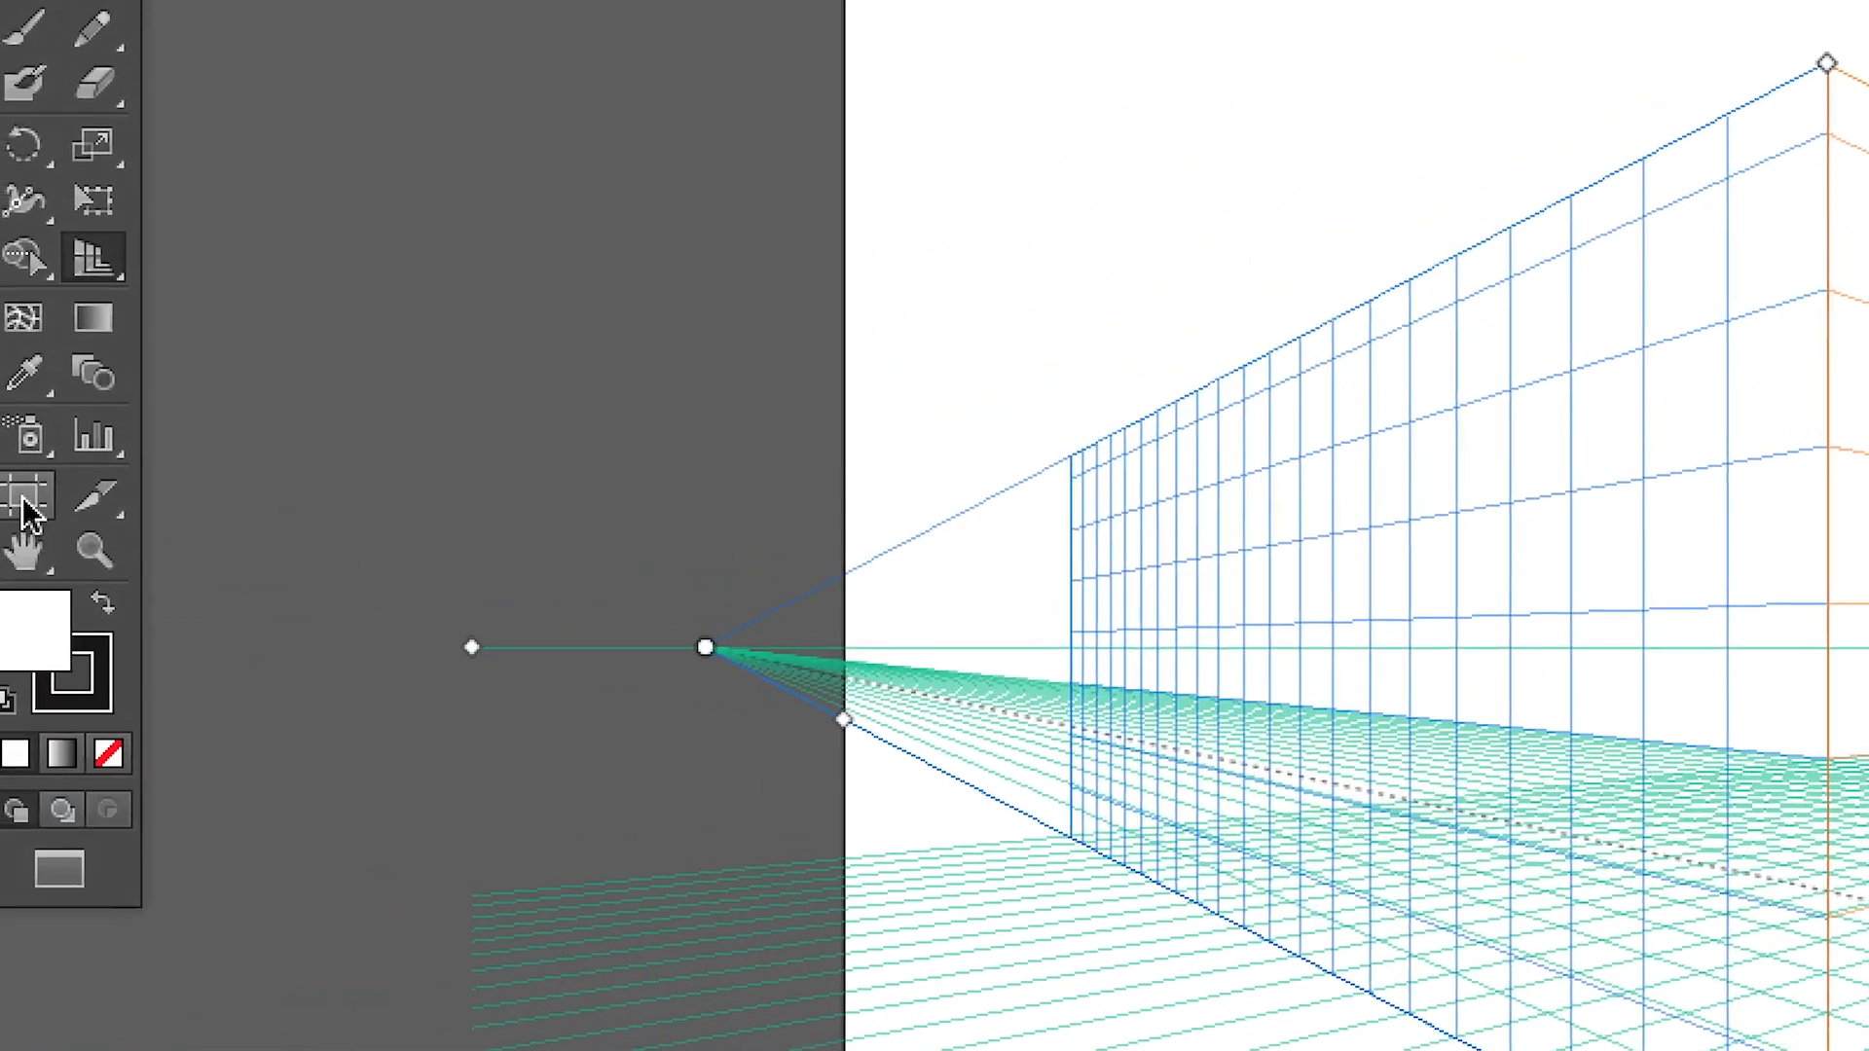
# Widen the artboard on both sides to about 476,25 mm so that it encloses the whole perspective grid
pyautogui.click(27, 498)
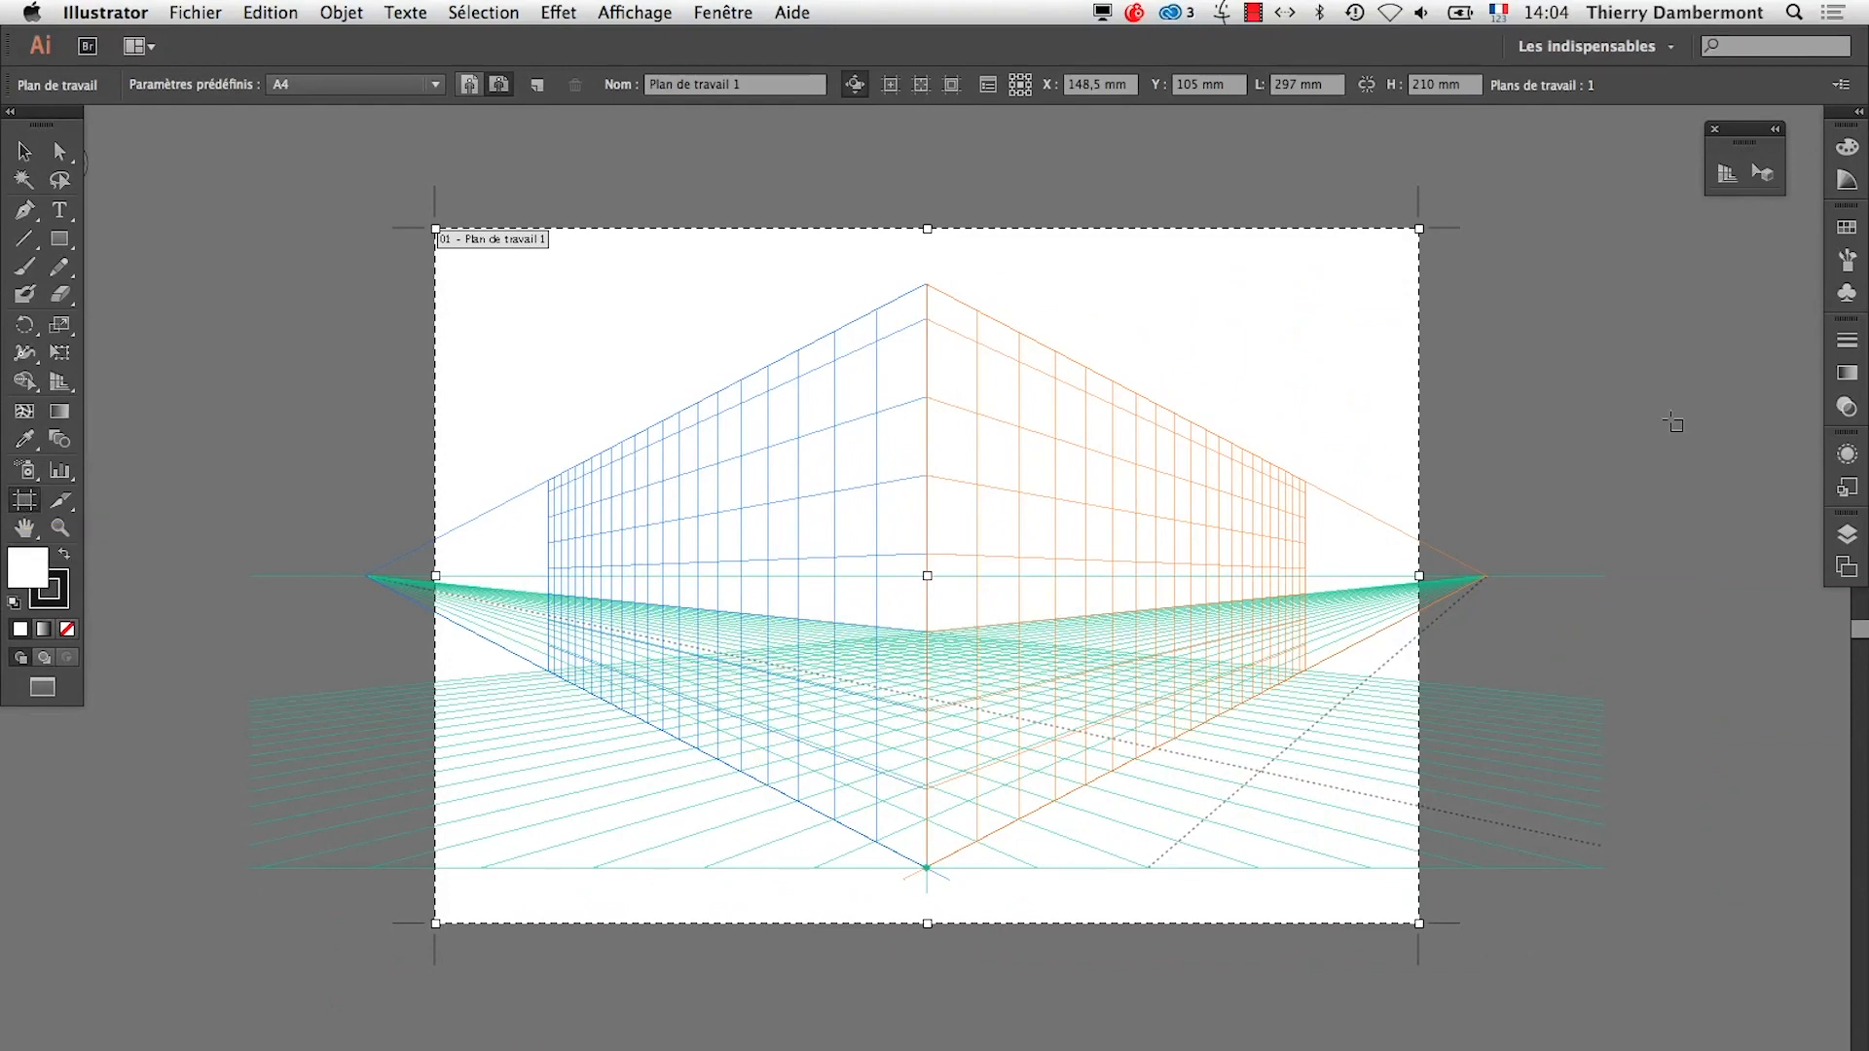
pyautogui.moveTo(1419, 575); pyautogui.dragTo(1741, 578)
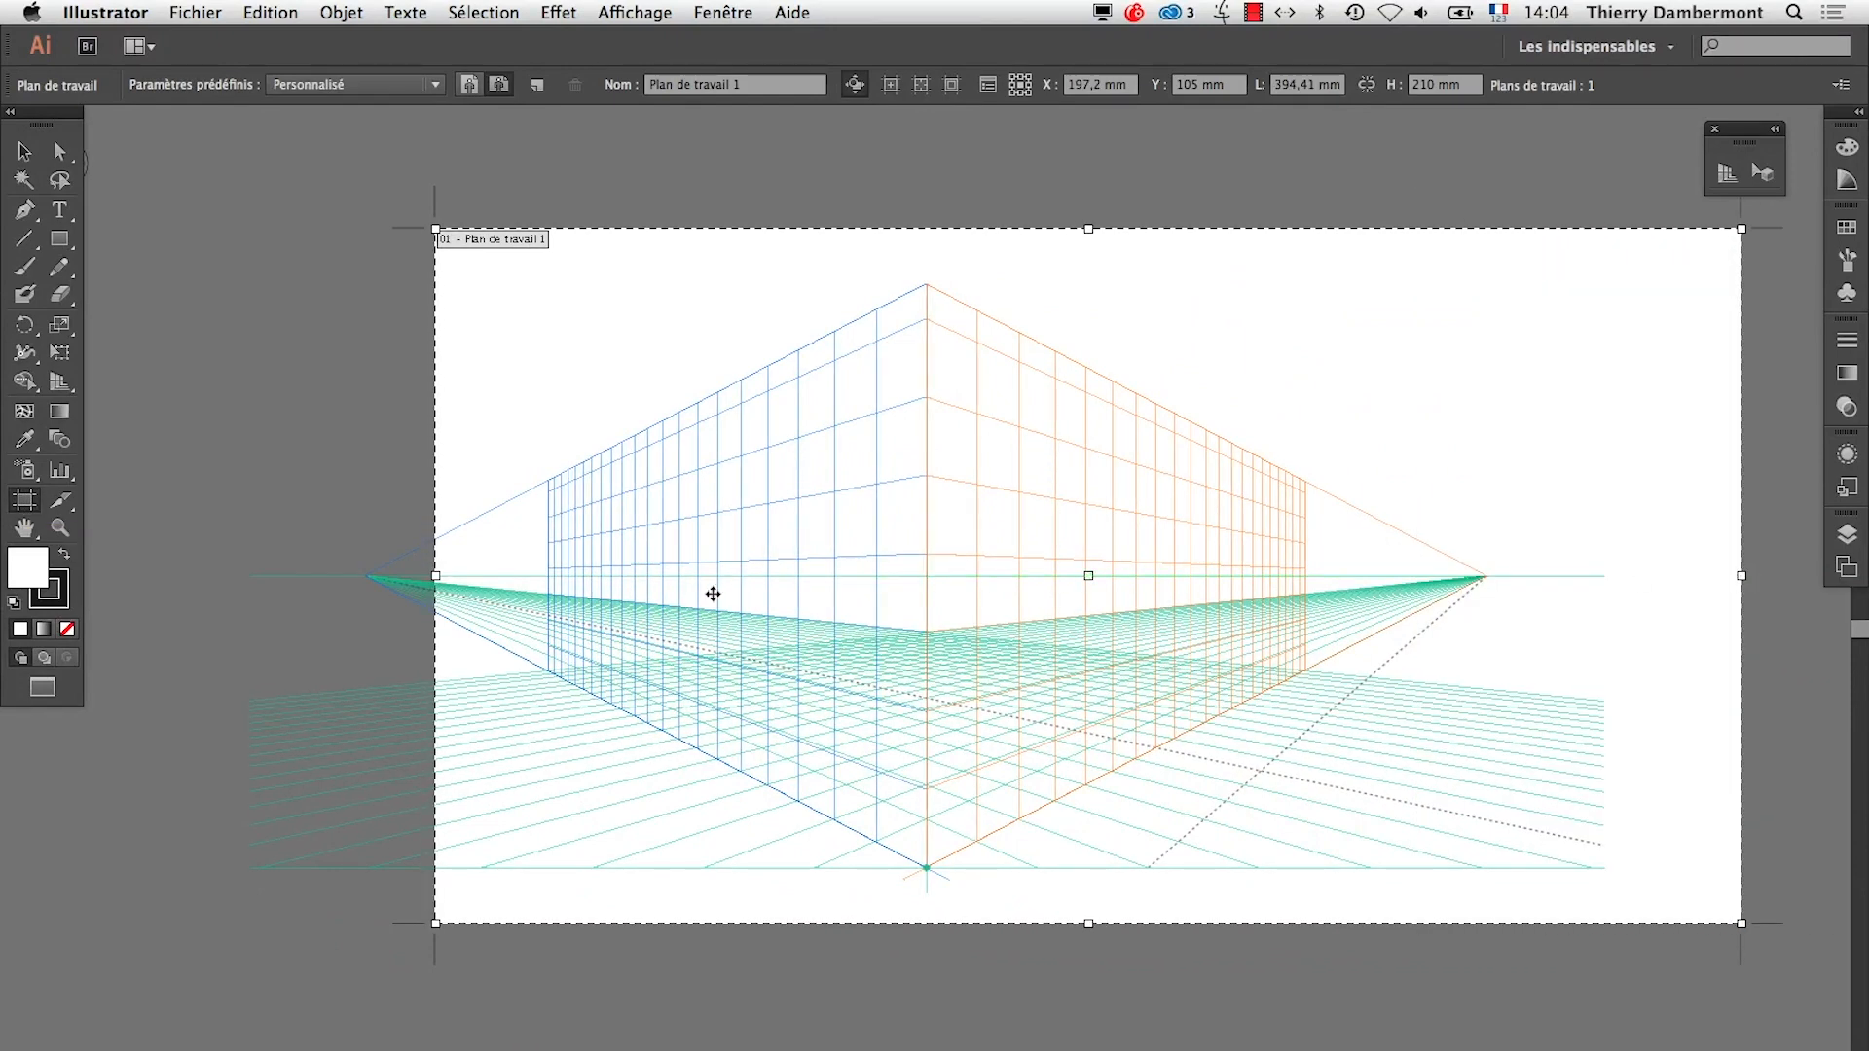
pyautogui.moveTo(435, 575); pyautogui.dragTo(165, 576)
pyautogui.press('Escape')
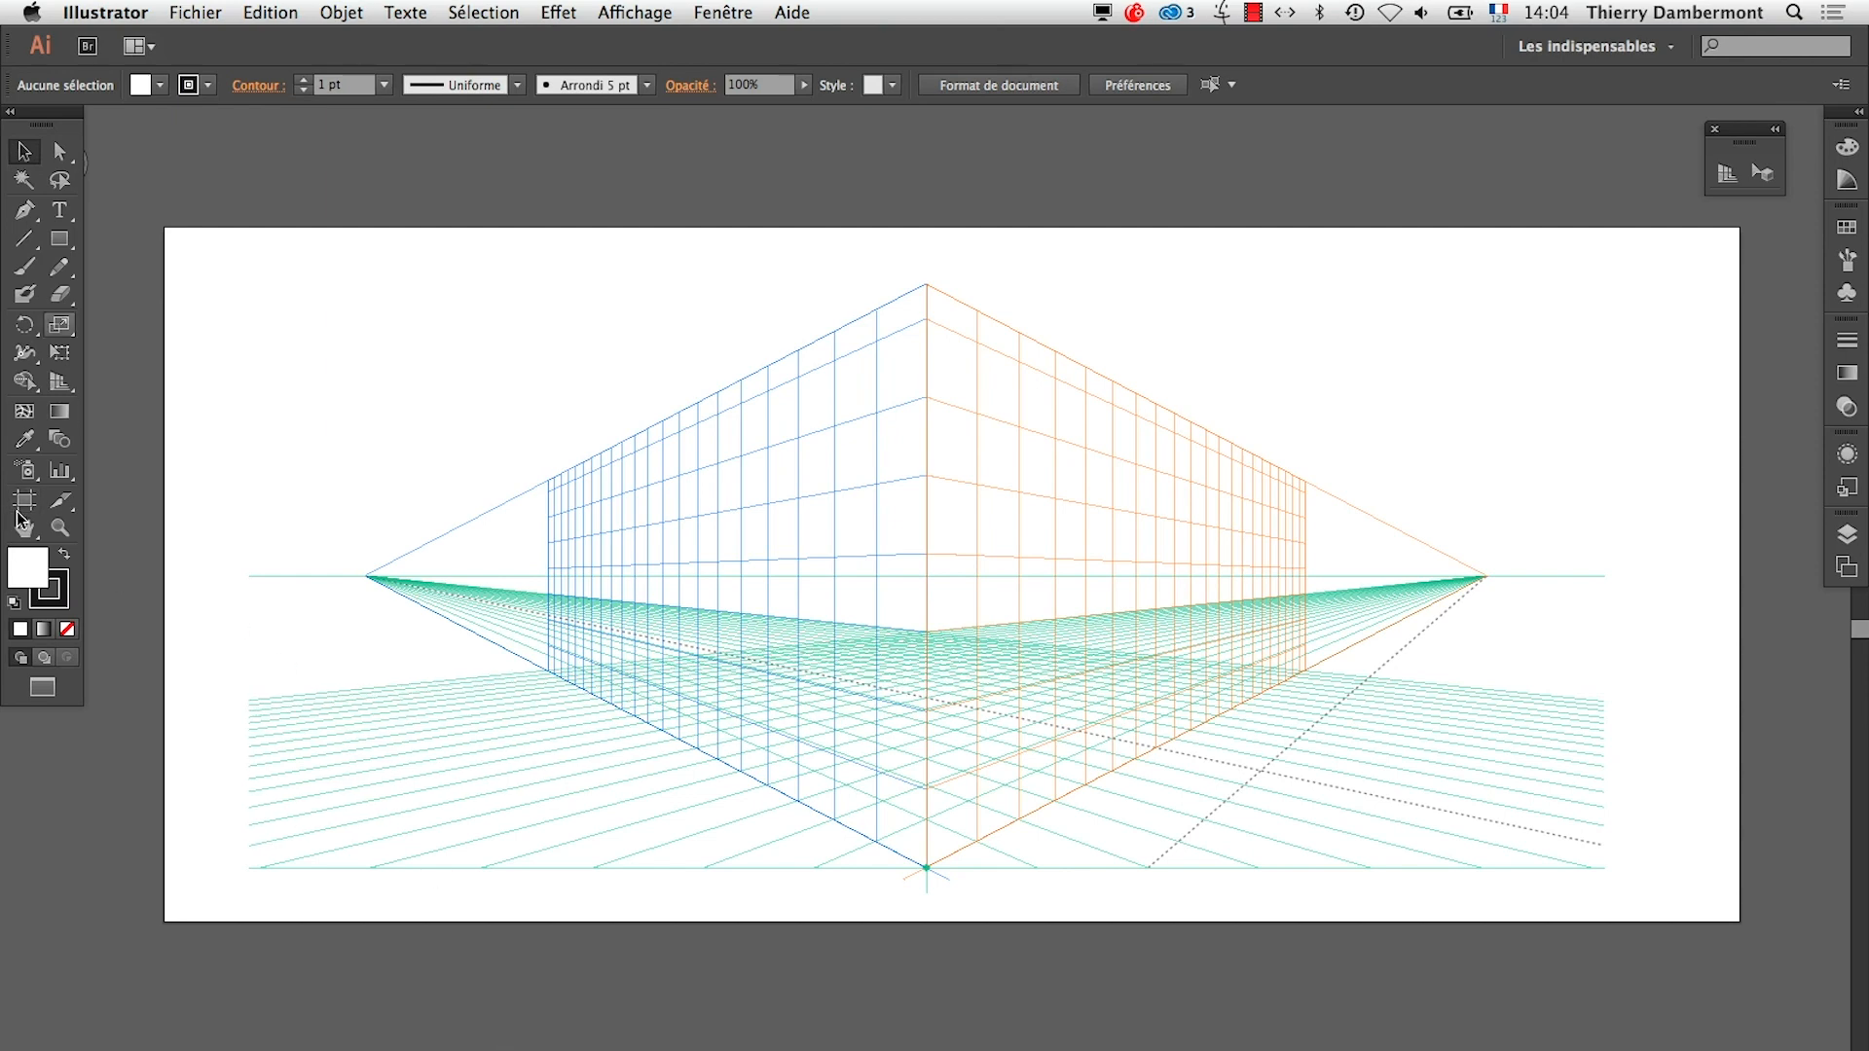
# Undock the toolbox beside the plane switching widget, and enter and leave artboard editing
pyautogui.moveTo(37, 112); pyautogui.dragTo(63, 167)
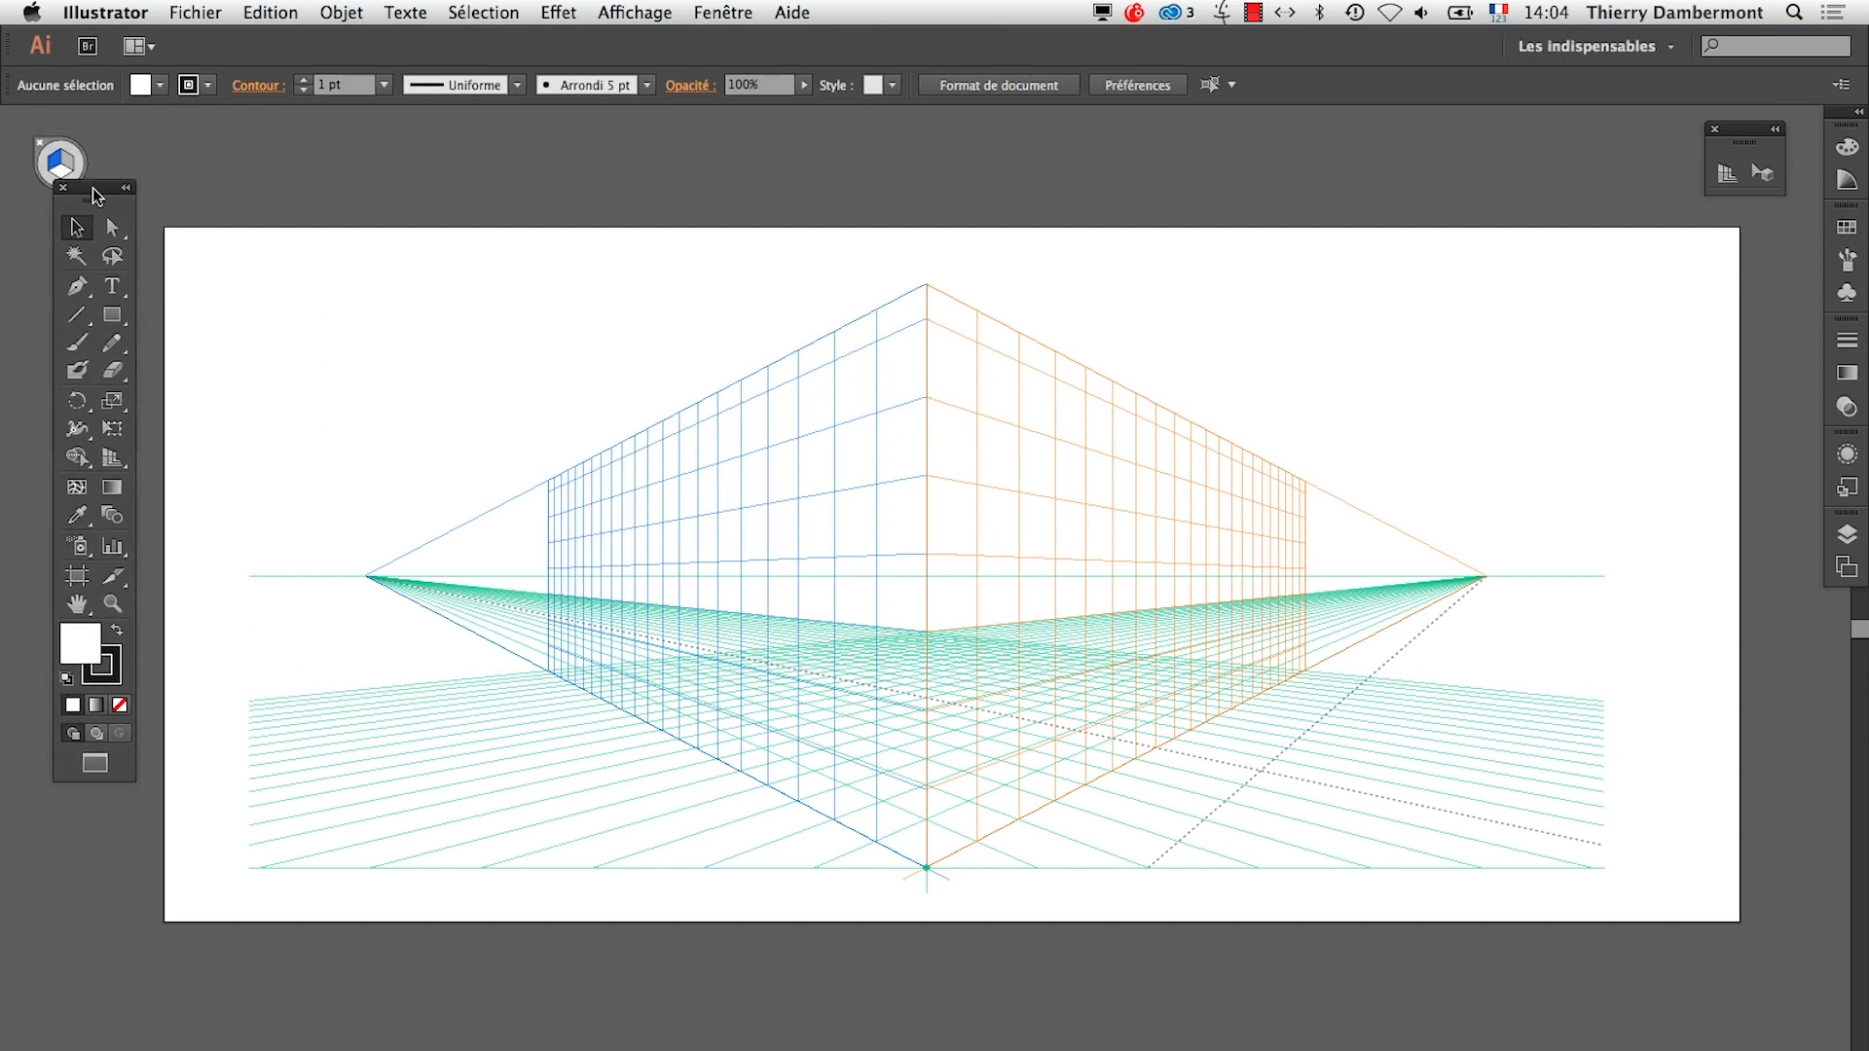
pyautogui.click(77, 586)
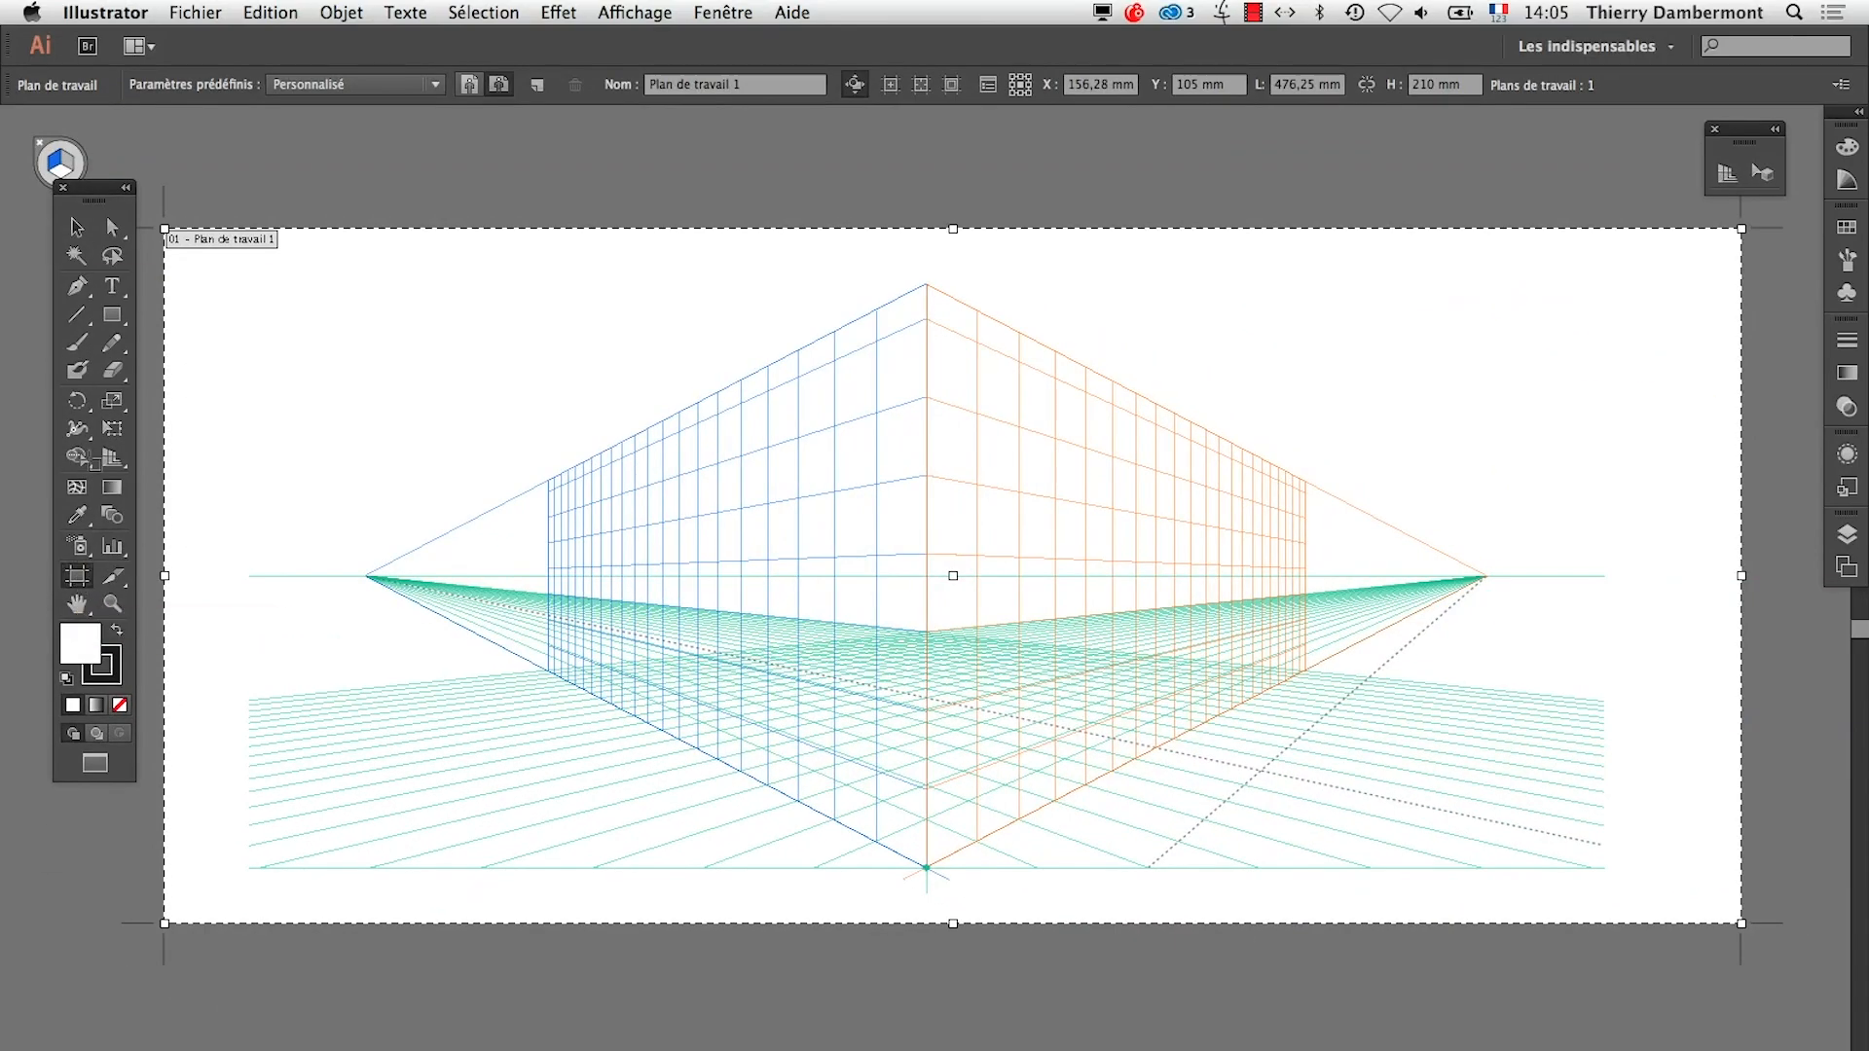
pyautogui.click(76, 227)
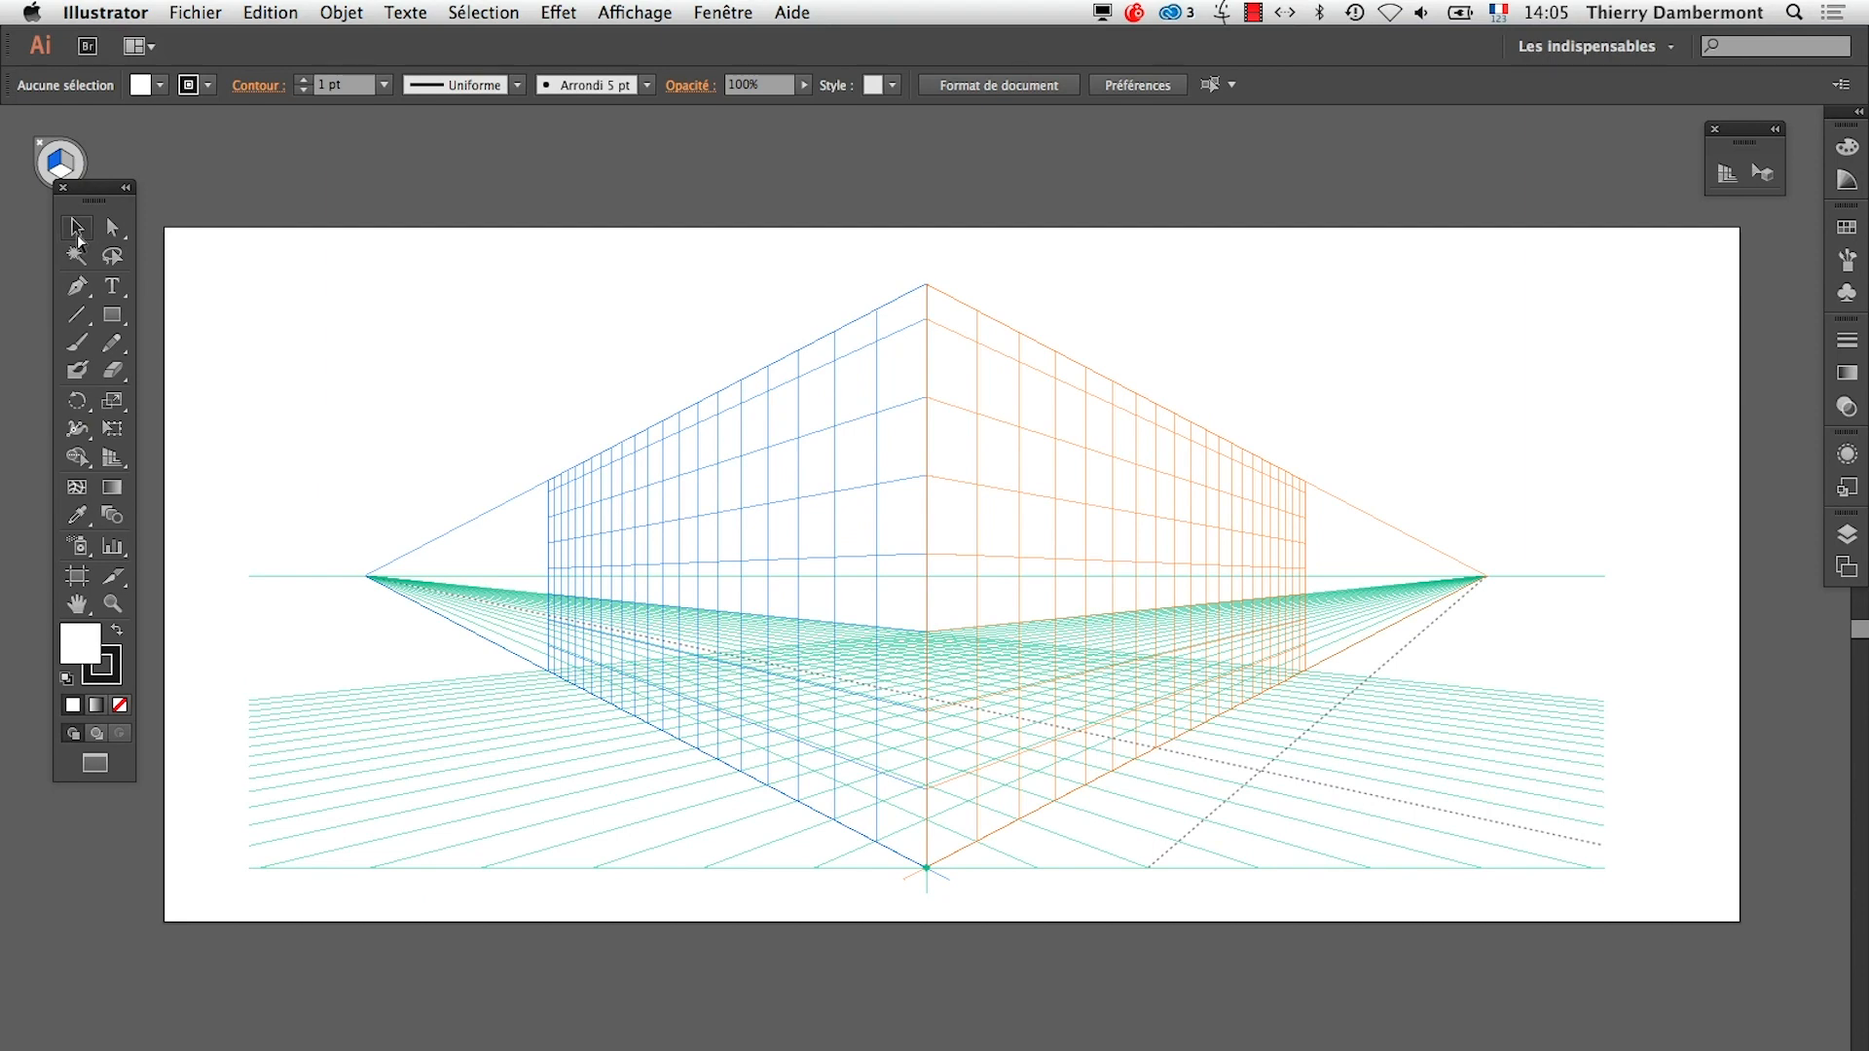
# In the TextEdit summary, change "bouger" to "Bougez" in the paragraph on the horizon line's height, and save the file
pyautogui.click(736, 339)
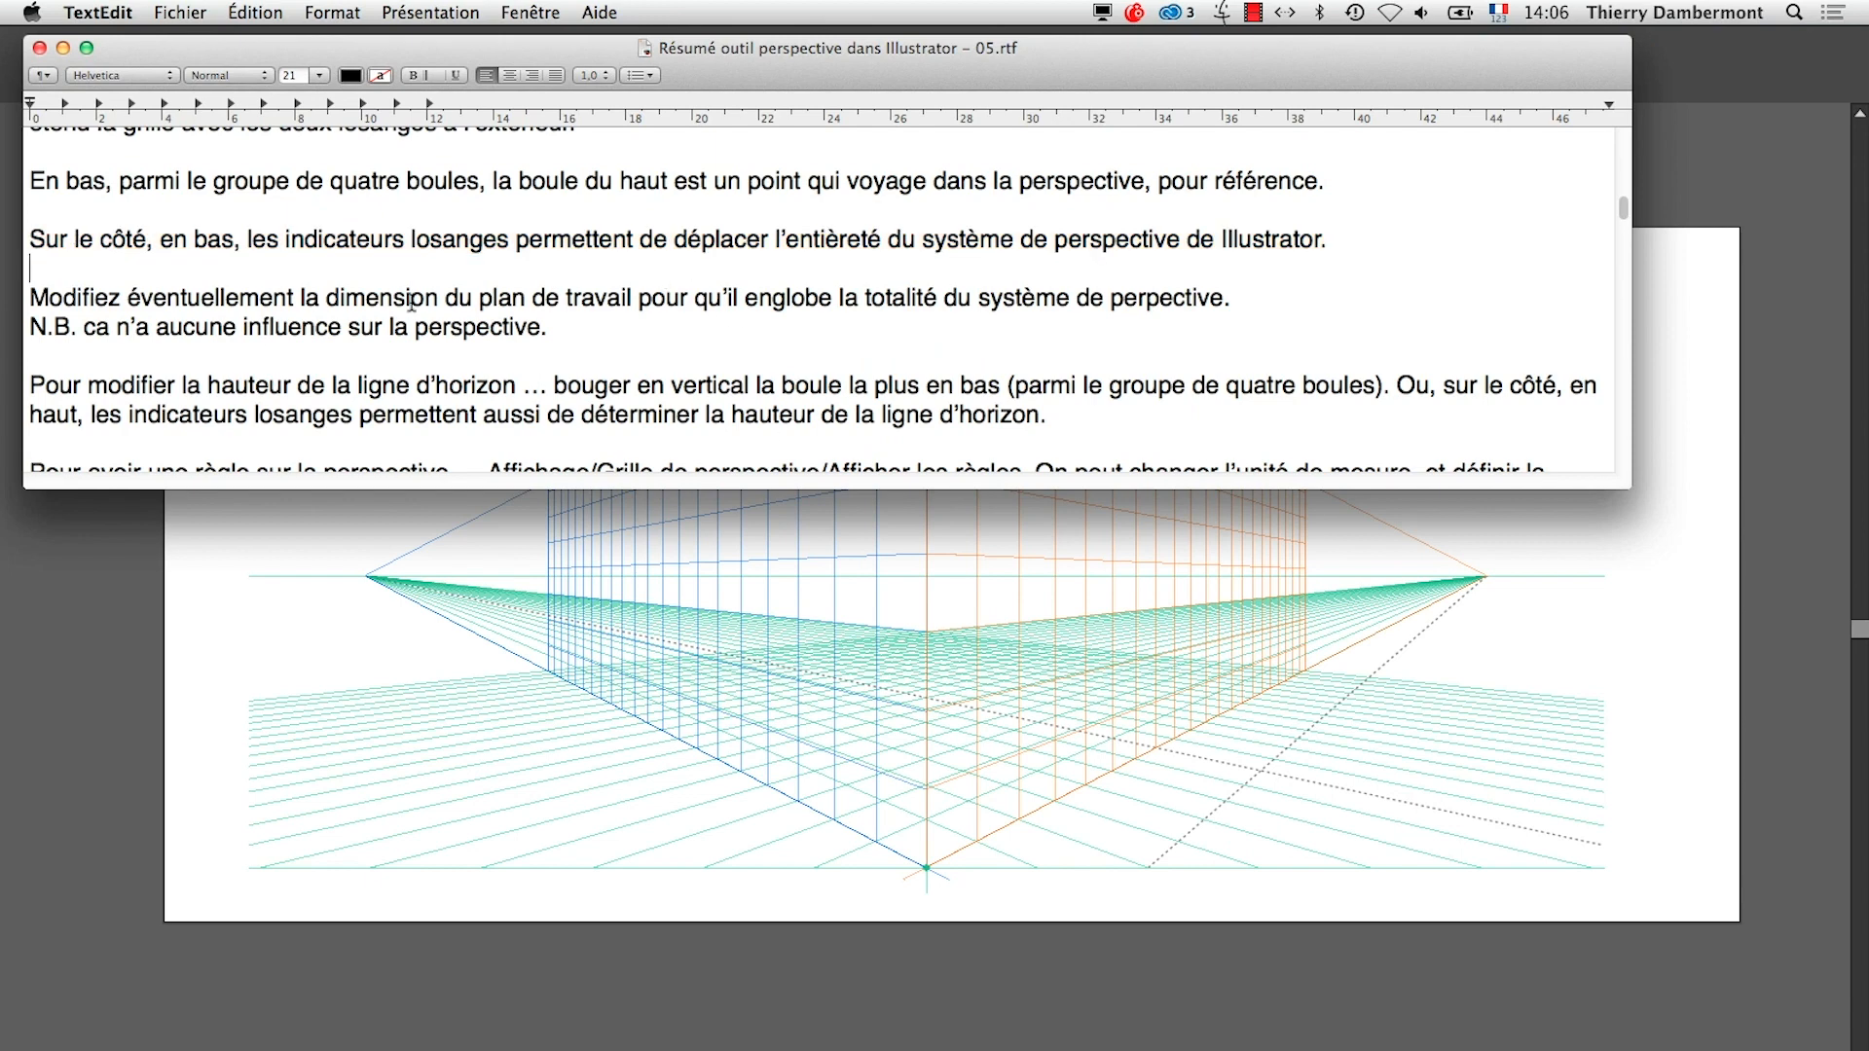
pyautogui.scroll(-2, 251, 336)
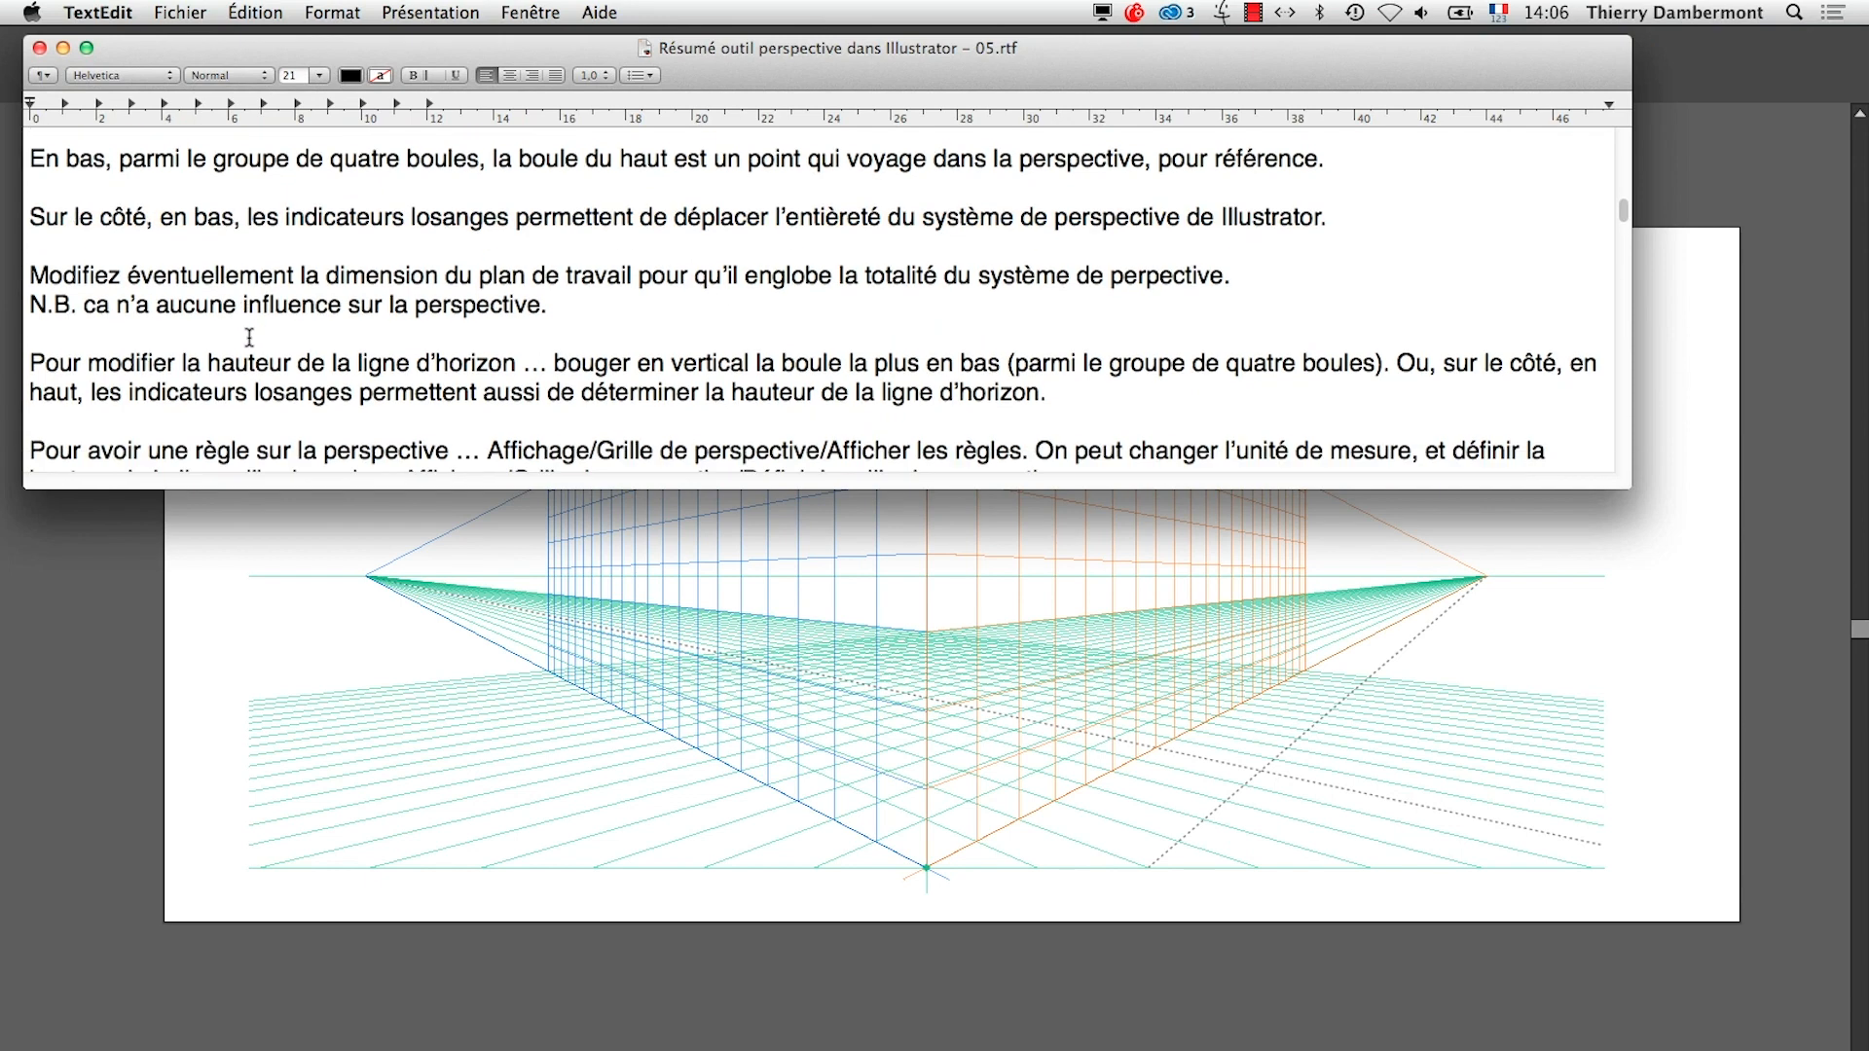
pyautogui.scroll(-1, 120, 331)
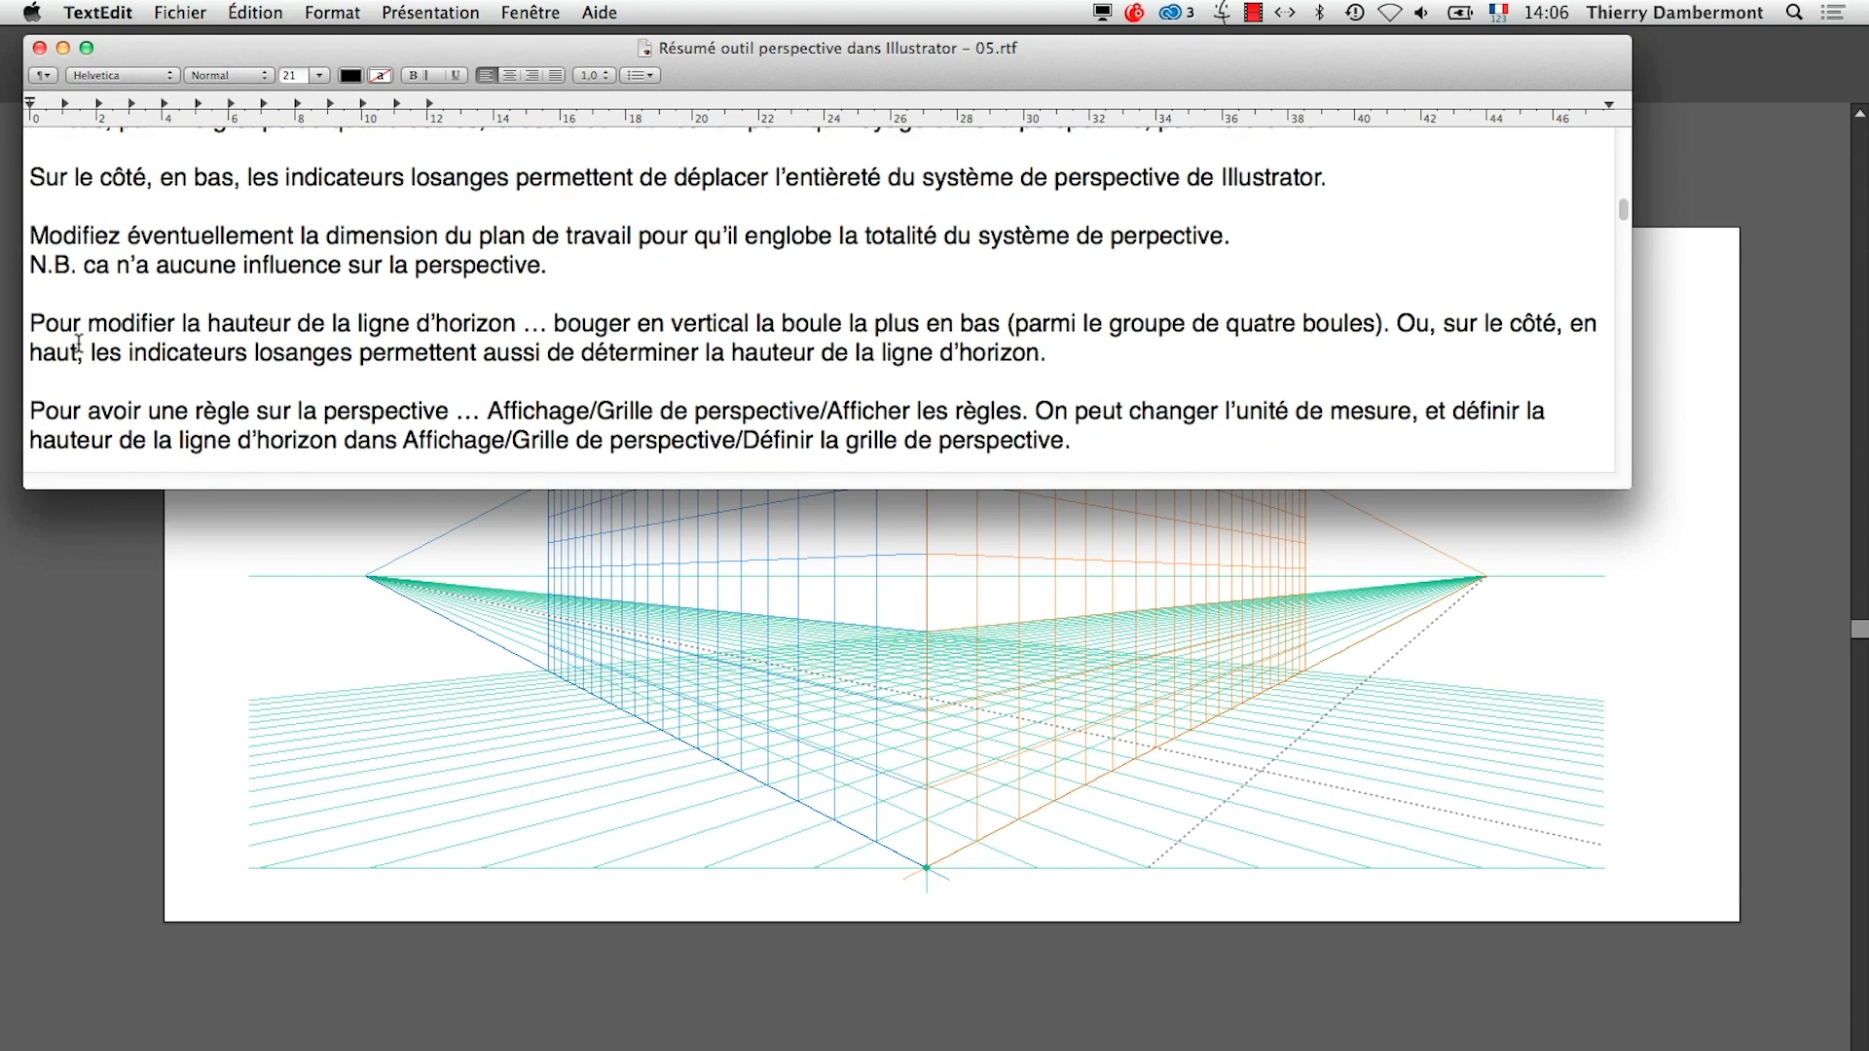
pyautogui.moveTo(44, 326); pyautogui.dragTo(561, 320)
pyautogui.write('z')
pyautogui.write('B')
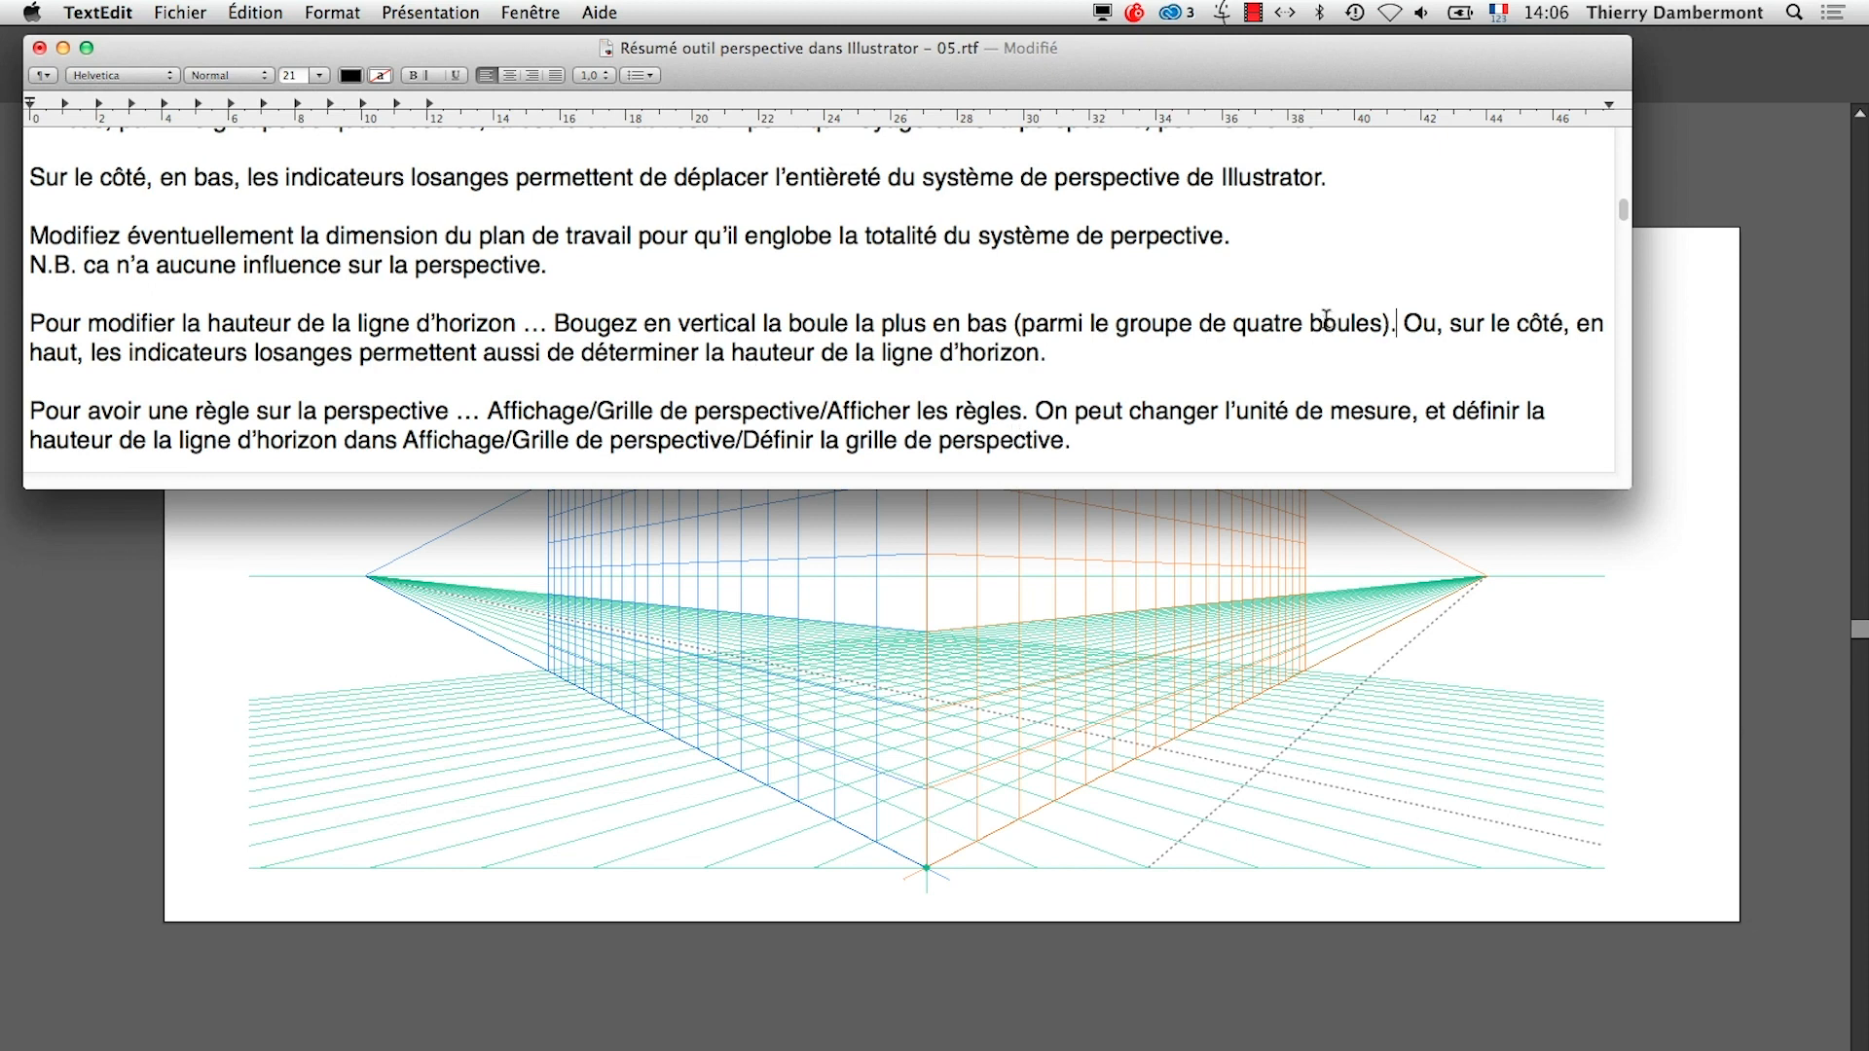
pyautogui.press('super+s')
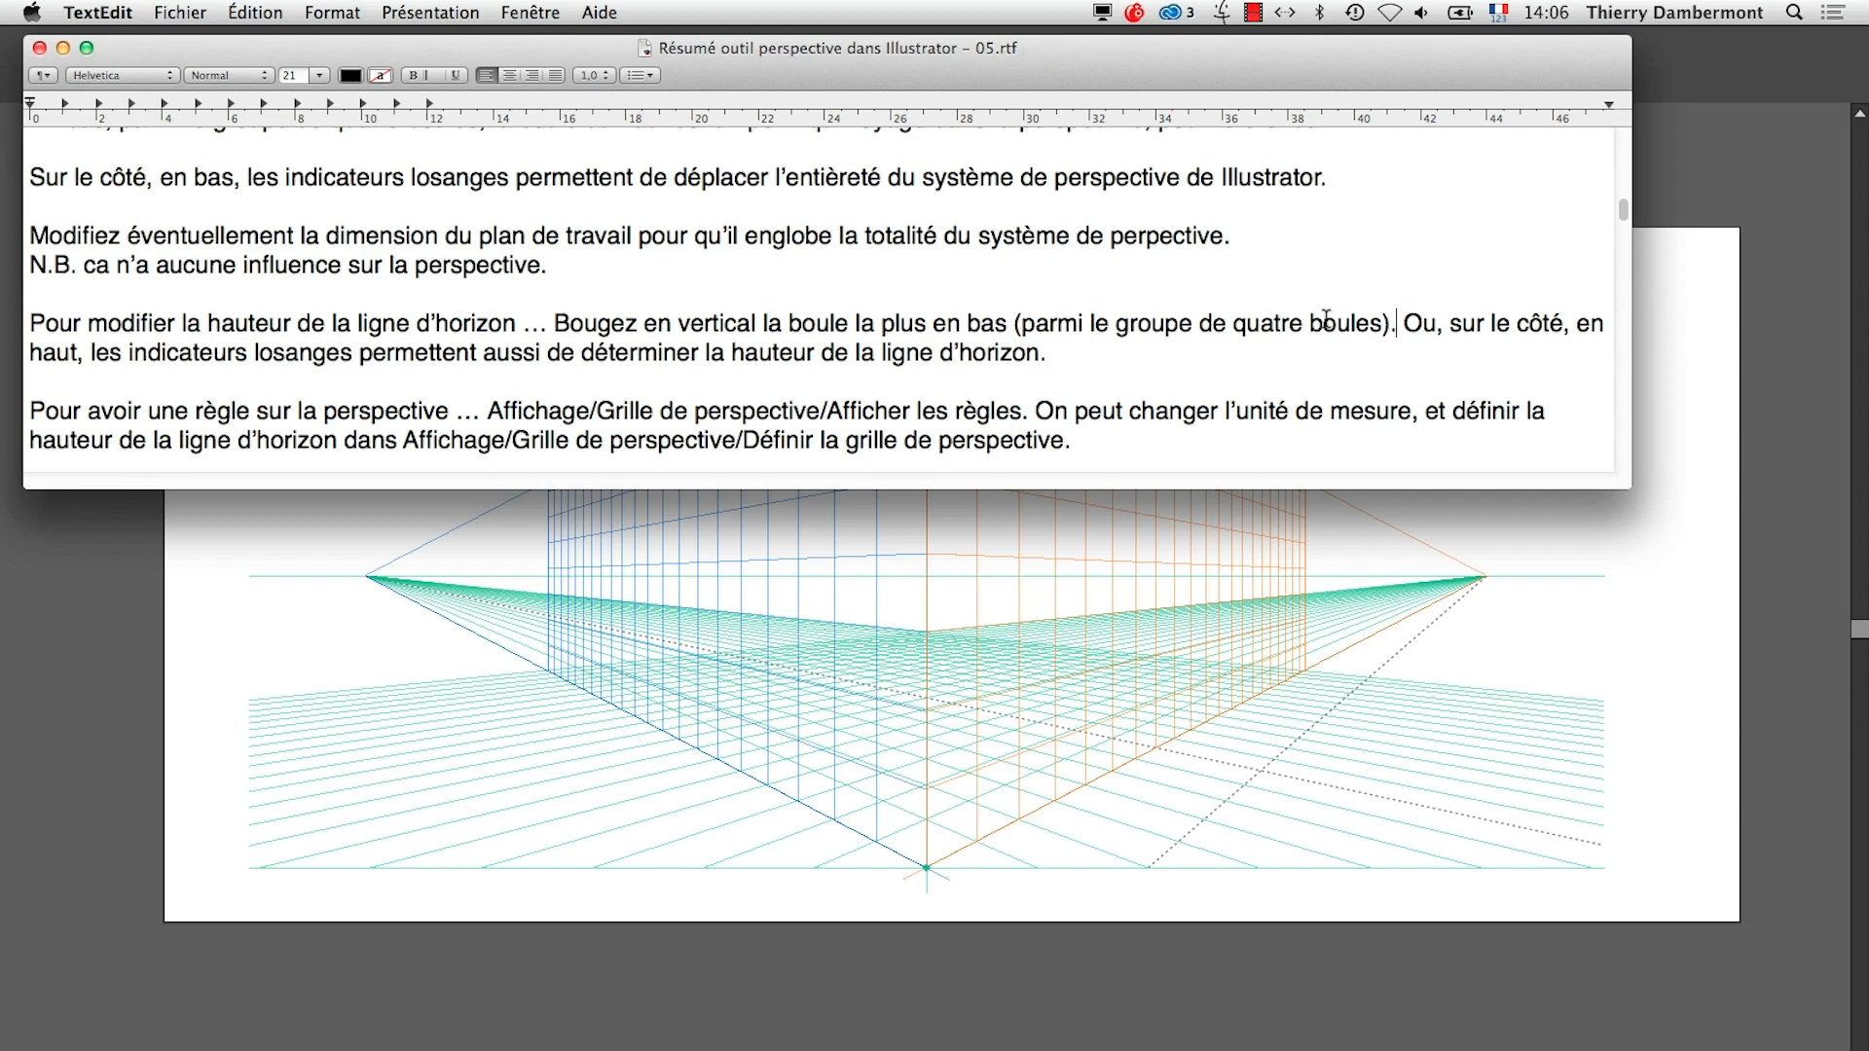
# In Illustrator, use the Perspective Grid tool to raise the grid's ground plane slightly and raise the horizon line
pyautogui.click(1264, 1016)
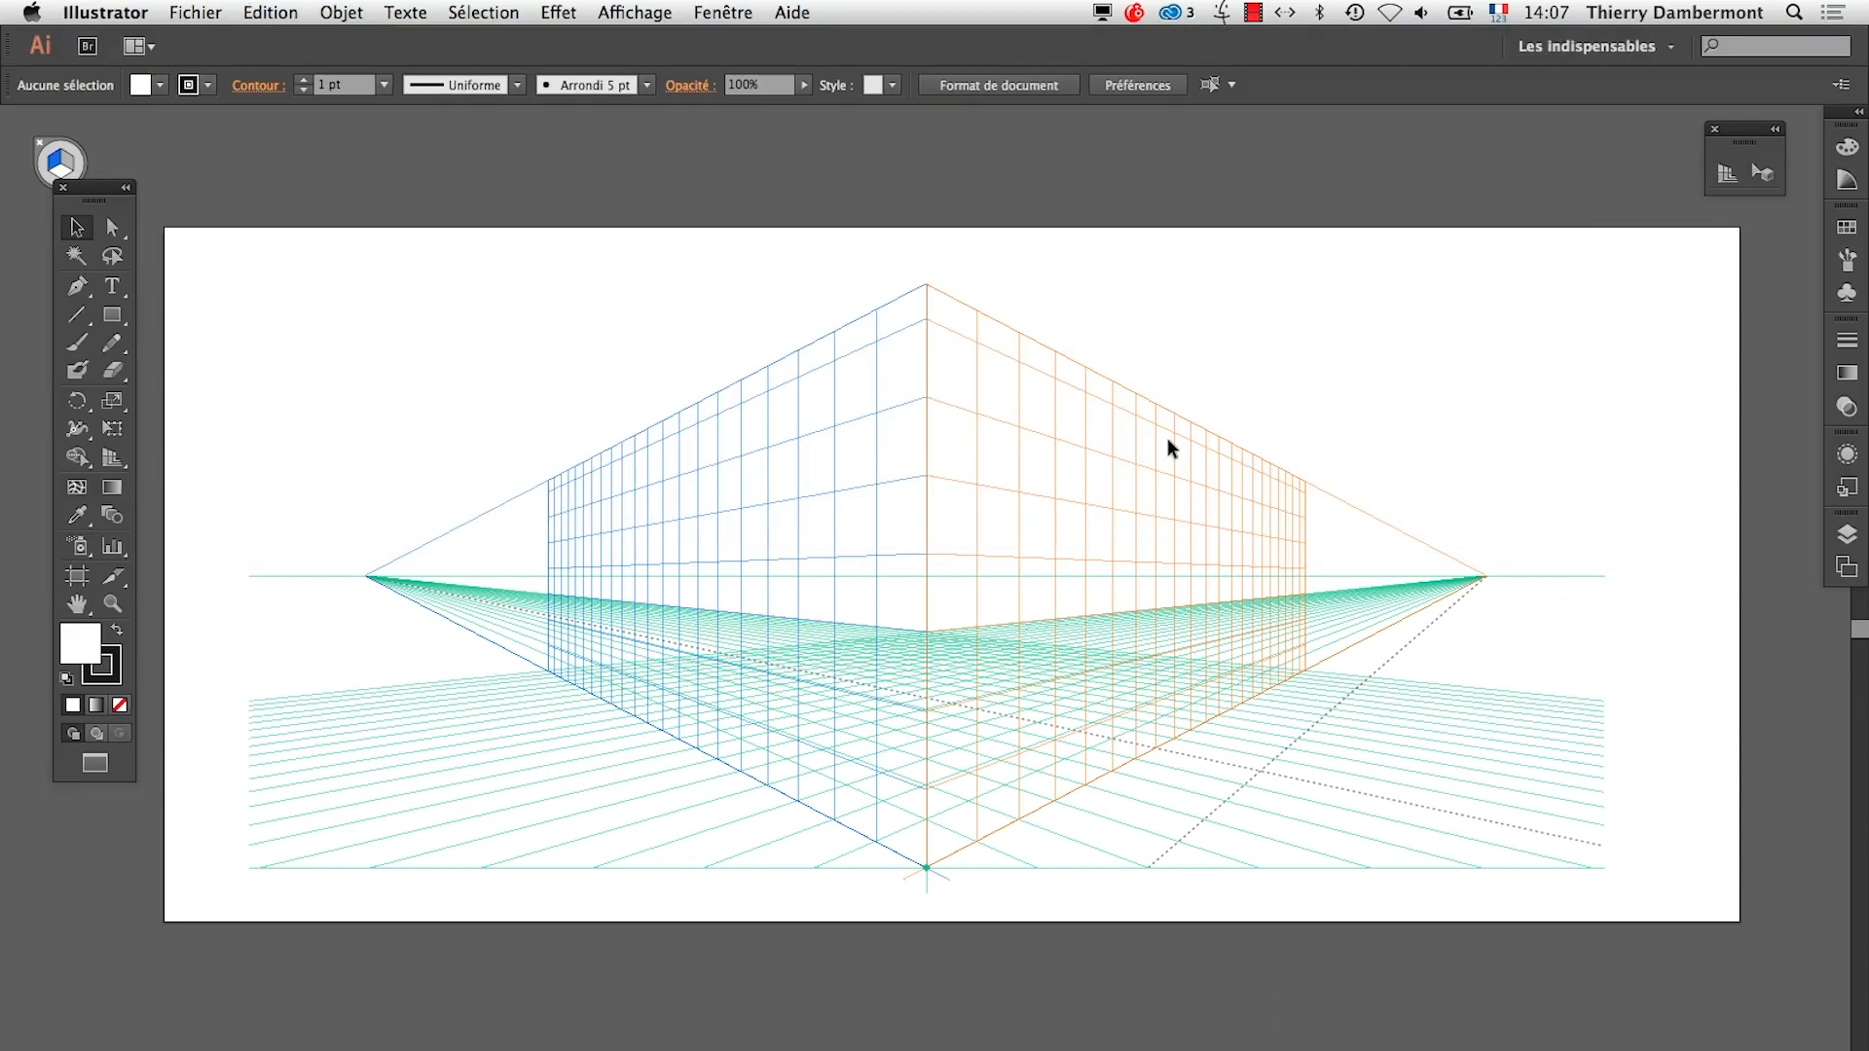
pyautogui.click(1730, 163)
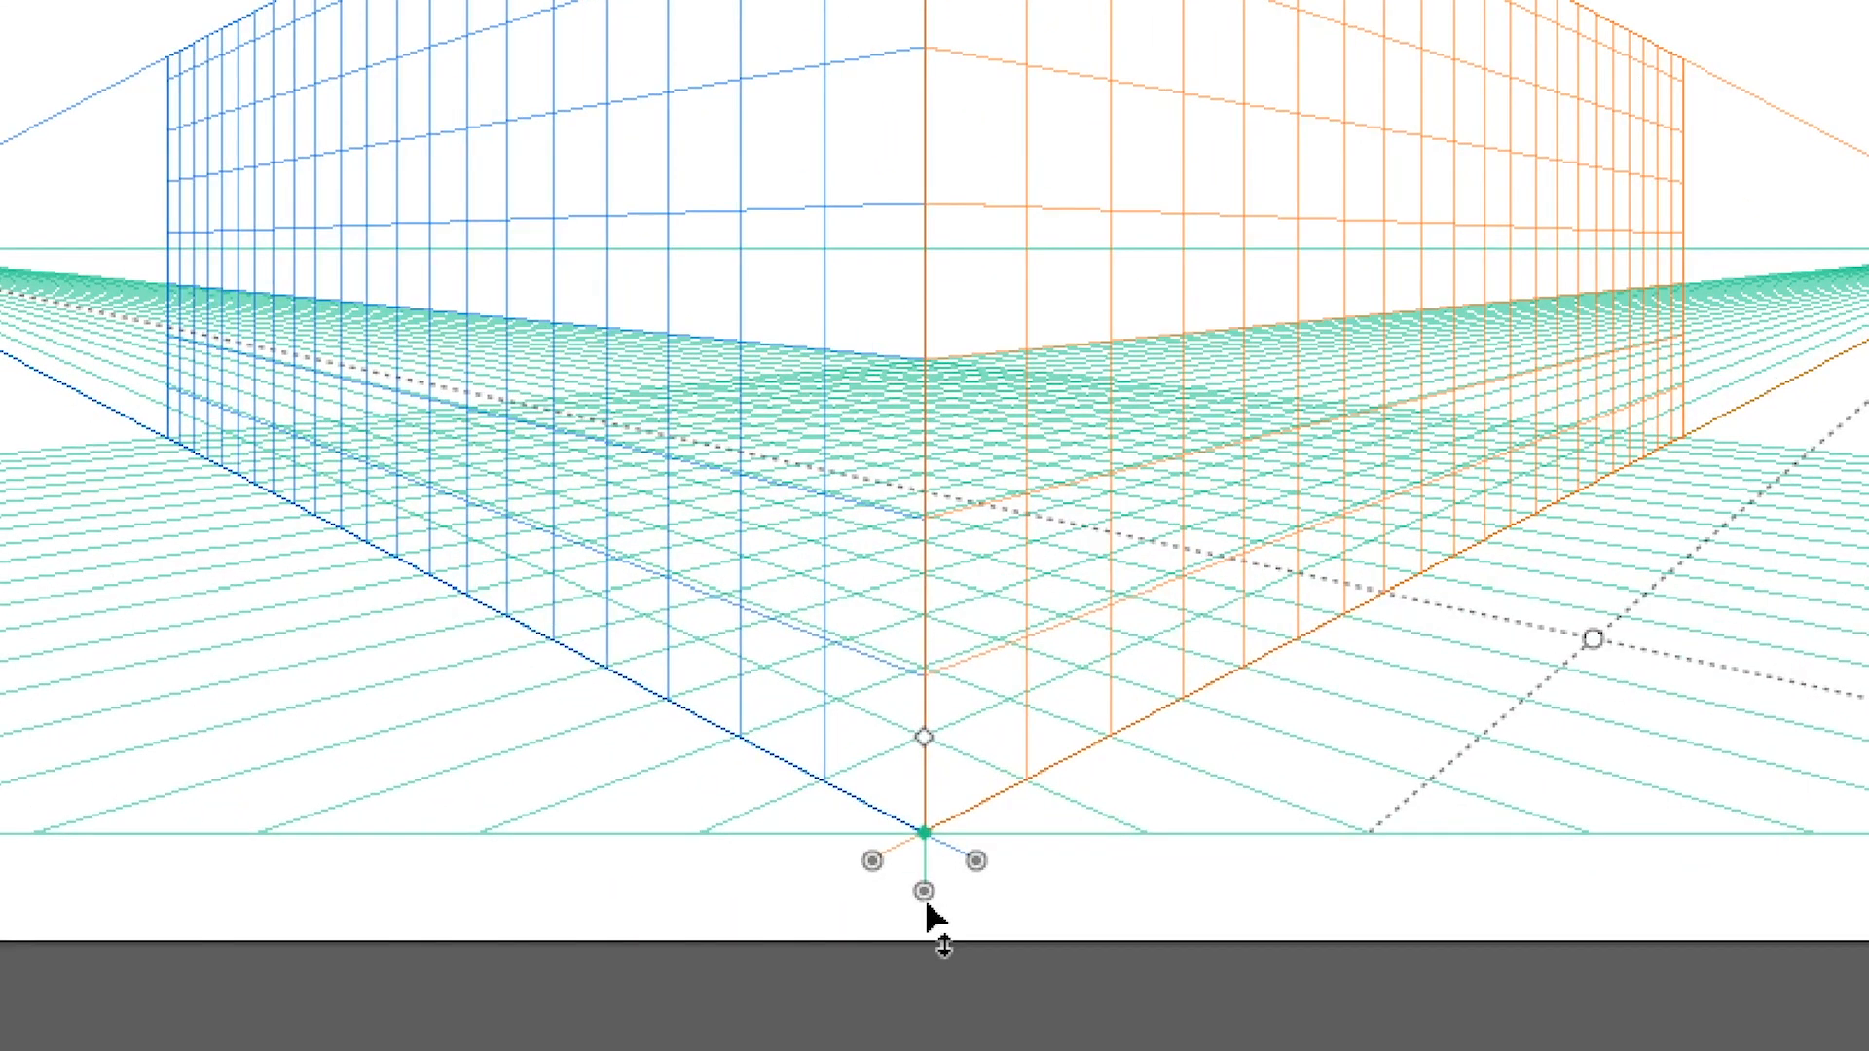
pyautogui.moveTo(926, 902); pyautogui.dragTo(926, 834)
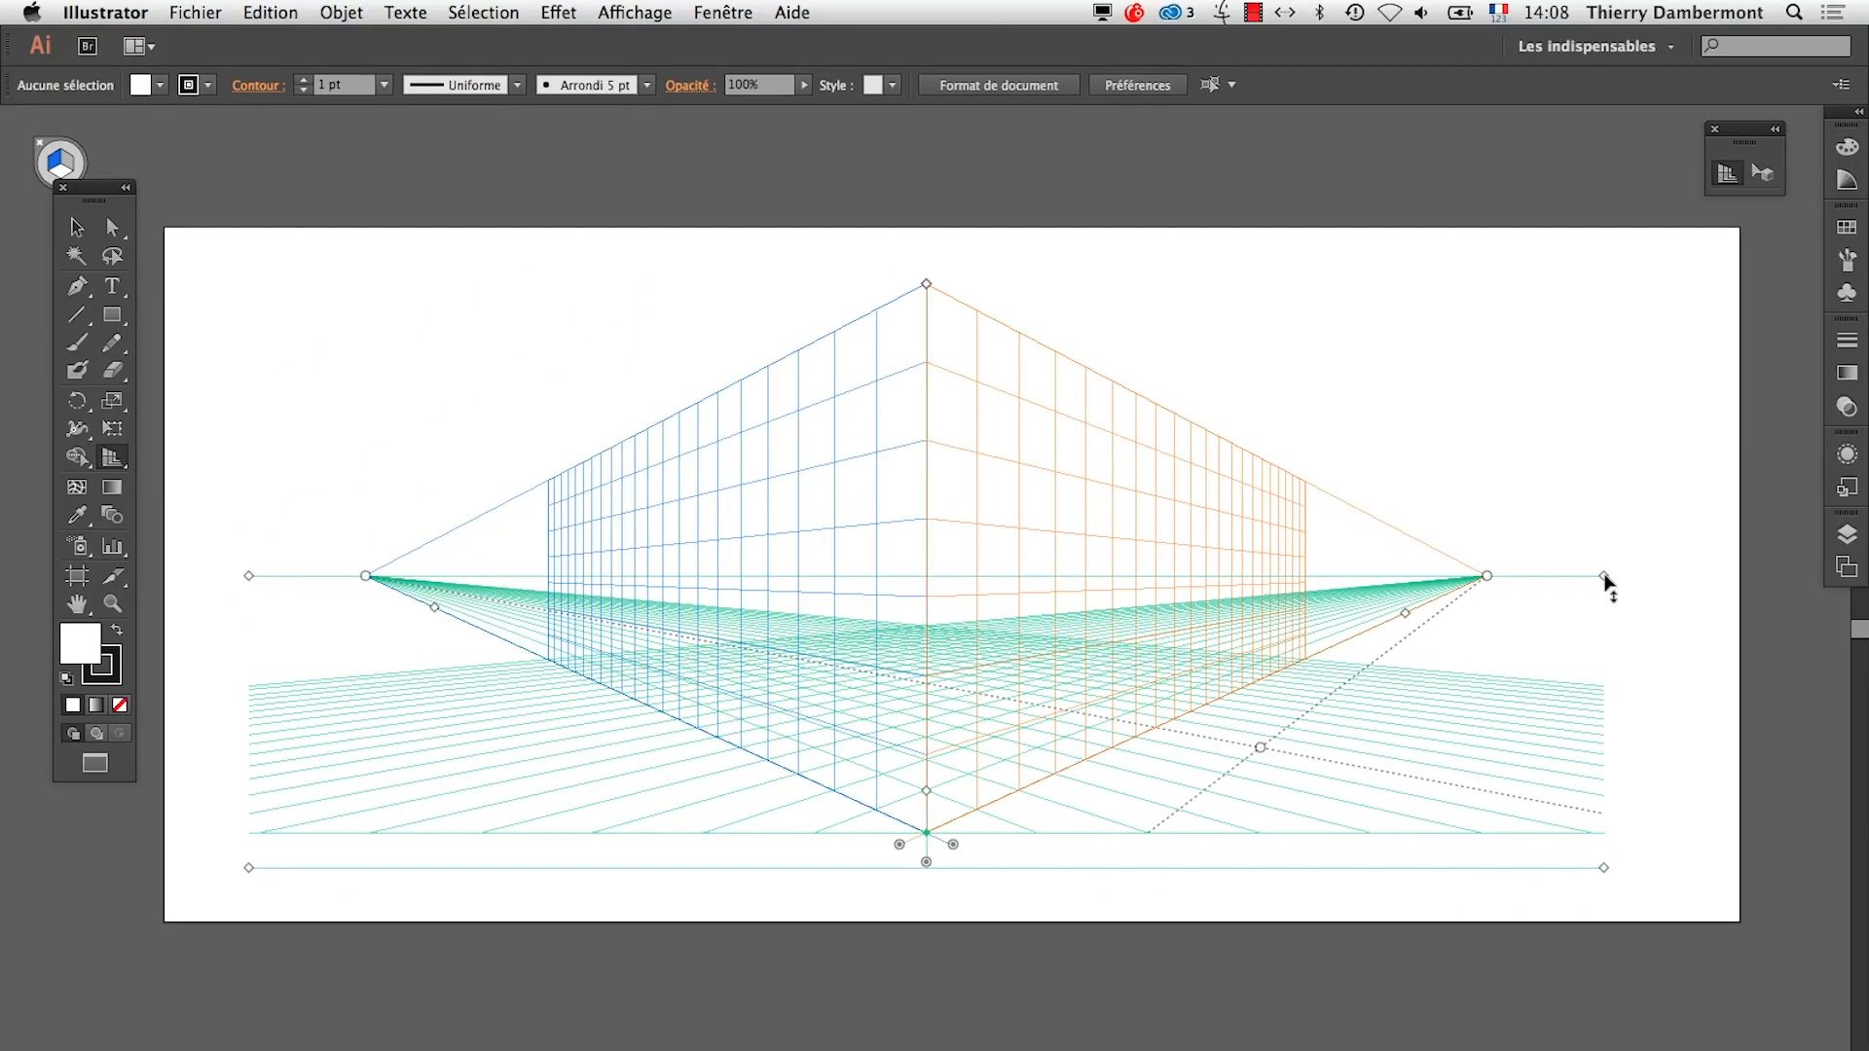
pyautogui.moveTo(1604, 584); pyautogui.dragTo(1606, 531)
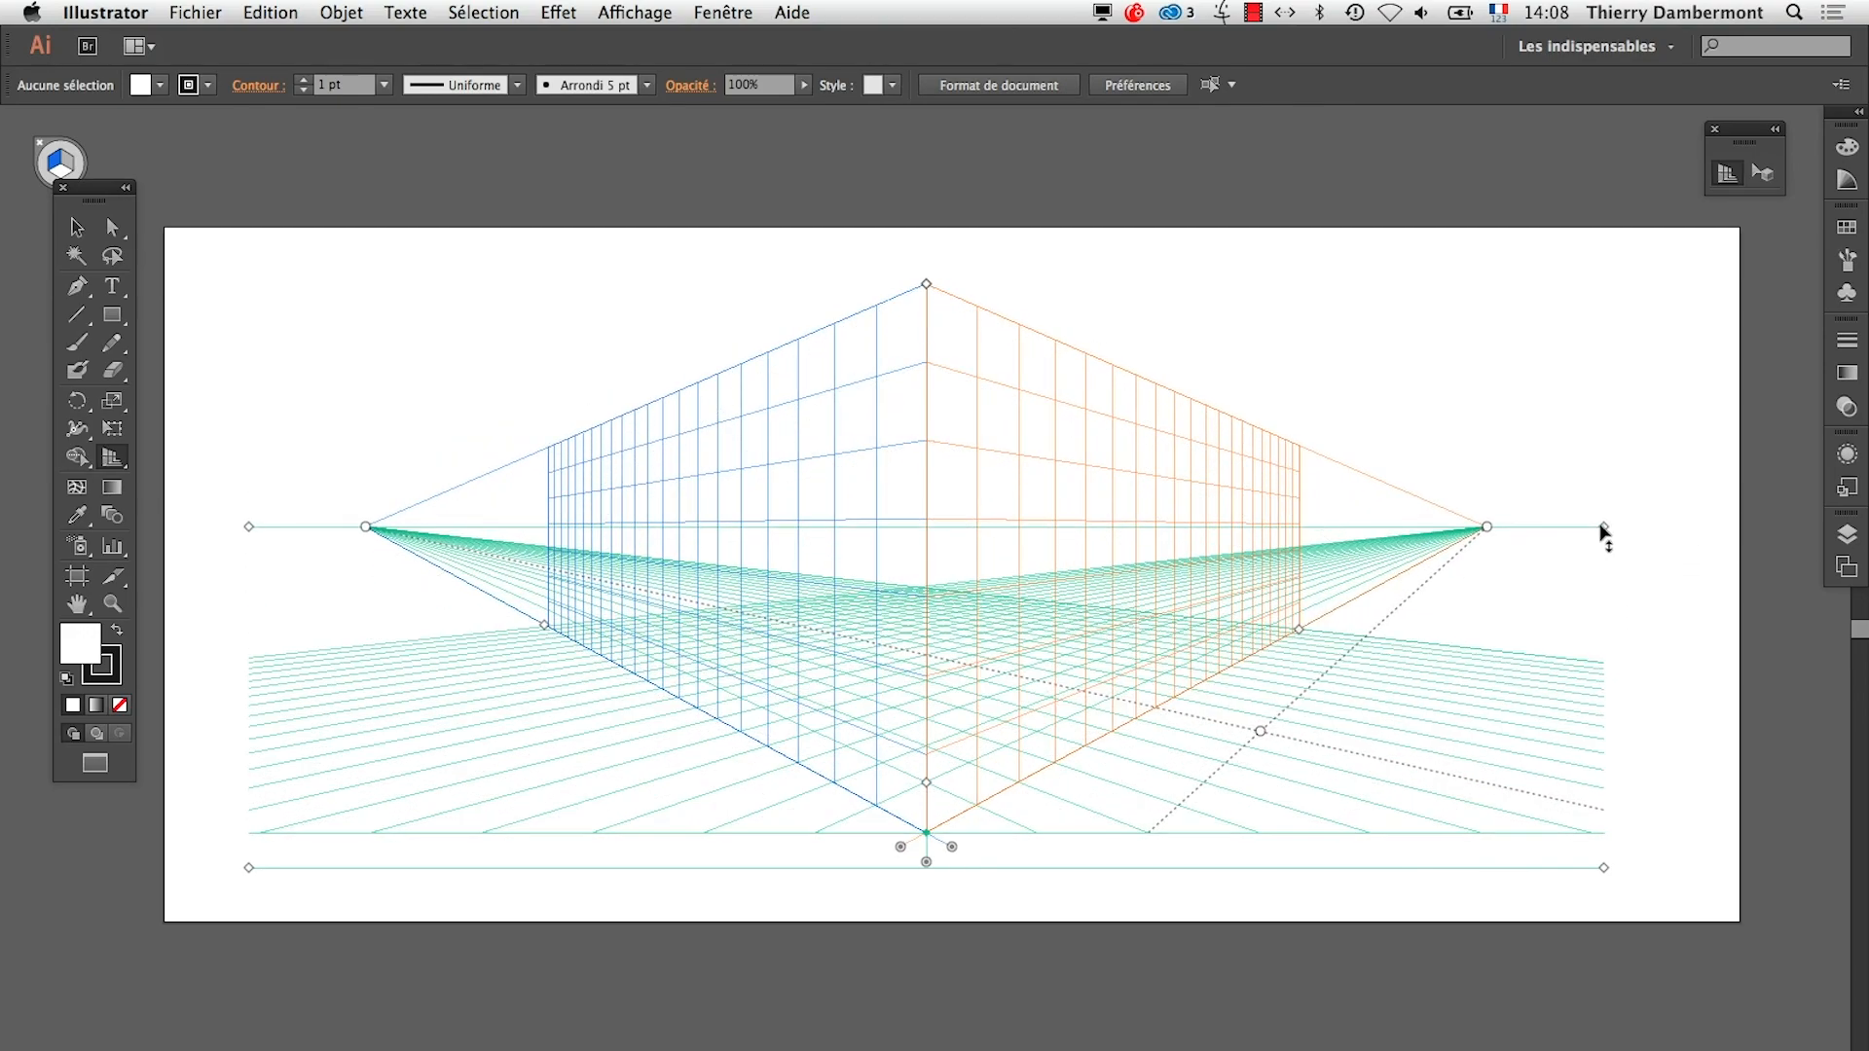
# Switch to TextEdit and highlight the summary paragraph on perspective rulers, measurement units and horizon height
pyautogui.press('super+Tab')
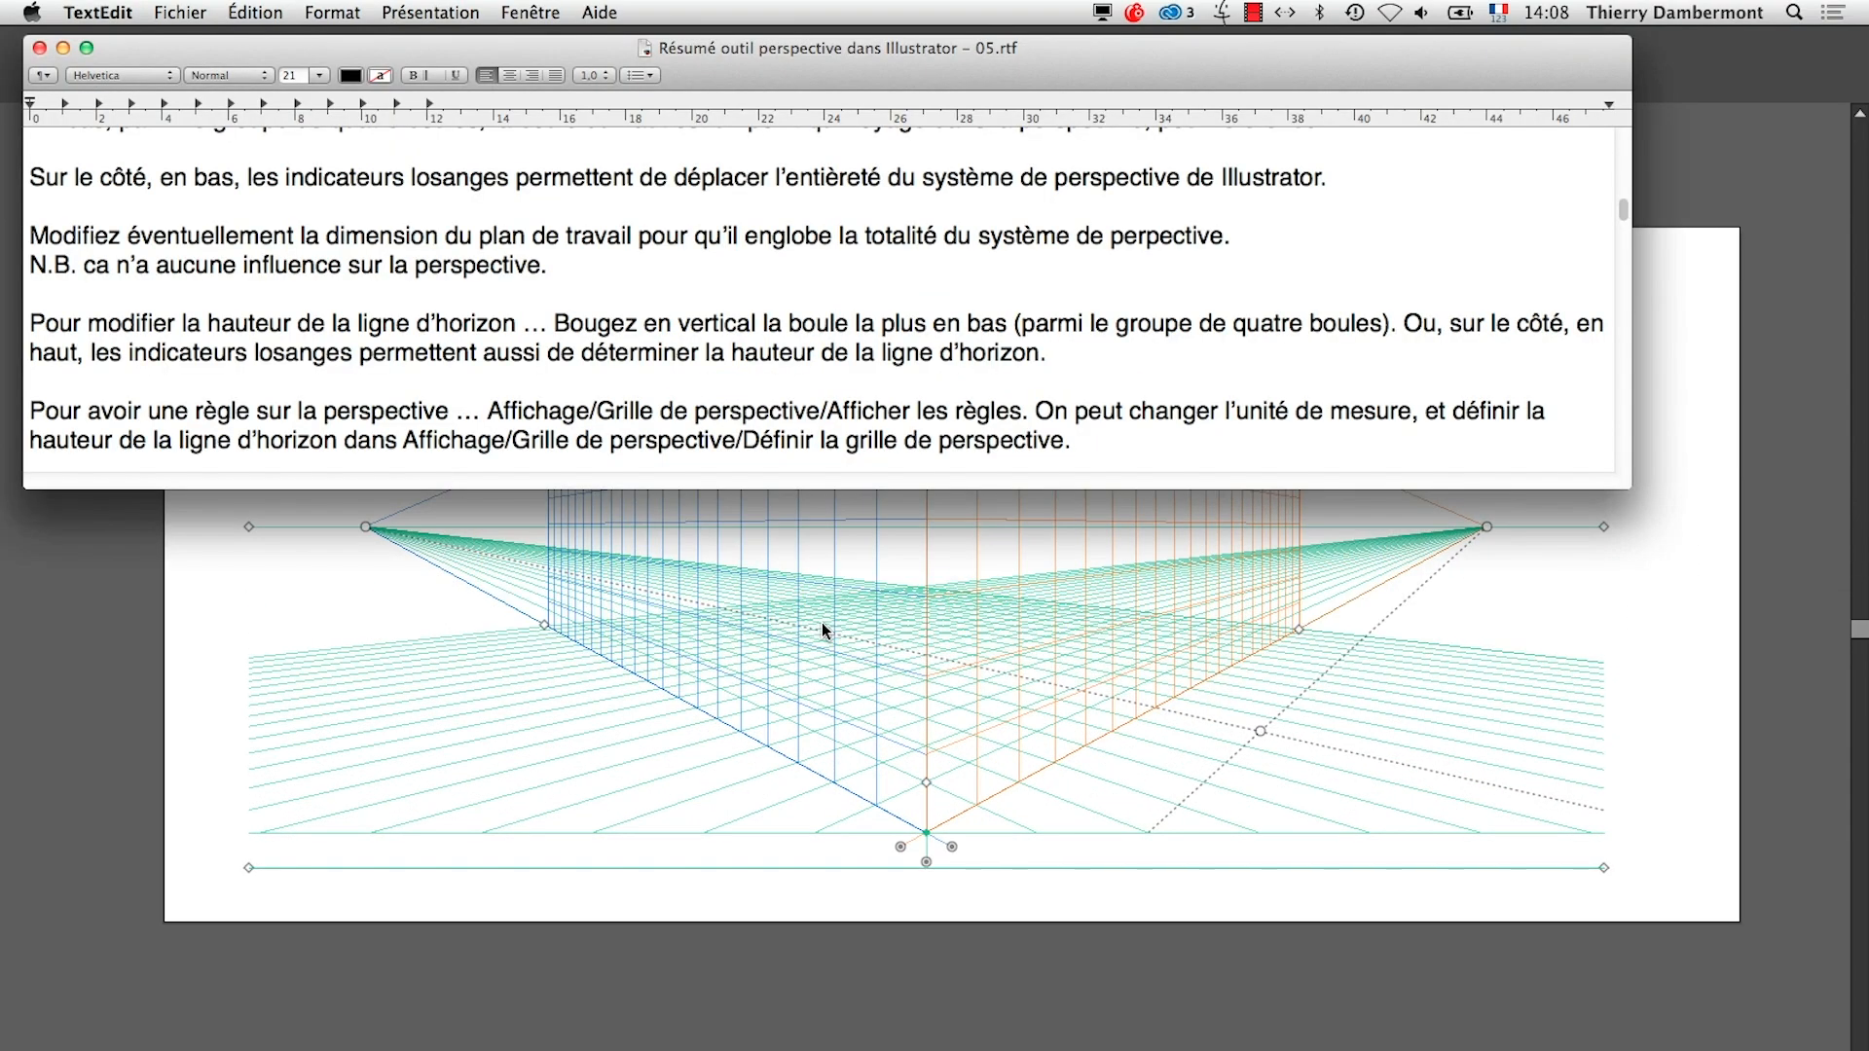
pyautogui.scroll(-3, 482, 429)
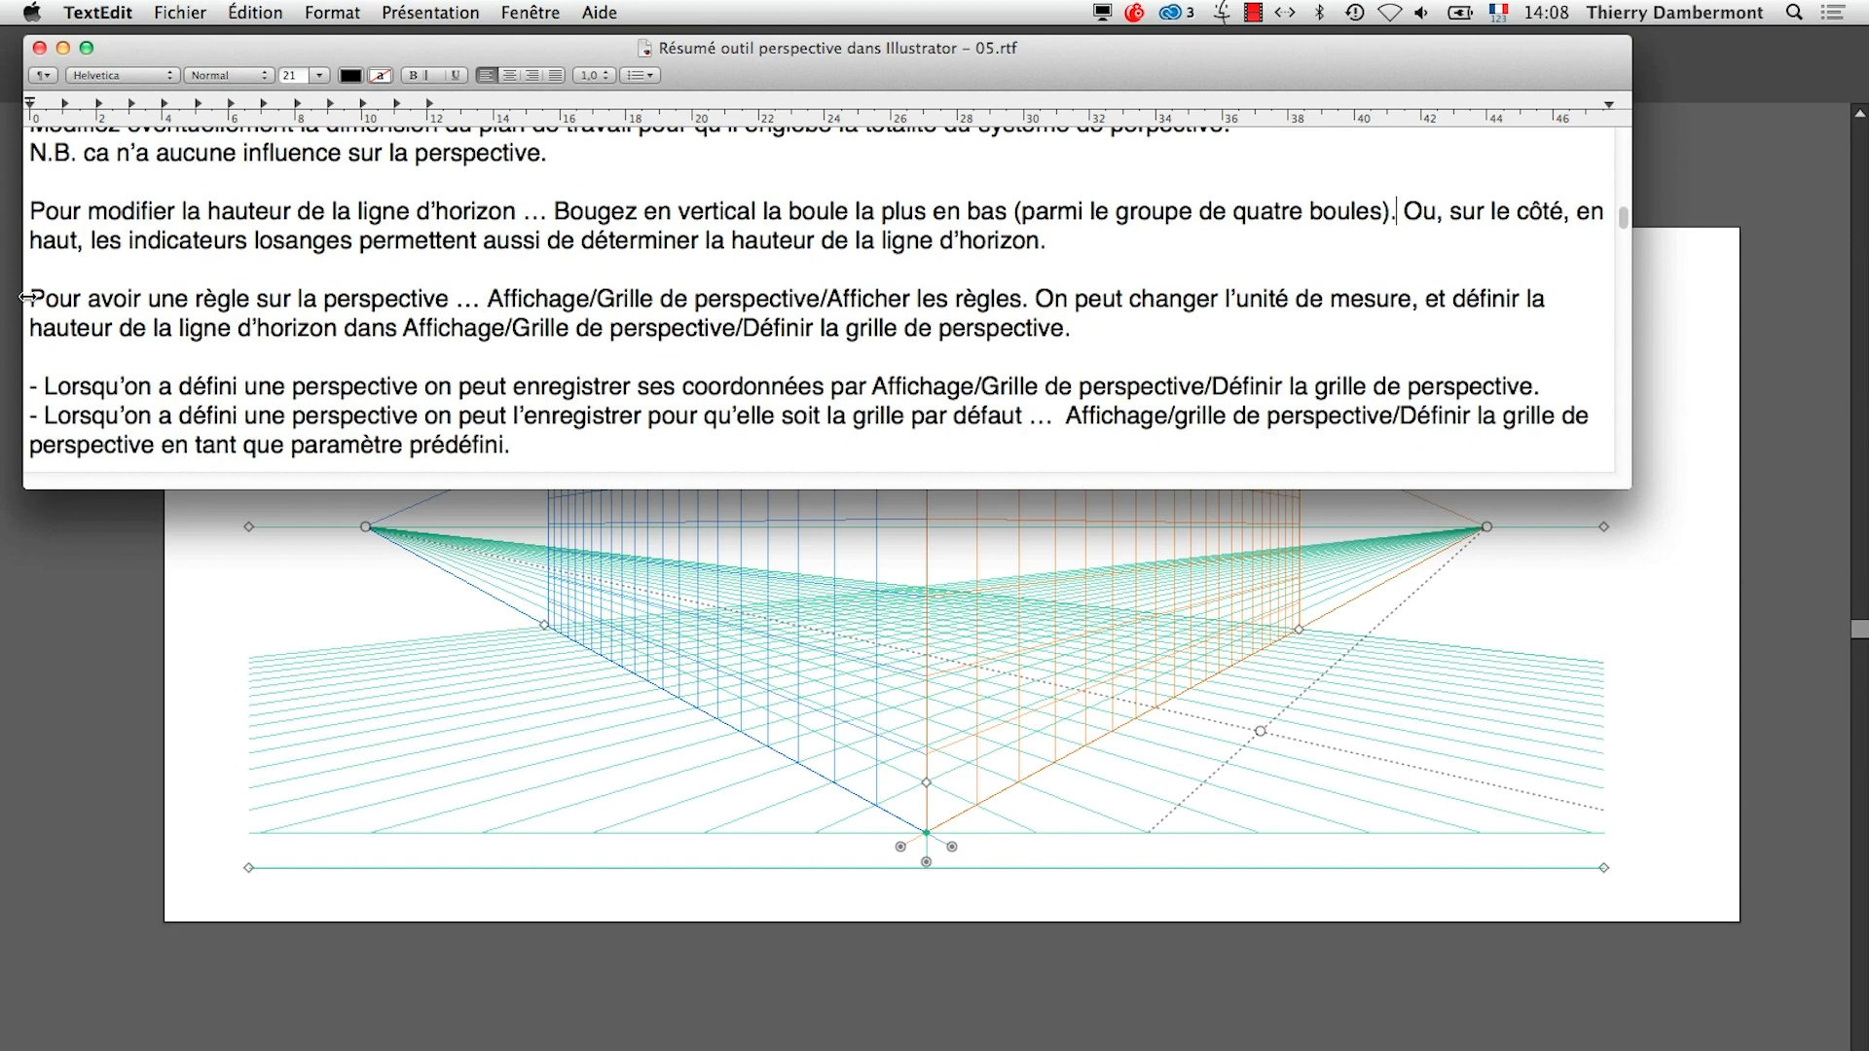
pyautogui.moveTo(30, 296); pyautogui.dragTo(1147, 336)
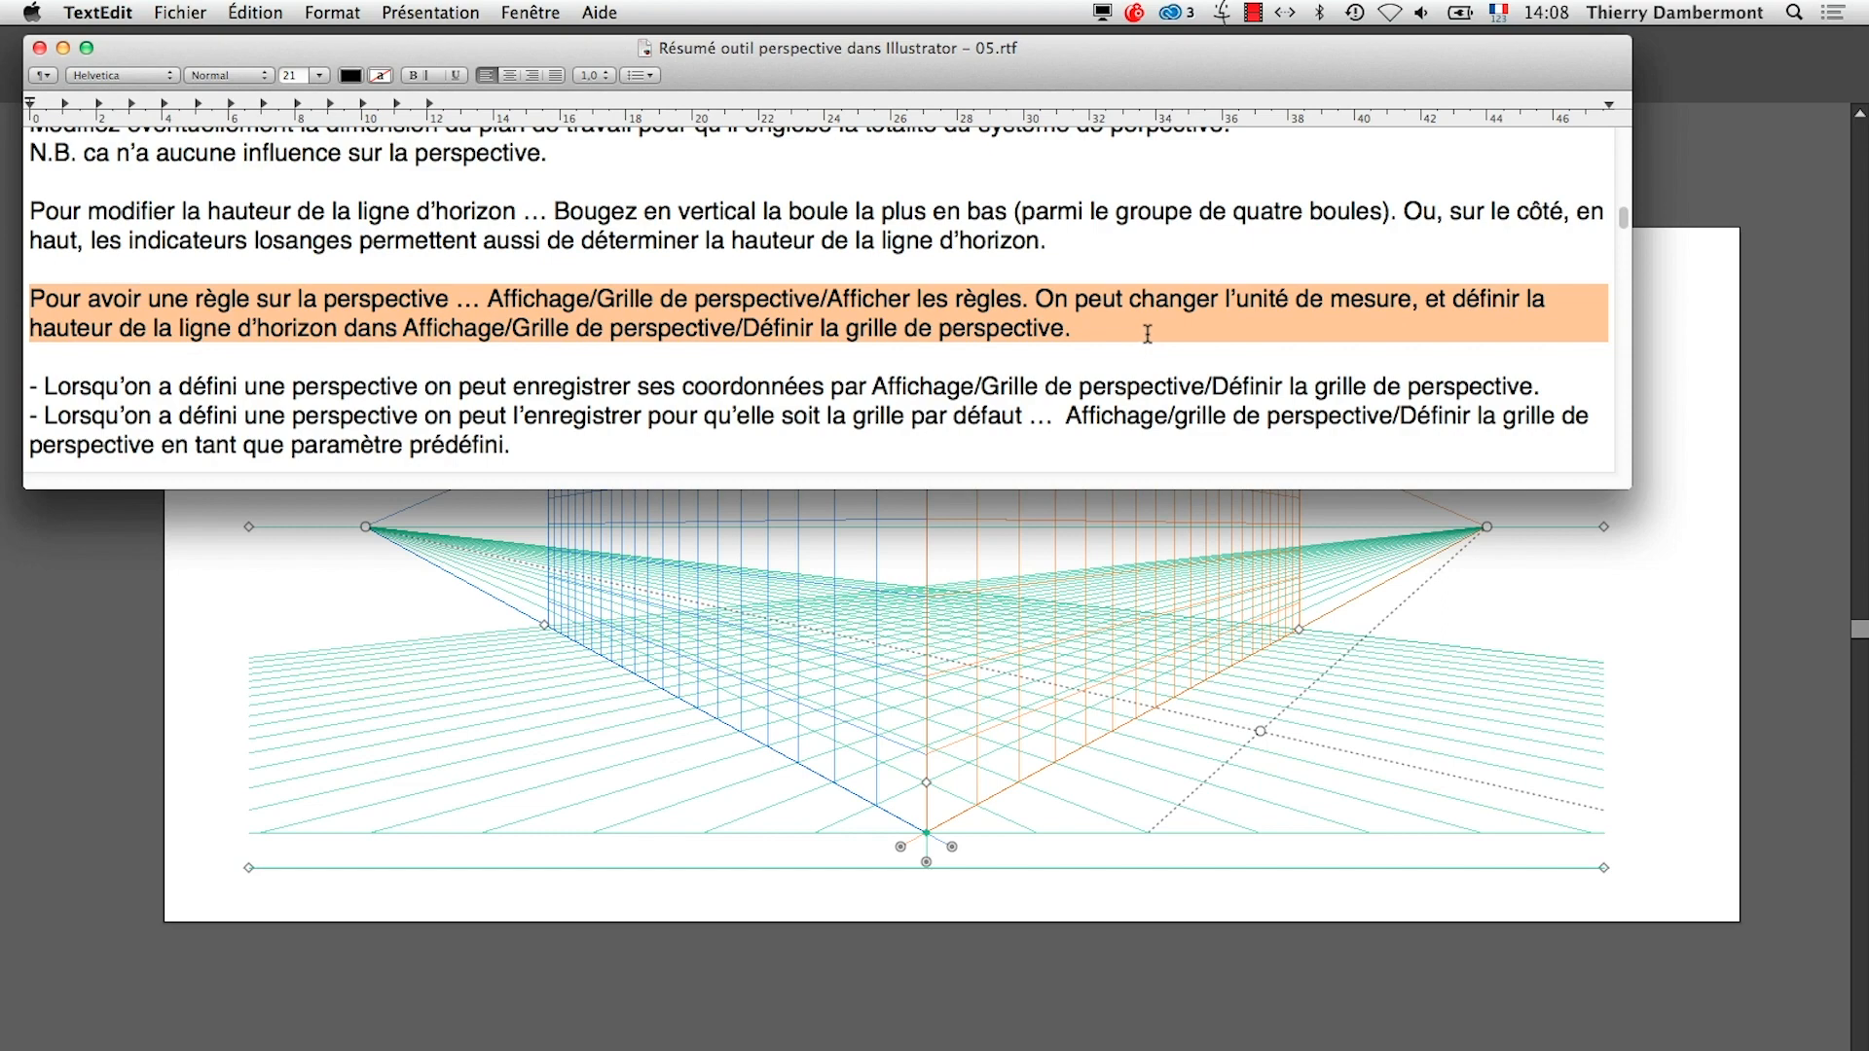
# Return to Illustrator and show the rulers on the perspective grid
pyautogui.press('super+Tab')
pyautogui.click(710, 688)
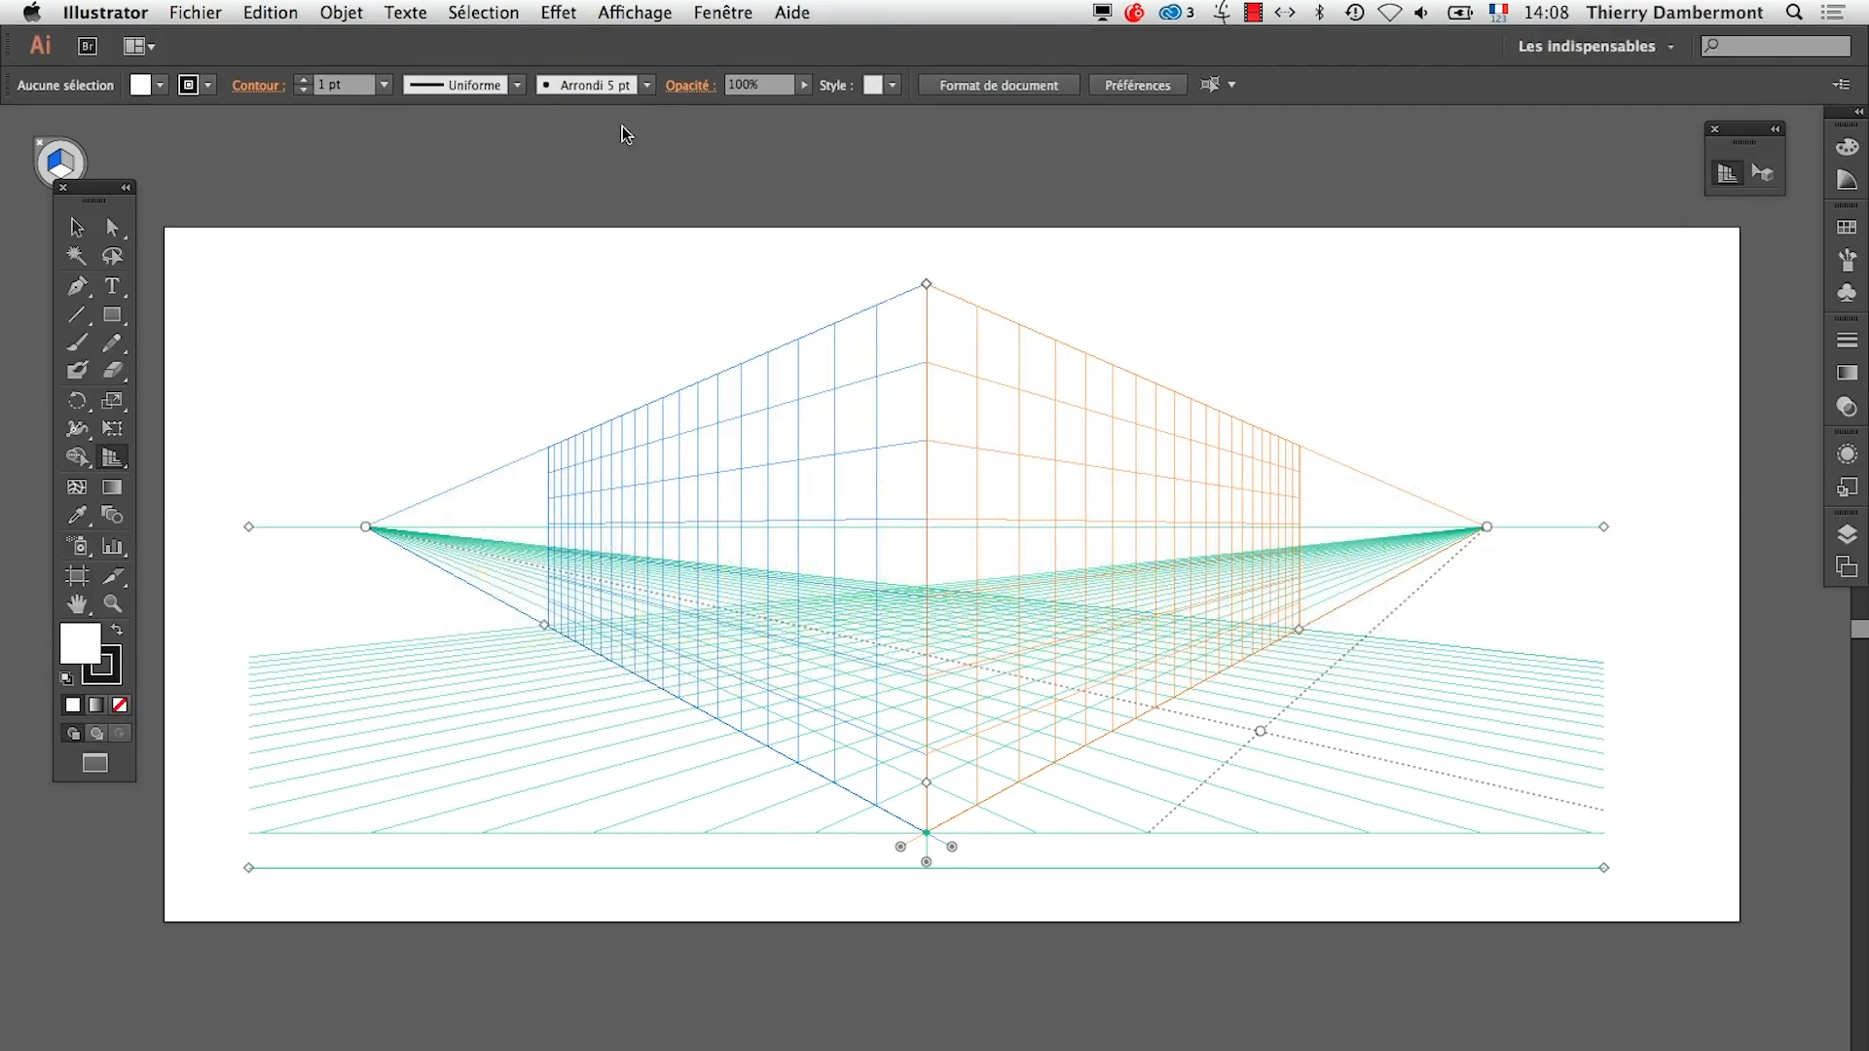
pyautogui.click(612, 10)
pyautogui.moveTo(934, 736)
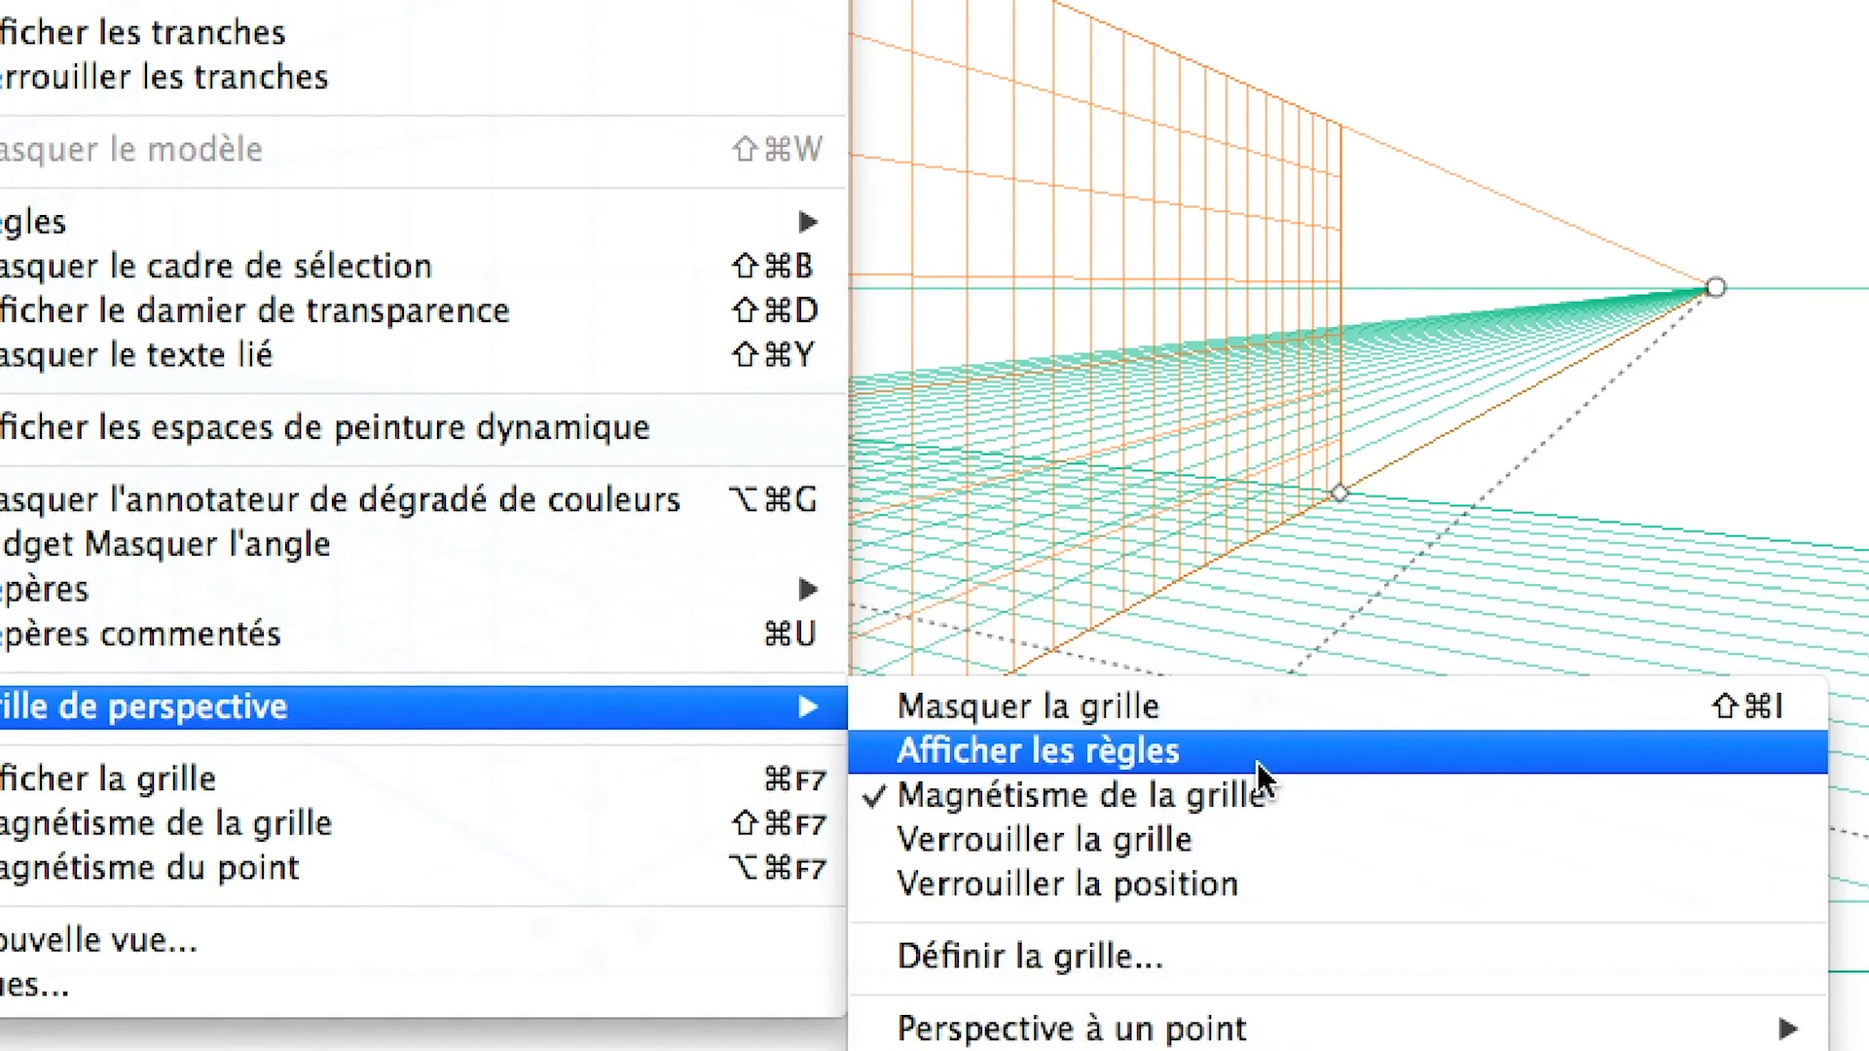
pyautogui.click(1258, 763)
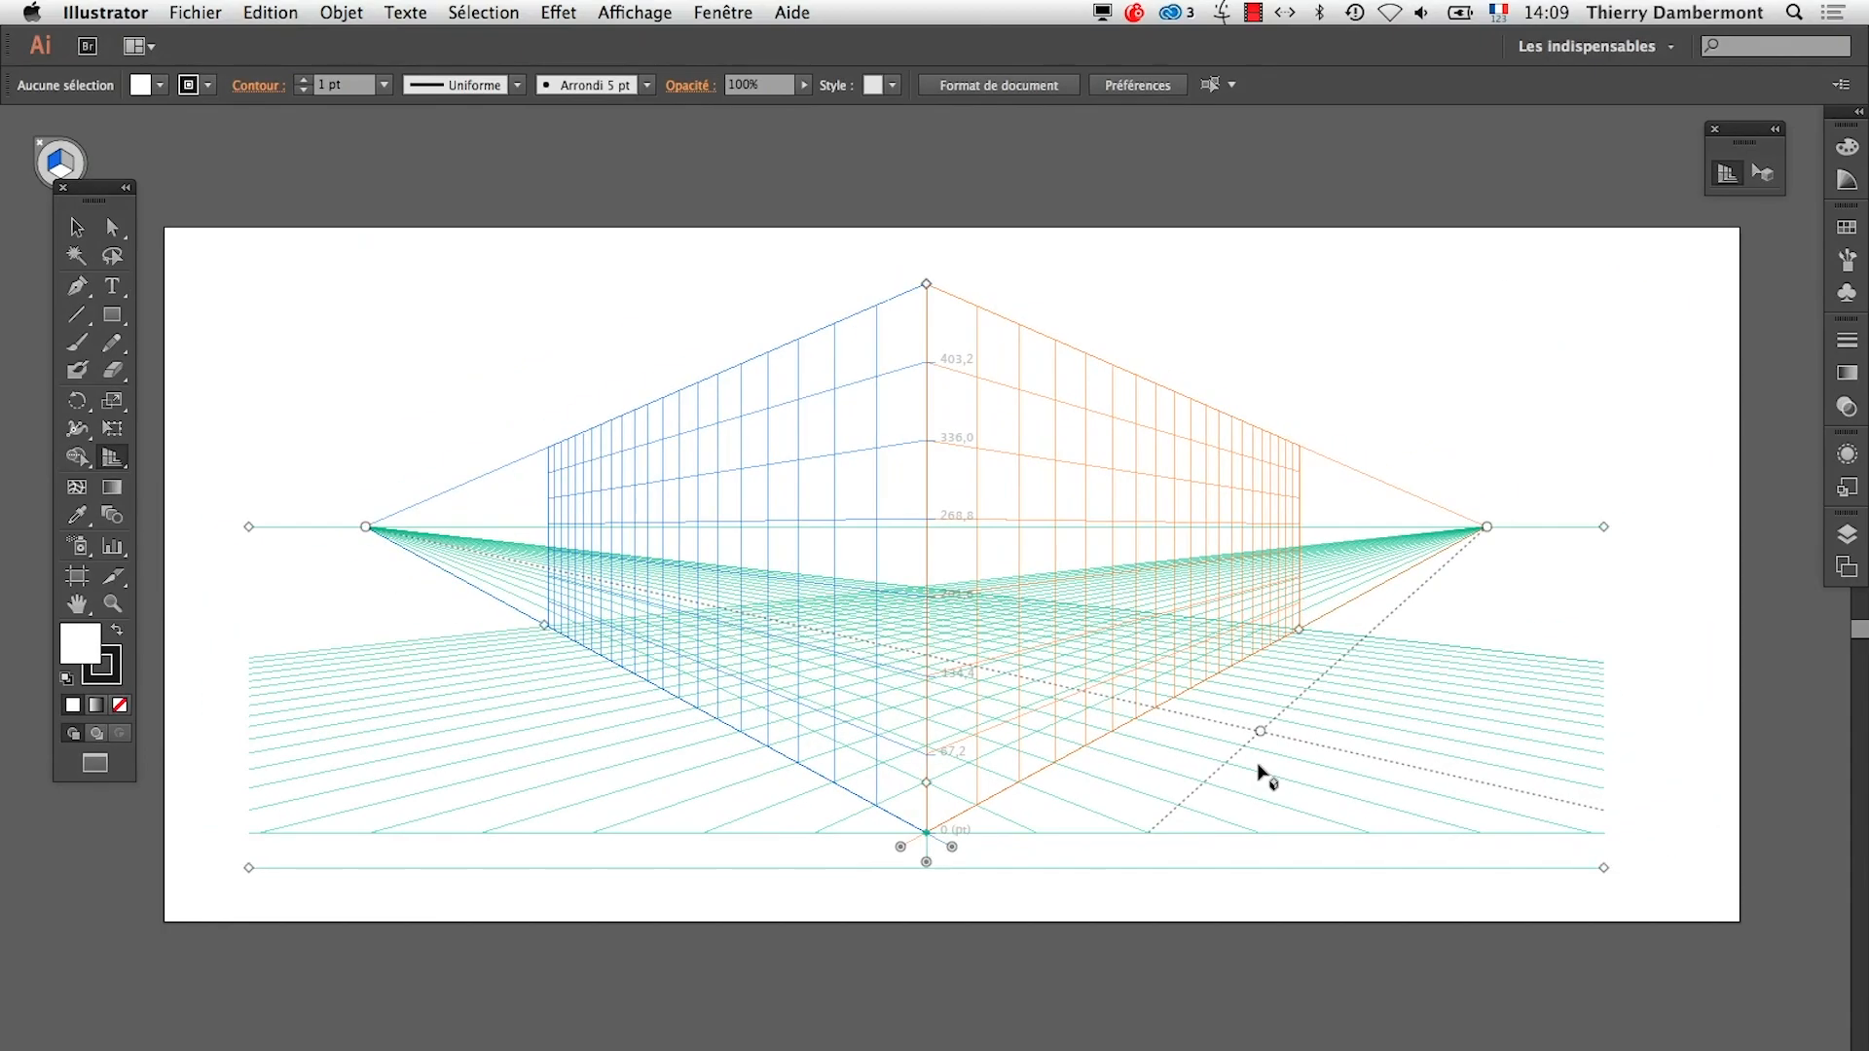
# Check the TextEdit summary's paragraph on measurement units, return to Illustrator and define the perspective grid's units as Centimètres
pyautogui.press('super+Tab')
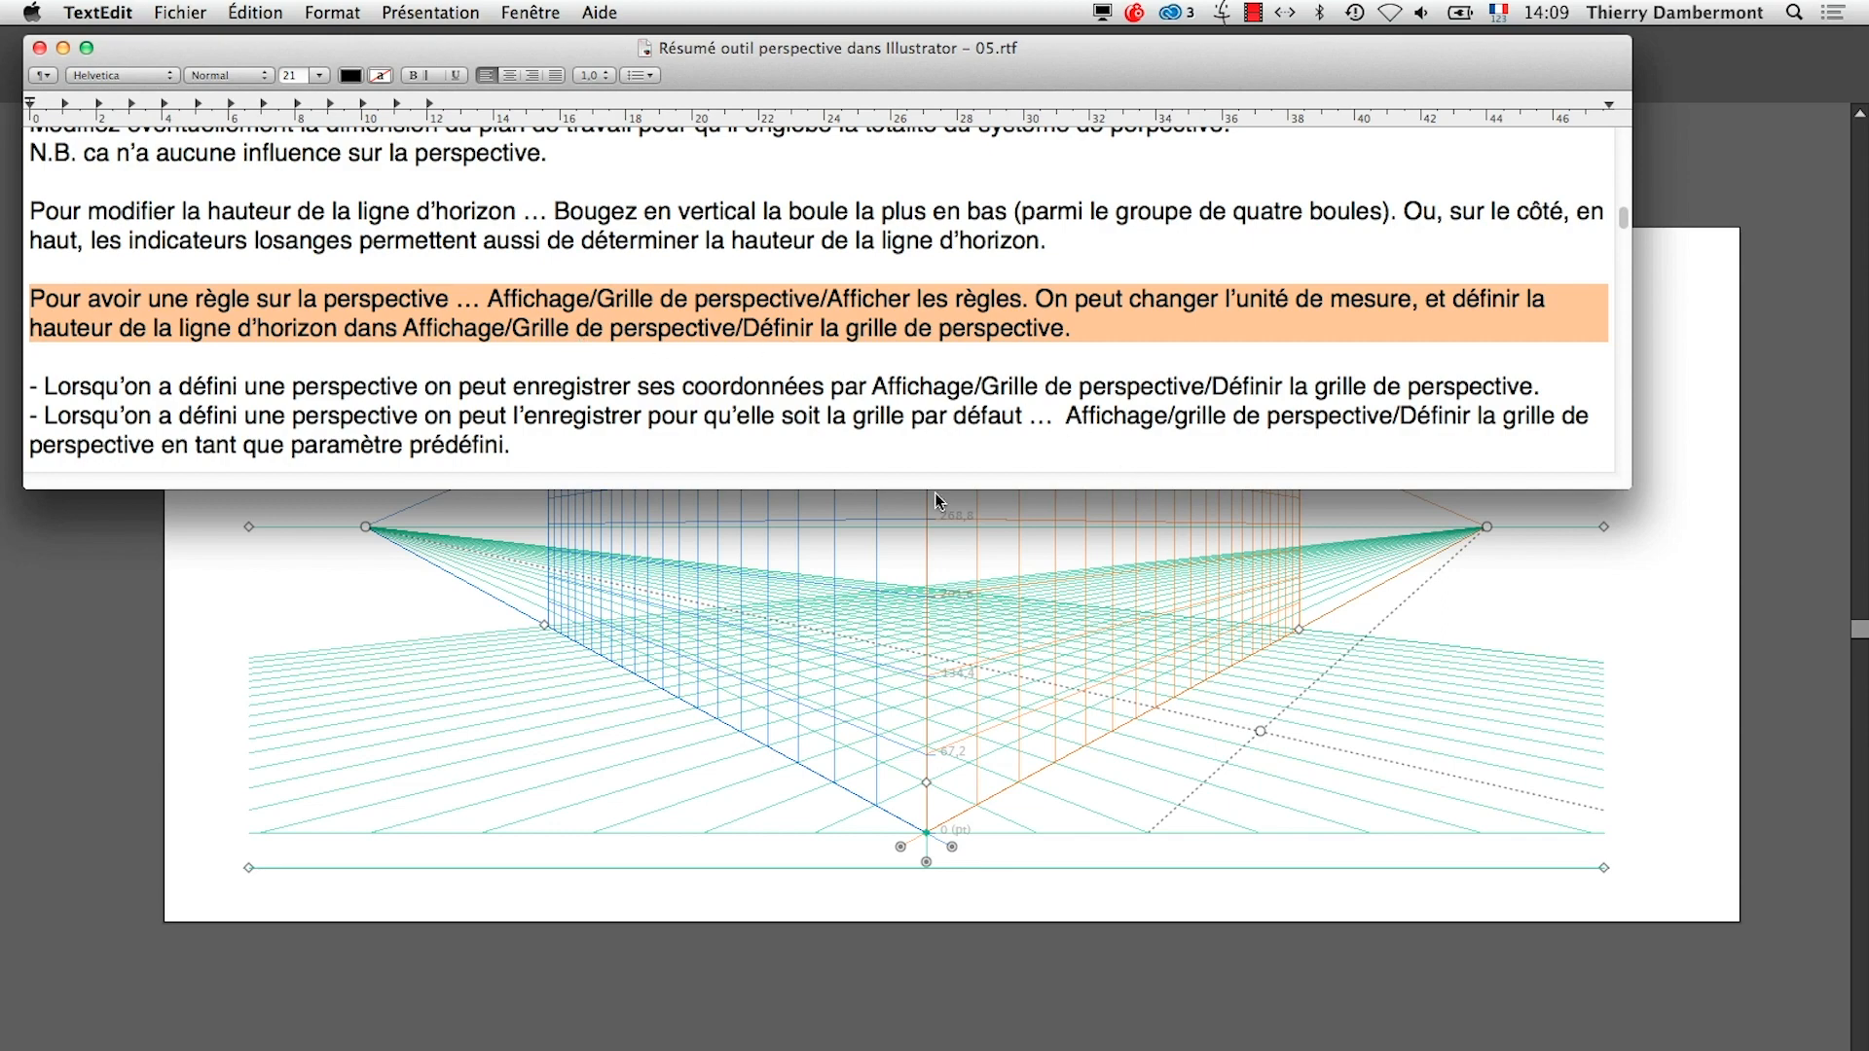
pyautogui.press('super+Tab')
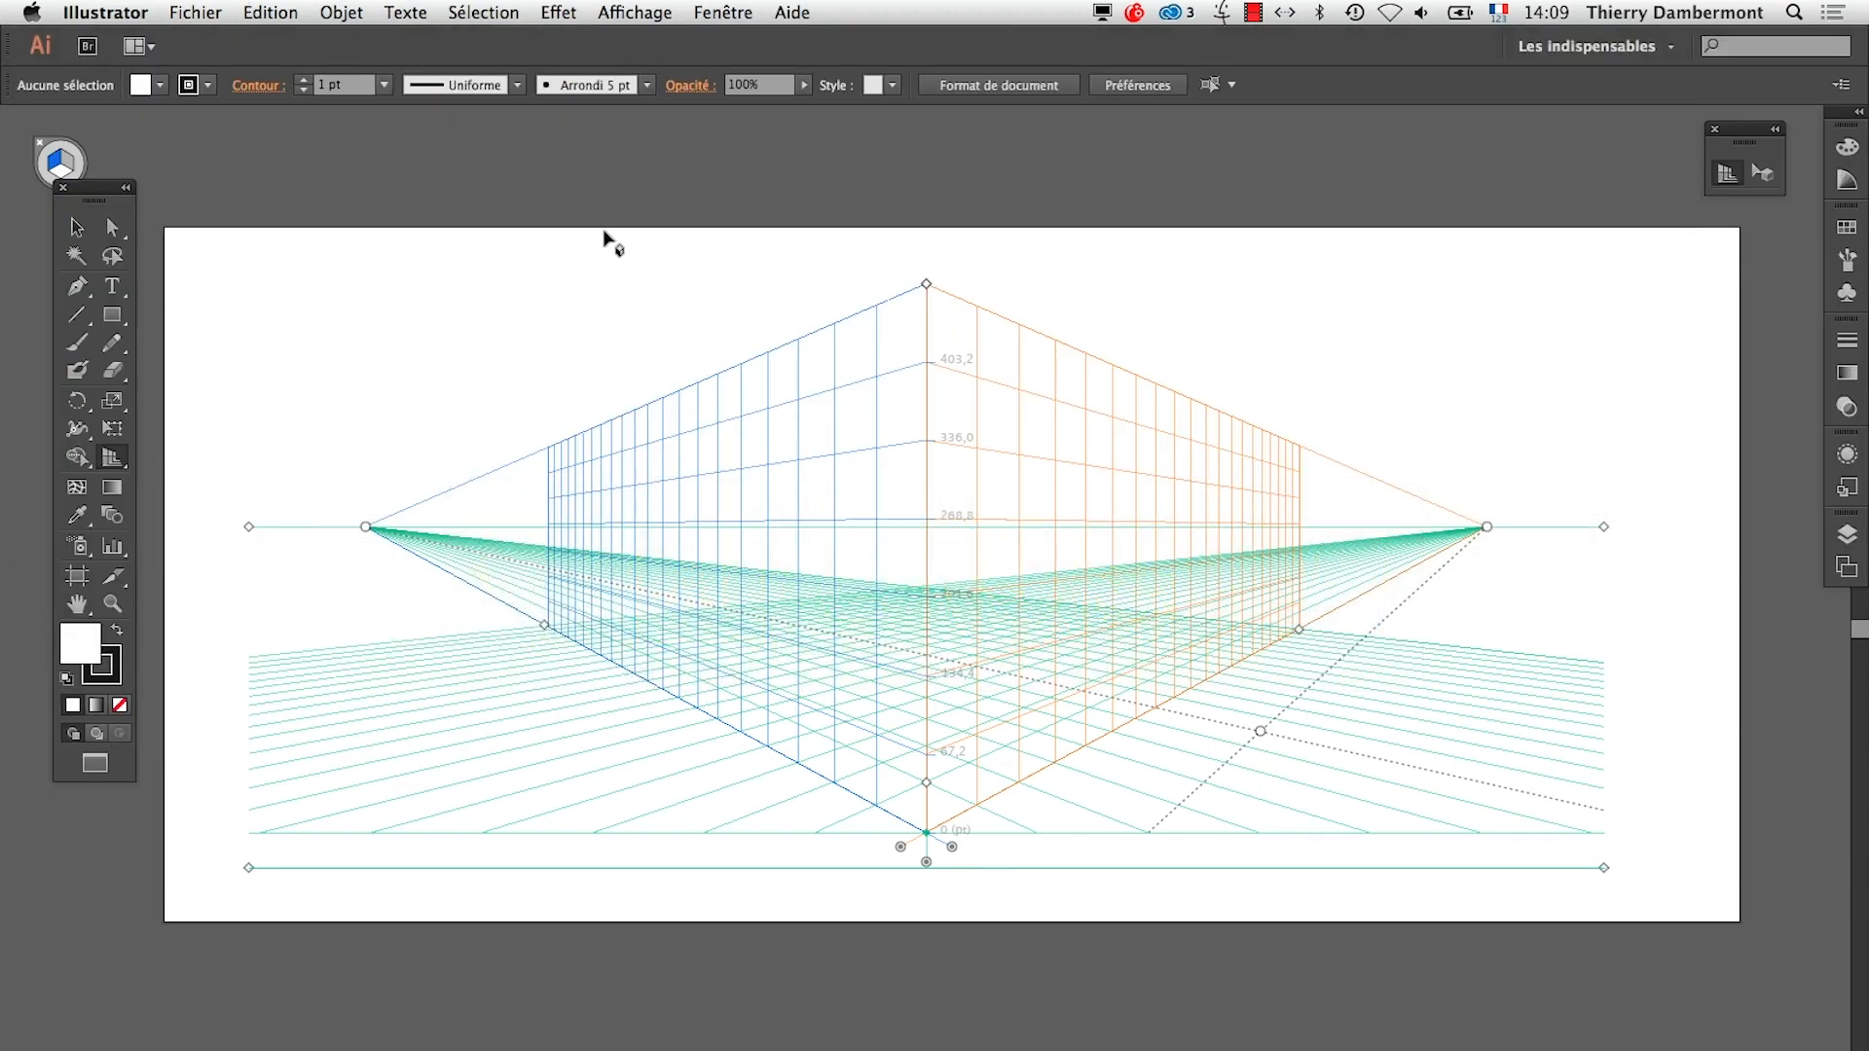
pyautogui.click(631, 13)
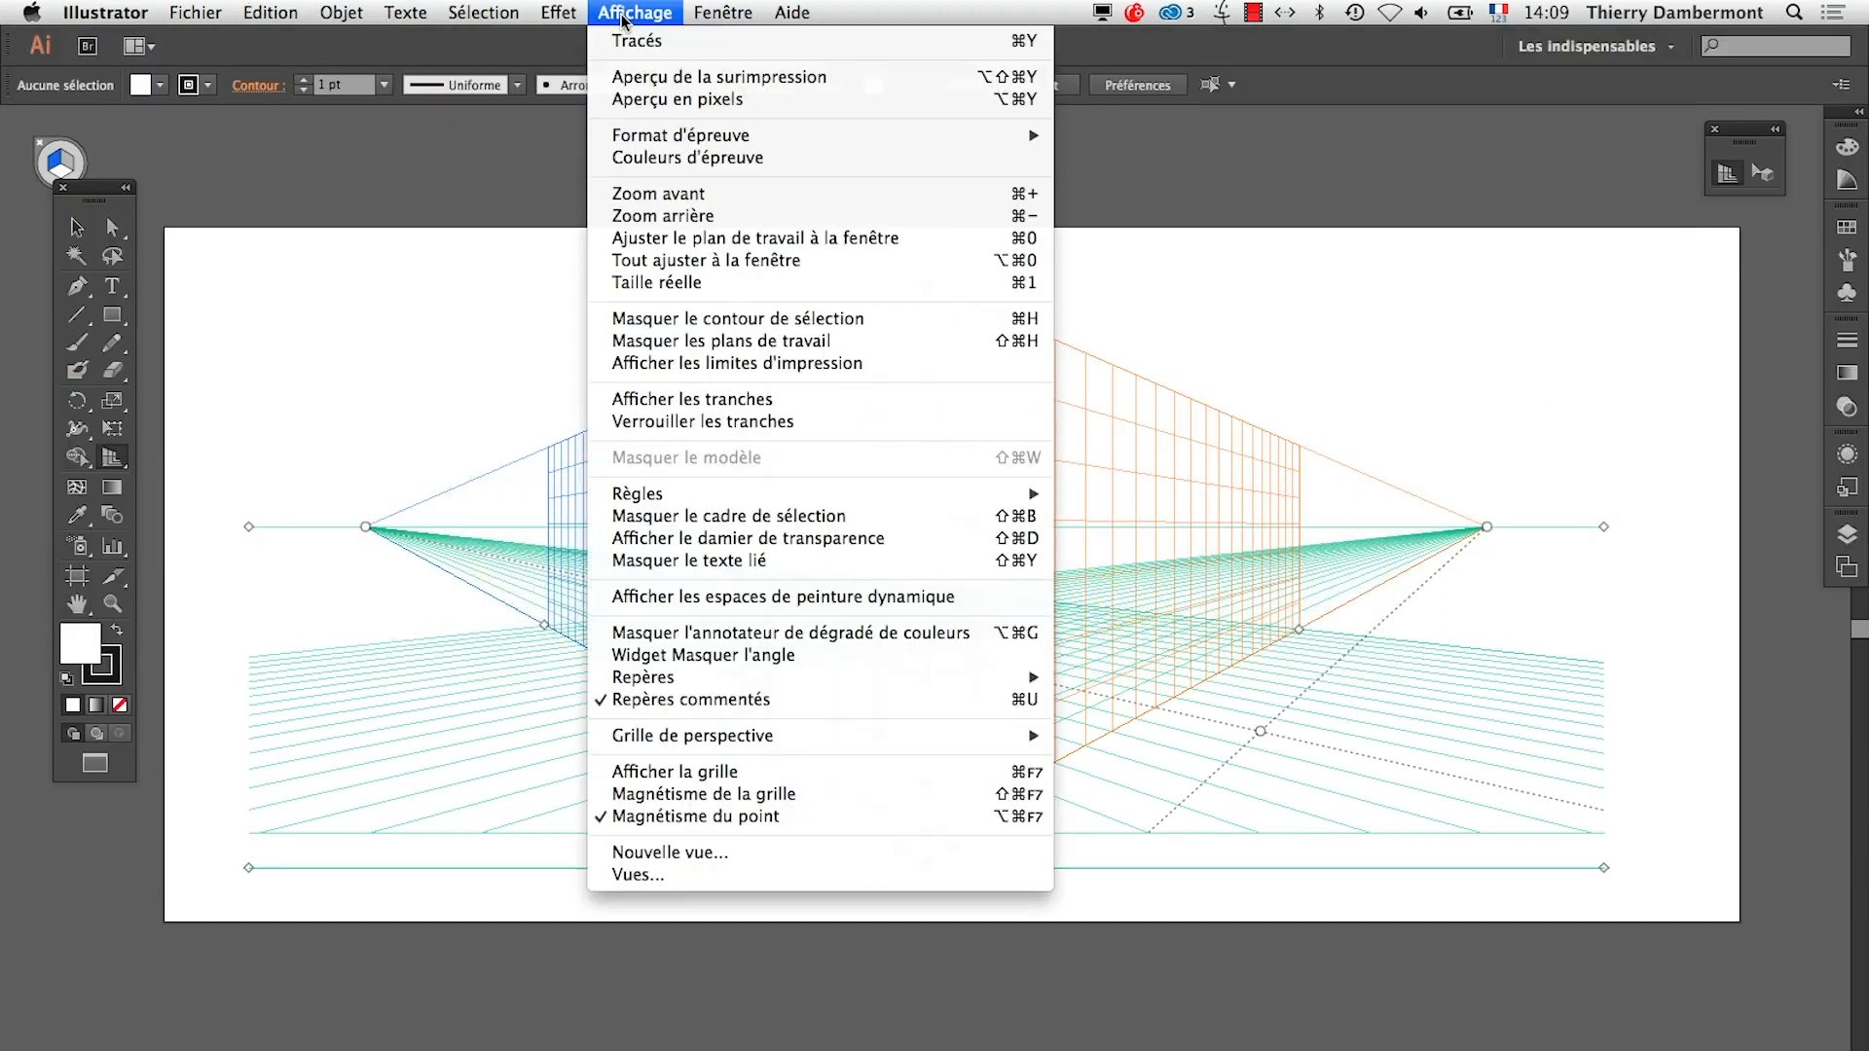
pyautogui.moveTo(856, 743)
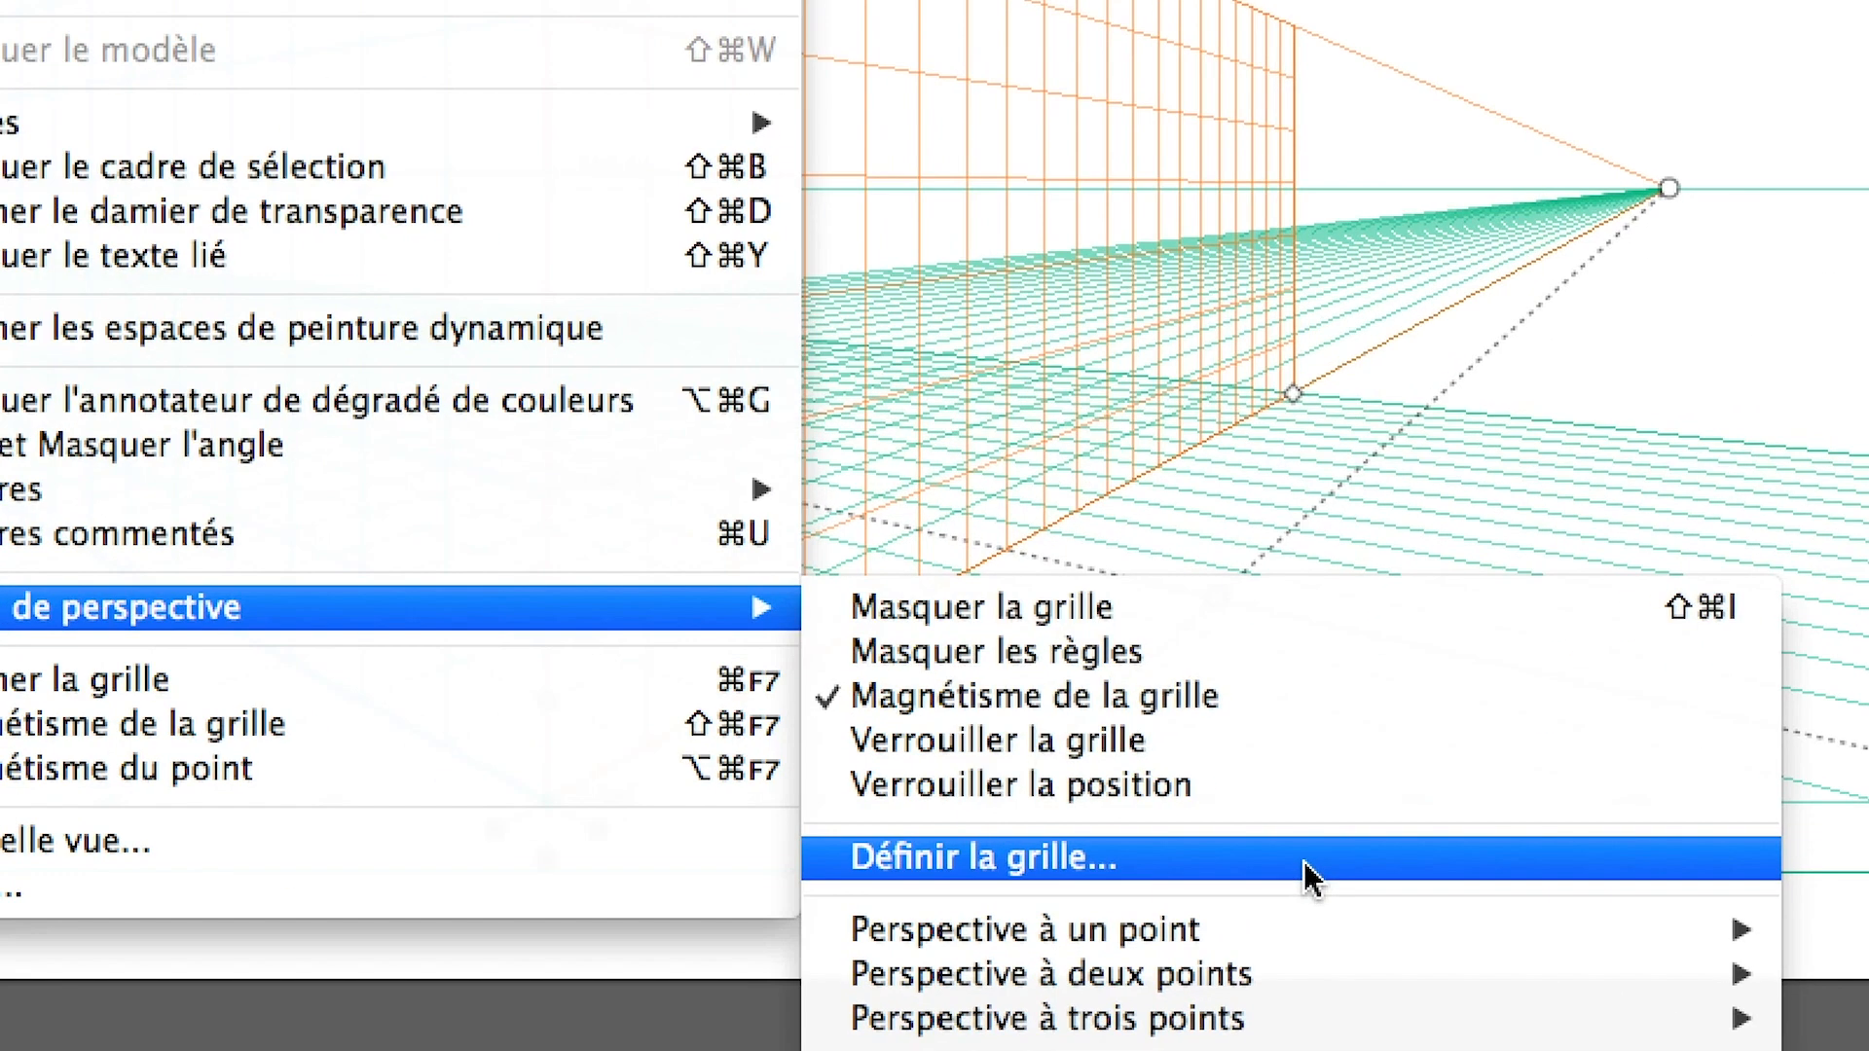
pyautogui.click(1305, 861)
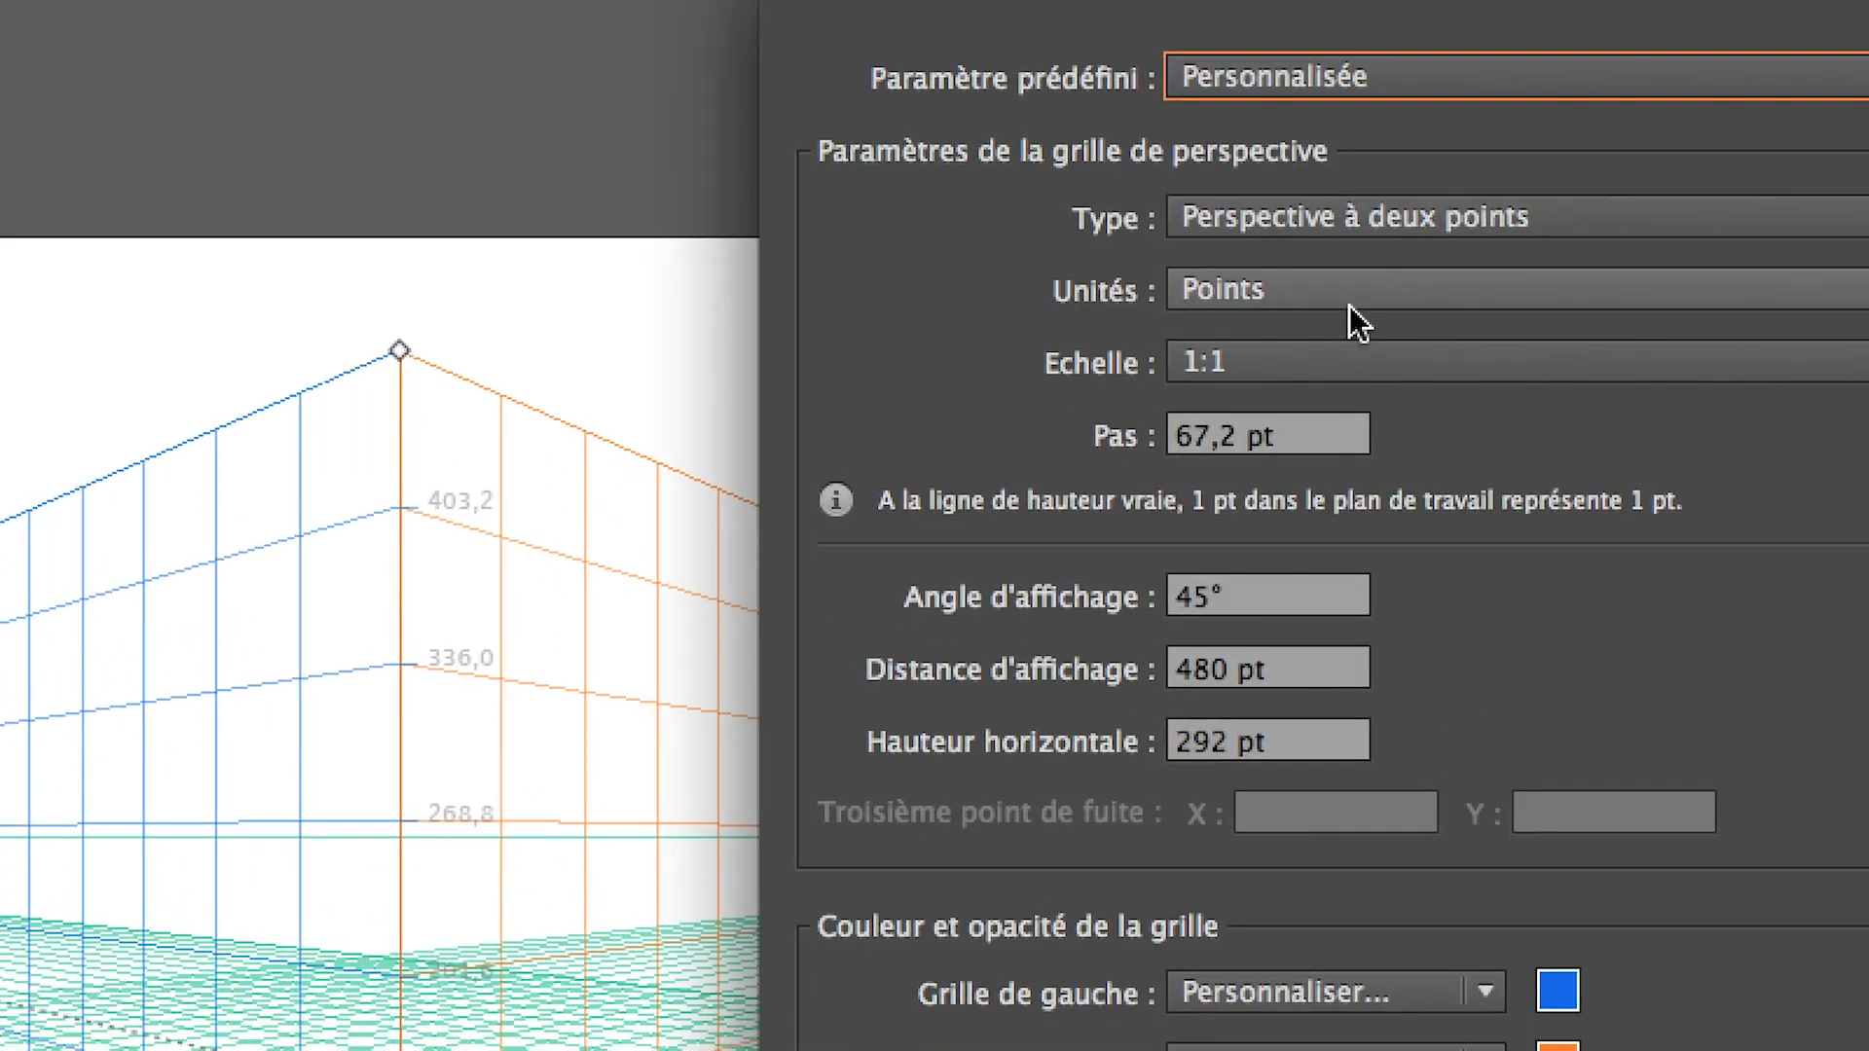
pyautogui.click(1665, 512)
pyautogui.click(1348, 353)
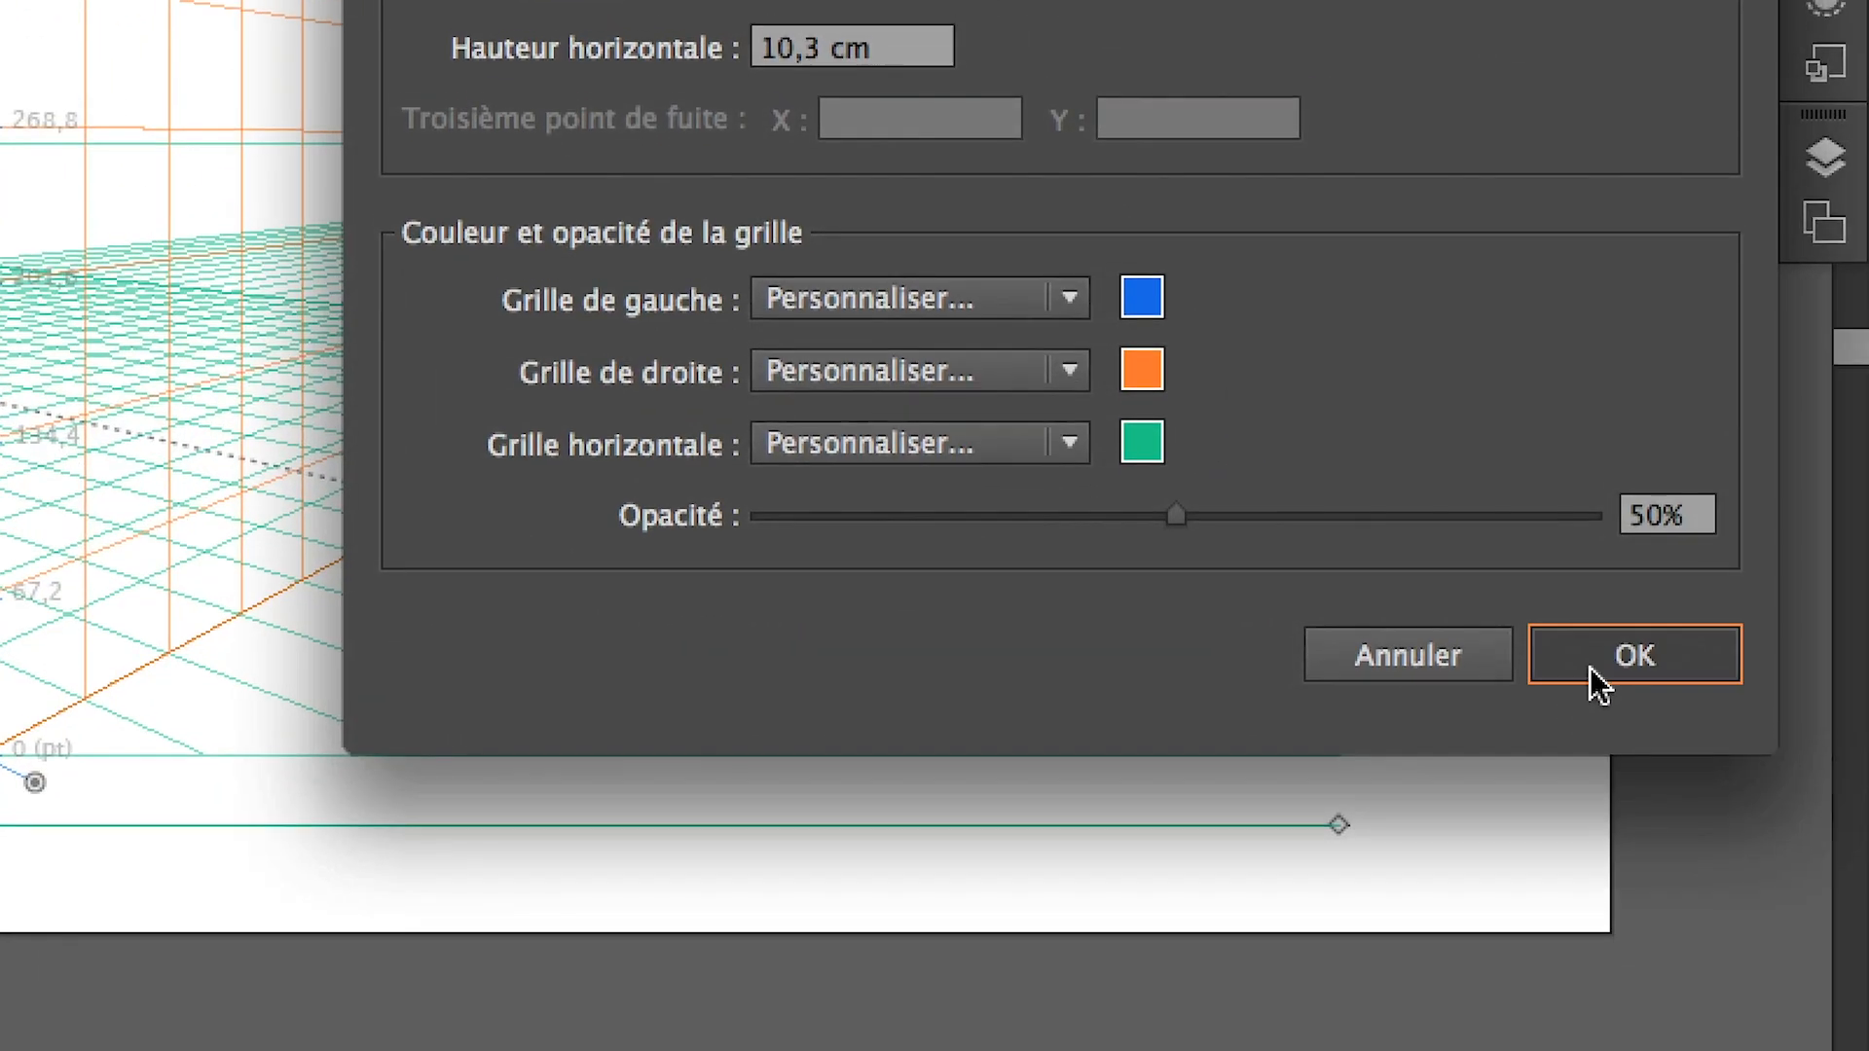
pyautogui.click(1593, 680)
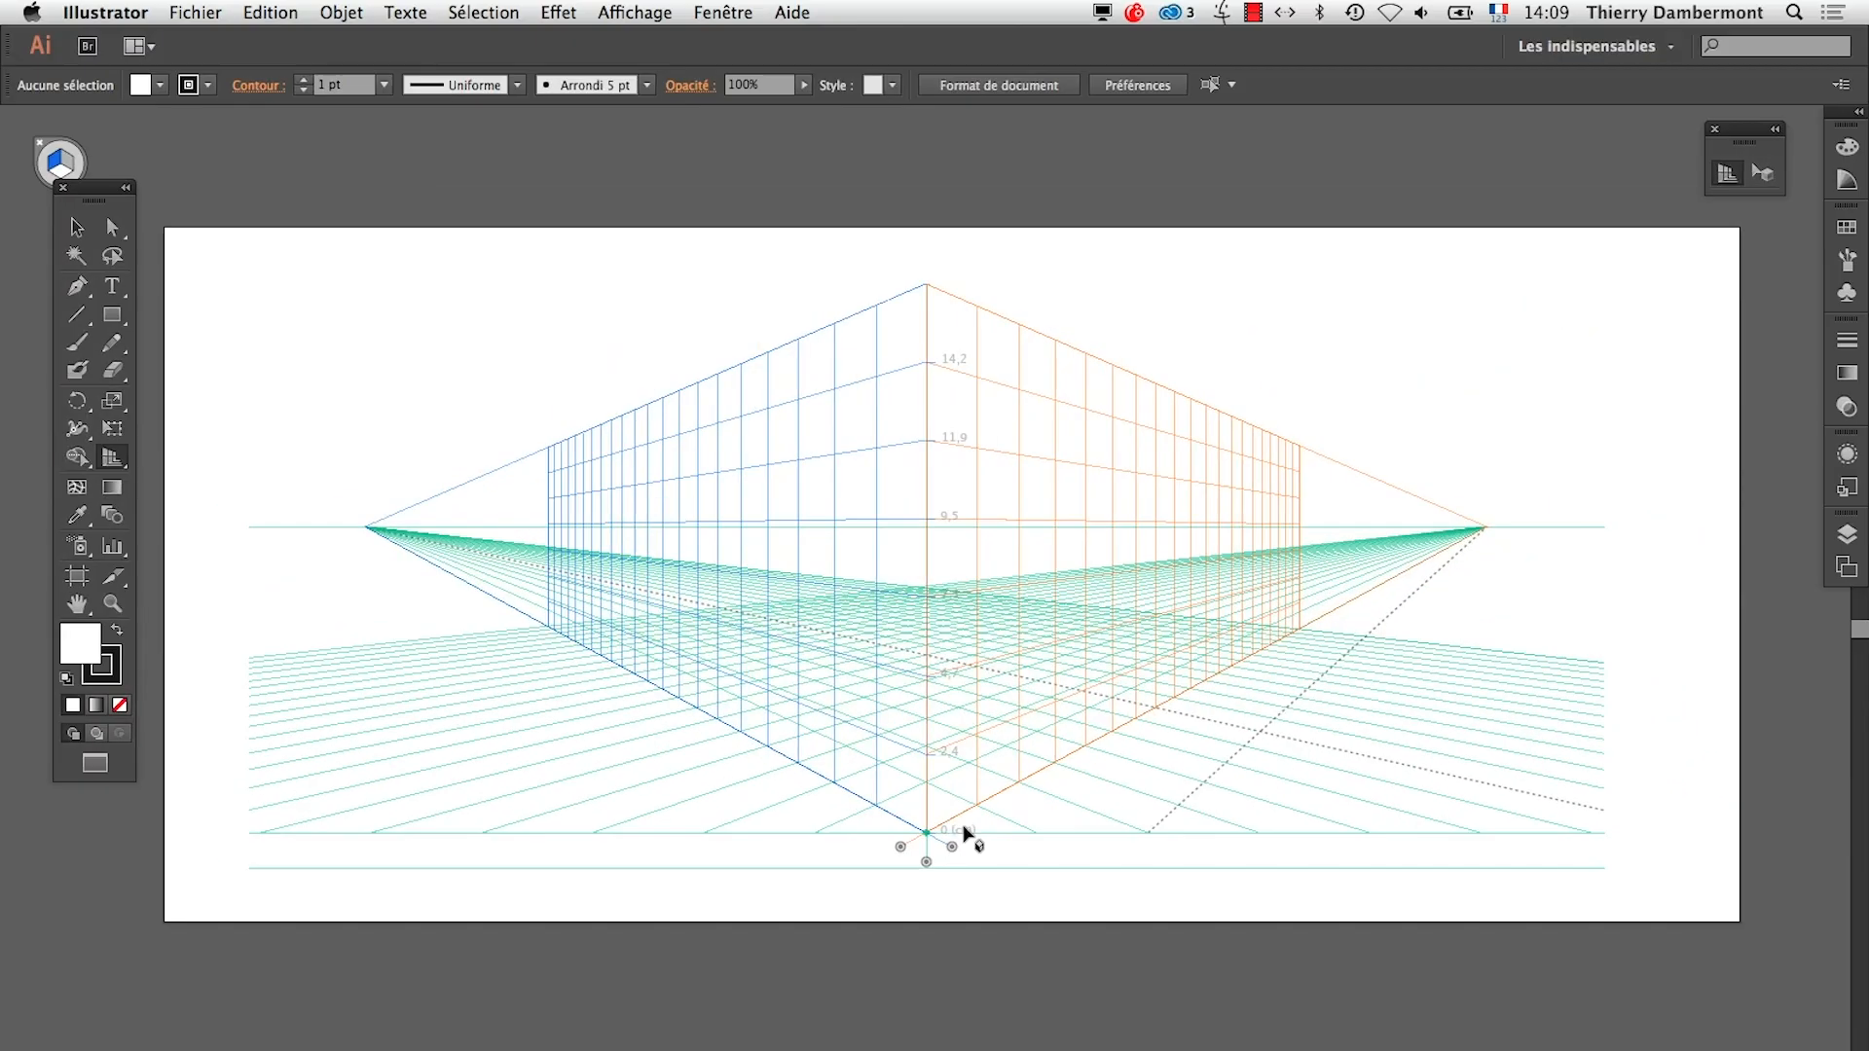
# Try a horizon height of 40 cm in the perspective grid definition, and undo the change
pyautogui.click(634, 12)
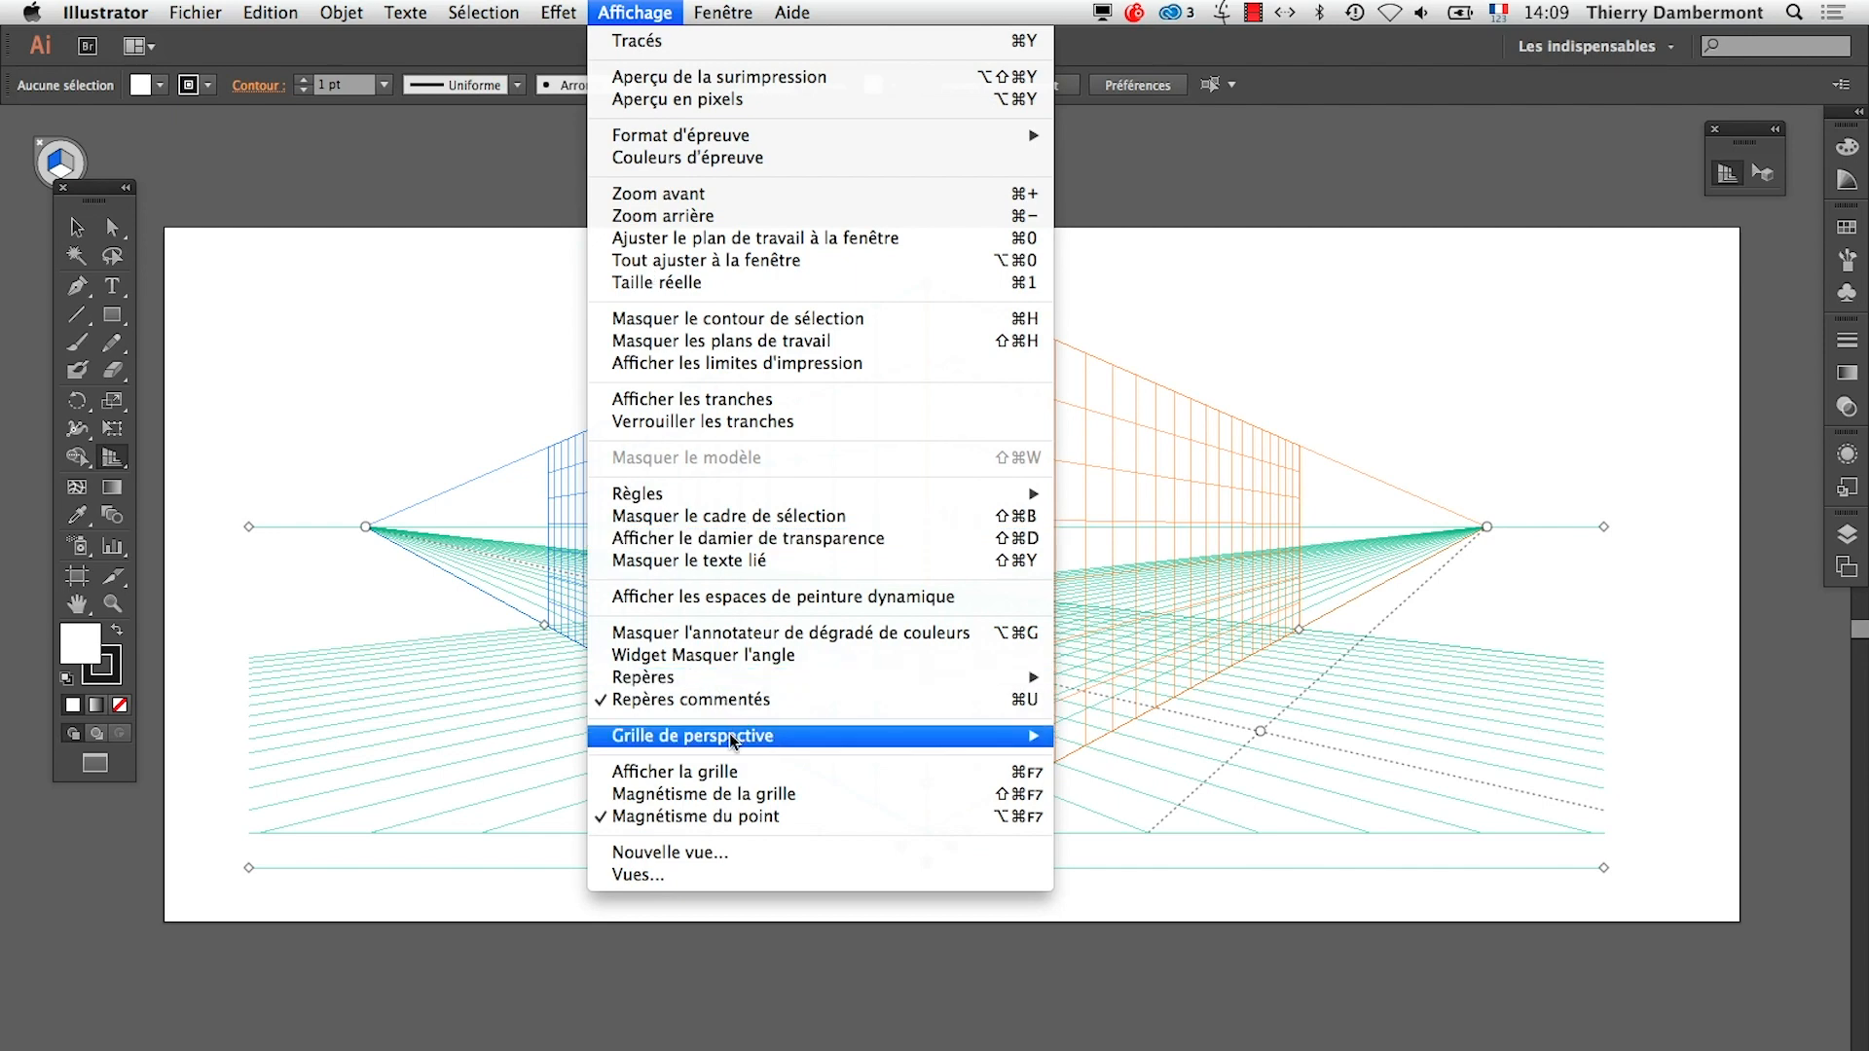
pyautogui.moveTo(779, 736)
pyautogui.click(1208, 862)
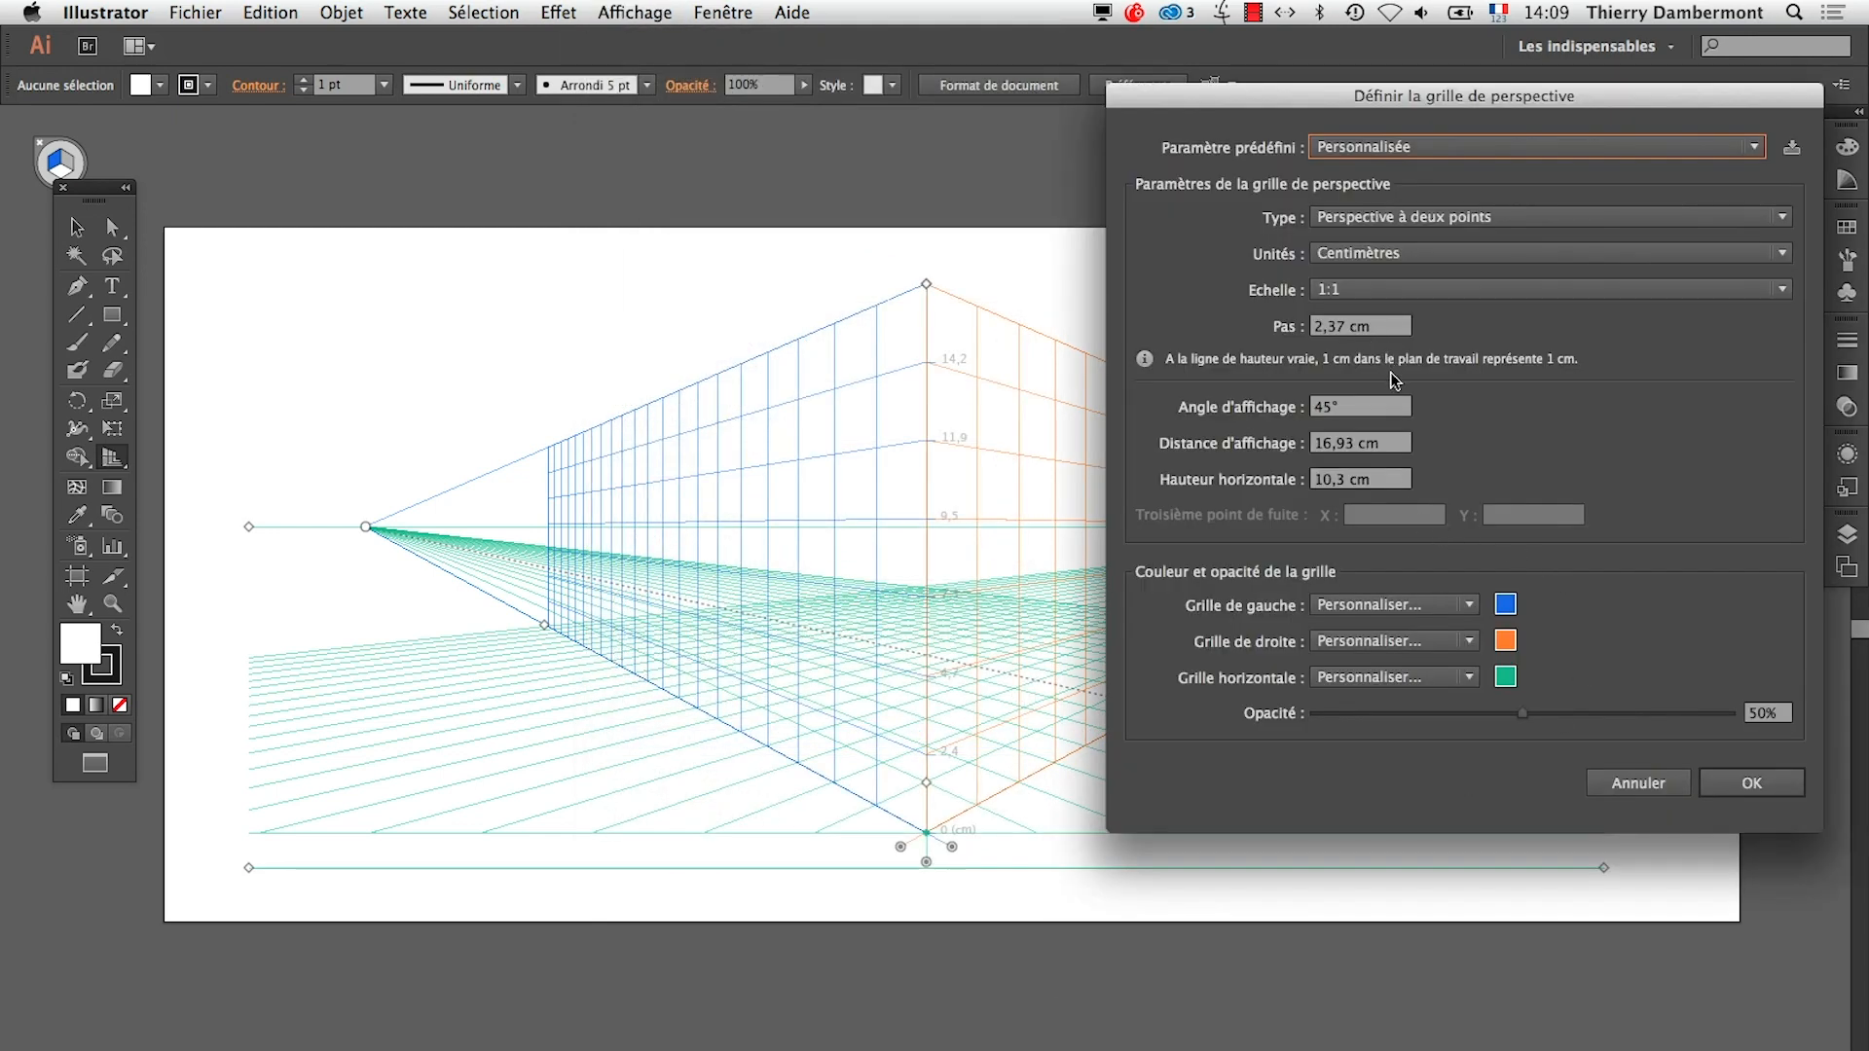
pyautogui.click(1379, 483)
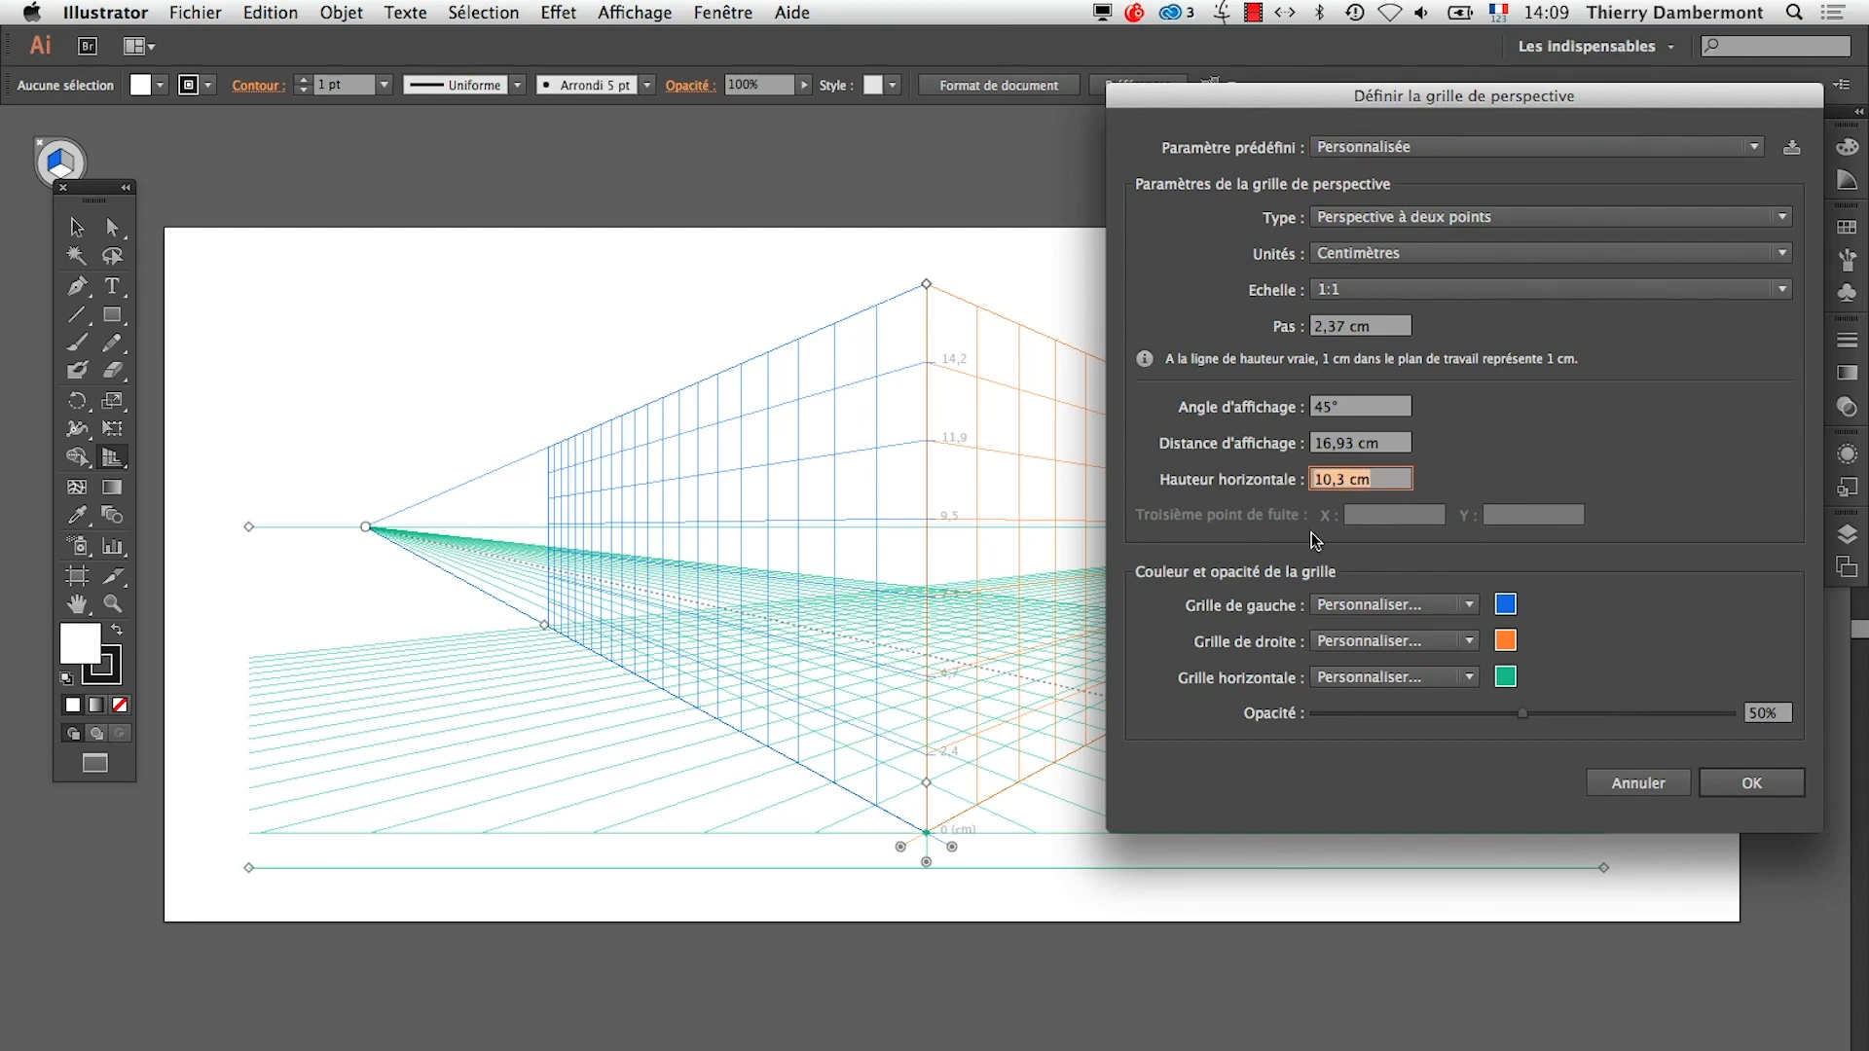
pyautogui.write('40')
pyautogui.click(1764, 784)
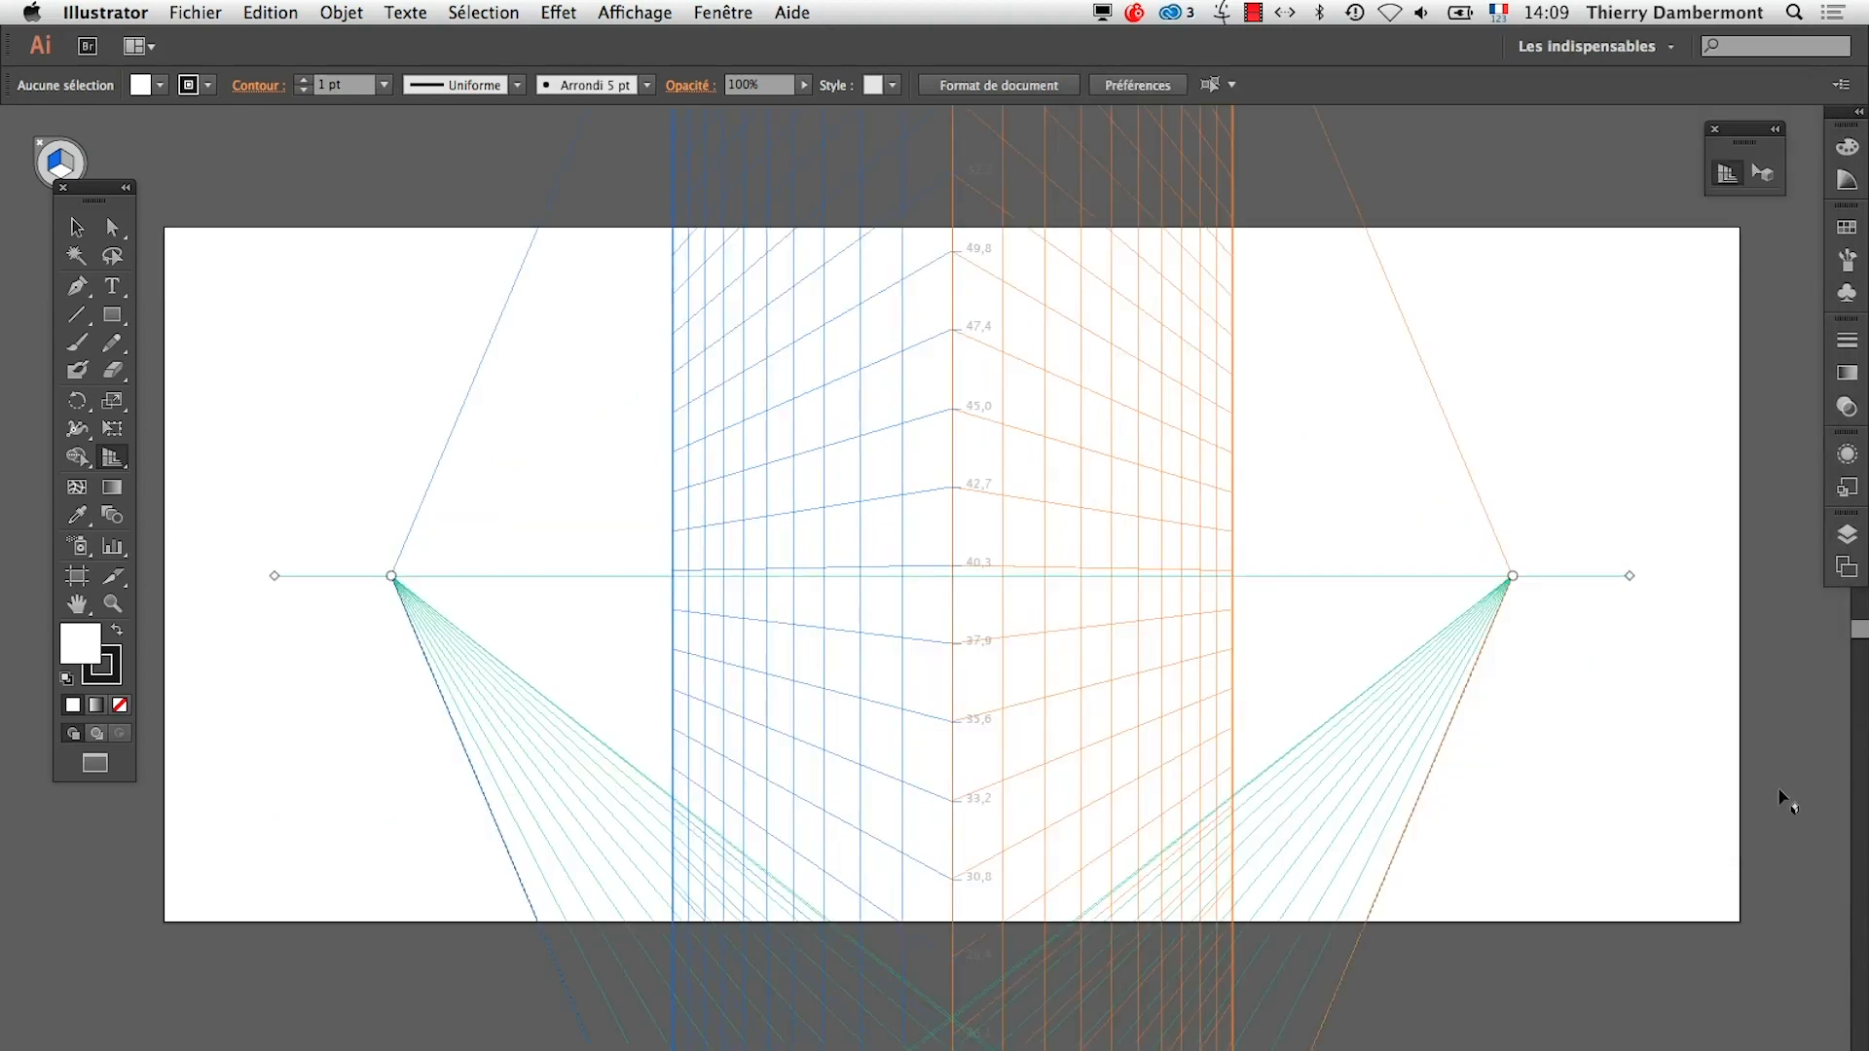
pyautogui.press('super+z')
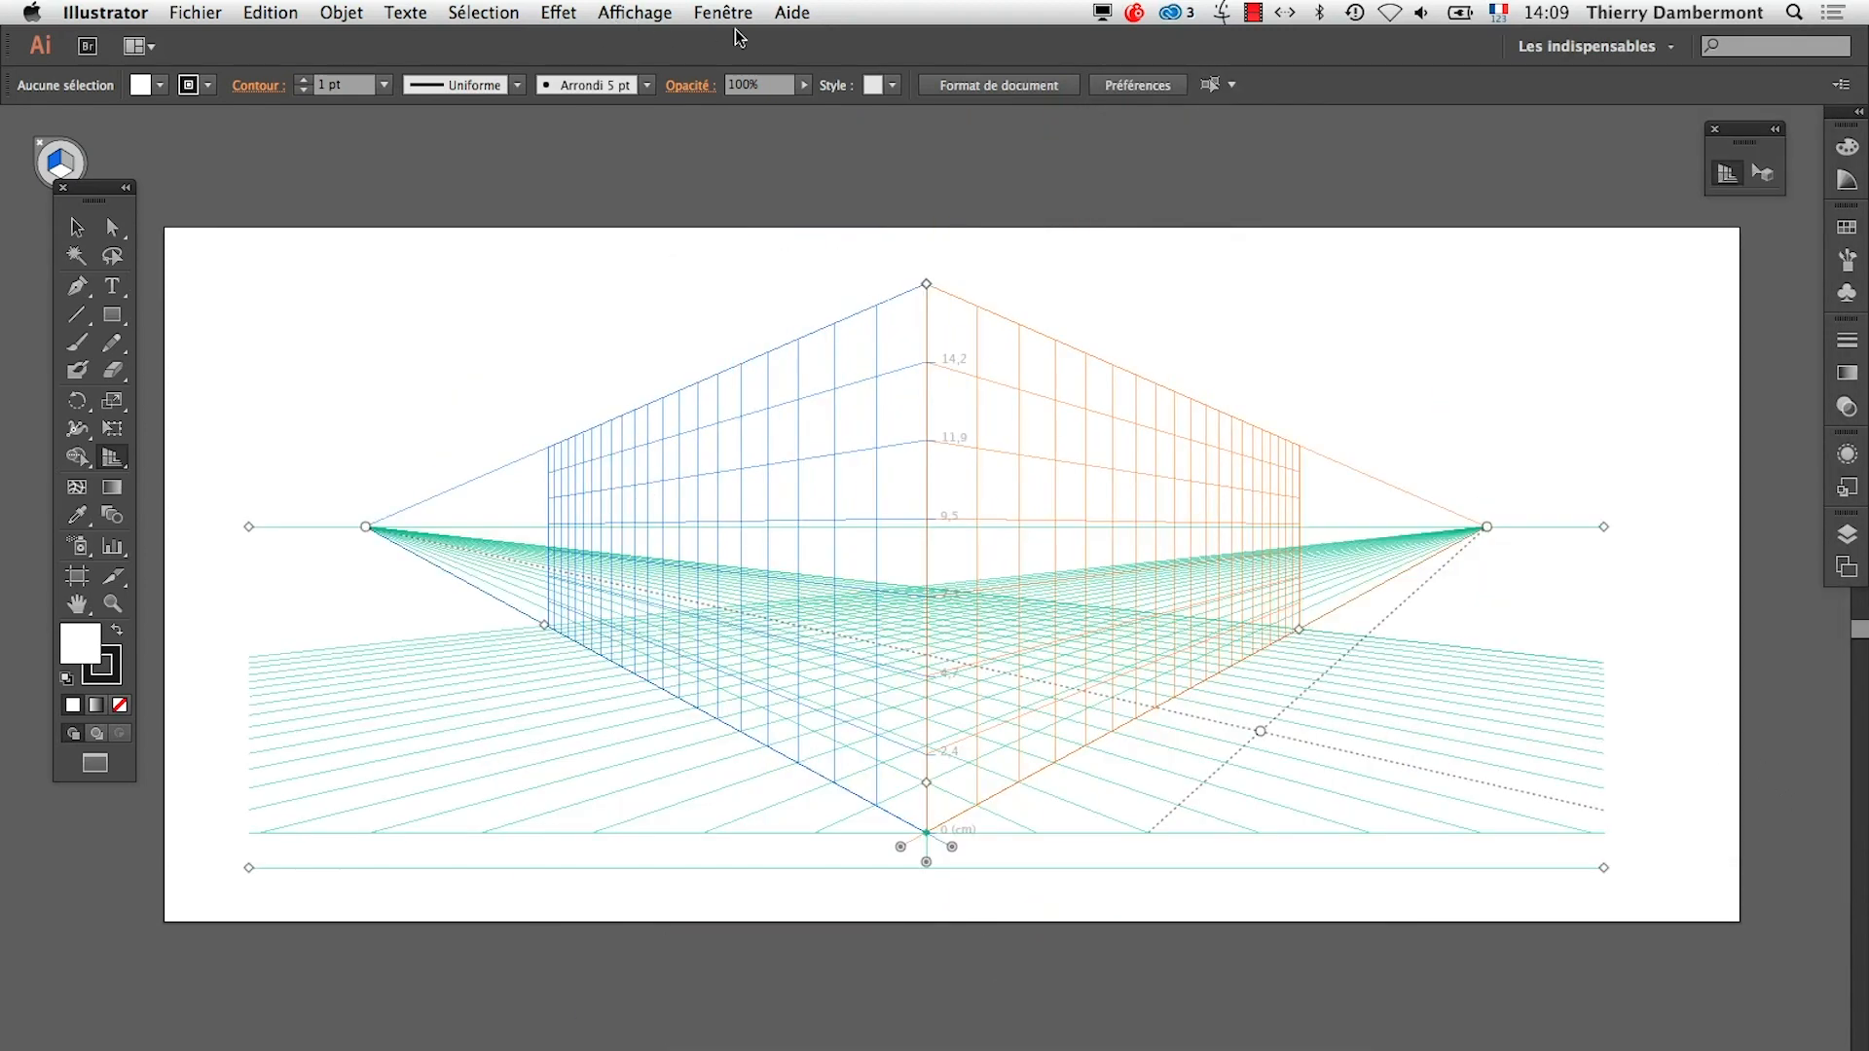
# Review the perspective grid's definition settings, cancel, and highlight the TextEdit summary's line on saving a perspective's coordinates
pyautogui.click(639, 12)
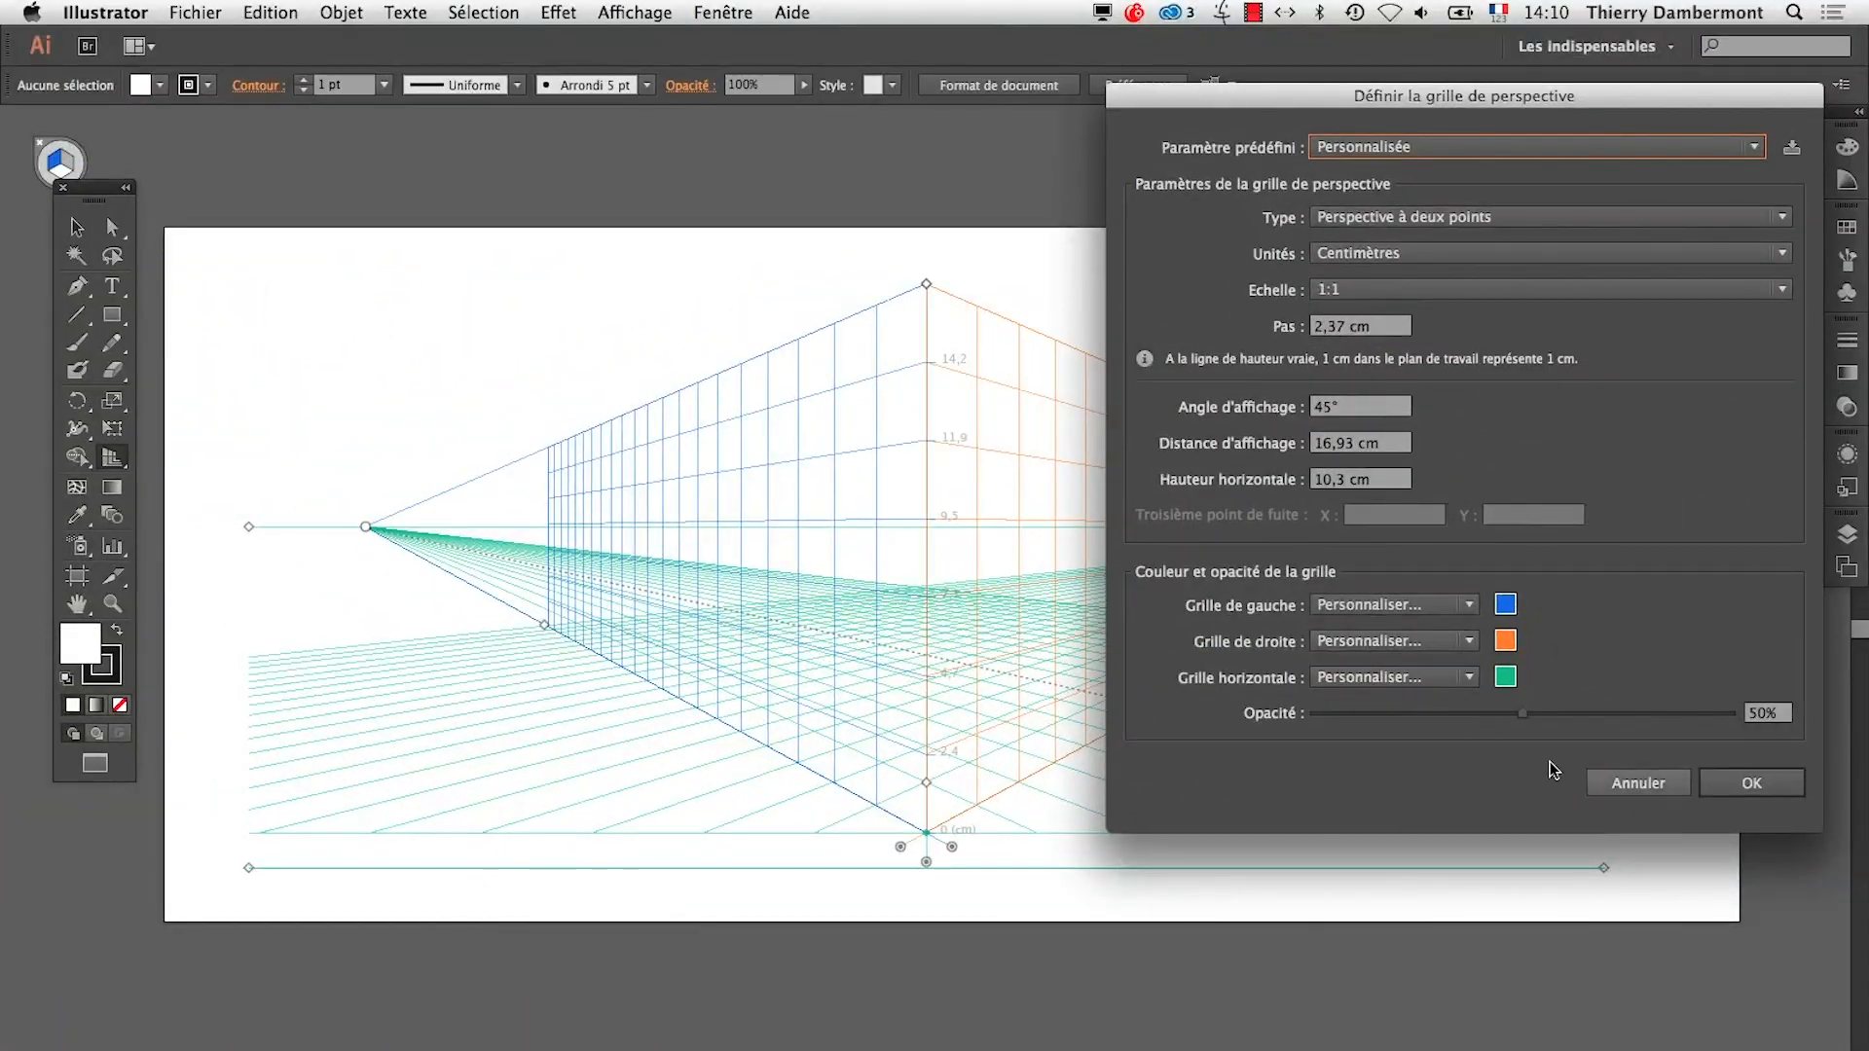
pyautogui.click(1711, 980)
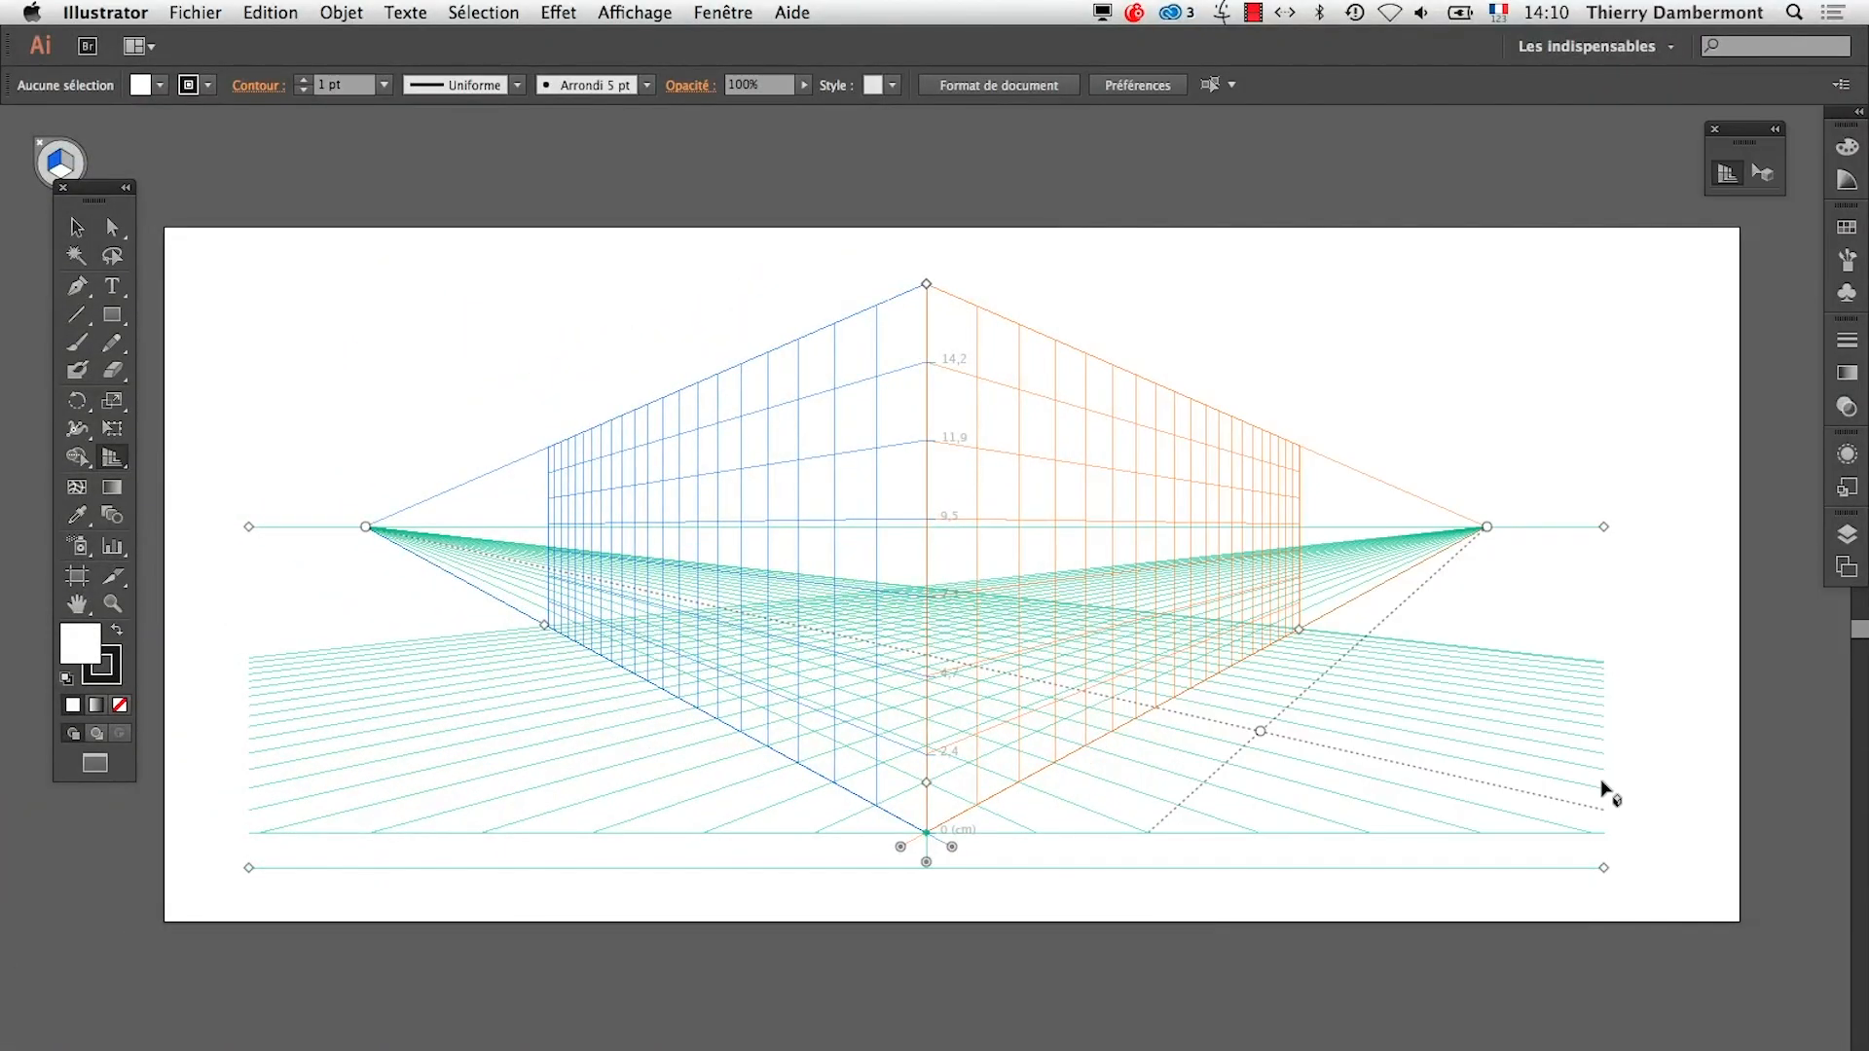
pyautogui.press('super+Tab')
pyautogui.click(982, 365)
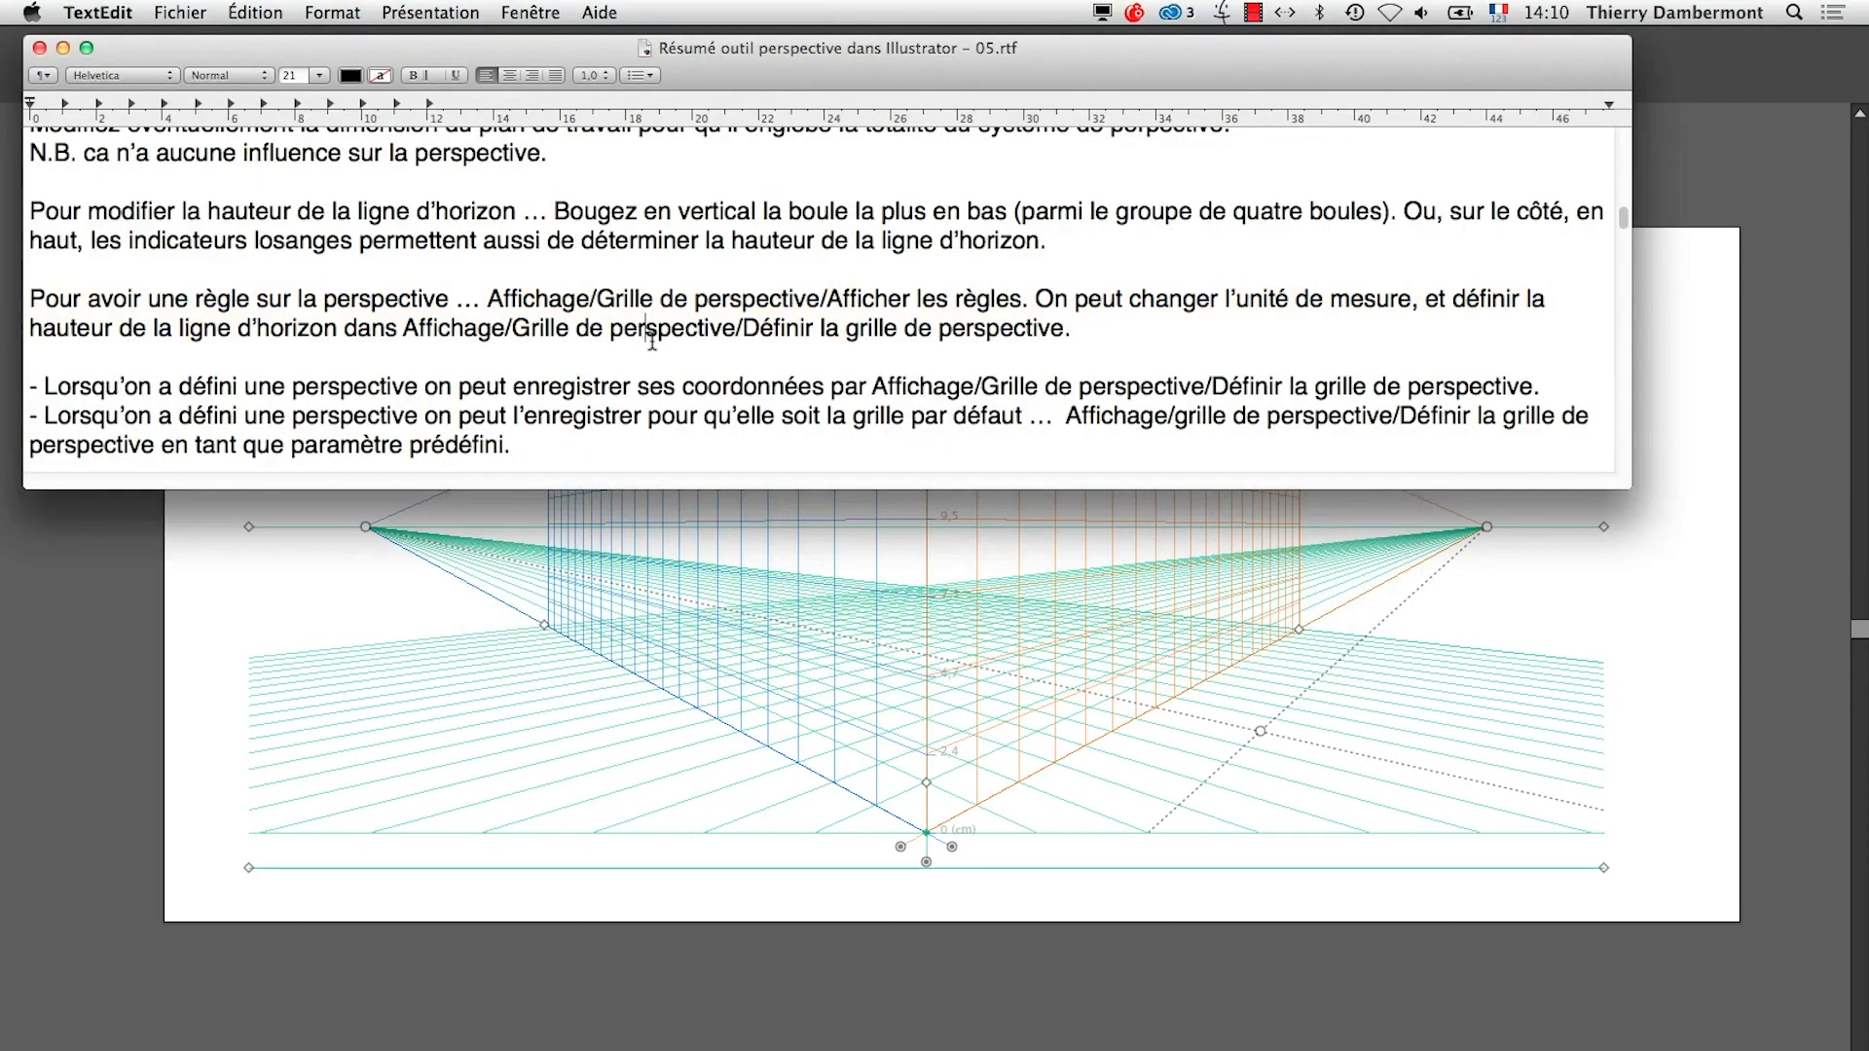
pyautogui.scroll(-5, 576, 424)
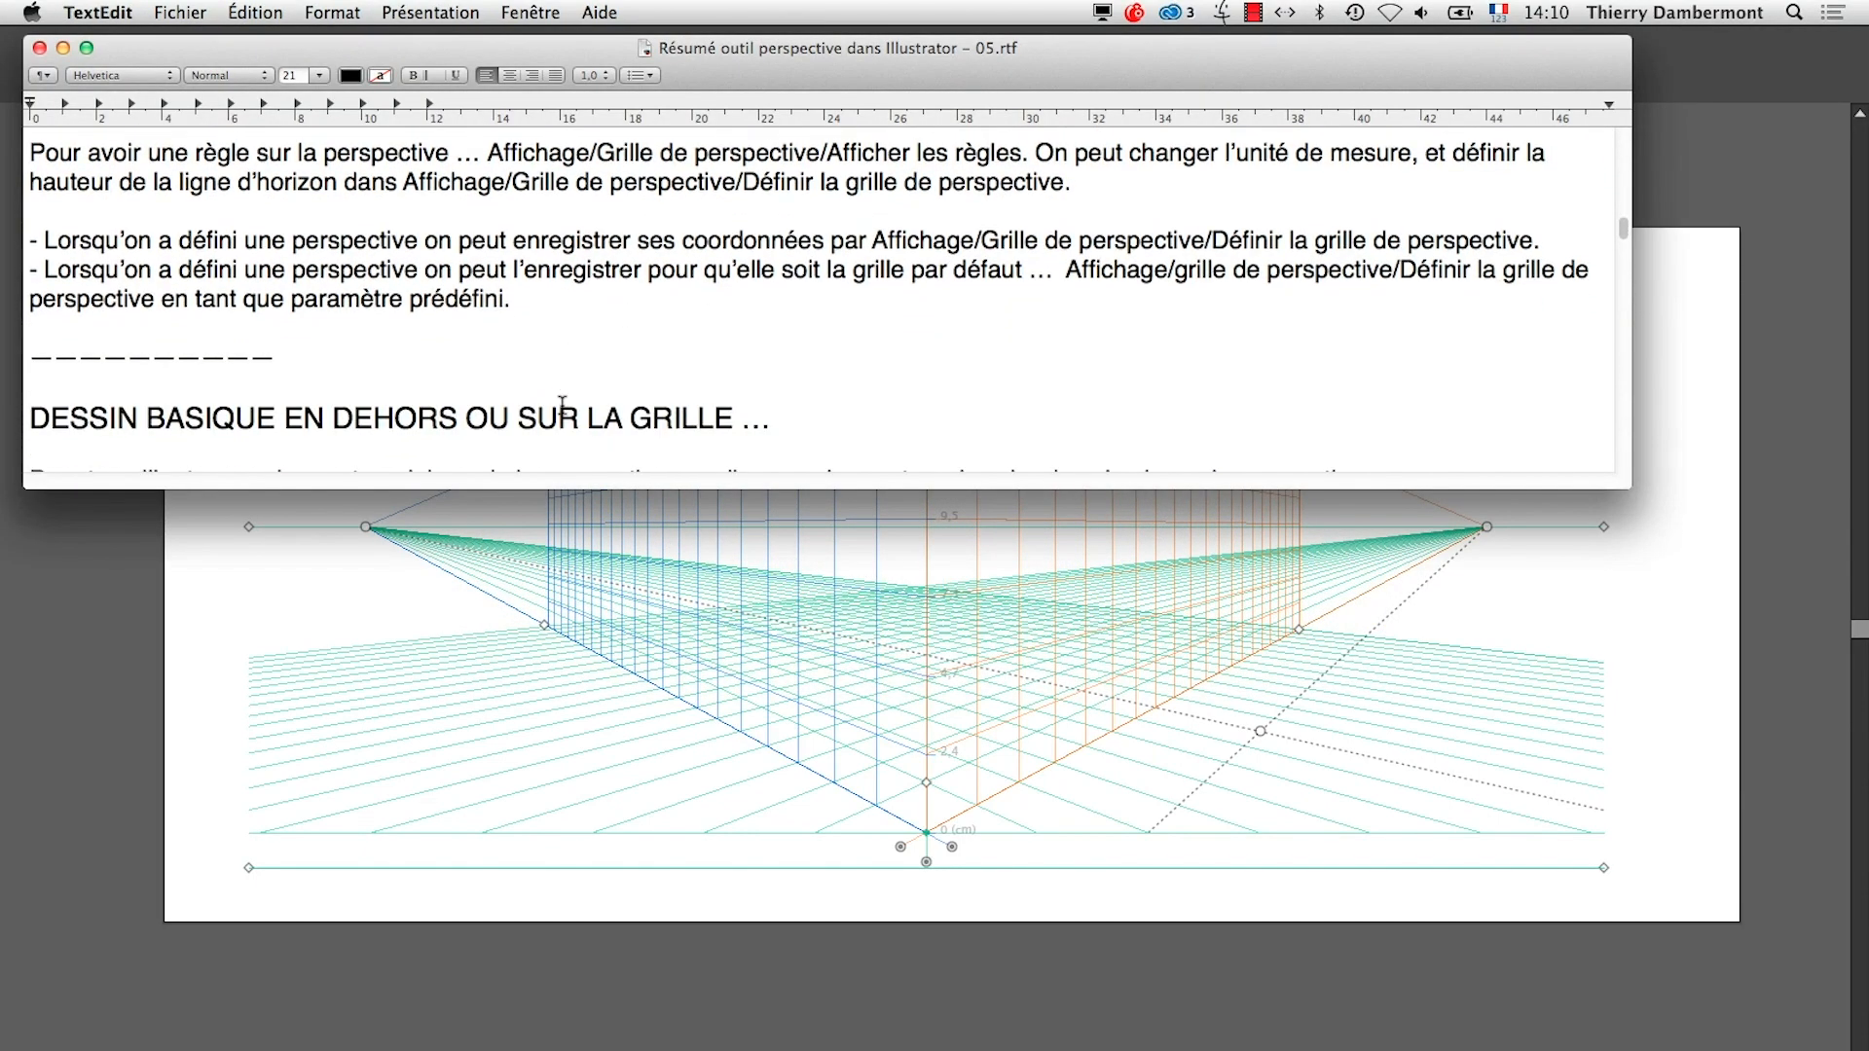
pyautogui.scroll(1, 646, 182)
pyautogui.moveTo(34, 263); pyautogui.dragTo(1578, 261)
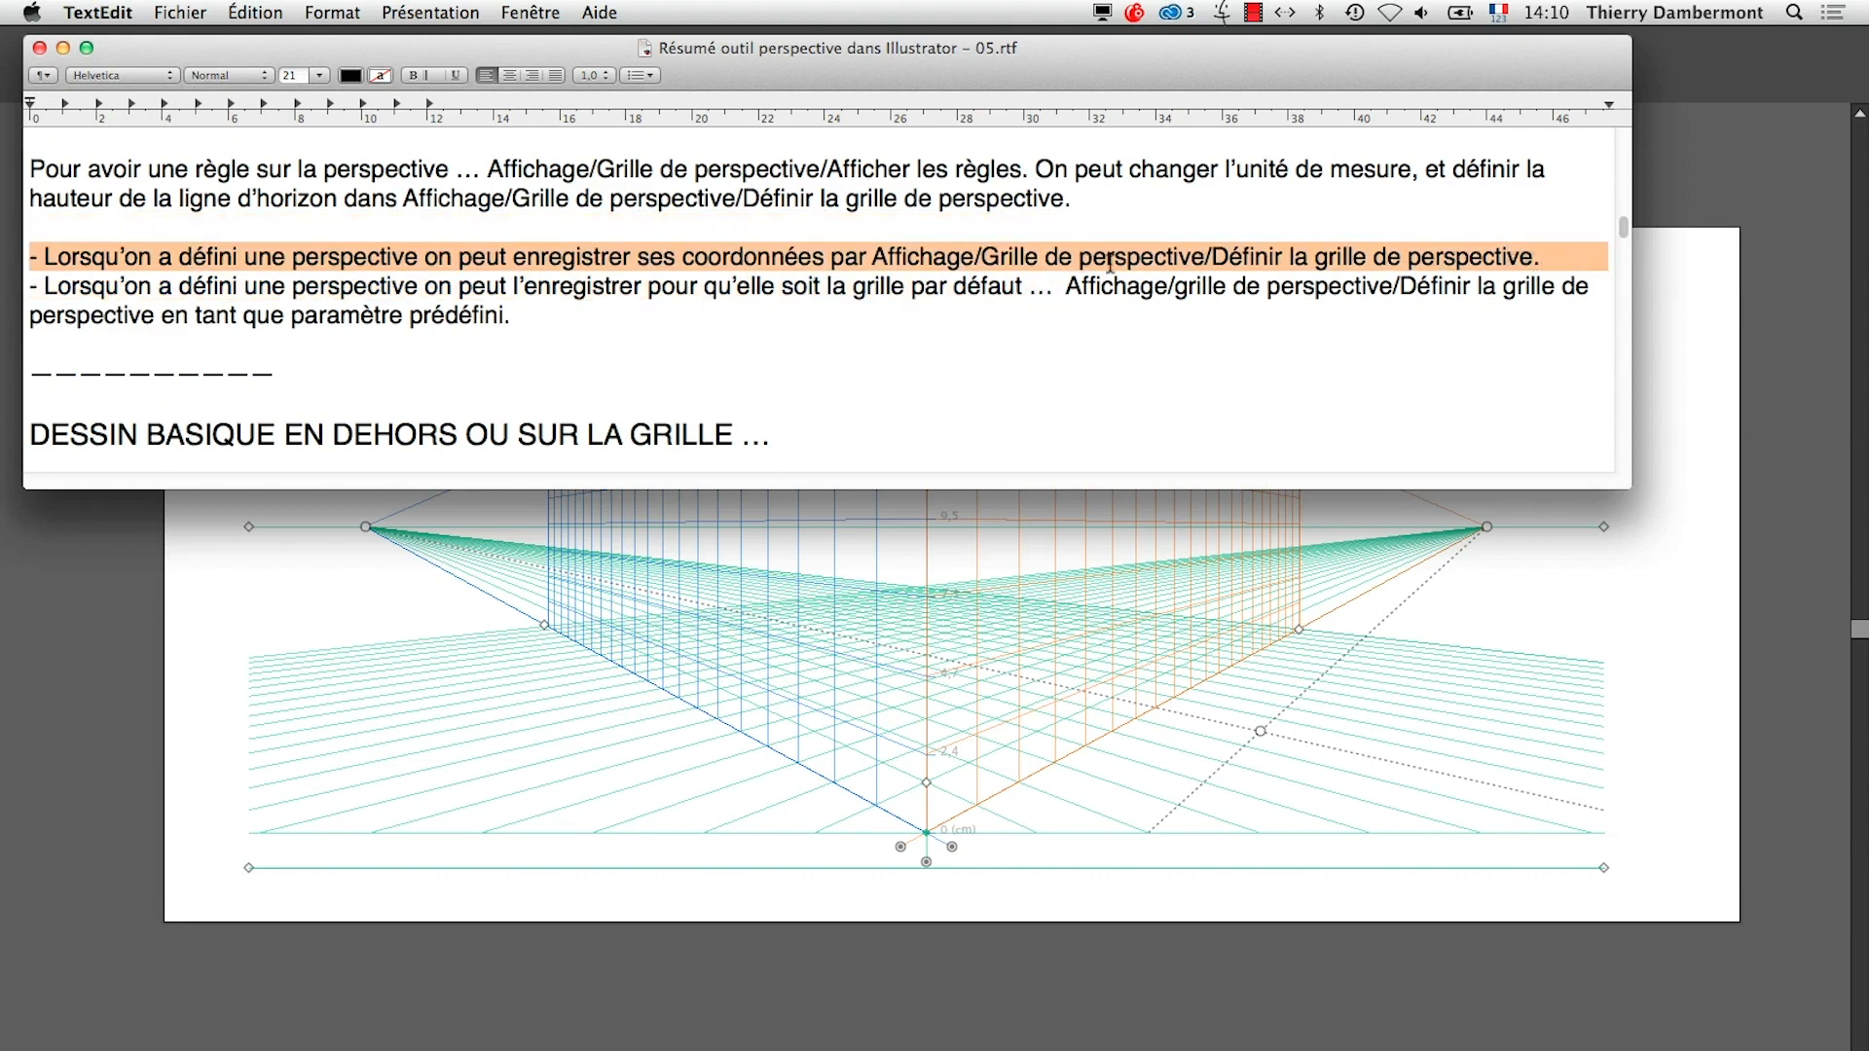
# Return to Illustrator and save the current perspective grid definition as a preset named "grille 14 octobre 2014 - 01"
pyautogui.press('super+Tab')
pyautogui.press('super+Tab')
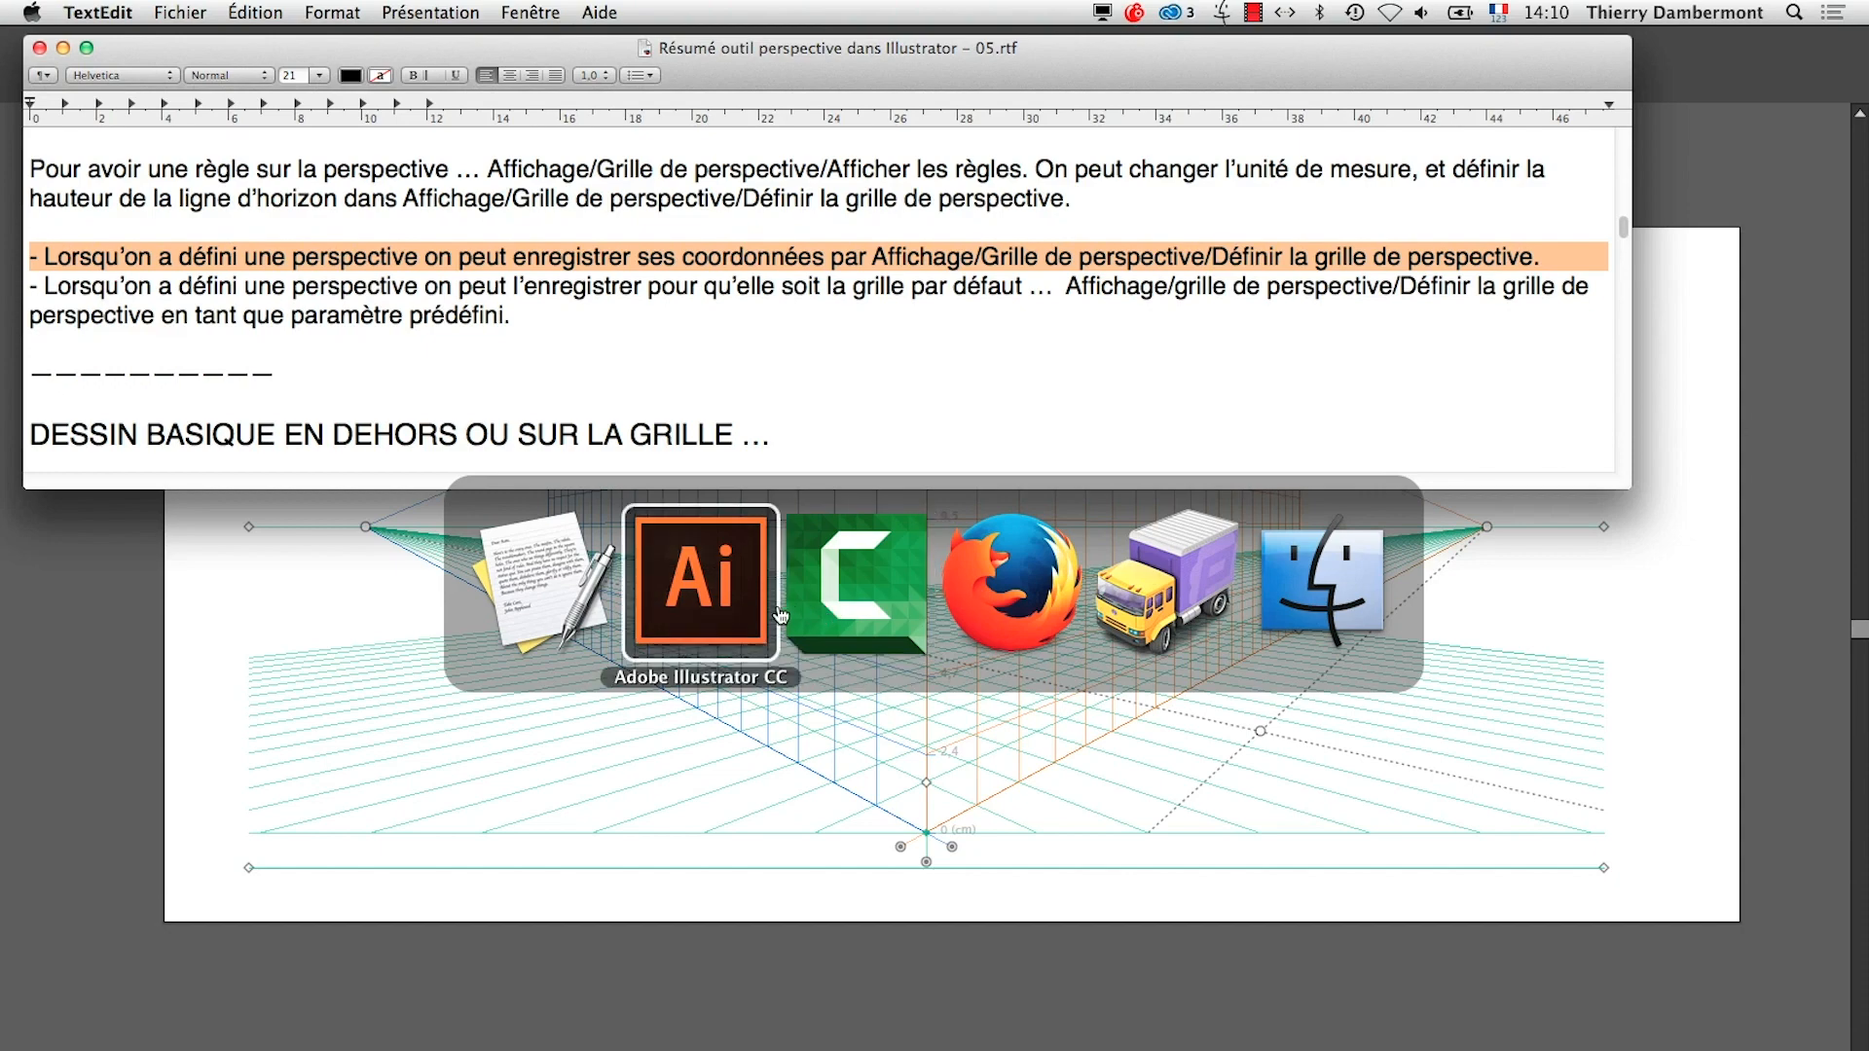
pyautogui.click(582, 9)
pyautogui.moveTo(633, 12)
pyautogui.moveTo(806, 738)
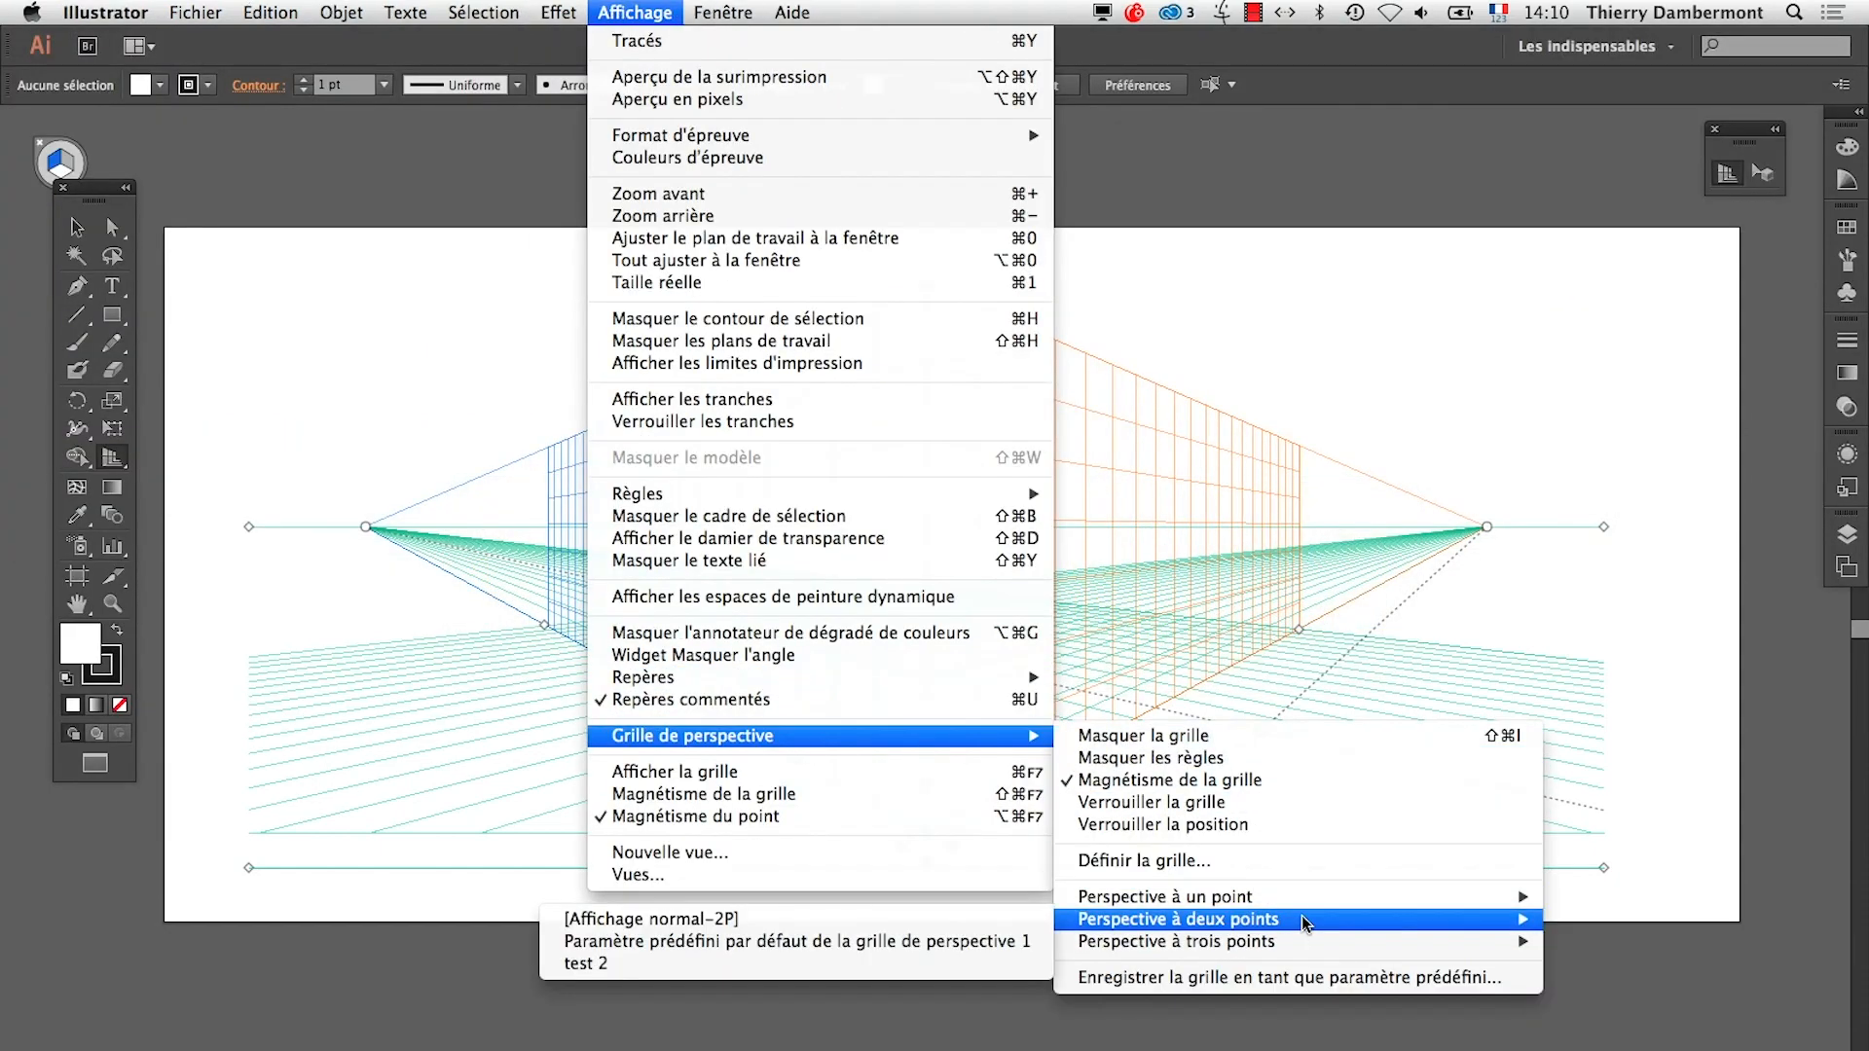
pyautogui.click(1283, 865)
pyautogui.moveTo(1480, 97); pyautogui.dragTo(1214, 109)
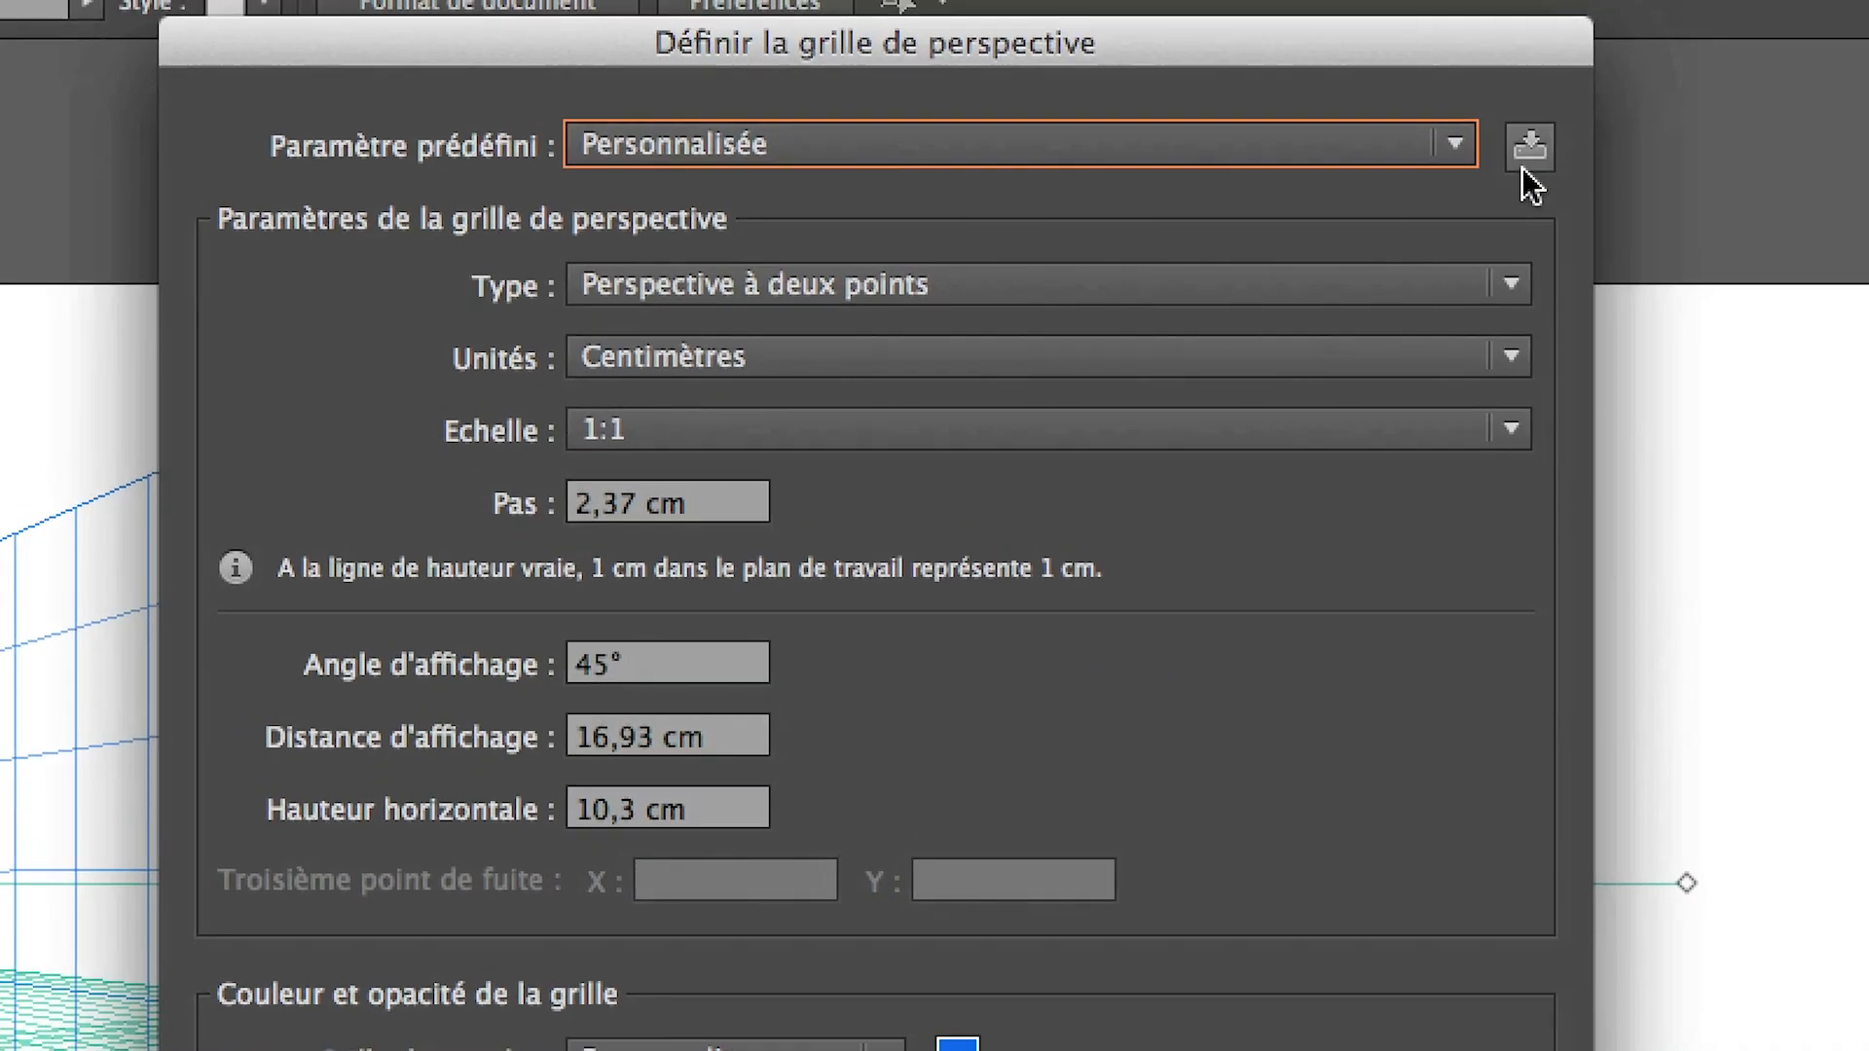
pyautogui.click(1524, 157)
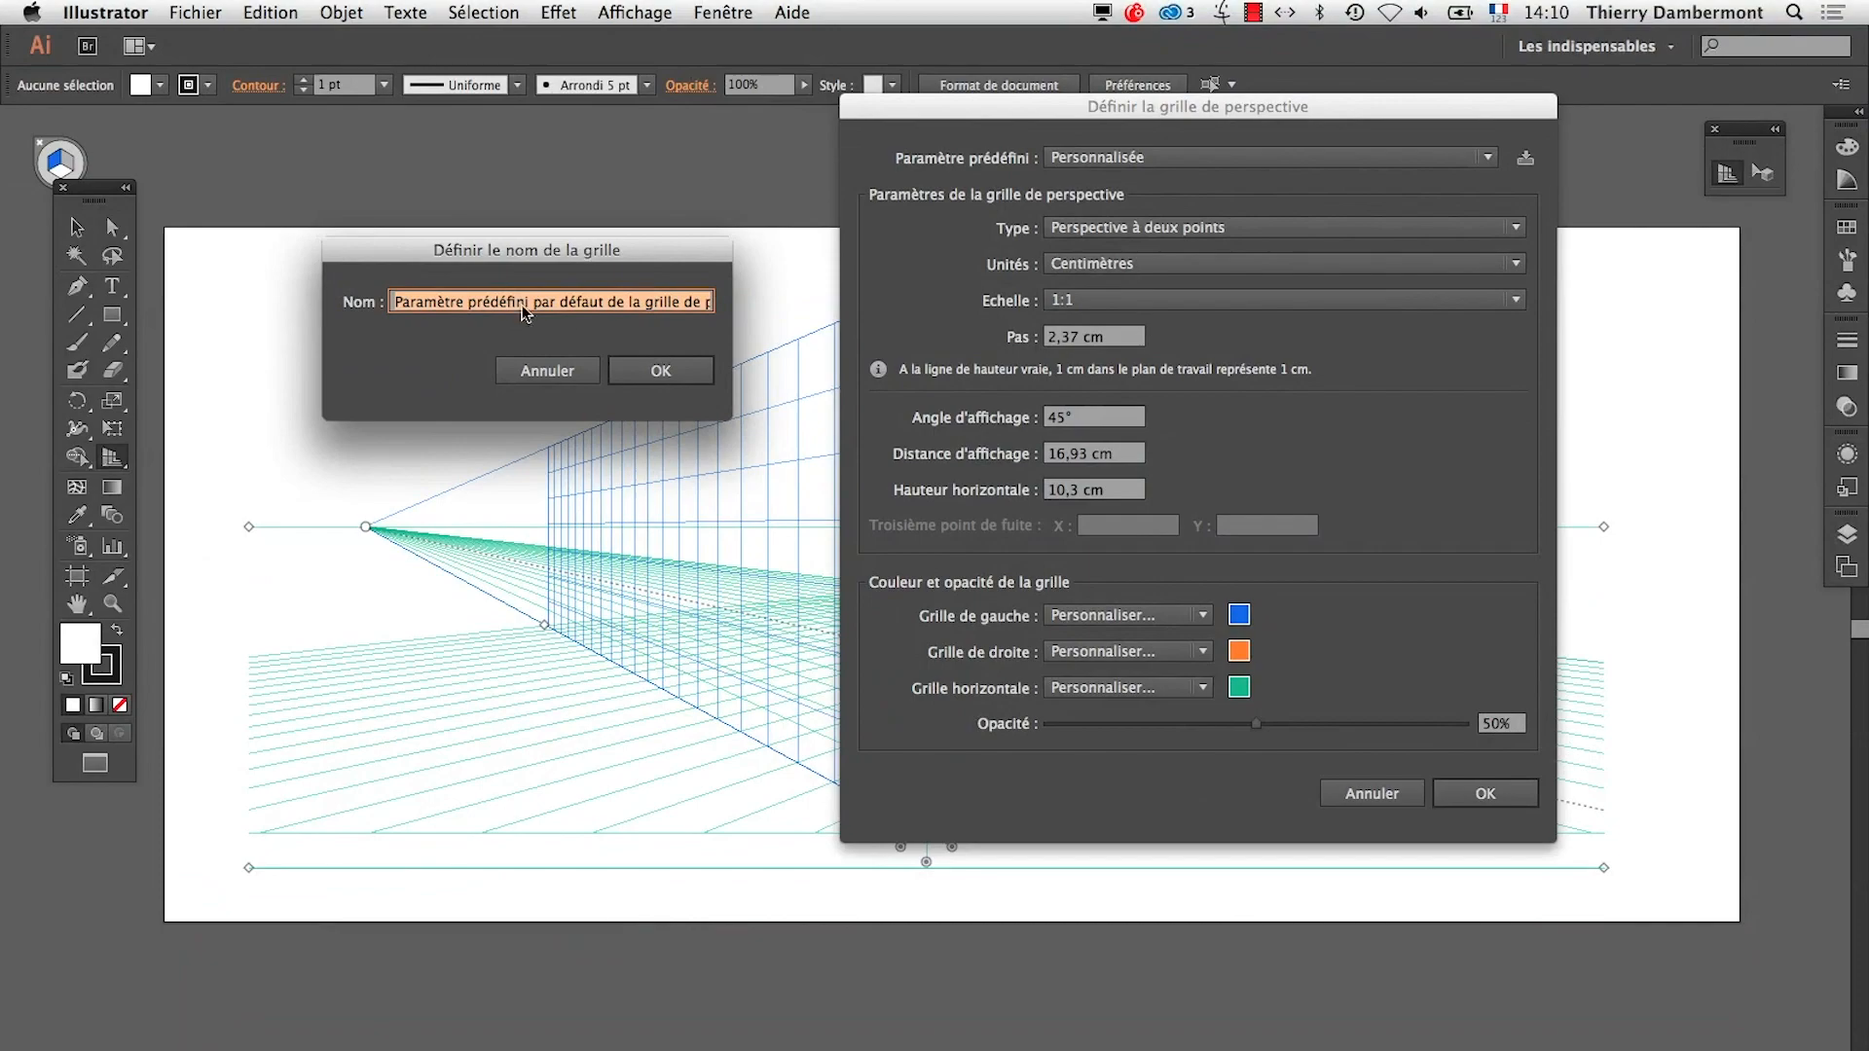
pyautogui.moveTo(557, 249); pyautogui.dragTo(947, 201)
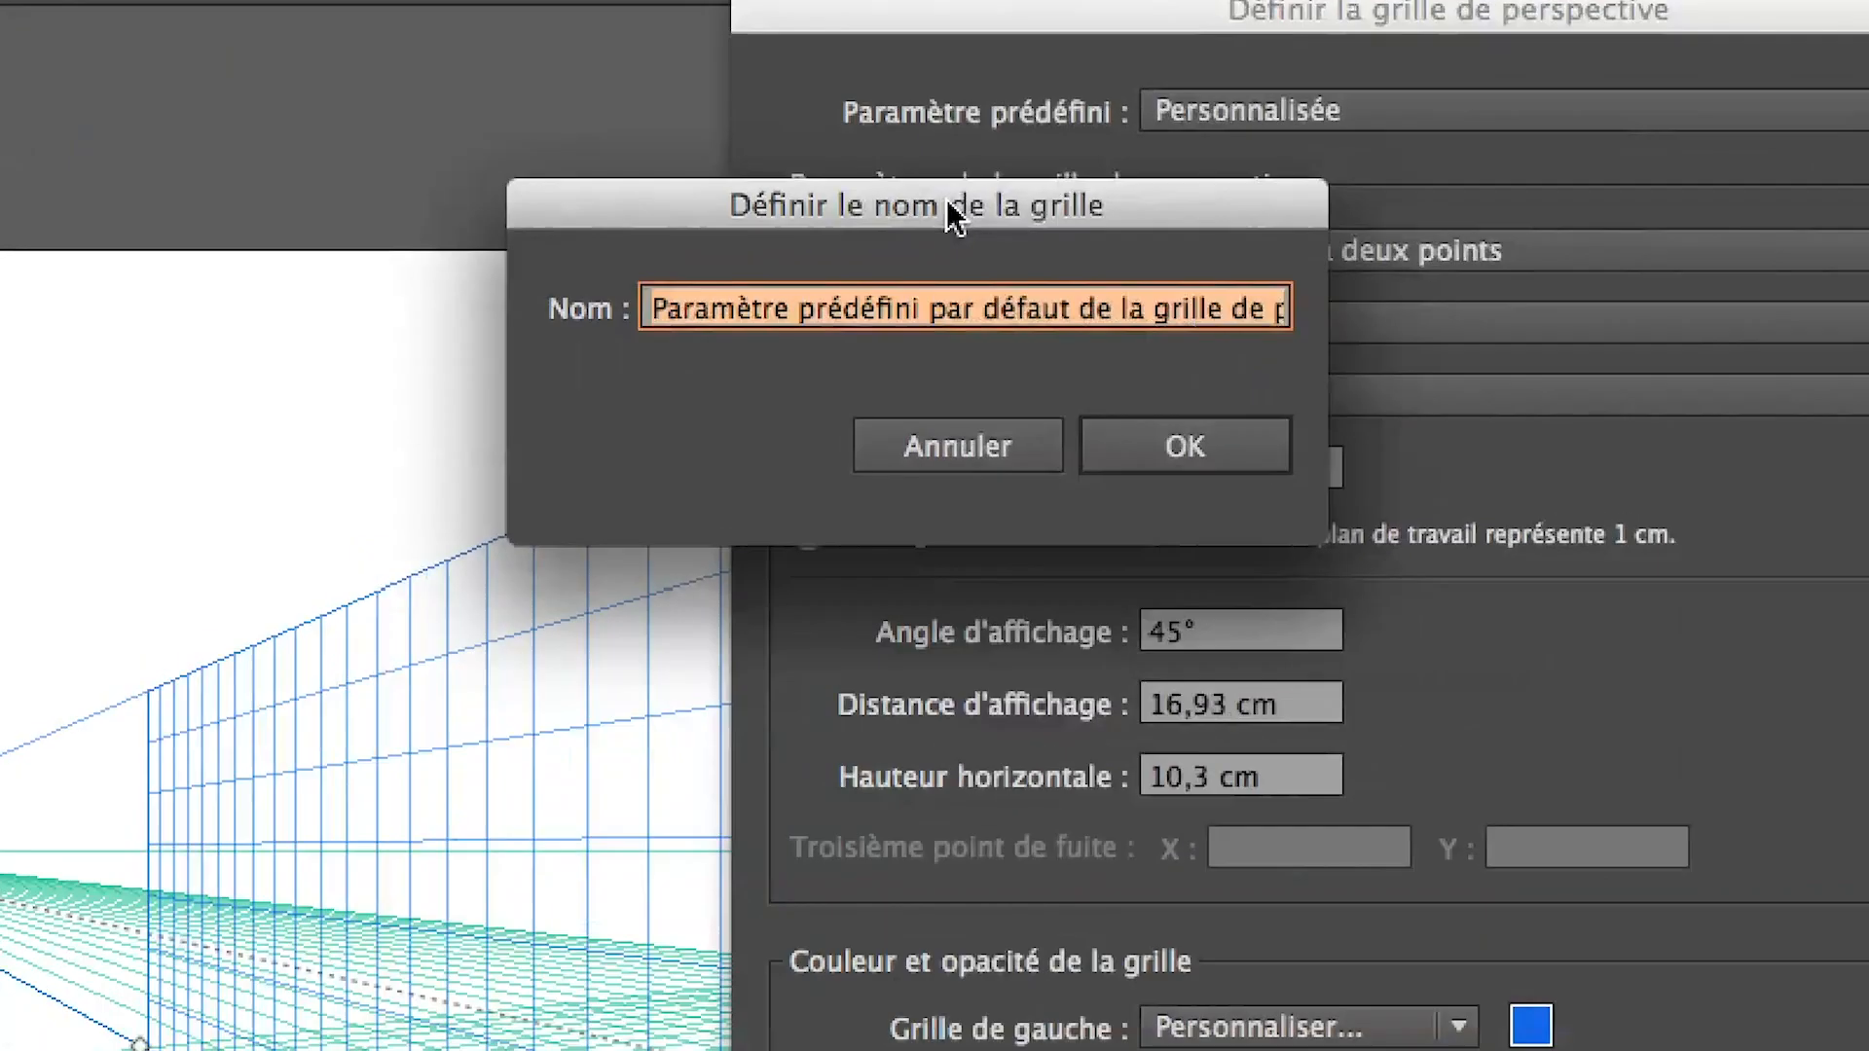
pyautogui.write('grille ')
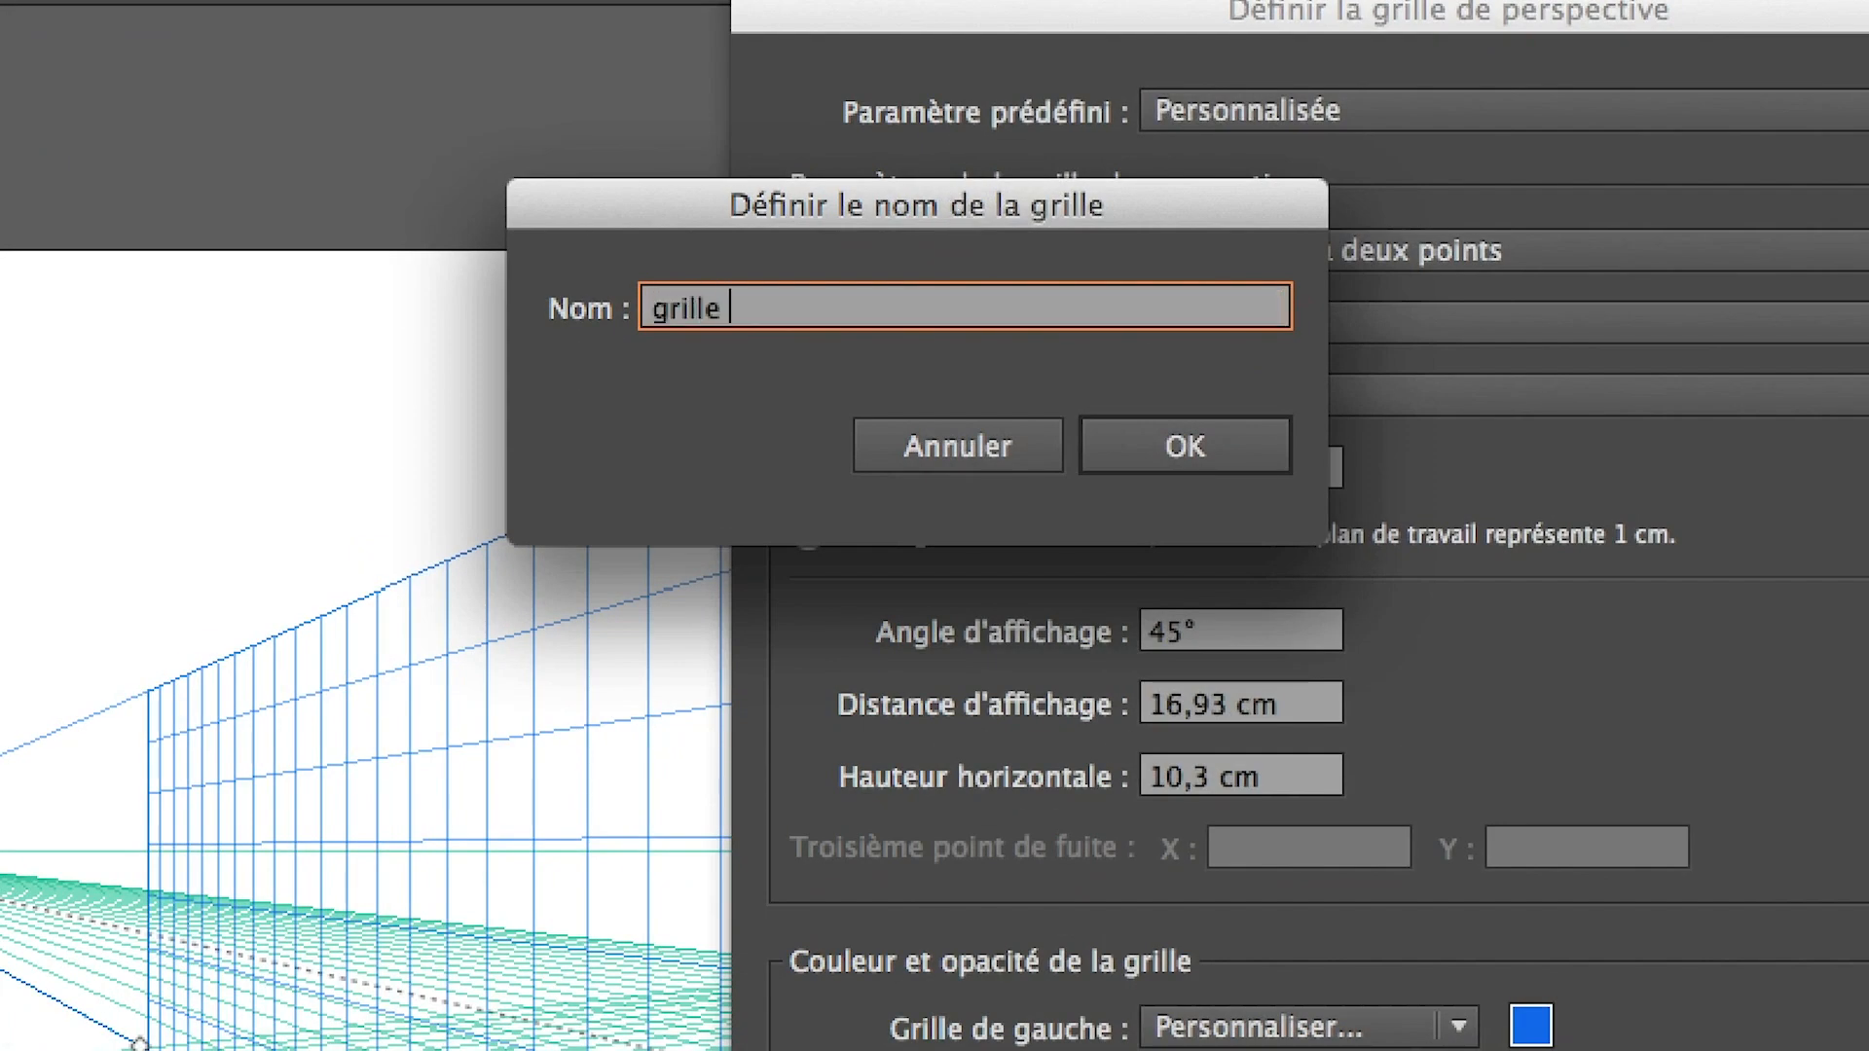
pyautogui.write('14 octobre')
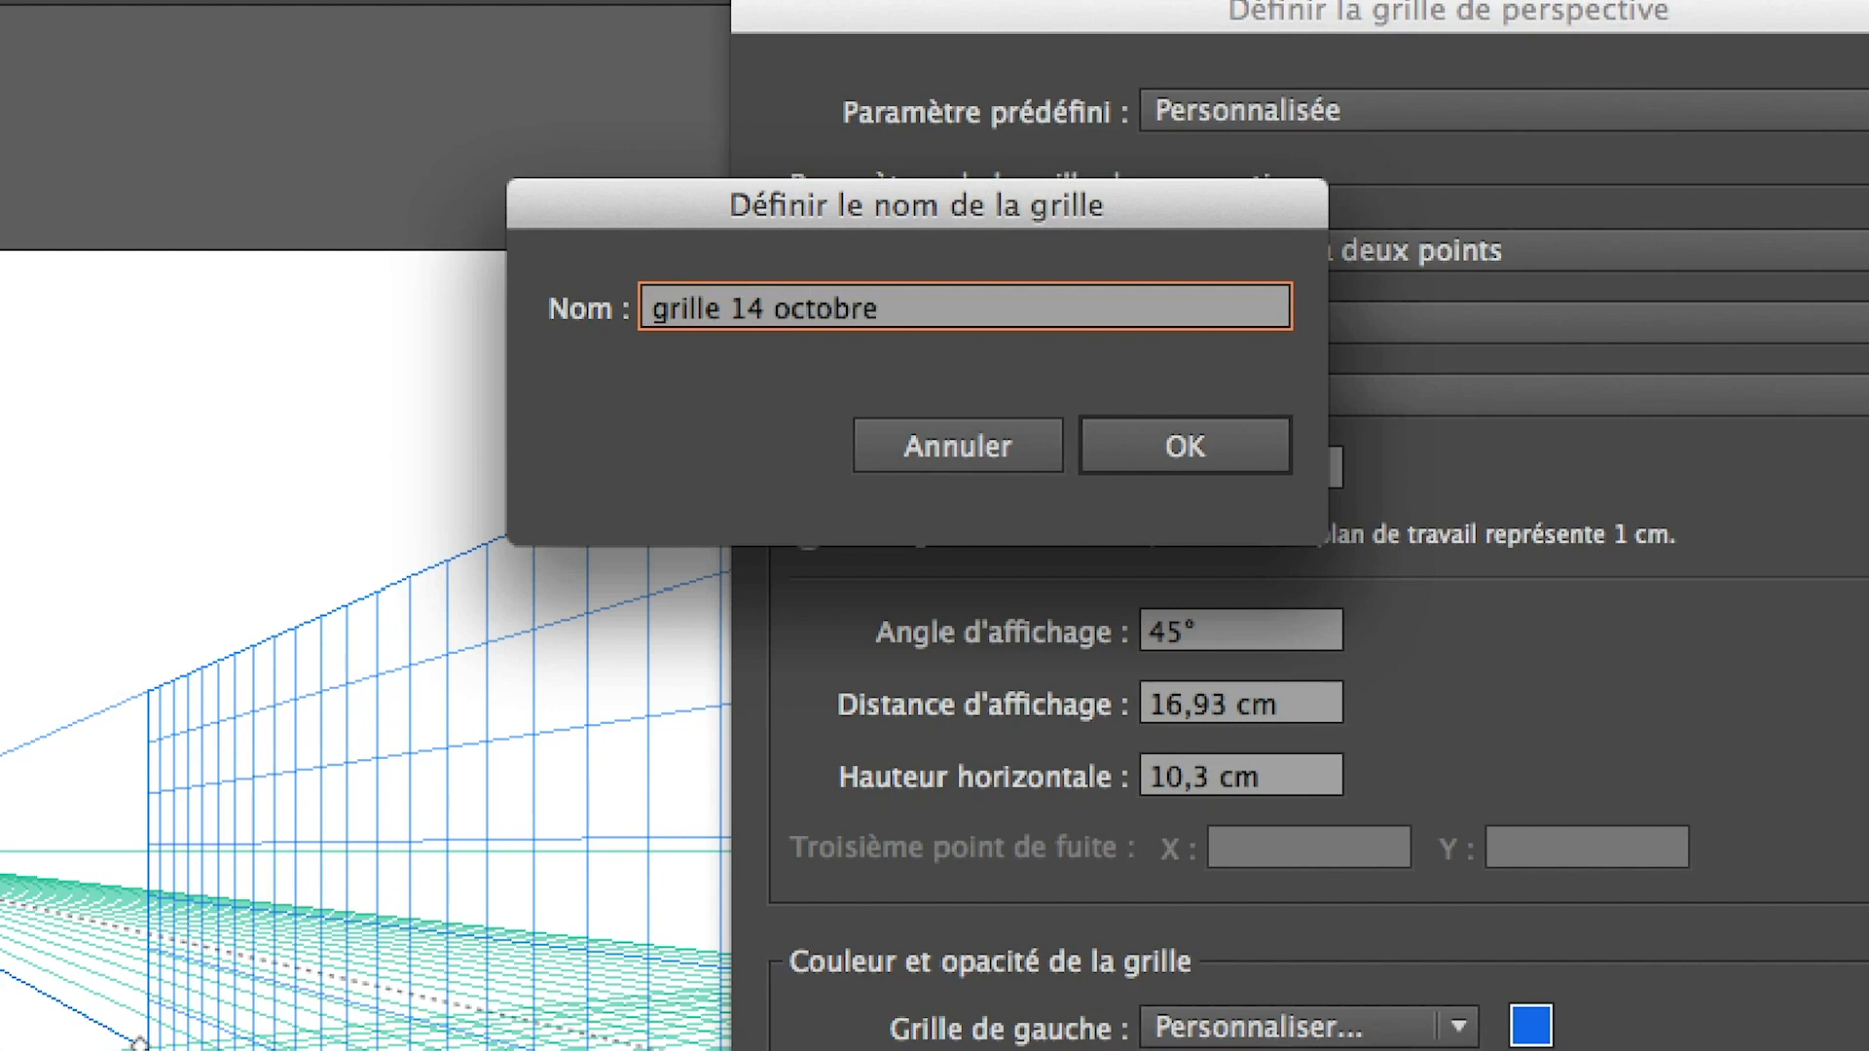
pyautogui.write(' 2014 - 01')
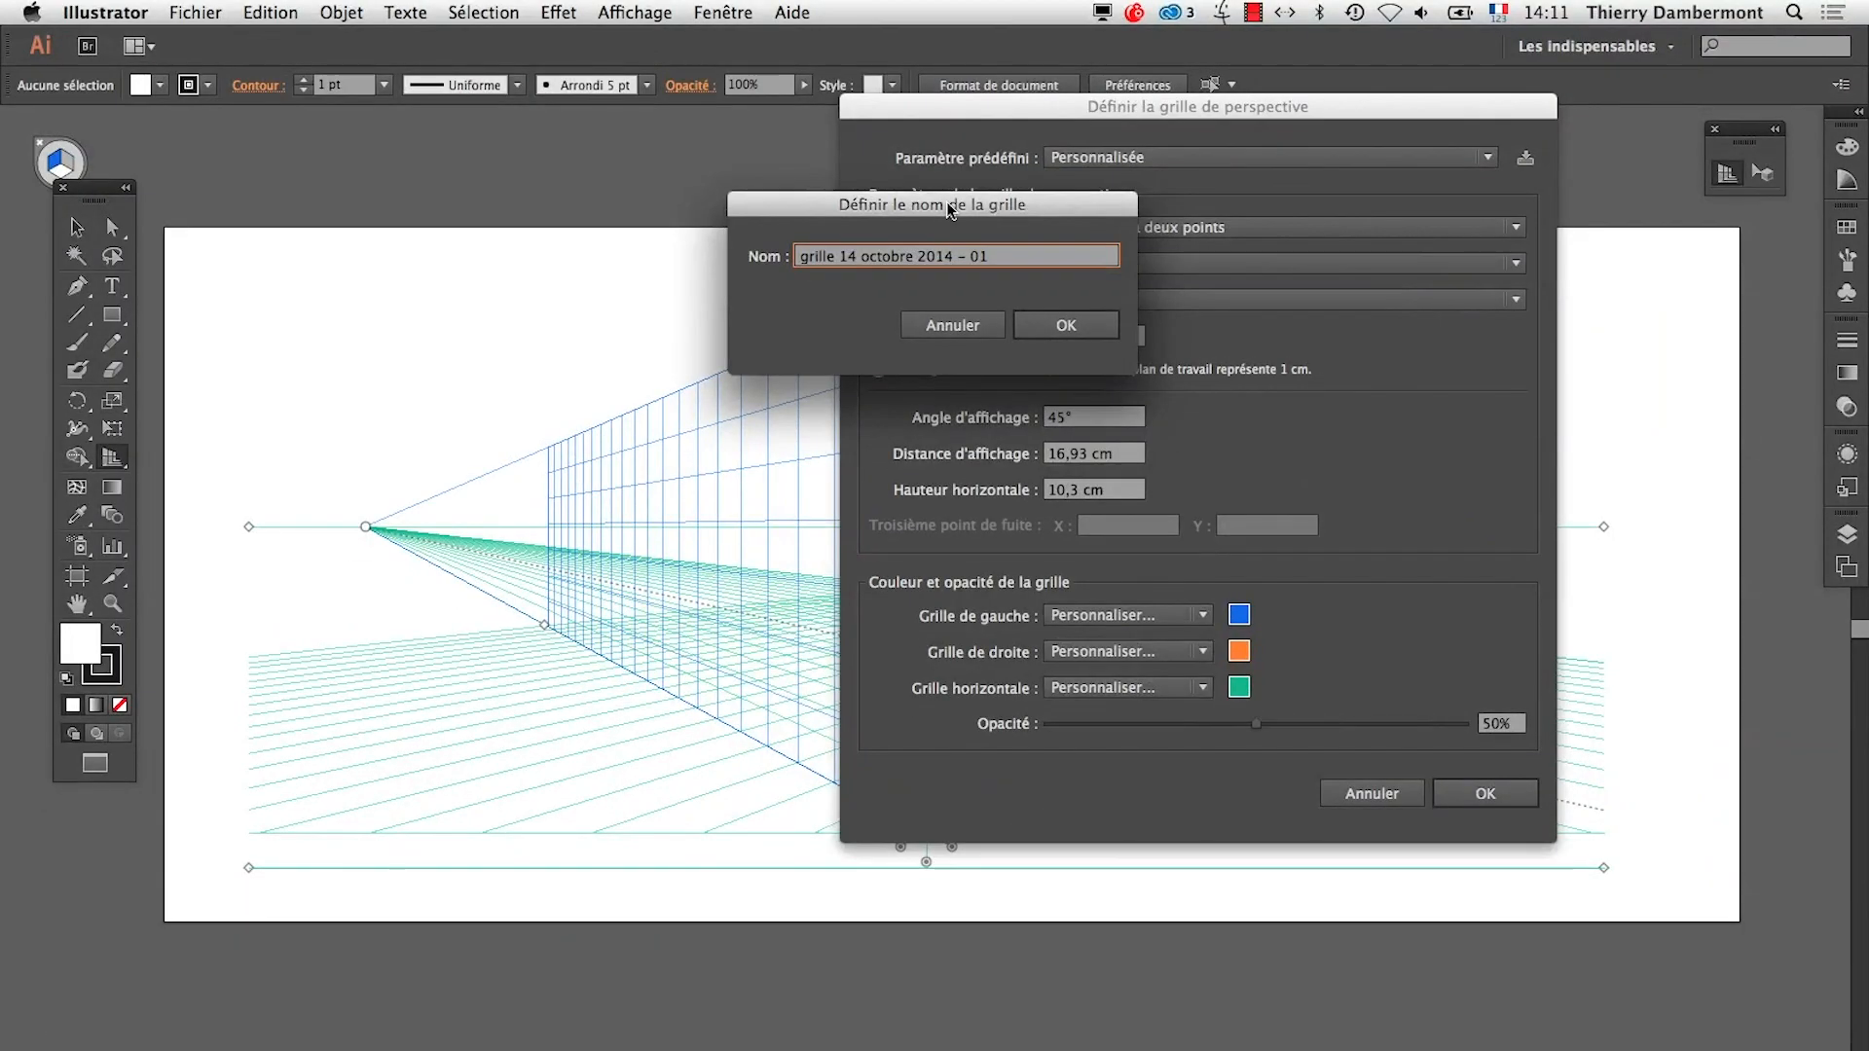
pyautogui.click(1154, 450)
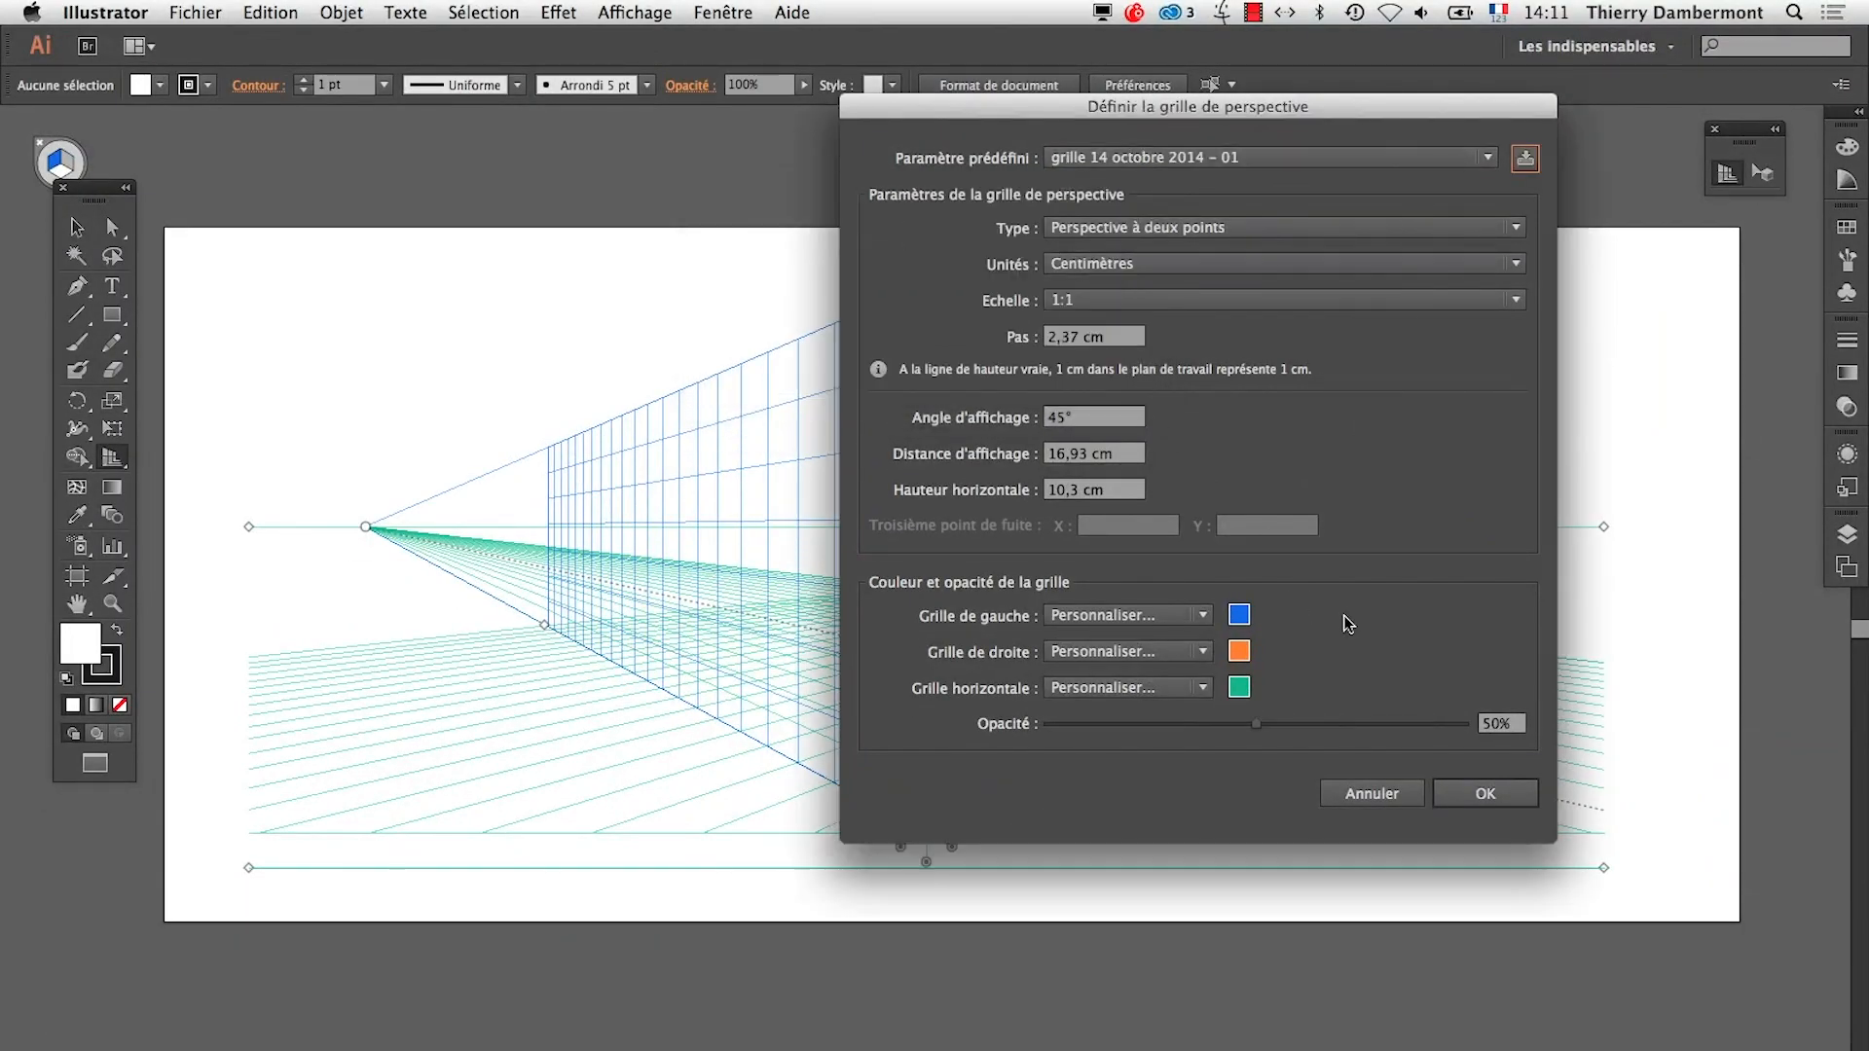
pyautogui.click(1448, 804)
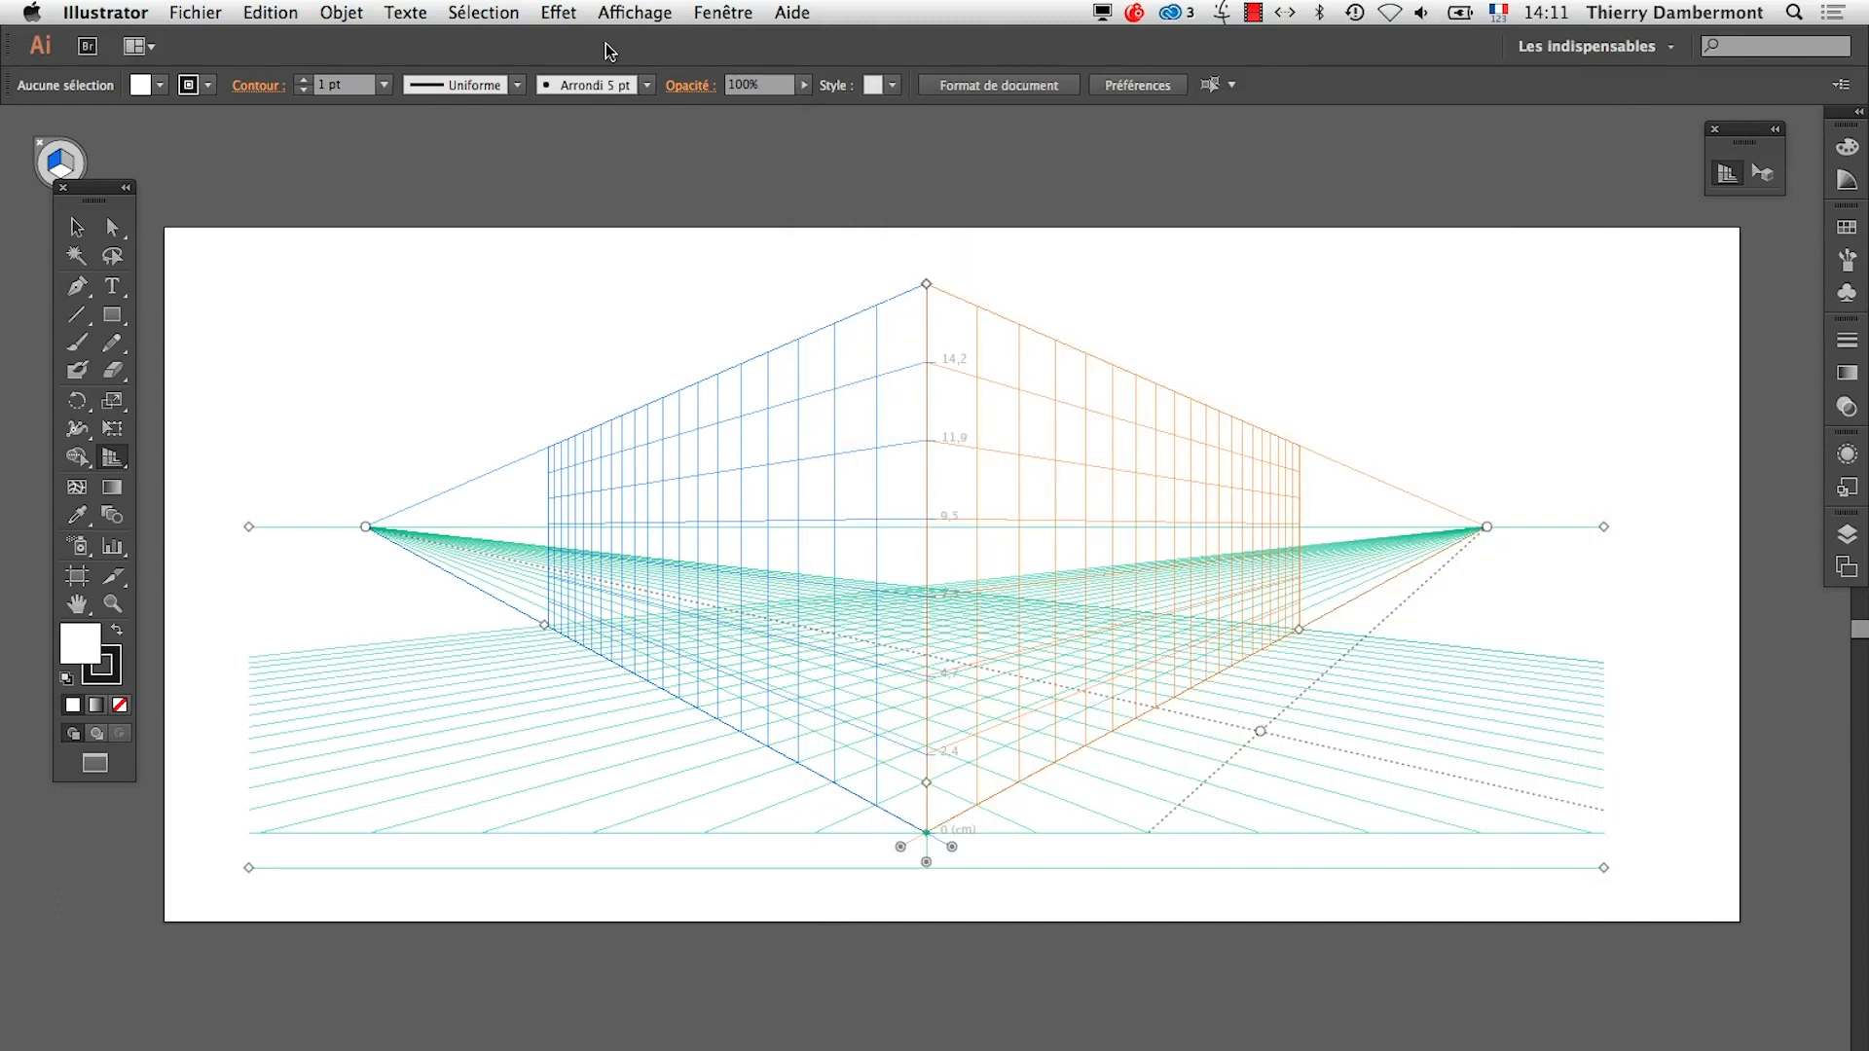
# Look over the perspective grid commands for the two-point presets and for saving the grid as a preset
pyautogui.click(628, 12)
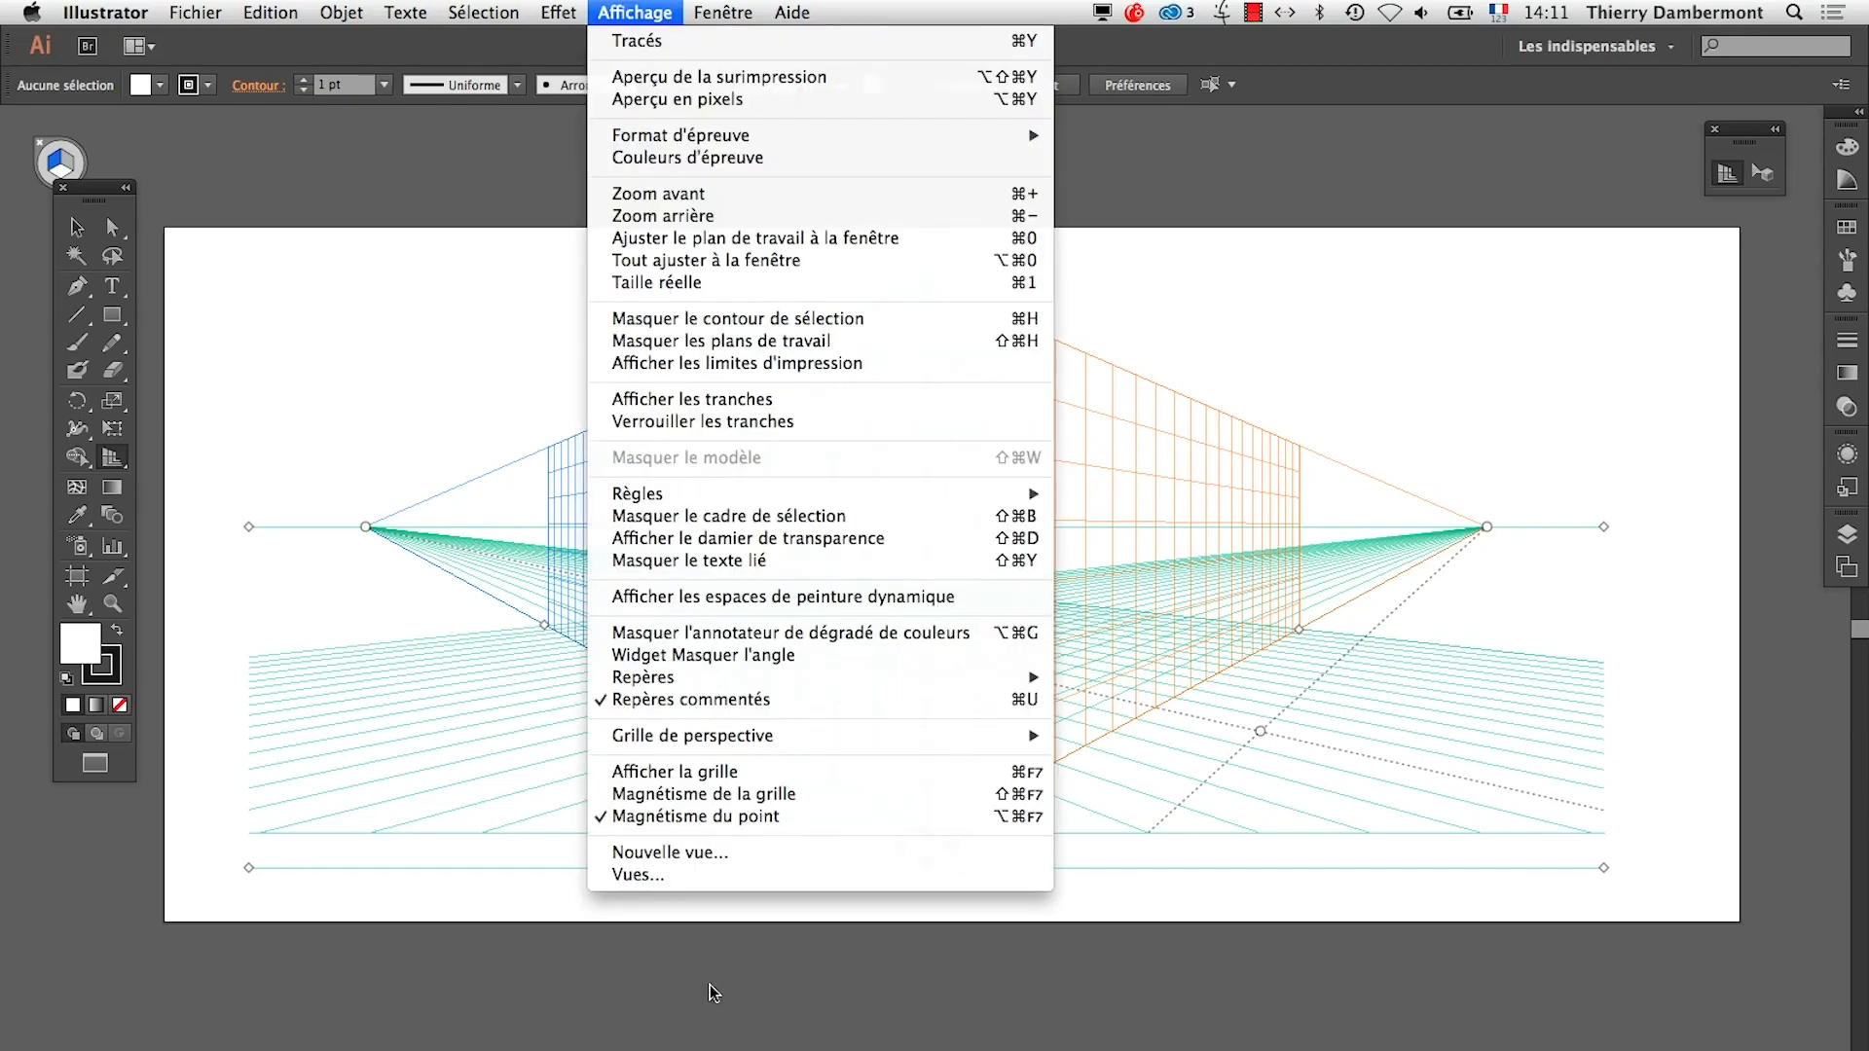
pyautogui.moveTo(748, 736)
pyautogui.moveTo(1226, 925)
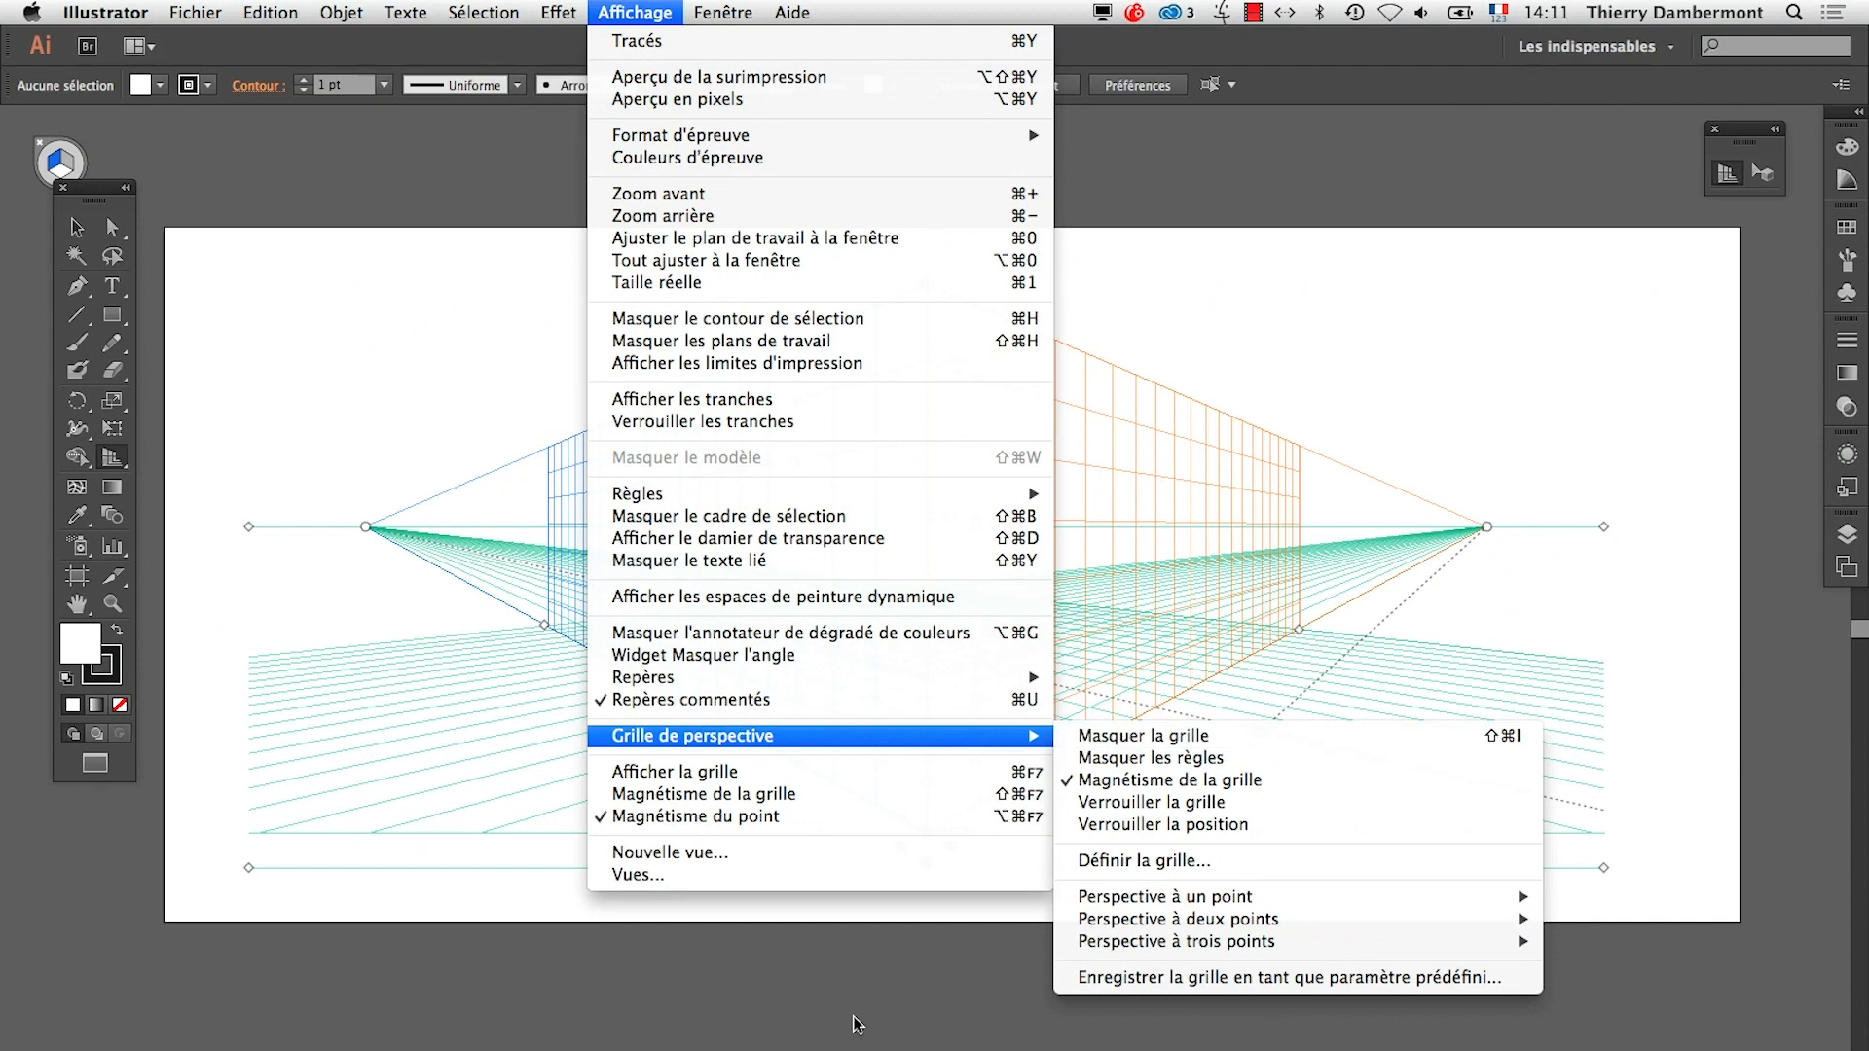
pyautogui.click(852, 1021)
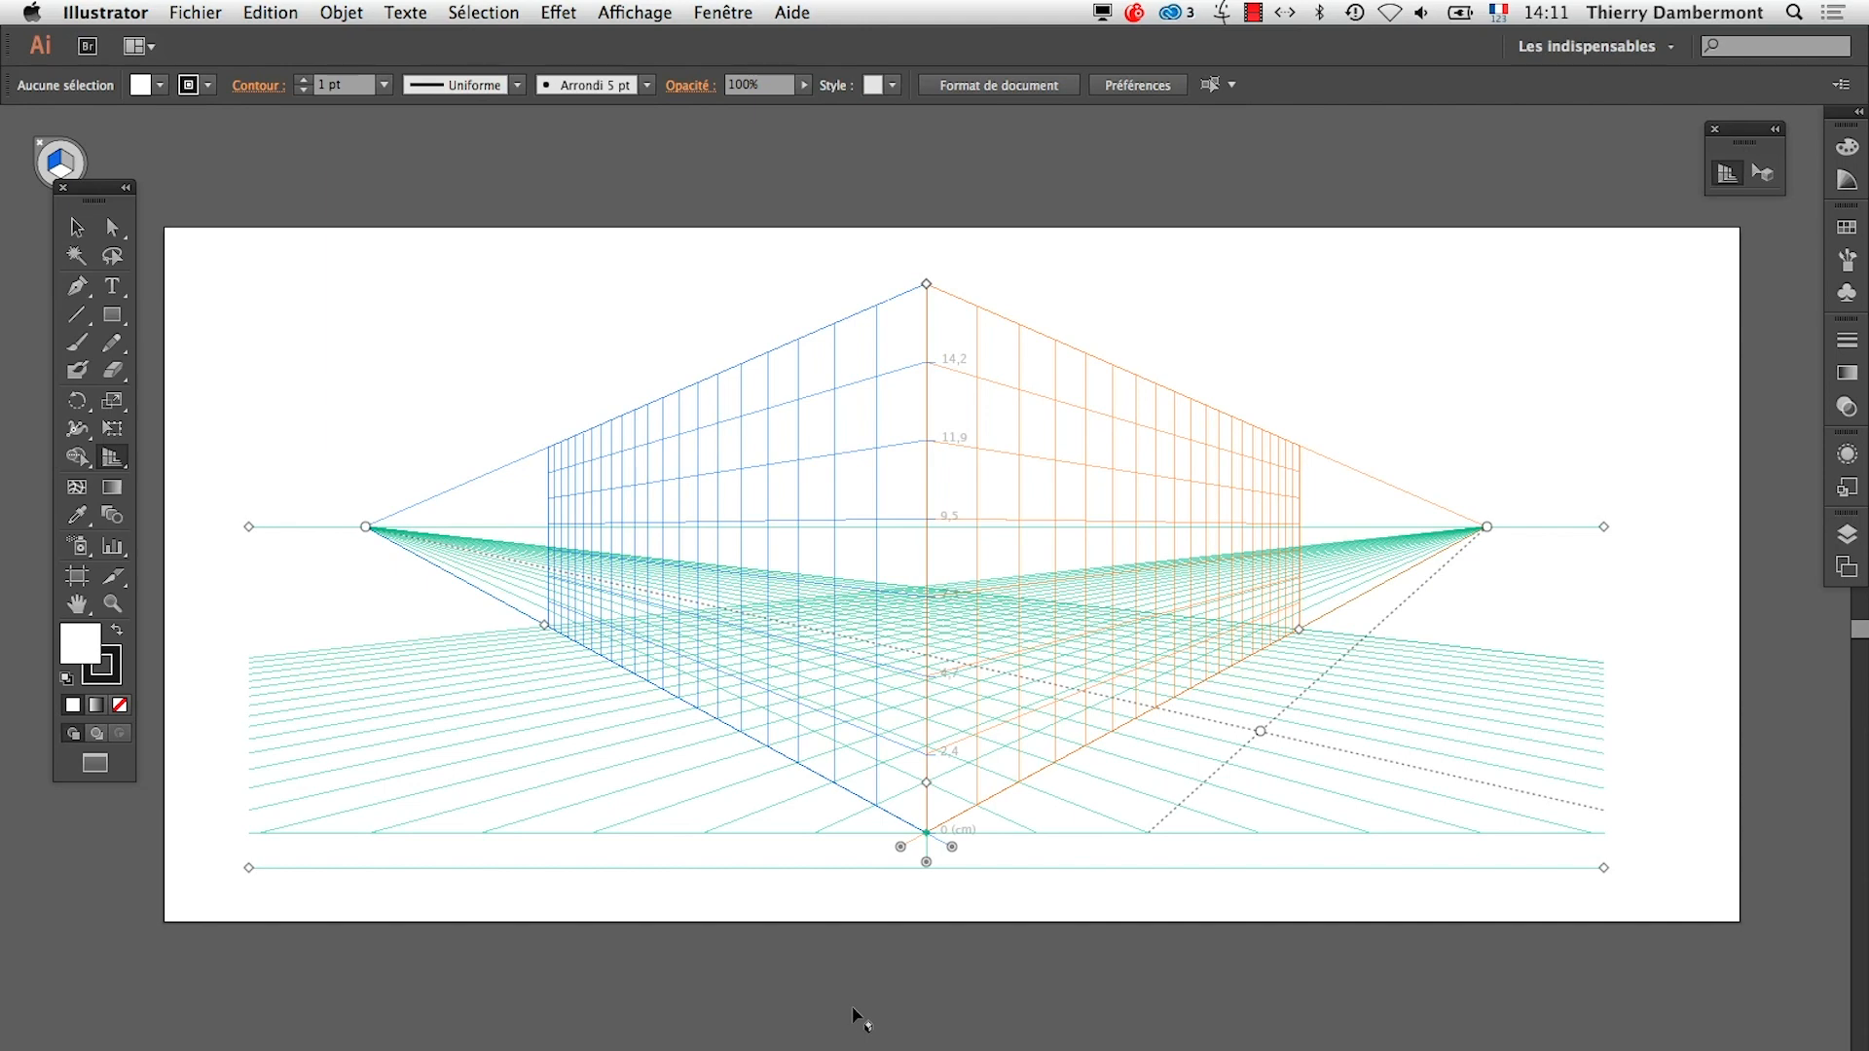
# Switch to the TextEdit summary and highlight the sentence on working temporarily outside the perspective, under DESSIN BASIQUE EN DEHORS OU SUR LA GRILLE
pyautogui.press('super+Tab')
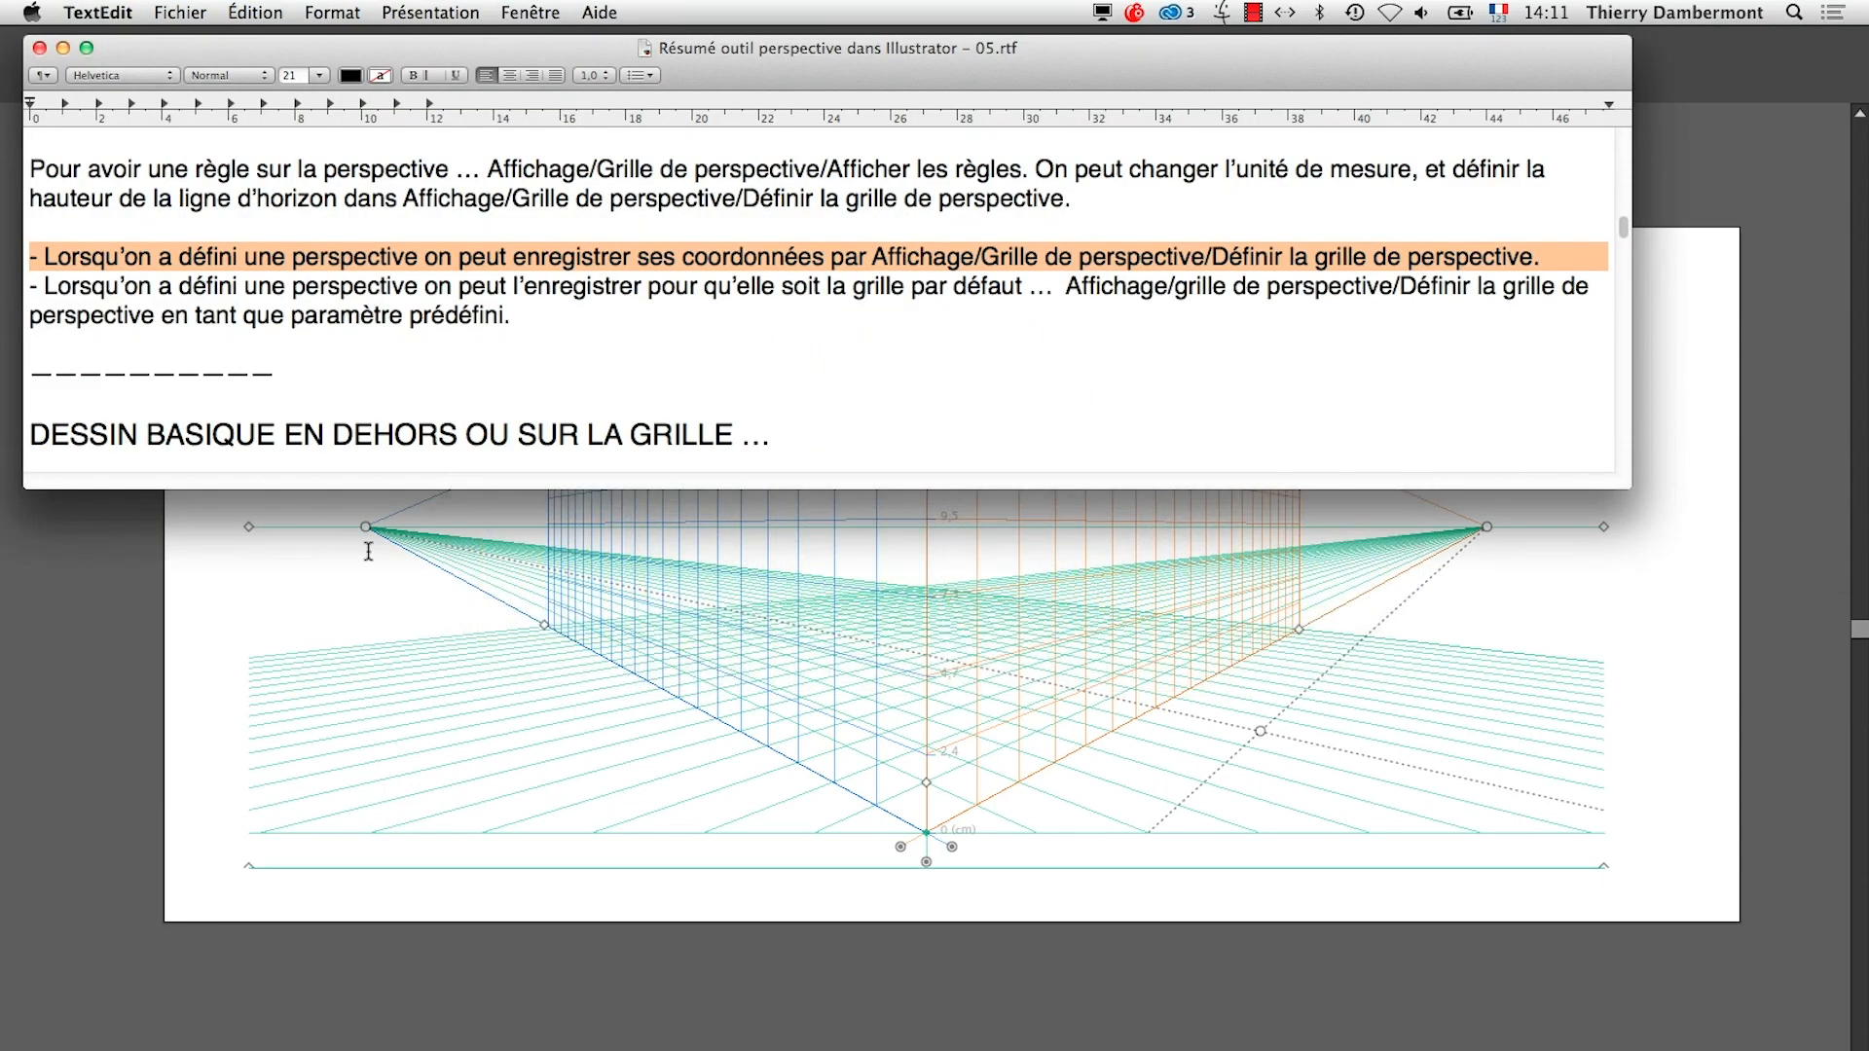
pyautogui.click(355, 327)
pyautogui.scroll(-5, 360, 327)
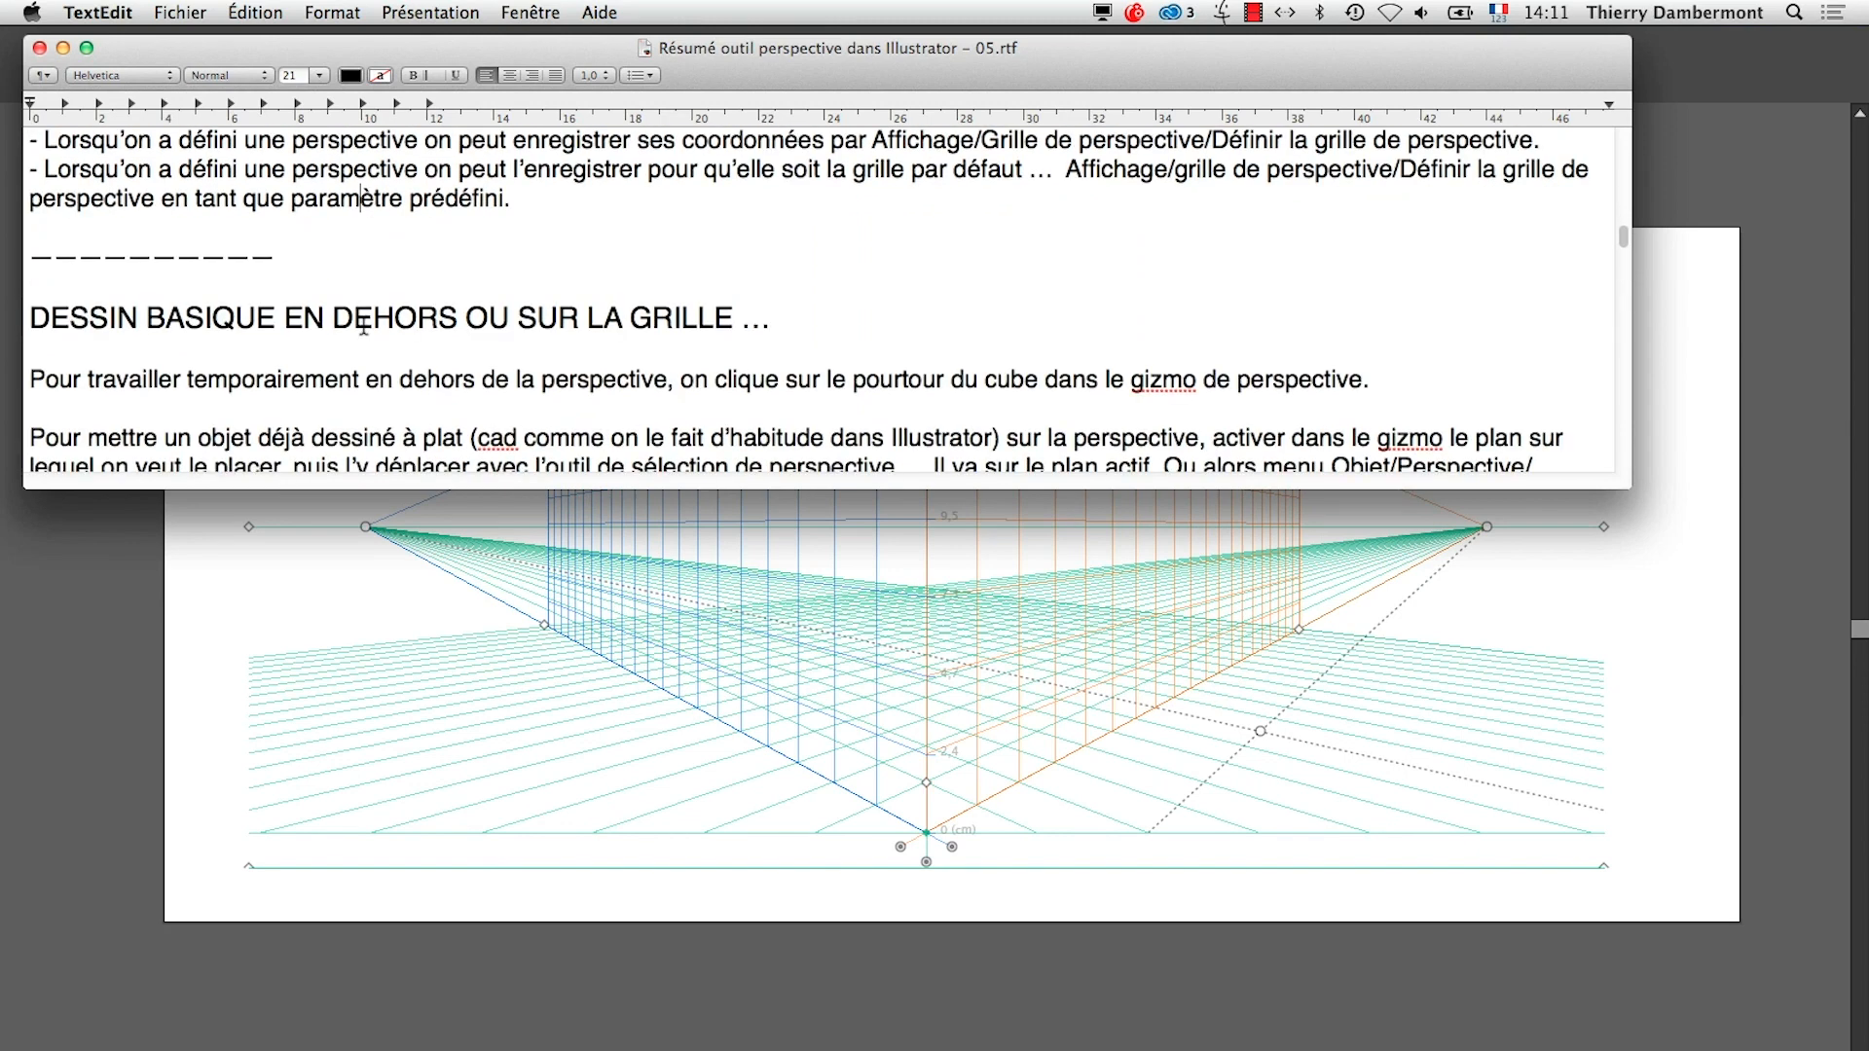
pyautogui.scroll(-1, 365, 327)
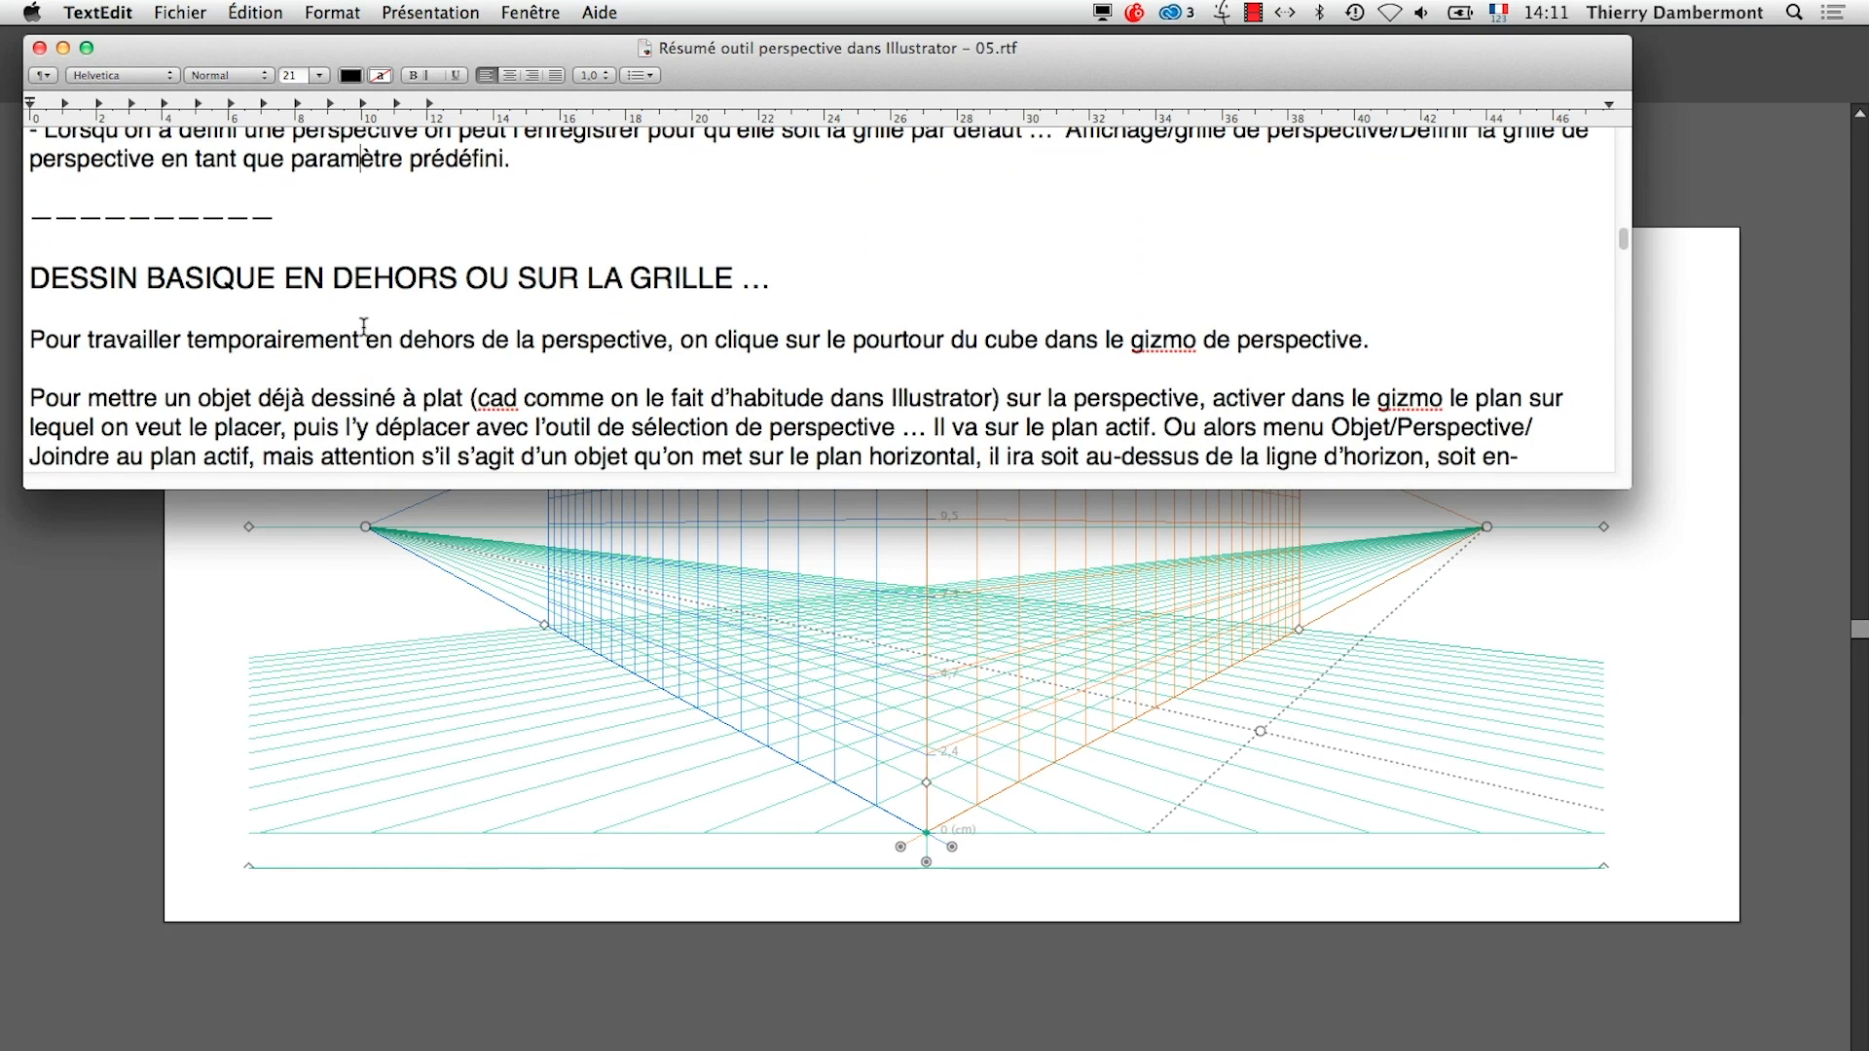
pyautogui.moveTo(36, 337); pyautogui.dragTo(1389, 323)
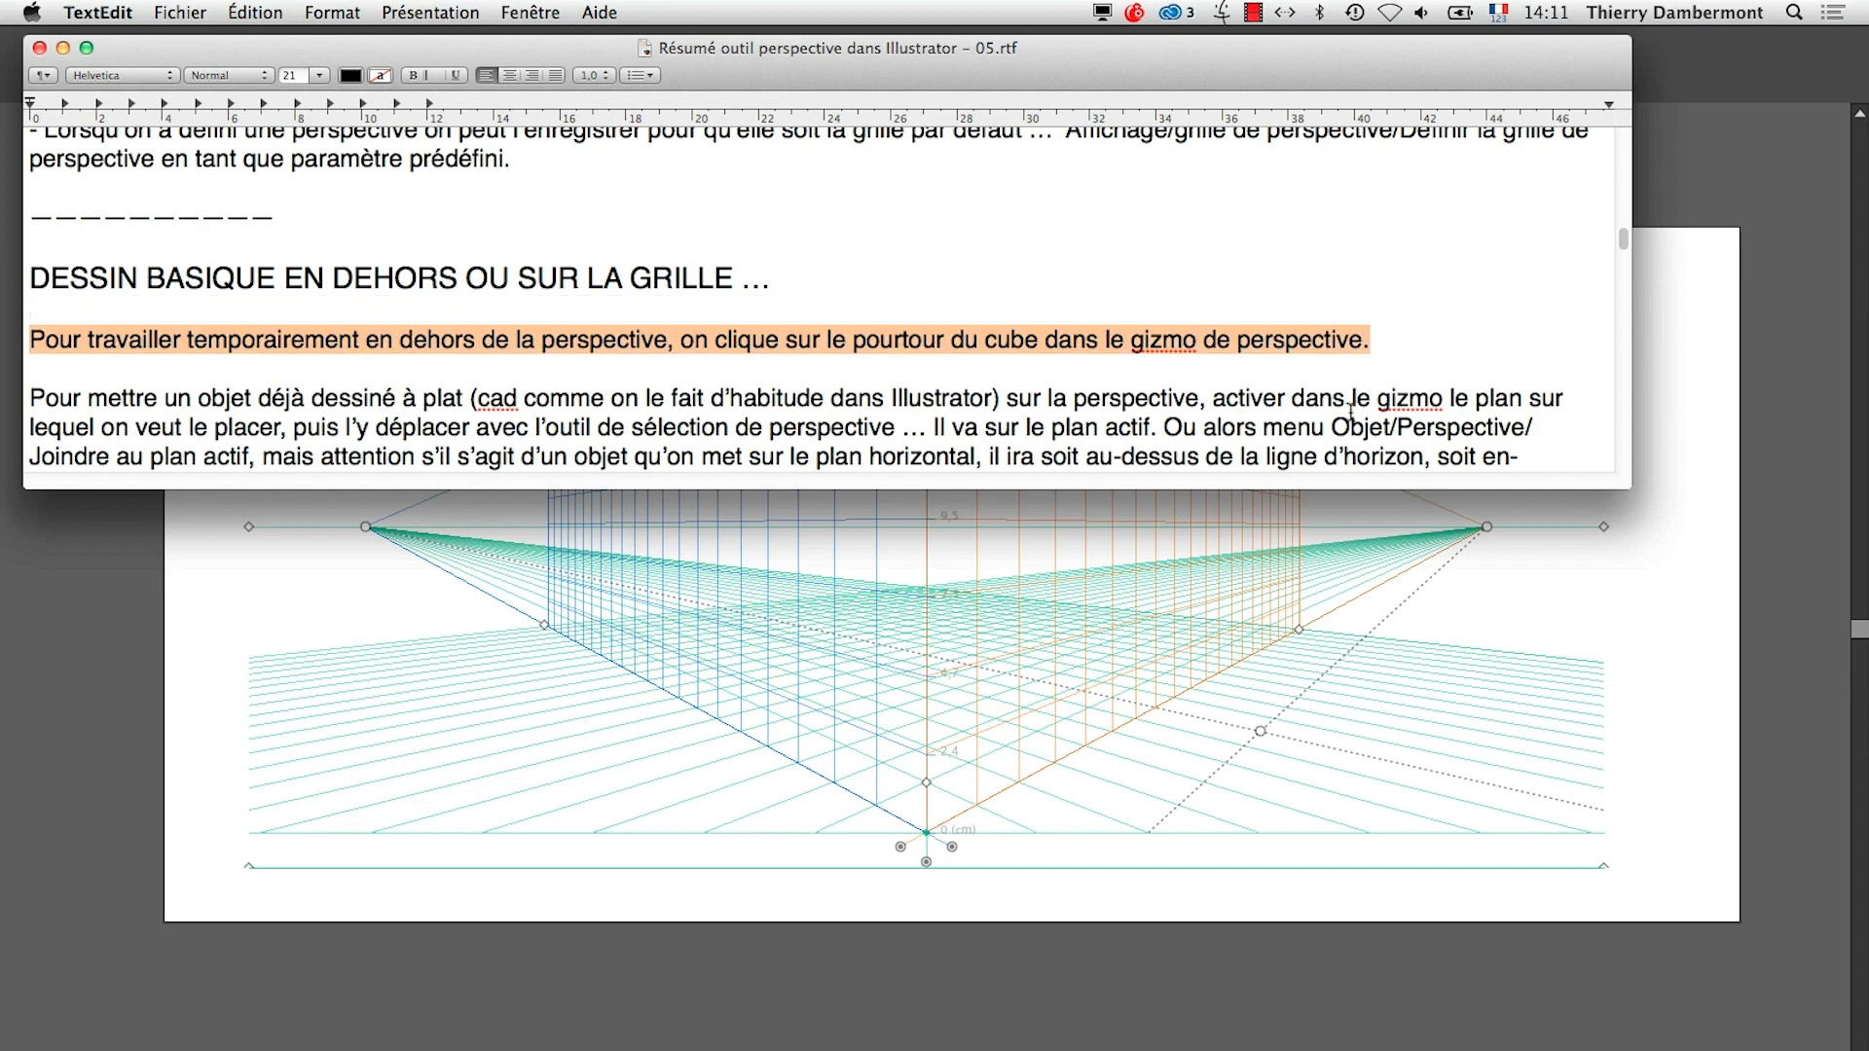
# Return to Illustrator and set the perspective plane widget to no active grid
pyautogui.click(865, 1025)
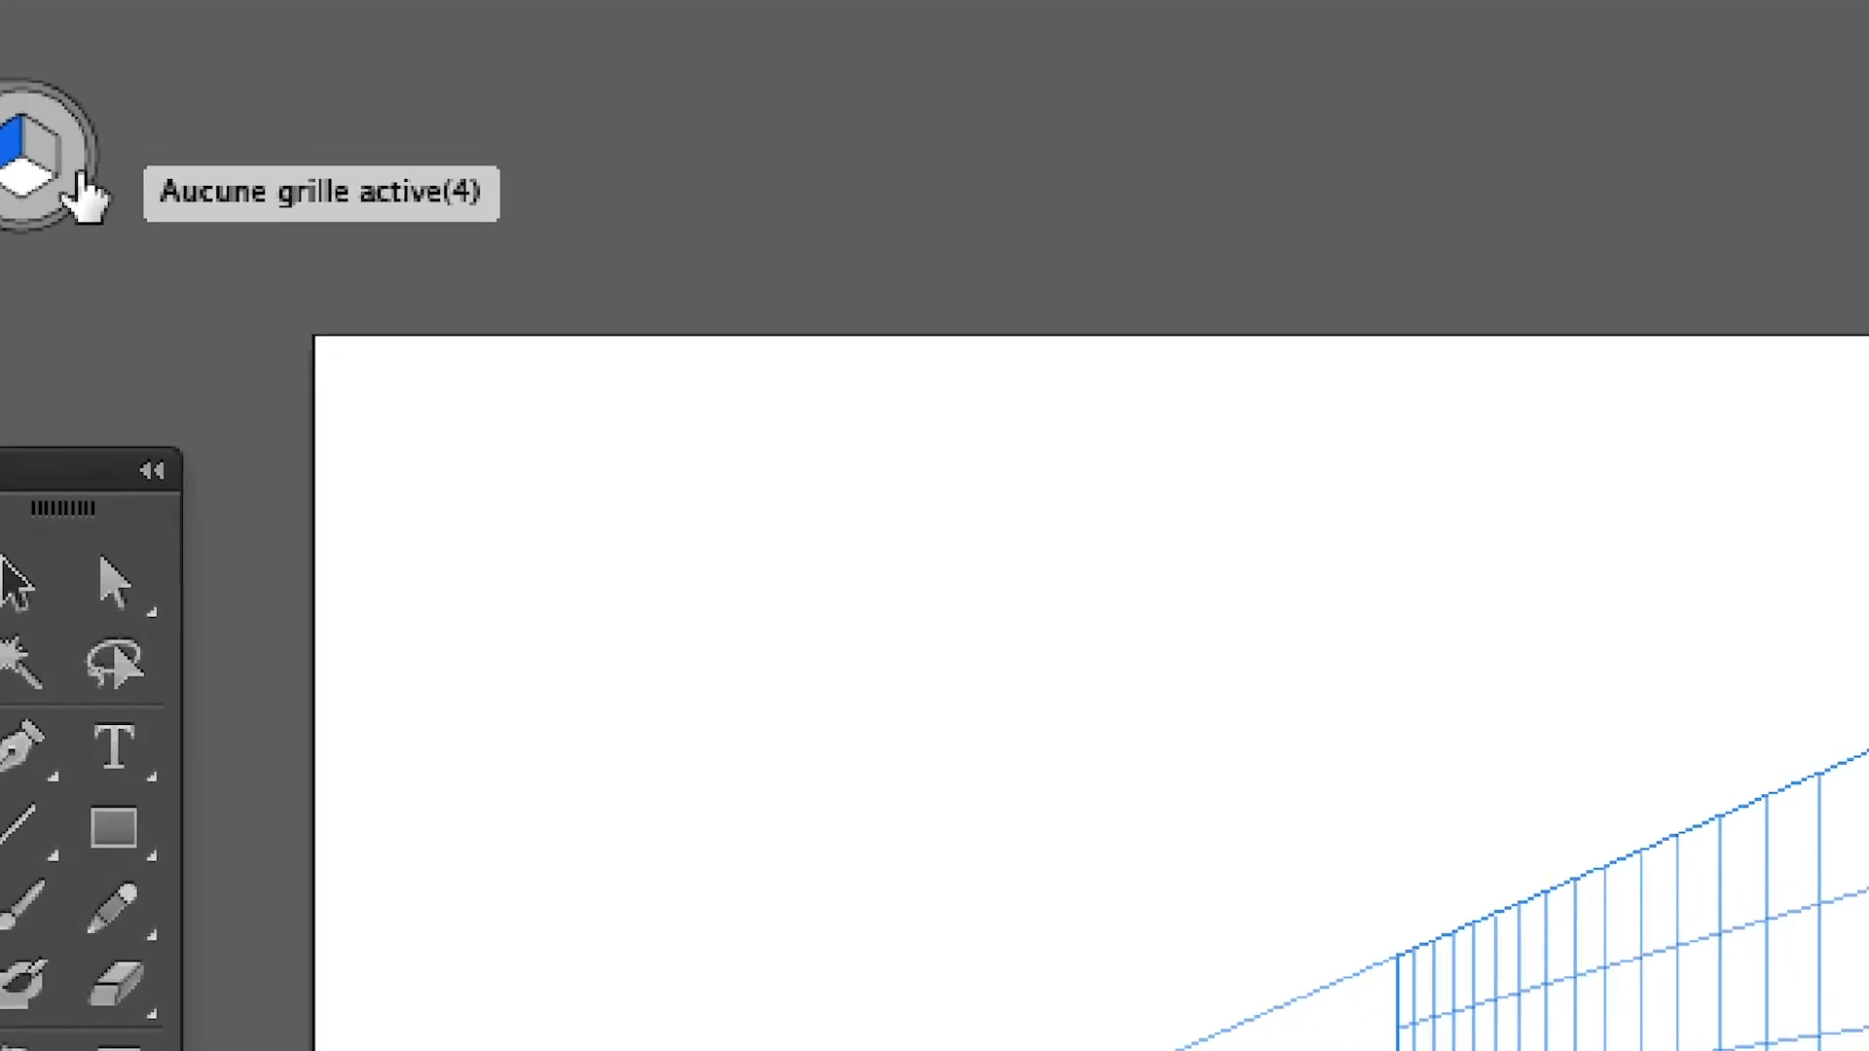
pyautogui.click(80, 165)
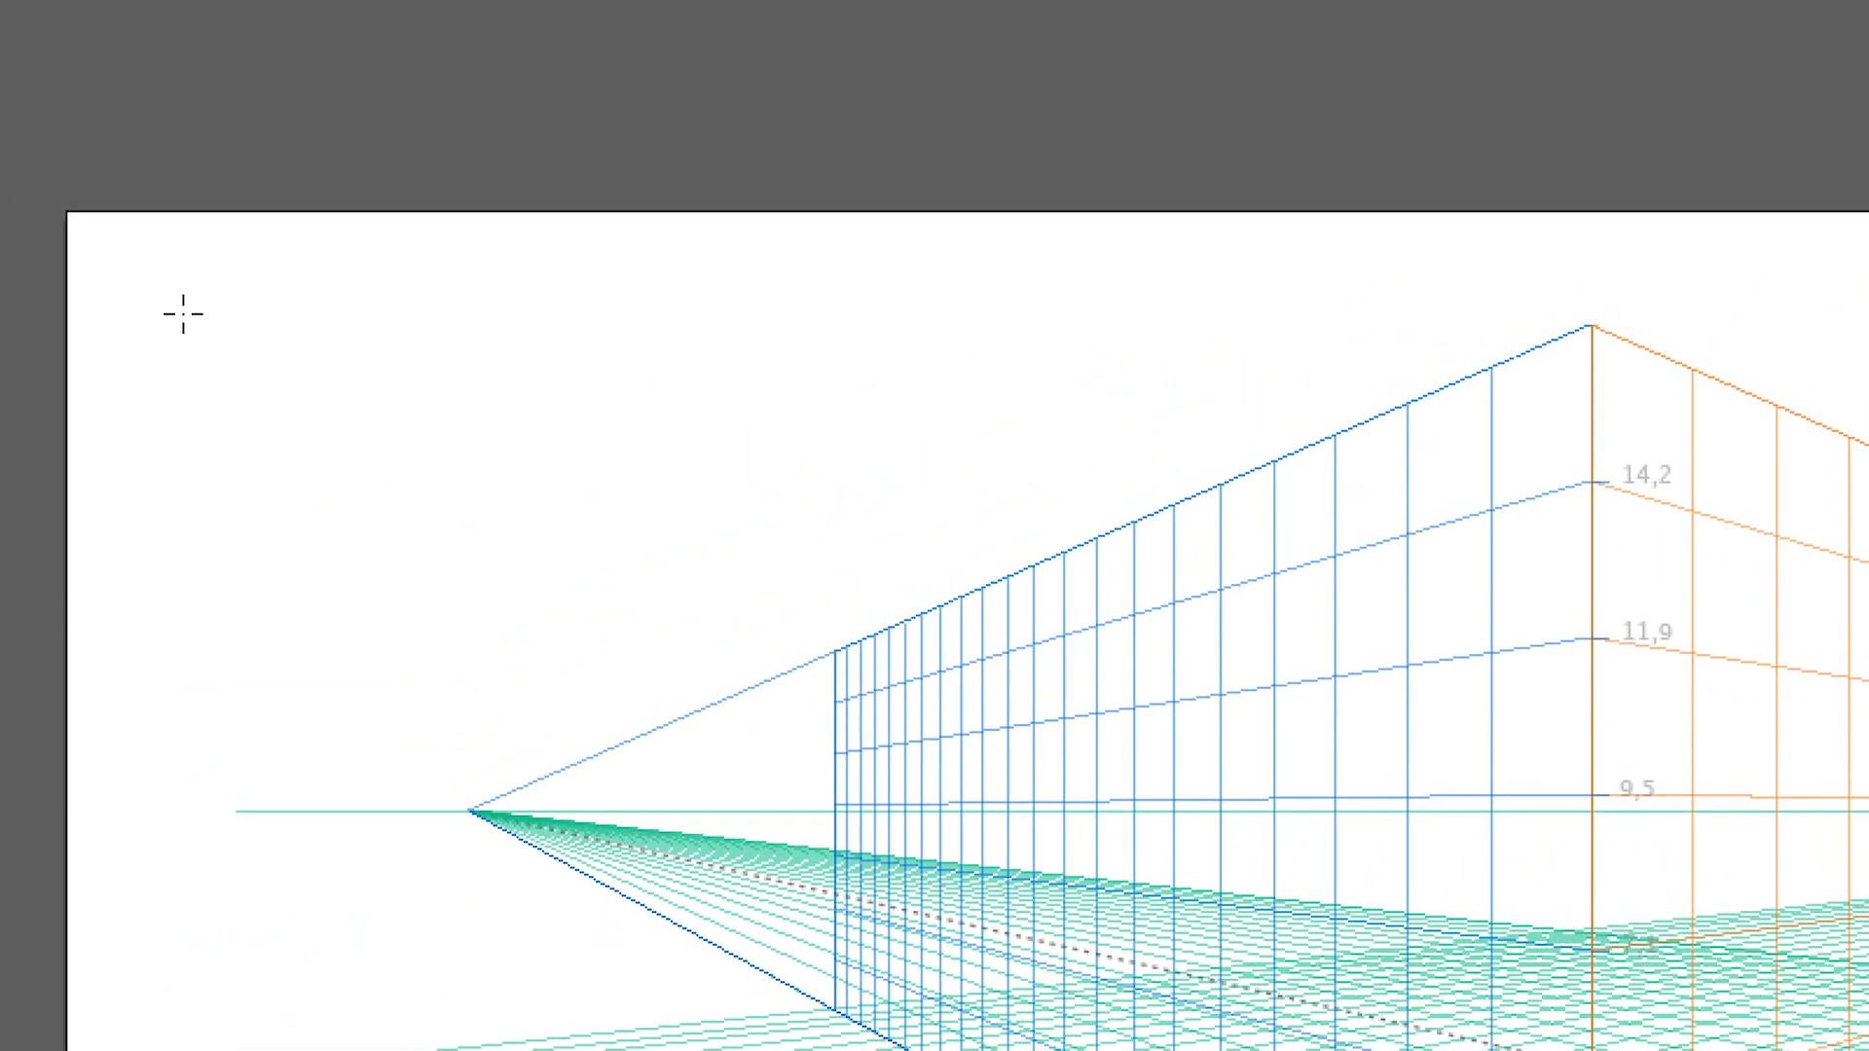
# Draw a flat rectangle of about 46.6 × 42.7 mm outside the grid, in the artboard's upper-left area
pyautogui.moveTo(349, 159); pyautogui.dragTo(653, 441)
pyautogui.moveTo(288, 413); pyautogui.dragTo(289, 413)
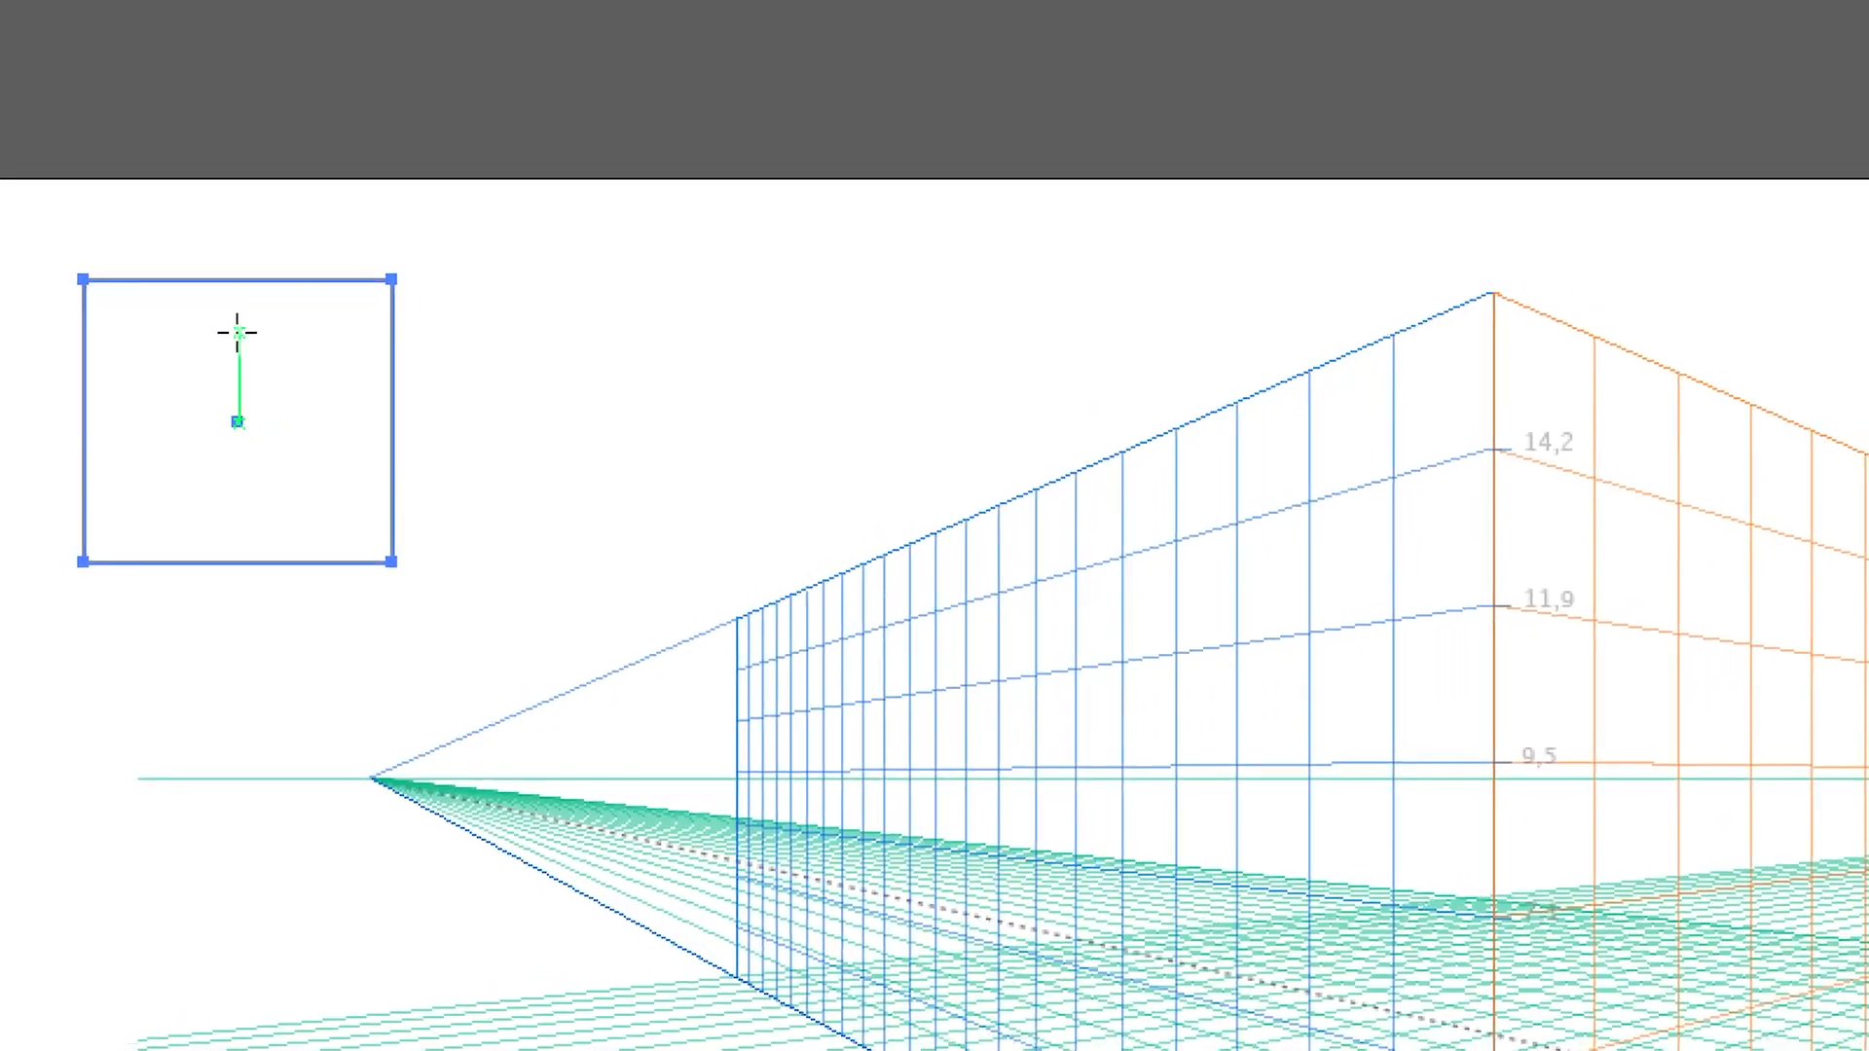
pyautogui.press('v')
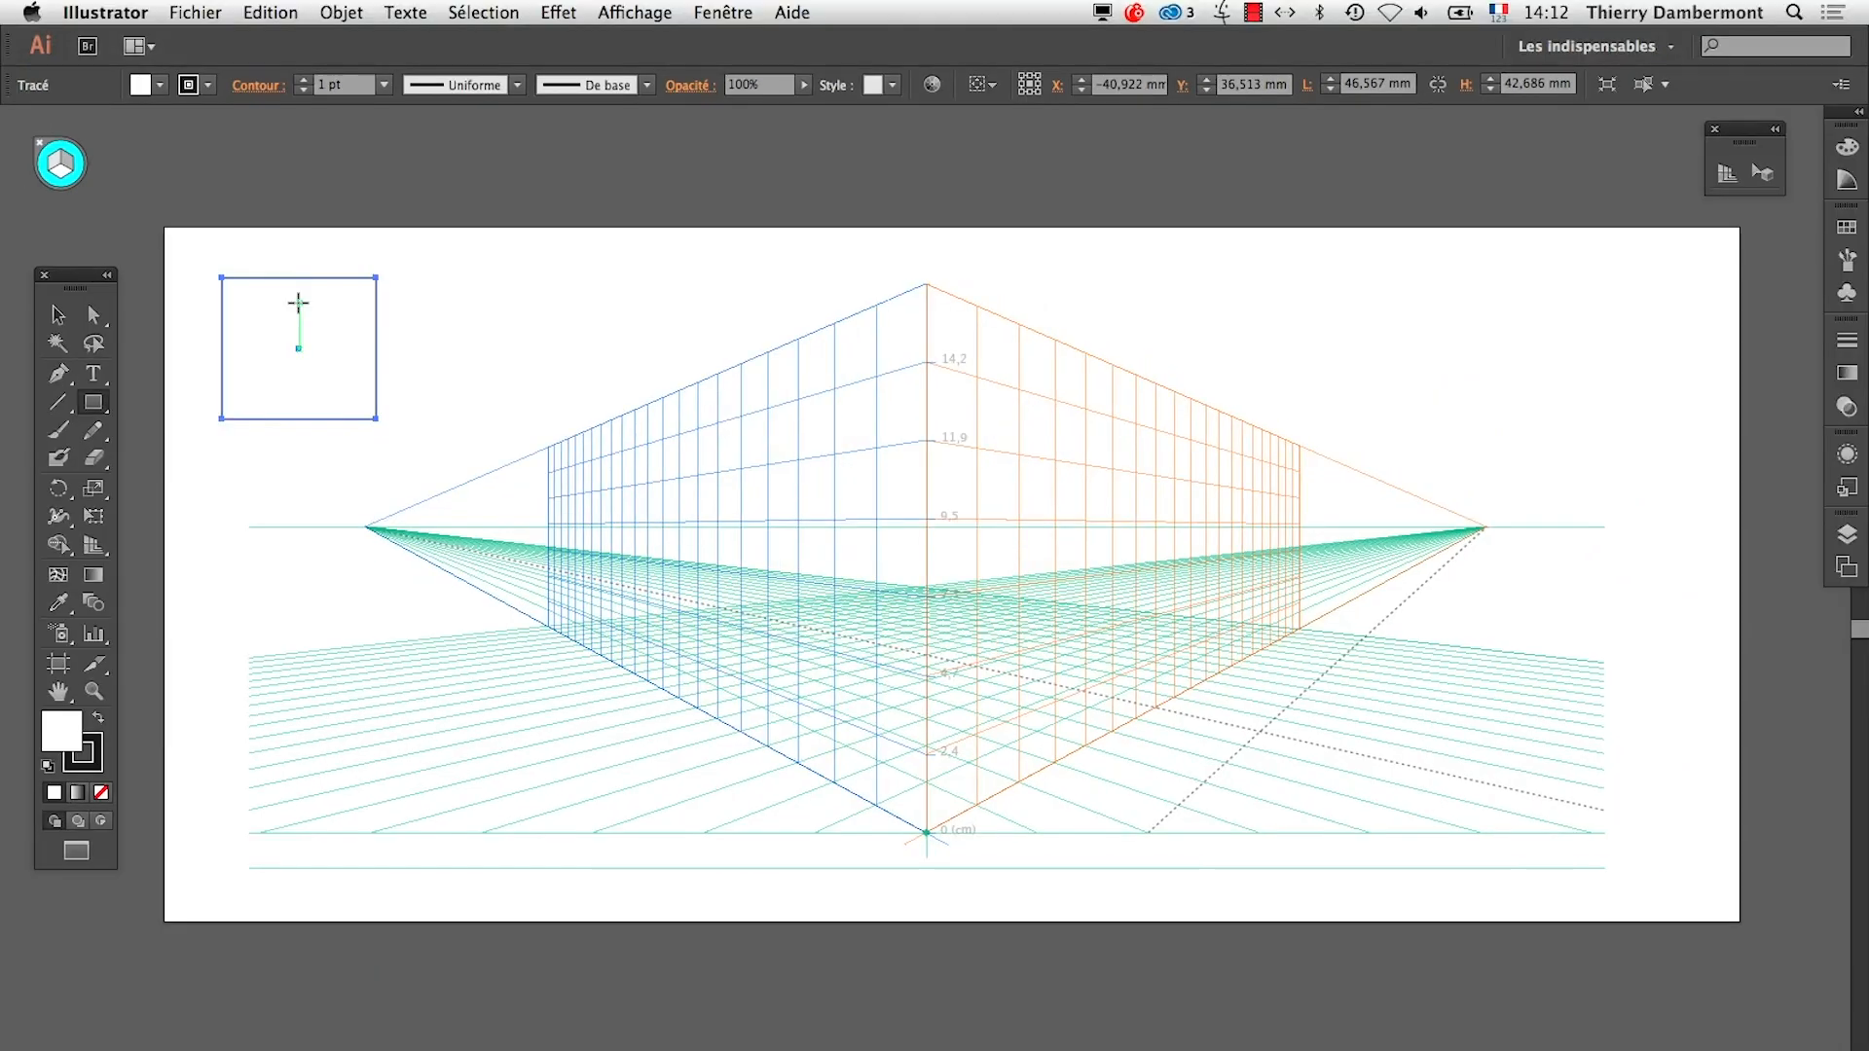
# Fill the rectangle with the light orange swatch, remove its stroke, and leave the floating swatches clear of the grid
pyautogui.click(1846, 228)
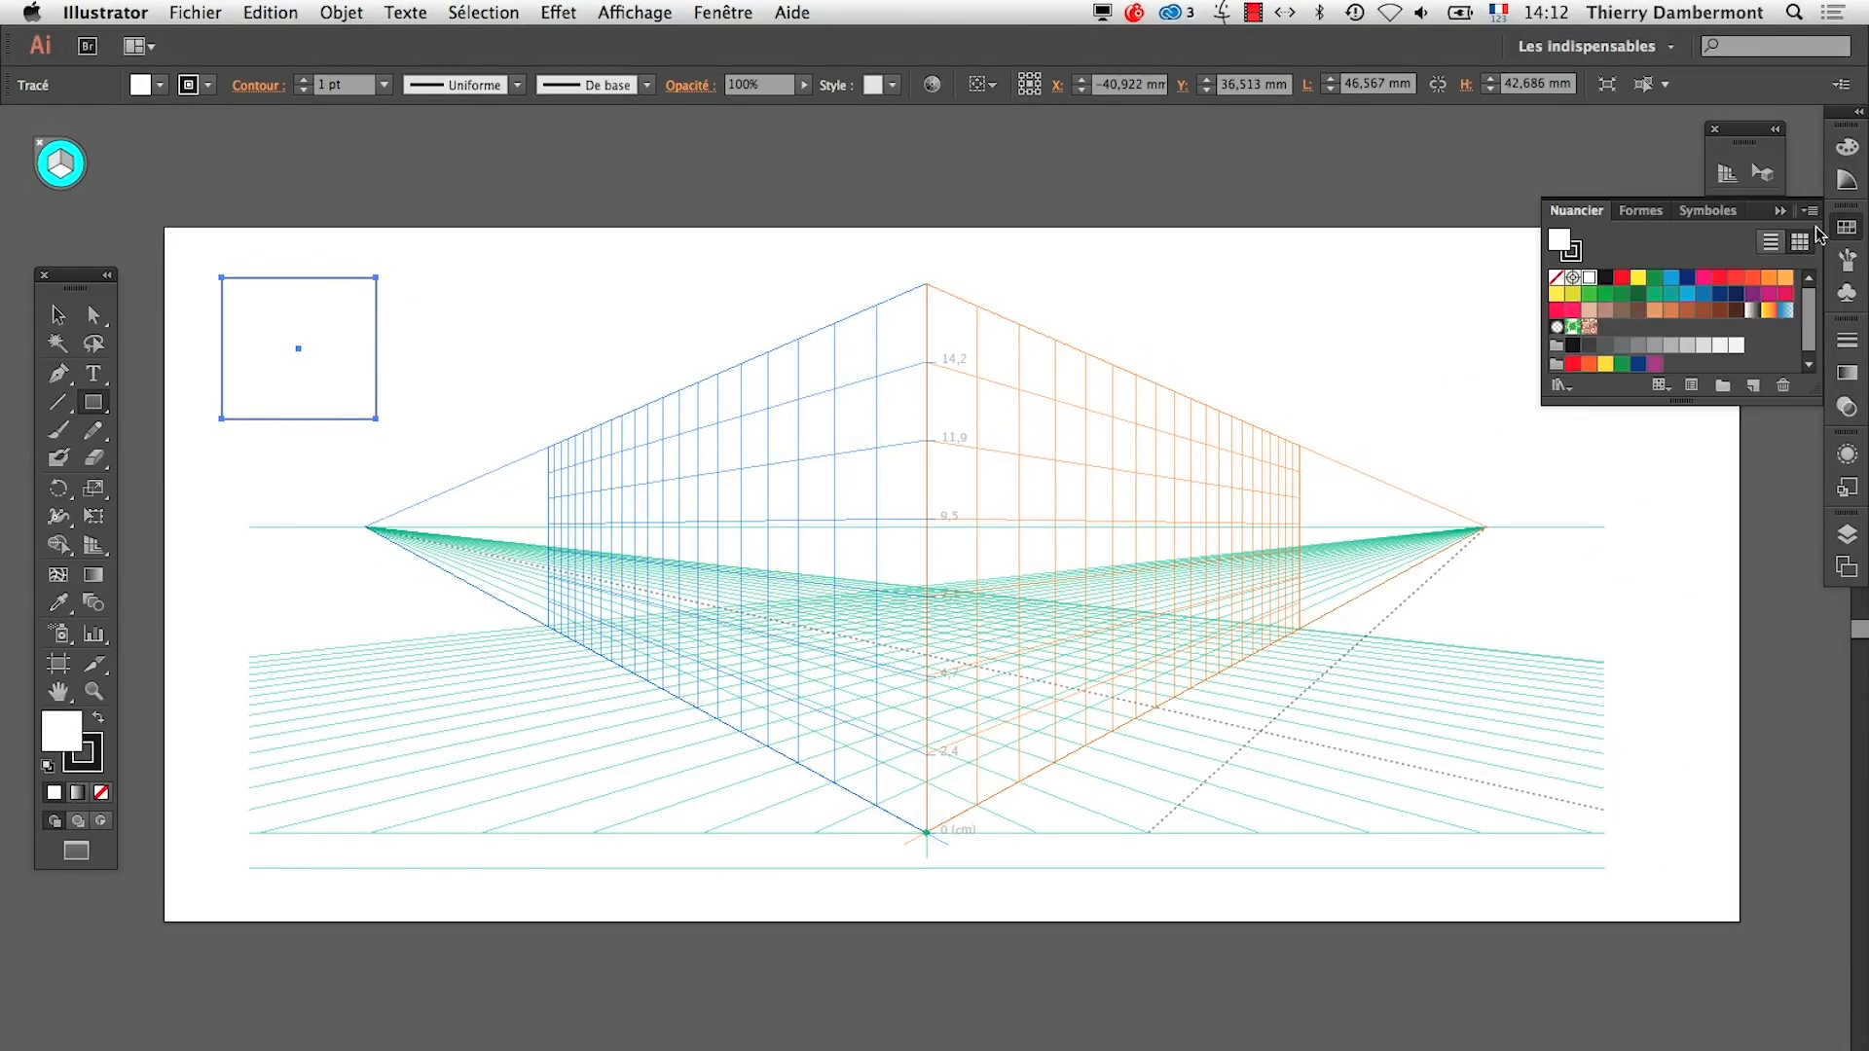
pyautogui.moveTo(1601, 219); pyautogui.dragTo(531, 210)
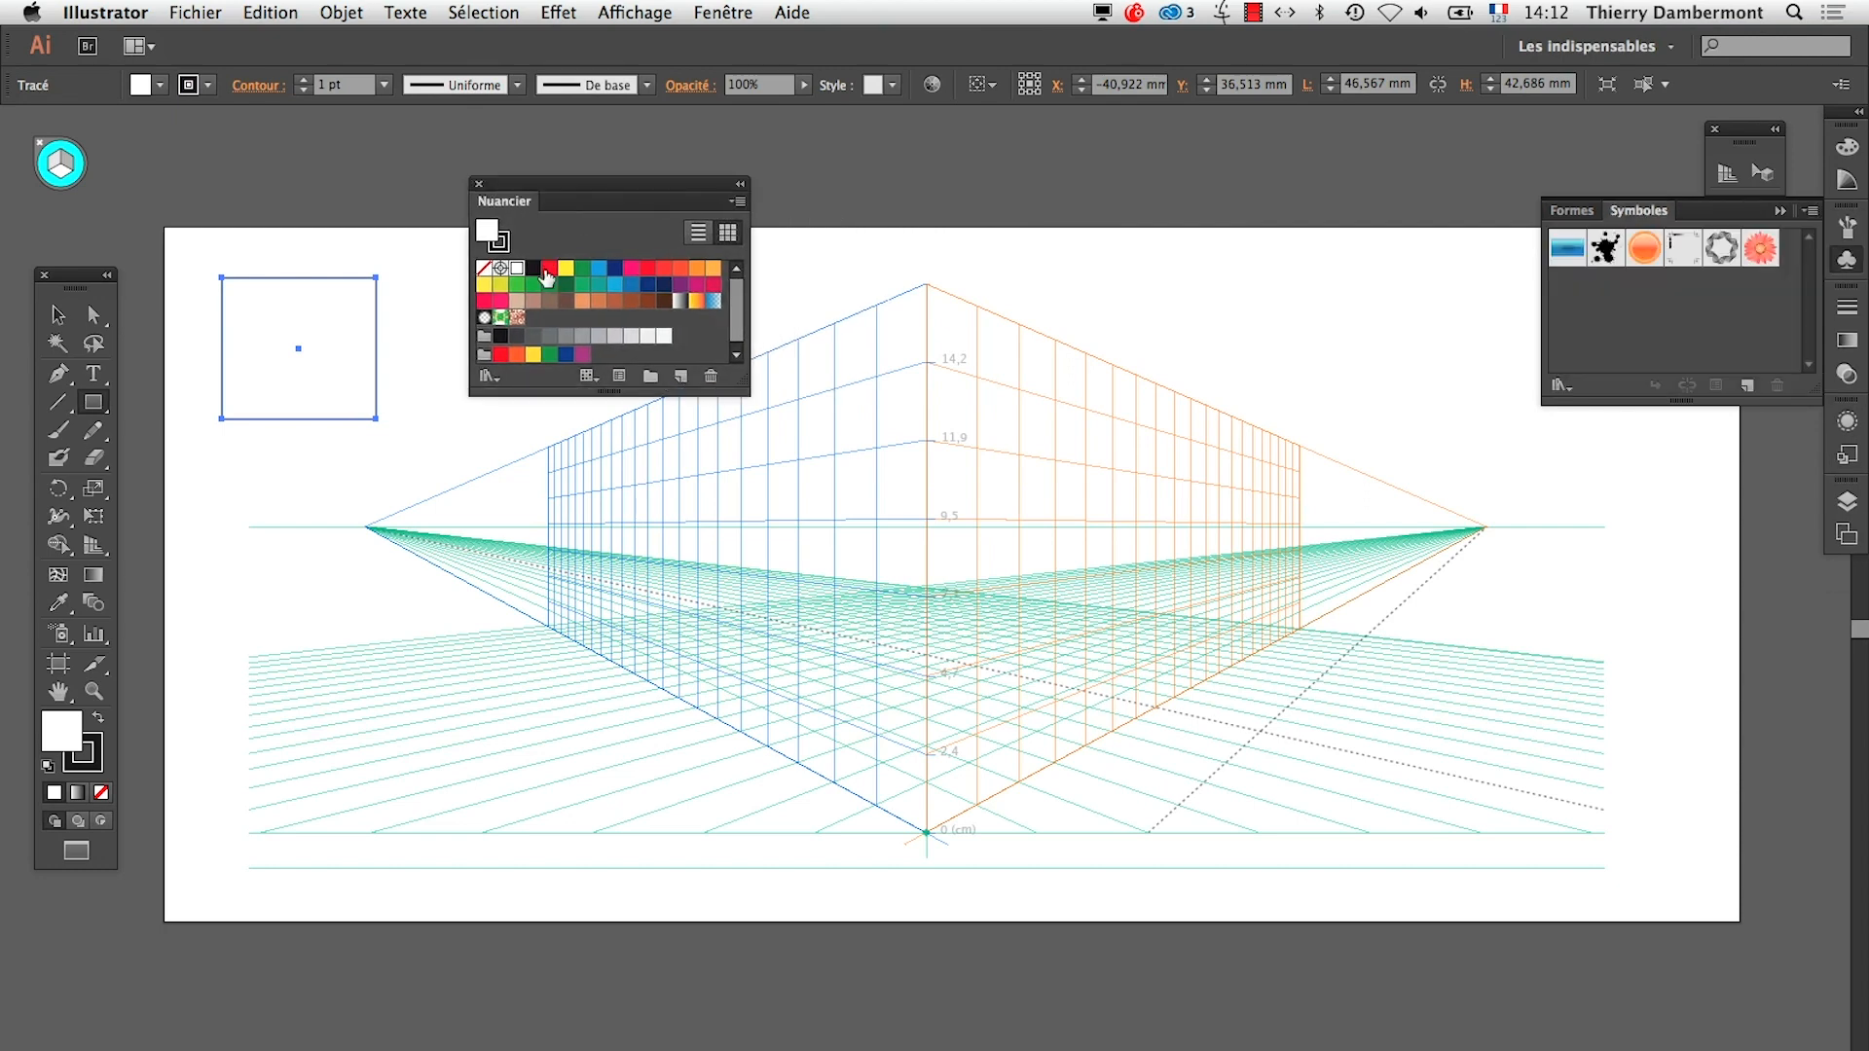
pyautogui.click(583, 300)
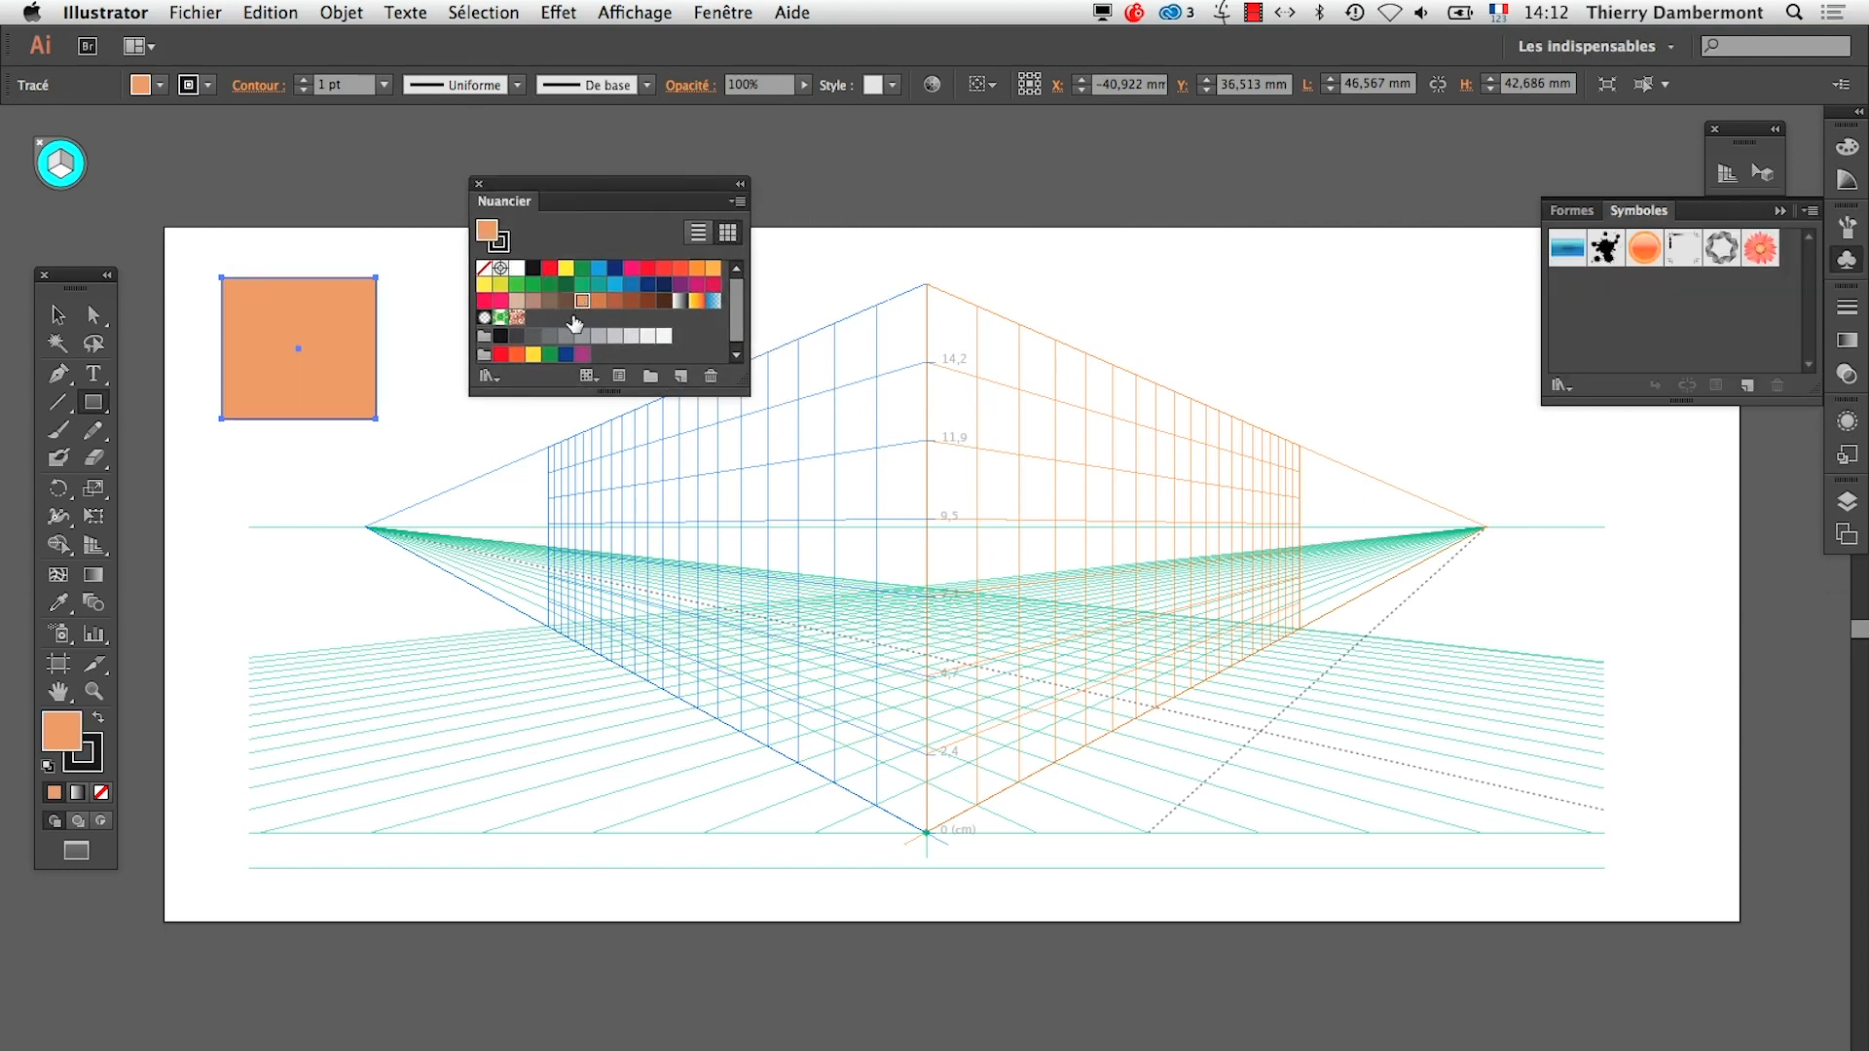
pyautogui.click(95, 768)
pyautogui.click(101, 793)
pyautogui.moveTo(562, 182); pyautogui.dragTo(608, 181)
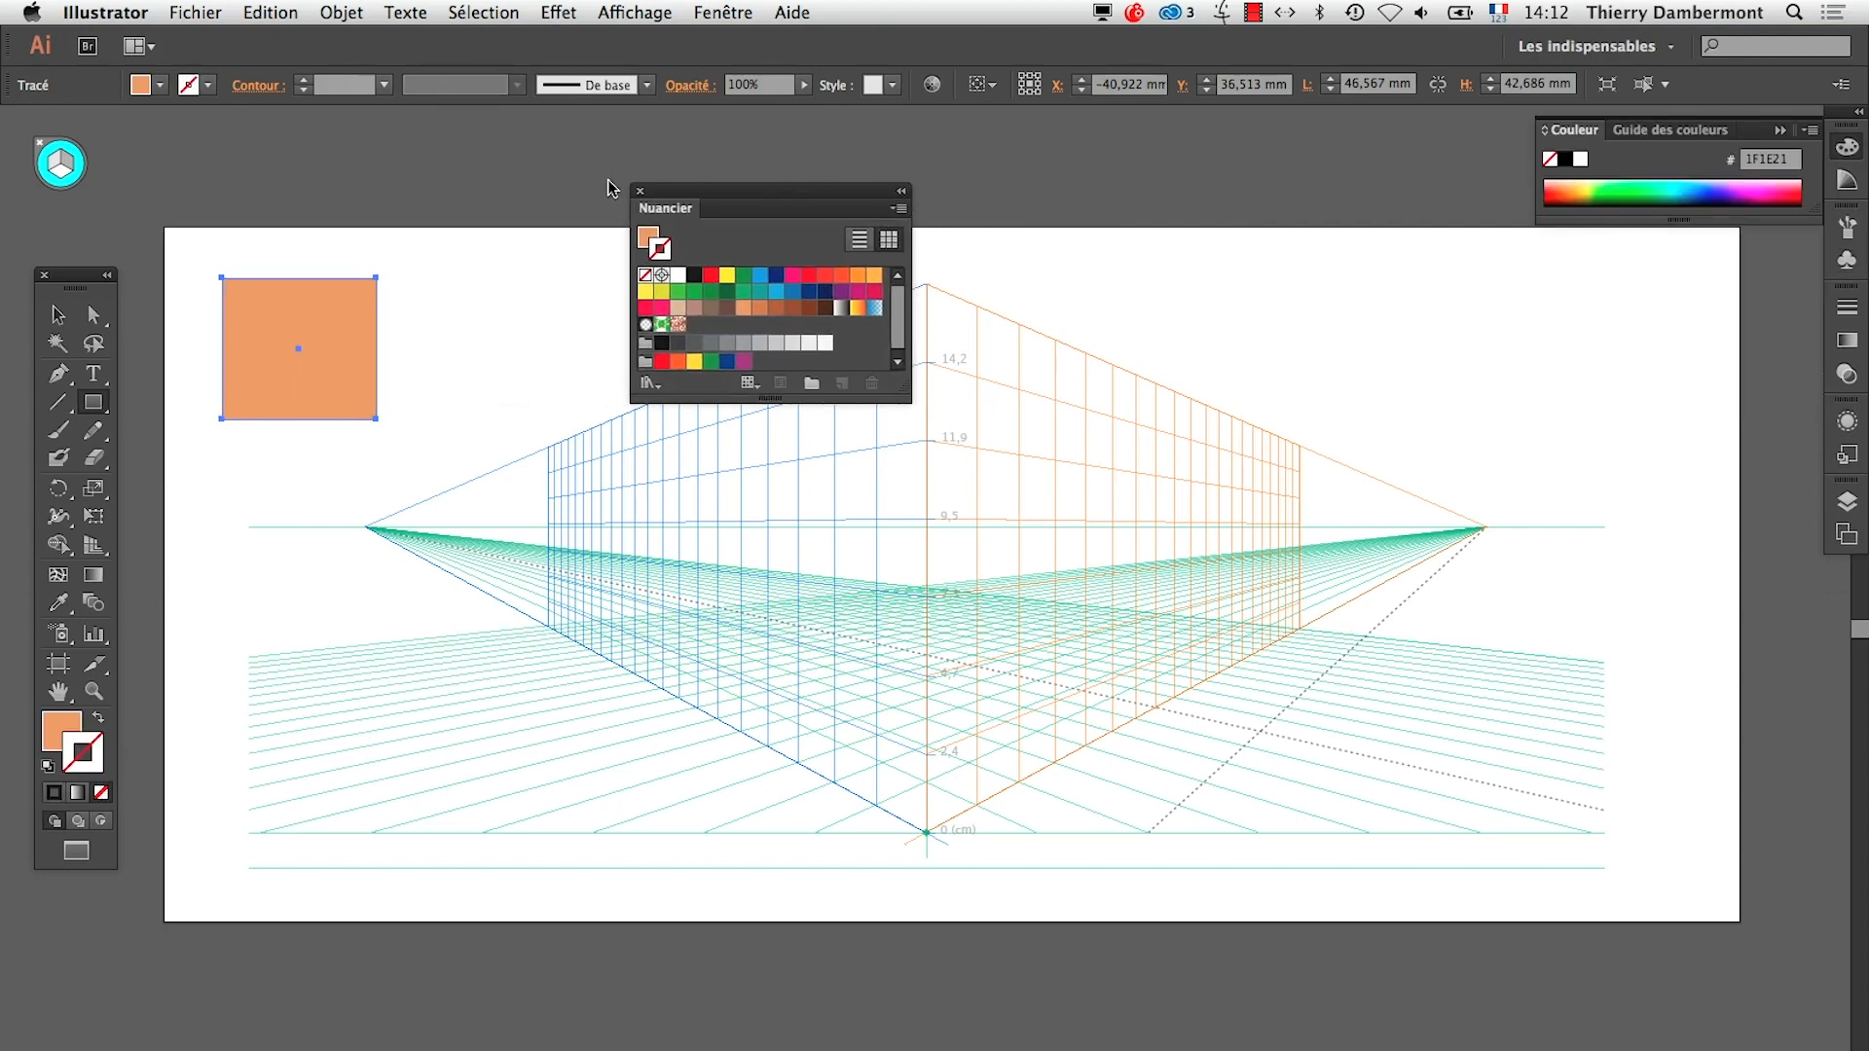
pyautogui.moveTo(711, 213); pyautogui.dragTo(1510, 281)
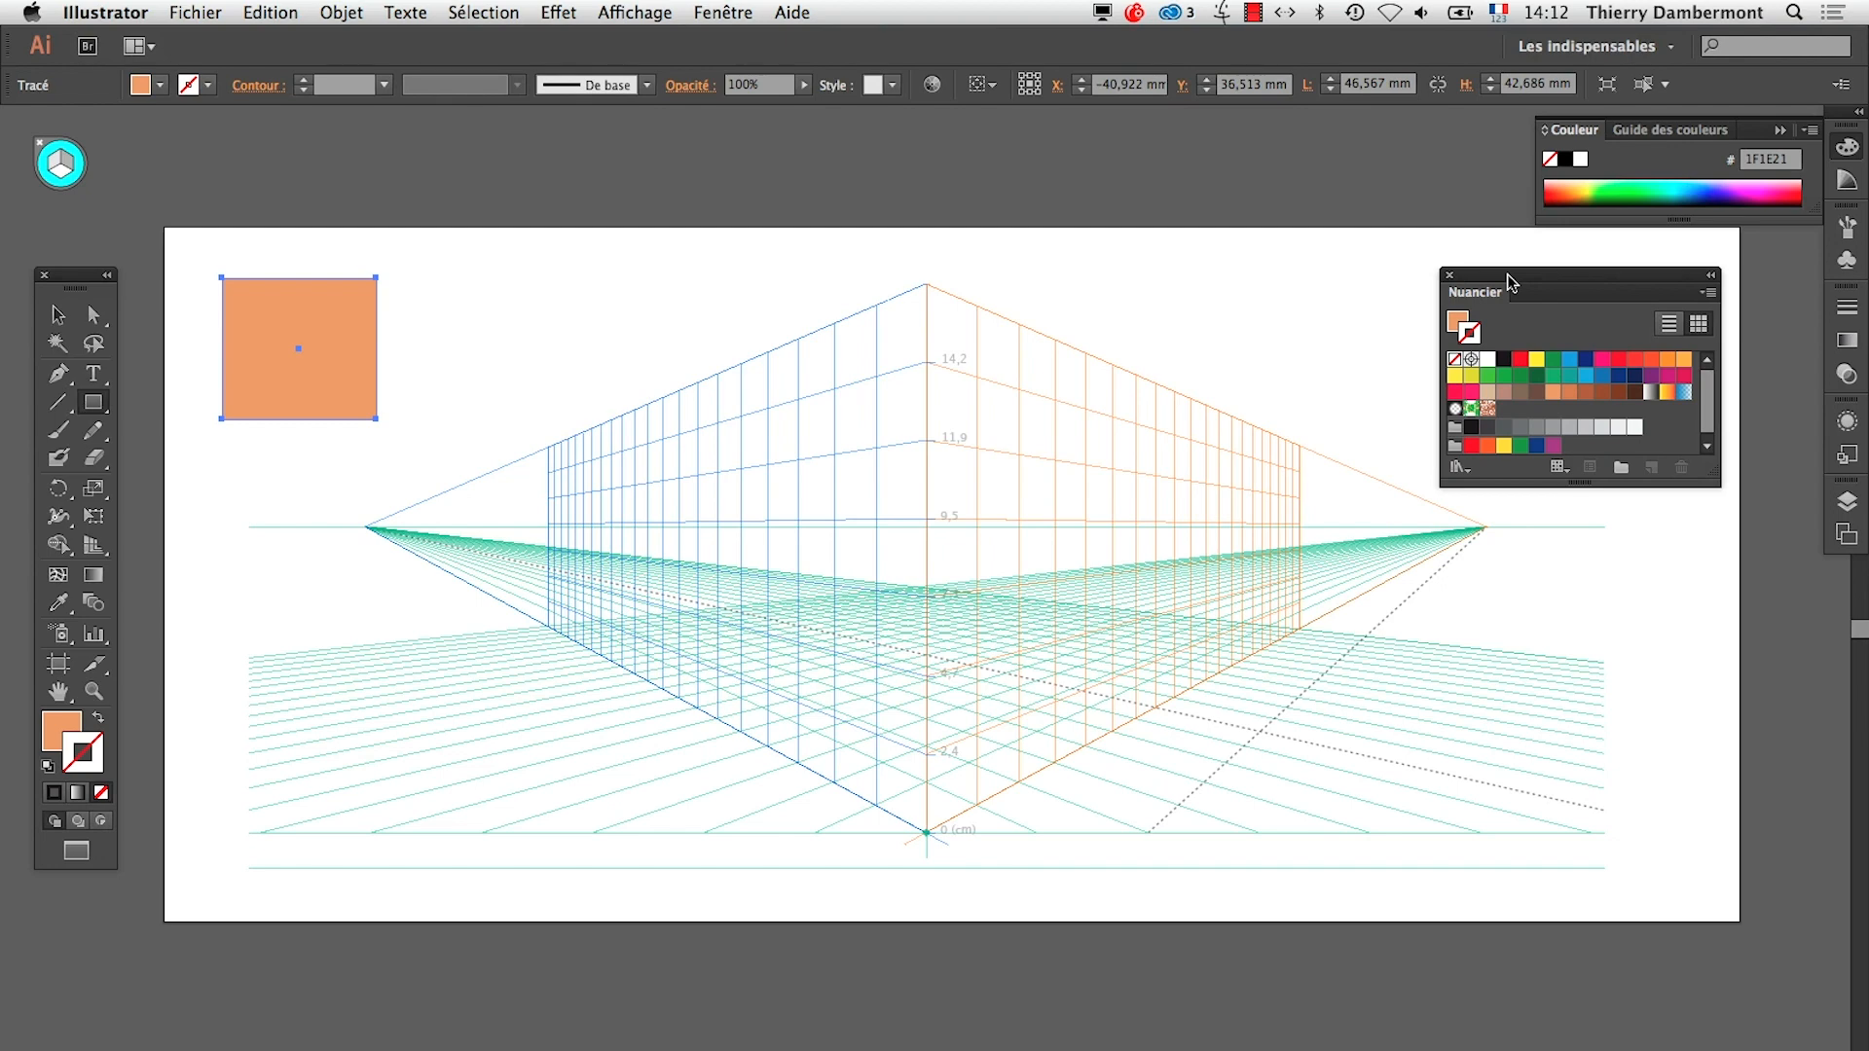
# Highlight the passage on an object already drawn flat in the TextEdit summary, and return to Illustrator to view the rectangle
pyautogui.press('super+Tab')
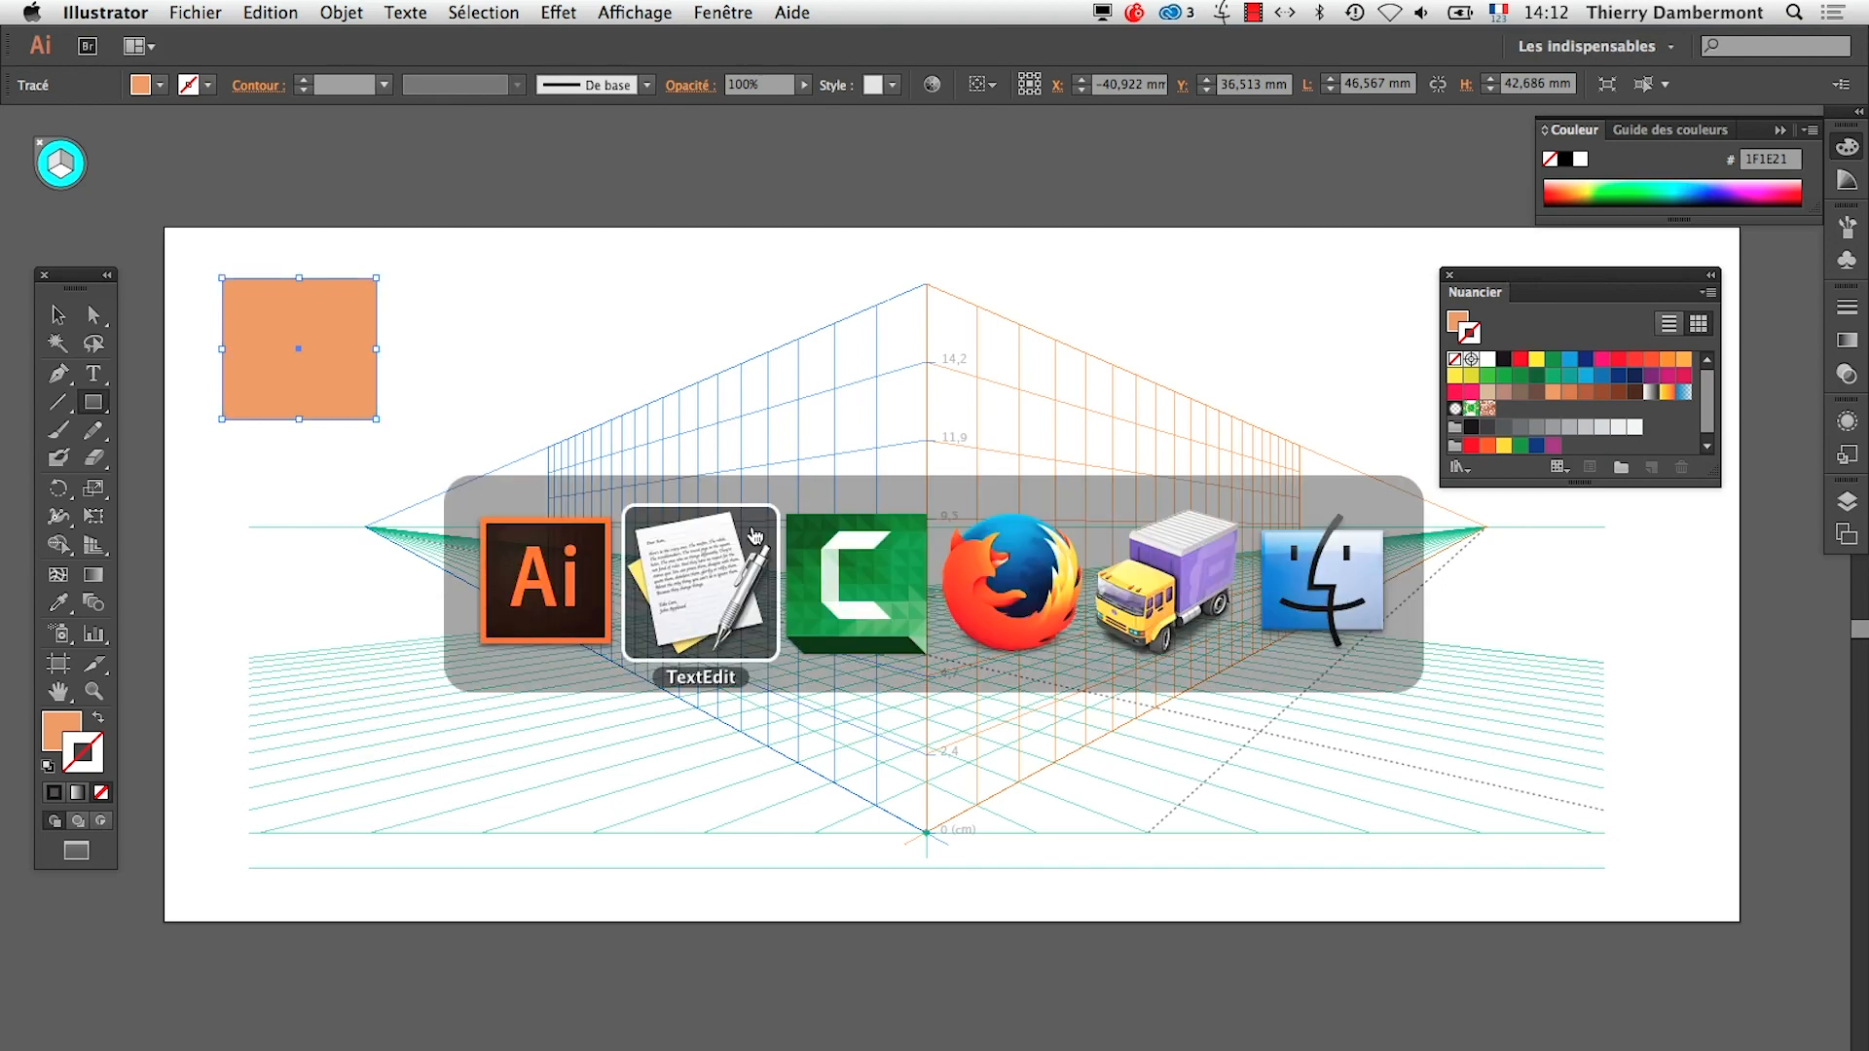
pyautogui.scroll(-2, 304, 362)
pyautogui.scroll(-3, 305, 362)
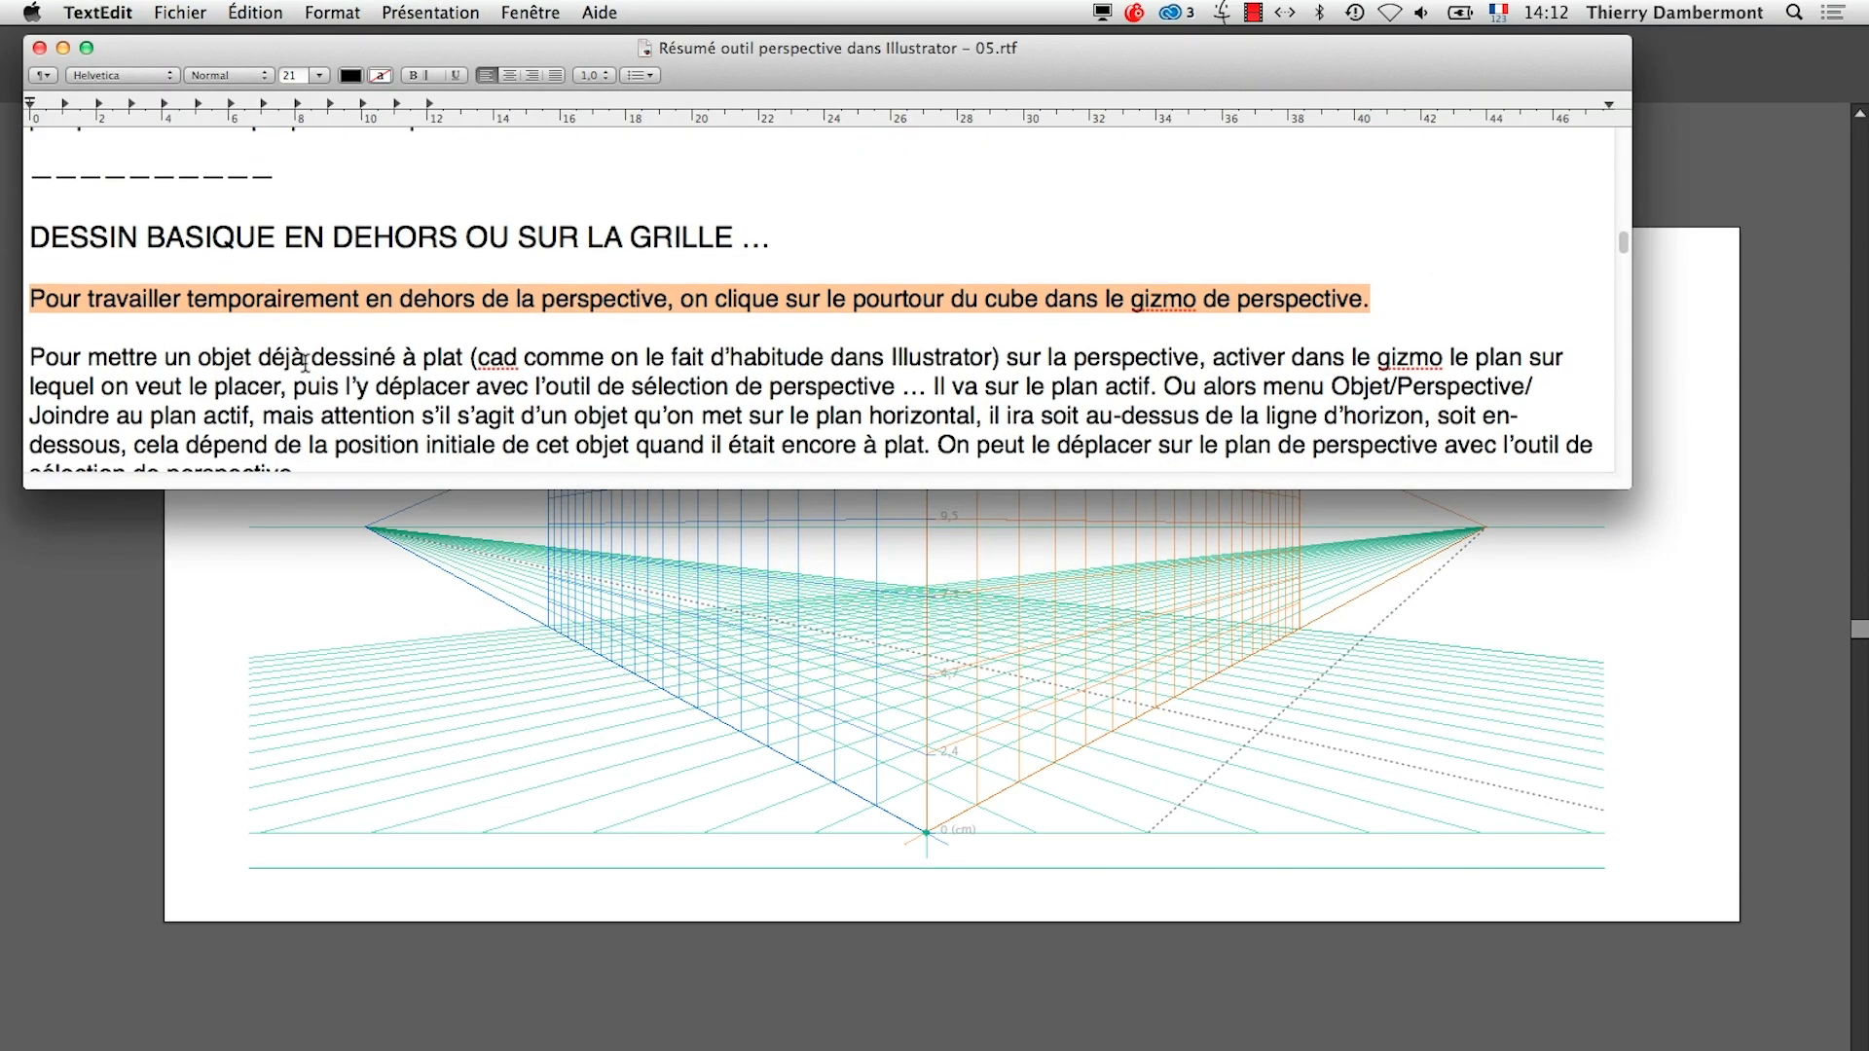
pyautogui.moveTo(37, 321); pyautogui.dragTo(994, 325)
pyautogui.press('super+Tab')
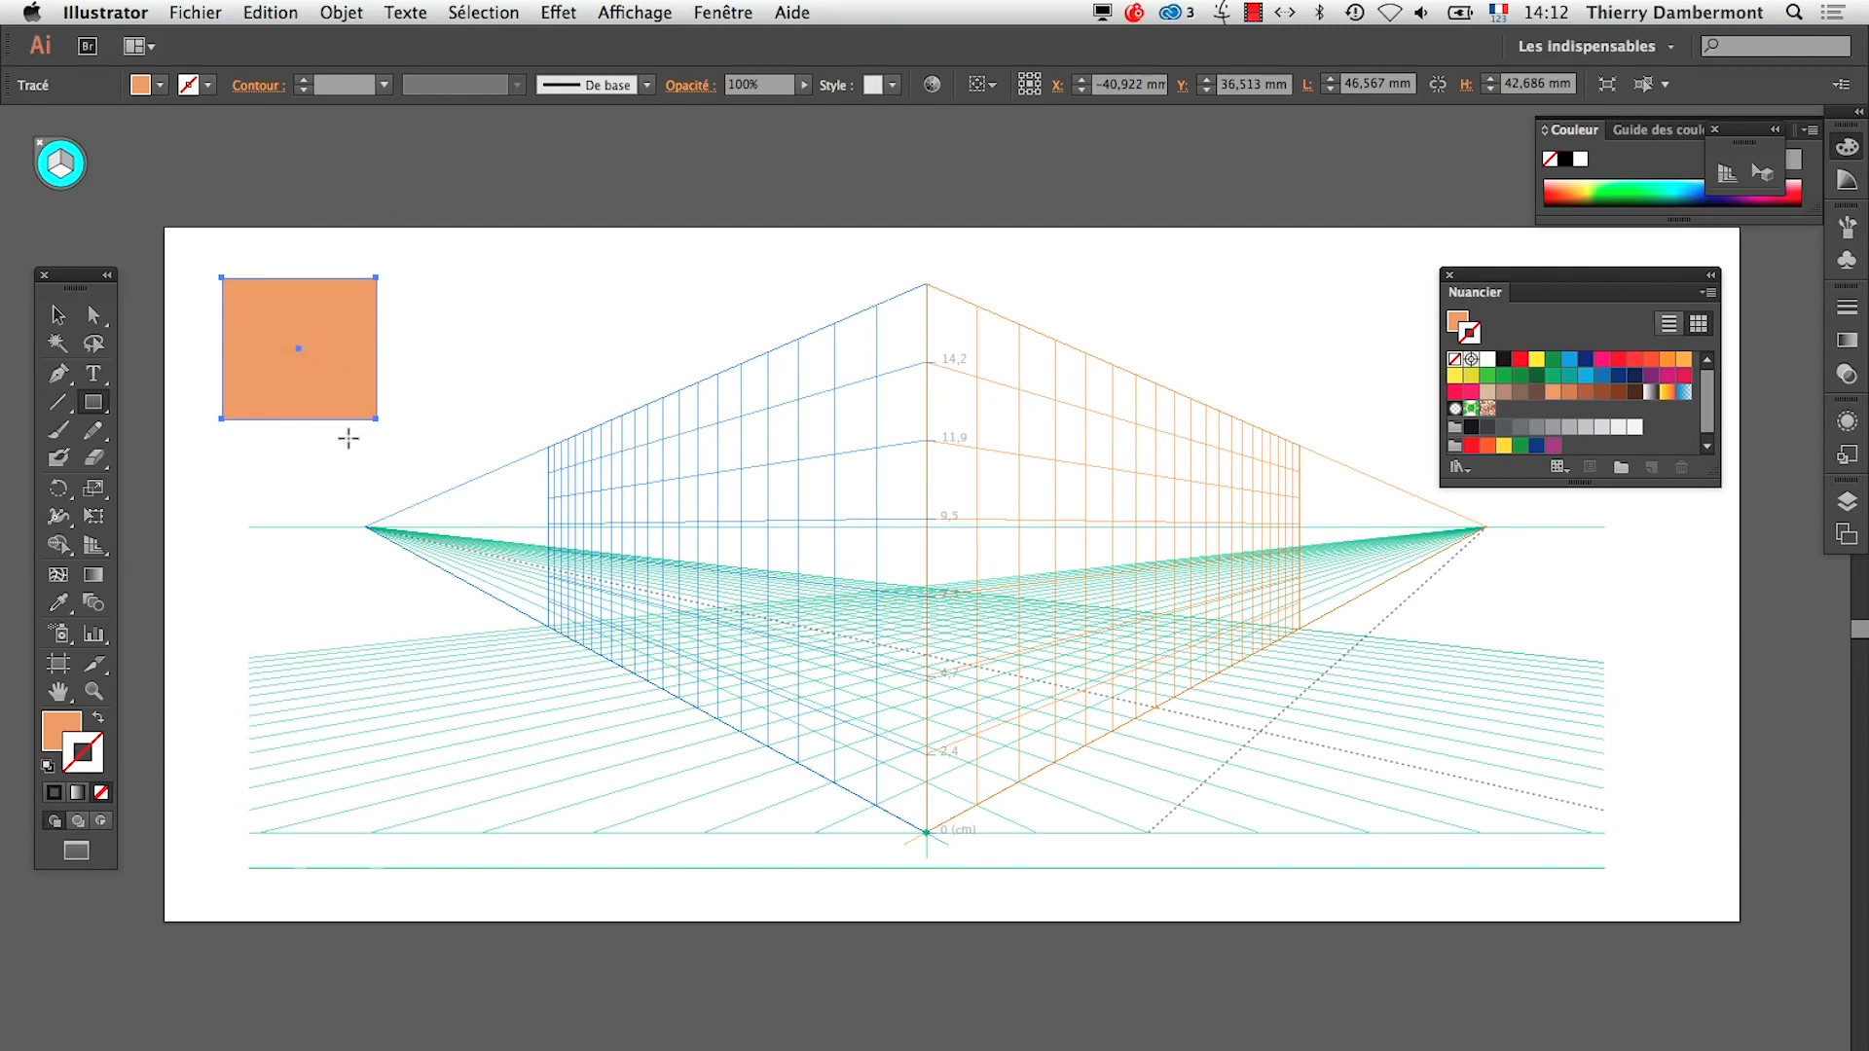
# Switch to the TextEdit summary and highlight the words on activating the target plane in the perspective gizmo
pyautogui.press('super+Tab')
pyautogui.click(835, 316)
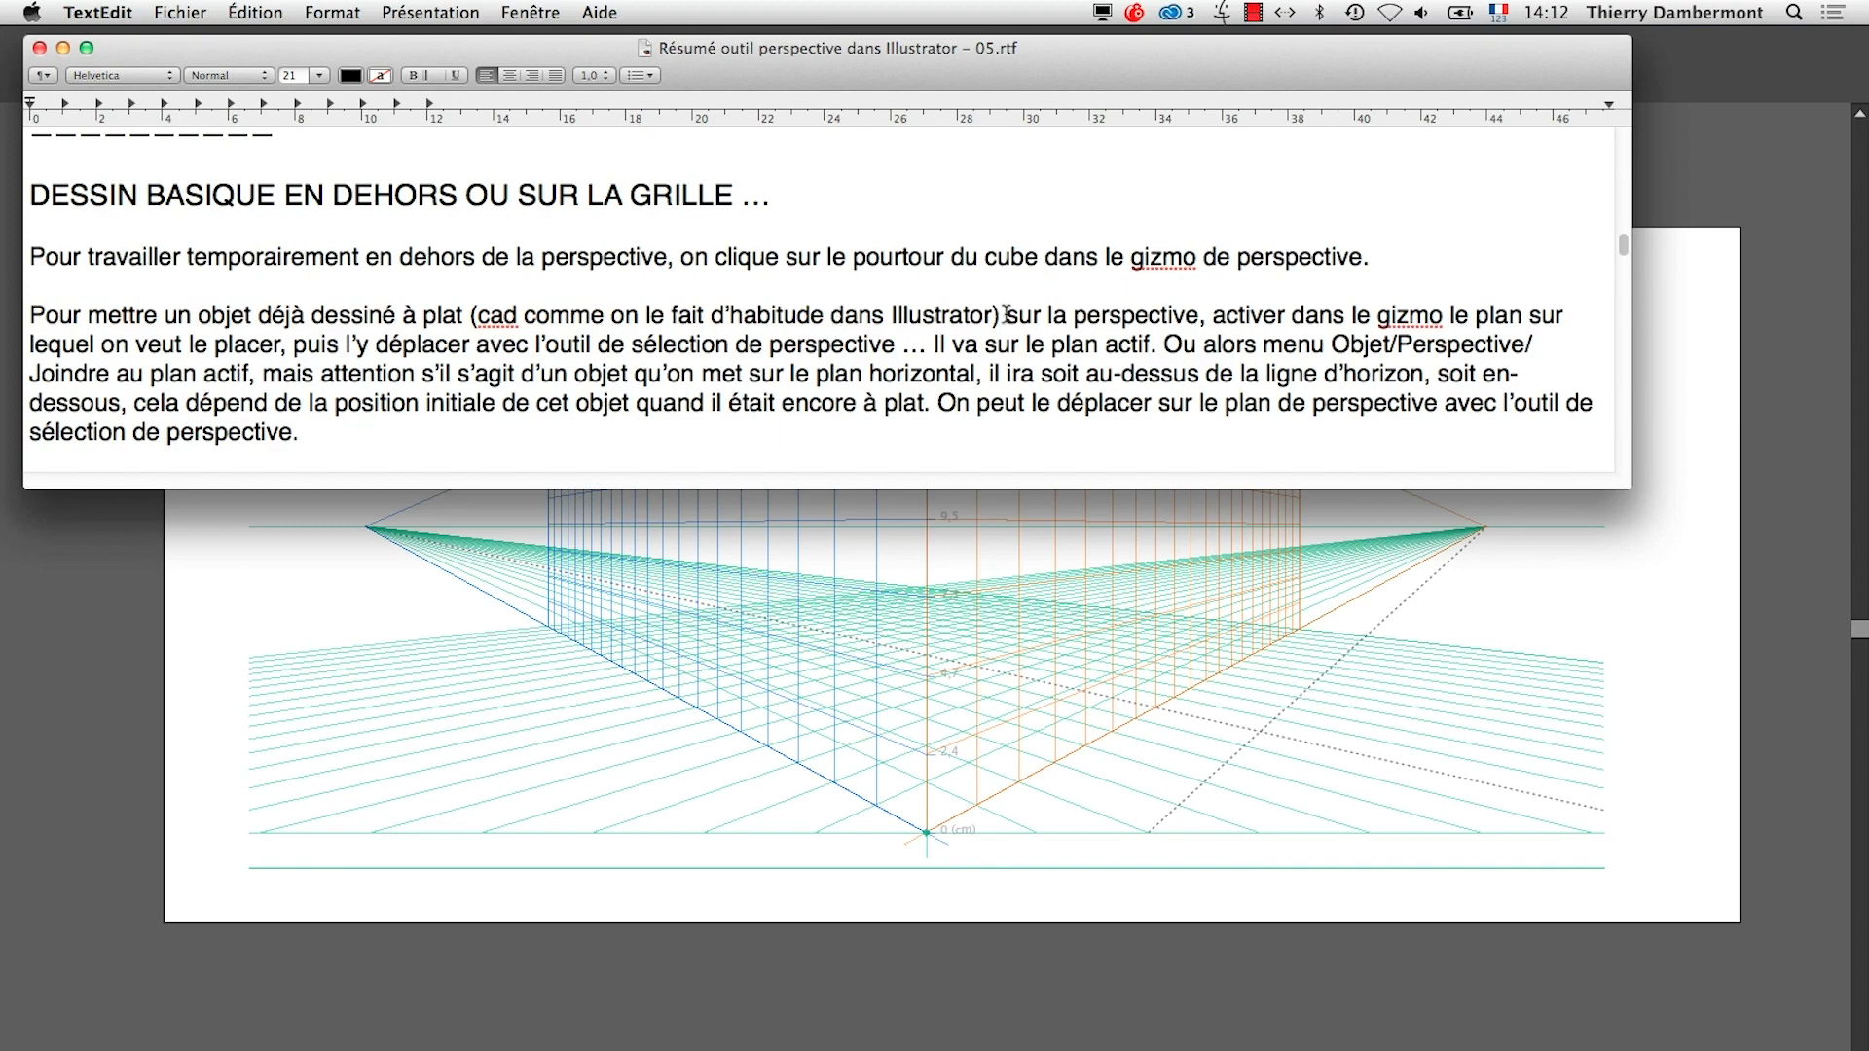
pyautogui.moveTo(1006, 314); pyautogui.dragTo(292, 345)
# Return to Illustrator and set the perspective plane widget to the right grid
pyautogui.press('super+Tab')
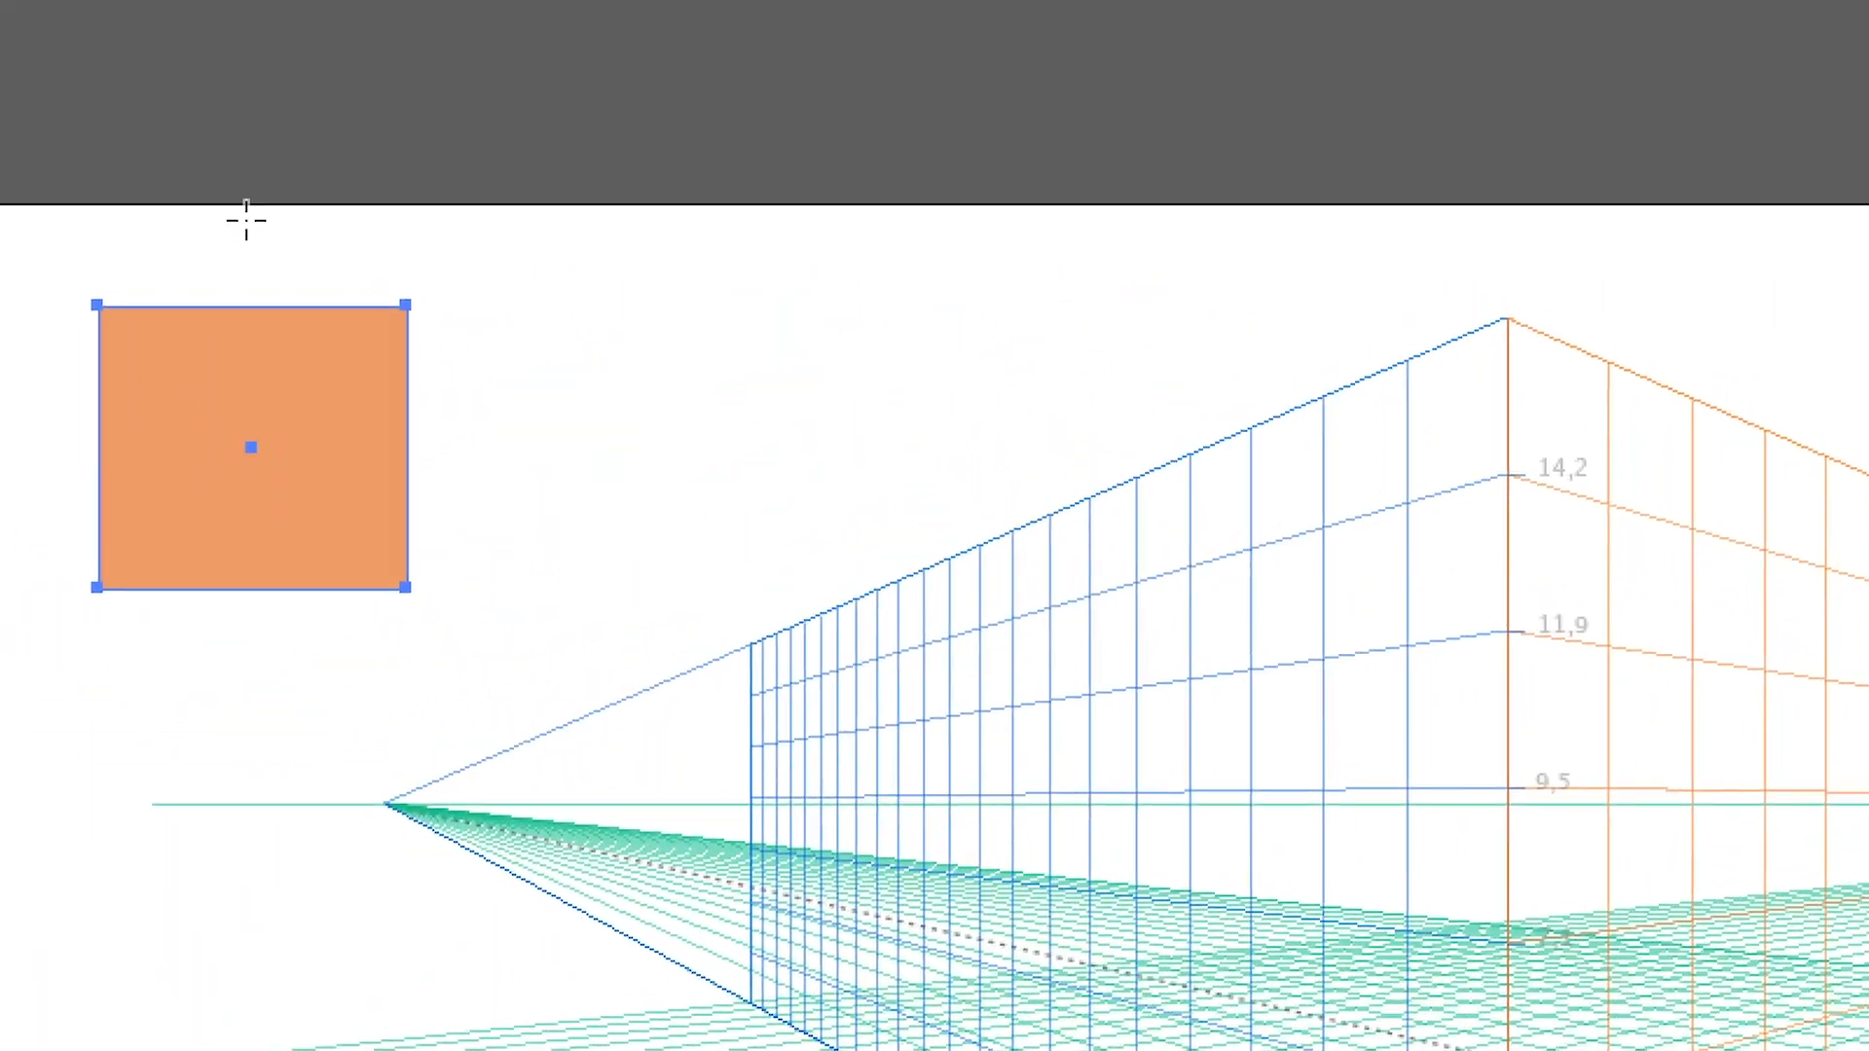
pyautogui.click(88, 171)
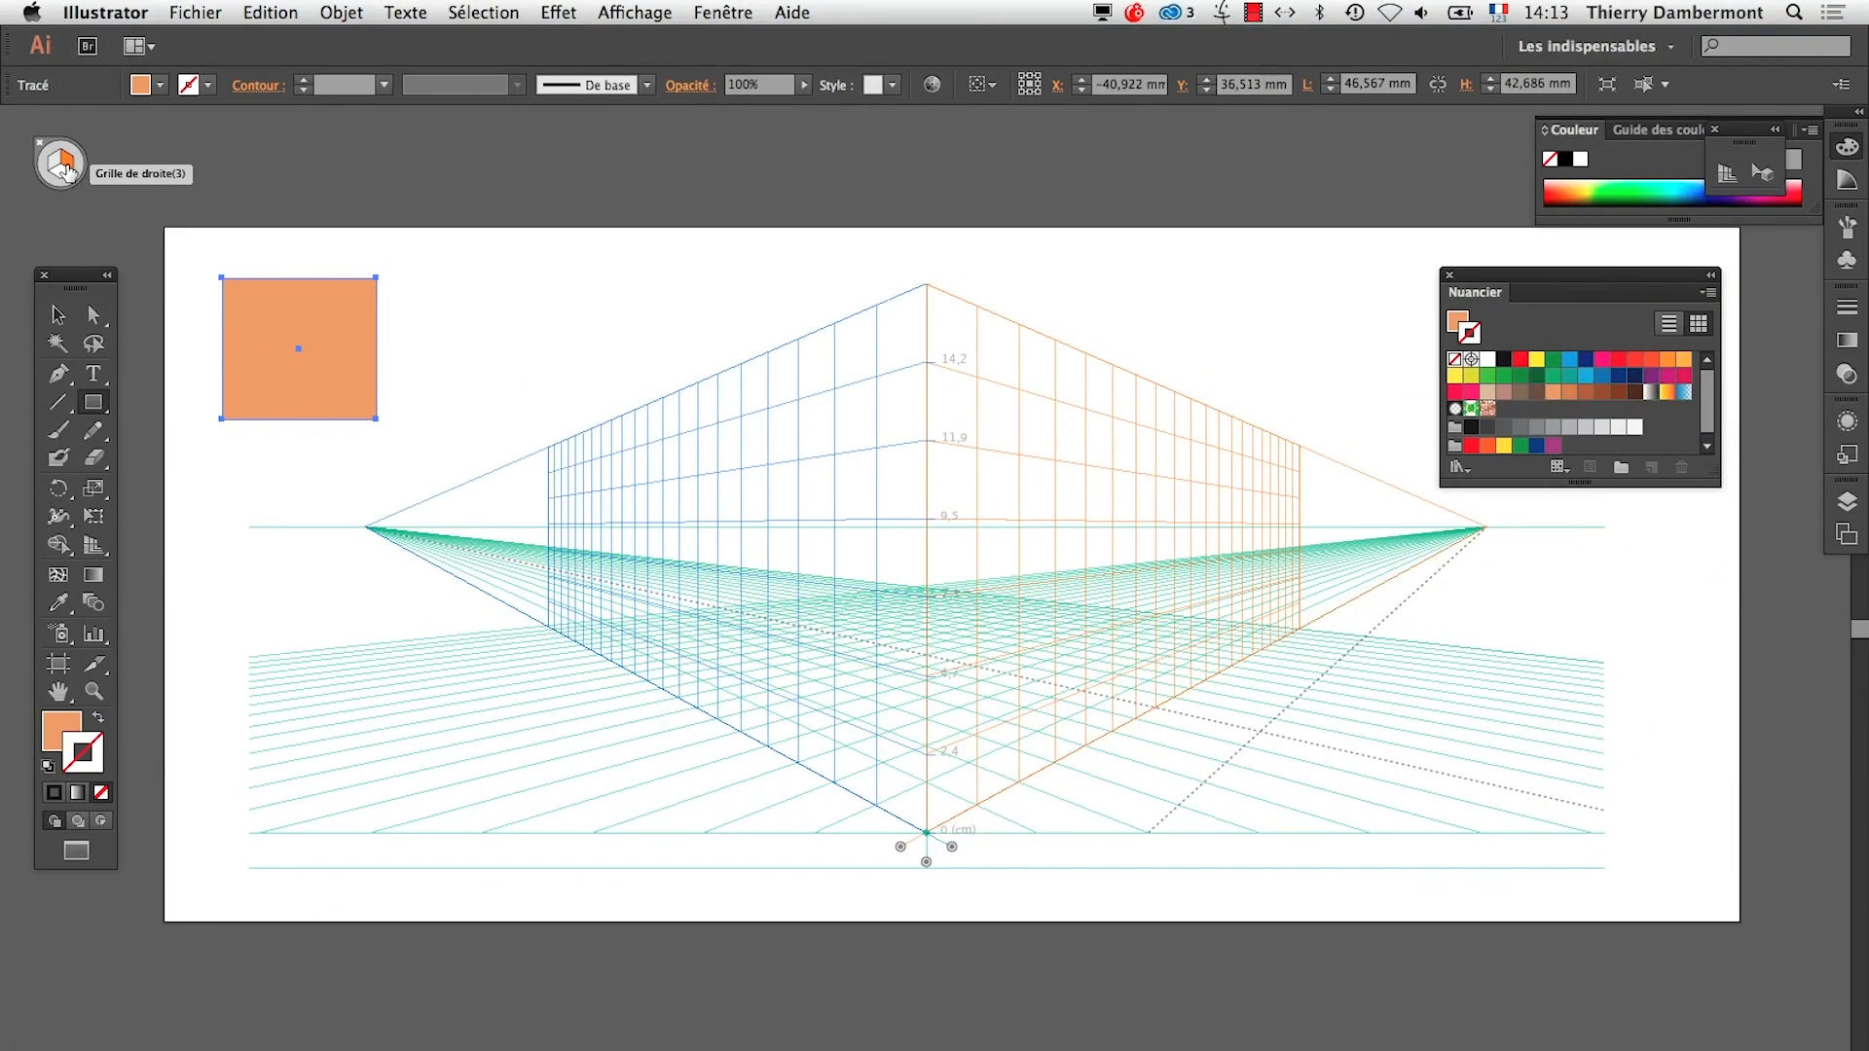
# Switch to the TextEdit summary and highlight "puis l'y déplacer avec l'outil de sélection de perspective"
pyautogui.press('super+Tab')
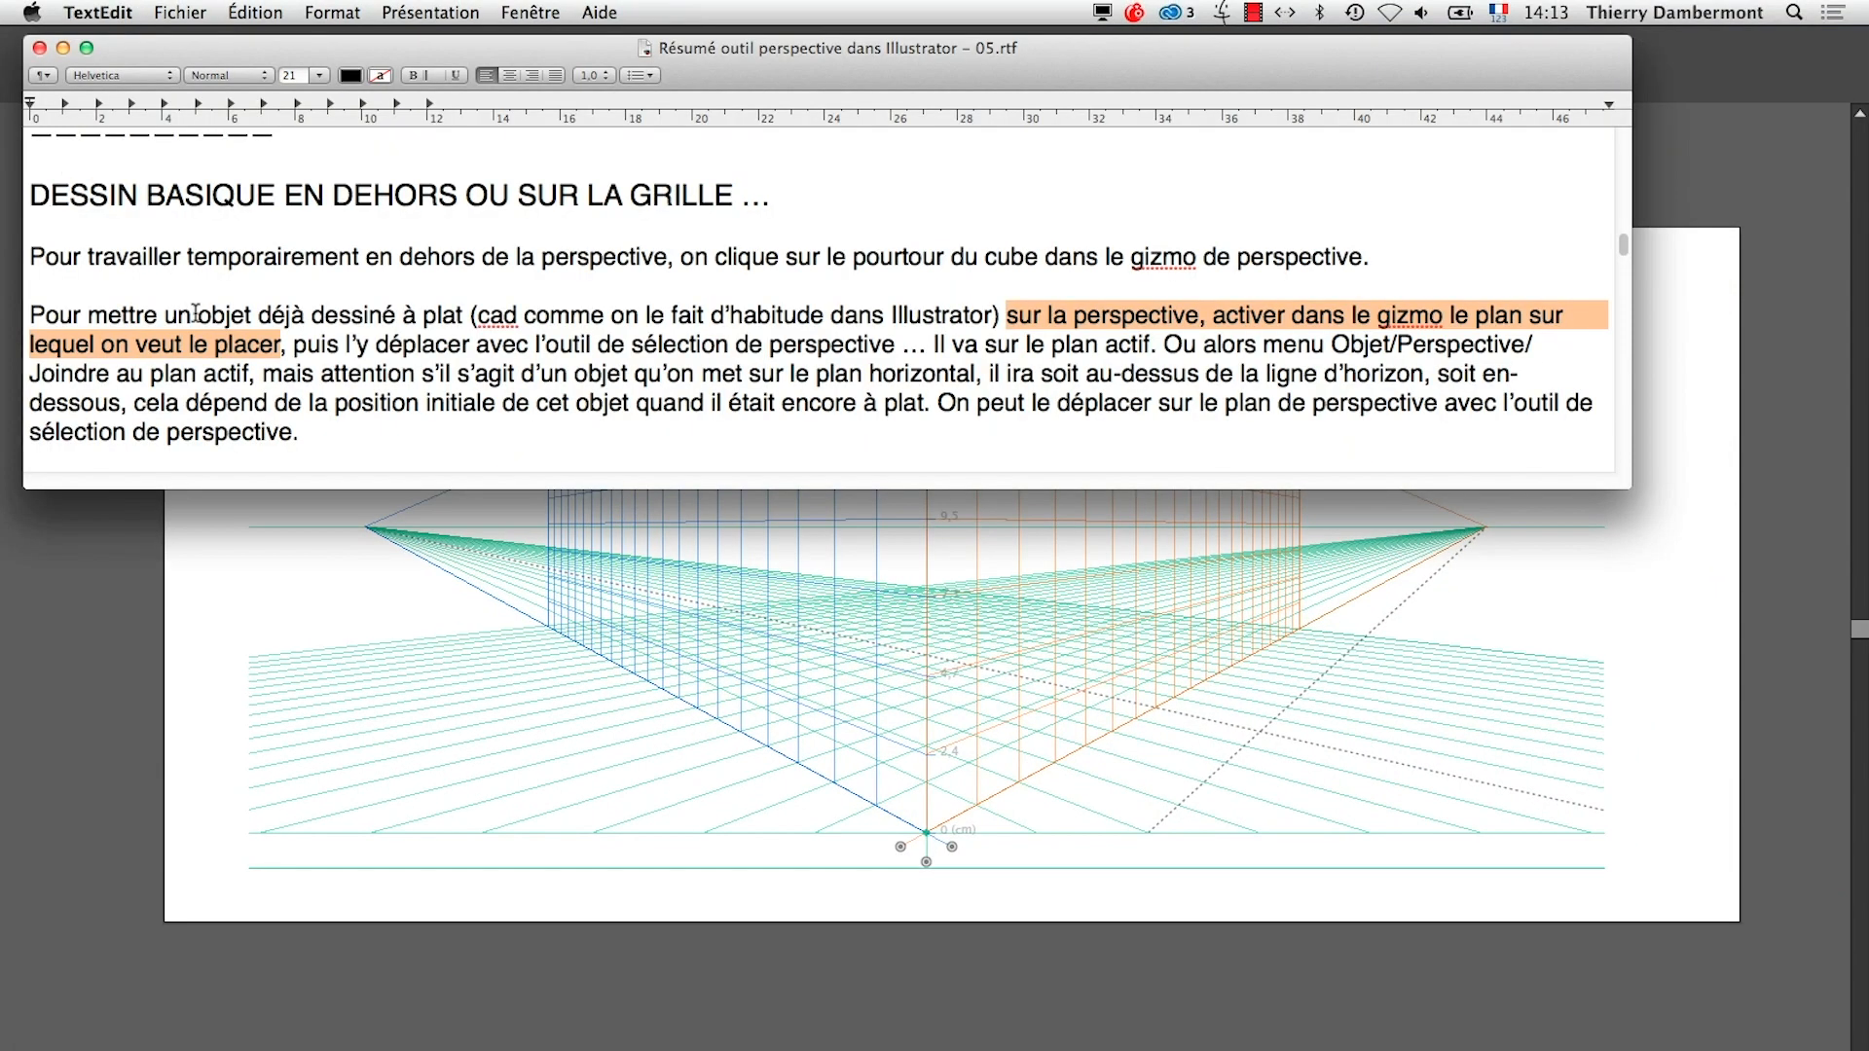
pyautogui.click(277, 353)
pyautogui.moveTo(421, 346); pyautogui.dragTo(834, 334)
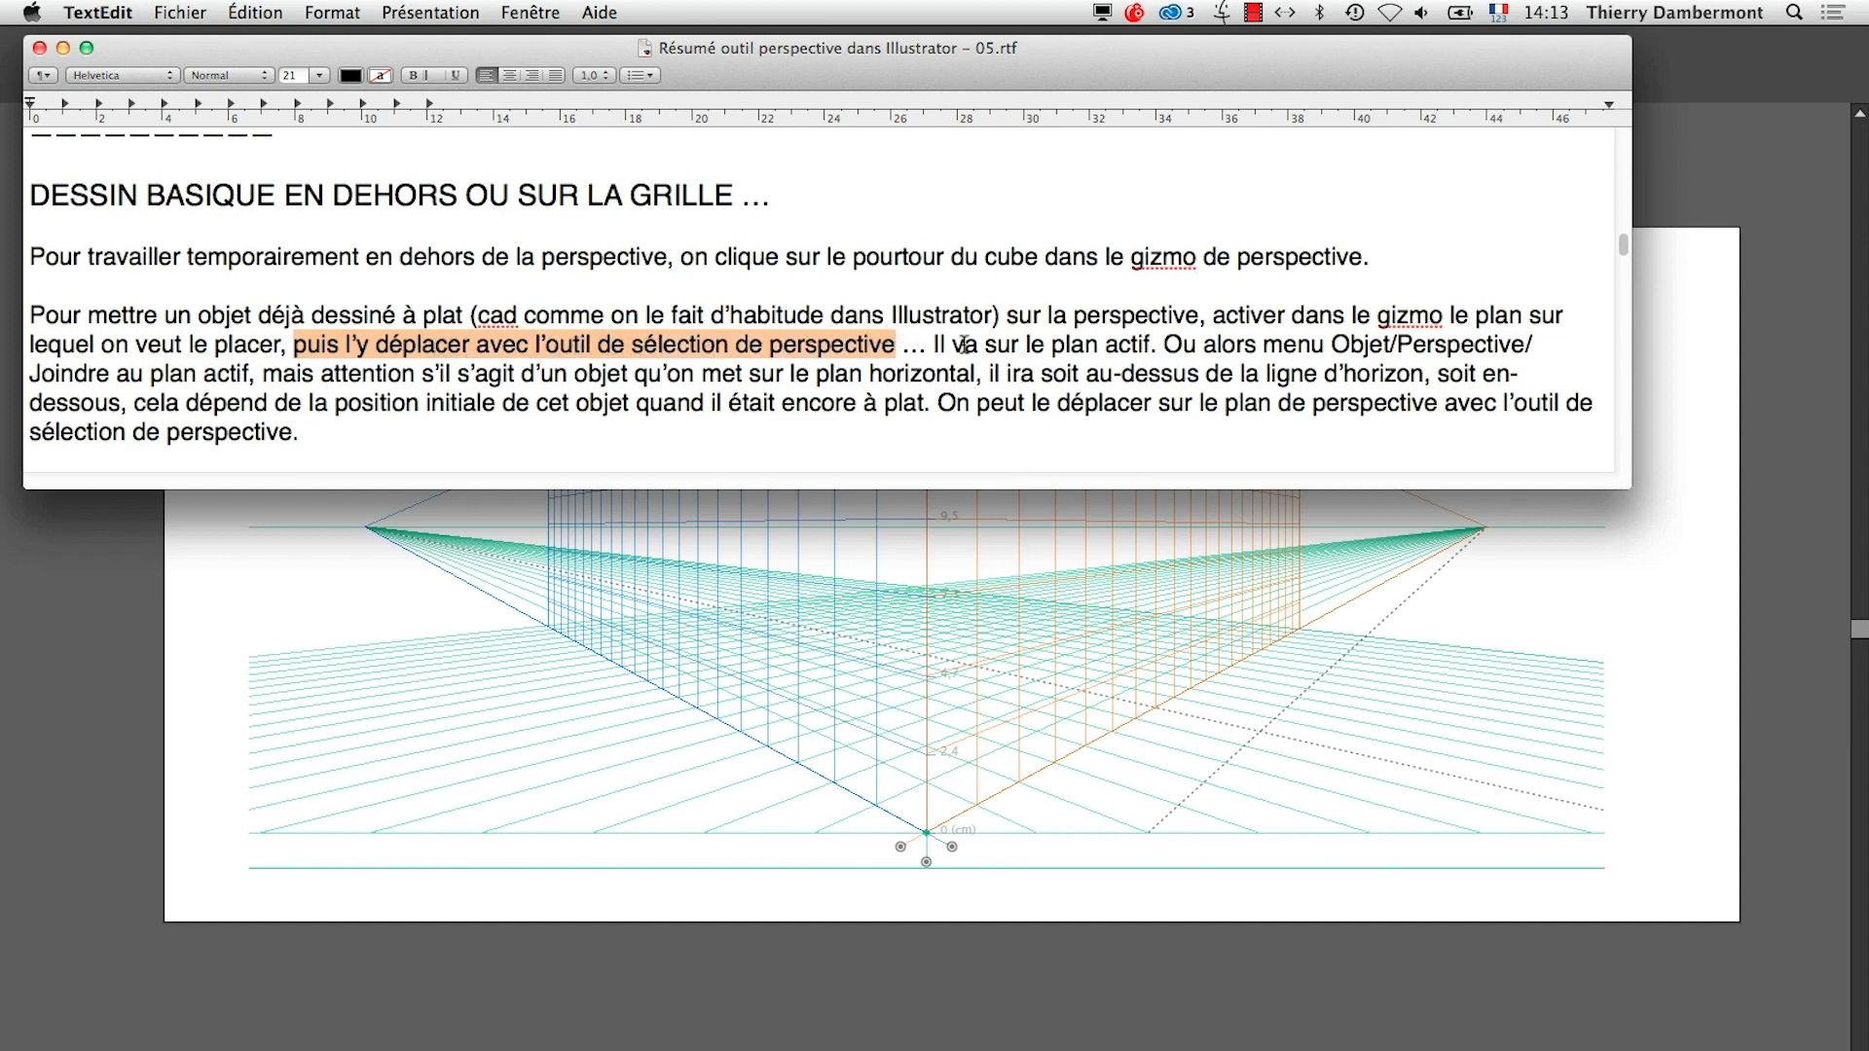
# Return to Illustrator and move the orange rectangle onto the right plane with the Perspective Selection tool, above the horizon near the corner
pyautogui.press('super+Tab')
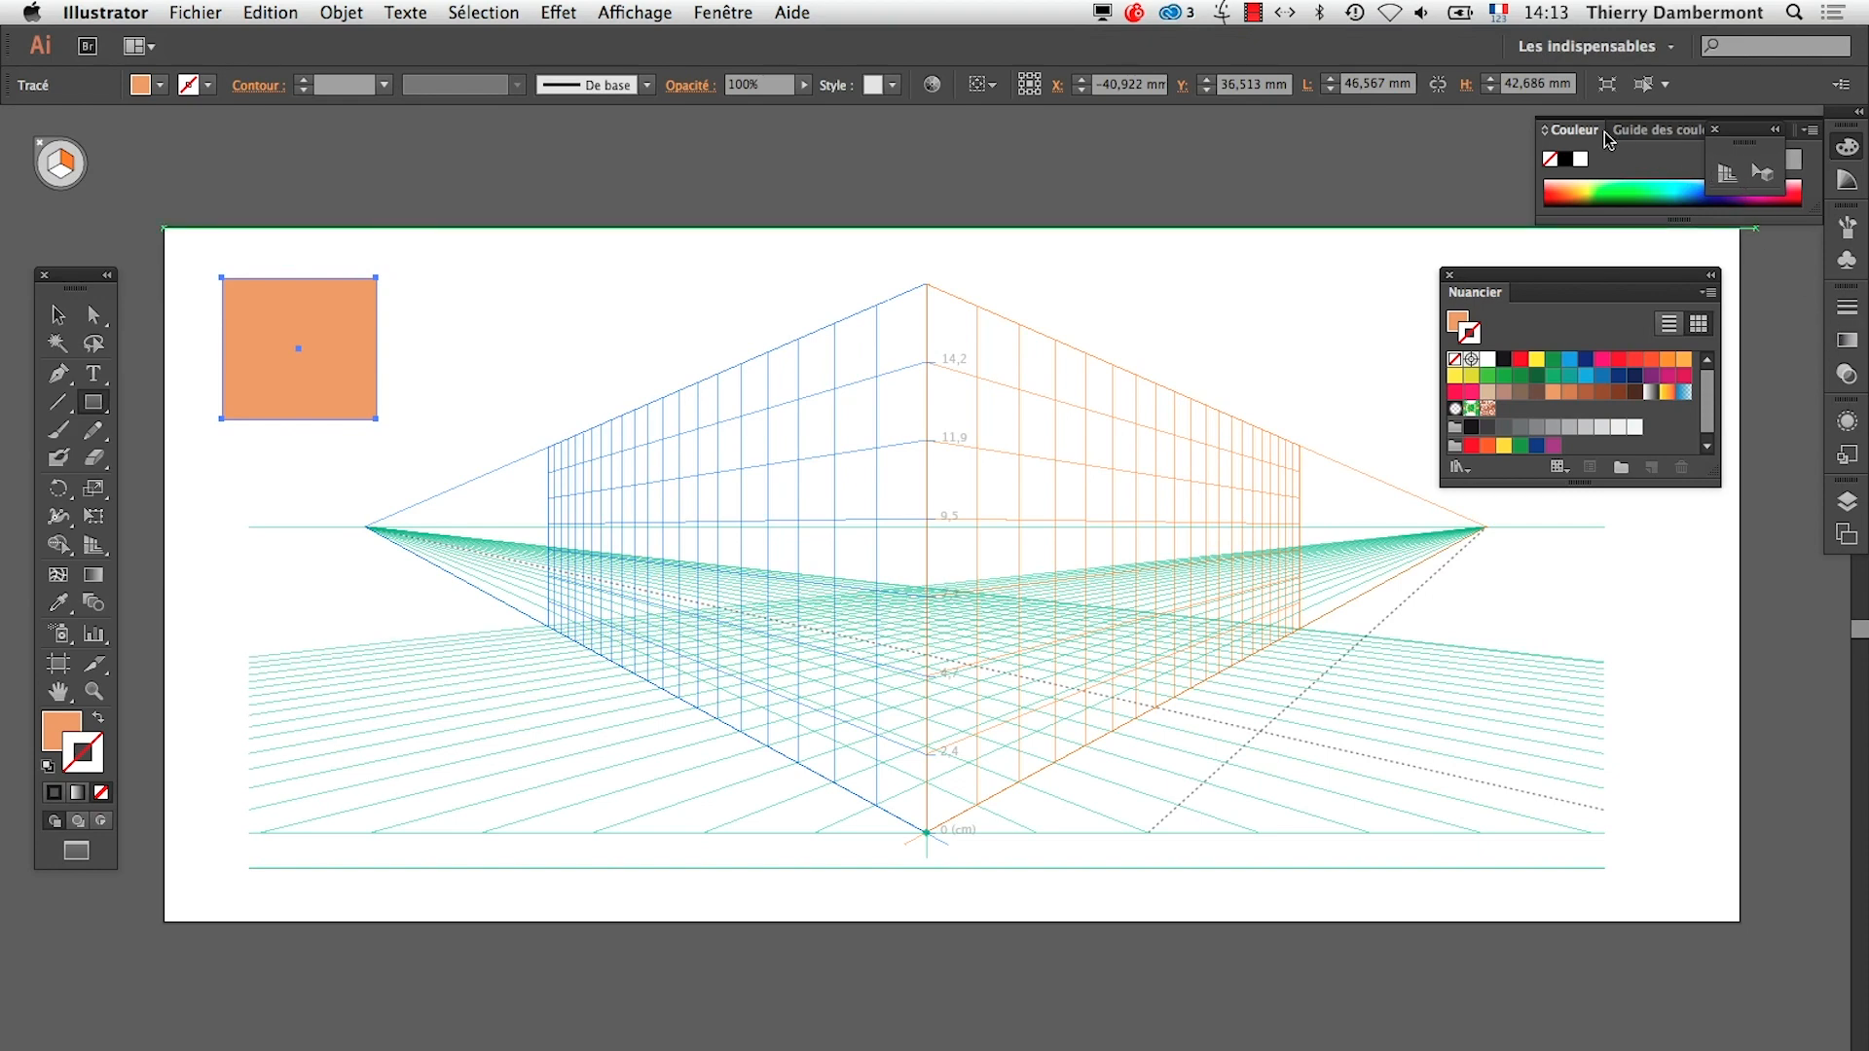
pyautogui.moveTo(1742, 139); pyautogui.dragTo(1276, 139)
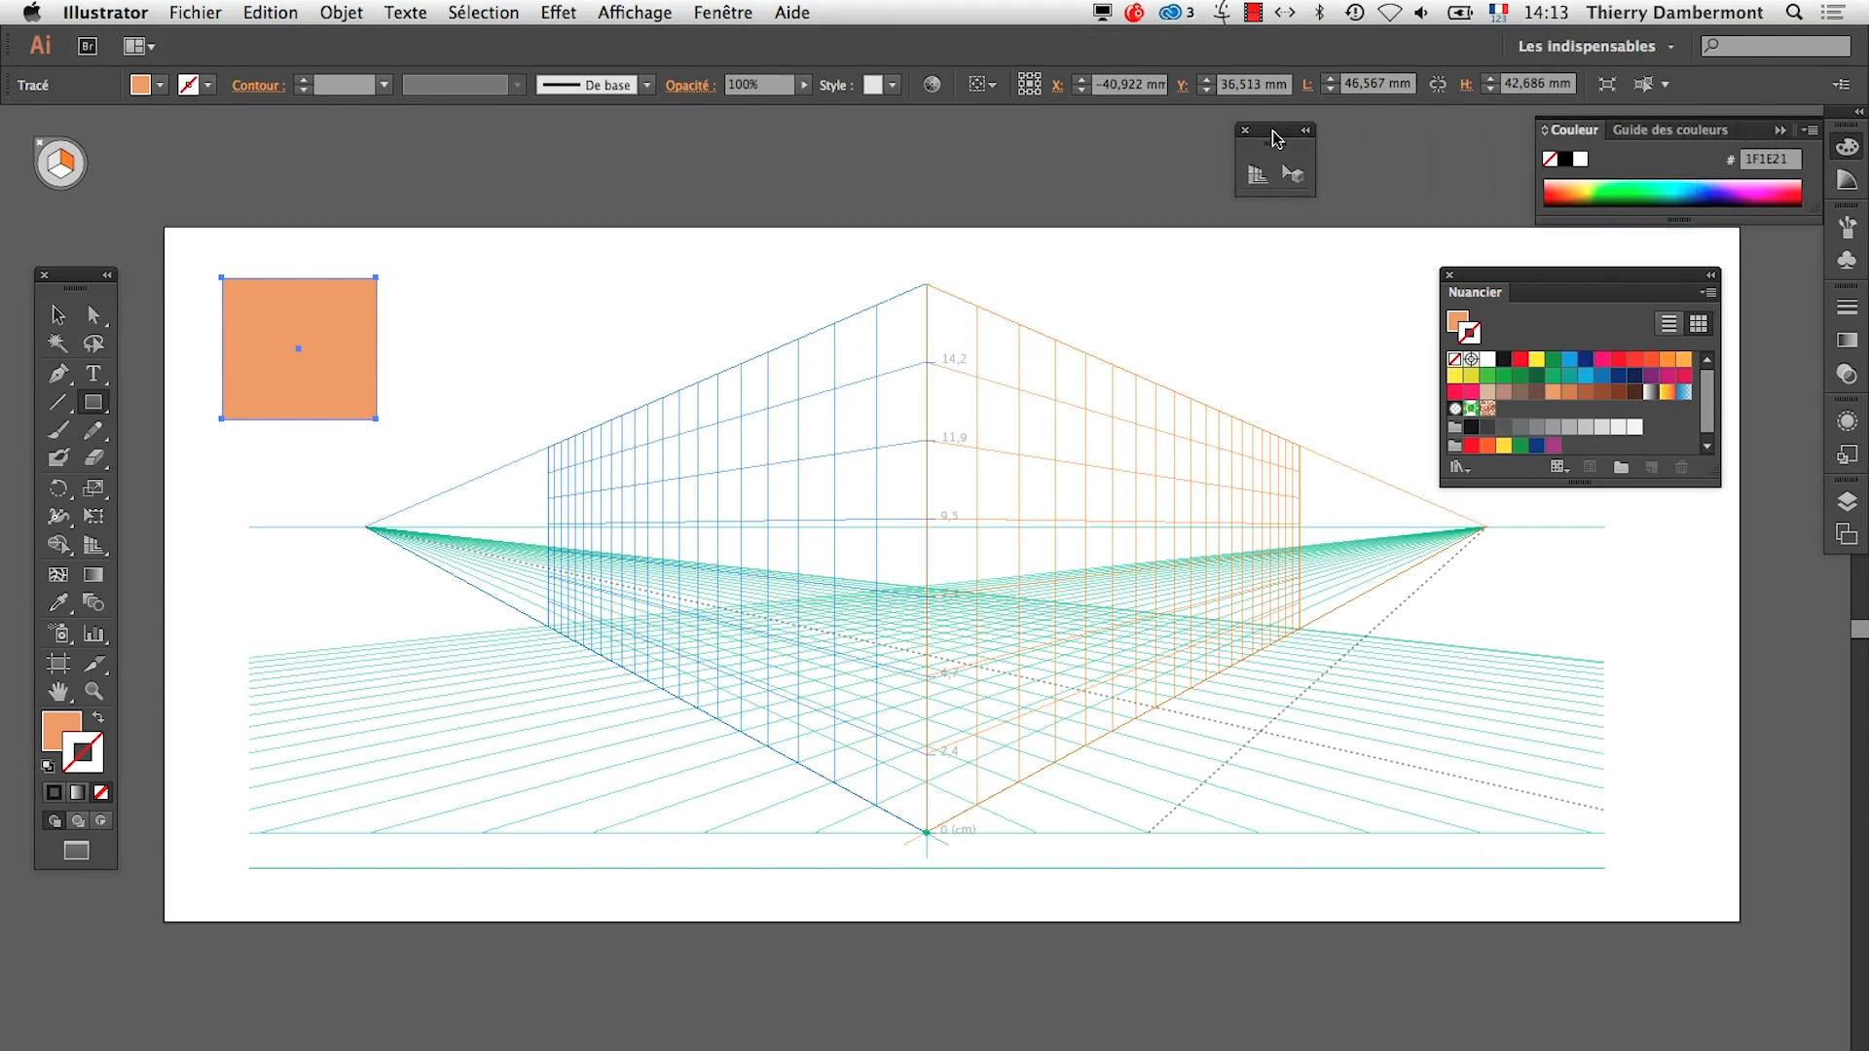
pyautogui.click(1781, 131)
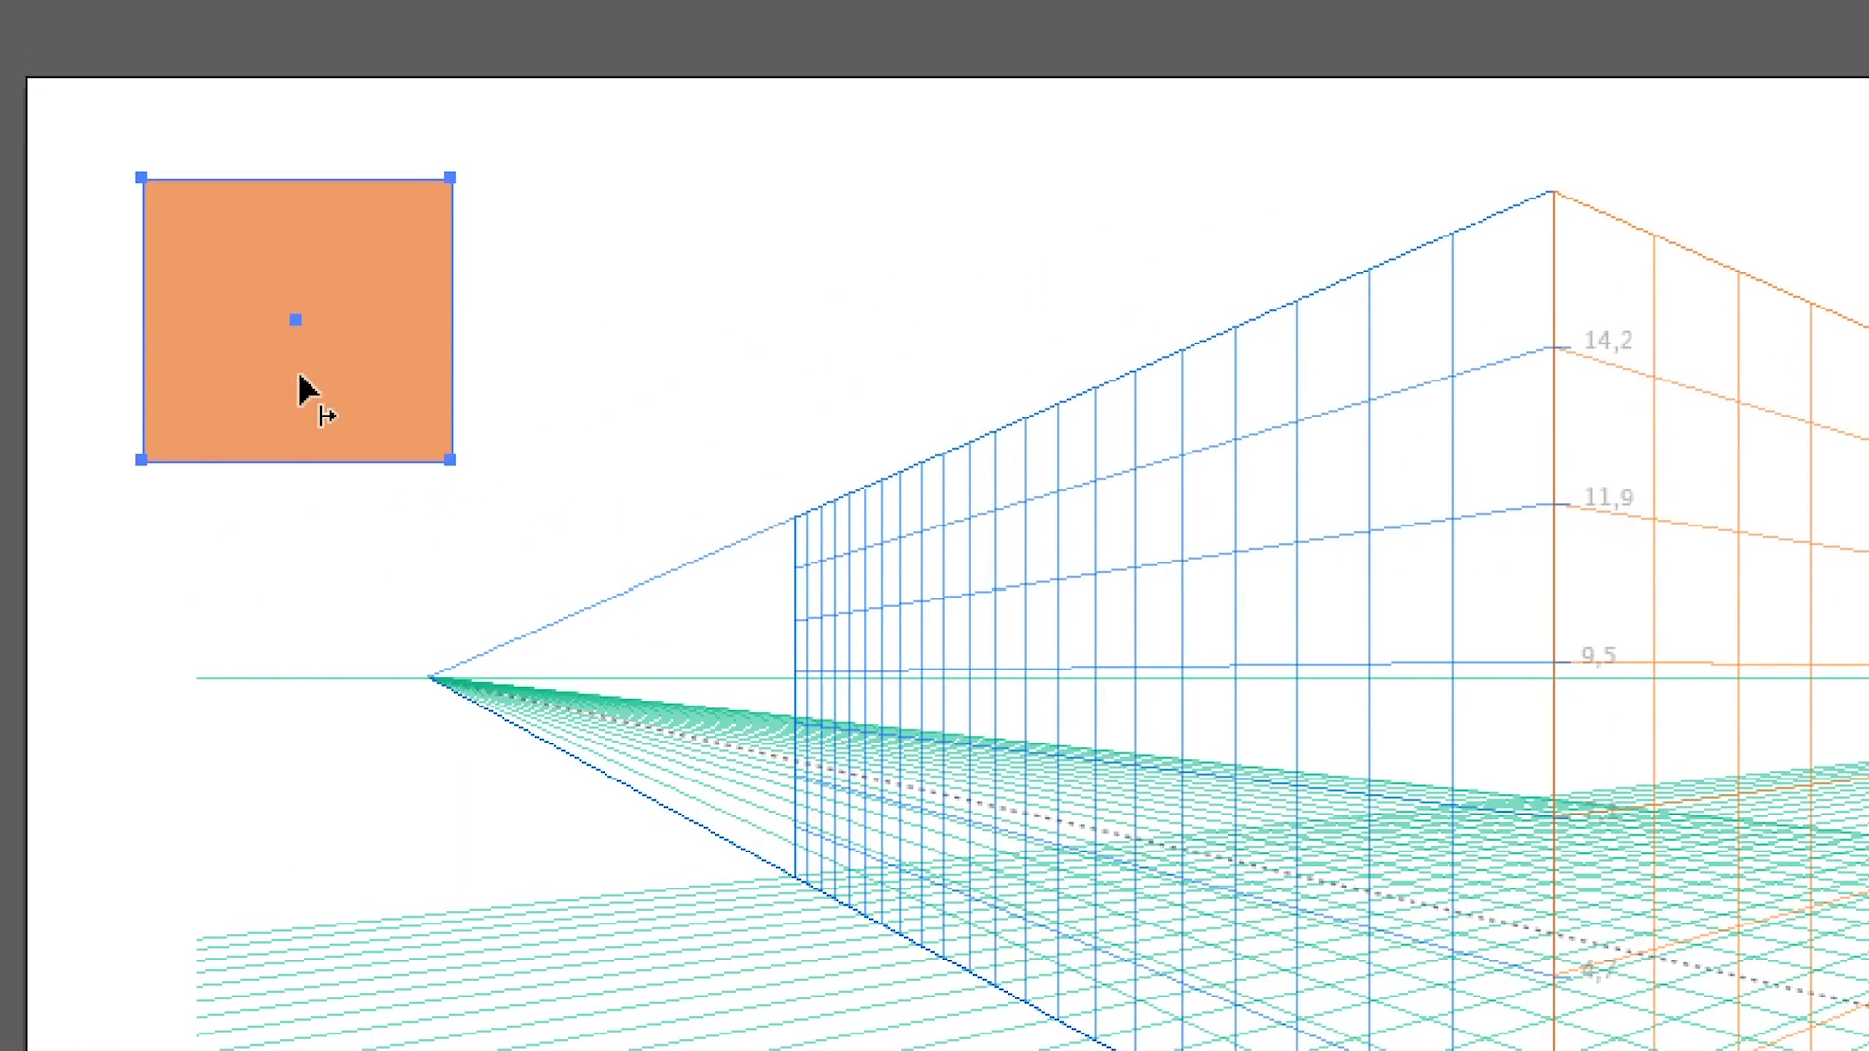
pyautogui.moveTo(300, 380); pyautogui.dragTo(1032, 846)
pyautogui.moveTo(560, 550); pyautogui.dragTo(1512, 109)
pyautogui.moveTo(1070, 501); pyautogui.dragTo(794, 685)
pyautogui.moveTo(804, 558); pyautogui.dragTo(818, 472)
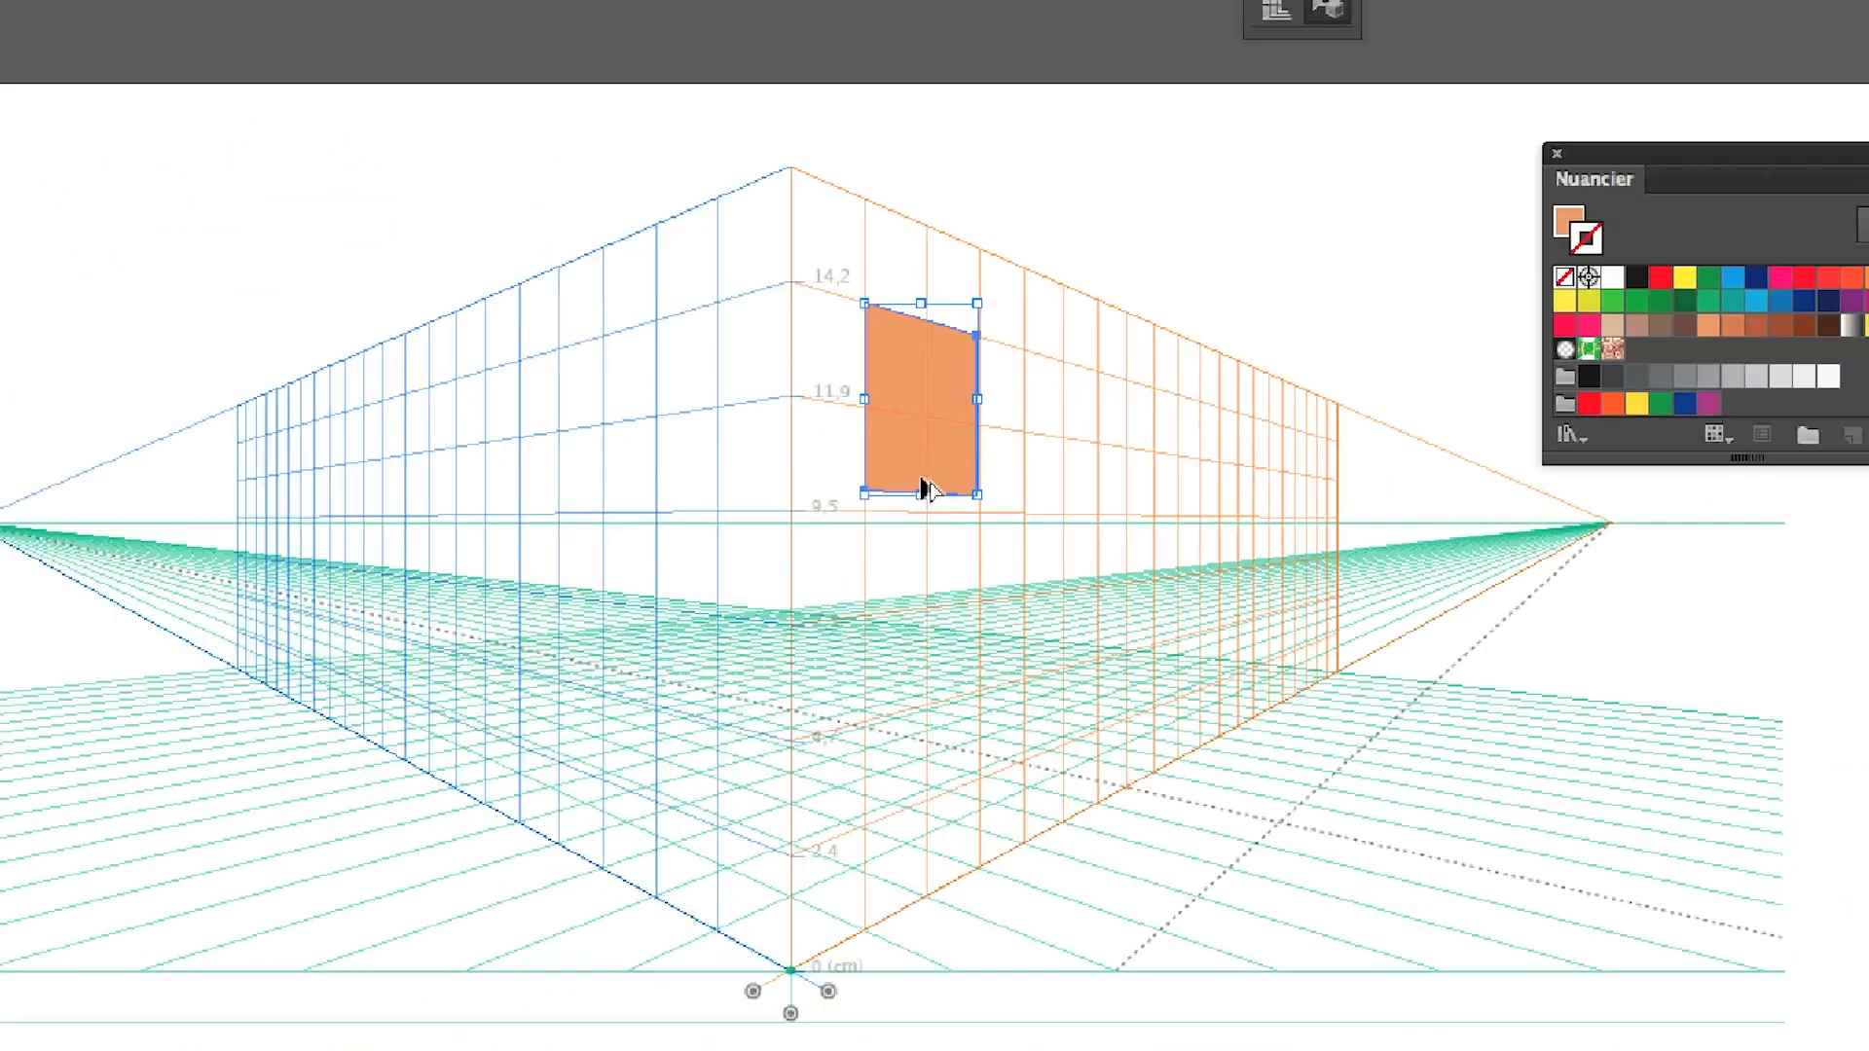
# Switch to the TextEdit summary and highlight "Ou alors menu Objet/Perspective"
pyautogui.press('super+Tab')
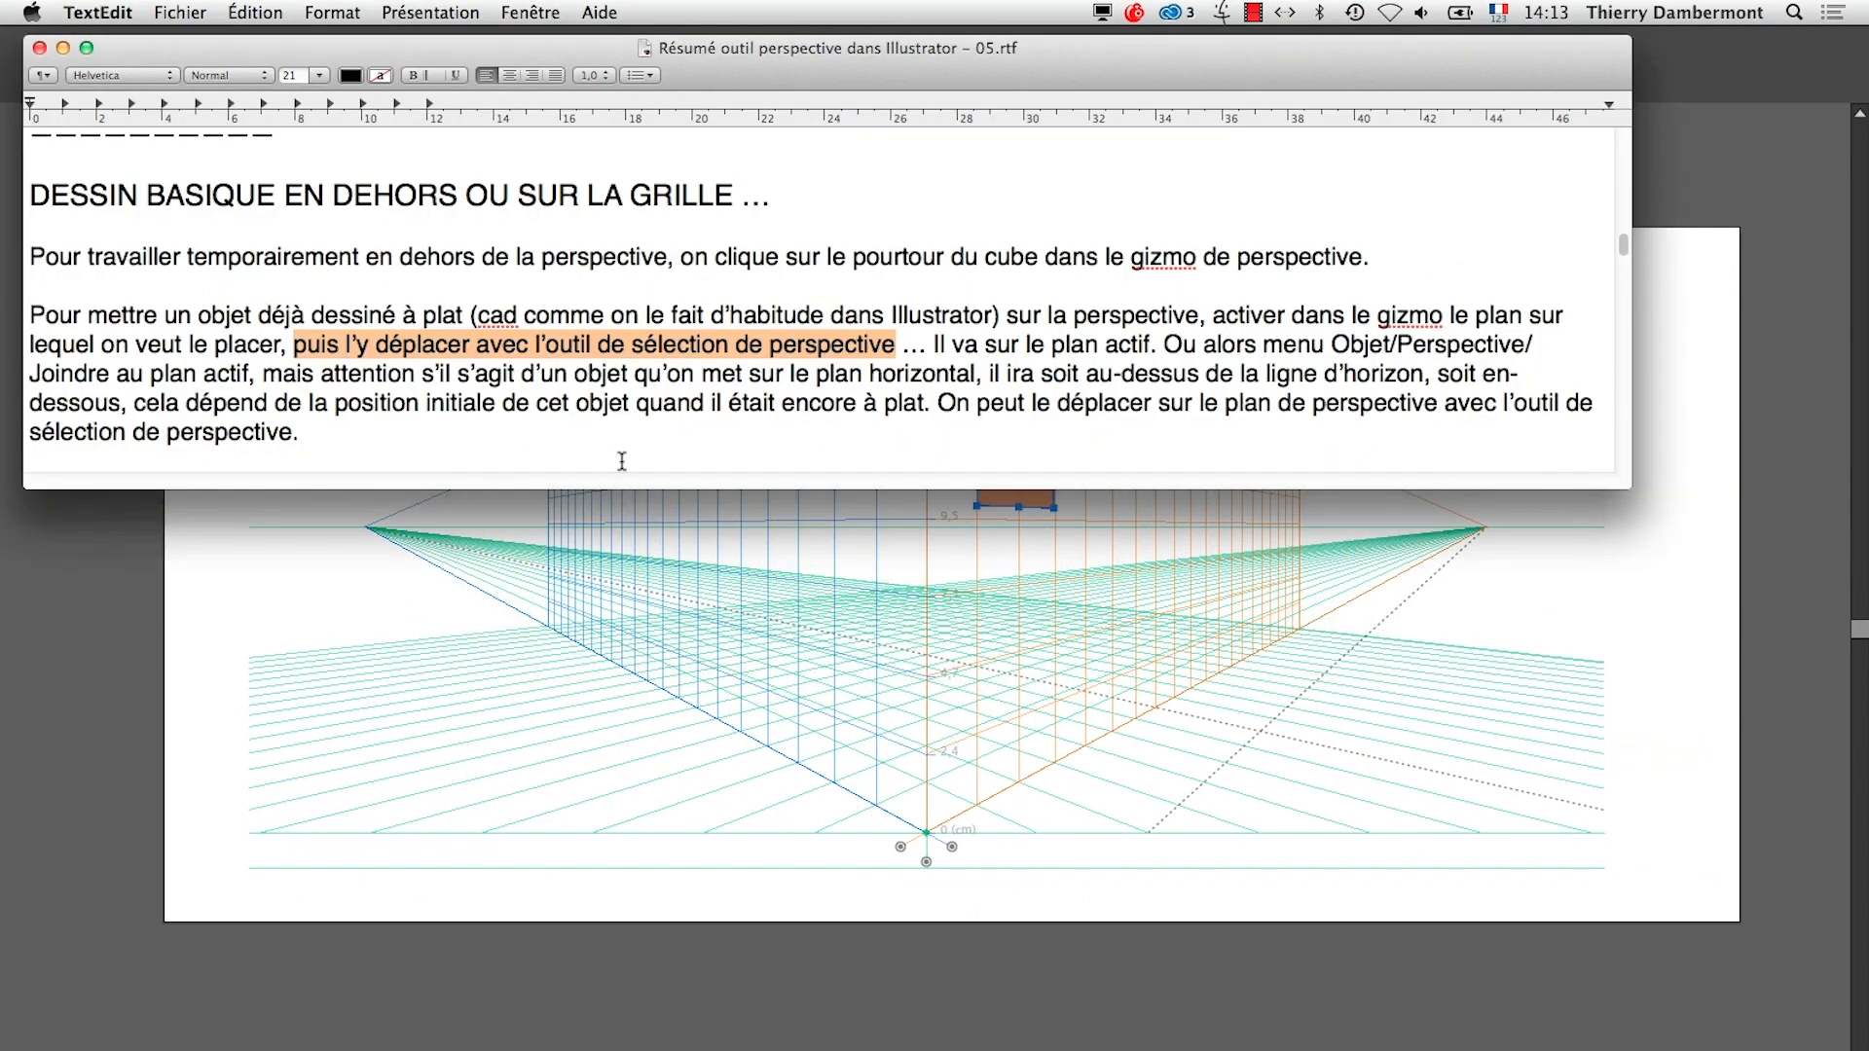
pyautogui.click(574, 376)
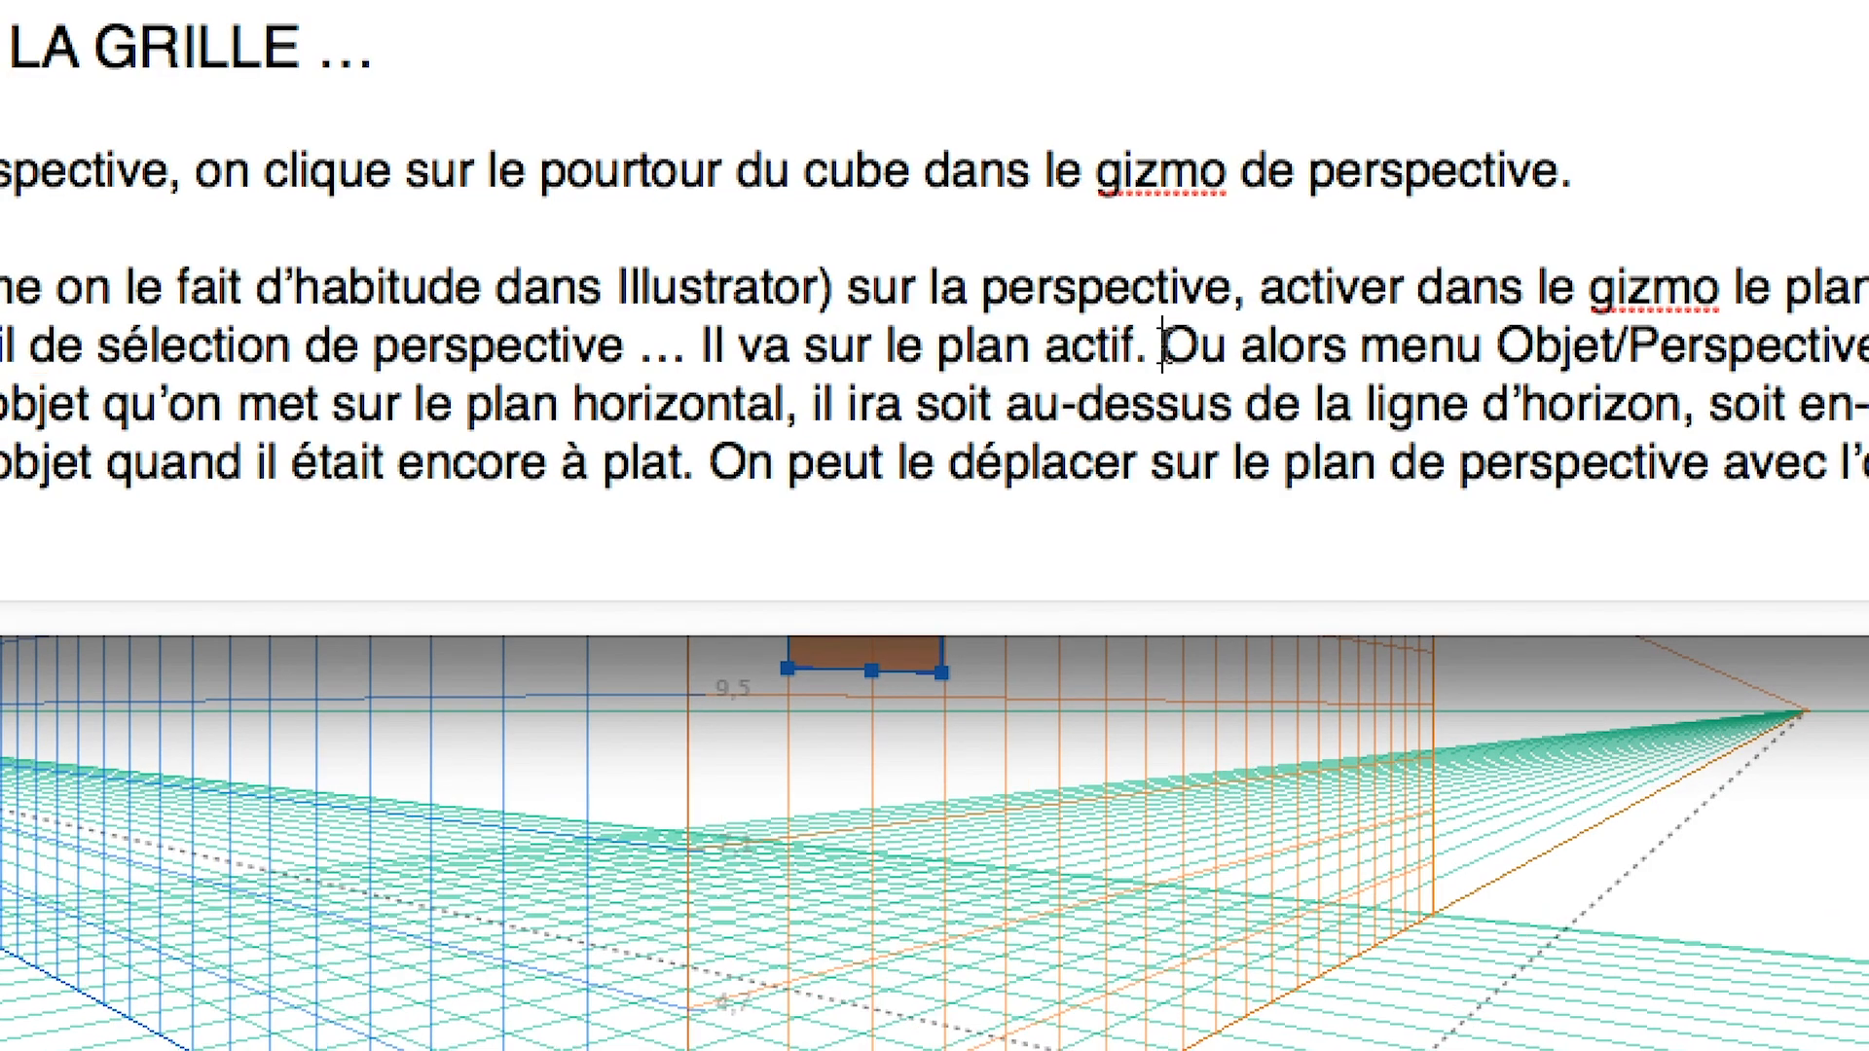
pyautogui.moveTo(1161, 345); pyautogui.dragTo(1867, 348)
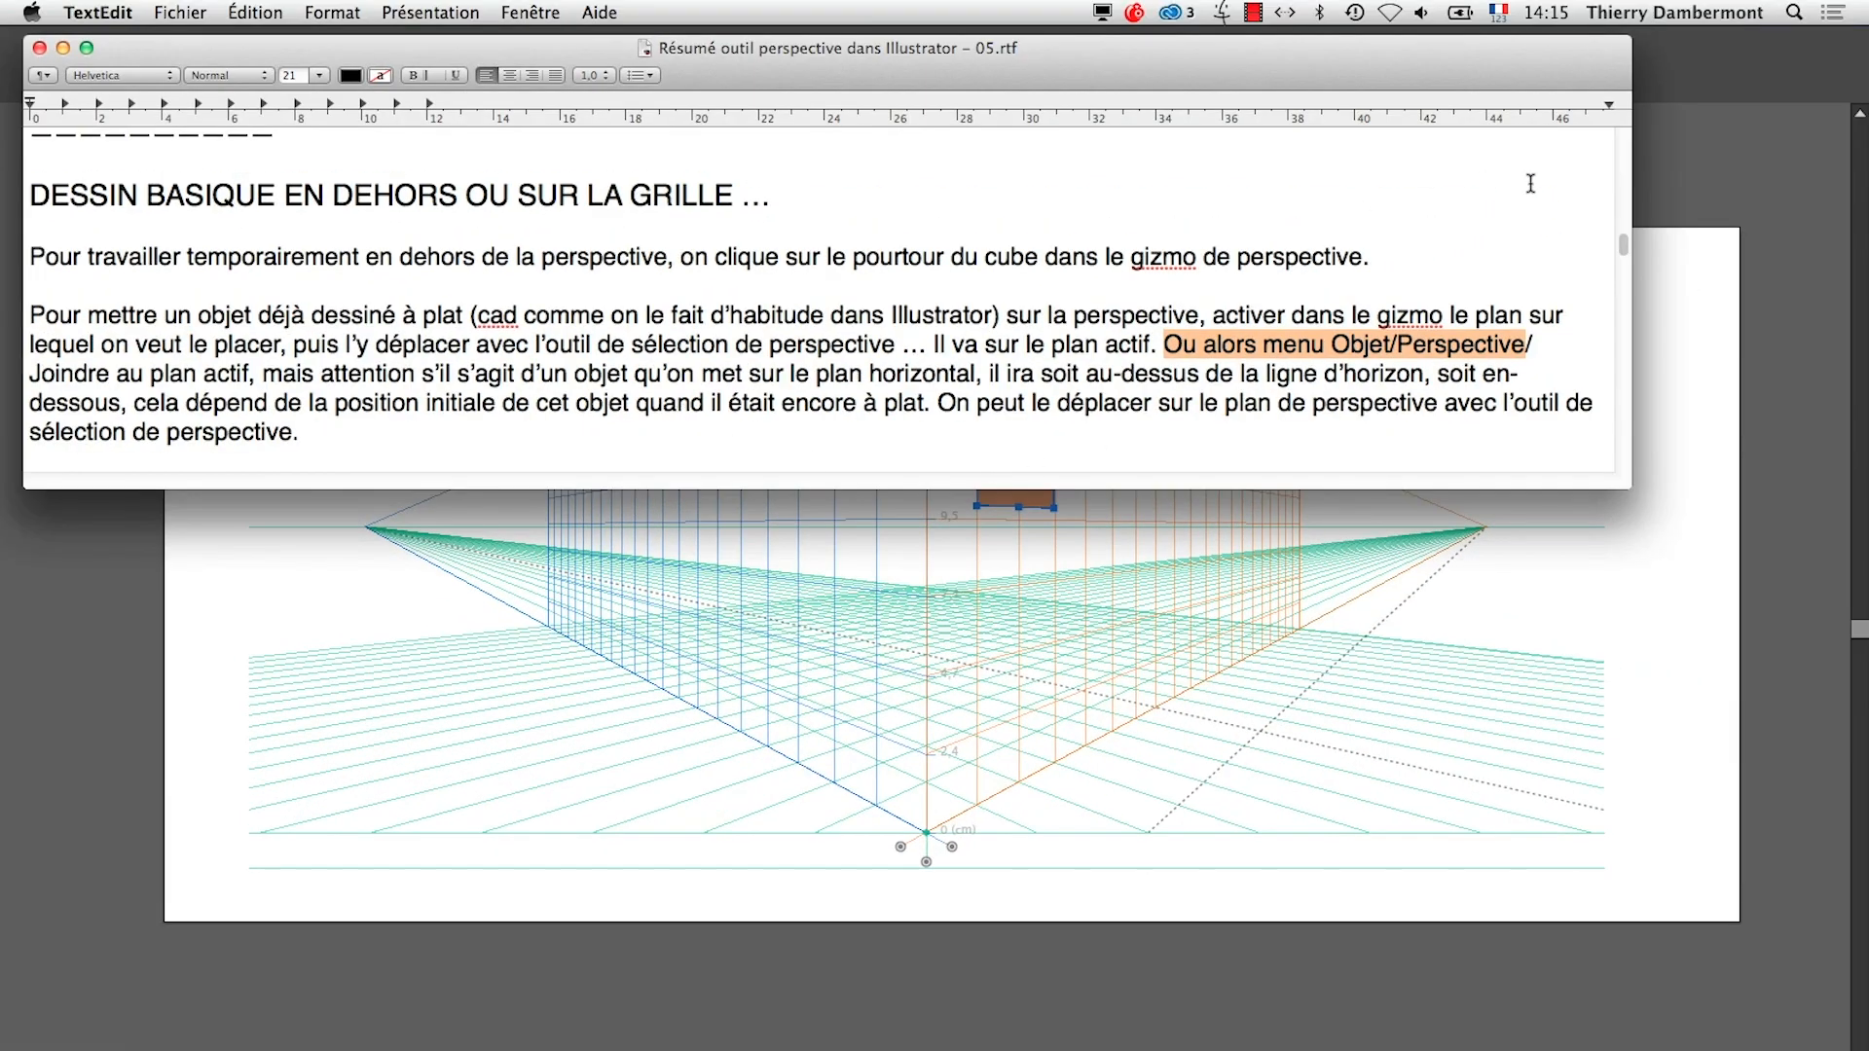
# Return to Illustrator, set no active grid, and draw a second flat rectangle of about 41.6 × 49 mm in the artboard's upper-left area
pyautogui.click(1649, 190)
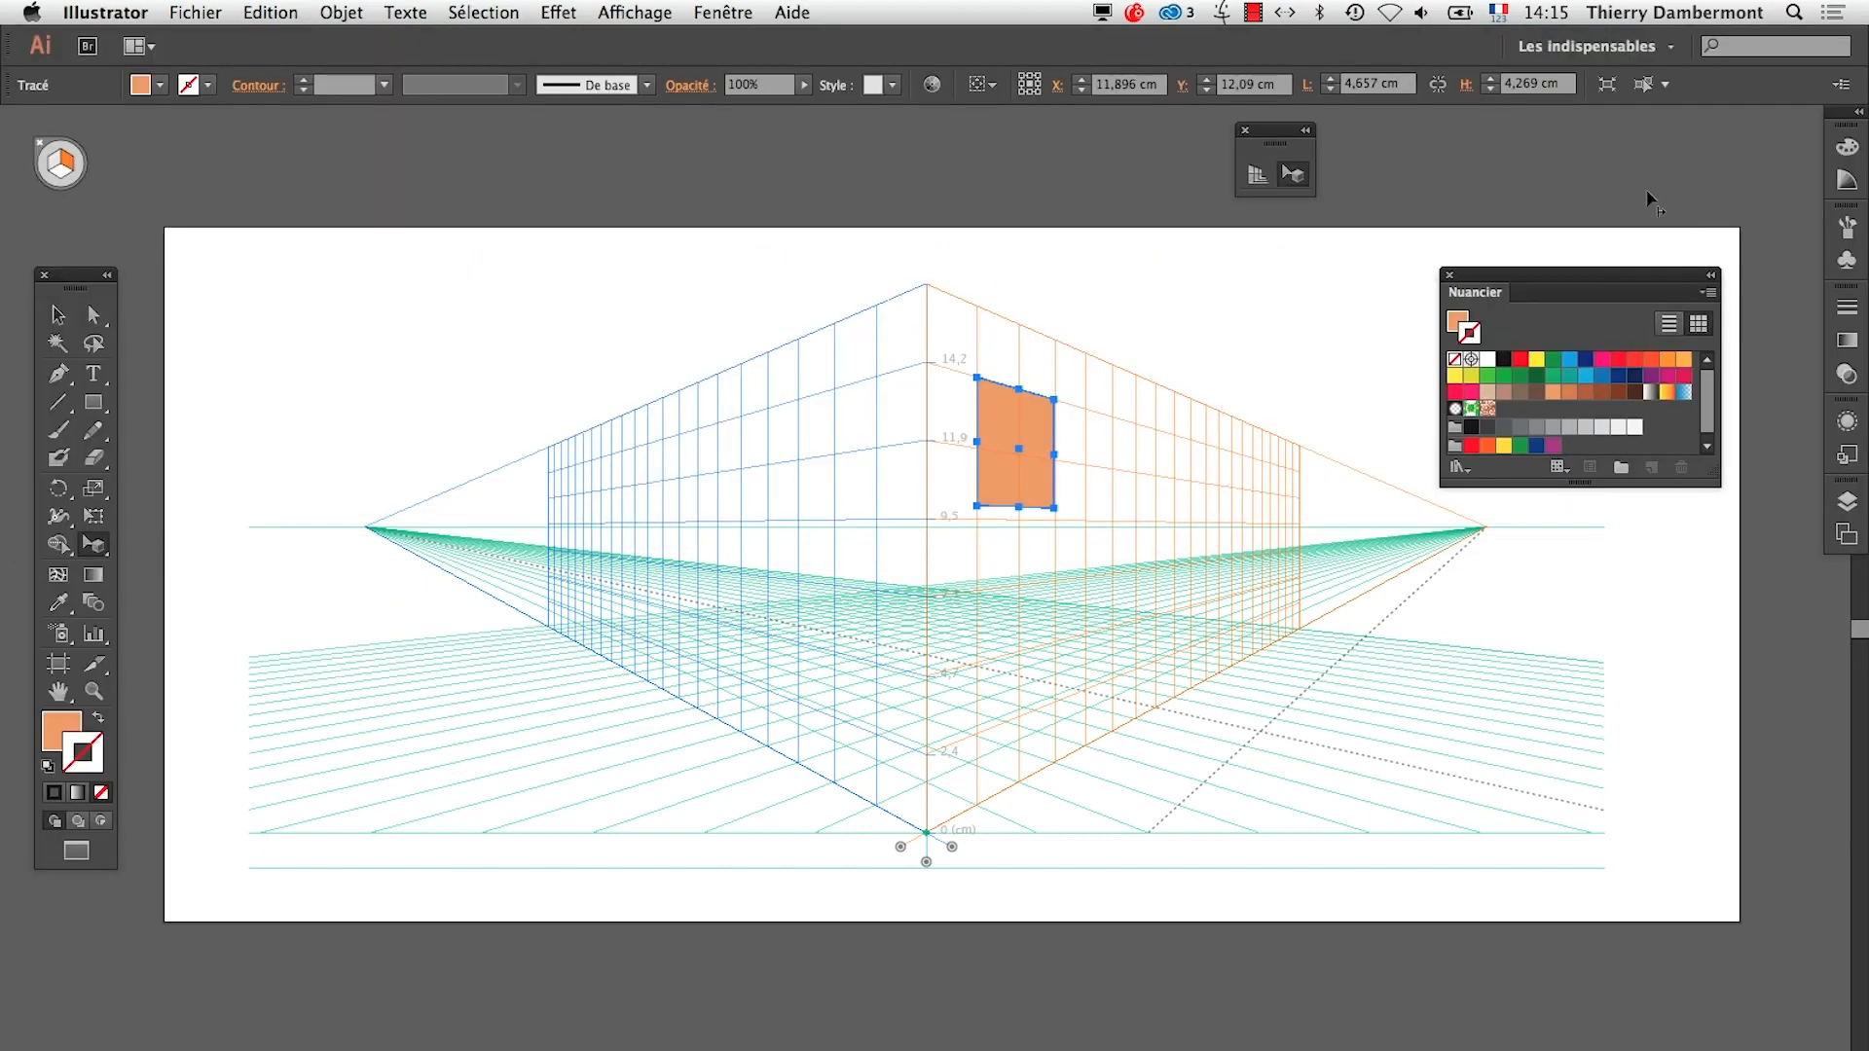
pyautogui.click(93, 401)
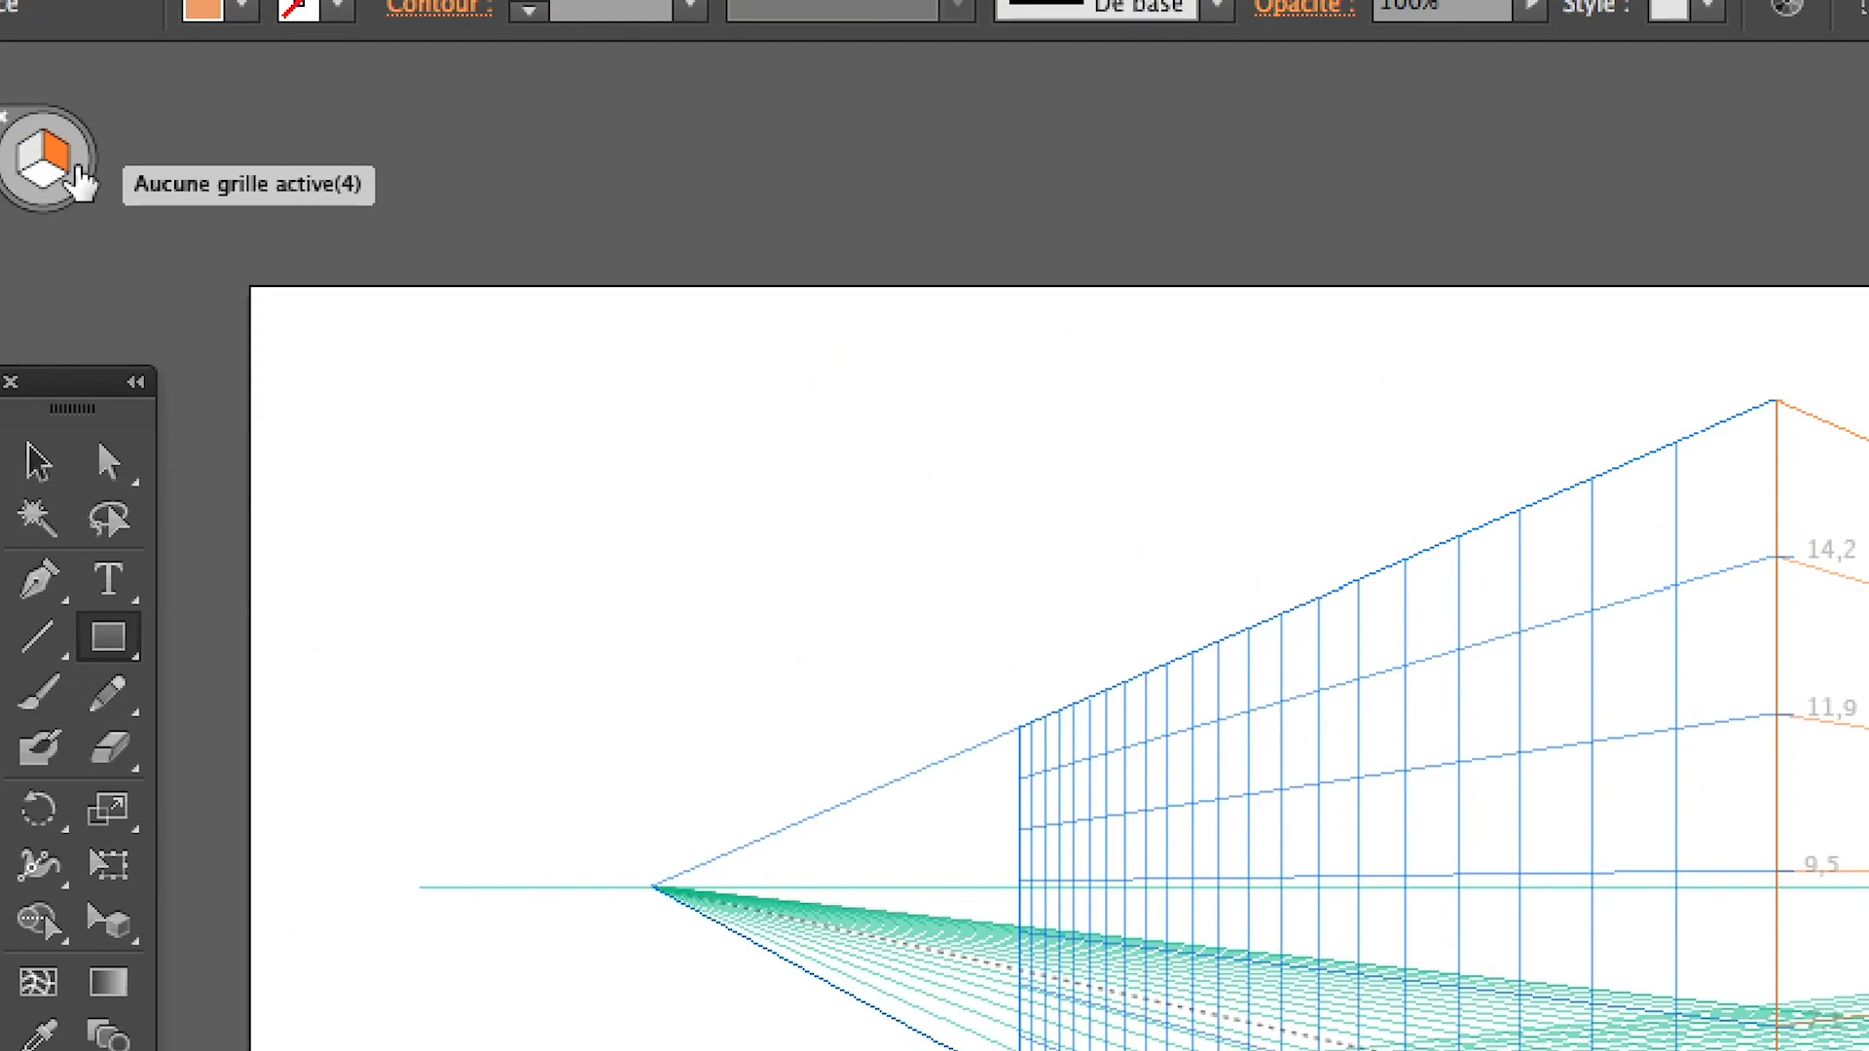
pyautogui.click(77, 169)
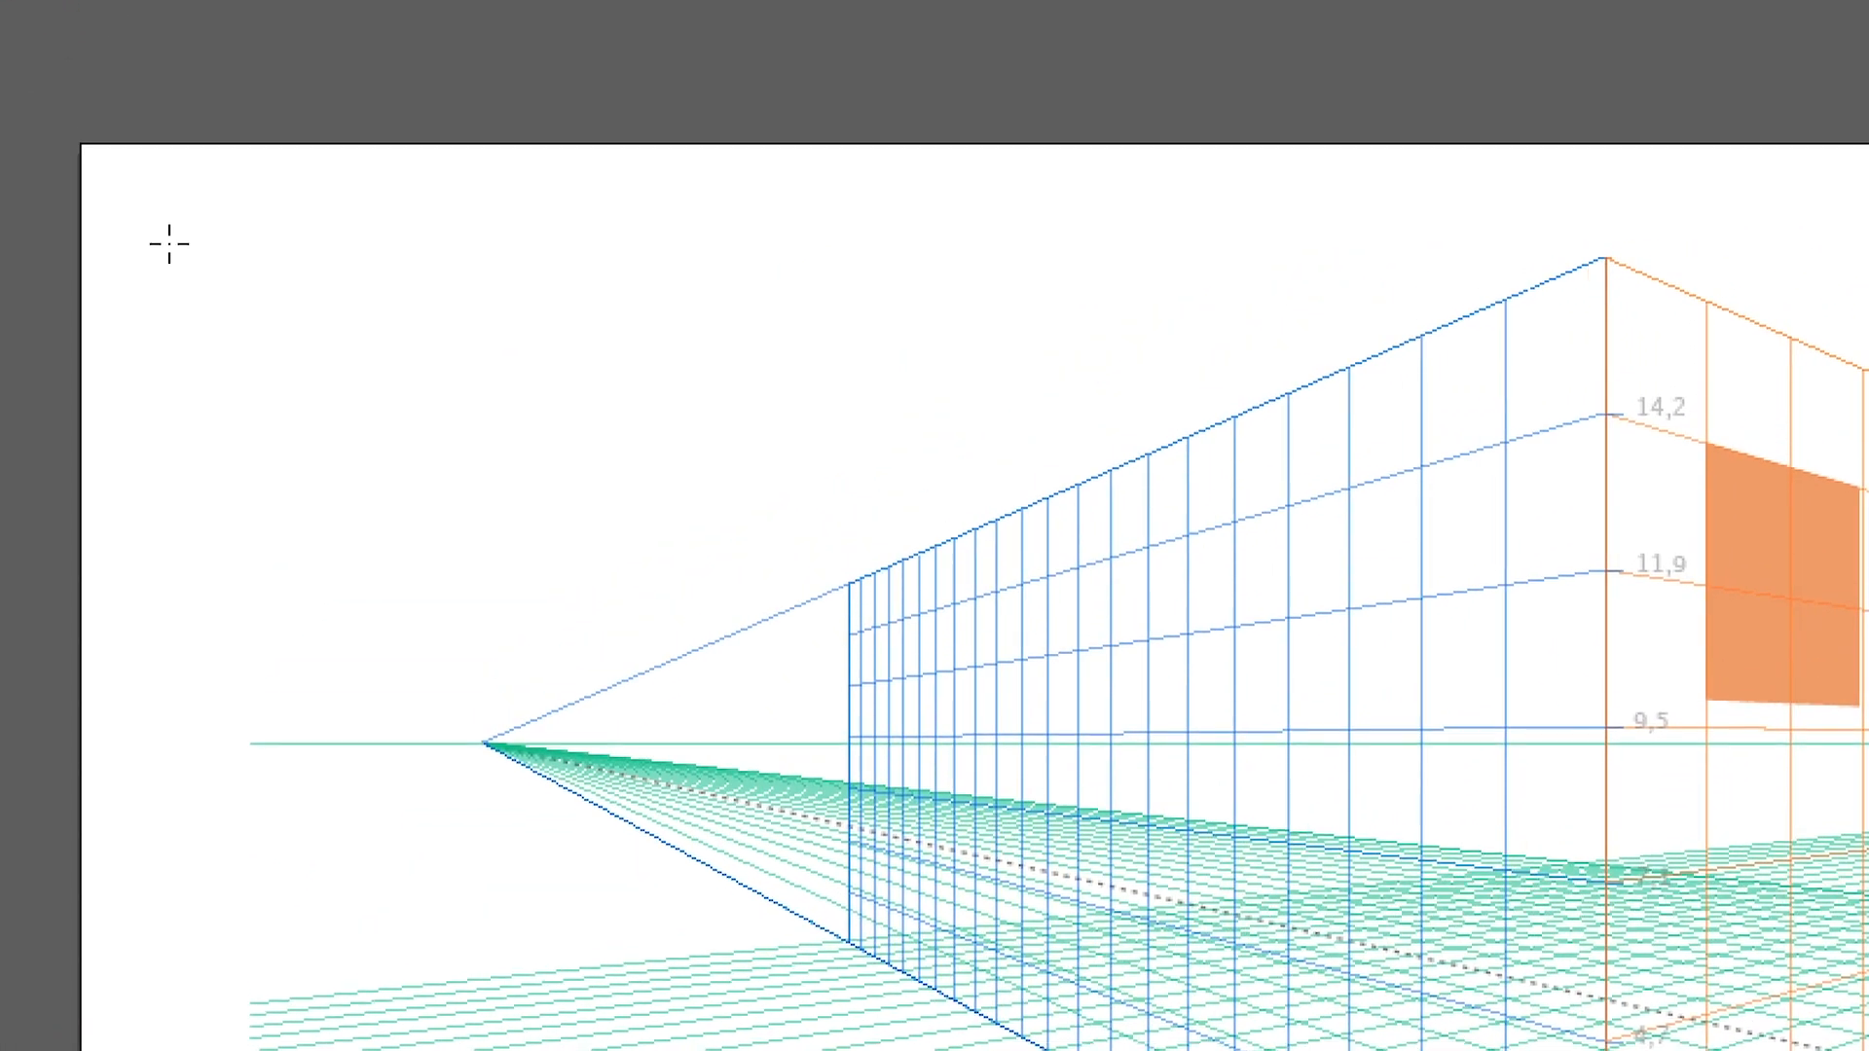
pyautogui.moveTo(339, 360); pyautogui.dragTo(426, 496)
pyautogui.moveTo(199, 281); pyautogui.dragTo(399, 474)
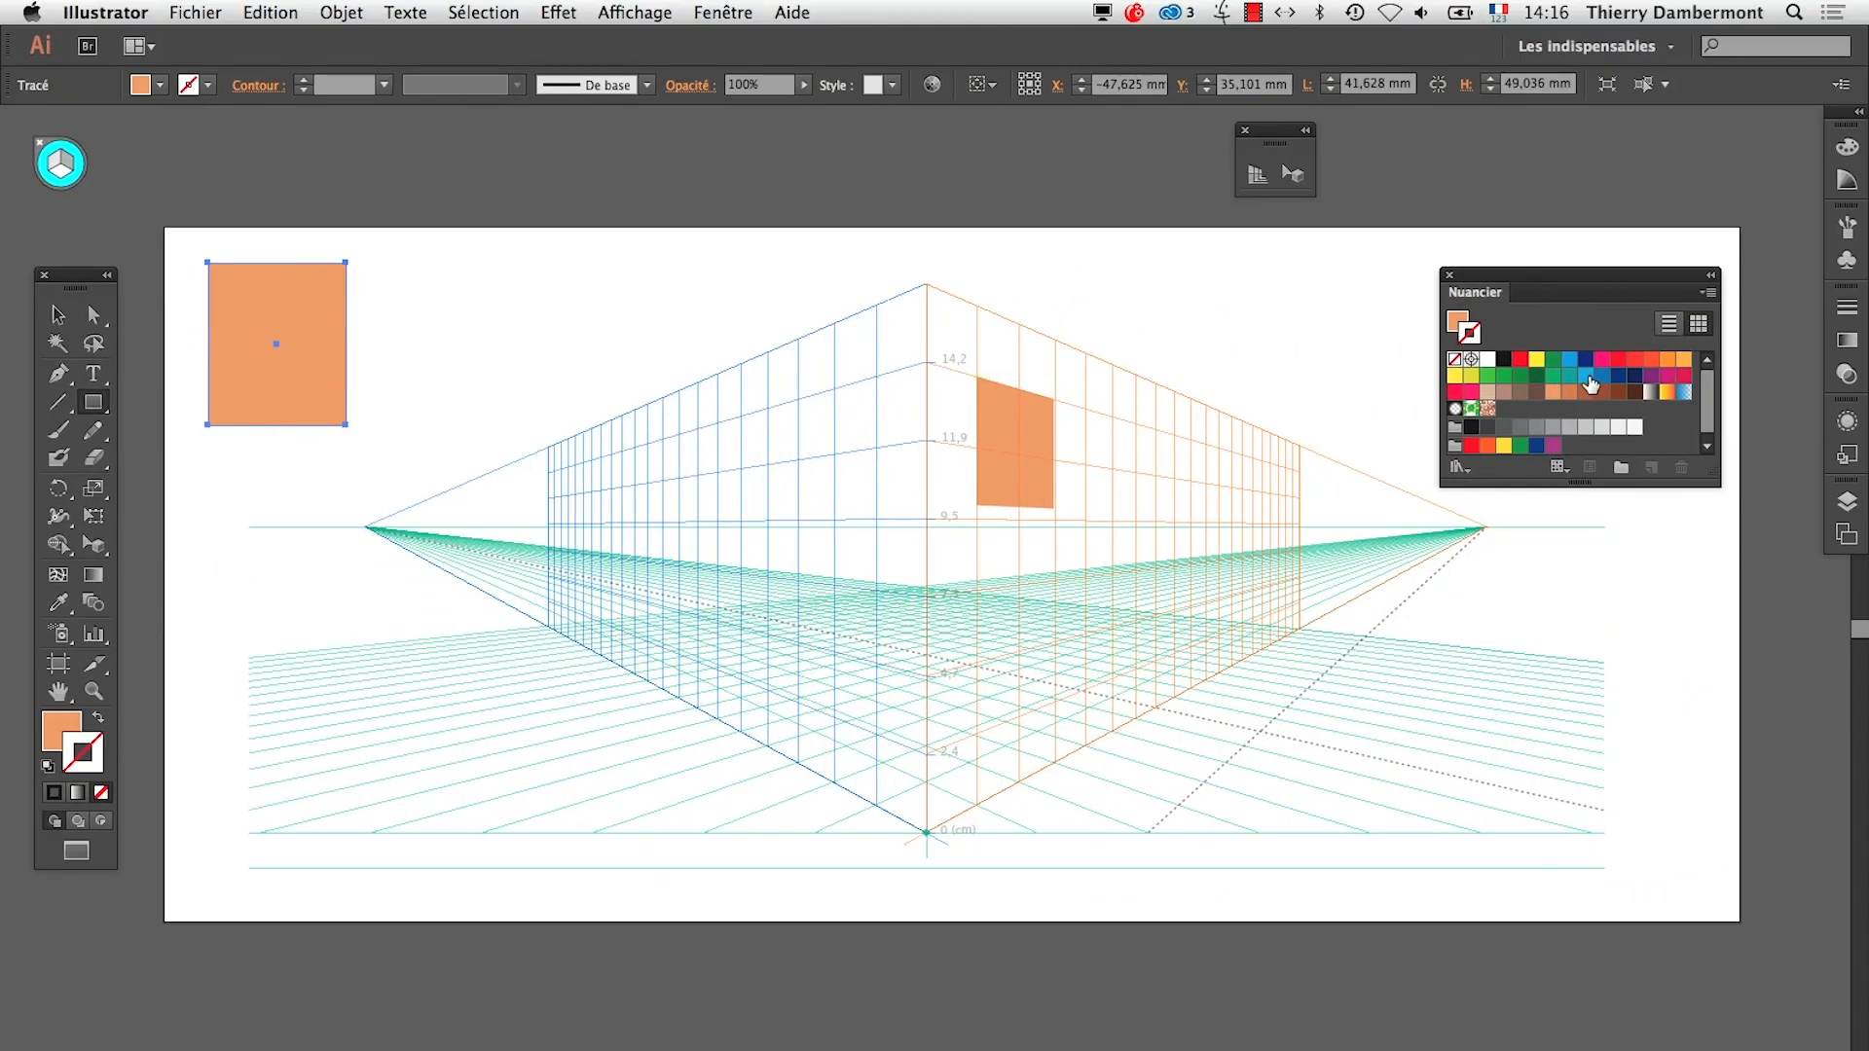
# Fill the second rectangle with the light blue swatch and remove its stroke
pyautogui.click(1587, 377)
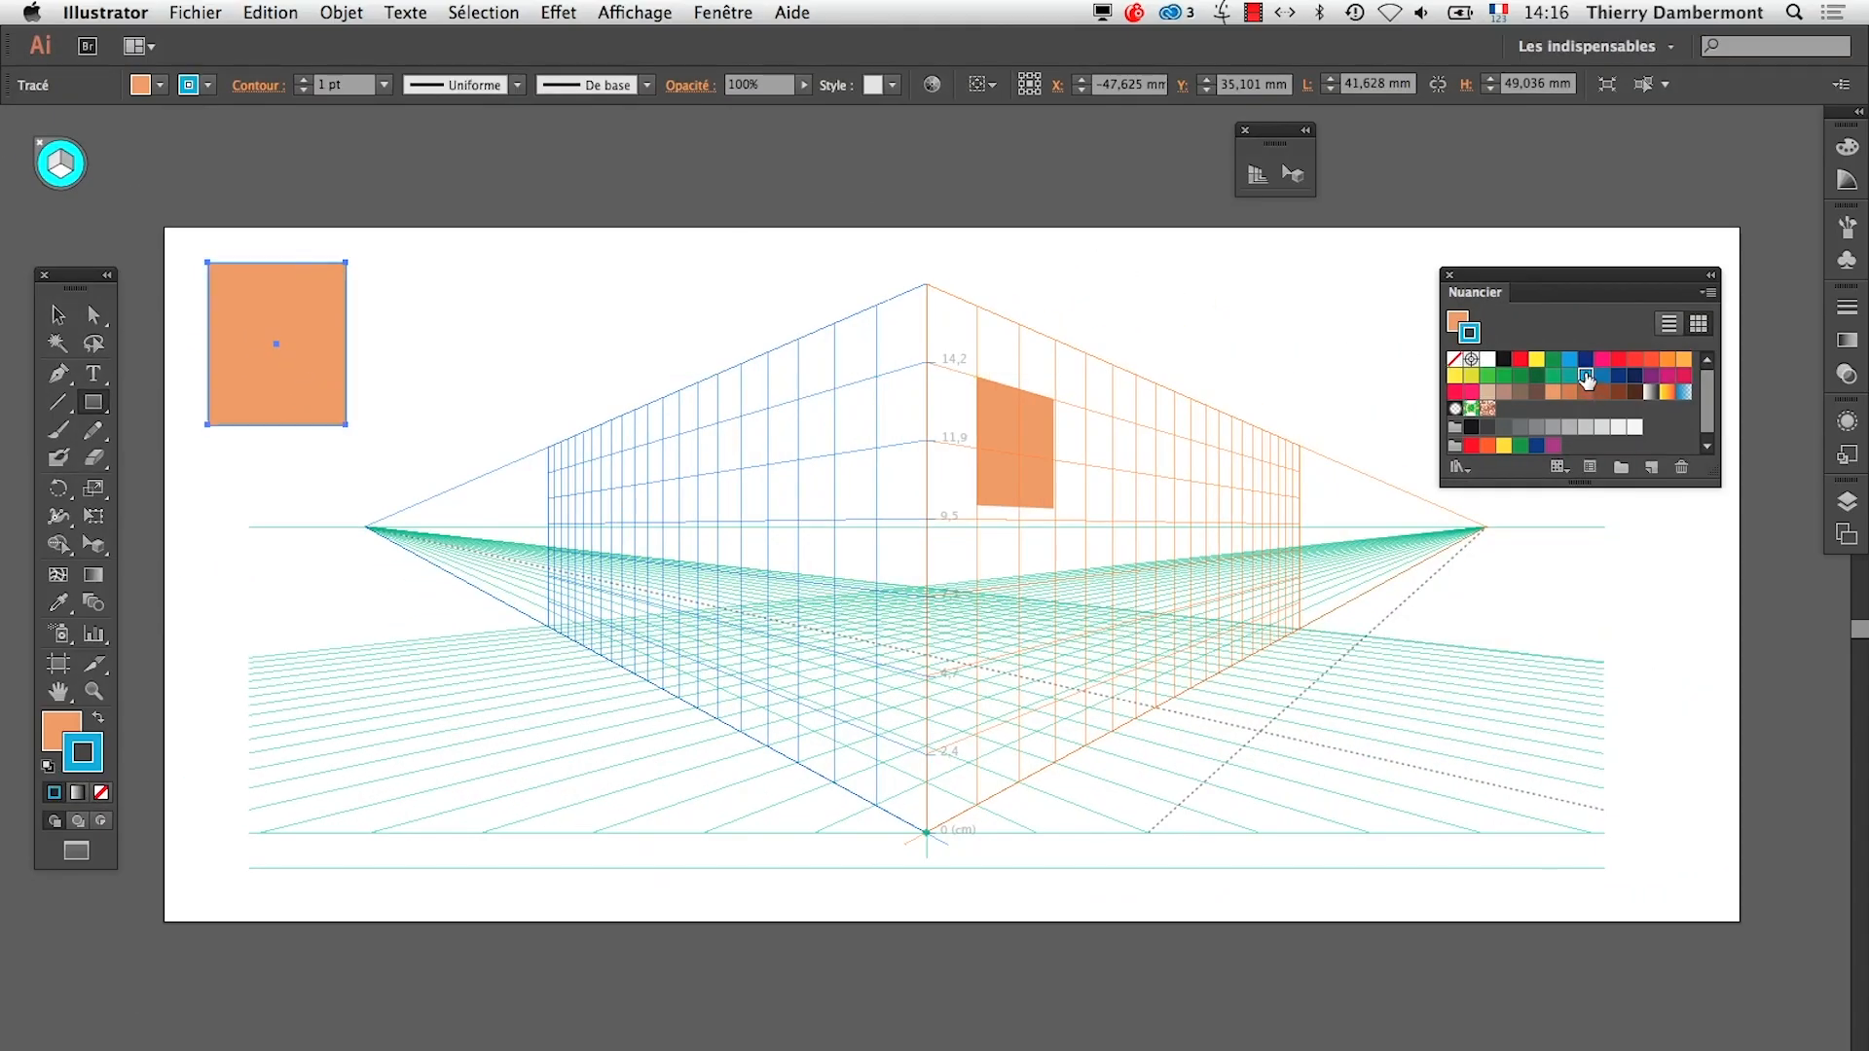
pyautogui.click(99, 717)
pyautogui.click(66, 728)
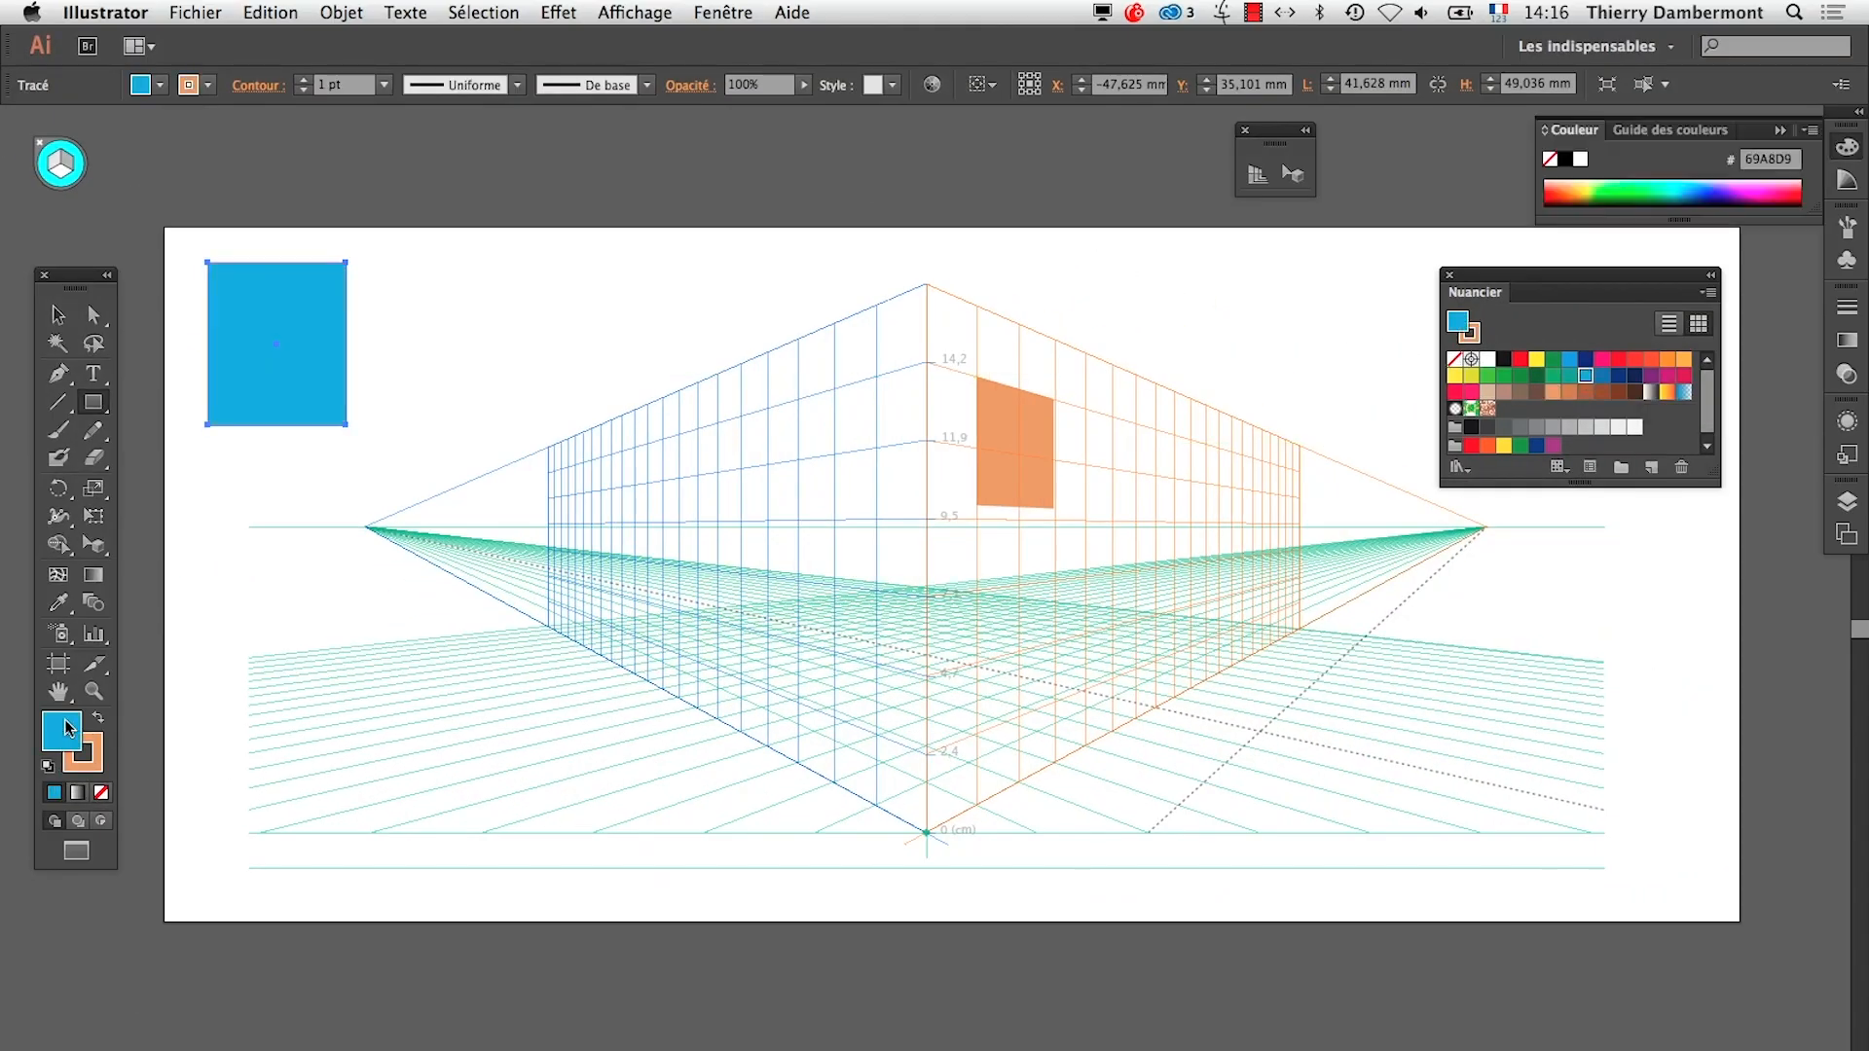
pyautogui.click(96, 769)
pyautogui.click(102, 792)
pyautogui.click(71, 733)
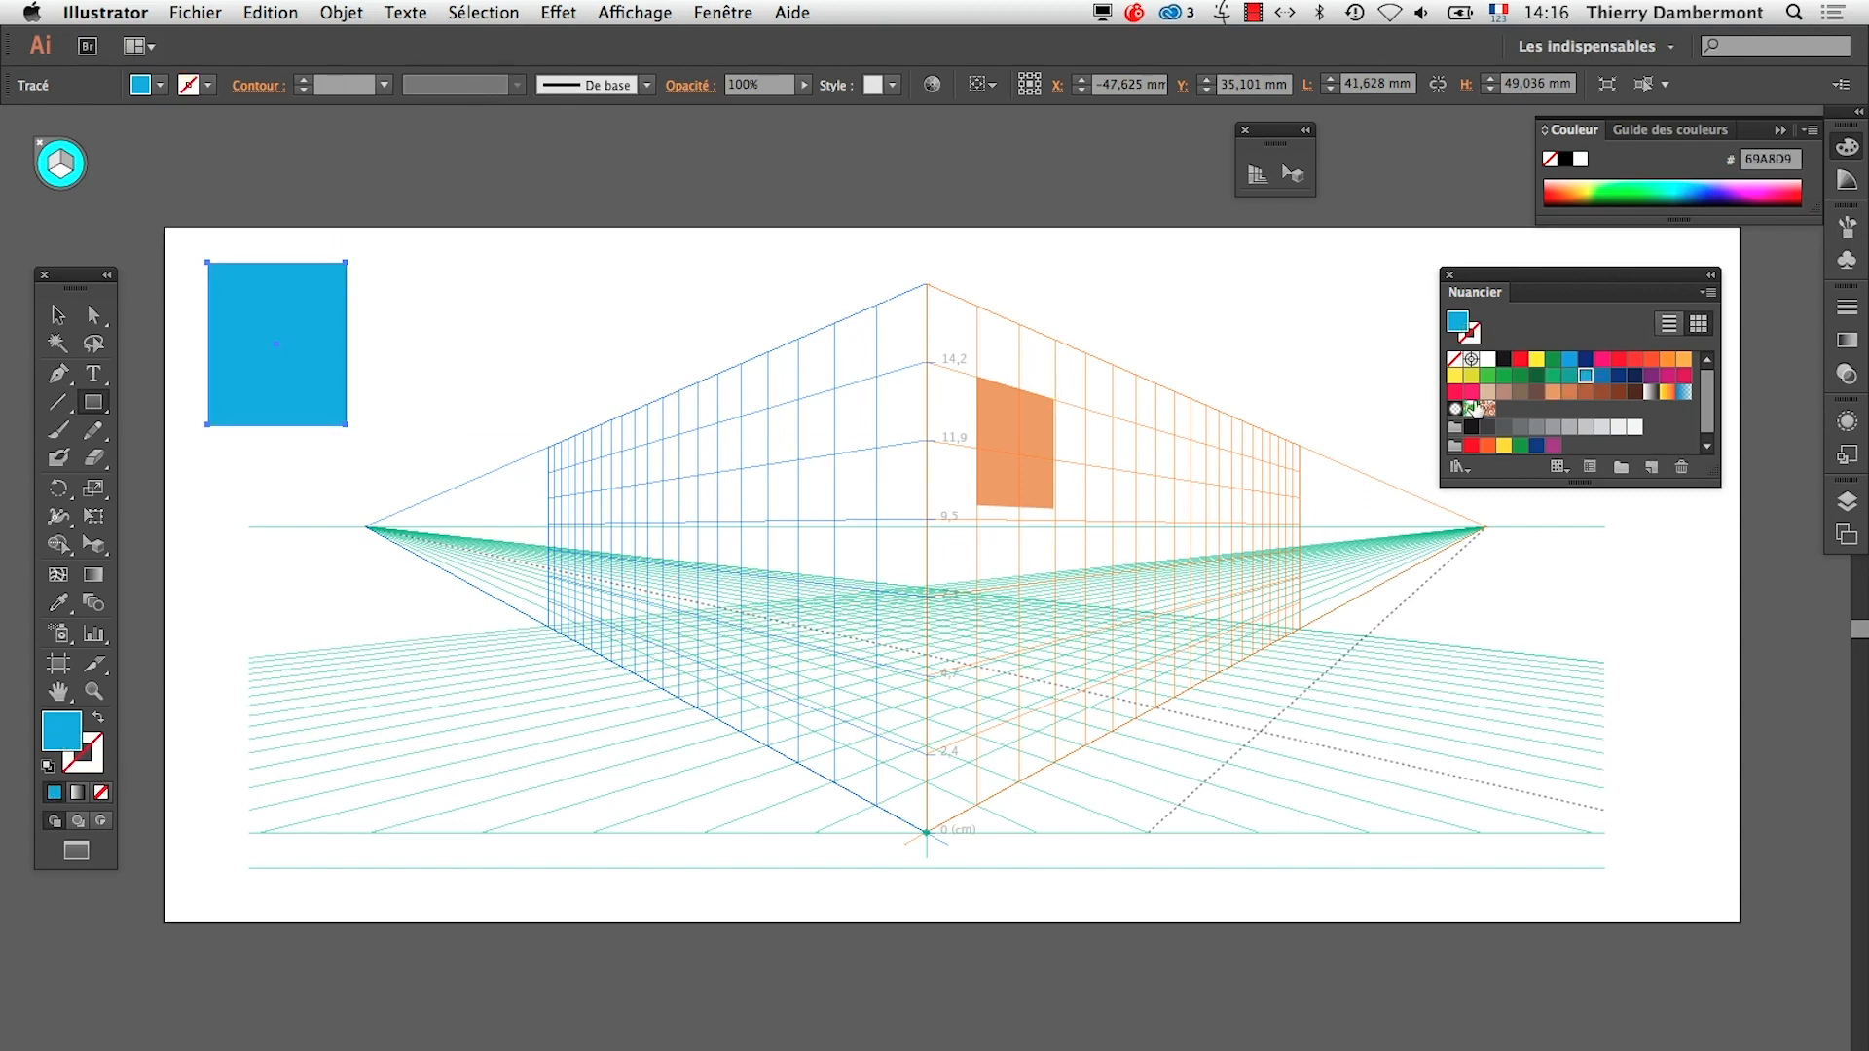
pyautogui.click(1651, 360)
pyautogui.click(1586, 376)
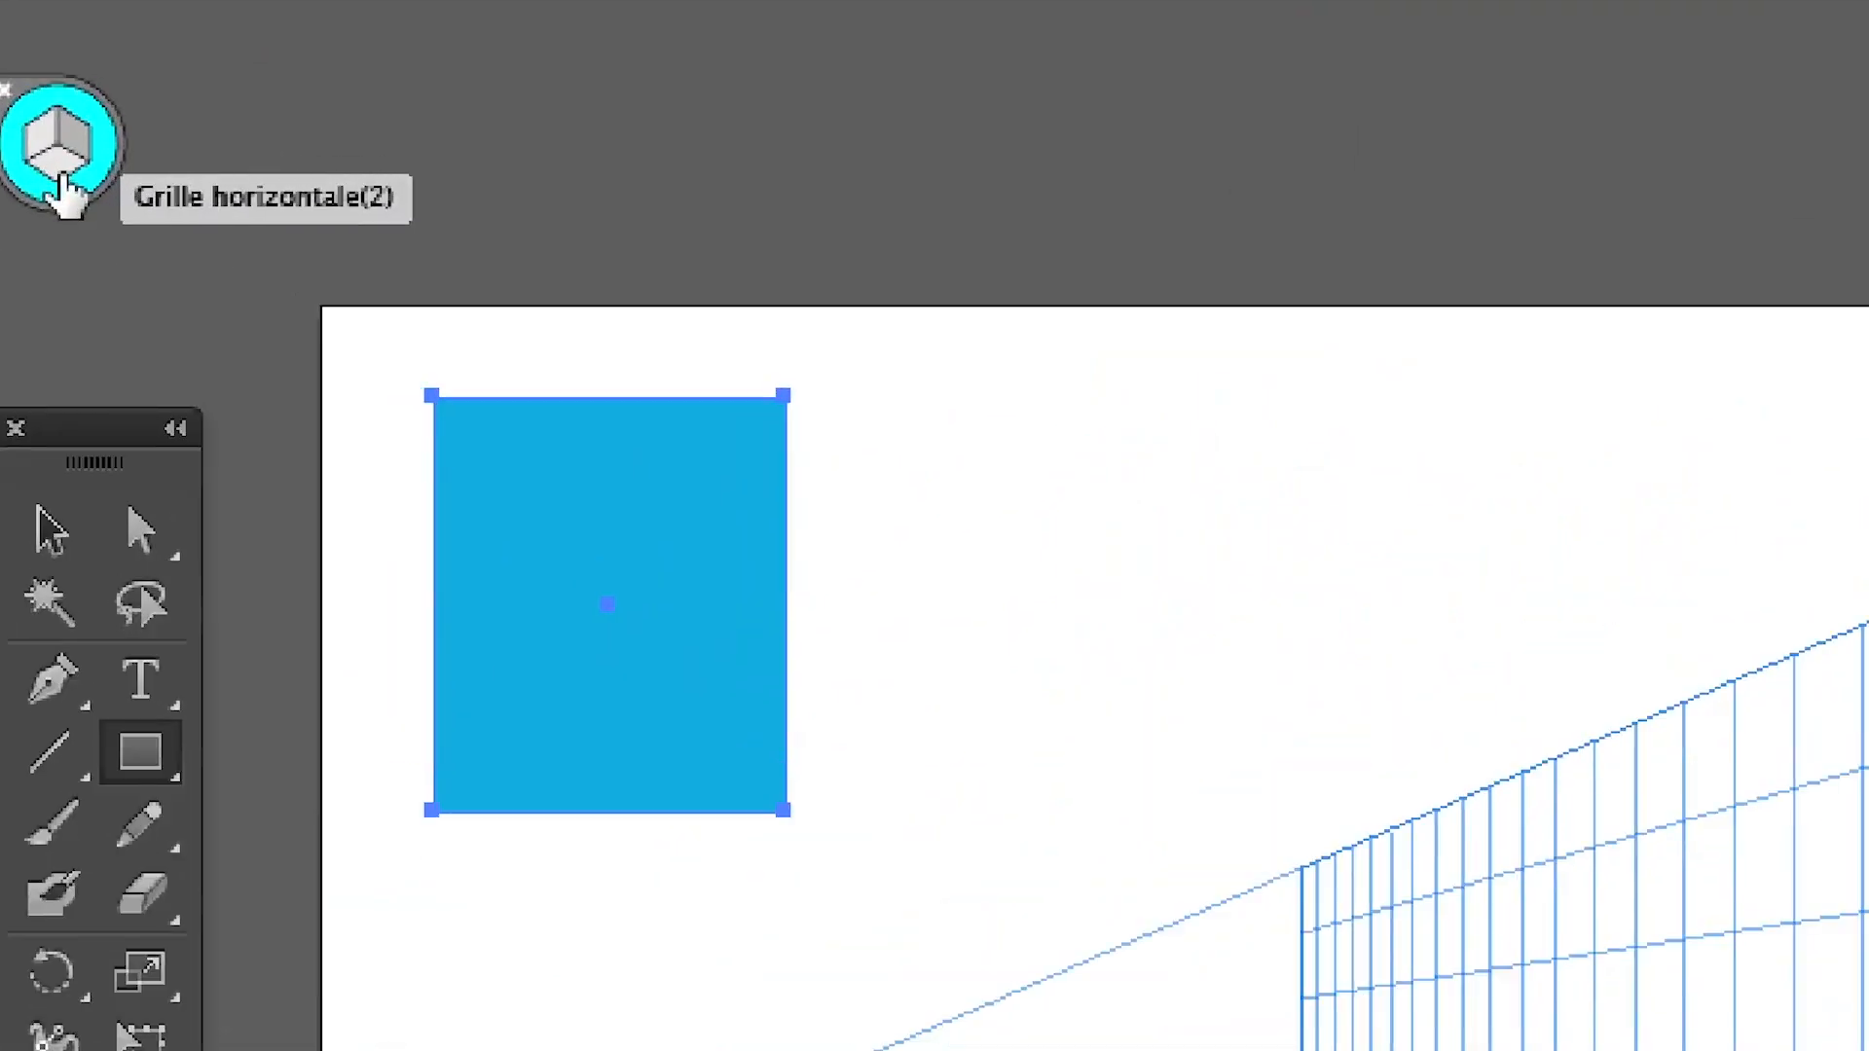
# Activate the horizontal grid and move the blue rectangle in that plane with the Perspective Selection tool, placing it above the horizon line
pyautogui.click(61, 175)
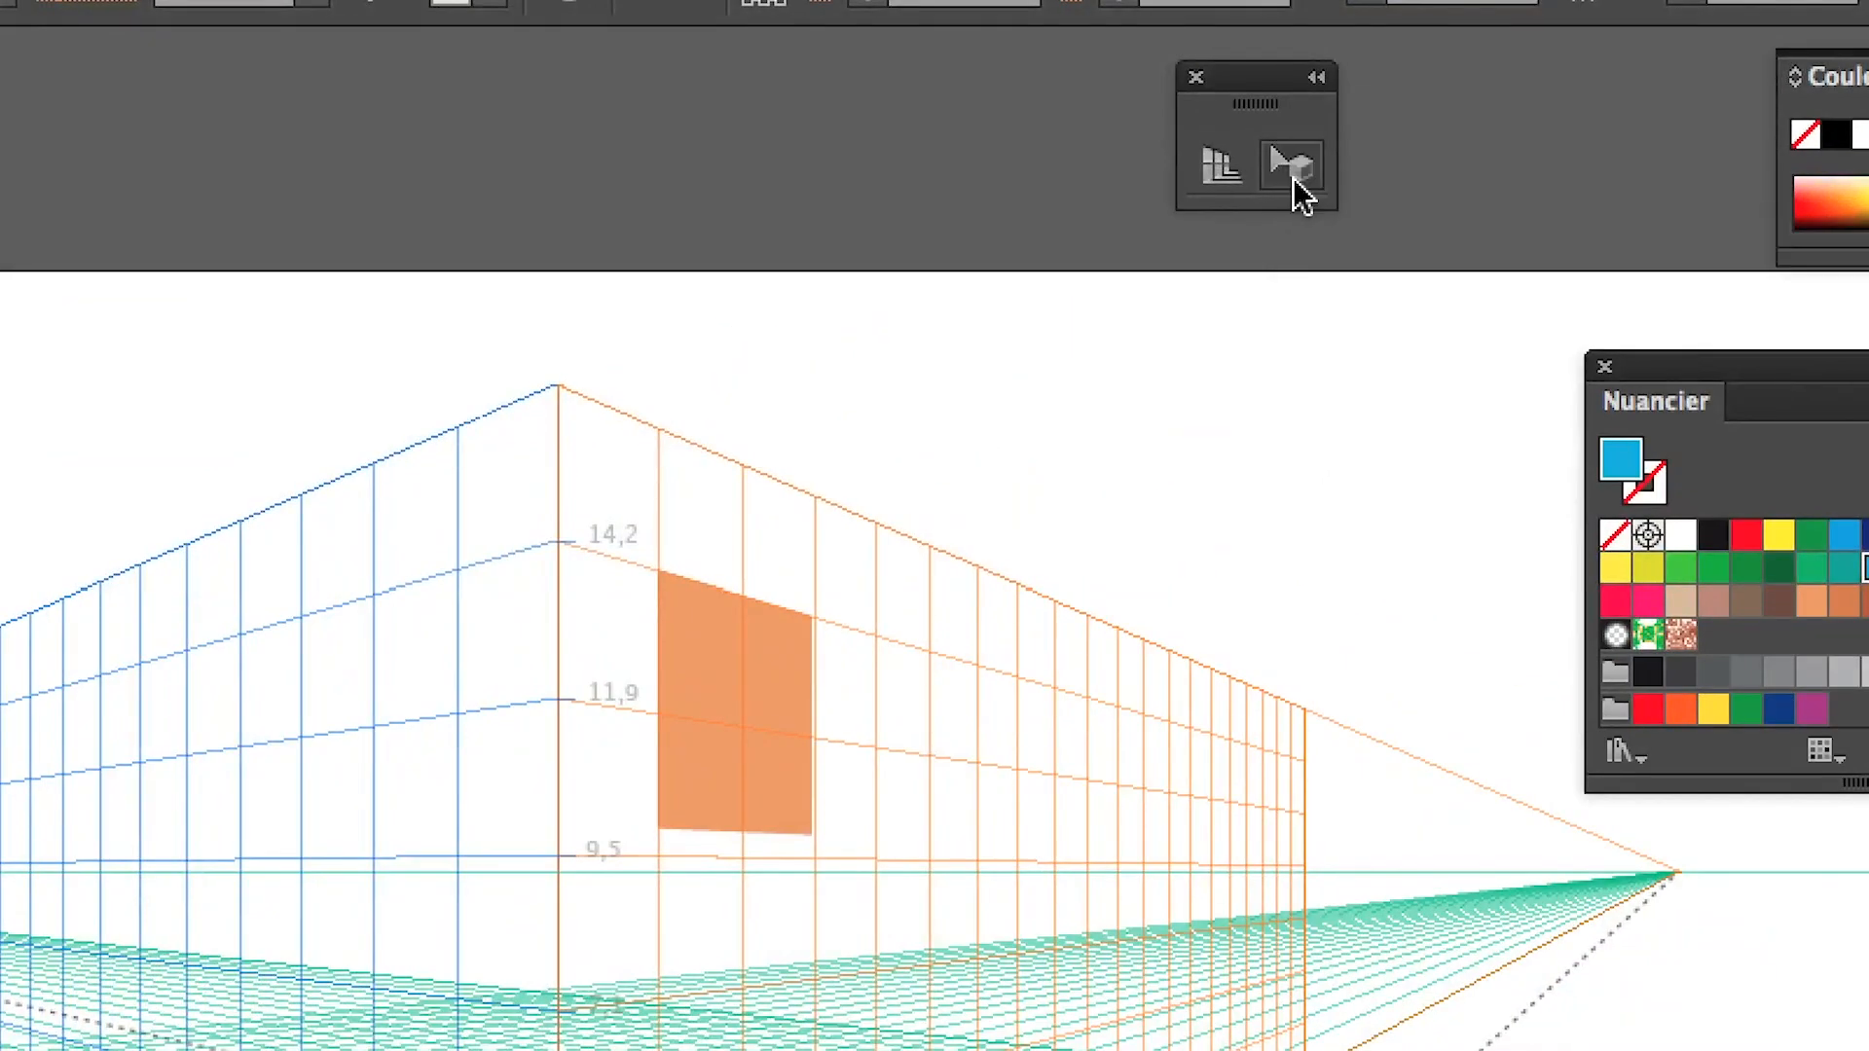
pyautogui.click(1294, 179)
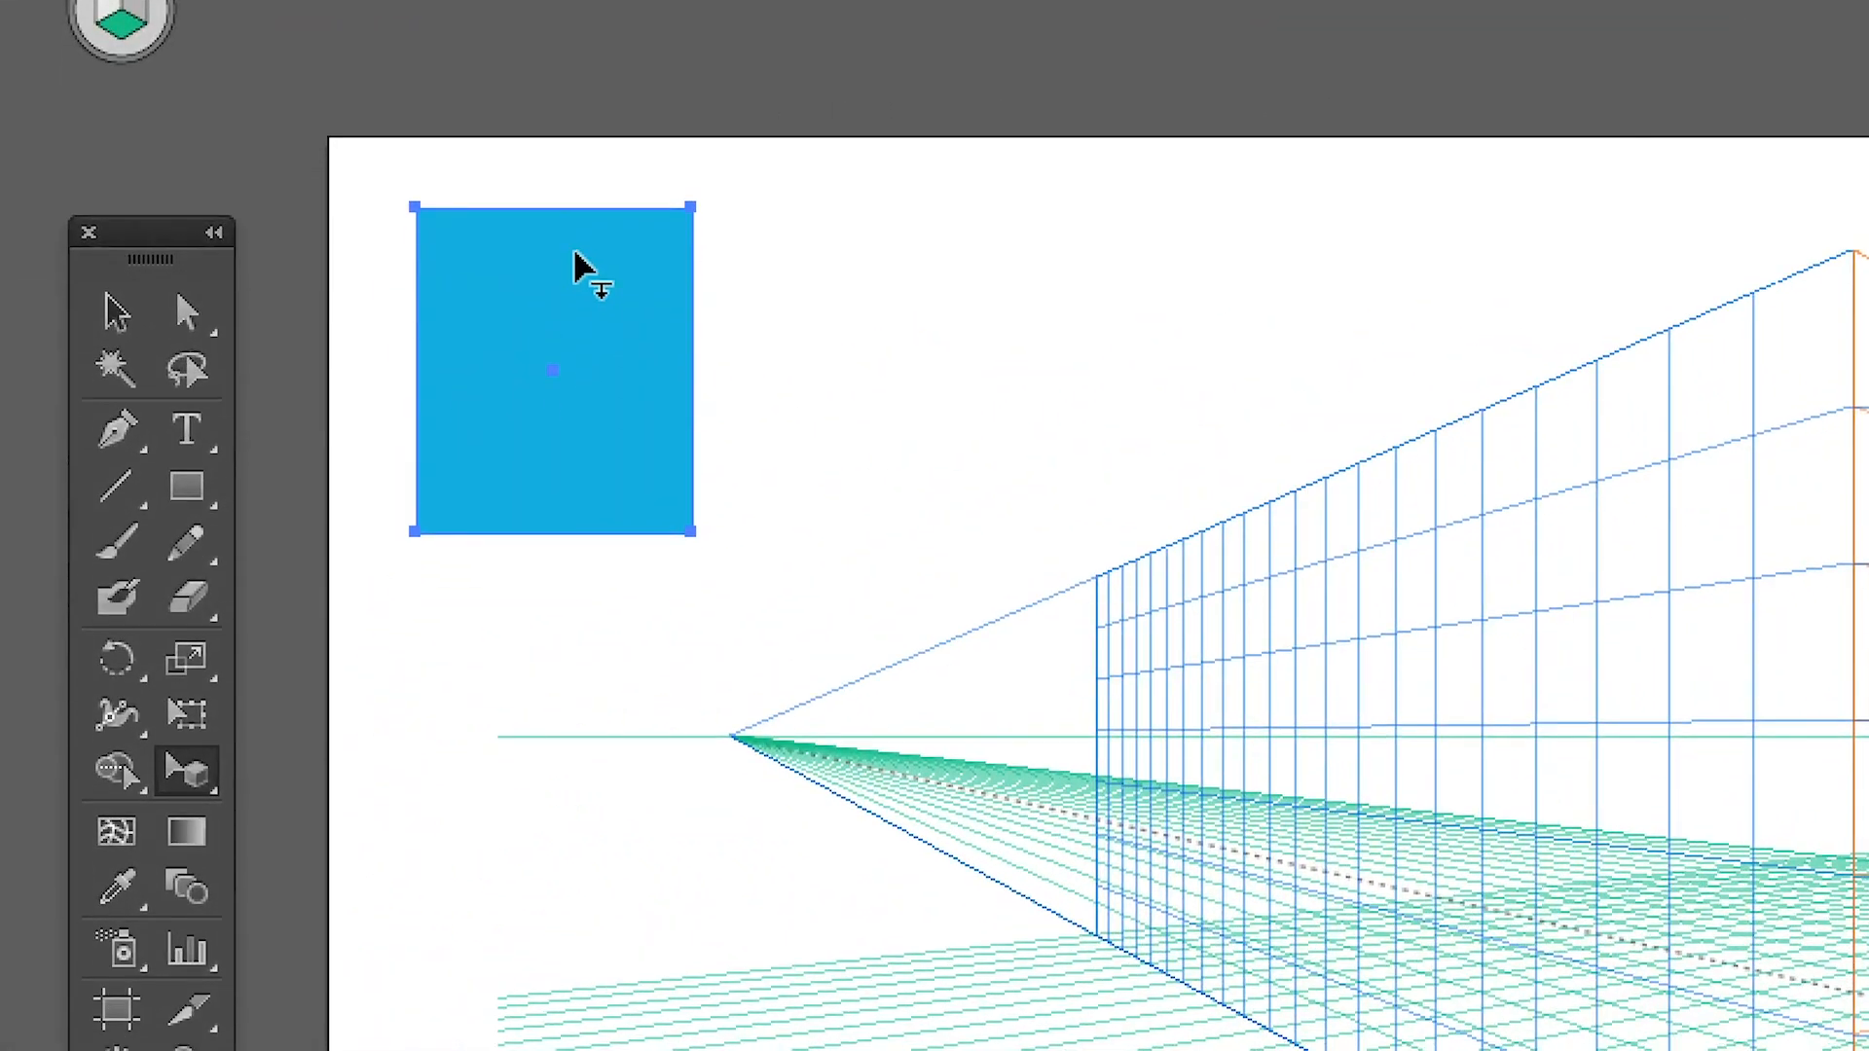
pyautogui.moveTo(575, 251); pyautogui.dragTo(928, 725)
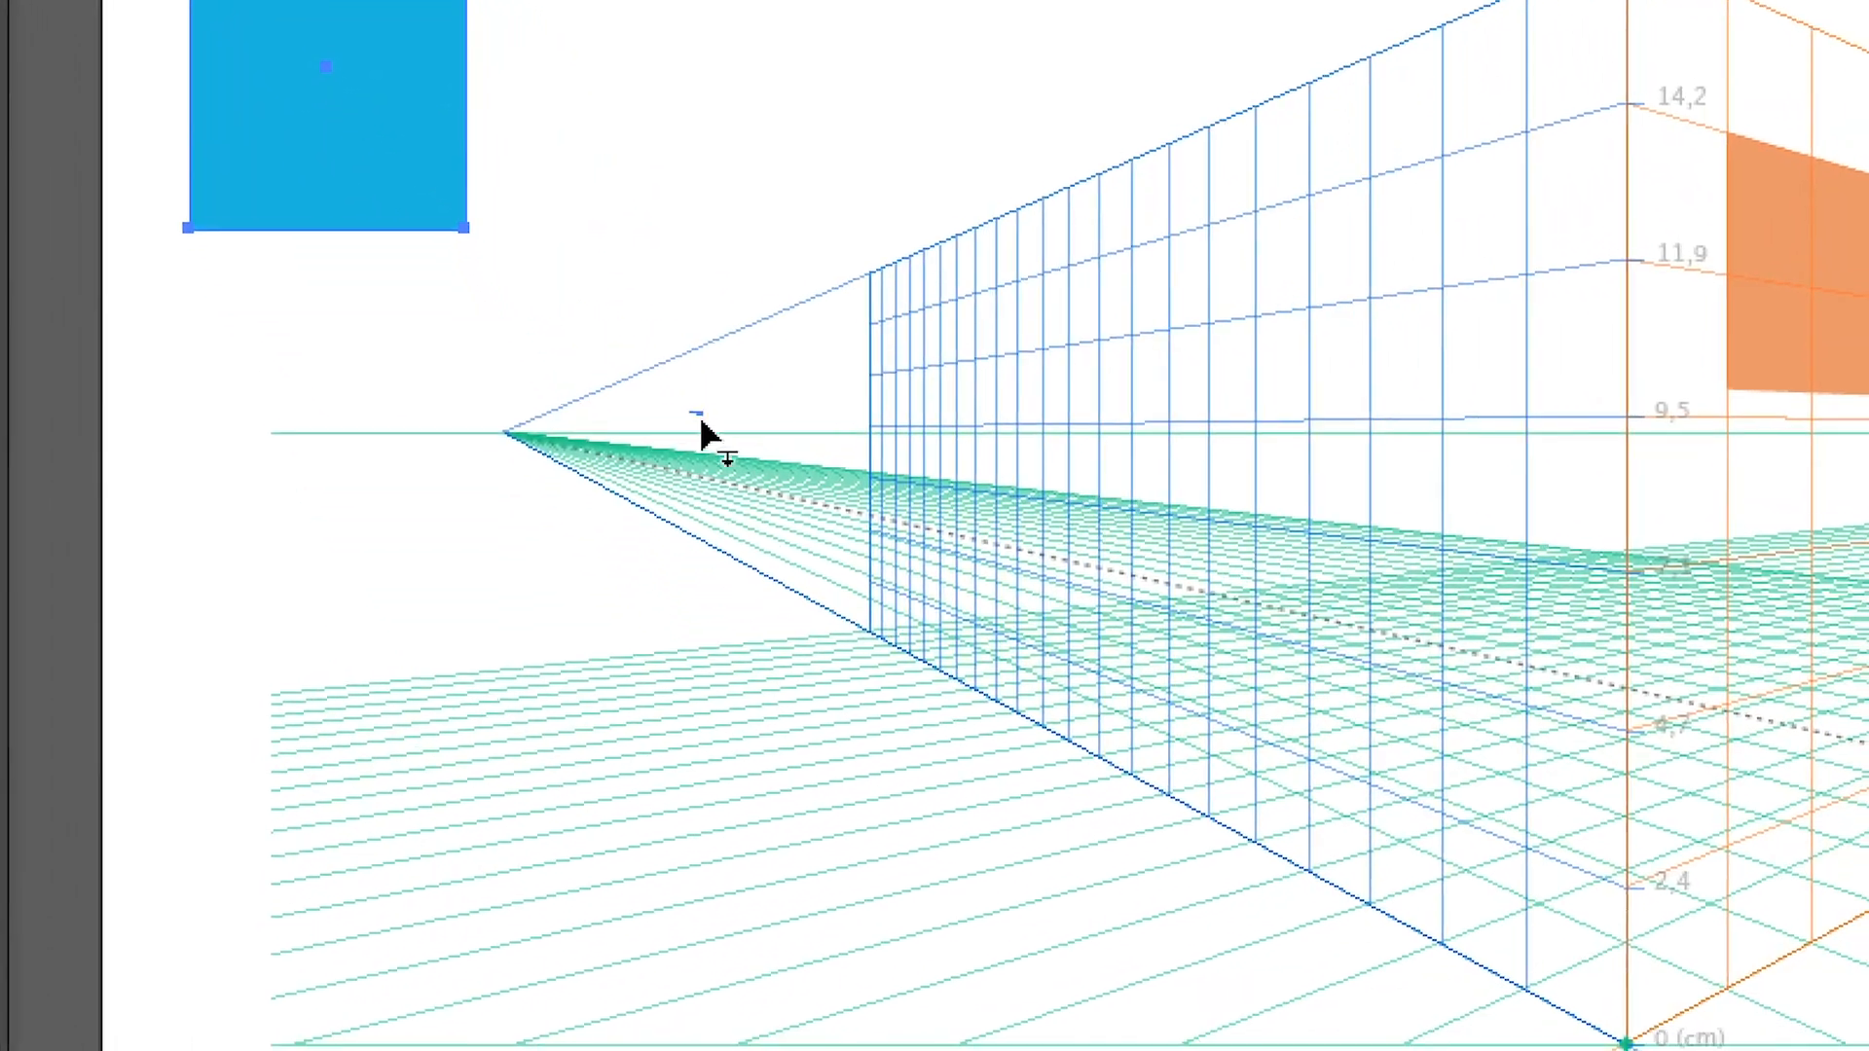
pyautogui.moveTo(701, 423); pyautogui.dragTo(947, 940)
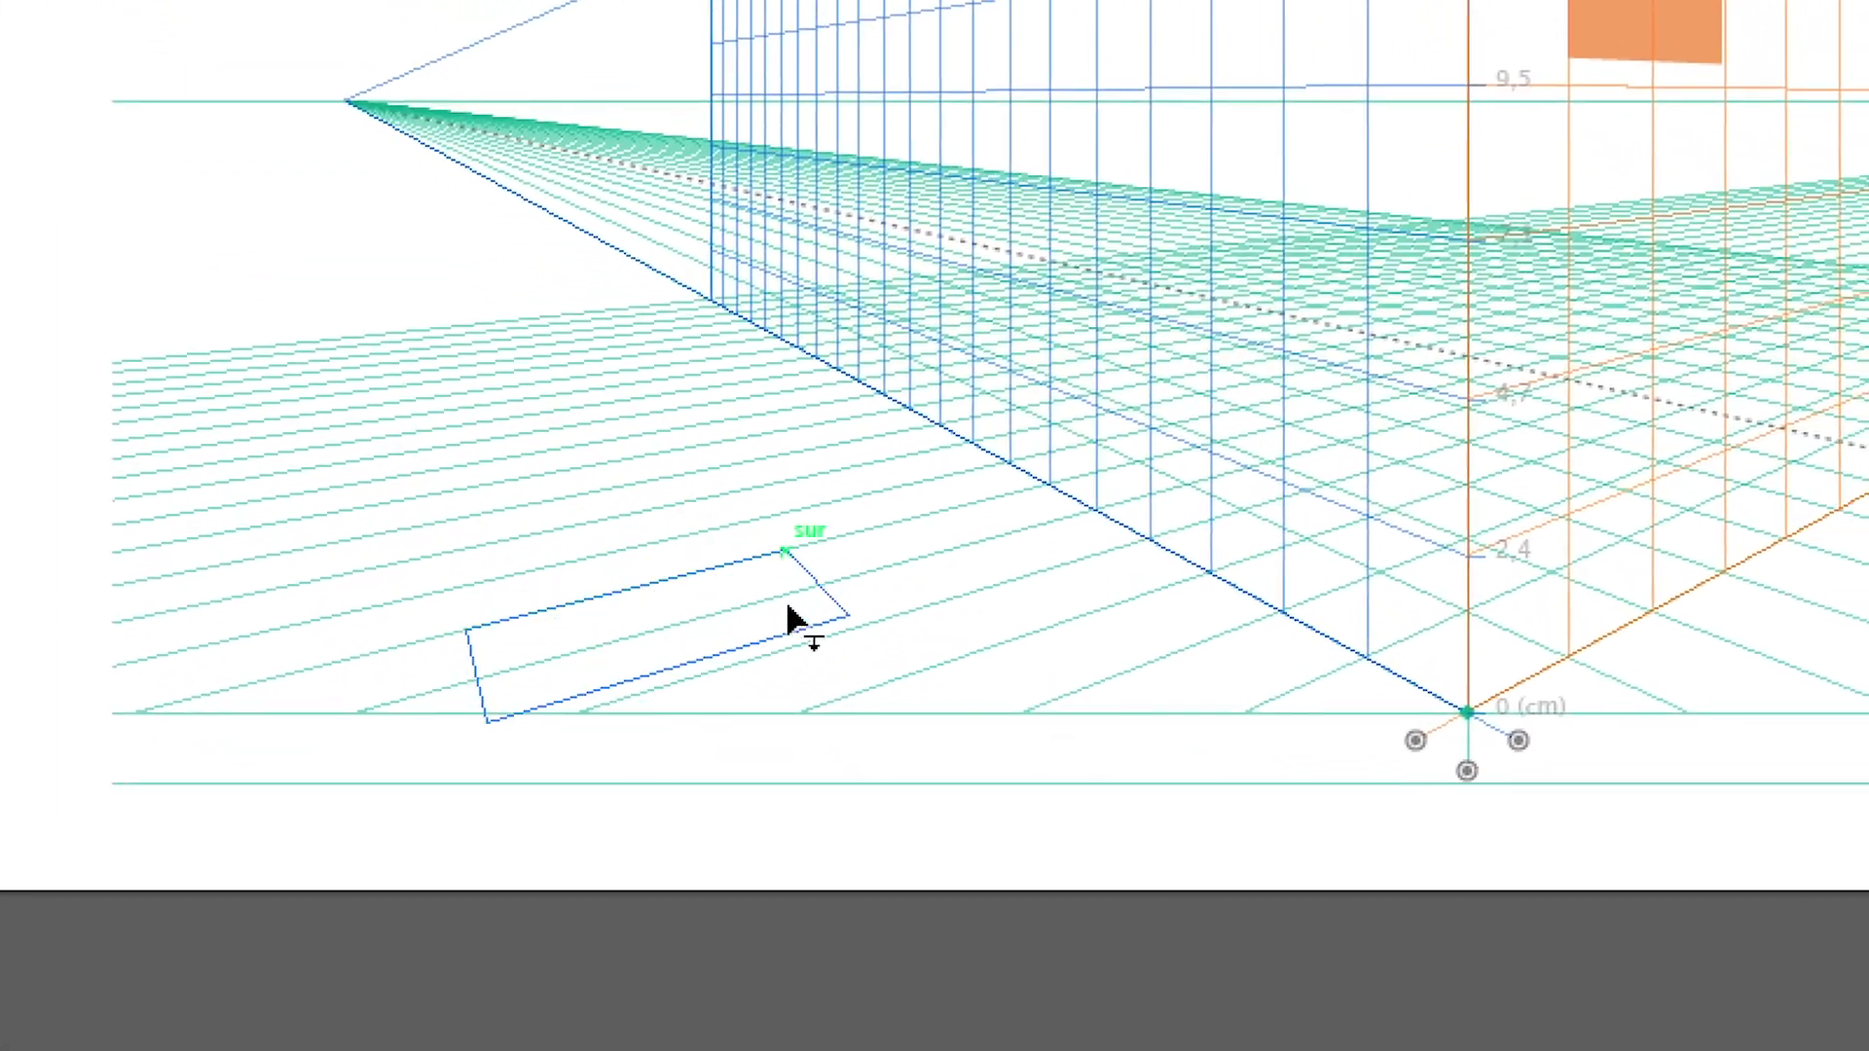
pyautogui.moveTo(789, 606); pyautogui.dragTo(553, 419)
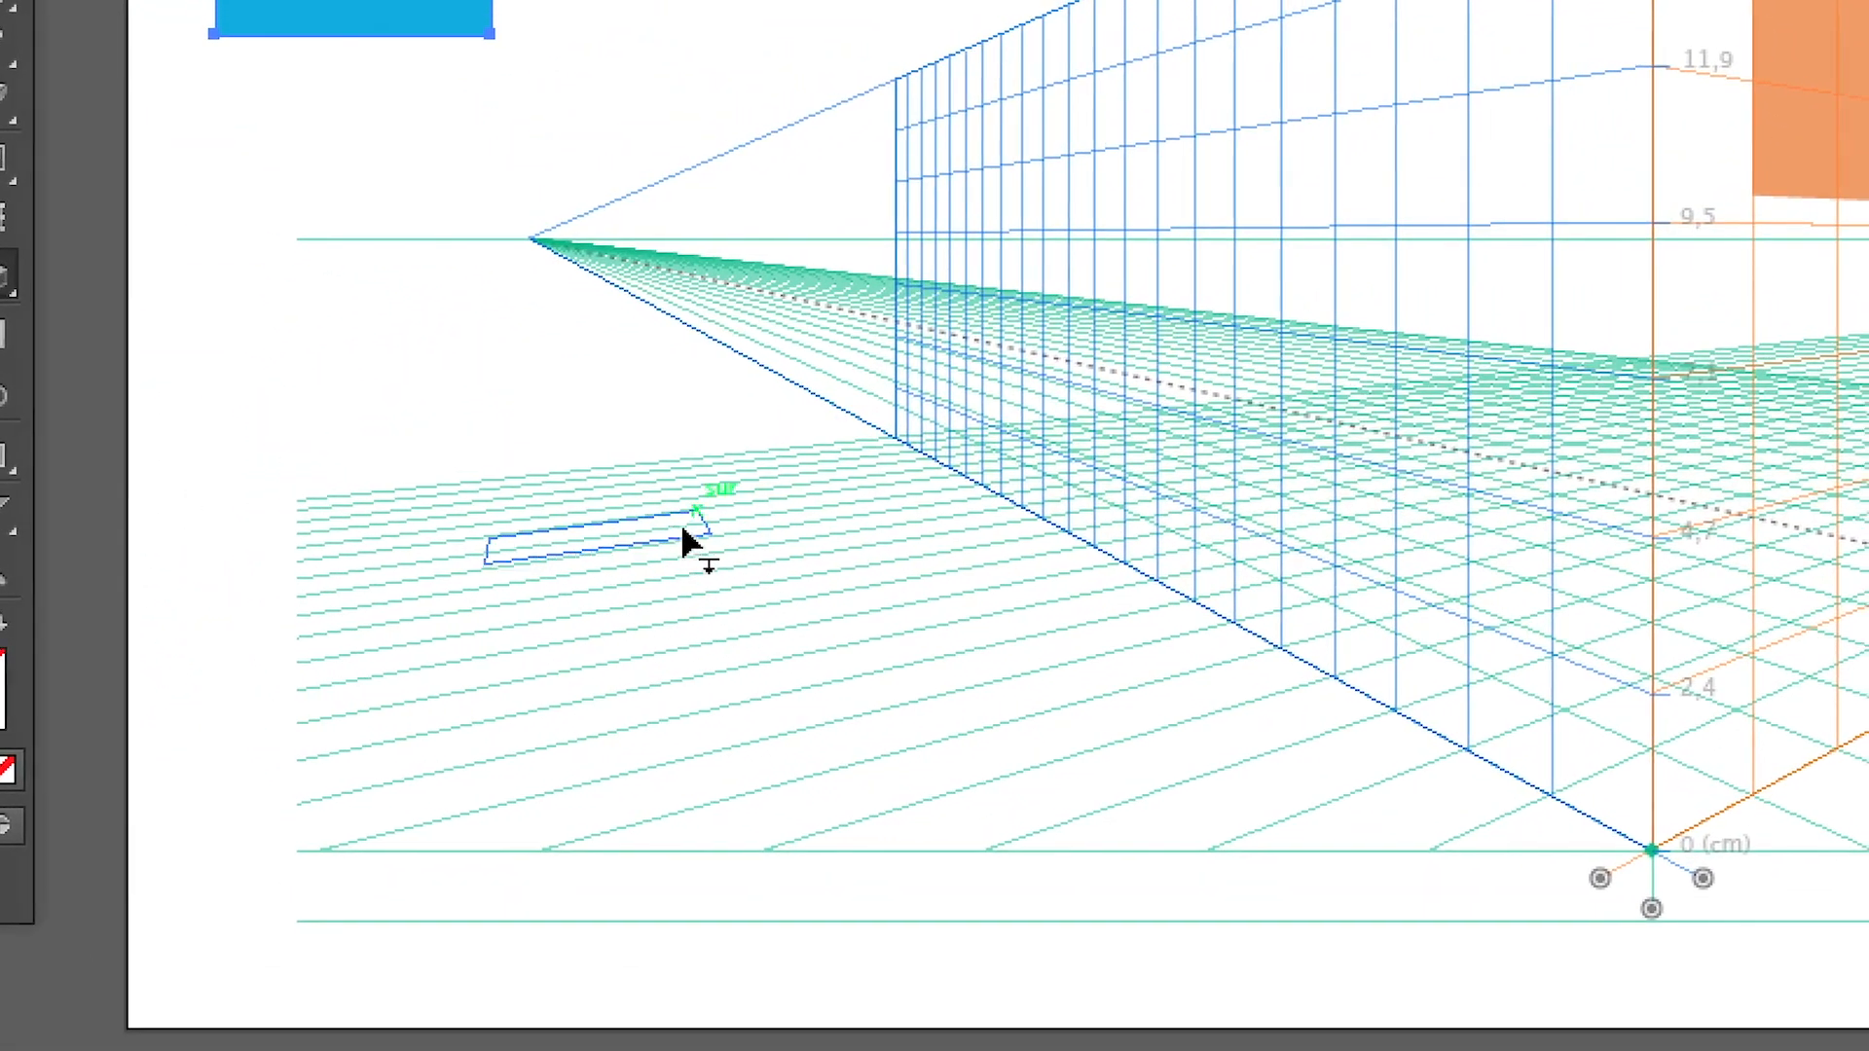
pyautogui.moveTo(685, 542); pyautogui.dragTo(564, 440)
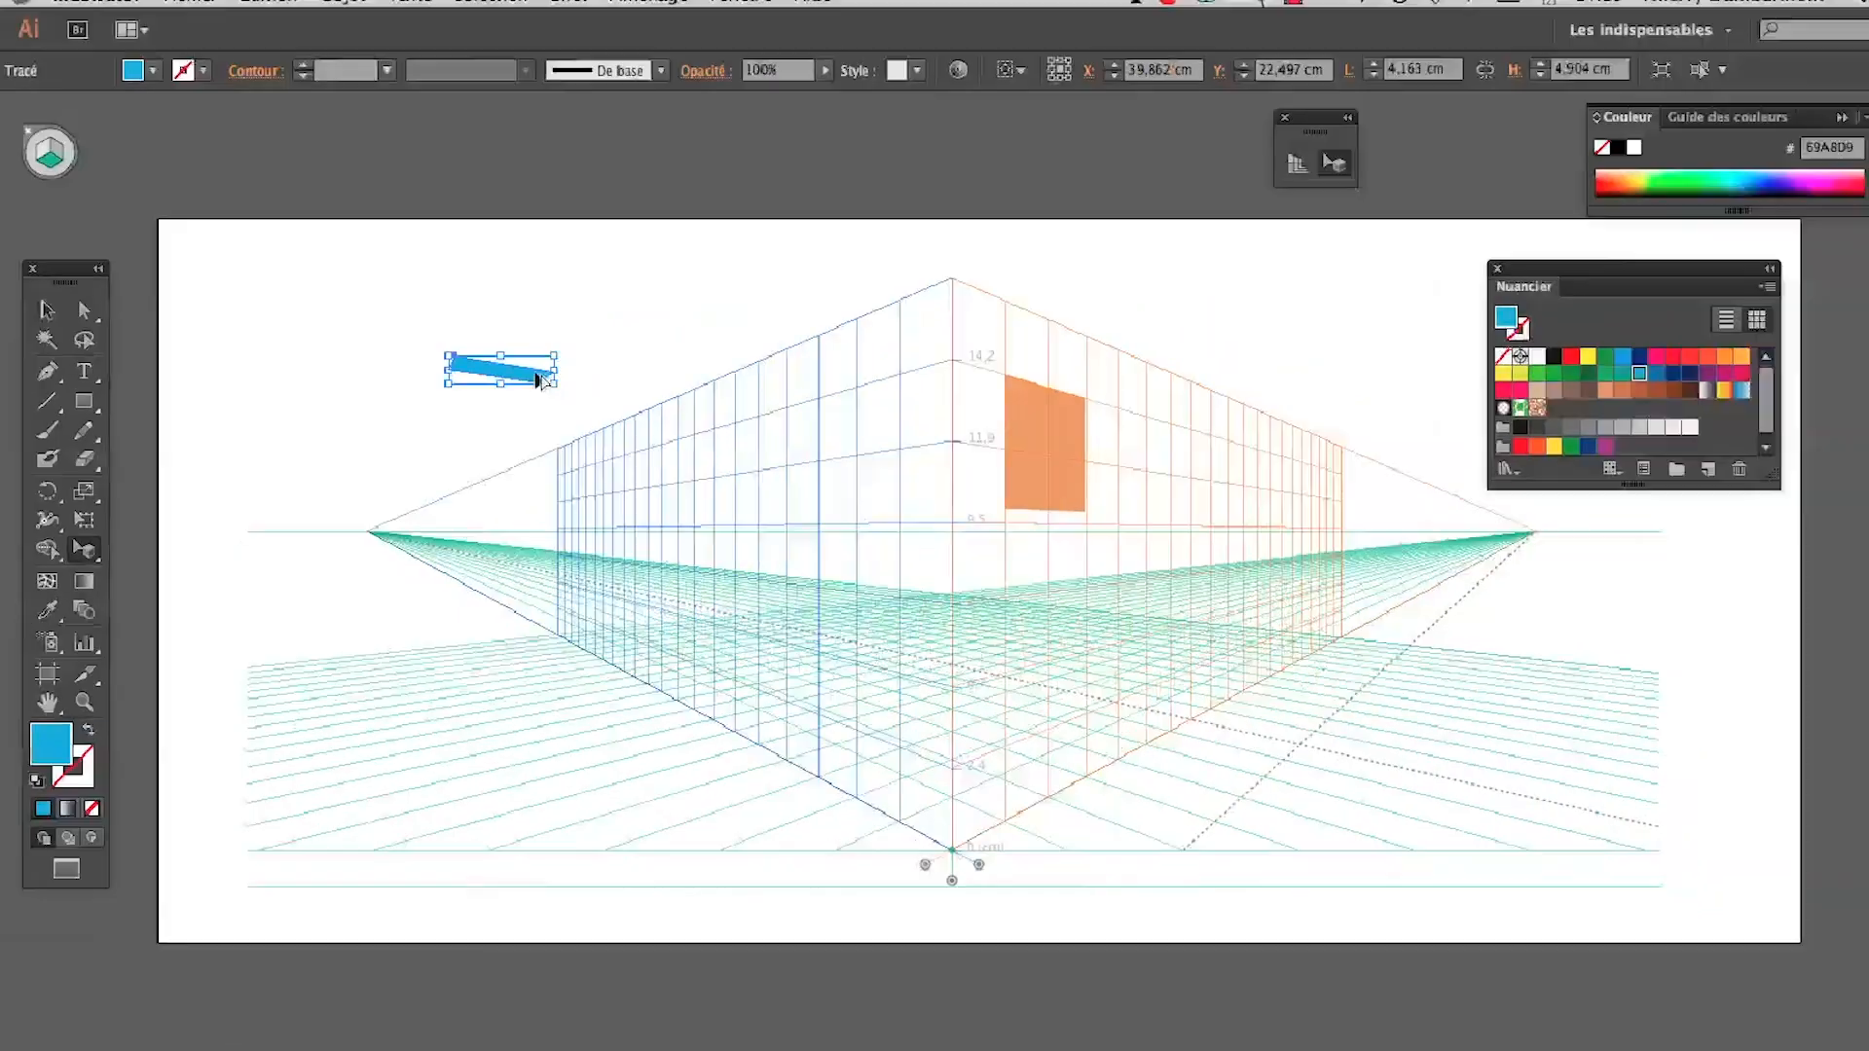
# Consult the TextEdit summary and, back in Illustrator, reposition the blue rectangle in the horizontal plane towards the artboard's upper-left corner with Perspective Selection
pyautogui.press('super+Tab')
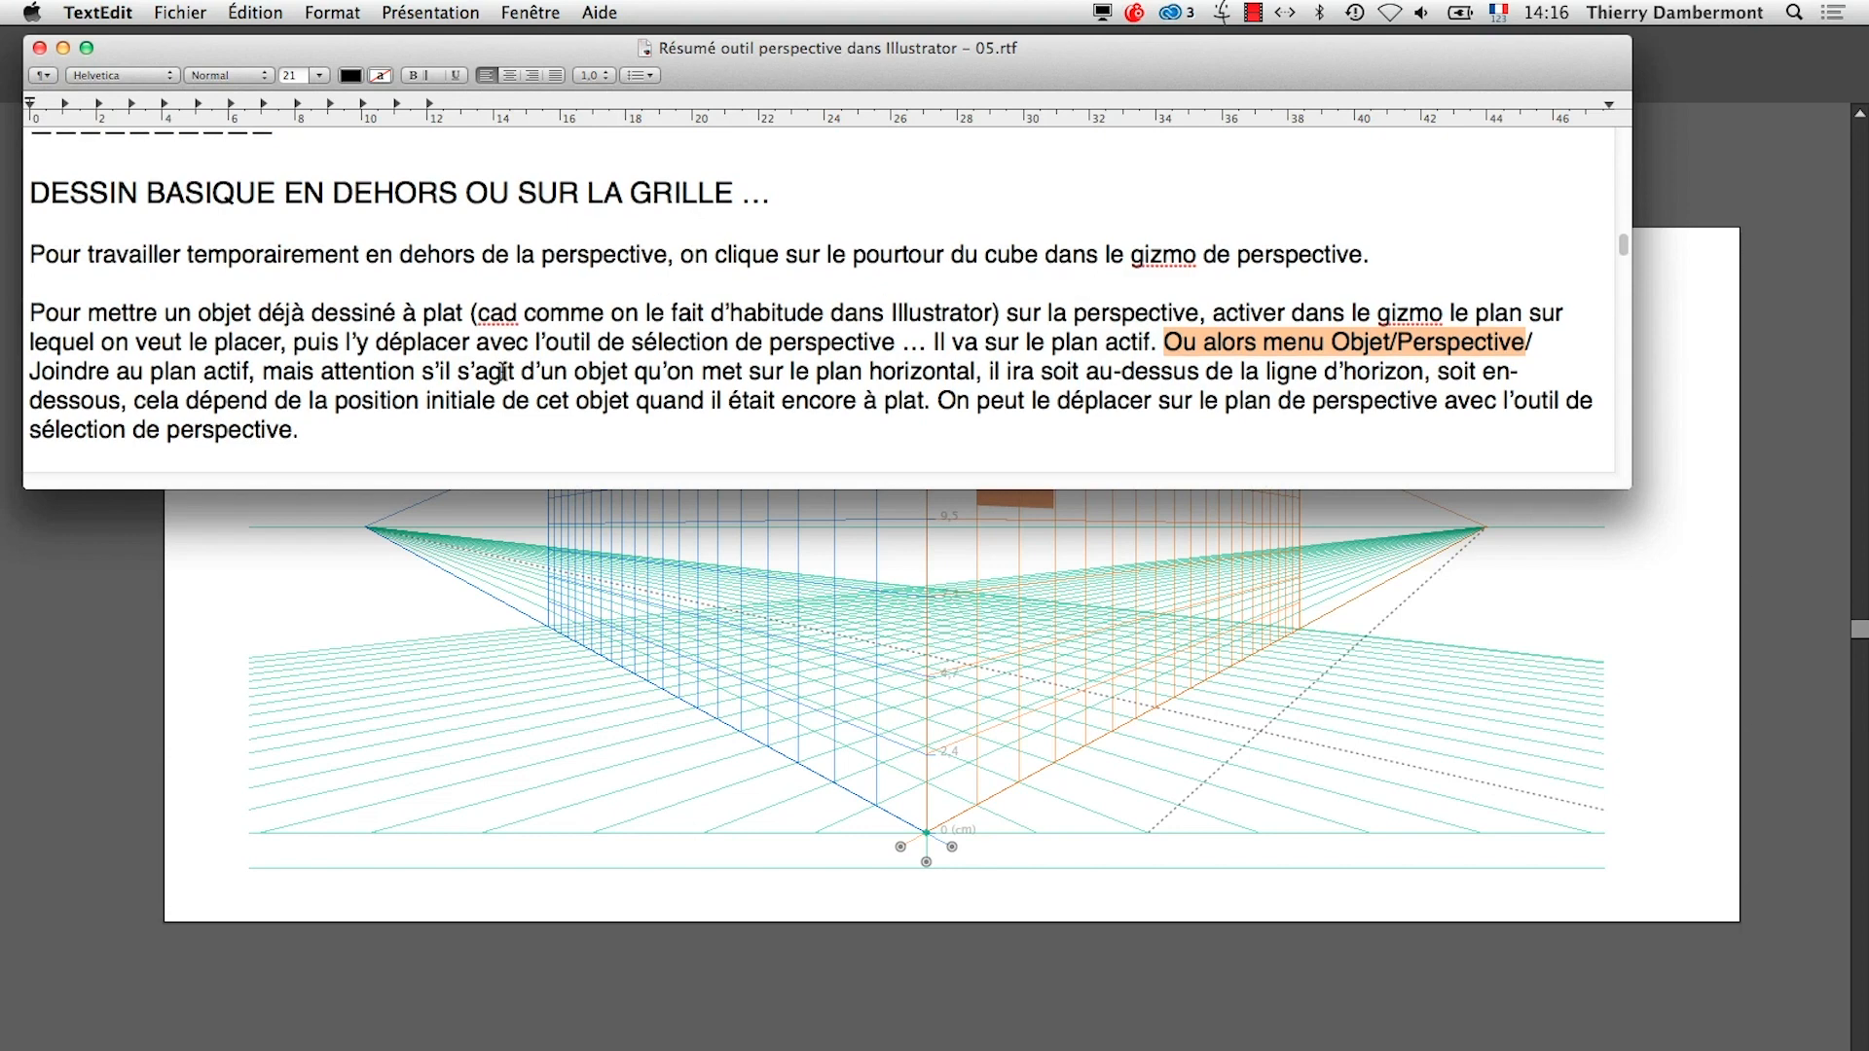
pyautogui.scroll(-2, 504, 373)
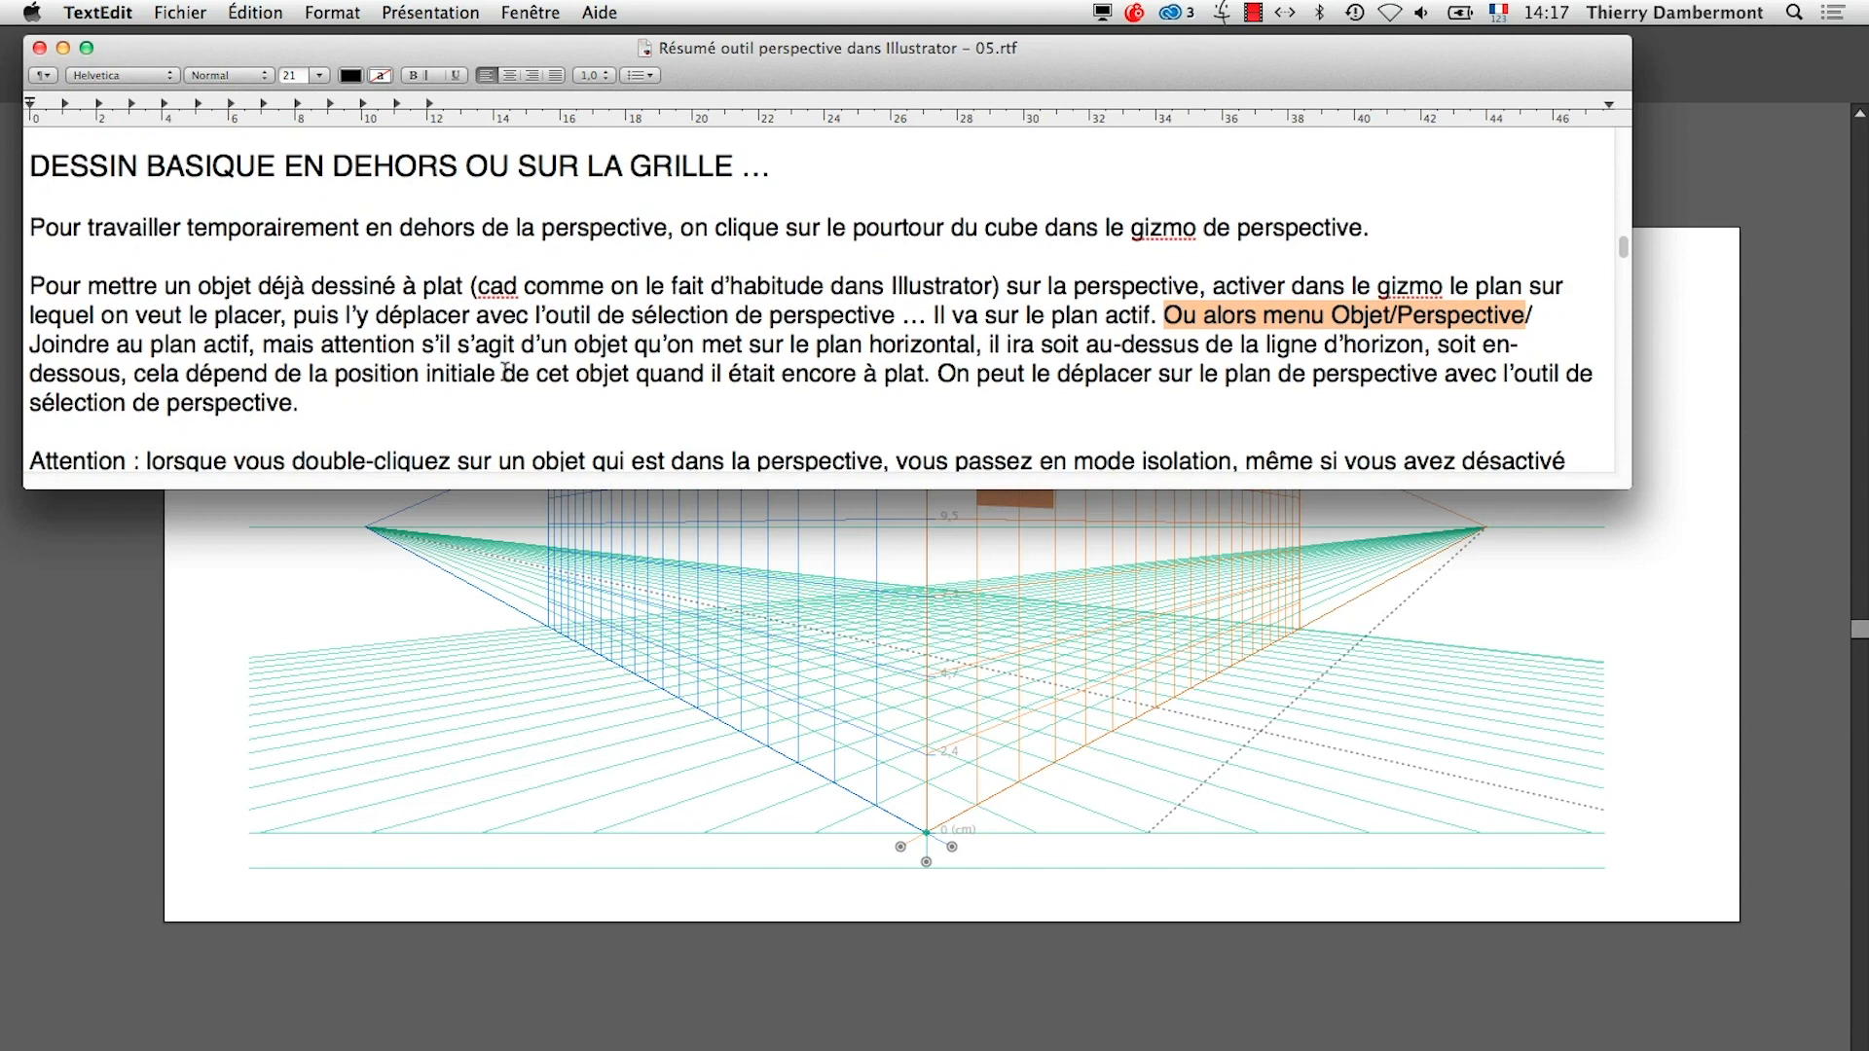
pyautogui.press('super+Tab')
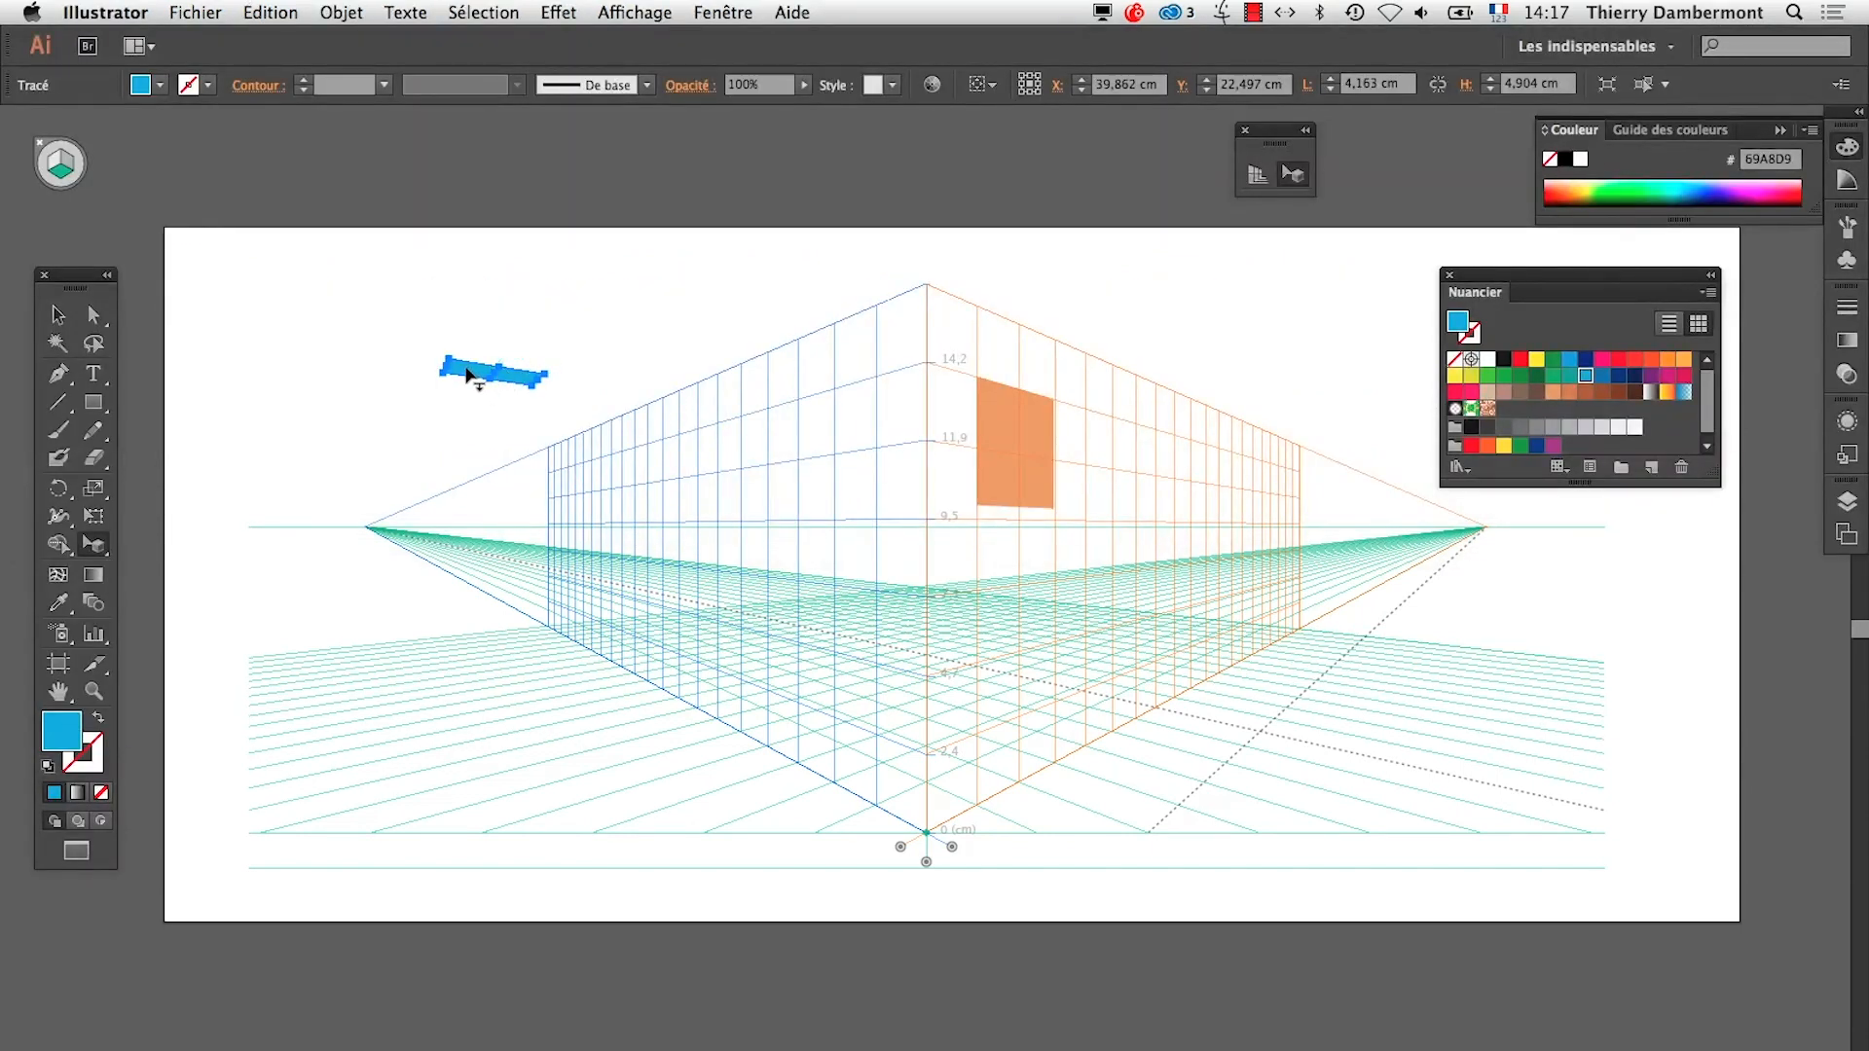
pyautogui.moveTo(467, 375); pyautogui.dragTo(405, 274)
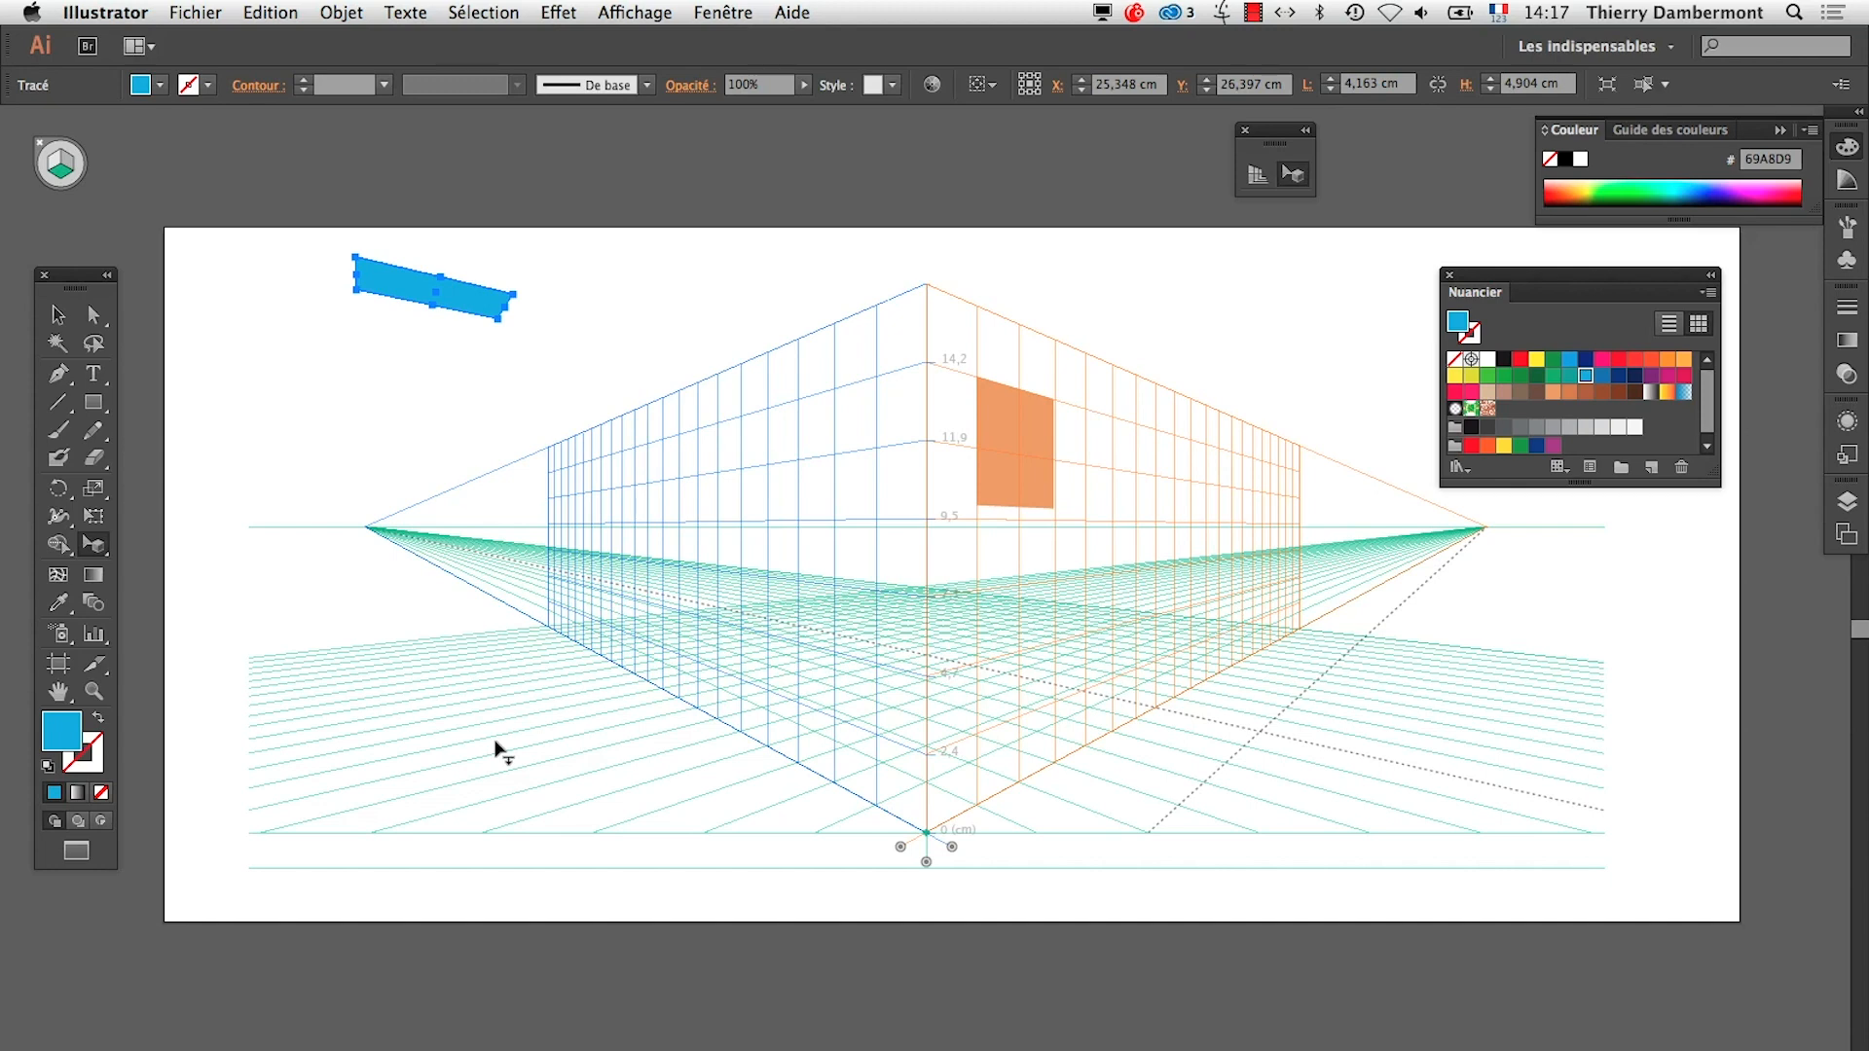
pyautogui.moveTo(386, 288)
pyautogui.mouseDown()
pyautogui.moveTo(472, 429)
pyautogui.moveTo(493, 584)
pyautogui.moveTo(398, 303)
pyautogui.mouseUp()
# Switch to the TextEdit summary and highlight the "Attention" paragraph about isolation mode on objects in perspective
pyautogui.press('super+Tab')
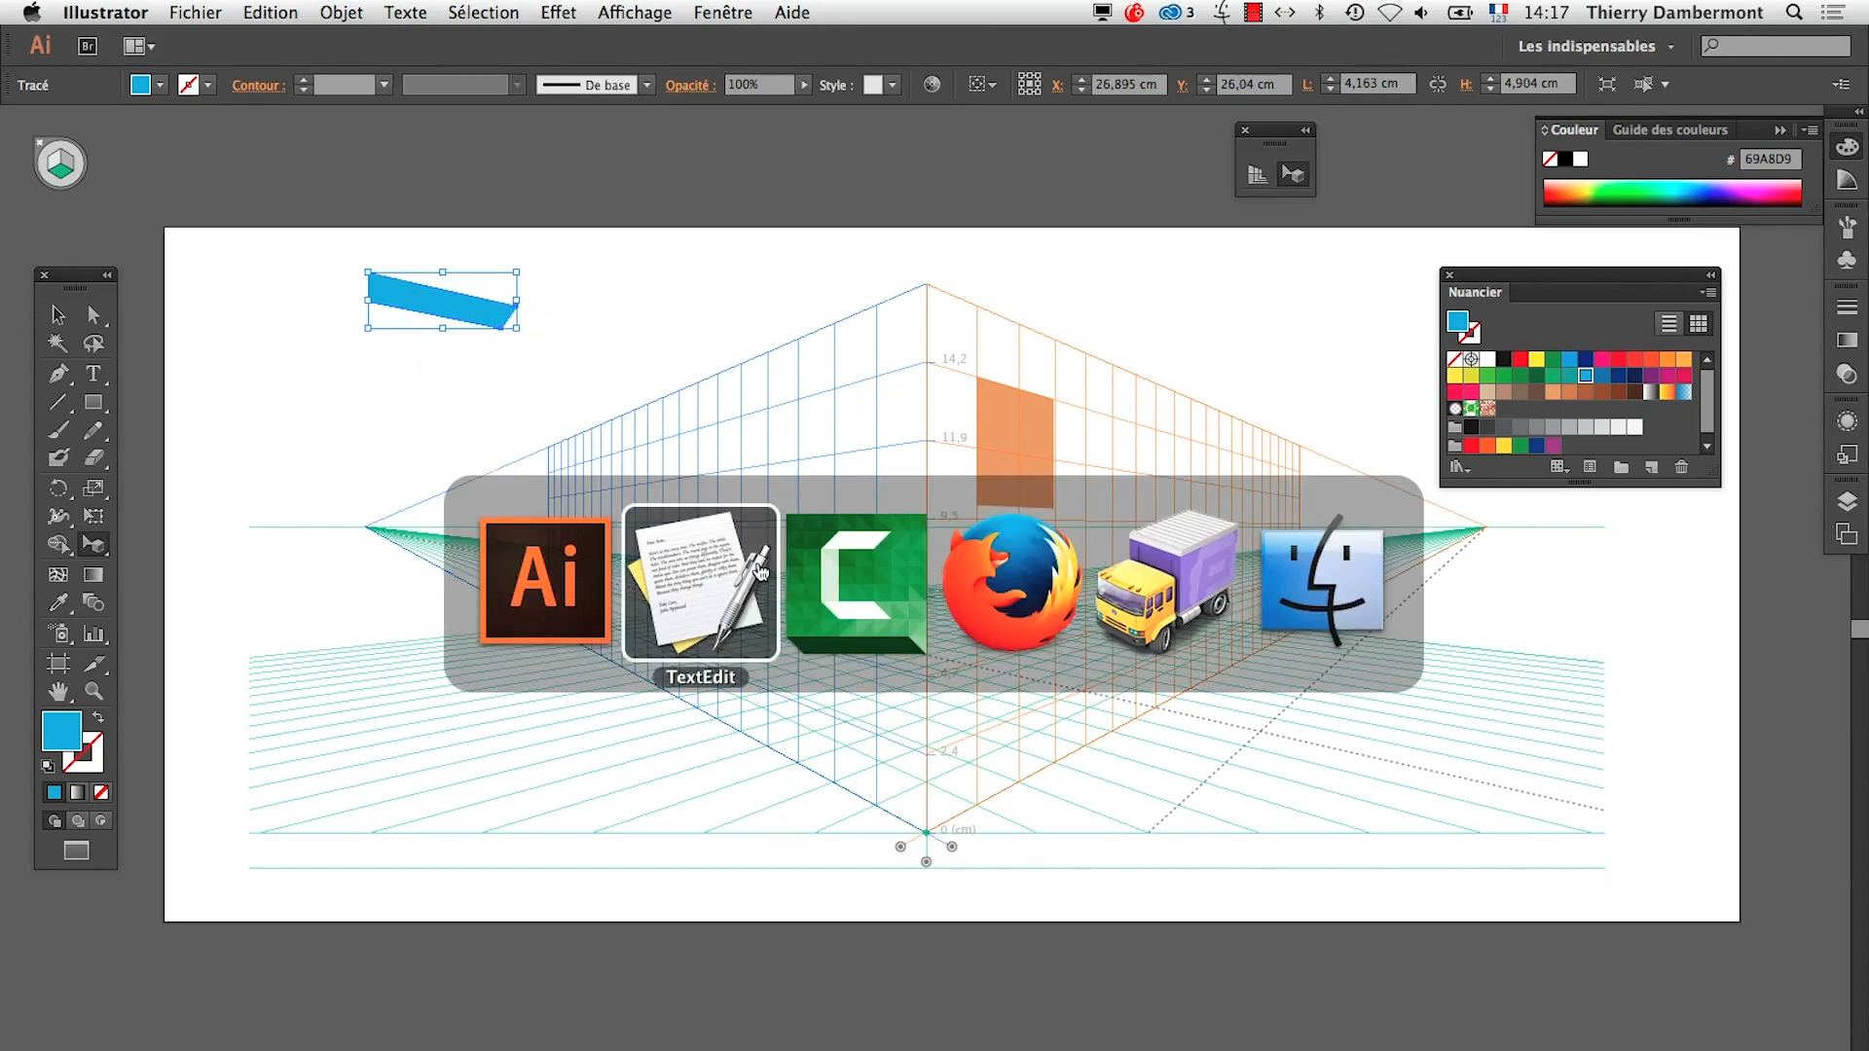
pyautogui.scroll(-3, 417, 311)
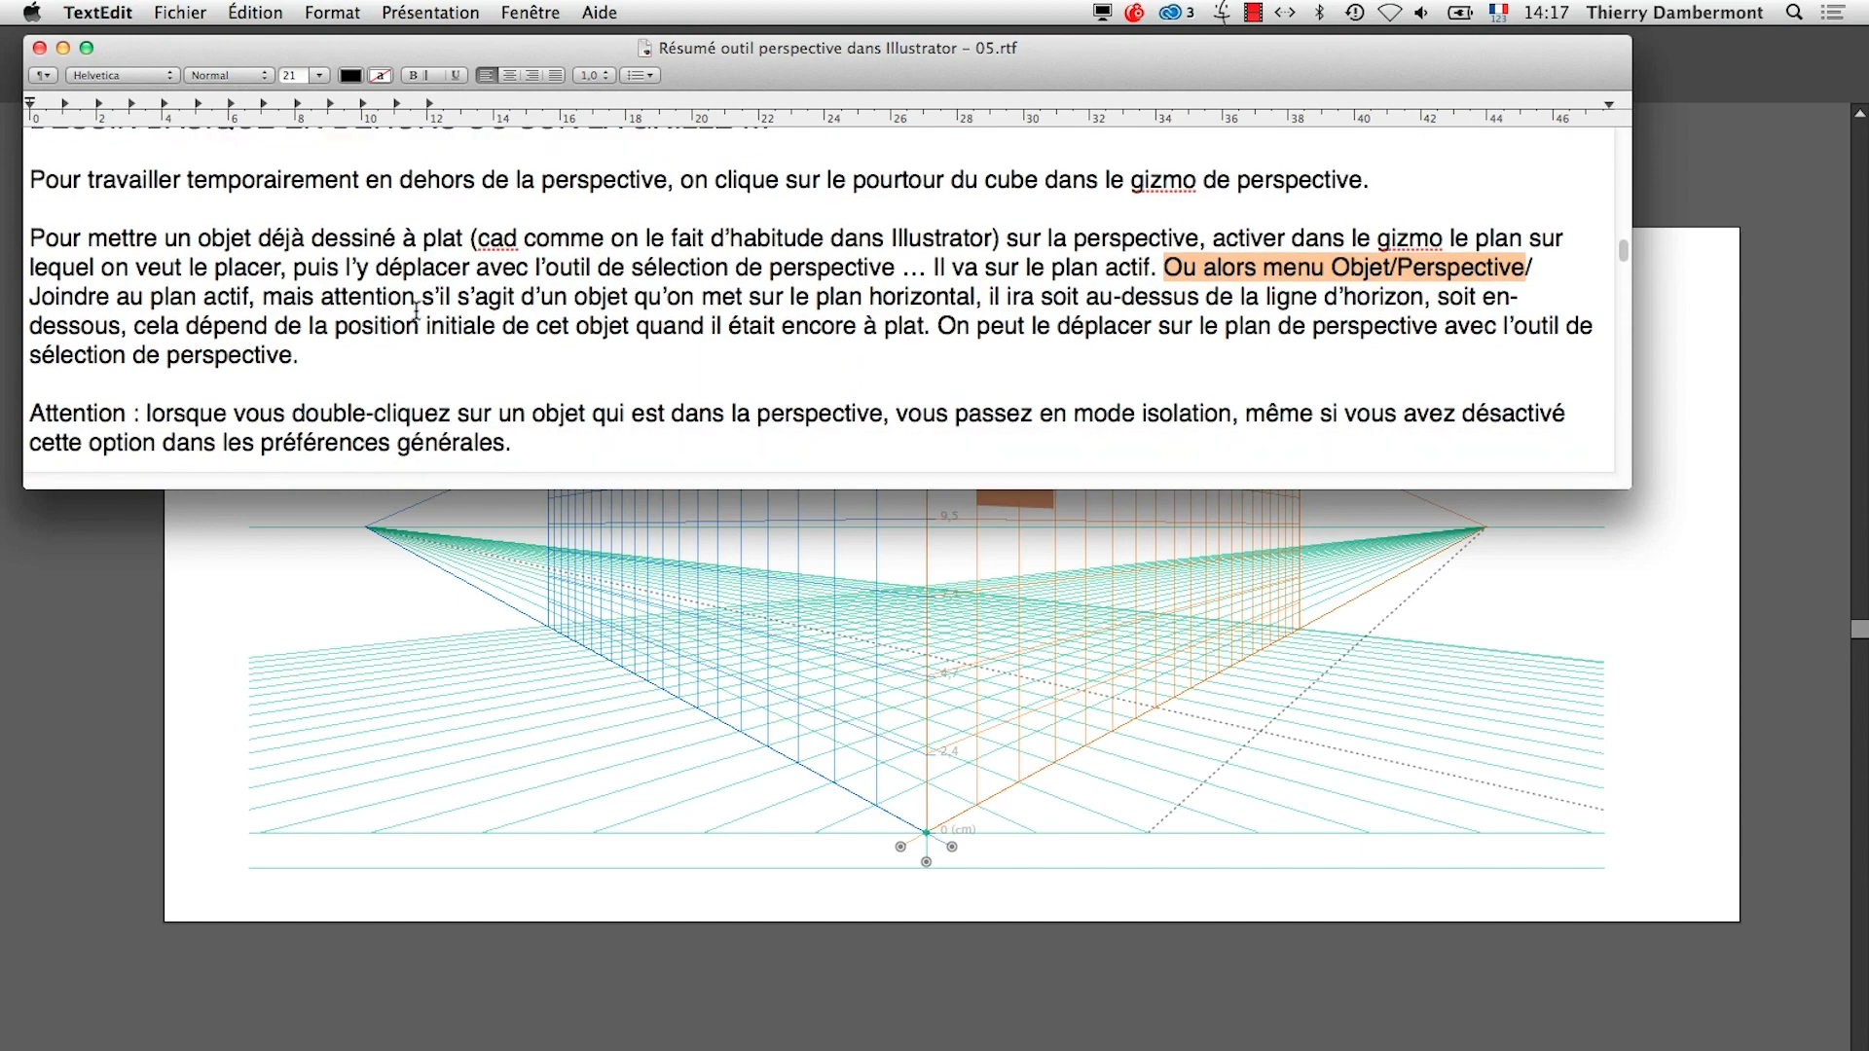
pyautogui.scroll(-3, 417, 311)
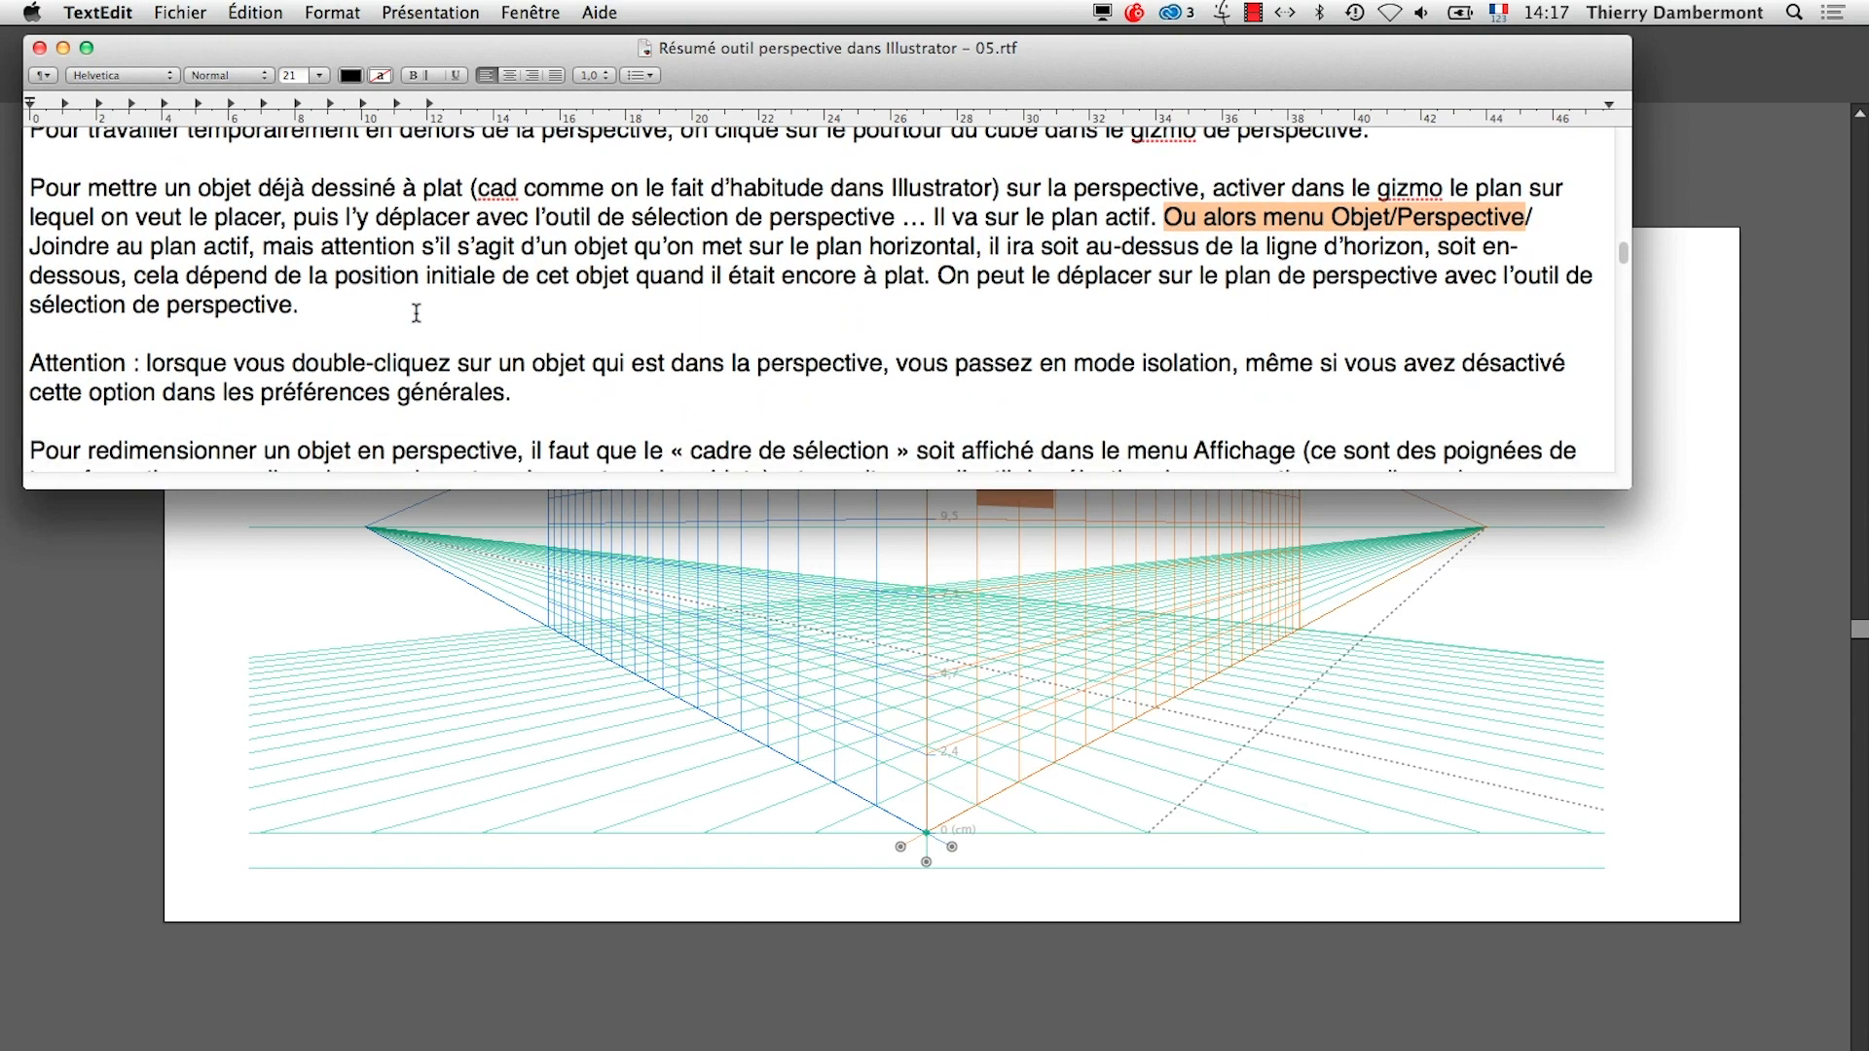
pyautogui.scroll(-1, 418, 309)
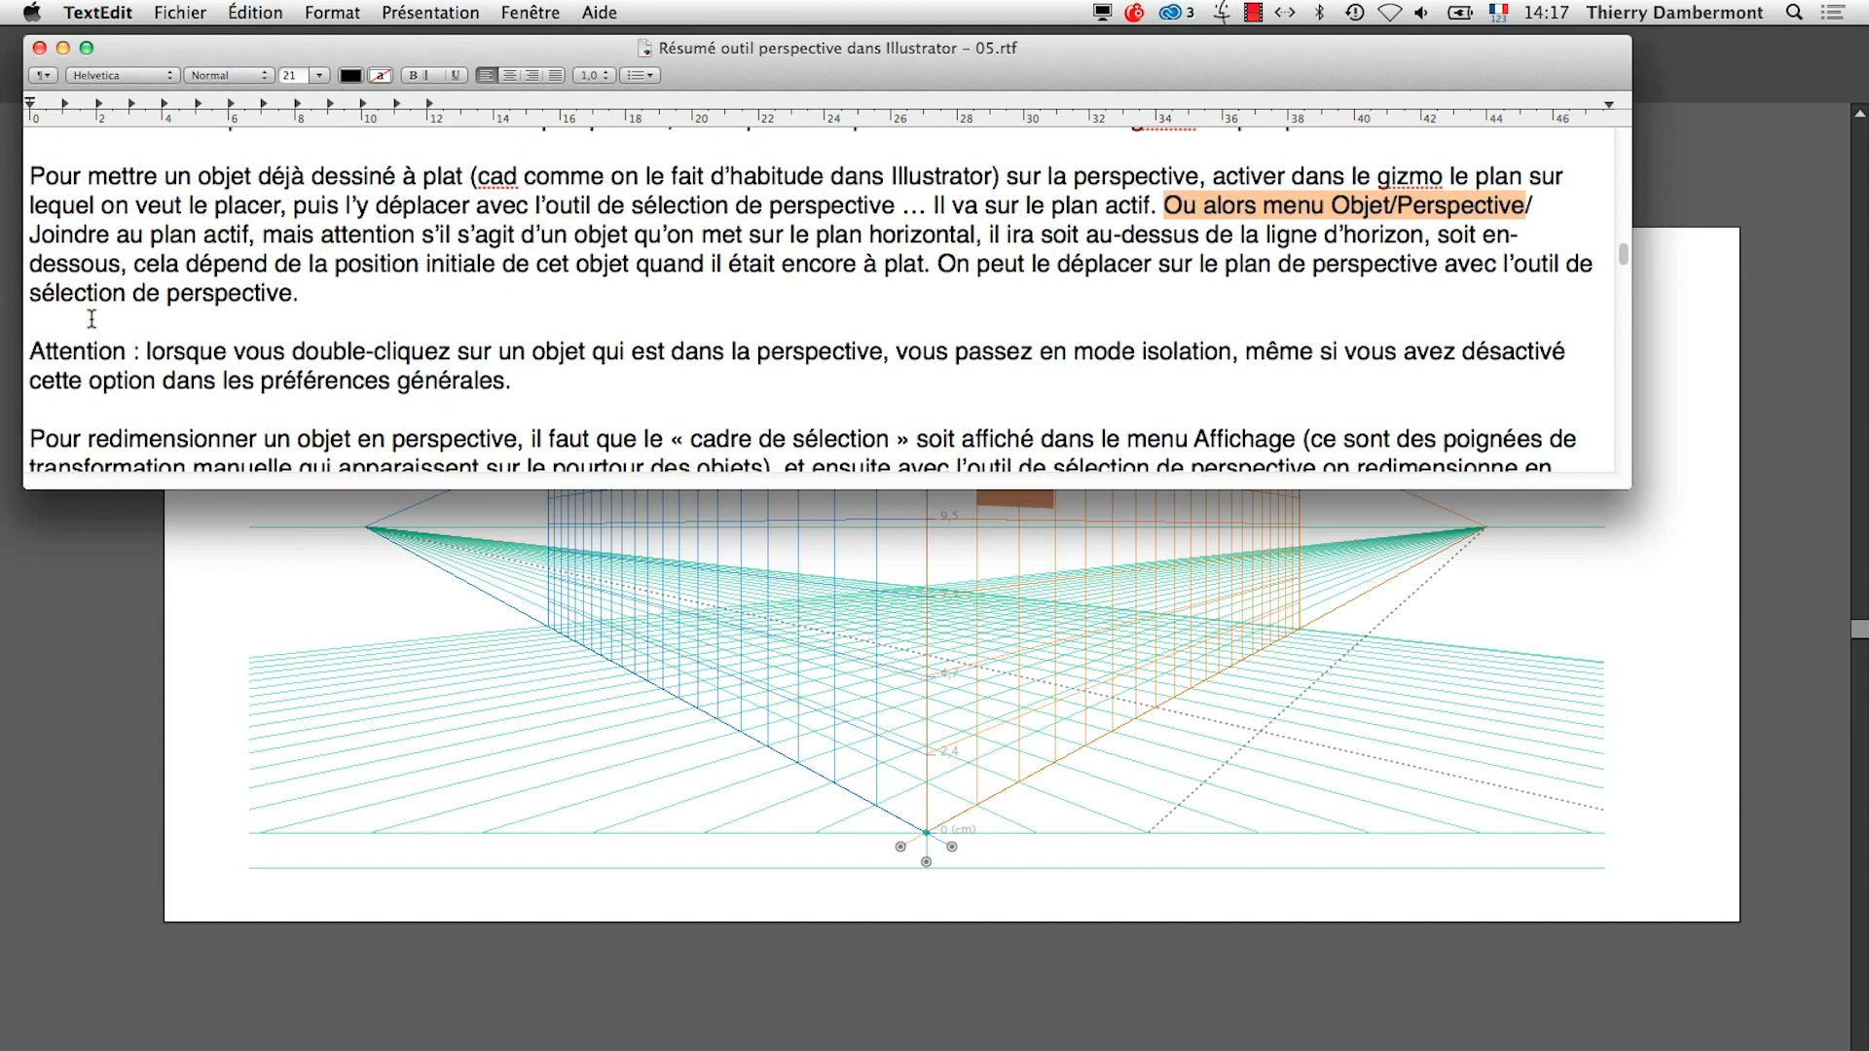
pyautogui.moveTo(25, 355); pyautogui.dragTo(400, 372)
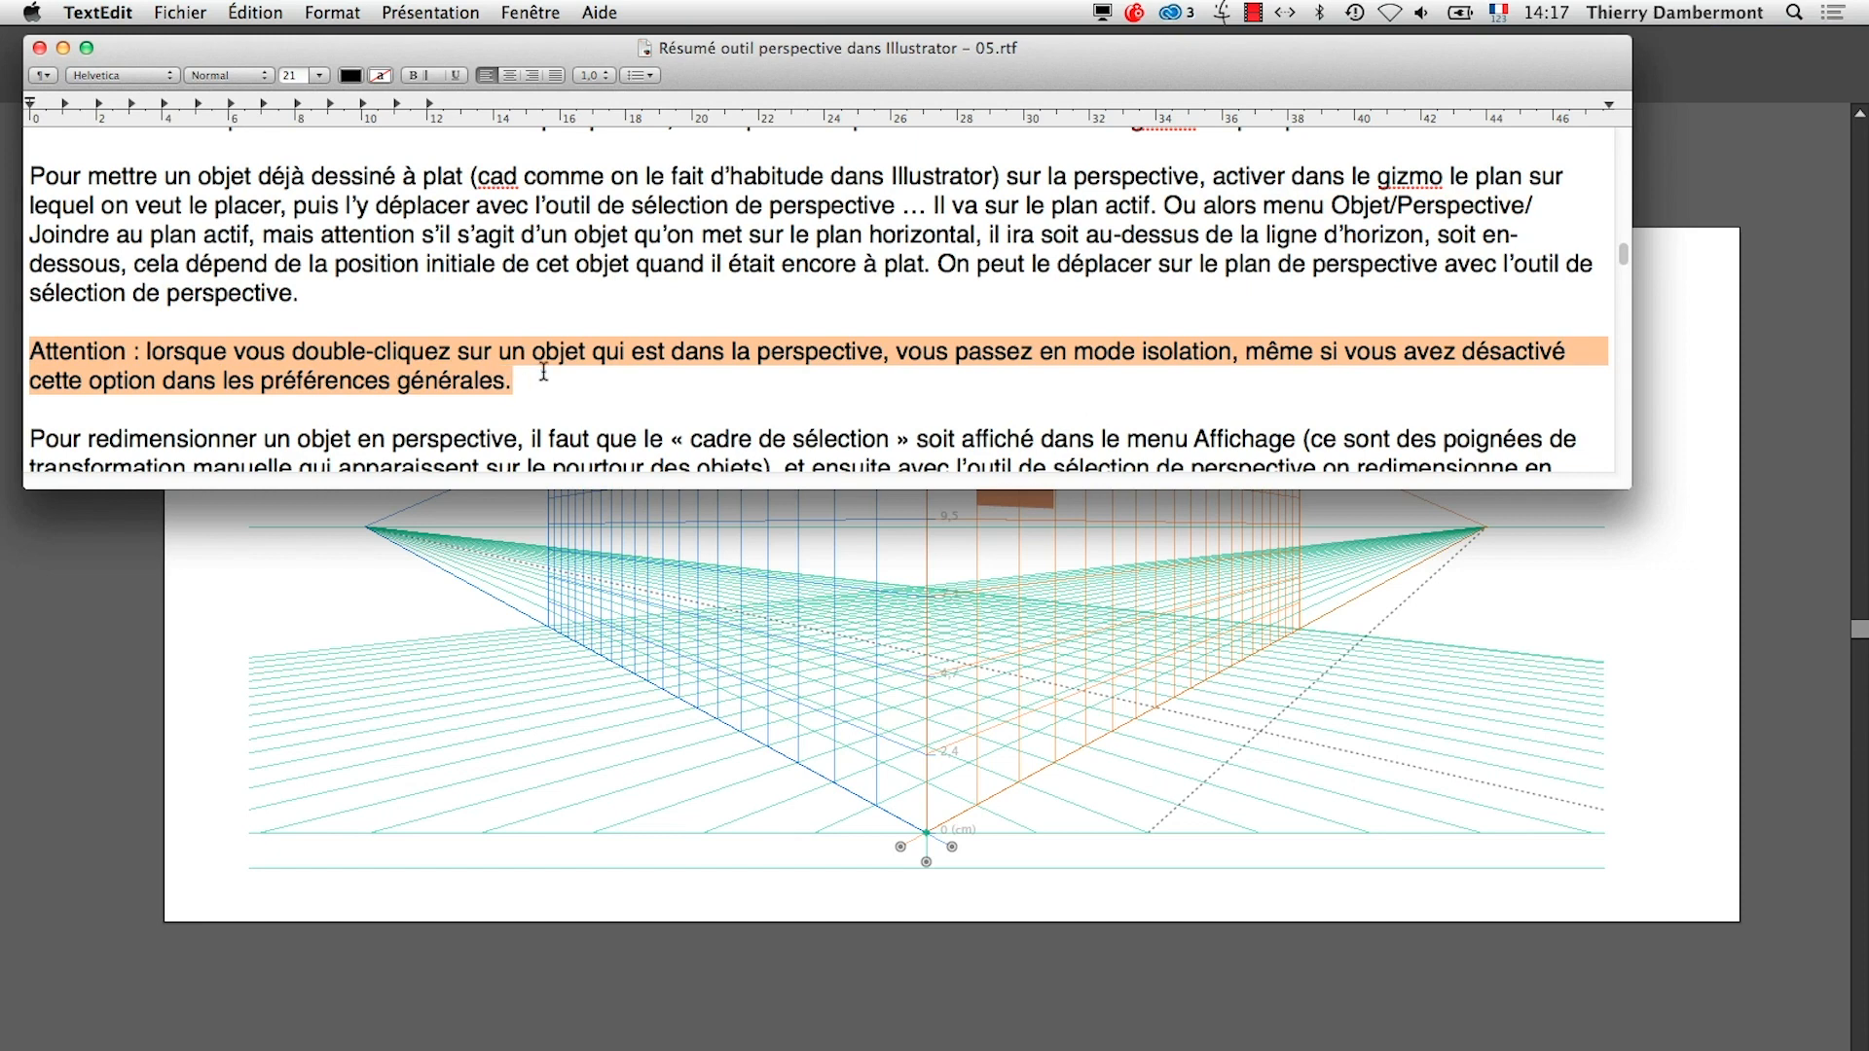
# Return to Illustrator and turn off "Cliquer deux fois pour isoler" in the General preferences
pyautogui.click(1050, 1044)
pyautogui.click(104, 12)
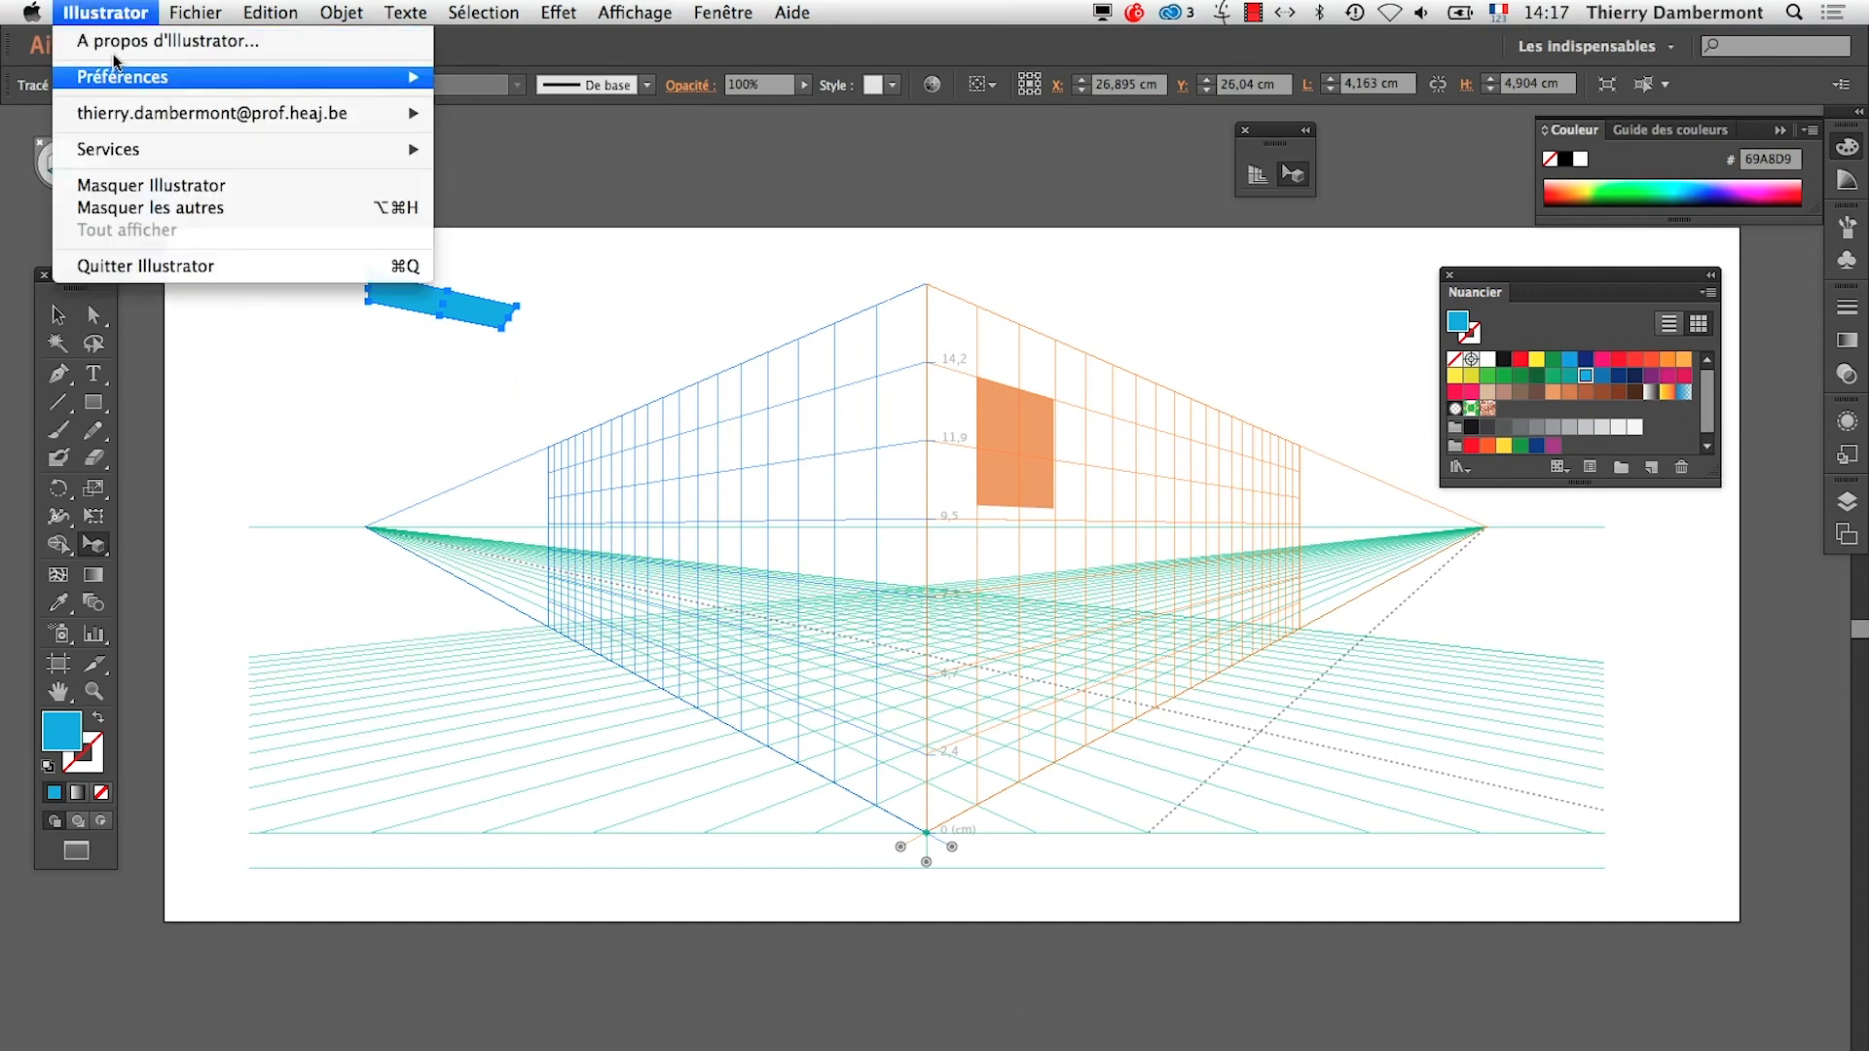
pyautogui.moveTo(289, 82)
pyautogui.click(493, 78)
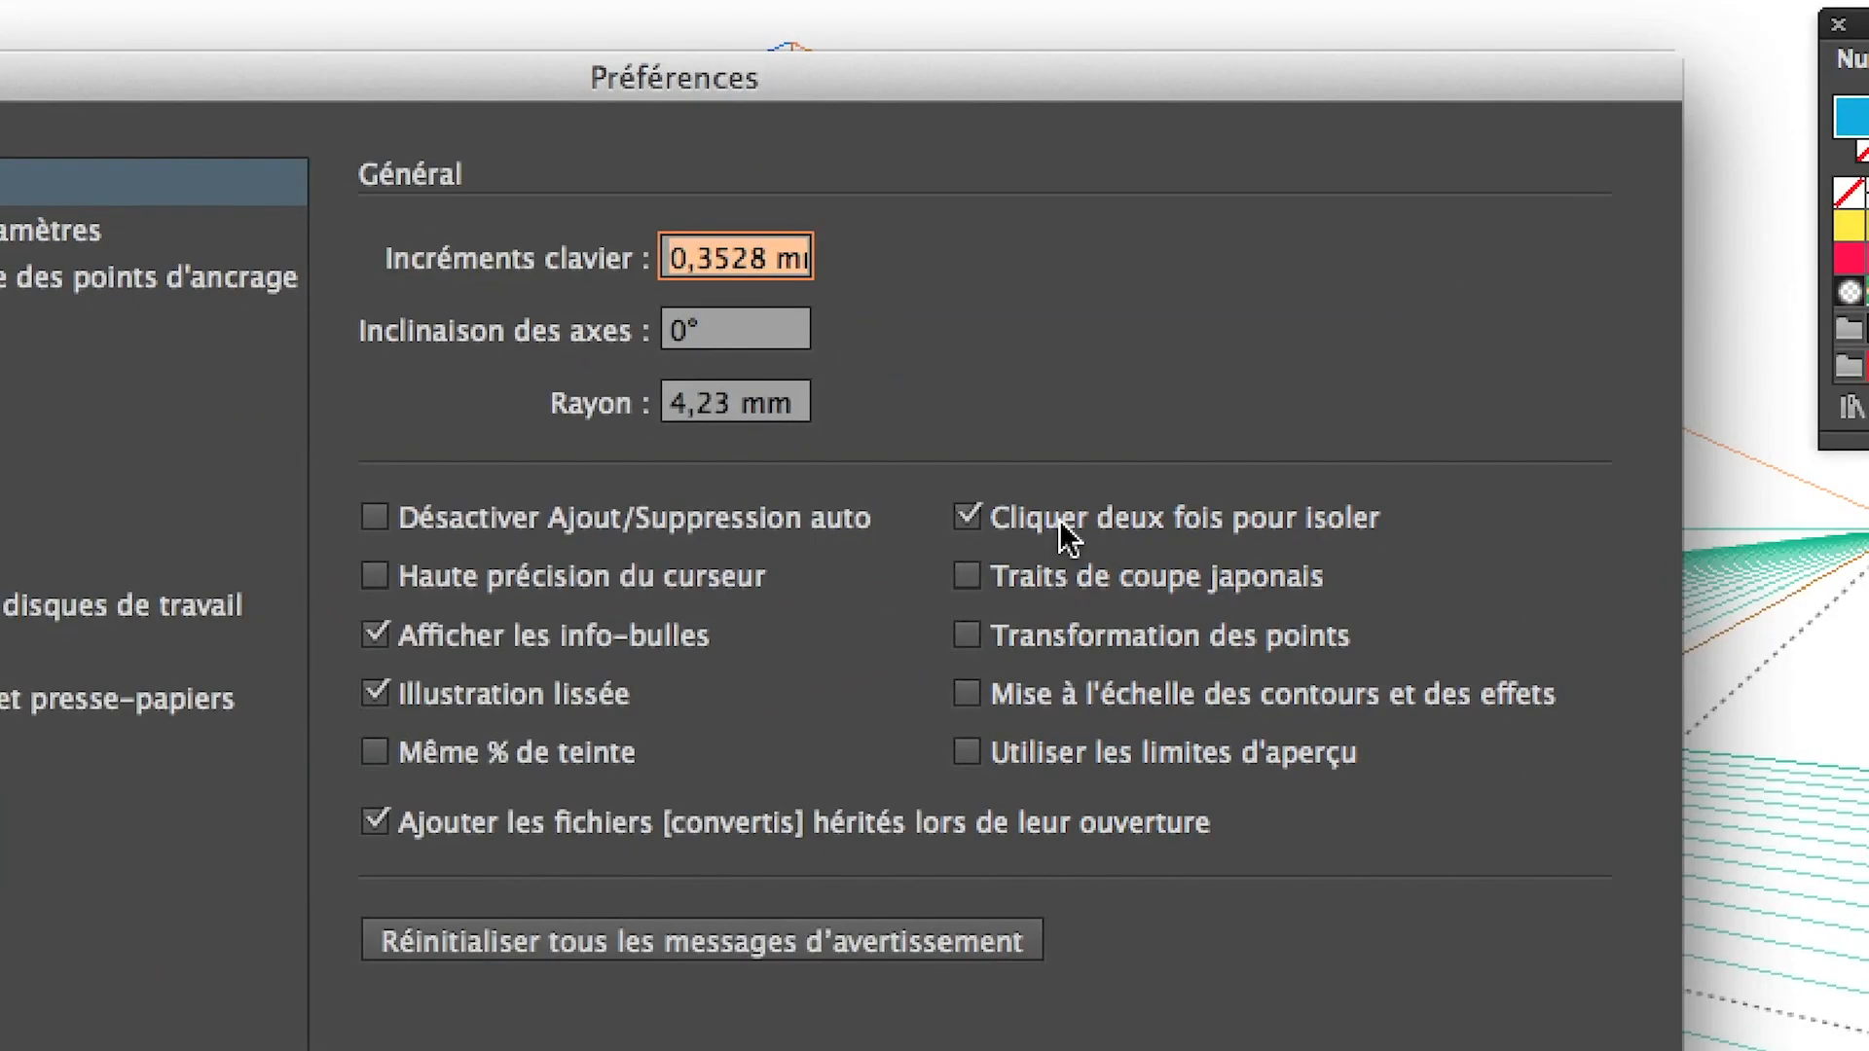
pyautogui.click(1061, 525)
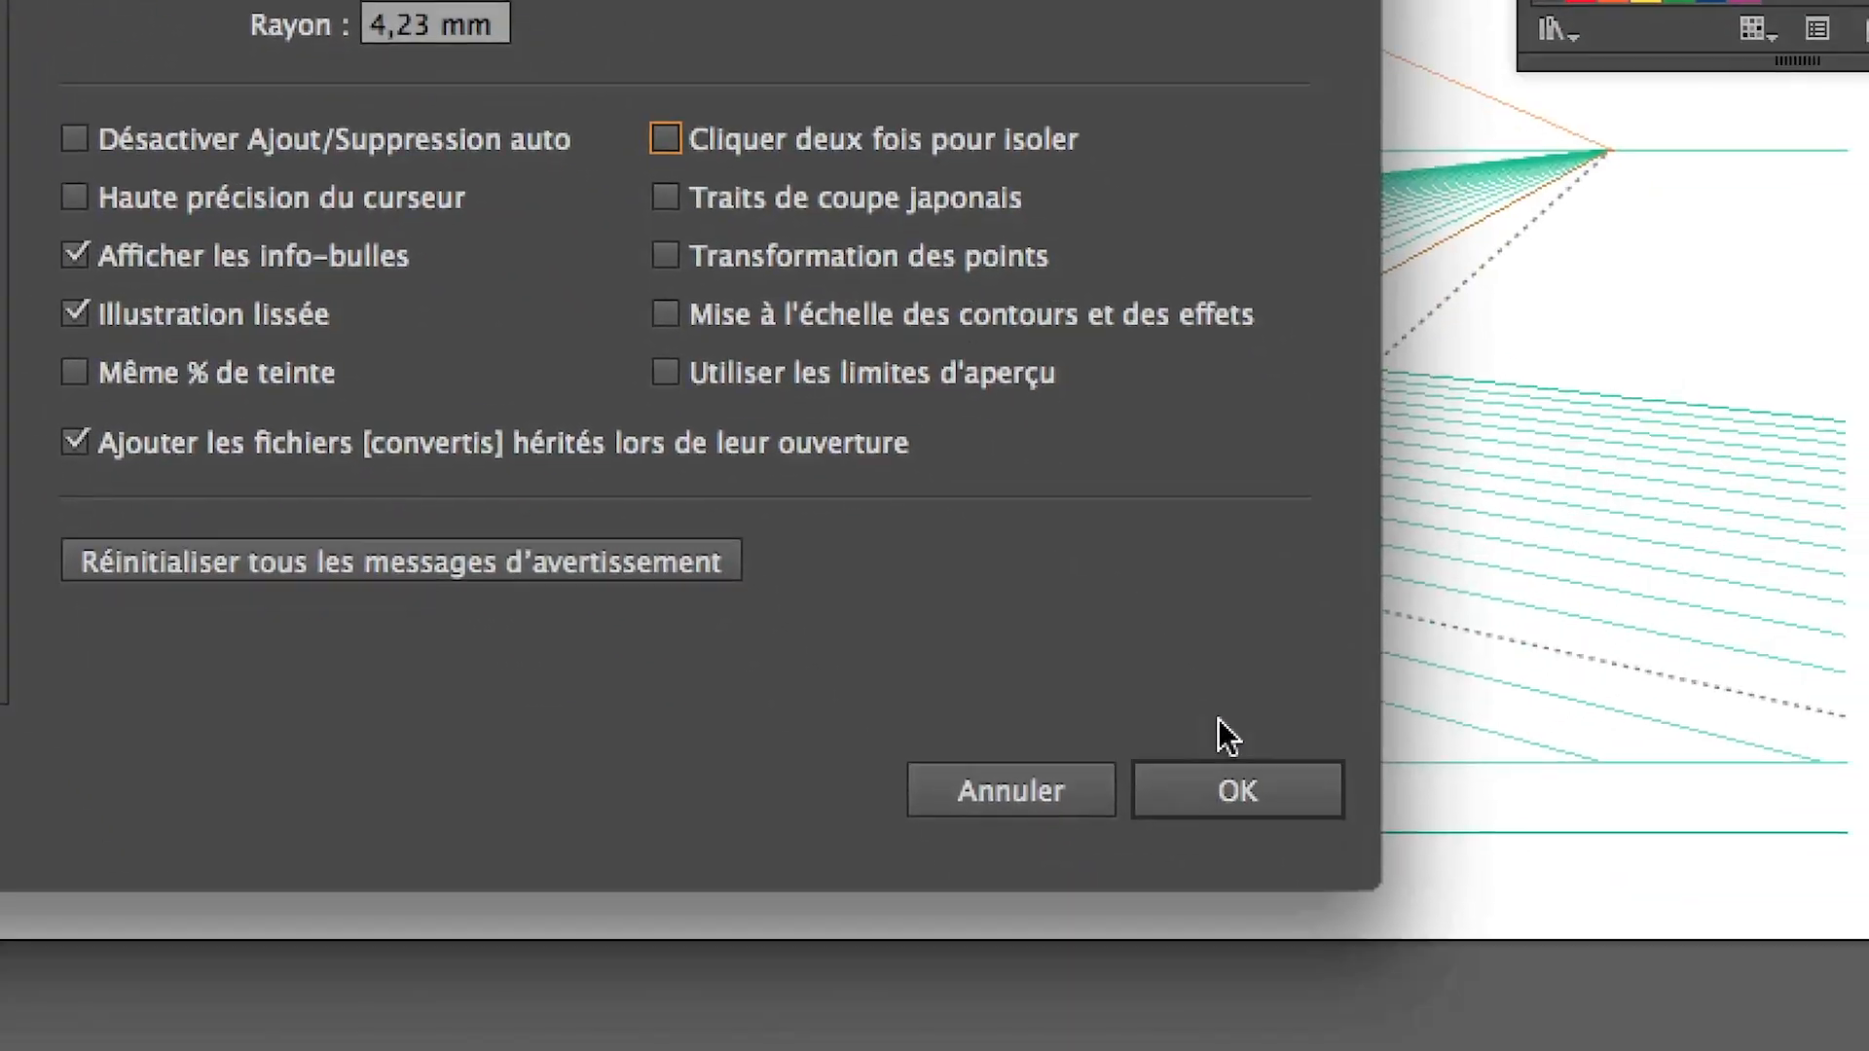
pyautogui.click(1231, 780)
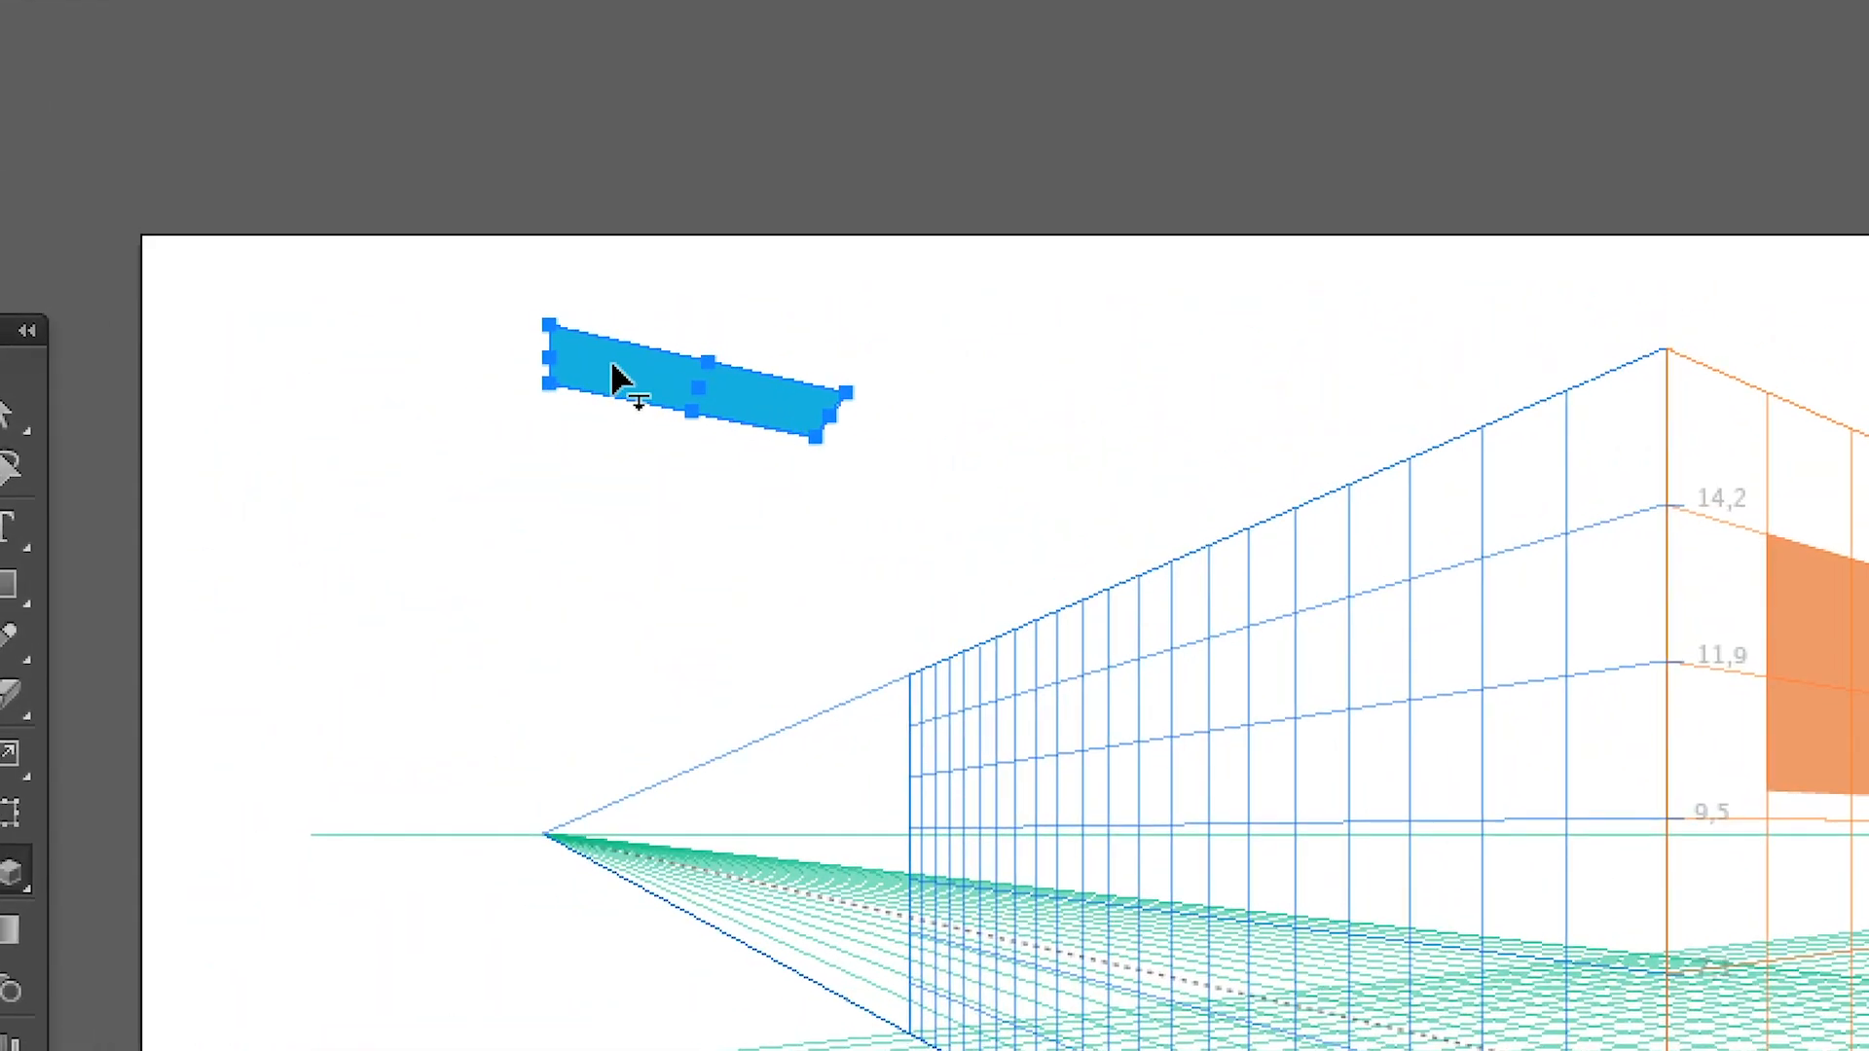
# Enter isolation mode on the blue rectangle and exit it again
pyautogui.doubleClick(380, 278)
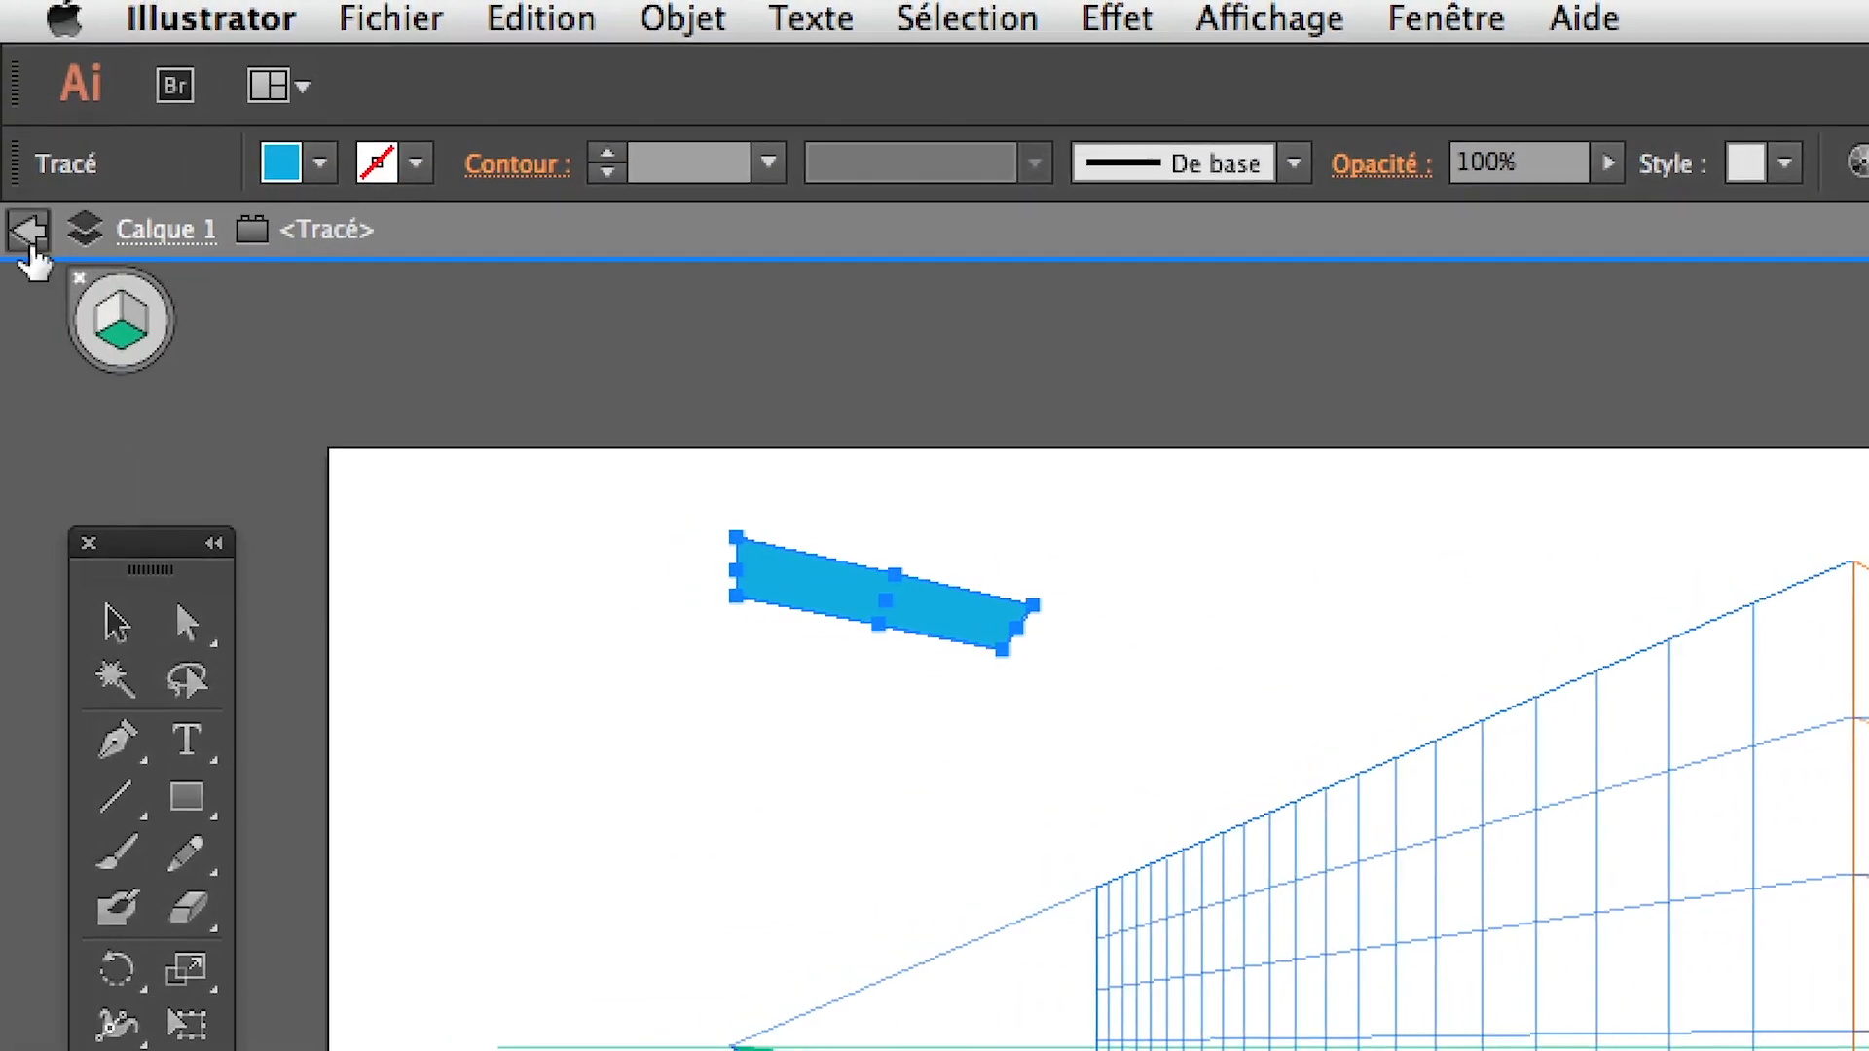
pyautogui.click(29, 232)
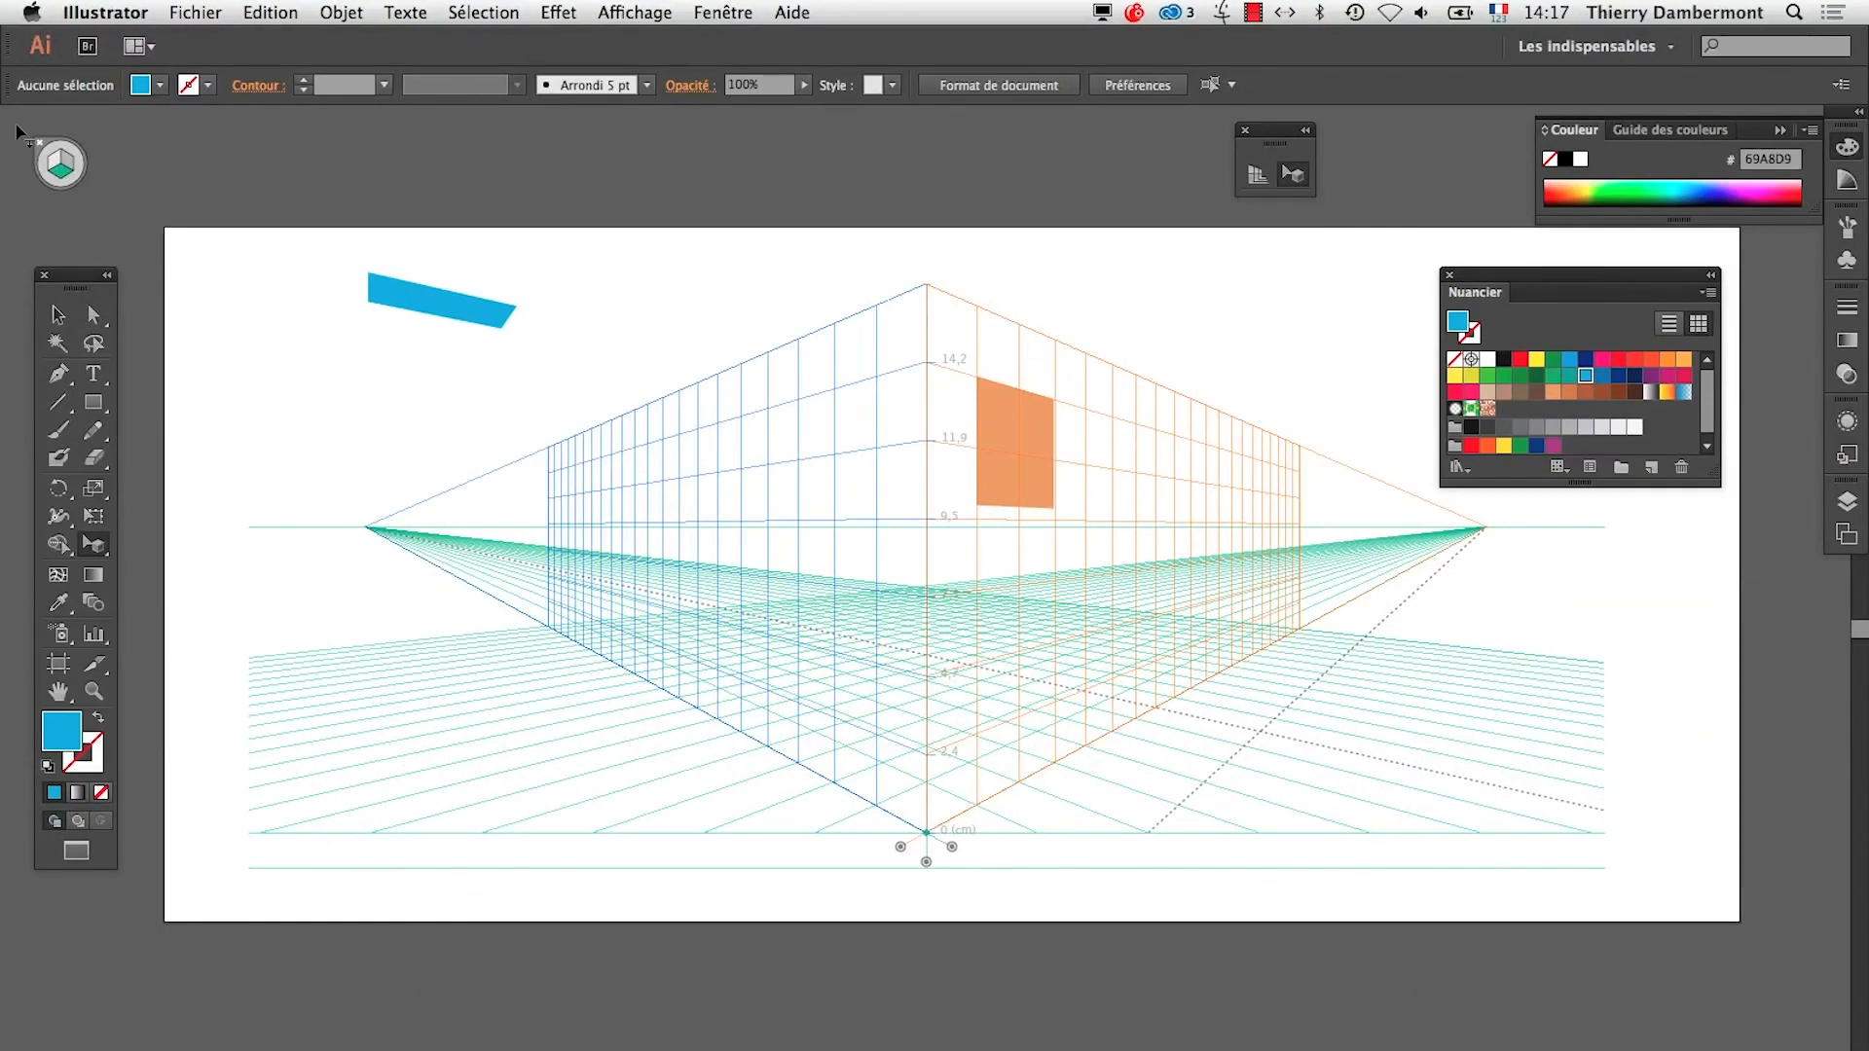
# Switch to the TextEdit summary and highlight the resizing passage from "Pour redimensionner un objet en perspective" to "sur le pourtour des objets)"
pyautogui.press('super+Tab')
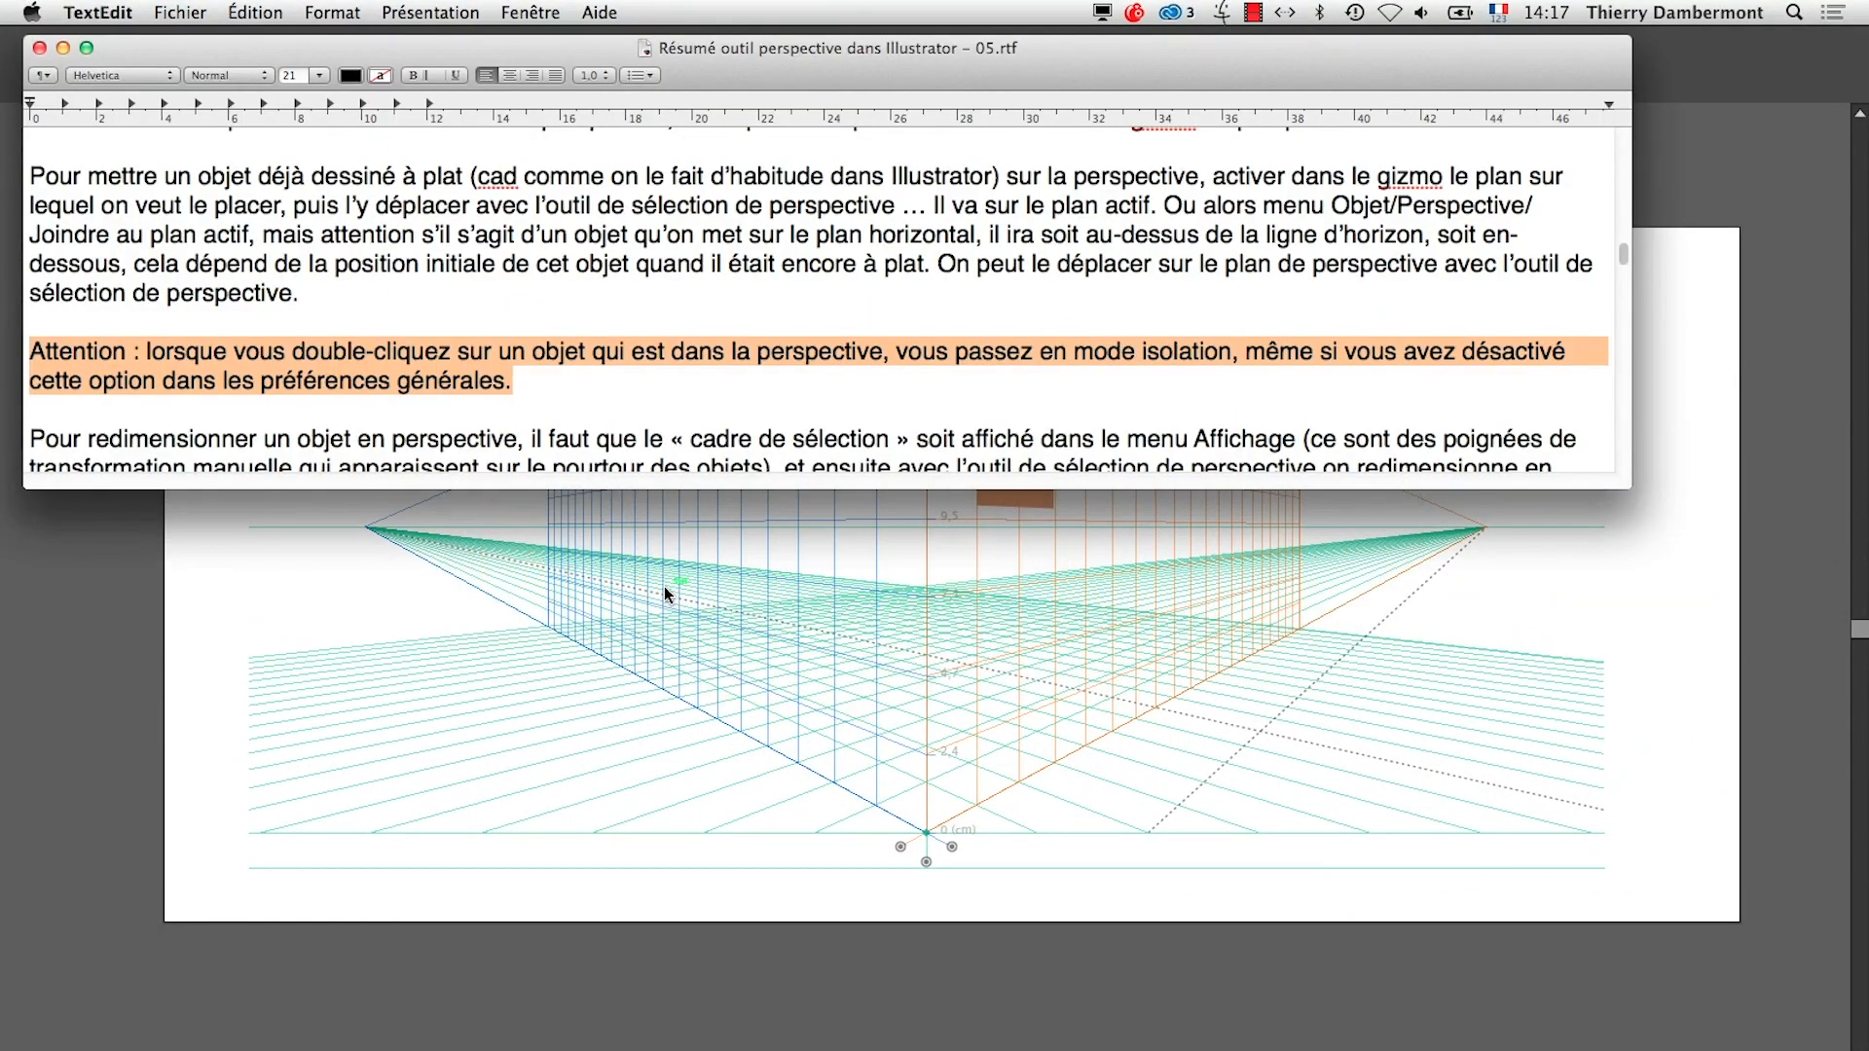
pyautogui.click(509, 351)
pyautogui.scroll(-6, 508, 351)
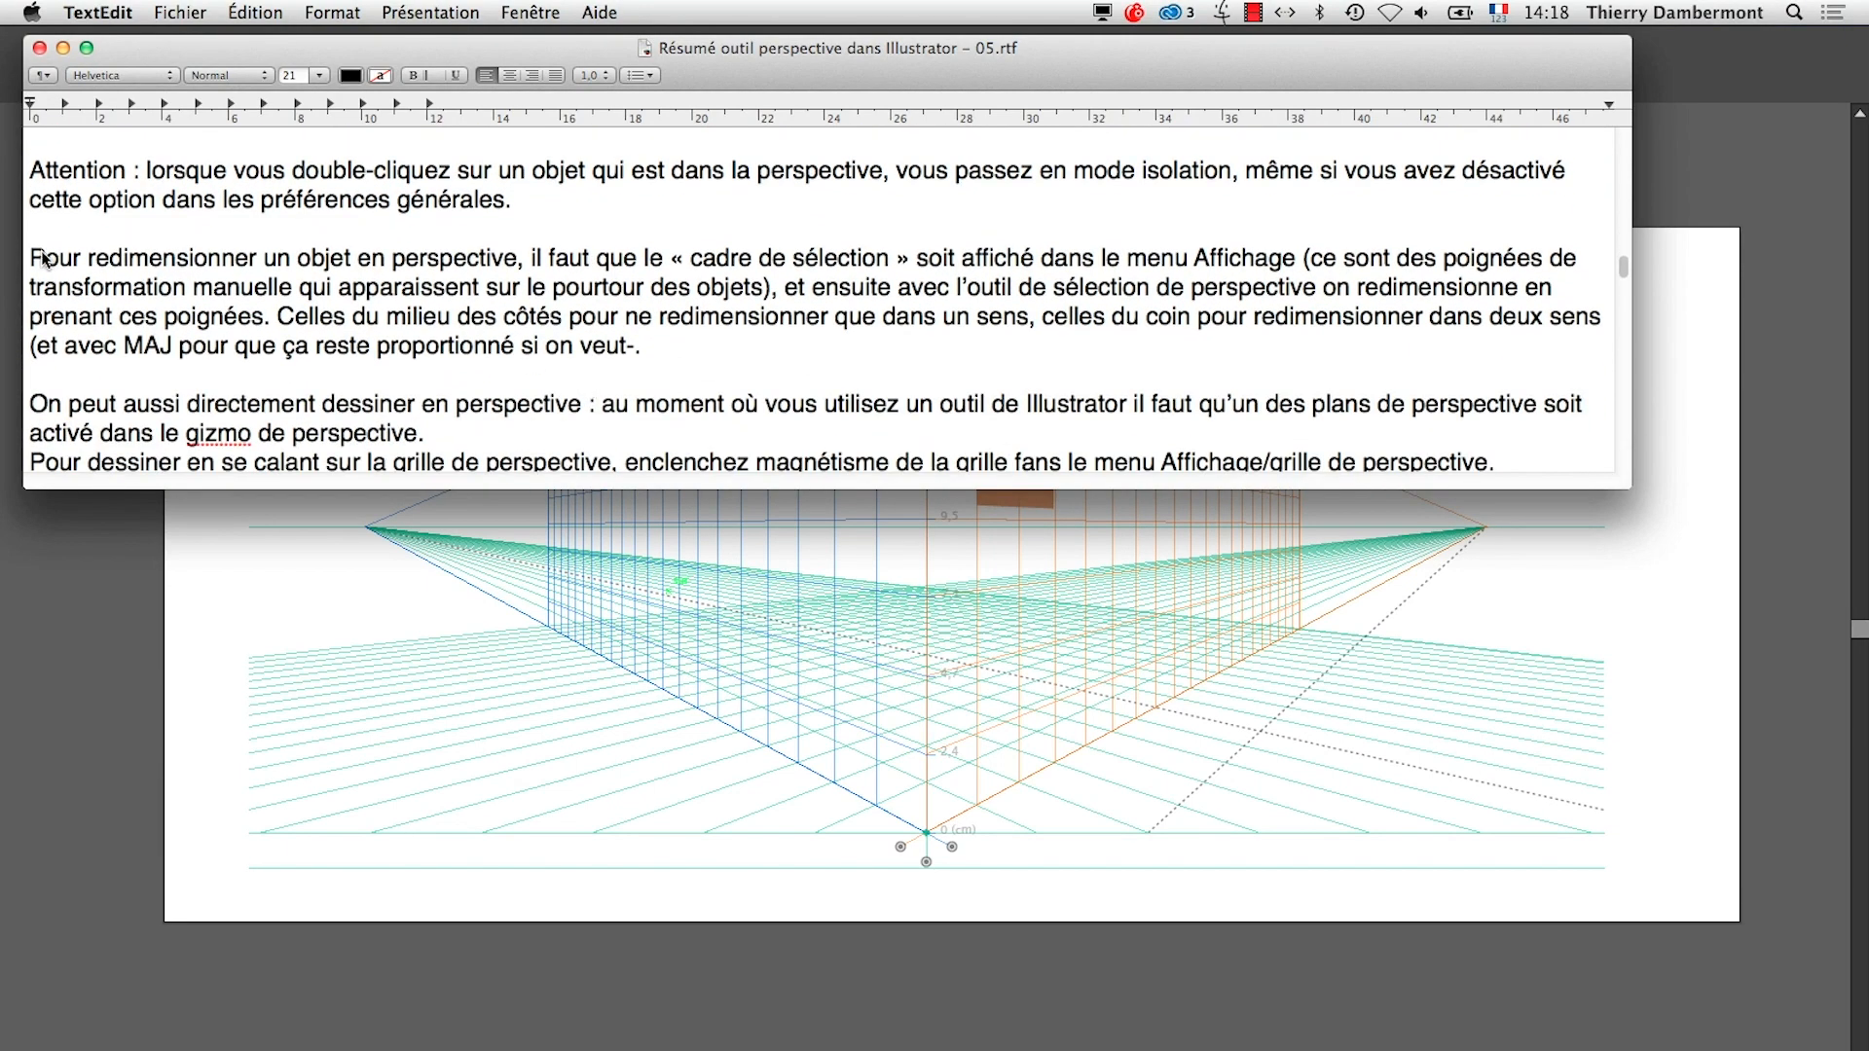
pyautogui.moveTo(28, 259); pyautogui.dragTo(230, 273)
pyautogui.moveTo(598, 274); pyautogui.dragTo(680, 259)
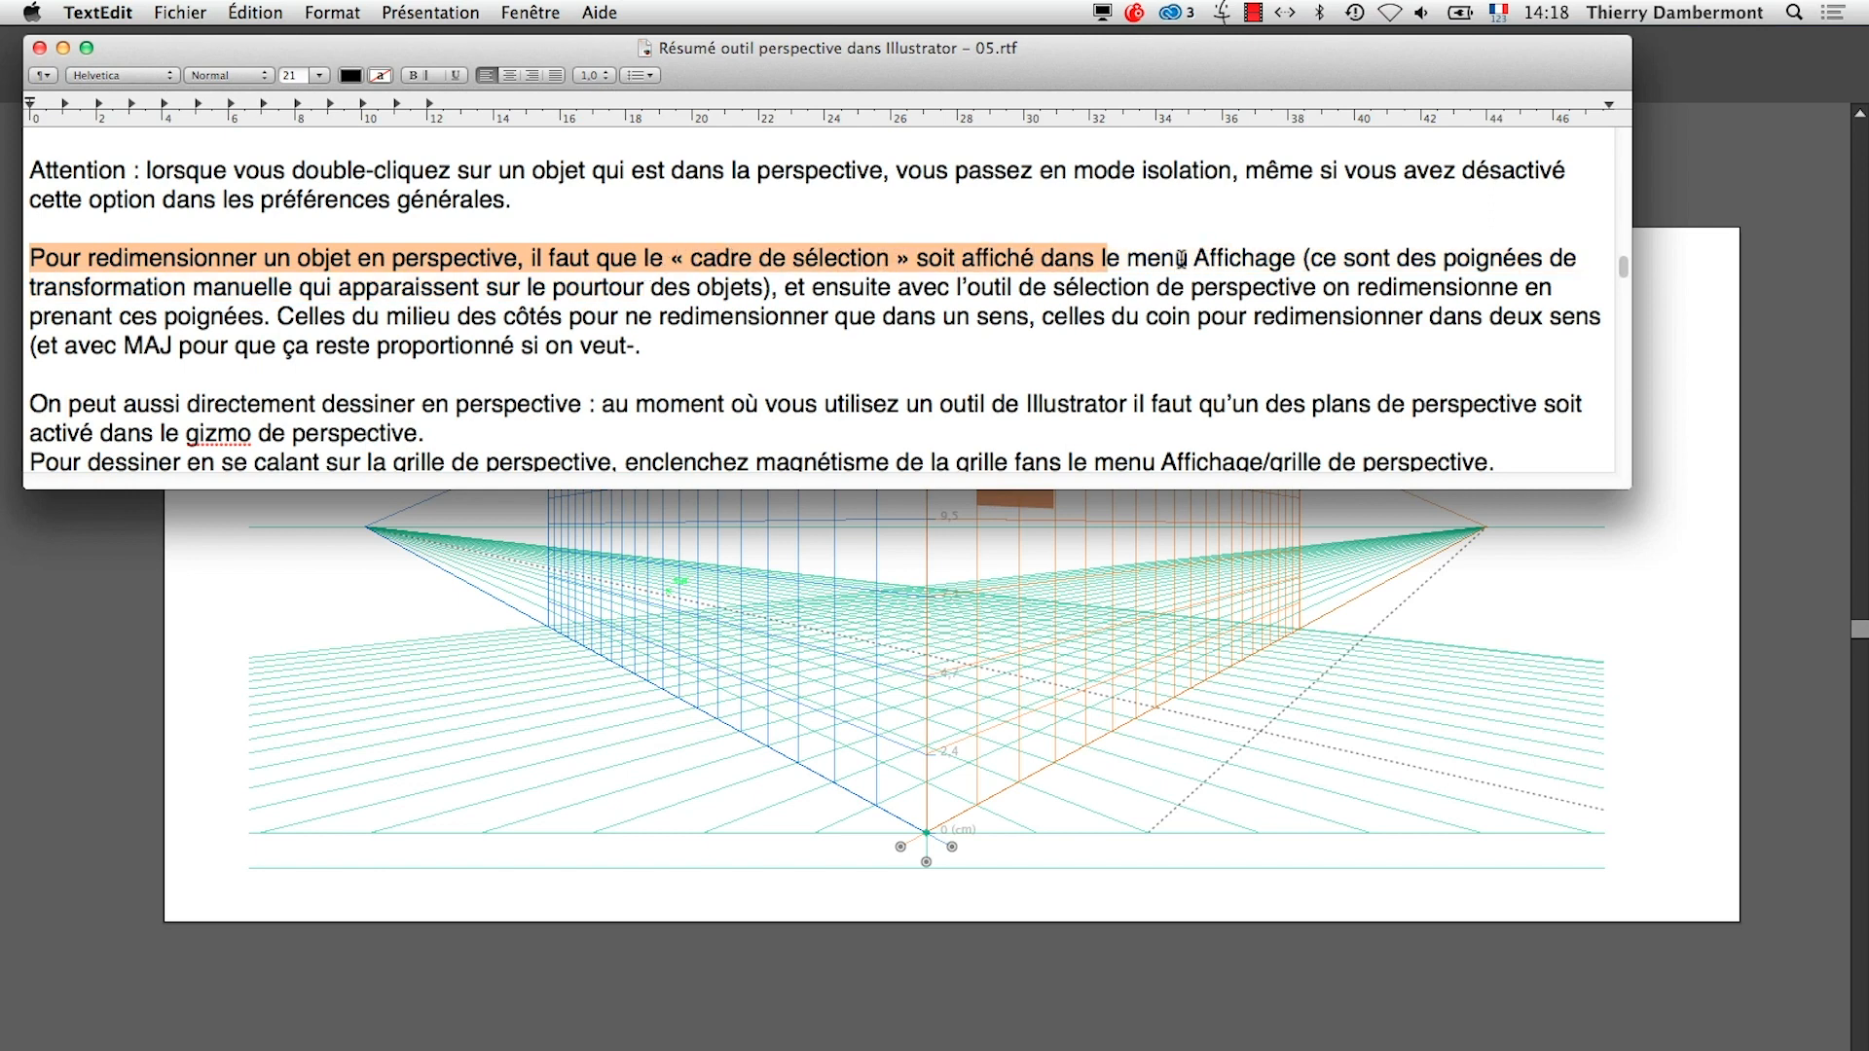
pyautogui.moveTo(430, 265); pyautogui.dragTo(309, 269)
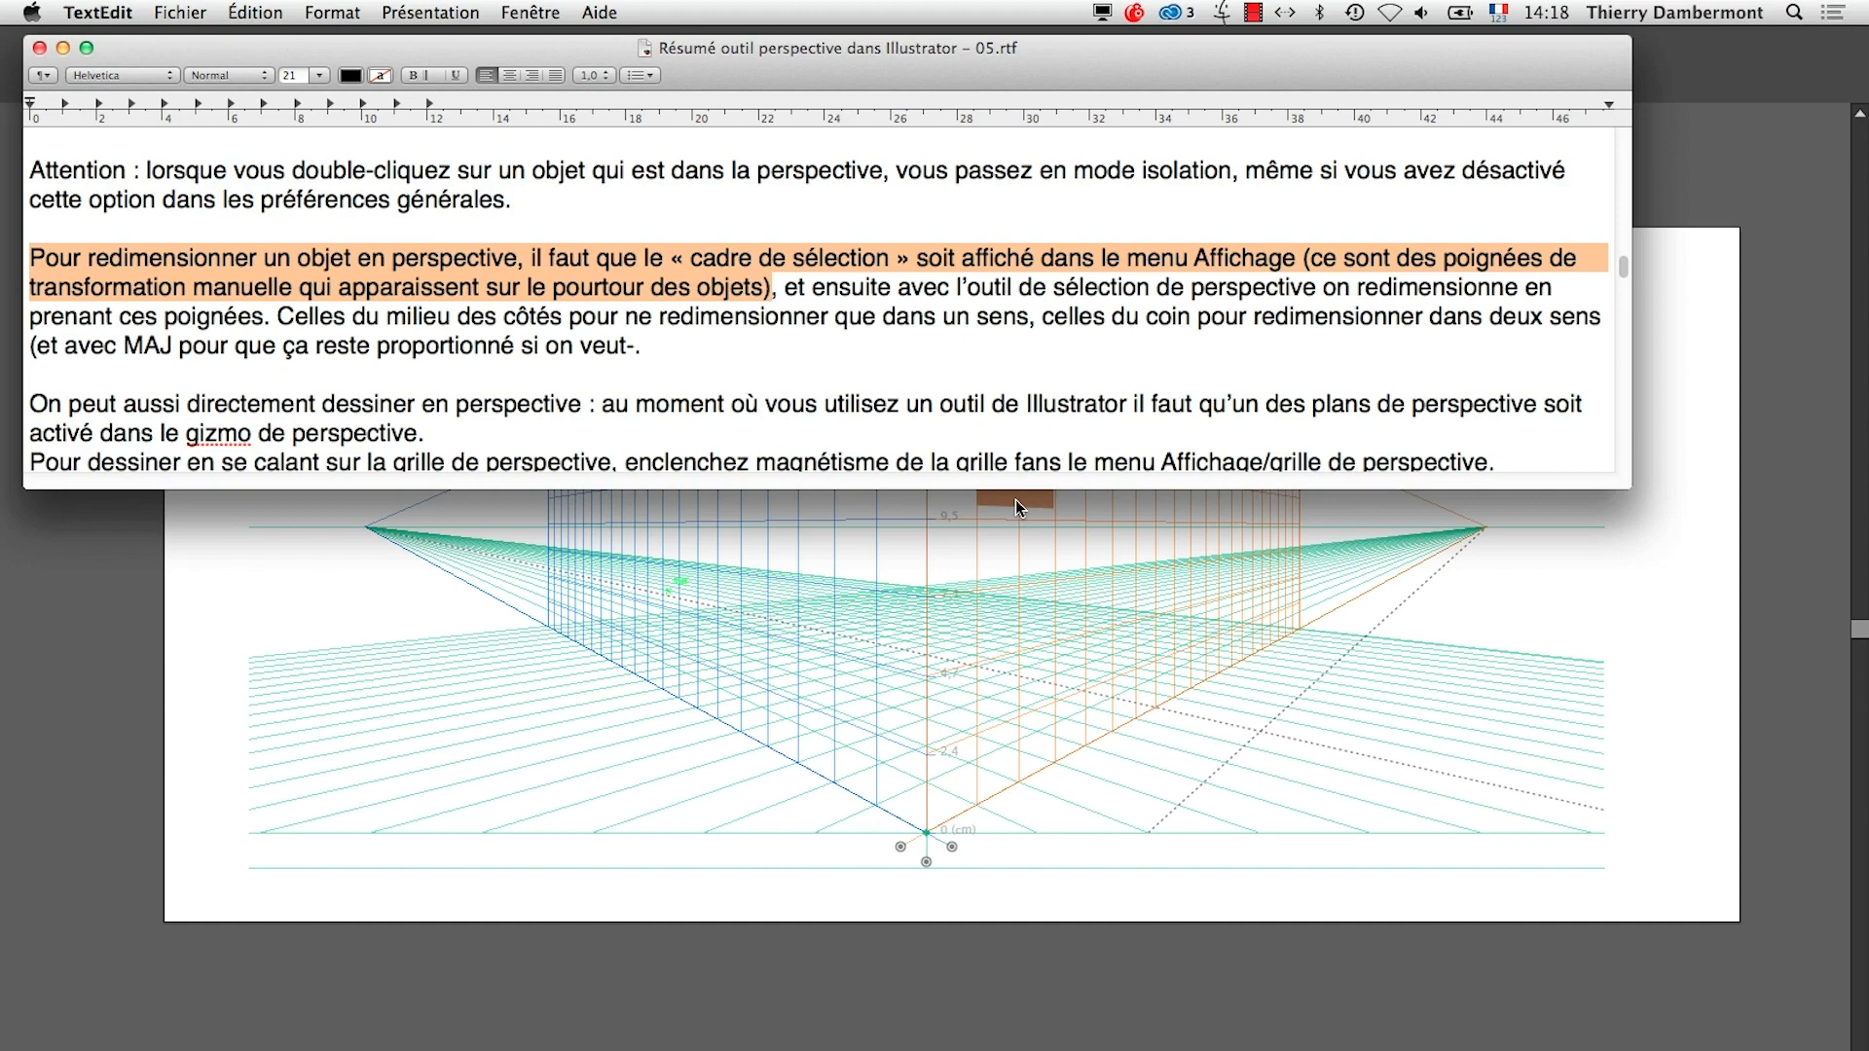
# Return to Illustrator, set no active grid, and draw three flat hexagons of different sizes near the artboard's left edge with the Polygon tool
pyautogui.press('super+Tab')
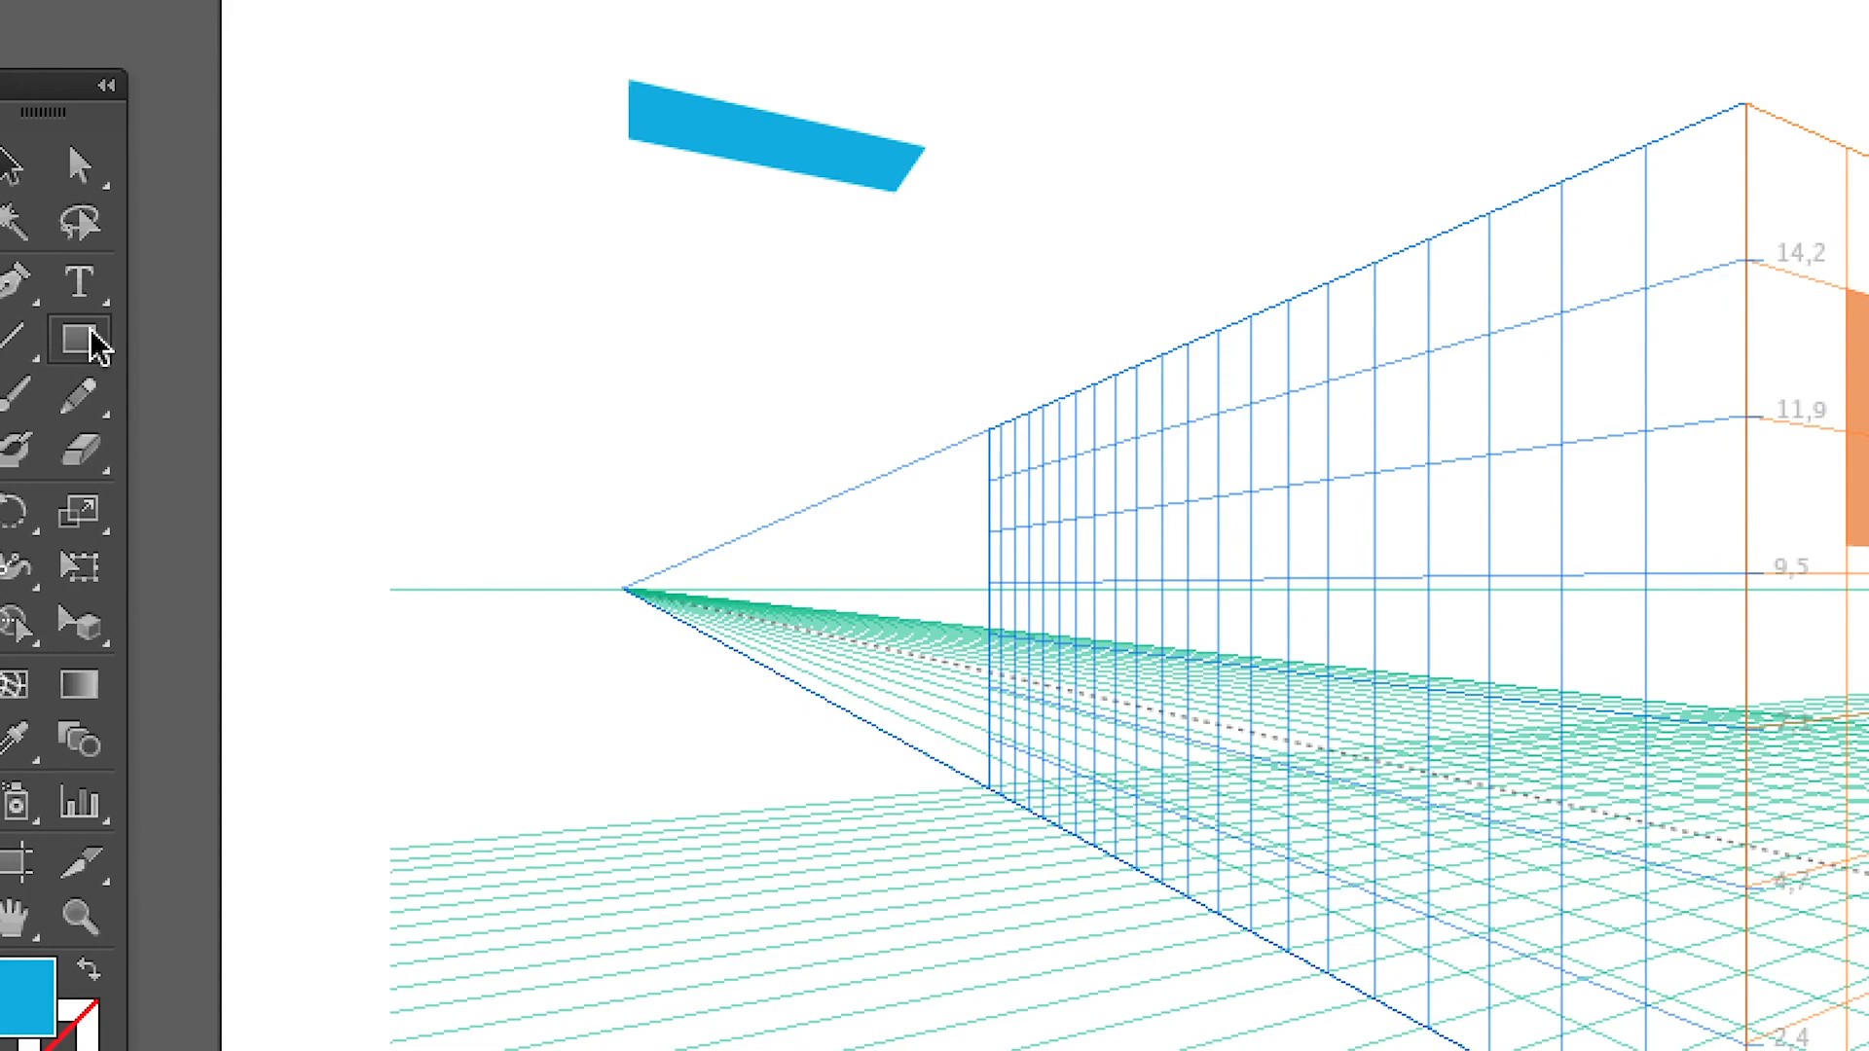
pyautogui.click(115, 633)
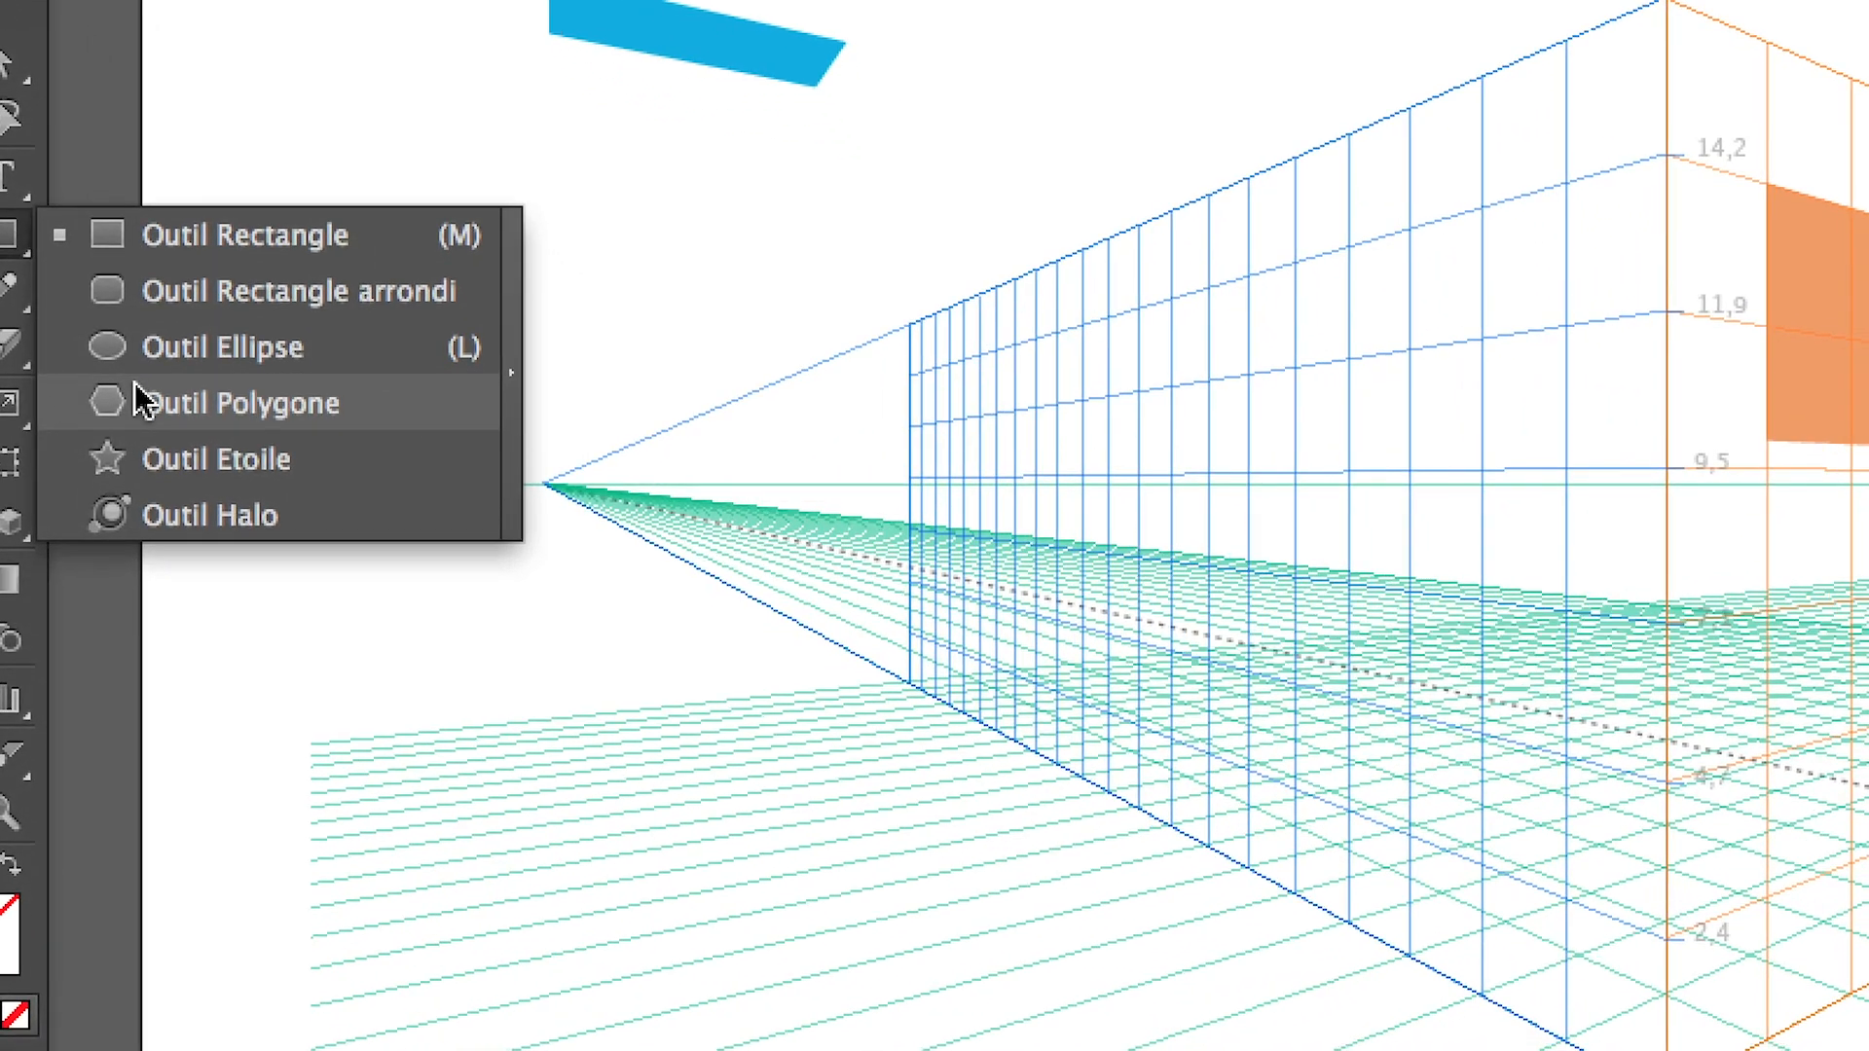
pyautogui.click(190, 506)
pyautogui.moveTo(389, 352); pyautogui.dragTo(447, 395)
pyautogui.moveTo(216, 355); pyautogui.dragTo(216, 354)
pyautogui.moveTo(267, 327); pyautogui.dragTo(286, 359)
pyautogui.moveTo(195, 414); pyautogui.dragTo(200, 430)
# Select the three hexagons together and one at a time with the Selection tool to examine their bounding boxes
pyautogui.click(71, 277)
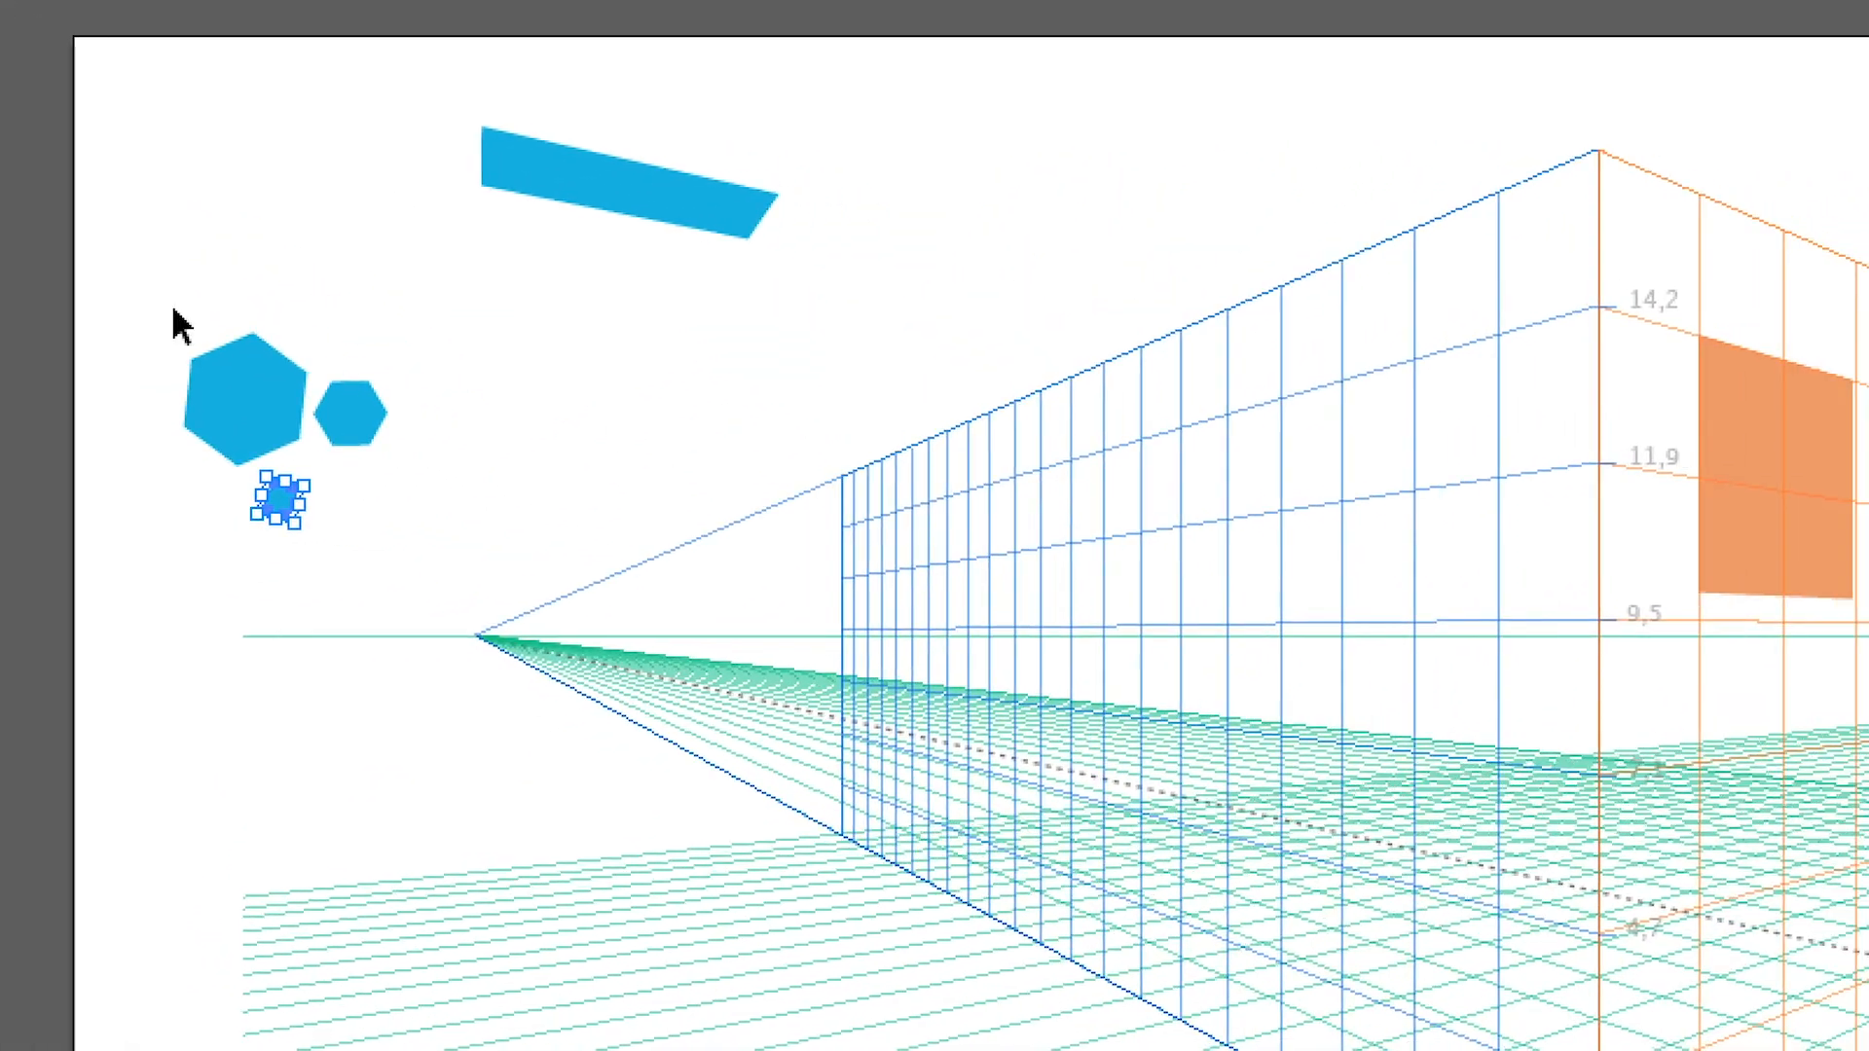
pyautogui.moveTo(334, 346); pyautogui.dragTo(556, 617)
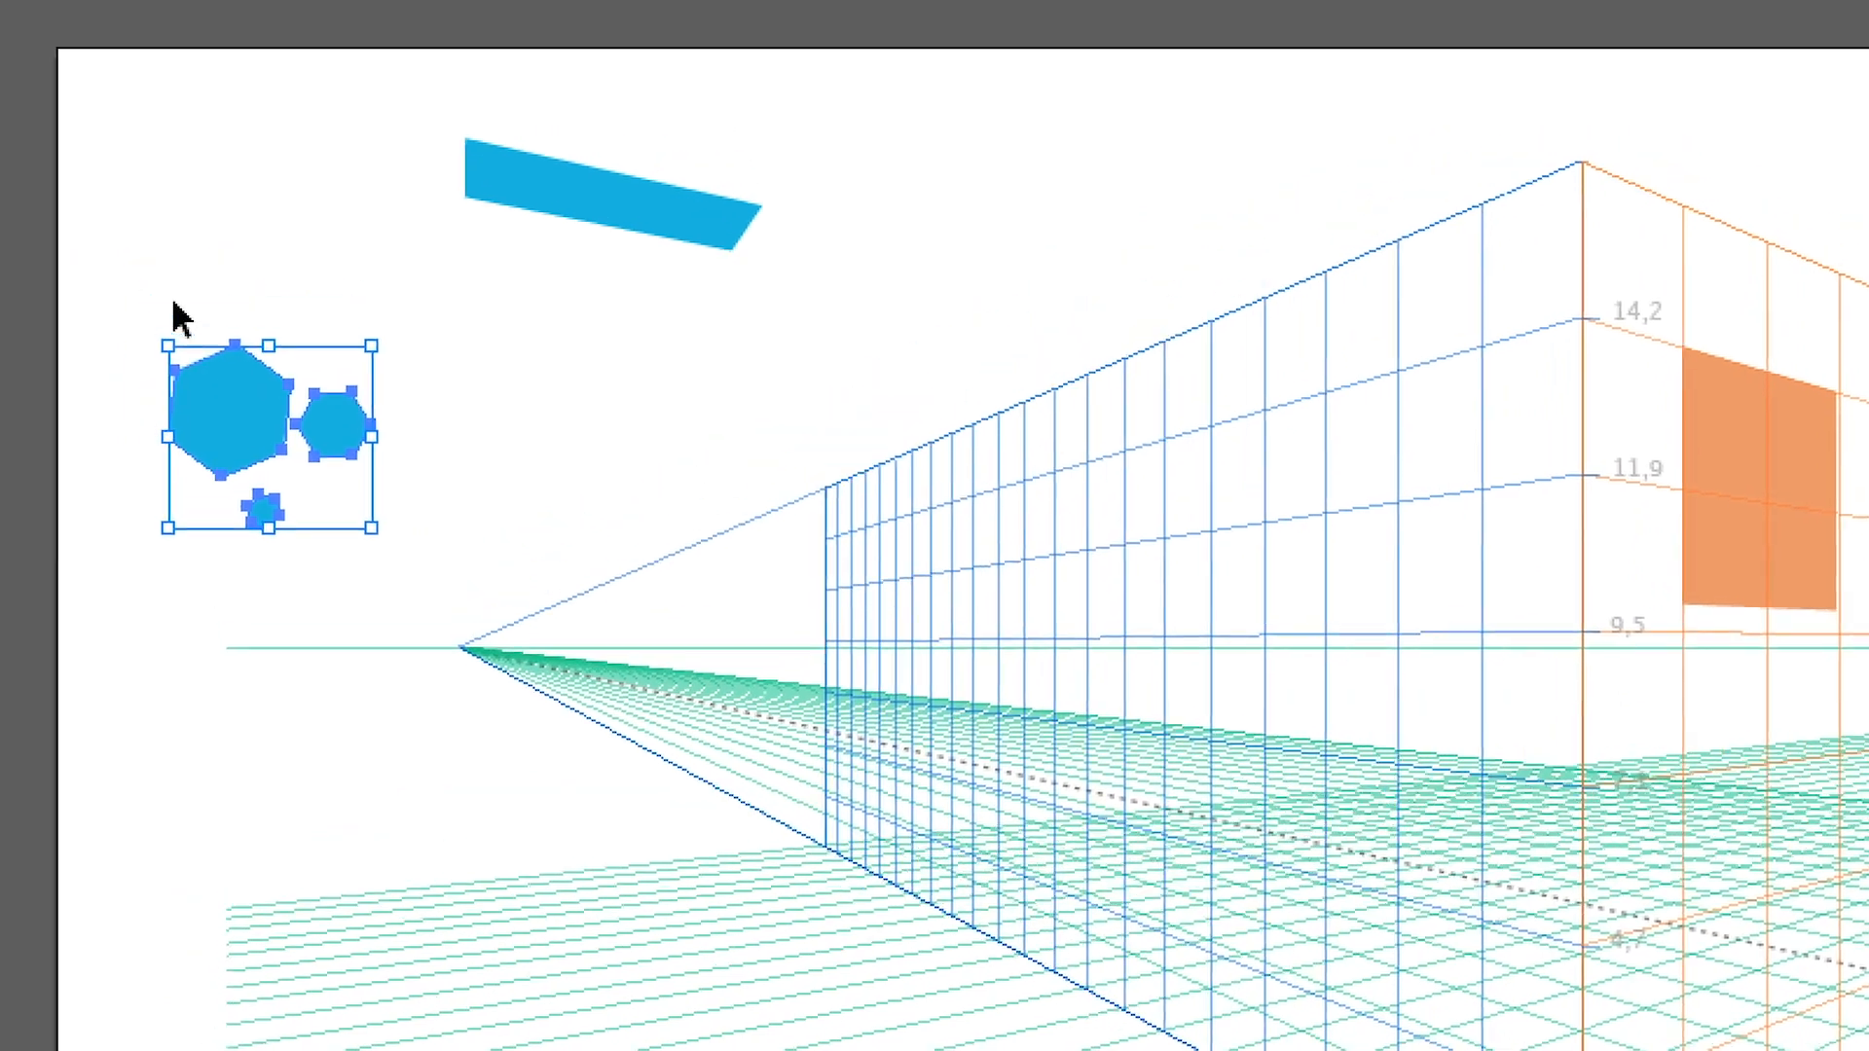
pyautogui.click(142, 225)
pyautogui.click(175, 311)
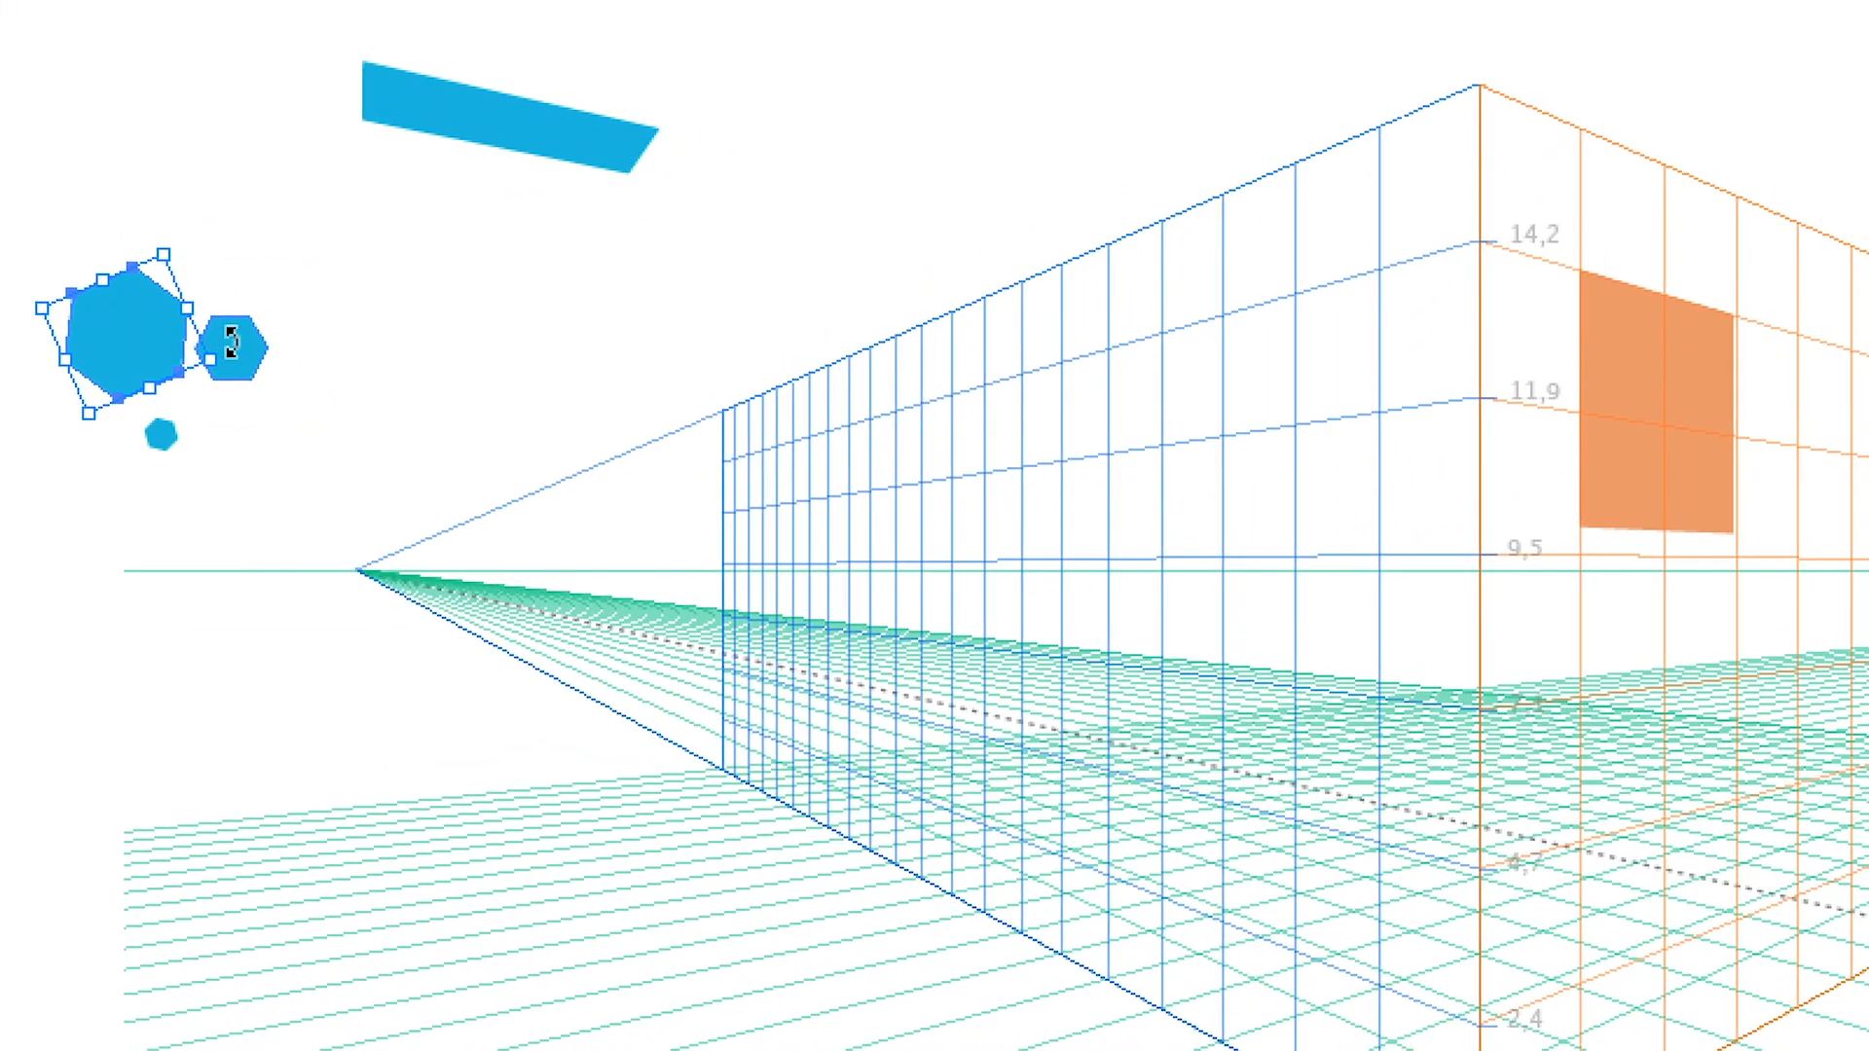
pyautogui.click(222, 411)
pyautogui.click(247, 360)
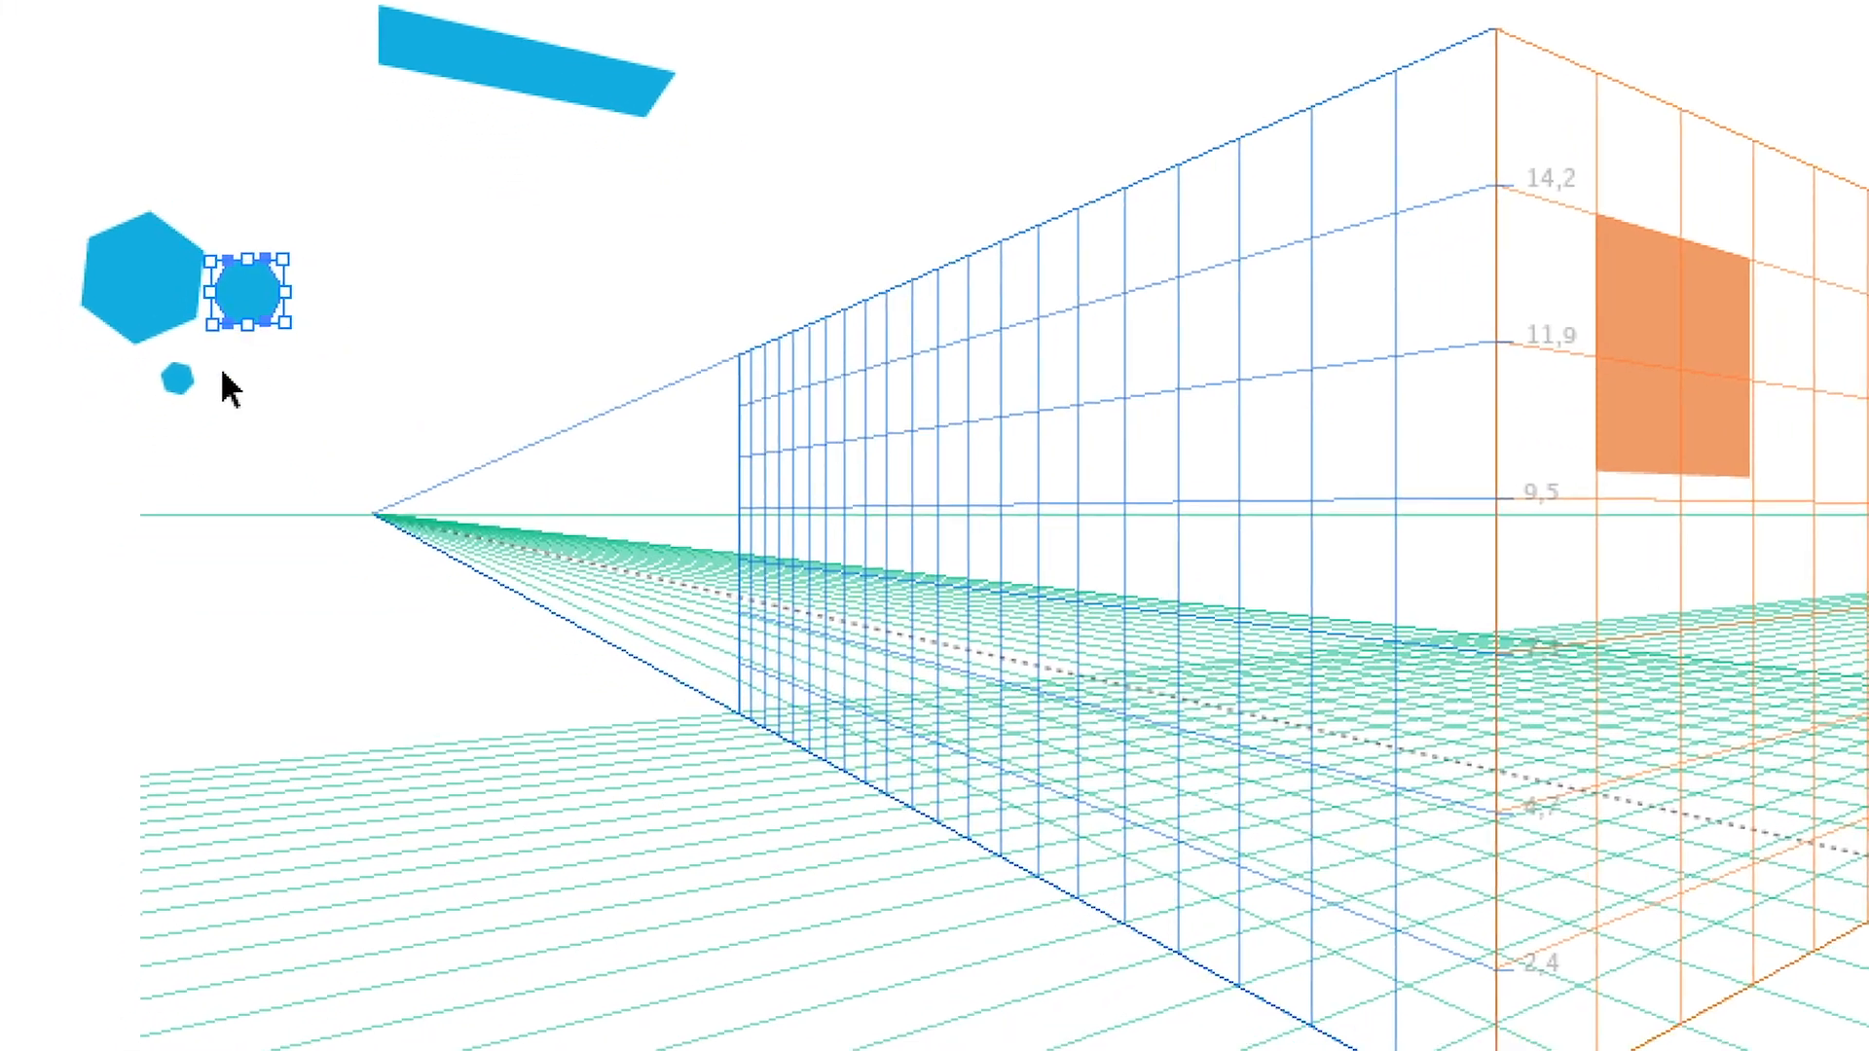
pyautogui.click(214, 417)
# Select all three hexagons, rotate them together about a quarter turn counterclockwise, and scale them up and back down by the bounding box
pyautogui.moveTo(250, 373); pyautogui.dragTo(73, 258)
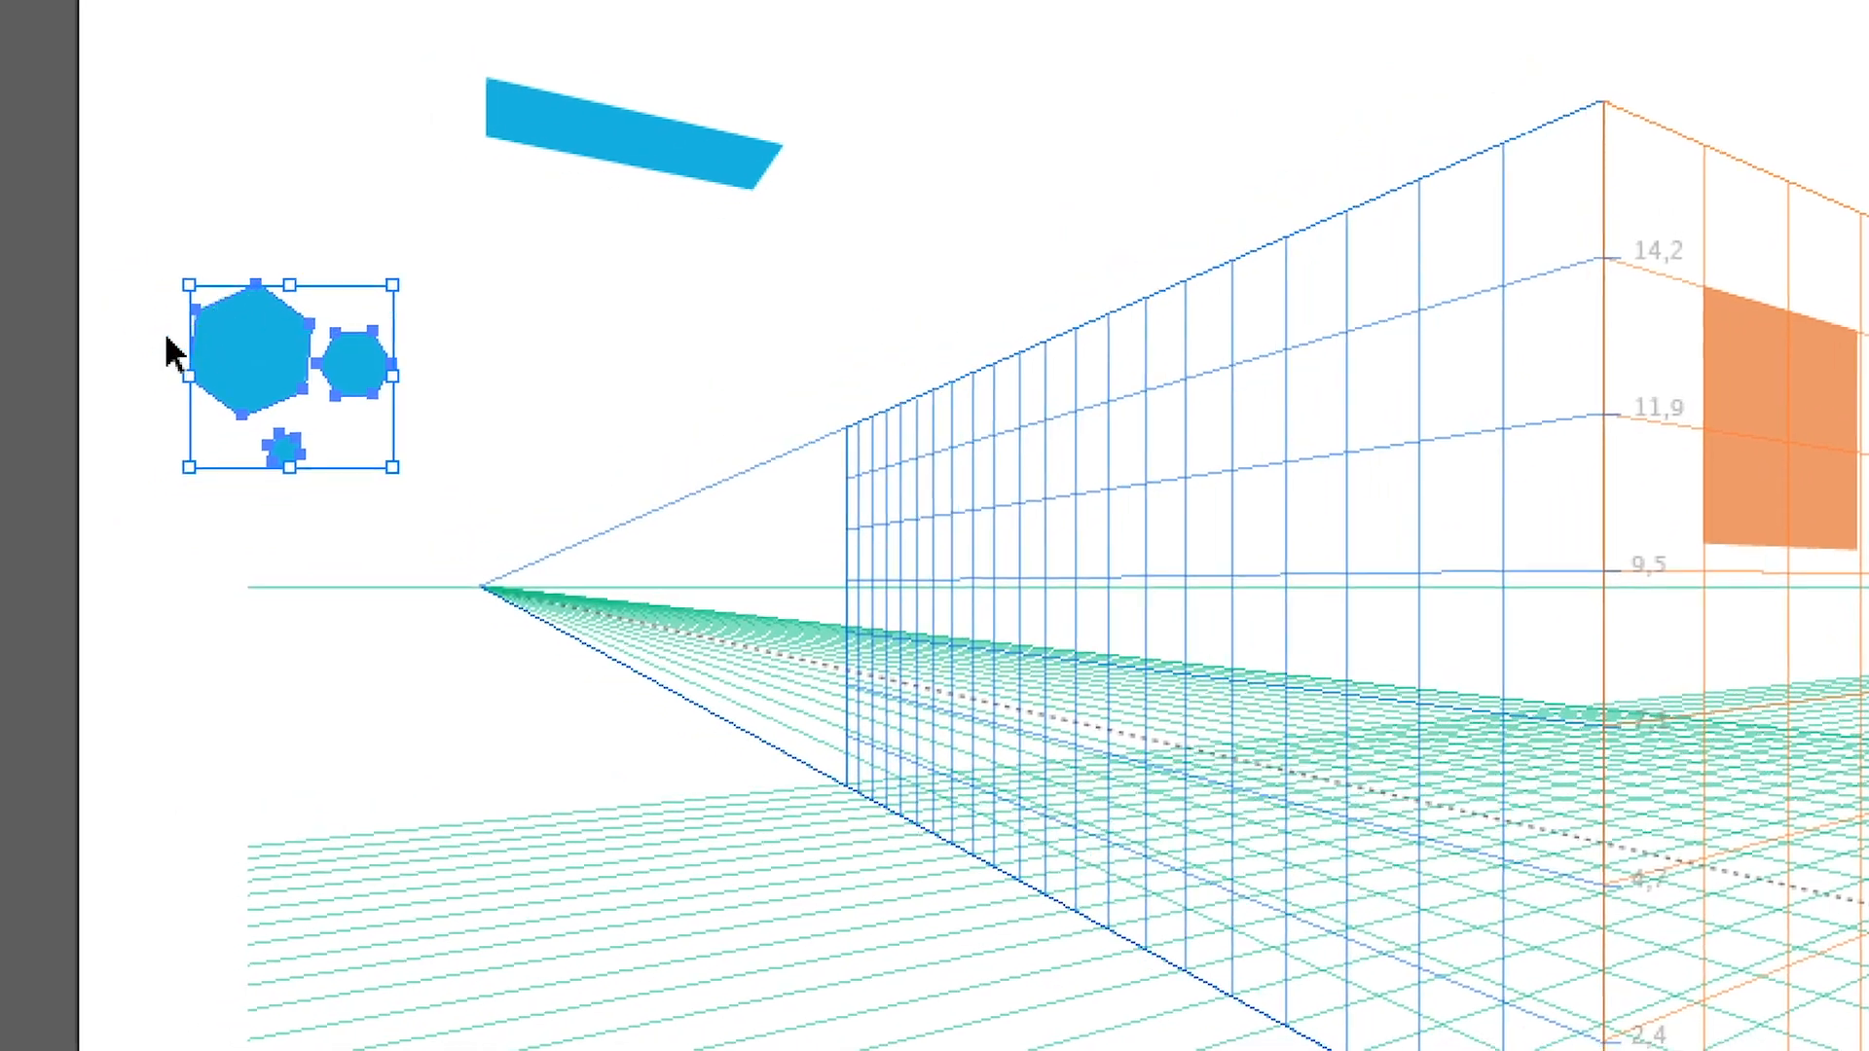
pyautogui.moveTo(172, 311); pyautogui.dragTo(136, 540)
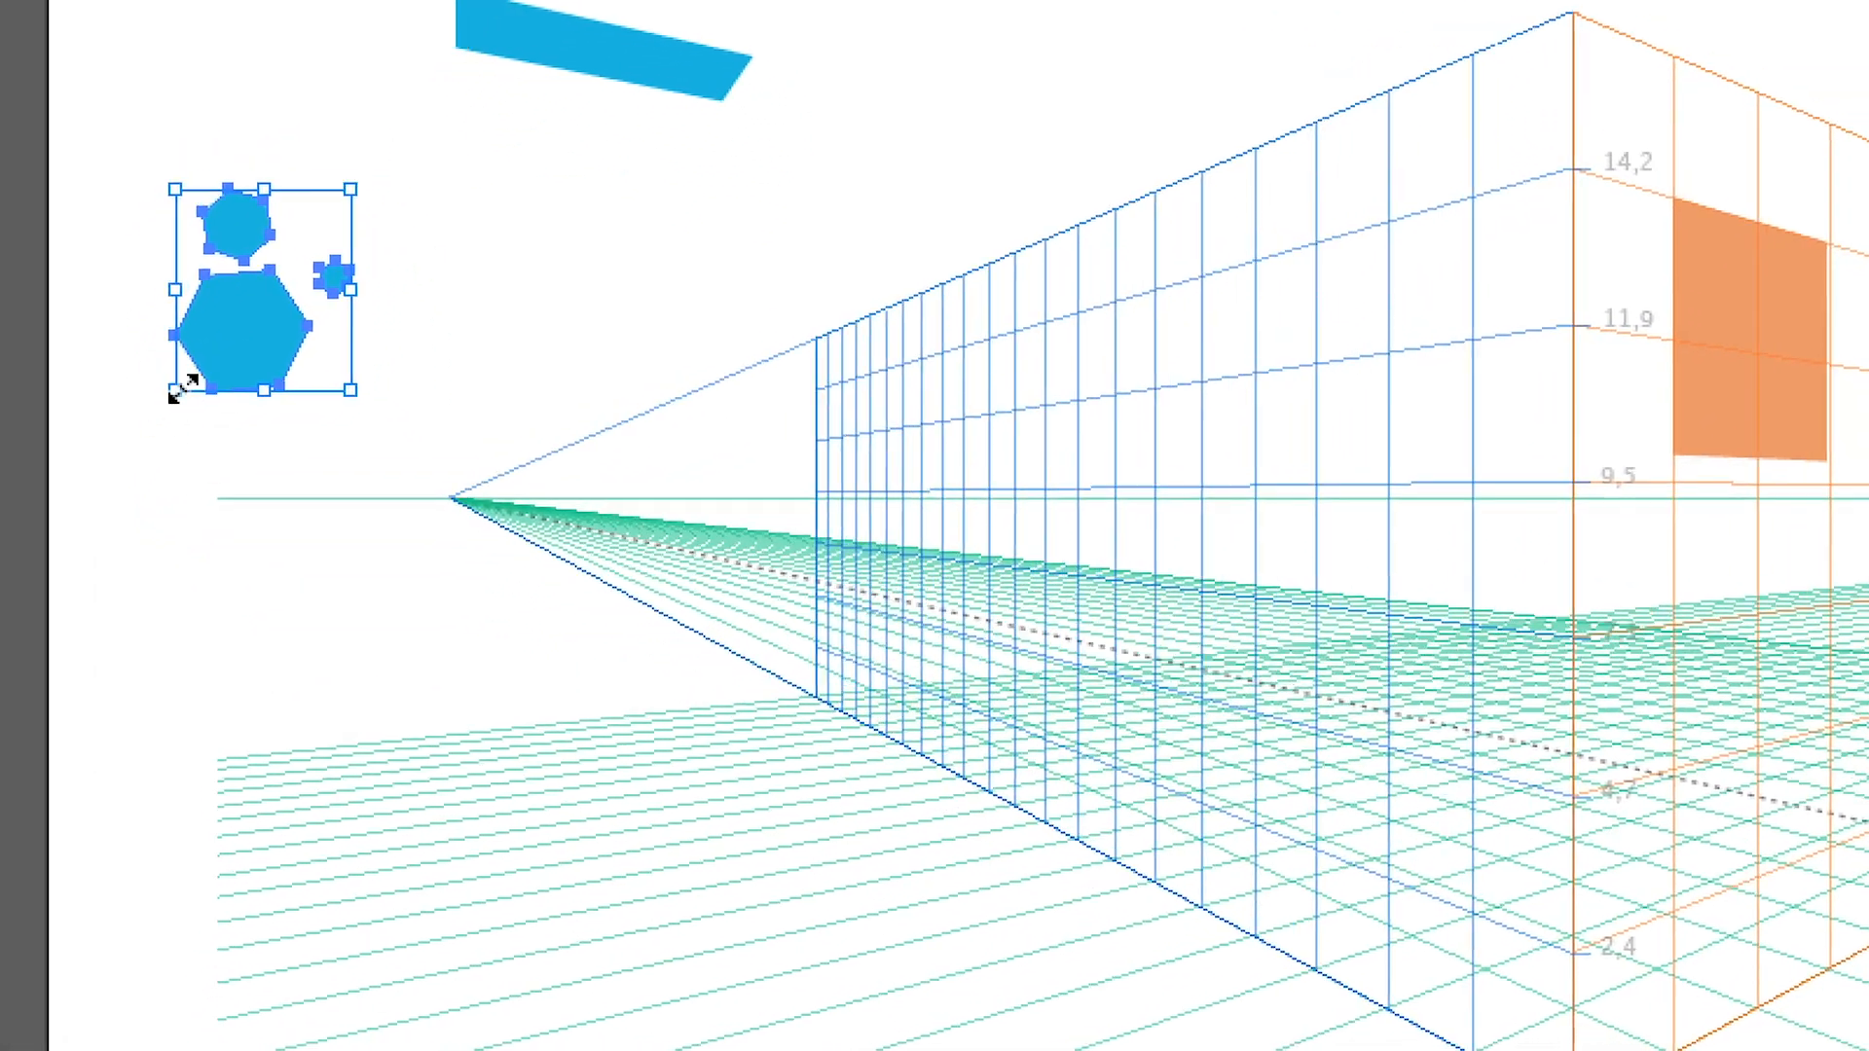
pyautogui.moveTo(175, 390); pyautogui.dragTo(85, 494)
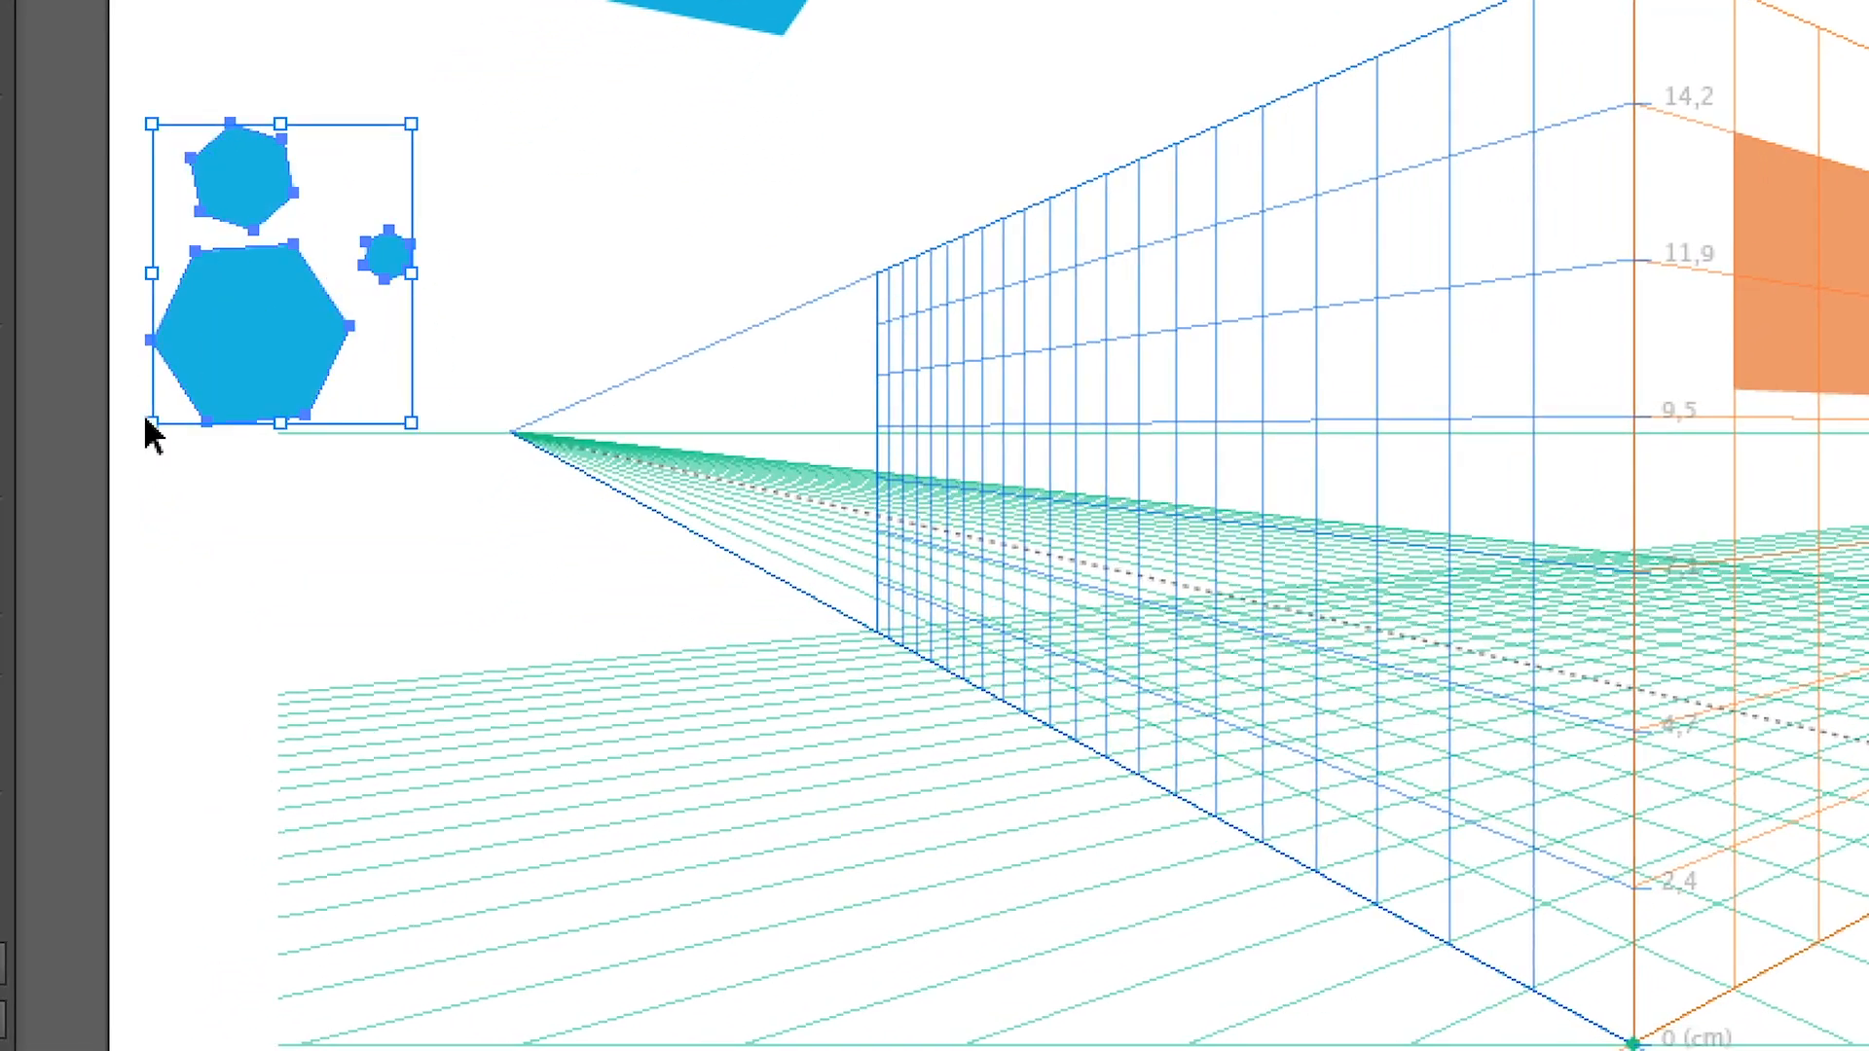
pyautogui.moveTo(151, 425); pyautogui.dragTo(246, 310)
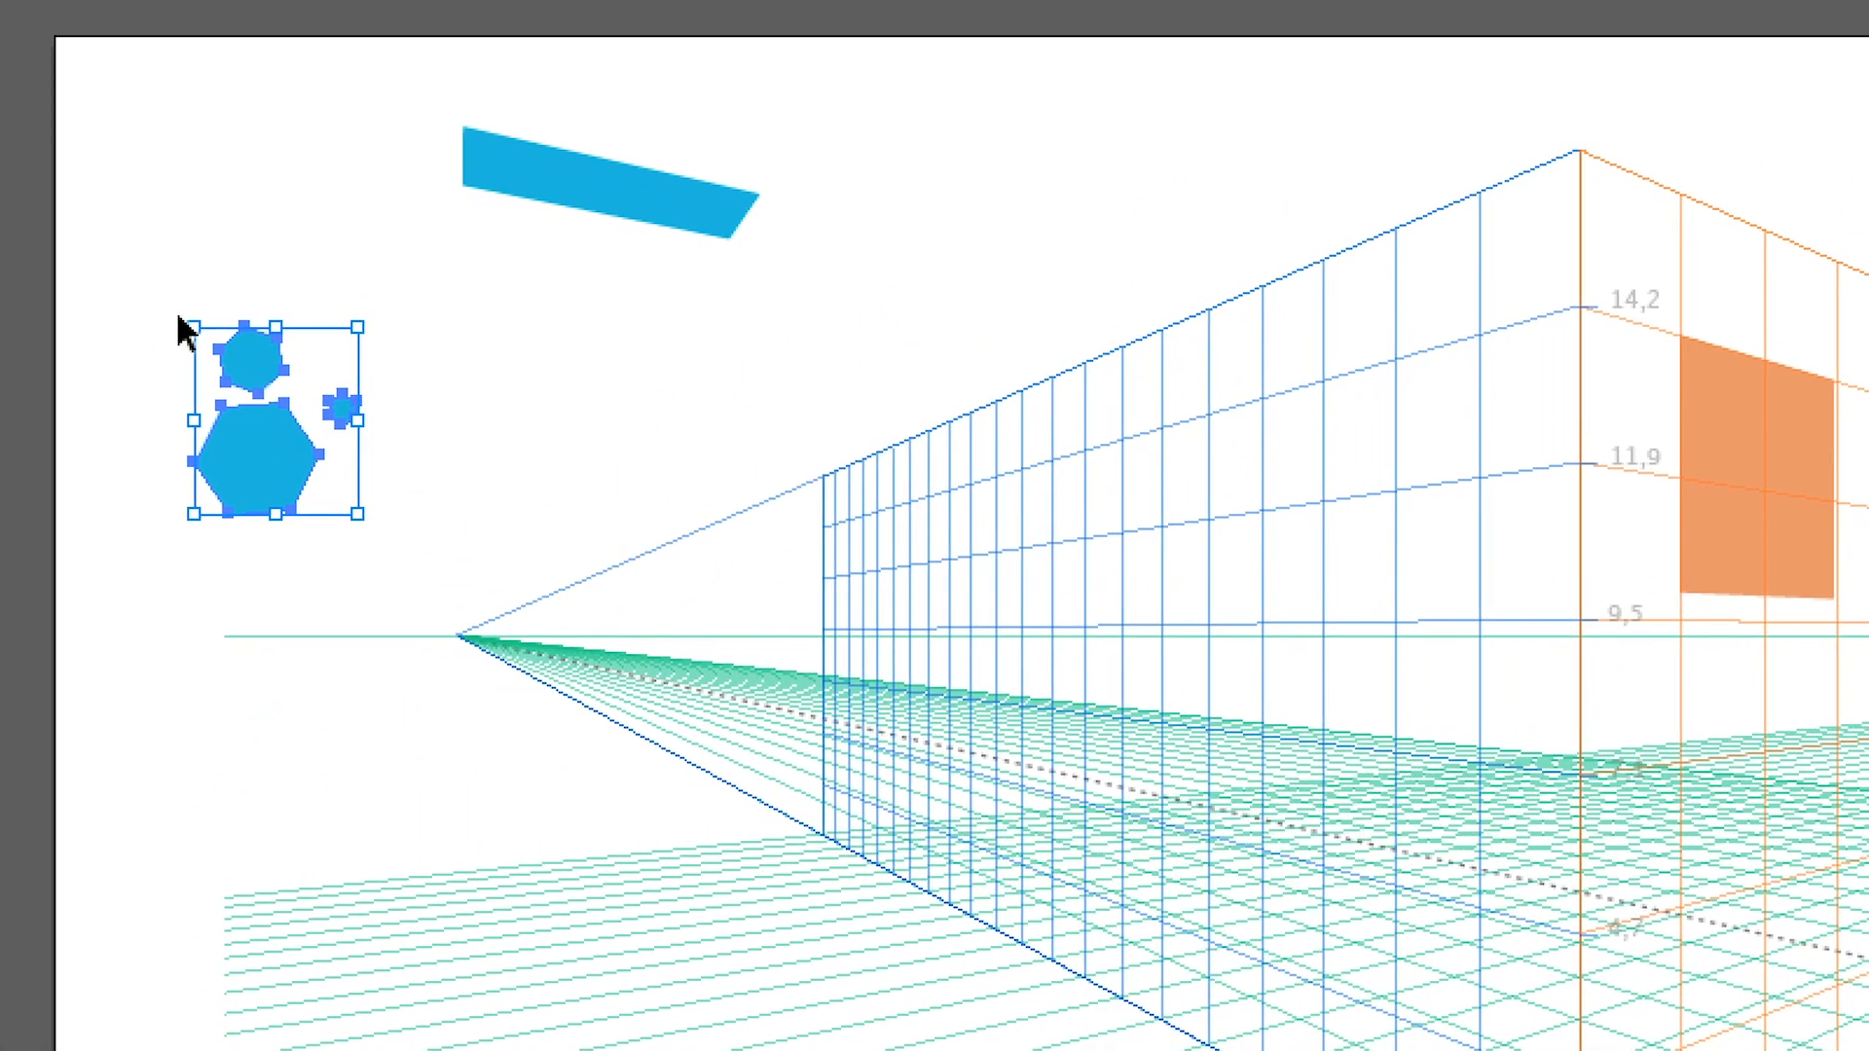
pyautogui.moveTo(178, 324); pyautogui.dragTo(348, 524)
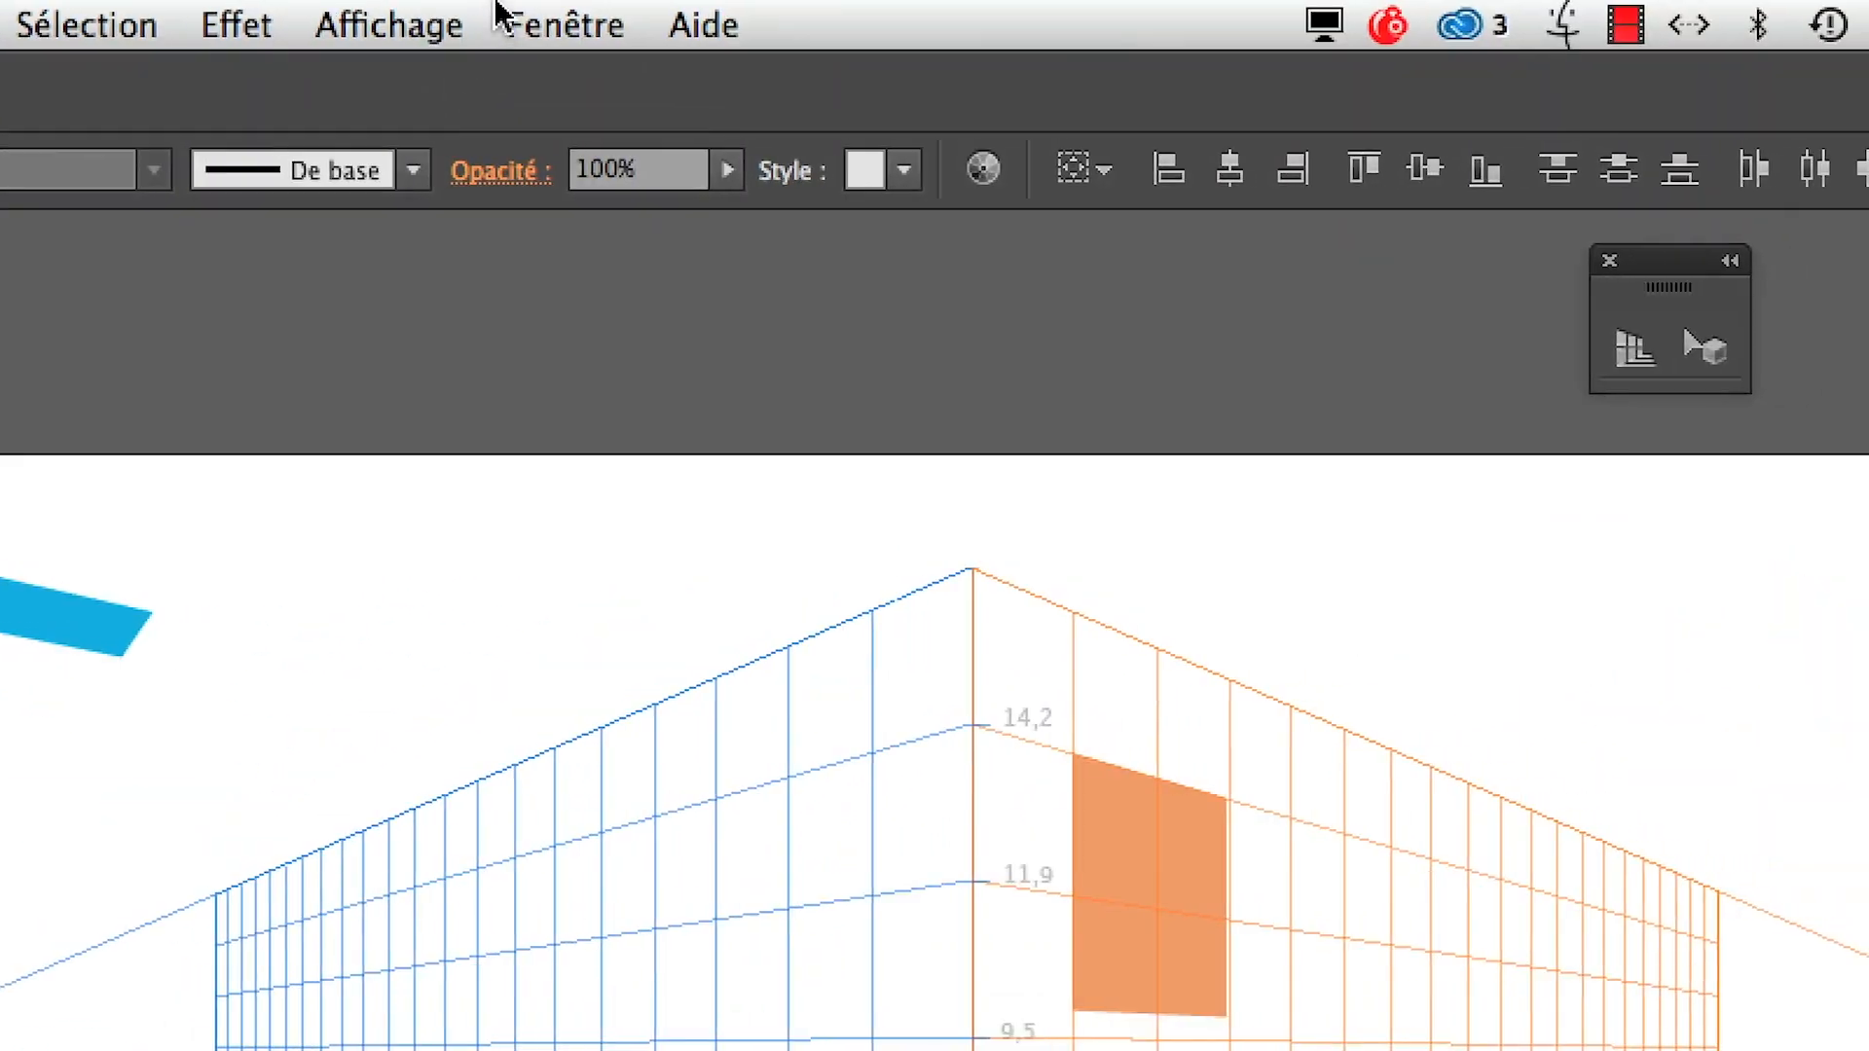
# Temporarily hide the bounding box while reselecting the three hexagons, and show it again
pyautogui.click(438, 20)
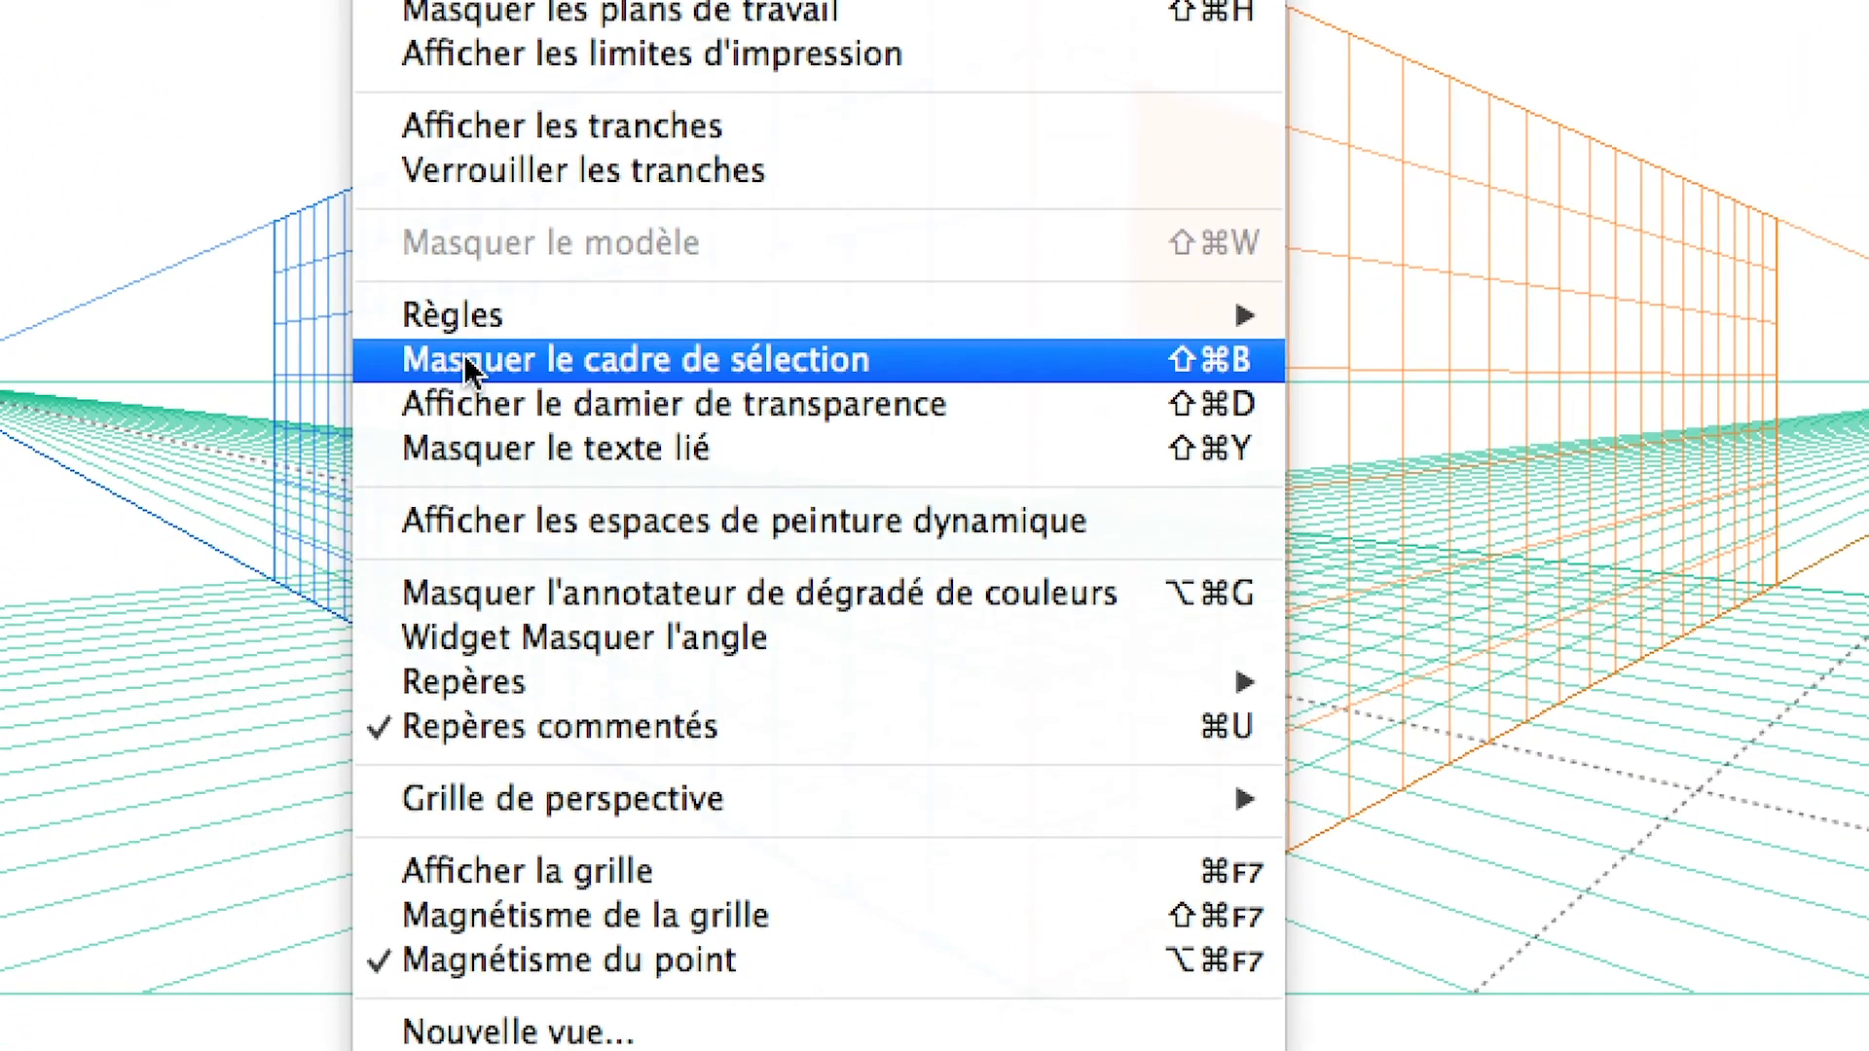
pyautogui.click(487, 356)
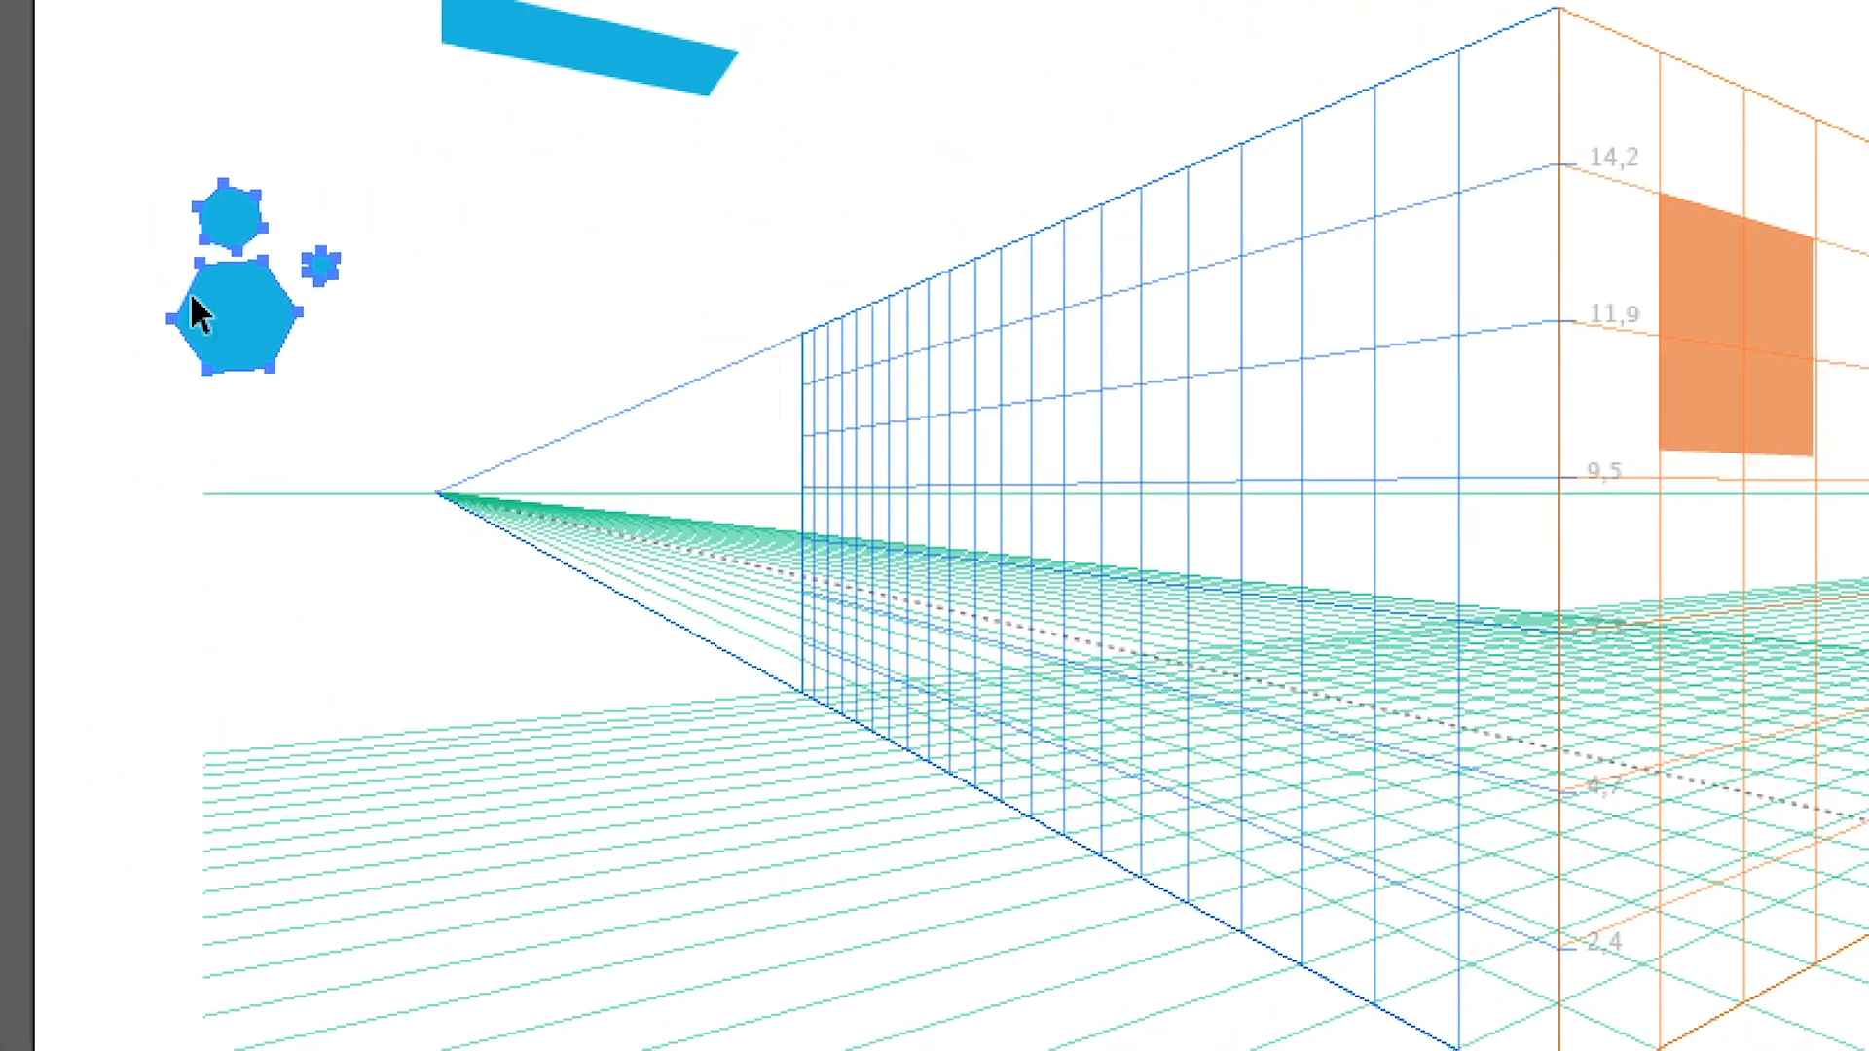
pyautogui.click(154, 279)
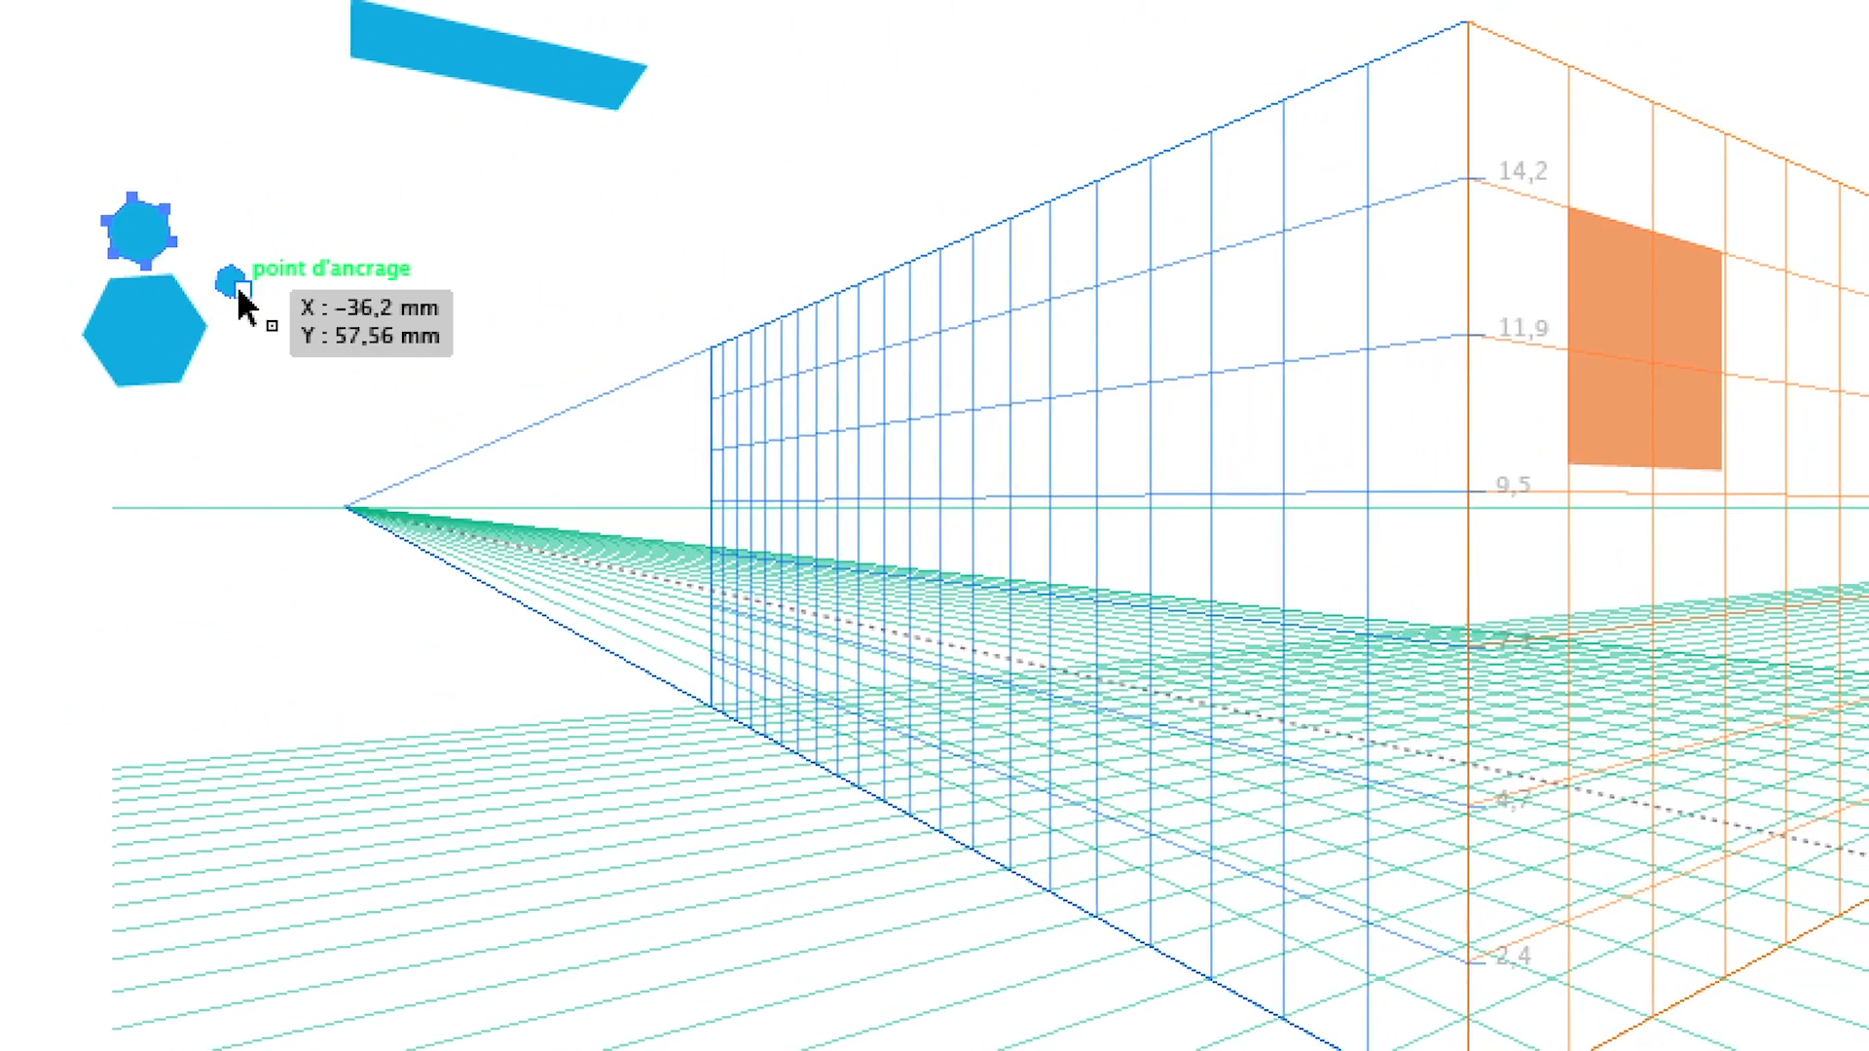
pyautogui.moveTo(255, 338); pyautogui.dragTo(57, 184)
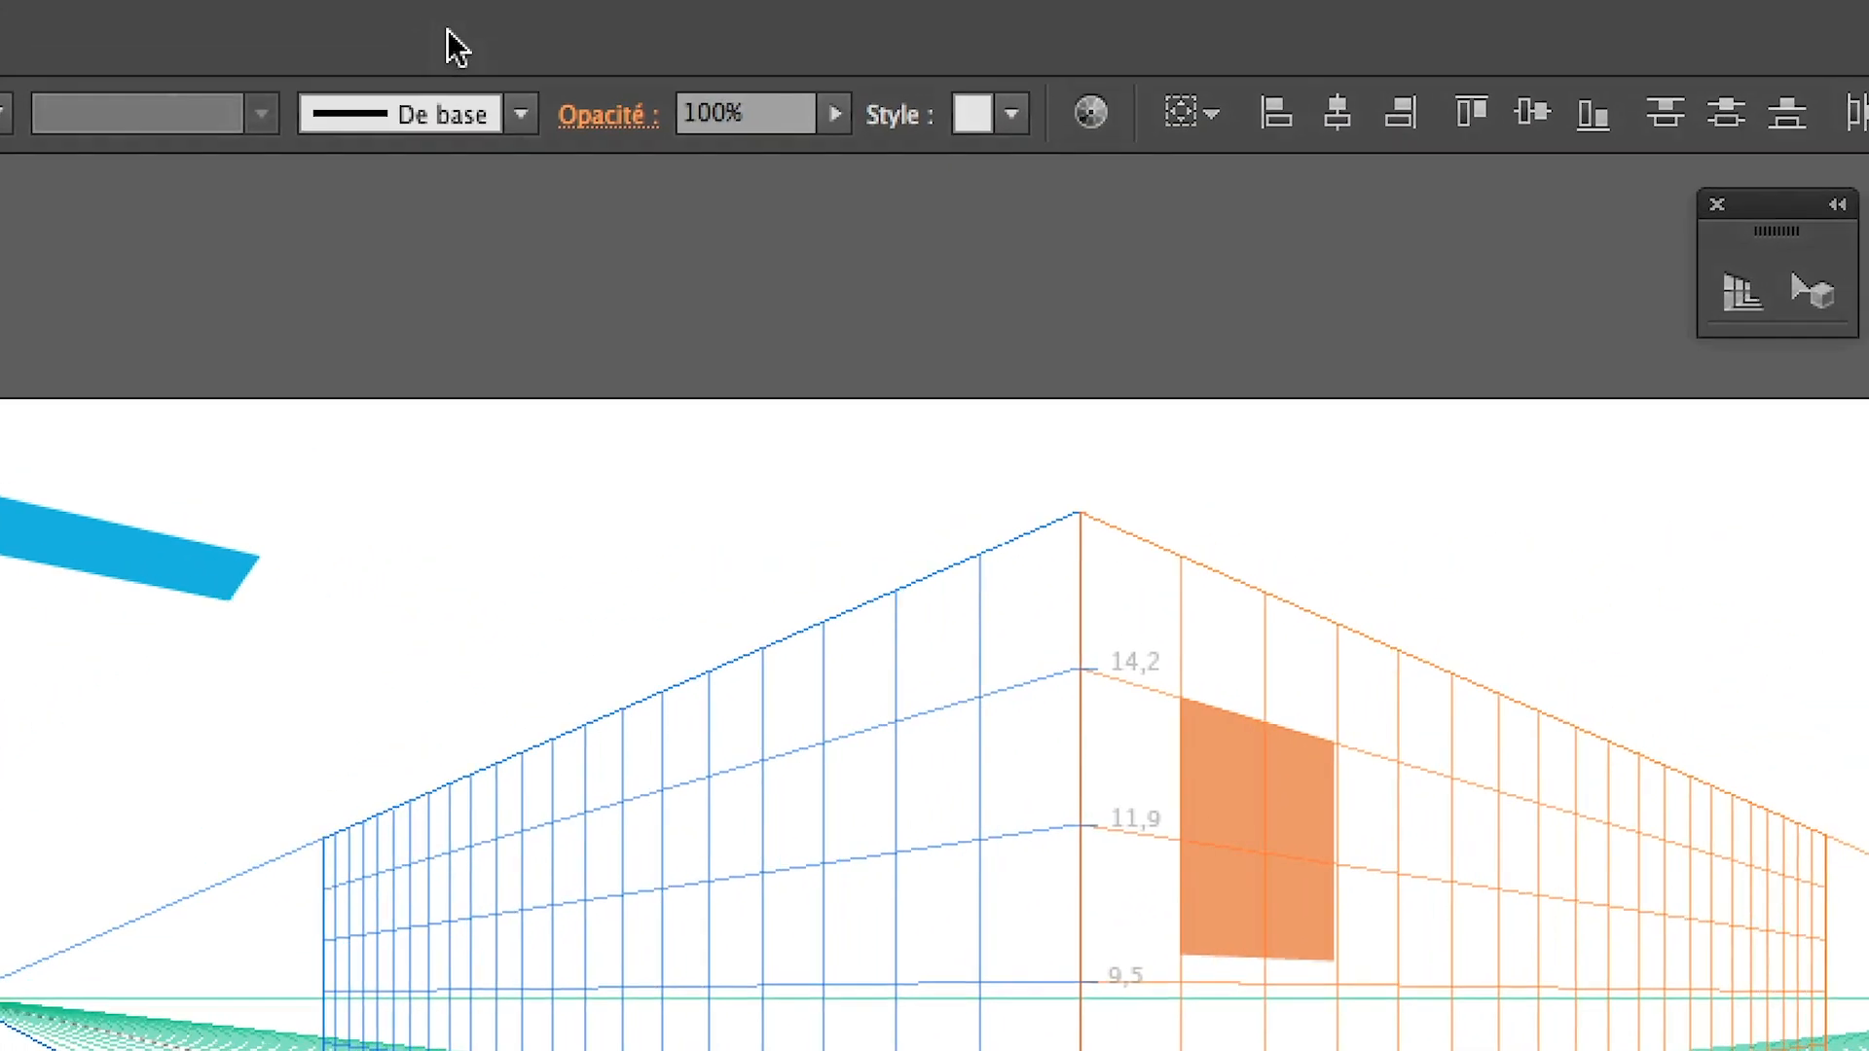
pyautogui.click(493, 16)
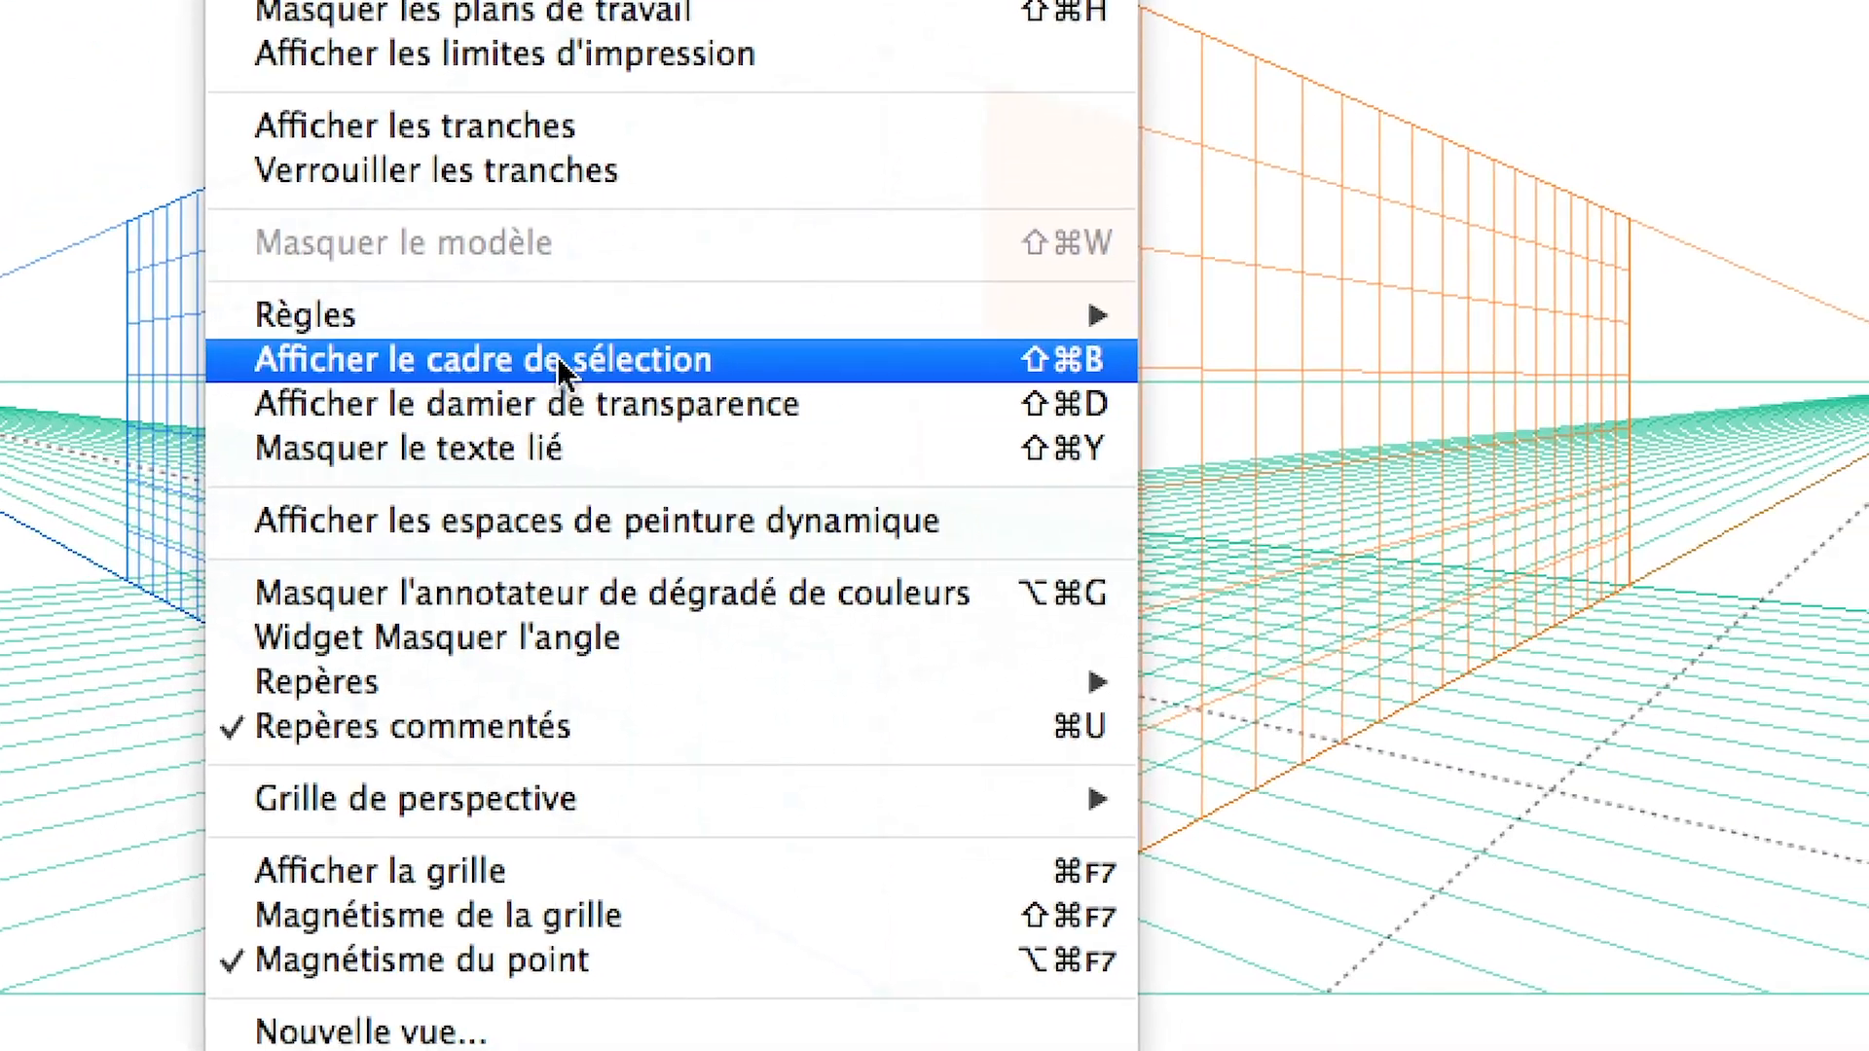
pyautogui.click(557, 356)
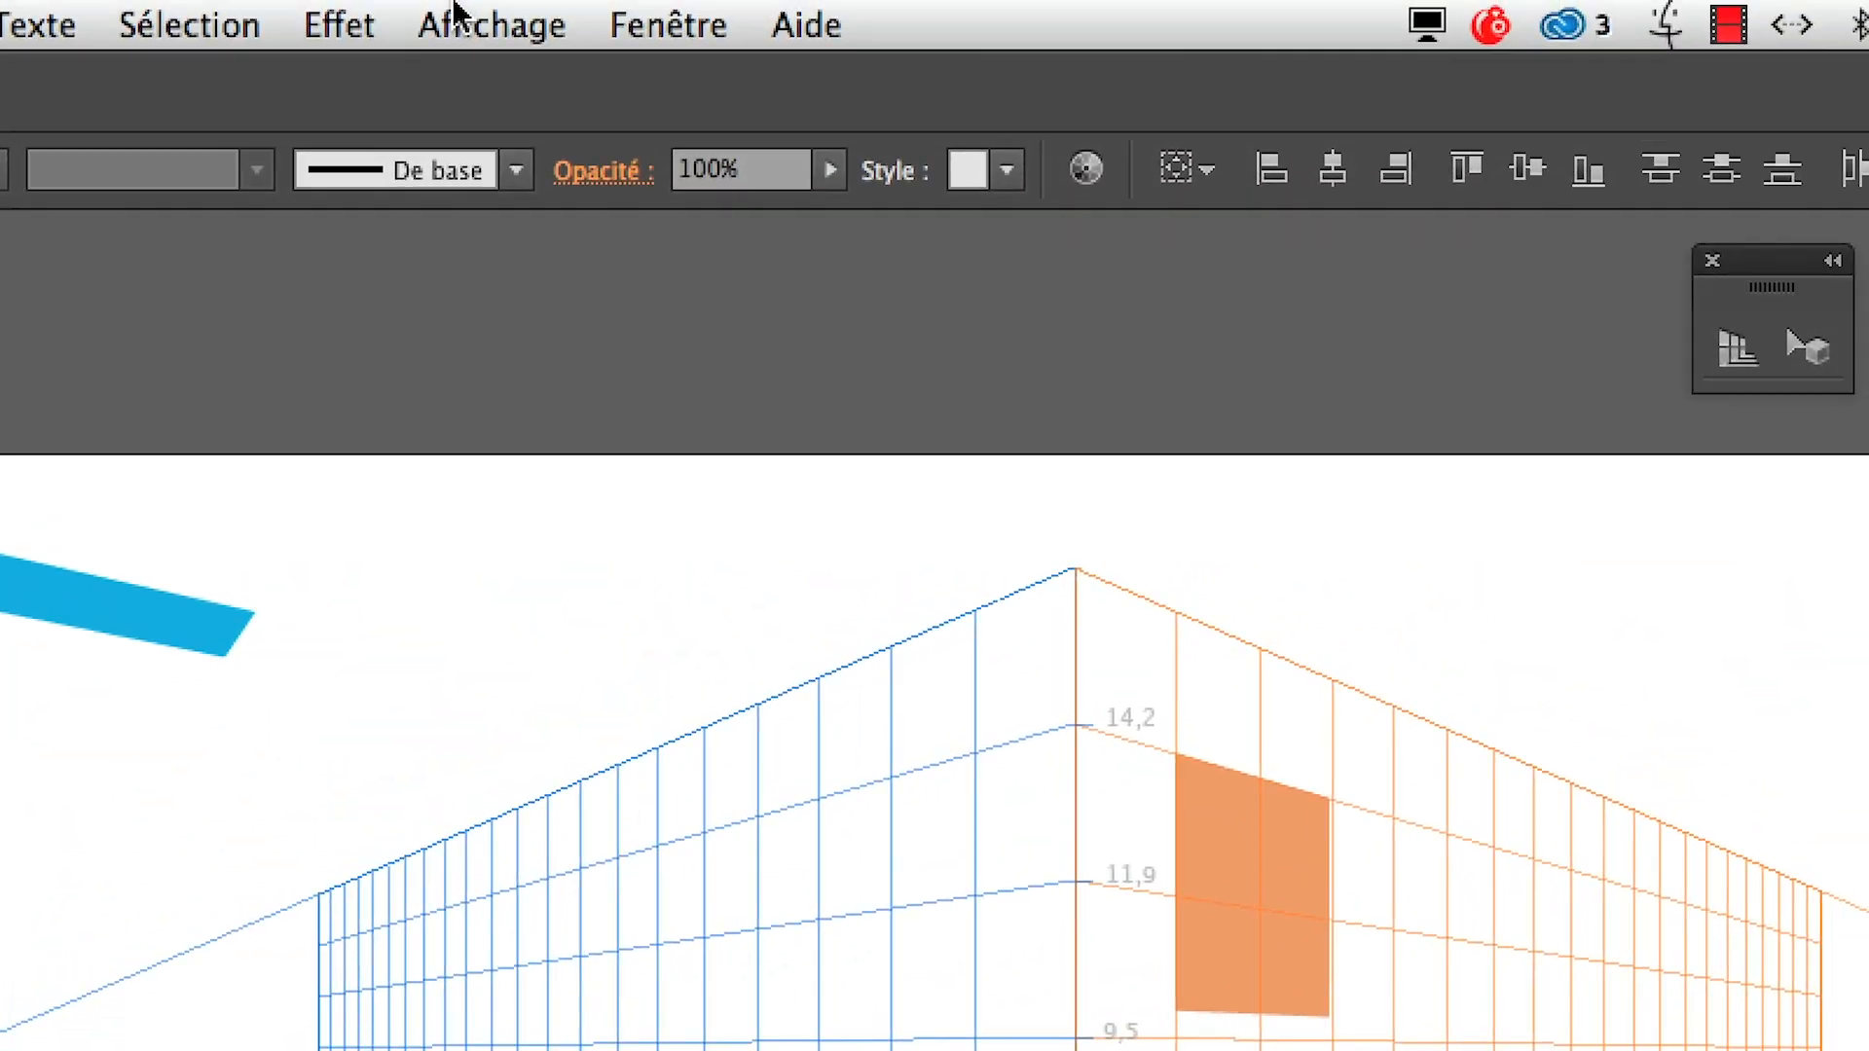
# Review the display options for selection edges and bounding box, and reselect a hexagon to examine its handles
pyautogui.click(458, 13)
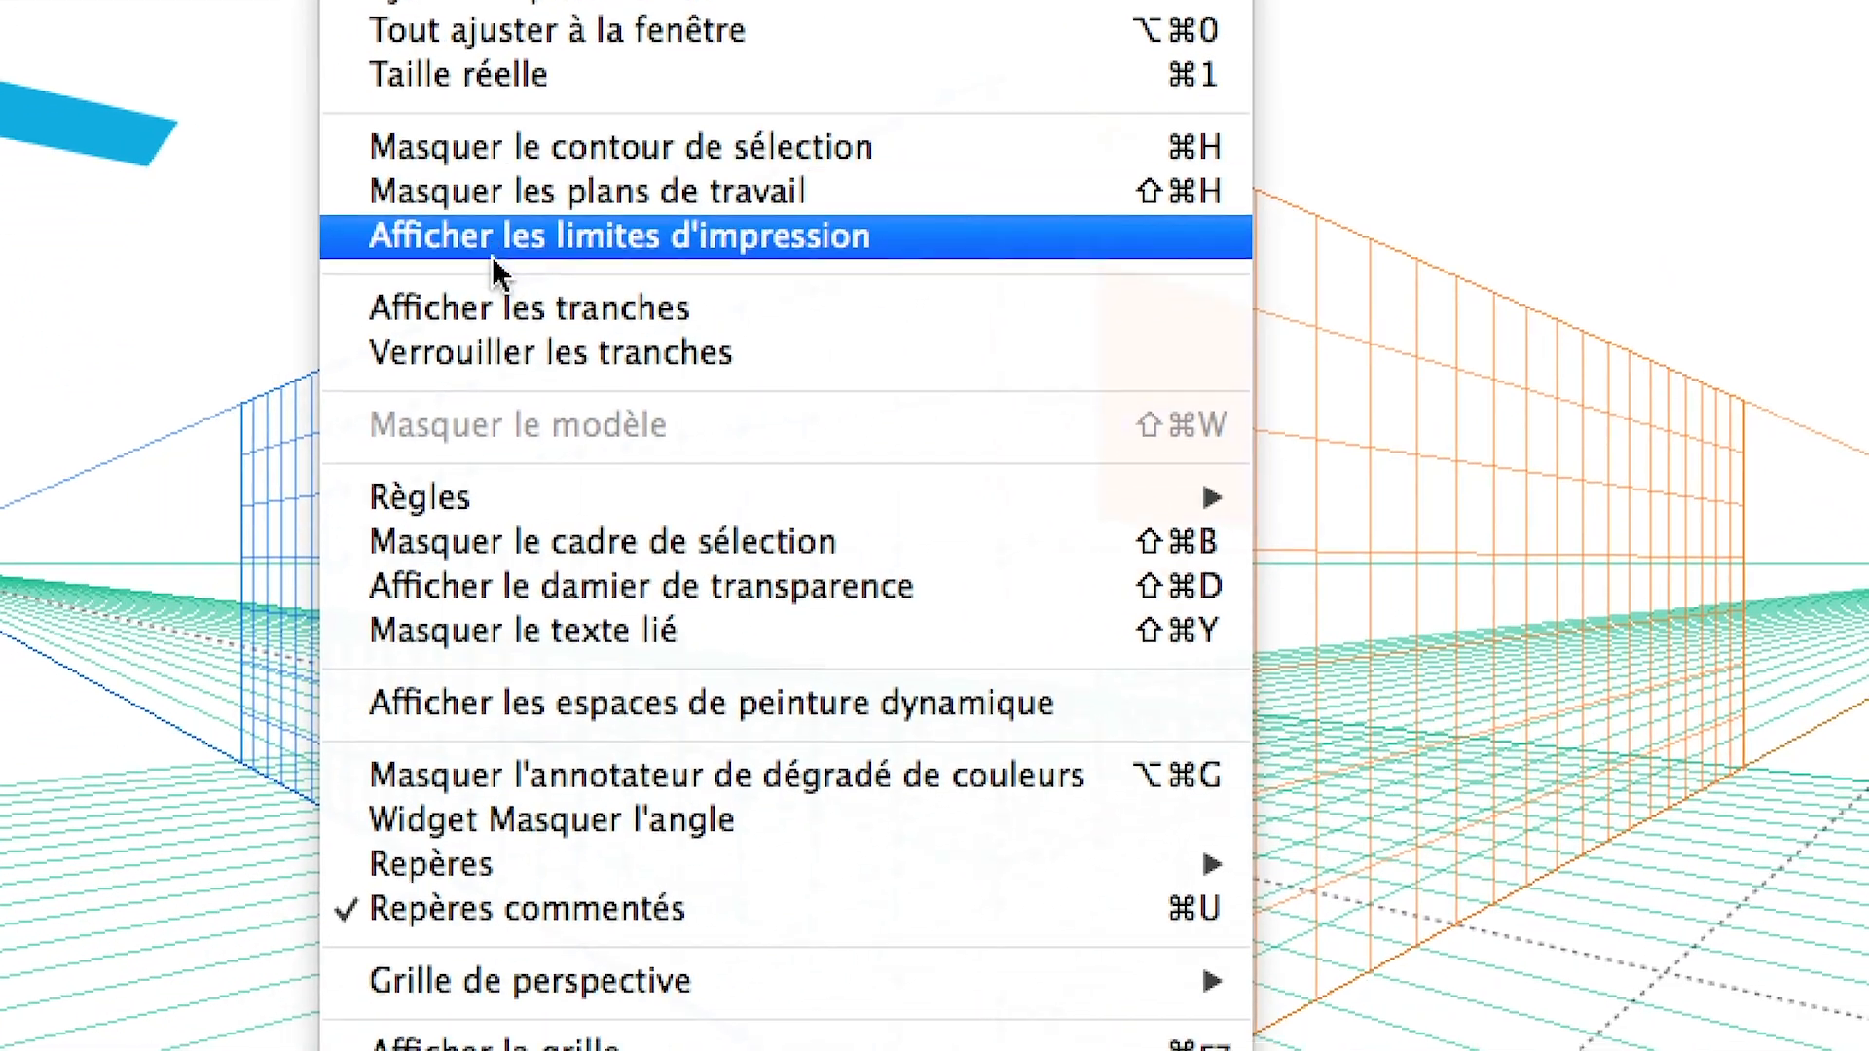
pyautogui.moveTo(453, 570)
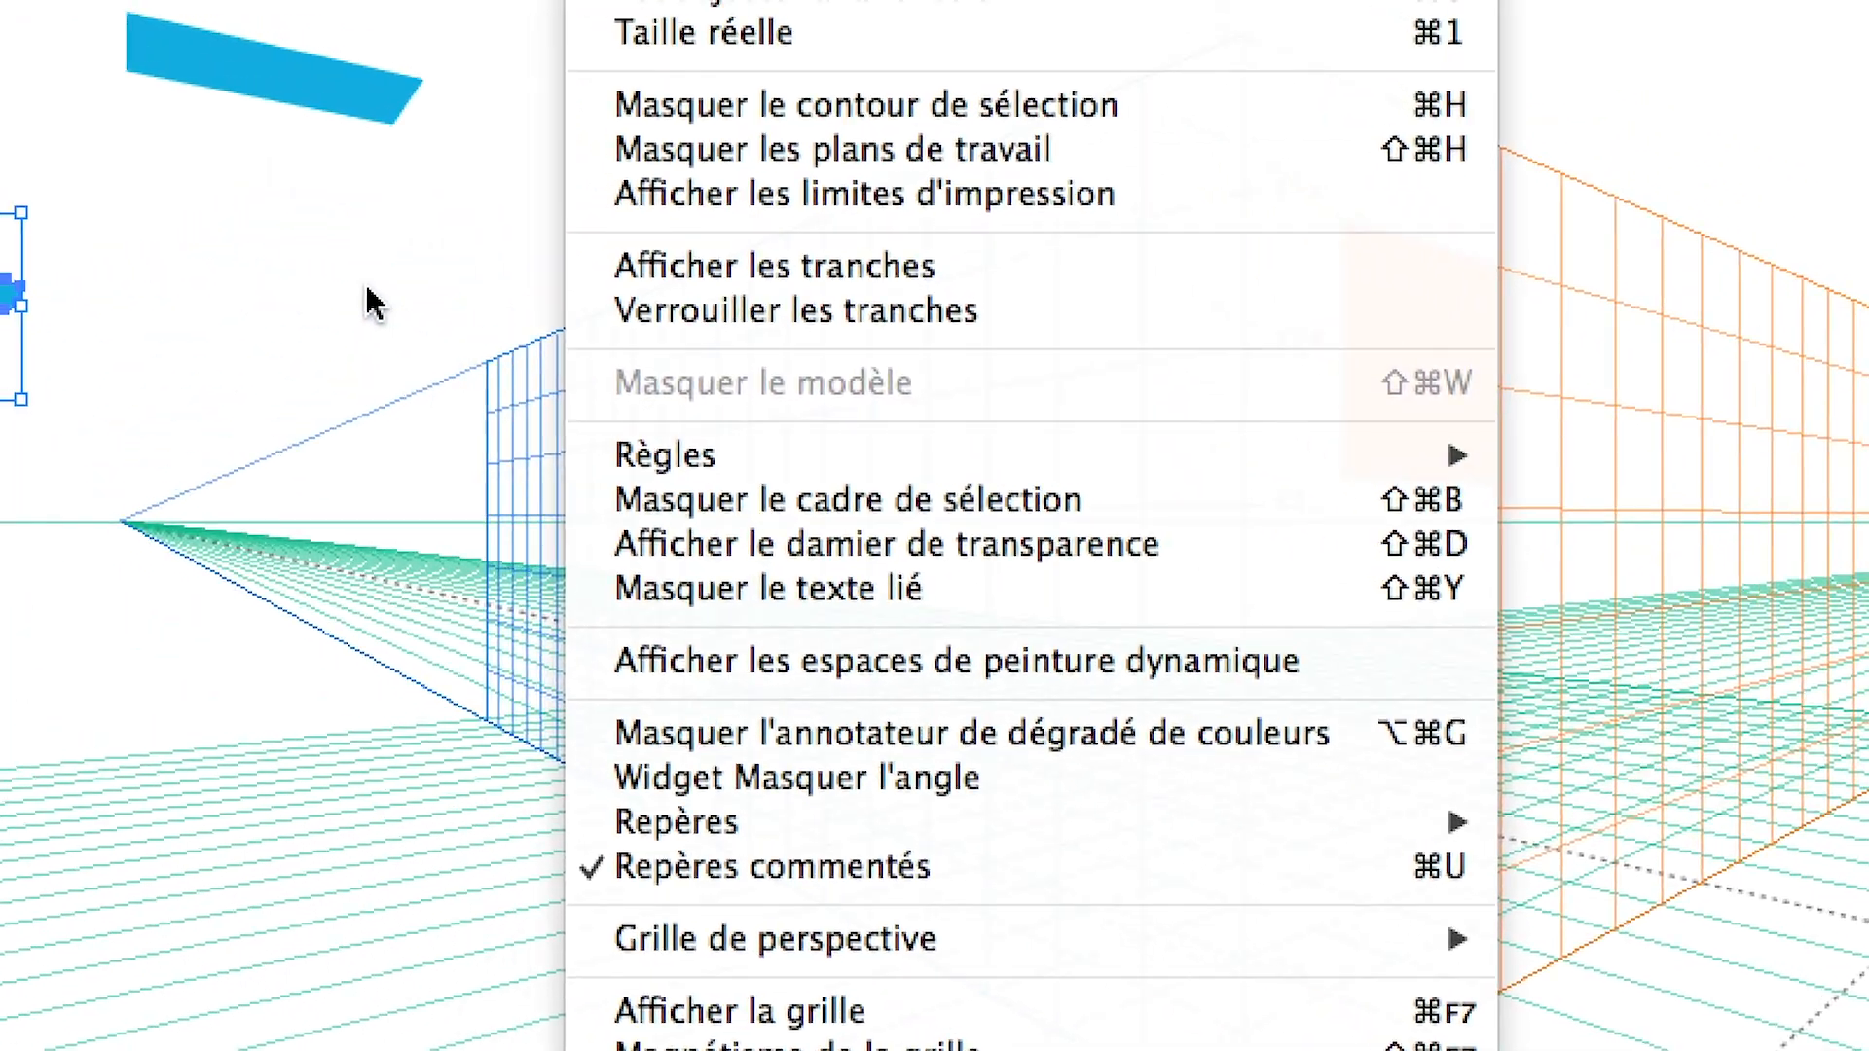
pyautogui.click(229, 201)
pyautogui.click(255, 302)
pyautogui.click(227, 311)
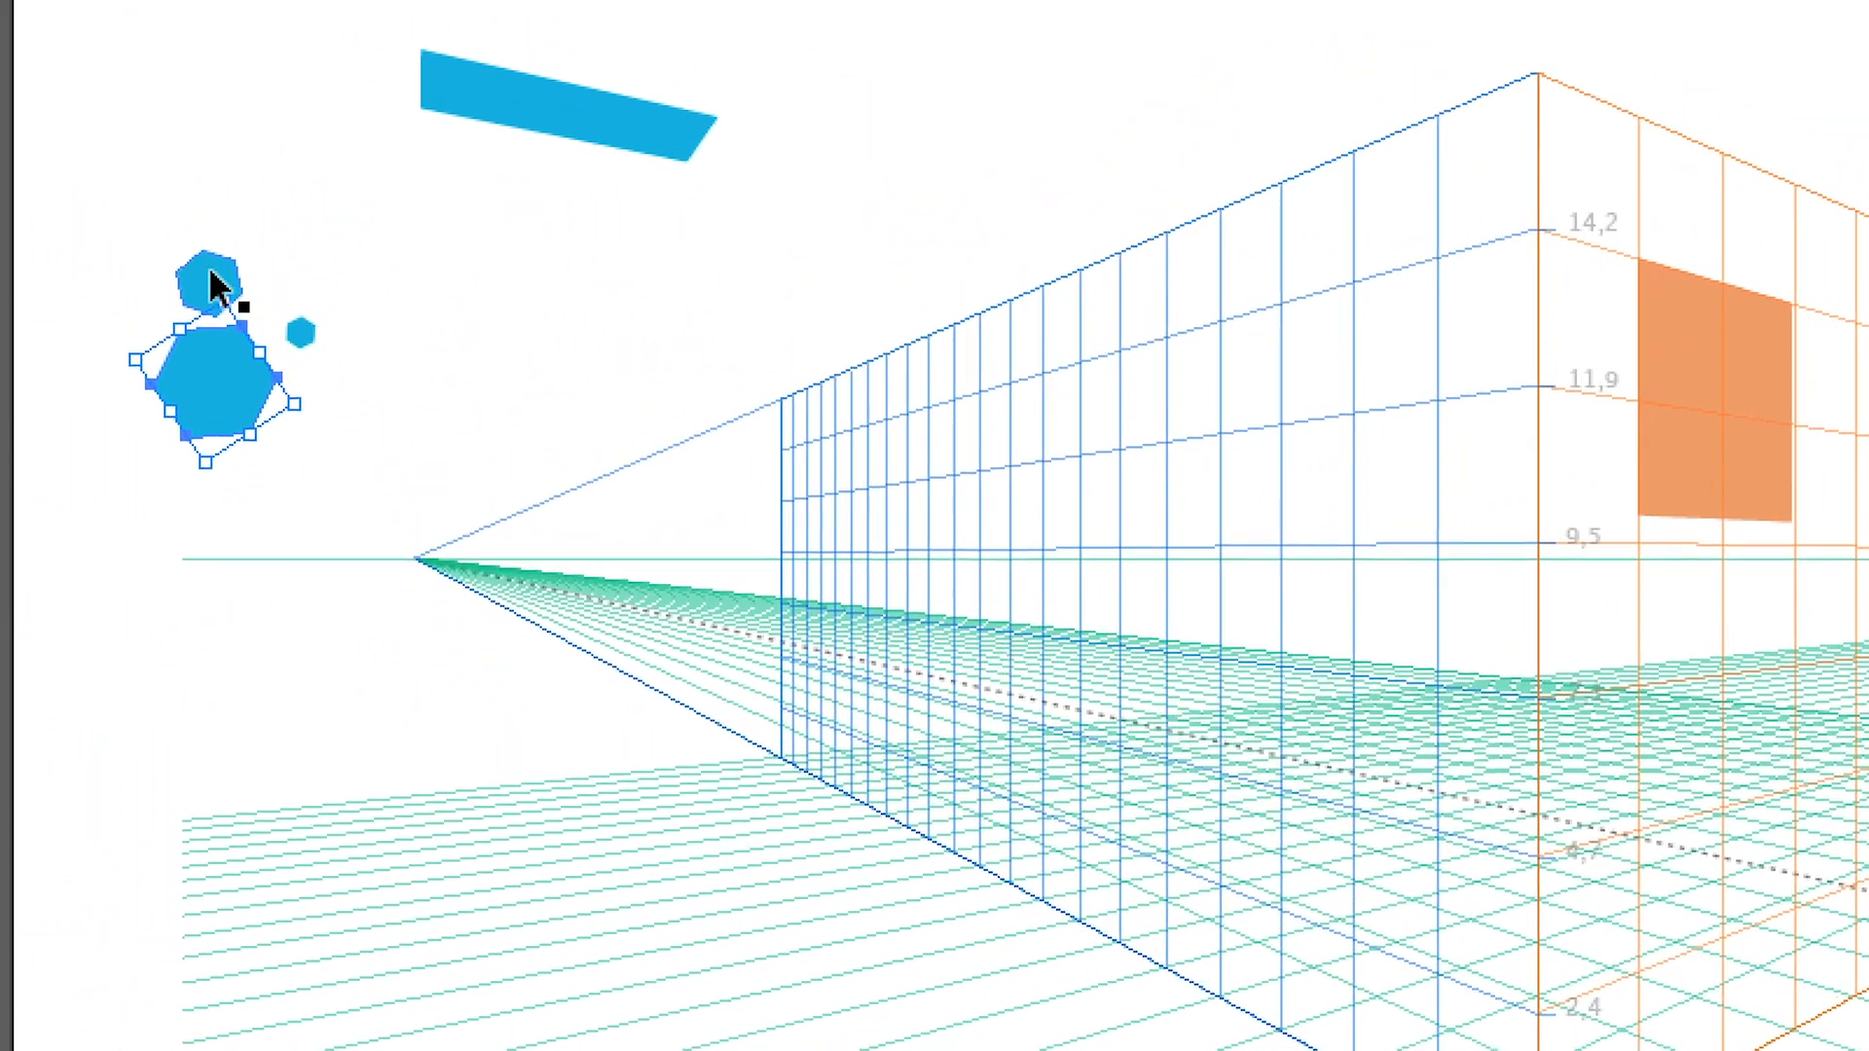
# Select the hexagons individually, select all three together, and delete them
pyautogui.click(192, 205)
pyautogui.click(274, 258)
pyautogui.click(197, 276)
pyautogui.moveTo(130, 237); pyautogui.dragTo(371, 426)
pyautogui.press('Delete')
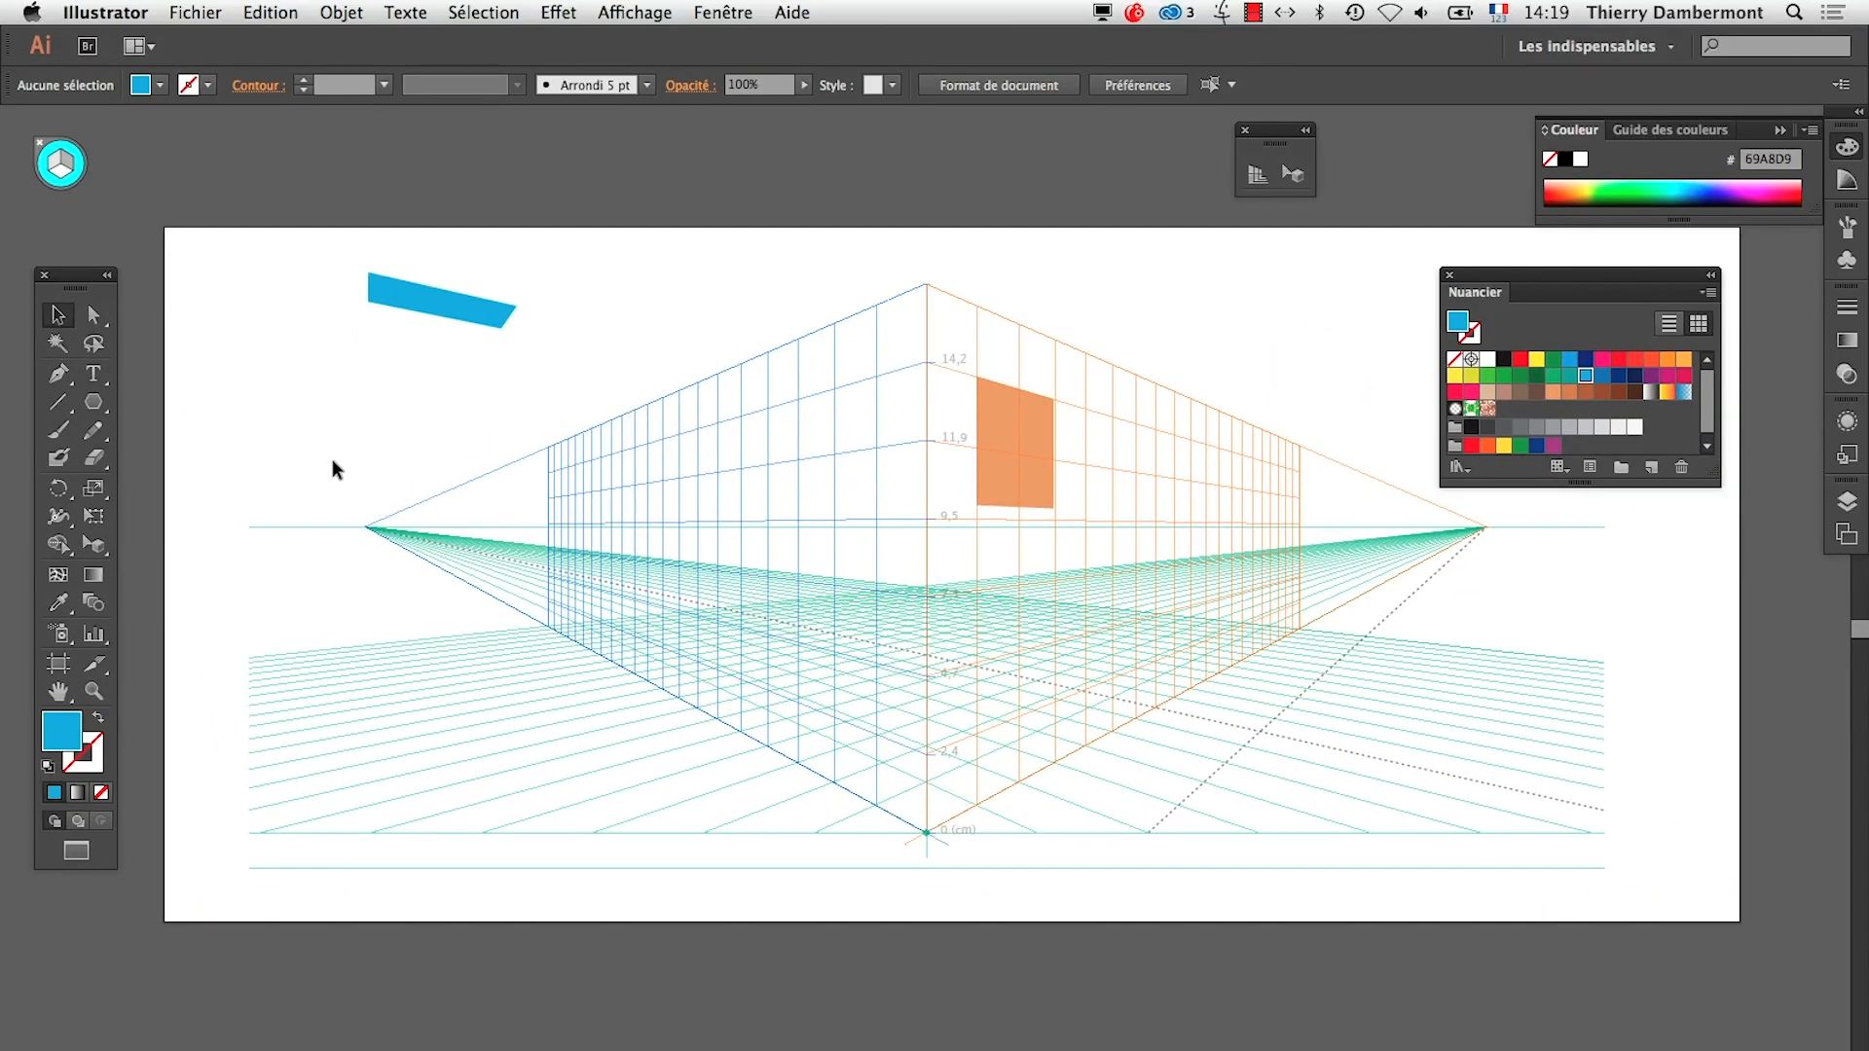
# Switch to TextEdit and highlight the passage on resizing with the perspective selection tool and the middle side handles
pyautogui.press('super+Tab')
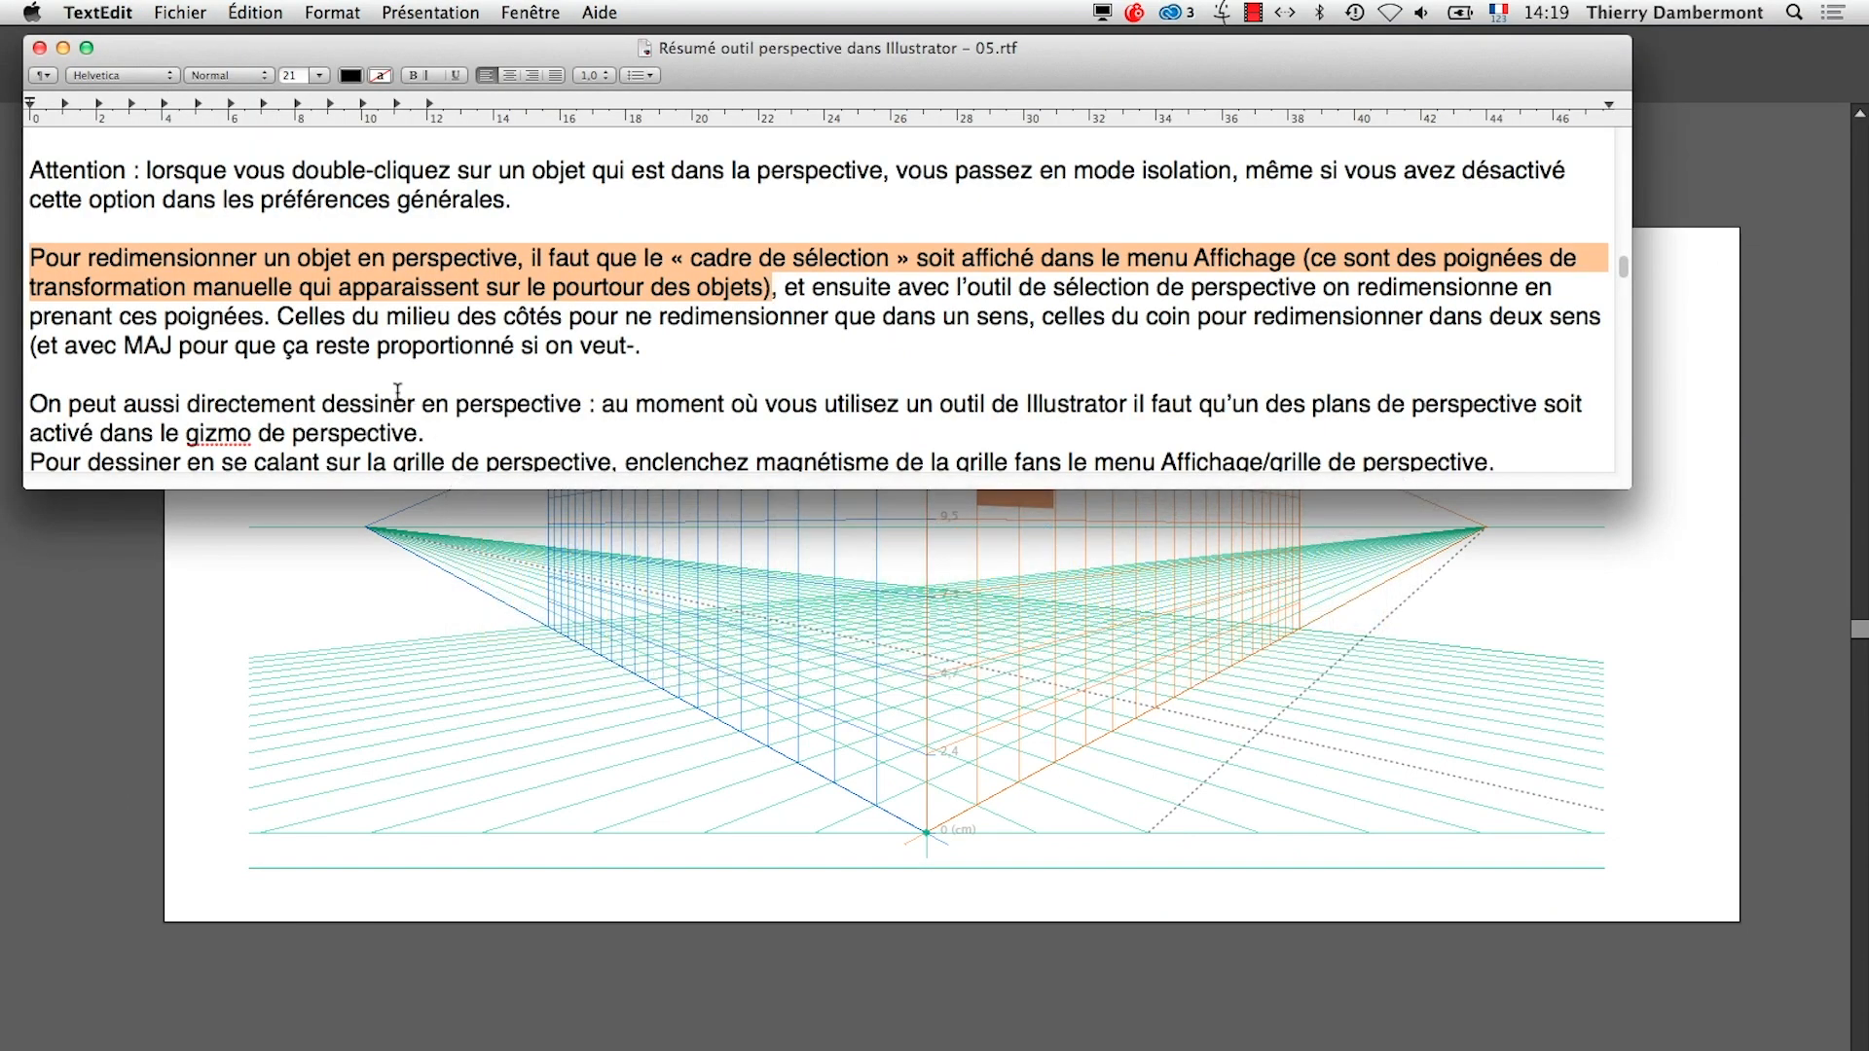
pyautogui.click(760, 286)
pyautogui.moveTo(1318, 292); pyautogui.dragTo(429, 302)
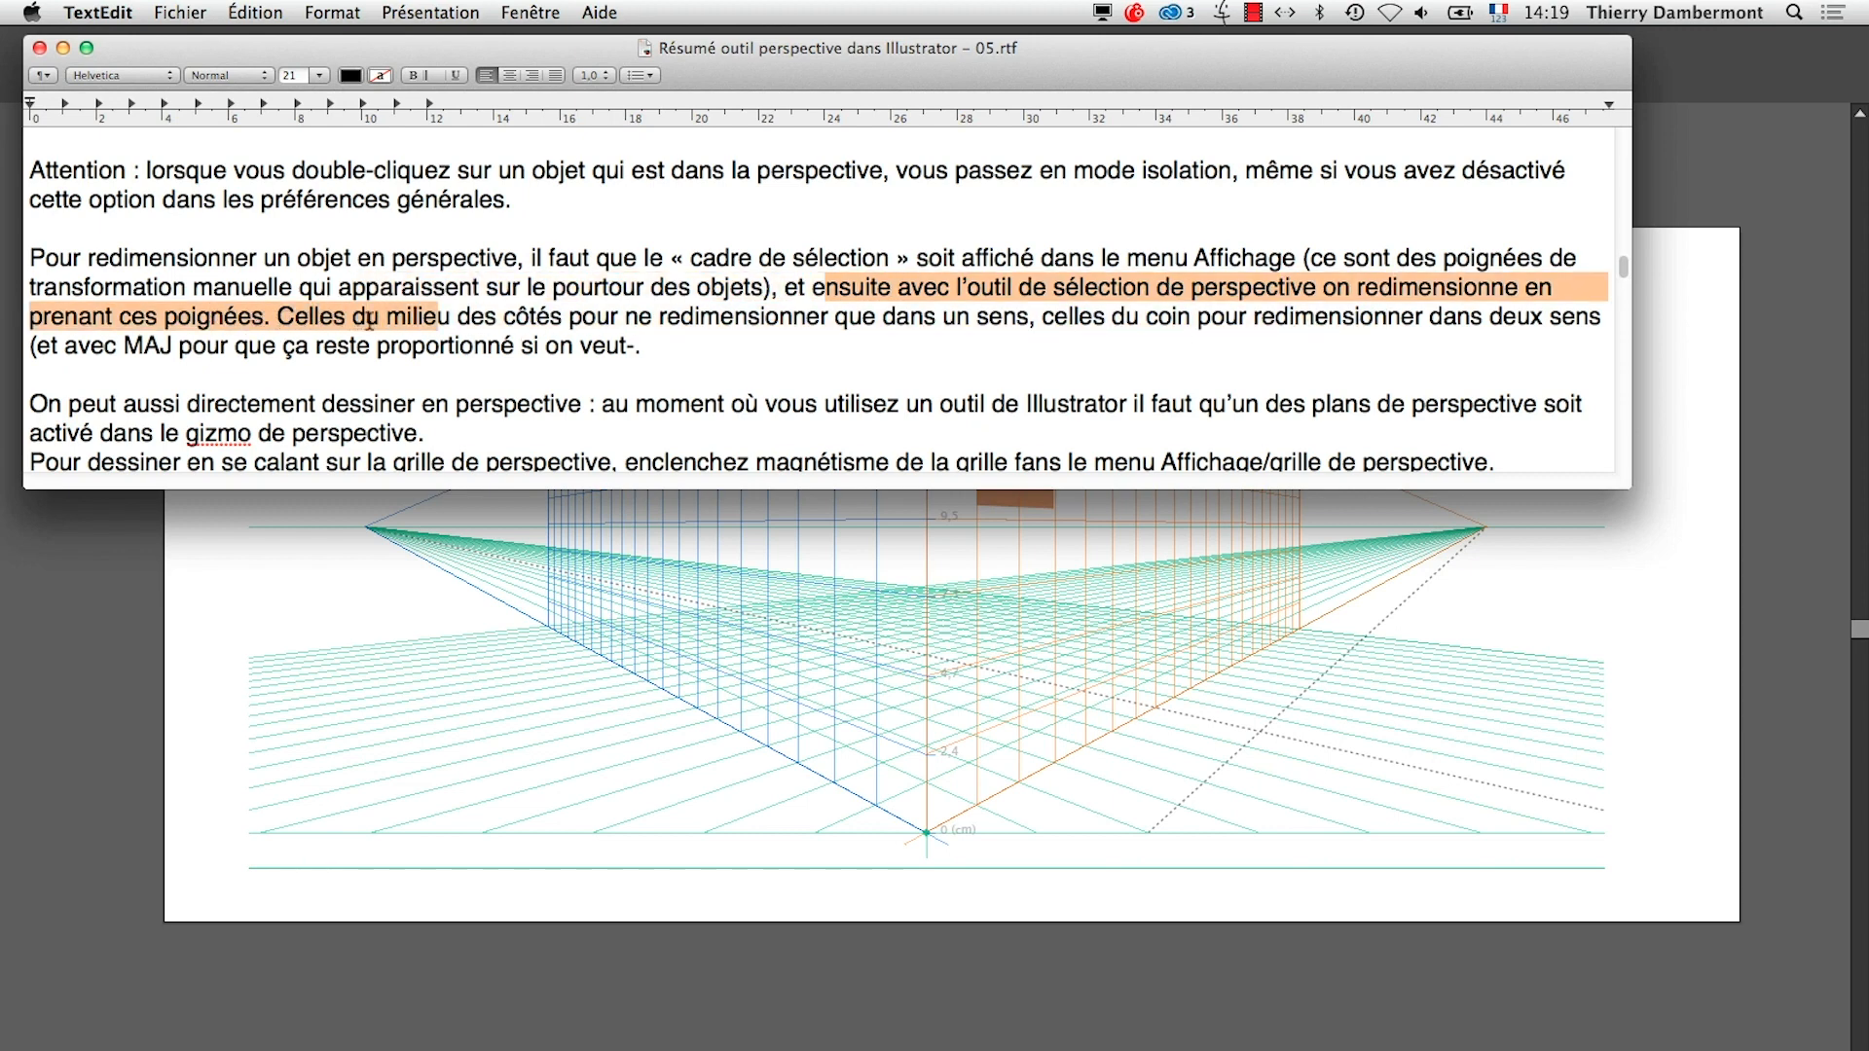
# Return to Illustrator and resize the orange rectangle's height and width by its side handles with the Perspective Selection tool
pyautogui.press('super+Tab')
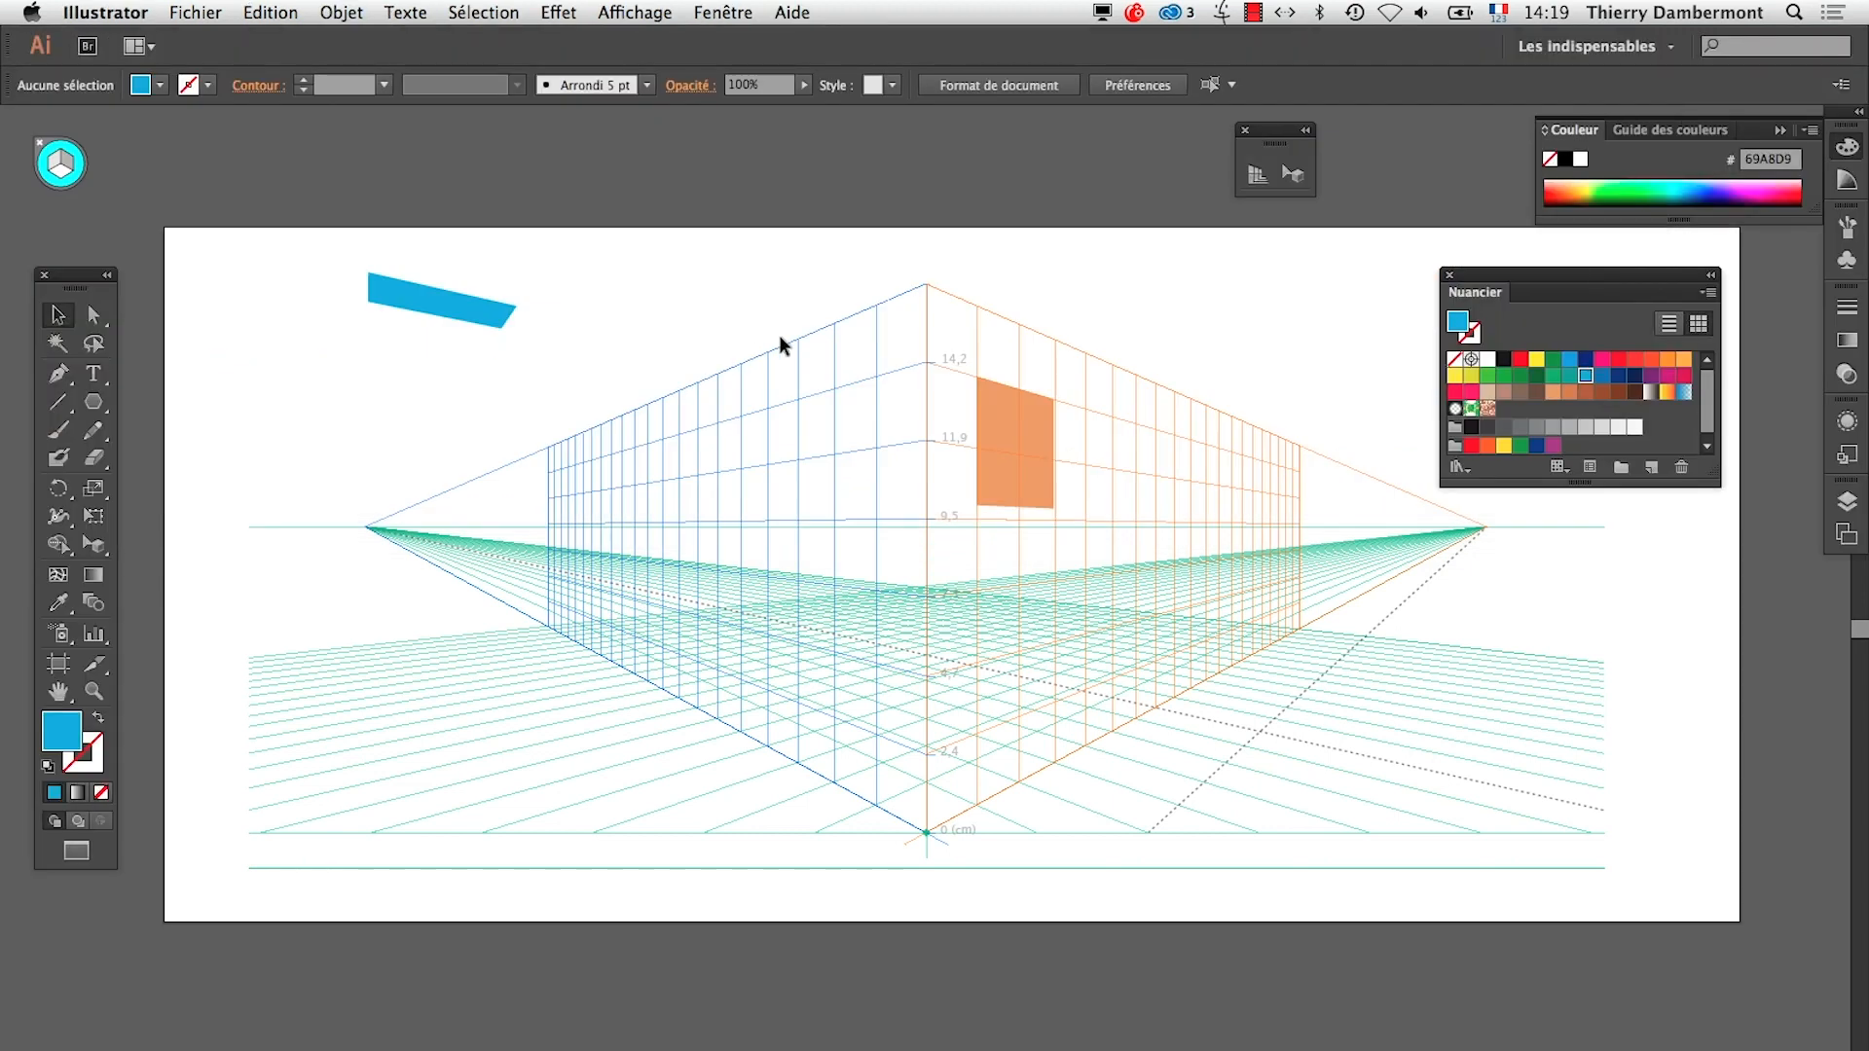
pyautogui.click(1291, 176)
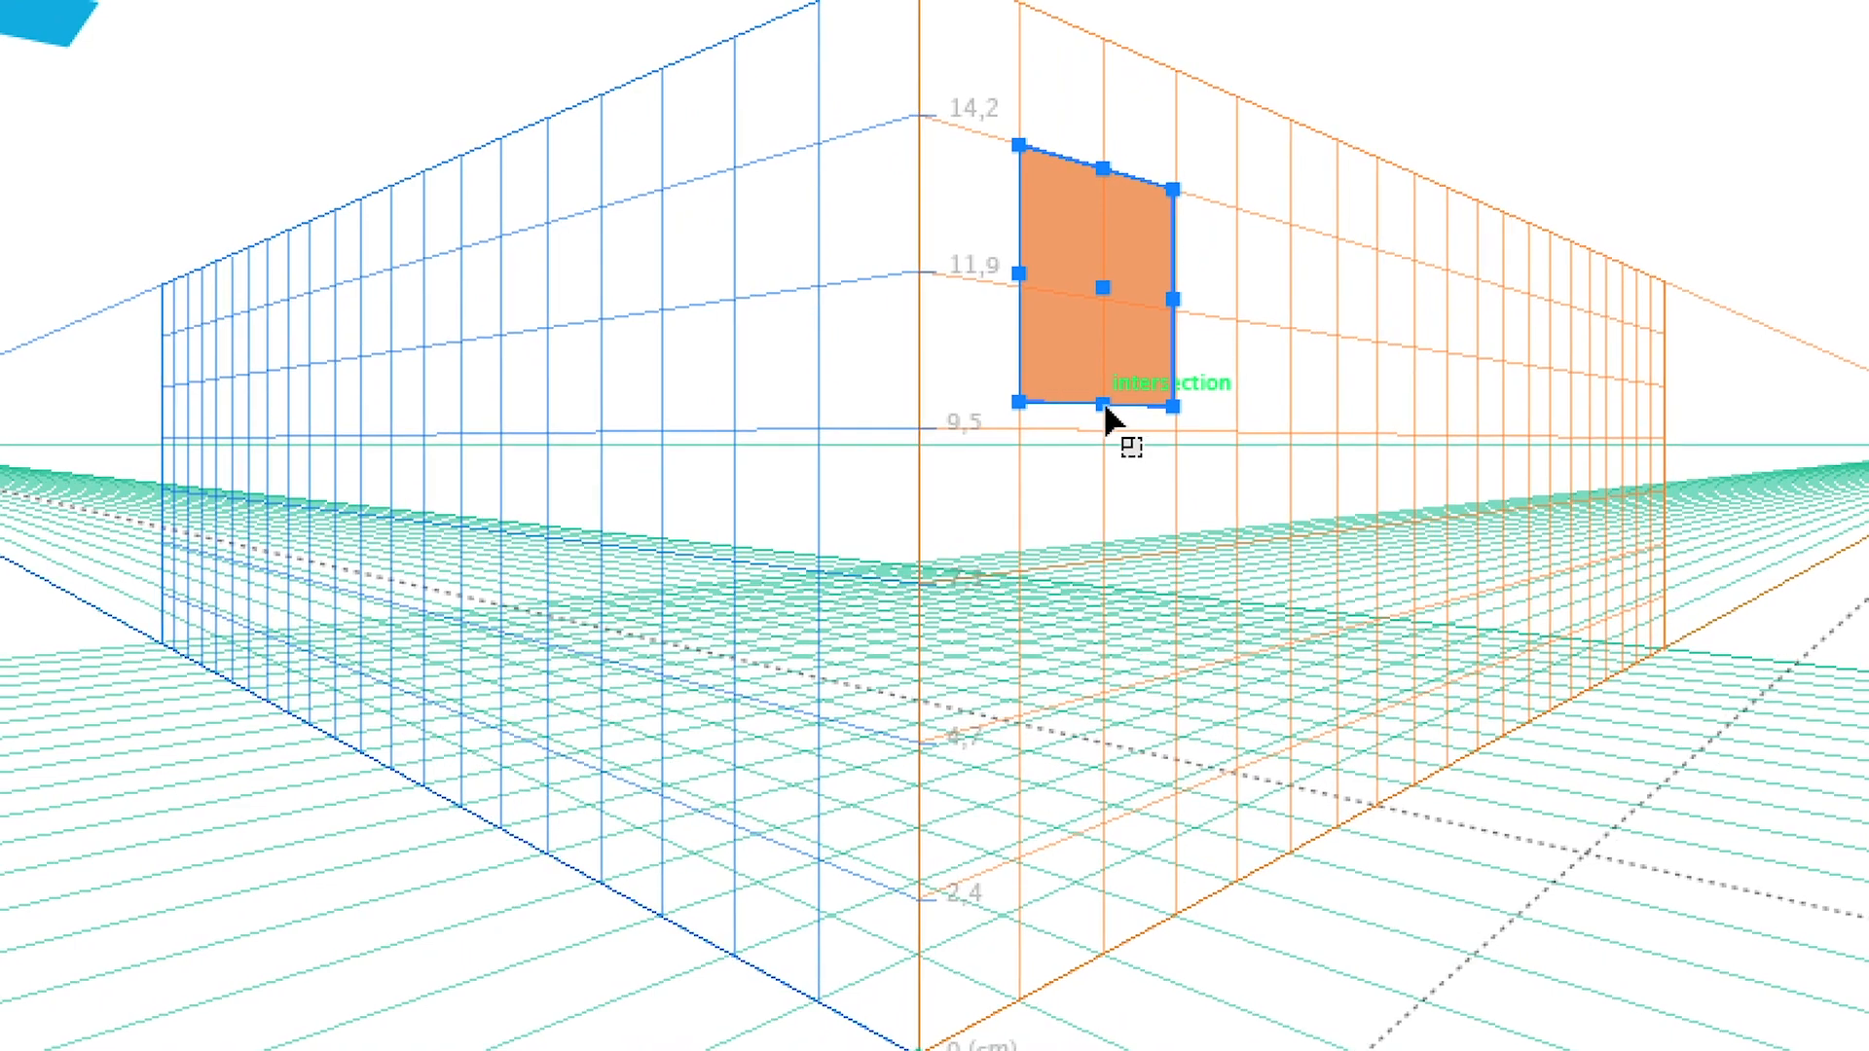
pyautogui.moveTo(1102, 401); pyautogui.dragTo(1074, 747)
pyautogui.moveTo(1095, 531); pyautogui.dragTo(1362, 353)
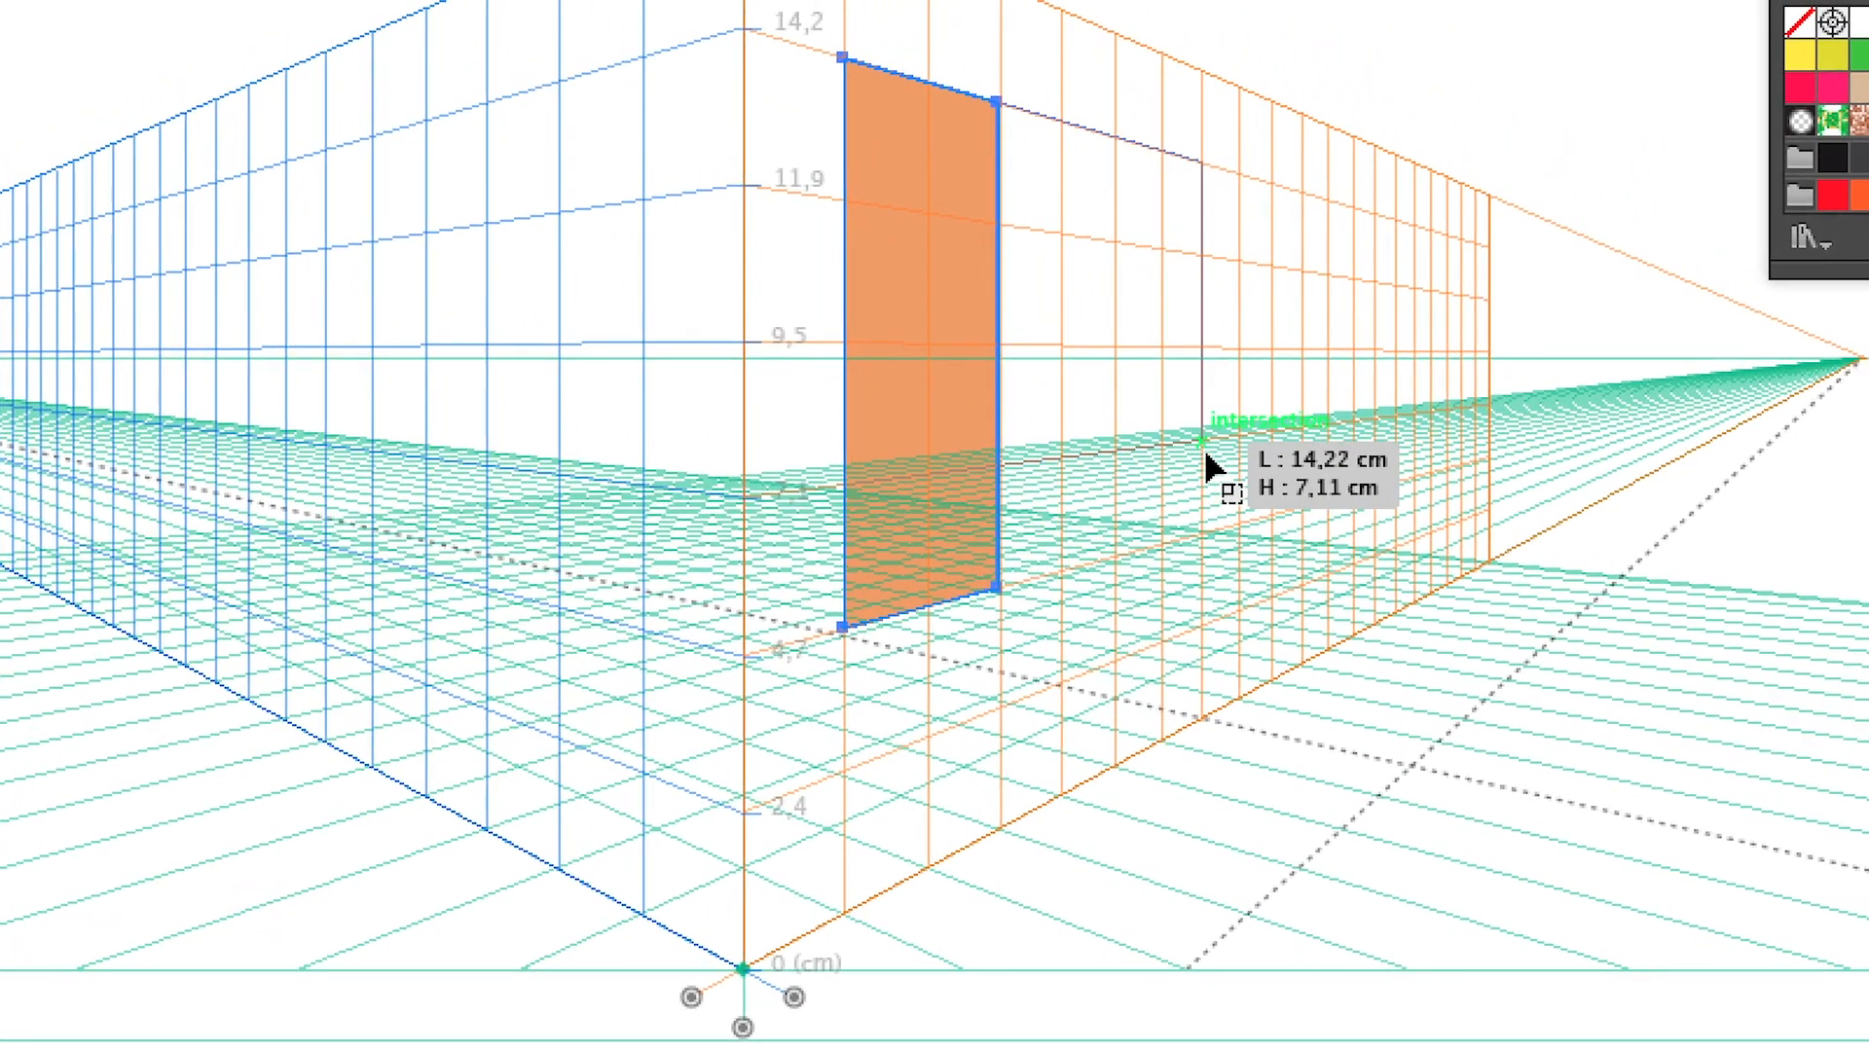
pyautogui.moveTo(1205, 454); pyautogui.dragTo(1166, 538)
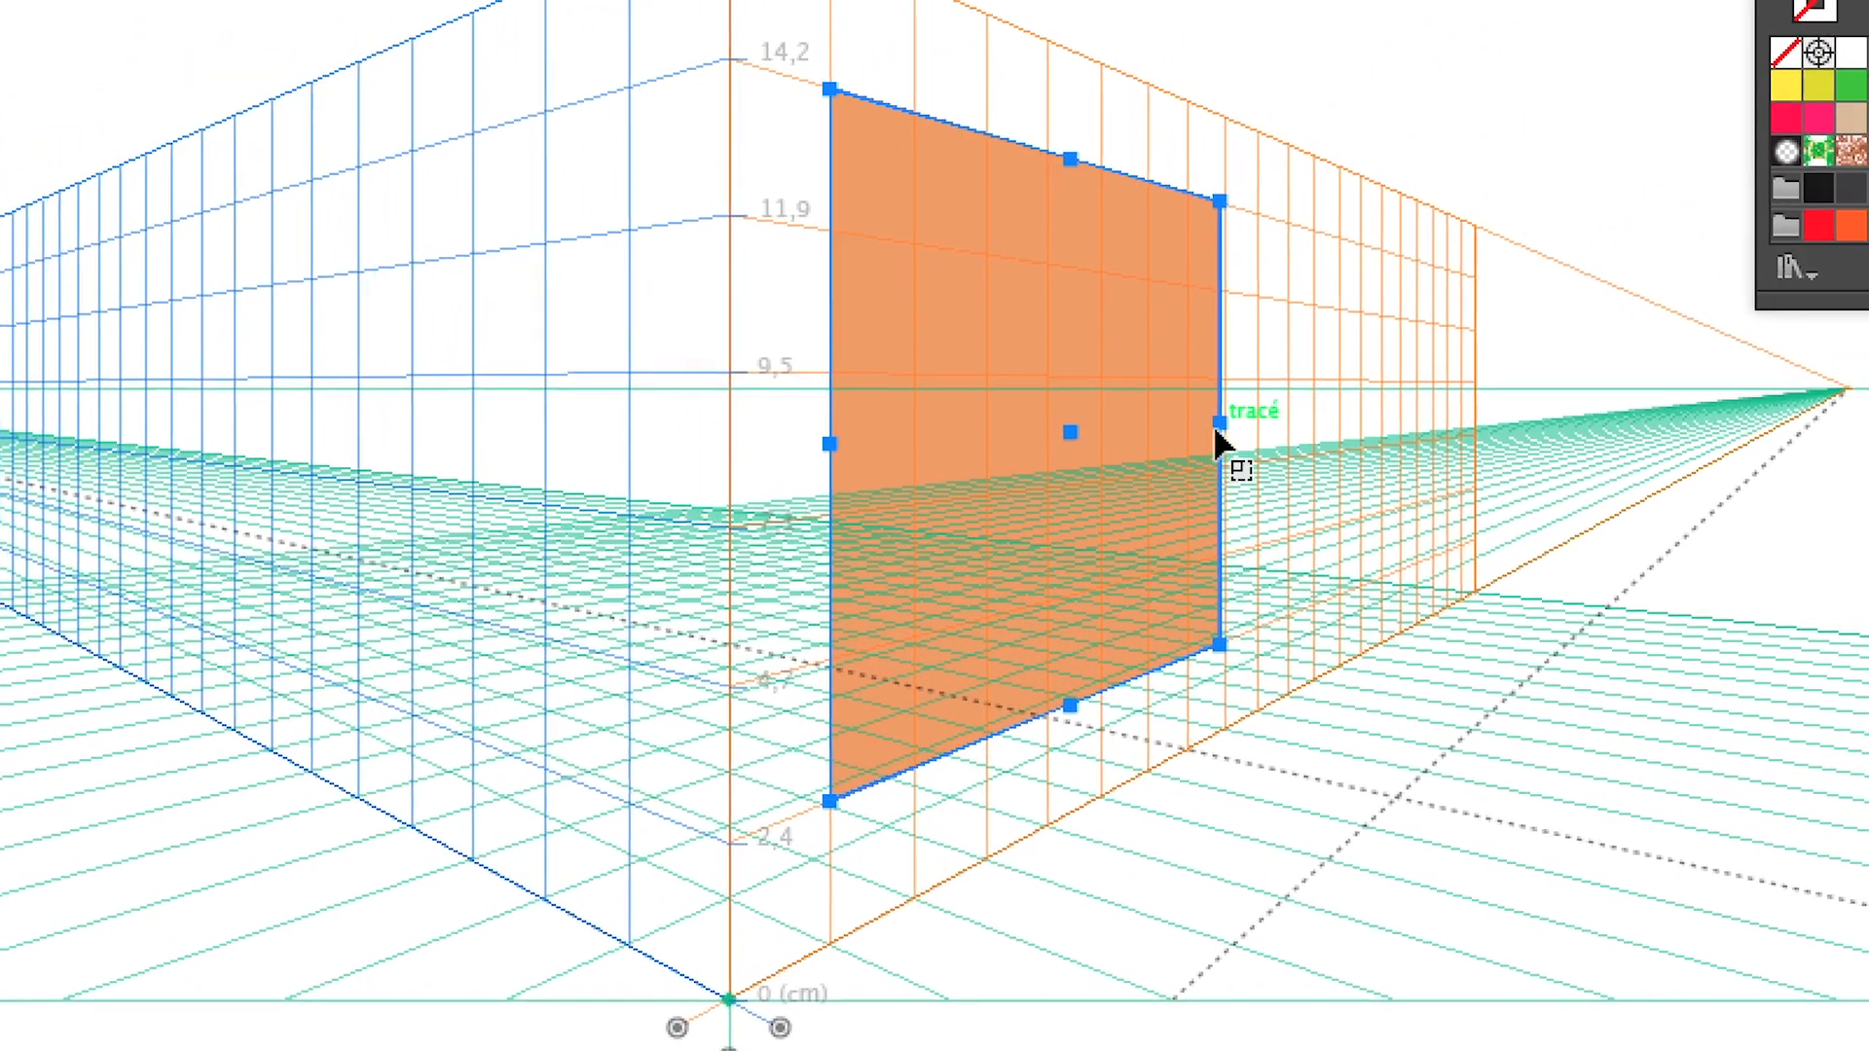
pyautogui.moveTo(1311, 244); pyautogui.dragTo(1144, 273)
pyautogui.moveTo(1159, 448); pyautogui.dragTo(1100, 449)
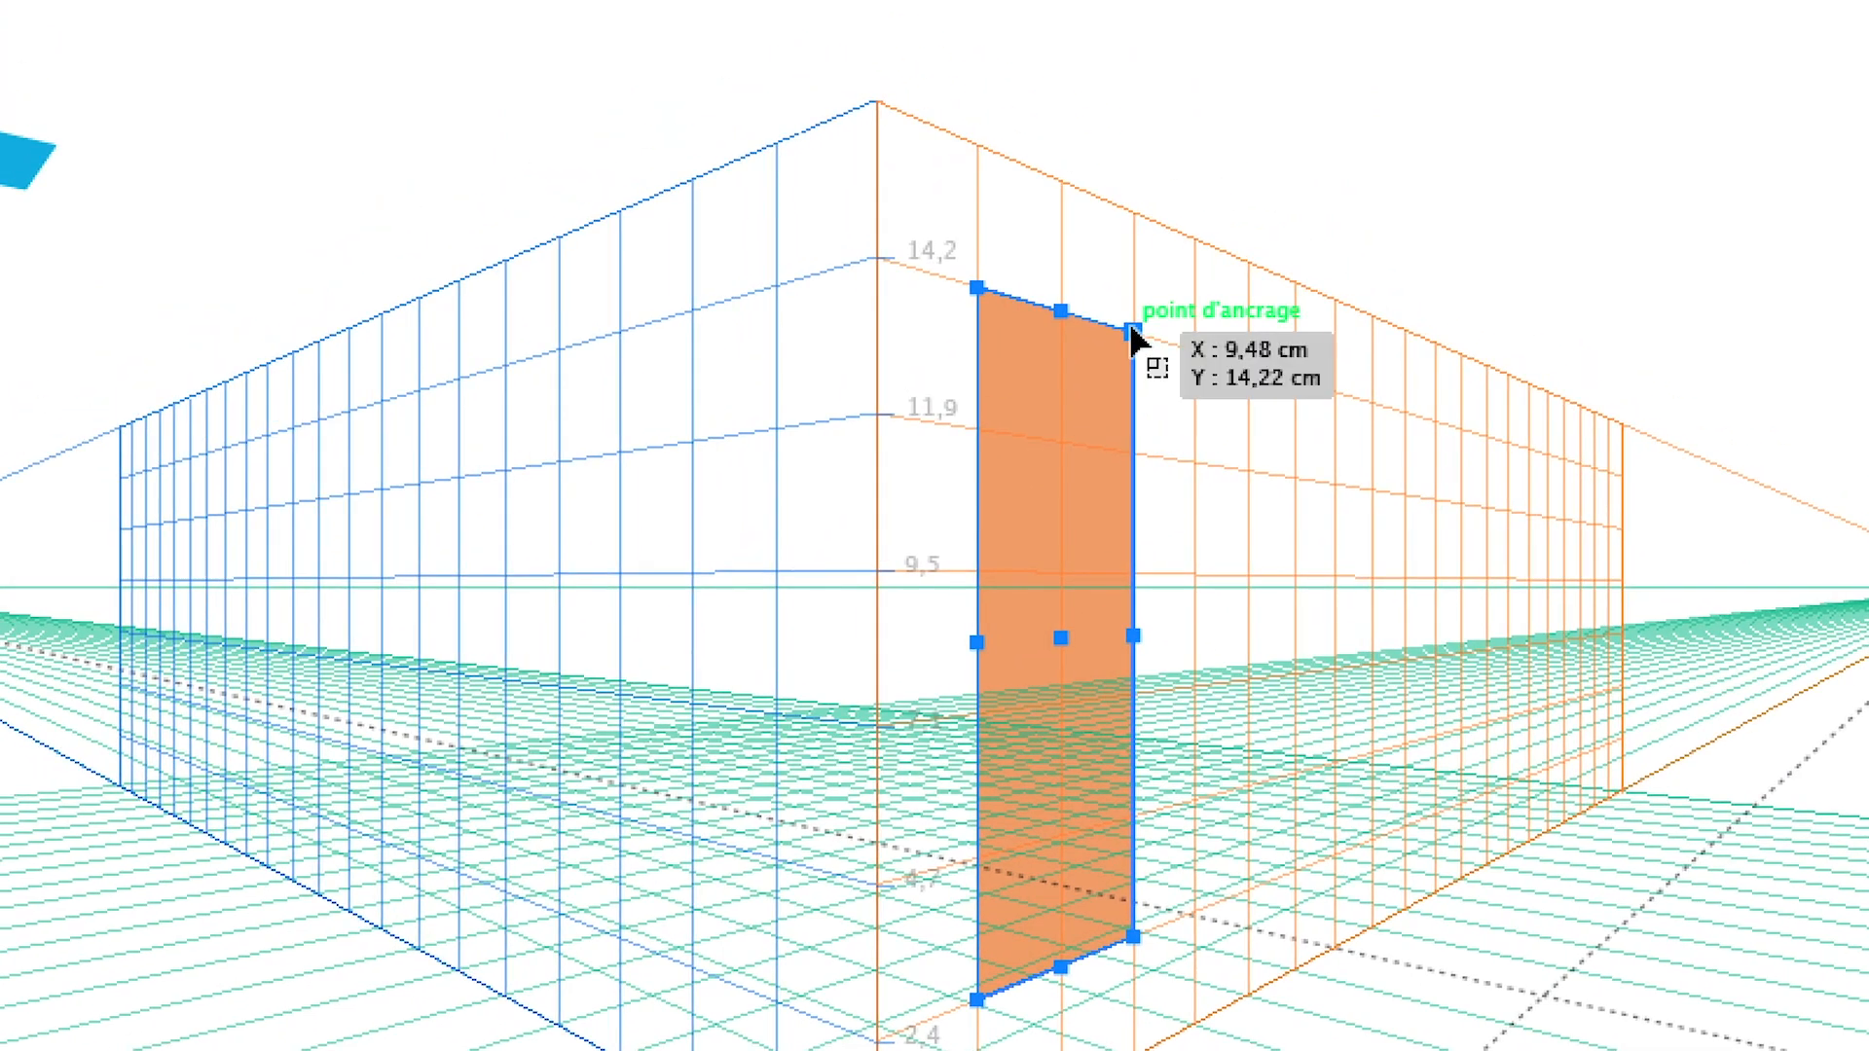
# Resize the orange rectangle in both directions by its corner handles, ending at about 11.85 by 9.48 cm
pyautogui.moveTo(1112, 291); pyautogui.dragTo(1272, 438)
pyautogui.moveTo(1188, 385); pyautogui.dragTo(1190, 378)
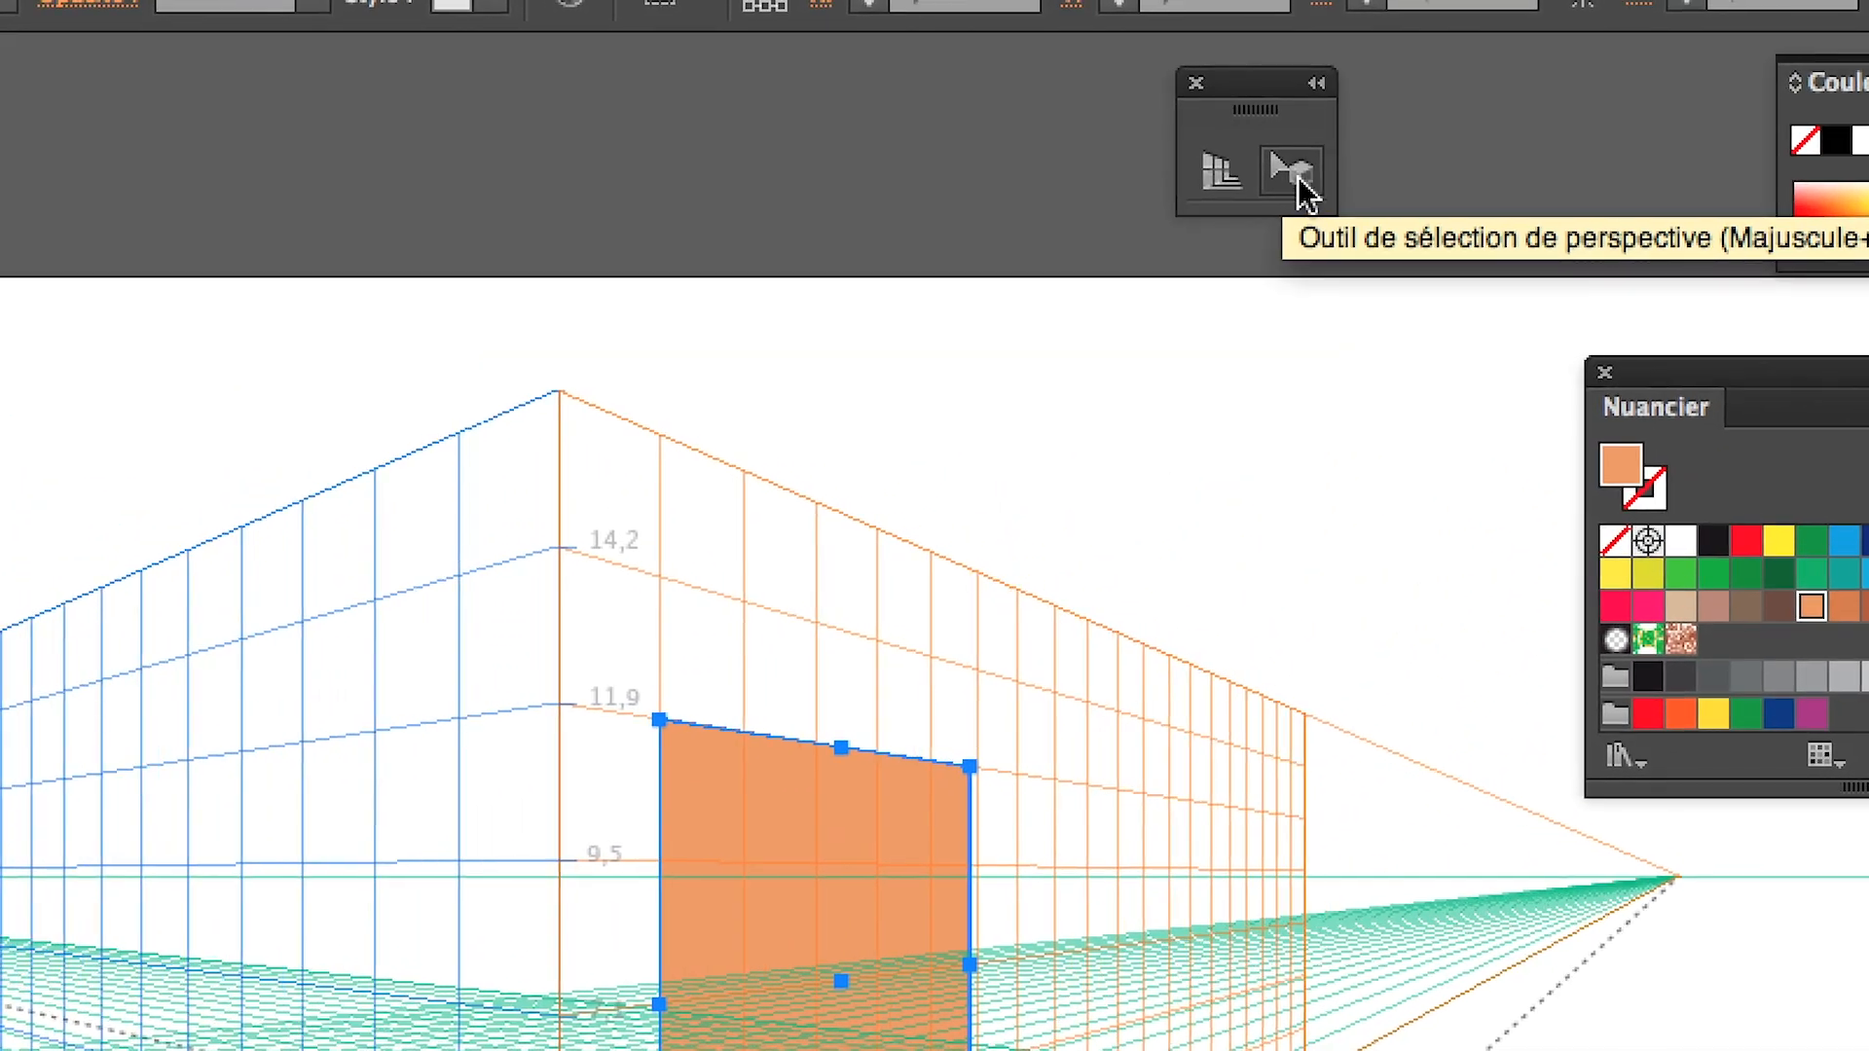
pyautogui.click(1293, 173)
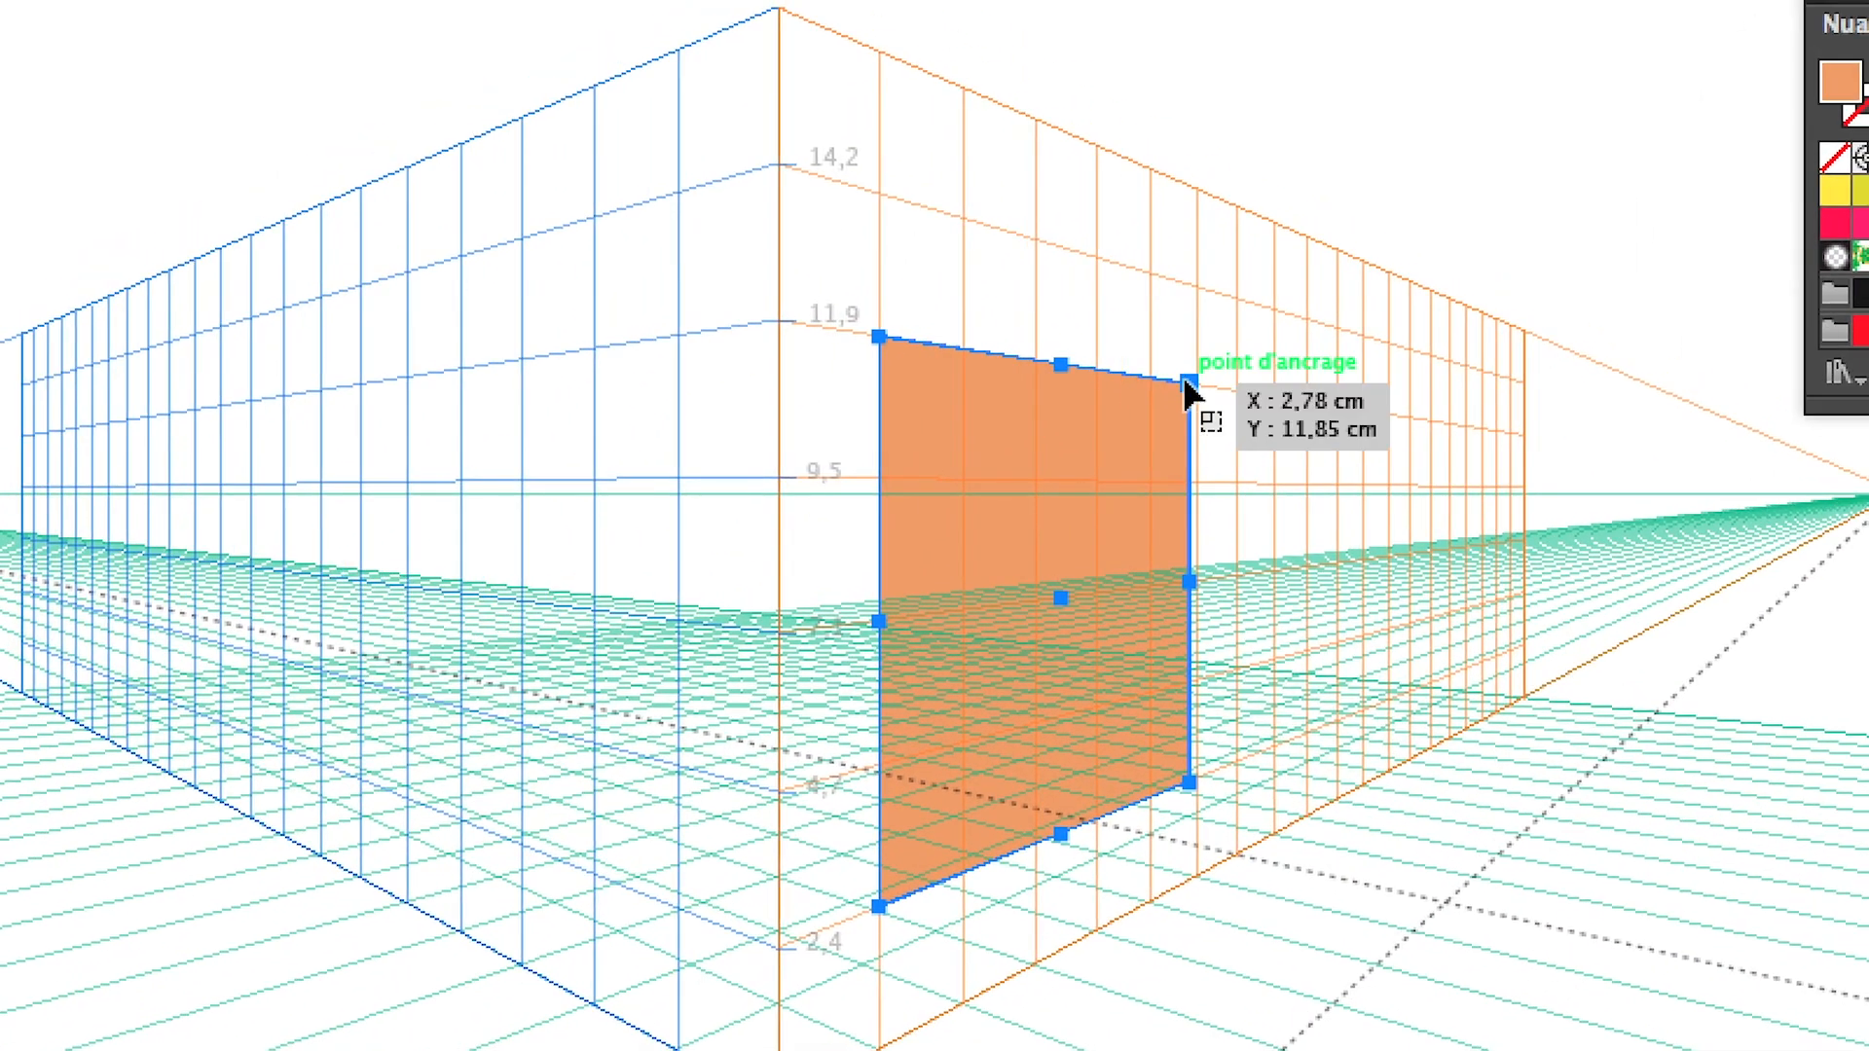
pyautogui.moveTo(970, 766); pyautogui.dragTo(947, 849)
pyautogui.moveTo(1180, 418); pyautogui.dragTo(1171, 209)
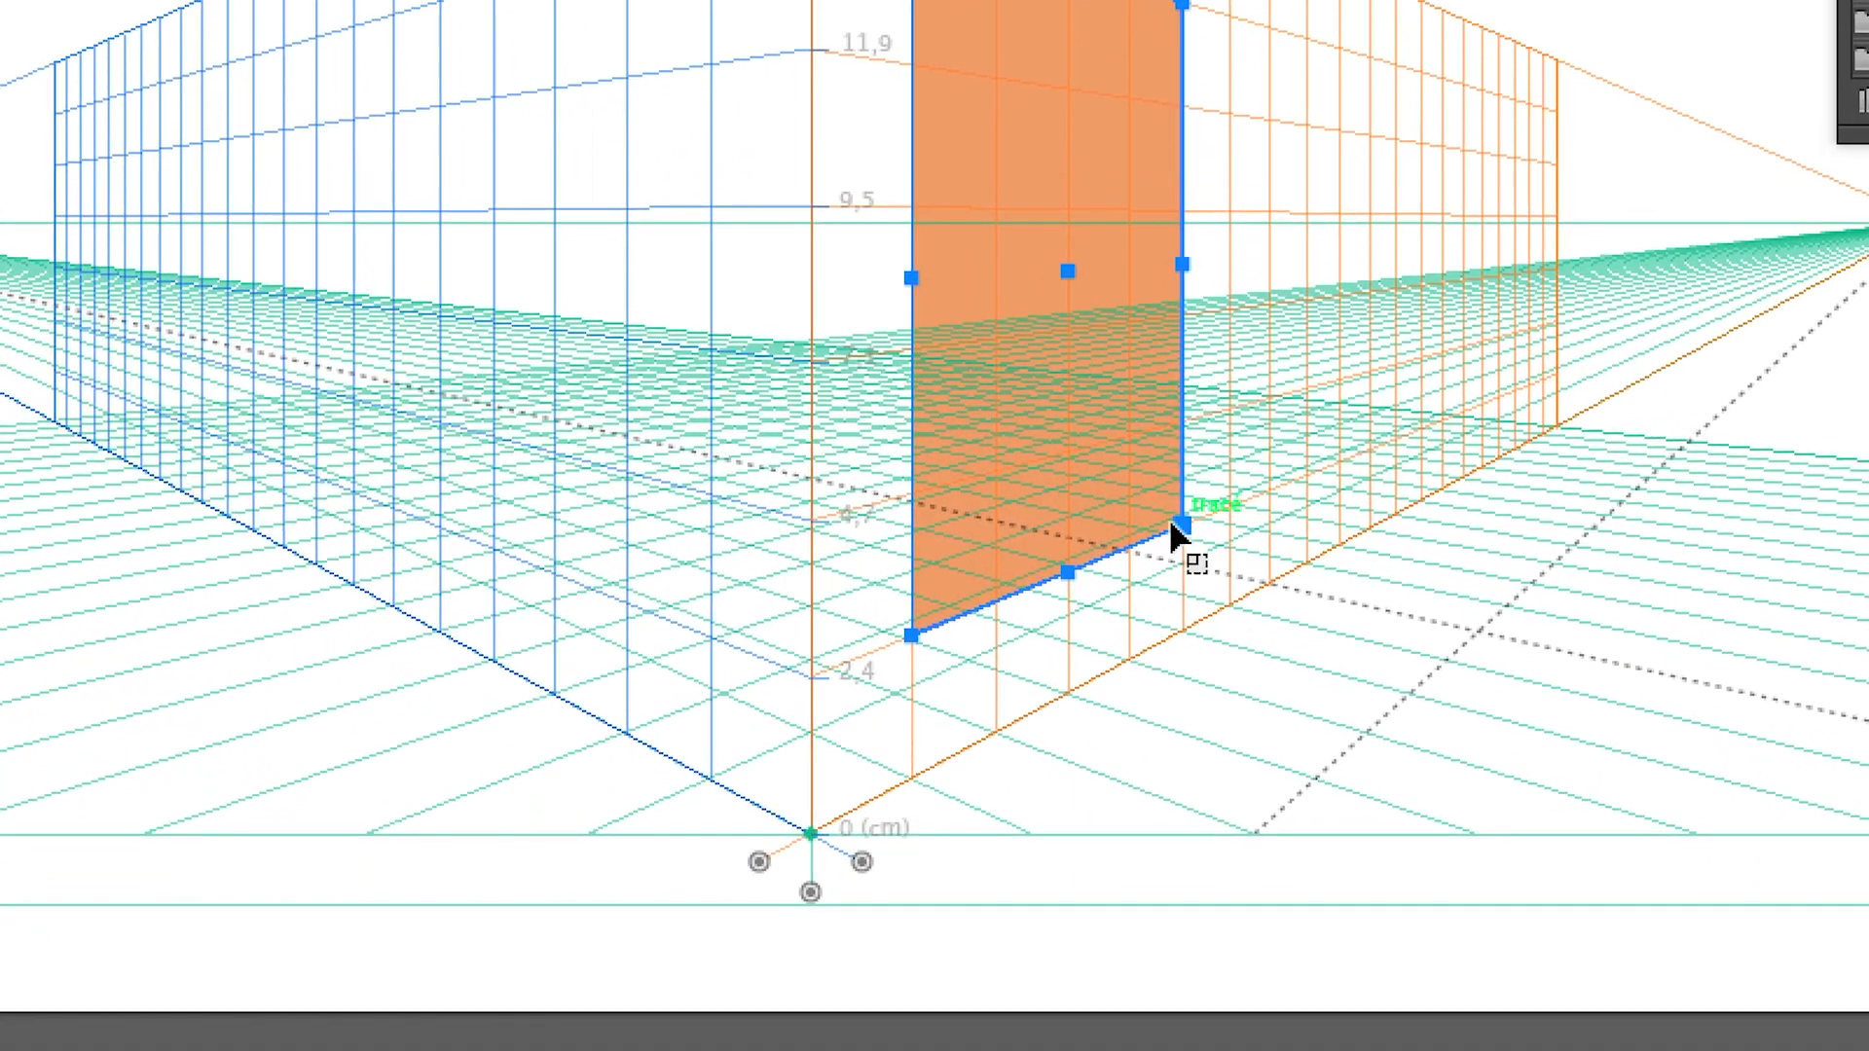
pyautogui.moveTo(1178, 520); pyautogui.dragTo(1194, 483)
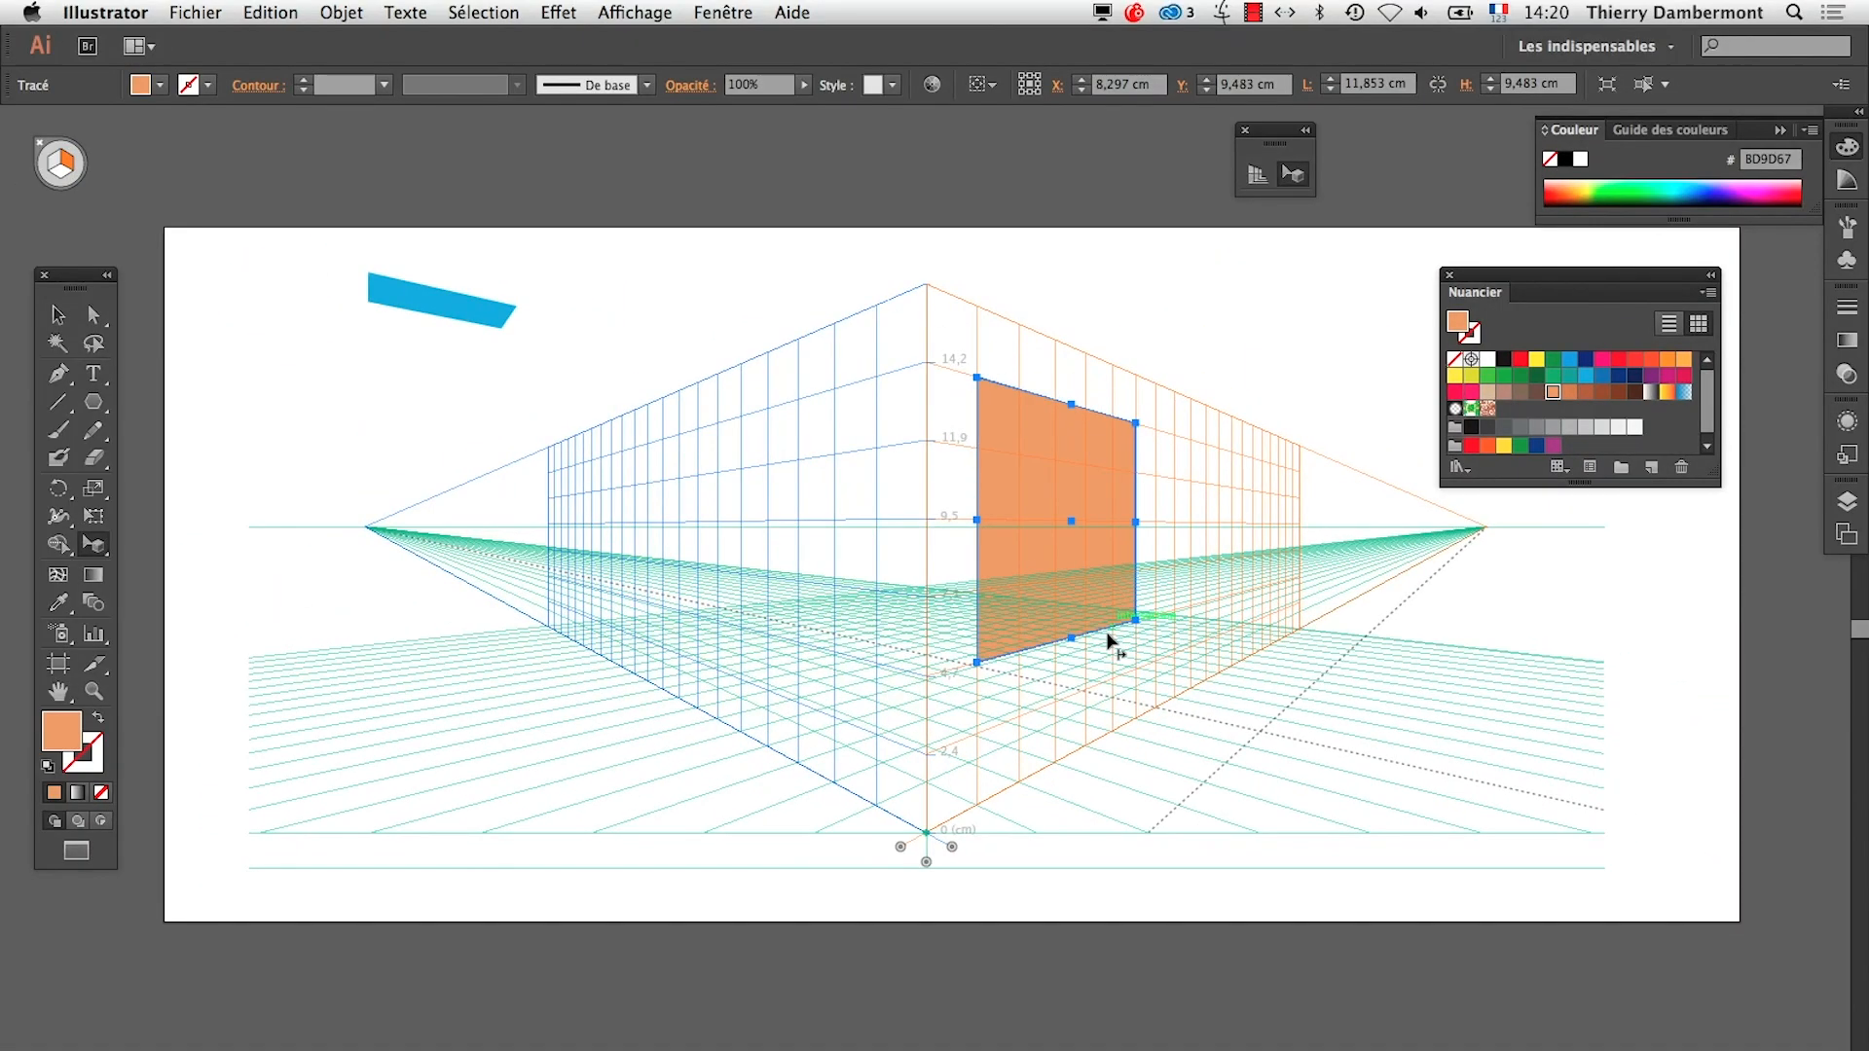
# Enlarge the blue horizontal-plane shape by a corner handle to about 94 by 25.9 cm and move it over the left plane
pyautogui.click(458, 309)
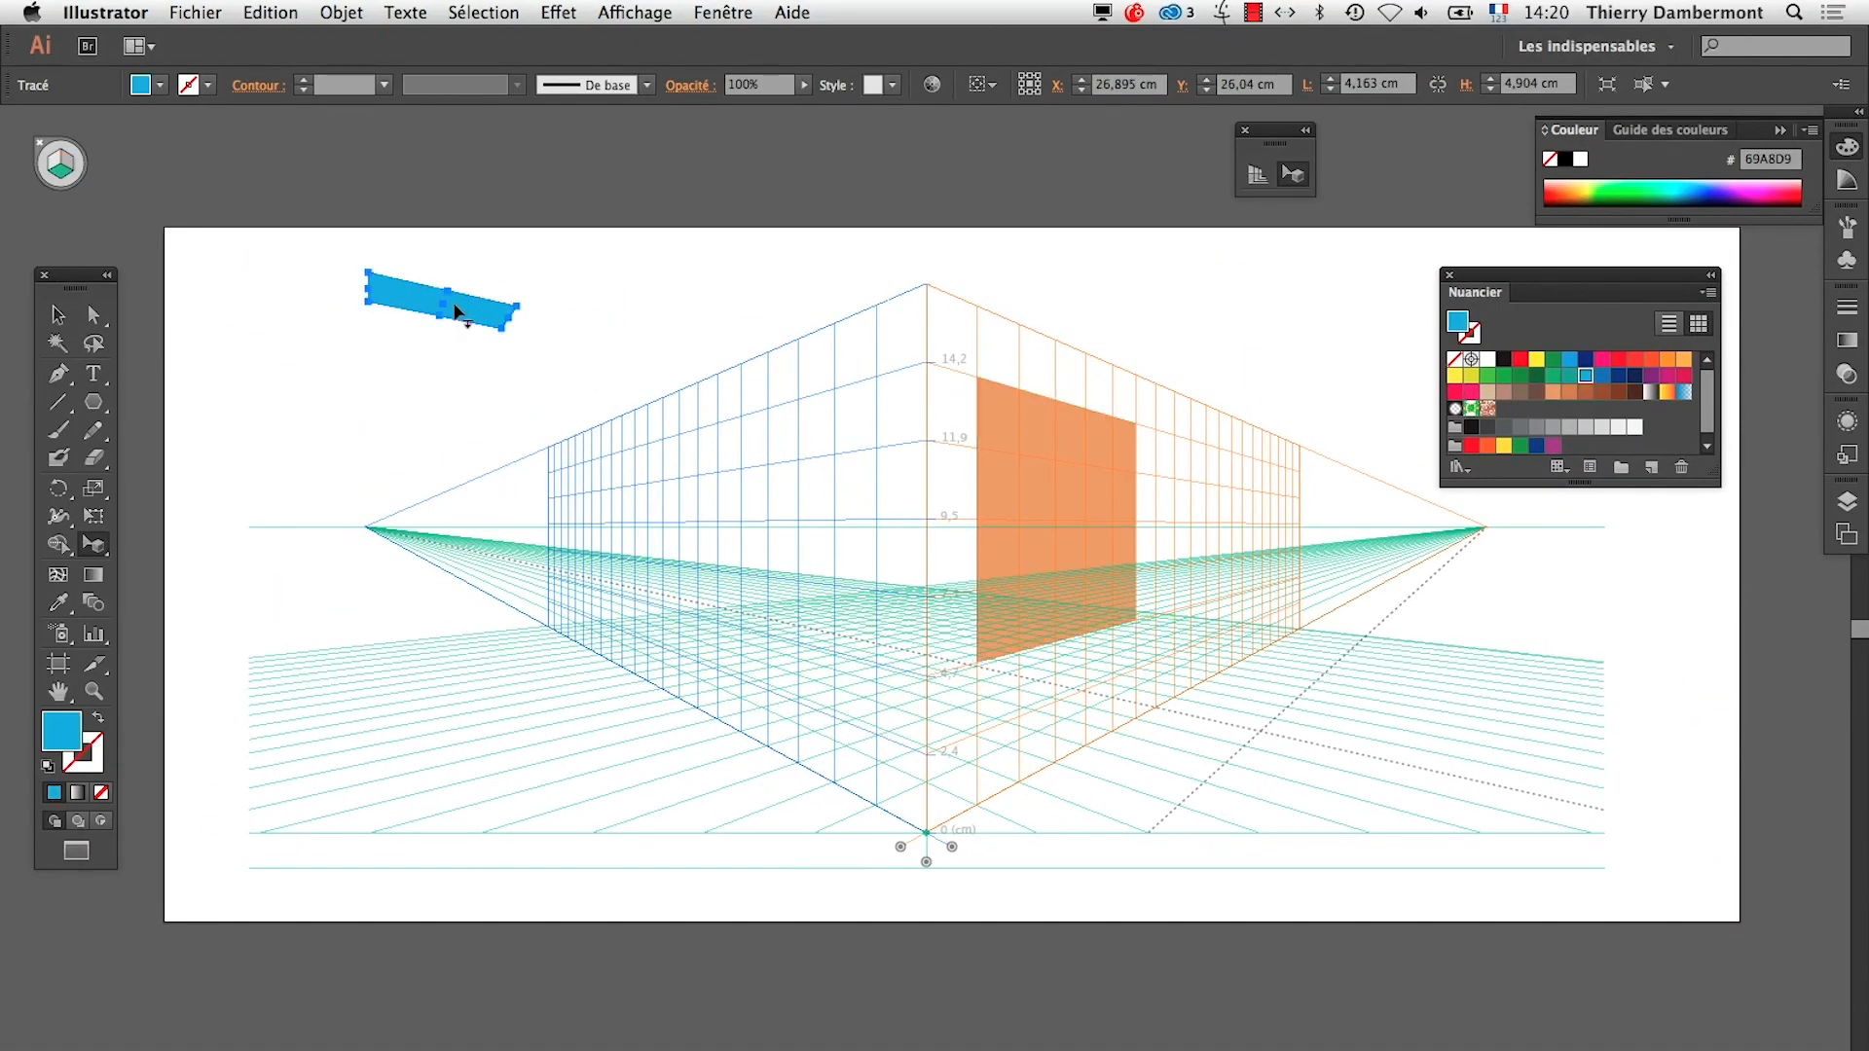
pyautogui.moveTo(502, 328); pyautogui.dragTo(557, 474)
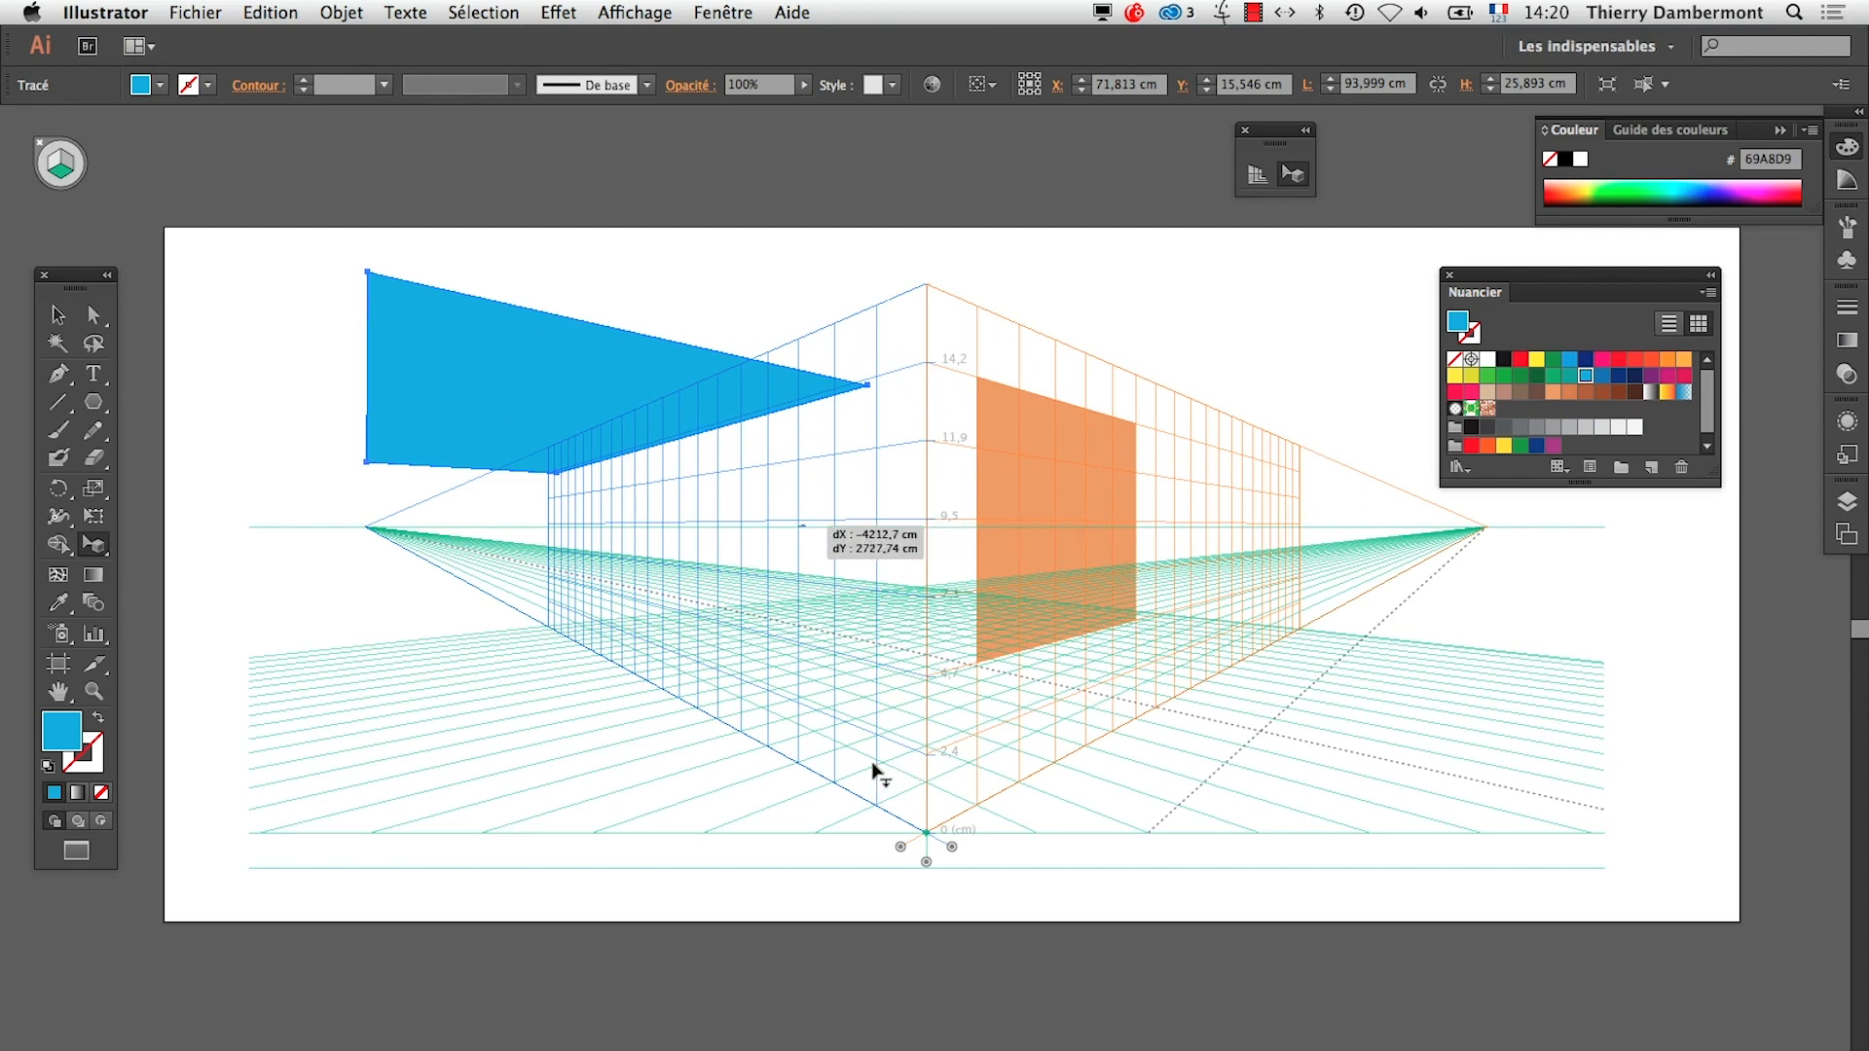
pyautogui.moveTo(769, 368); pyautogui.dragTo(811, 341)
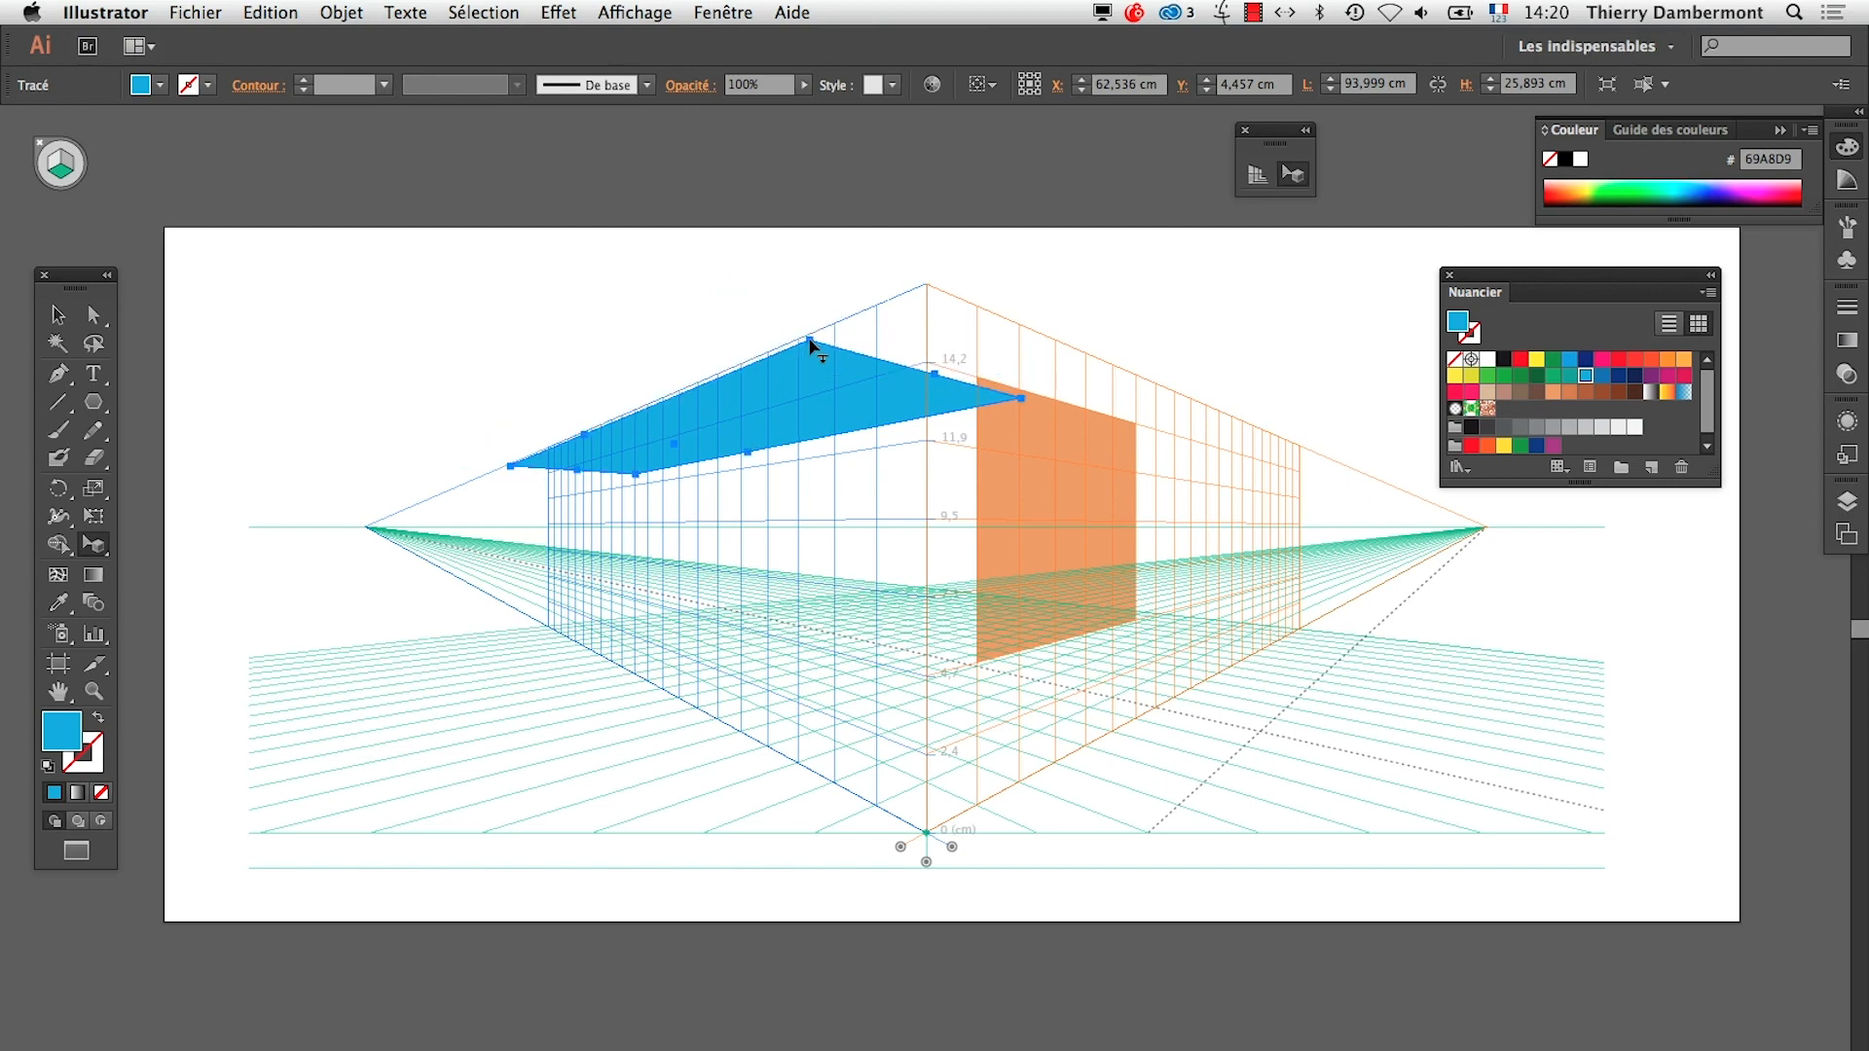
# Move the blue shape around on its horizontal plane and resize it by its corner handles to about 69.8 by 17.1 cm
pyautogui.moveTo(527, 359); pyautogui.dragTo(523, 356)
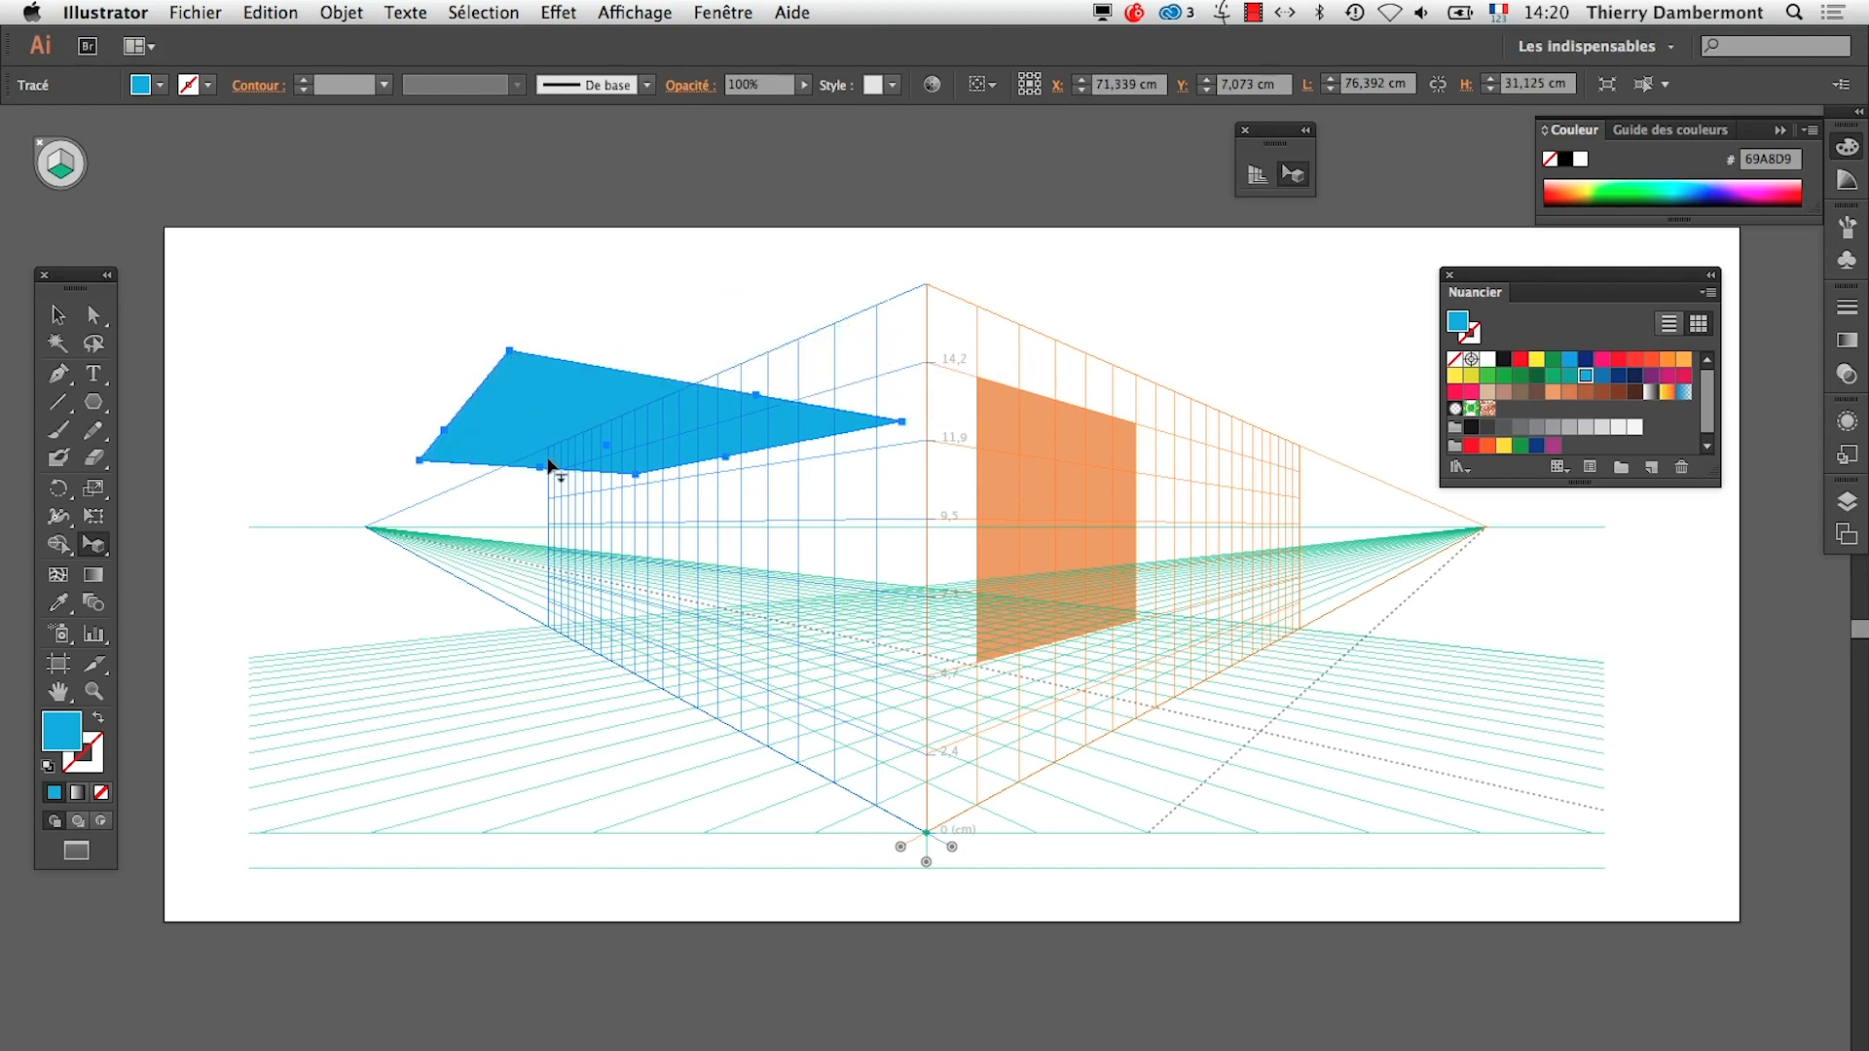
pyautogui.moveTo(623, 458); pyautogui.dragTo(703, 386)
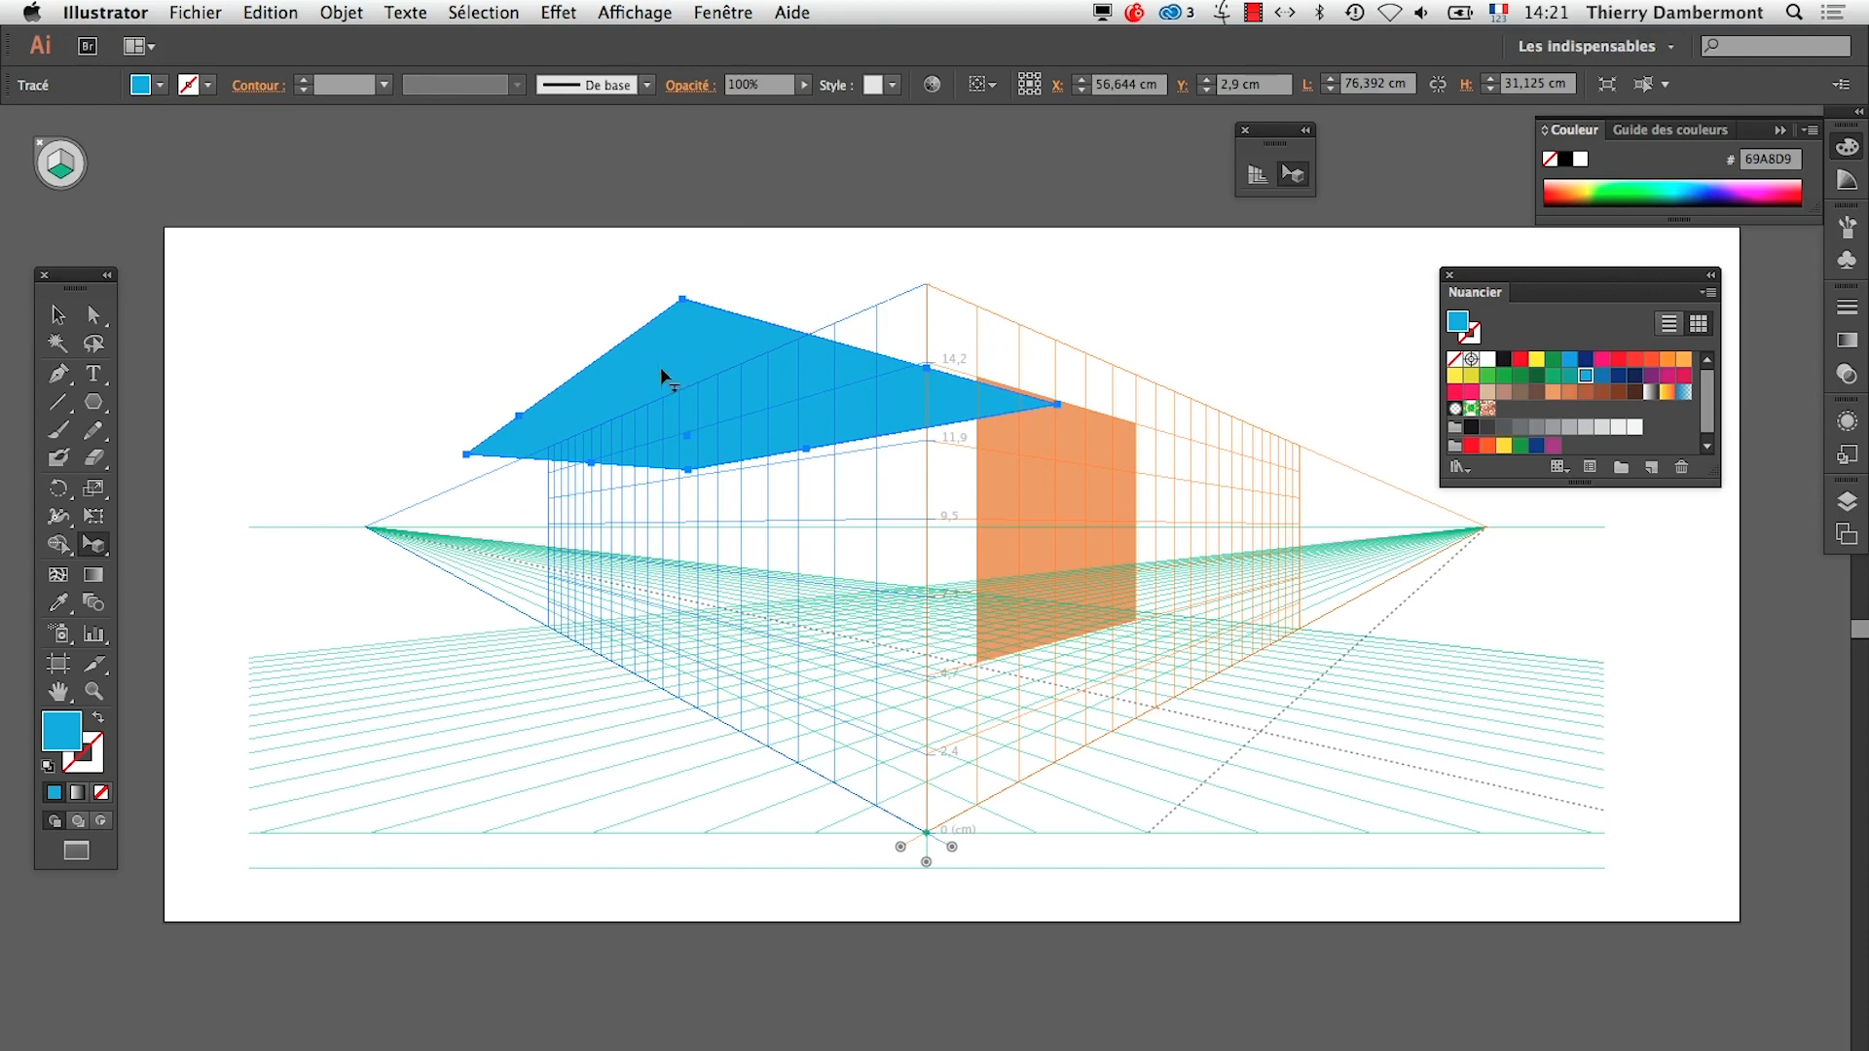
pyautogui.moveTo(665, 377); pyautogui.dragTo(507, 508)
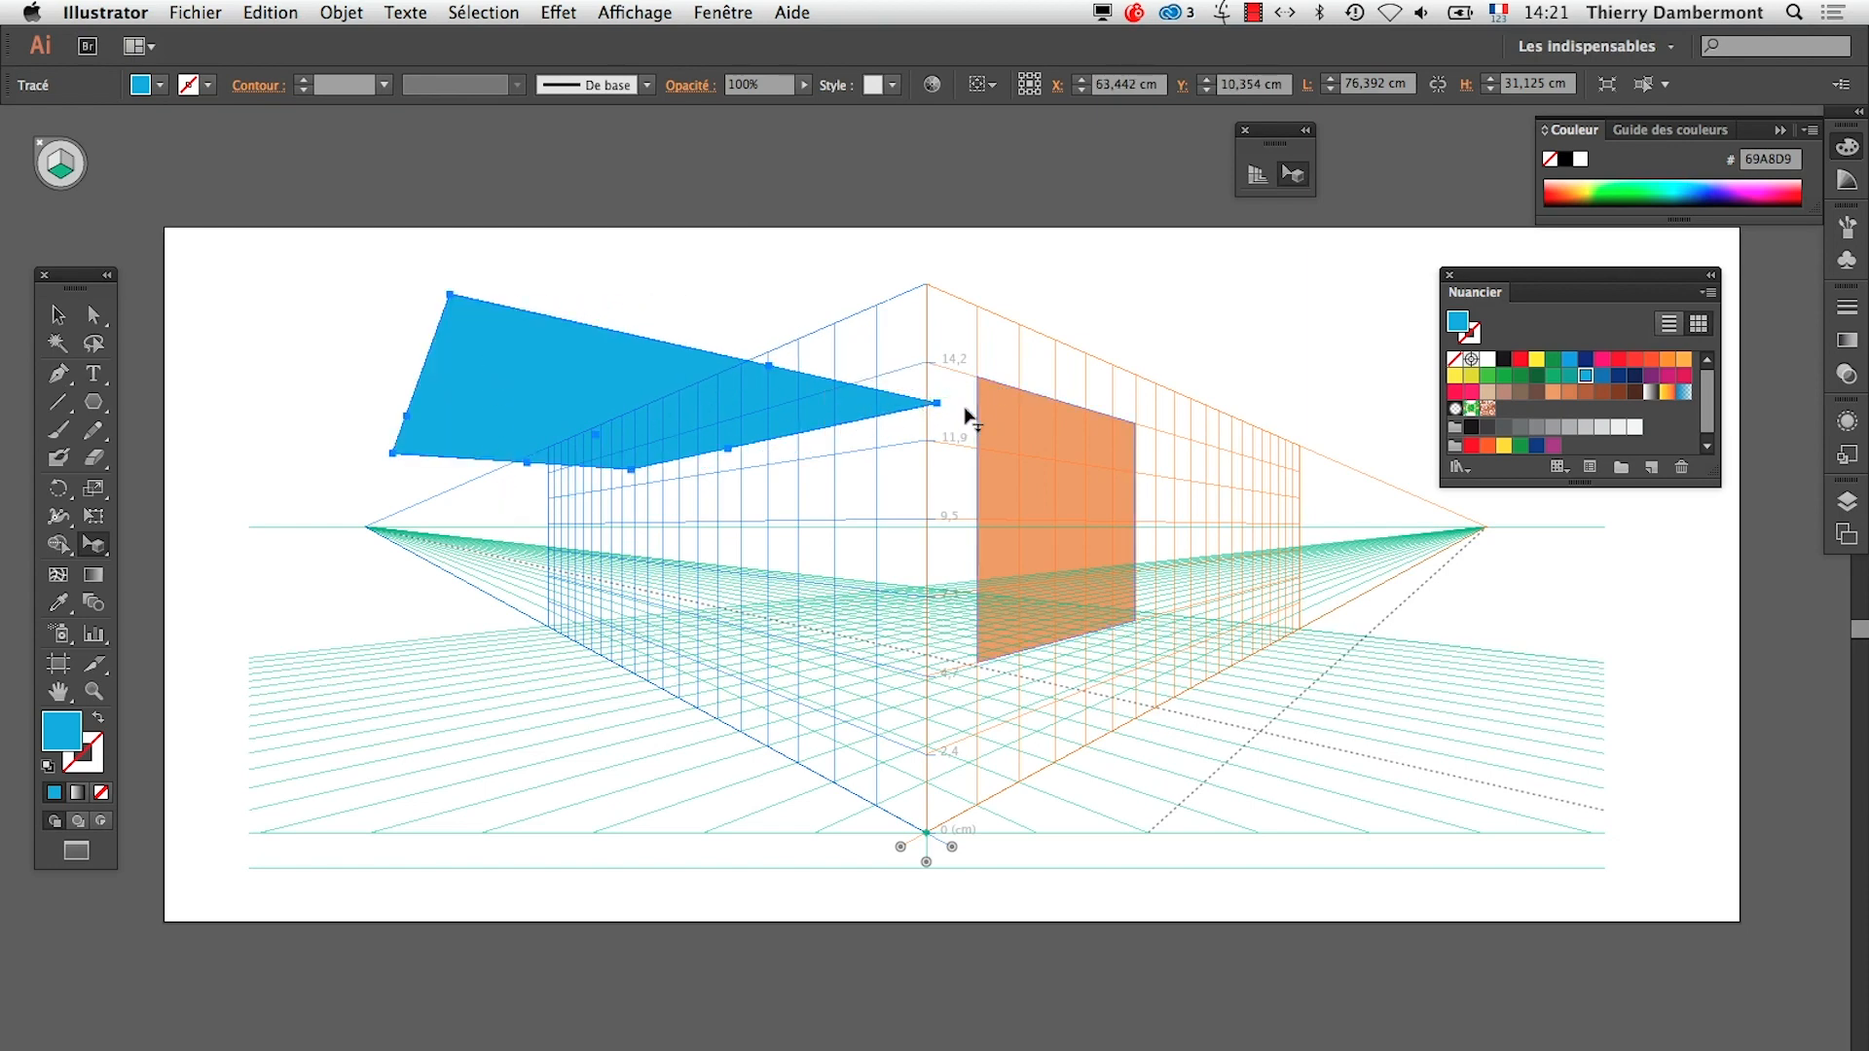
pyautogui.moveTo(937, 403); pyautogui.dragTo(740, 420)
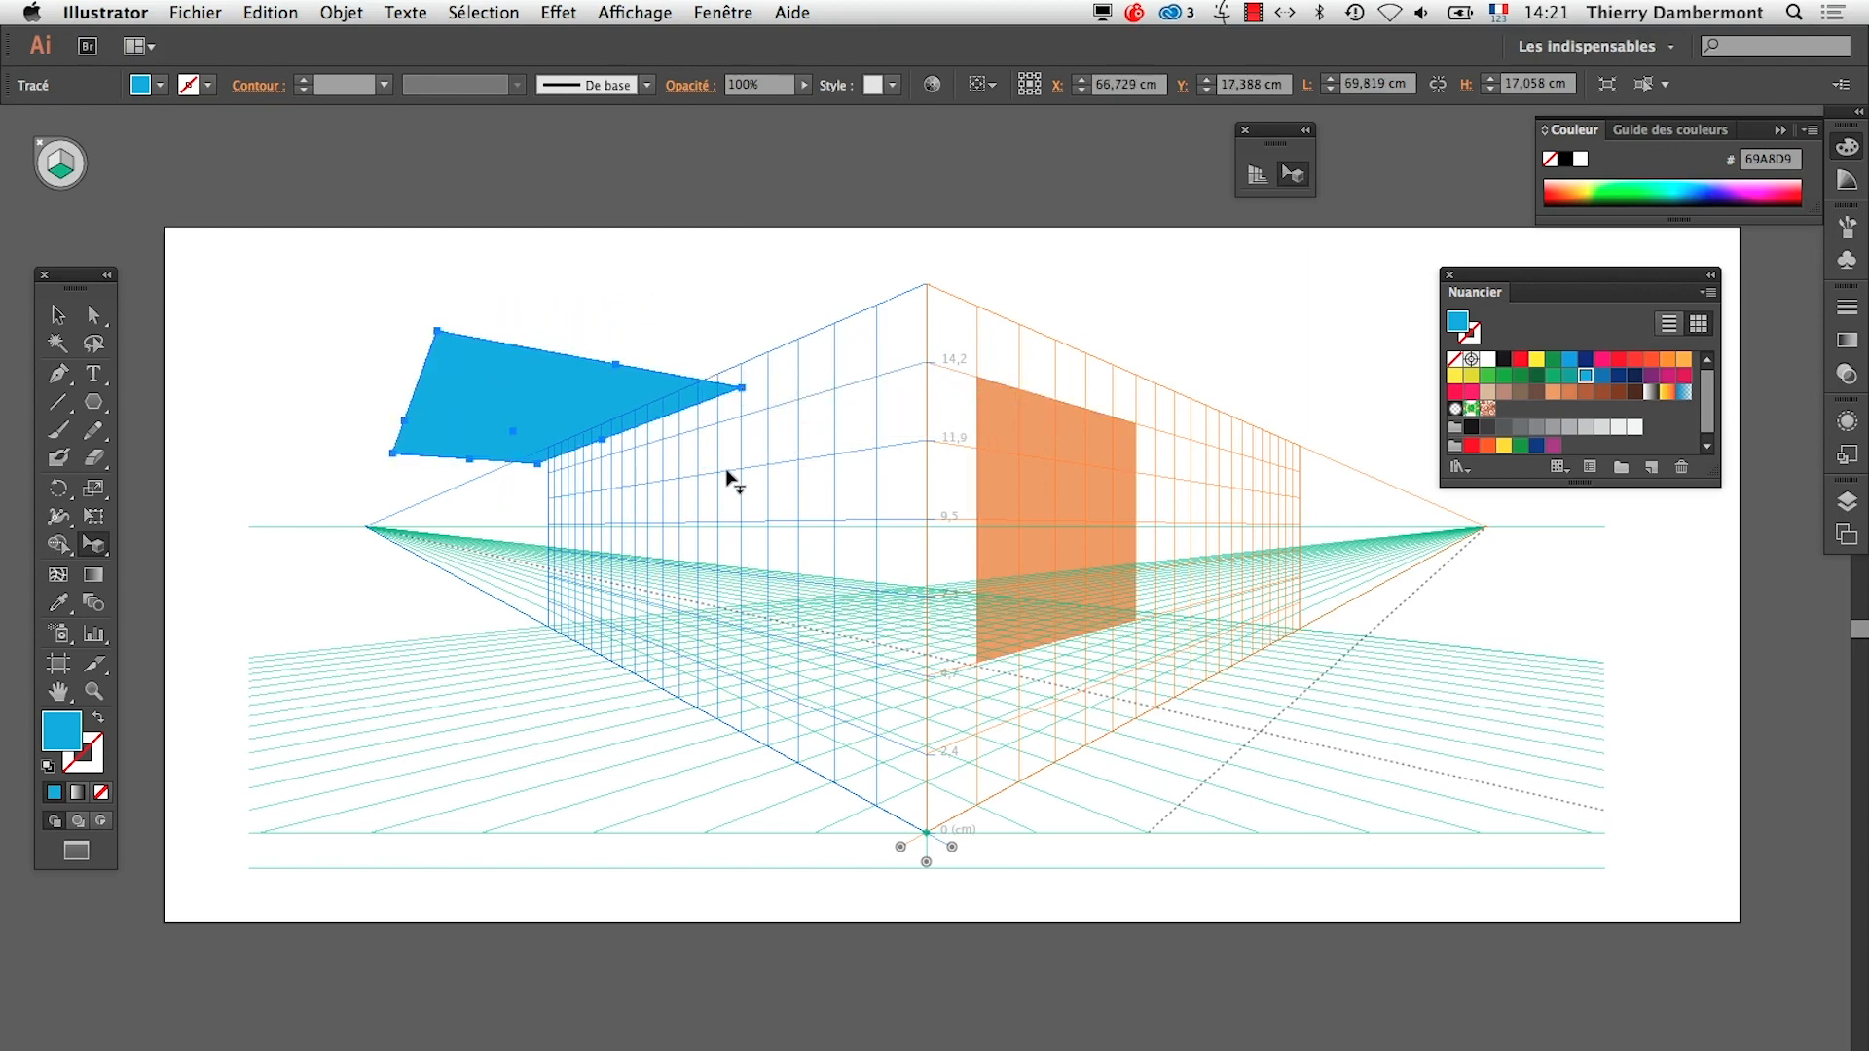
# Switch to TextEdit and highlight the paragraph on drawing directly in perspective with a plane activated in the gizmo
pyautogui.press('super+Tab')
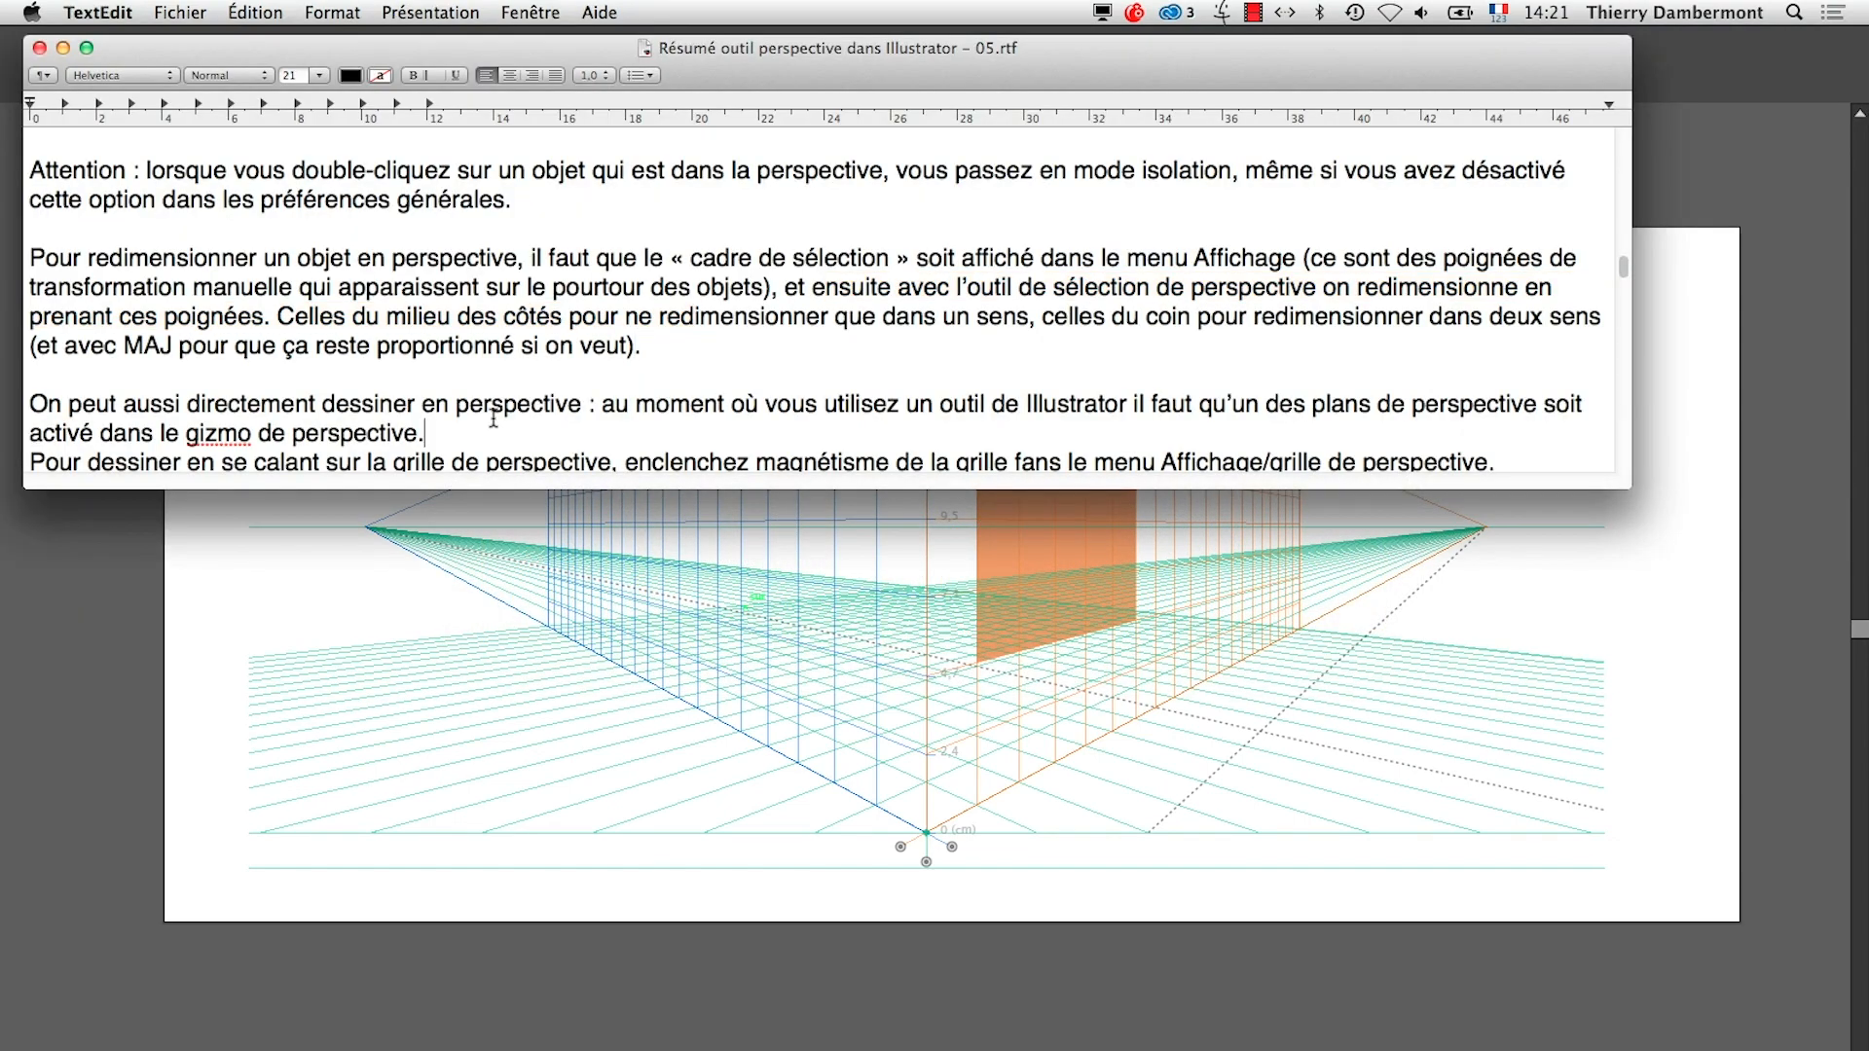
pyautogui.scroll(-4, 493, 421)
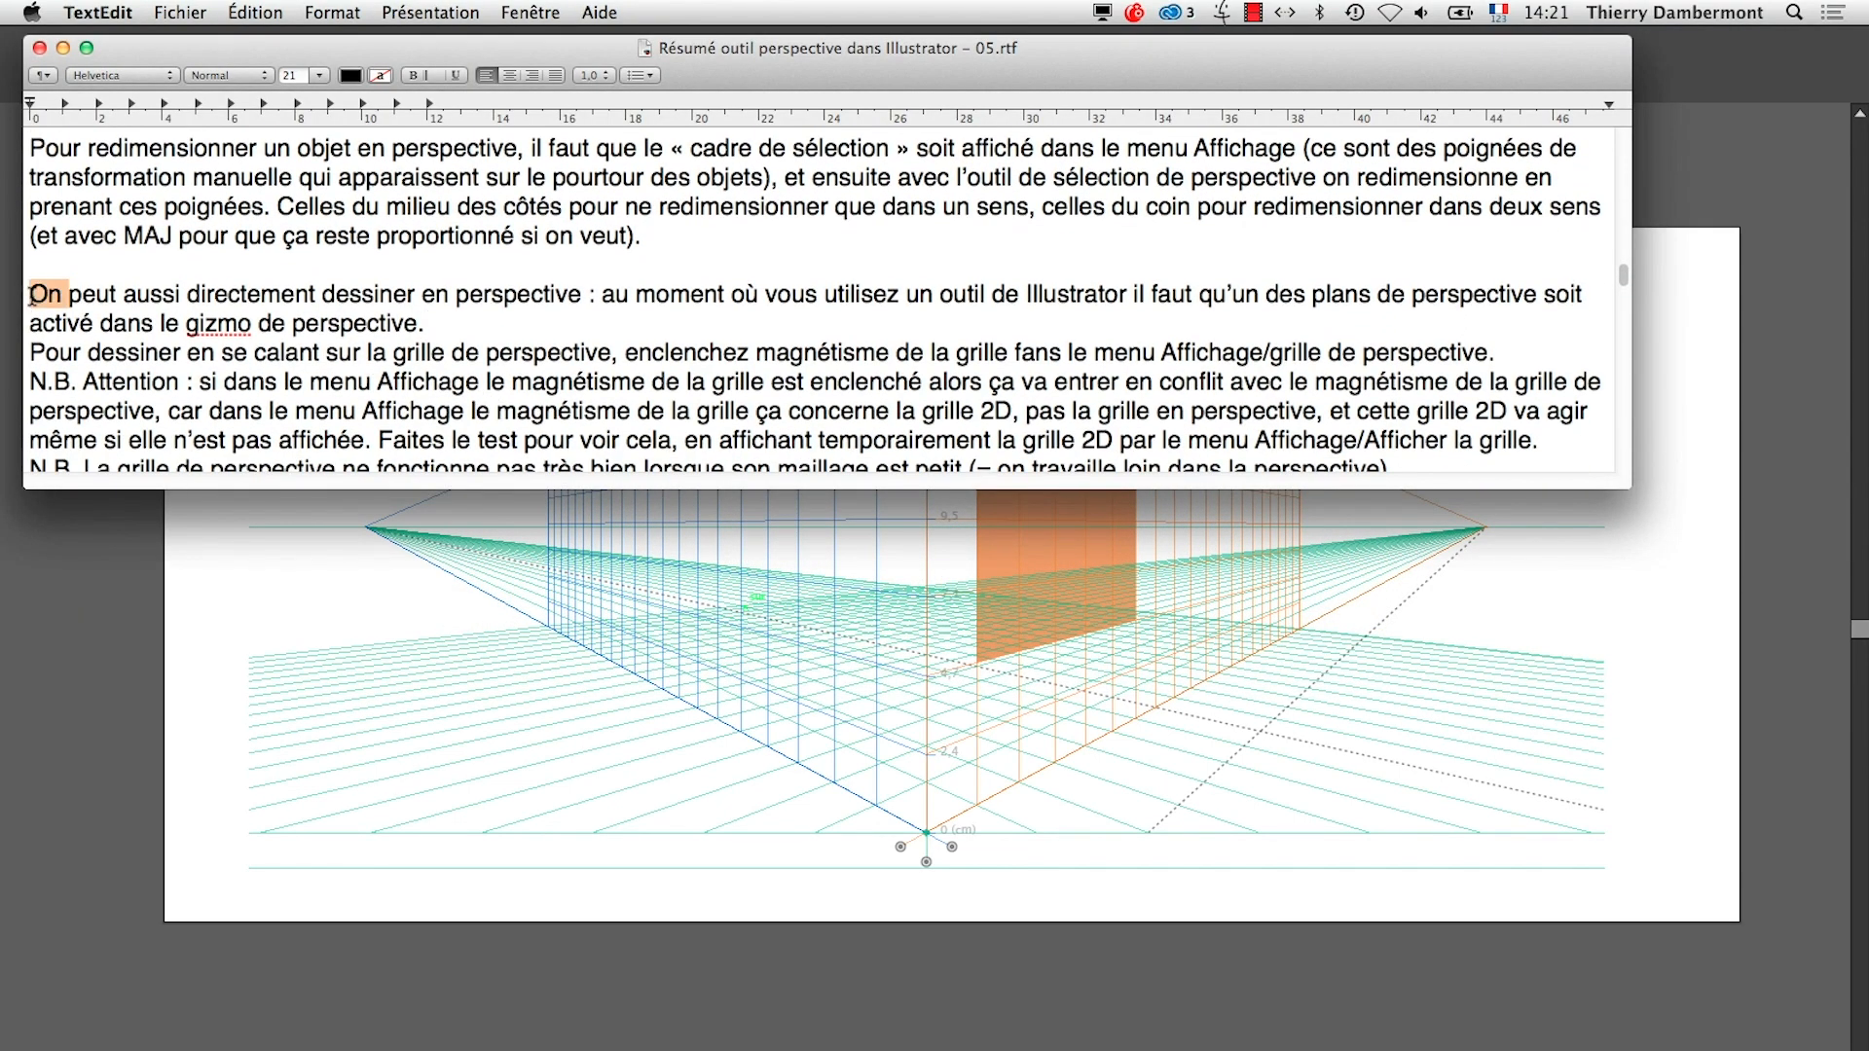
pyautogui.moveTo(32, 294); pyautogui.dragTo(714, 292)
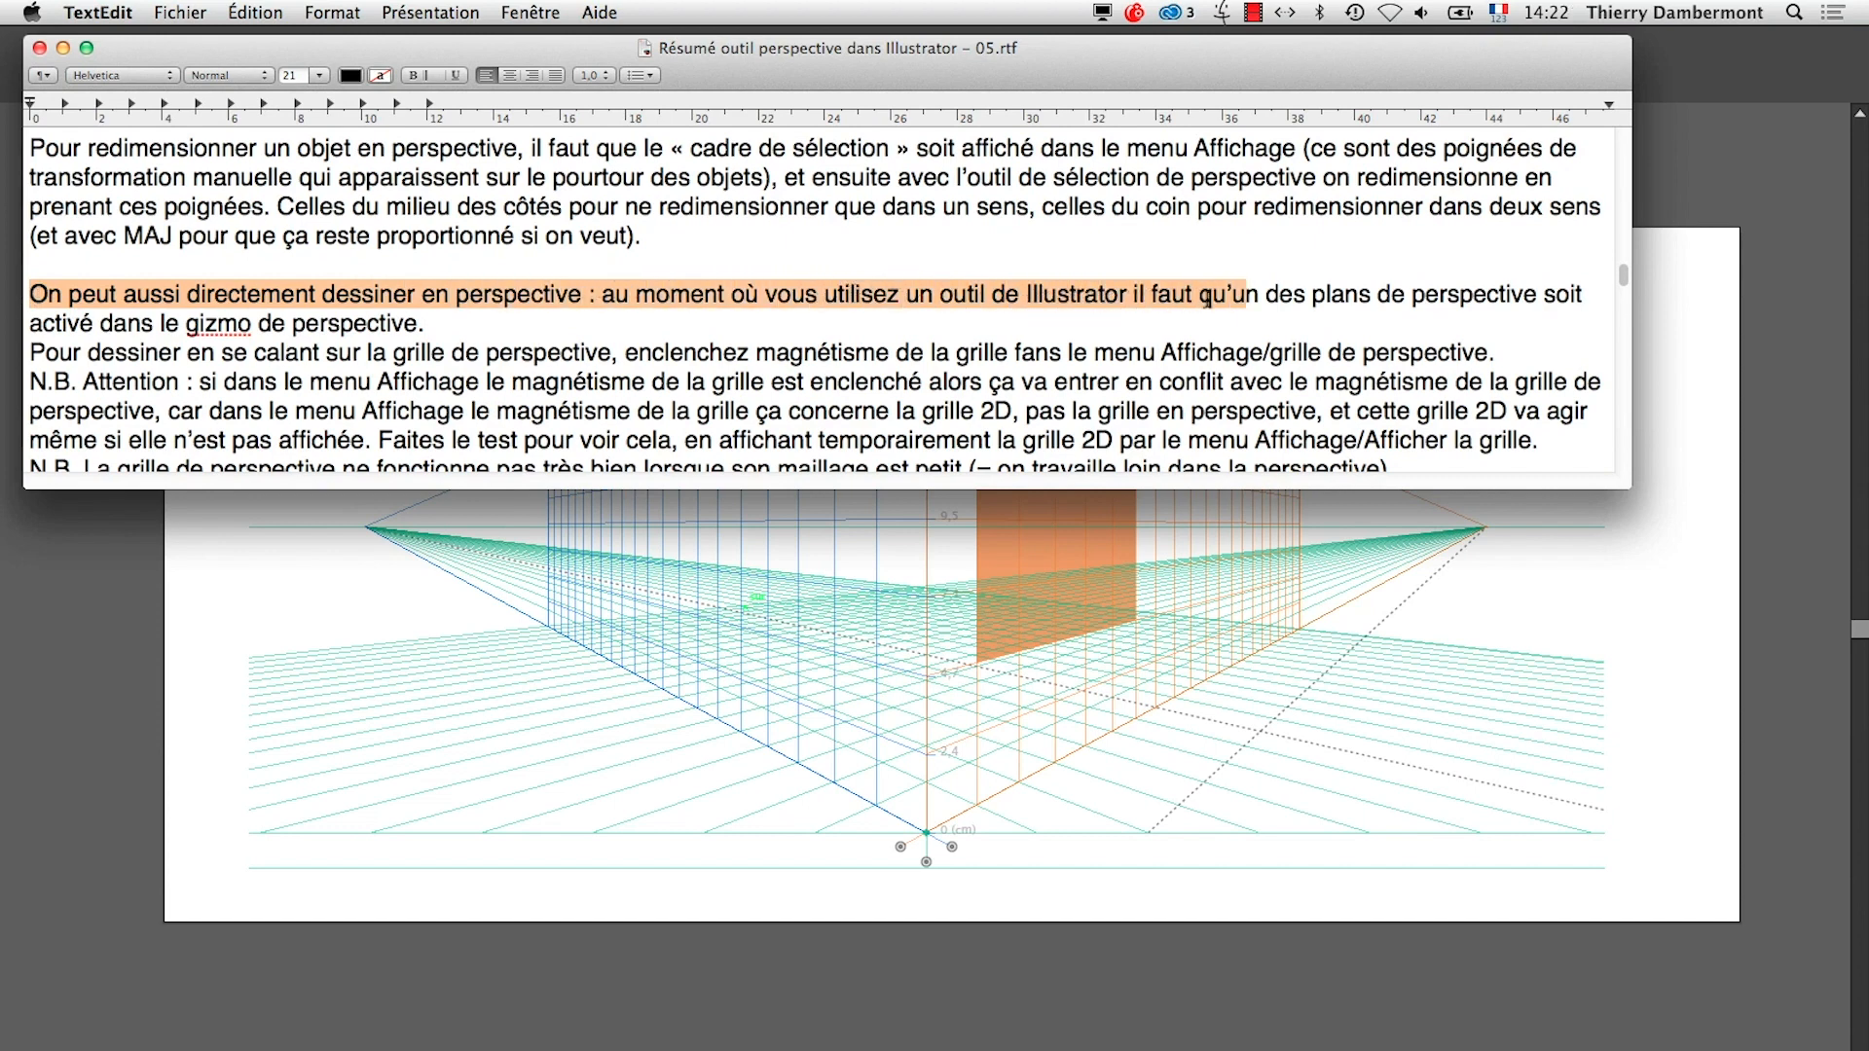
pyautogui.moveTo(1207, 300); pyautogui.dragTo(1342, 302)
pyautogui.moveTo(1531, 302); pyautogui.dragTo(425, 321)
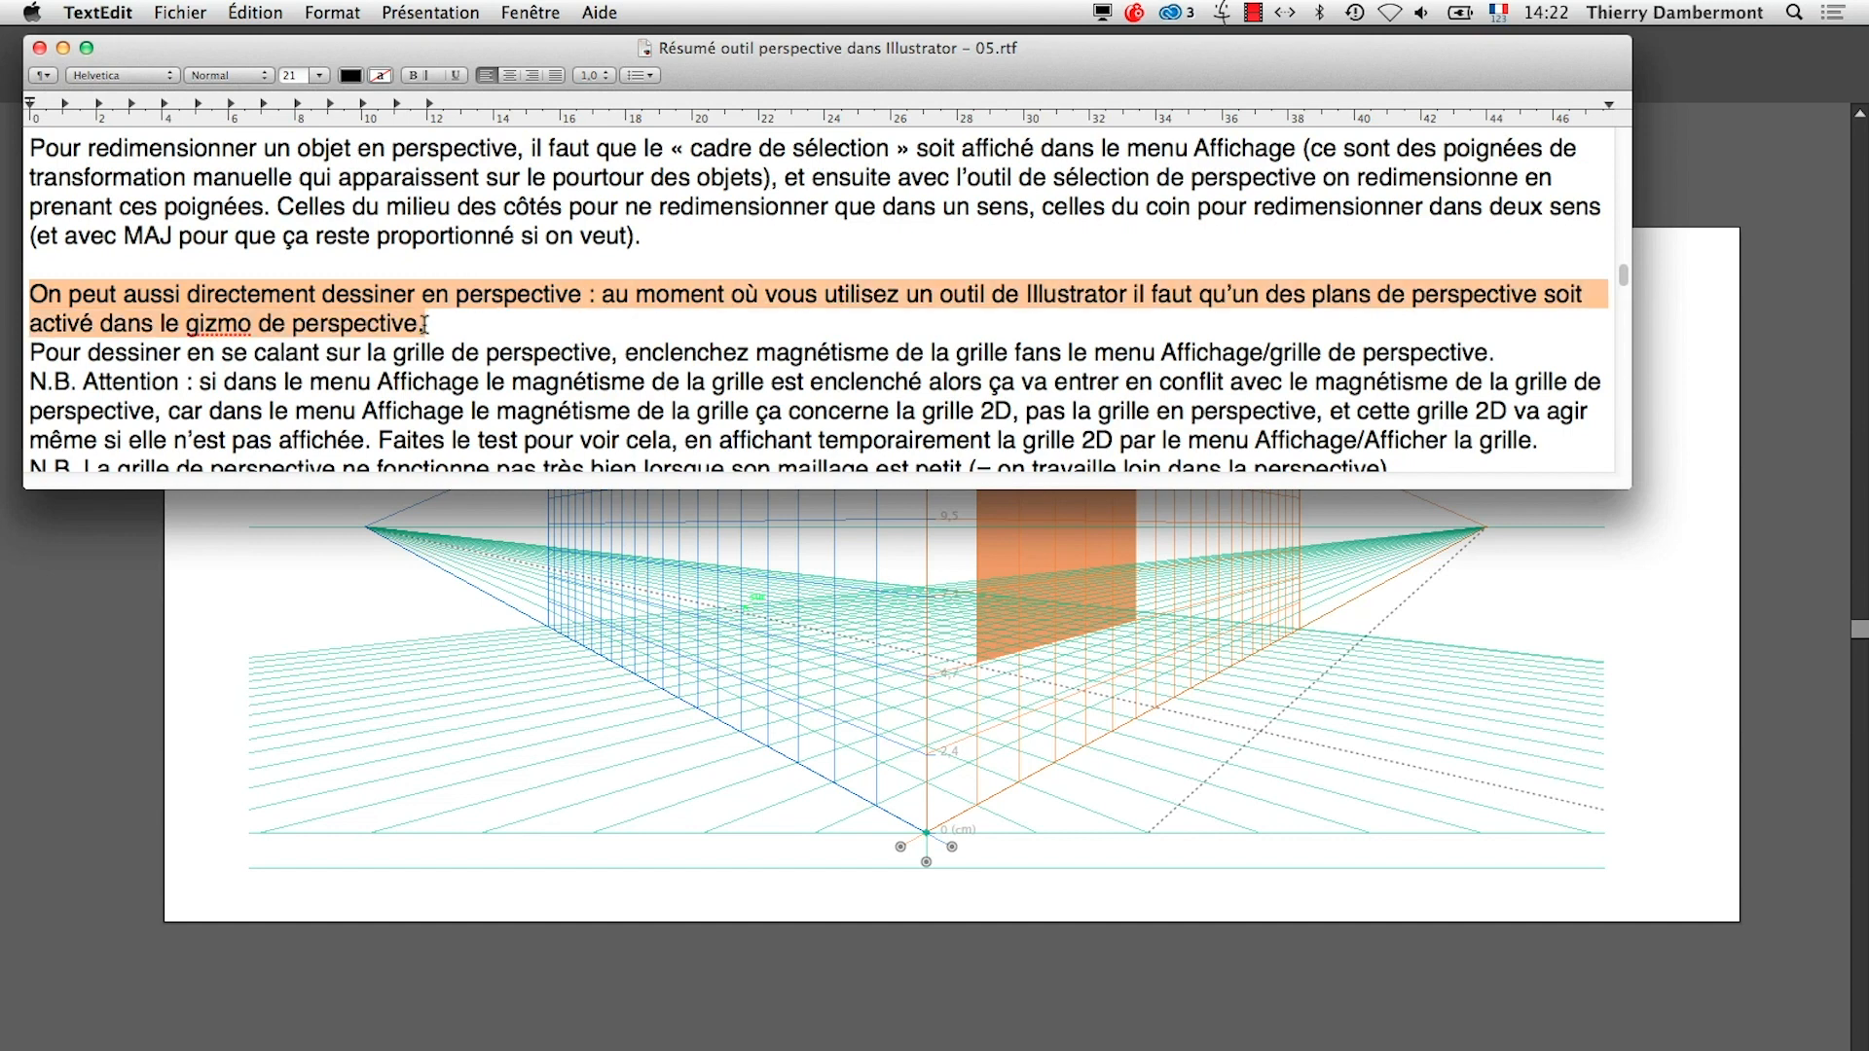
pyautogui.press('alt+super+2')
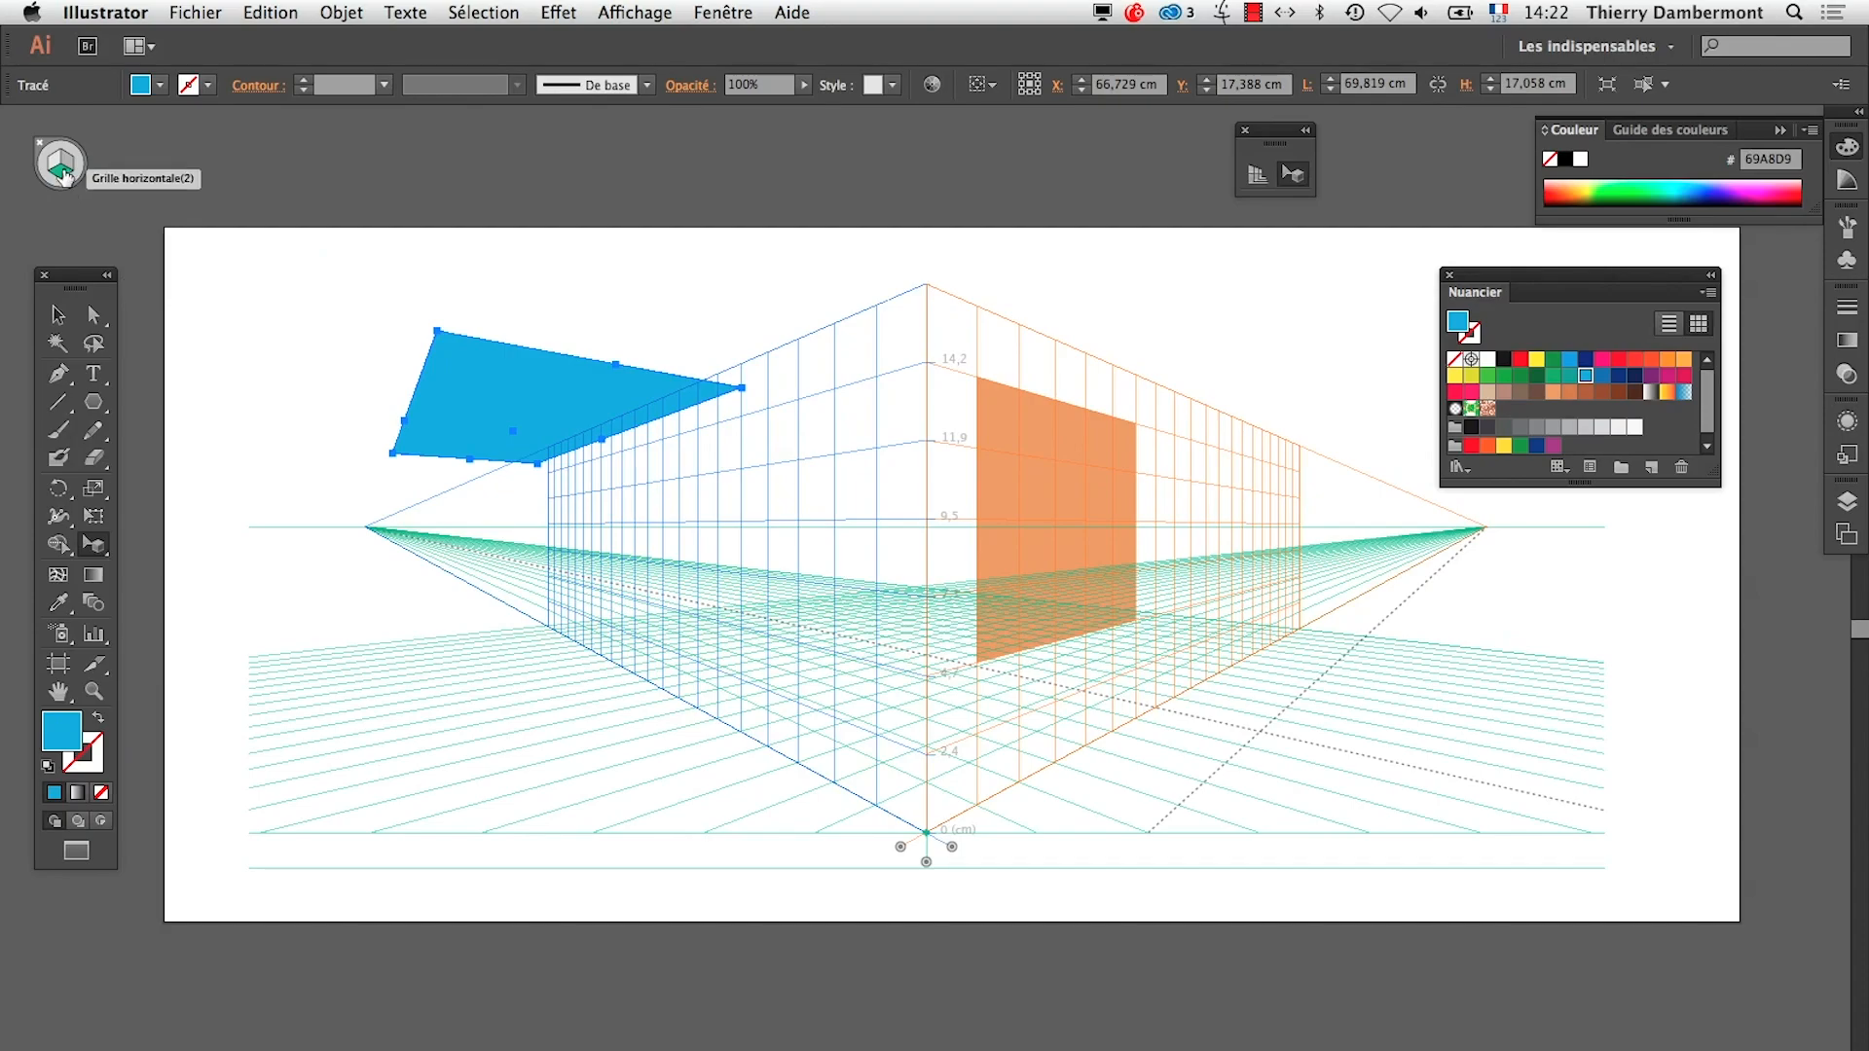
# Back in Illustrator, activate the left grid and draw a green-filled rectangle about 26.1 by 11.9 cm on the left plane with the Rectangle tool
pyautogui.click(65, 175)
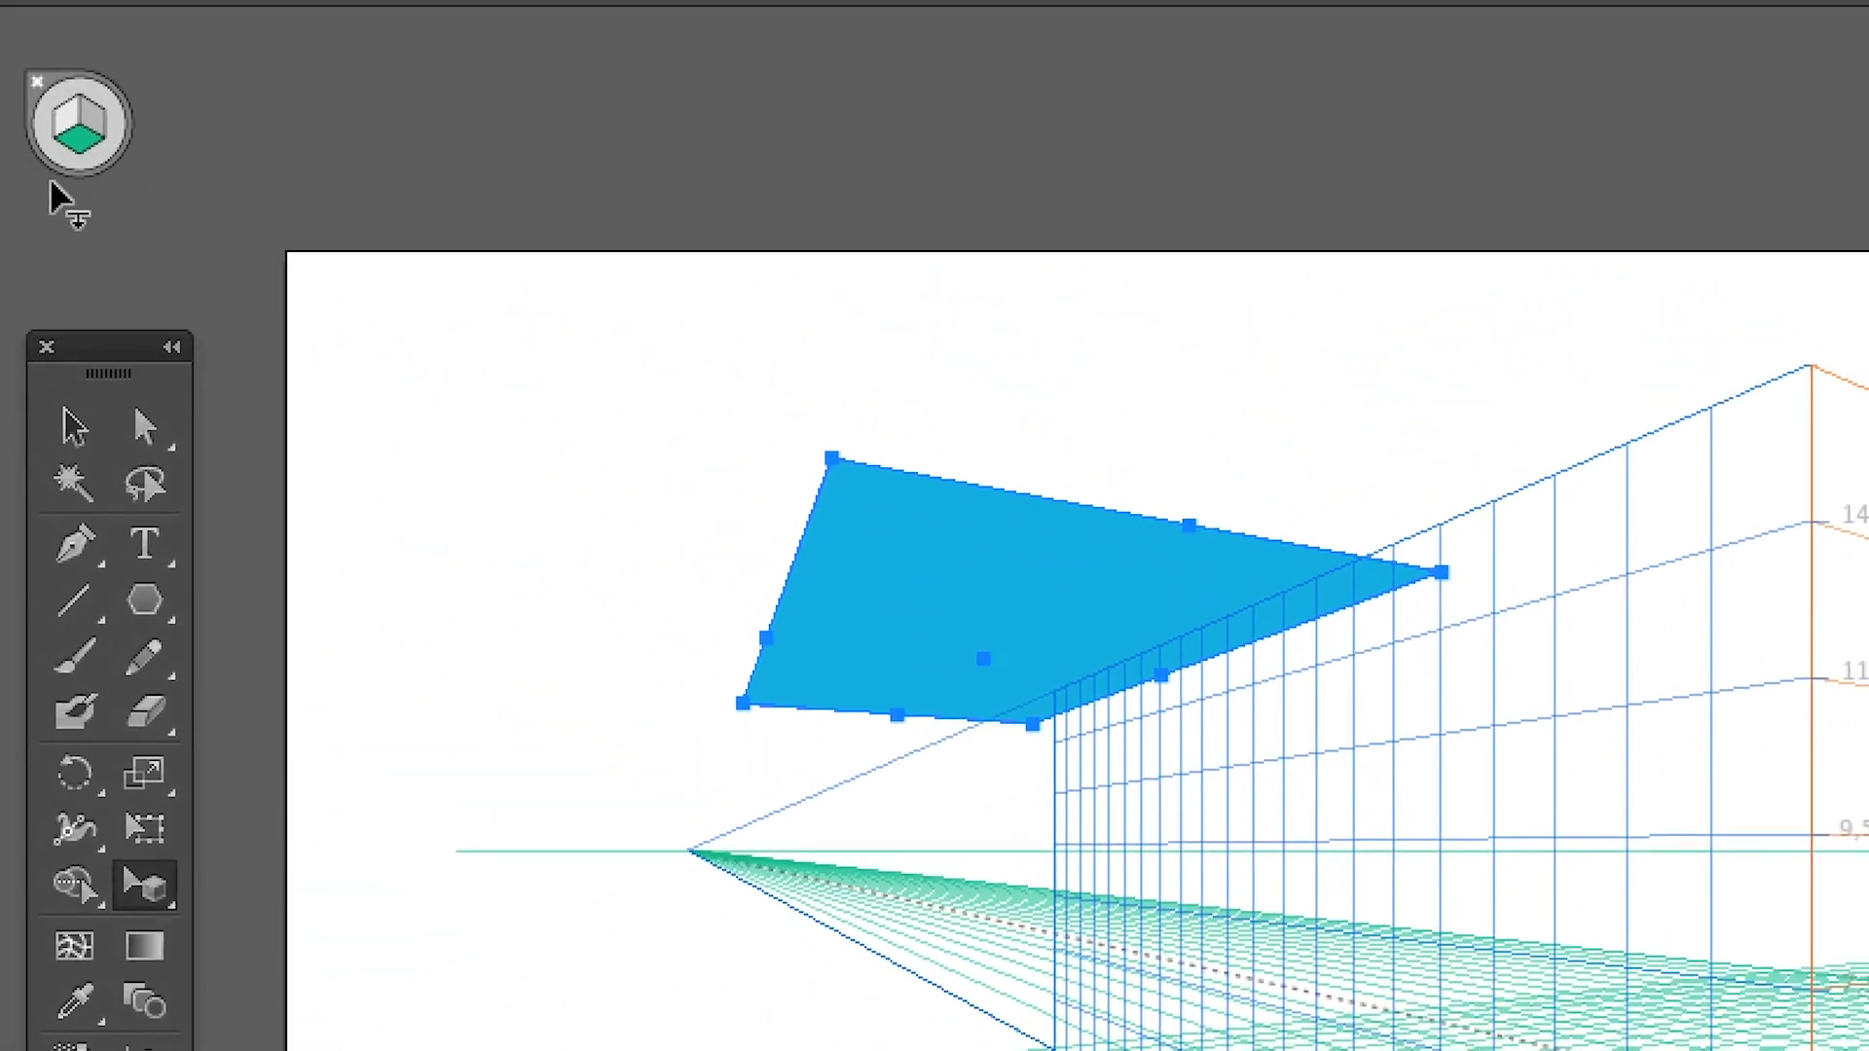
pyautogui.click(66, 126)
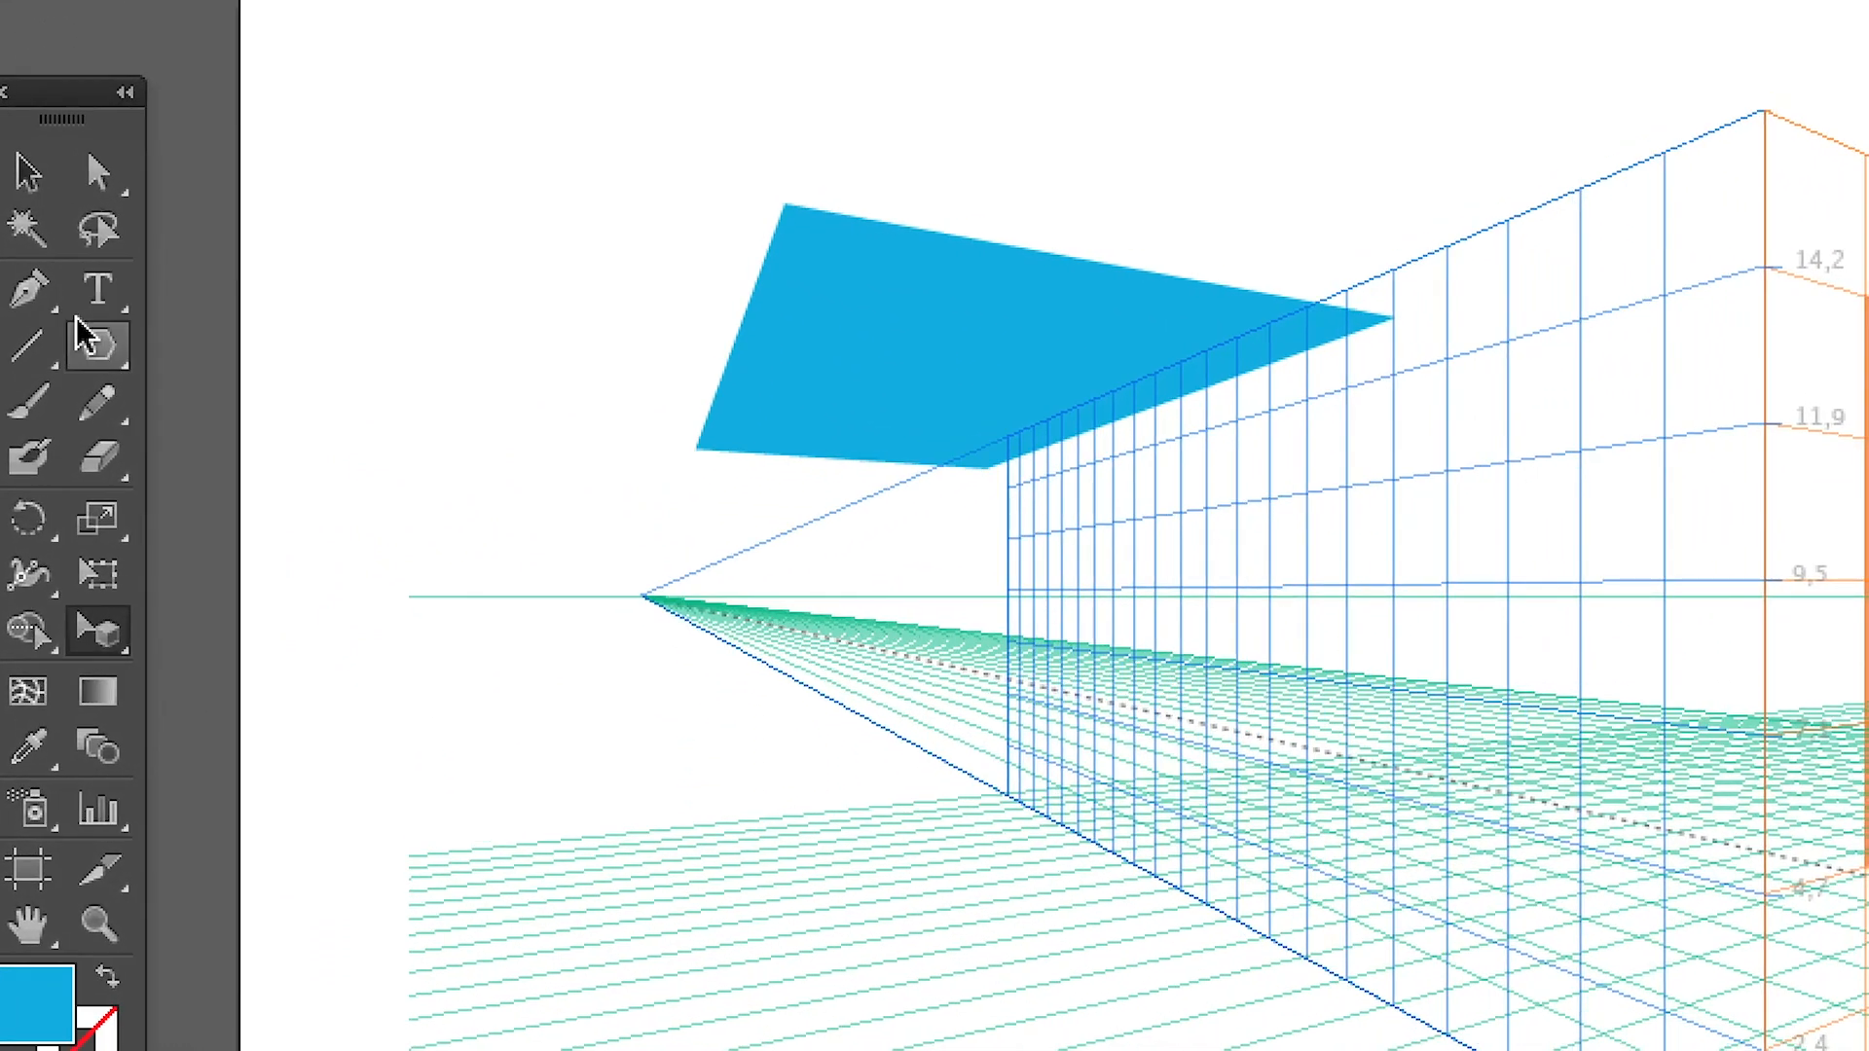
pyautogui.moveTo(83, 336); pyautogui.dragTo(230, 336)
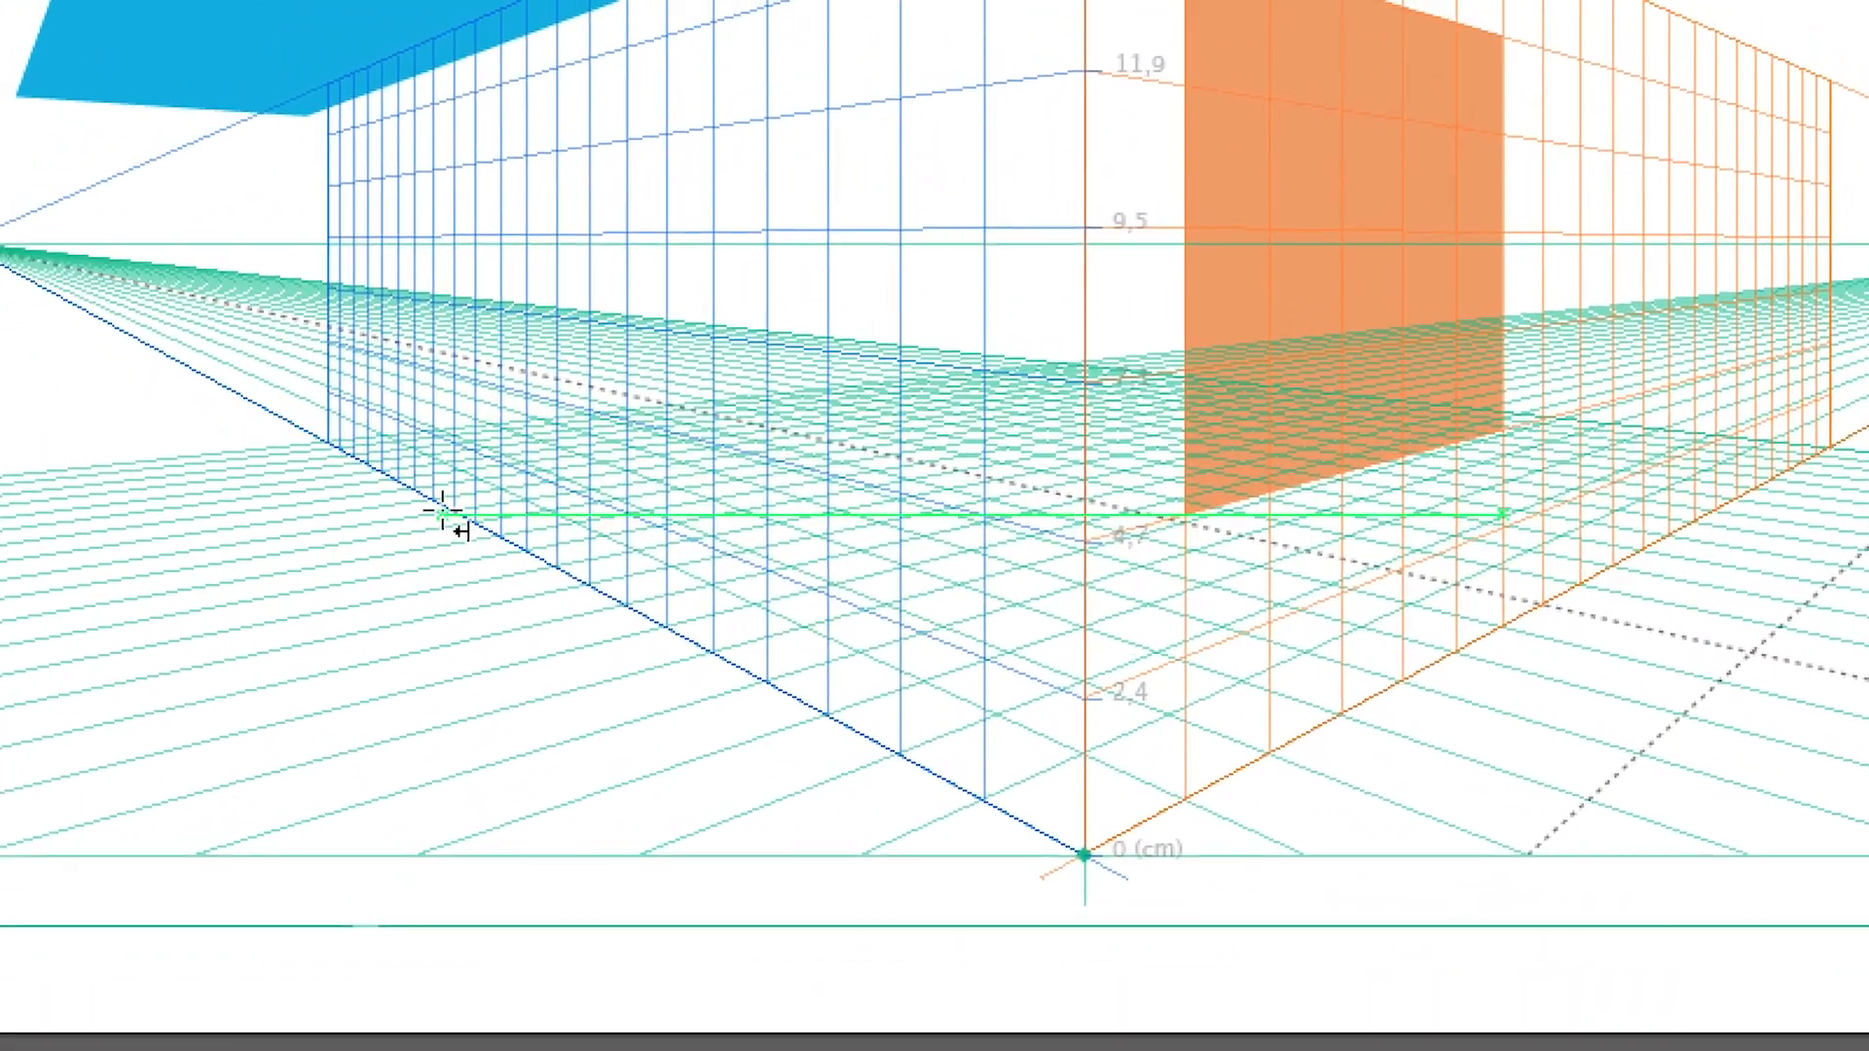
pyautogui.moveTo(448, 510); pyautogui.dragTo(572, 275)
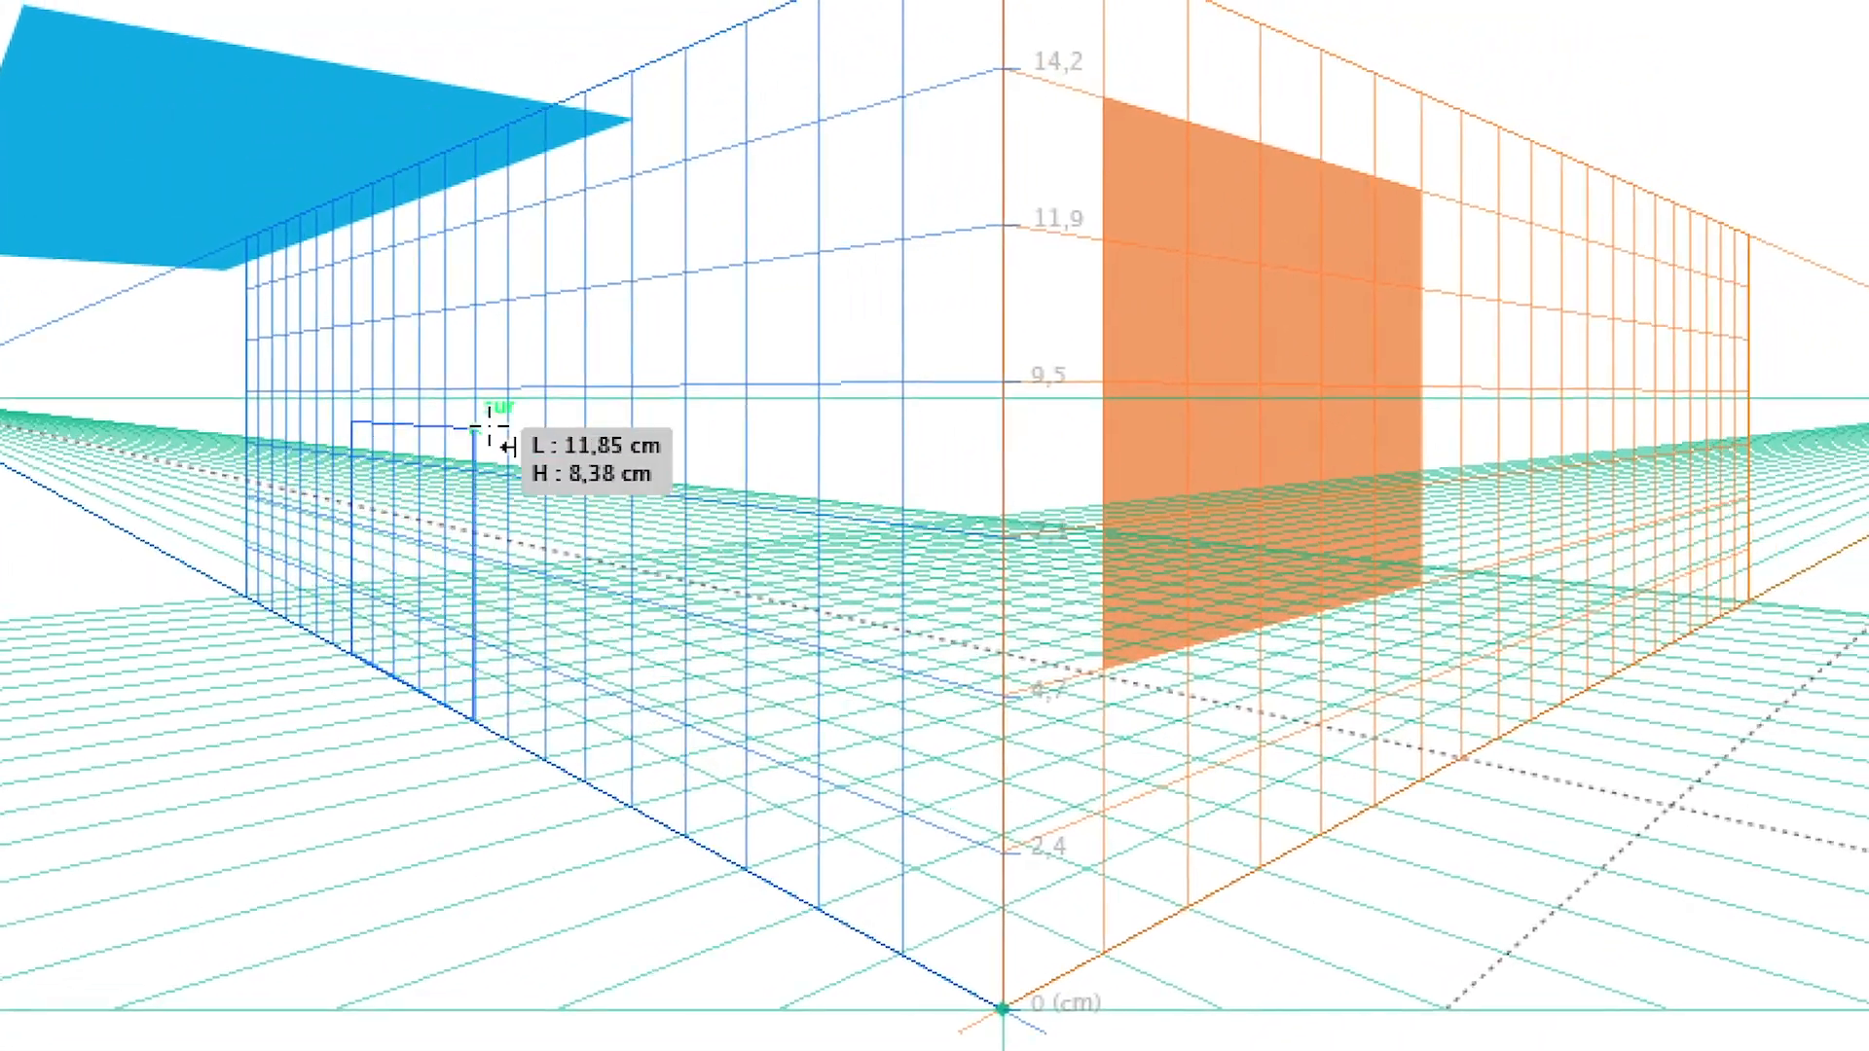
pyautogui.moveTo(491, 428); pyautogui.dragTo(576, 376)
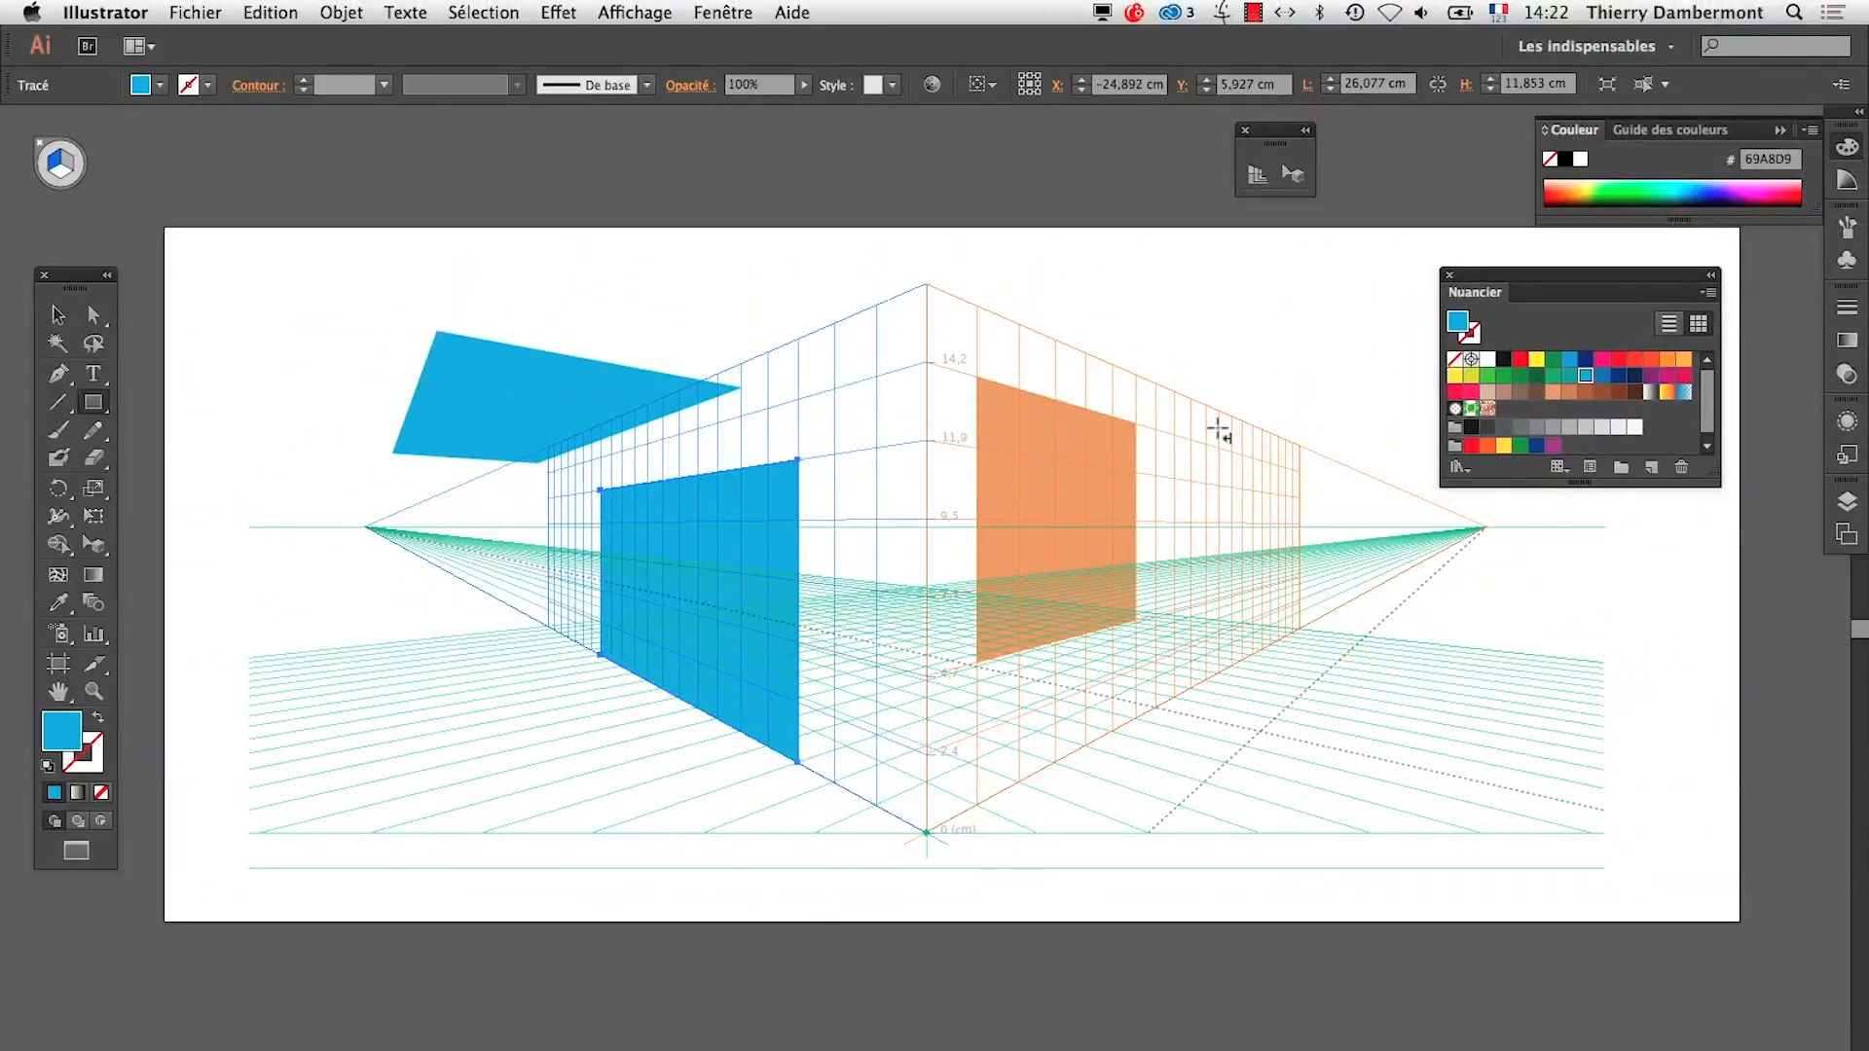
pyautogui.click(1504, 375)
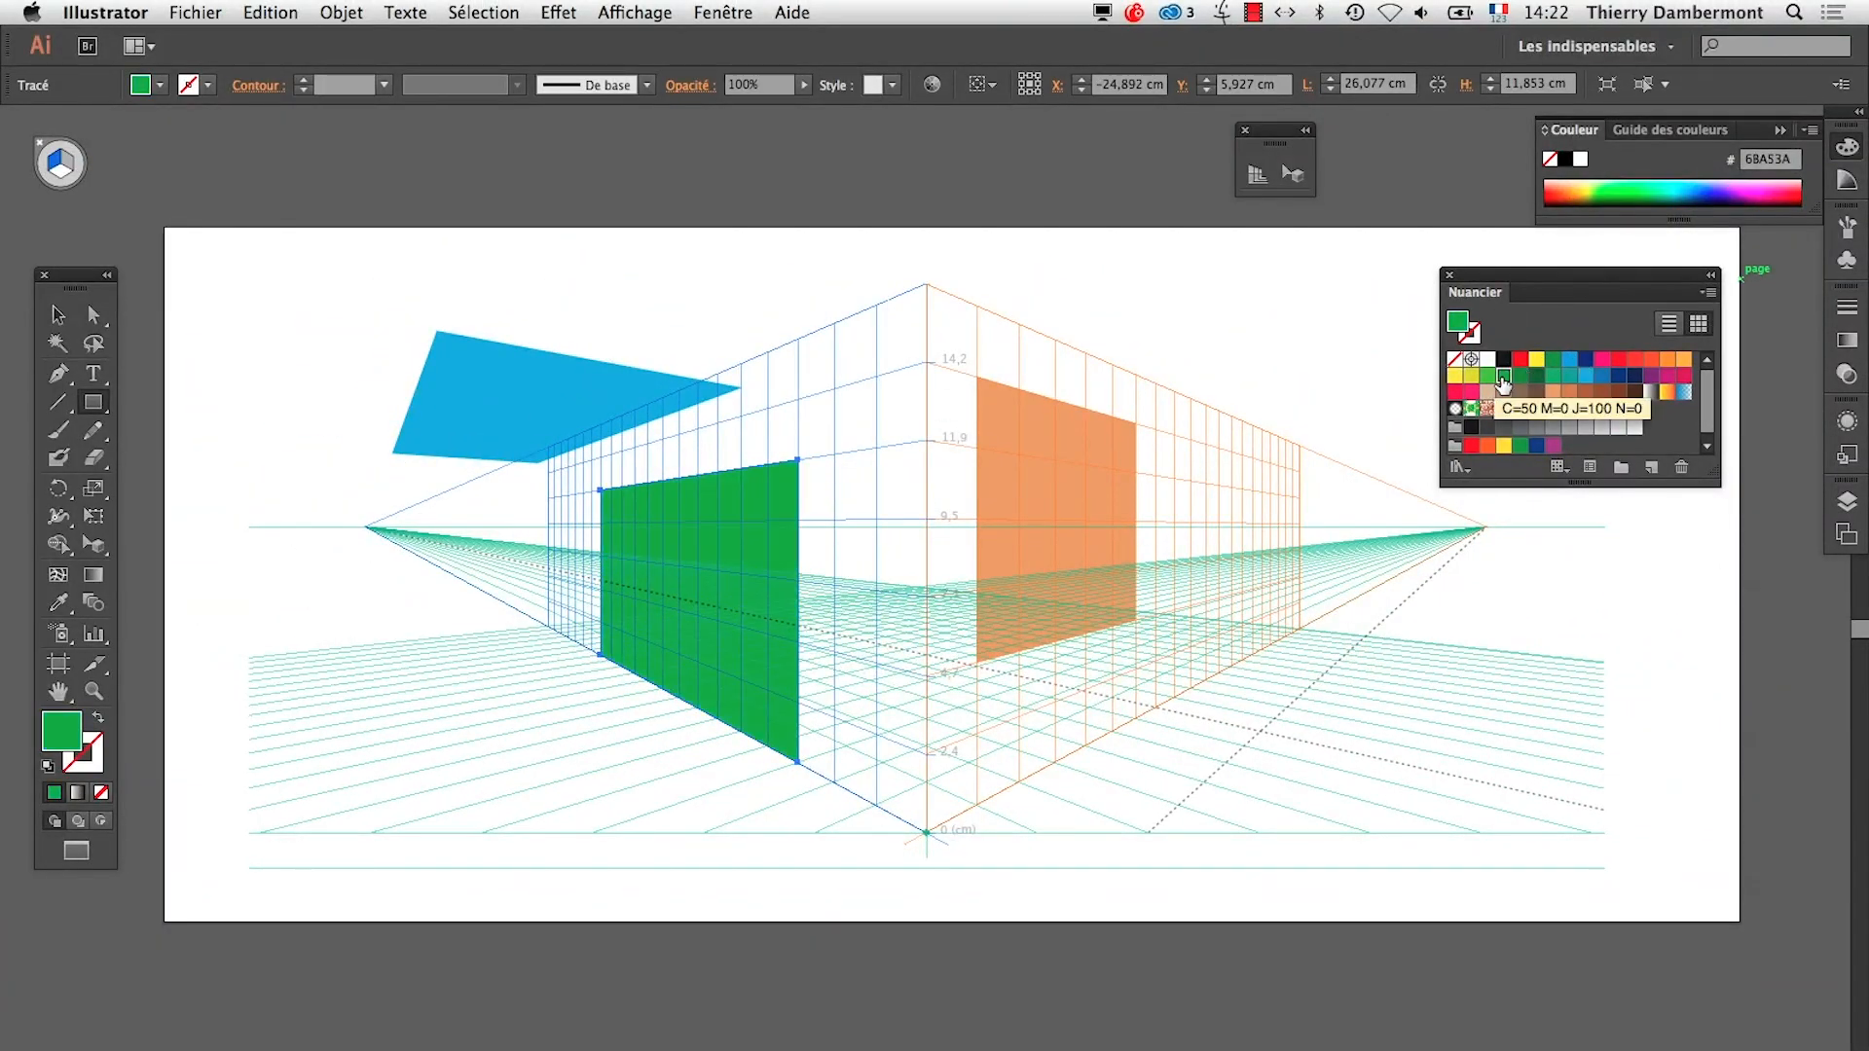
# Activate the right grid and draw a green rectangle about 12.5 by 13.1 cm on the right plane beside the orange shape
pyautogui.click(56, 169)
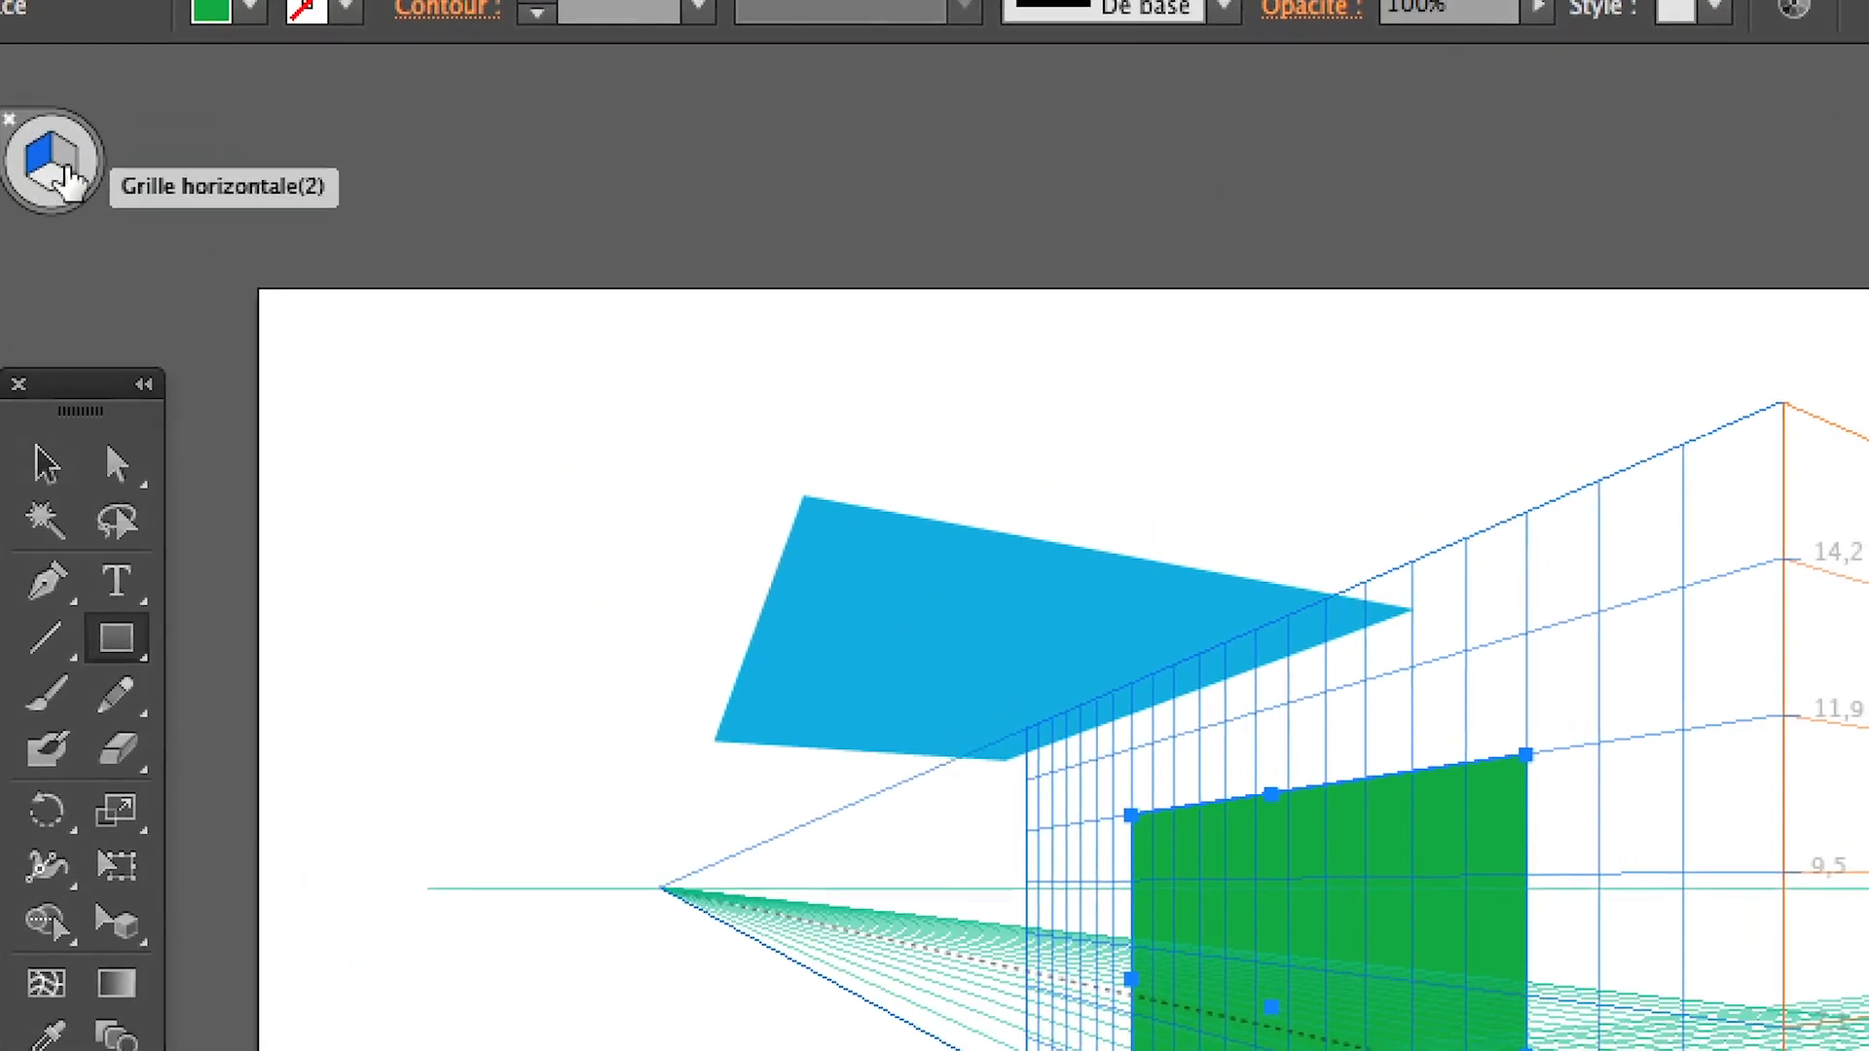
pyautogui.click(67, 175)
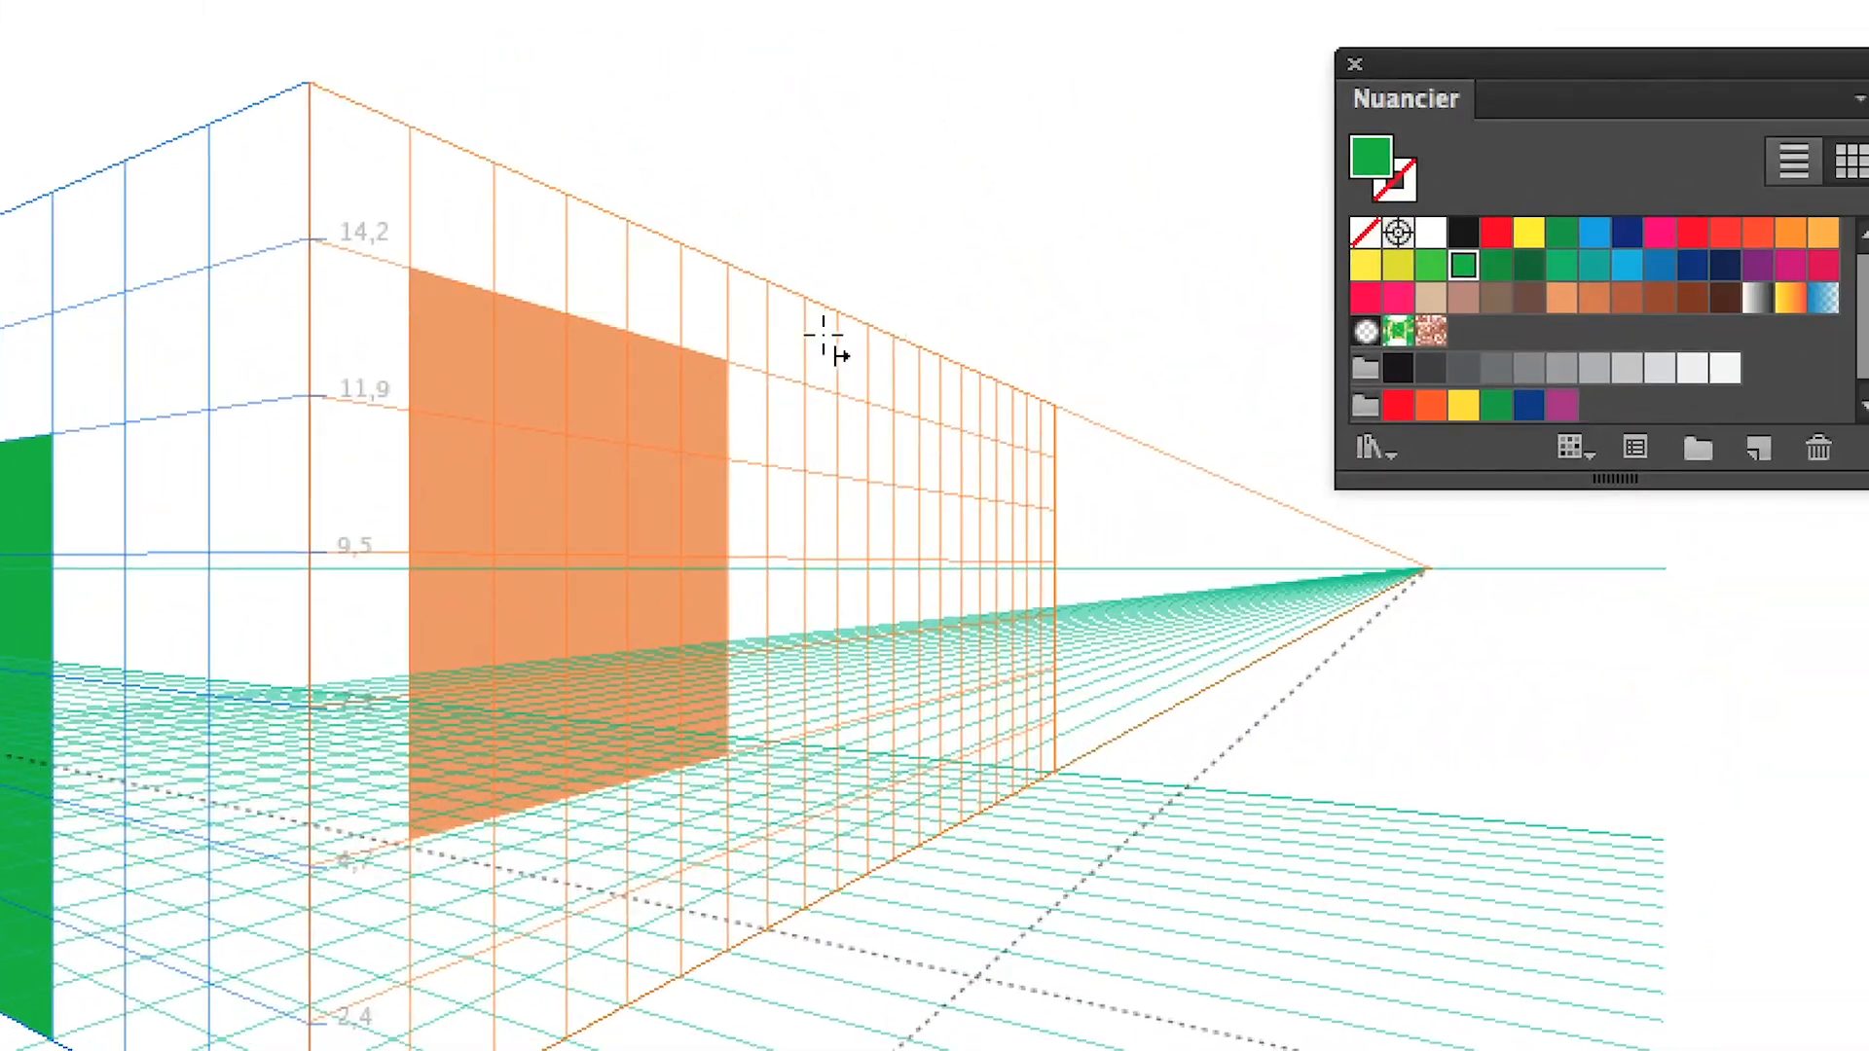
pyautogui.moveTo(823, 336); pyautogui.dragTo(961, 764)
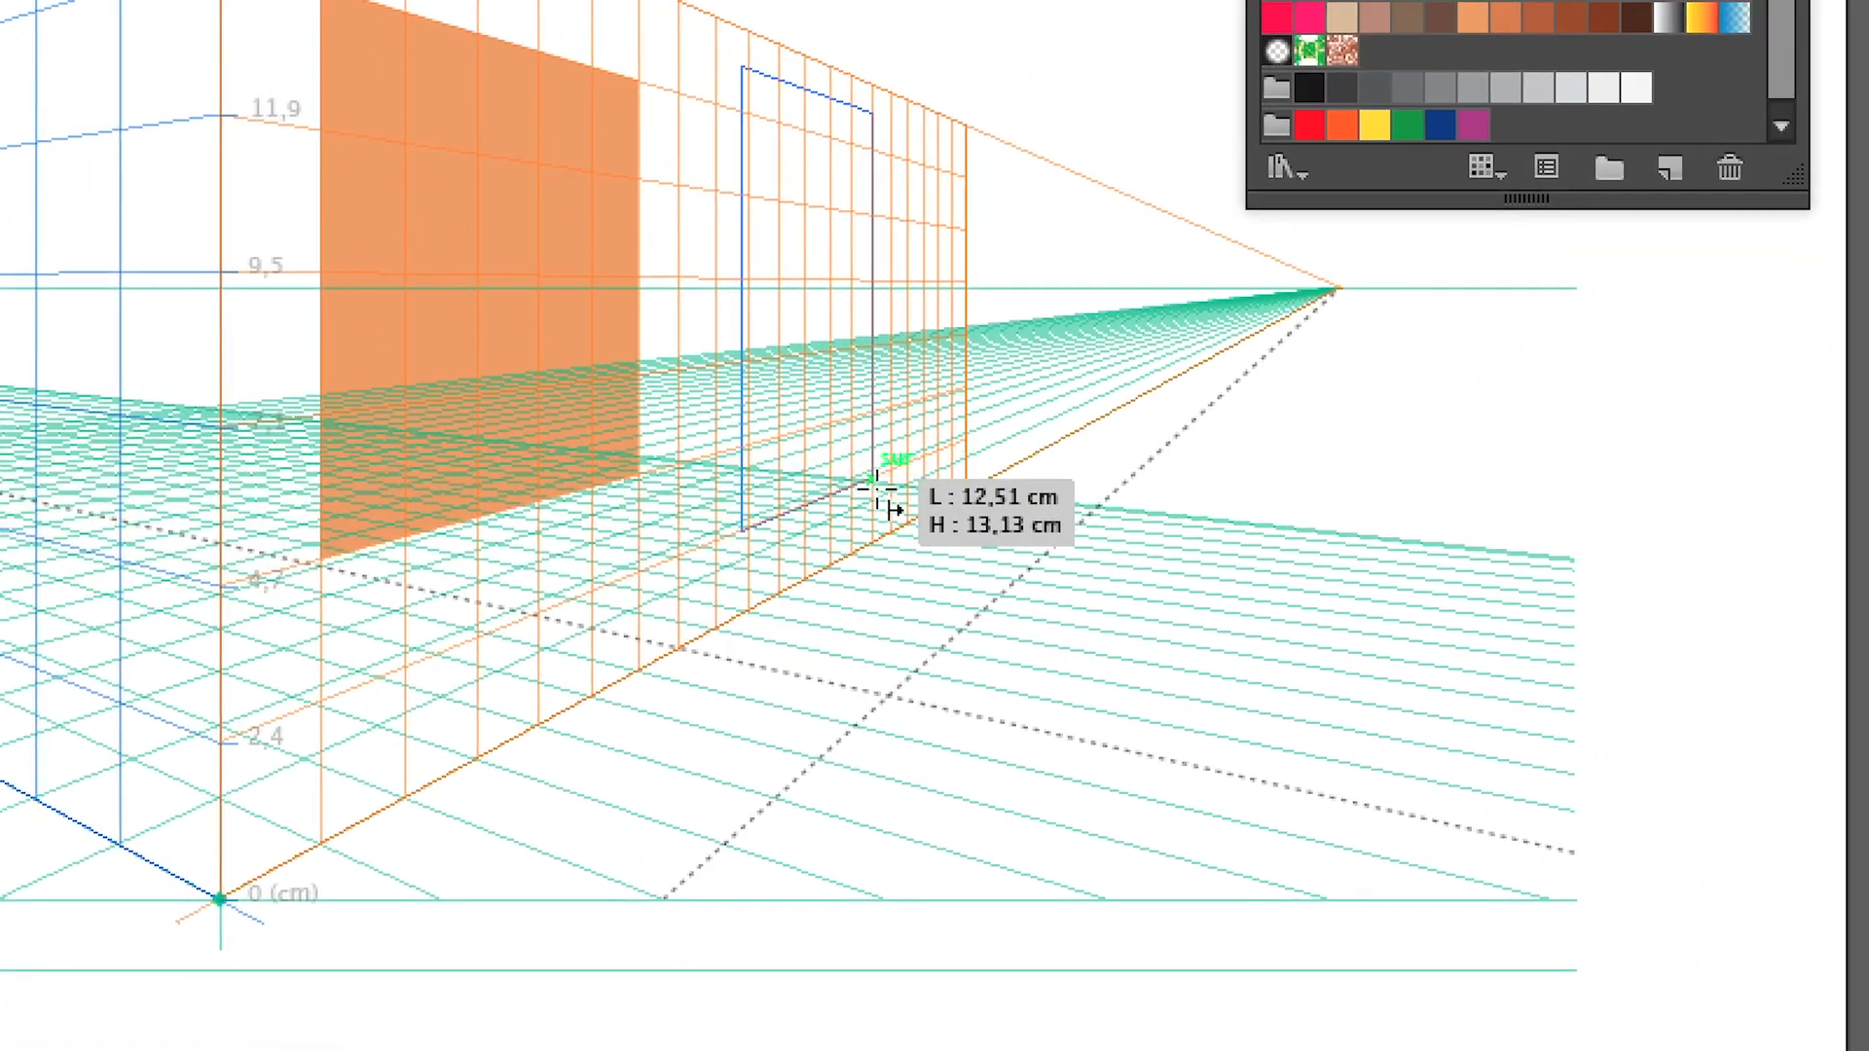
pyautogui.moveTo(877, 491); pyautogui.dragTo(877, 491)
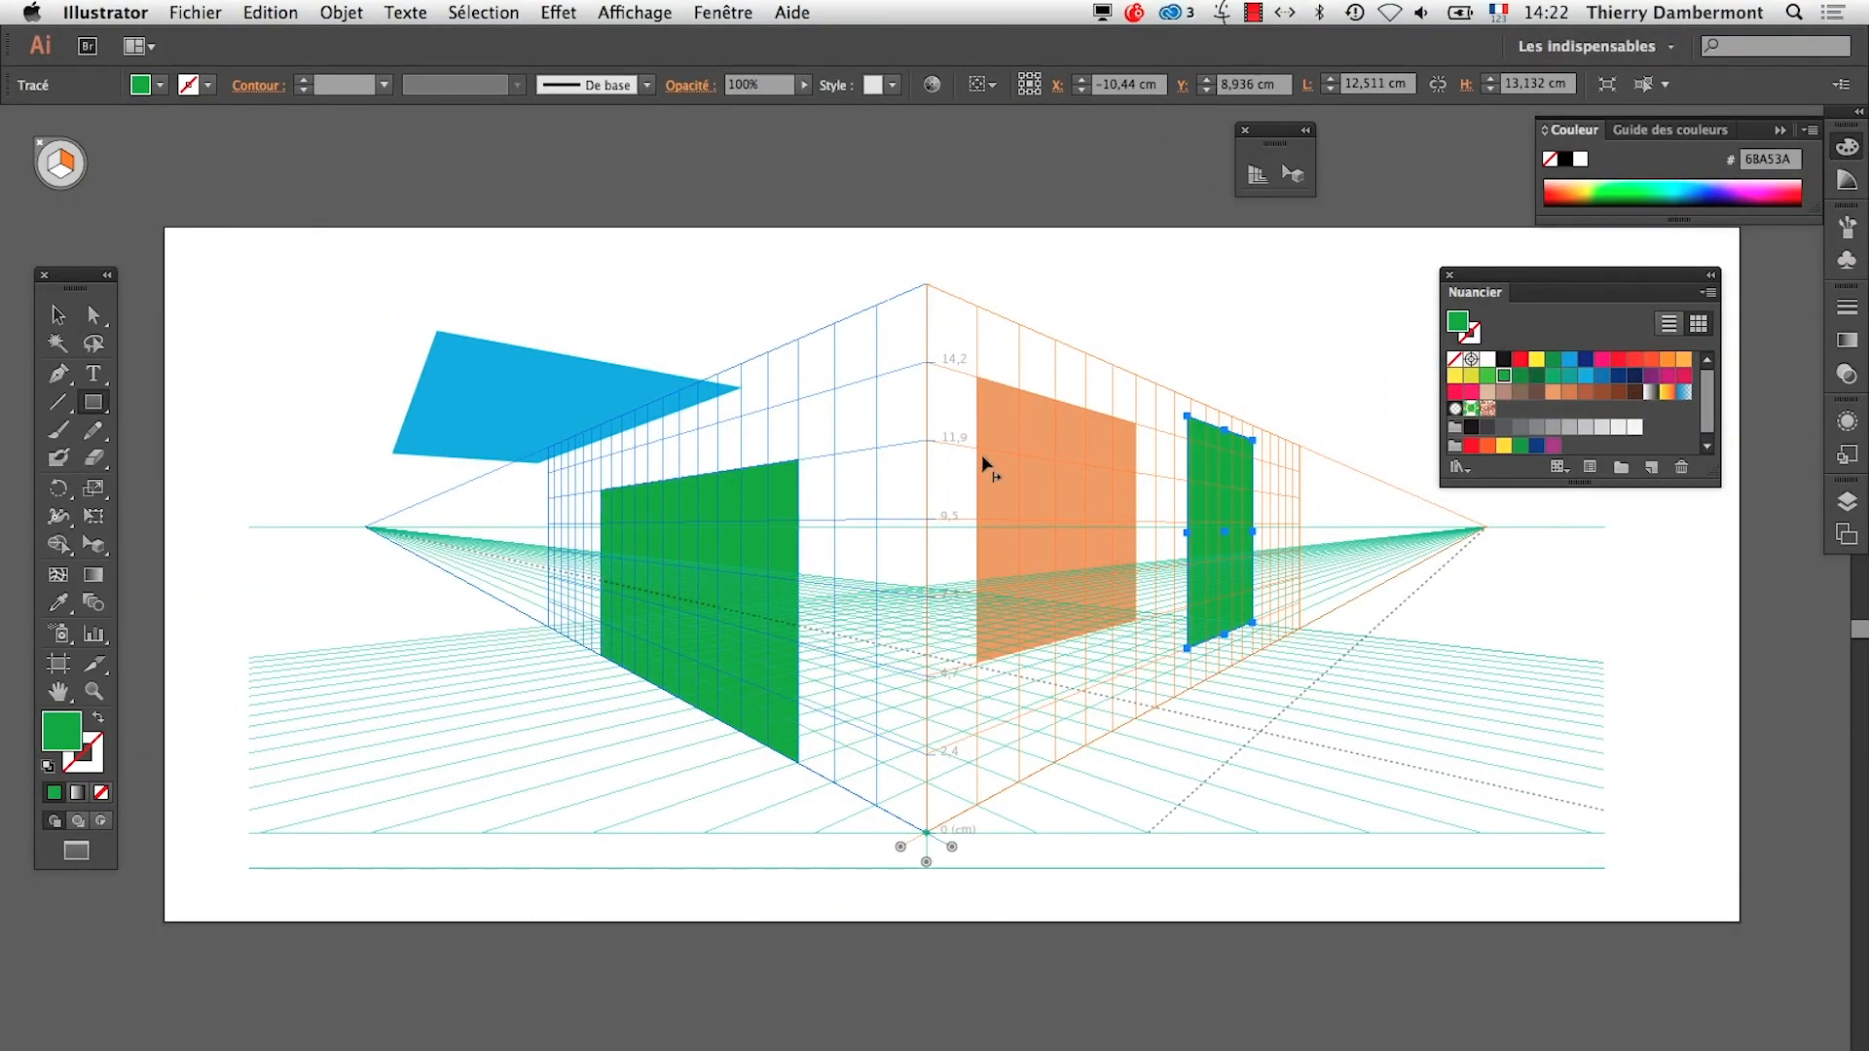
# Switch to TextEdit and highlight the sentence on drawing snapped to the perspective grid
pyautogui.press('super+Tab')
pyautogui.press('super+Tab')
pyautogui.click(437, 325)
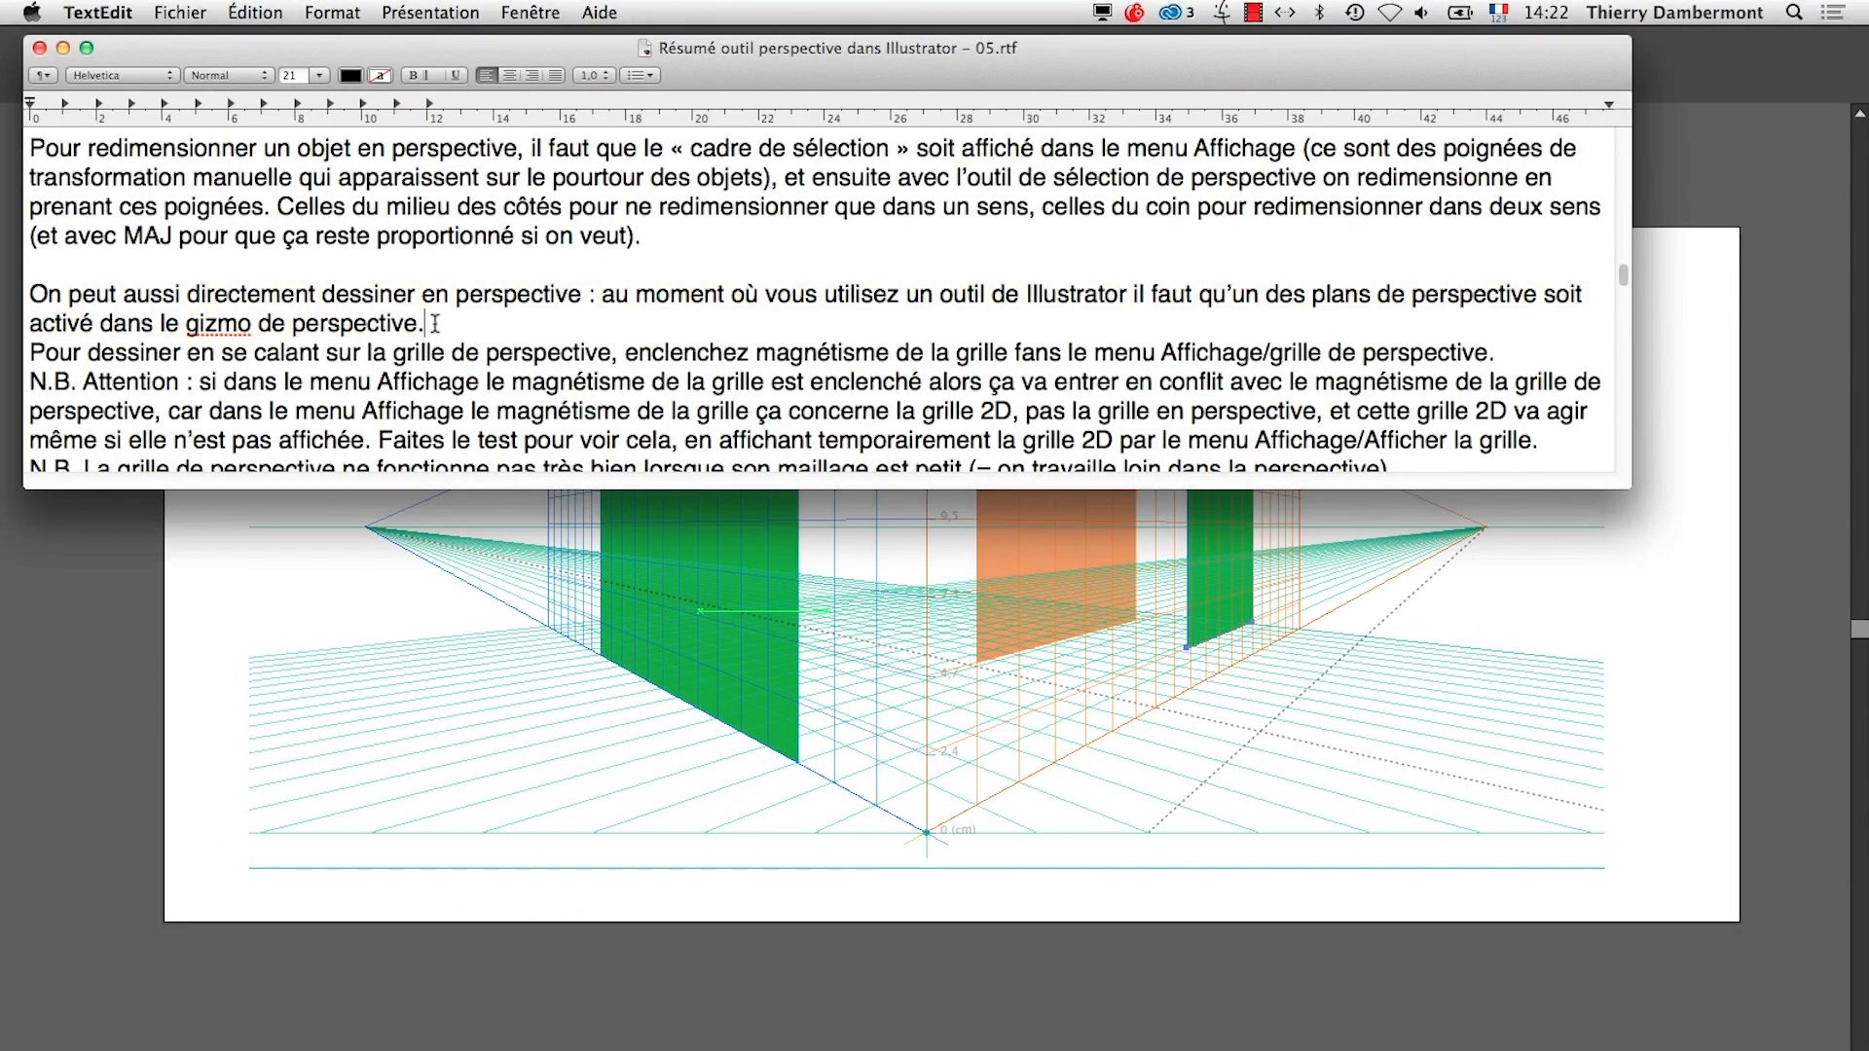
pyautogui.scroll(-1, 439, 331)
pyautogui.scroll(-2, 438, 340)
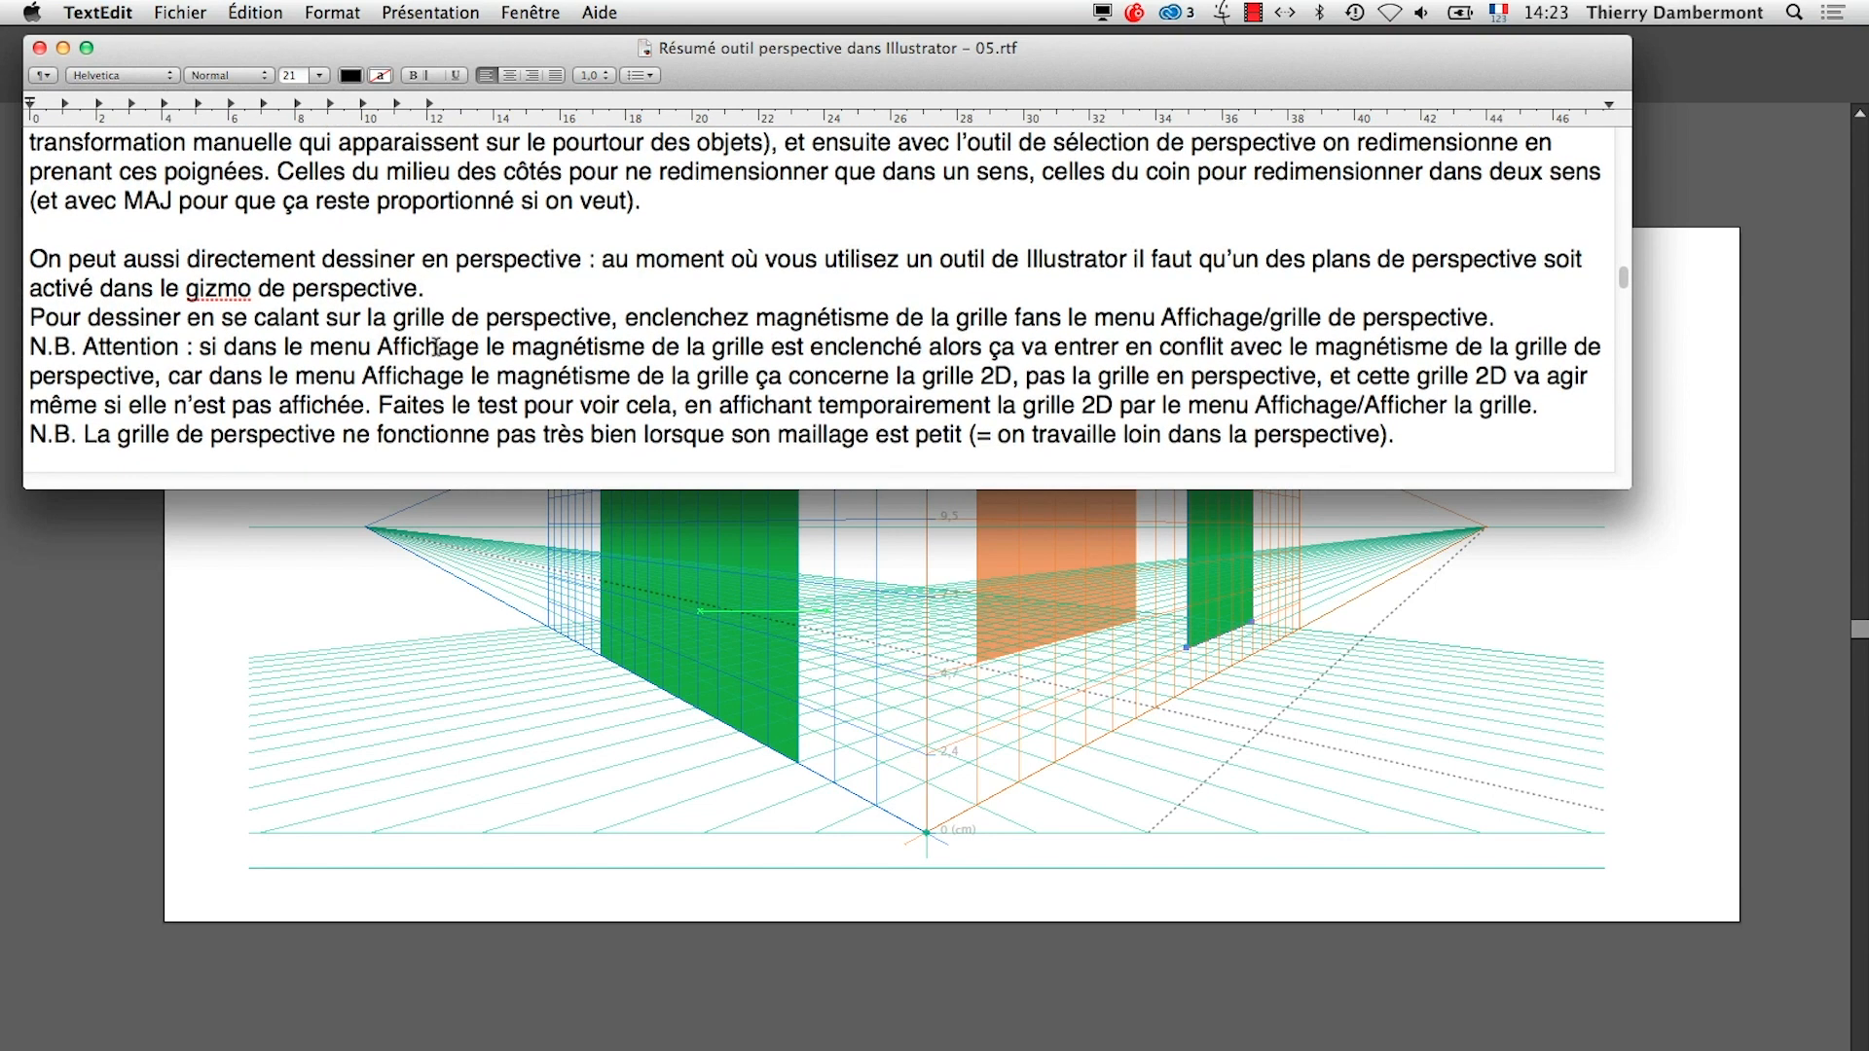
pyautogui.moveTo(31, 302); pyautogui.dragTo(410, 340)
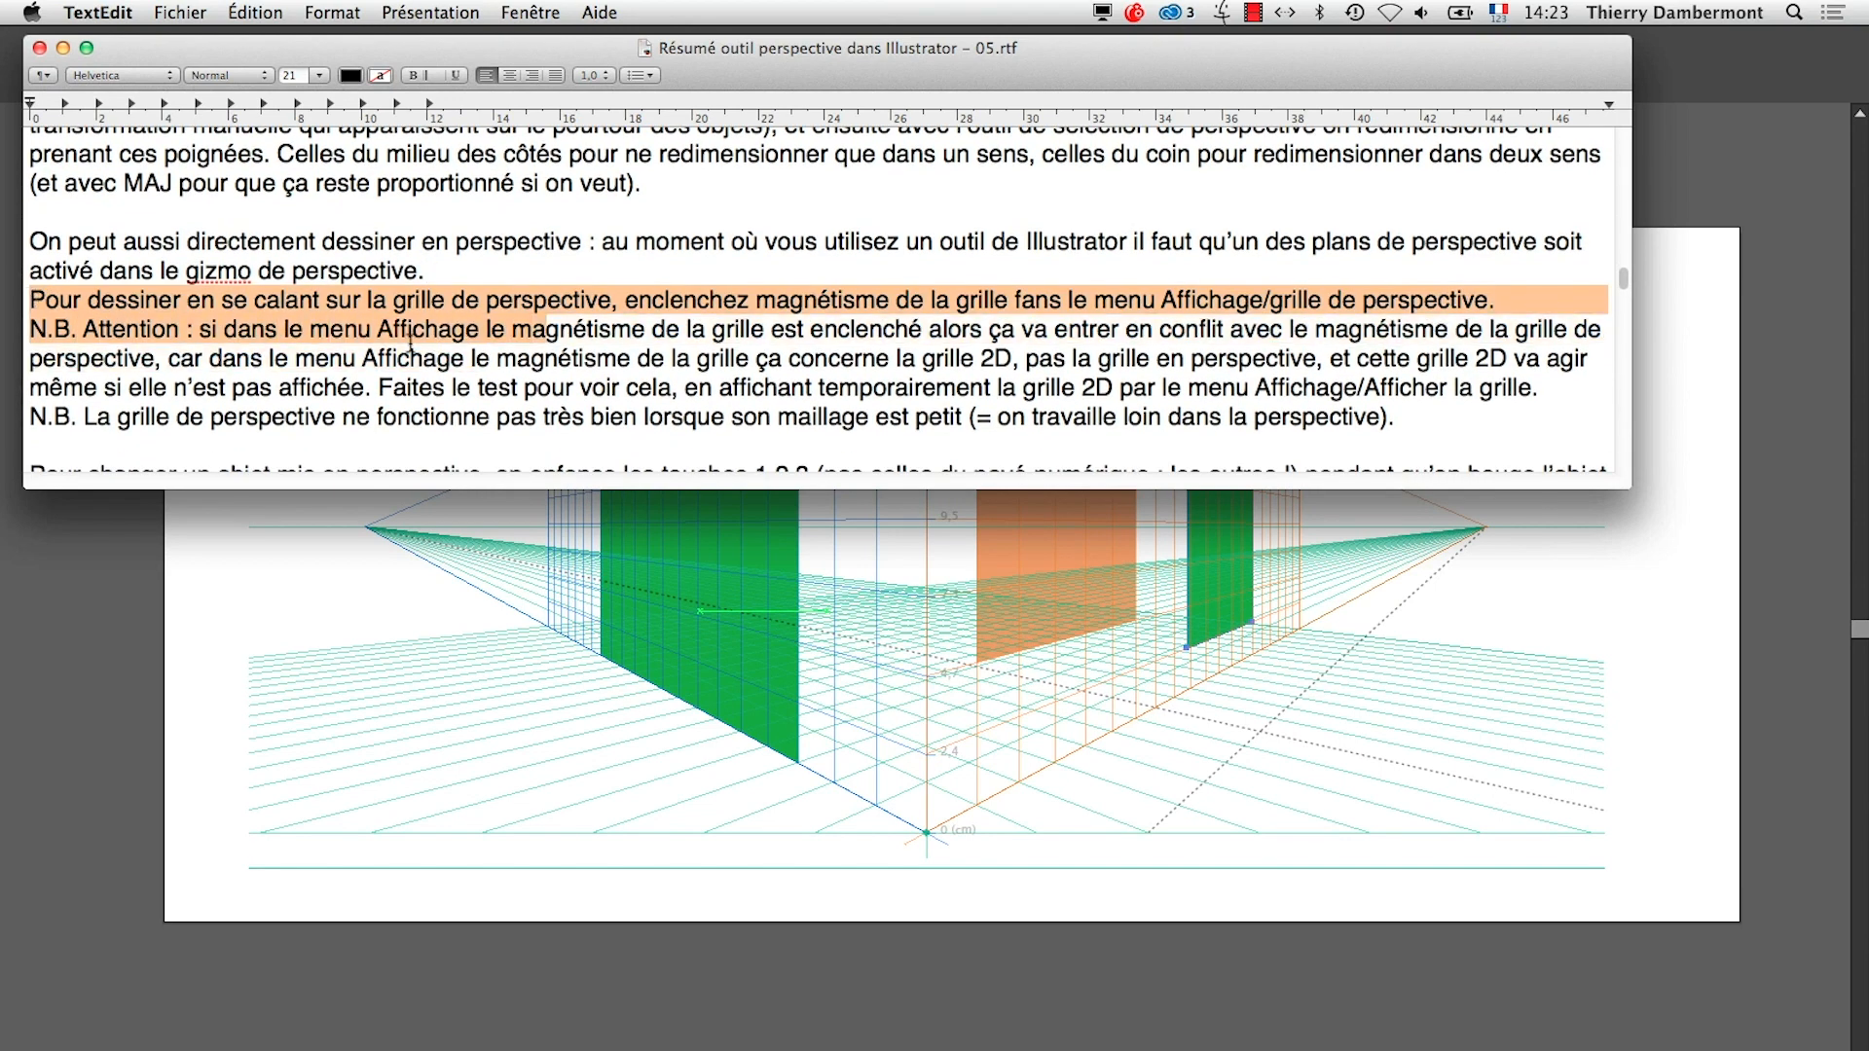
pyautogui.moveTo(587, 329); pyautogui.dragTo(1039, 302)
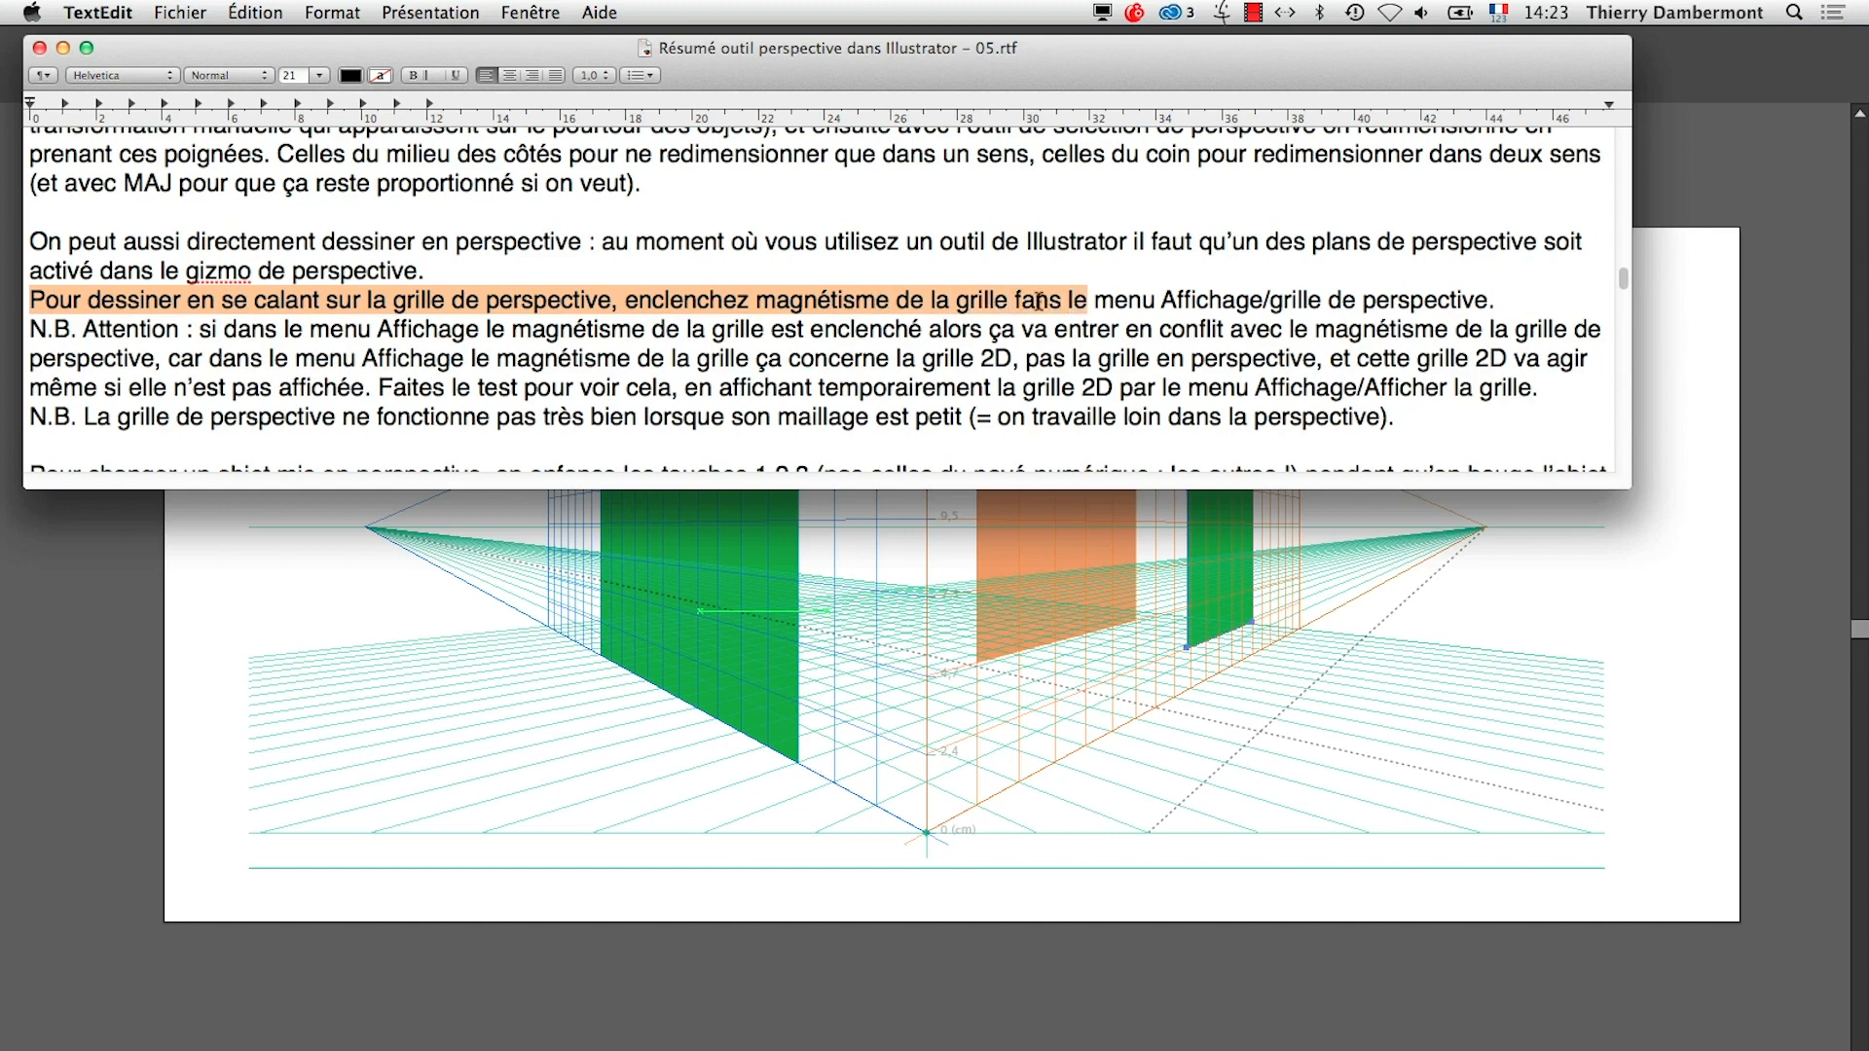
# Put « magnétisme de la grille » and « Affichage/Grille de perspective » in guillemets, capitalising Grille, and correct "fans" to "dans"
pyautogui.click(1008, 300)
pyautogui.write('»')
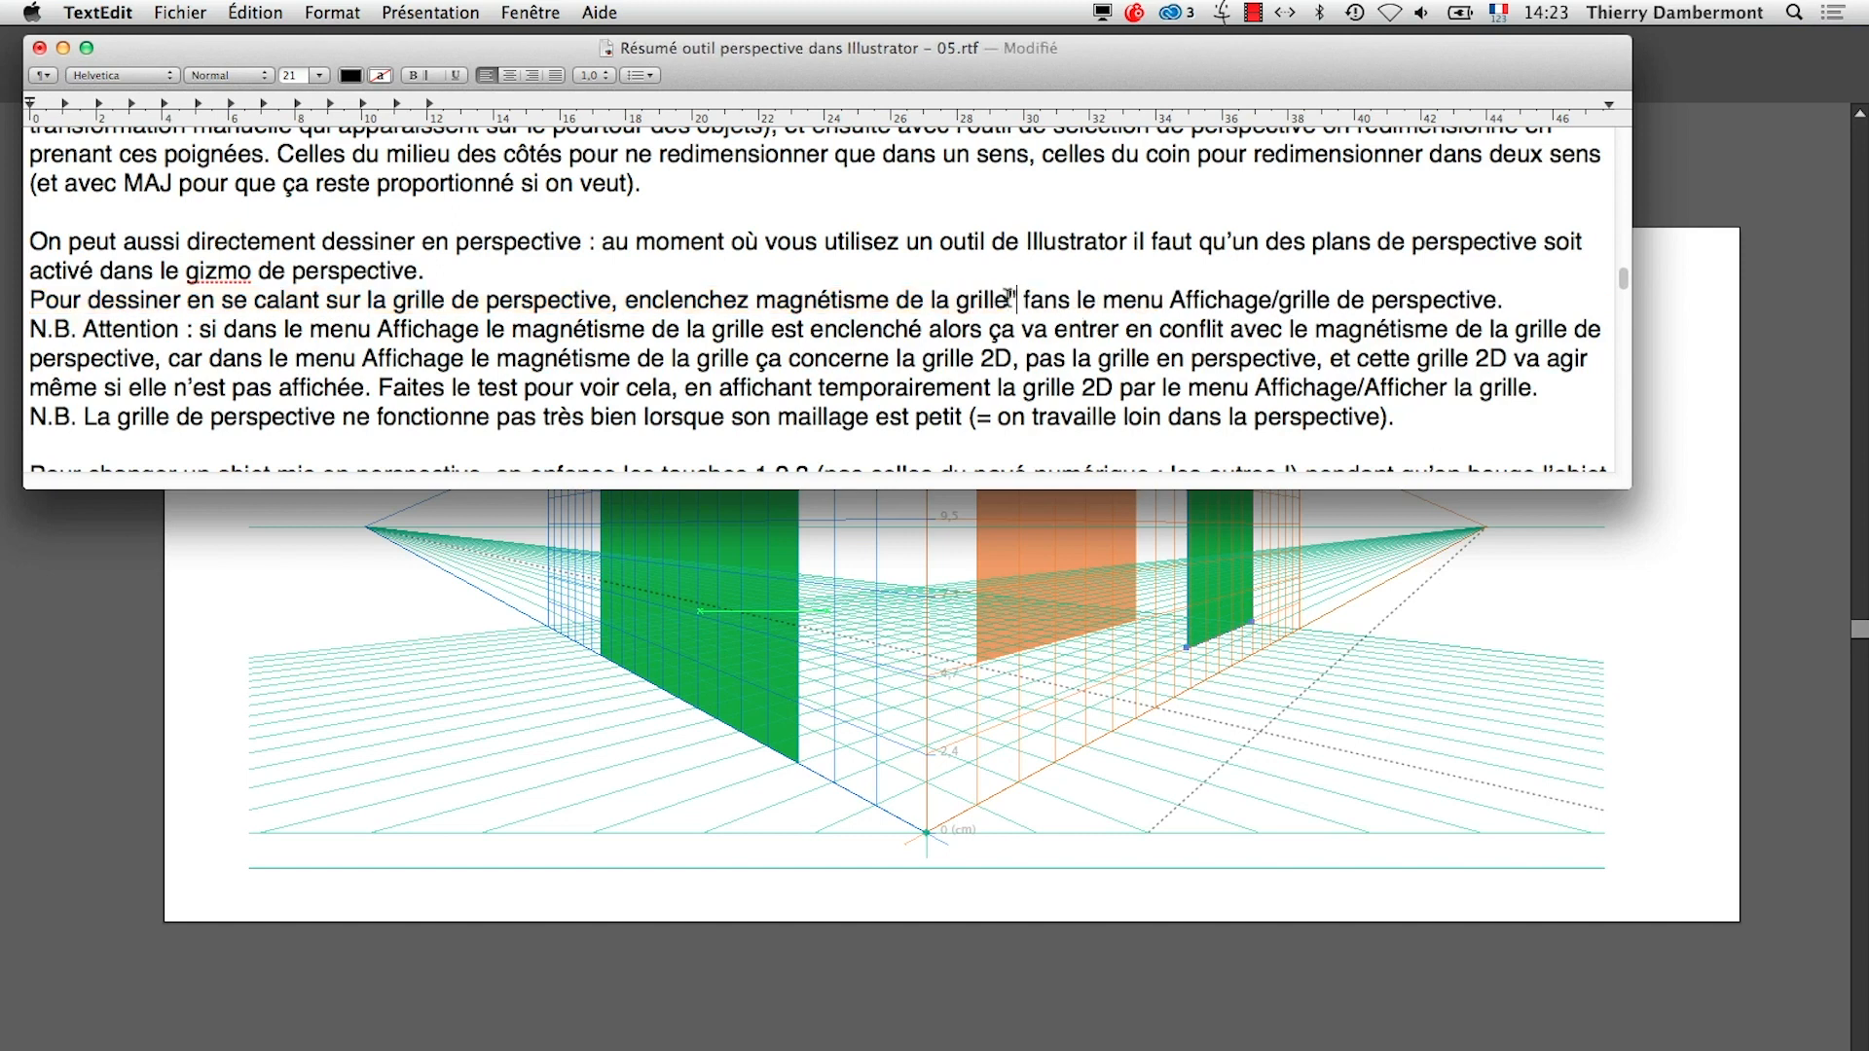
pyautogui.click(756, 300)
pyautogui.write('« ')
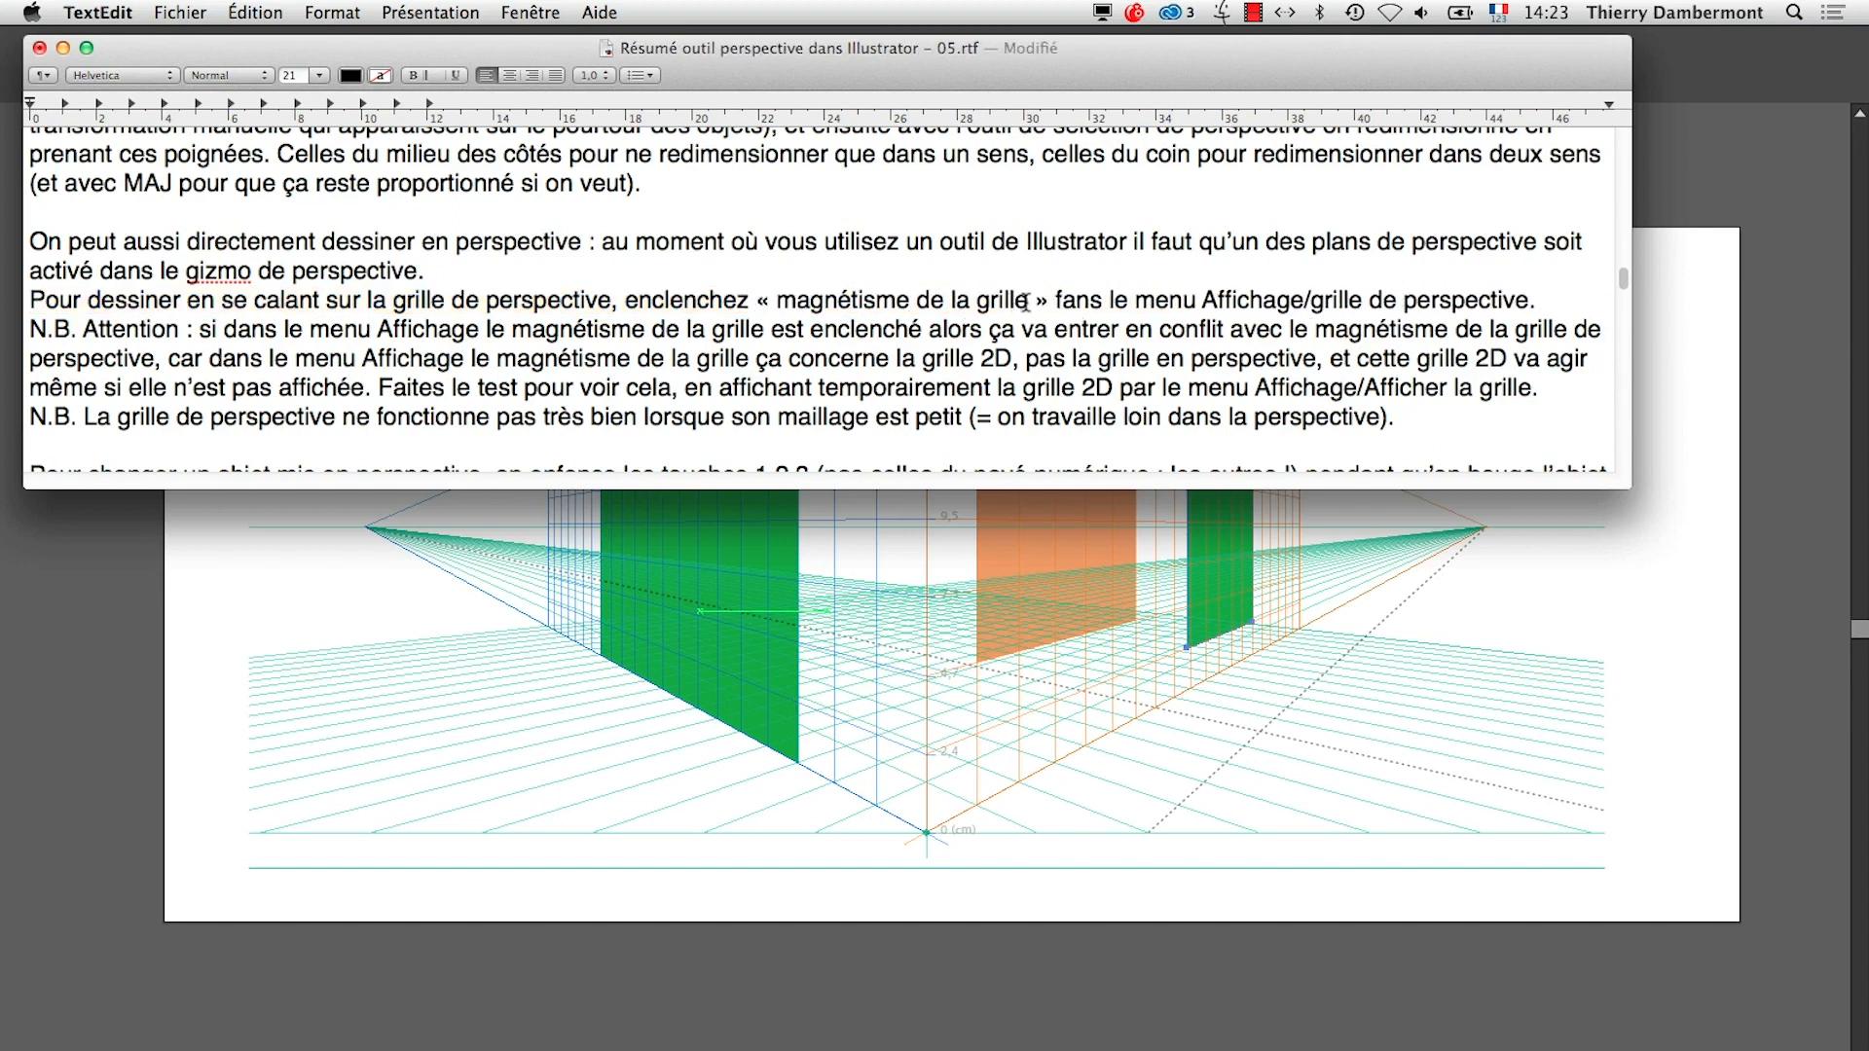
pyautogui.write('d')
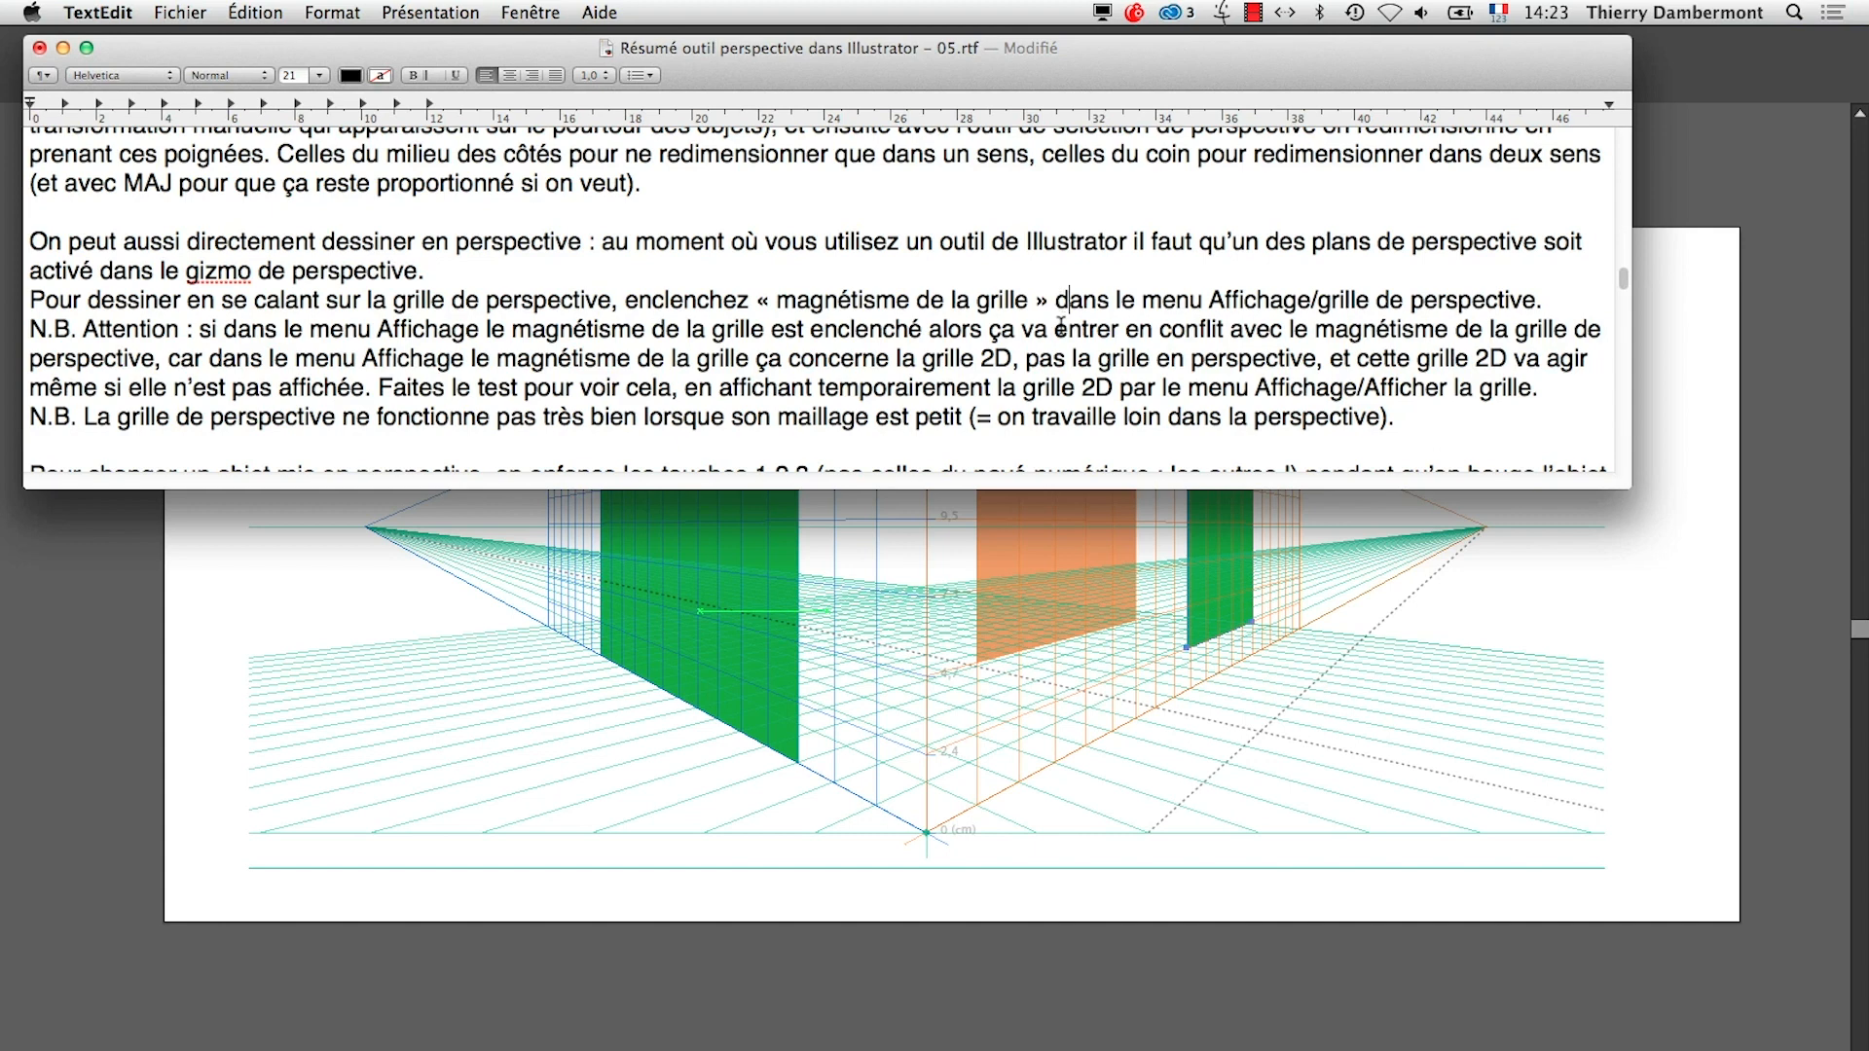
pyautogui.click(1210, 300)
pyautogui.write('« ')
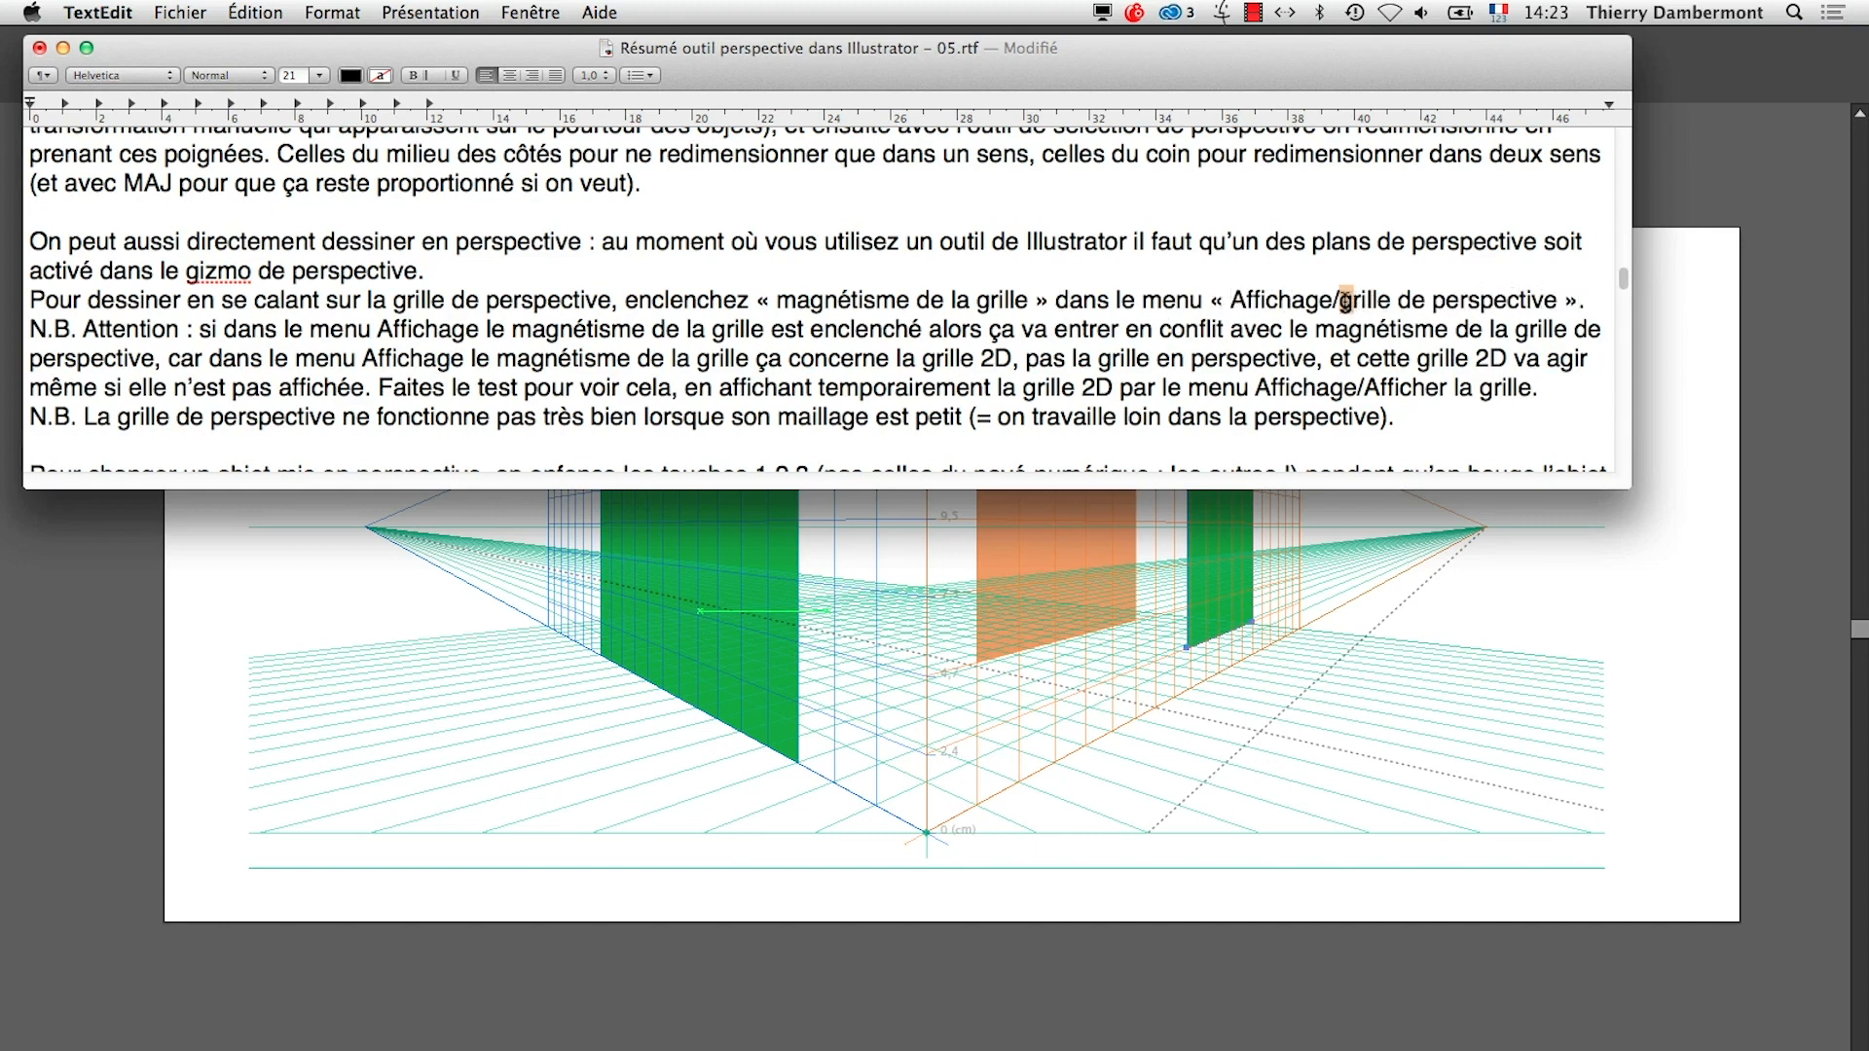
pyautogui.write('G')
# Switch to Illustrator and check the grid snapping option of the perspective grid
pyautogui.press('super+Tab')
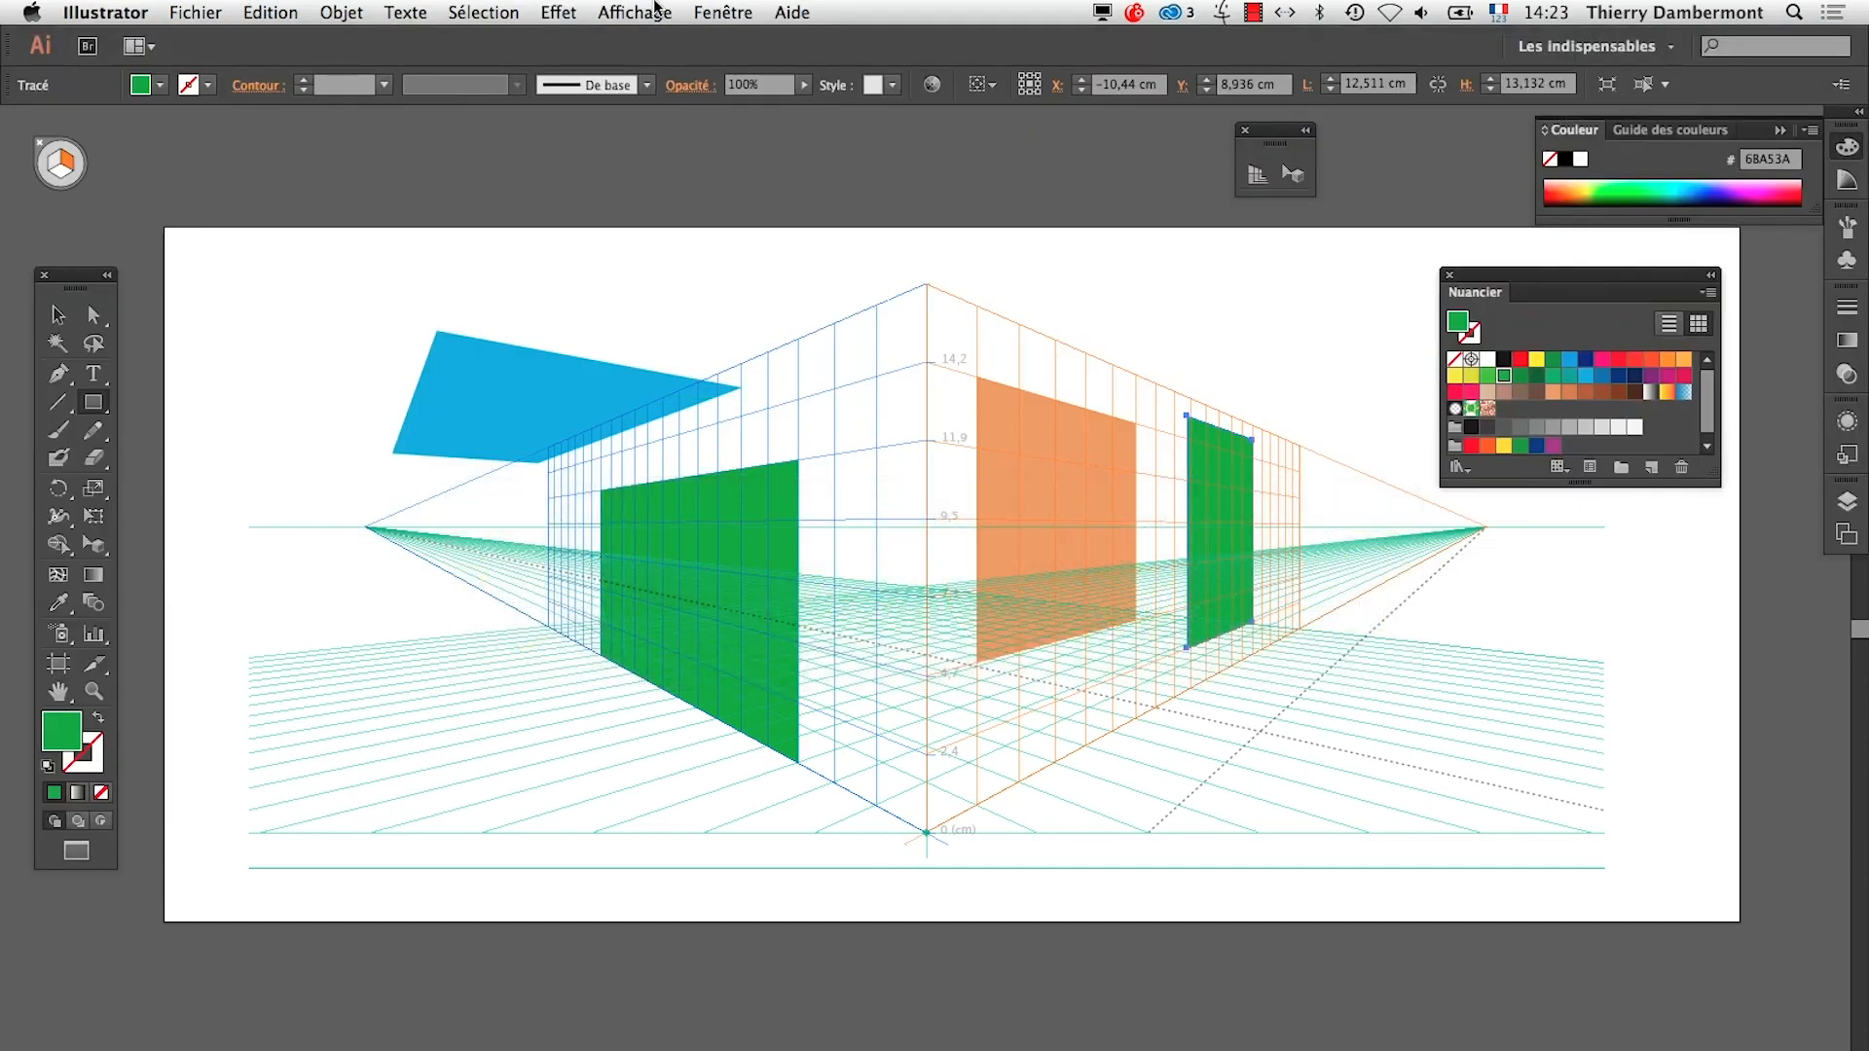
pyautogui.click(624, 10)
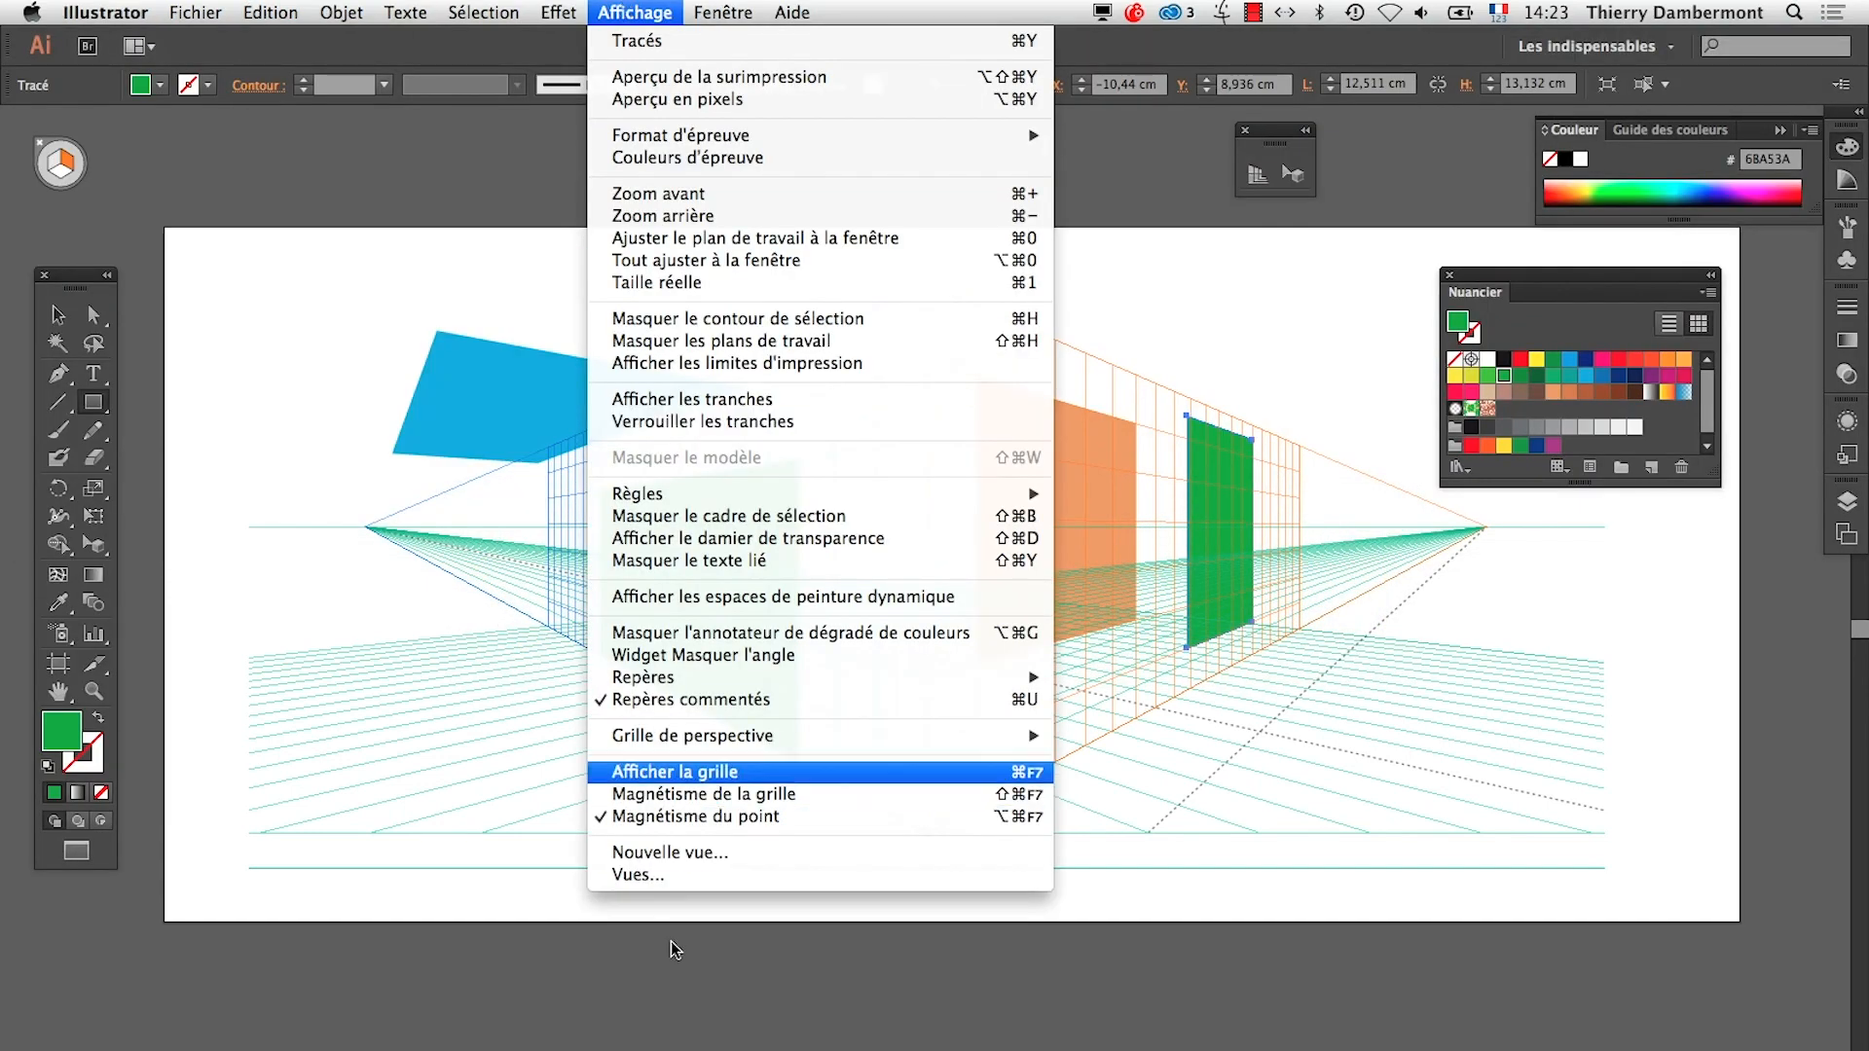
pyautogui.moveTo(686, 746)
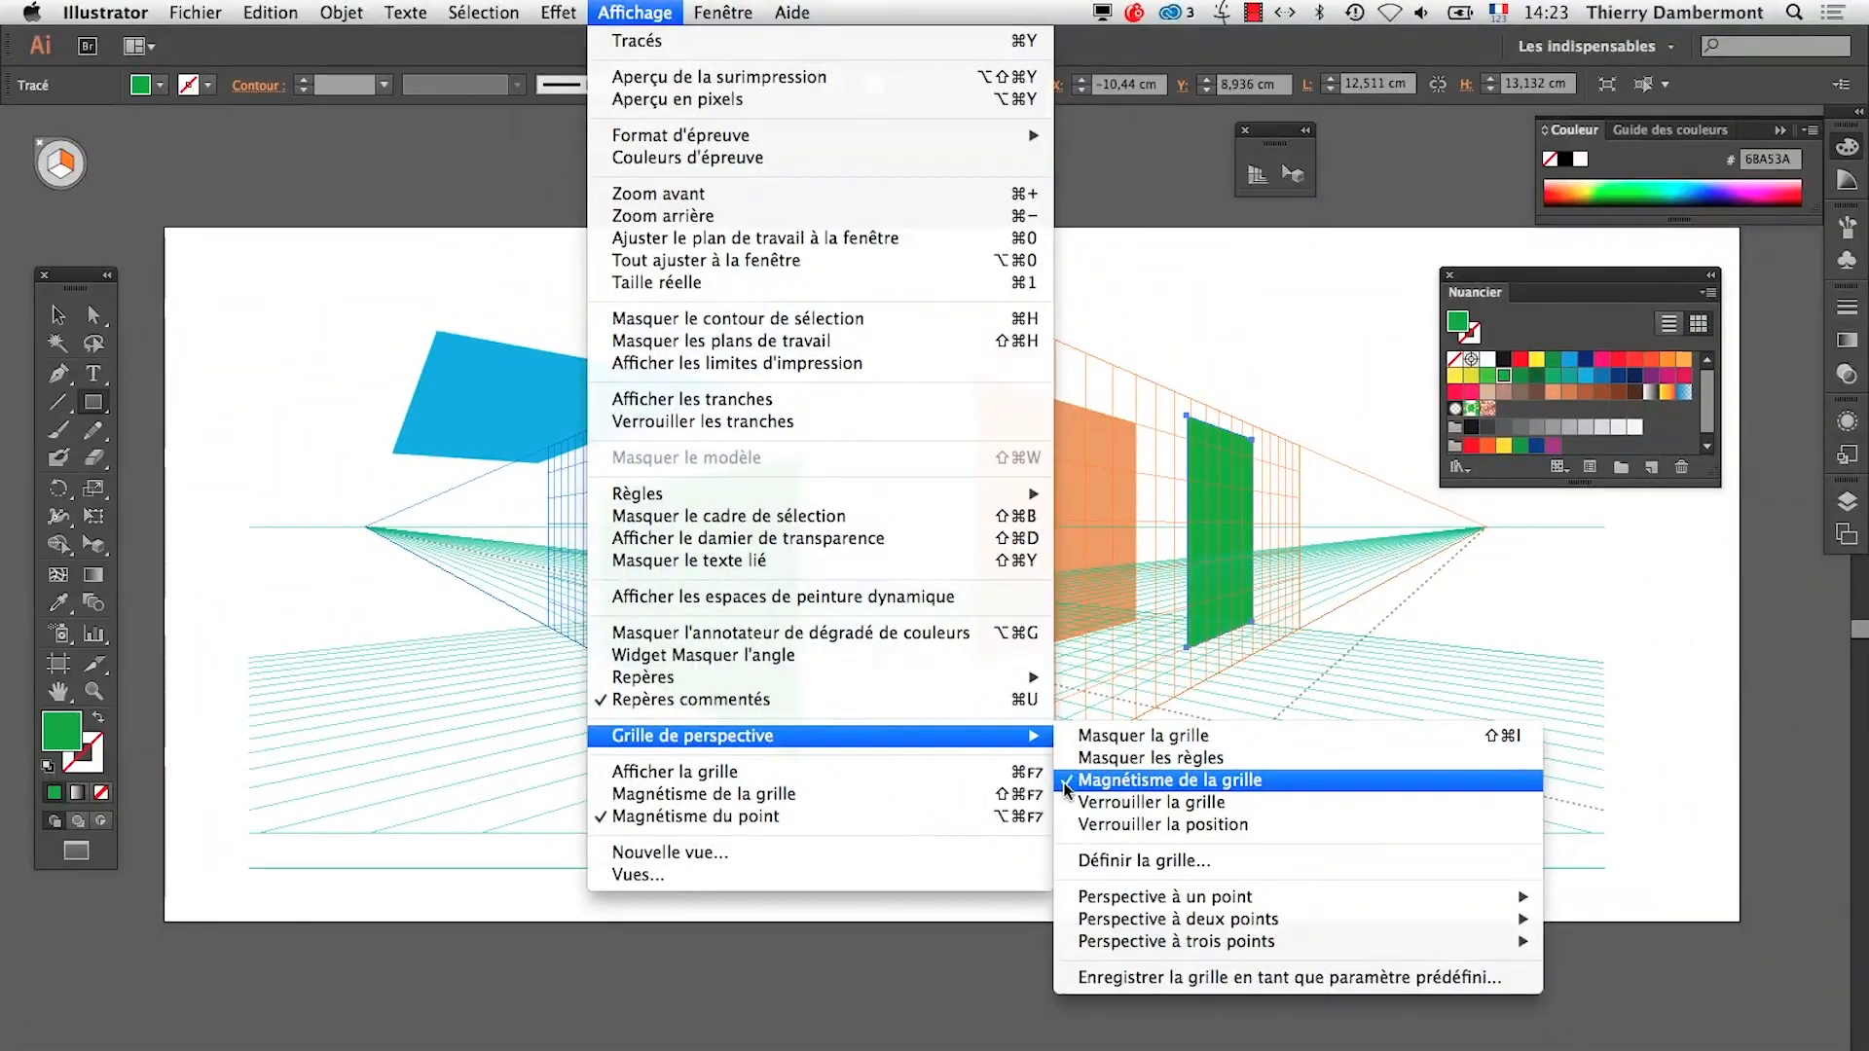
# Back in TextEdit, put « Affichage » in guillemets in the N.B. Attention line and highlight its remark about conflicting snapping
pyautogui.press('super+Tab')
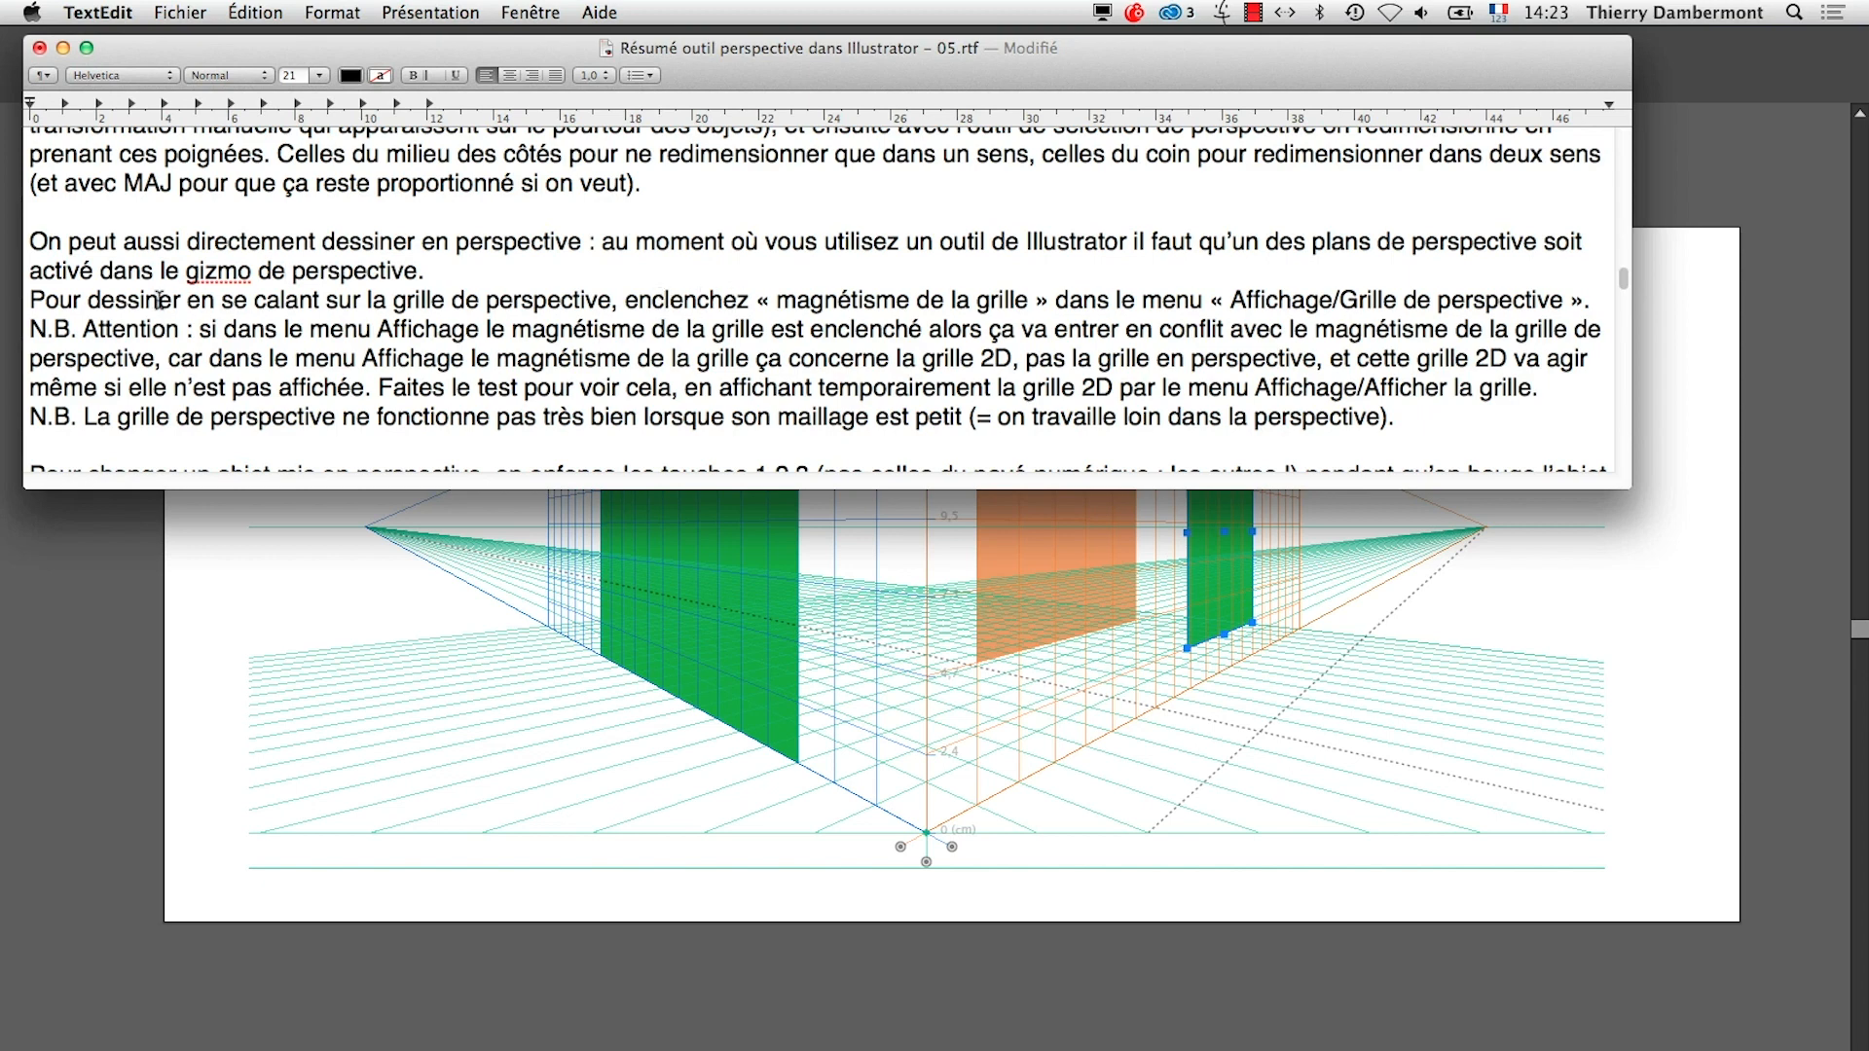
pyautogui.moveTo(198, 331); pyautogui.dragTo(449, 332)
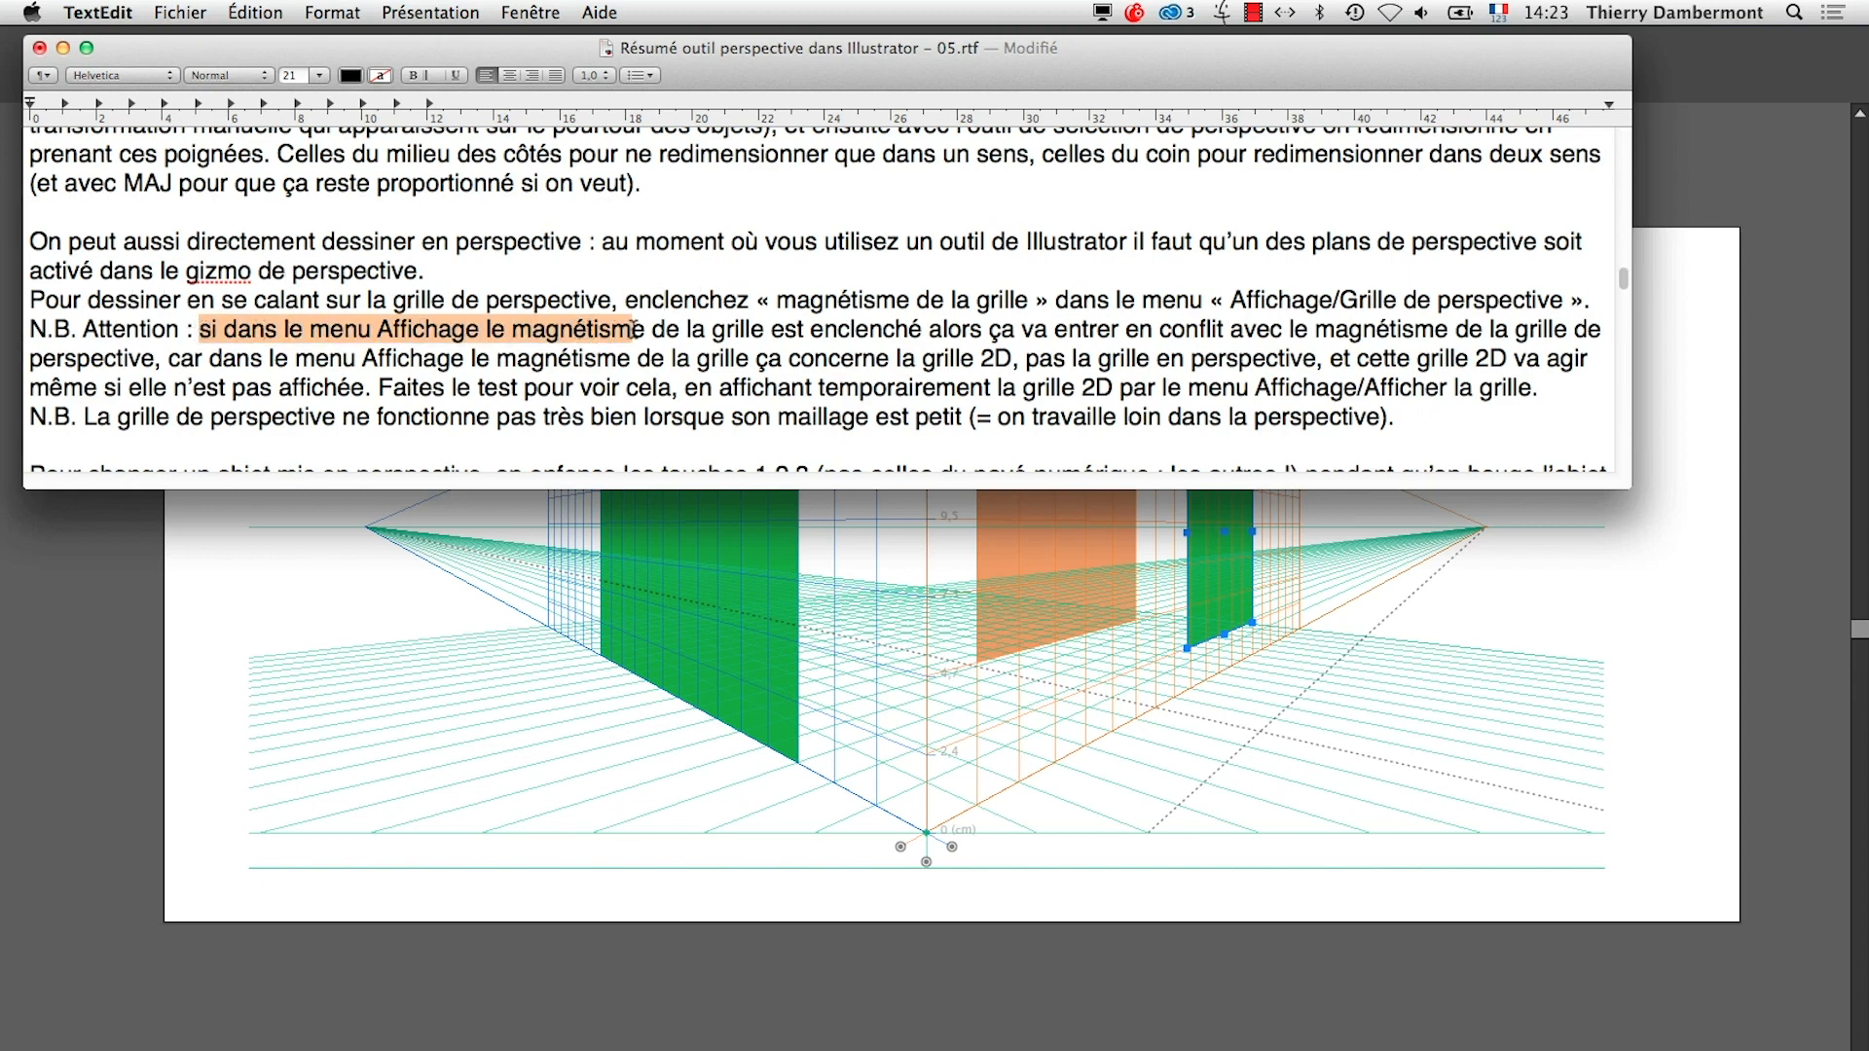
pyautogui.click(482, 331)
pyautogui.write('»')
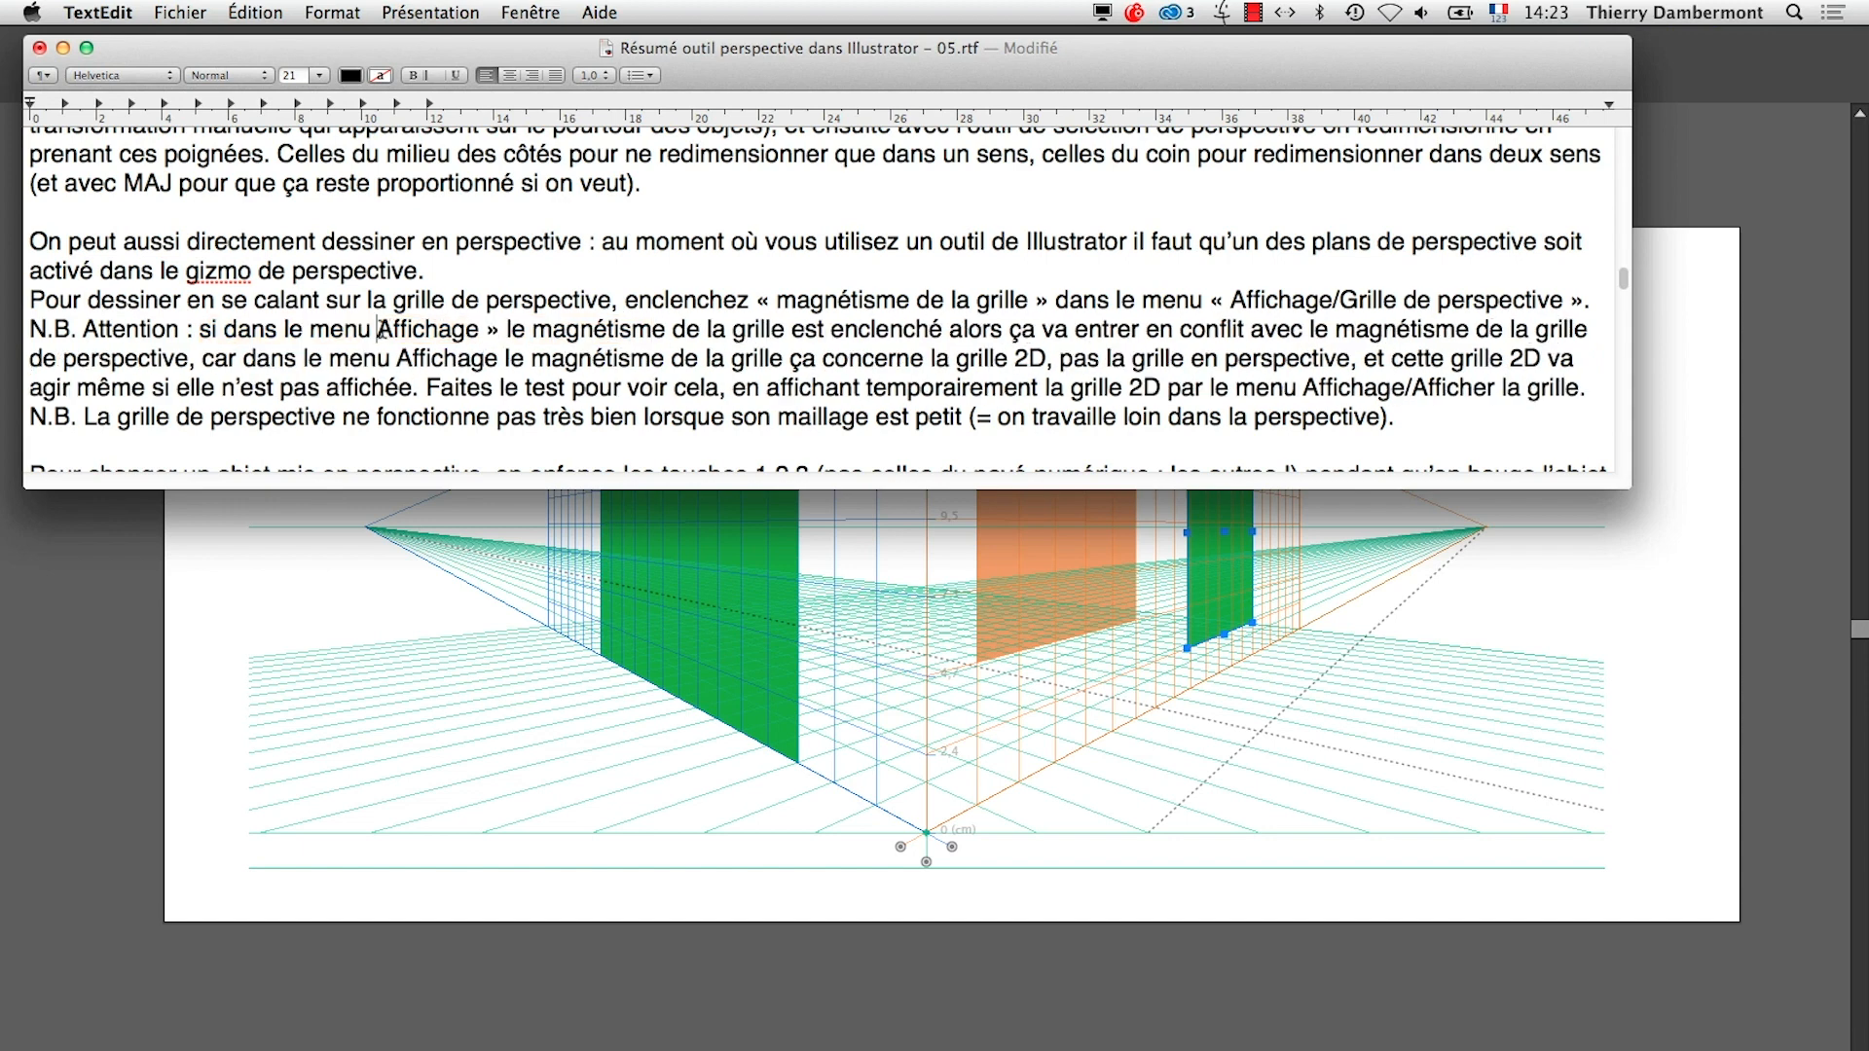
pyautogui.write('«')
pyautogui.moveTo(847, 331); pyautogui.dragTo(1162, 332)
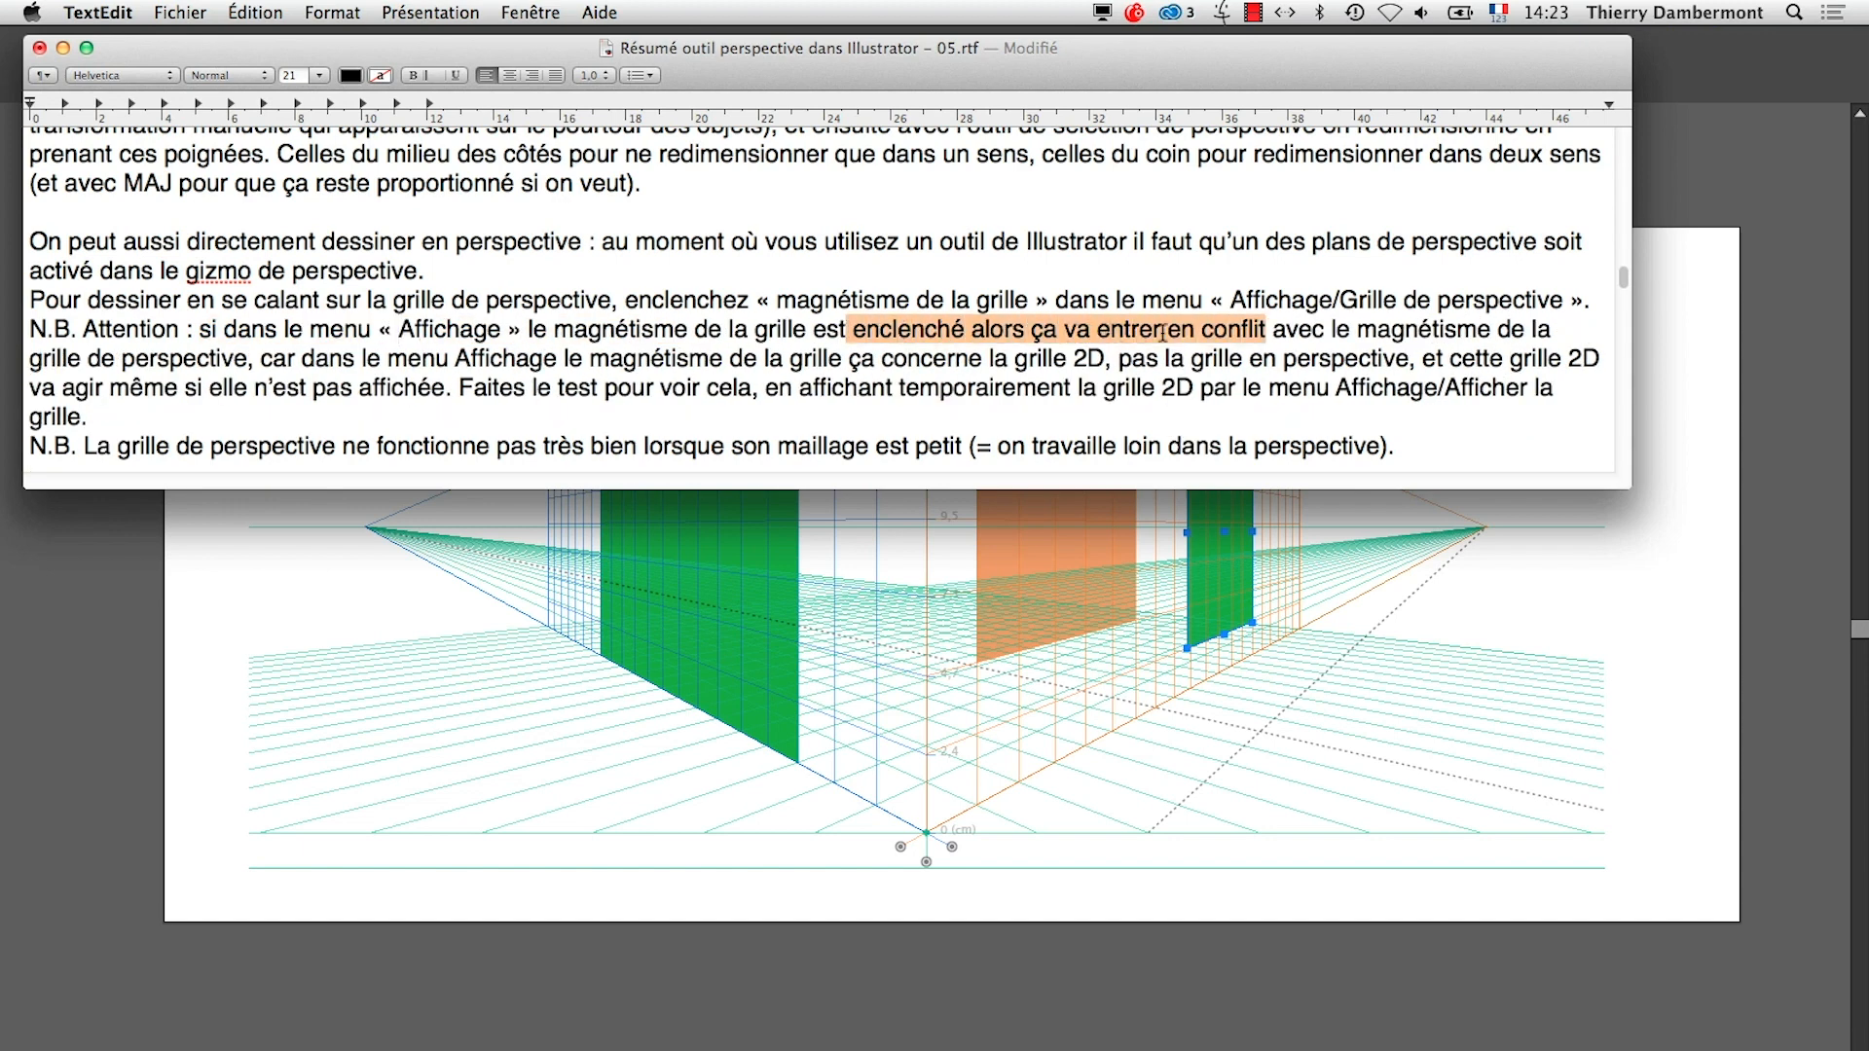
pyautogui.moveTo(1454, 336); pyautogui.dragTo(193, 346)
# Return to Illustrator, show the 2D grid and turn on its grid snapping (Magnétisme de la grille)
pyautogui.press('super+Tab')
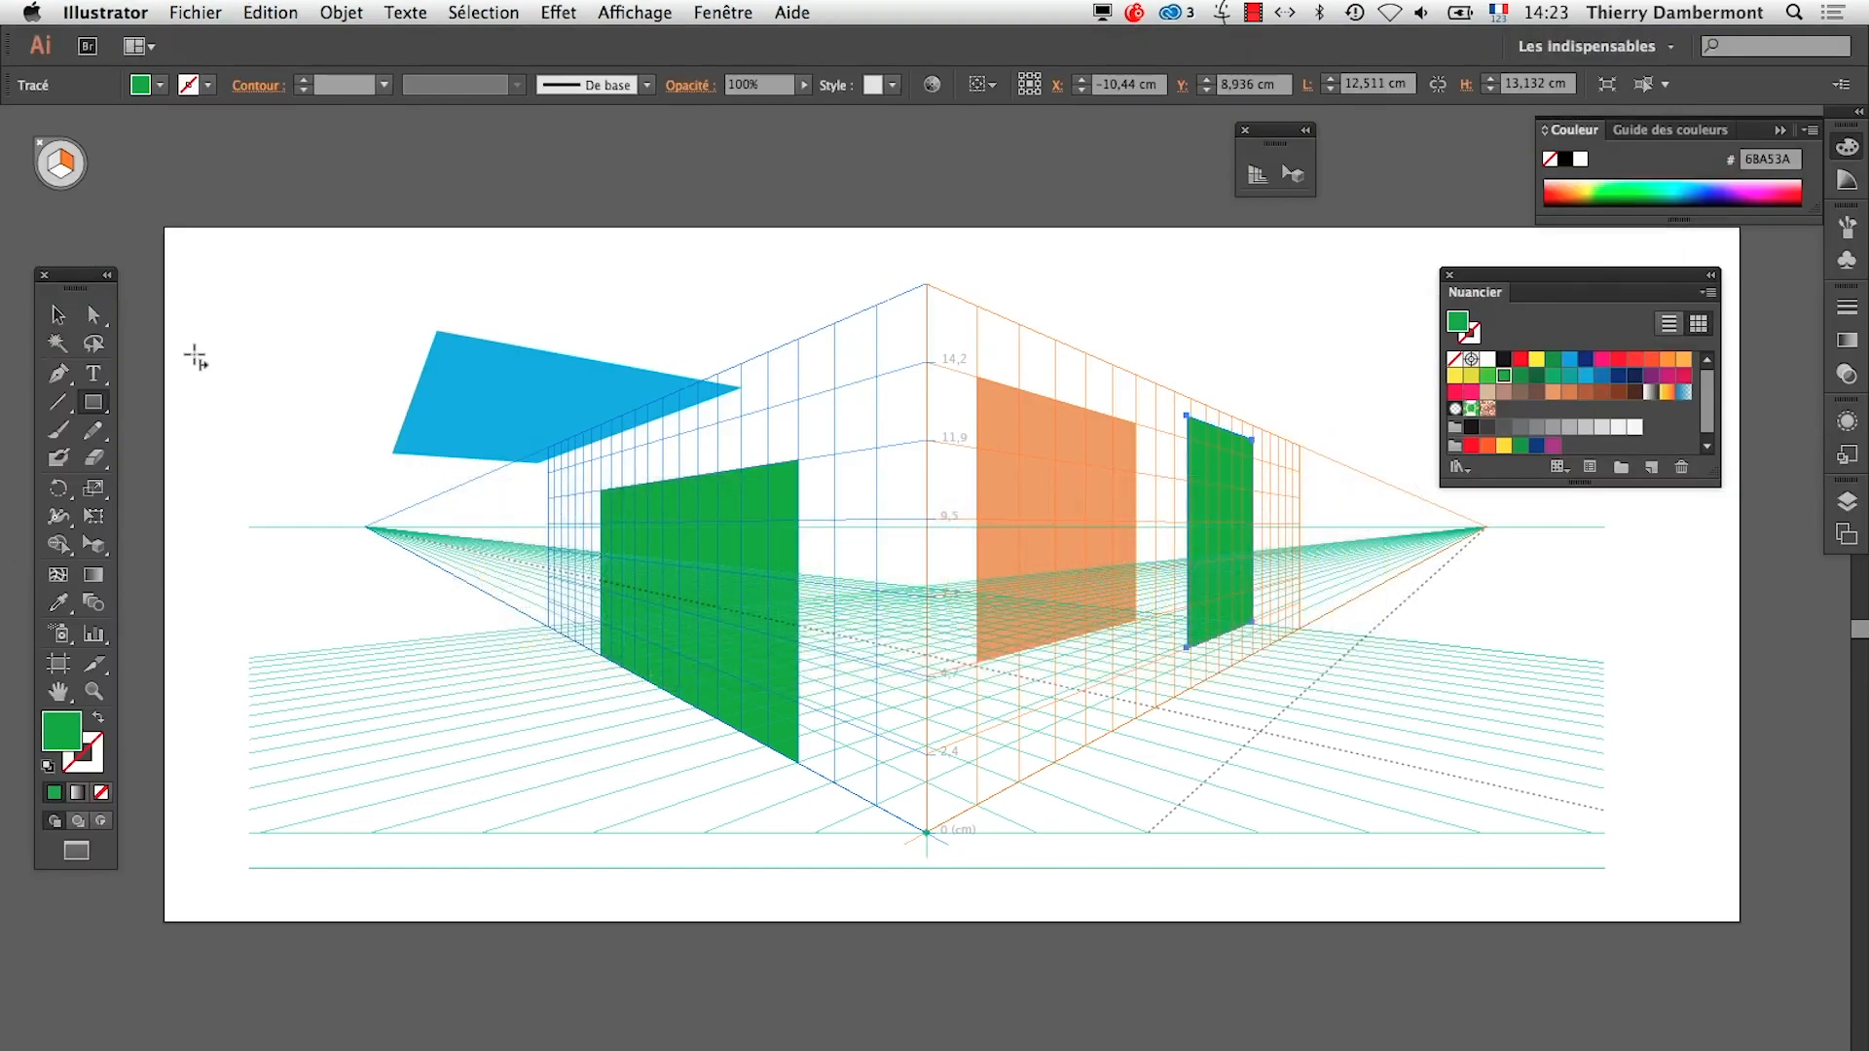
pyautogui.click(631, 12)
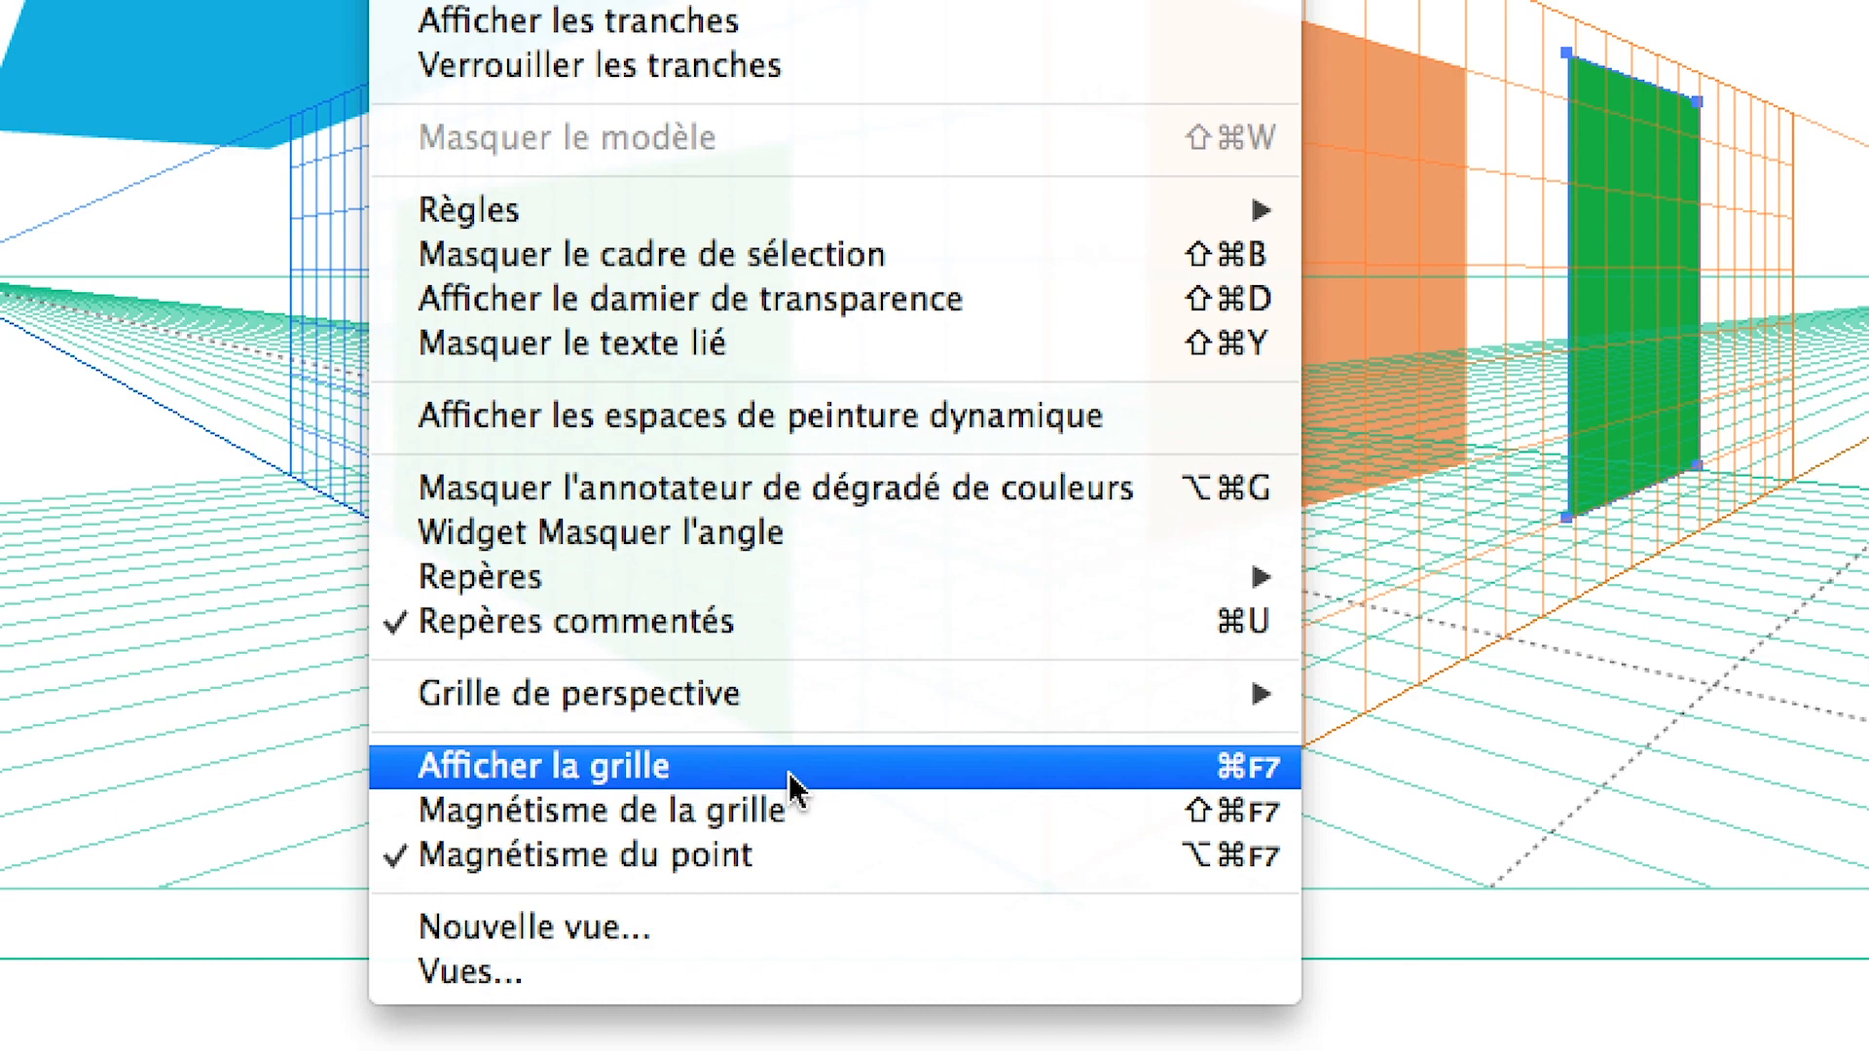
pyautogui.click(790, 776)
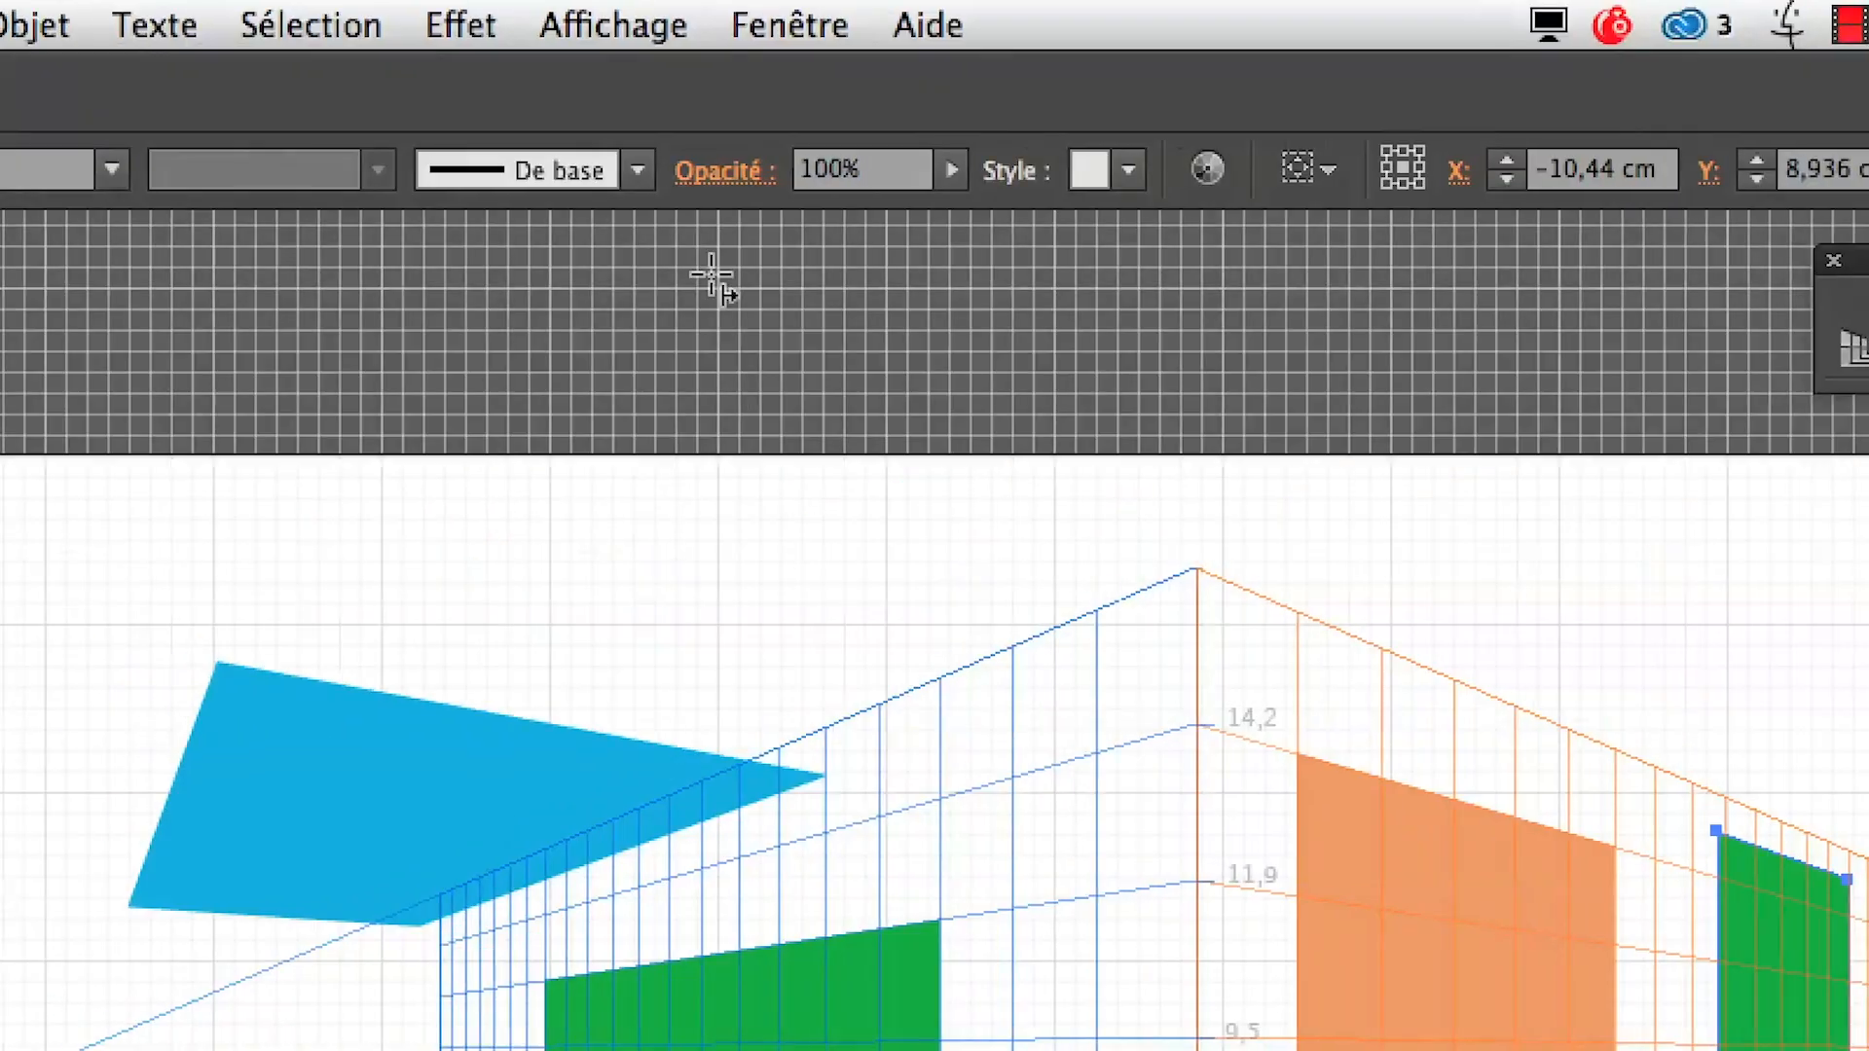
pyautogui.click(685, 20)
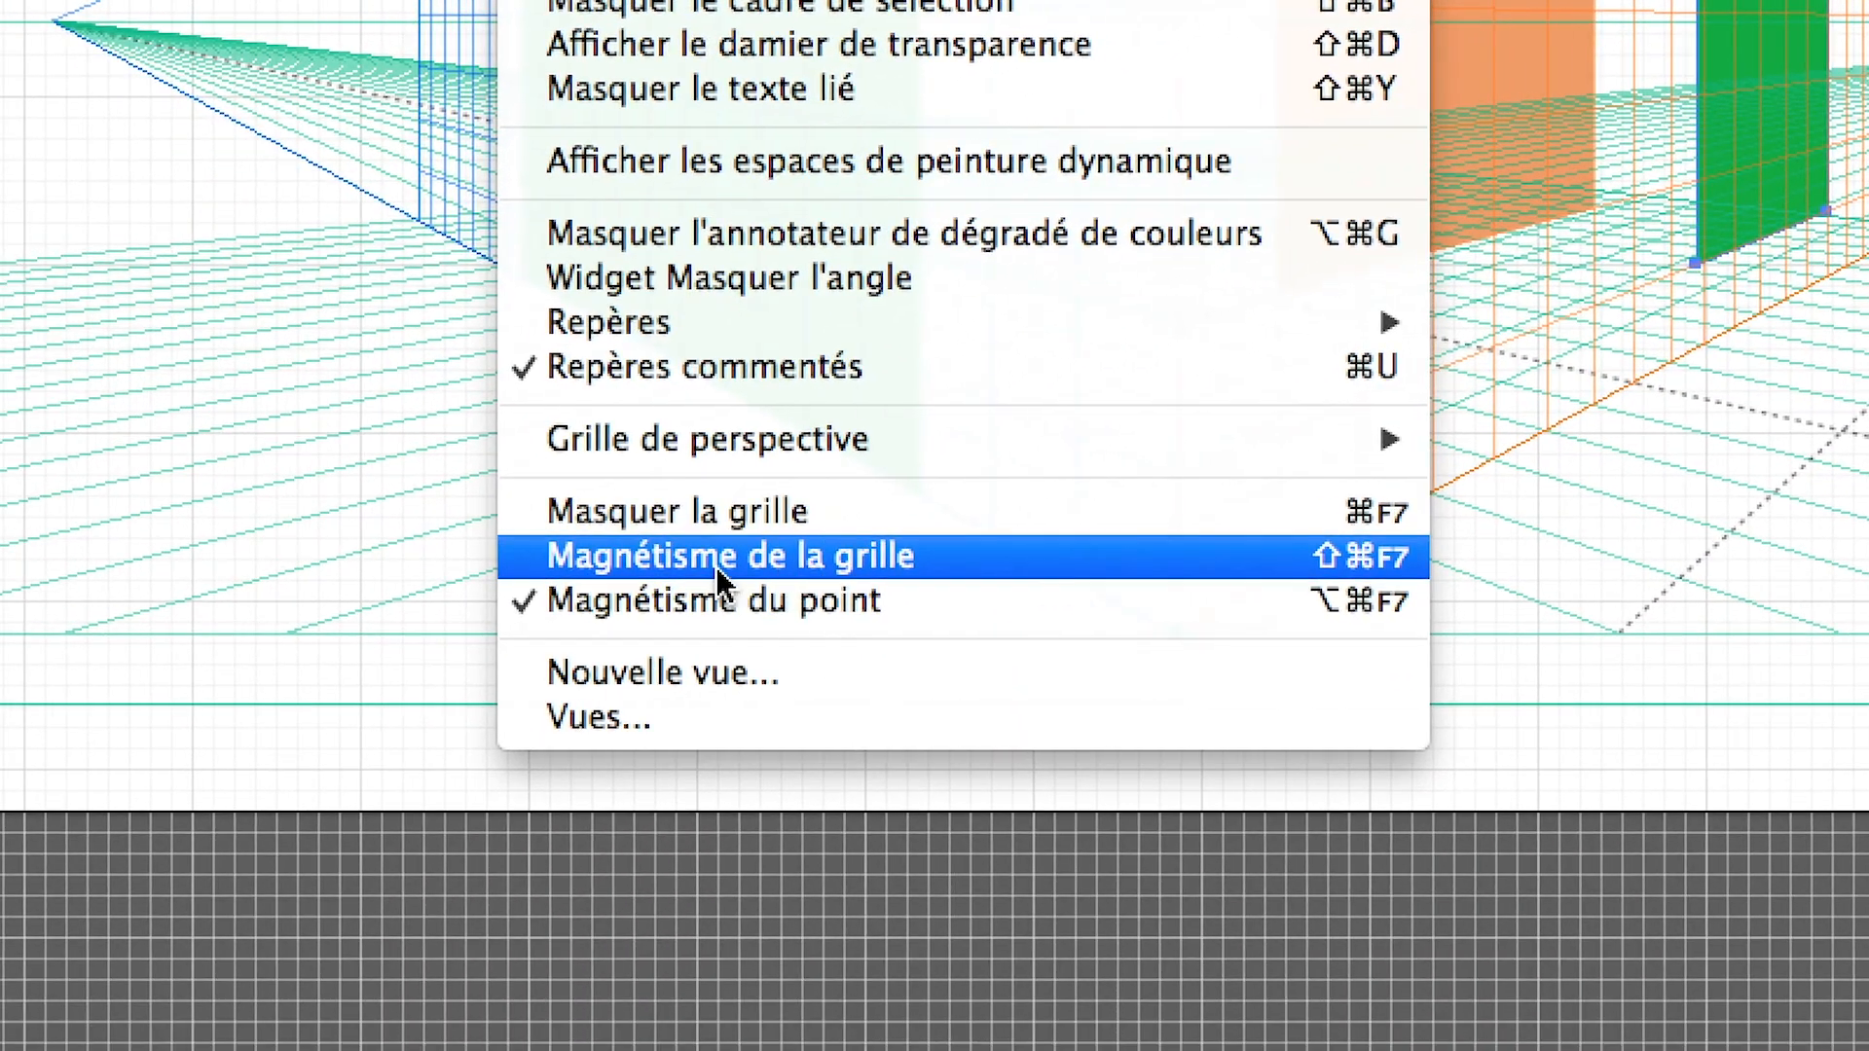
pyautogui.click(716, 566)
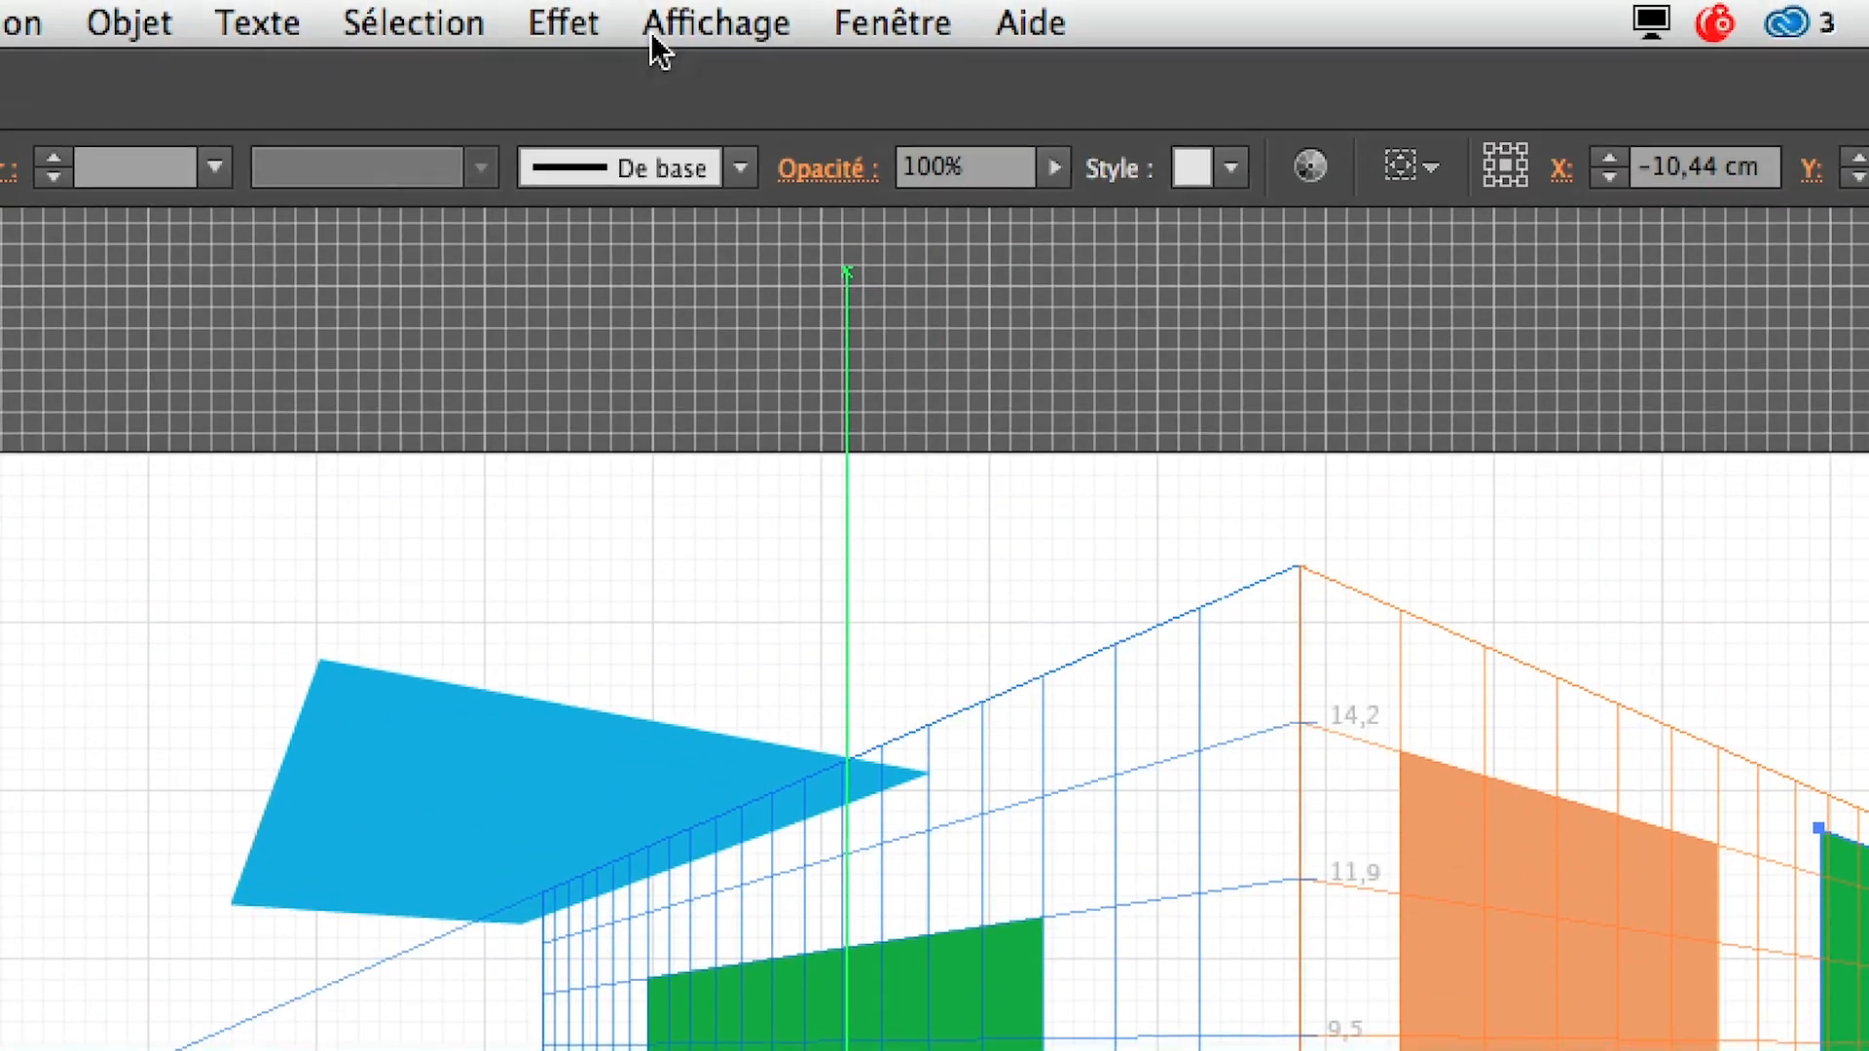
pyautogui.click(650, 29)
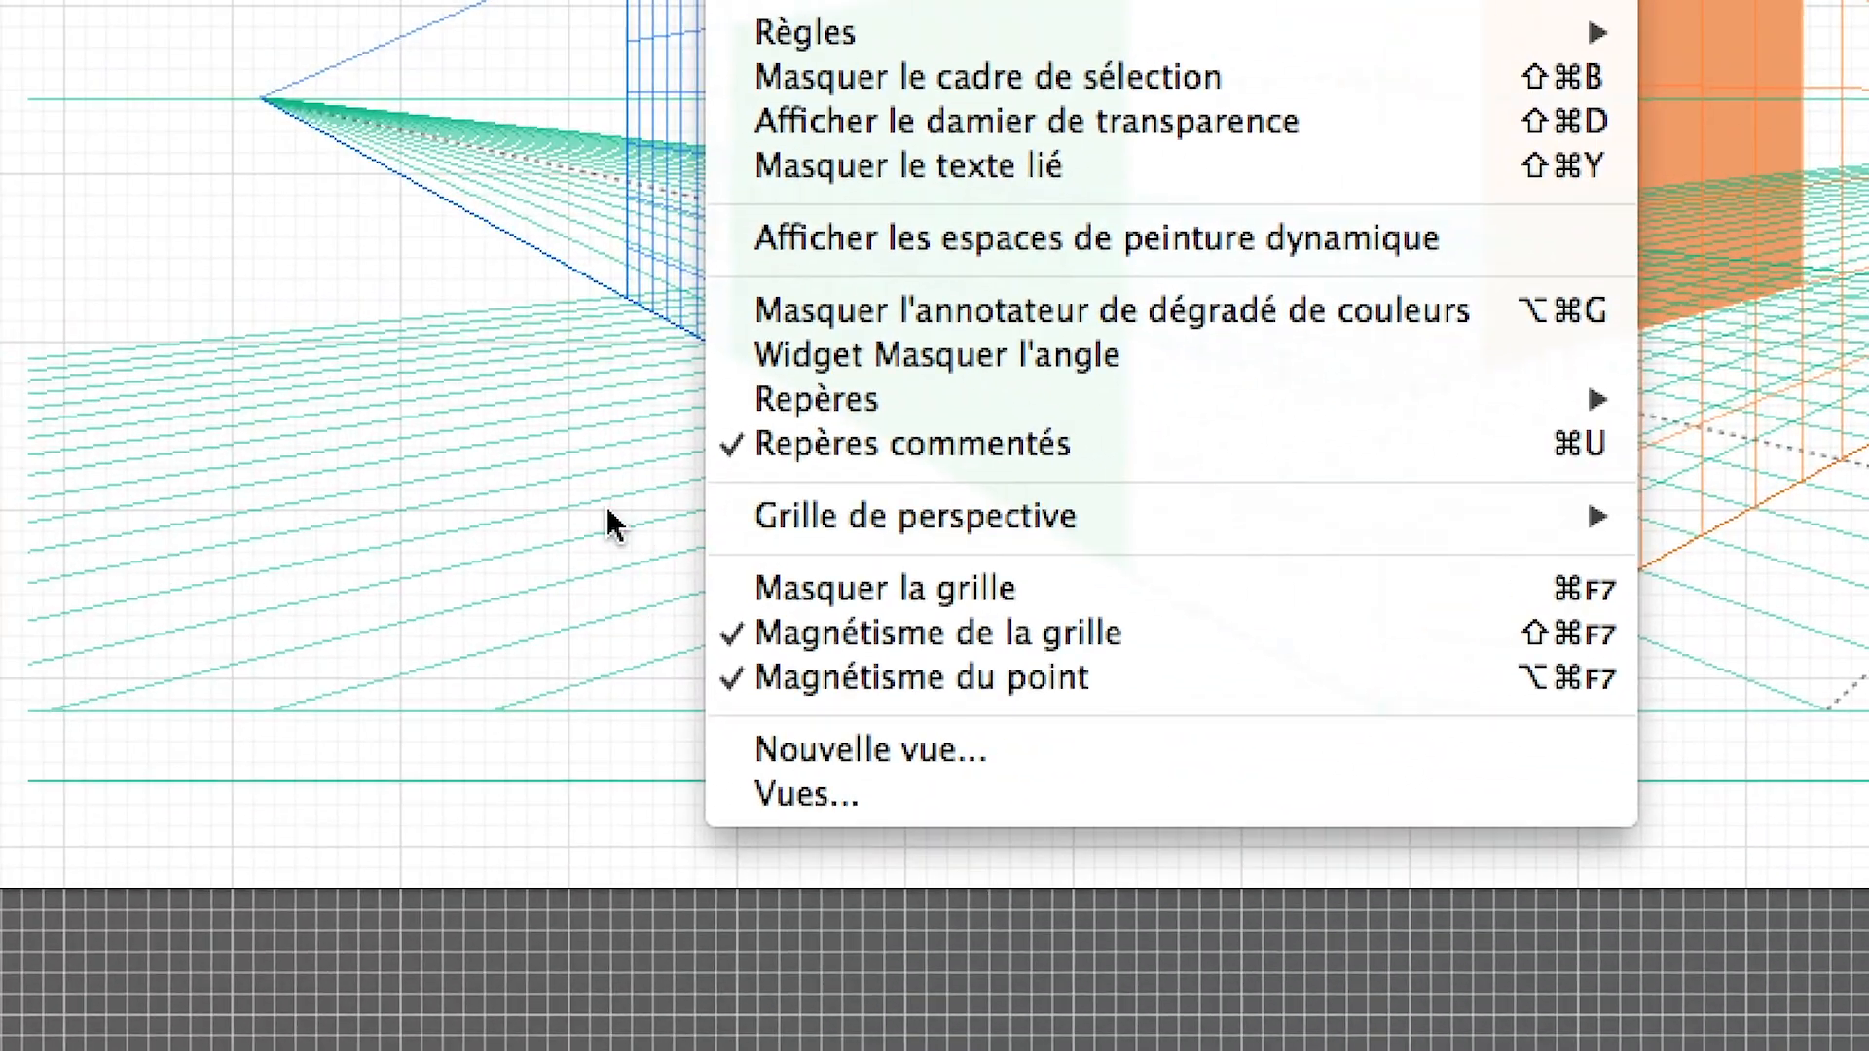
pyautogui.click(361, 472)
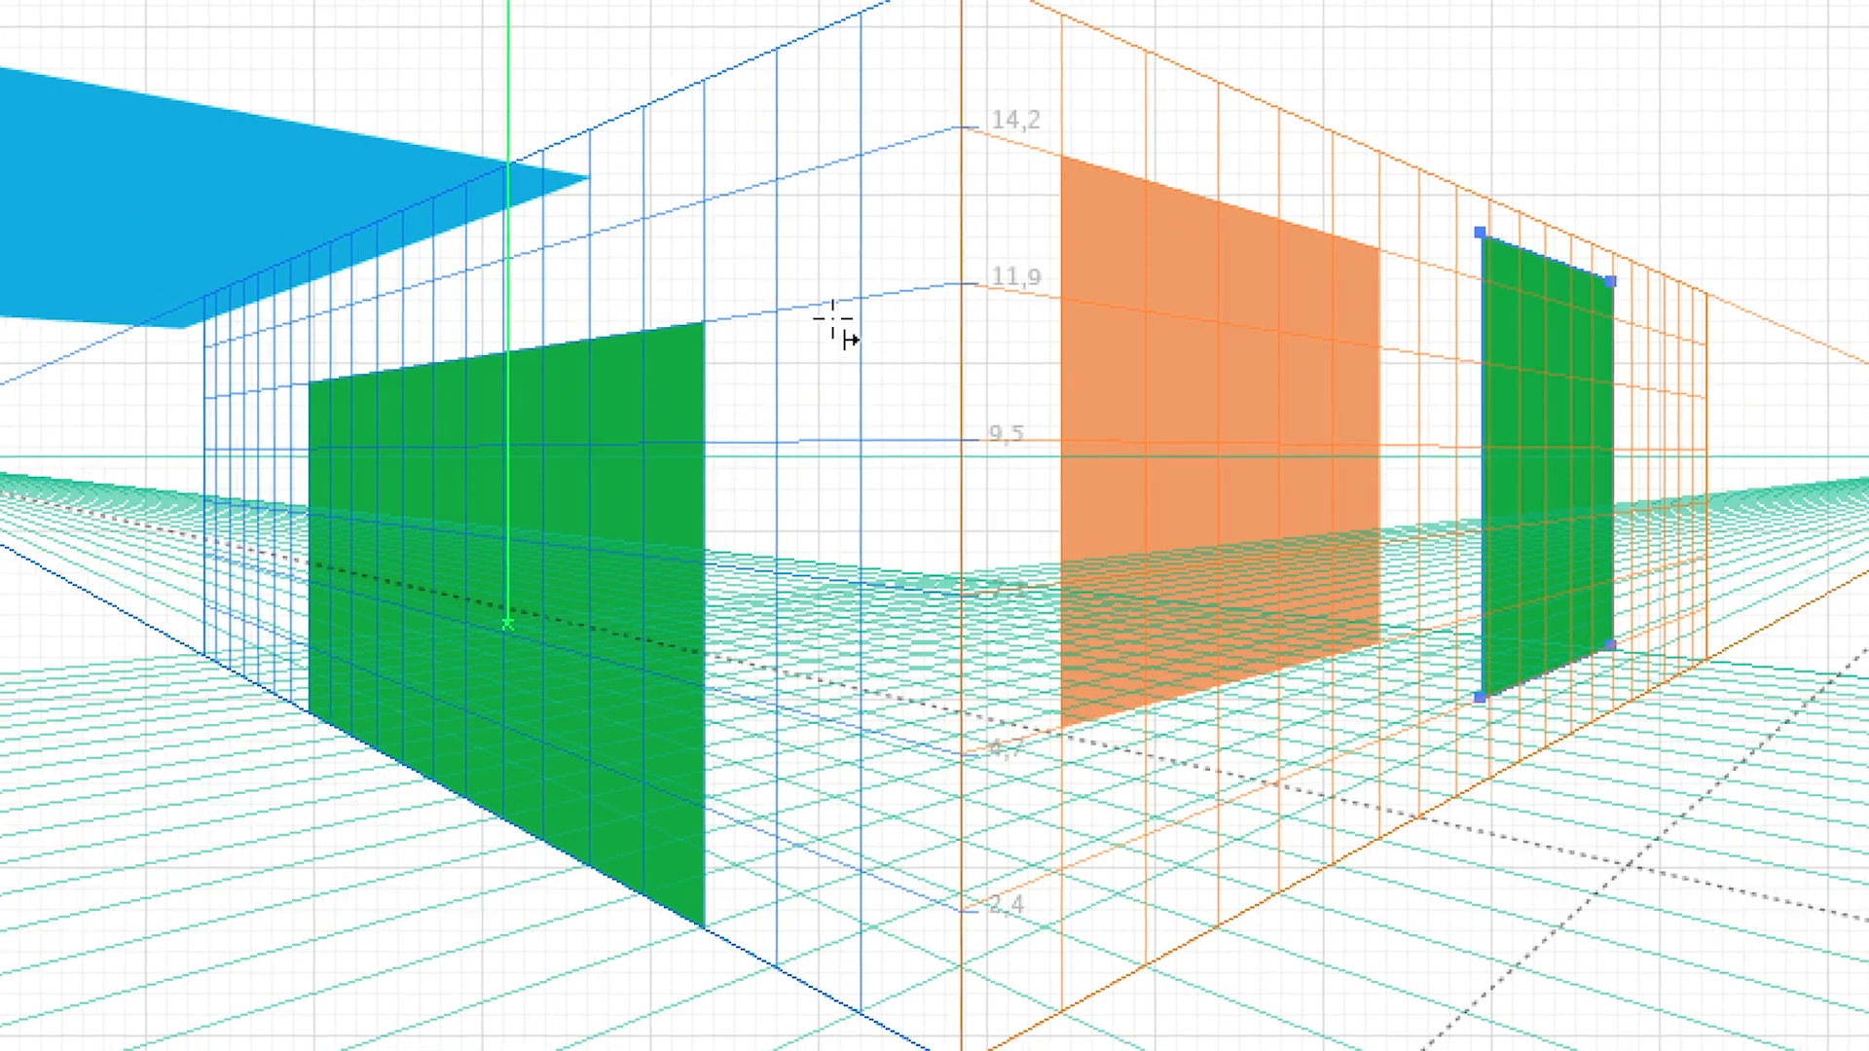
# Hide the 2D grid over the artboard
pyautogui.scroll(1, 776, 122)
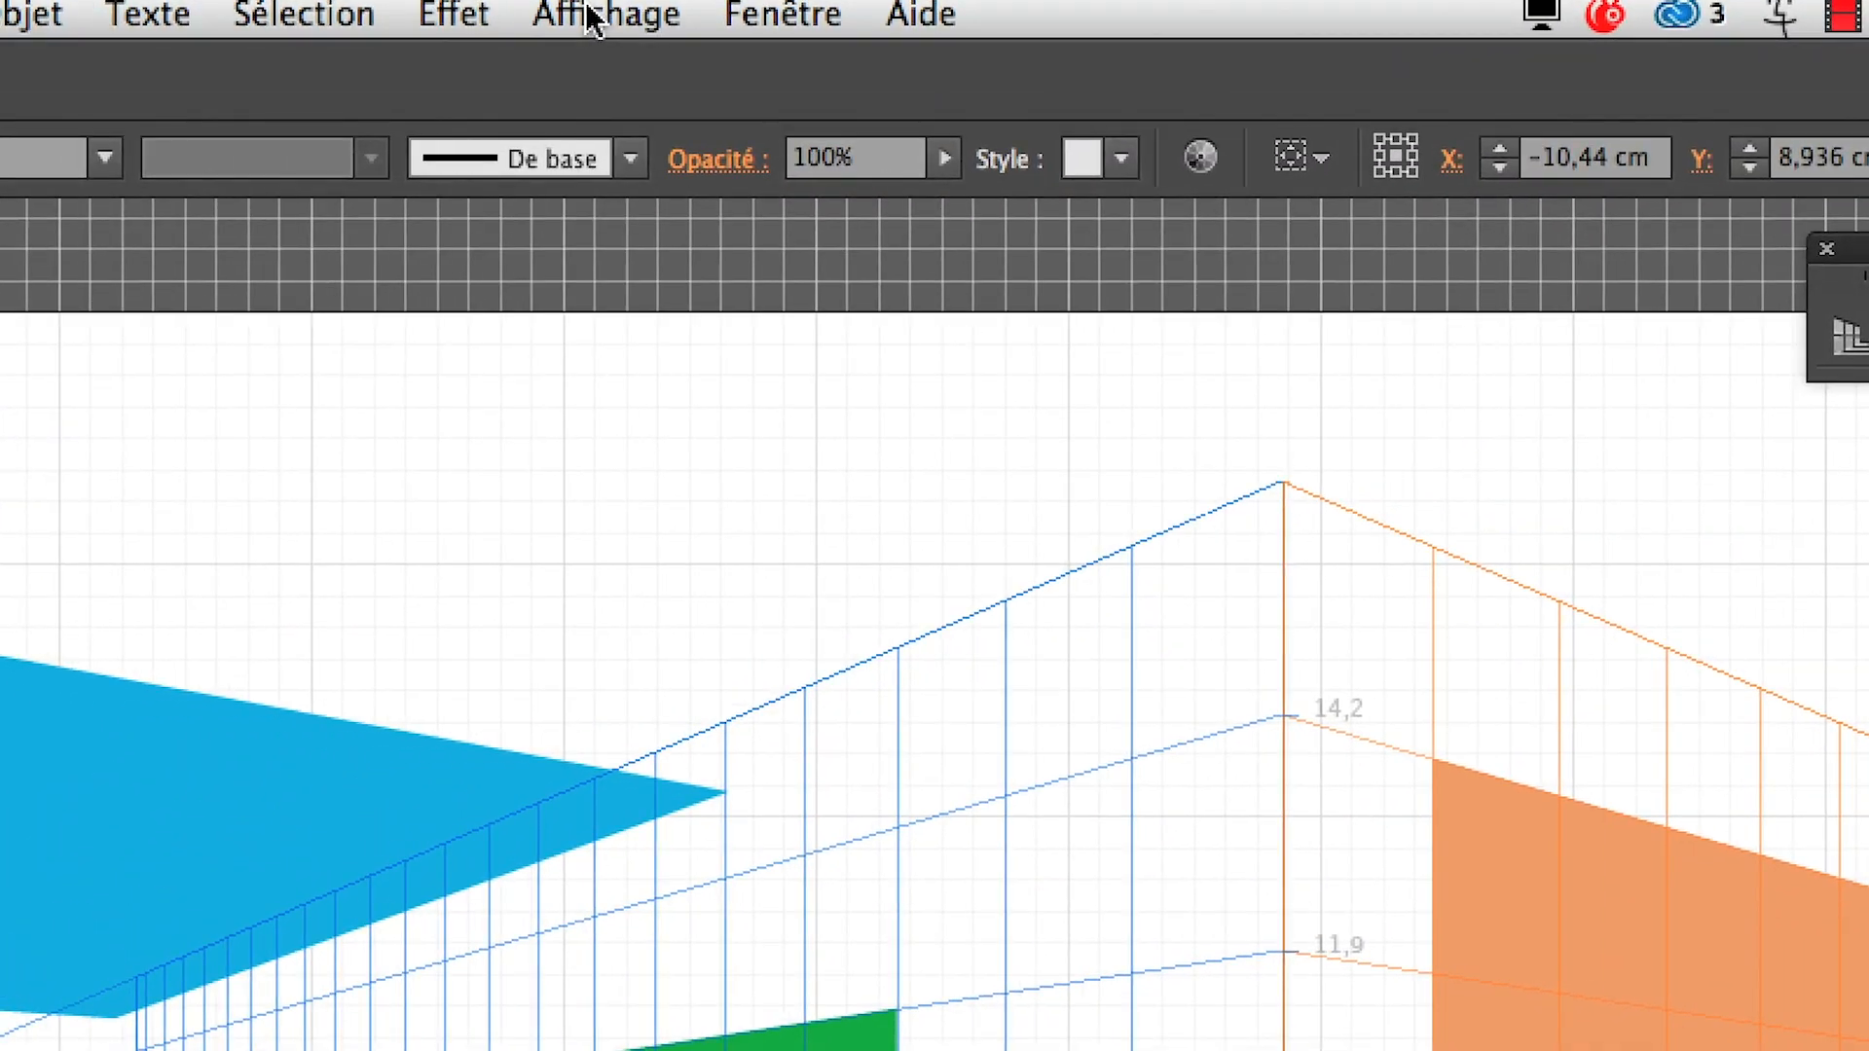
pyautogui.click(597, 13)
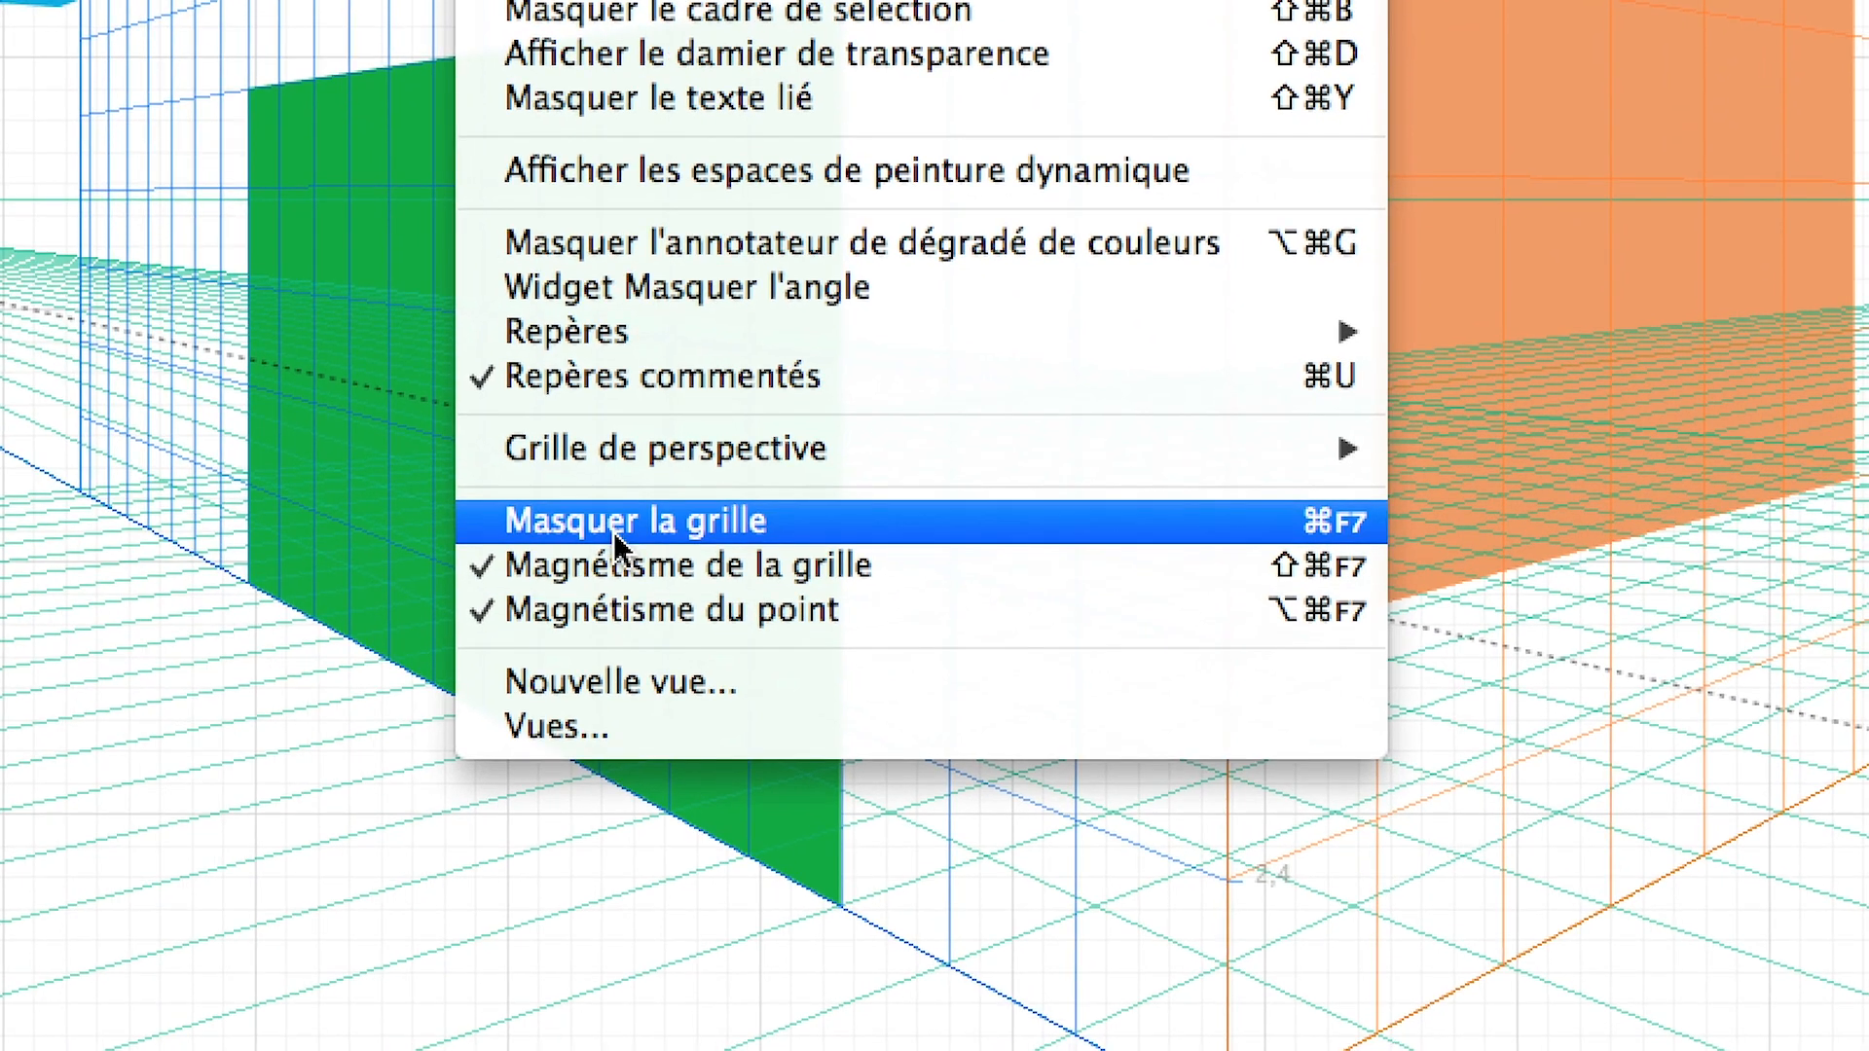
pyautogui.click(613, 532)
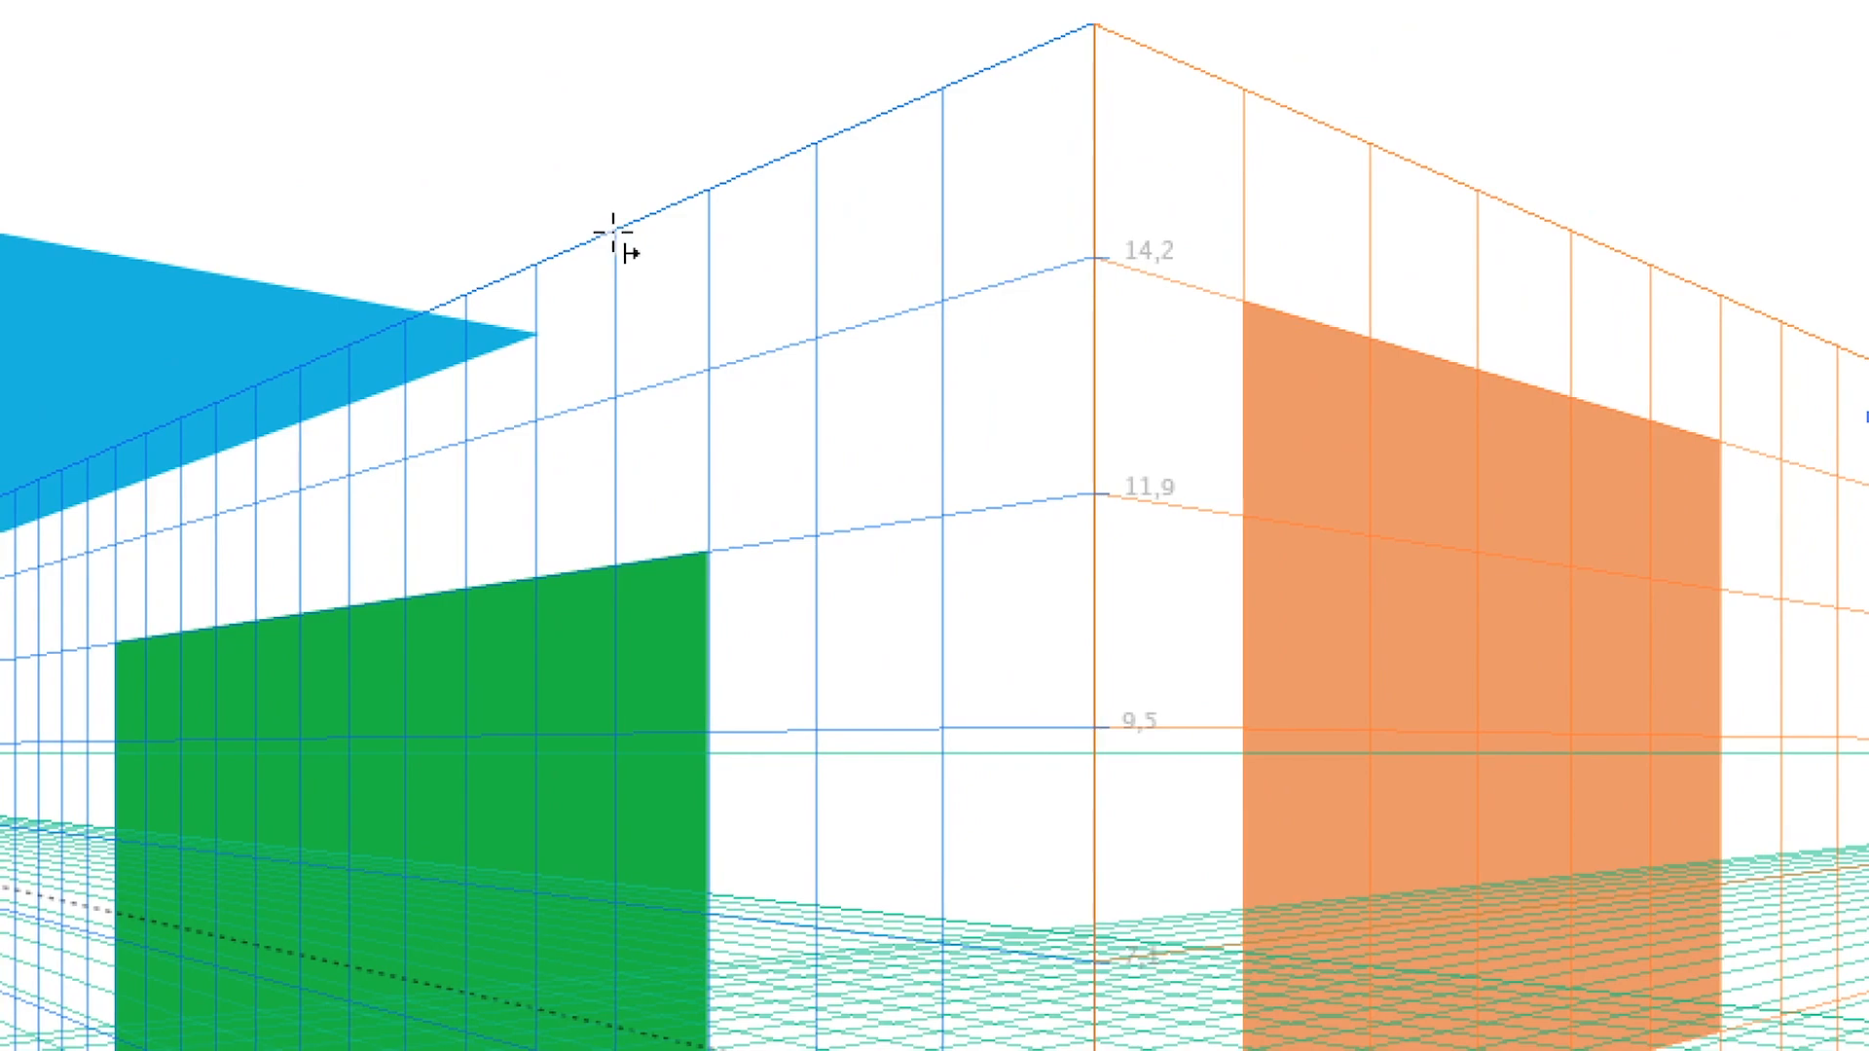
# Activate the left grid and try drawing small rectangles from a grid intersection on its upper edge, undoing each one
pyautogui.moveTo(618, 233); pyautogui.dragTo(688, 362)
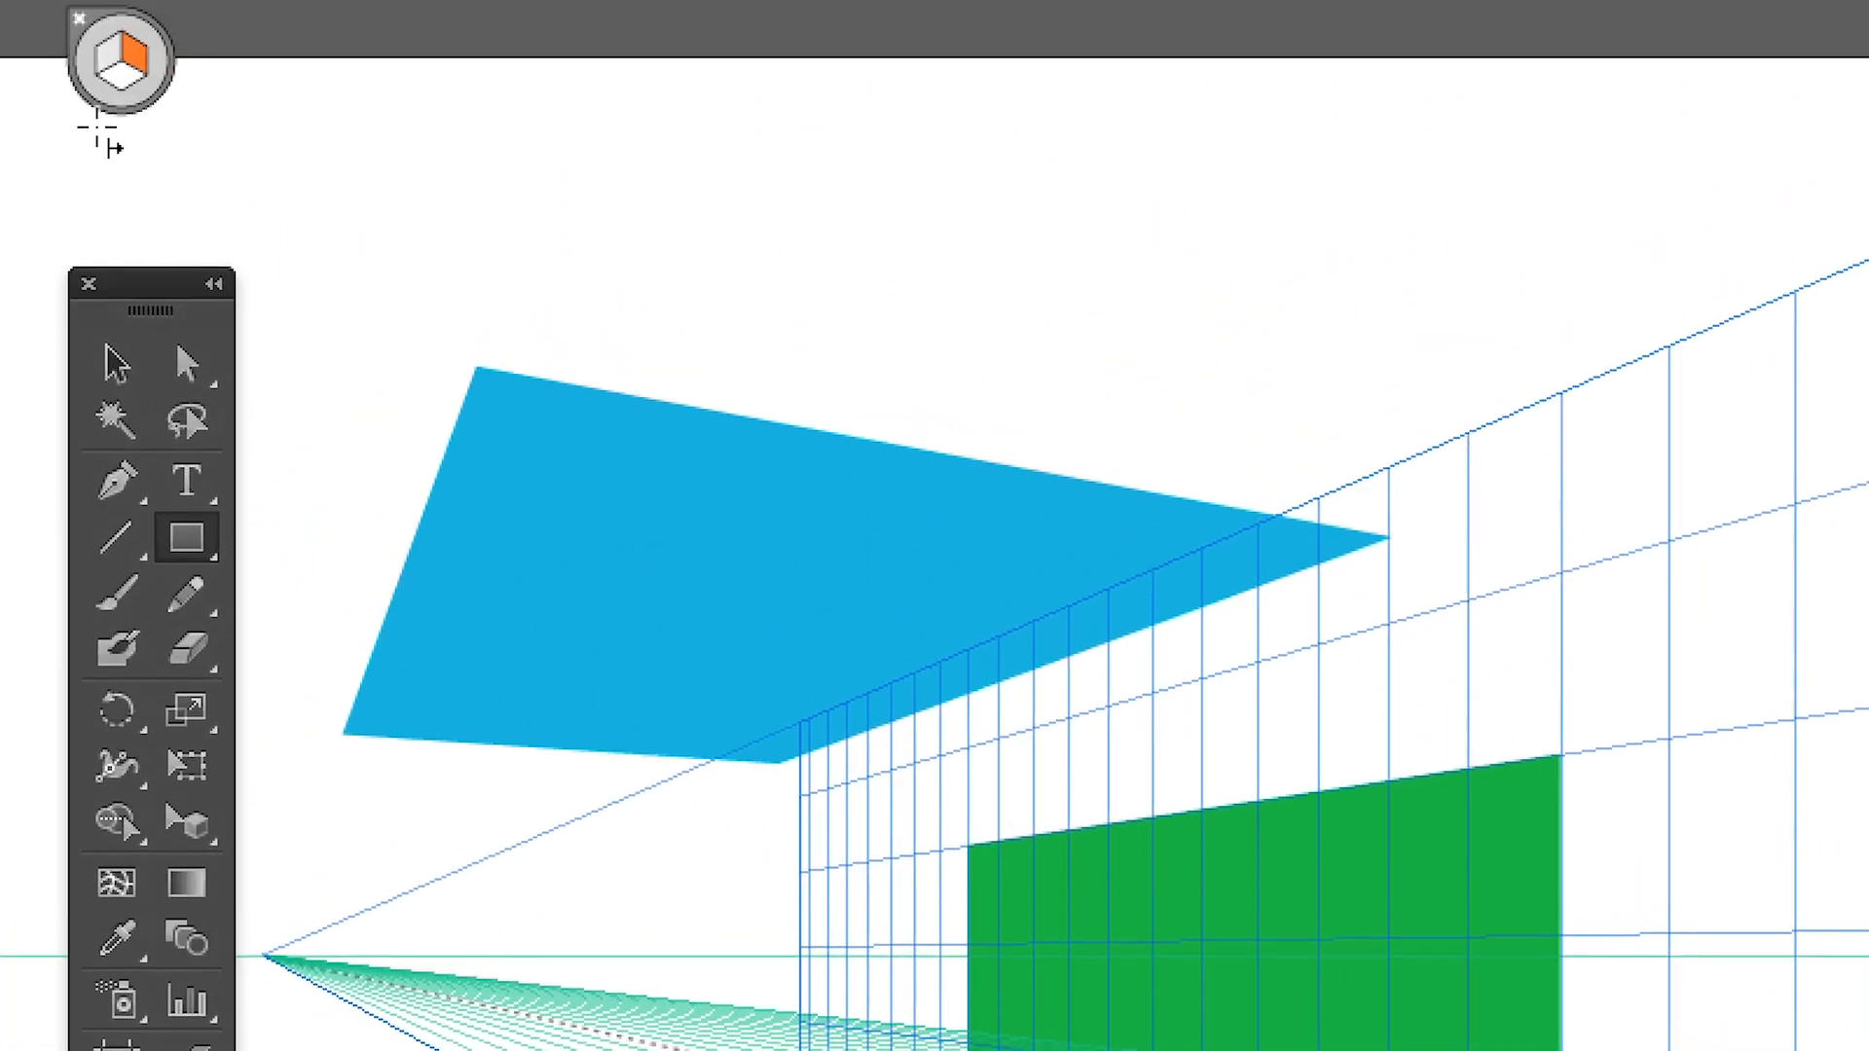
pyautogui.click(93, 107)
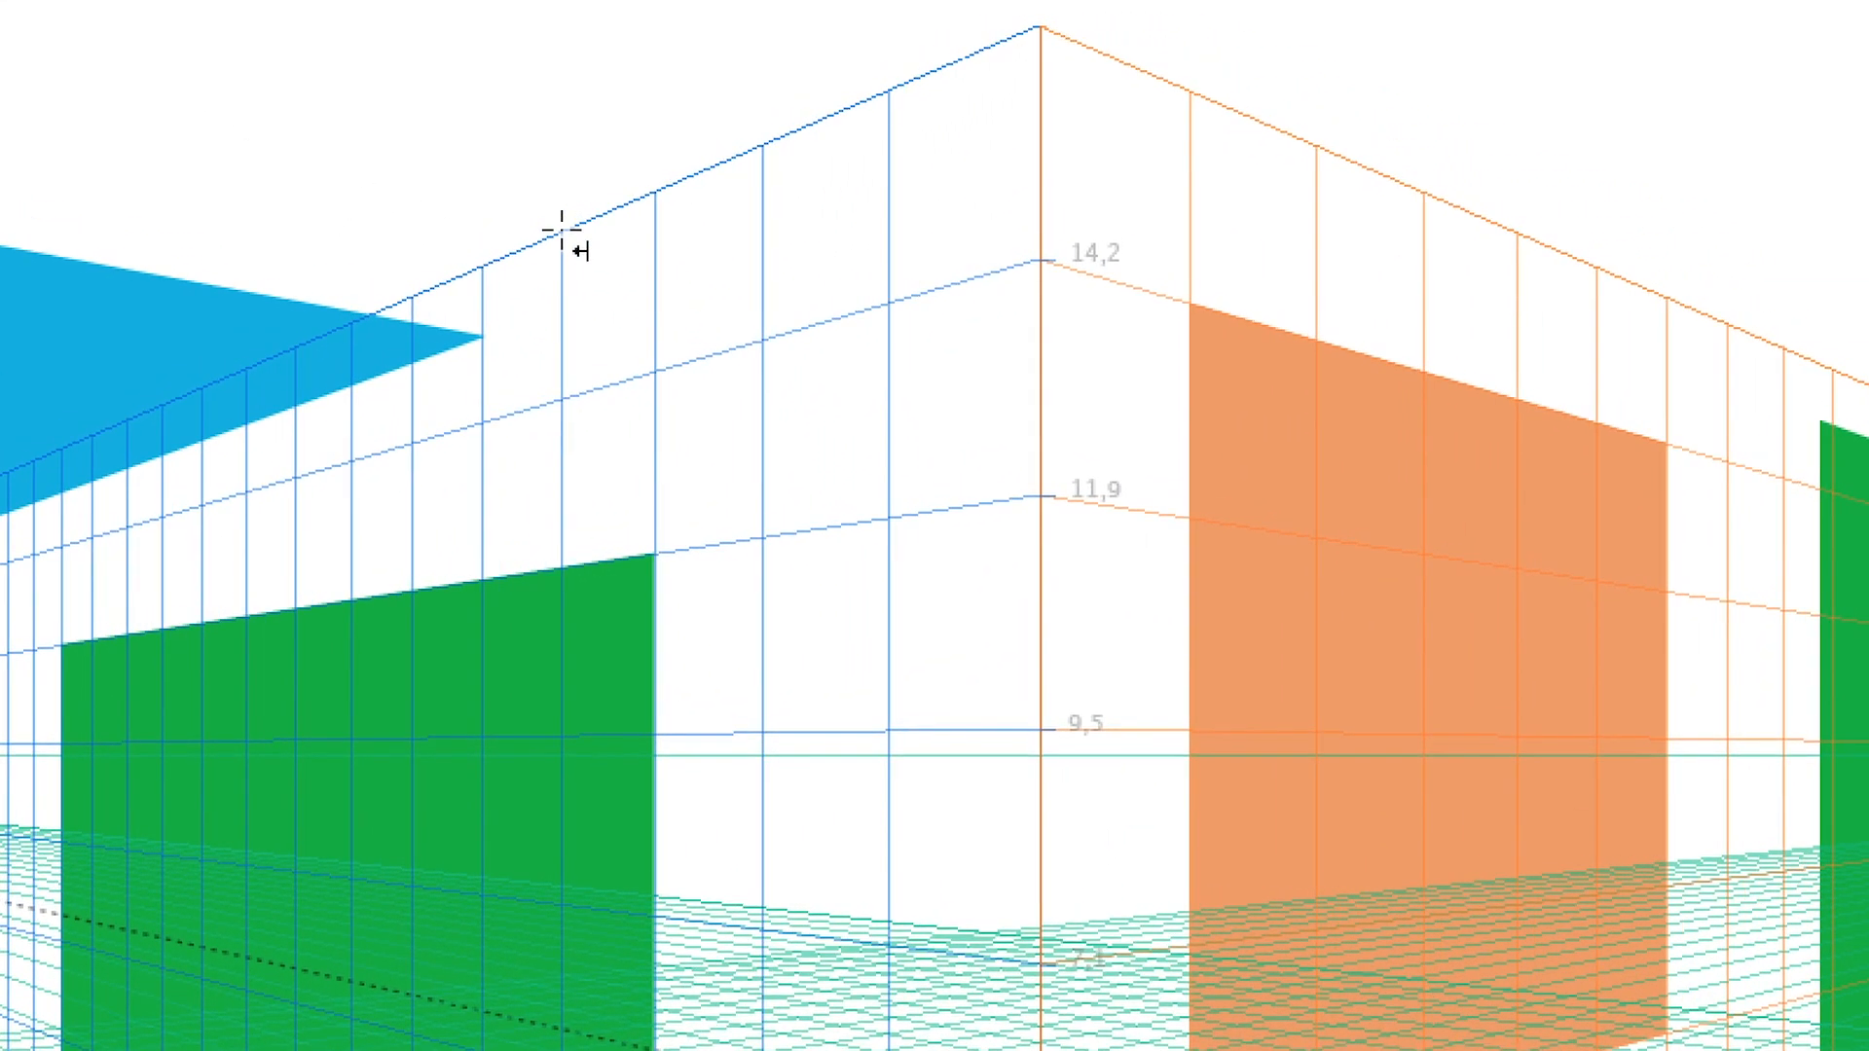
pyautogui.moveTo(708, 214); pyautogui.dragTo(739, 271)
pyautogui.moveTo(579, 254); pyautogui.dragTo(607, 293)
pyautogui.hotkey('ctrl', 'z')
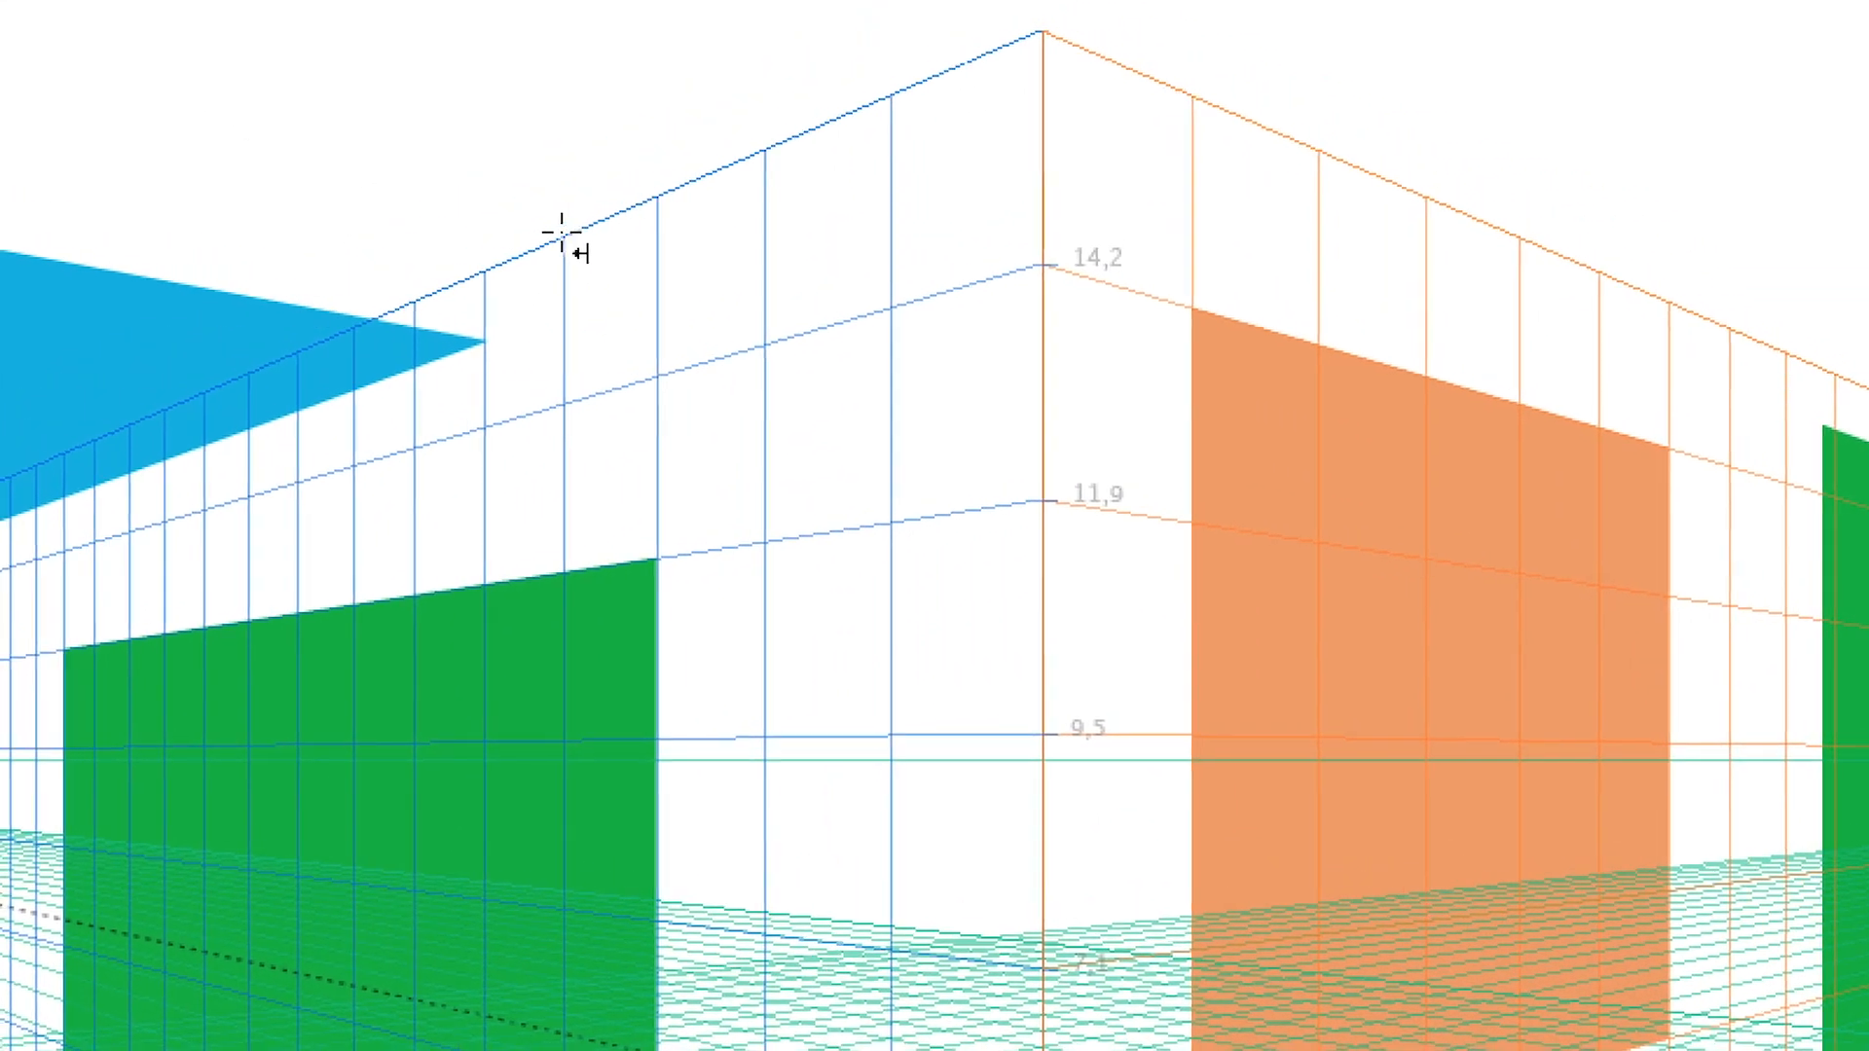
pyautogui.moveTo(566, 233); pyautogui.dragTo(749, 541)
pyautogui.moveTo(632, 348); pyautogui.dragTo(630, 345)
pyautogui.hotkey('ctrl', 'z')
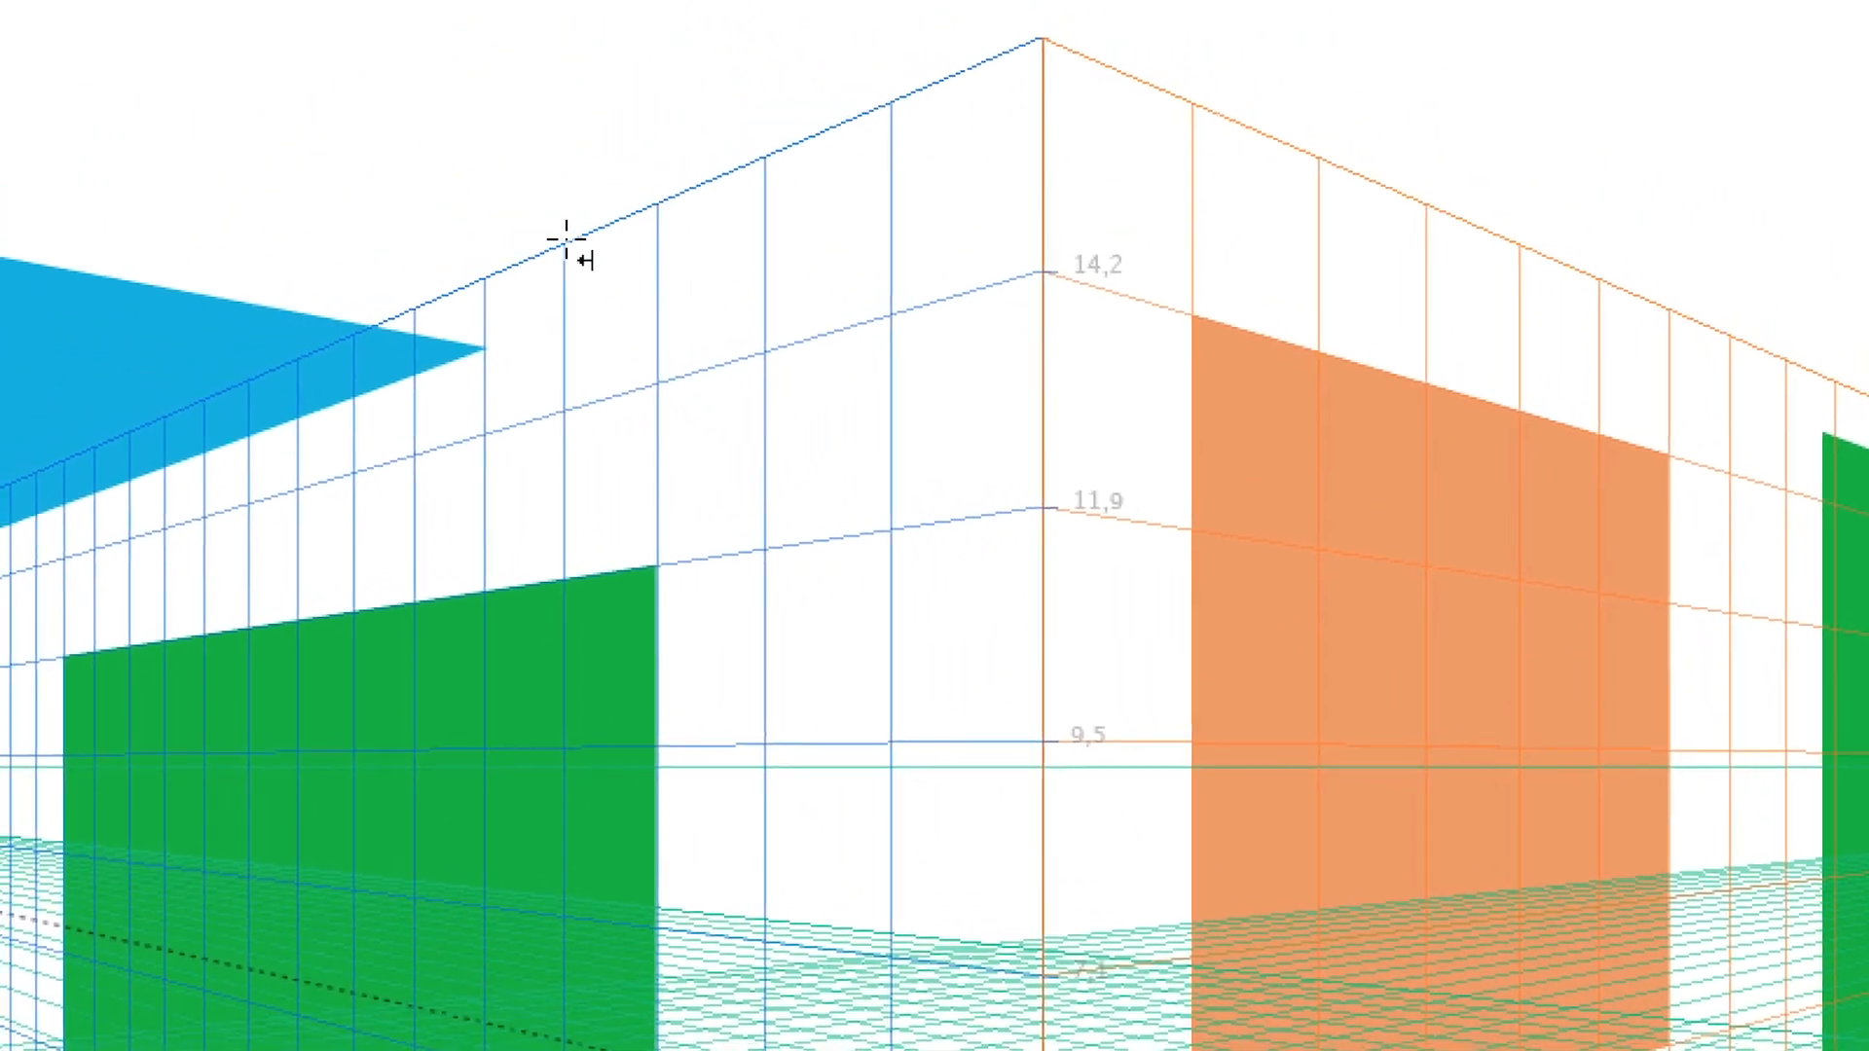
pyautogui.moveTo(576, 255); pyautogui.dragTo(681, 469)
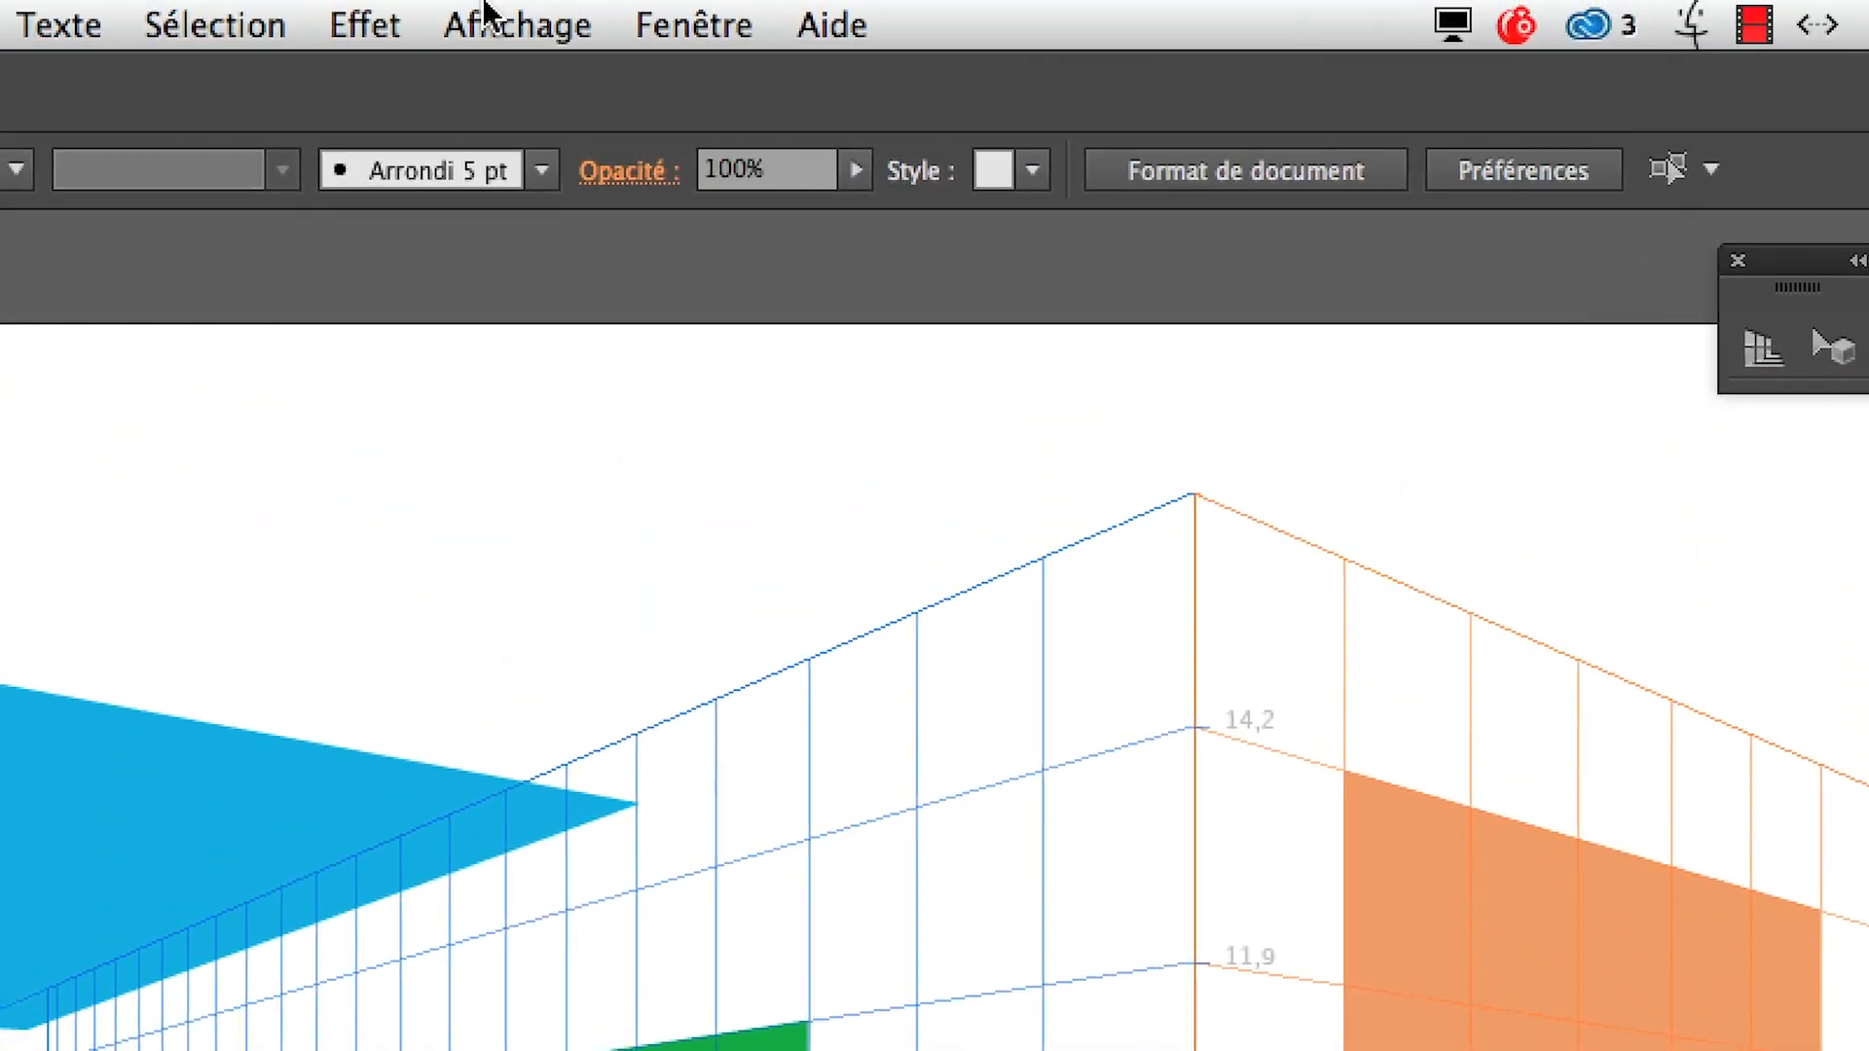
# Show the 2D grid again behind the perspective grid
pyautogui.click(487, 14)
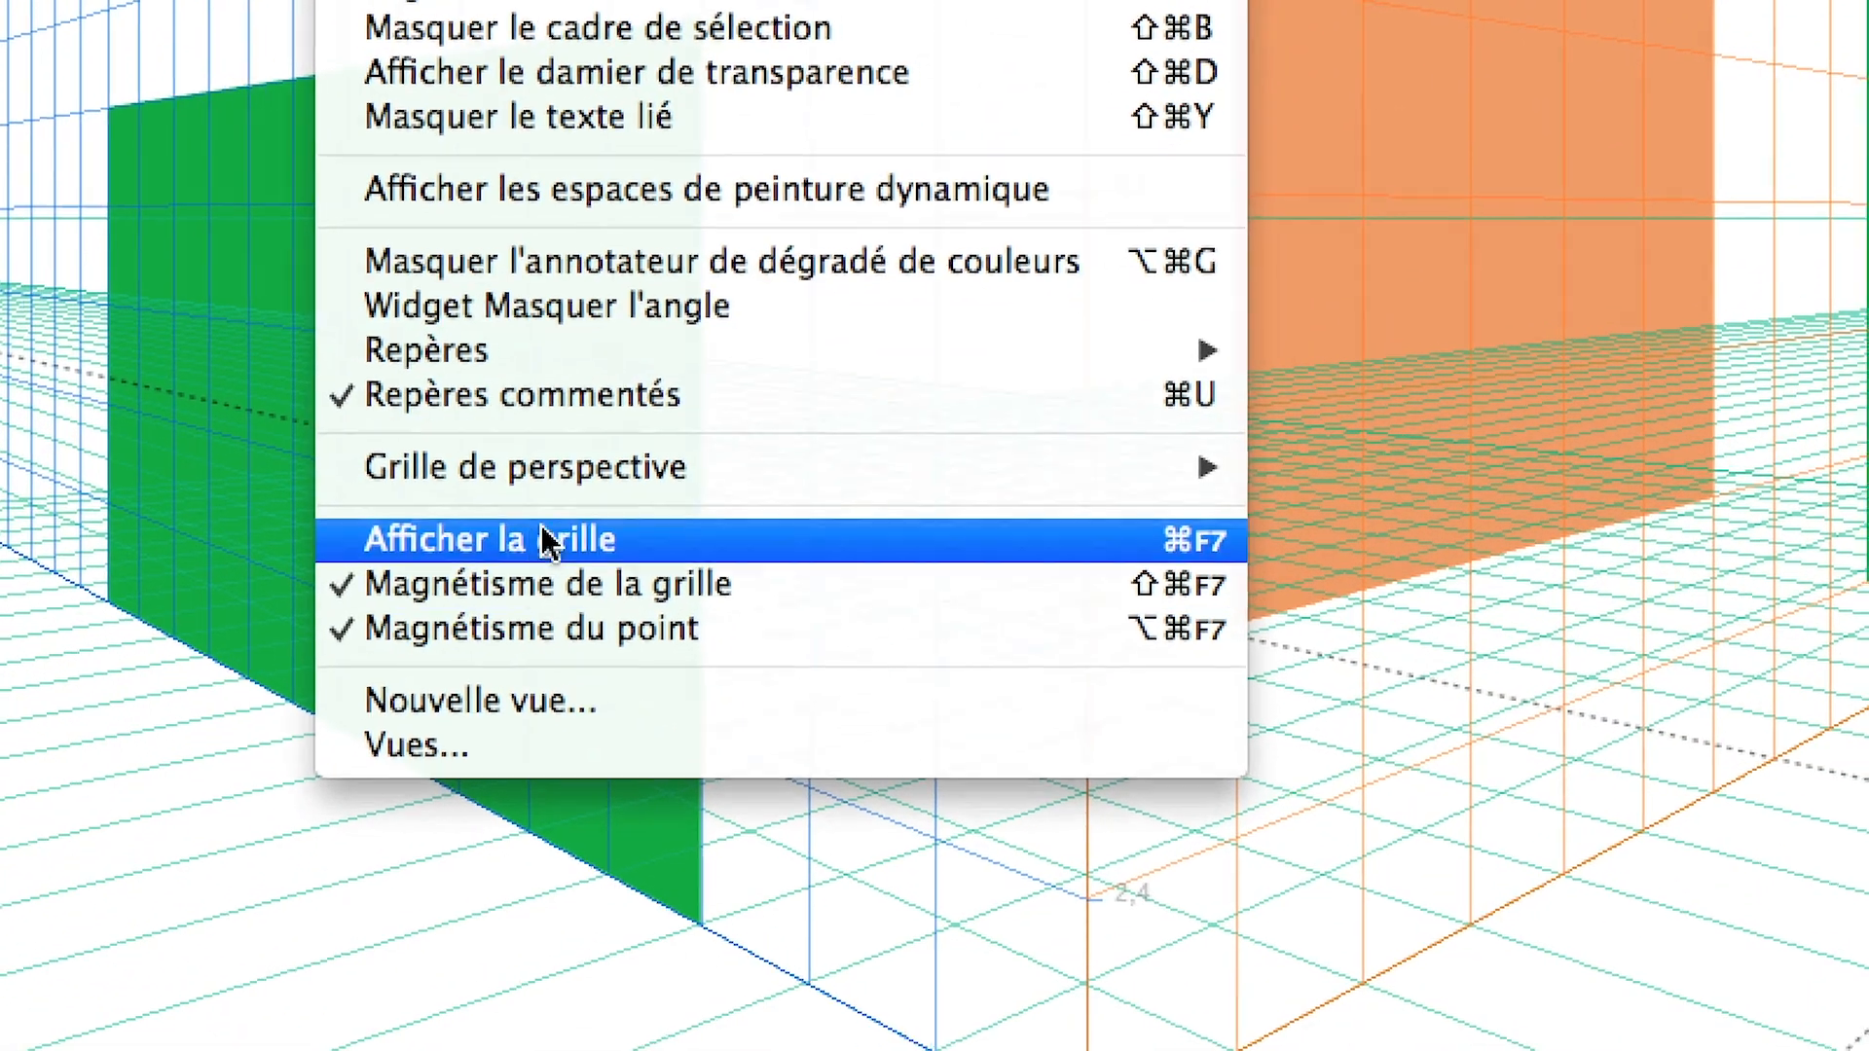
pyautogui.click(547, 541)
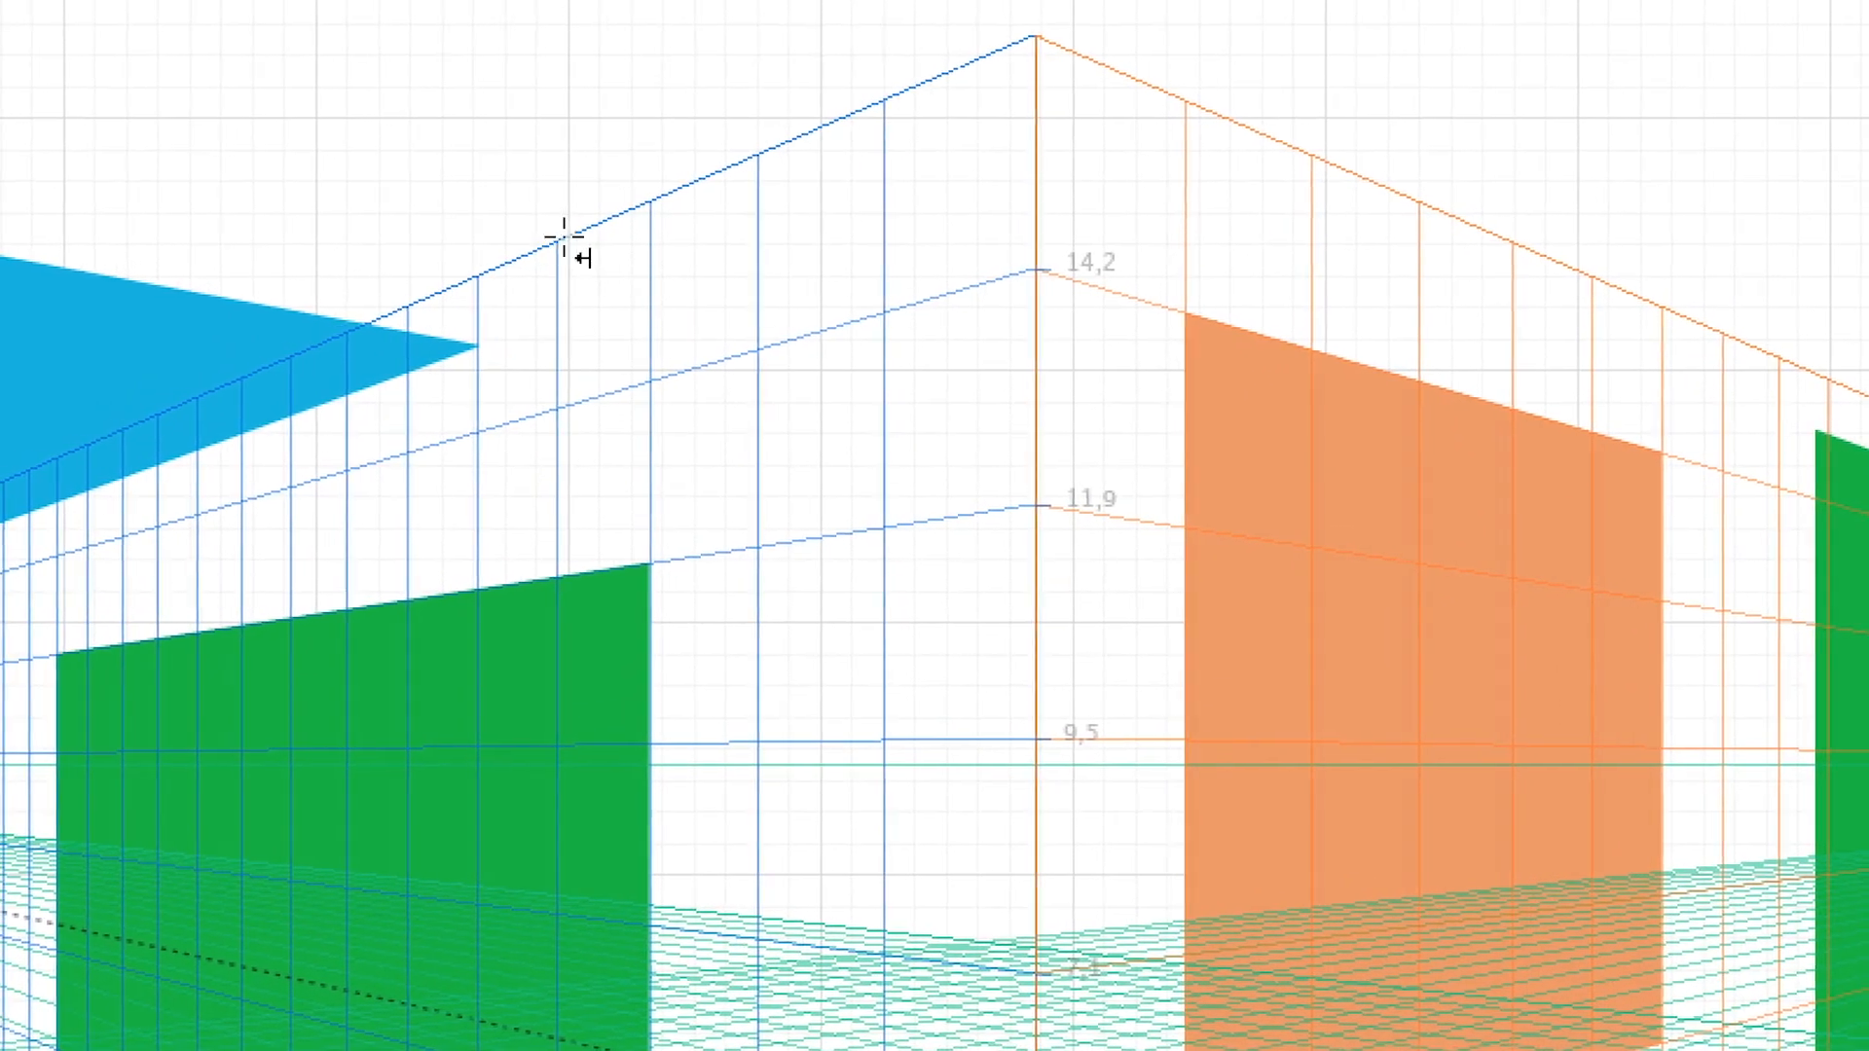
# Try drawing a rectangle on the left grid plane with the 2D grid's snapping active and undo it
pyautogui.moveTo(594, 227); pyautogui.dragTo(710, 347)
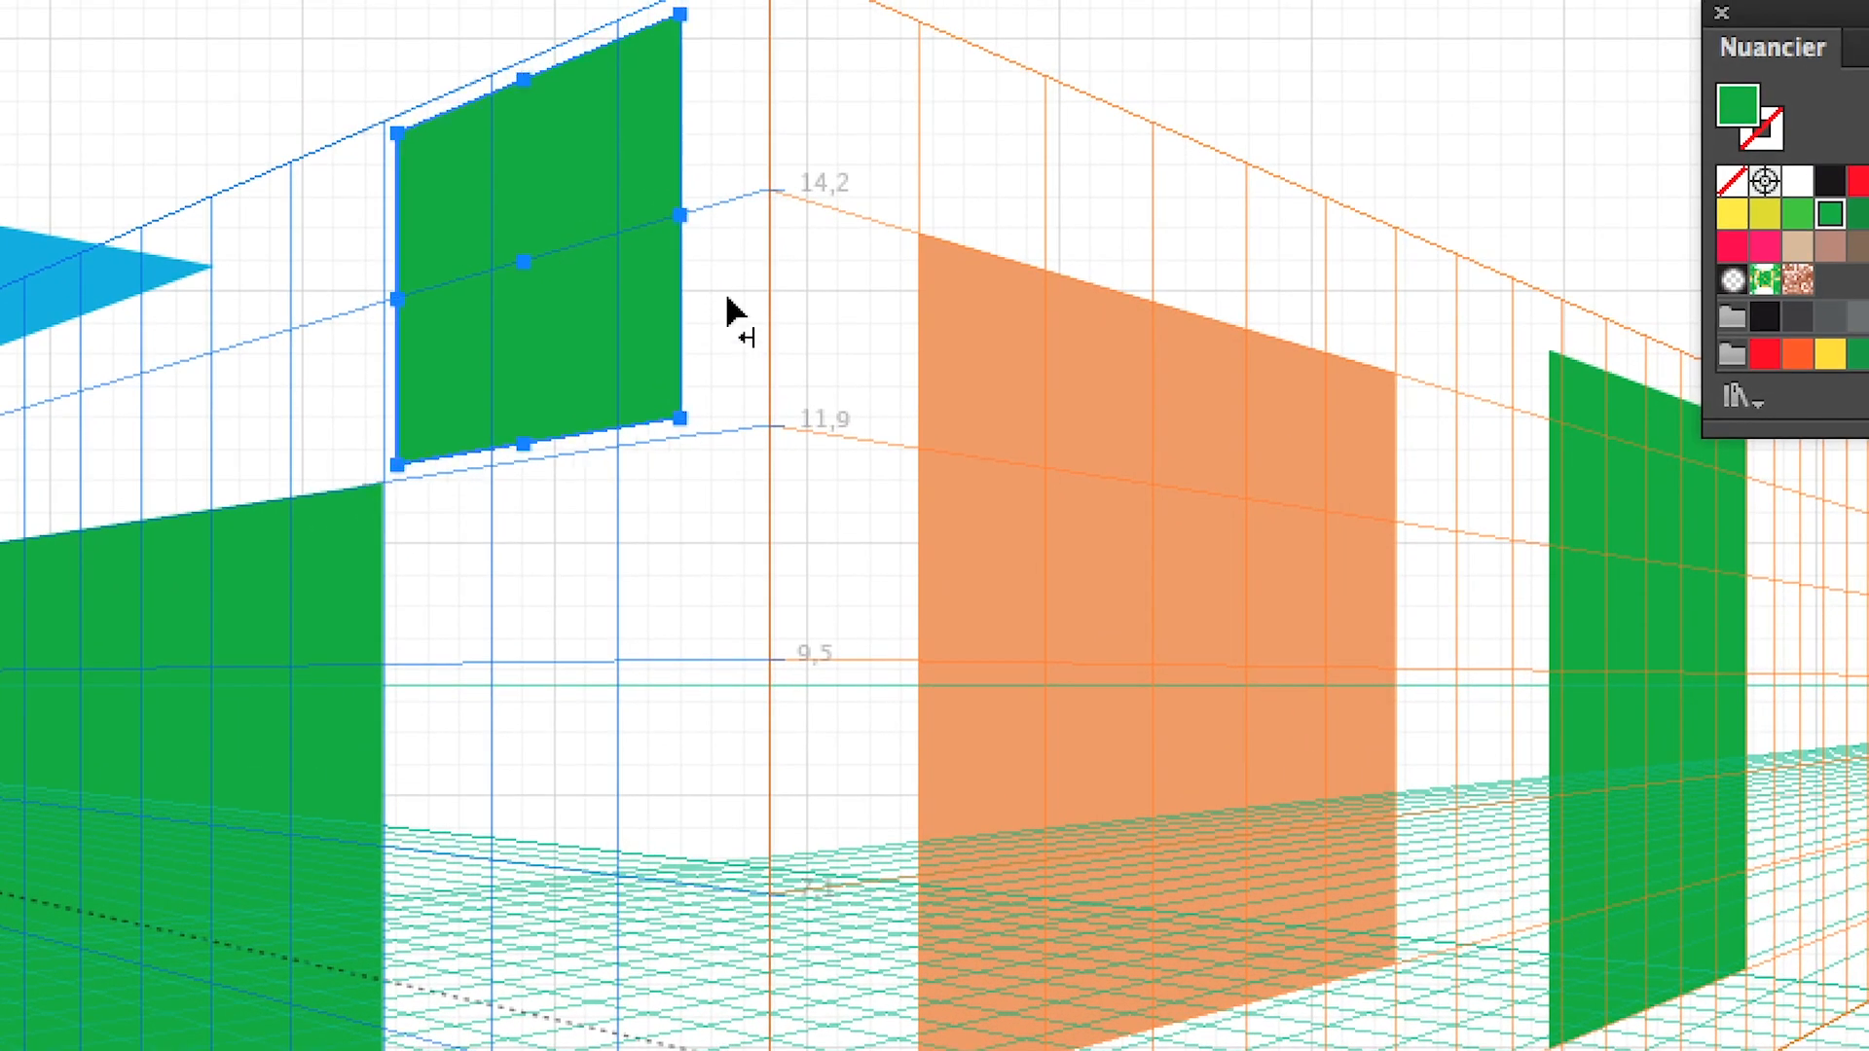
pyautogui.press('super+z')
# Hide the 2D grid and turn off its snapping (Magnétisme de la grille)
pyautogui.click(523, 20)
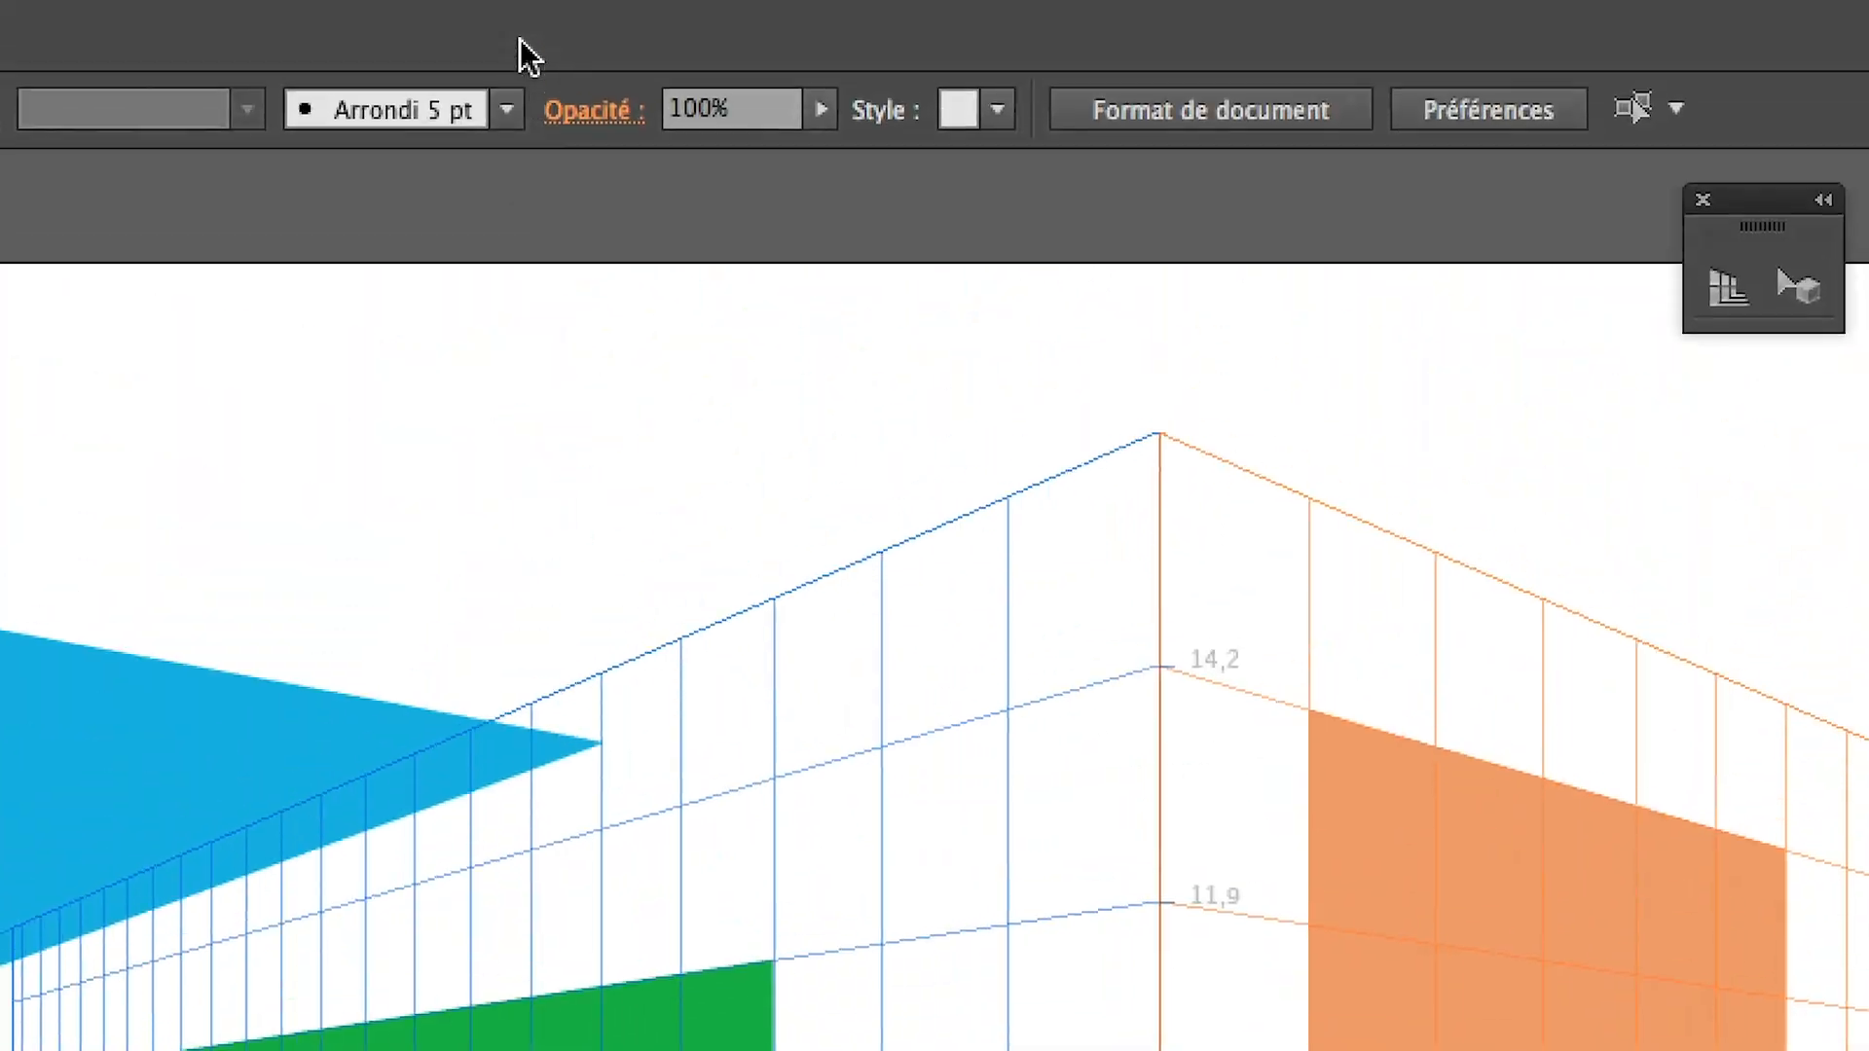
pyautogui.click(522, 17)
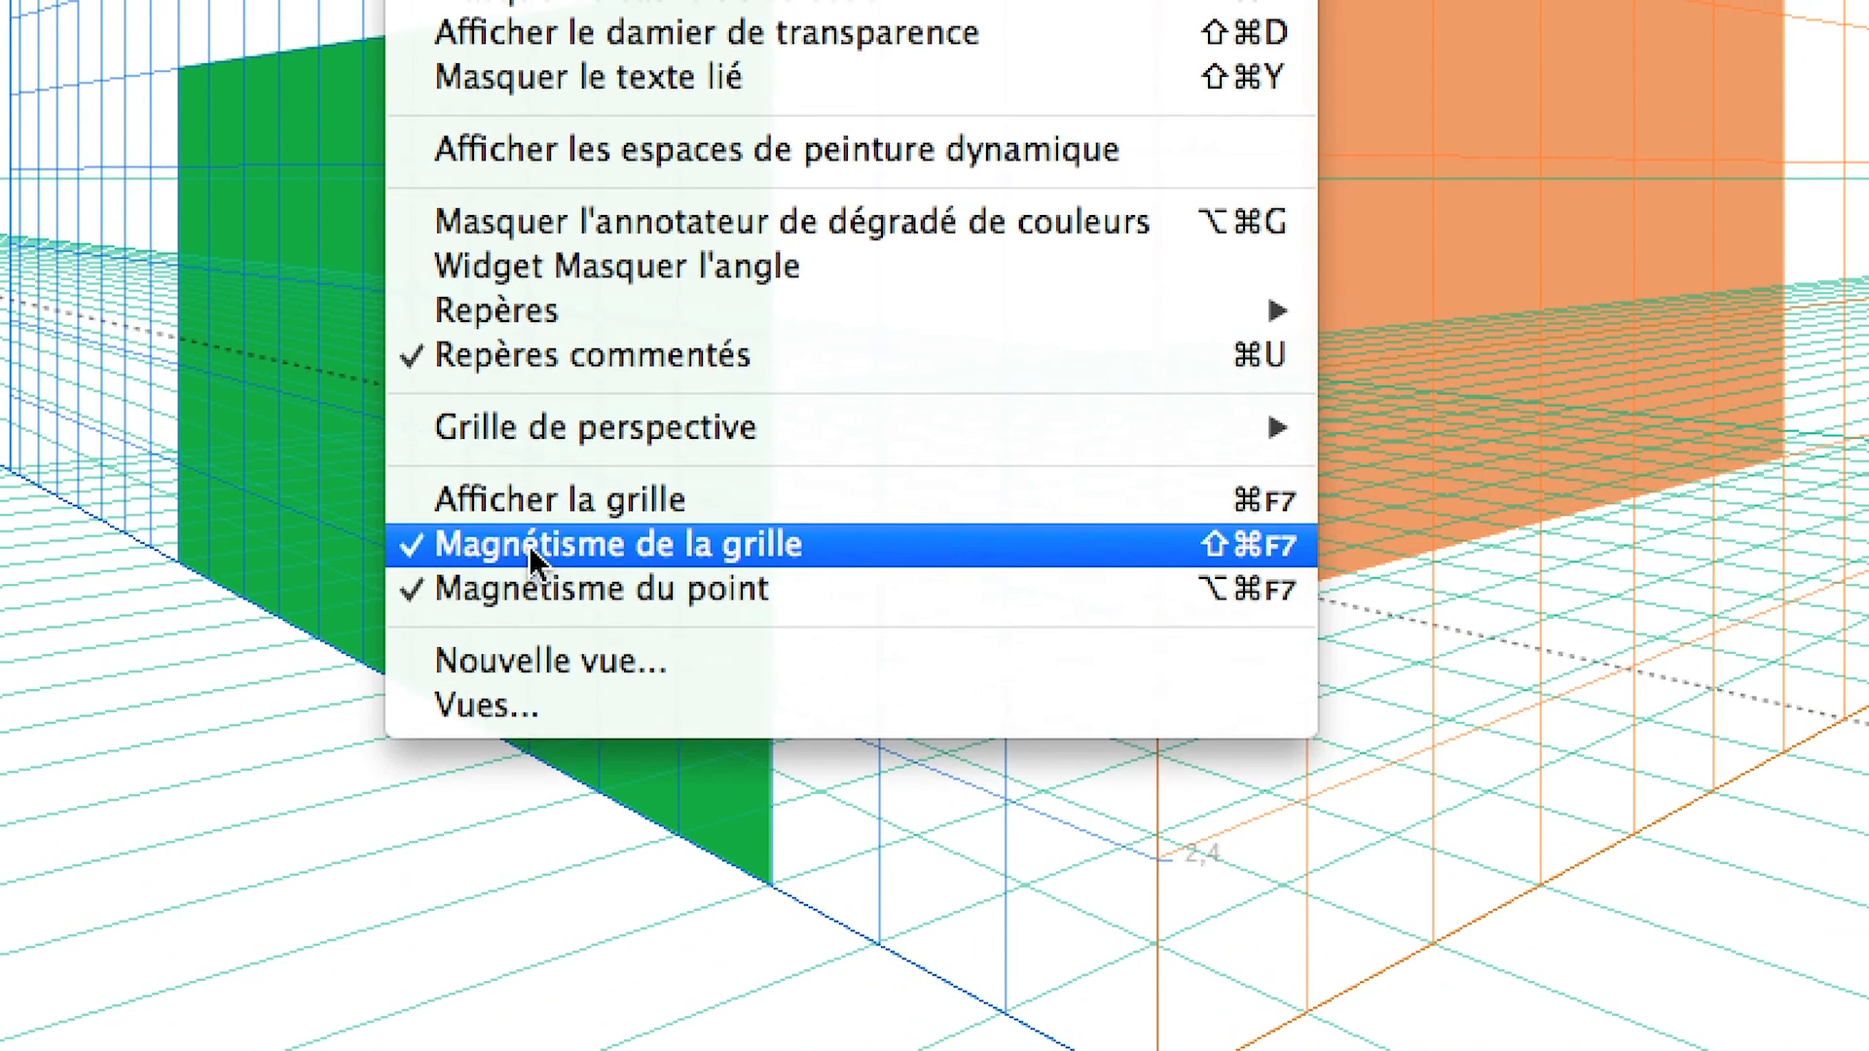
pyautogui.click(529, 547)
# Draw a green rectangle about 7.1 × 4.7 cm on the left grid, from its upper edge to the 11,9 line beside the central corner, and check perspective snapping
pyautogui.scroll(5, 543, 542)
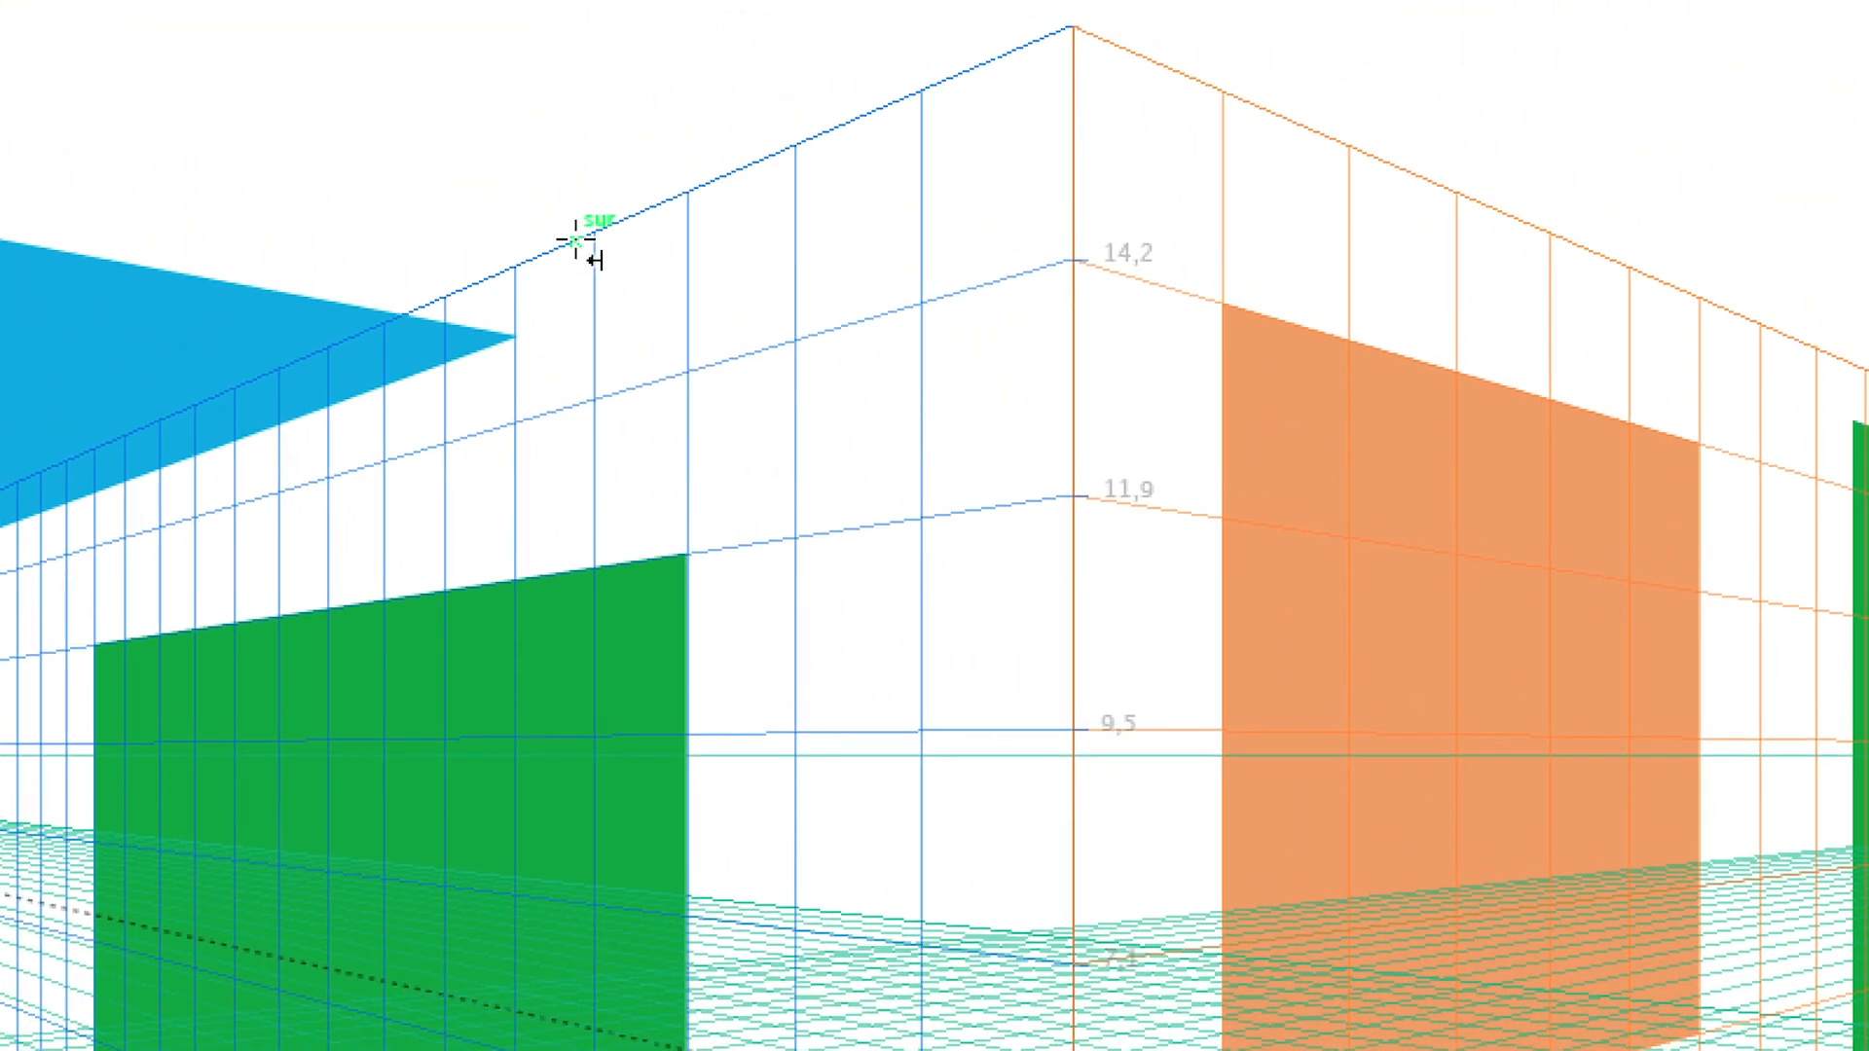
pyautogui.moveTo(674, 140); pyautogui.dragTo(752, 327)
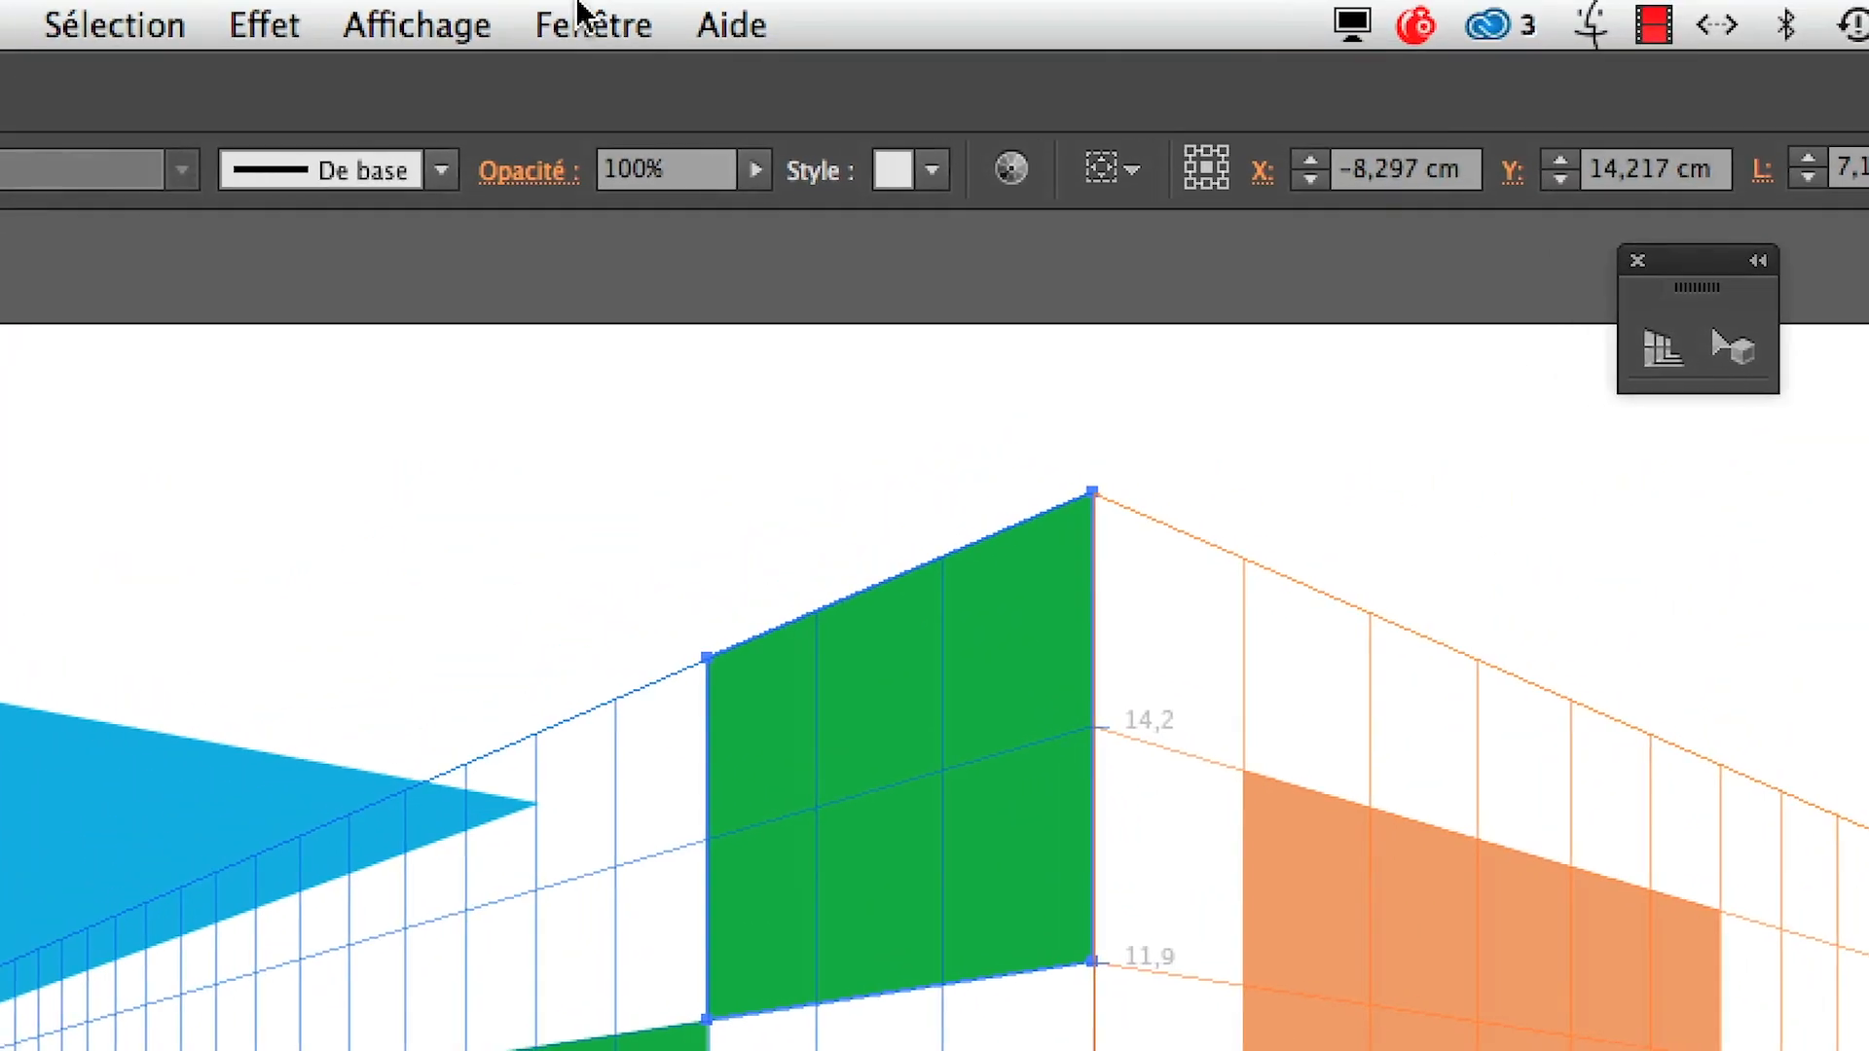
pyautogui.click(538, 21)
pyautogui.moveTo(565, 672)
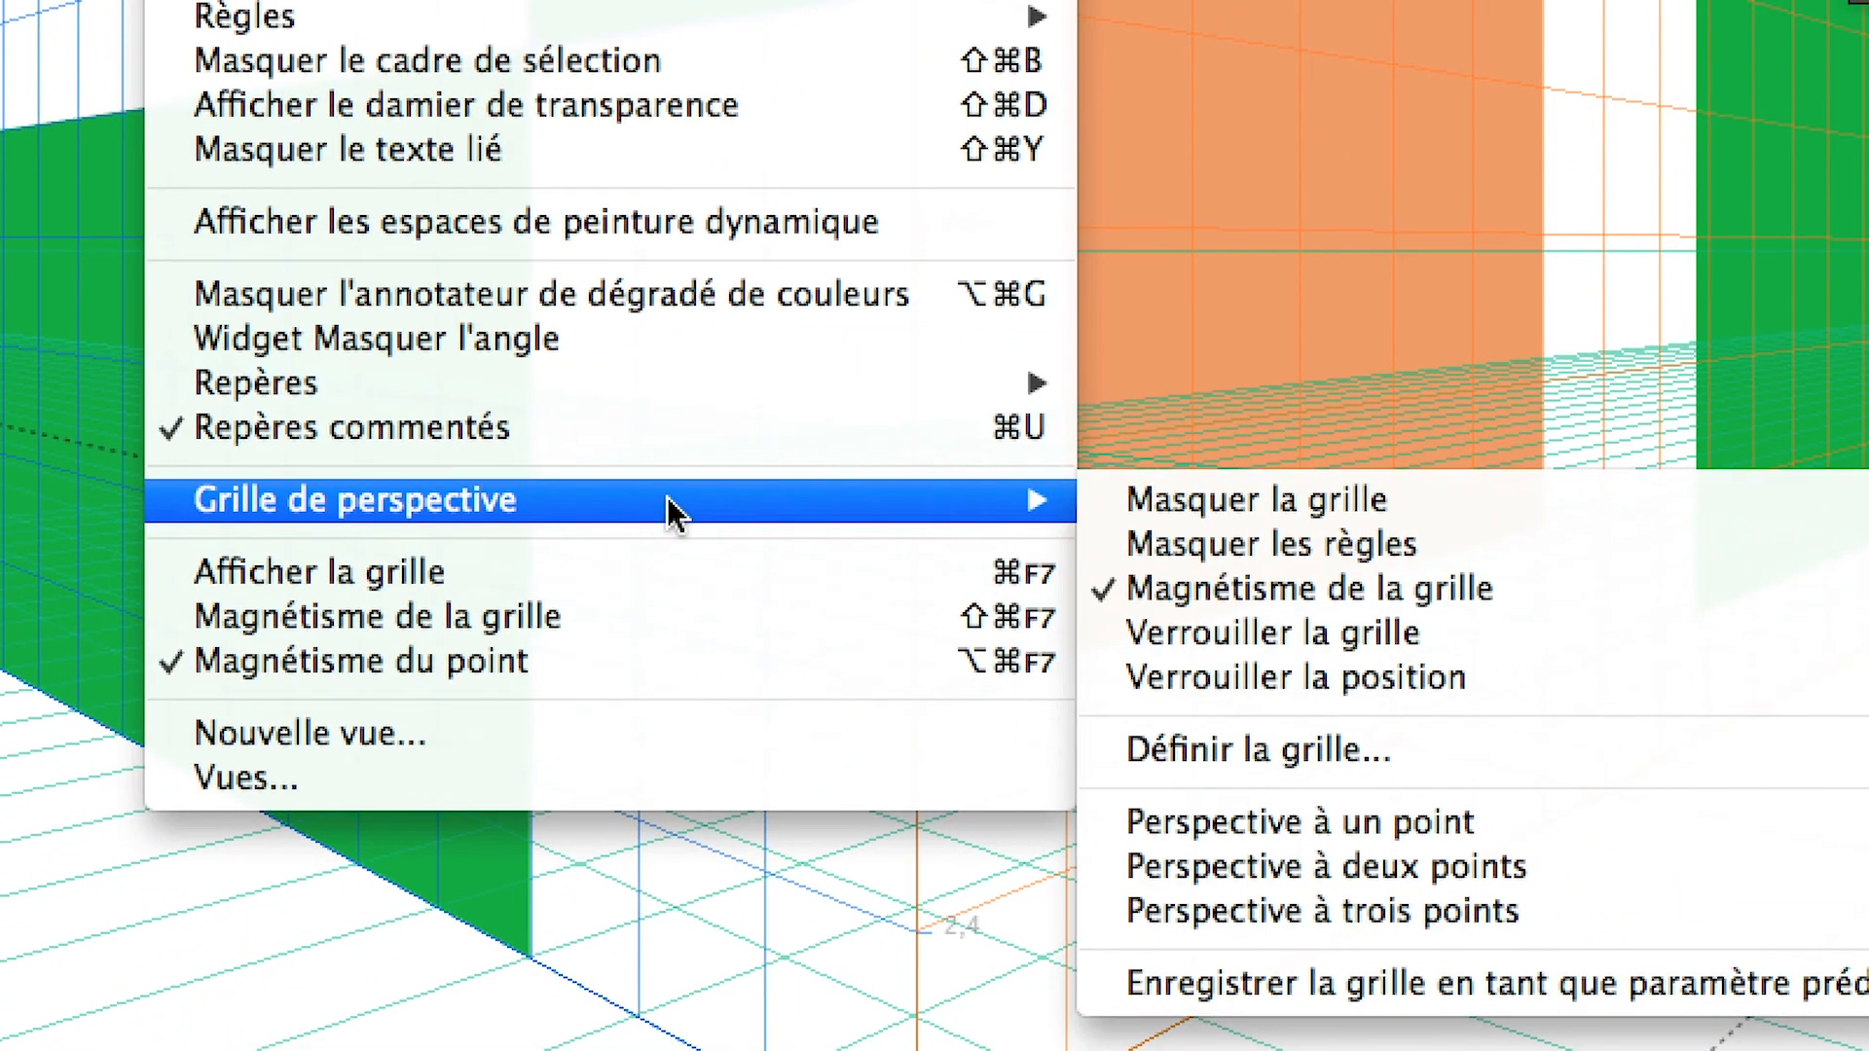
pyautogui.press('Escape')
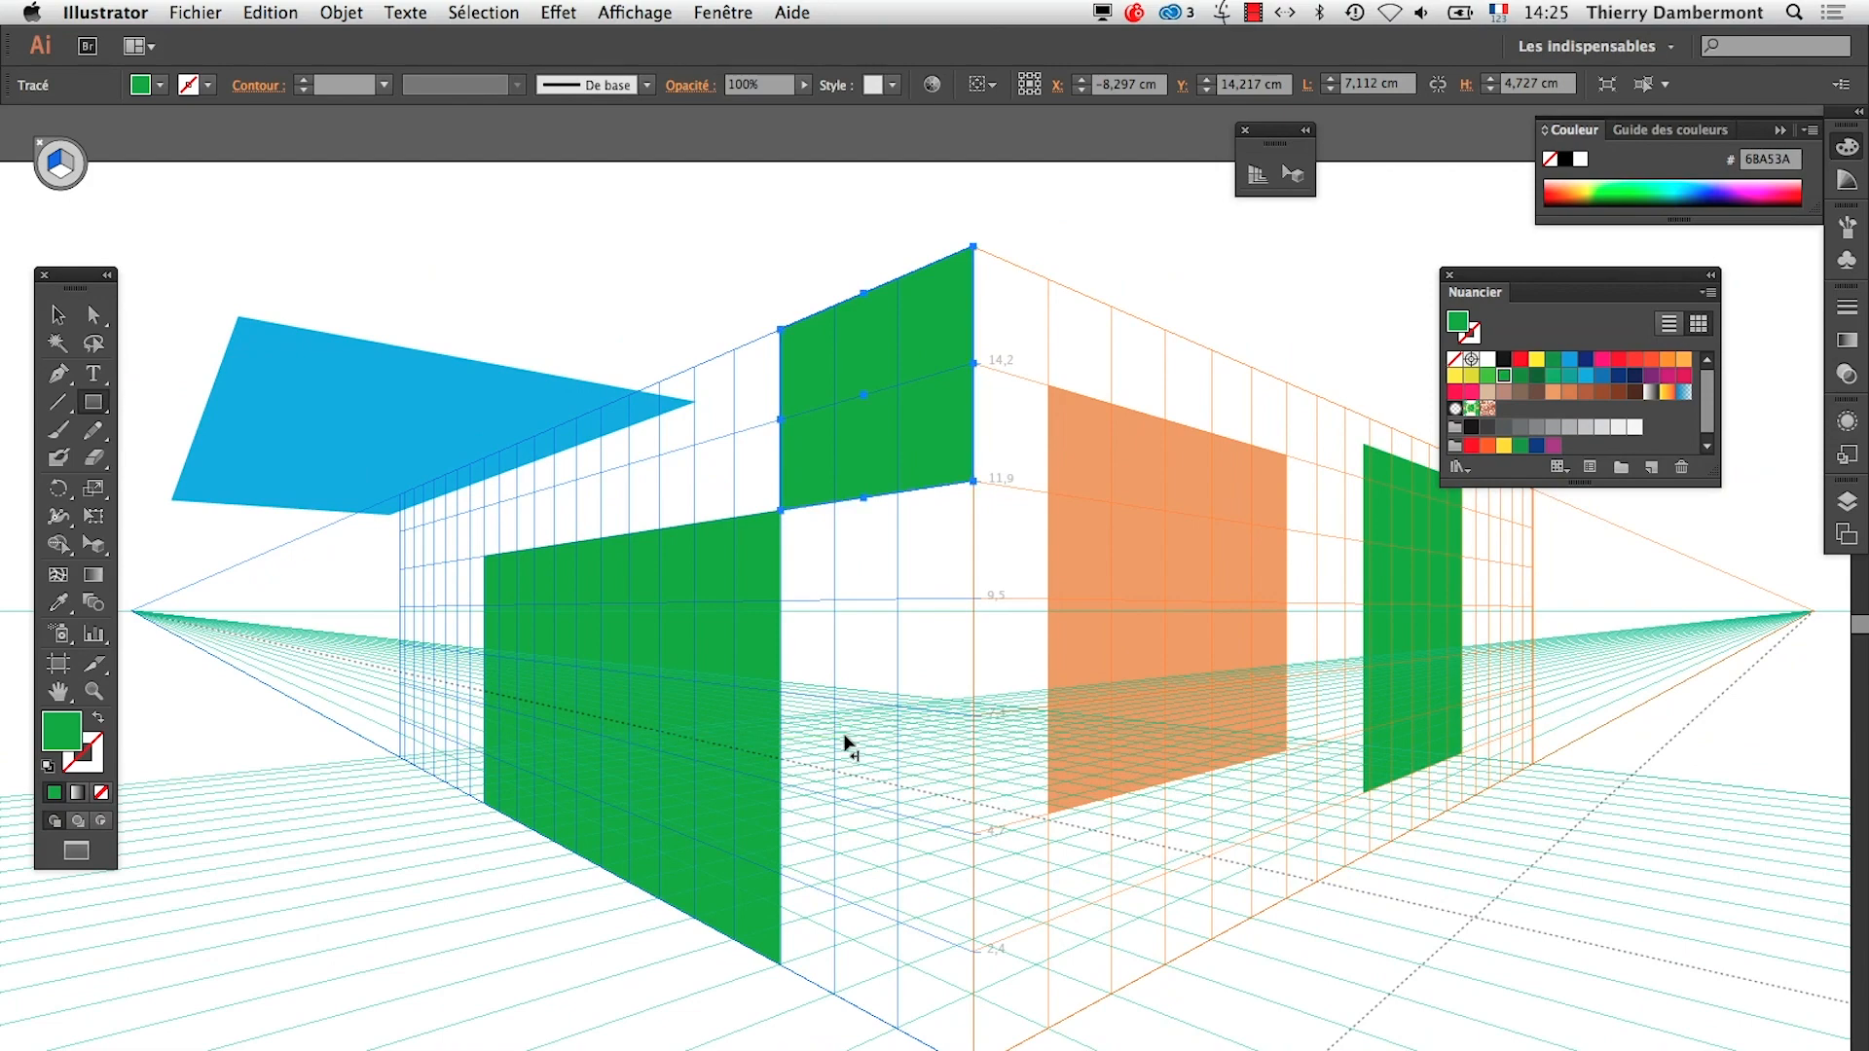
# Switch to the TextEdit summary and review the notes on conflicting grid snapping and on working with a small perspective mesh
pyautogui.press('super+Tab')
pyautogui.press('super+Tab')
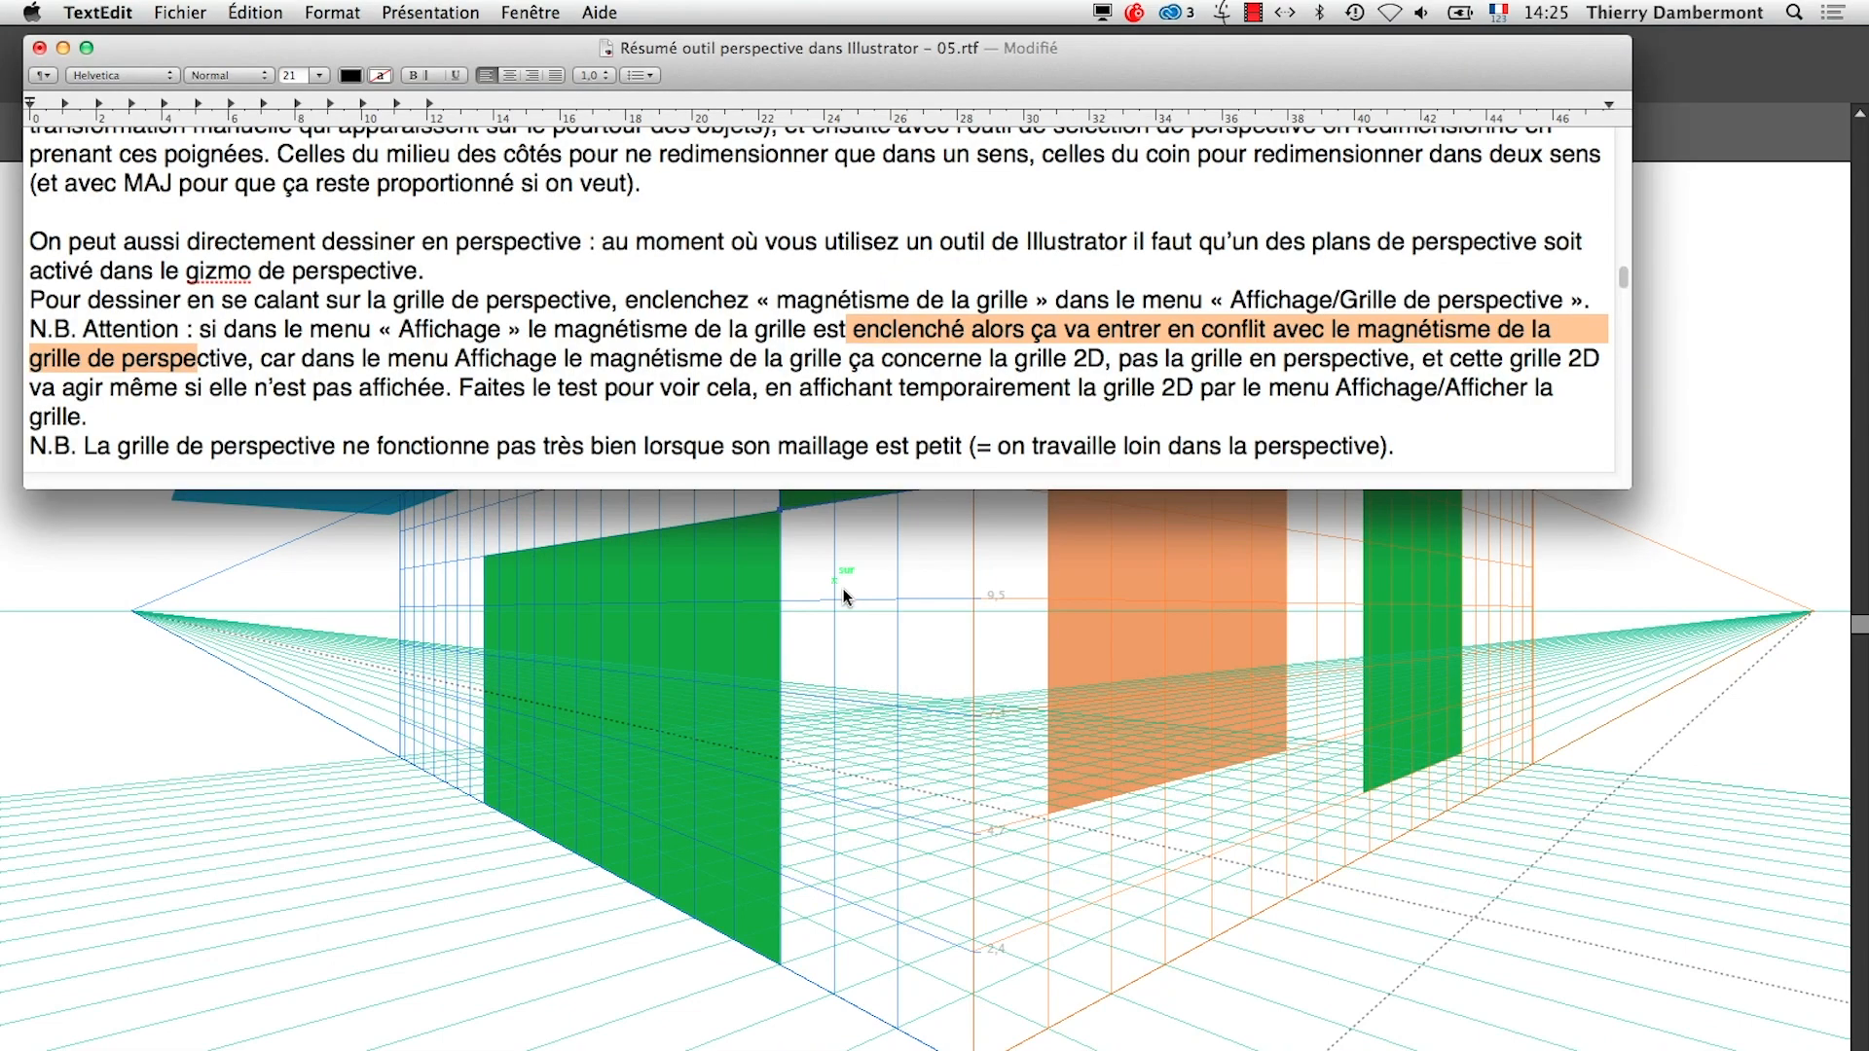
pyautogui.click(624, 391)
pyautogui.scroll(-3, 629, 383)
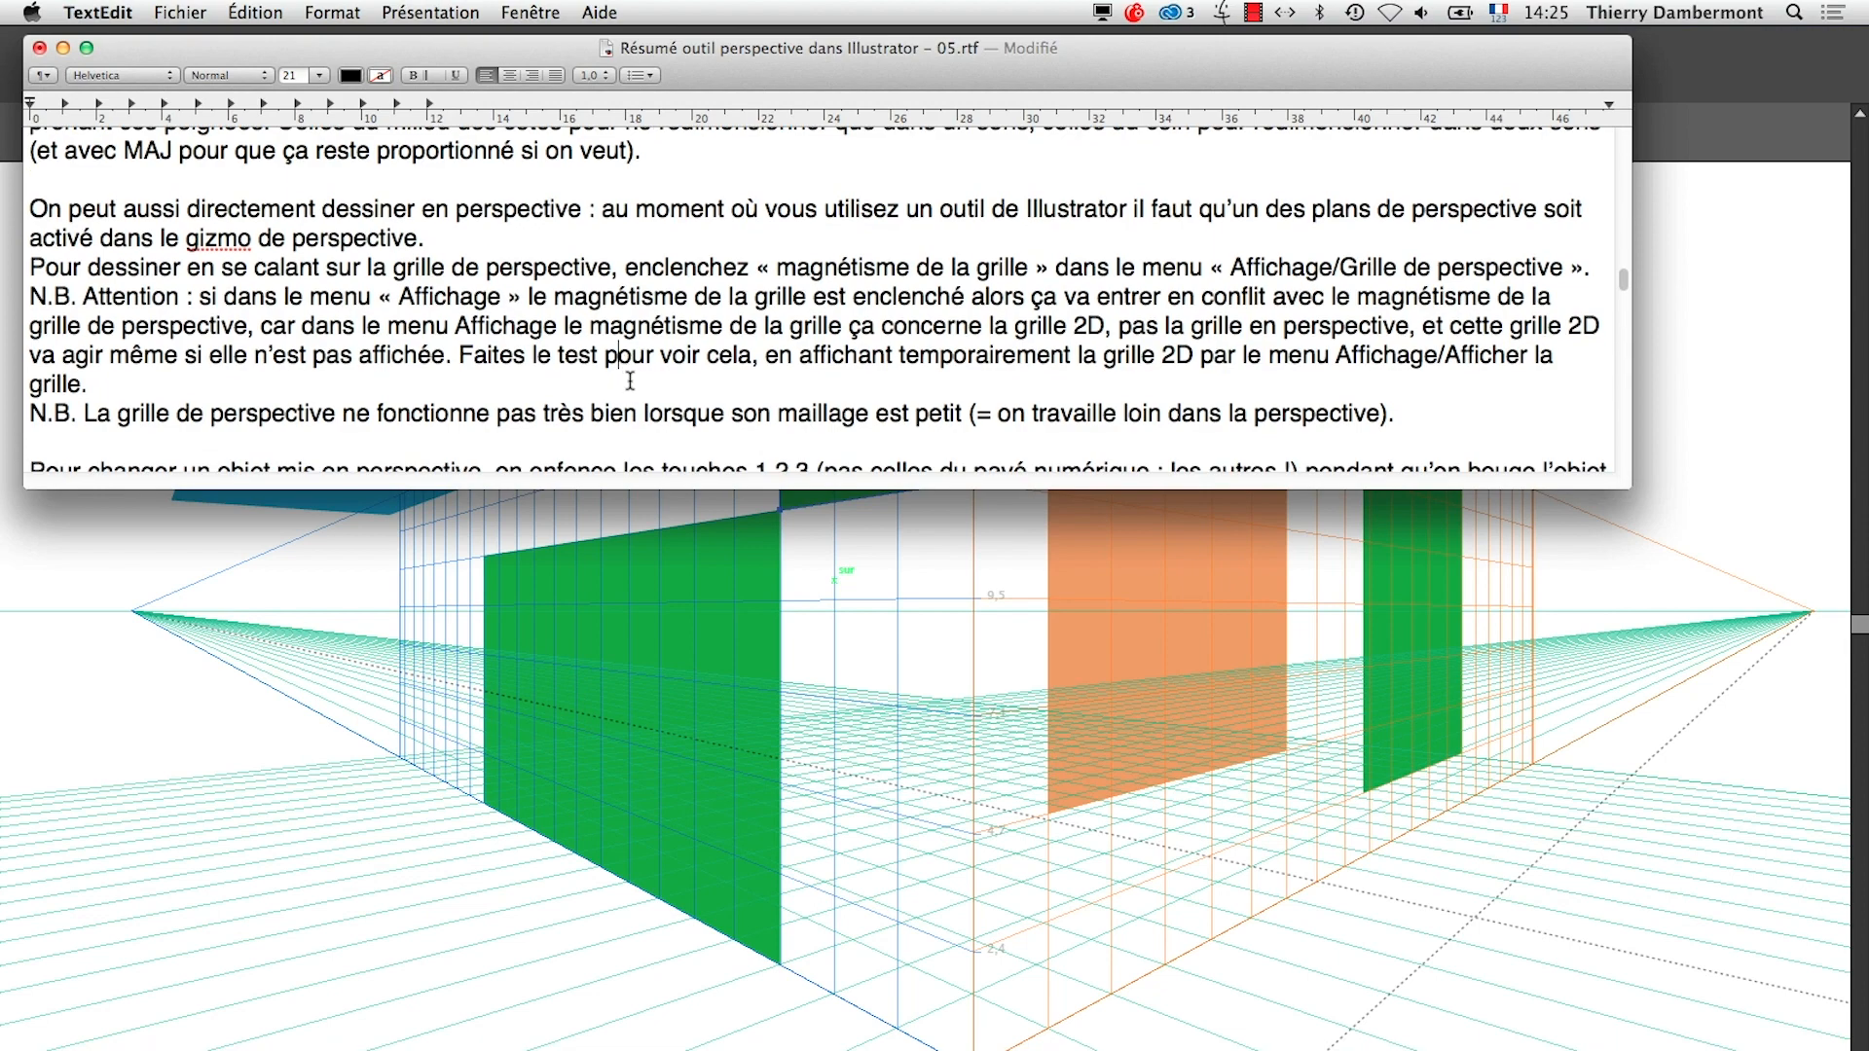
pyautogui.scroll(-5, 639, 378)
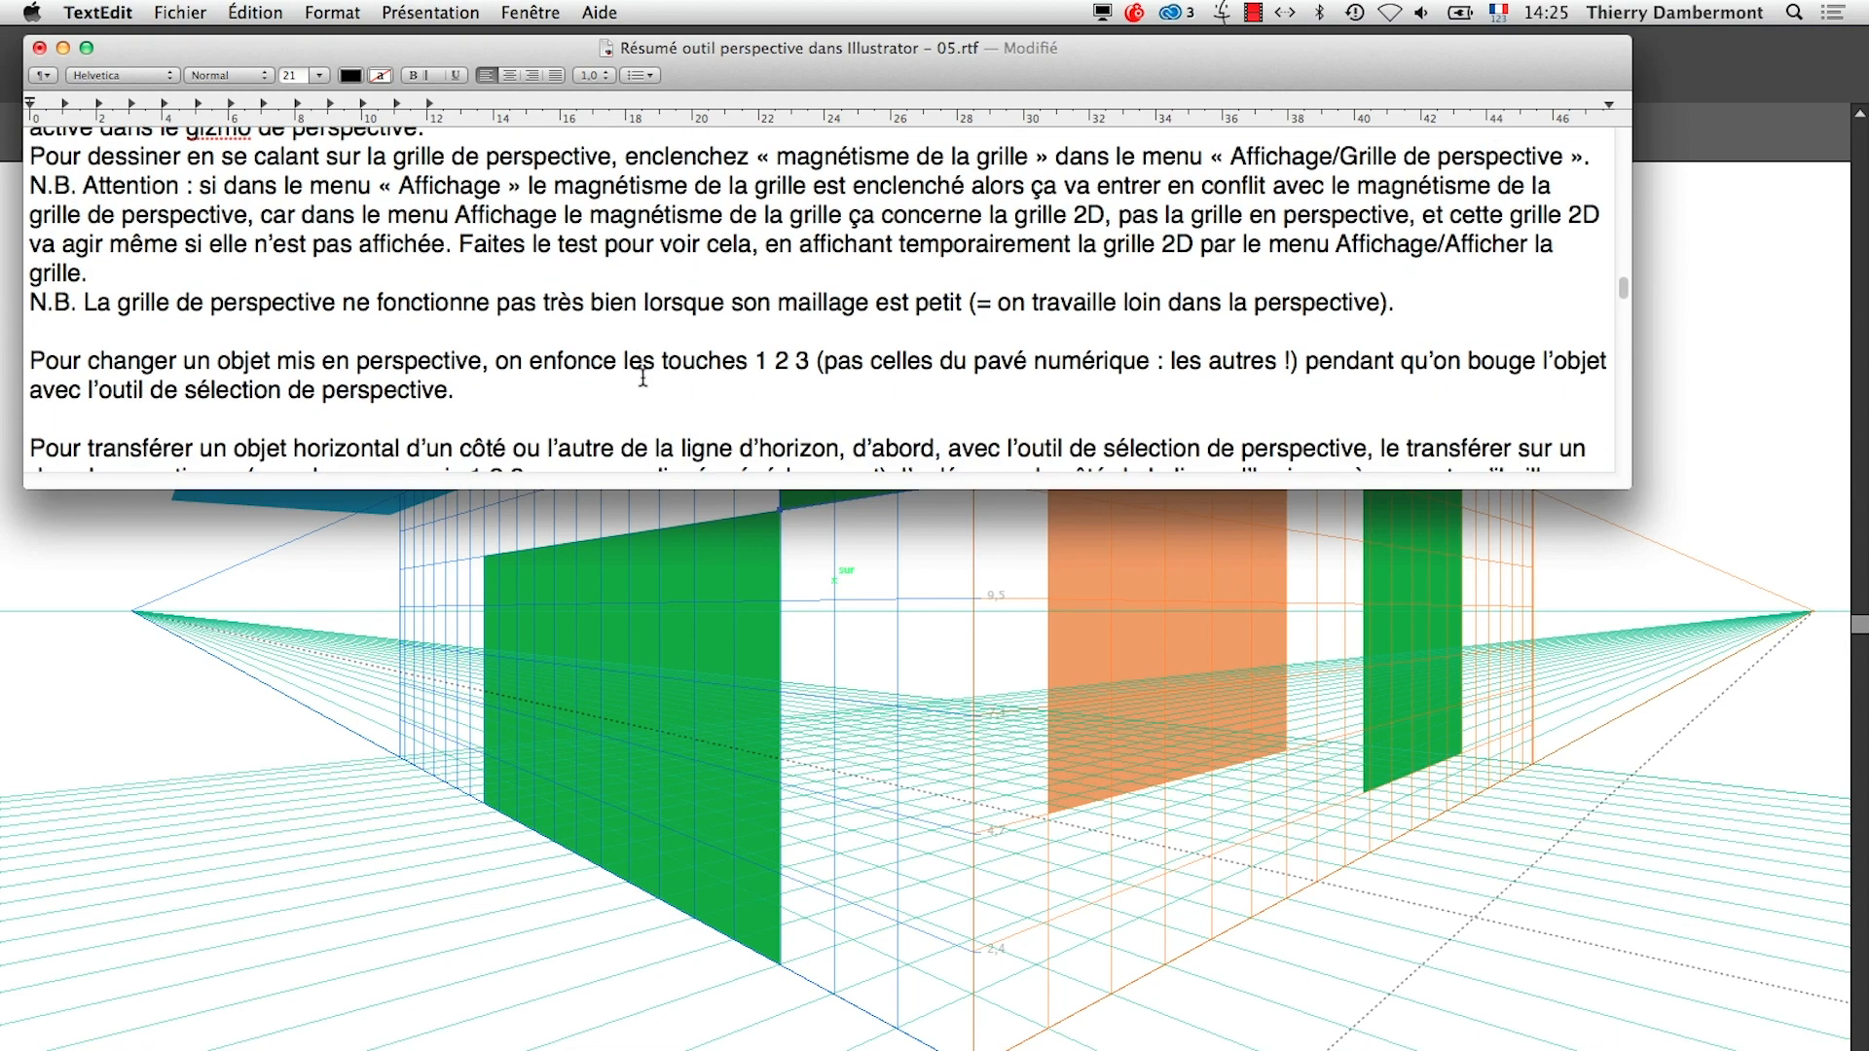
pyautogui.moveTo(83, 304); pyautogui.dragTo(1074, 304)
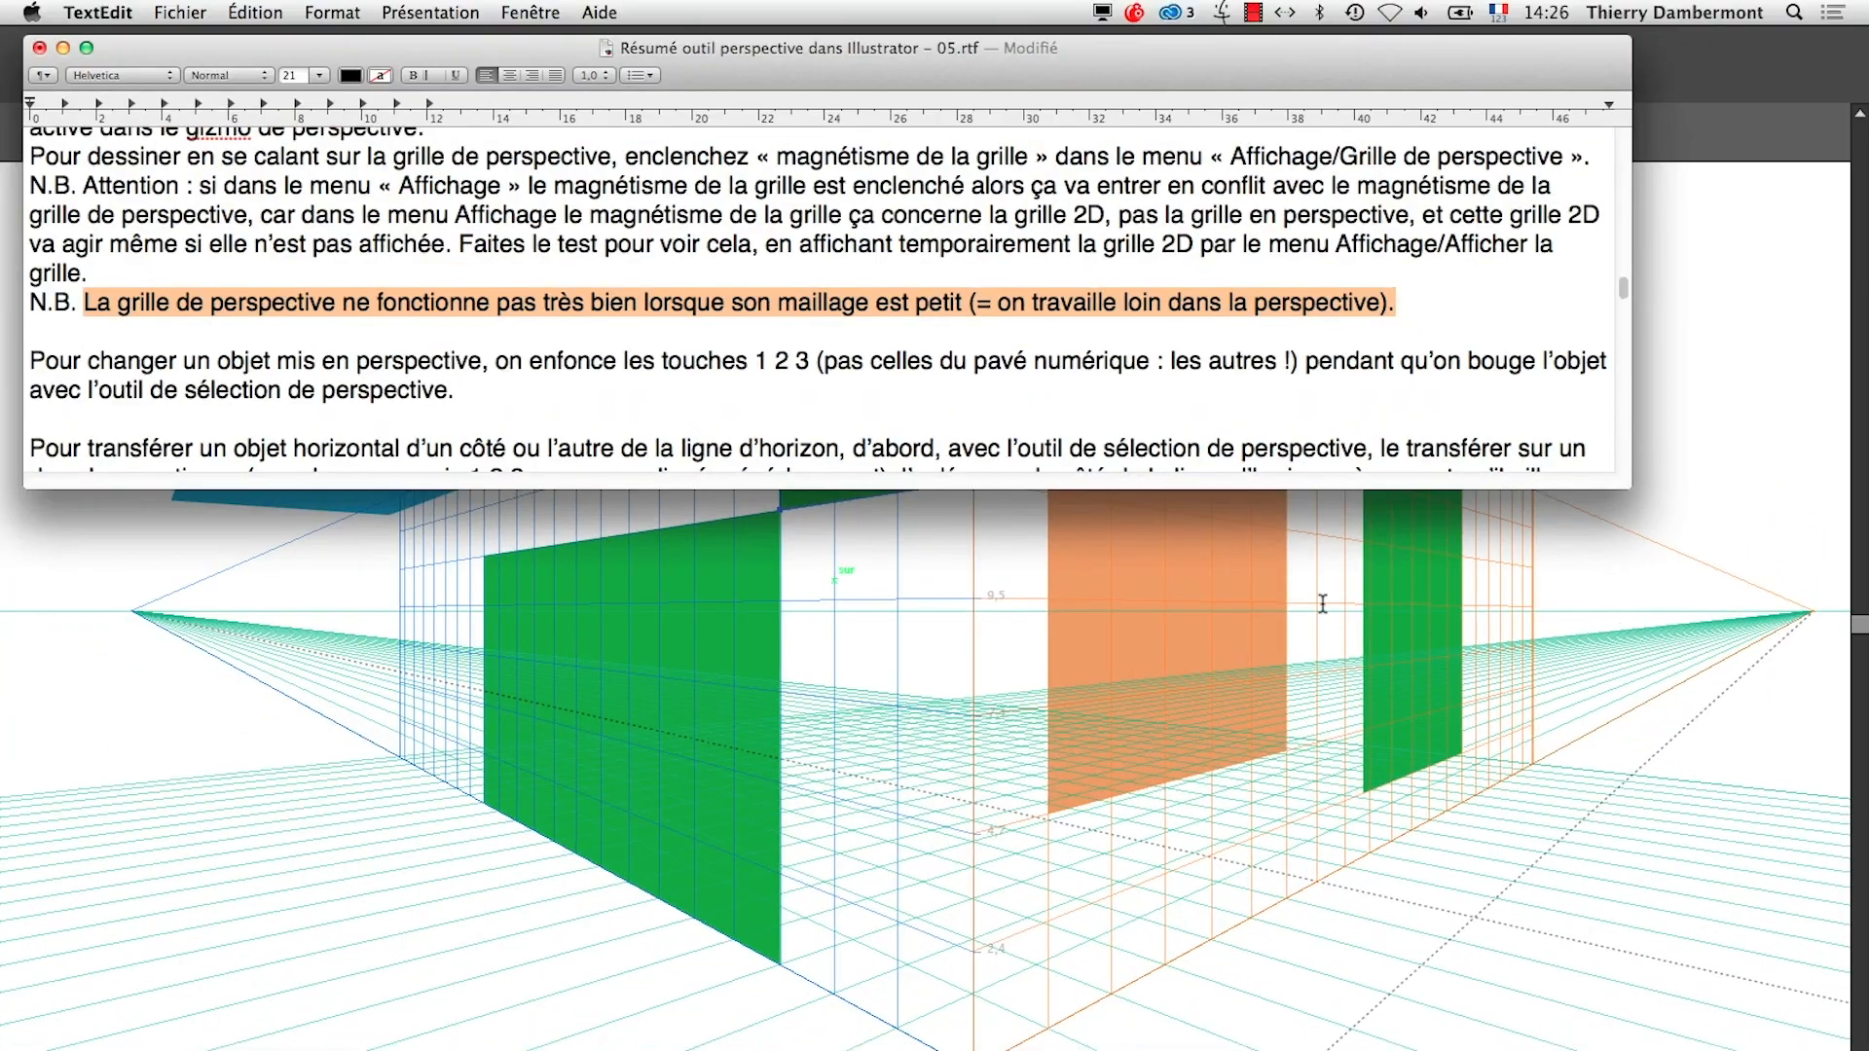
# Insert "de plan" after "changer" and "déjà" before "mis en perspective" in the sentence about changing an object's plane
pyautogui.click(212, 356)
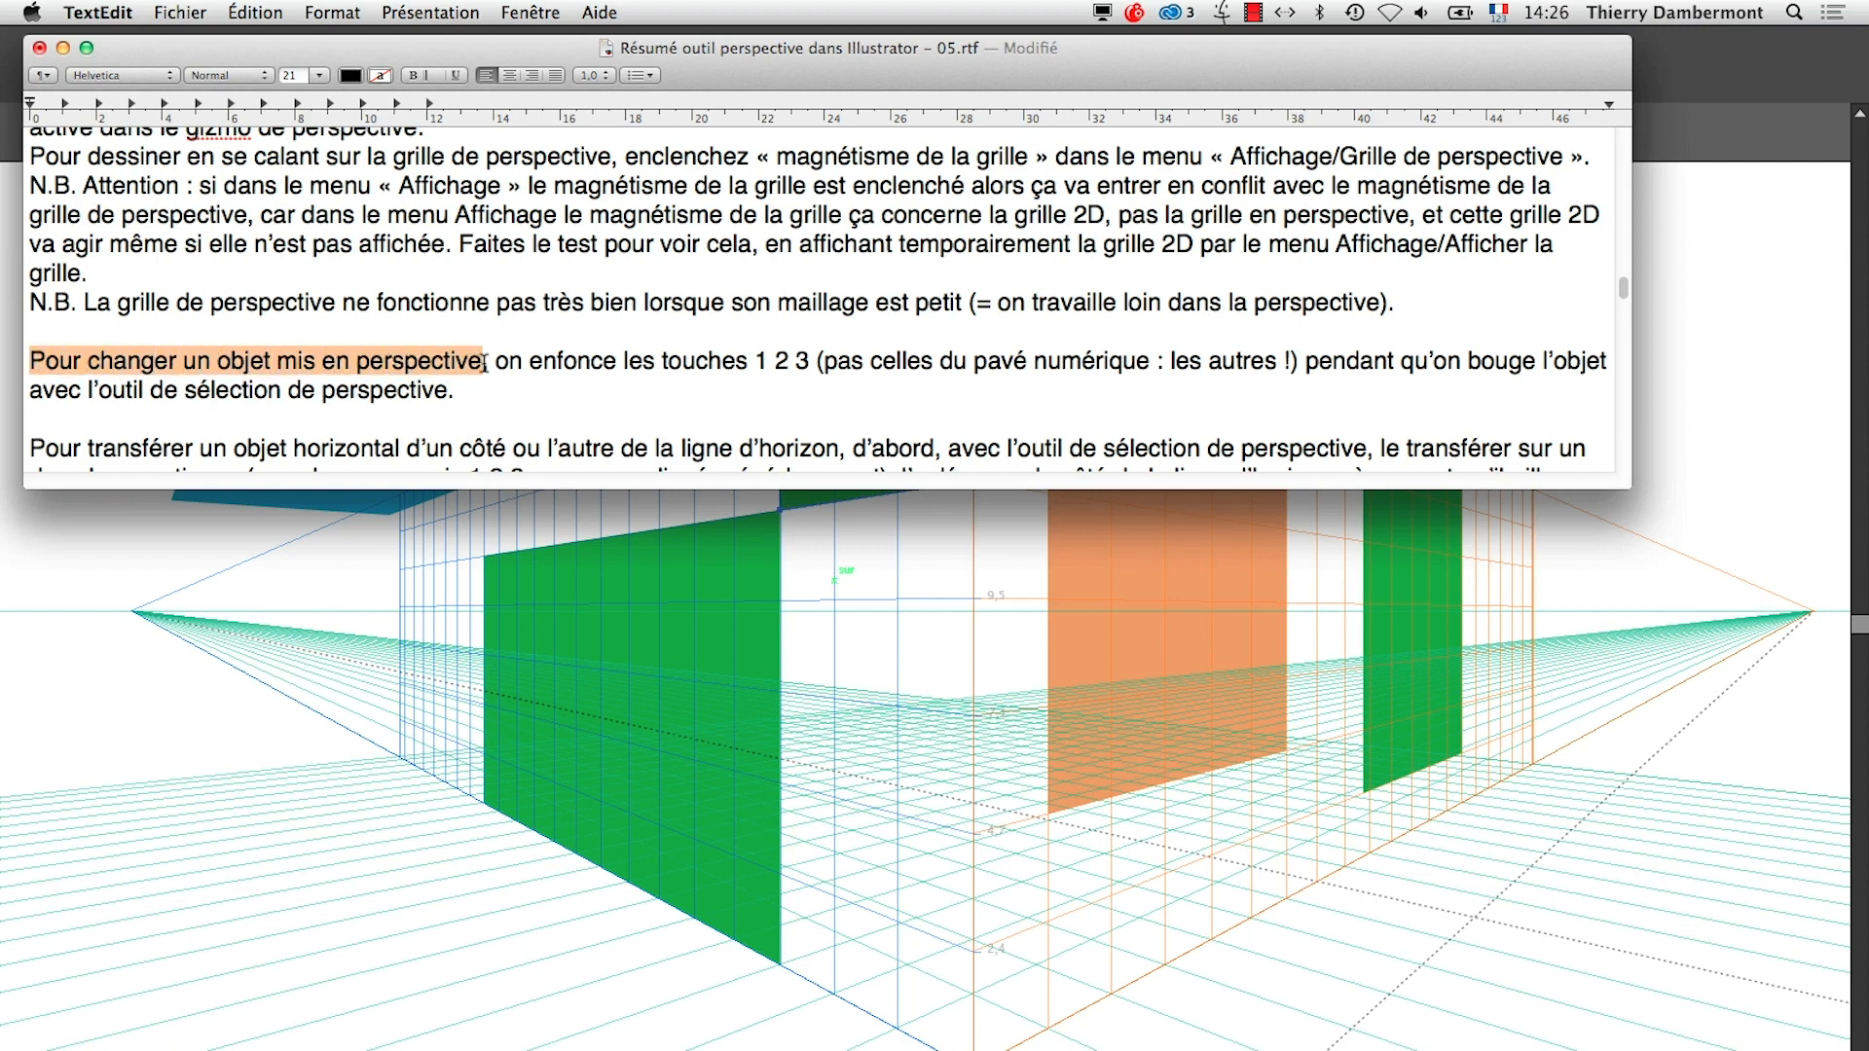
pyautogui.click(323, 362)
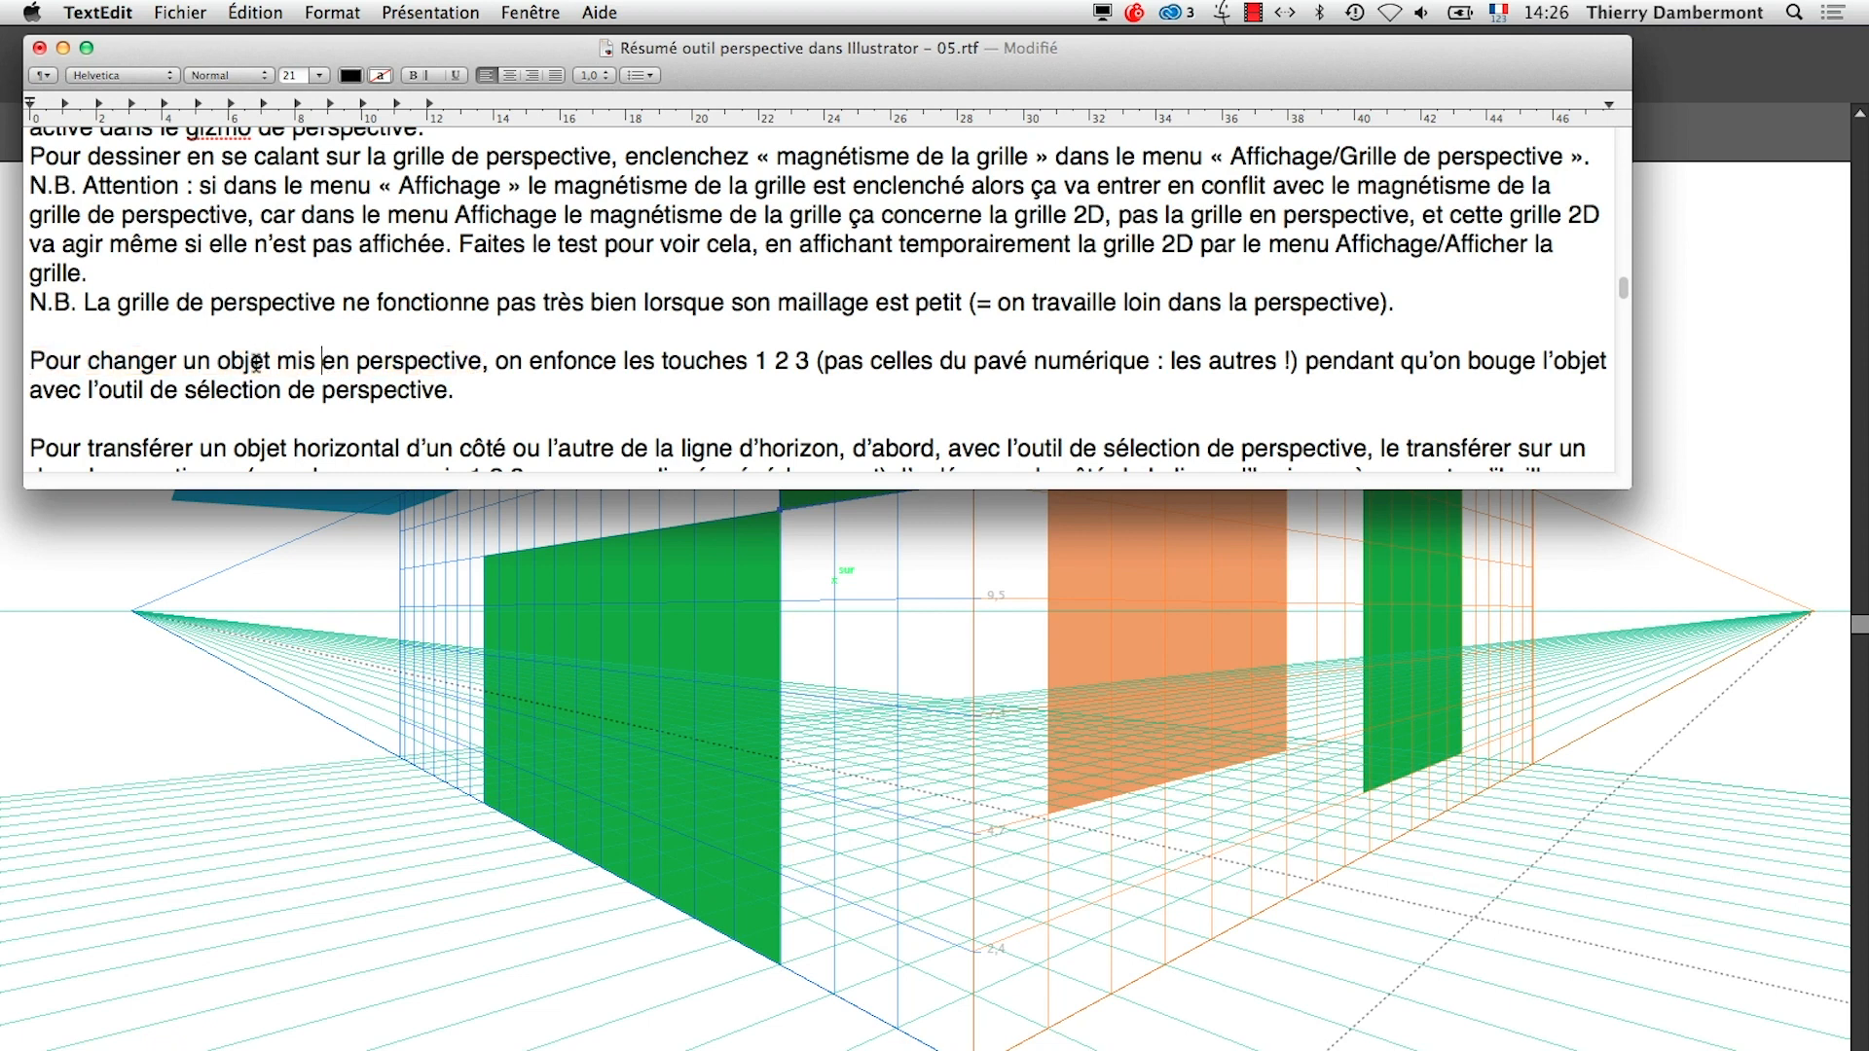
pyautogui.click(183, 362)
pyautogui.write('de plan')
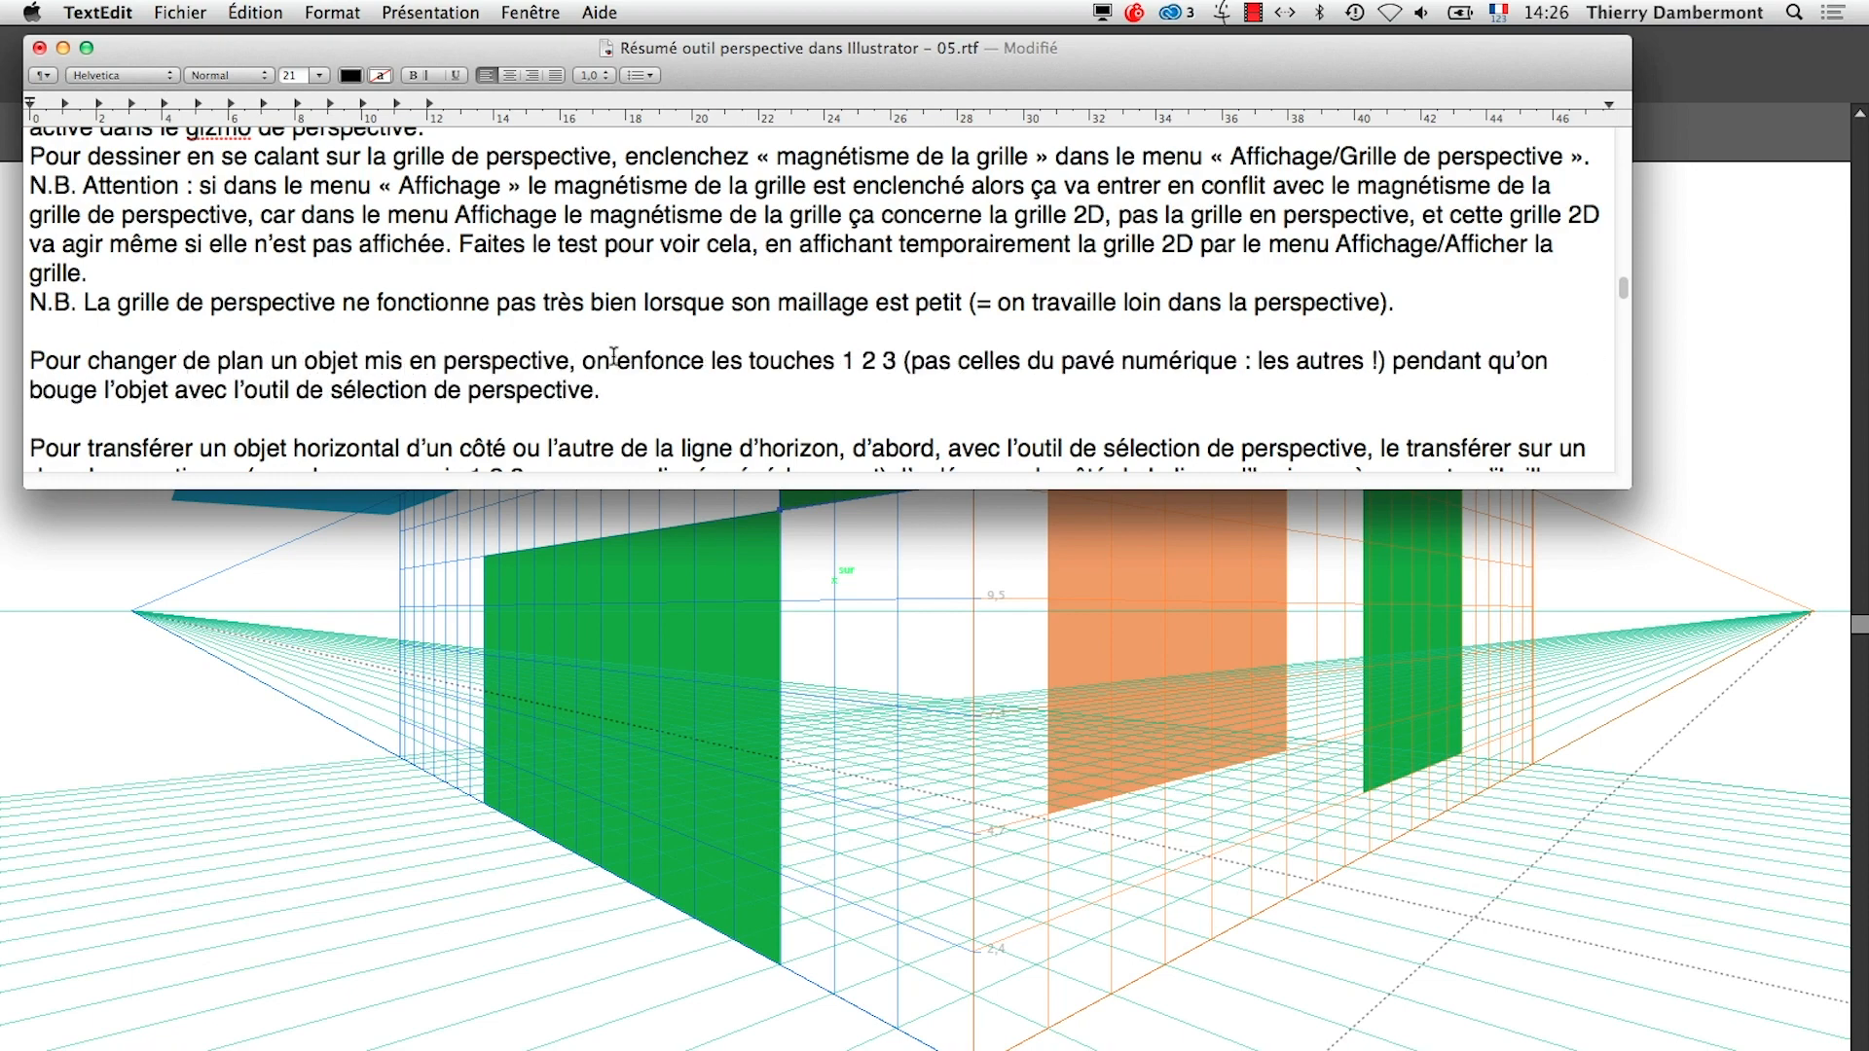
pyautogui.click(366, 362)
pyautogui.write('déjà')
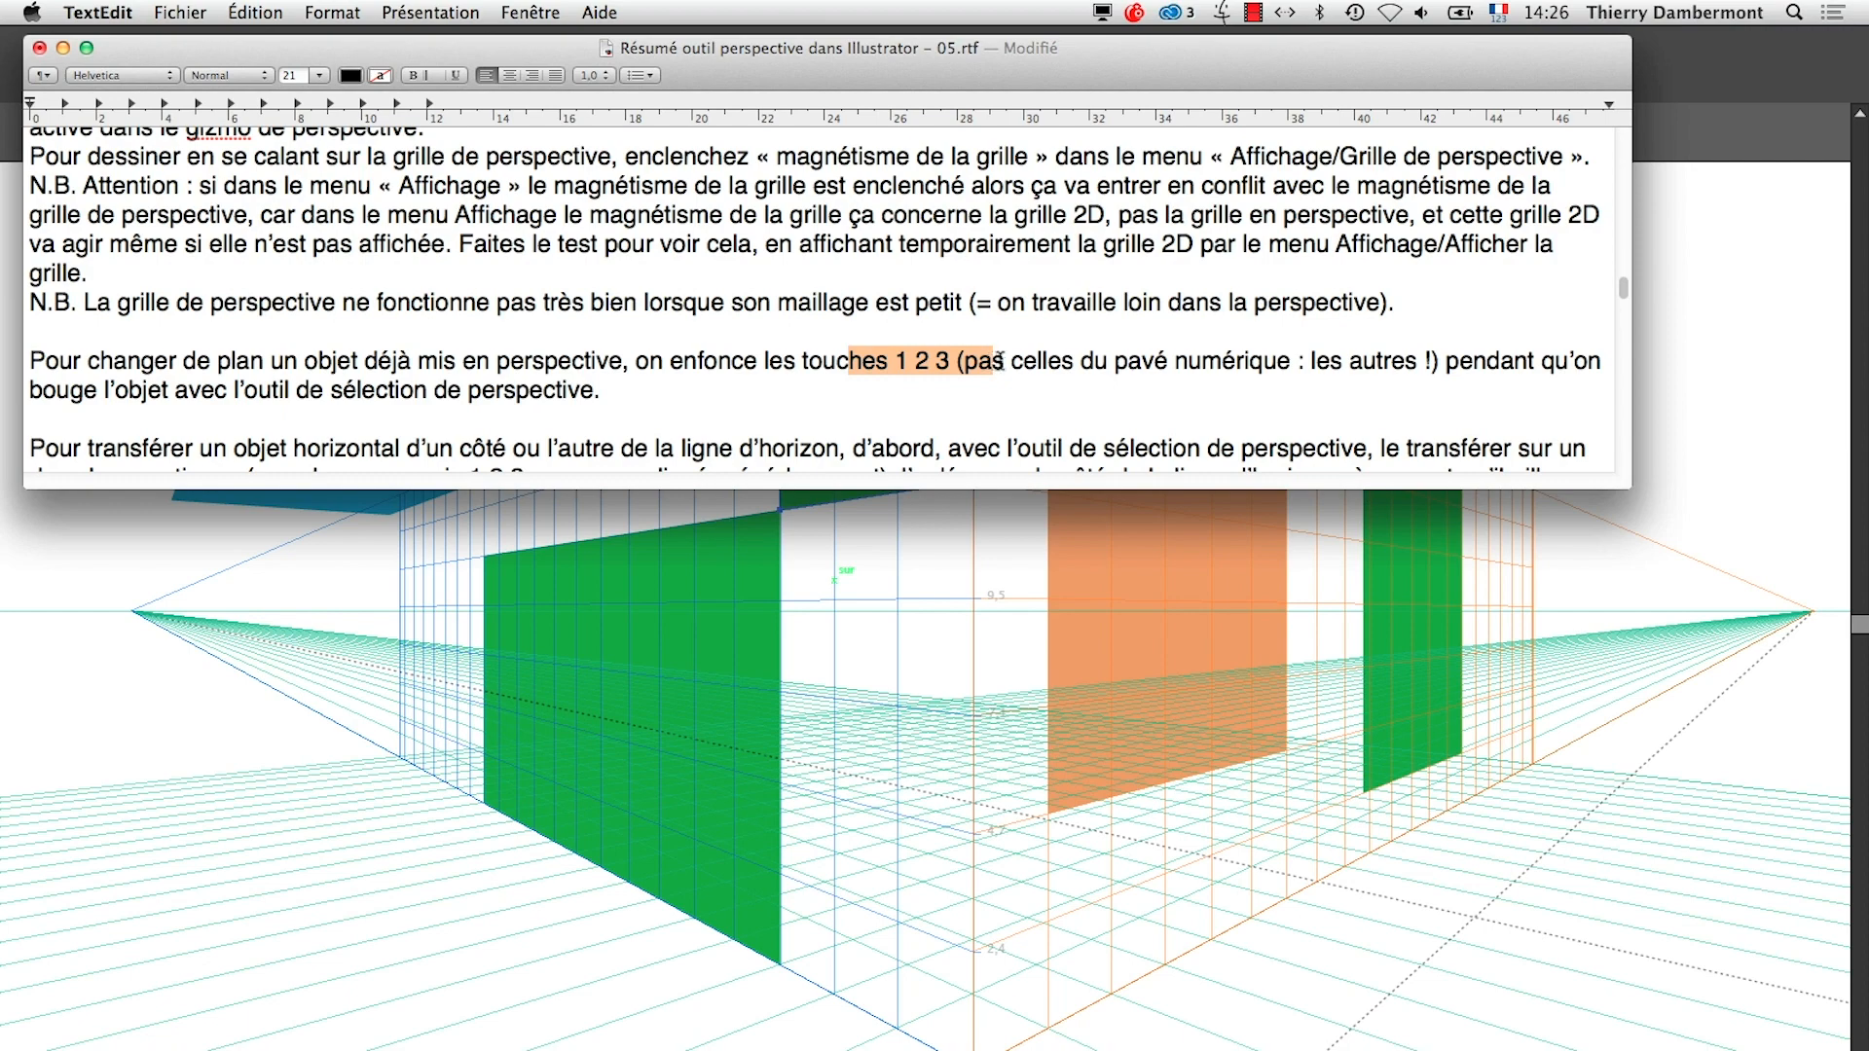
# Highlight the remaining instructions on changing planes, switch back to Illustrator and activate the perspective selection tool
pyautogui.moveTo(1092, 362); pyautogui.dragTo(1330, 362)
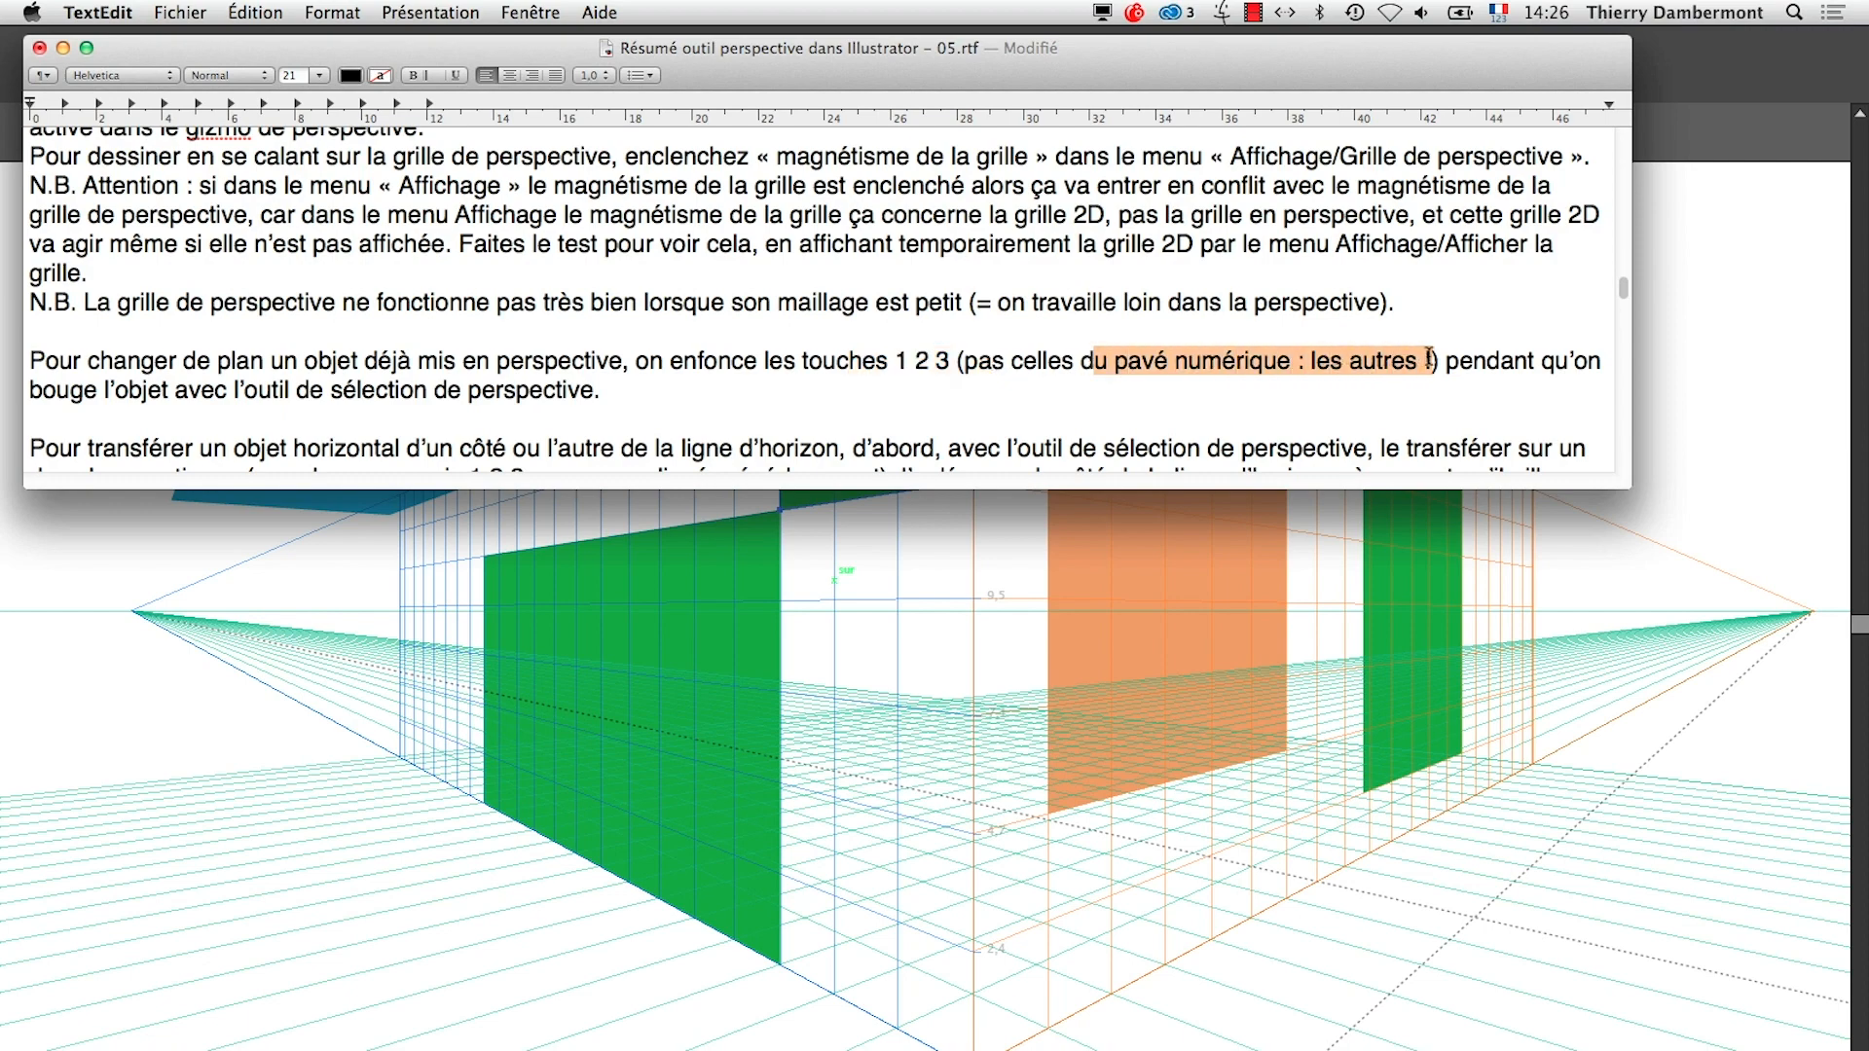
pyautogui.moveTo(127, 391); pyautogui.dragTo(606, 396)
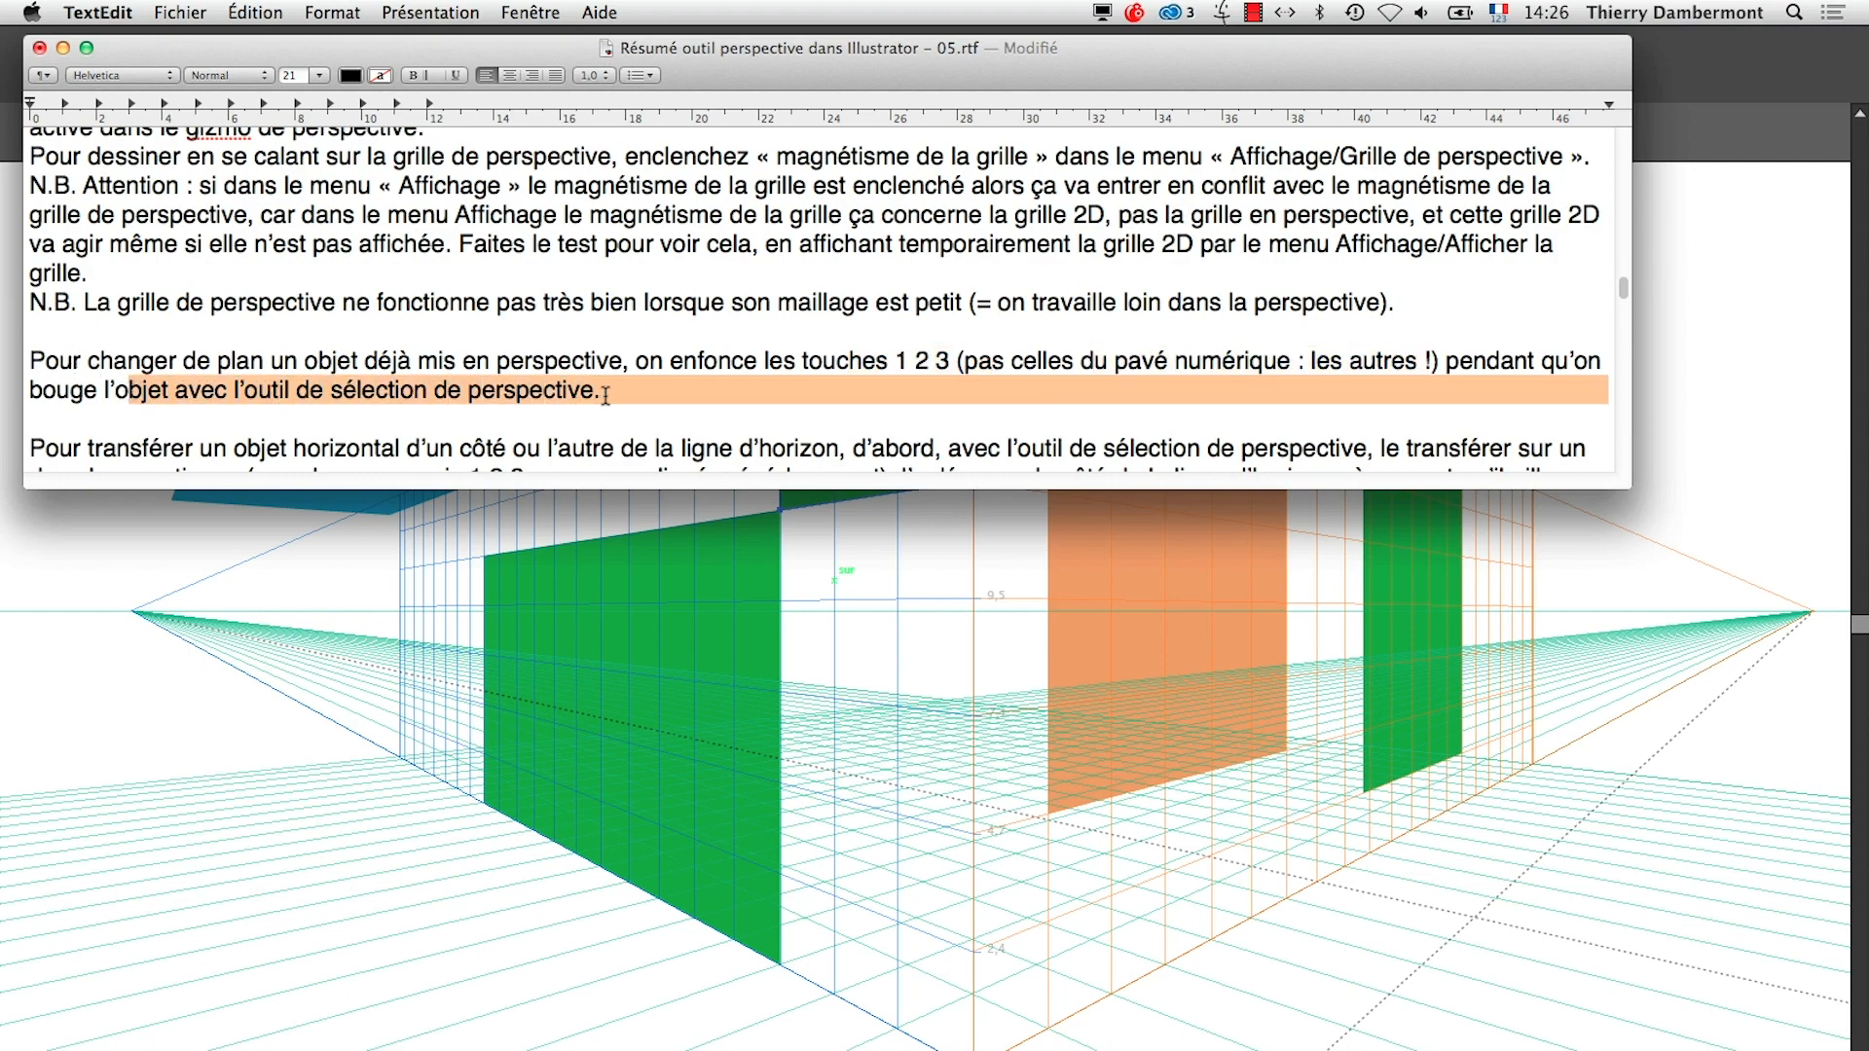
pyautogui.click(1669, 143)
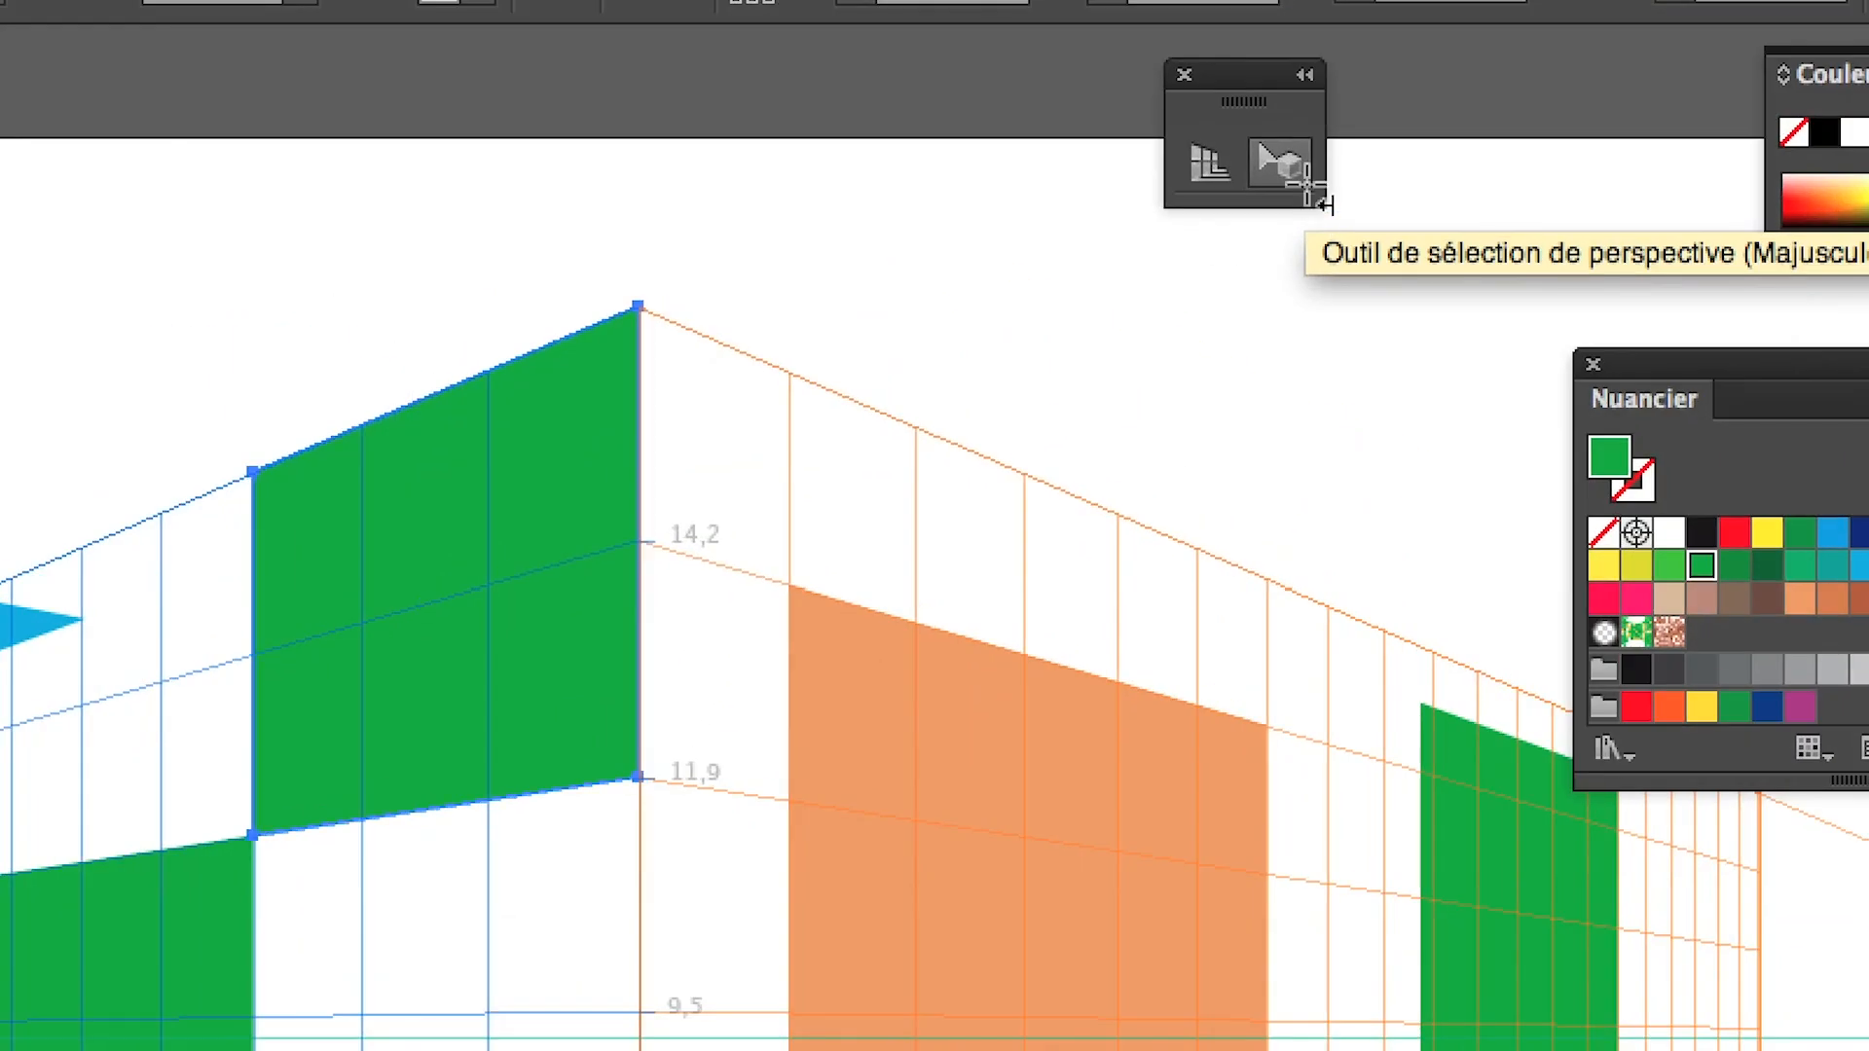
pyautogui.click(1293, 175)
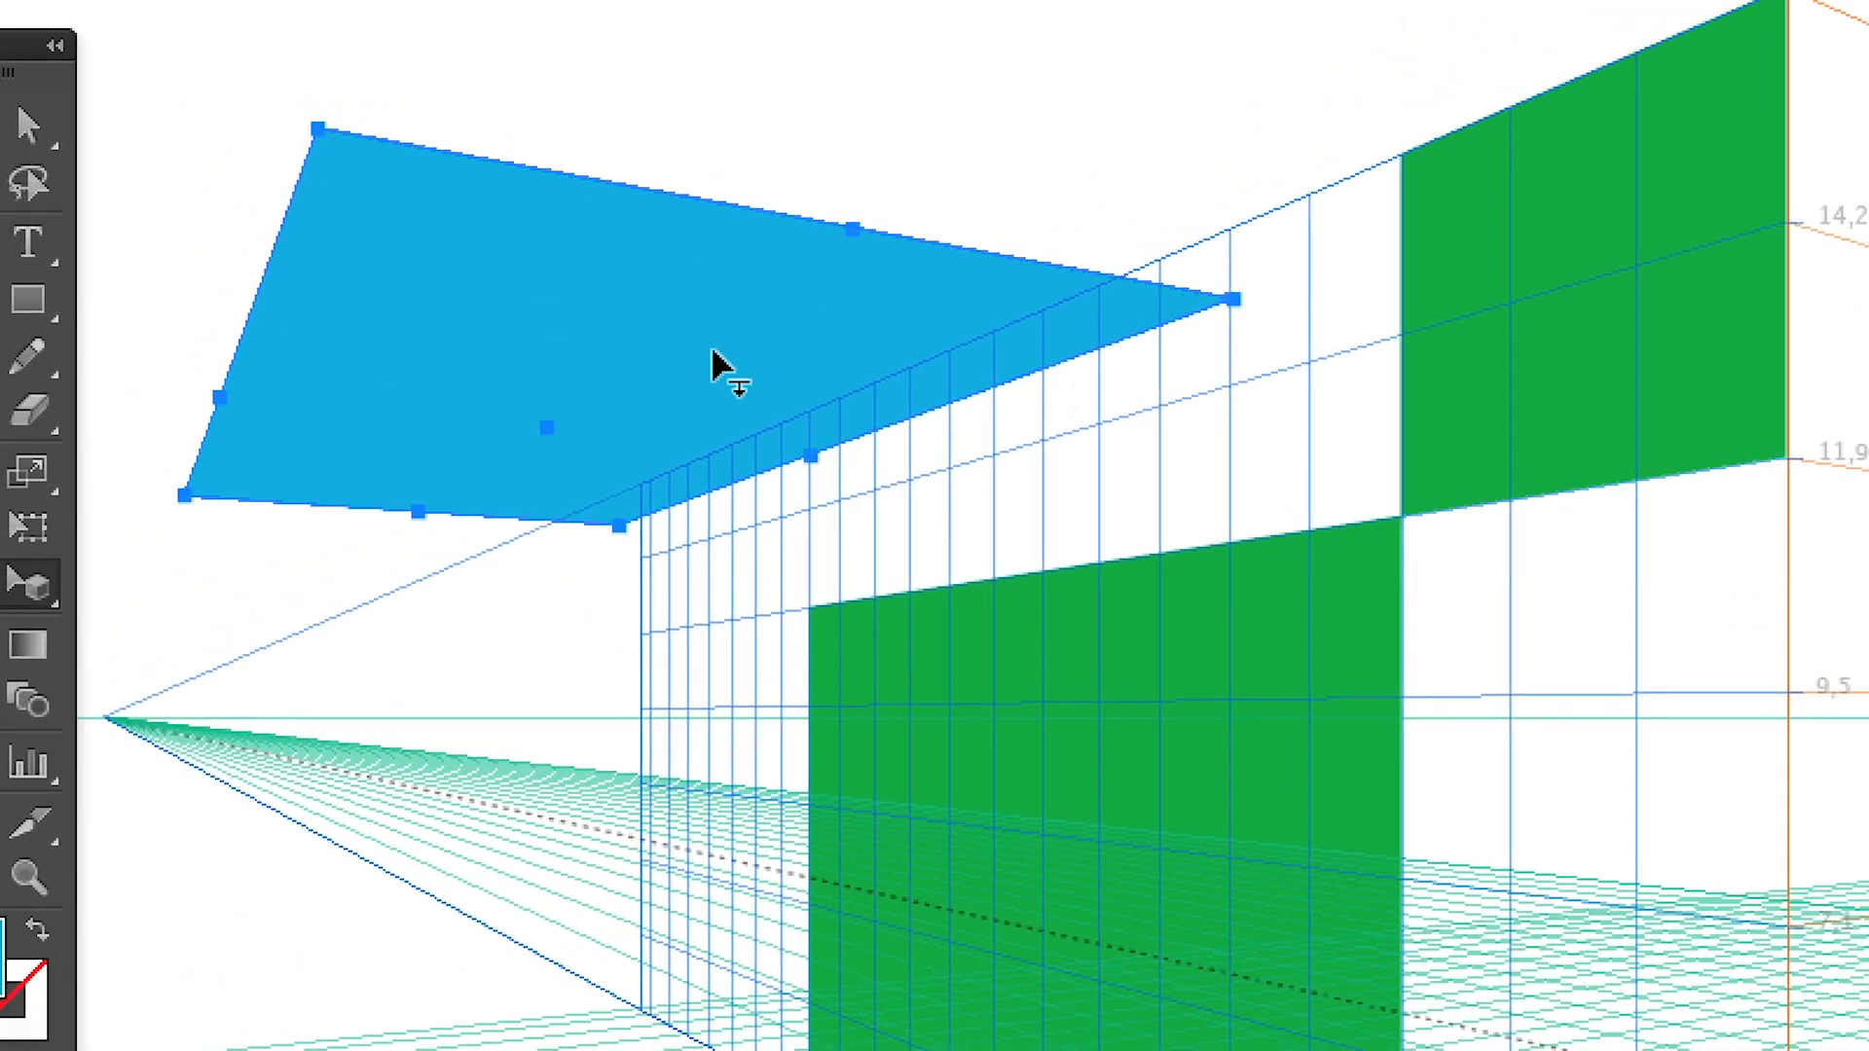
# Try moving the blue horizontal shape around its own plane and across to the other grid planes
pyautogui.moveTo(701, 349); pyautogui.dragTo(471, 205)
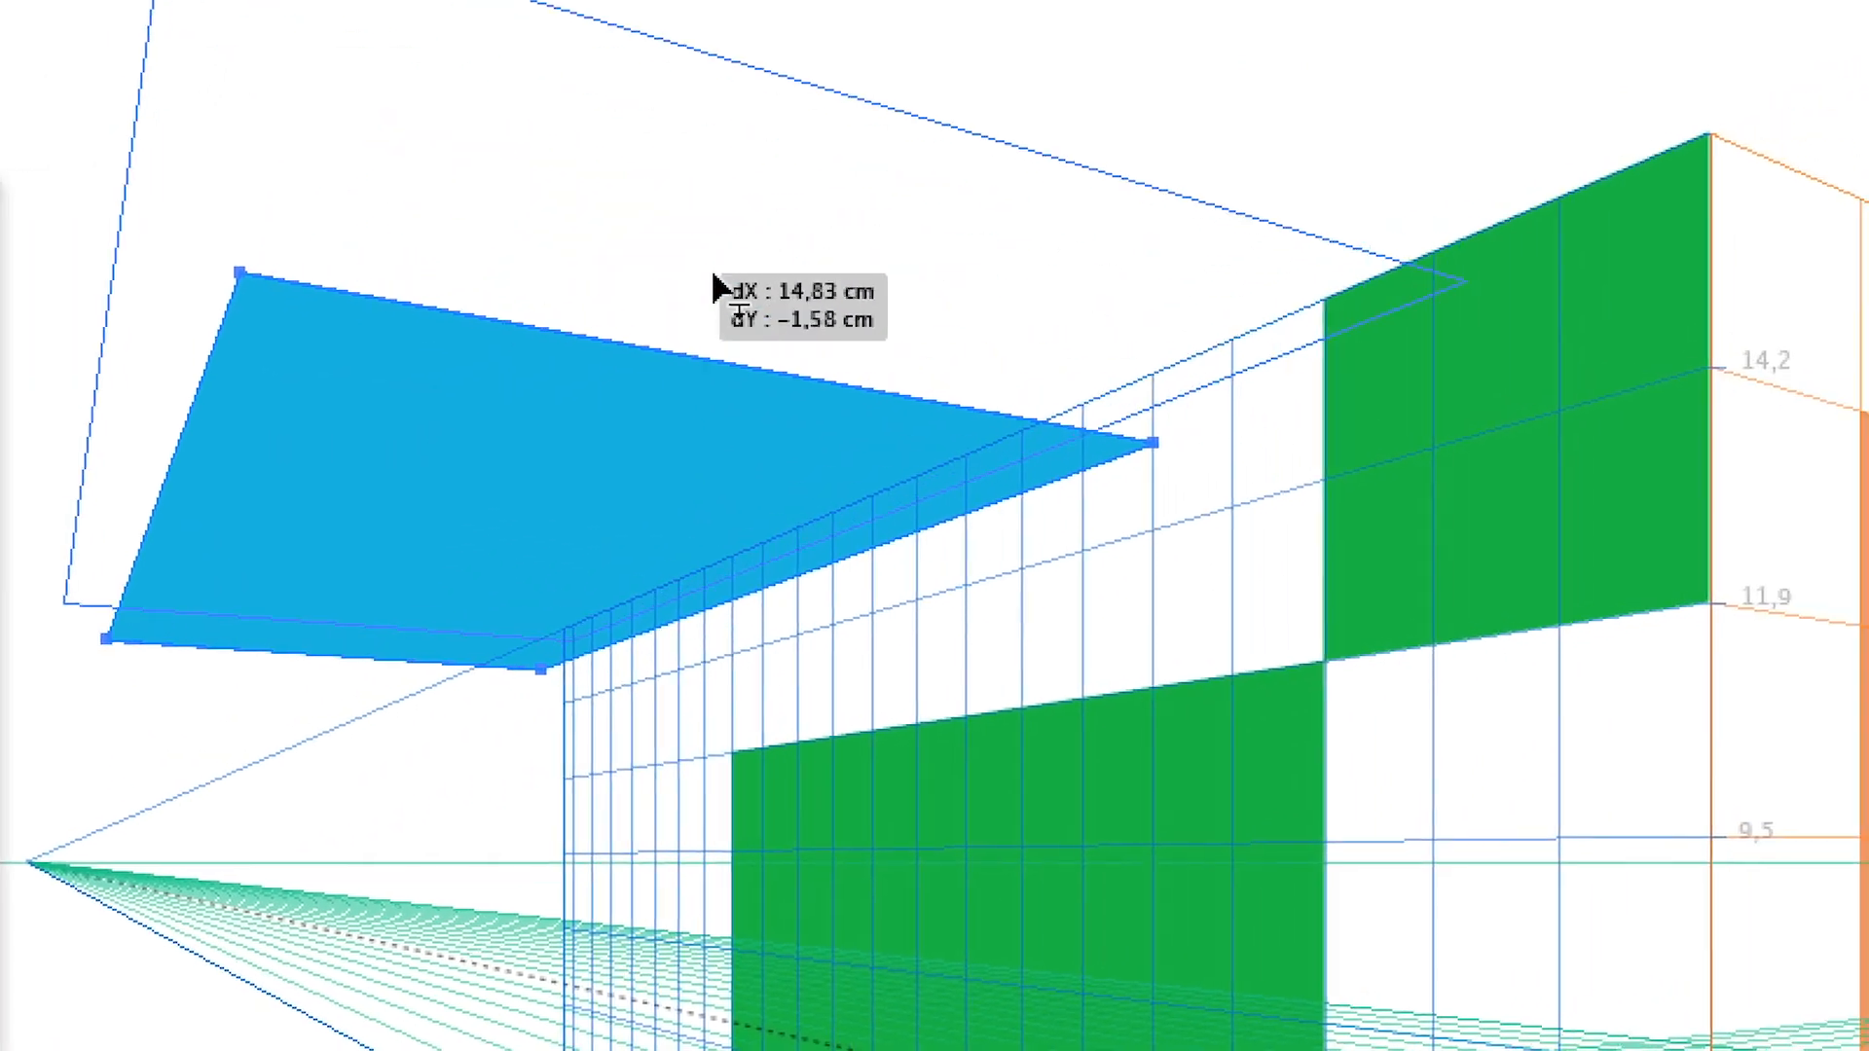
pyautogui.moveTo(716, 285); pyautogui.dragTo(895, 480)
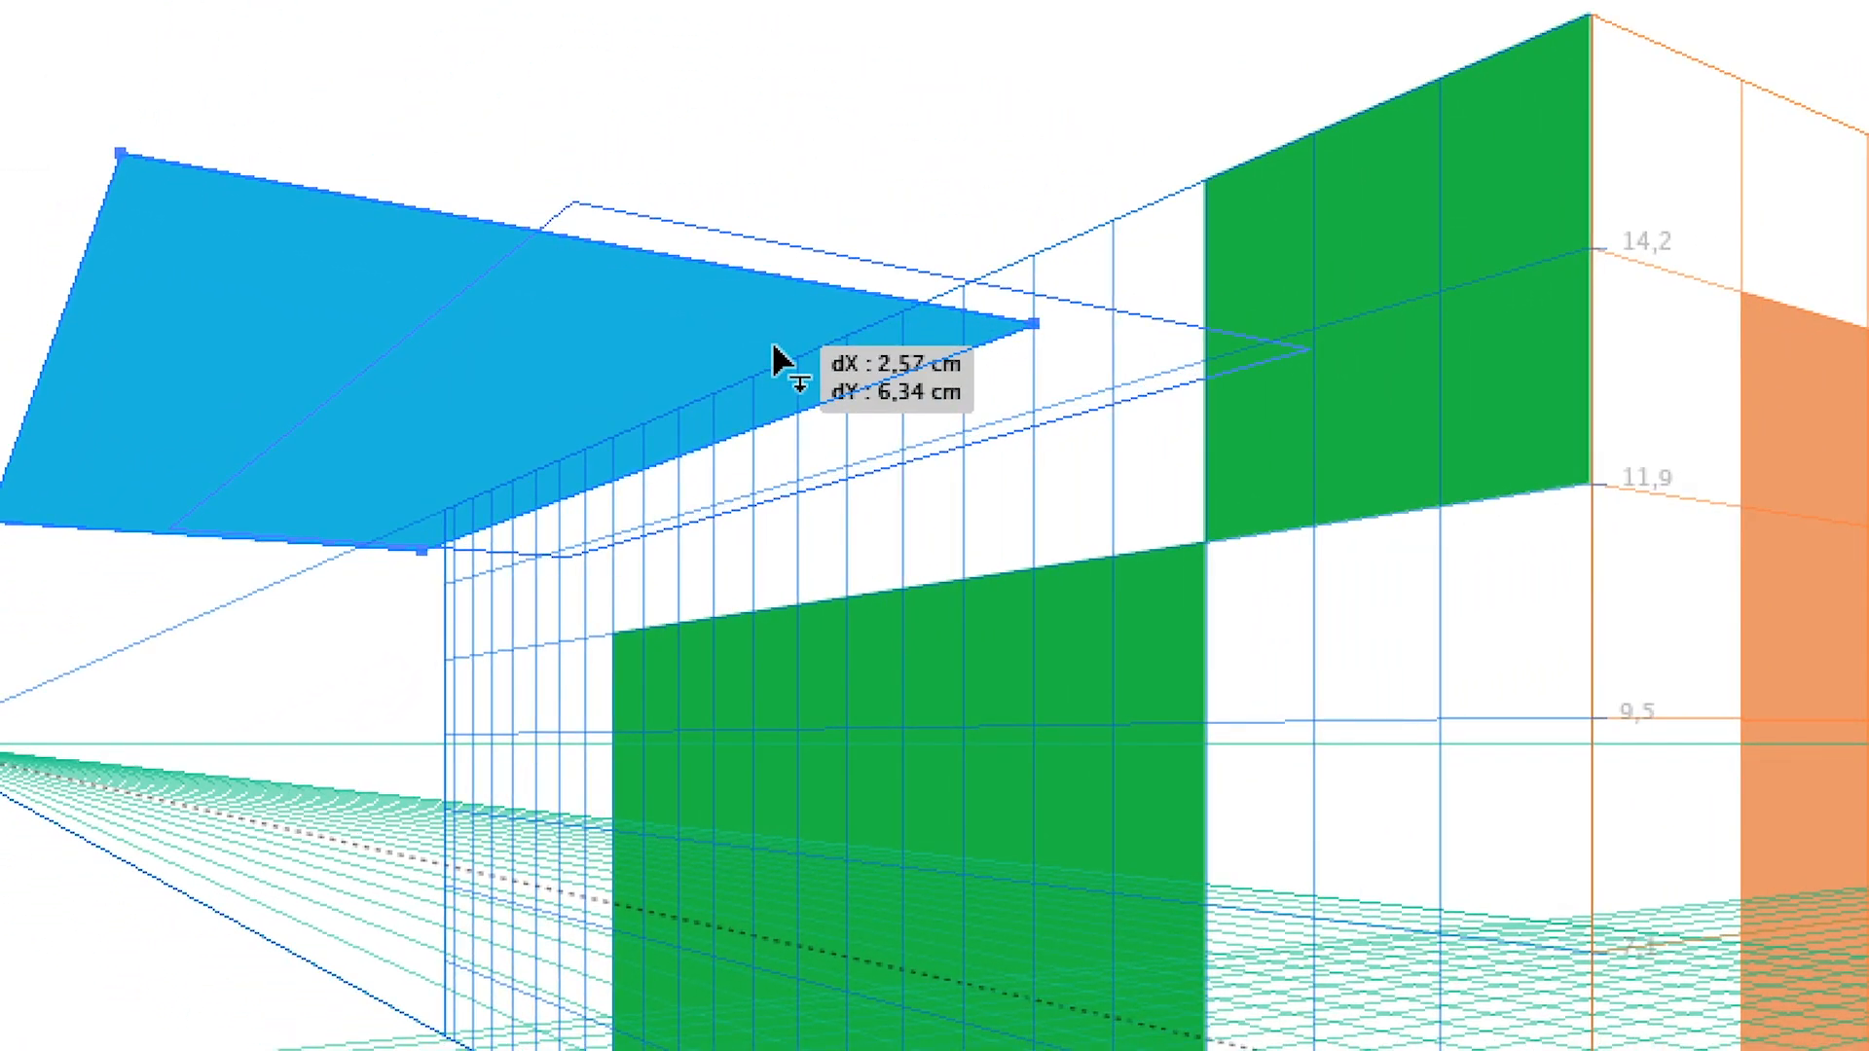
pyautogui.moveTo(773, 347); pyautogui.dragTo(1172, 692)
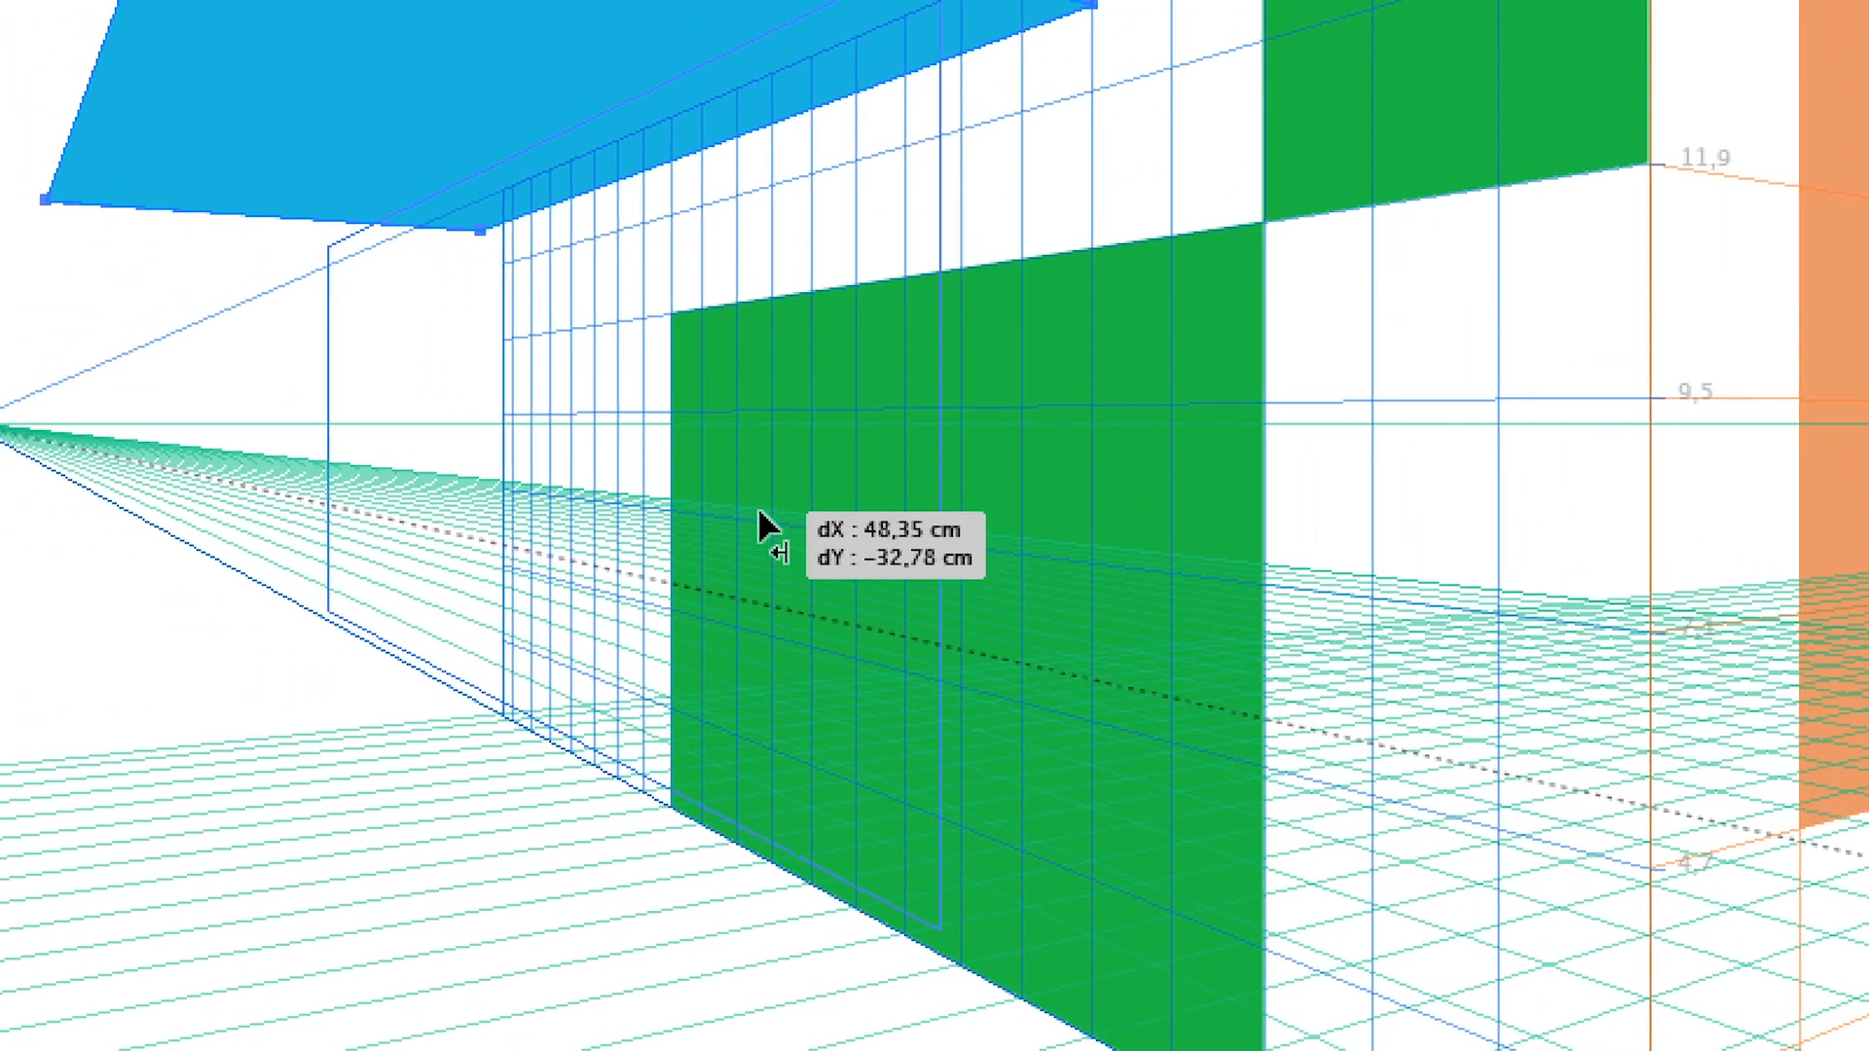
pyautogui.press('2')
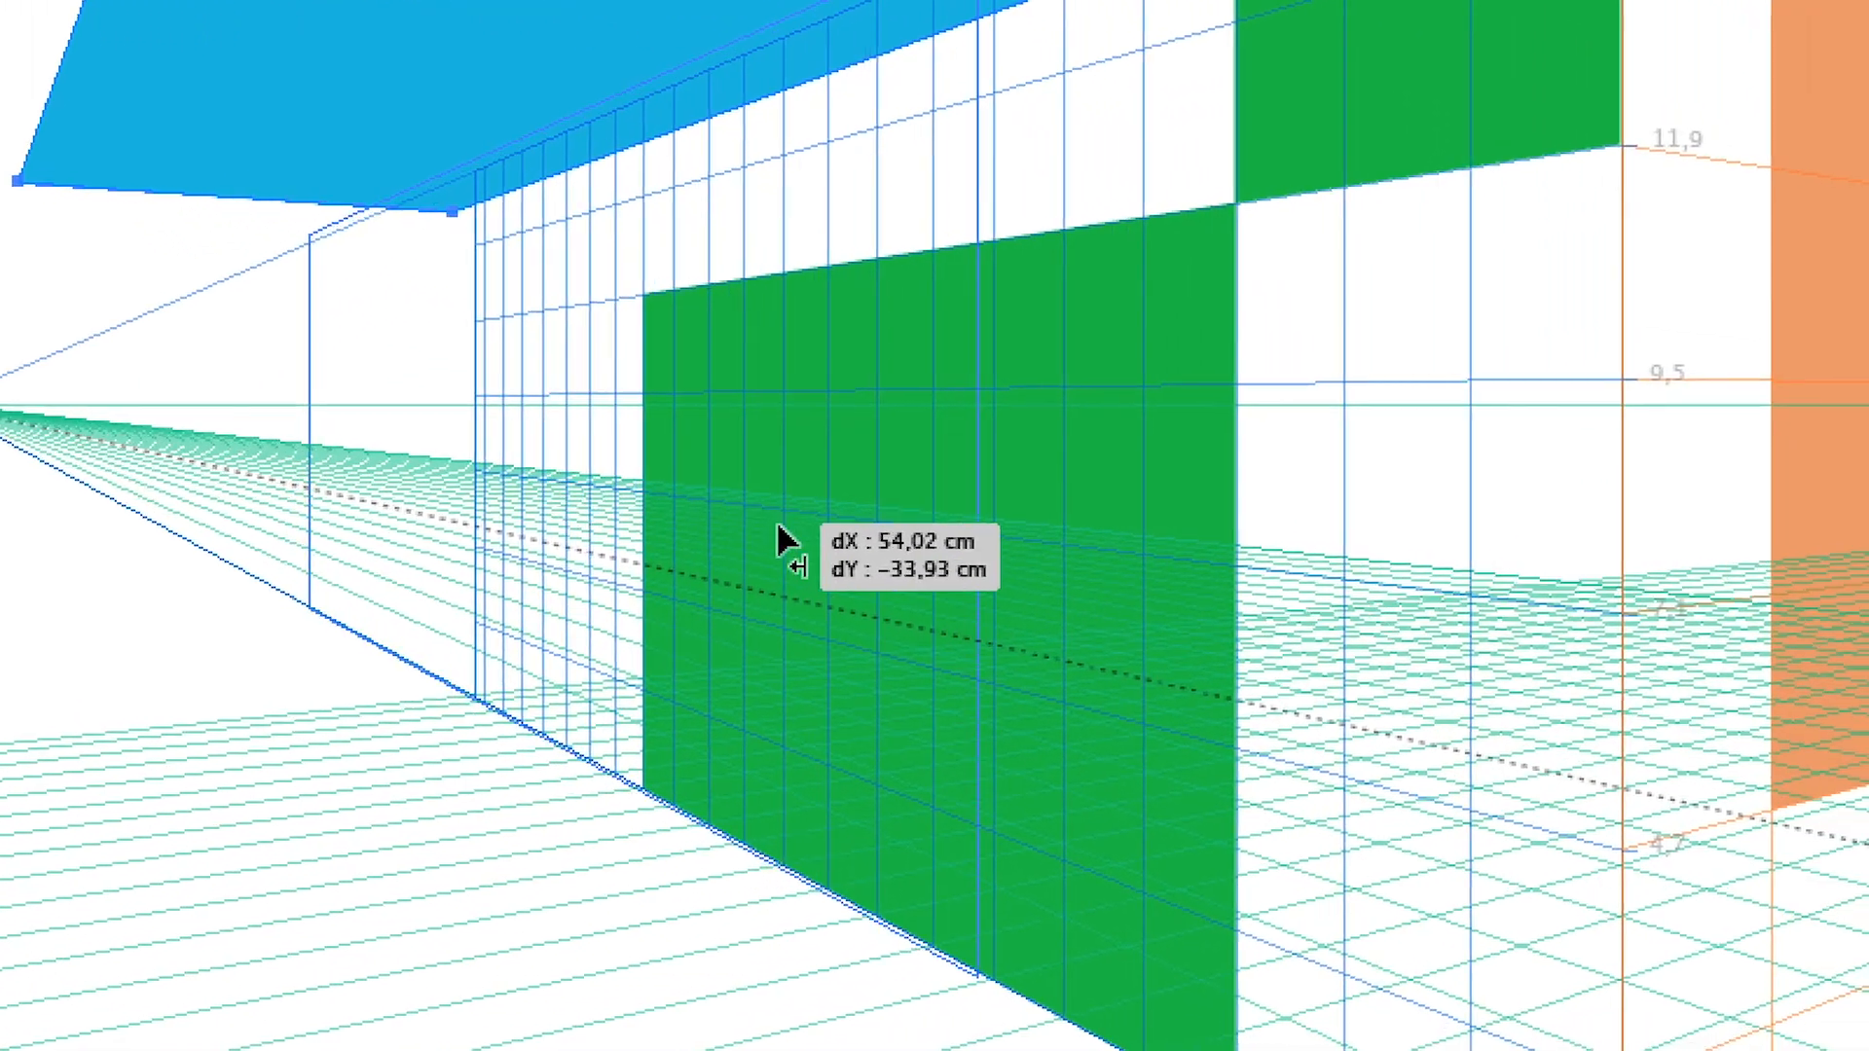
pyautogui.press('3')
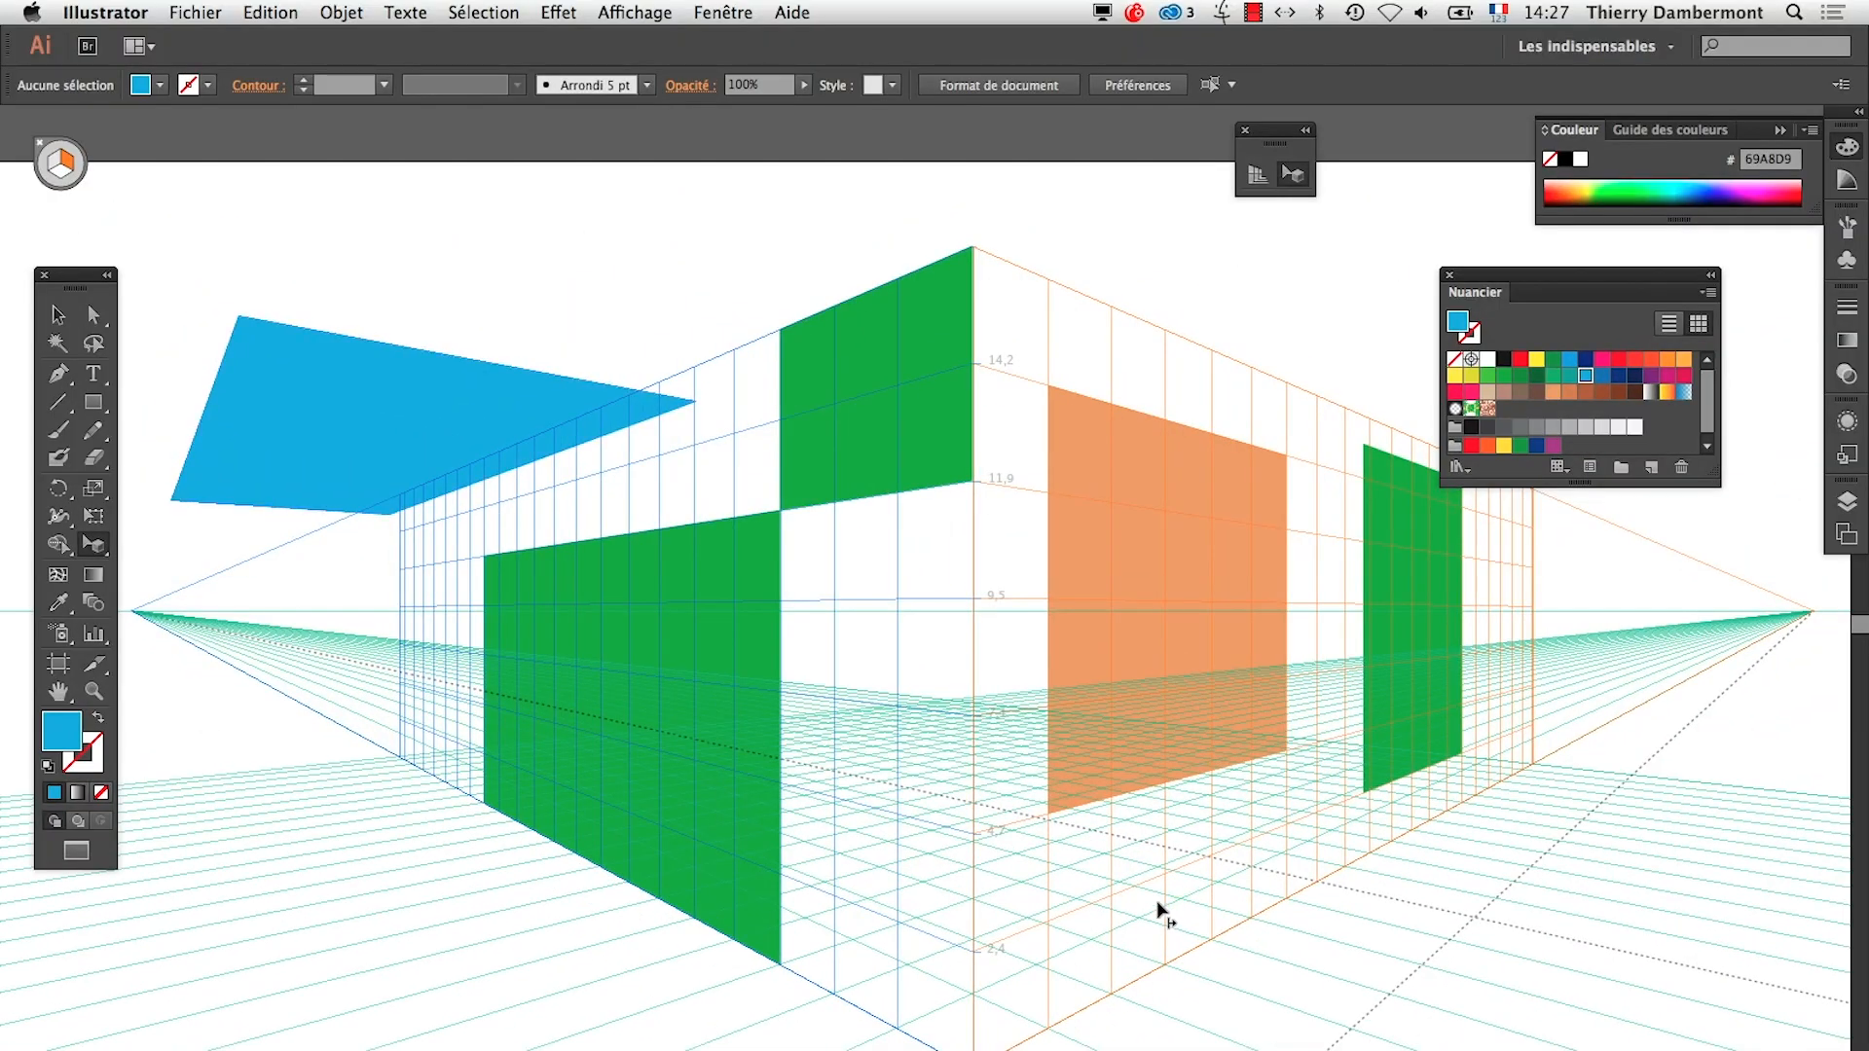
# Transfer the blue shape from the horizontal plane onto the left grid plane, cycling through the planes during the move
pyautogui.moveTo(295, 446); pyautogui.dragTo(1054, 973)
pyautogui.press('2')
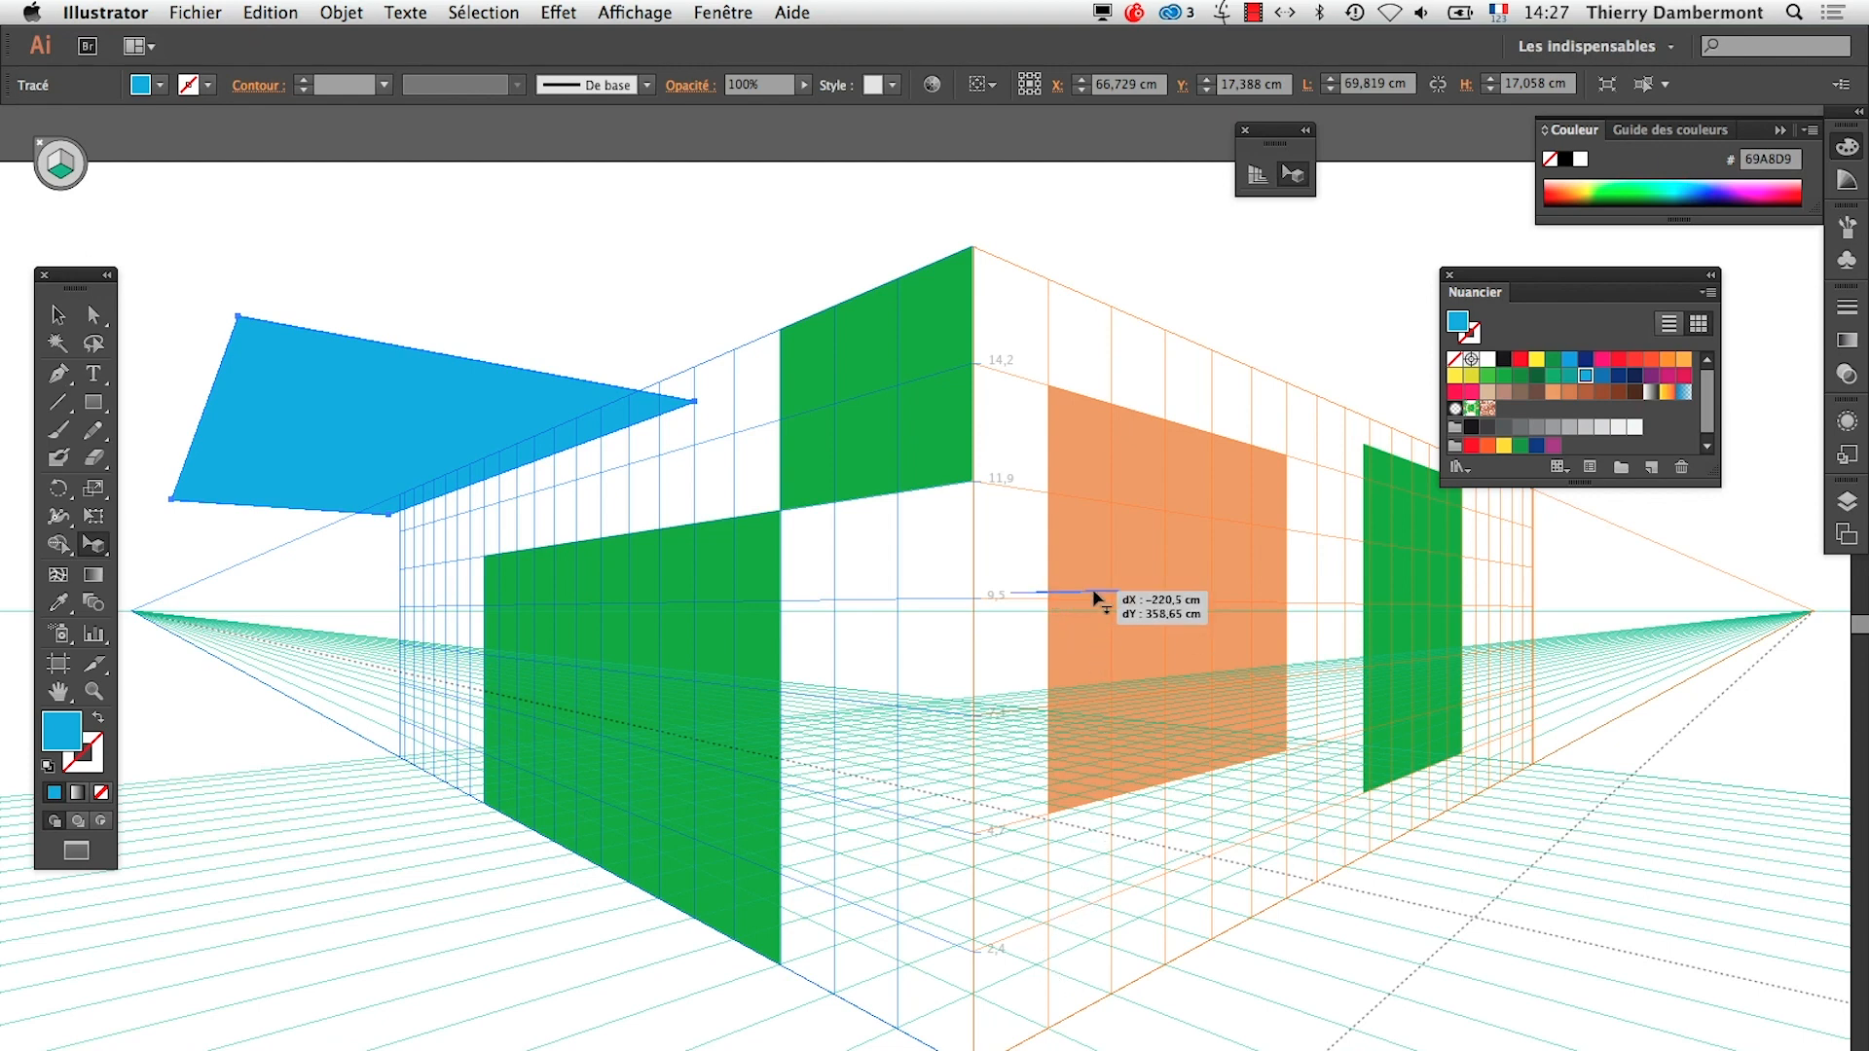
pyautogui.moveTo(1096, 598); pyautogui.dragTo(1095, 598)
pyautogui.press('3')
pyautogui.press('1')
pyautogui.moveTo(1063, 526); pyautogui.dragTo(665, 803)
# Try moving the blue shape from the left plane to the right plane, bring it back and deselect it
pyautogui.moveTo(536, 416); pyautogui.dragTo(923, 440)
pyautogui.press('3')
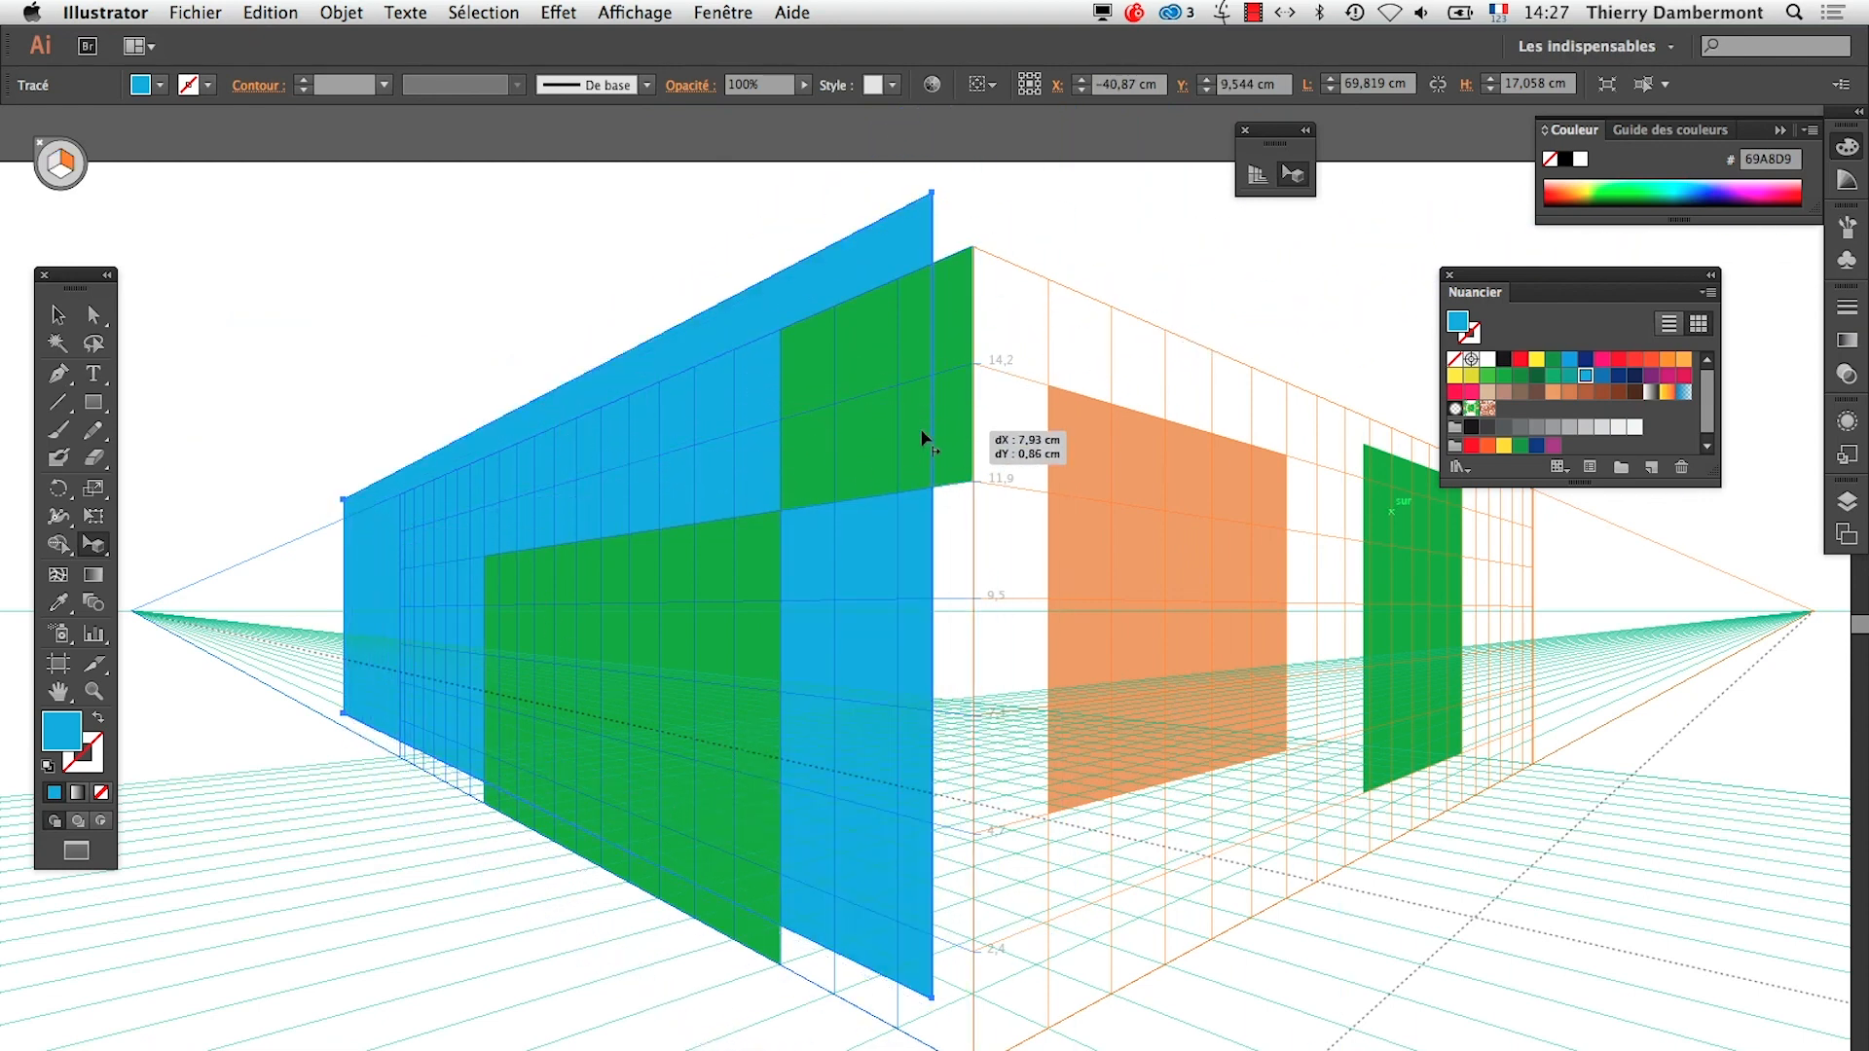
pyautogui.moveTo(1071, 497); pyautogui.dragTo(1162, 486)
pyautogui.press('1')
pyautogui.press('shift+super+a')
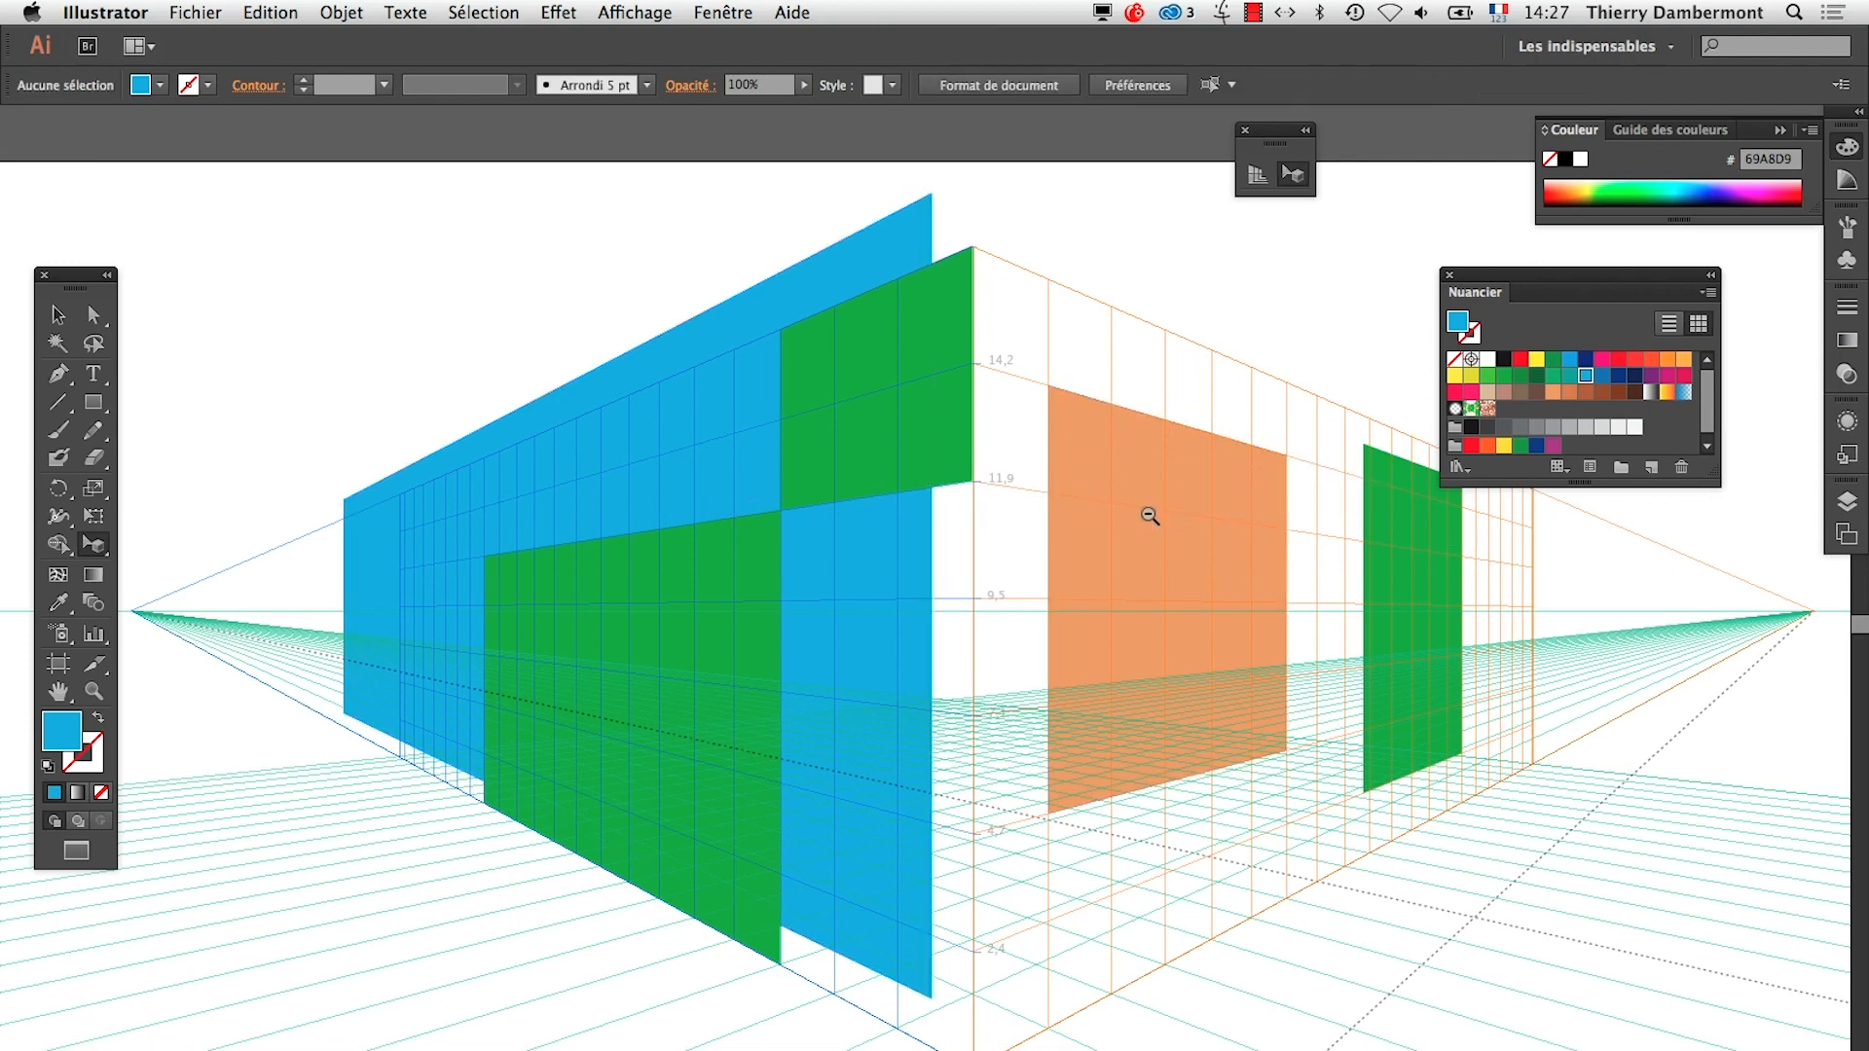
# Resize the blue shape on the left plane from its upper corner to about 35.6 × 20.9 cm
pyautogui.keyDown('alt'); pyautogui.keyDown('super'); pyautogui.click(1139, 526); pyautogui.keyUp('super'); pyautogui.keyUp('alt')
pyautogui.keyDown('alt'); pyautogui.keyDown('super'); pyautogui.click(1137, 529); pyautogui.keyUp('super'); pyautogui.keyUp('alt')
pyautogui.click(689, 571)
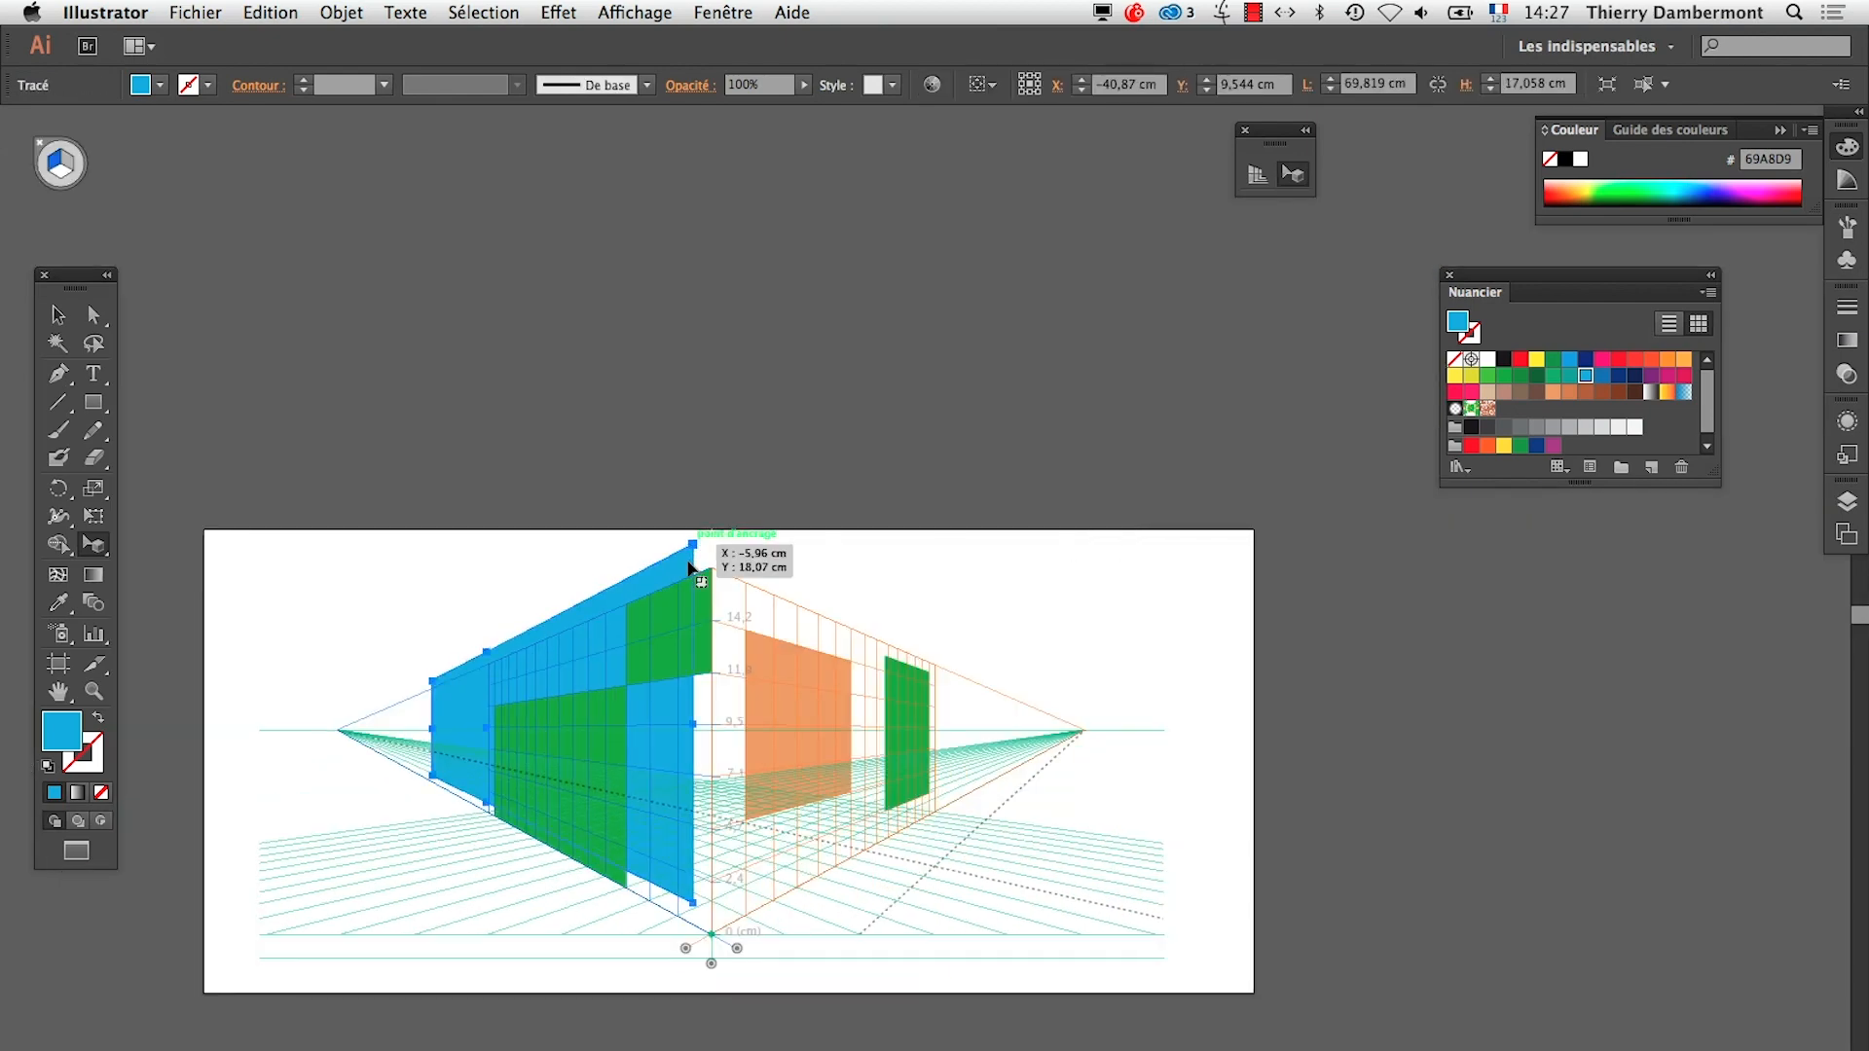
pyautogui.moveTo(695, 551); pyautogui.dragTo(601, 609)
pyautogui.moveTo(490, 624); pyautogui.dragTo(490, 623)
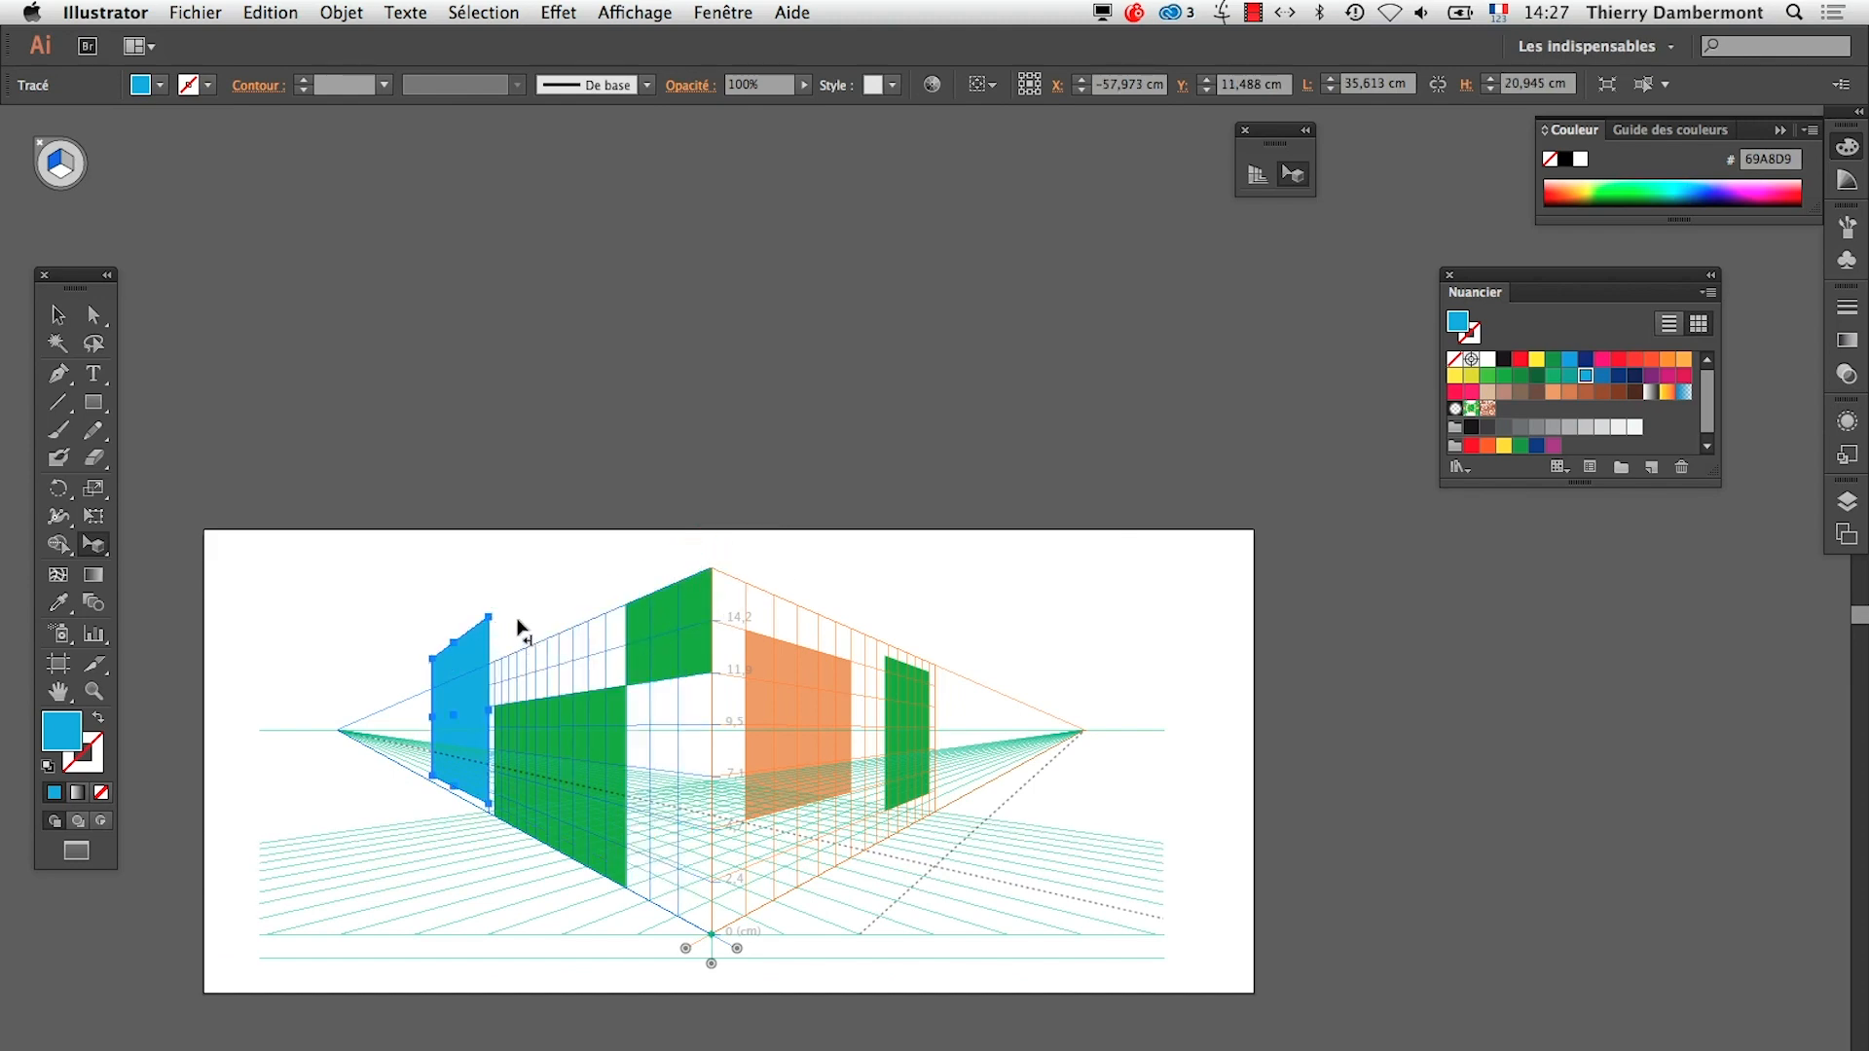
# Try transferring the narrowed blue shape onto the right grid plane and undo the change
pyautogui.moveTo(489, 617); pyautogui.dragTo(944, 746)
pyautogui.press('3')
pyautogui.press('super+z')
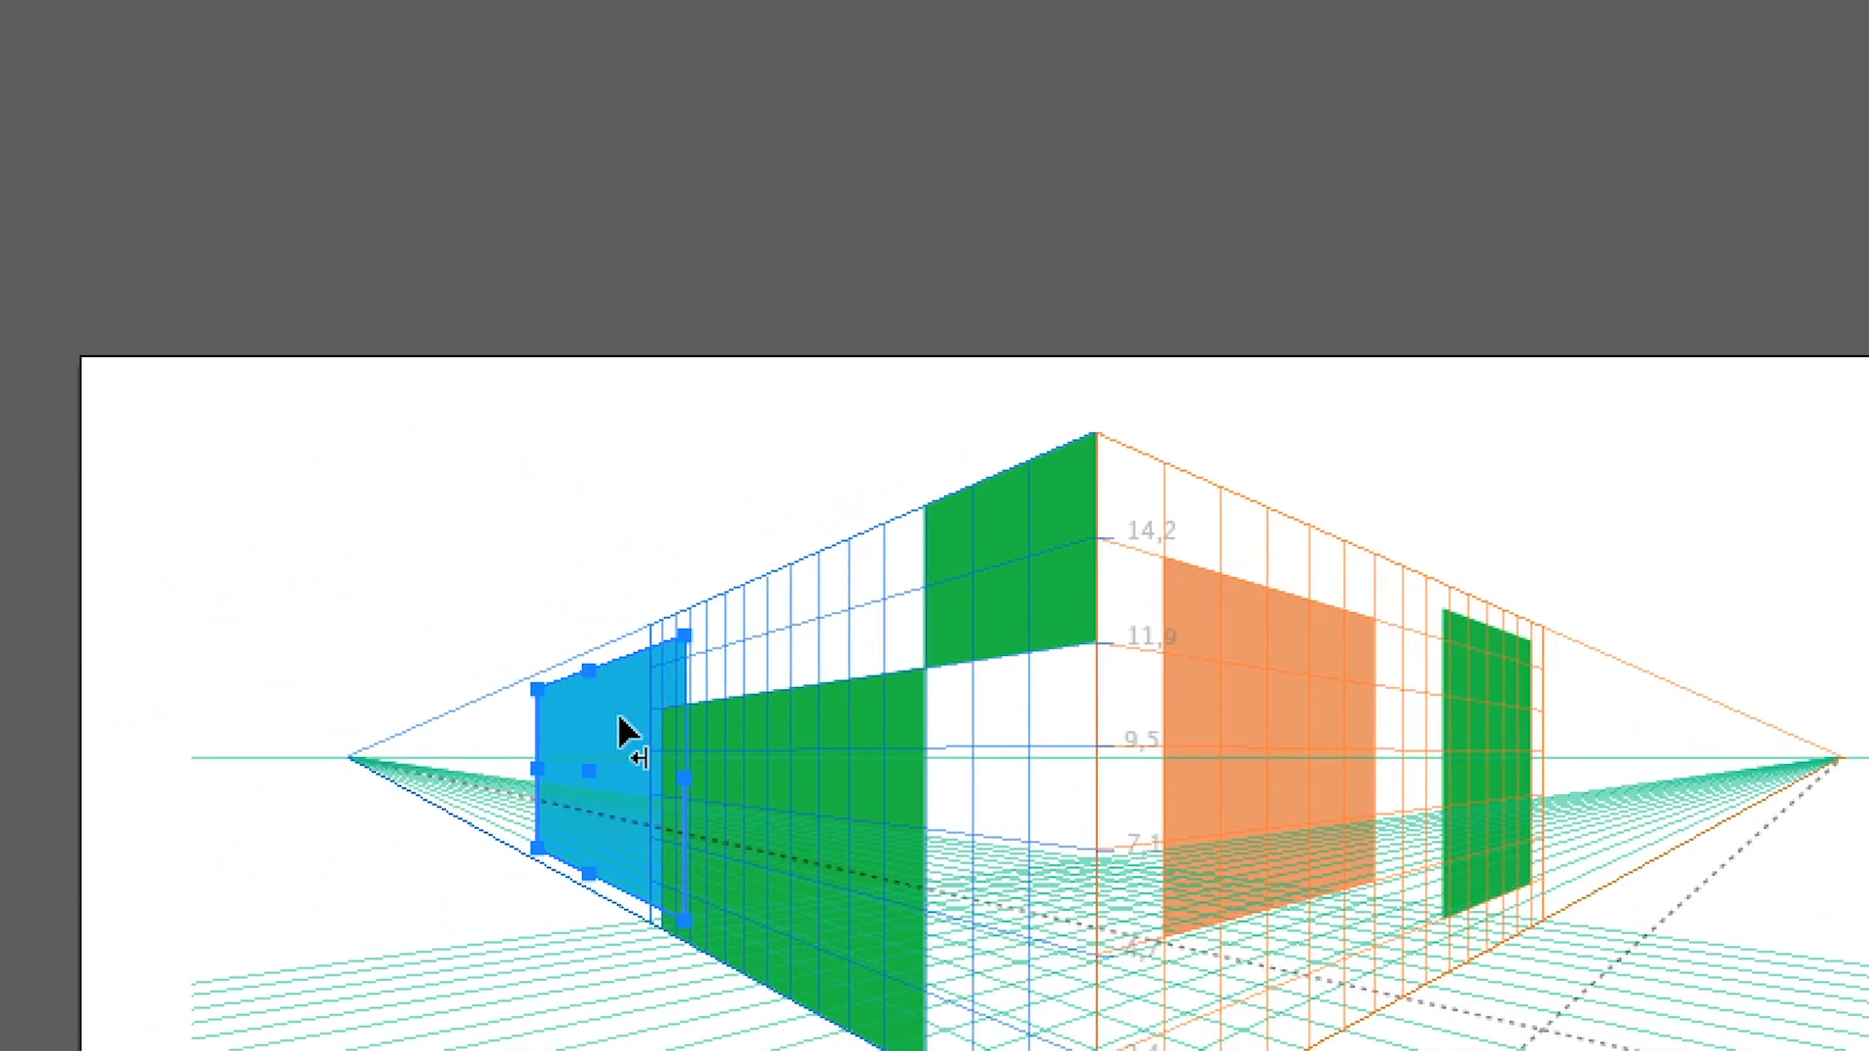
# Transfer the blue shape onto the right grid plane, placing it across the small green rectangle
pyautogui.moveTo(472, 710); pyautogui.dragTo(1509, 737)
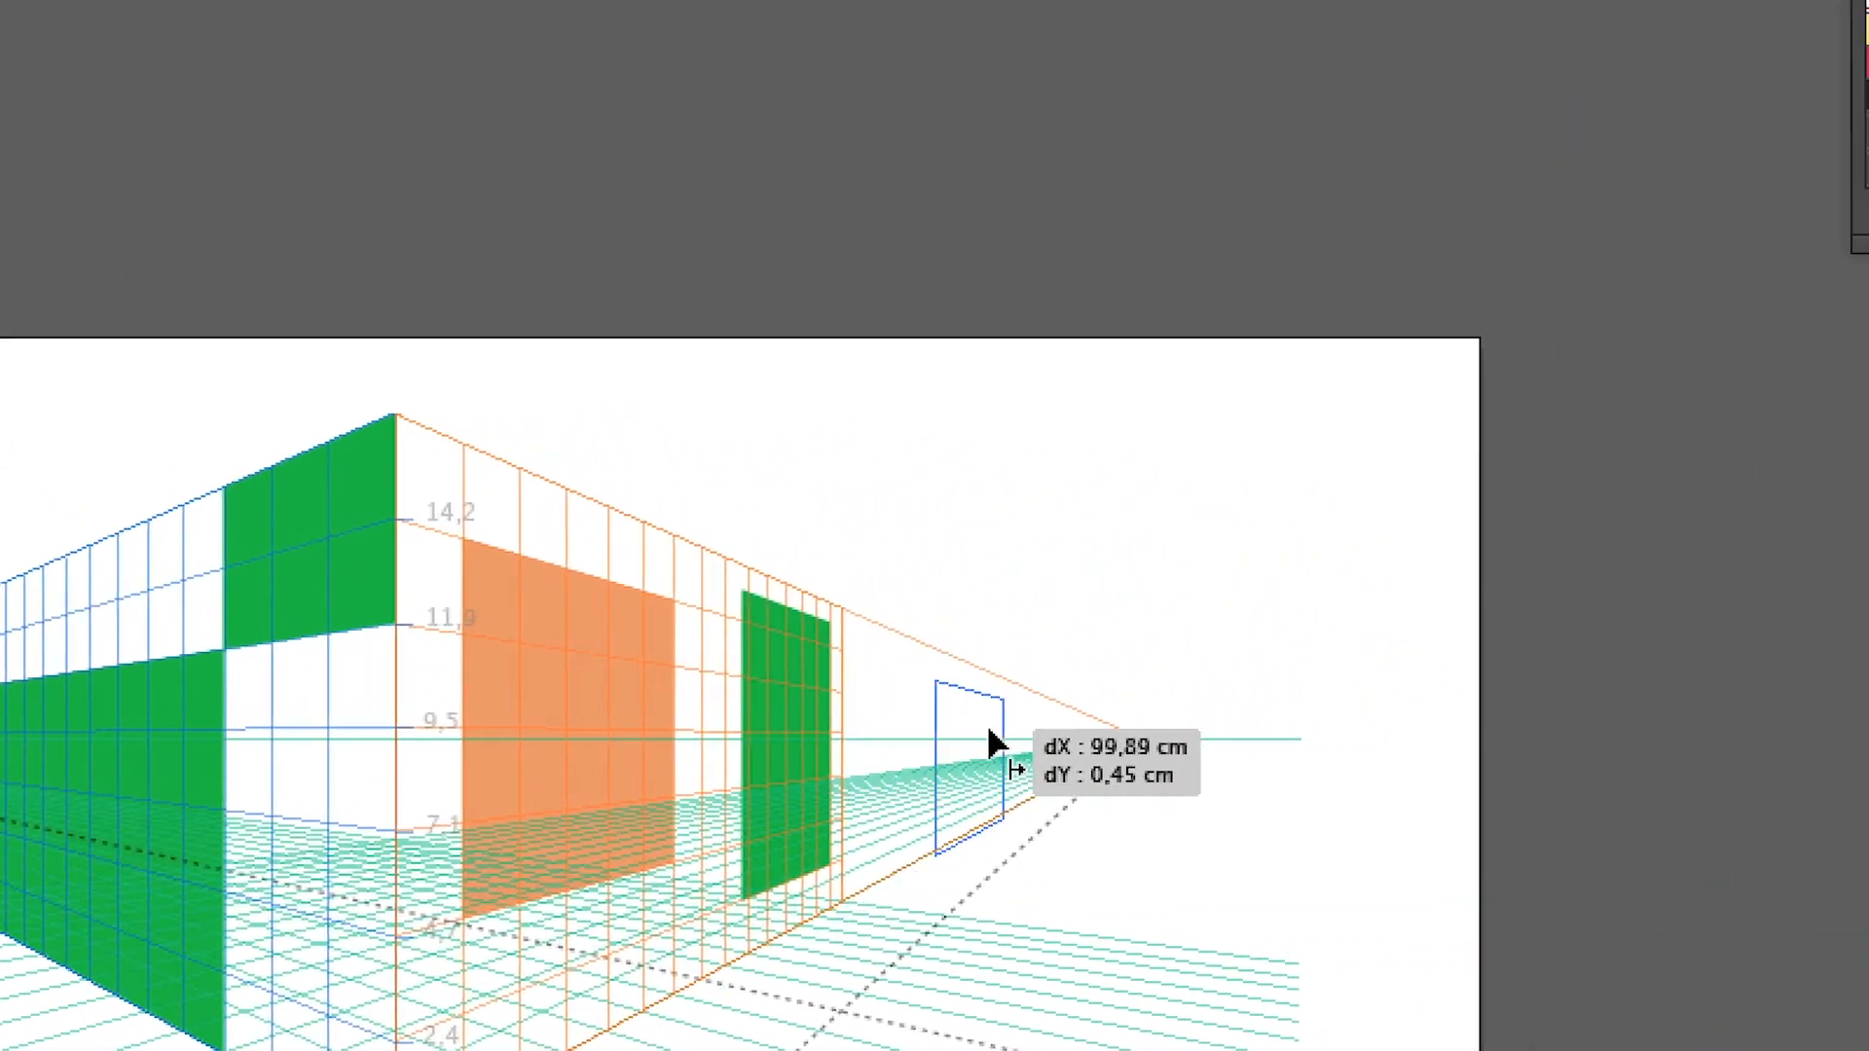
pyautogui.moveTo(993, 745); pyautogui.dragTo(83, 641)
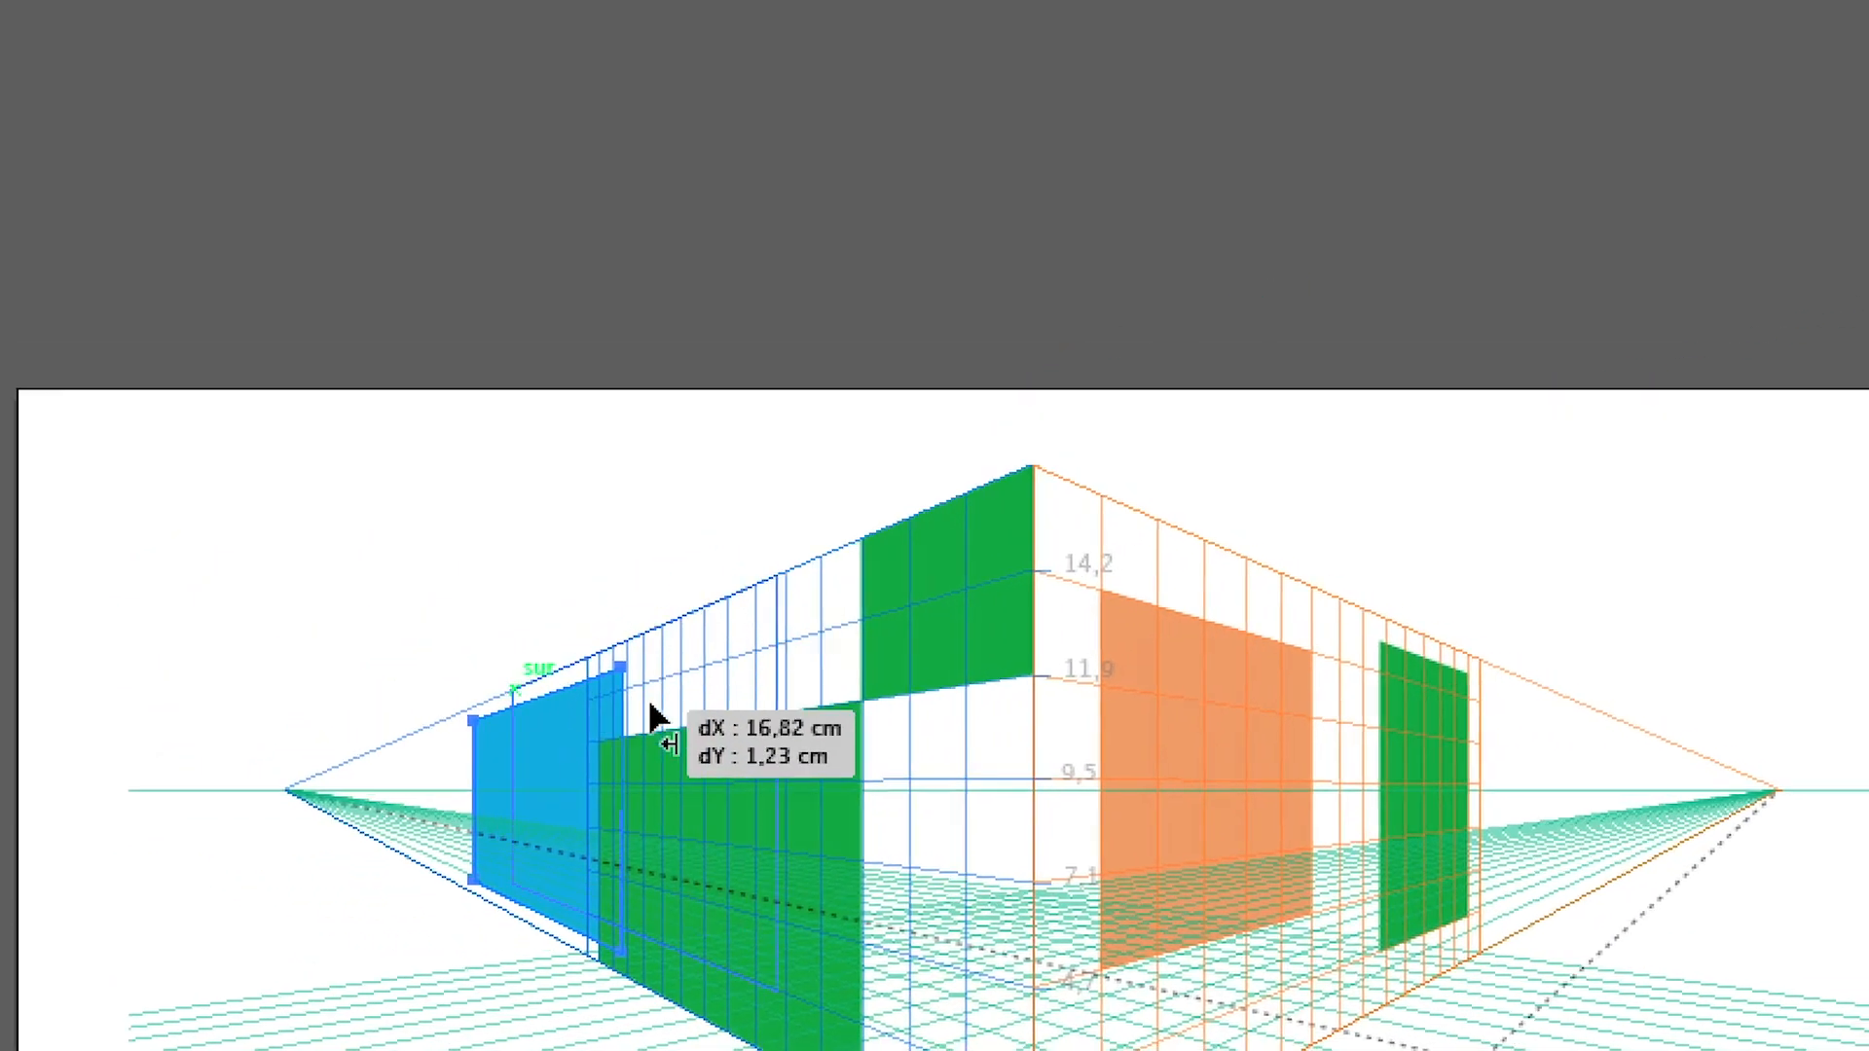
pyautogui.moveTo(654, 718); pyautogui.dragTo(952, 739)
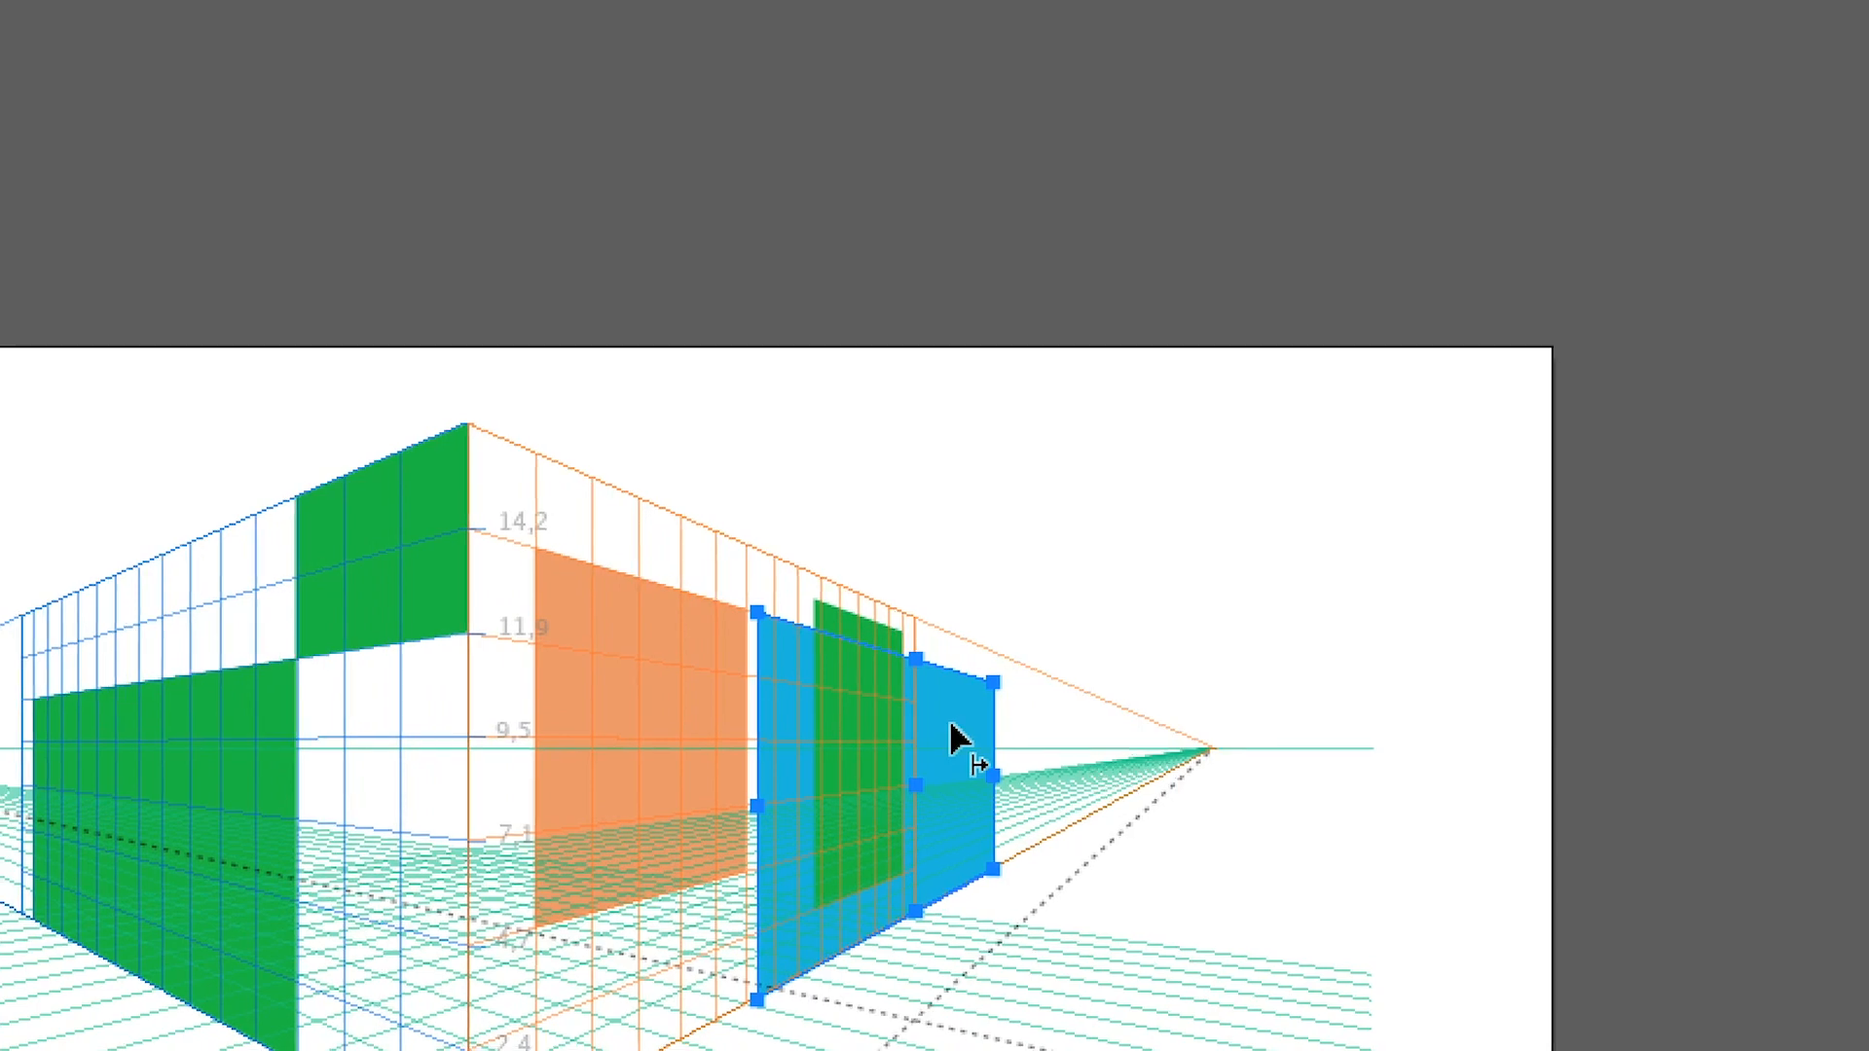
# Transfer the orange shape from the right plane to the horizontal plane, placing it above the right grid's upper edge
pyautogui.click(667, 640)
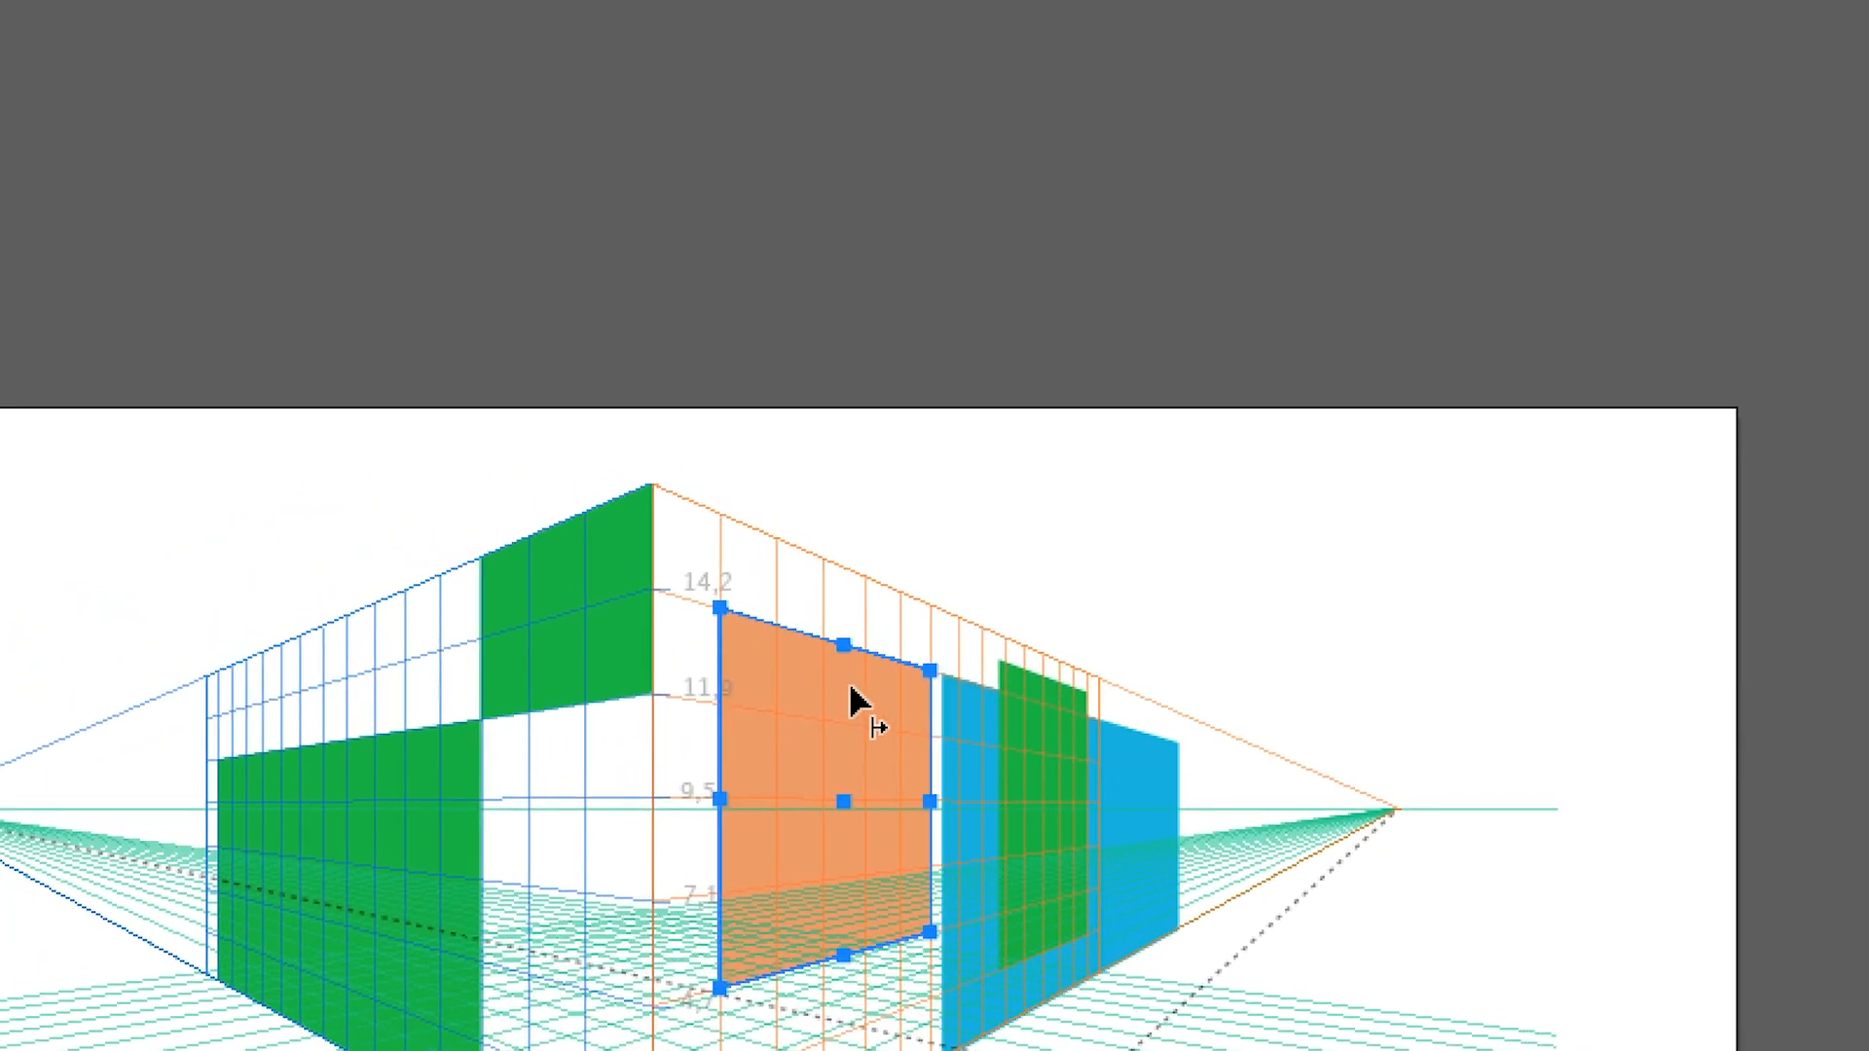
pyautogui.moveTo(847, 699); pyautogui.dragTo(287, 715)
pyautogui.moveTo(654, 706); pyautogui.dragTo(769, 919)
pyautogui.moveTo(850, 737); pyautogui.dragTo(906, 639)
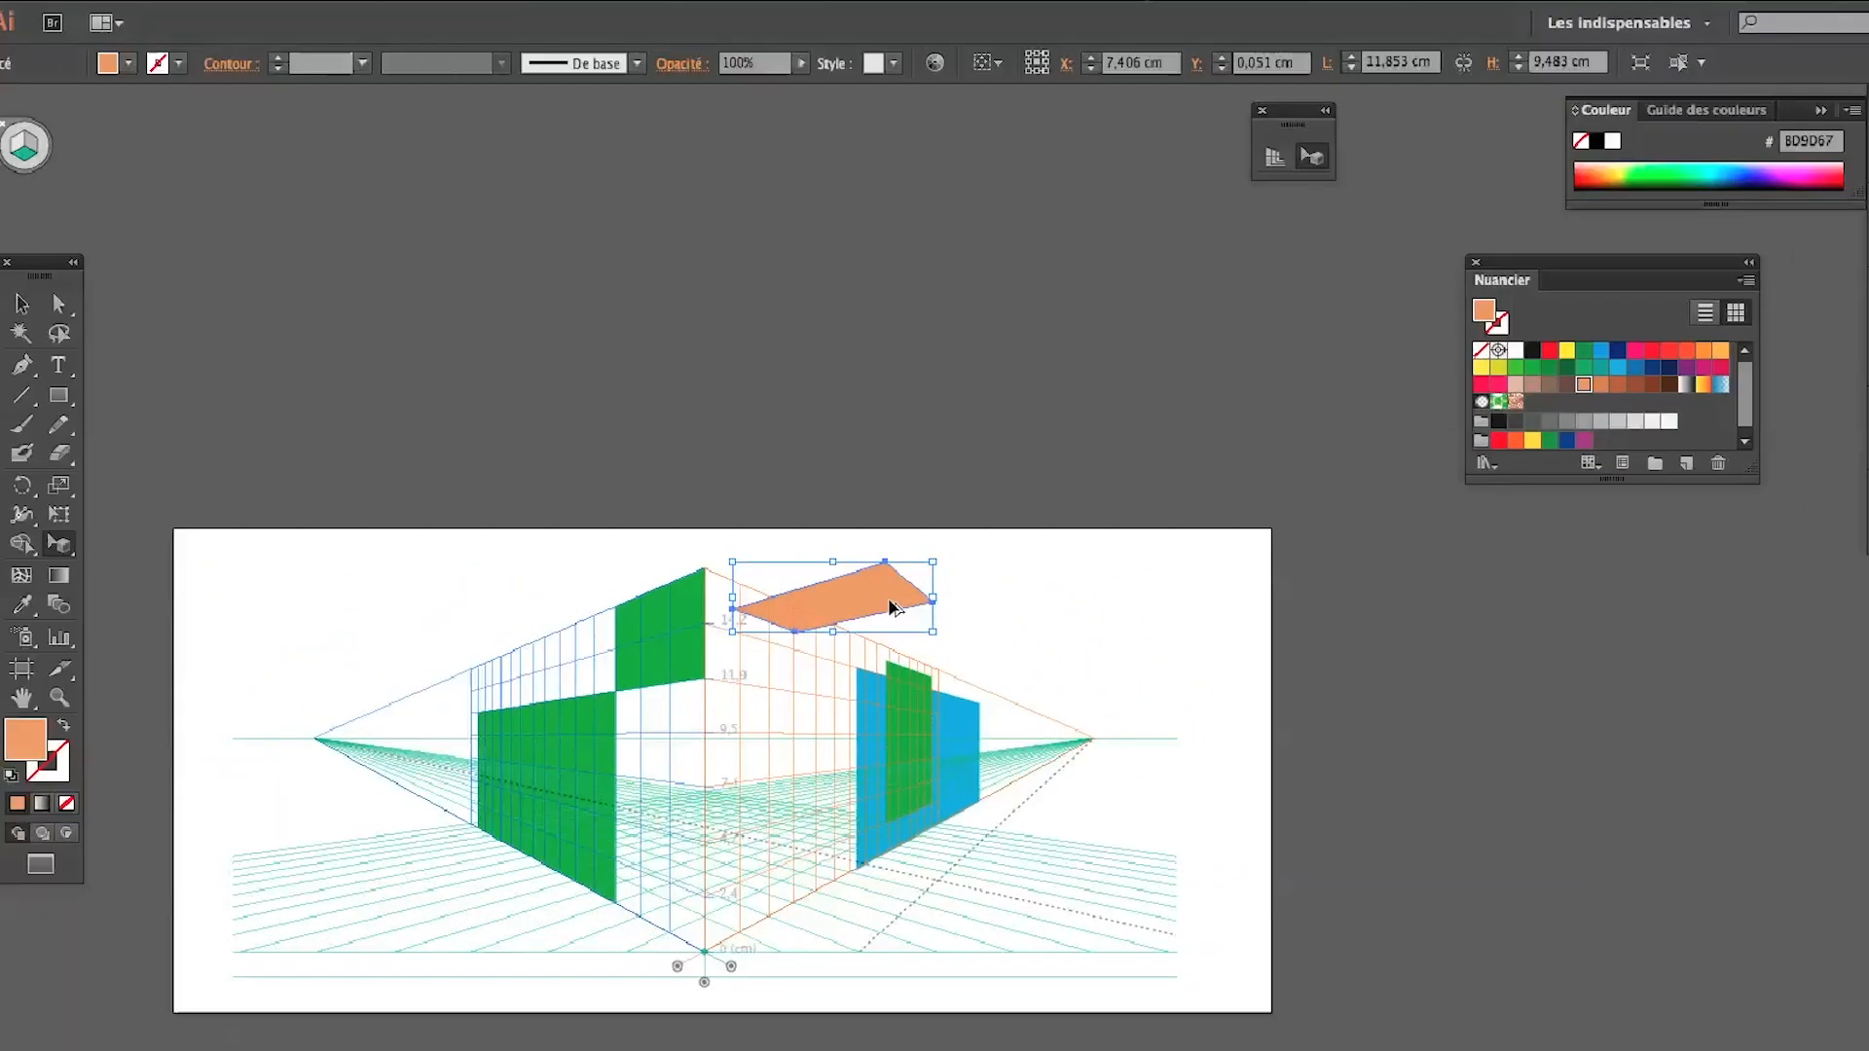
# Switch to the TextEdit summary and examine the paragraph on transferring a horizontal object across the horizon line
pyautogui.press('super+Tab')
pyautogui.scroll(-3, 473, 379)
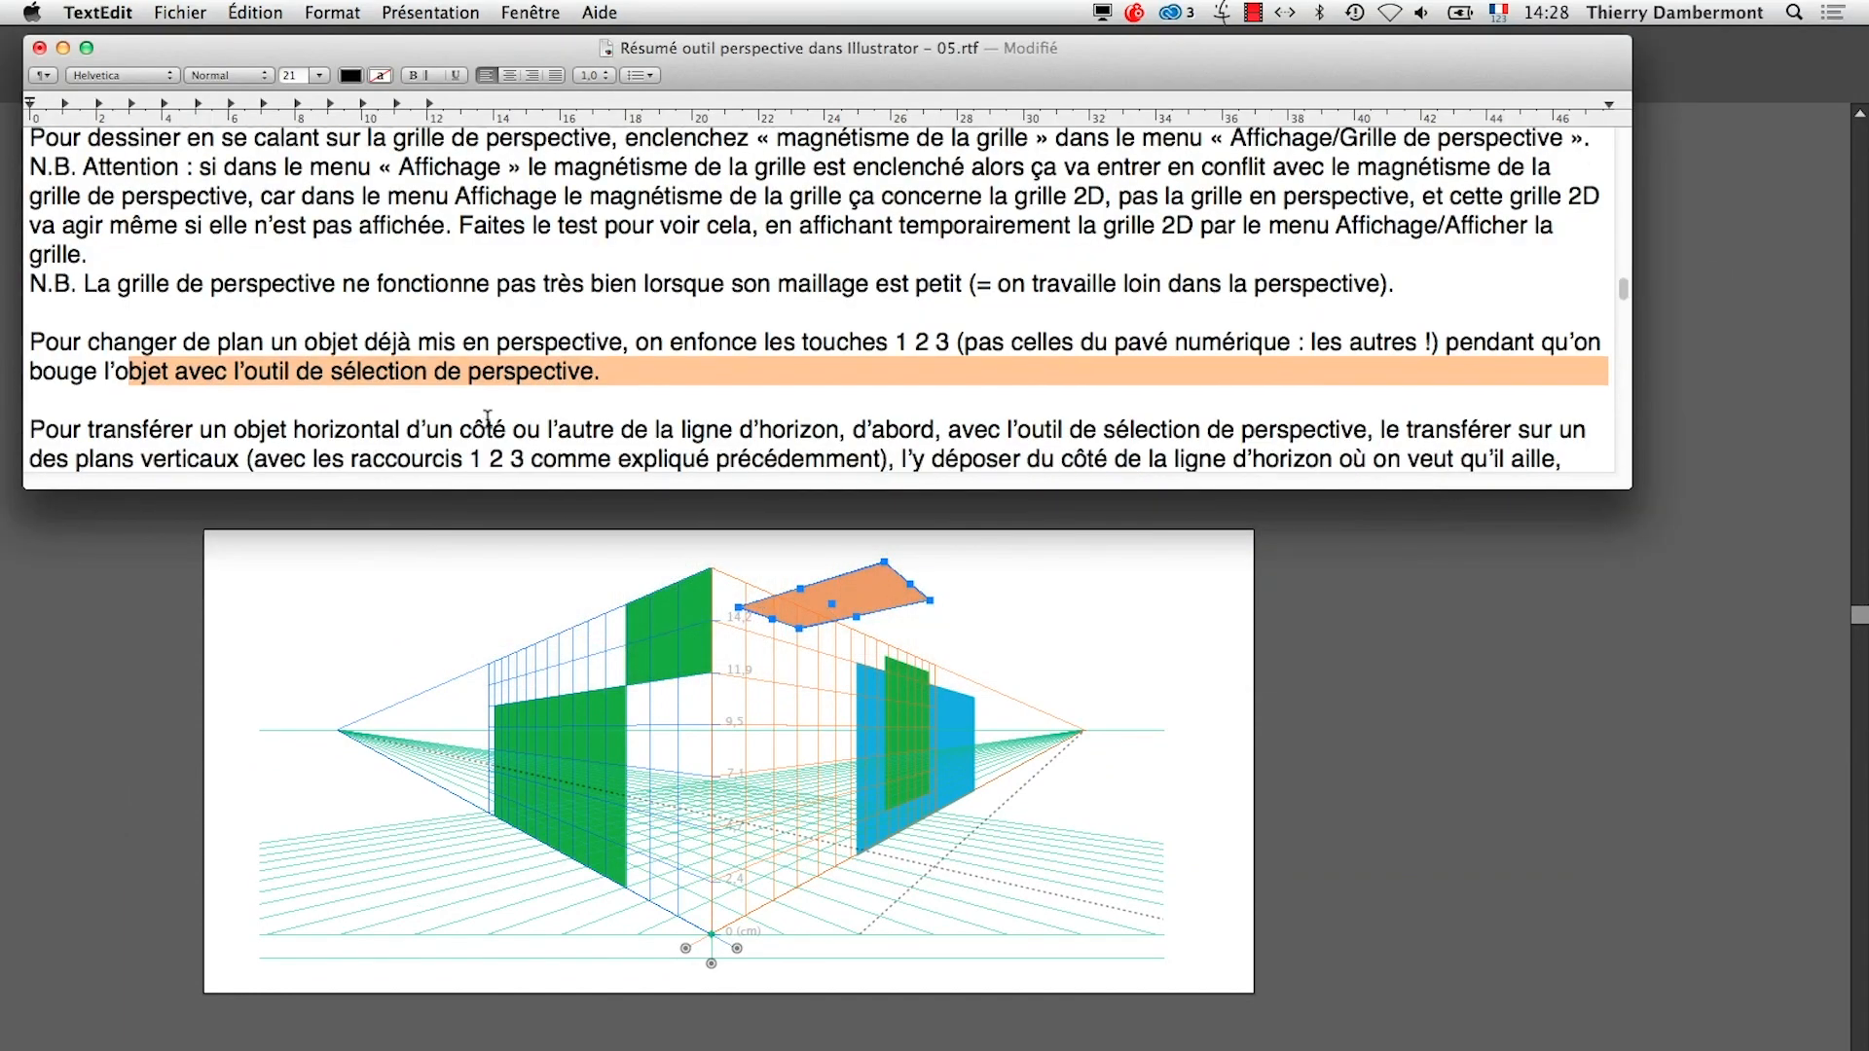
pyautogui.scroll(-1, 472, 379)
pyautogui.click(134, 359)
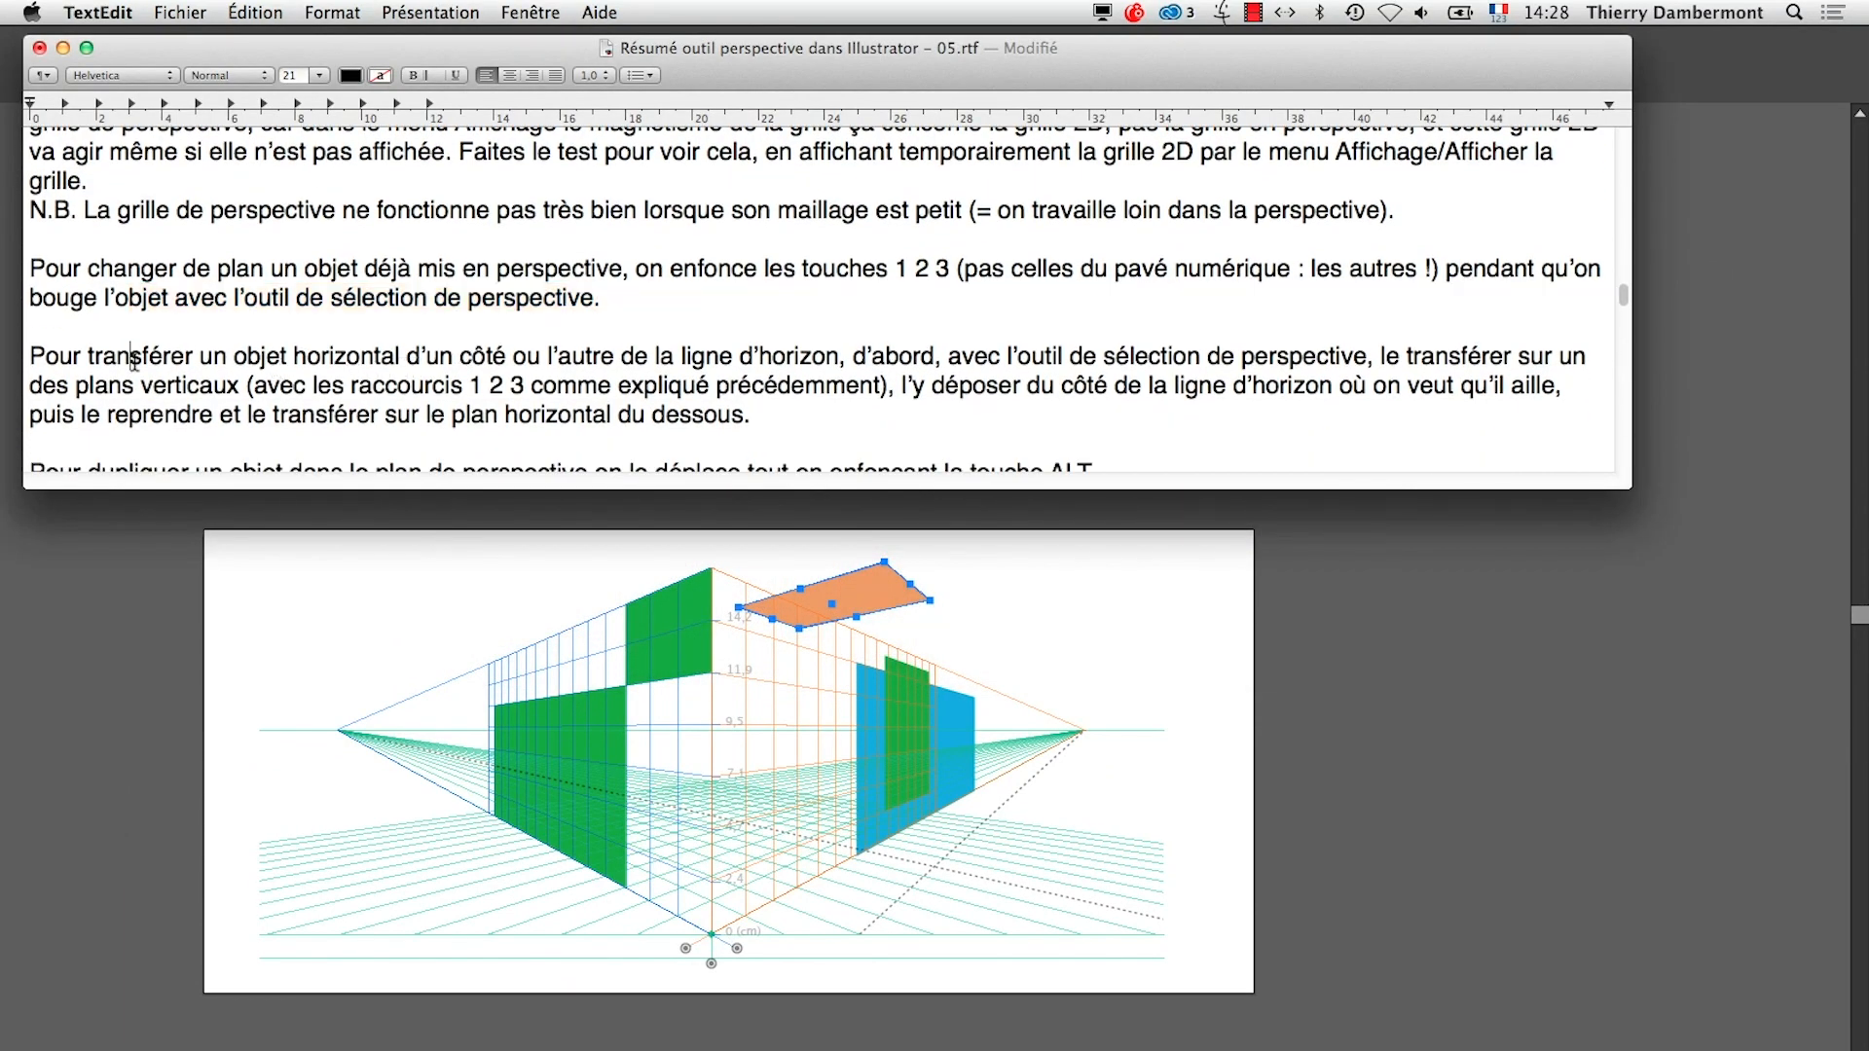
pyautogui.moveTo(134, 359); pyautogui.dragTo(379, 357)
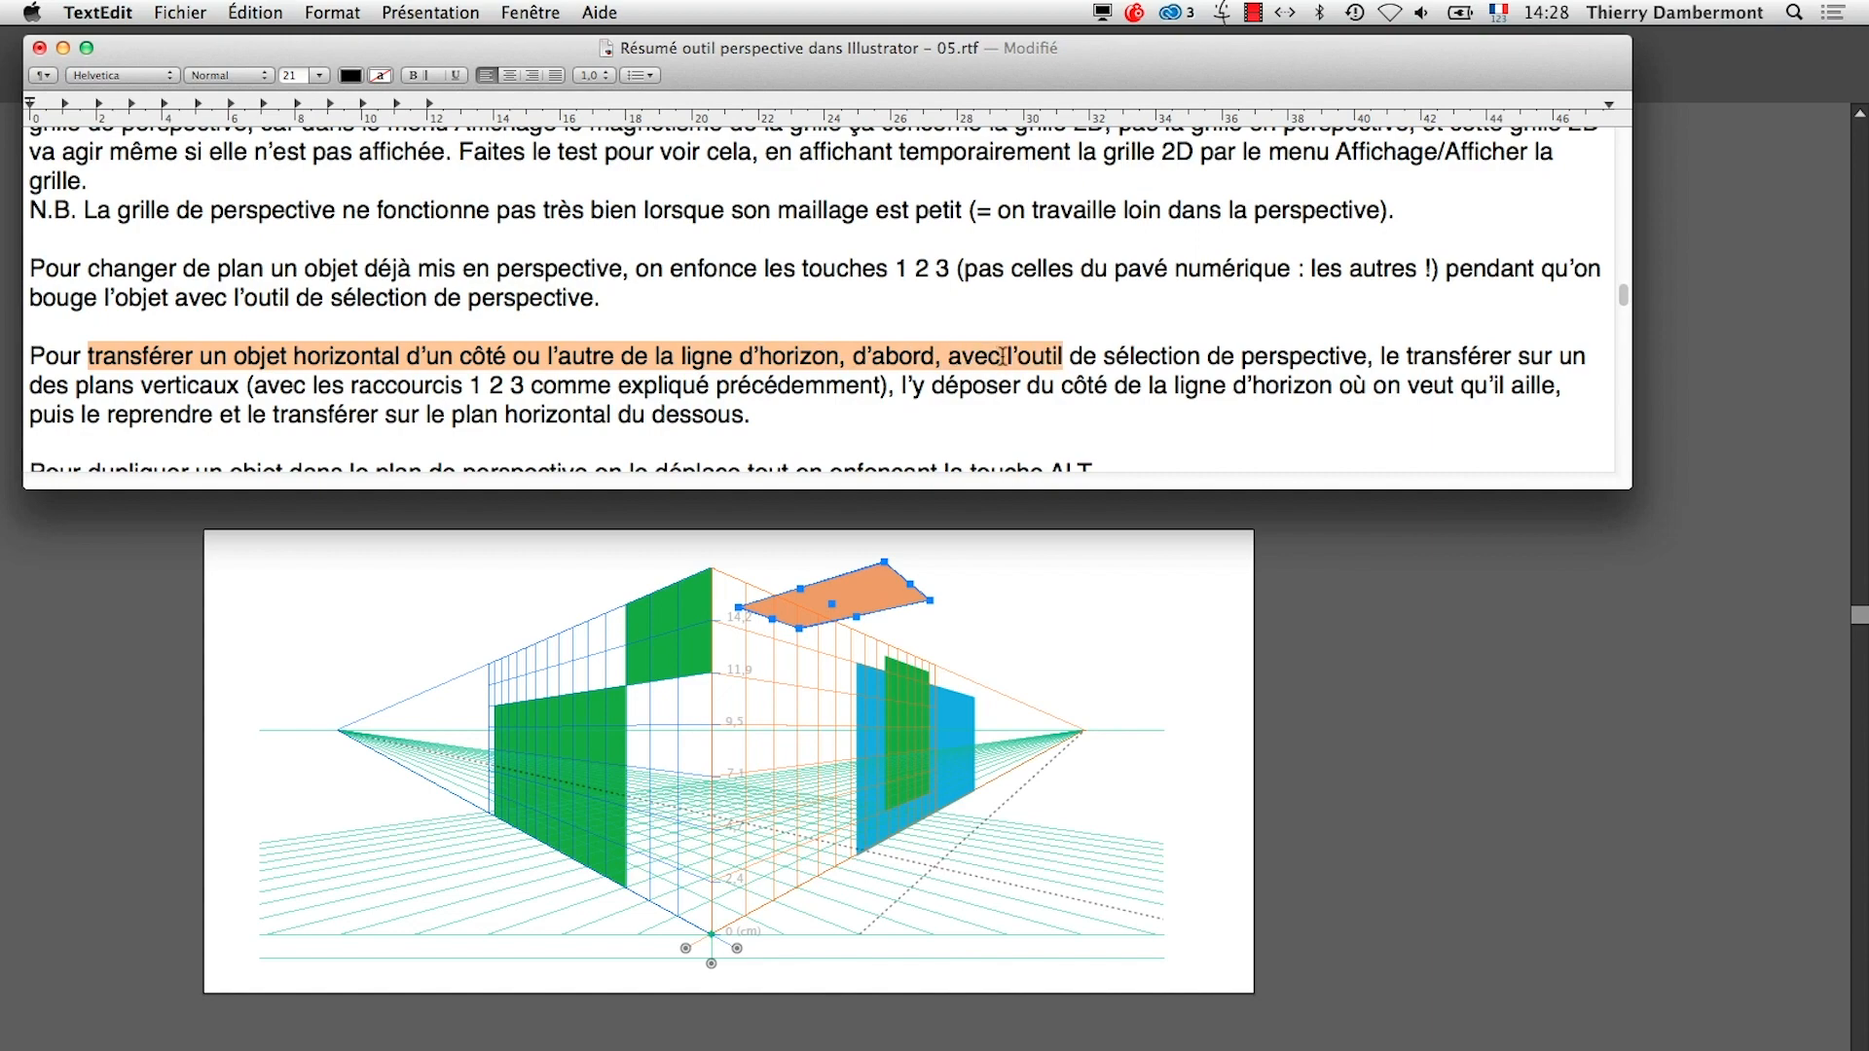
pyautogui.moveTo(1003, 357); pyautogui.dragTo(1074, 376)
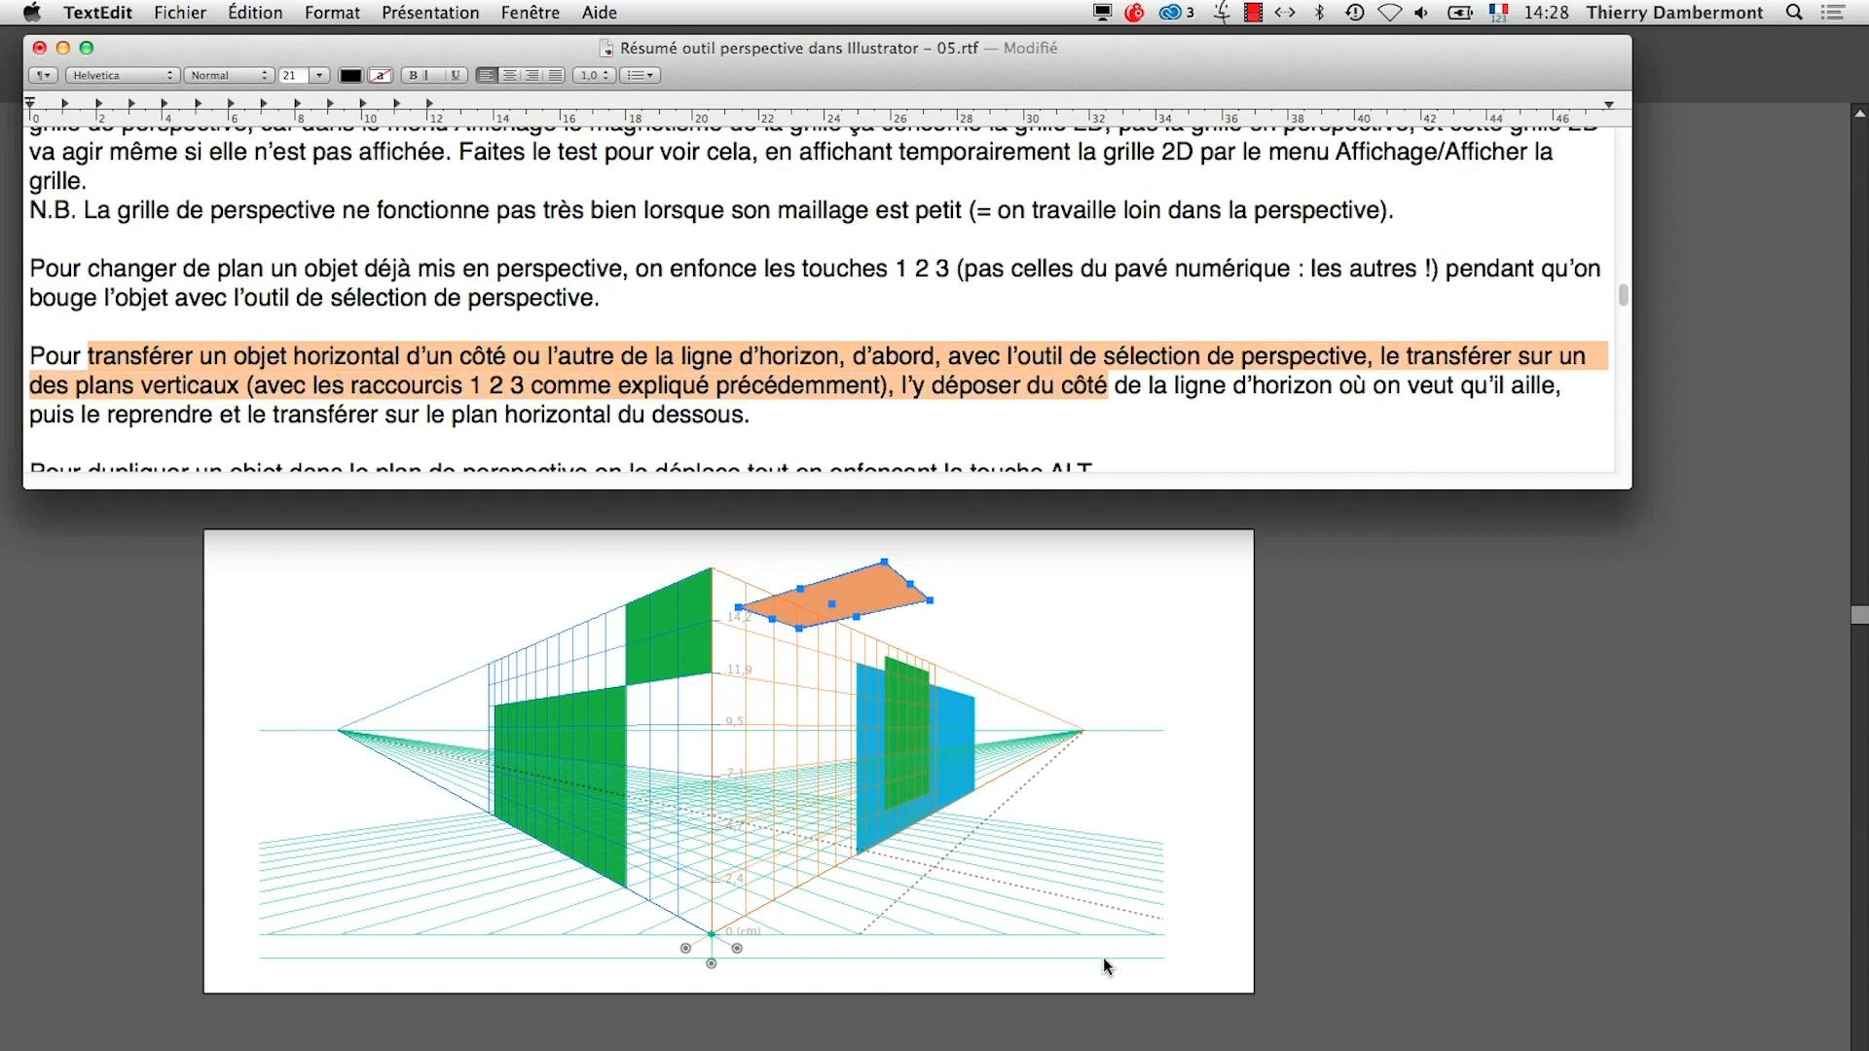
# Switch back to Illustrator and bring the orange horizontal shape below the horizon line by transferring it through the right grid plane
pyautogui.click(913, 1045)
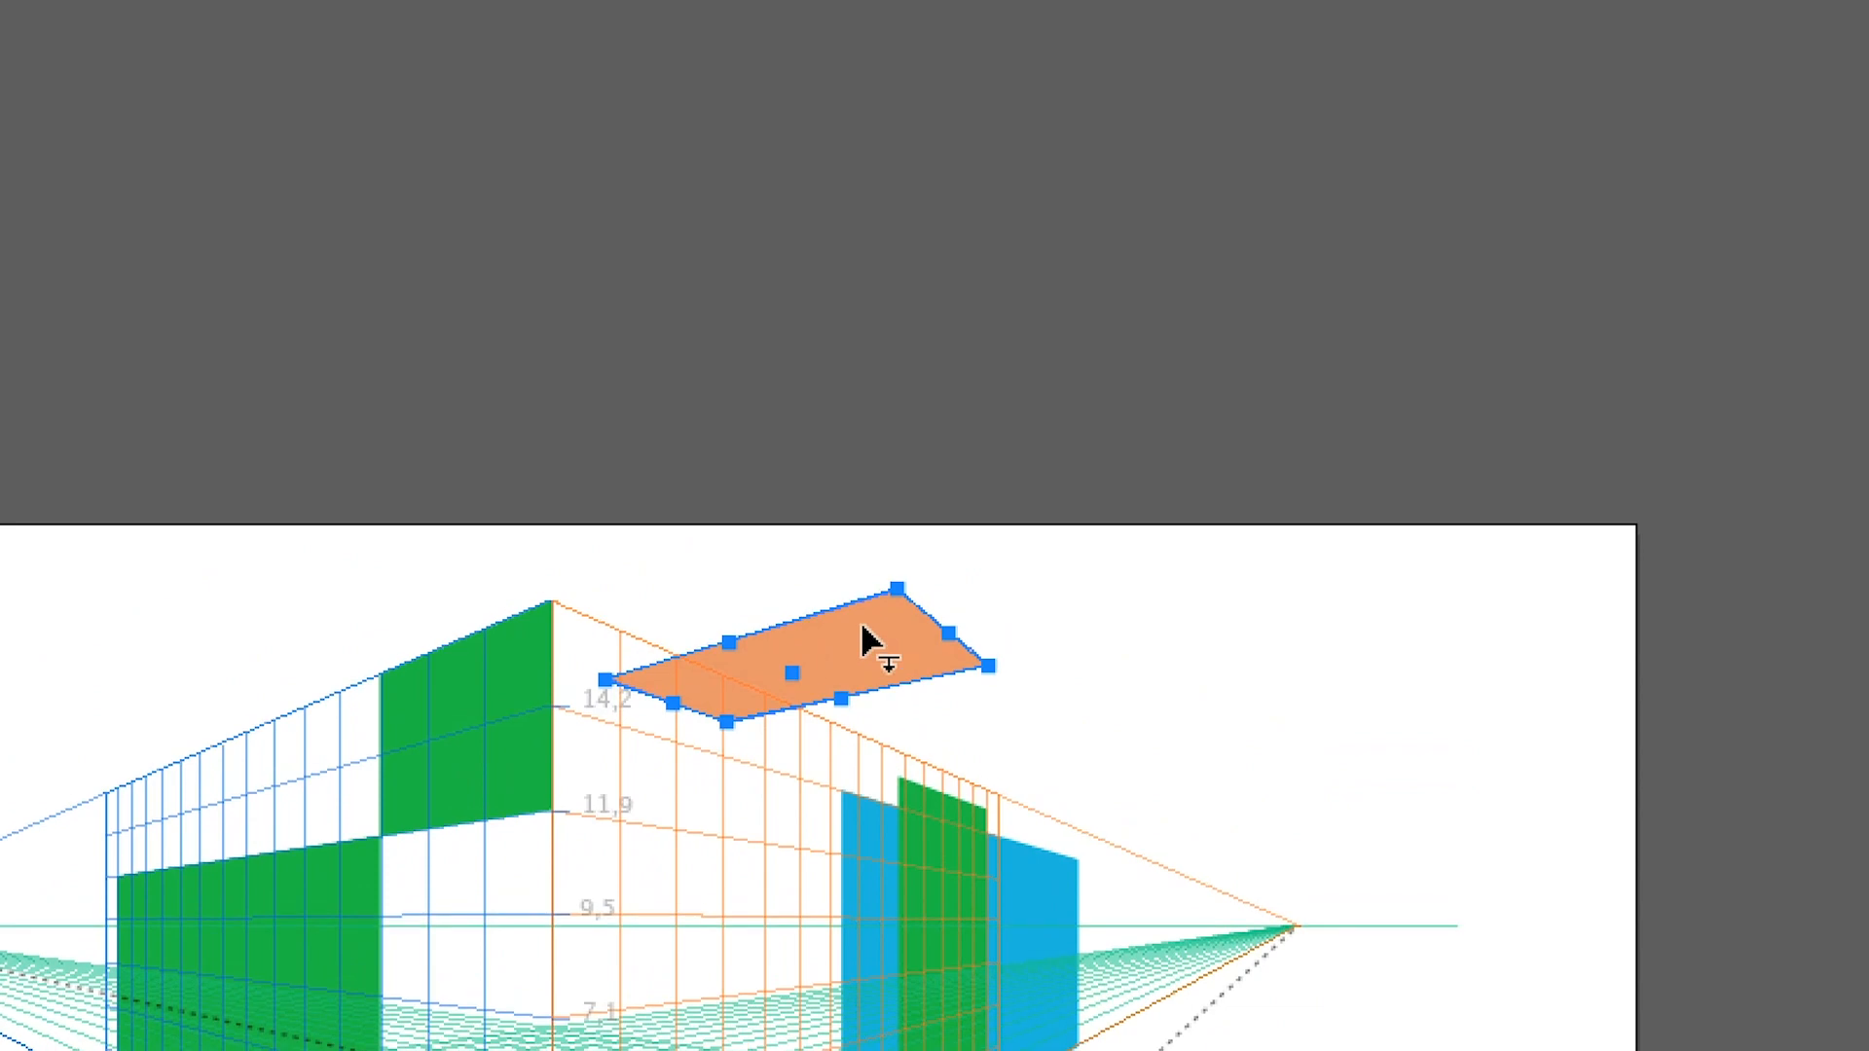
pyautogui.moveTo(870, 642); pyautogui.dragTo(913, 669)
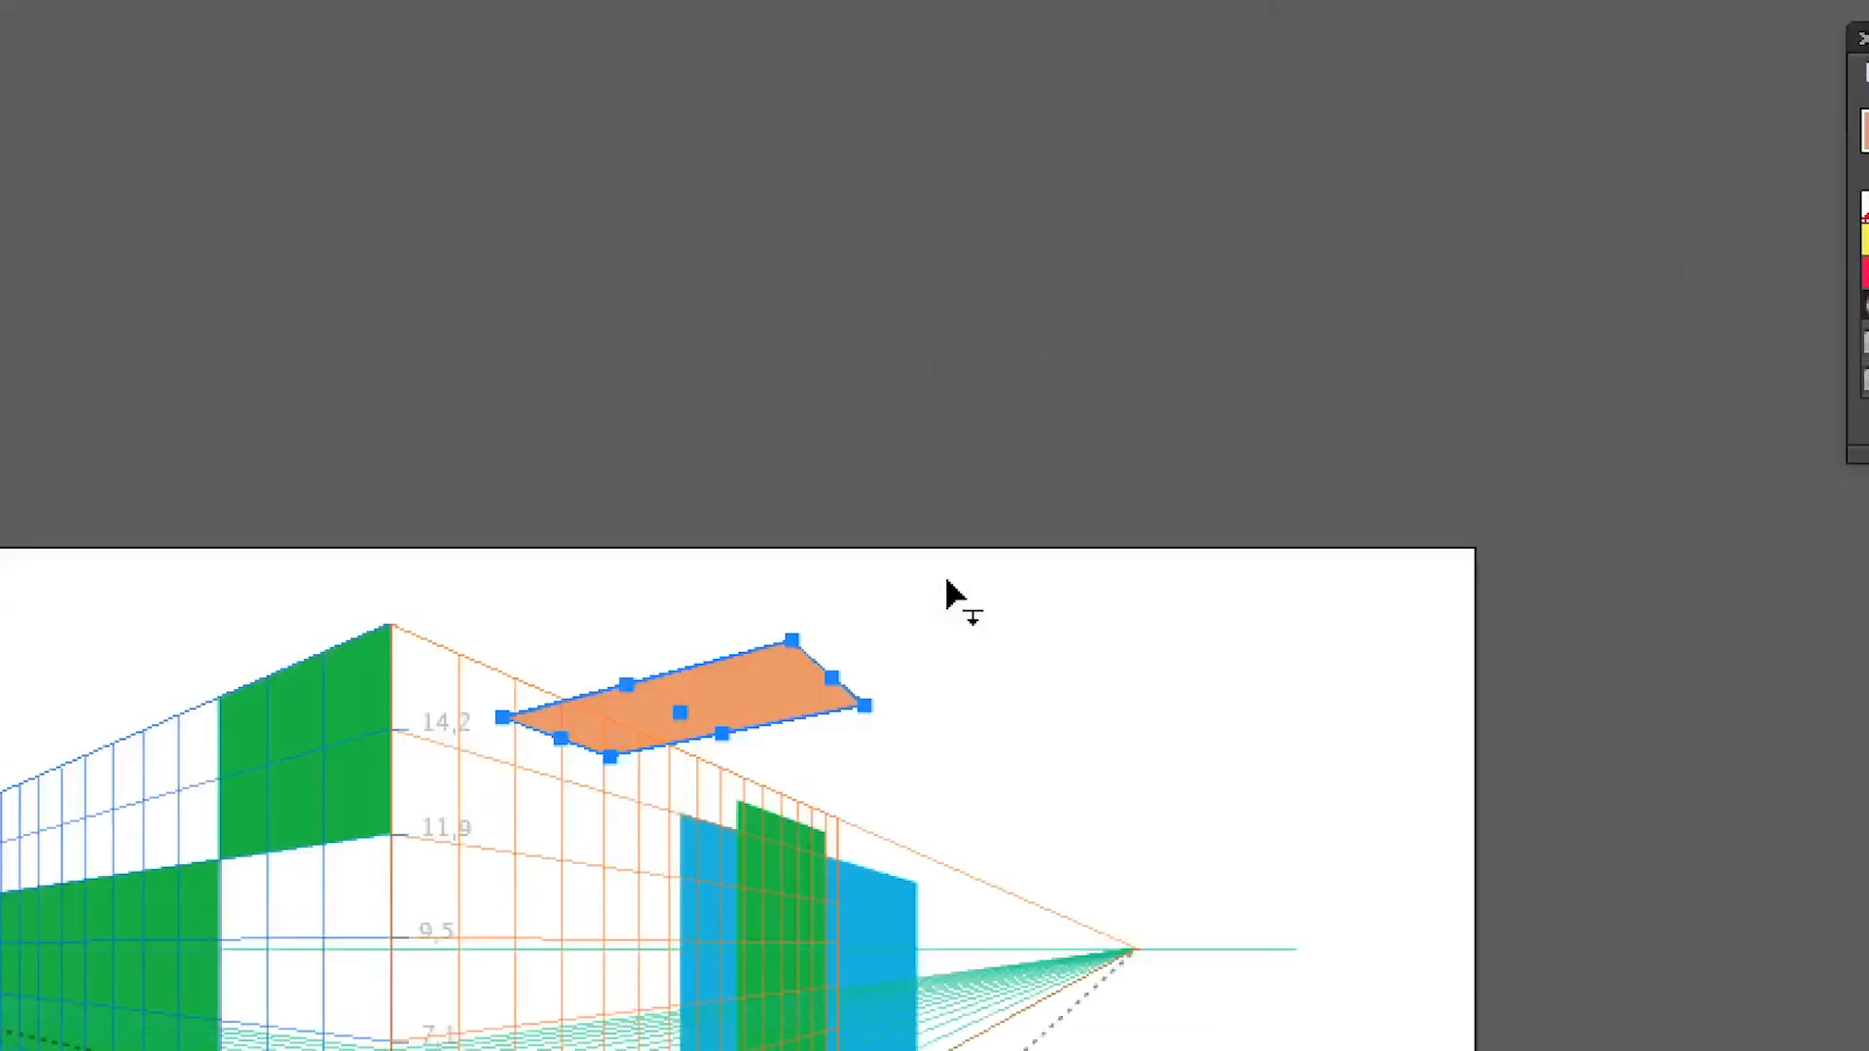
pyautogui.moveTo(880, 609); pyautogui.dragTo(834, 789)
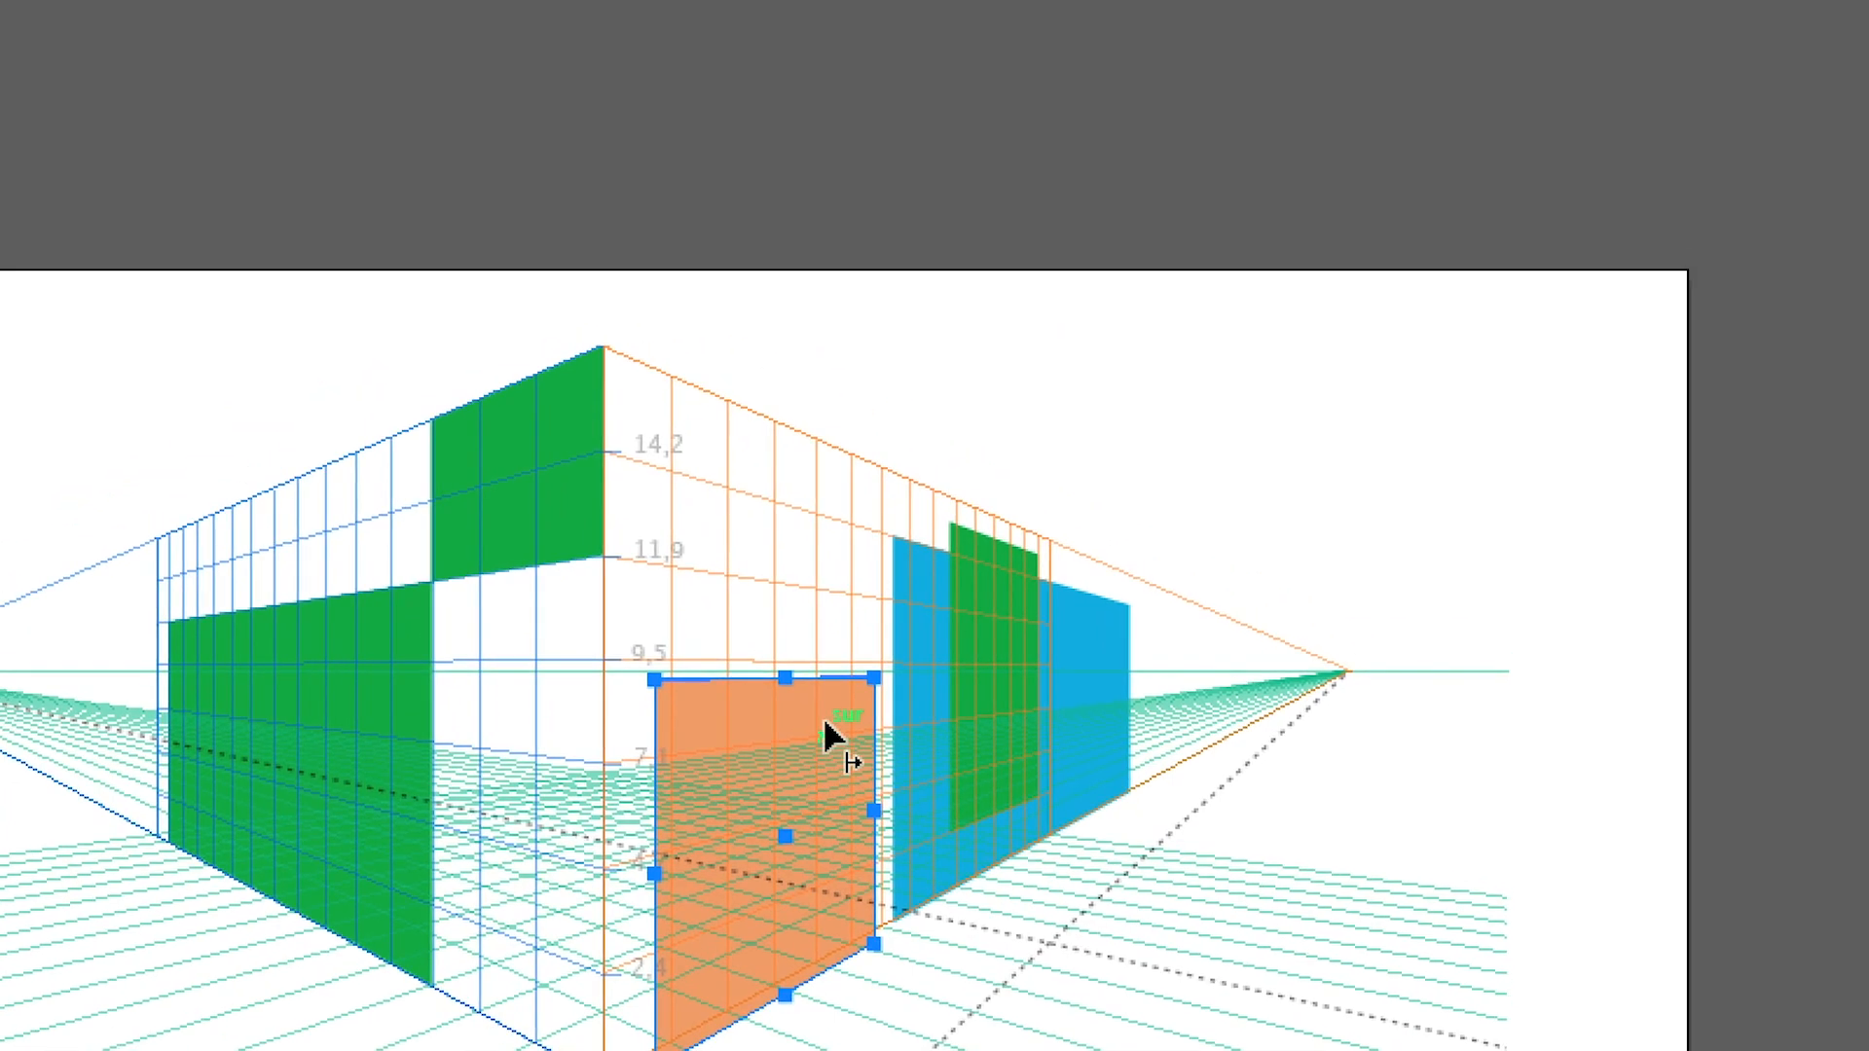
pyautogui.moveTo(827, 739); pyautogui.dragTo(1153, 984)
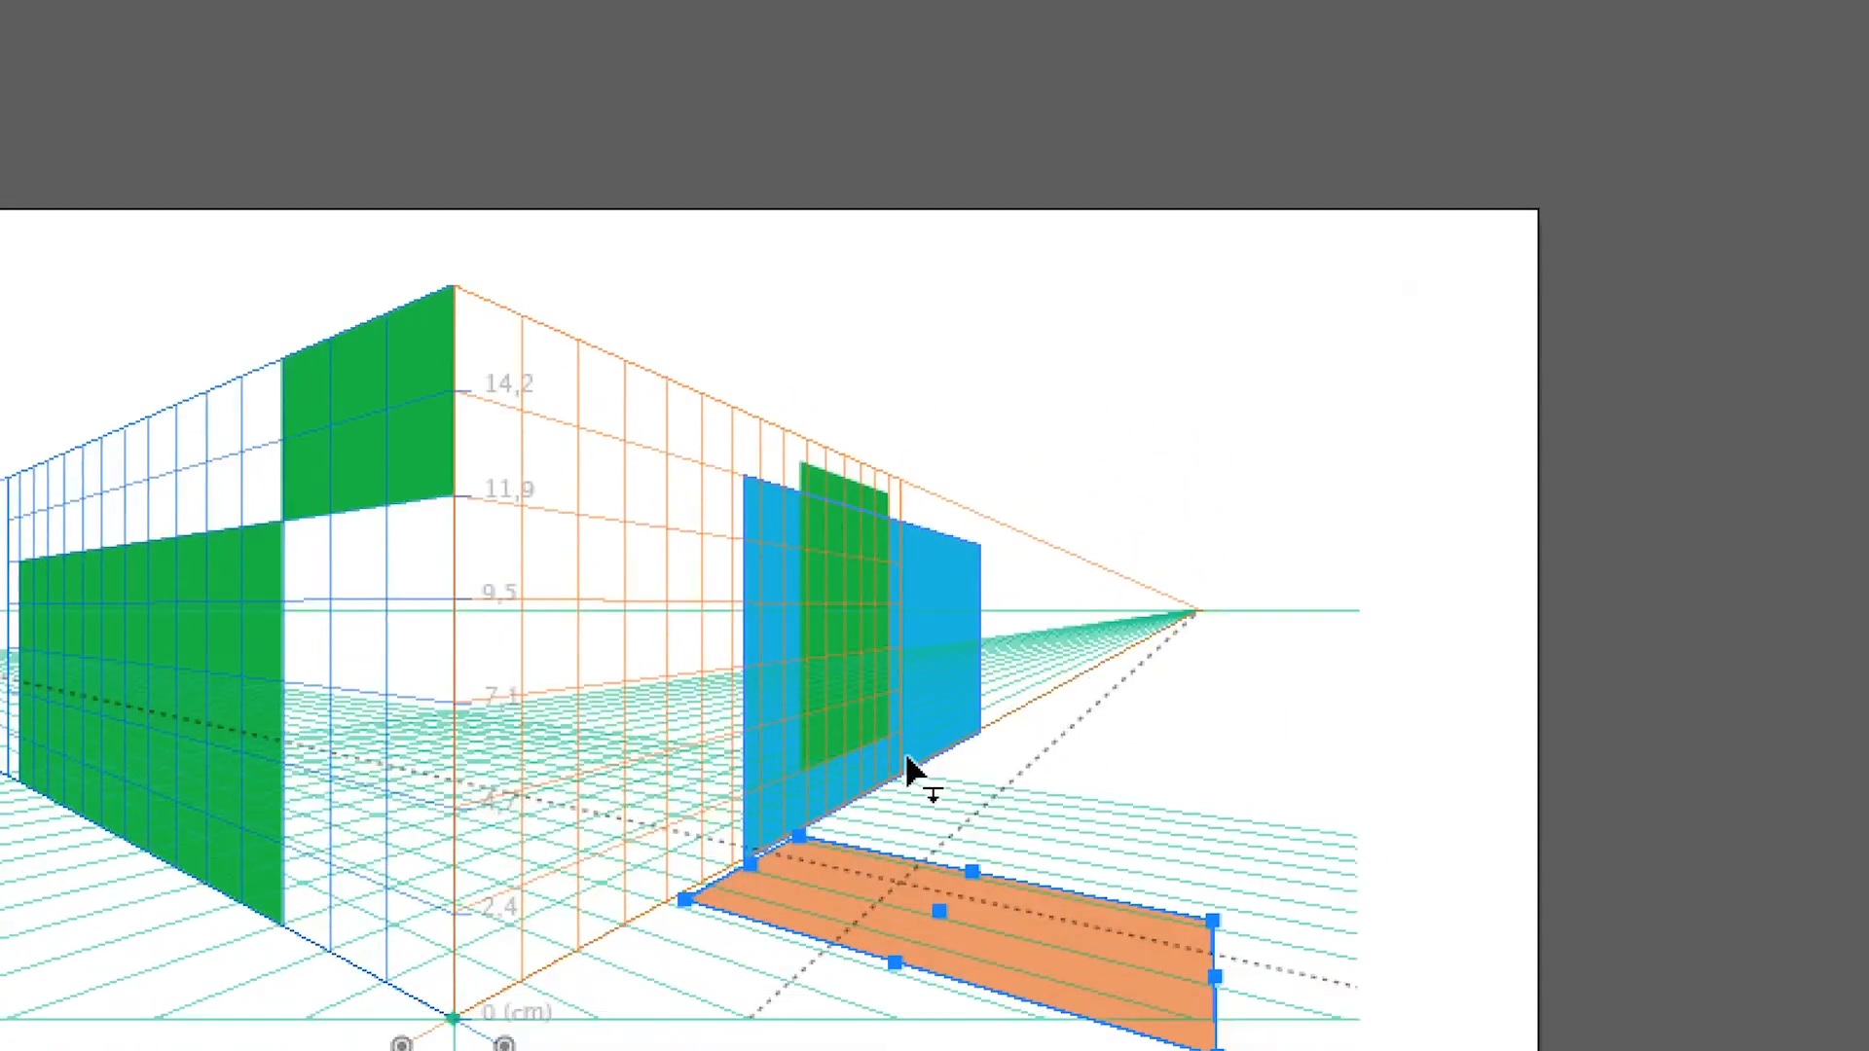
# Transfer the orange shape from the horizontal plane onto the left grid plane, overlapping the inner edge of the large green rectangle
pyautogui.moveTo(906, 923); pyautogui.dragTo(724, 722)
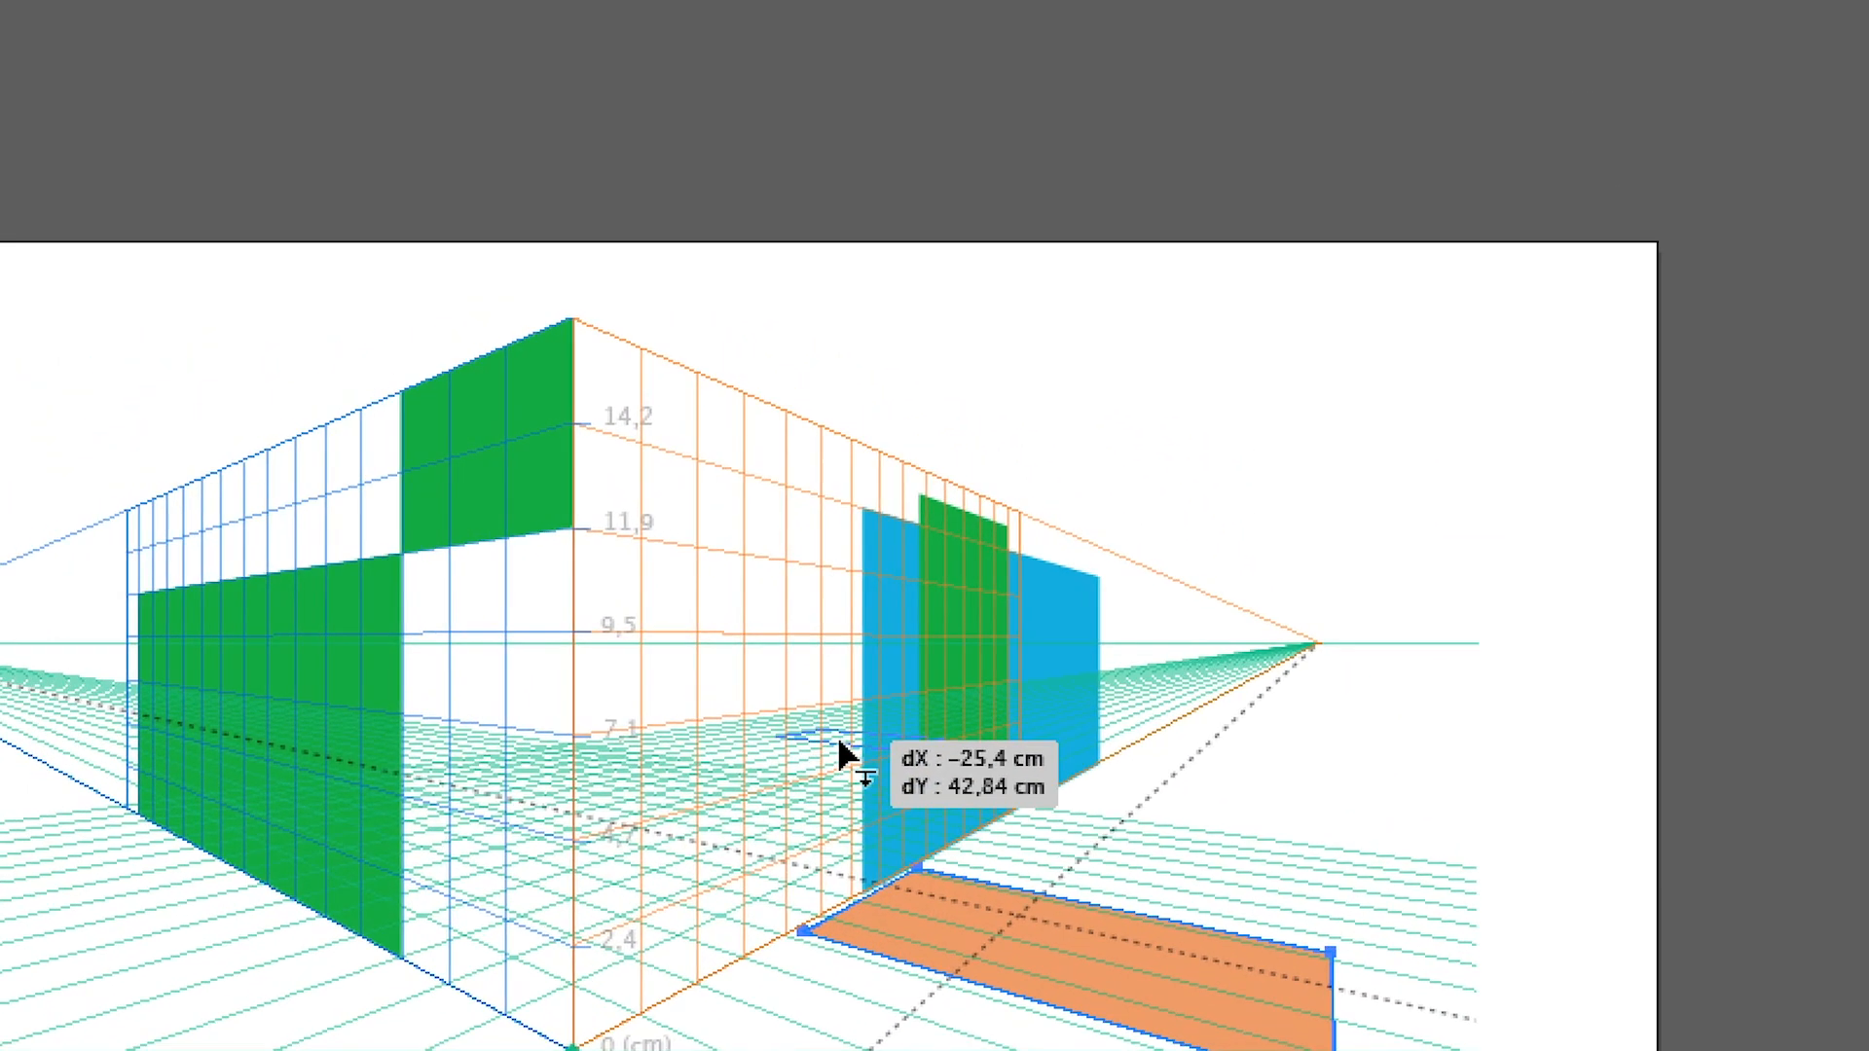
pyautogui.moveTo(840, 743); pyautogui.dragTo(486, 725)
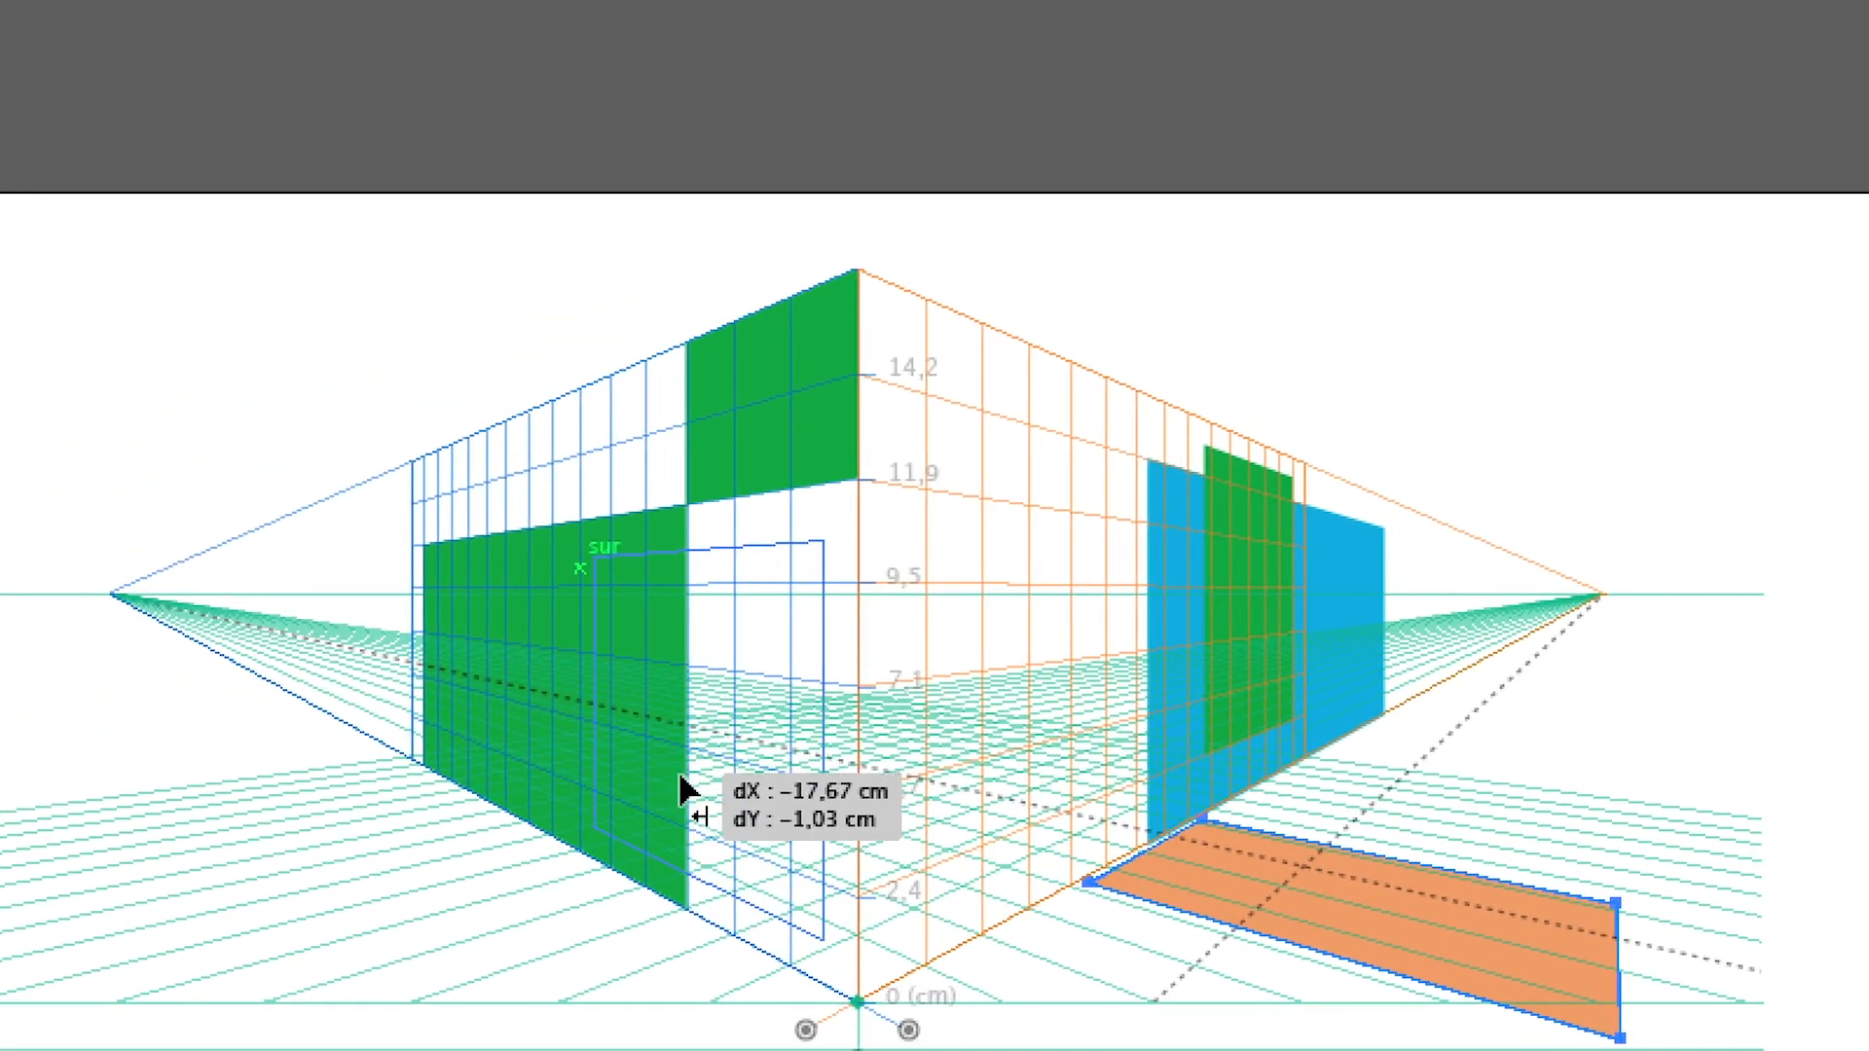
pyautogui.moveTo(686, 791)
pyautogui.mouseDown()
pyautogui.moveTo(817, 782)
pyautogui.moveTo(659, 780)
pyautogui.moveTo(681, 779)
pyautogui.mouseUp()
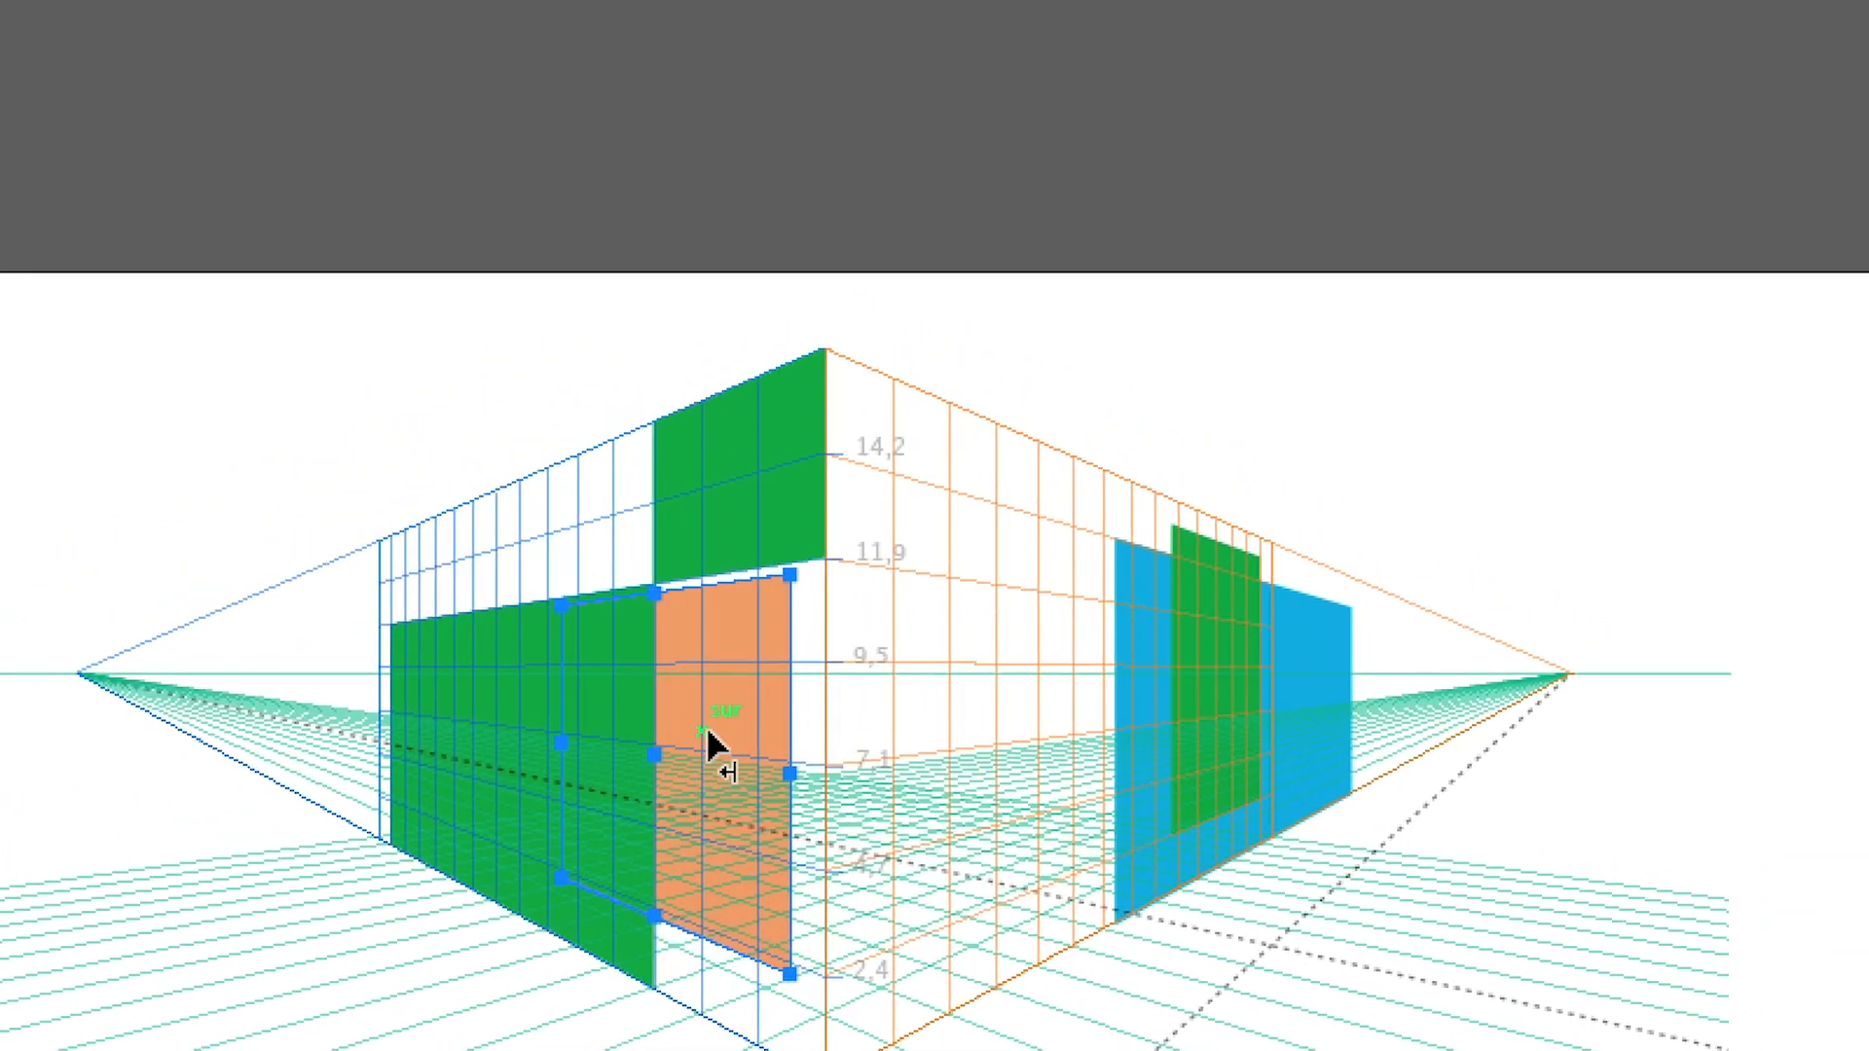
# Raise the orange shape above the horizon on the left plane and transfer it to the horizontal plane above the left grid
pyautogui.moveTo(761, 653); pyautogui.dragTo(733, 583)
pyautogui.moveTo(708, 718); pyautogui.dragTo(632, 567)
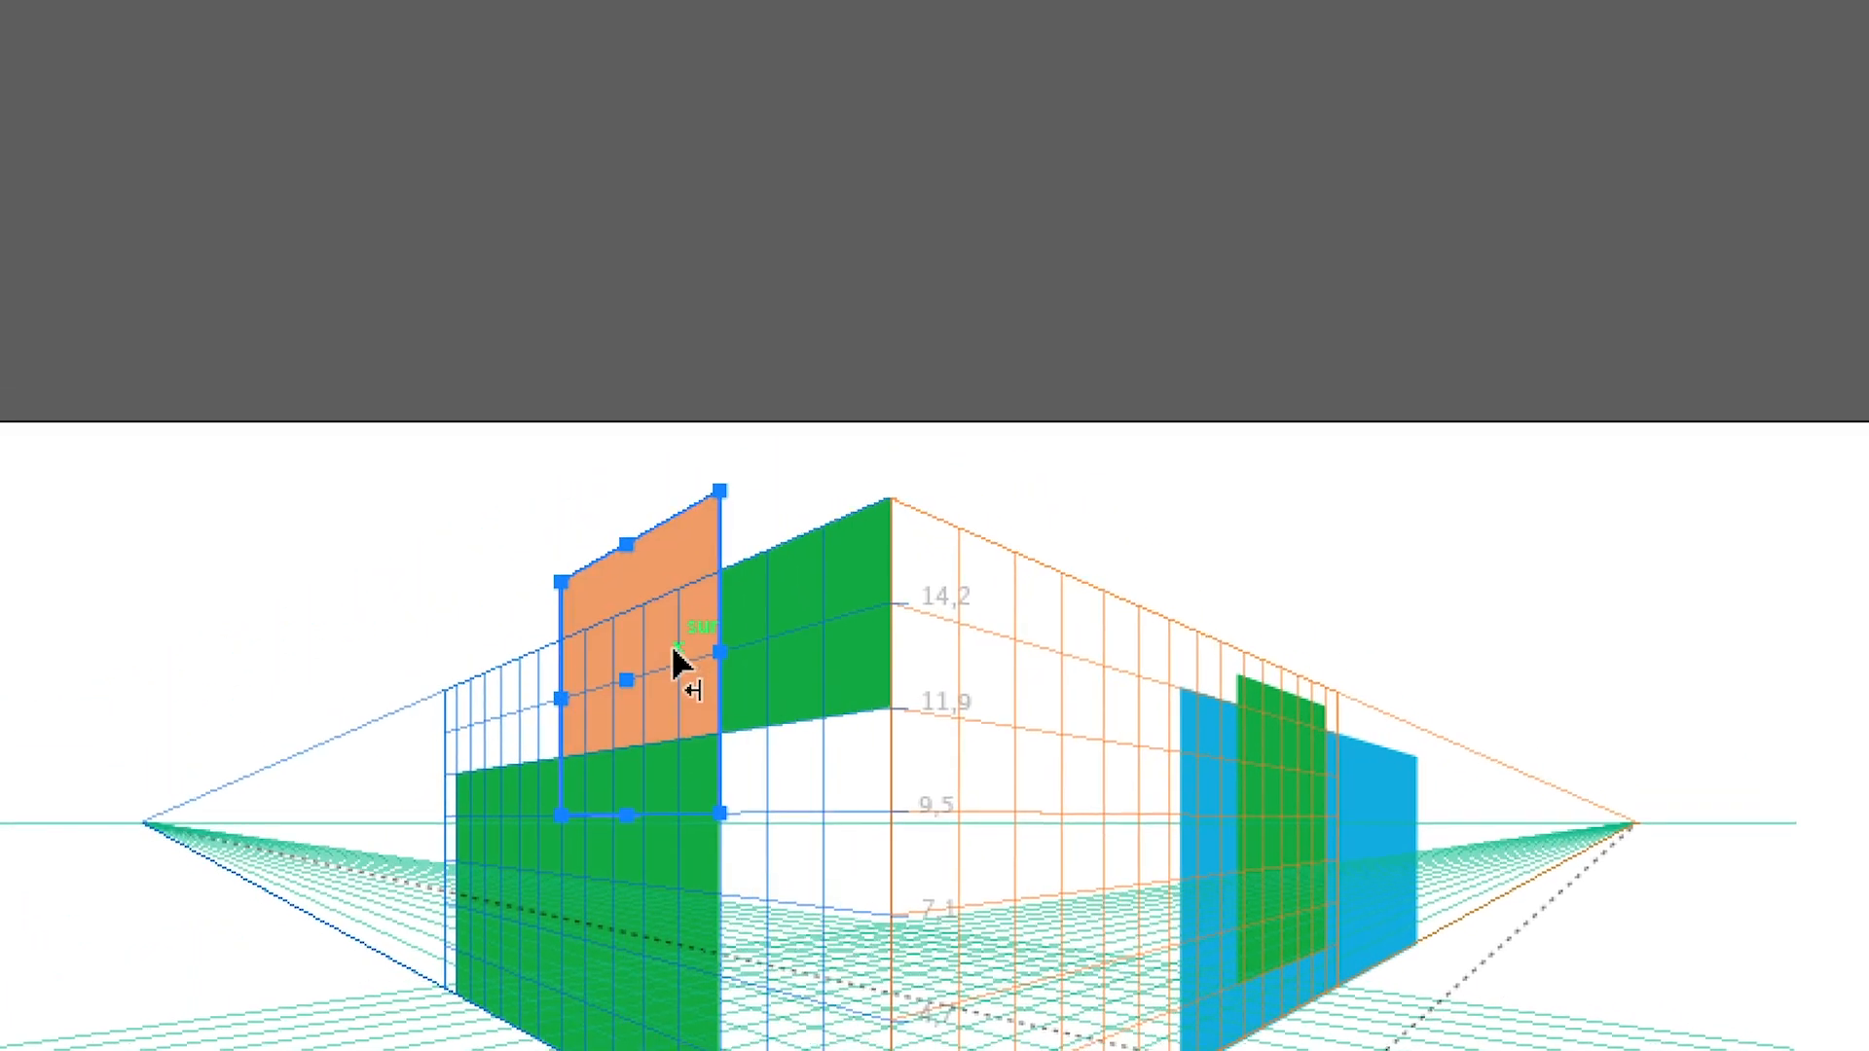
pyautogui.moveTo(672, 651); pyautogui.dragTo(622, 657)
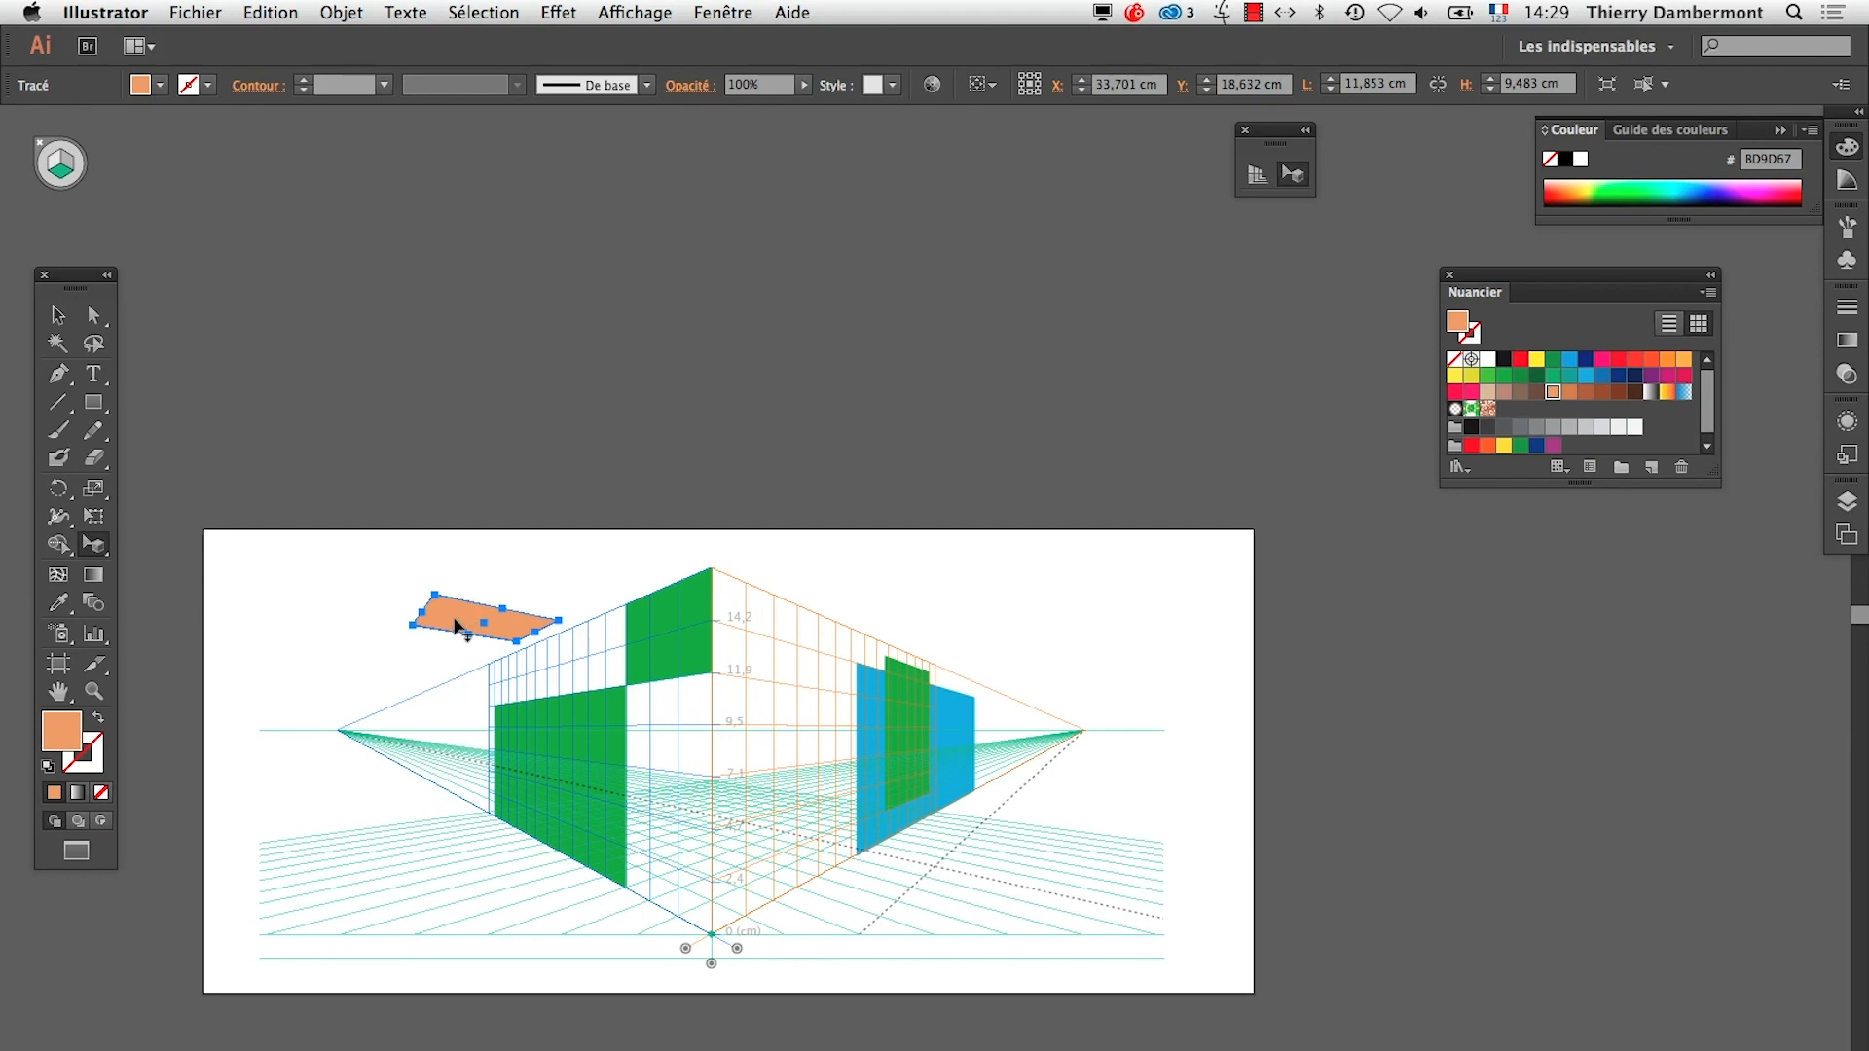
# Slide the orange shape around the horizontal plane above the horizon, ending just above the left grid's upper edge
pyautogui.press('super')
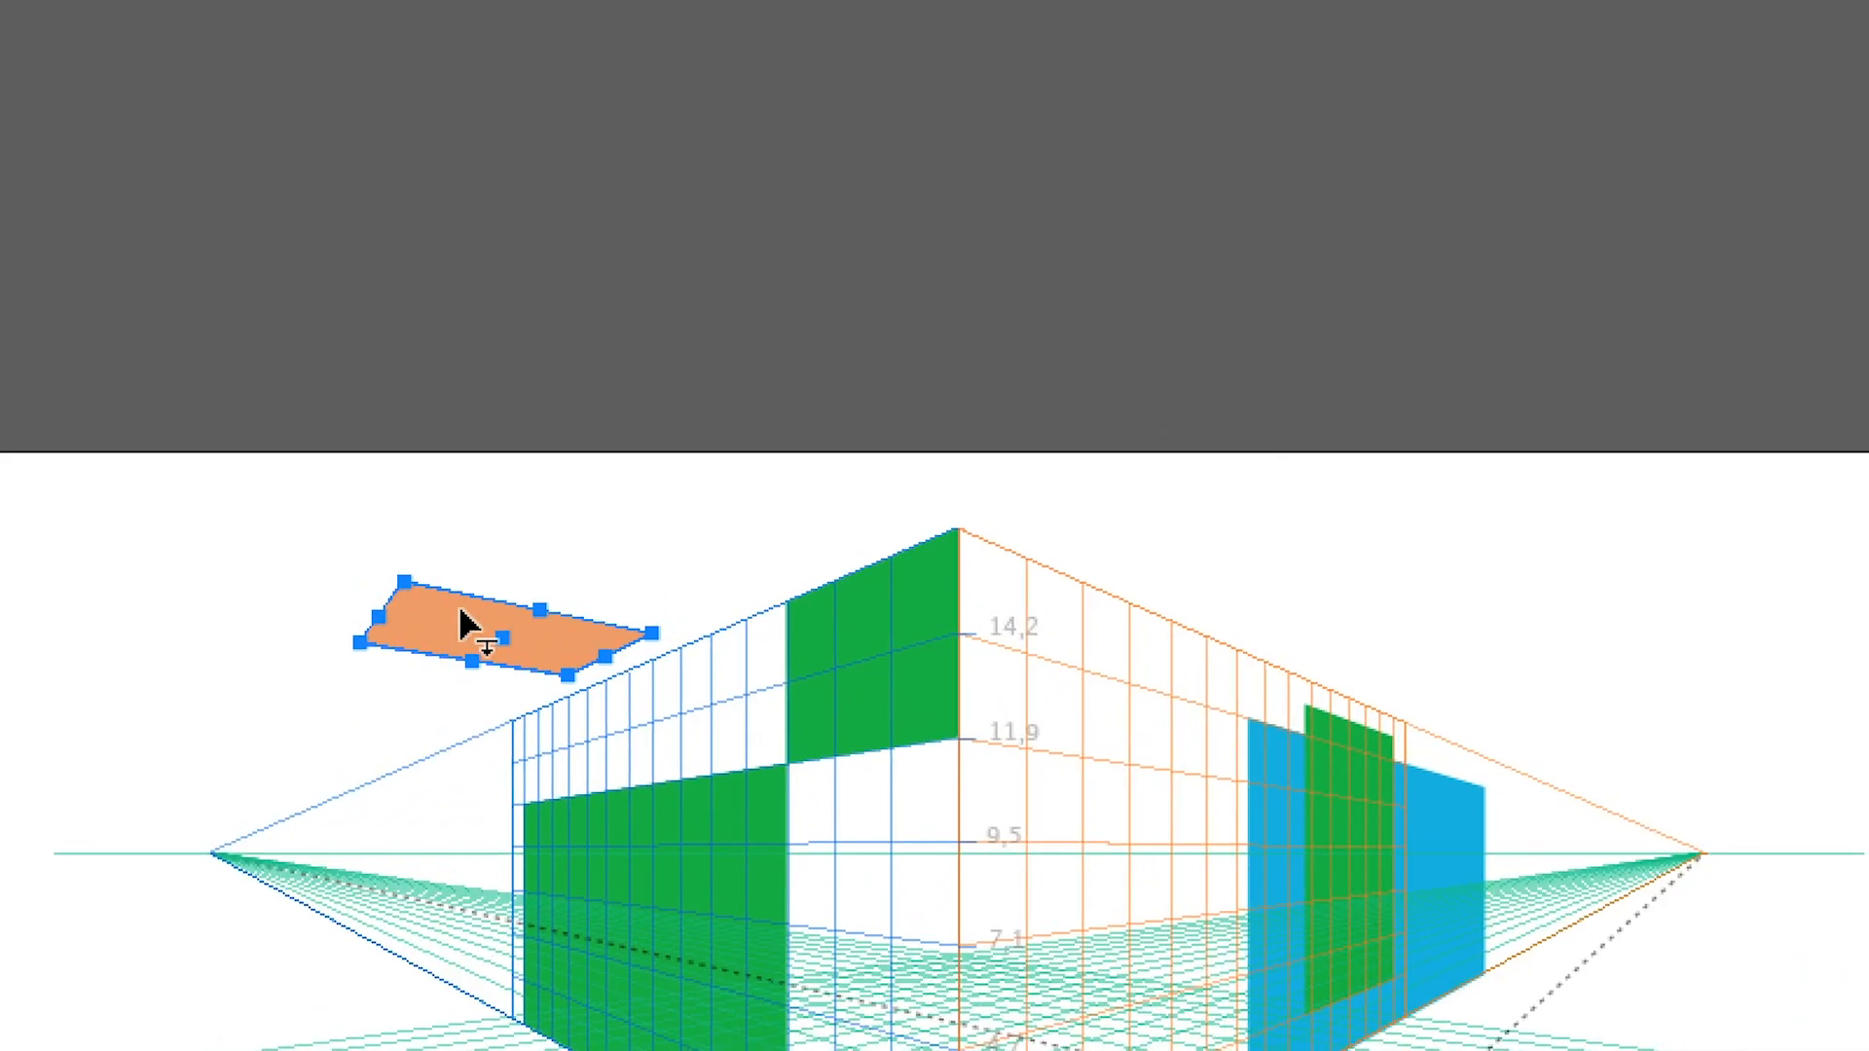
pyautogui.moveTo(454, 619); pyautogui.dragTo(648, 599)
pyautogui.moveTo(526, 623); pyautogui.dragTo(227, 572)
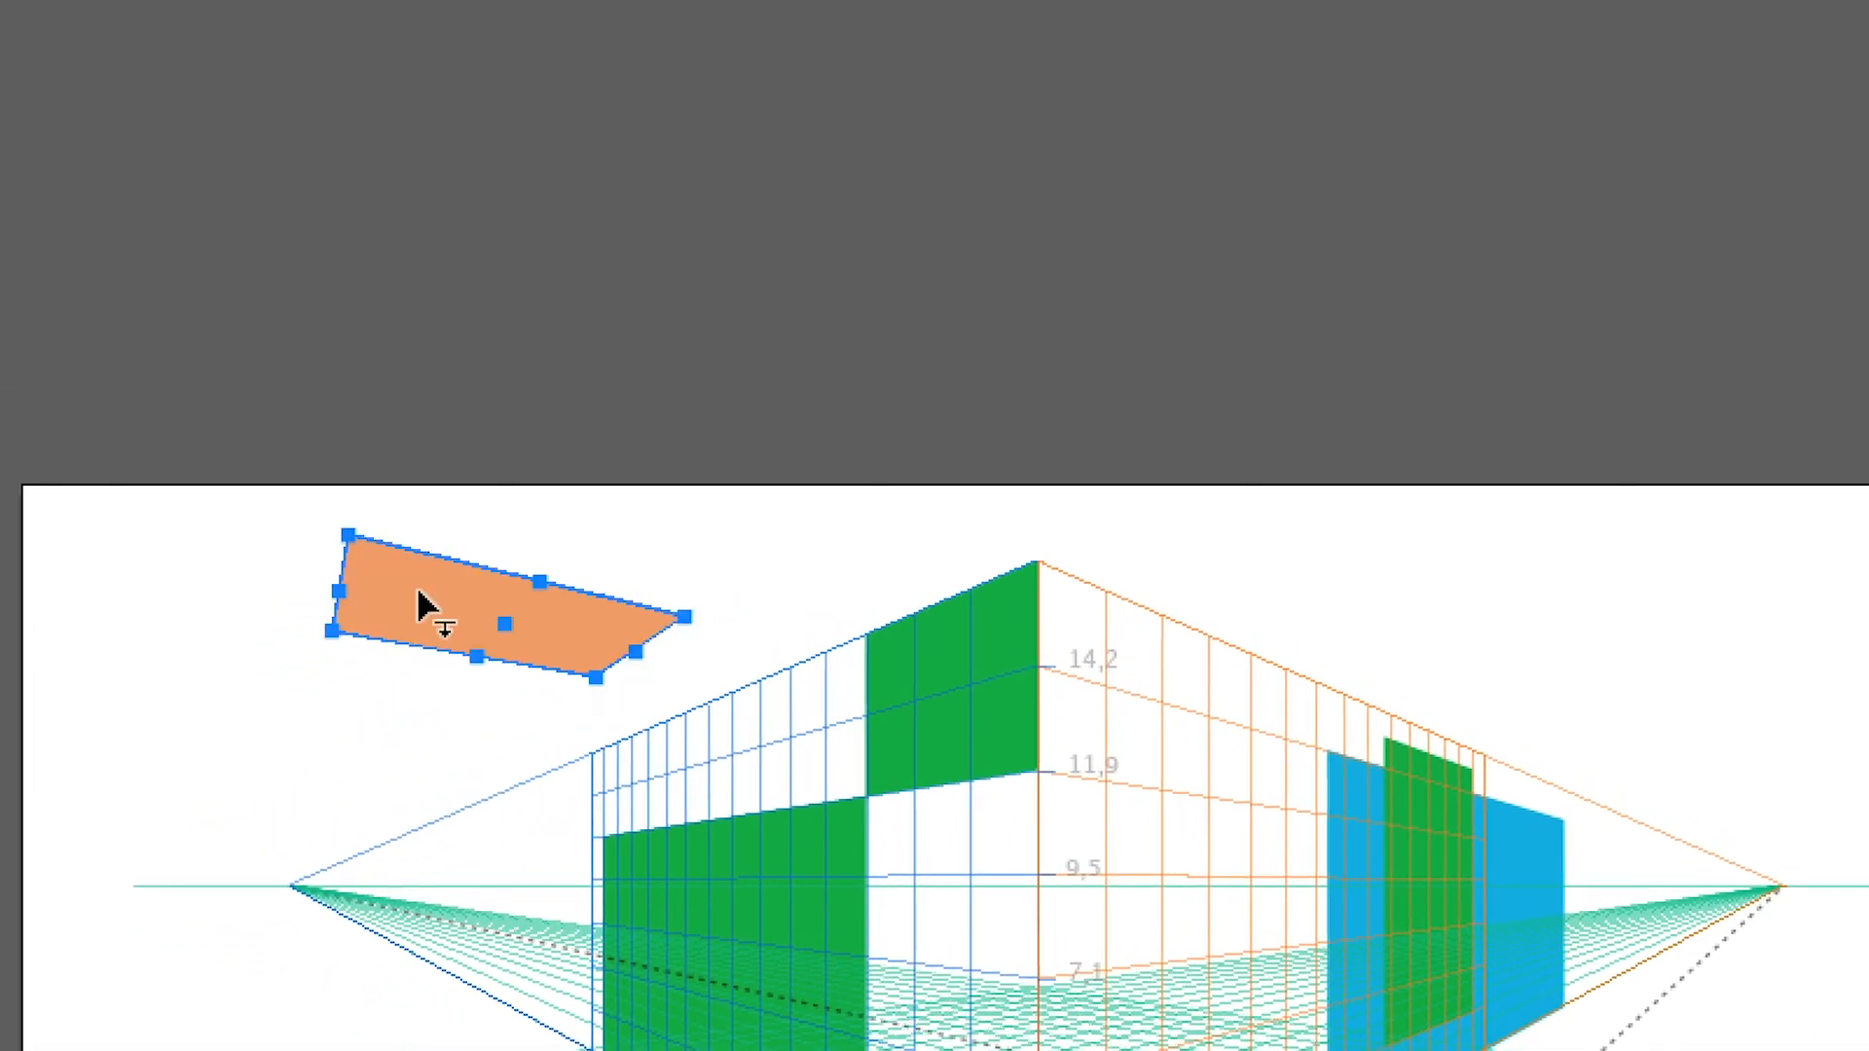
pyautogui.moveTo(423, 608); pyautogui.dragTo(536, 808)
pyautogui.moveTo(457, 682); pyautogui.dragTo(541, 407)
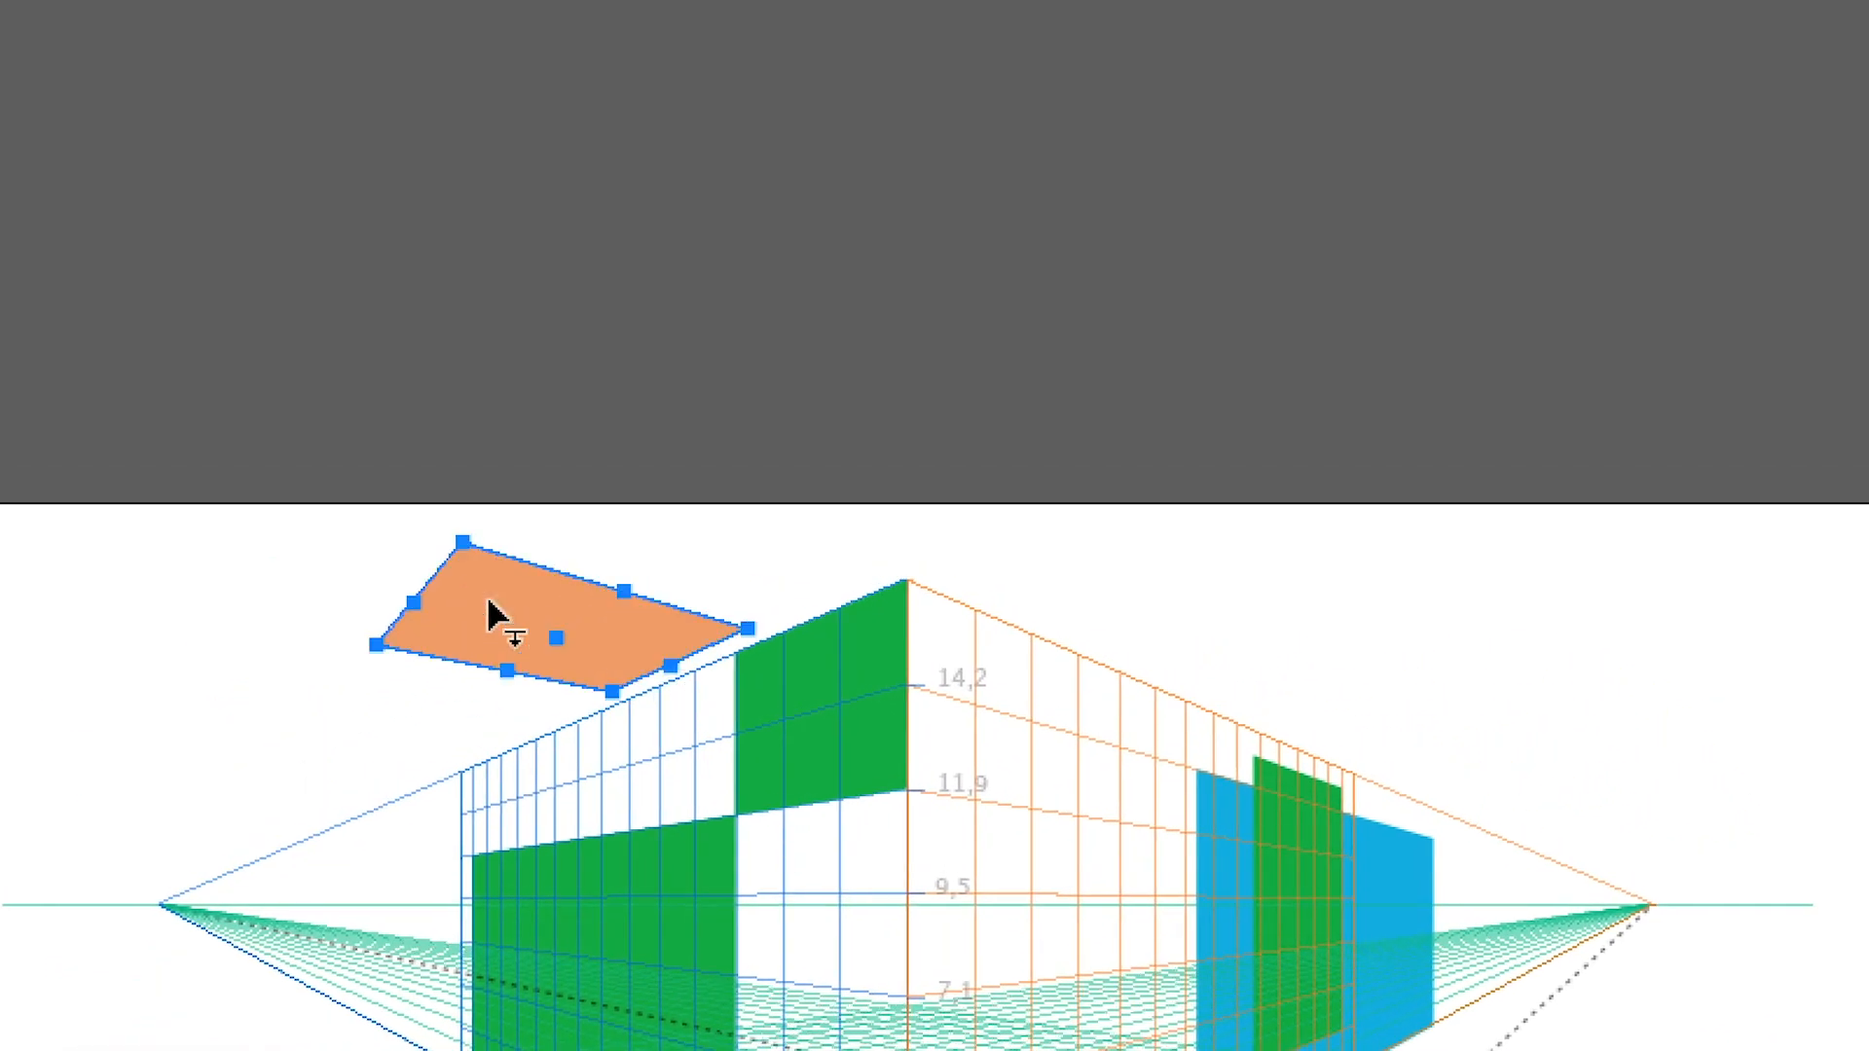
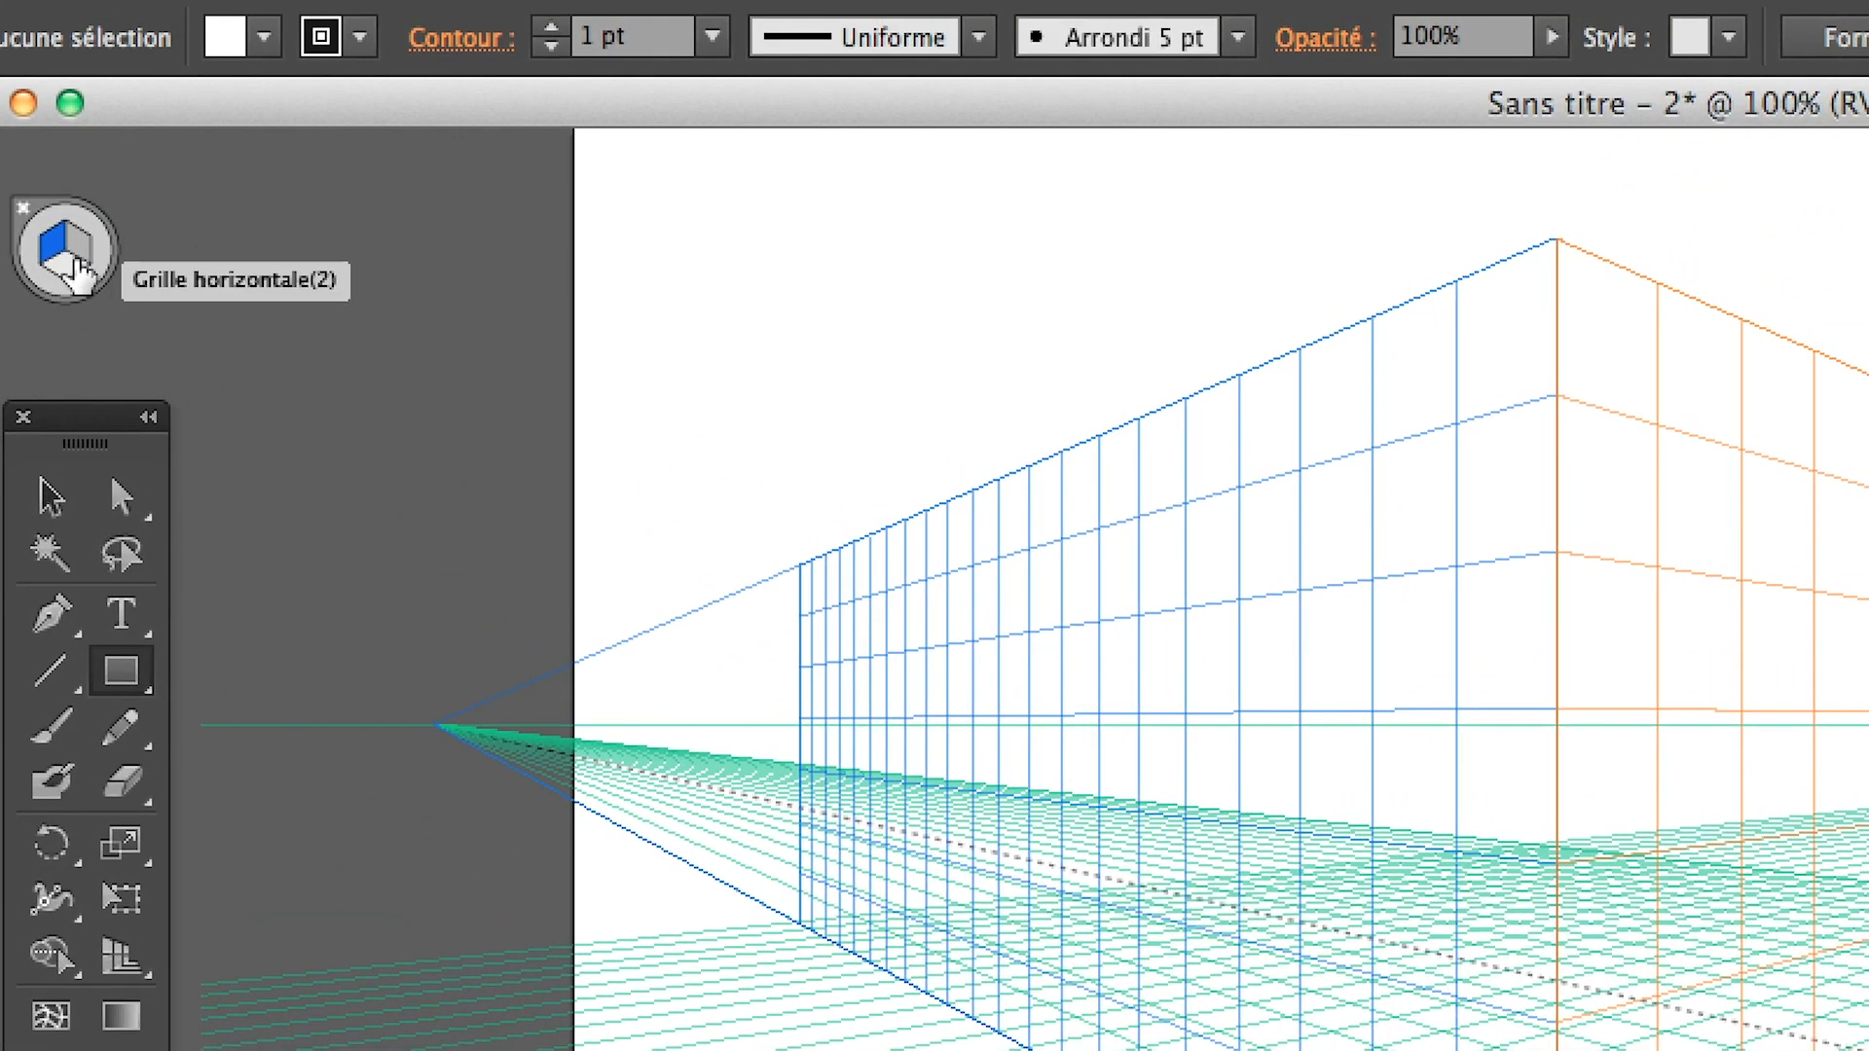
# Draw a rectangle on the right grid plane from the grid's front corner at ground level and fill it light green without a stroke
pyautogui.click(80, 259)
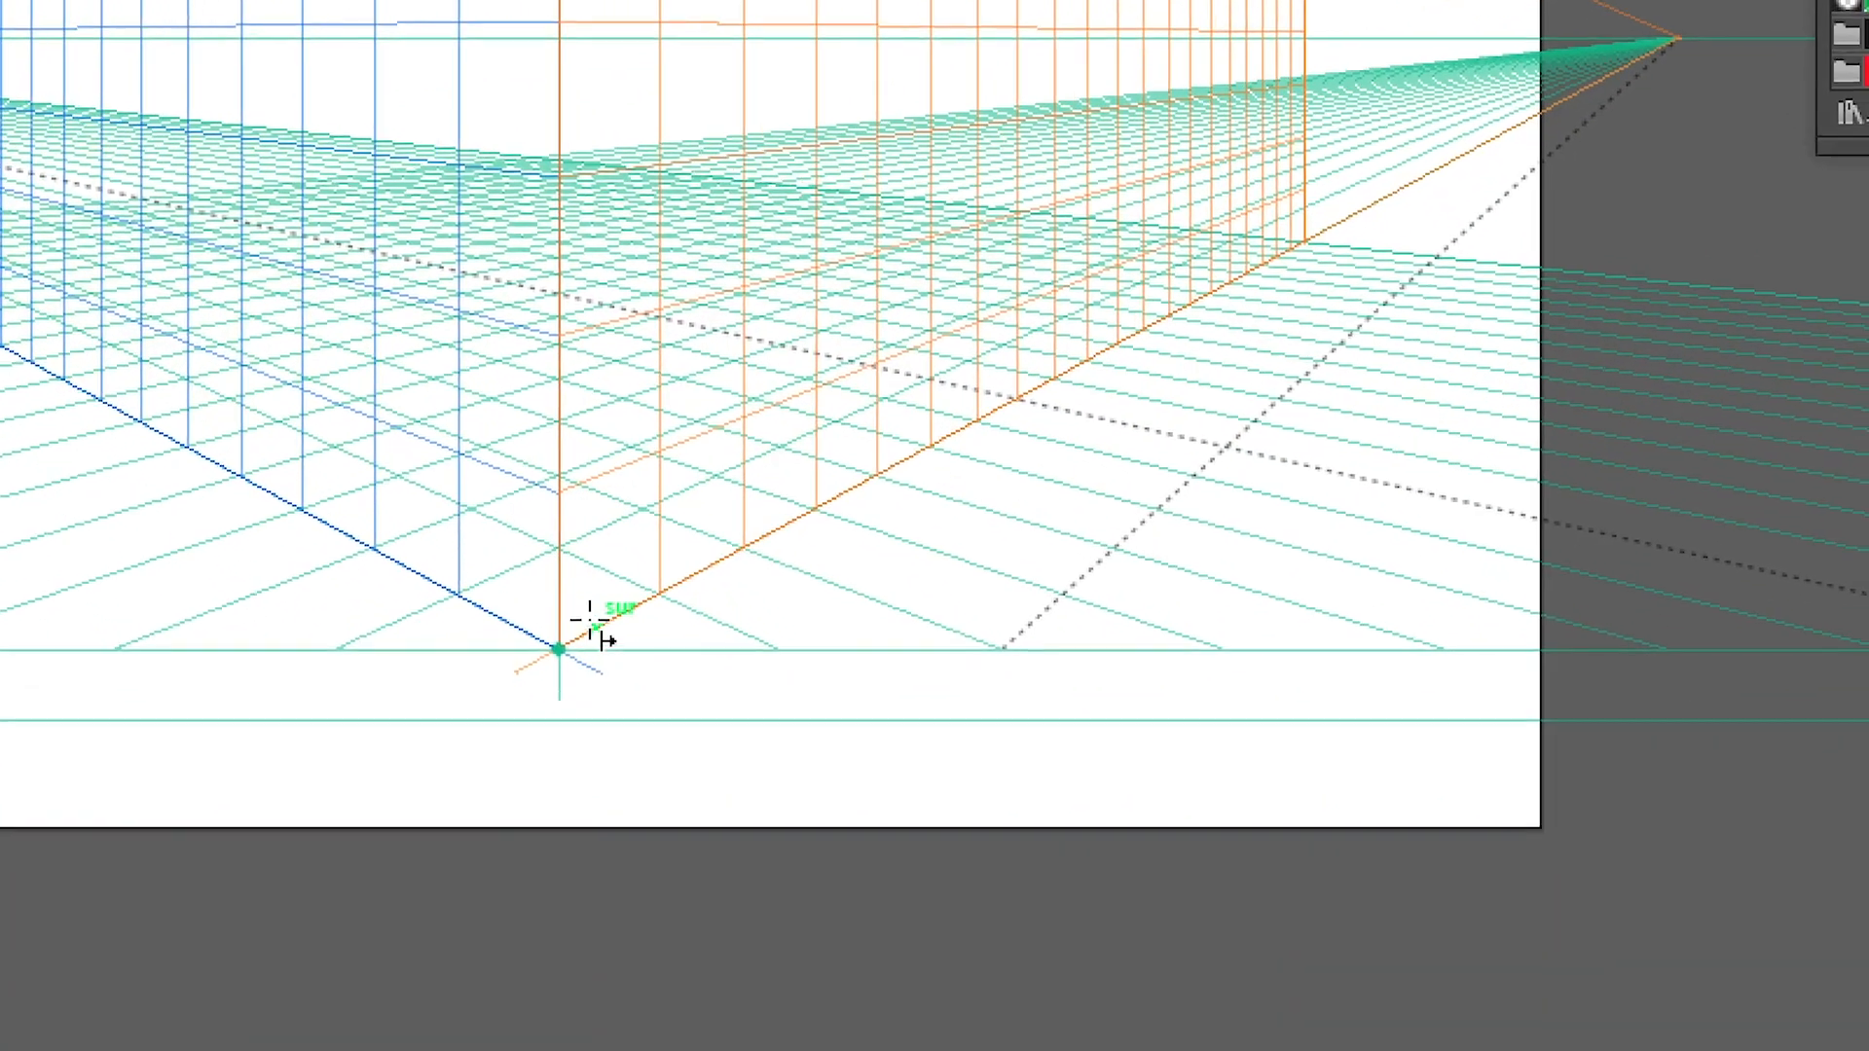
pyautogui.moveTo(574, 624); pyautogui.dragTo(821, 127)
pyautogui.moveTo(670, 458); pyautogui.dragTo(728, 438)
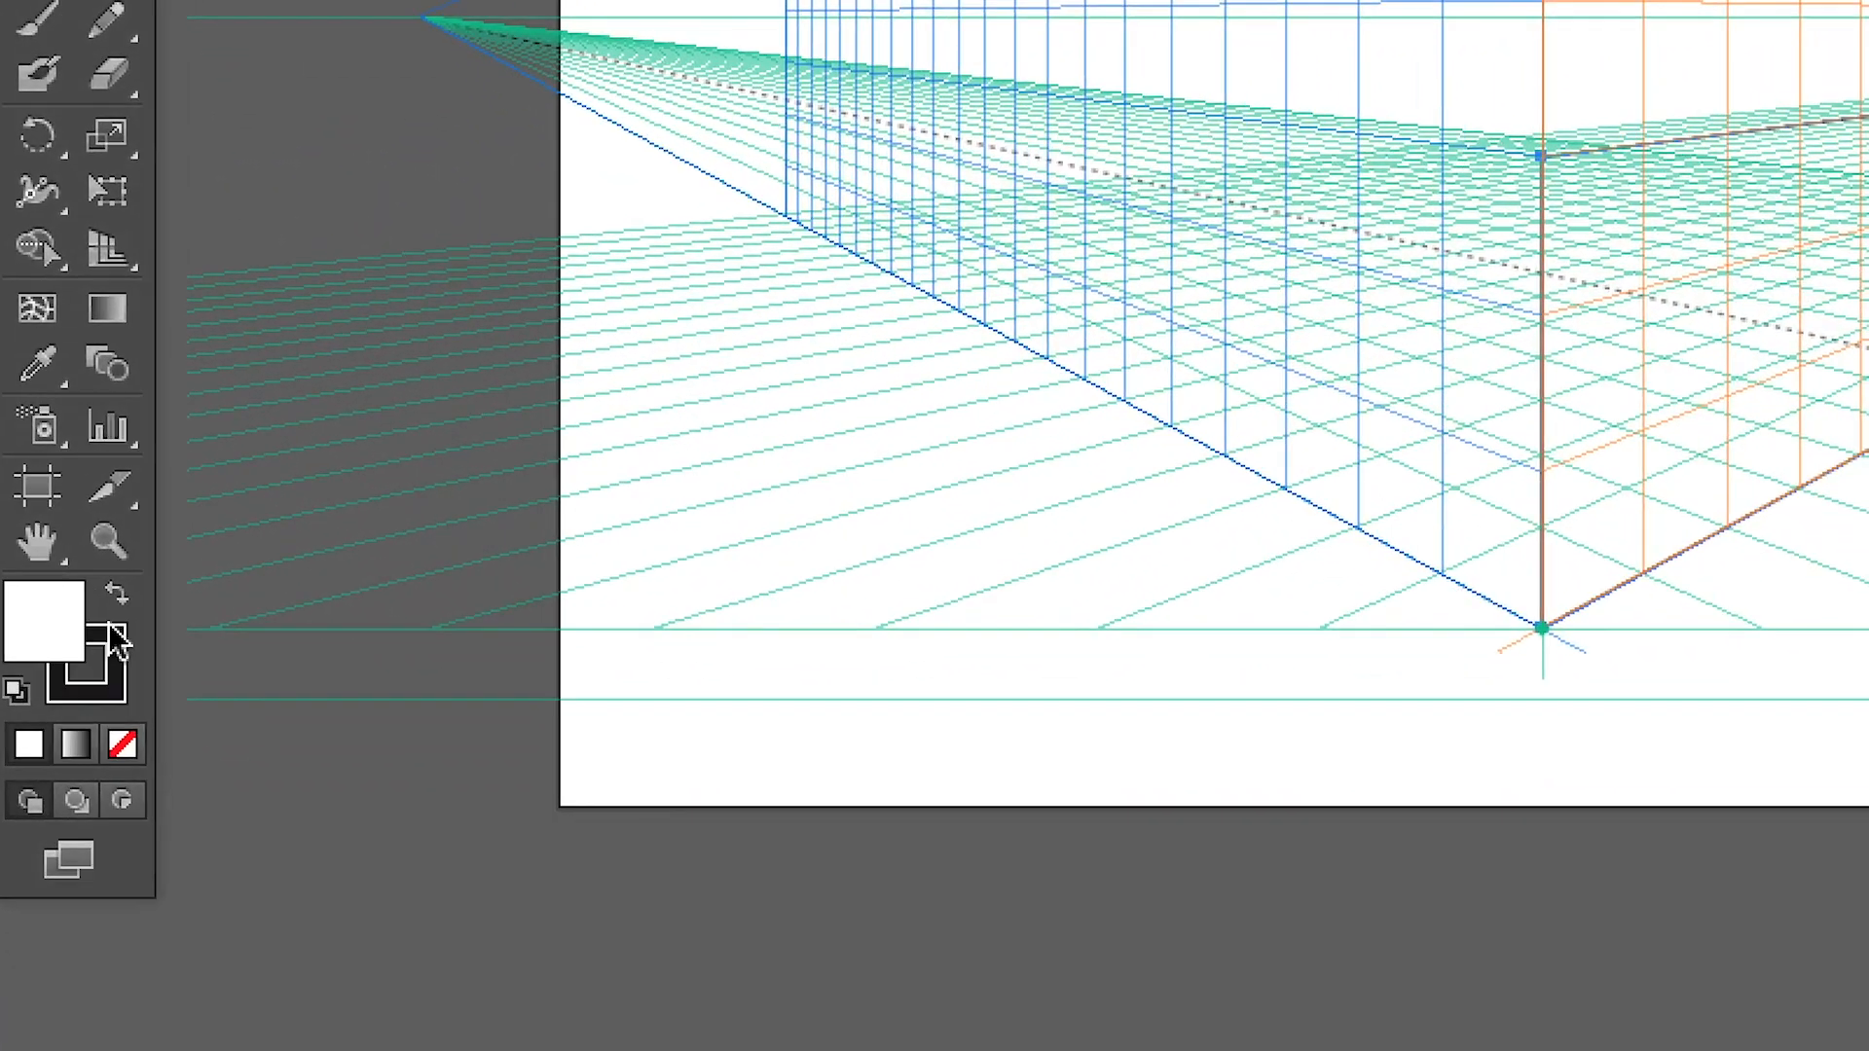
pyautogui.click(108, 629)
pyautogui.click(114, 672)
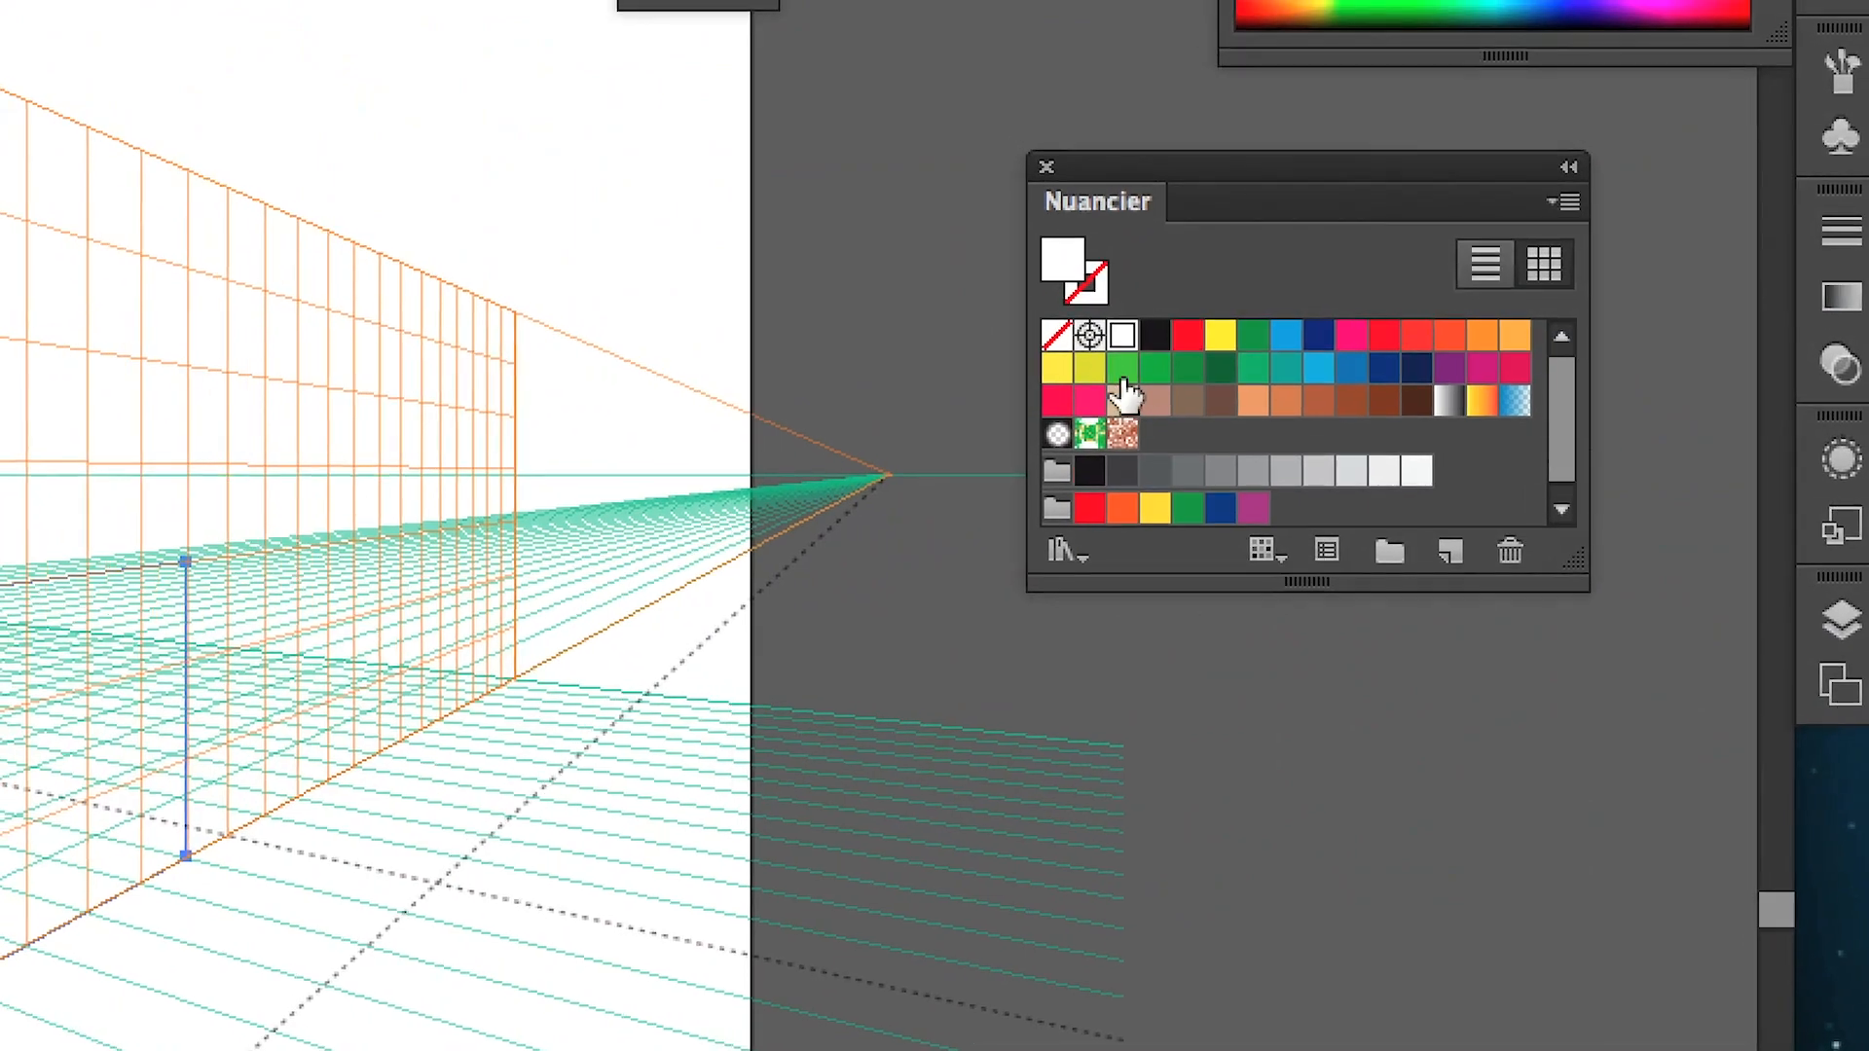
pyautogui.click(1106, 357)
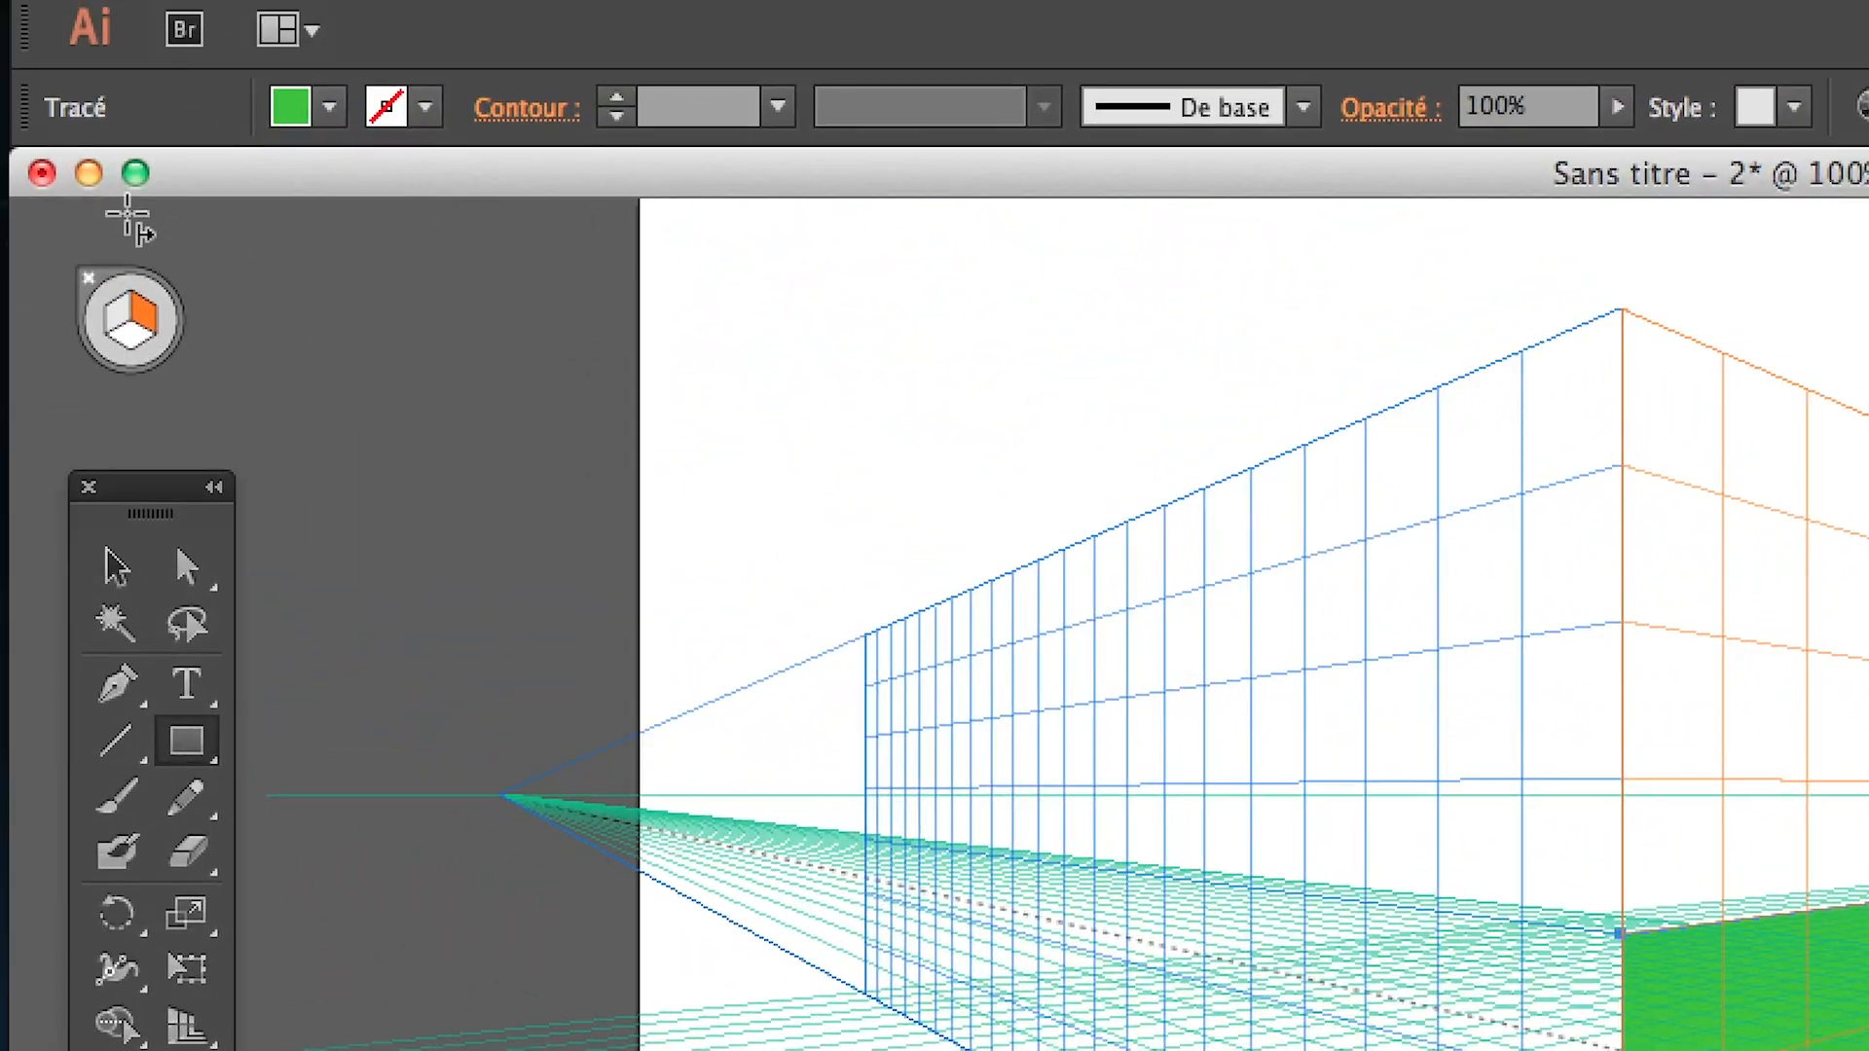
# Draw a rectangle about 18.97 by 7.11 cm on the left grid plane from the same corner and fill it dark green
pyautogui.click(119, 259)
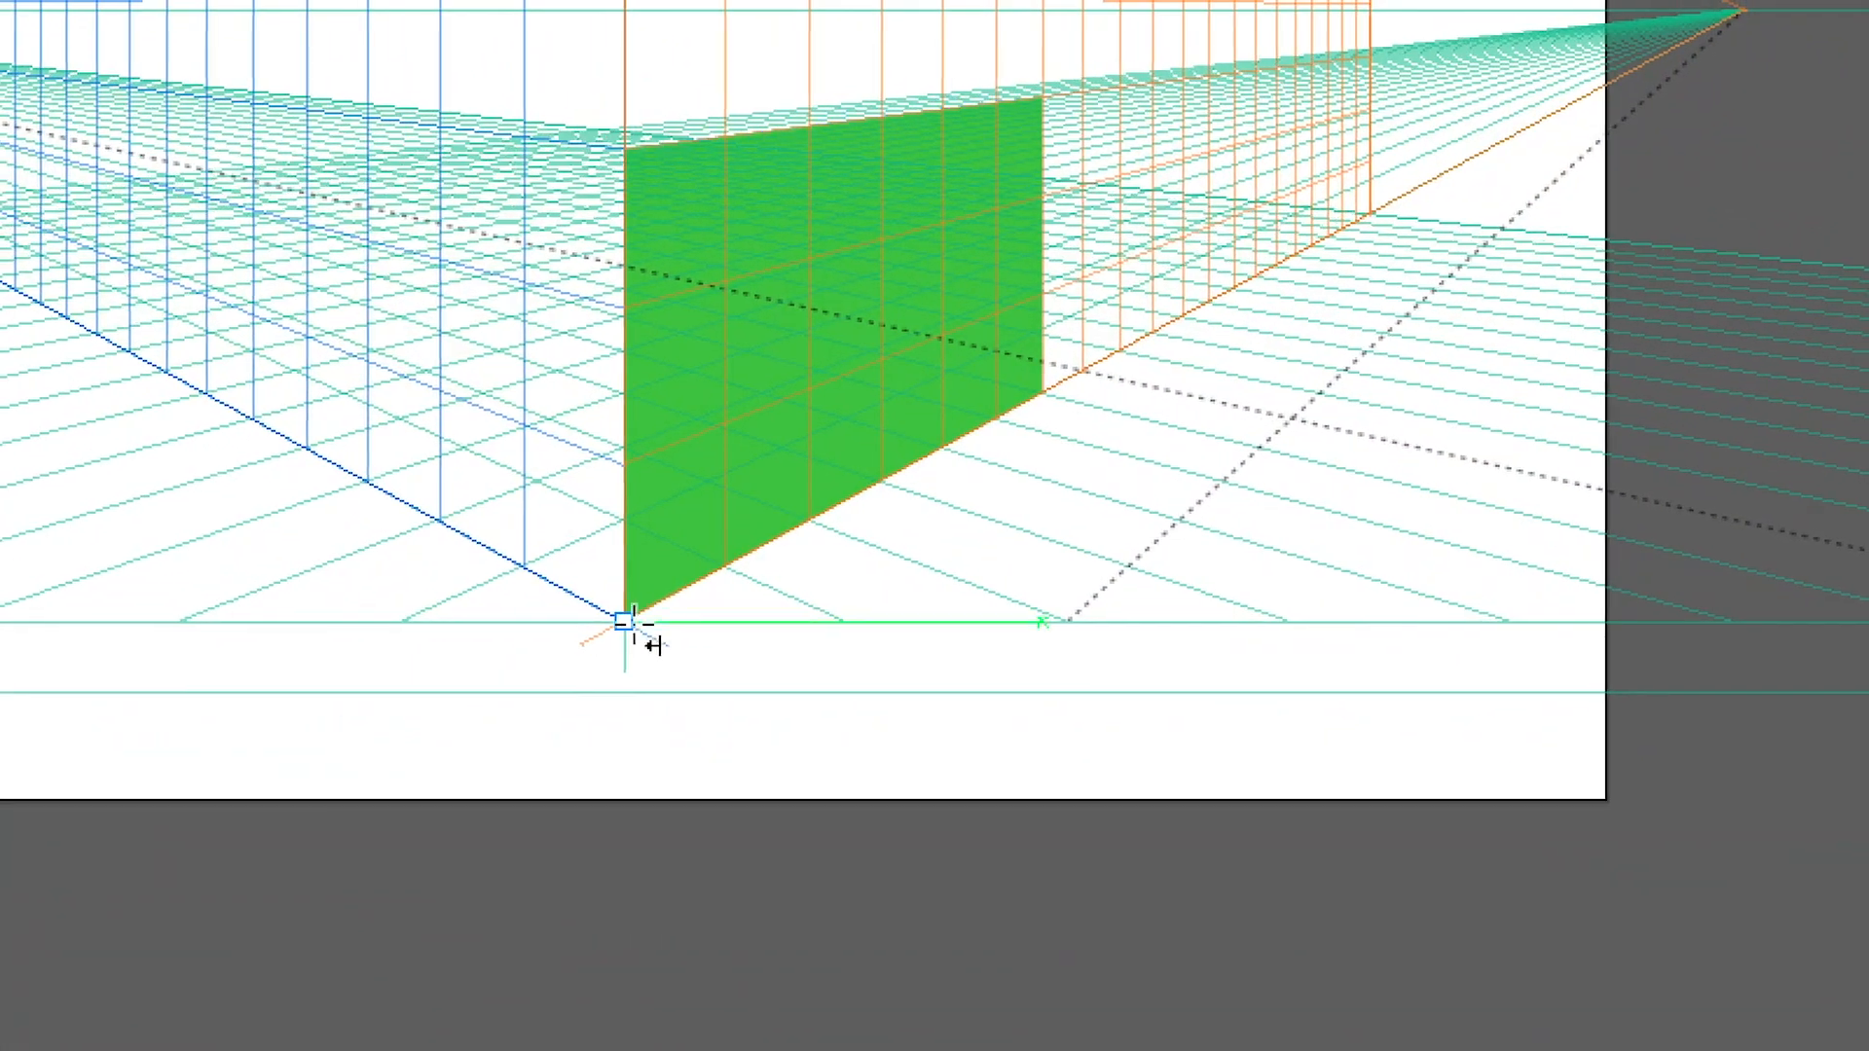
pyautogui.moveTo(624, 620); pyautogui.dragTo(453, 150)
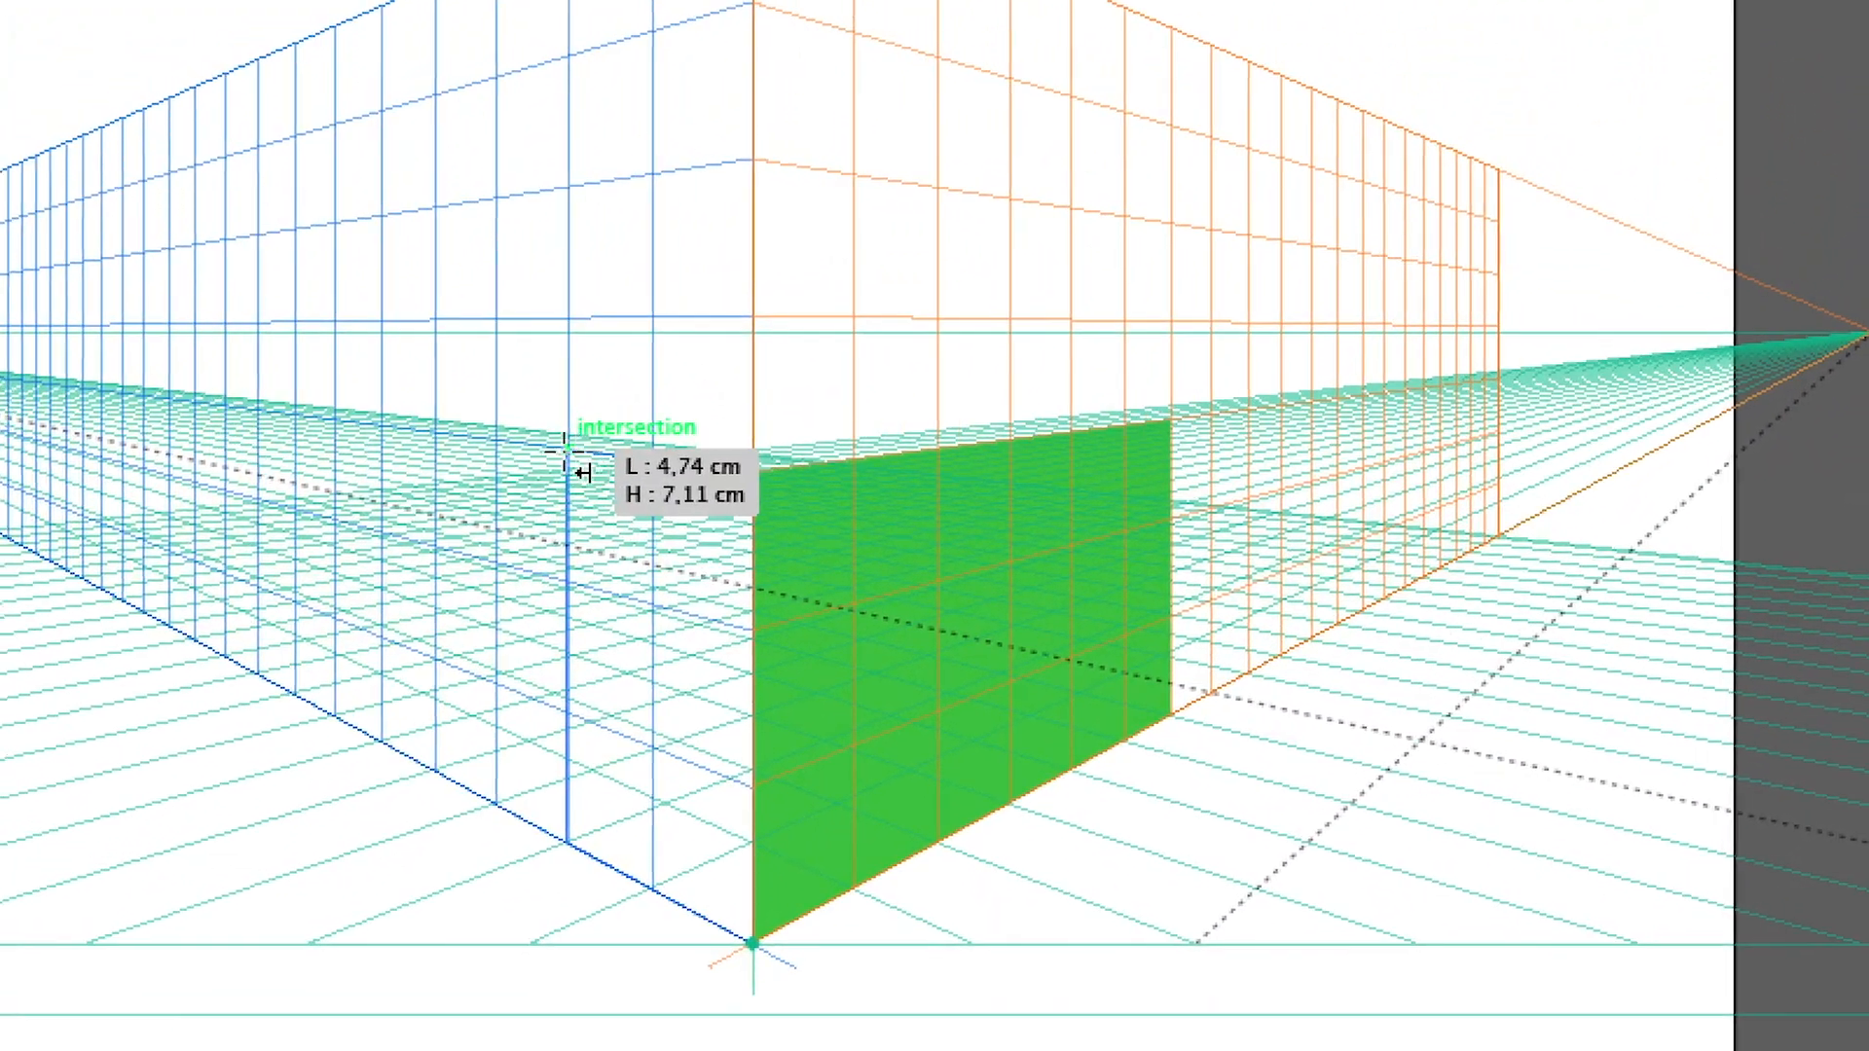
pyautogui.moveTo(581, 472); pyautogui.dragTo(274, 403)
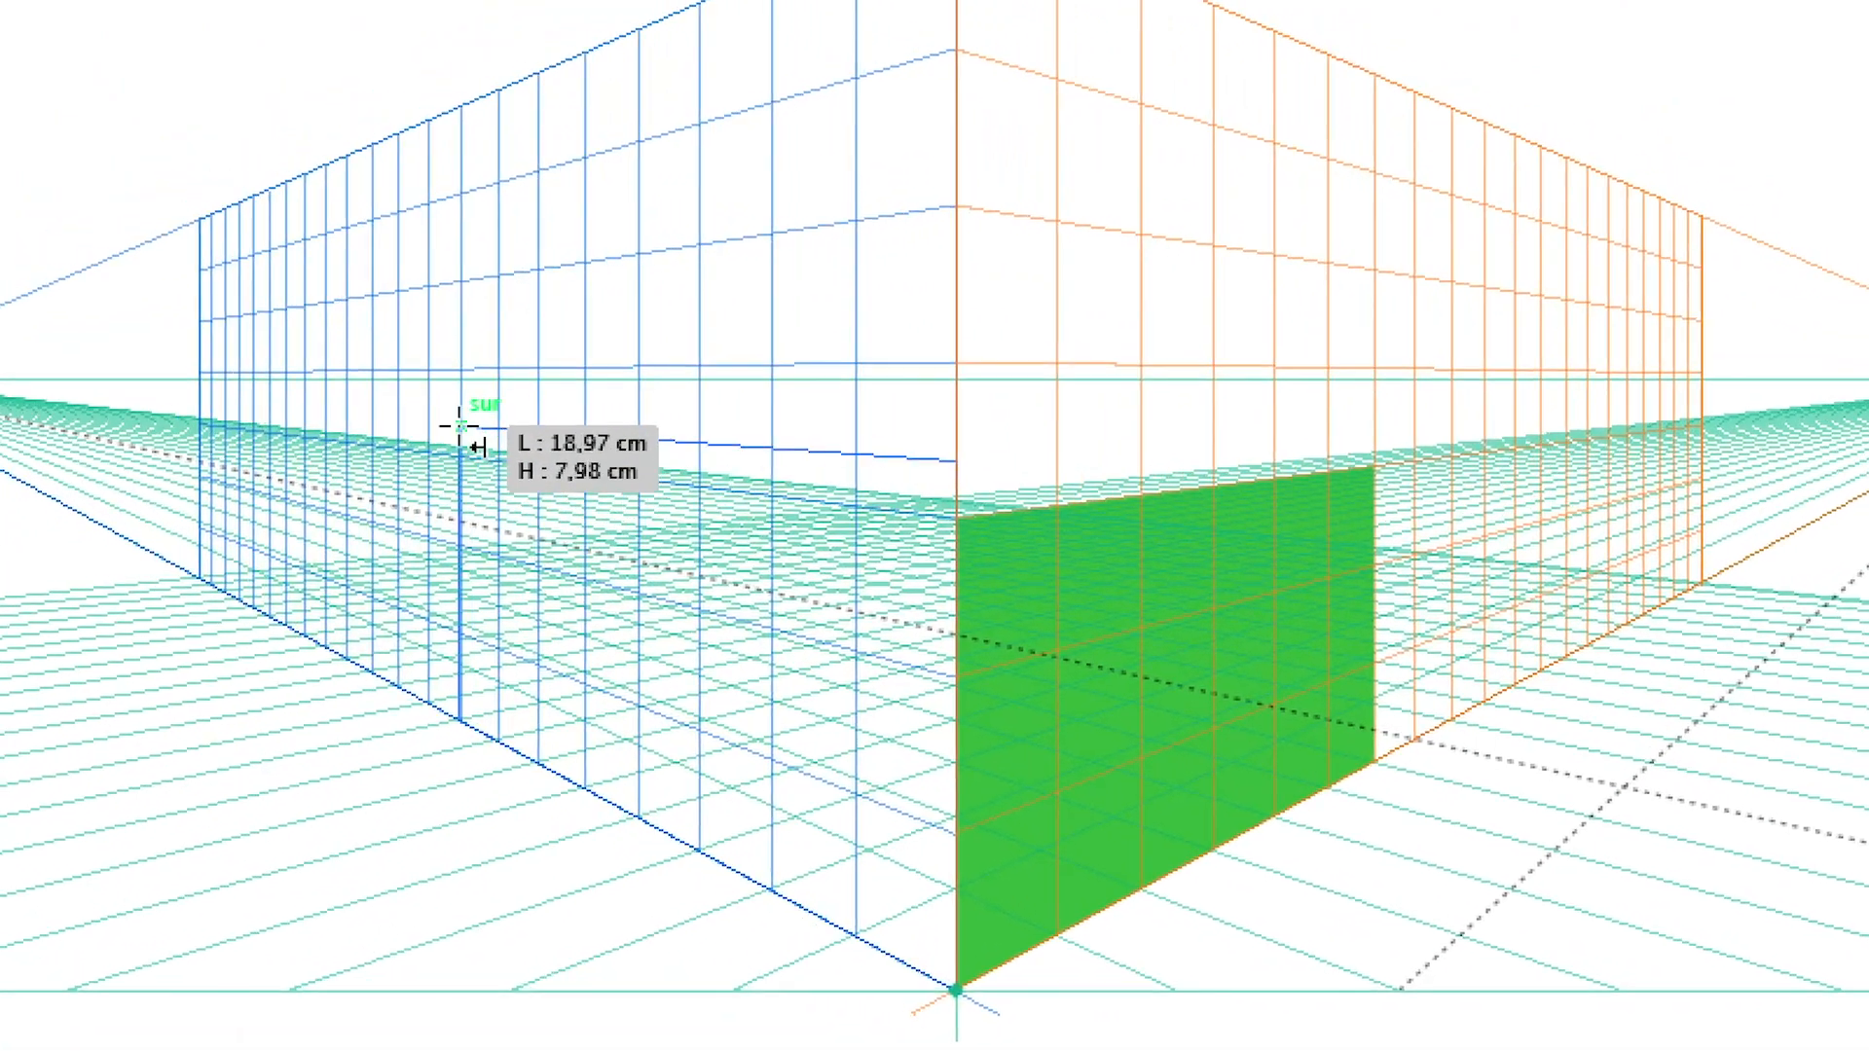
pyautogui.moveTo(460, 426); pyautogui.dragTo(461, 455)
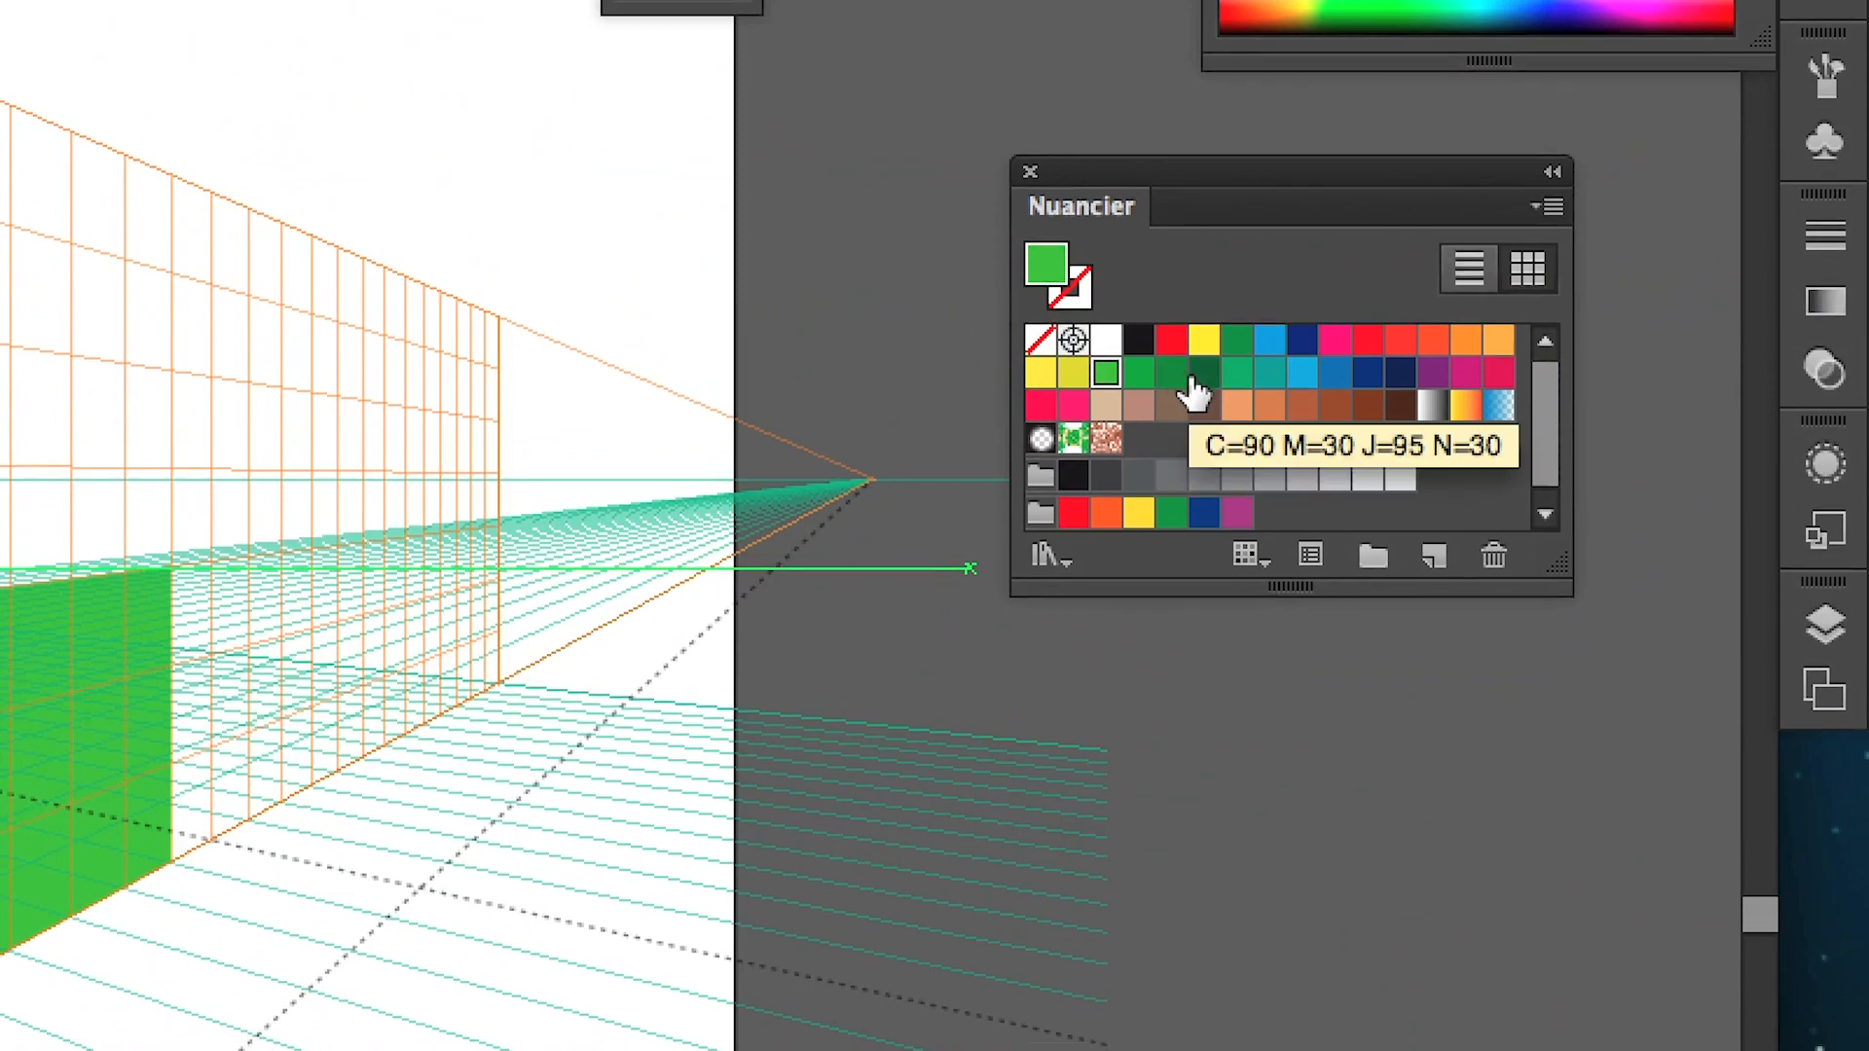
pyautogui.click(1196, 384)
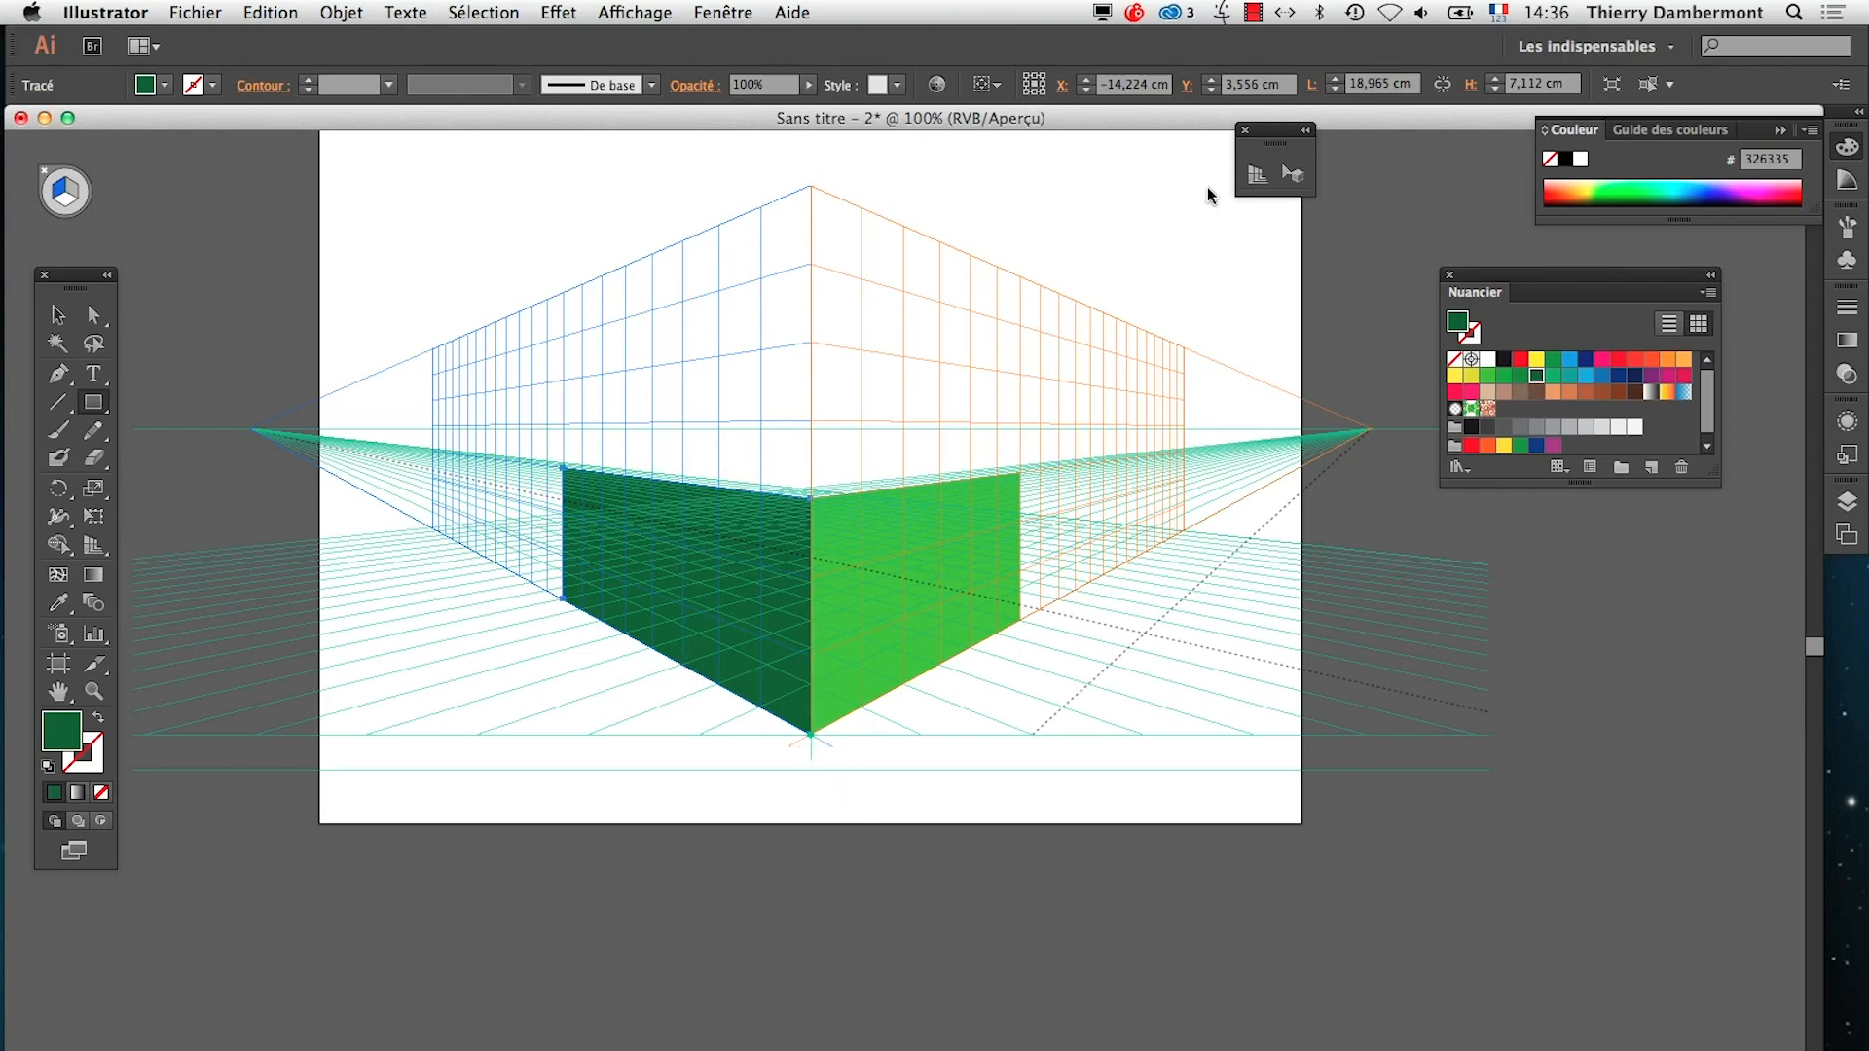
# Activate the Perspective Grid tool and try the horizontal plane's control below the grid's front corner, keeping the plane in place
pyautogui.click(1258, 173)
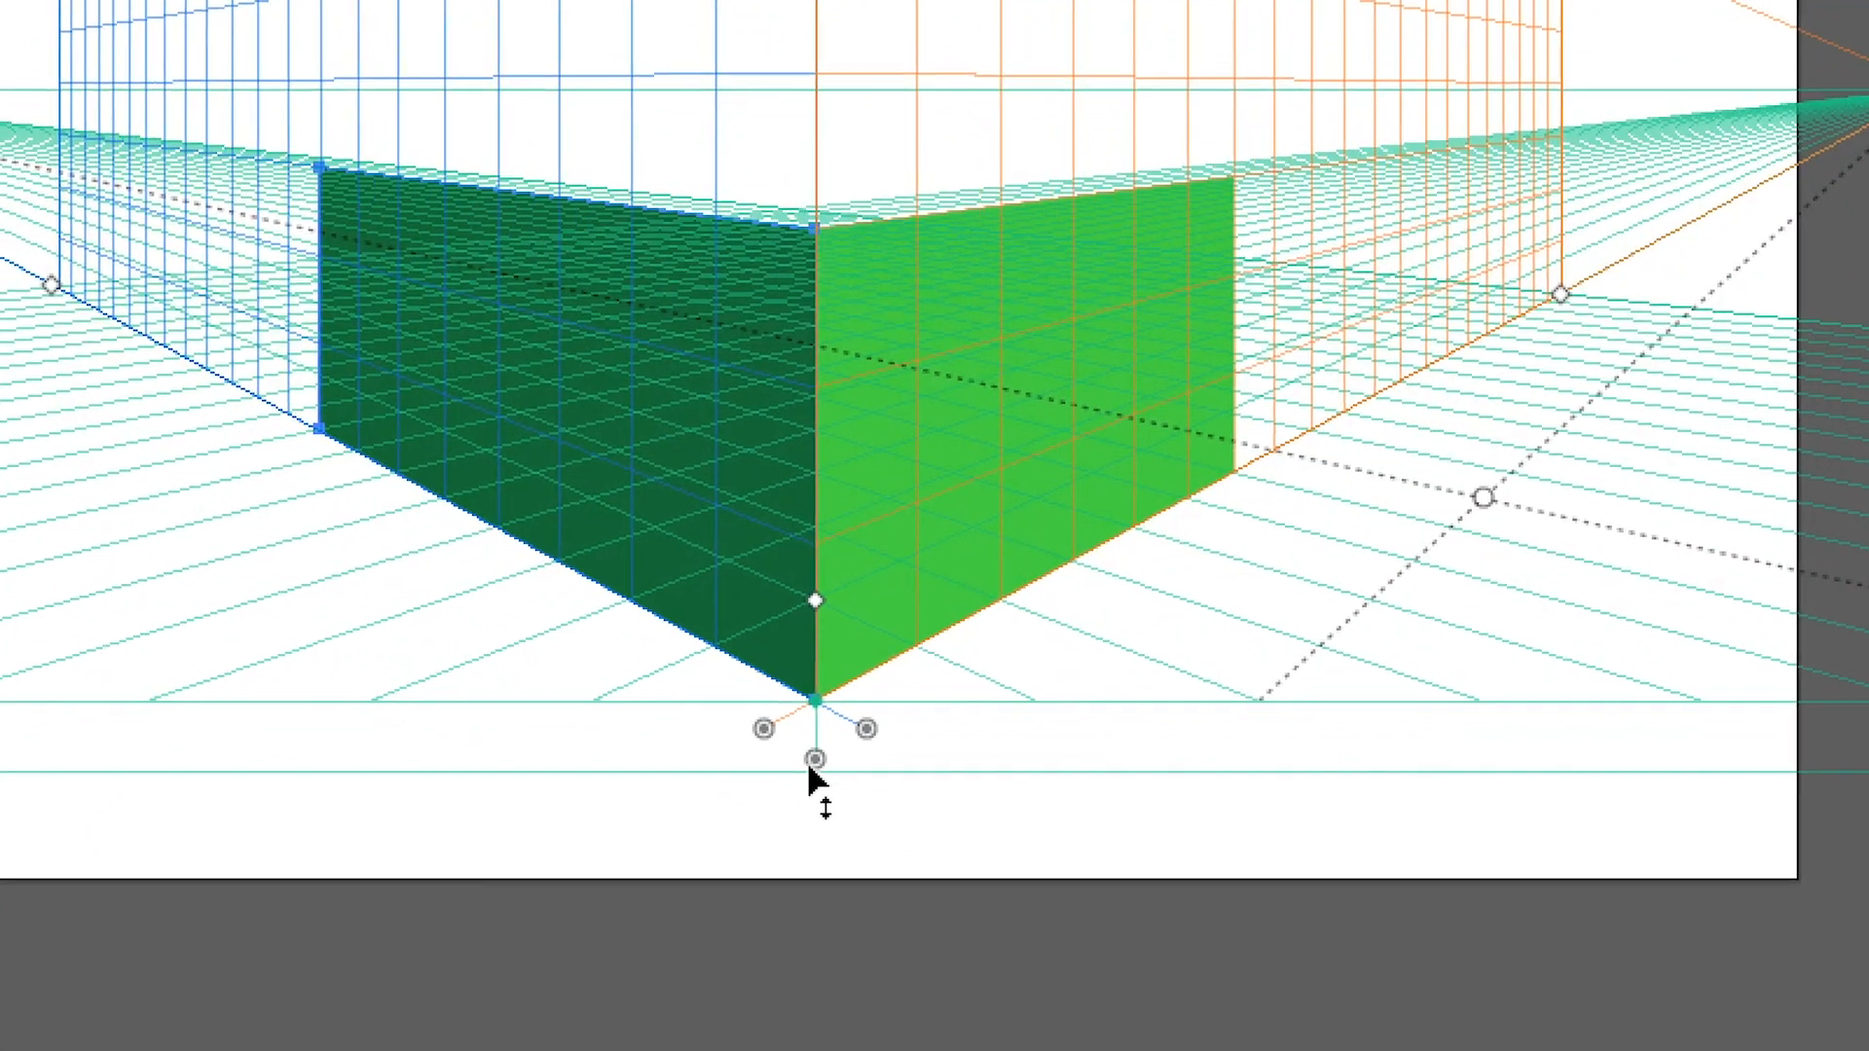
pyautogui.moveTo(806, 766); pyautogui.dragTo(813, 768)
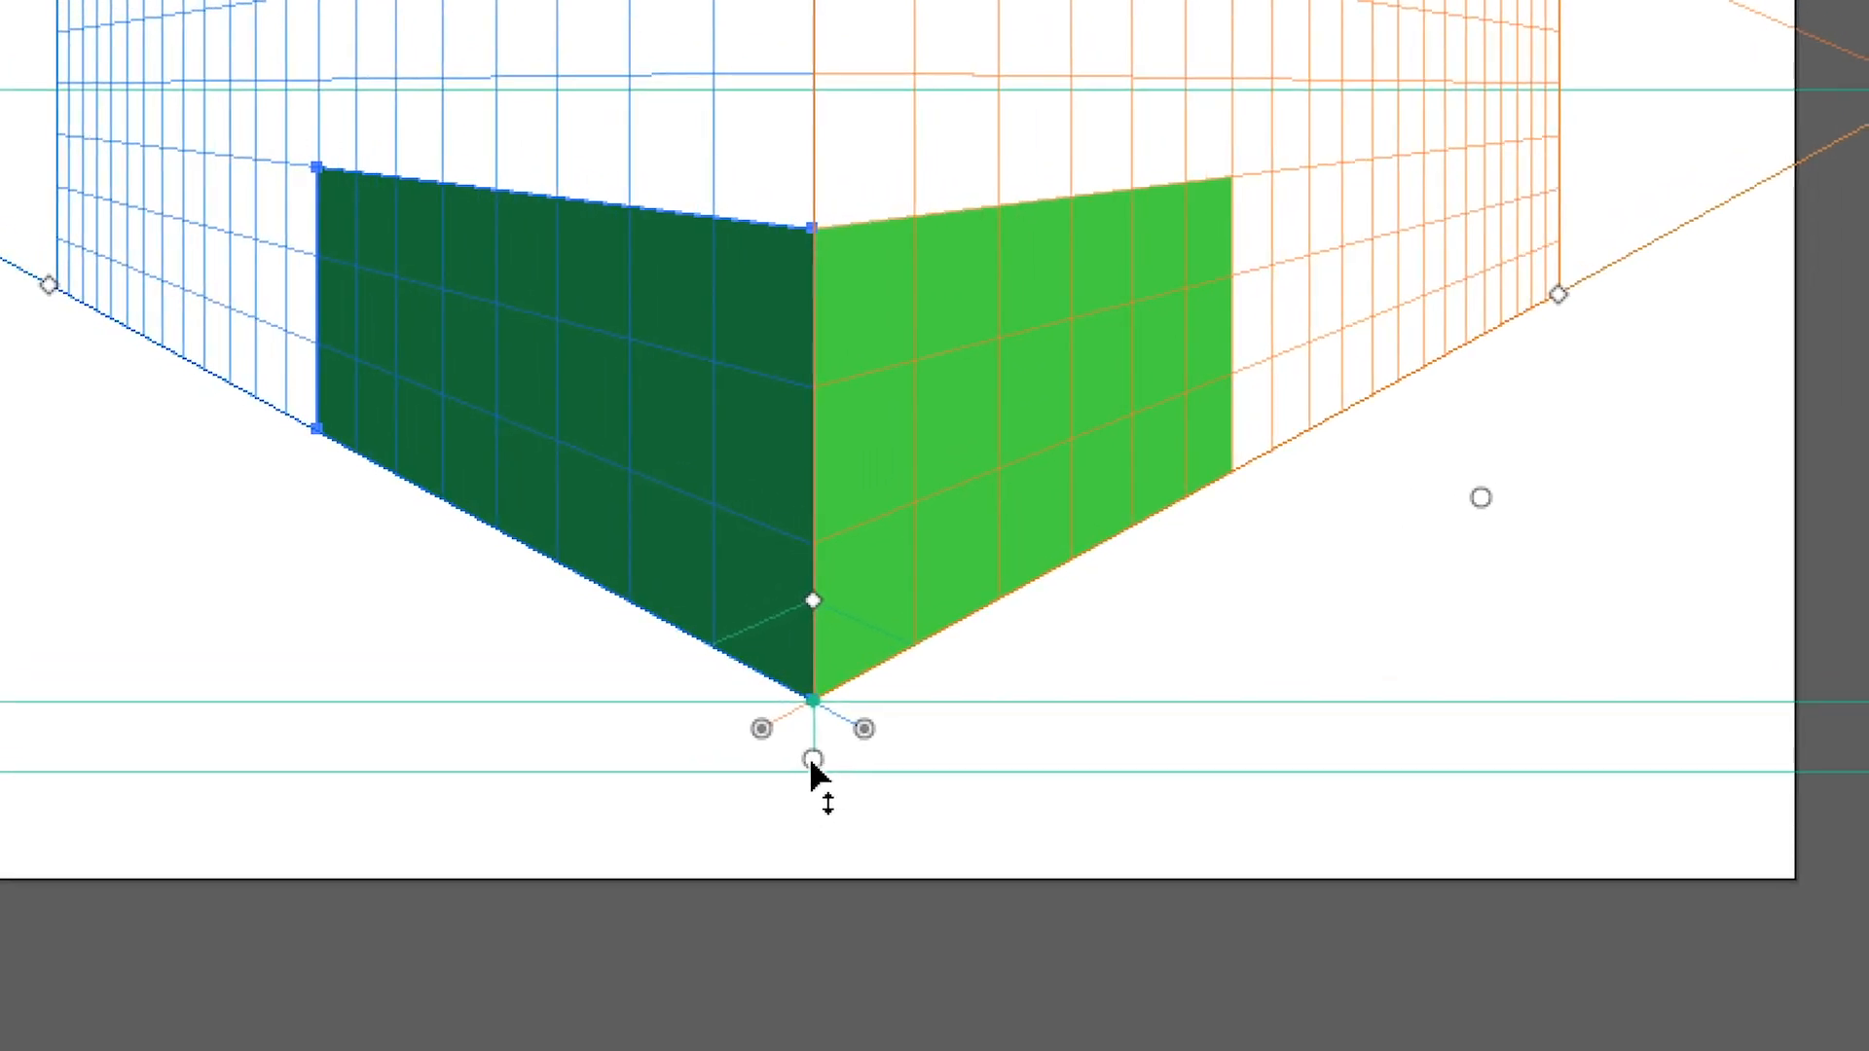
pyautogui.click(813, 761)
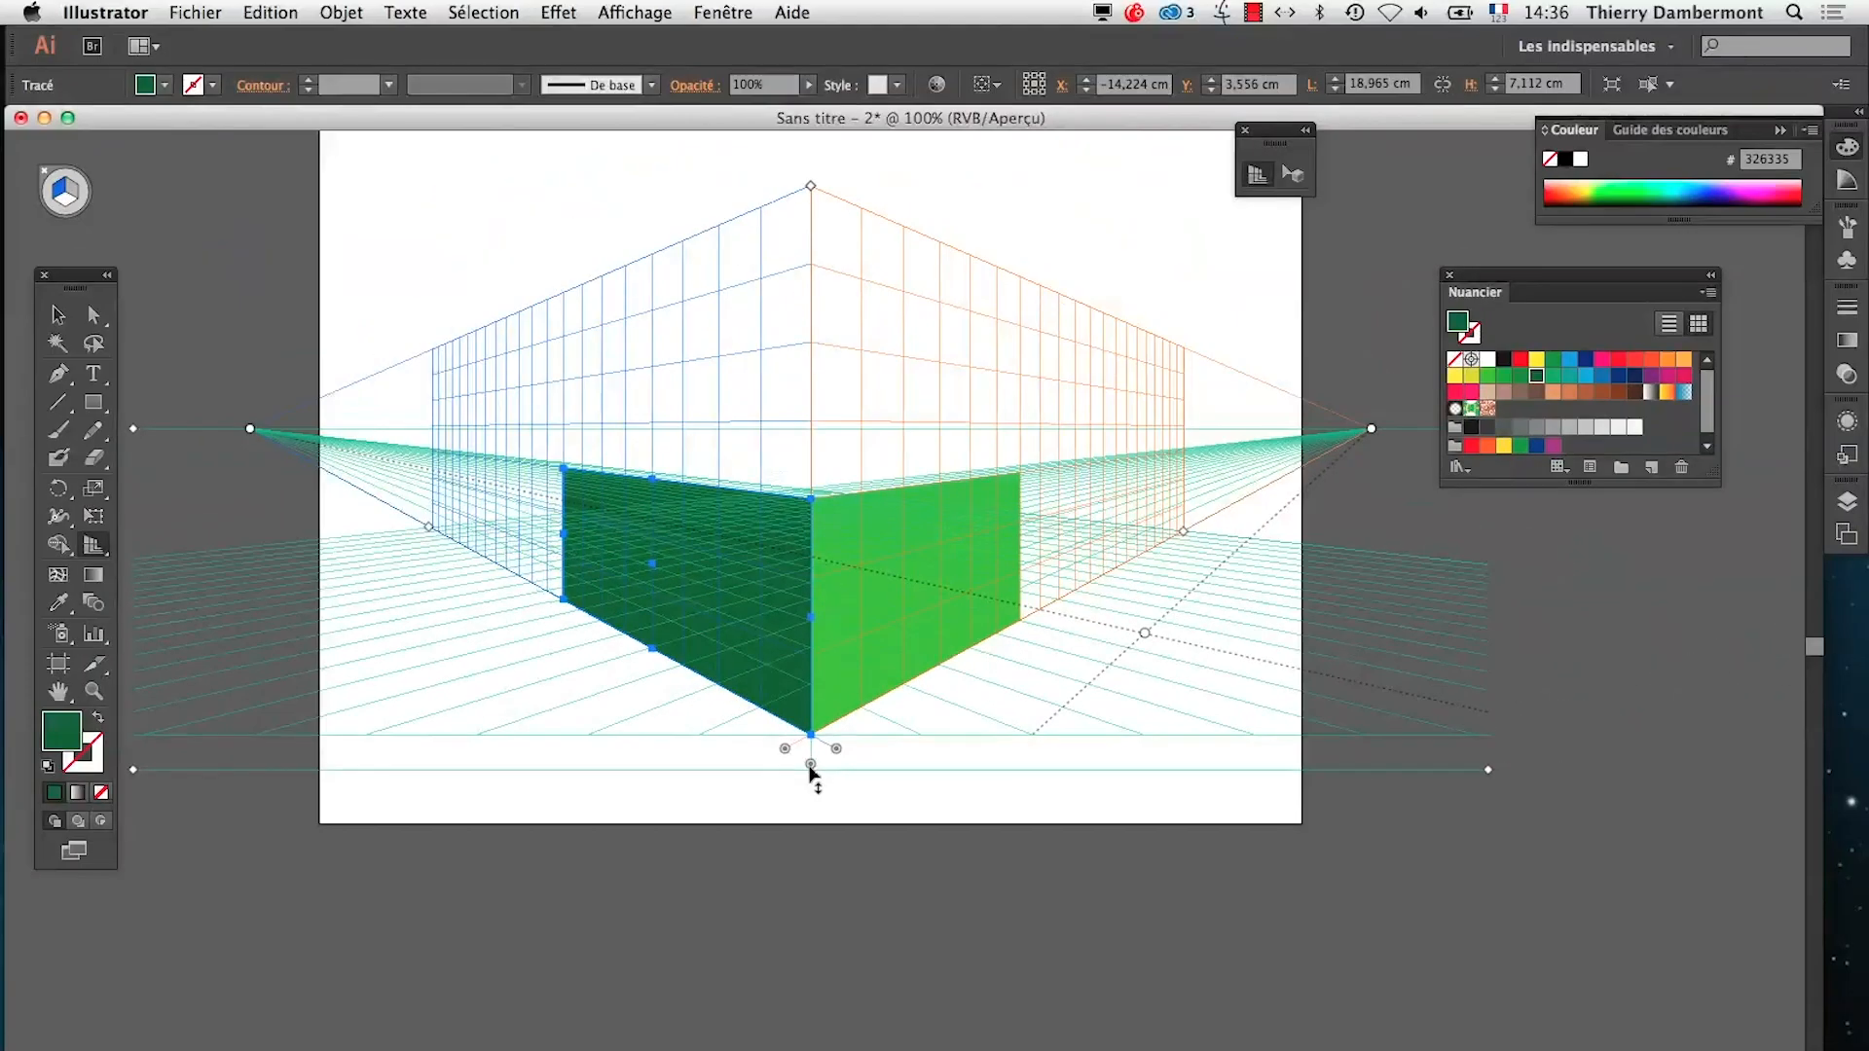
pyautogui.click(811, 766)
# Switch to TextEdit and highlight the instruction about enabling "verrouiller la position" for the perspective grid in the new-document section
pyautogui.press('super')
pyautogui.press('super+Tab')
pyautogui.press('Tab')
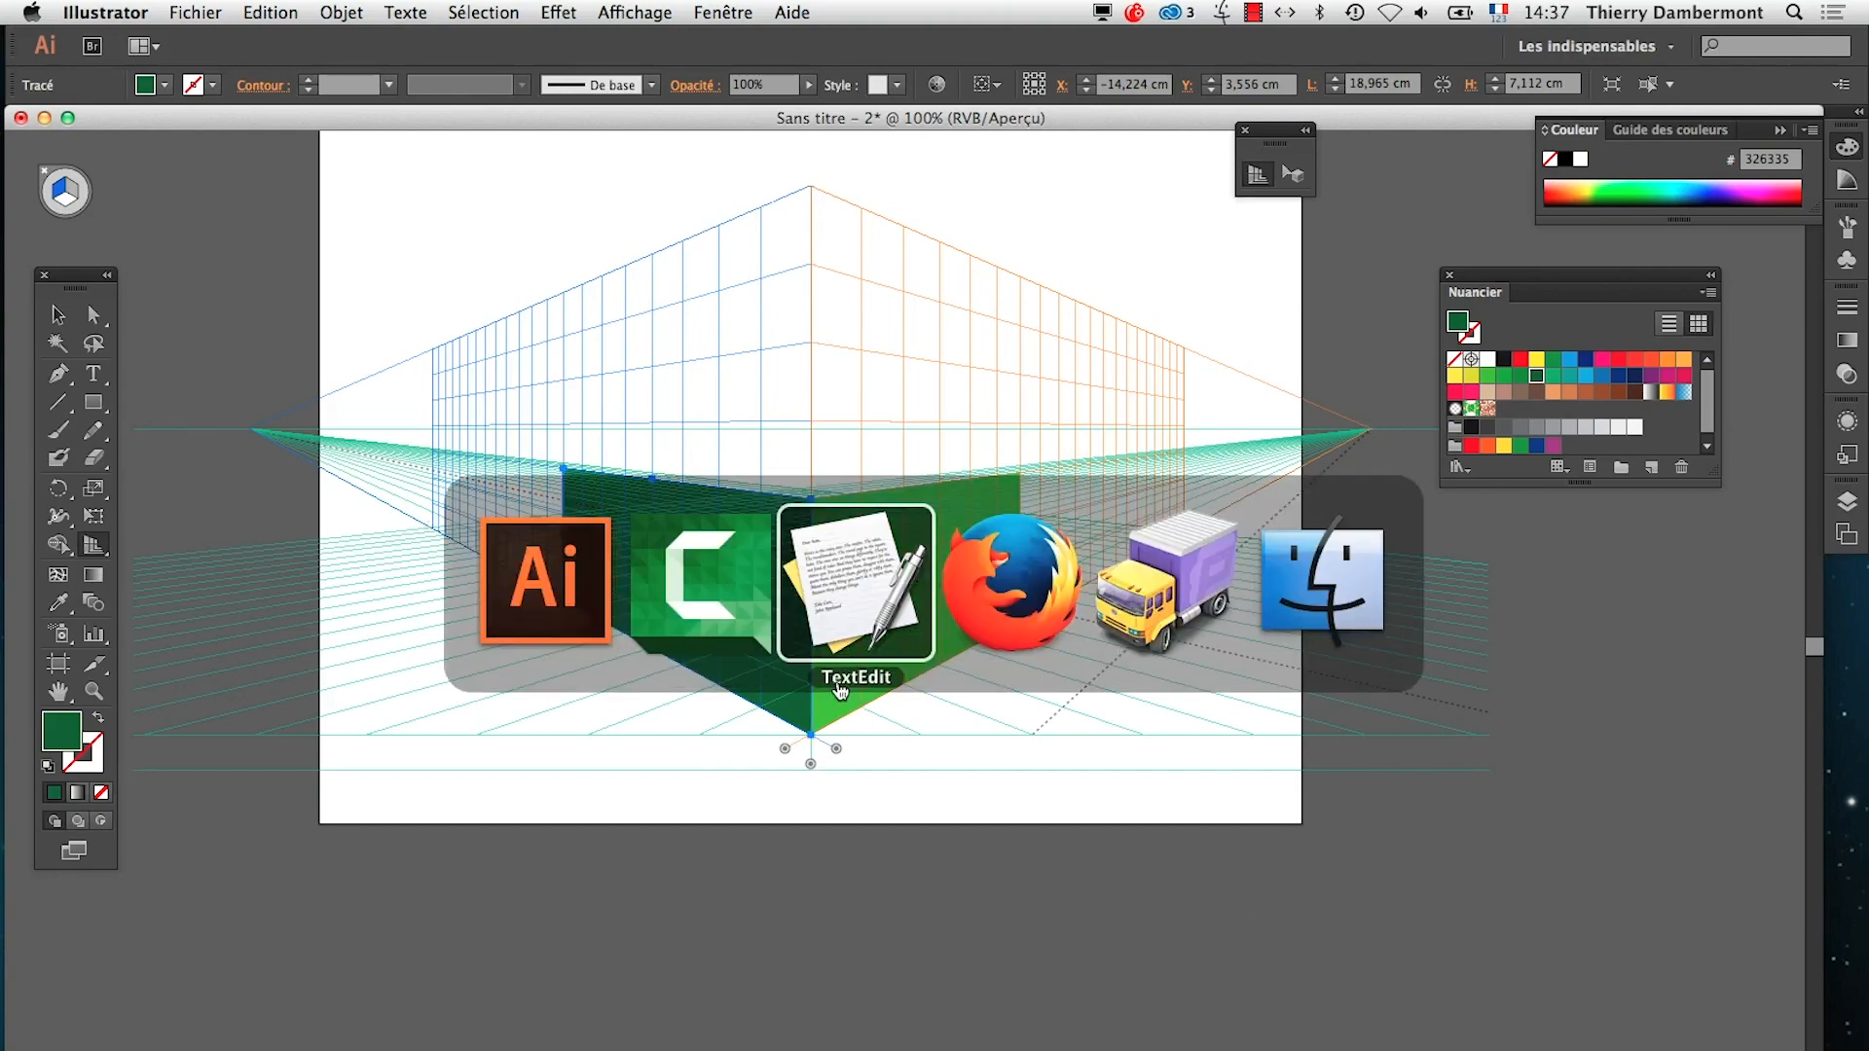
pyautogui.scroll(-2, 334, 356)
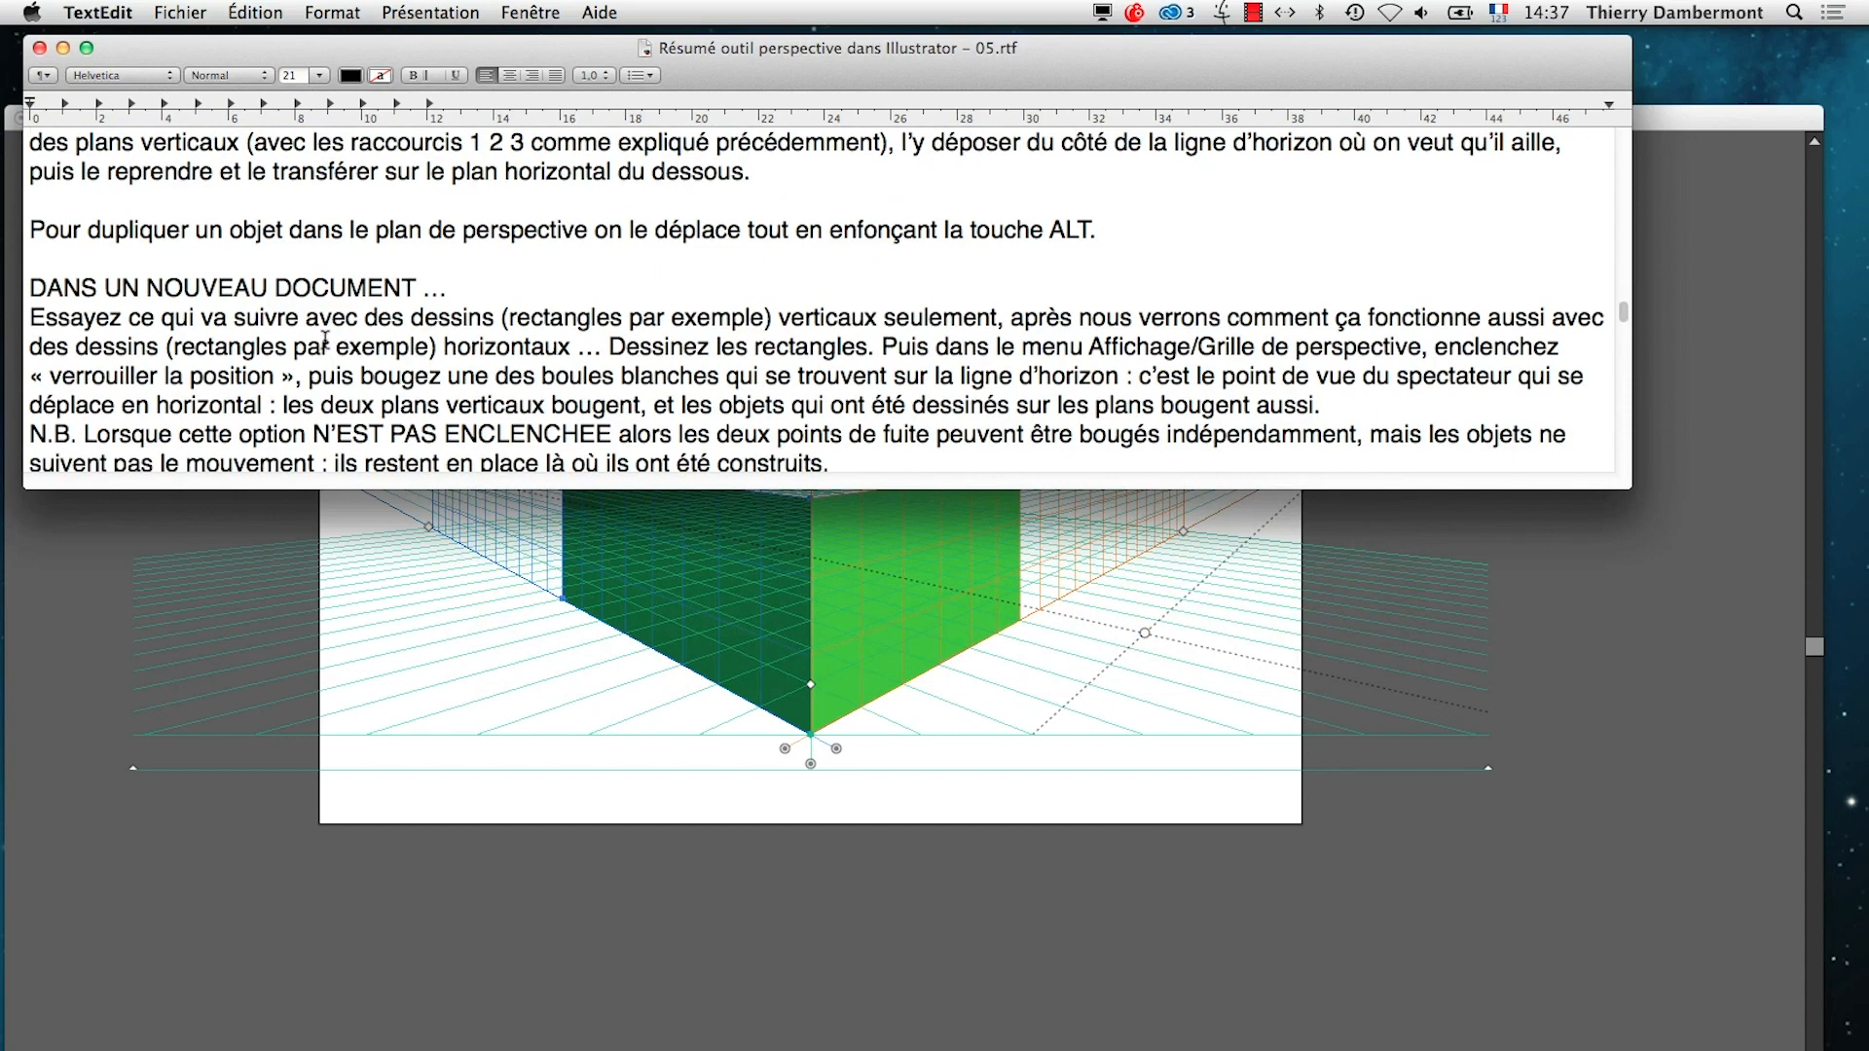
pyautogui.moveTo(610, 331); pyautogui.dragTo(301, 352)
pyautogui.click(881, 331)
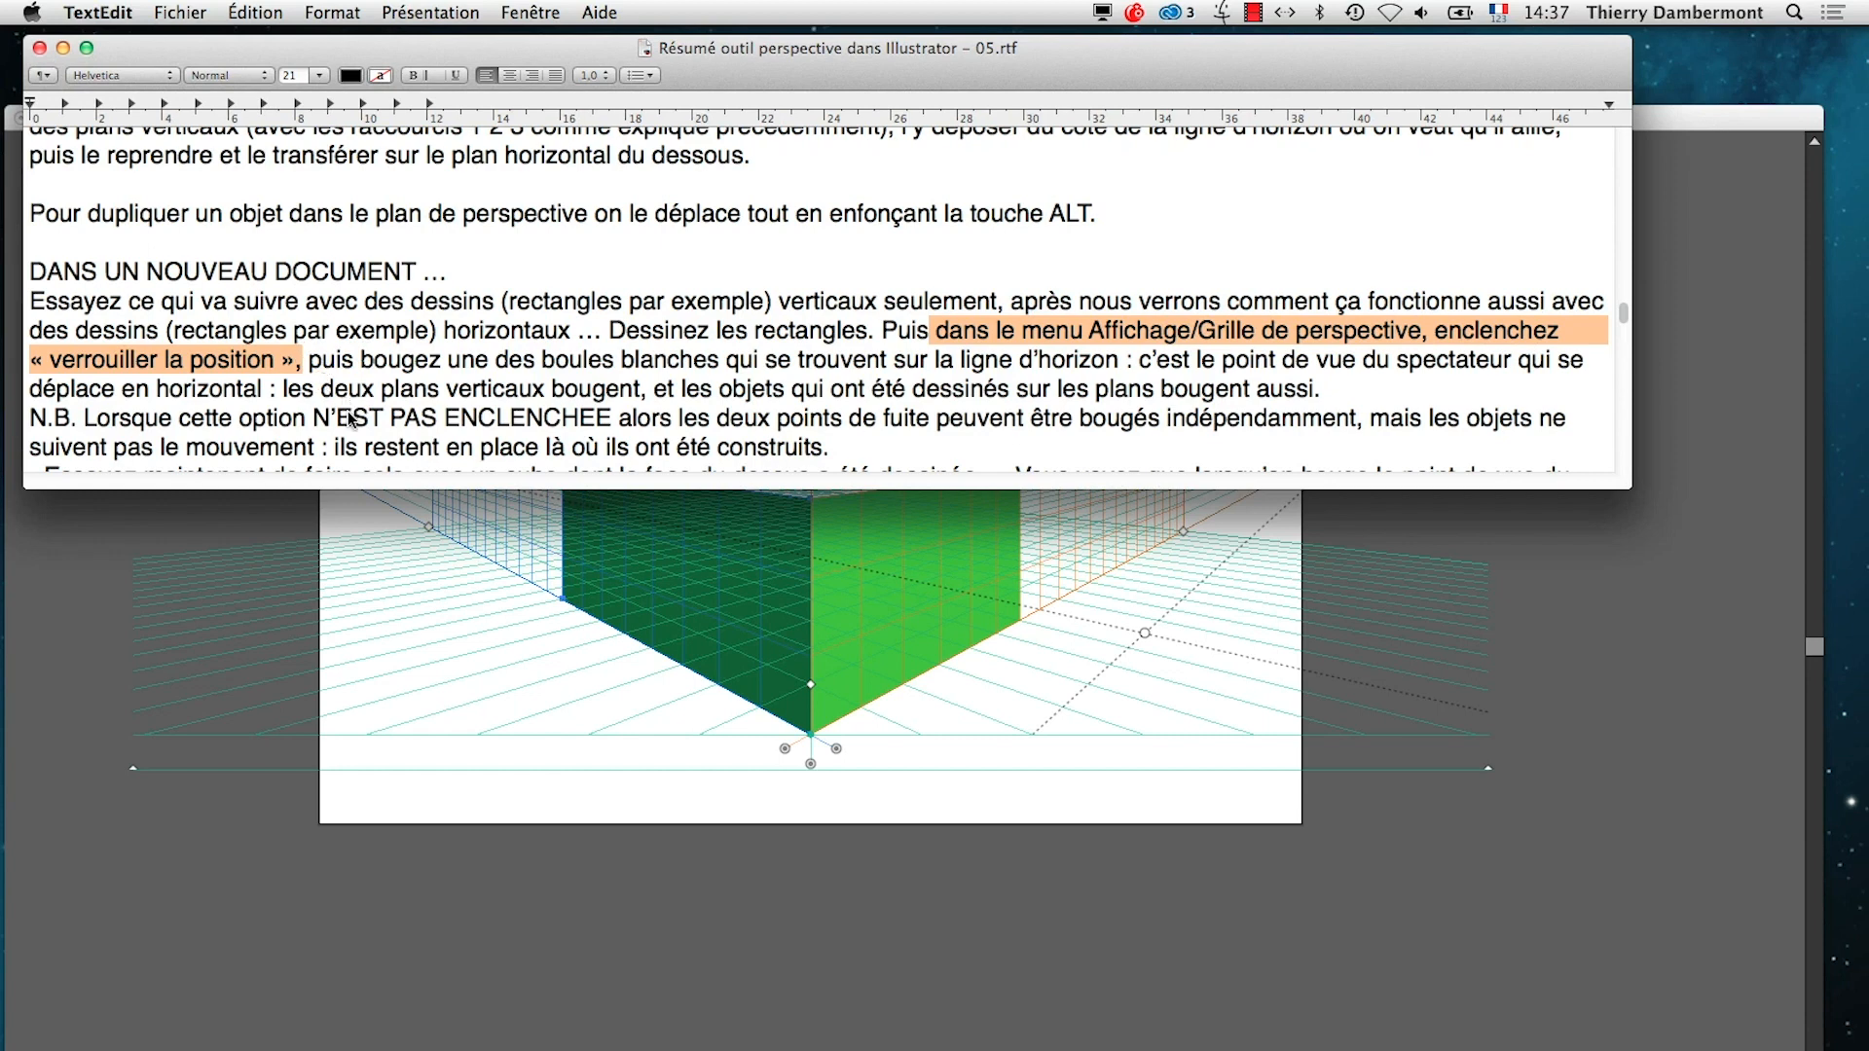
# Switch back to Illustrator and enable Verrouiller la position for the perspective grid
pyautogui.press('super+Tab')
pyautogui.click(635, 12)
pyautogui.moveTo(798, 738)
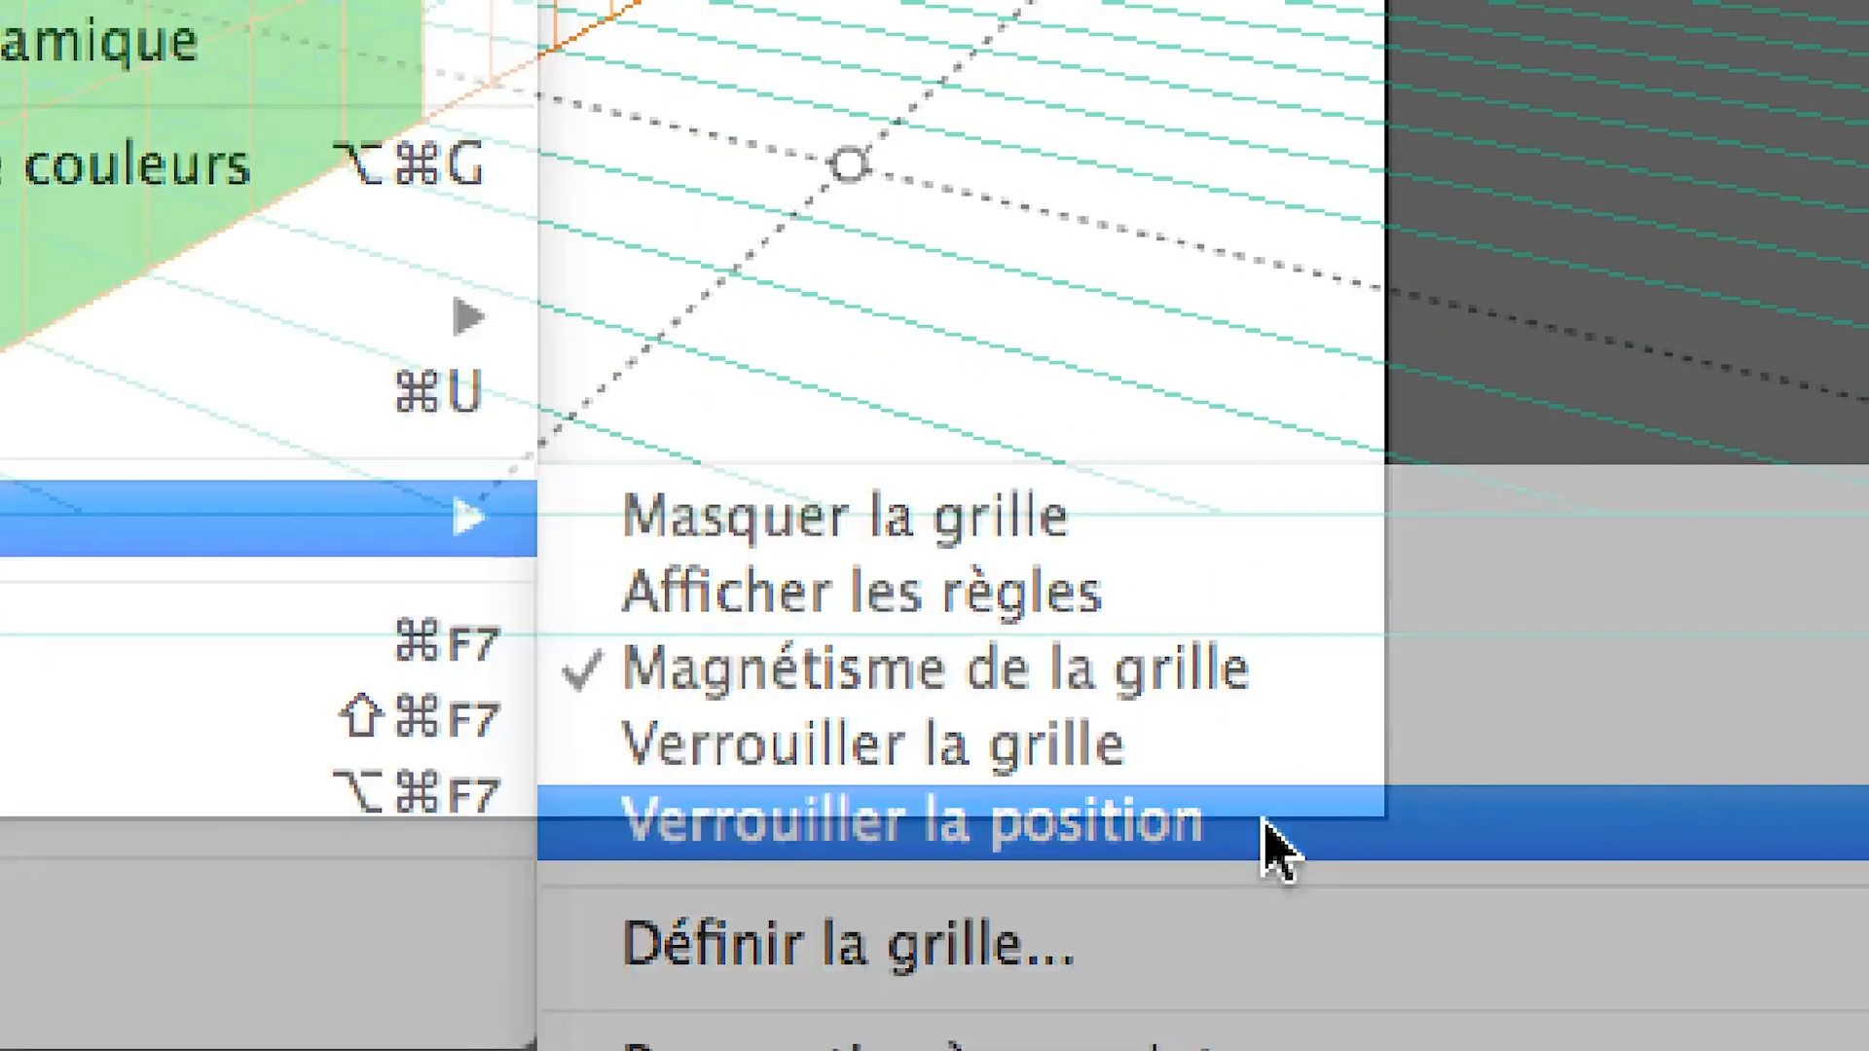
pyautogui.click(1265, 823)
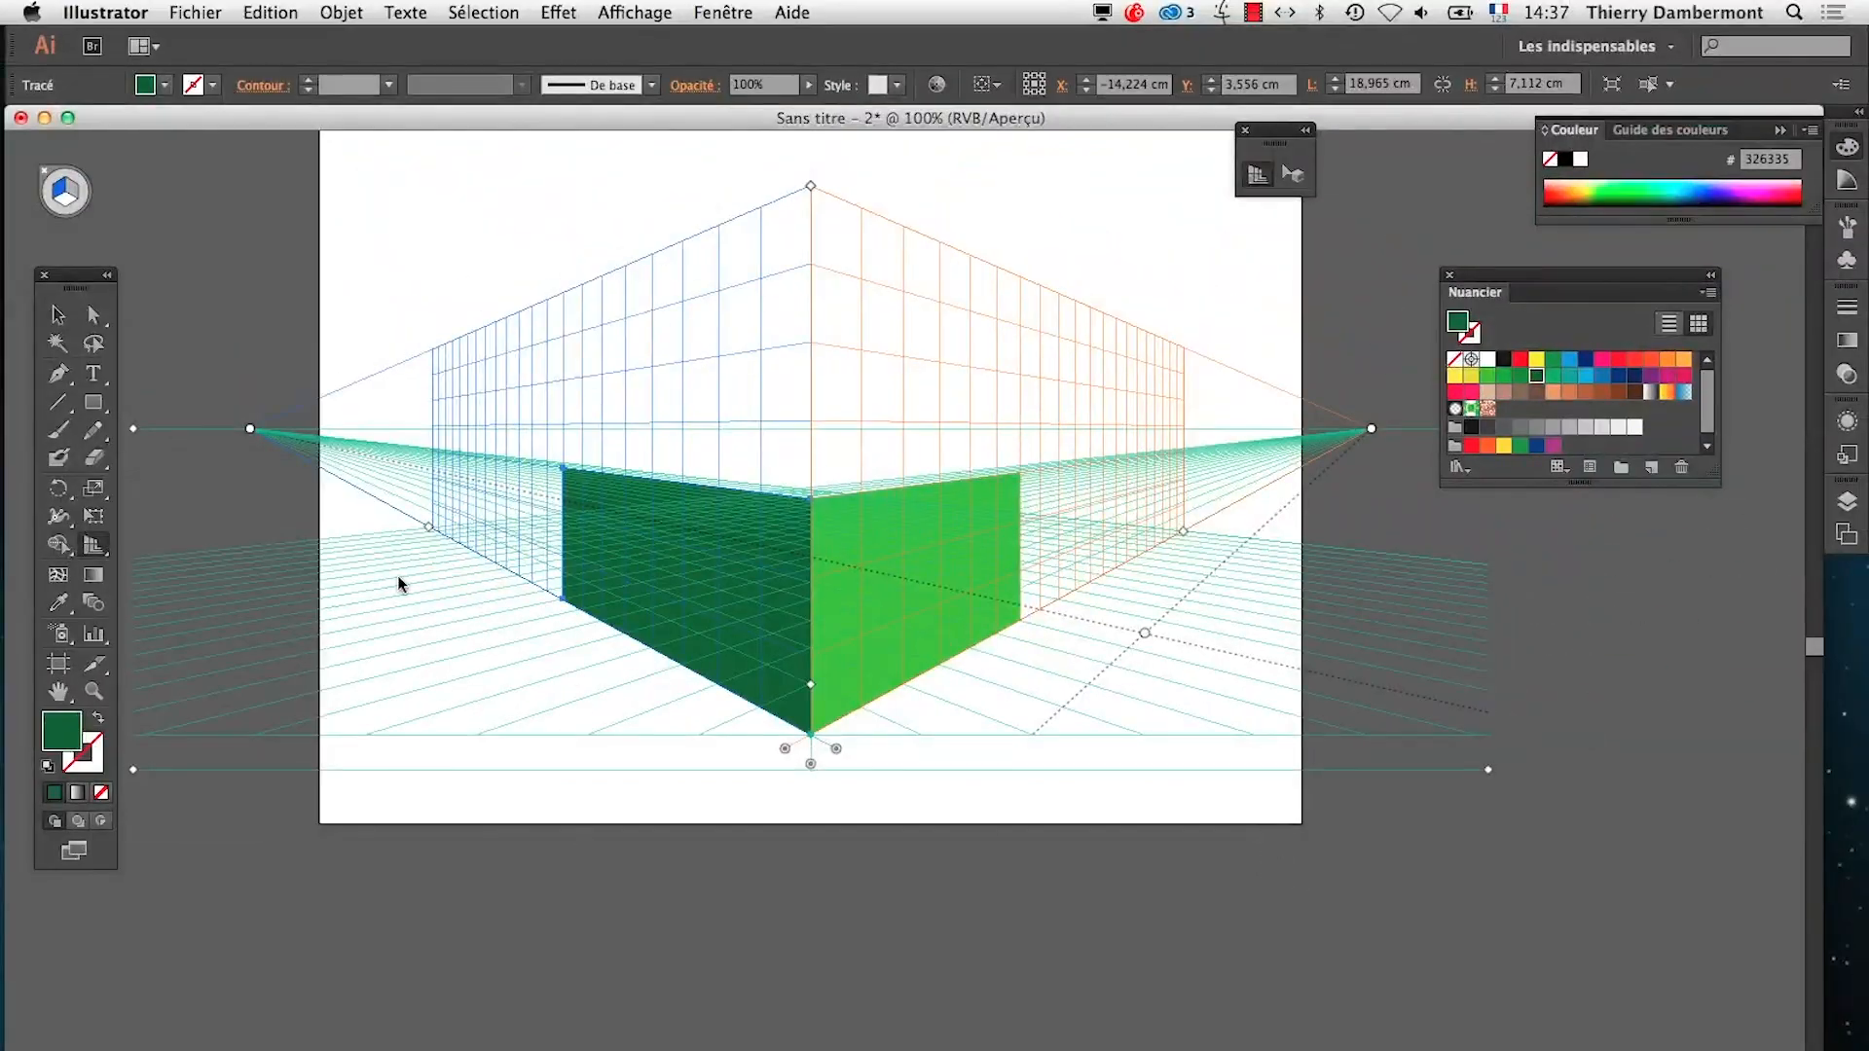
pyautogui.click(634, 11)
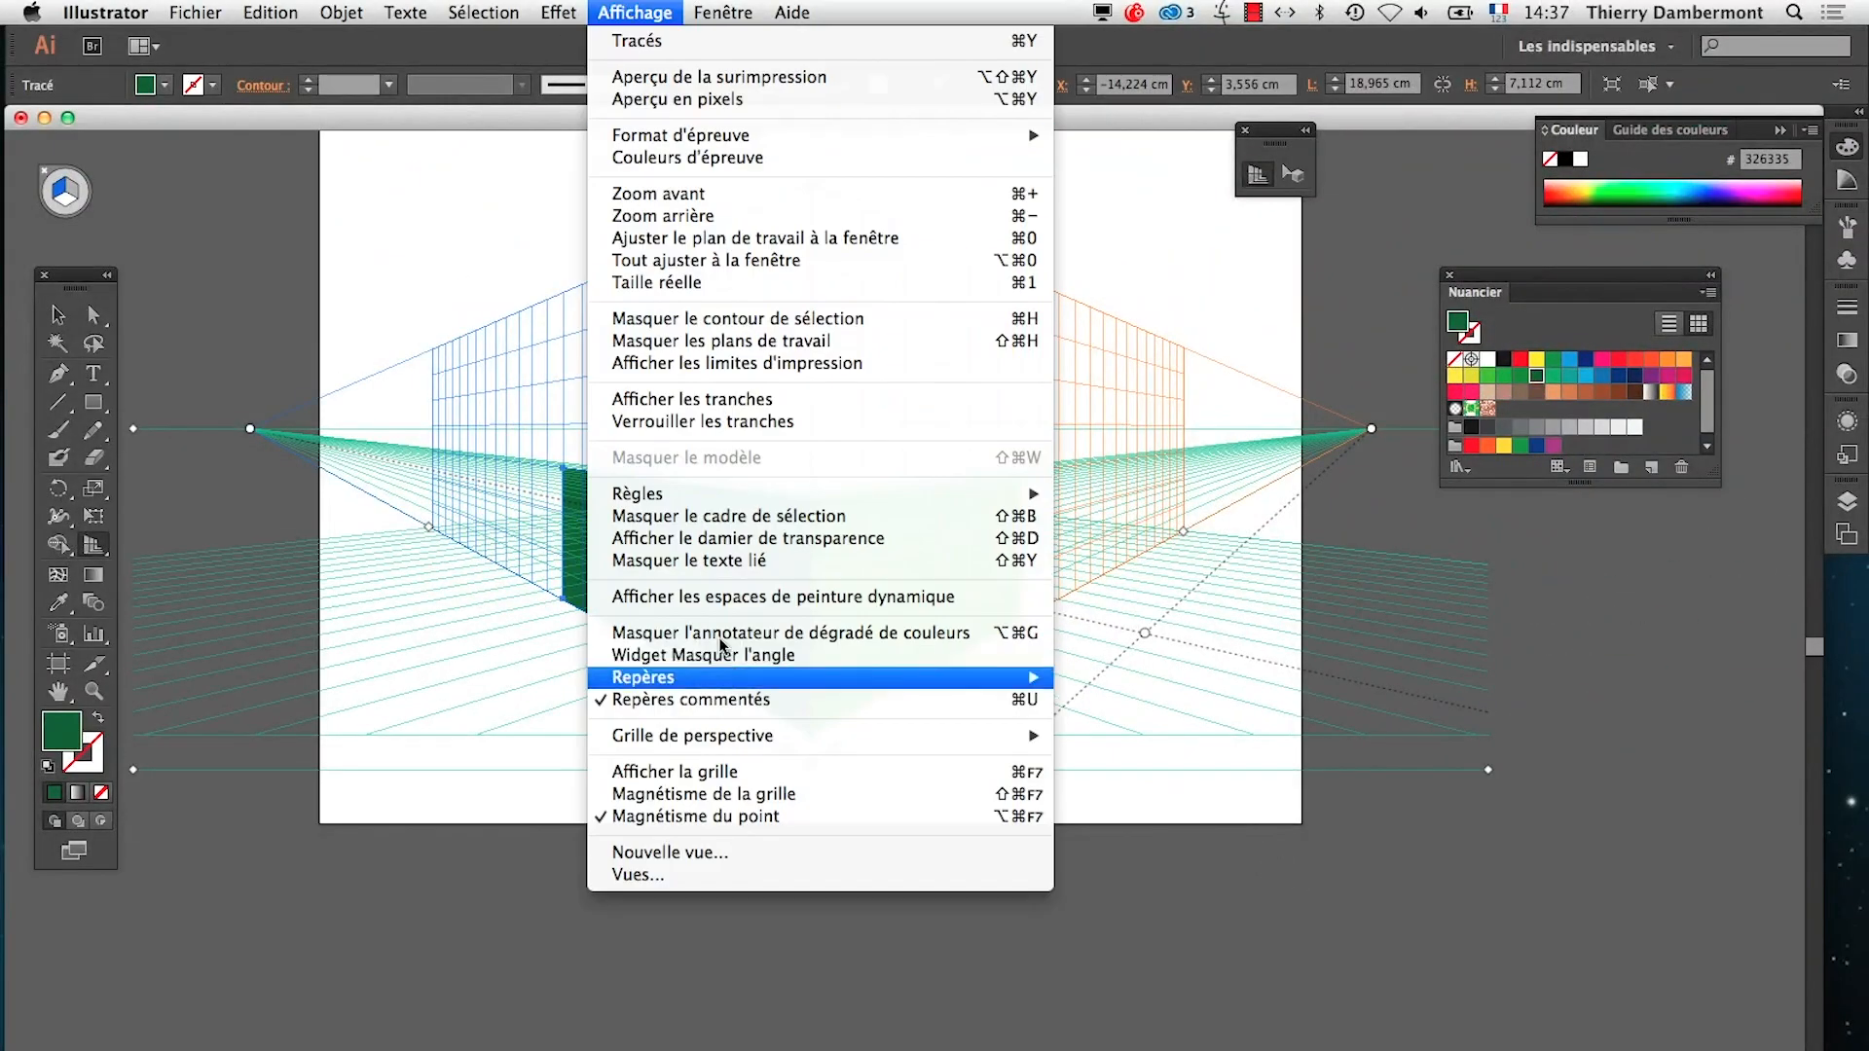
pyautogui.moveTo(760, 737)
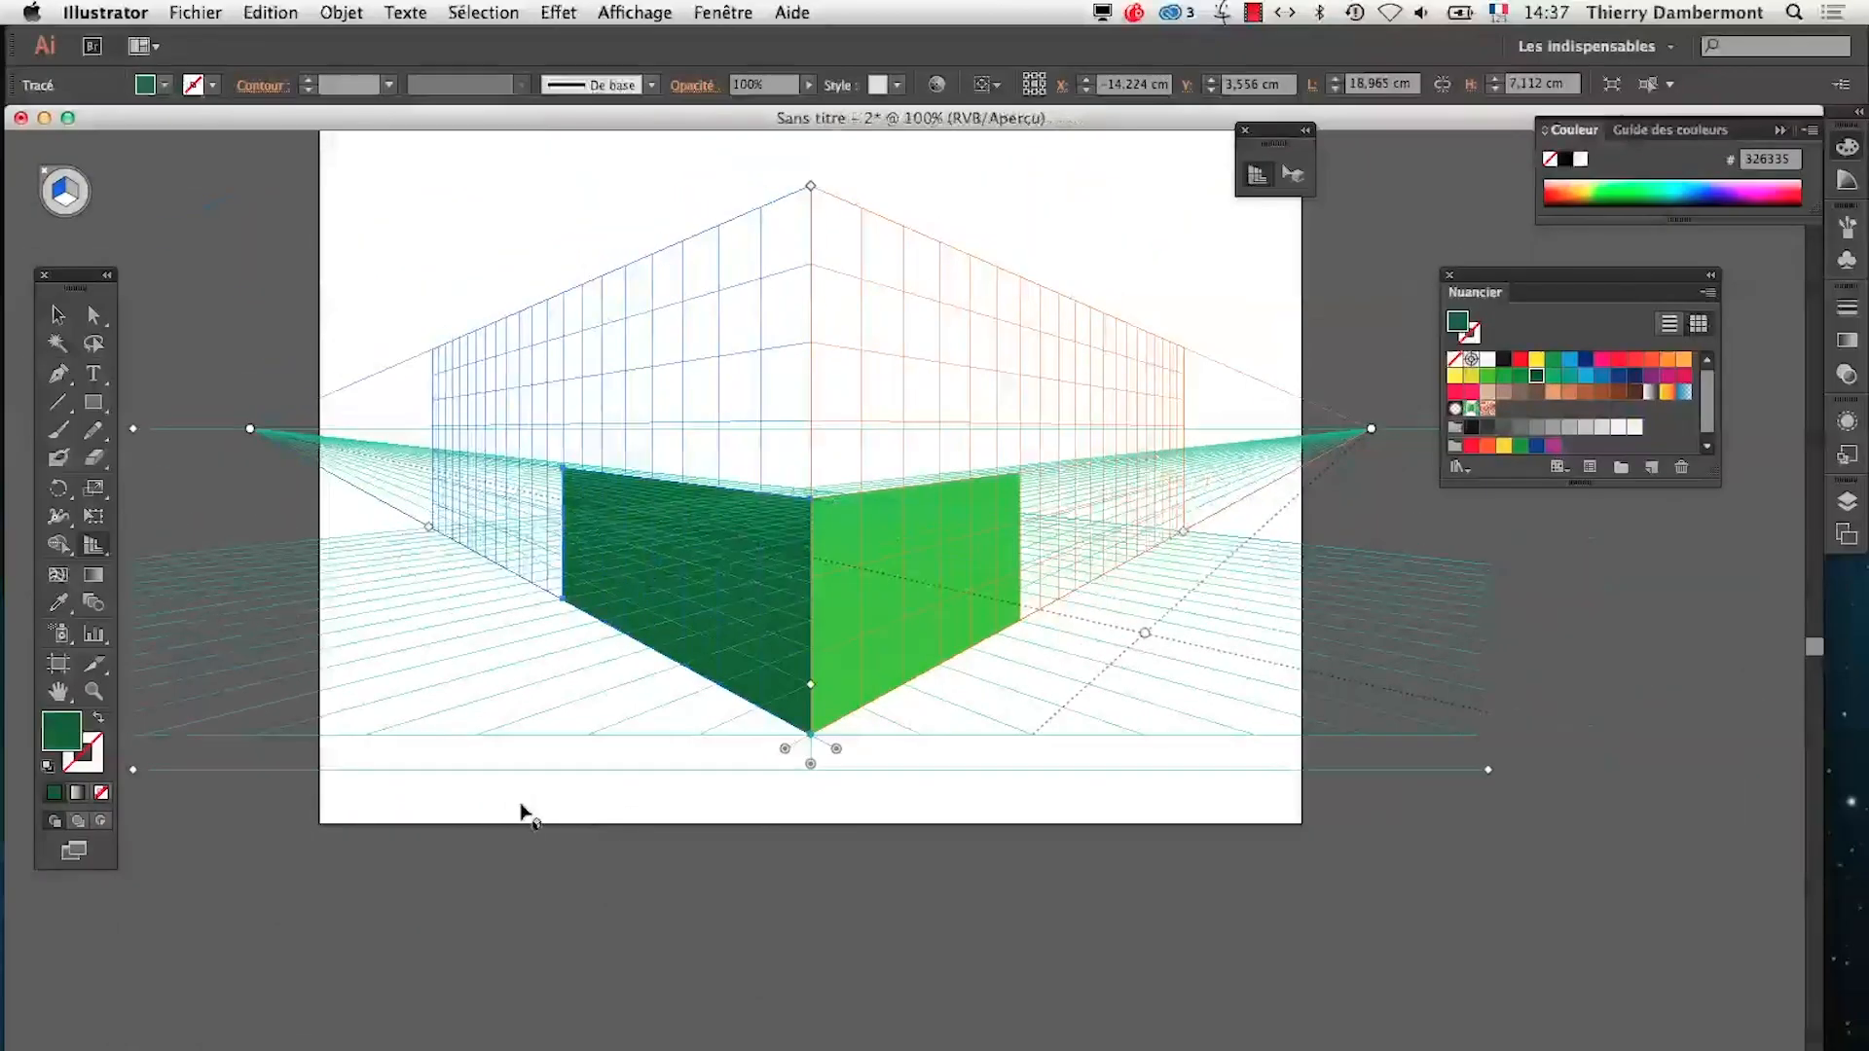
# Switch to TextEdit, highlight the passage on moving the white balls on the horizon line, and return to Illustrator
pyautogui.press('super+Tab')
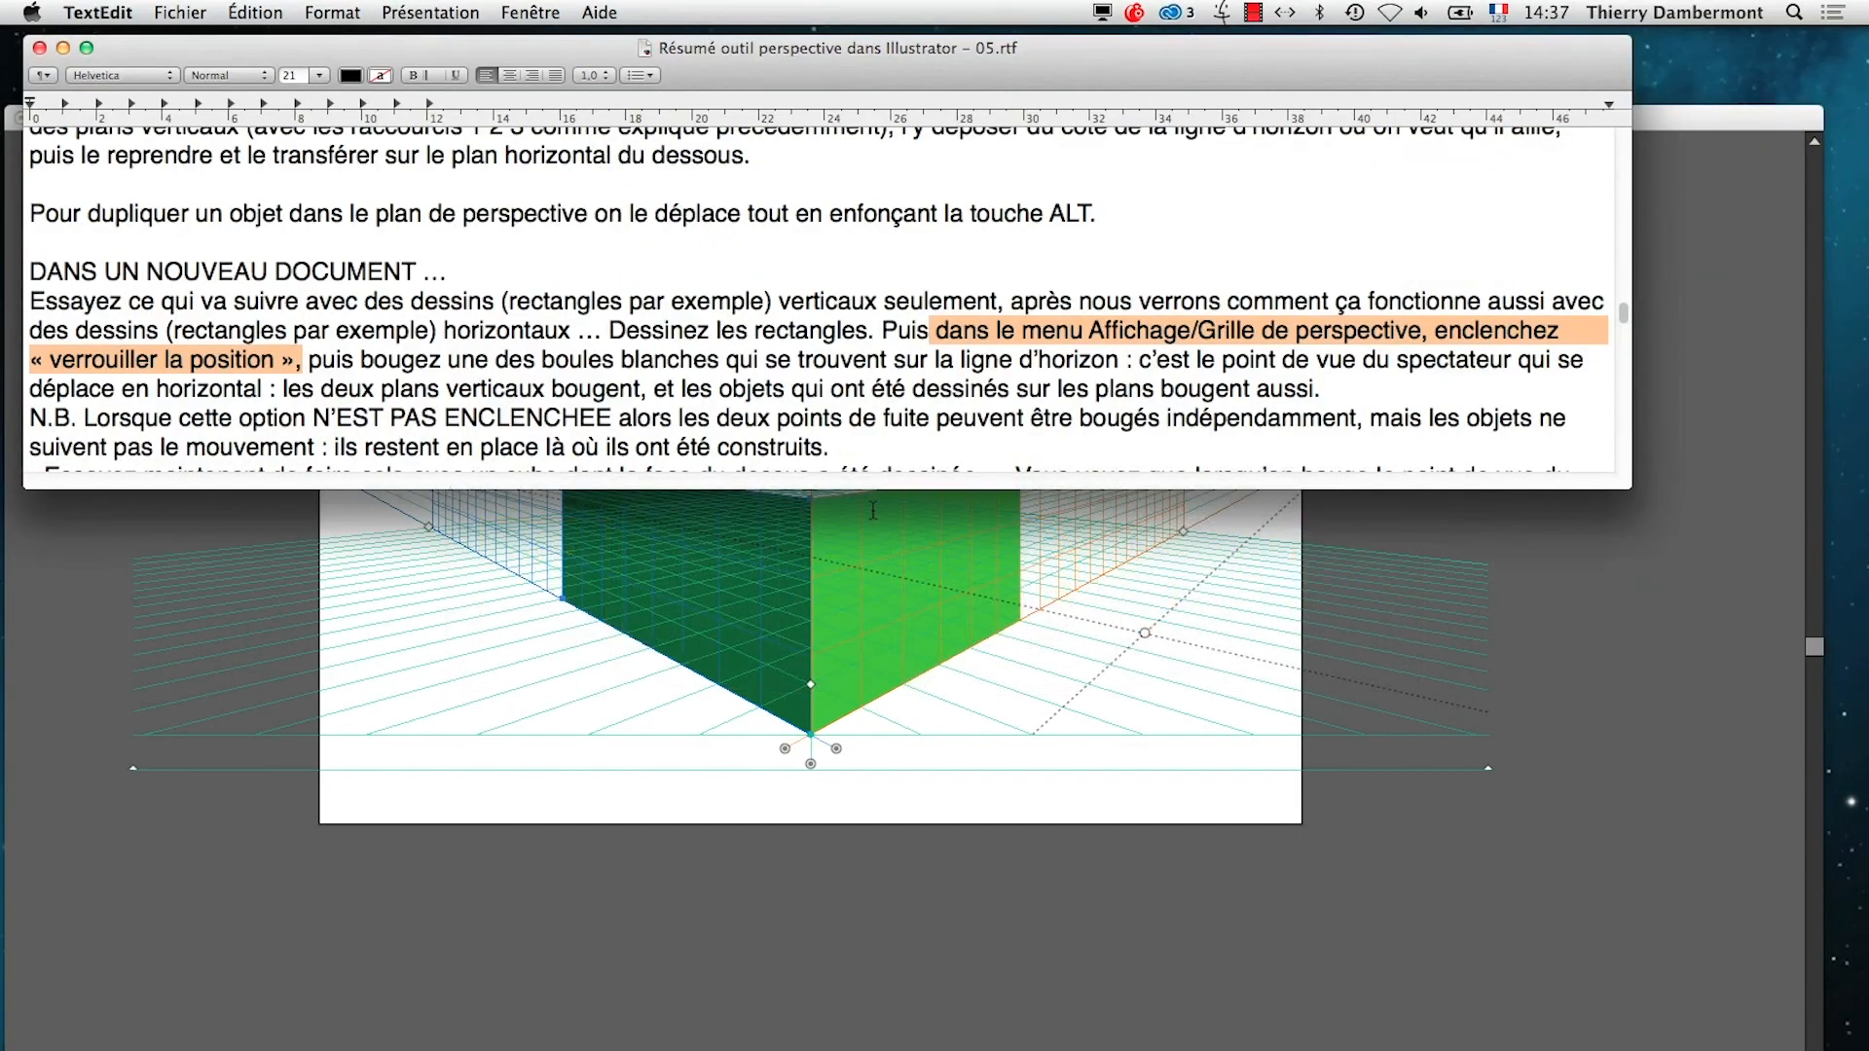
pyautogui.click(860, 393)
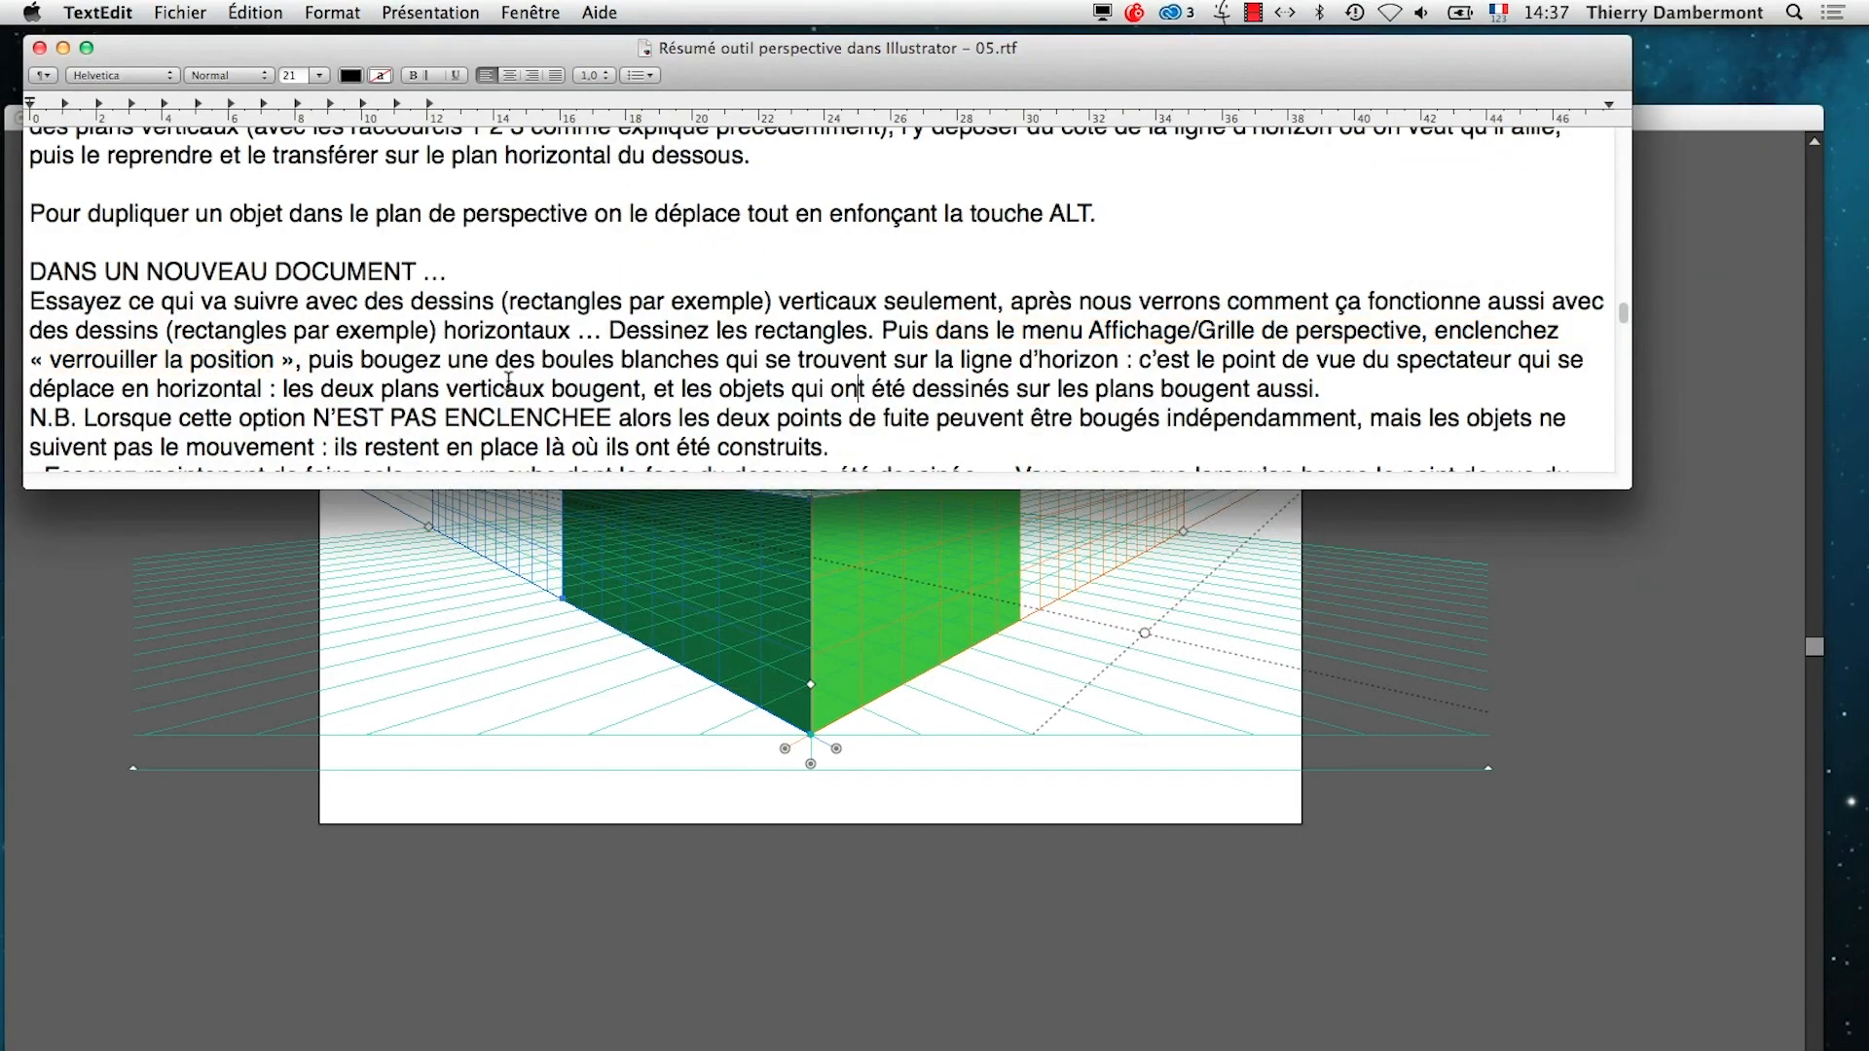
pyautogui.moveTo(445, 362); pyautogui.dragTo(1288, 389)
pyautogui.click(859, 969)
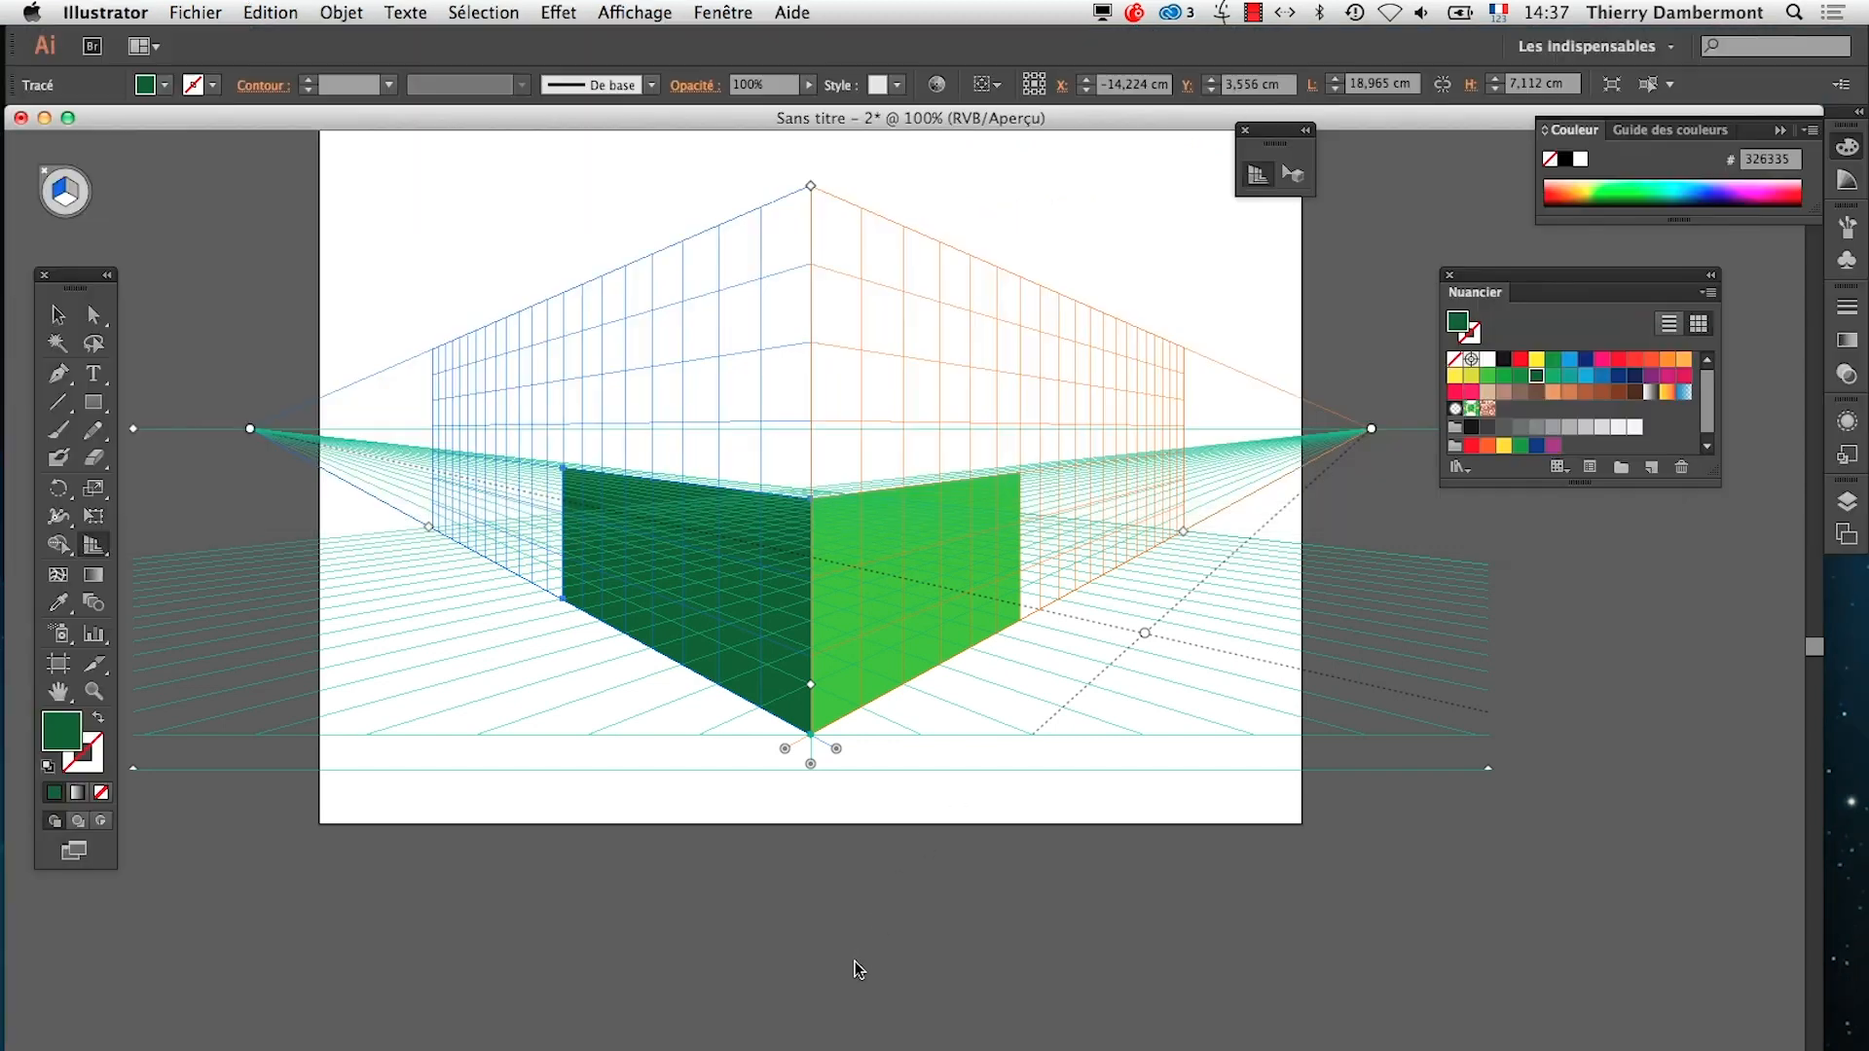
# Move the Nuancier panel below the artboard and shift both locked vanishing points along the horizon, carrying the two green rectangles with them
pyautogui.moveTo(1564, 298); pyautogui.dragTo(1270, 973)
pyautogui.press('super+Tab')
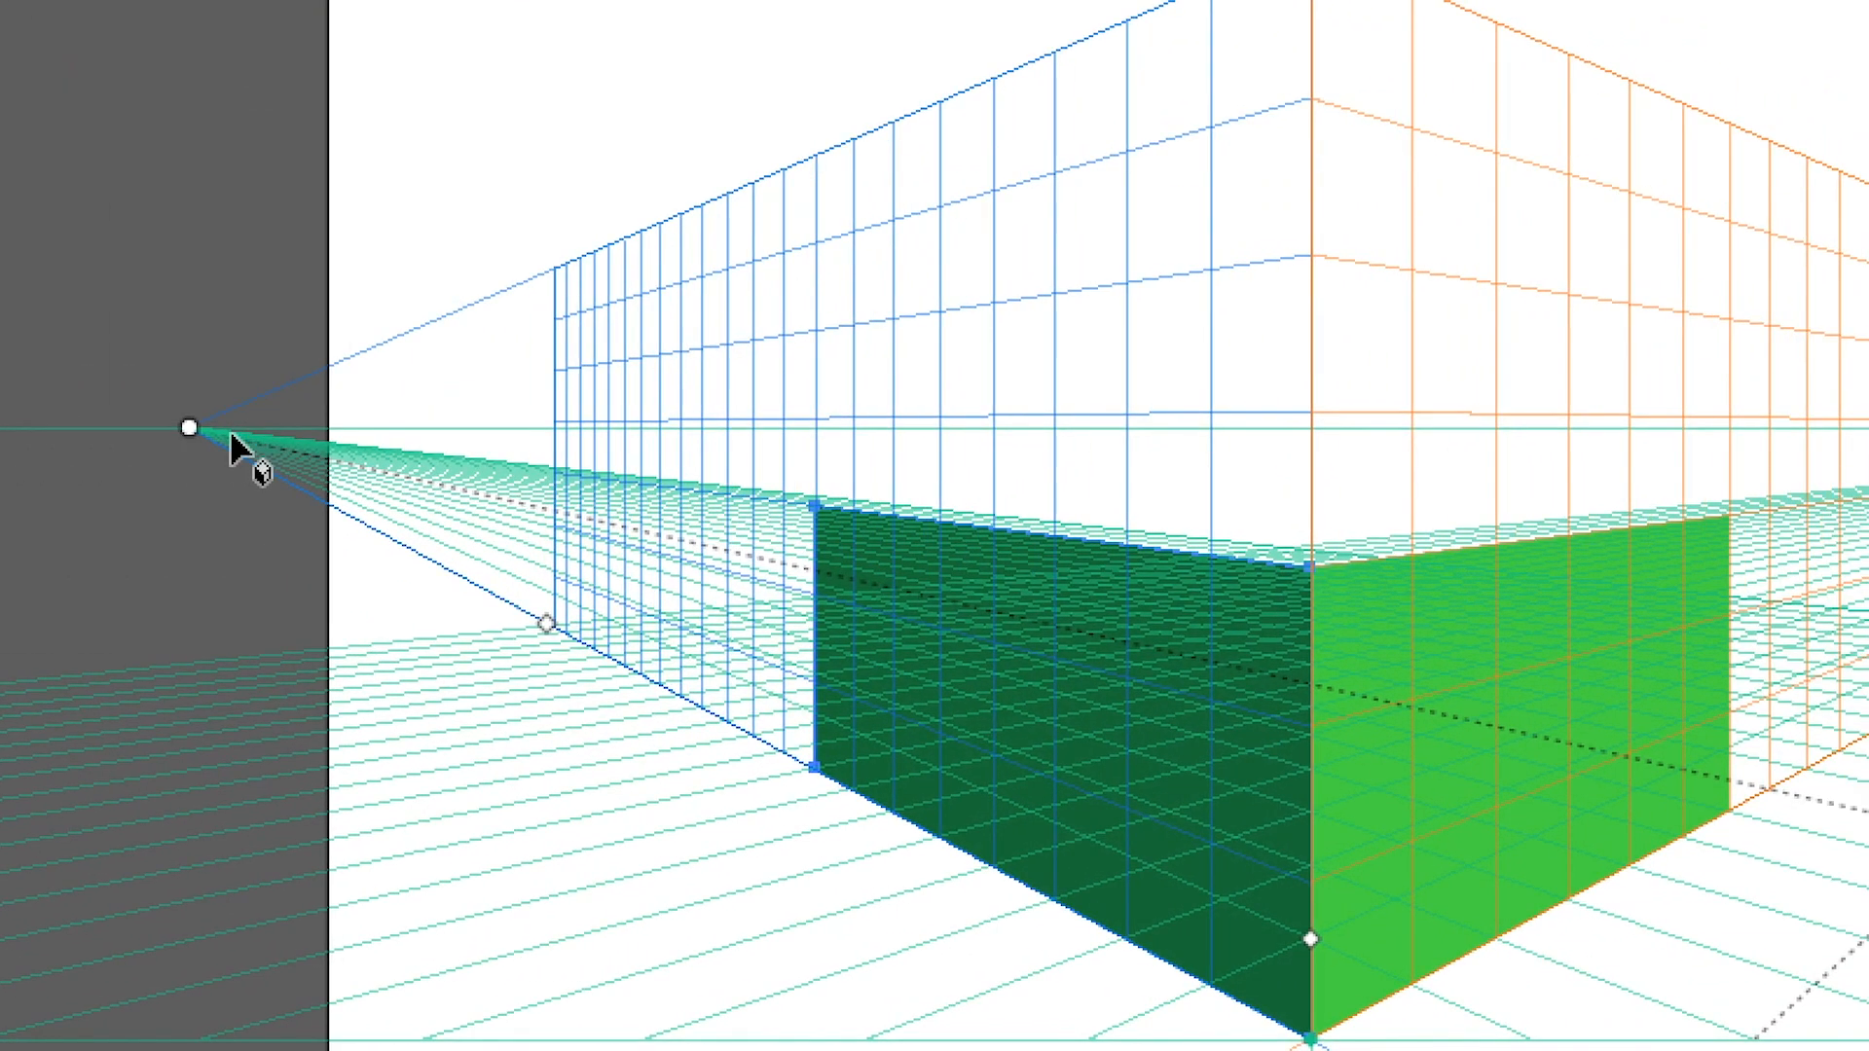
pyautogui.moveTo(216, 431); pyautogui.dragTo(451, 432)
pyautogui.moveTo(310, 440); pyautogui.dragTo(305, 434)
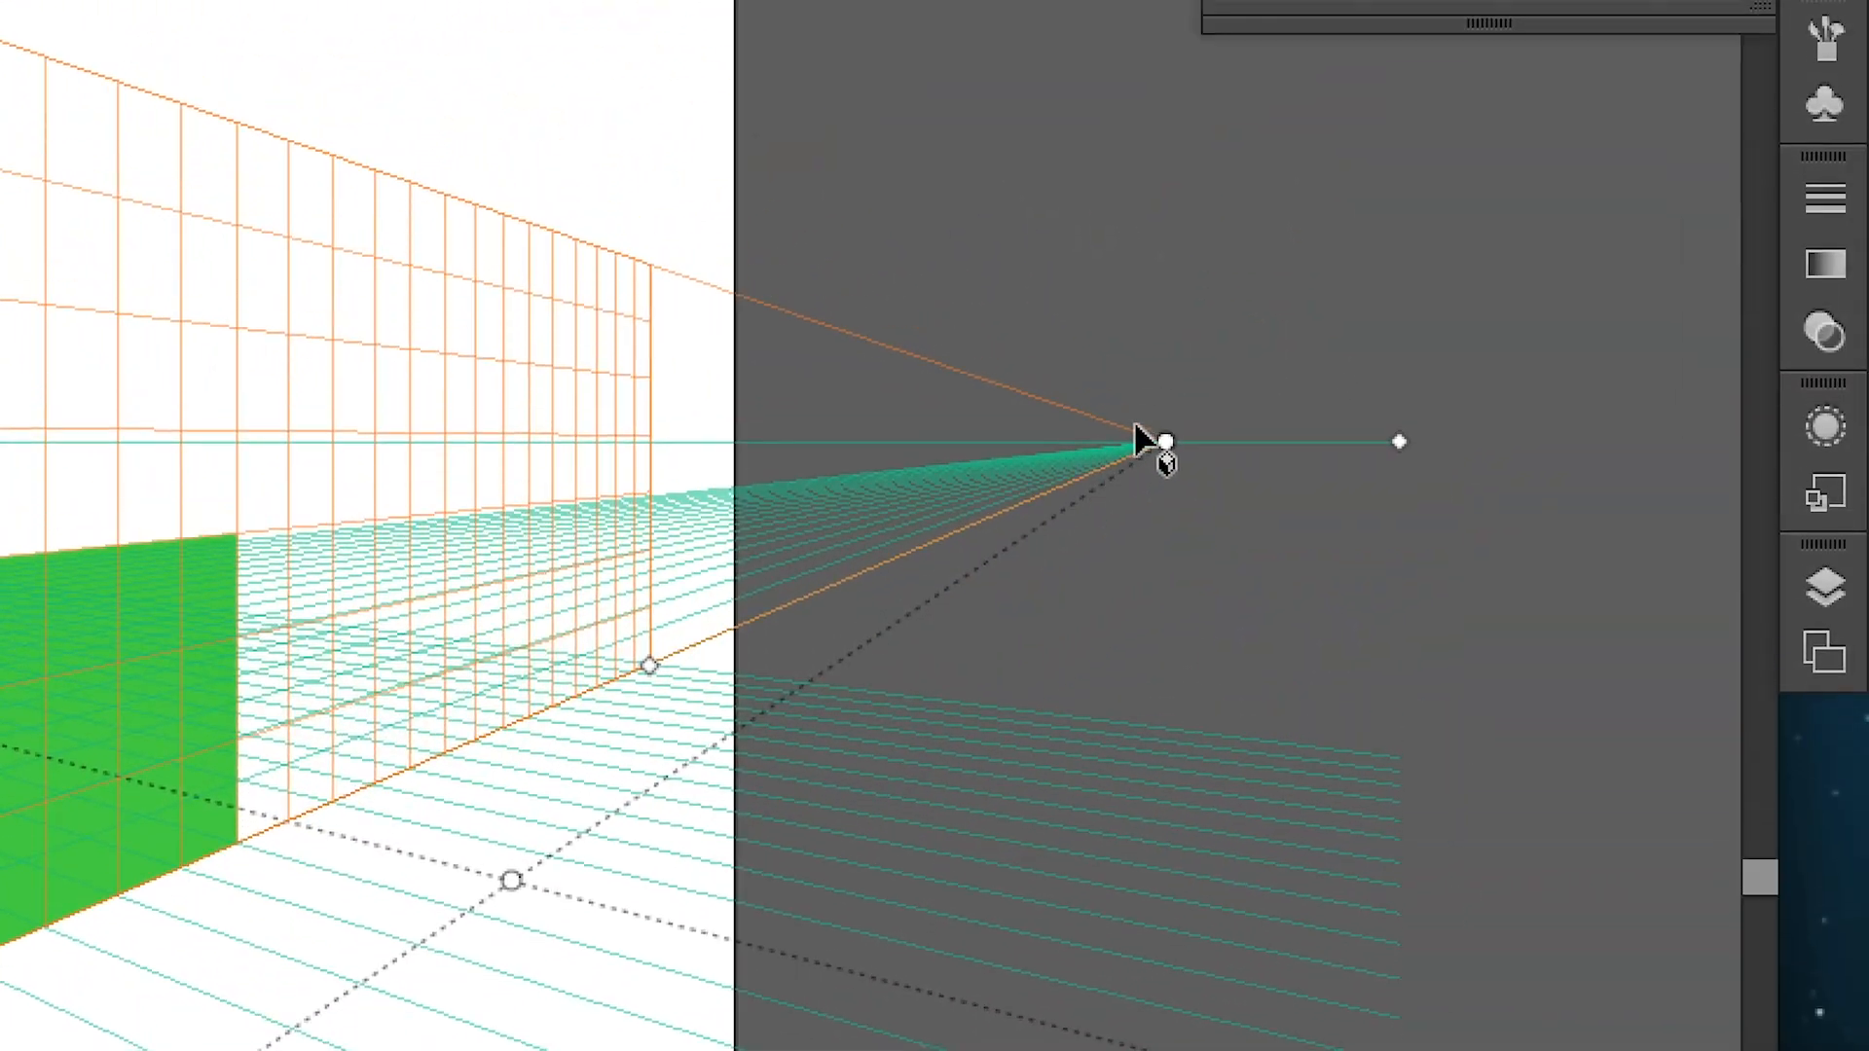
pyautogui.click(1157, 400)
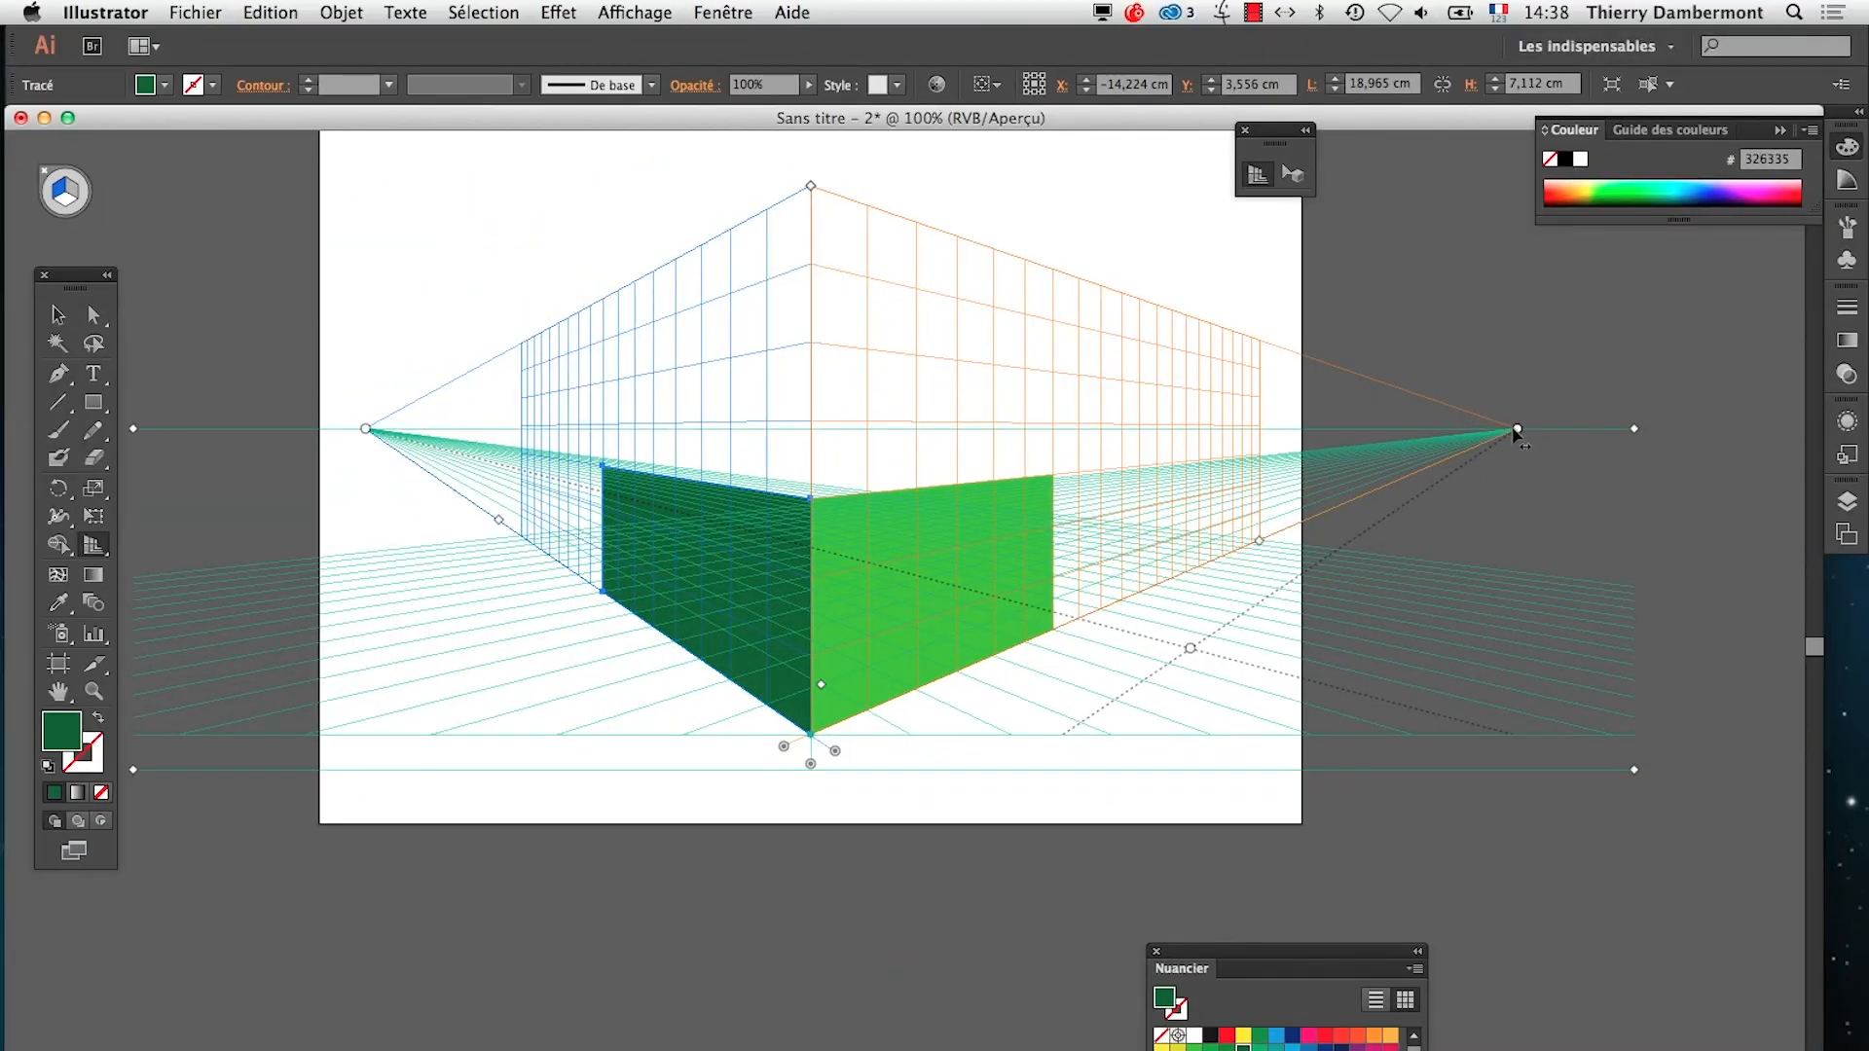
pyautogui.moveTo(1517, 430); pyautogui.dragTo(1608, 435)
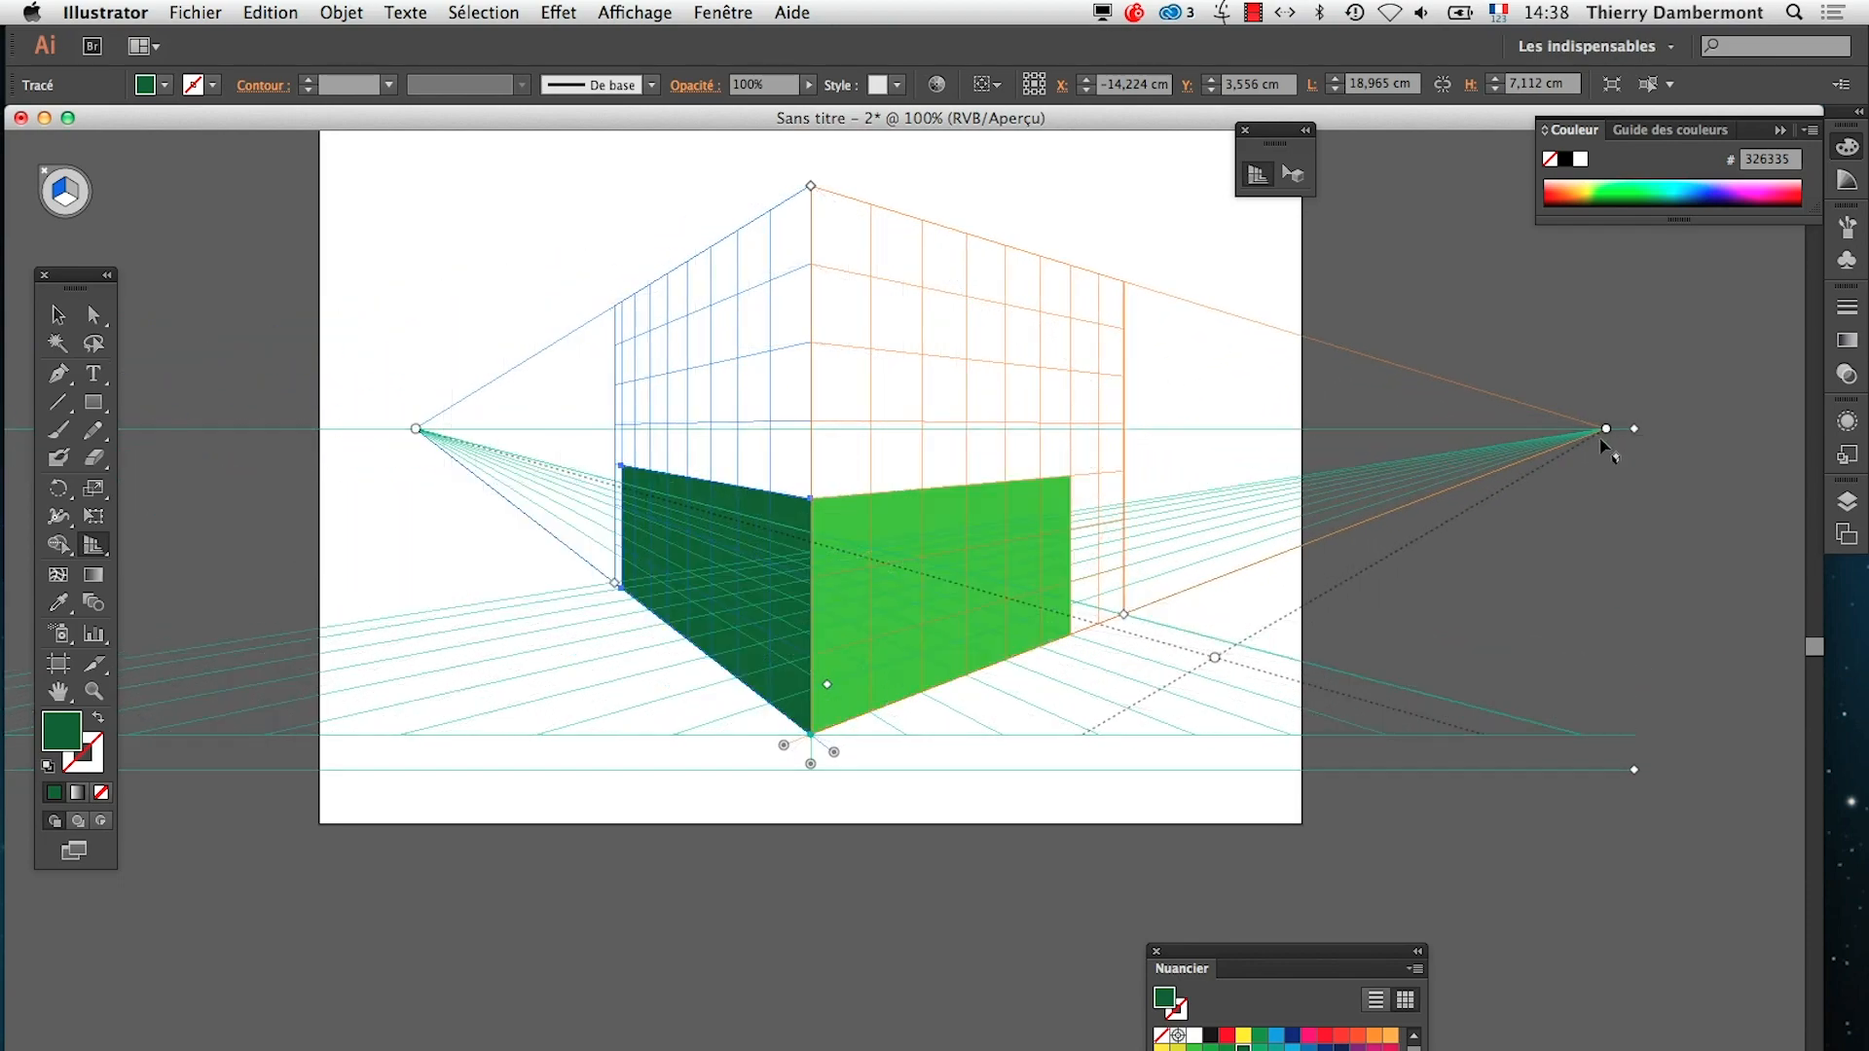
# Show Illustrator's version information and close it
pyautogui.press('super')
pyautogui.click(99, 12)
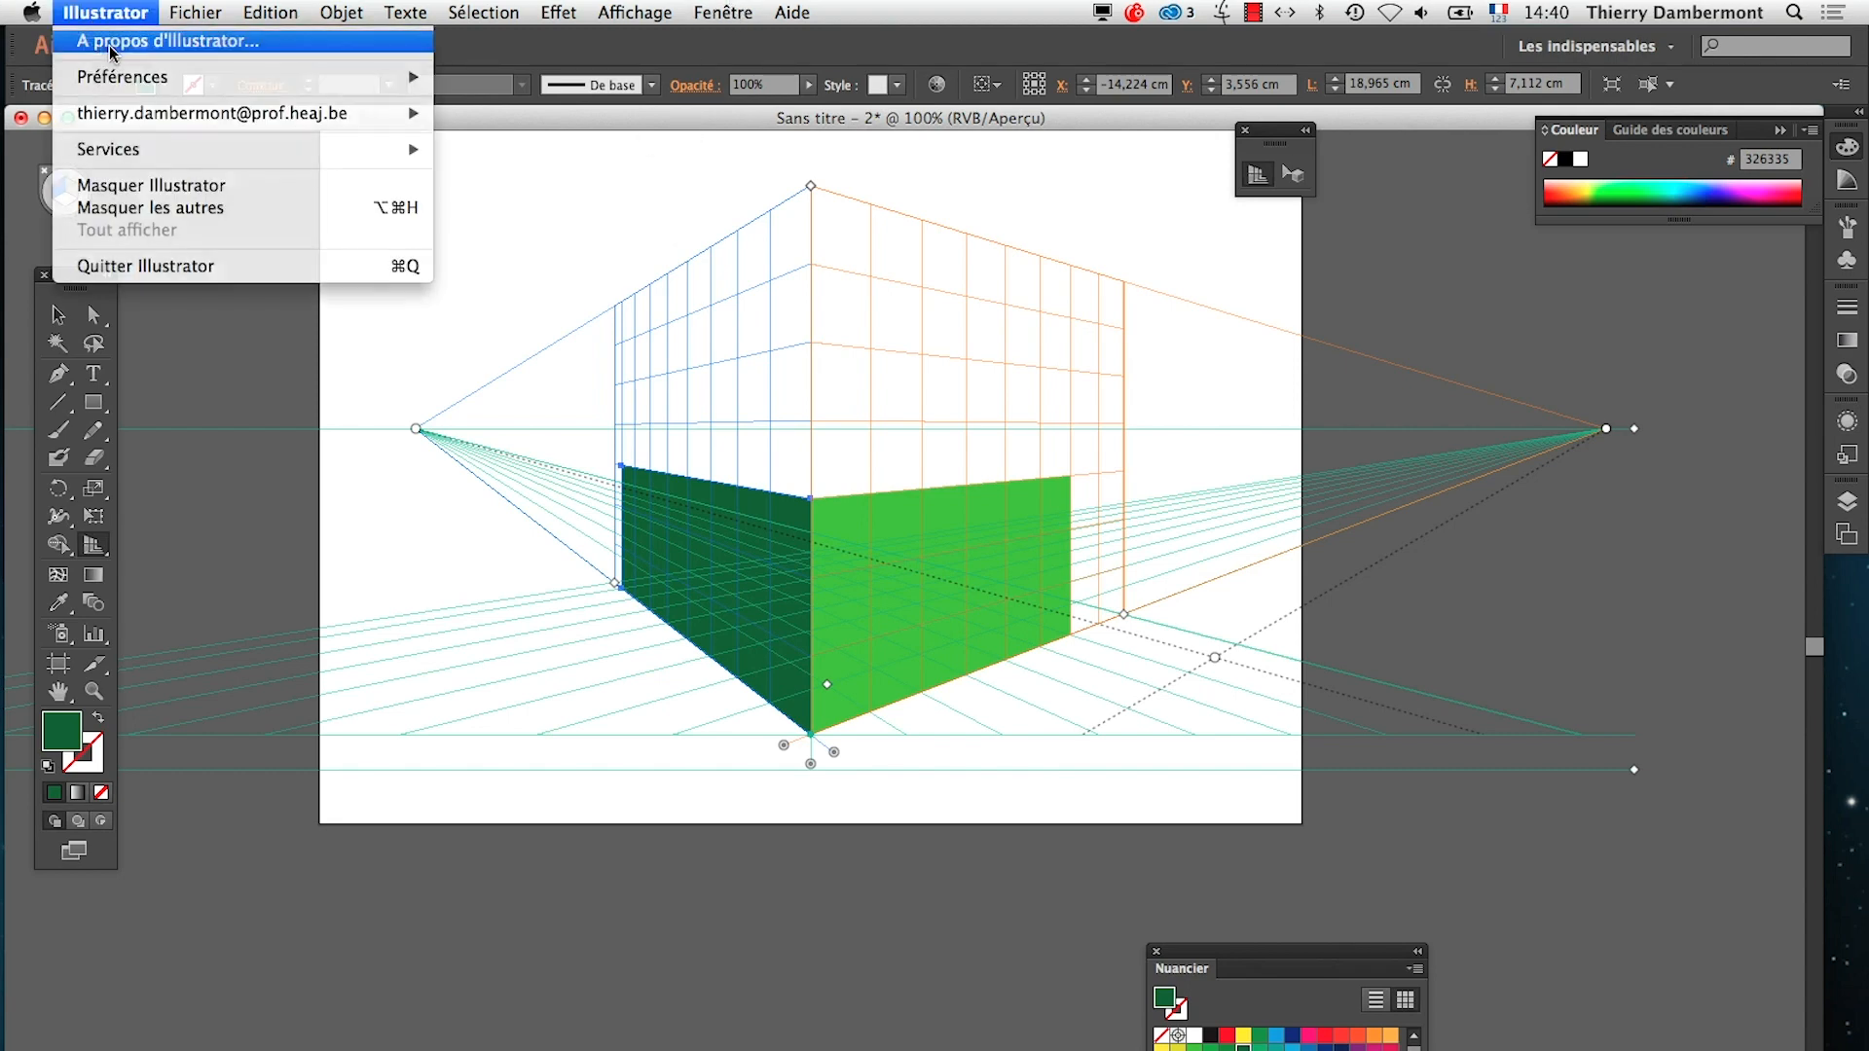
pyautogui.click(112, 44)
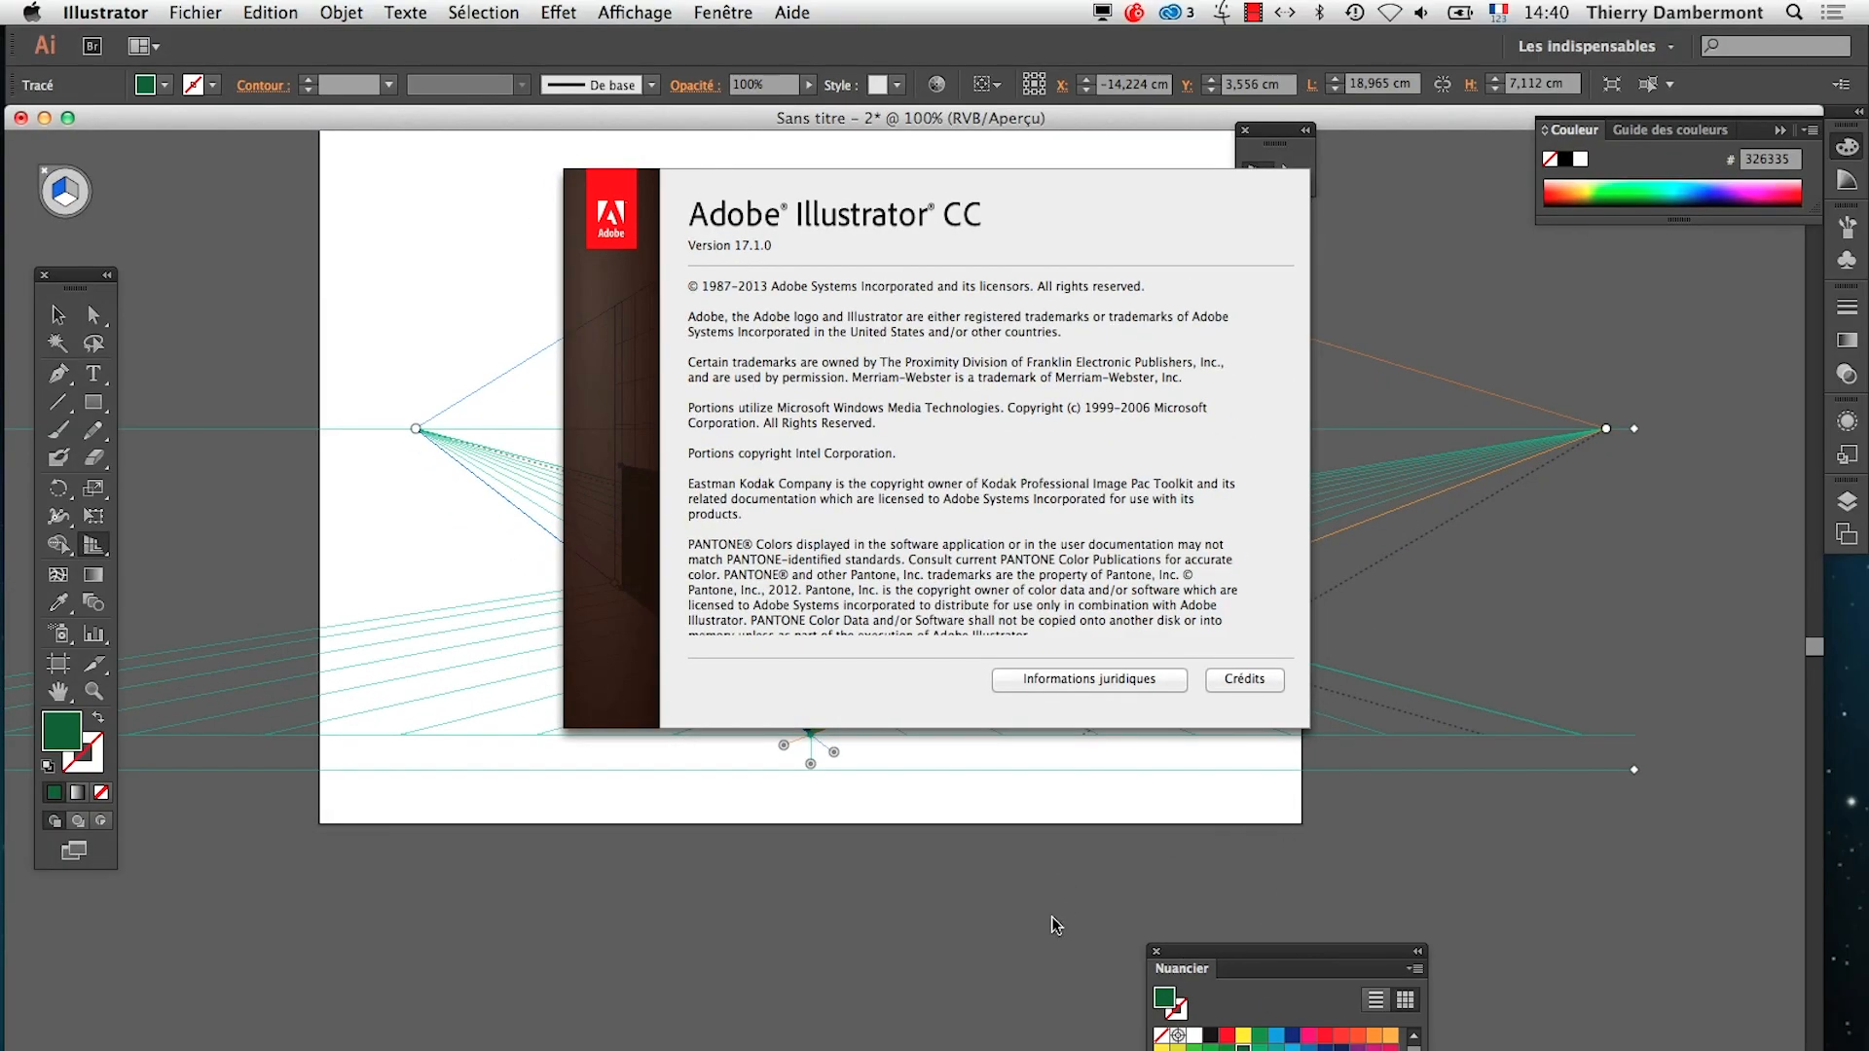
pyautogui.click(1266, 234)
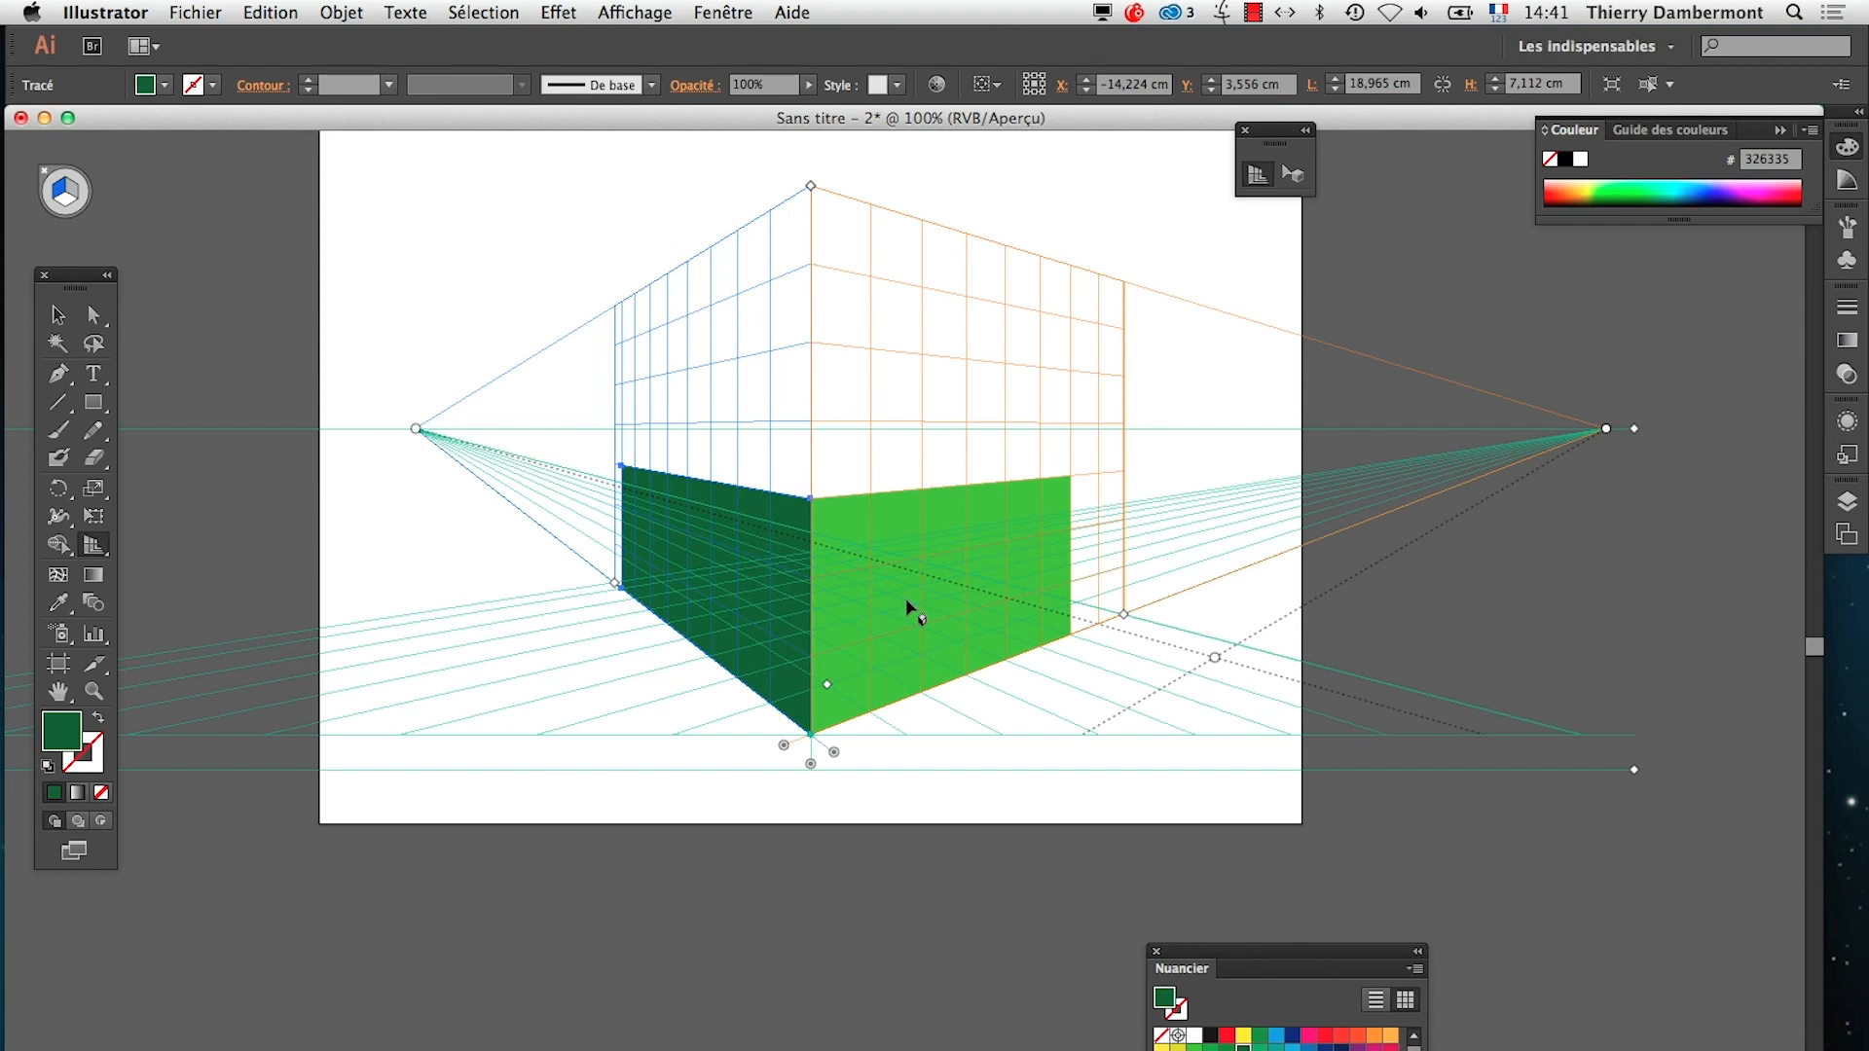
# Switch to TextEdit, read the note about moving vanishing points without the position lock, and return to Illustrator
pyautogui.press('super+Tab')
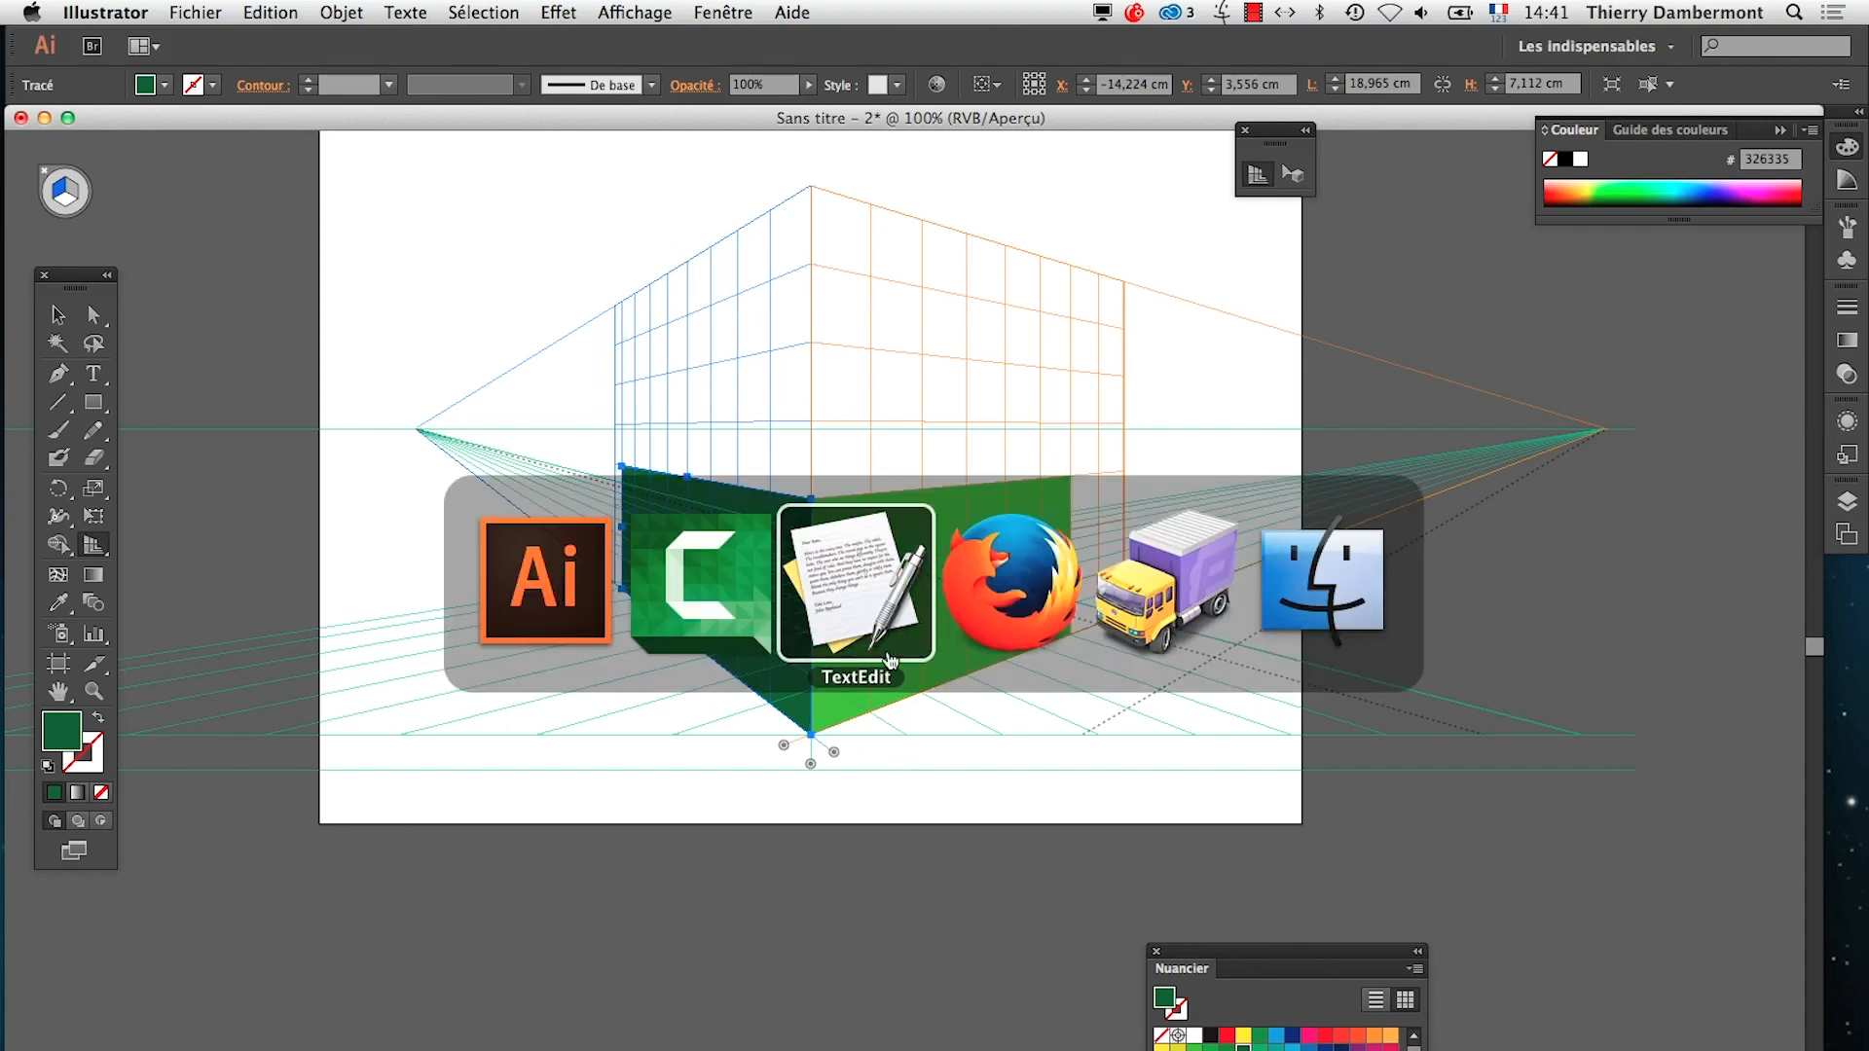
pyautogui.click(749, 421)
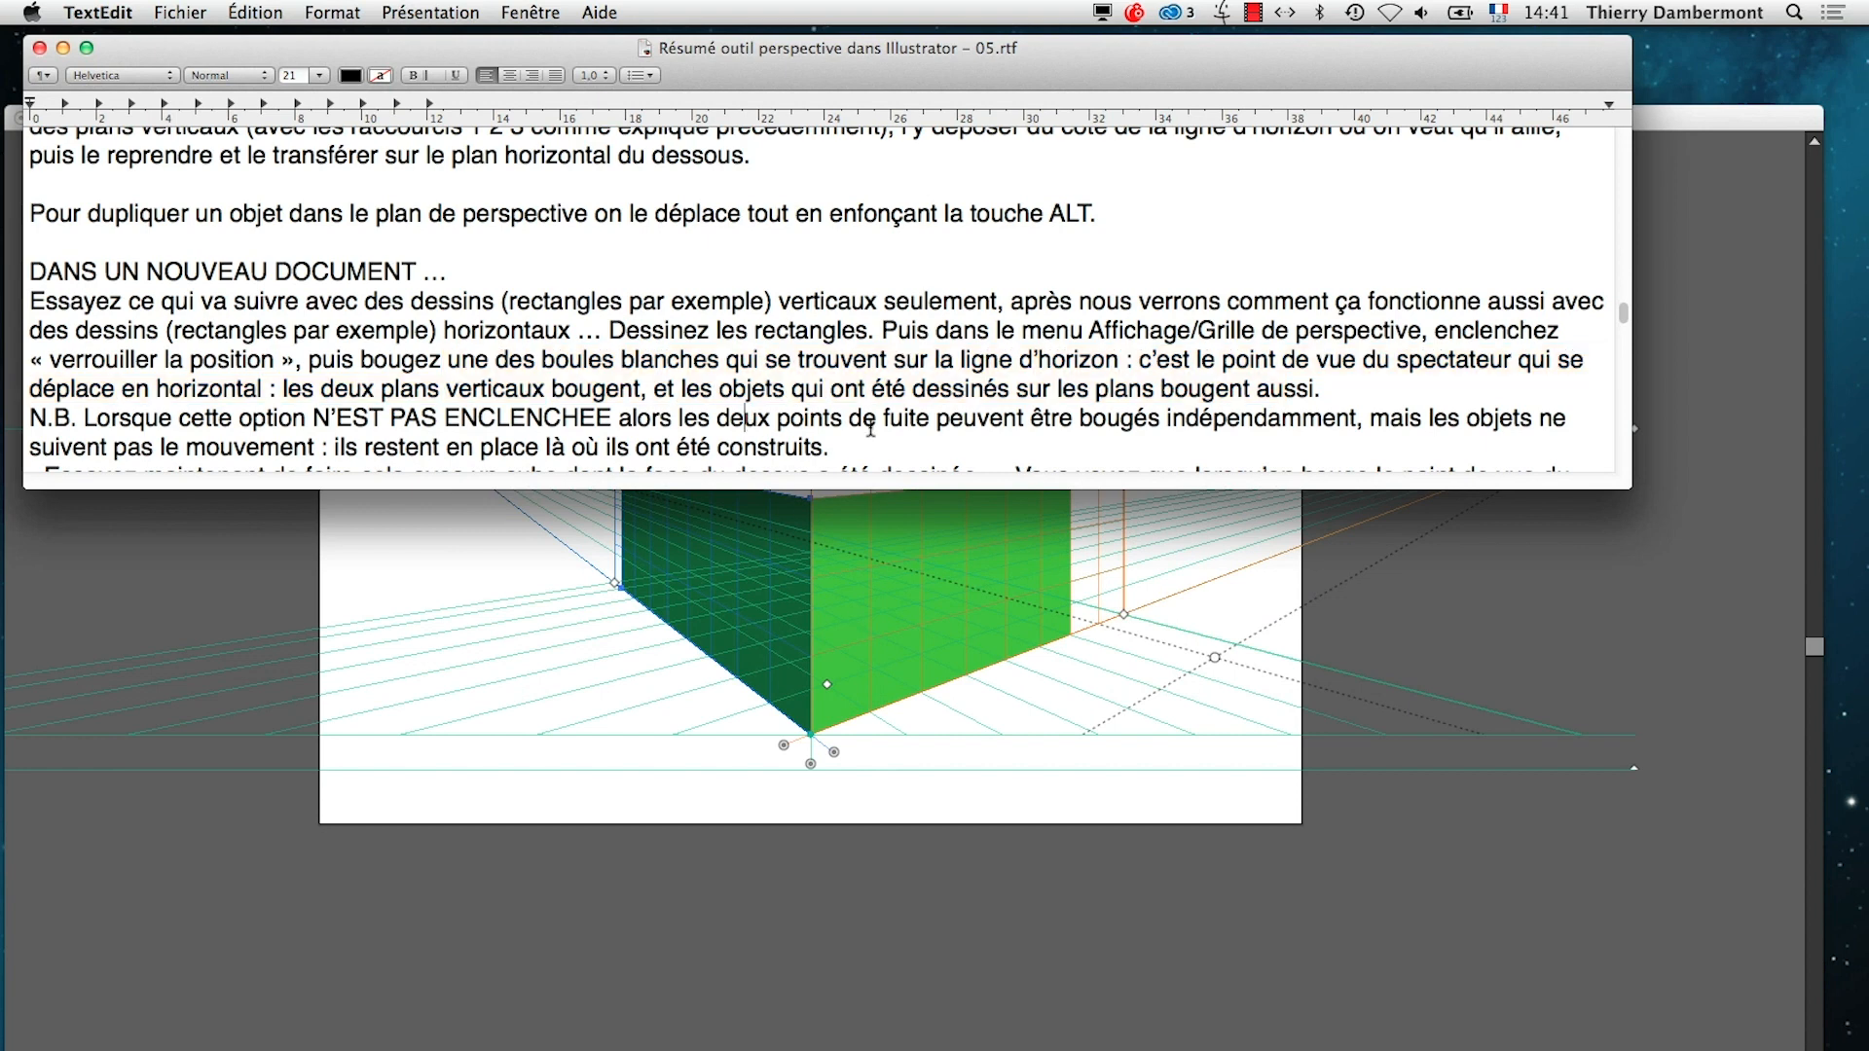
pyautogui.click(333, 358)
pyautogui.scroll(-3, 620, 438)
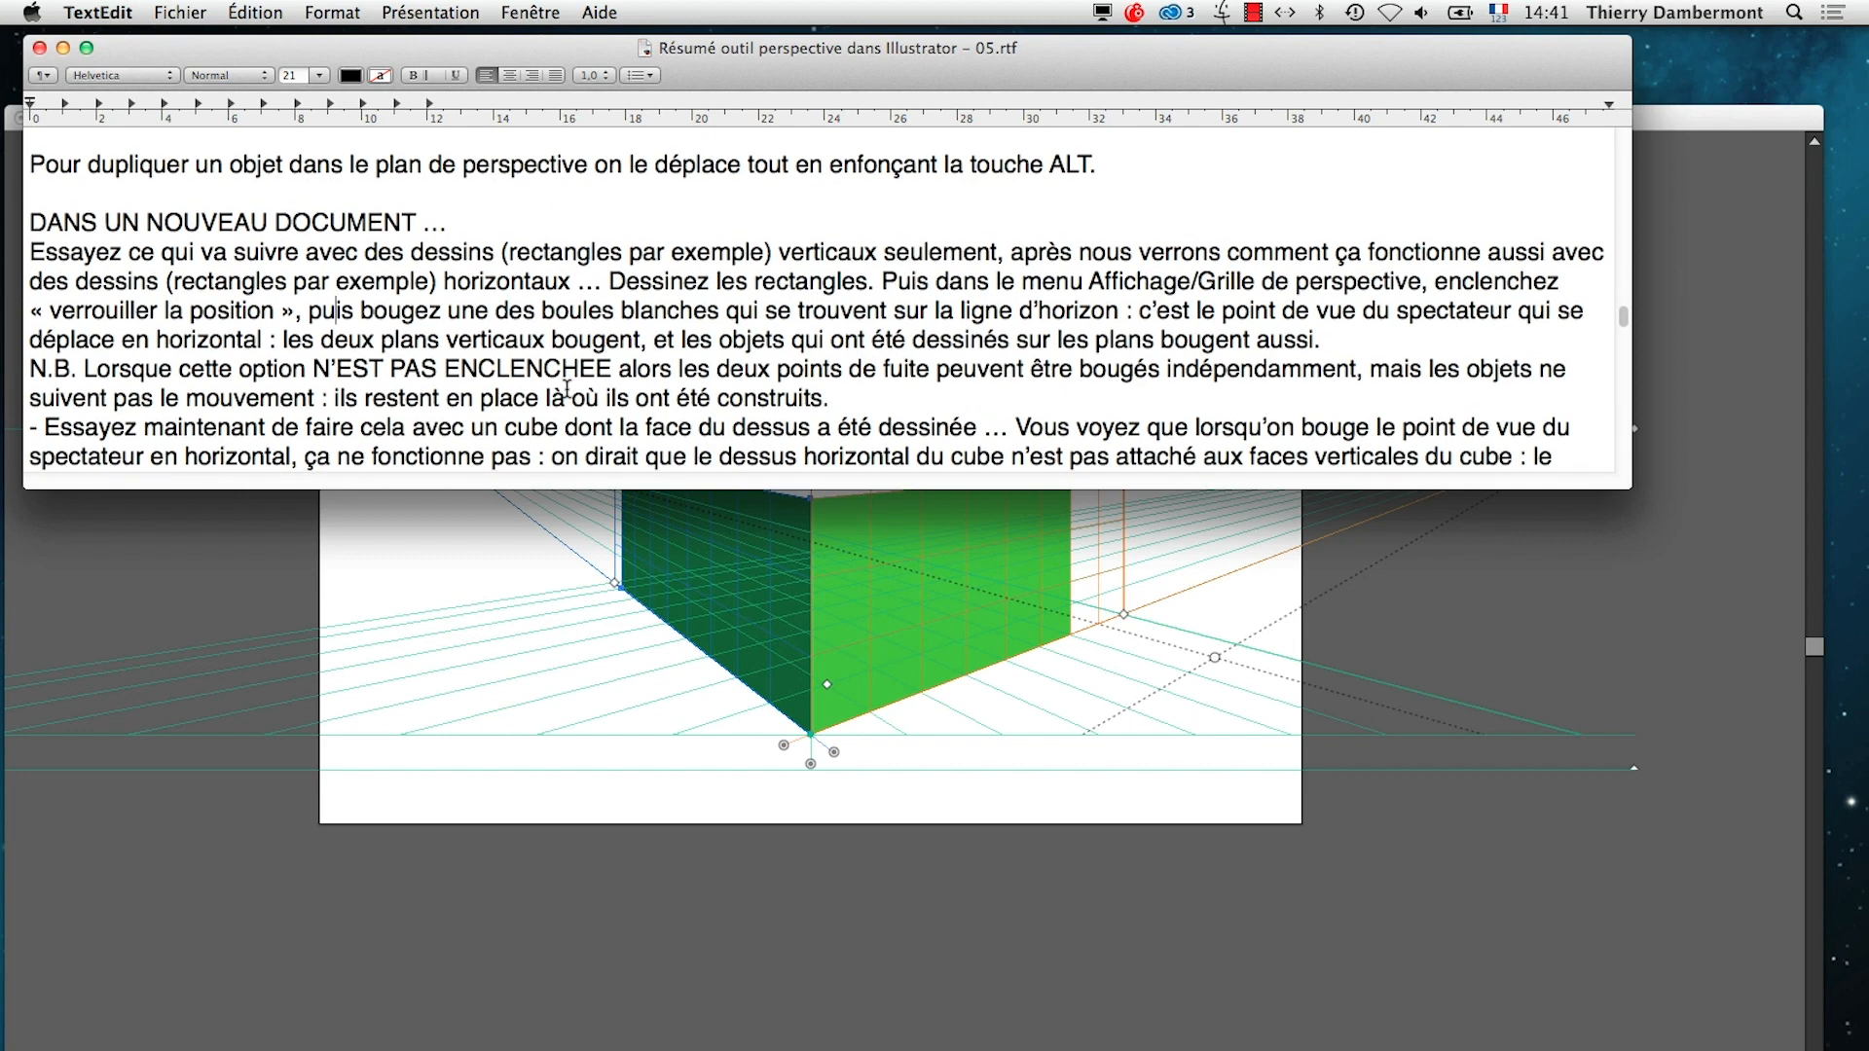
pyautogui.scroll(-1, 567, 388)
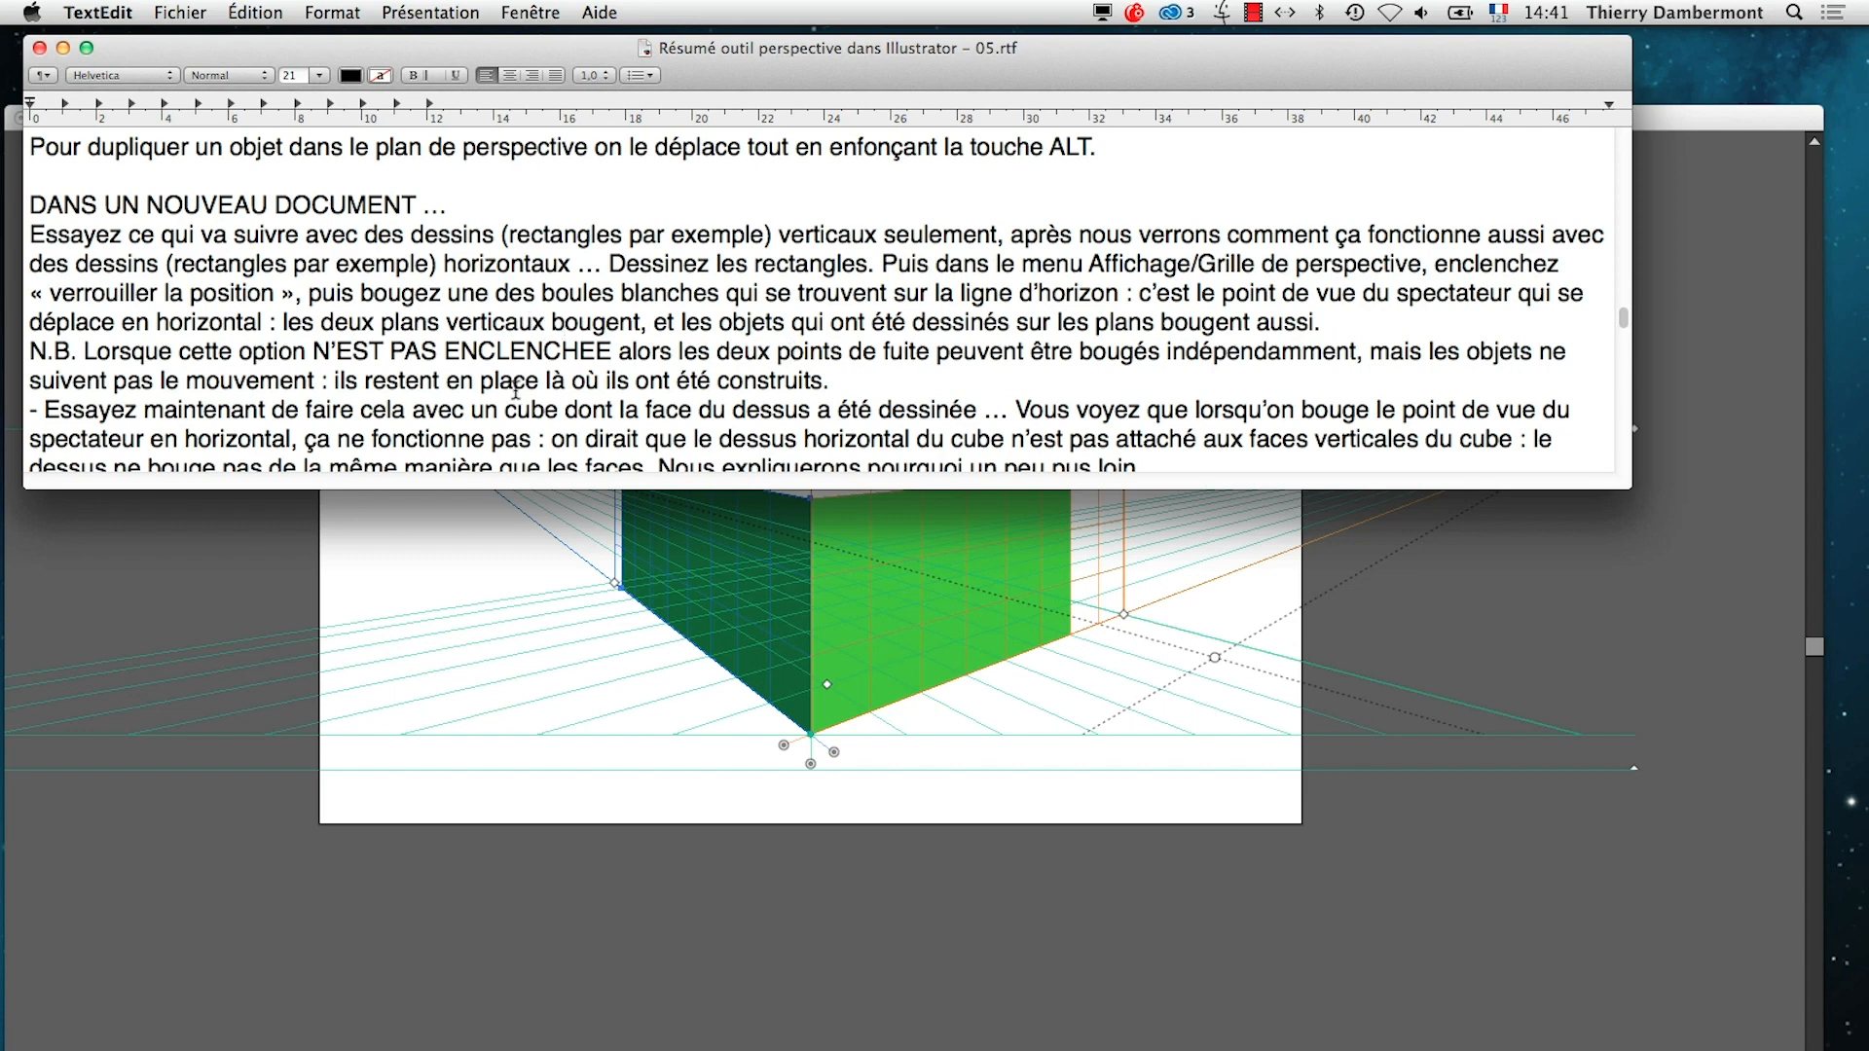
pyautogui.scroll(-1, 510, 387)
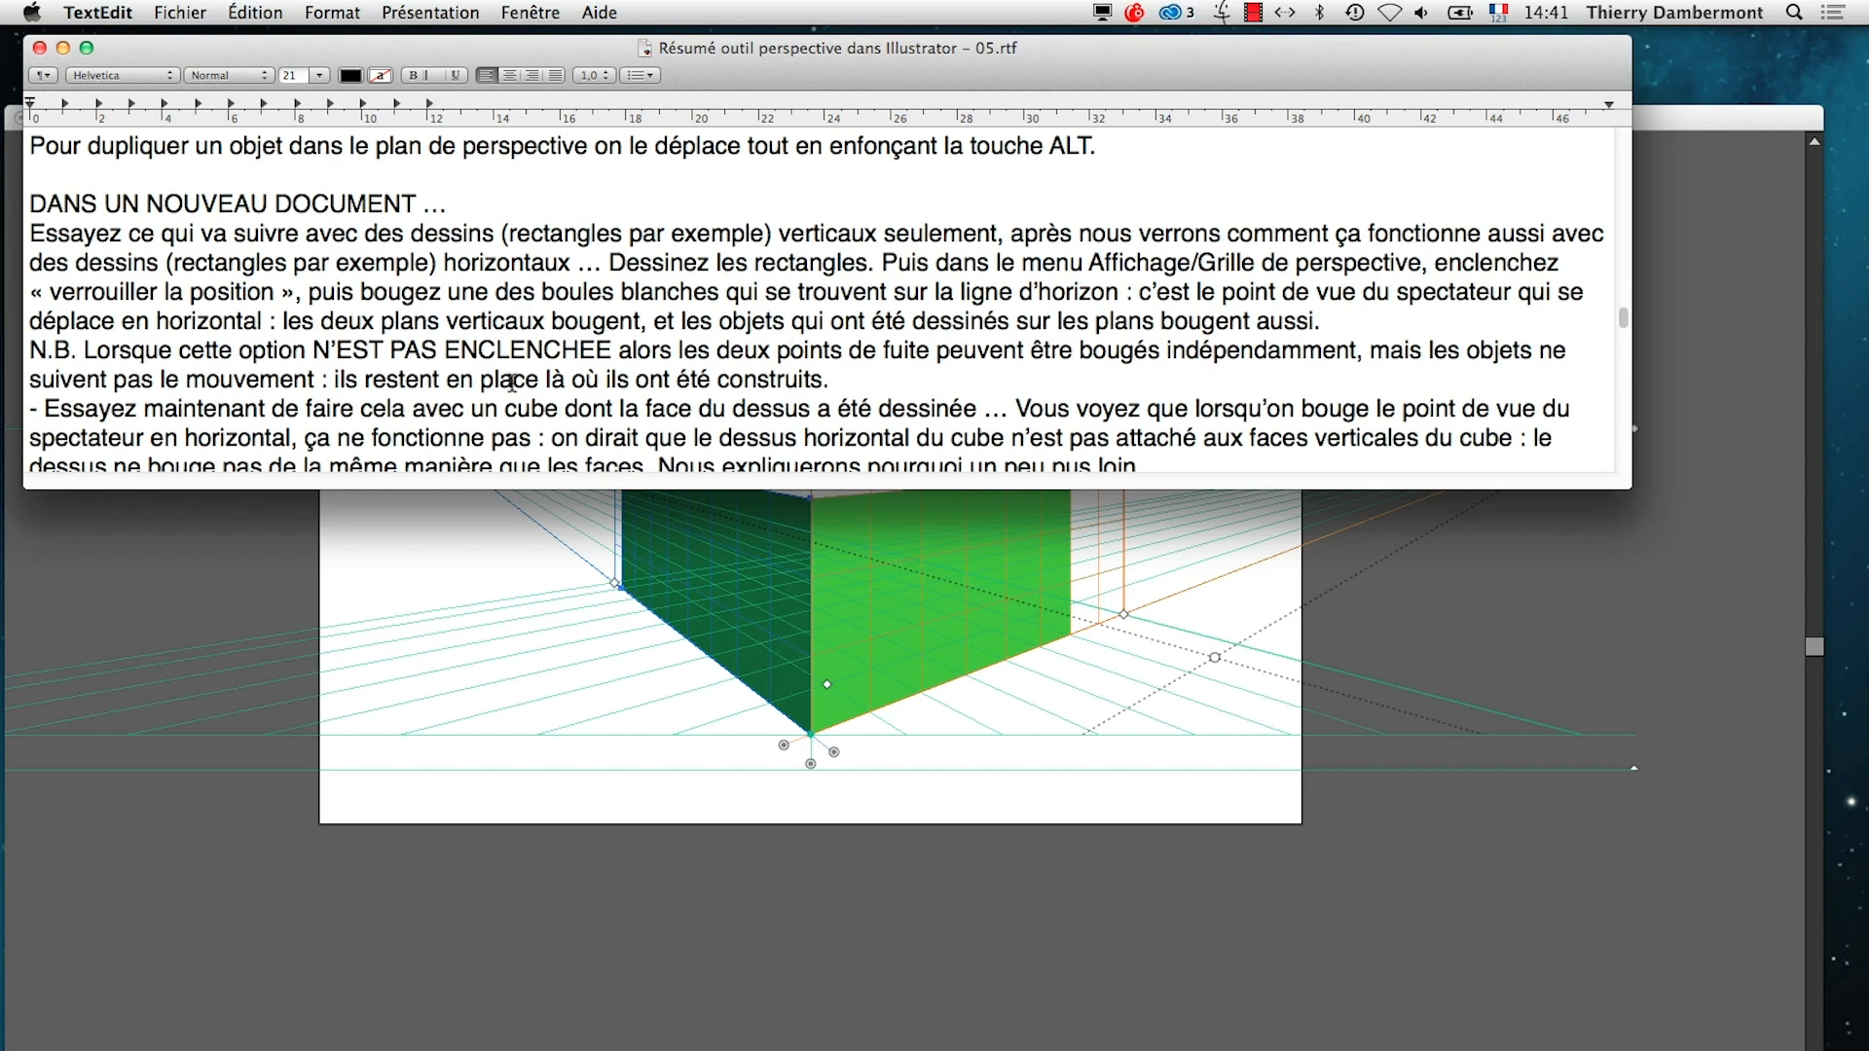
pyautogui.click(762, 905)
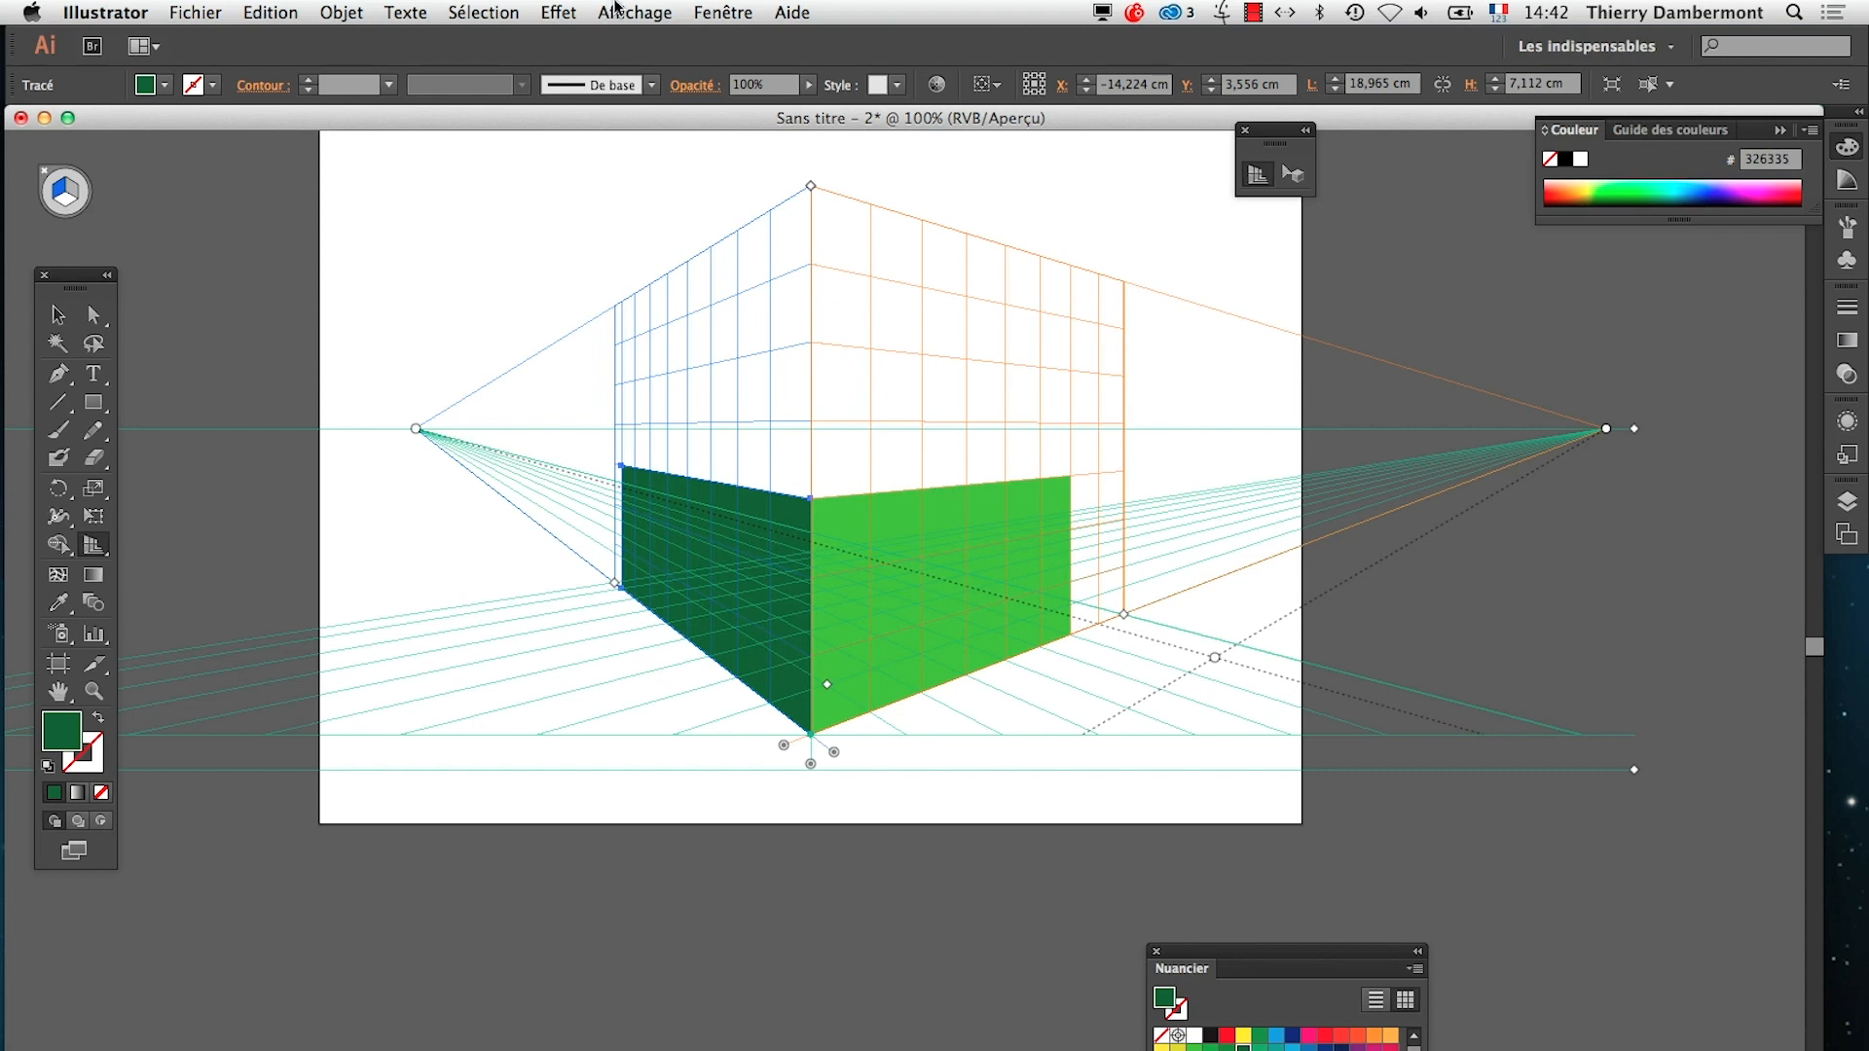
# Switch to TextEdit, highlight the N.B. on vanishing points when the position lock is not enabled, and return to Illustrator
pyautogui.click(616, 11)
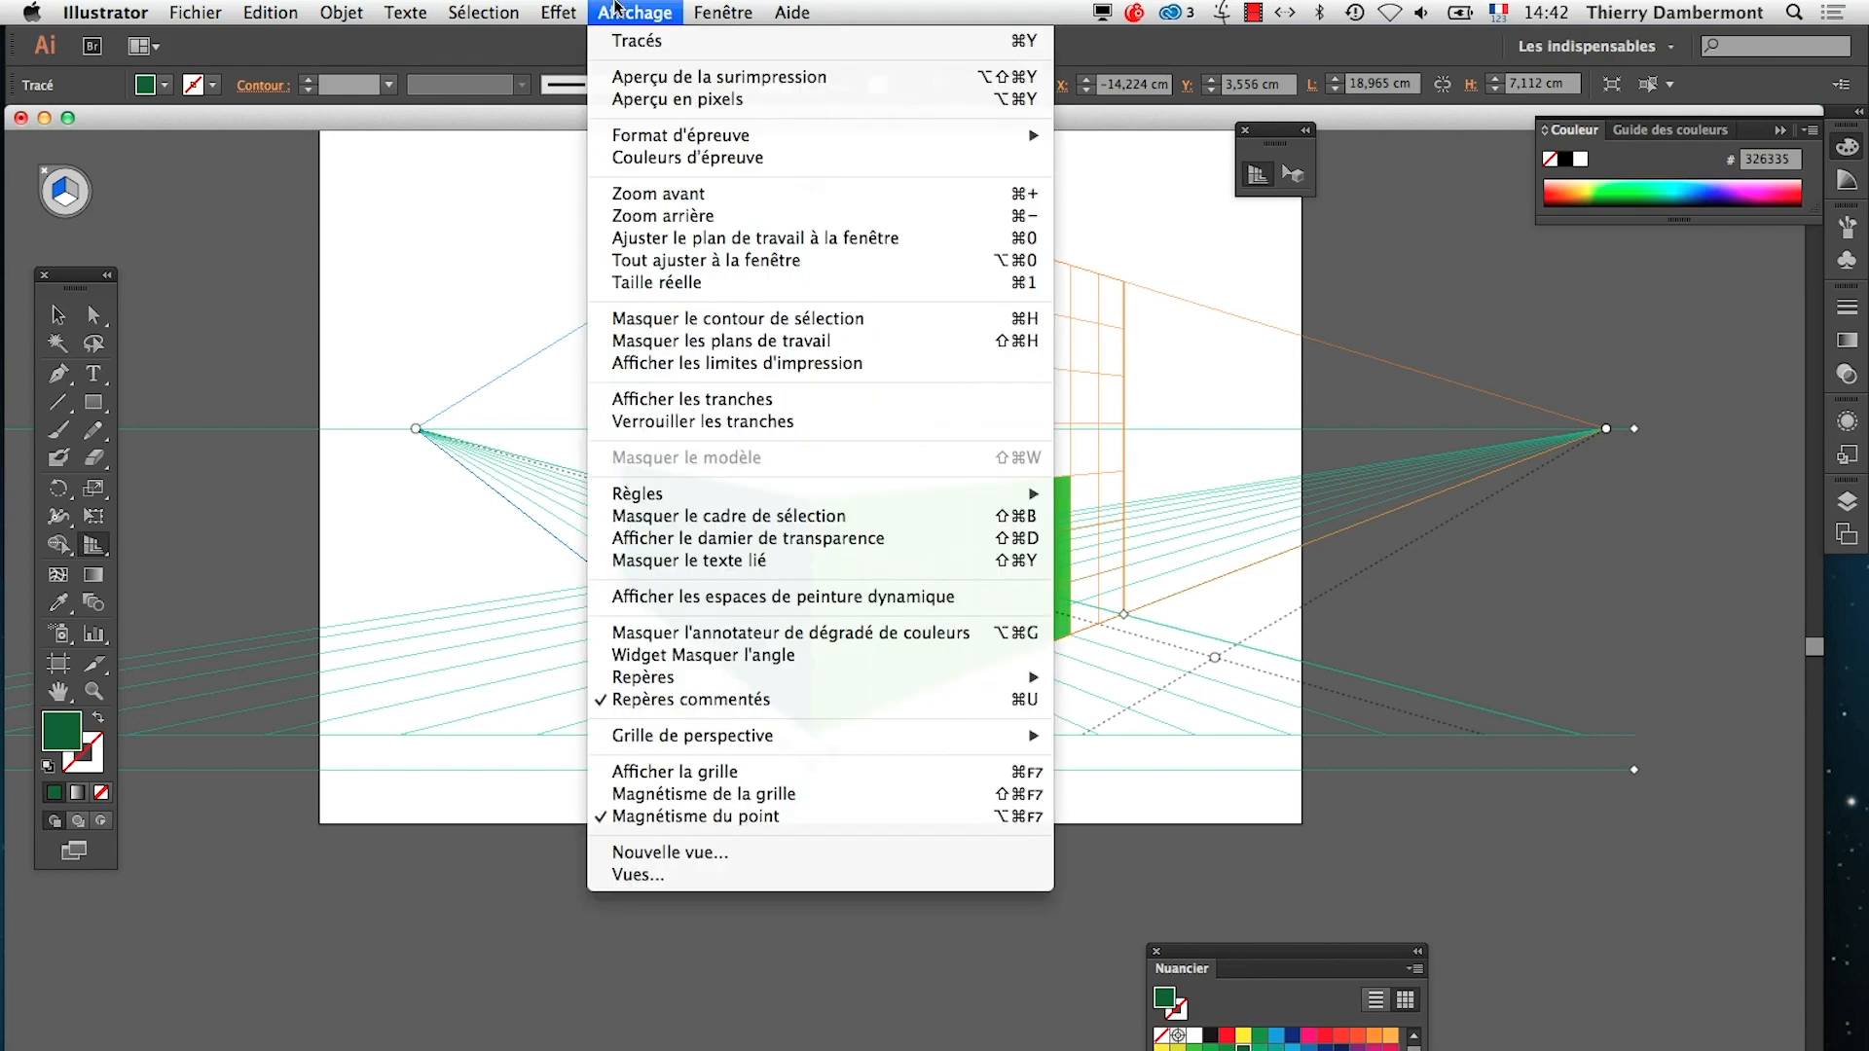
pyautogui.click(616, 8)
pyautogui.press('super+Tab')
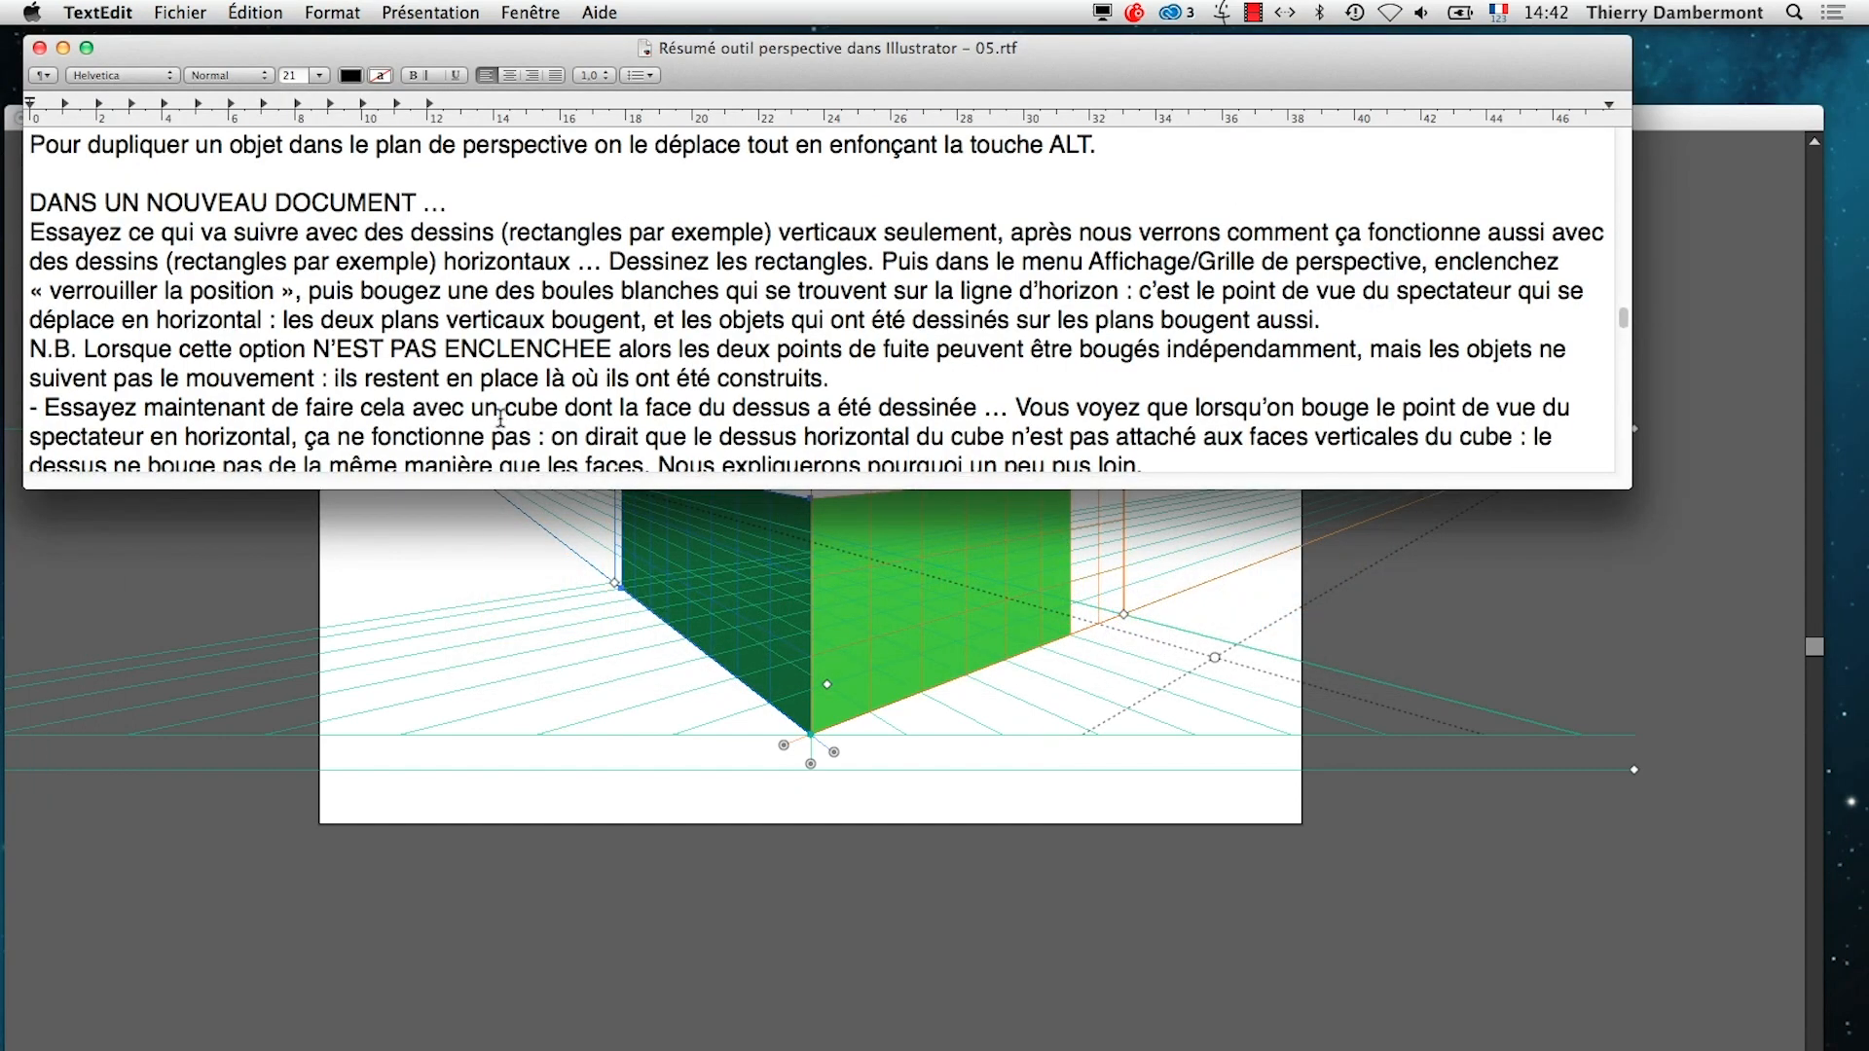
pyautogui.scroll(-1, 501, 419)
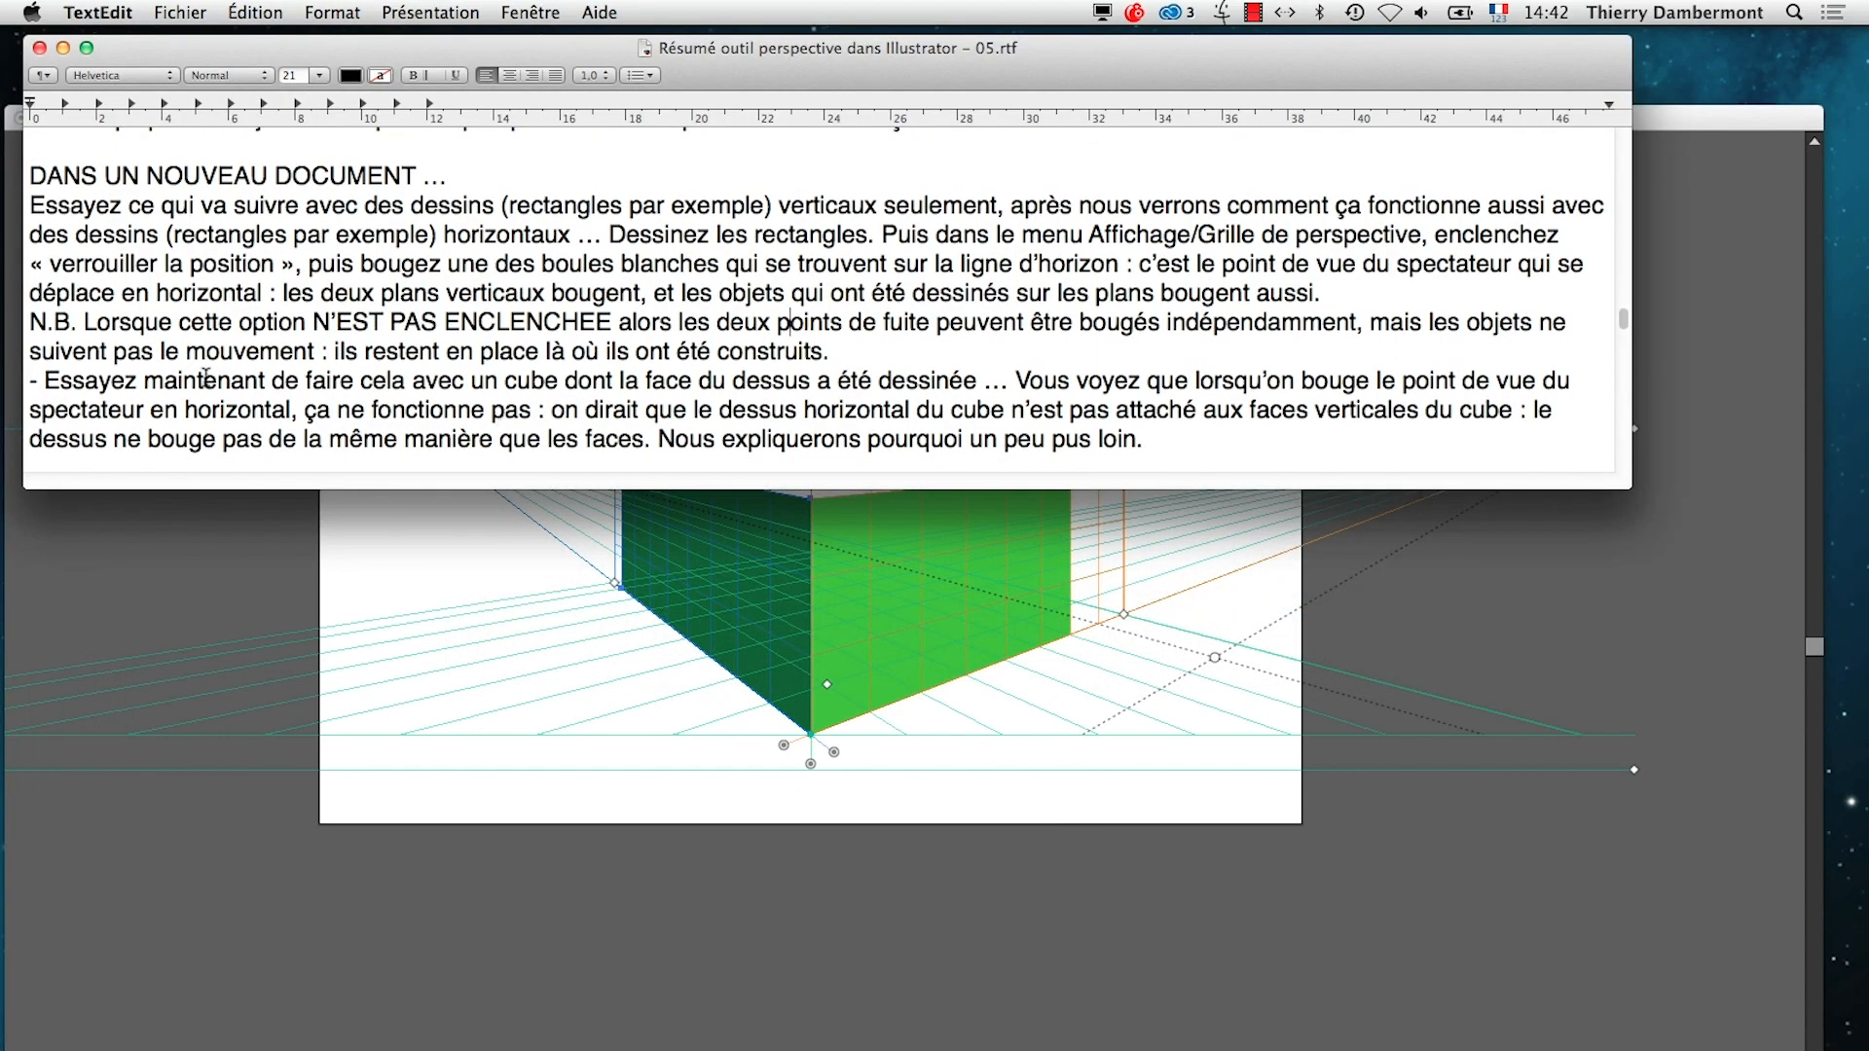
pyautogui.moveTo(95, 323); pyautogui.dragTo(821, 356)
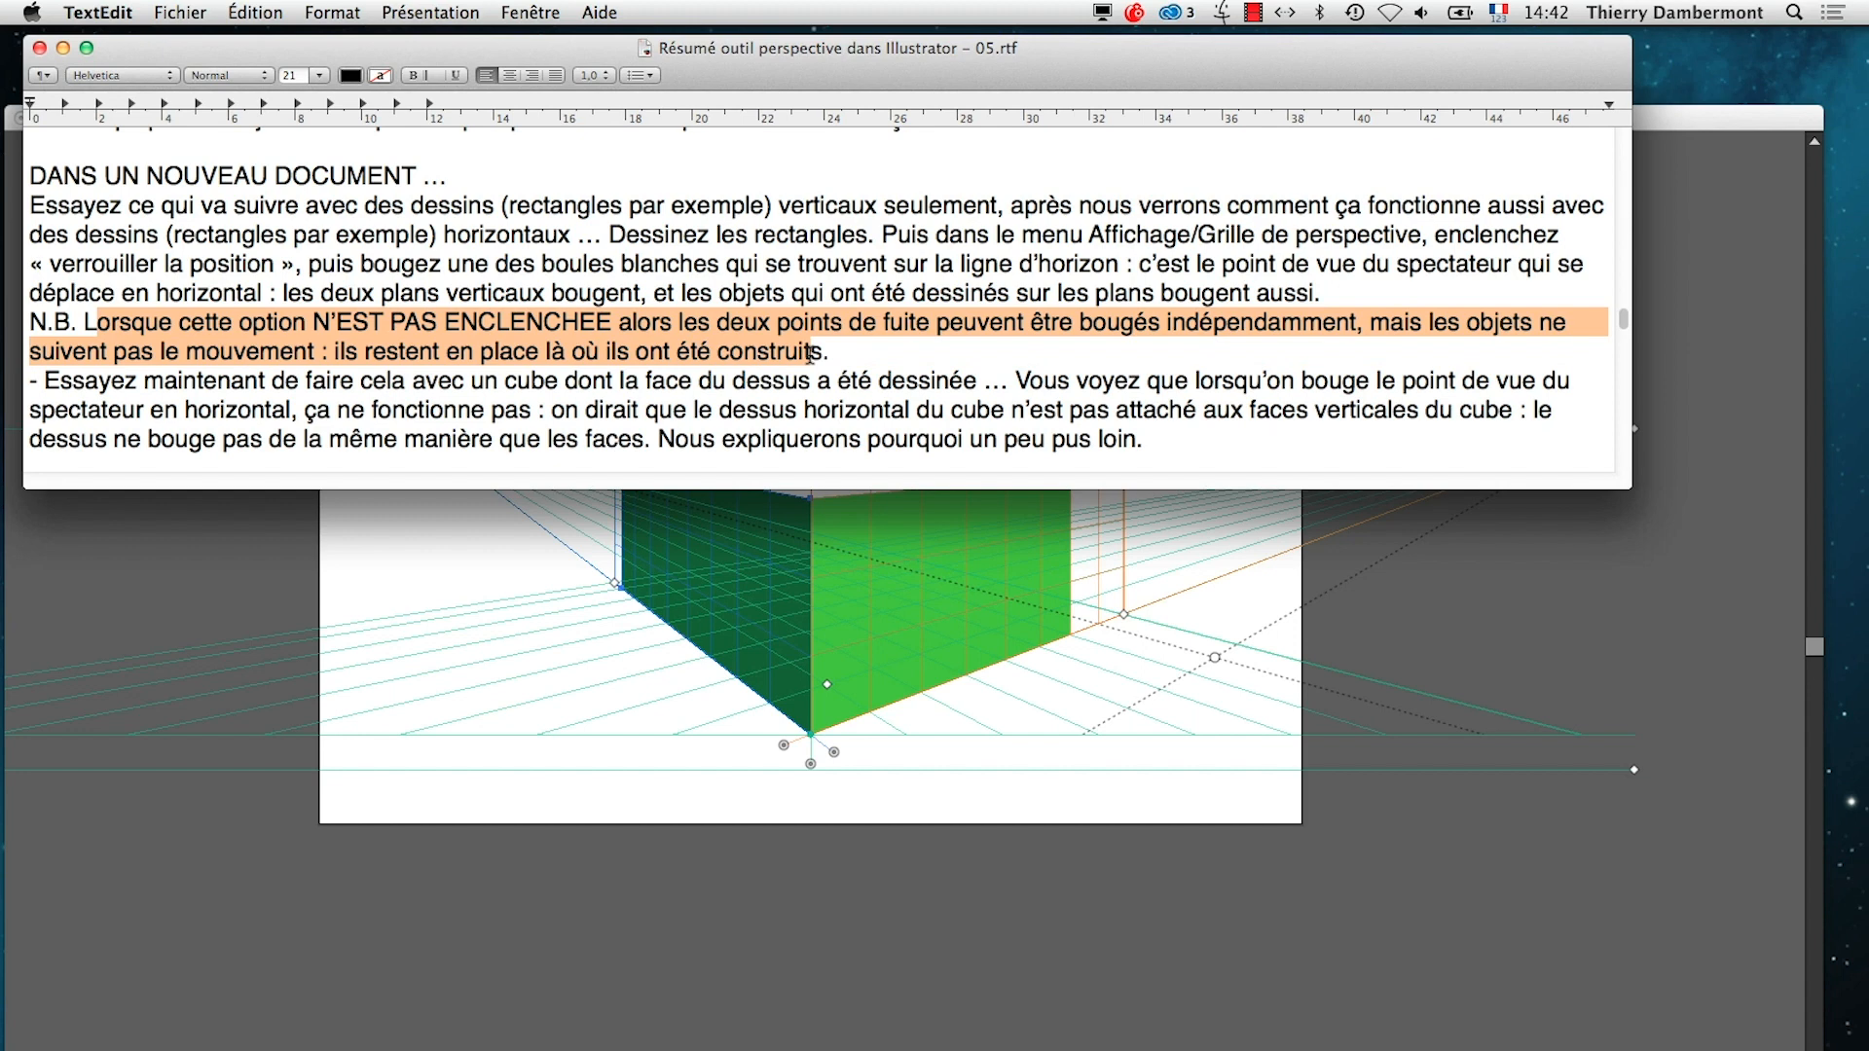
pyautogui.click(525, 1027)
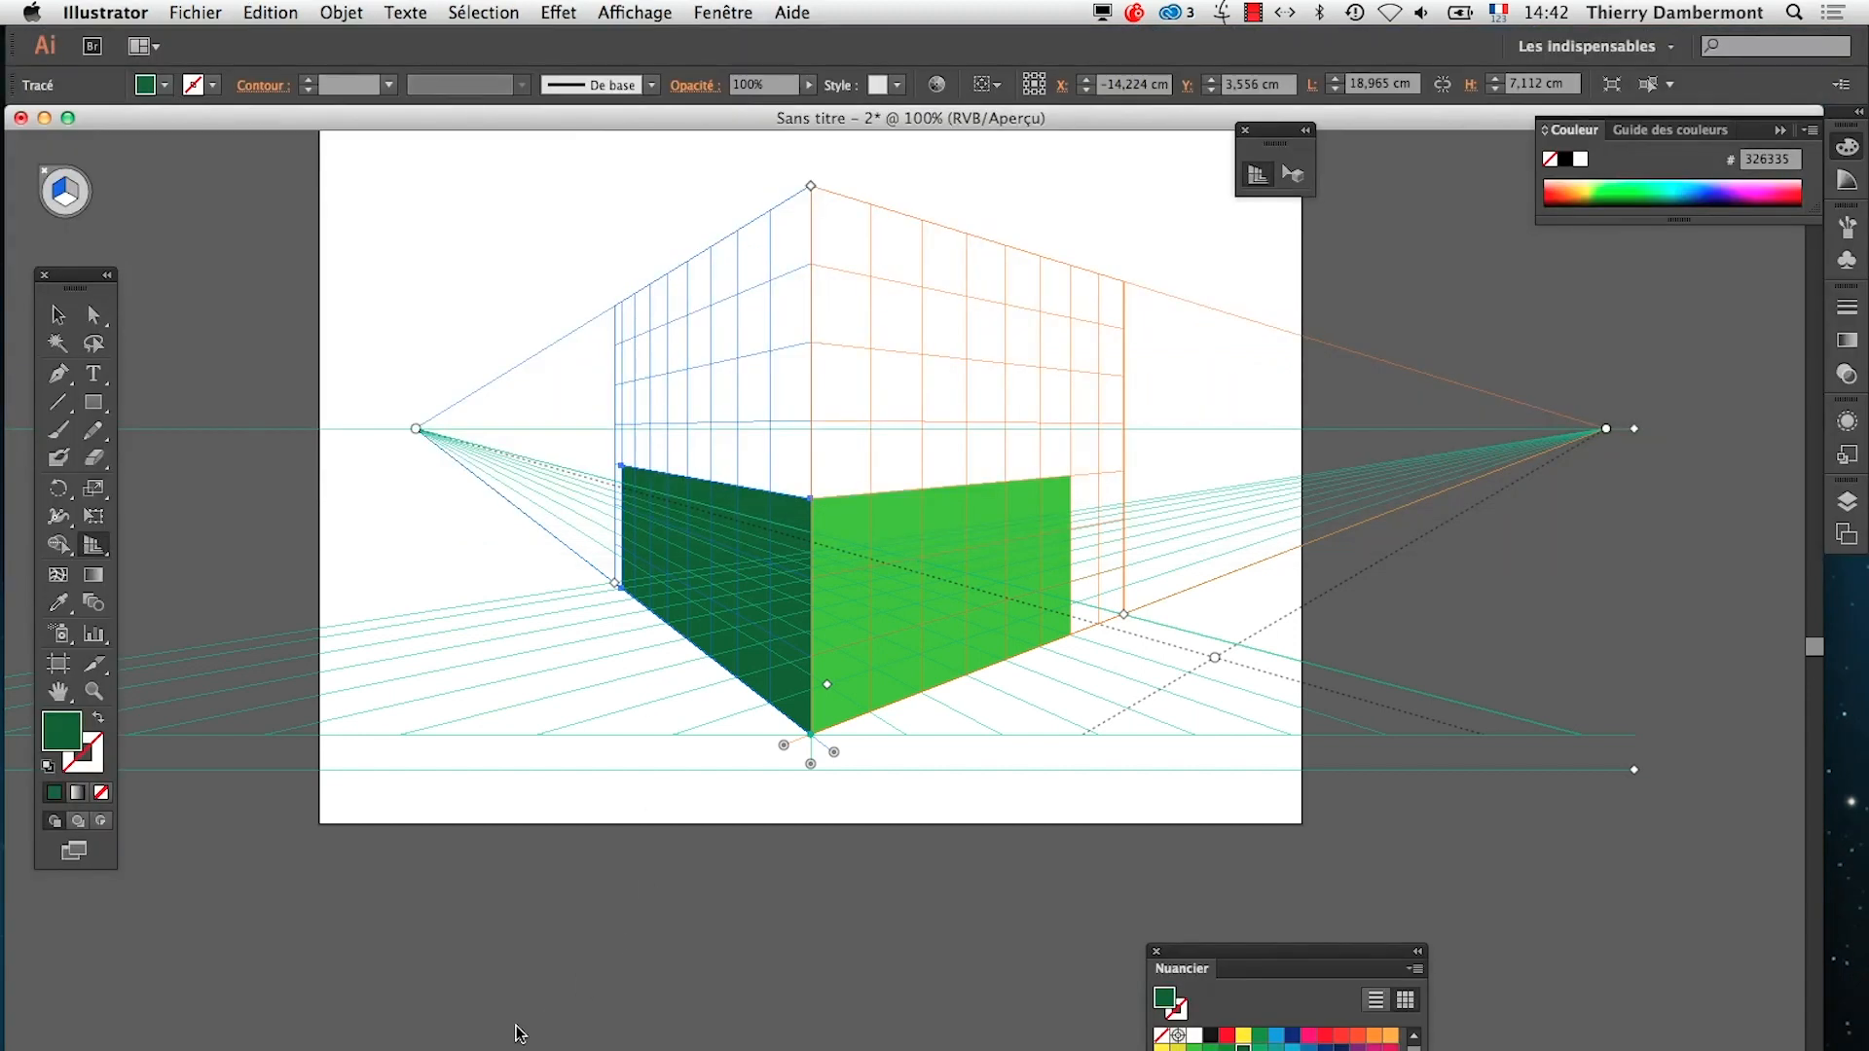
# Unlock the perspective grid's station point, try moving only the right vanishing point inward along the horizon, and undo the move
pyautogui.click(631, 12)
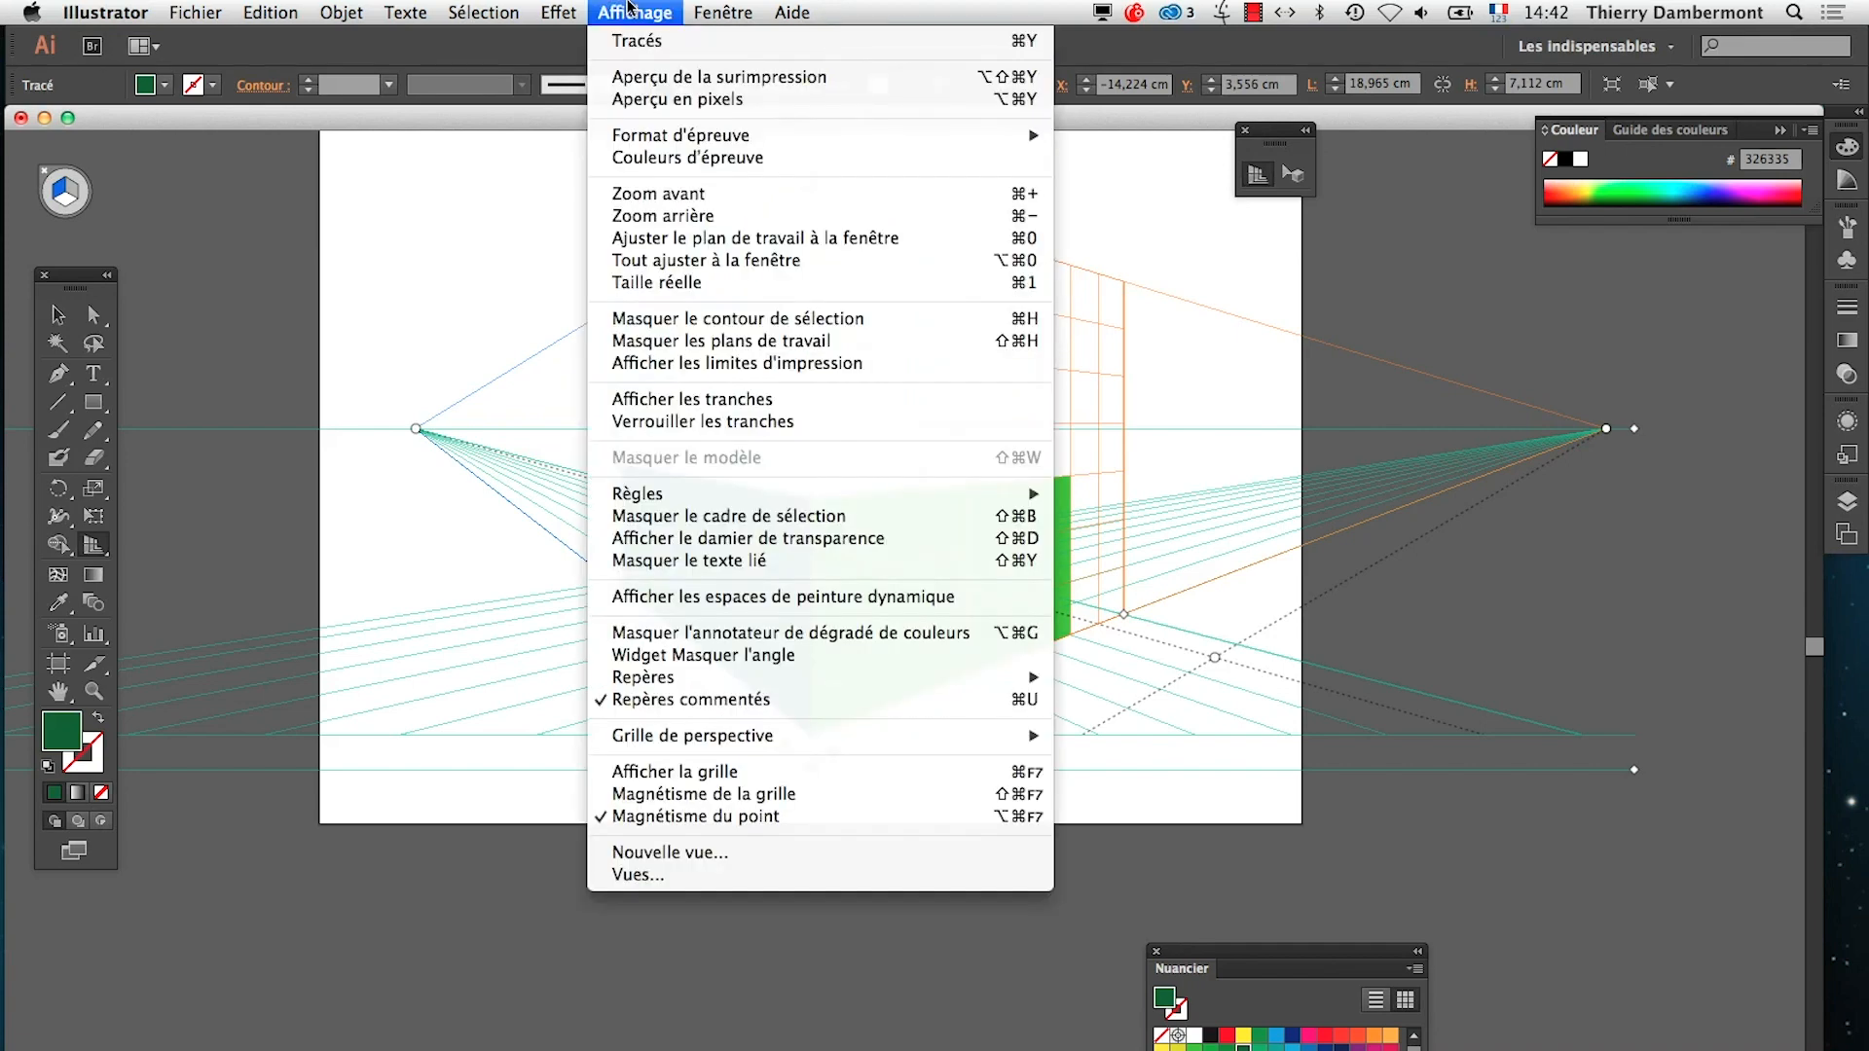
pyautogui.moveTo(716, 736)
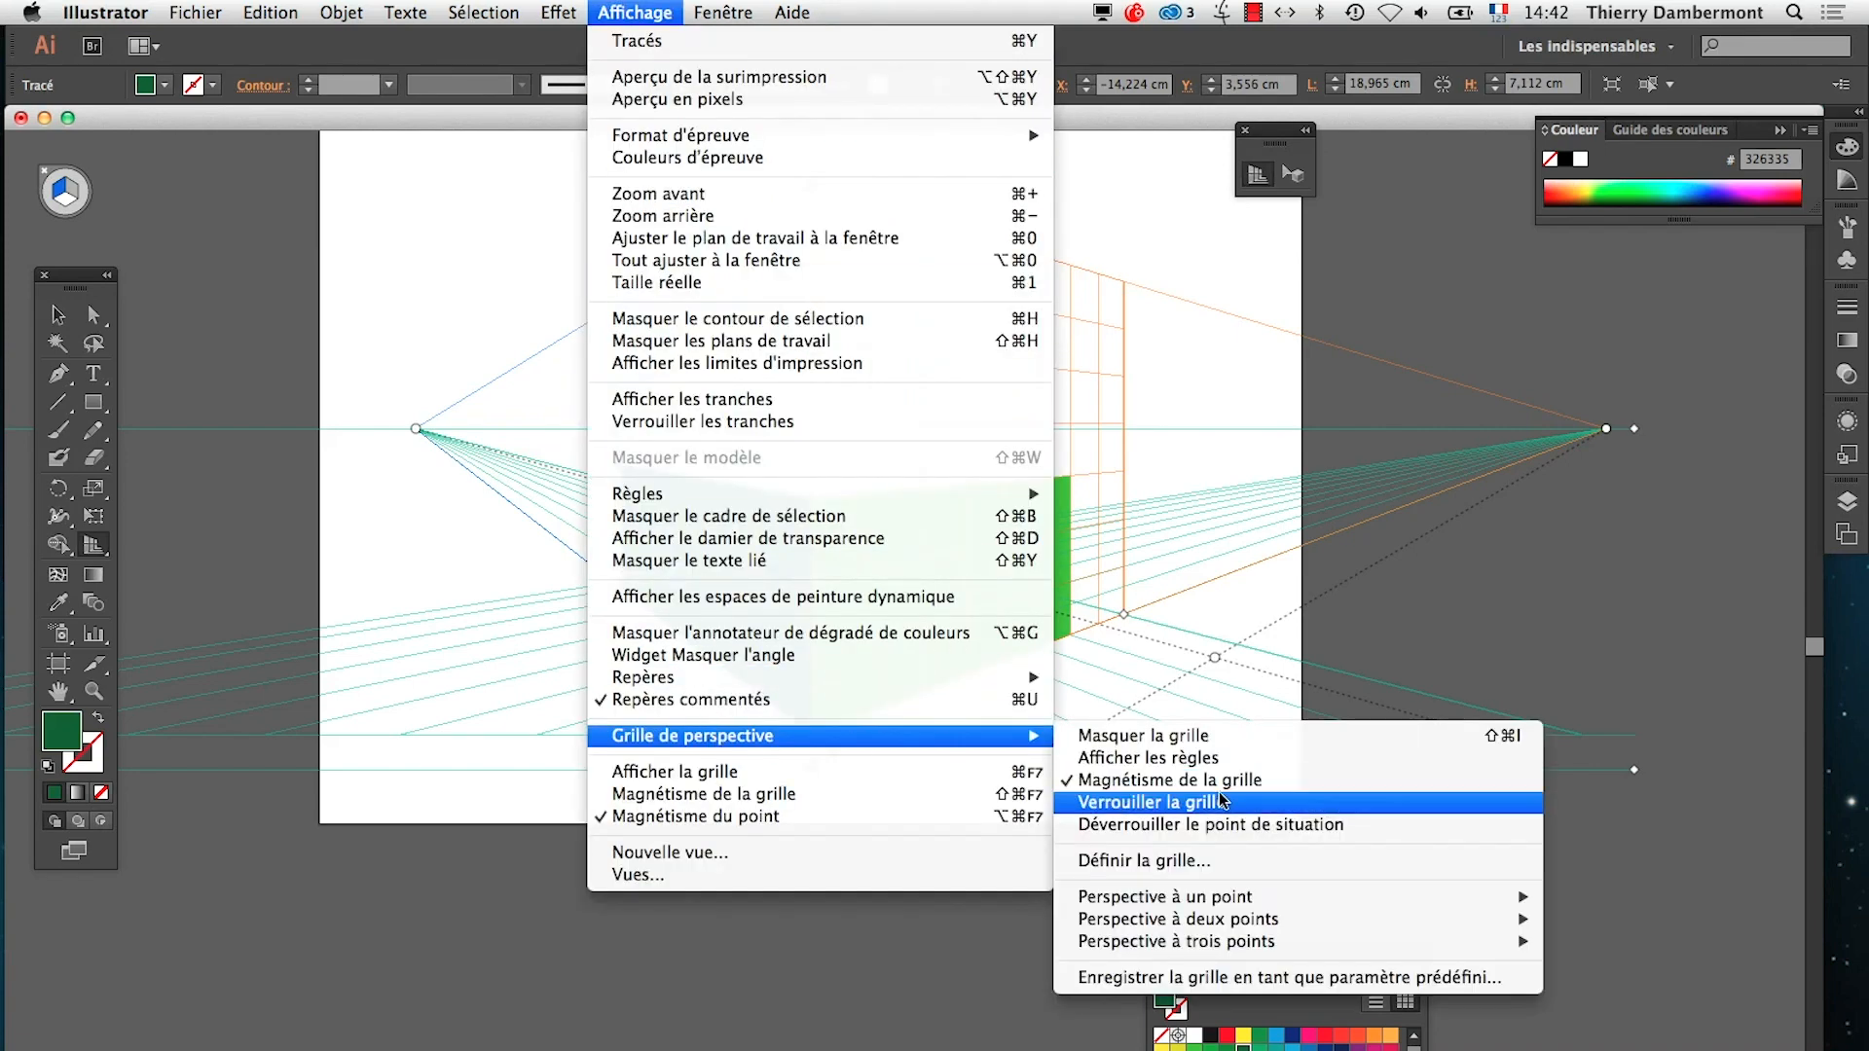
pyautogui.click(1227, 825)
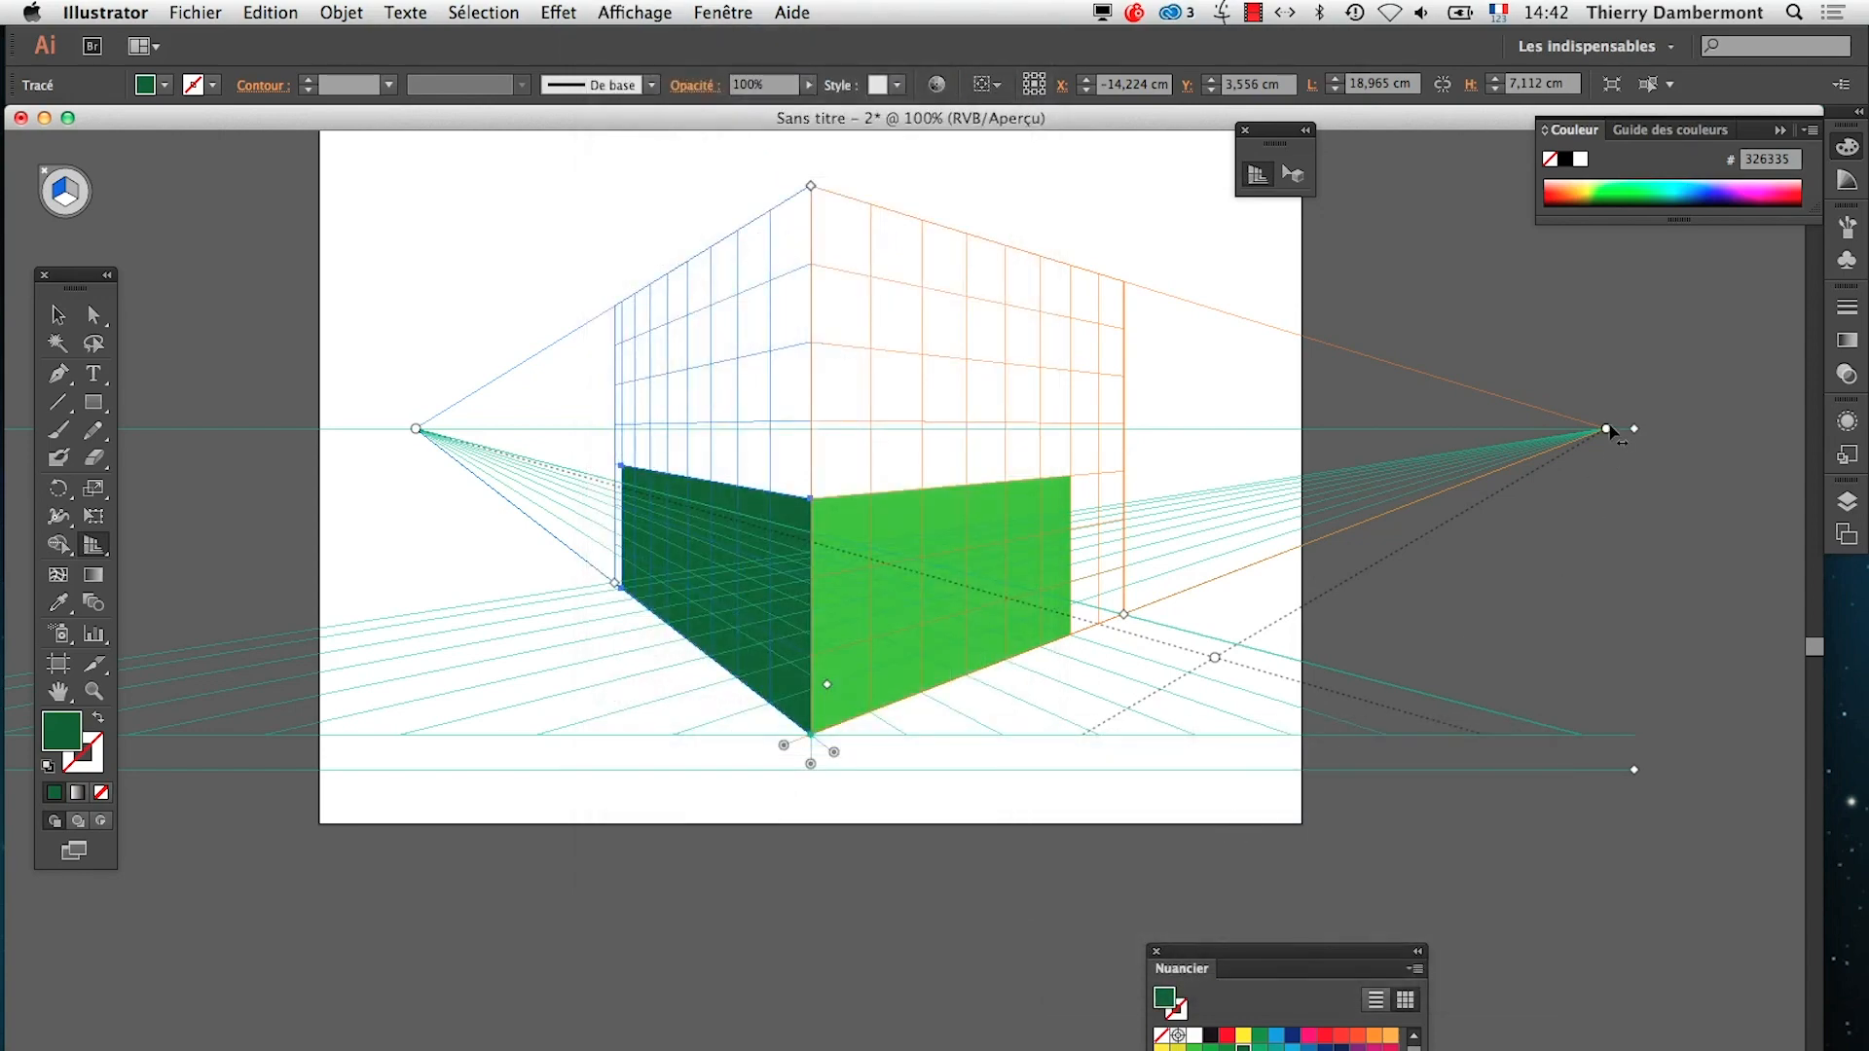
pyautogui.moveTo(1609, 429); pyautogui.dragTo(991, 432)
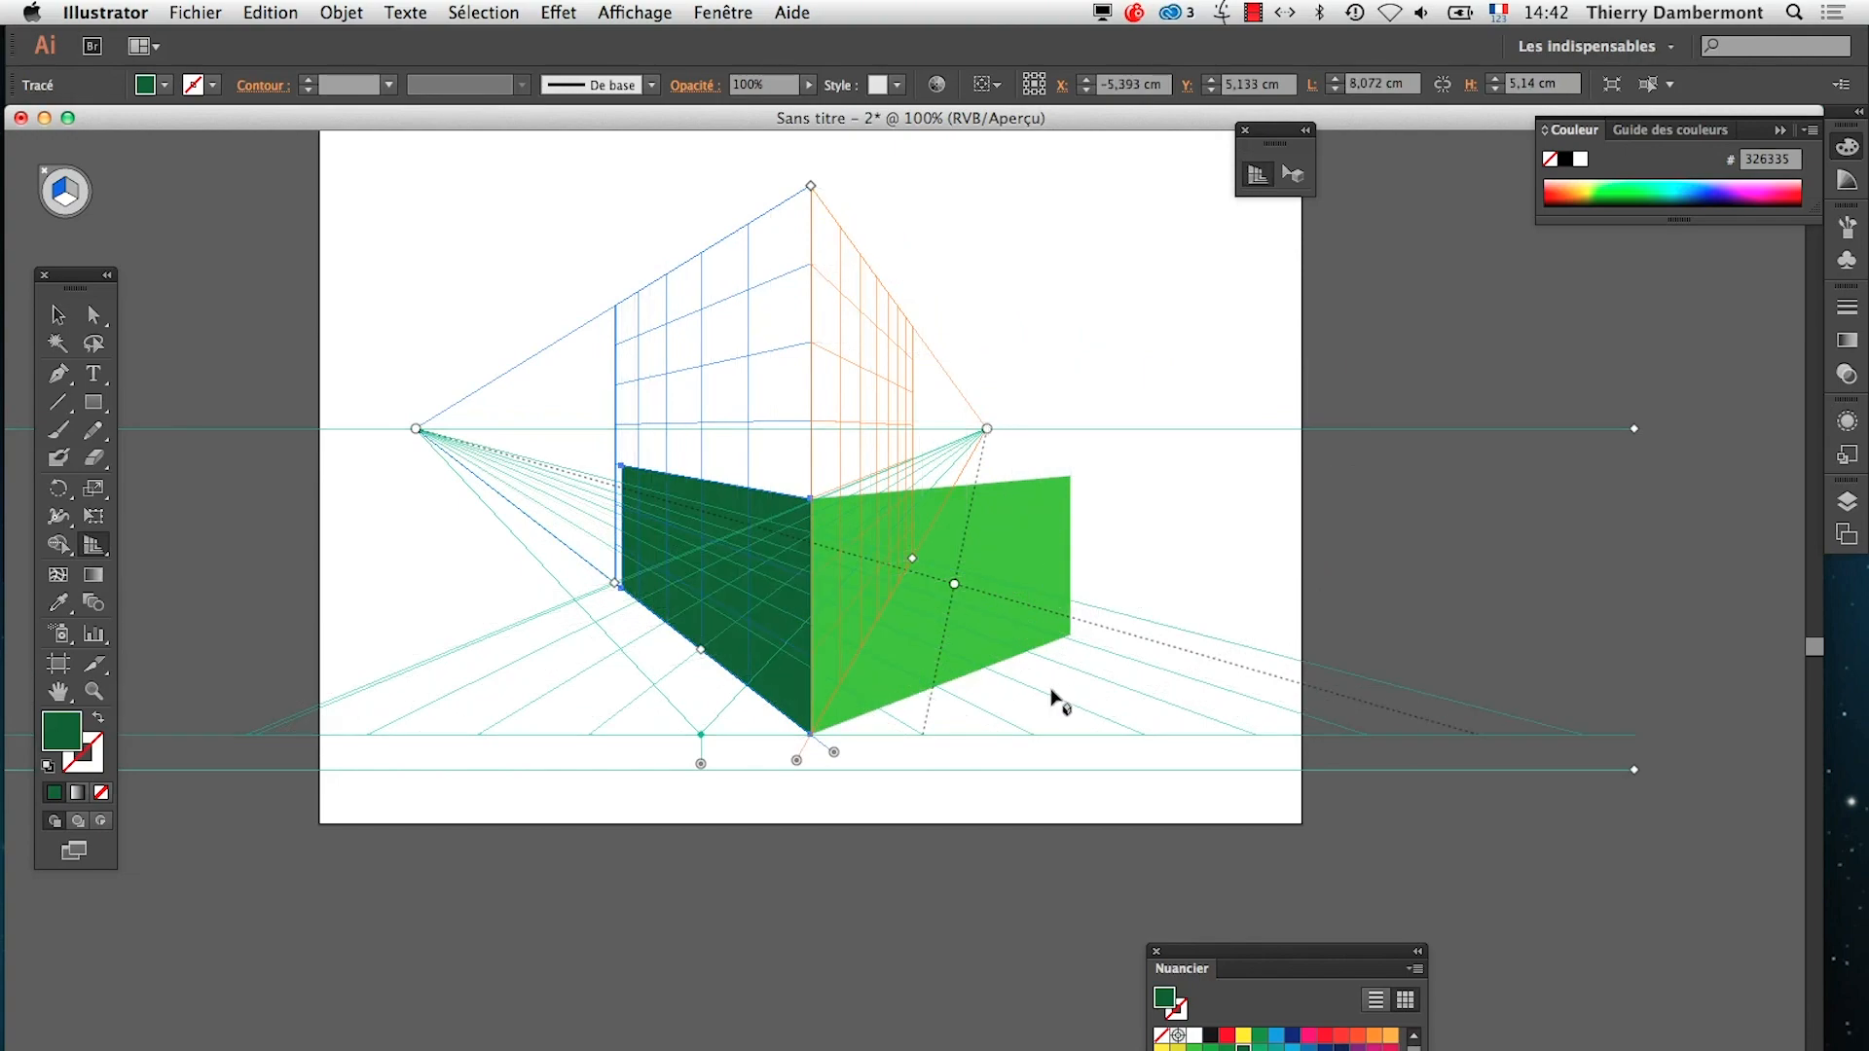
pyautogui.press('super+z')
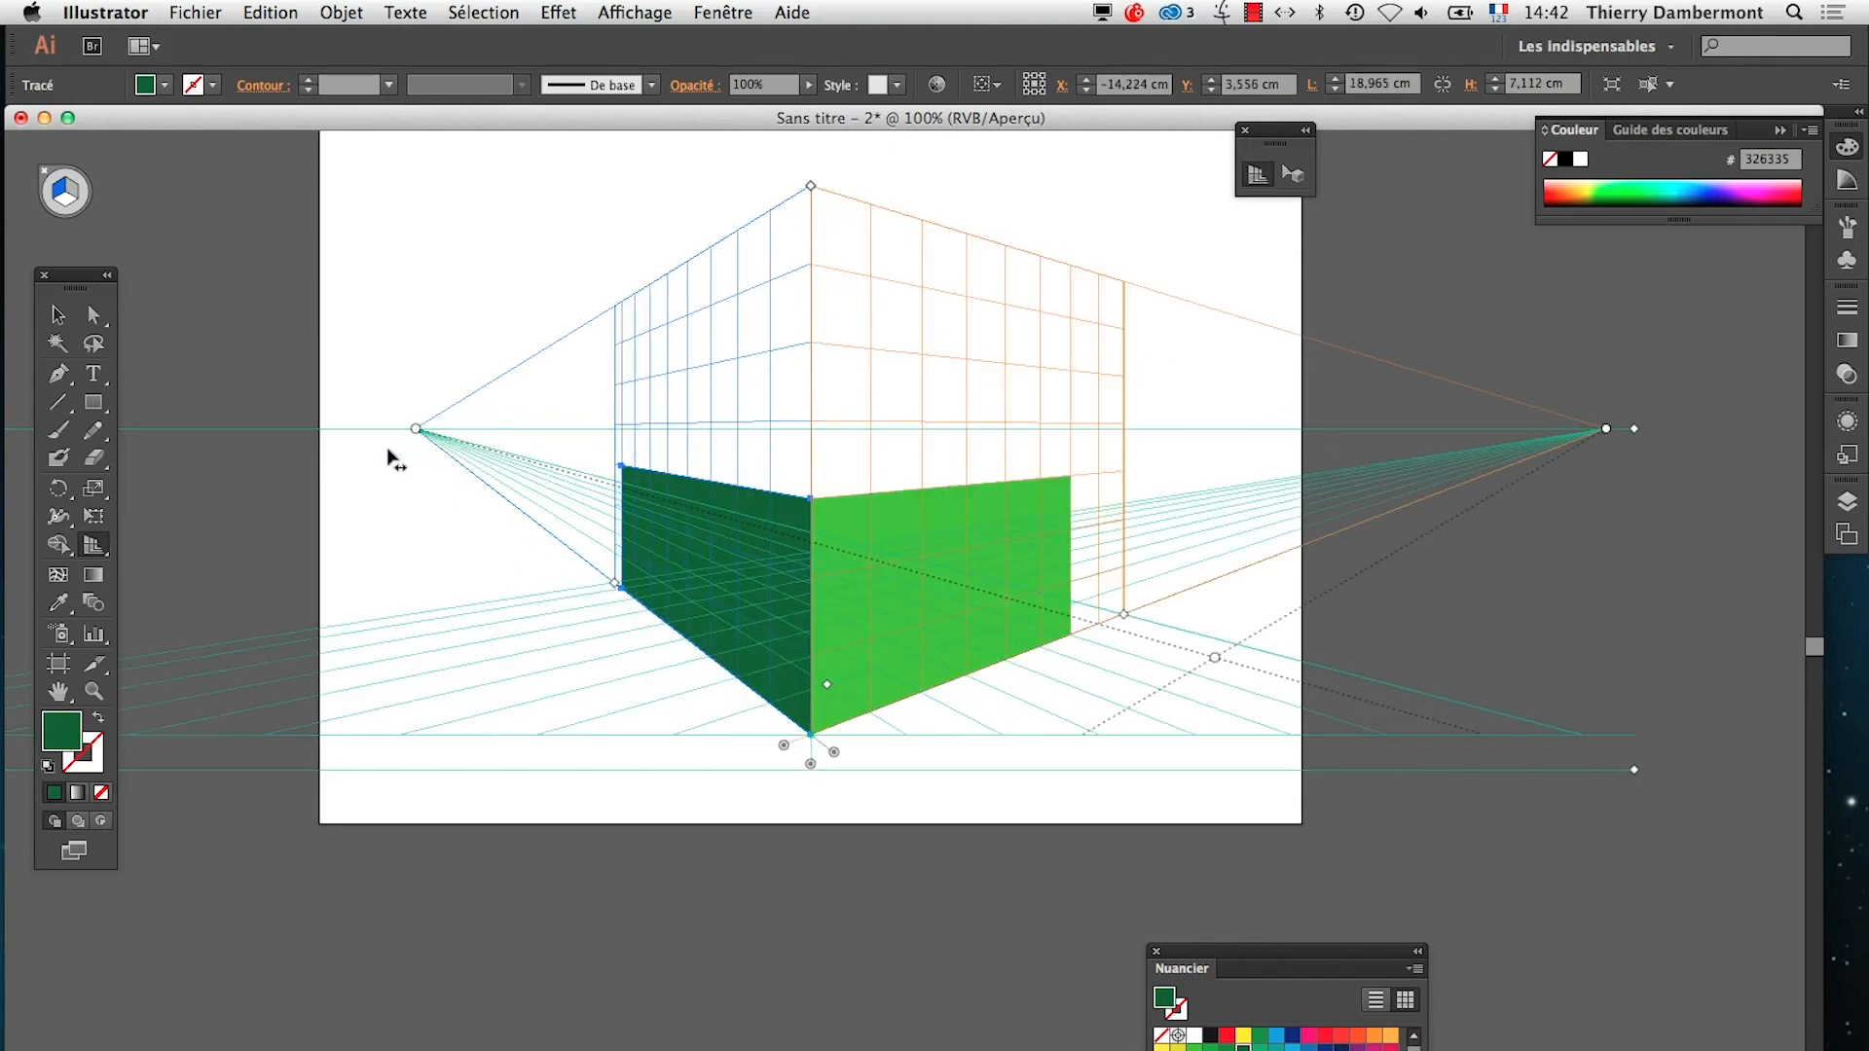
# Try shifting the left and right vanishing points independently along the horizon, undoing each move
pyautogui.moveTo(416, 435); pyautogui.dragTo(506, 446)
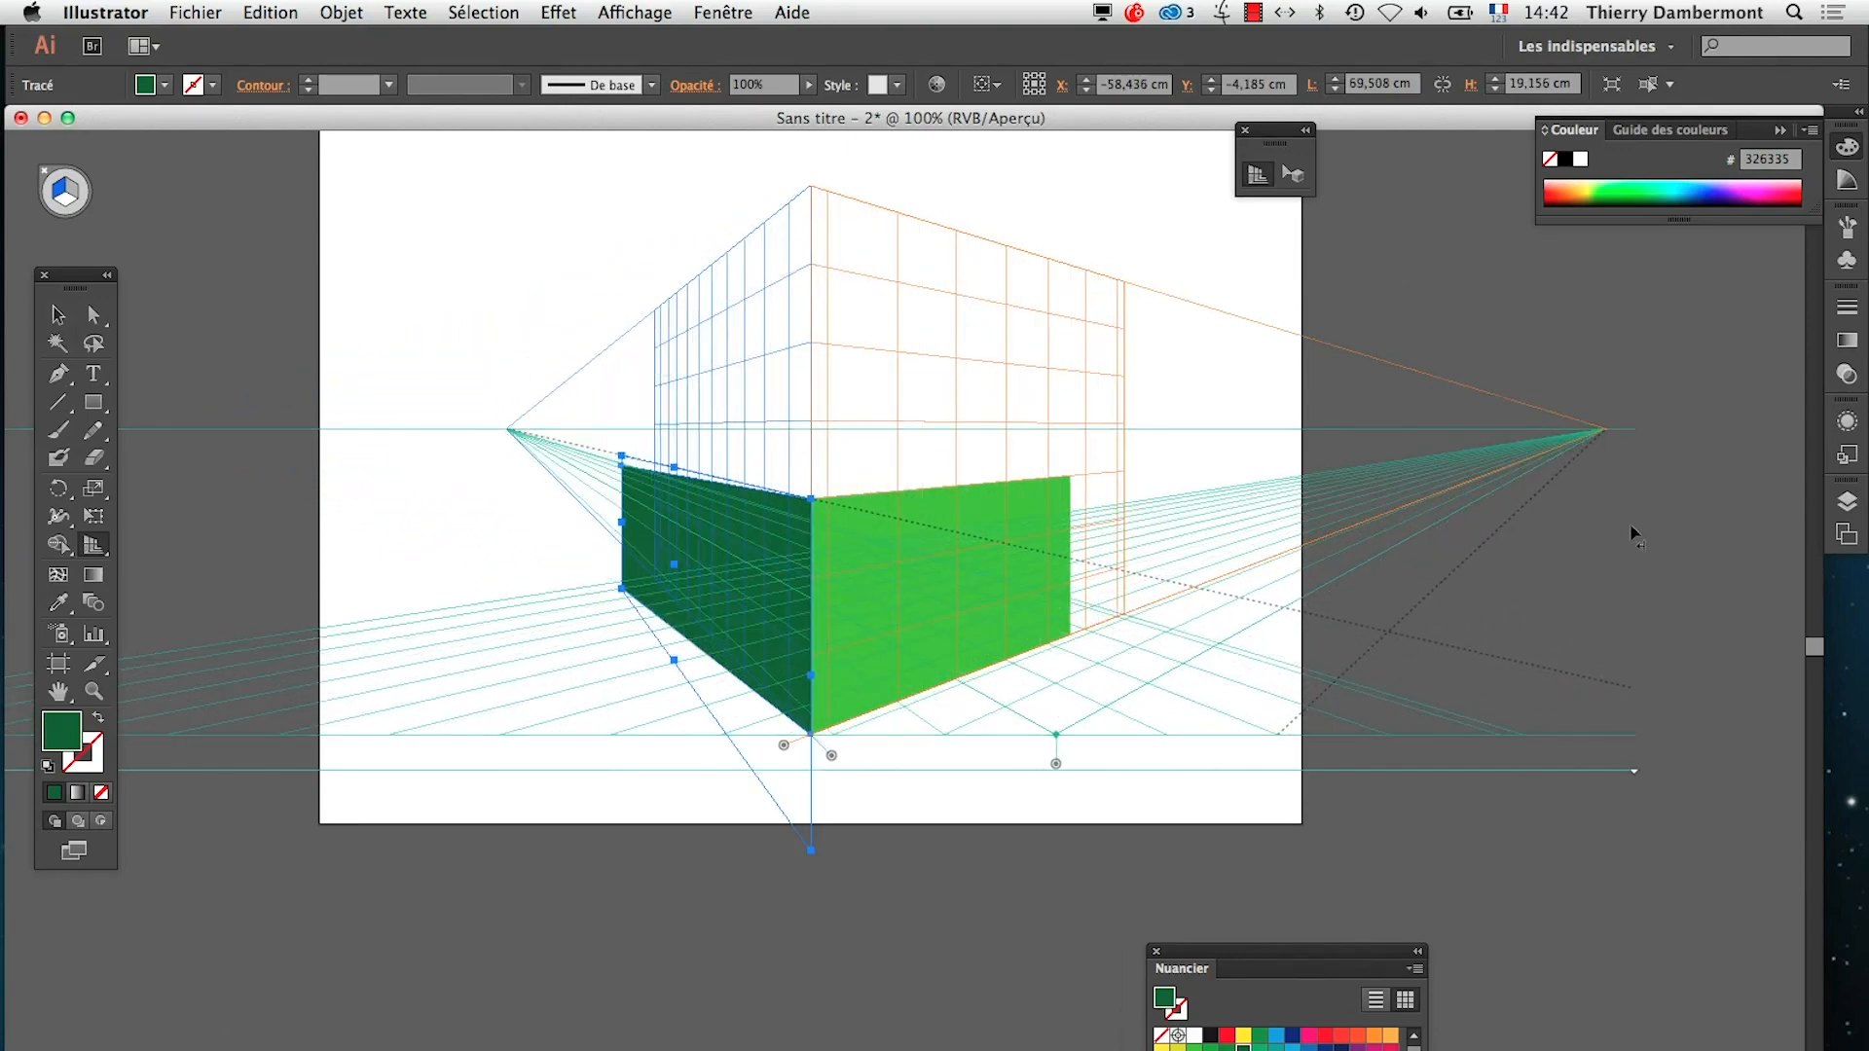
pyautogui.moveTo(1602, 429); pyautogui.dragTo(1063, 440)
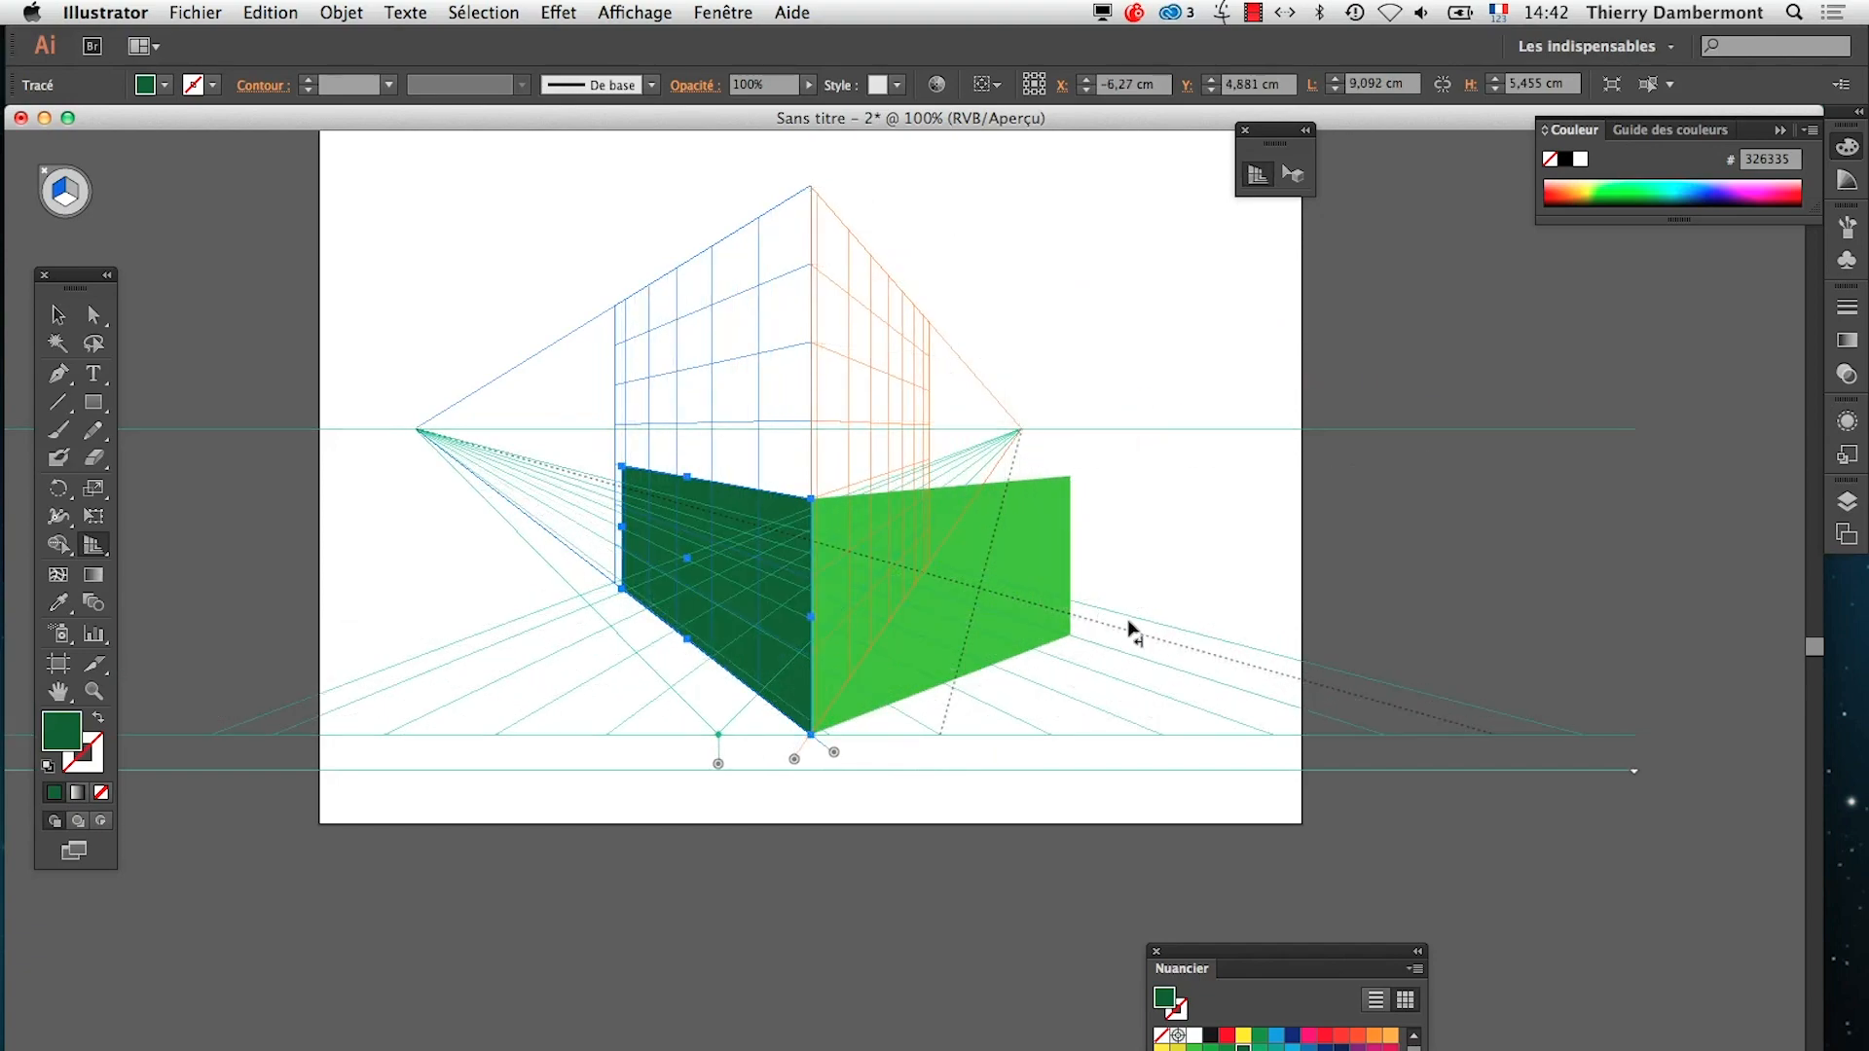
pyautogui.hotkey('ctrl', 'z')
pyautogui.moveTo(416, 429); pyautogui.dragTo(654, 430)
pyautogui.hotkey('ctrl', 'z')
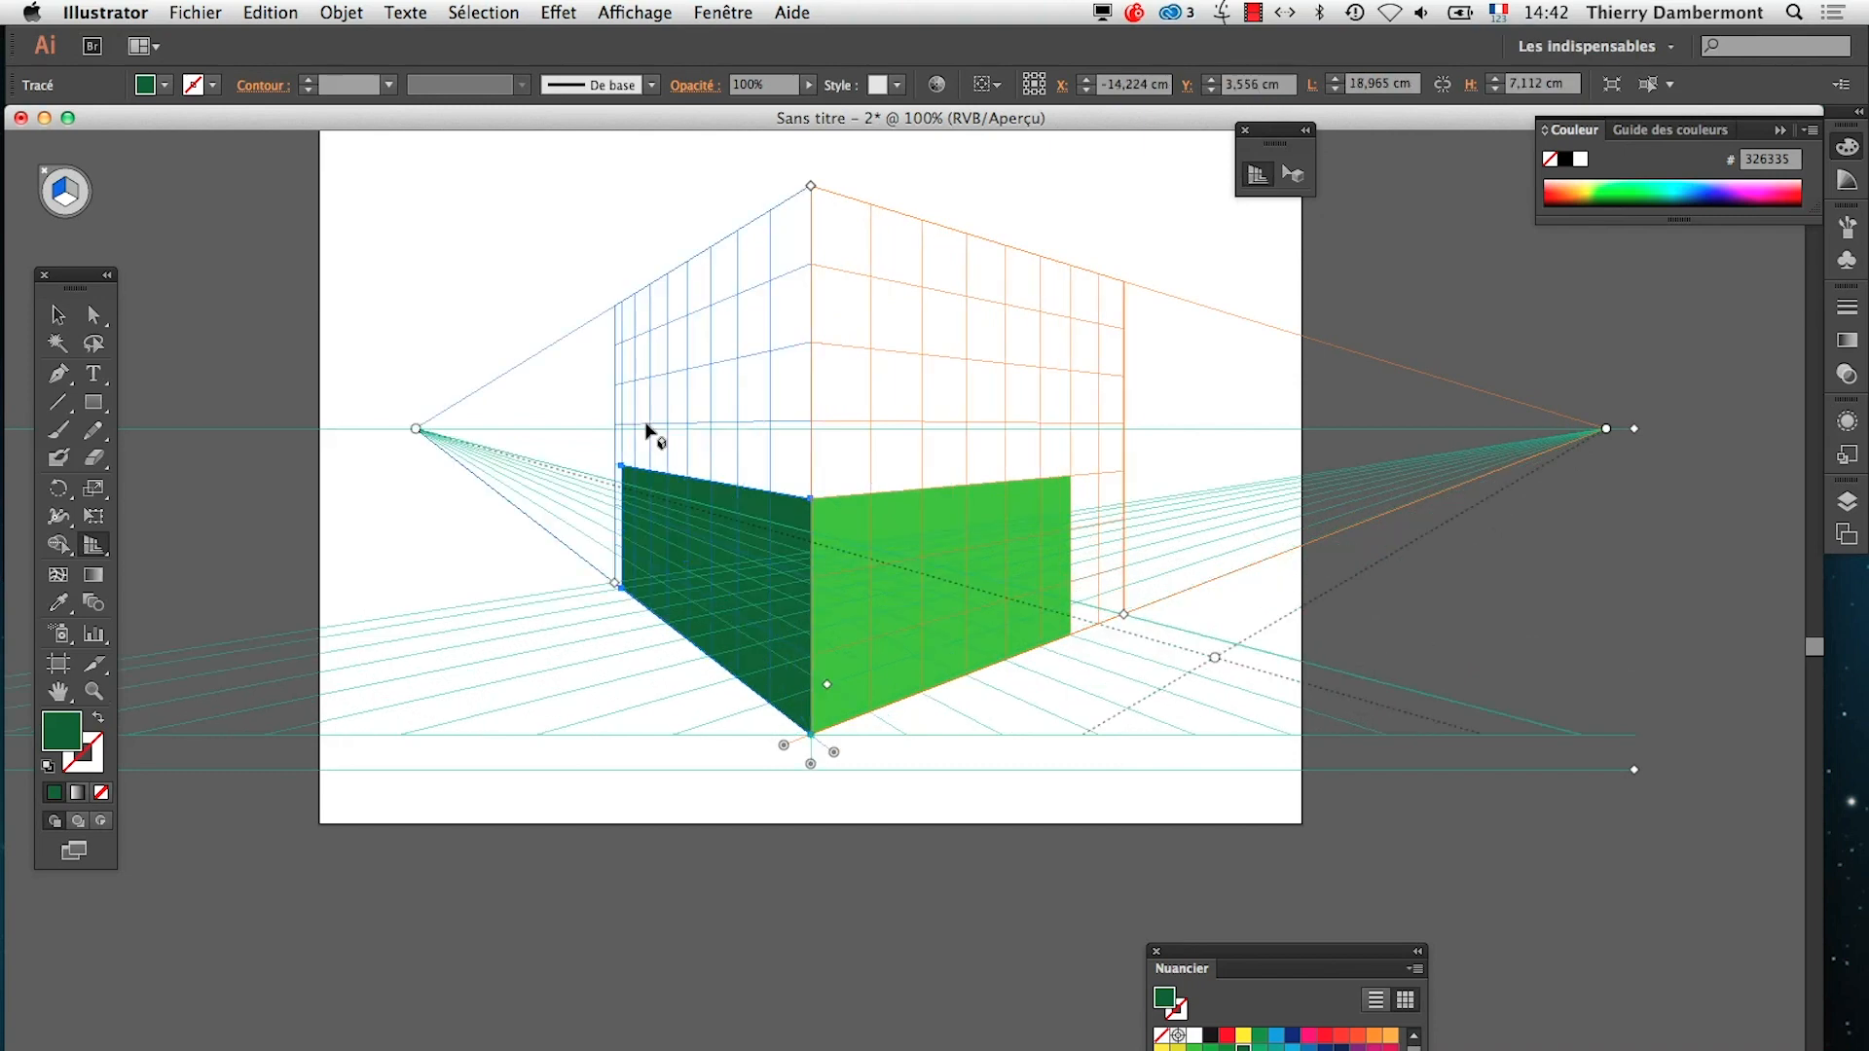
# Lock the grid's station point and move the linked vanishing points along the horizon with both green rectangles
pyautogui.click(634, 11)
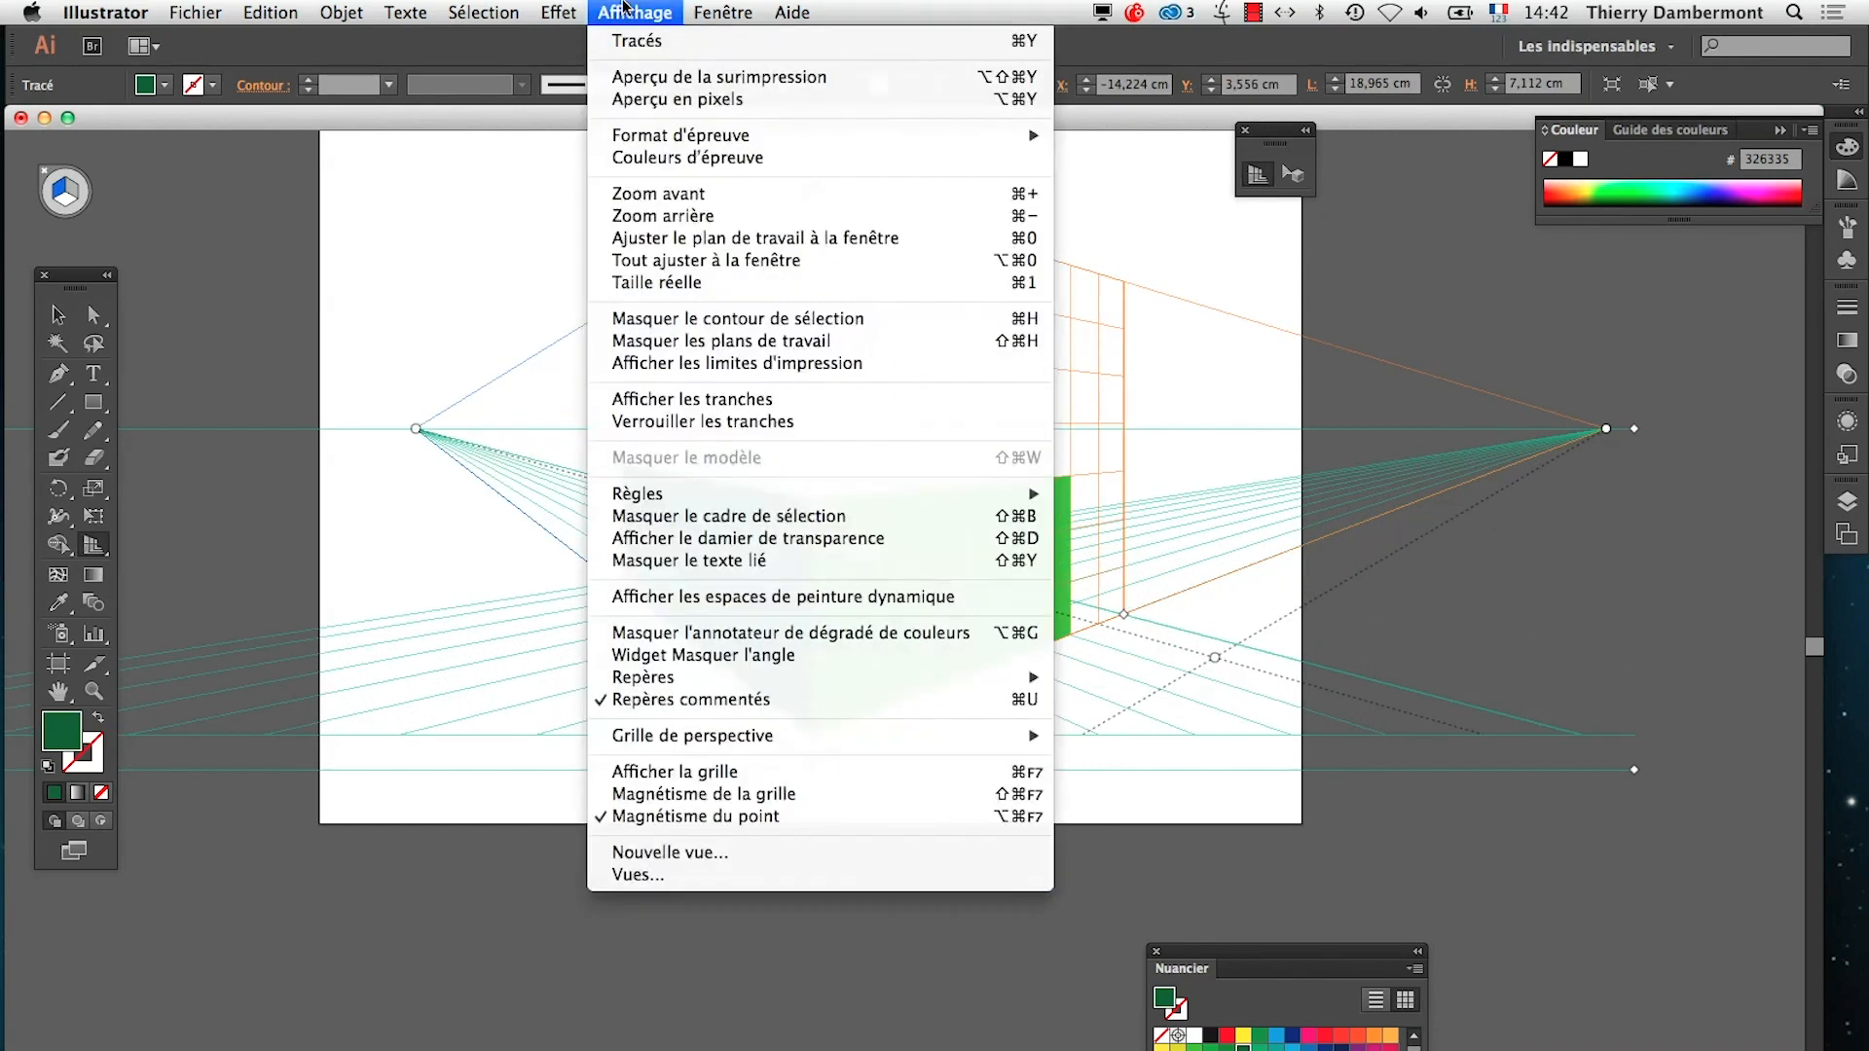
pyautogui.moveTo(755, 737)
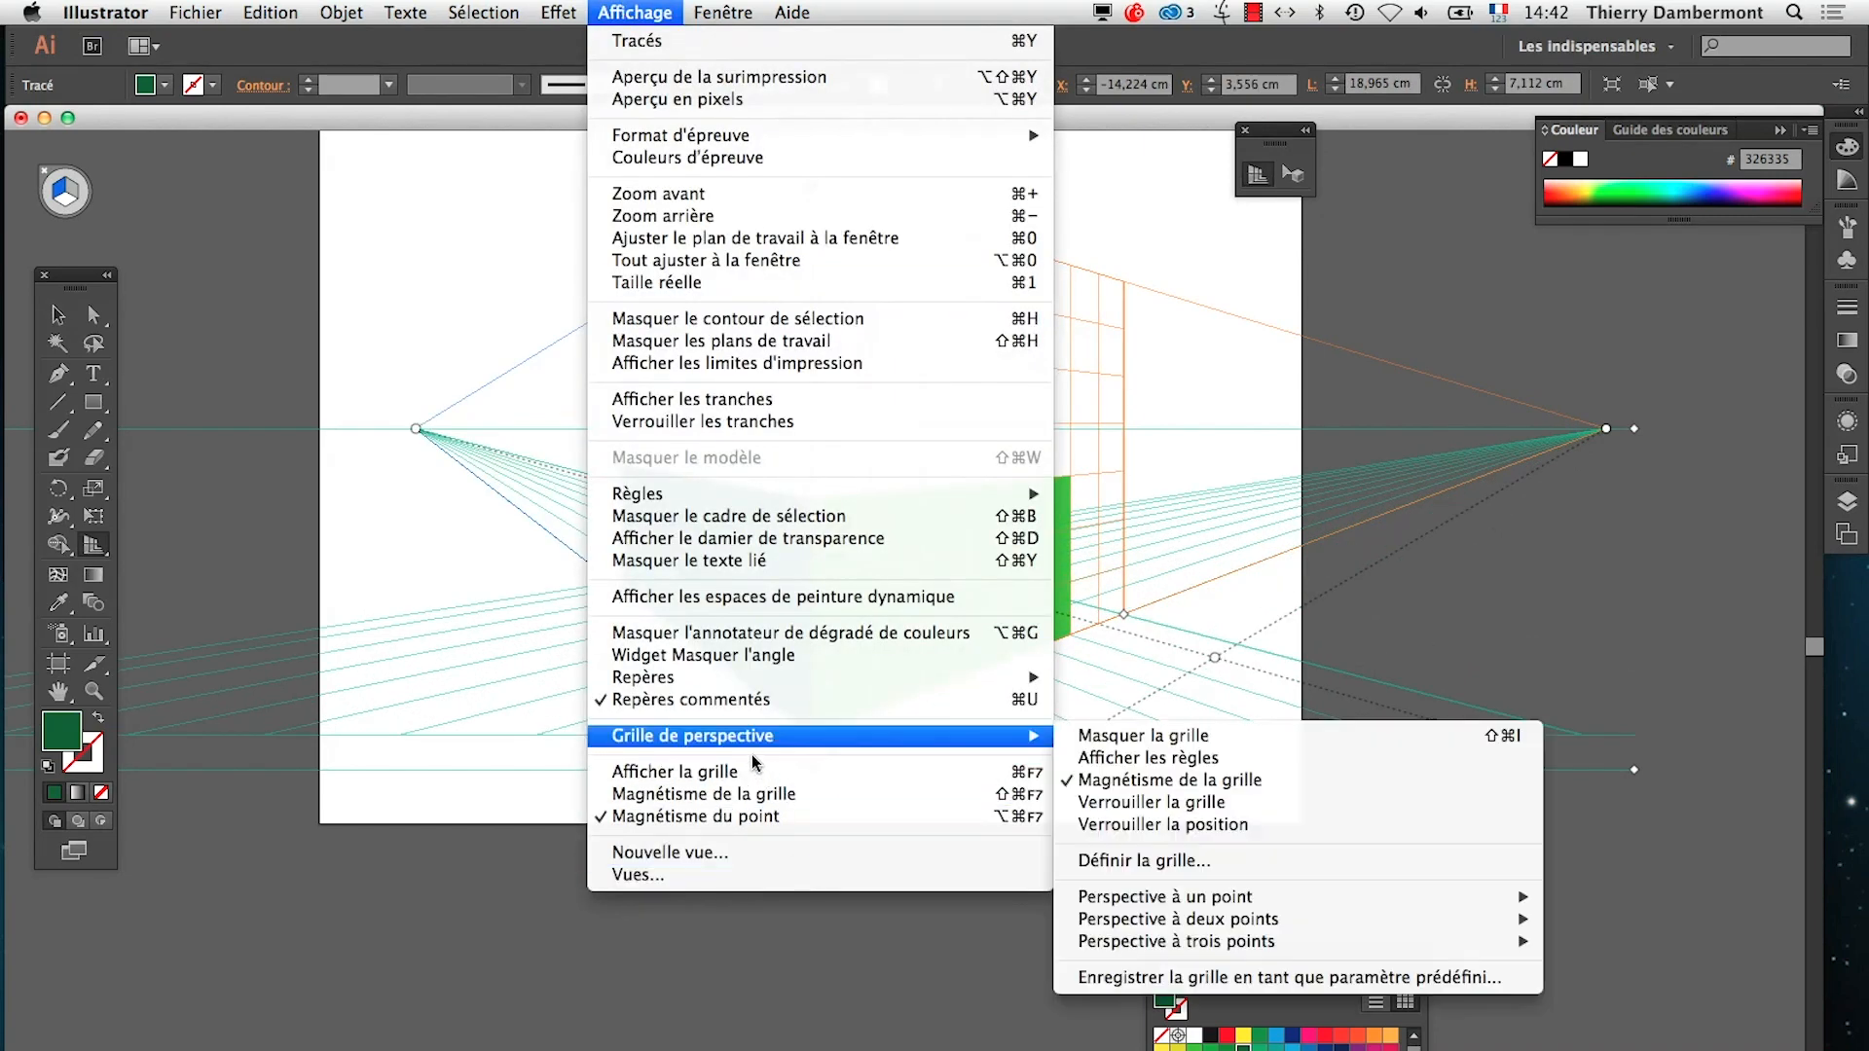
pyautogui.click(1139, 824)
pyautogui.moveTo(1604, 430); pyautogui.dragTo(1616, 533)
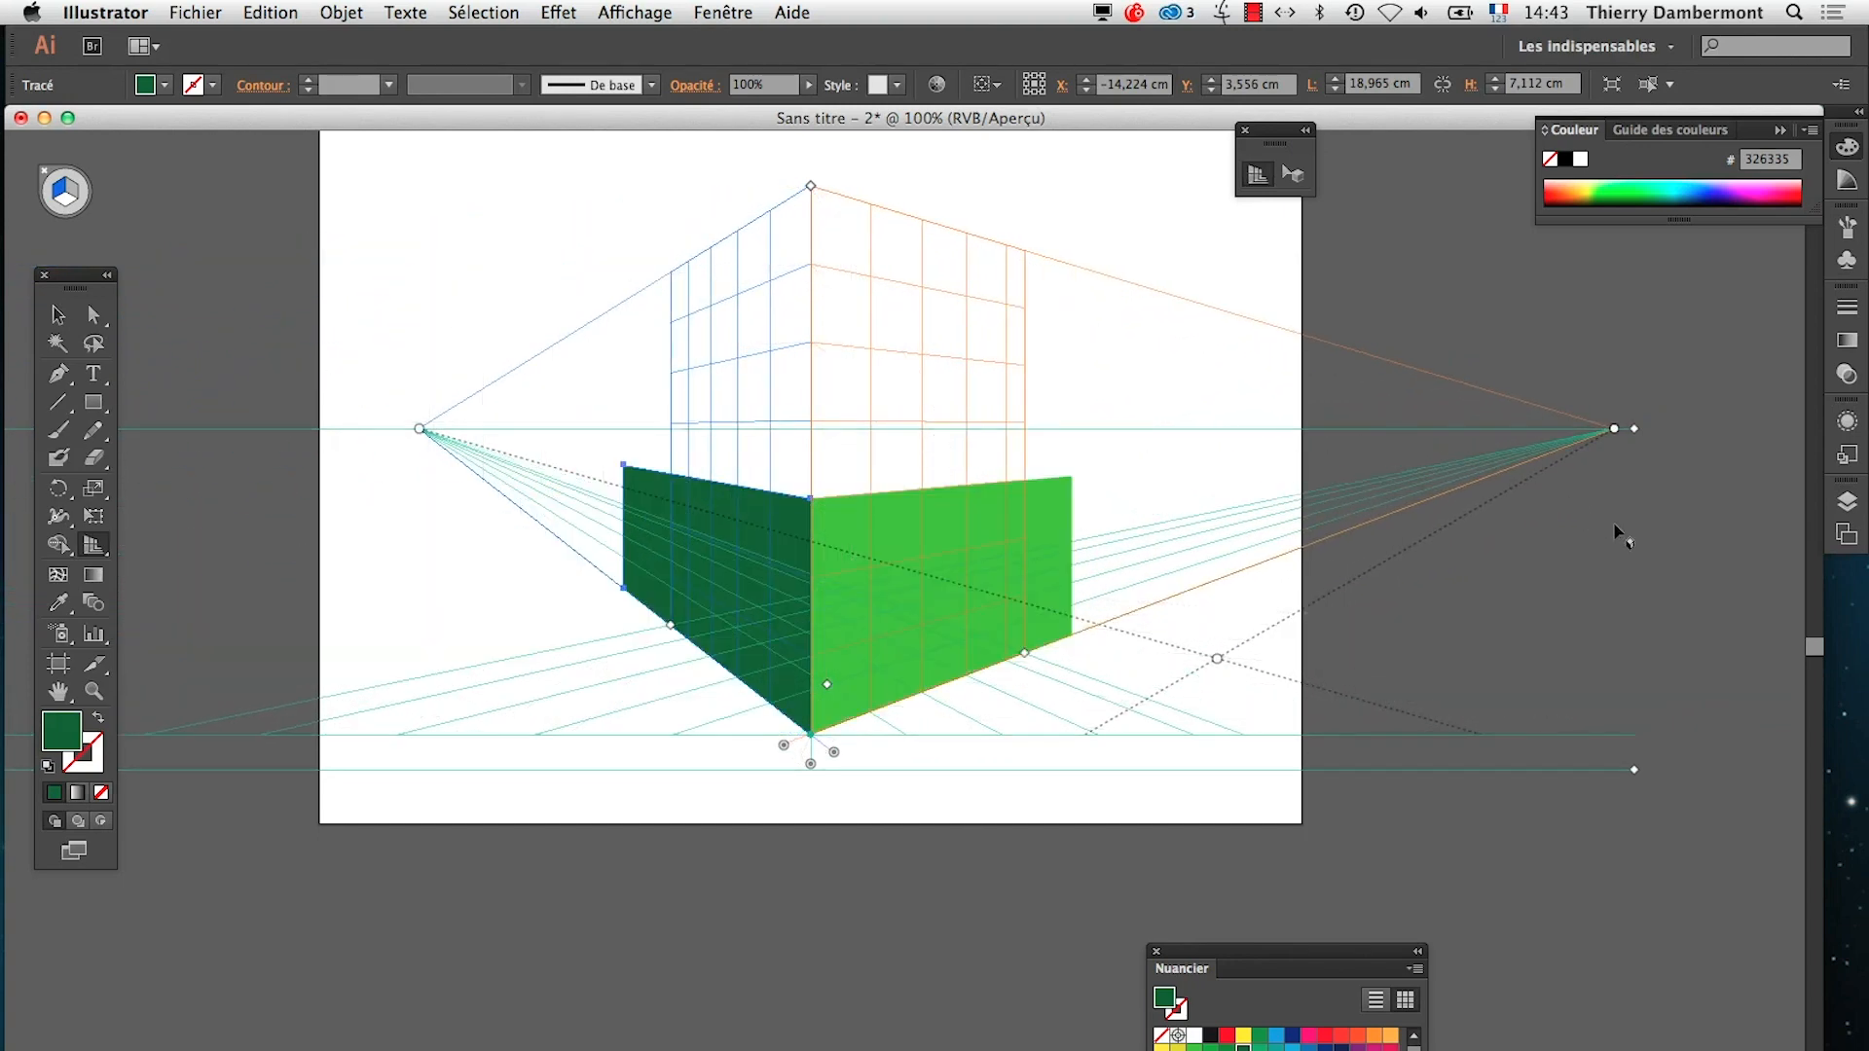
pyautogui.moveTo(1614, 428); pyautogui.dragTo(1462, 429)
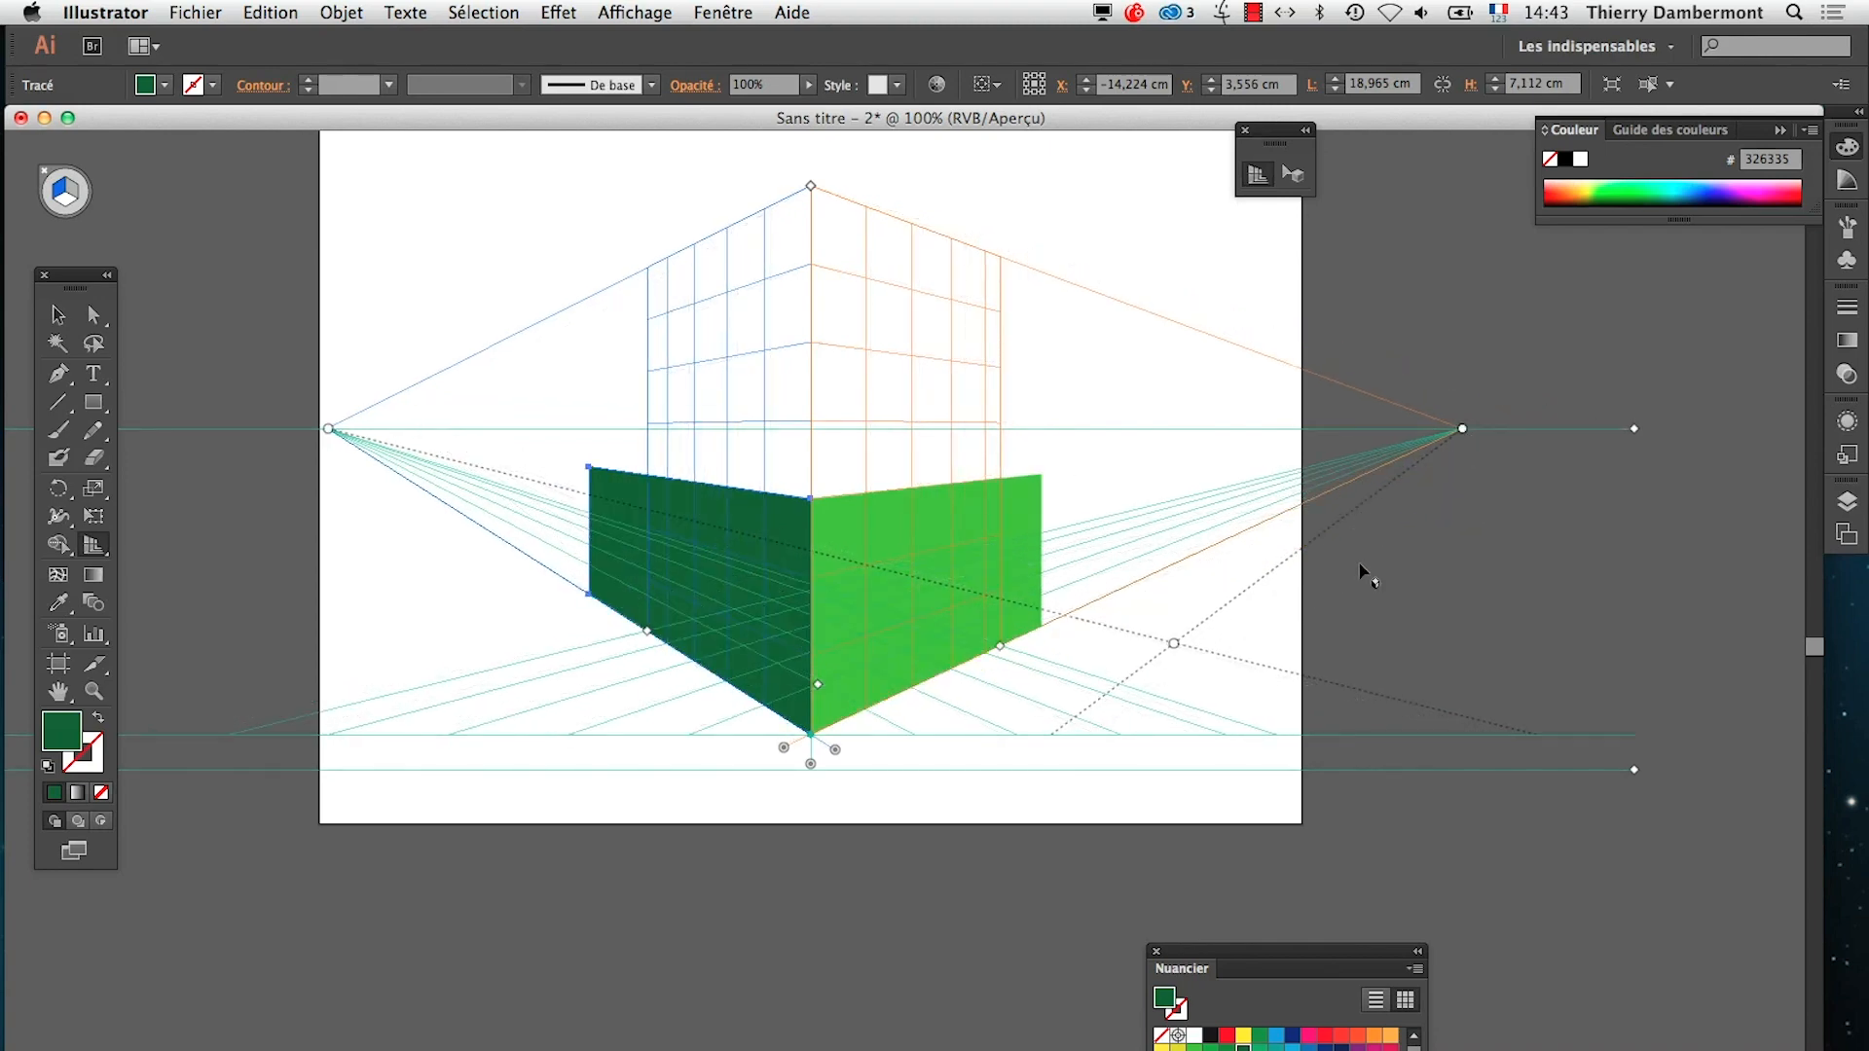
# Undo the recent vanishing-point moves, including the earlier linked shift of the grid and both green rectangles
pyautogui.press('super+z')
pyautogui.press('super+z')
pyautogui.press('super+z')
pyautogui.press('super+z')
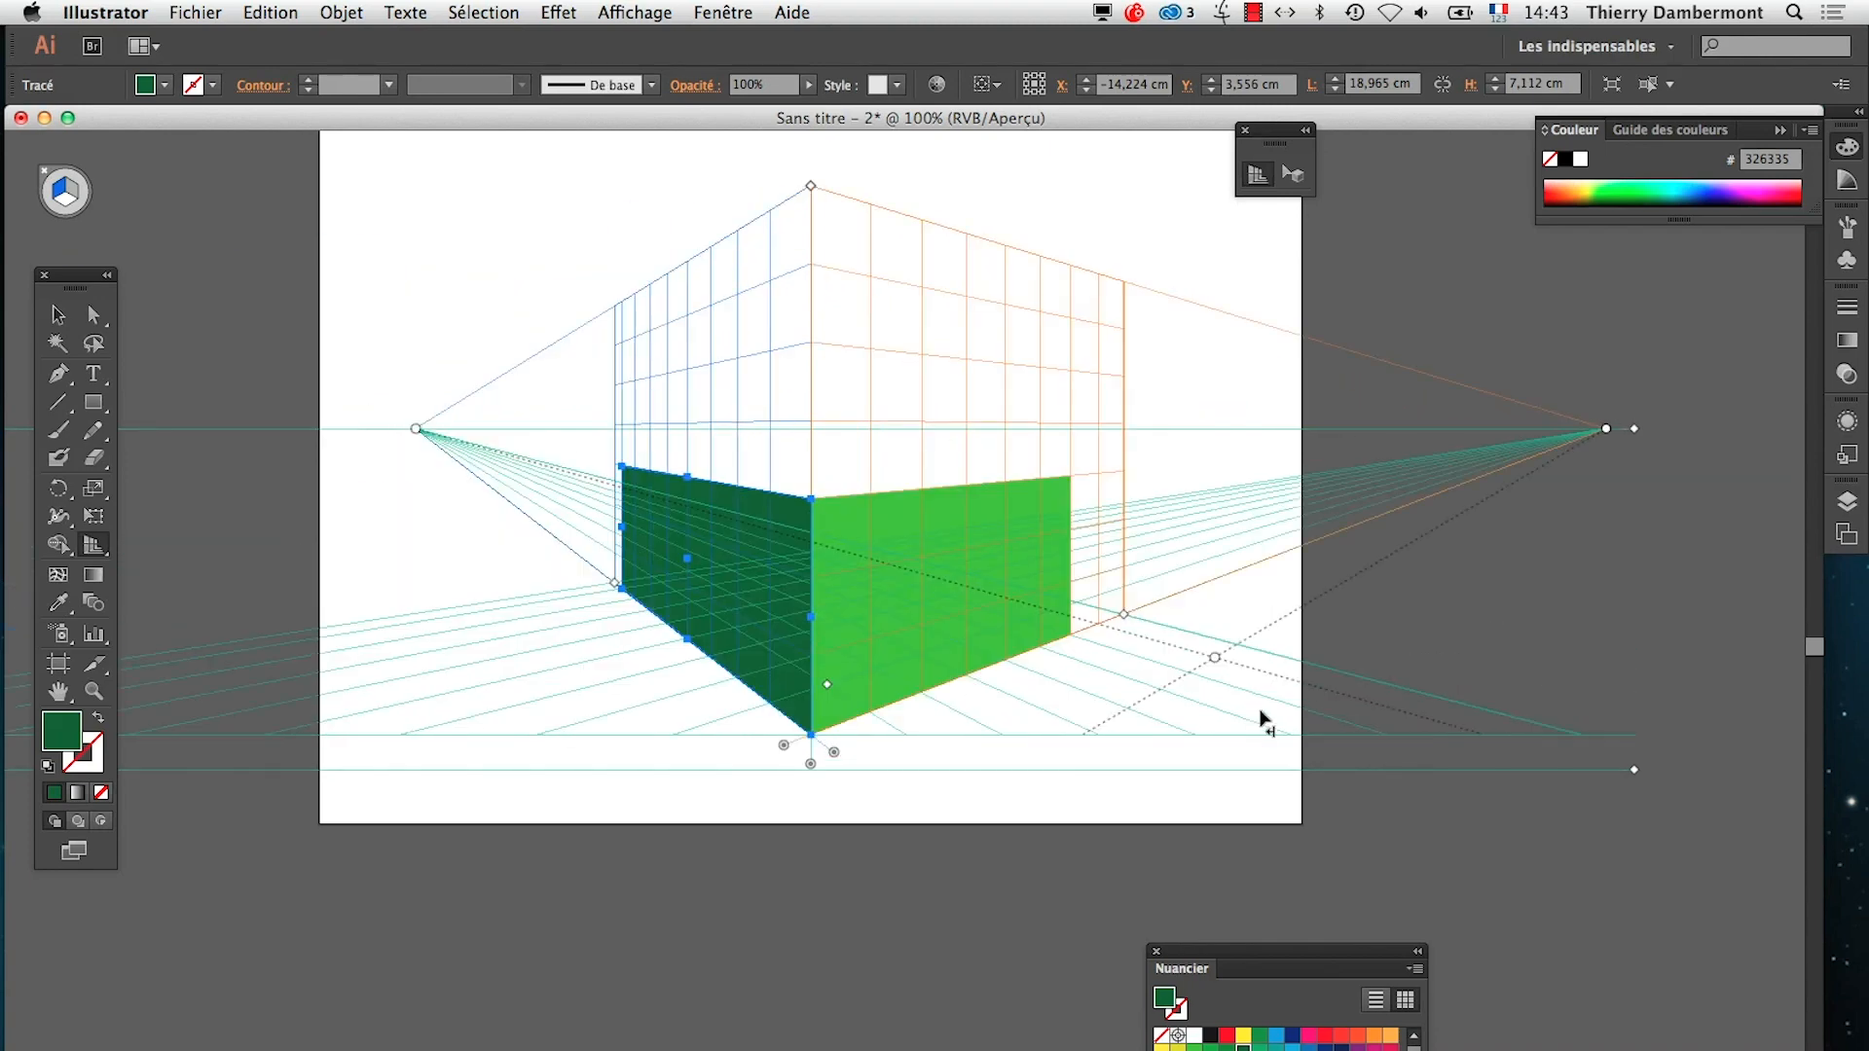
pyautogui.press('super+z')
pyautogui.press('super+z')
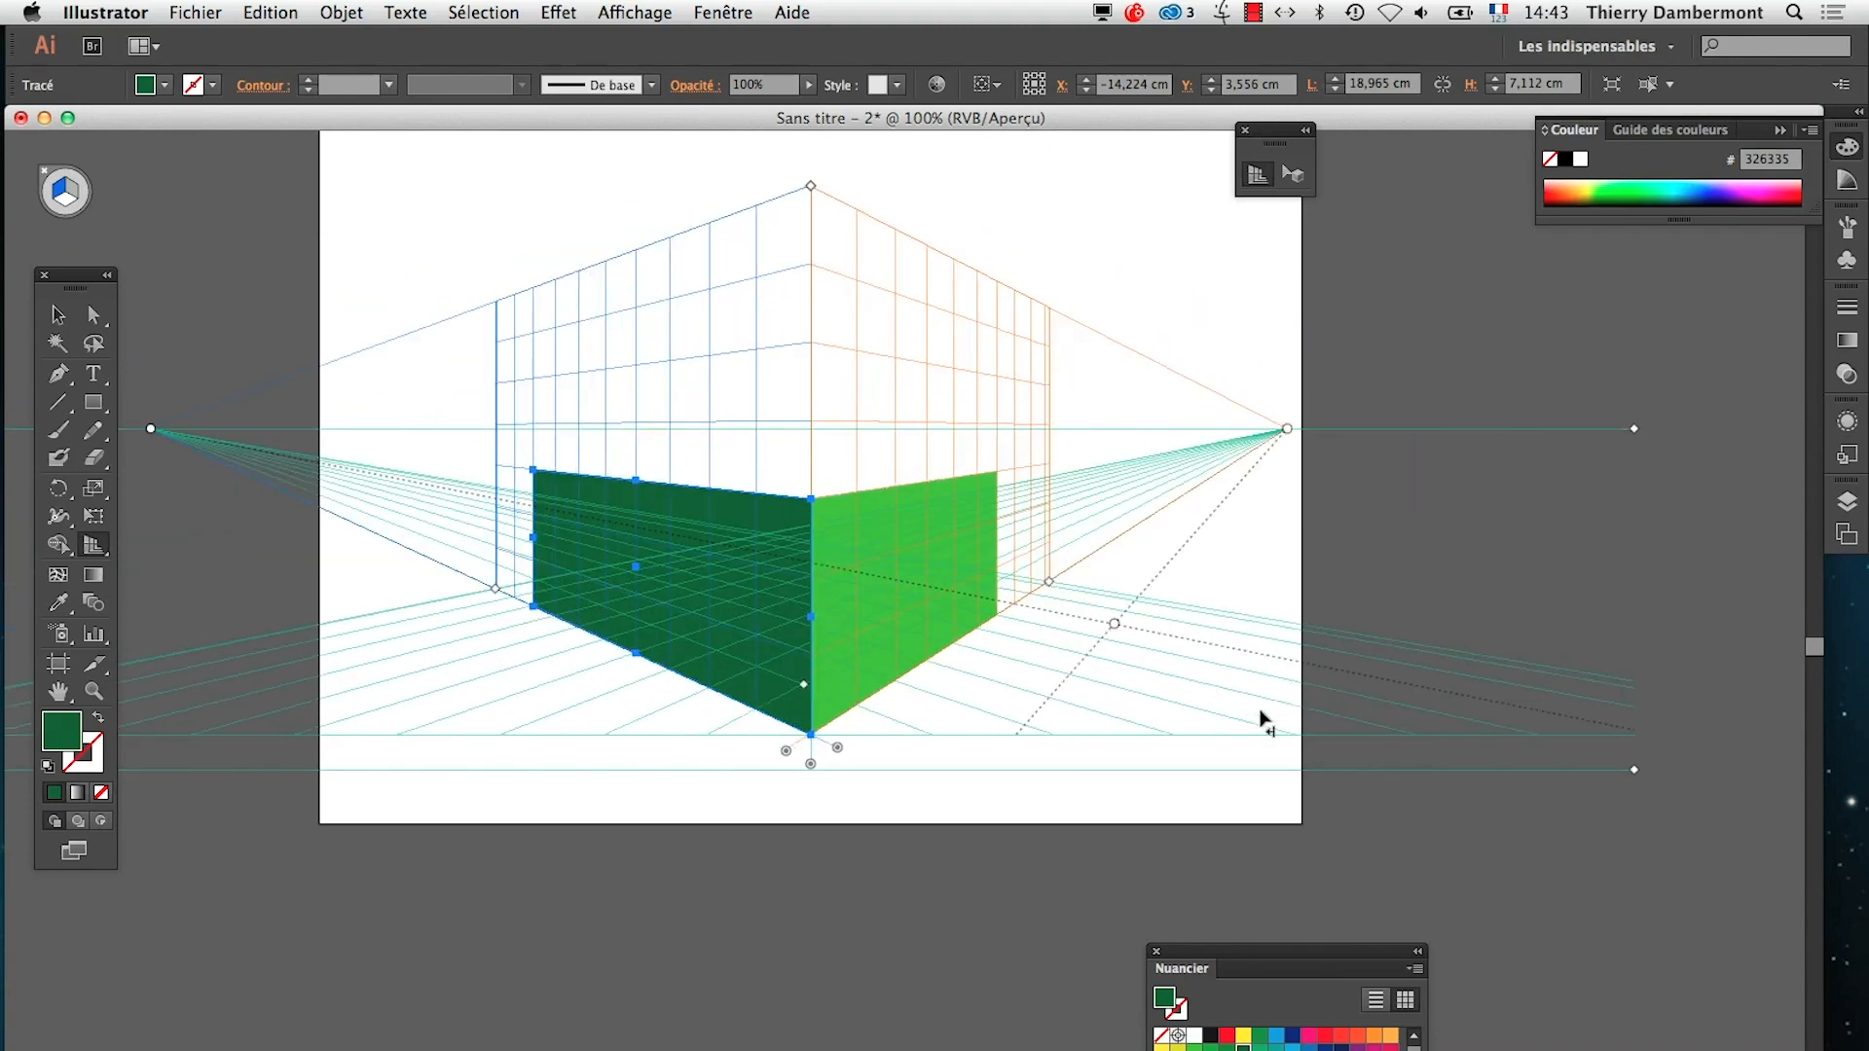
# Switch to TextEdit, highlight the sentence about trying a cube with its top face drawn, and return to Illustrator
pyautogui.press('super+Tab')
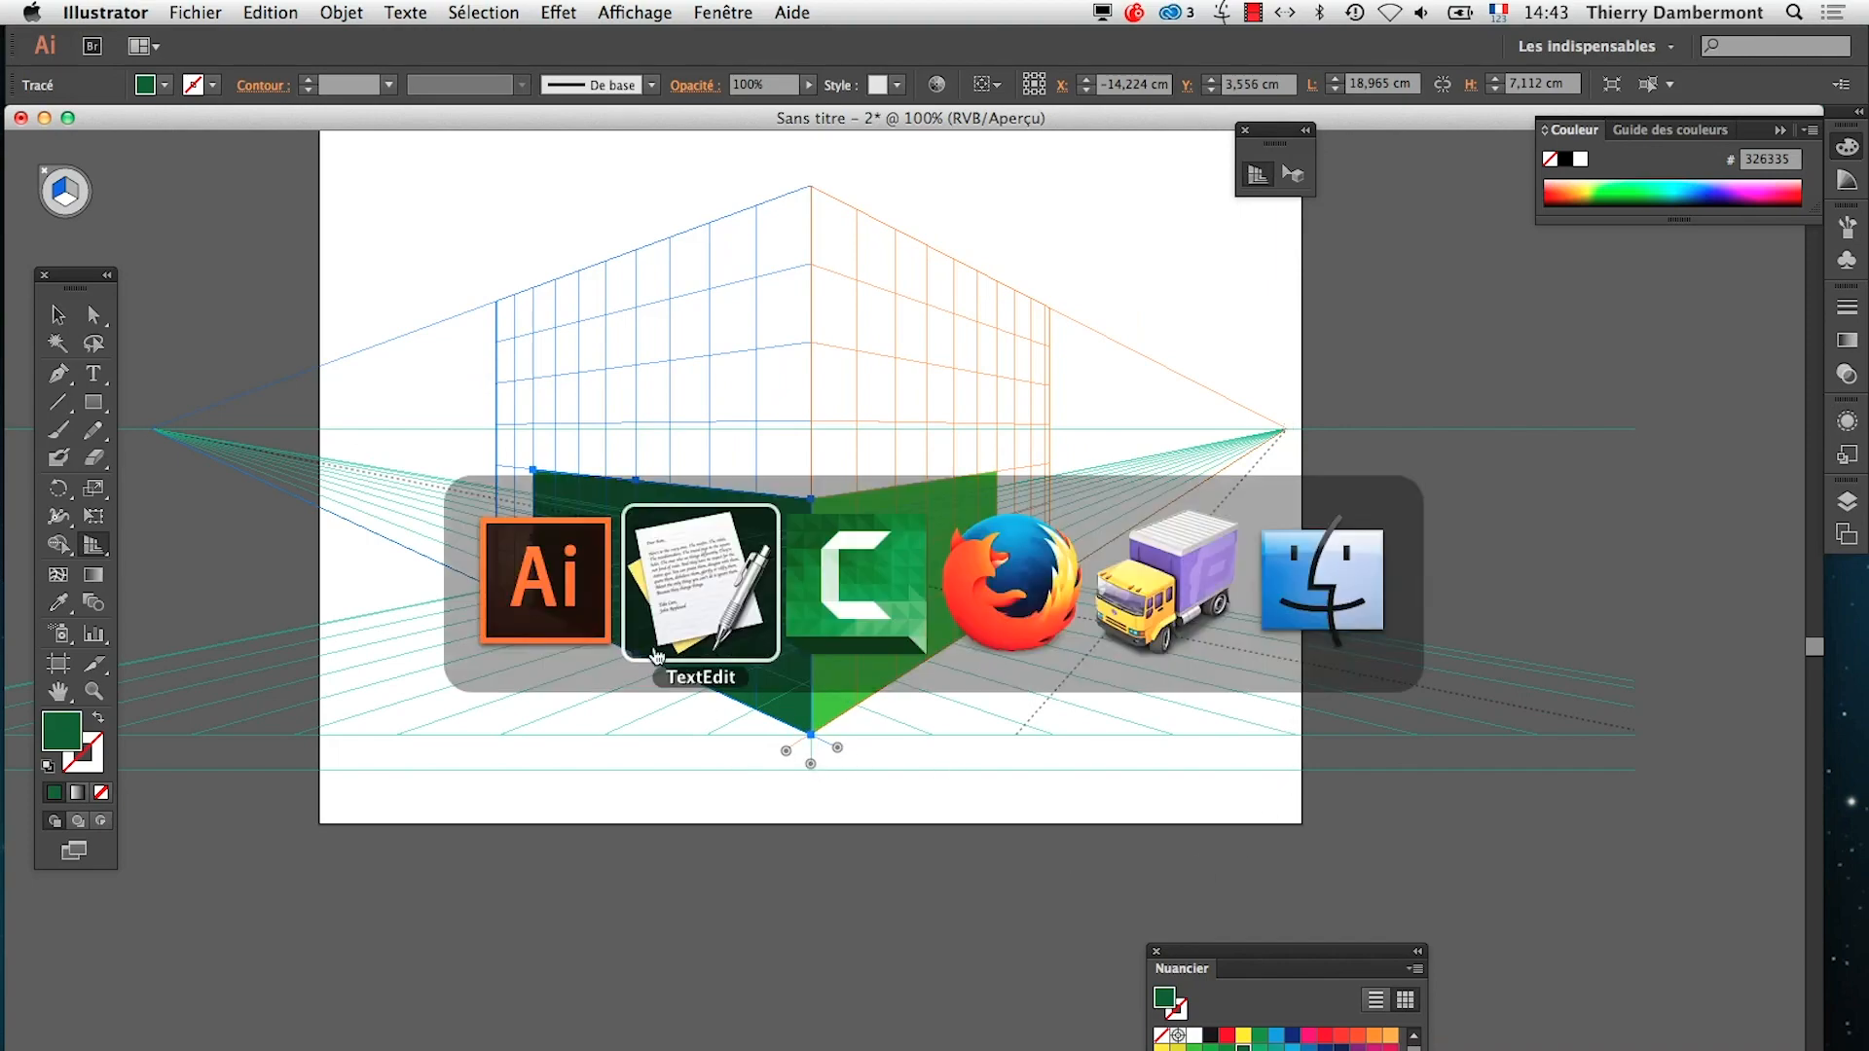
pyautogui.click(261, 261)
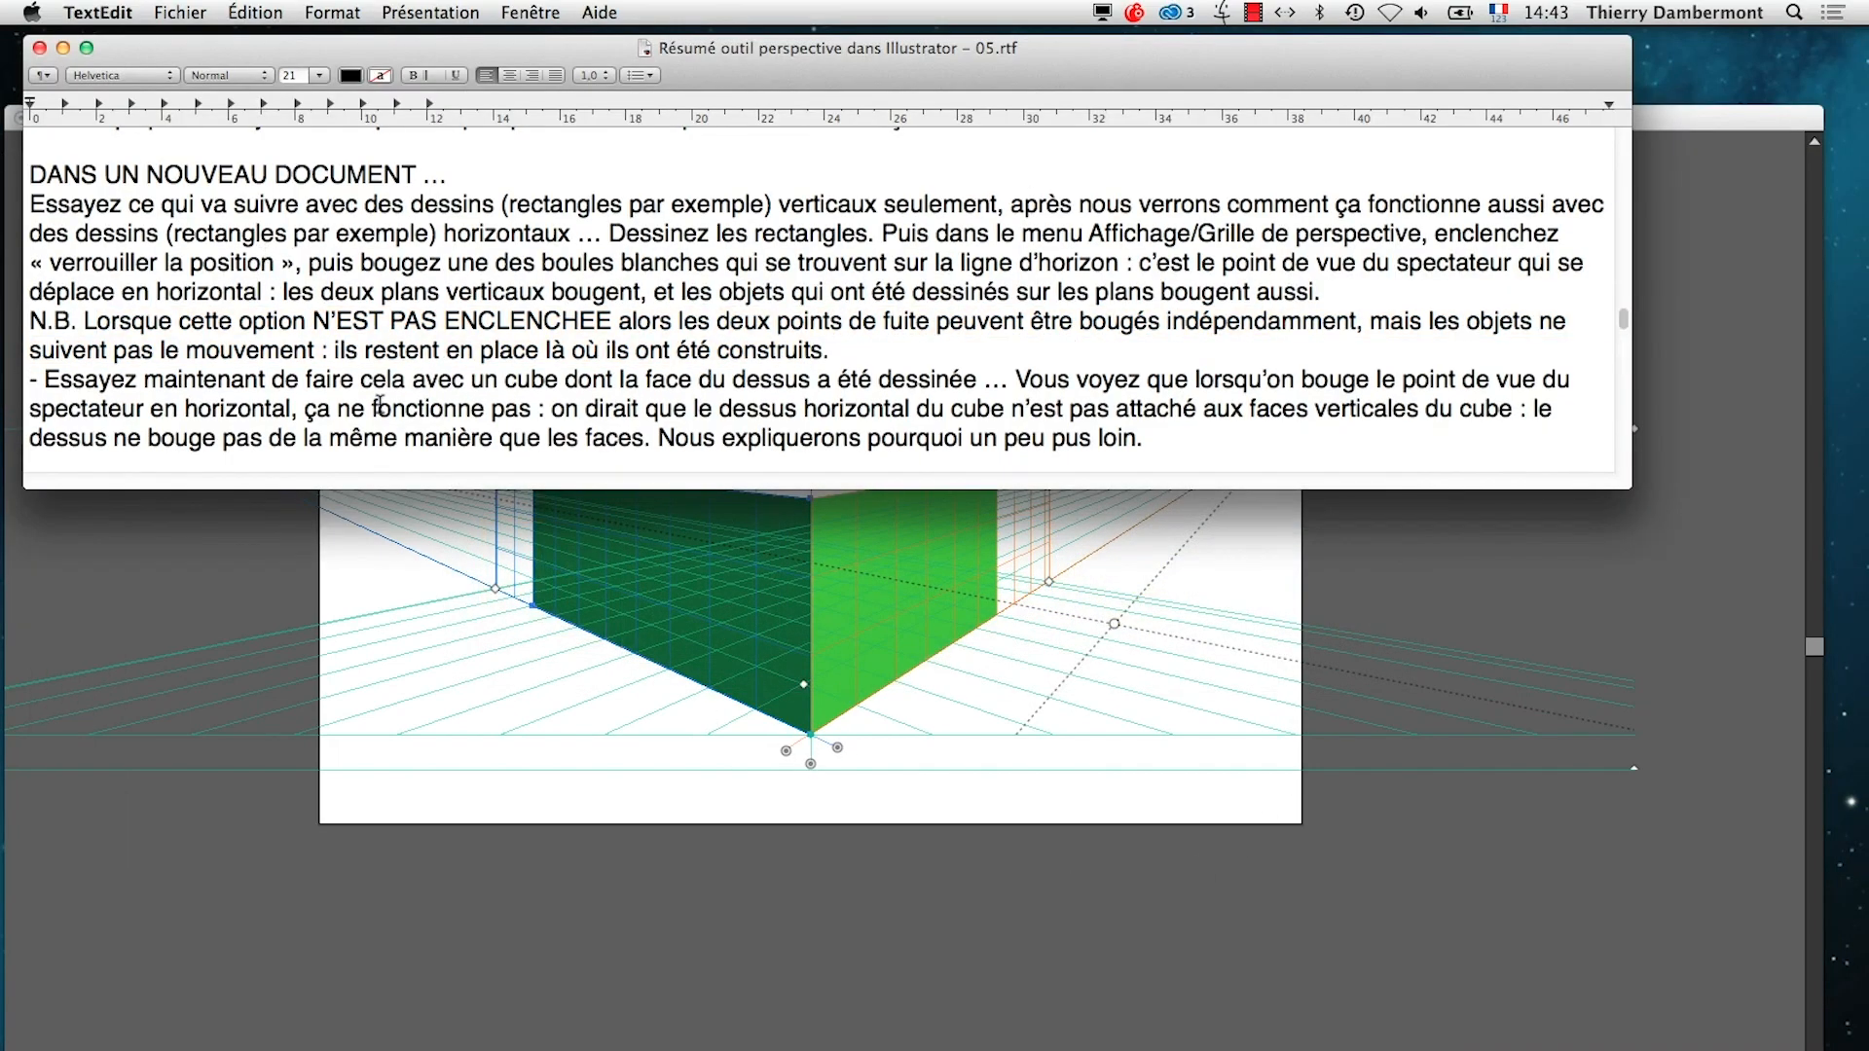
pyautogui.scroll(-1, 380, 405)
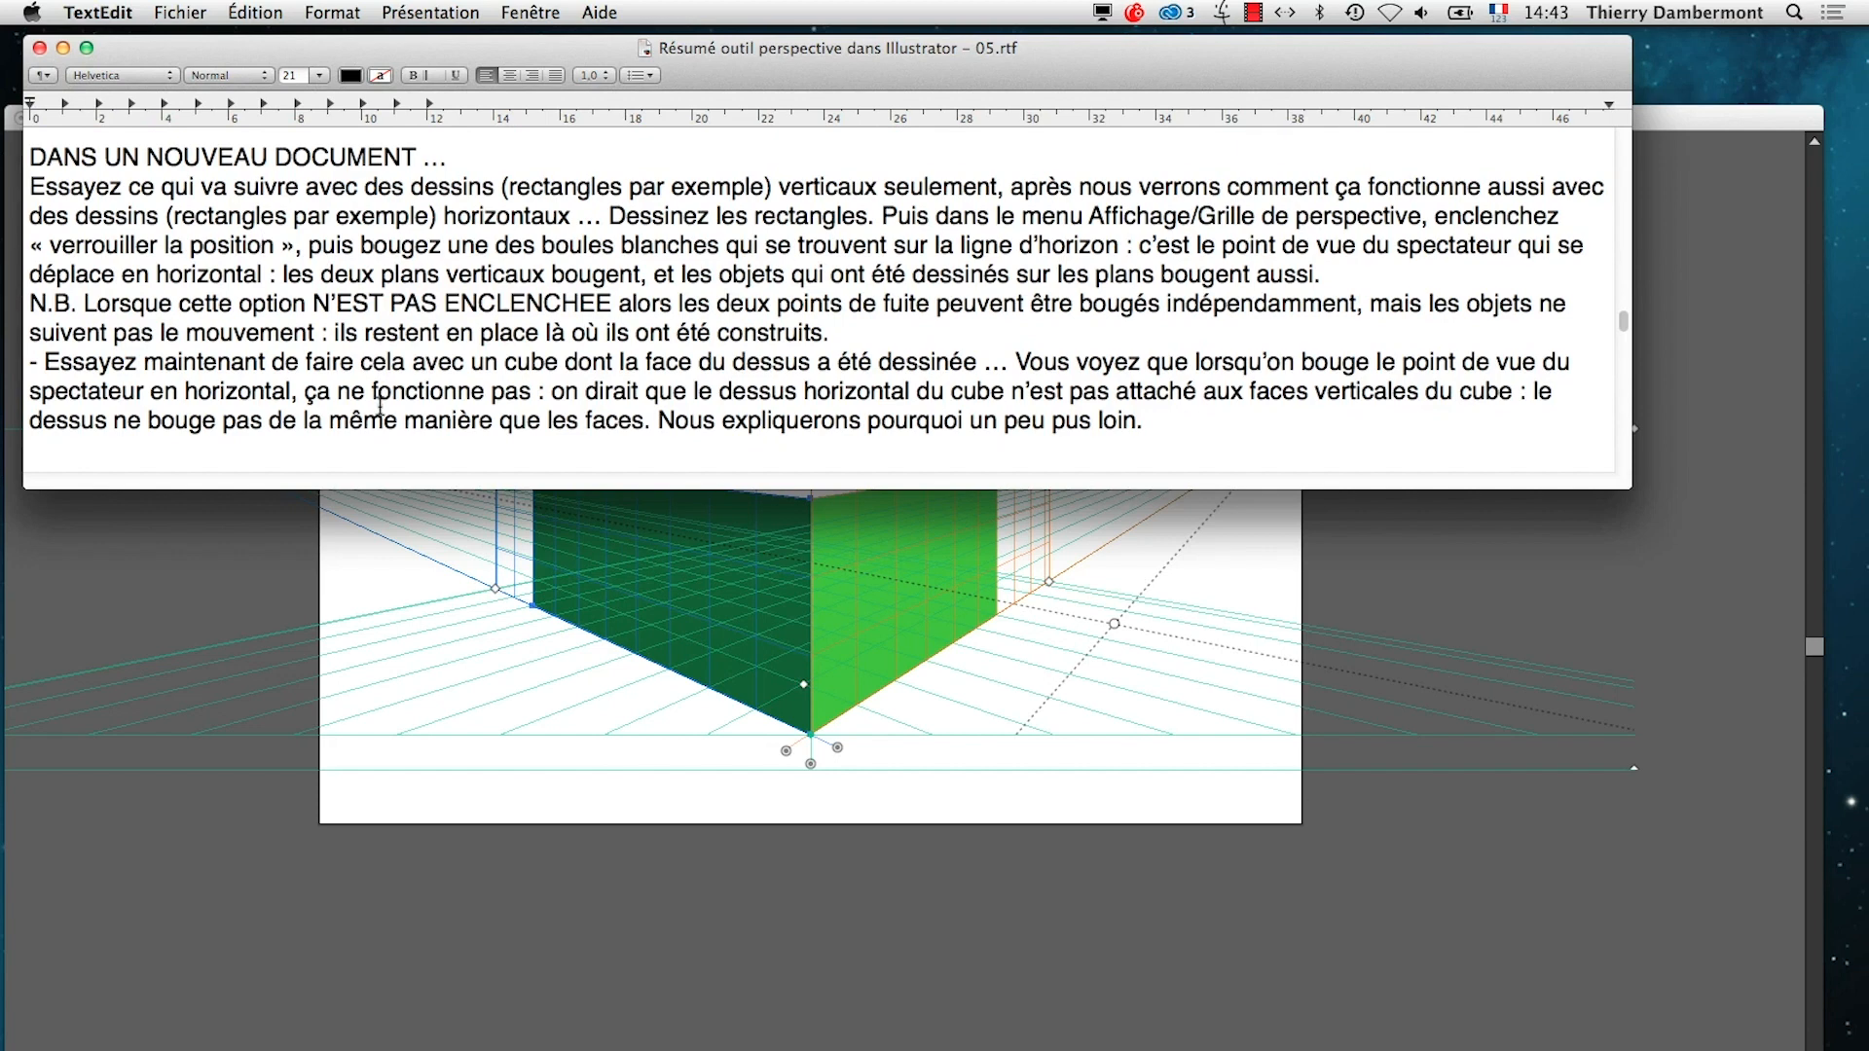
pyautogui.moveTo(47, 362); pyautogui.dragTo(626, 366)
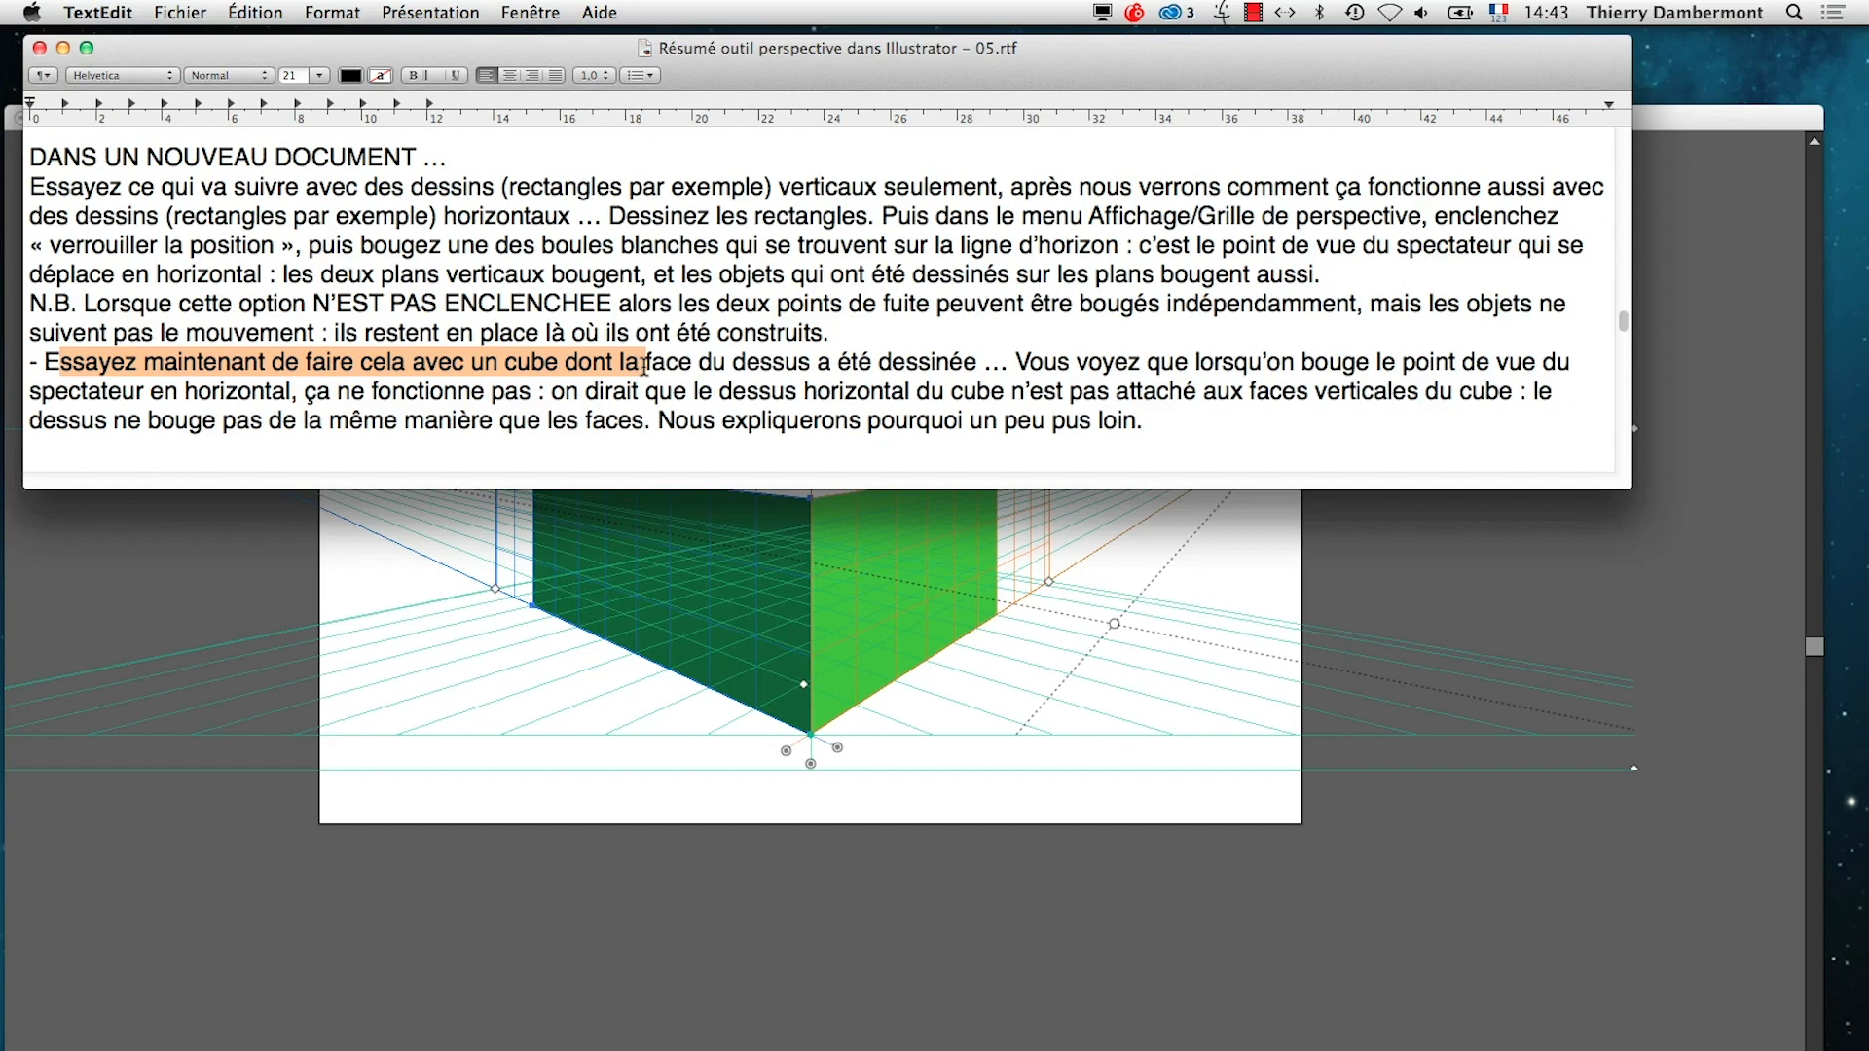
pyautogui.moveTo(643, 366); pyautogui.dragTo(801, 370)
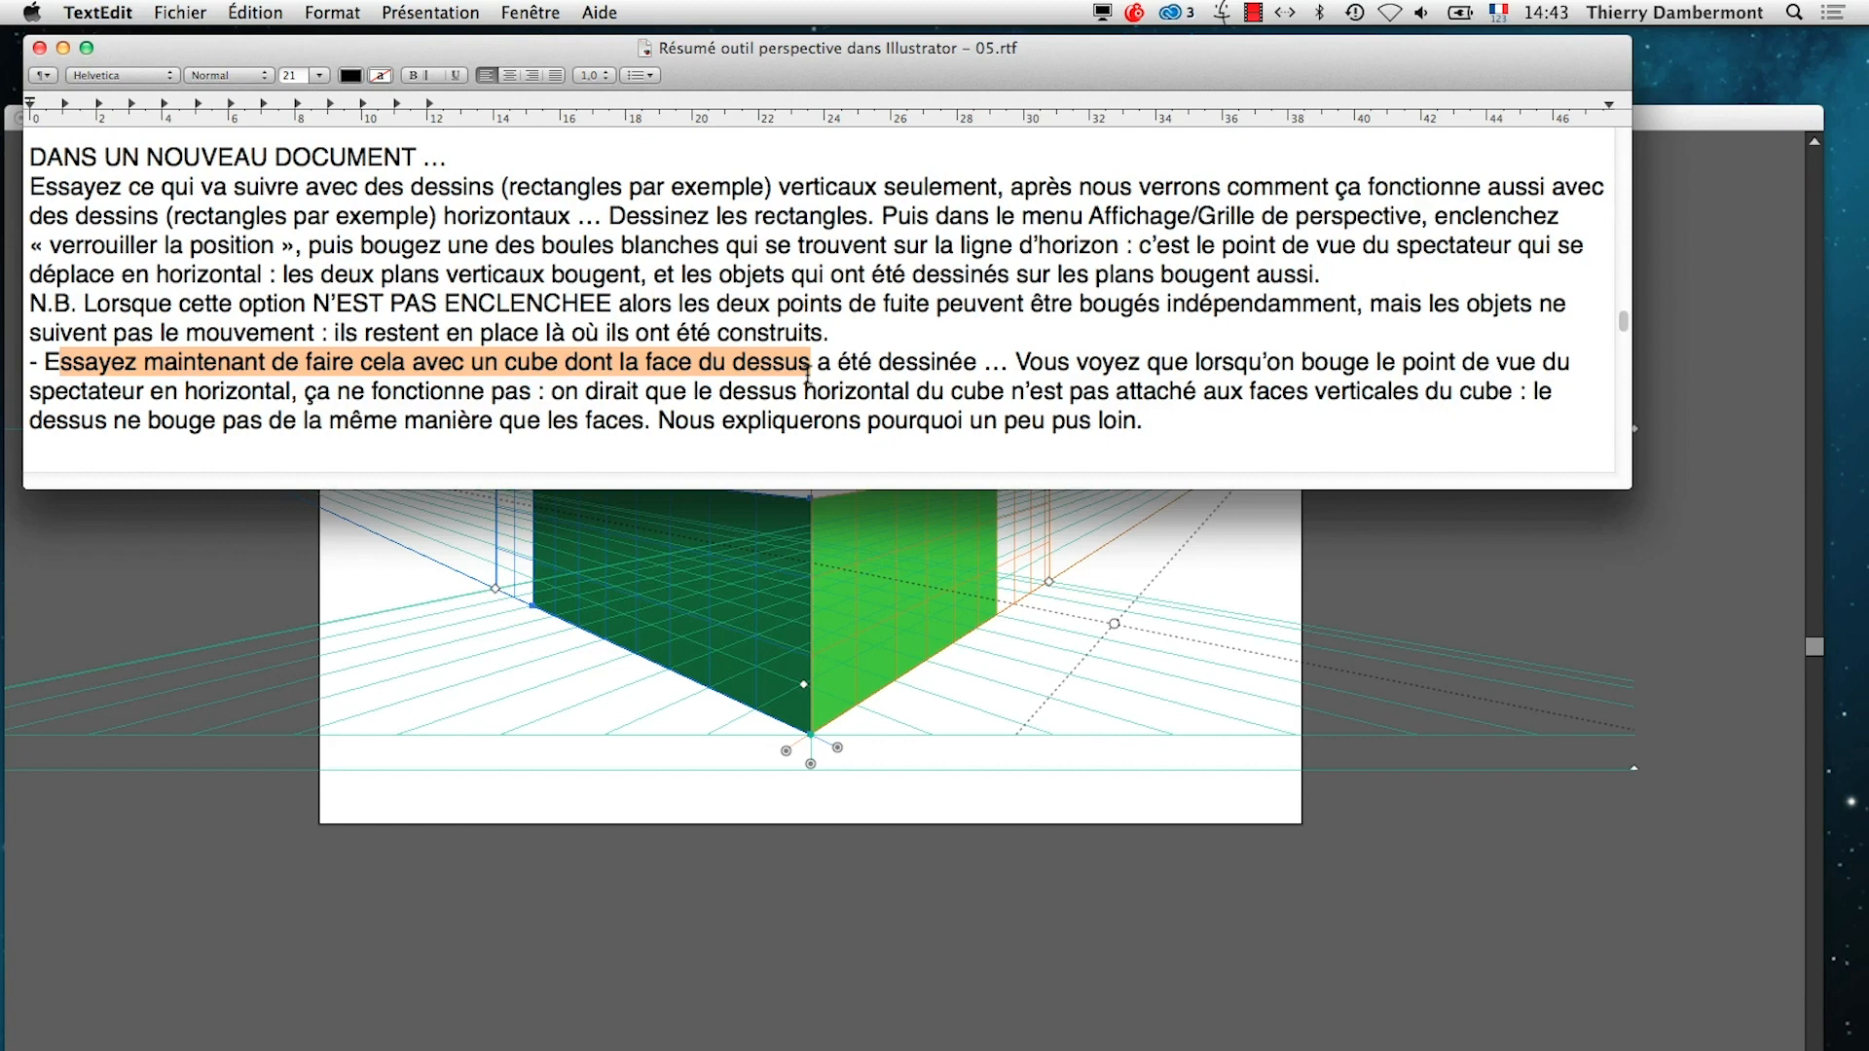
pyautogui.moveTo(808, 370); pyautogui.dragTo(934, 366)
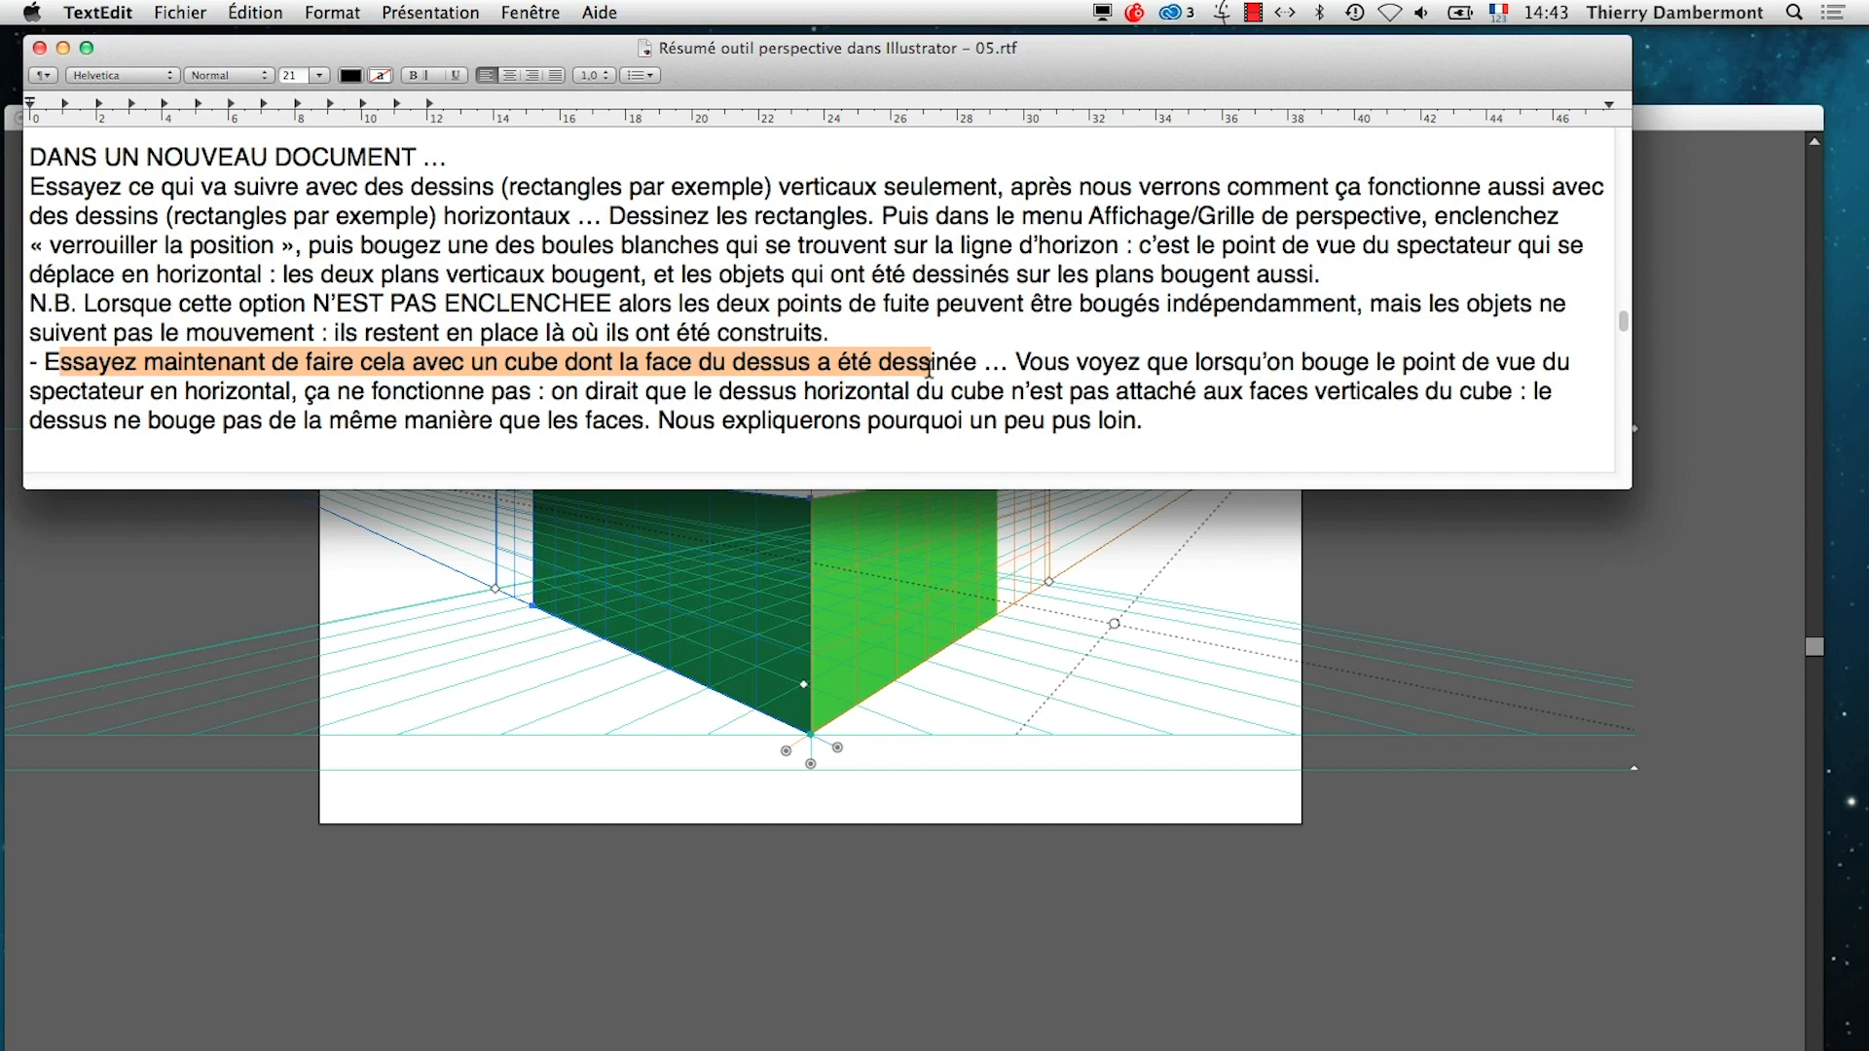
pyautogui.moveTo(930, 368)
pyautogui.mouseDown()
pyautogui.moveTo(1080, 369)
pyautogui.moveTo(923, 370)
pyautogui.mouseUp()
pyautogui.click(841, 900)
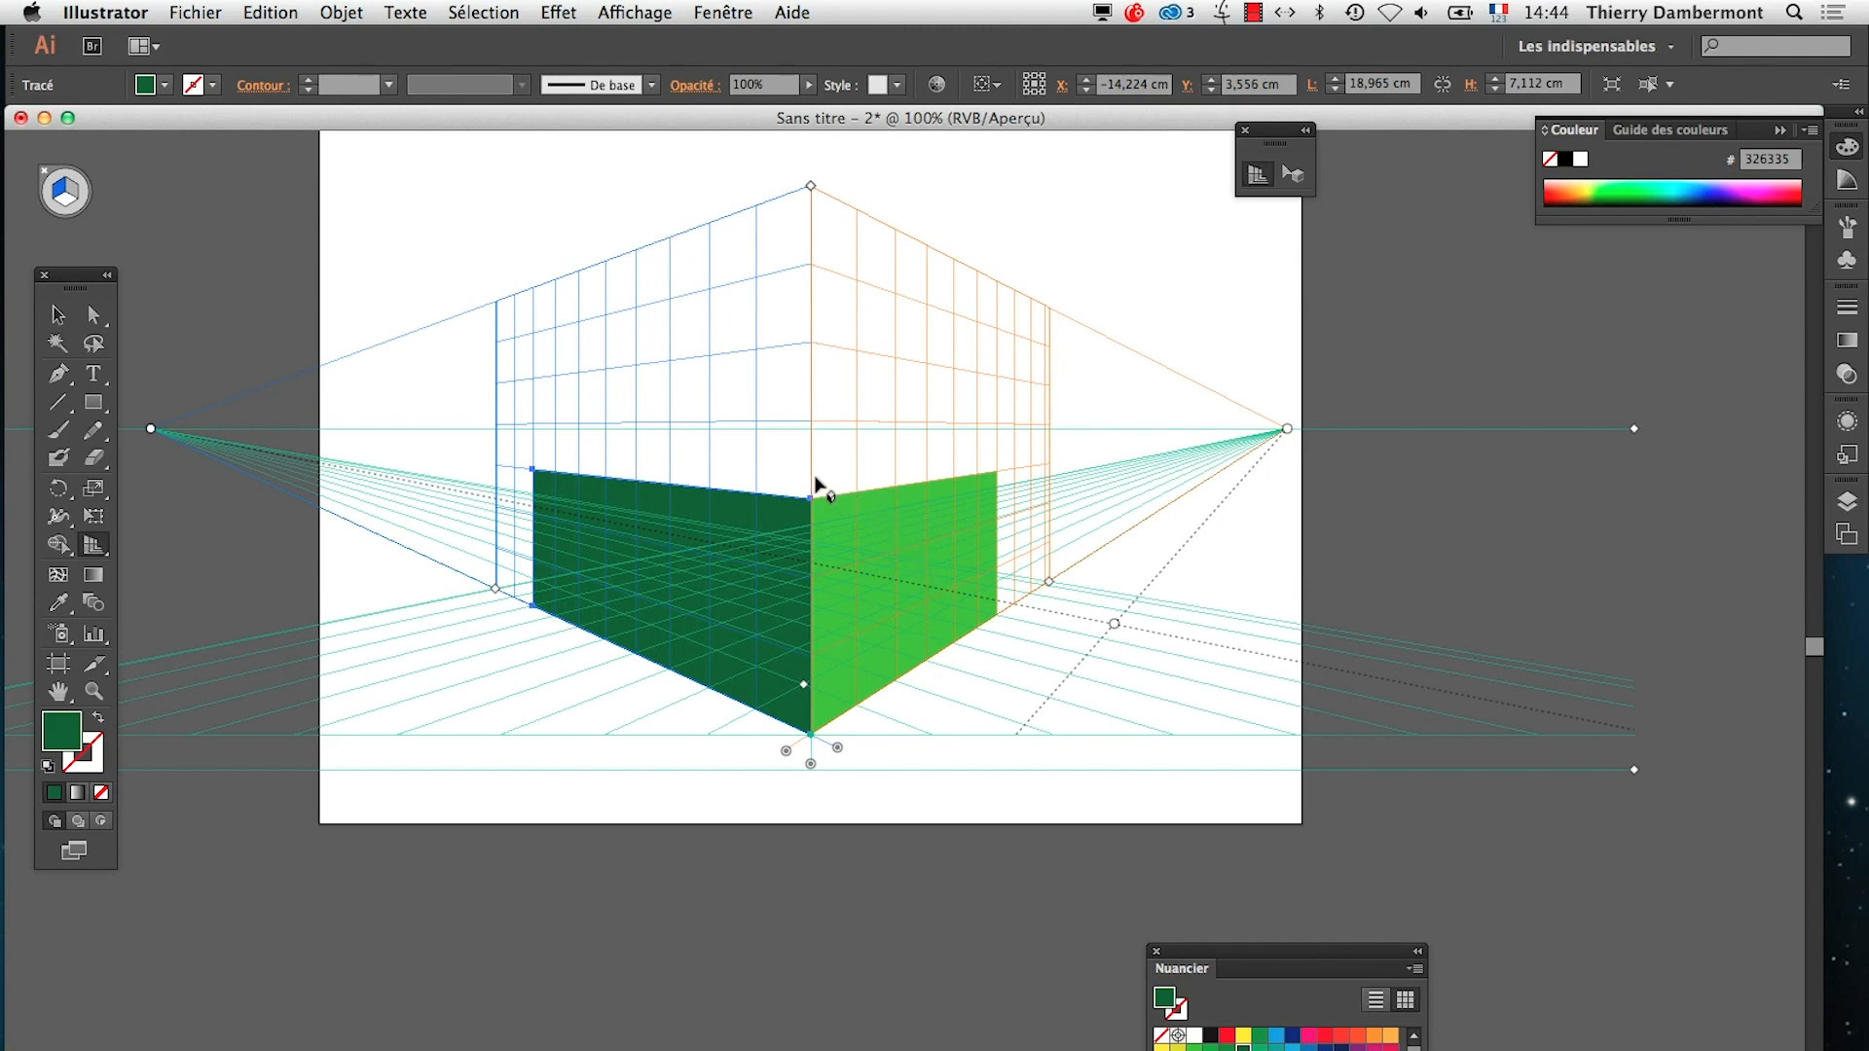
# With the Perspective Selection tool, raise the top edges of both green rectangles to five grid cells high, above the horizon
pyautogui.hotkey('shift', 'v')
pyautogui.click(866, 502)
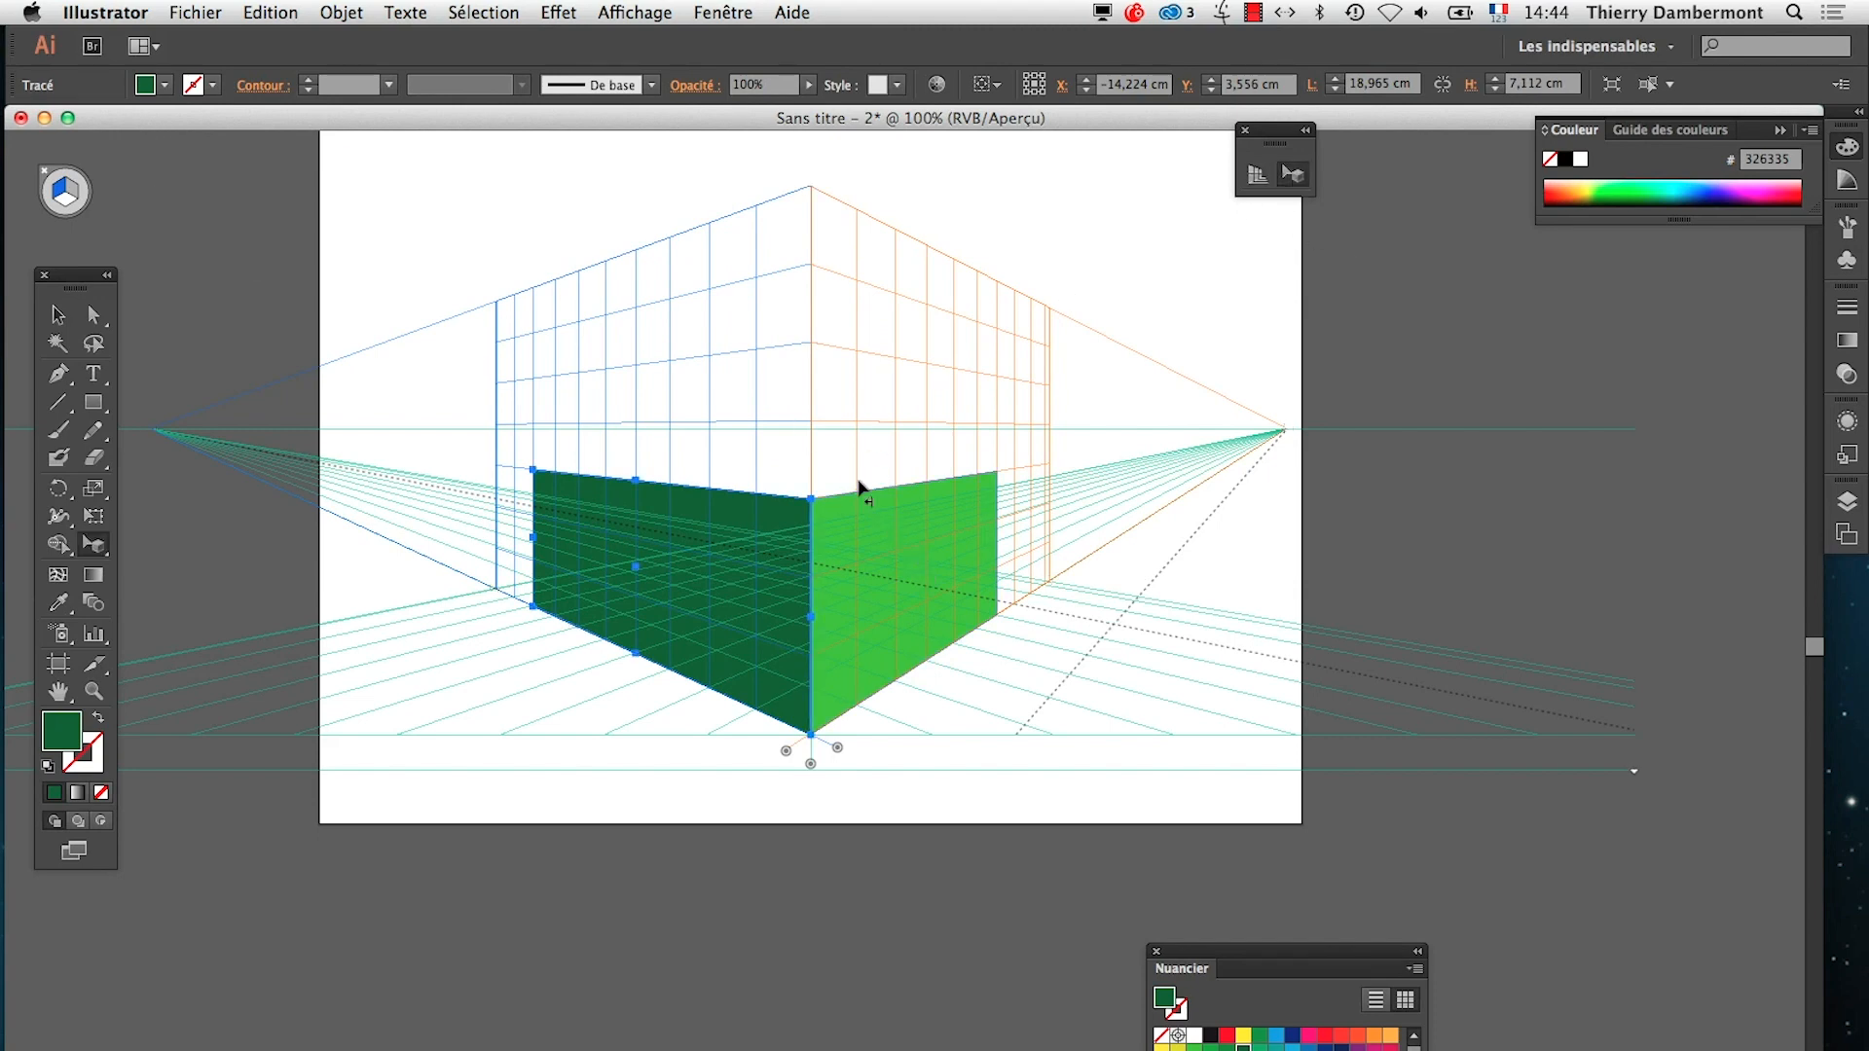
pyautogui.moveTo(926, 483); pyautogui.dragTo(926, 362)
pyautogui.click(706, 511)
pyautogui.moveTo(647, 484); pyautogui.dragTo(634, 392)
pyautogui.click(701, 949)
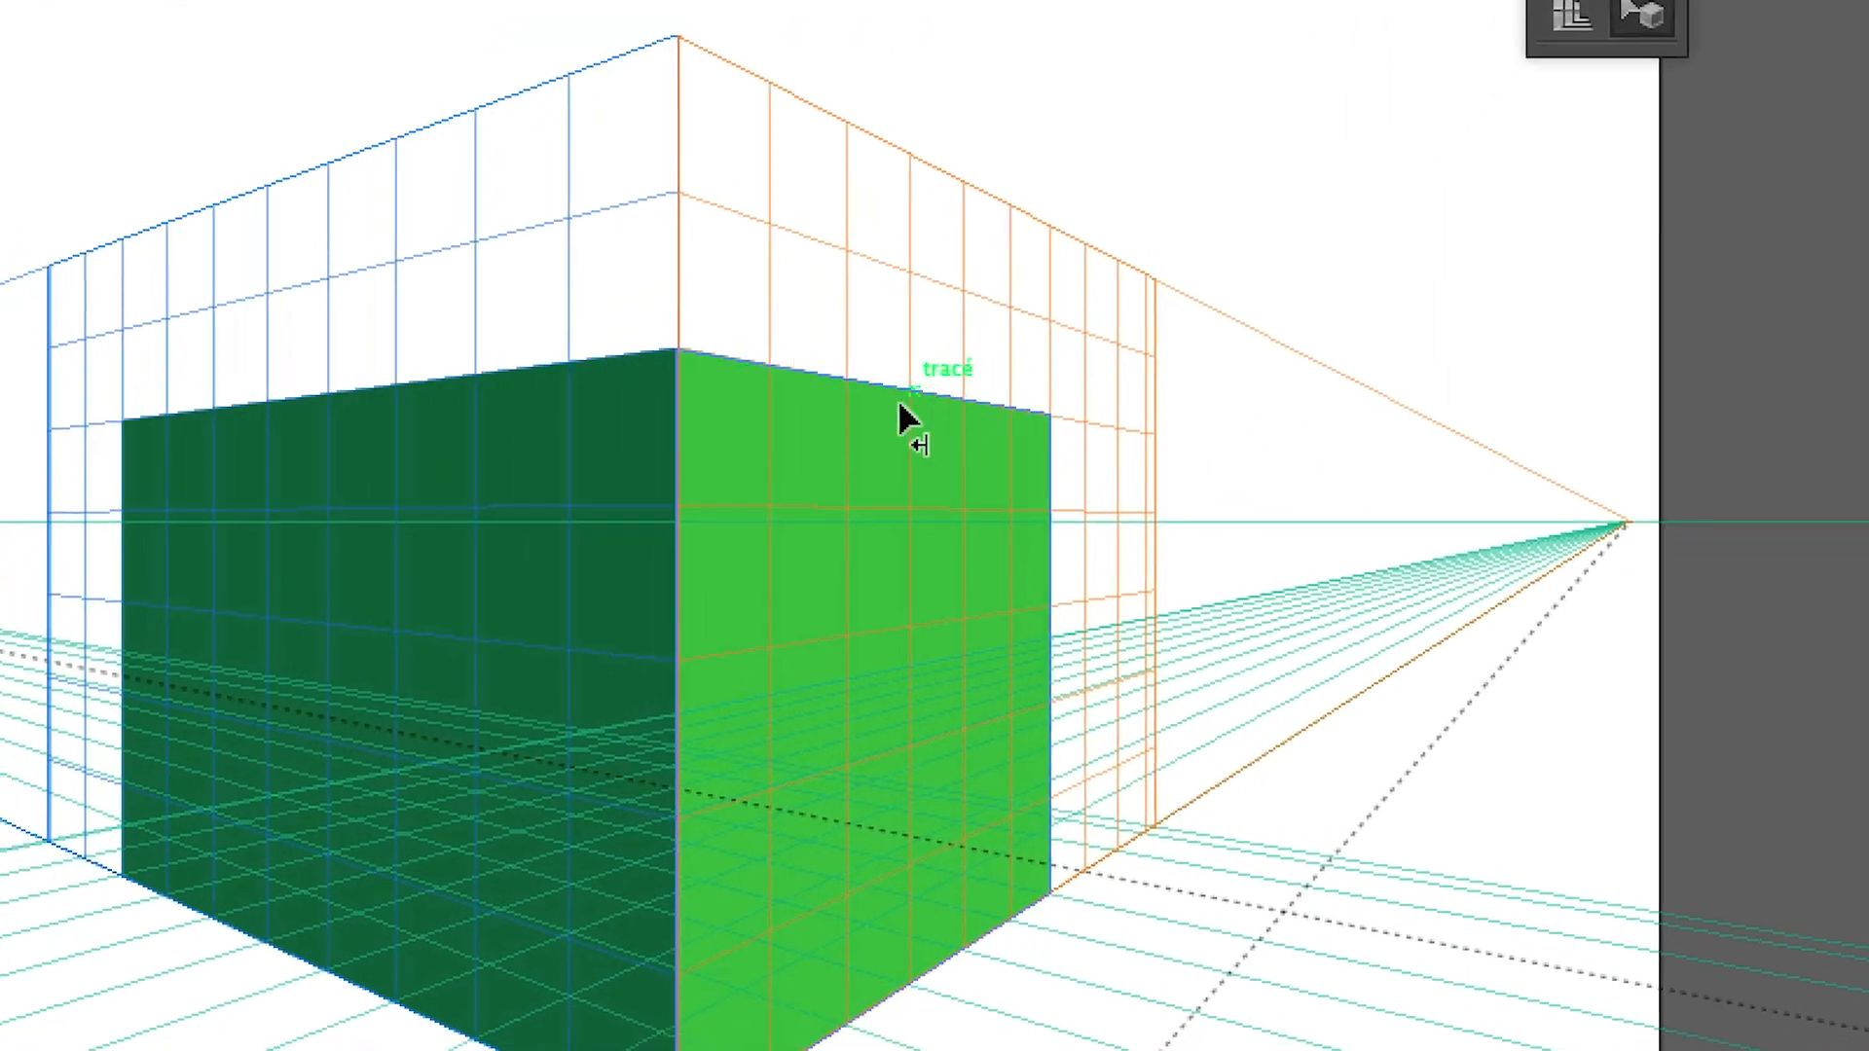
# Select the light green rectangle and point out the bounding-box display option without changing it
pyautogui.click(426, 653)
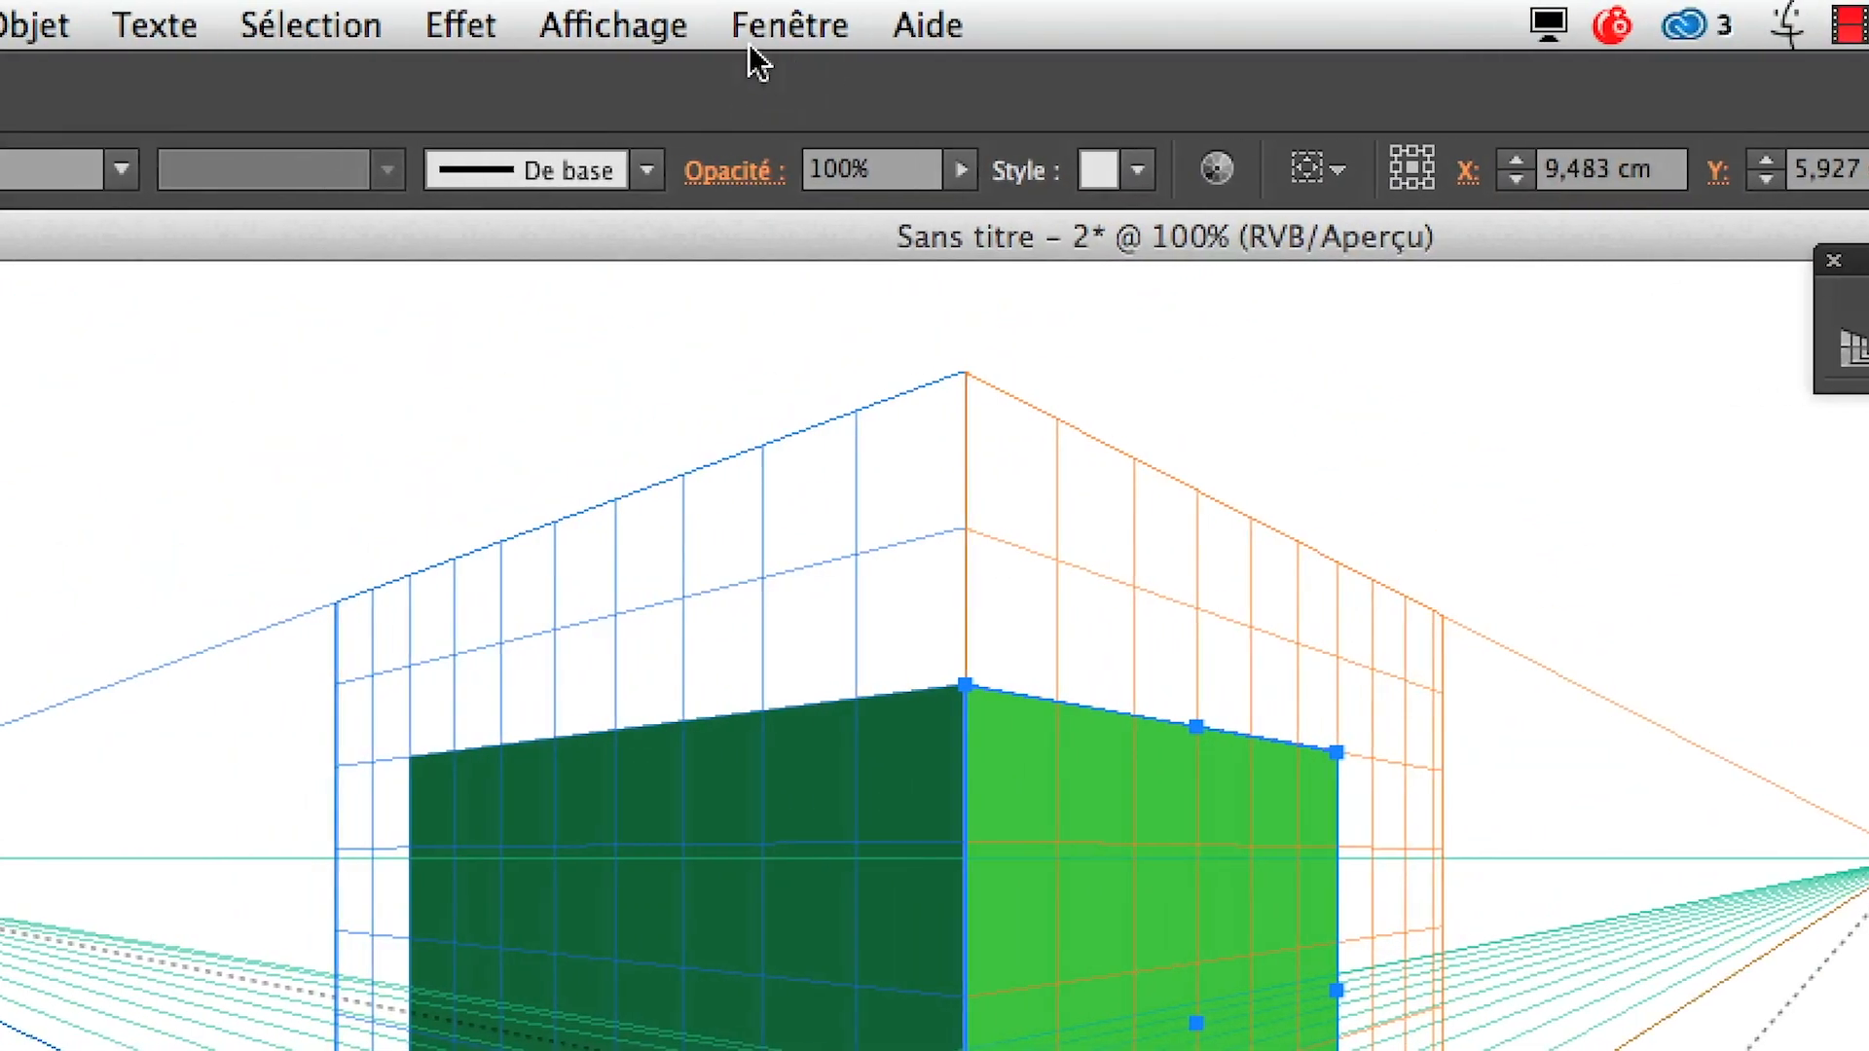
pyautogui.click(657, 28)
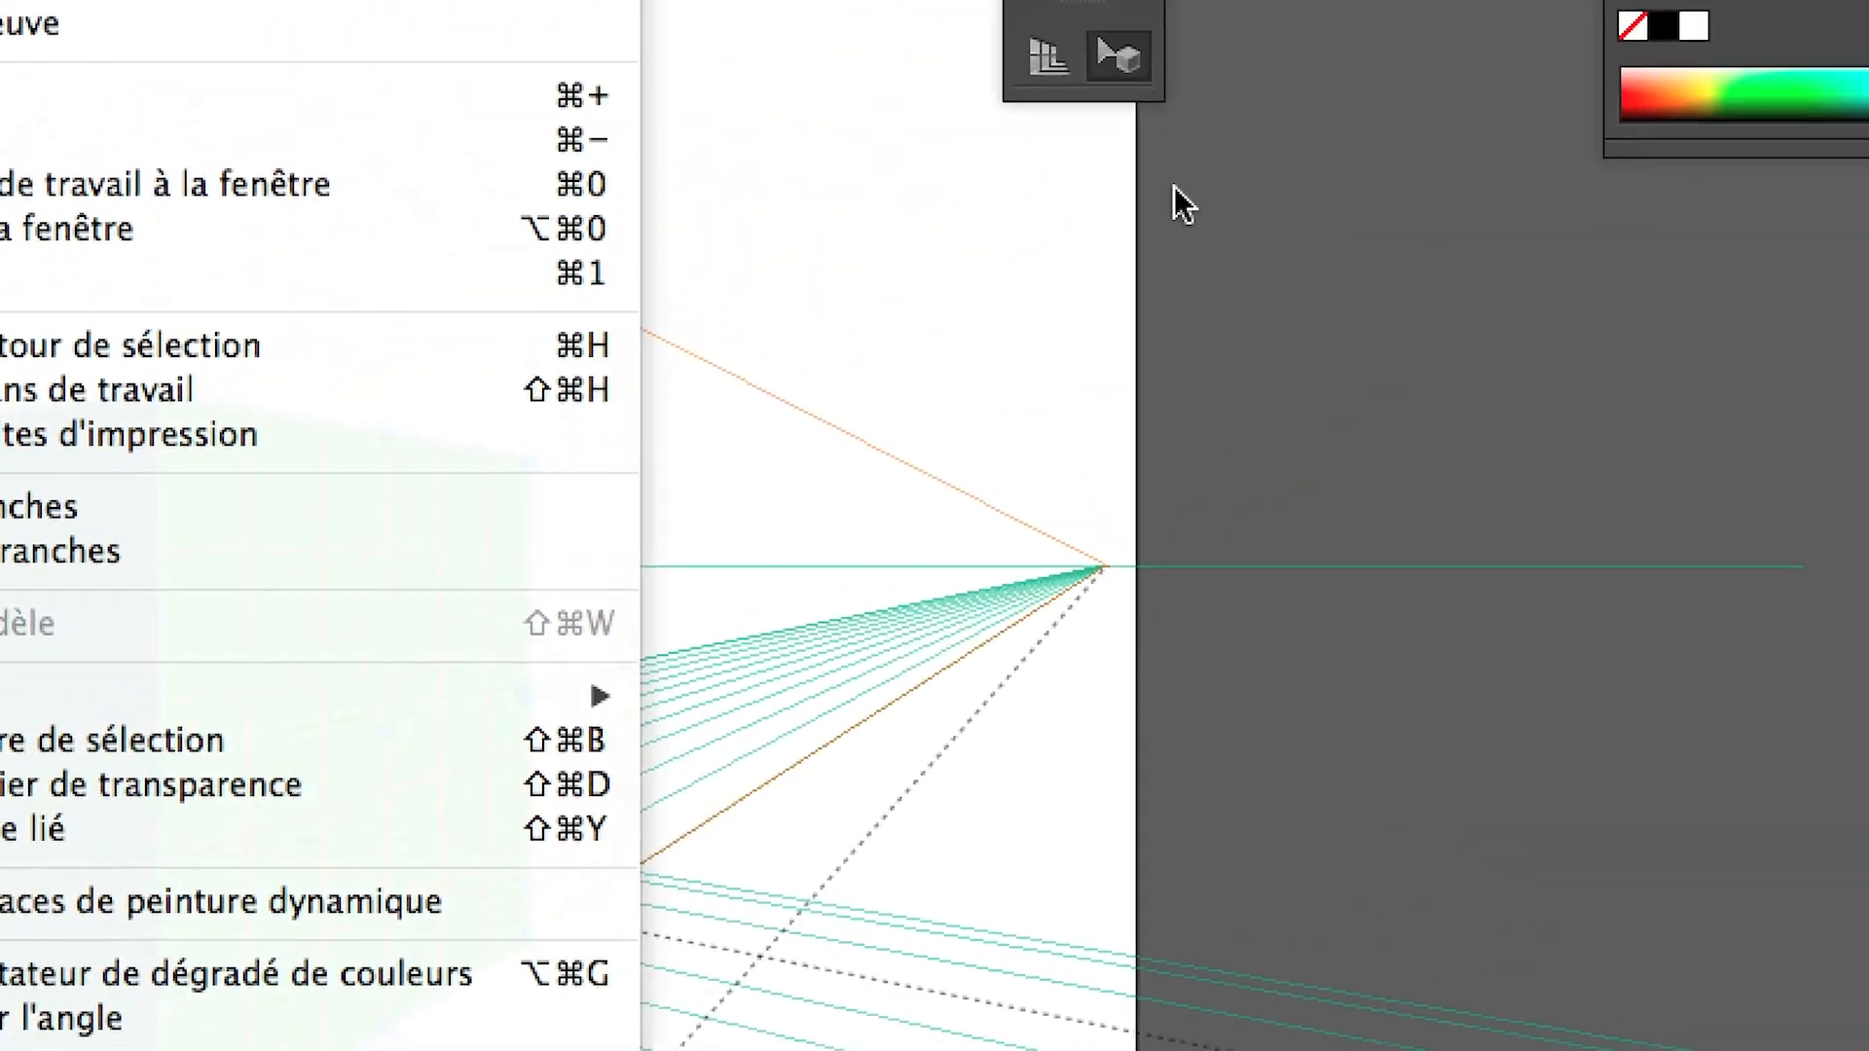
pyautogui.click(1680, 93)
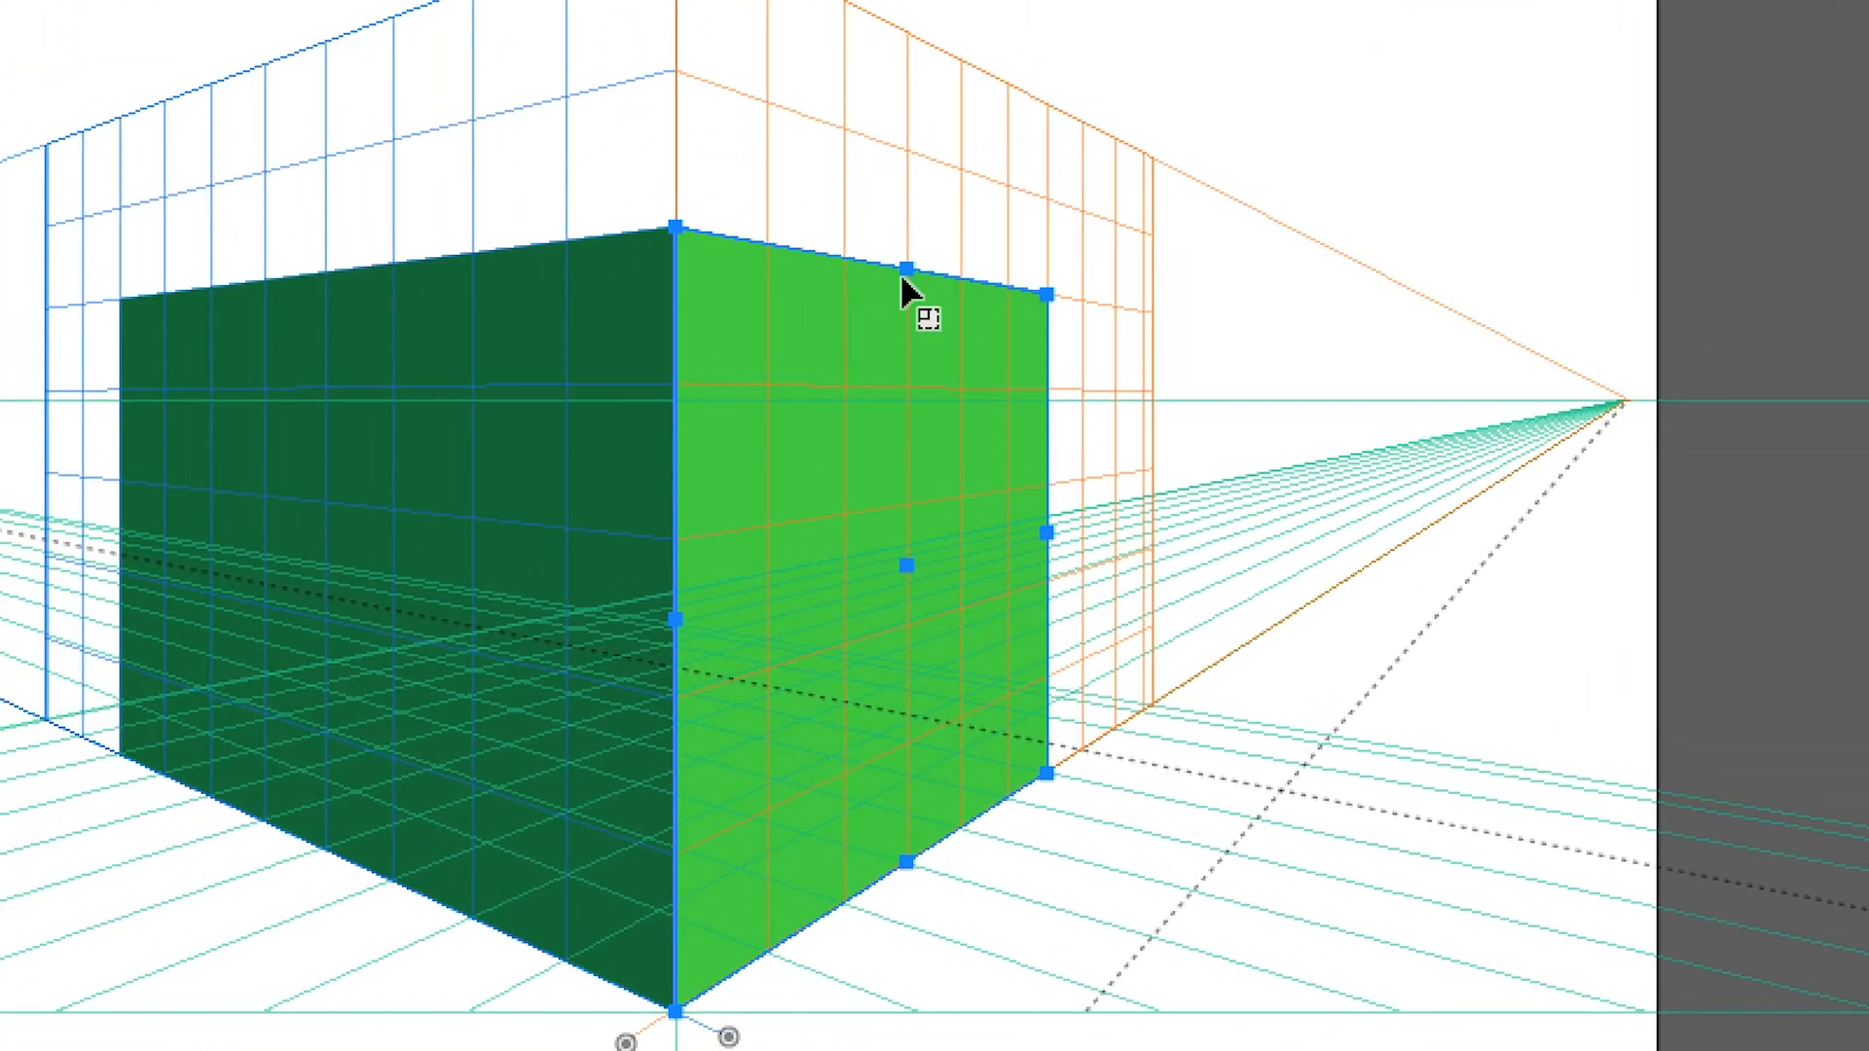
# Lower the top edges of both green rectangles to two grid cells high, below the horizon, and select the dark green one
pyautogui.moveTo(903, 282); pyautogui.dragTo(907, 505)
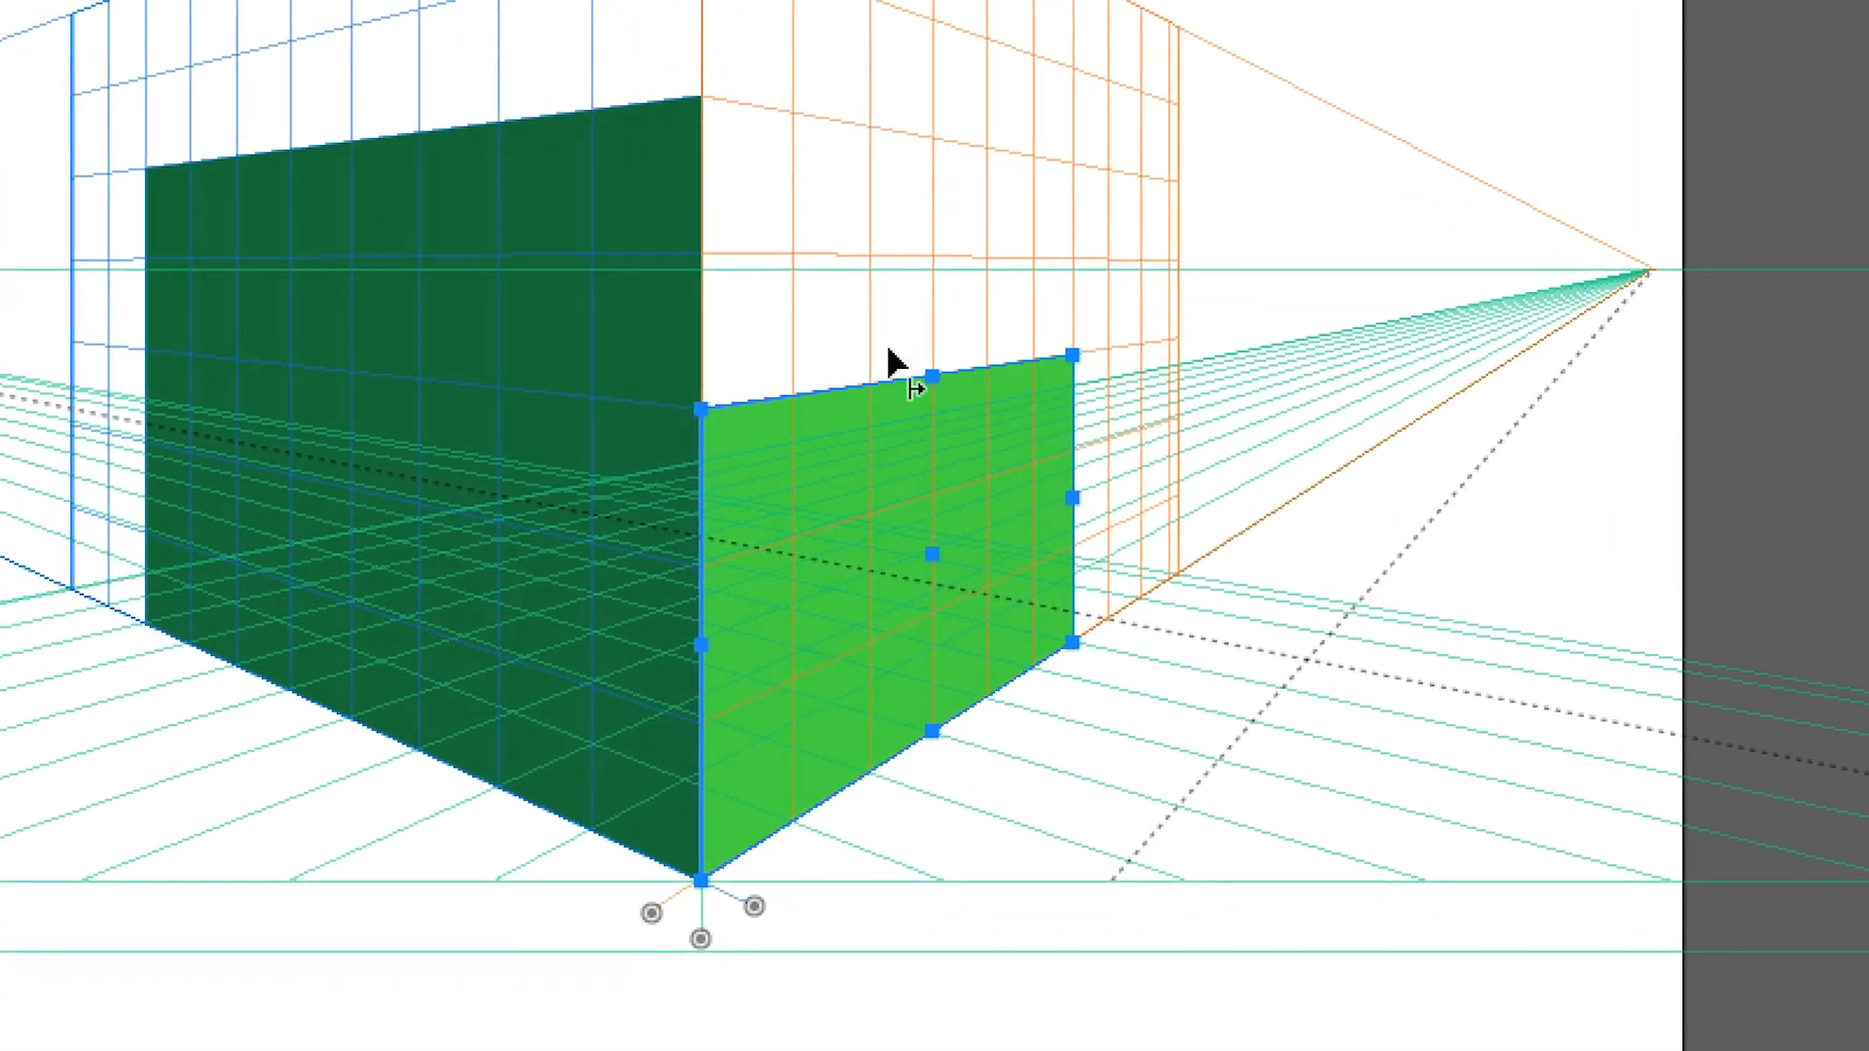
pyautogui.click(401, 156)
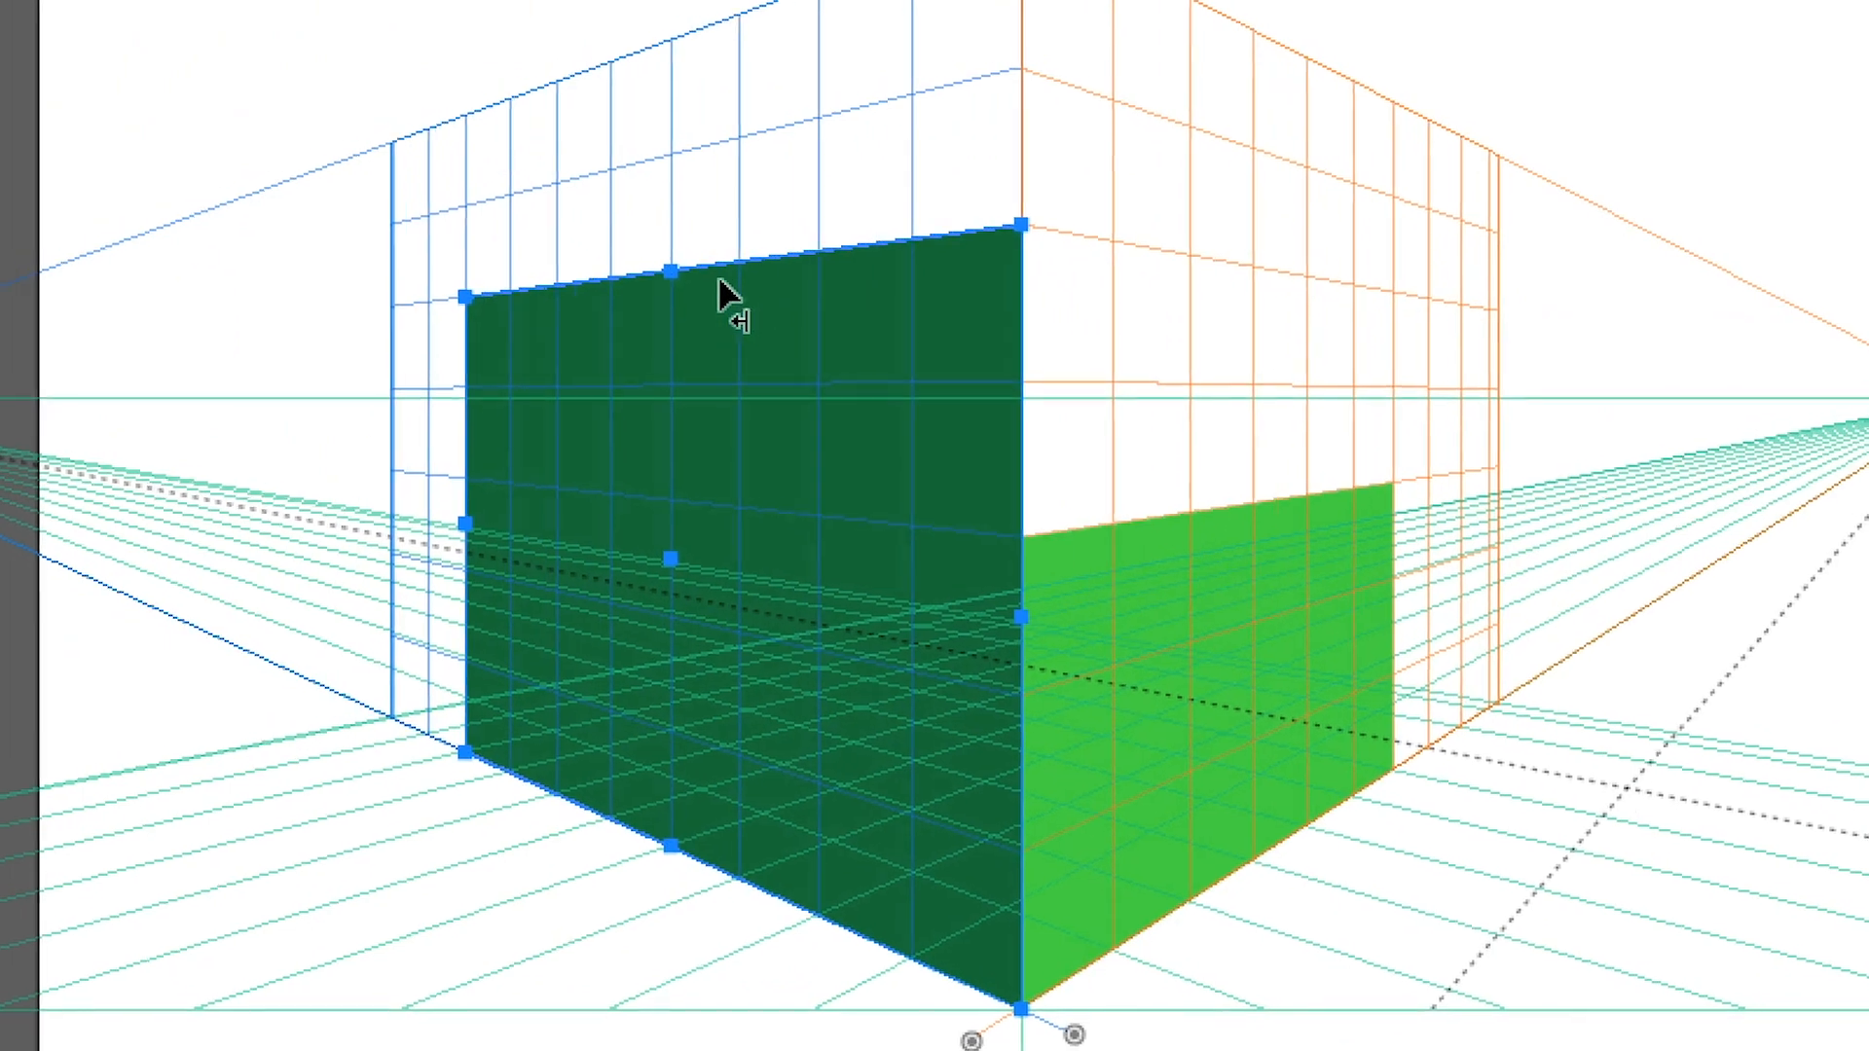
pyautogui.moveTo(353, 142); pyautogui.dragTo(352, 200)
pyautogui.moveTo(701, 309); pyautogui.dragTo(711, 407)
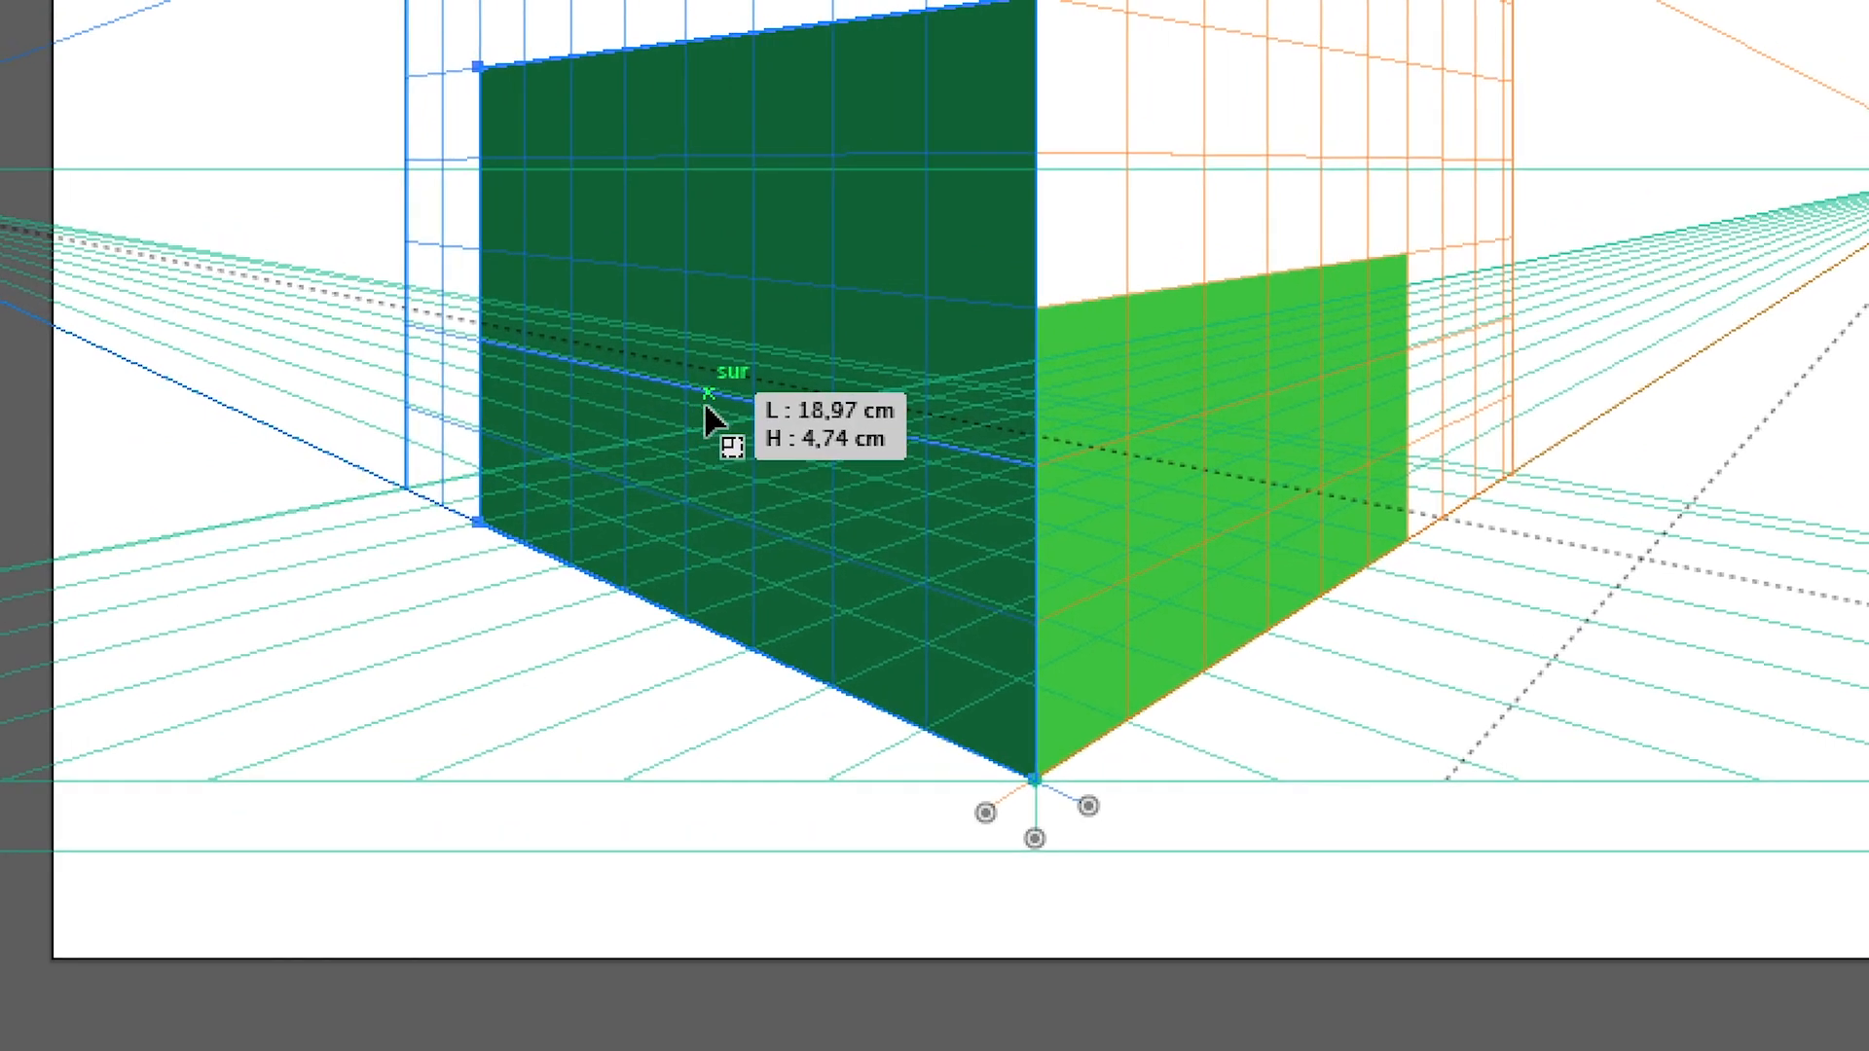
pyautogui.click(1292, 288)
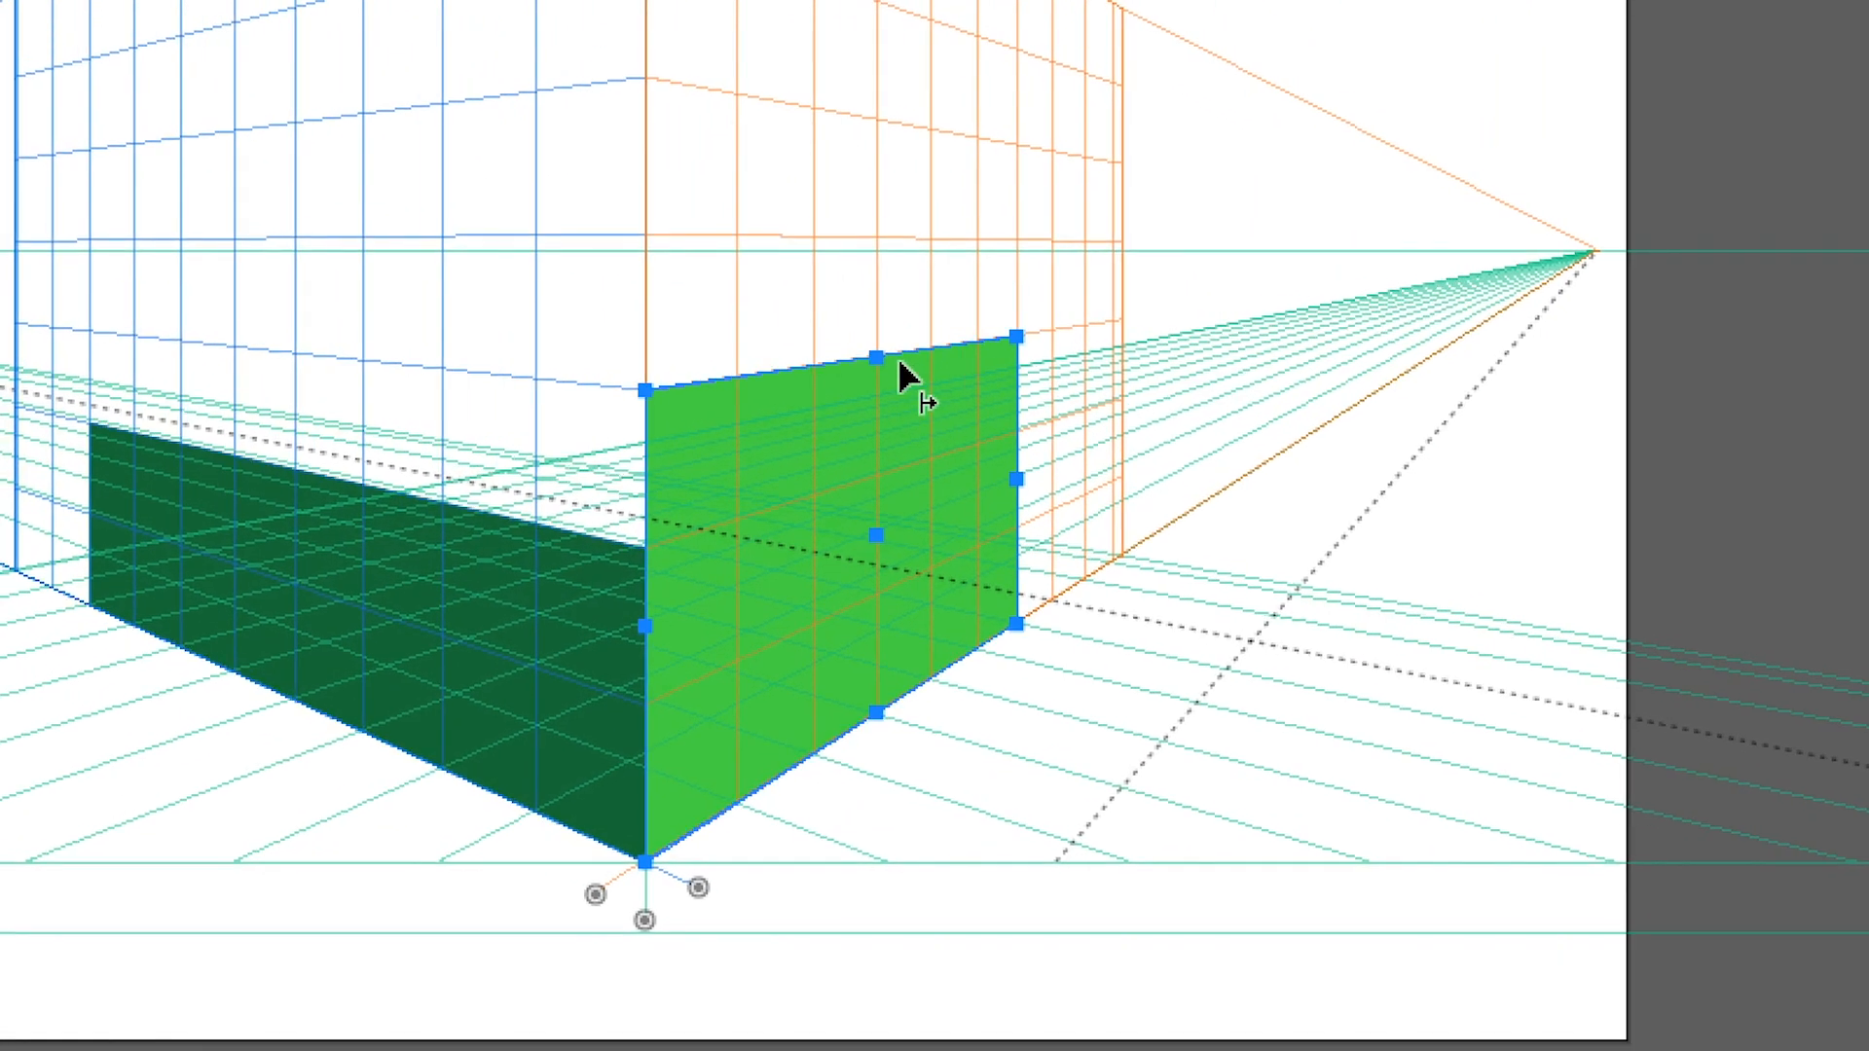
pyautogui.moveTo(878, 356); pyautogui.dragTo(872, 501)
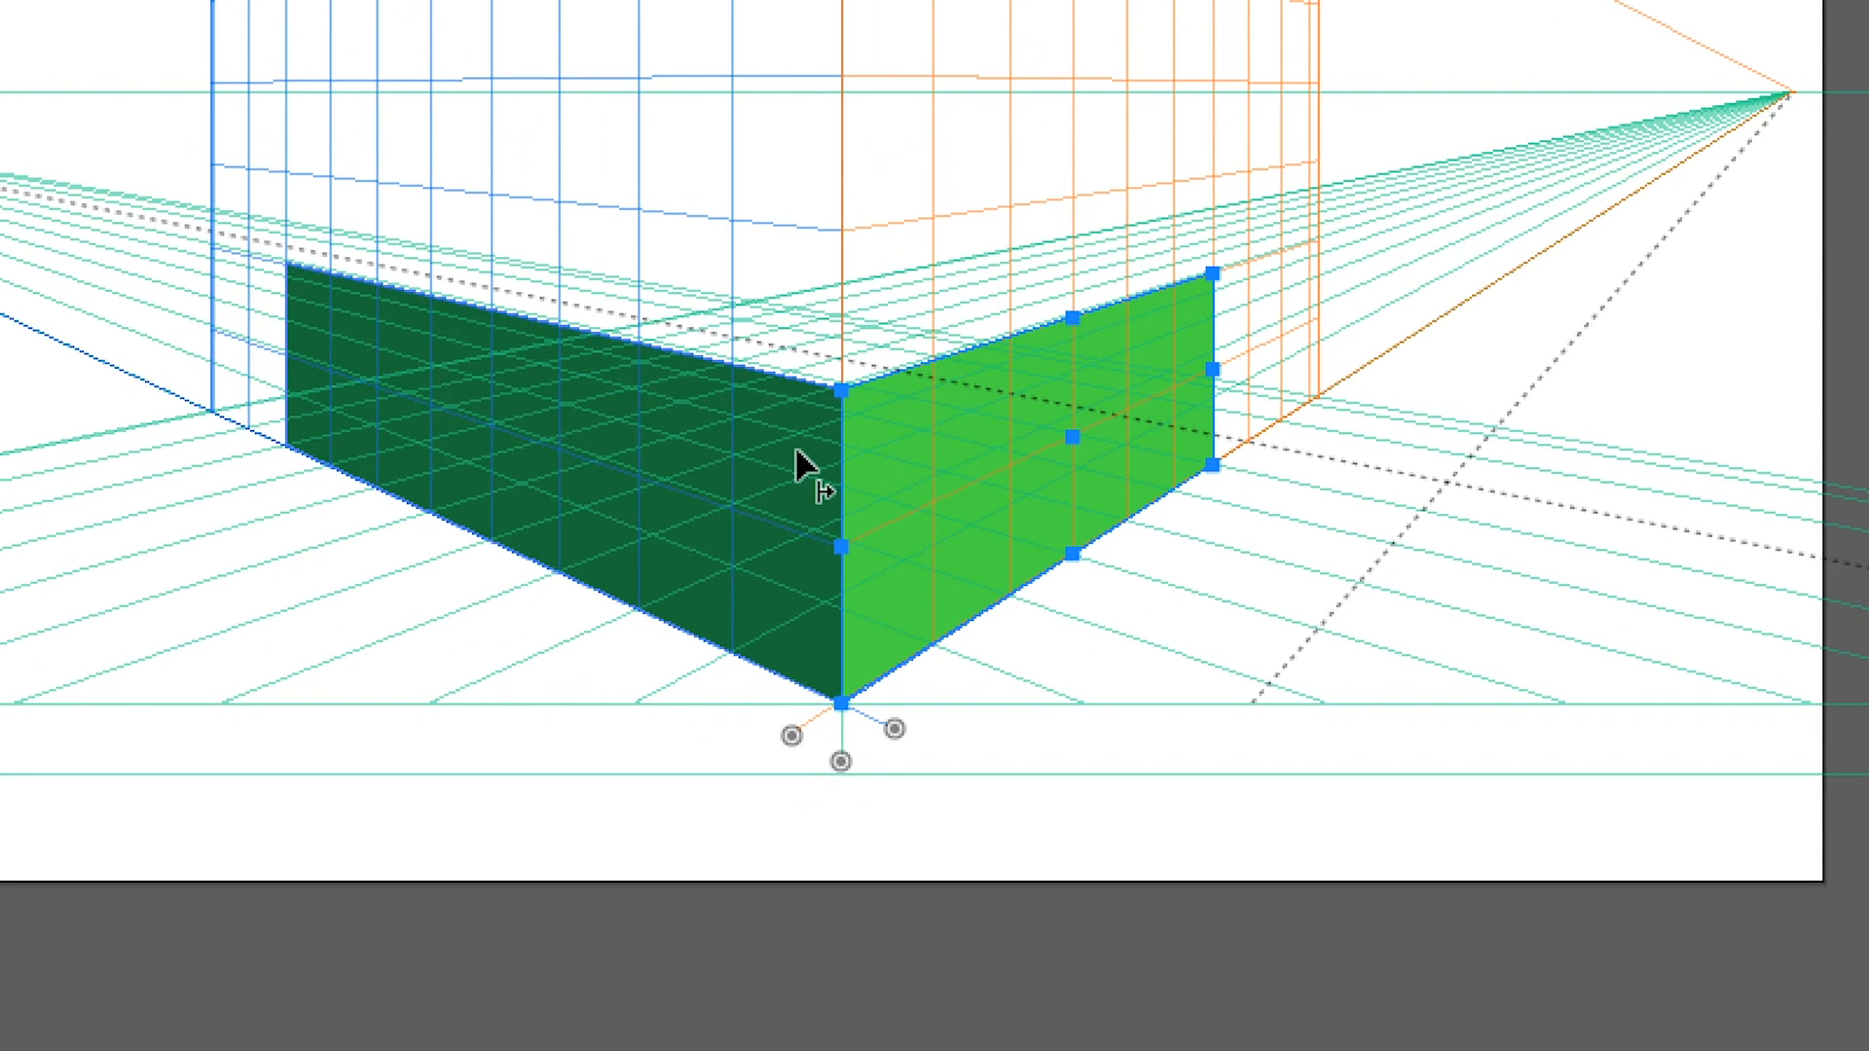
pyautogui.click(798, 467)
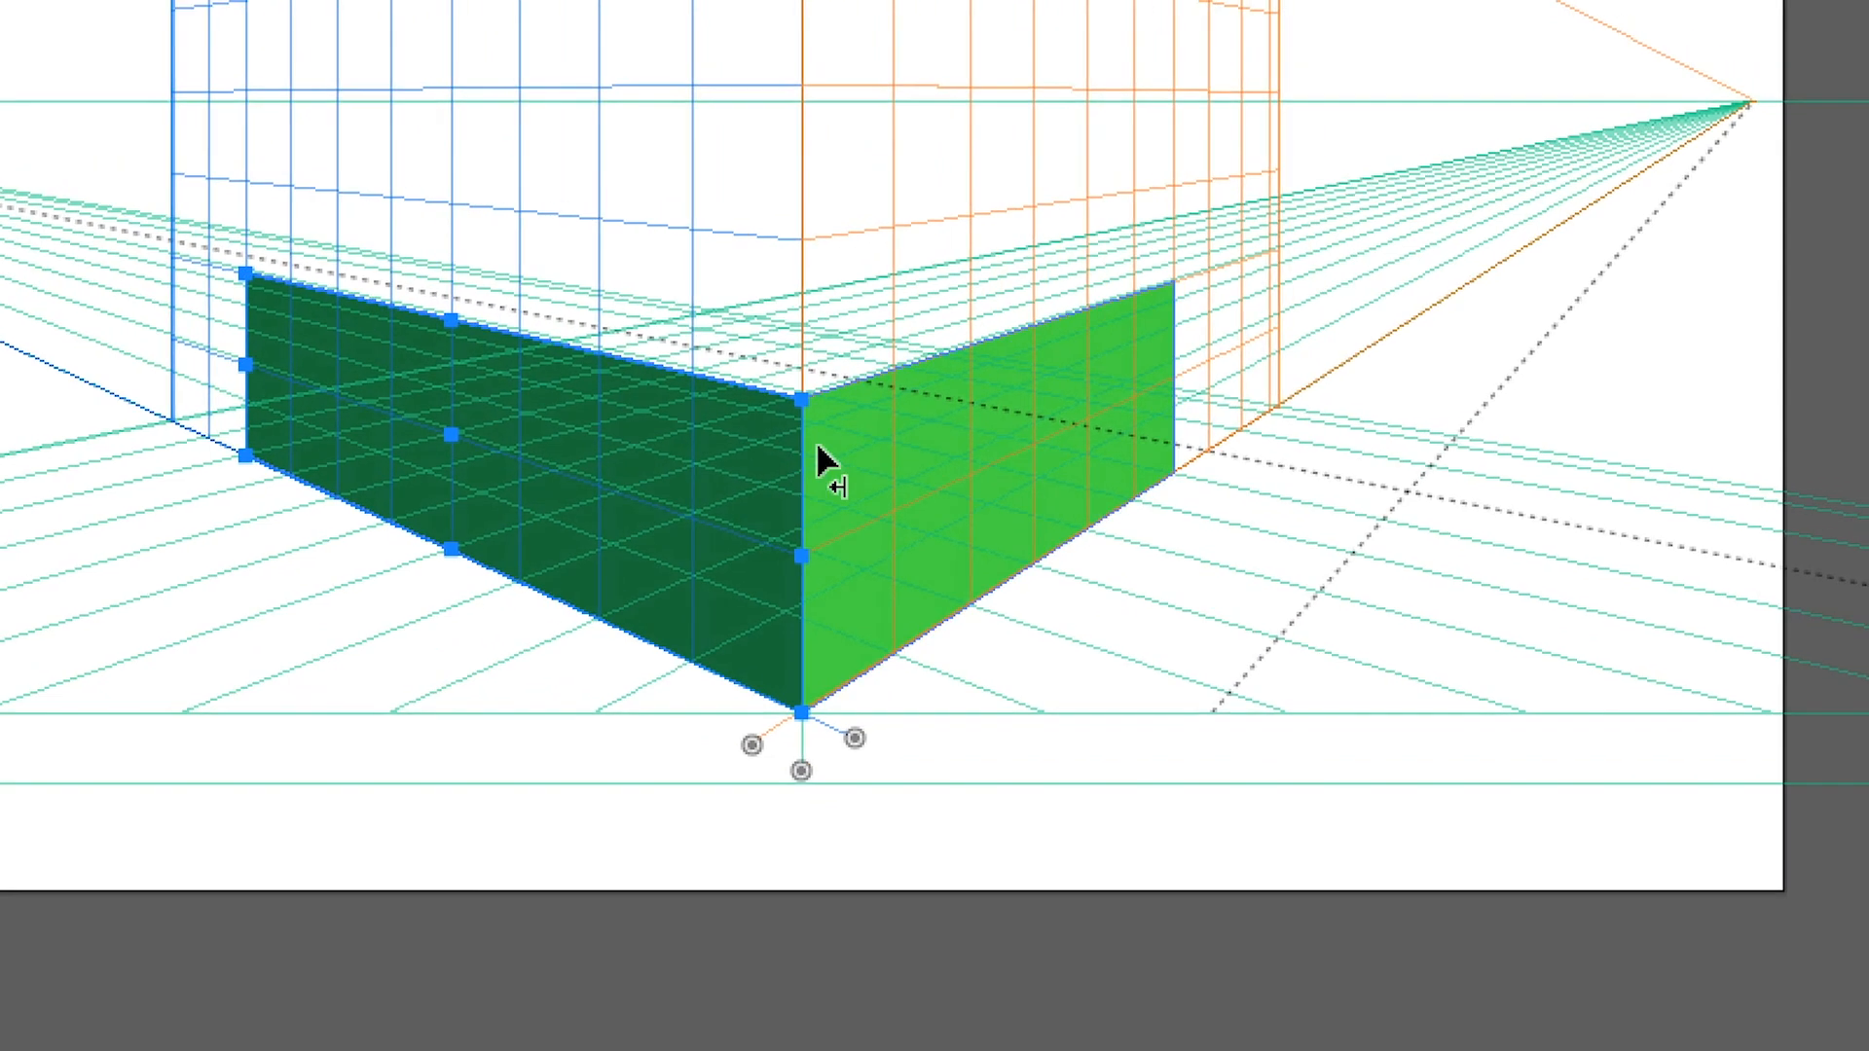
# Draw the box's top face as a rectangle on the horizontal grid plane, joining the top edges of both green rectangles
pyautogui.click(865, 438)
pyautogui.click(851, 825)
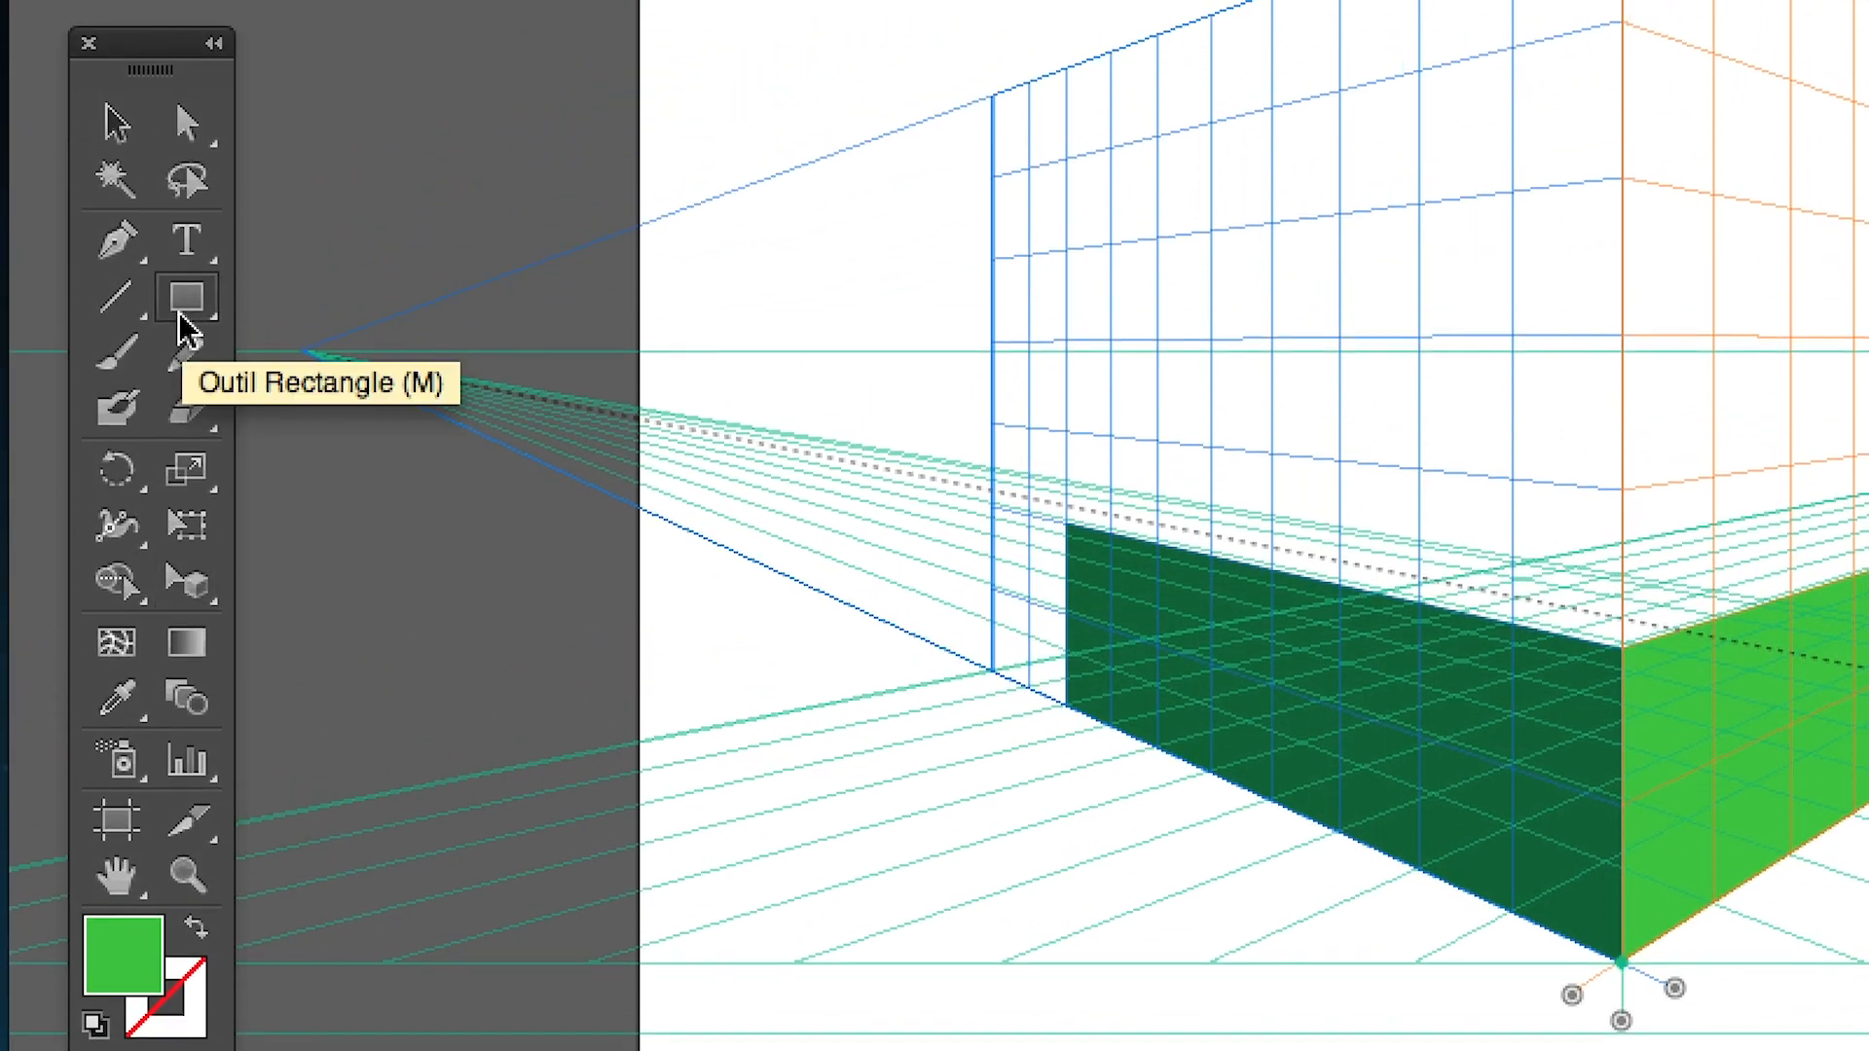
pyautogui.click(185, 329)
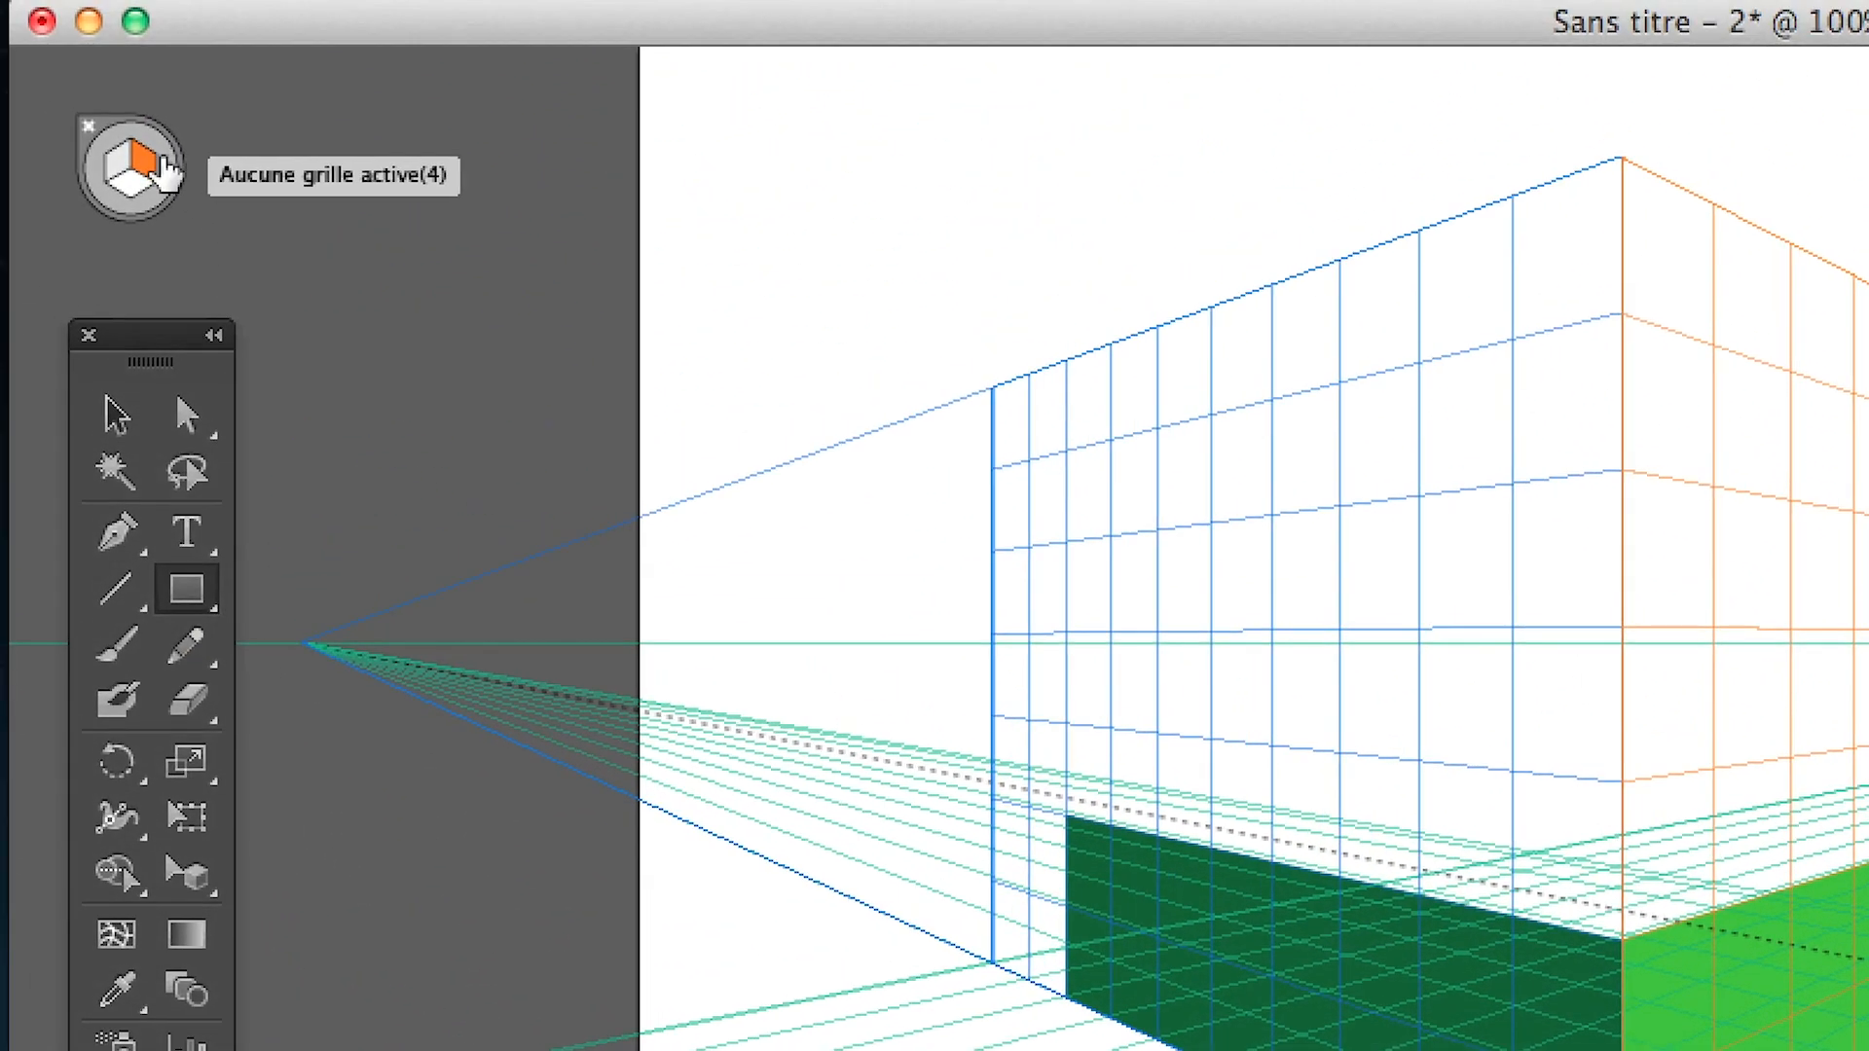
pyautogui.click(137, 188)
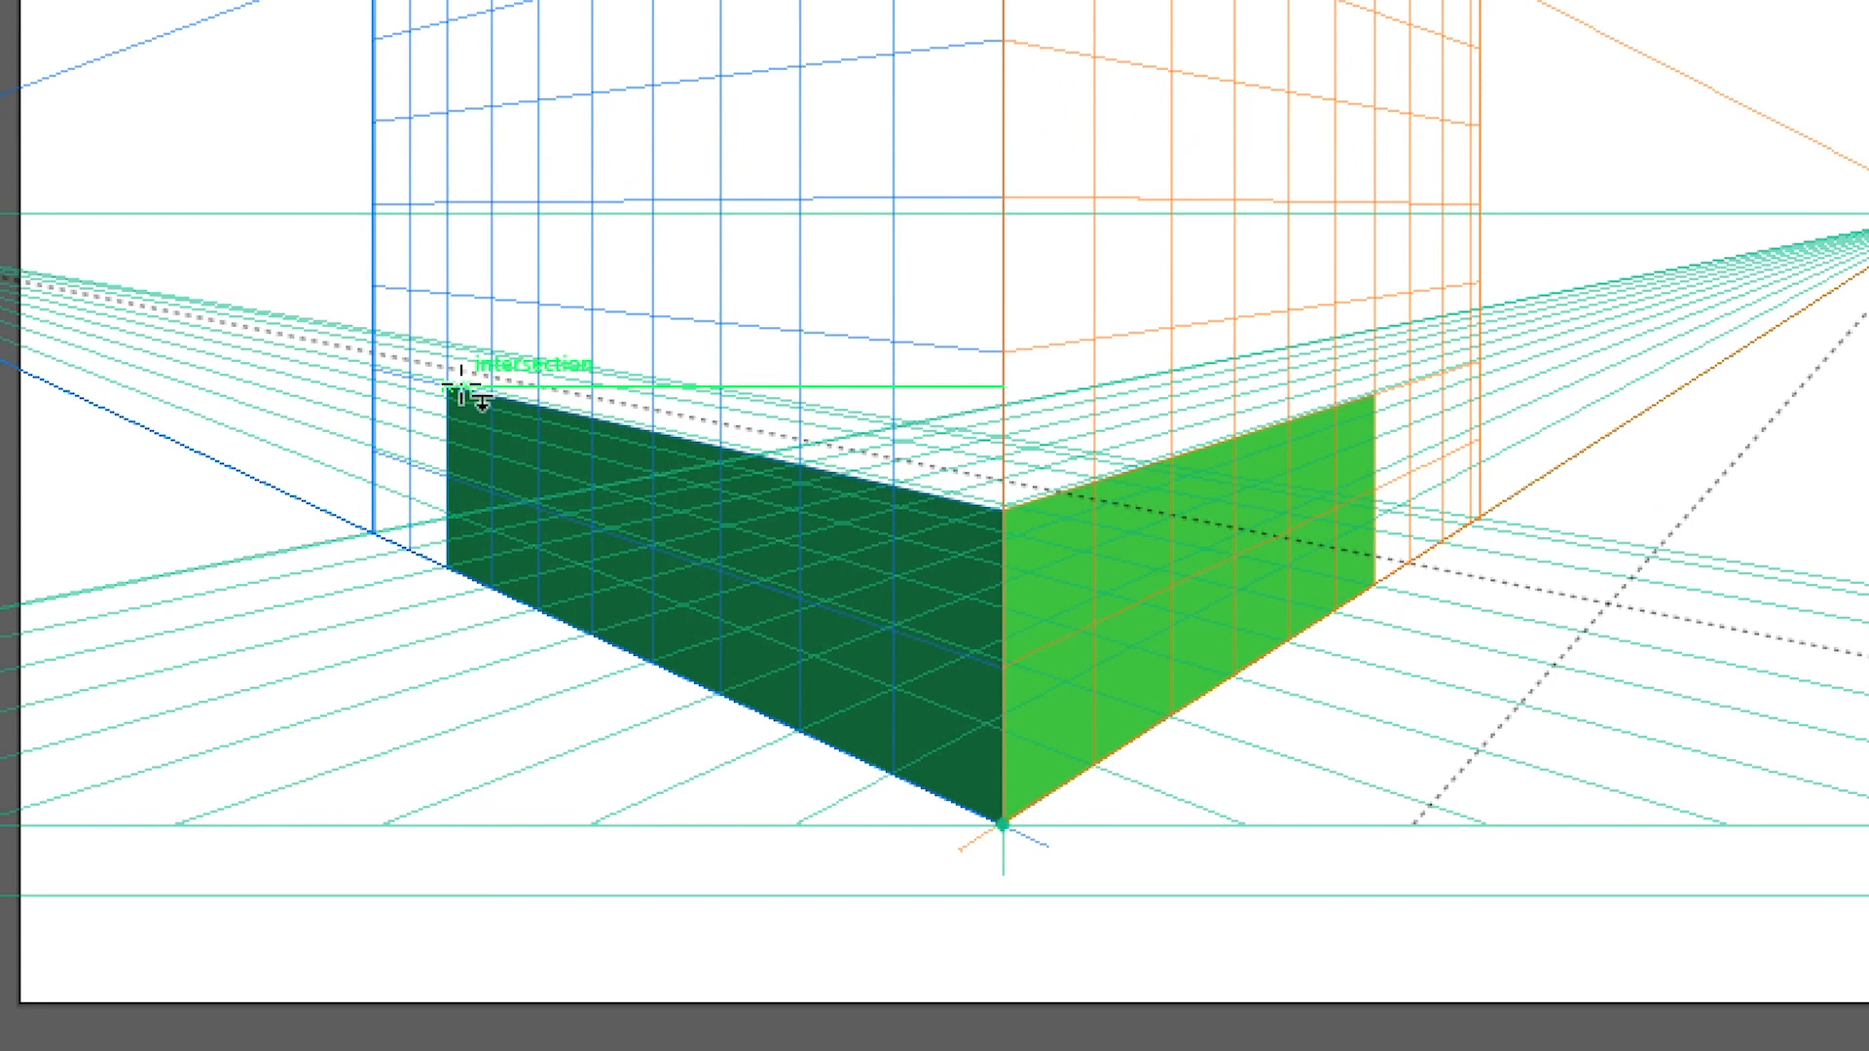
pyautogui.moveTo(460, 387); pyautogui.dragTo(904, 394)
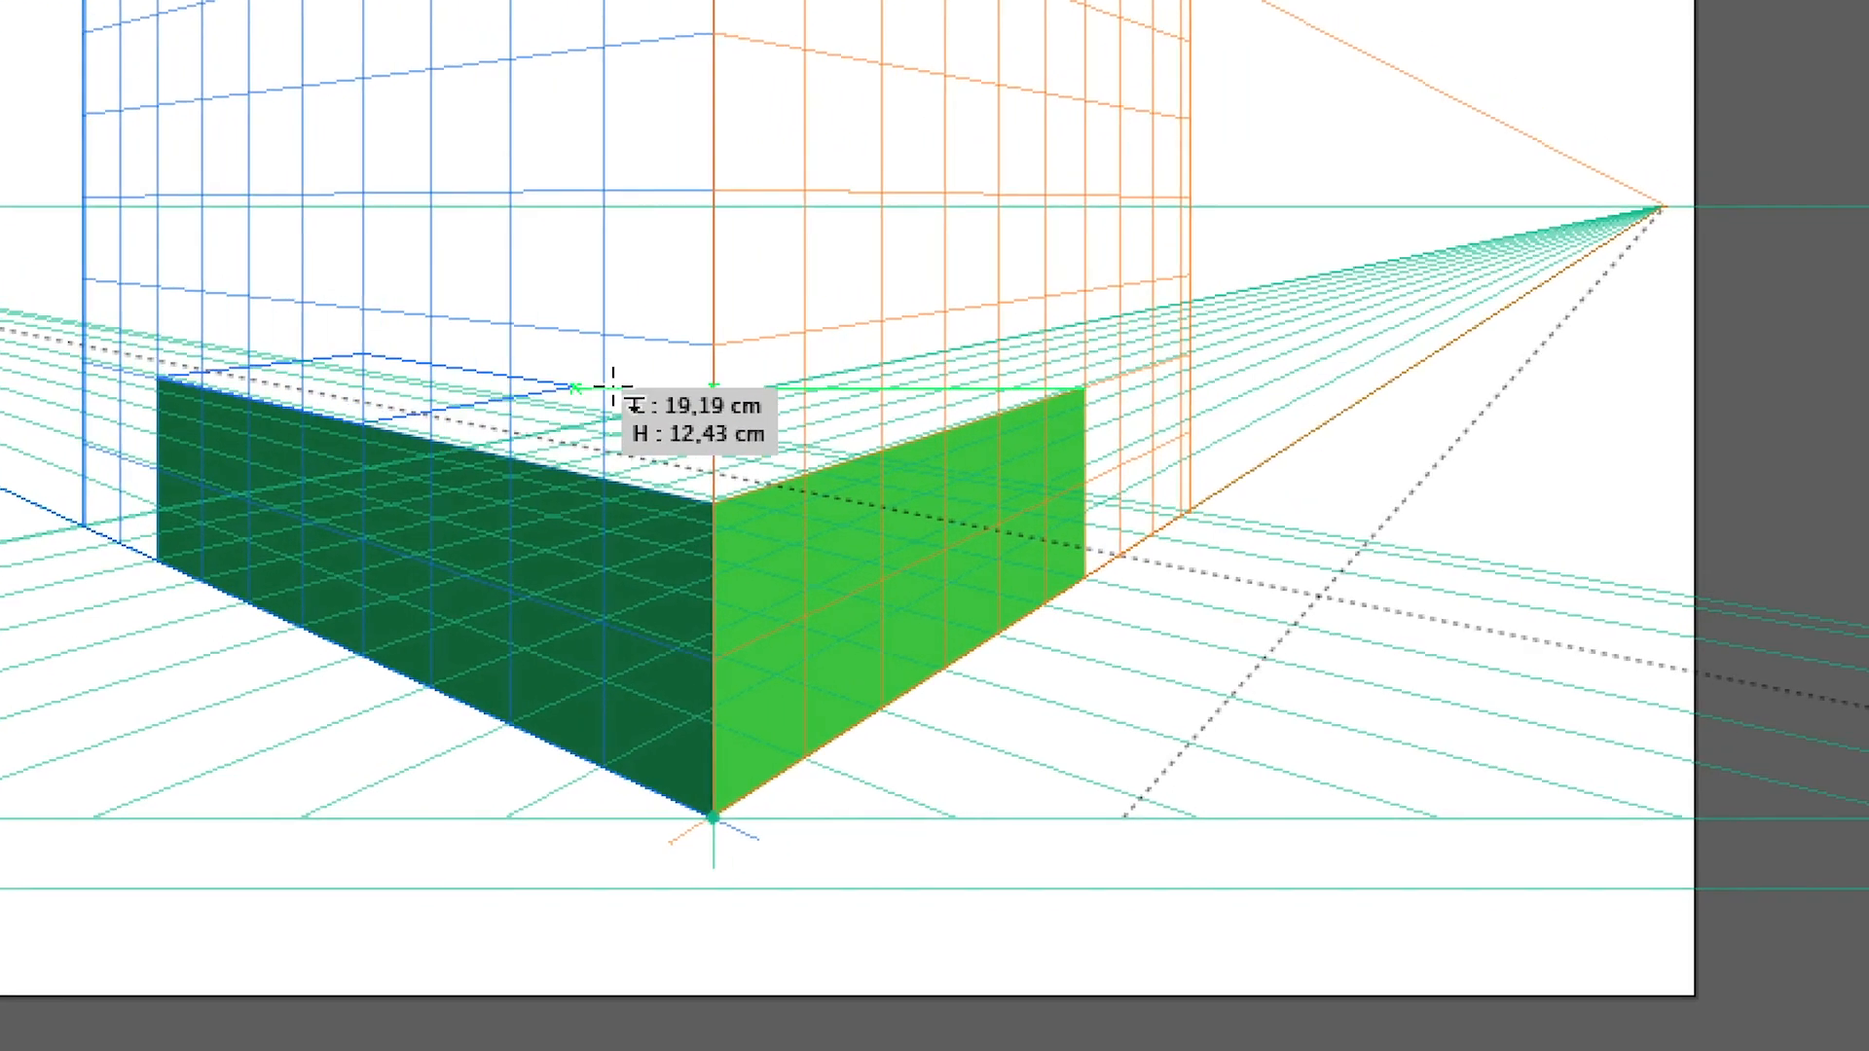
pyautogui.moveTo(614, 388); pyautogui.dragTo(1085, 385)
pyautogui.moveTo(782, 383); pyautogui.dragTo(782, 387)
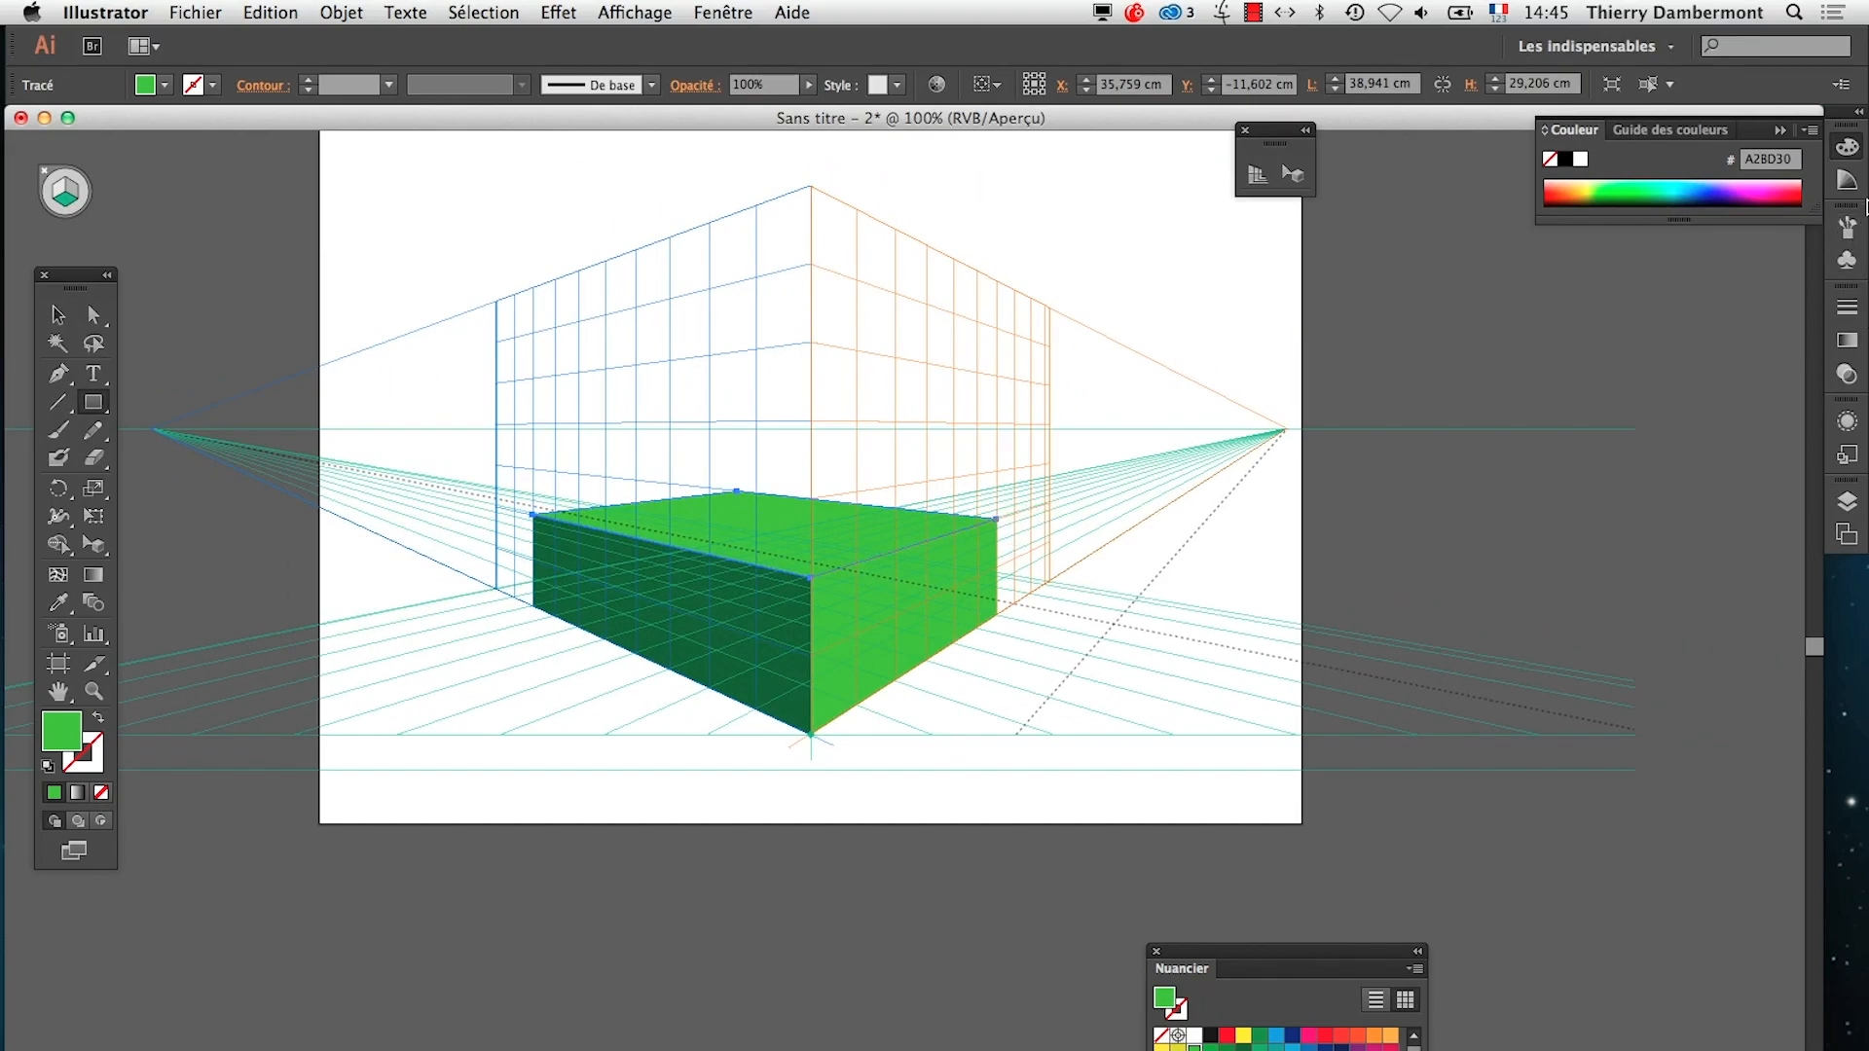
# Try magenta fills on the top face, settle on the yellow swatch DDDA16, and inspect the finished box
pyautogui.moveTo(1260, 962); pyautogui.dragTo(1284, 455)
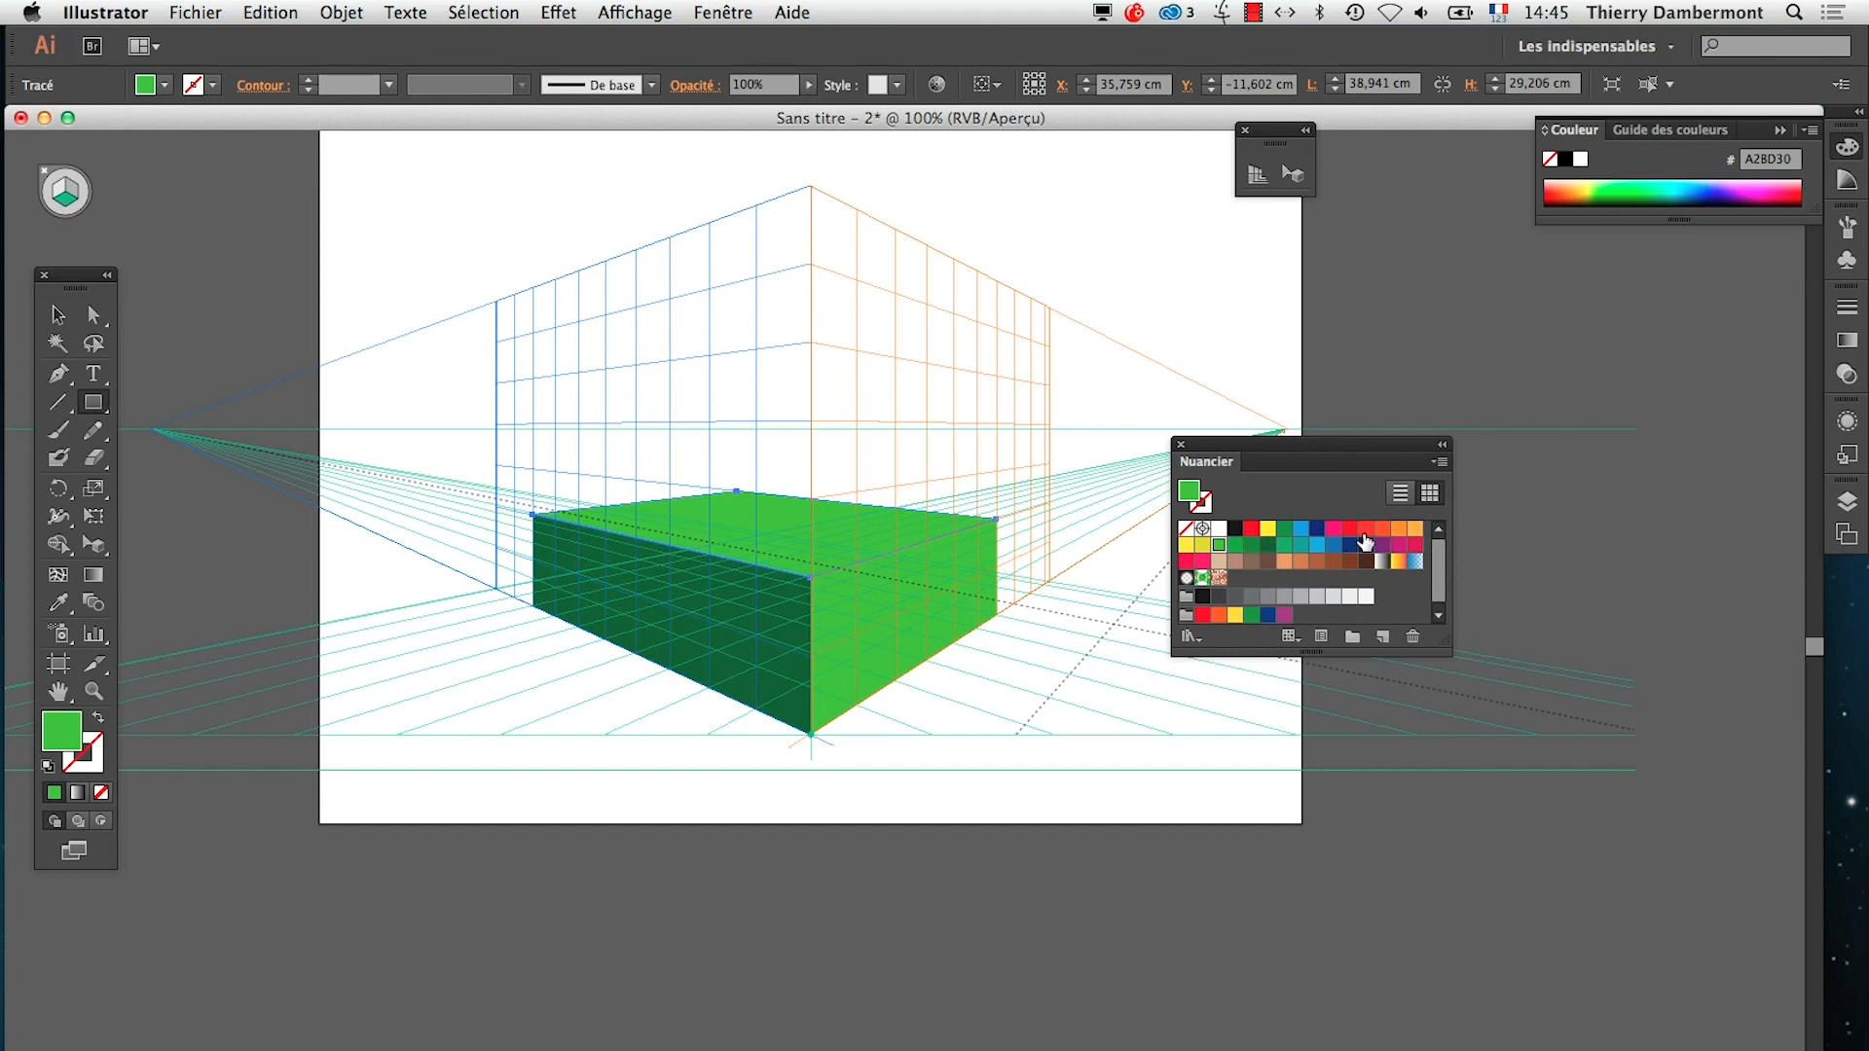
pyautogui.click(1399, 545)
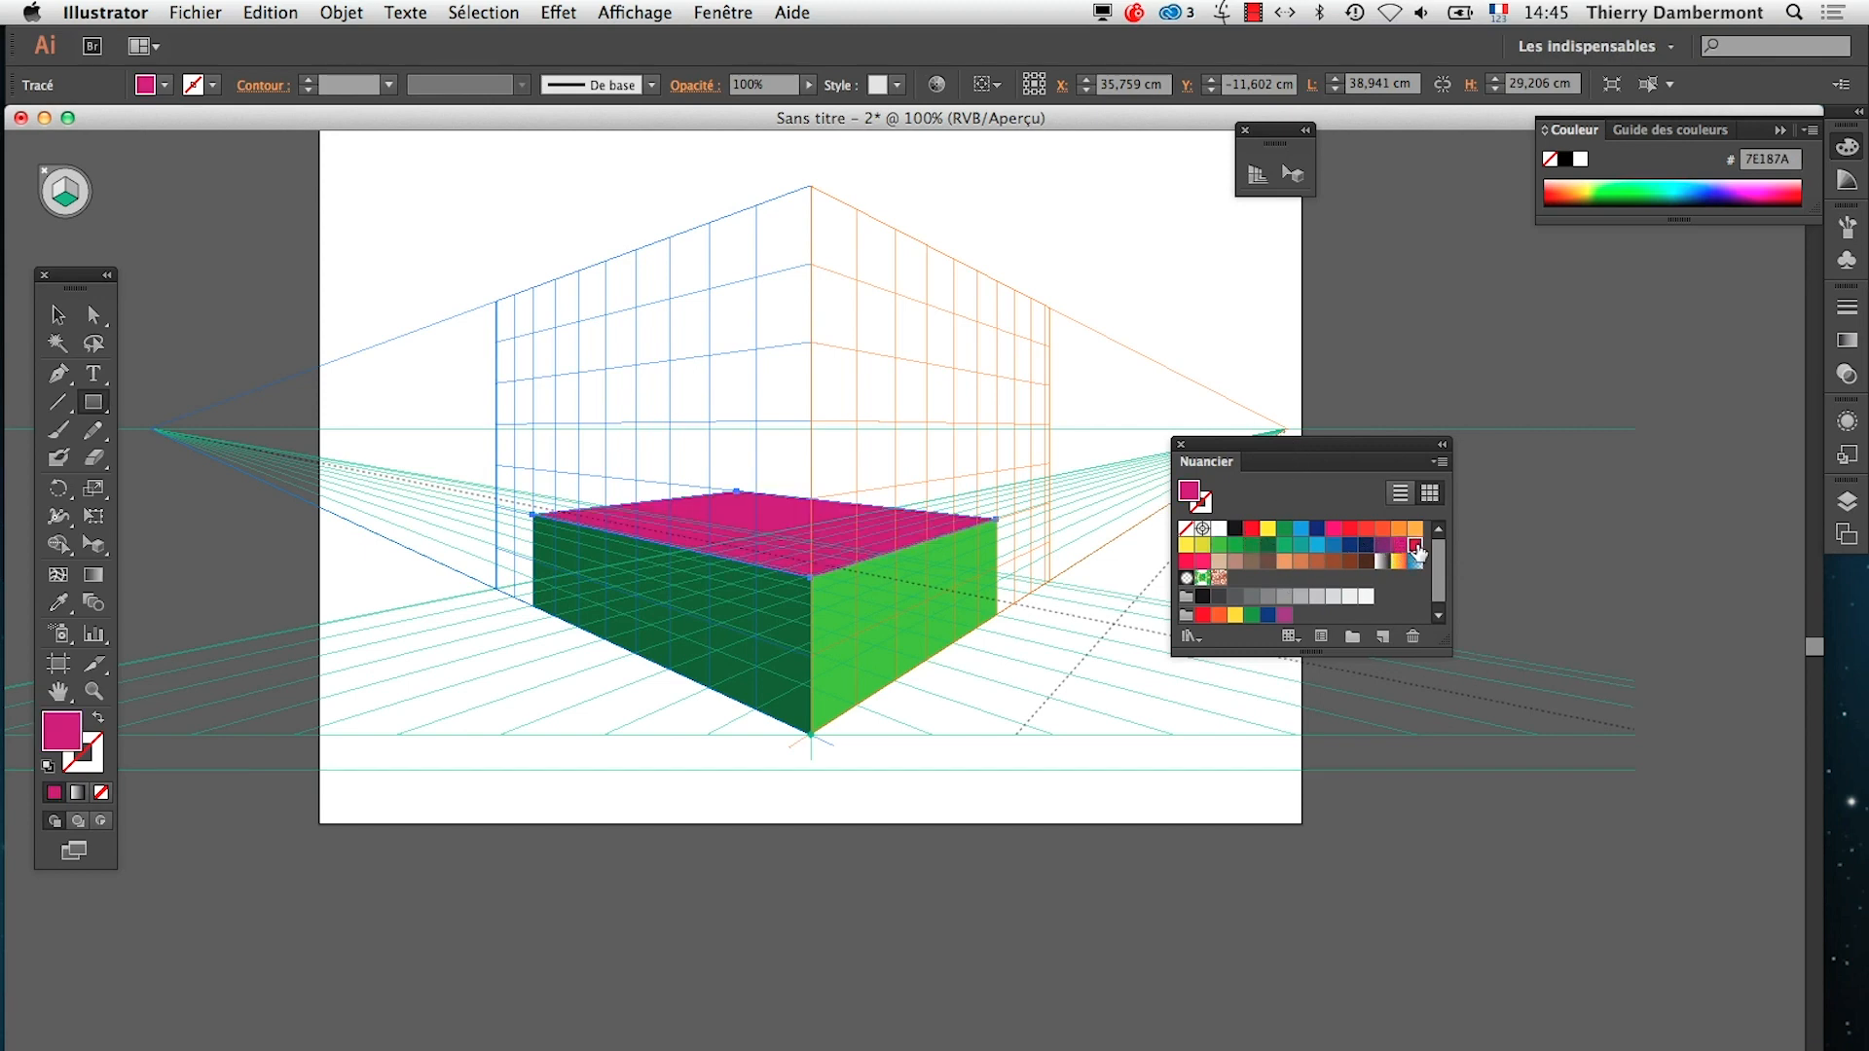
pyautogui.click(1415, 546)
pyautogui.click(1203, 545)
pyautogui.moveTo(1235, 456); pyautogui.dragTo(1587, 771)
pyautogui.scroll(3, 731, 569)
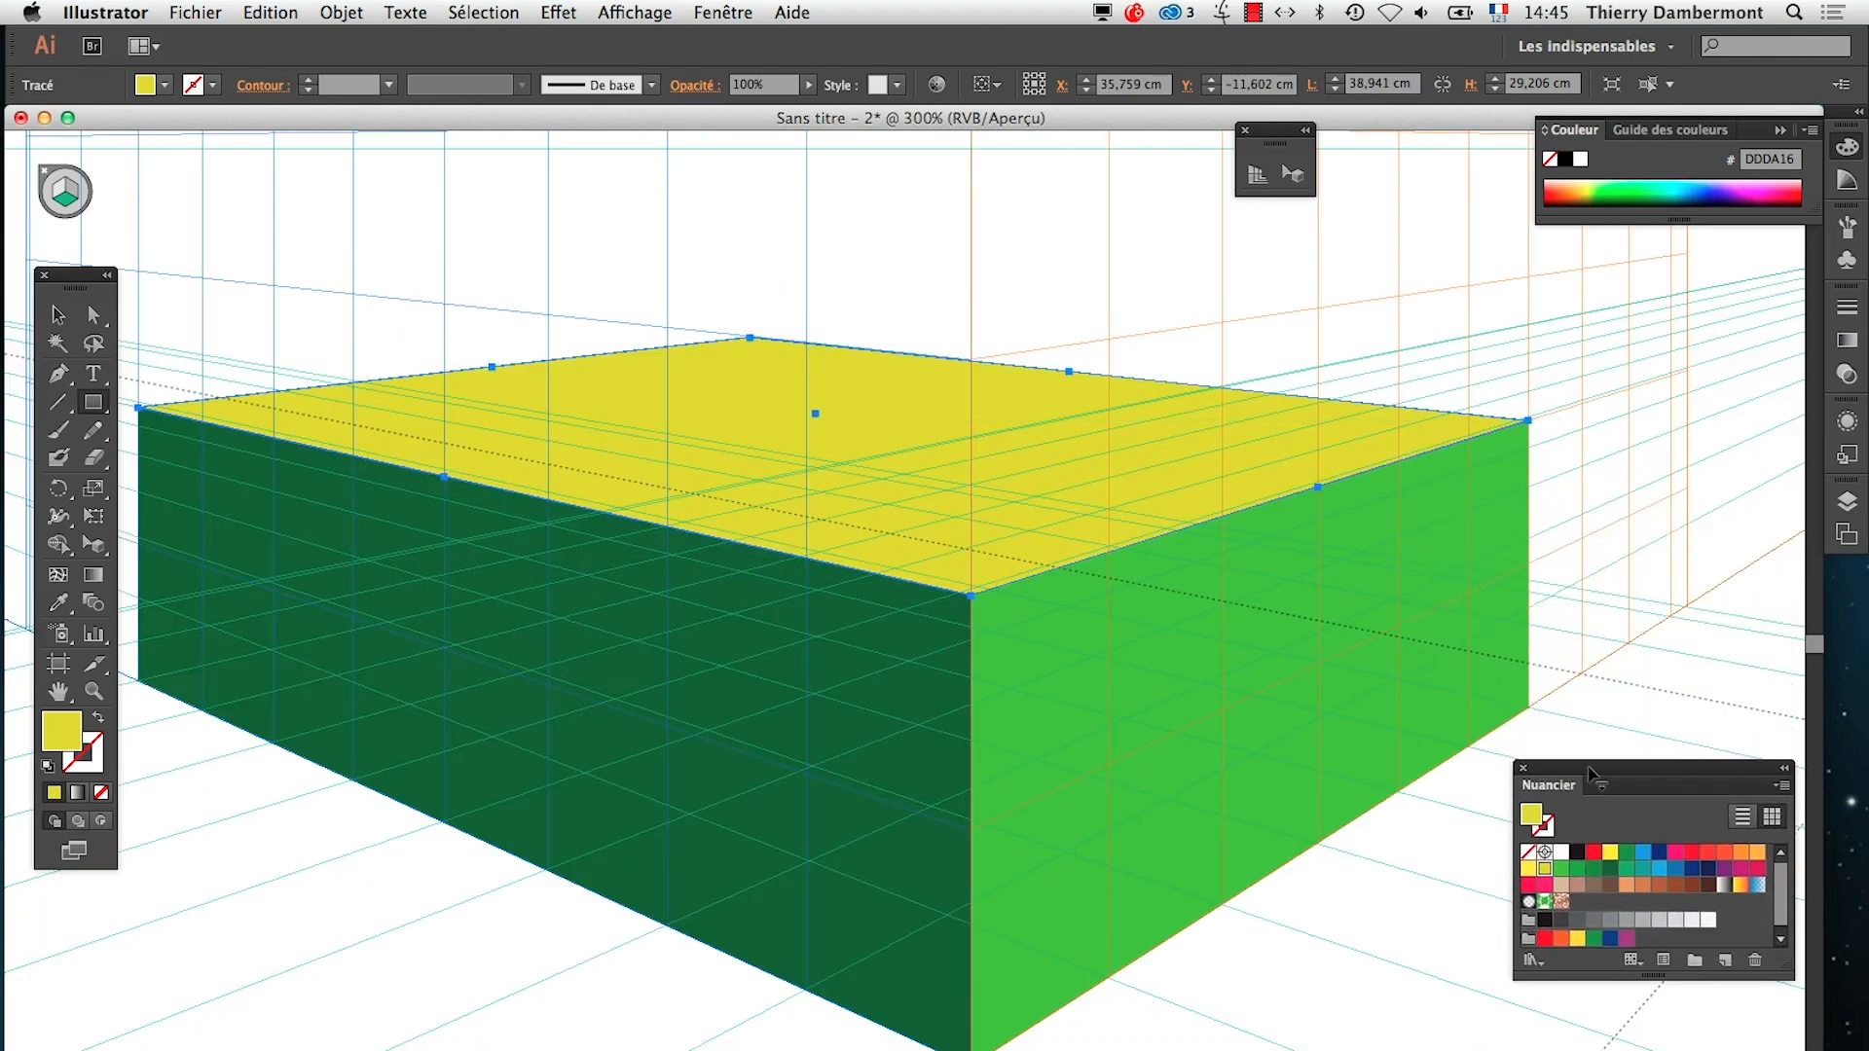
pyautogui.scroll(-1, 1238, 691)
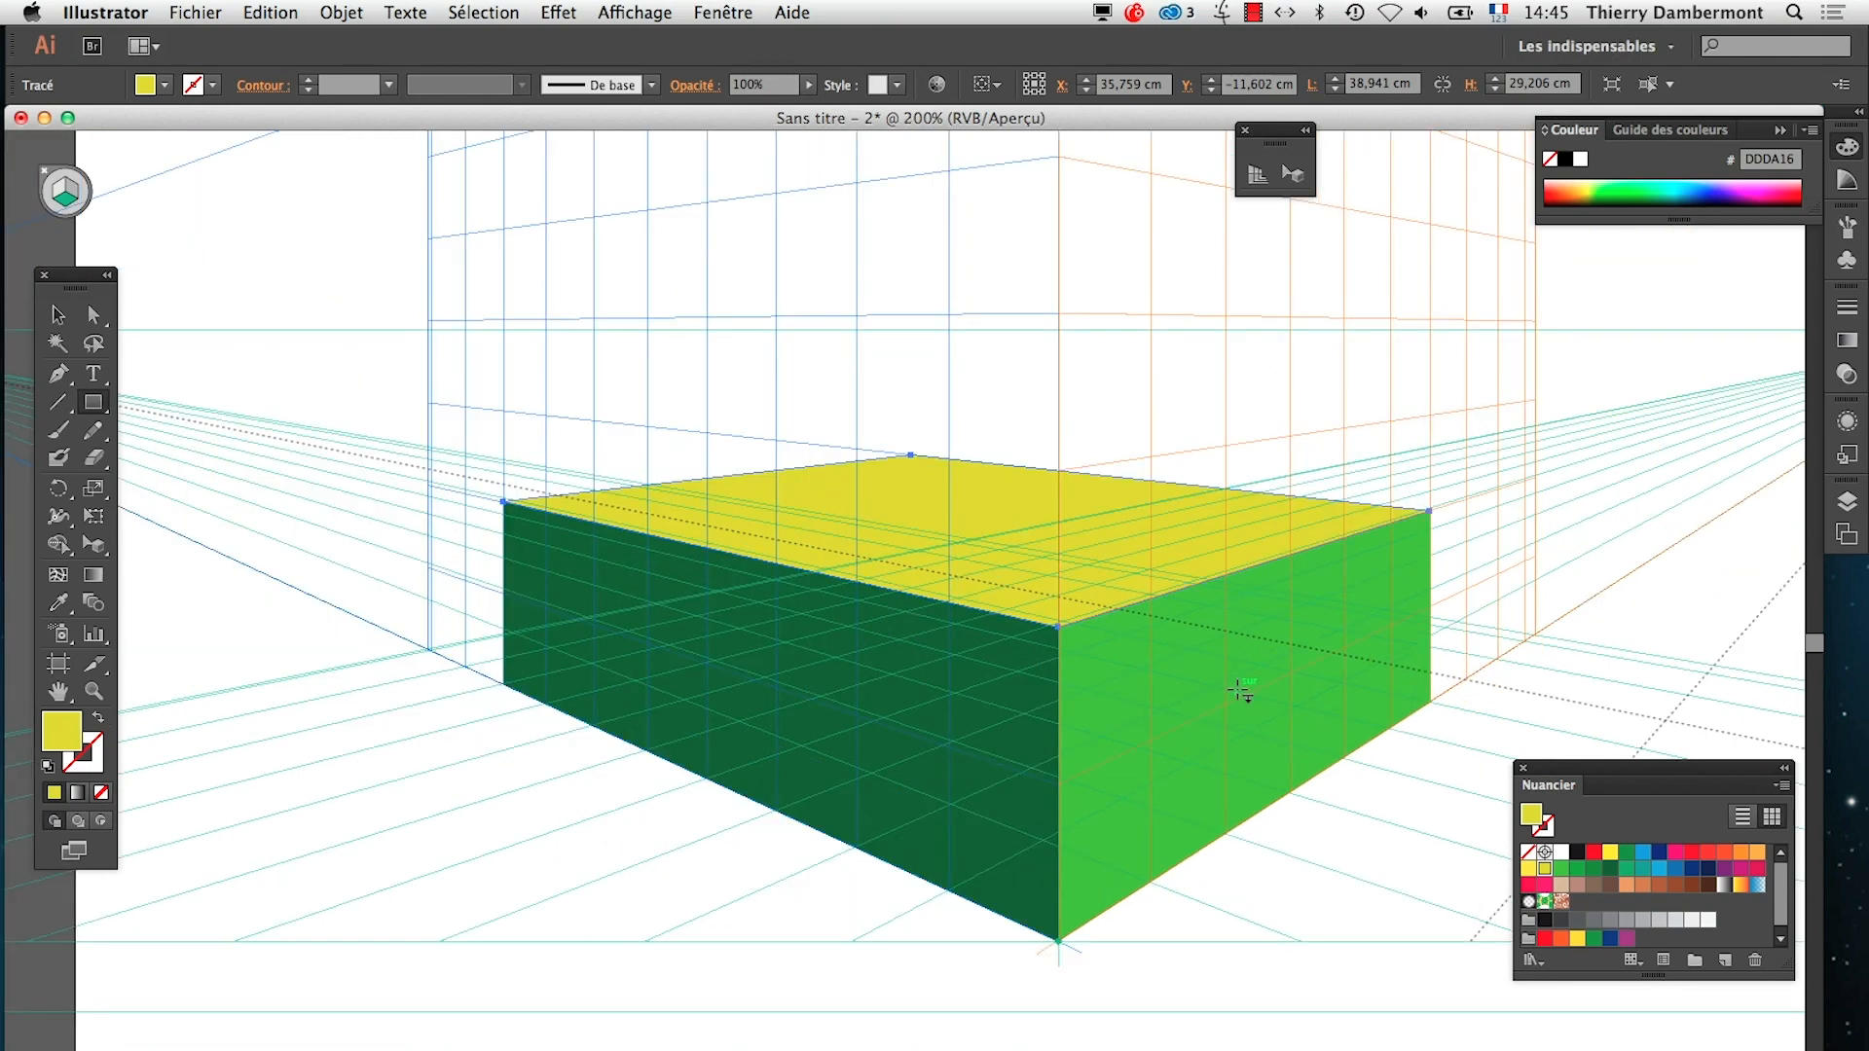
pyautogui.keyDown('alt'); pyautogui.keyDown('super'); pyautogui.click(1066, 732); pyautogui.keyUp('super'); pyautogui.keyUp('alt')
pyautogui.keyDown('alt'); pyautogui.keyDown('super'); pyautogui.click(1067, 734); pyautogui.keyUp('super'); pyautogui.keyUp('alt')
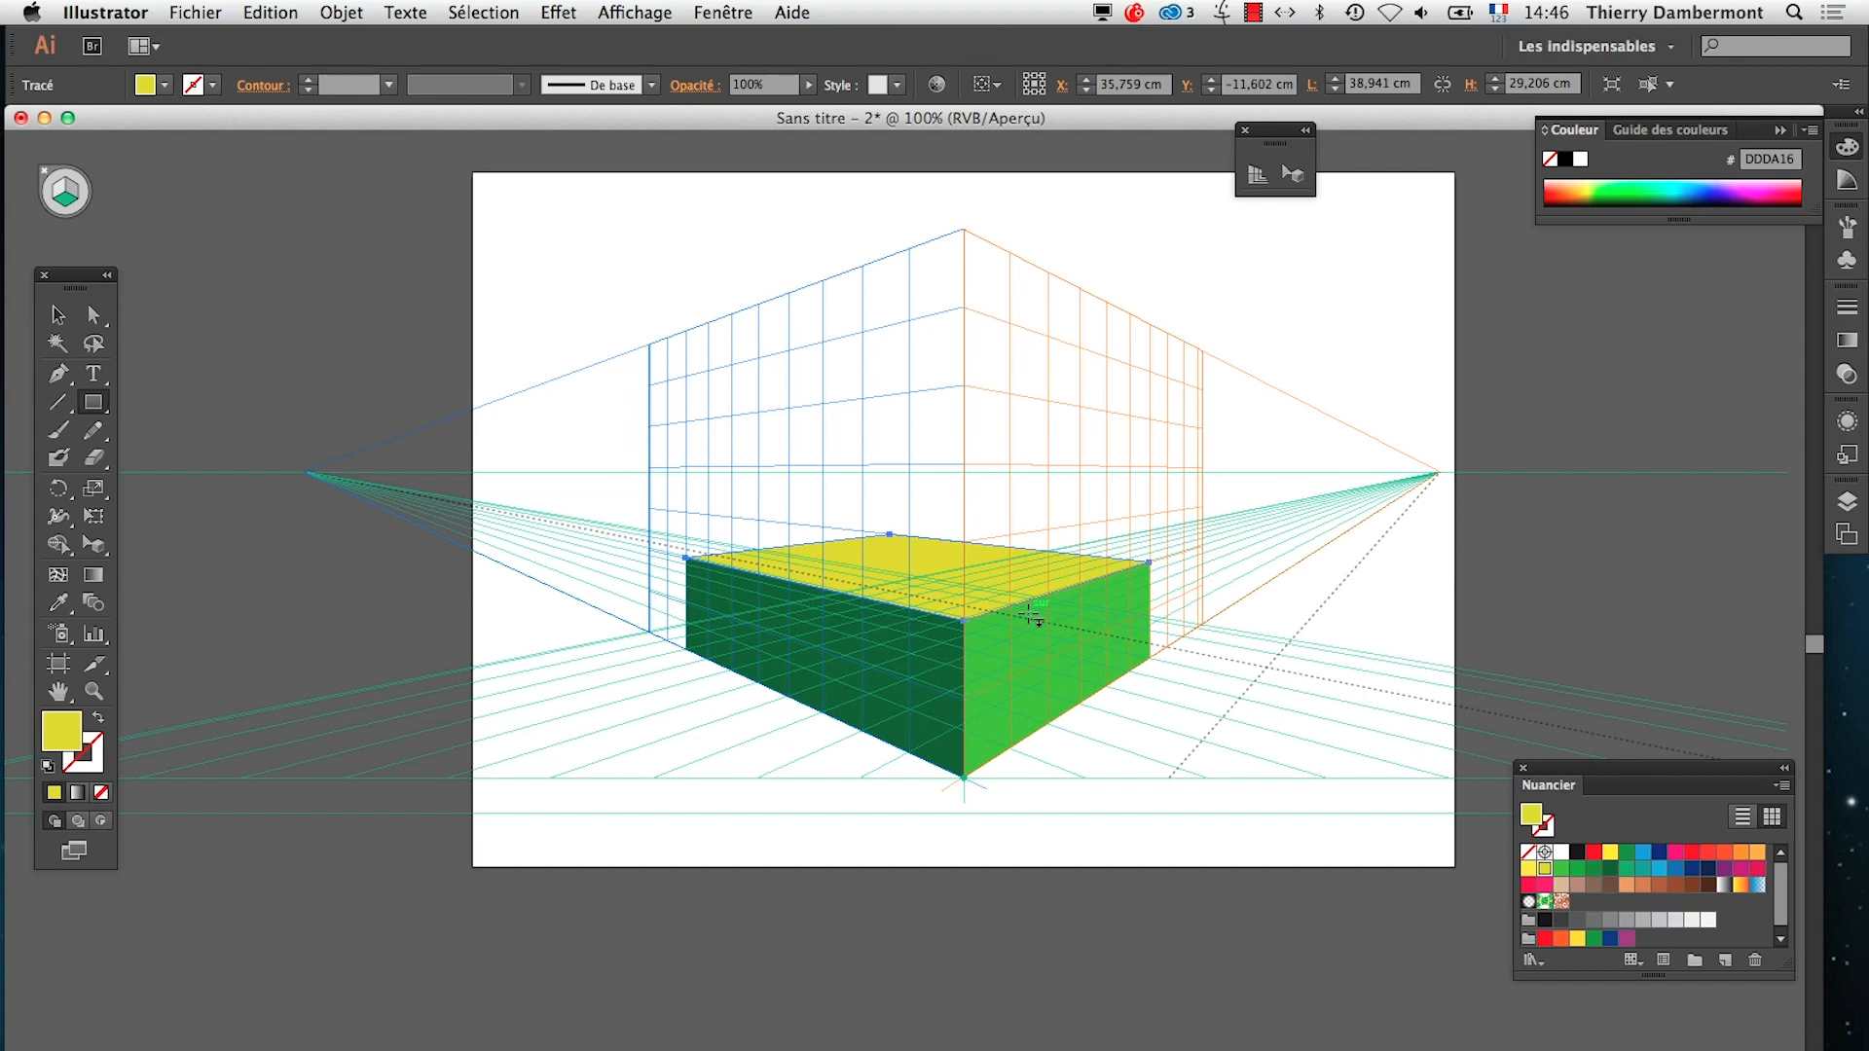
# With the Perspective Grid tool, try moving the left and right vanishing points inward one after the other, undoing each move
pyautogui.click(633, 12)
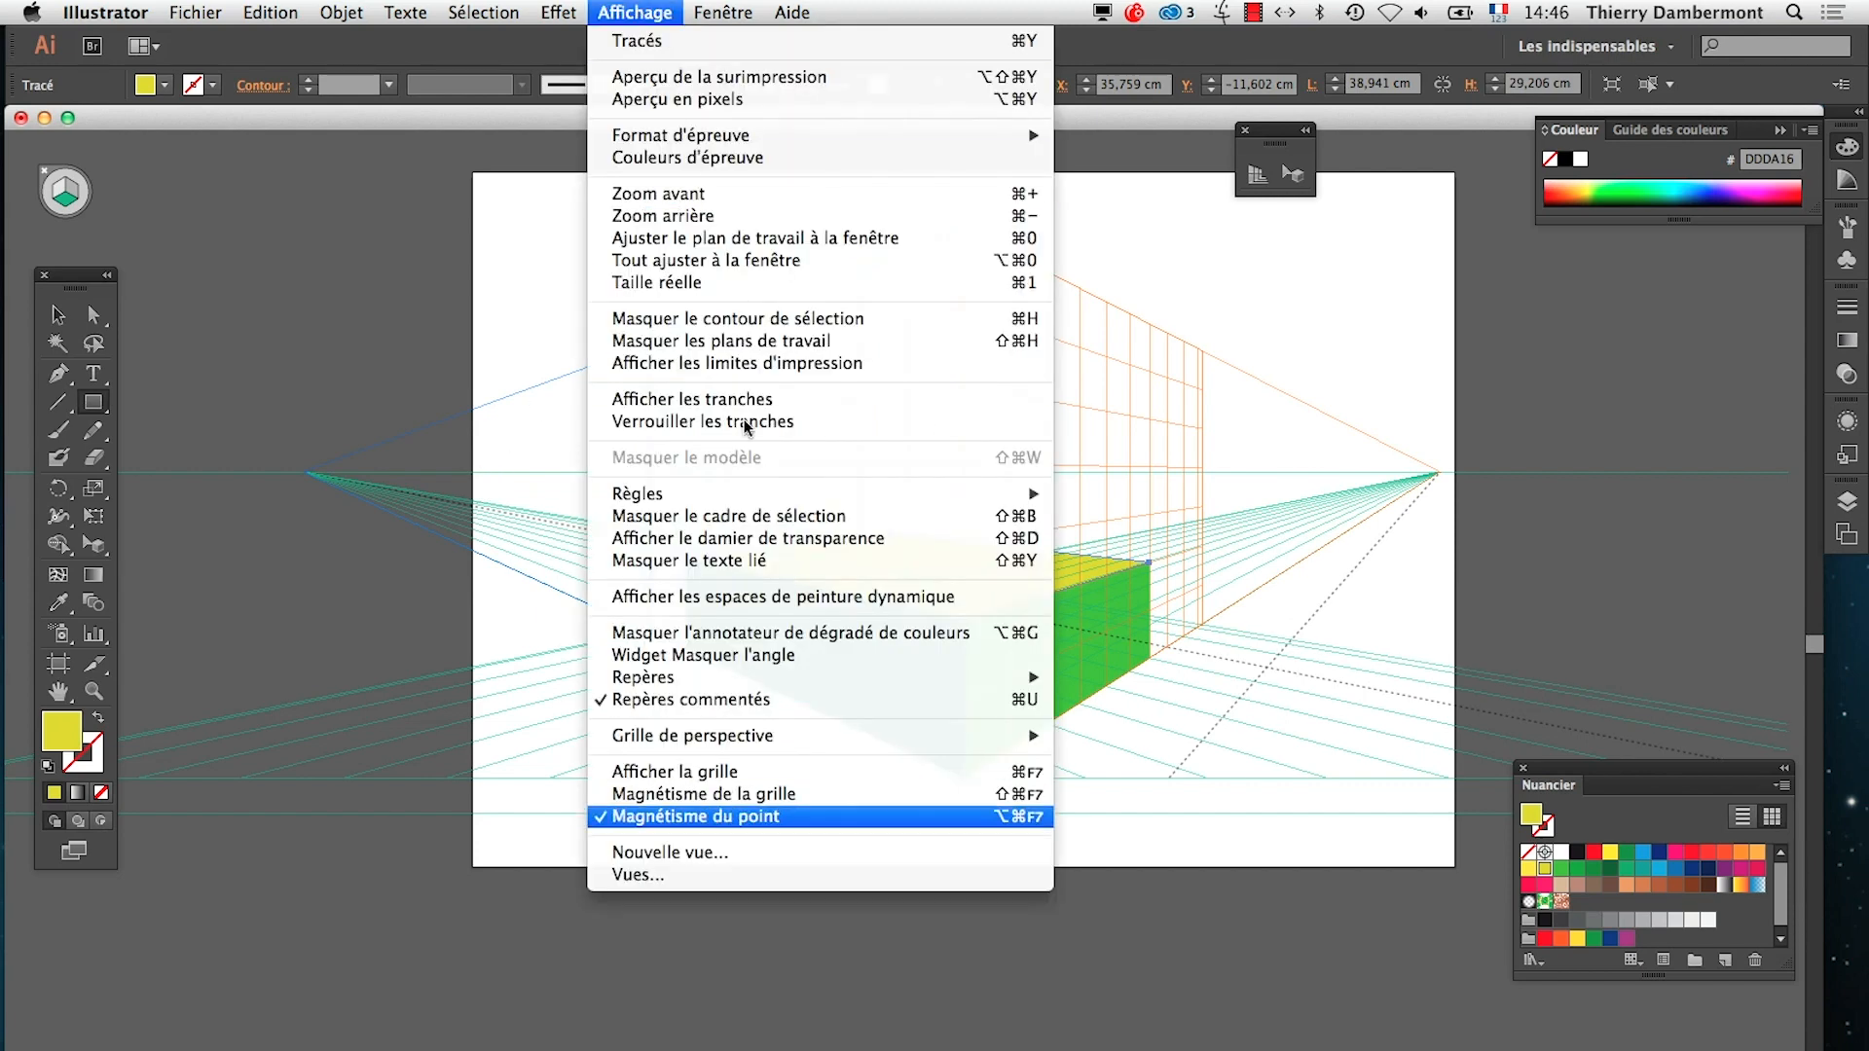
pyautogui.moveTo(818, 736)
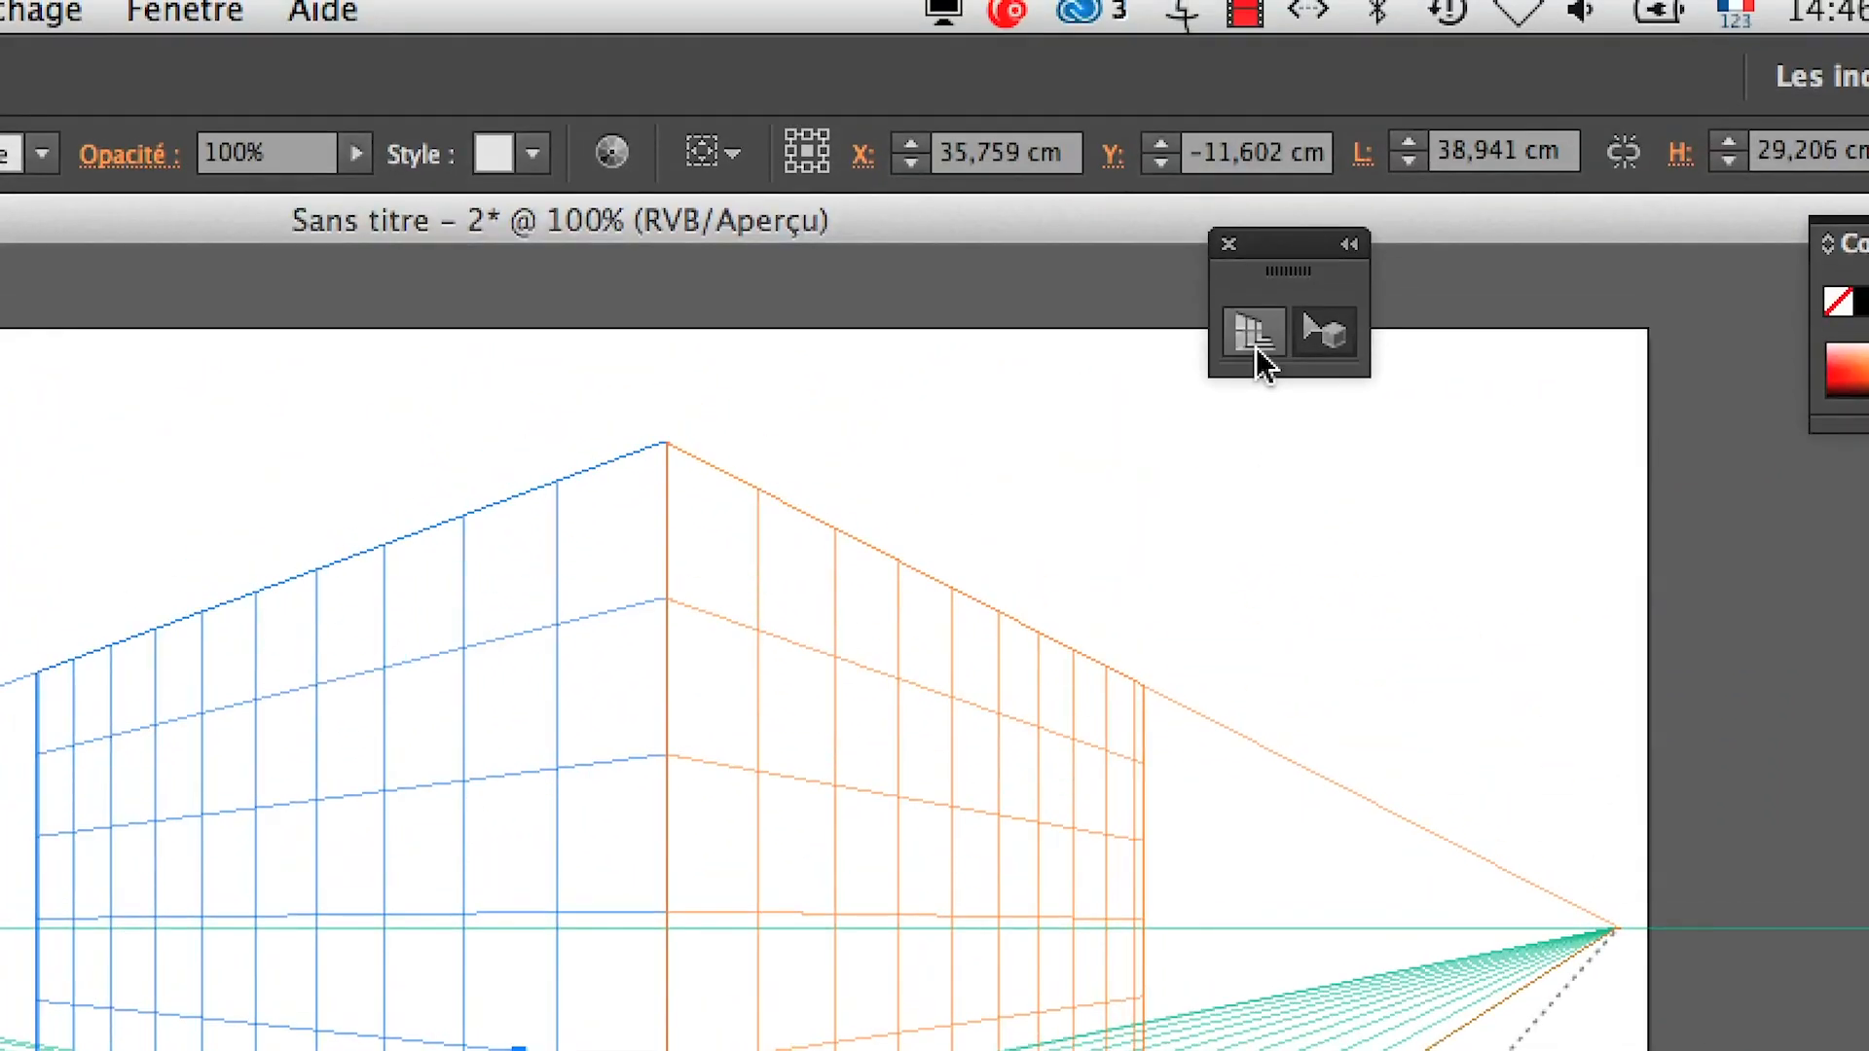
pyautogui.click(1249, 56)
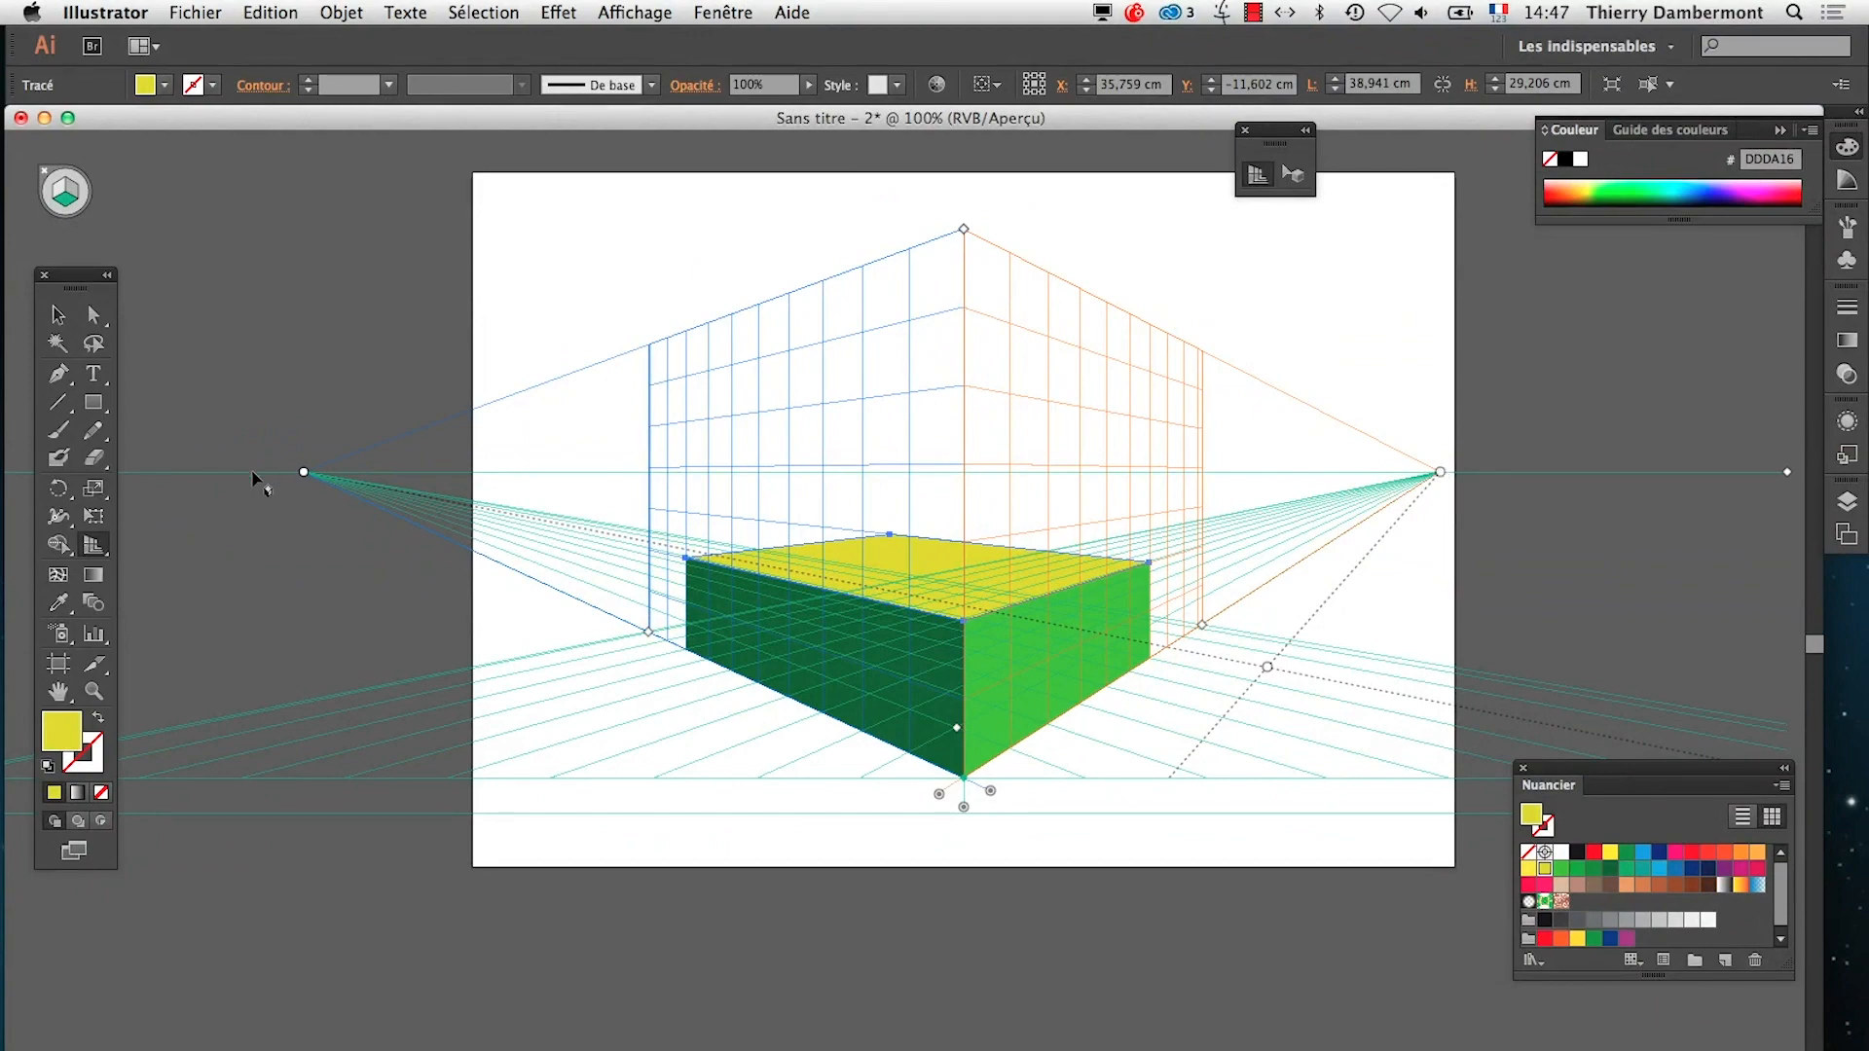
pyautogui.moveTo(304, 472); pyautogui.dragTo(570, 472)
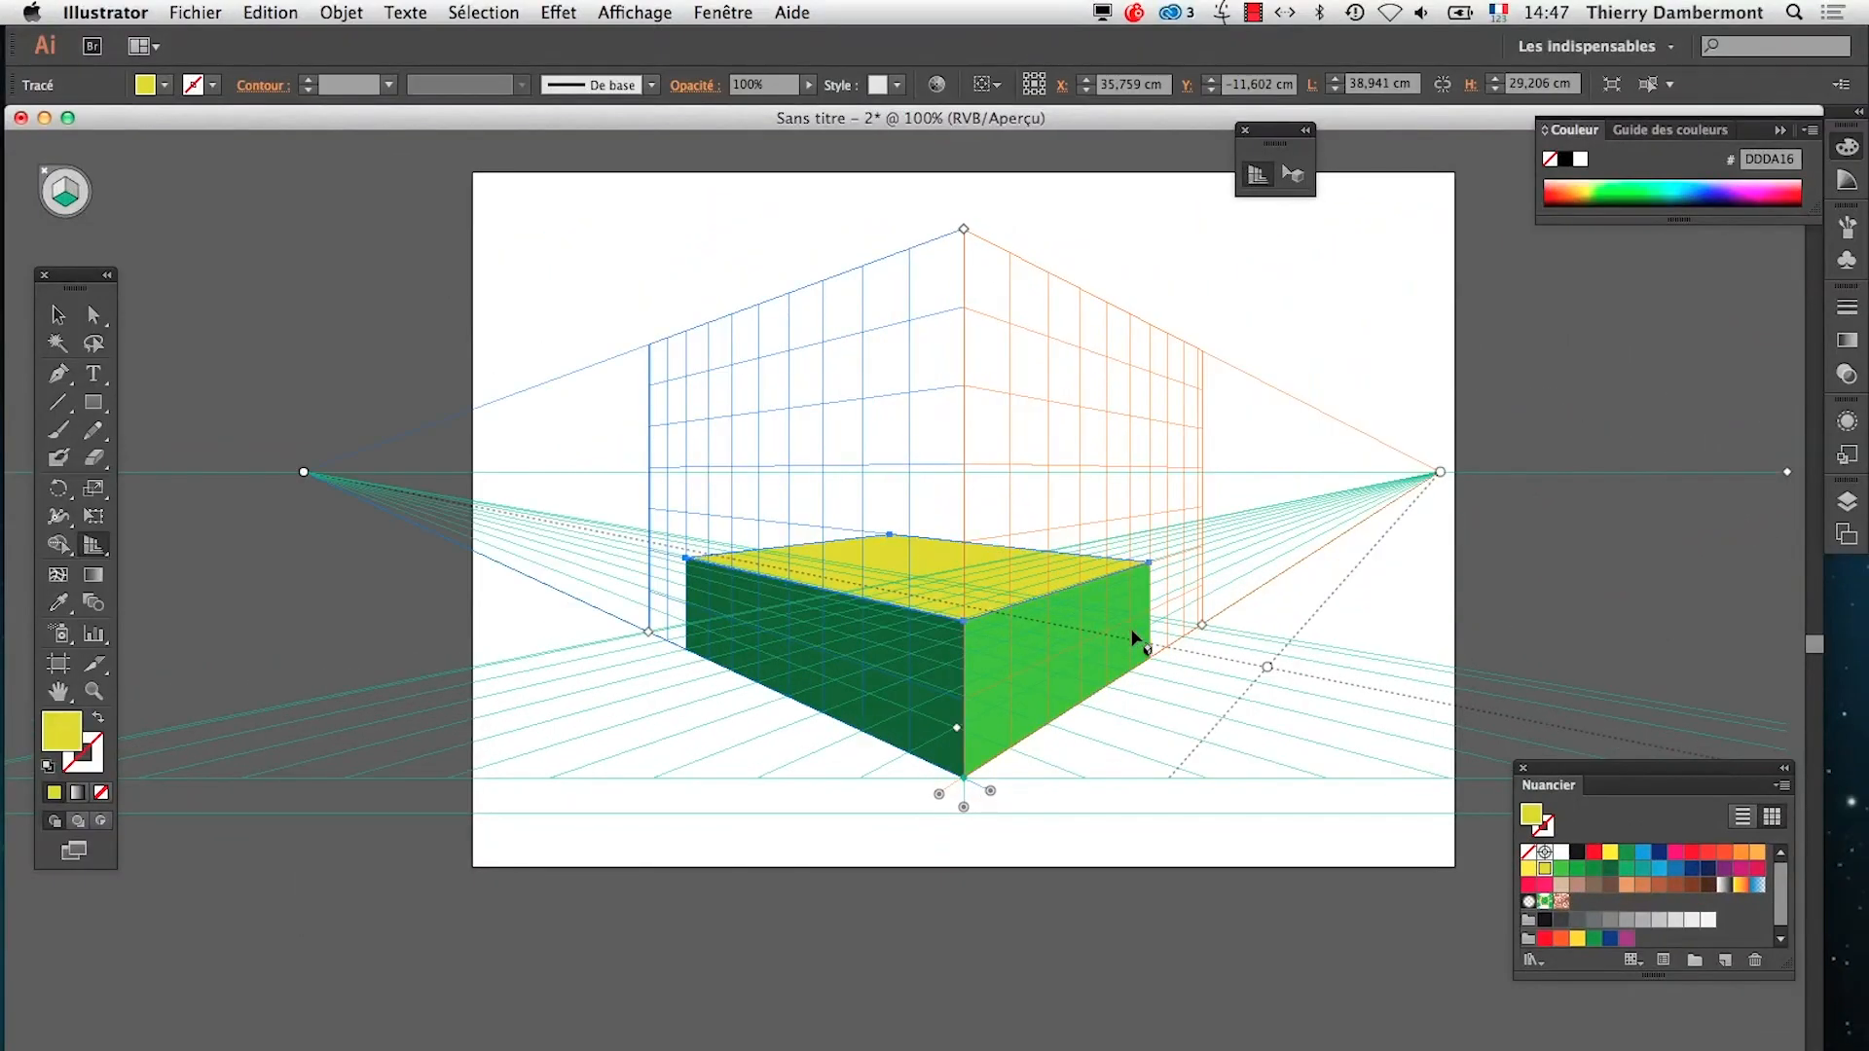
pyautogui.moveTo(1440, 473); pyautogui.dragTo(1066, 475)
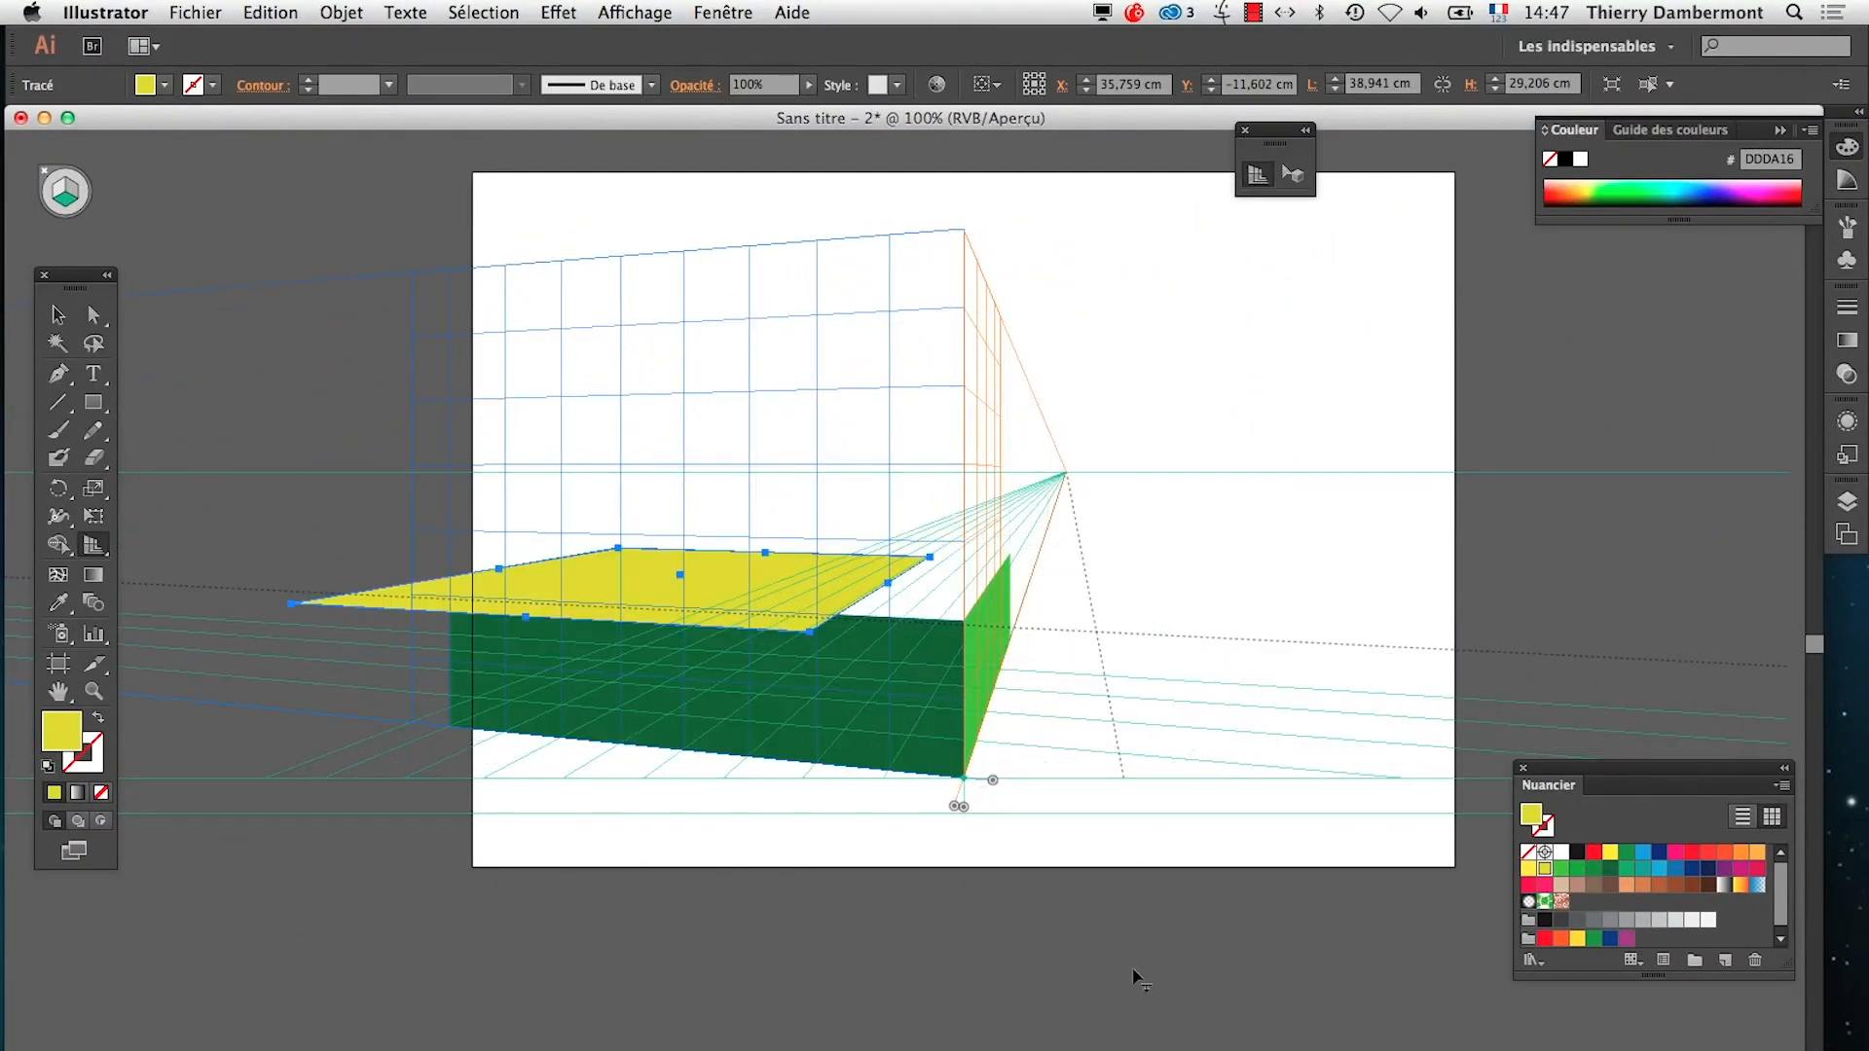
pyautogui.press('super+z')
pyautogui.moveTo(303, 475); pyautogui.dragTo(653, 472)
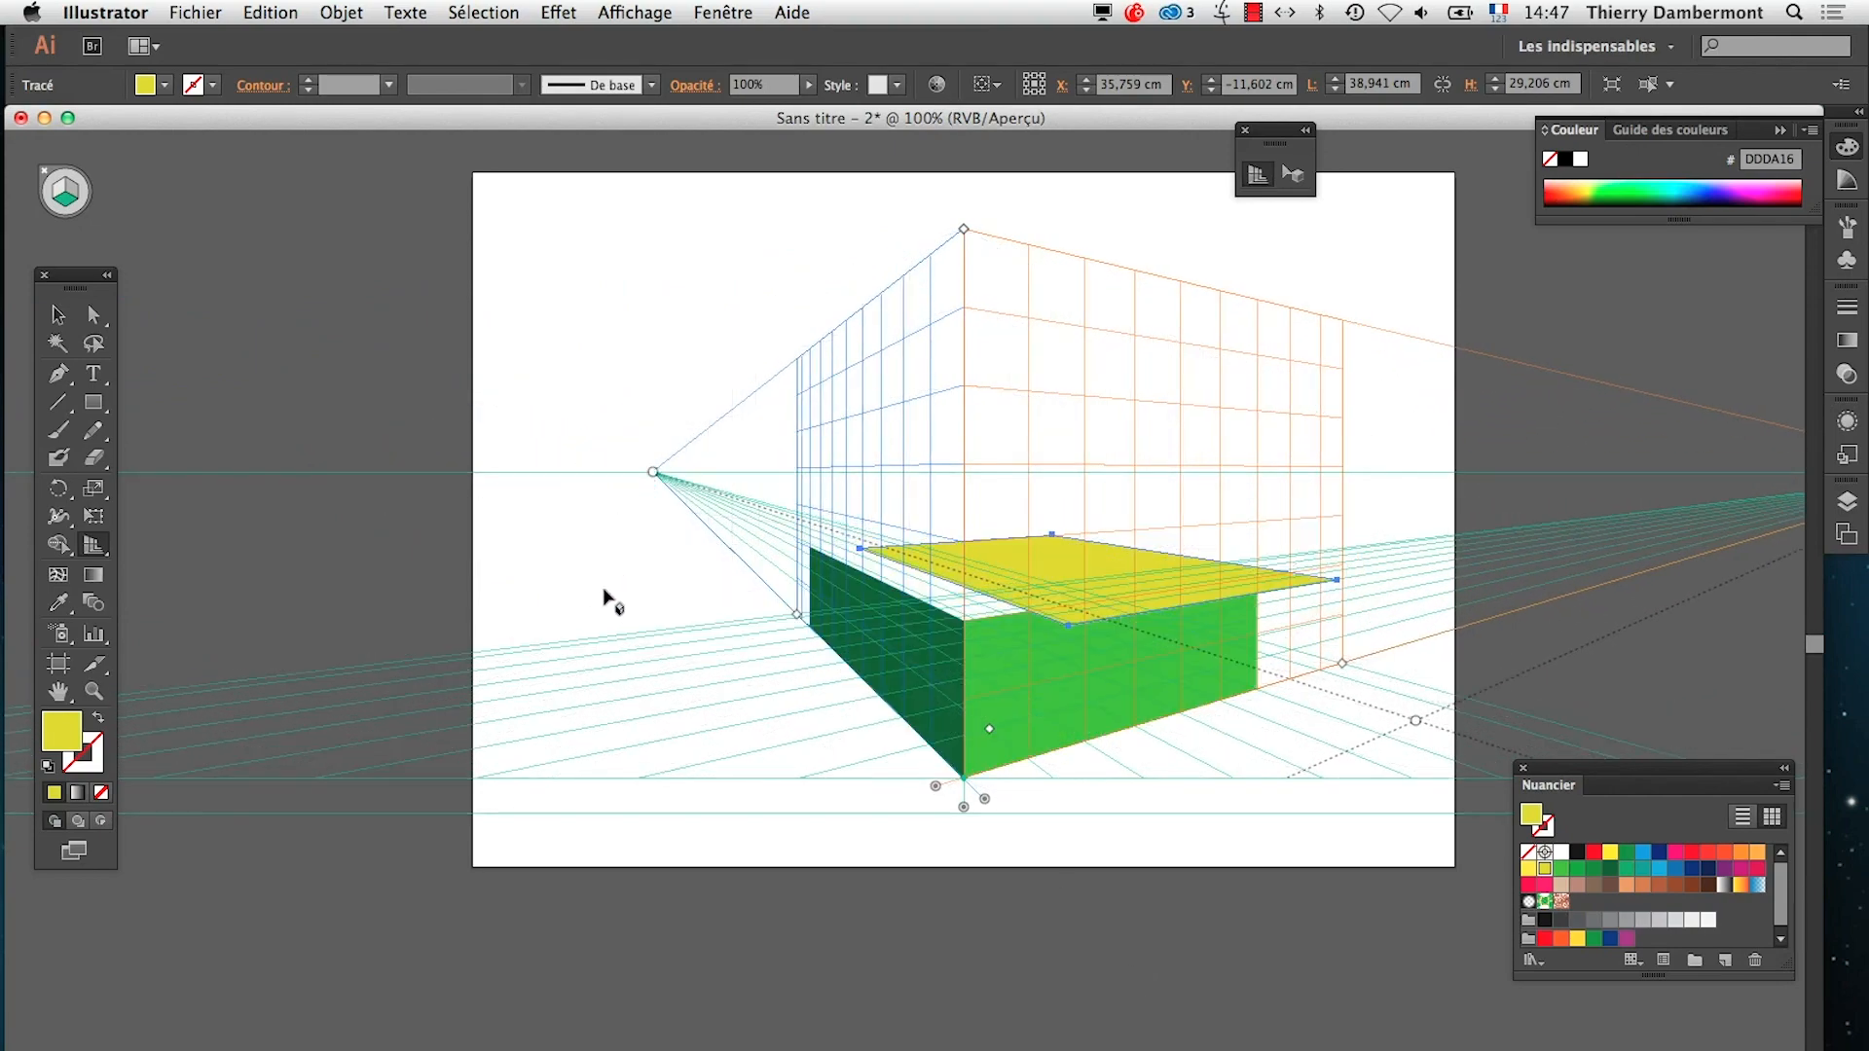
pyautogui.press('super+z')
pyautogui.moveTo(1446, 473); pyautogui.dragTo(1135, 473)
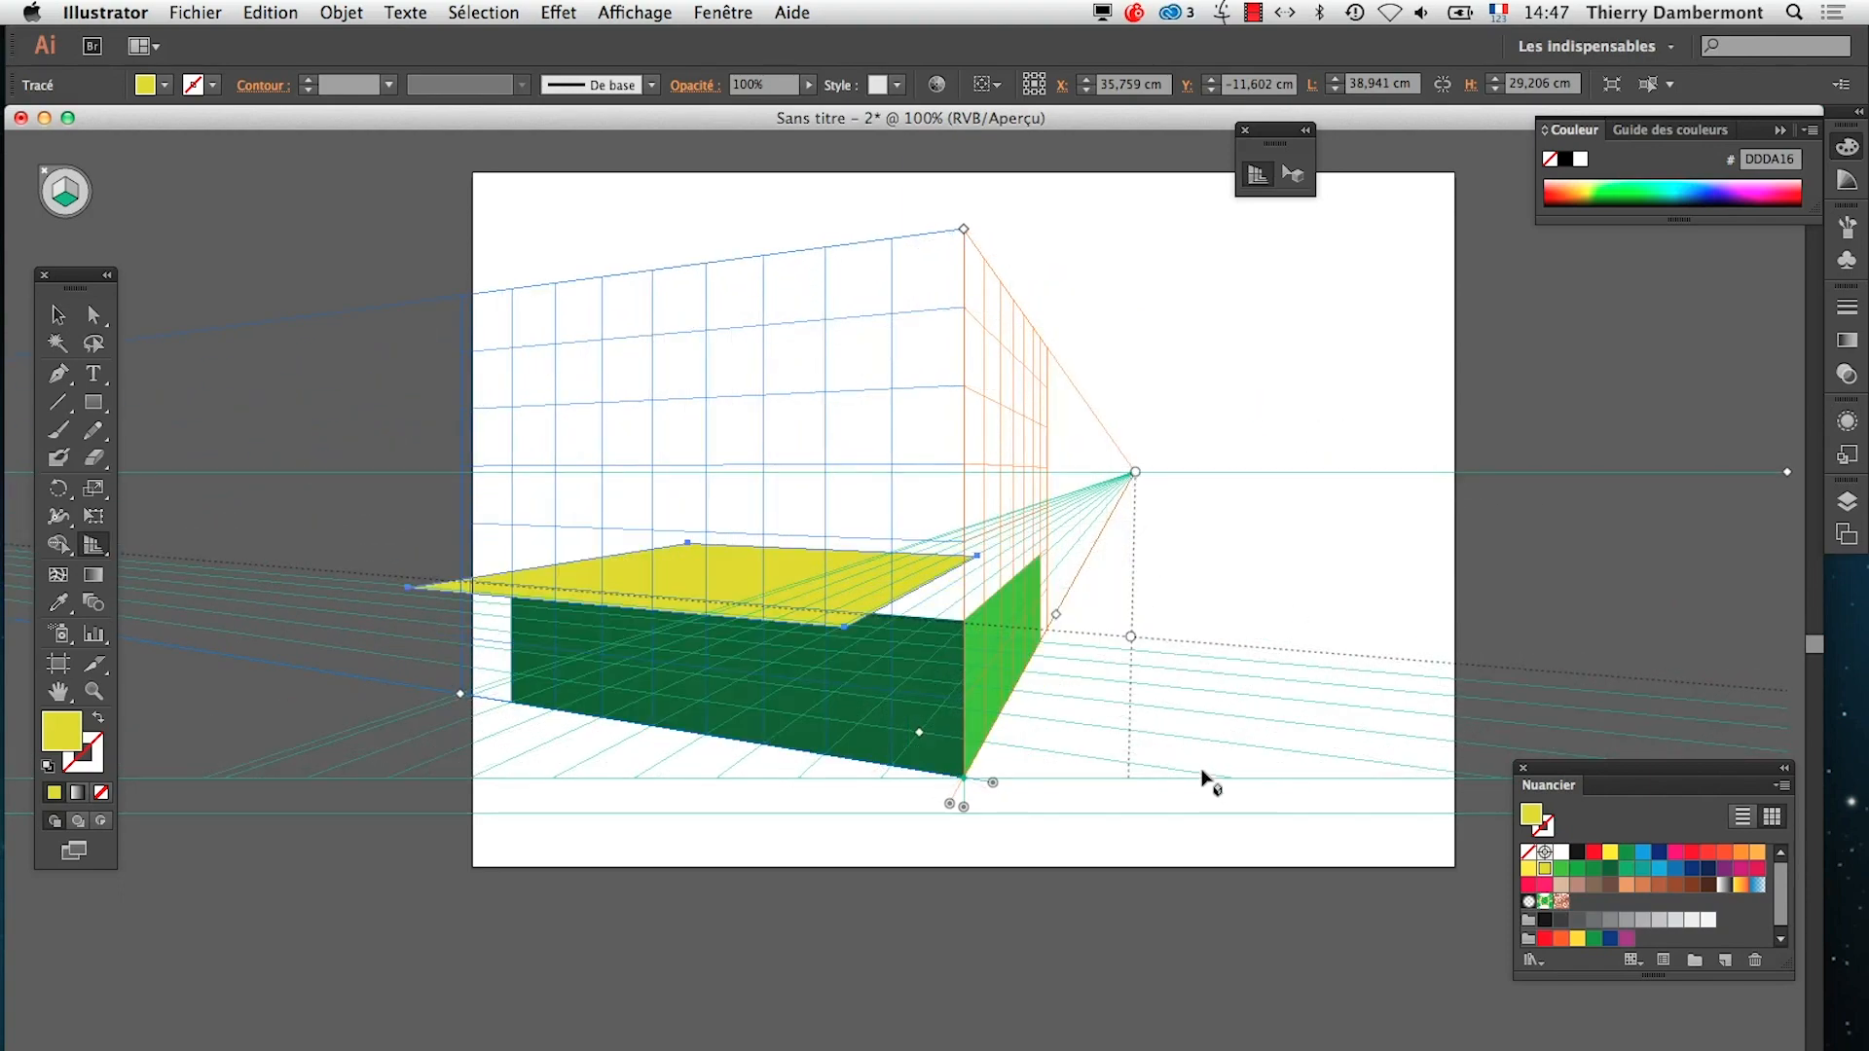
pyautogui.press('super+z')
pyautogui.press('super+z')
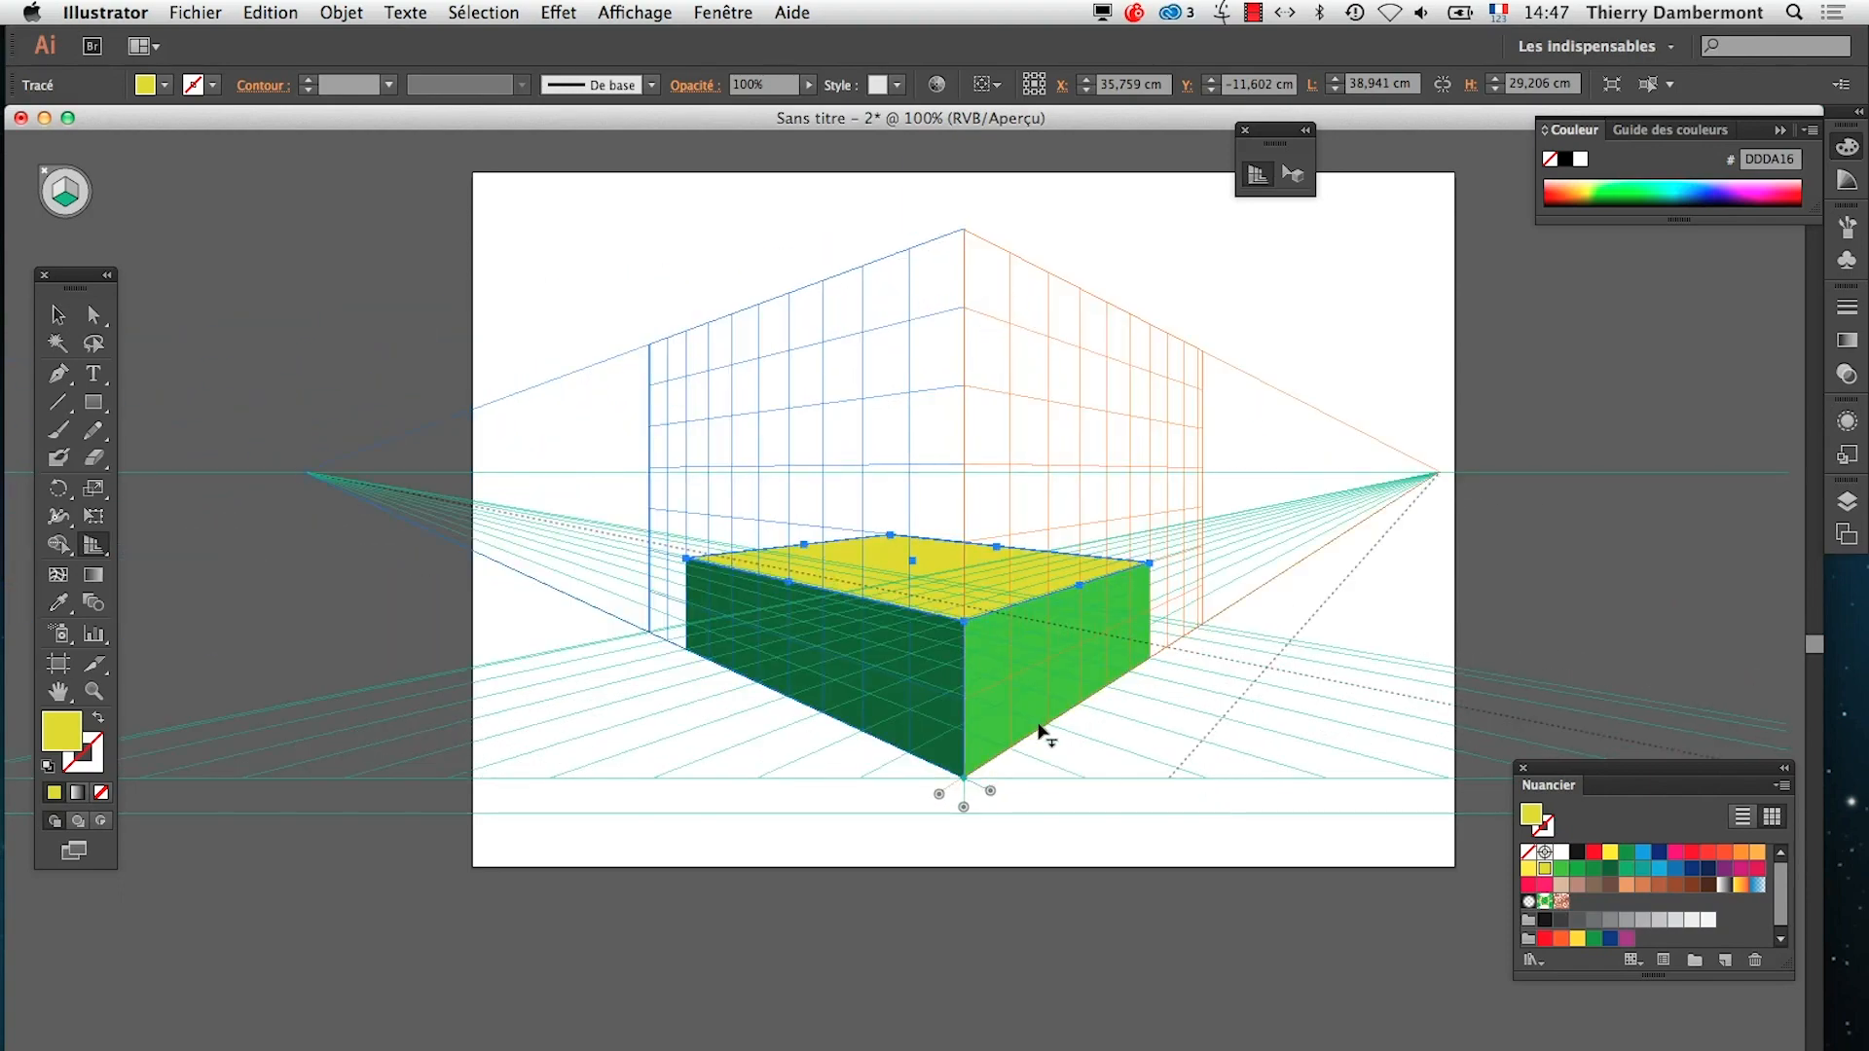
# Switch to TextEdit and highlight the passage about the cube's horizontal top seeming detached from its vertical faces
pyautogui.press('super+Tab')
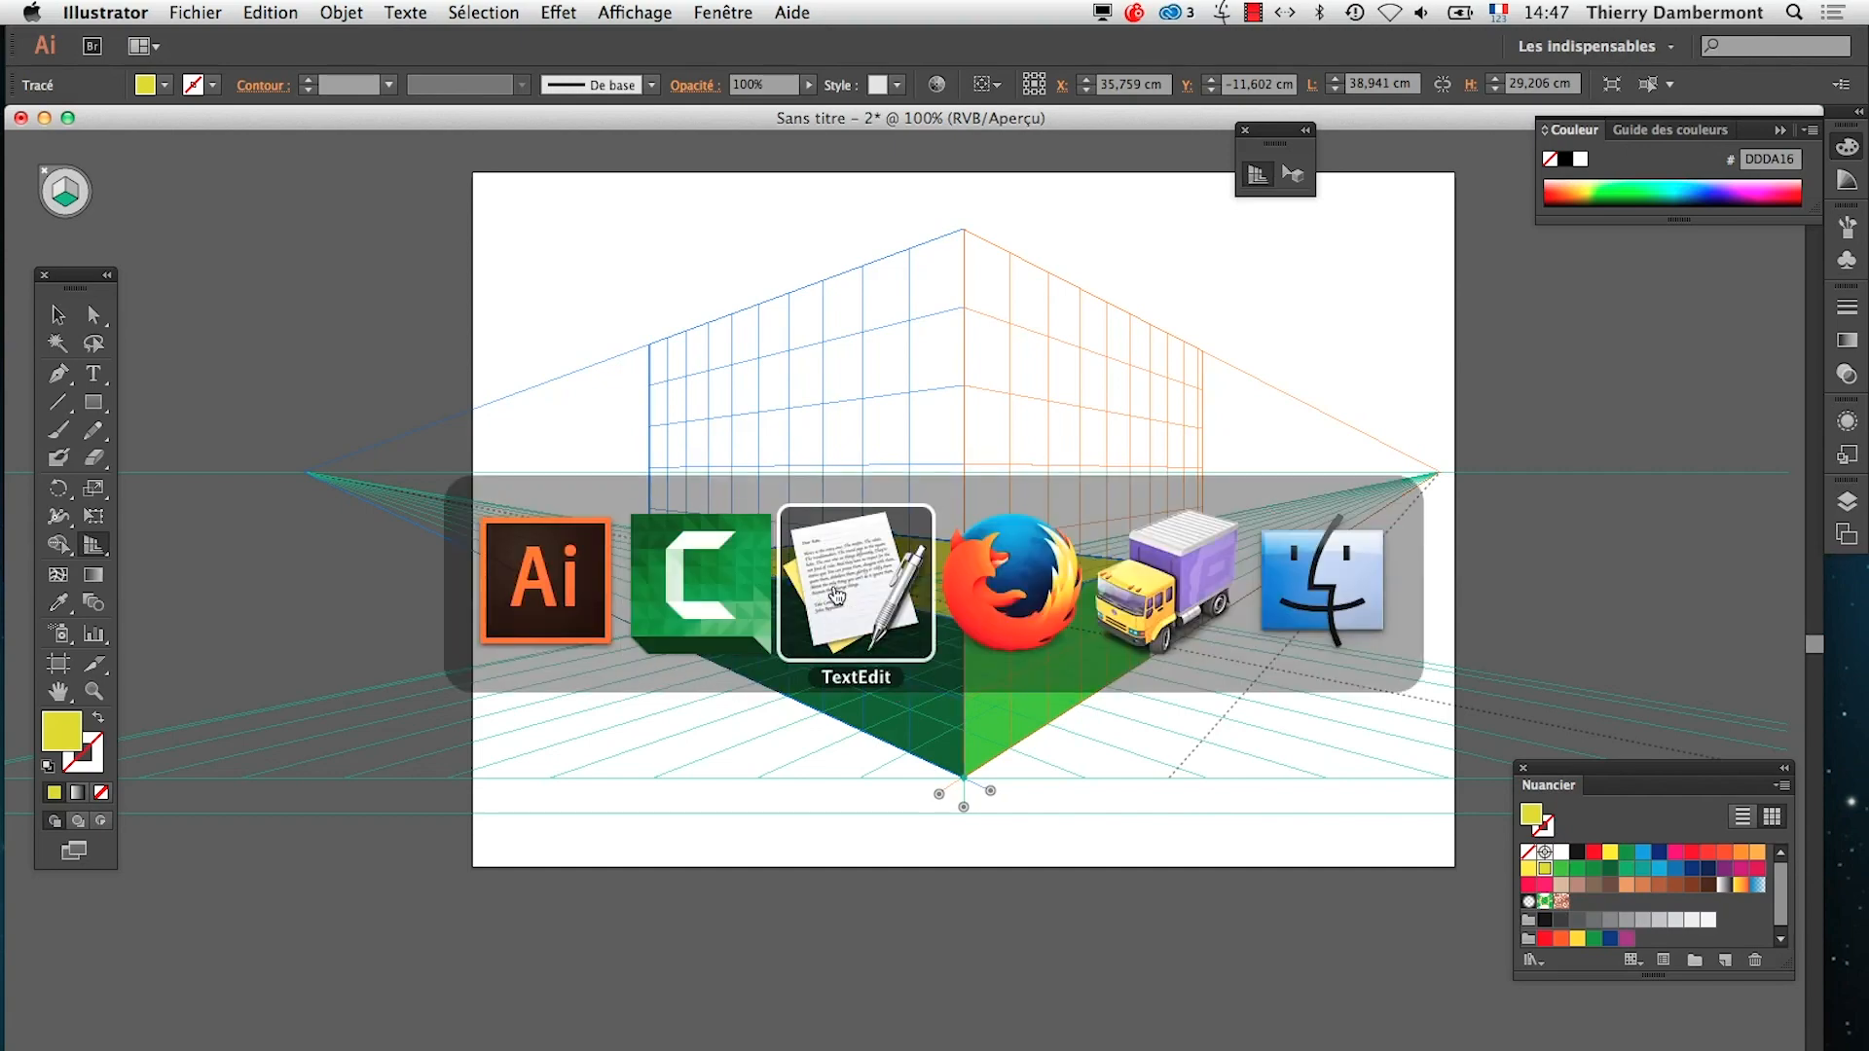
pyautogui.click(840, 598)
pyautogui.click(978, 392)
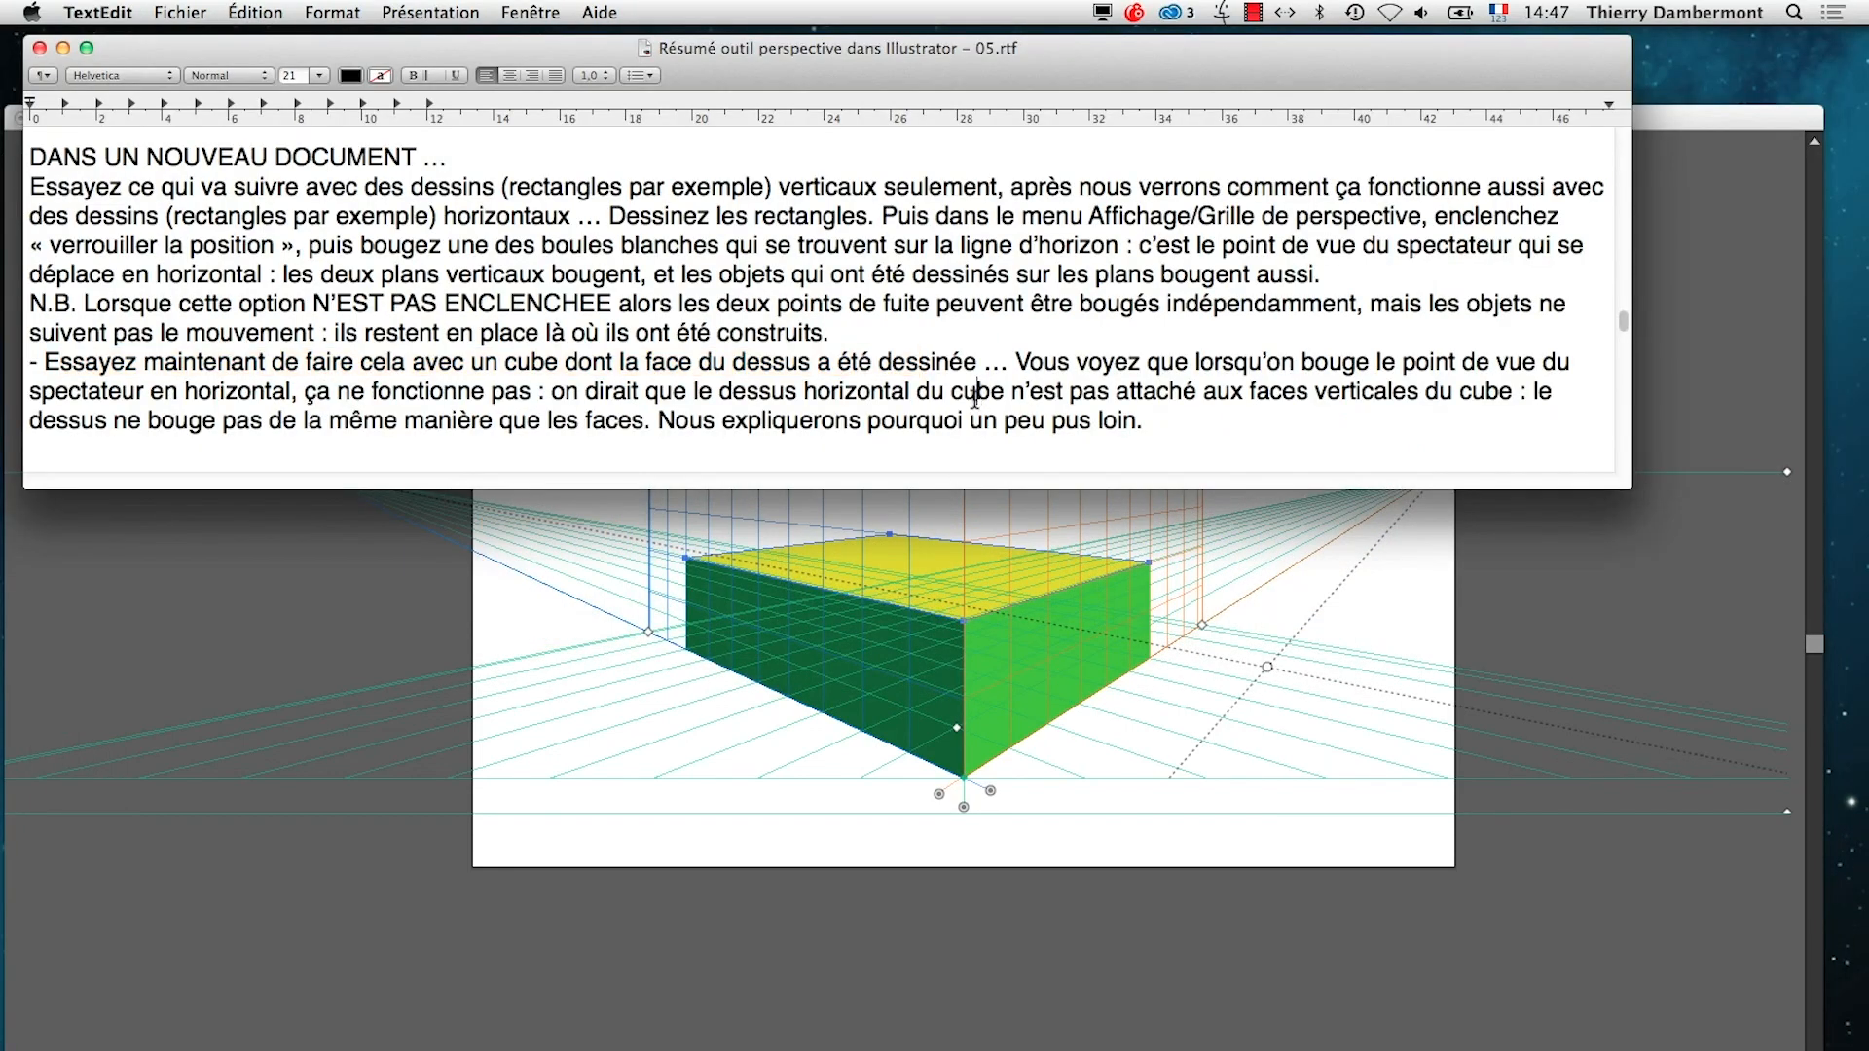
pyautogui.moveTo(646, 392); pyautogui.dragTo(1092, 421)
# Correct "pus loin" to "plus loin" at the end of the cube paragraph and save the document
pyautogui.click(1086, 424)
pyautogui.click(1065, 421)
pyautogui.write('l')
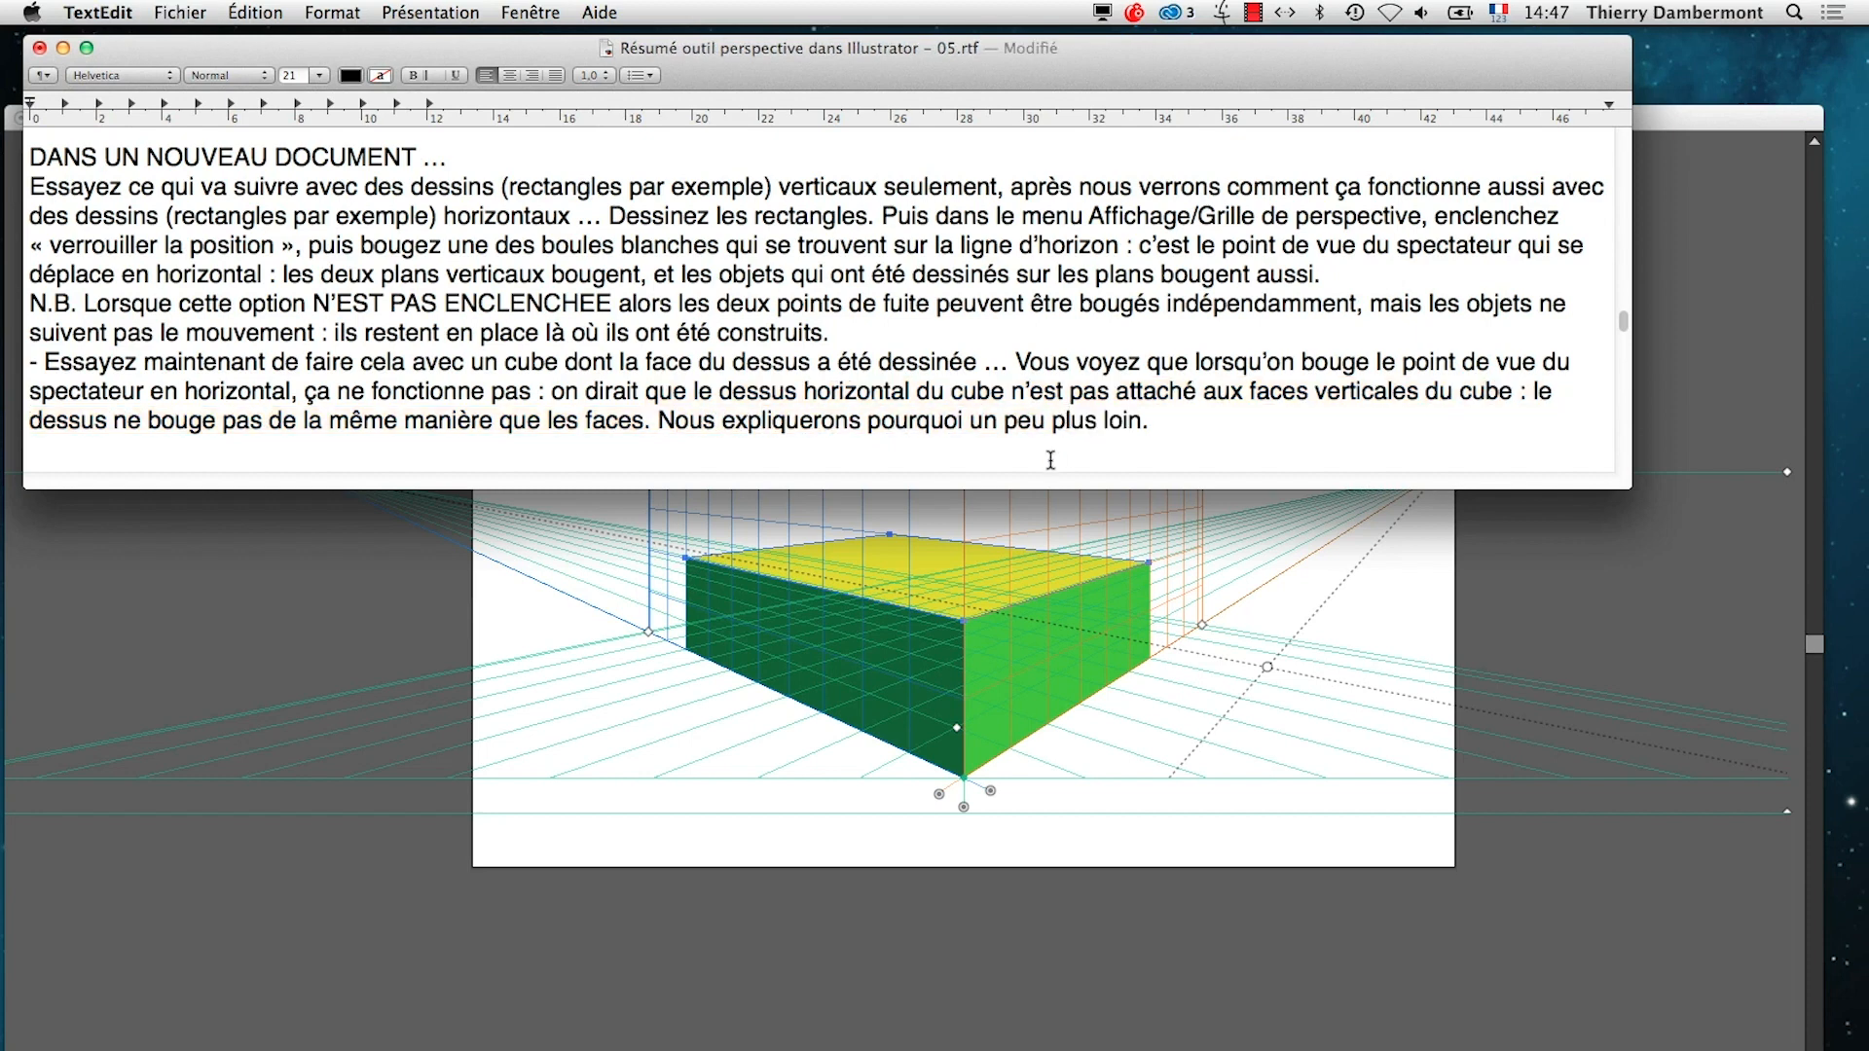
pyautogui.press('super+s')
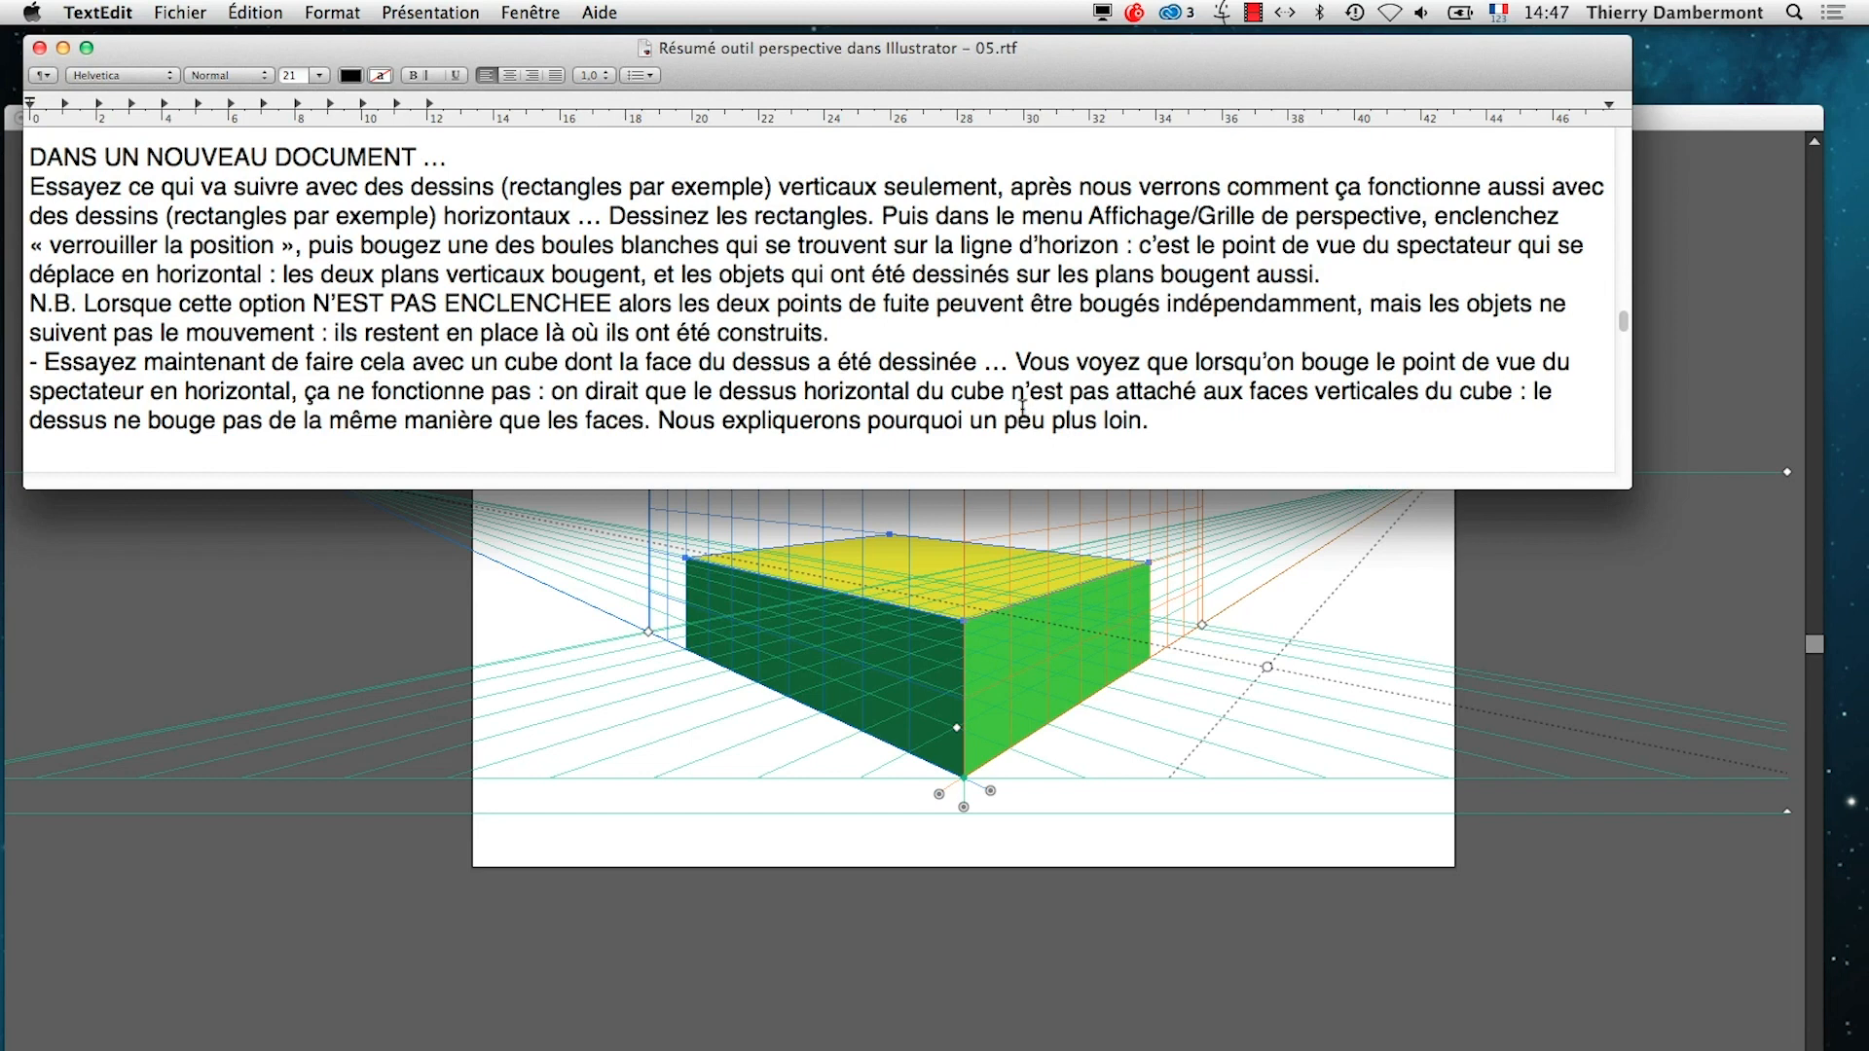
# Go to the "DESSIN AVANCé" section and highlight the lines about a horizontal object not matching the grid, including the example
pyautogui.scroll(-2, 1020, 407)
pyautogui.scroll(-5, 1019, 407)
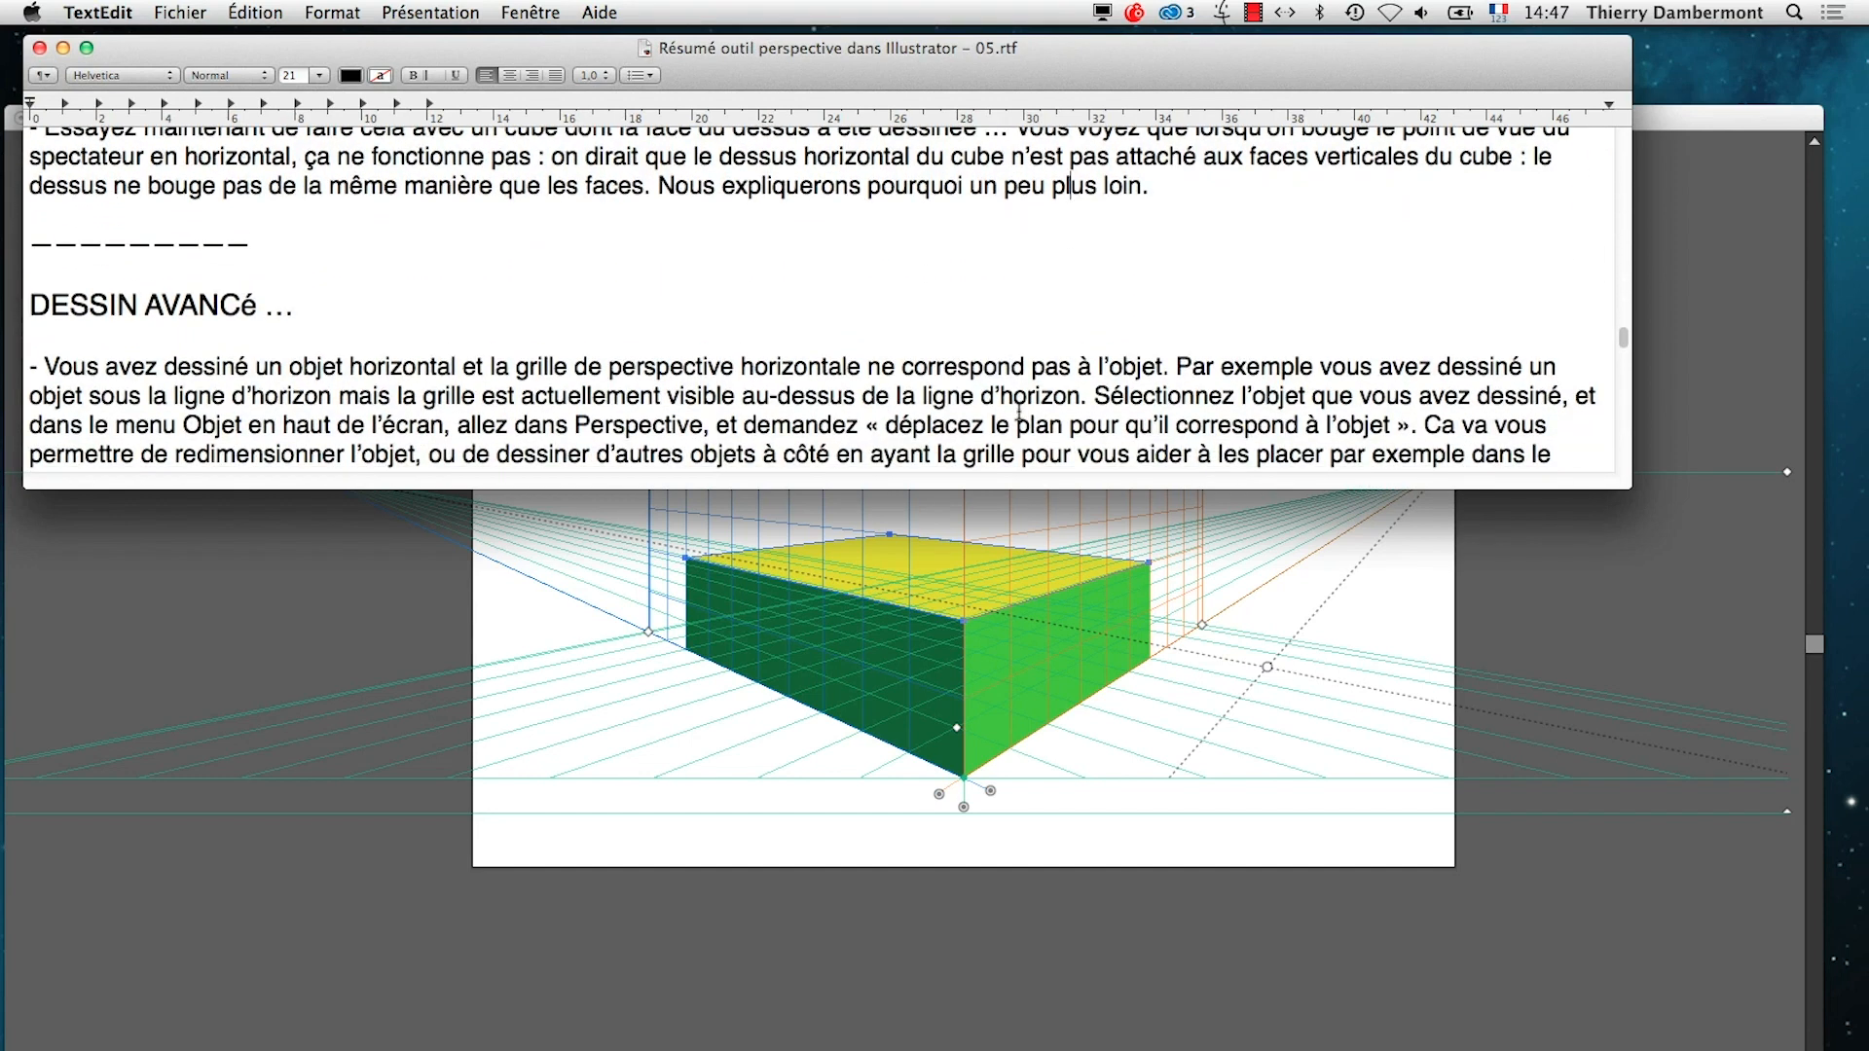
pyautogui.scroll(-3, 1019, 413)
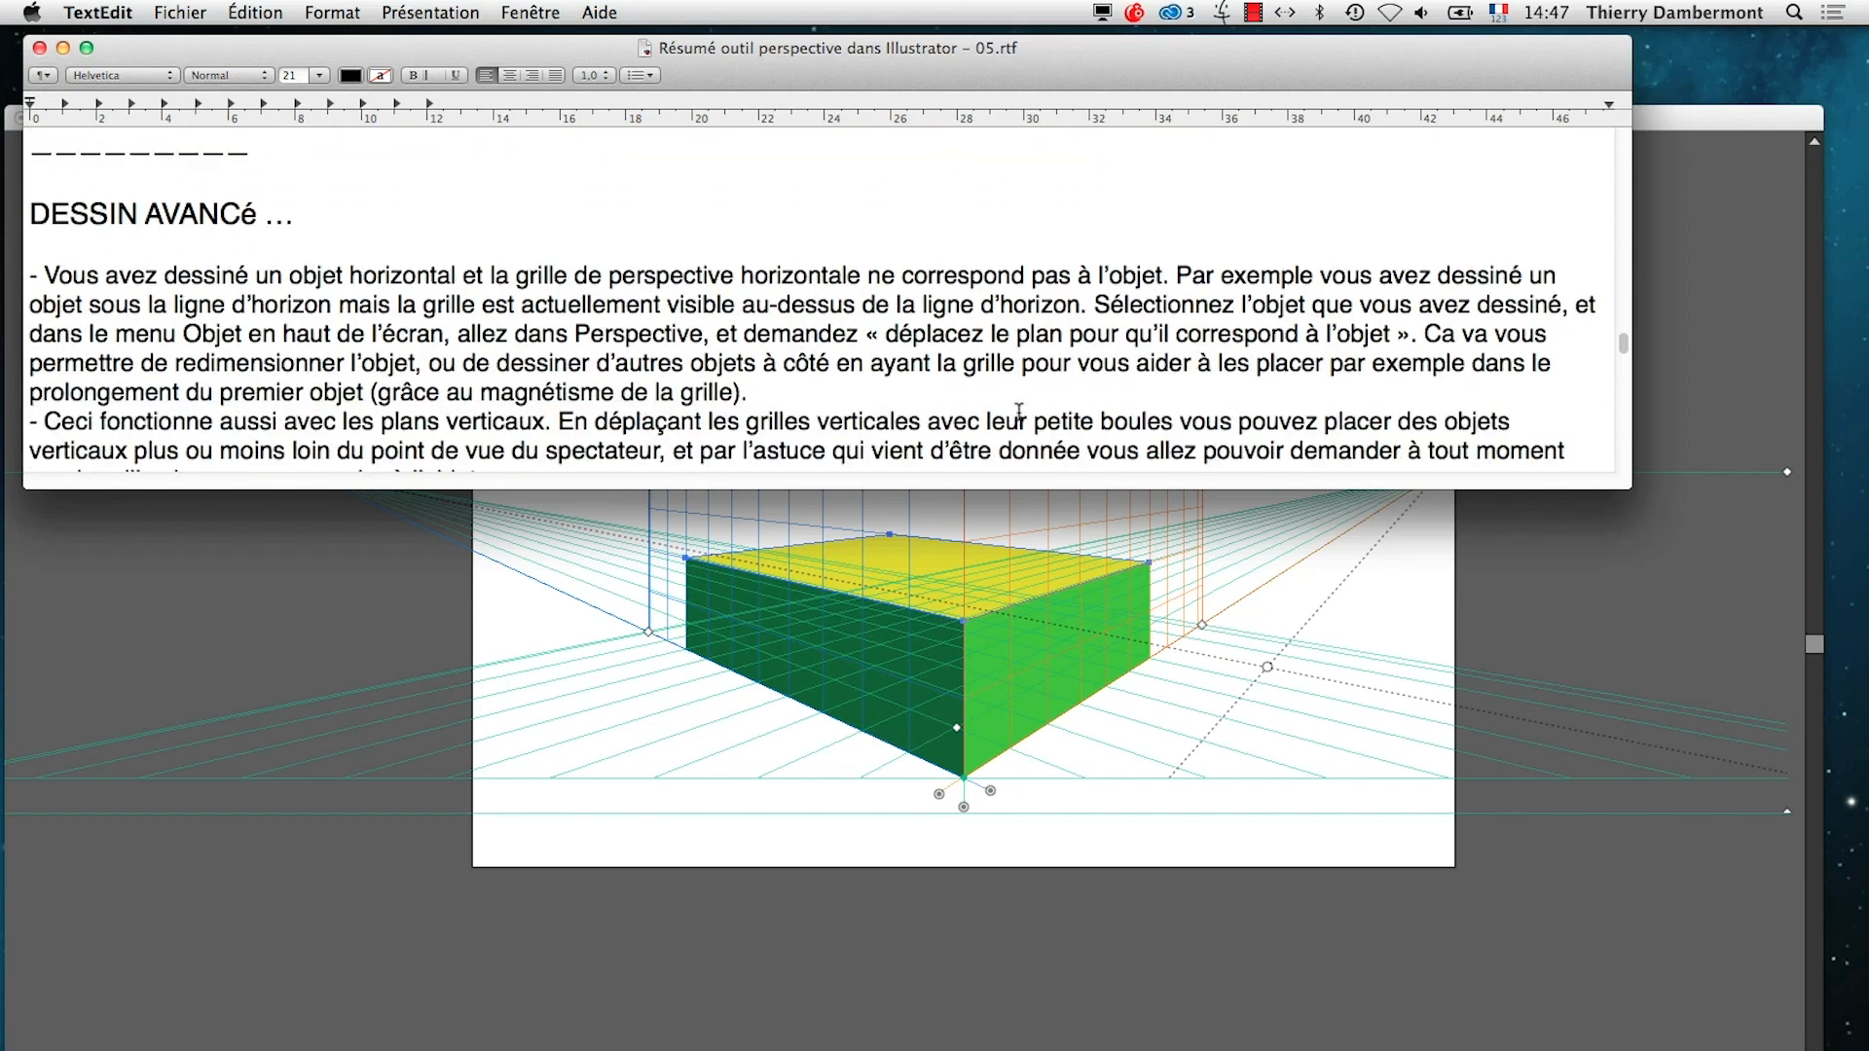
pyautogui.scroll(-2, 1019, 413)
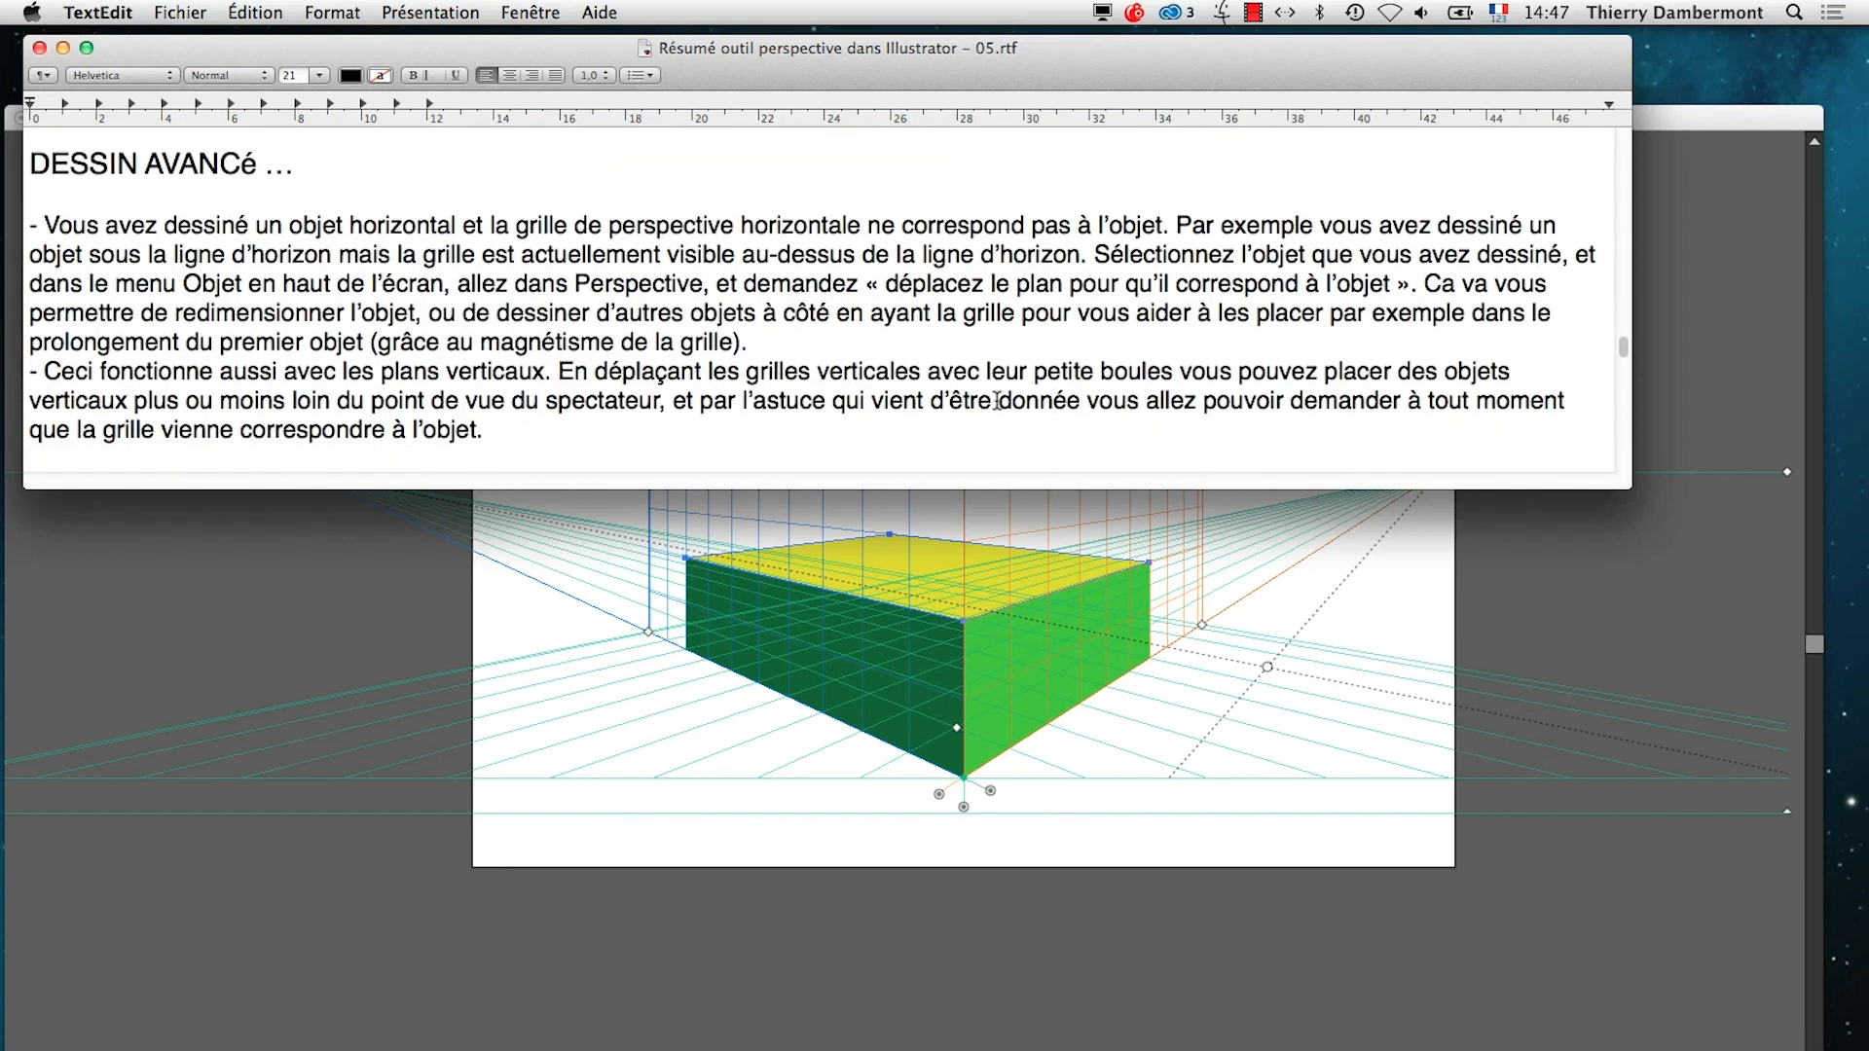
pyautogui.scroll(-1, 994, 404)
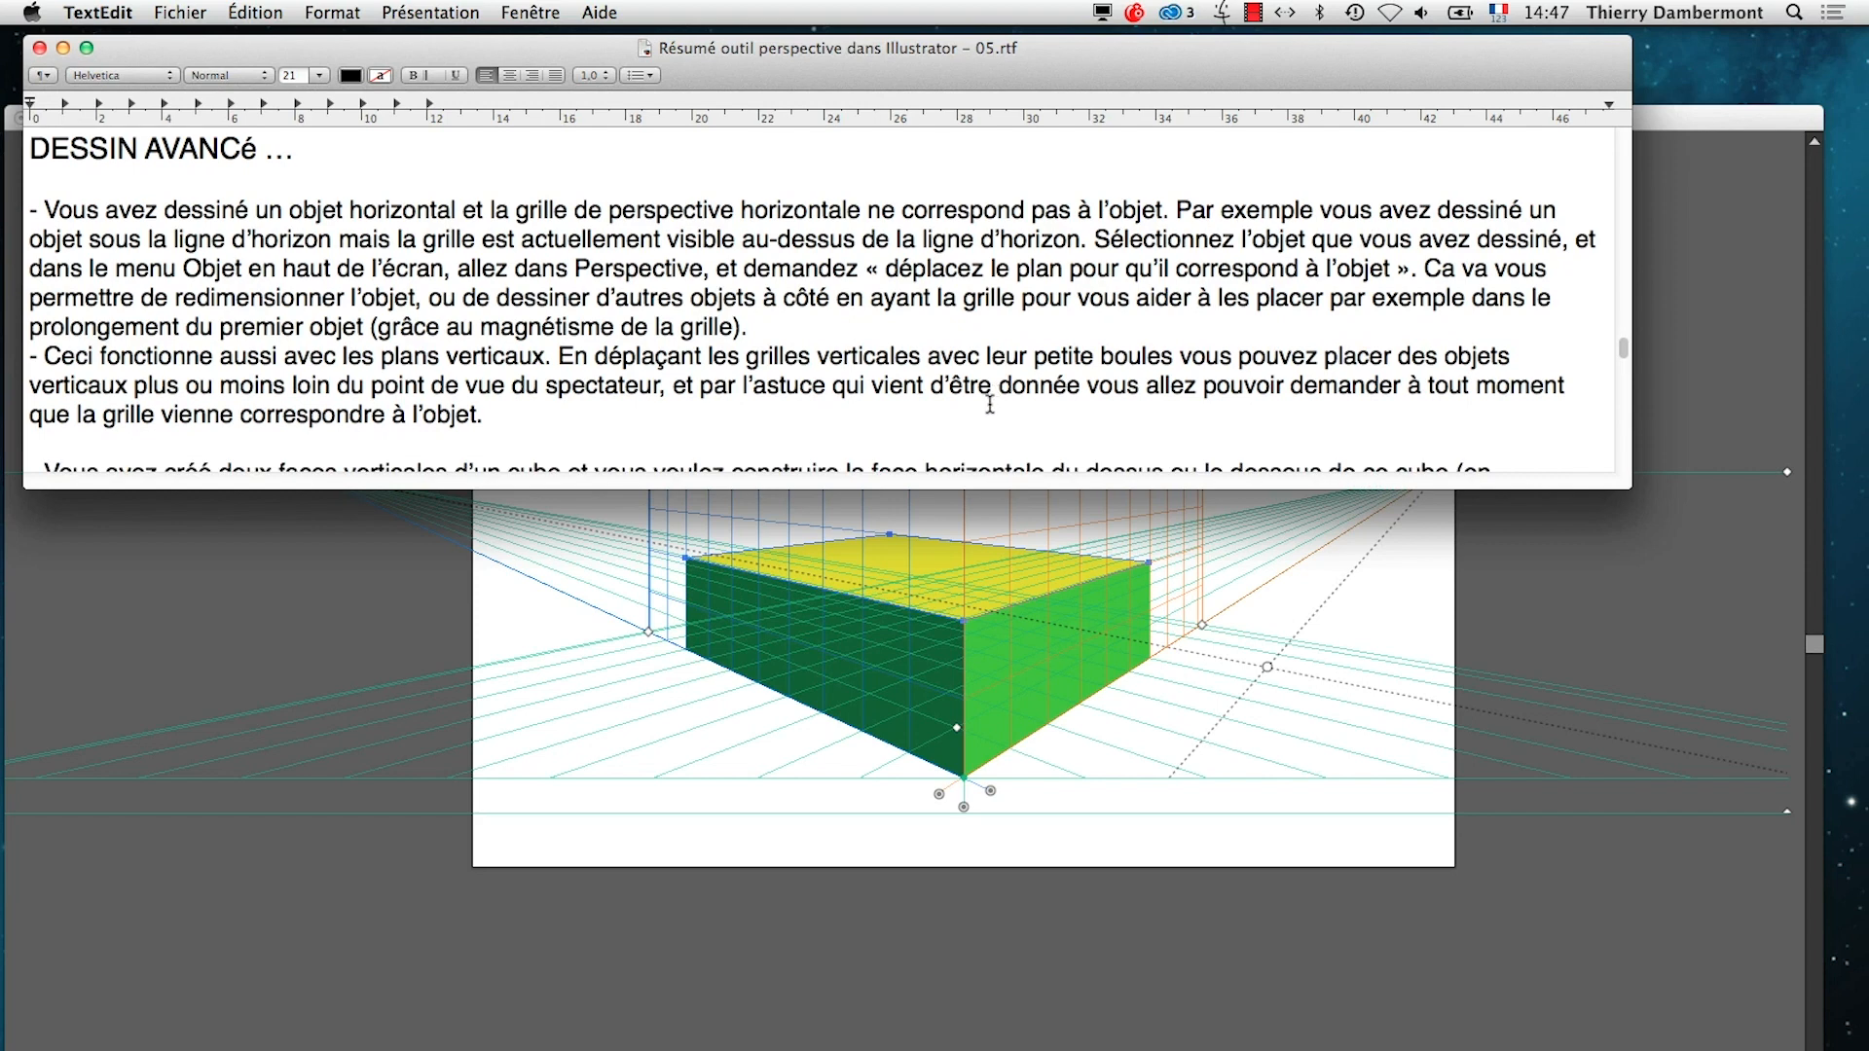
pyautogui.moveTo(85, 212); pyautogui.dragTo(1117, 210)
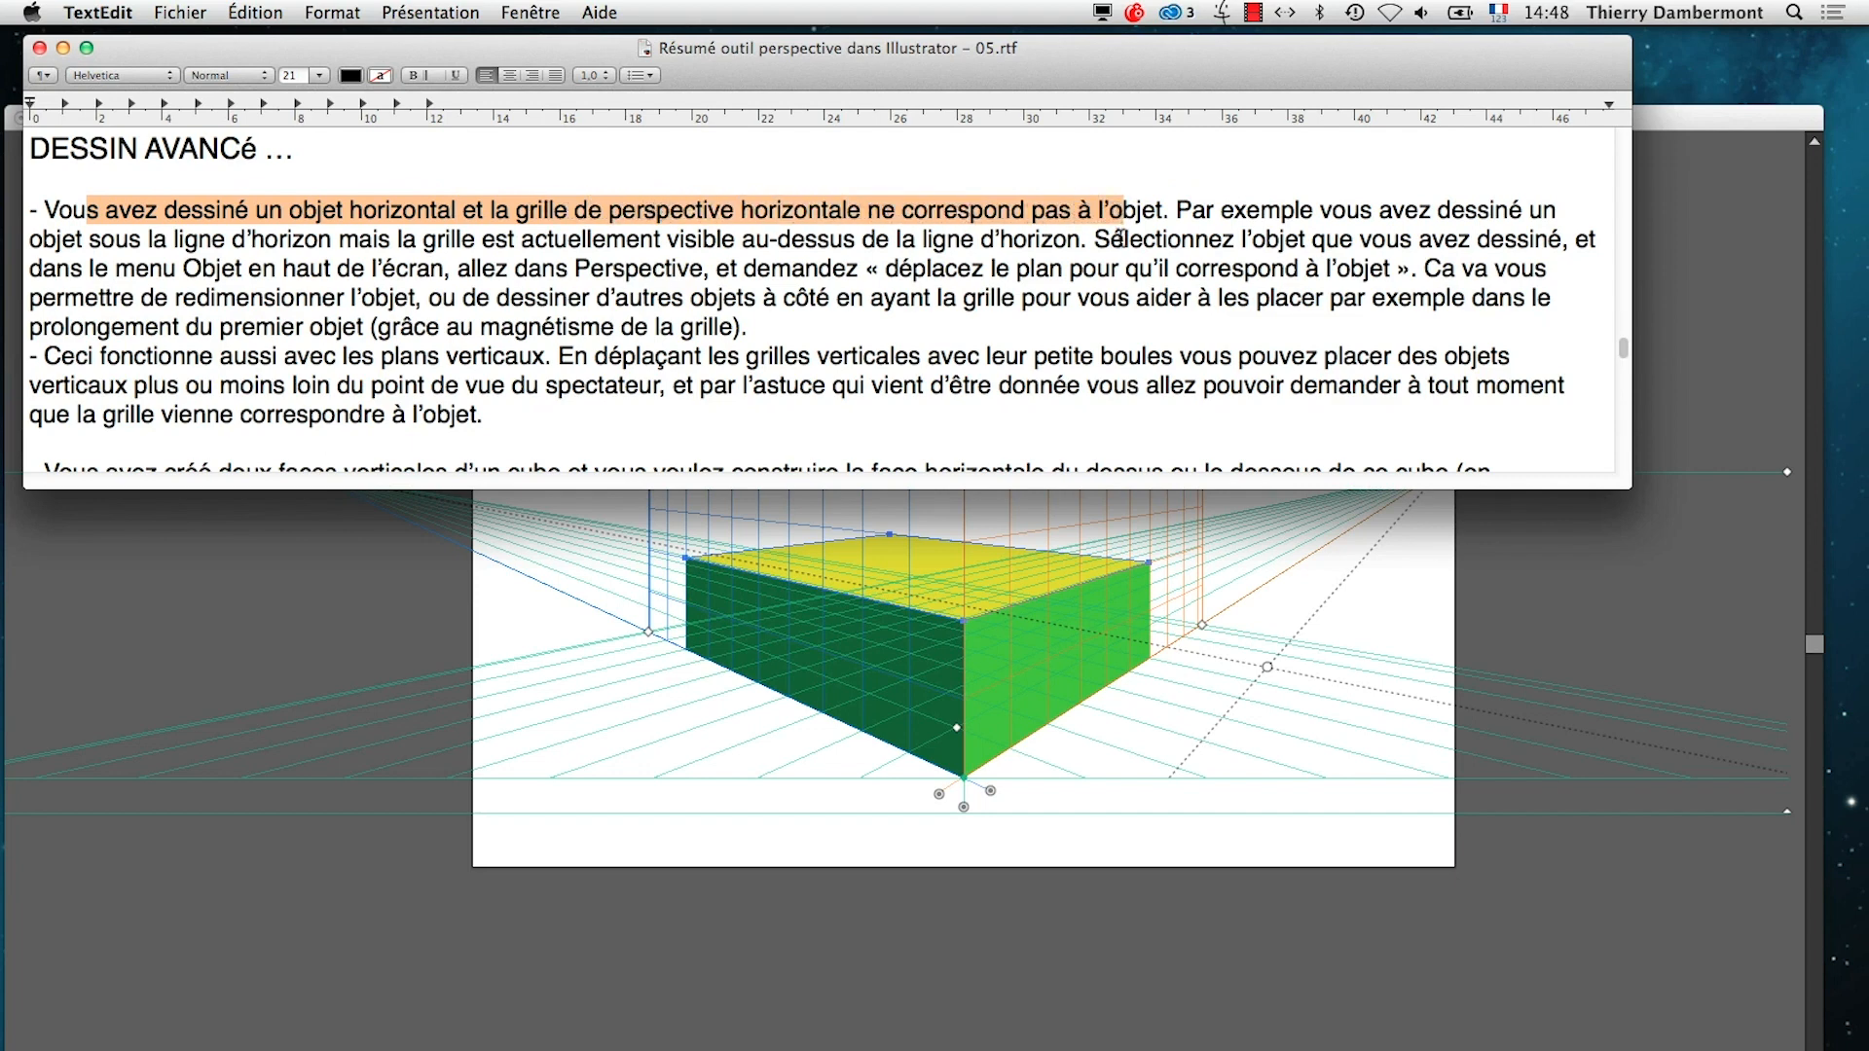
pyautogui.moveTo(1247, 211); pyautogui.dragTo(1028, 243)
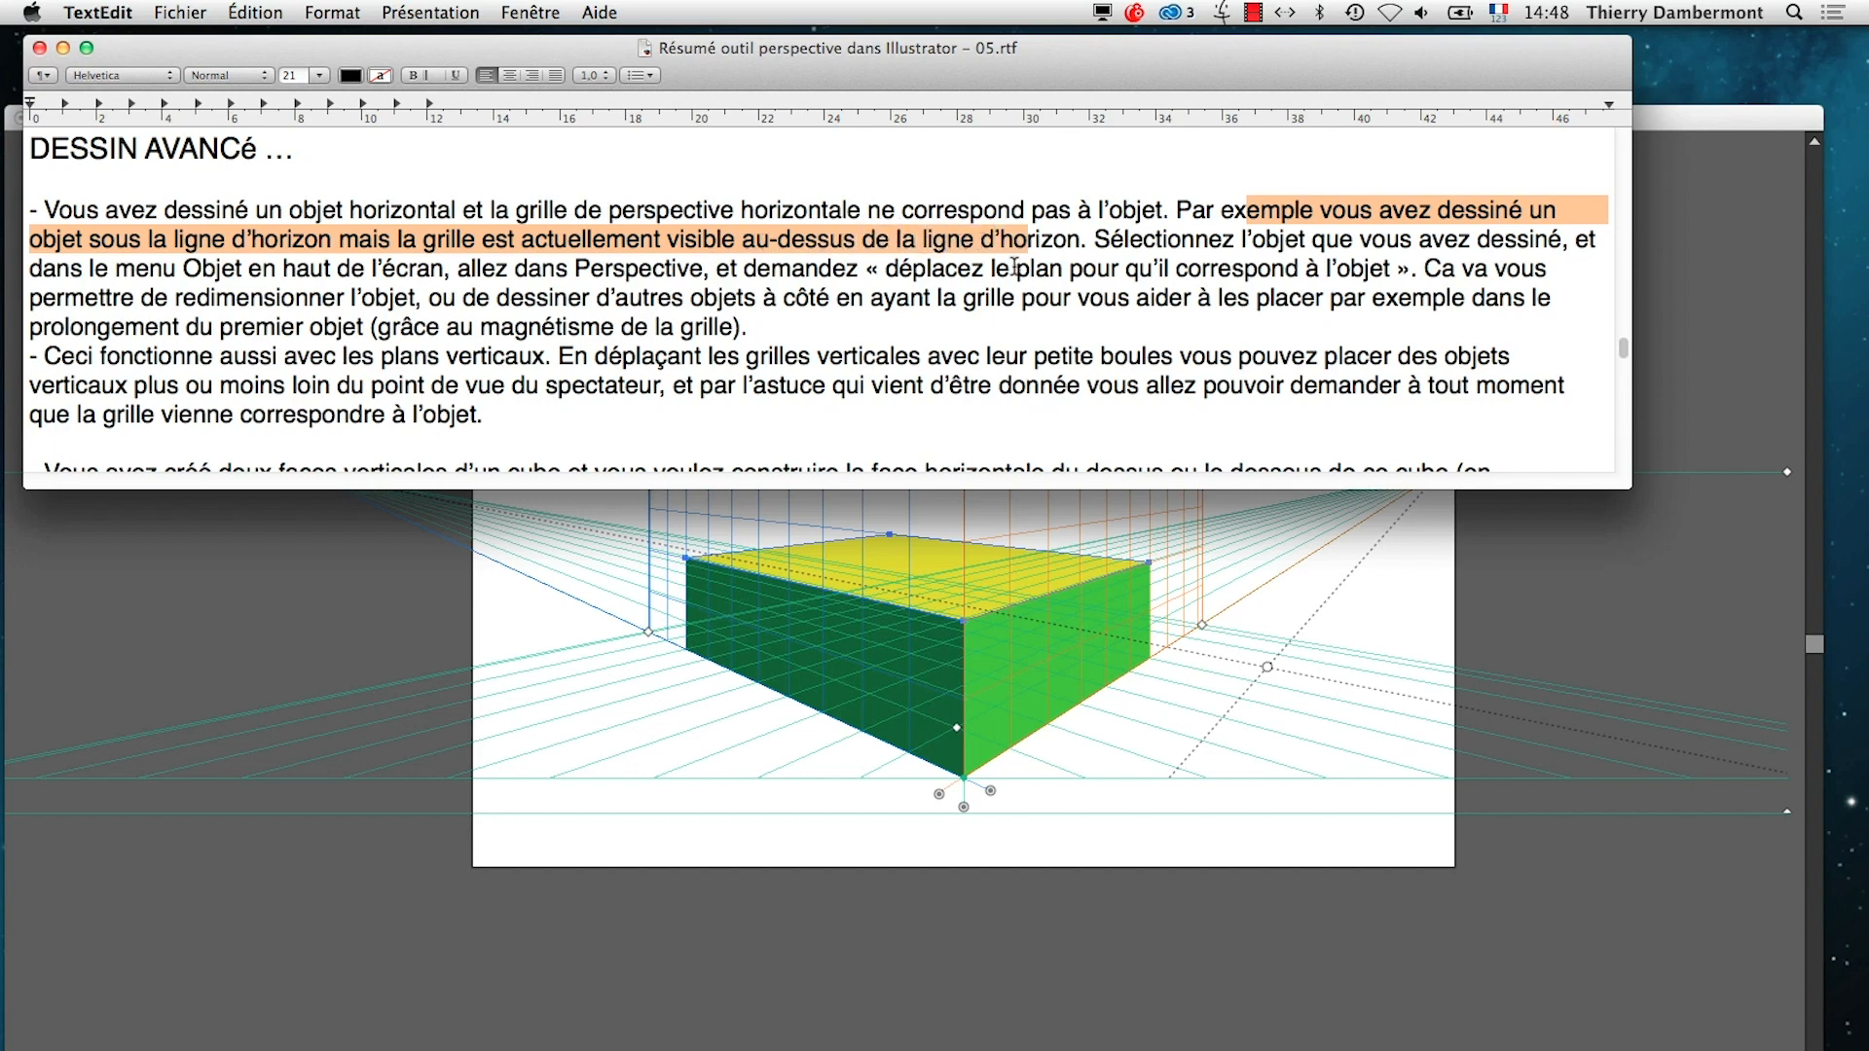
# Return to Illustrator and draw a large yellow rectangle on the horizontal plane, above the horizon line and the box
pyautogui.click(990, 605)
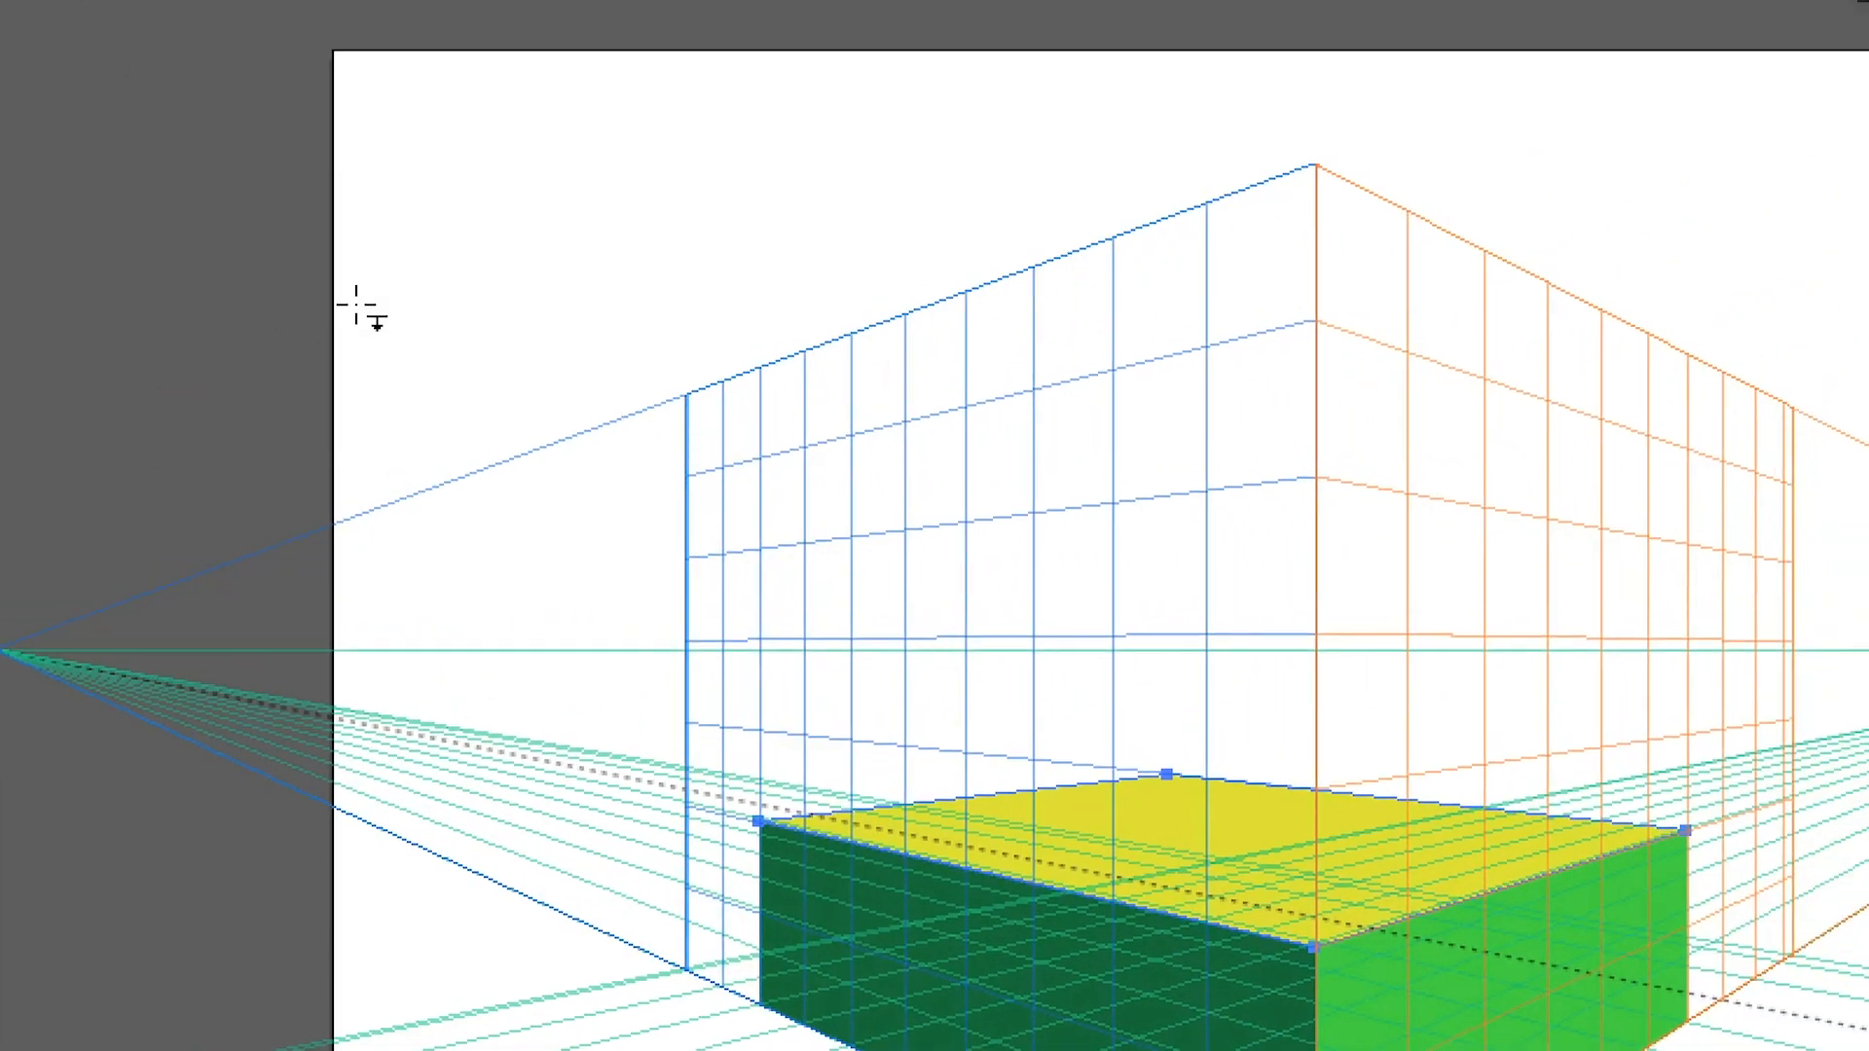
pyautogui.moveTo(905, 227); pyautogui.dragTo(1205, 311)
pyautogui.moveTo(474, 331); pyautogui.dragTo(416, 401)
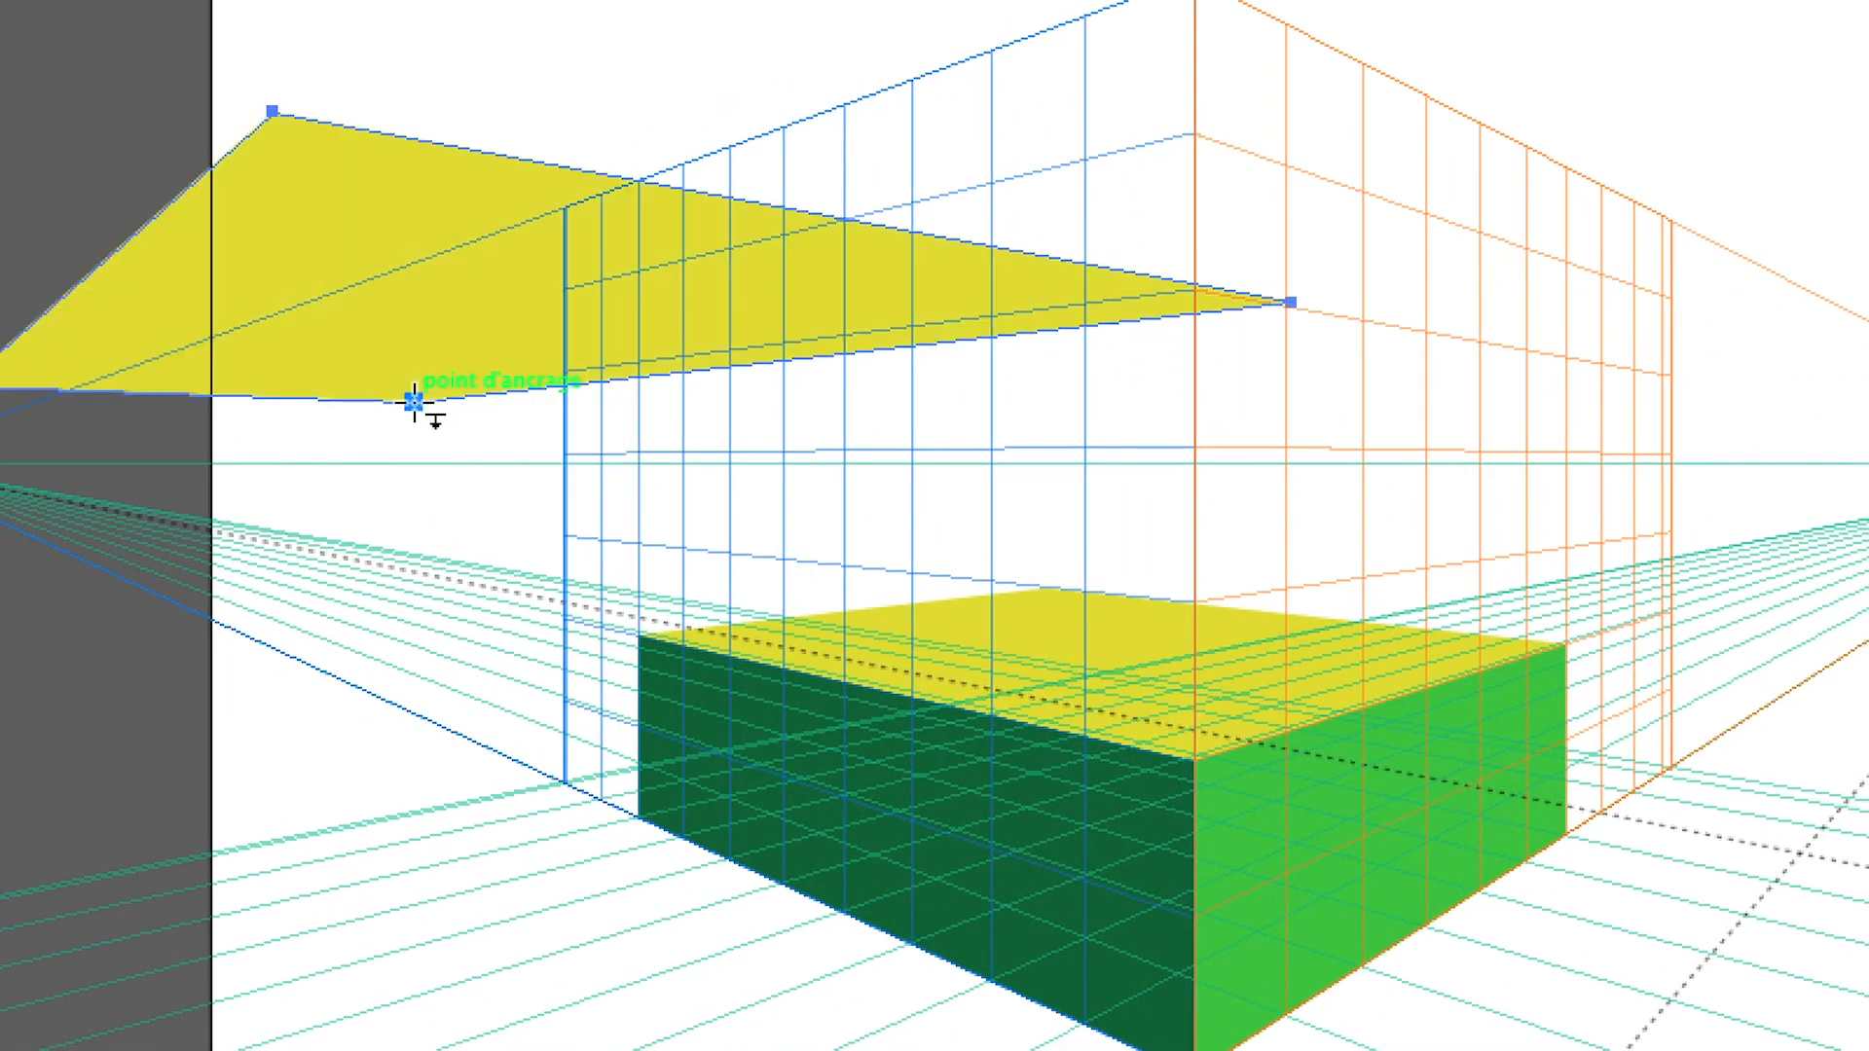
# With the Perspective Selection tool, move the large yellow rectangle back and forth in perspective, leaving it above the horizon
pyautogui.hotkey('shift', 'v')
pyautogui.press('m')
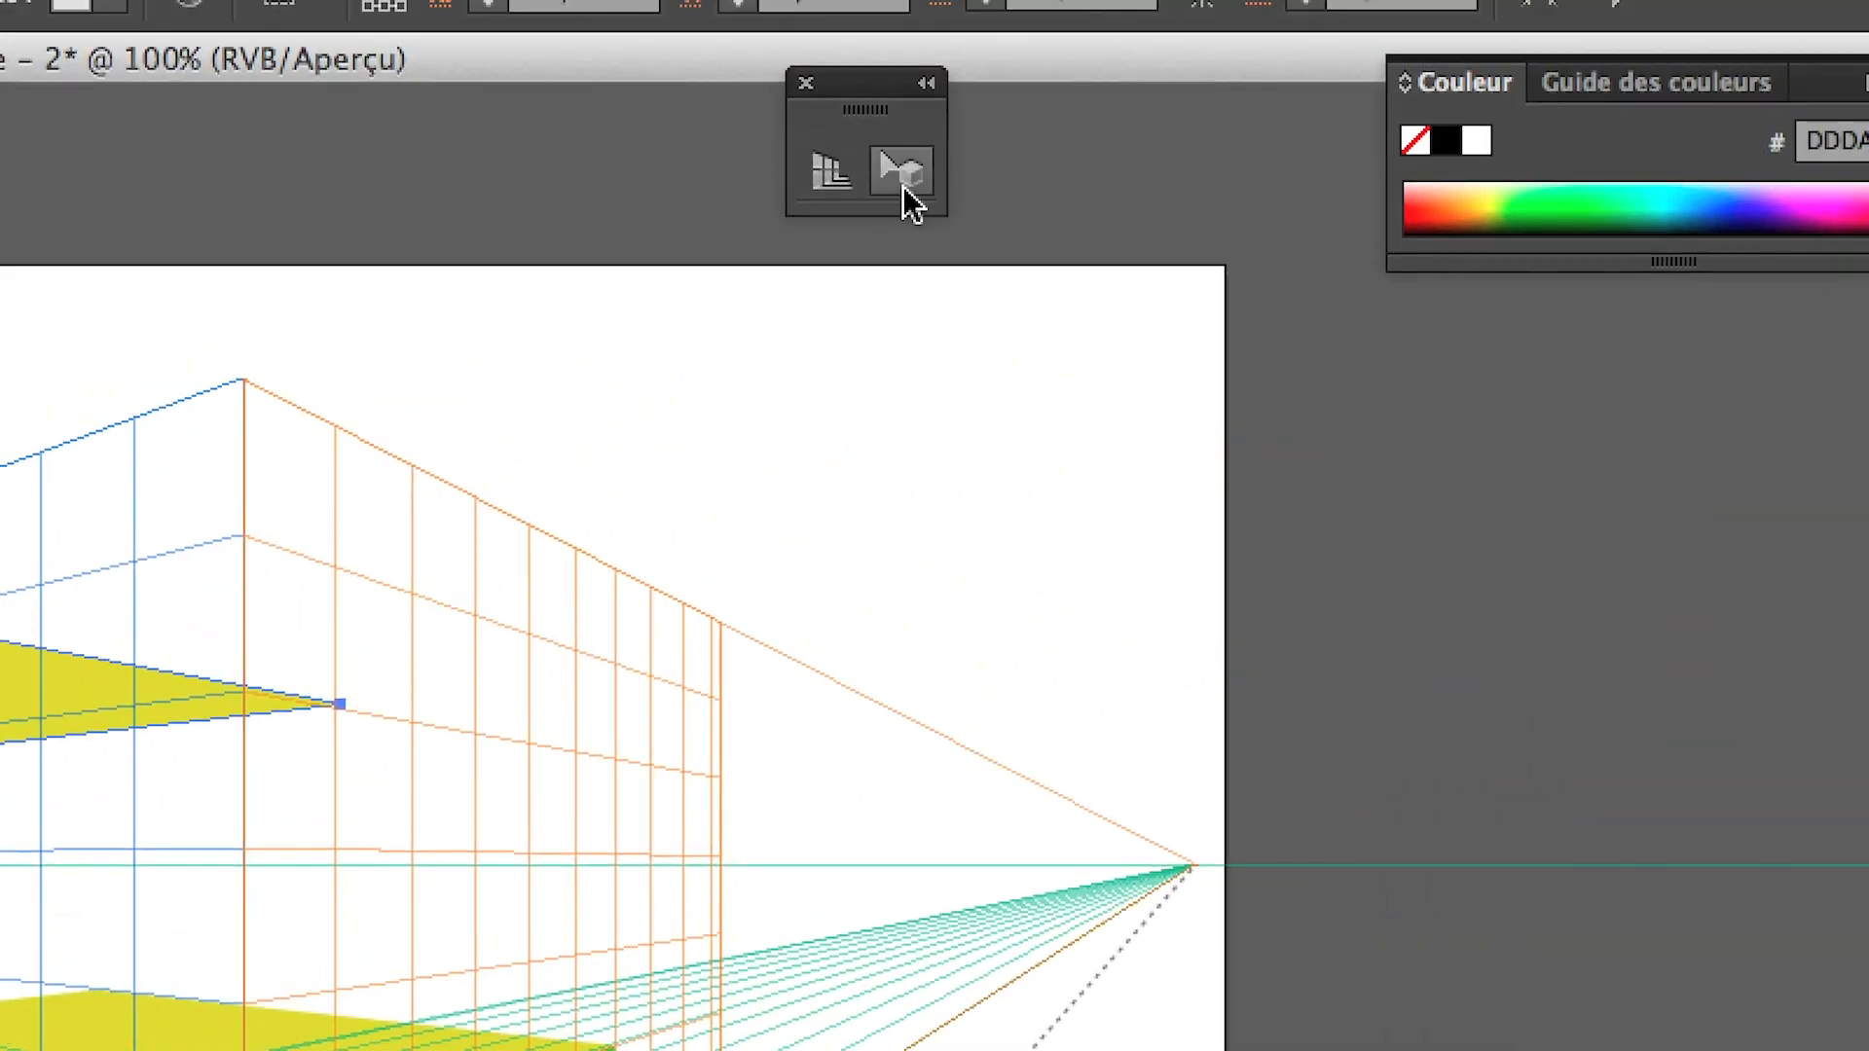
pyautogui.click(903, 186)
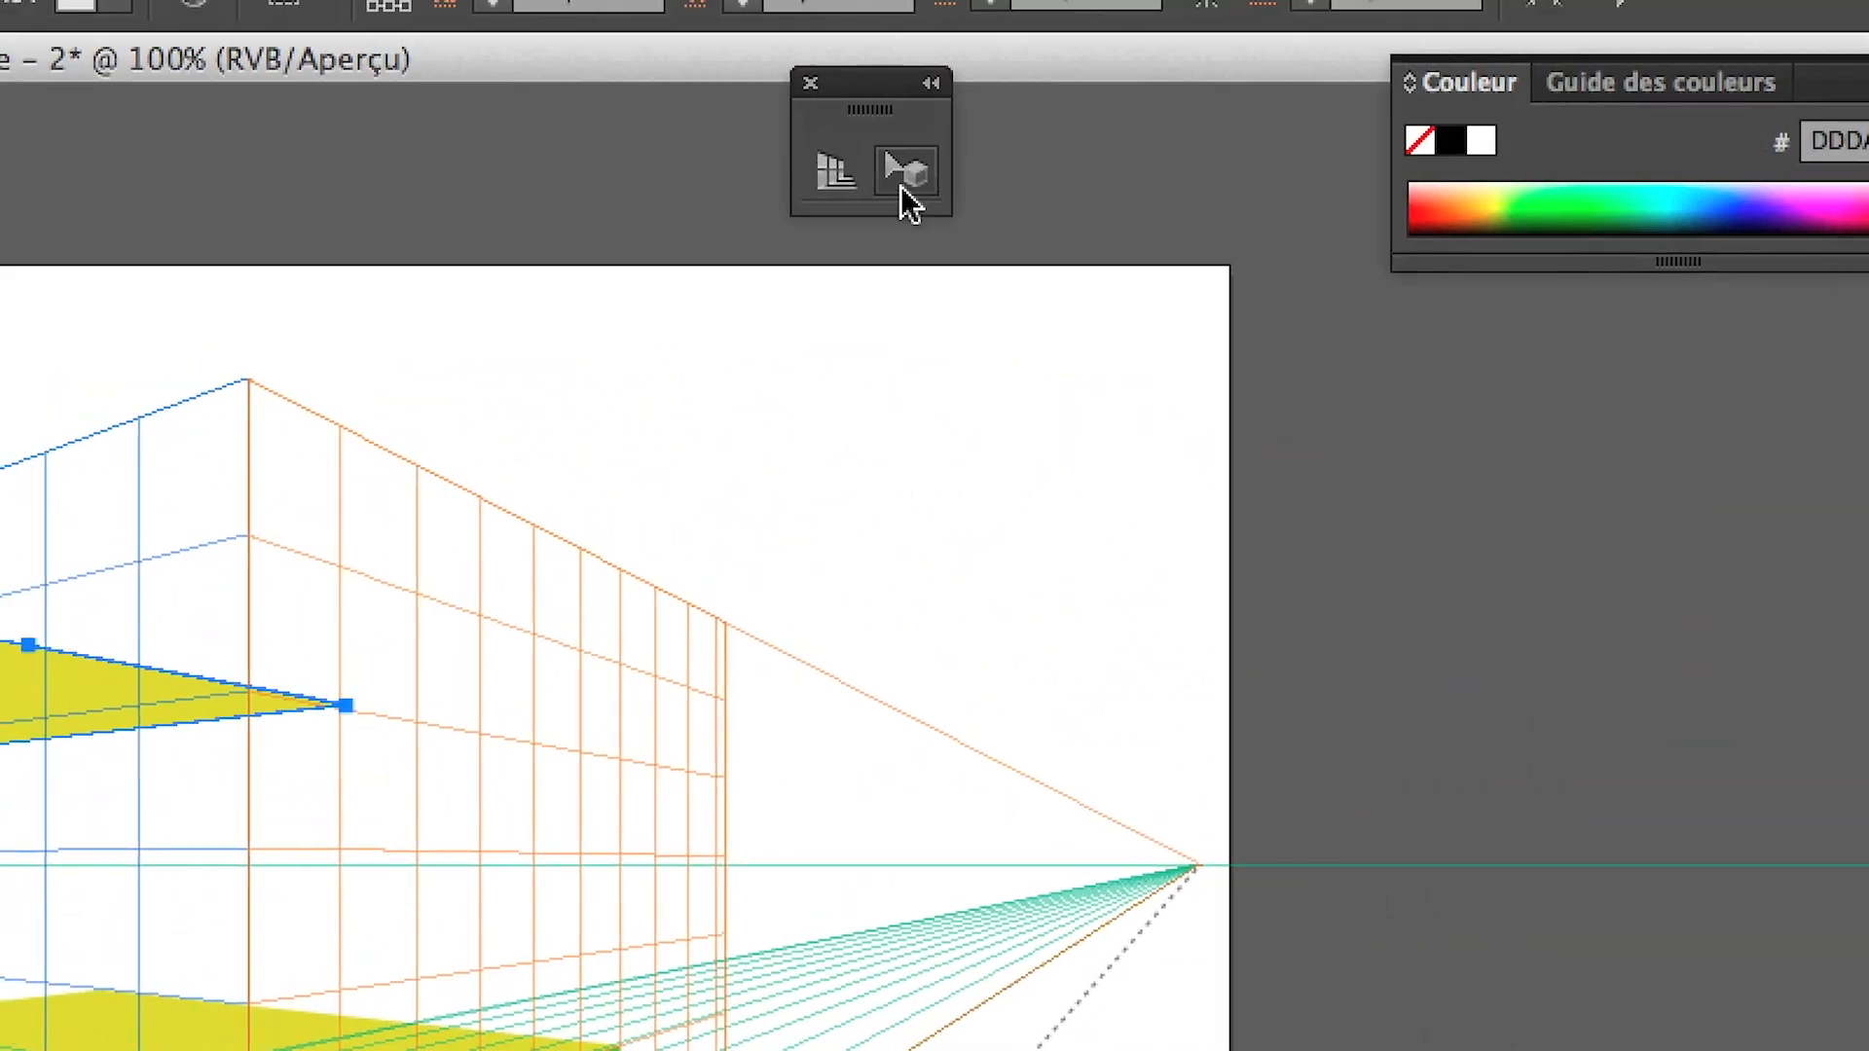
pyautogui.moveTo(420, 349); pyautogui.dragTo(782, 375)
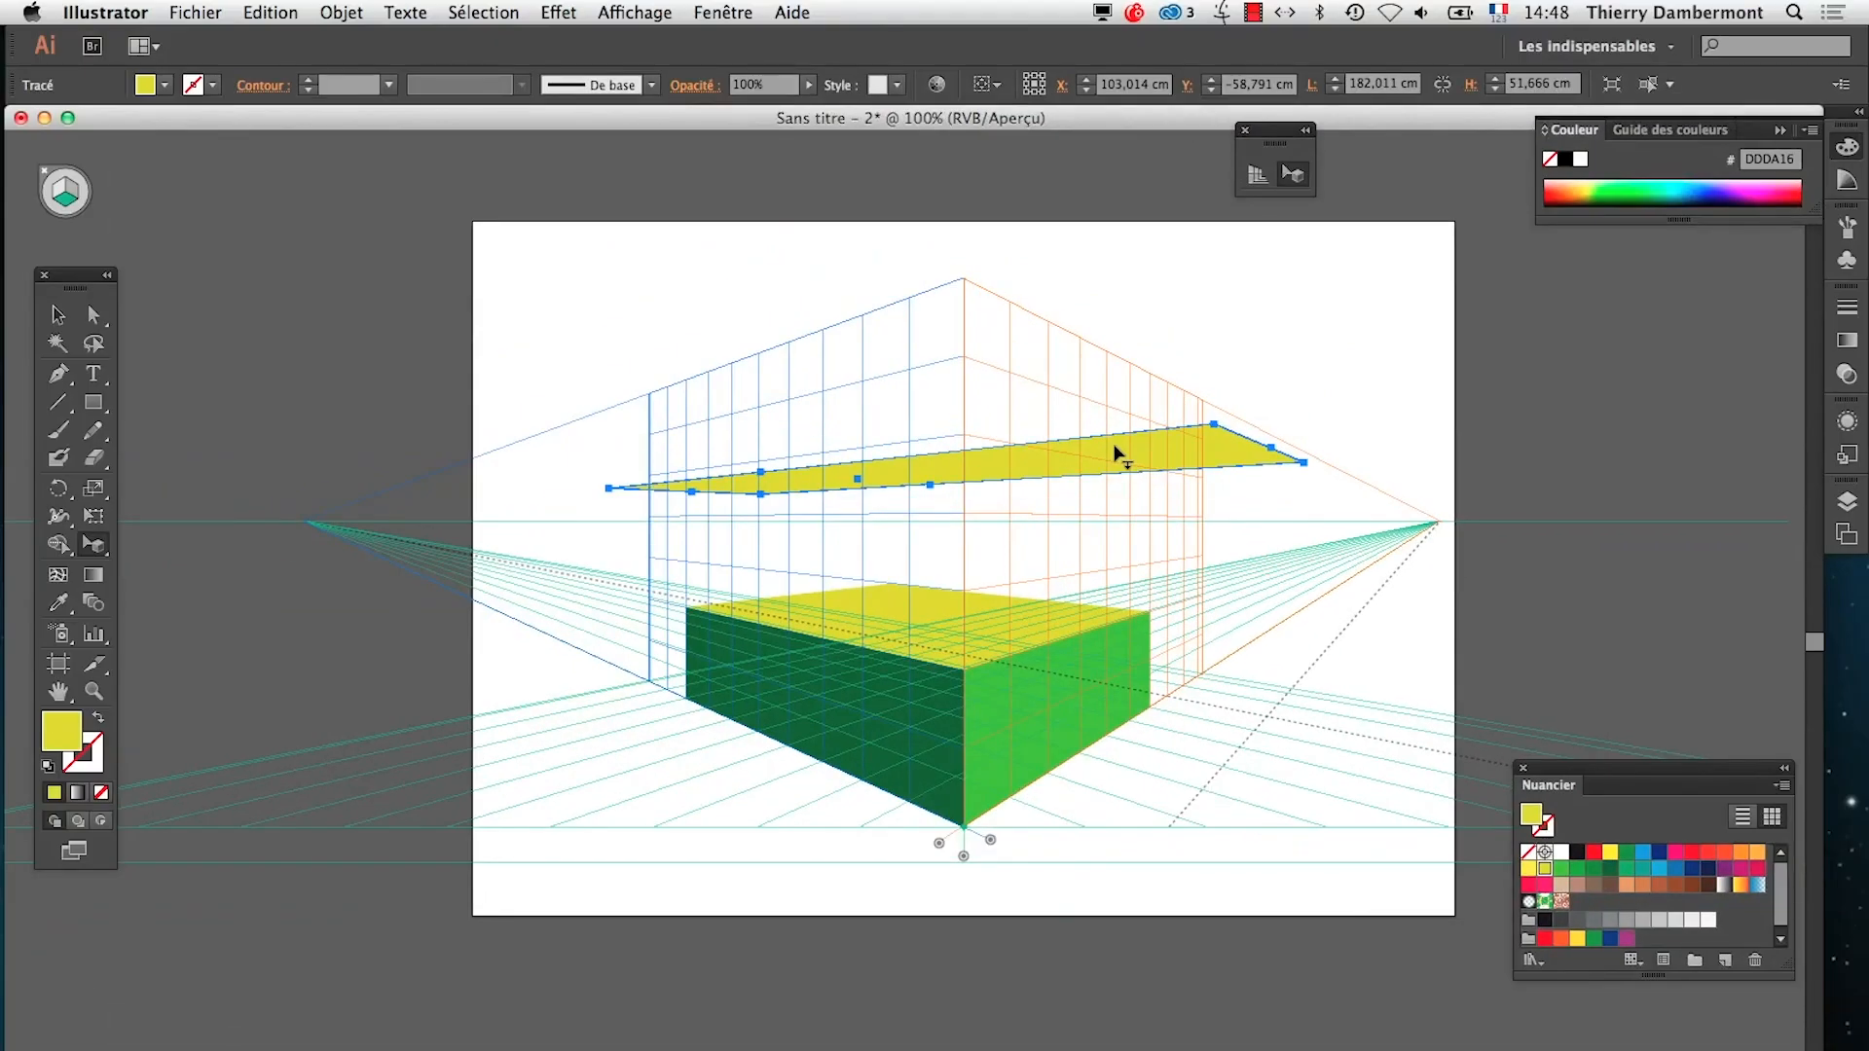
pyautogui.moveTo(1117, 454); pyautogui.dragTo(721, 409)
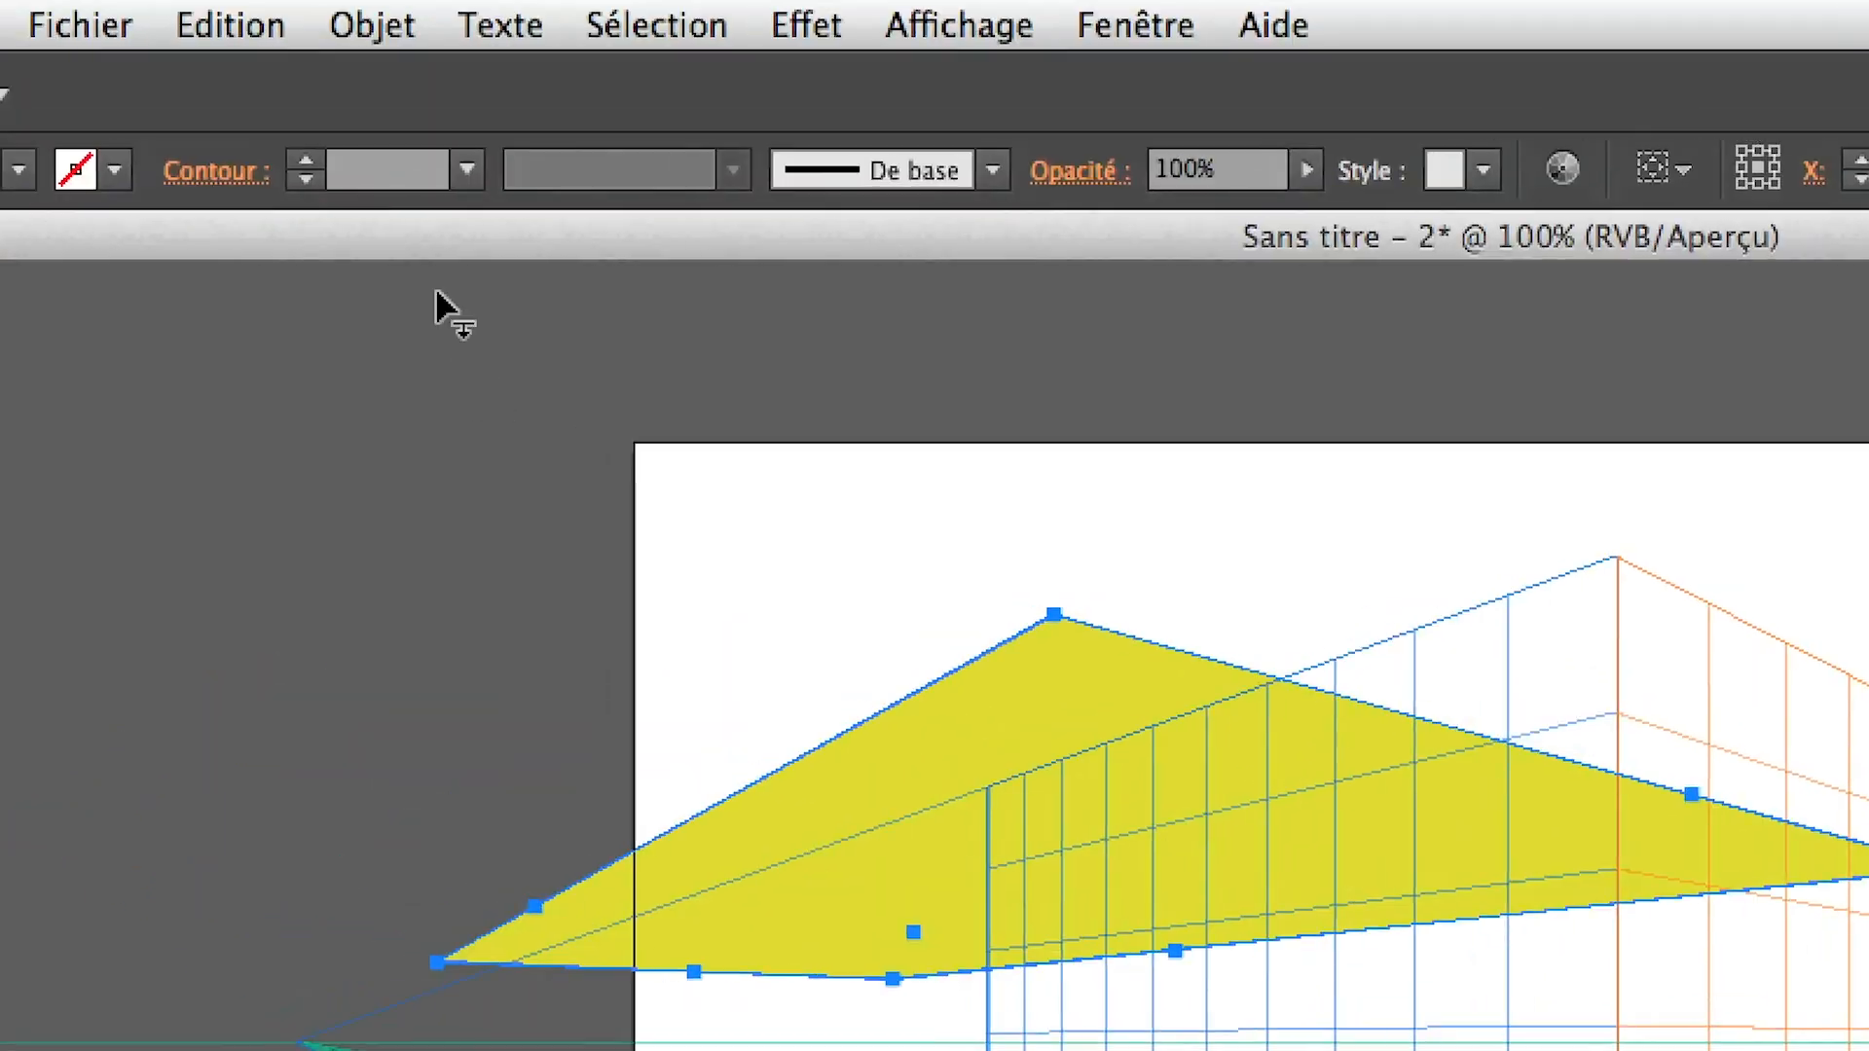
# Move the perspective plane to match the selected large yellow rectangle (Déplacer le plan pour qu'il corresponde à l'objet)
pyautogui.click(419, 27)
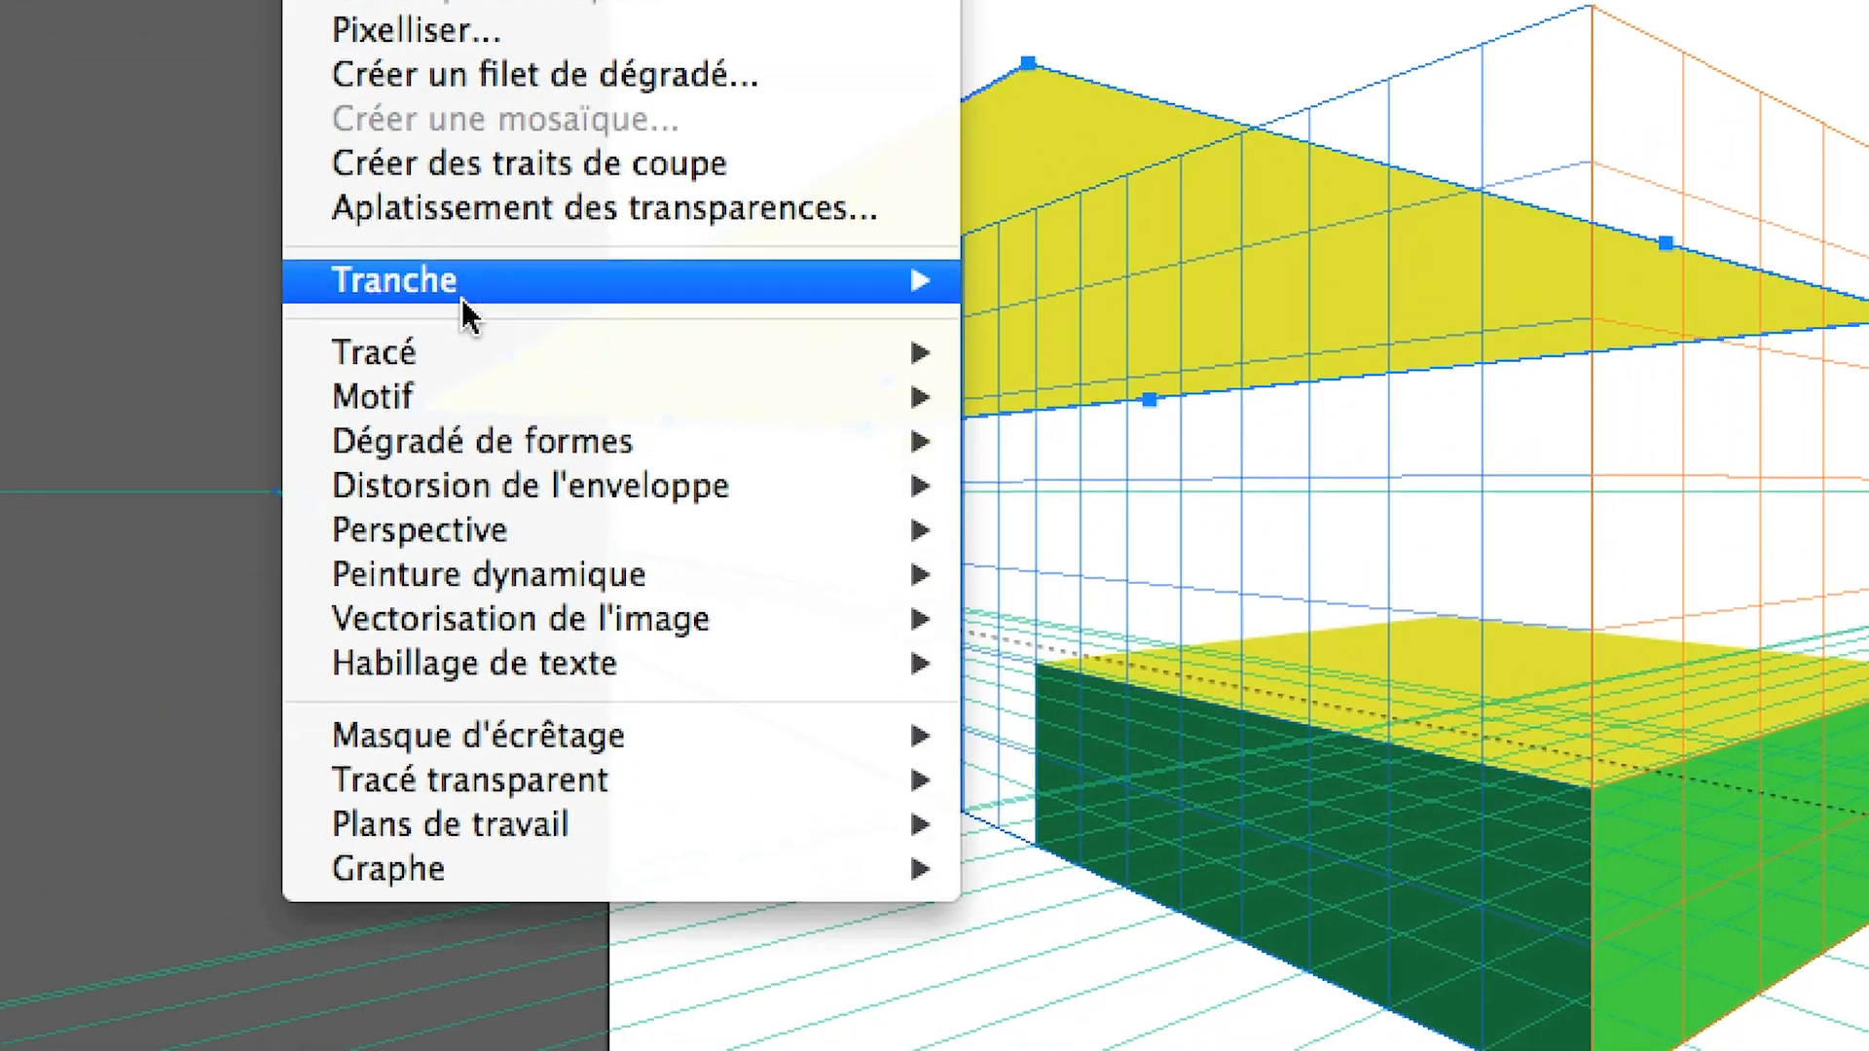
pyautogui.moveTo(457, 381)
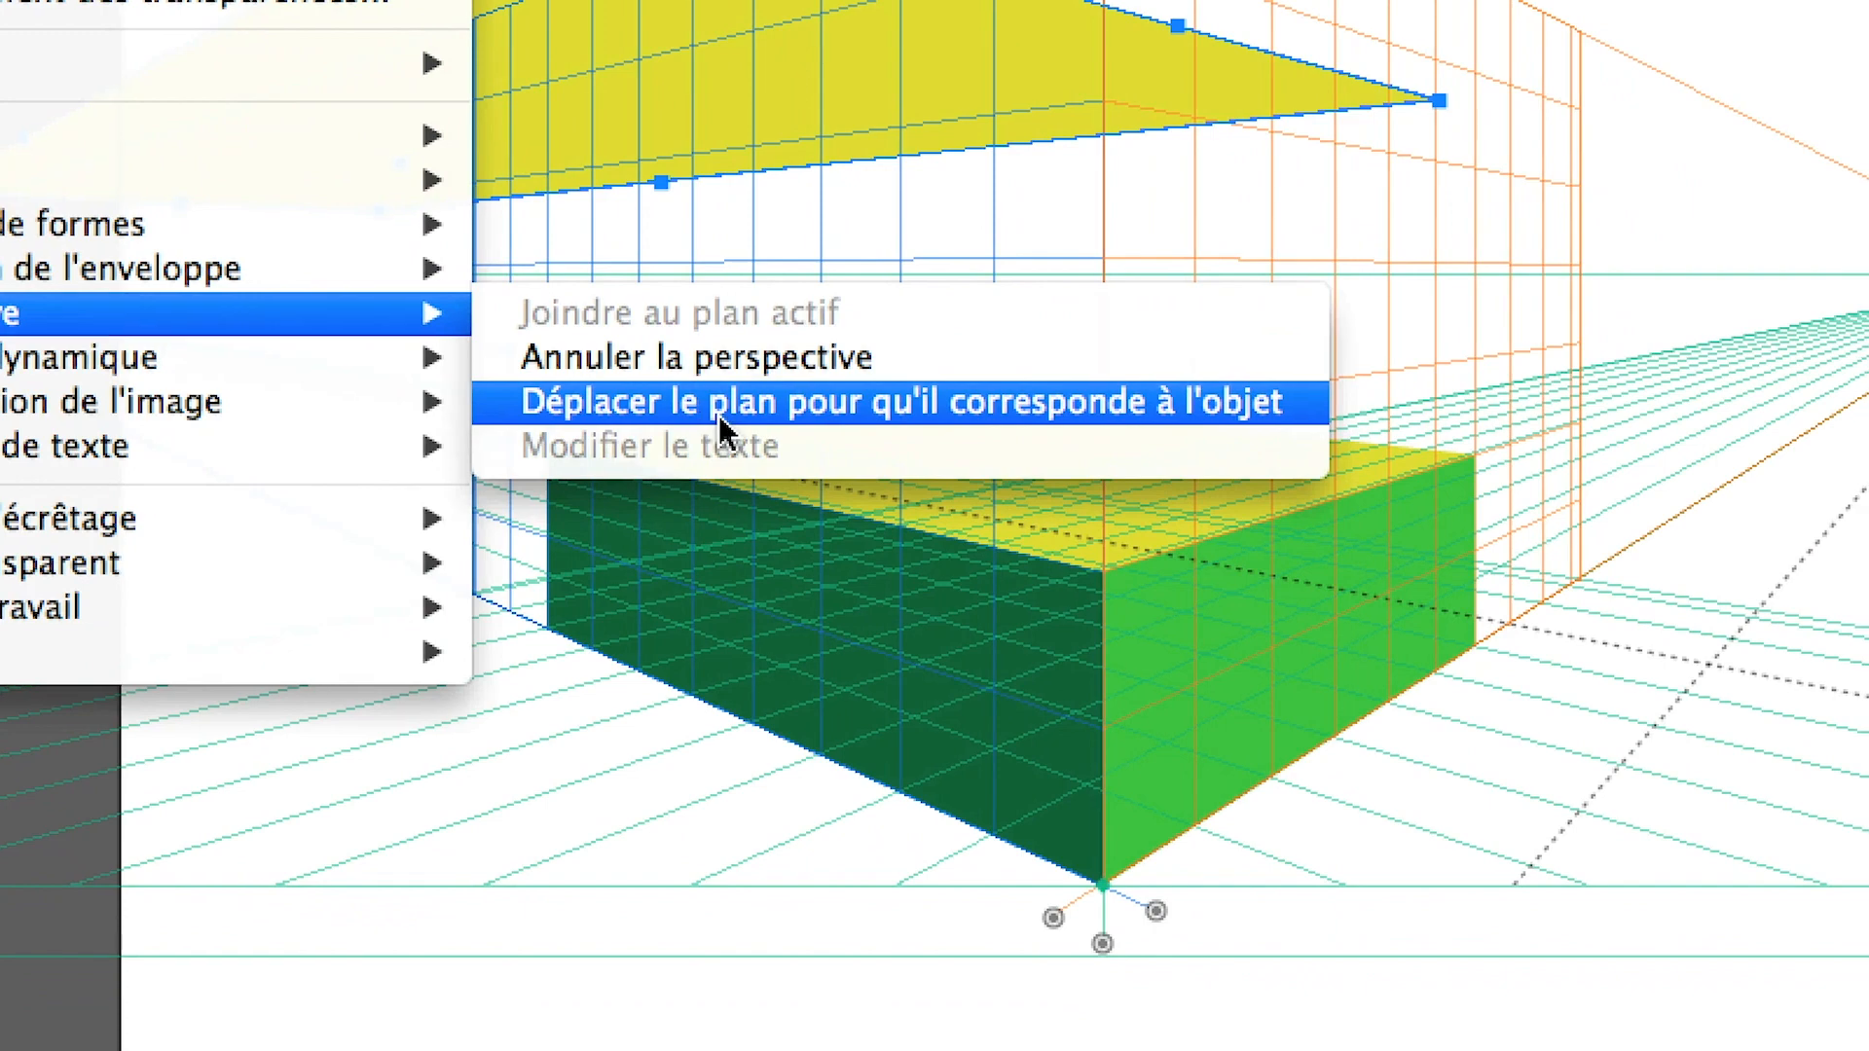
pyautogui.click(718, 426)
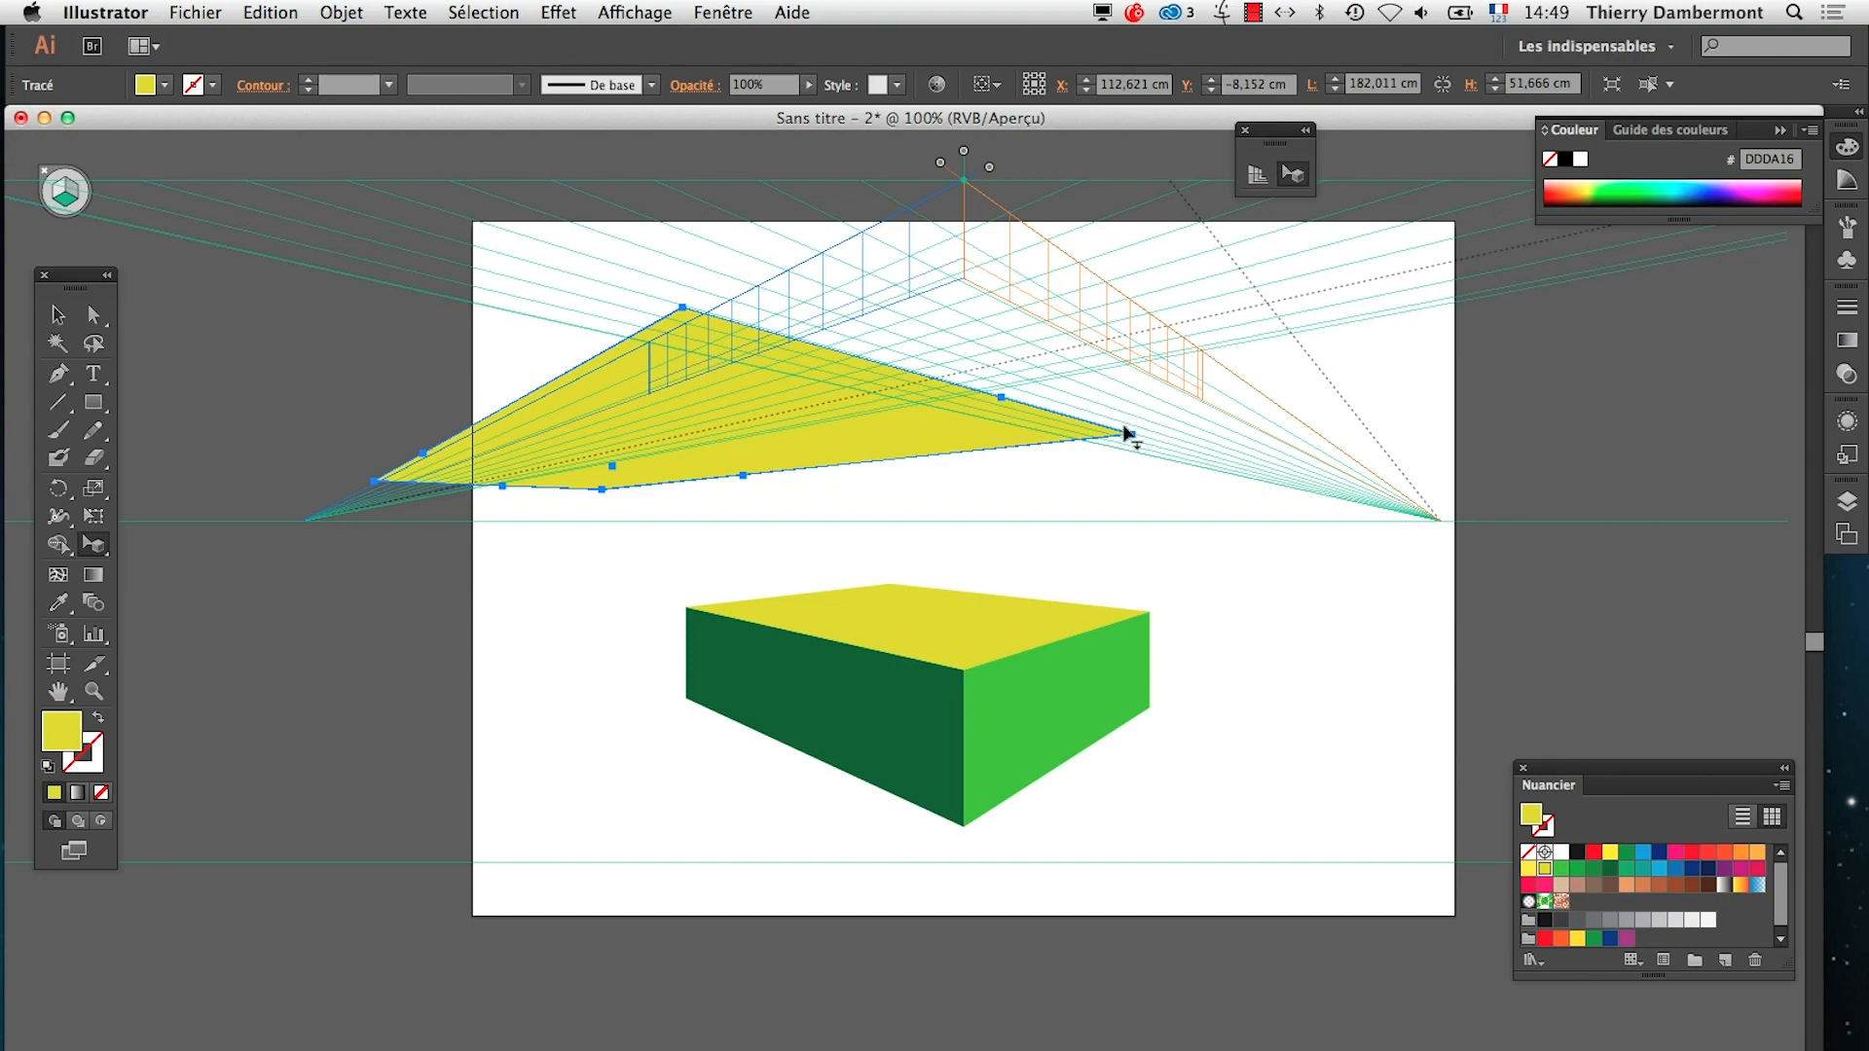
# Enlarge the perspective grid's cell size with the Perspective Grid tool, then reactivate the Perspective Selection tool
pyautogui.click(1263, 175)
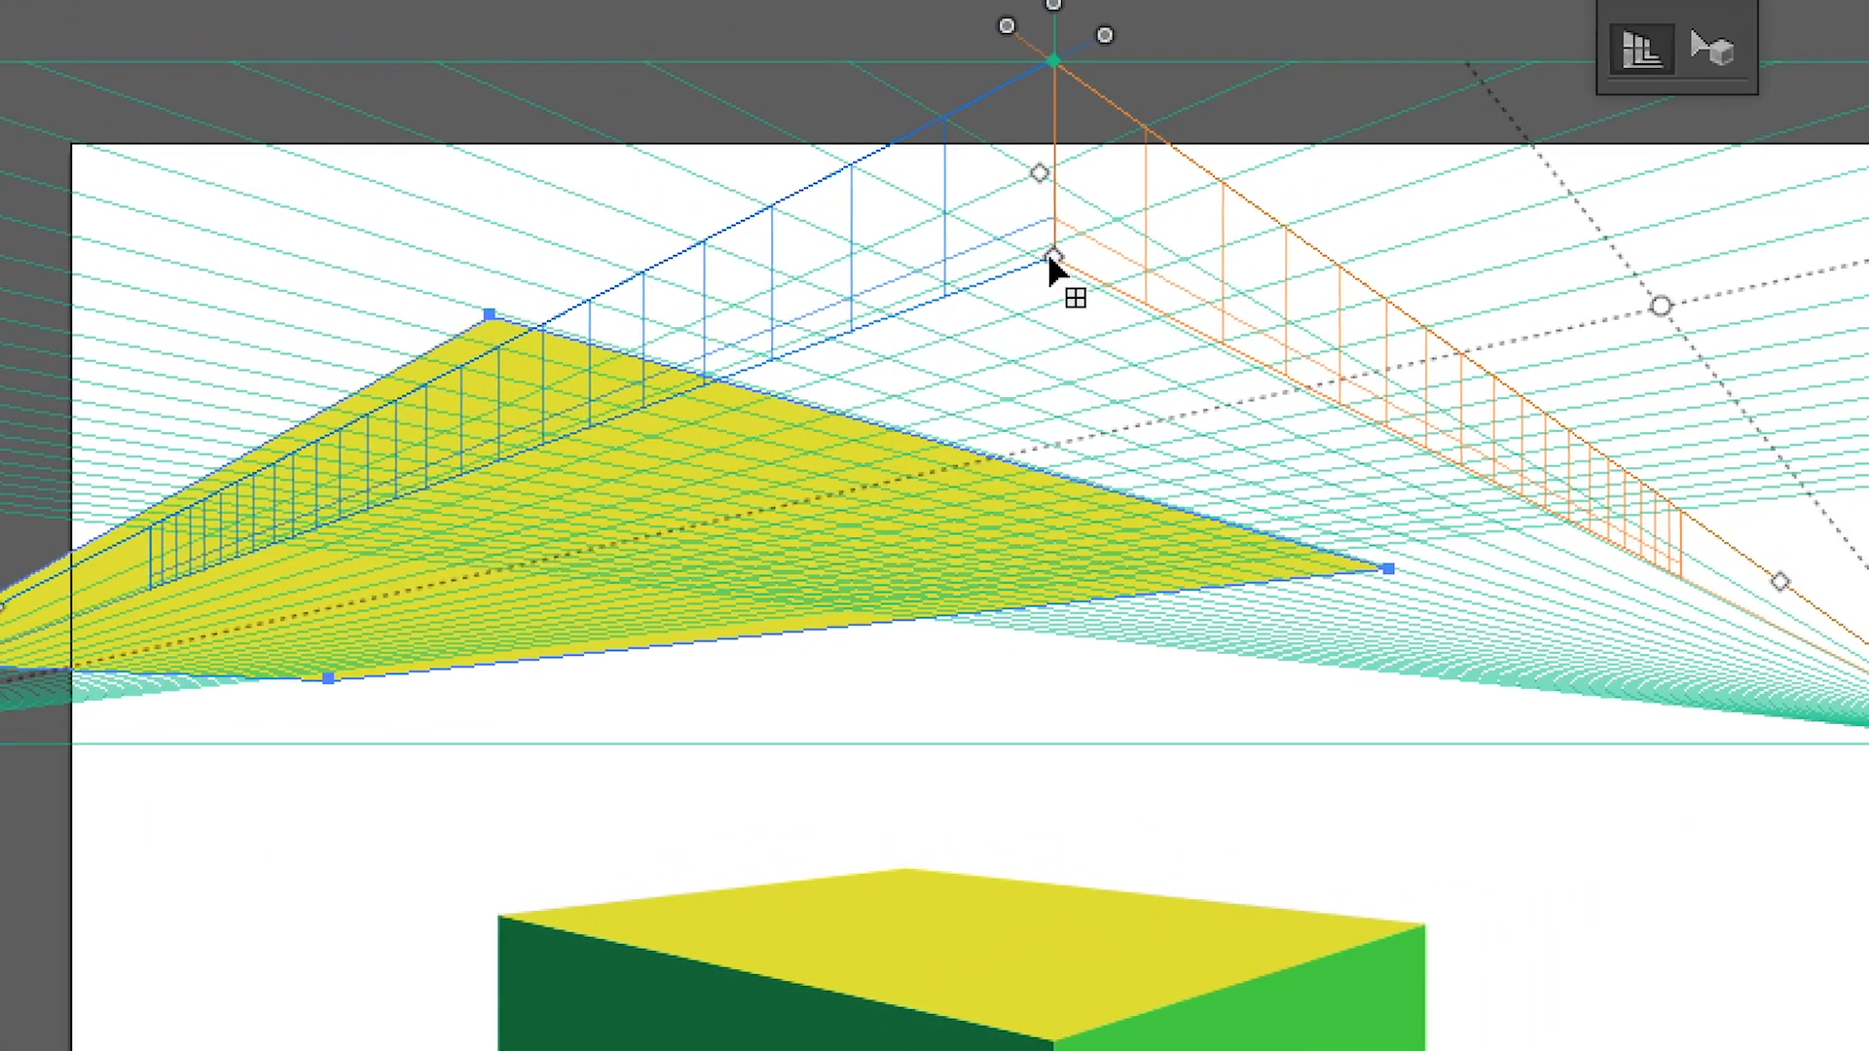
pyautogui.moveTo(1051, 257); pyautogui.dragTo(1031, 310)
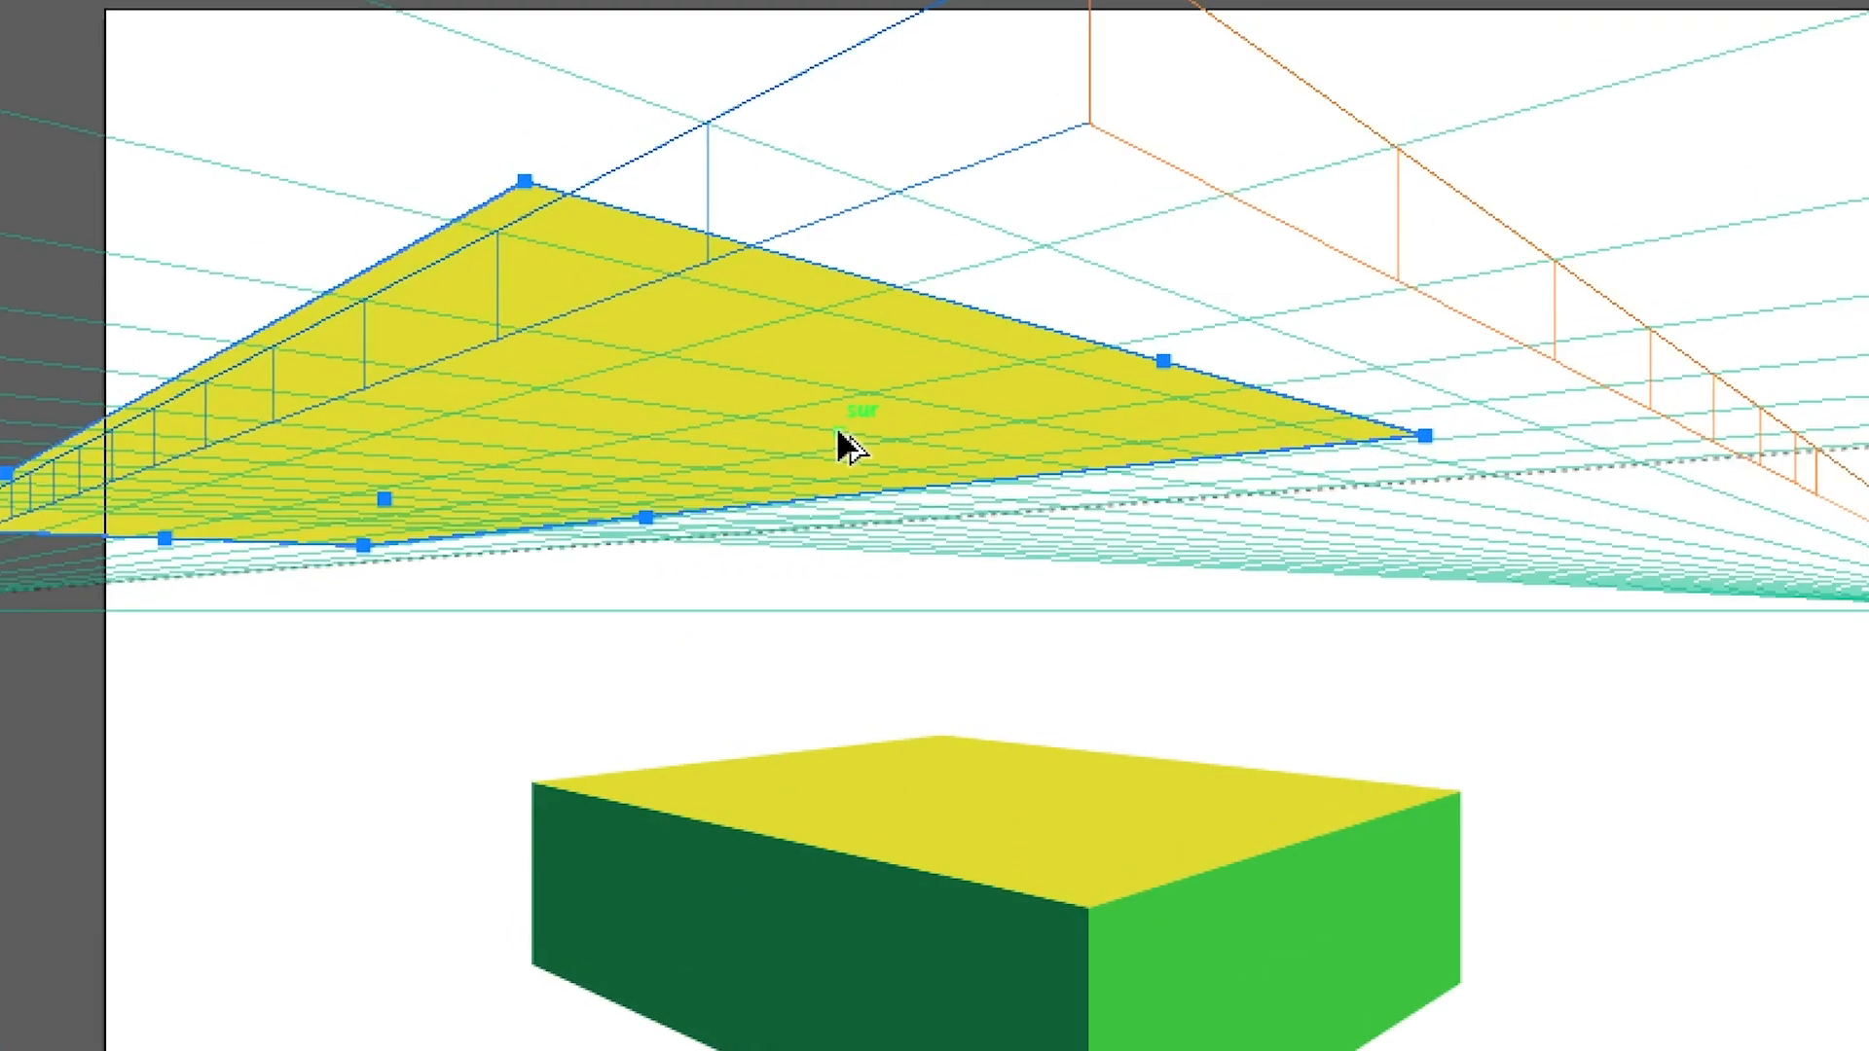
pyautogui.hotkey('shift', 'p')
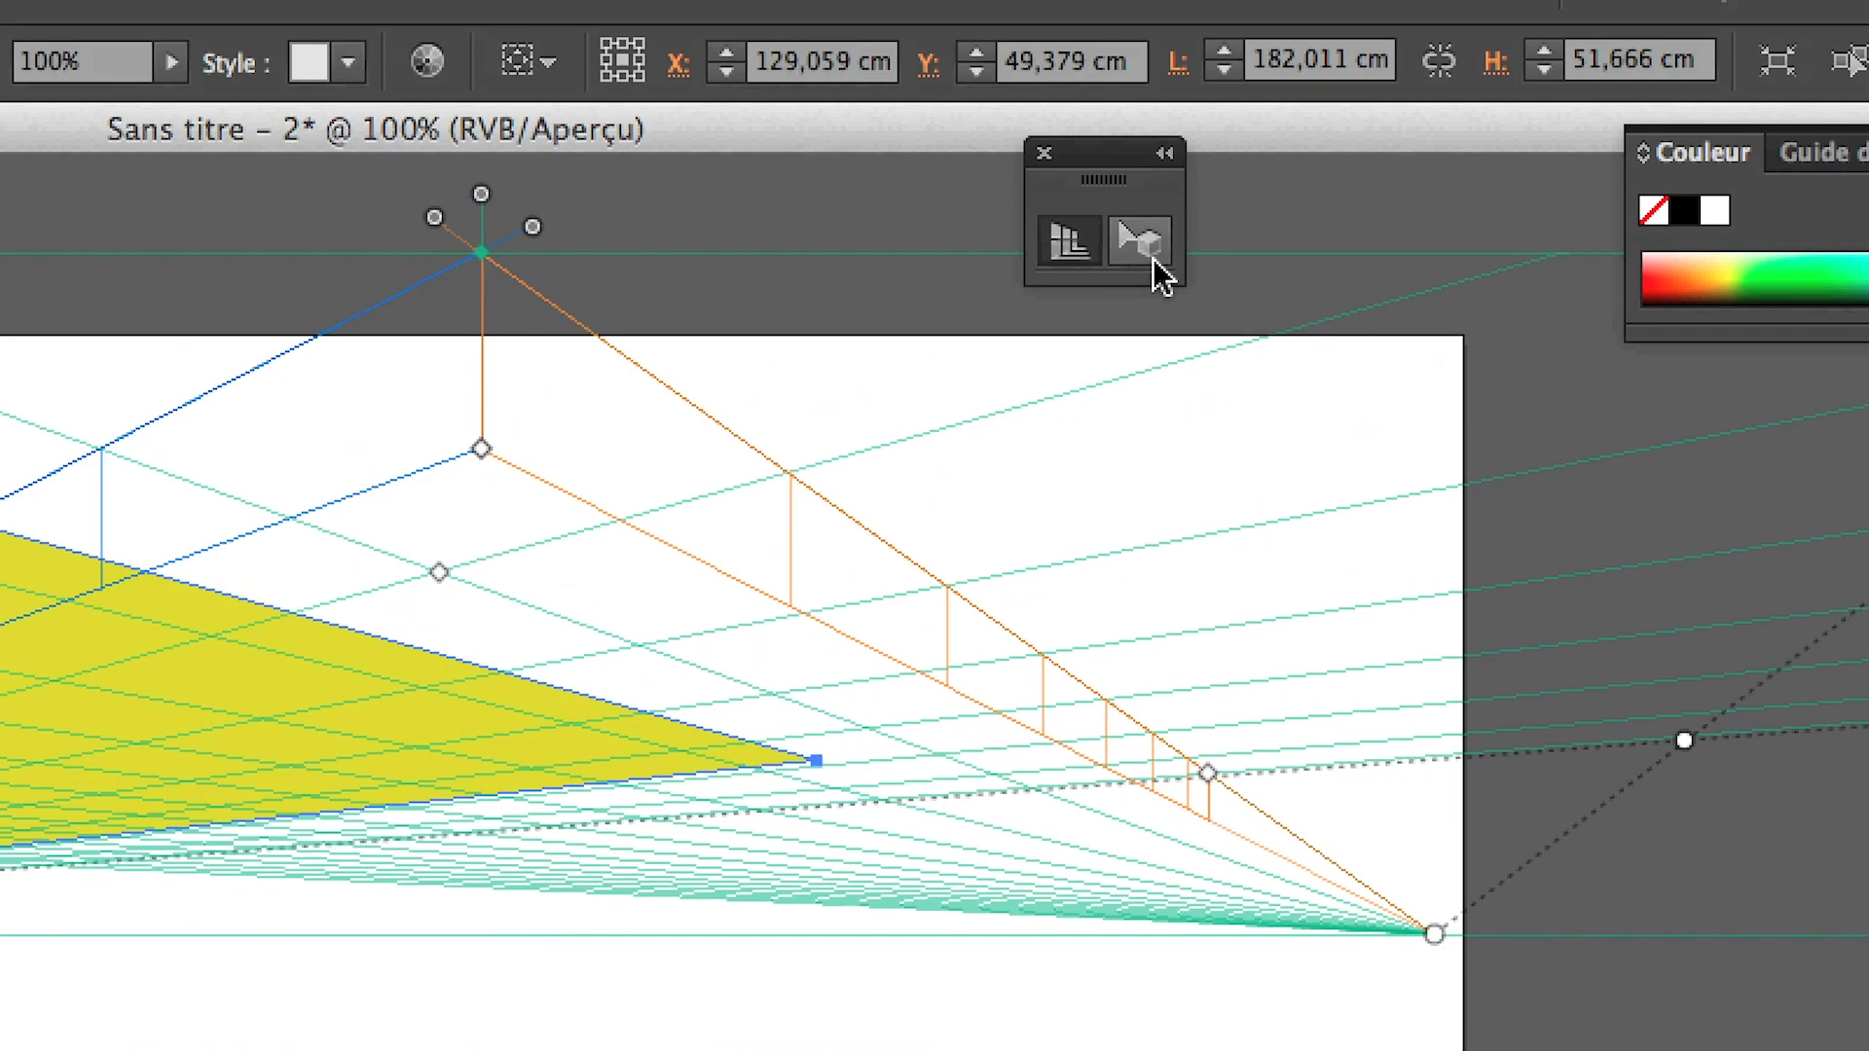
pyautogui.click(1153, 256)
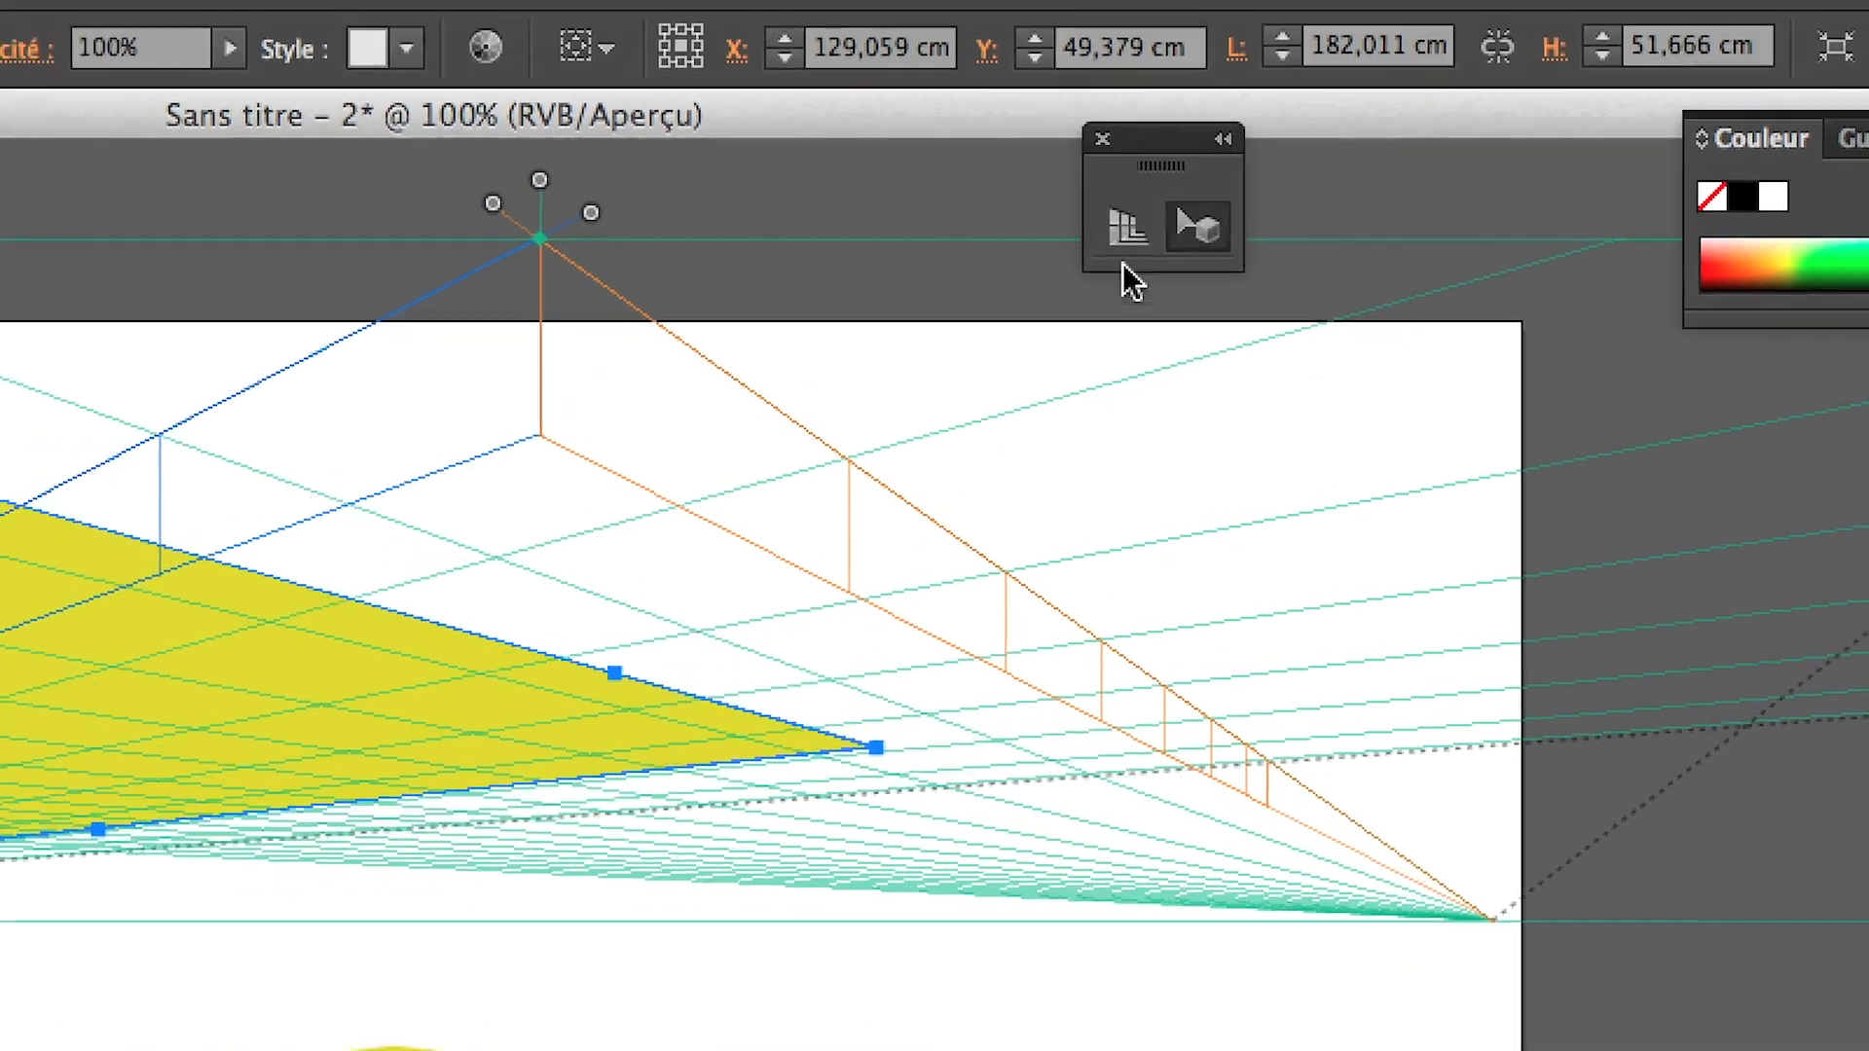
# Resize the yellow rectangle by its corners and edges in perspective, snapping it to the grid lines, and move it toward the left vanishing point
pyautogui.moveTo(305, 691); pyautogui.dragTo(378, 726)
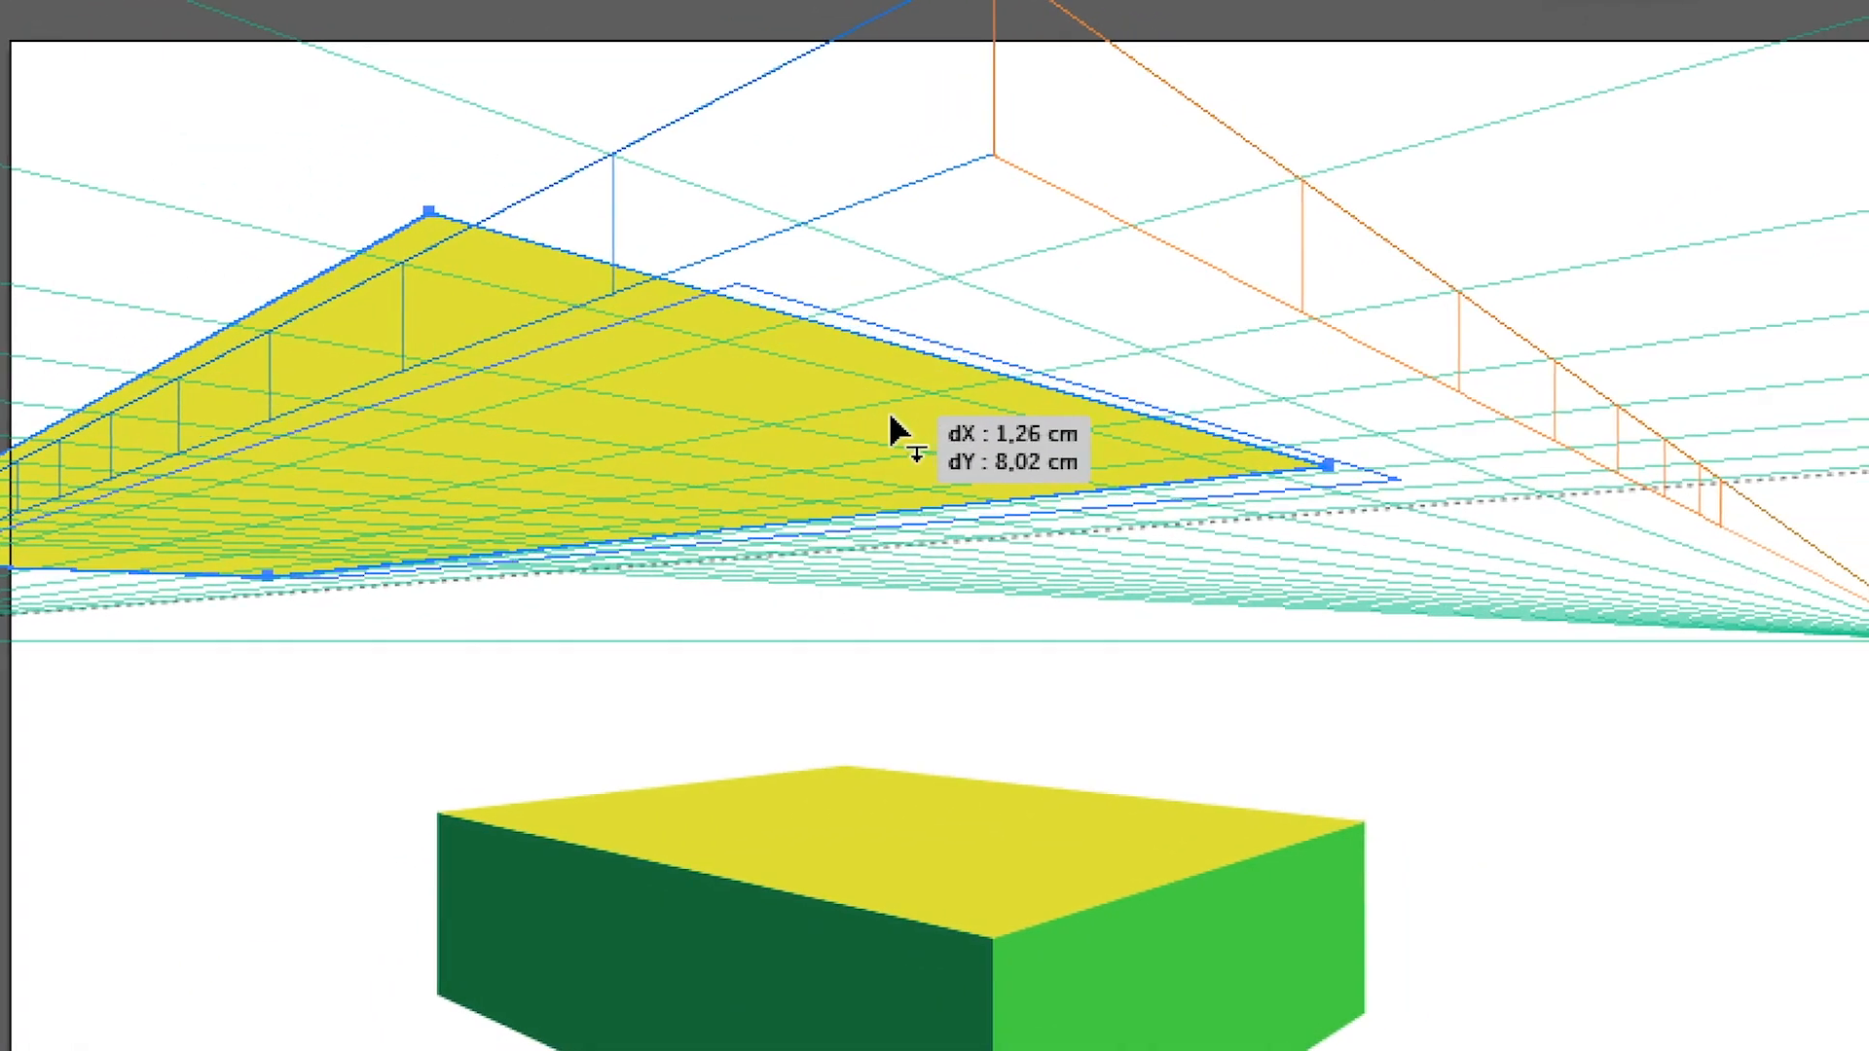
pyautogui.moveTo(892, 429); pyautogui.dragTo(960, 441)
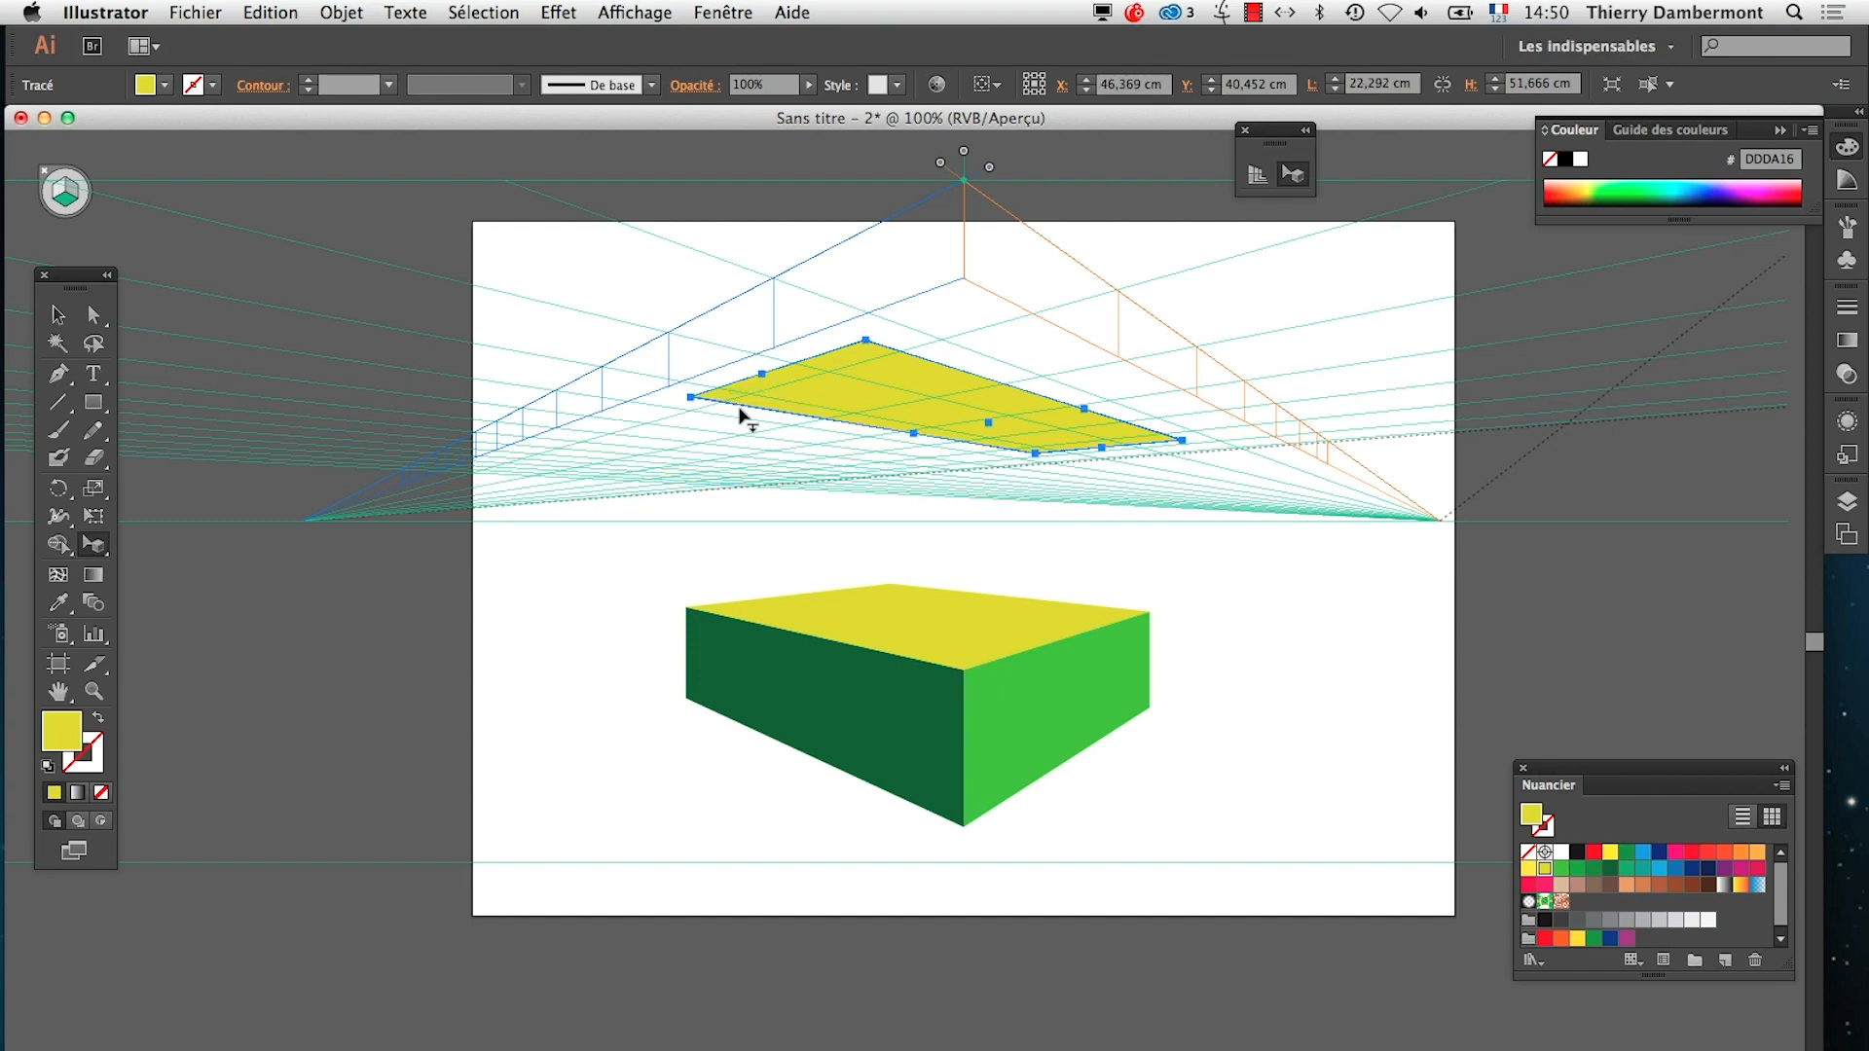
pyautogui.moveTo(780, 386); pyautogui.dragTo(843, 394)
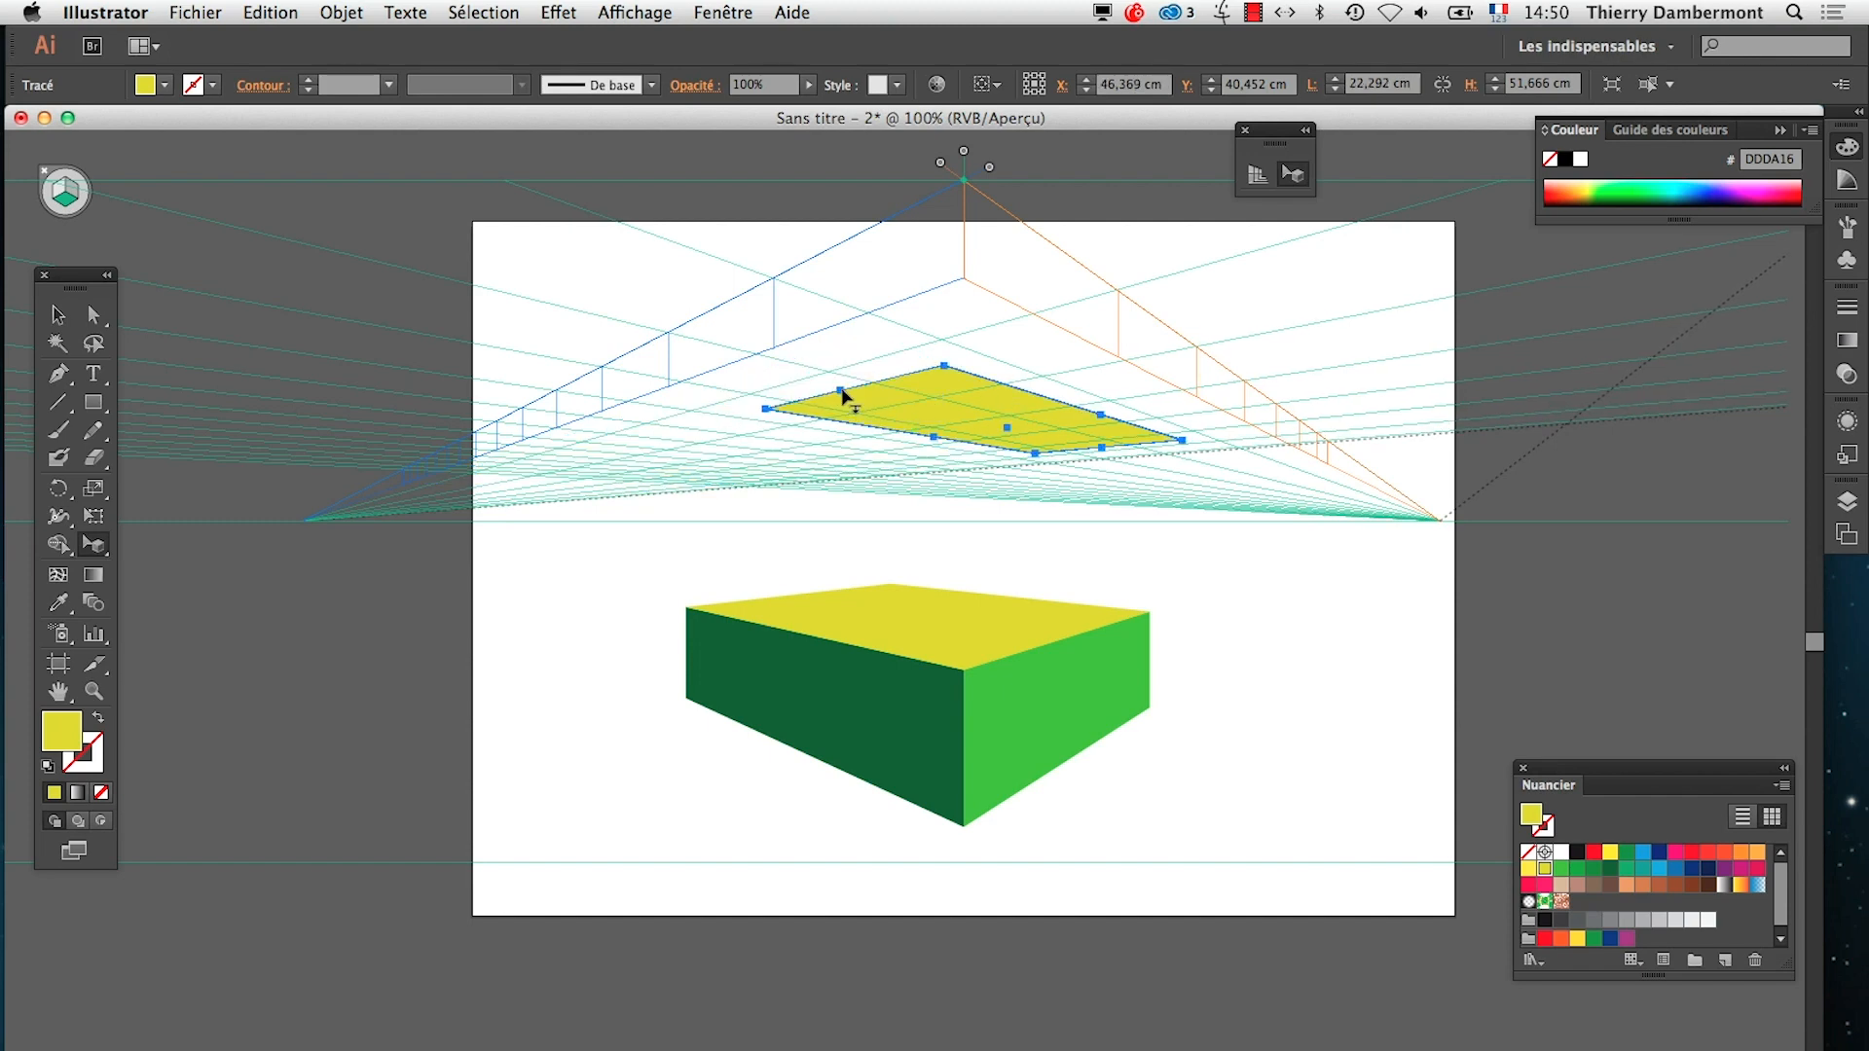
pyautogui.moveTo(1035, 472); pyautogui.dragTo(859, 486)
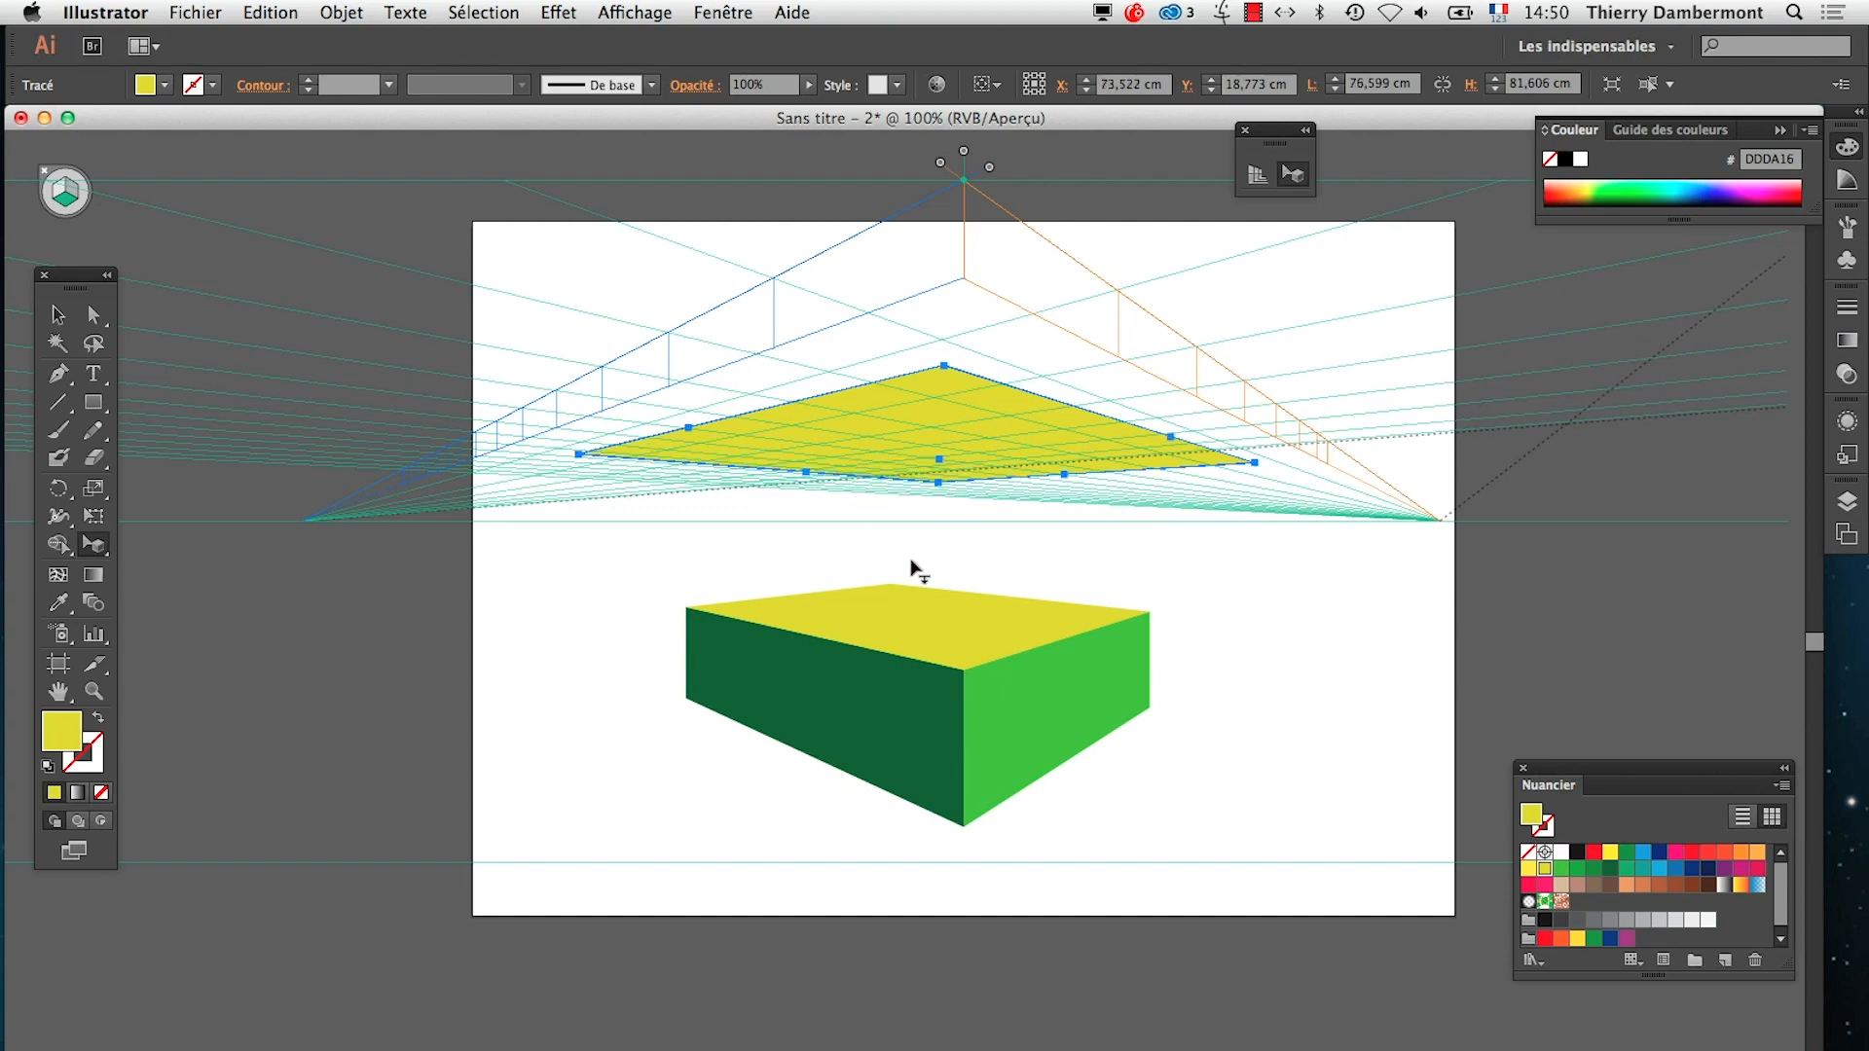
pyautogui.moveTo(948, 414); pyautogui.dragTo(750, 432)
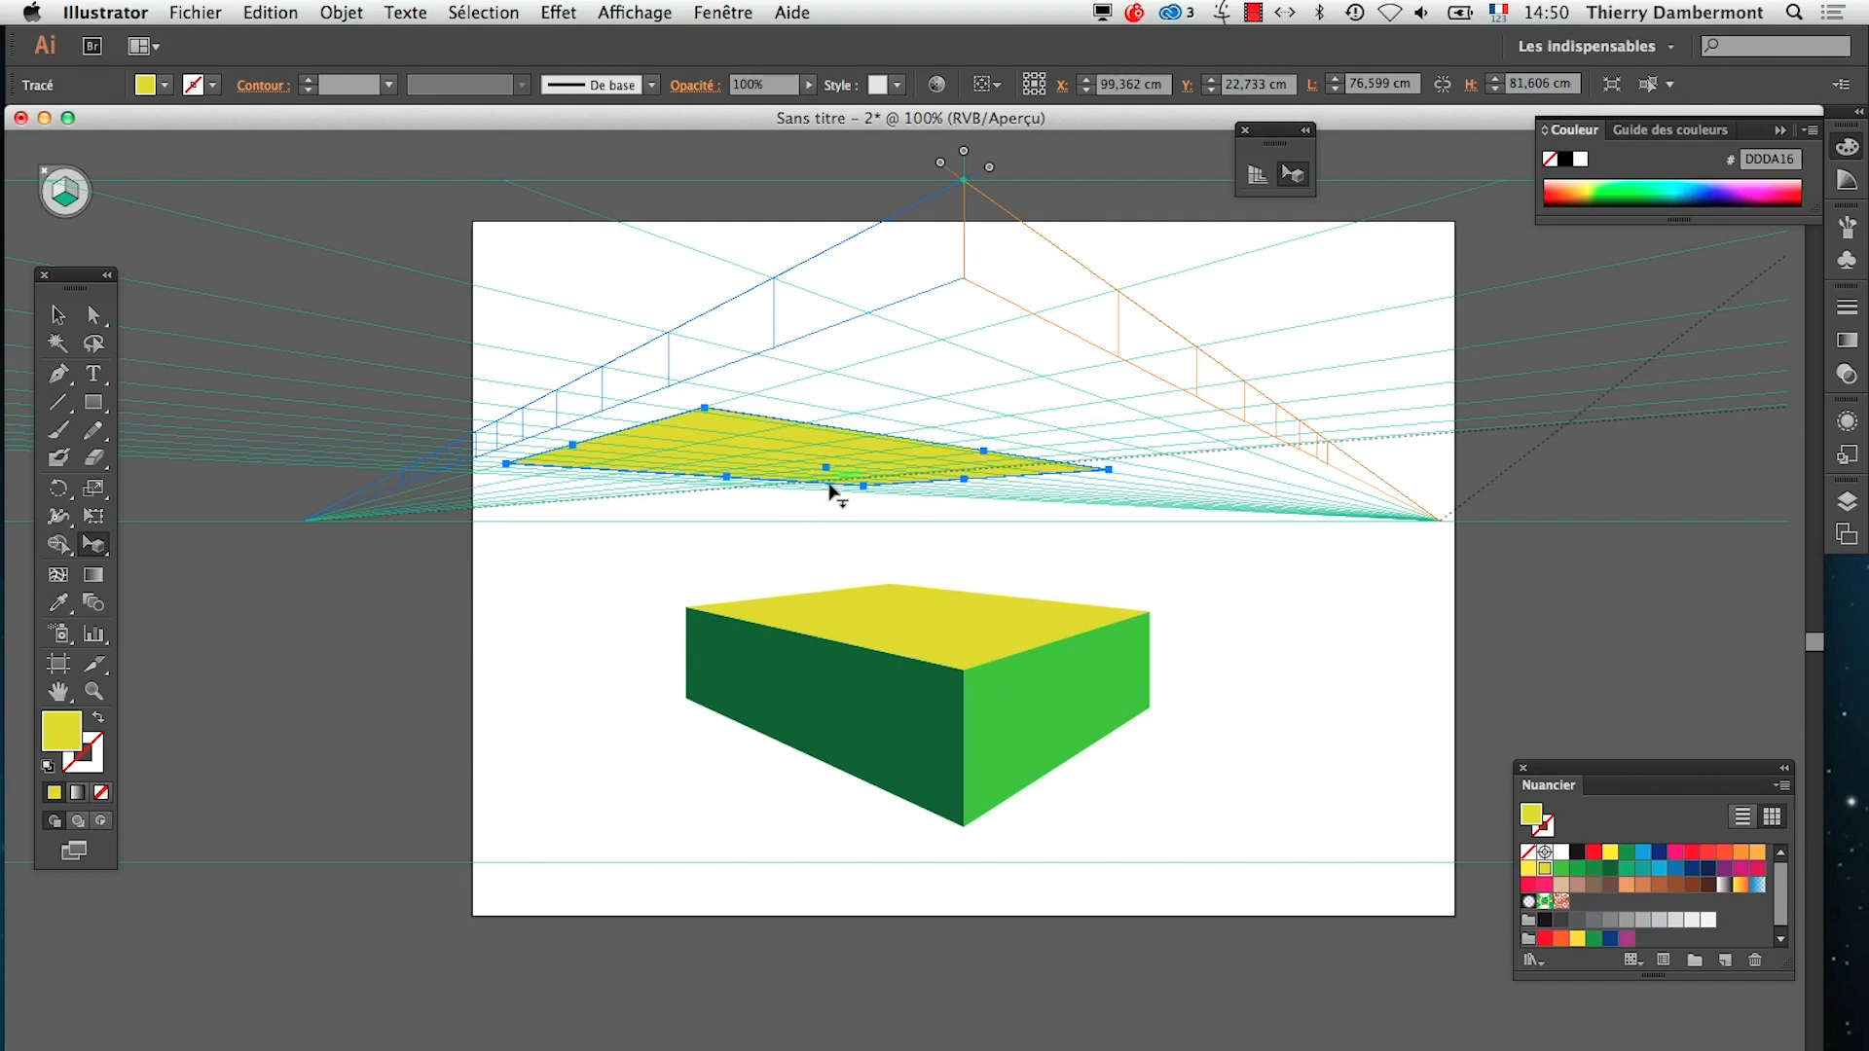
# Switch to TextEdit, correct "déplacez" to "déplacer" in the horizontal object note, and highlight the sentence about resizing or drawing adjacent objects
pyautogui.press('super+Tab')
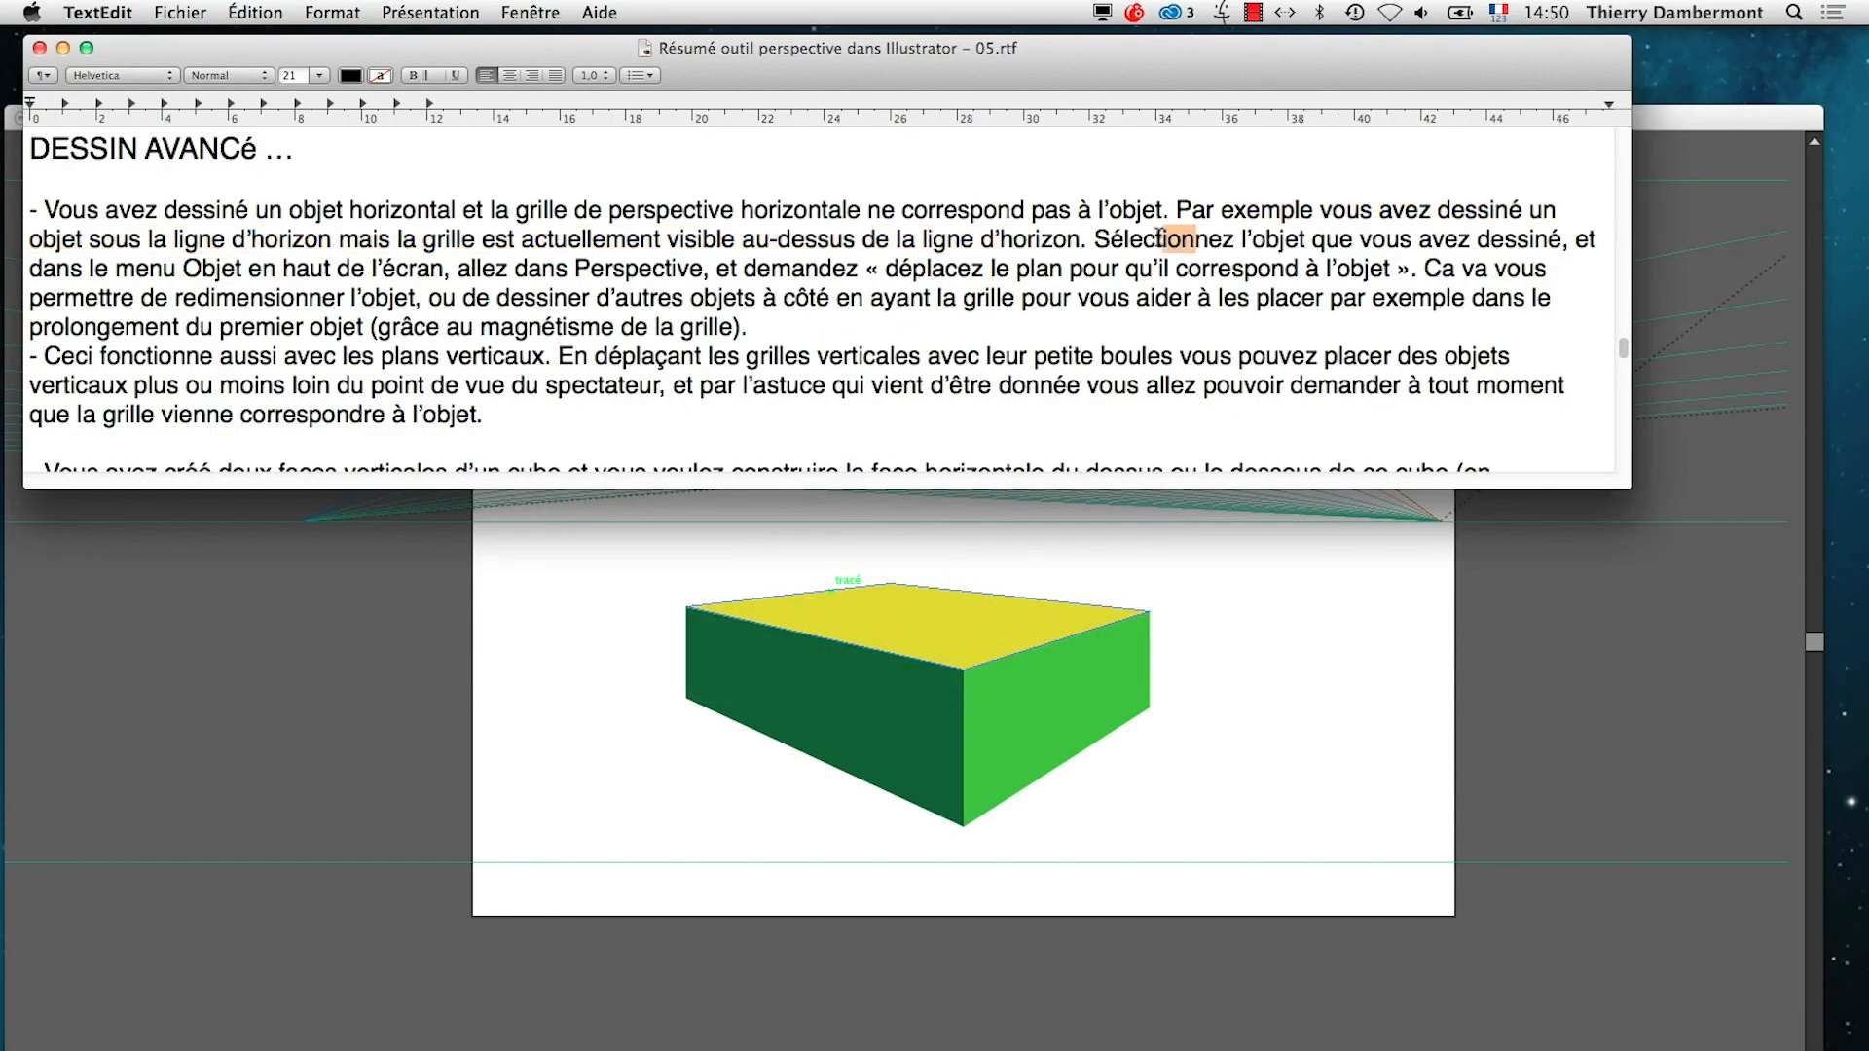
pyautogui.moveTo(1158, 238); pyautogui.dragTo(267, 266)
pyautogui.moveTo(390, 269); pyautogui.dragTo(1000, 271)
pyautogui.write('r')
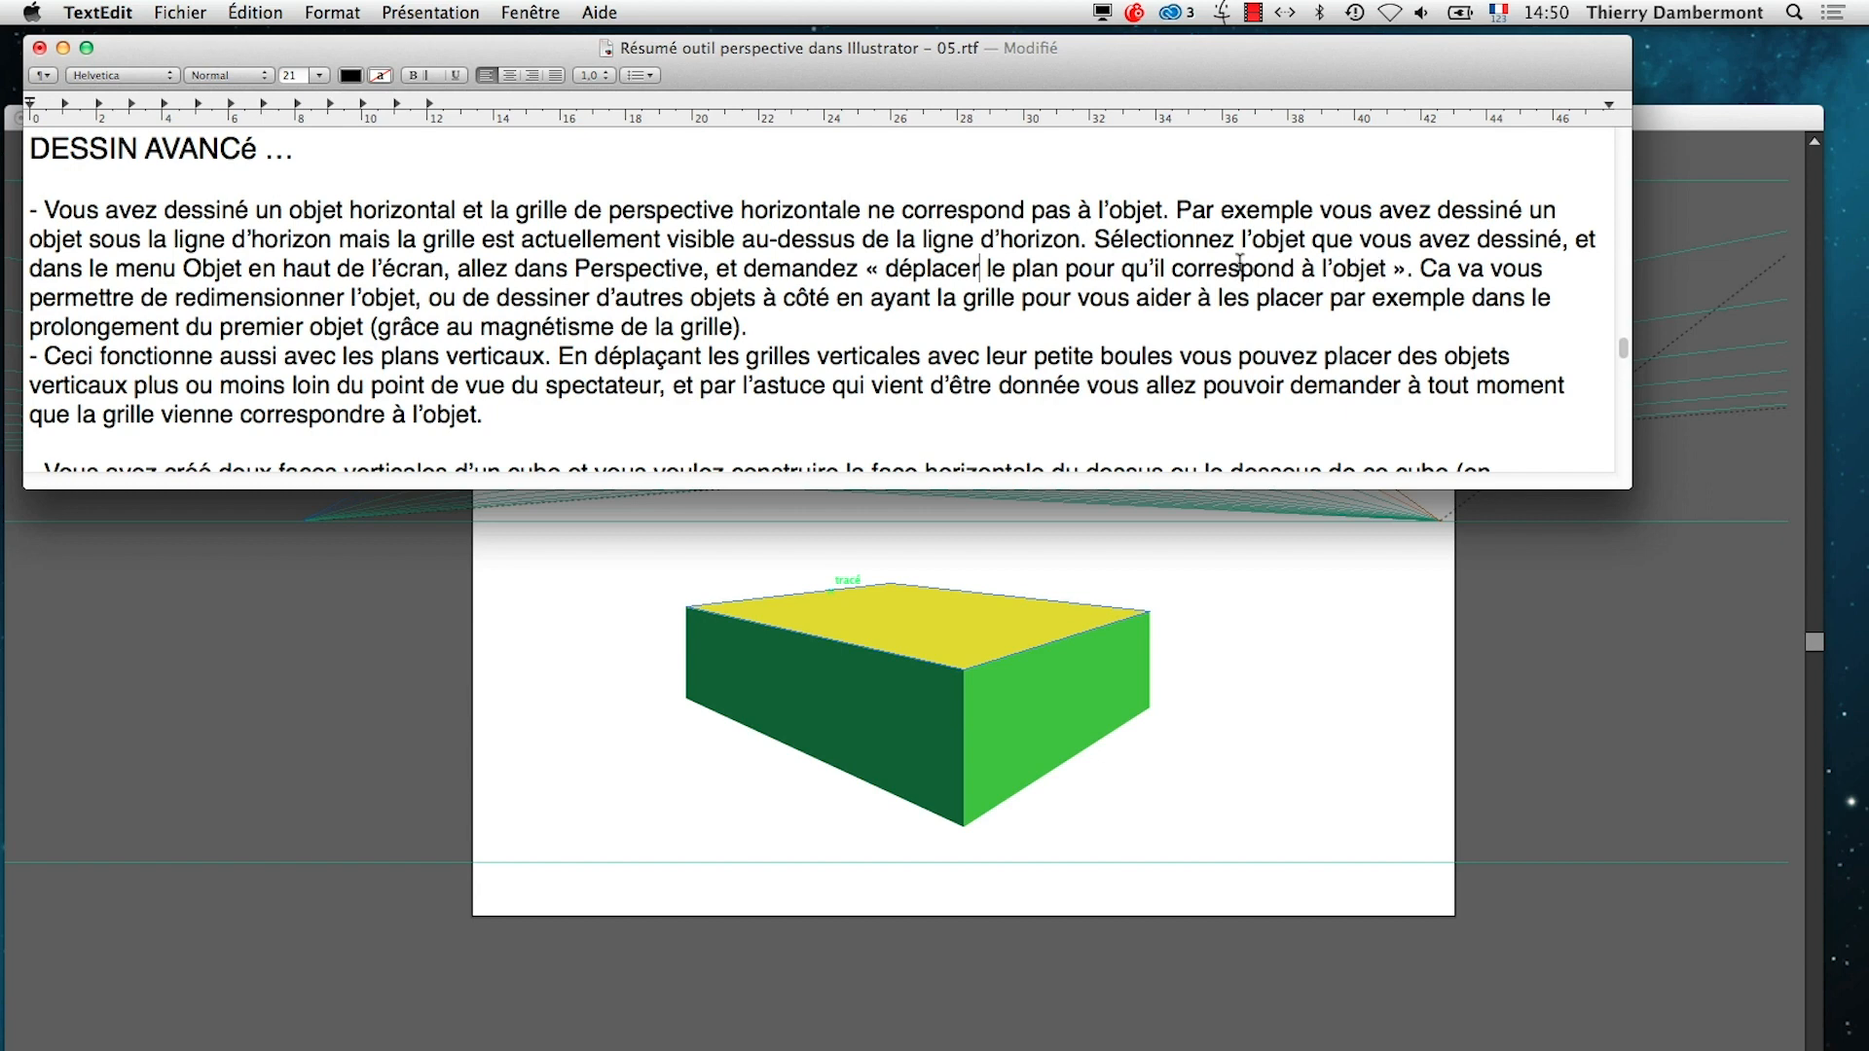
pyautogui.moveTo(1450, 268); pyautogui.dragTo(383, 321)
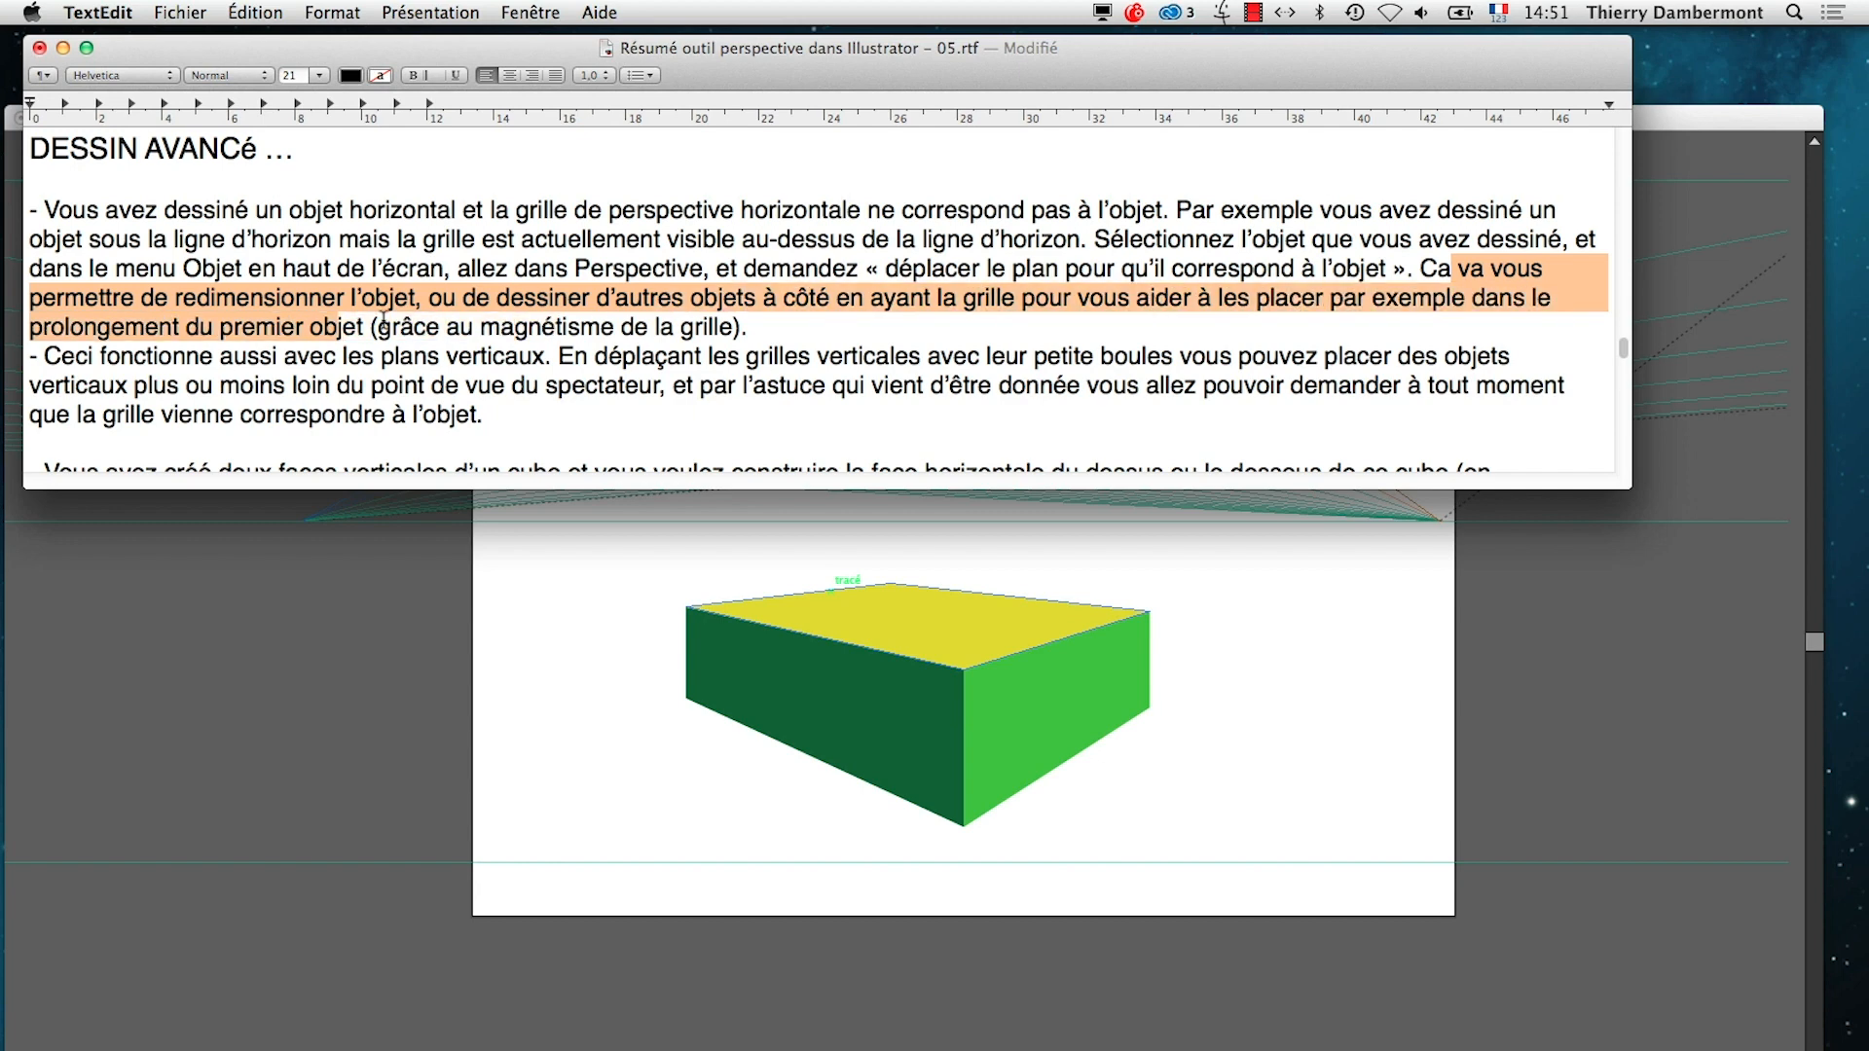
# Return to Illustrator and resize the yellow rectangle to a snapped square of two by two grid cells, about 21.18 cm per side
pyautogui.press('super+Tab')
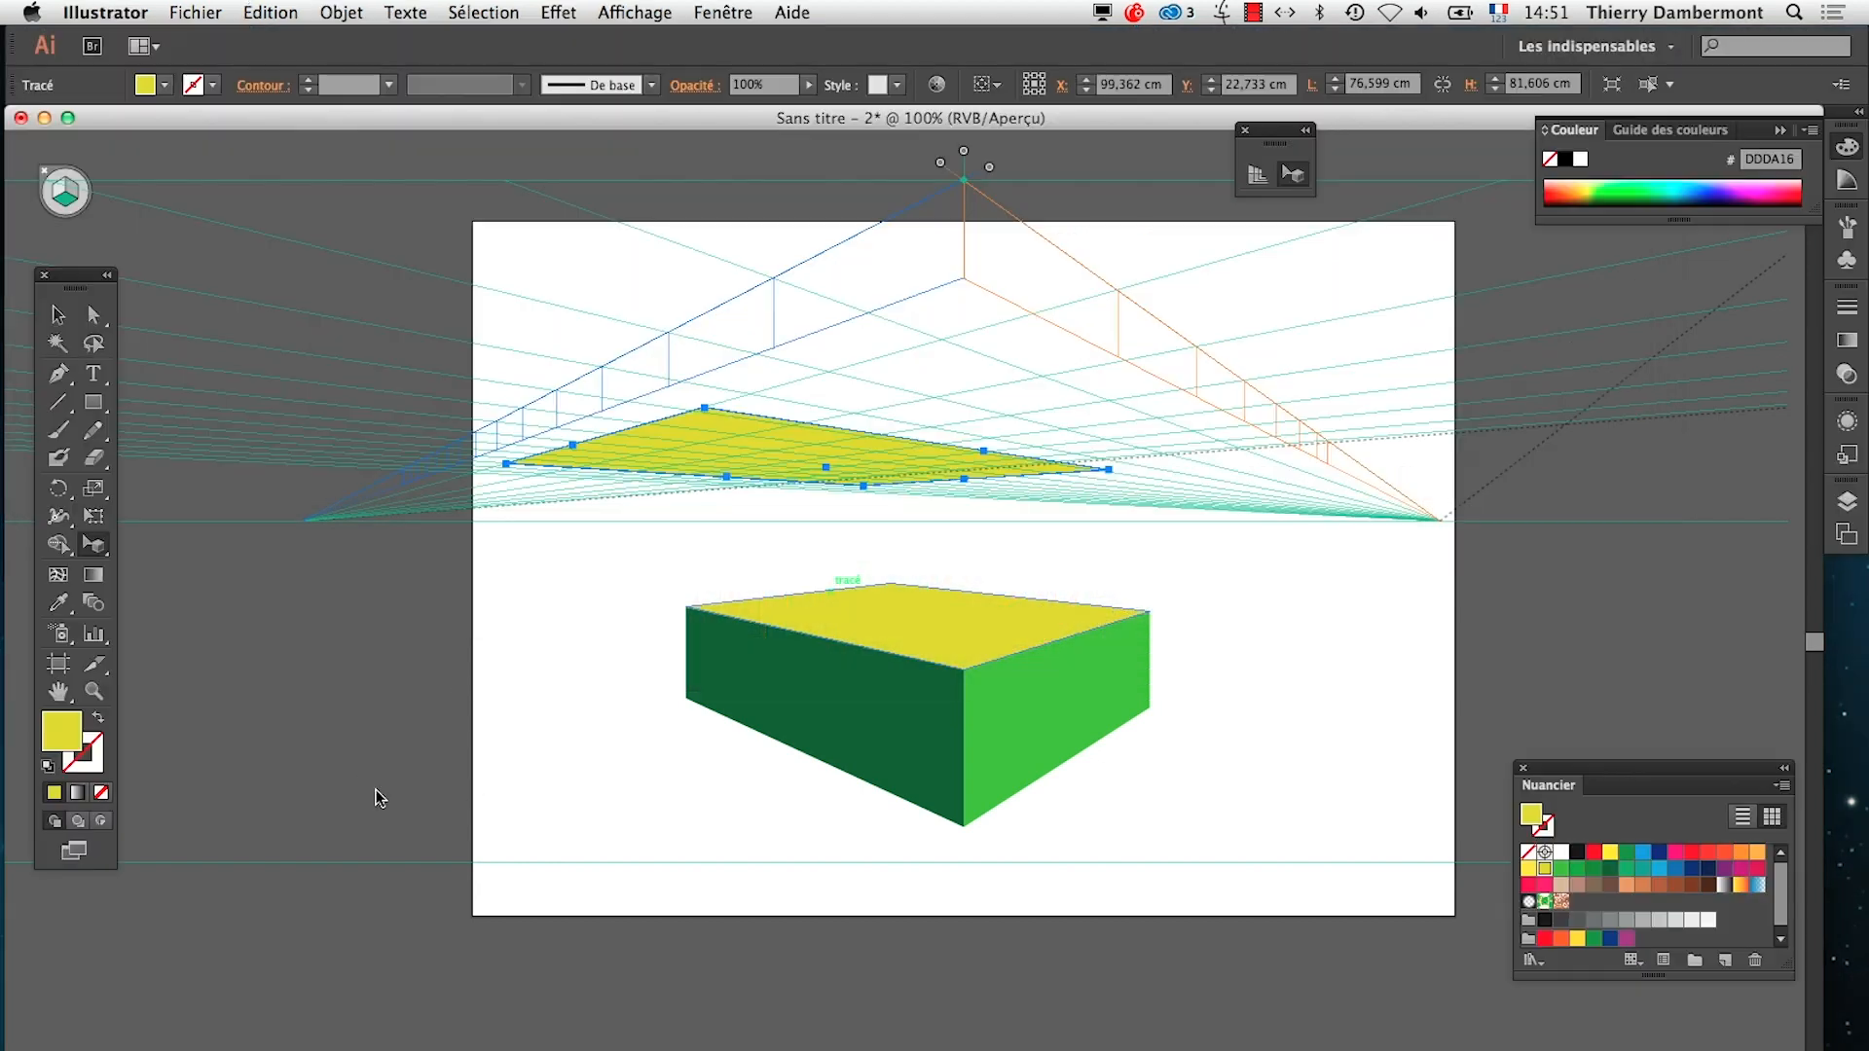
pyautogui.moveTo(572, 444); pyautogui.dragTo(830, 373)
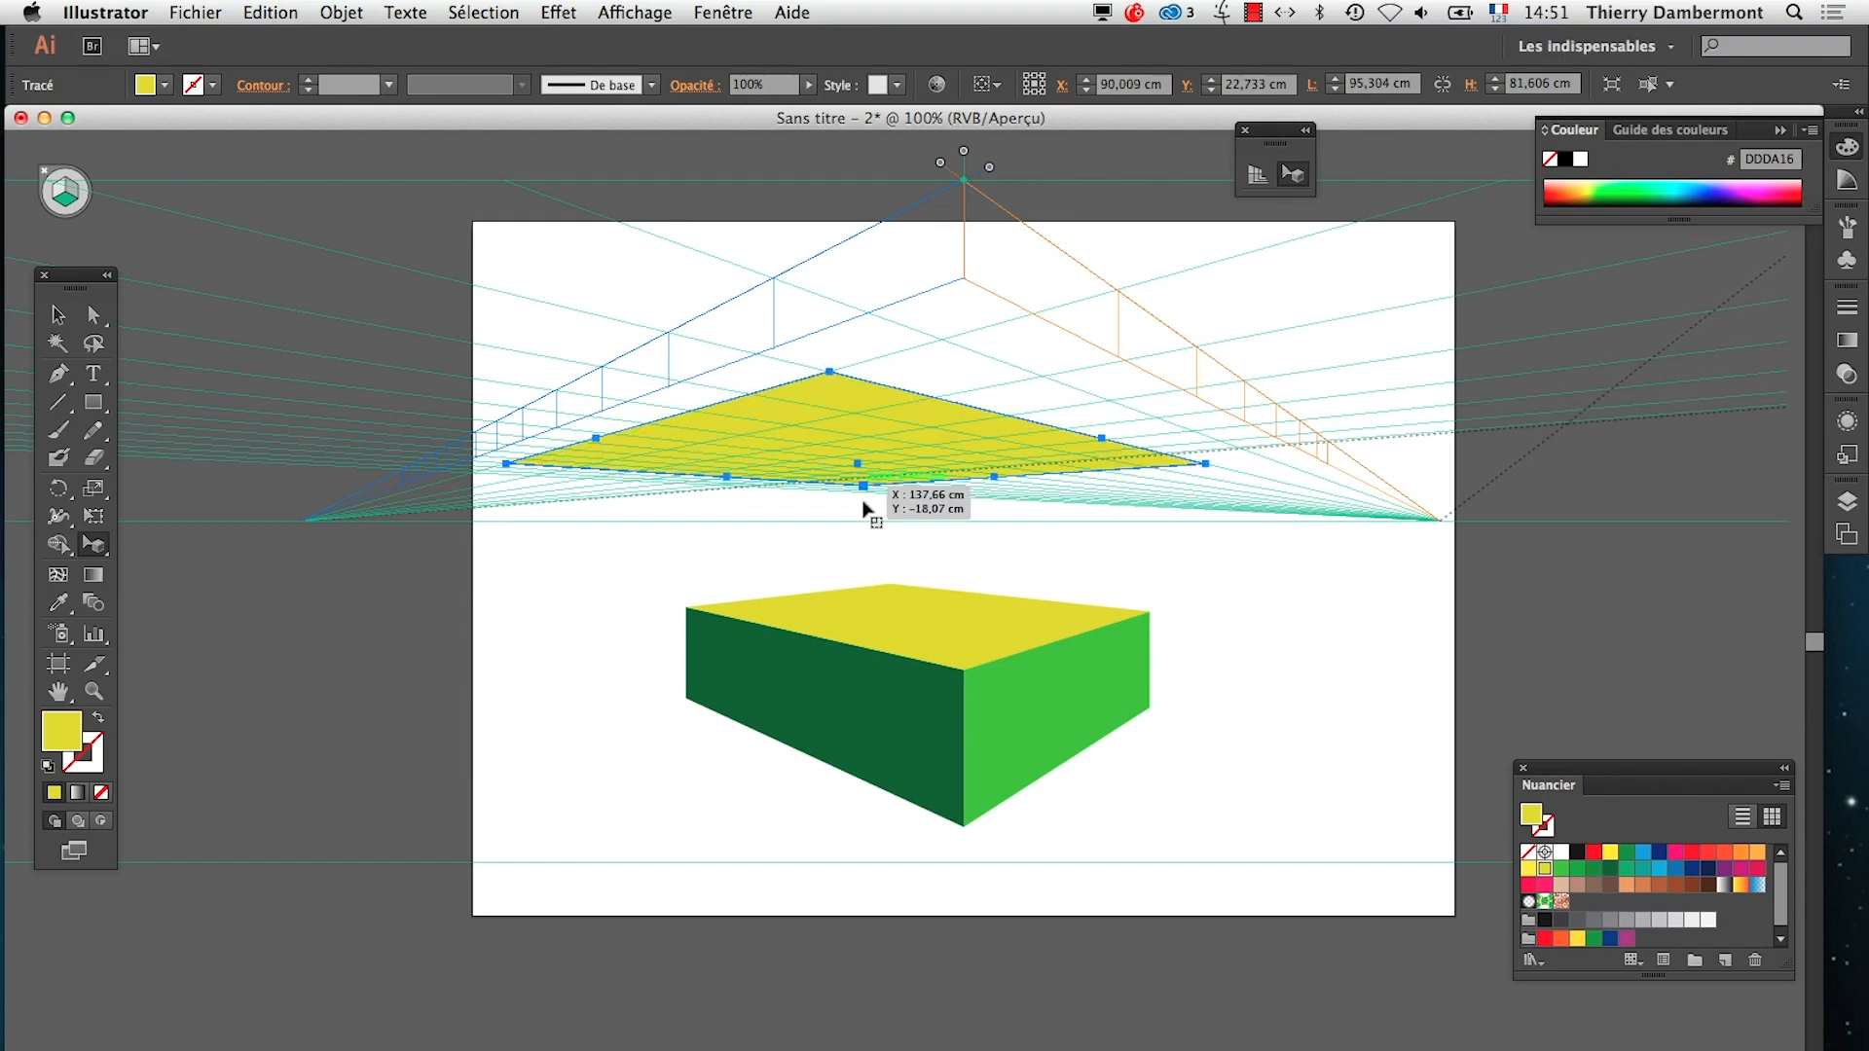
pyautogui.moveTo(863, 486); pyautogui.dragTo(867, 434)
pyautogui.scroll(3, 869, 394)
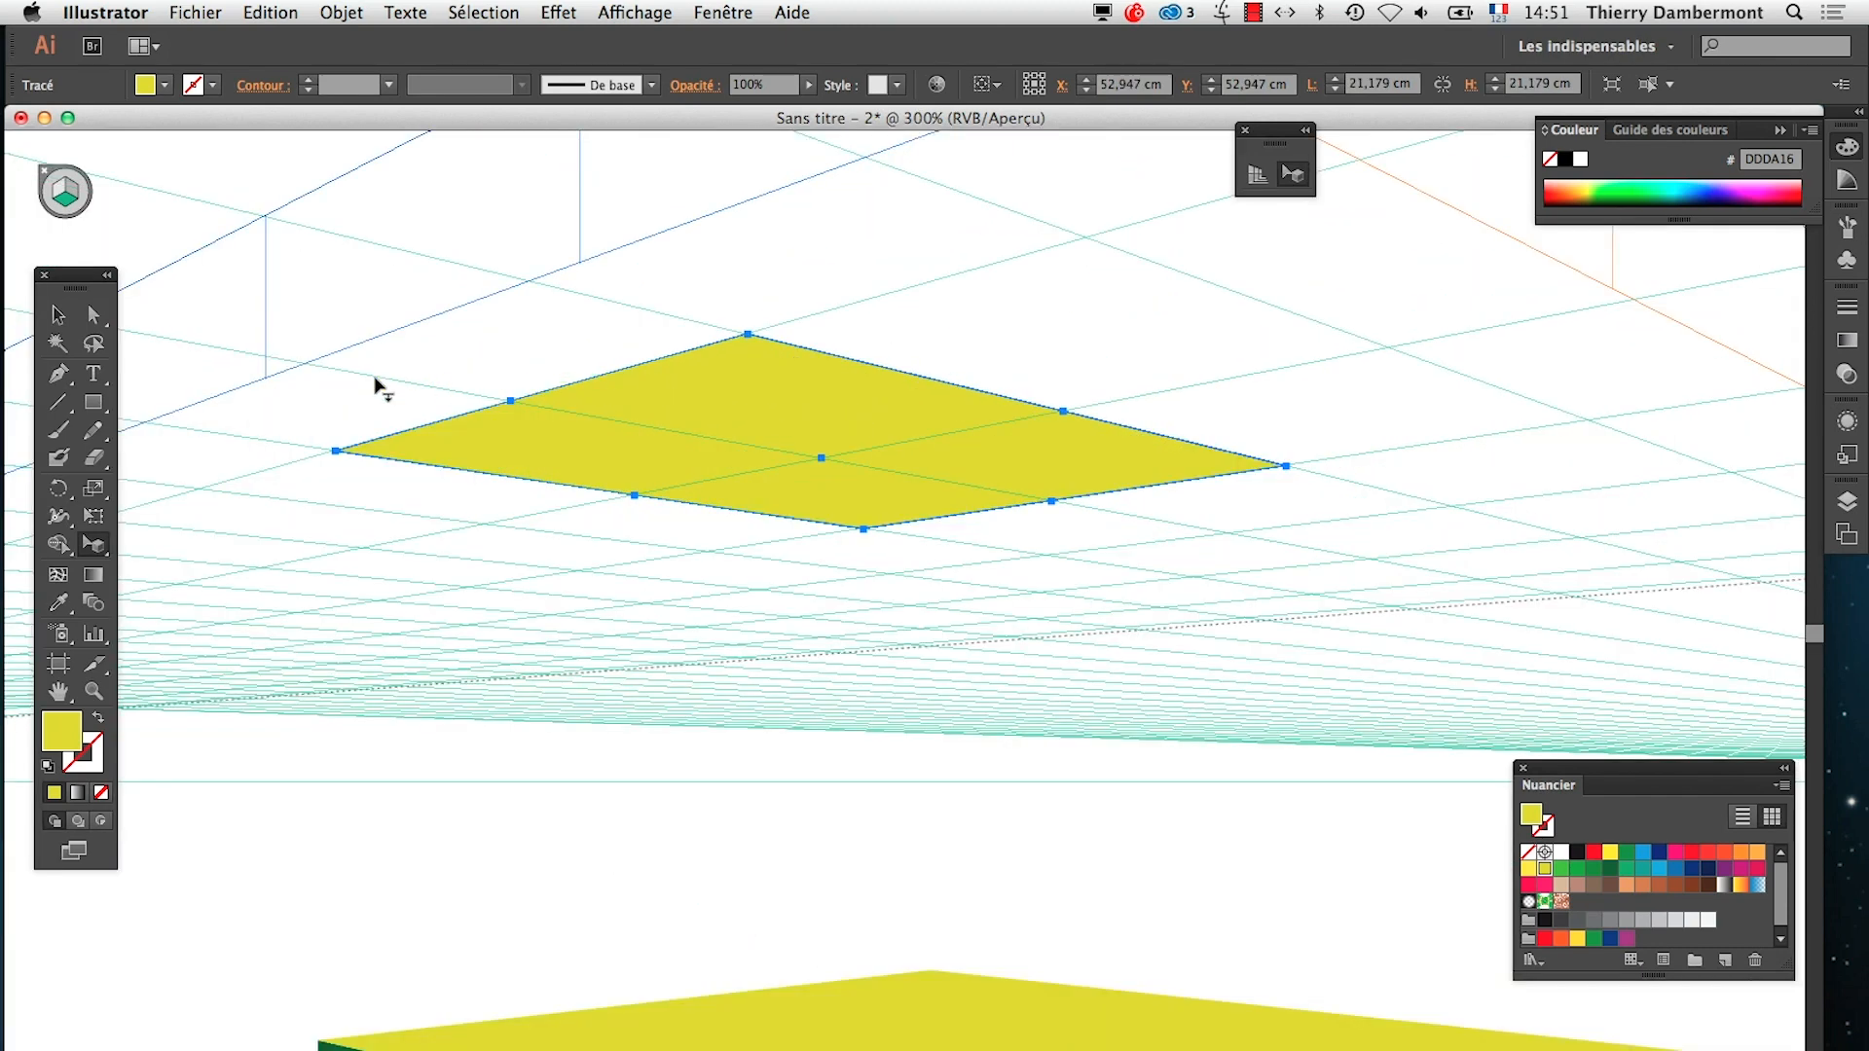
# Draw two one-cell squares of about 10.59 cm along the yellow square's upper-right edge, filling one pink and the other blue
pyautogui.click(93, 402)
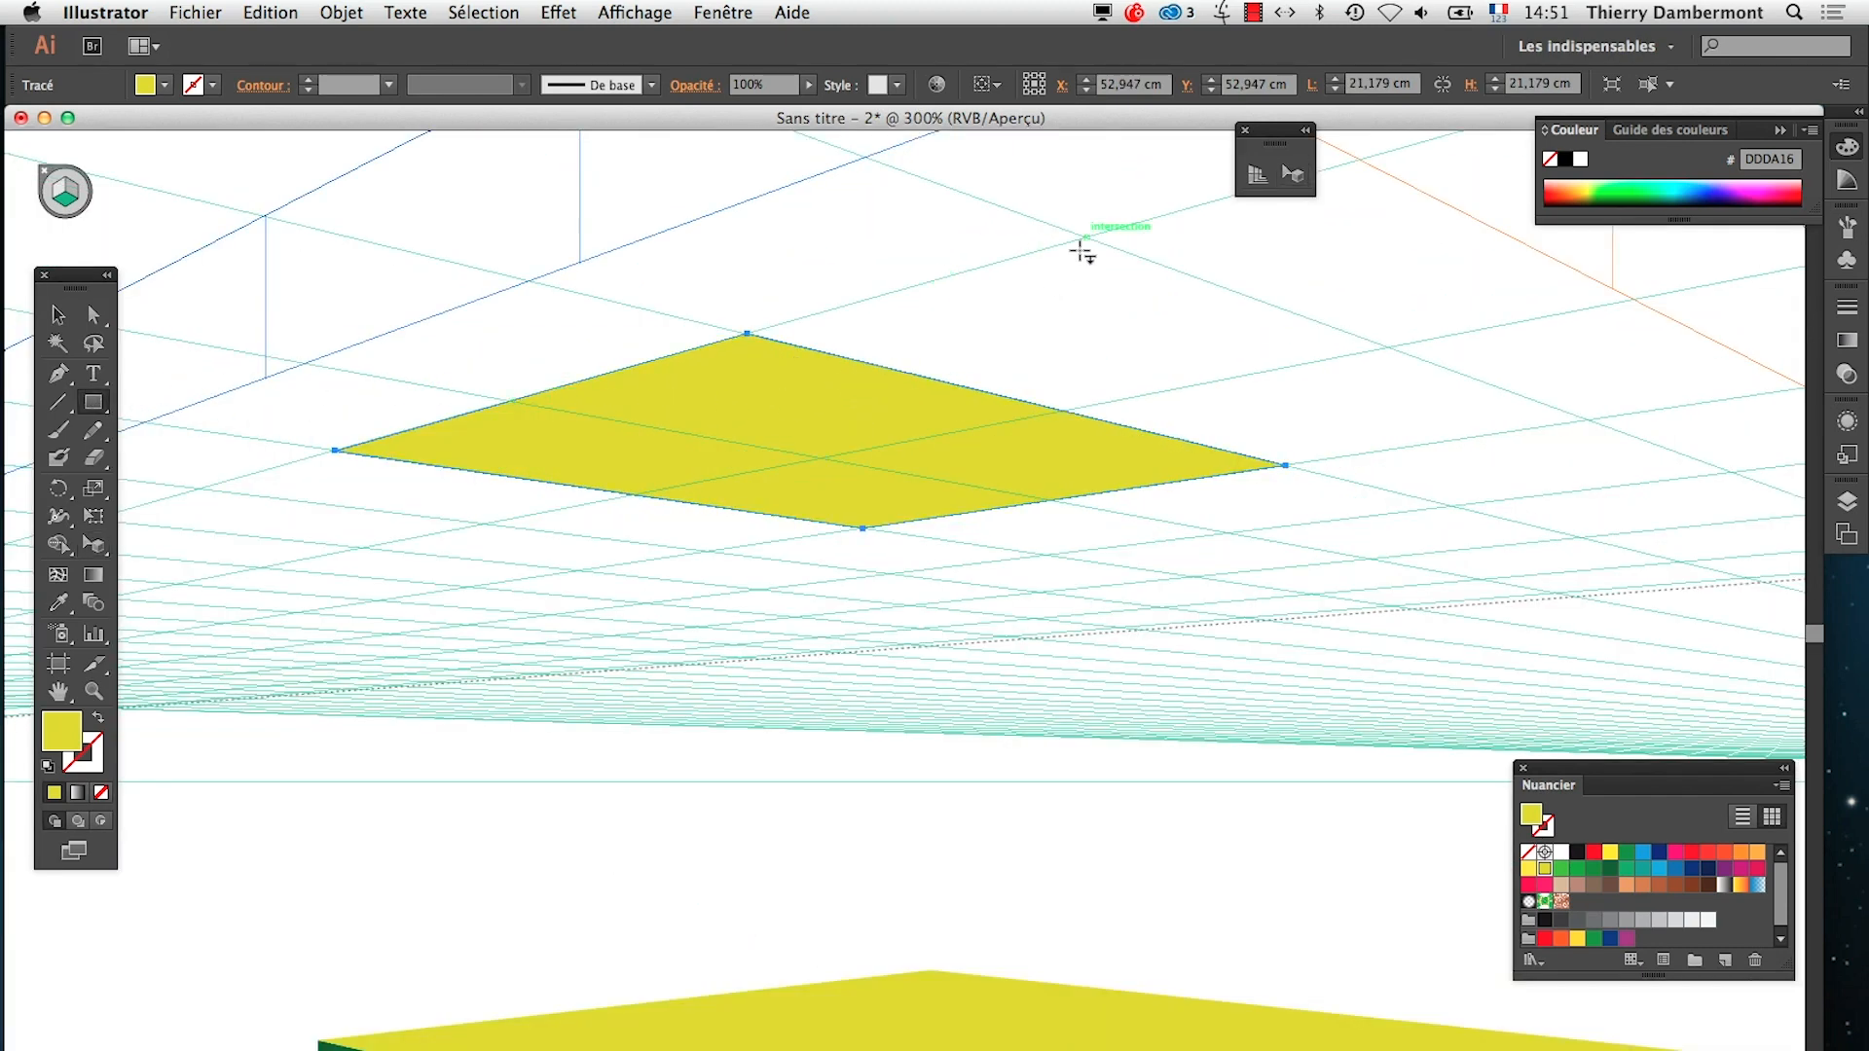
pyautogui.moveTo(1087, 239); pyautogui.dragTo(1063, 410)
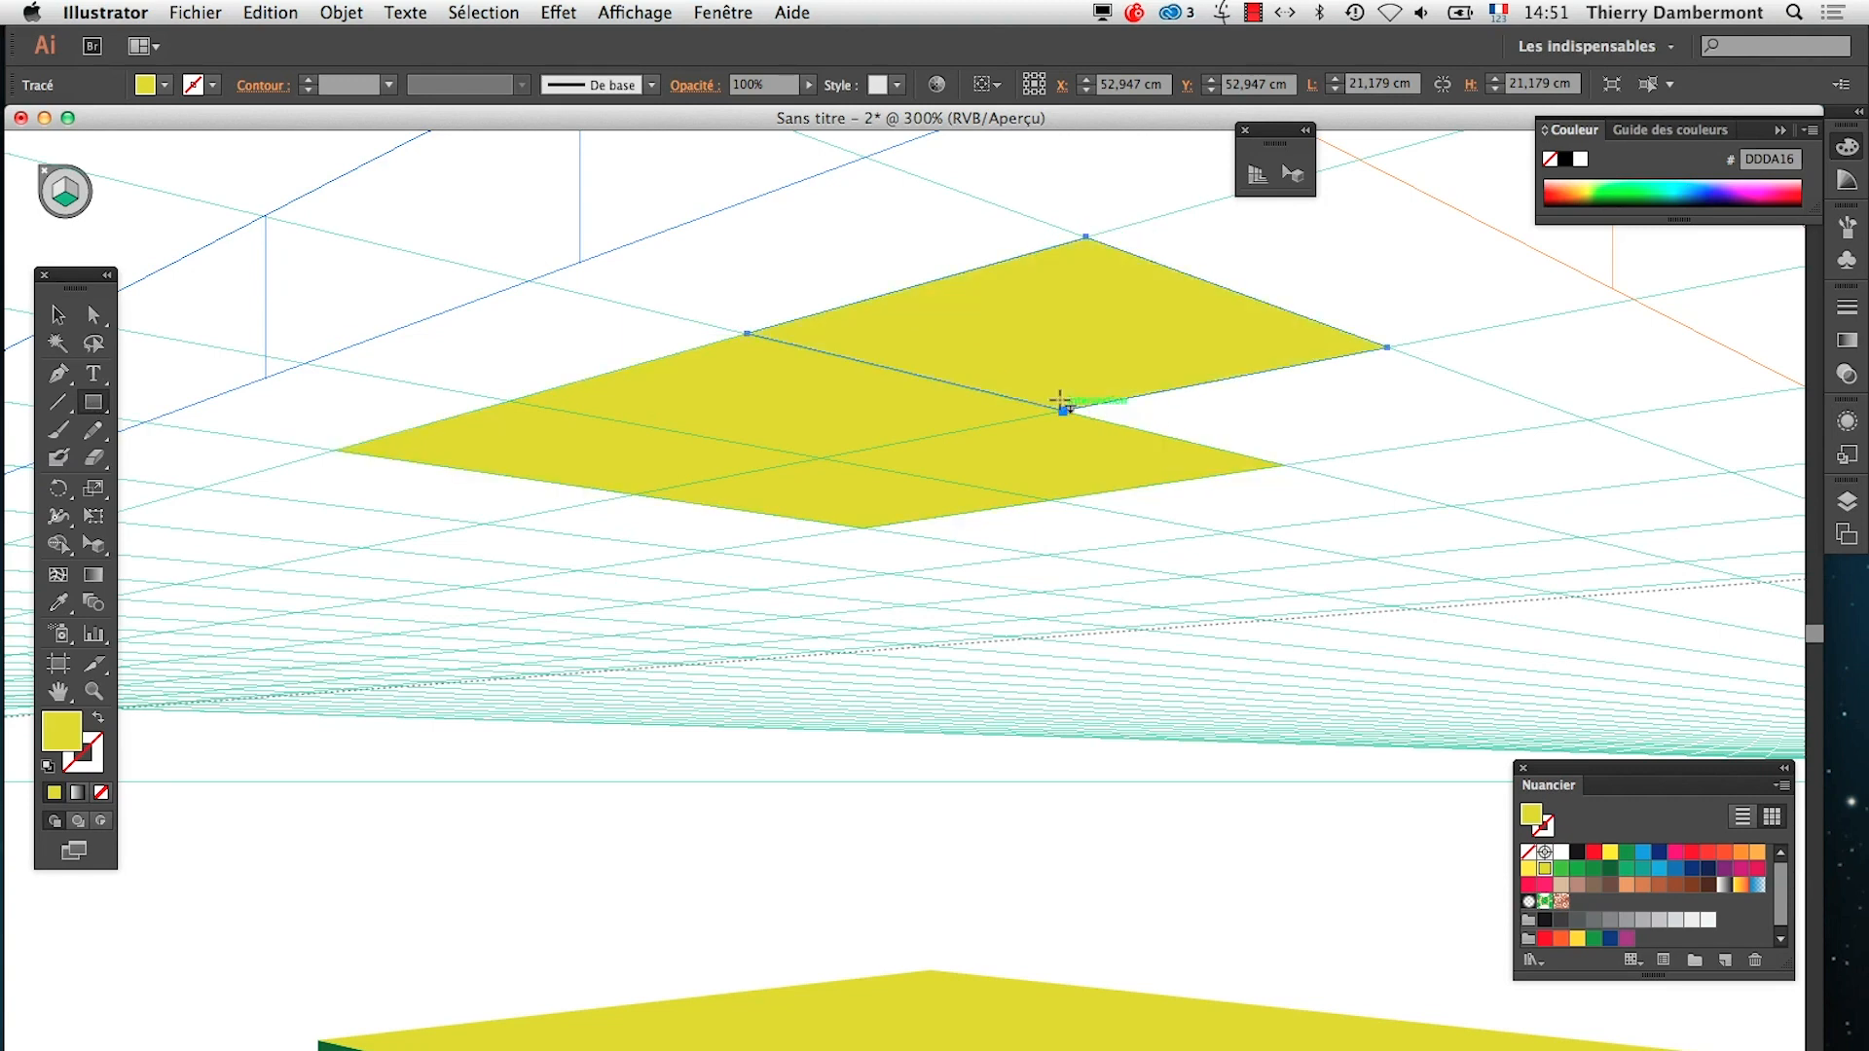
pyautogui.click(1676, 853)
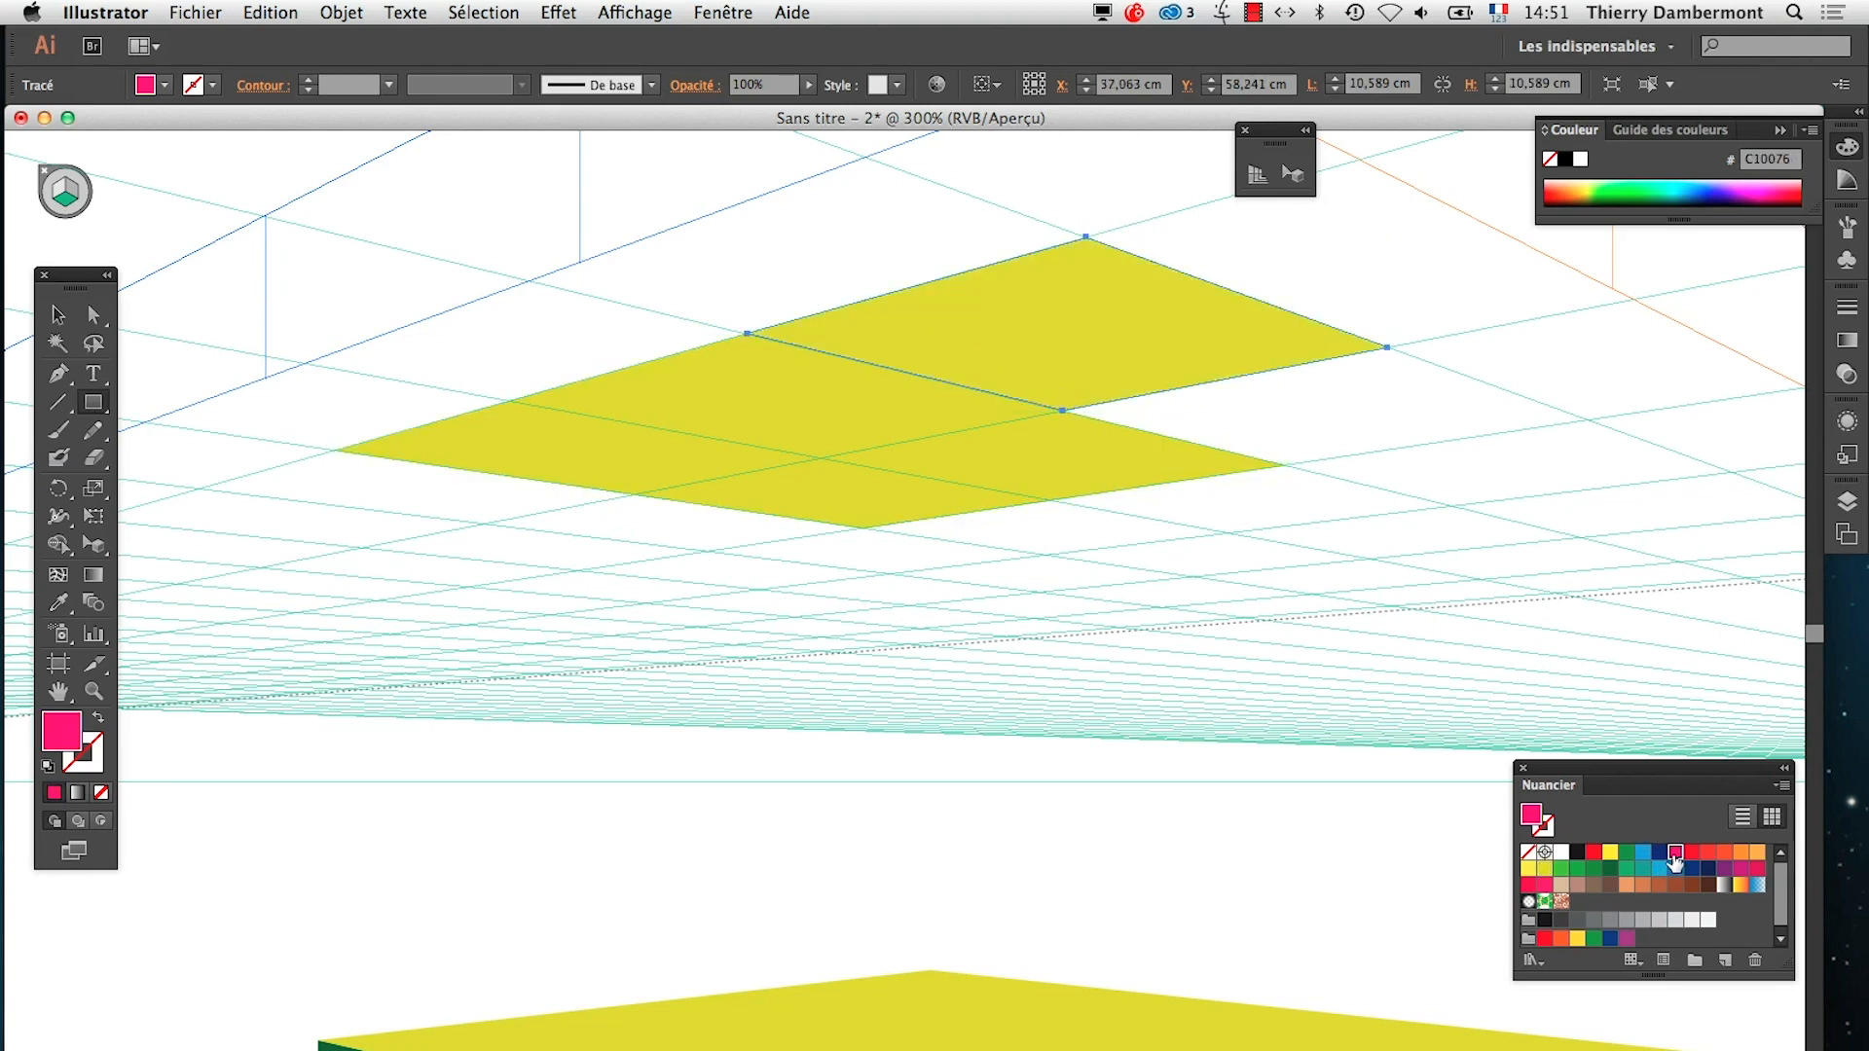
pyautogui.moveTo(1584, 428); pyautogui.dragTo(1126, 417)
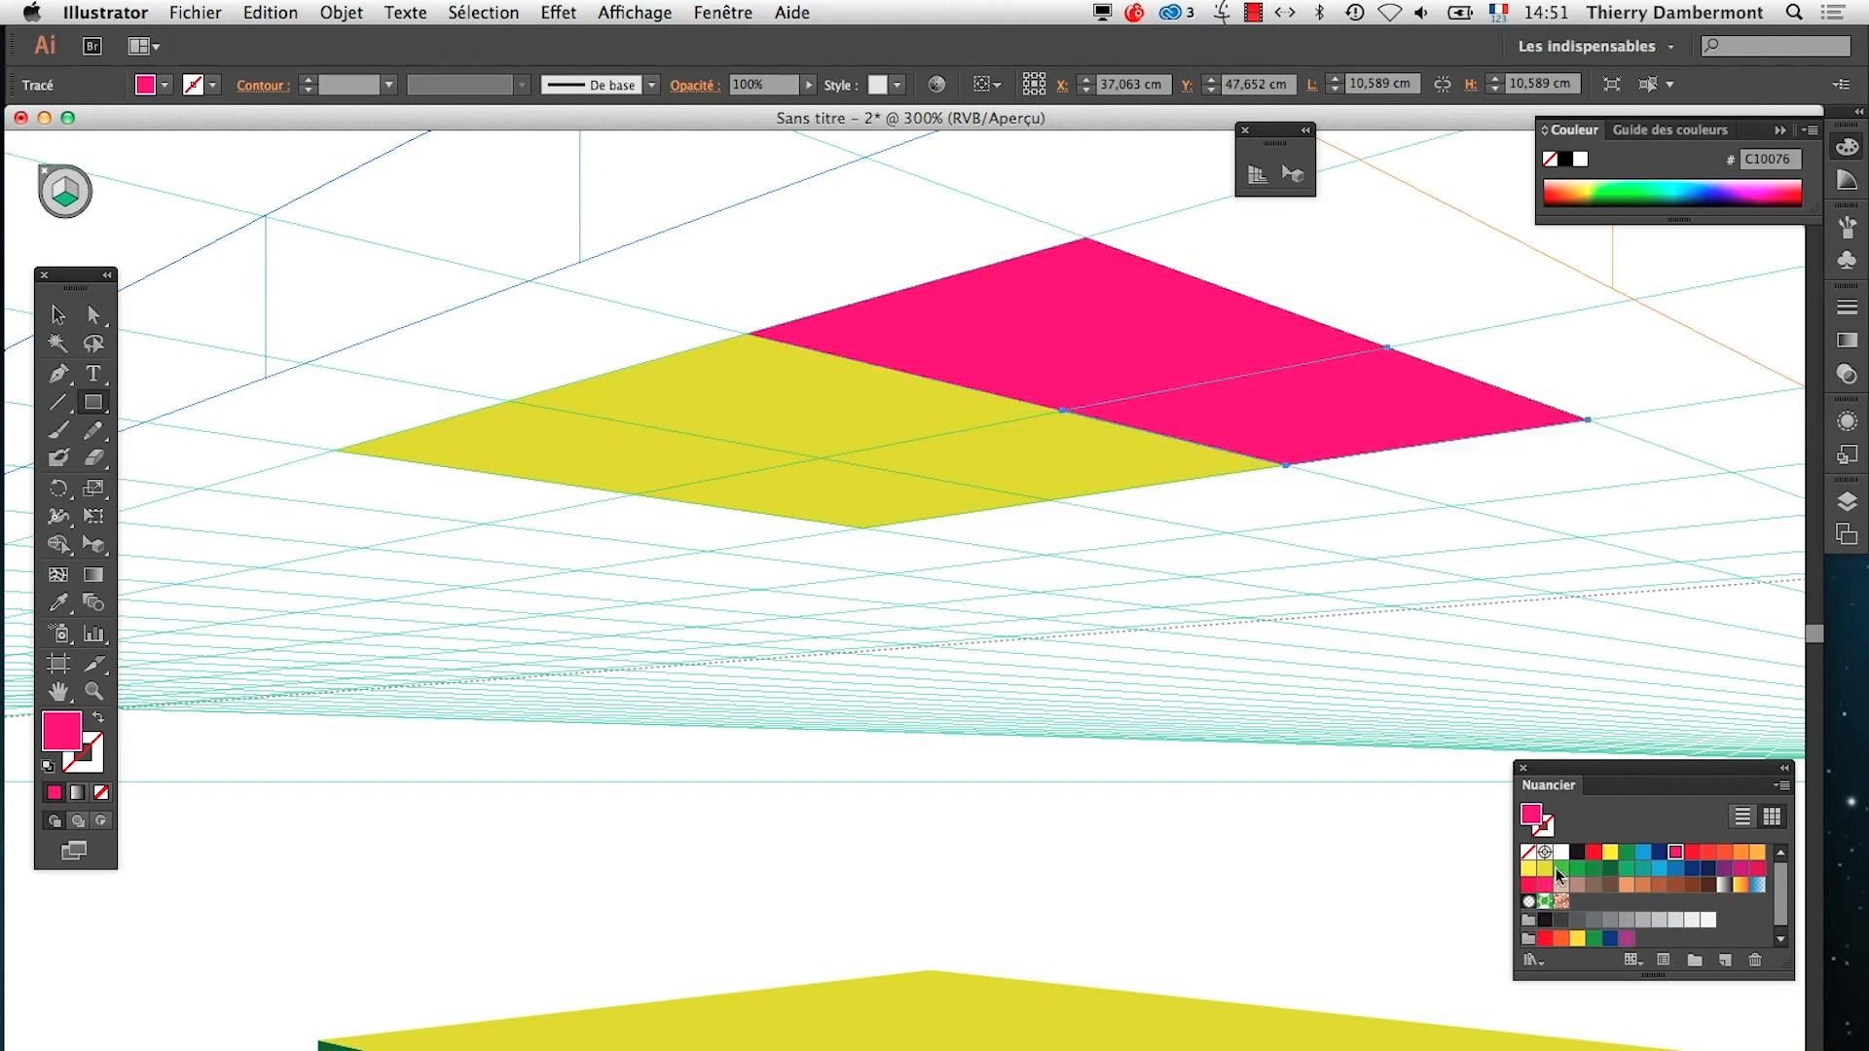
pyautogui.click(1660, 870)
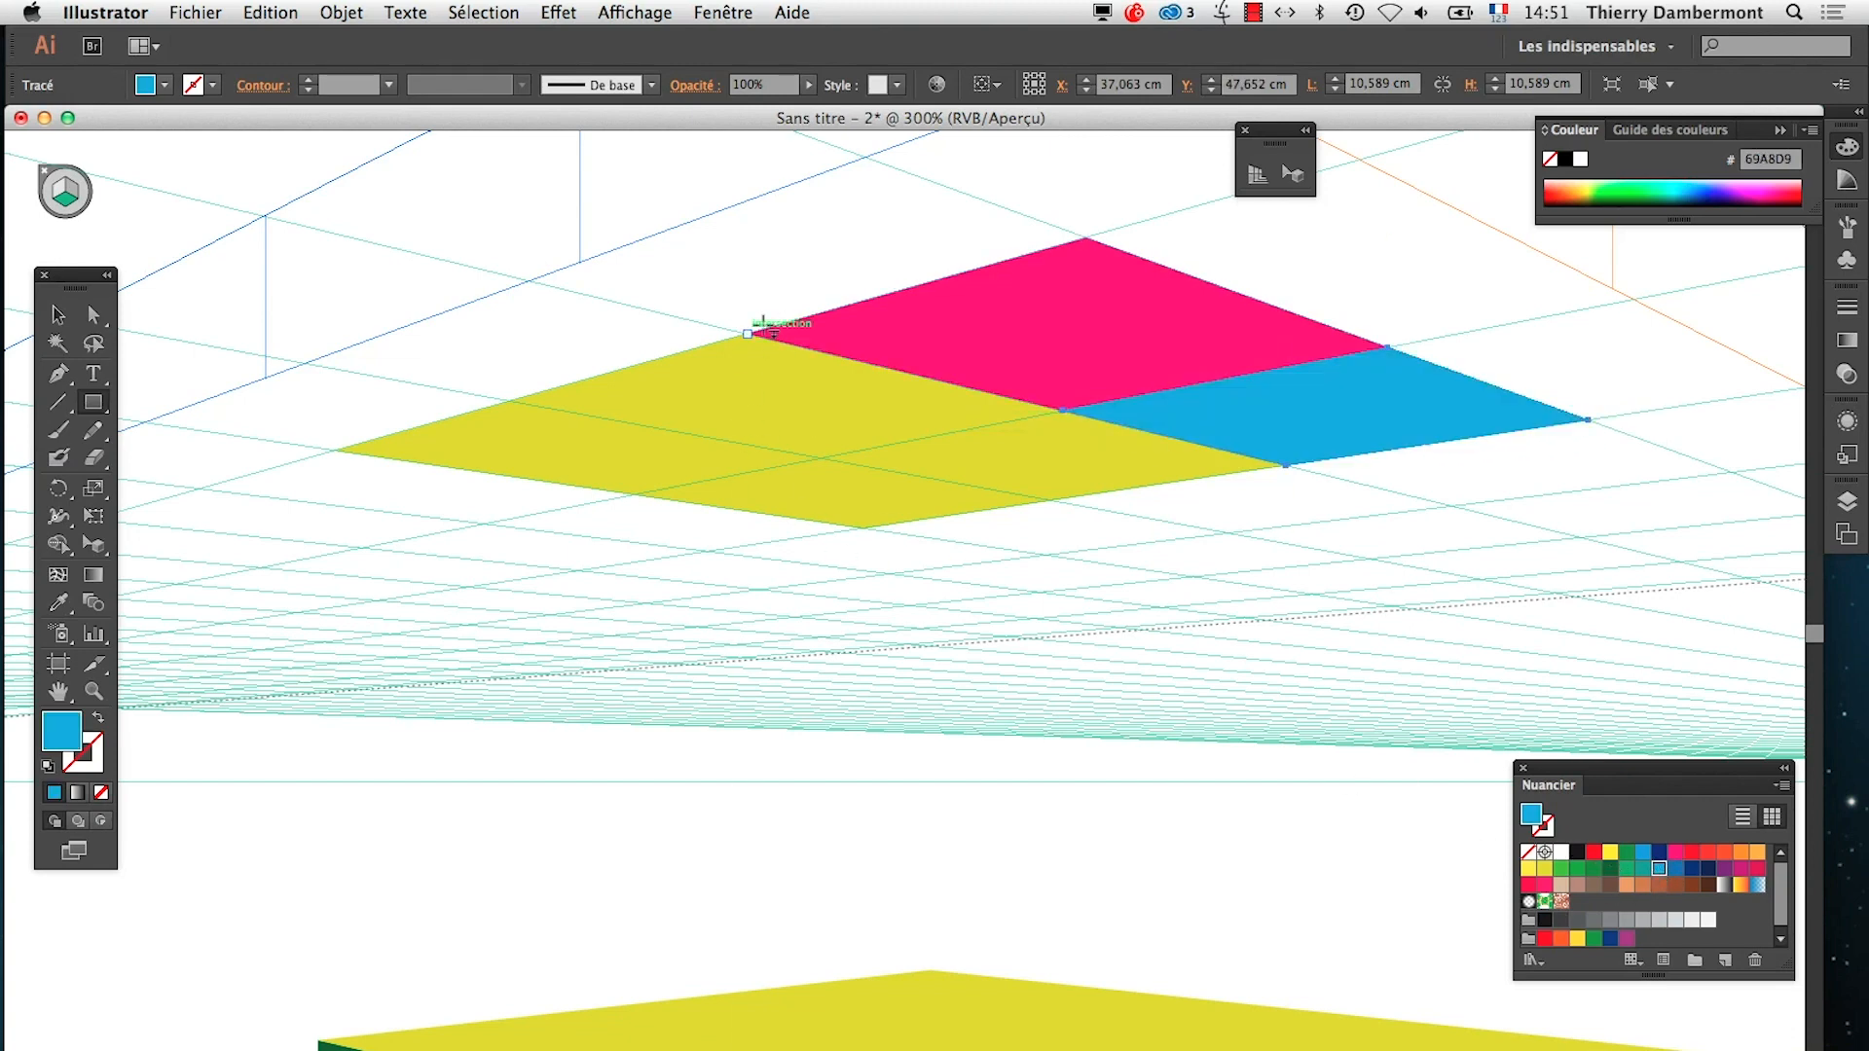
# Draw an orange rectangle and a teal rectangle against two other edges of the yellow square, snapped to the grid, and deselect everything
pyautogui.moveTo(745, 336); pyautogui.dragTo(693, 335)
pyautogui.press('super+z')
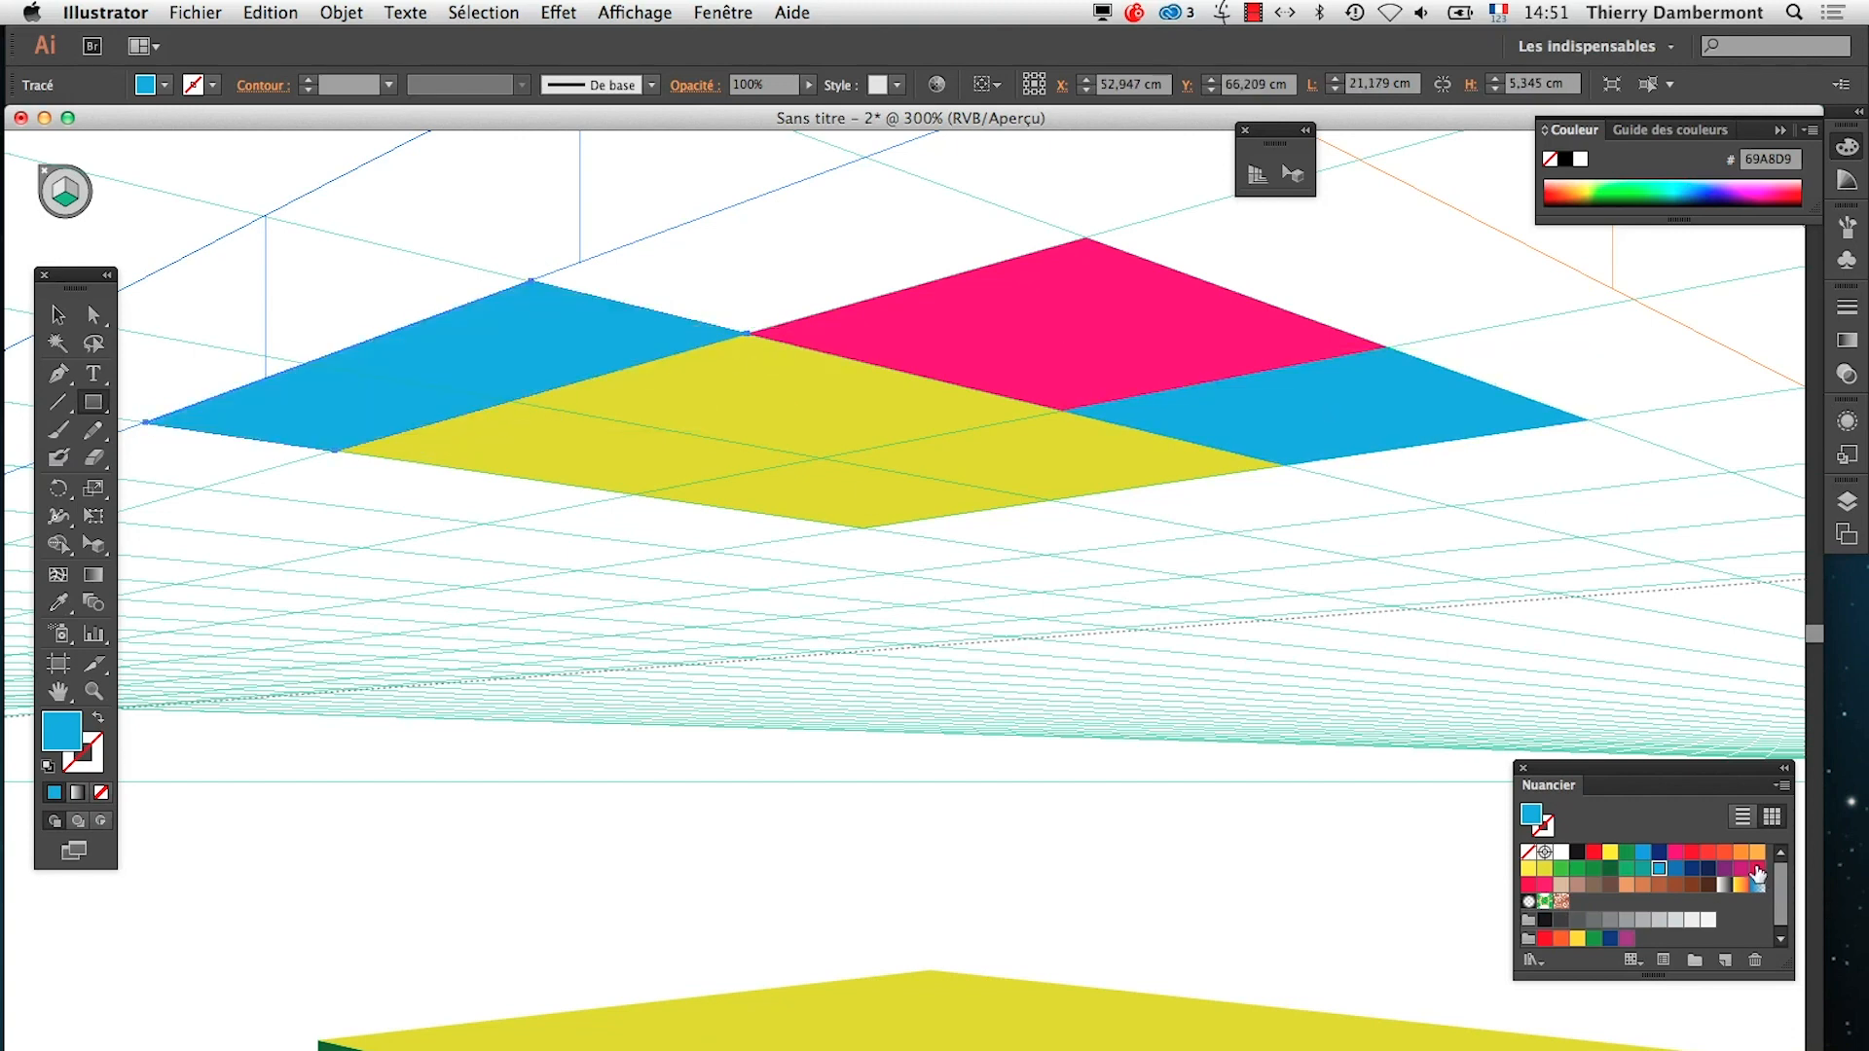
pyautogui.click(1757, 854)
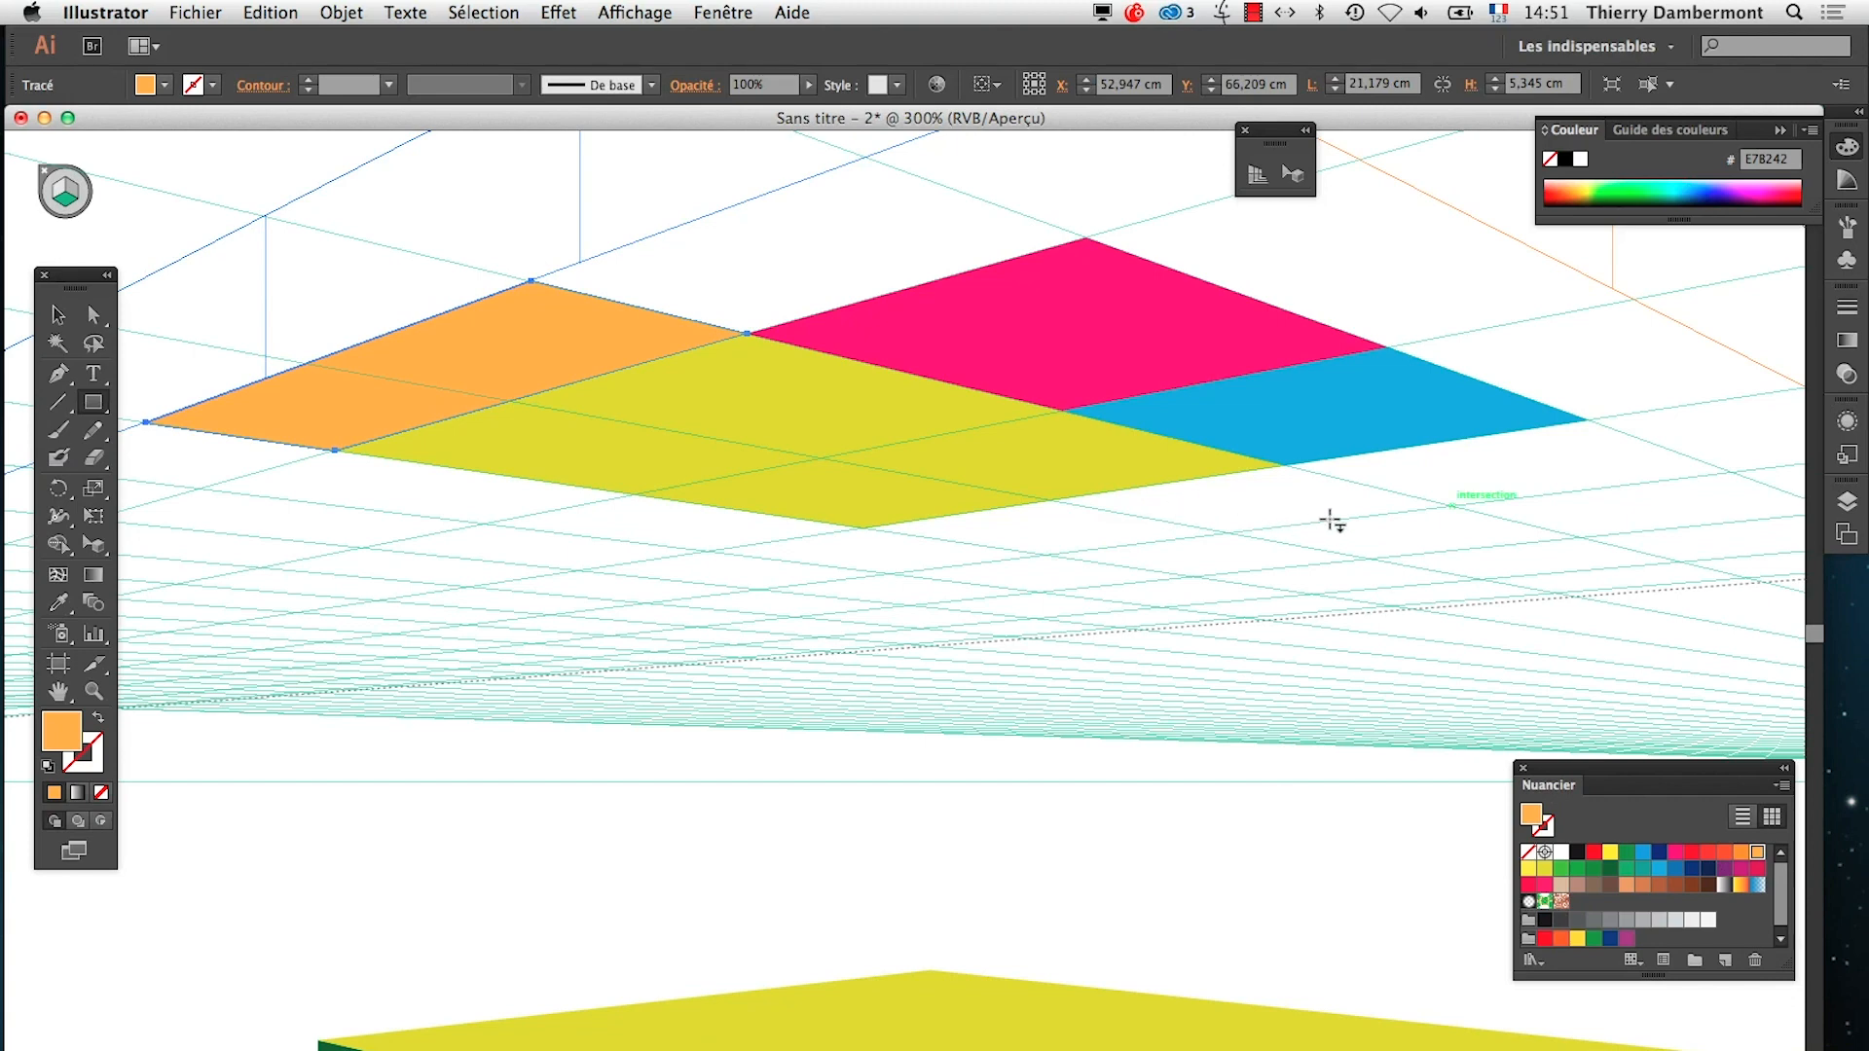
pyautogui.moveTo(1460, 506); pyautogui.dragTo(862, 528)
pyautogui.click(1653, 867)
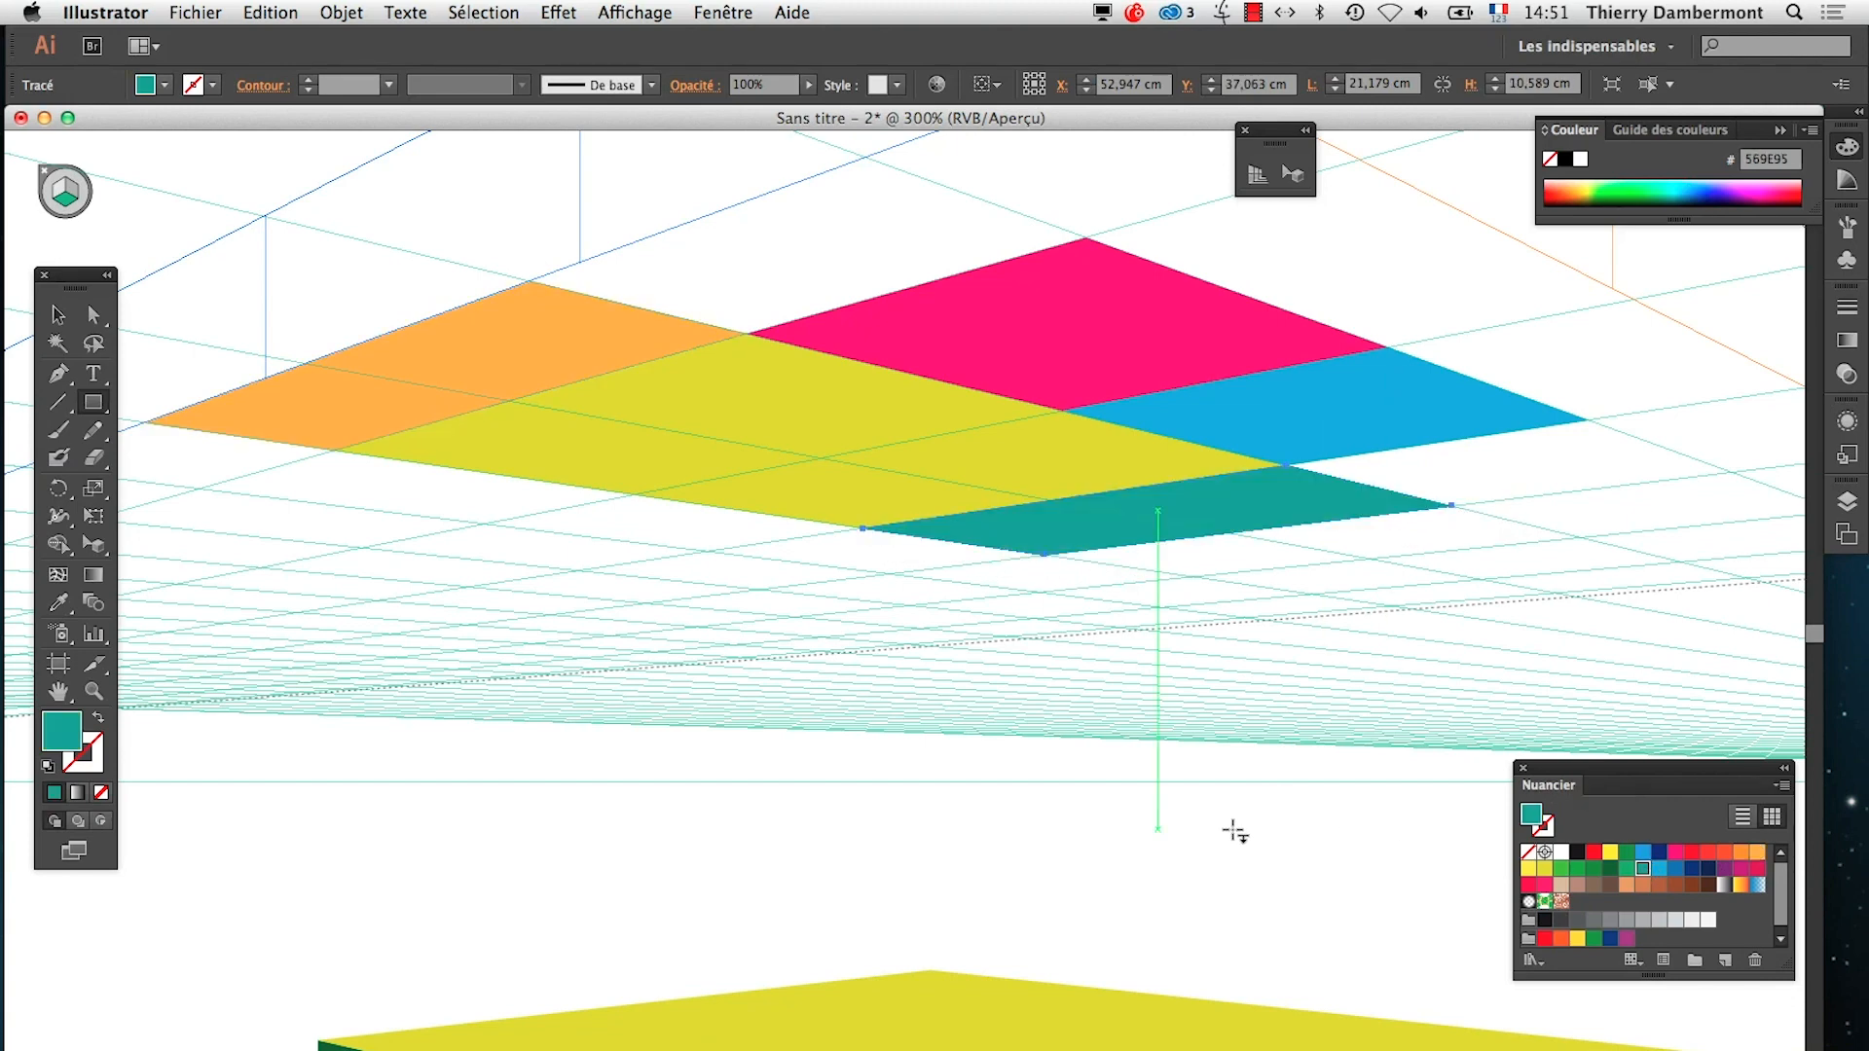
pyautogui.press('super+minus')
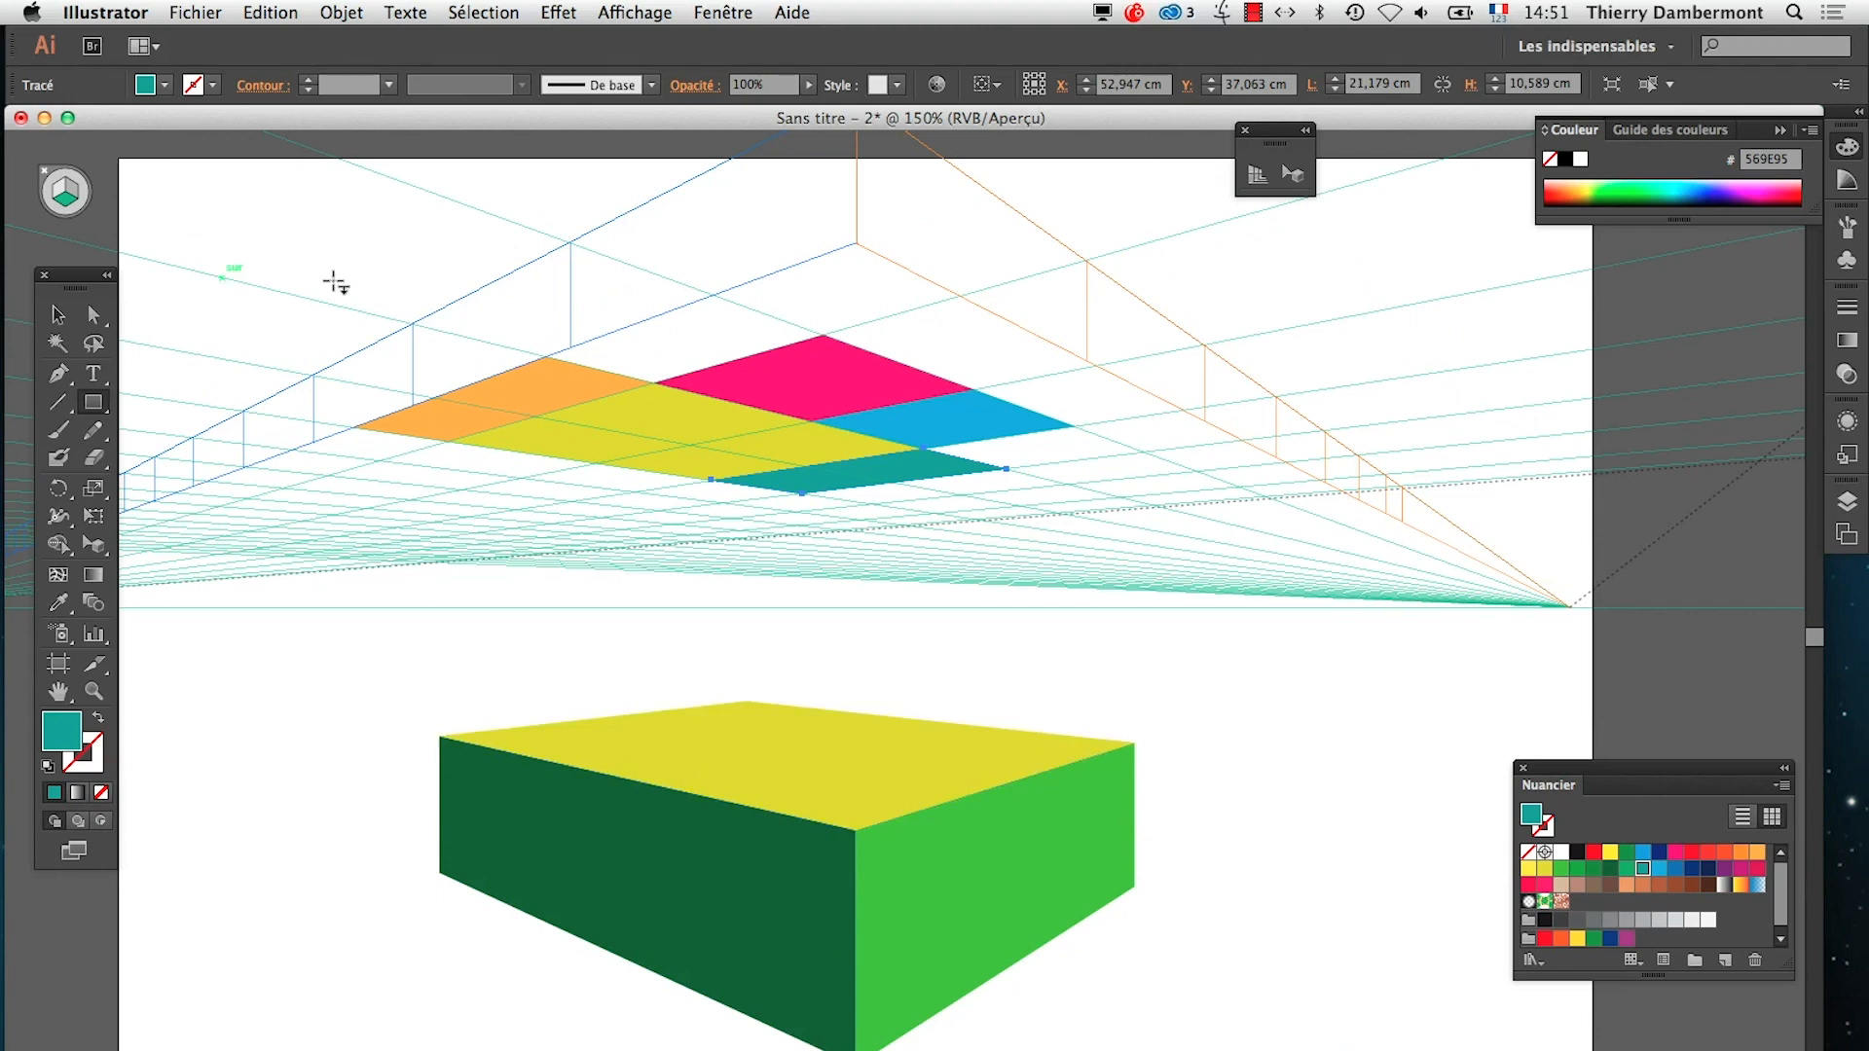
pyautogui.click(57, 314)
pyautogui.click(317, 858)
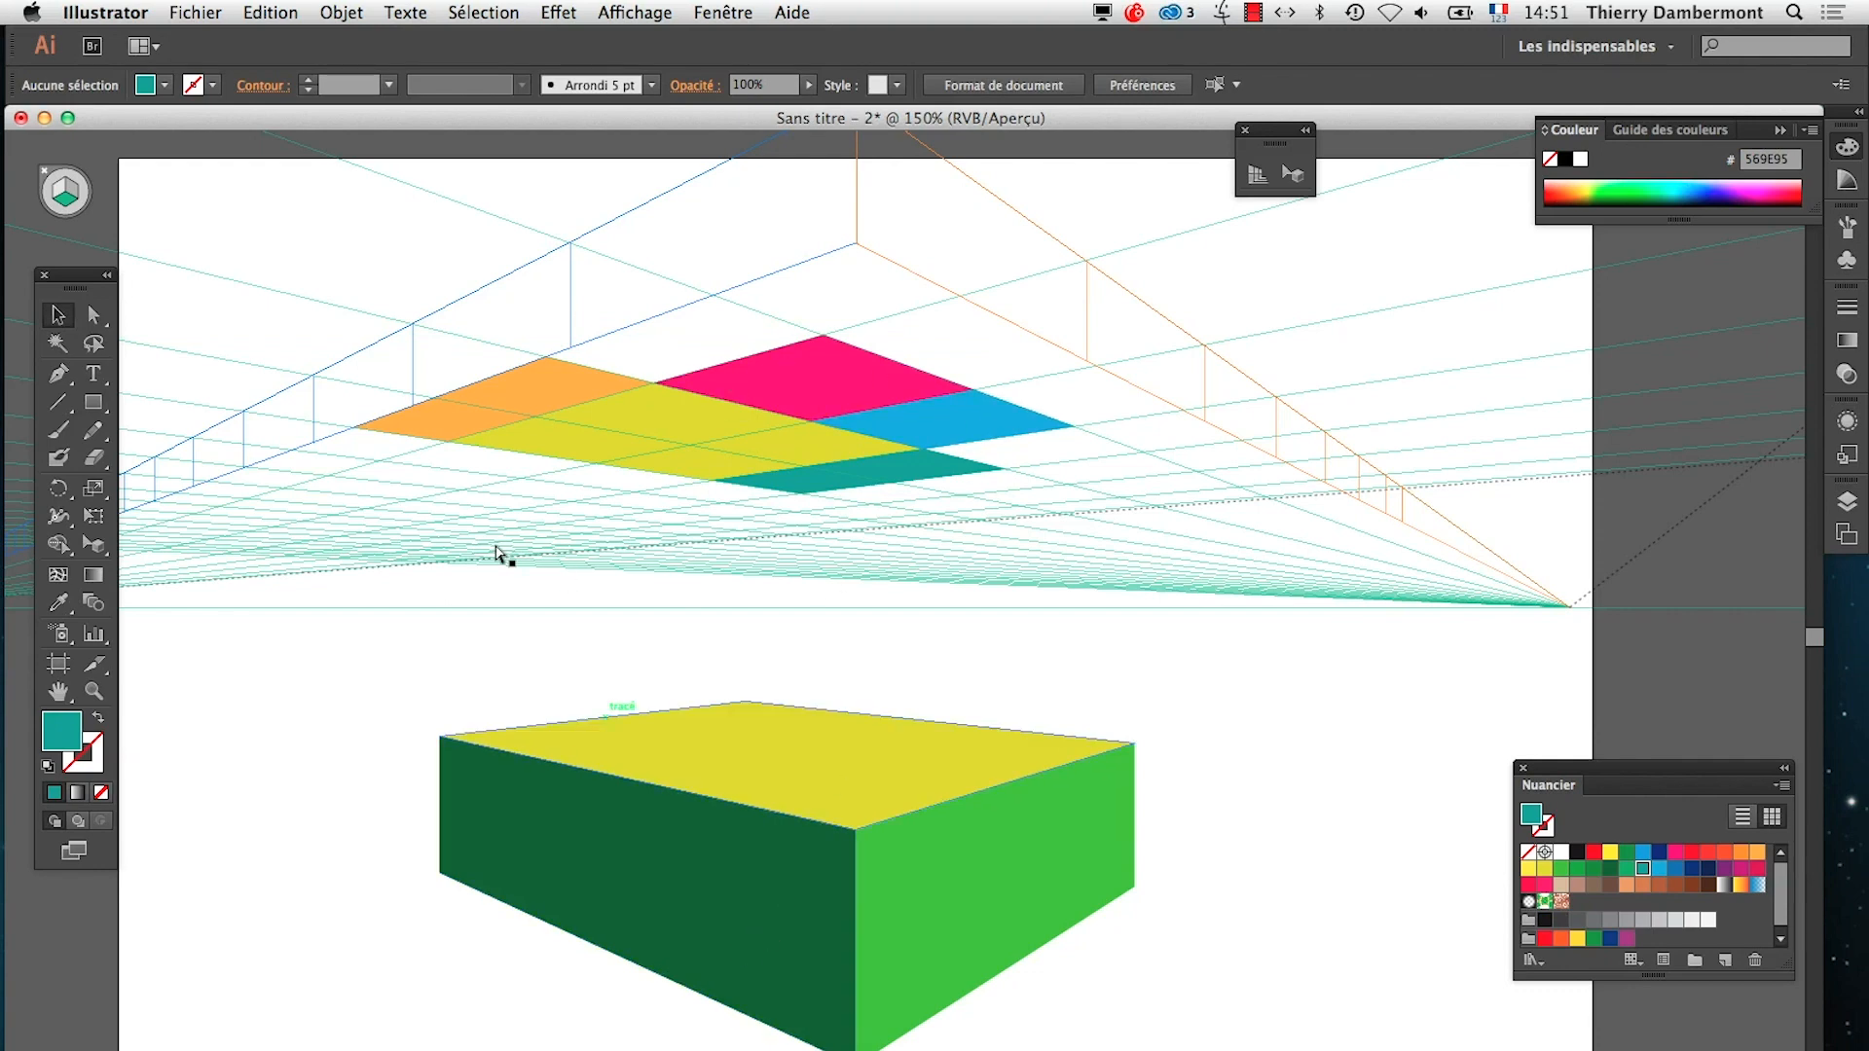
# Switch to TextEdit, highlight the note about vertical planes, and correct "leur petite boules" to "leurs petites boules"
pyautogui.press('super+Tab')
pyautogui.press('super+Tab')
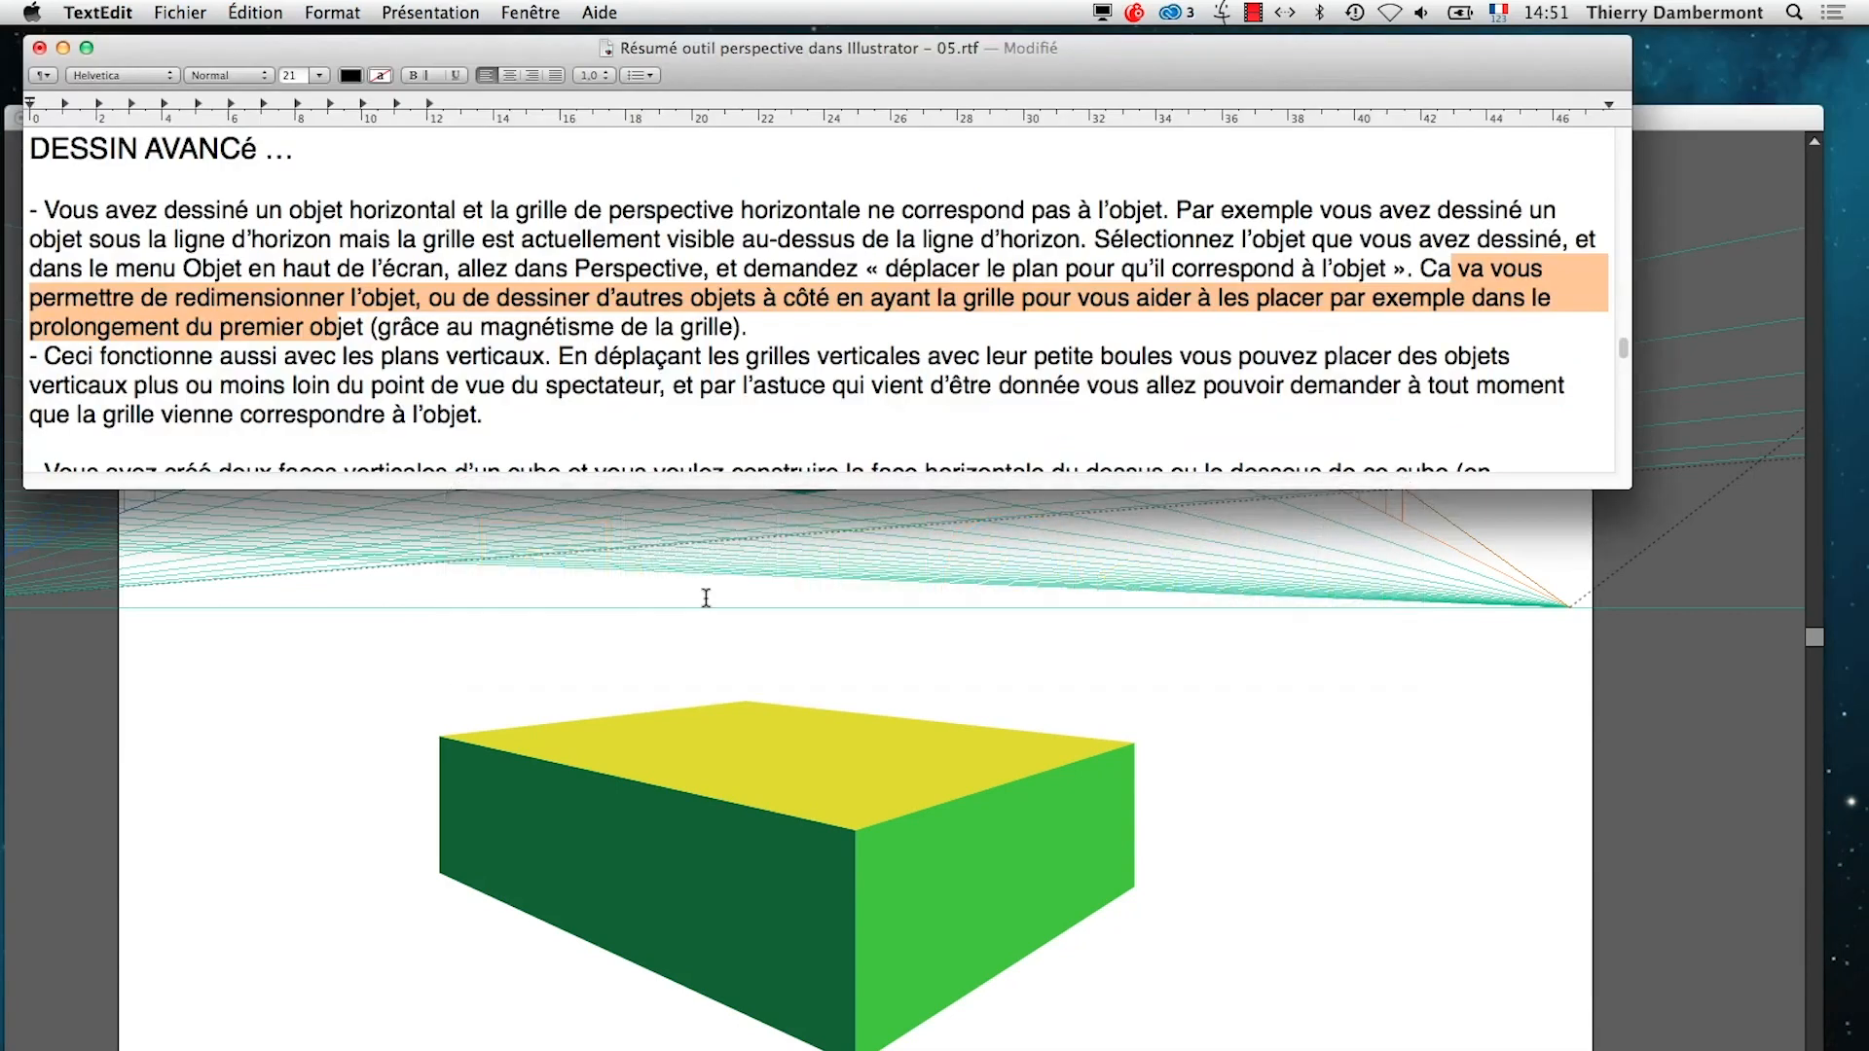
pyautogui.click(619, 308)
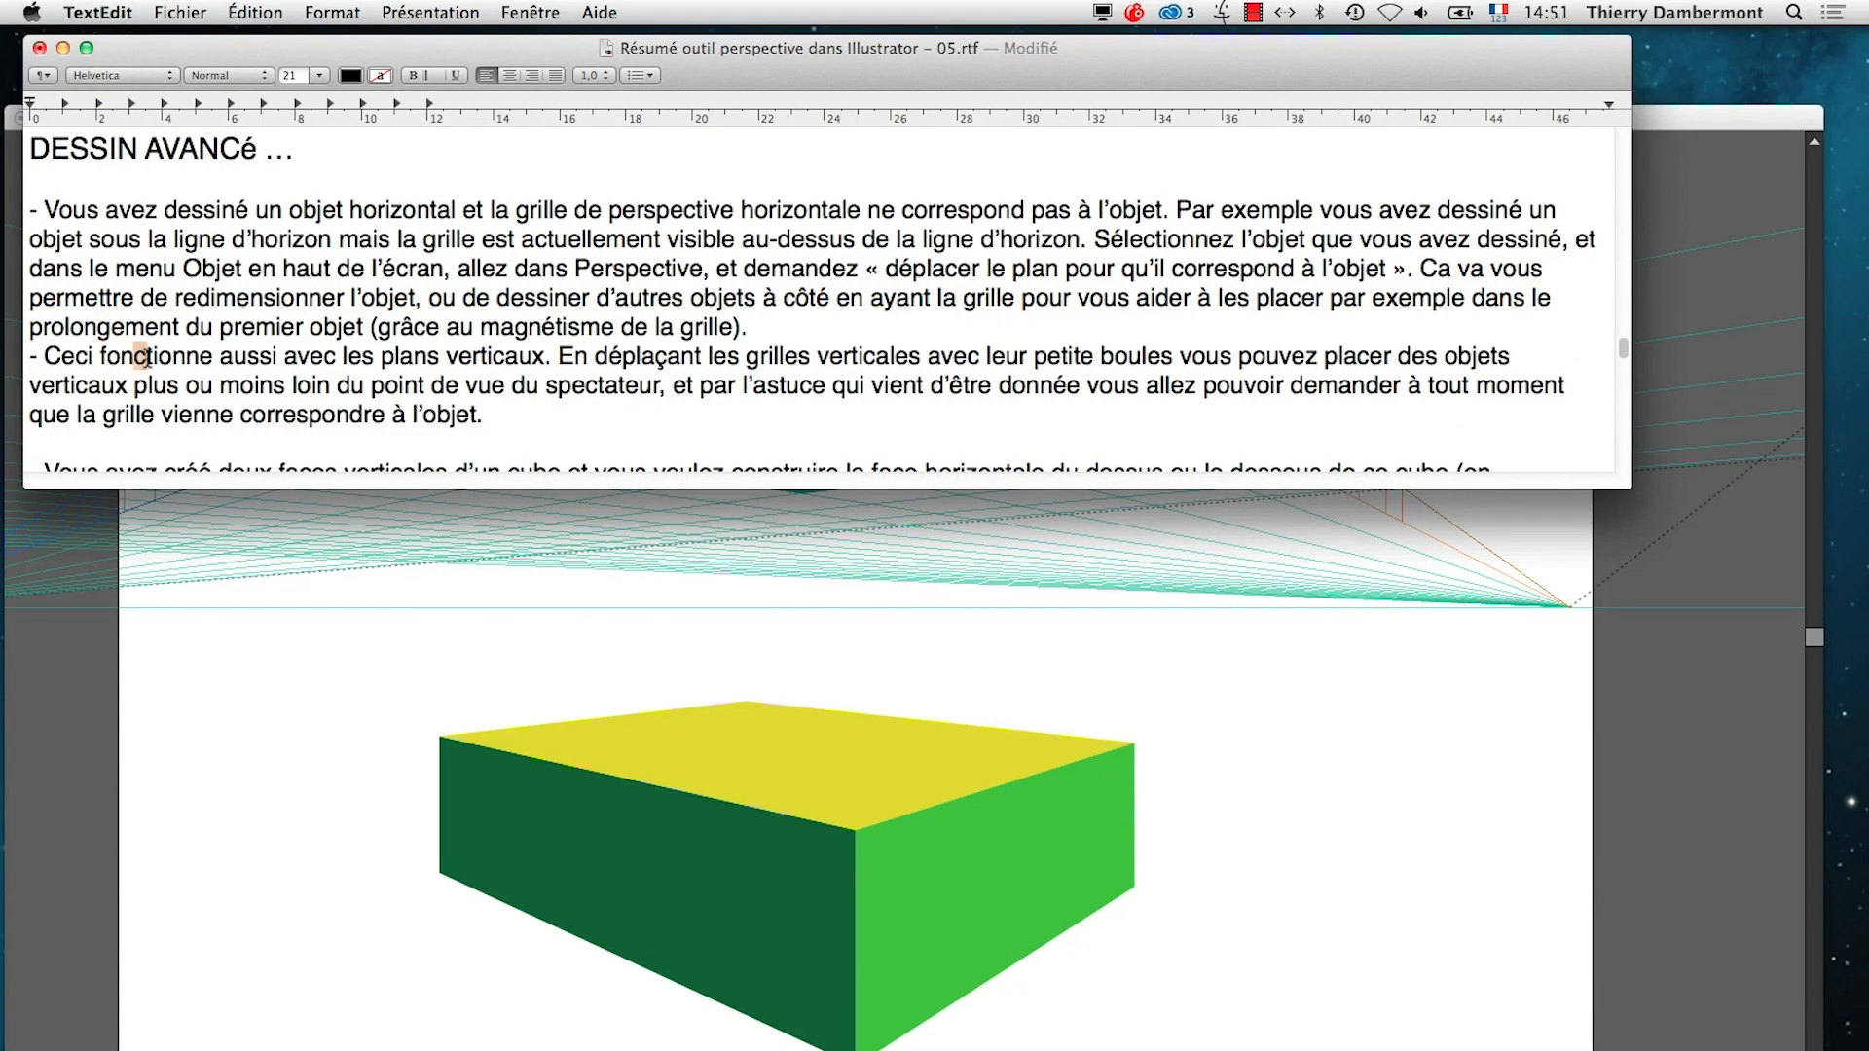
pyautogui.moveTo(133, 356); pyautogui.dragTo(1098, 362)
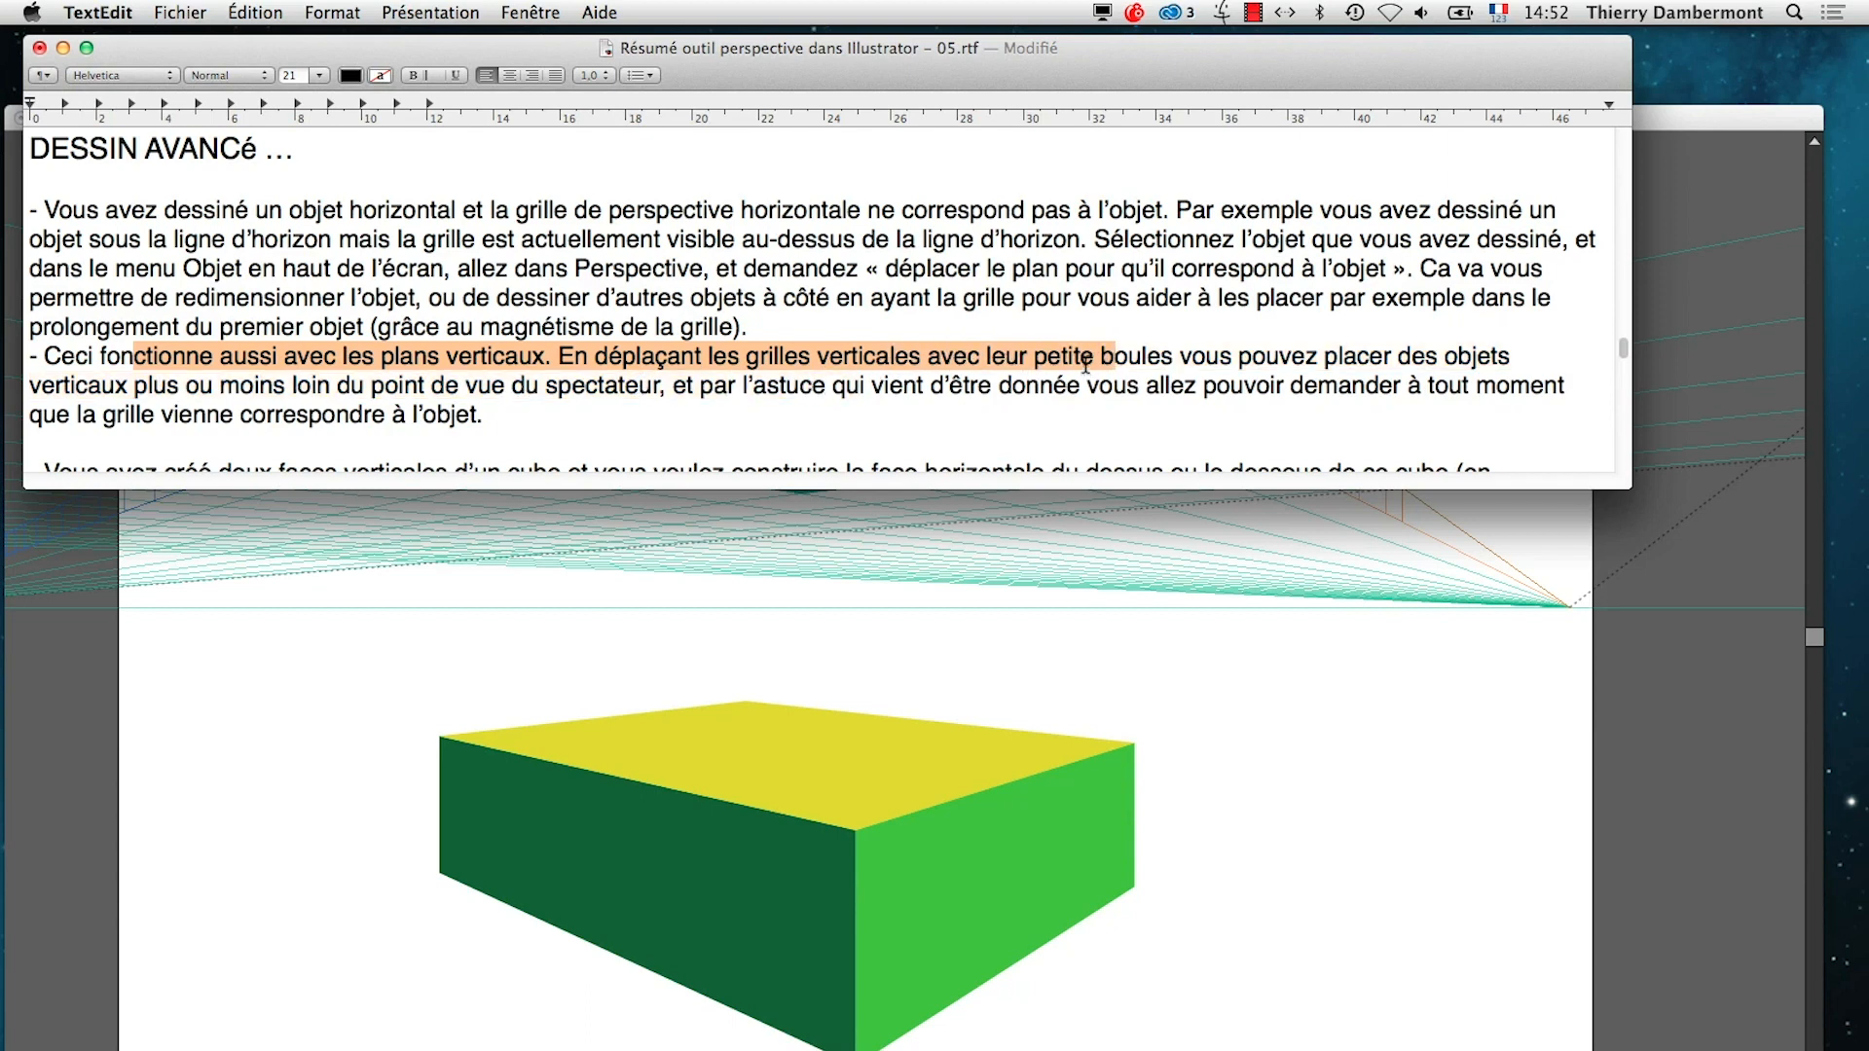
pyautogui.click(1095, 358)
pyautogui.write('s')
pyautogui.click(1029, 359)
pyautogui.write('s')
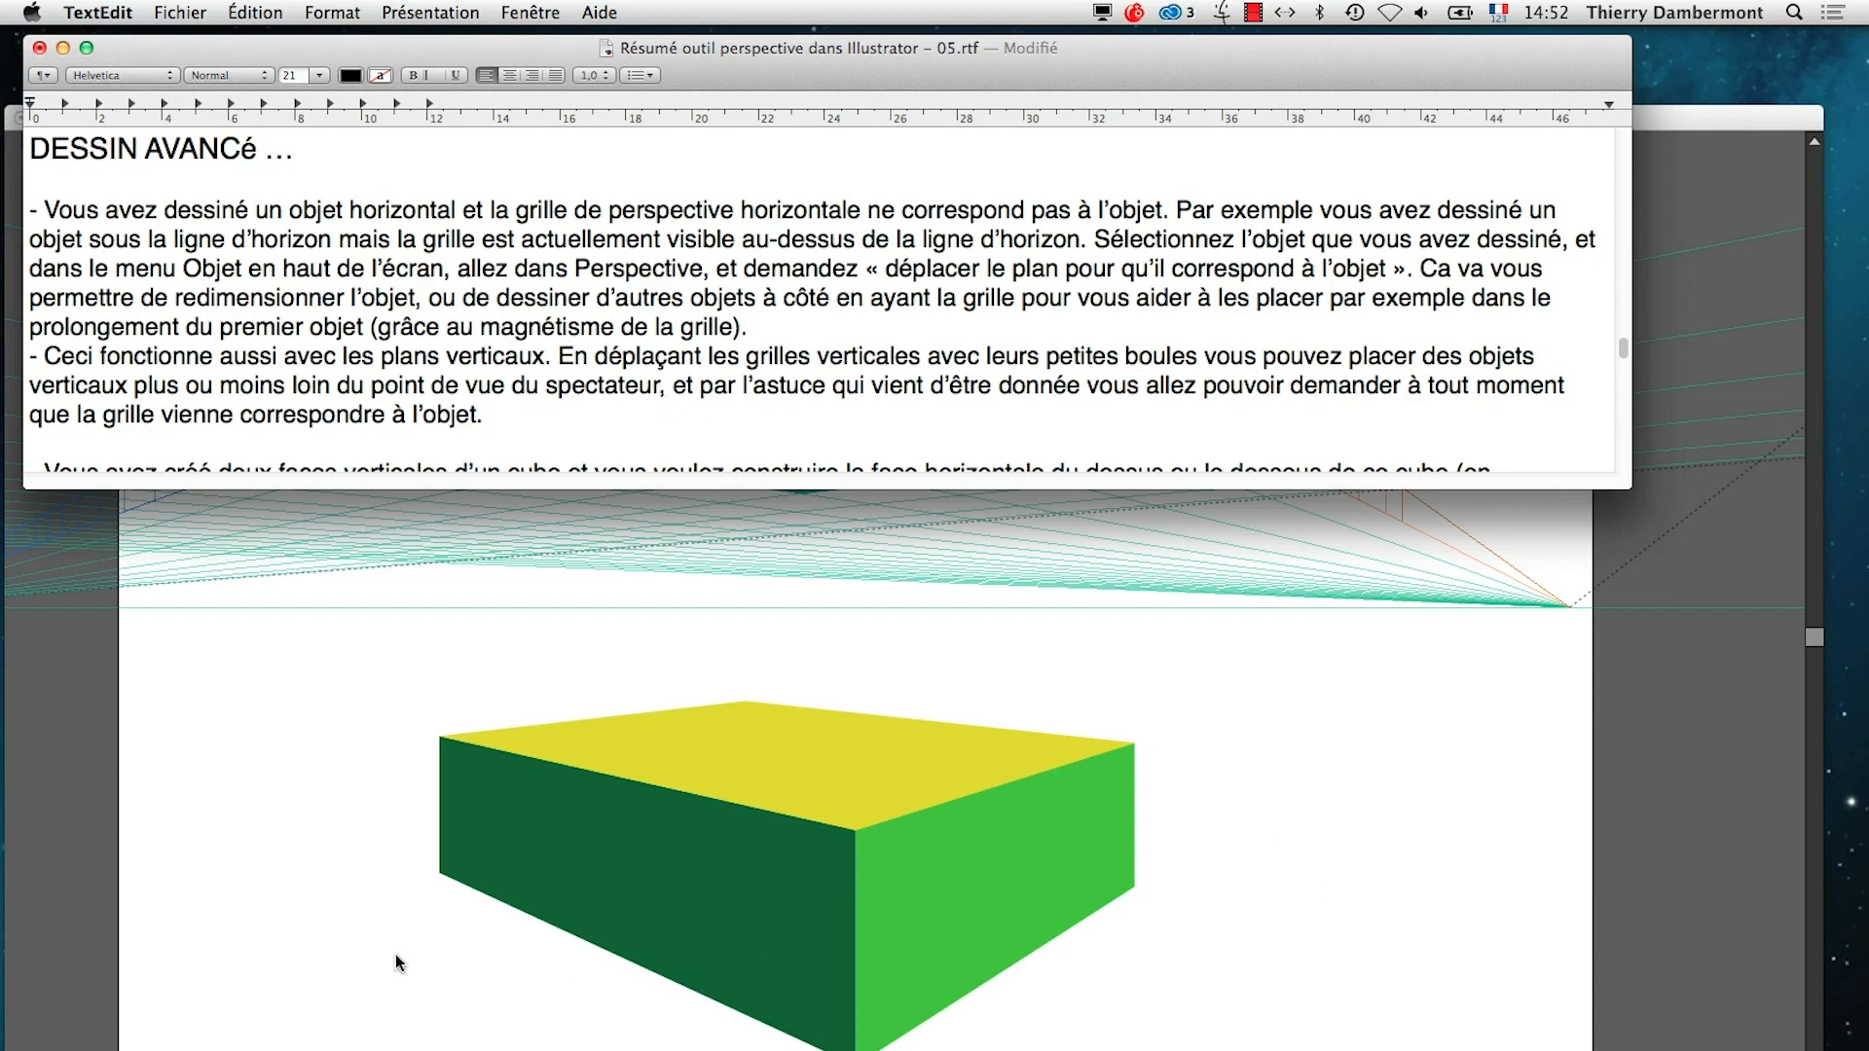
# Return to Illustrator and select the box's light green and dark green vertical faces in turn with the Perspective Selection tool
pyautogui.click(82, 884)
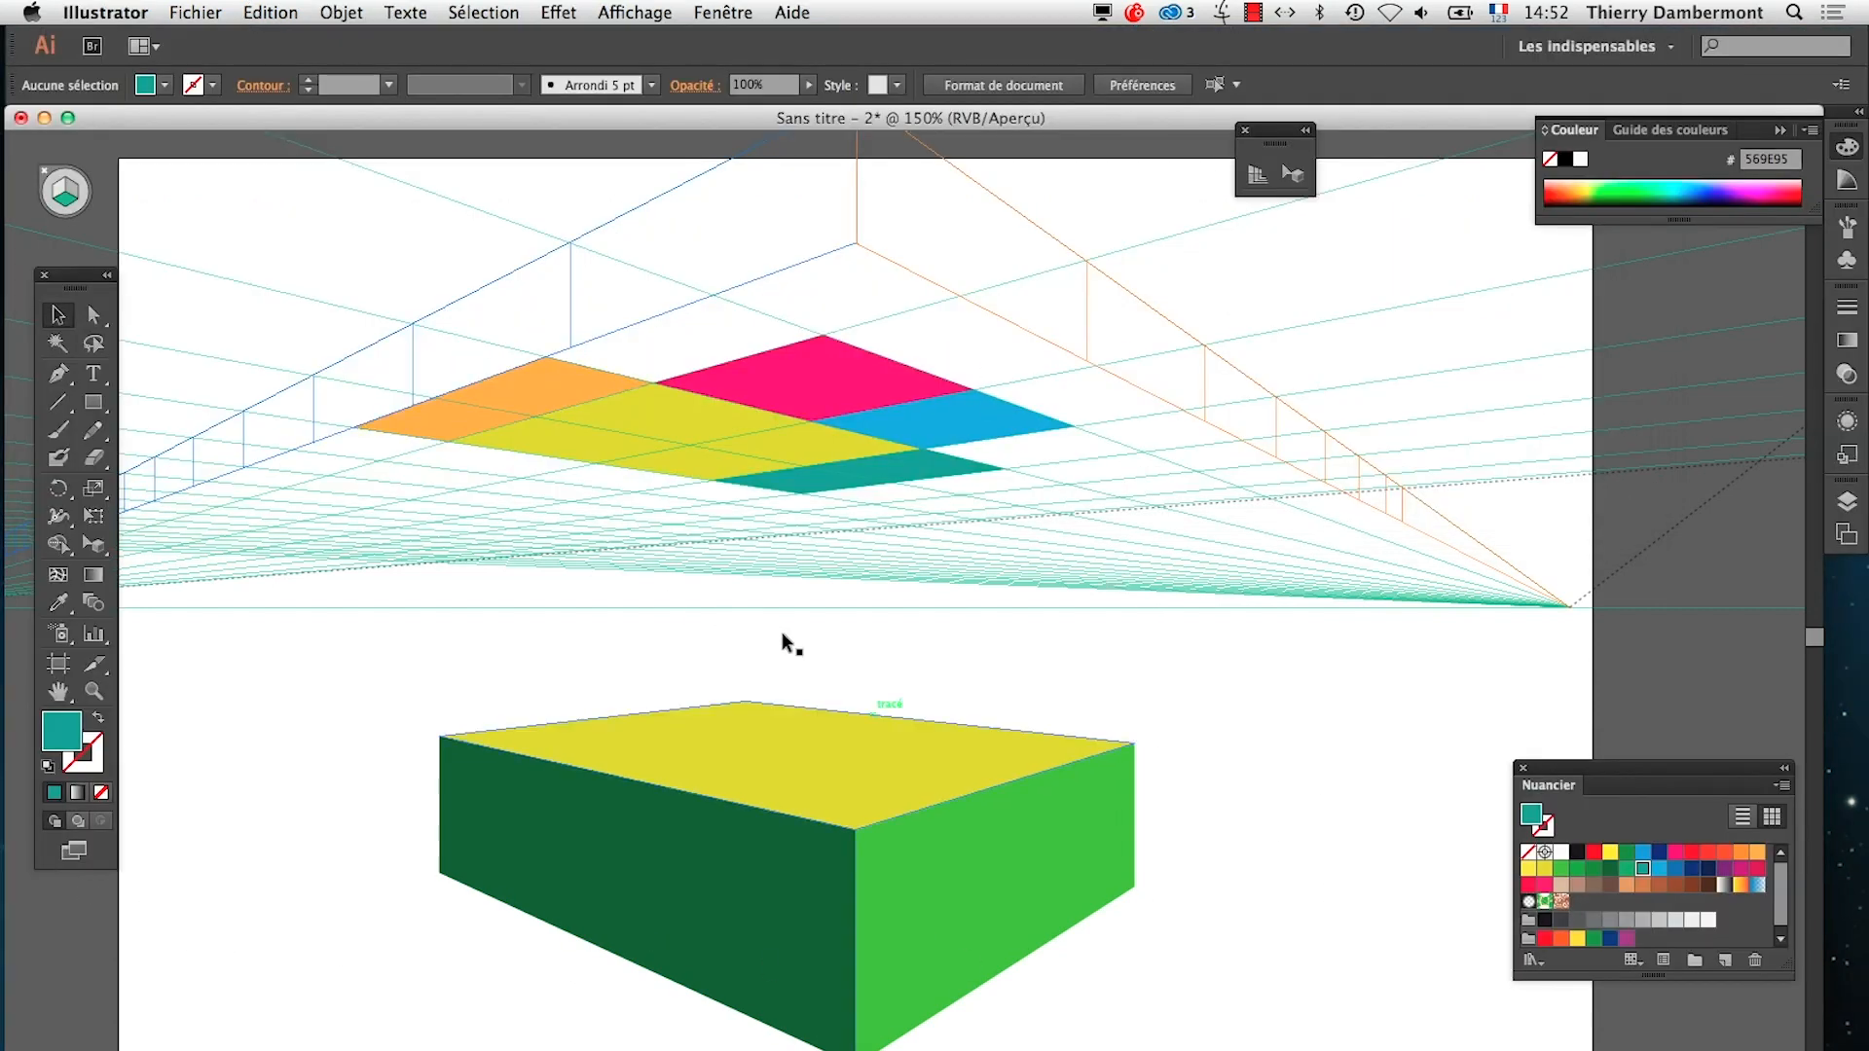
pyautogui.click(775, 754)
pyautogui.click(913, 903)
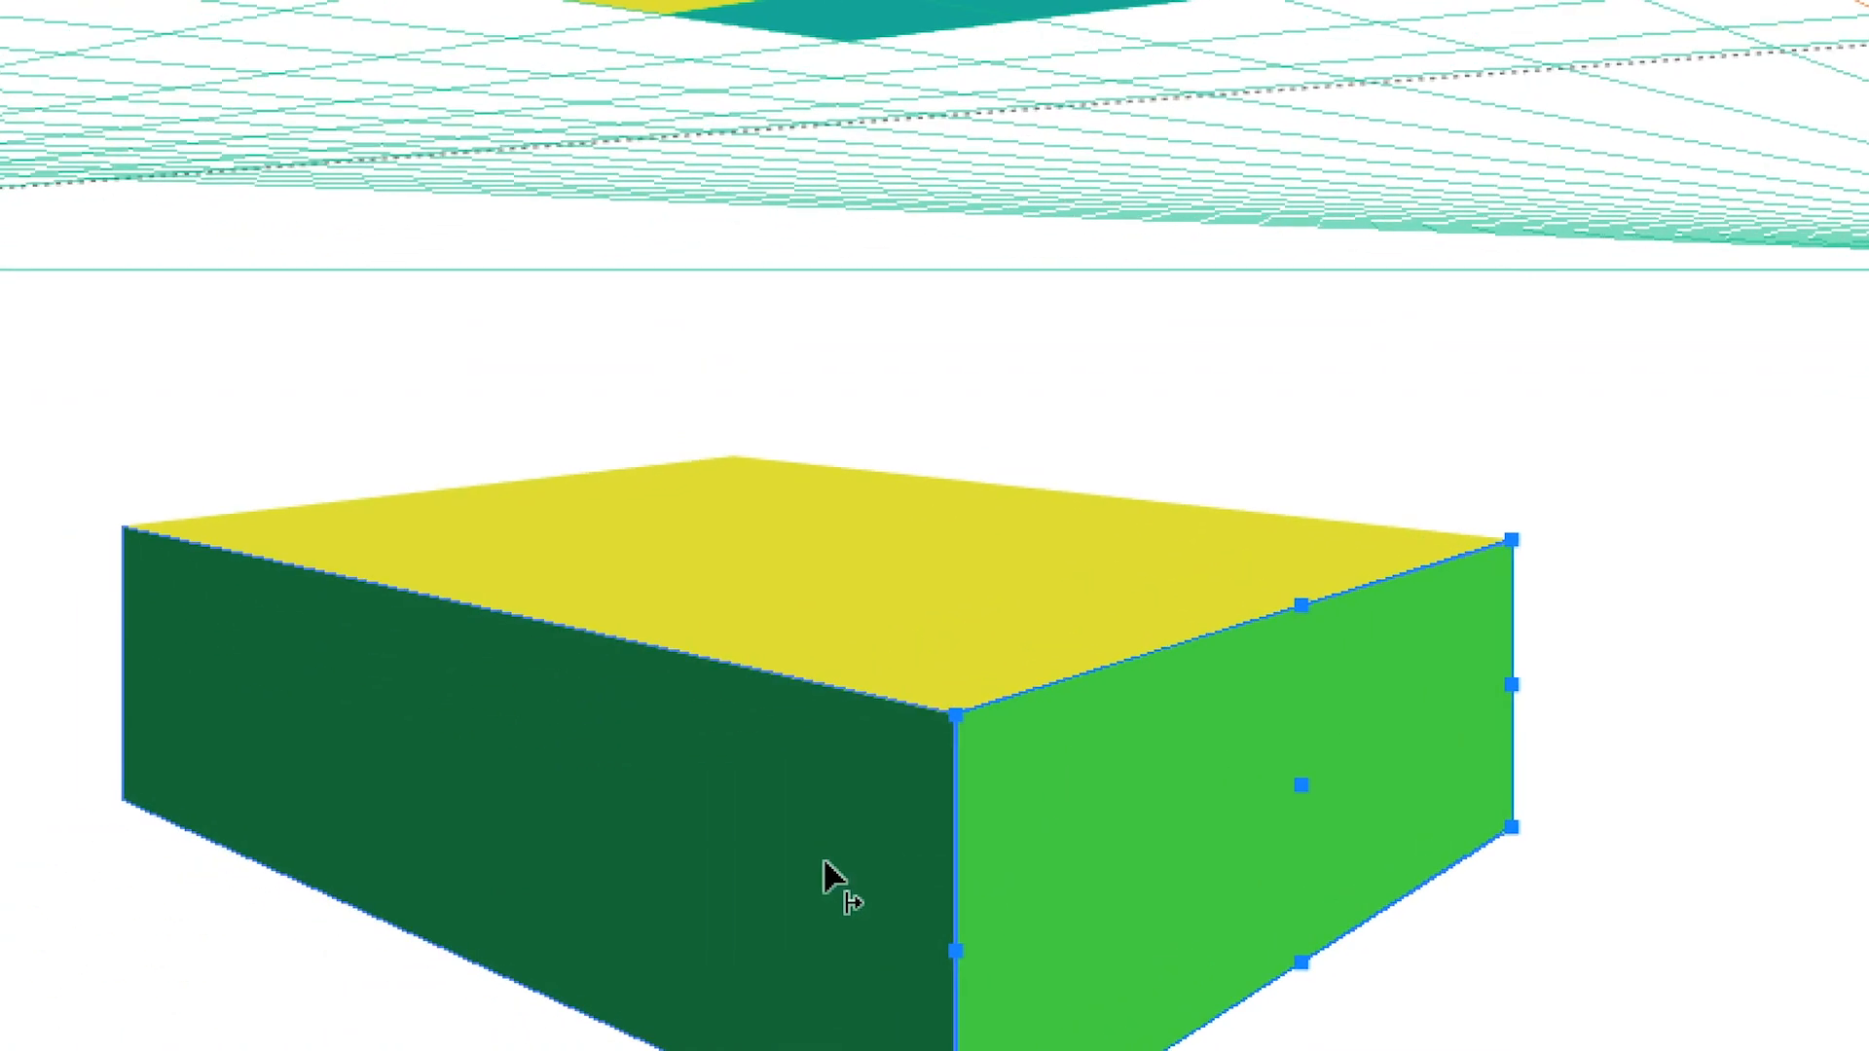
pyautogui.click(507, 976)
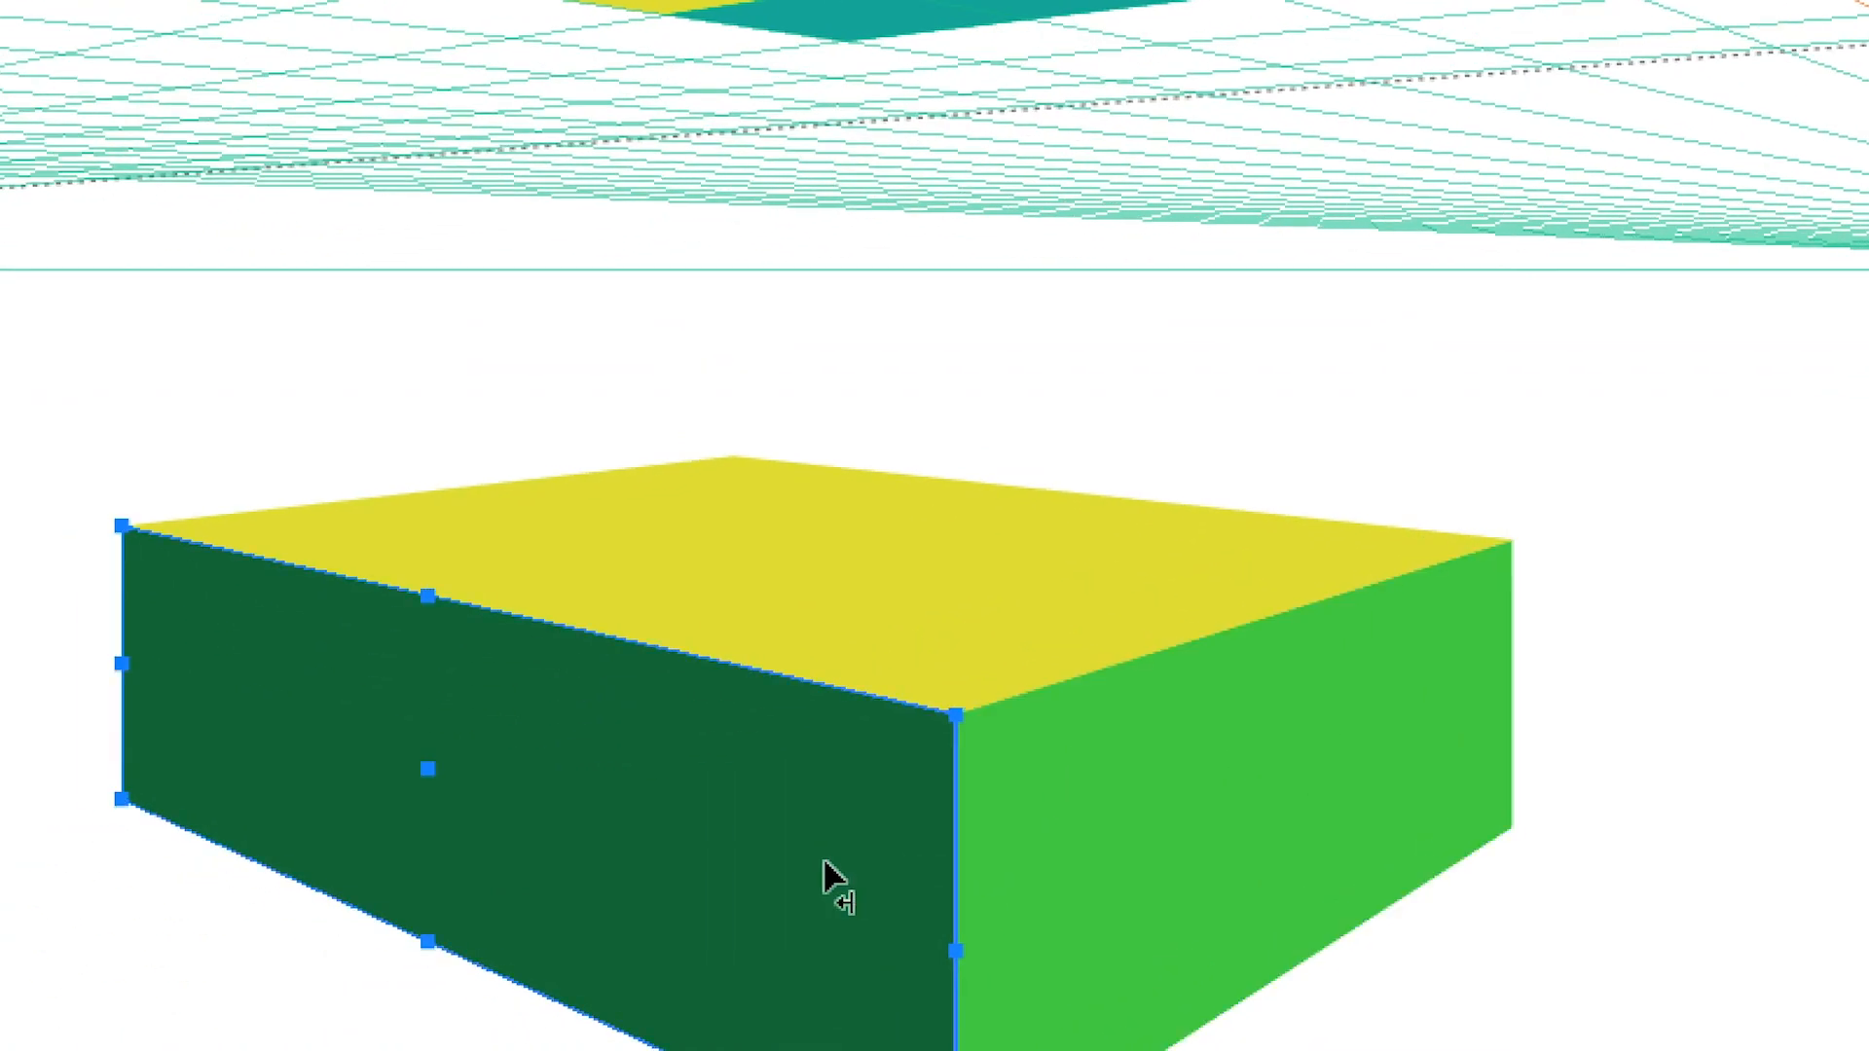
pyautogui.click(742, 1001)
pyautogui.click(857, 888)
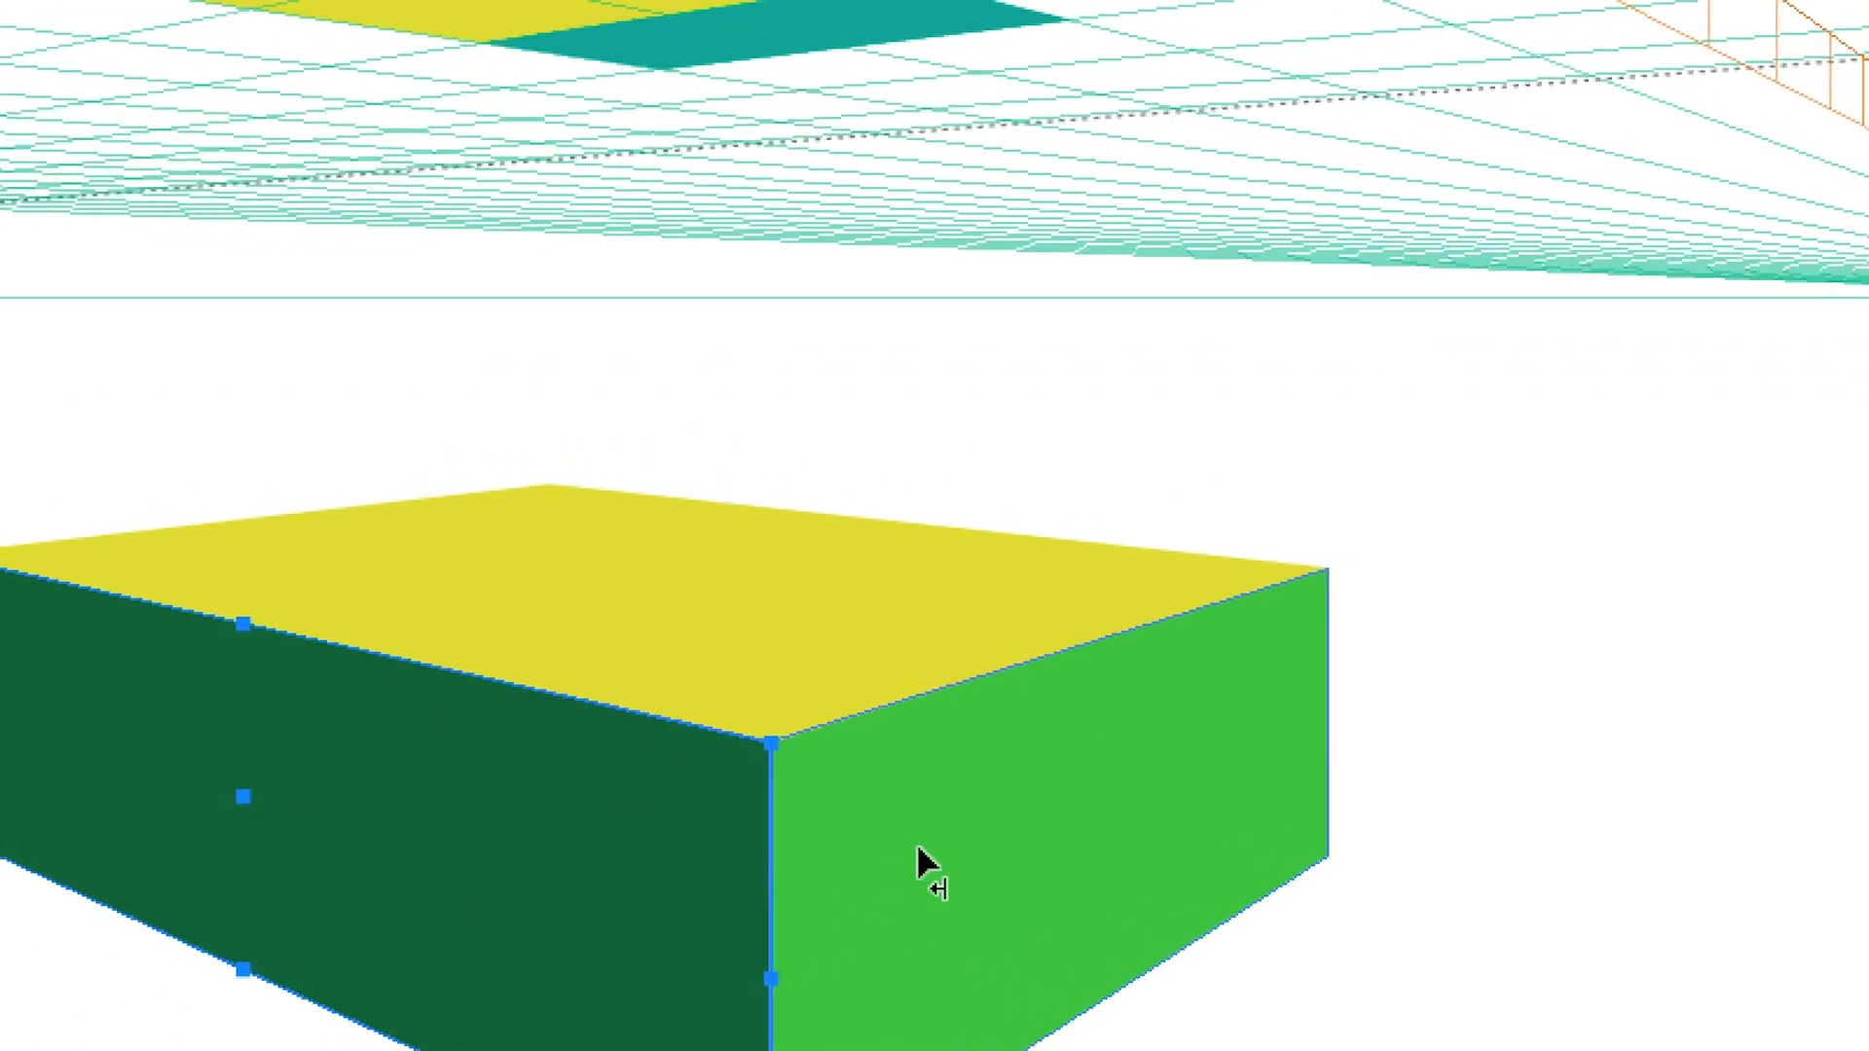
# Select the box's light green right face and move the perspective plane to match it (Déplacer le plan pour qu'il corresponde à l'objet)
pyautogui.click(1128, 798)
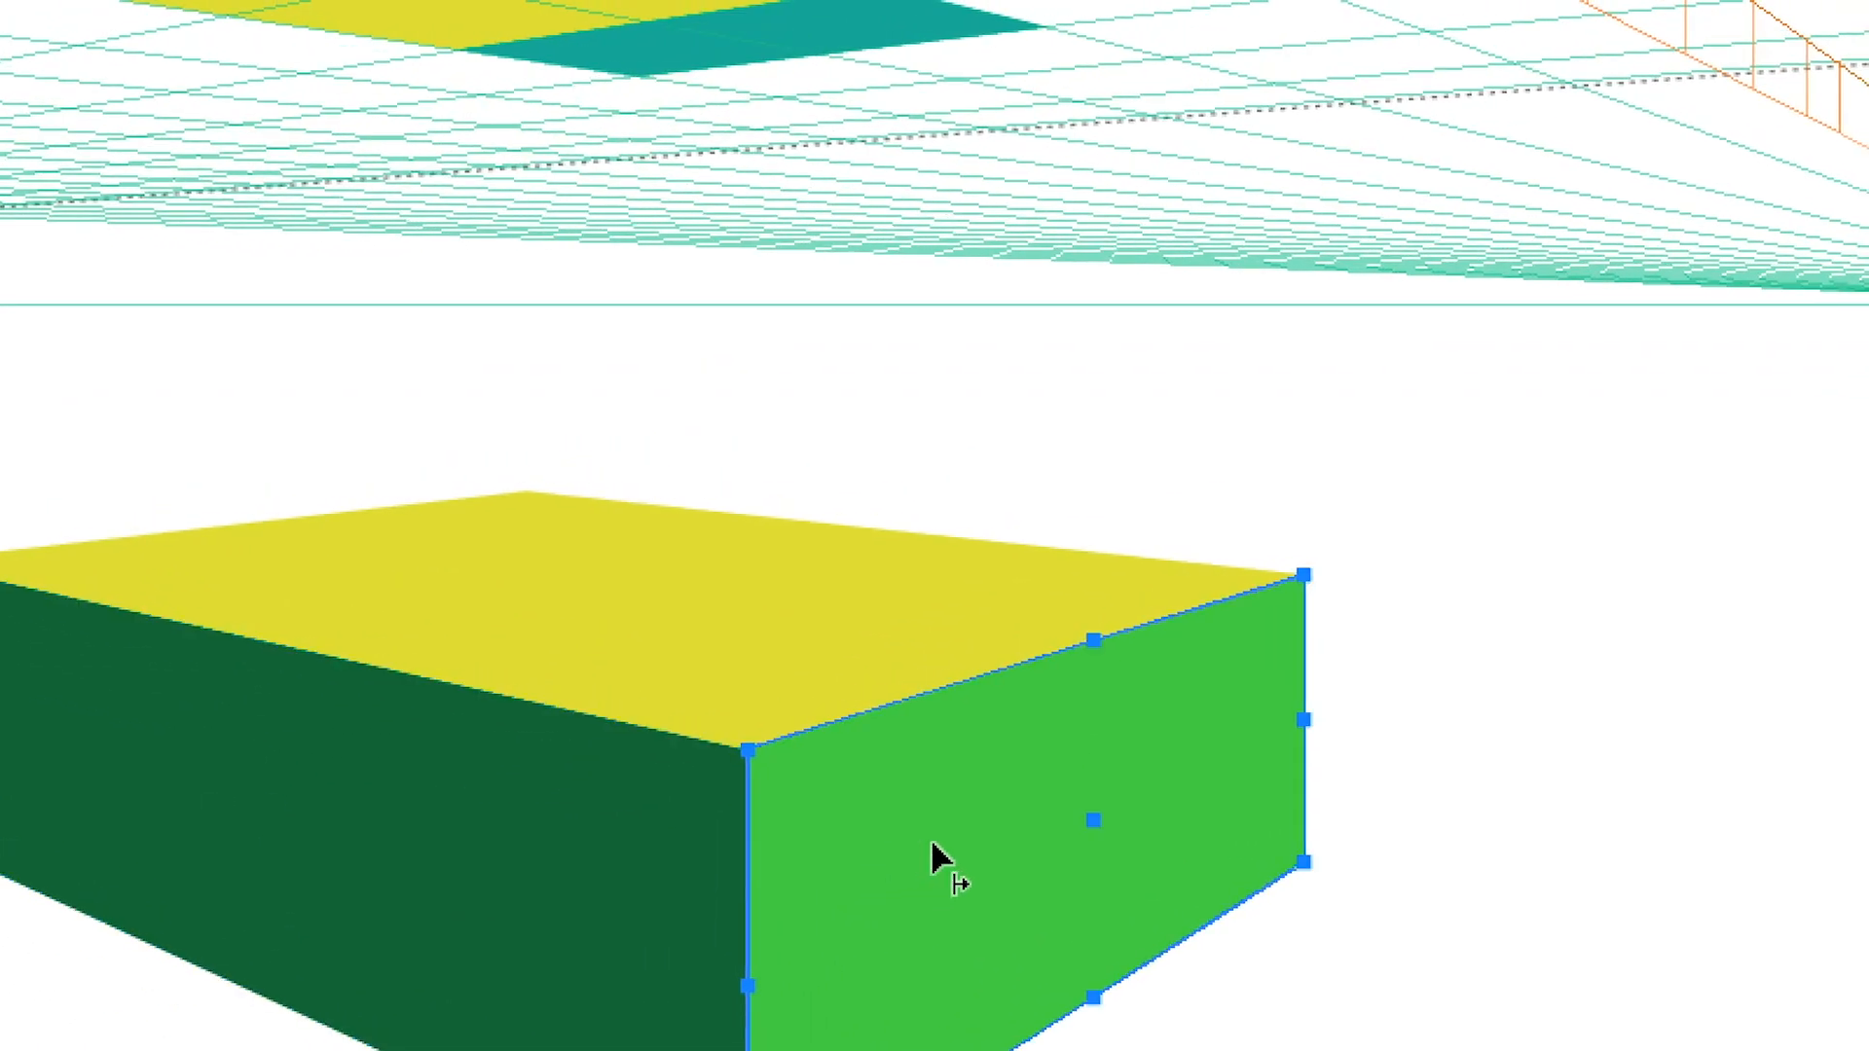
pyautogui.press('v')
pyautogui.press('alt+super+8')
pyautogui.click(341, 12)
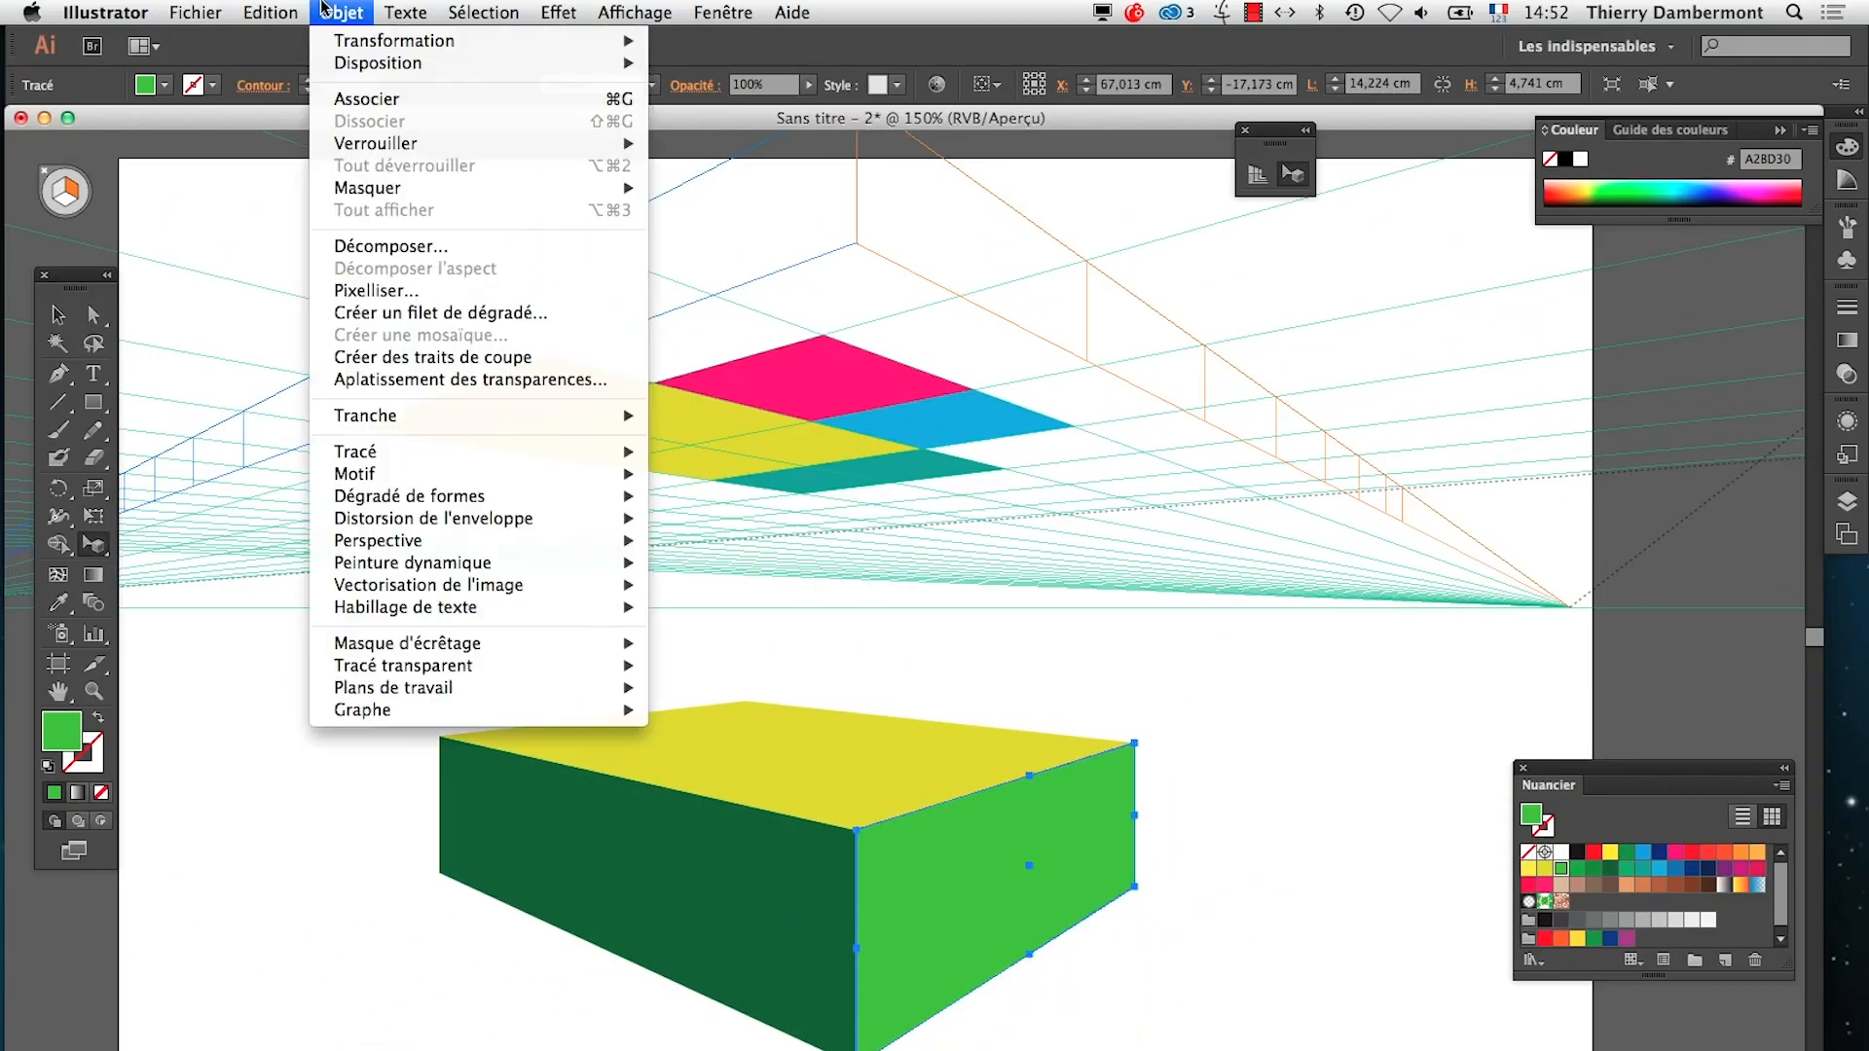
pyautogui.moveTo(417, 552)
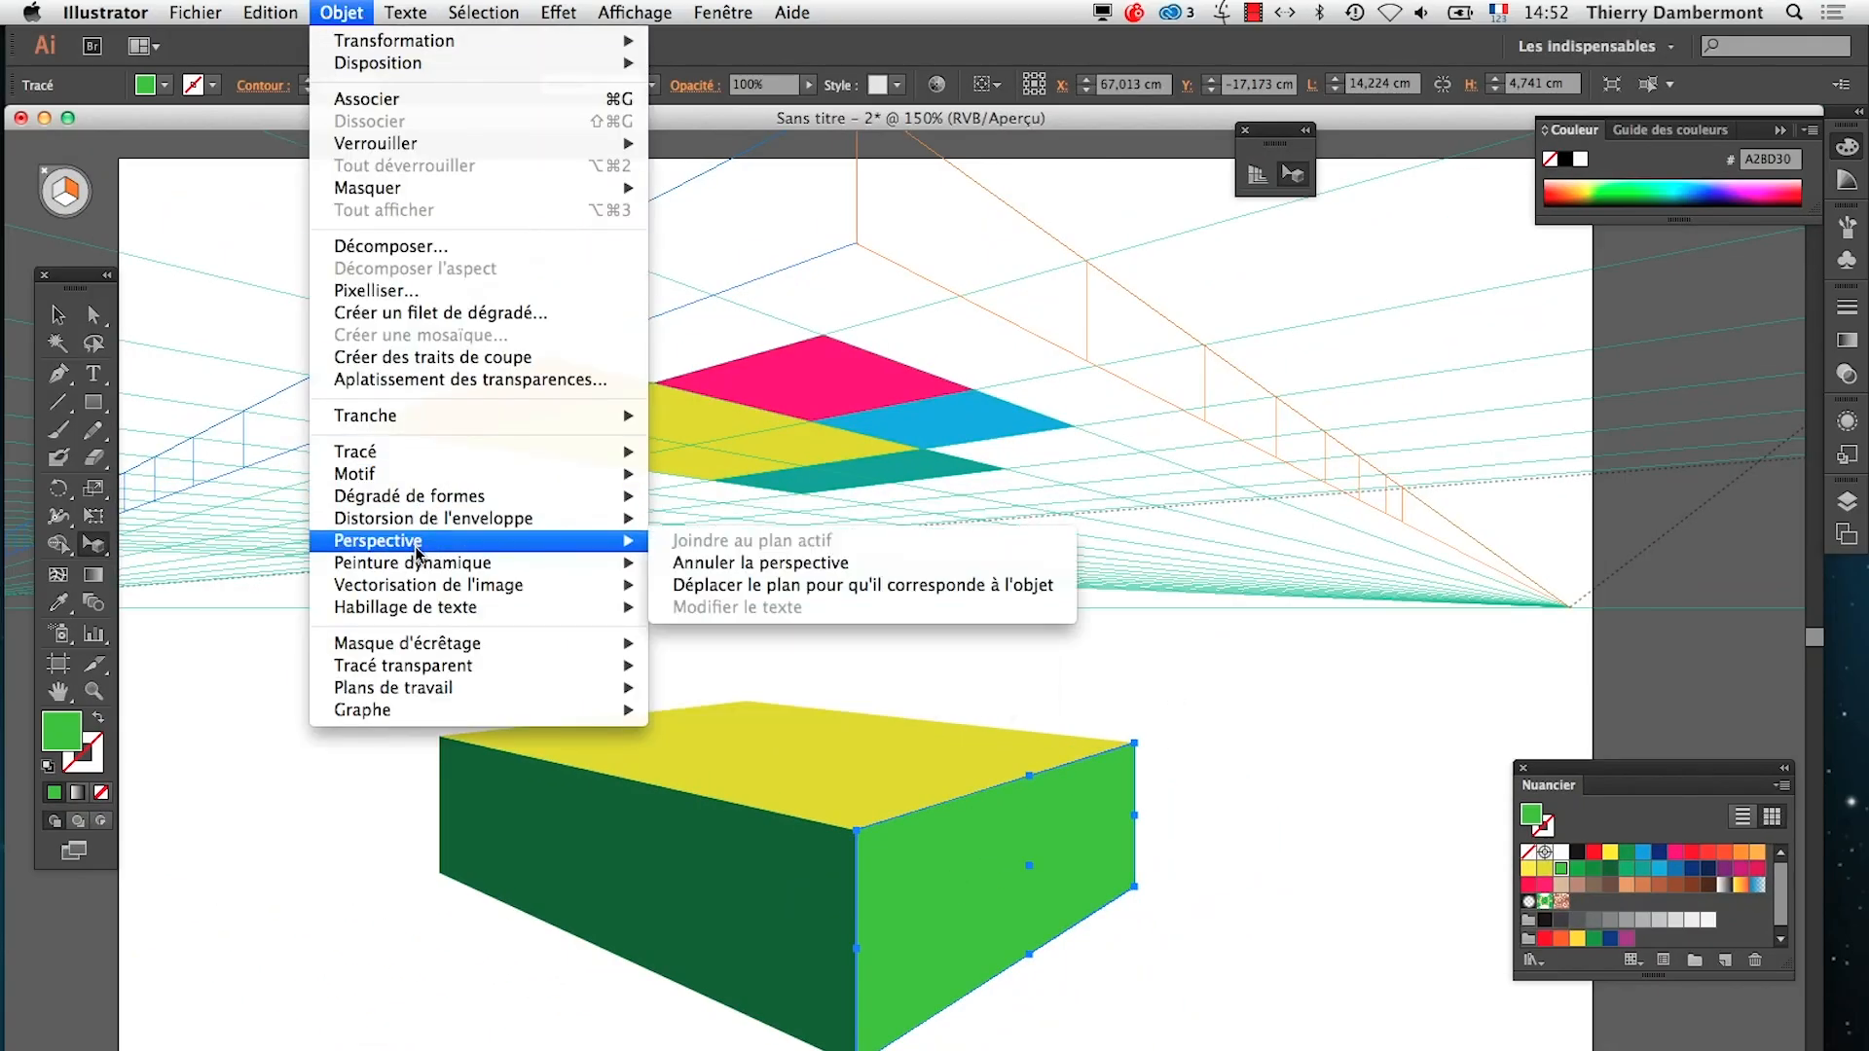
pyautogui.click(734, 586)
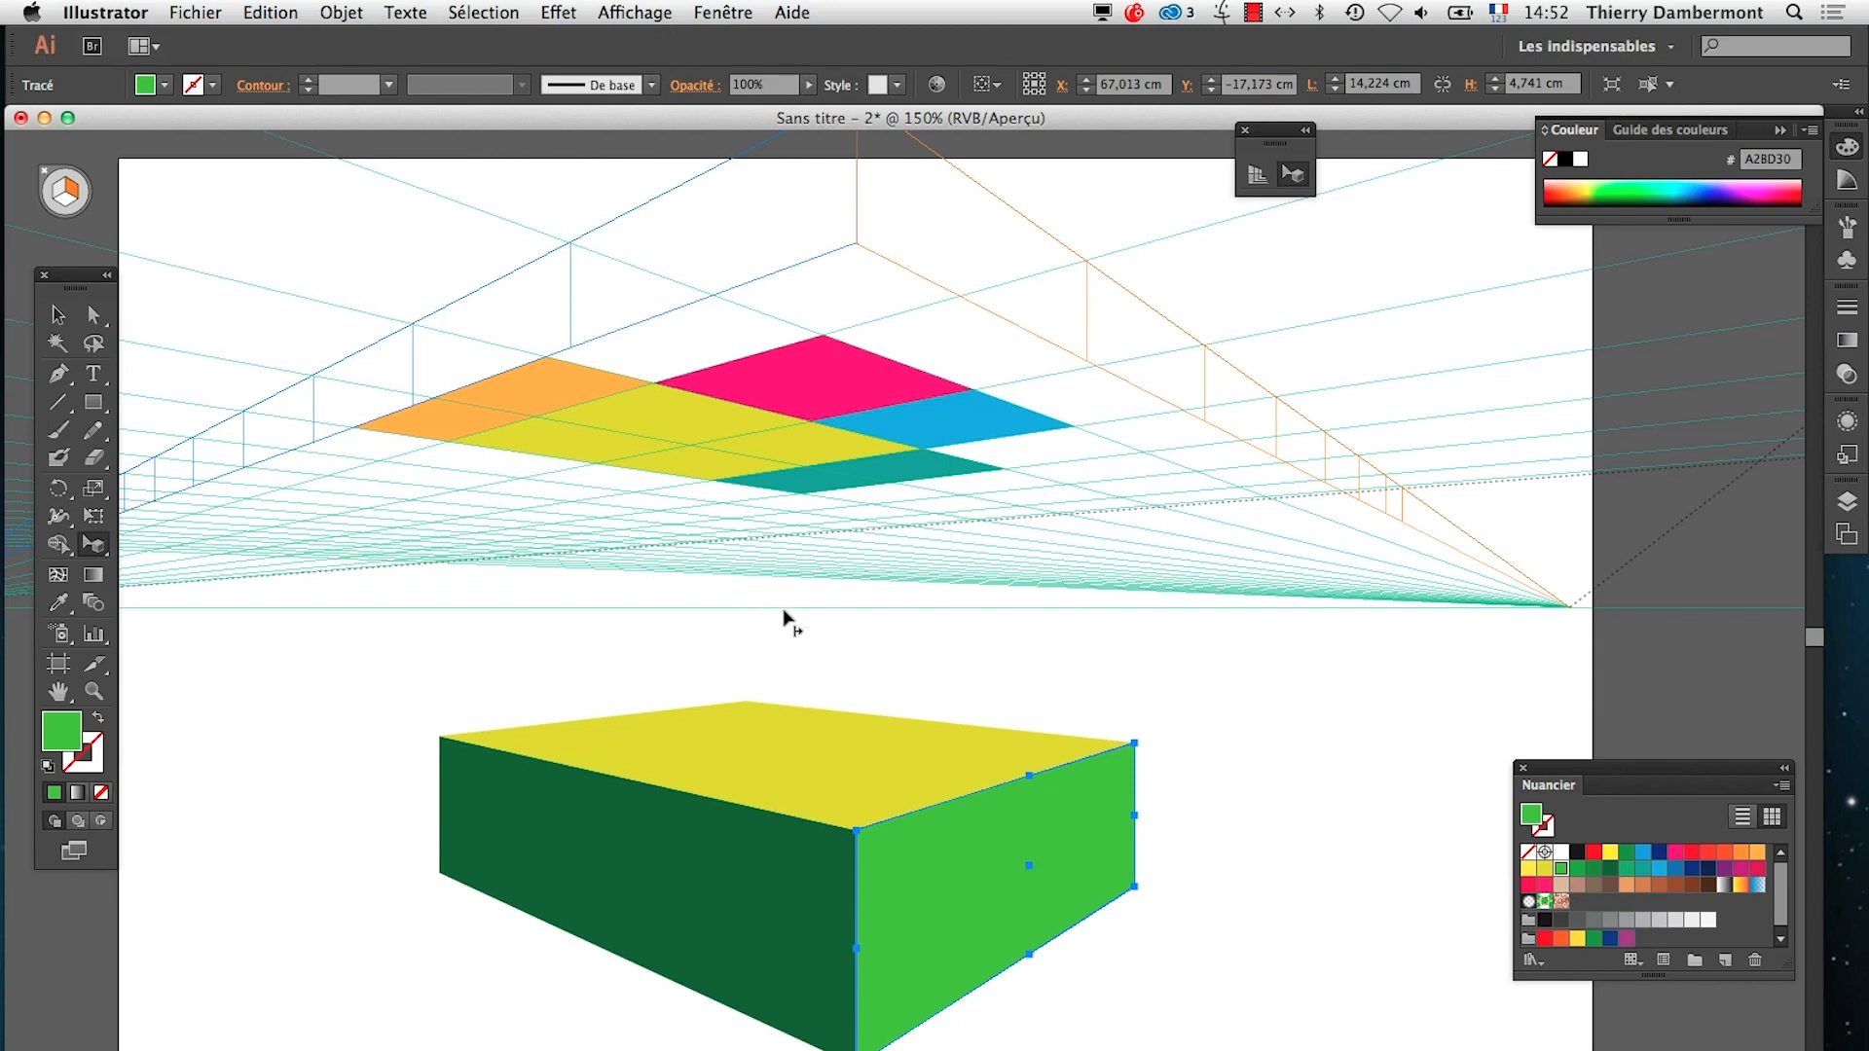
# Lower the perspective grid's ground plane from above the artboard to beneath the green box, just past the artboard's bottom edge
pyautogui.keyDown('alt'); pyautogui.keyDown('super'); pyautogui.click(1127, 615); pyautogui.keyUp('super'); pyautogui.keyUp('alt')
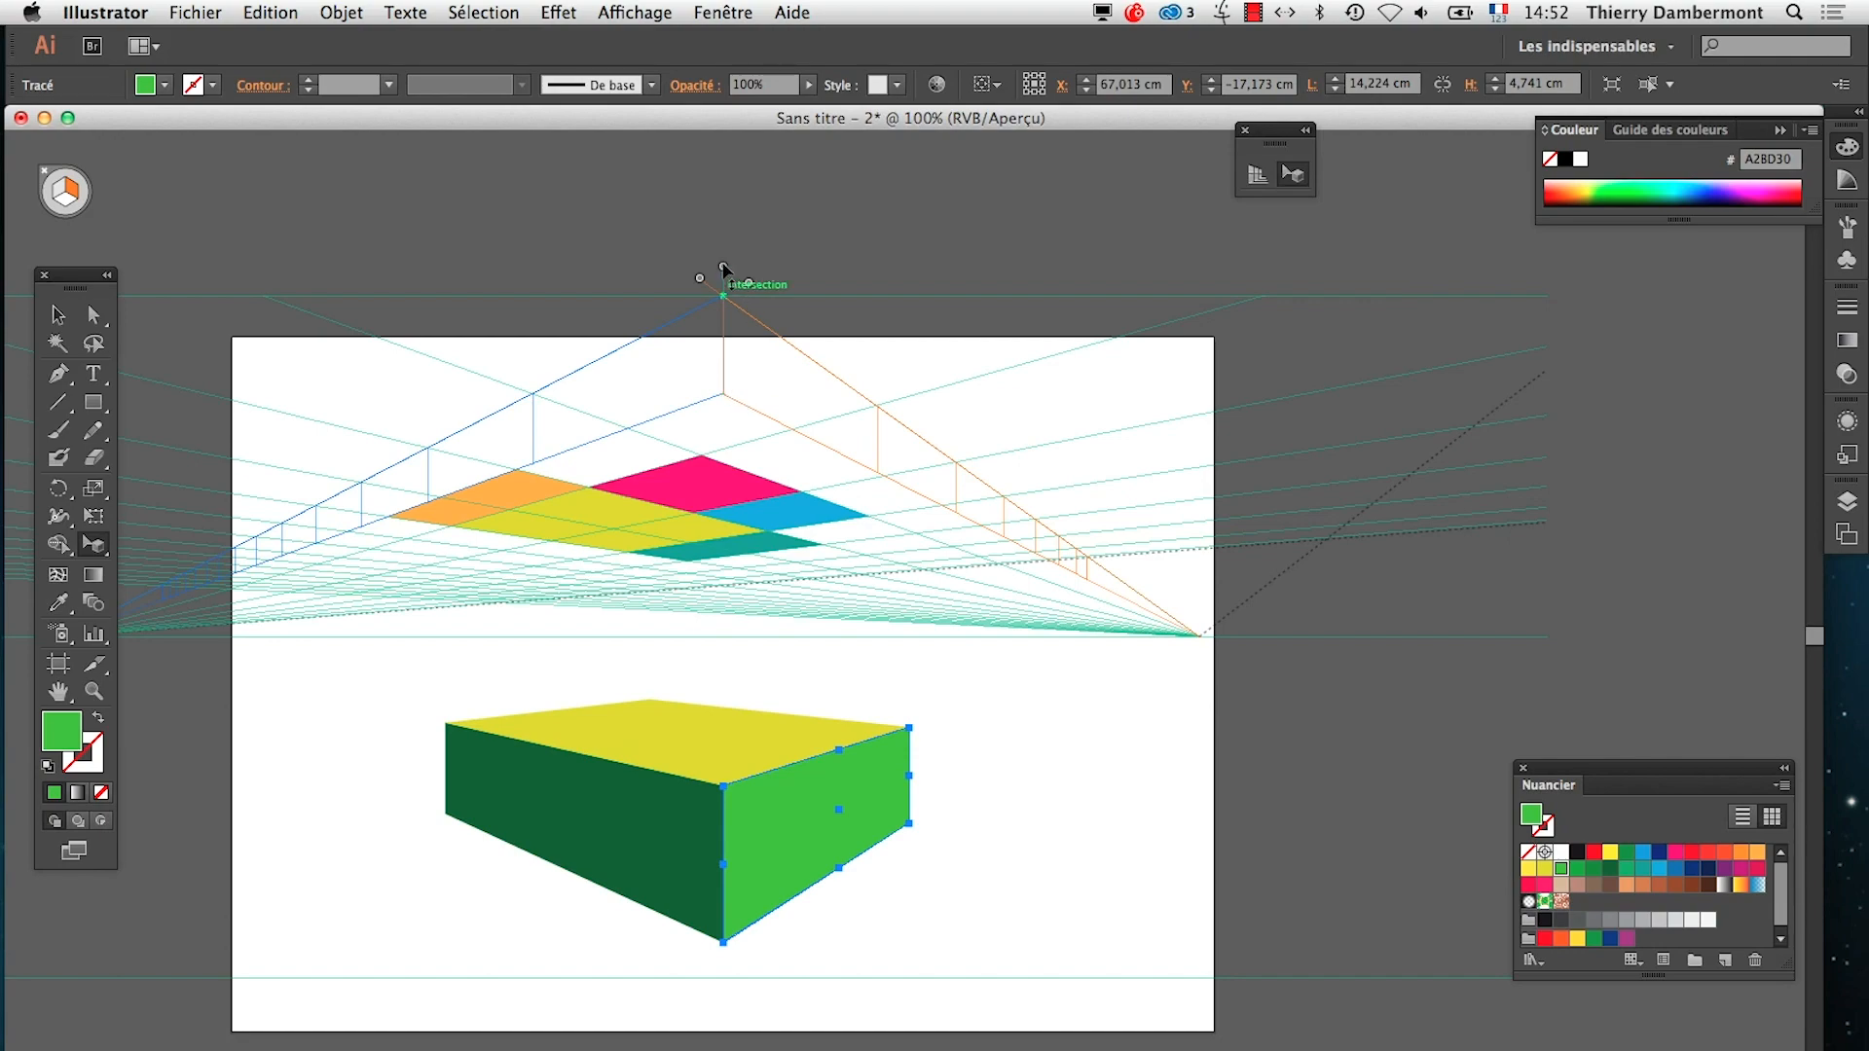
pyautogui.moveTo(722, 264)
pyautogui.mouseDown()
pyautogui.moveTo(718, 680)
pyautogui.moveTo(743, 1012)
pyautogui.moveTo(718, 897)
pyautogui.moveTo(708, 292)
pyautogui.mouseUp()
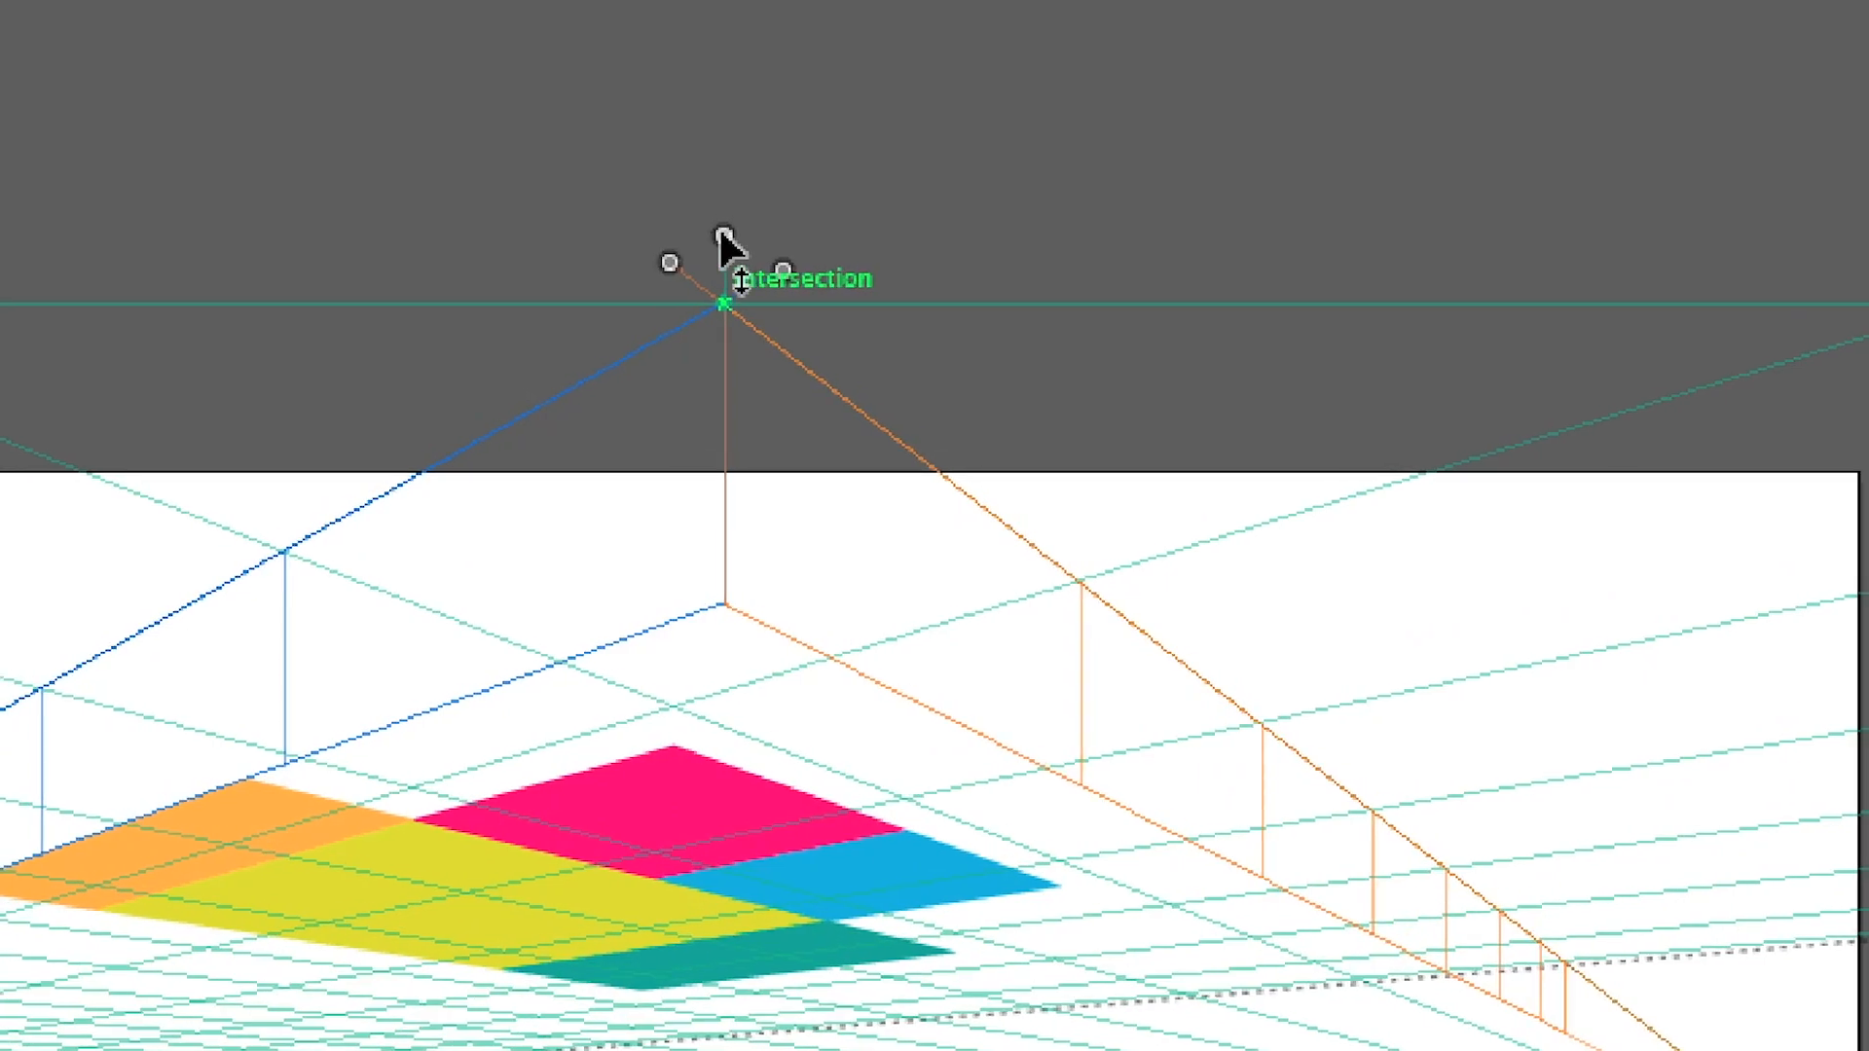
pyautogui.moveTo(724, 236); pyautogui.dragTo(716, 782)
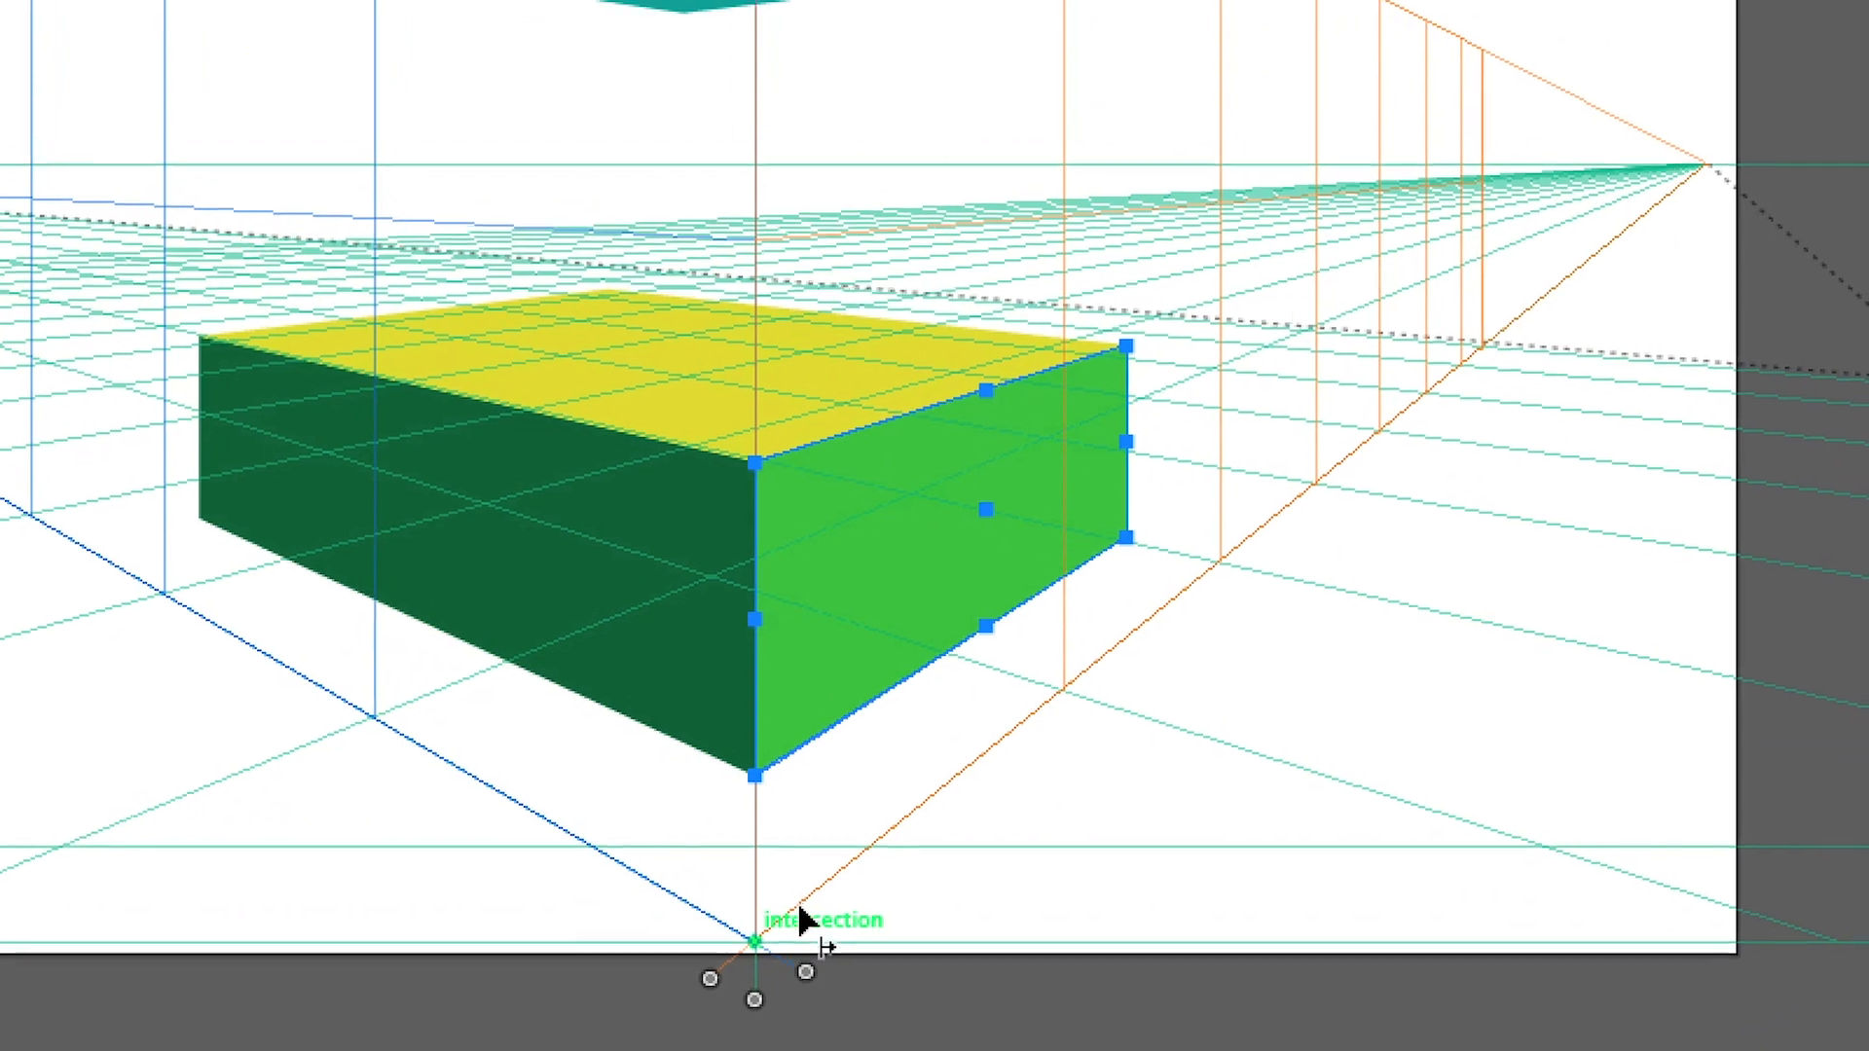
pyautogui.moveTo(755, 1000); pyautogui.dragTo(755, 960)
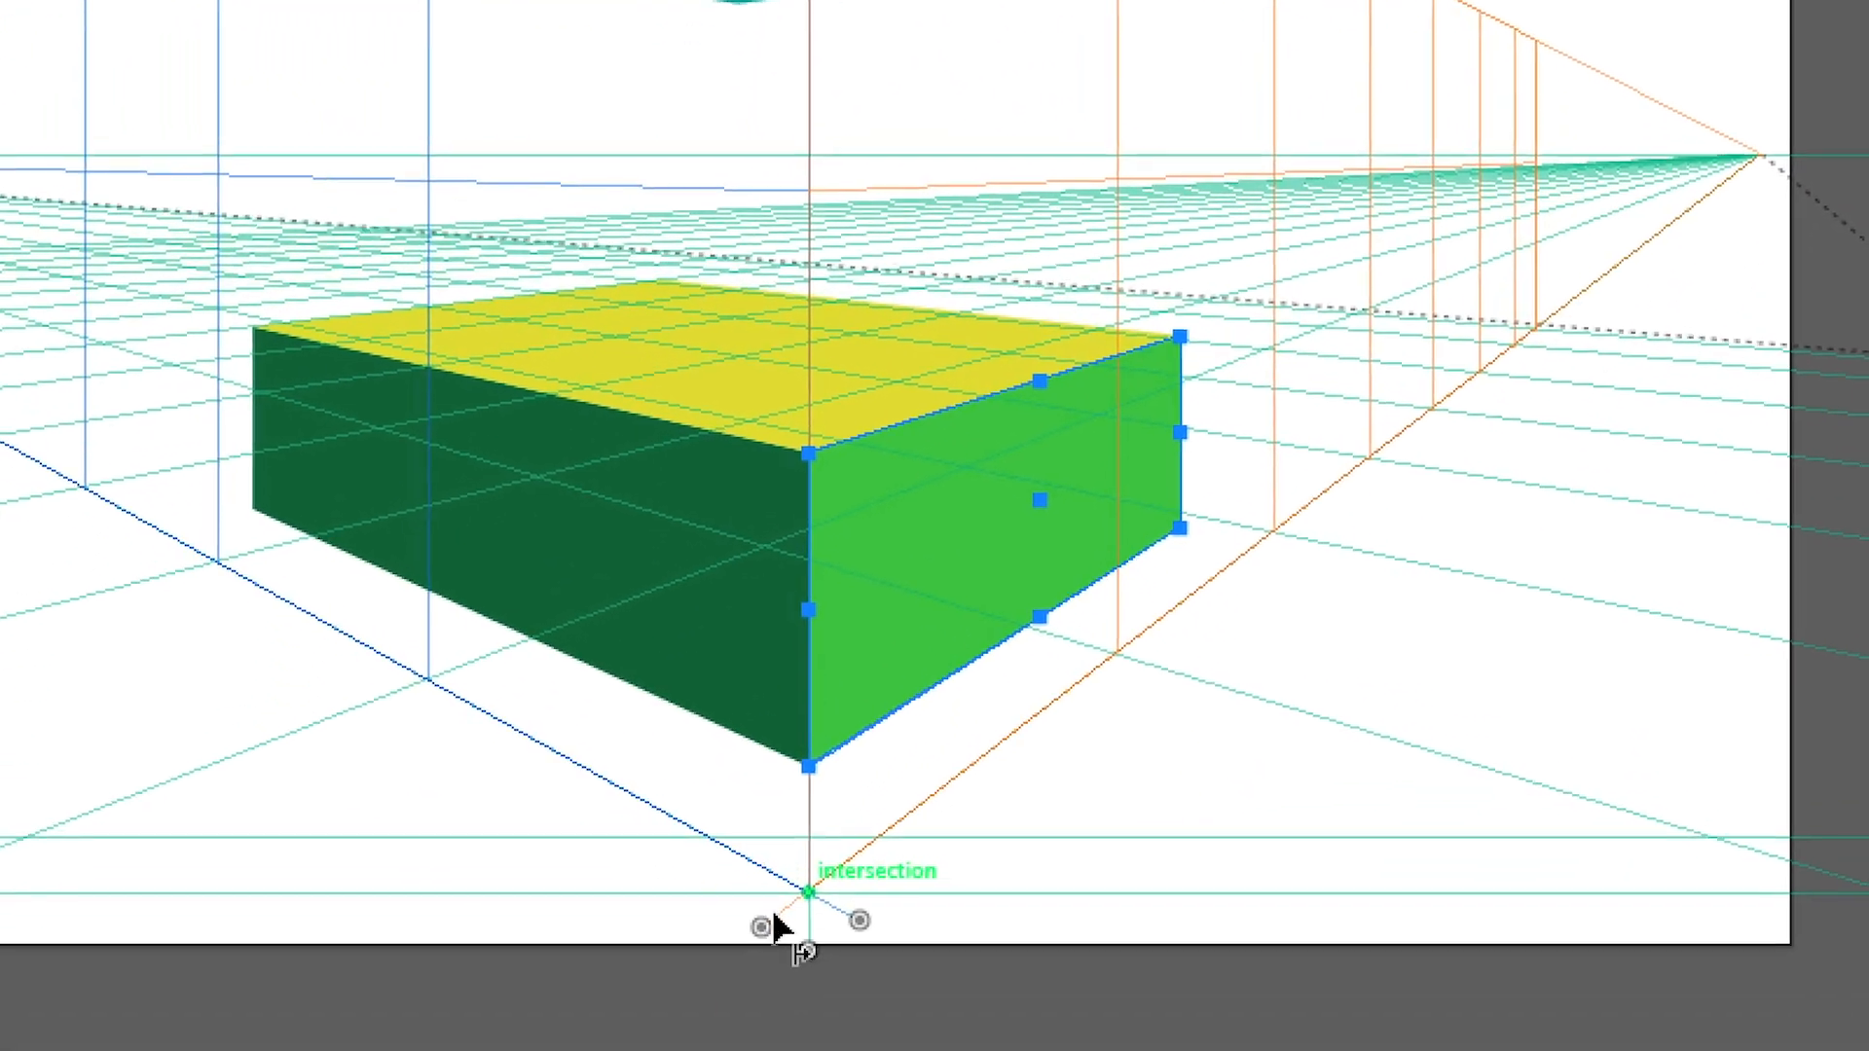
pyautogui.moveTo(787, 930)
pyautogui.mouseDown()
pyautogui.moveTo(797, 370)
pyautogui.moveTo(779, 923)
pyautogui.mouseUp()
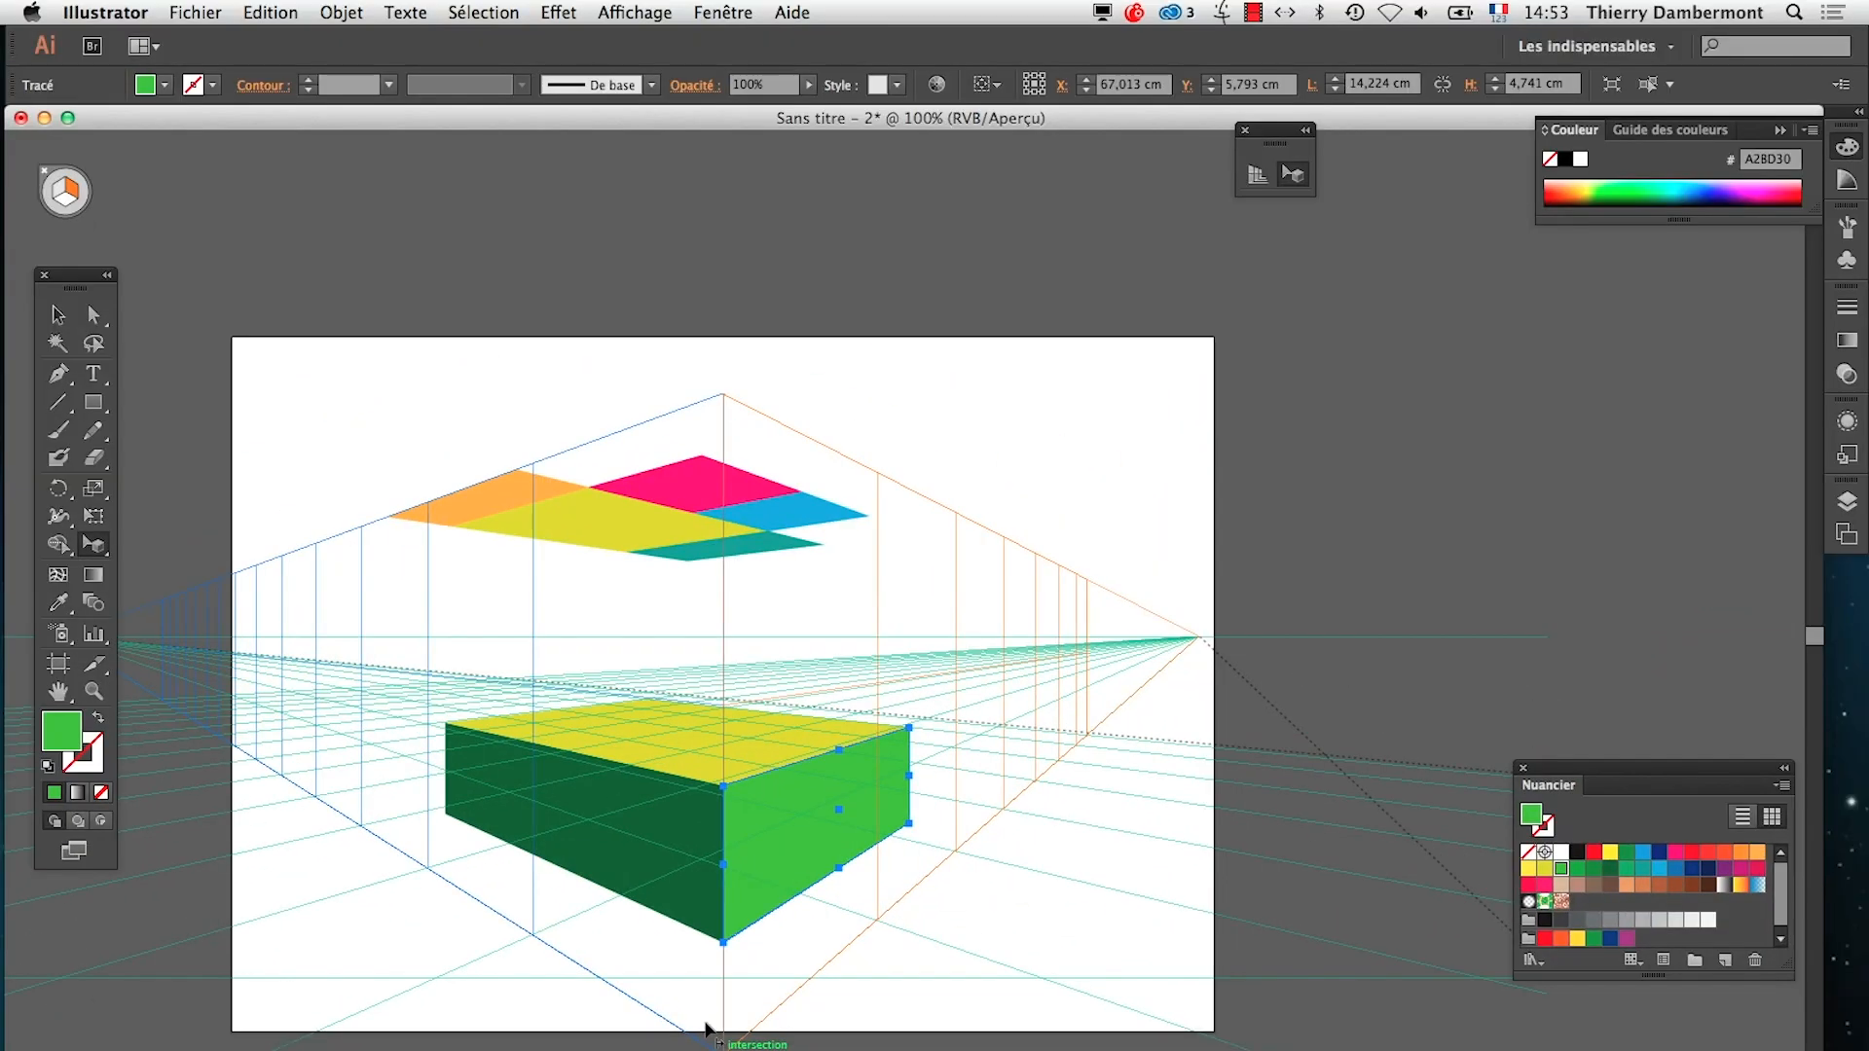
# Switch to TextEdit and append "D'ABORD REPOSITIONNER LA PERPECTIVE EN LA DESCENDANT AVEC LA BOULE DU MILIEU" to the vertical-planes note
pyautogui.press('super+Tab')
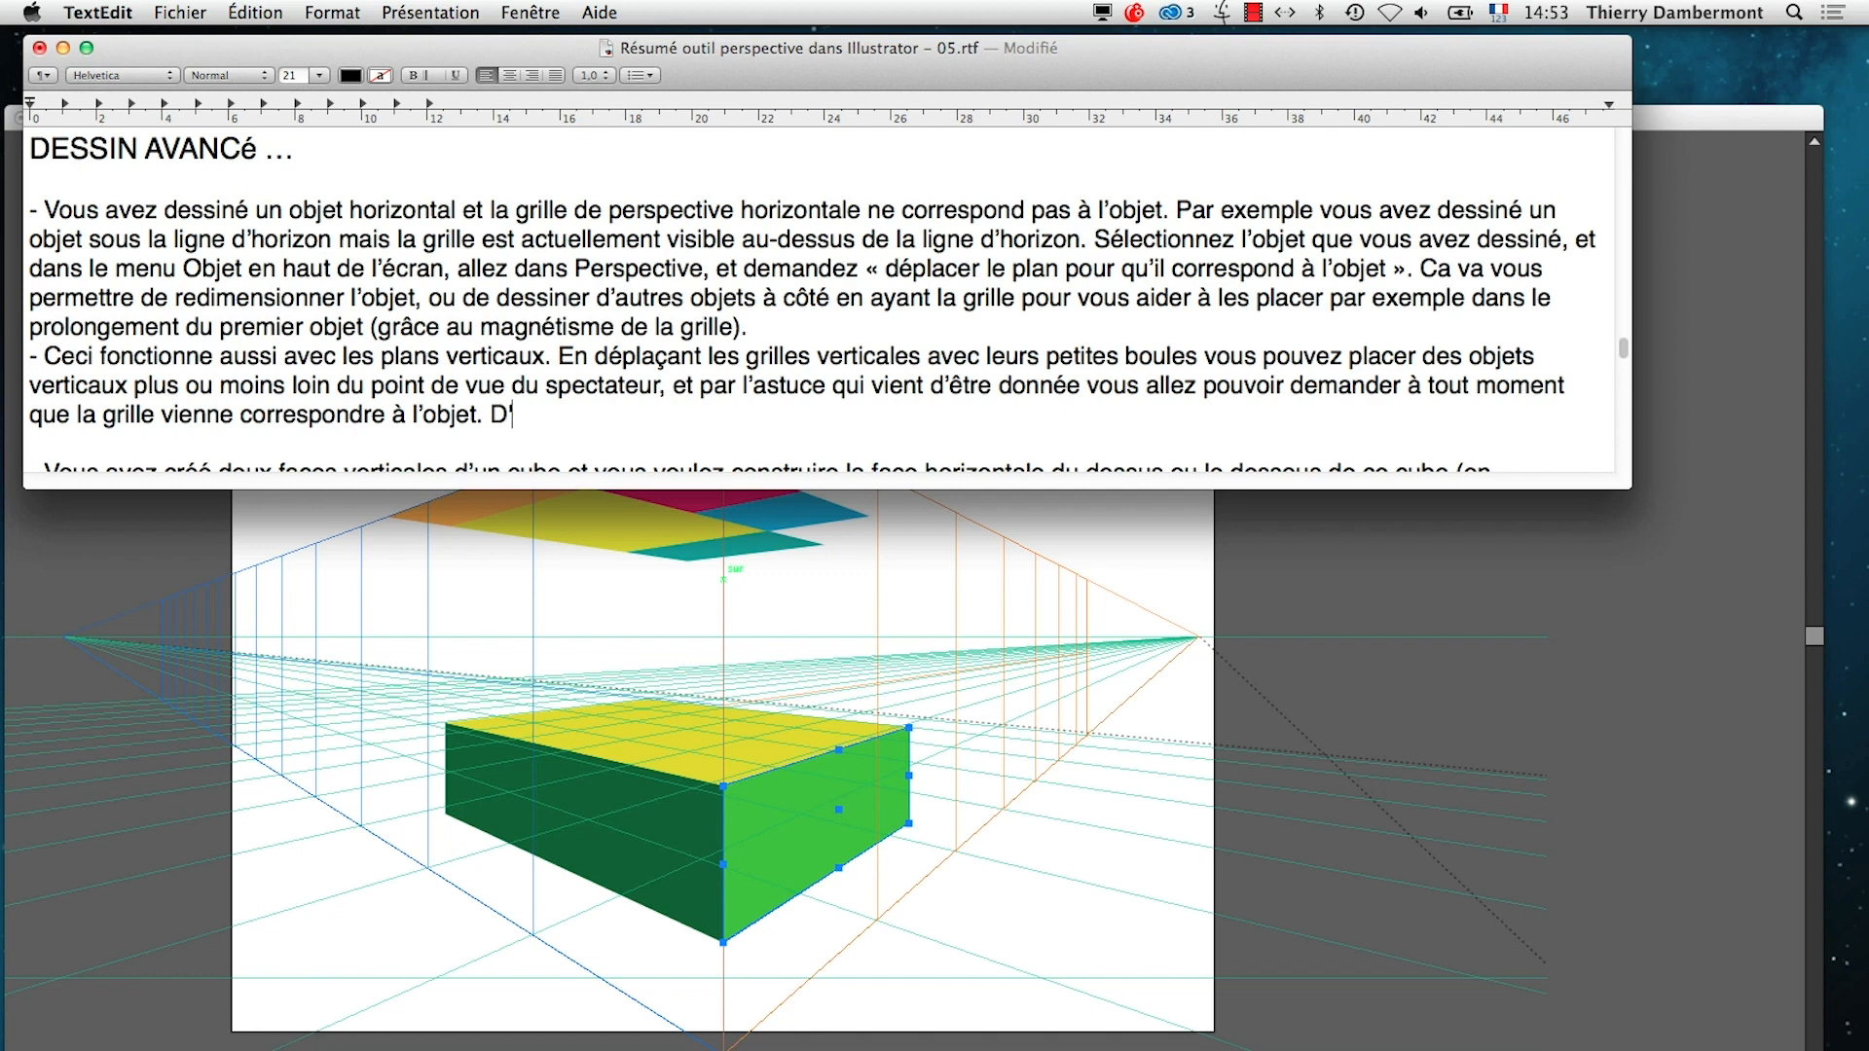
pyautogui.write('BORD REPOSITIONNER LA')
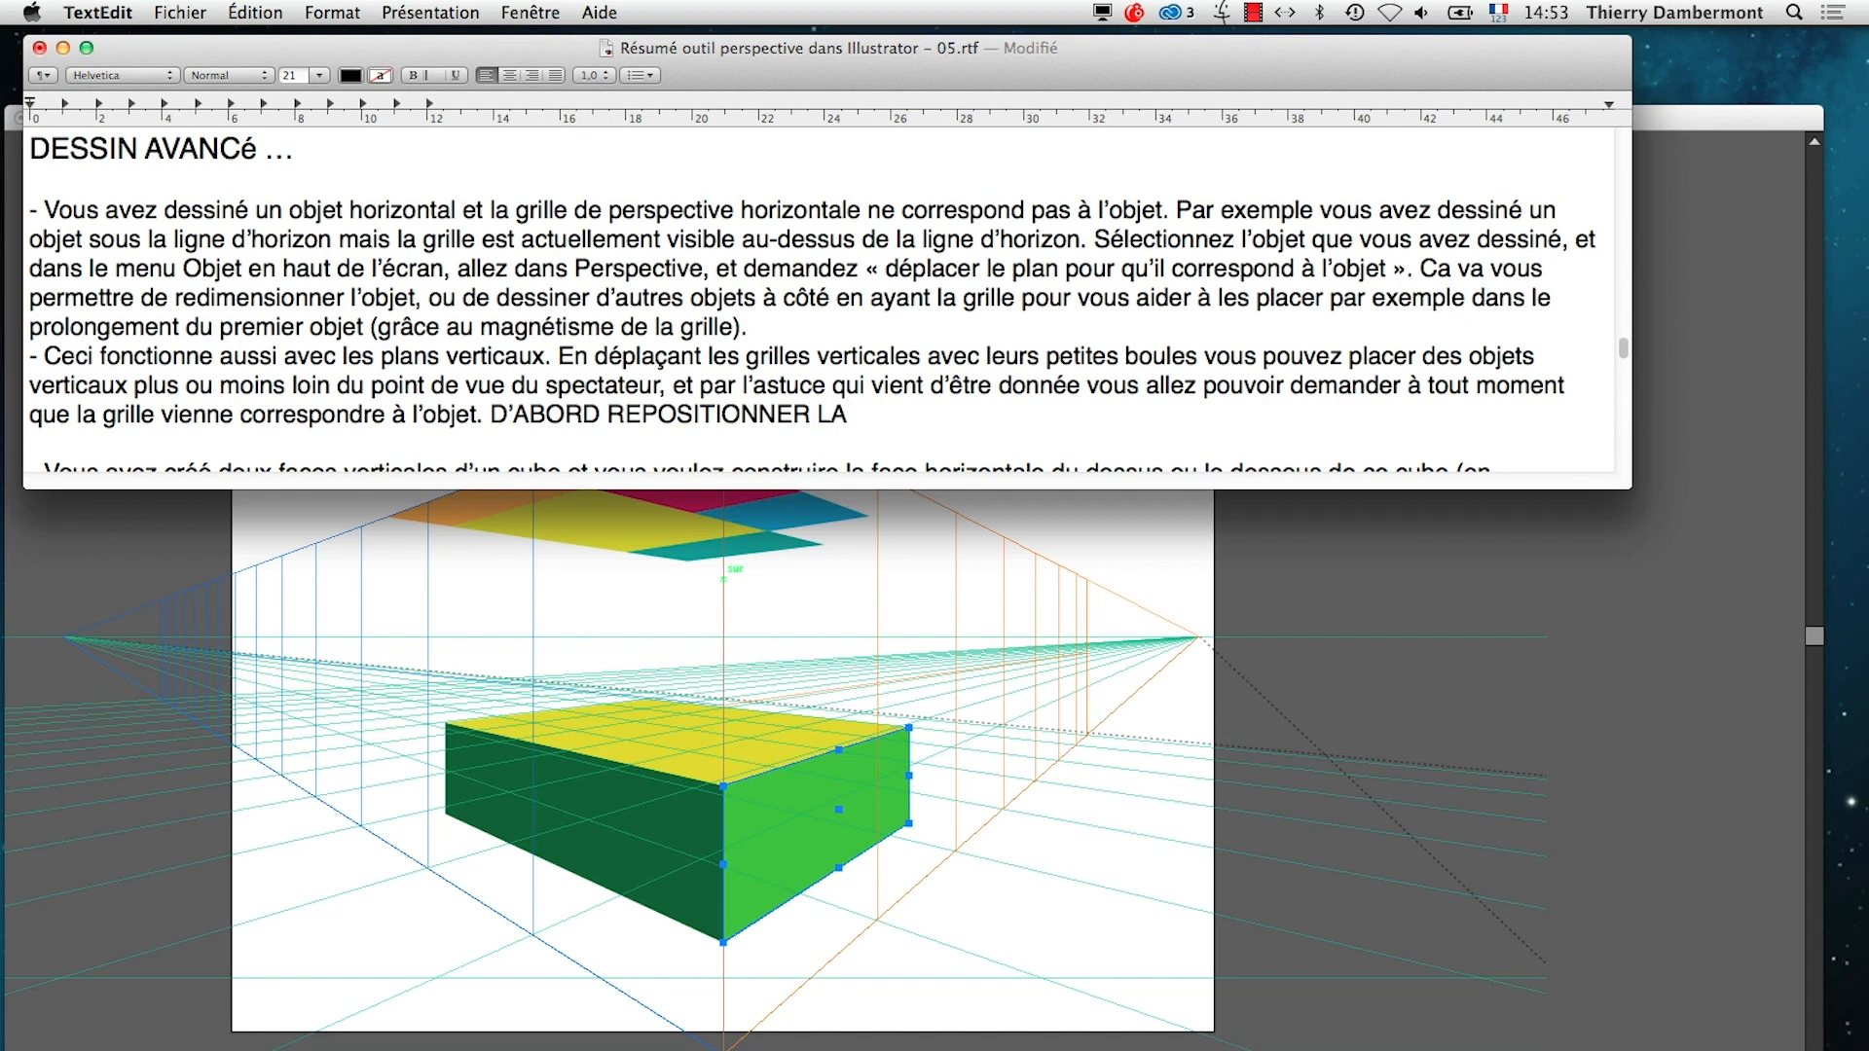
pyautogui.write(' PERPECTIV')
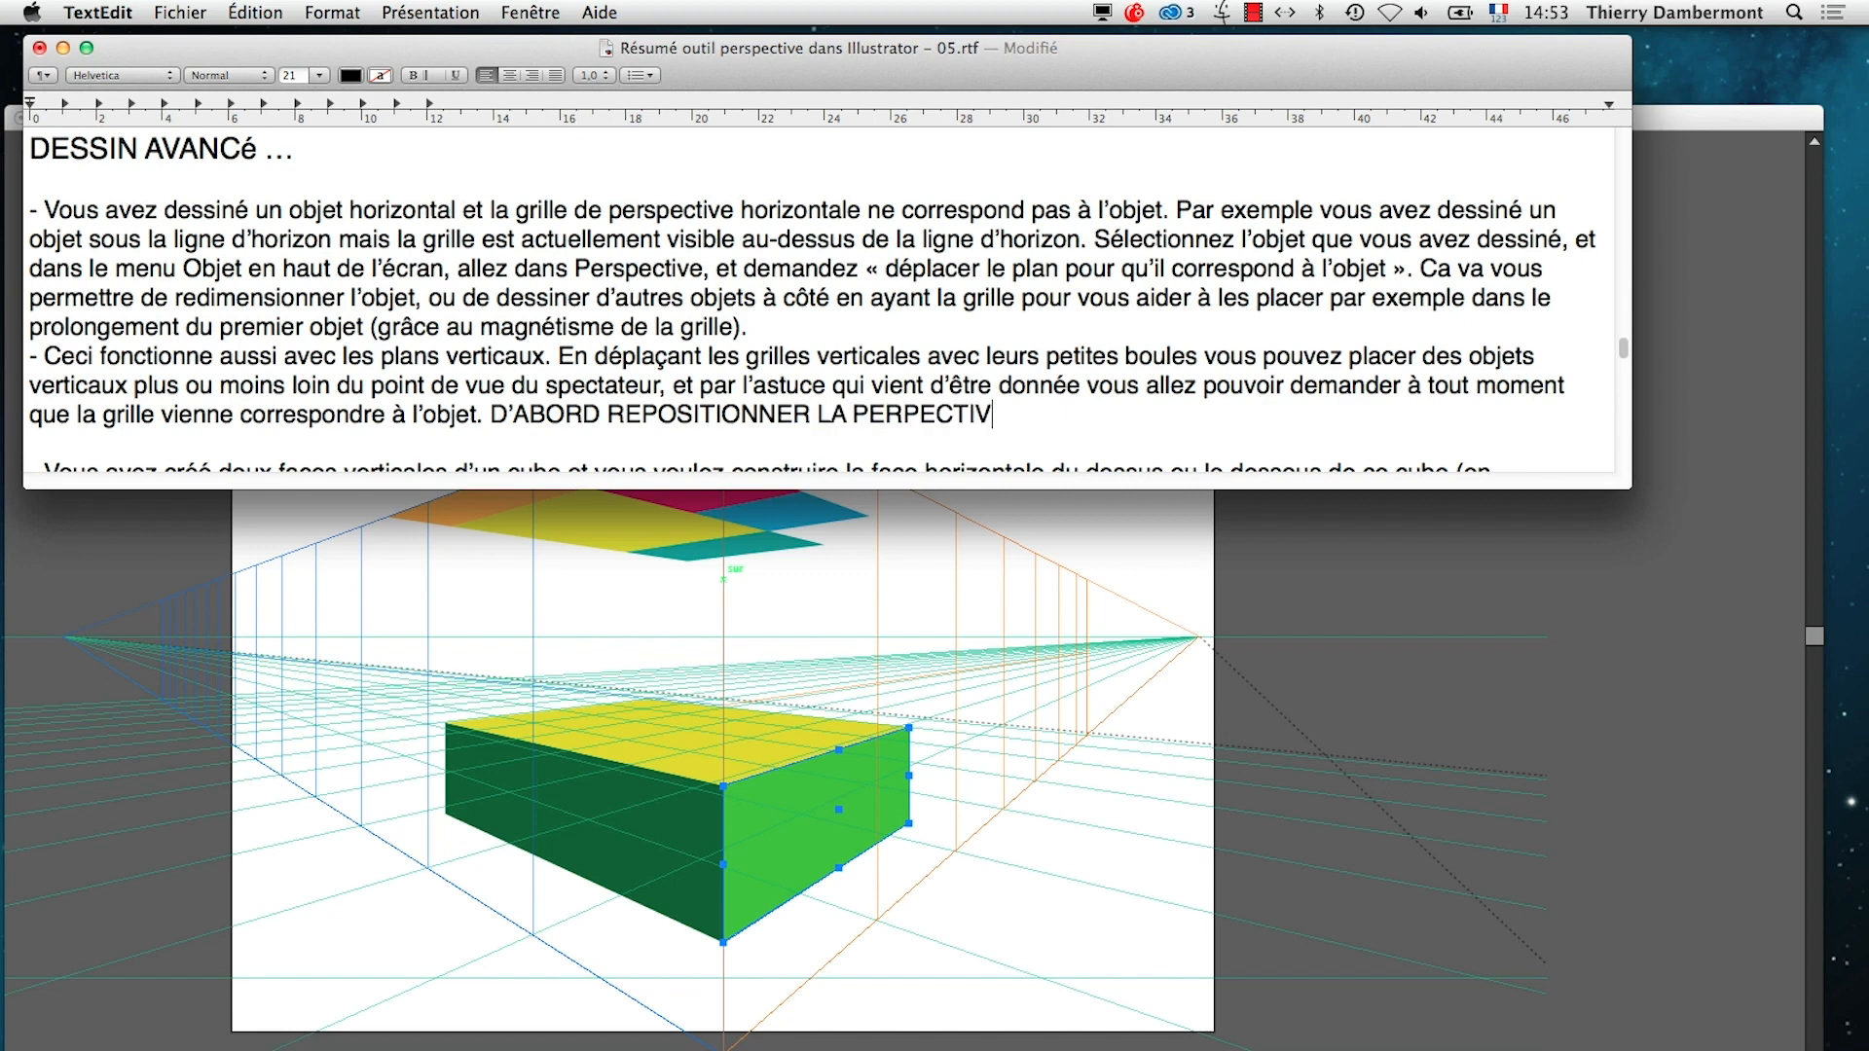
pyautogui.write('E EN LA DESCE')
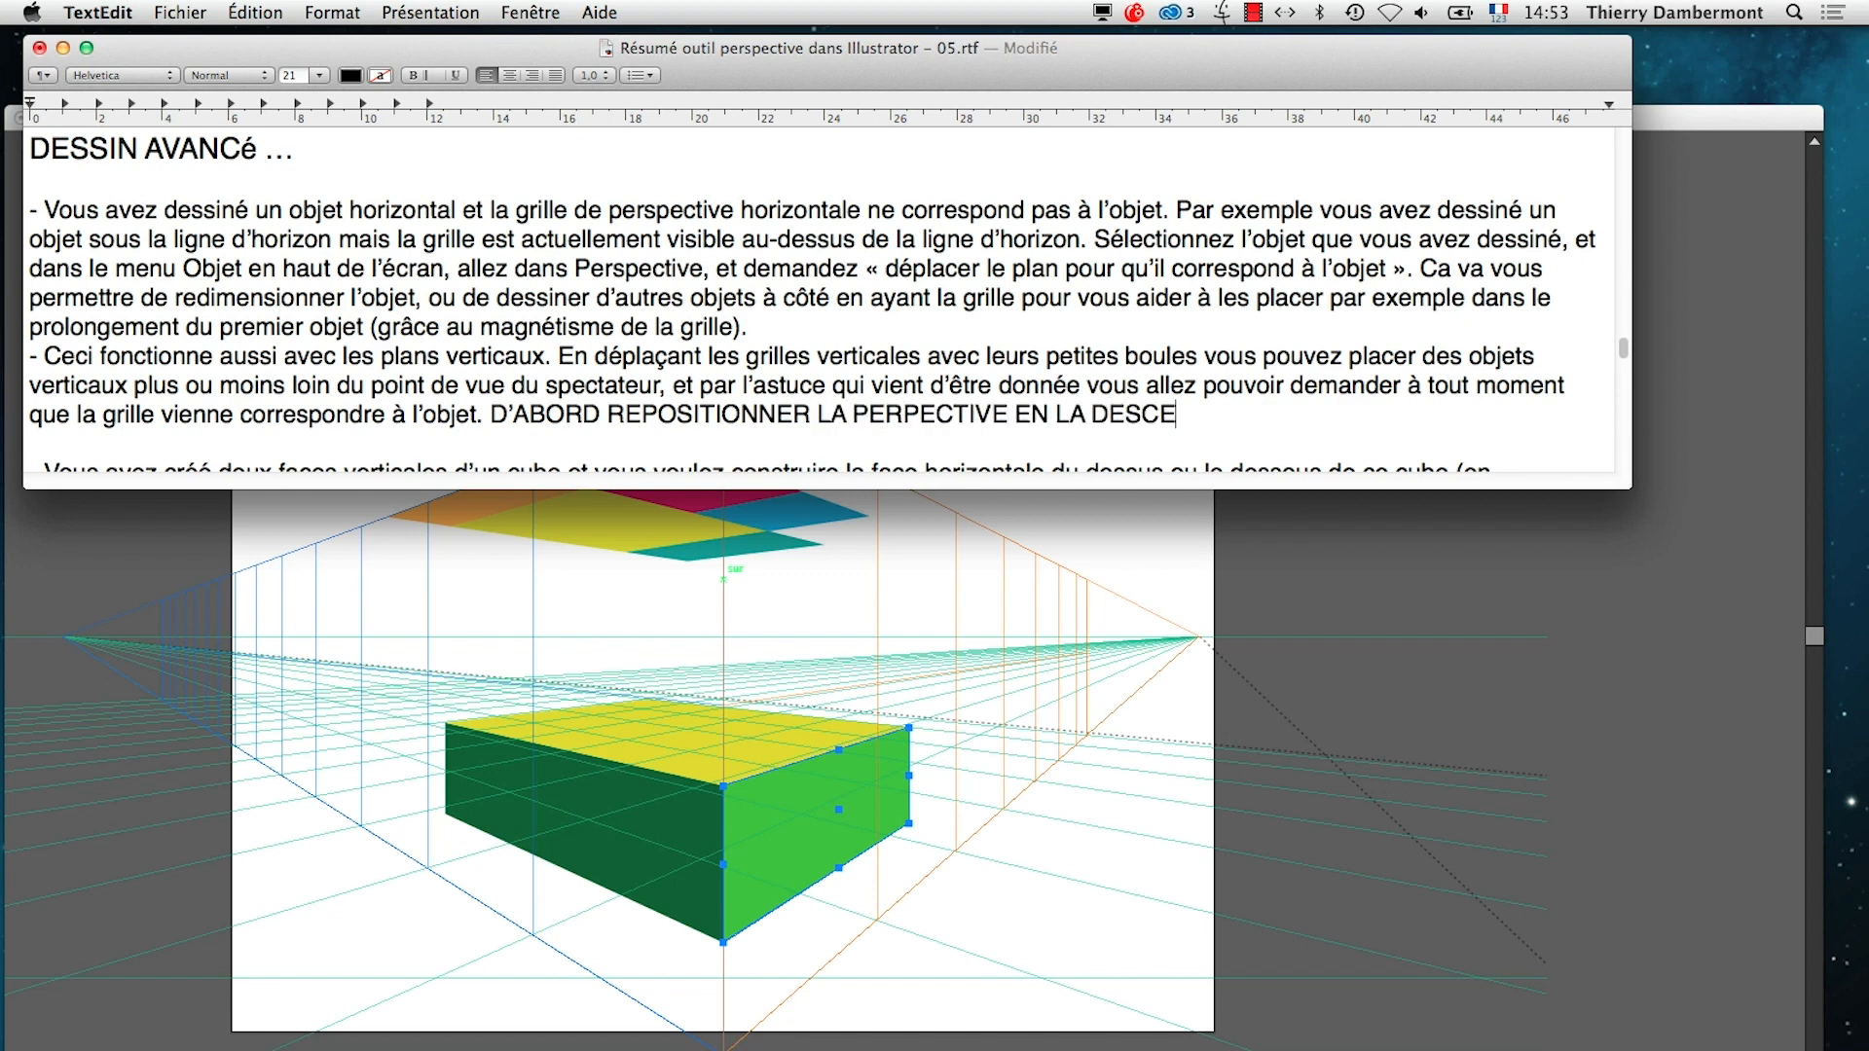
pyautogui.write('NDANT AVEC LA ')
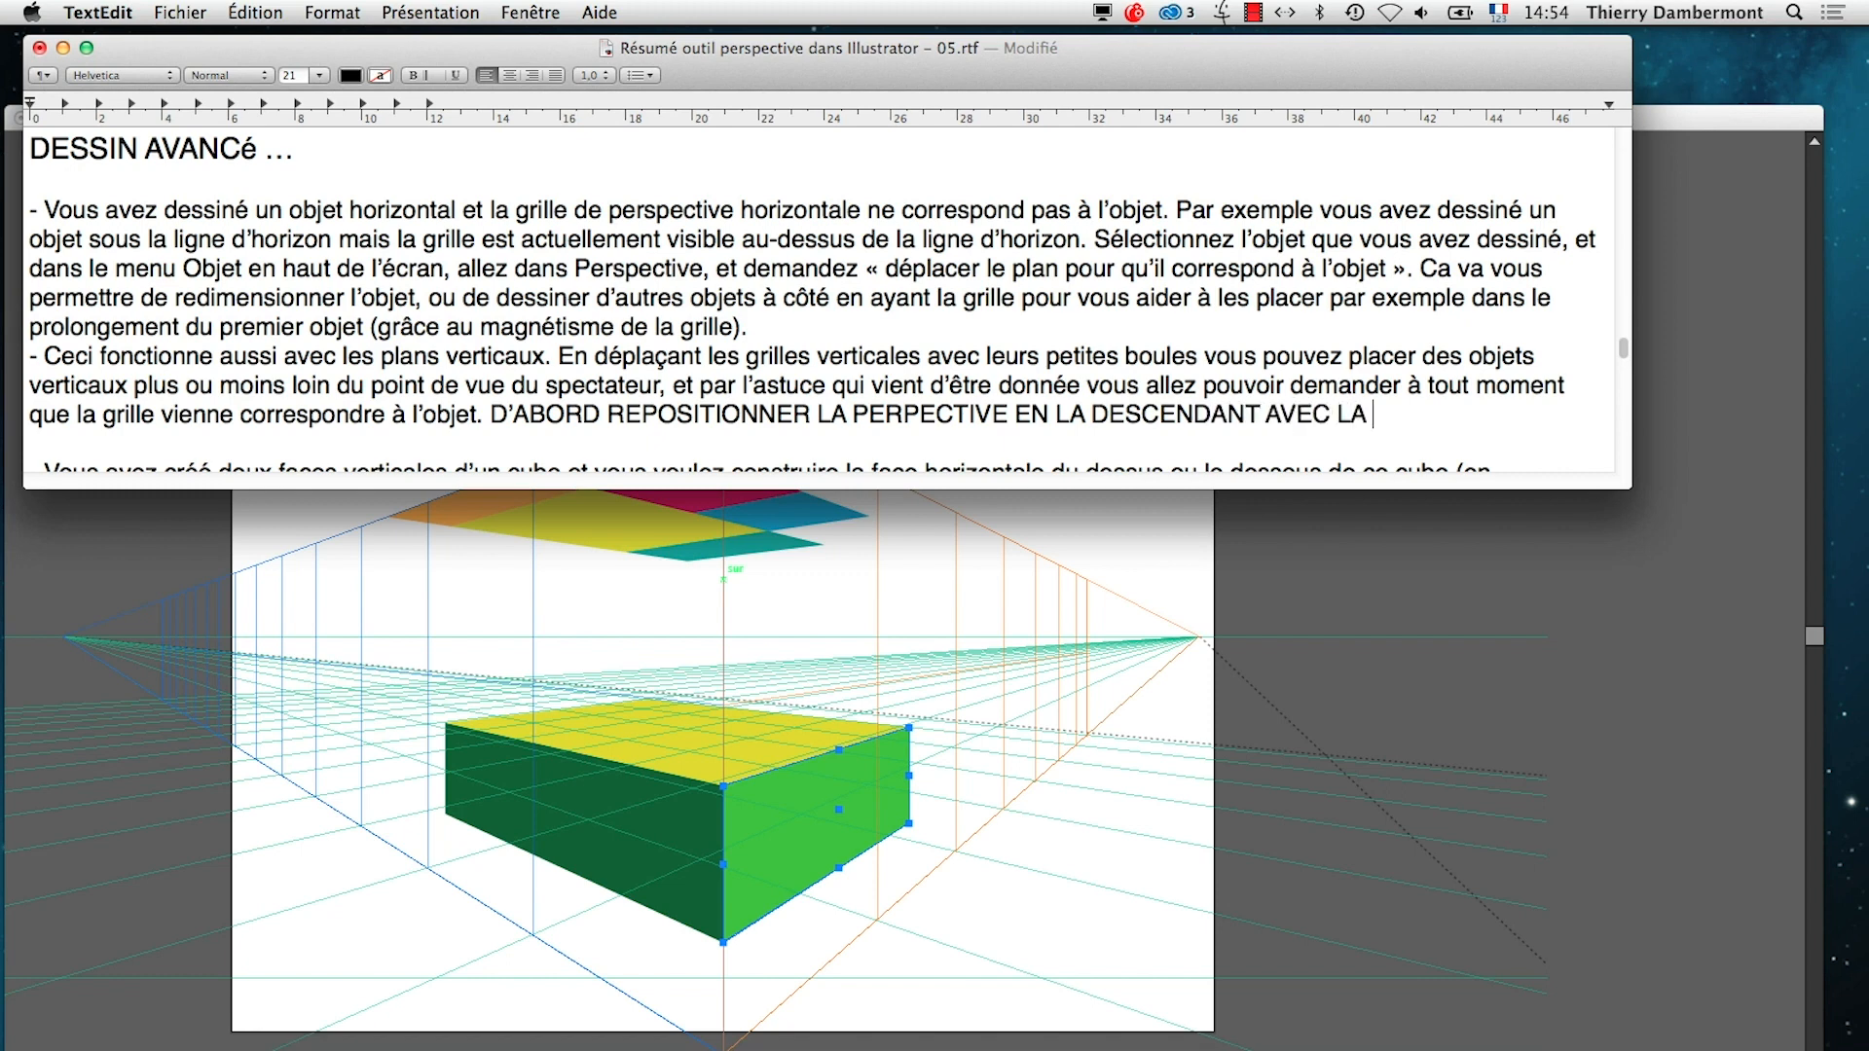
pyautogui.write('BOULE DU MI')
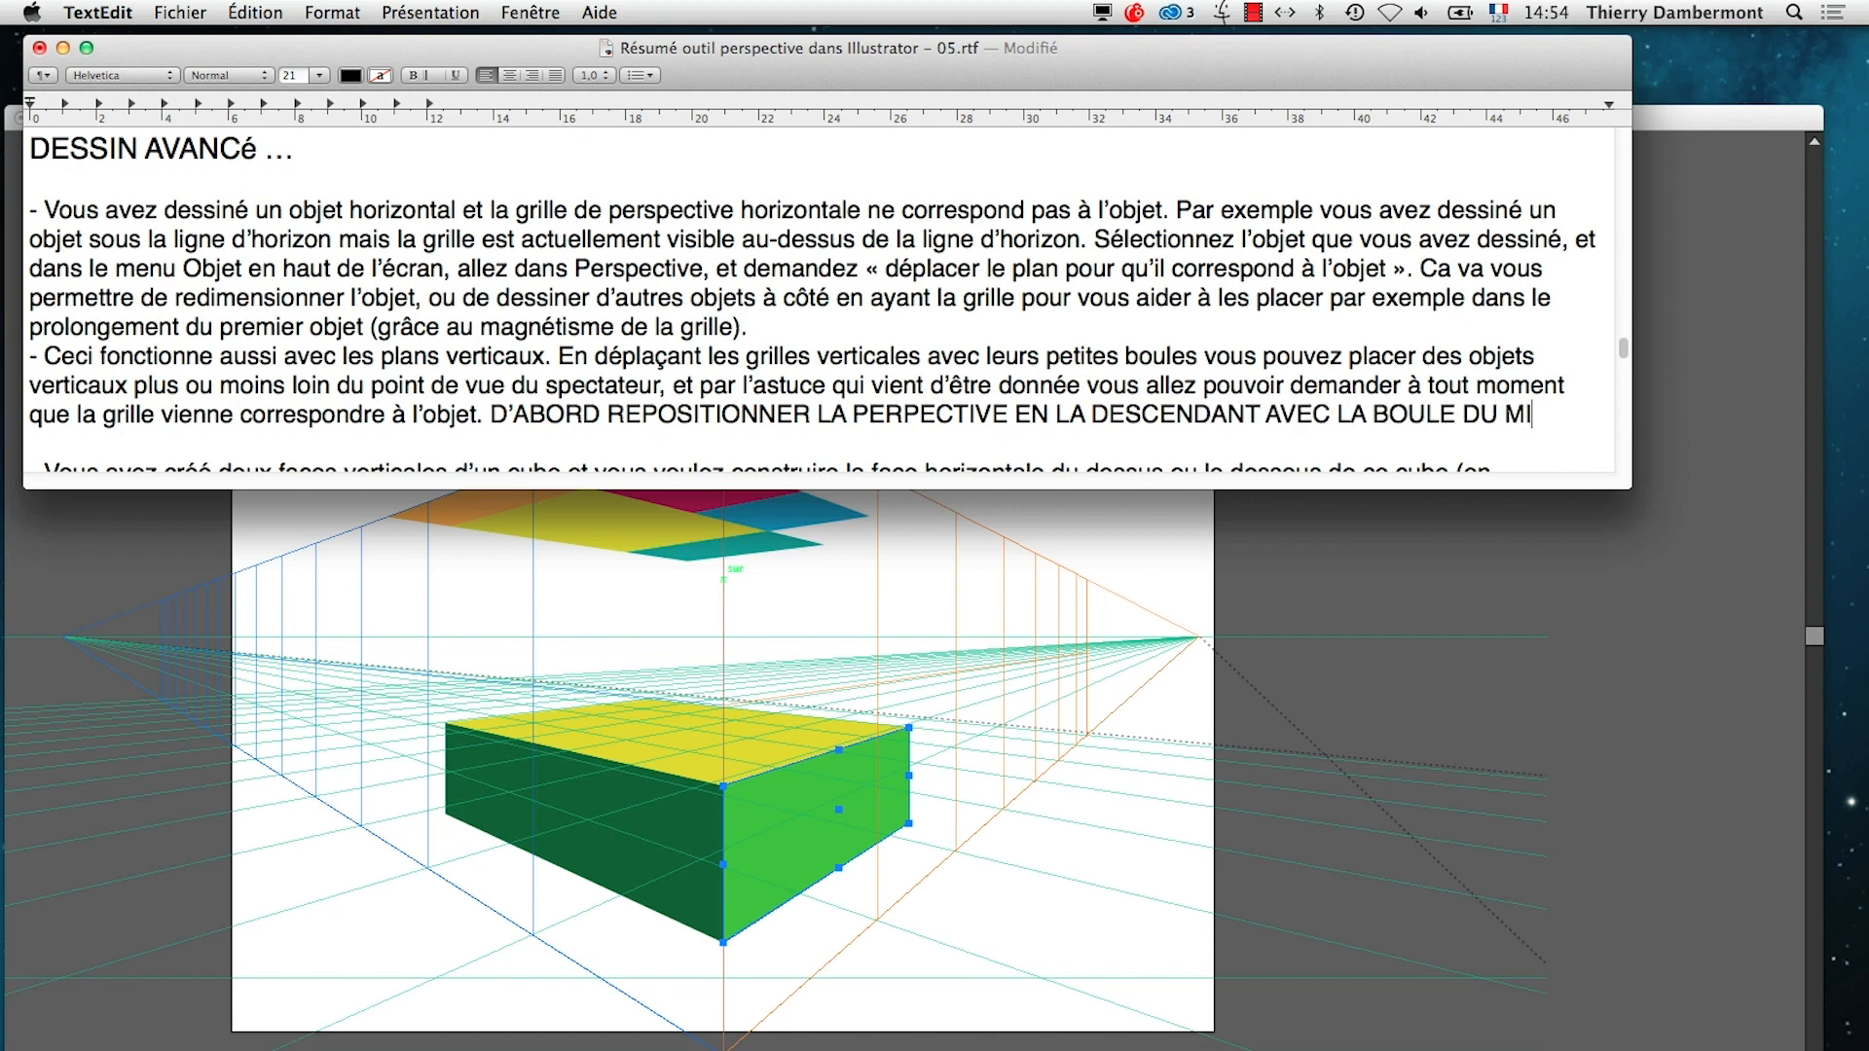
pyautogui.write('LEIU')
pyautogui.write('EU (PARM')
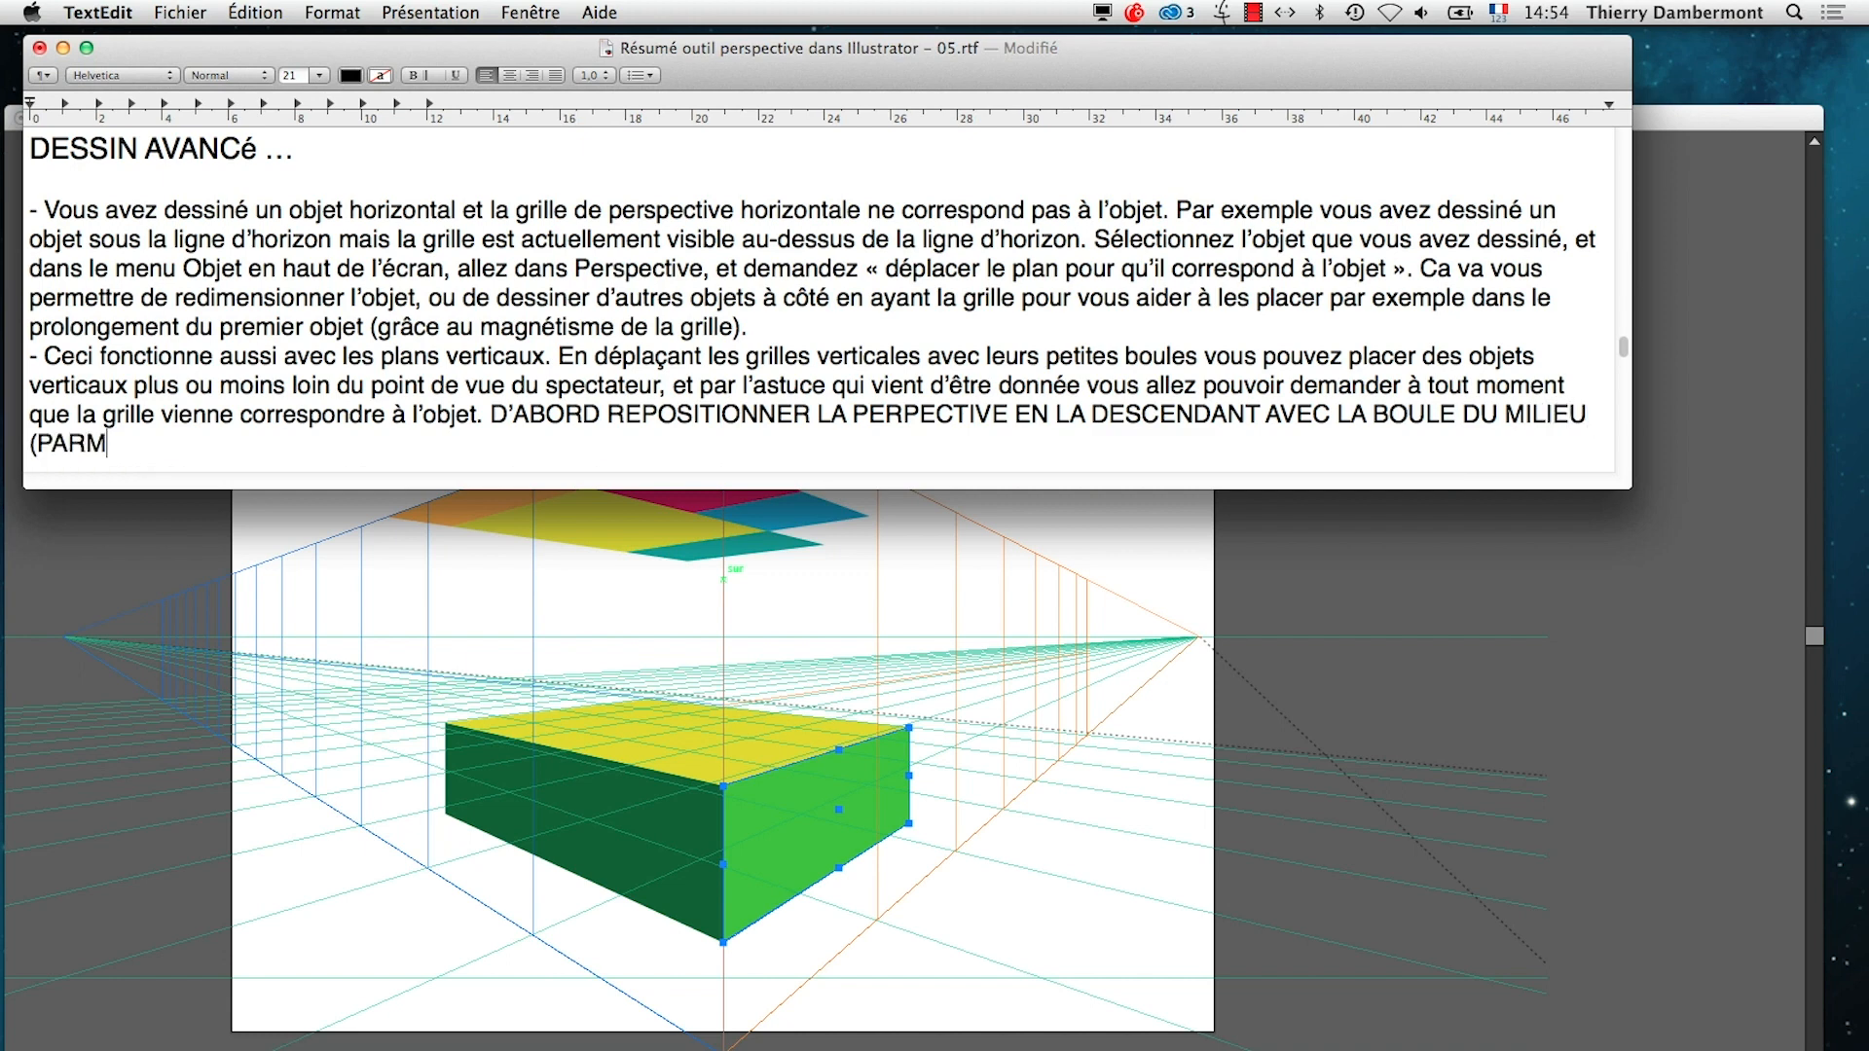
pyautogui.write('I LE GROUPE DE Q')
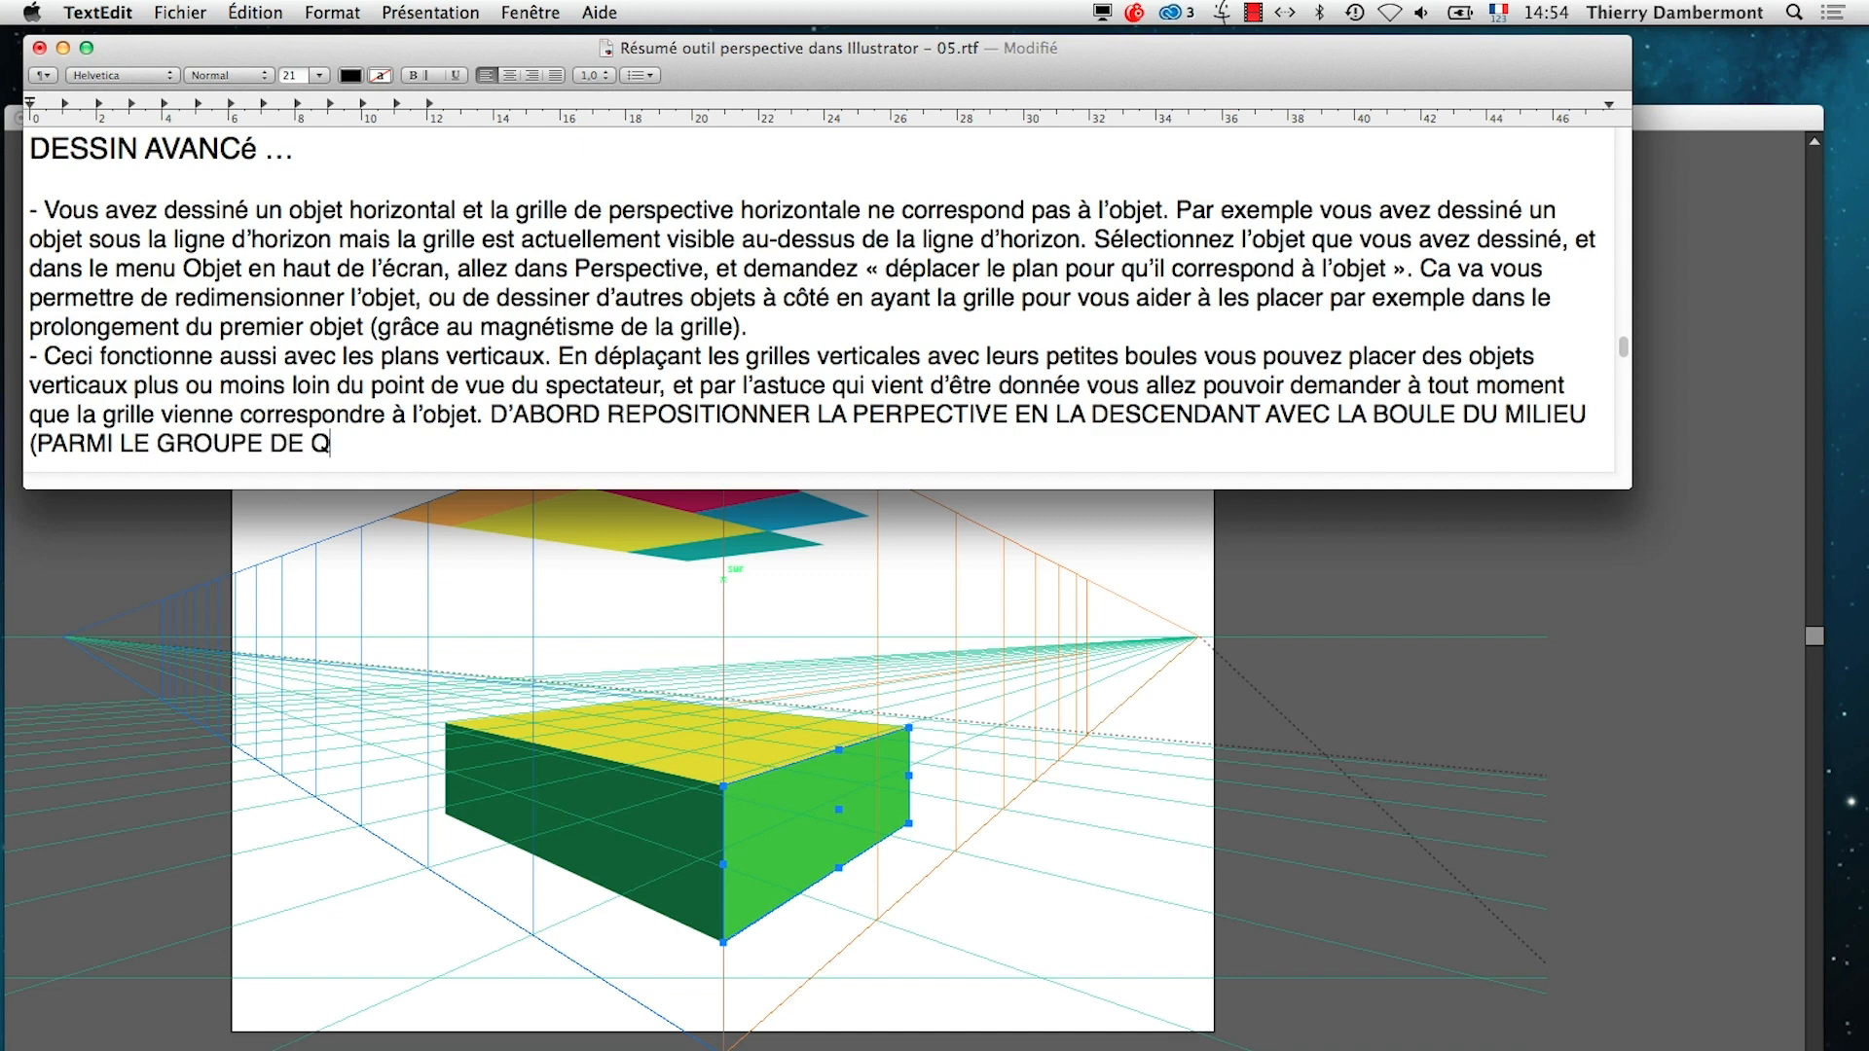
pyautogui.write('UATRE BOULES).')
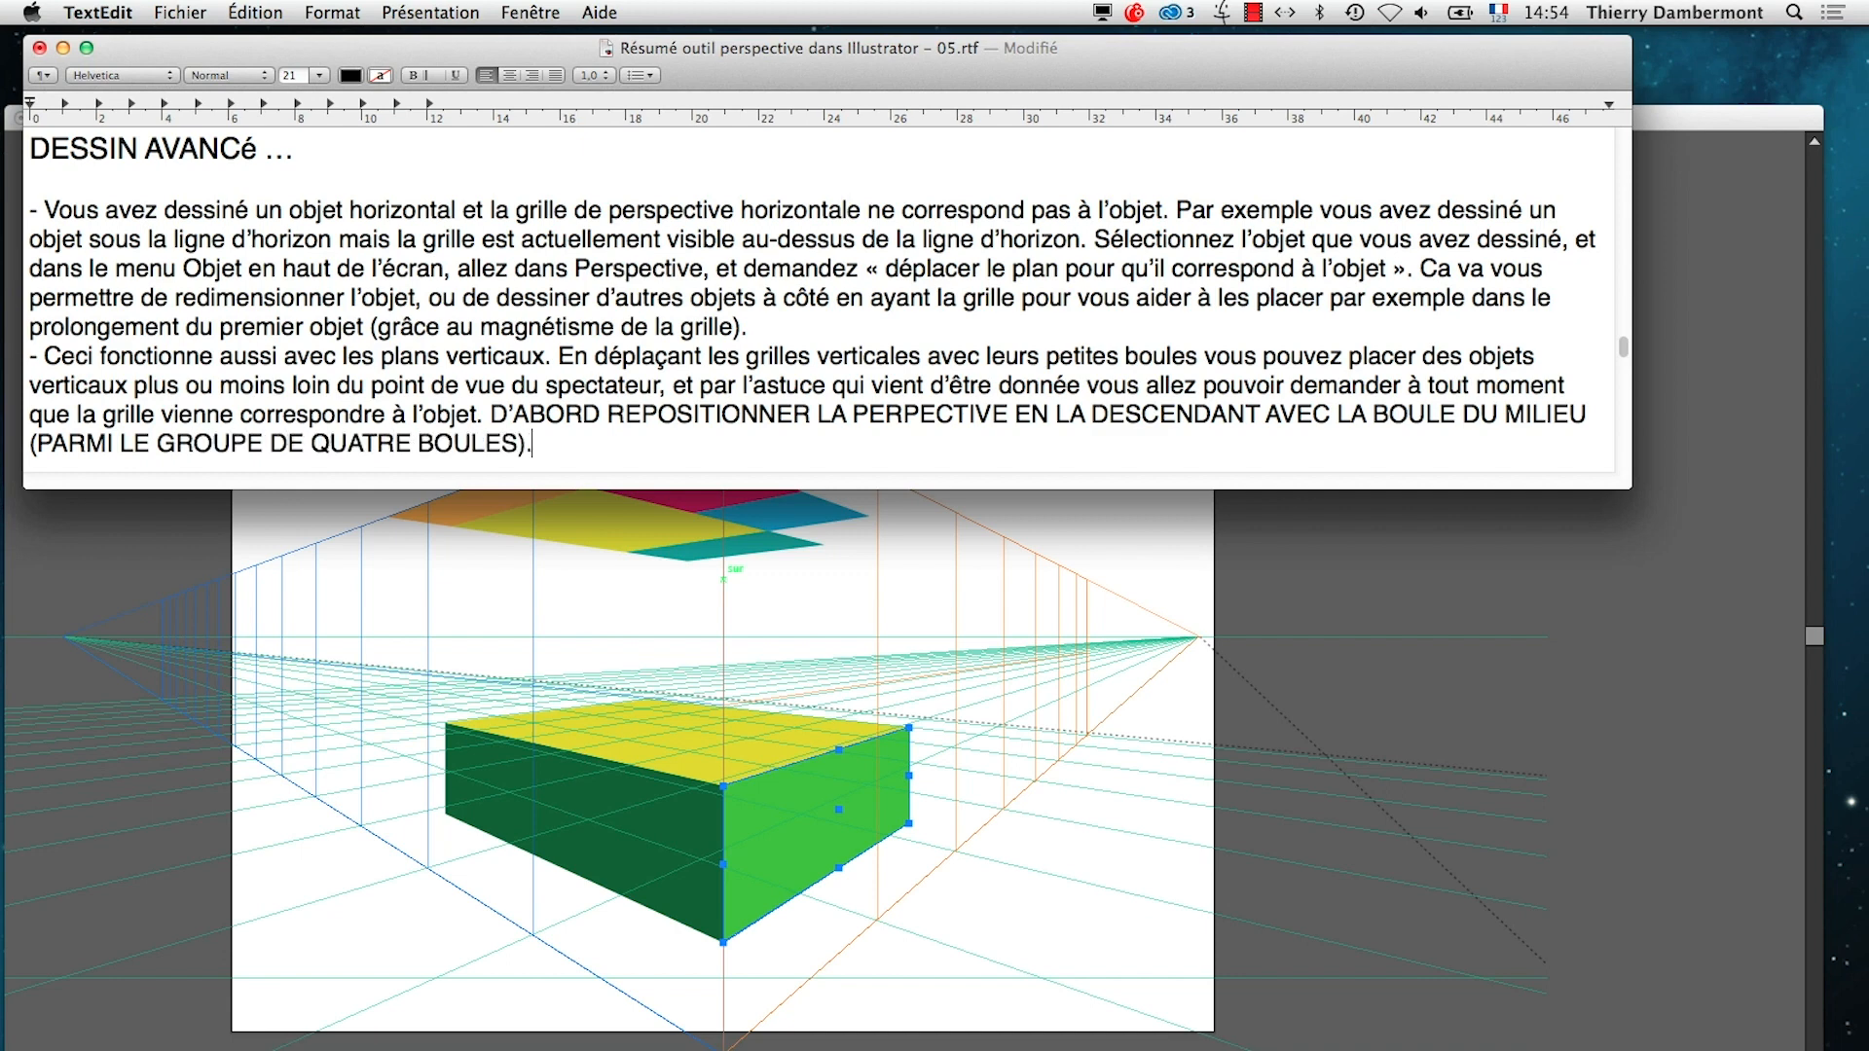
# Finish the note with "(PARMI LE GROUPE DE QUATRE BOULES)." and save the text document
pyautogui.press('super+s')
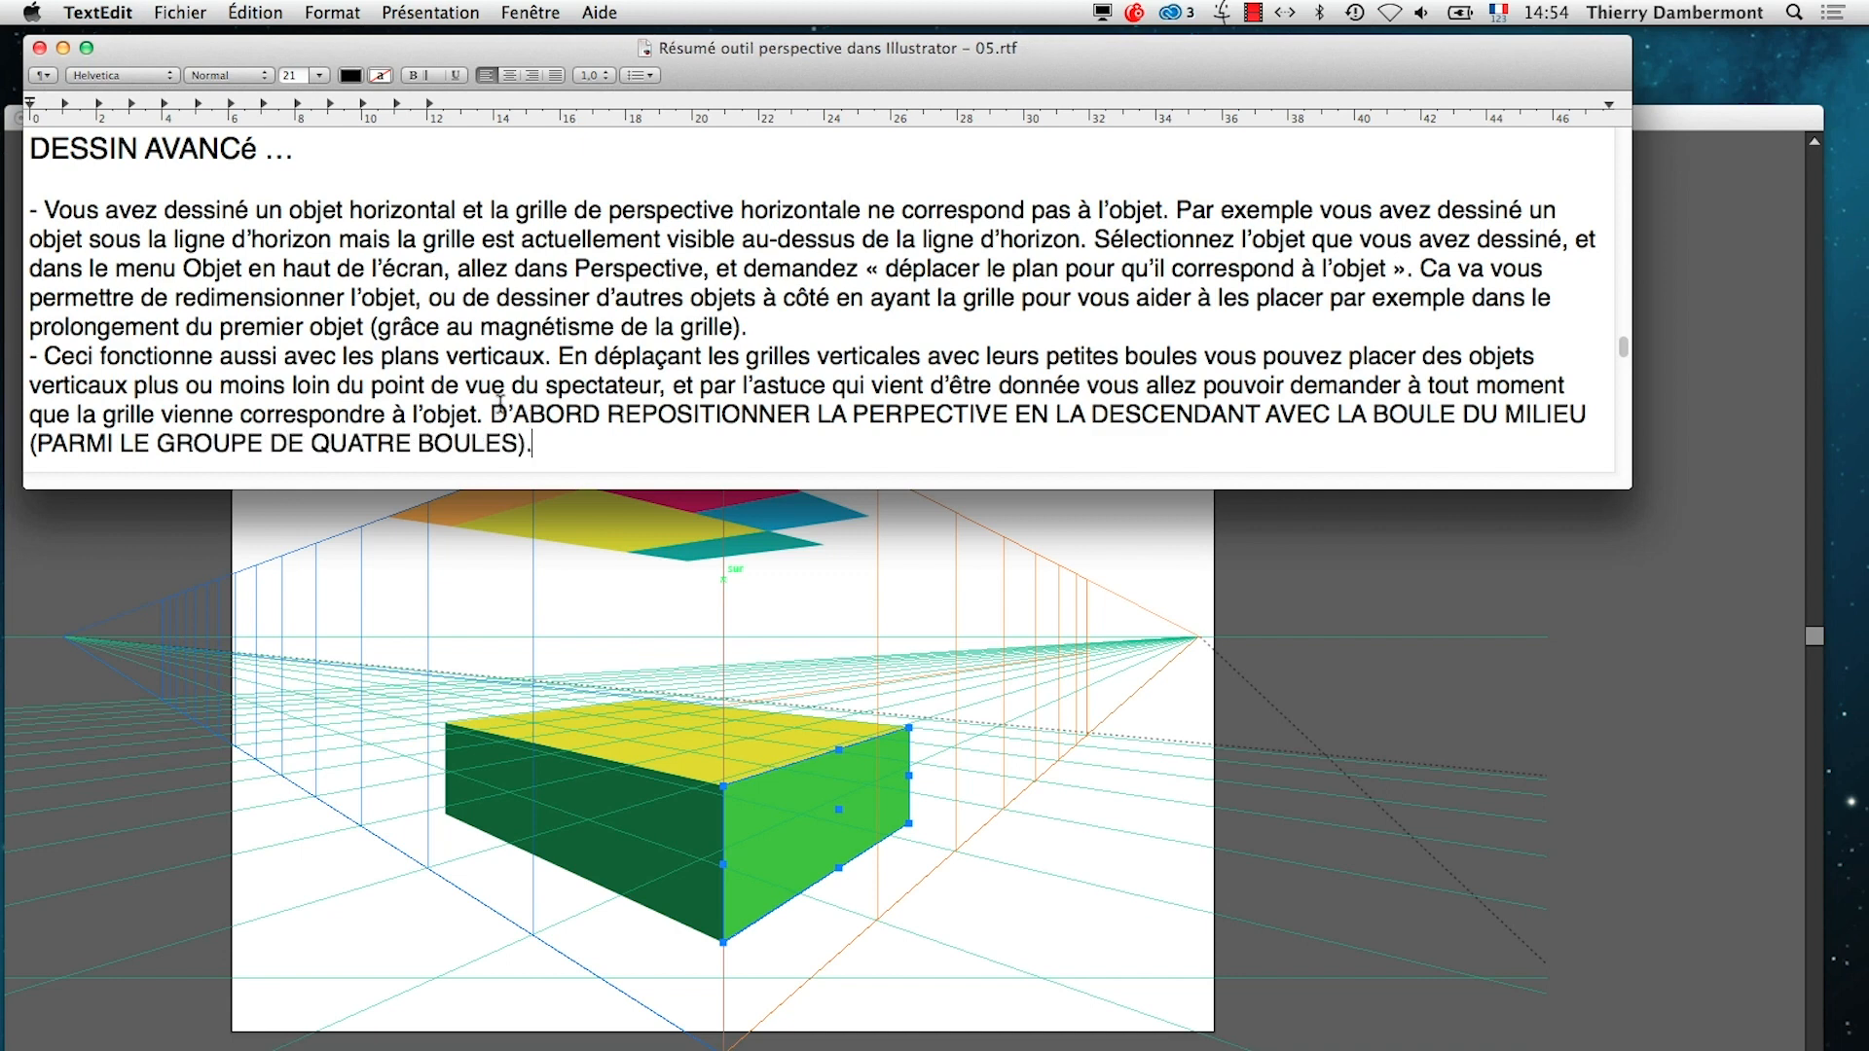
pyautogui.scroll(-5, 499, 402)
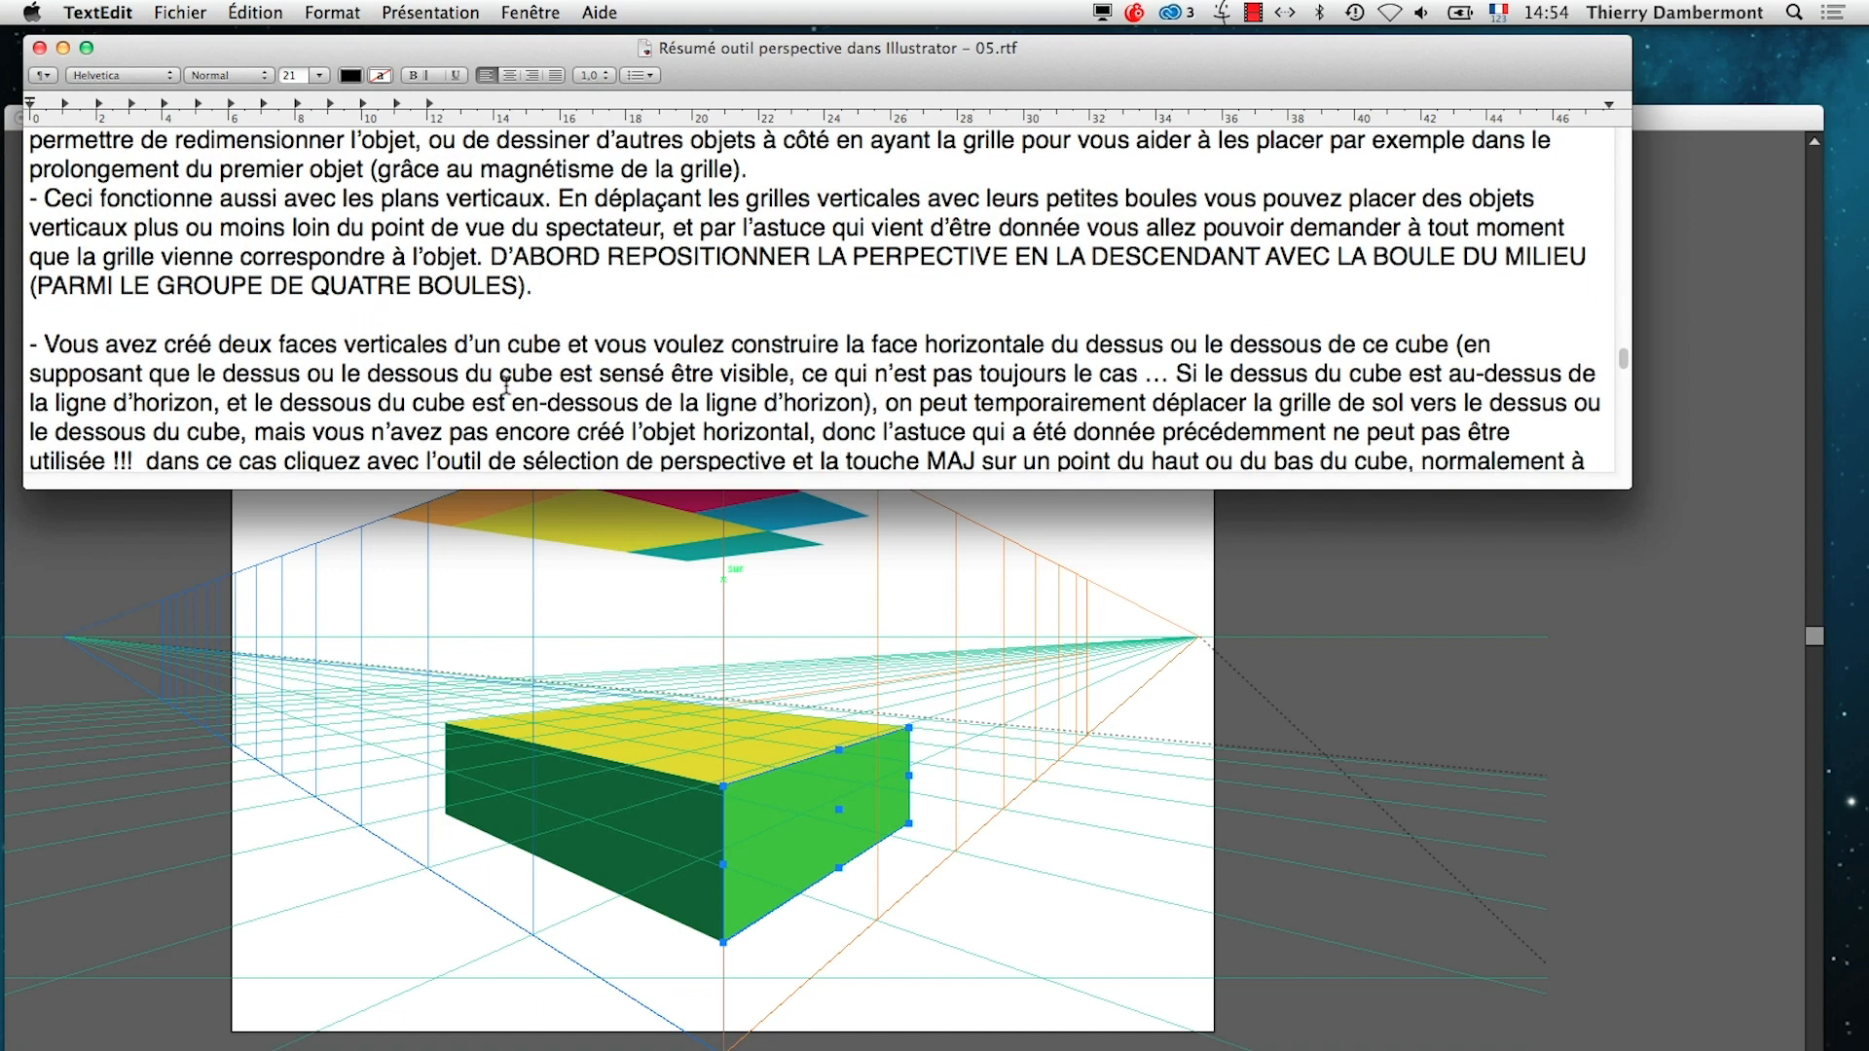
pyautogui.scroll(-1, 506, 385)
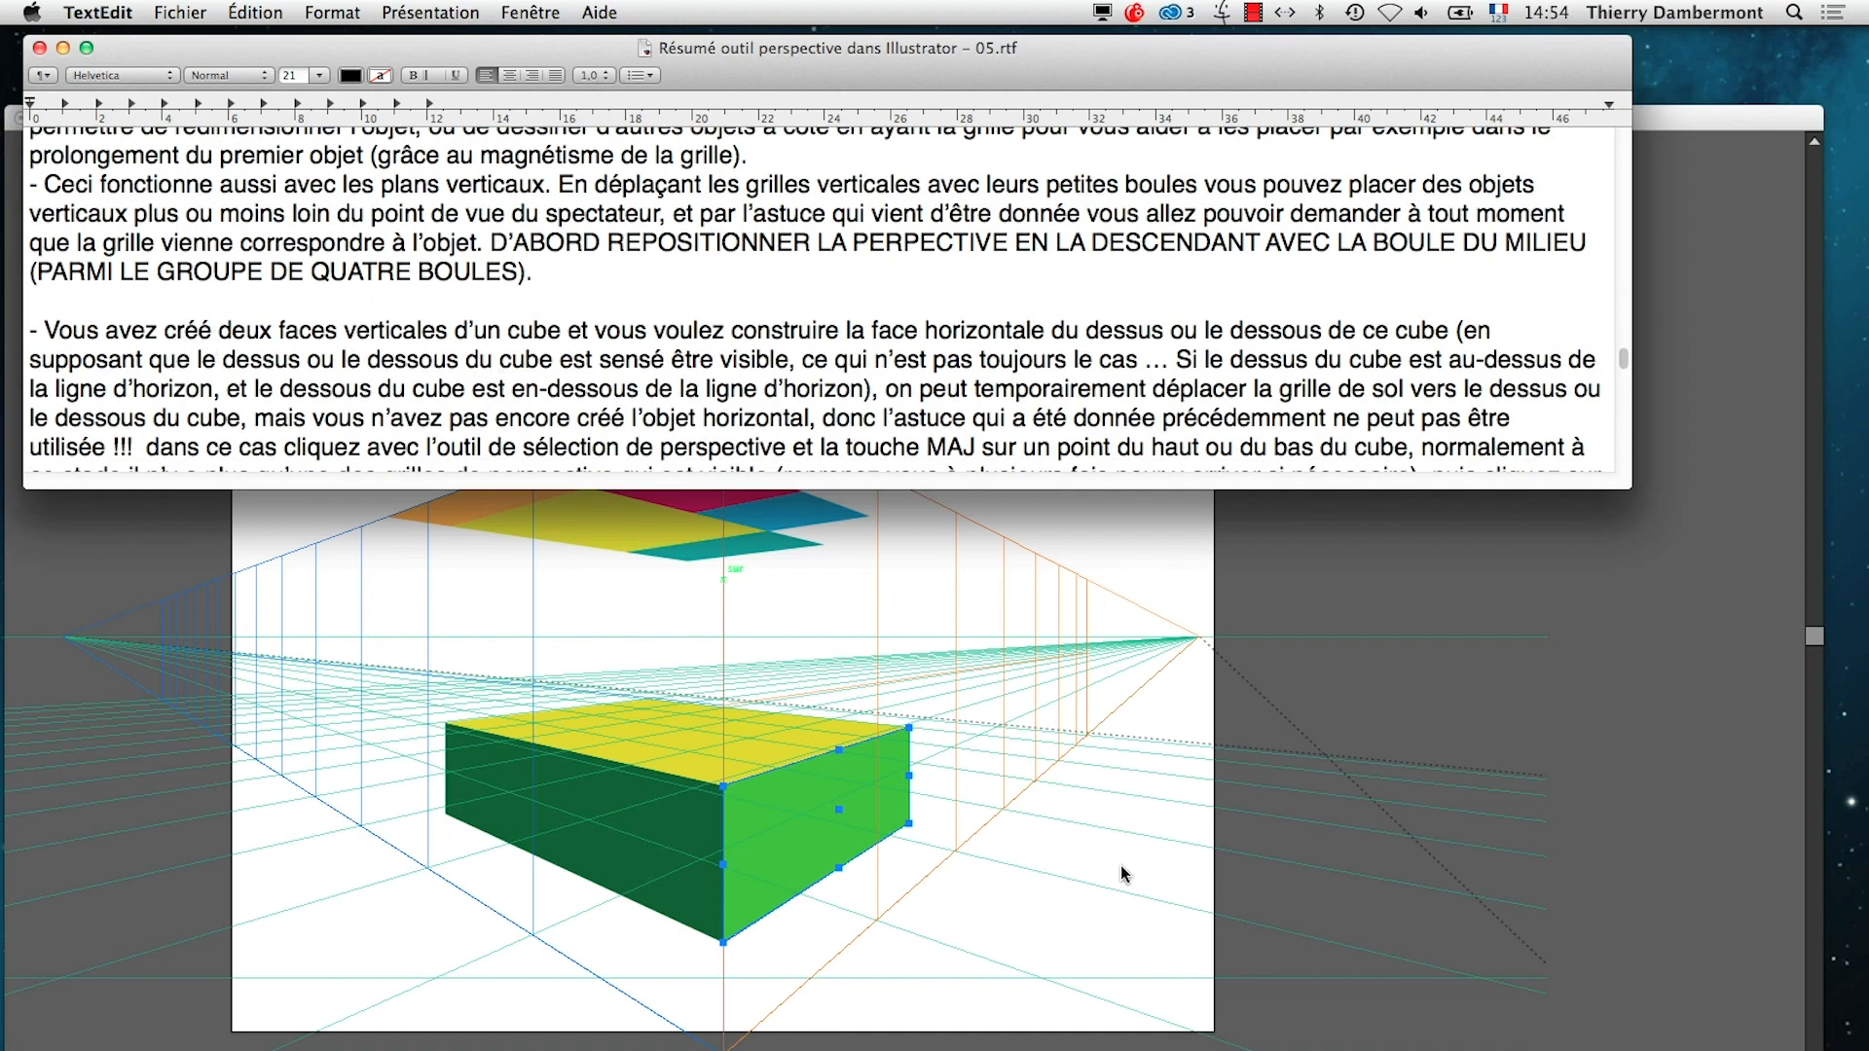
# Return to Illustrator and shift the blue vertical grid plane sideways until its near edge lies well beyond the artboard's right side
pyautogui.press('super+Tab')
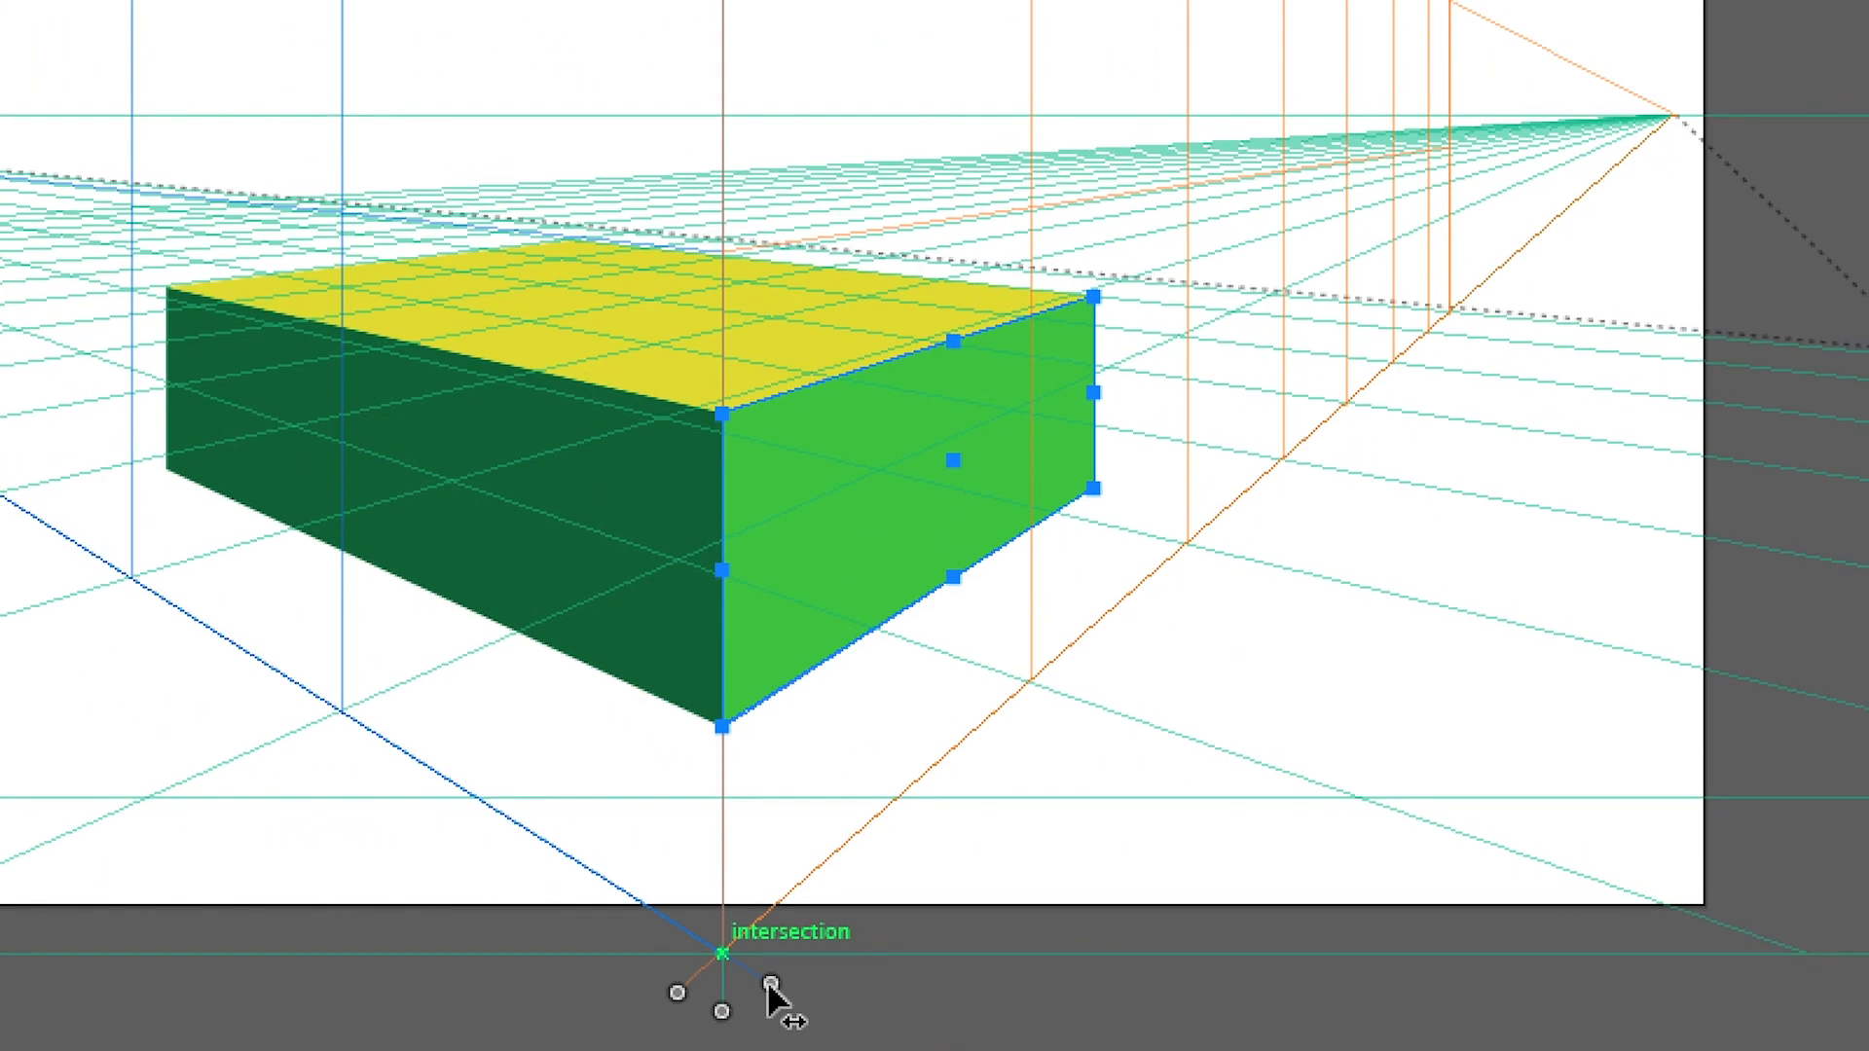
pyautogui.moveTo(769, 985); pyautogui.dragTo(1507, 683)
pyautogui.moveTo(1035, 891); pyautogui.dragTo(691, 937)
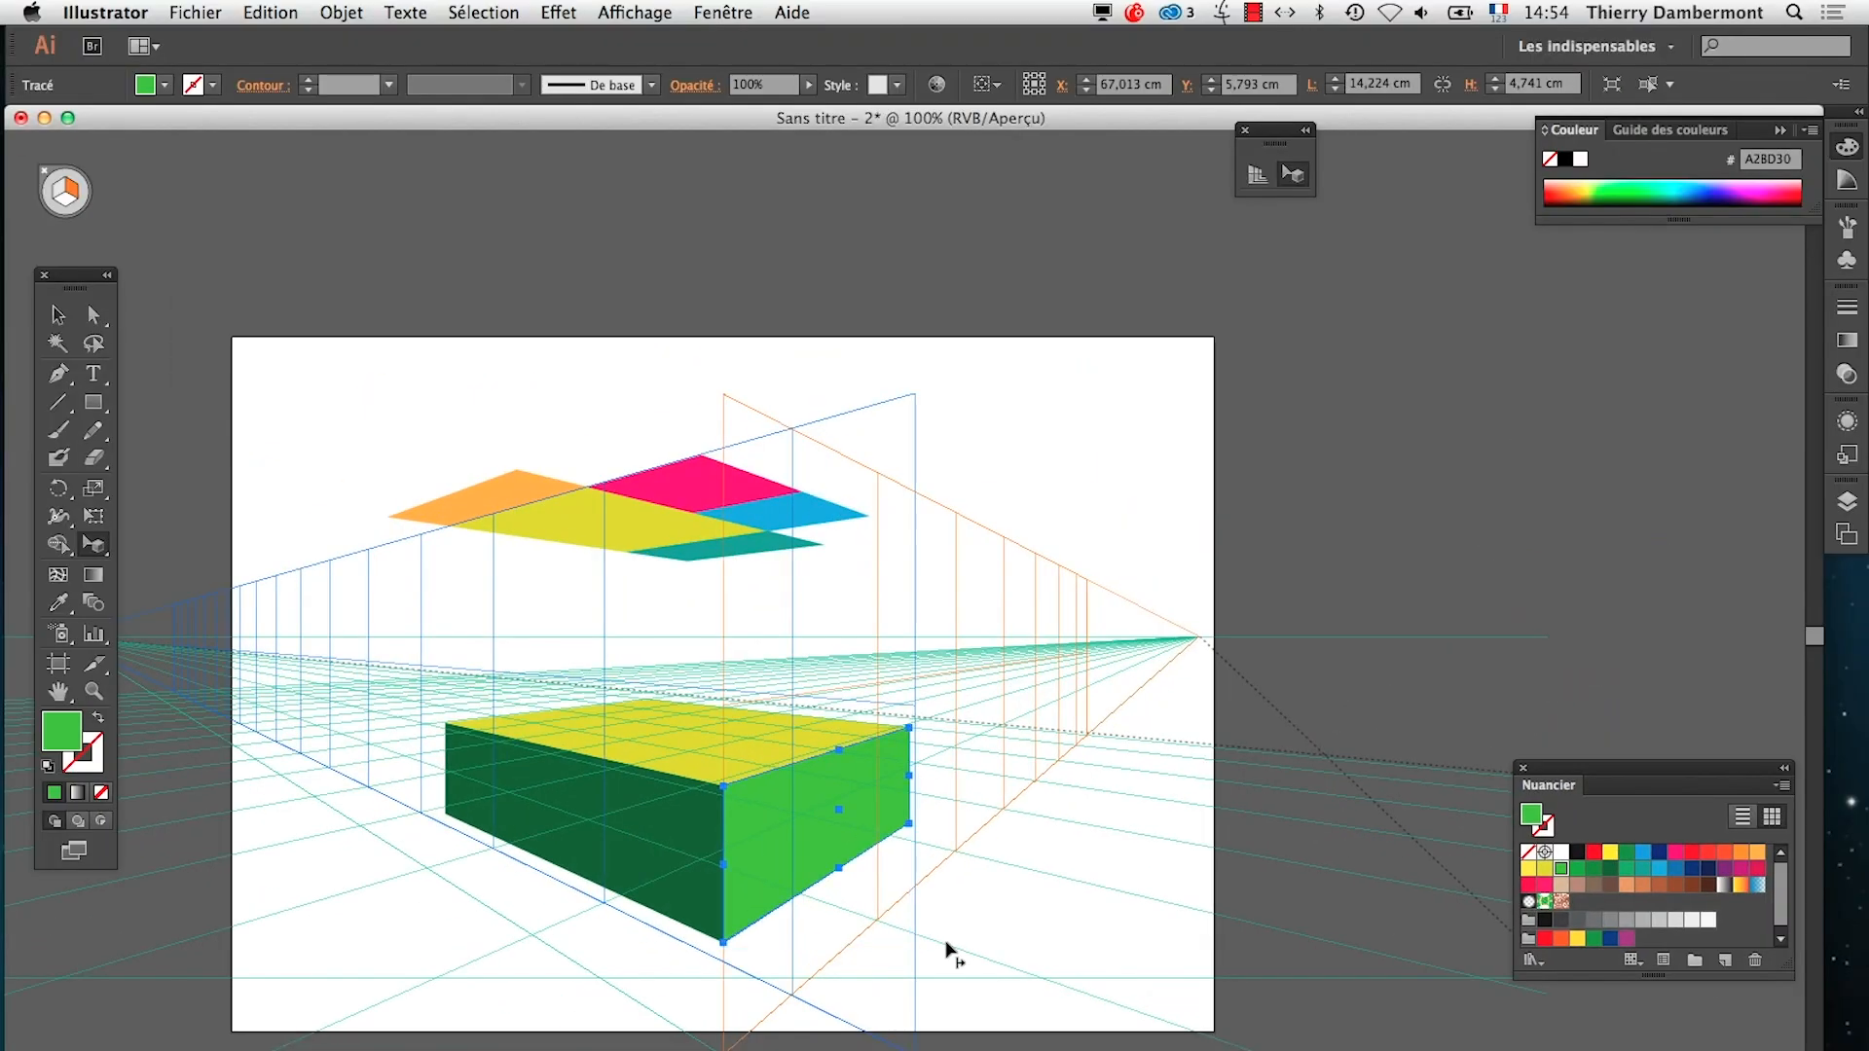
pyautogui.moveTo(915, 1042); pyautogui.dragTo(1392, 752)
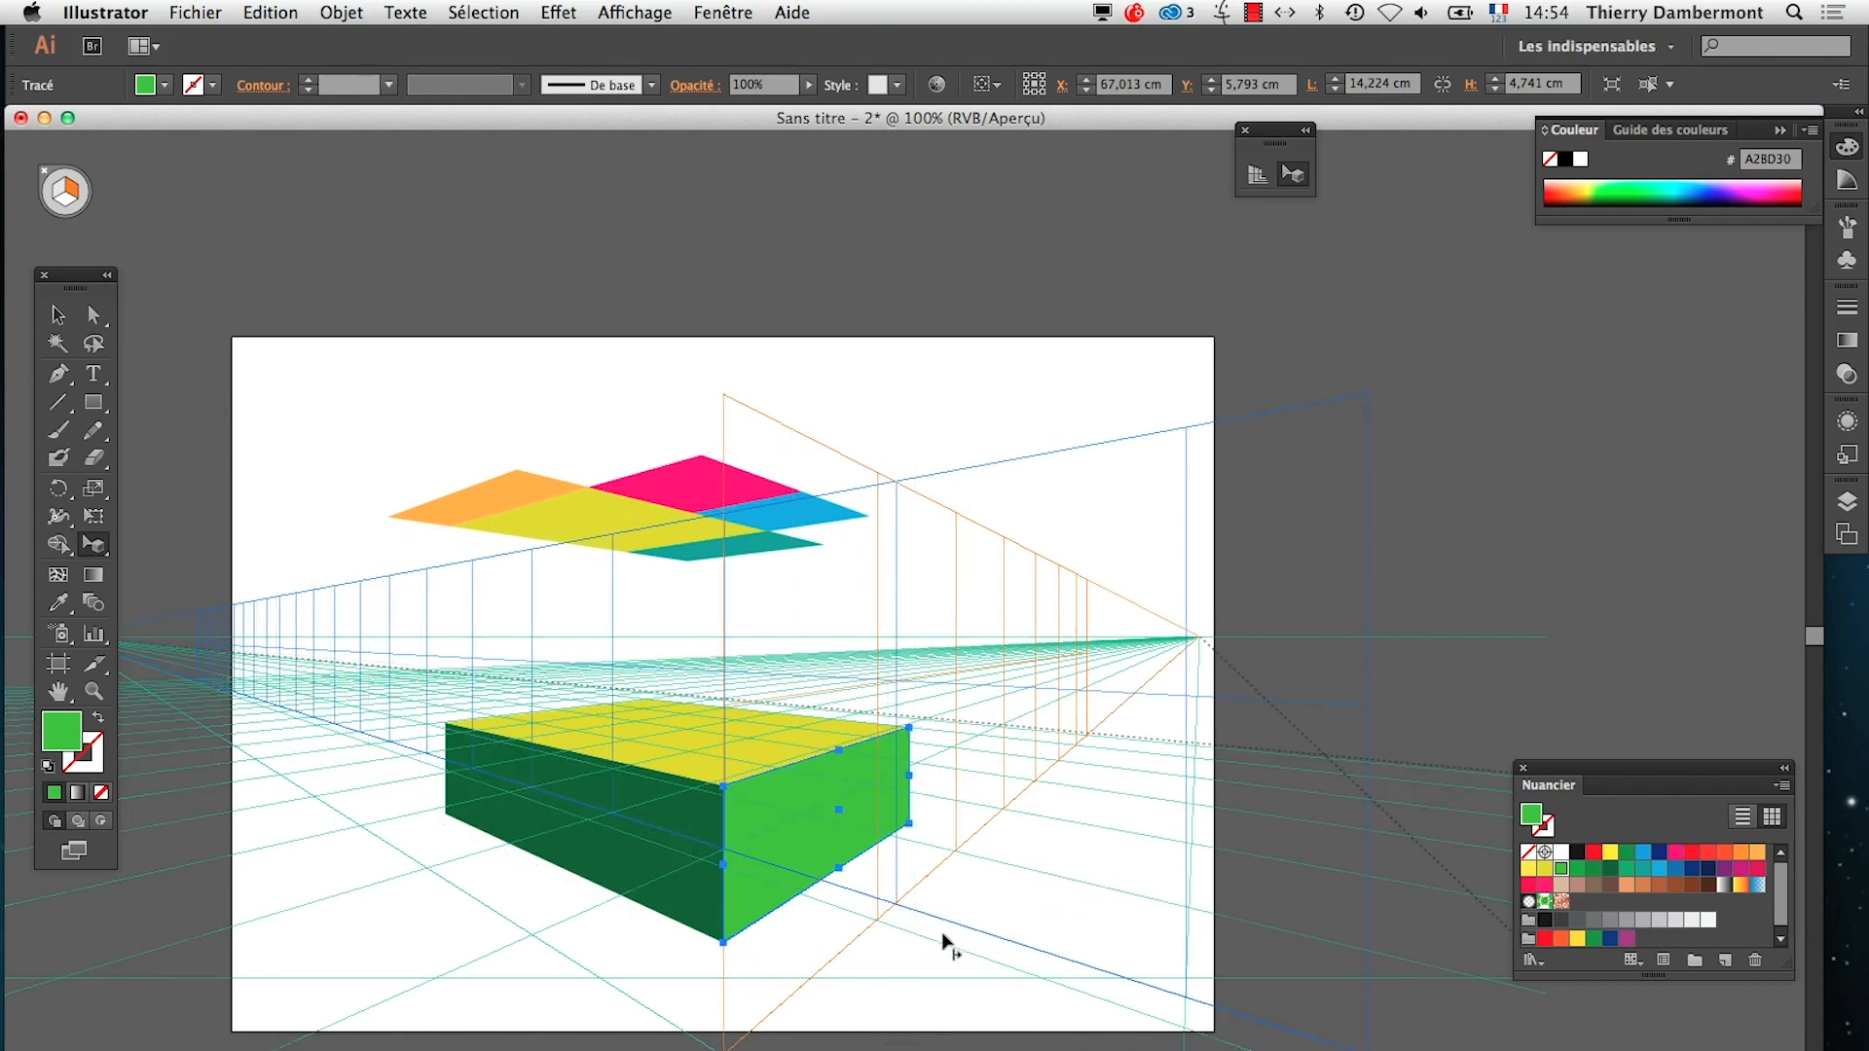
pyautogui.scroll(-1, 944, 942)
pyautogui.moveTo(1235, 1019); pyautogui.dragTo(1620, 790)
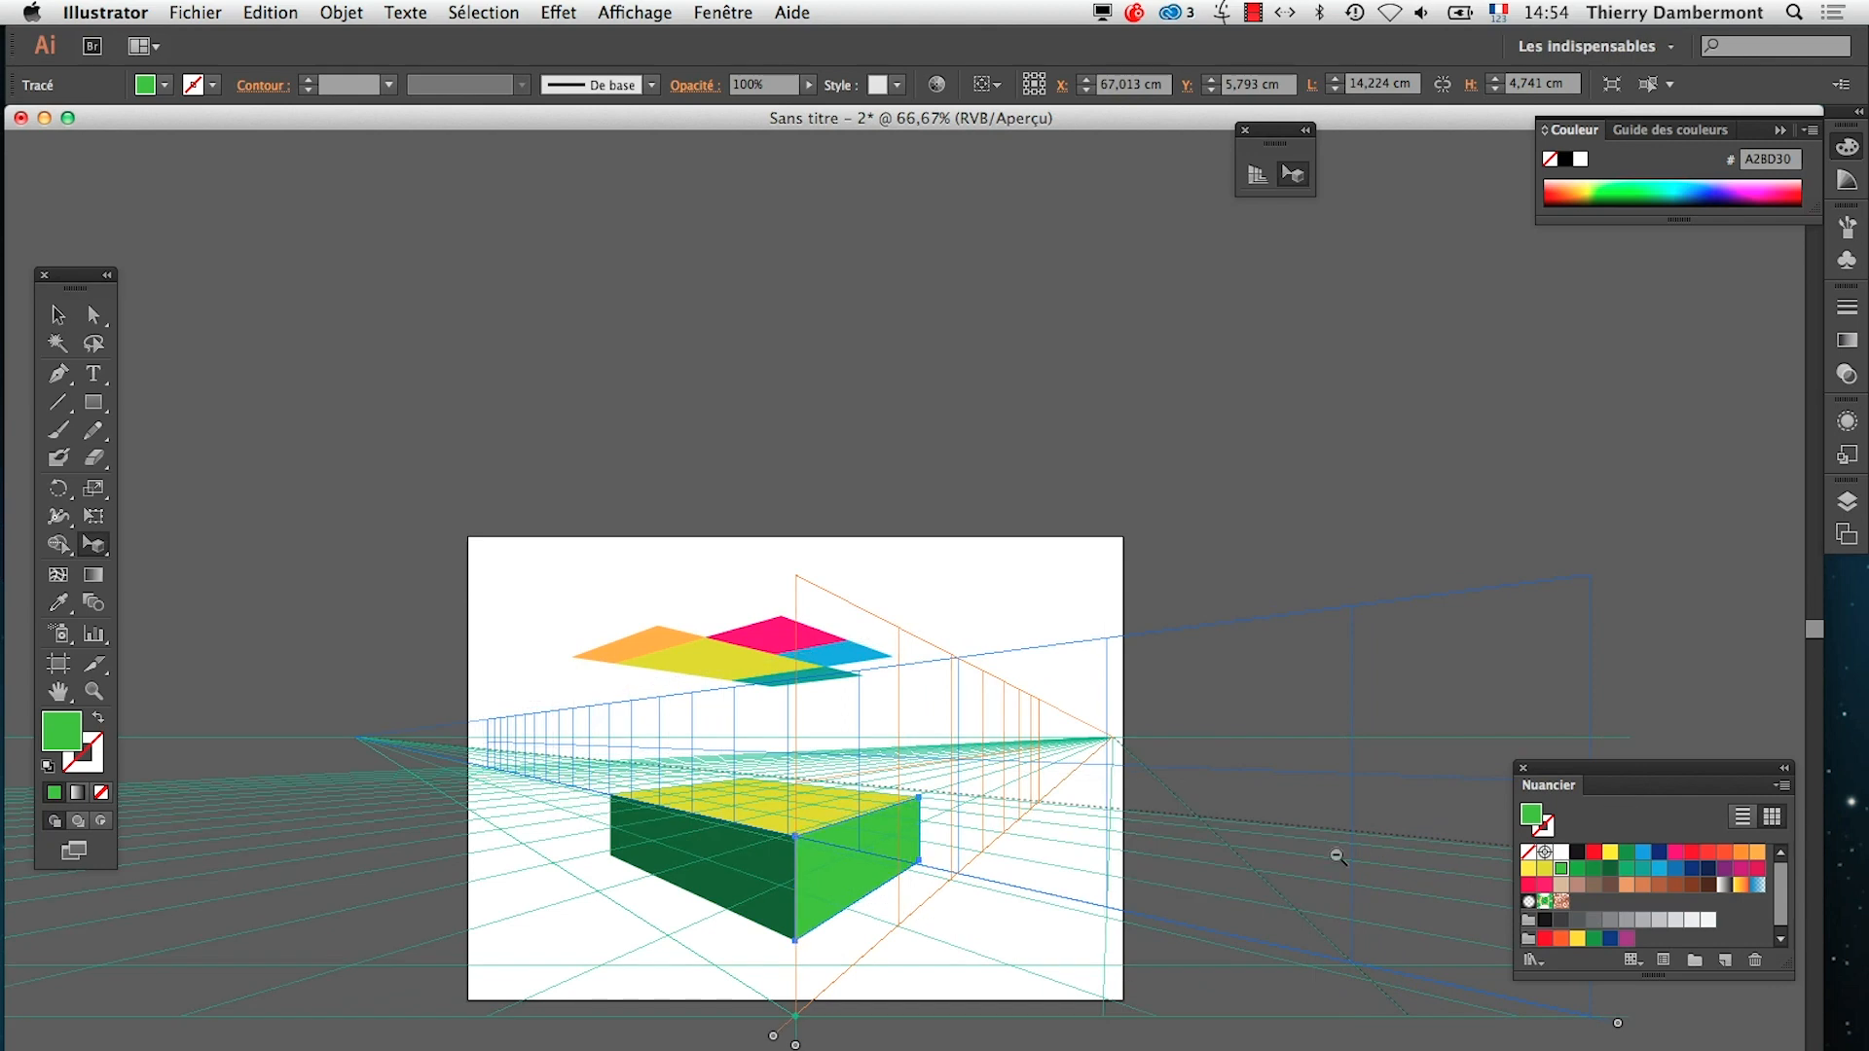
pyautogui.keyDown('alt'); pyautogui.keyDown('super'); pyautogui.click(1246, 879); pyautogui.keyUp('super'); pyautogui.keyUp('alt')
pyautogui.keyDown('alt'); pyautogui.keyDown('super'); pyautogui.click(1247, 879); pyautogui.keyUp('super'); pyautogui.keyUp('alt')
pyautogui.moveTo(832, 628); pyautogui.dragTo(1080, 730)
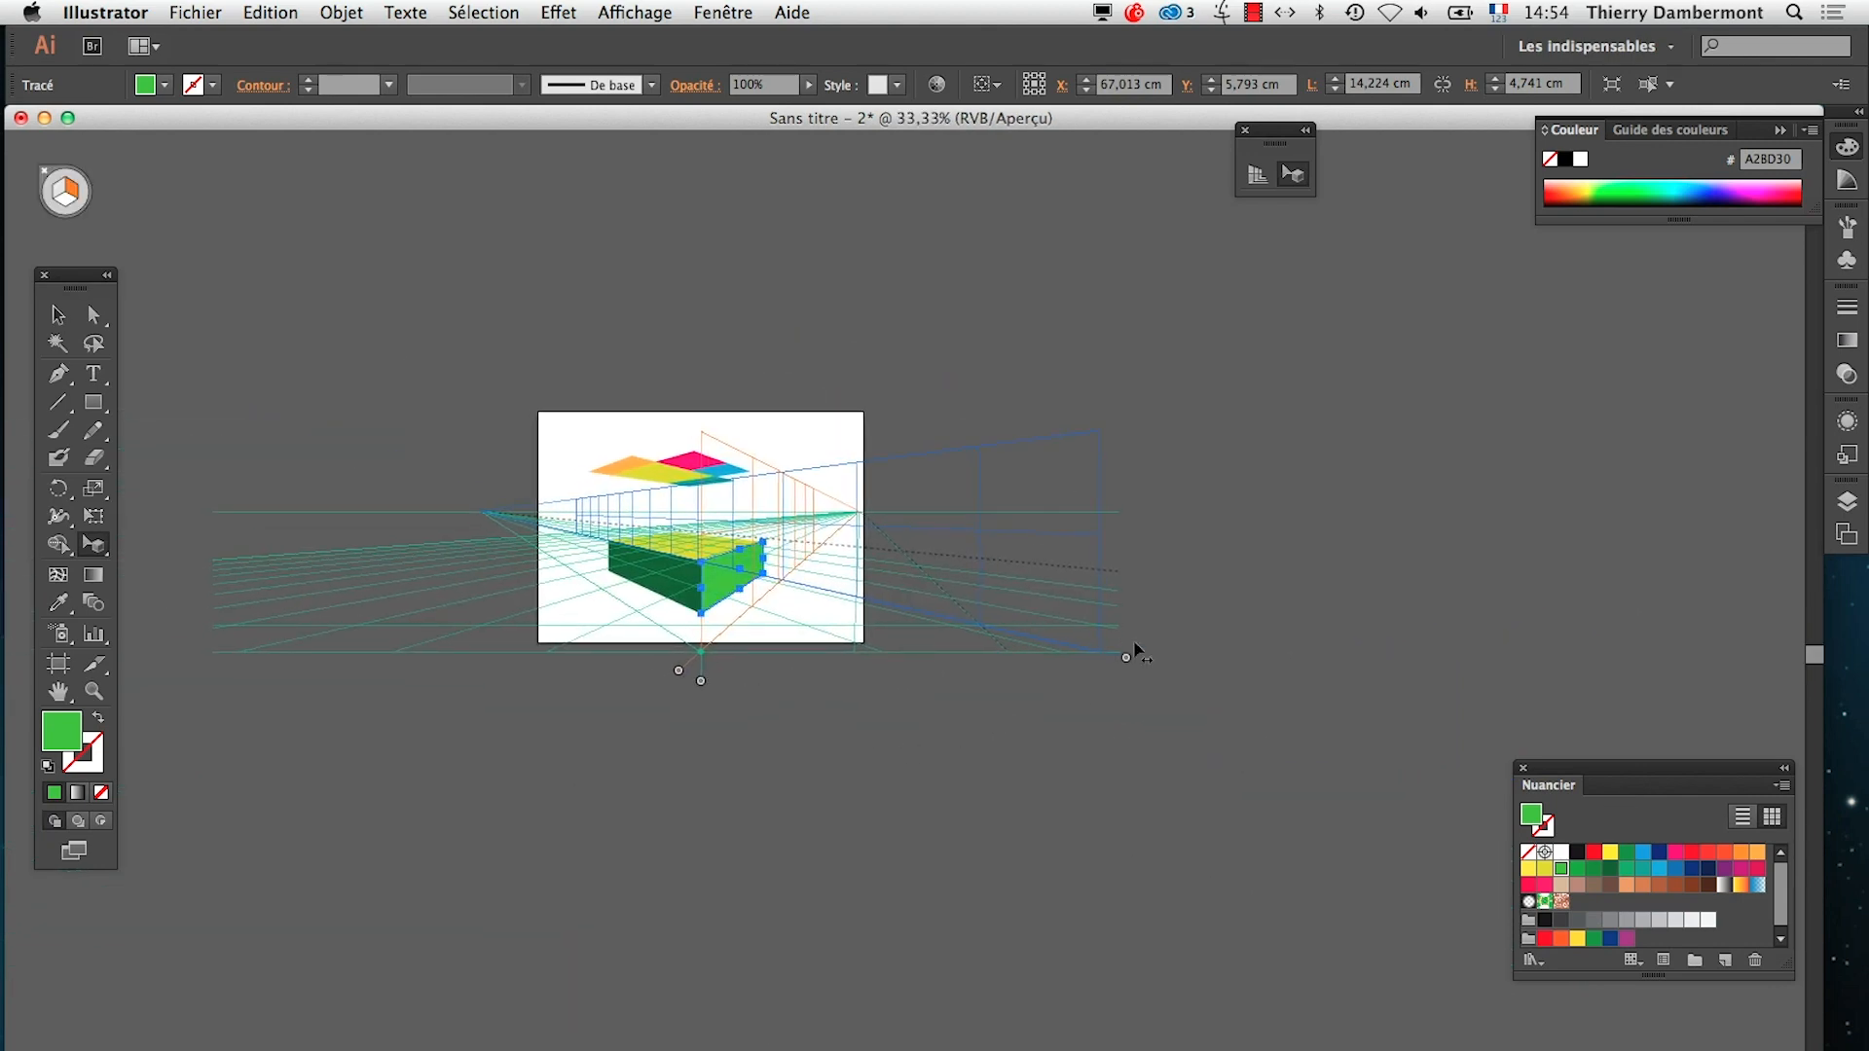
pyautogui.moveTo(1126, 662)
pyautogui.mouseDown()
pyautogui.moveTo(1222, 628)
pyautogui.moveTo(1151, 658)
pyautogui.mouseUp()
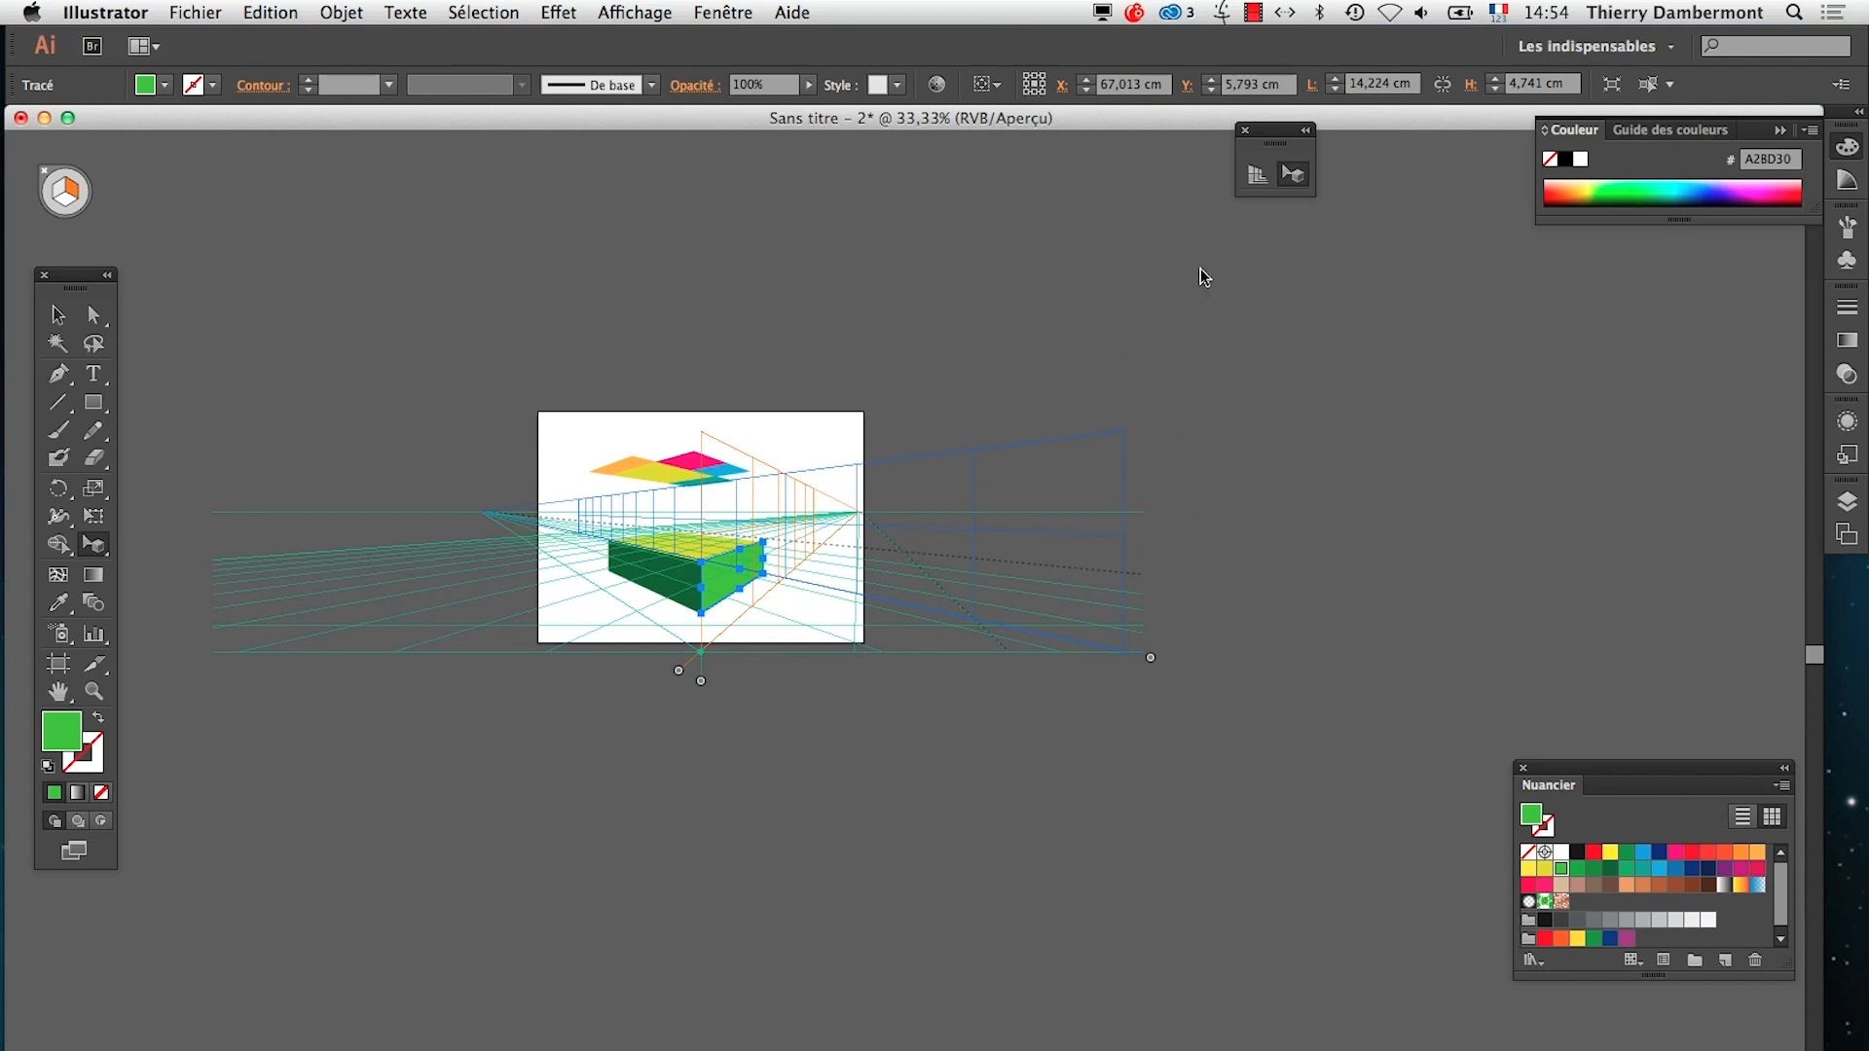
# With the Perspective Grid tool, reduce the grid's cell size and move the blue vertical plane farther to the right
pyautogui.click(1257, 174)
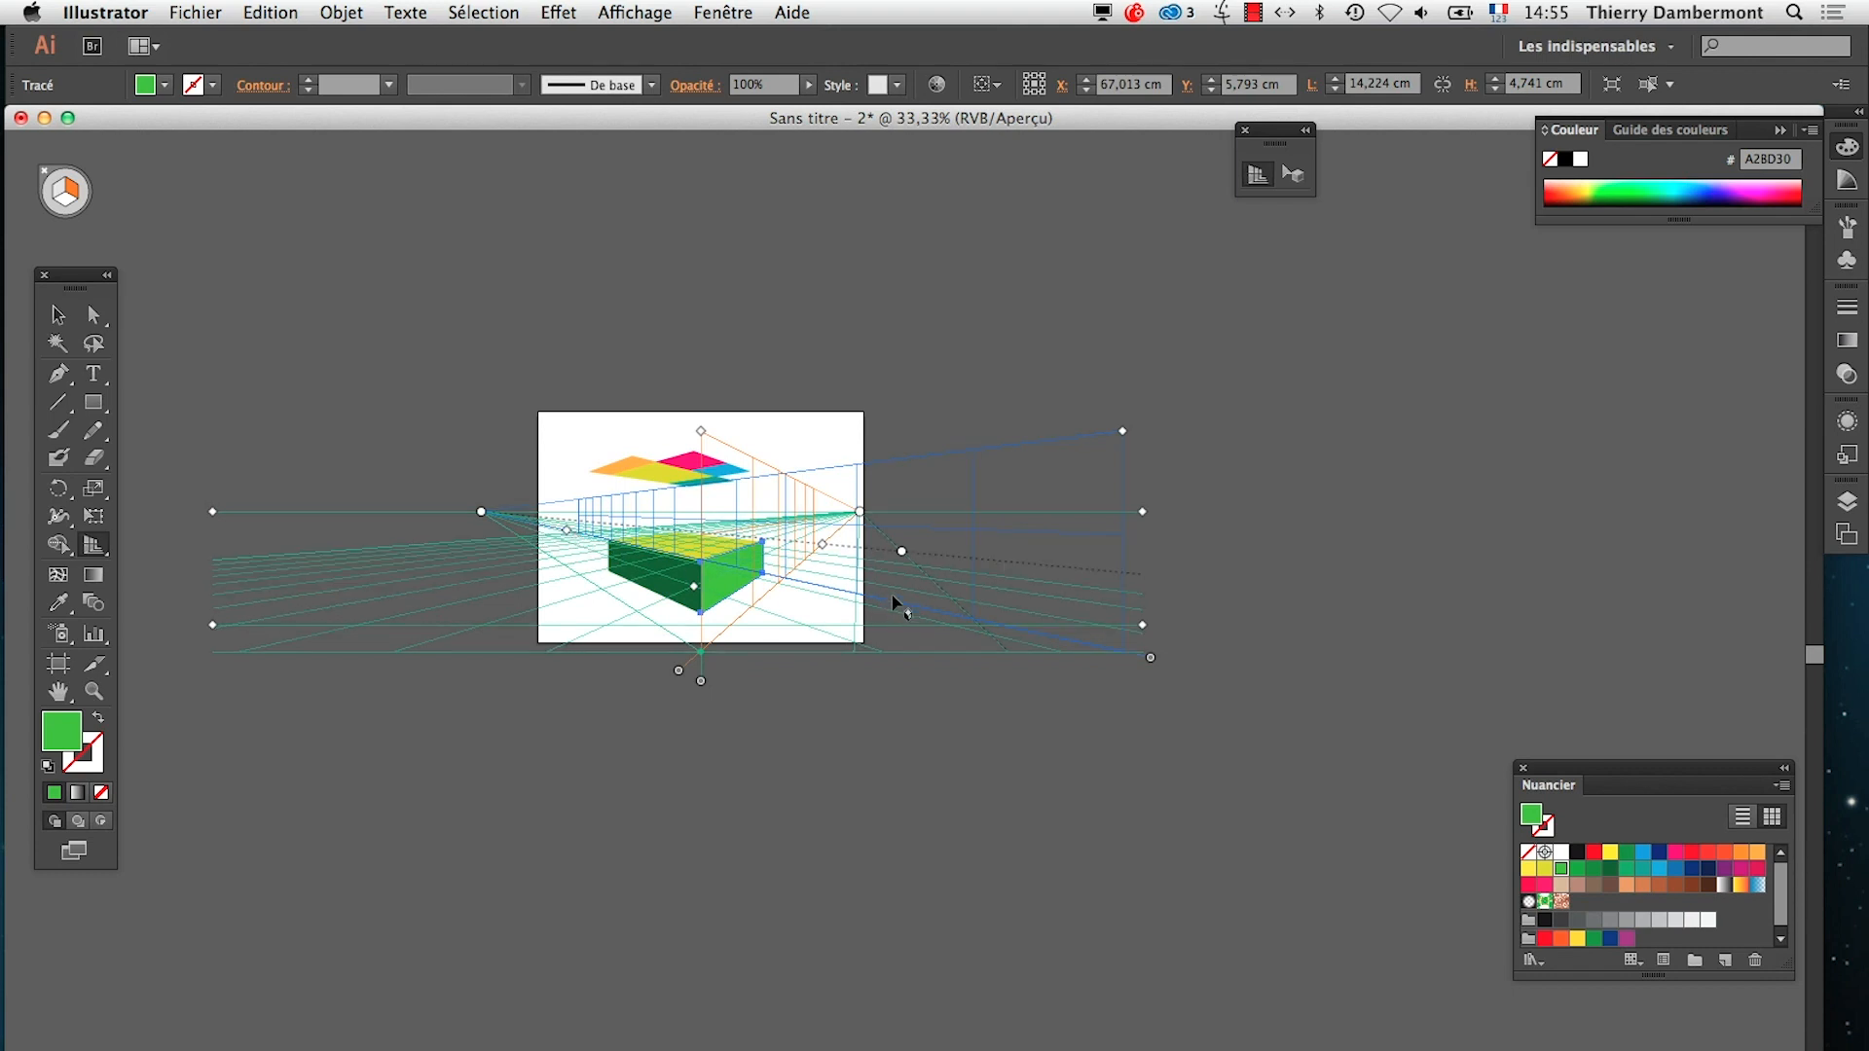
pyautogui.scroll(1, 882, 603)
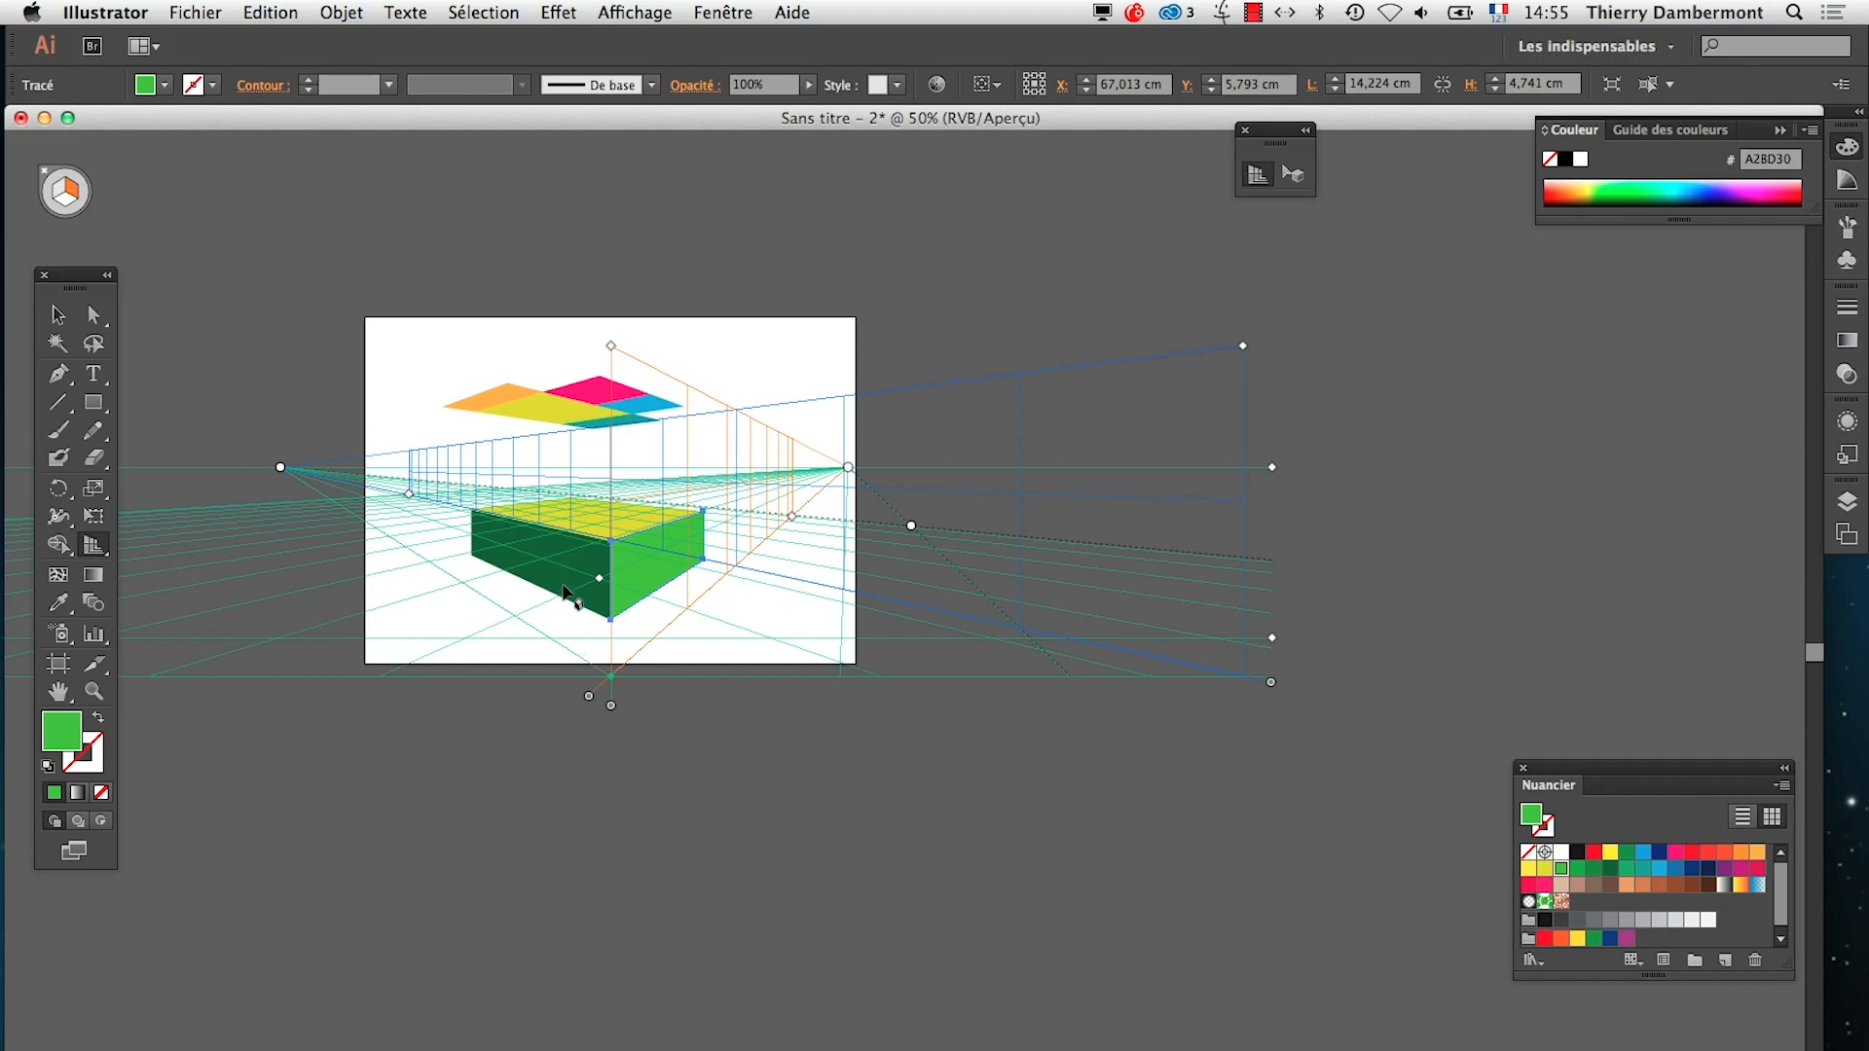
pyautogui.moveTo(600, 587); pyautogui.dragTo(606, 633)
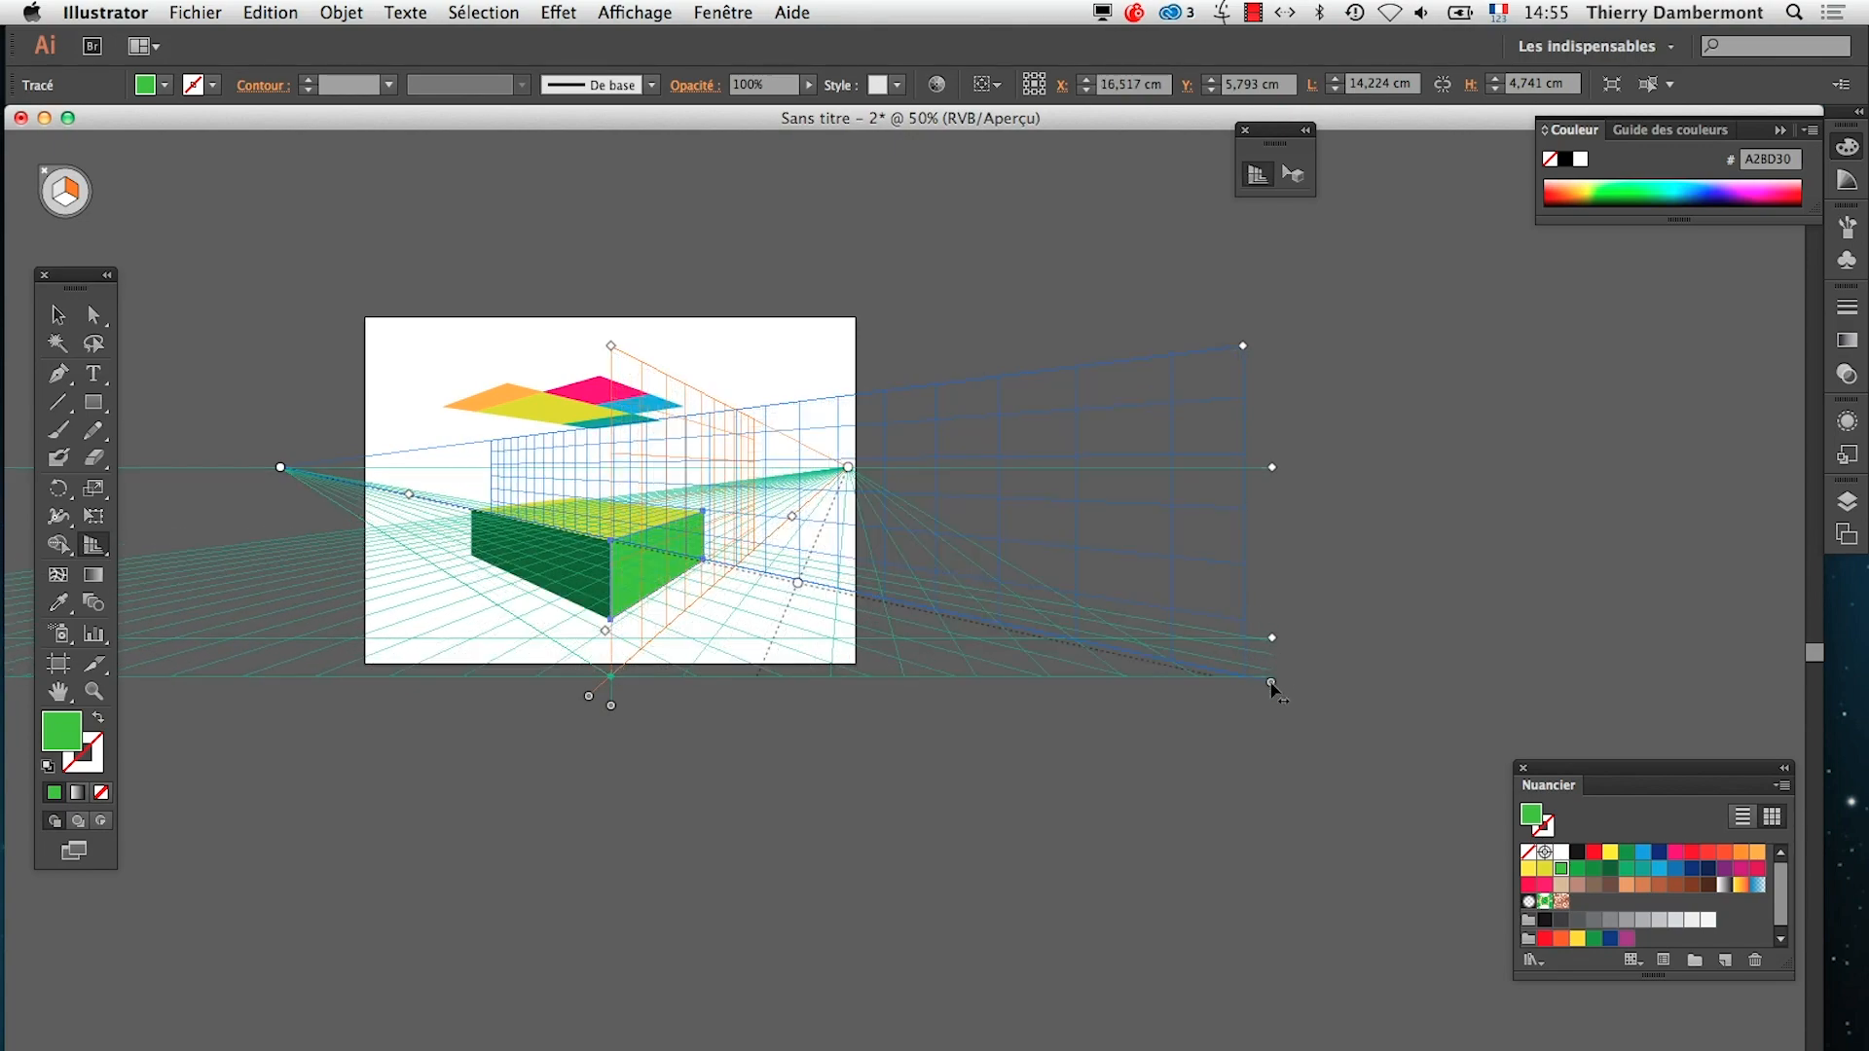
pyautogui.moveTo(1274, 686); pyautogui.dragTo(1519, 594)
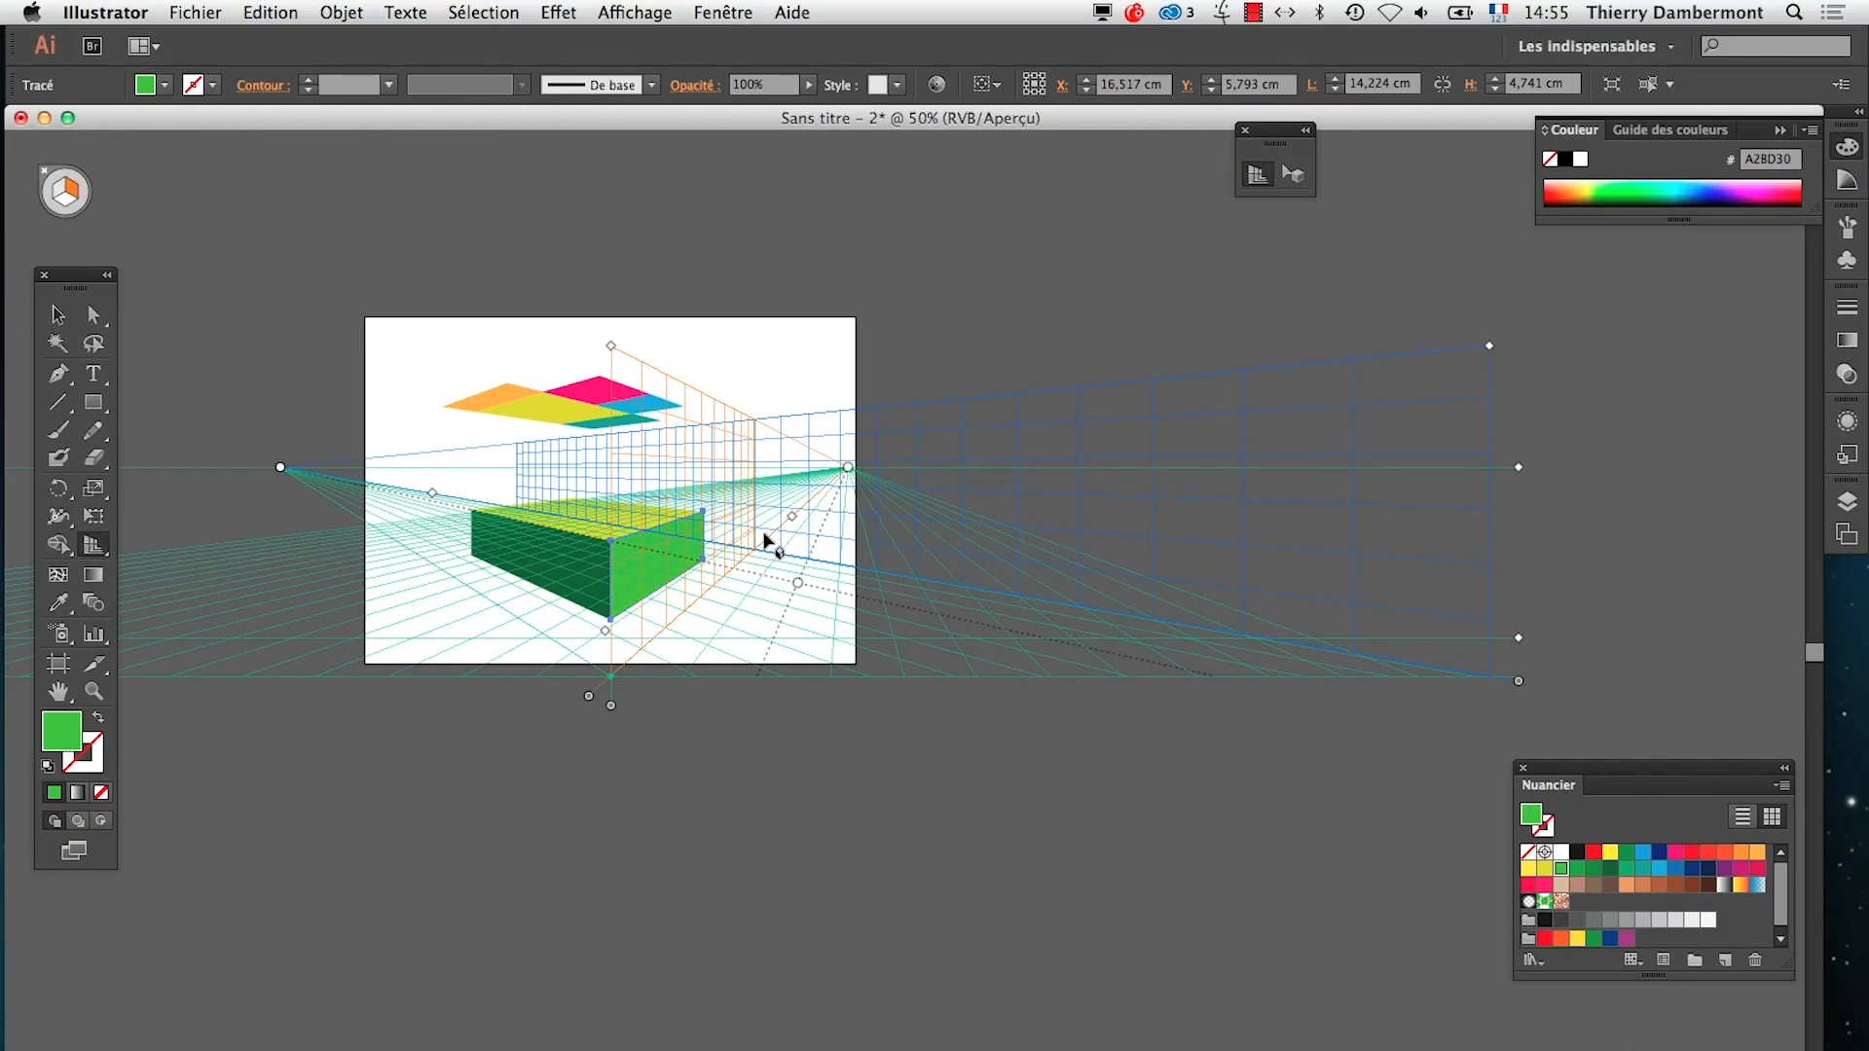
# Save the drawing as etude-de-la-perspective-part2.ai in Adobe Illustrator format in the AI-jour7 folder
pyautogui.scroll(-1, 764, 535)
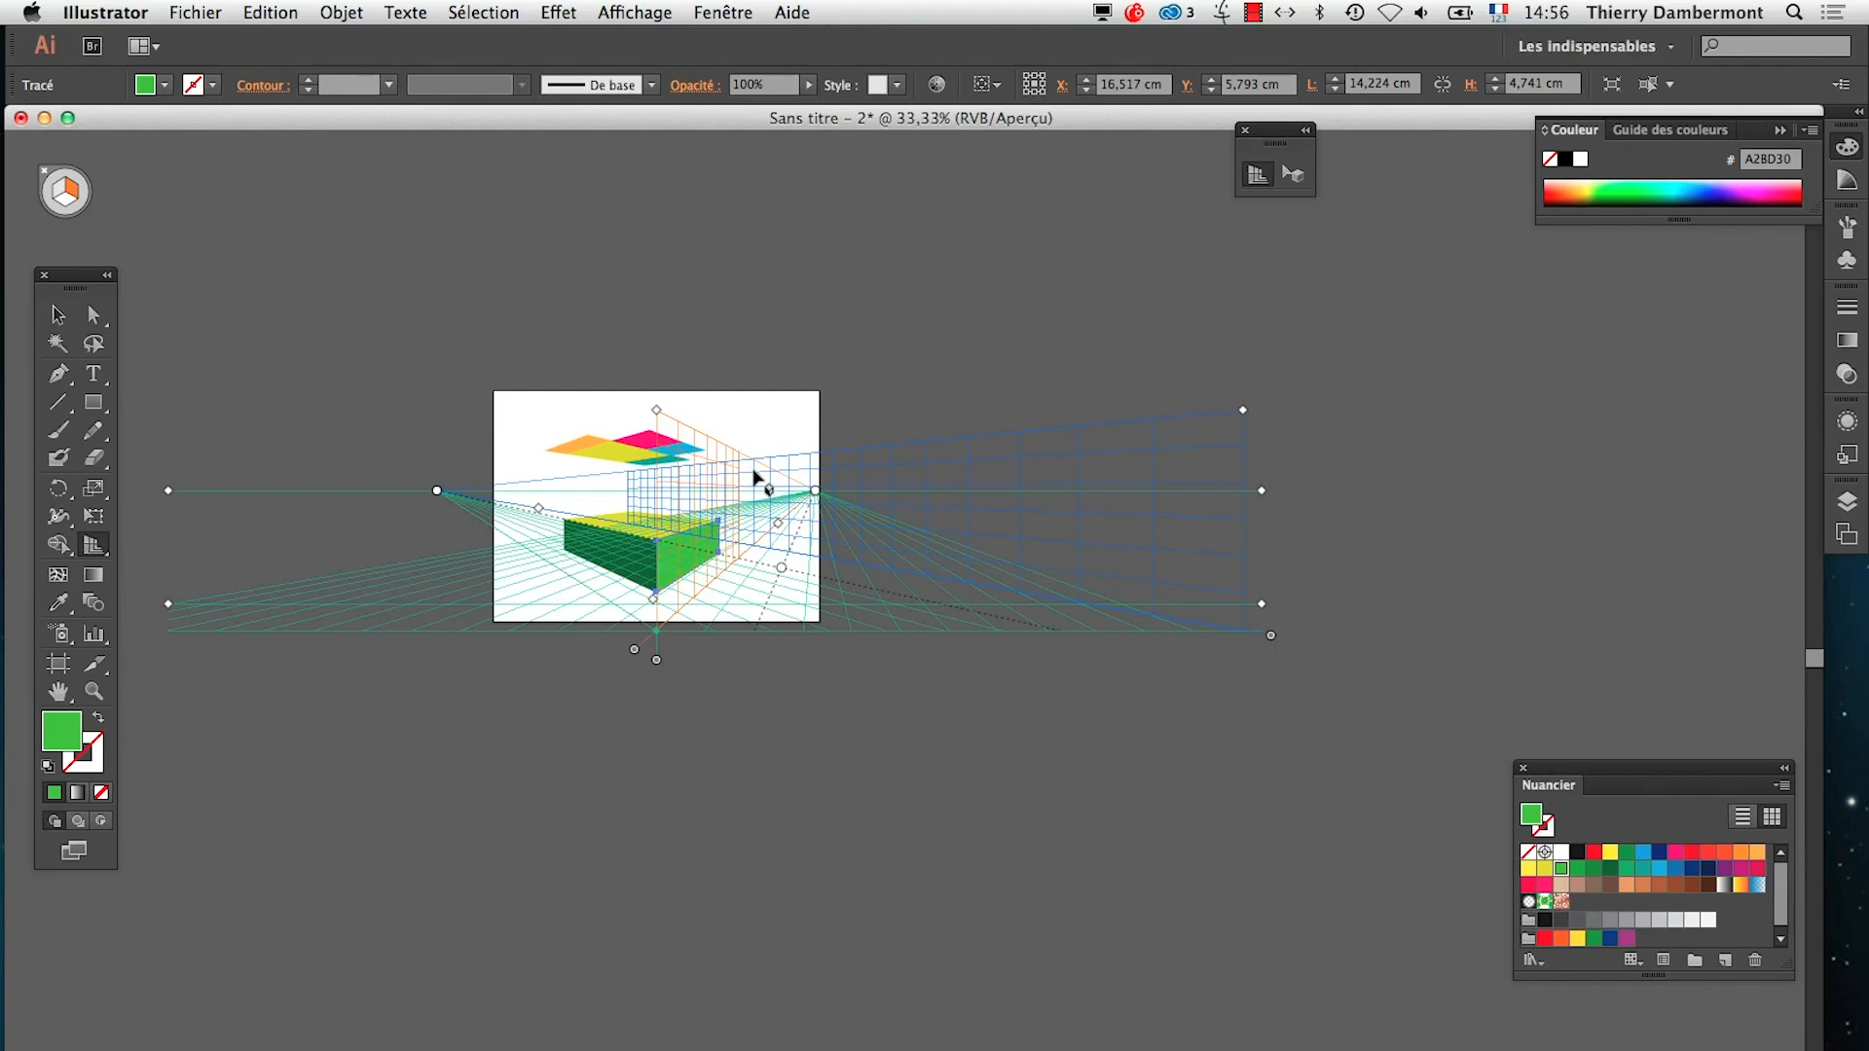
pyautogui.click(199, 12)
pyautogui.click(239, 210)
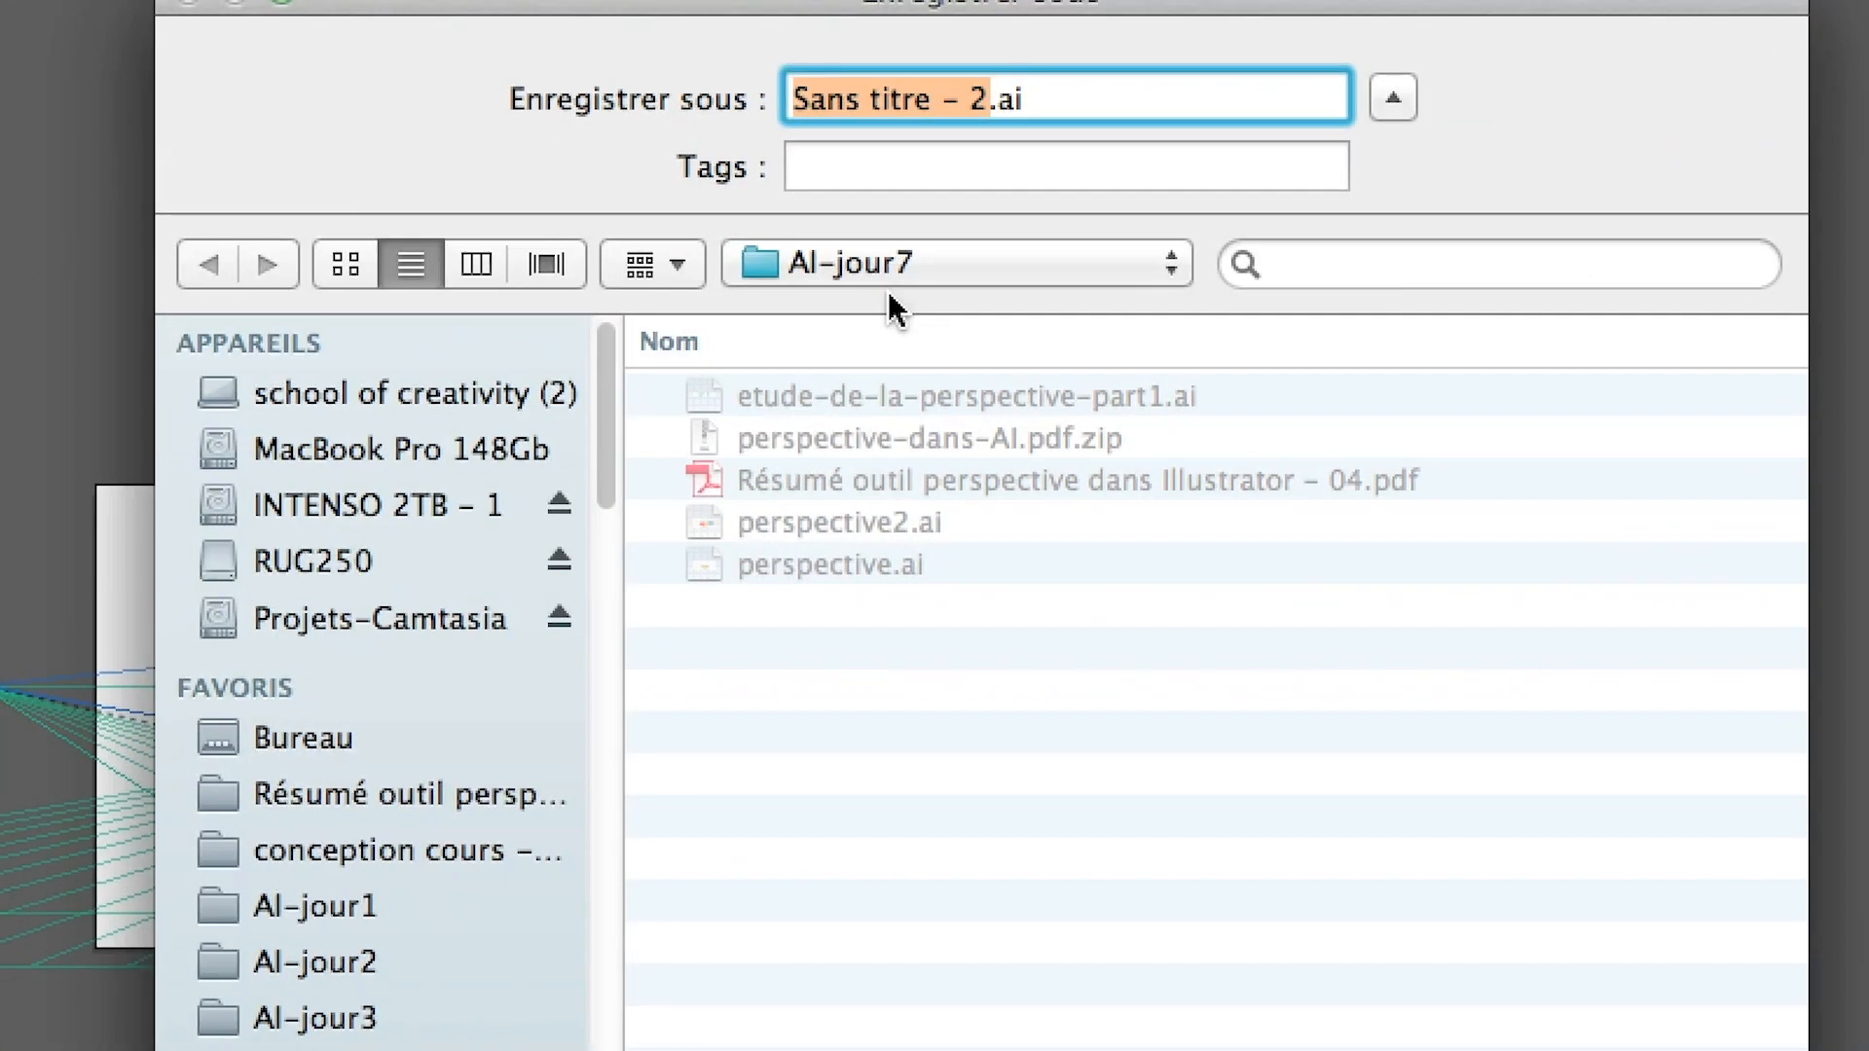
pyautogui.write('etude-de')
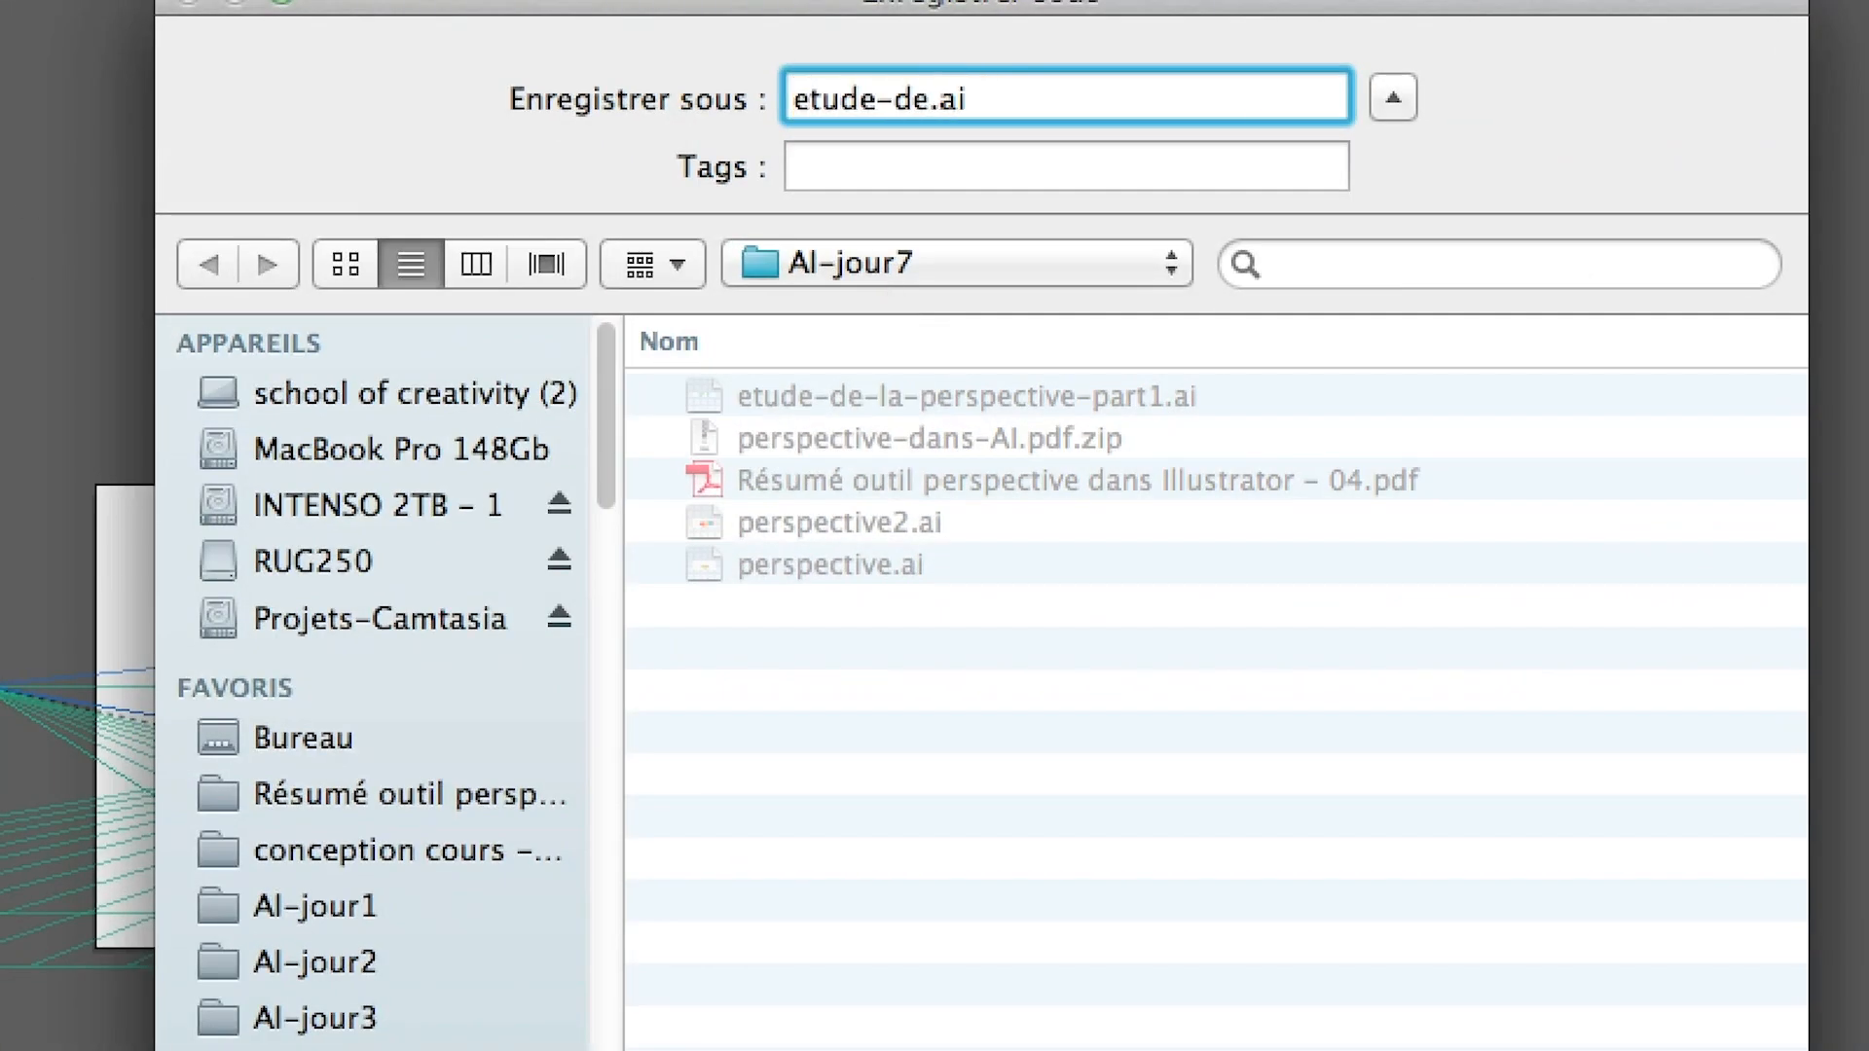
pyautogui.write('-la-persp')
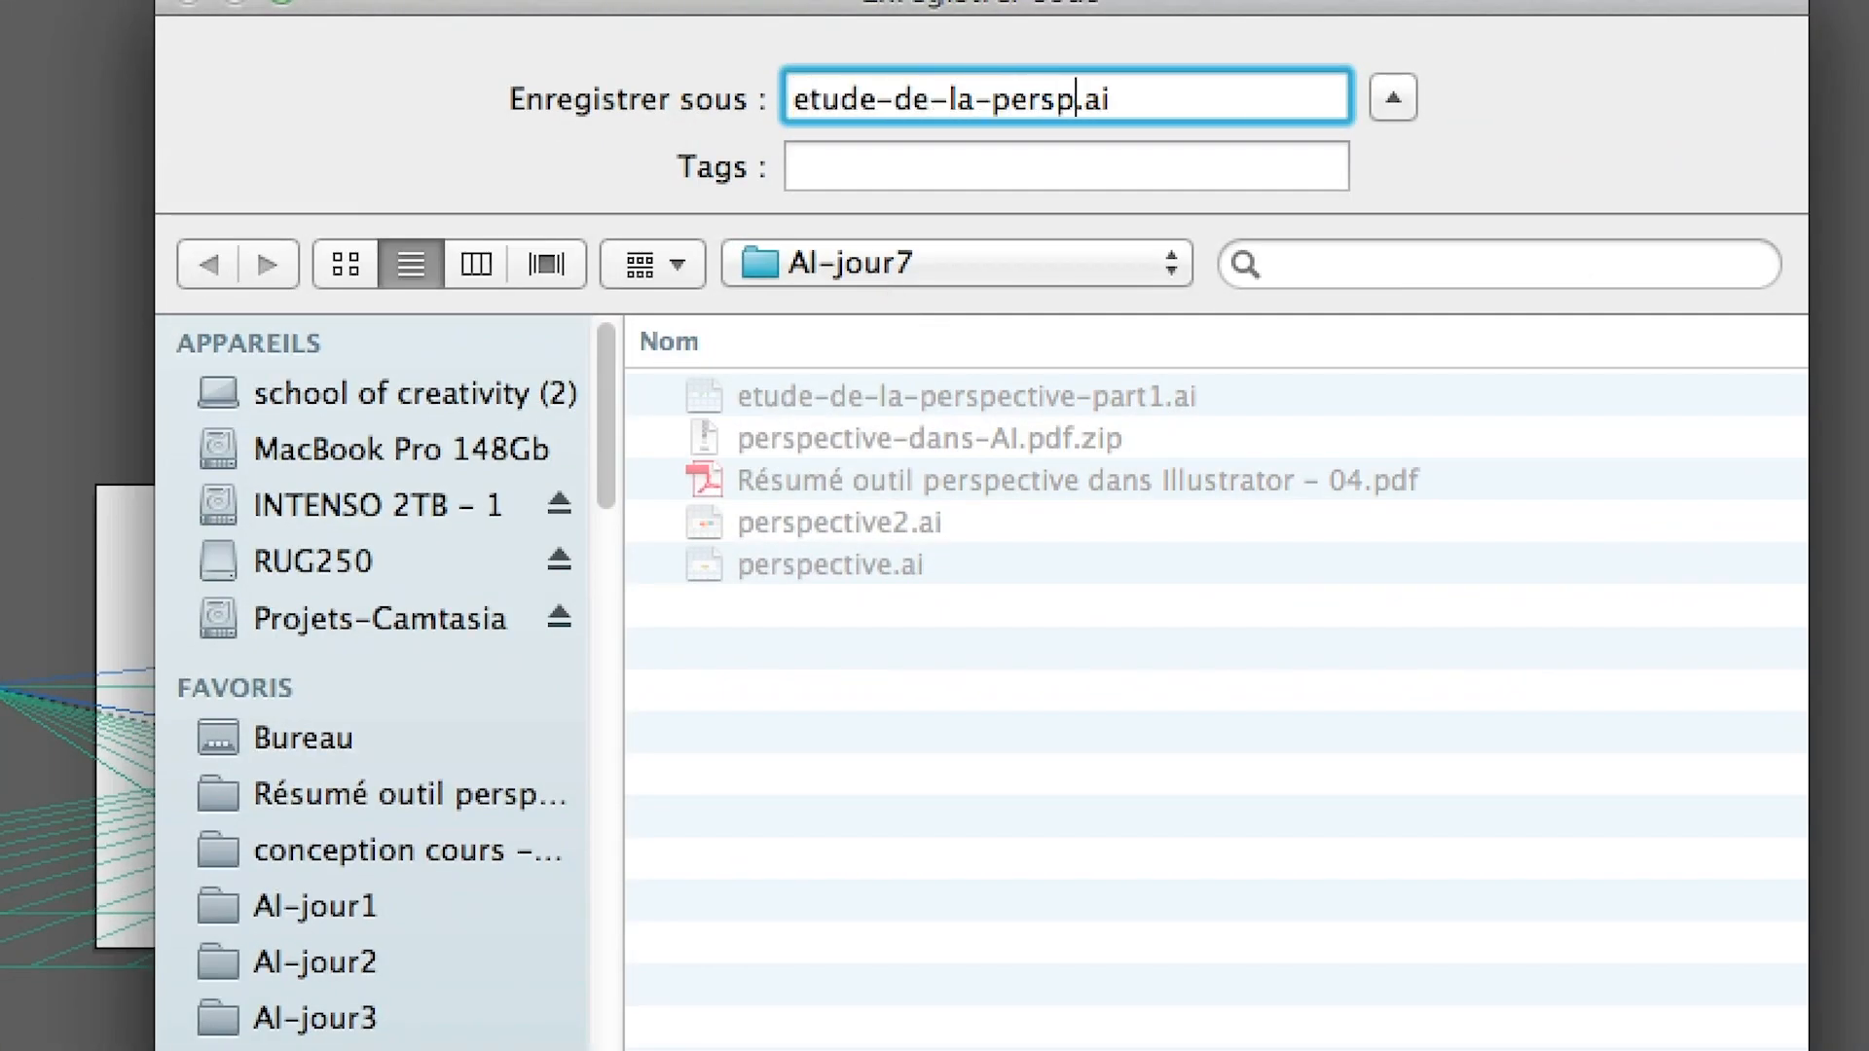
pyautogui.write('ective')
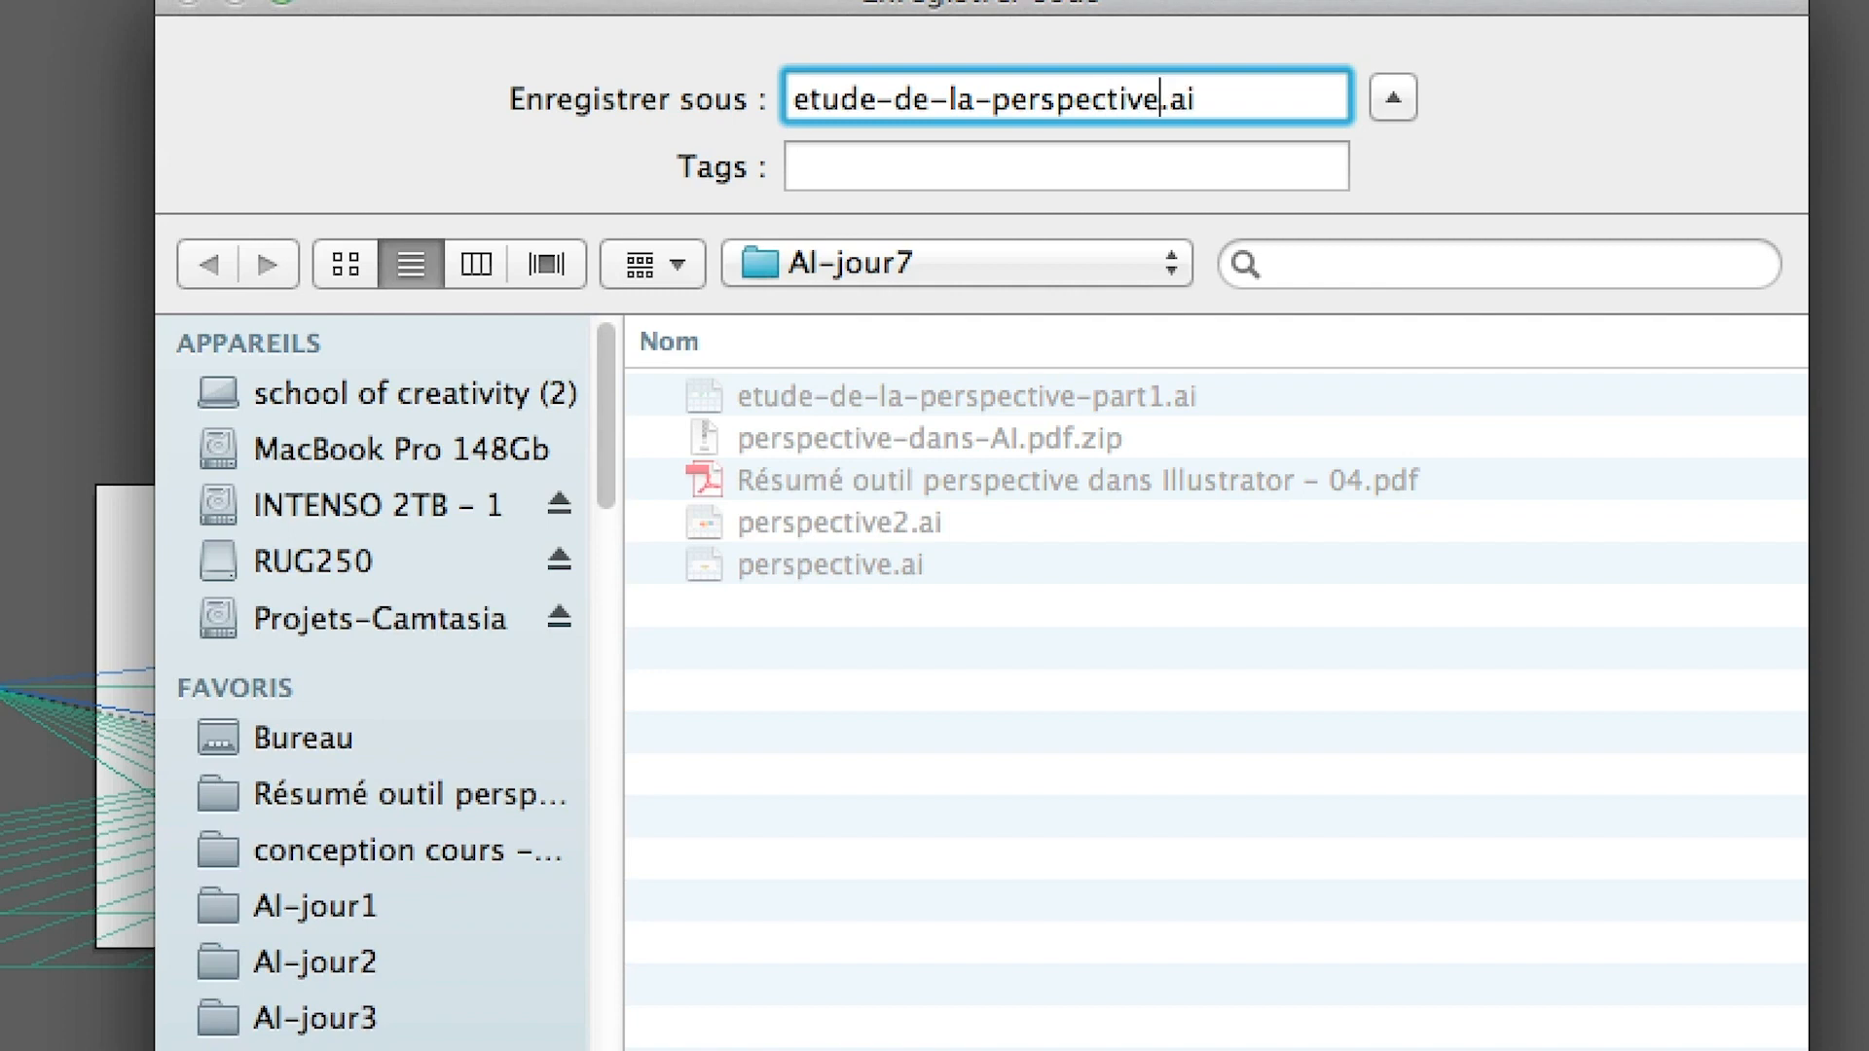
pyautogui.write('-^')
pyautogui.write('part2')
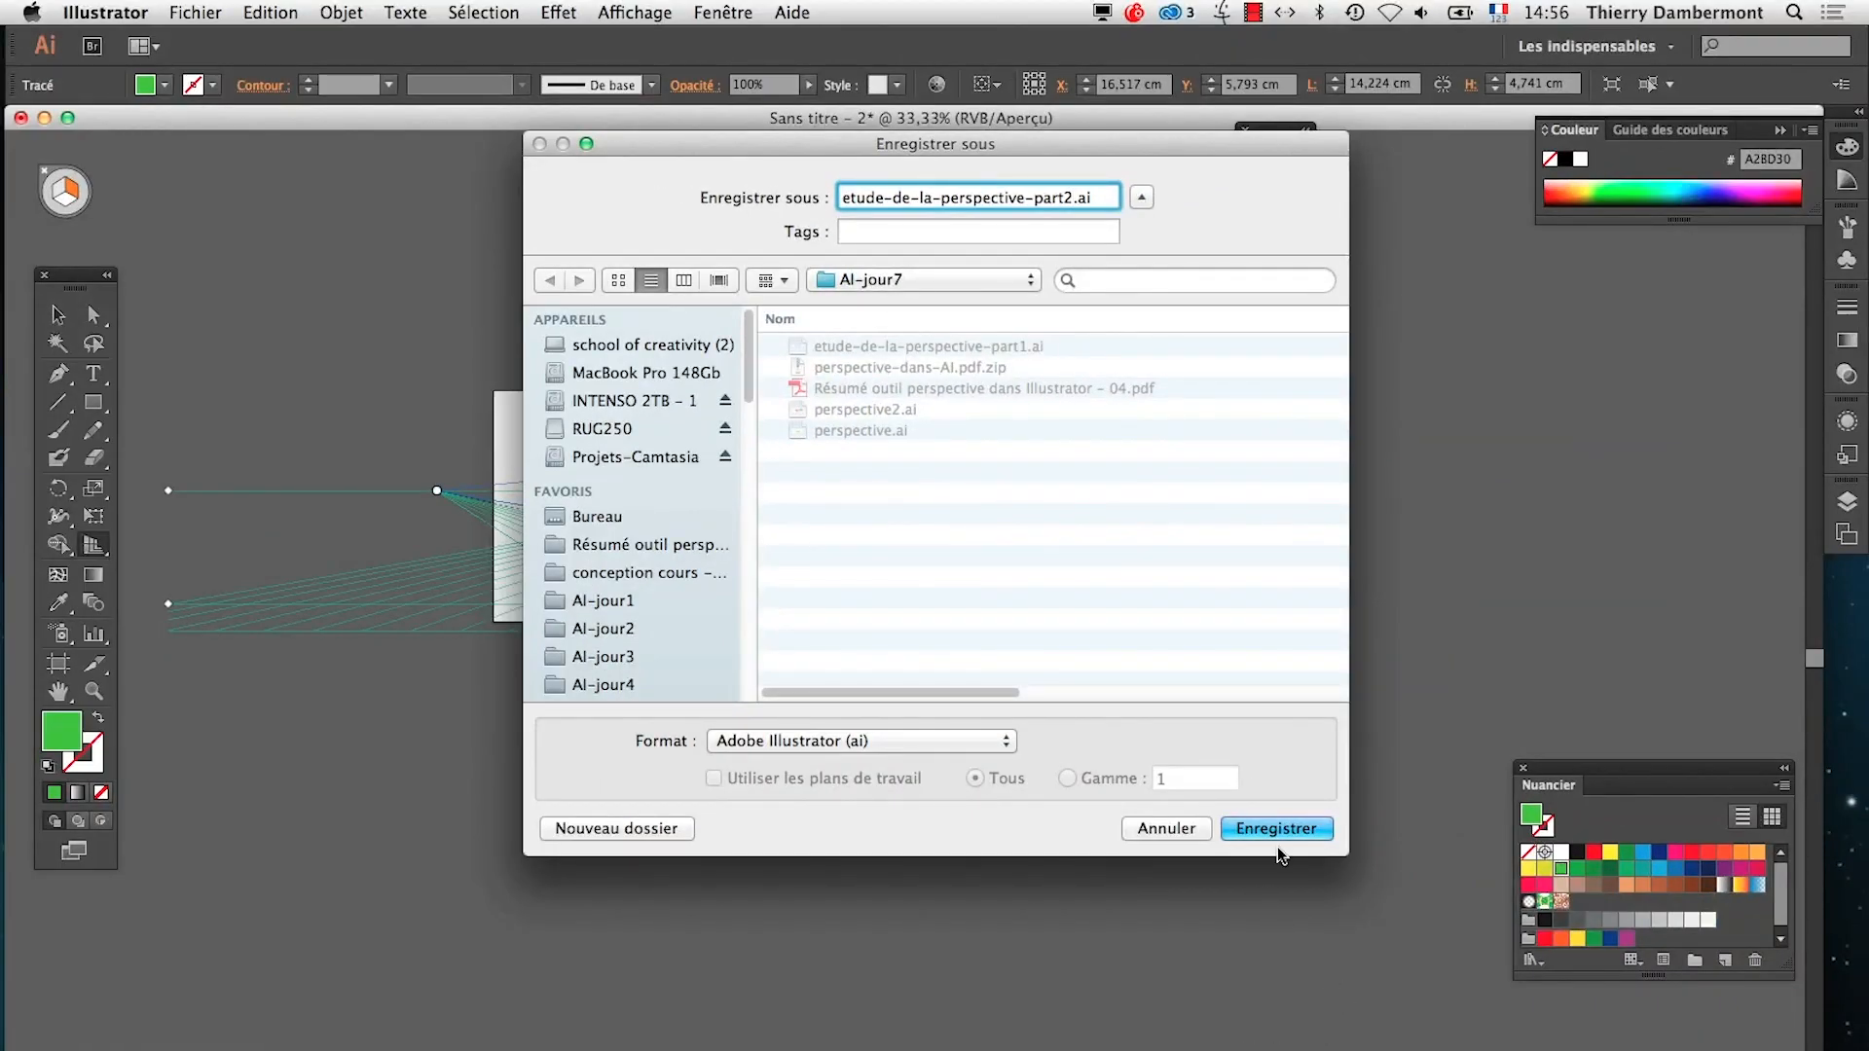
pyautogui.click(1279, 830)
pyautogui.click(897, 804)
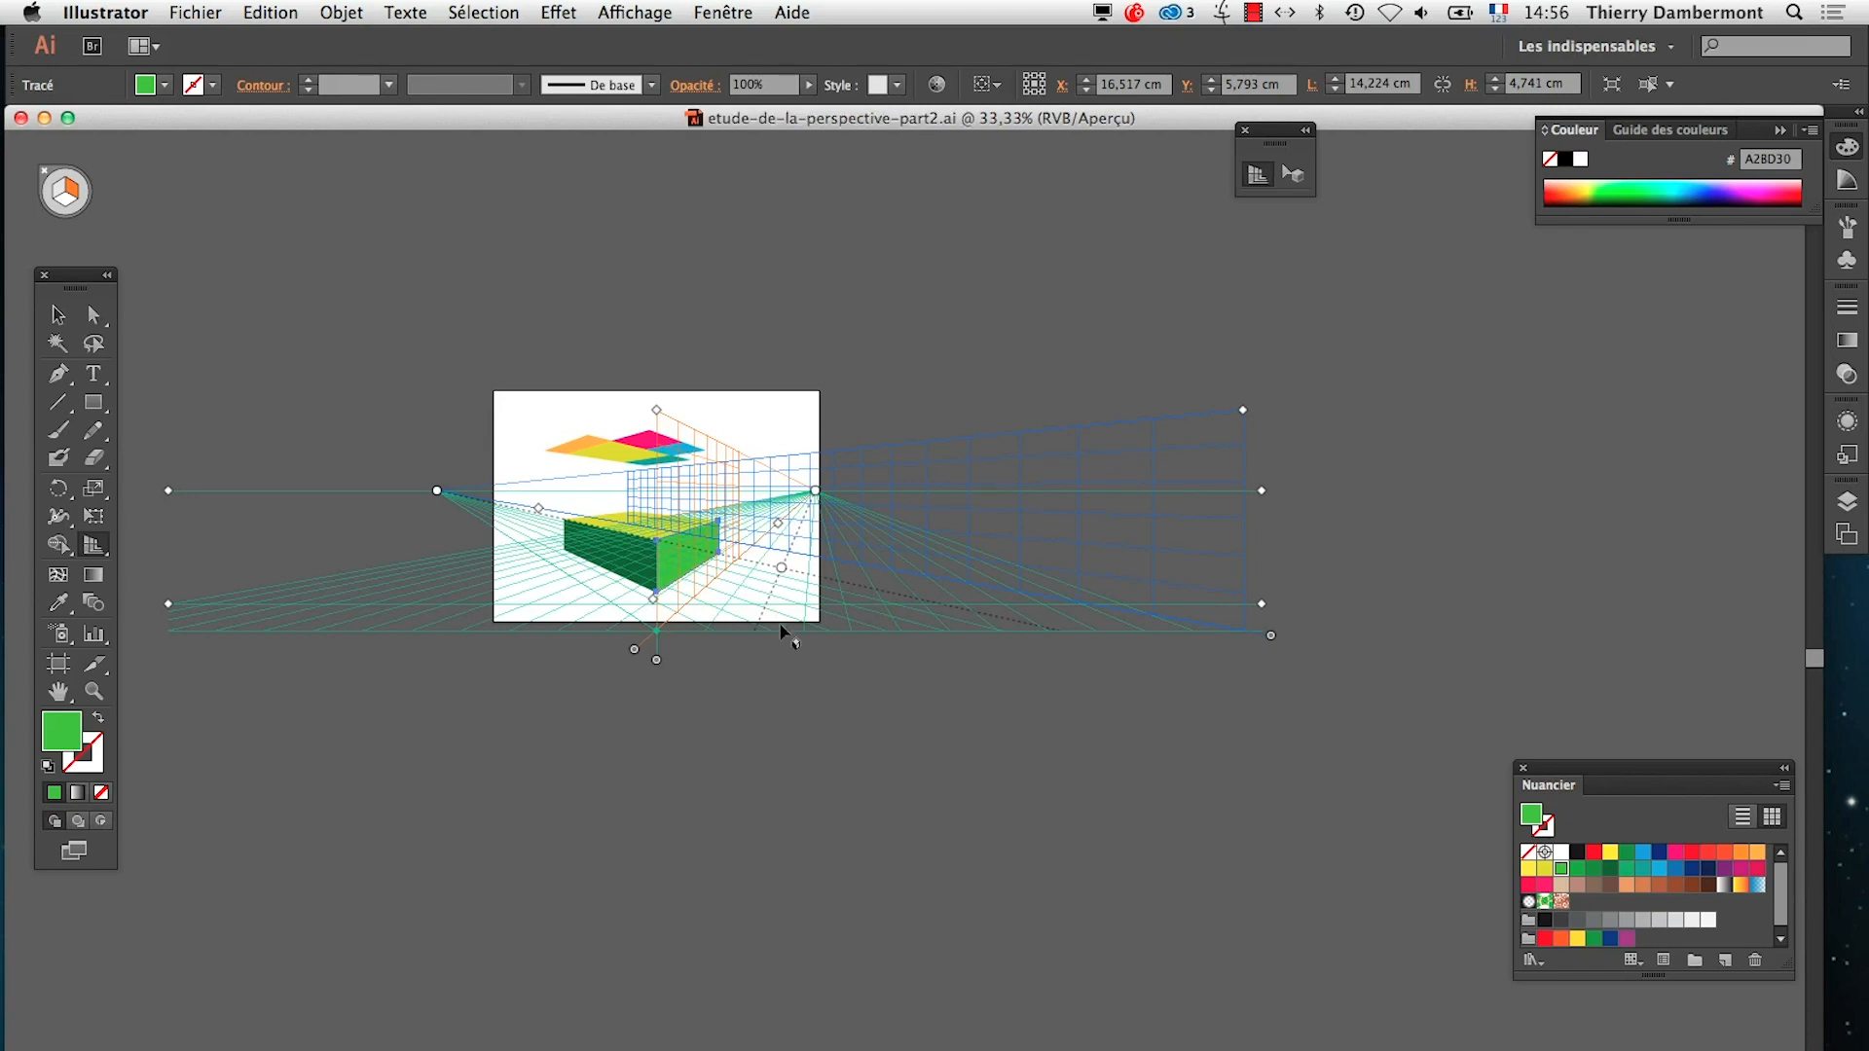
pyautogui.keyDown('super'); pyautogui.click(751, 554); pyautogui.keyUp('super')
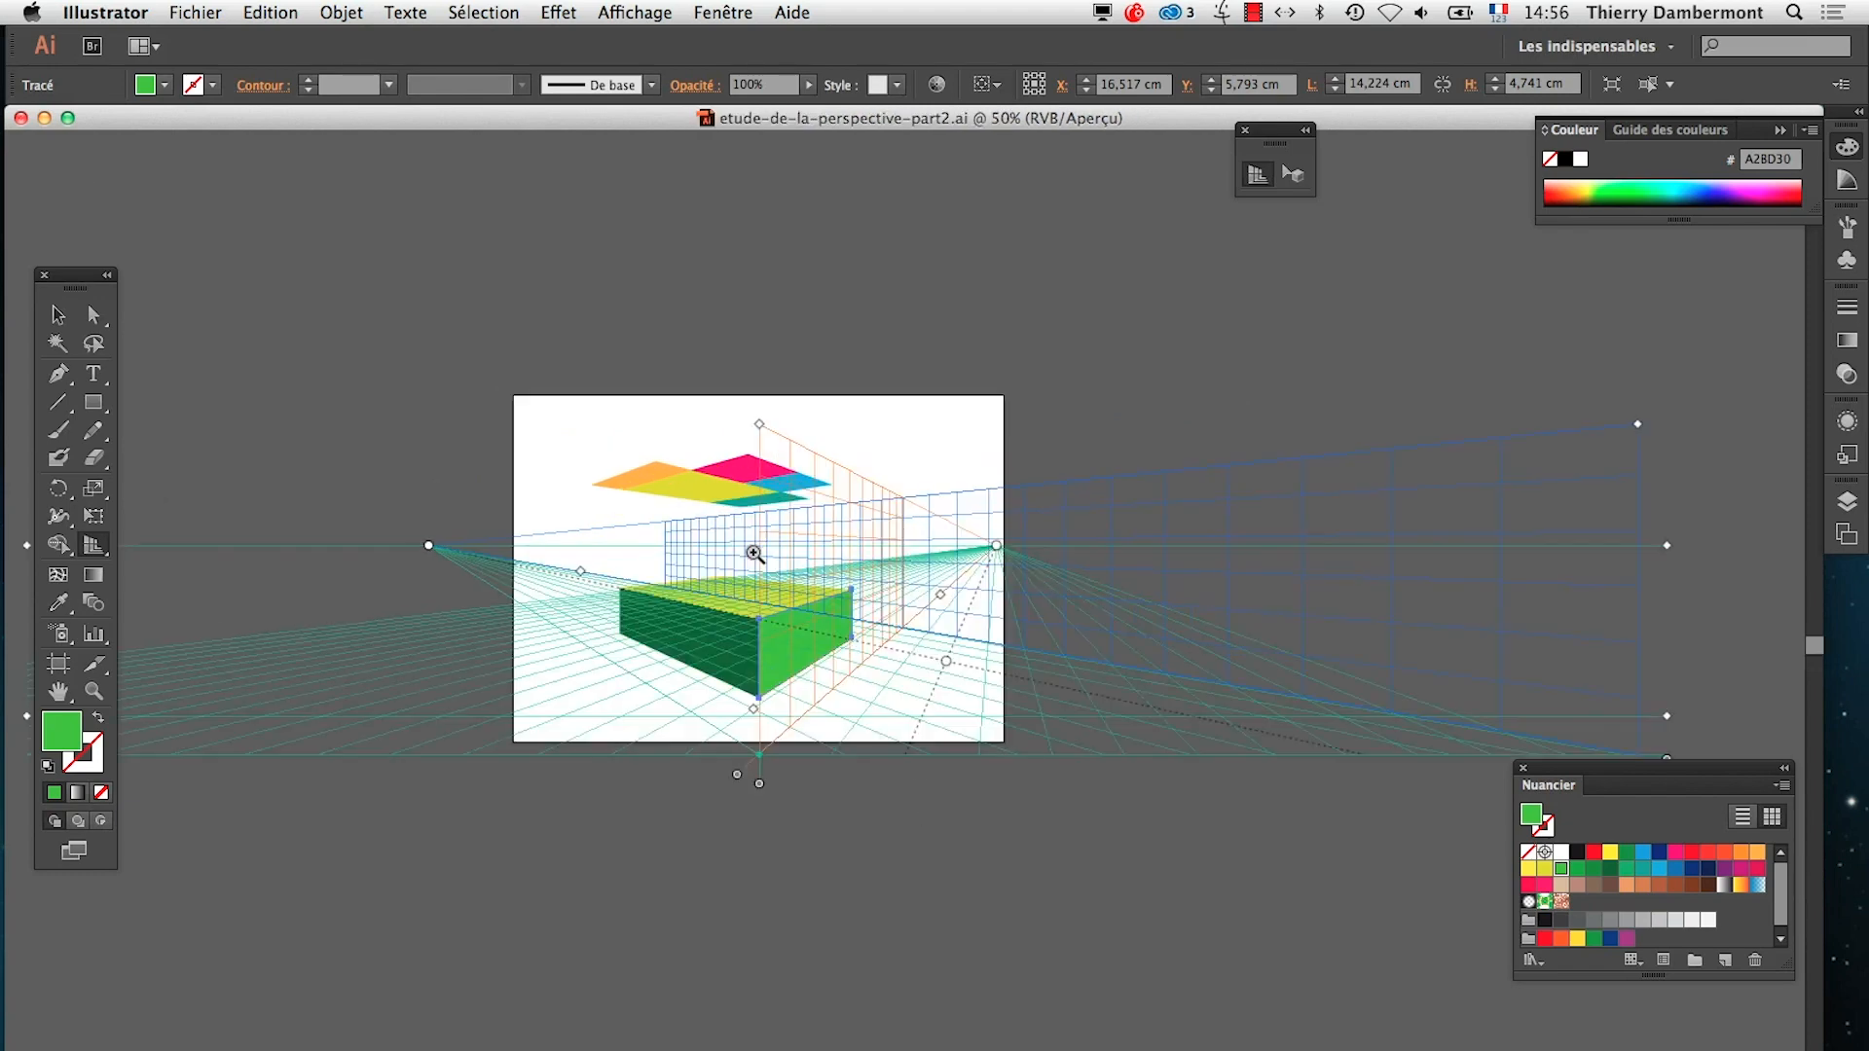
# Draw a rectangle about 20.25 × 16.88 cm on the left grid plane, starting from the intersection of the blue and orange planes' base lines
pyautogui.keyDown('super'); pyautogui.click(841, 613); pyautogui.keyUp('super')
pyautogui.keyDown('super'); pyautogui.click(956, 632); pyautogui.keyUp('super')
pyautogui.hotkey('shift', 'p')
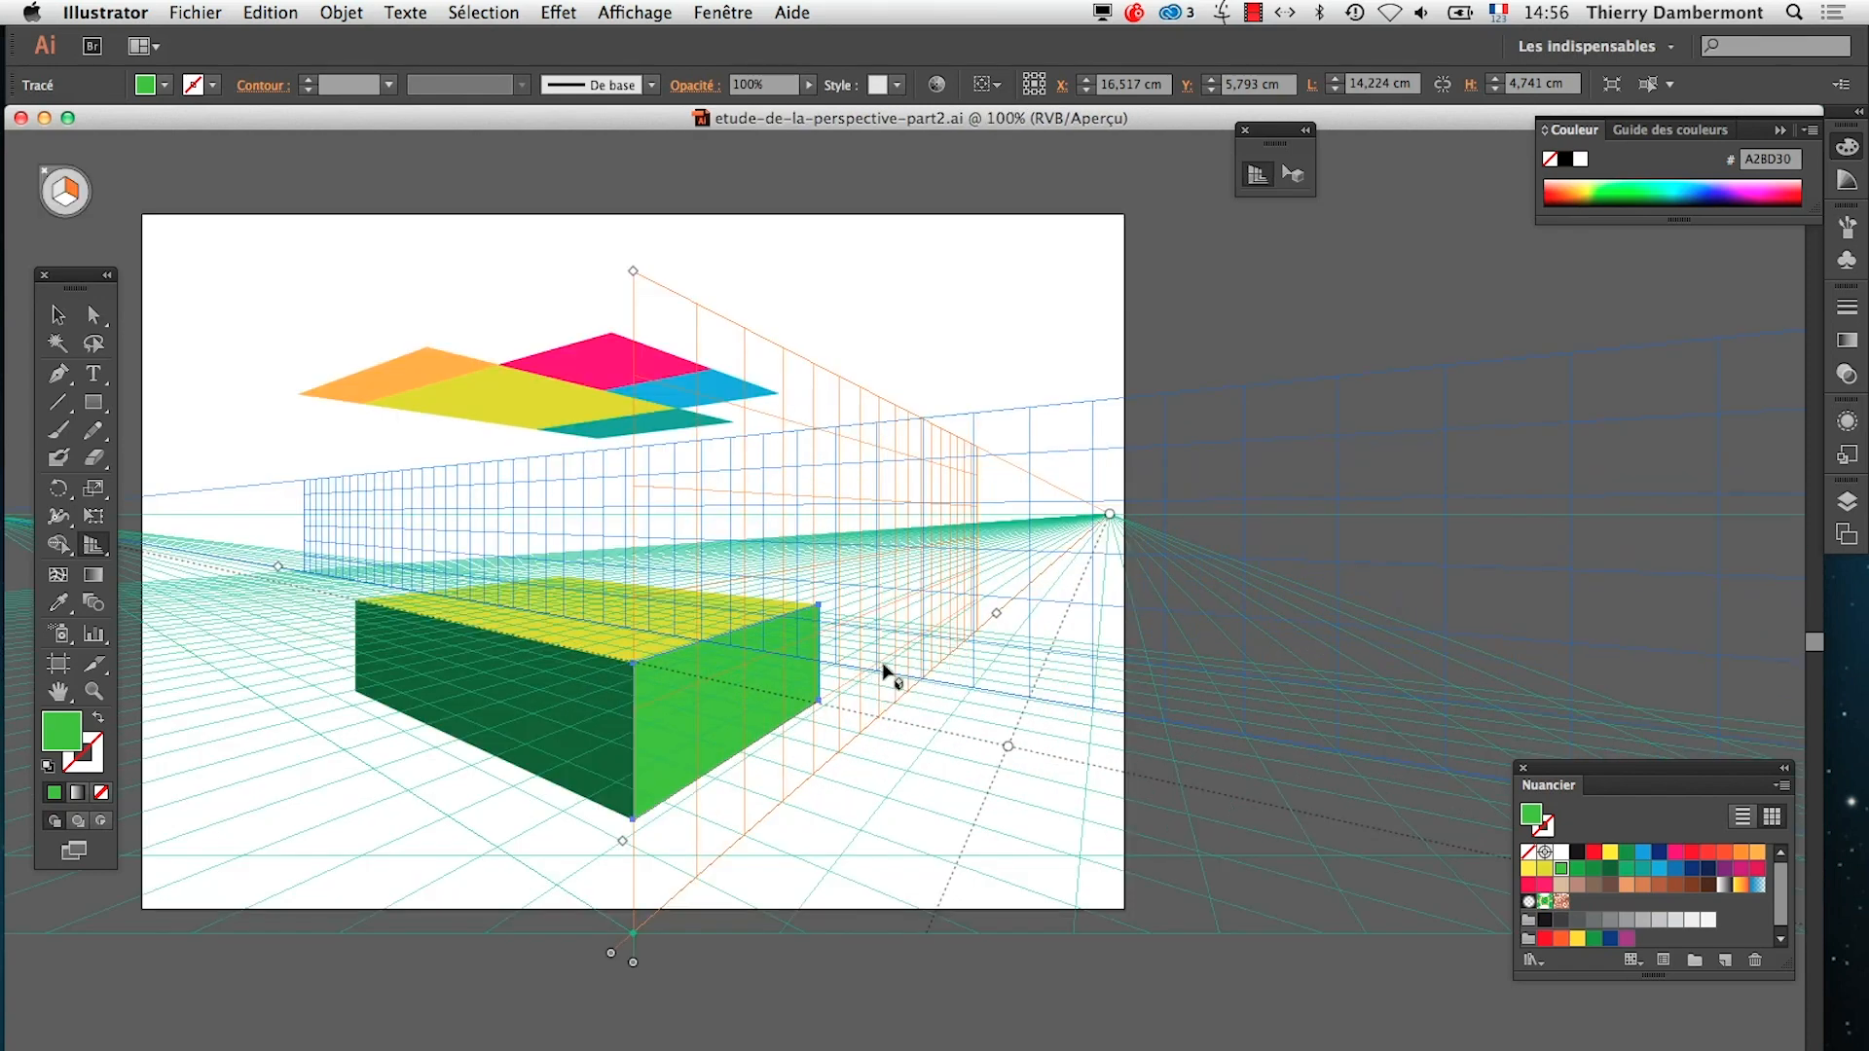
pyautogui.keyDown('super'); pyautogui.click(919, 658); pyautogui.keyUp('super')
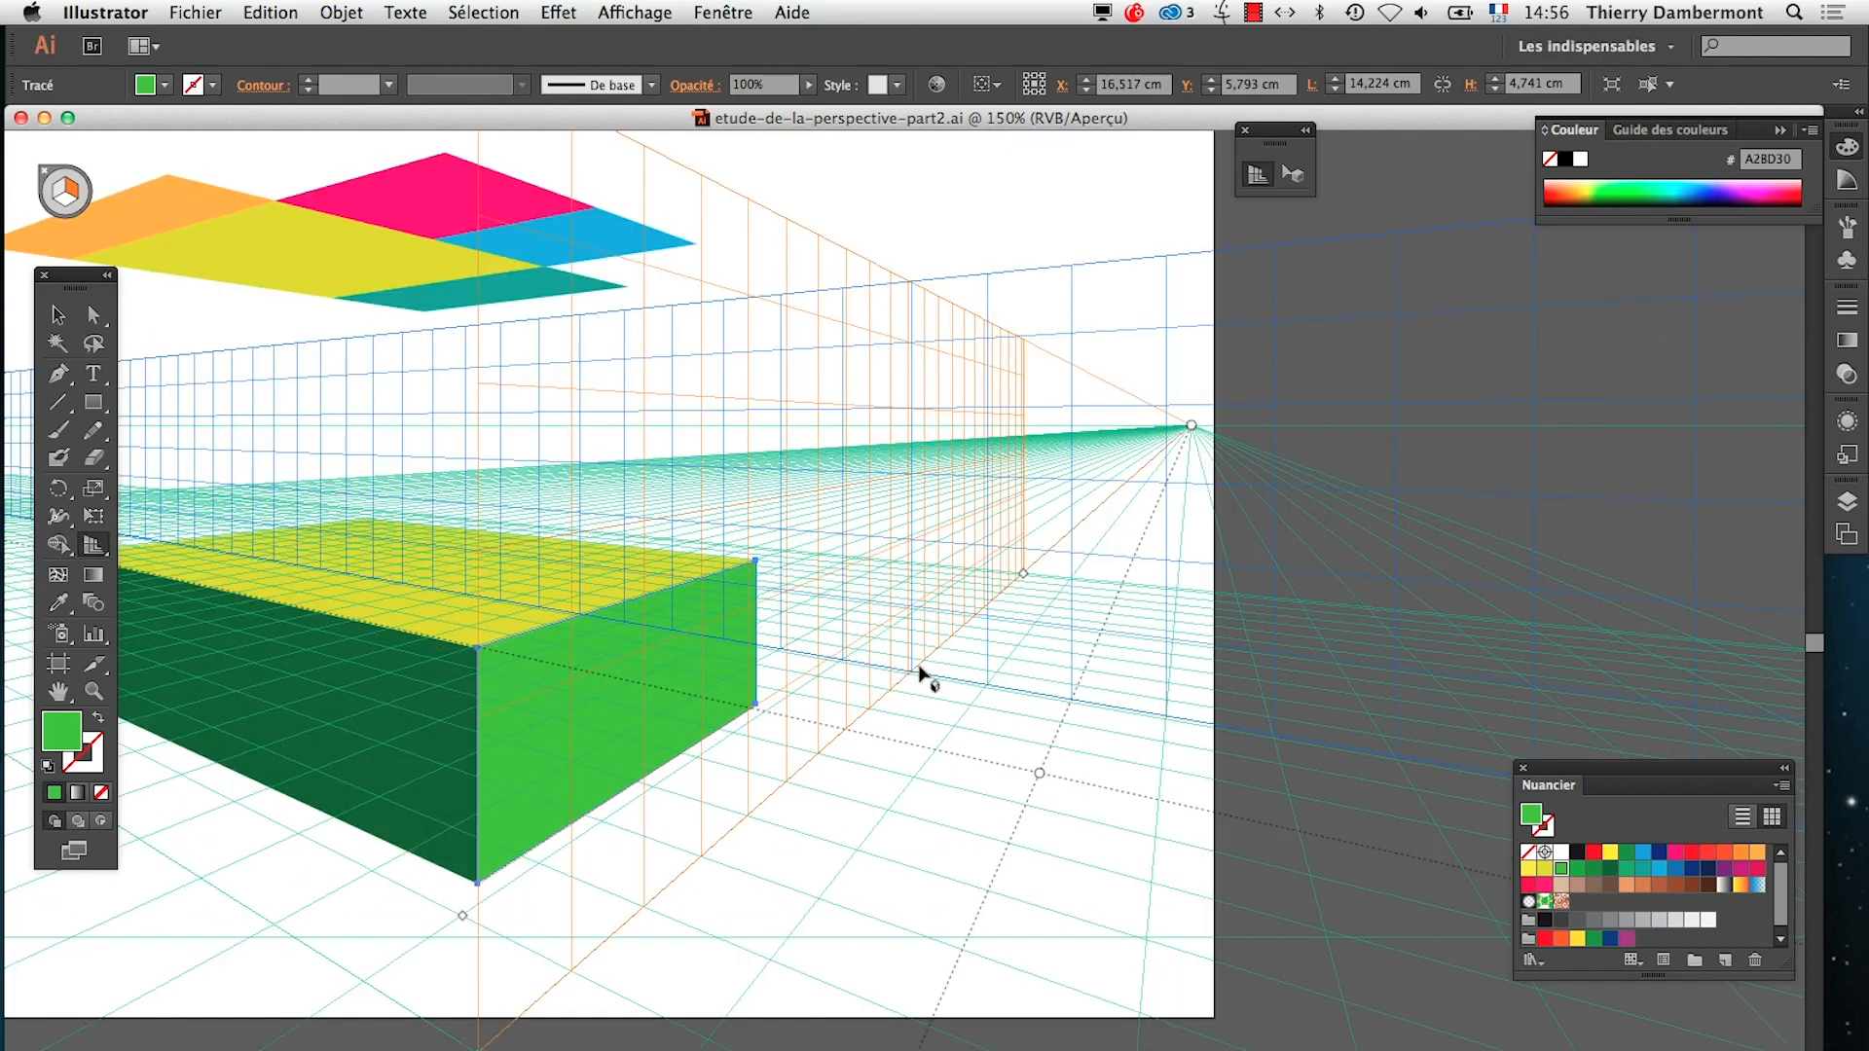
pyautogui.click(672, 737)
pyautogui.click(64, 195)
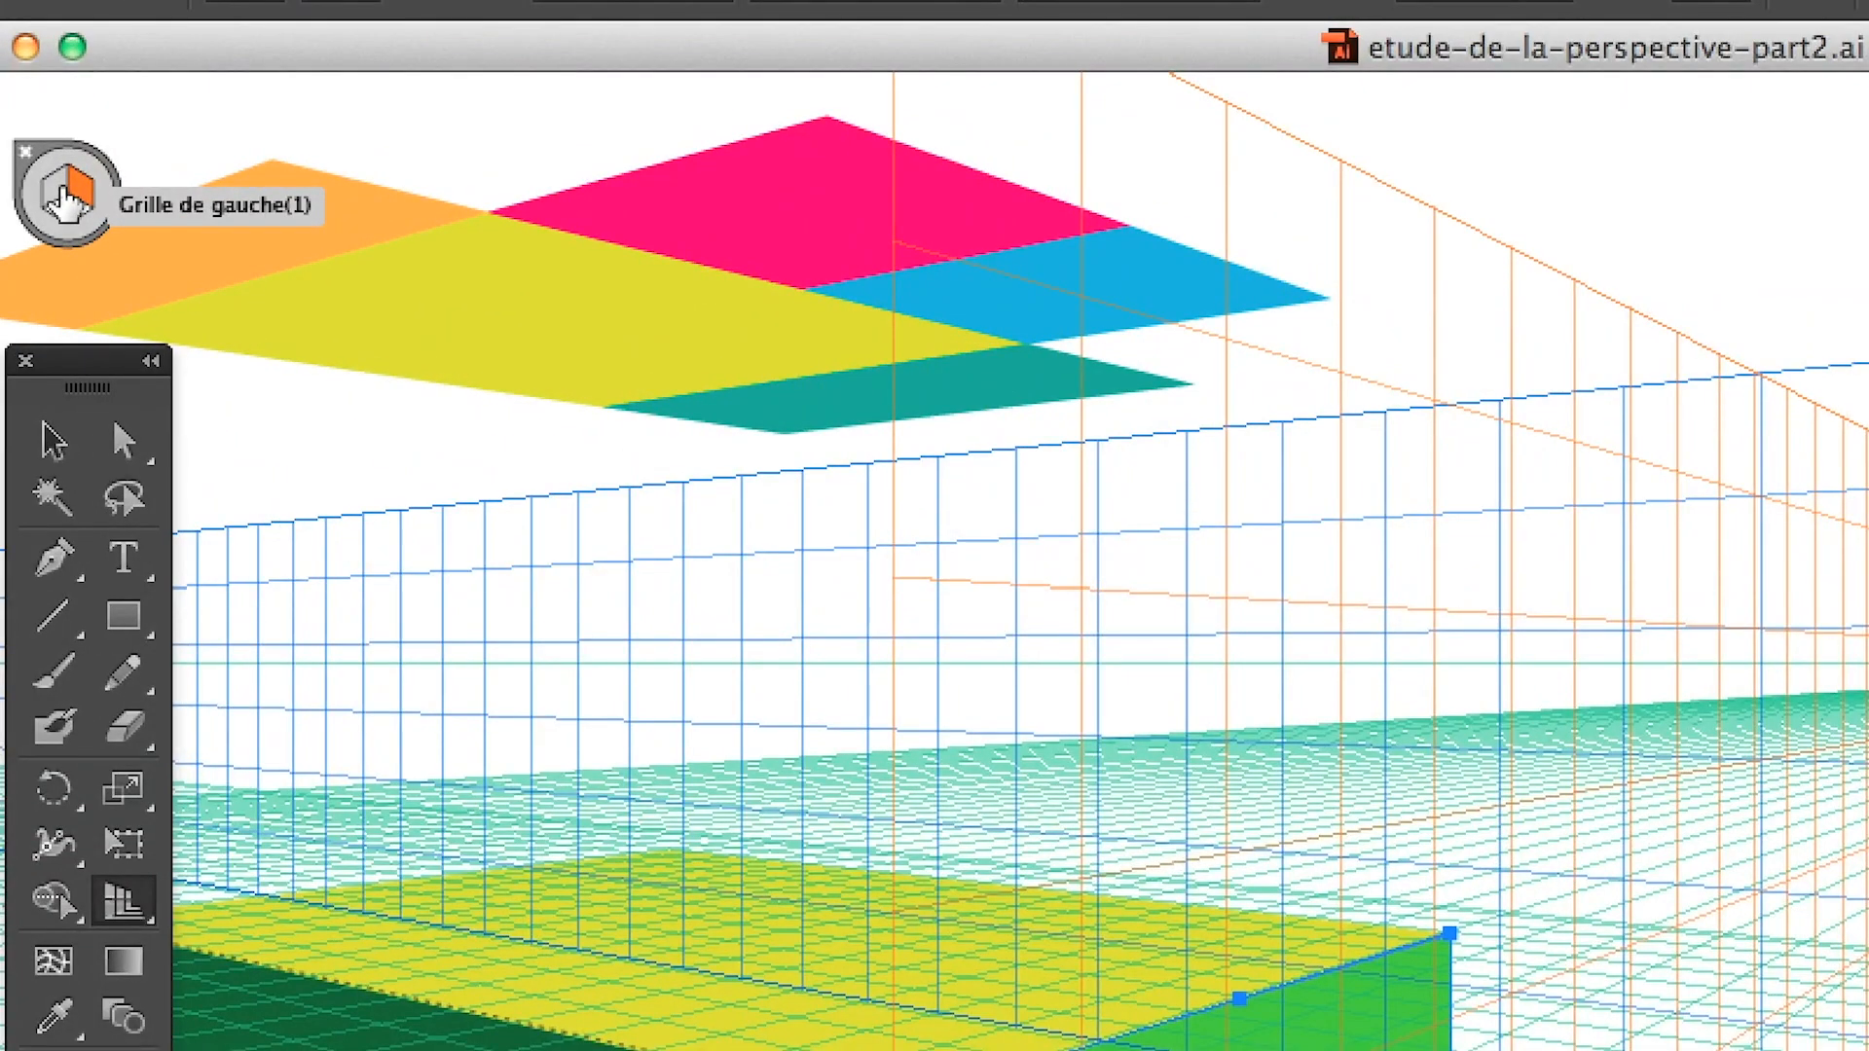
pyautogui.click(60, 200)
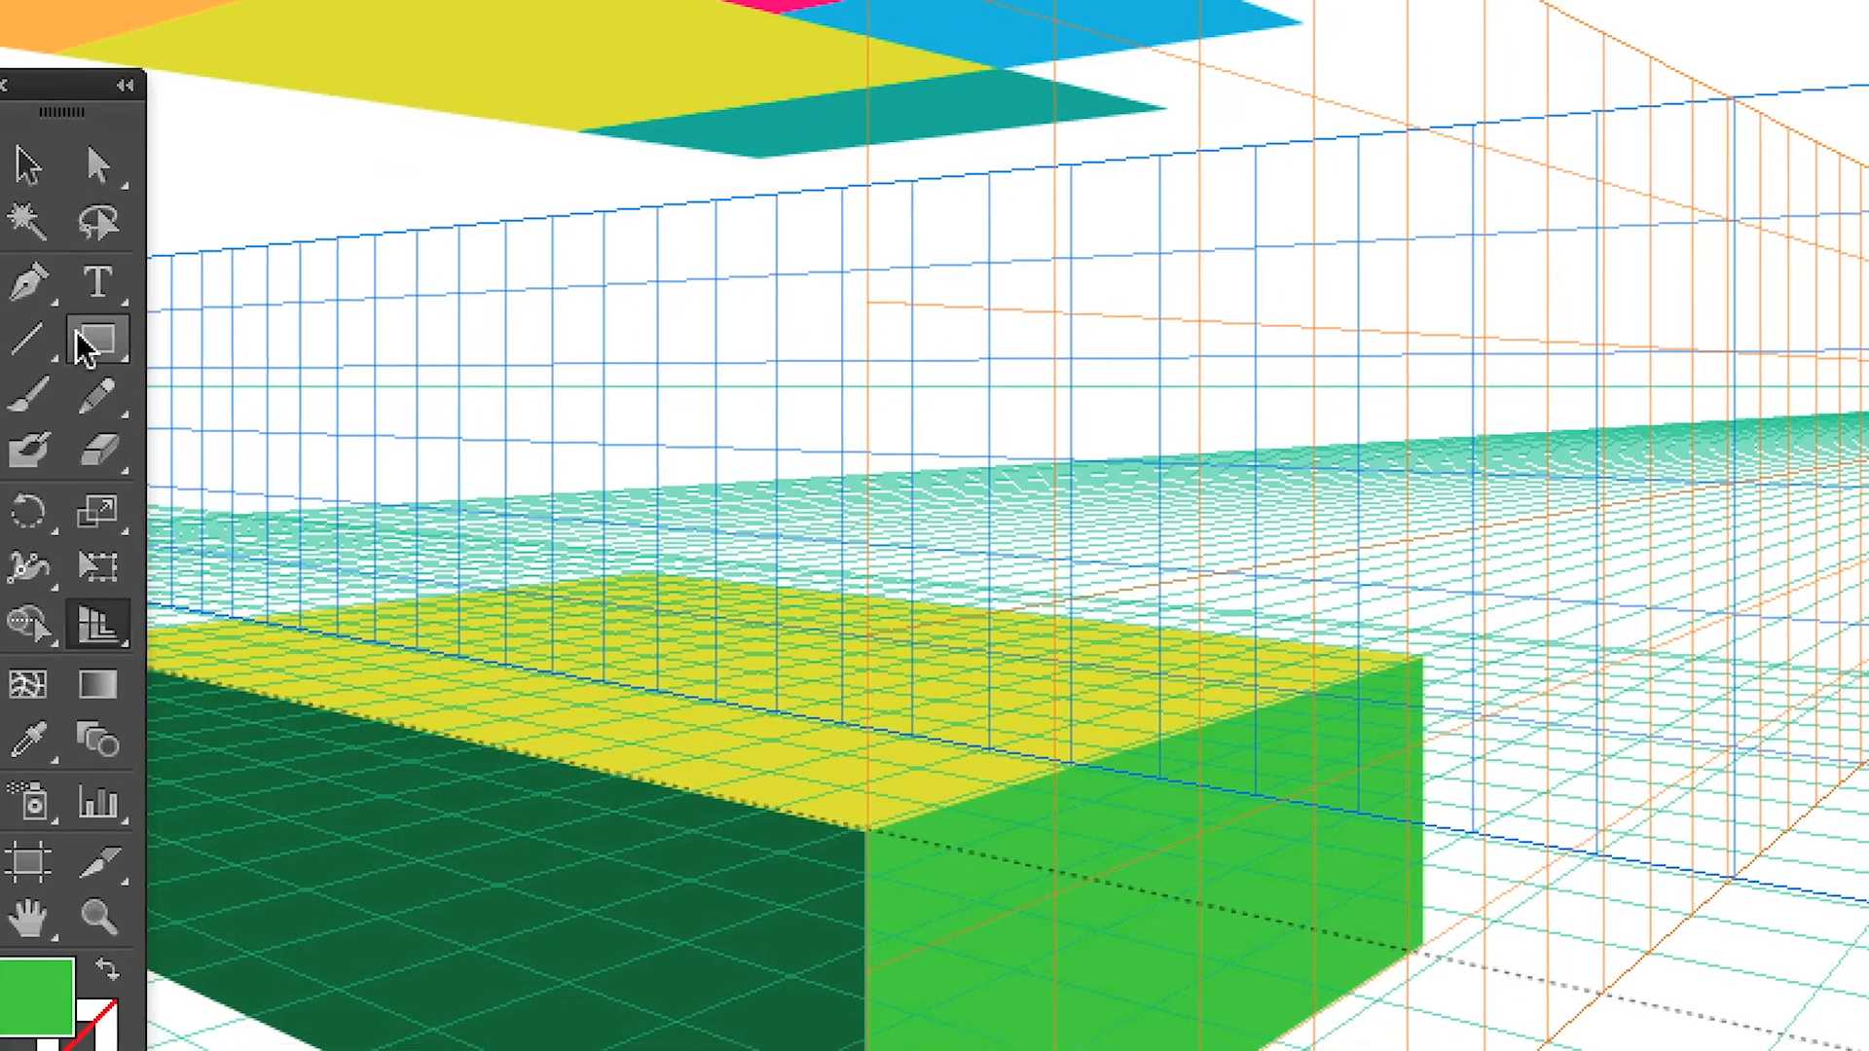
pyautogui.click(106, 615)
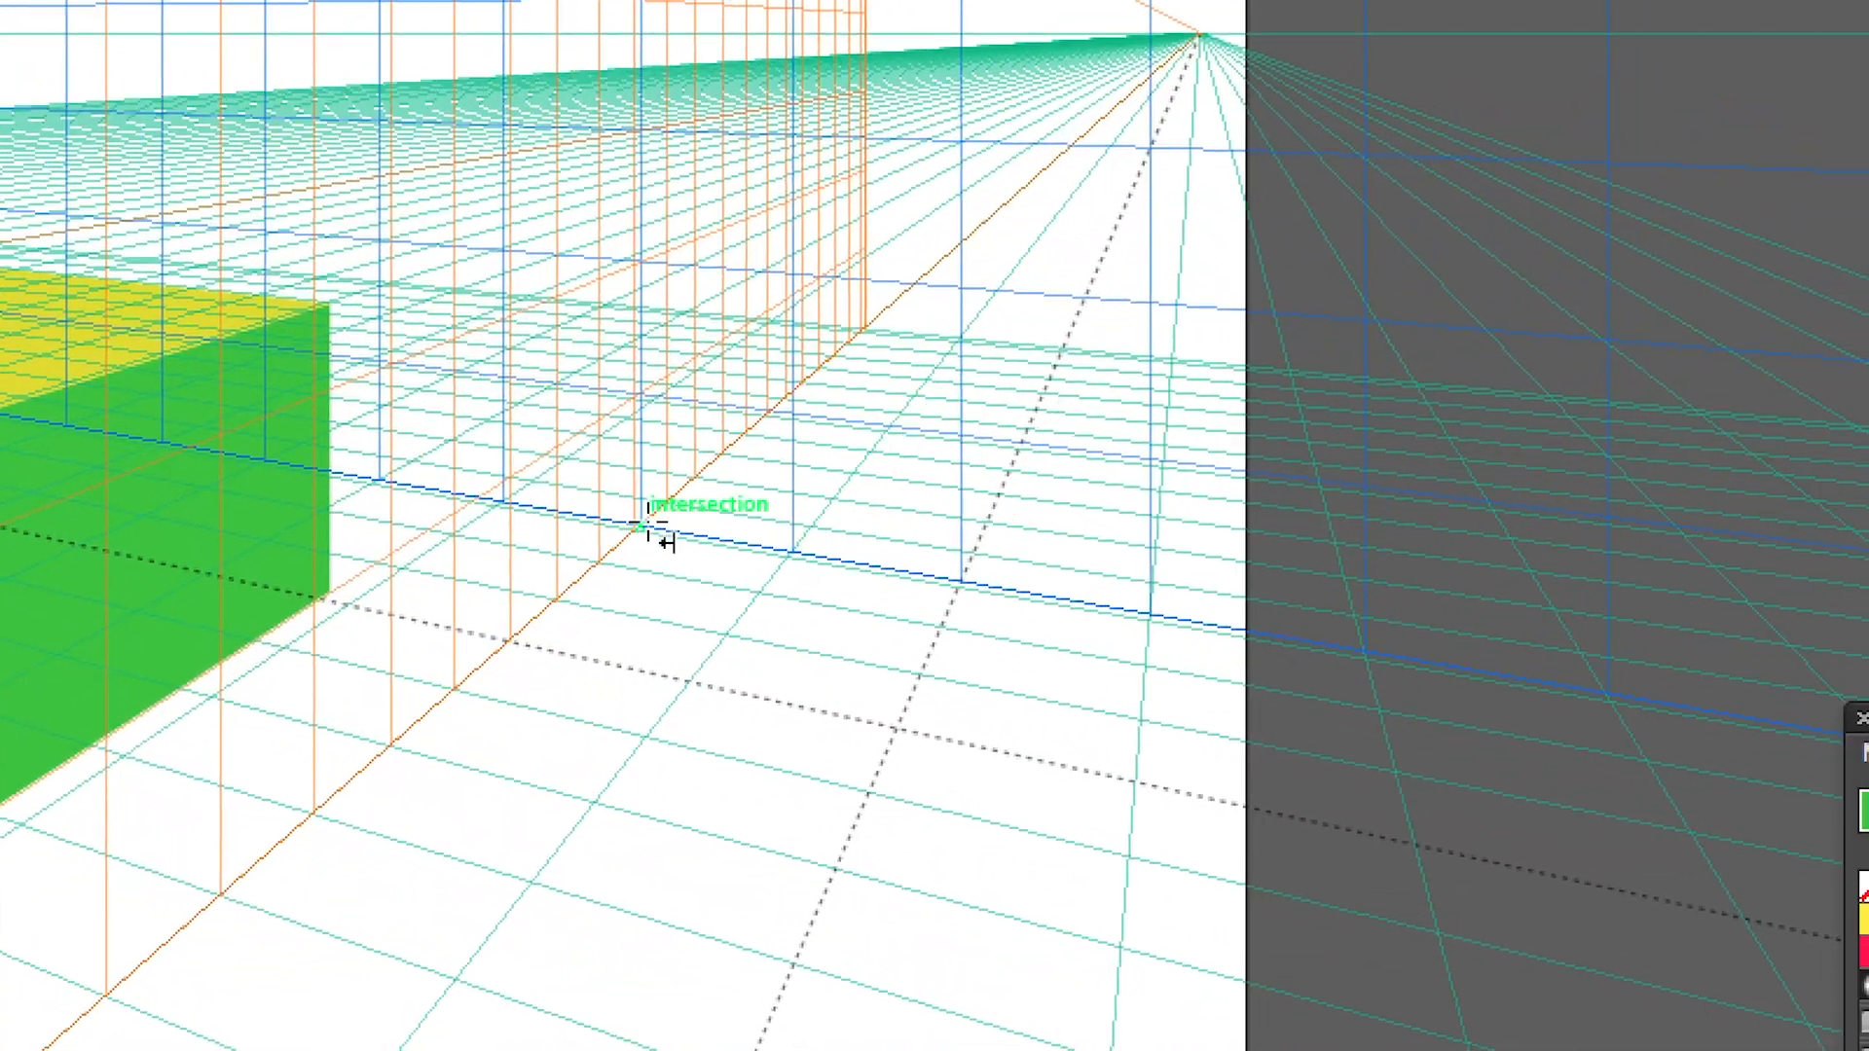
pyautogui.moveTo(642, 527); pyautogui.dragTo(33, 62)
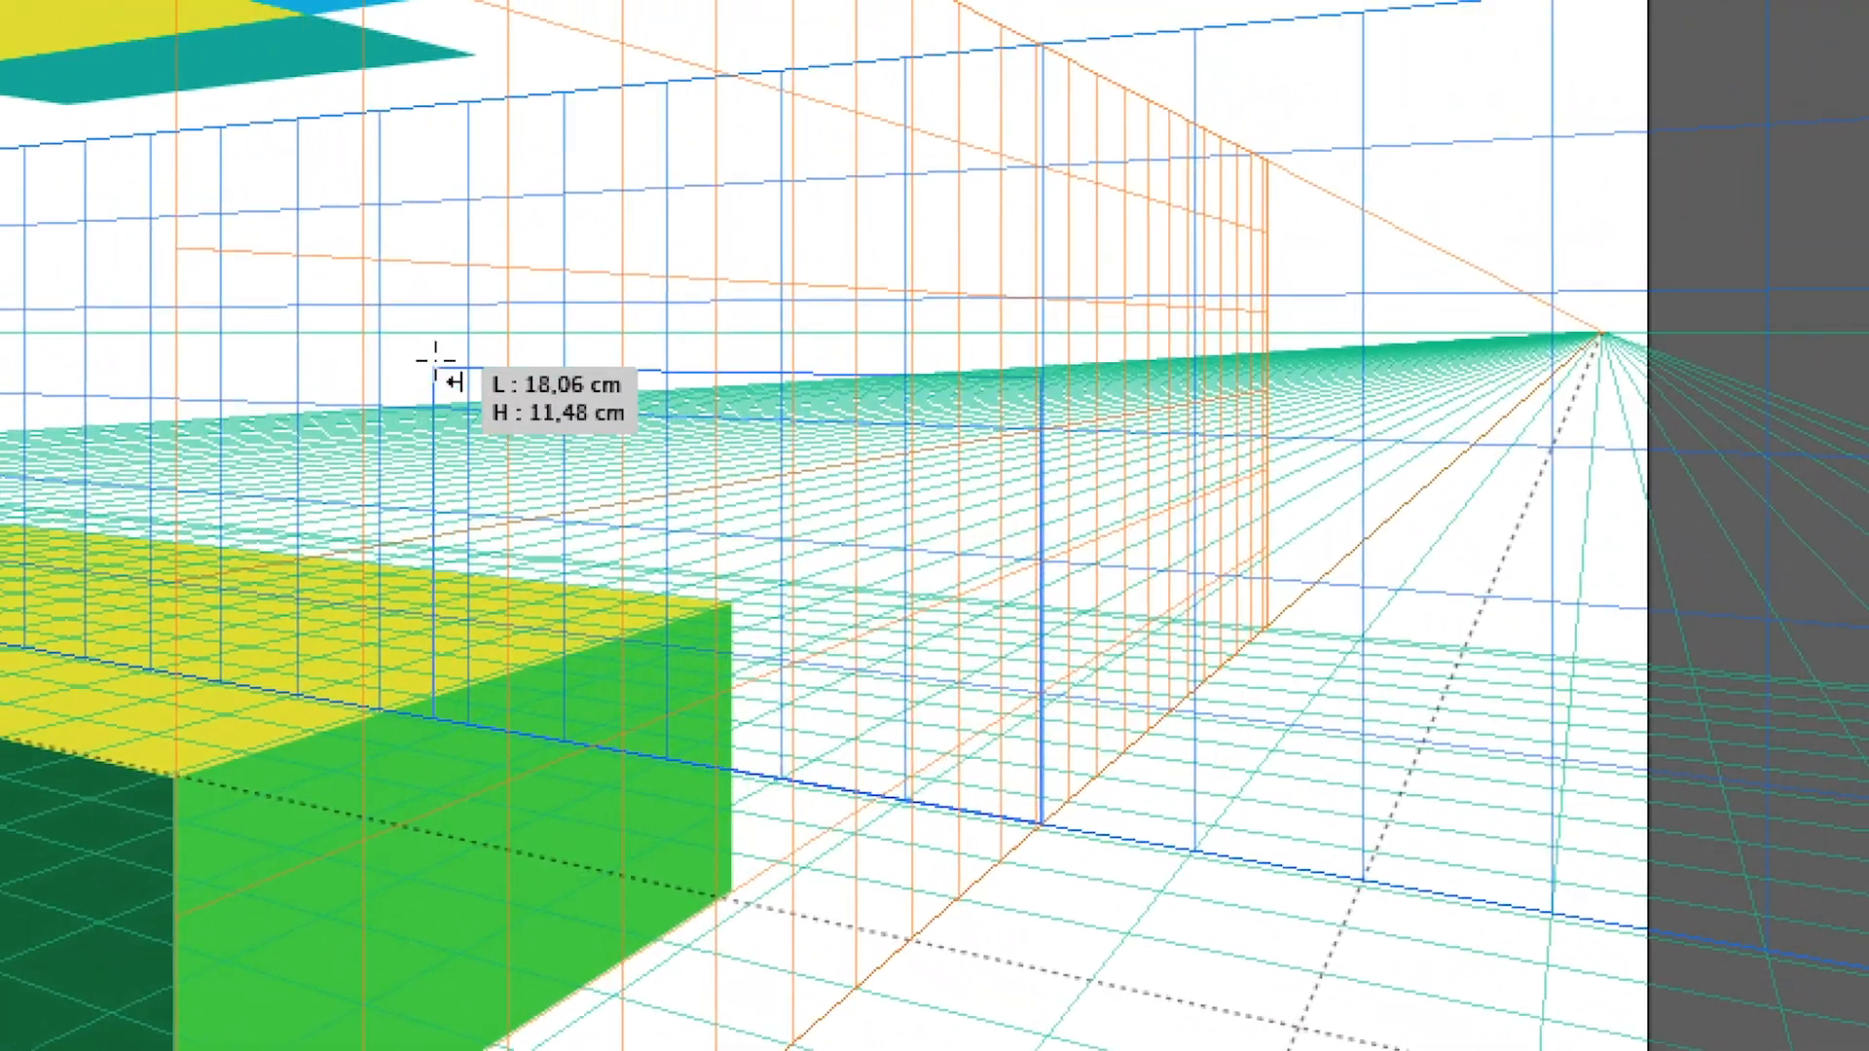
pyautogui.moveTo(435, 360); pyautogui.dragTo(392, 202)
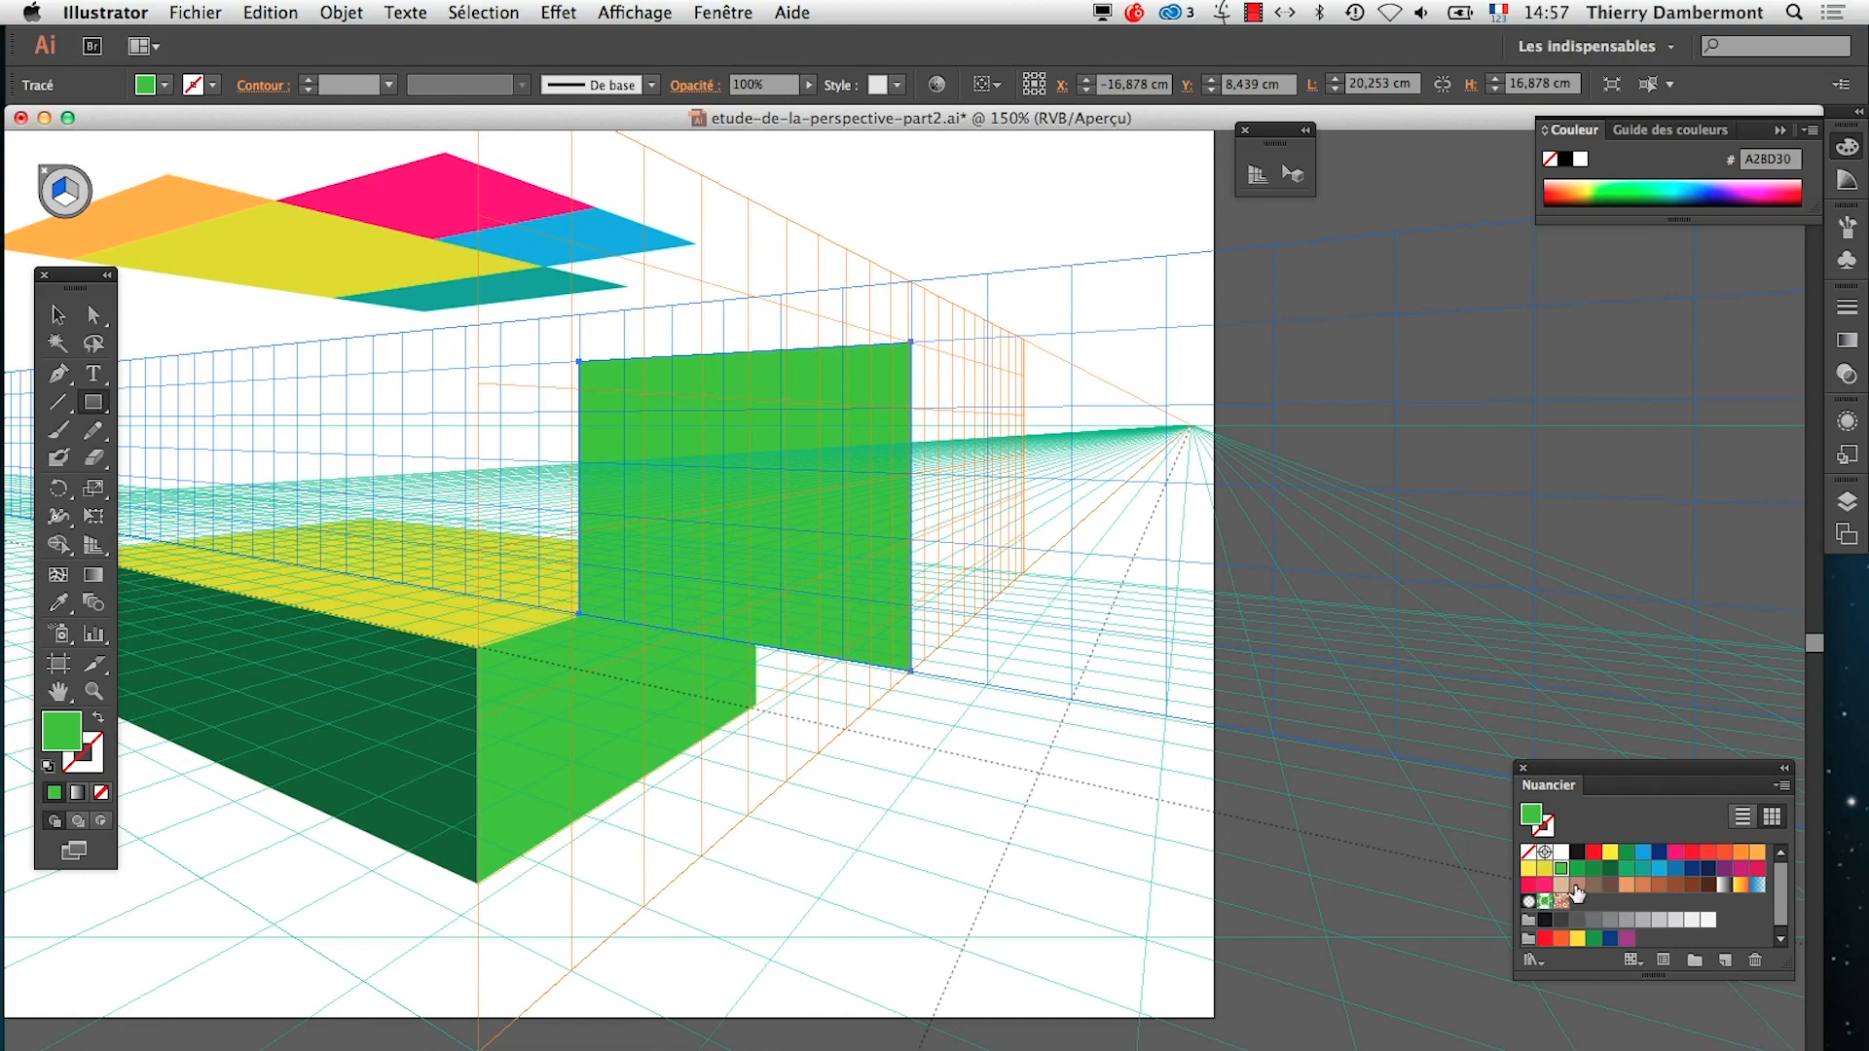
# Fill the new rectangle with the brown swatch 736856
pyautogui.click(1594, 886)
pyautogui.moveTo(1556, 768); pyautogui.dragTo(1422, 644)
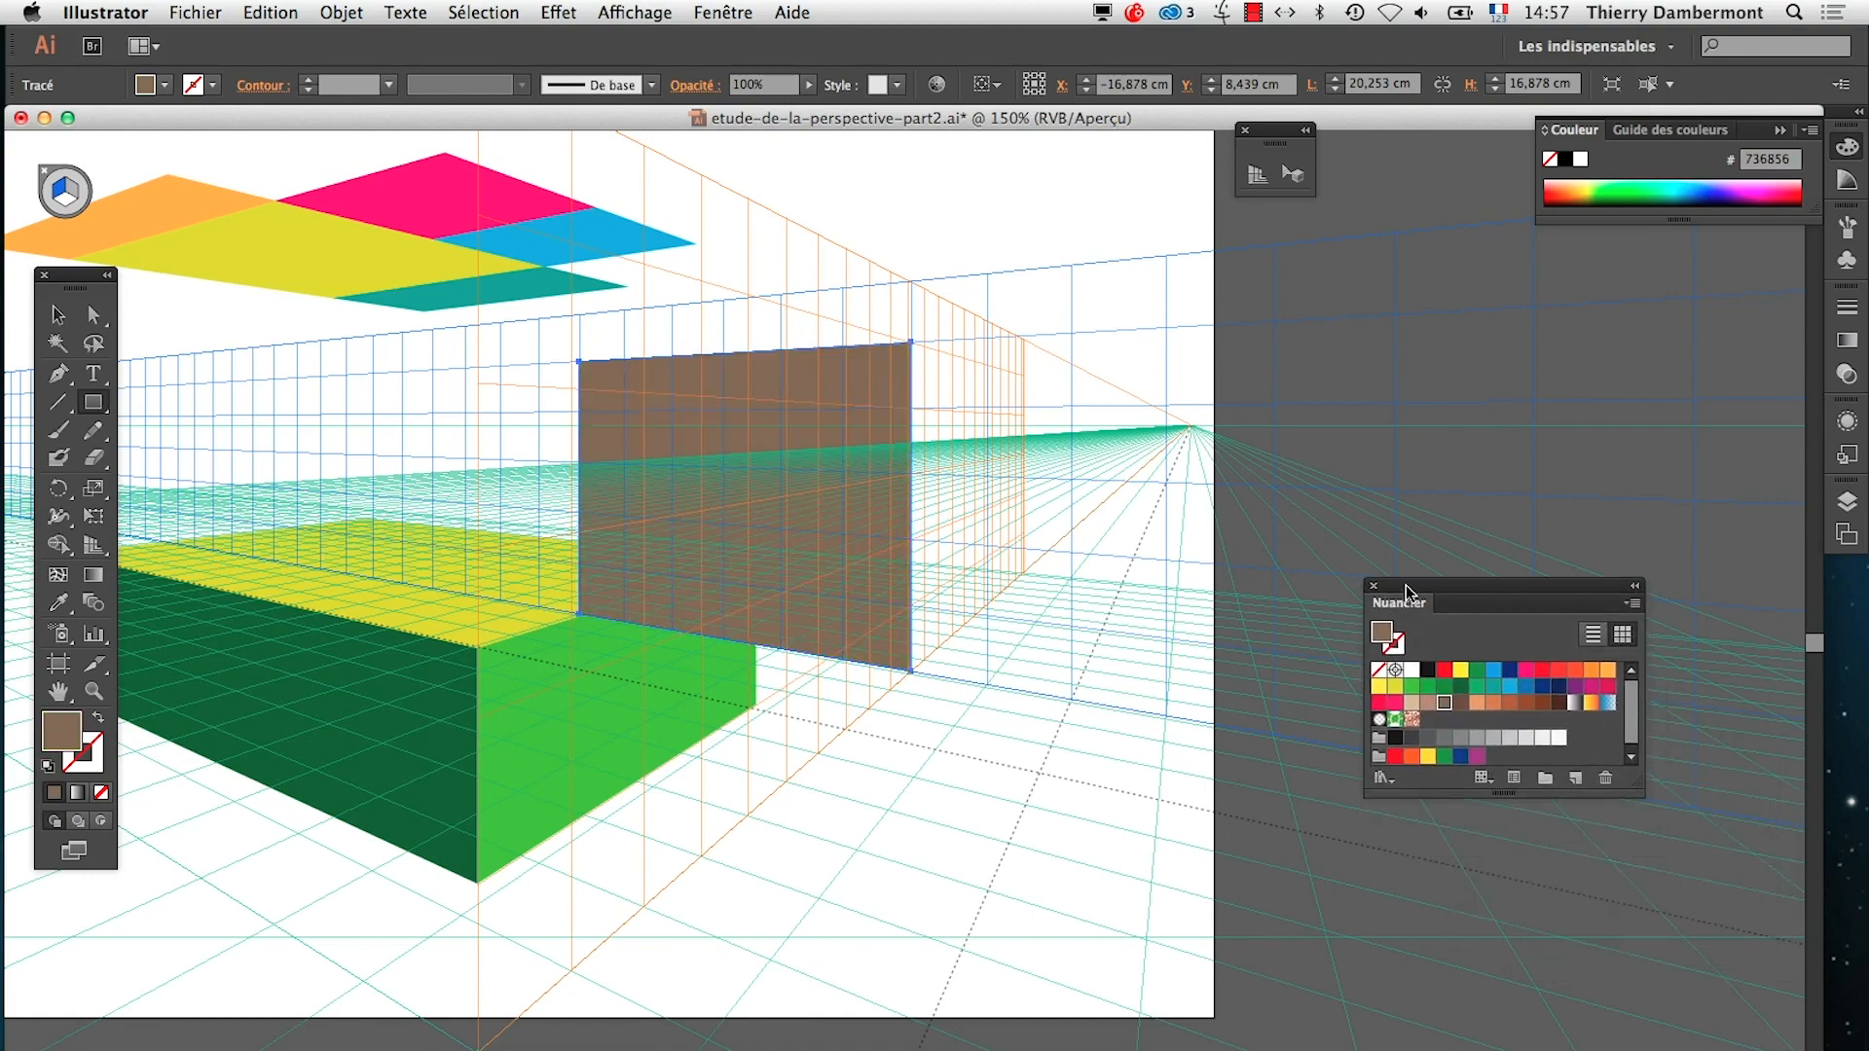
pyautogui.scroll(-1, 706, 657)
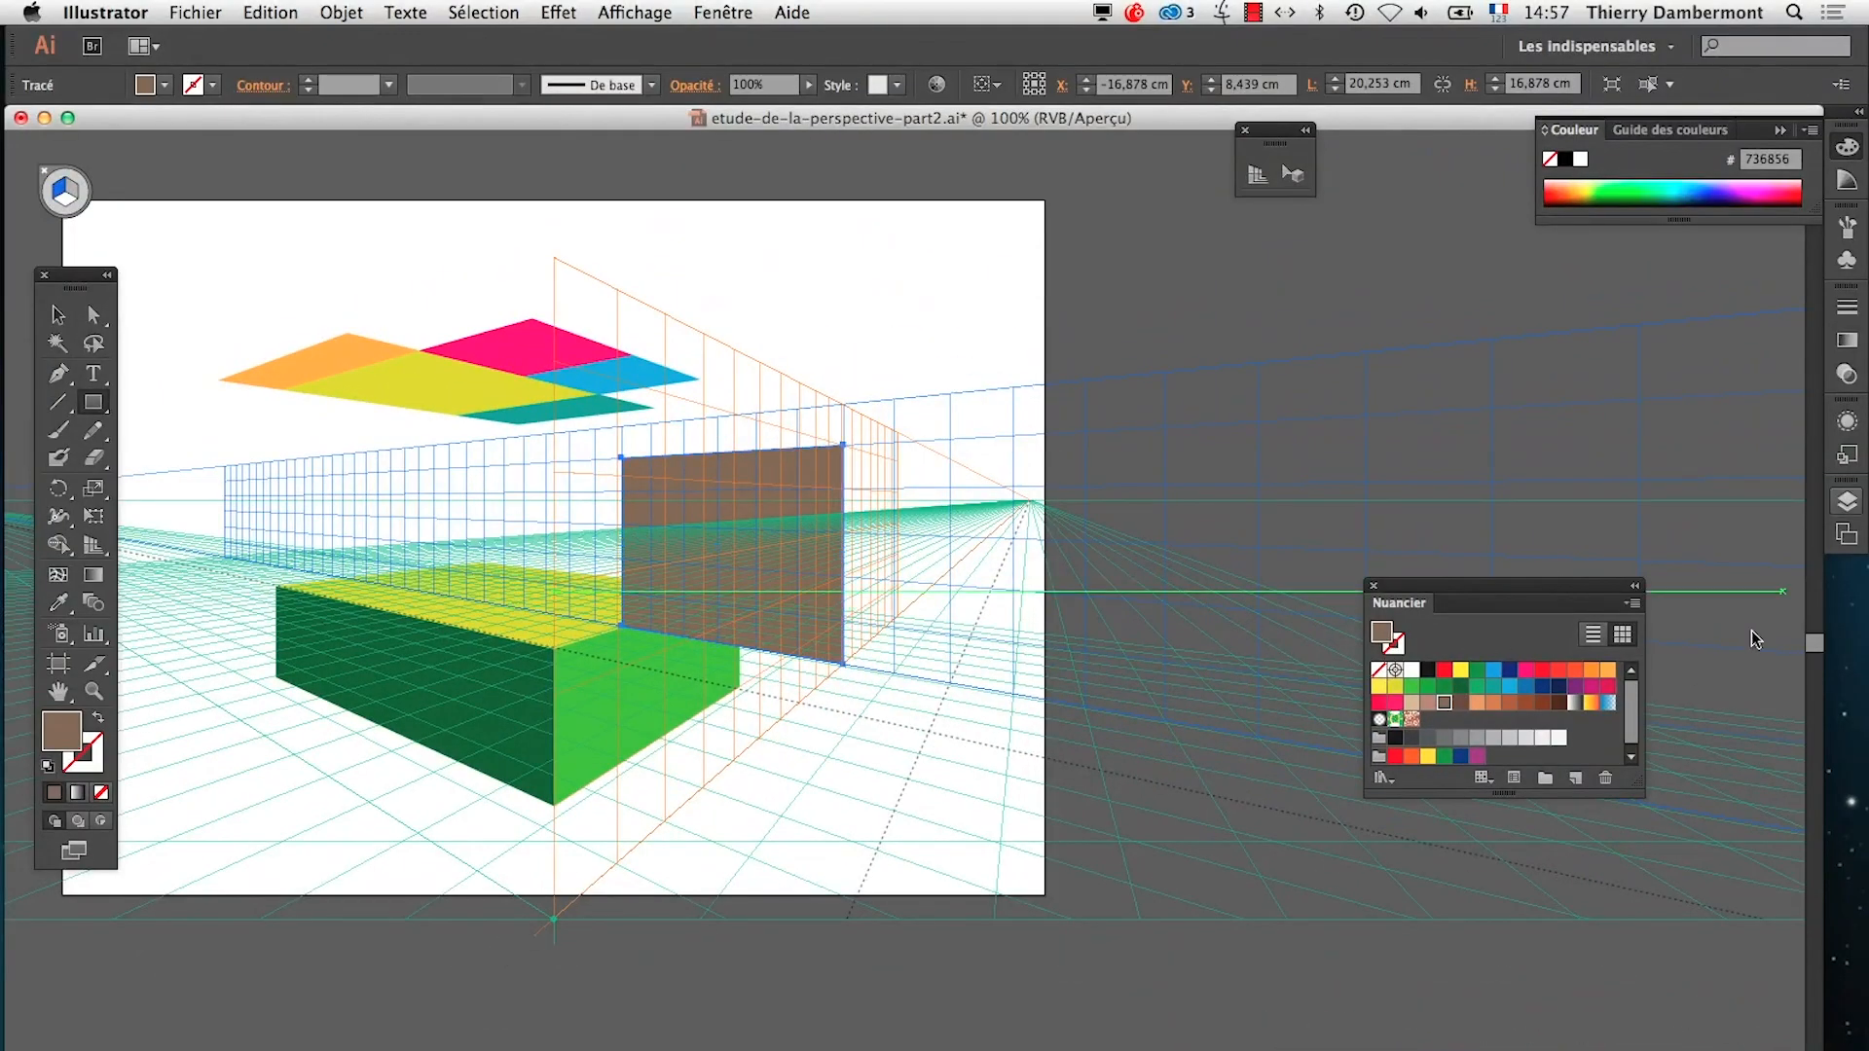
# Display the Calques panel as a floating panel and set its row size to 80 pixels
pyautogui.click(1847, 504)
pyautogui.moveTo(1573, 485); pyautogui.dragTo(1039, 315)
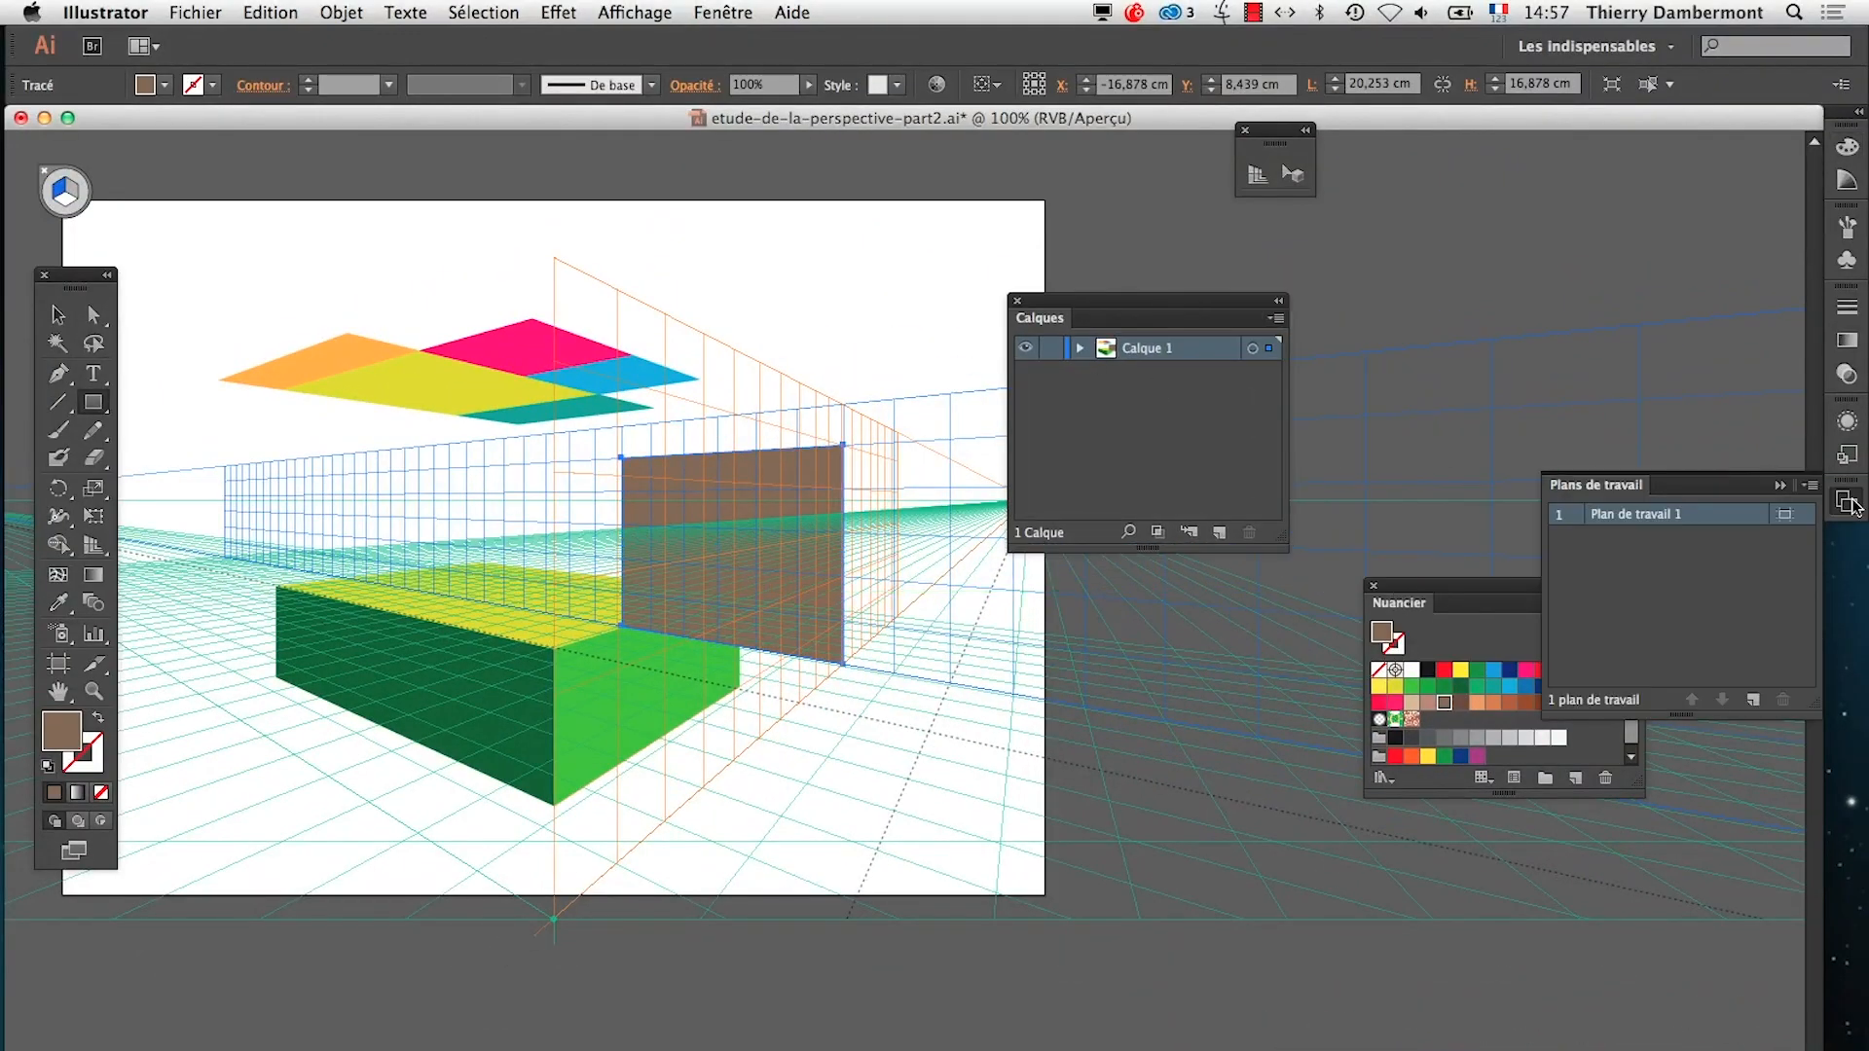
pyautogui.click(1781, 485)
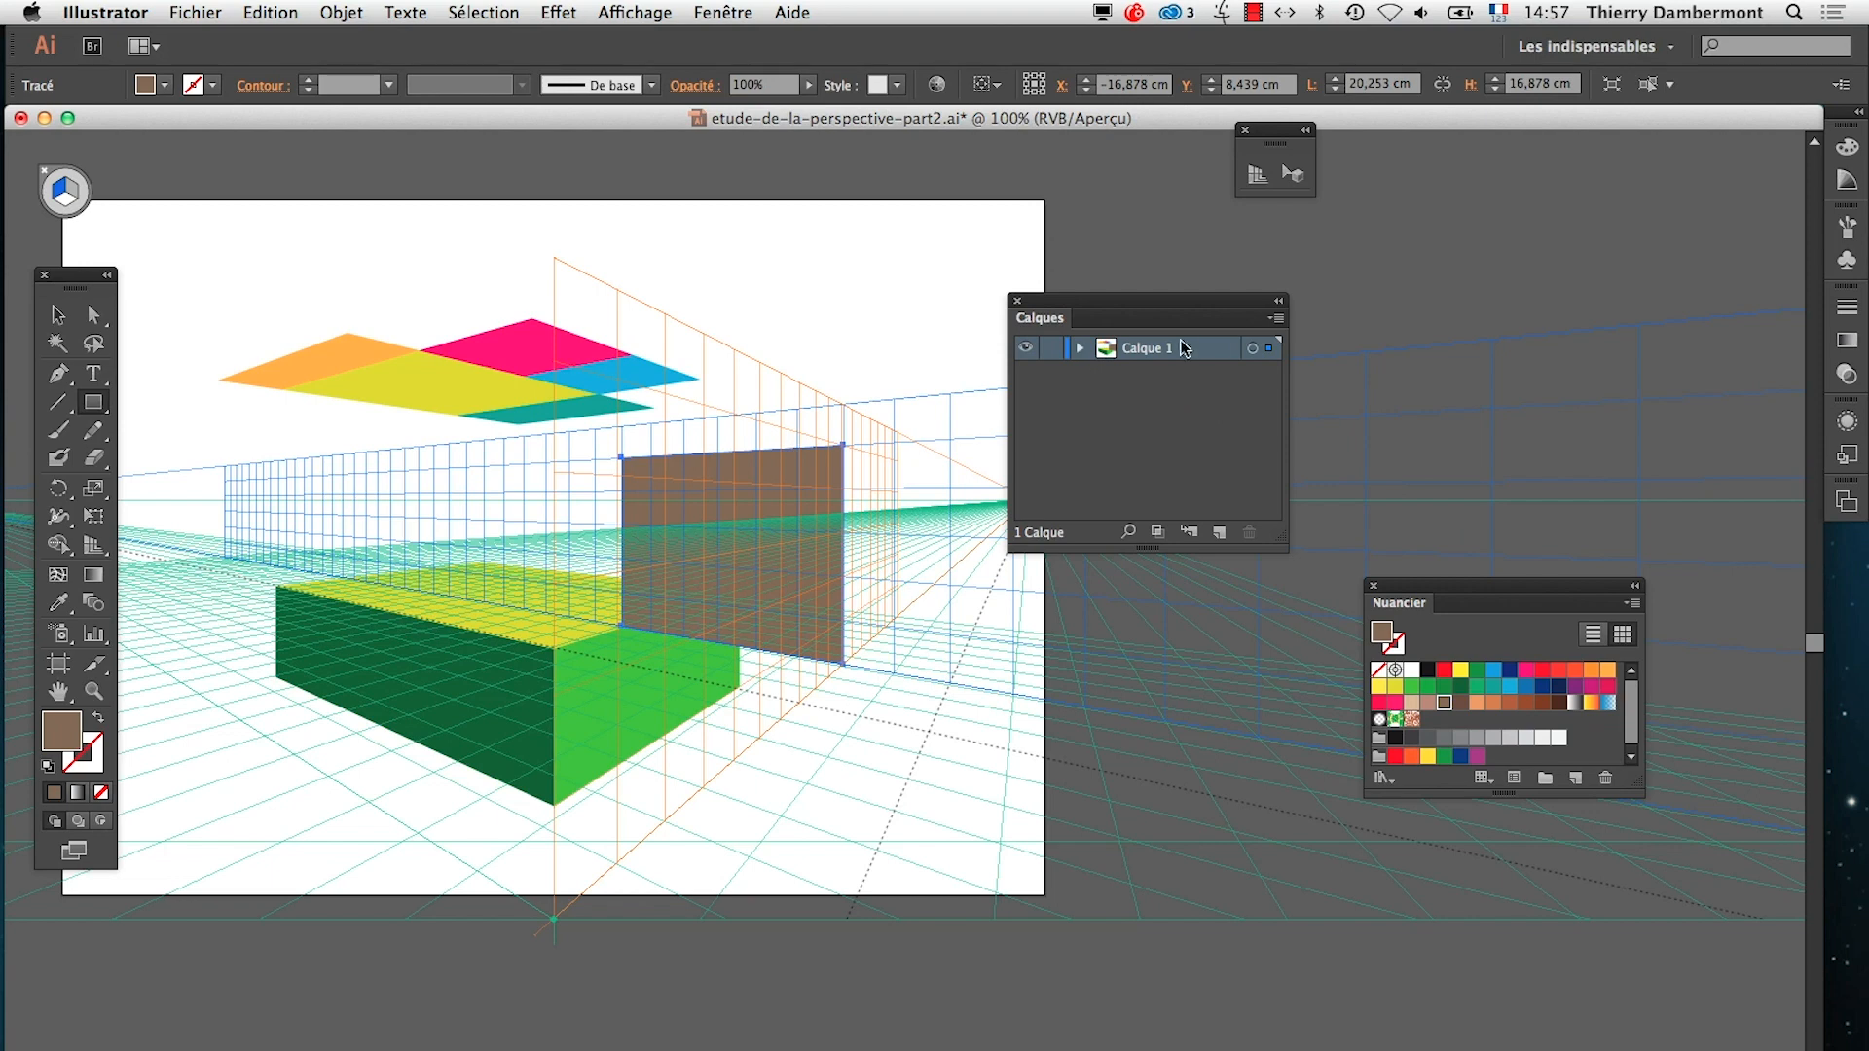
pyautogui.click(1276, 318)
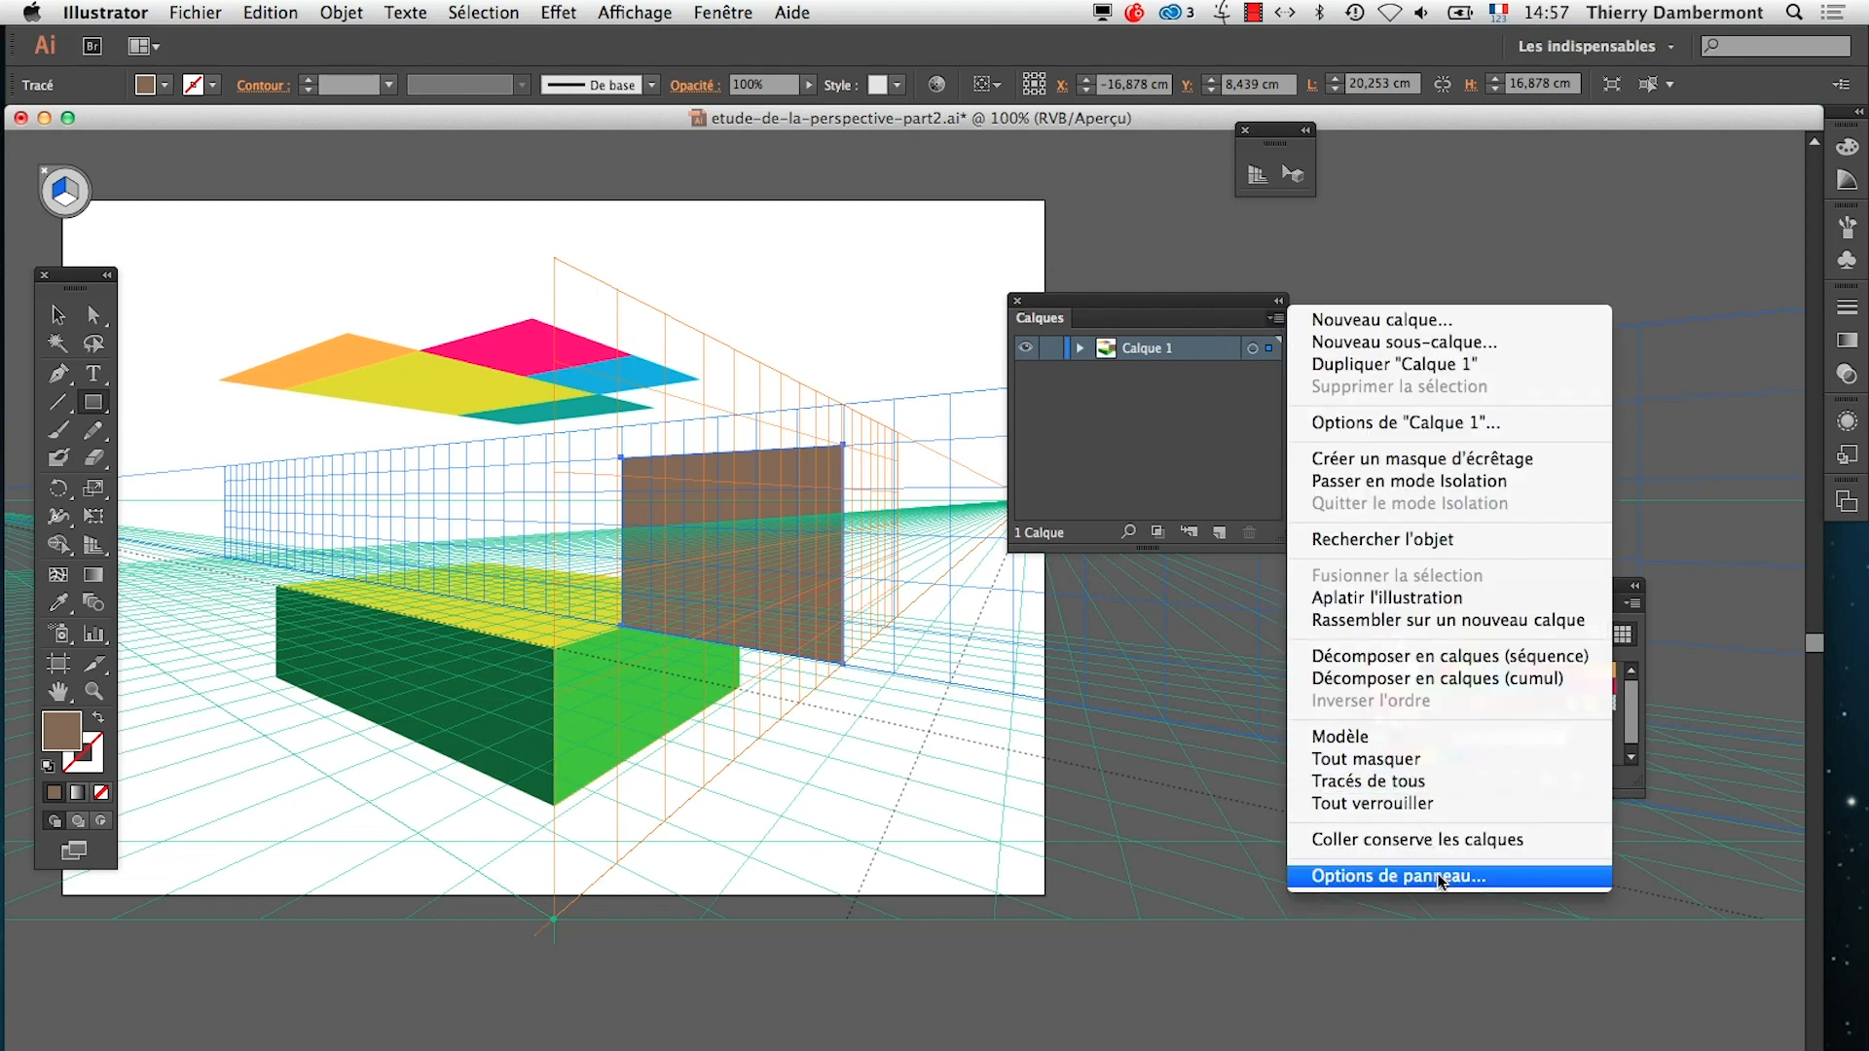
pyautogui.click(1392, 881)
pyautogui.click(417, 413)
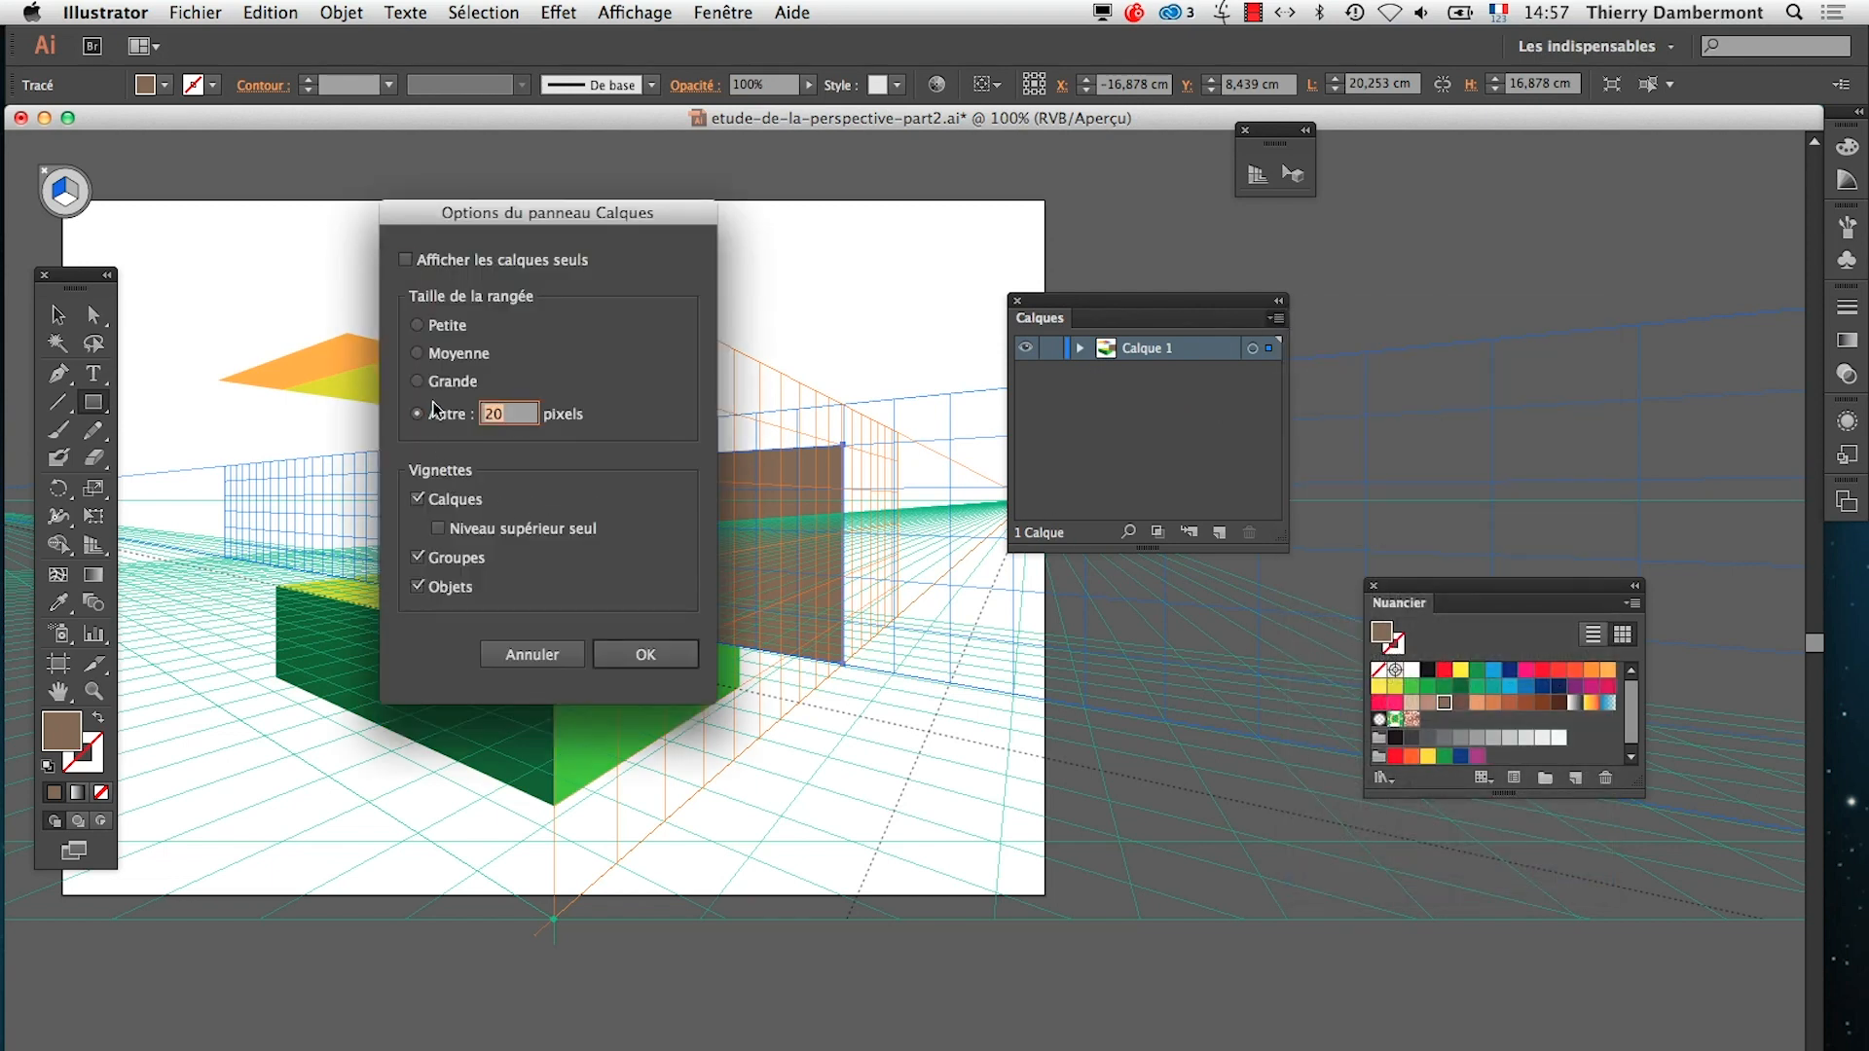
pyautogui.write('80')
pyautogui.click(646, 654)
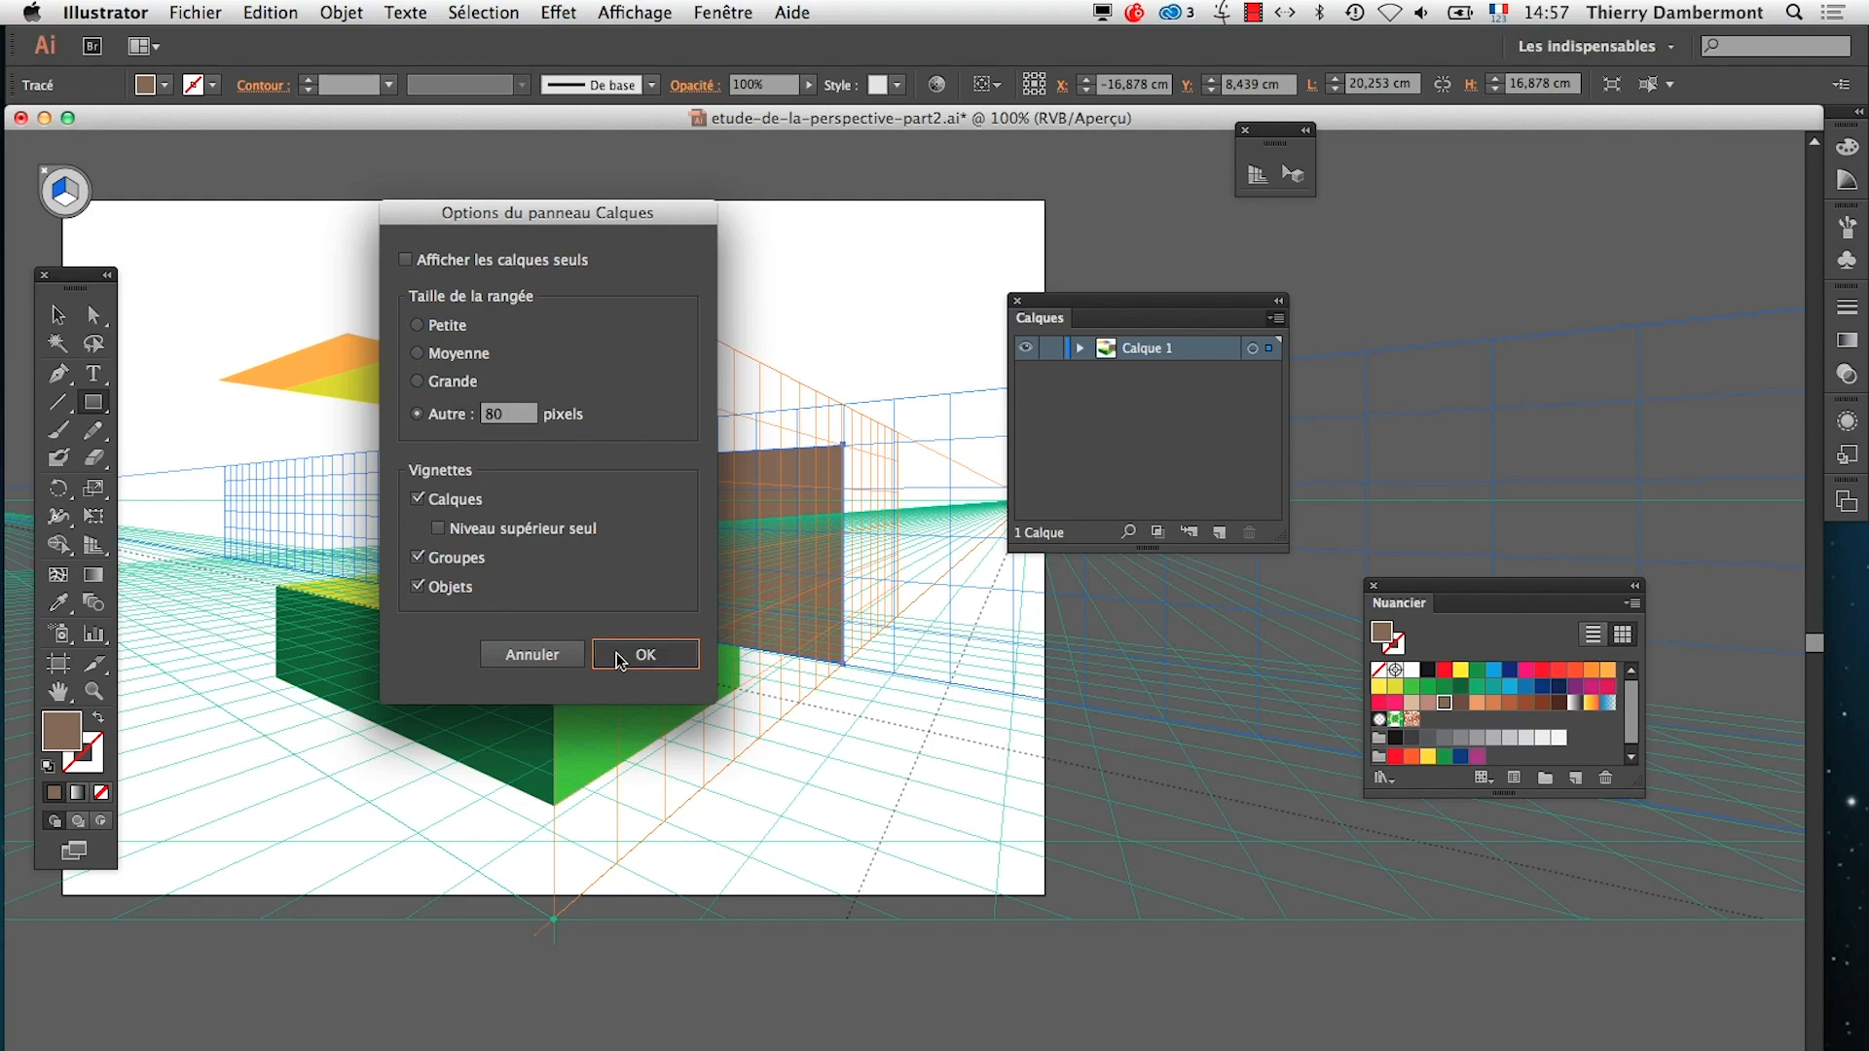
# Enlarge the Calques panel and expand Calque 1 to list all of its paths
pyautogui.moveTo(1299, 546); pyautogui.dragTo(1536, 978)
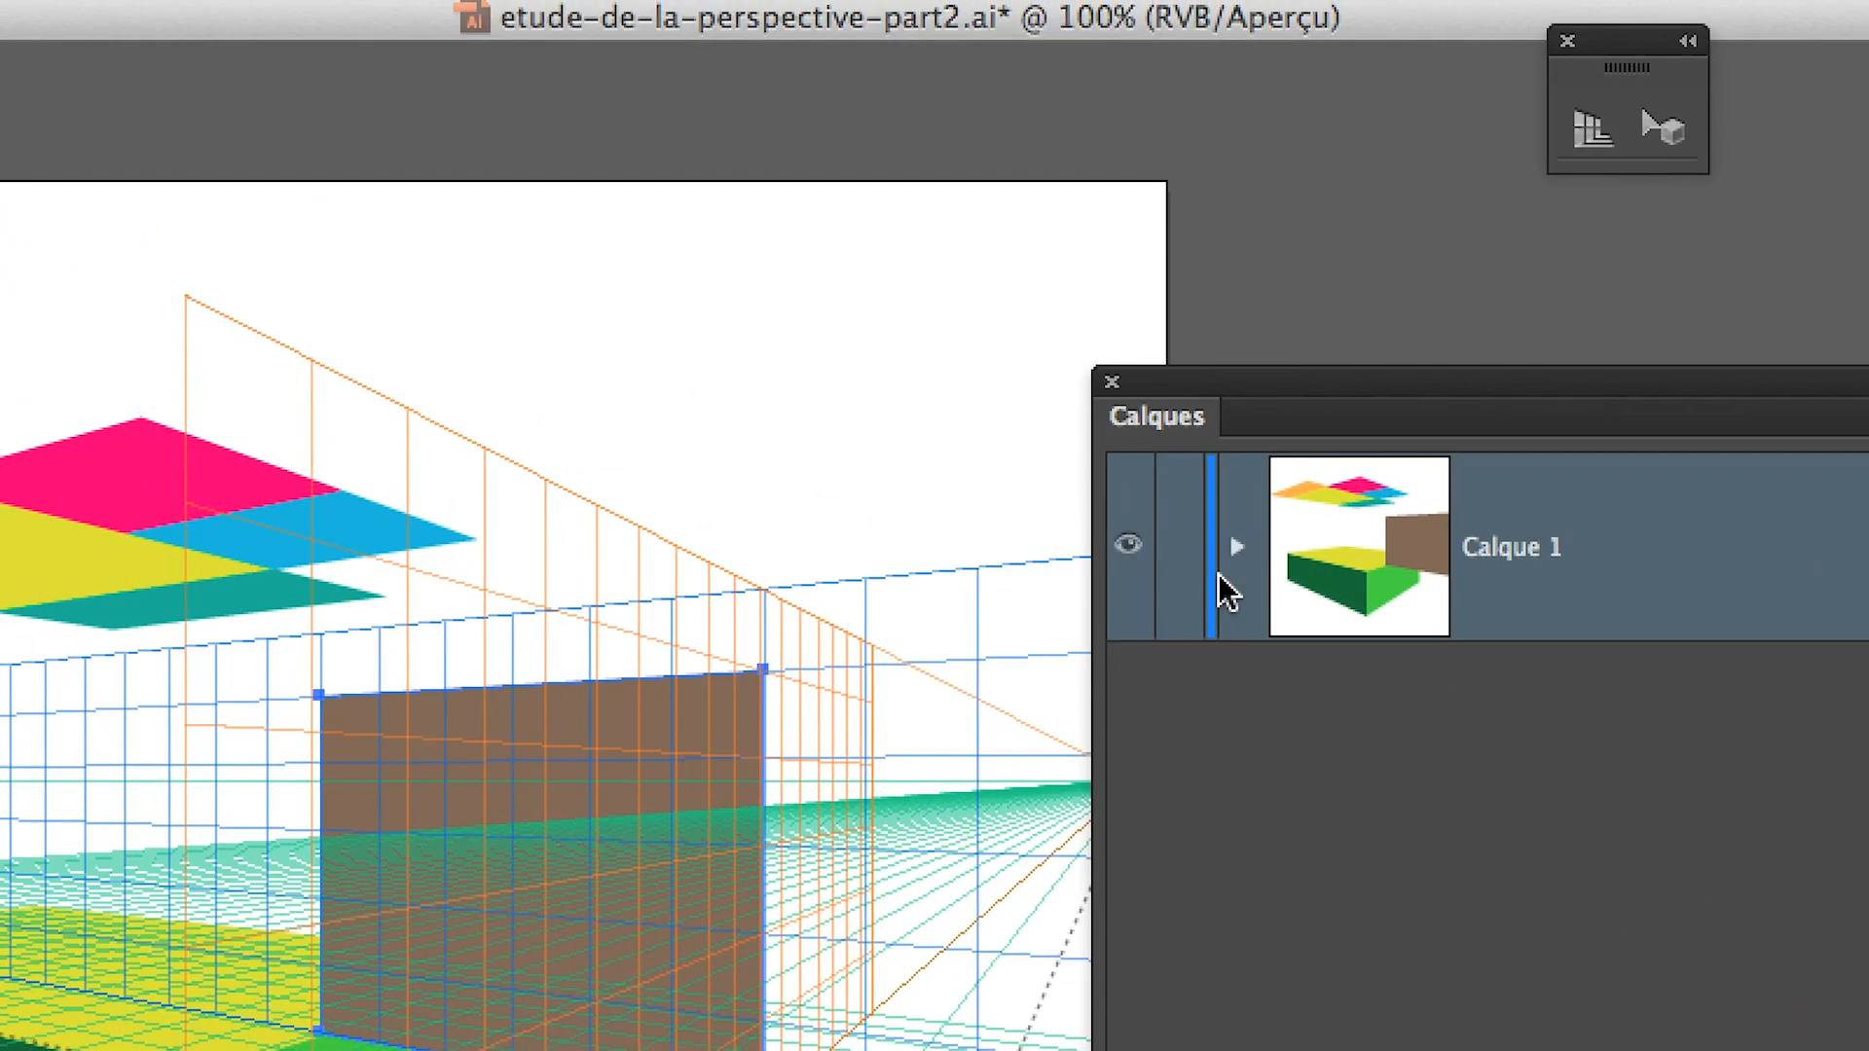
pyautogui.click(1223, 563)
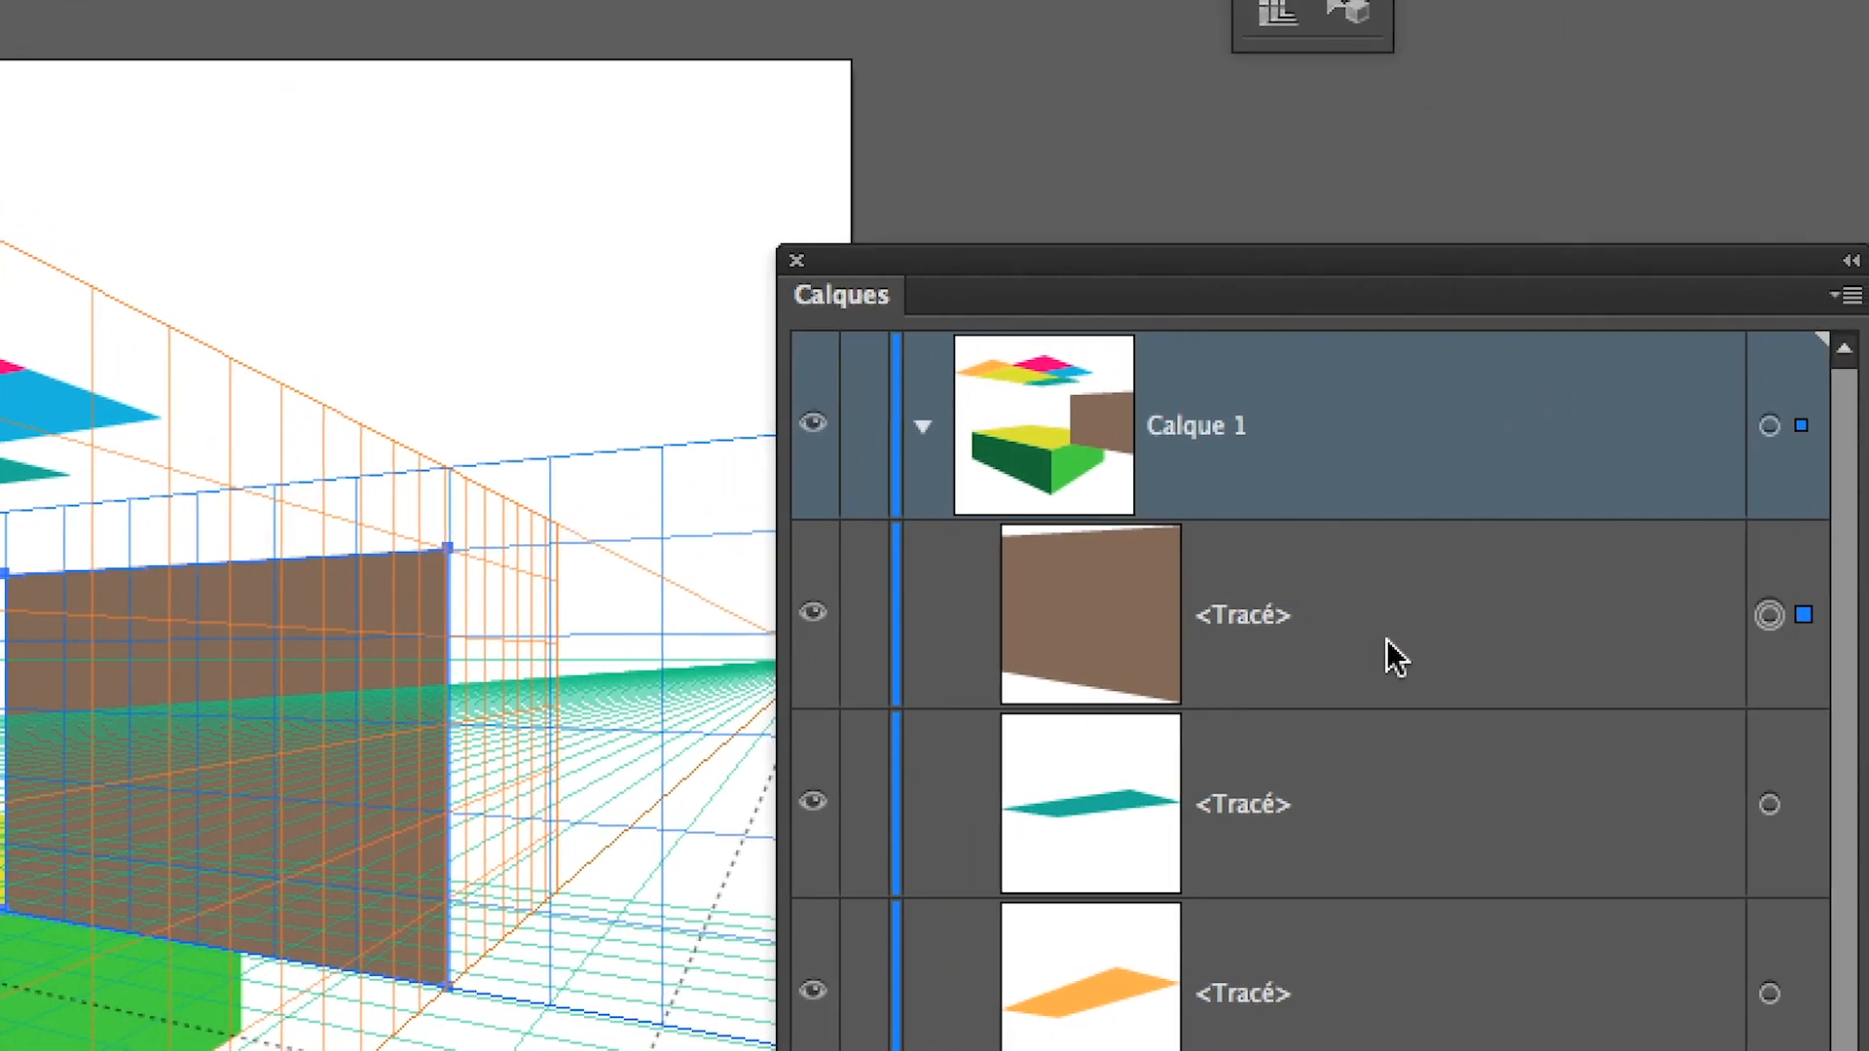
pyautogui.moveTo(1680, 786); pyautogui.dragTo(1689, 1050)
pyautogui.moveTo(1393, 803); pyautogui.dragTo(1385, 944)
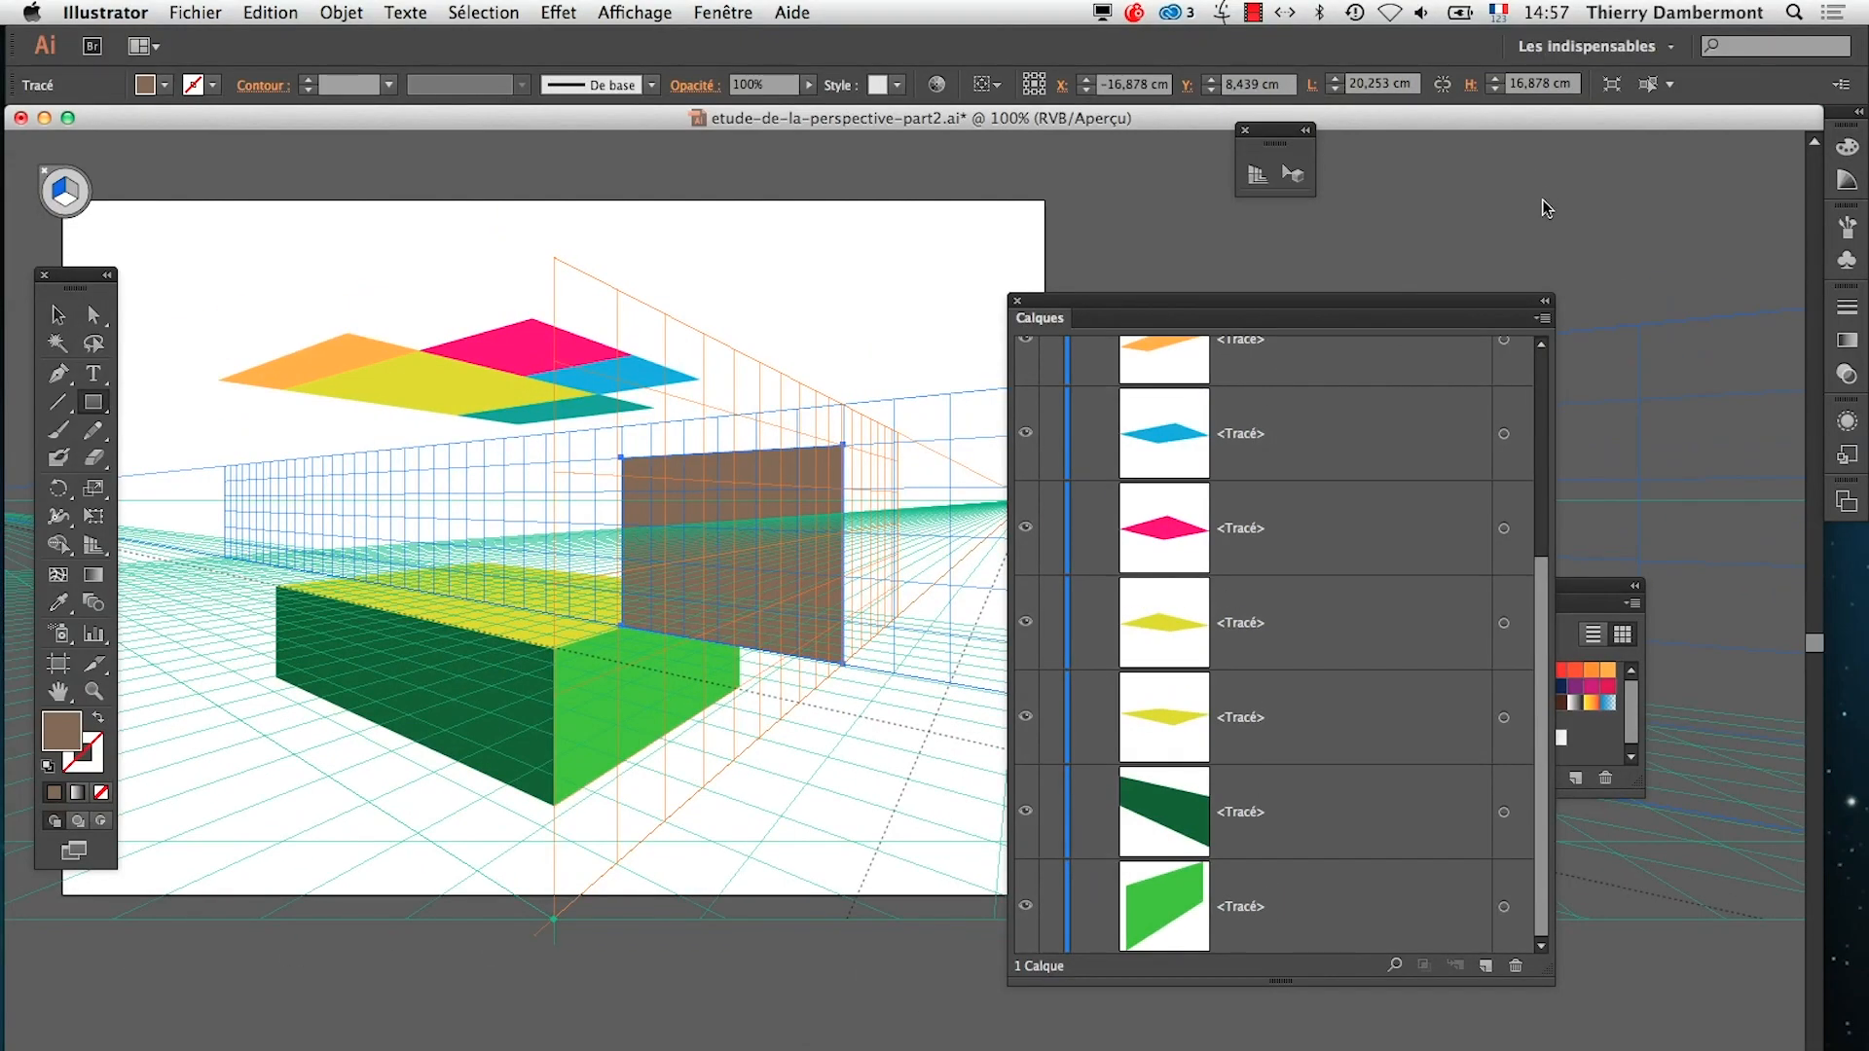
# Set the Calques panel's row size to 40 pixels
pyautogui.click(1543, 318)
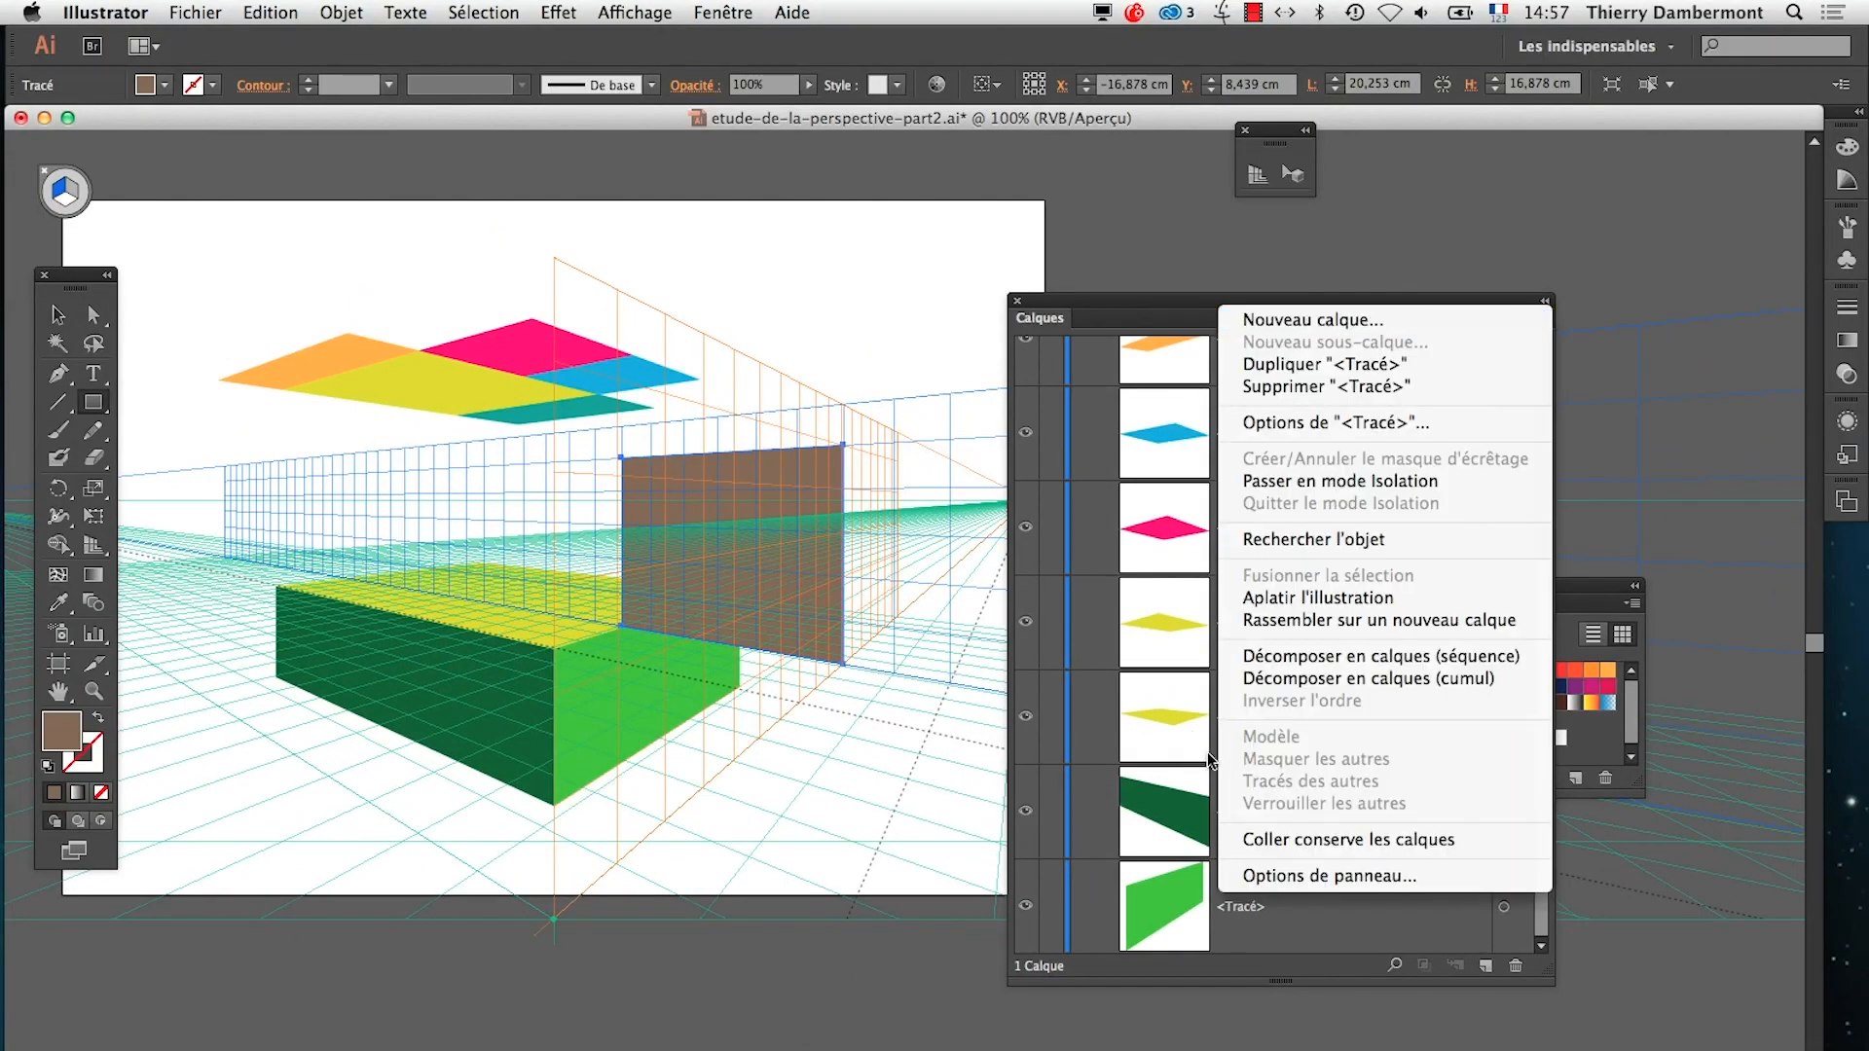
pyautogui.click(1381, 879)
pyautogui.doubleClick(498, 414)
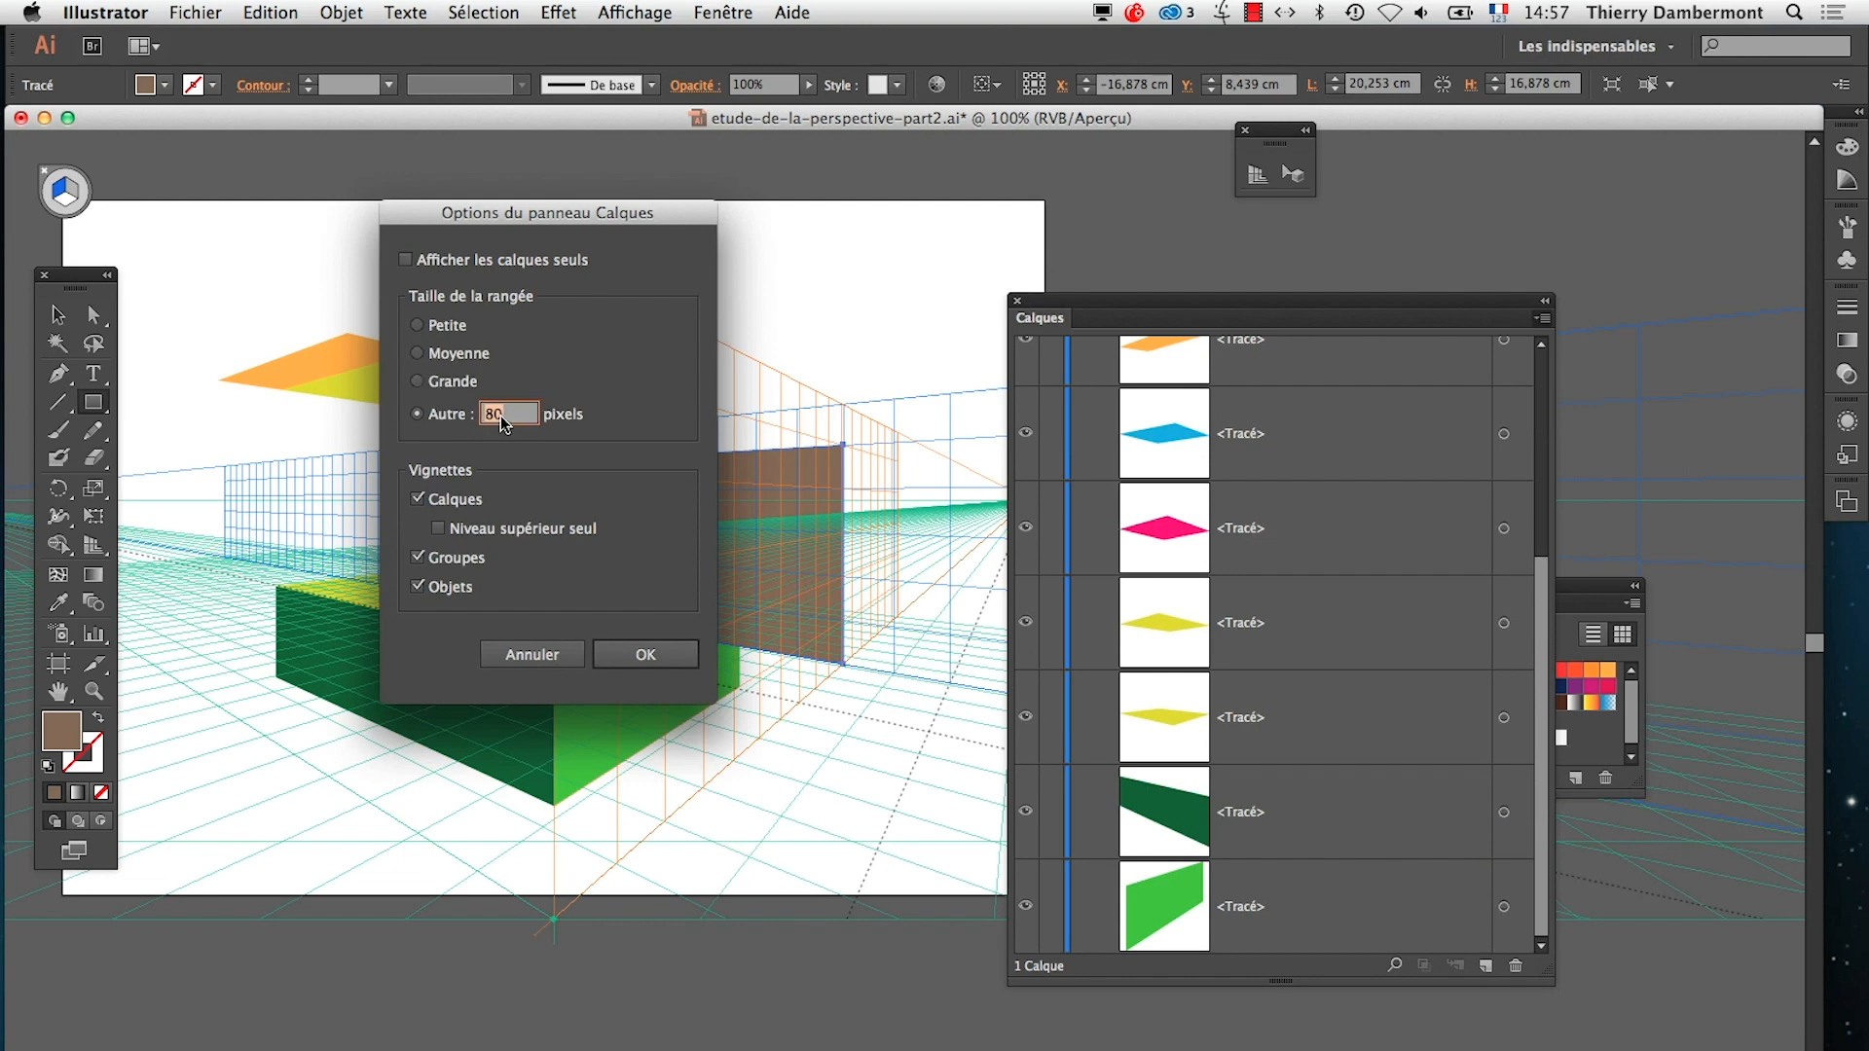
pyautogui.write('40')
pyautogui.click(615, 654)
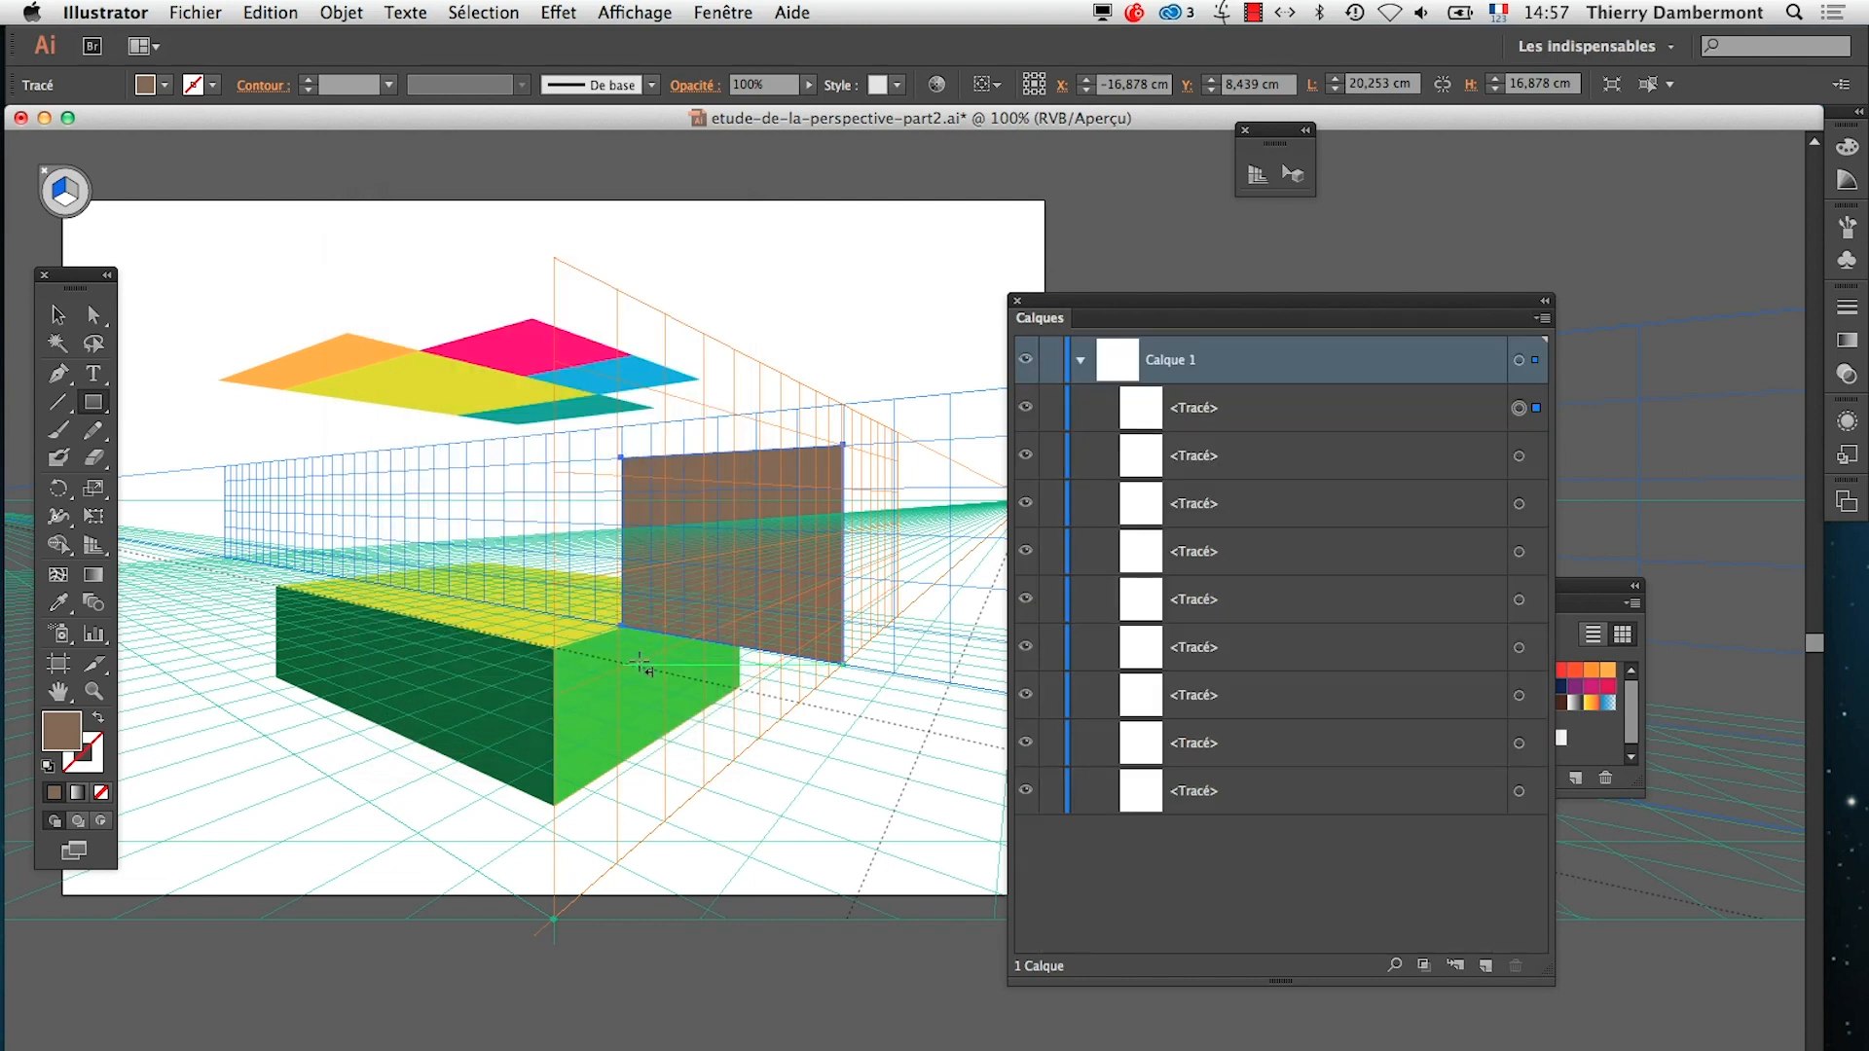
# Send the brown path to the bottom of Calque 1's stacking order and move the Calques panel clear of the artboard
pyautogui.moveTo(1261, 407); pyautogui.dragTo(1264, 808)
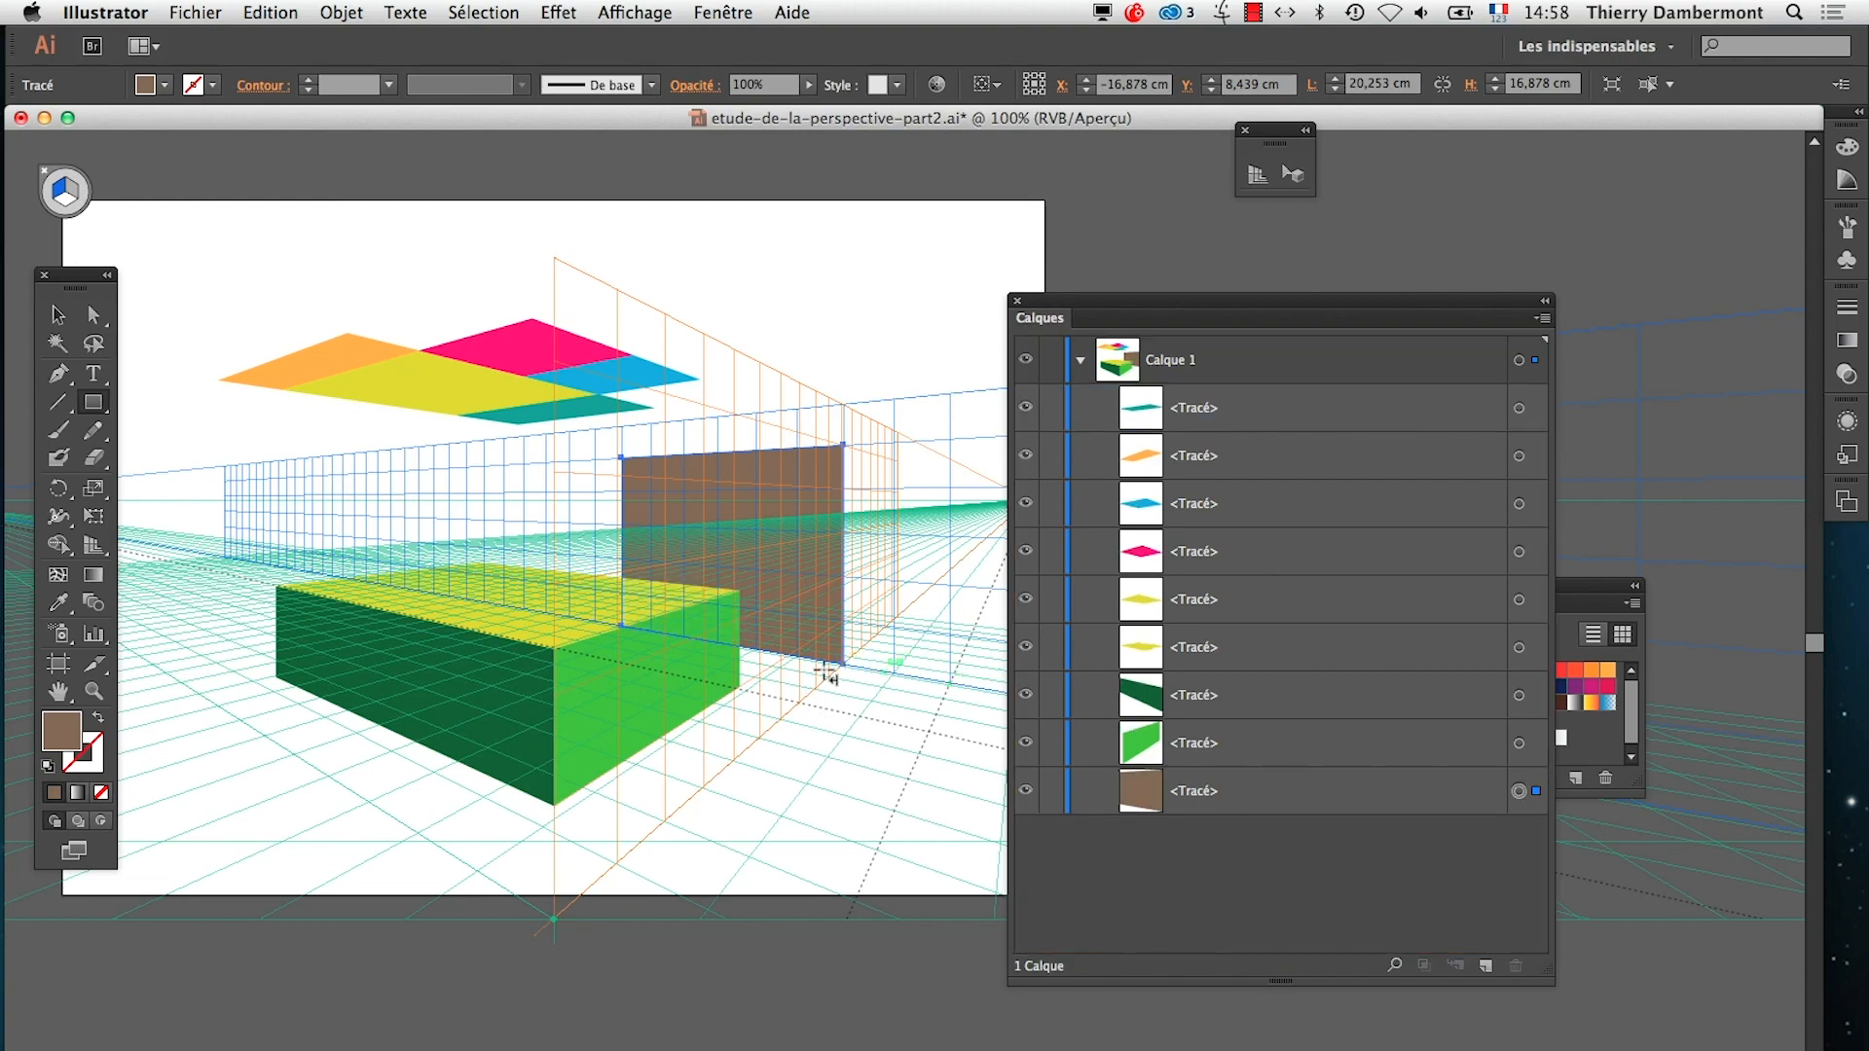
pyautogui.moveTo(1110, 302); pyautogui.dragTo(1378, 299)
pyautogui.click(755, 633)
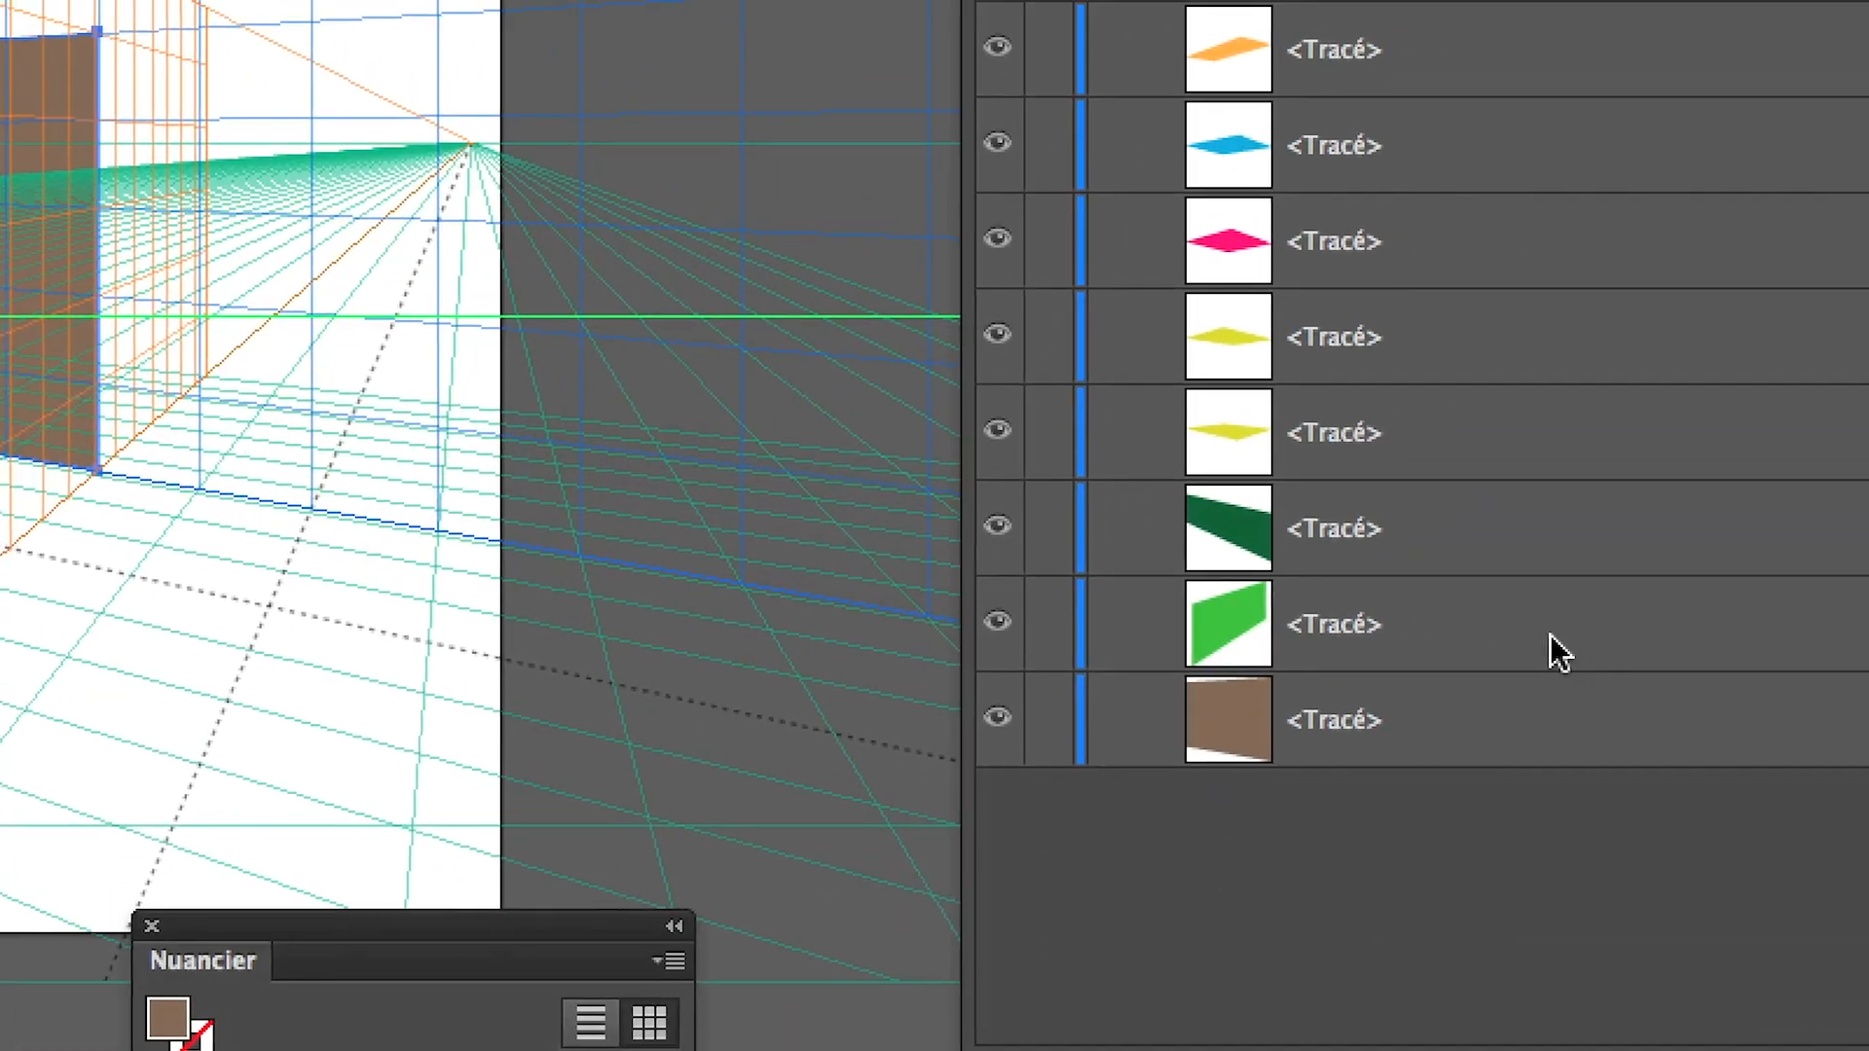
# Group the box's light green and dark green side faces
pyautogui.click(1717, 755)
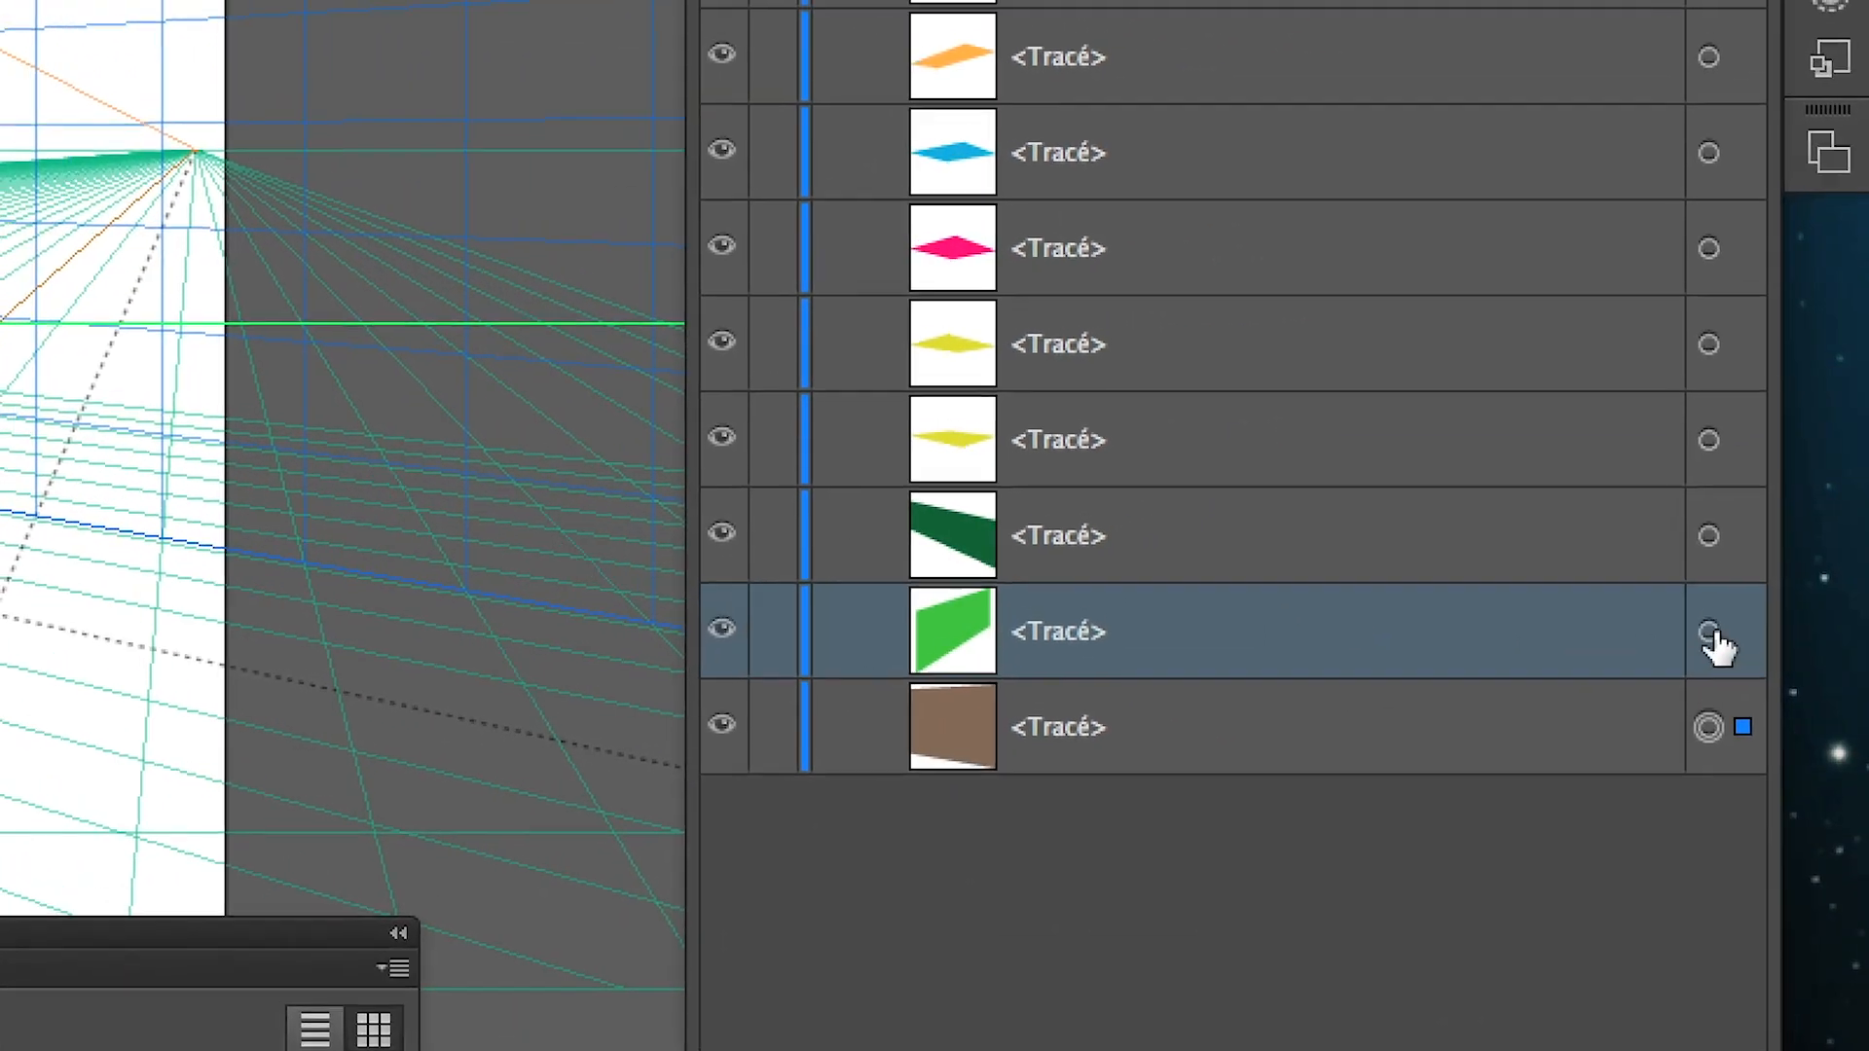
pyautogui.click(1711, 633)
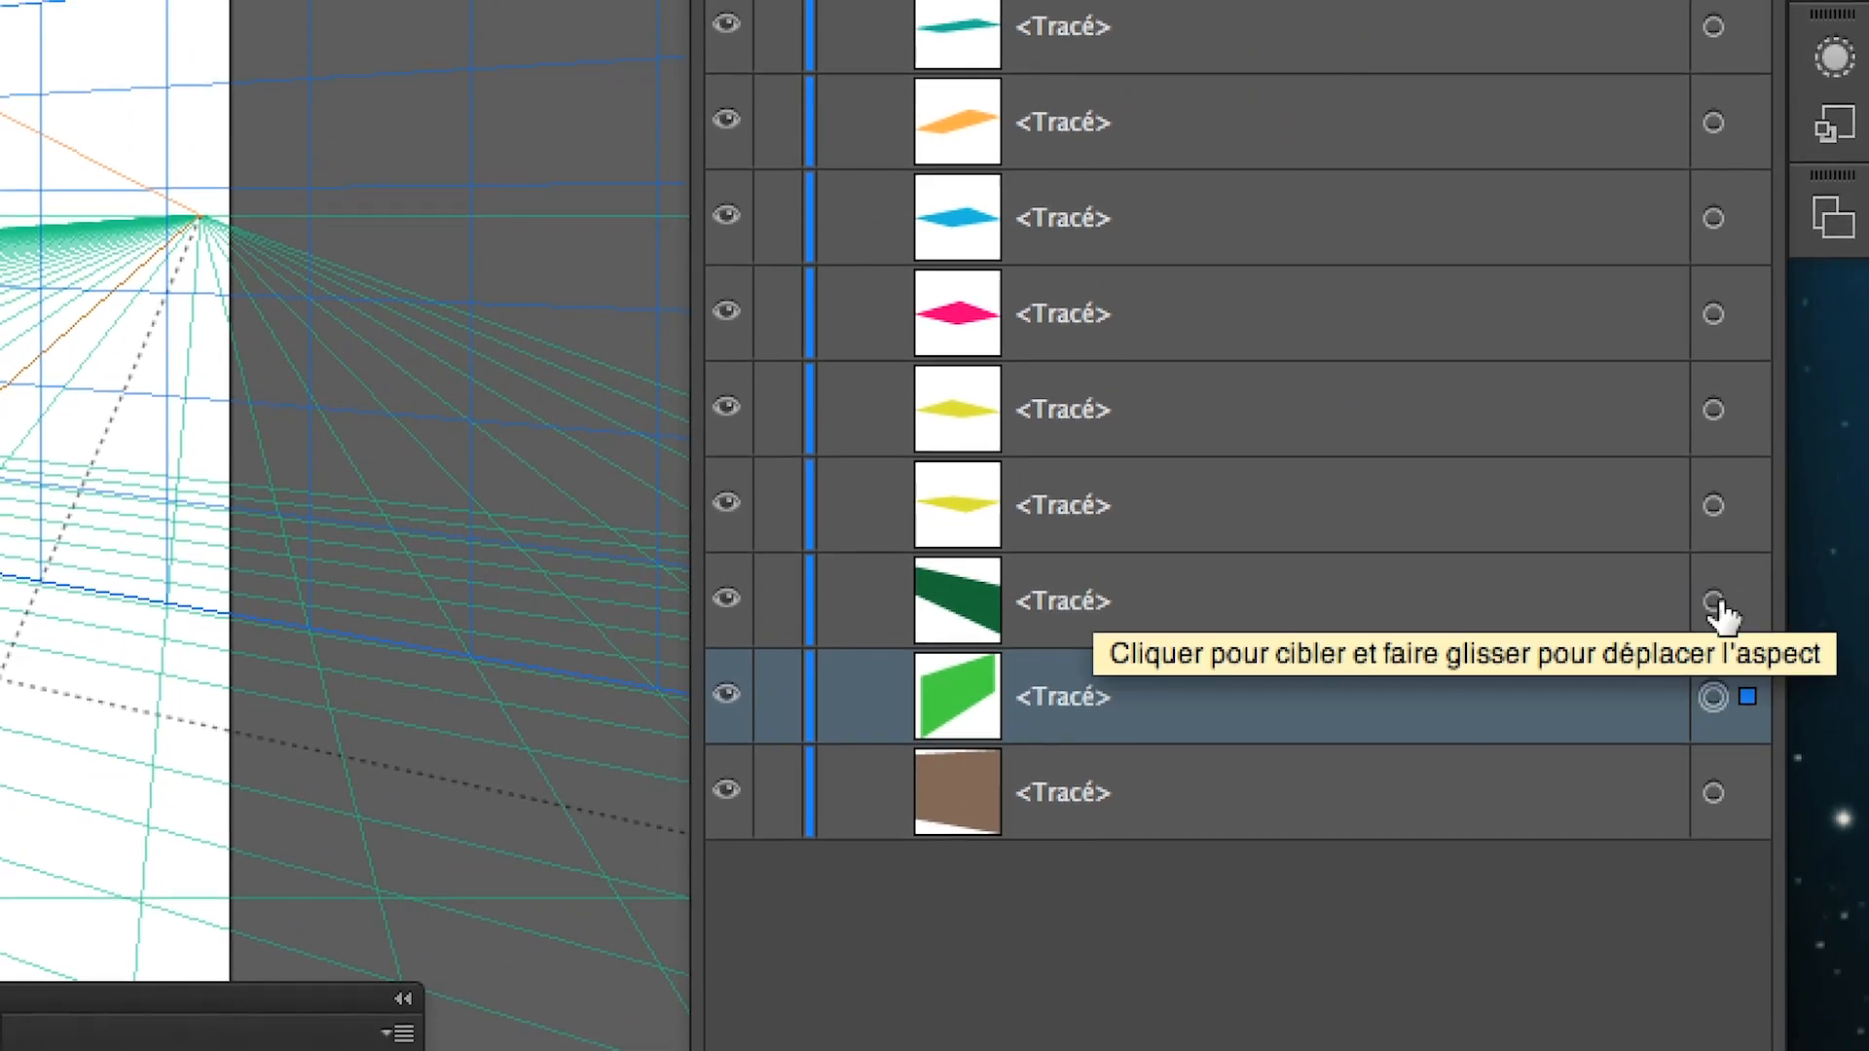
pyautogui.keyDown('shift'); pyautogui.click(1716, 602); pyautogui.keyUp('shift')
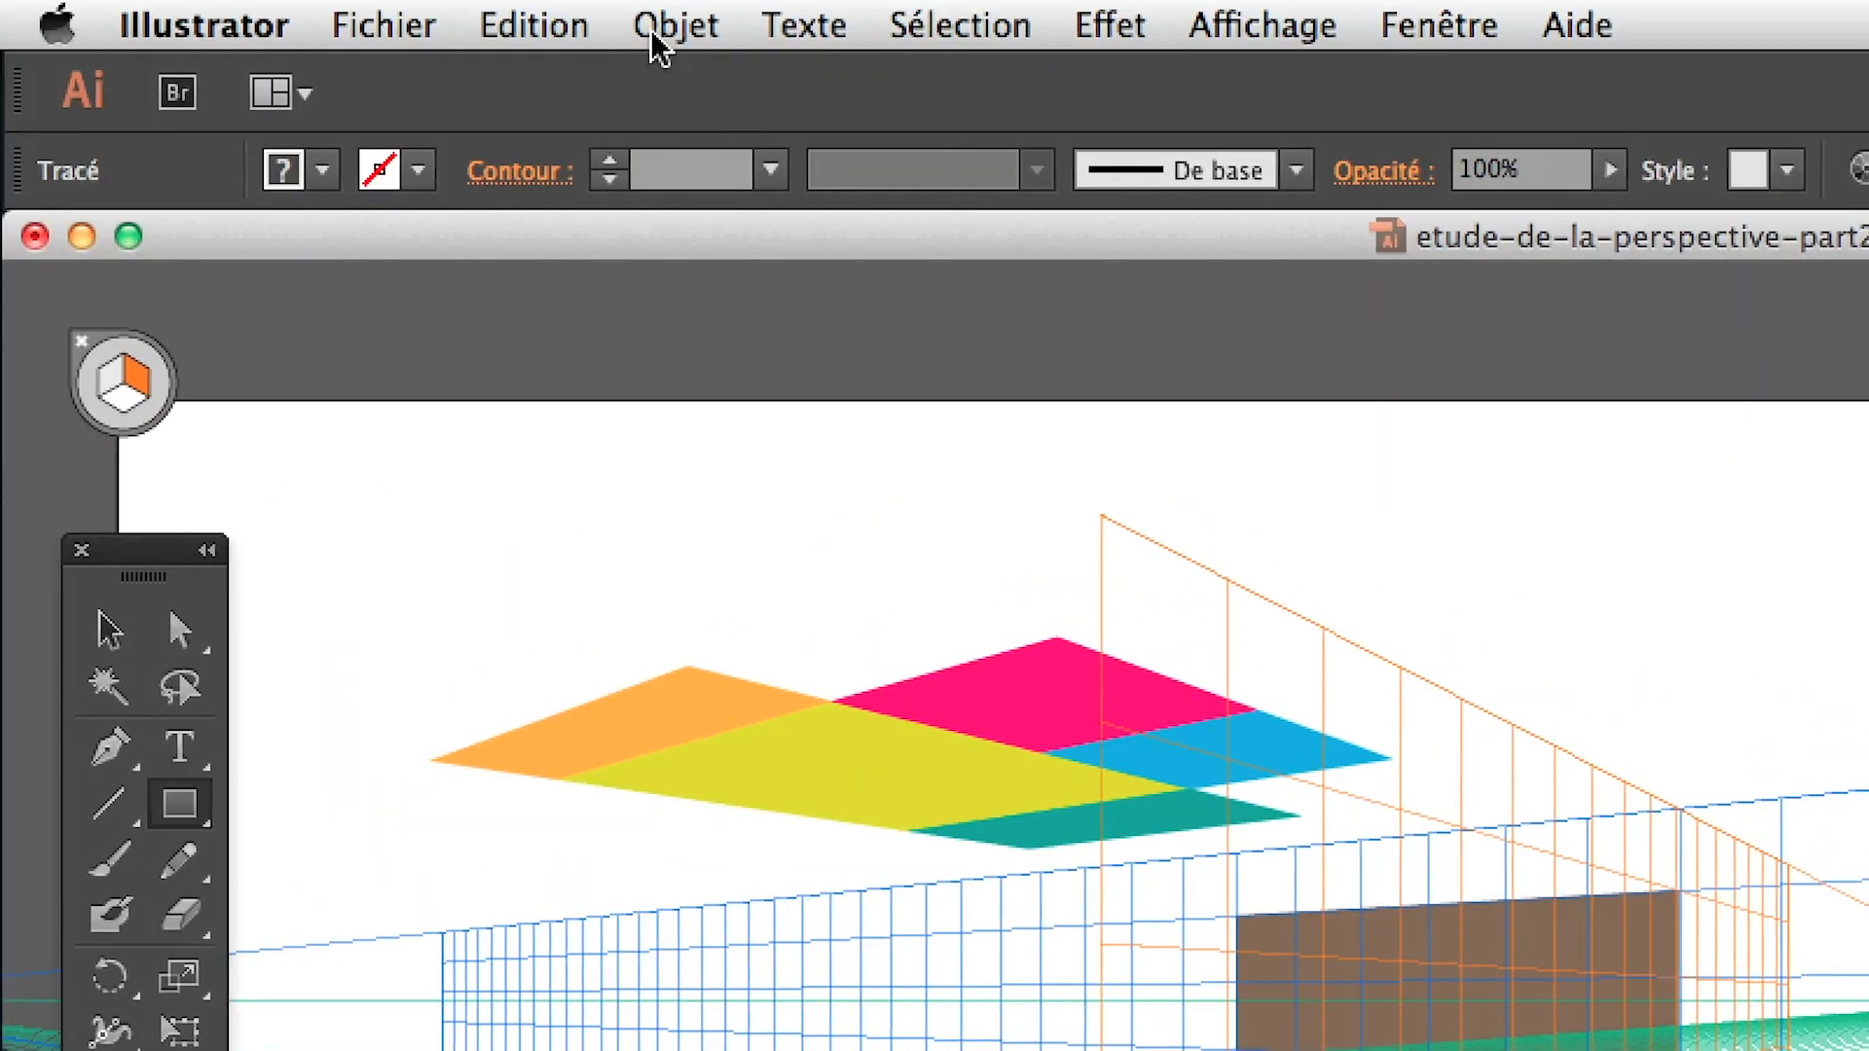
pyautogui.click(655, 49)
pyautogui.moveTo(693, 124)
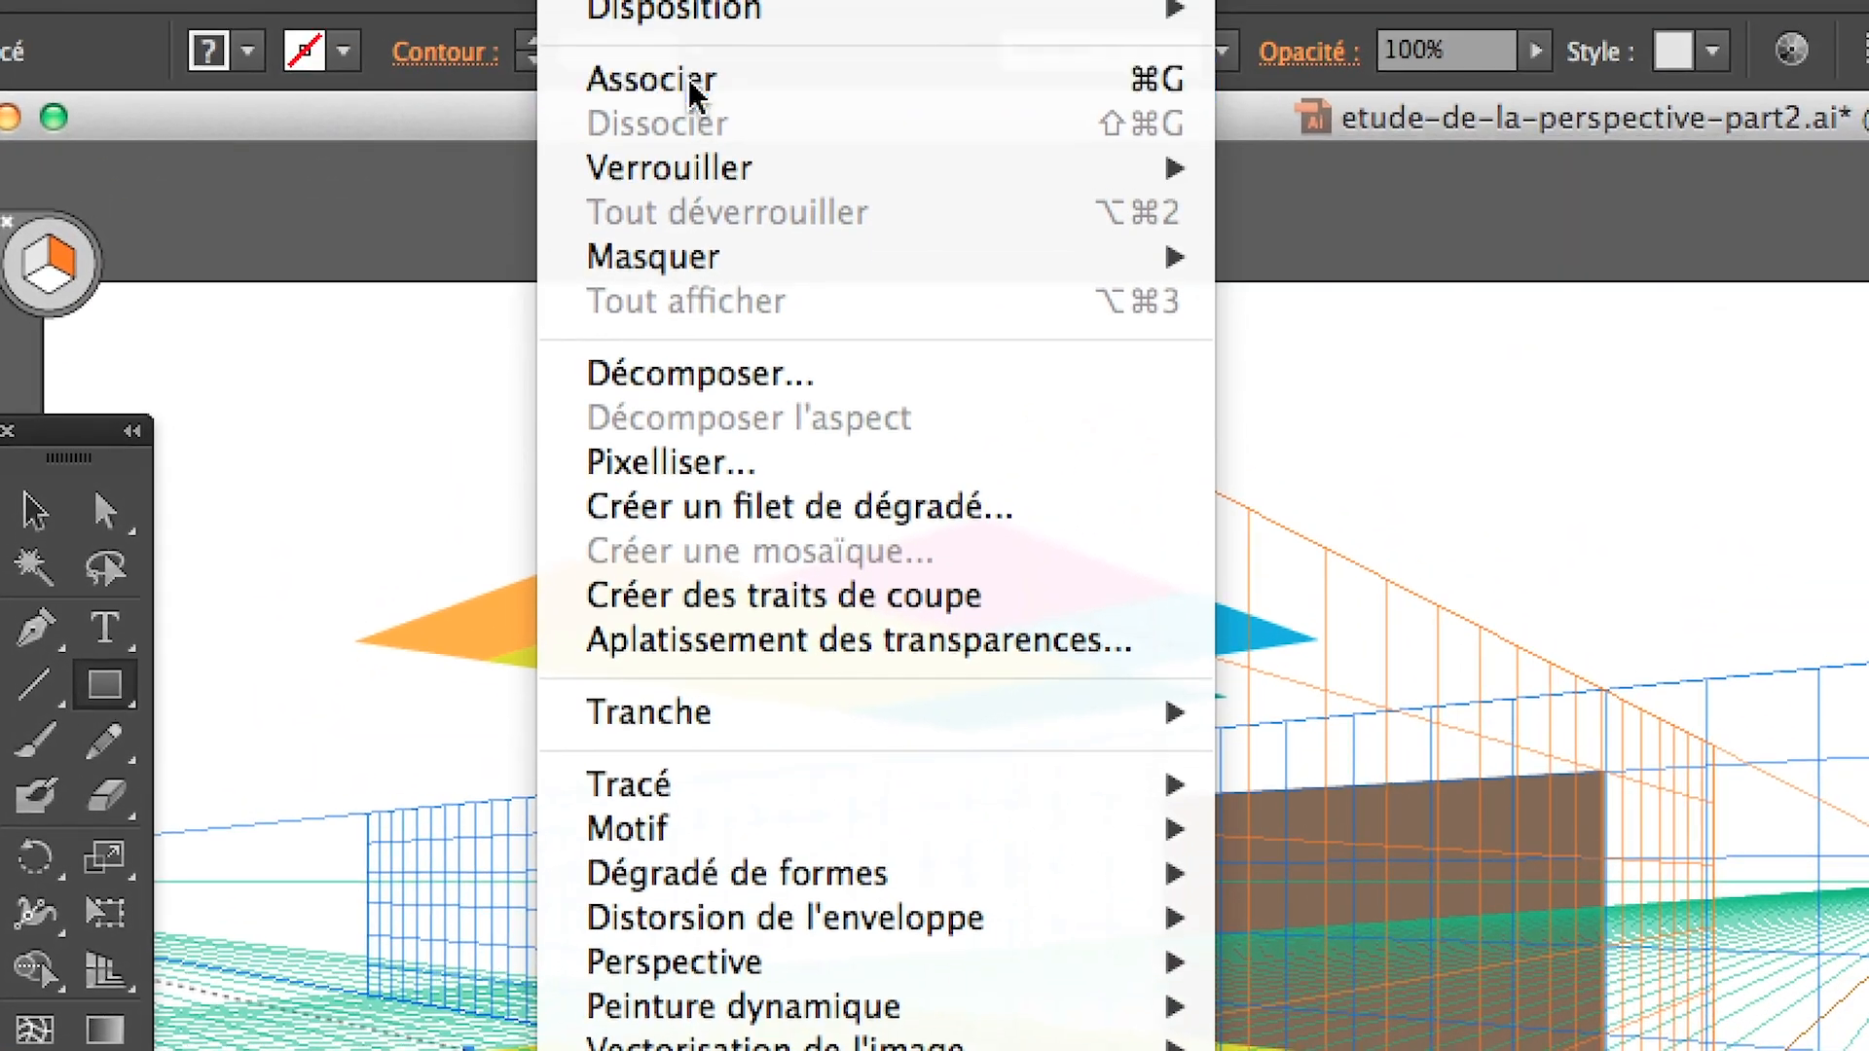
pyautogui.click(692, 49)
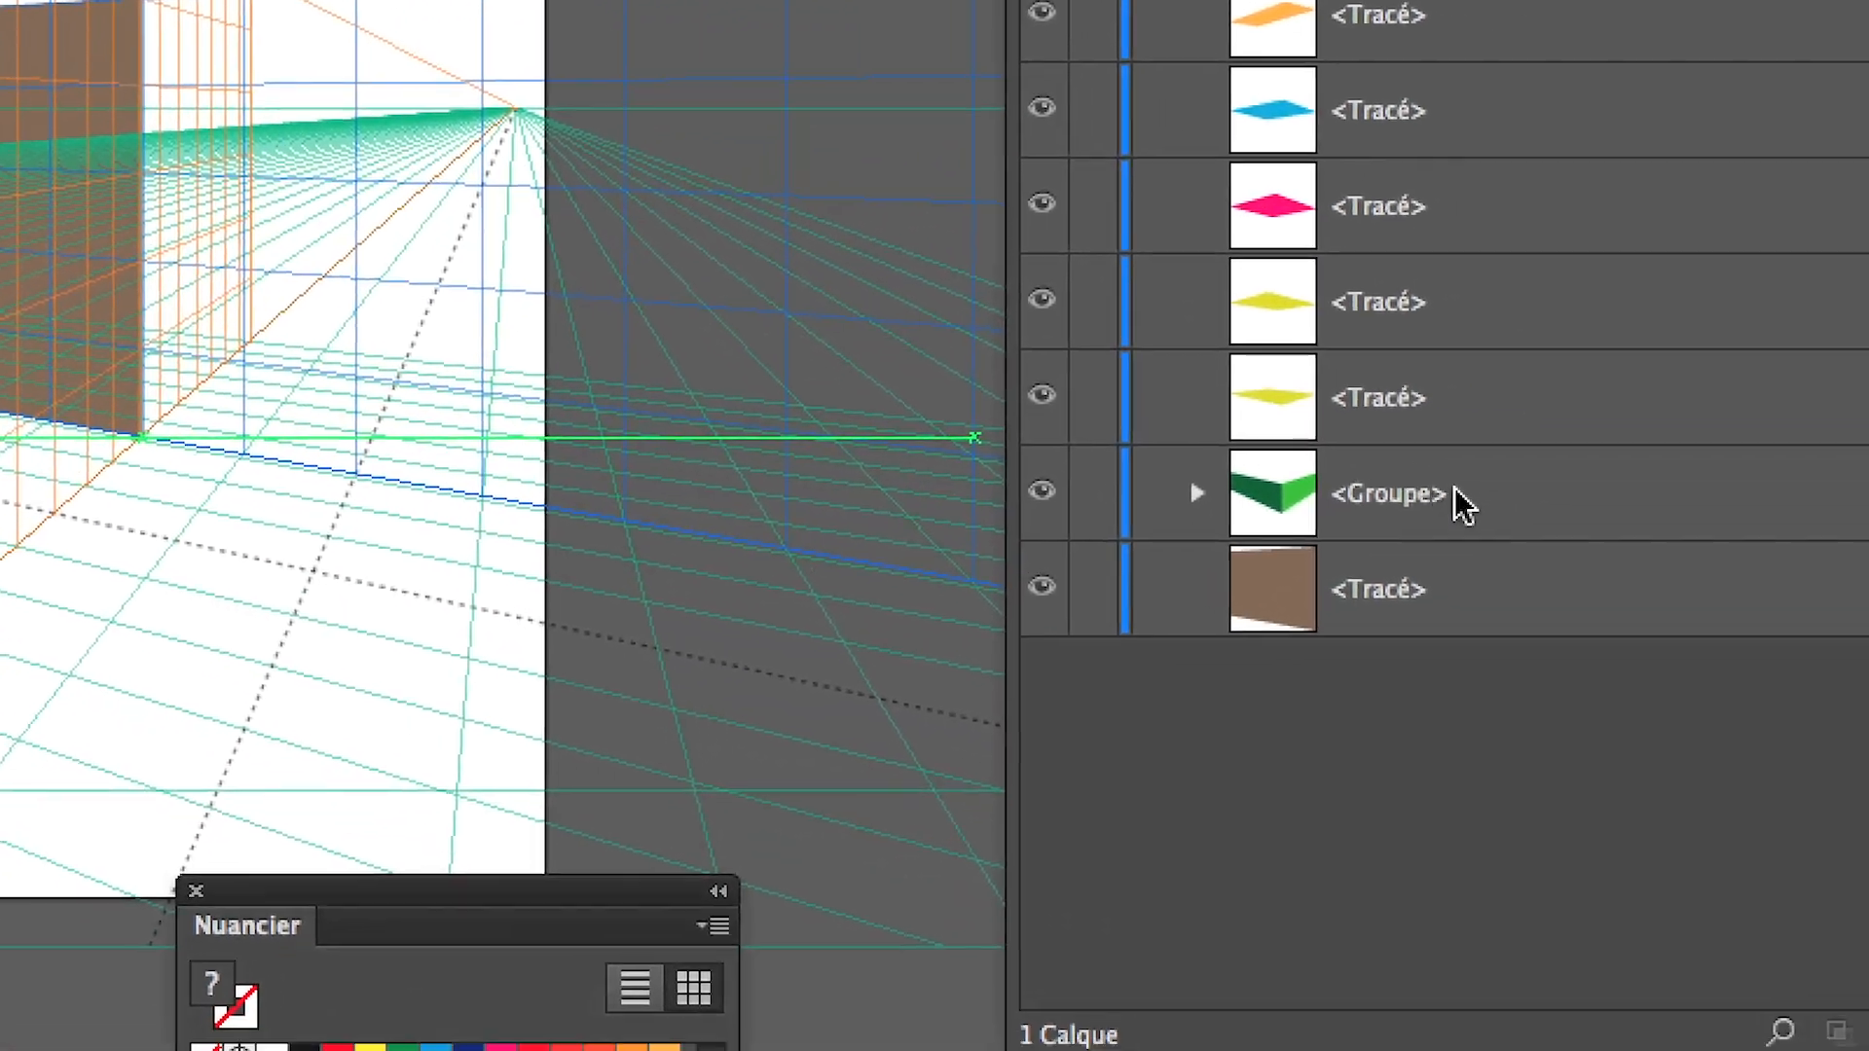
# Move the box's yellow top face into the group of green faces
pyautogui.click(1780, 535)
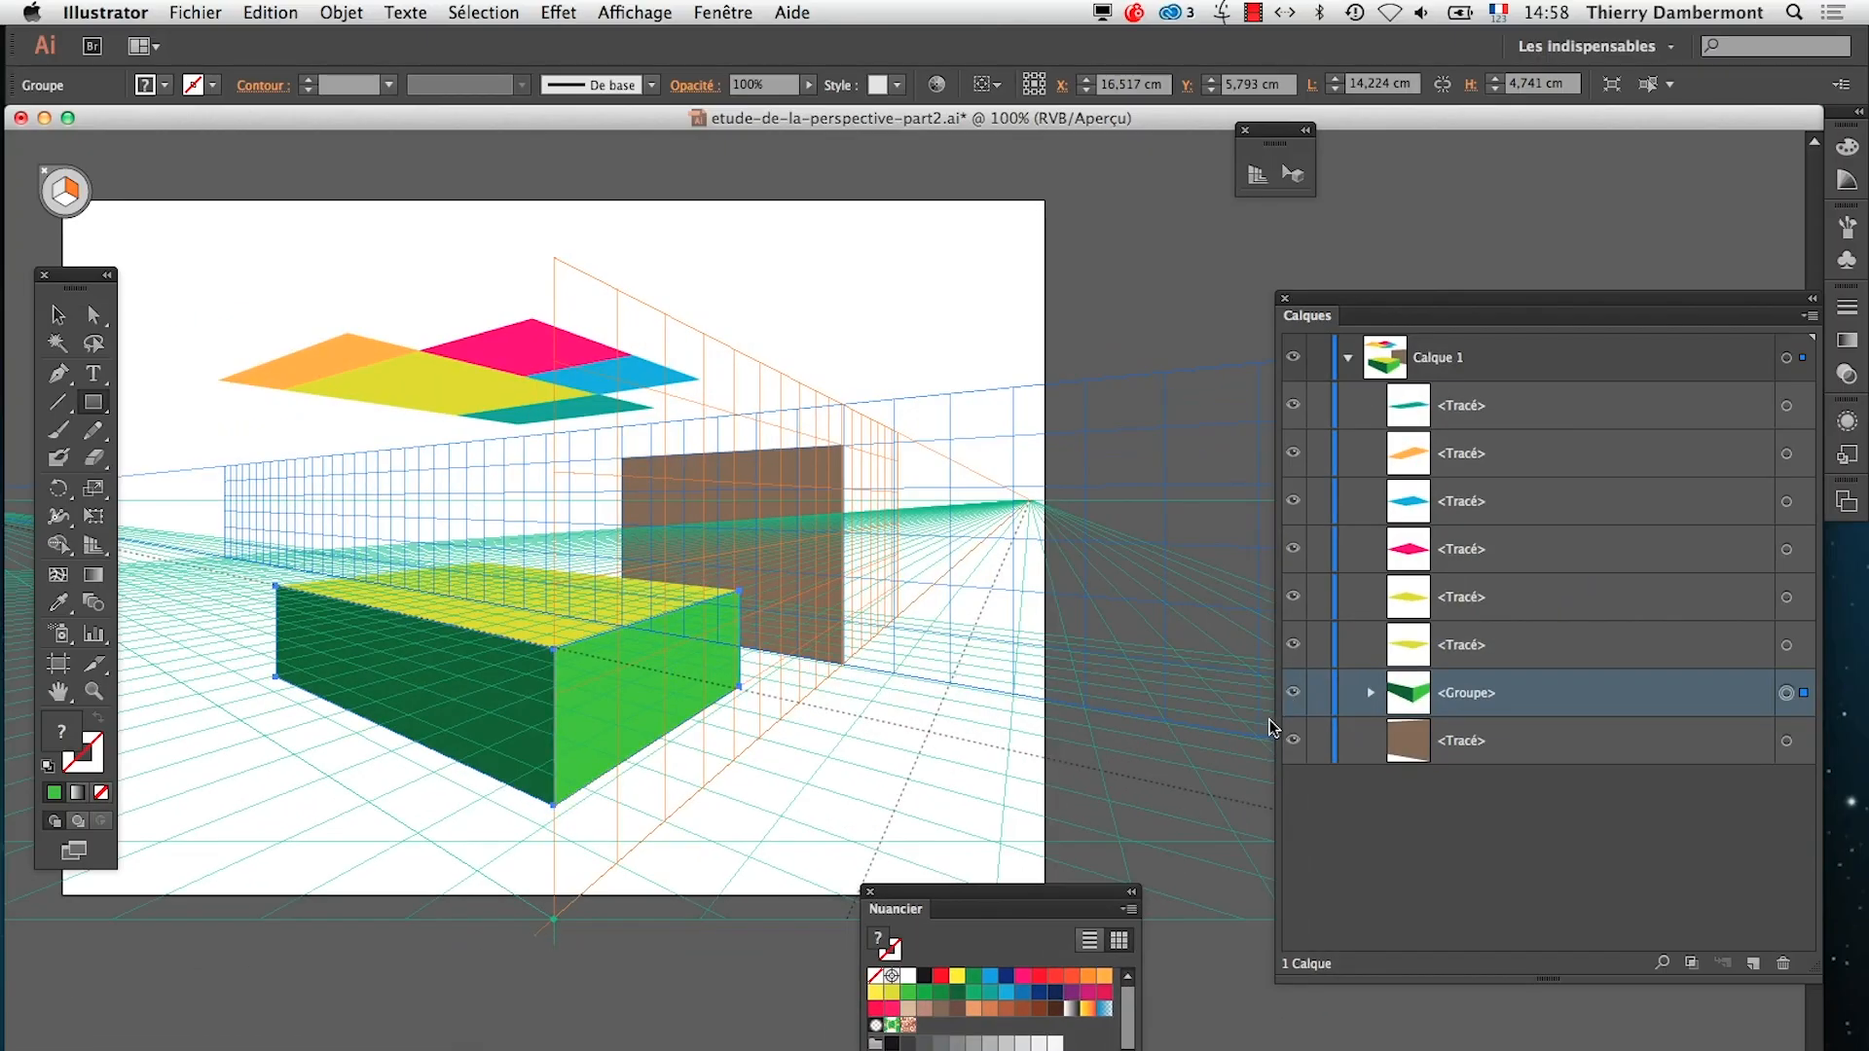
pyautogui.click(1269, 721)
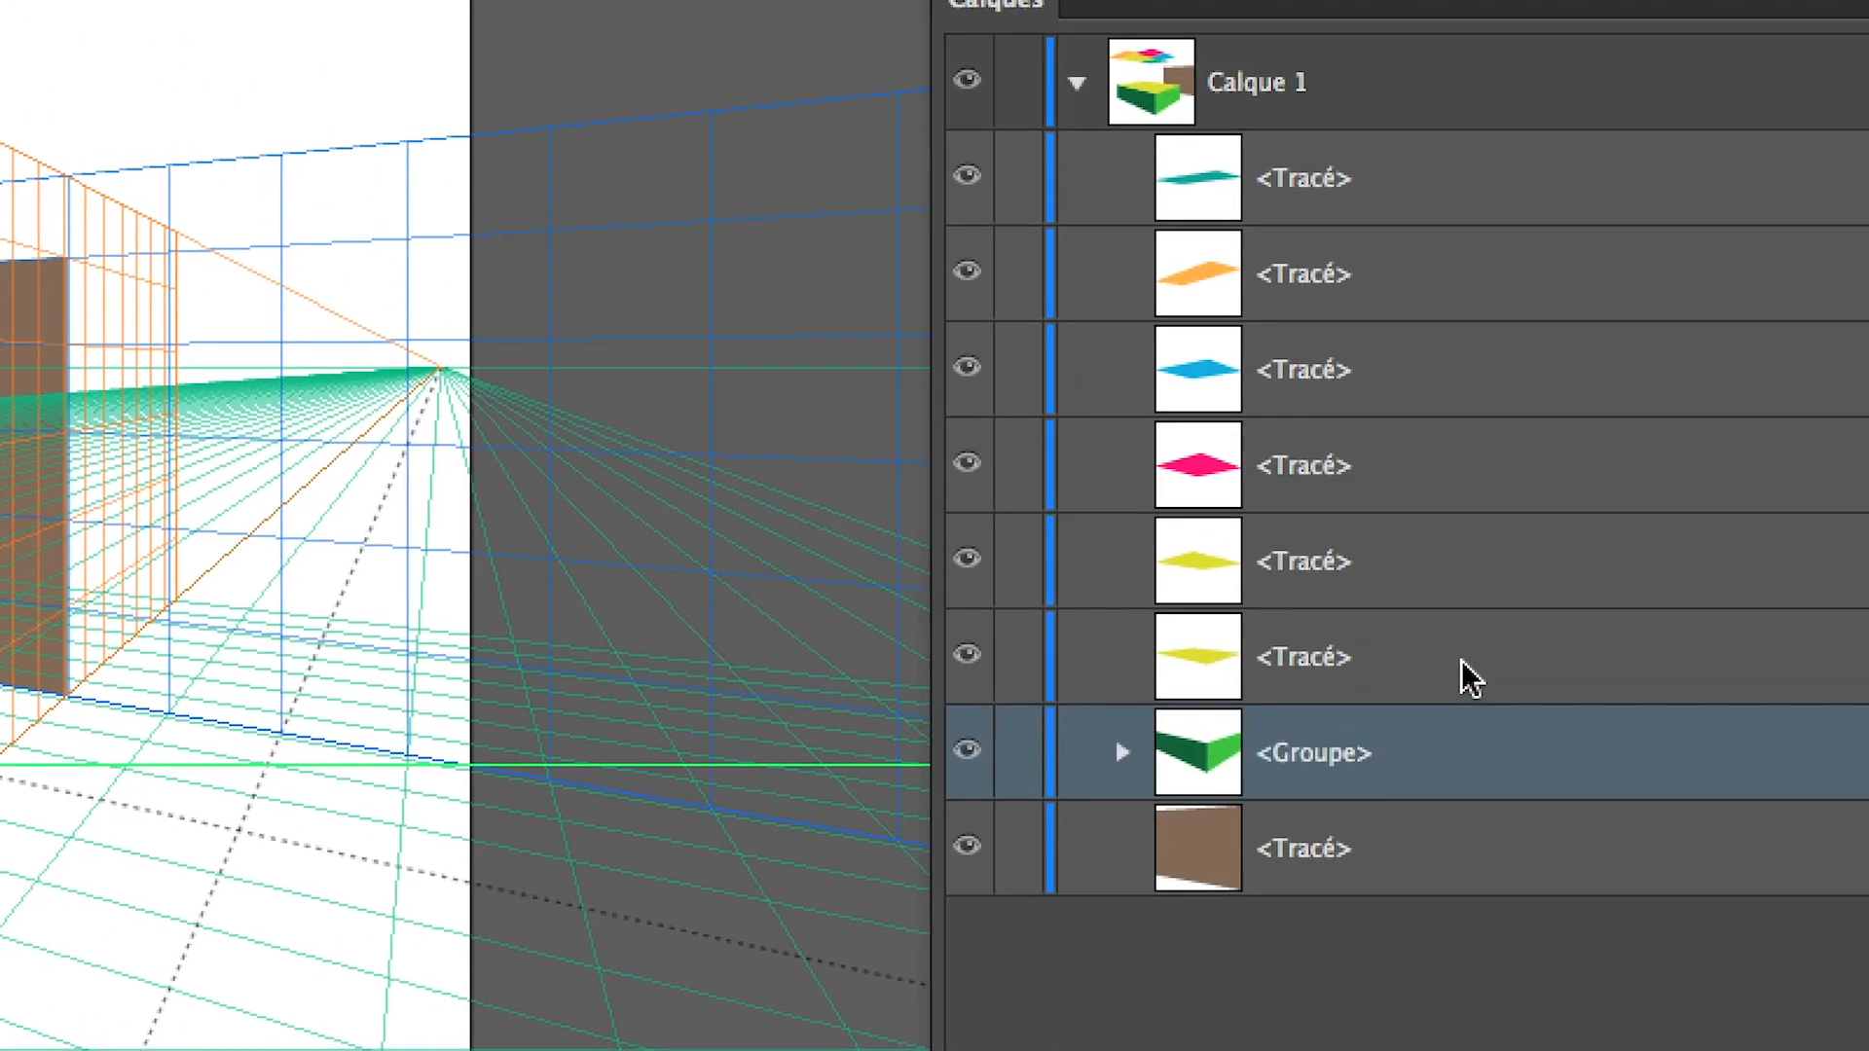
pyautogui.click(1548, 648)
pyautogui.moveTo(1469, 658); pyautogui.dragTo(1468, 747)
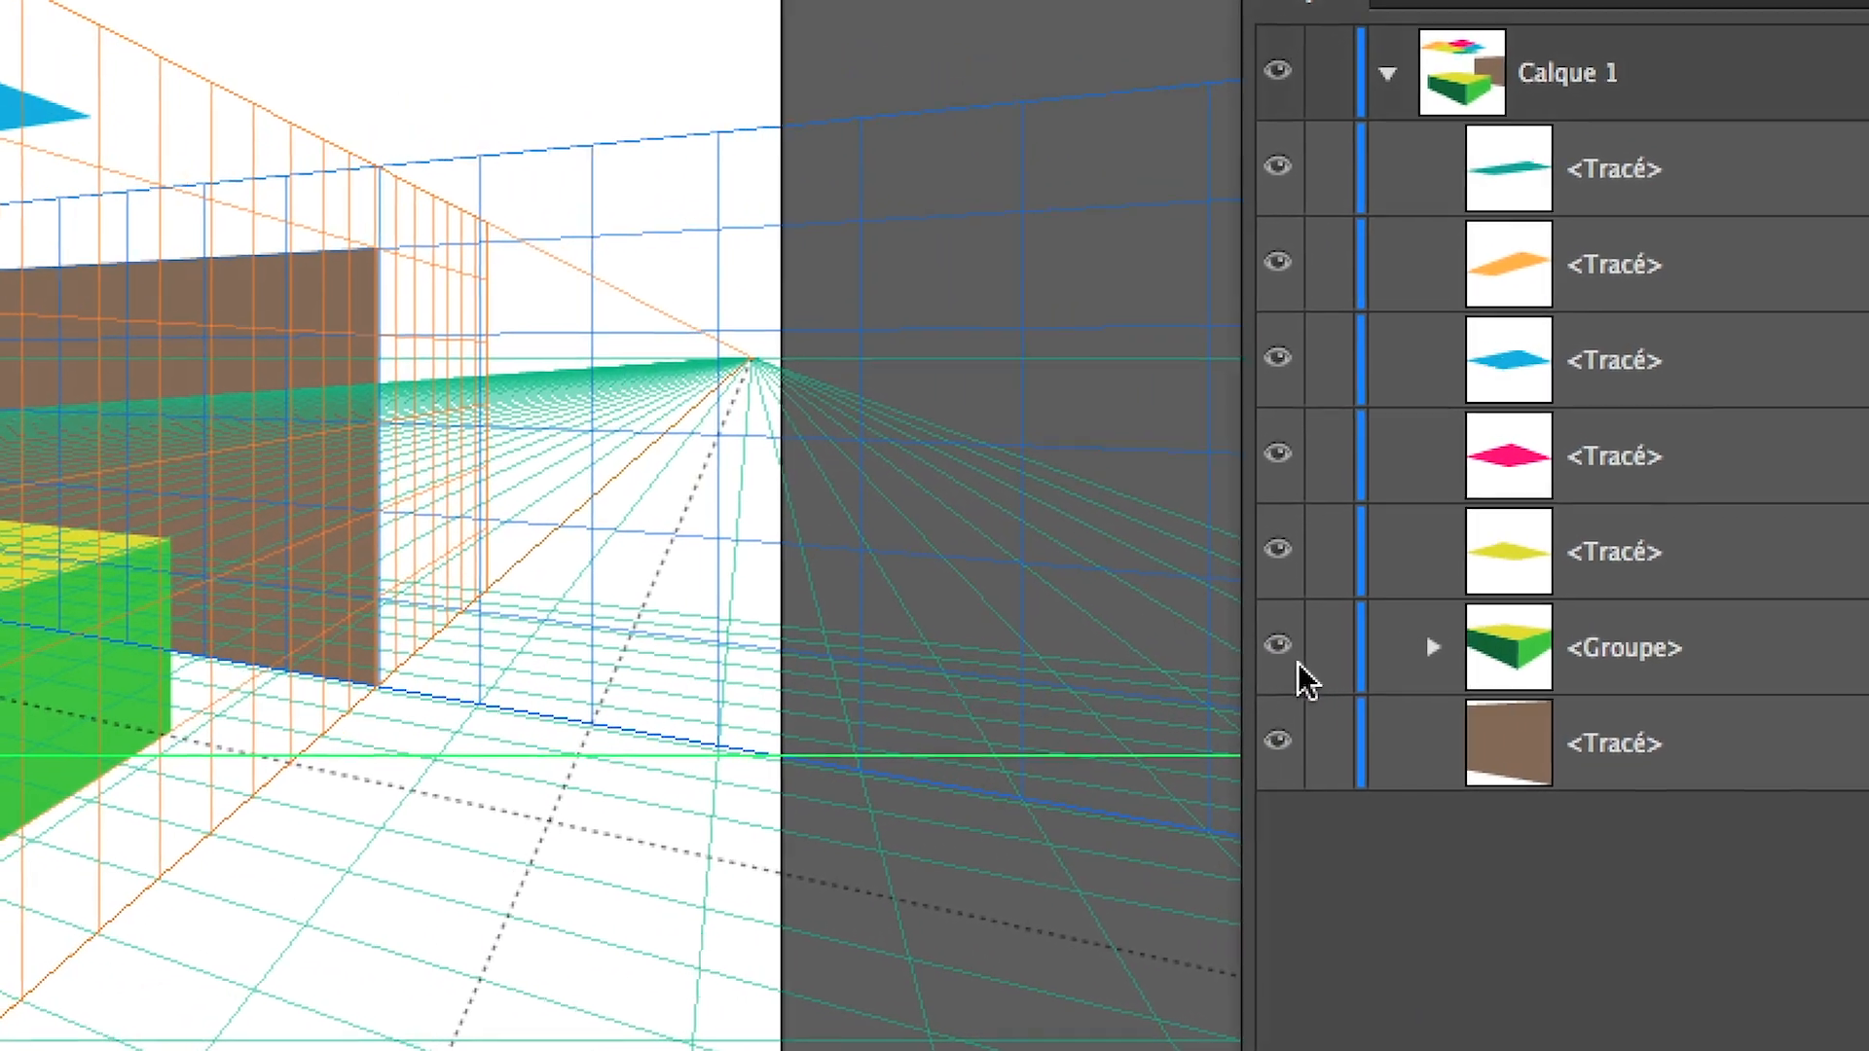
# Toggle the box group's visibility to check which faces it contains and how it overlaps the brown rectangle
pyautogui.click(1280, 651)
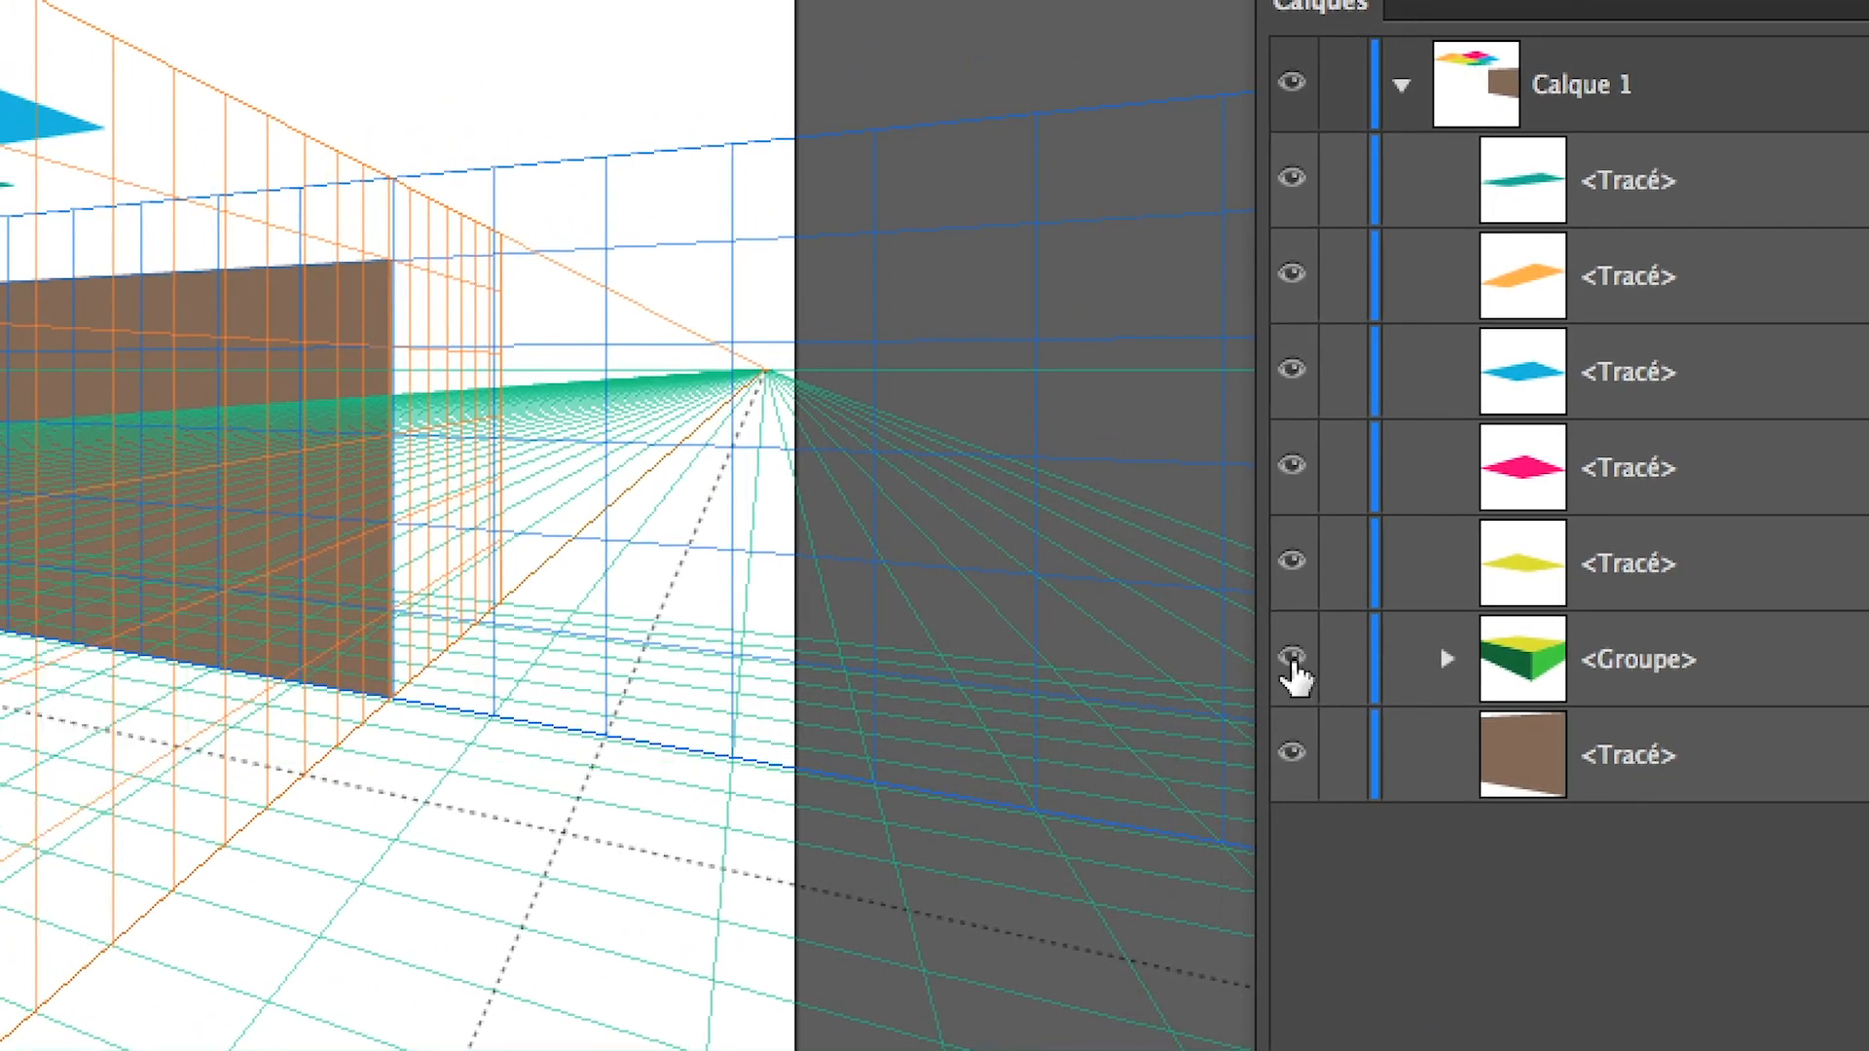
pyautogui.click(1293, 656)
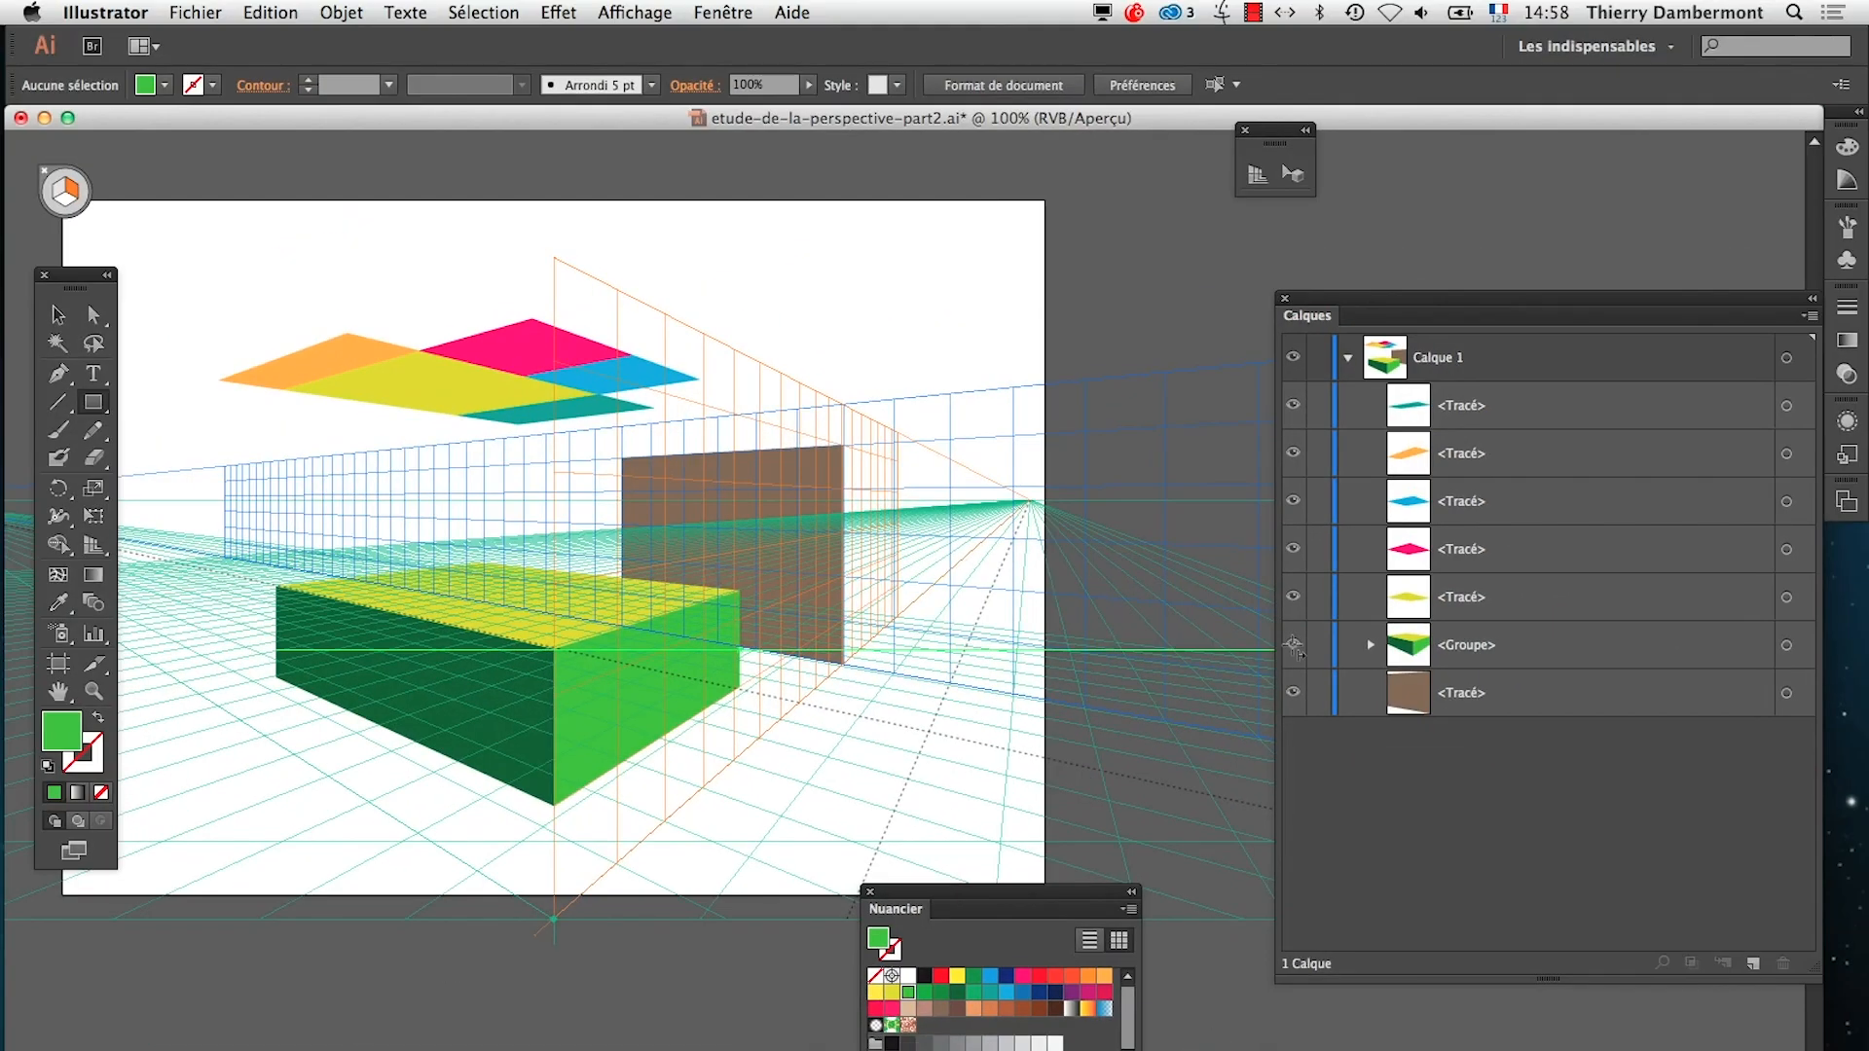
pyautogui.click(1293, 647)
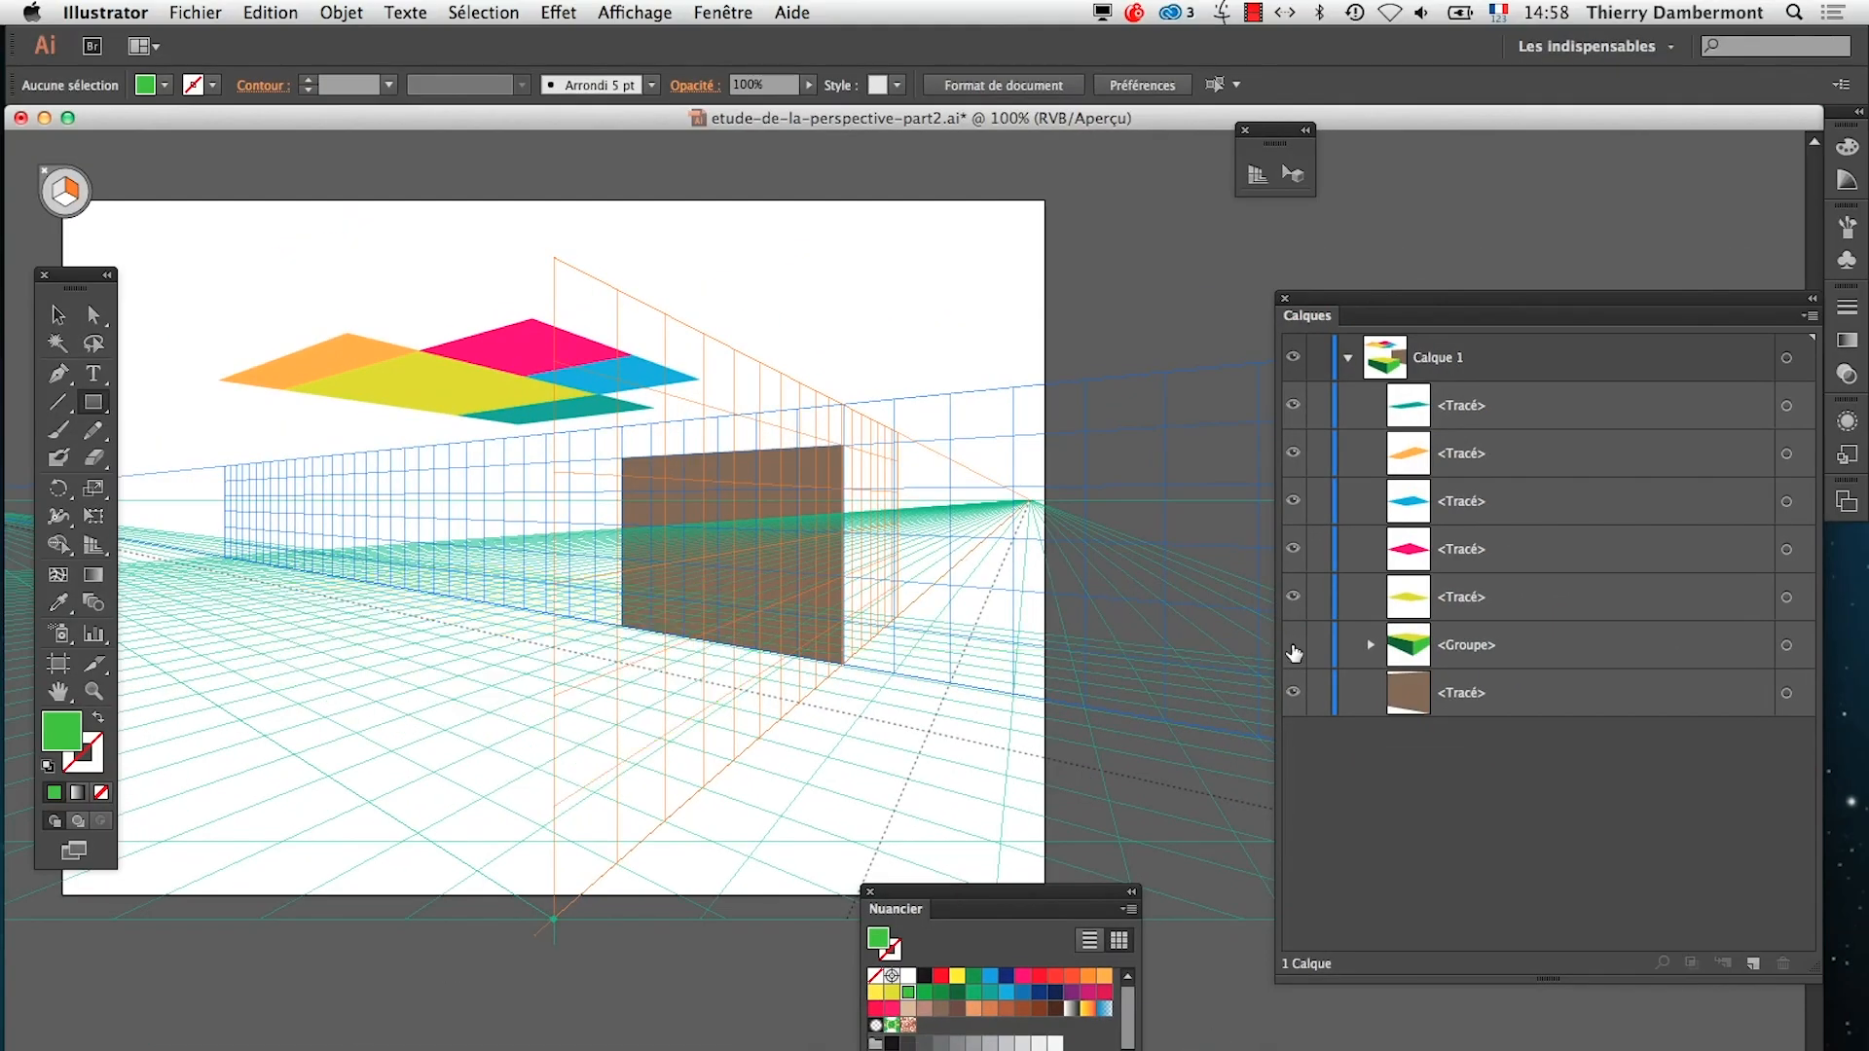
pyautogui.click(1293, 648)
pyautogui.click(1293, 653)
pyautogui.click(1293, 651)
# Compare the drawing with and without the box group while the perspective grid is hidden, and redisplay both
pyautogui.press('super+shift+i')
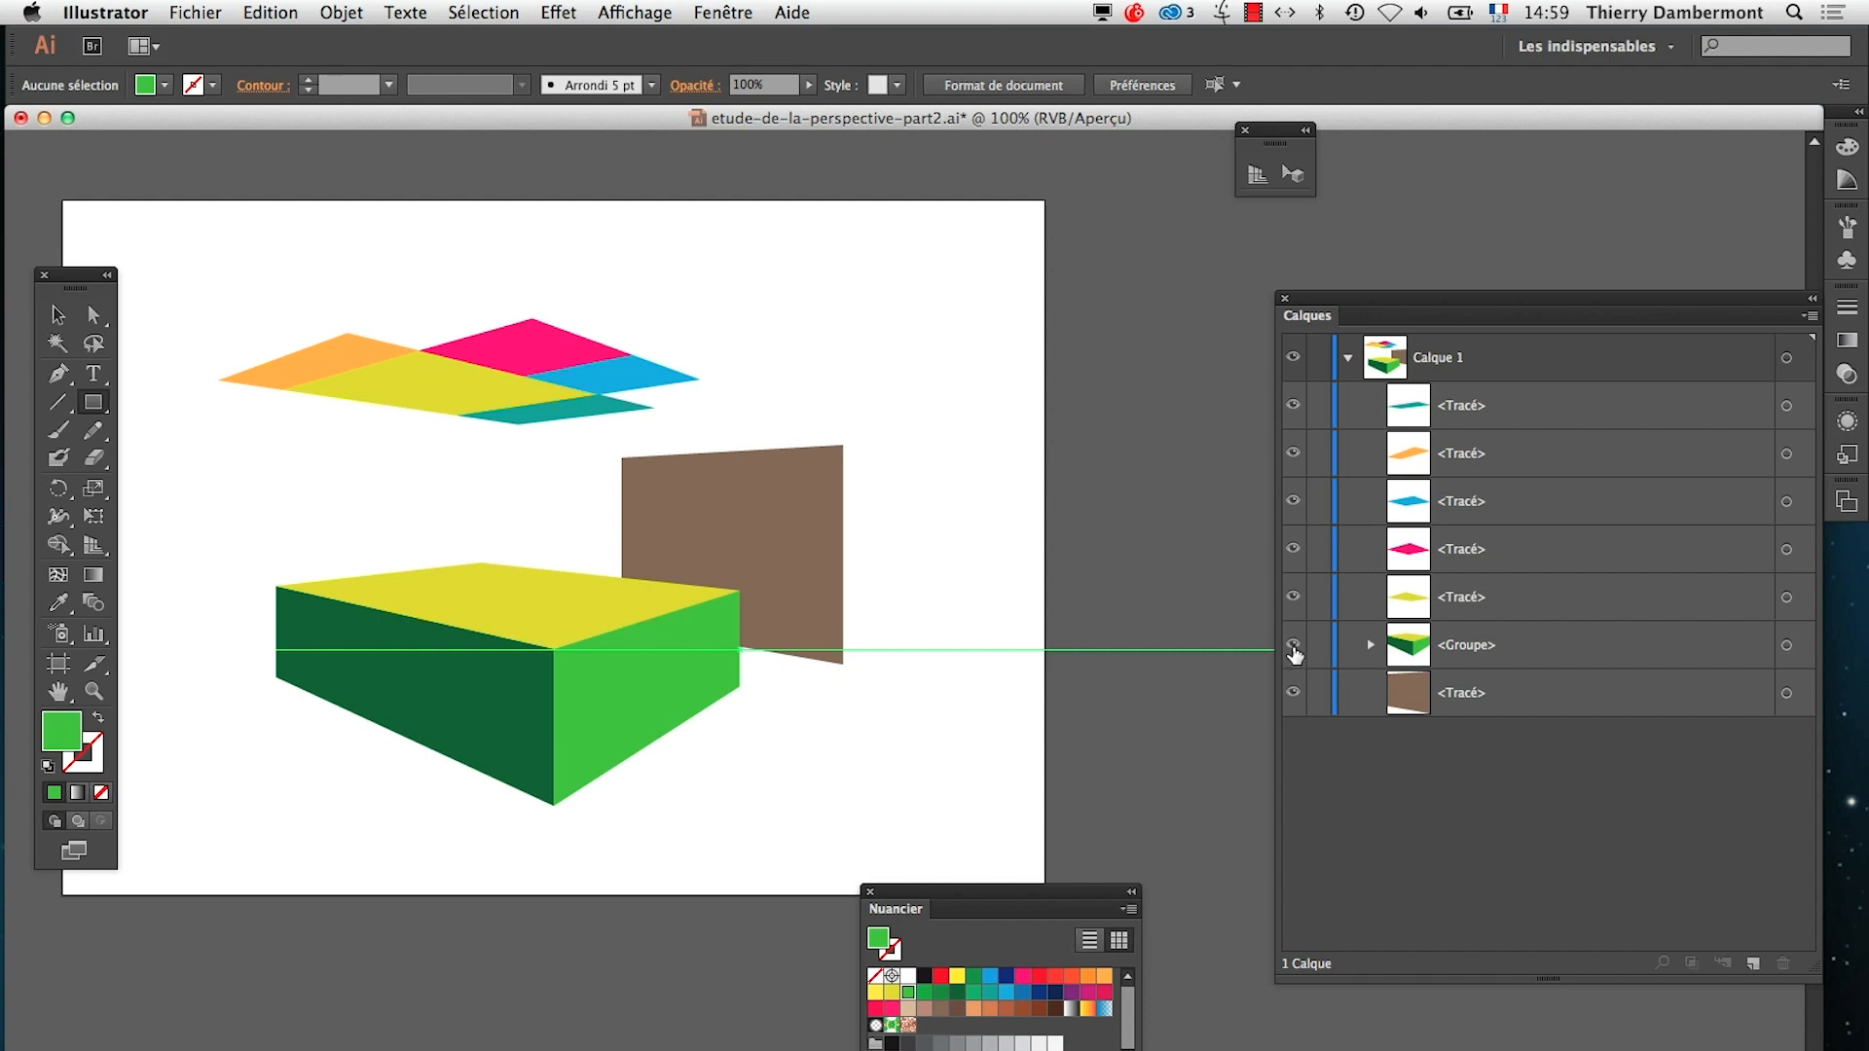
pyautogui.click(1293, 649)
pyautogui.click(1293, 650)
pyautogui.click(1293, 649)
pyautogui.click(1293, 649)
pyautogui.click(1293, 650)
pyautogui.click(1293, 649)
pyautogui.click(1293, 649)
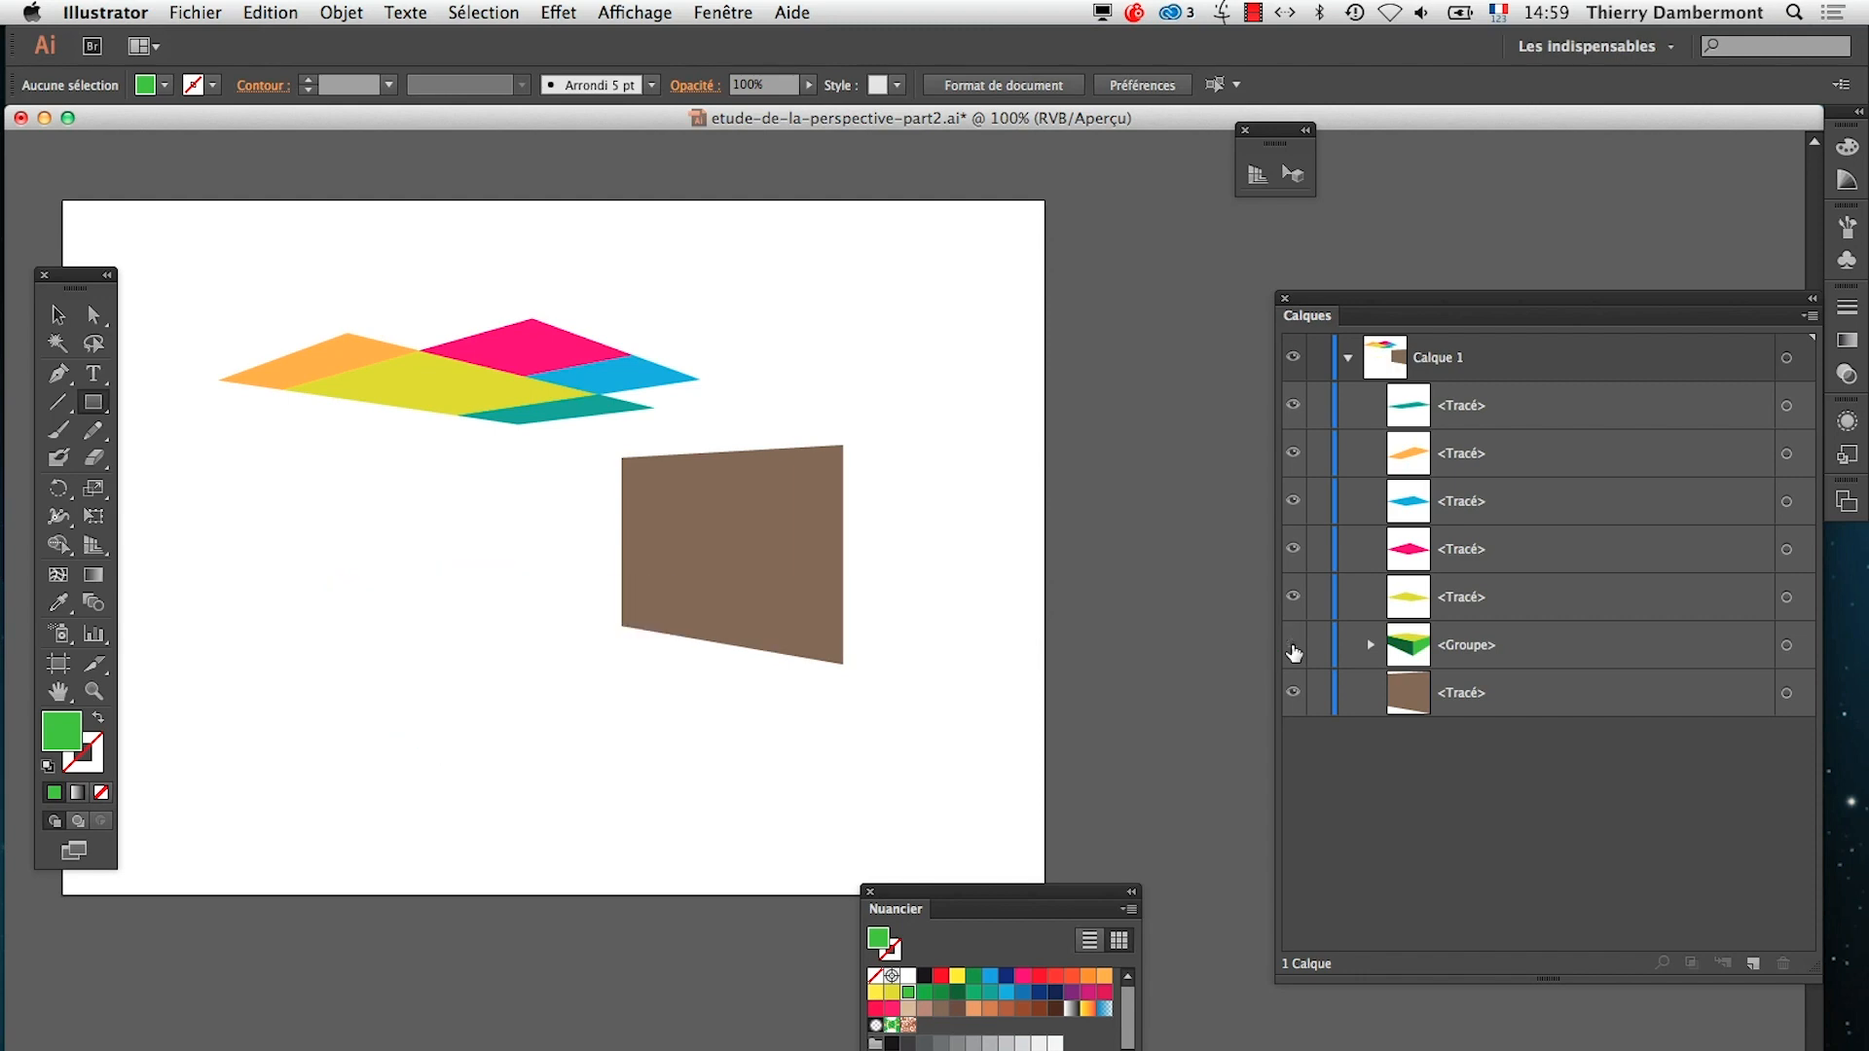
pyautogui.click(1293, 650)
pyautogui.press('super+shift+i')
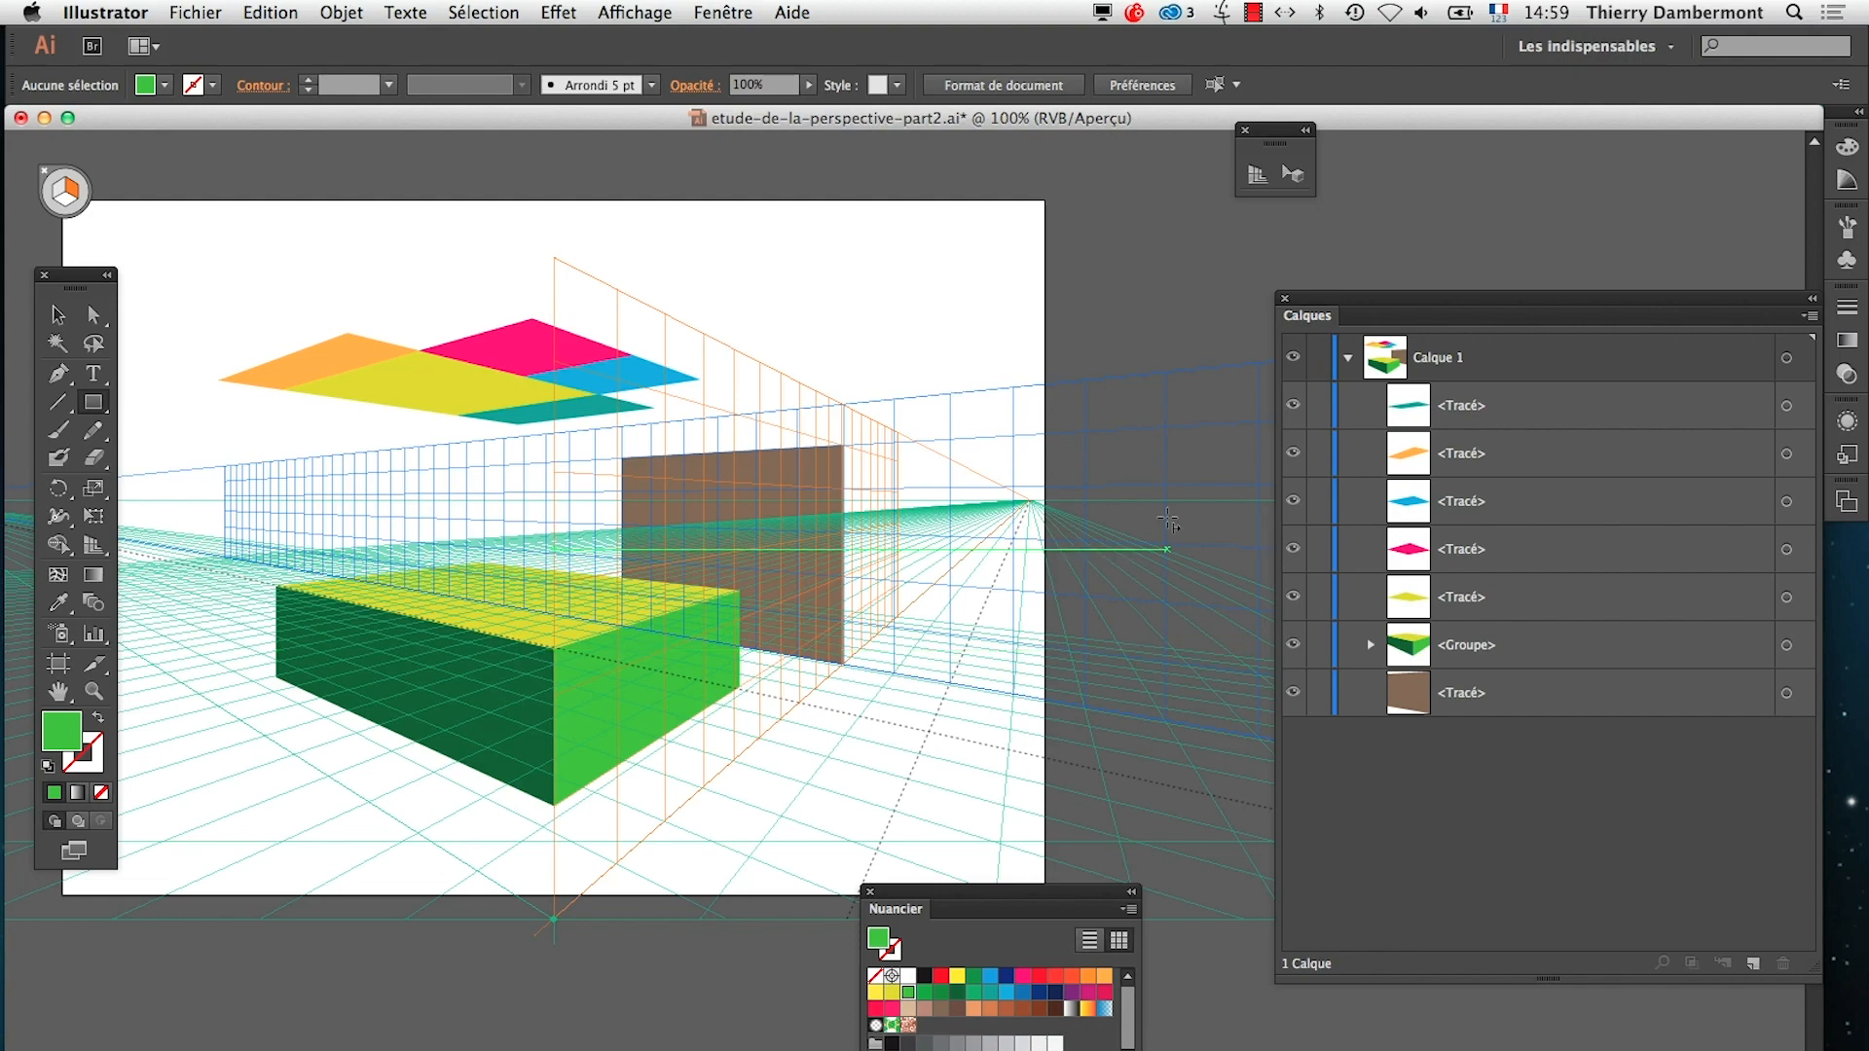
# Switch to the TextEdit notes, read the passage on building a cube's horizontal face with the floor grid, and return to Illustrator
pyautogui.press('super+Tab')
pyautogui.press('super+Tab')
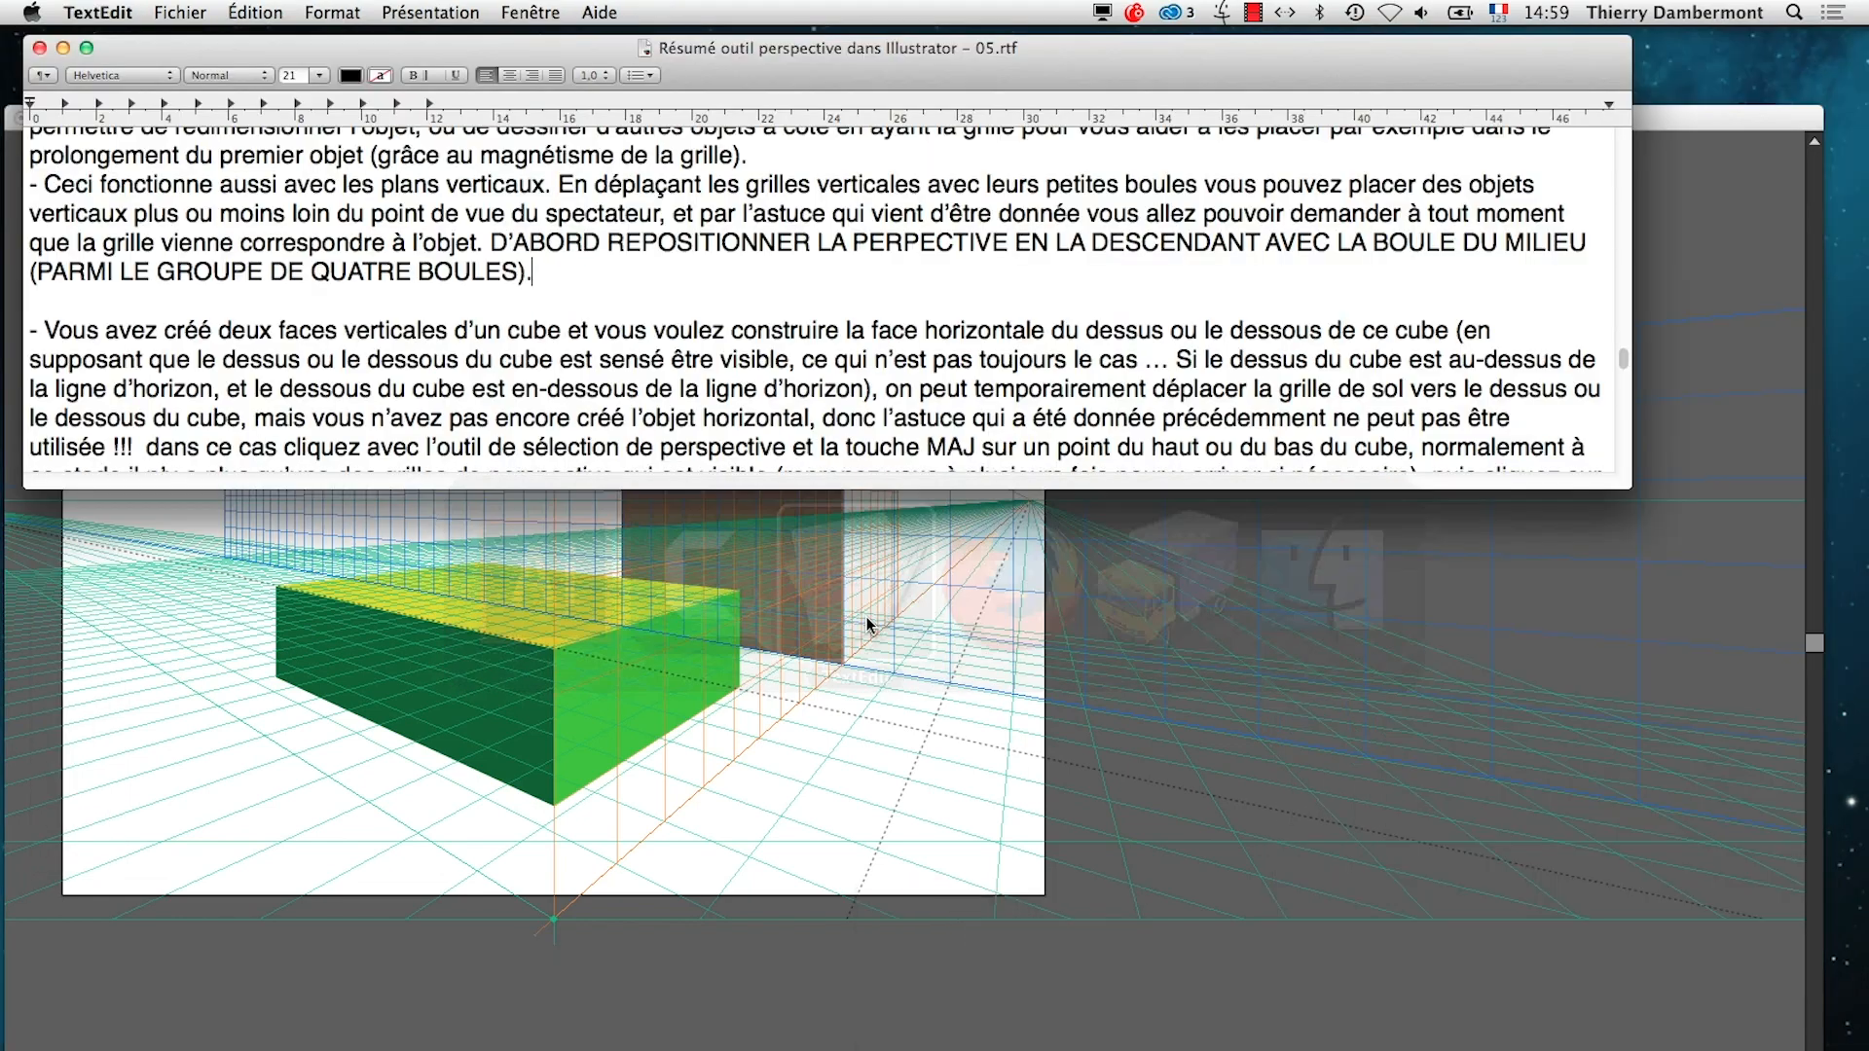
pyautogui.scroll(-1, 633, 366)
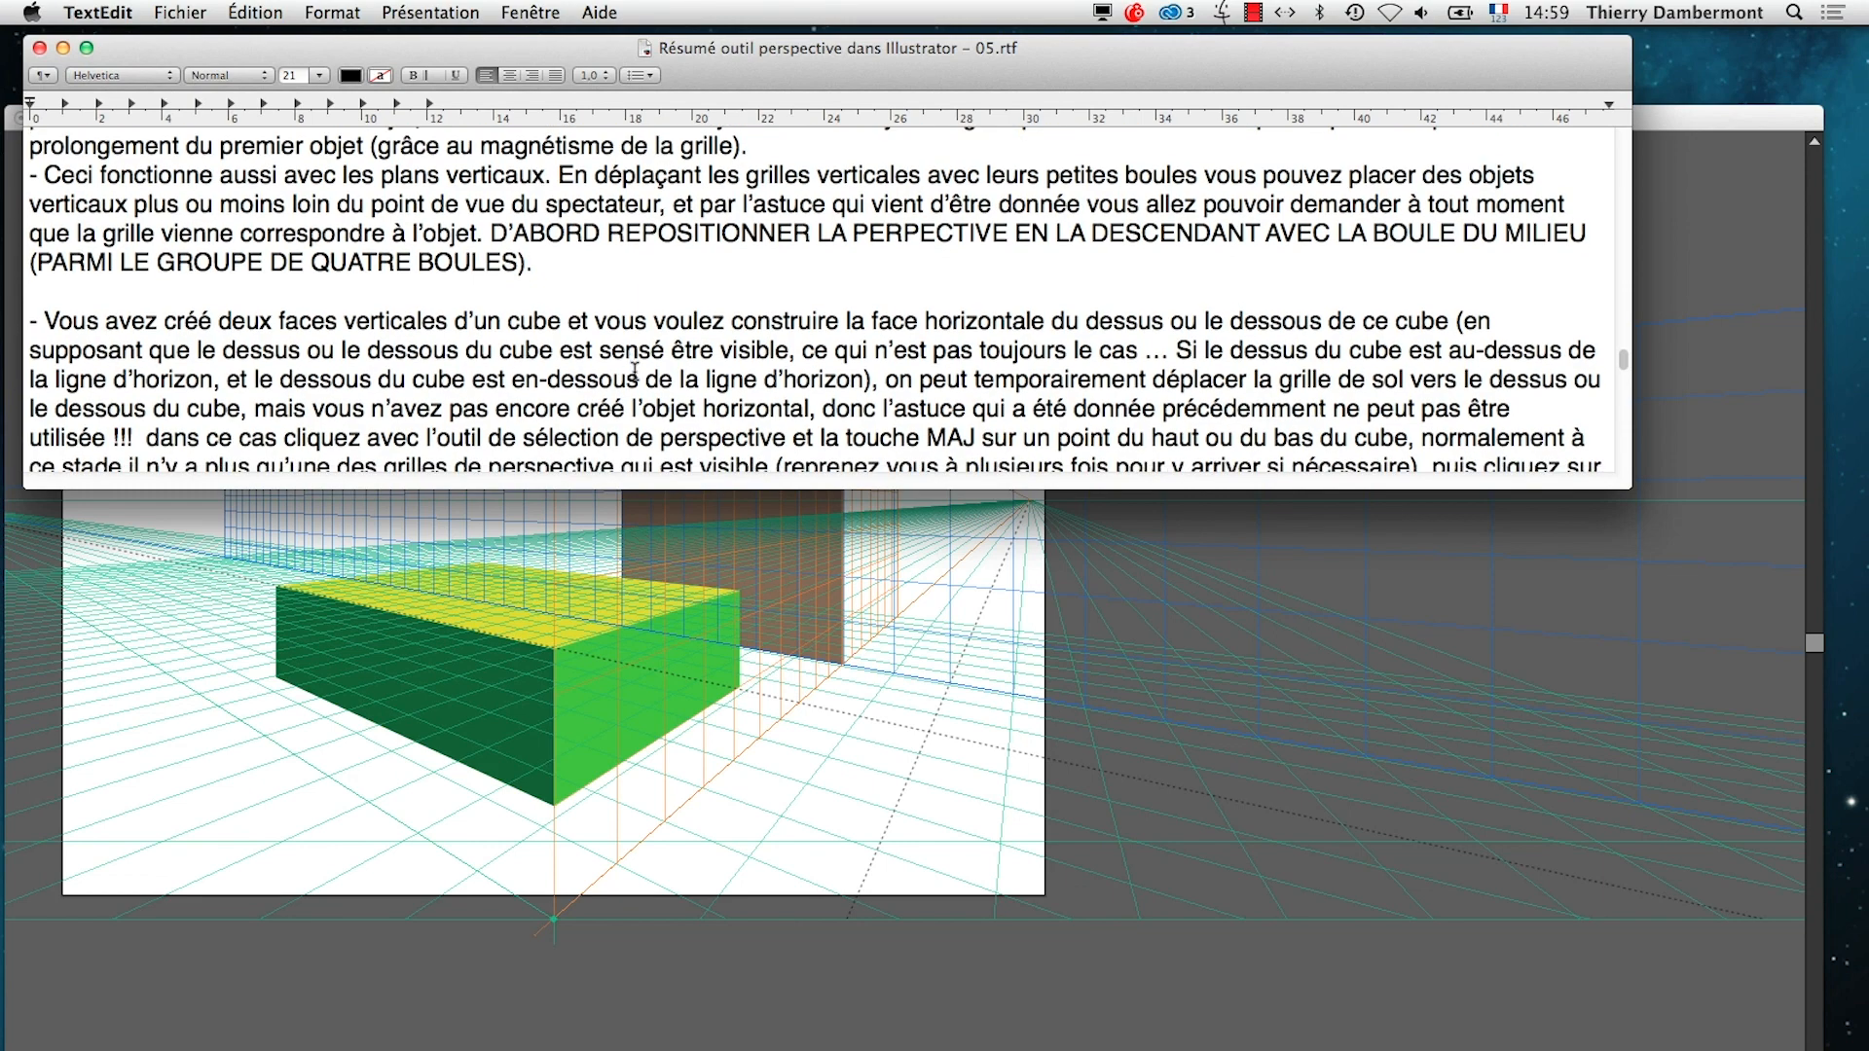
pyautogui.scroll(-3, 633, 371)
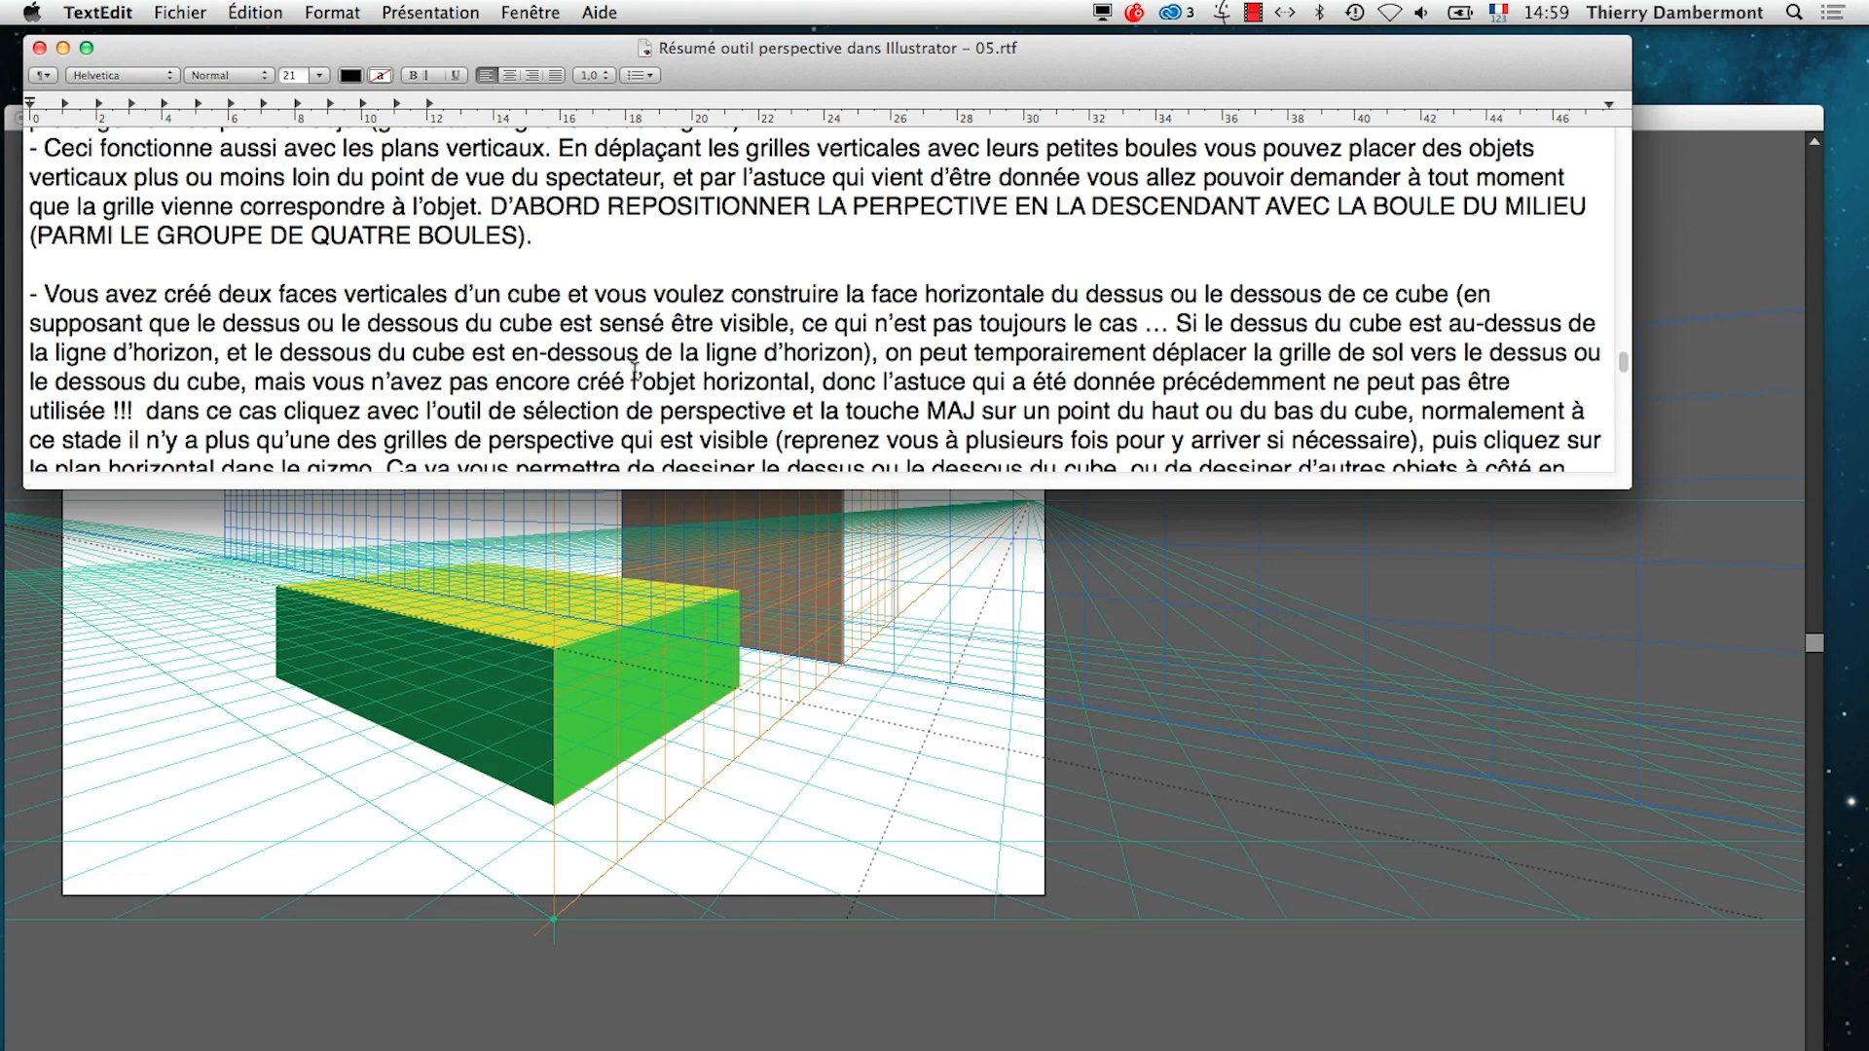
pyautogui.scroll(-1, 634, 373)
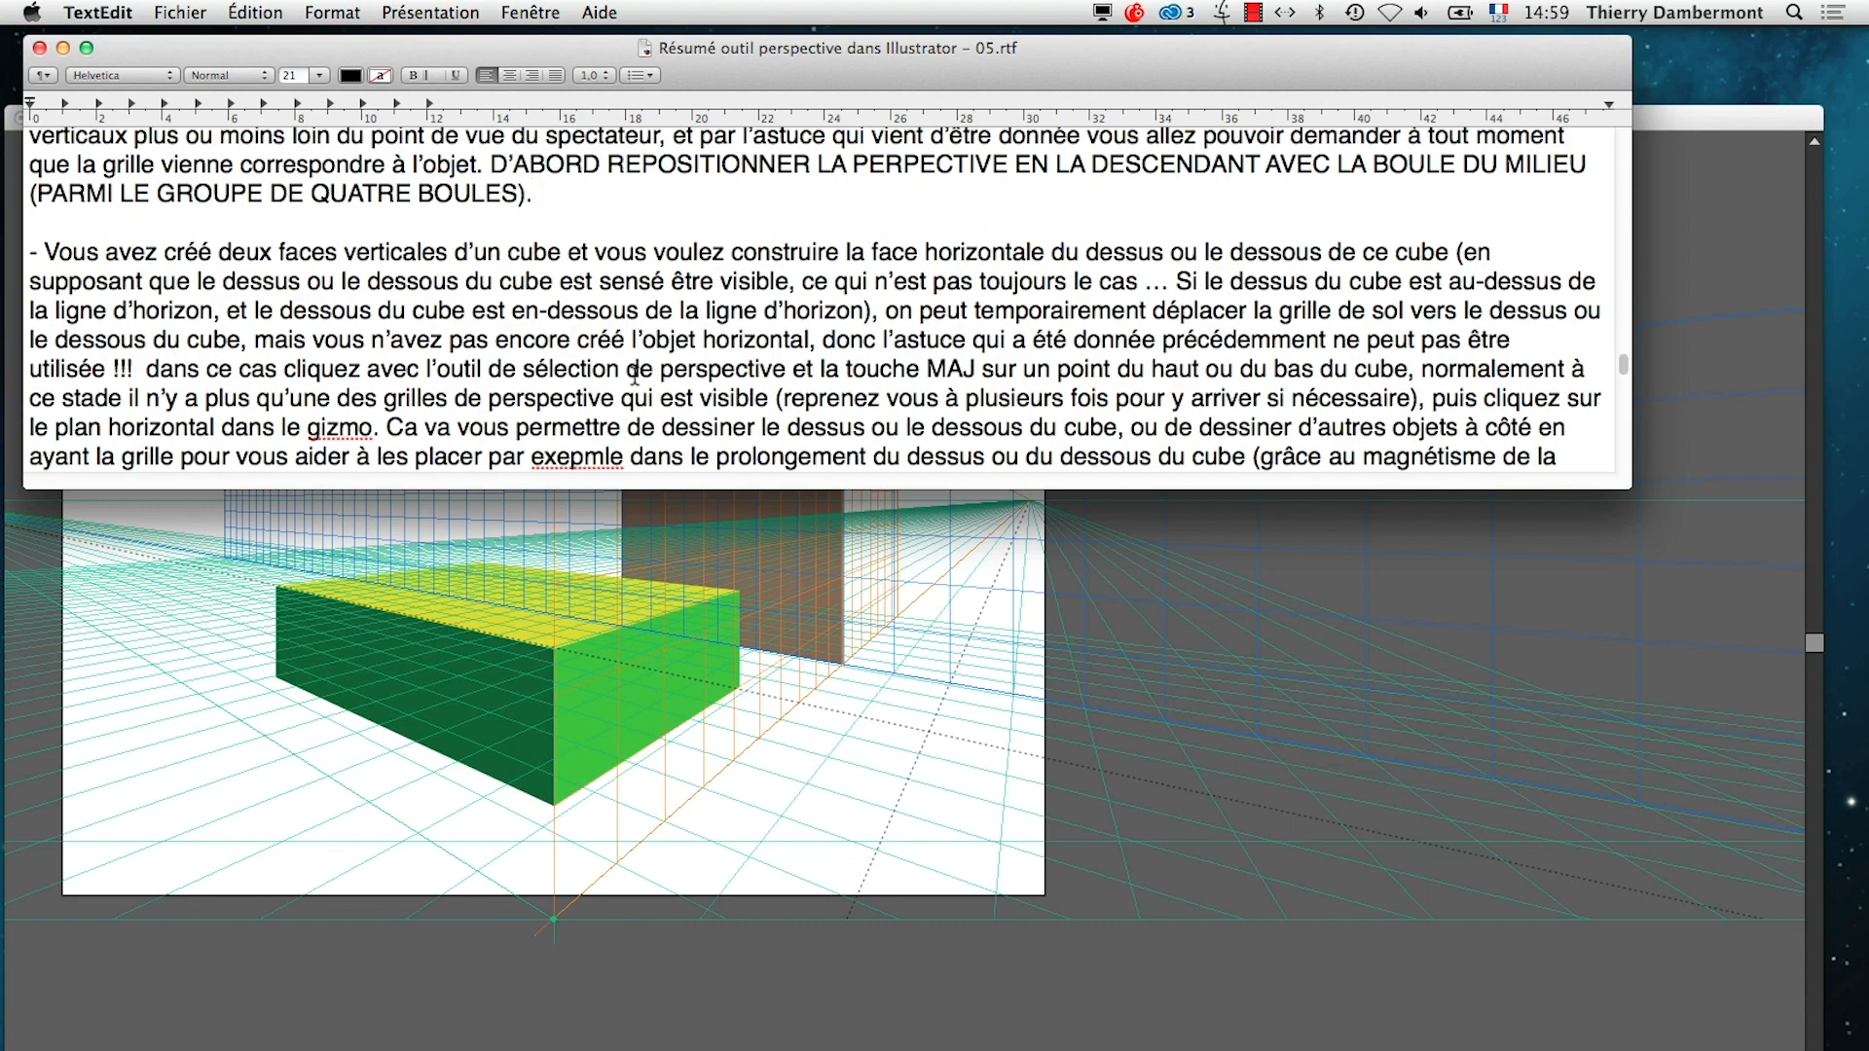
pyautogui.scroll(-1, 635, 375)
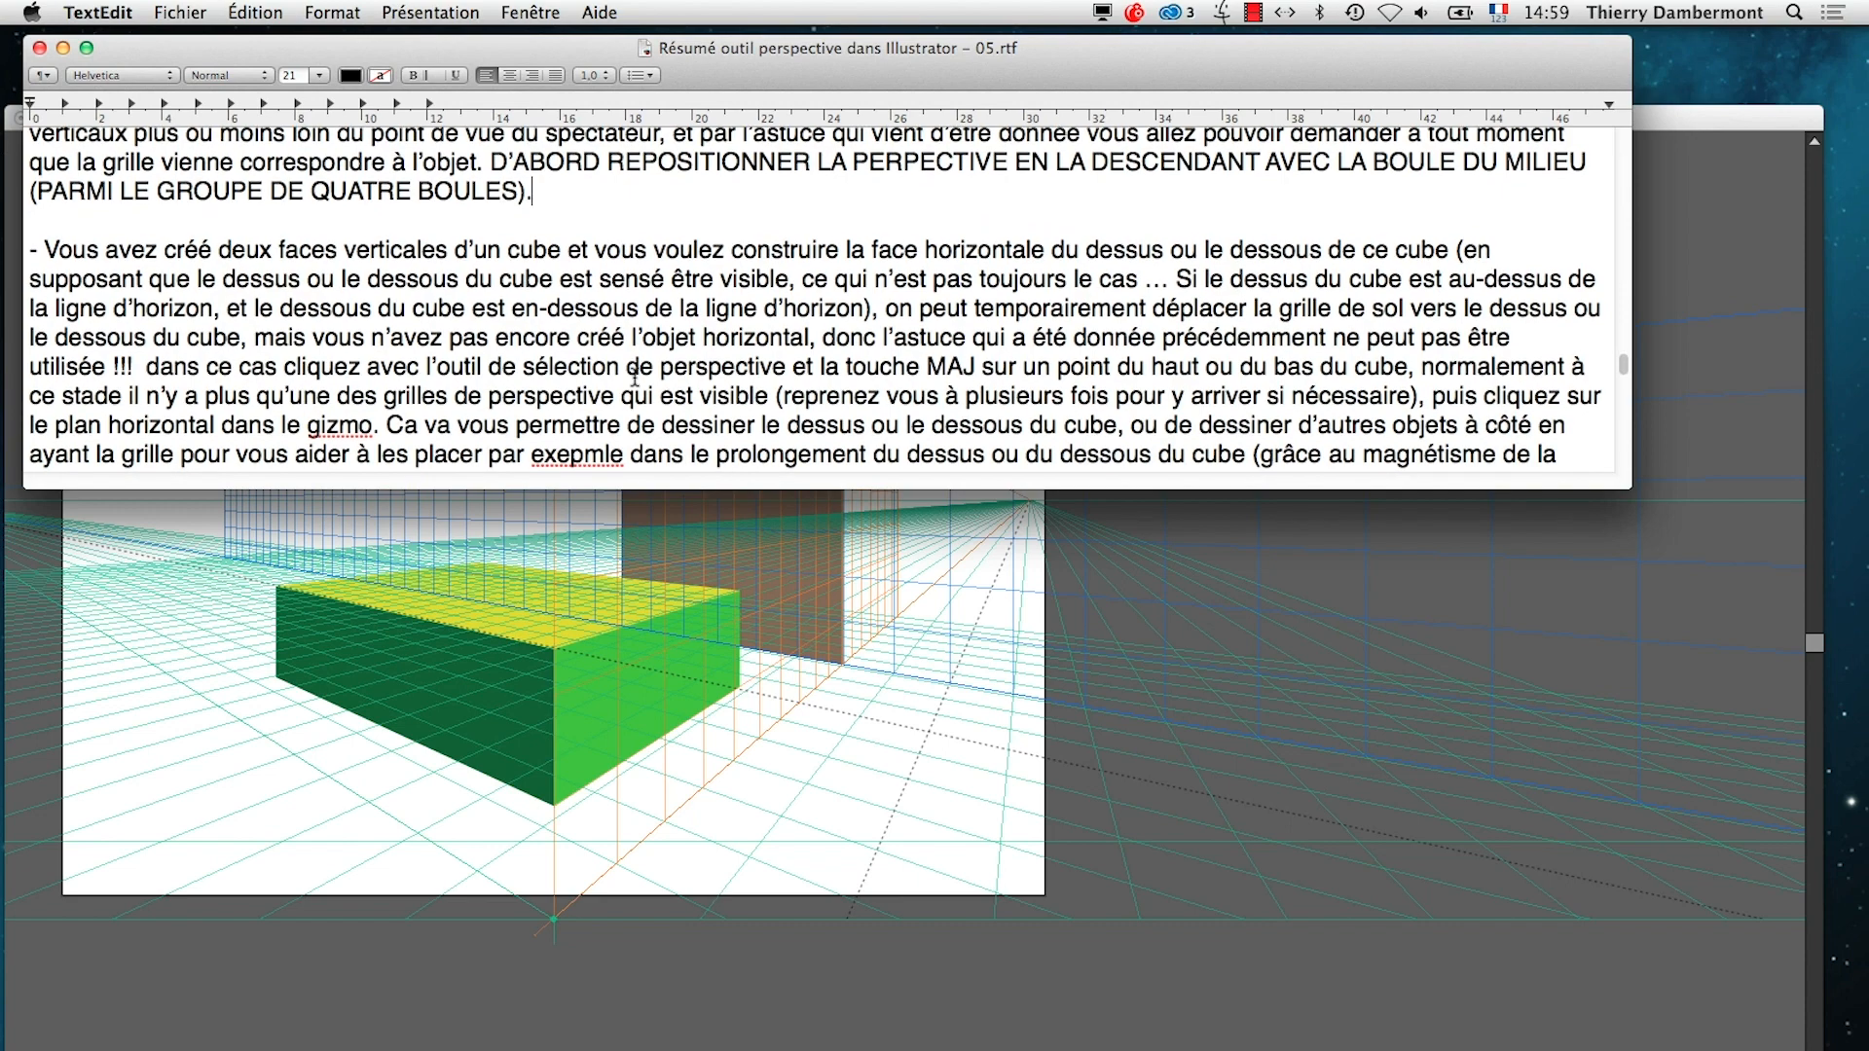
pyautogui.scroll(-3, 635, 377)
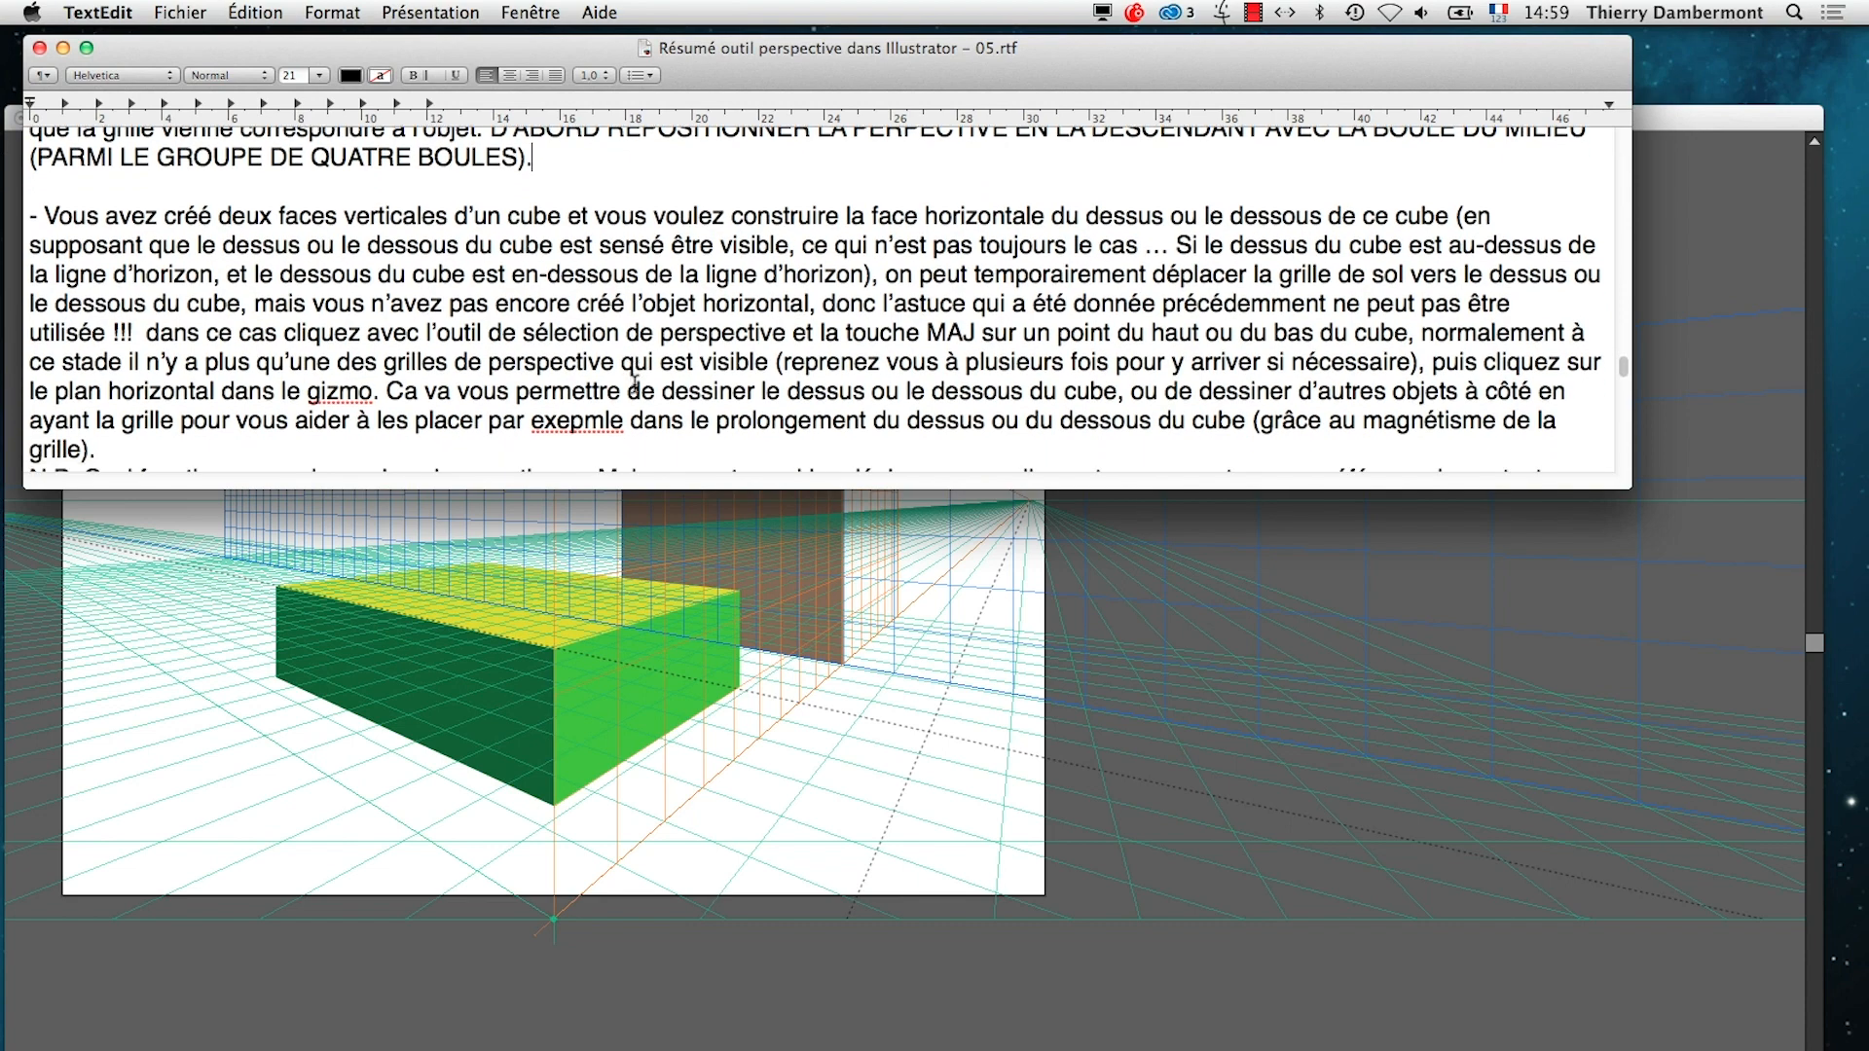
pyautogui.scroll(-5, 635, 384)
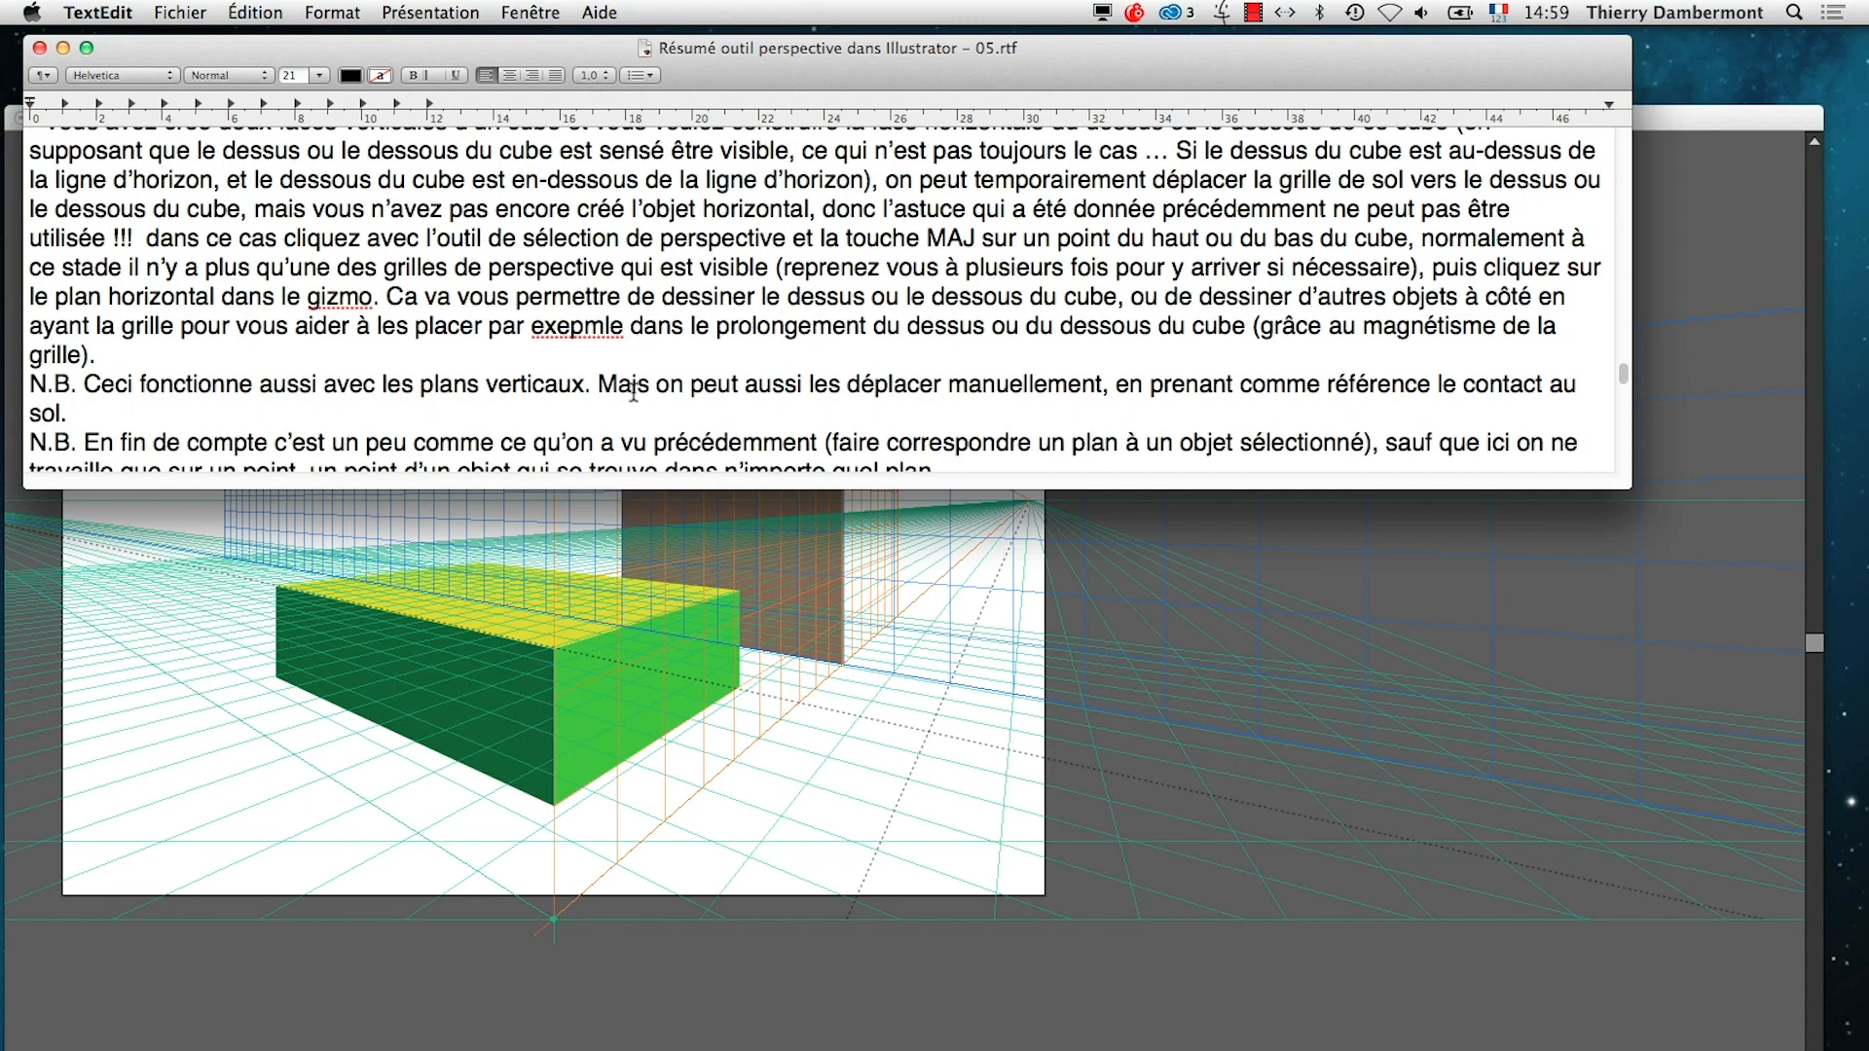
pyautogui.scroll(-3, 634, 392)
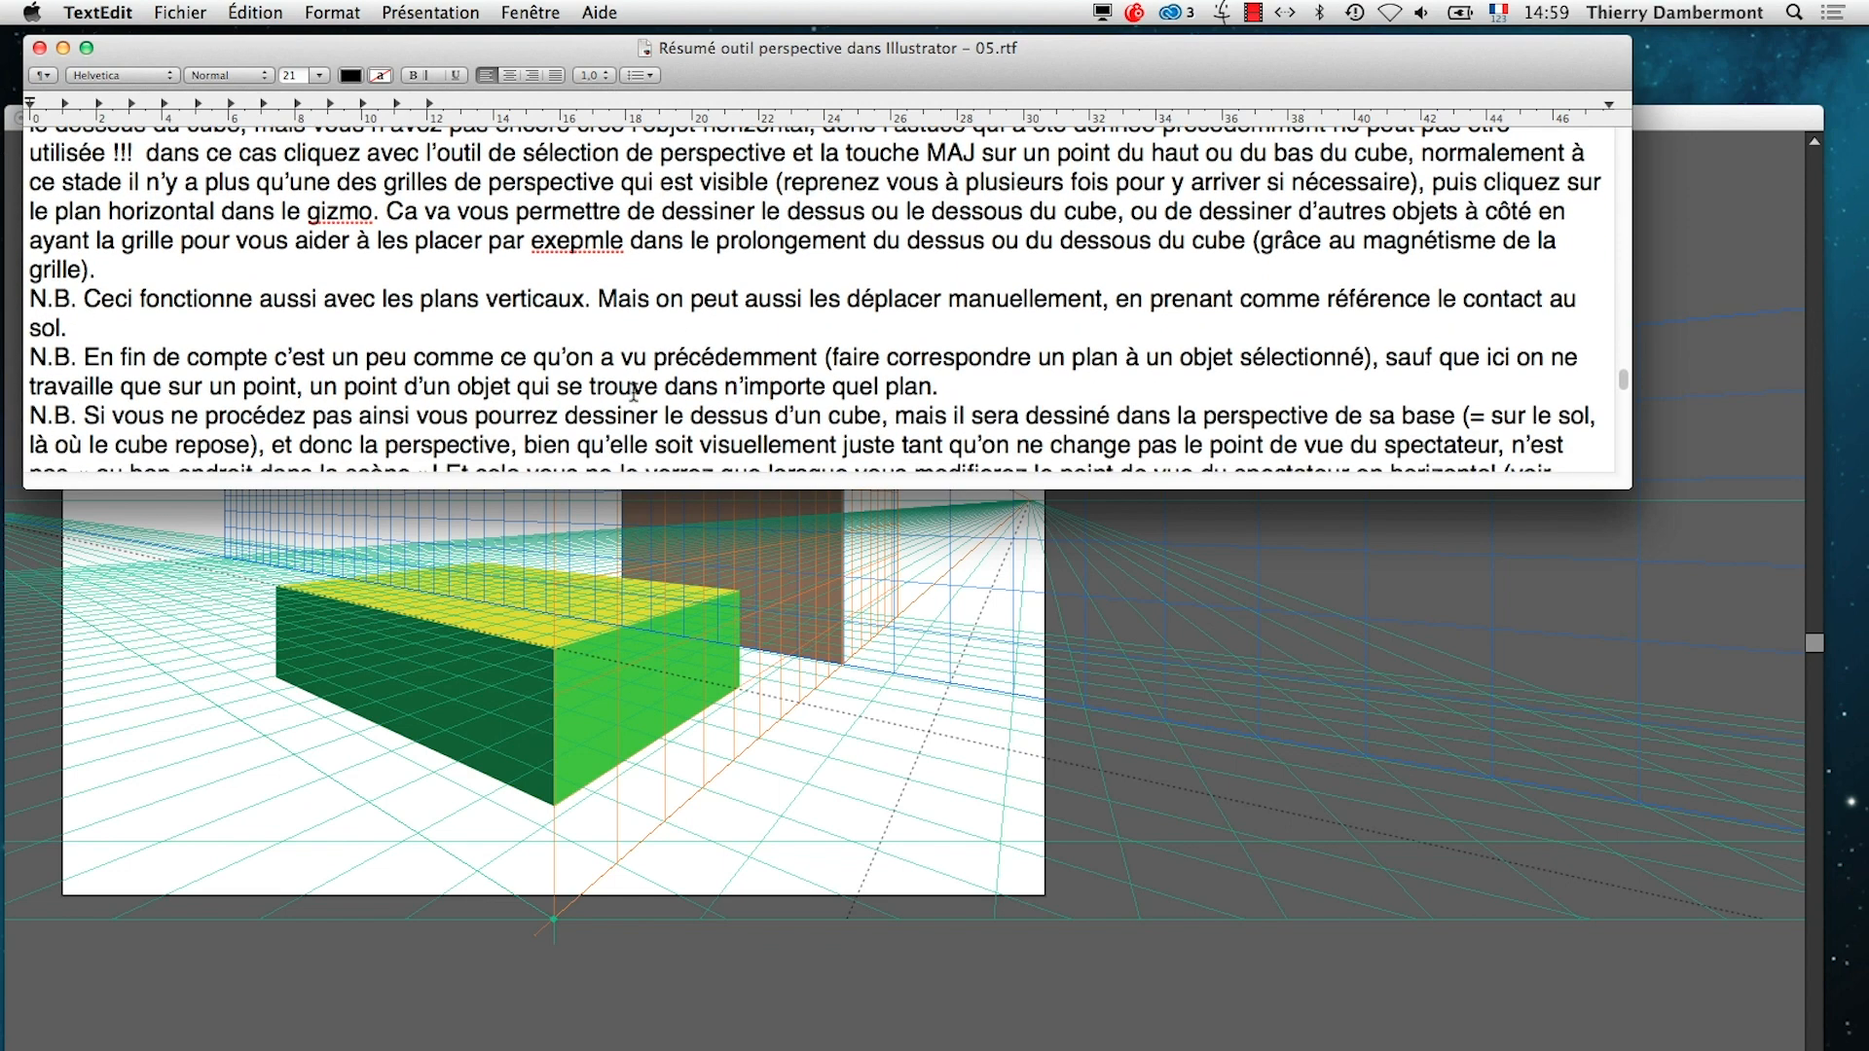
pyautogui.scroll(10, 634, 392)
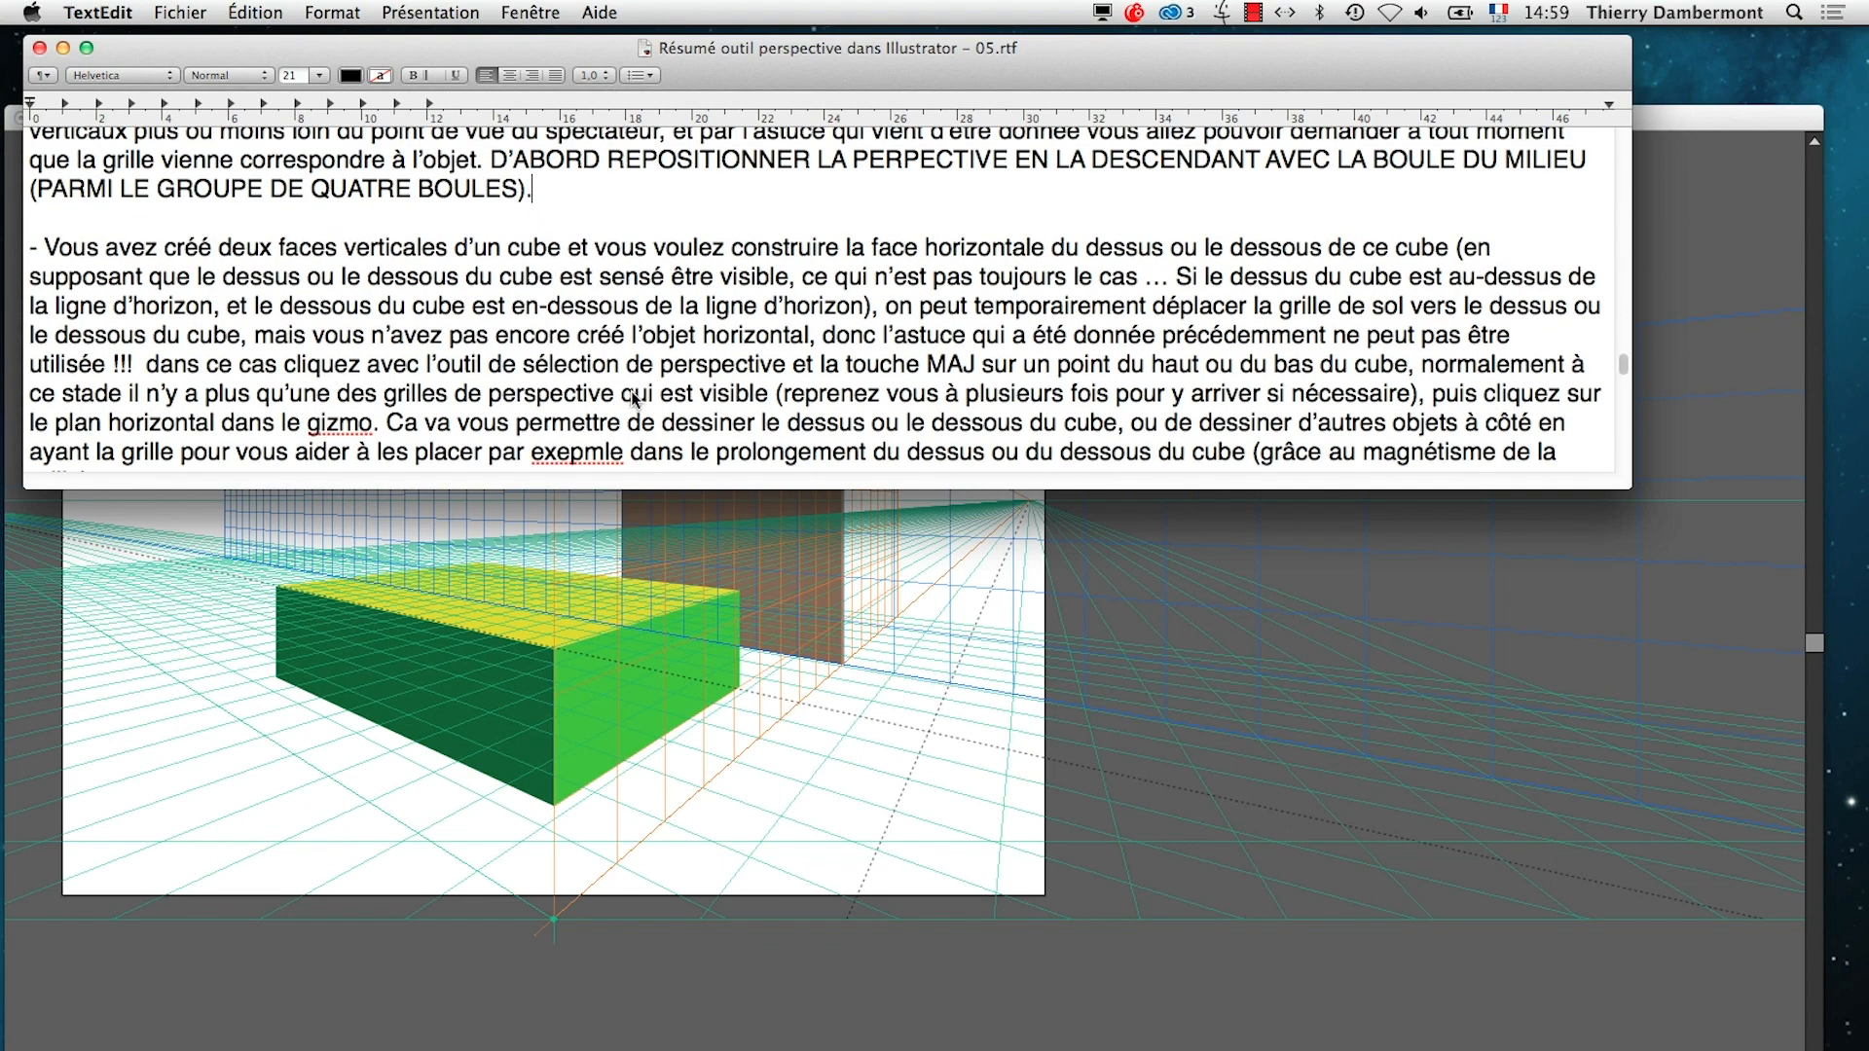
pyautogui.click(815, 623)
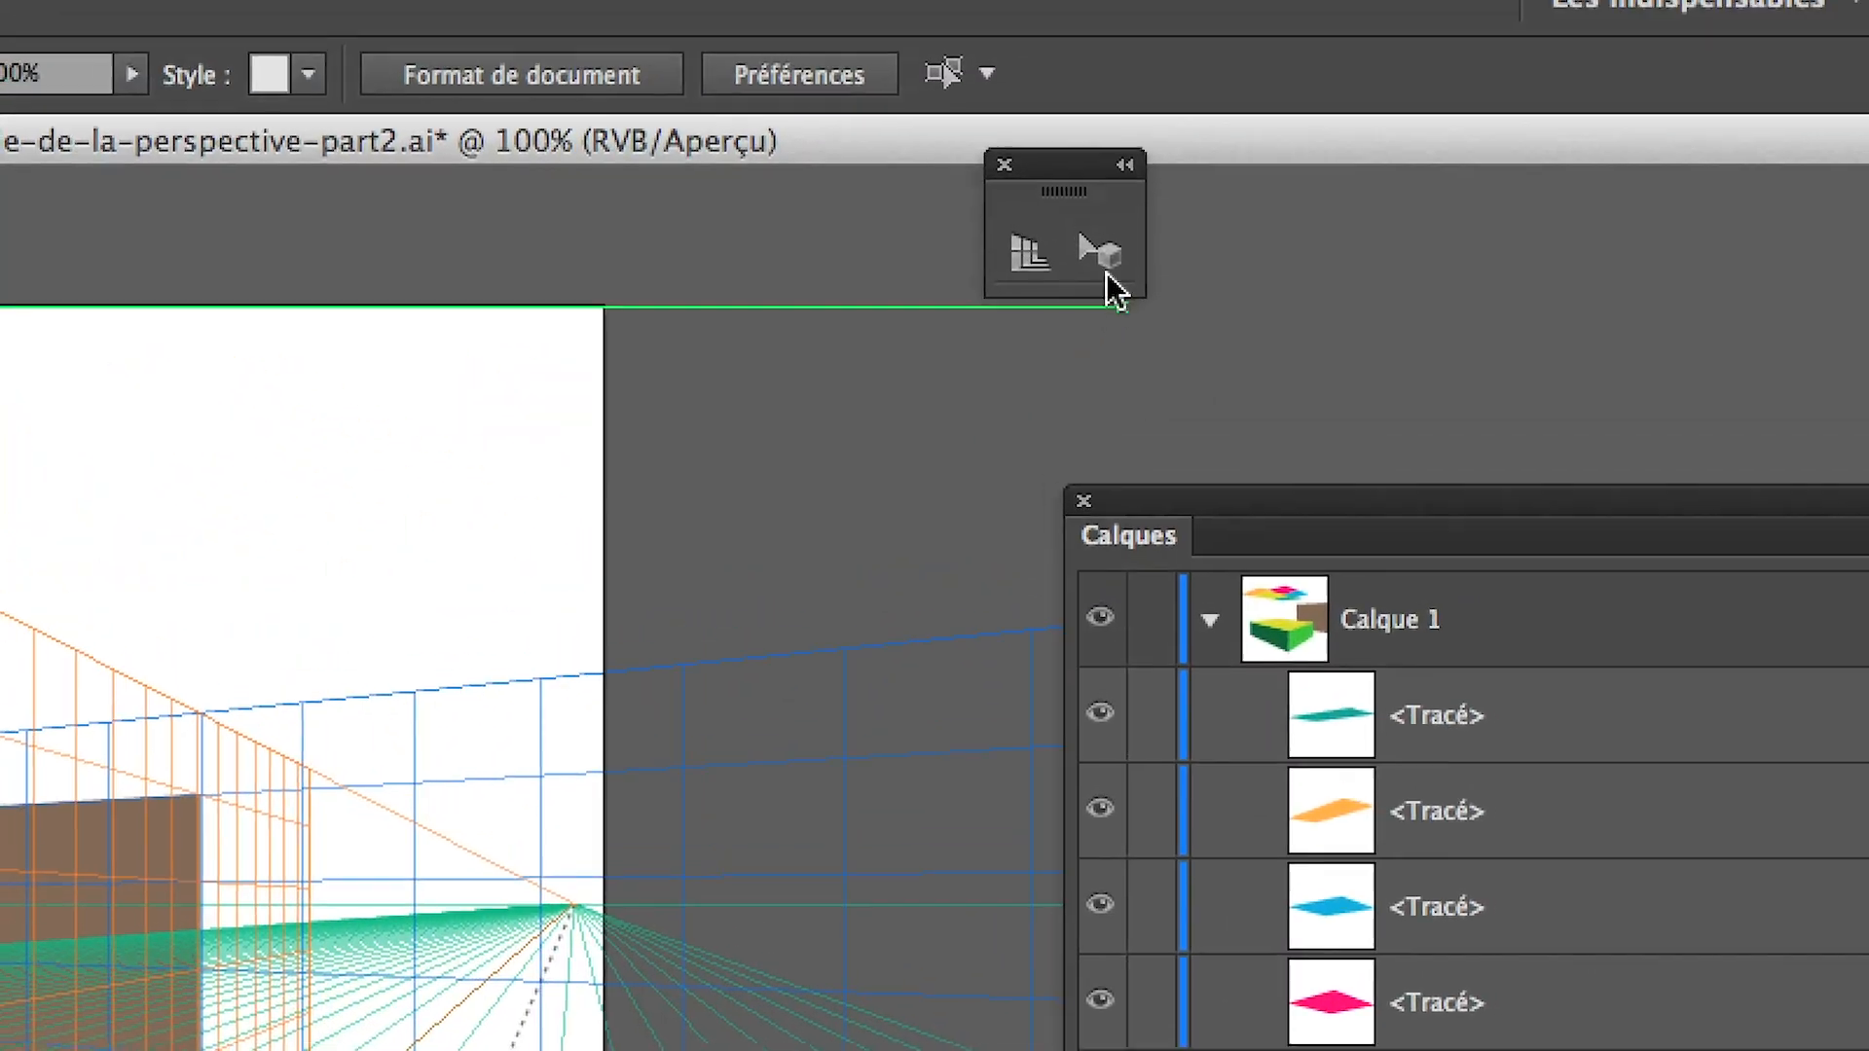
# With the Perspective Selection tool active, expand the box group in the layer list and select only its dark green face
pyautogui.click(1106, 271)
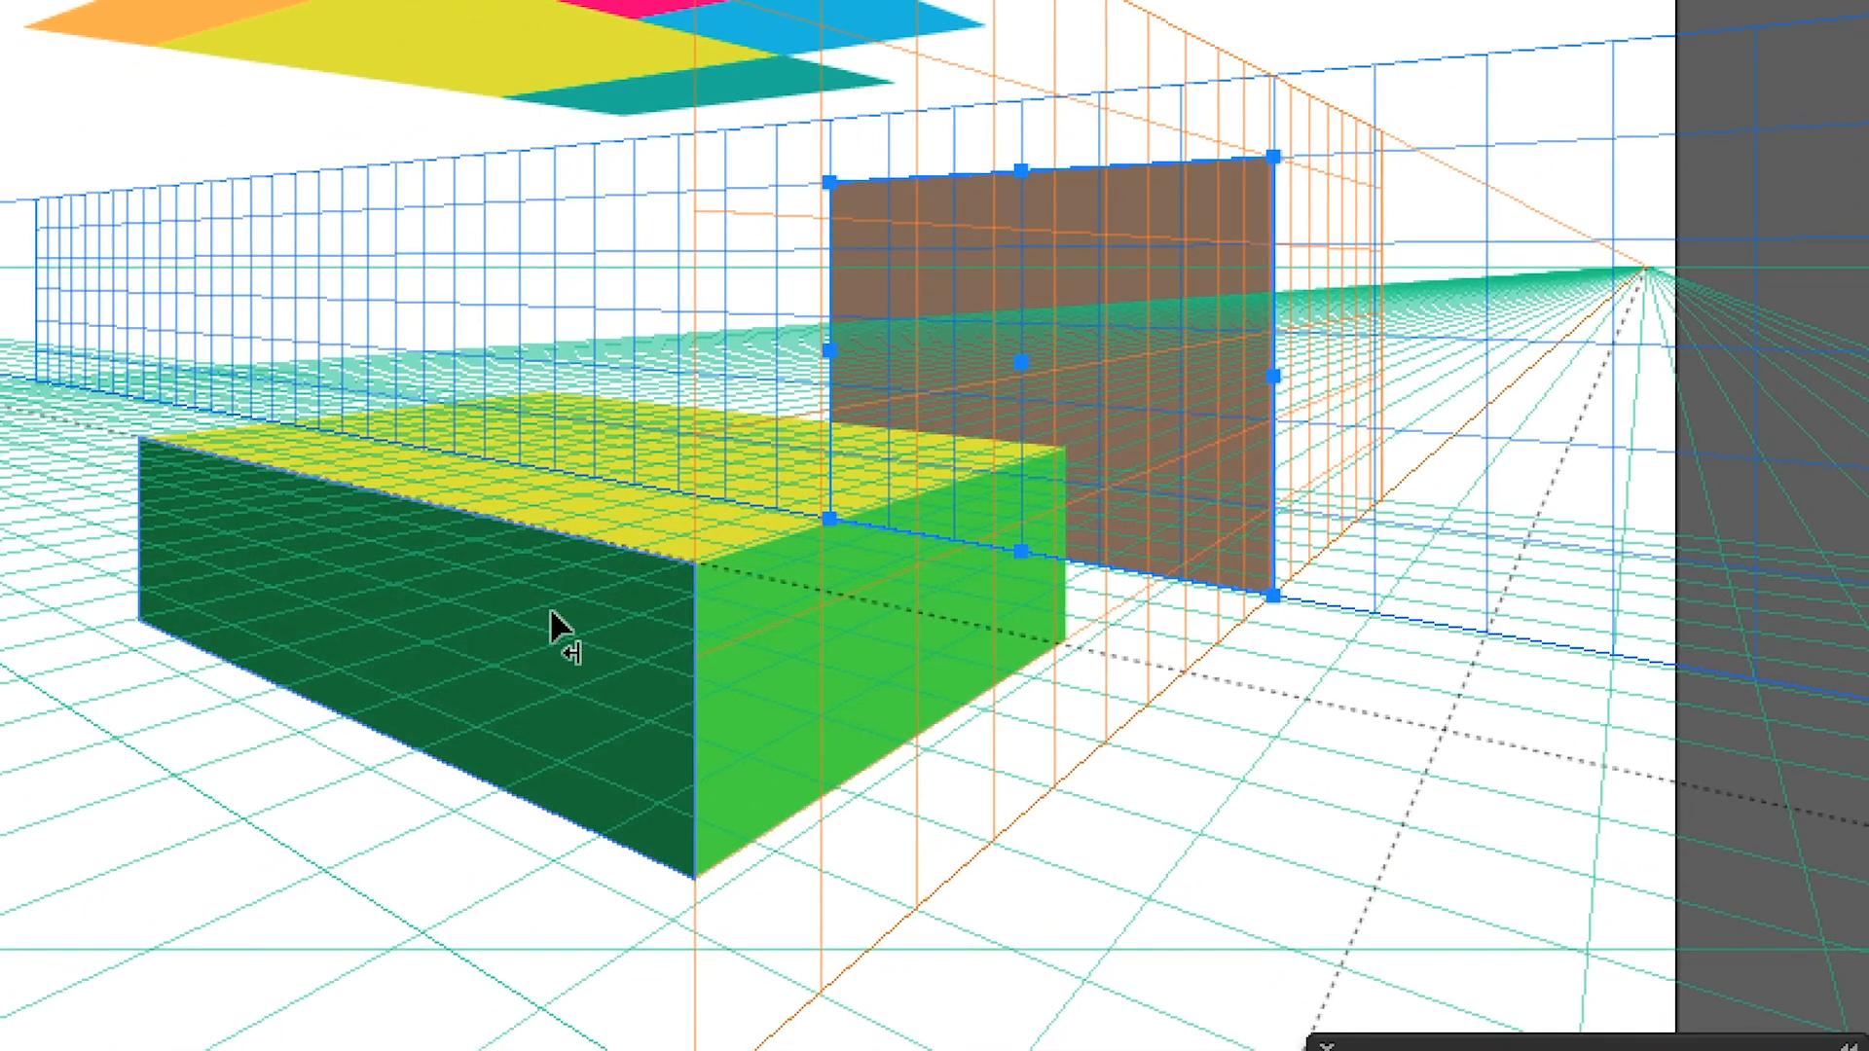
pyautogui.click(295, 842)
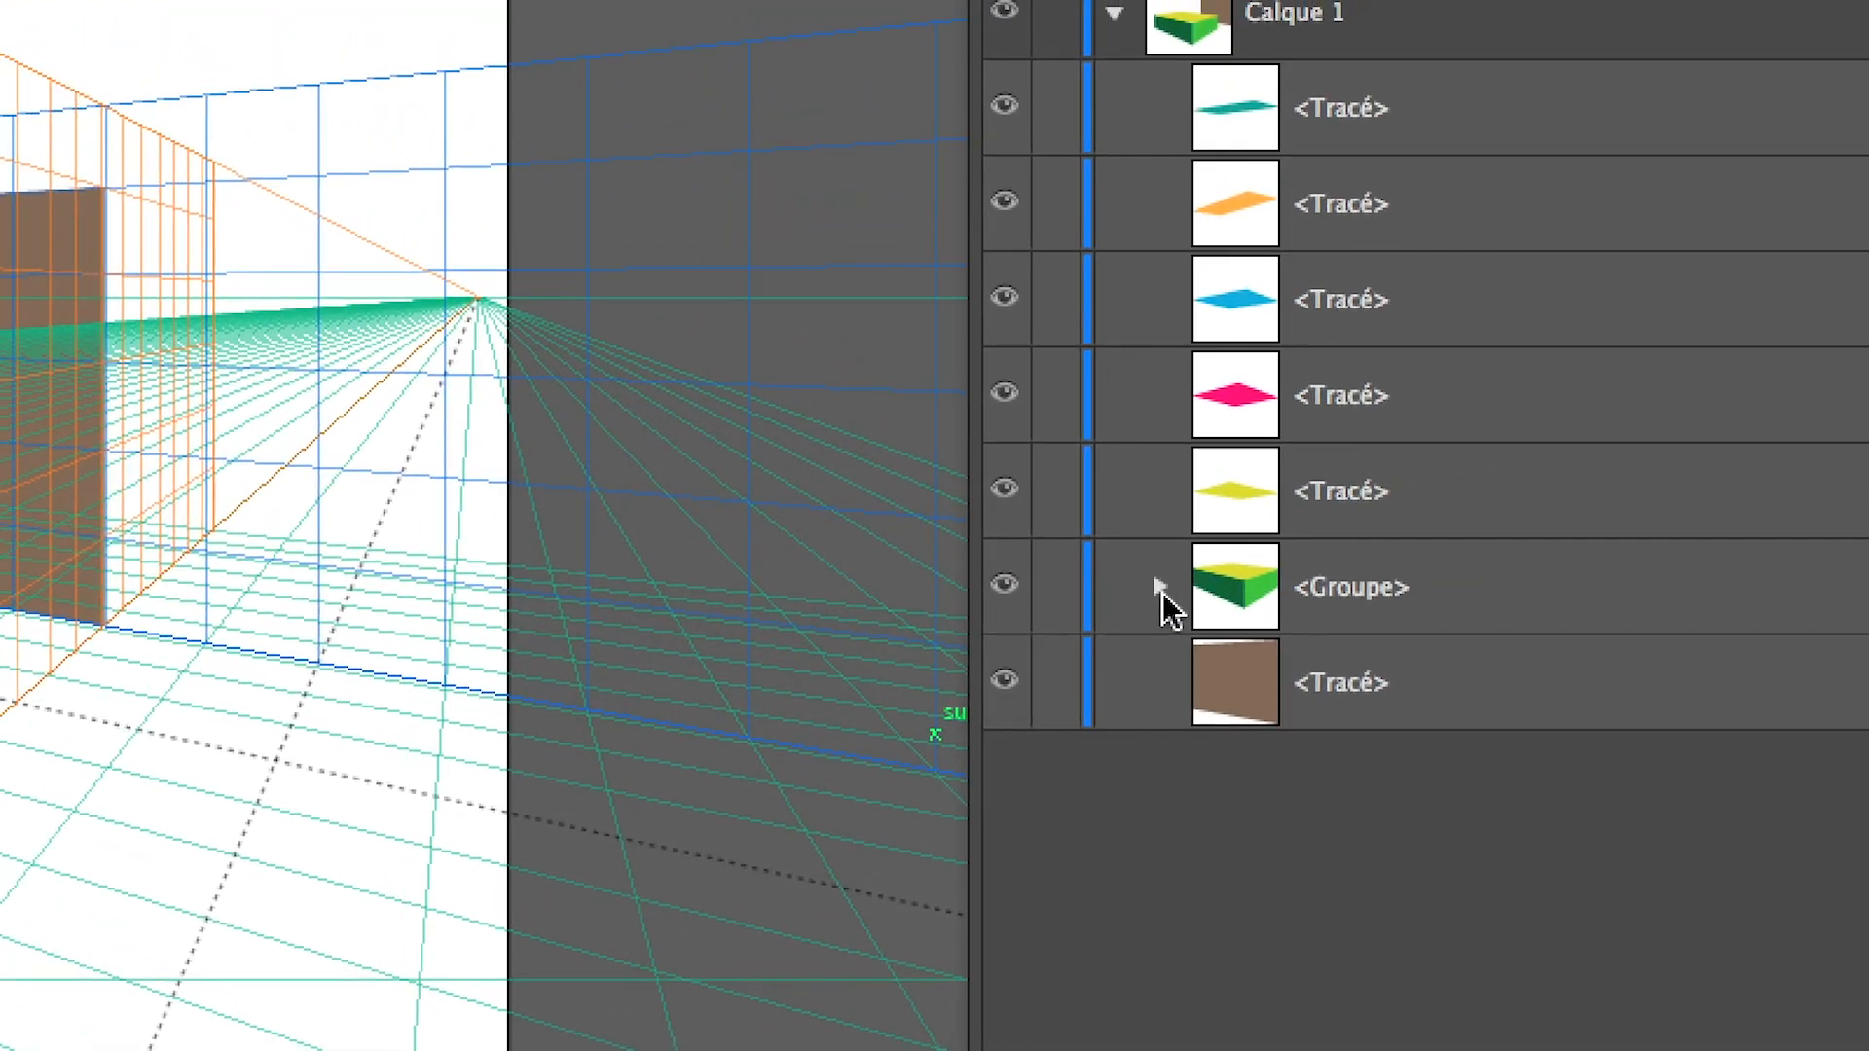
pyautogui.click(1225, 496)
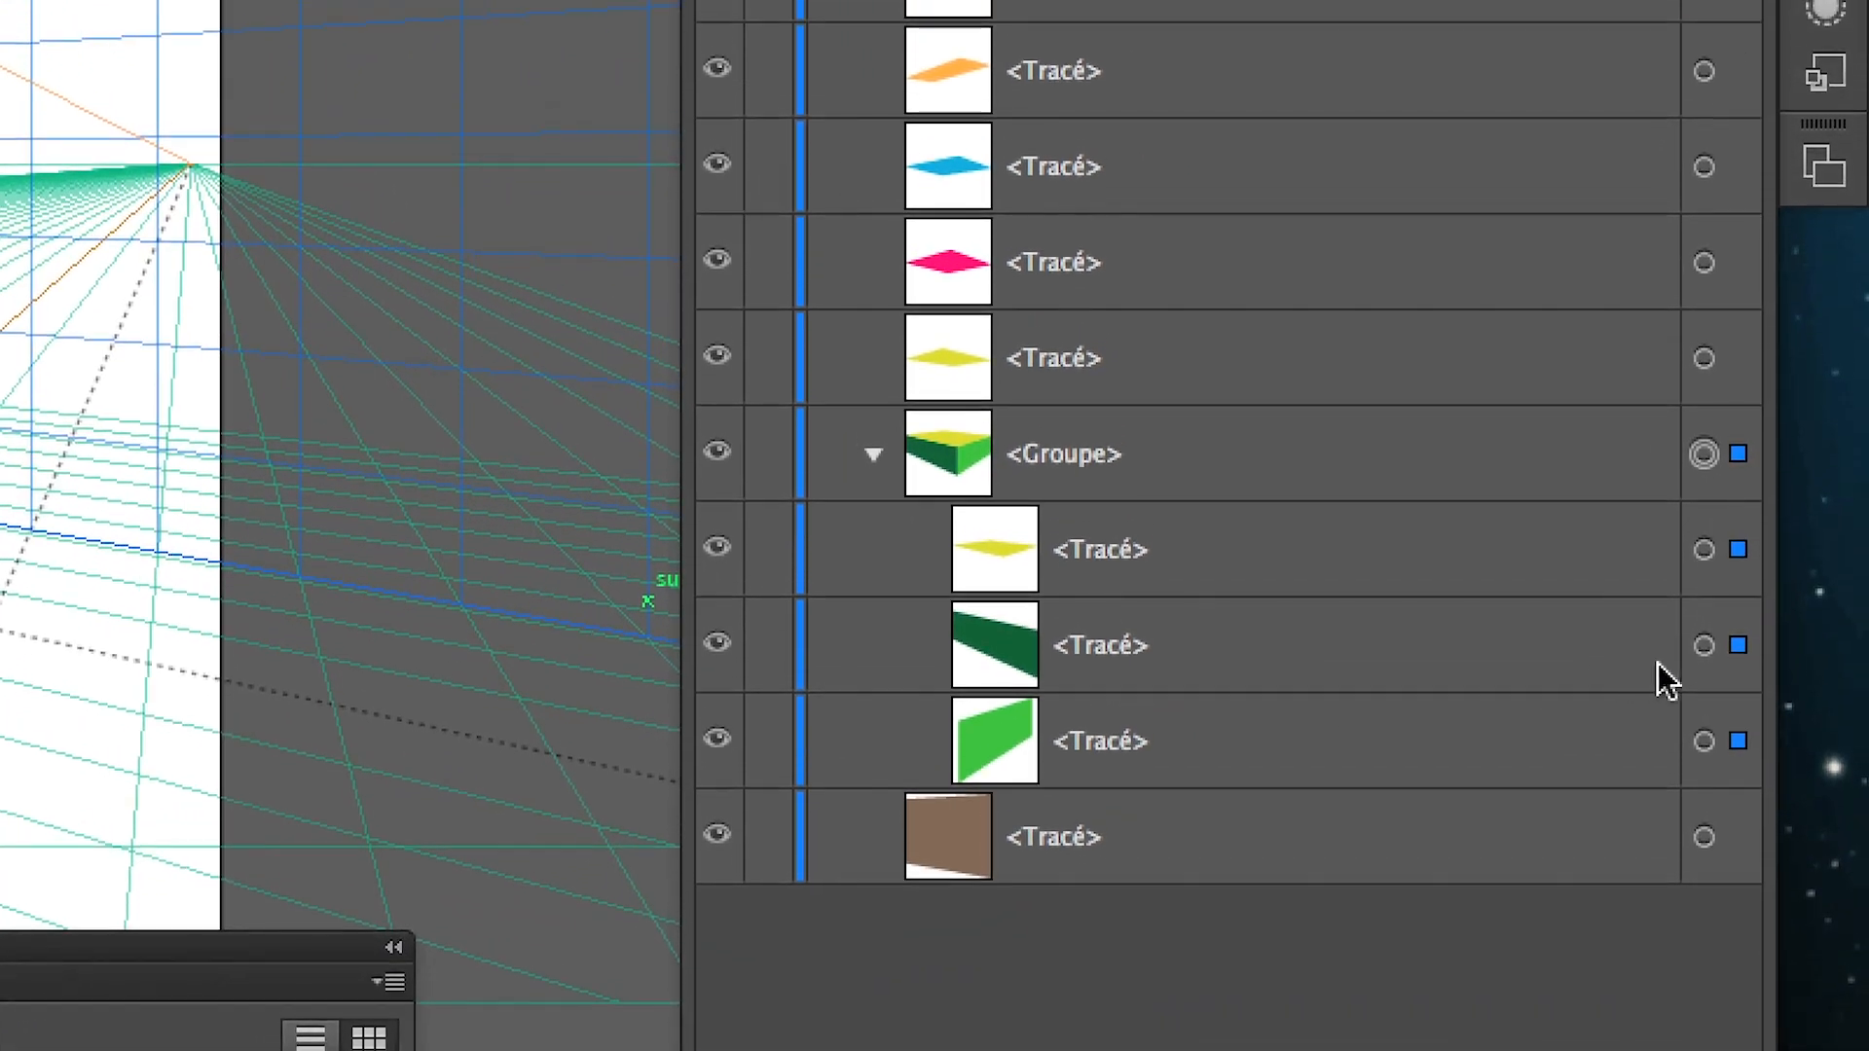
pyautogui.click(1710, 658)
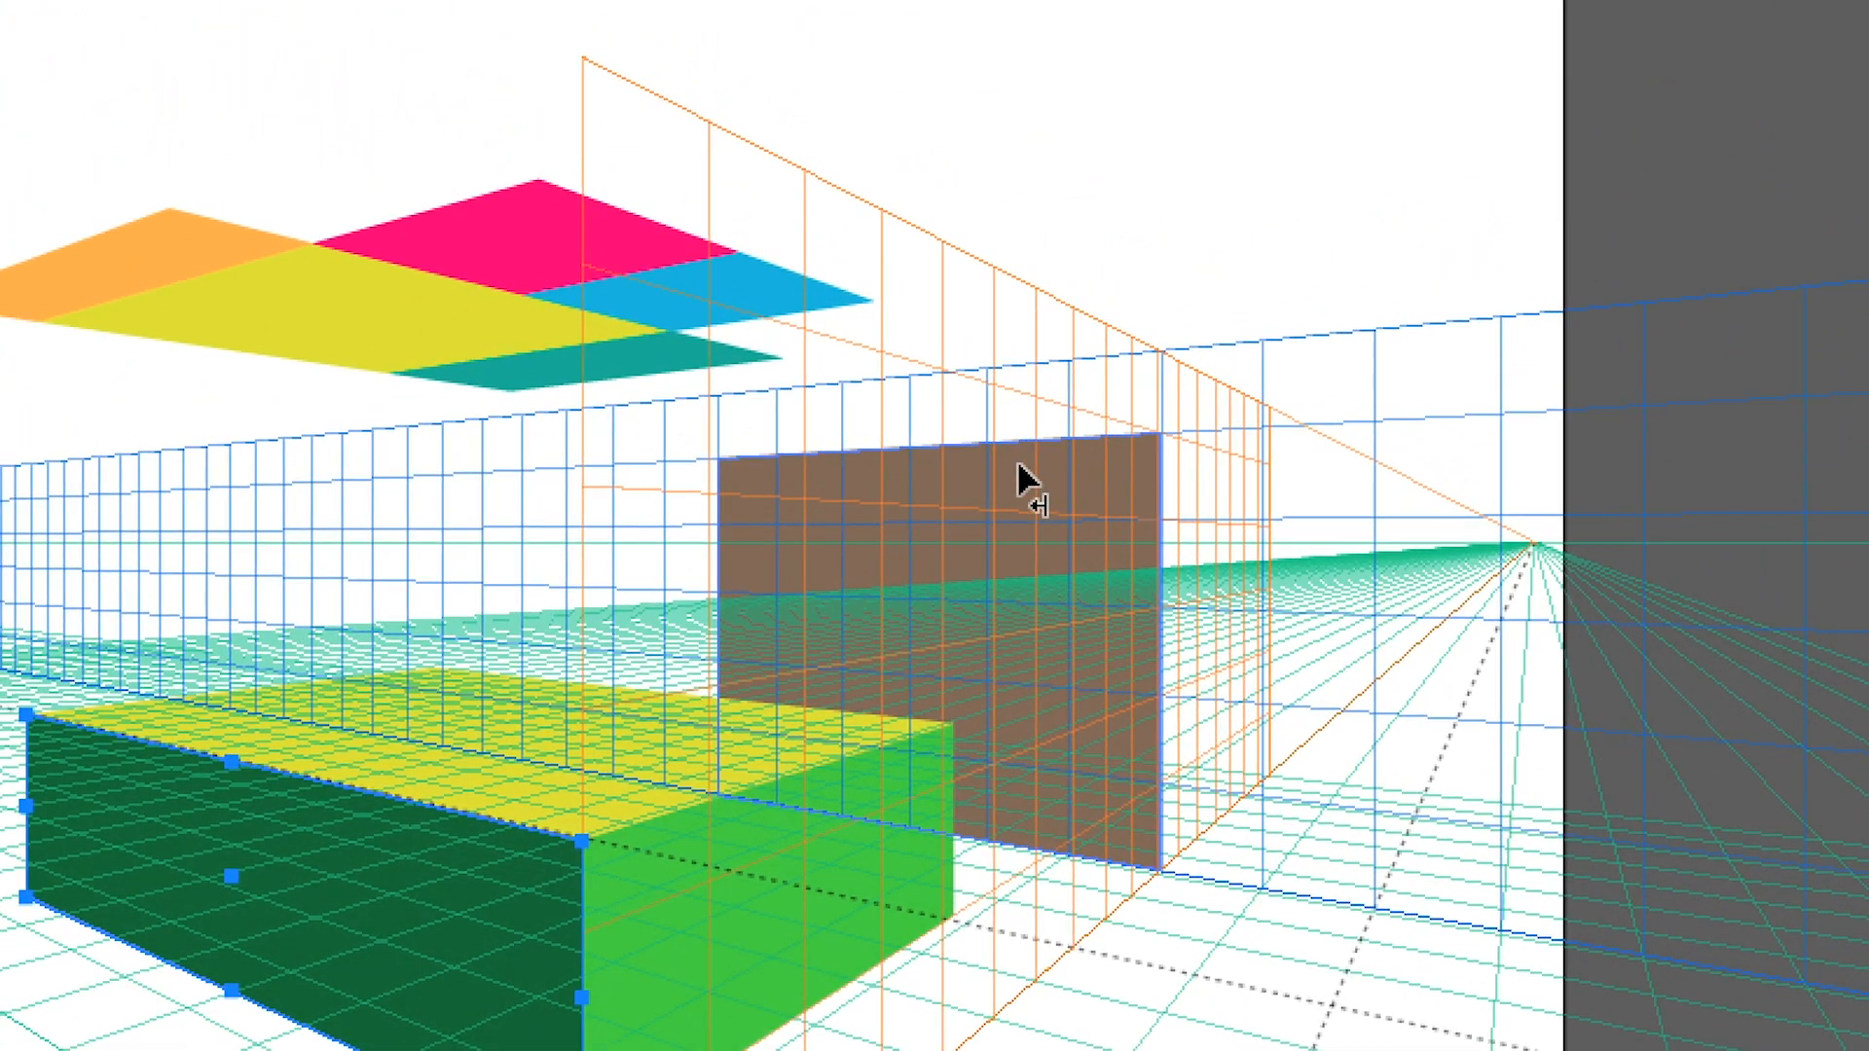
pyautogui.click(874, 487)
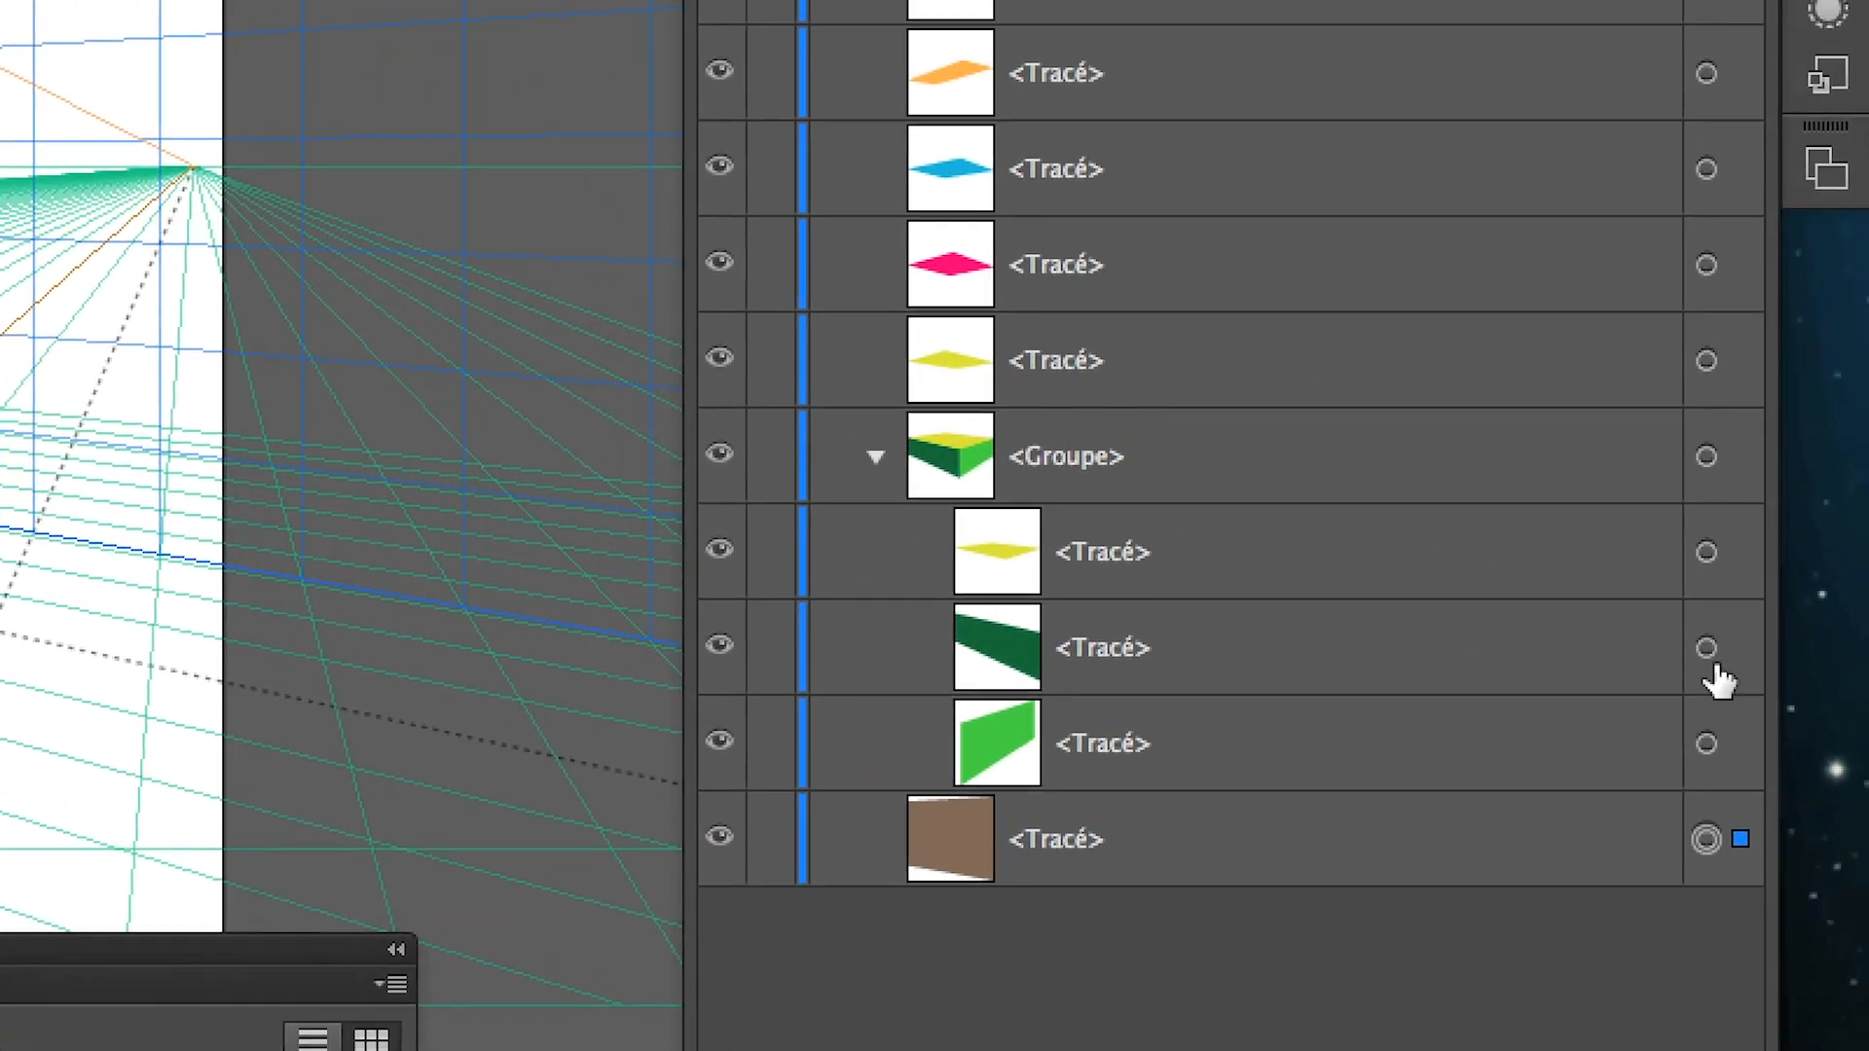
pyautogui.click(1718, 657)
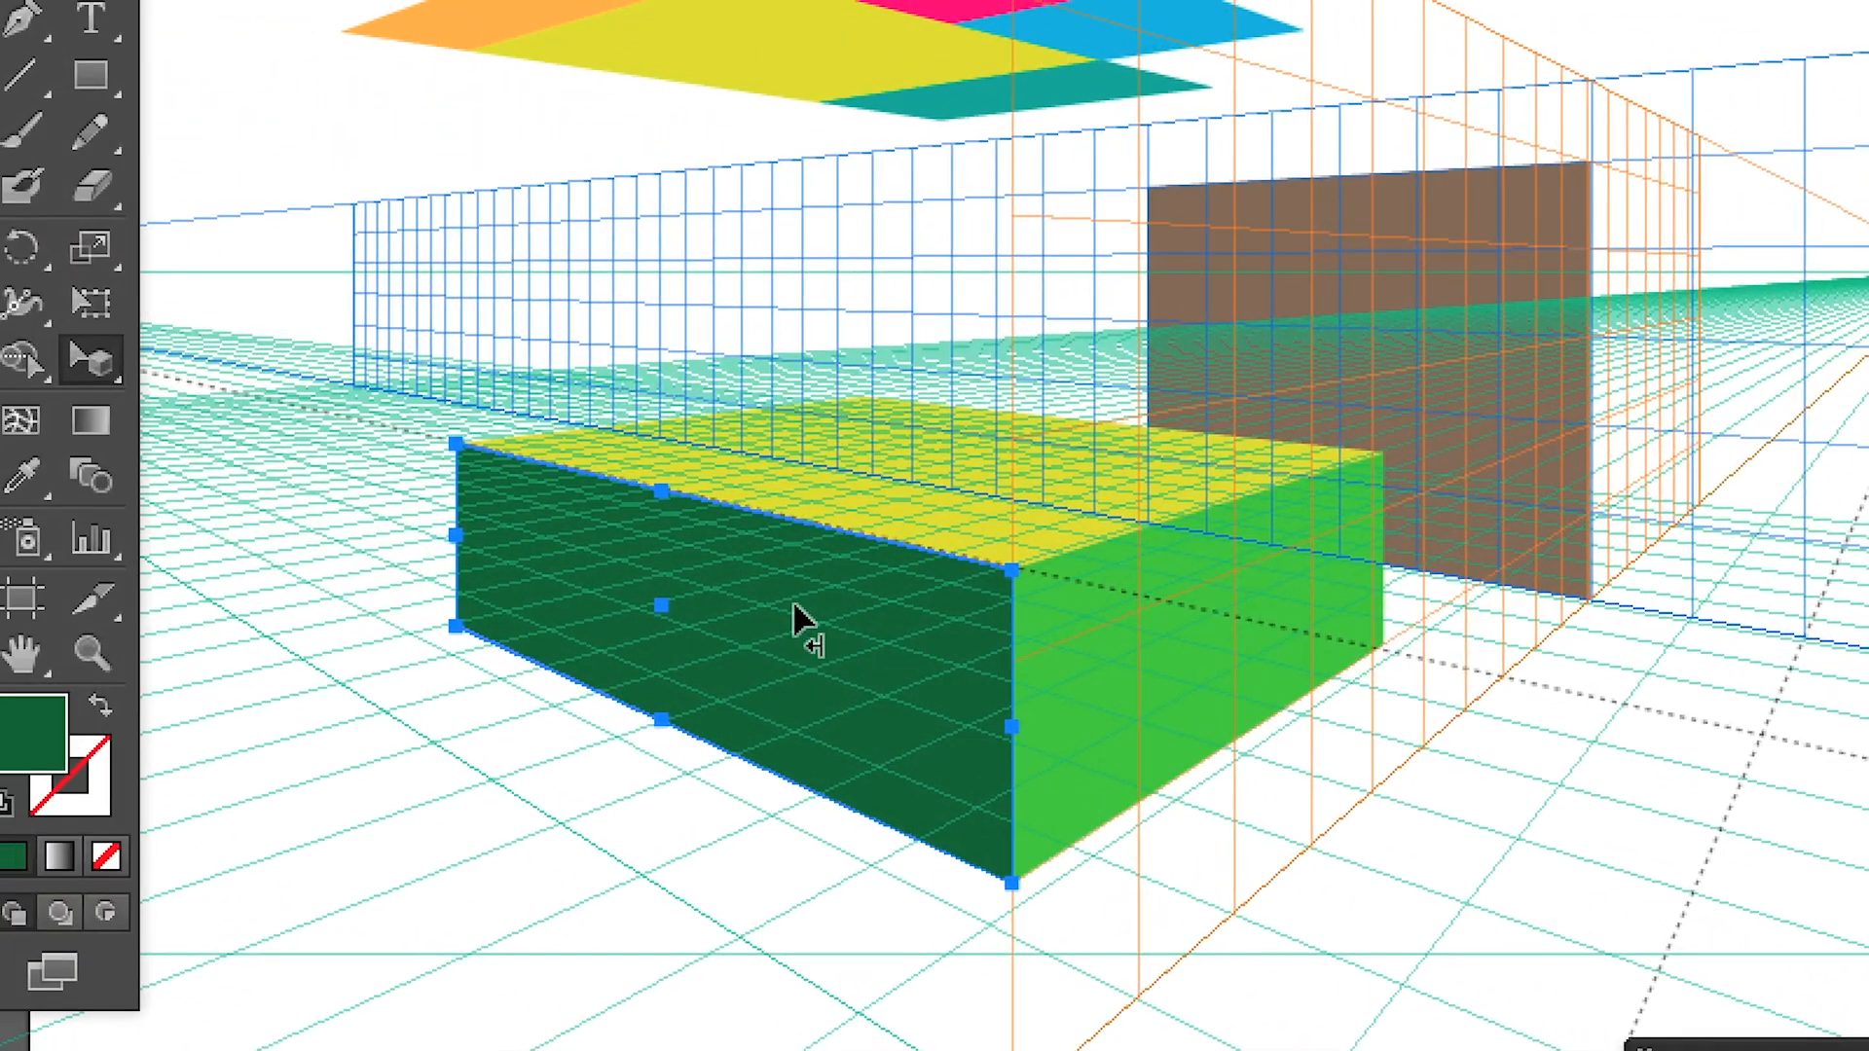
# Try moving the box's dark green face along the blue grid plane, and undo the move
pyautogui.moveTo(792, 626); pyautogui.dragTo(579, 438)
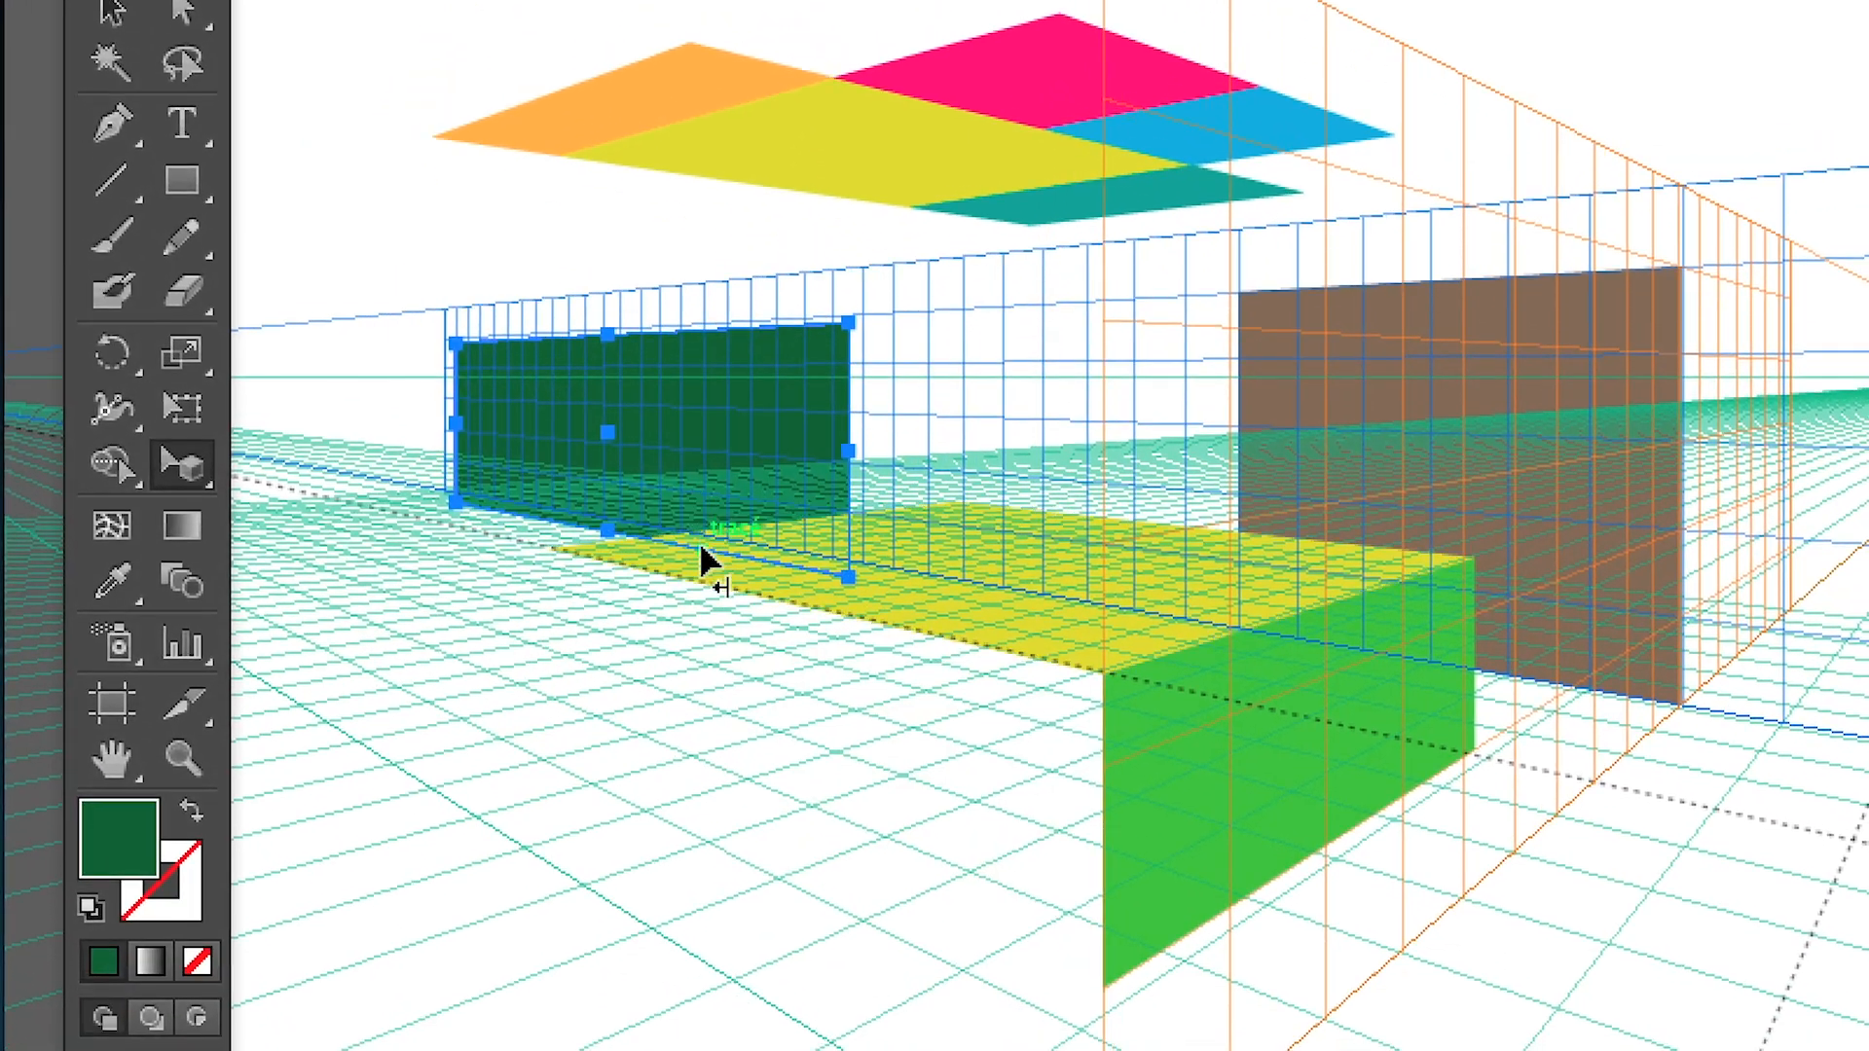
pyautogui.press('super')
pyautogui.press('super+z')
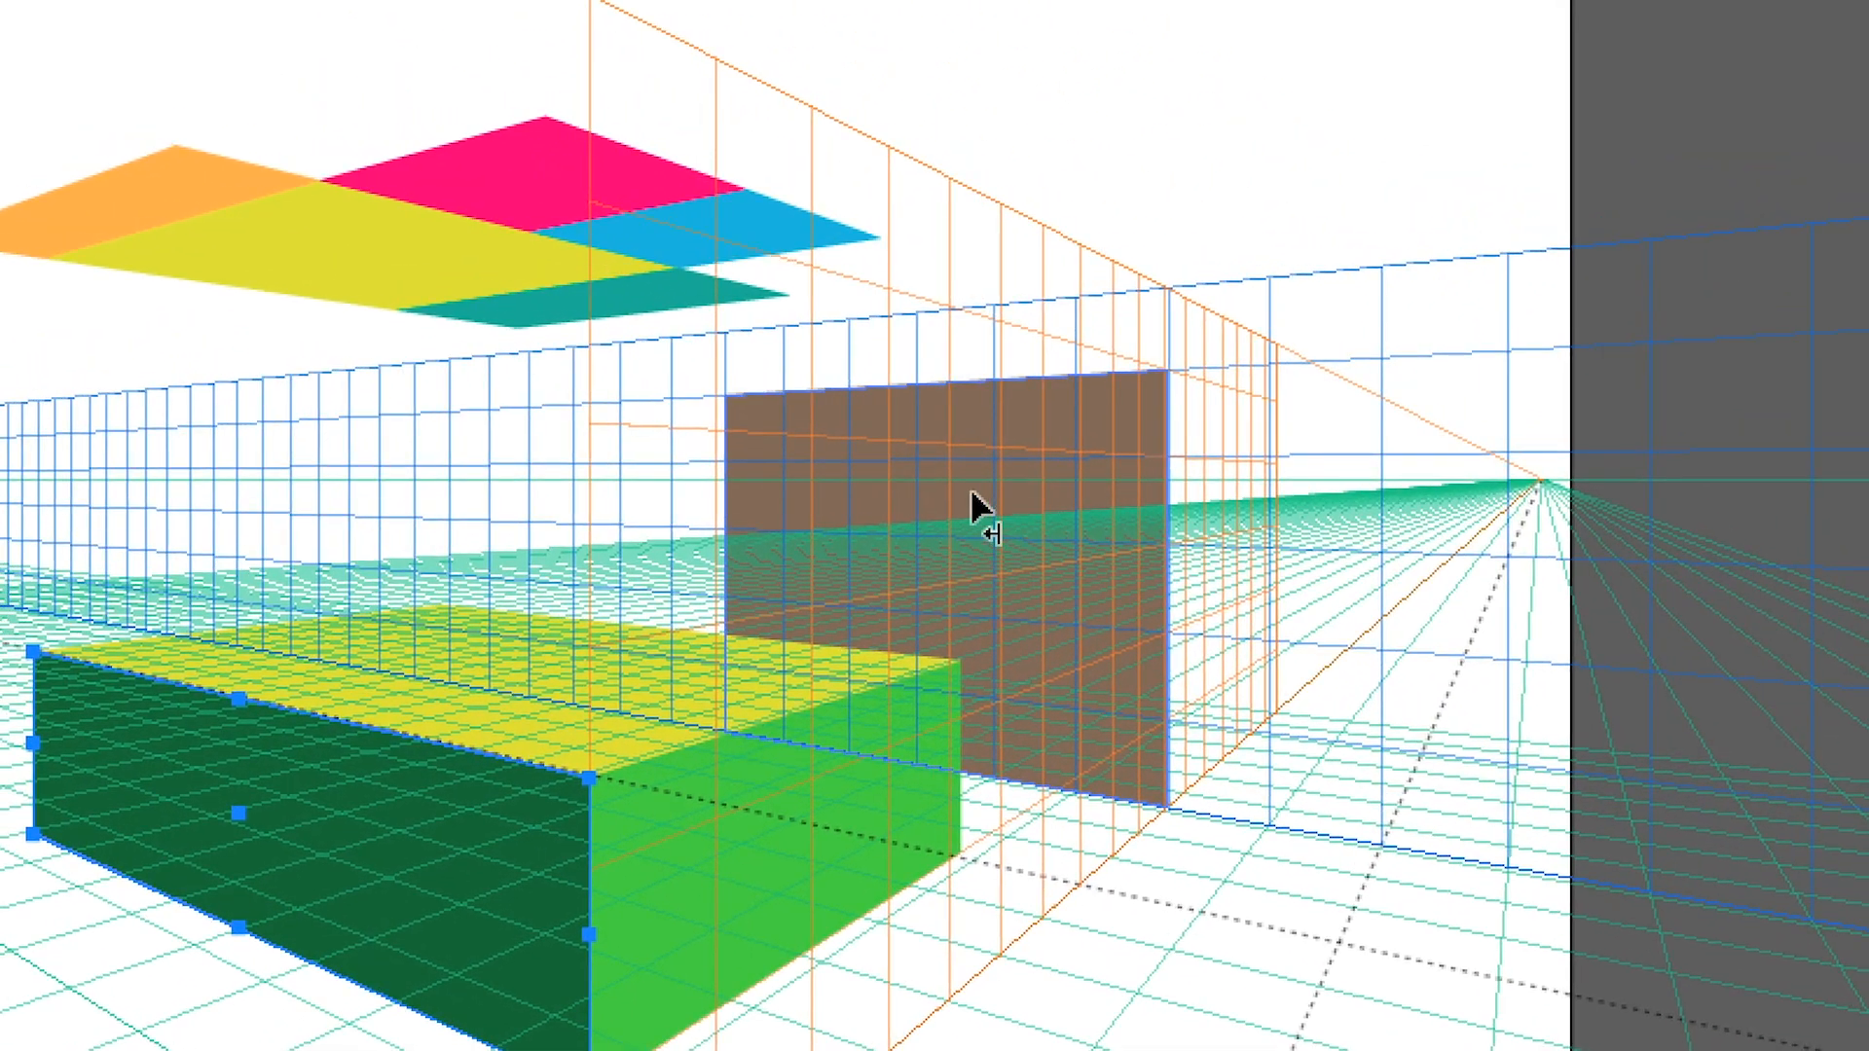
# Slide the brown rectangle along the blue vertical plane so it stands a little farther to the right behind the box
pyautogui.moveTo(974, 506); pyautogui.dragTo(1243, 519)
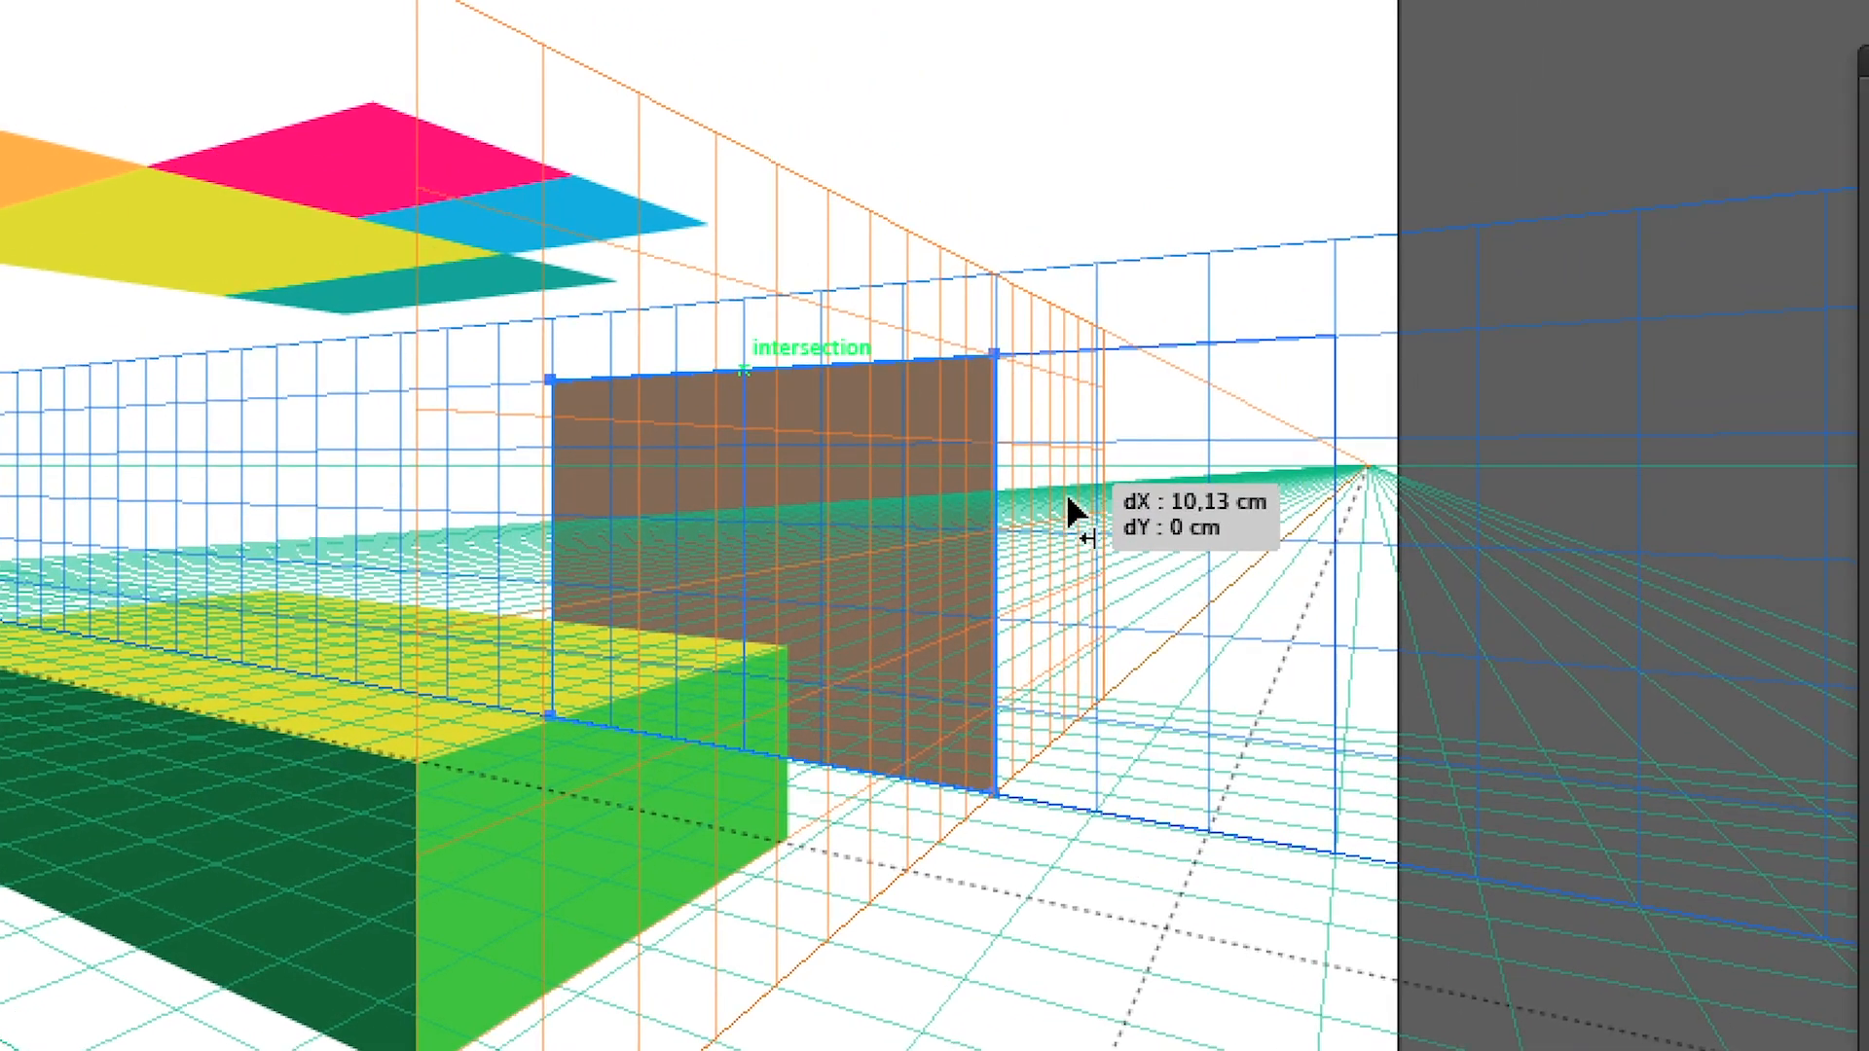
pyautogui.moveTo(1067, 497); pyautogui.dragTo(1068, 497)
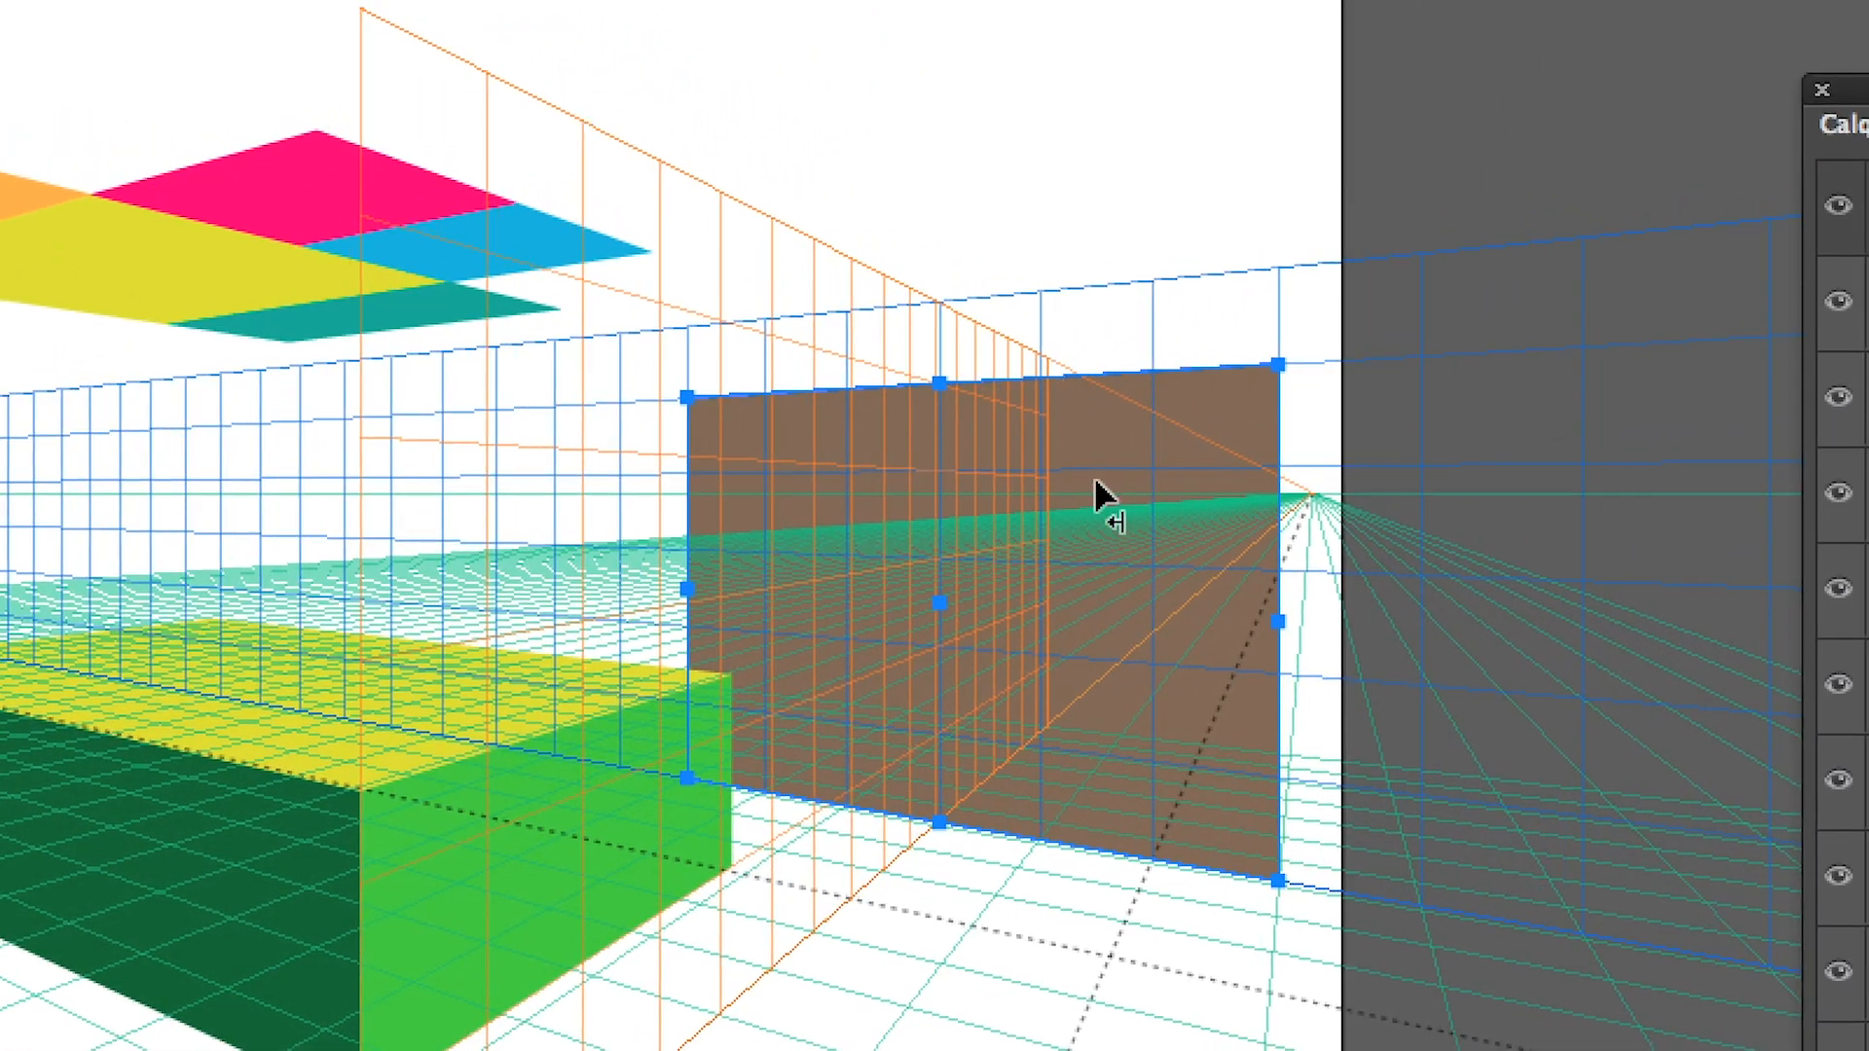
pyautogui.moveTo(1198, 443); pyautogui.dragTo(1009, 517)
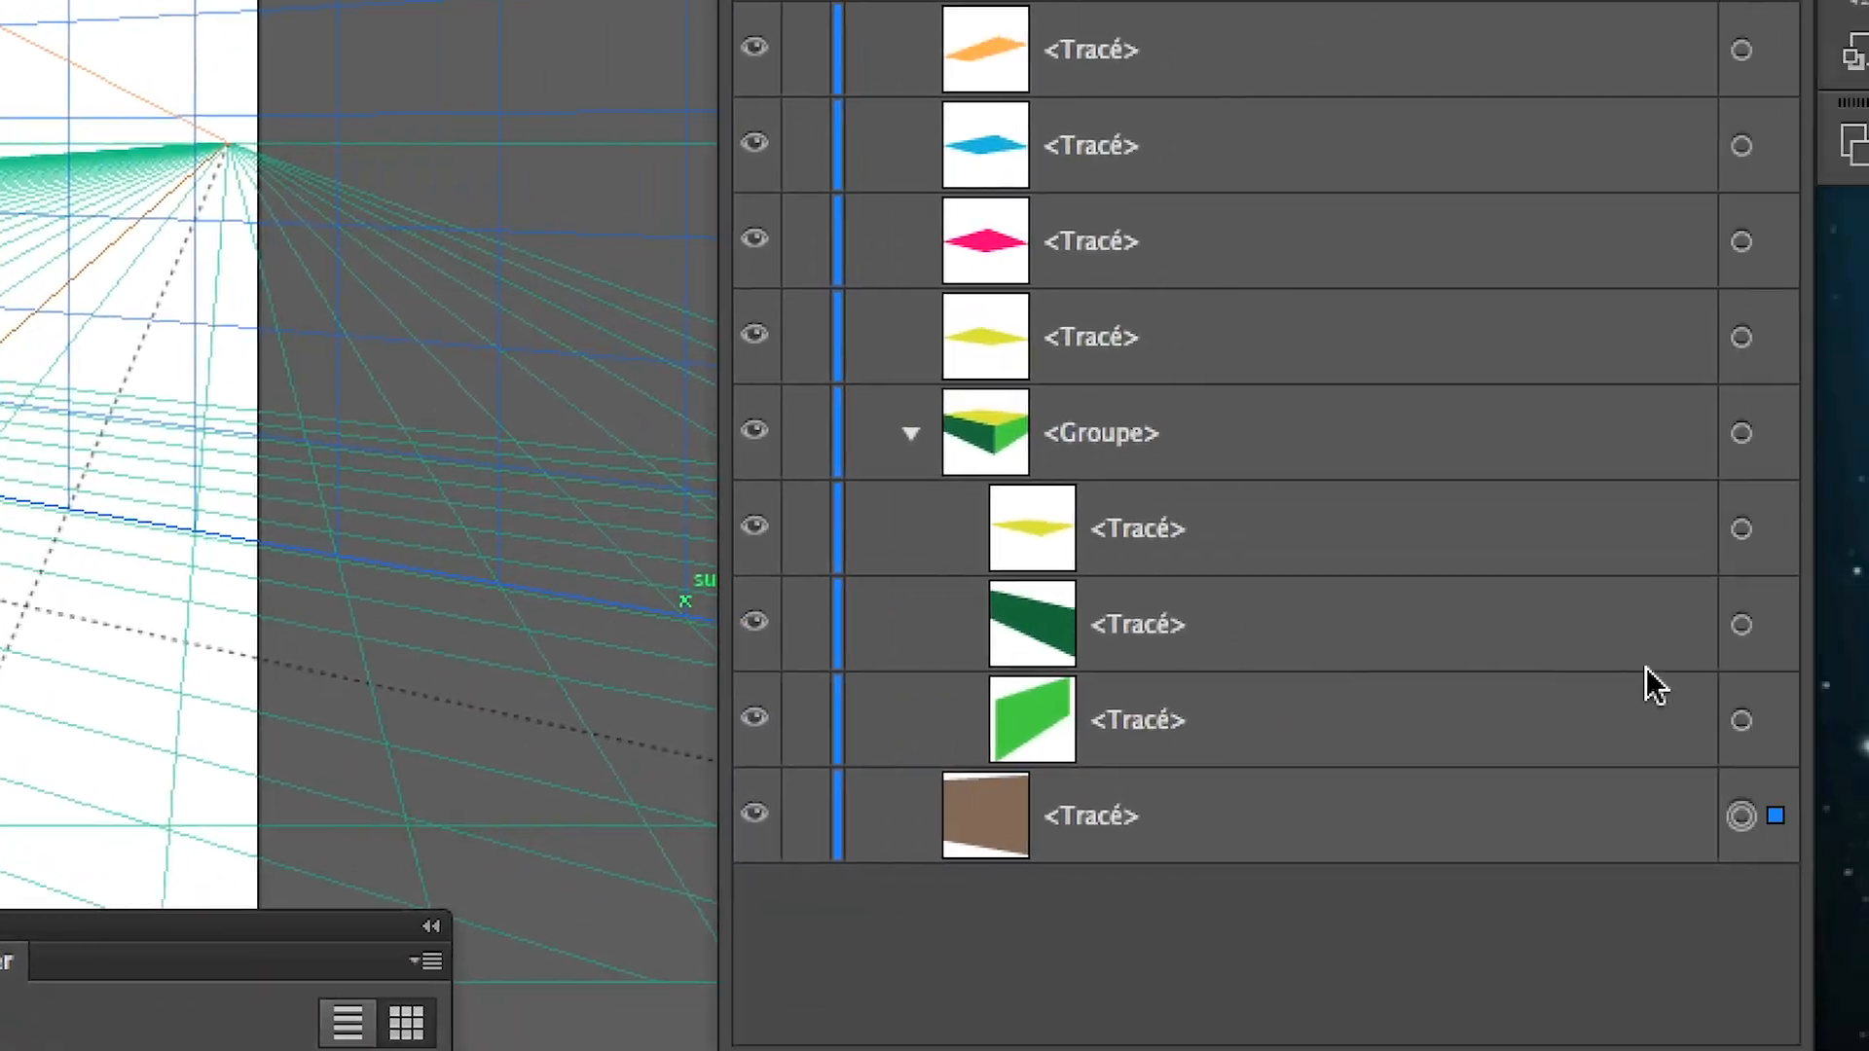
# Match the blue grid plane to the box's dark green face and draw an inset rectangle in perspective on that face
pyautogui.click(1742, 624)
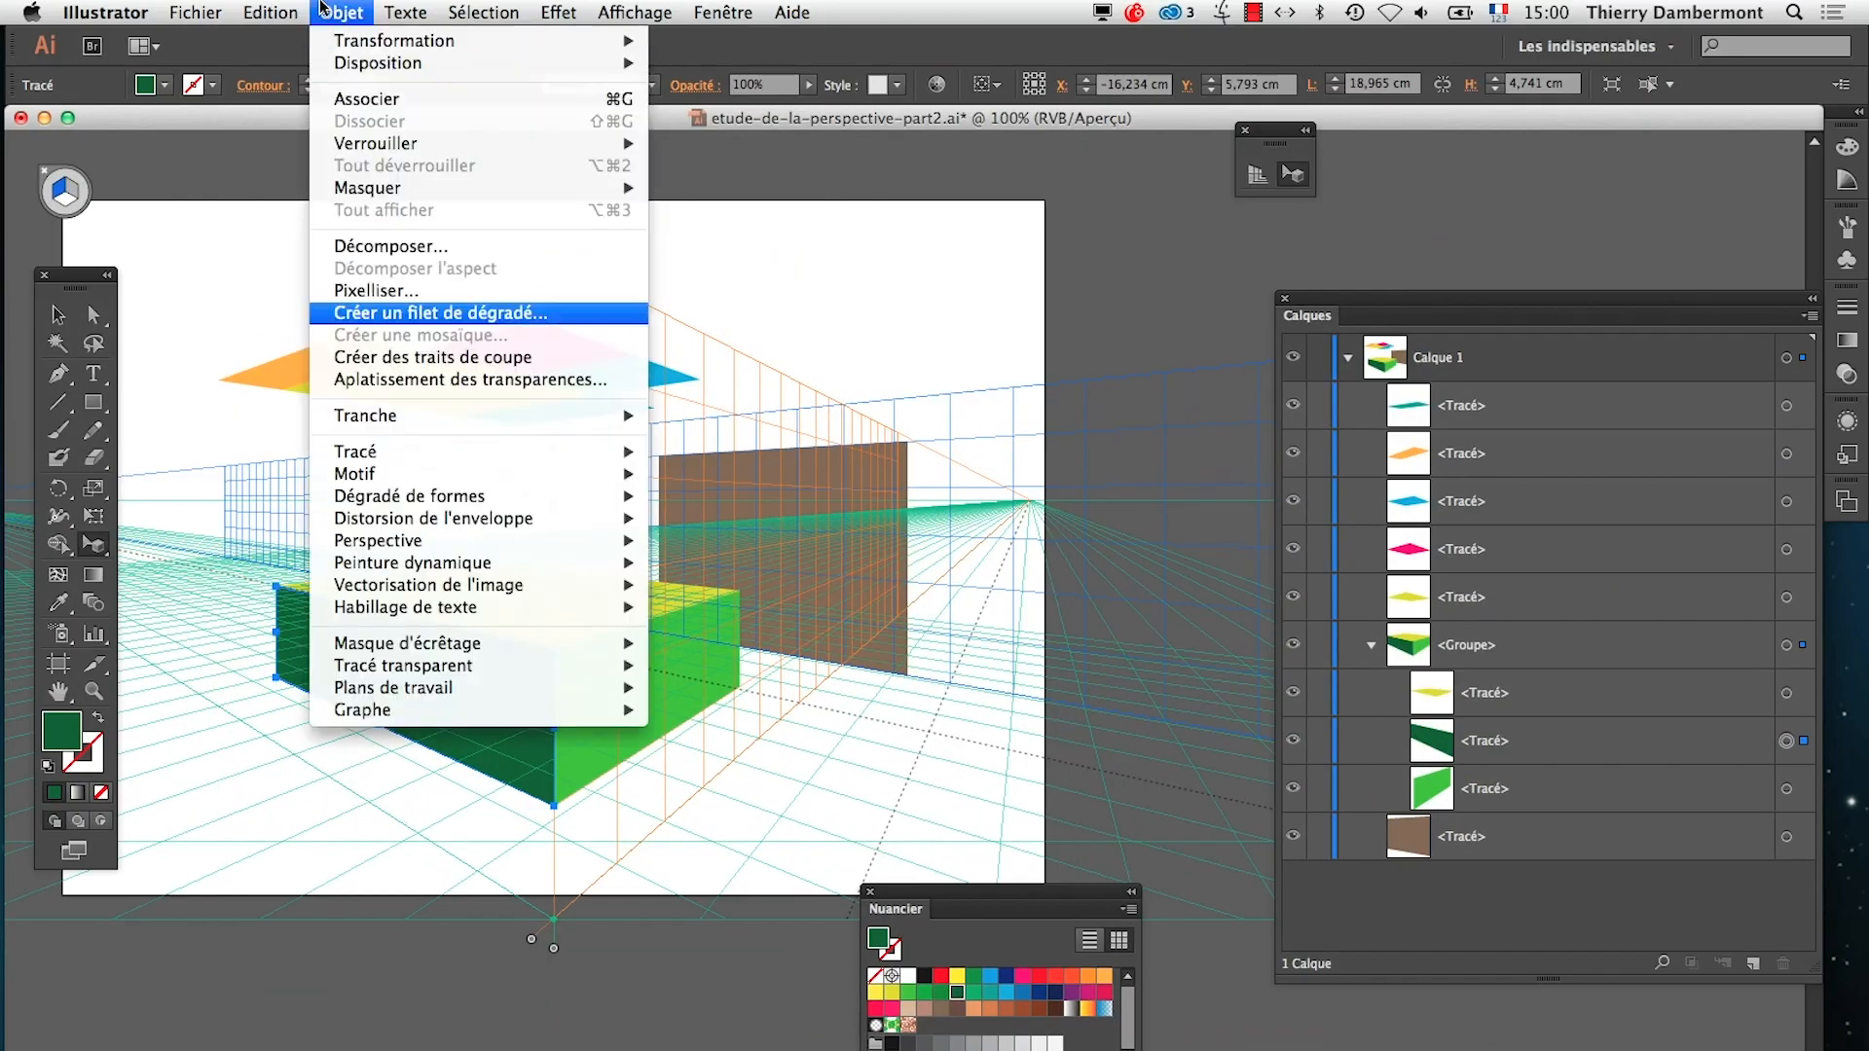
pyautogui.click(710, 588)
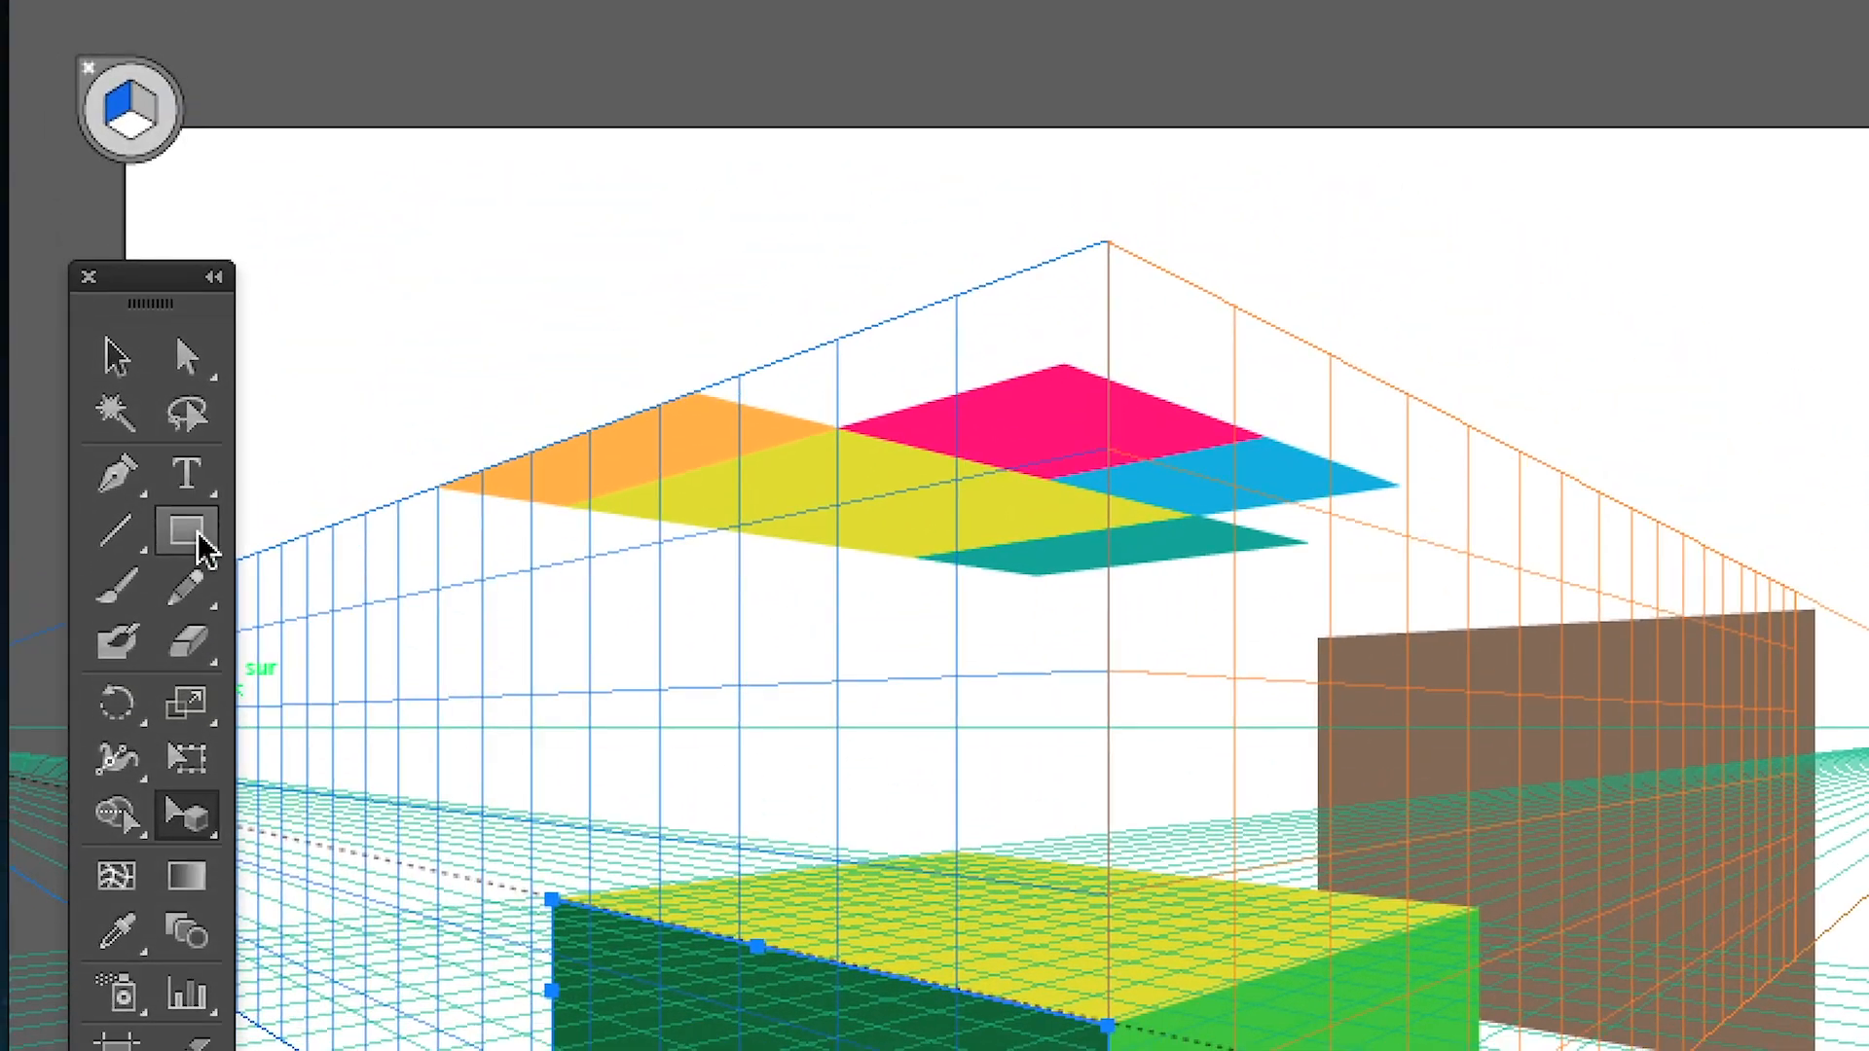
pyautogui.click(198, 532)
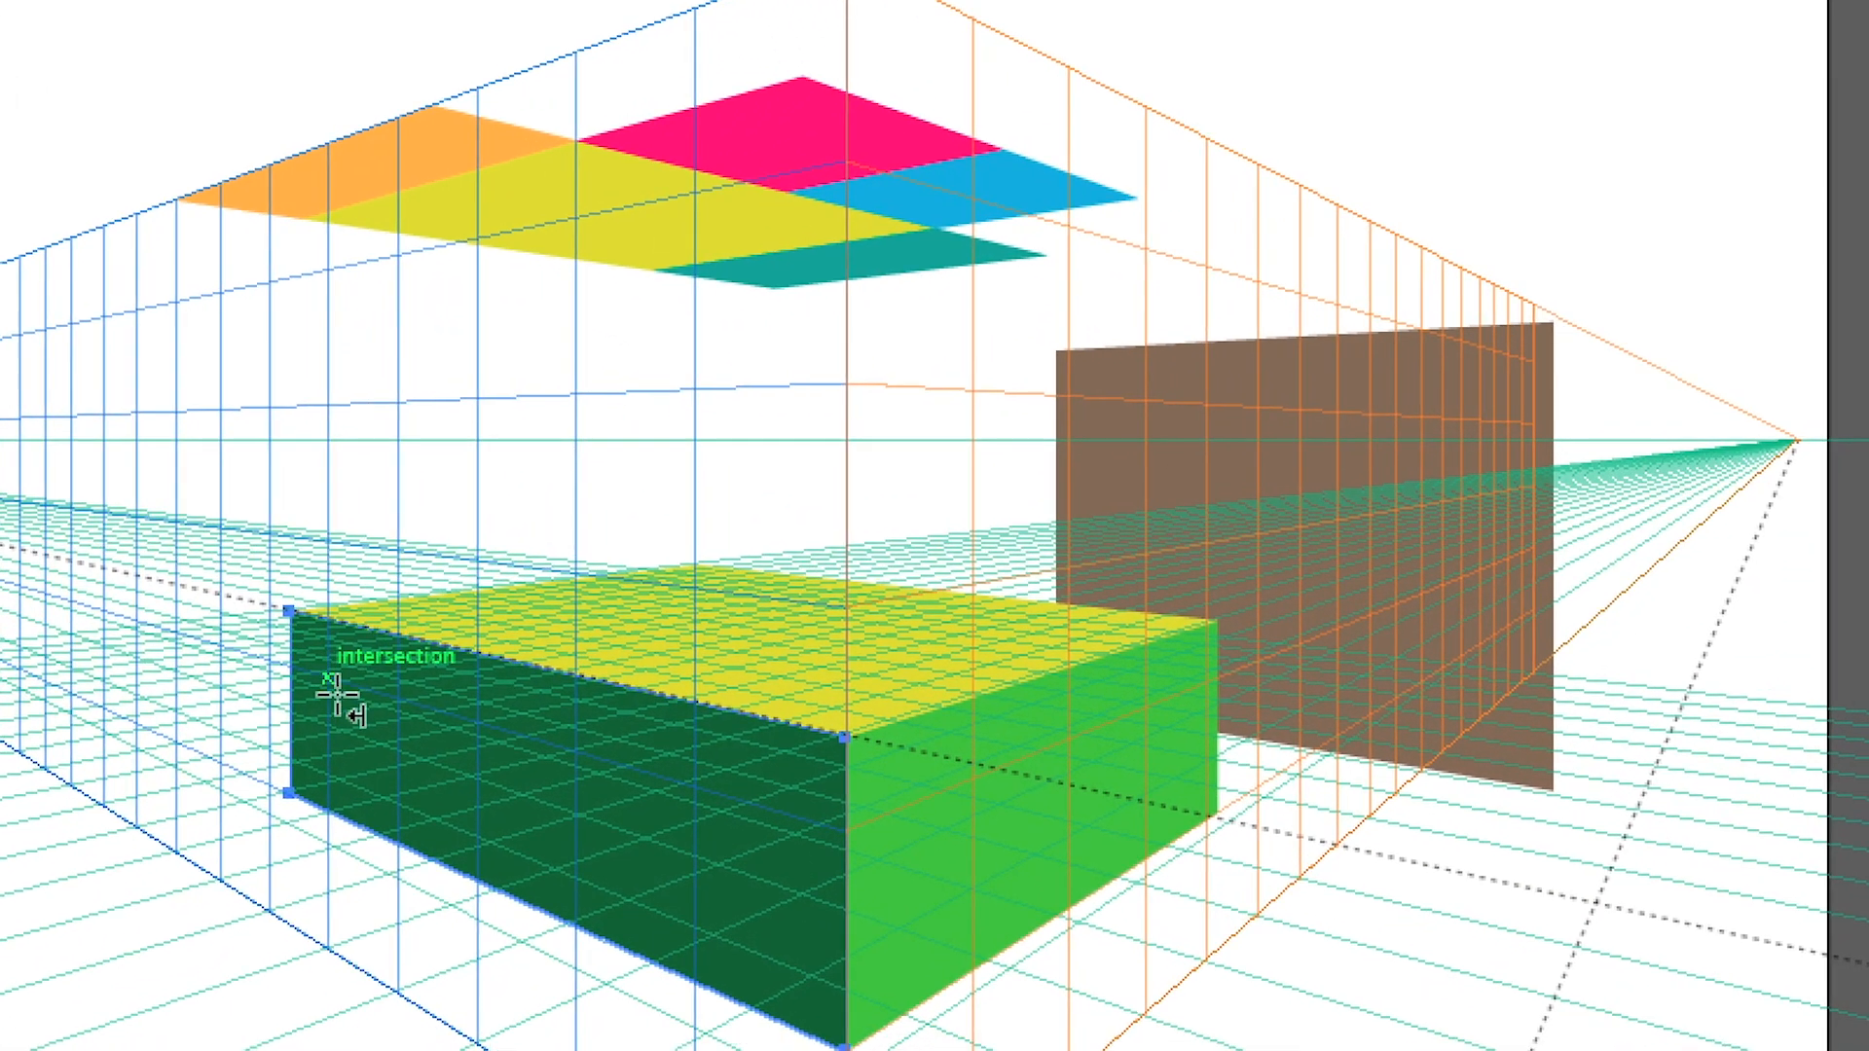
pyautogui.moveTo(334, 688); pyautogui.dragTo(702, 949)
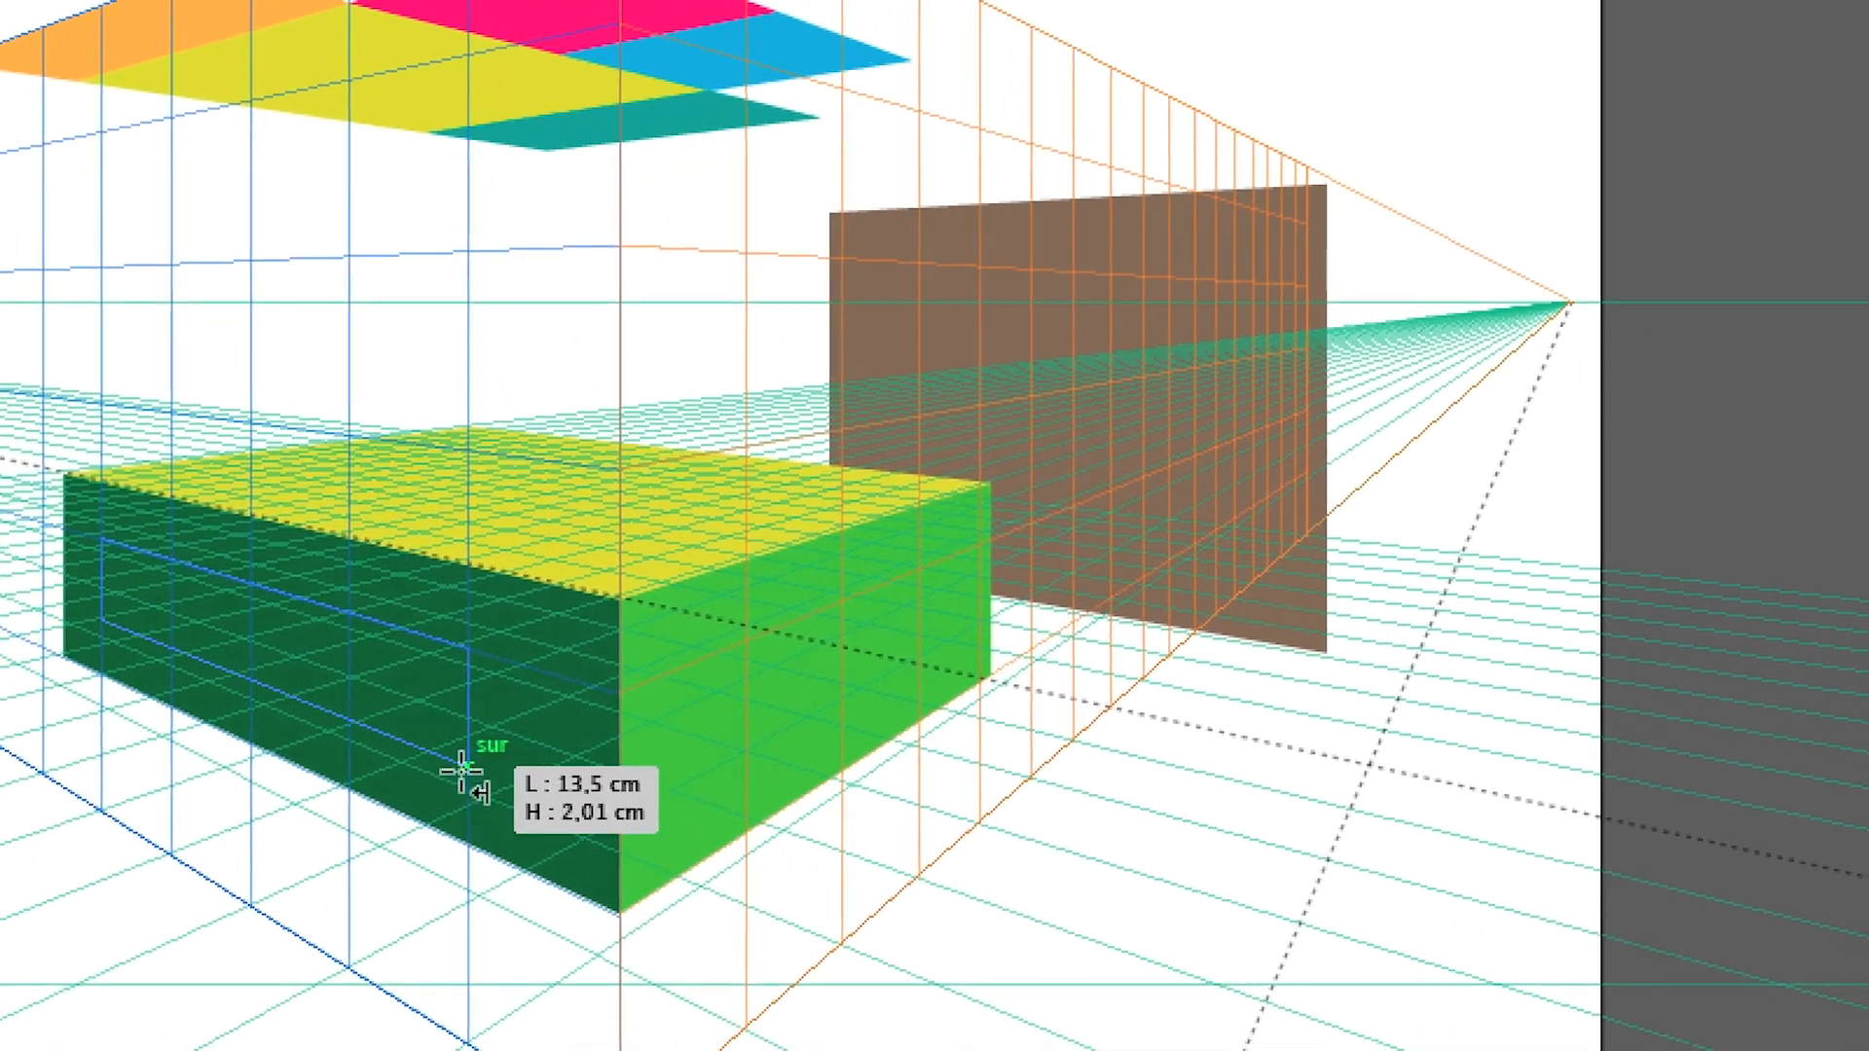
pyautogui.moveTo(465, 781); pyautogui.dragTo(563, 790)
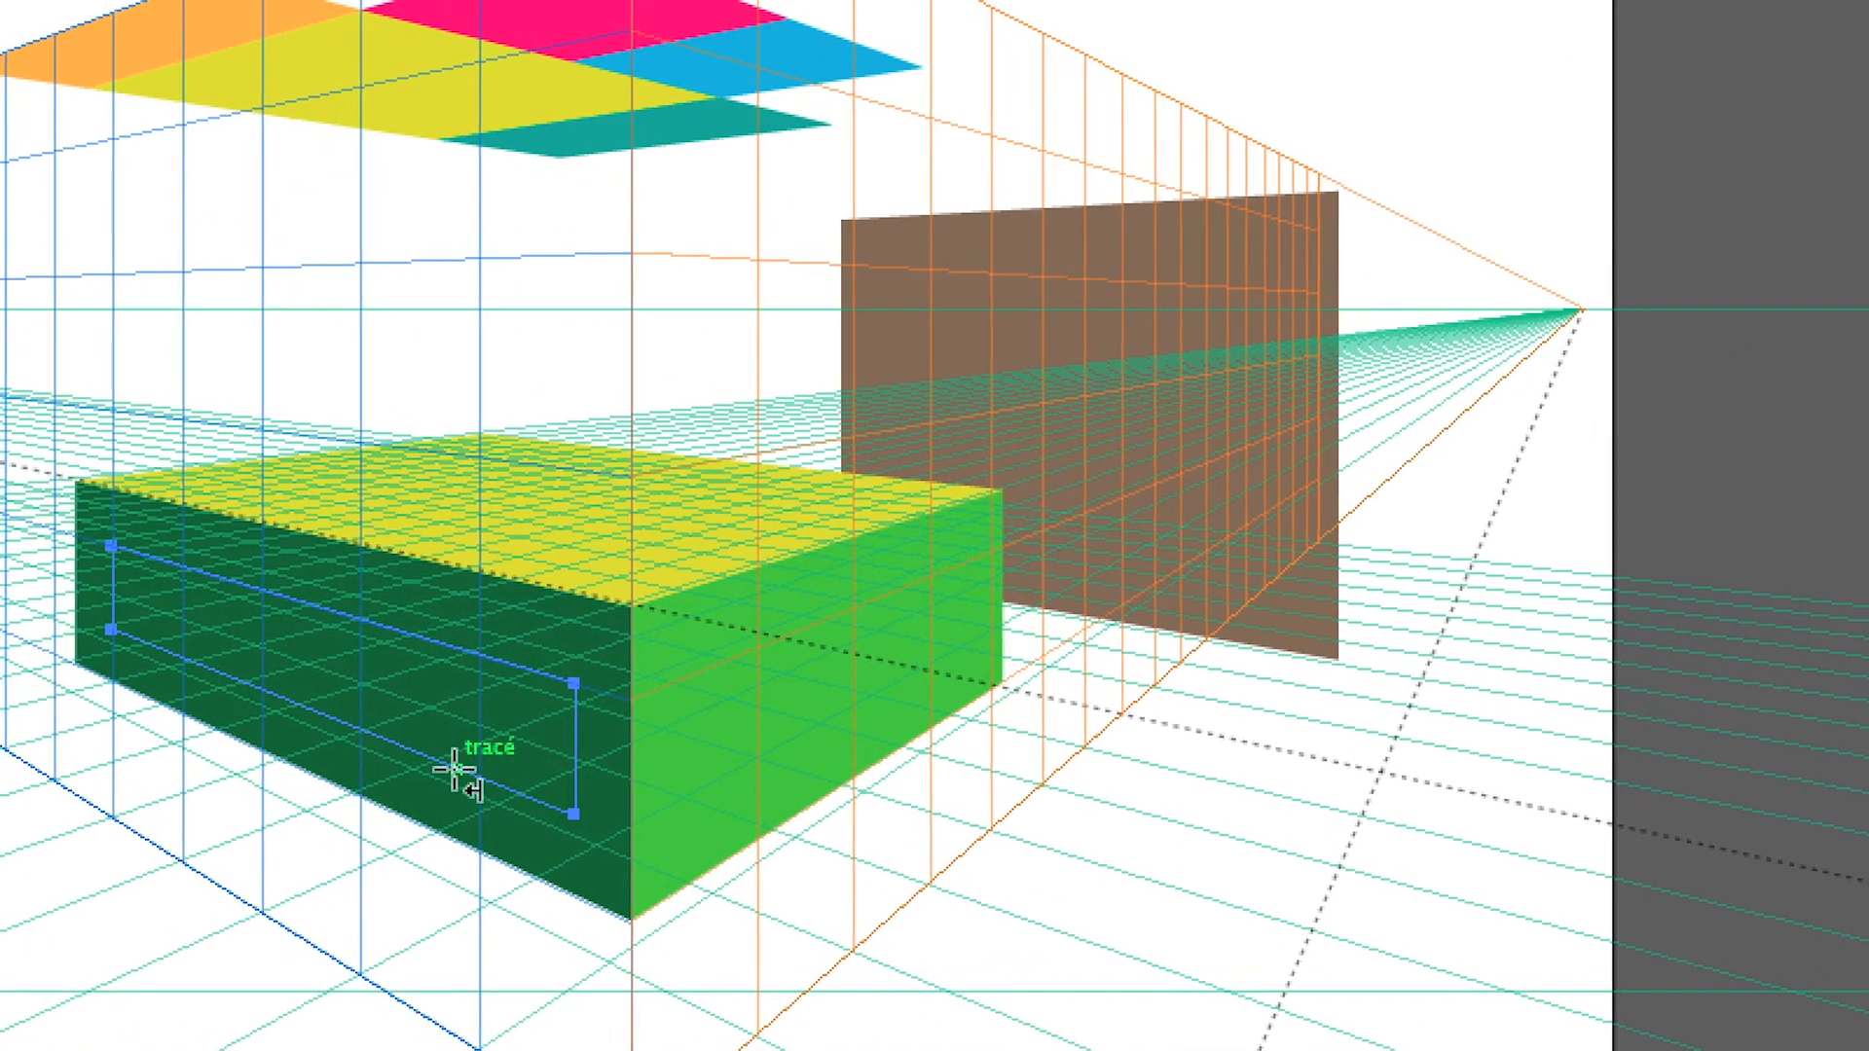
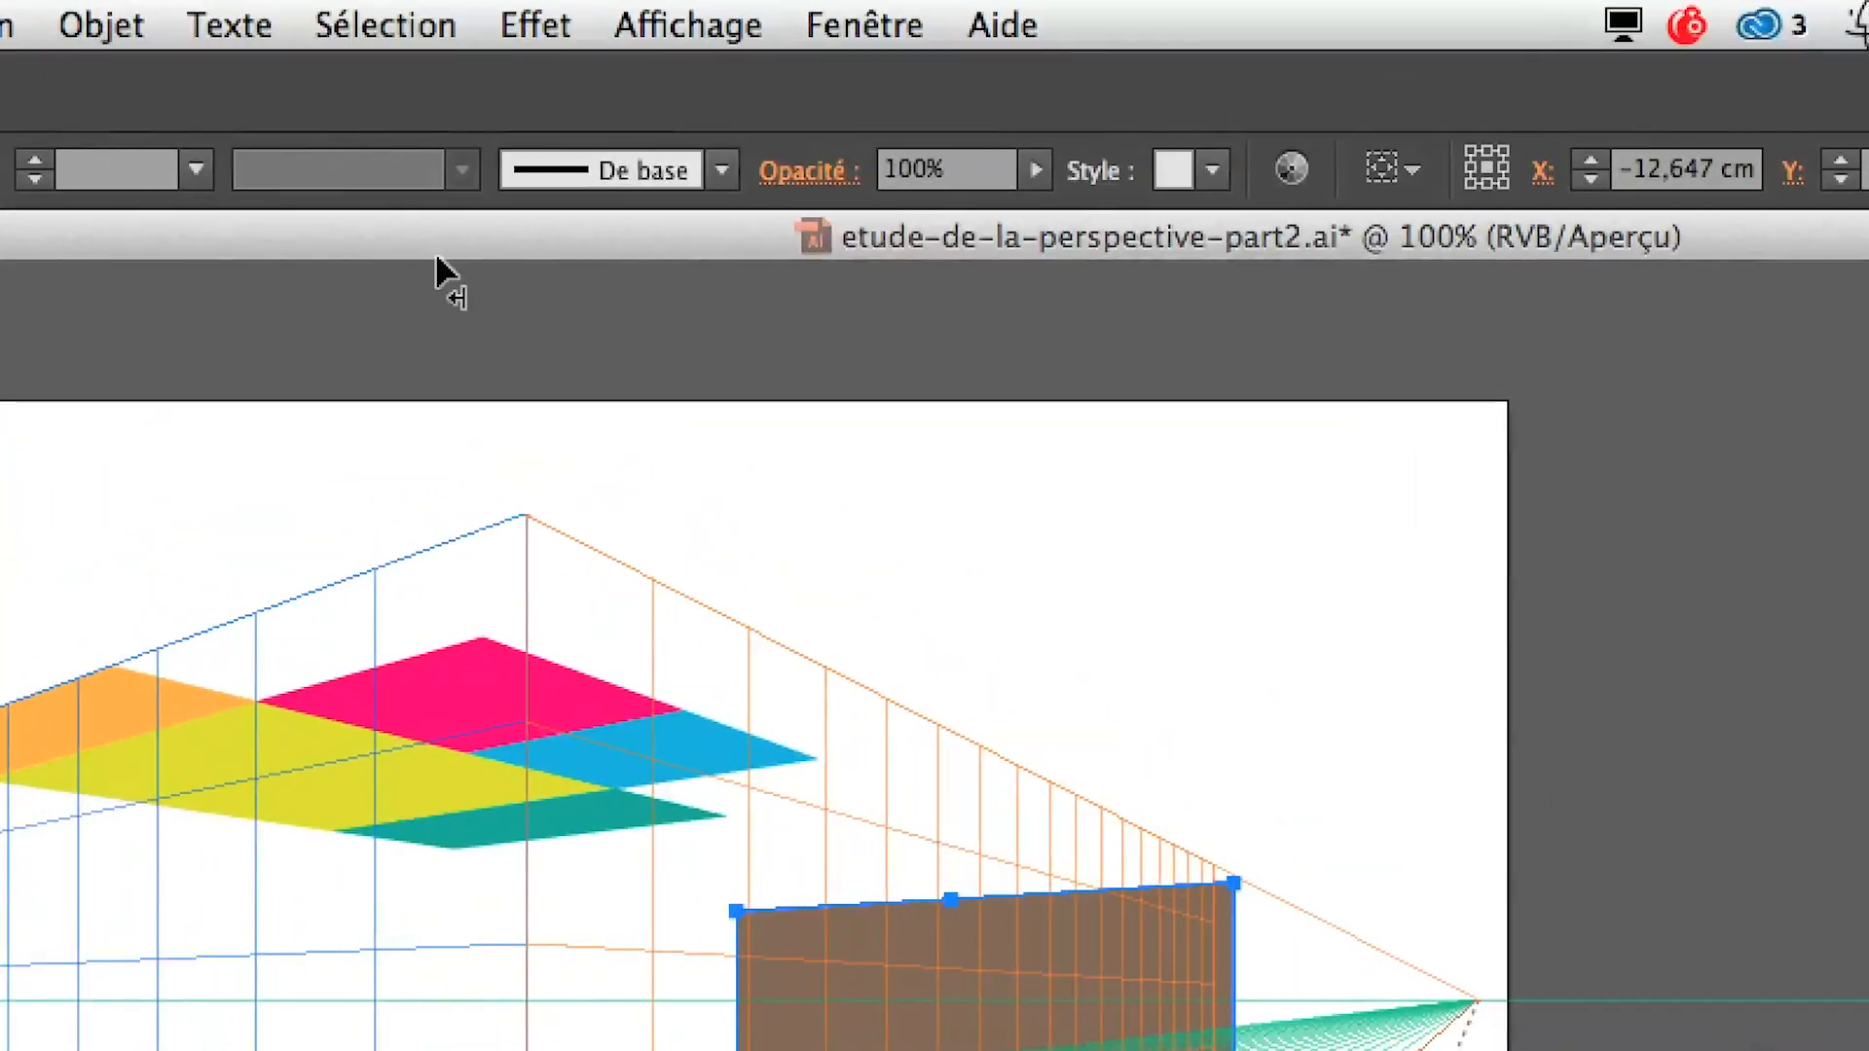
# Move the blue grid plane so it matches the selected brown rectangle behind the box
pyautogui.click(334, 21)
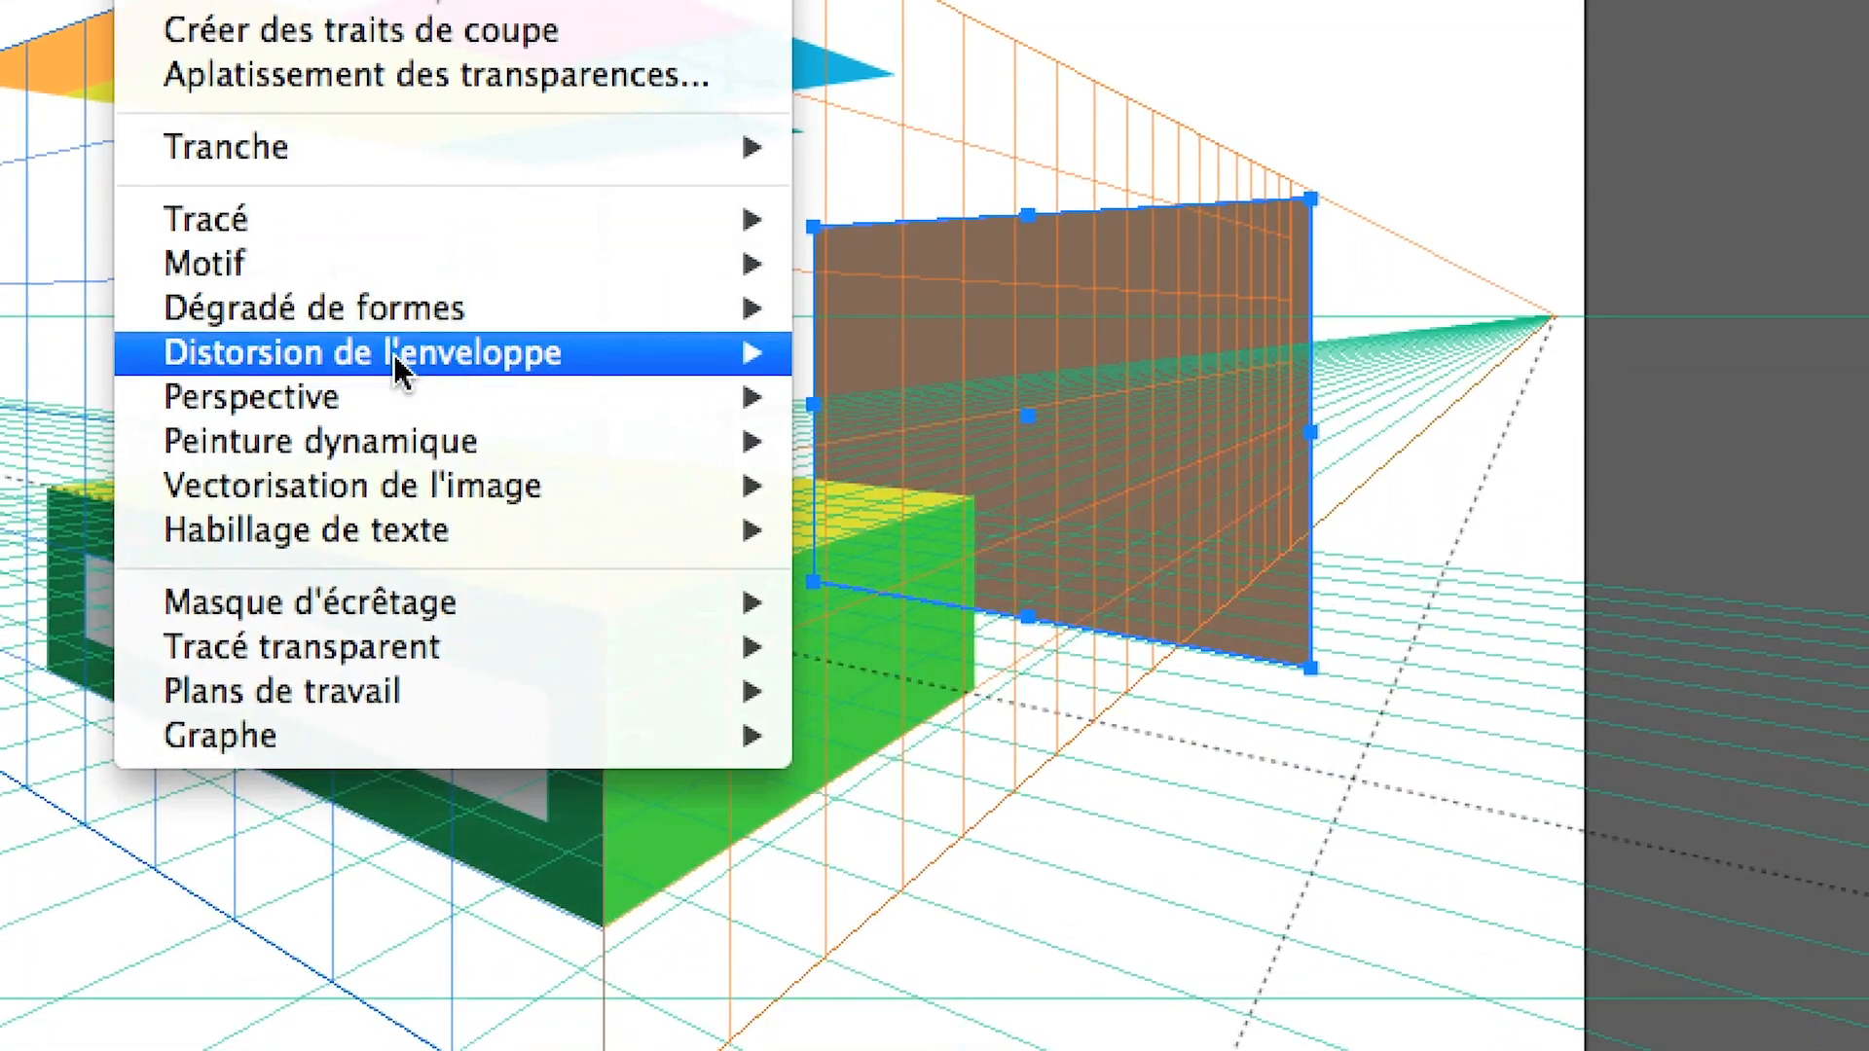
pyautogui.moveTo(447, 607)
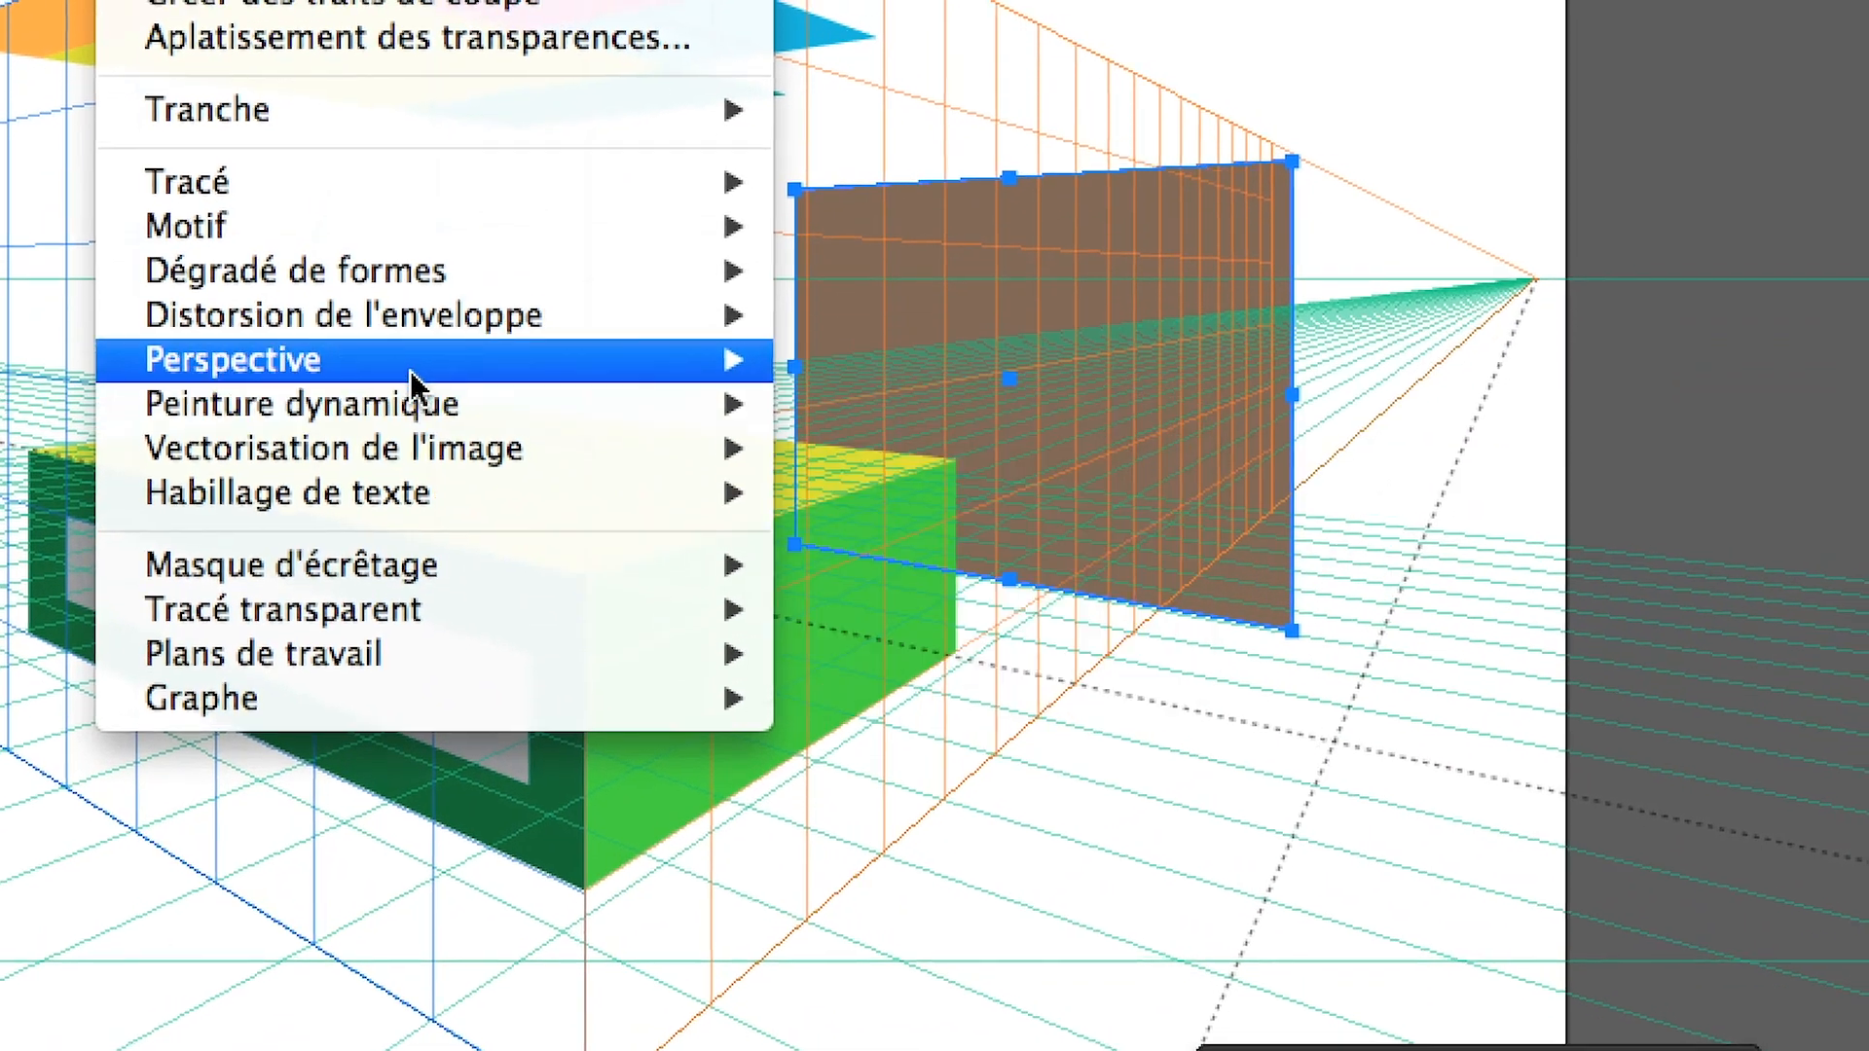
pyautogui.moveTo(409, 352)
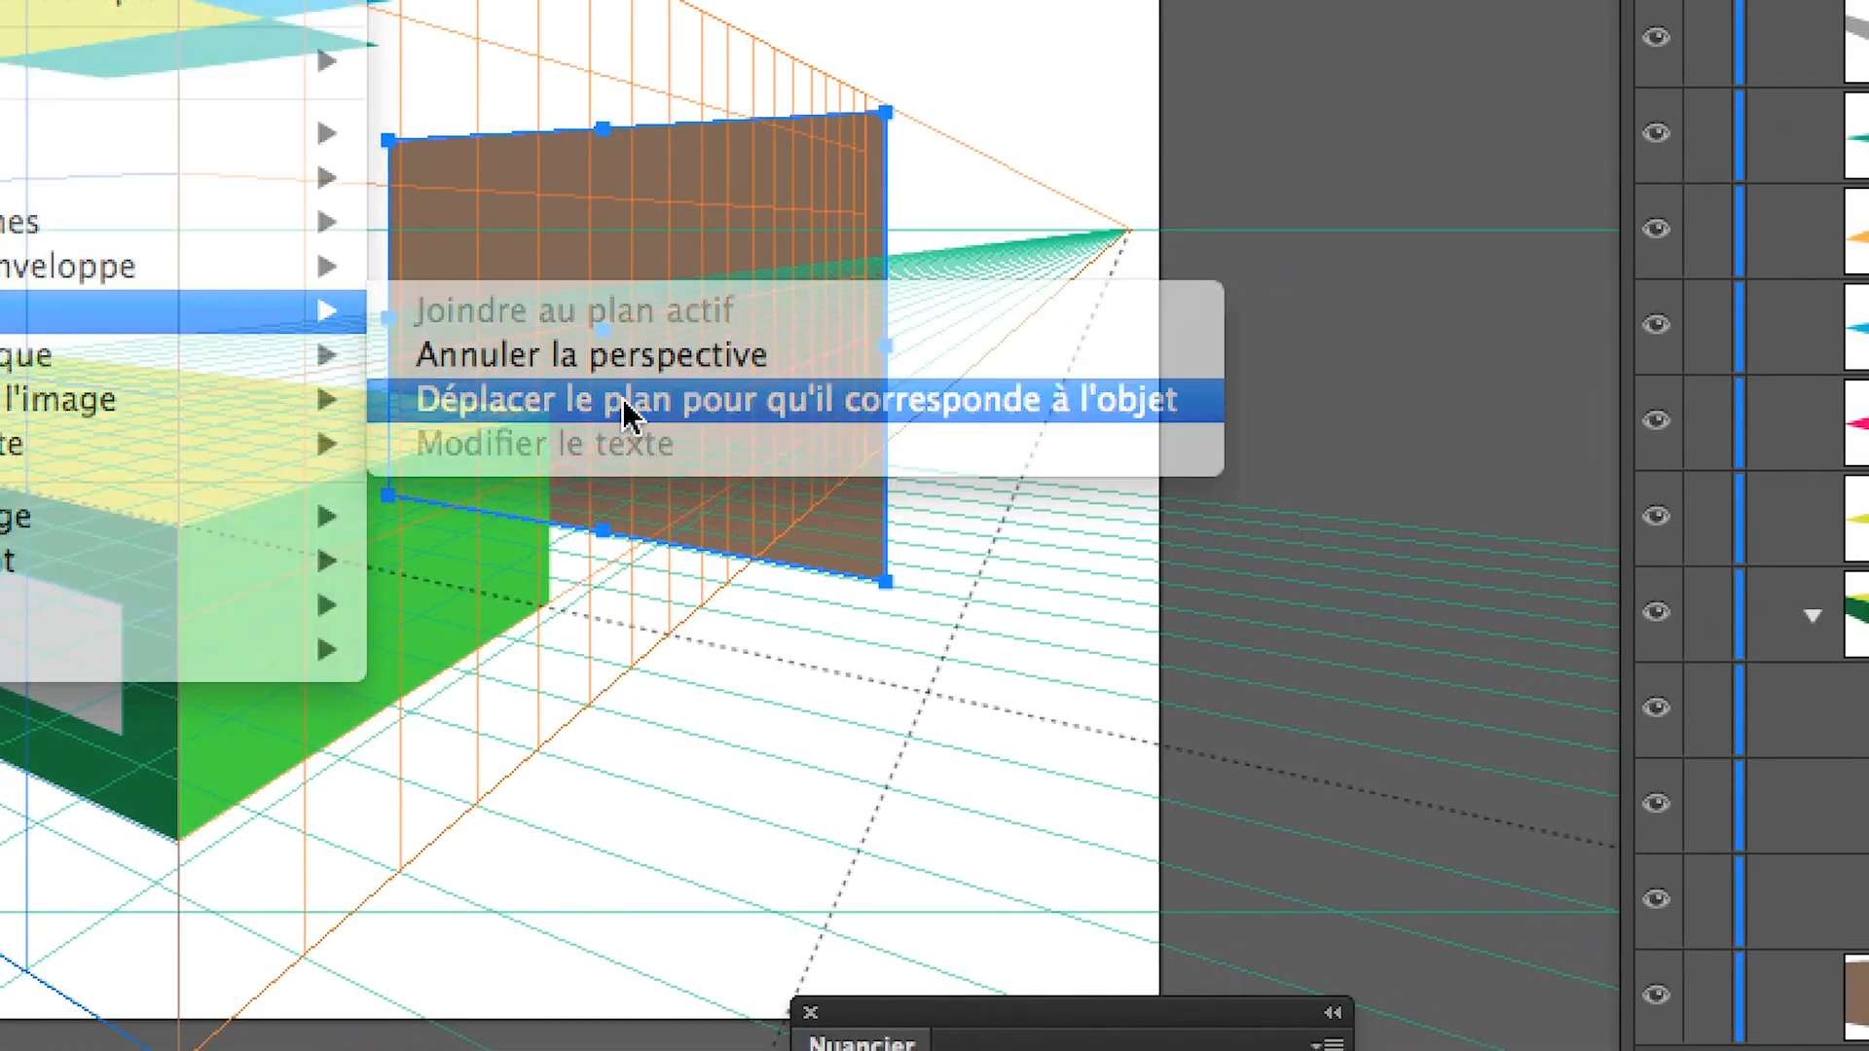
pyautogui.click(631, 401)
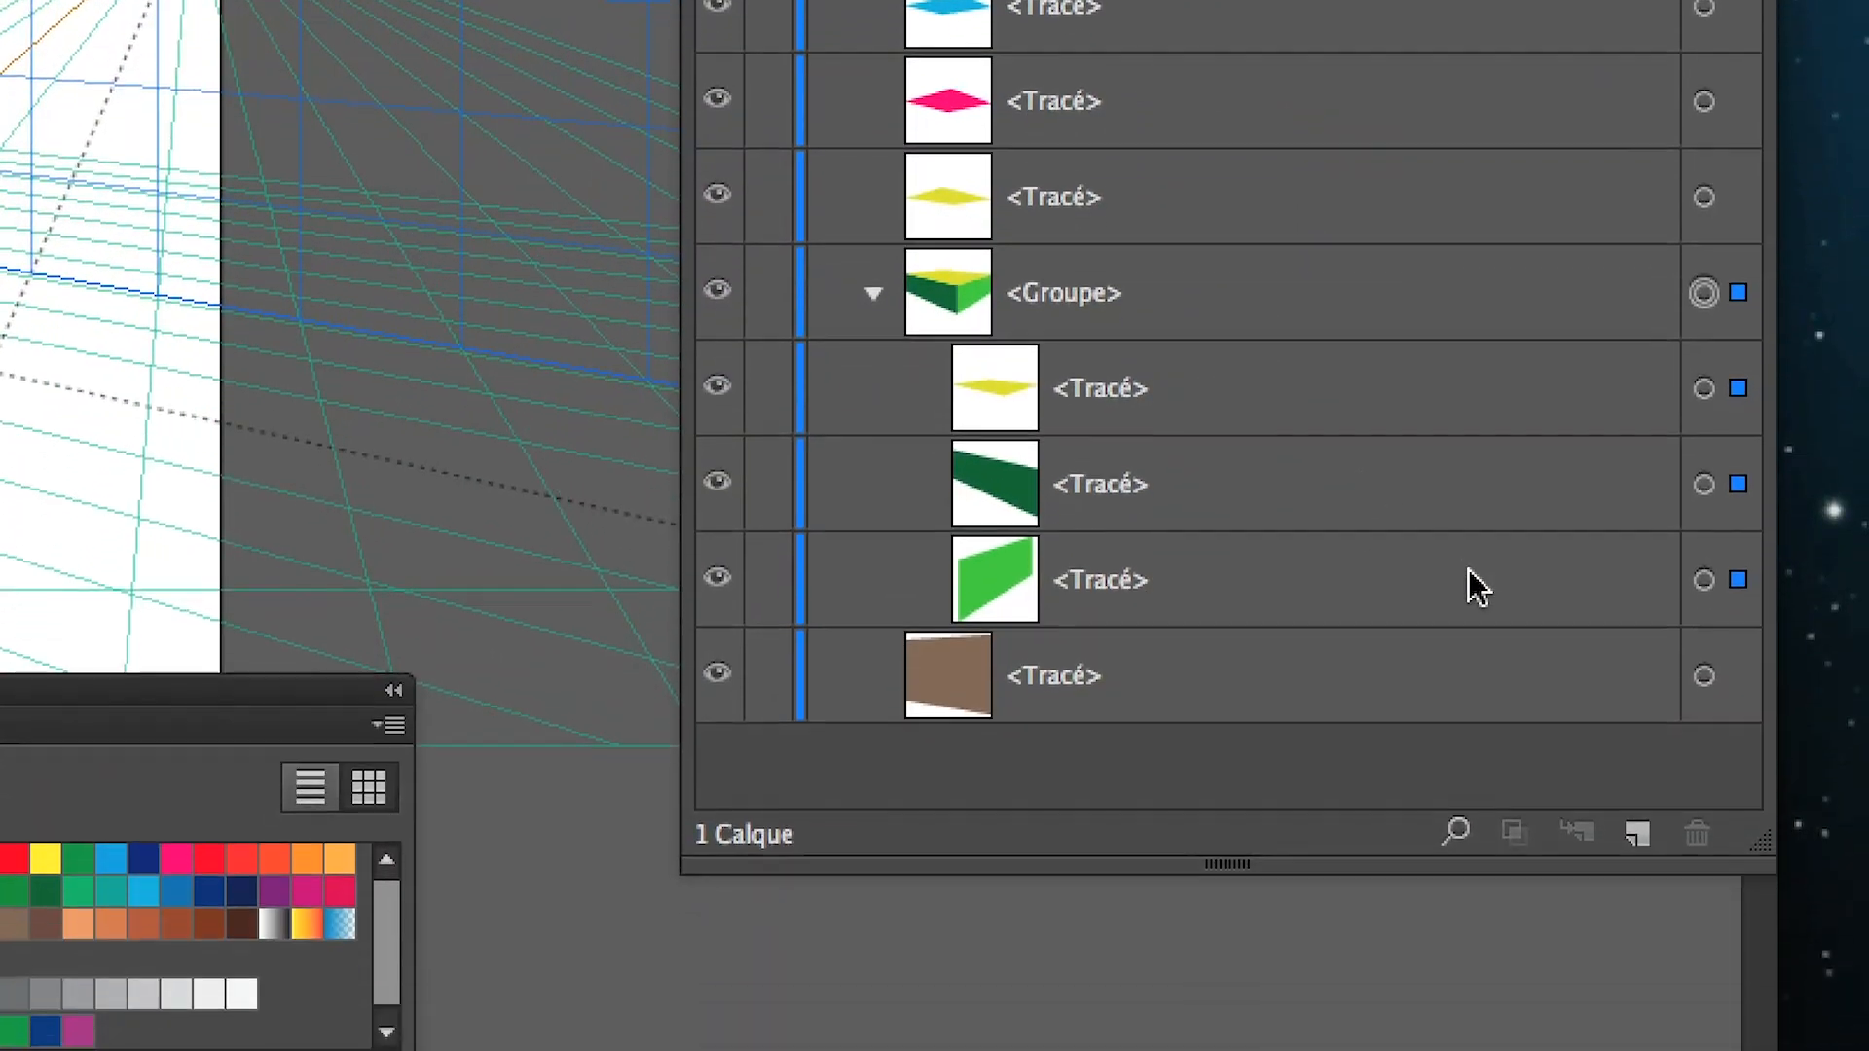
# Select only the box's dark green face and move the blue grid plane to match it
pyautogui.click(1704, 516)
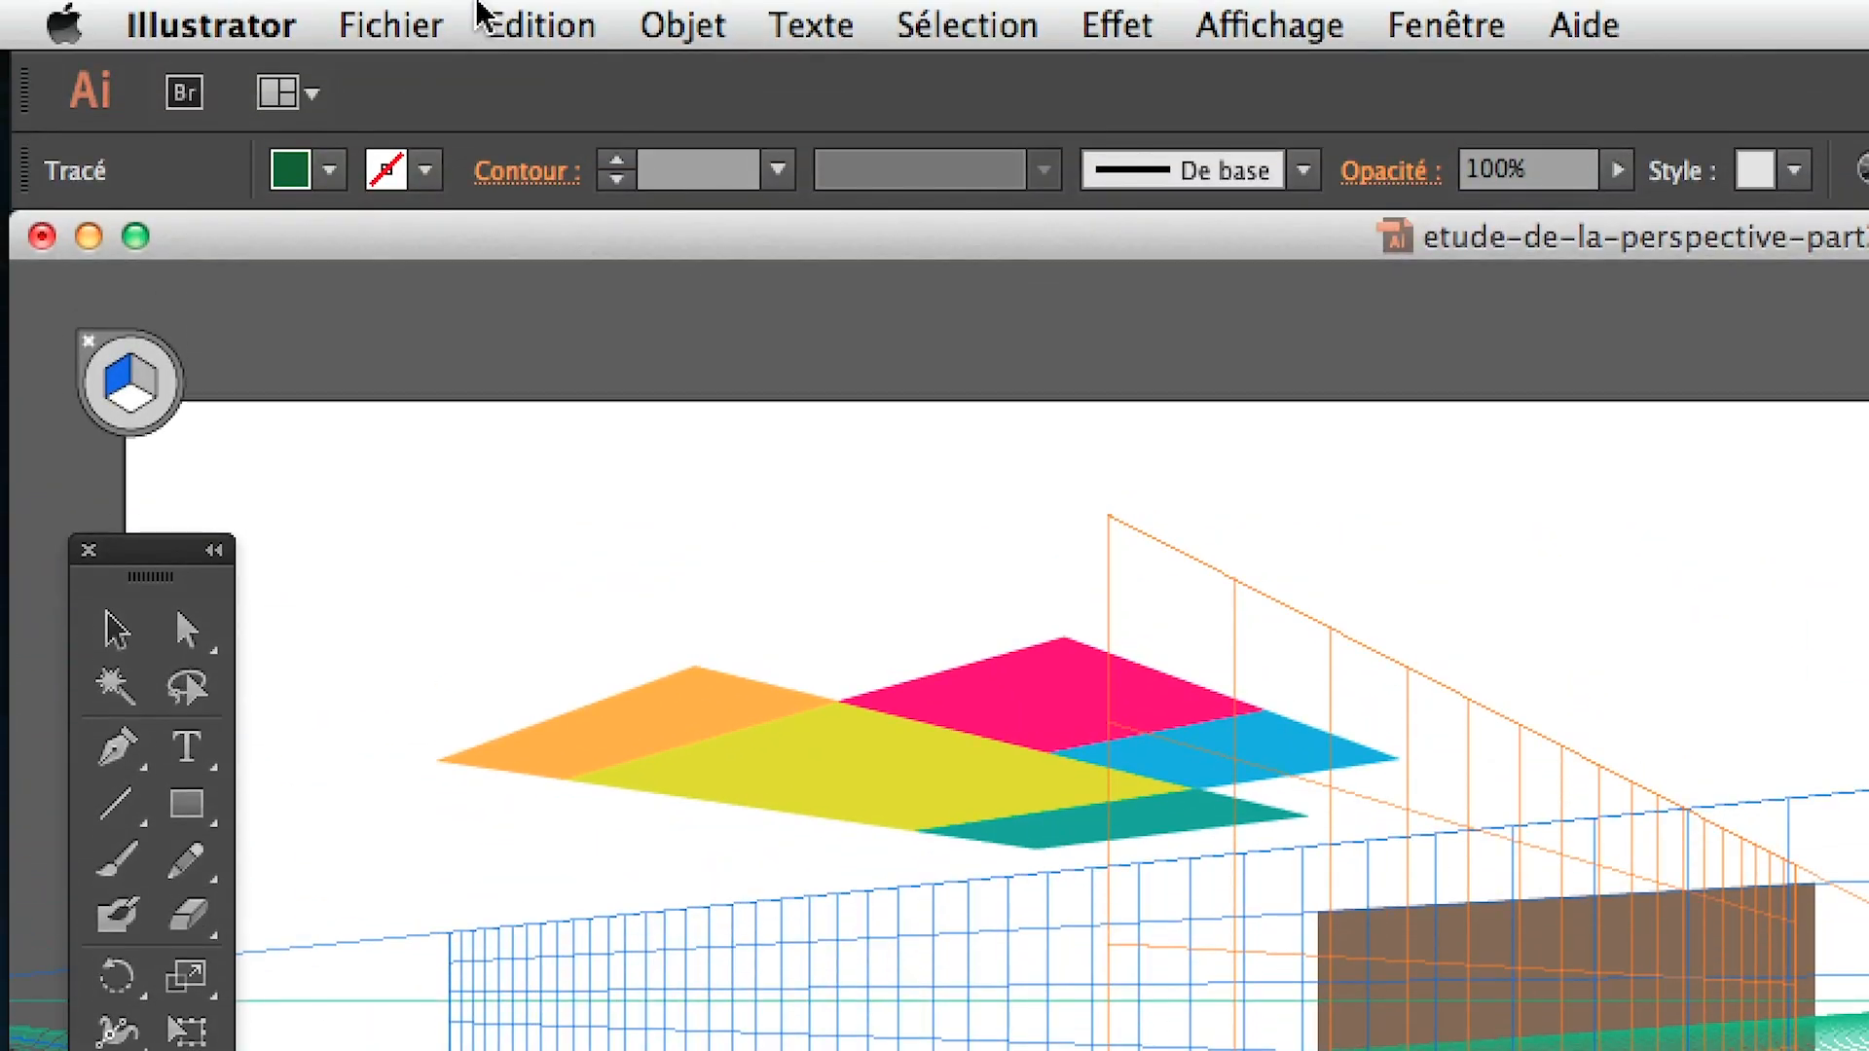
pyautogui.click(682, 24)
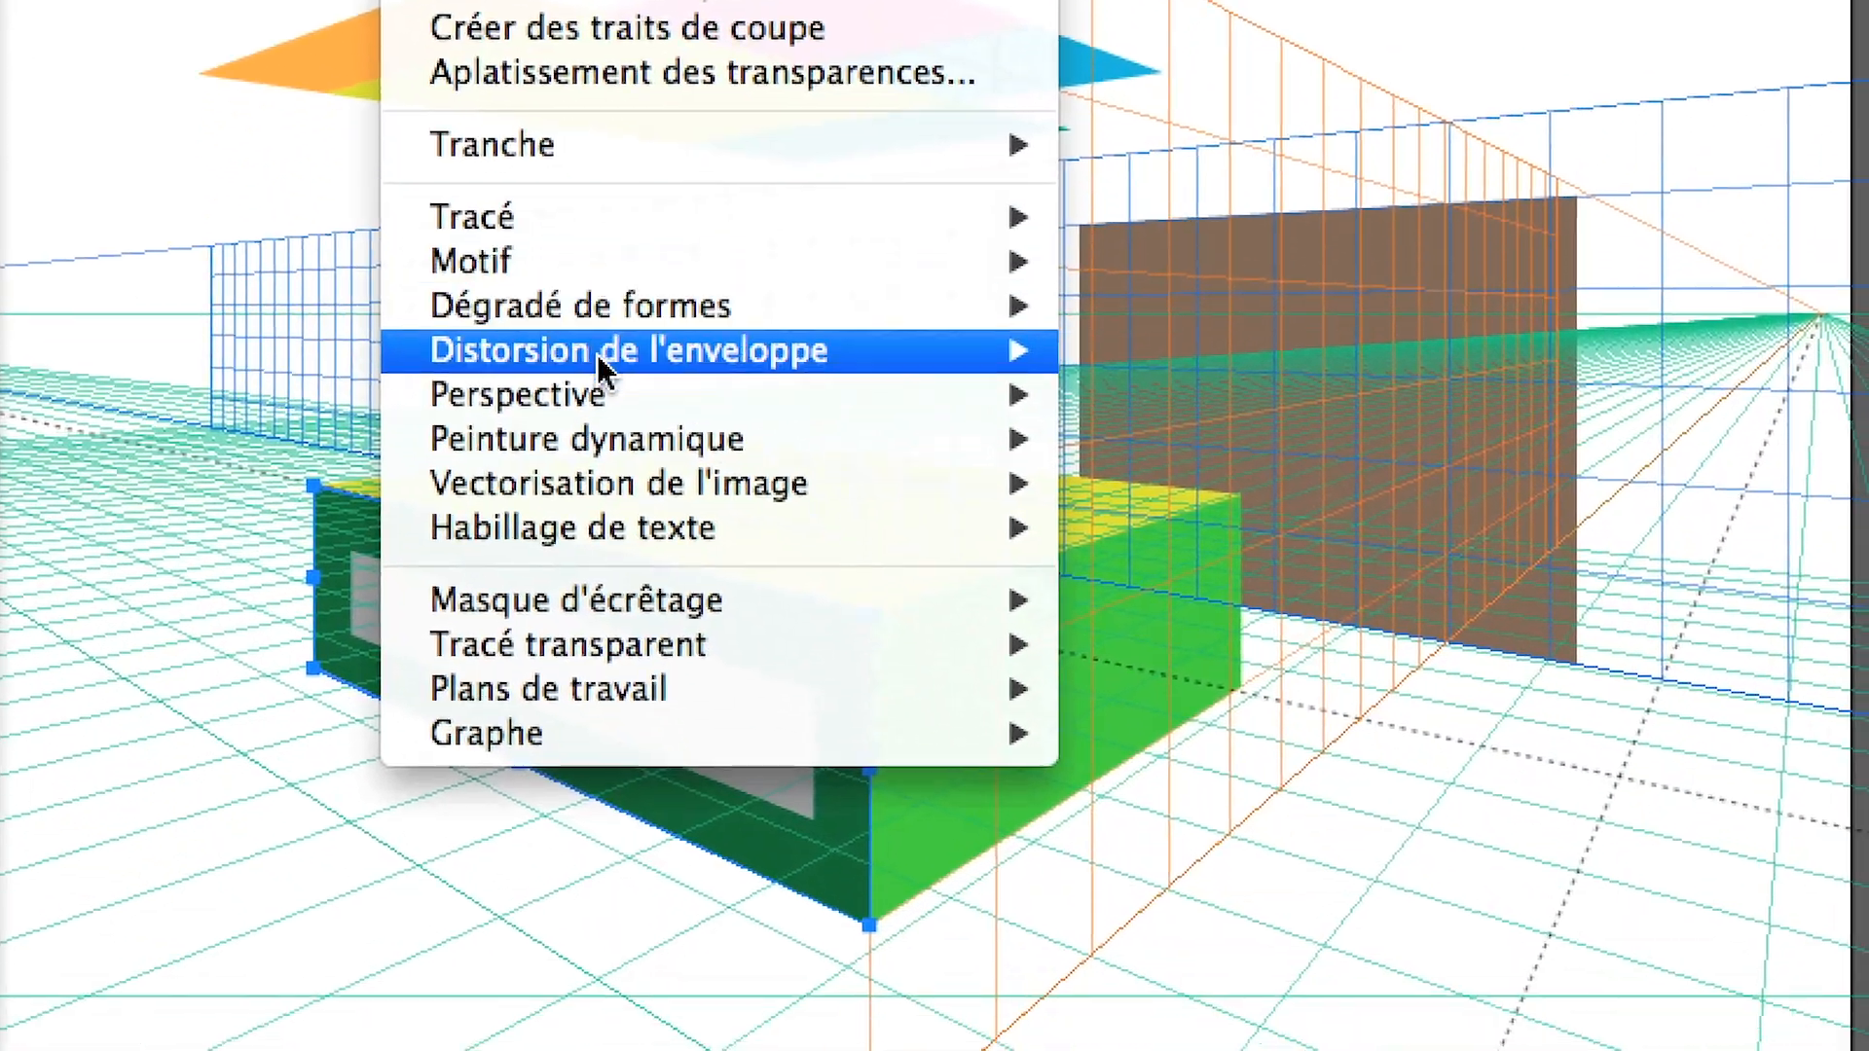
pyautogui.moveTo(828, 395)
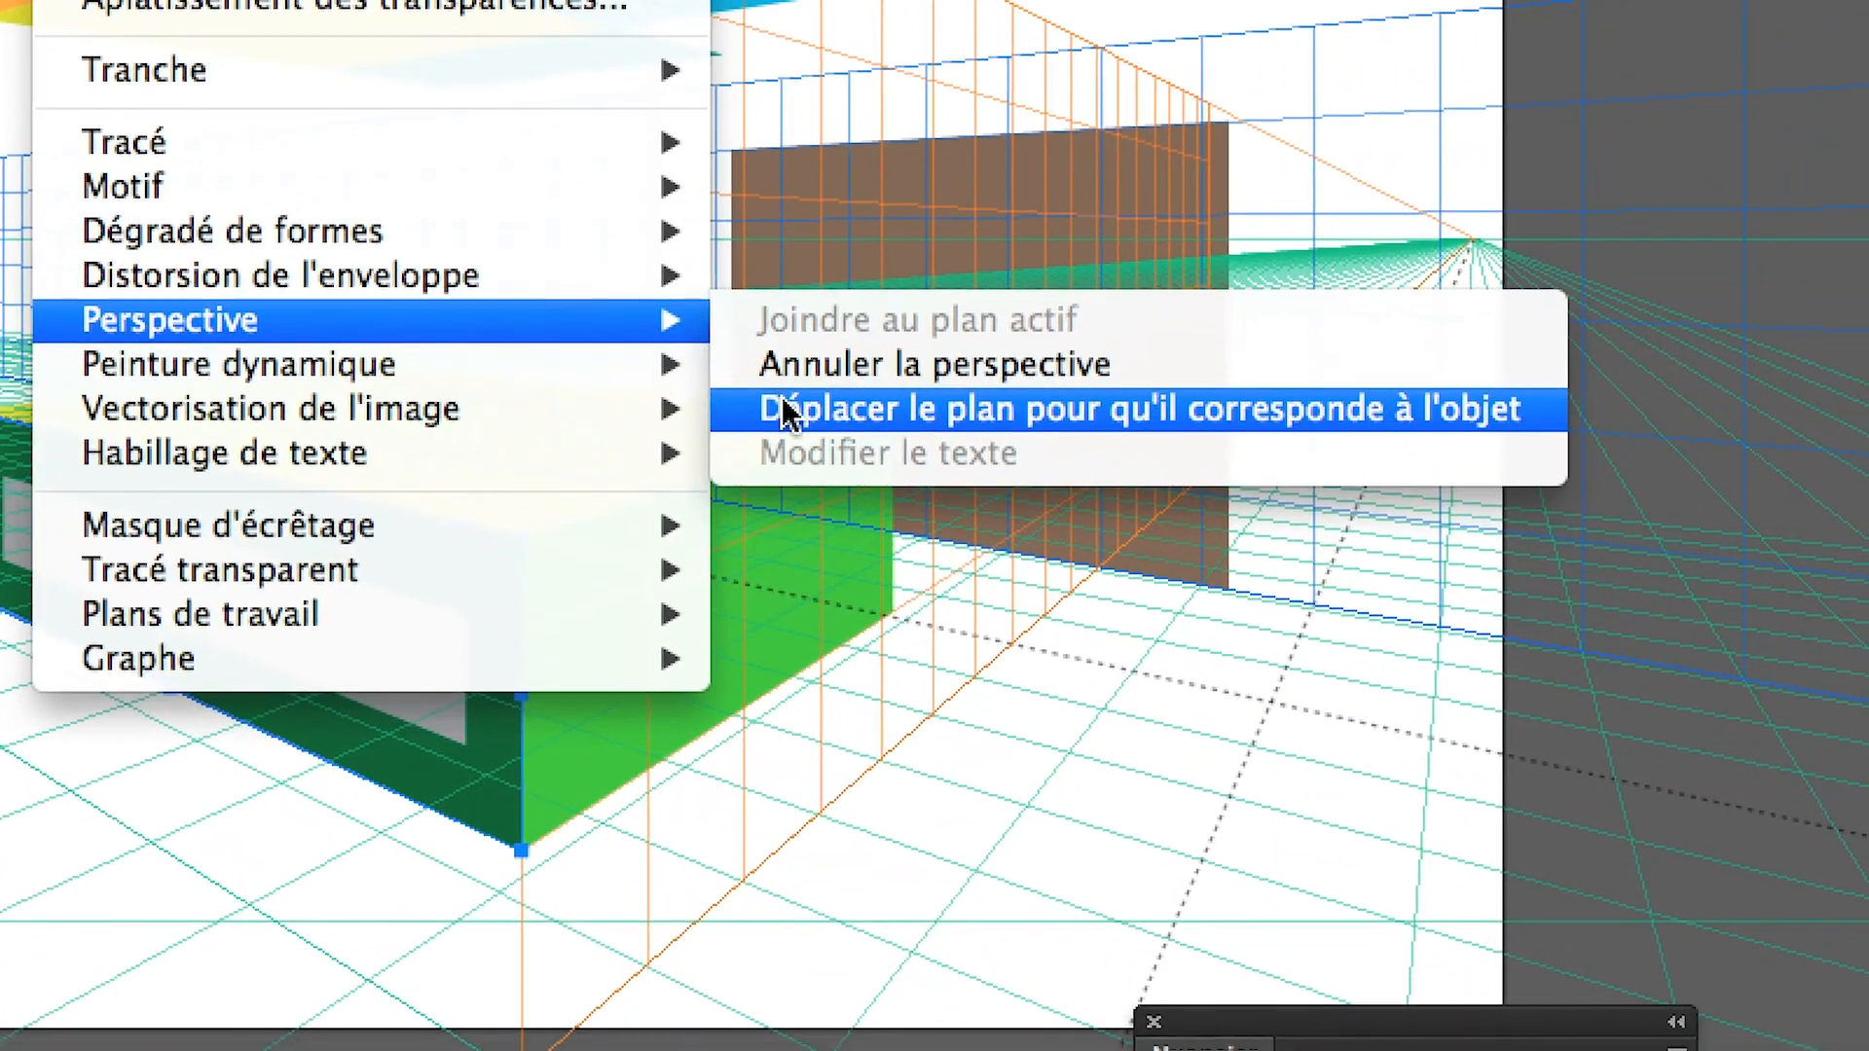
pyautogui.click(1214, 477)
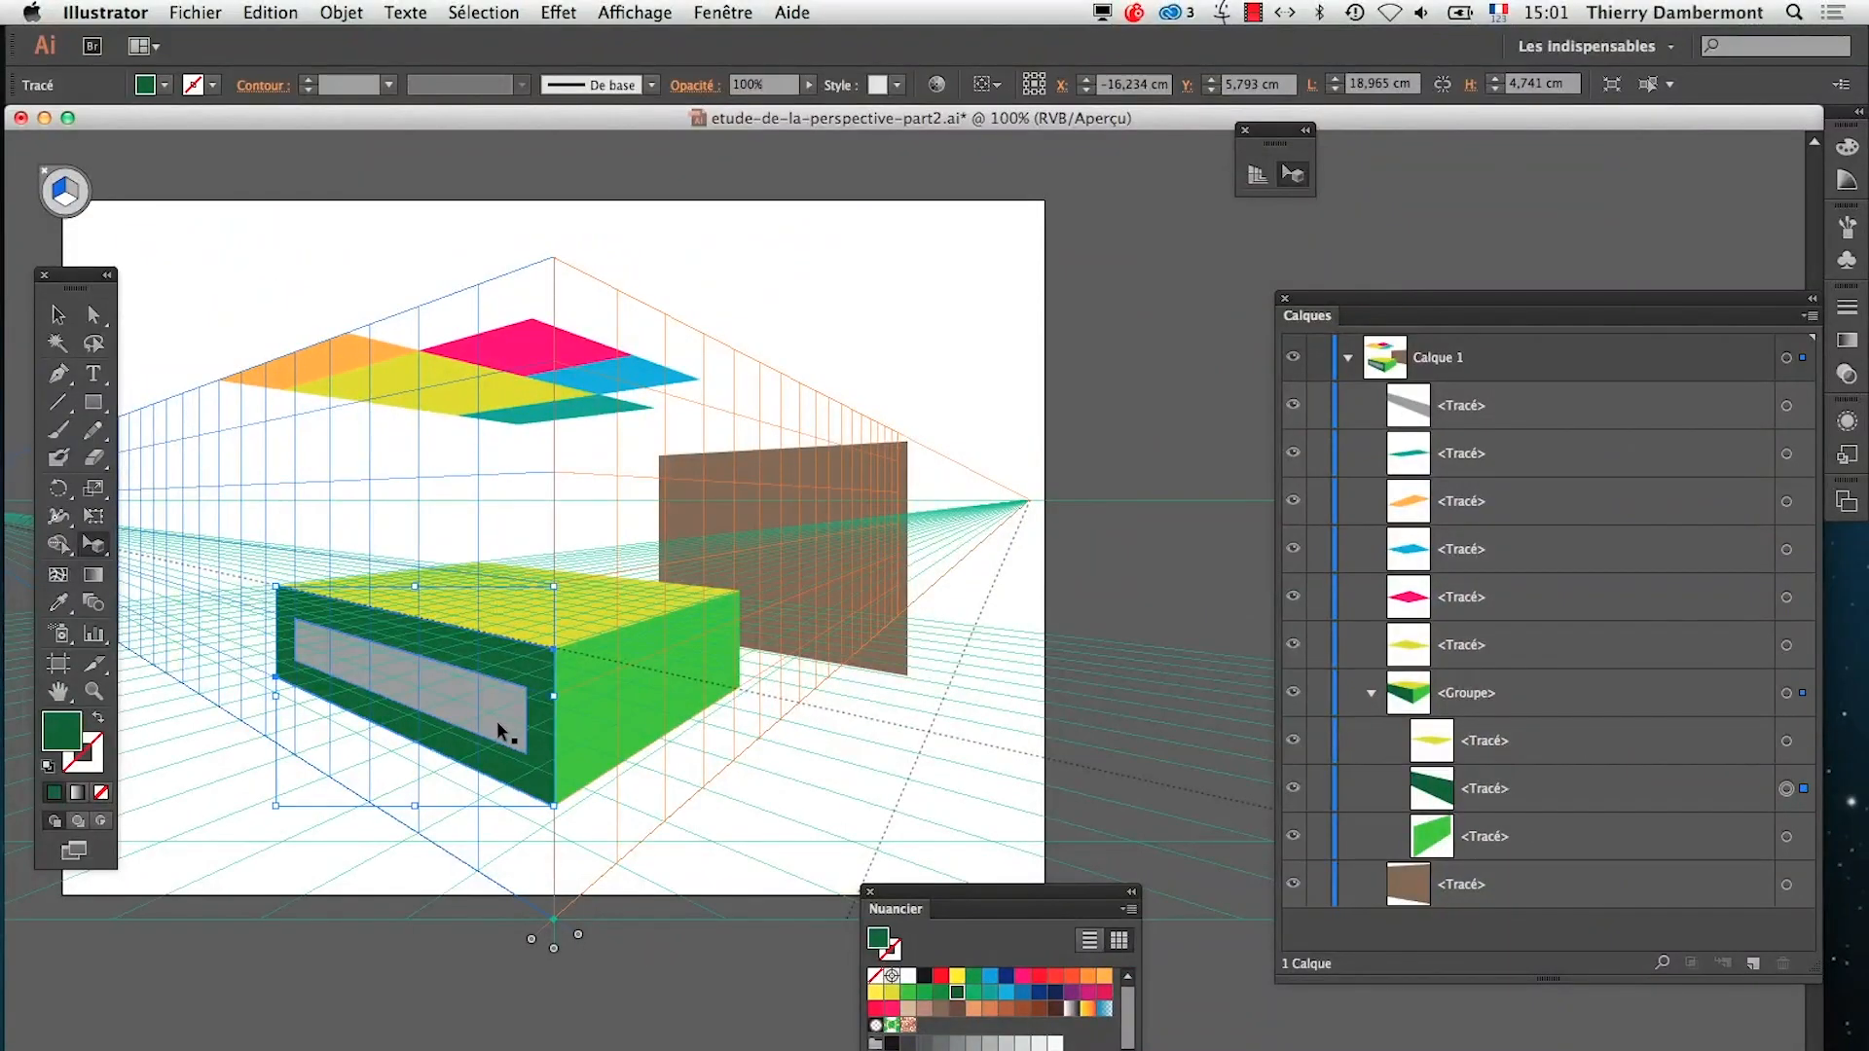
pyautogui.click(498, 725)
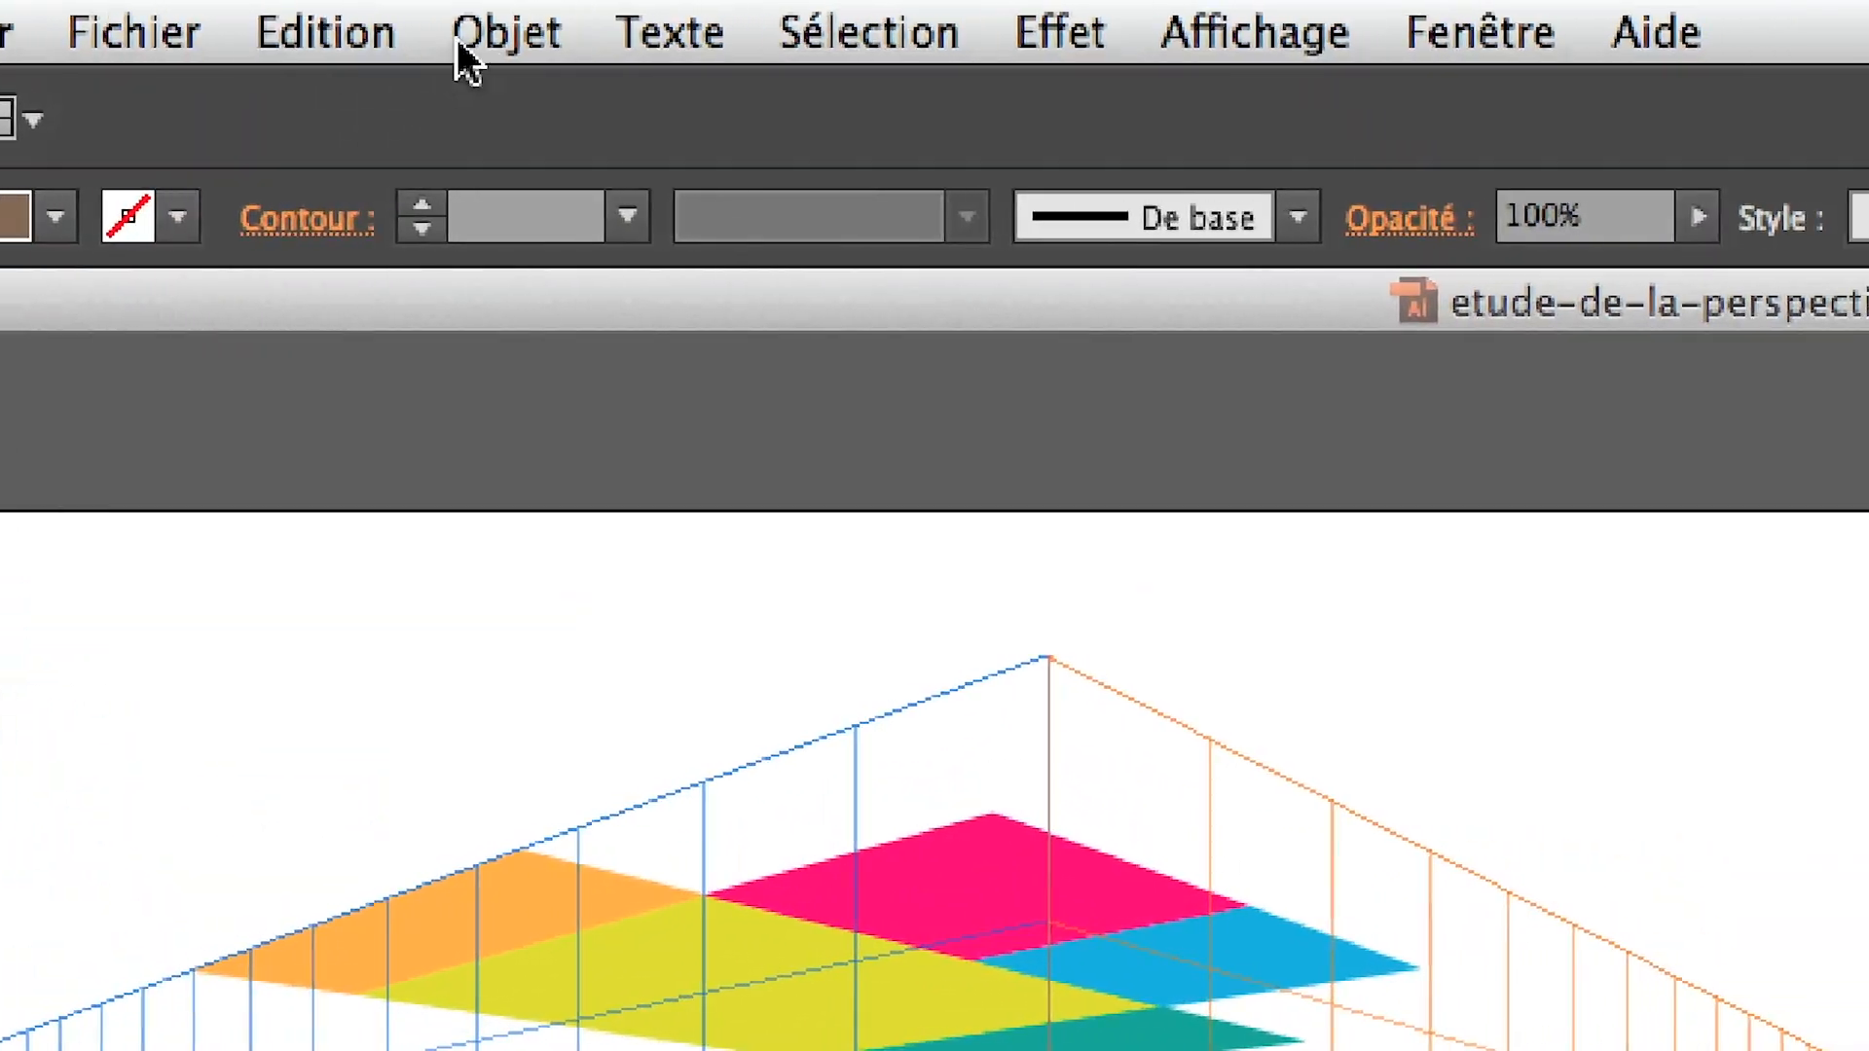
# Match the blue grid plane to the brown rectangle again
pyautogui.click(573, 37)
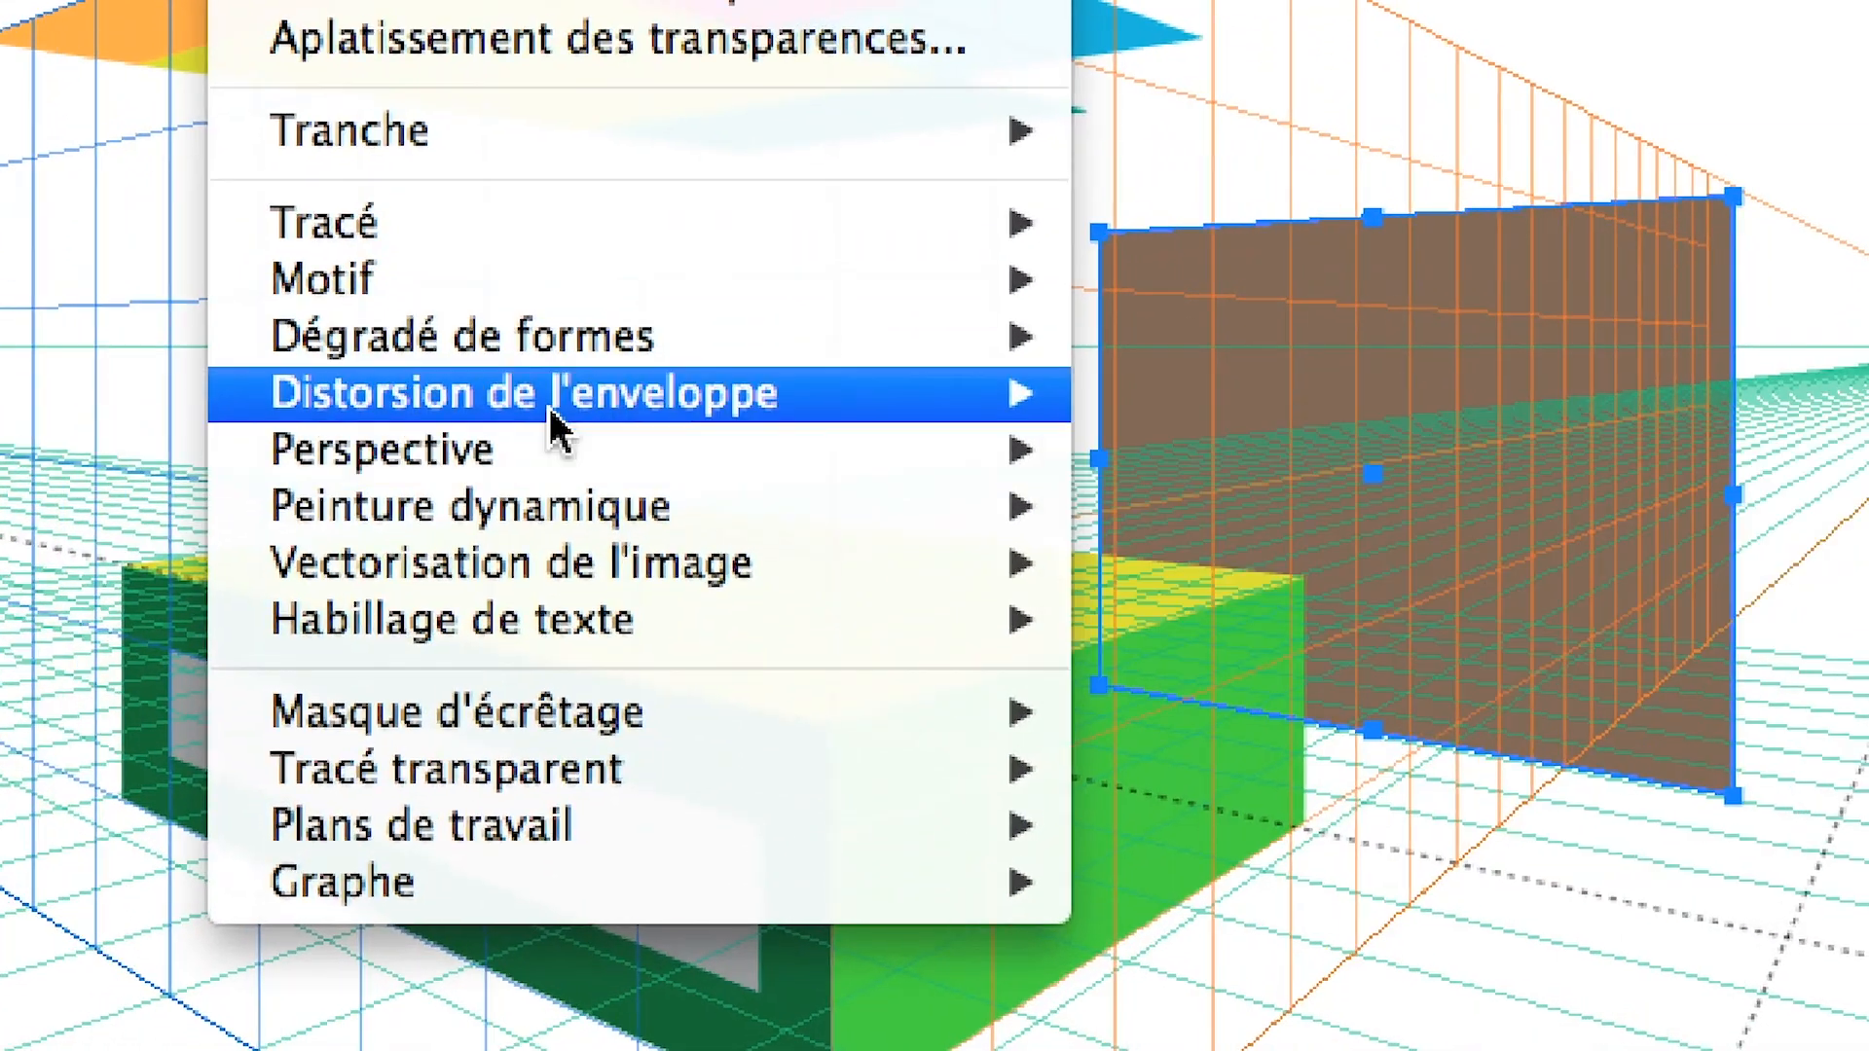
pyautogui.moveTo(555, 458)
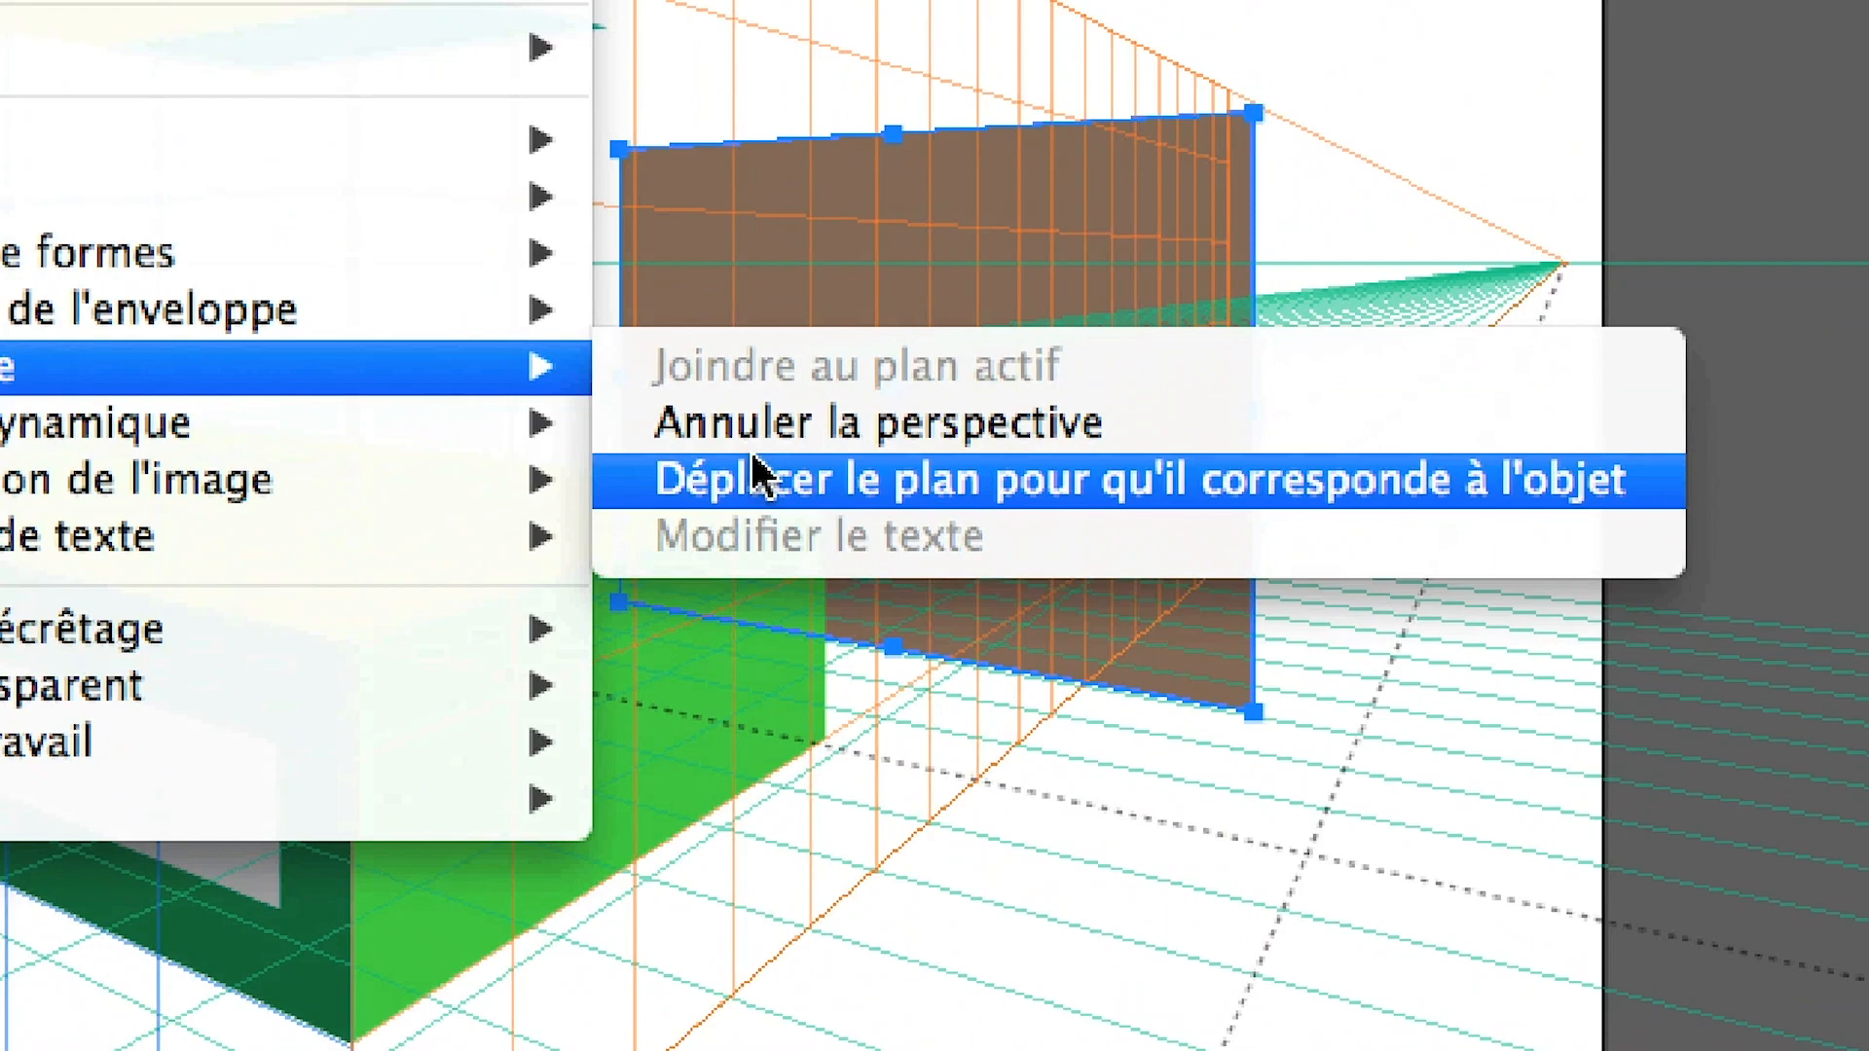
pyautogui.click(762, 477)
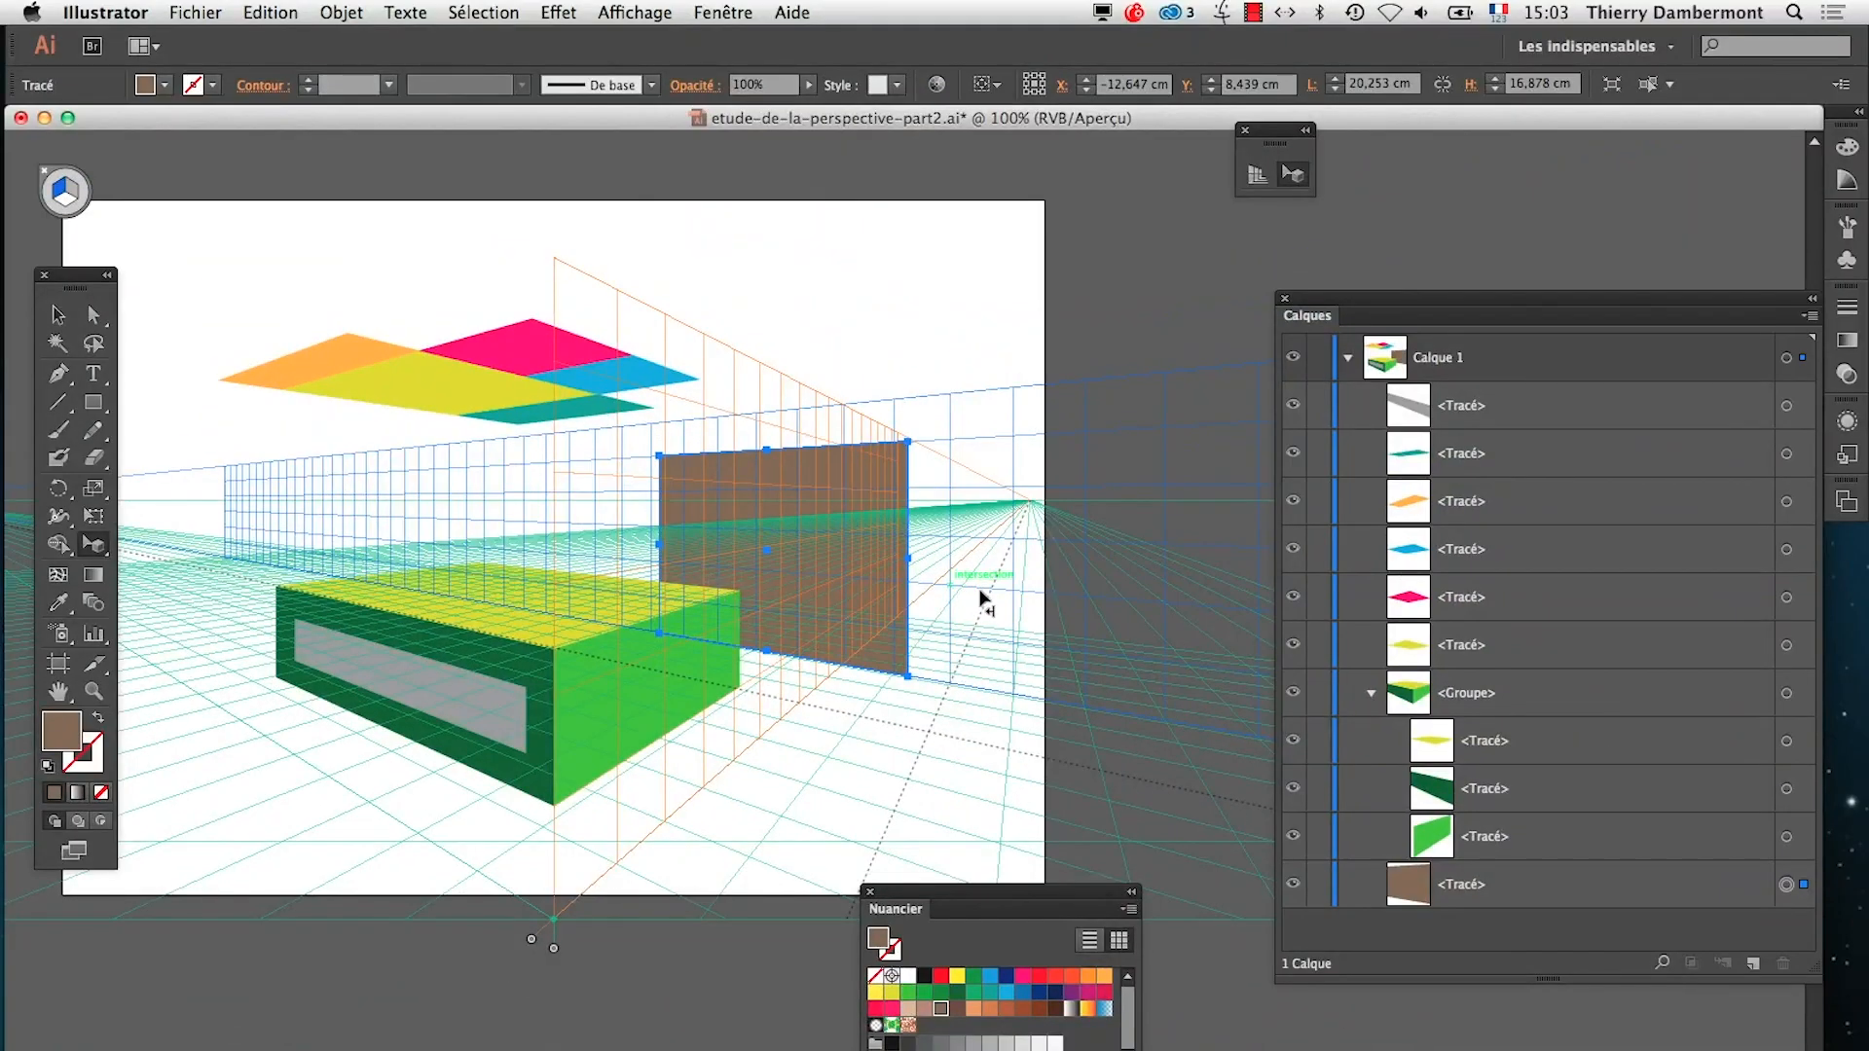
# Slide the blue grid plane together with the brown rectangle forward to the box's front corner, and push both well back behind the box
pyautogui.scroll(-5, 983, 602)
pyautogui.hscroll(5, 957, 586)
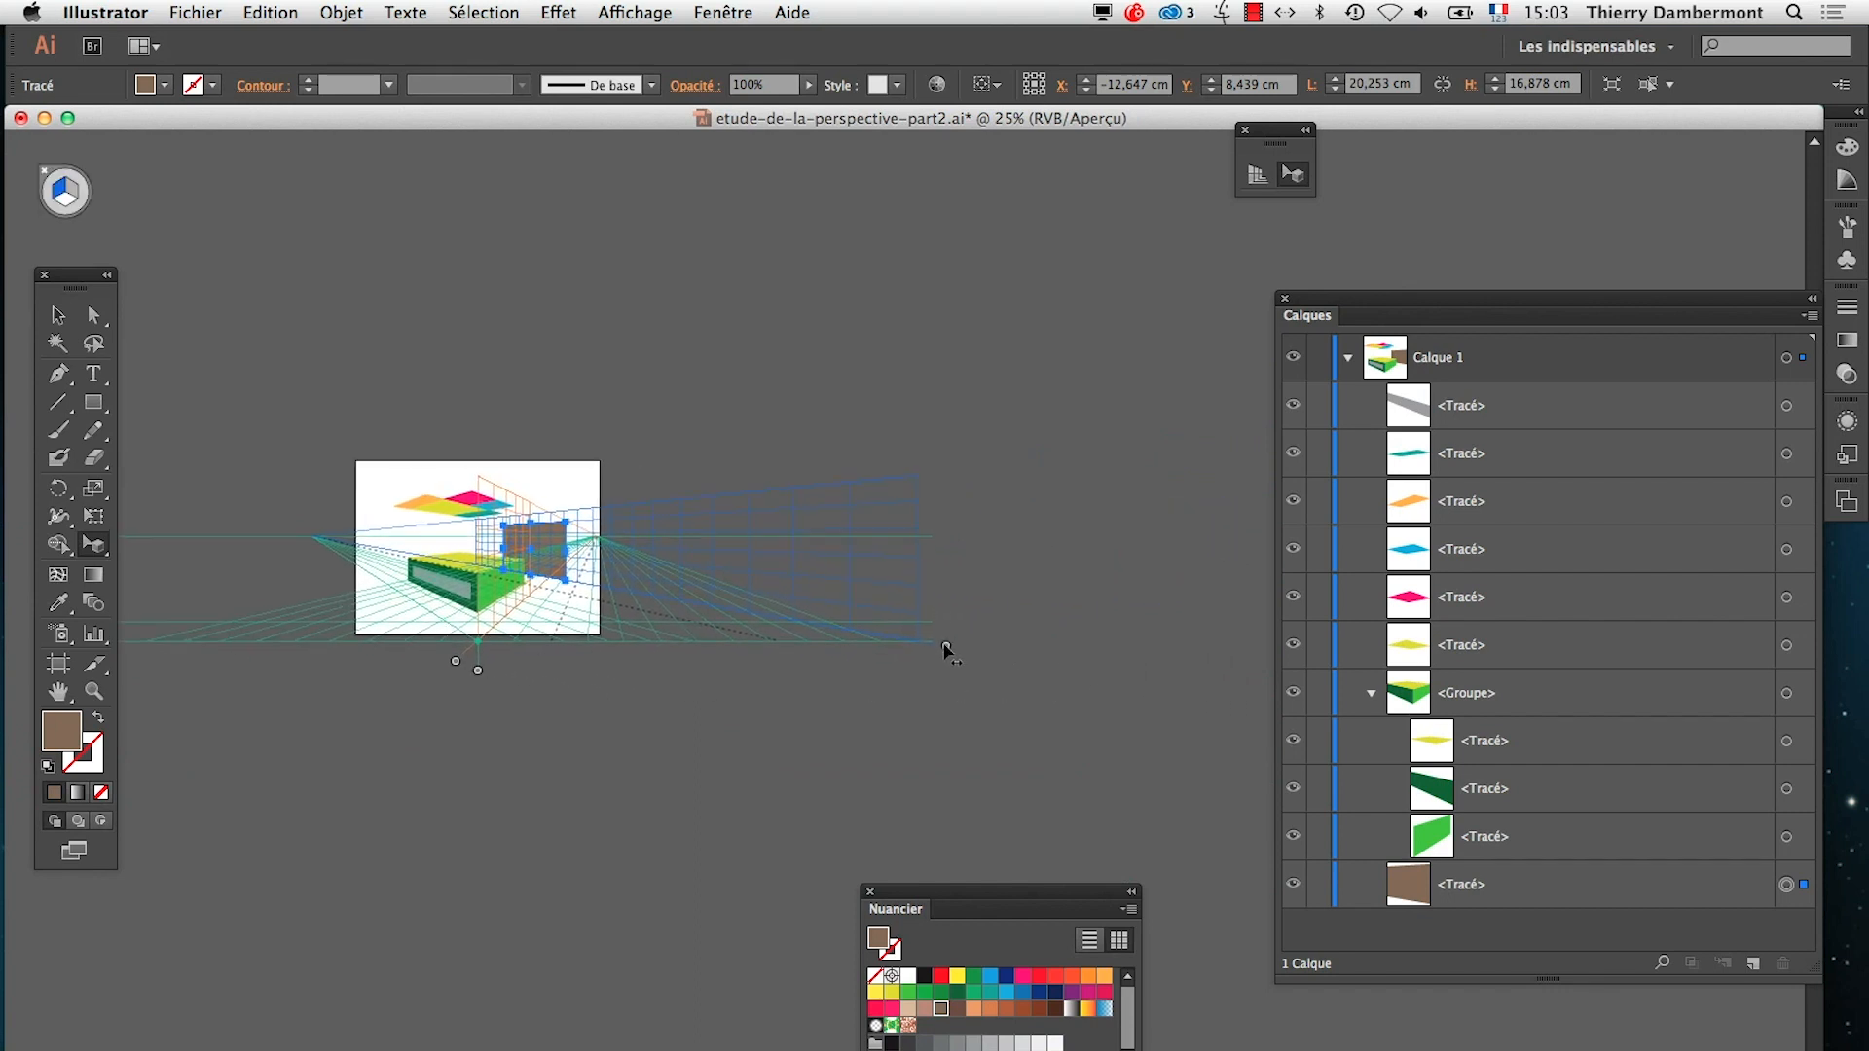
pyautogui.moveTo(945, 650); pyautogui.dragTo(523, 807)
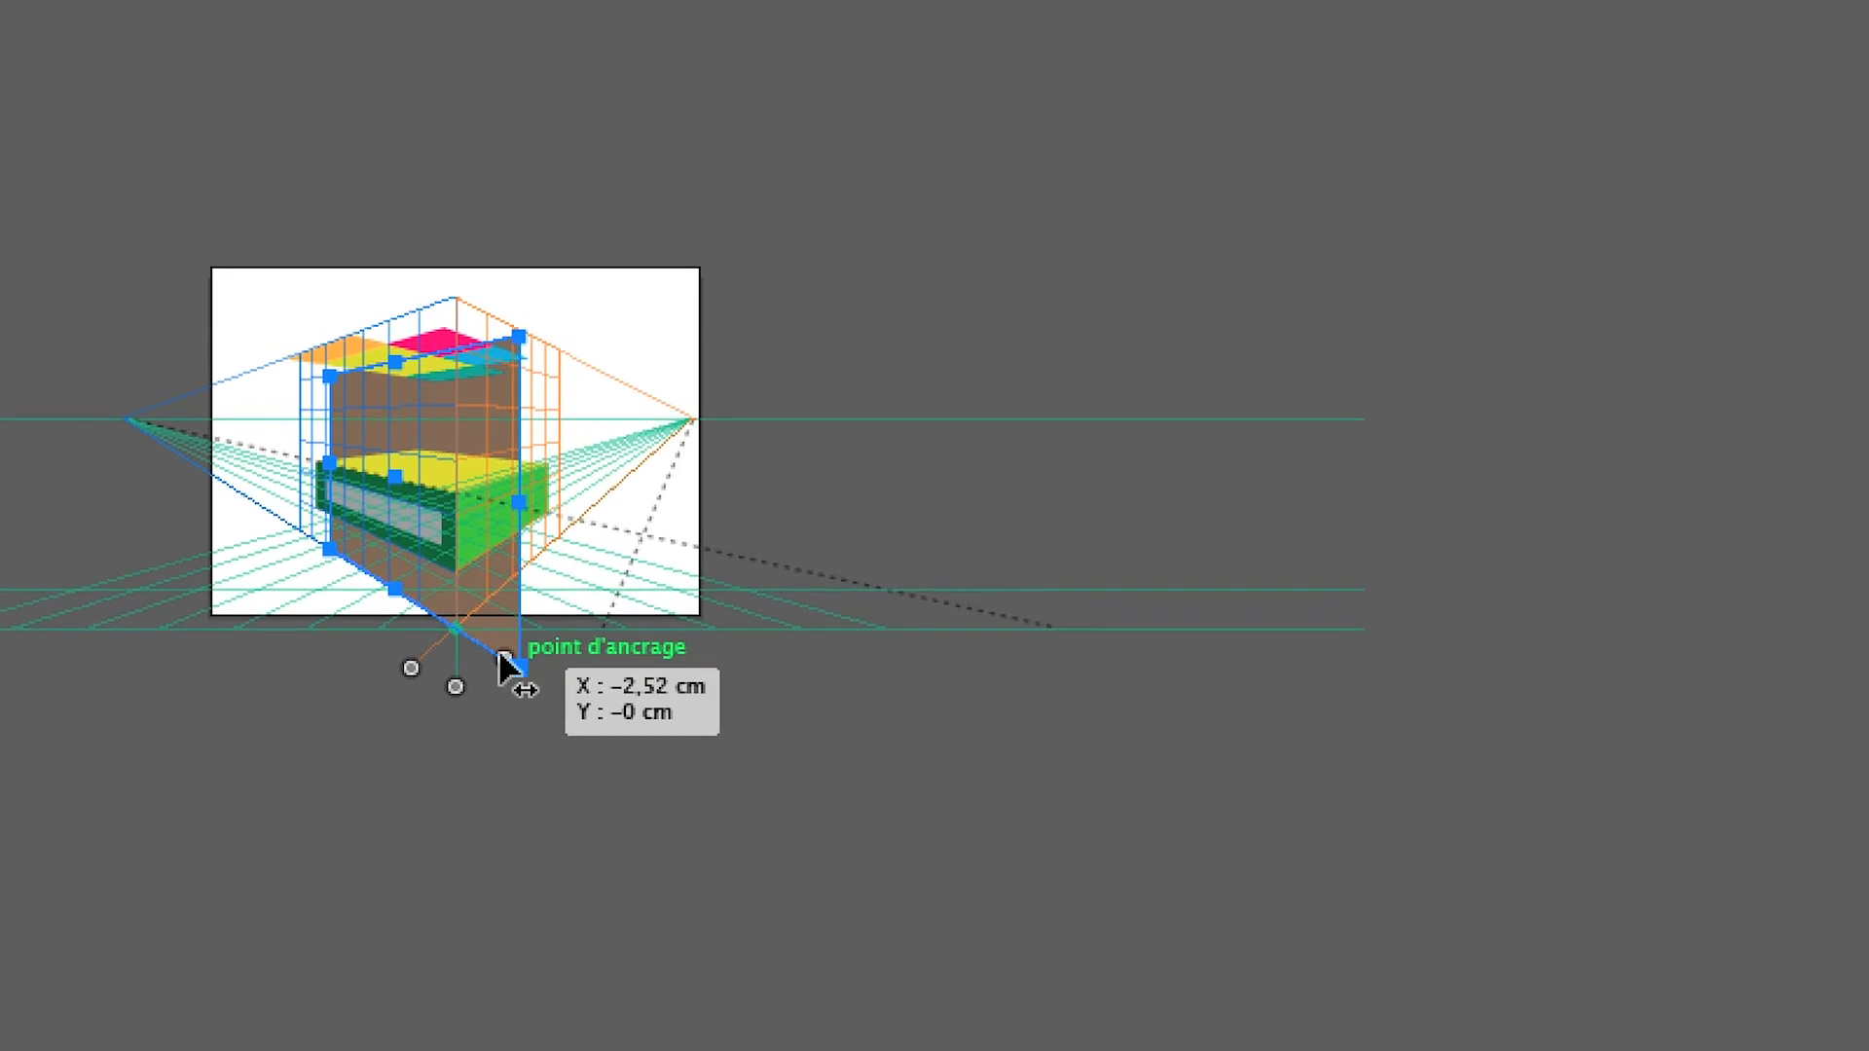
pyautogui.moveTo(502, 657); pyautogui.dragTo(876, 612)
pyautogui.moveTo(643, 650); pyautogui.dragTo(1078, 546)
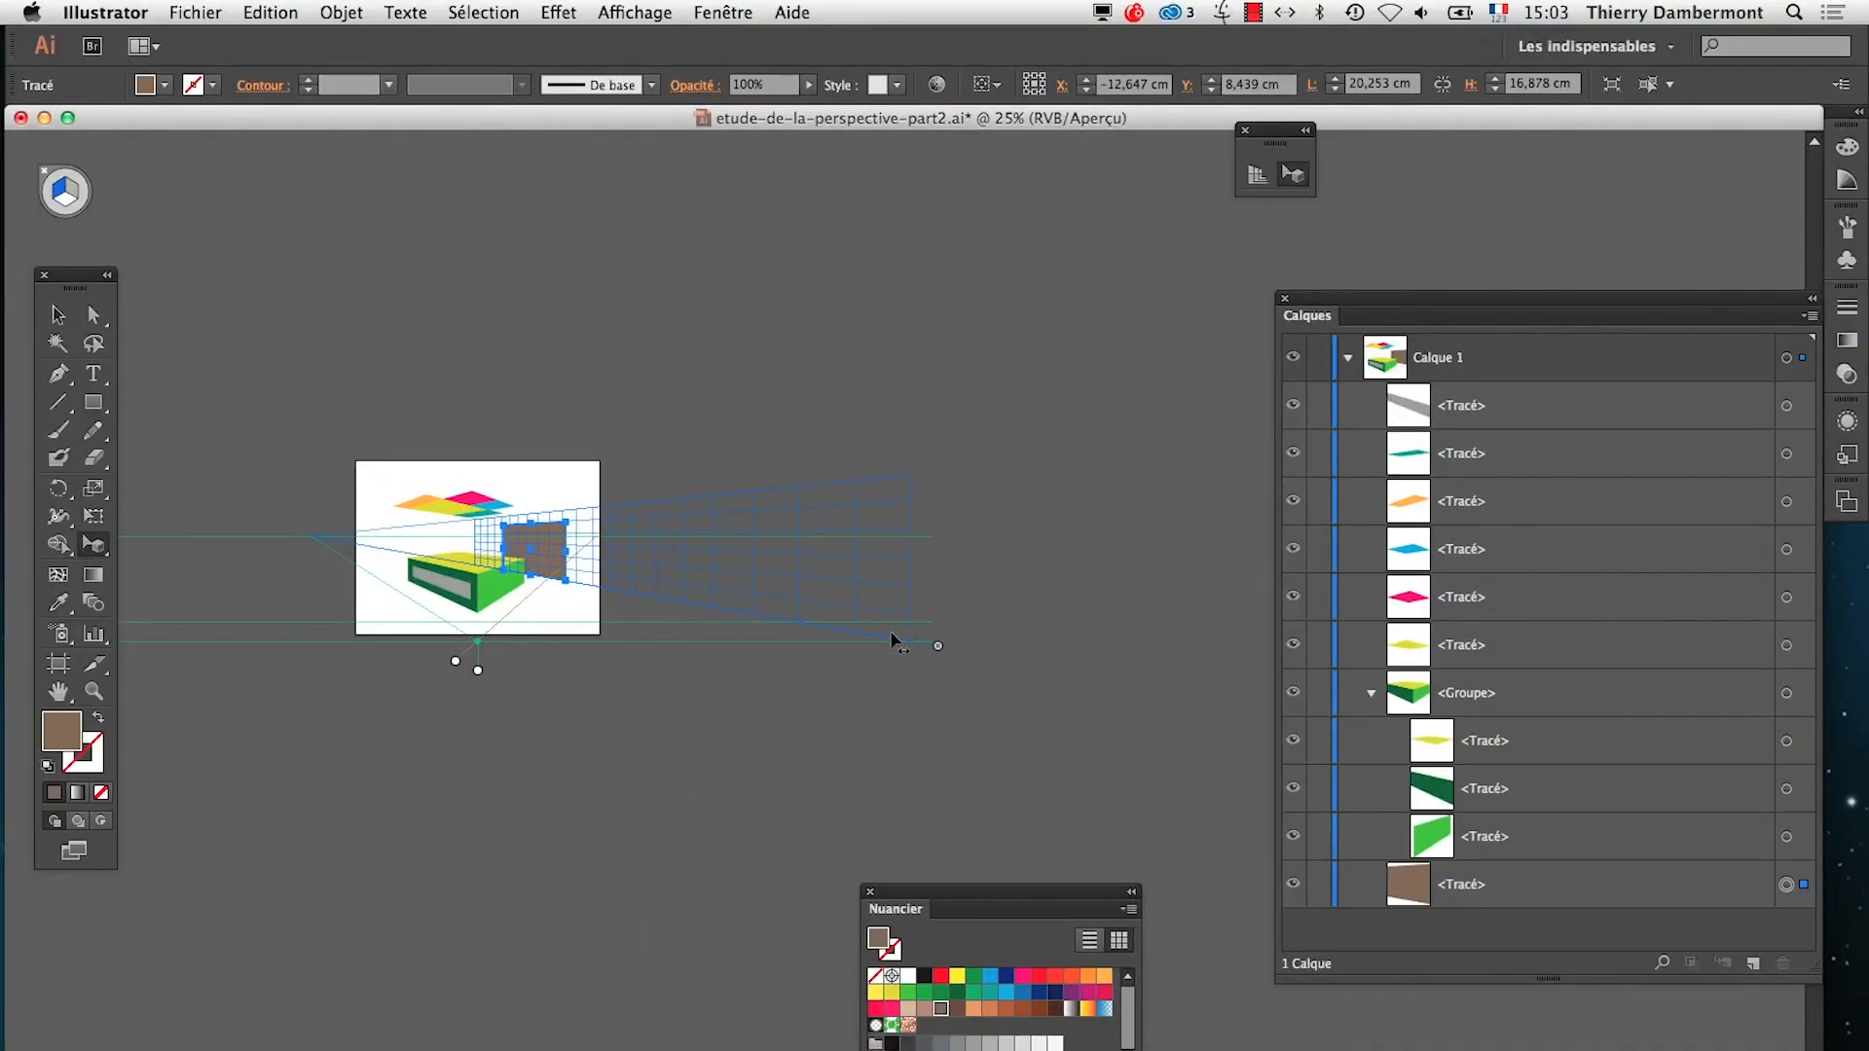
pyautogui.moveTo(893, 638); pyautogui.dragTo(1163, 541)
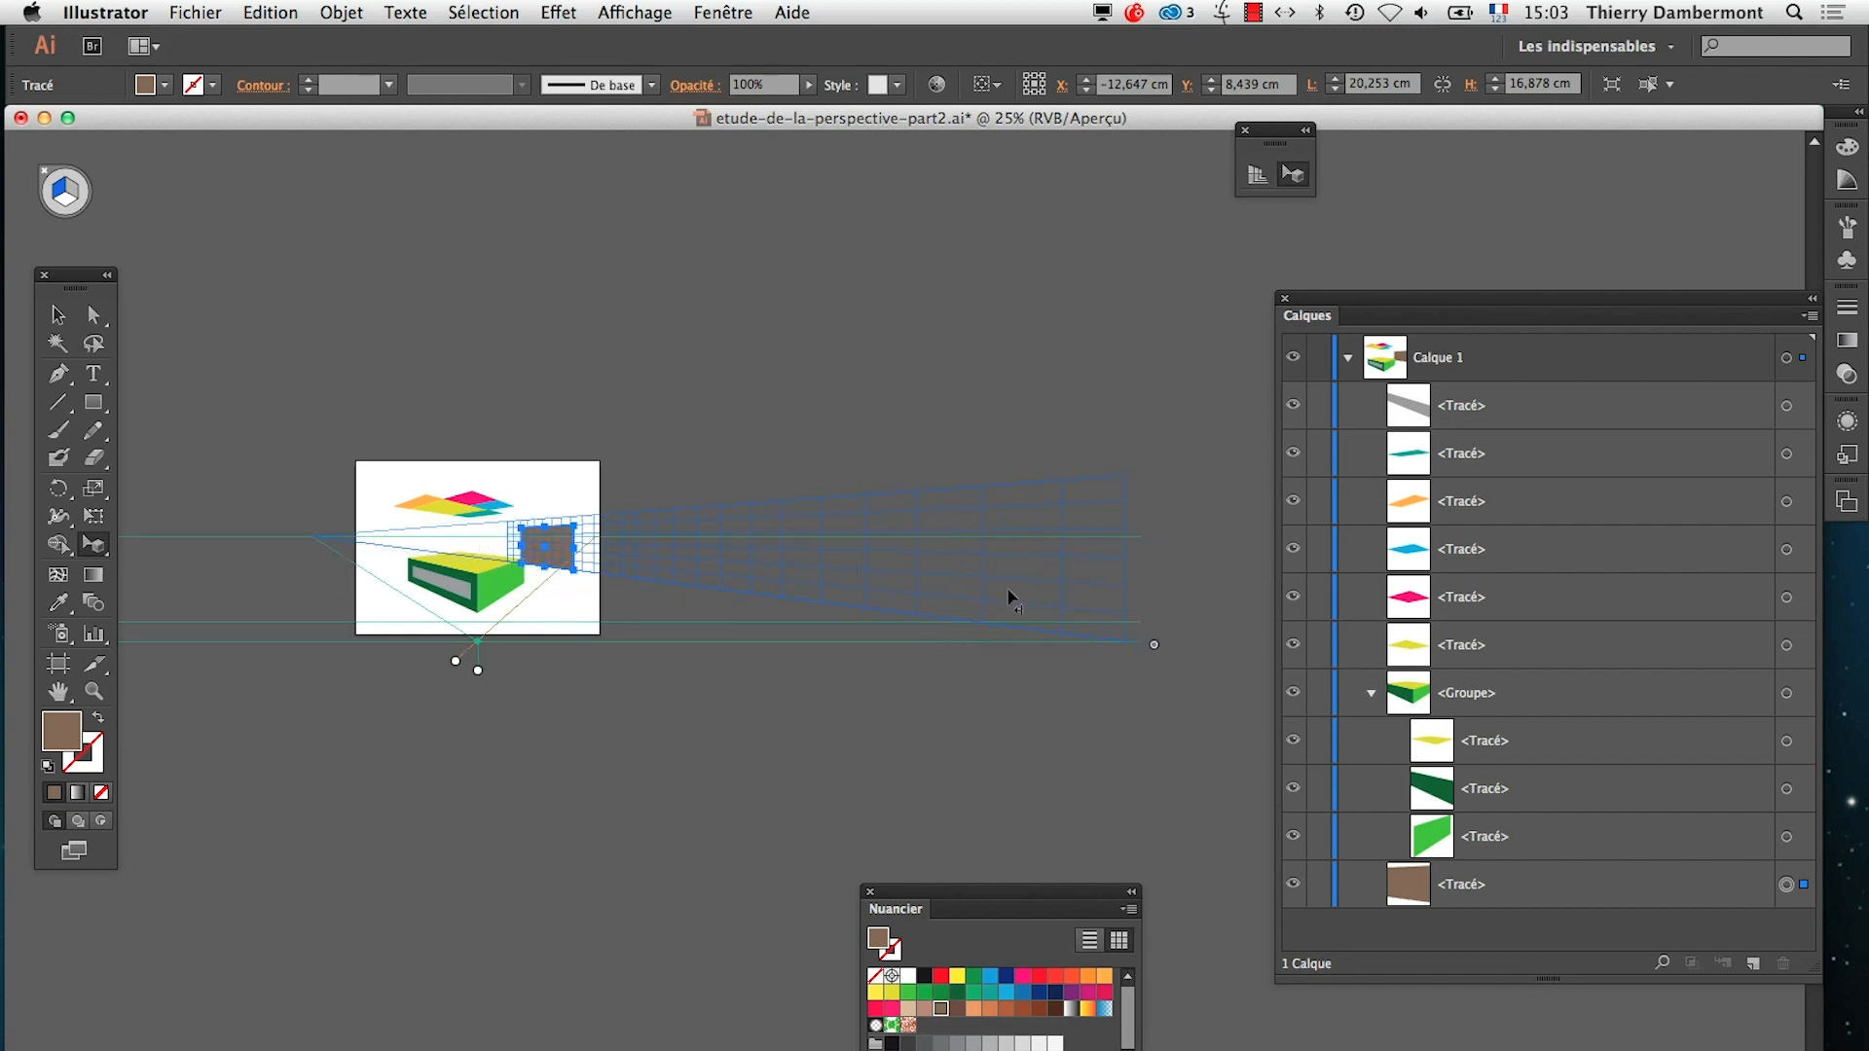
# Move the layer list out of the way and push the blue grid plane with its brown rectangle farther into the distance
pyautogui.moveTo(1379, 292); pyautogui.dragTo(1373, 767)
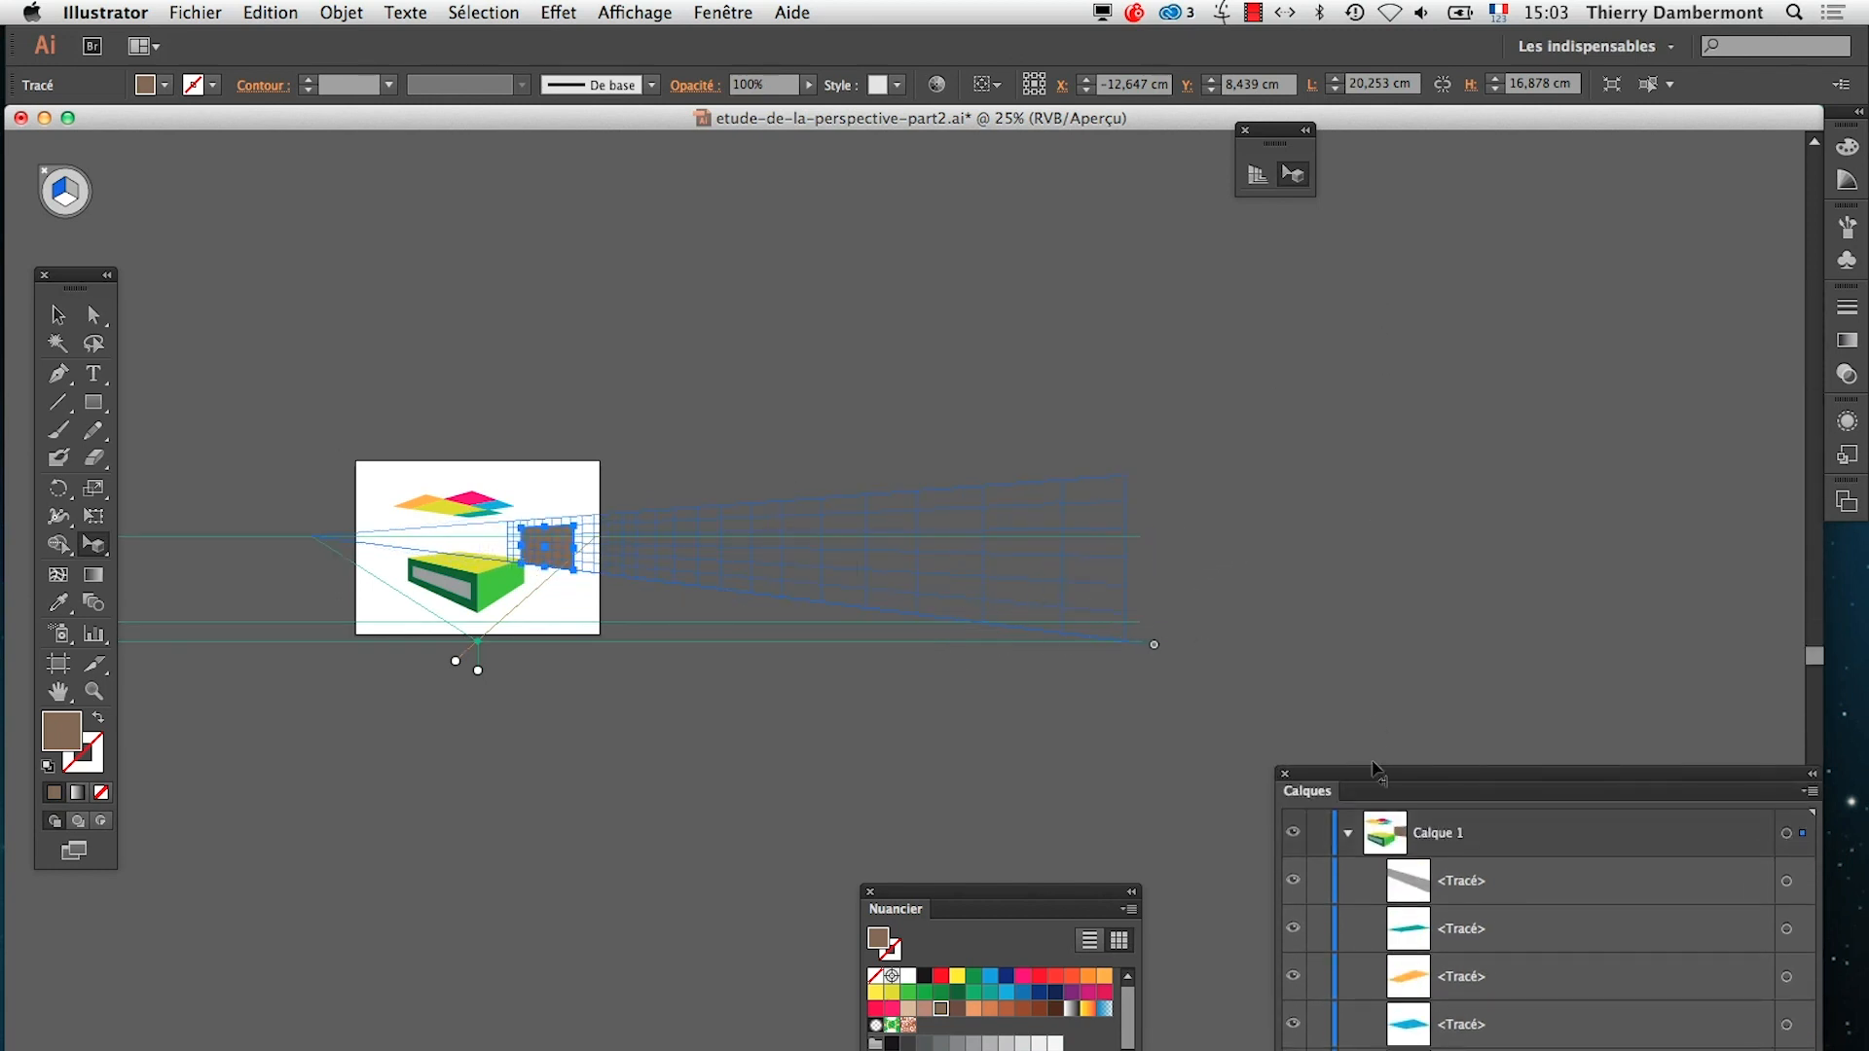
pyautogui.moveTo(1168, 644); pyautogui.dragTo(1291, 622)
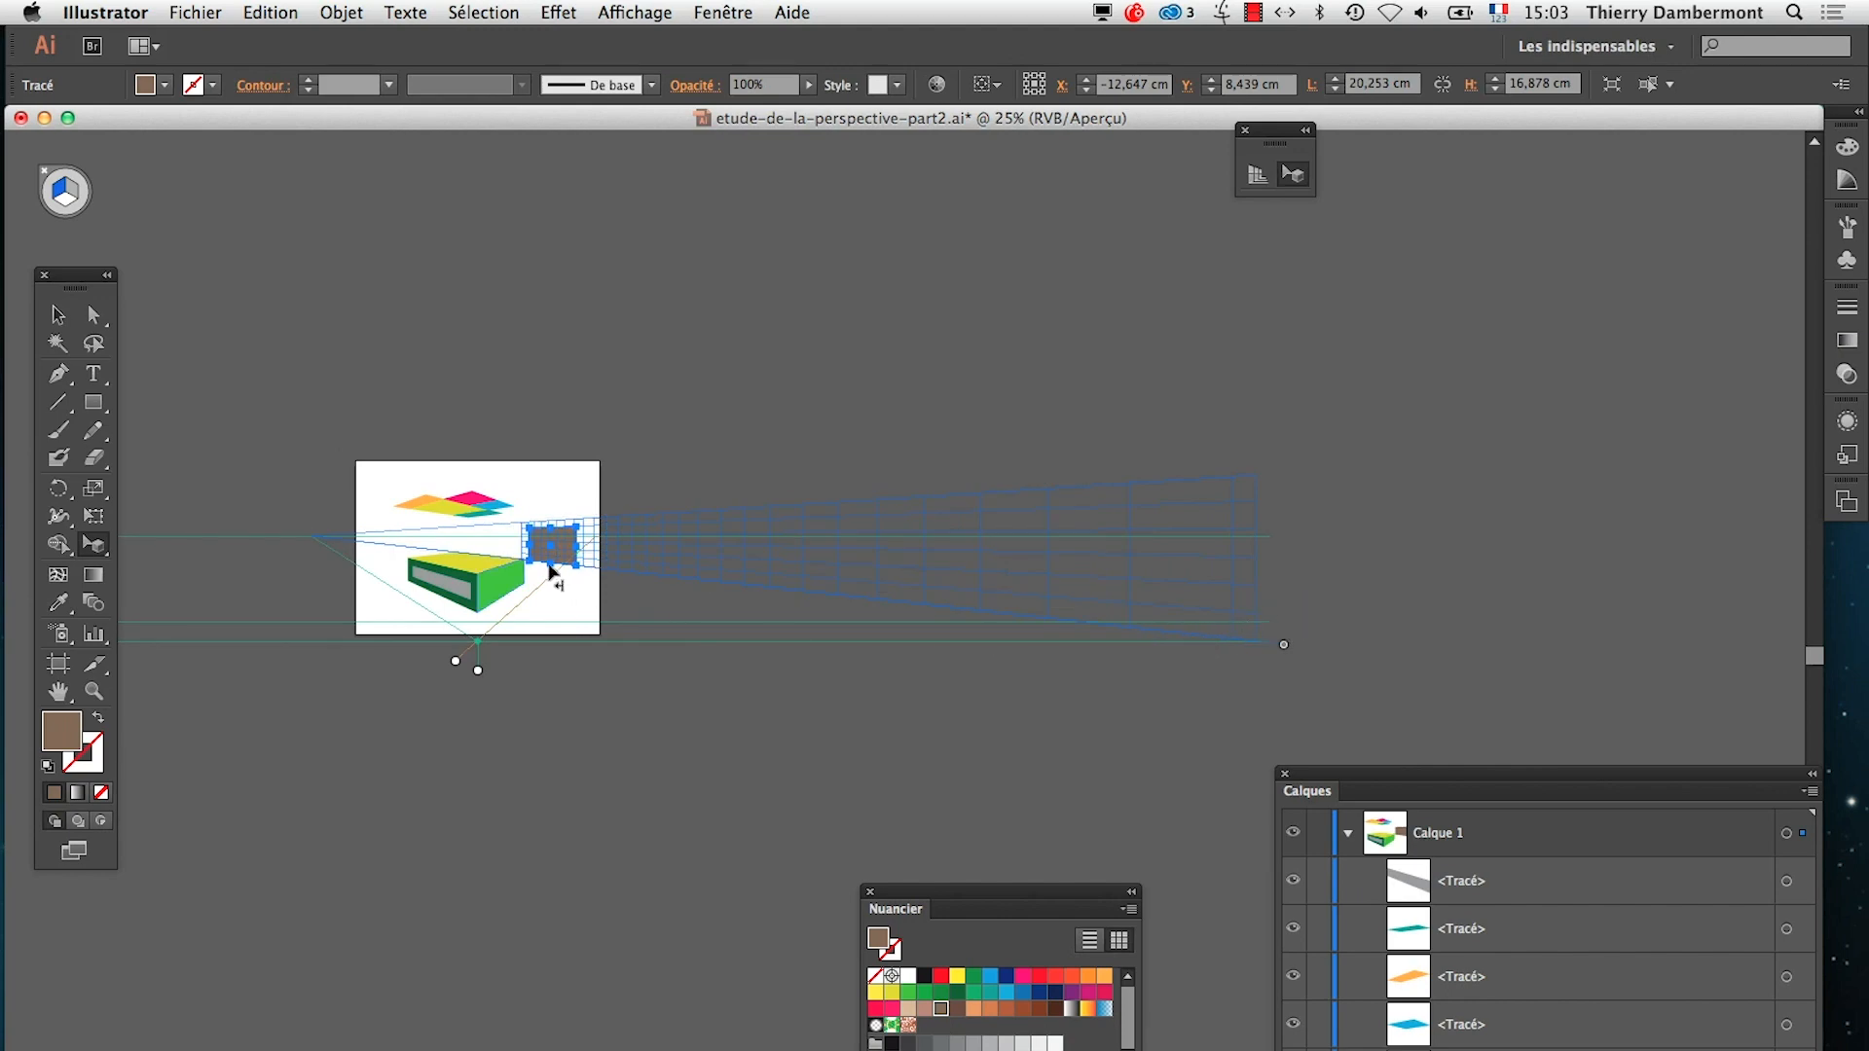
pyautogui.scroll(4, 507, 576)
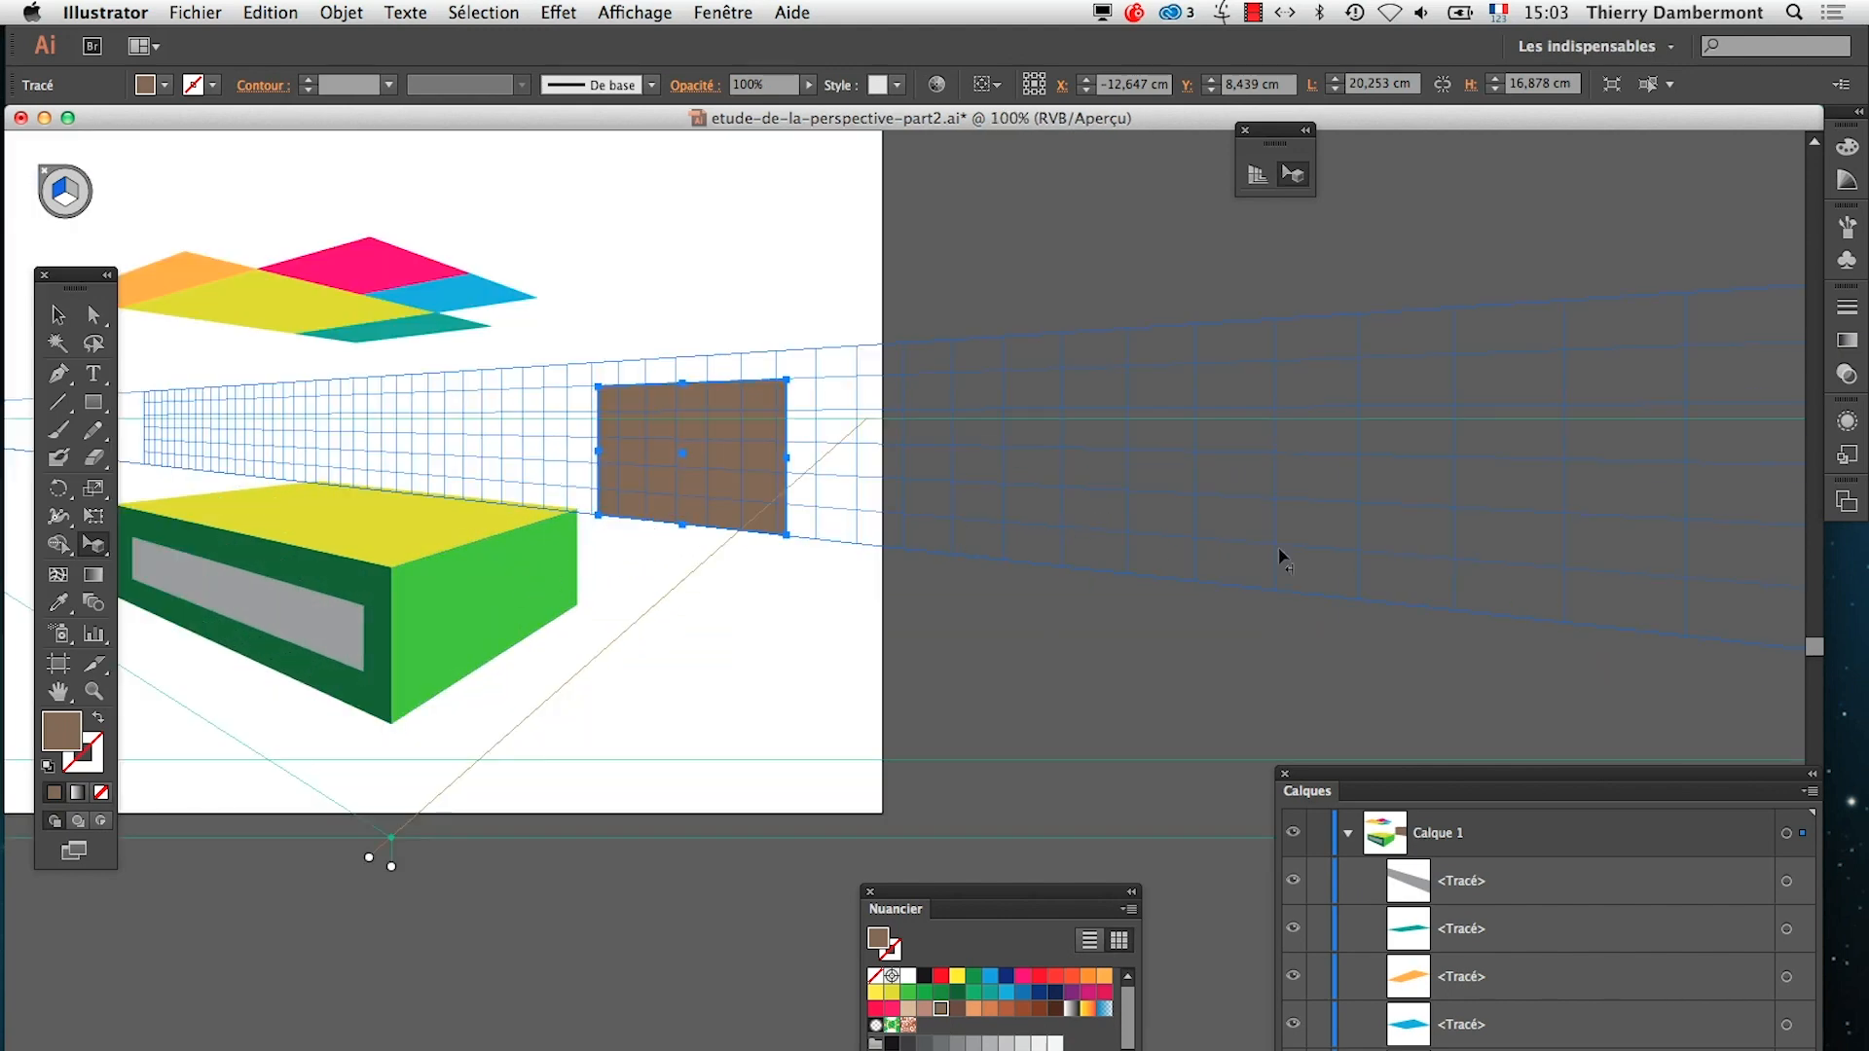
pyautogui.scroll(-2, 1293, 647)
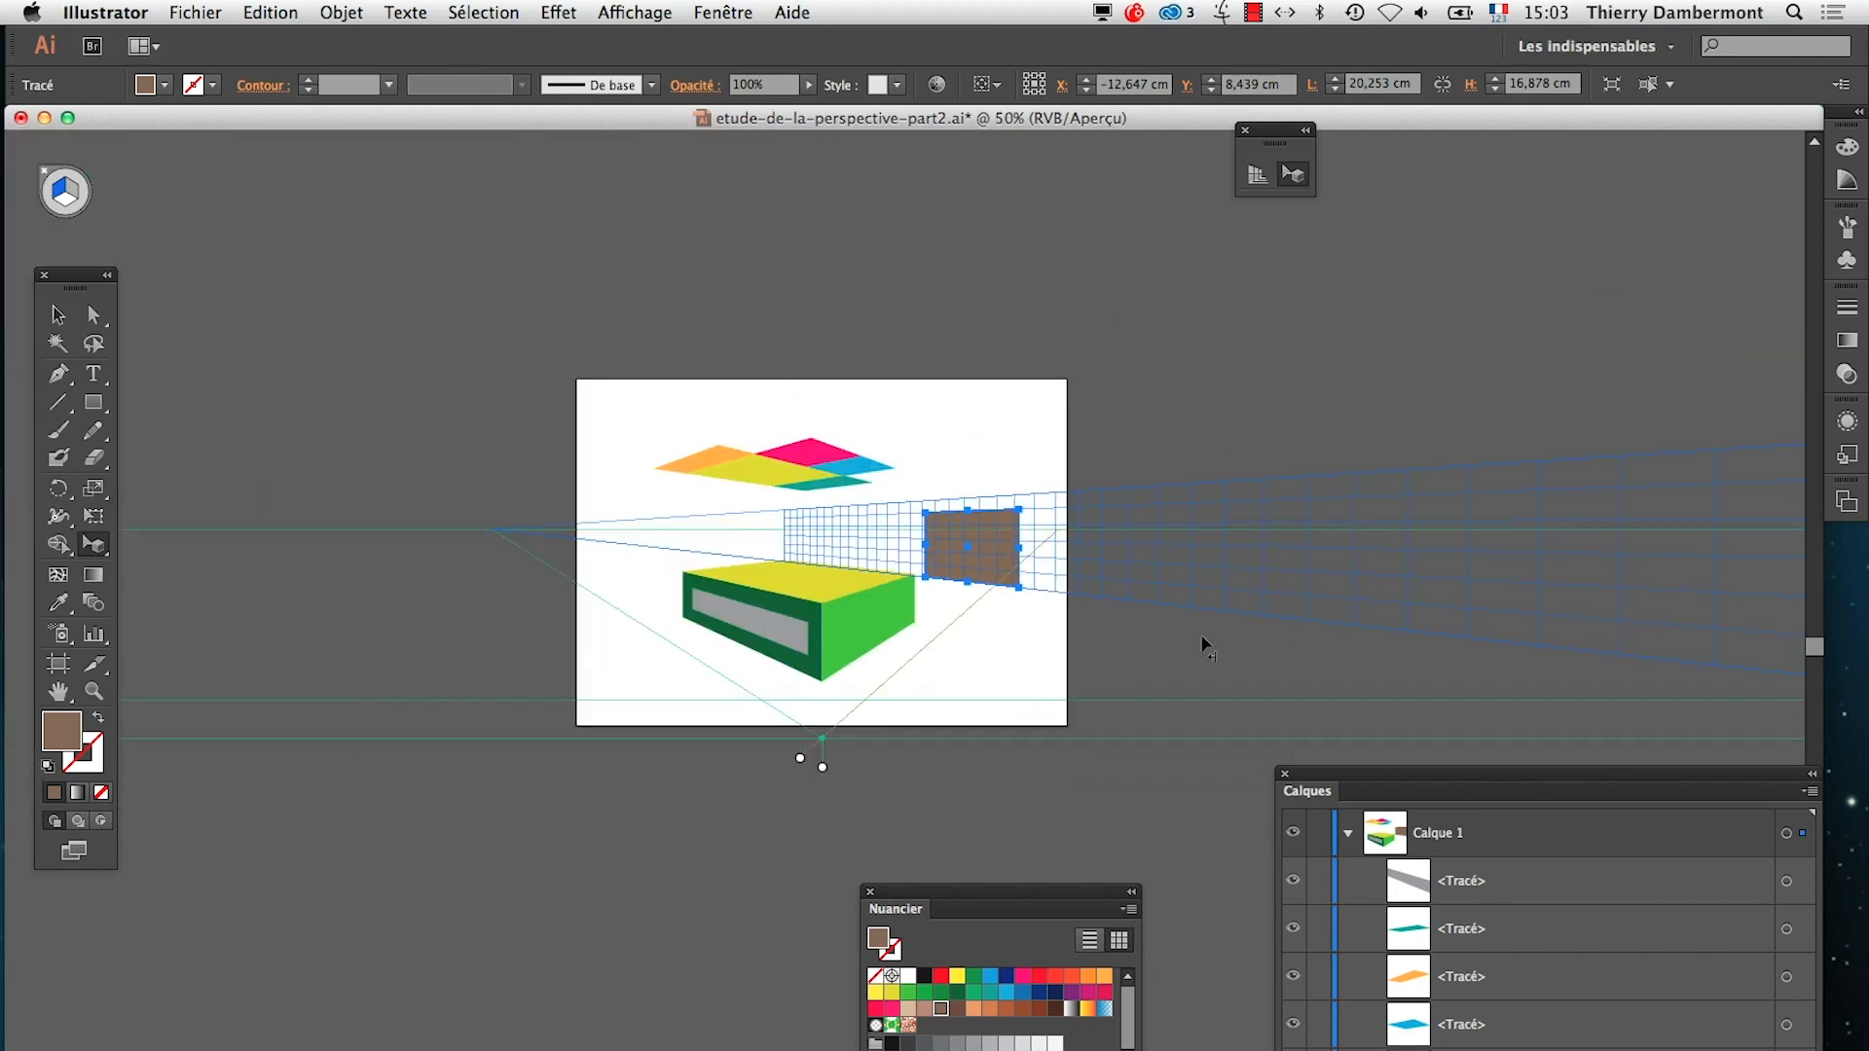
# Extend the blue grid plane's offset far beyond the artboard so the attached brown rectangle recedes even more
pyautogui.moveTo(1204, 642); pyautogui.dragTo(485, 632)
pyautogui.keyDown('alt'); pyautogui.keyDown('super'); pyautogui.click(640, 669); pyautogui.keyUp('super'); pyautogui.keyUp('alt')
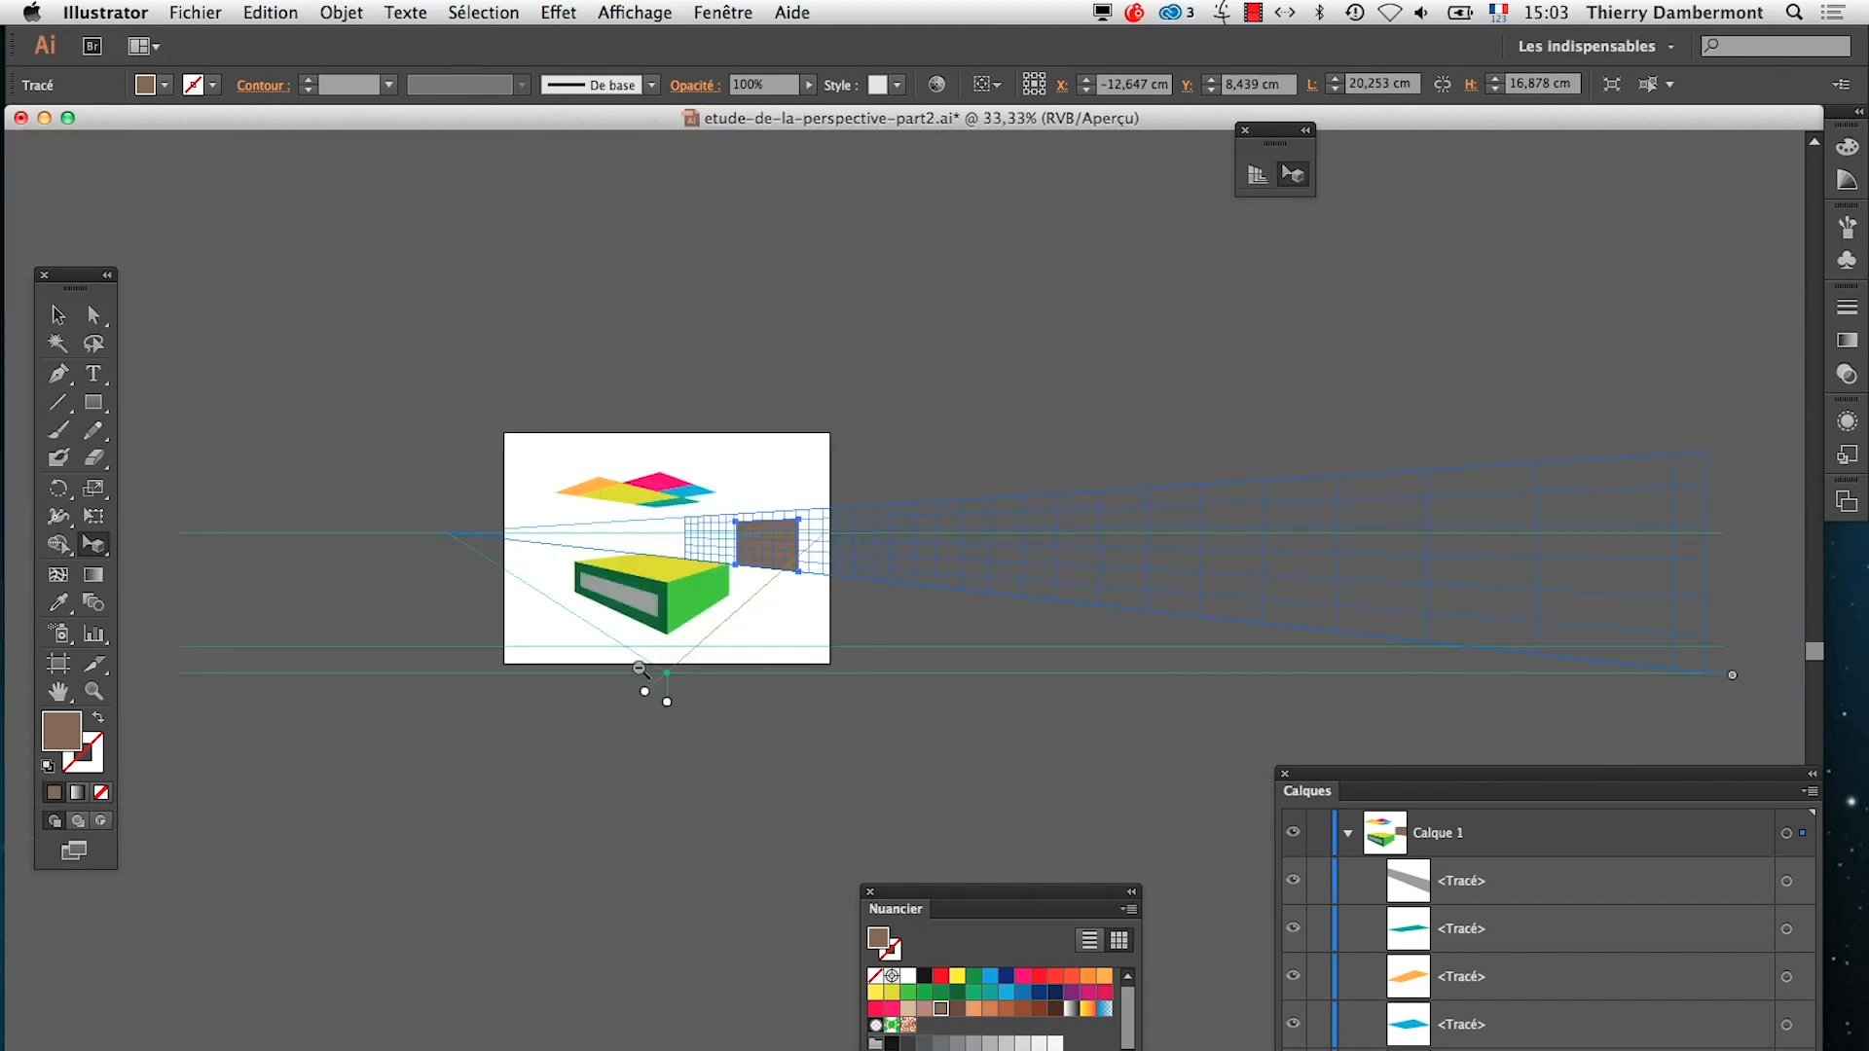
pyautogui.keyDown('alt'); pyautogui.keyDown('super'); pyautogui.click(745, 676); pyautogui.keyUp('super'); pyautogui.keyUp('alt')
pyautogui.moveTo(844, 686); pyautogui.dragTo(516, 696)
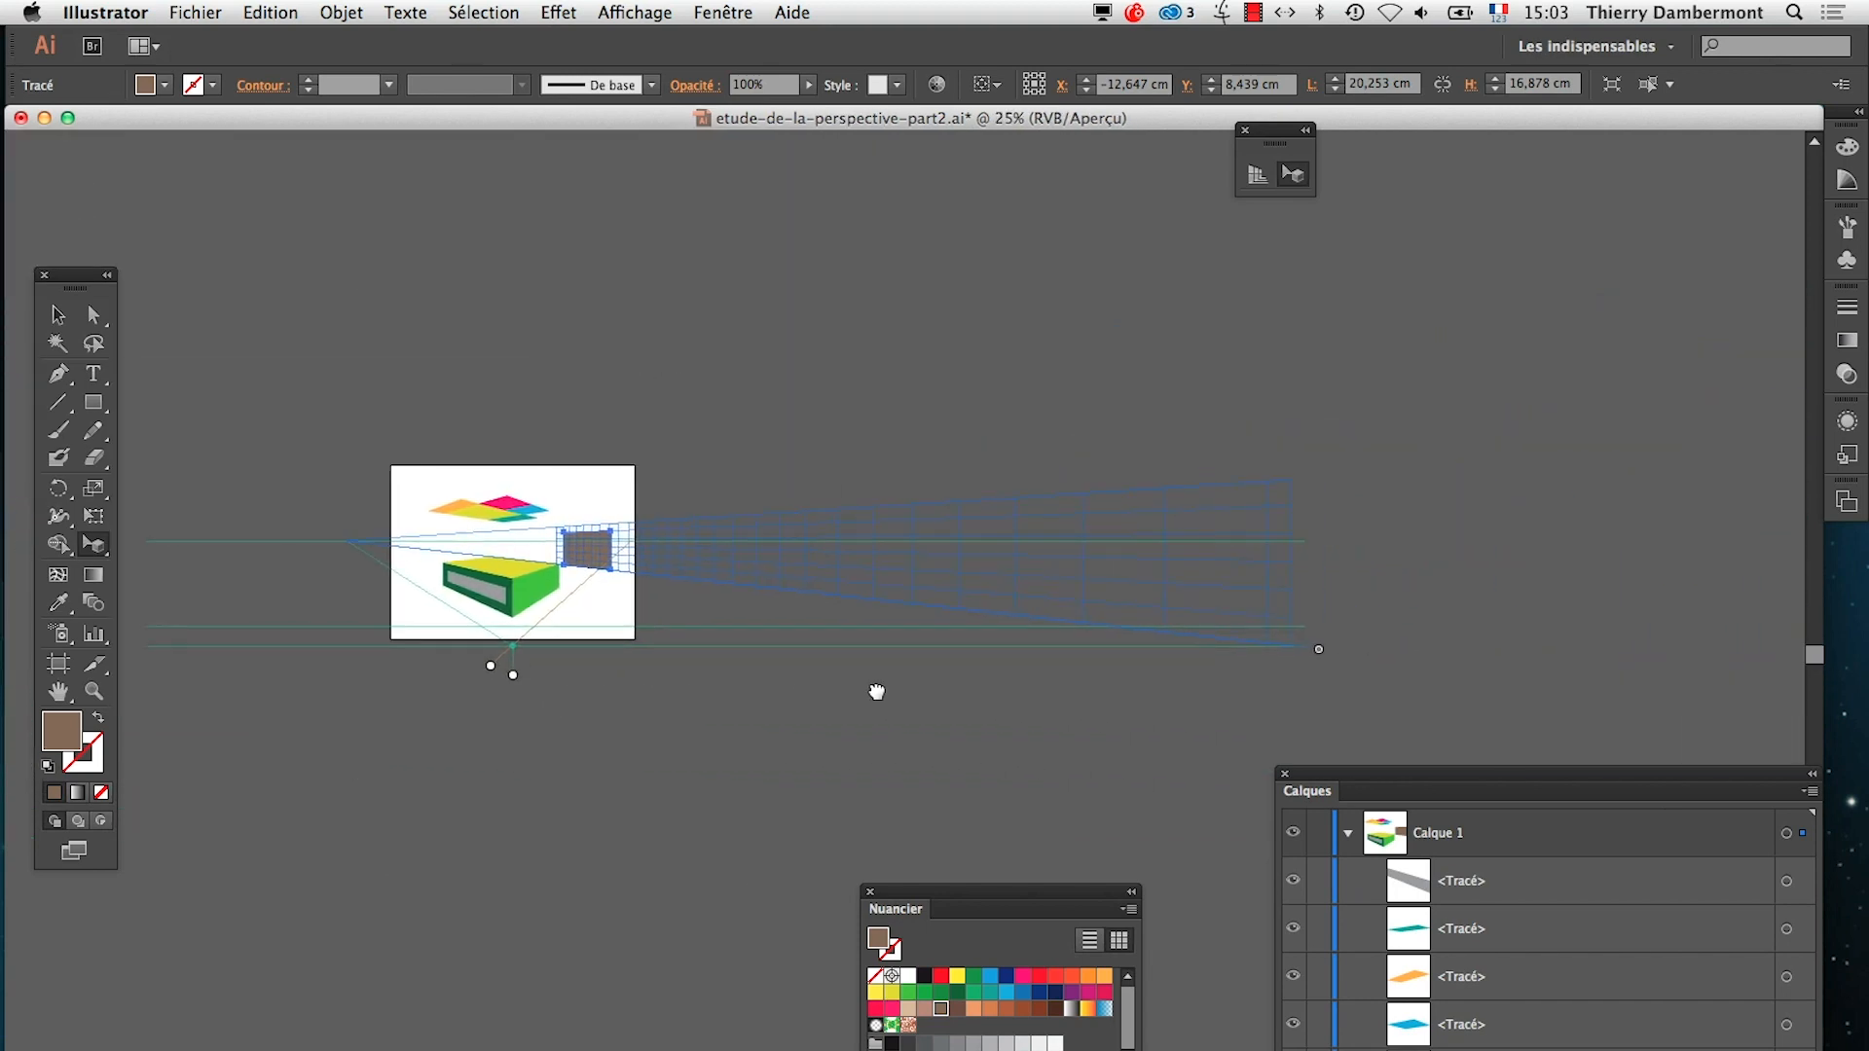
pyautogui.moveTo(1300, 651); pyautogui.dragTo(1645, 647)
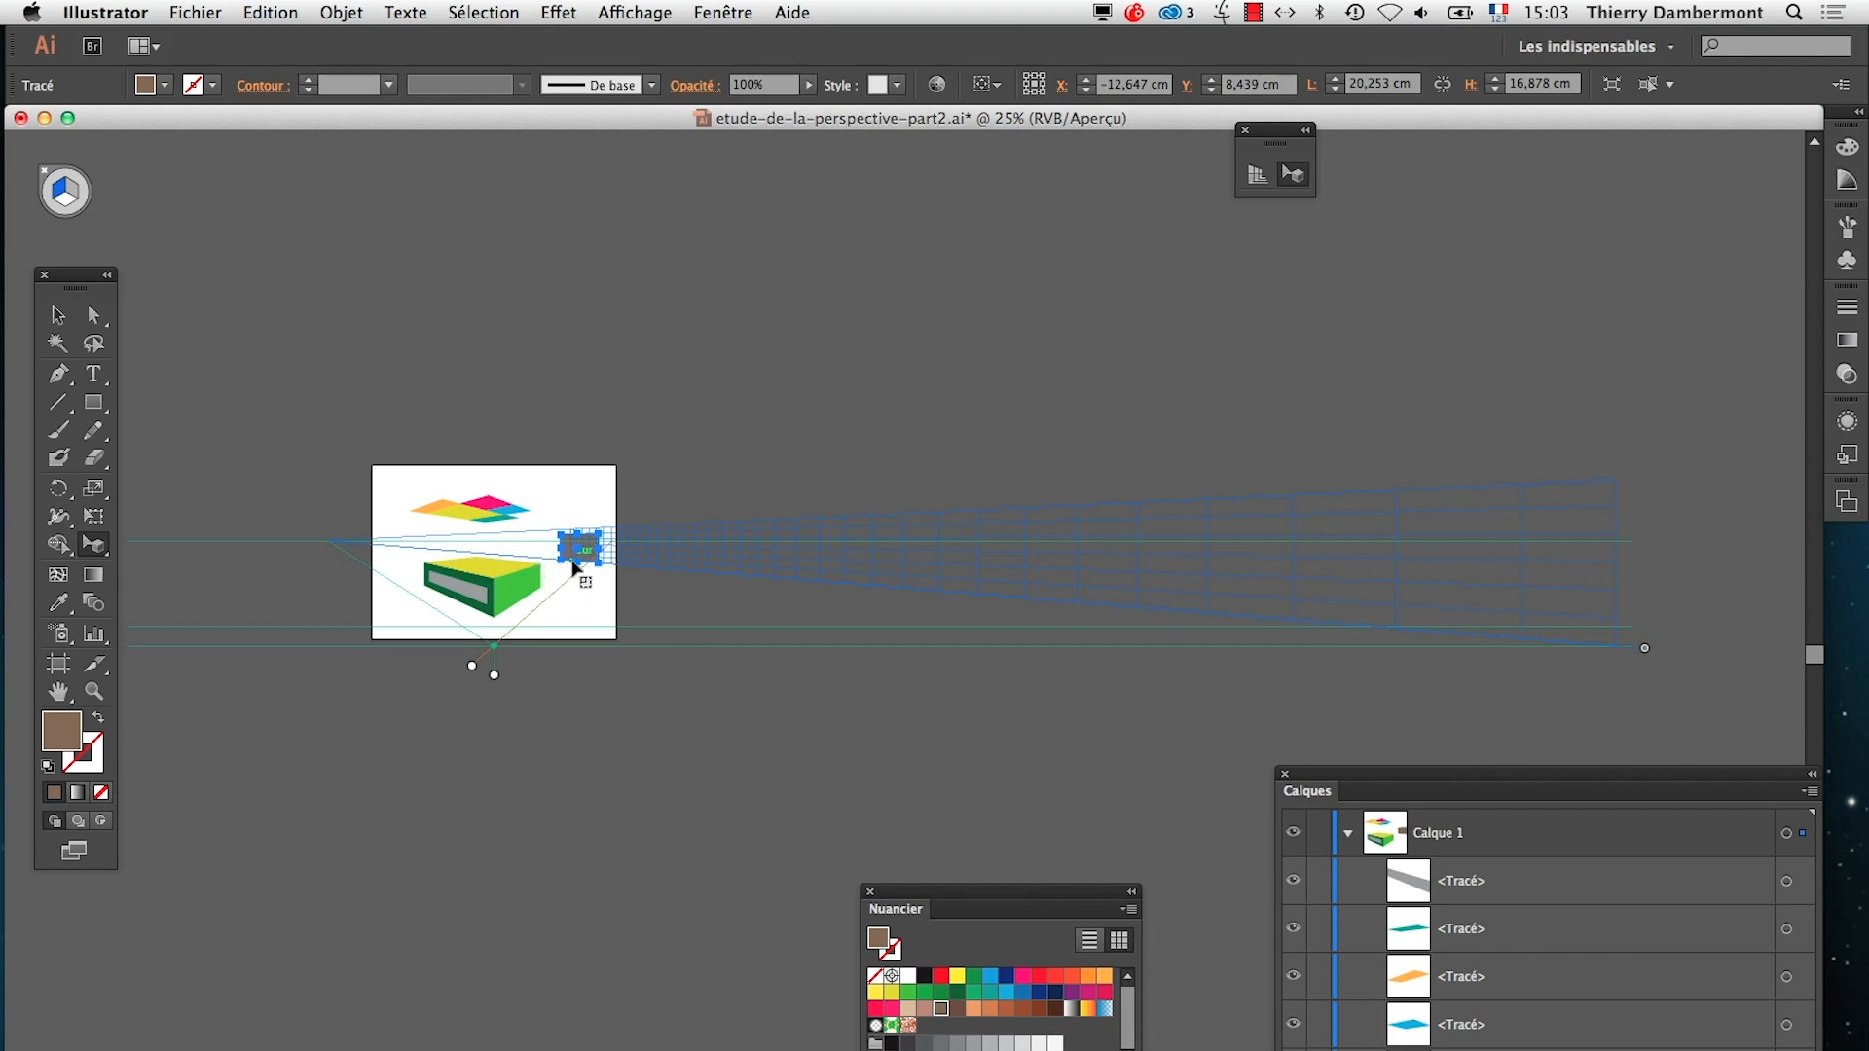
pyautogui.scroll(1, 575, 568)
pyautogui.scroll(2, 576, 569)
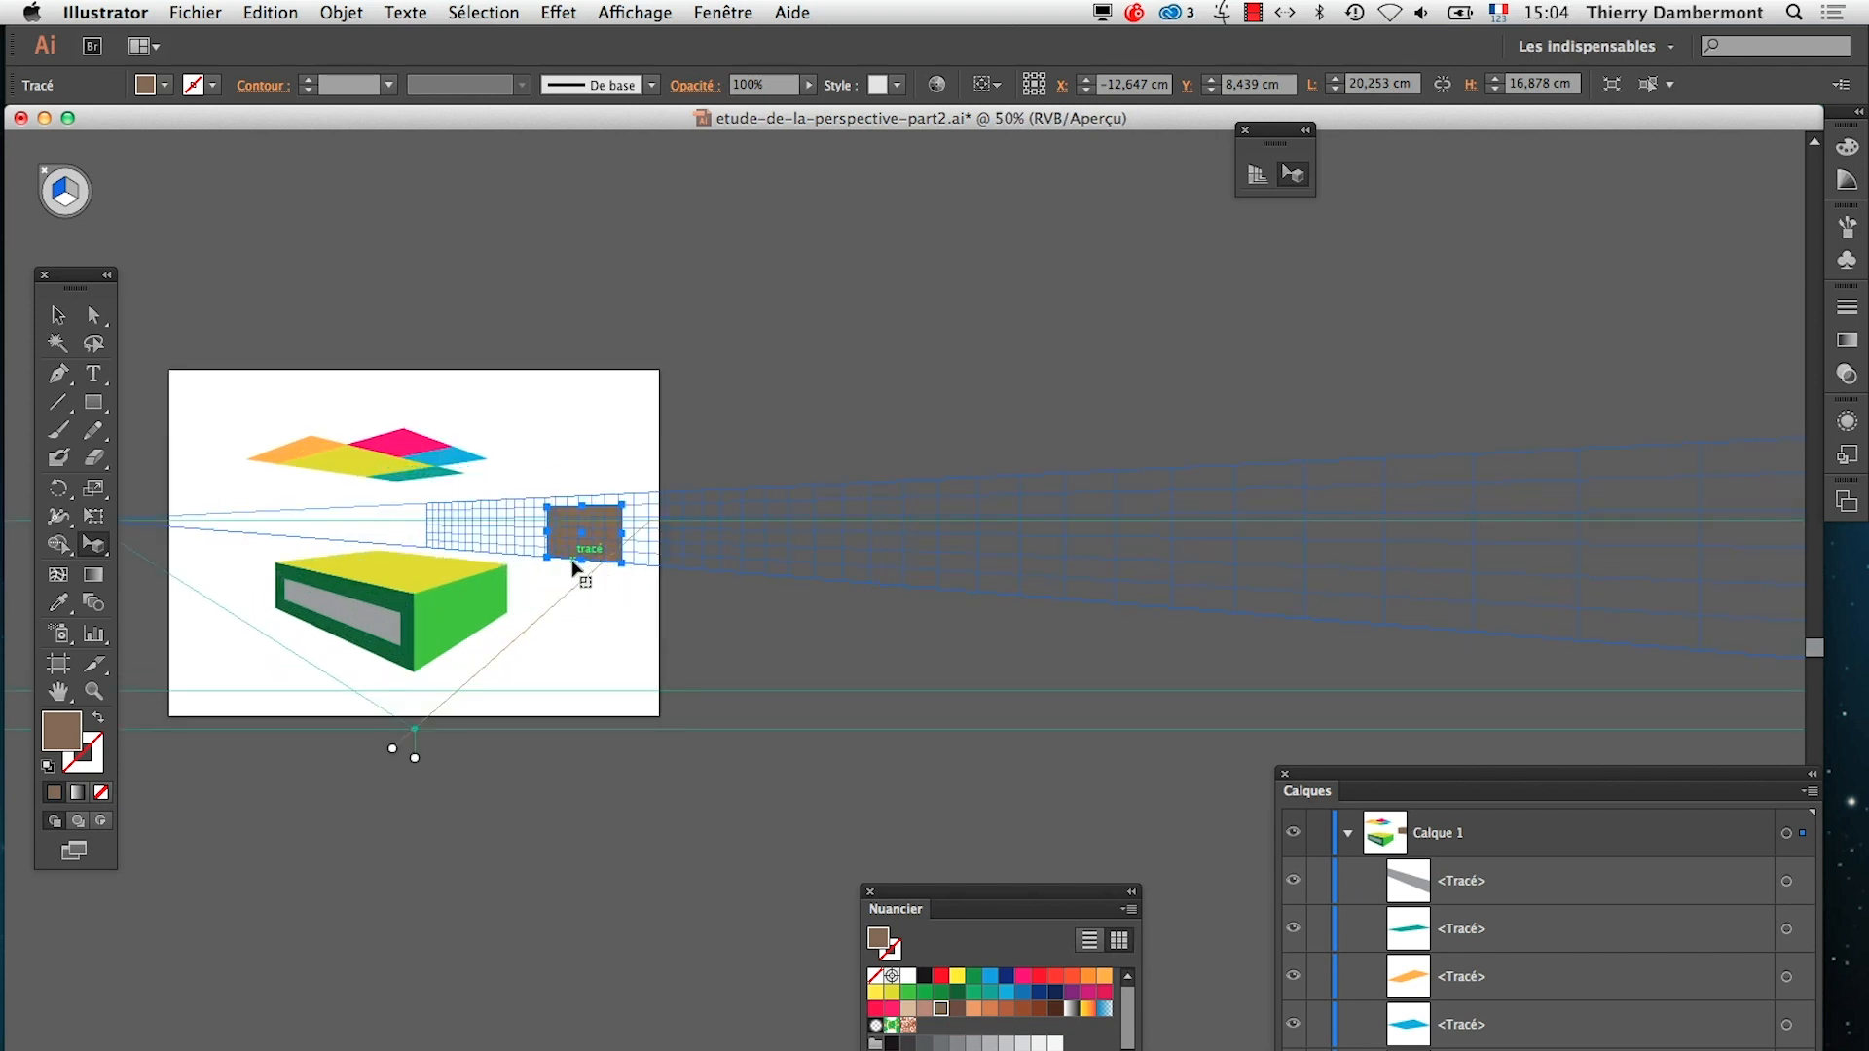
pyautogui.scroll(-3, 572, 573)
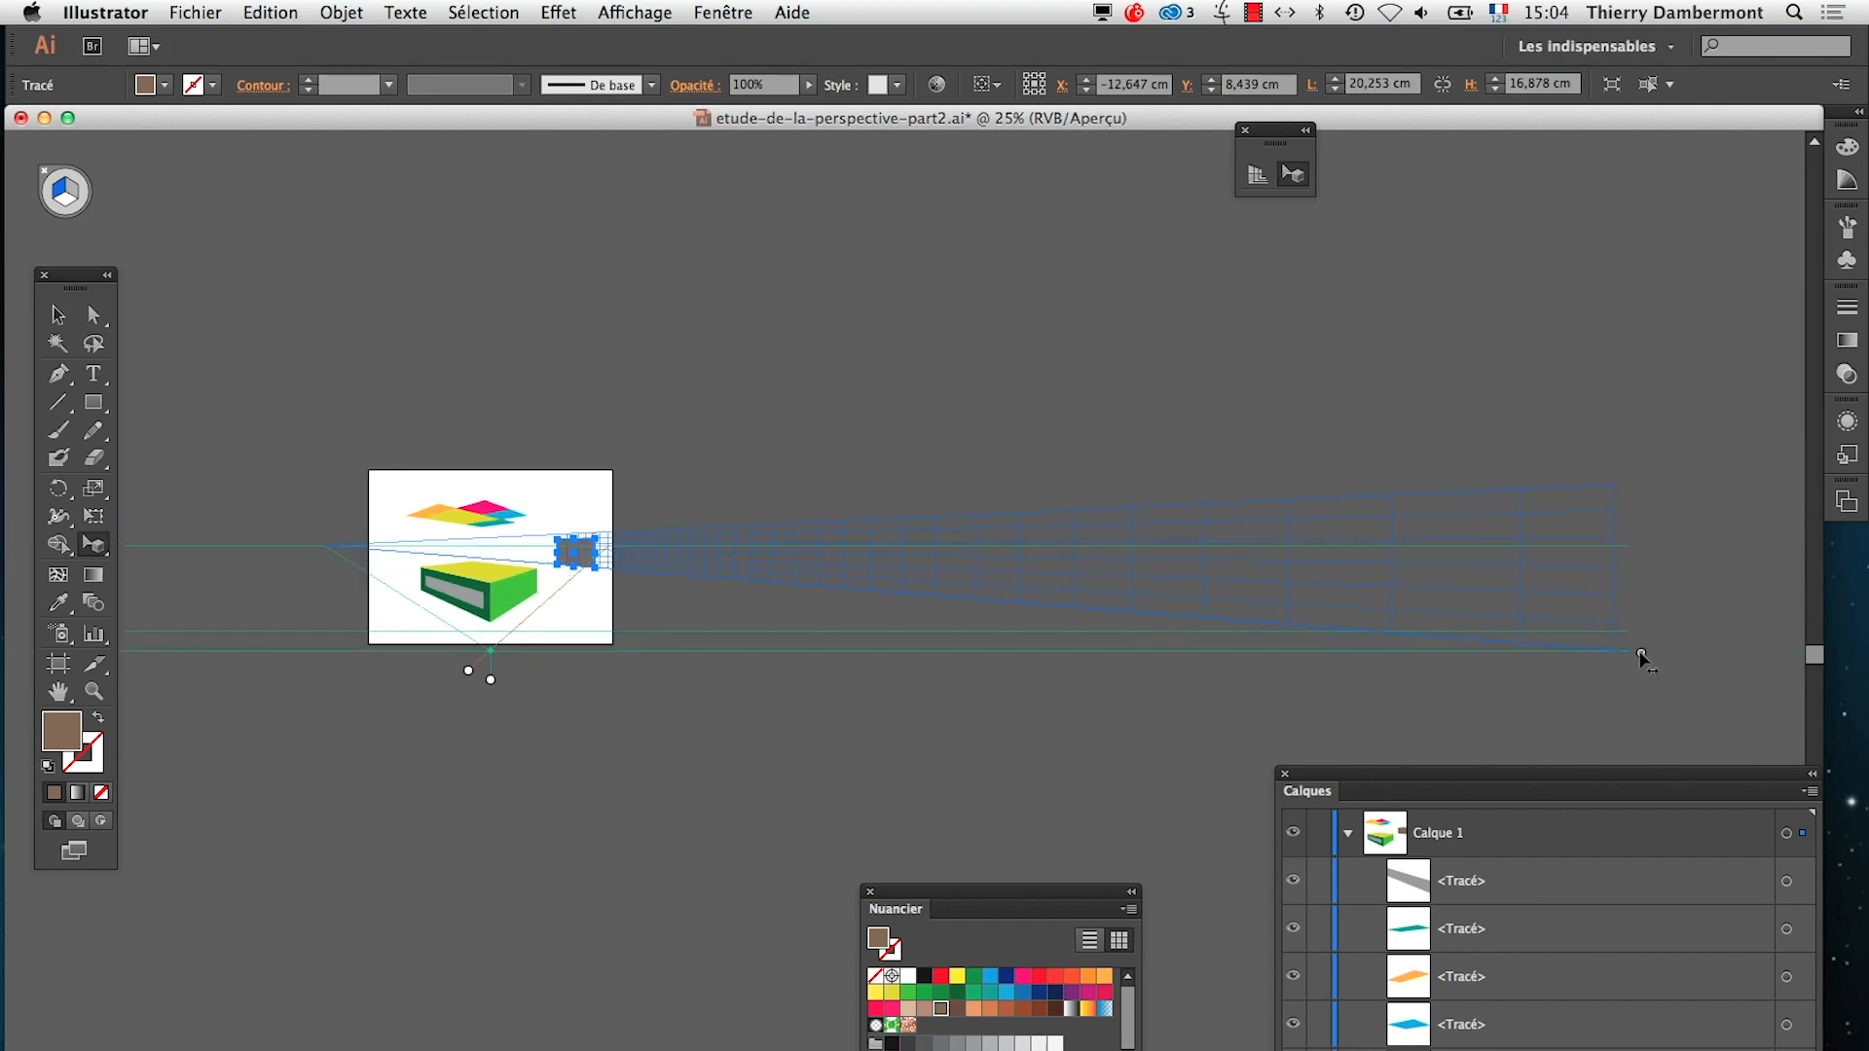
# Bring the blue grid plane and its attached brown rectangle somewhat closer to the box
pyautogui.moveTo(1644, 661); pyautogui.dragTo(1601, 679)
pyautogui.scroll(1, 534, 577)
pyautogui.scroll(1, 570, 567)
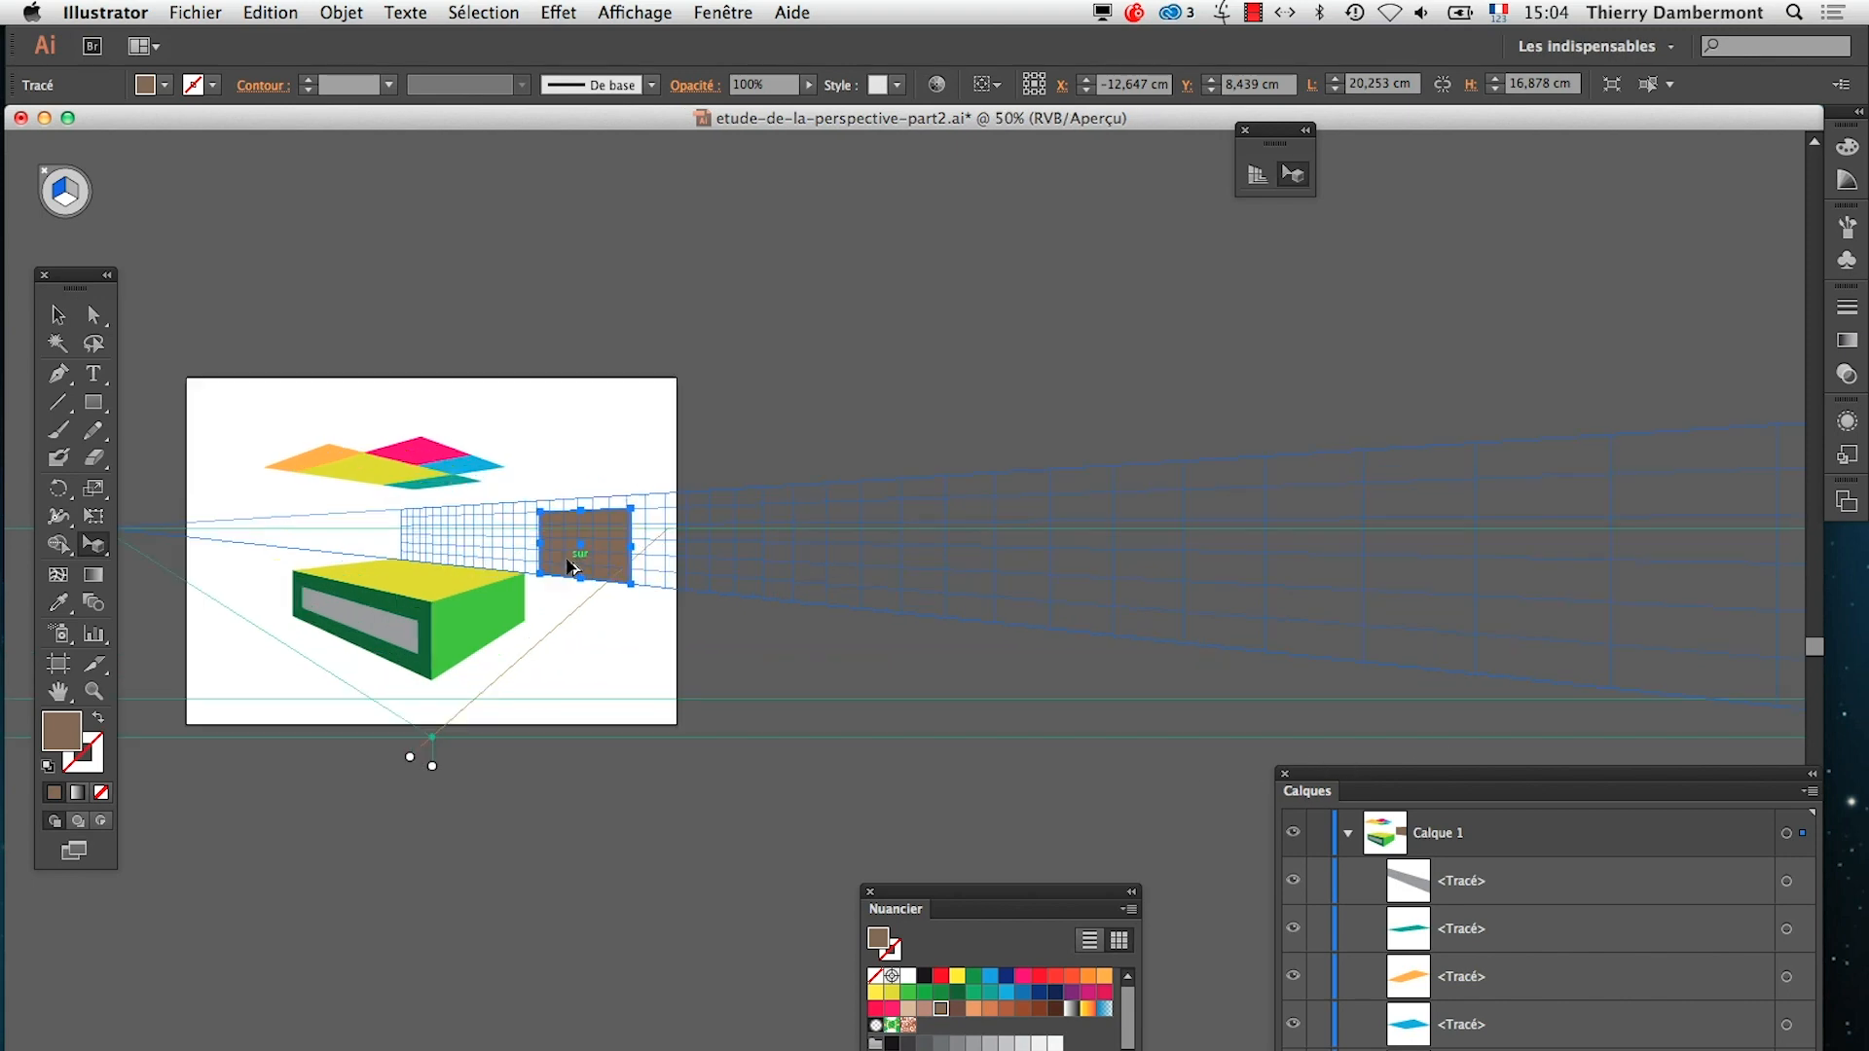
pyautogui.scroll(1, 575, 573)
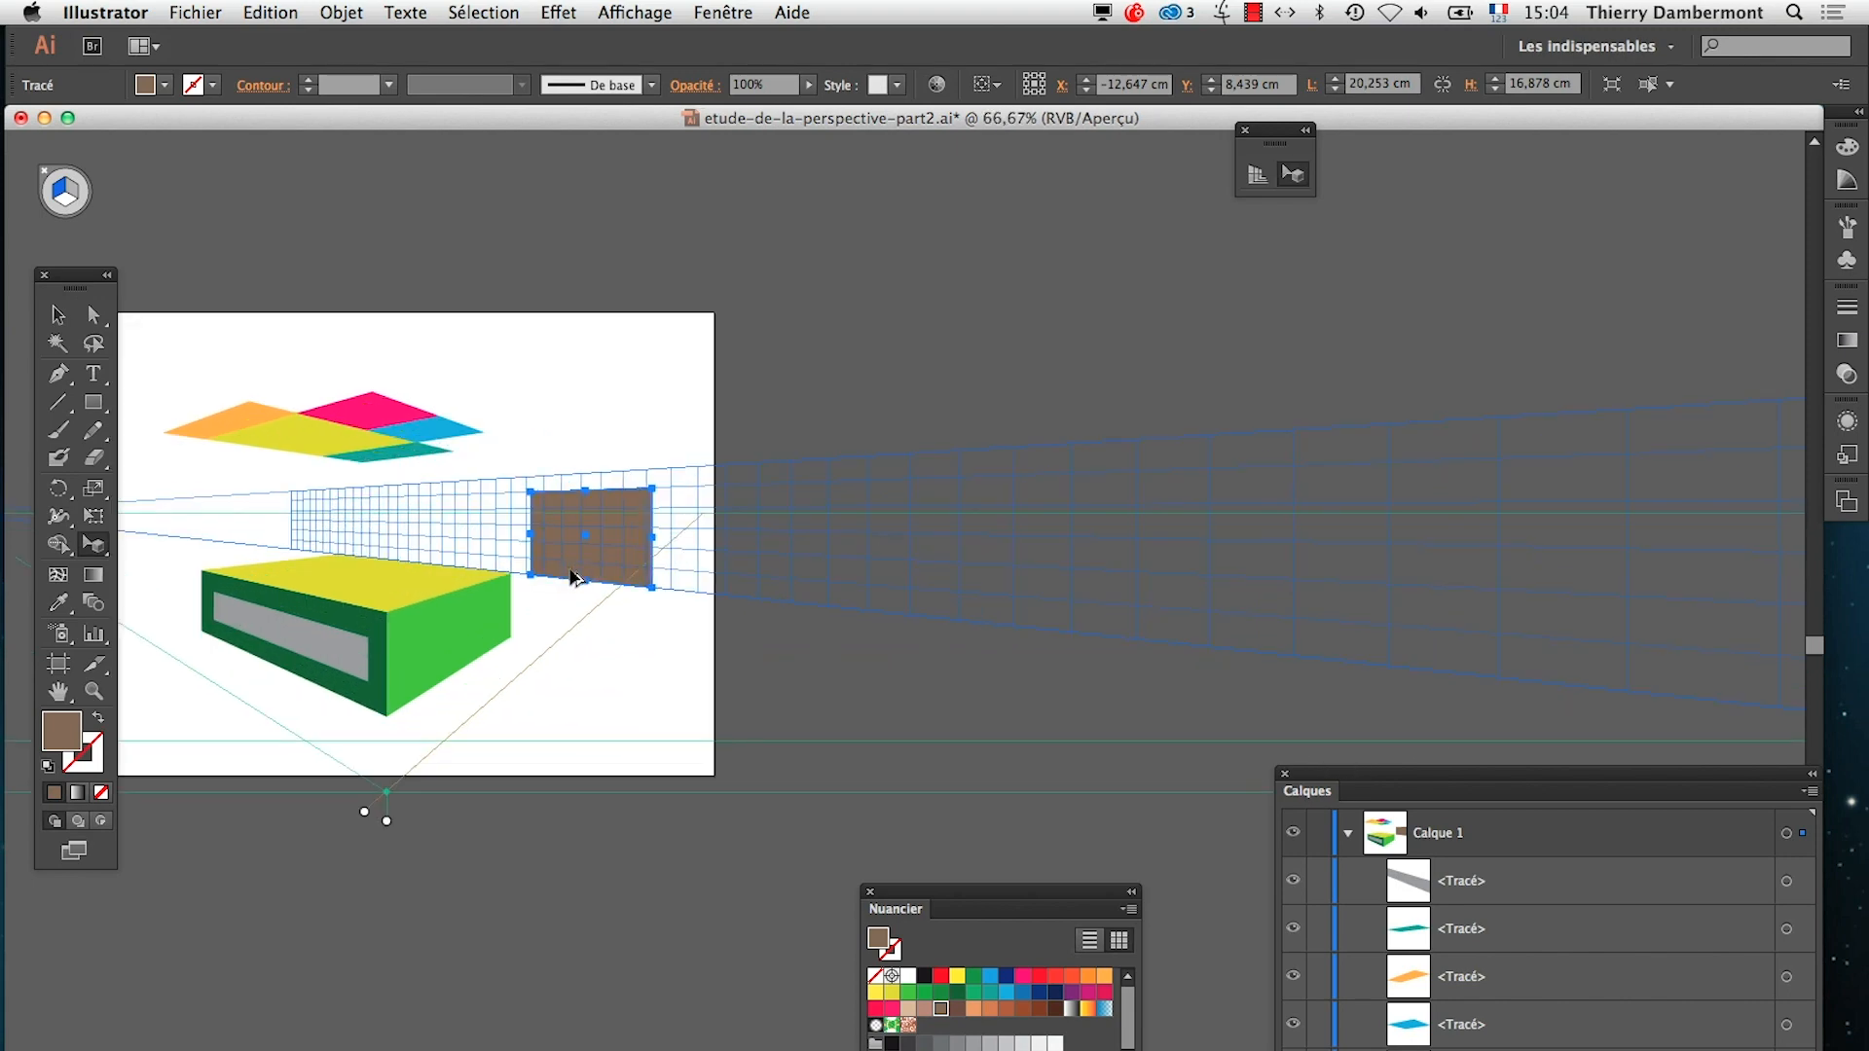
pyautogui.scroll(-1, 575, 578)
pyautogui.scroll(3, 574, 581)
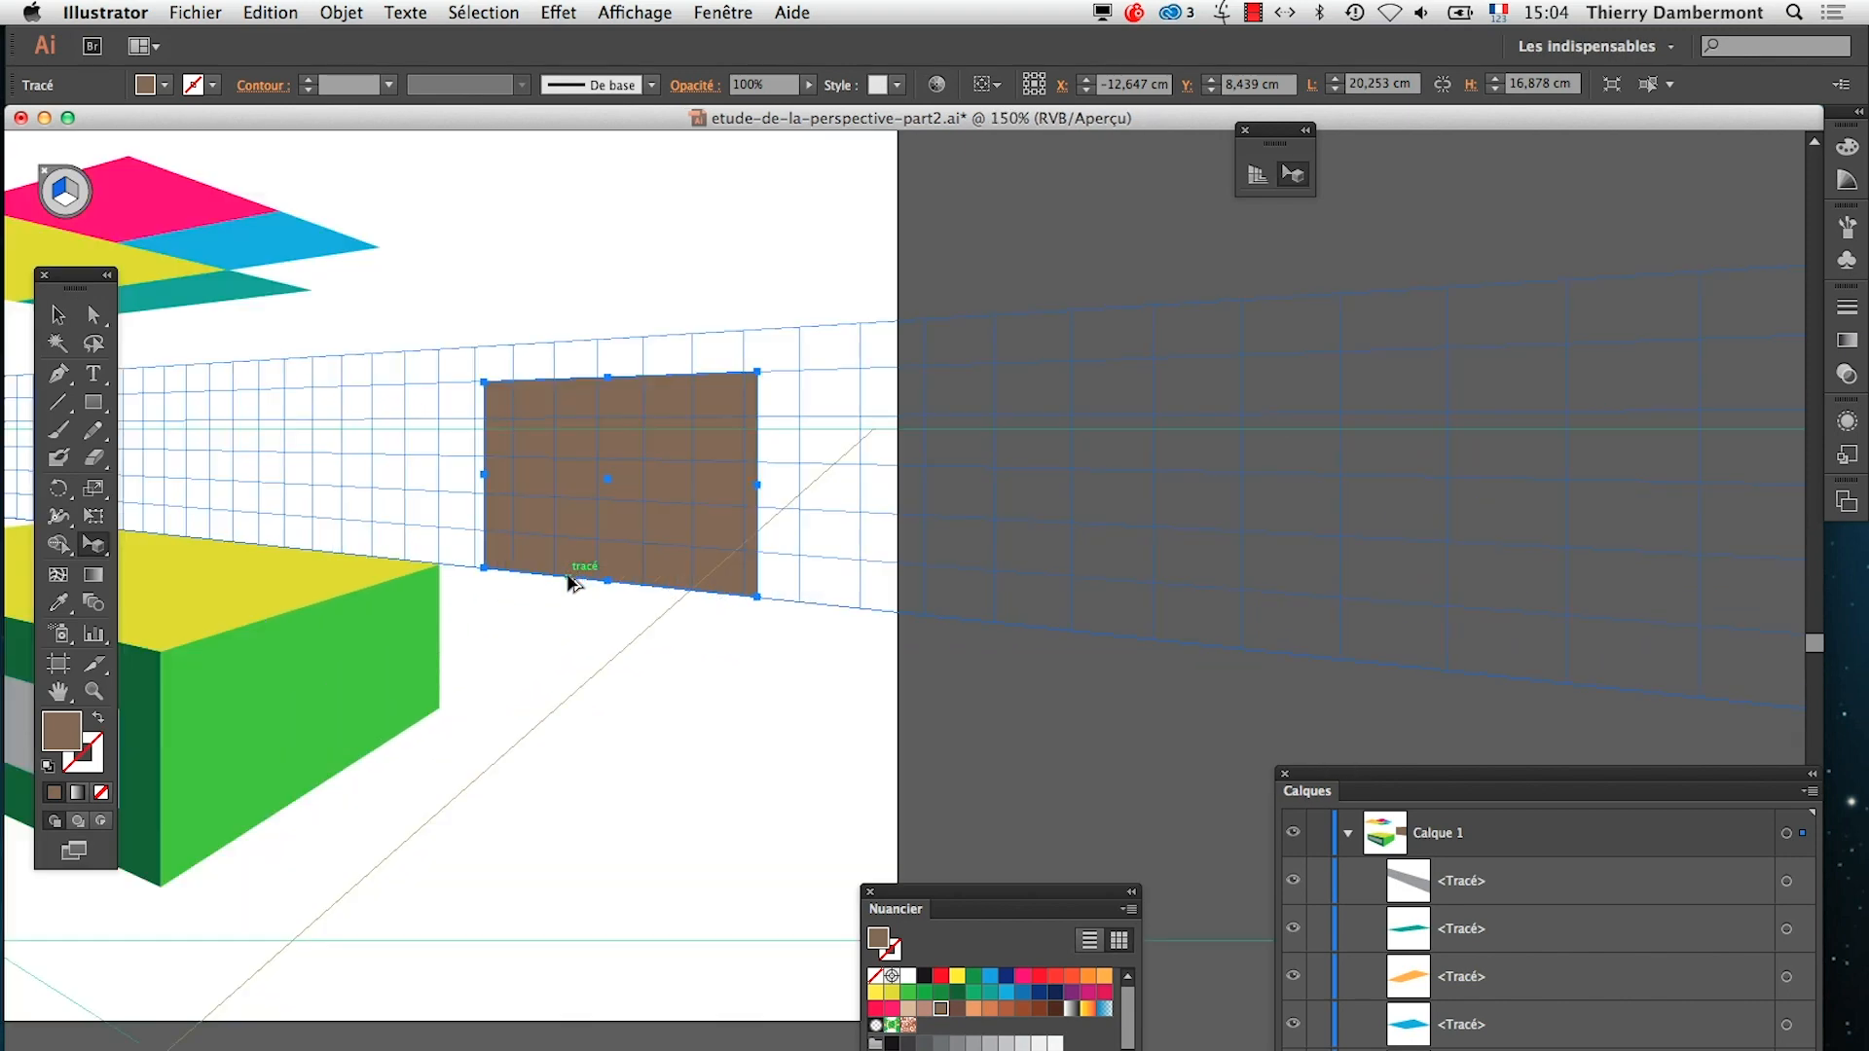
pyautogui.scroll(-1, 564, 576)
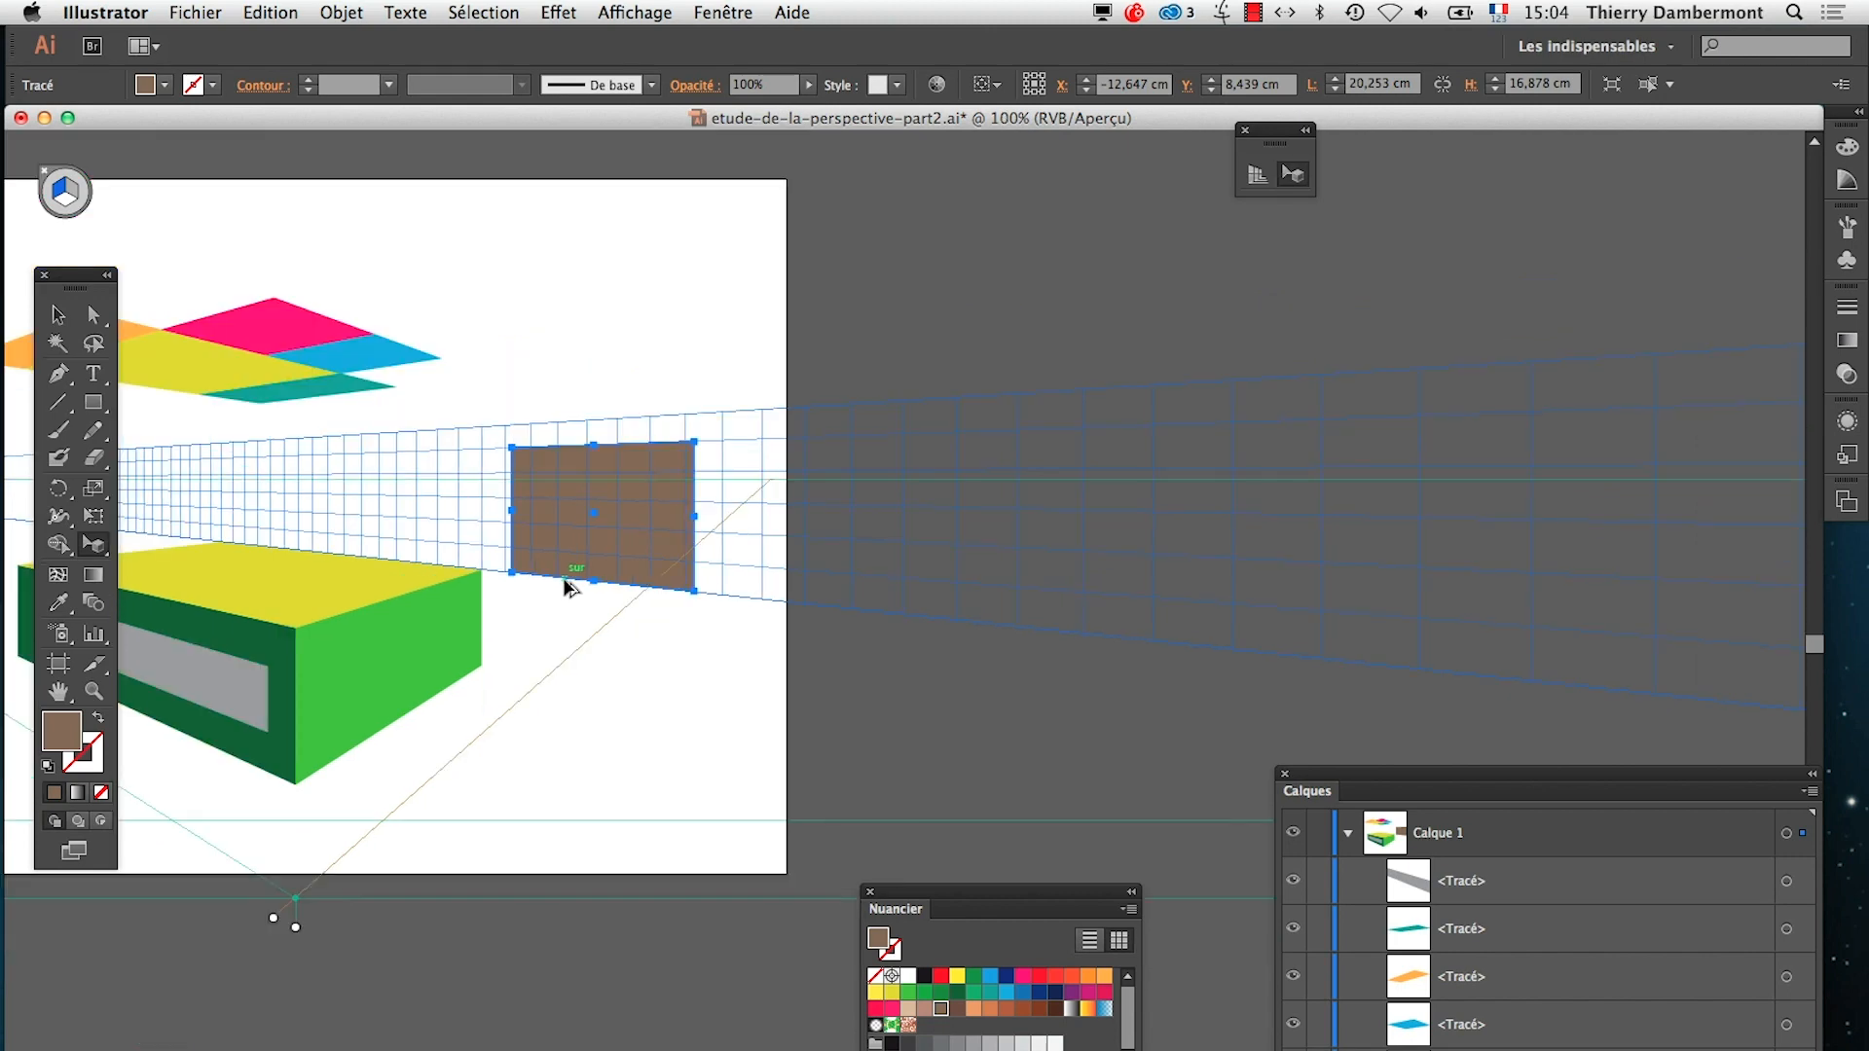
pyautogui.moveTo(436, 612); pyautogui.dragTo(1019, 597)
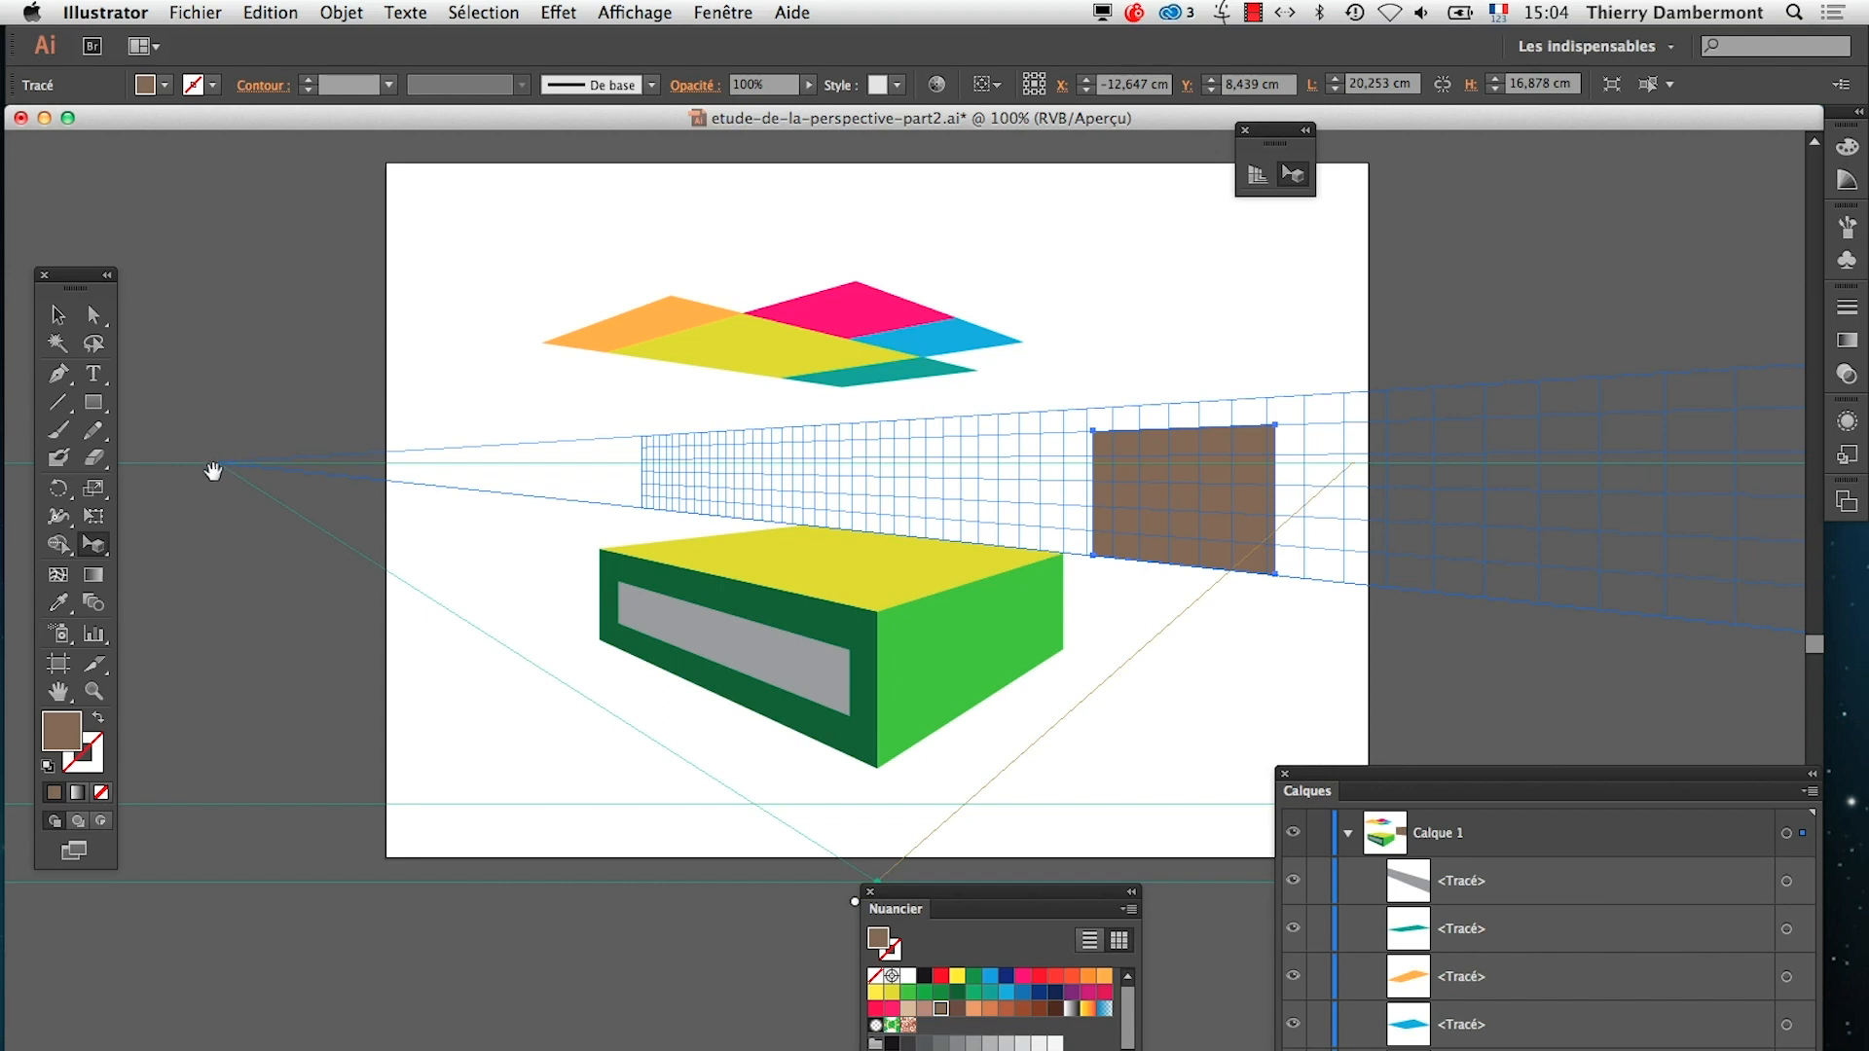
pyautogui.hscroll(5, 213, 473)
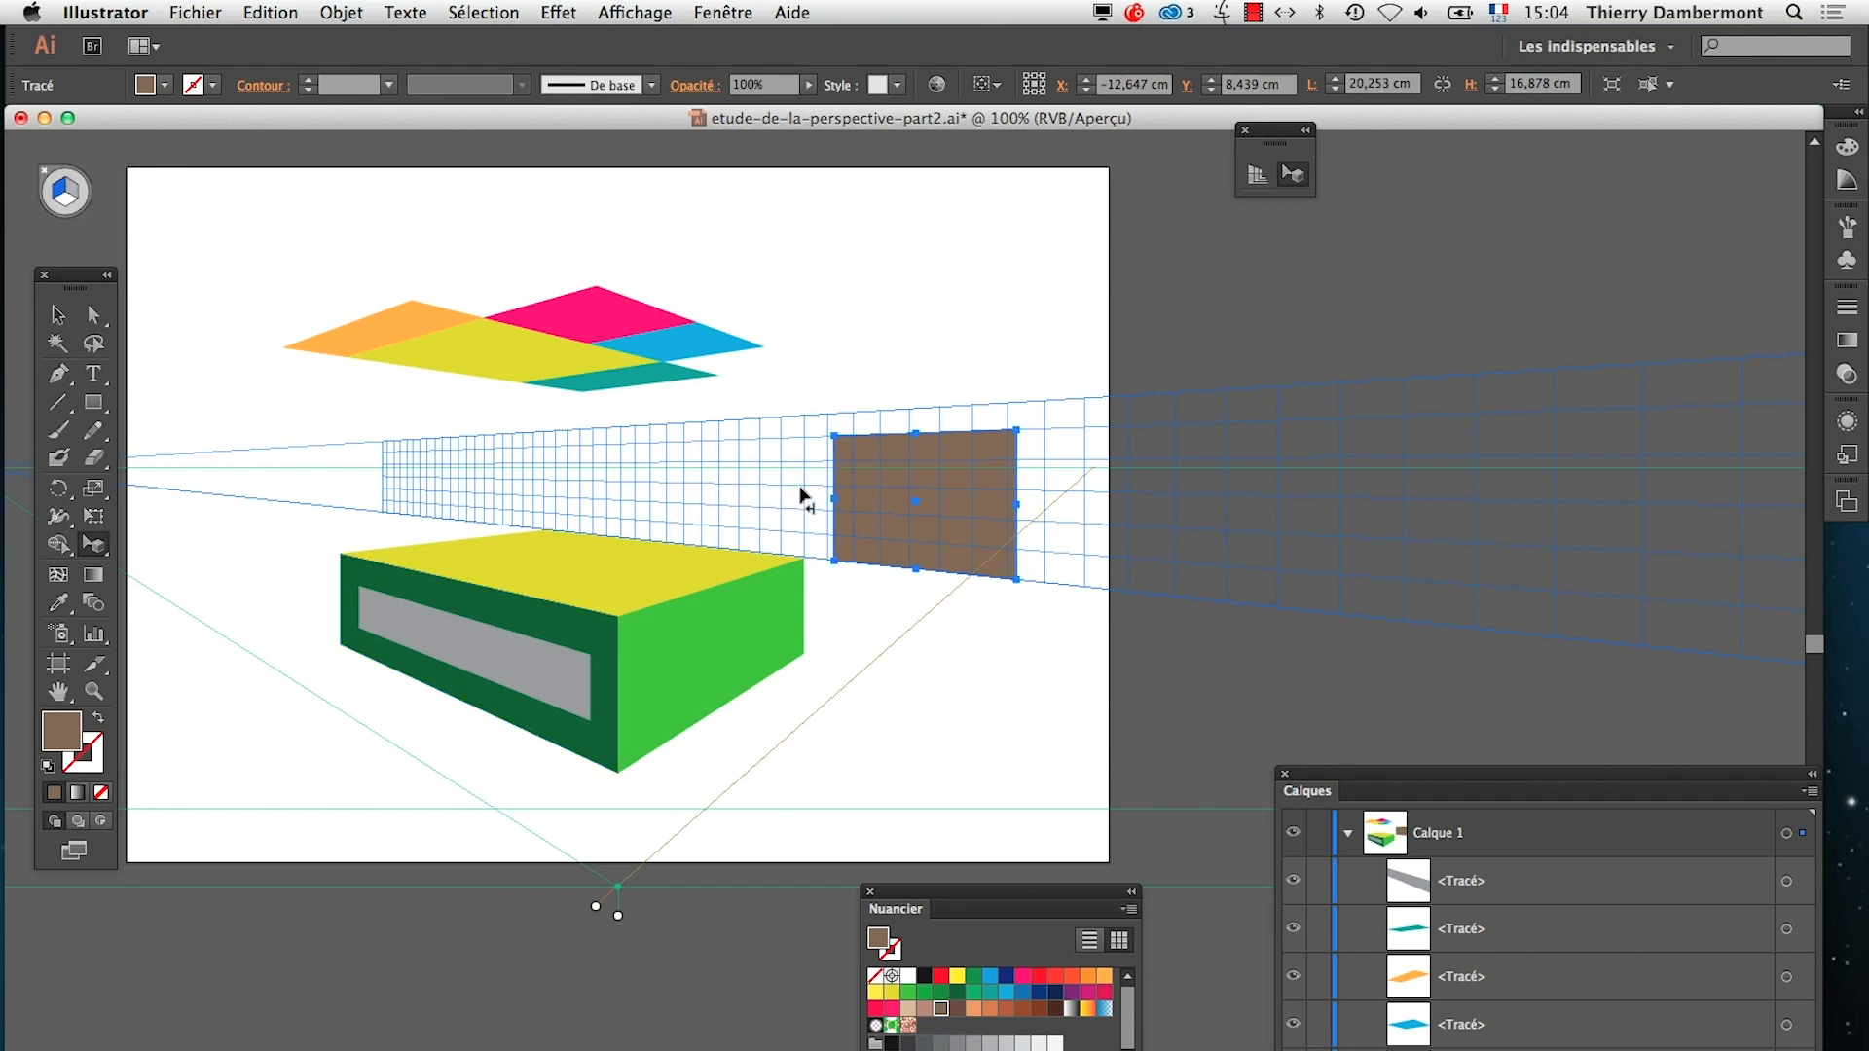
# Select the box's light green side face by its path in the group and open the Perspective commands for it
pyautogui.keyDown('alt'); pyautogui.keyDown('super'); pyautogui.click(995, 604); pyautogui.keyUp('super'); pyautogui.keyUp('alt')
pyautogui.keyDown('alt'); pyautogui.keyDown('super'); pyautogui.click(989, 652); pyautogui.keyUp('super'); pyautogui.keyUp('alt')
pyautogui.keyDown('alt'); pyautogui.keyDown('super'); pyautogui.click(978, 695); pyautogui.keyUp('super'); pyautogui.keyUp('alt')
pyautogui.keyDown('alt'); pyautogui.keyDown('super'); pyautogui.click(966, 710); pyautogui.keyUp('super'); pyautogui.keyUp('alt')
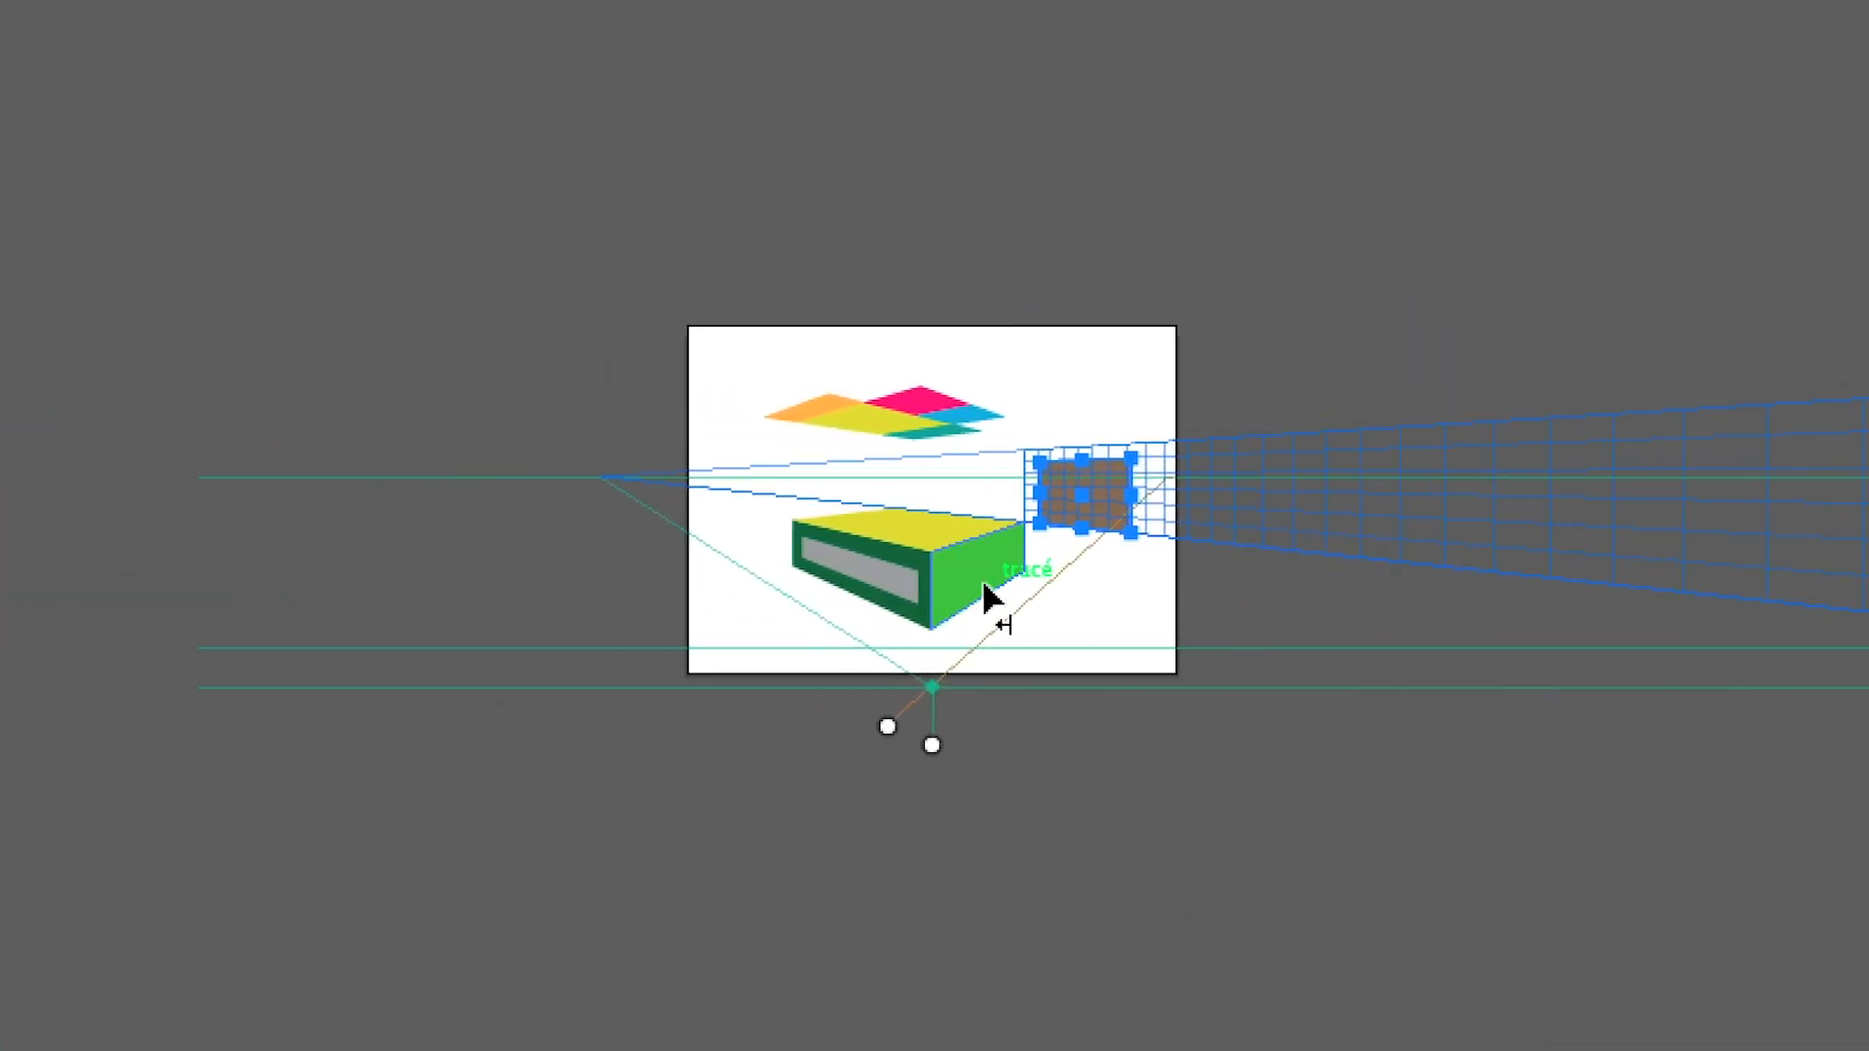
pyautogui.scroll(5, 983, 596)
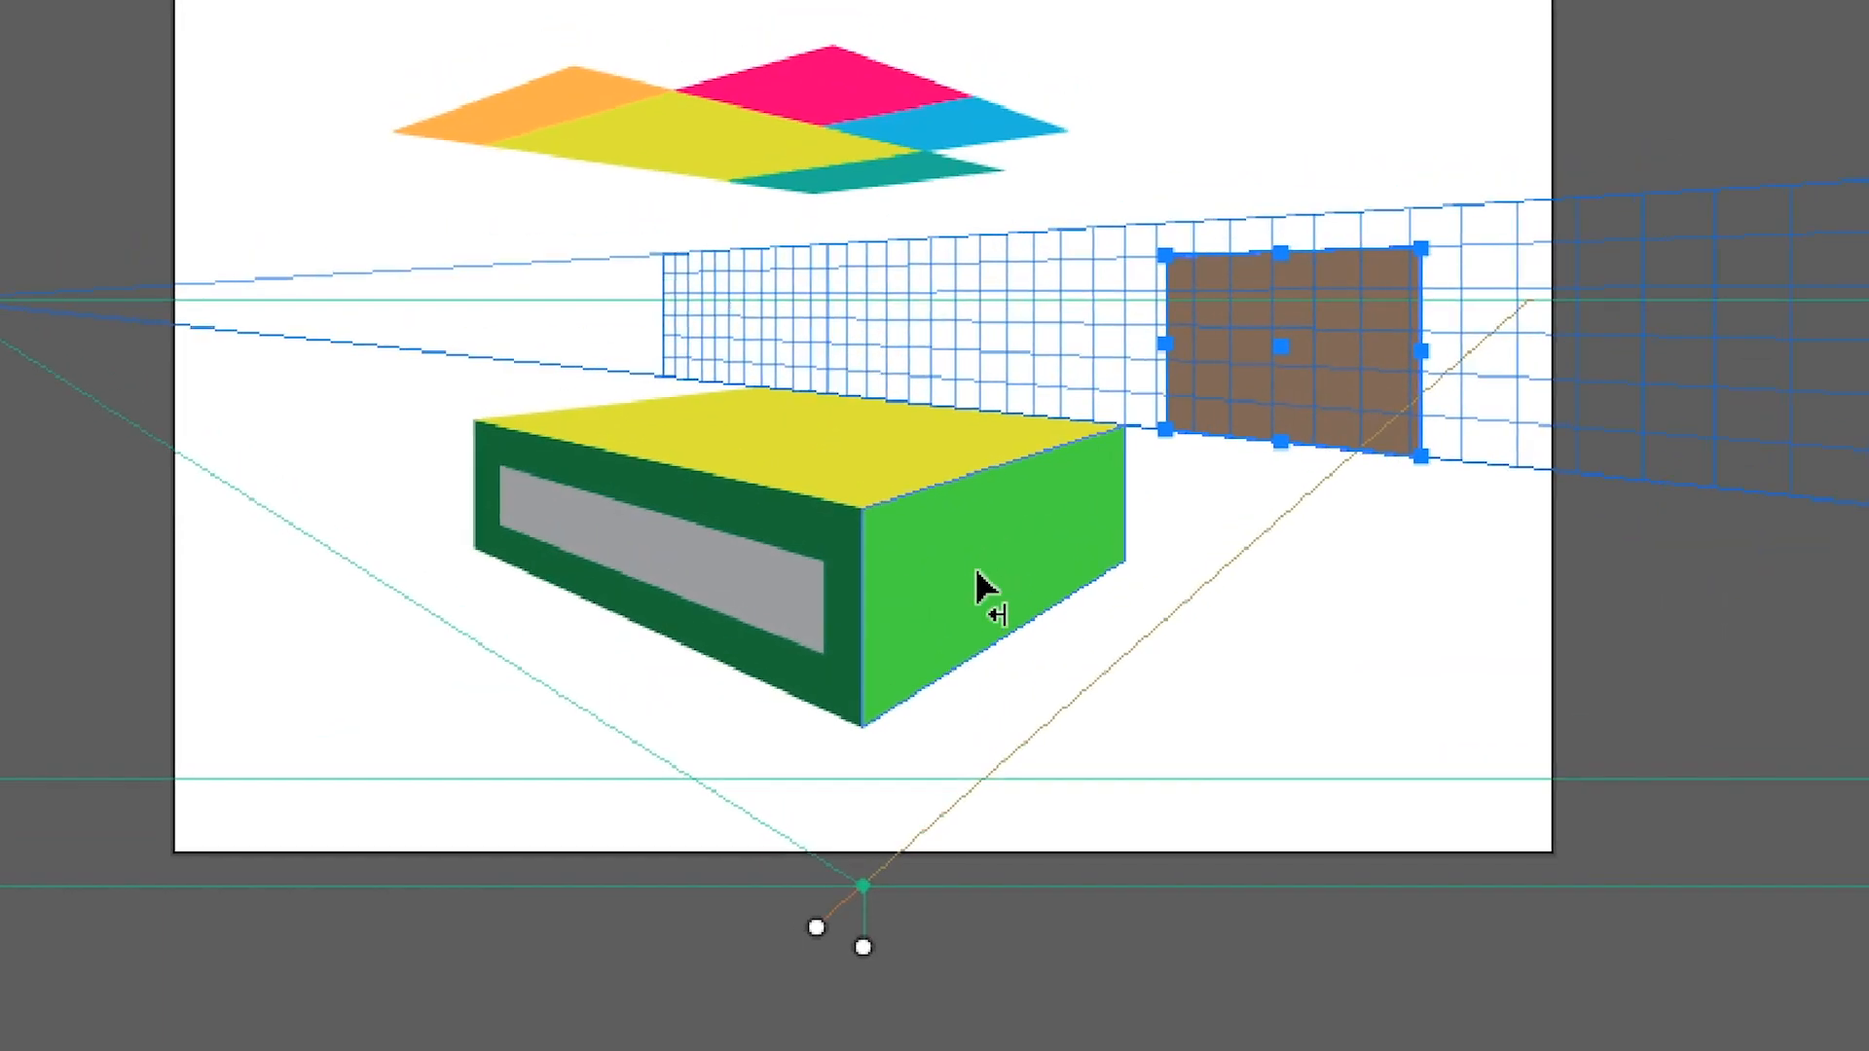
pyautogui.click(977, 575)
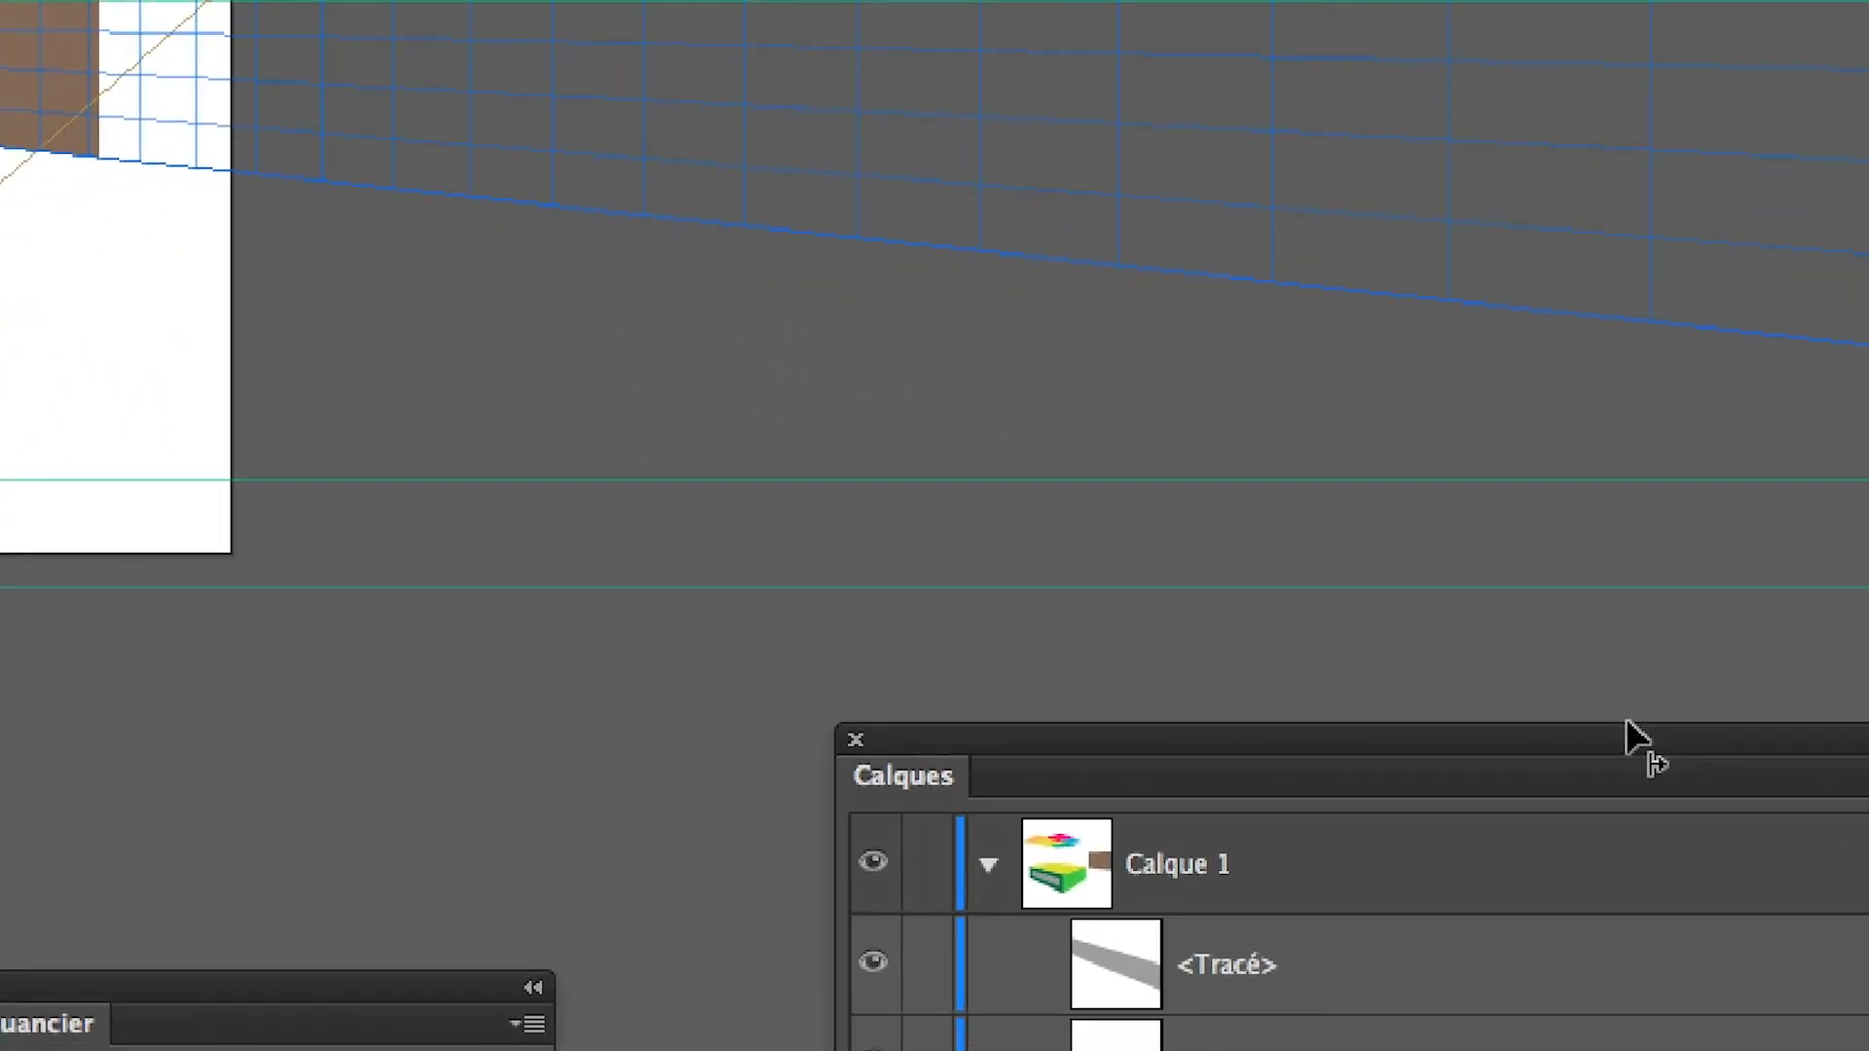
pyautogui.moveTo(1804, 881); pyautogui.dragTo(1490, 222)
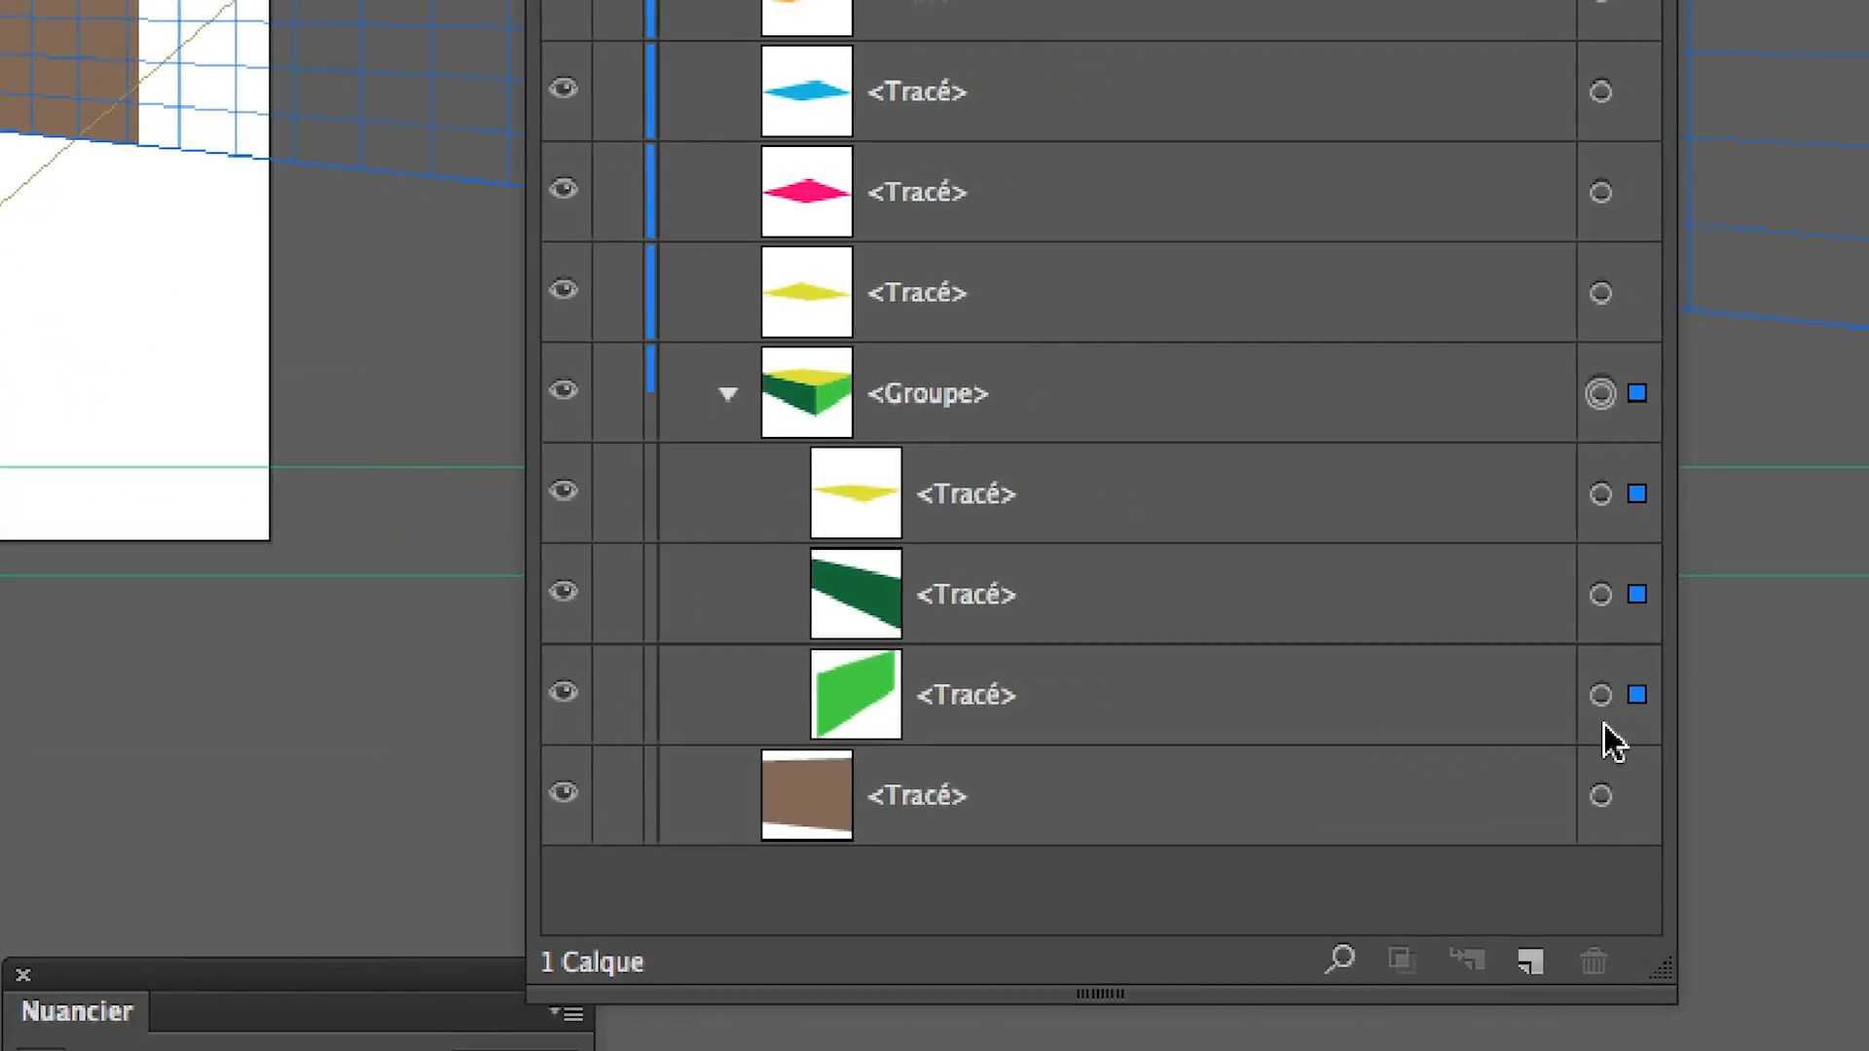
pyautogui.click(1841, 679)
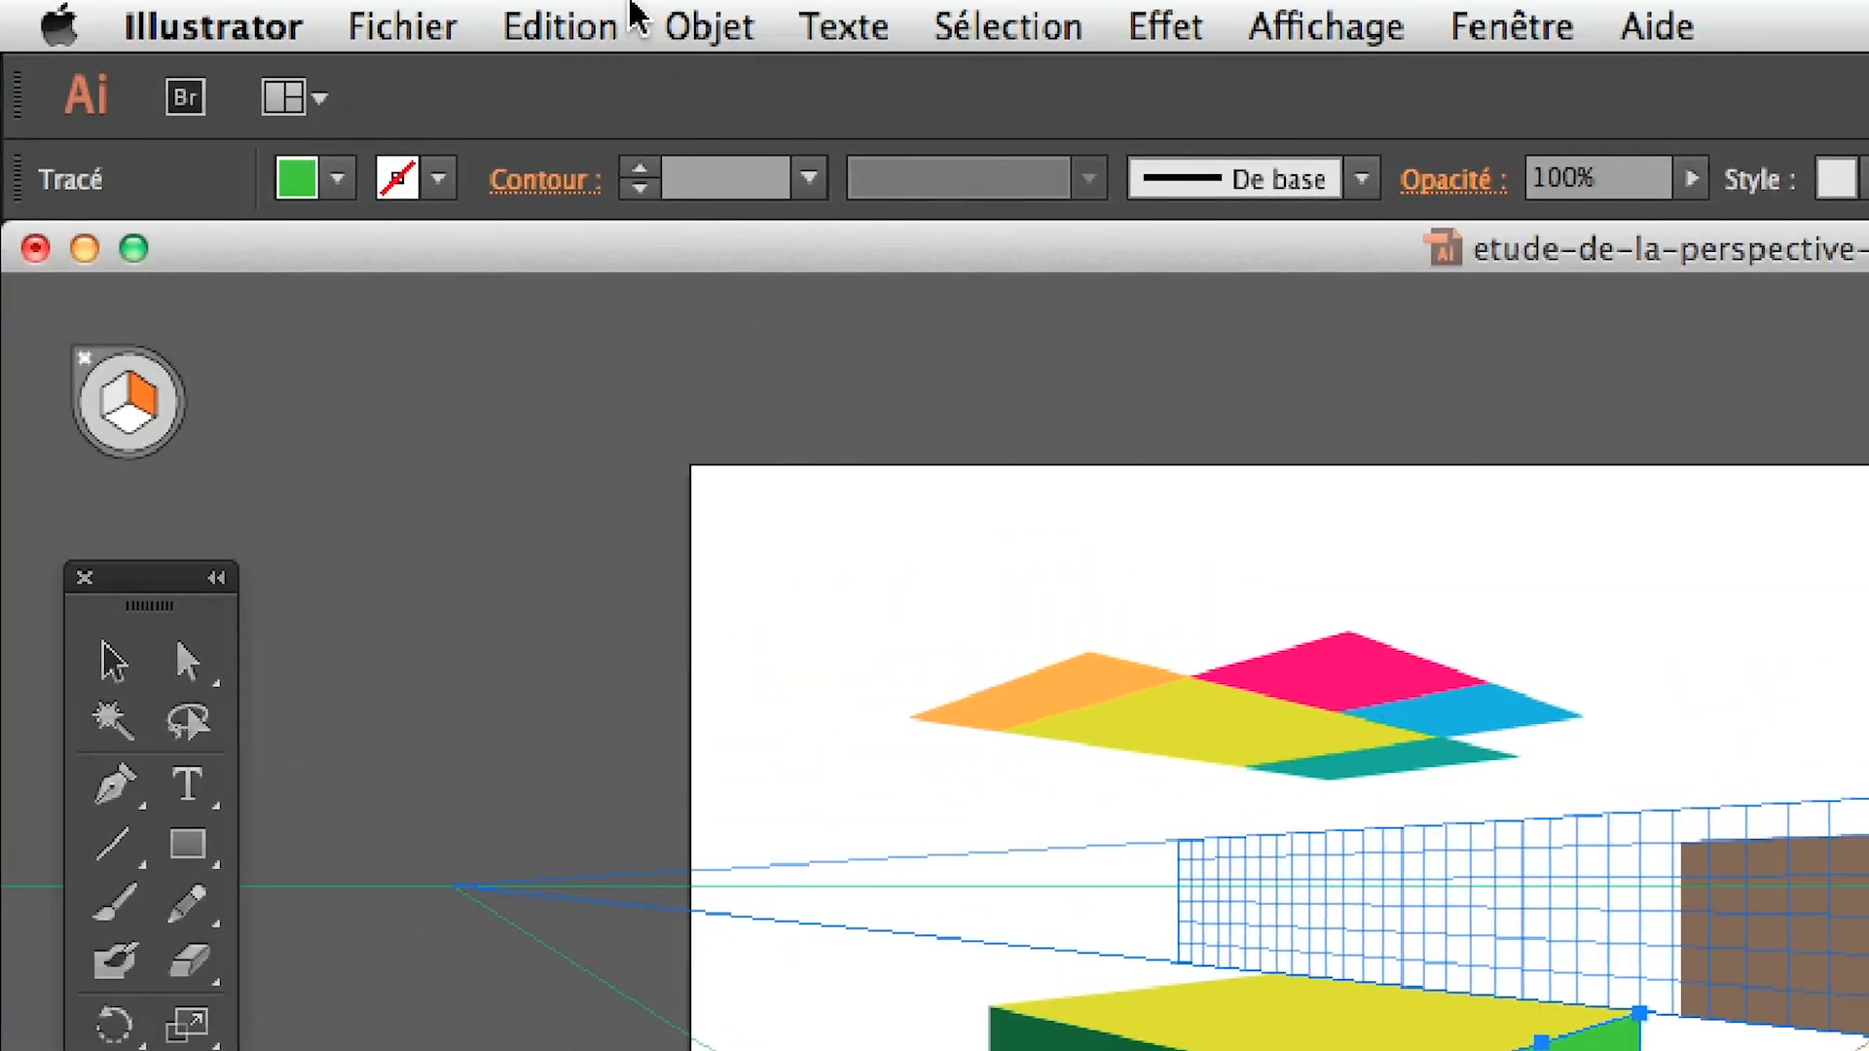
pyautogui.click(706, 20)
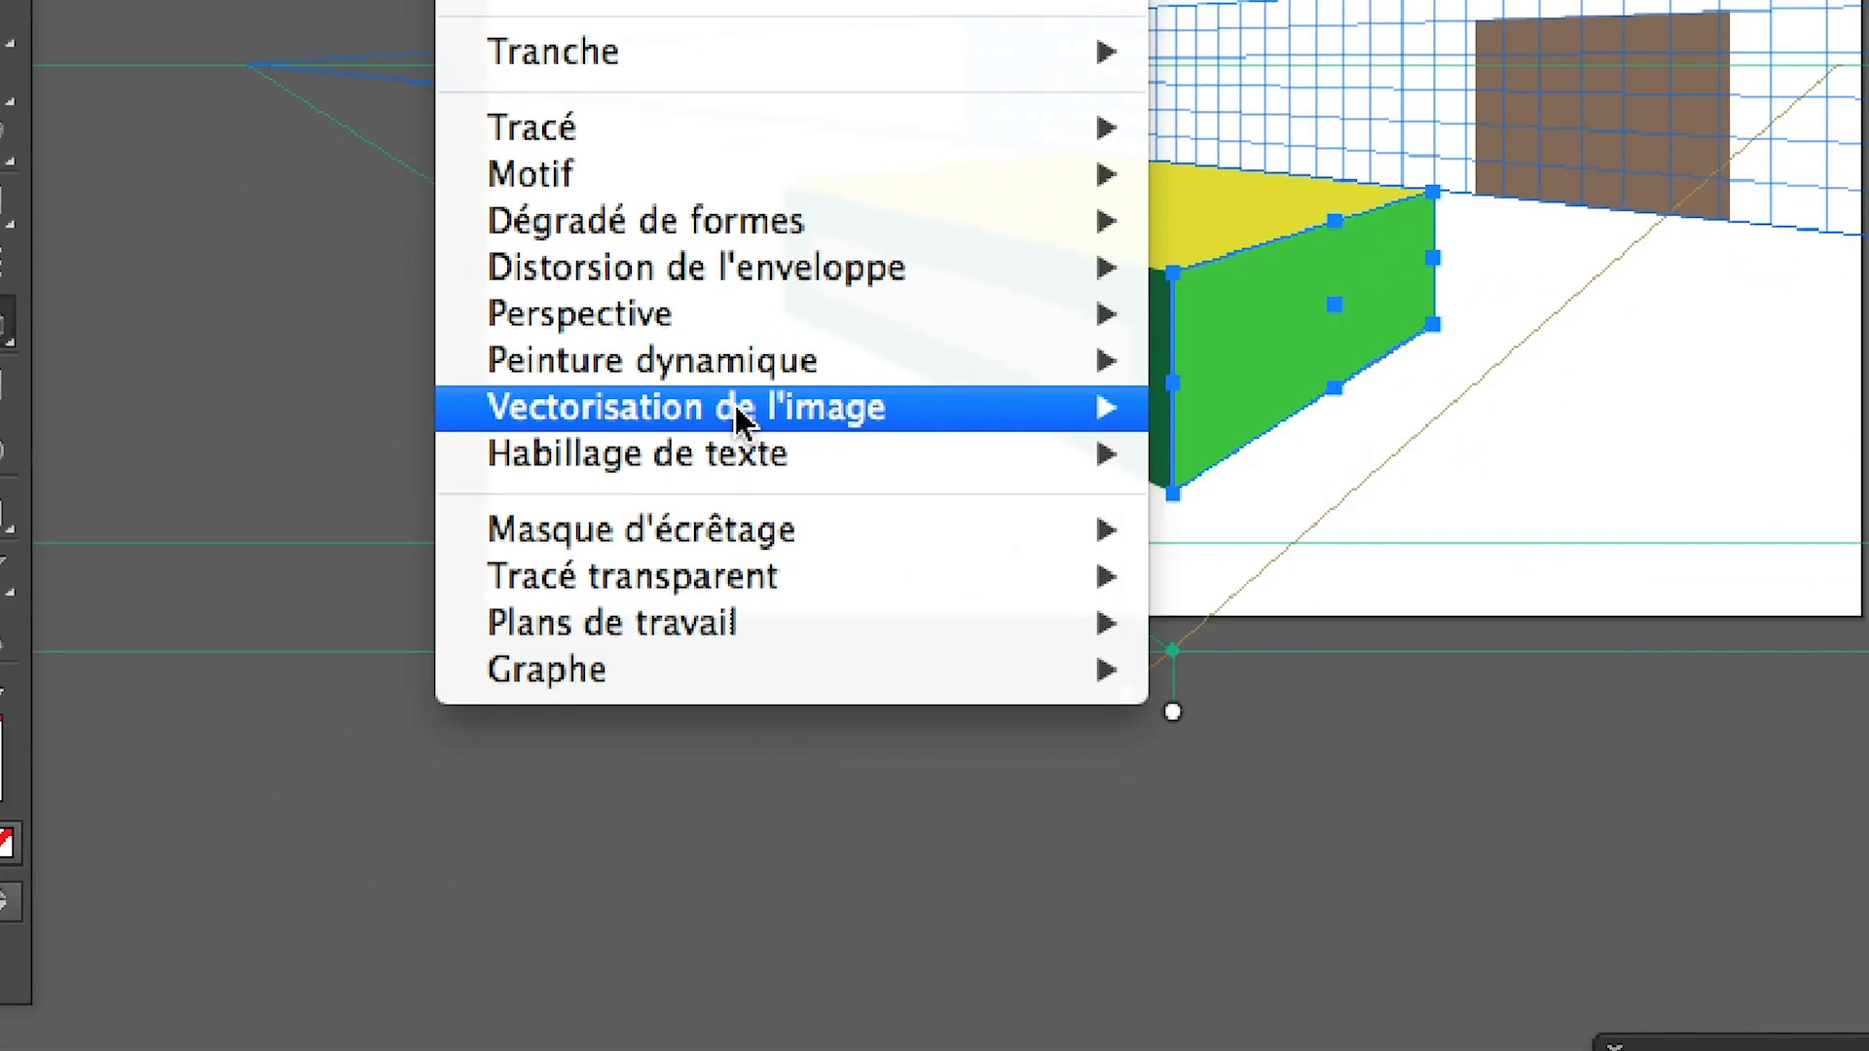
pyautogui.moveTo(857, 363)
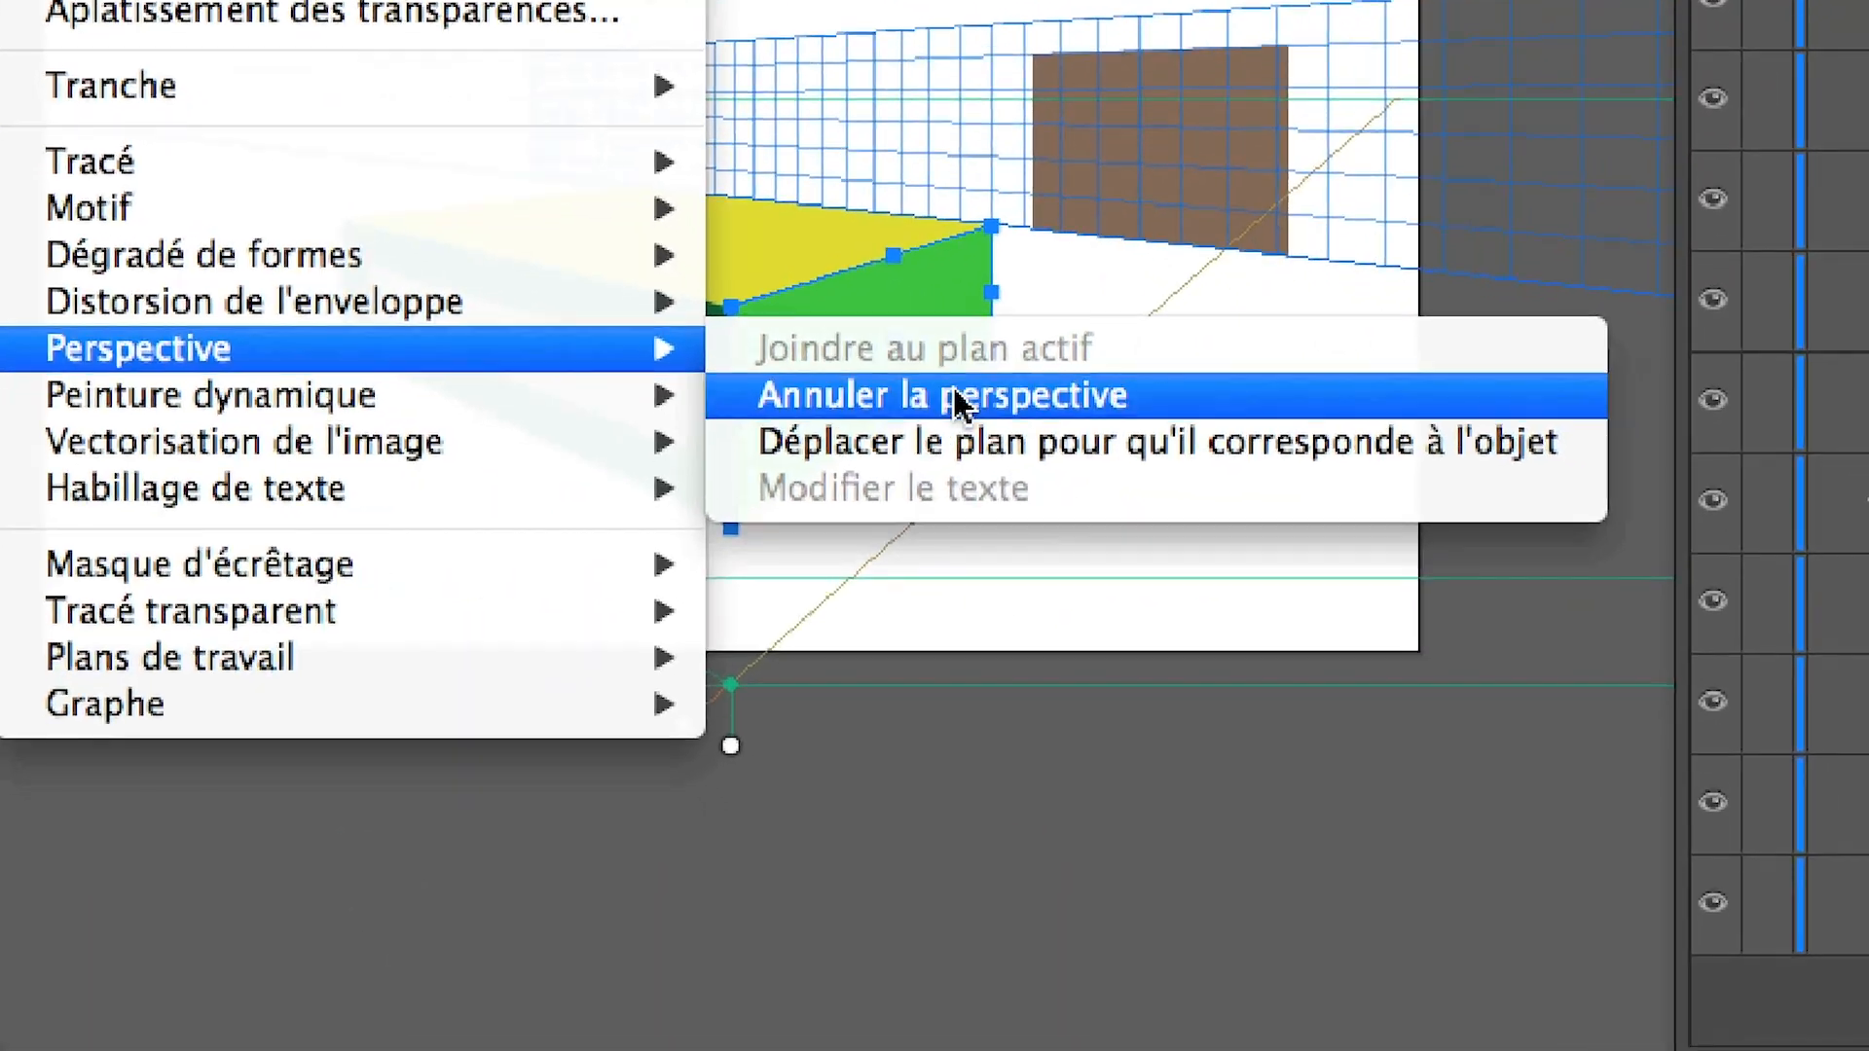
pyautogui.click(956, 441)
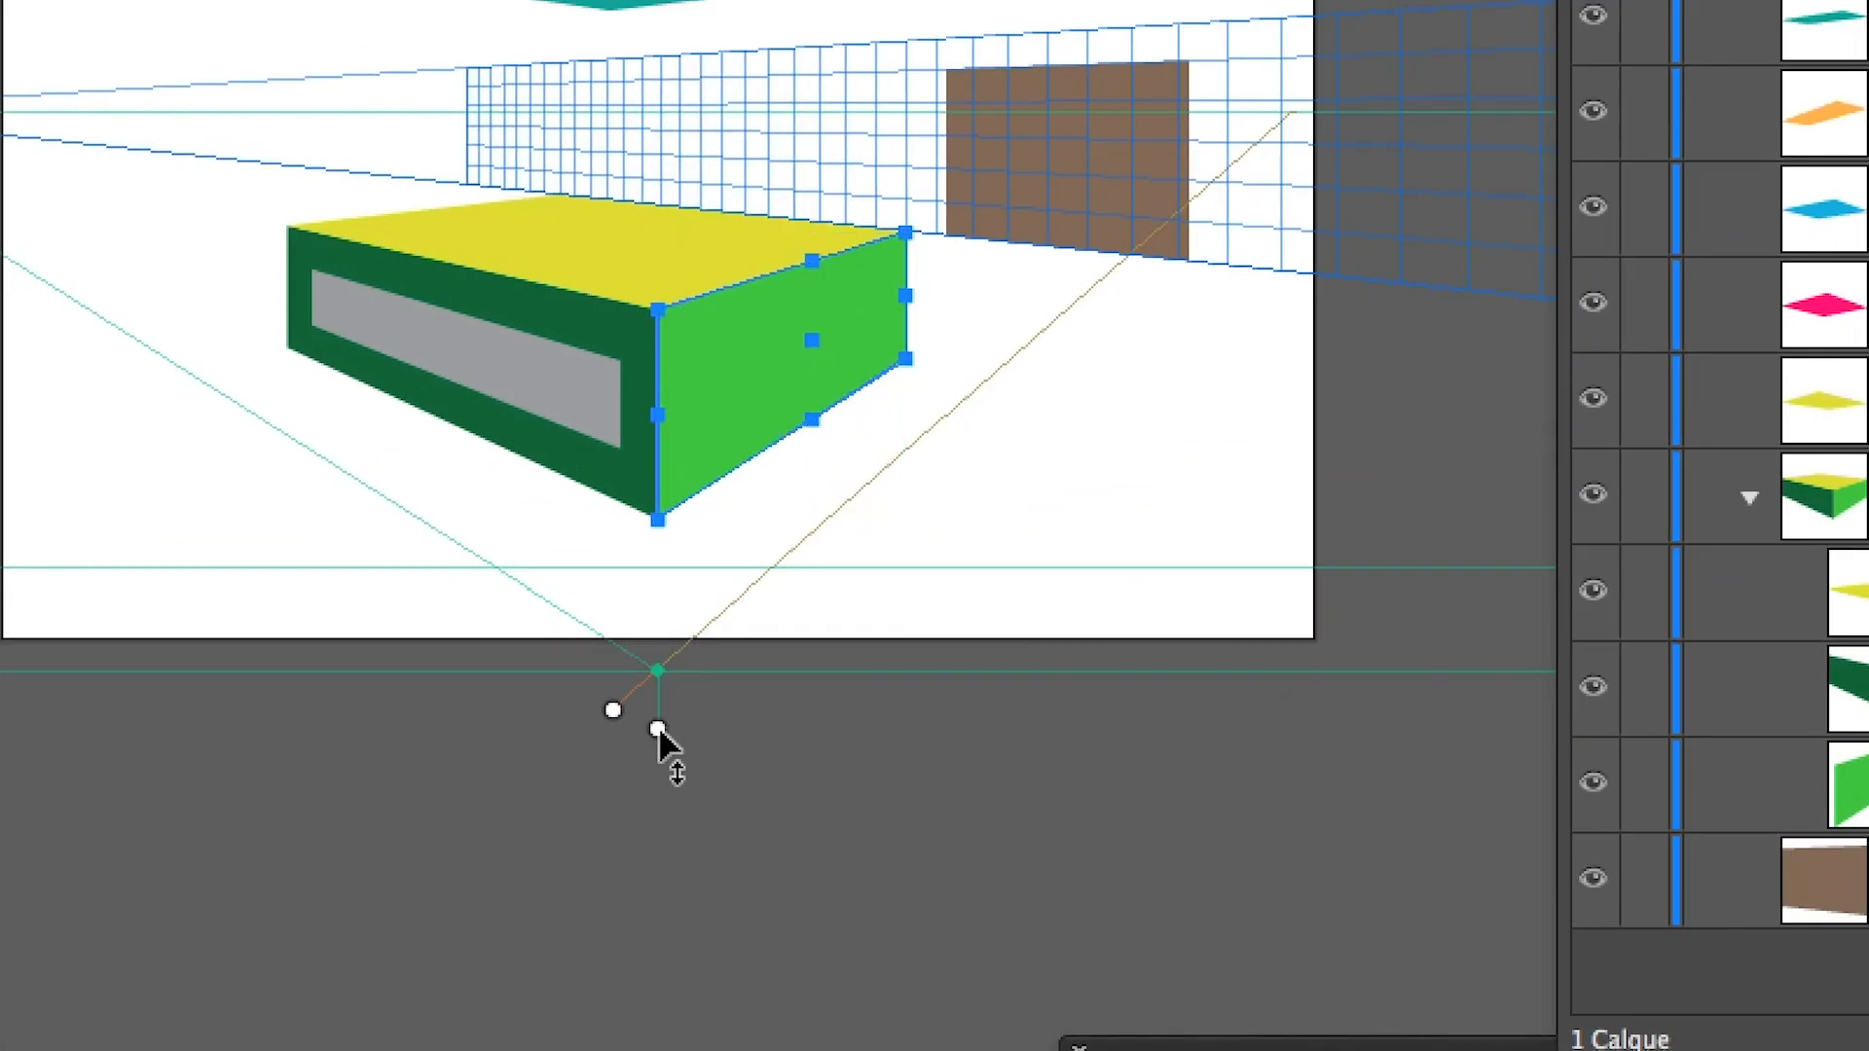
# Slide the orange grid plane across the box without the light green face and return it to the box's front corner
pyautogui.click(617, 712)
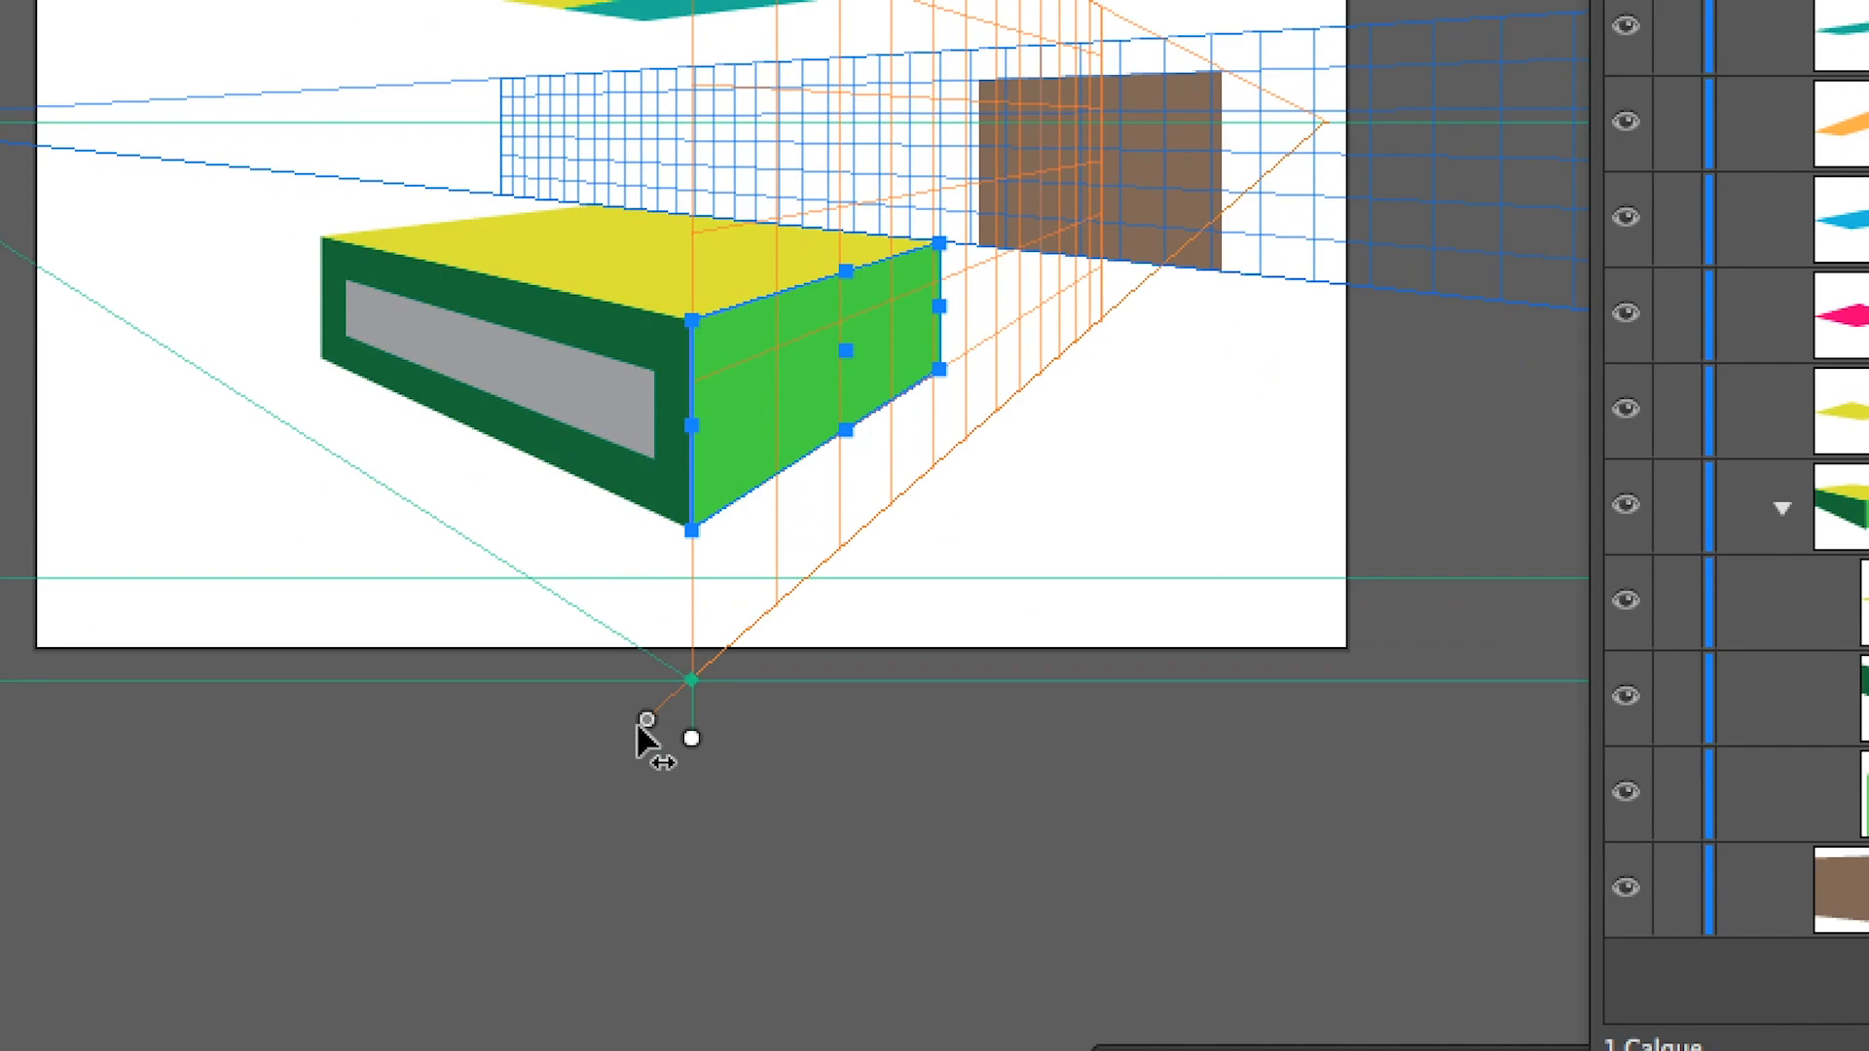
pyautogui.moveTo(640, 728); pyautogui.dragTo(40, 455)
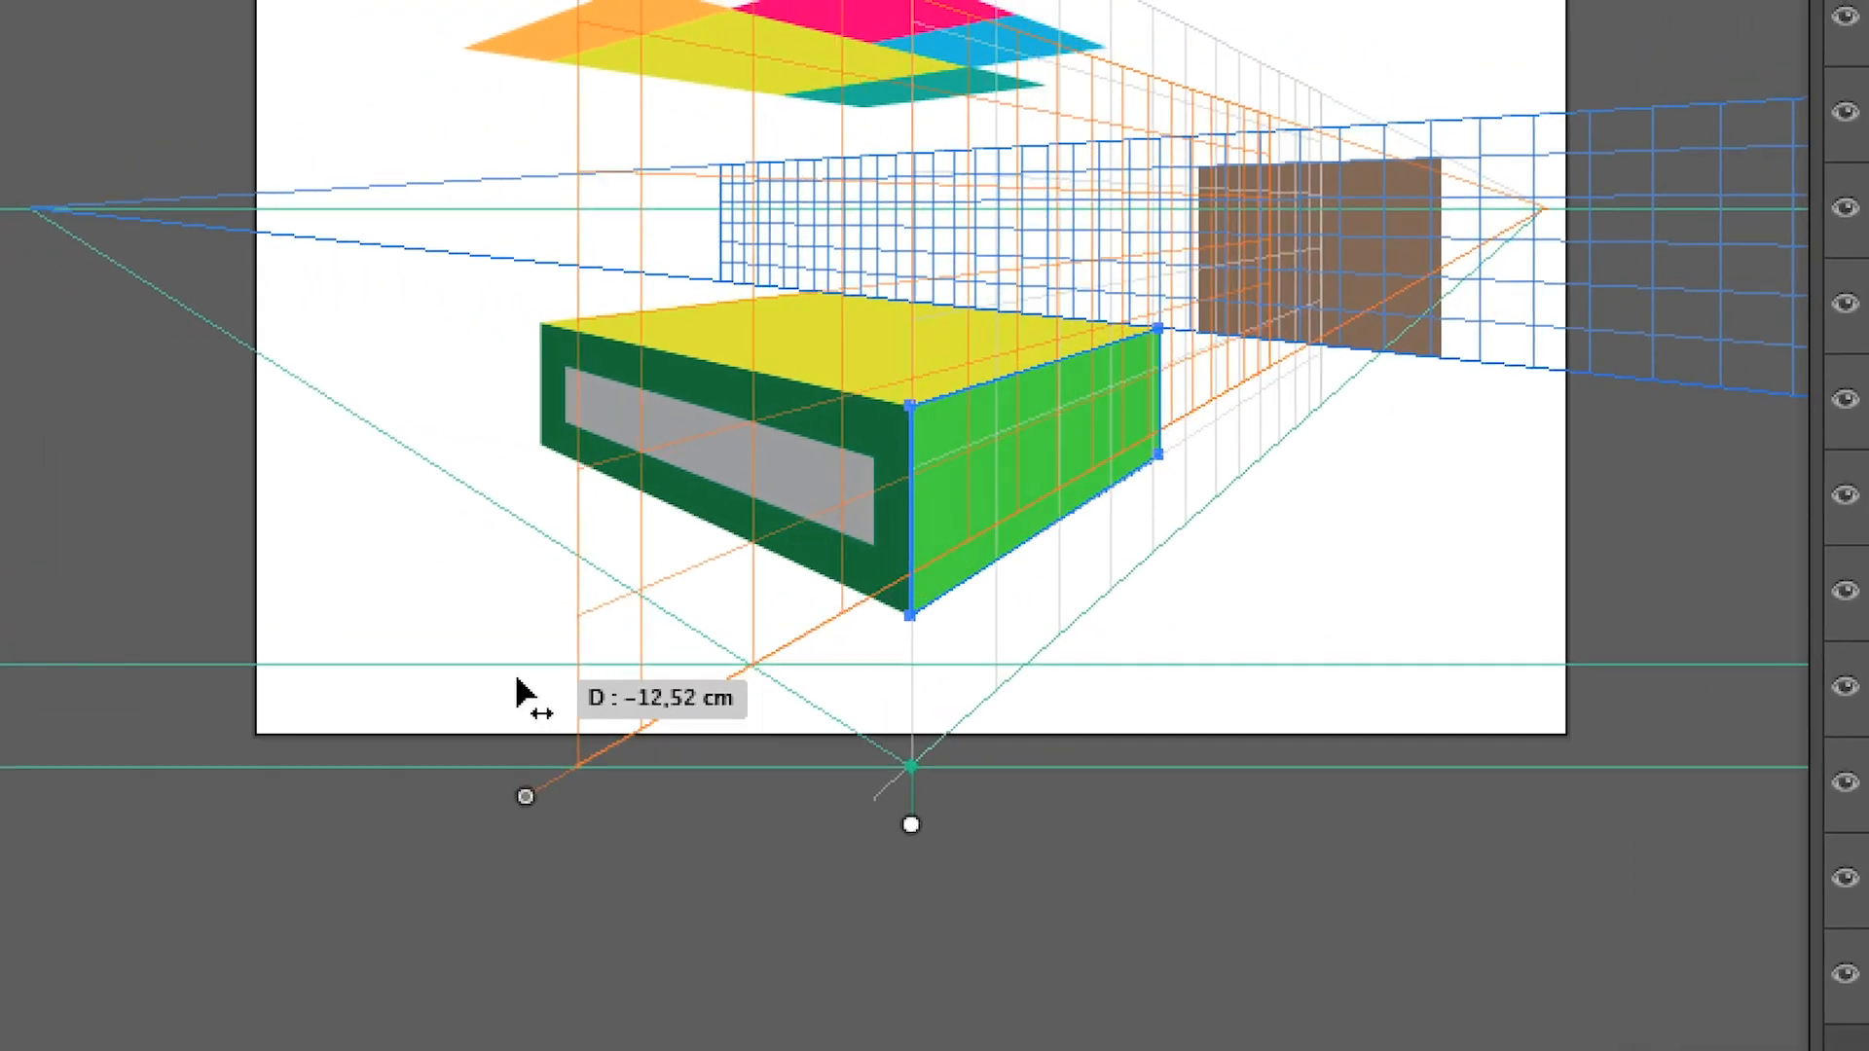
pyautogui.moveTo(435, 647); pyautogui.dragTo(347, 613)
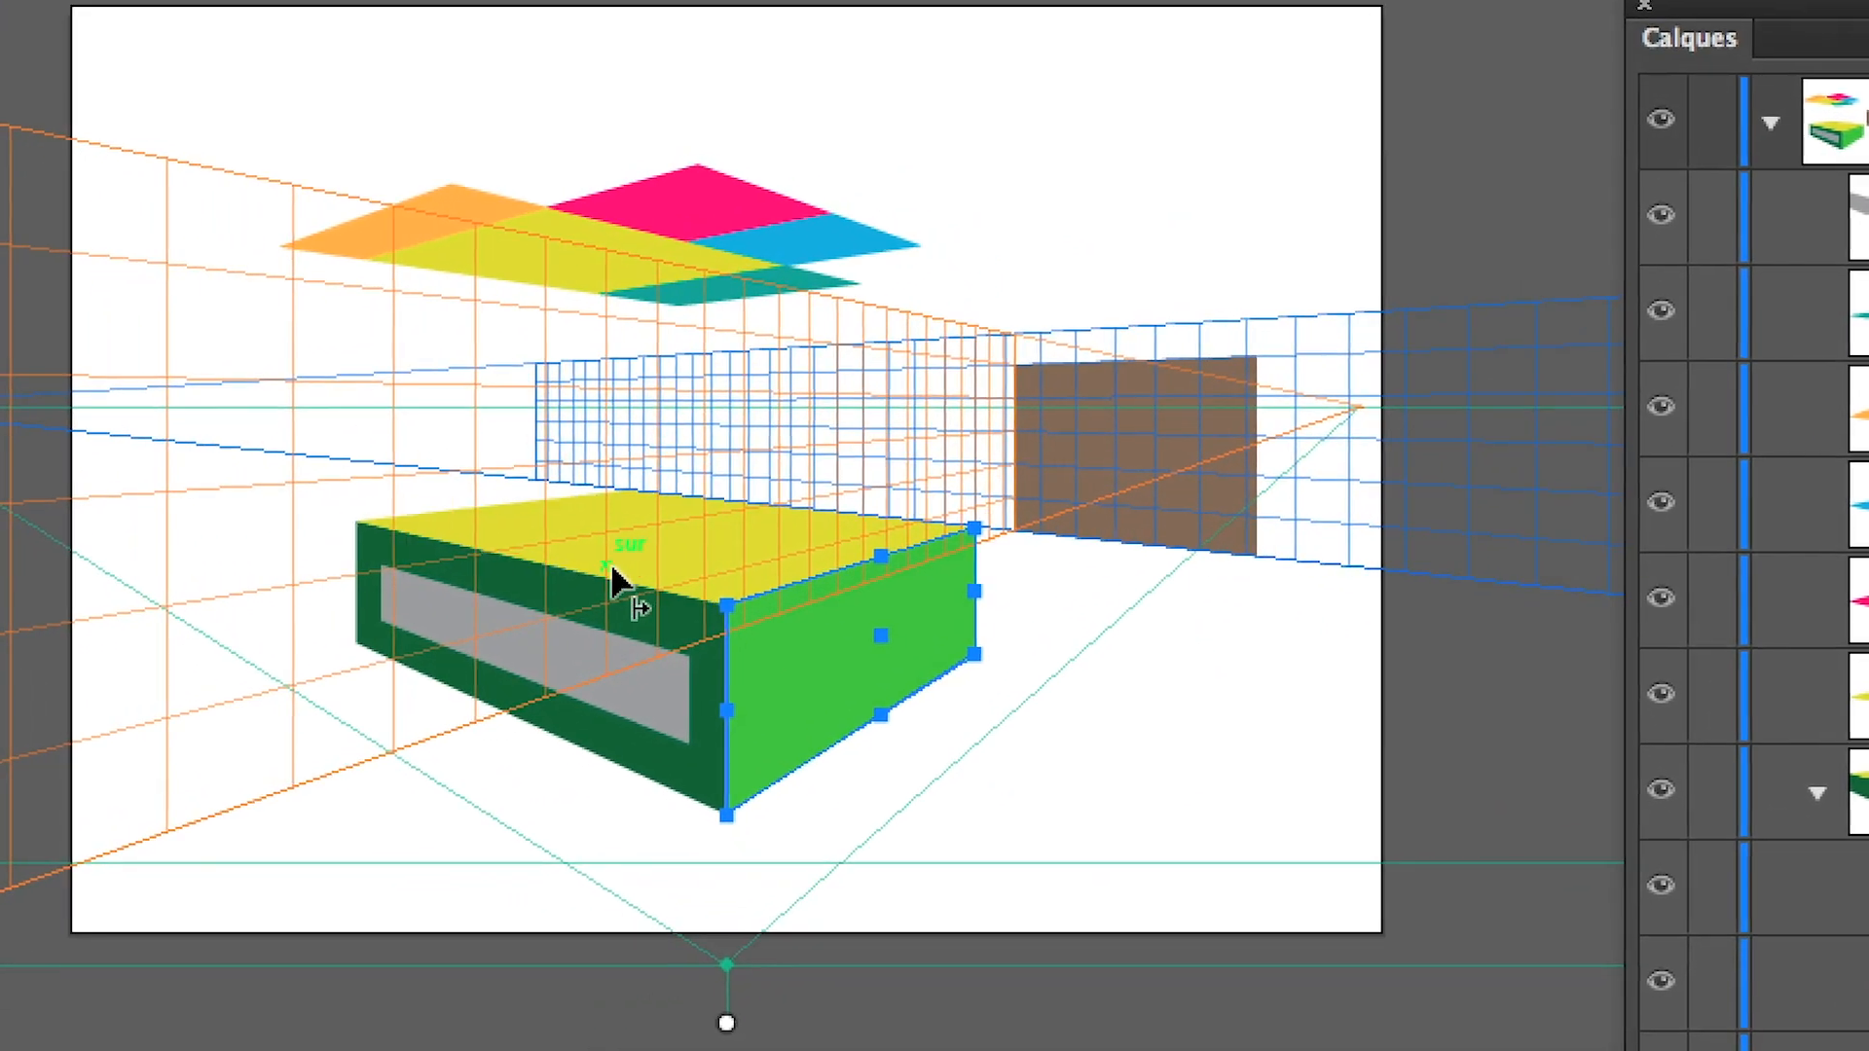
pyautogui.press('v')
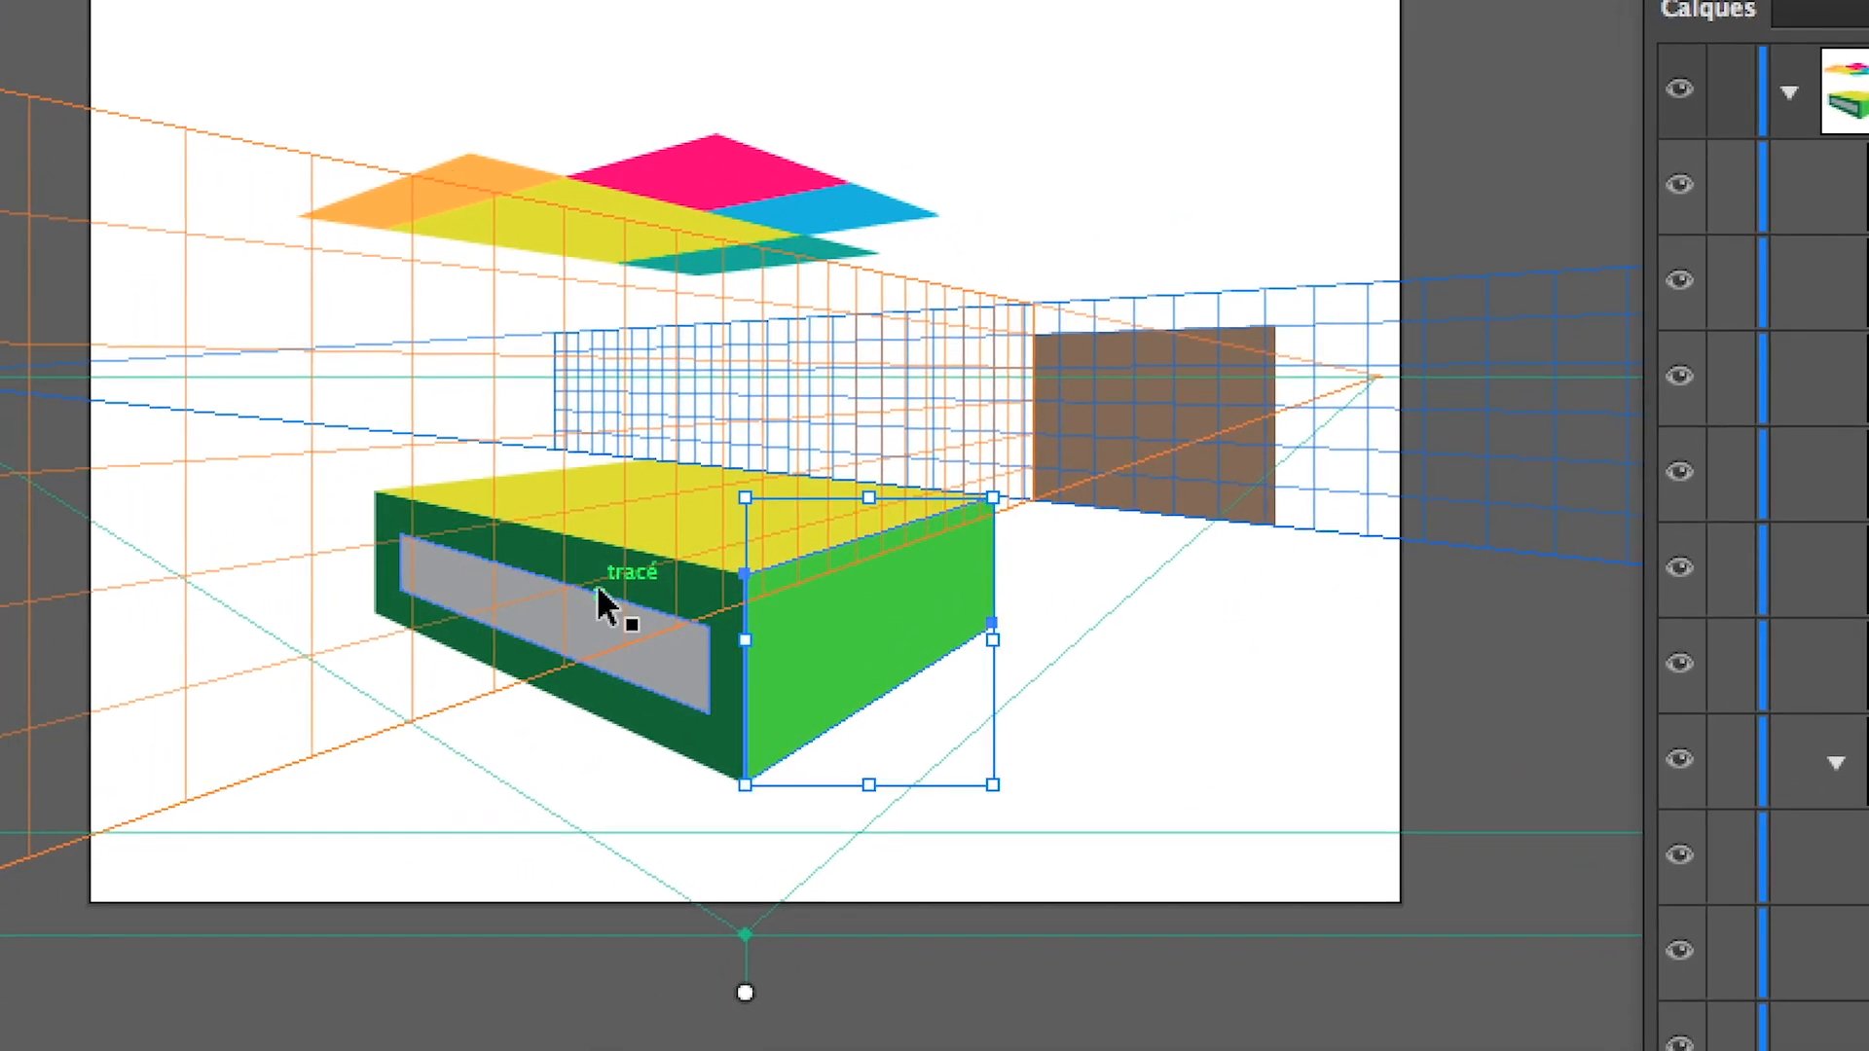
pyautogui.hotkey('shift', 'v')
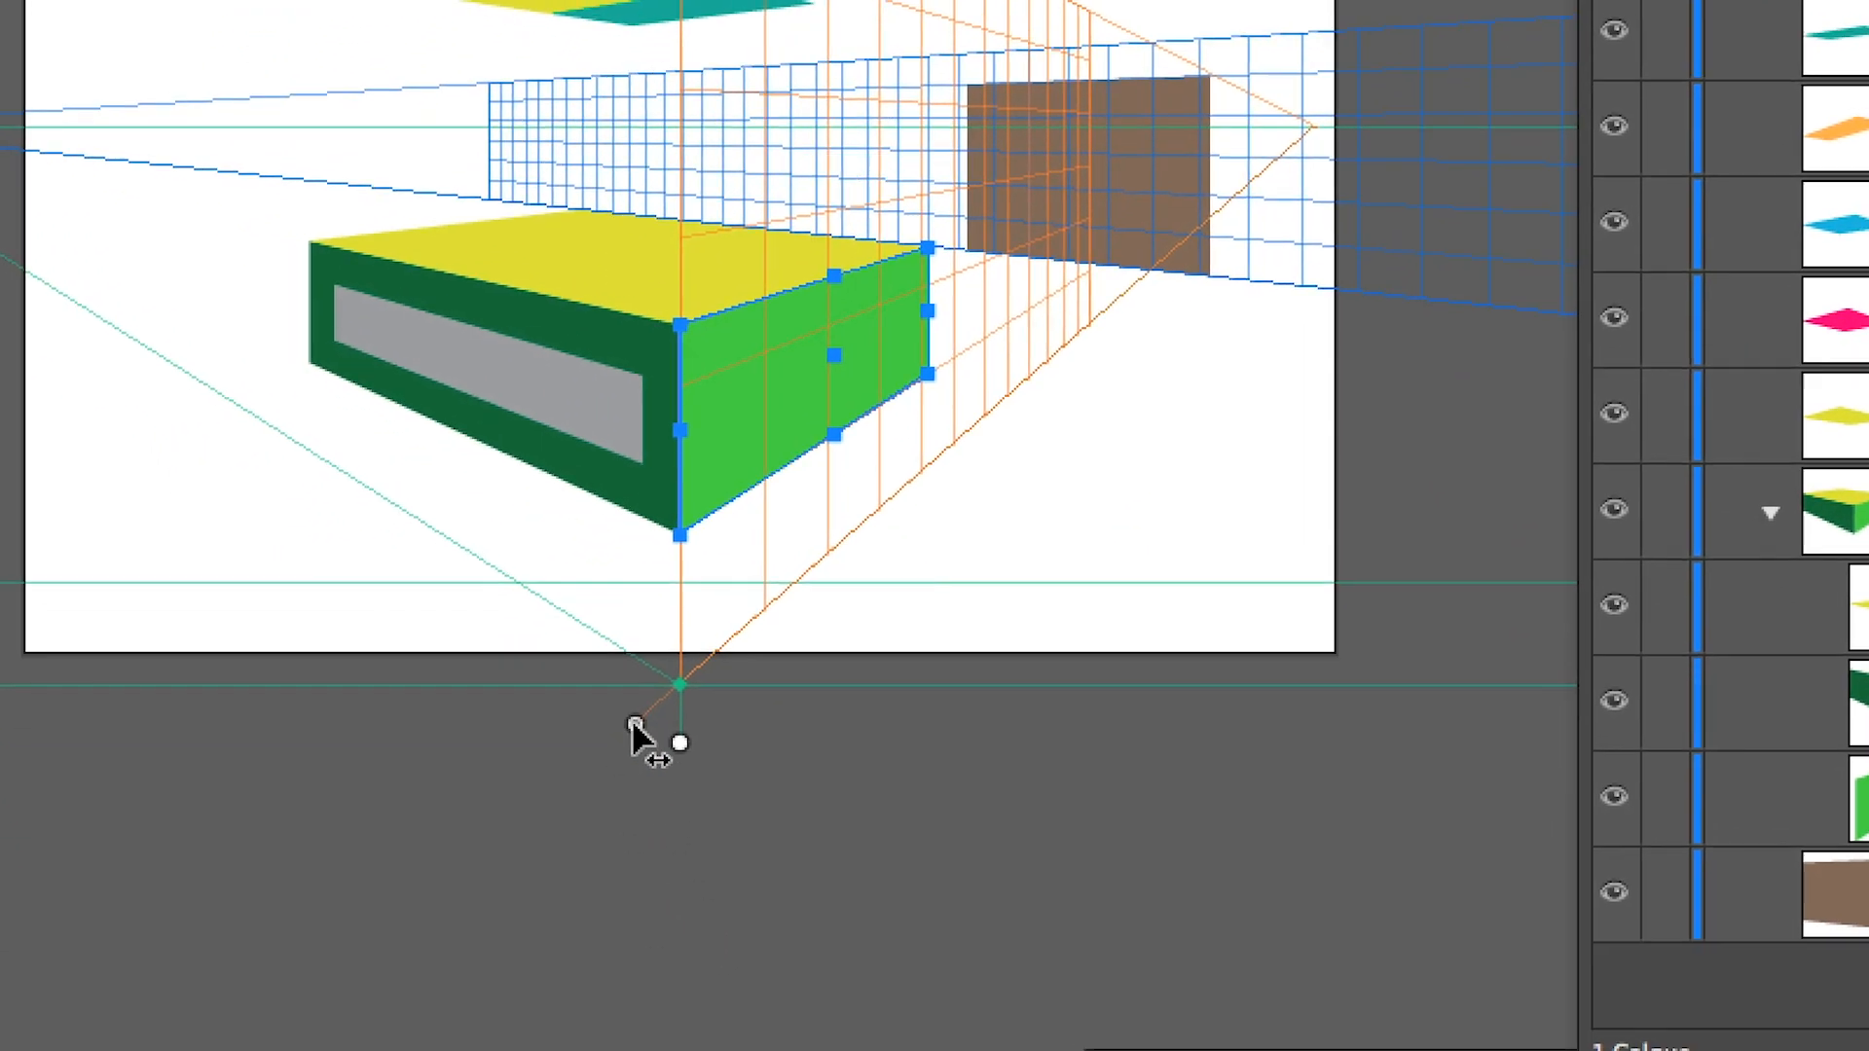
# Slide the orange grid plane together with the light green face back and forth across the box, ending just beyond its open side
pyautogui.moveTo(633, 725); pyautogui.dragTo(275, 656)
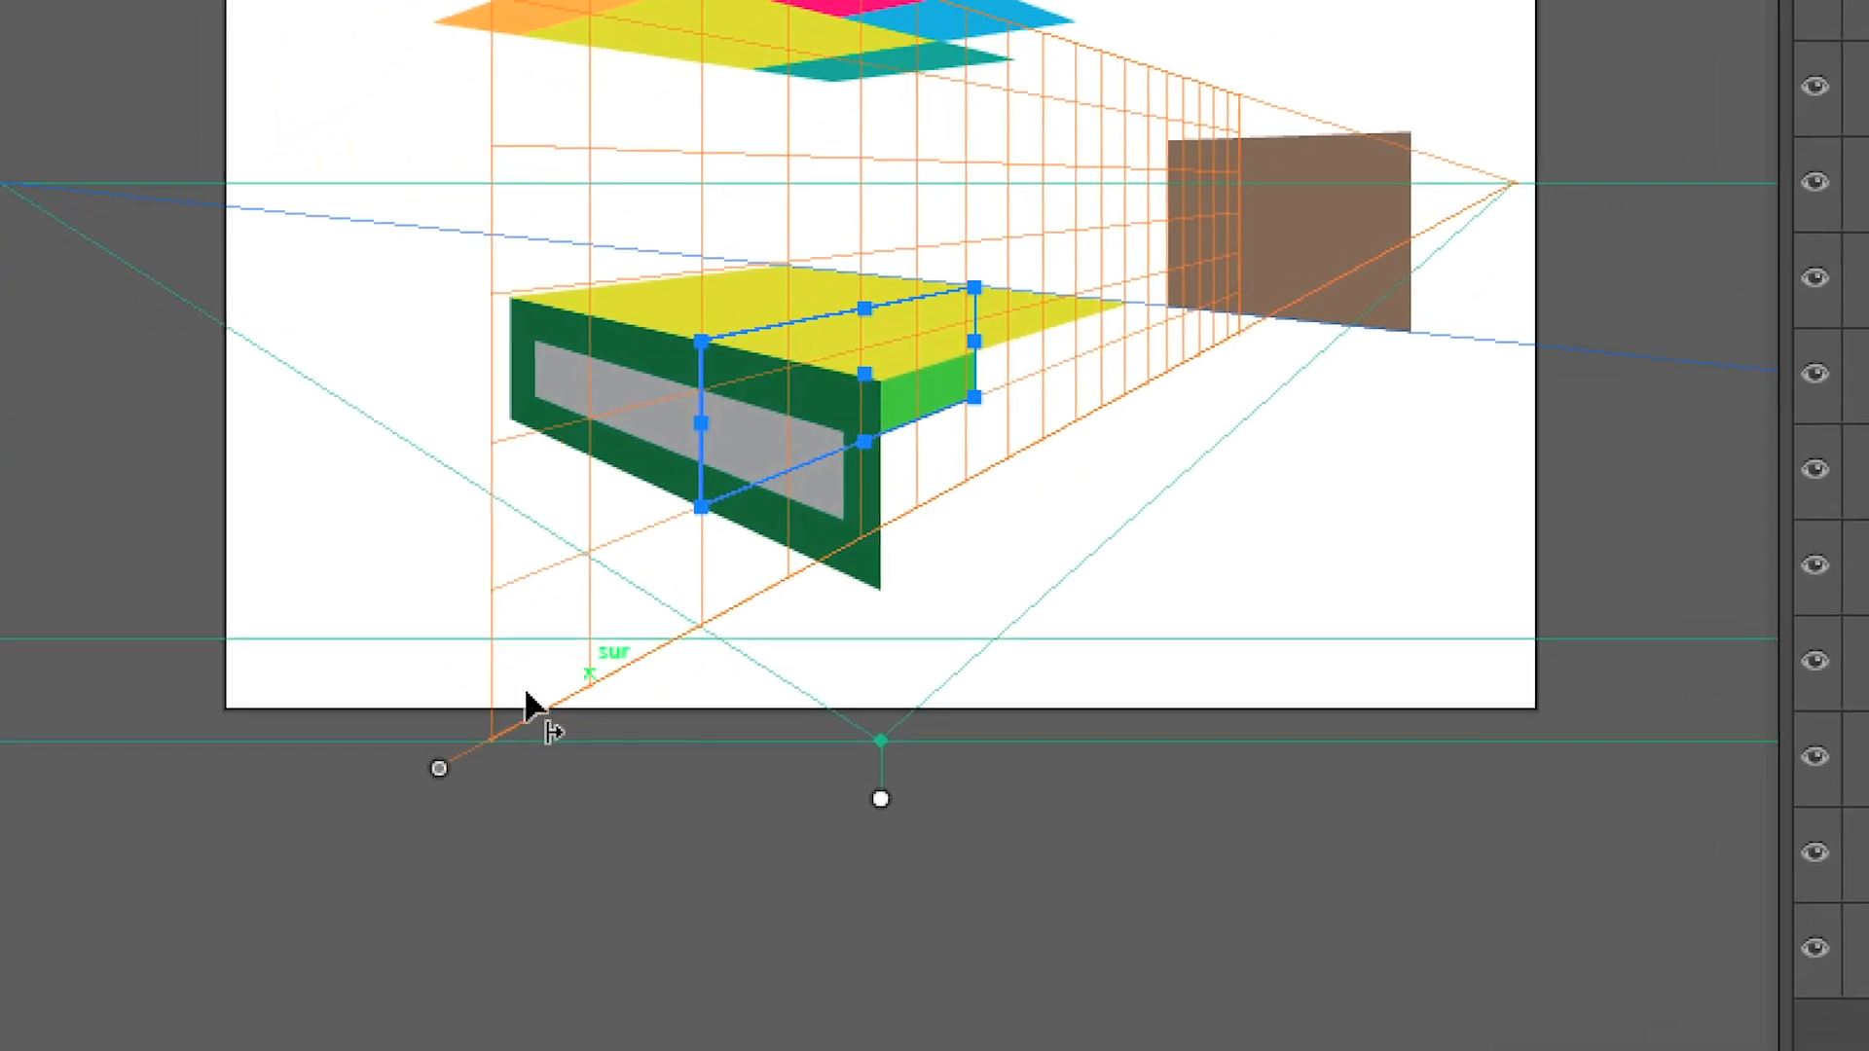
pyautogui.moveTo(439, 768); pyautogui.dragTo(967, 934)
pyautogui.moveTo(677, 774); pyautogui.dragTo(0, 332)
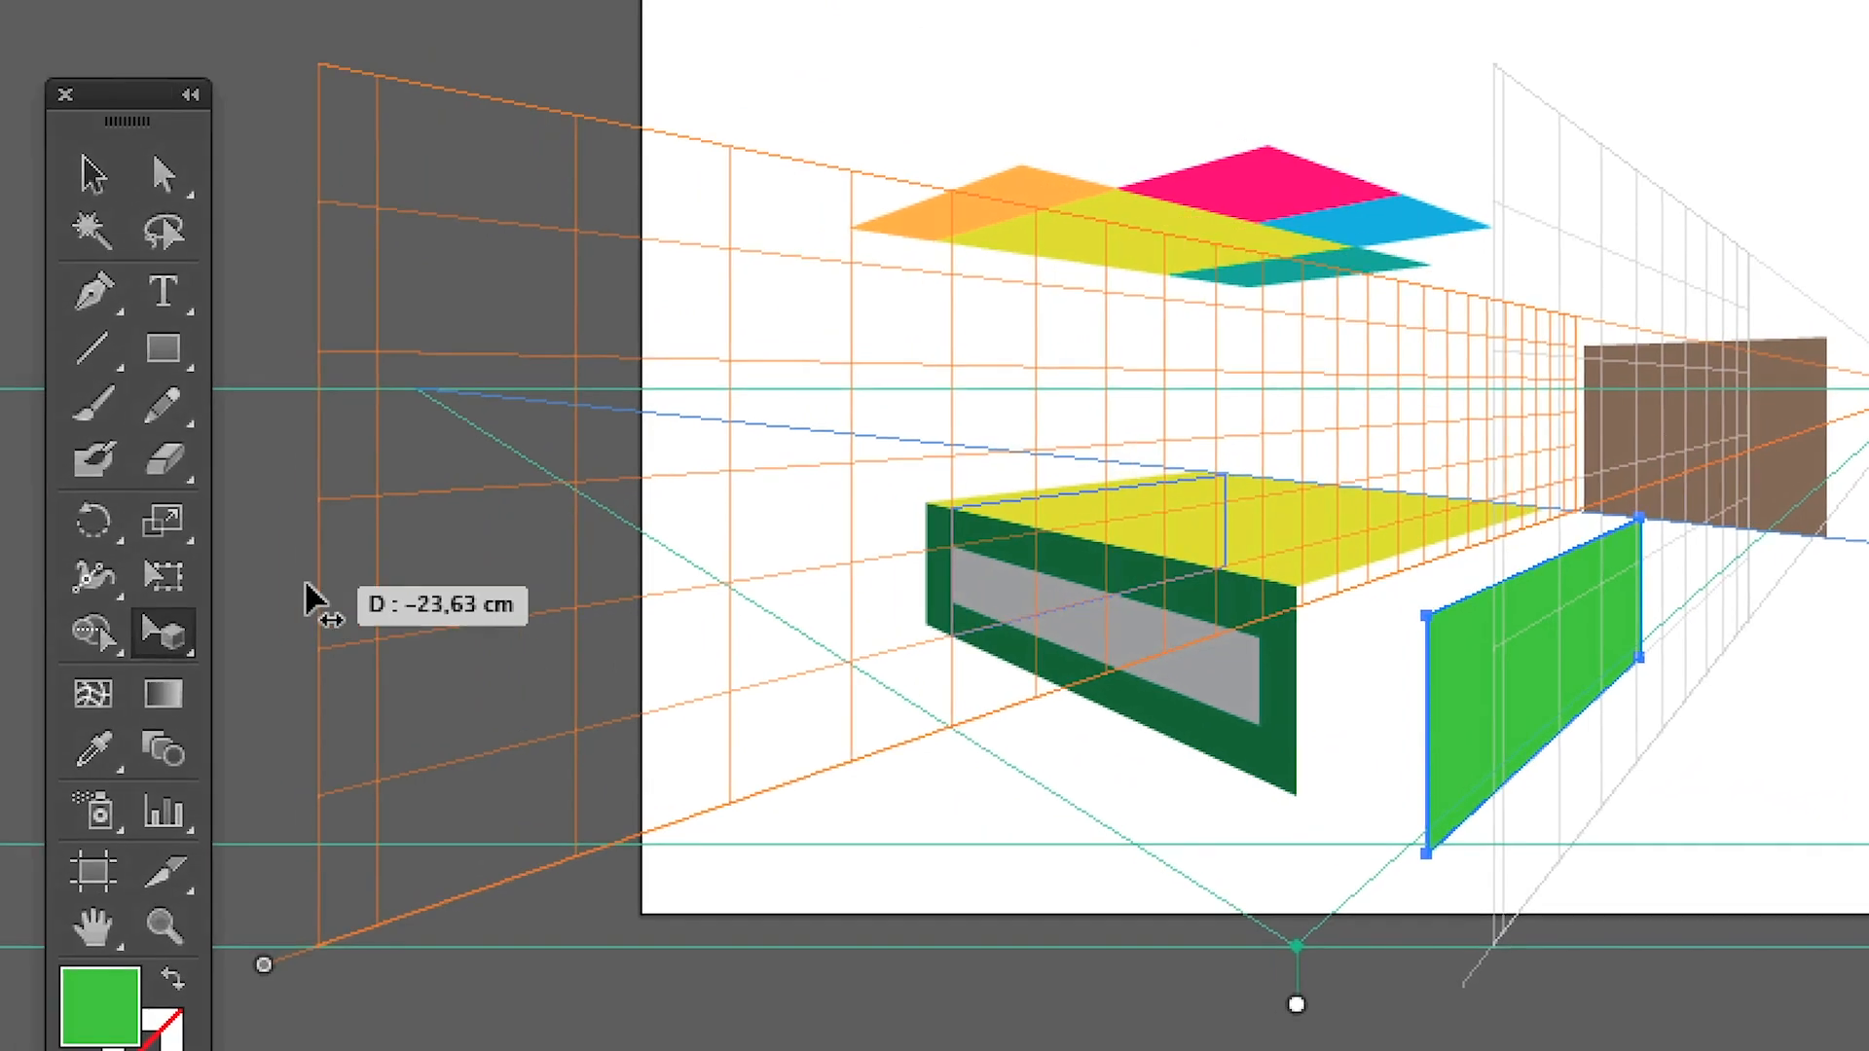
pyautogui.moveTo(306, 599); pyautogui.dragTo(305, 597)
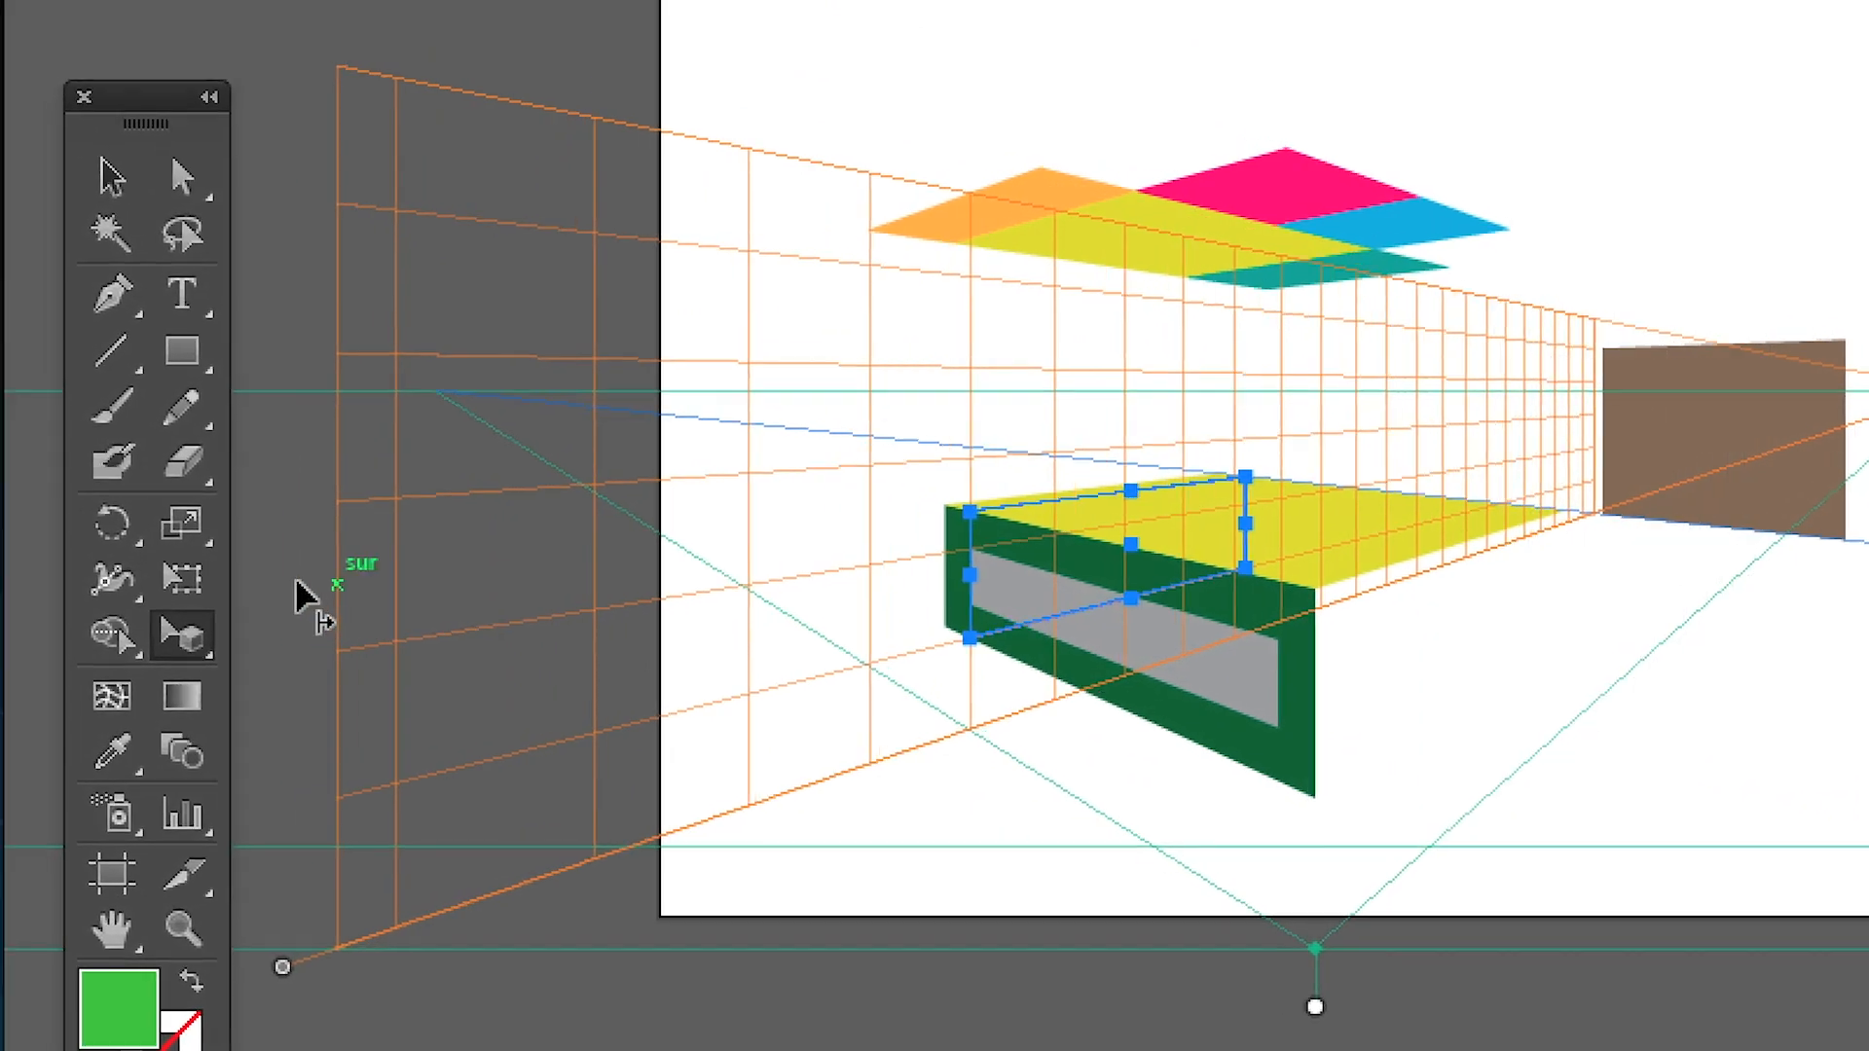
pyautogui.press('super+z')
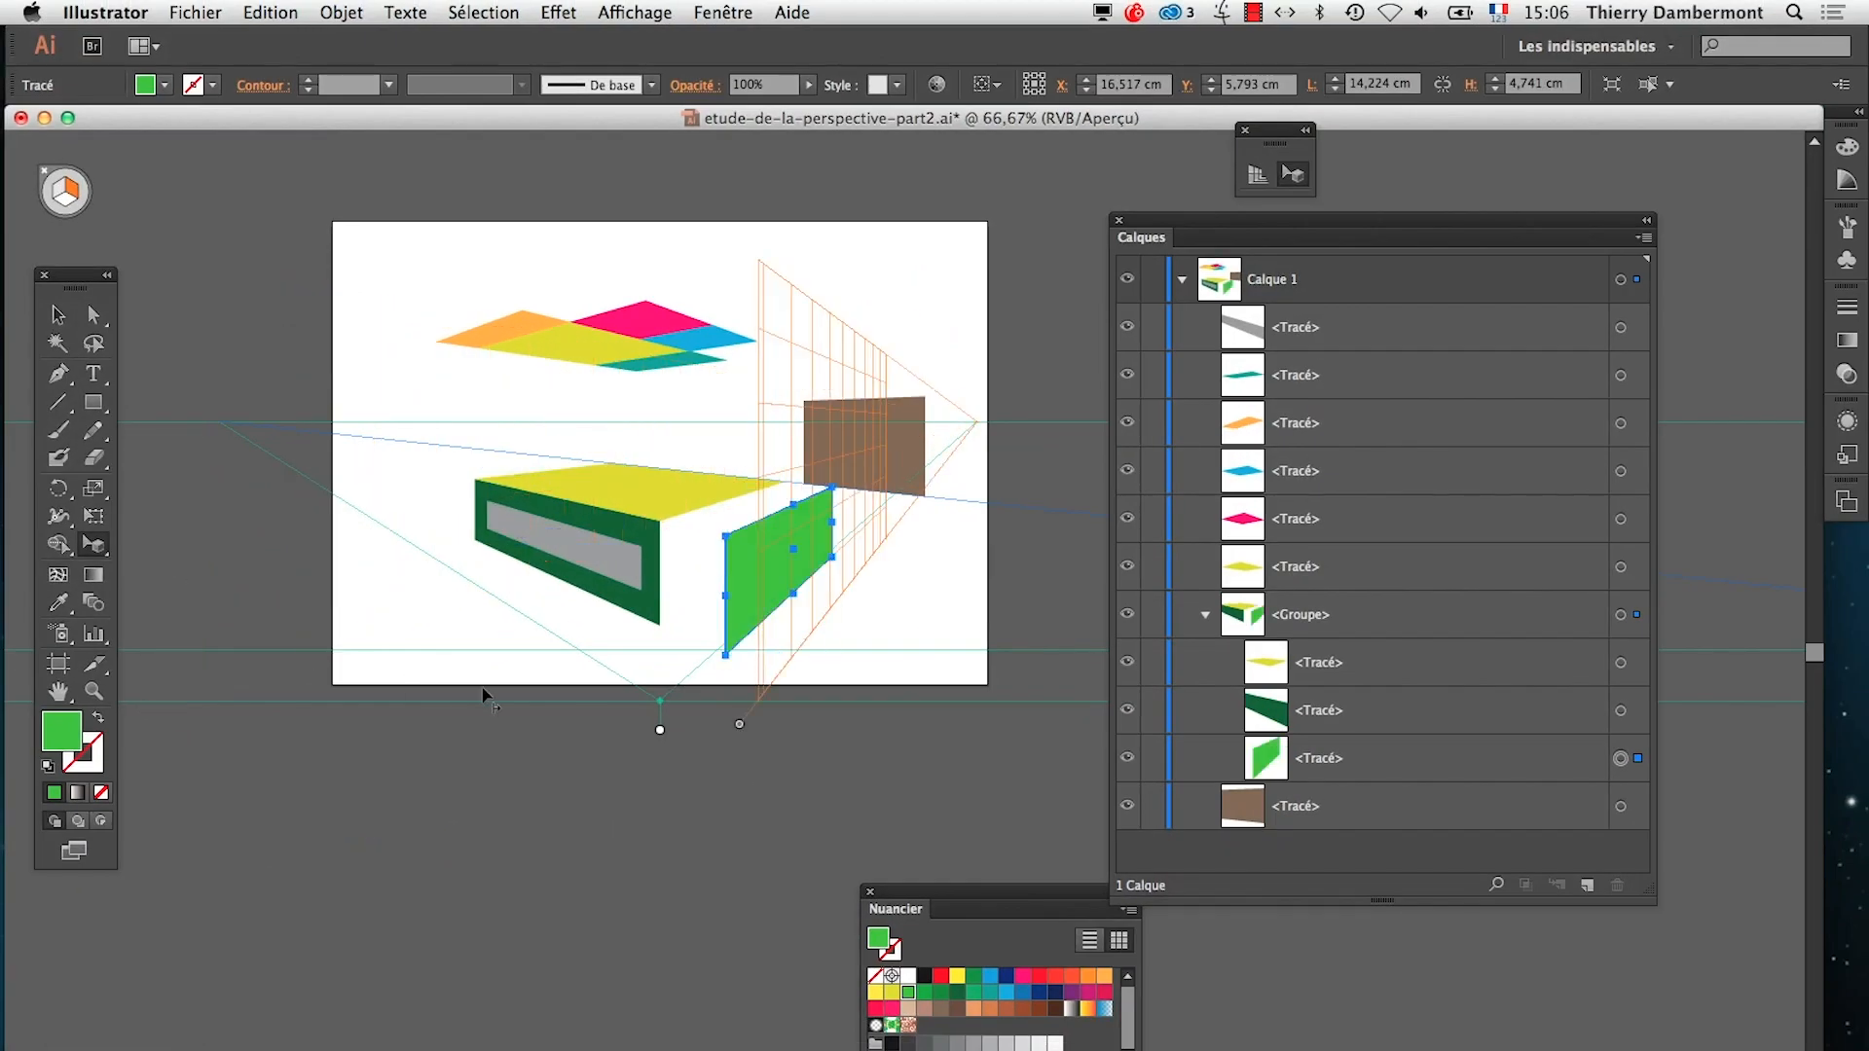
# Clear the layer list from the artwork and slide the orange grid plane with the light green face far past the box's opposite end
pyautogui.keyDown('alt'); pyautogui.keyDown('super'); pyautogui.click(691, 643); pyautogui.keyUp('super'); pyautogui.keyUp('alt')
pyautogui.keyDown('alt'); pyautogui.keyDown('super'); pyautogui.click(692, 642); pyautogui.keyUp('super'); pyautogui.keyUp('alt')
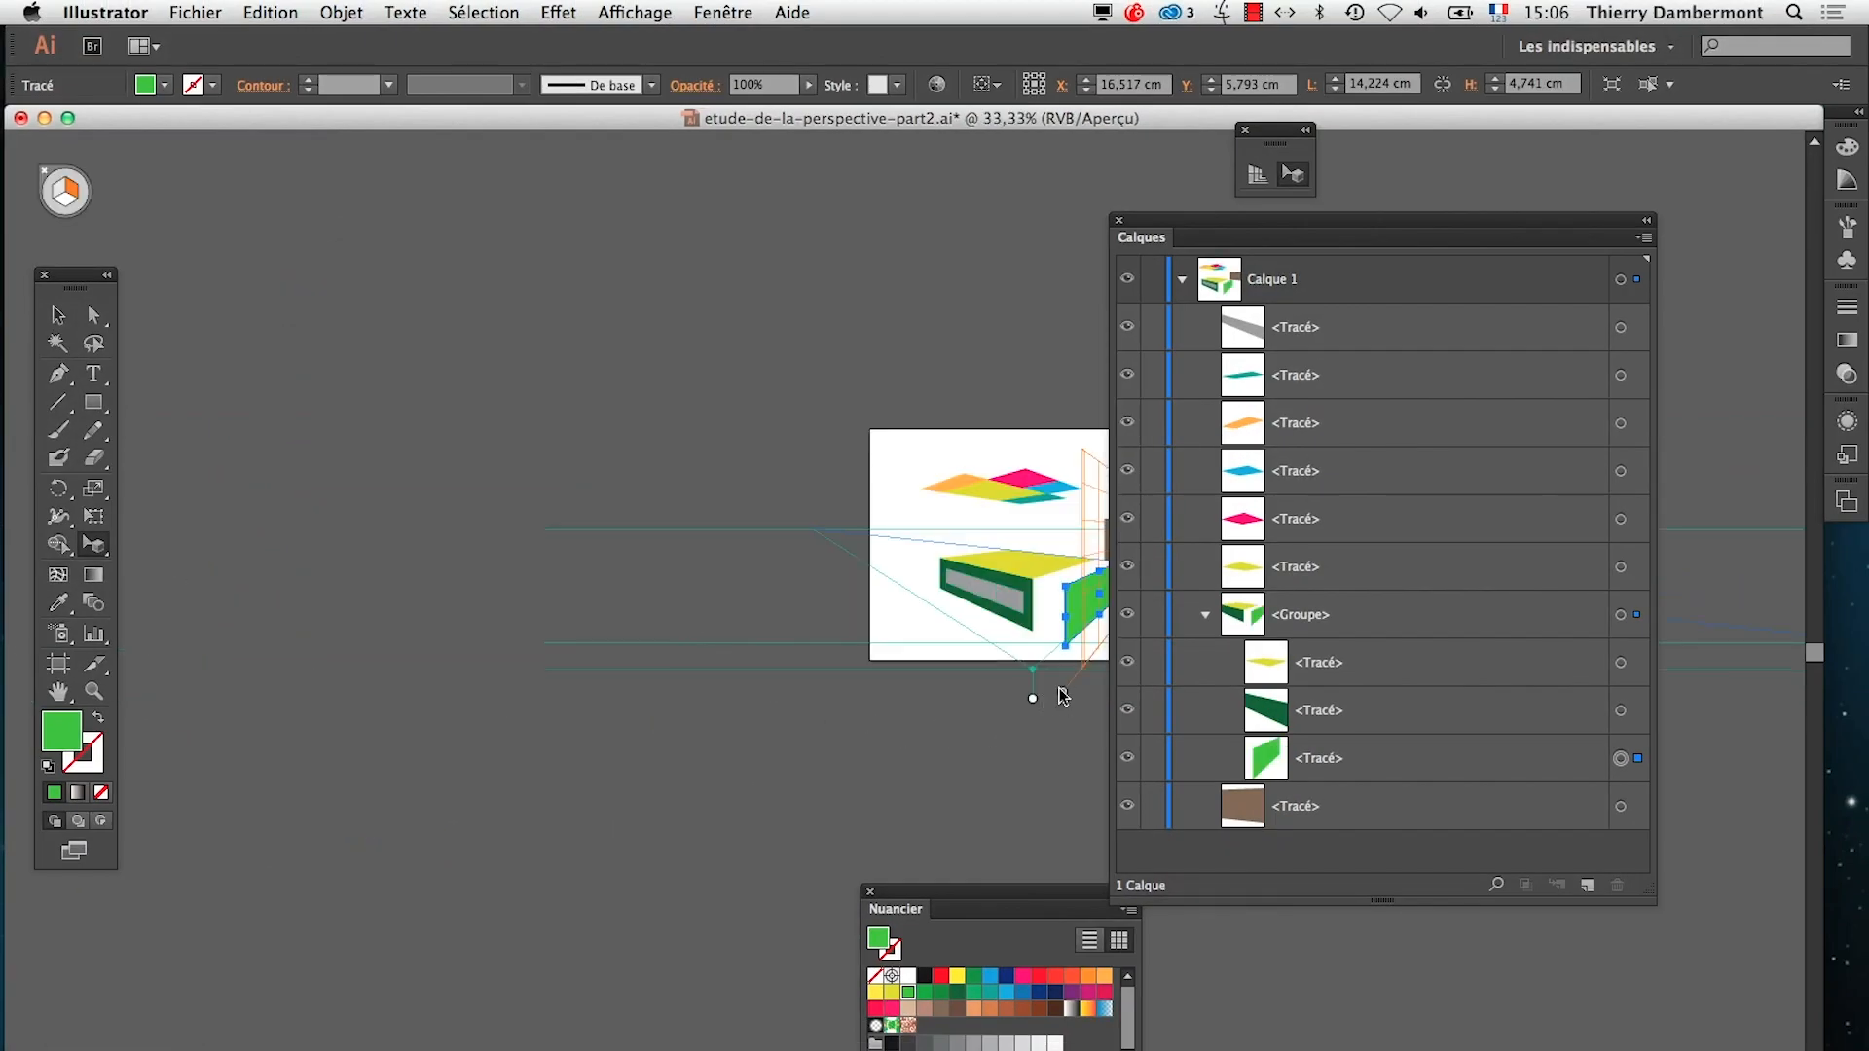
pyautogui.moveTo(1230, 238); pyautogui.dragTo(1502, 314)
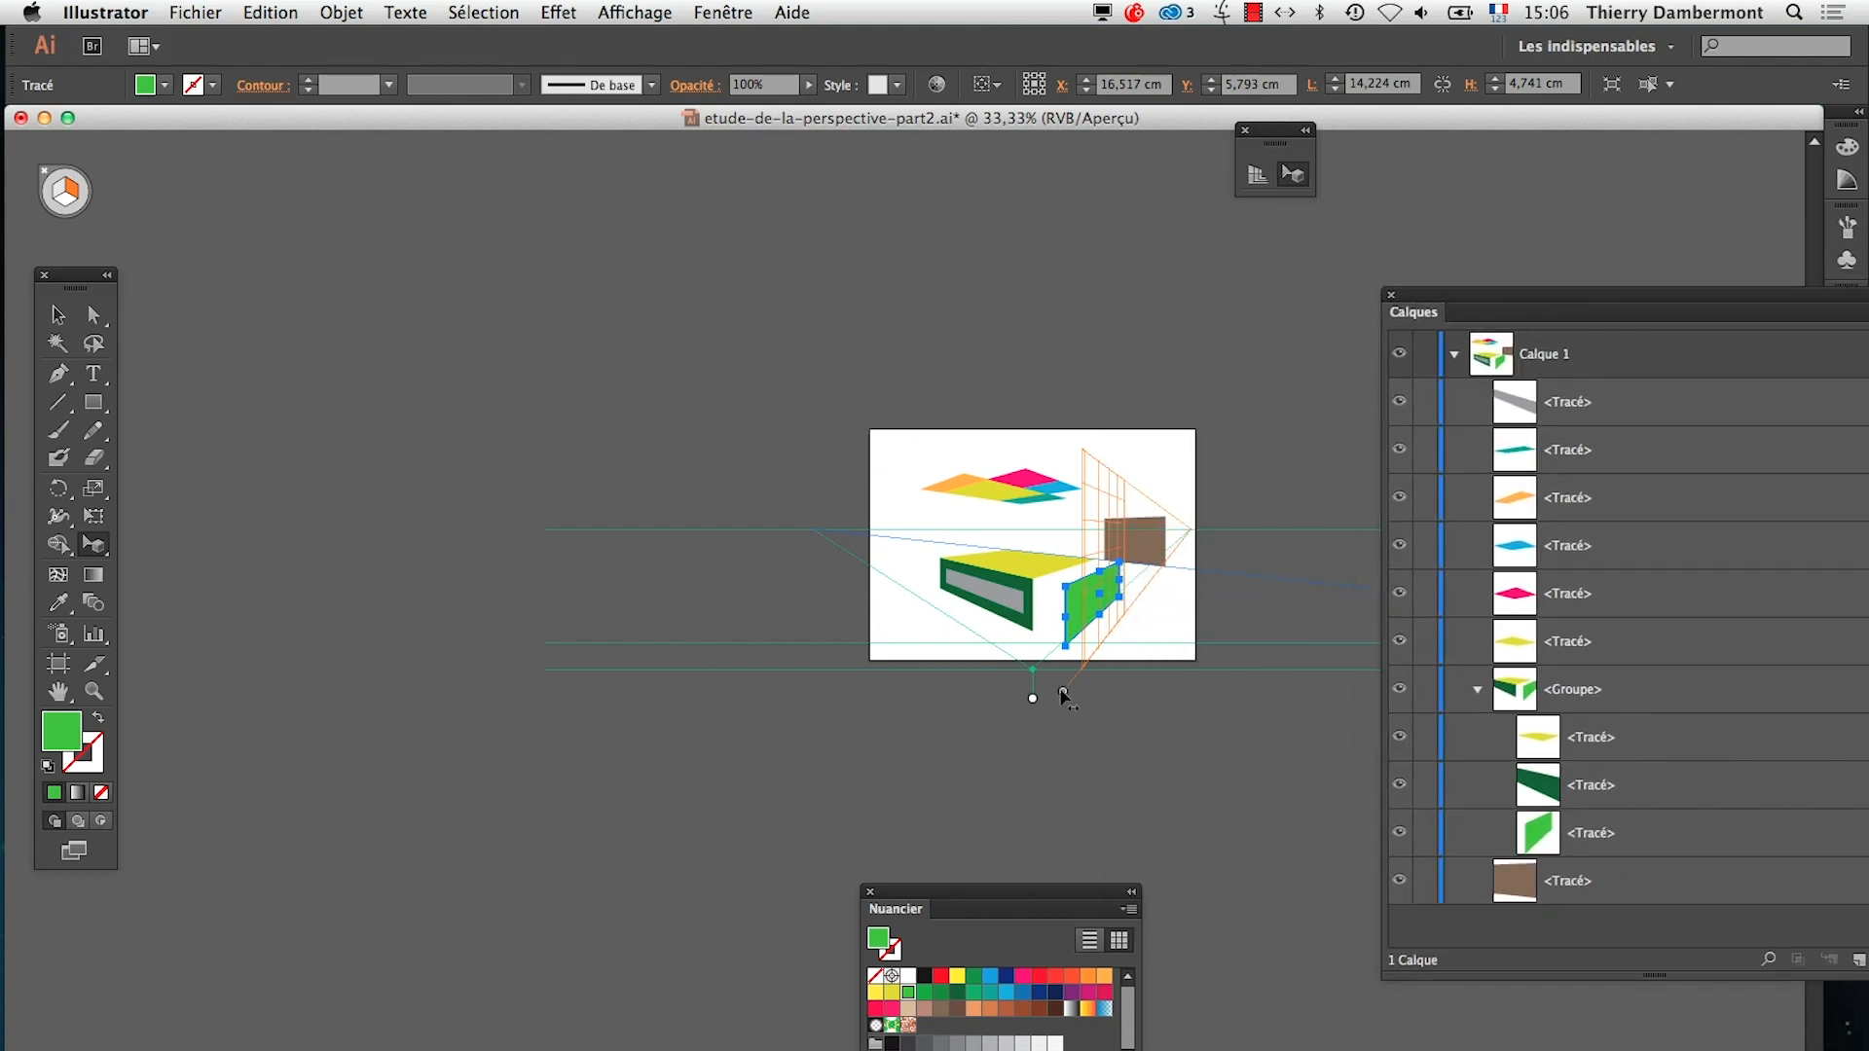
pyautogui.moveTo(1063, 694); pyautogui.dragTo(291, 596)
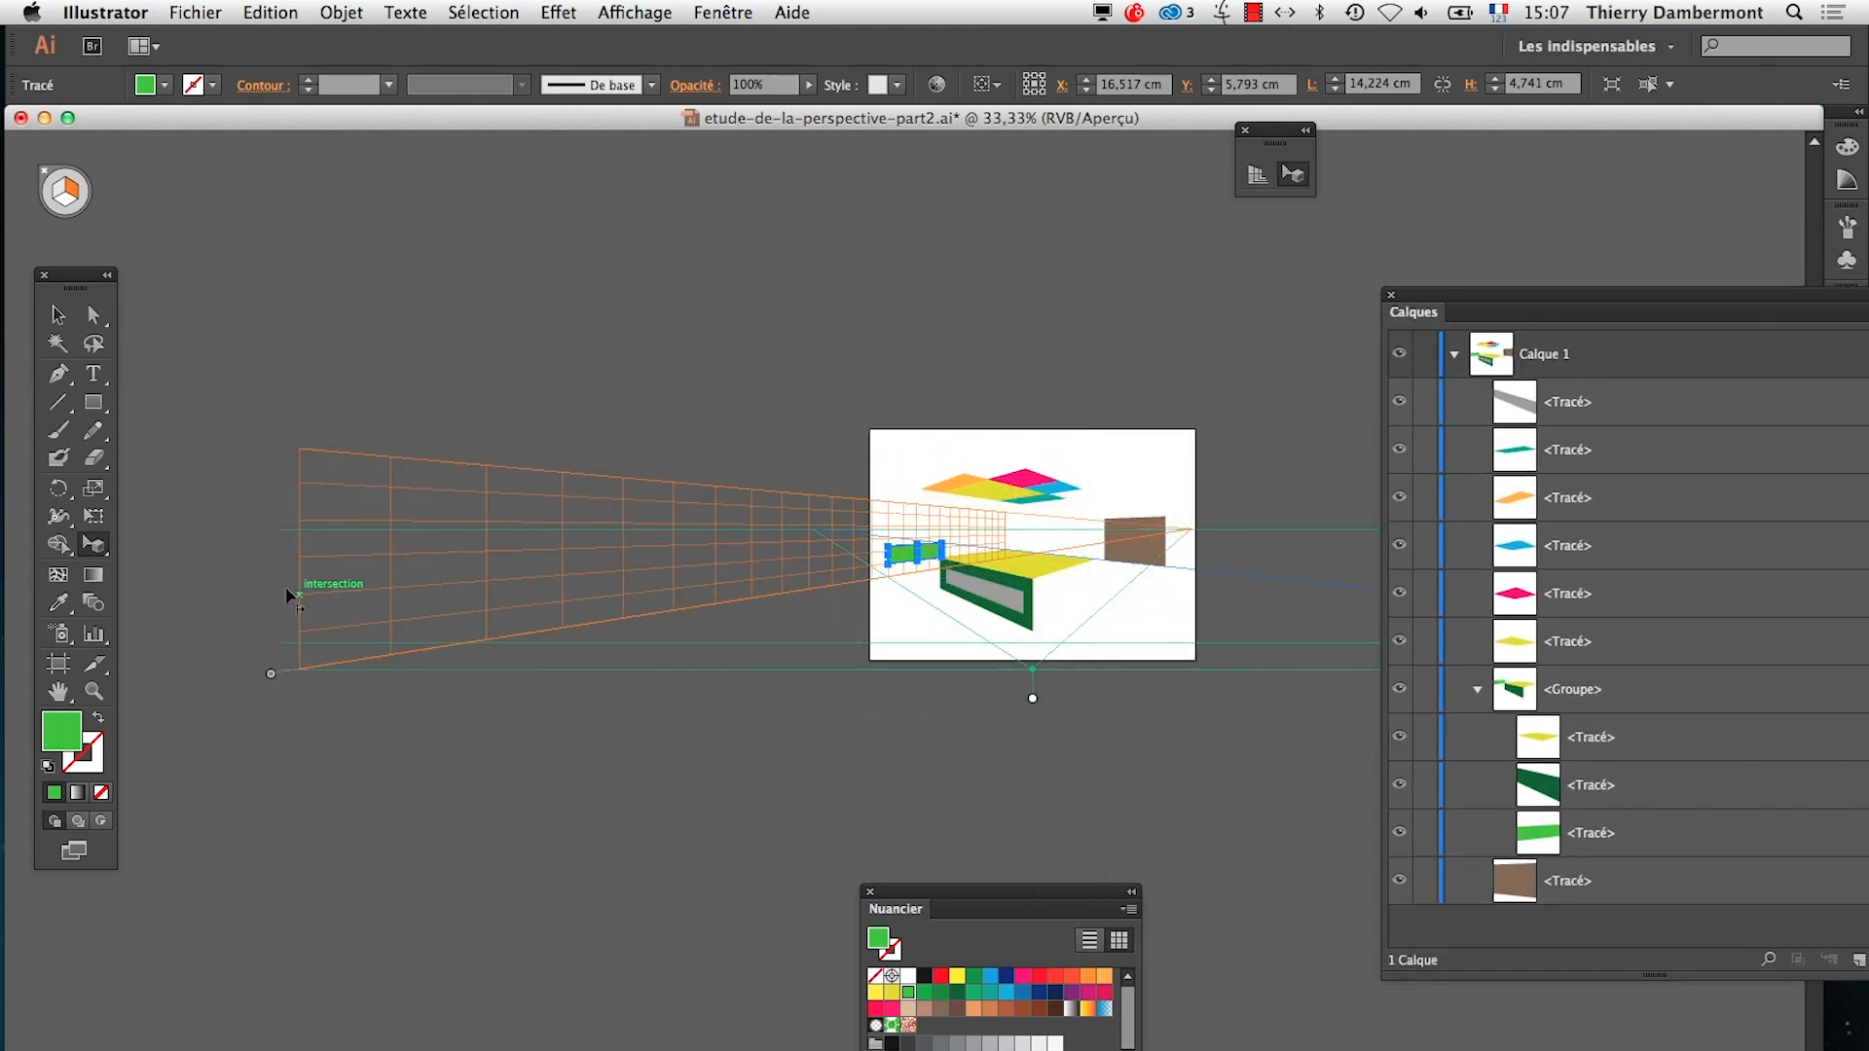
# Slide the orange grid plane slightly back toward the box while duplicating the light green face onto the plane's new position
pyautogui.keyDown('super'); pyautogui.click(949, 563); pyautogui.keyUp('super')
pyautogui.keyDown('super'); pyautogui.click(962, 585); pyautogui.keyUp('super')
pyautogui.keyDown('super'); pyautogui.click(871, 699); pyautogui.keyUp('super')
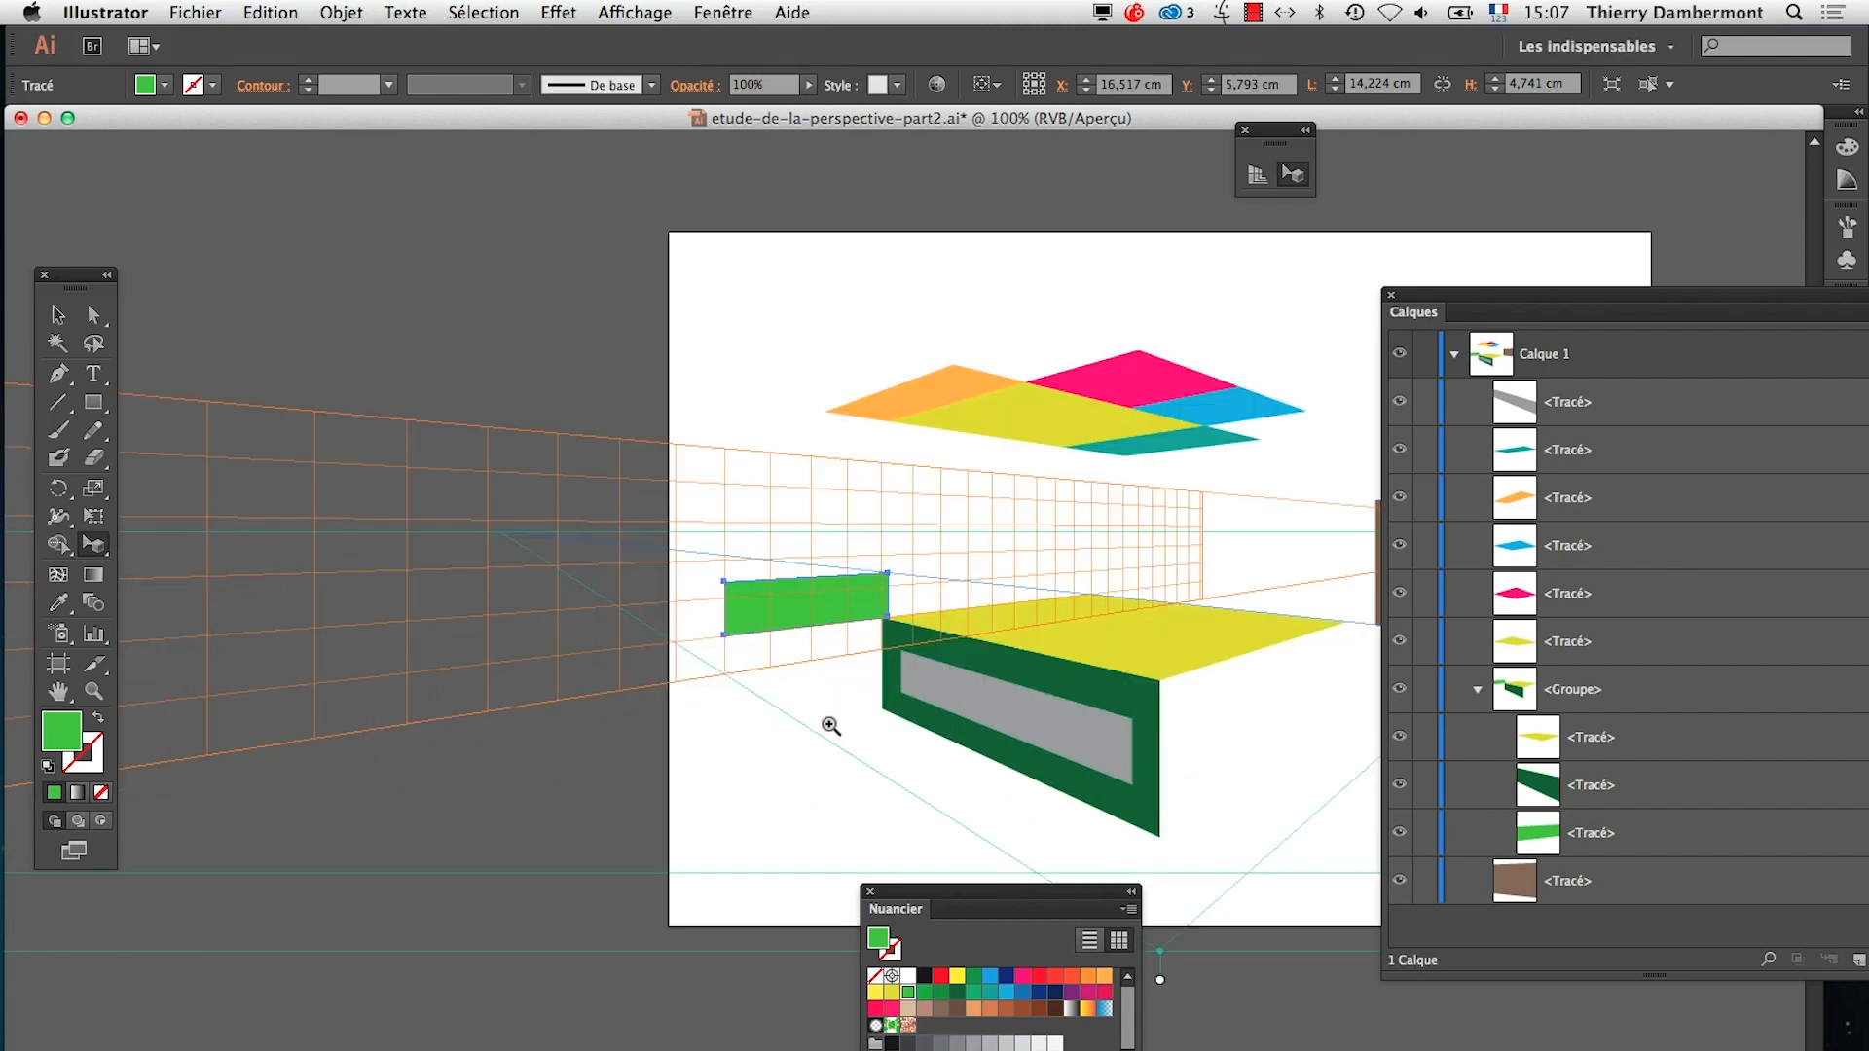
pyautogui.keyDown('super'); pyautogui.click(822, 733); pyautogui.keyUp('super')
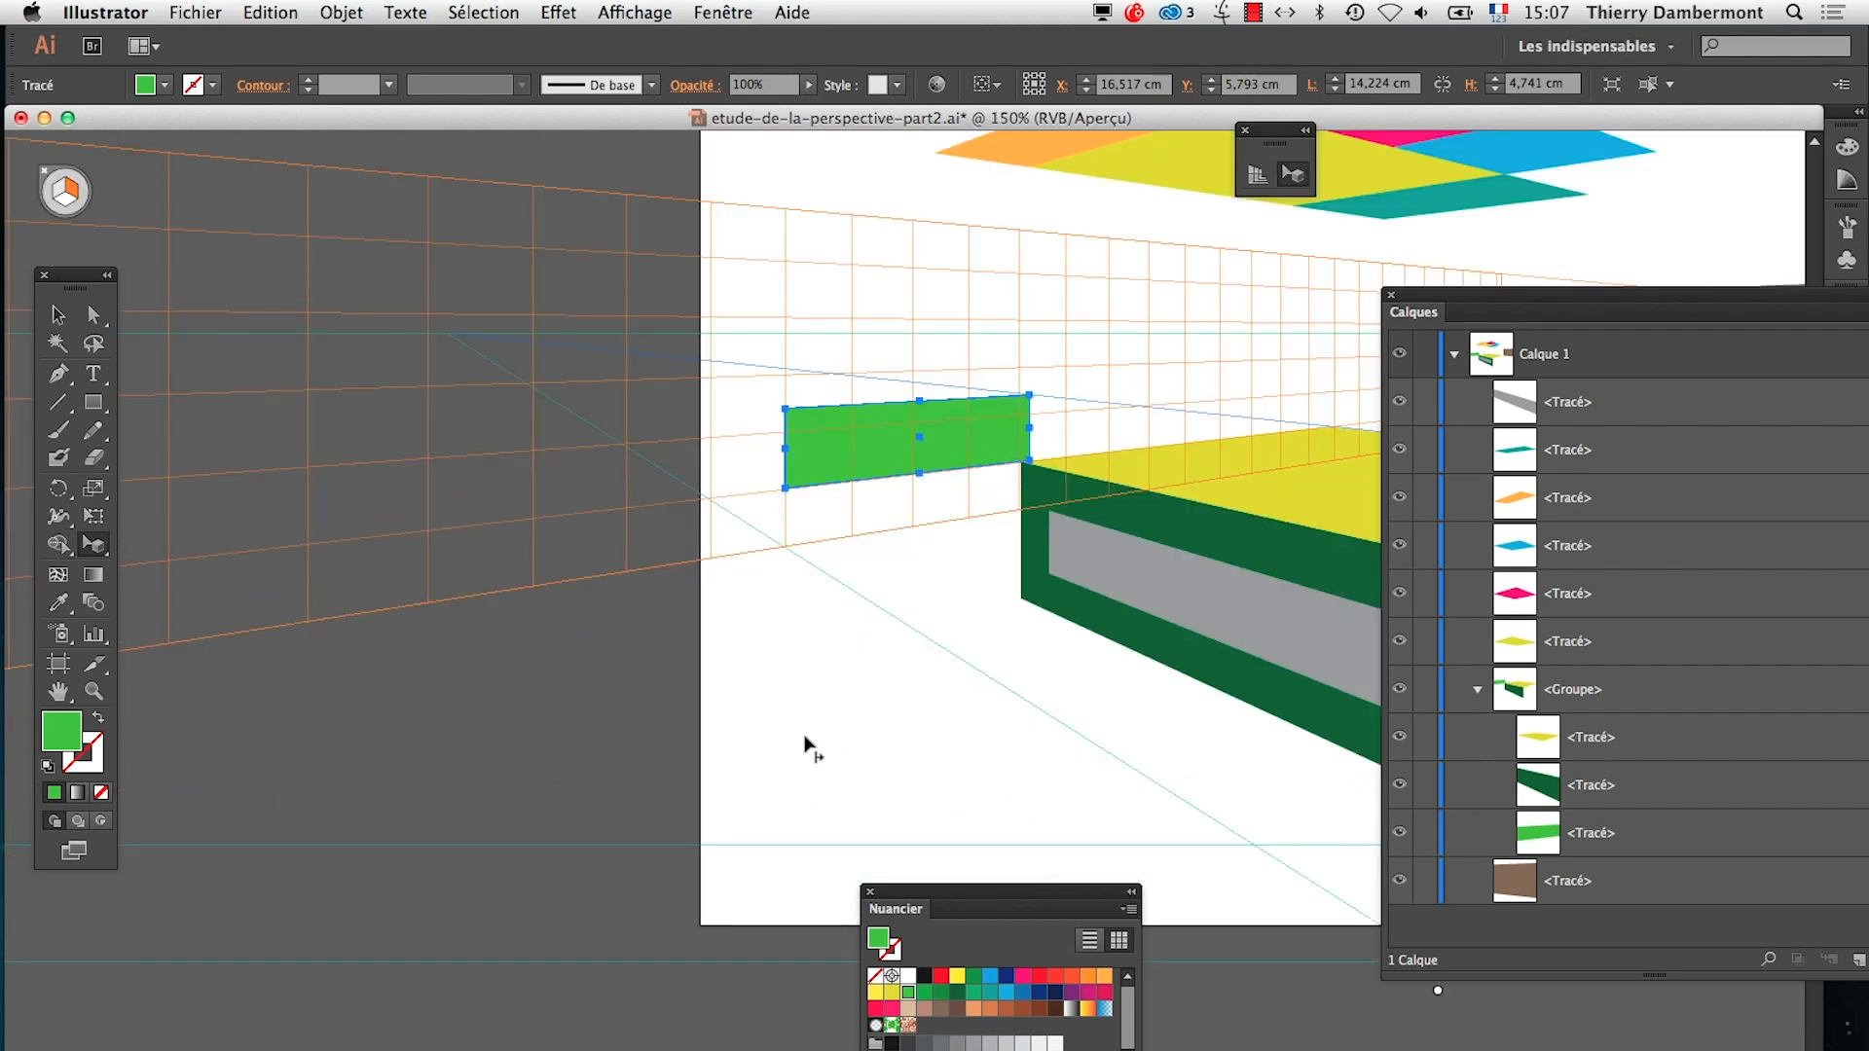
pyautogui.keyDown('alt'); pyautogui.keyDown('super'); pyautogui.click(682, 639); pyautogui.keyUp('super'); pyautogui.keyUp('alt')
pyautogui.keyDown('alt'); pyautogui.keyDown('super'); pyautogui.click(670, 660); pyautogui.keyUp('super'); pyautogui.keyUp('alt')
pyautogui.keyDown('alt'); pyautogui.keyDown('super'); pyautogui.click(897, 686); pyautogui.keyUp('super'); pyautogui.keyUp('alt')
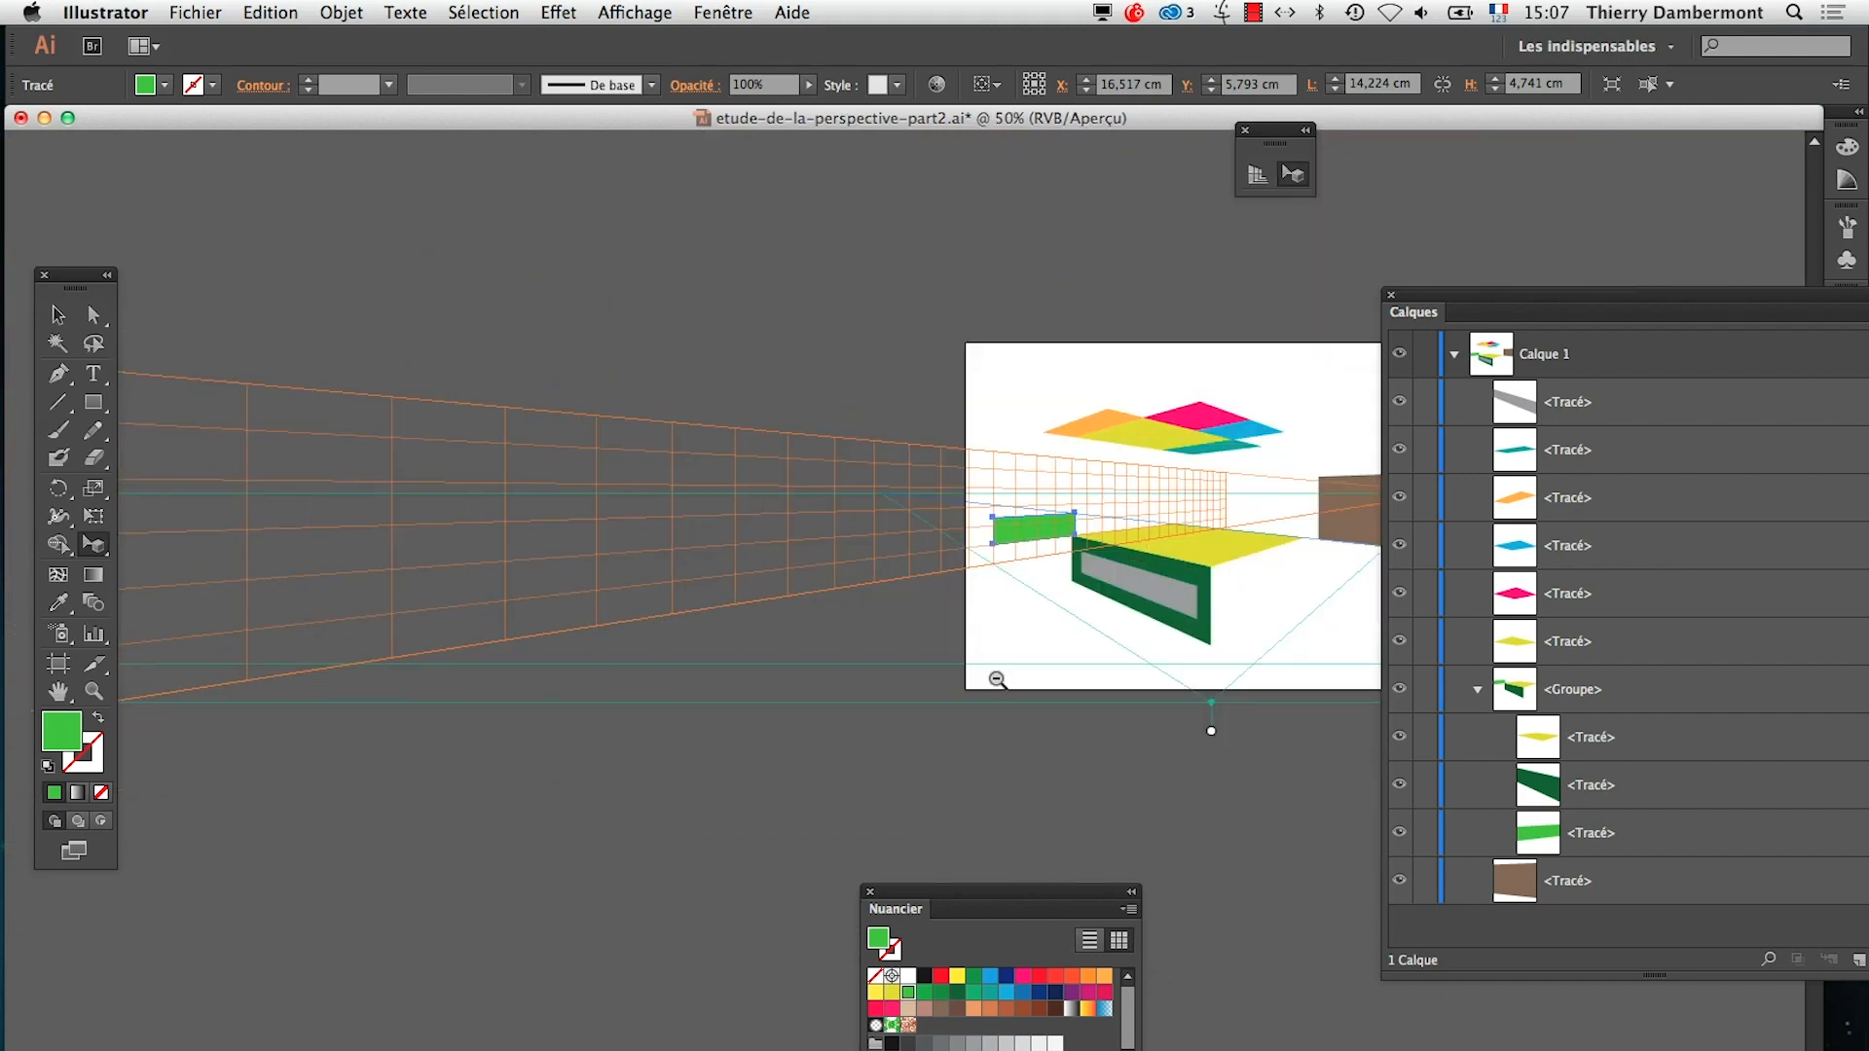
pyautogui.keyDown('alt'); pyautogui.keyDown('super'); pyautogui.click(857, 682); pyautogui.keyUp('super'); pyautogui.keyUp('alt')
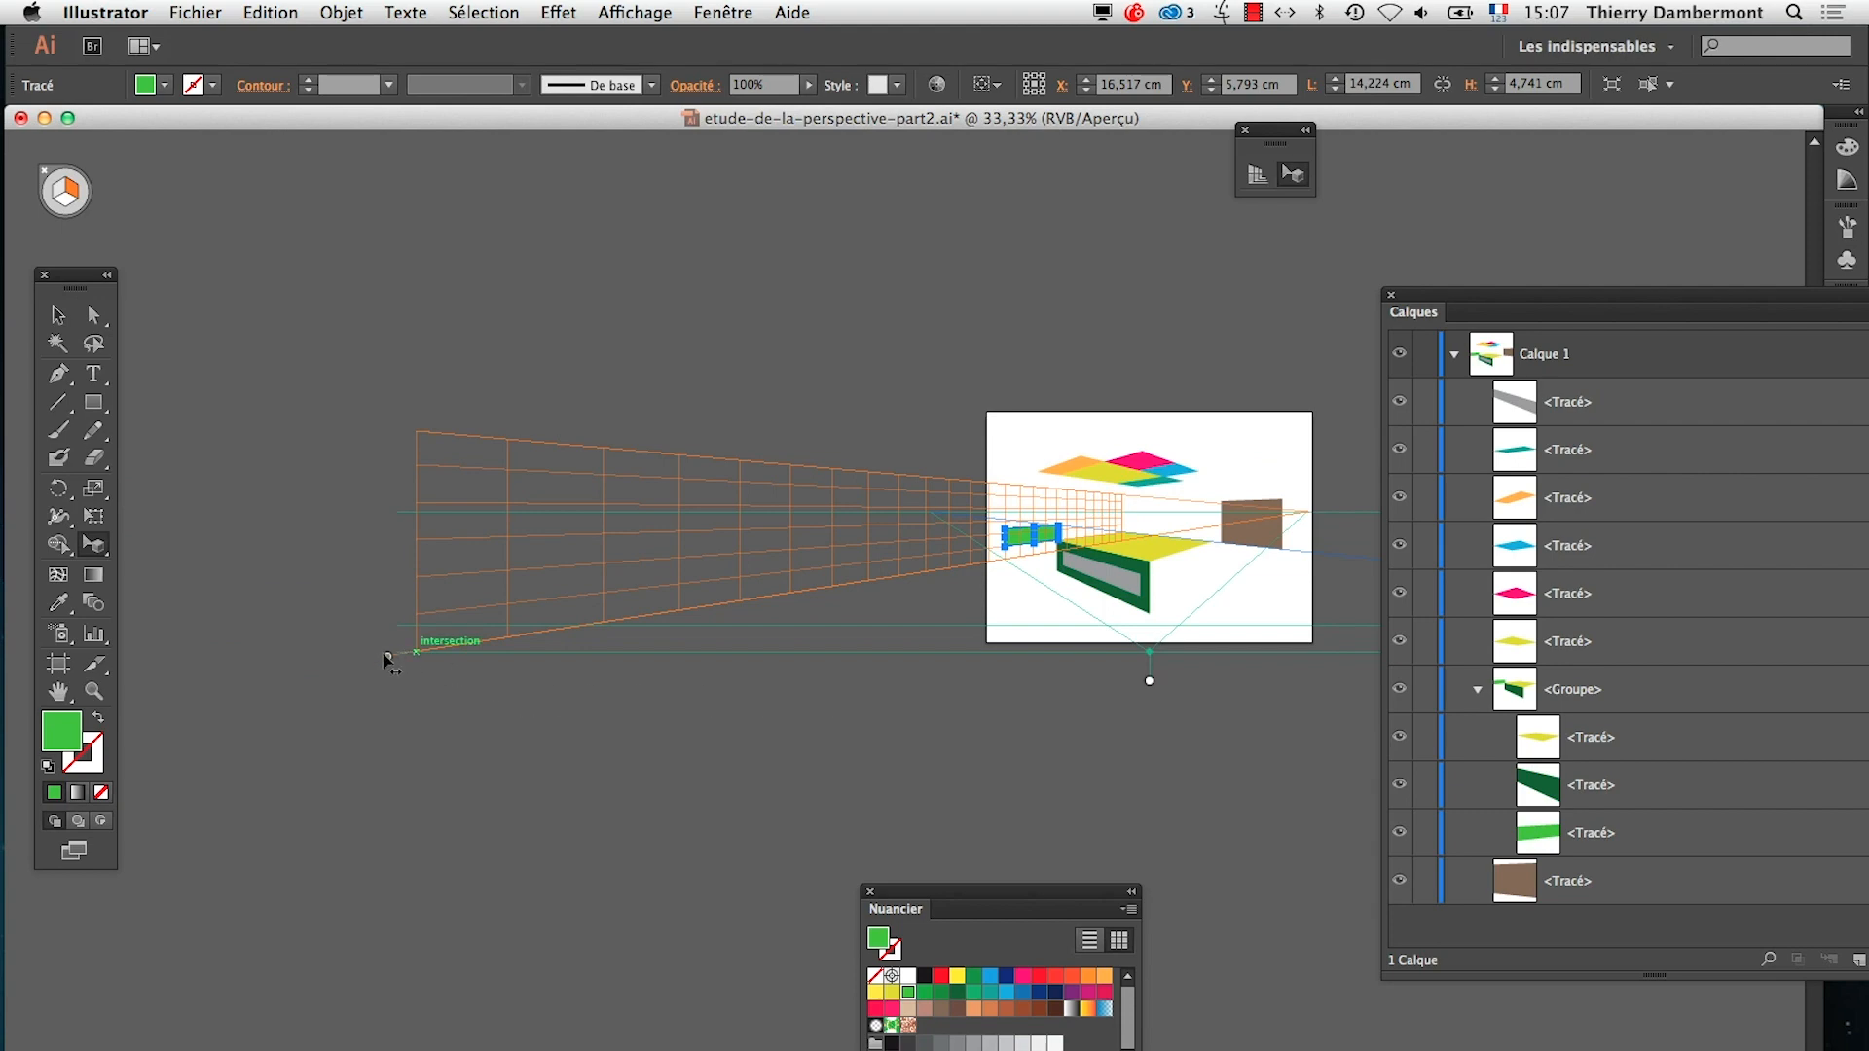
pyautogui.moveTo(387, 658); pyautogui.dragTo(514, 666)
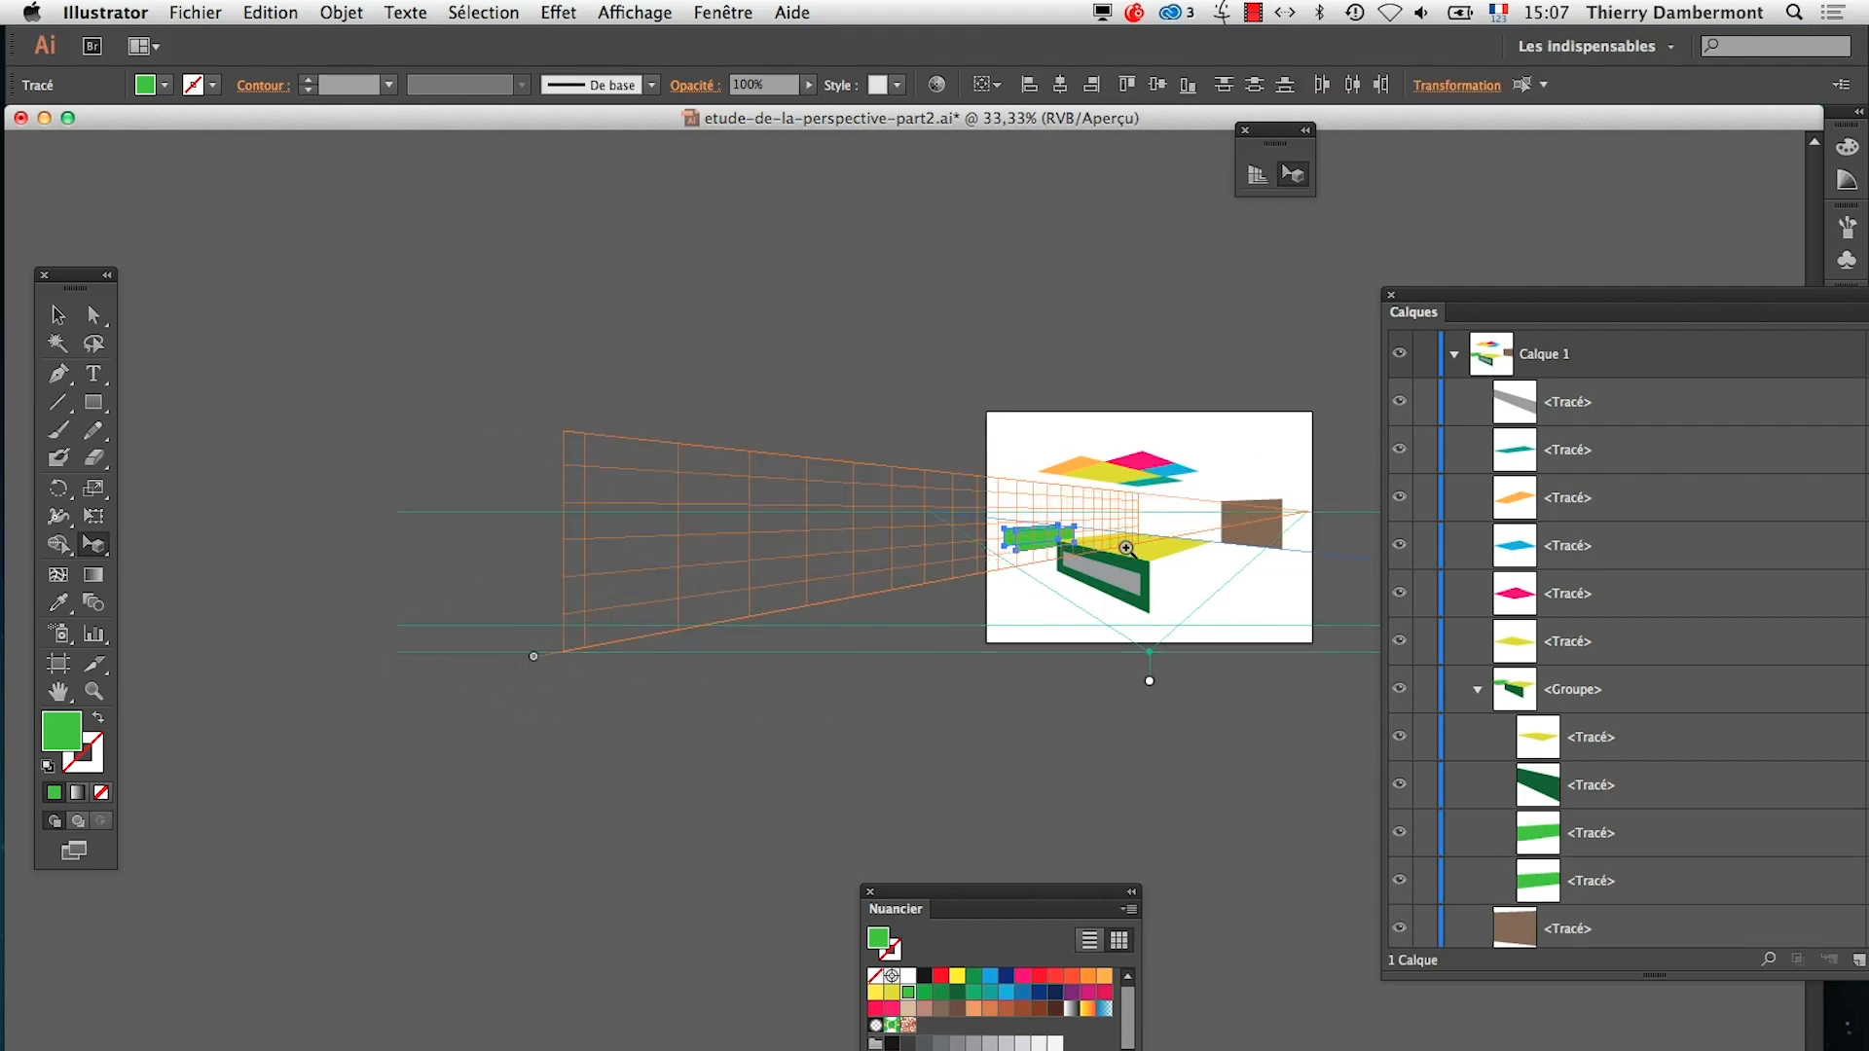
# Select only the front copy of the light green face in the group and fill it with the teal swatch
pyautogui.keyDown('super'); pyautogui.click(1012, 547); pyautogui.keyUp('super')
pyautogui.keyDown('super'); pyautogui.click(1032, 555); pyautogui.keyUp('super')
pyautogui.keyDown('super'); pyautogui.click(789, 706); pyautogui.keyUp('super')
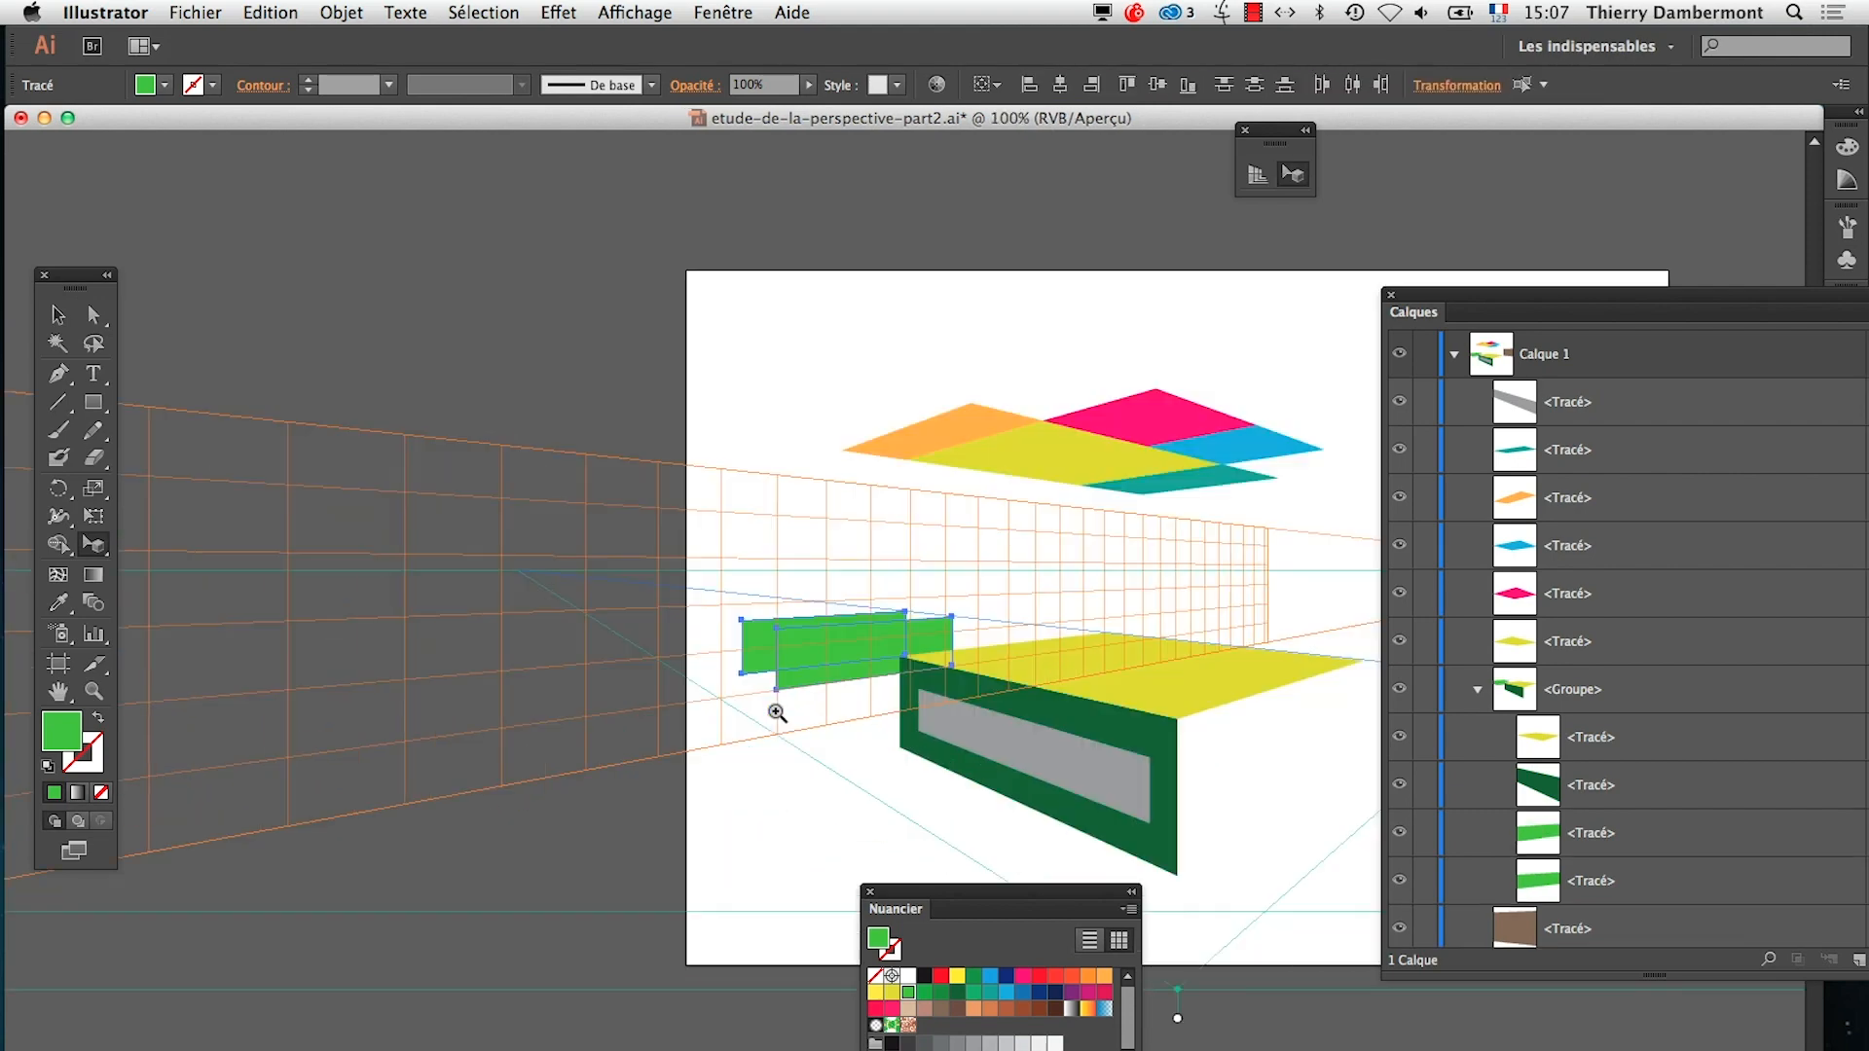
pyautogui.keyDown('super'); pyautogui.click(713, 752); pyautogui.keyUp('super')
pyautogui.keyDown('super'); pyautogui.click(757, 684); pyautogui.keyUp('super')
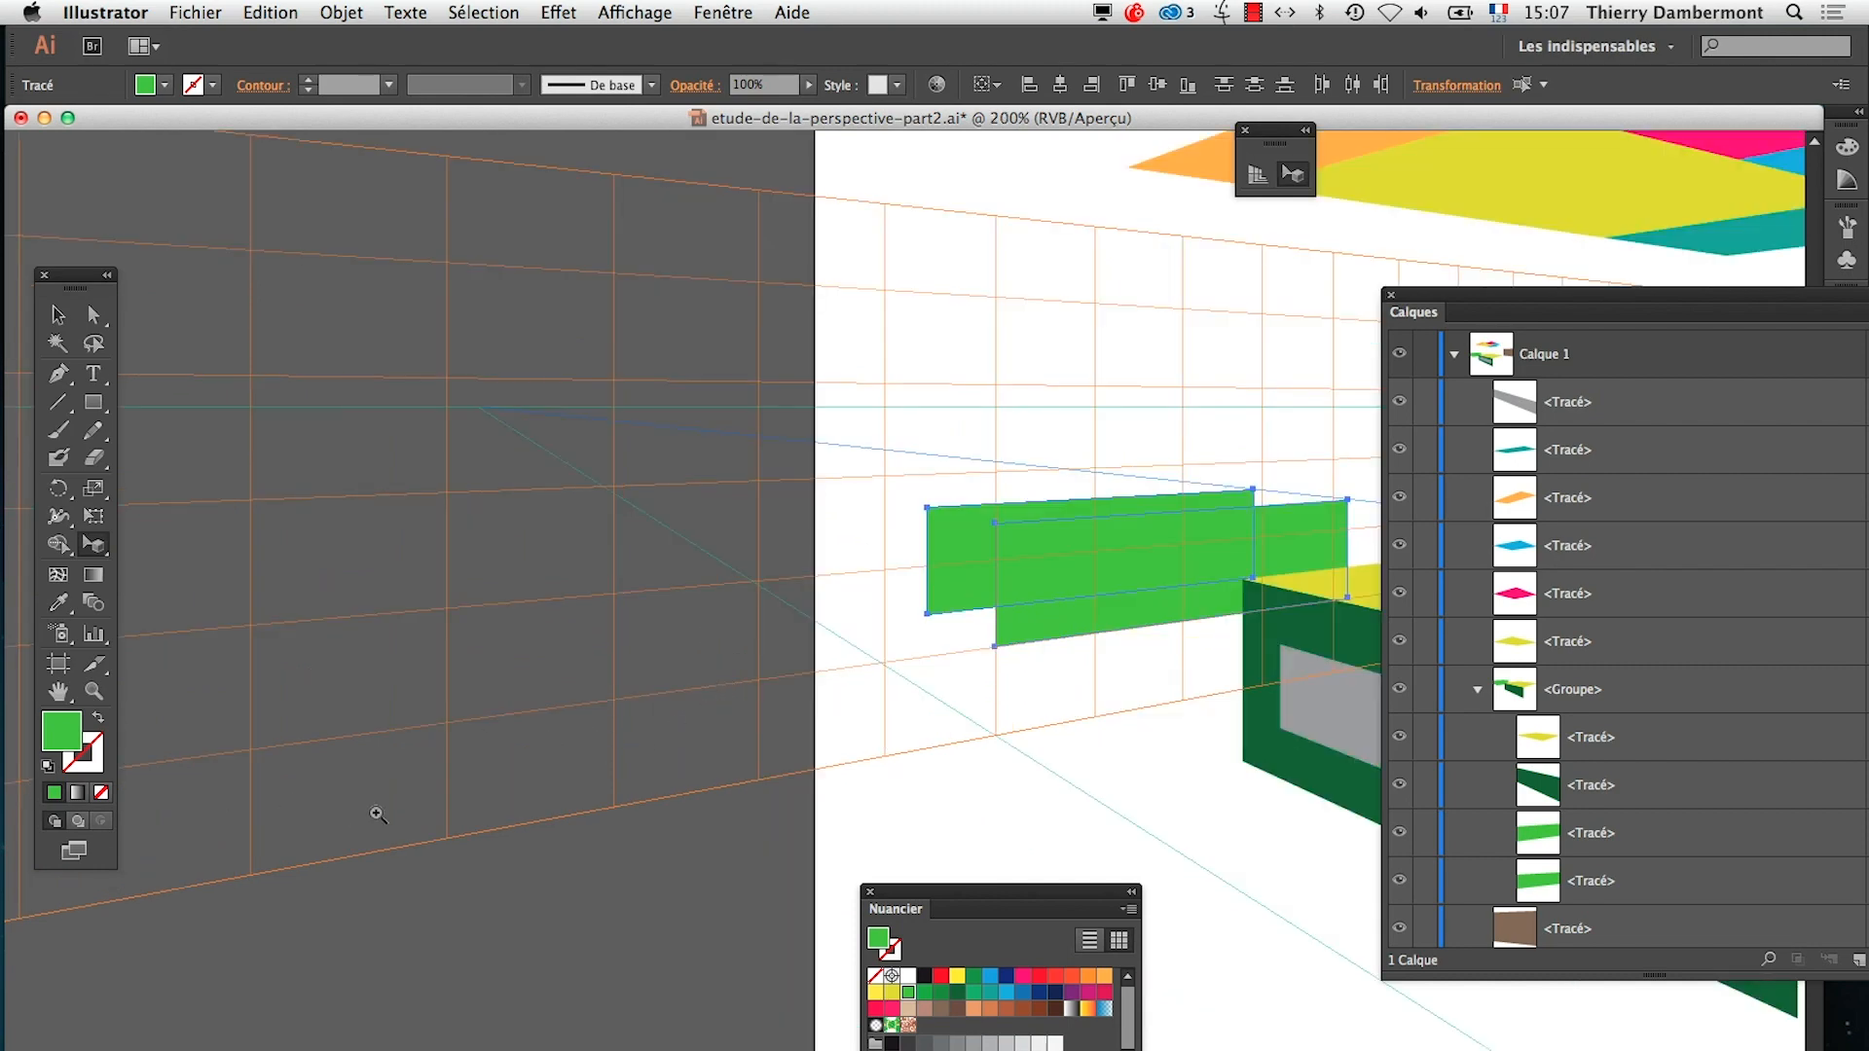
pyautogui.keyDown('super'); pyautogui.click(1063, 595); pyautogui.keyUp('super')
pyautogui.moveTo(1334, 638); pyautogui.dragTo(962, 621)
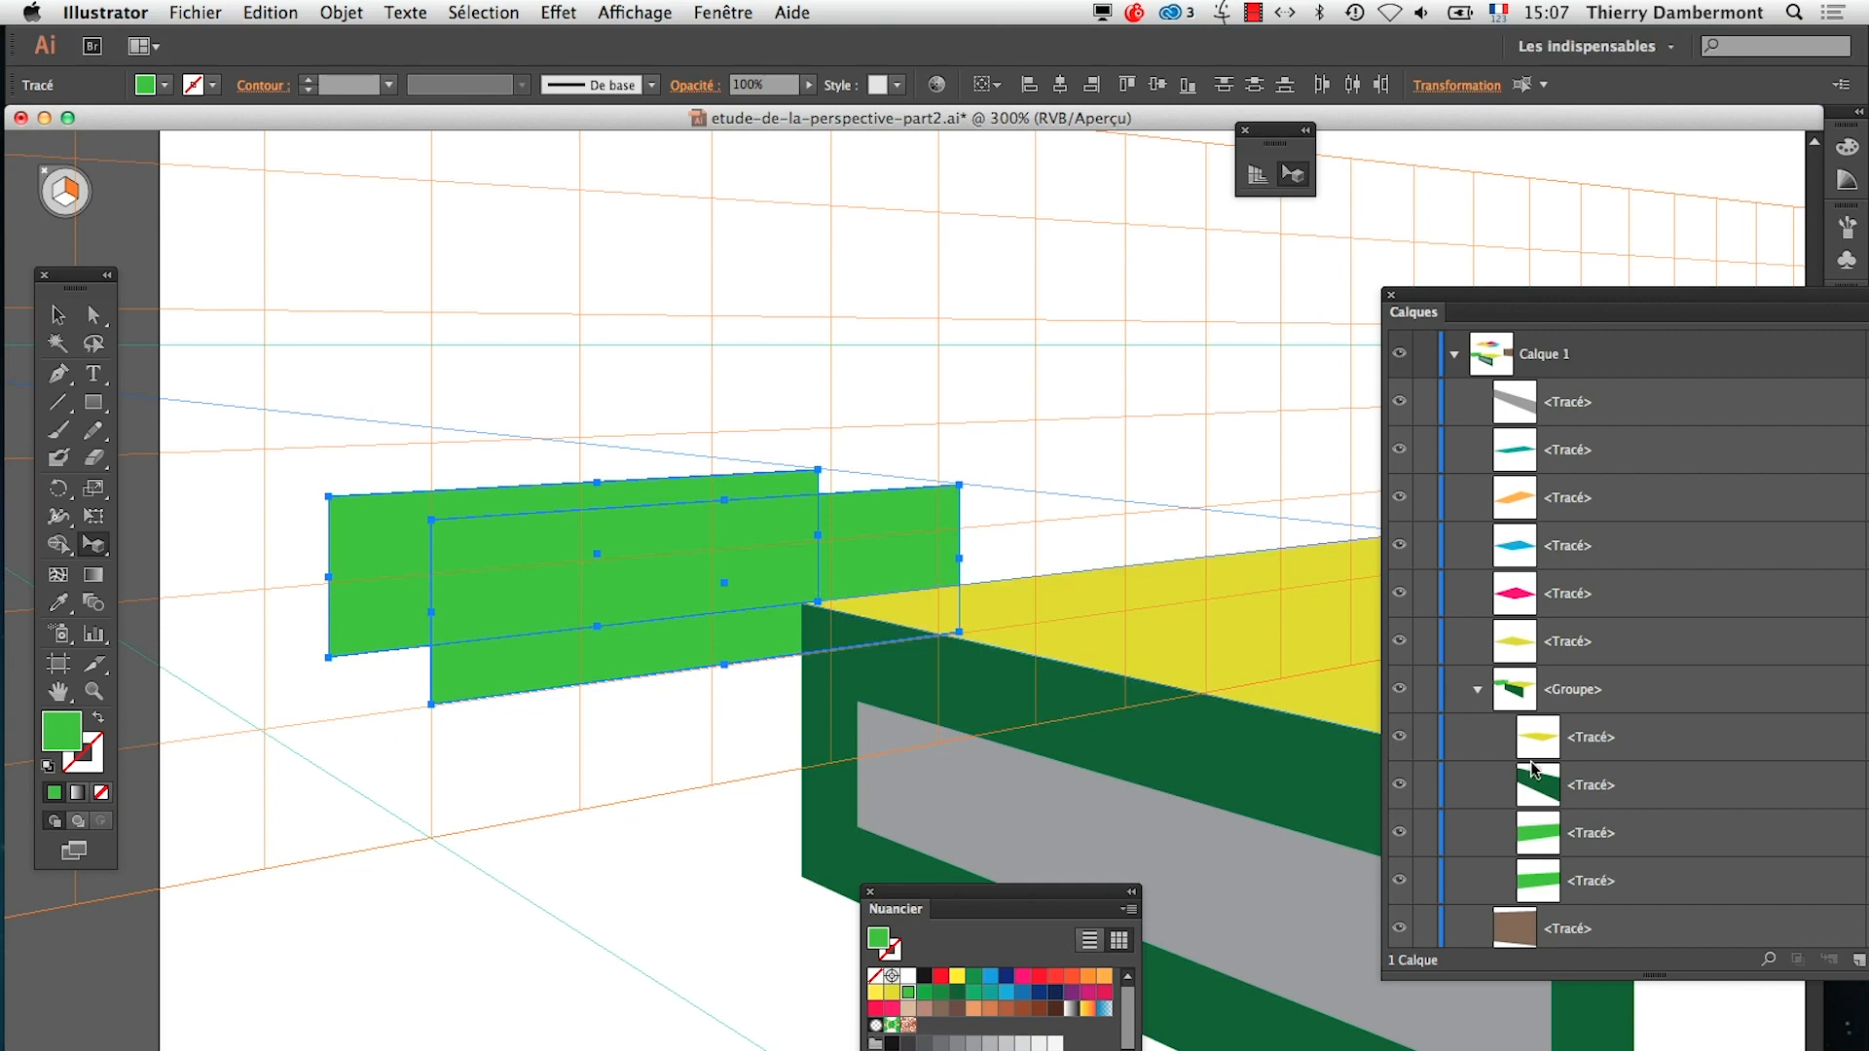
pyautogui.moveTo(1534, 316); pyautogui.dragTo(1326, 295)
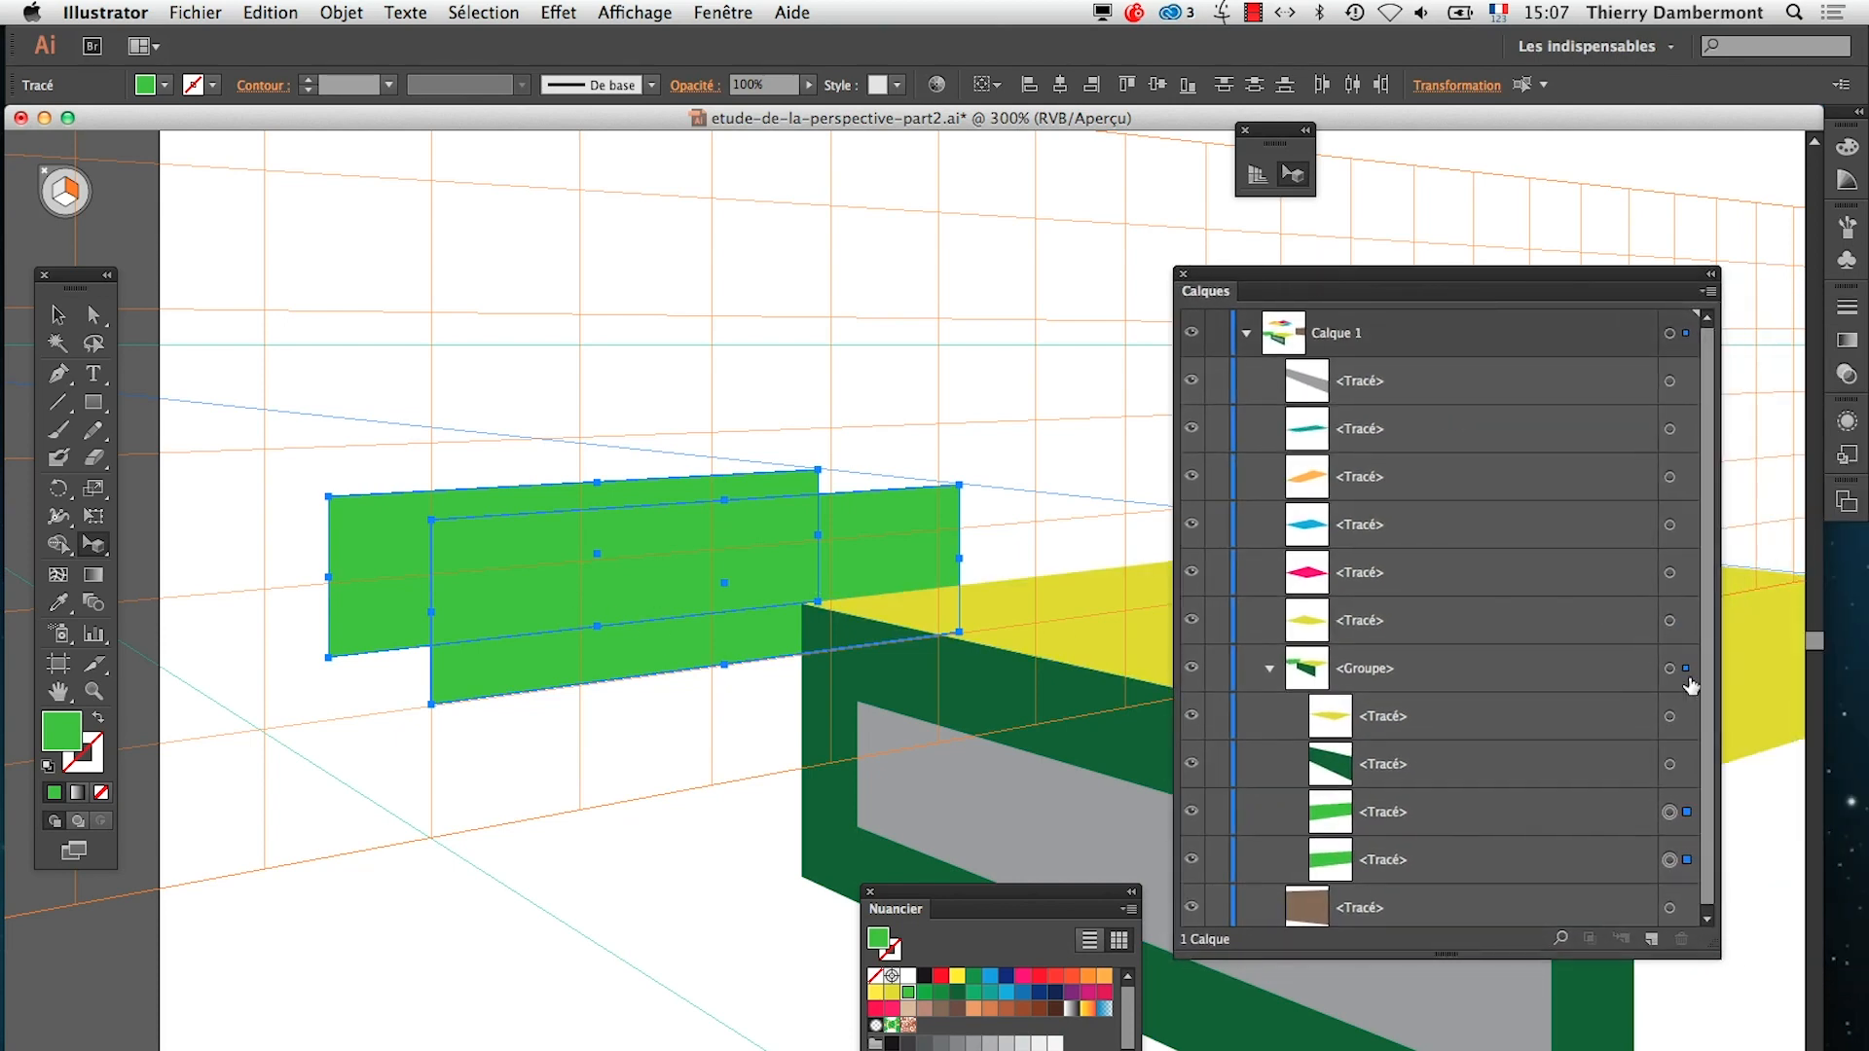
pyautogui.click(1670, 860)
pyautogui.click(1671, 813)
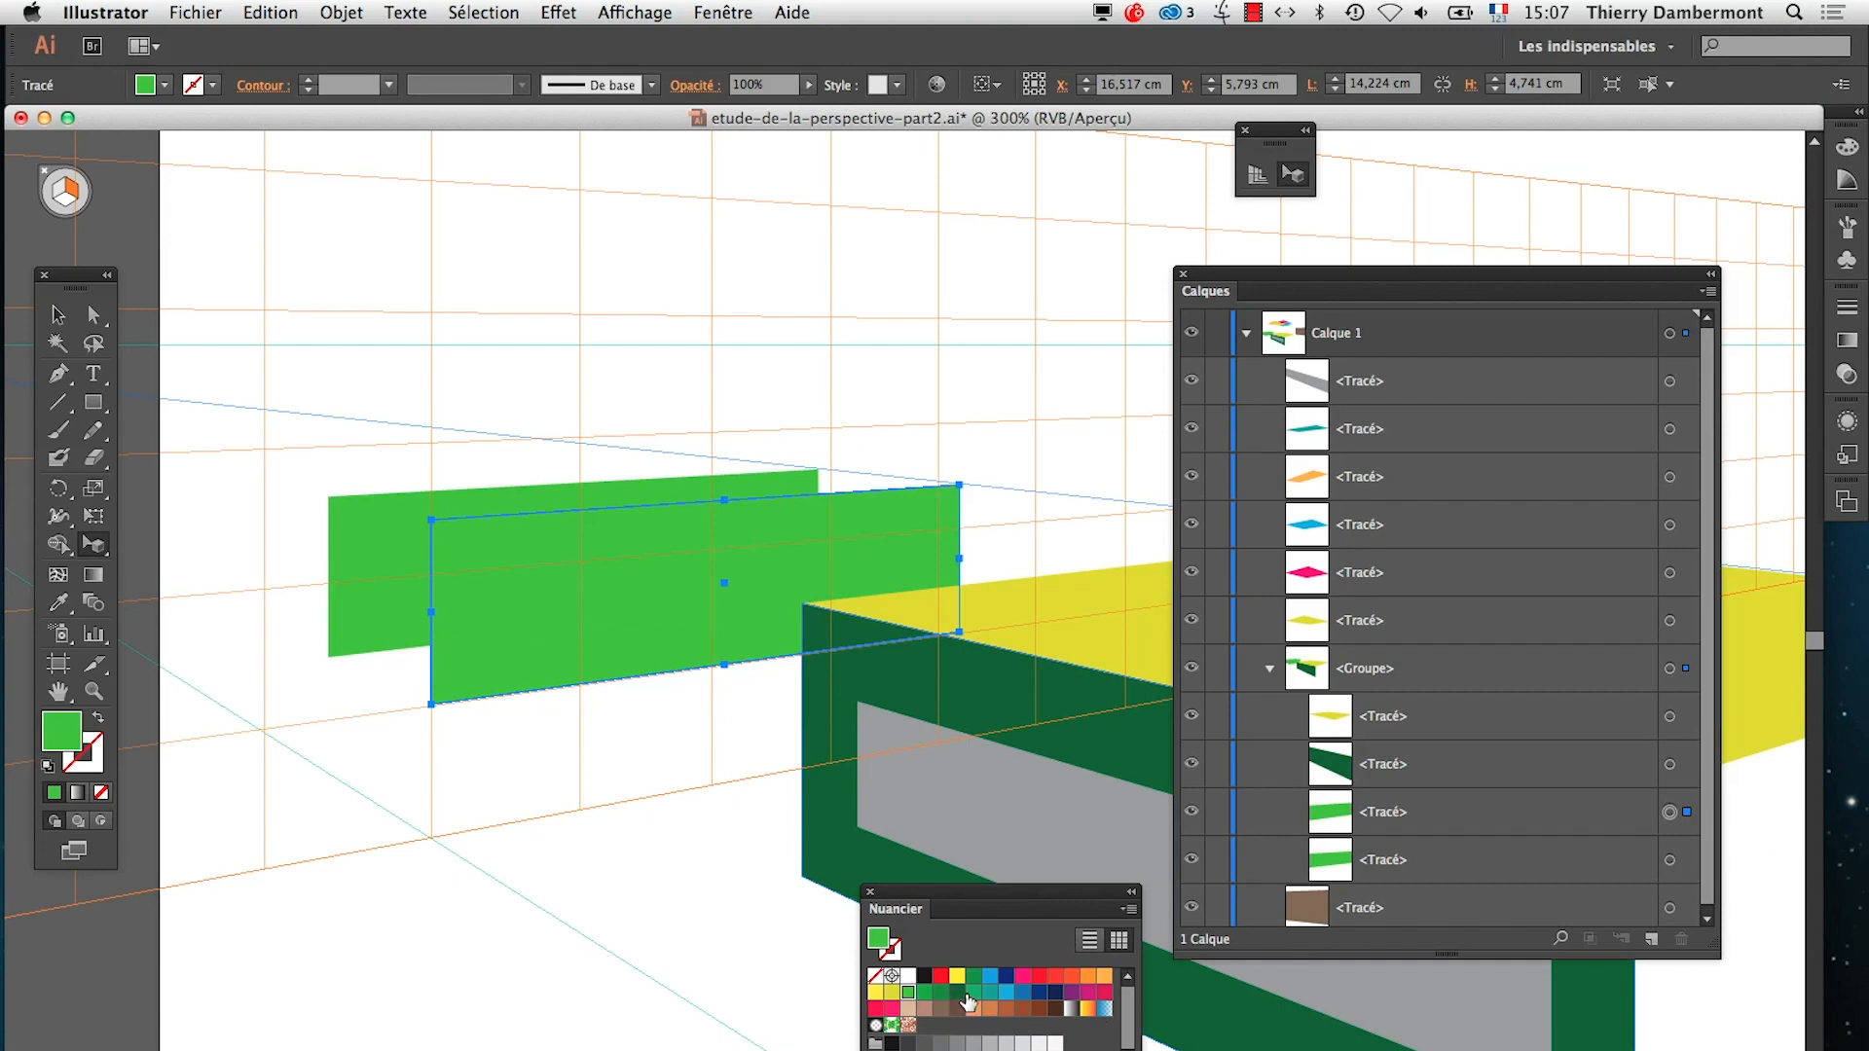
pyautogui.click(974, 993)
pyautogui.click(990, 992)
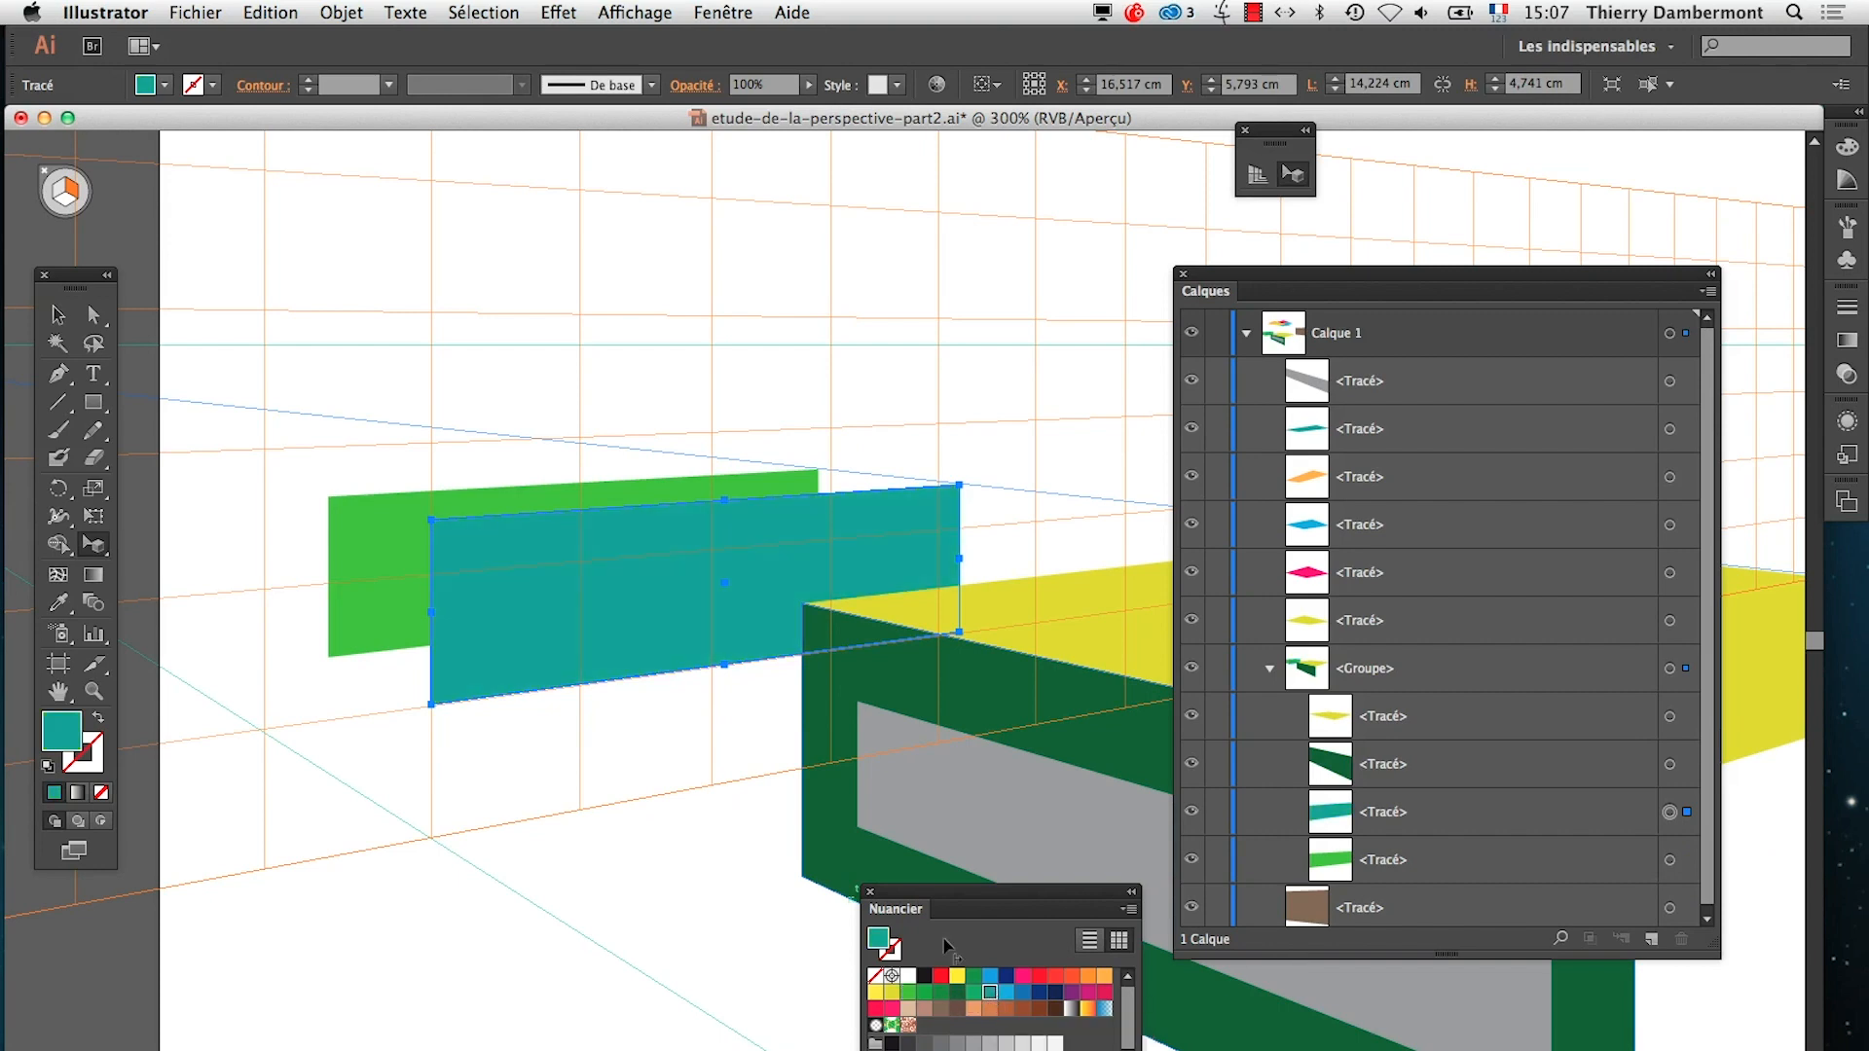
# Slide the orange grid plane across to the box's open side, duplicating the teal face twice along the way
pyautogui.keyDown('alt'); pyautogui.keyDown('super'); pyautogui.click(580, 904); pyautogui.keyUp('super'); pyautogui.keyUp('alt')
pyautogui.keyDown('alt'); pyautogui.keyDown('super'); pyautogui.click(573, 897); pyautogui.keyUp('super'); pyautogui.keyUp('alt')
pyautogui.keyDown('alt'); pyautogui.keyDown('super'); pyautogui.click(572, 897); pyautogui.keyUp('super'); pyautogui.keyUp('alt')
pyautogui.keyDown('alt'); pyautogui.keyDown('super'); pyautogui.click(790, 526); pyautogui.keyUp('super'); pyautogui.keyUp('alt')
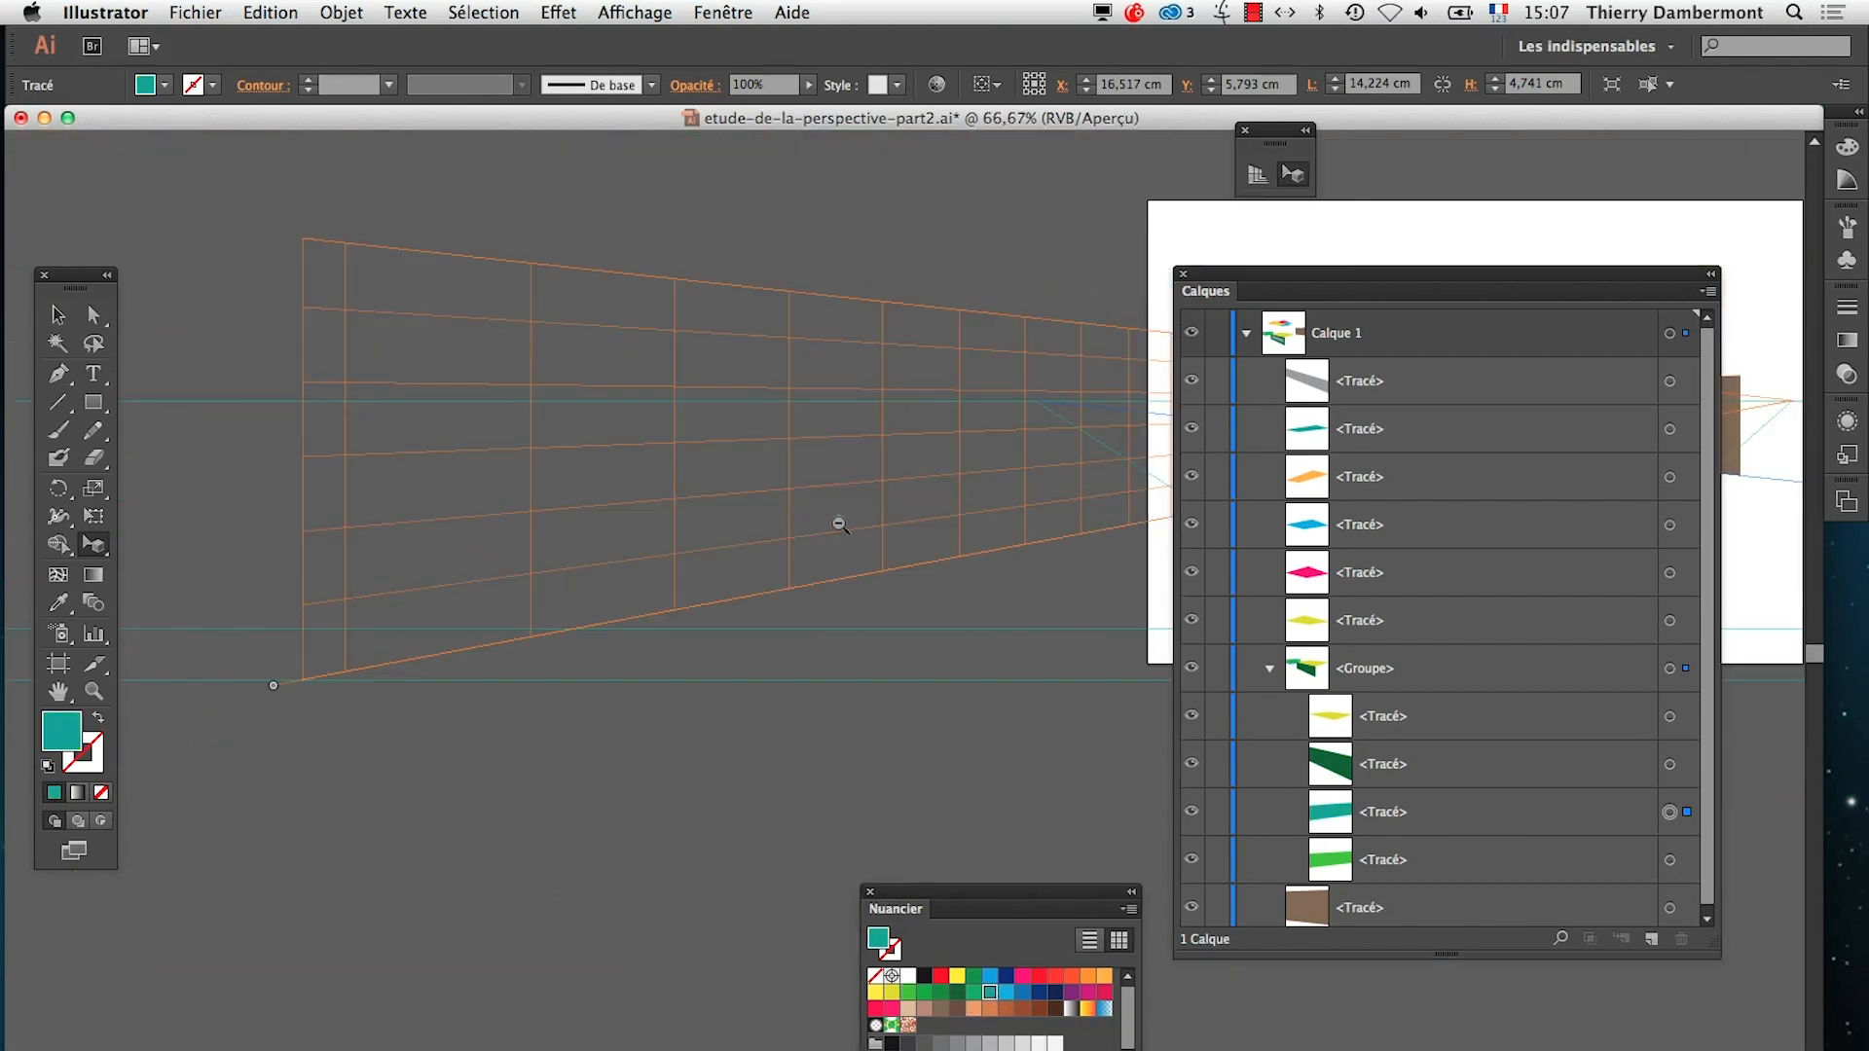
pyautogui.keyDown('alt'); pyautogui.keyDown('super'); pyautogui.click(843, 525); pyautogui.keyUp('super'); pyautogui.keyUp('alt')
pyautogui.moveTo(1018, 586); pyautogui.dragTo(635, 589)
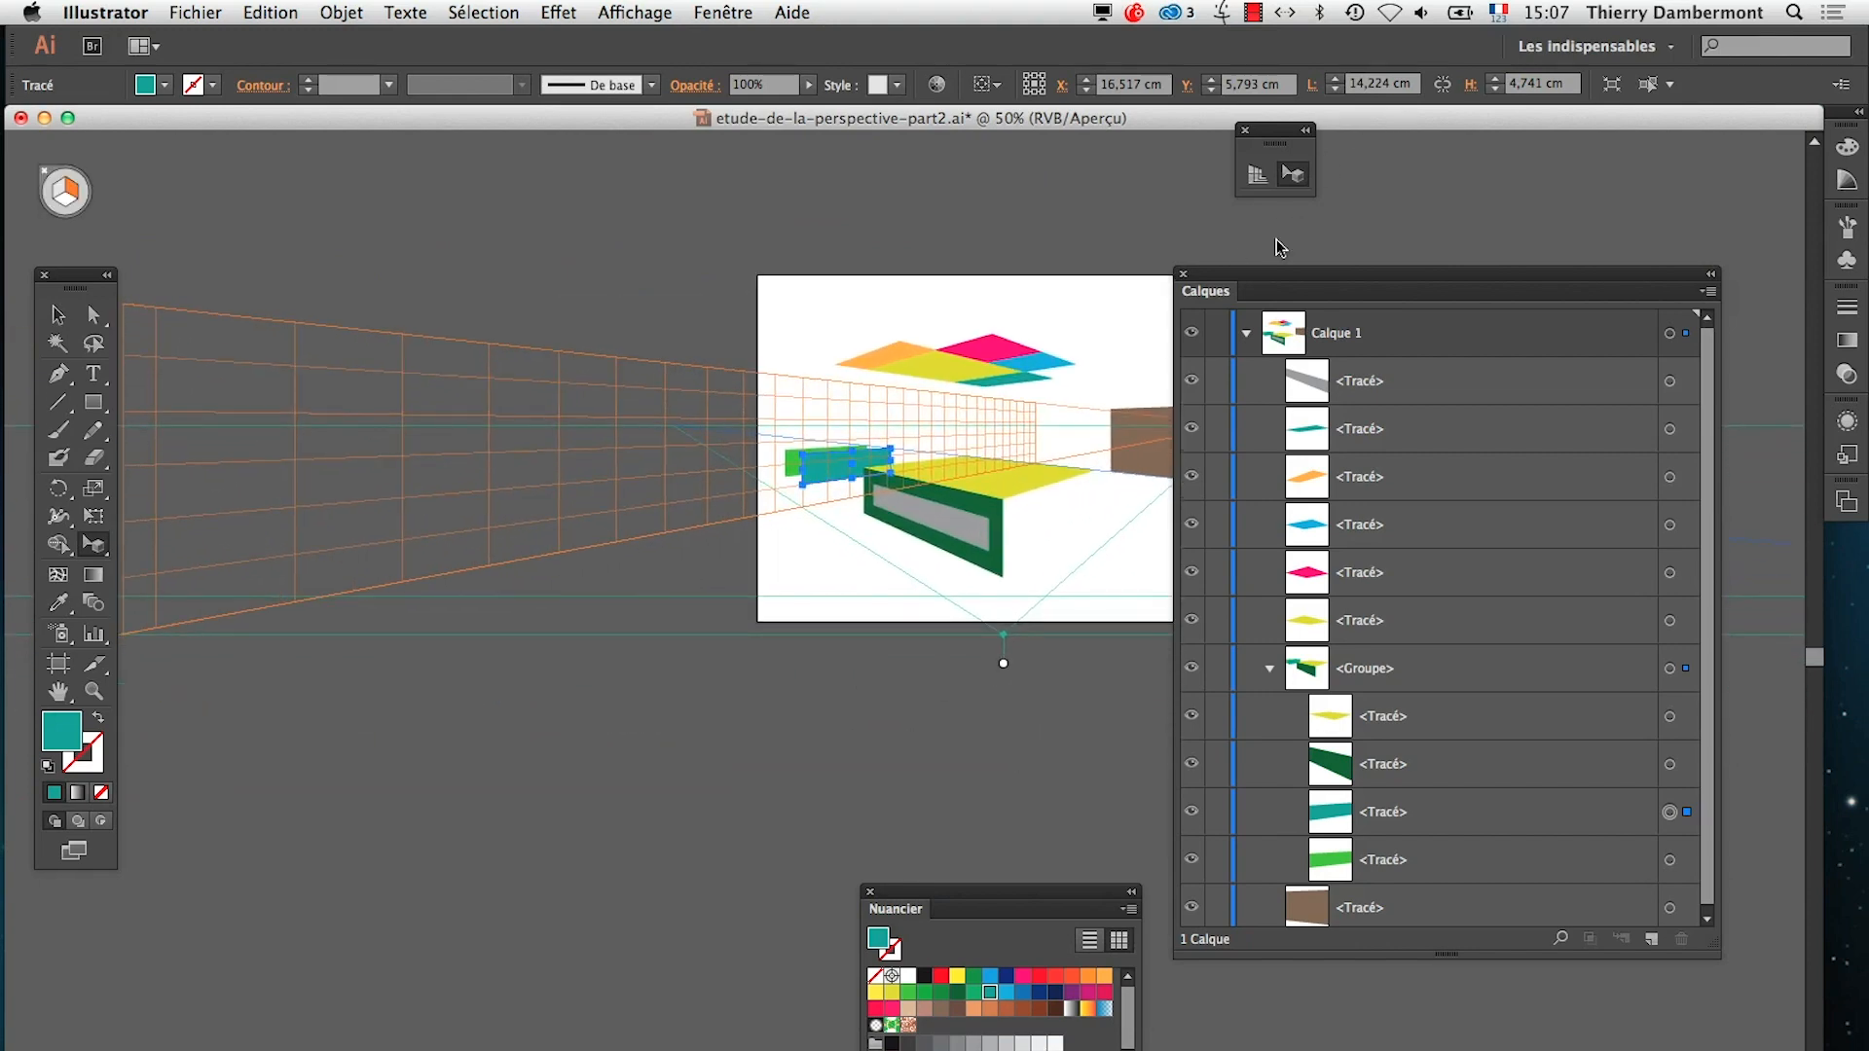
pyautogui.moveTo(1268, 276); pyautogui.dragTo(1436, 695)
pyautogui.moveTo(669, 736); pyautogui.dragTo(889, 668)
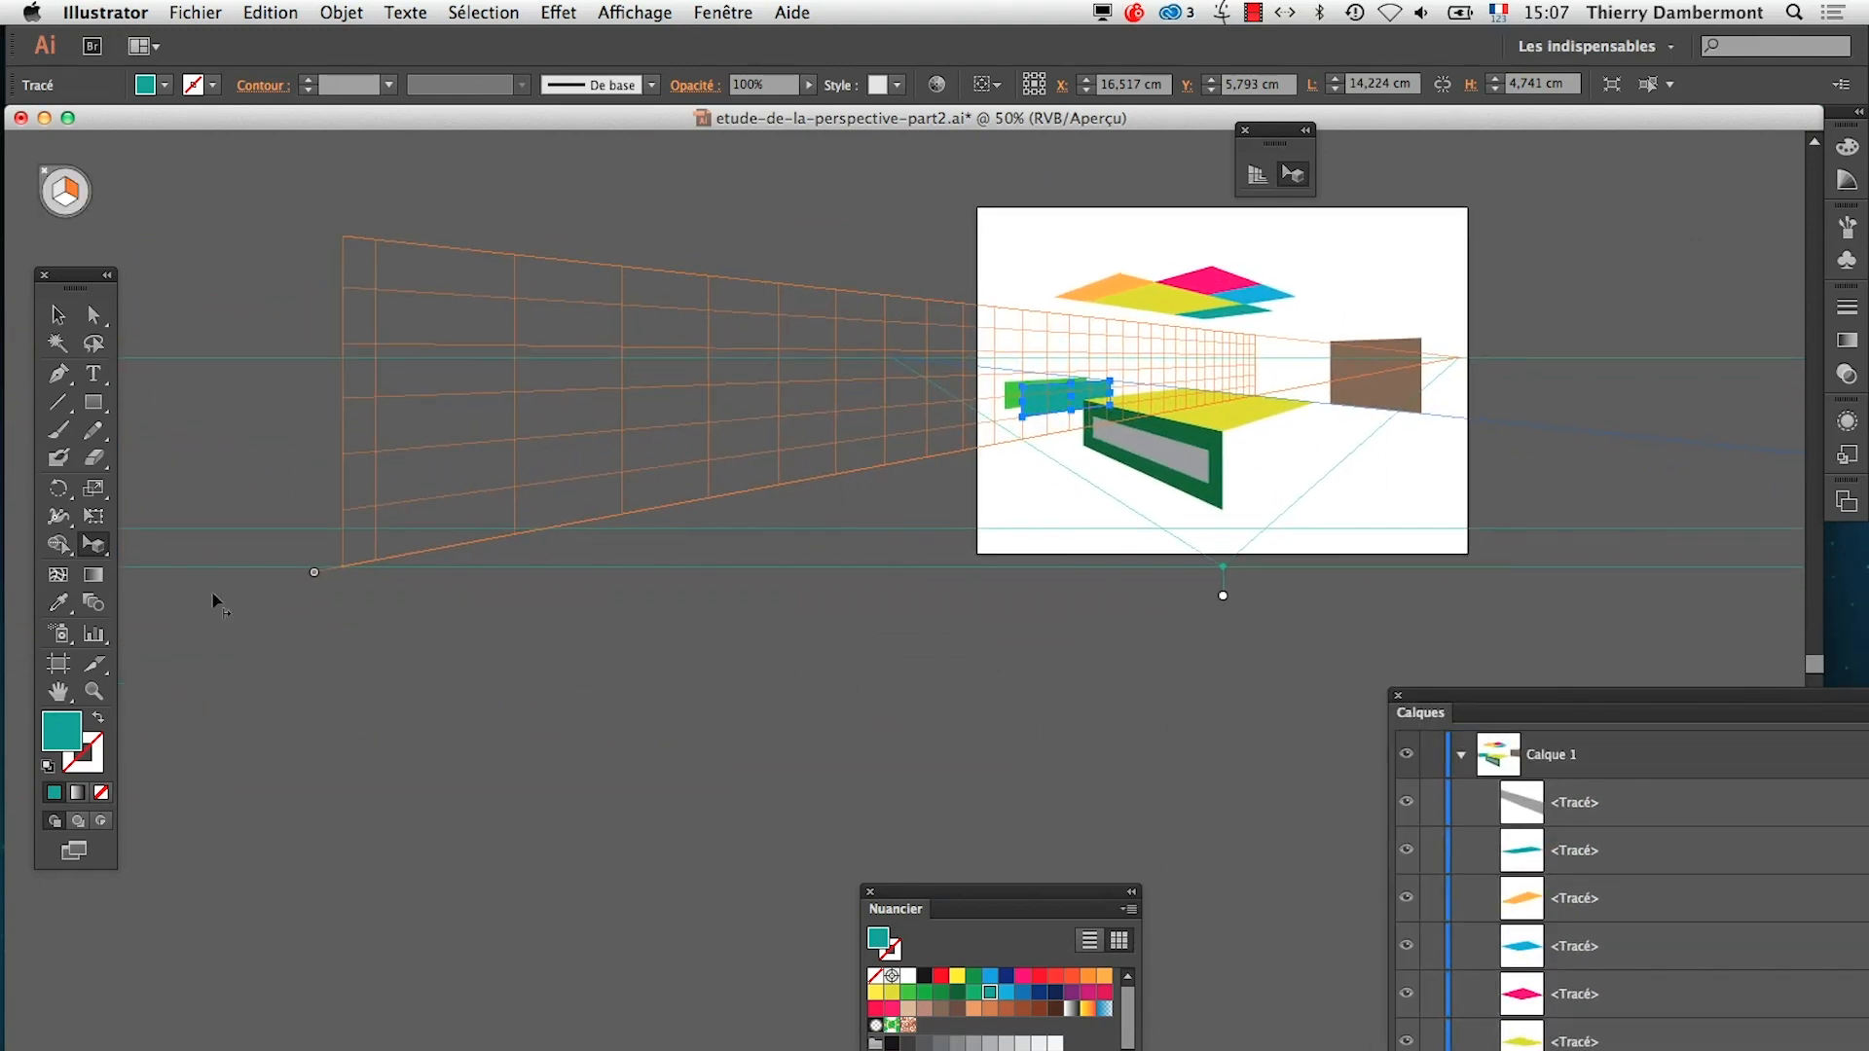
pyautogui.moveTo(317, 568); pyautogui.dragTo(1292, 590)
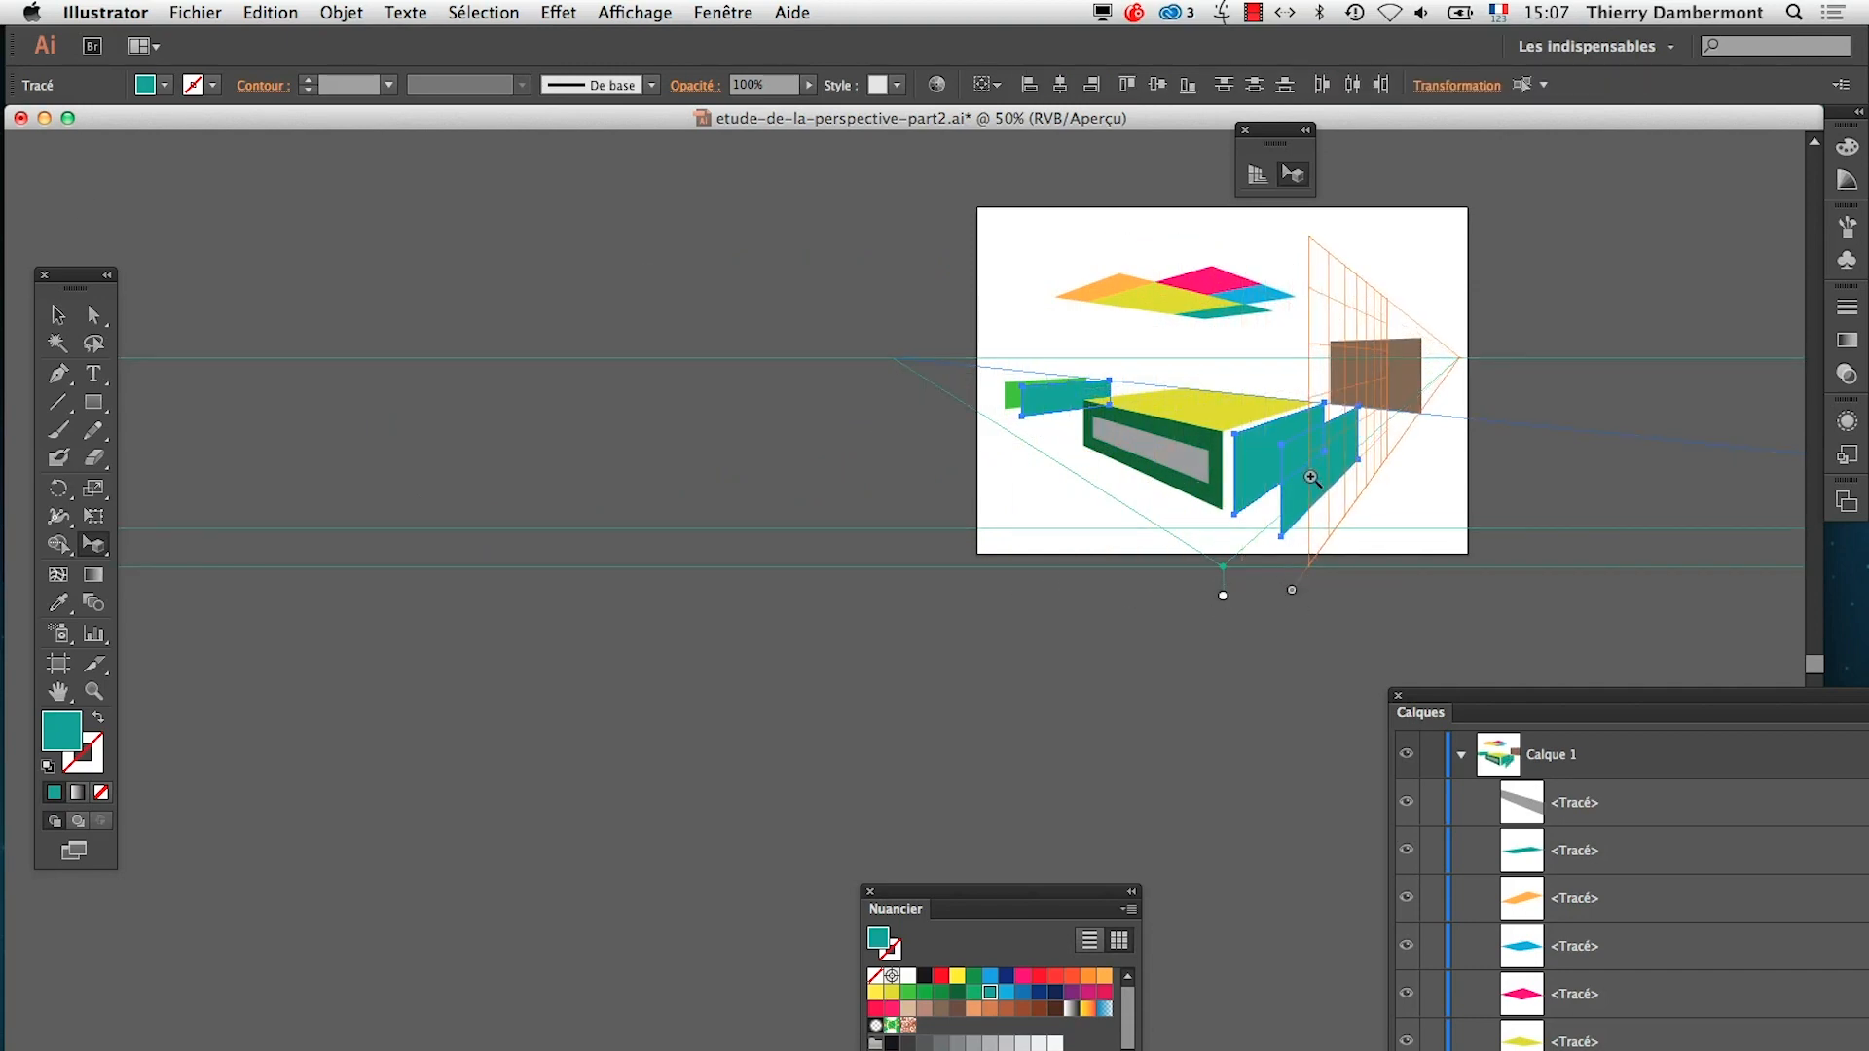
# Bring the whole layer list into view, select only the middle teal face beside the box's open side and fill it with the dark blue swatch
pyautogui.keyDown('super'); pyautogui.click(1311, 478); pyautogui.keyUp('super')
pyautogui.keyDown('super'); pyautogui.click(1310, 476); pyautogui.keyUp('super')
pyautogui.moveTo(202, 954); pyautogui.dragTo(850, 687)
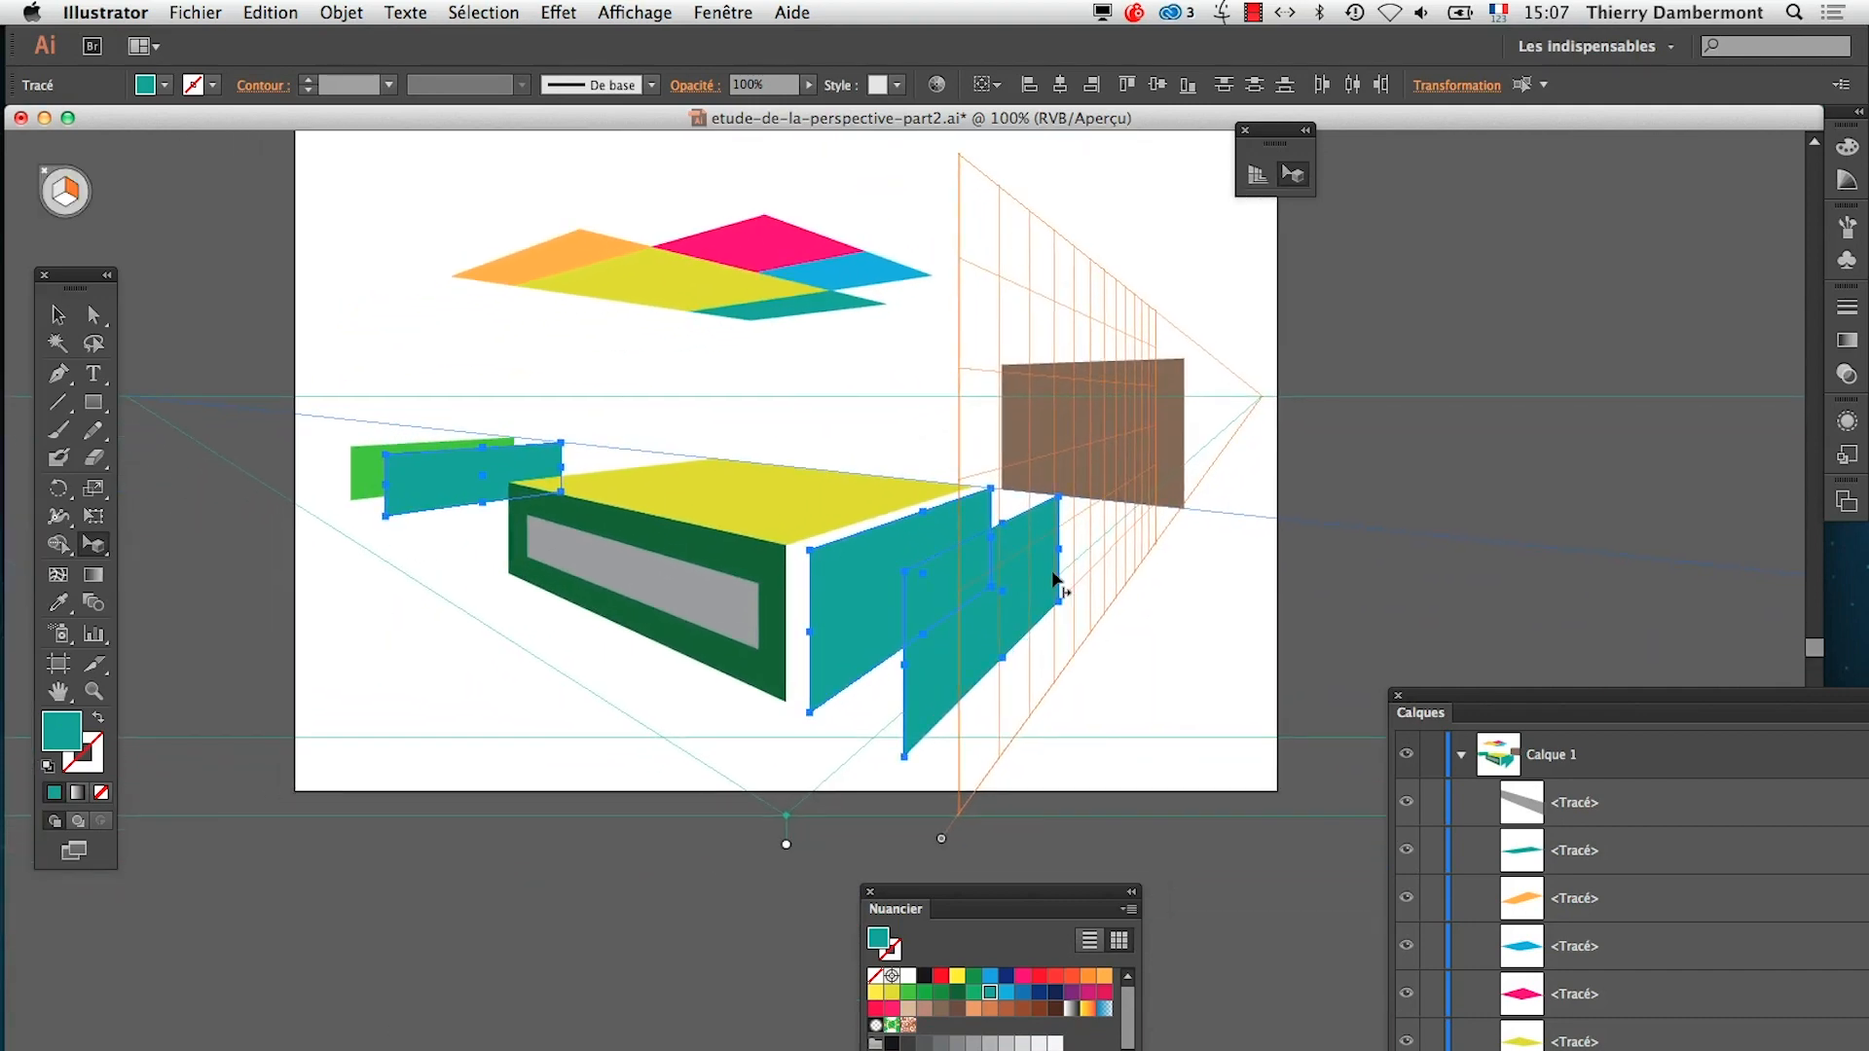
pyautogui.moveTo(1593, 686); pyautogui.dragTo(1408, 346)
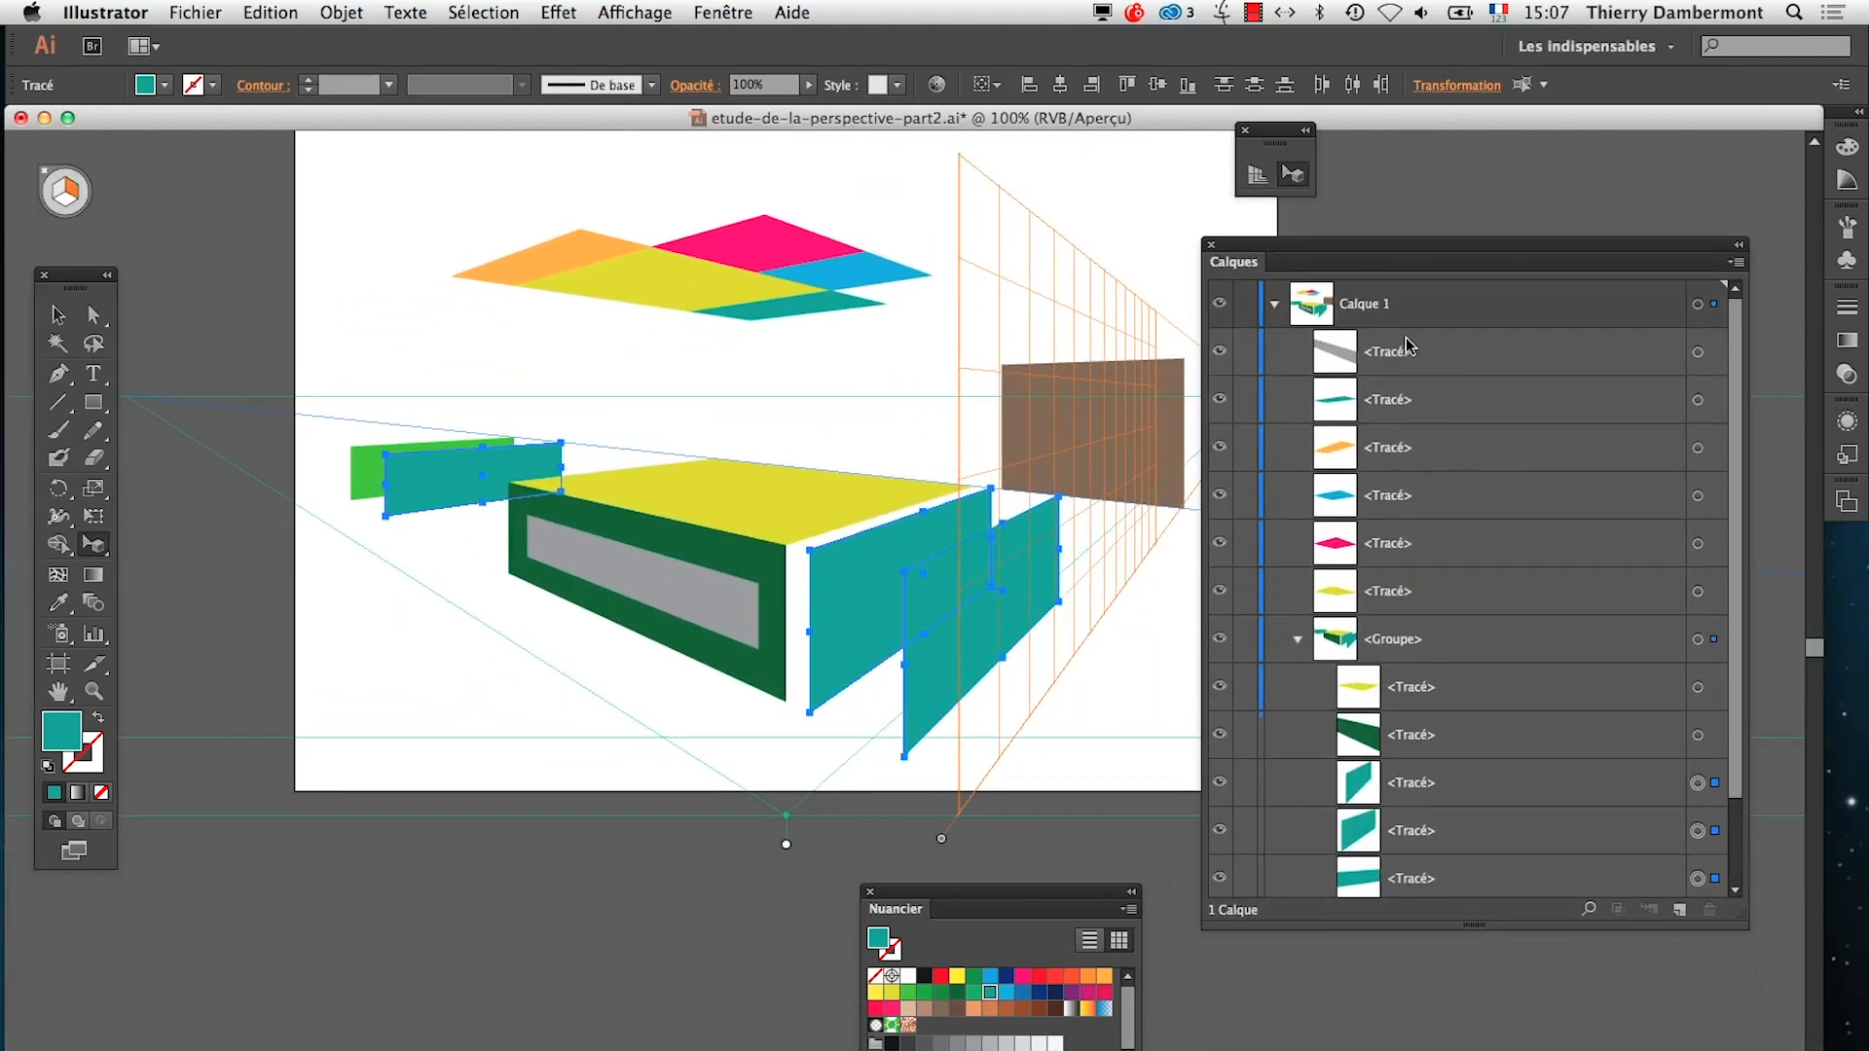
pyautogui.moveTo(1742, 912); pyautogui.dragTo(1747, 964)
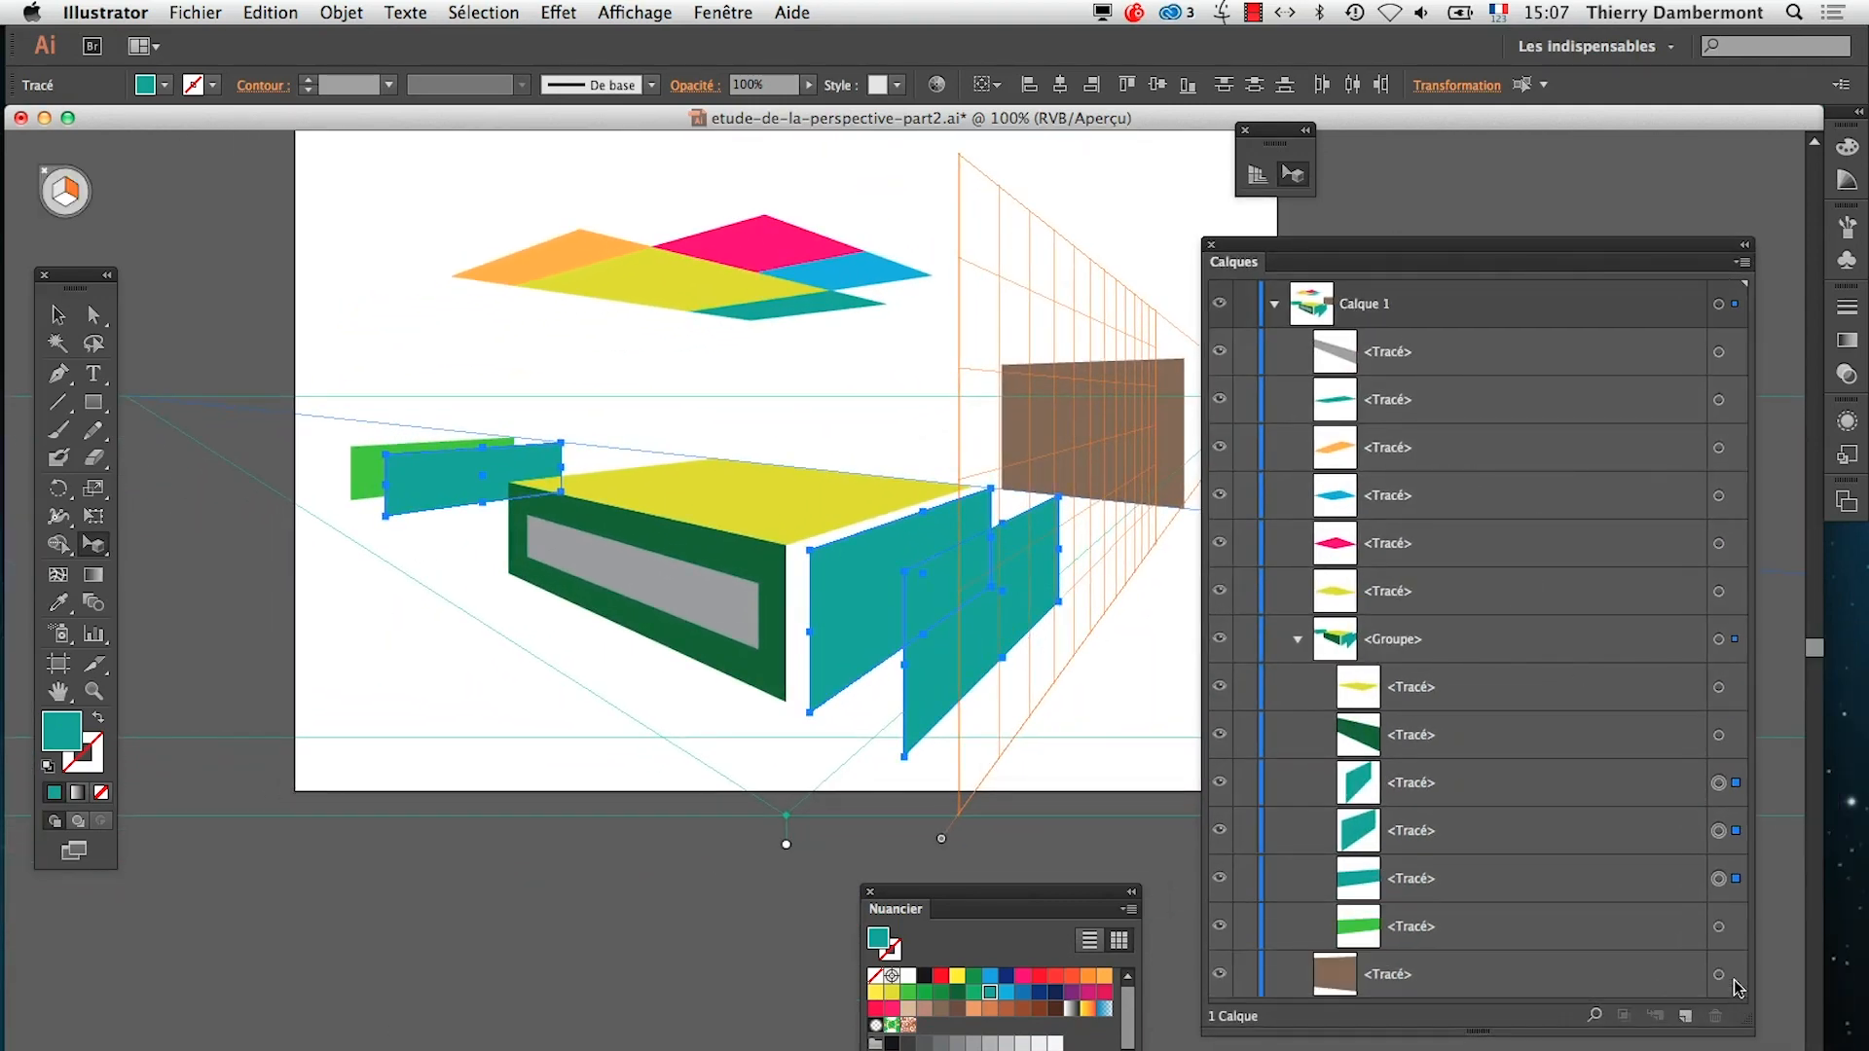
pyautogui.click(1720, 831)
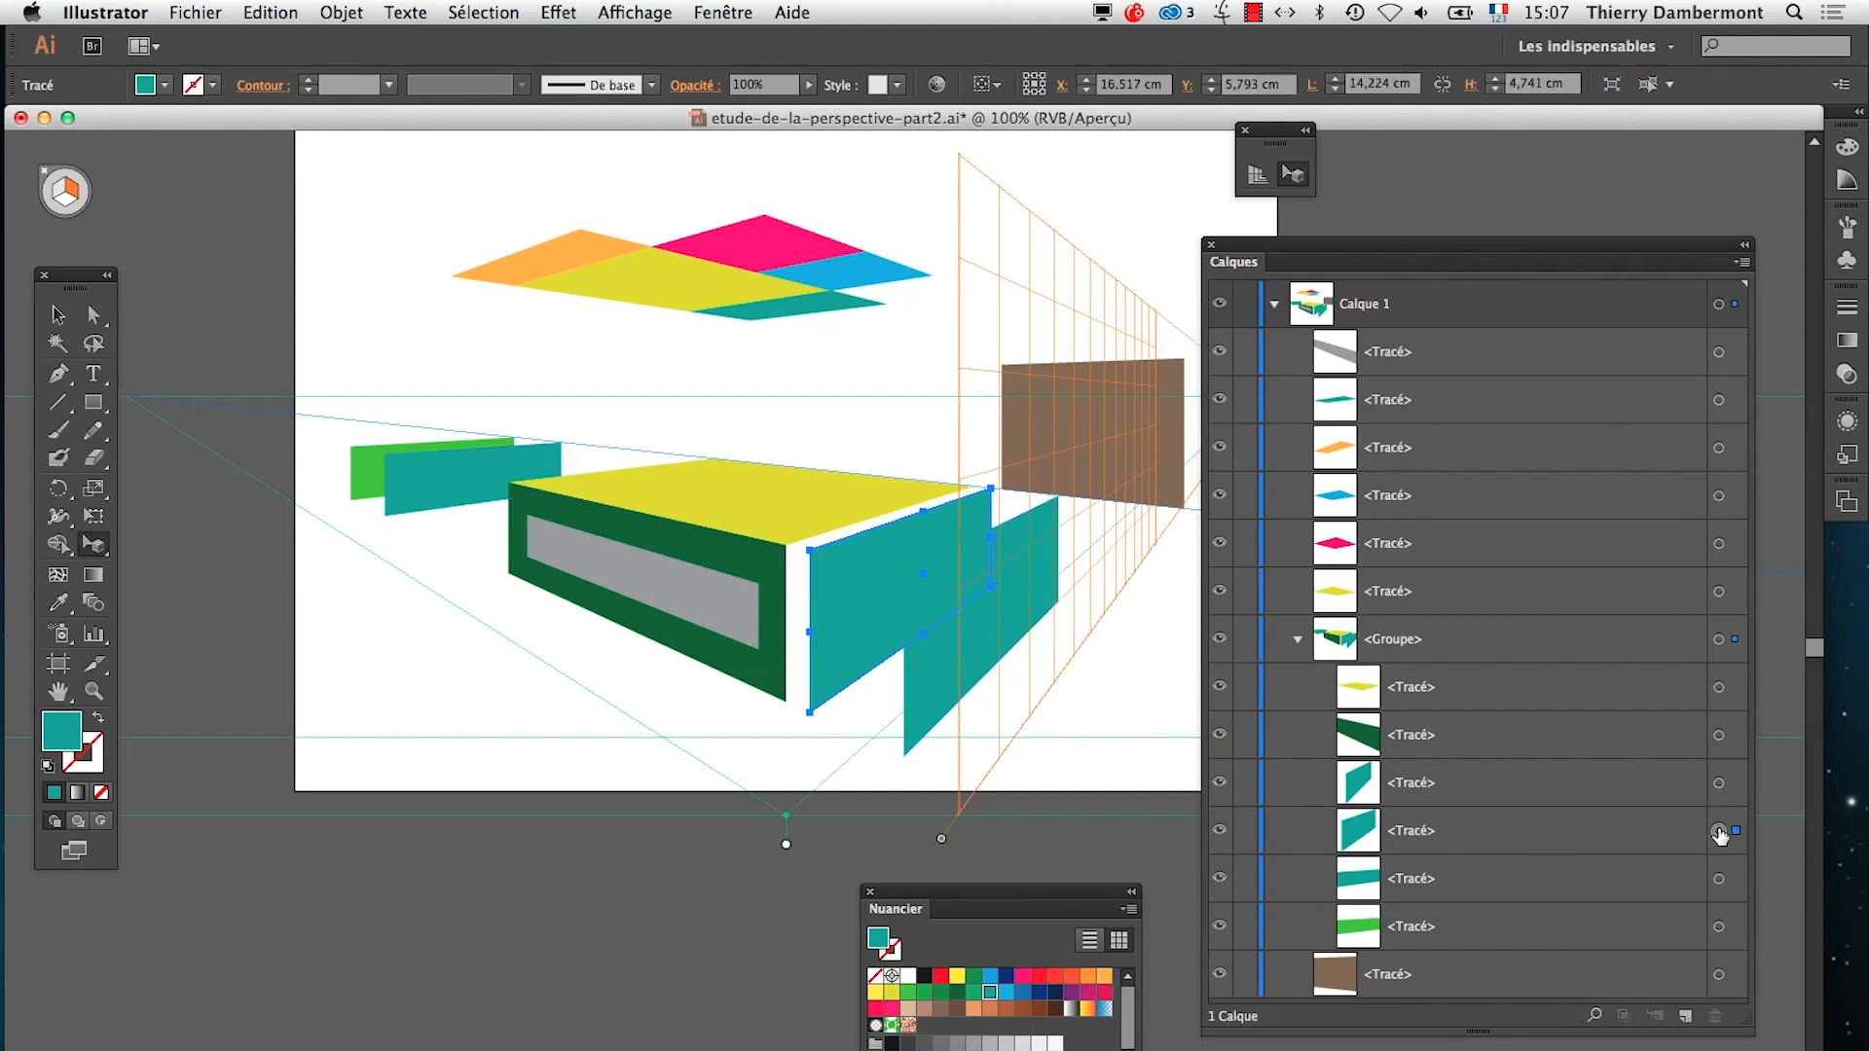
pyautogui.click(1038, 992)
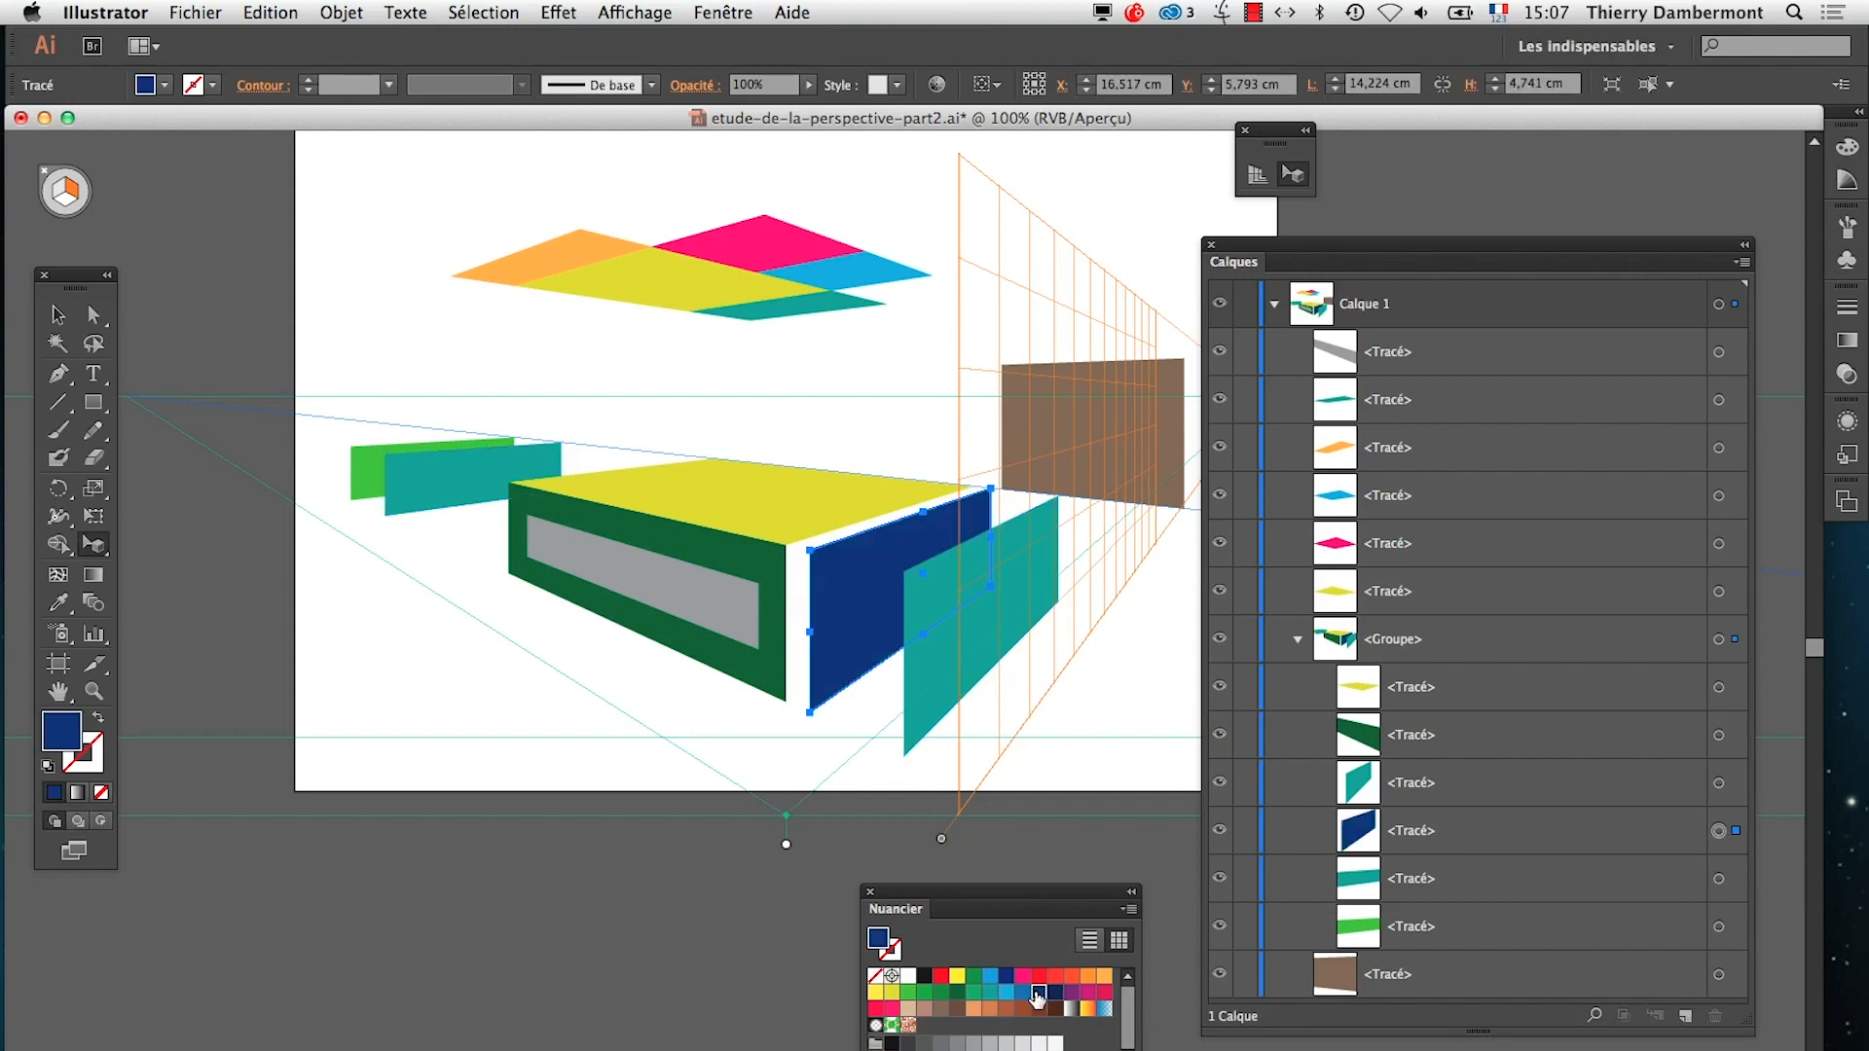
# Select only the frontmost teal face in the group and fill it with the pink swatch
pyautogui.click(1719, 783)
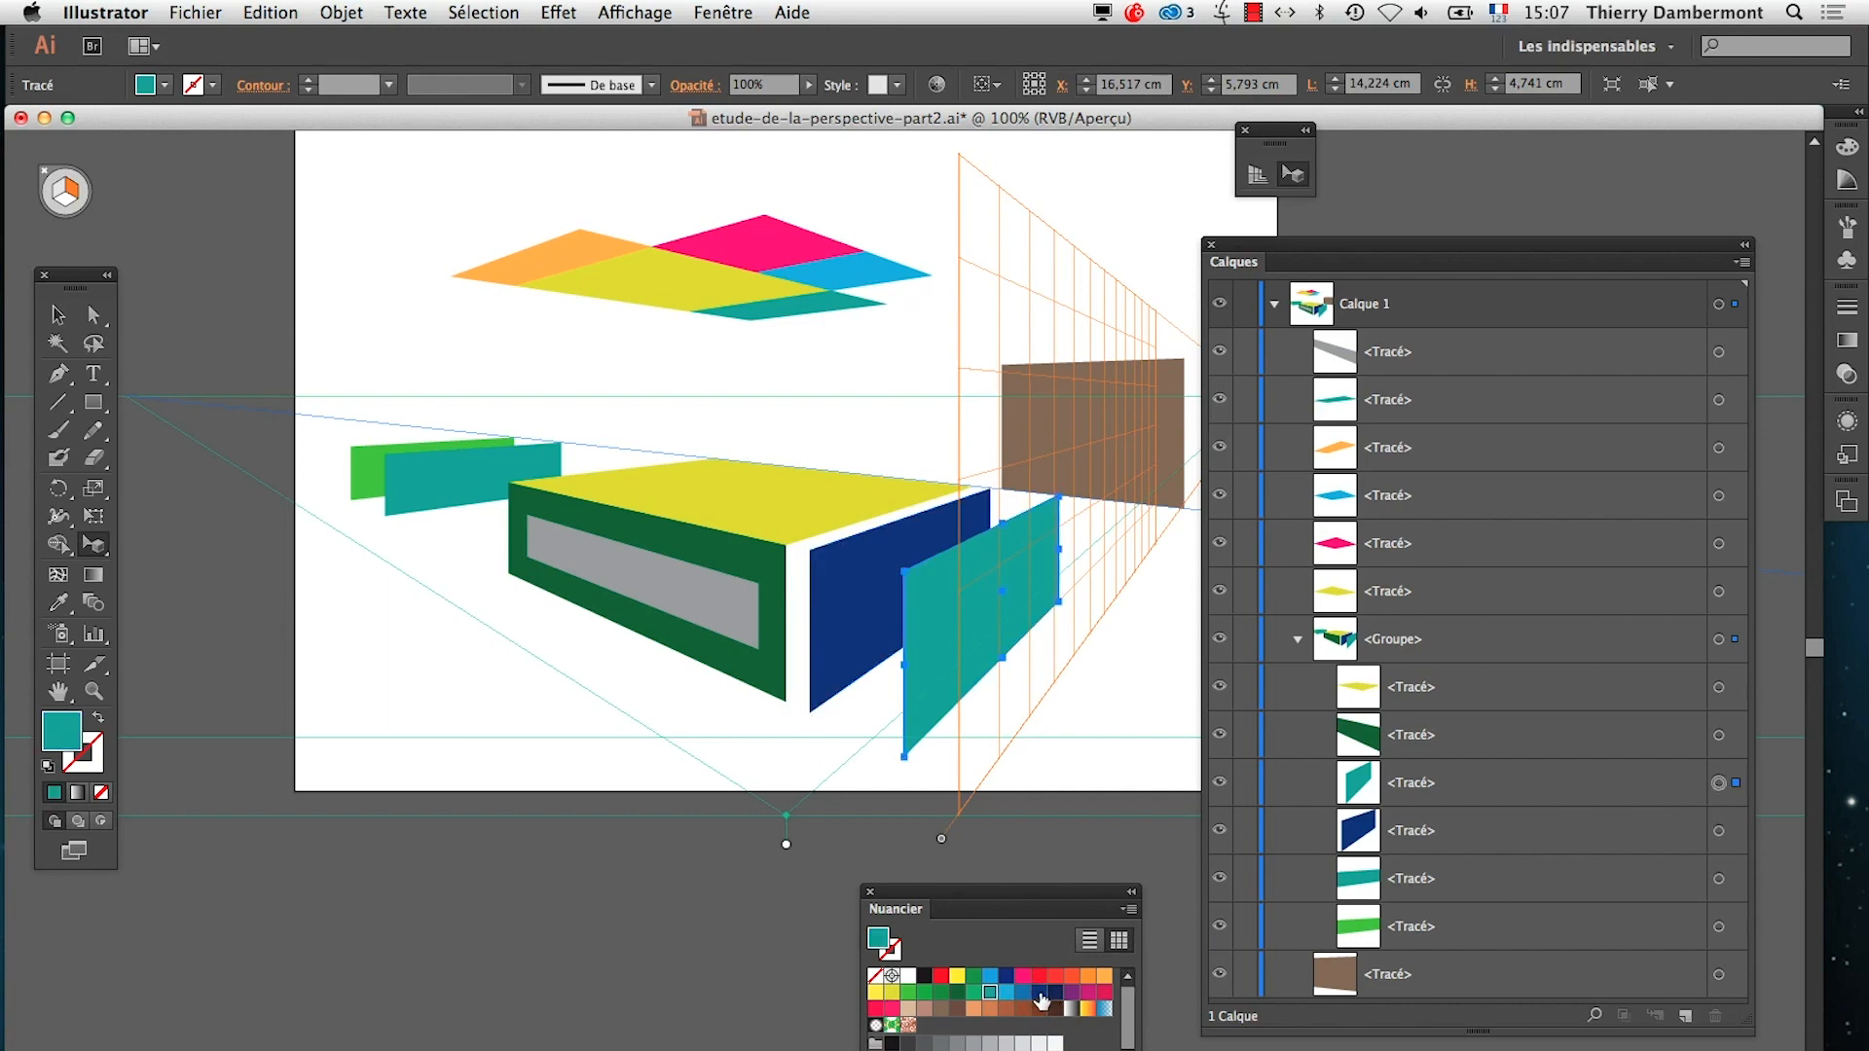
pyautogui.click(1037, 993)
pyautogui.click(990, 977)
pyautogui.click(891, 1008)
pyautogui.click(717, 1015)
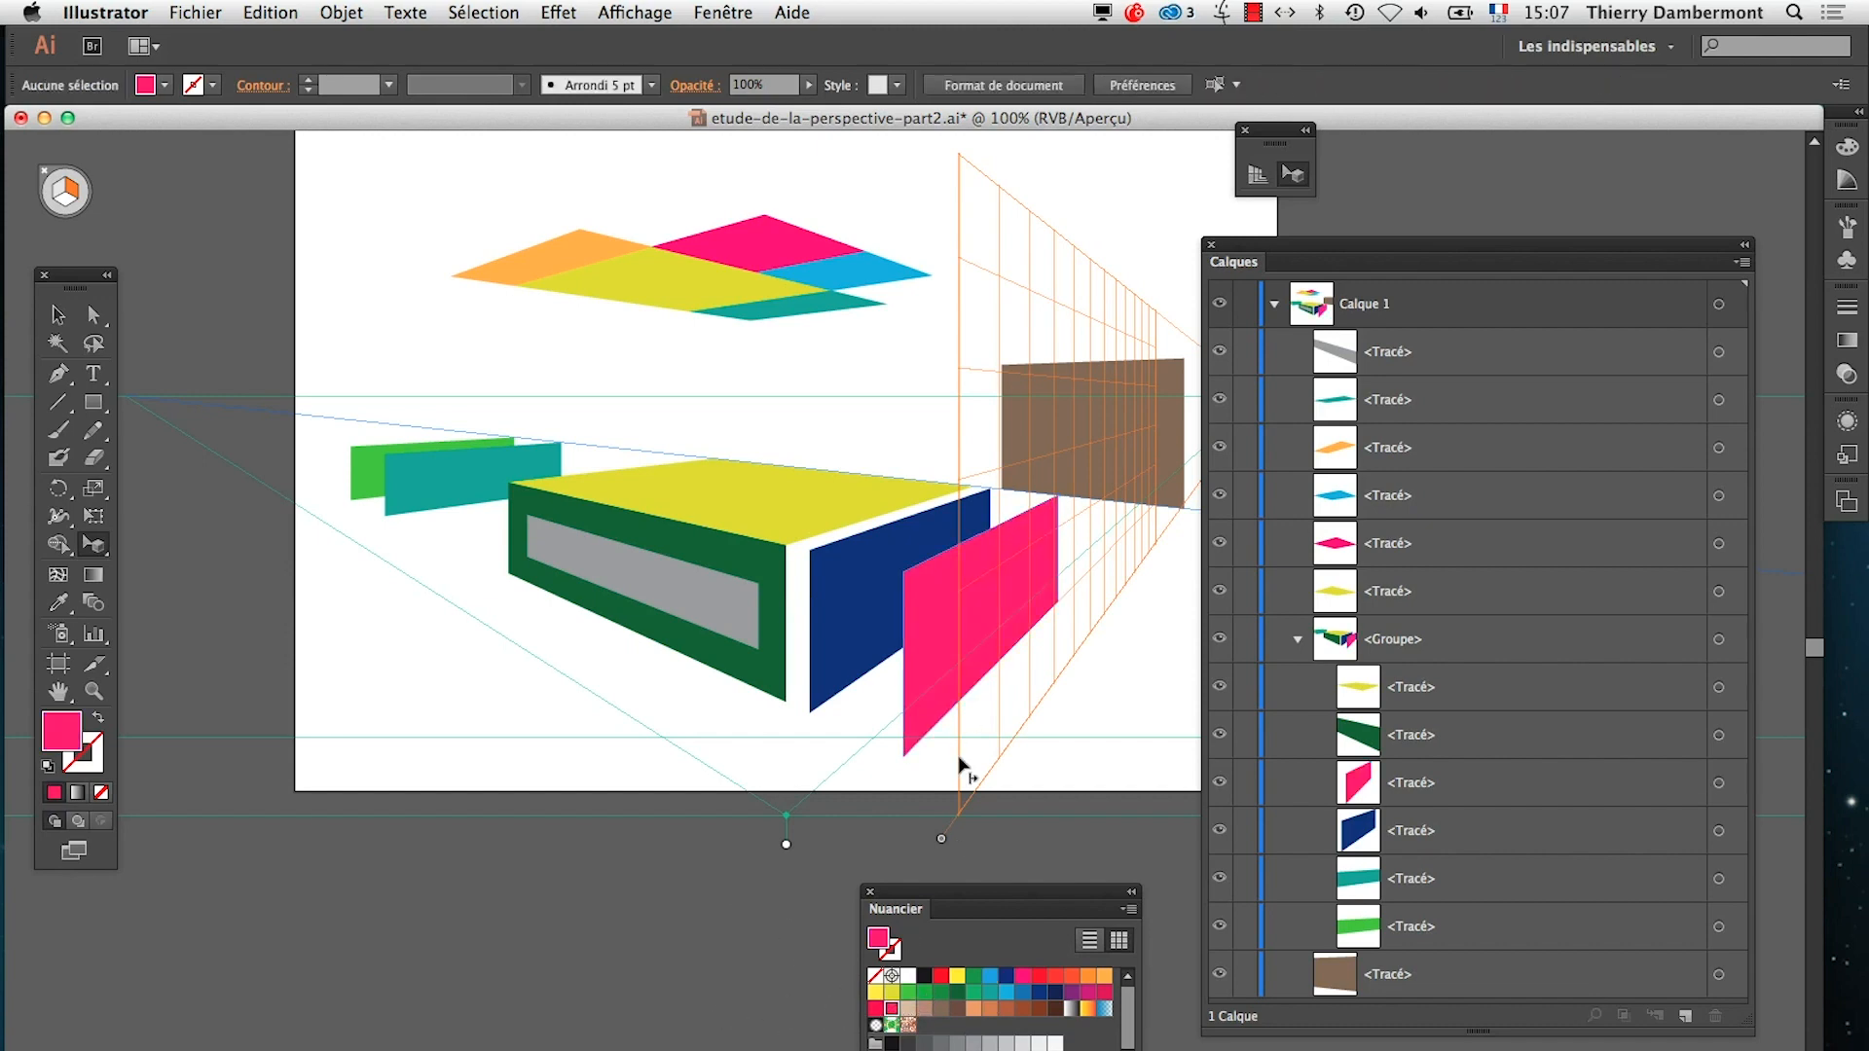
# Select only the frontmost pink face, fill it with the reddish-brown swatch, and move the layer list off the artwork
pyautogui.click(920, 717)
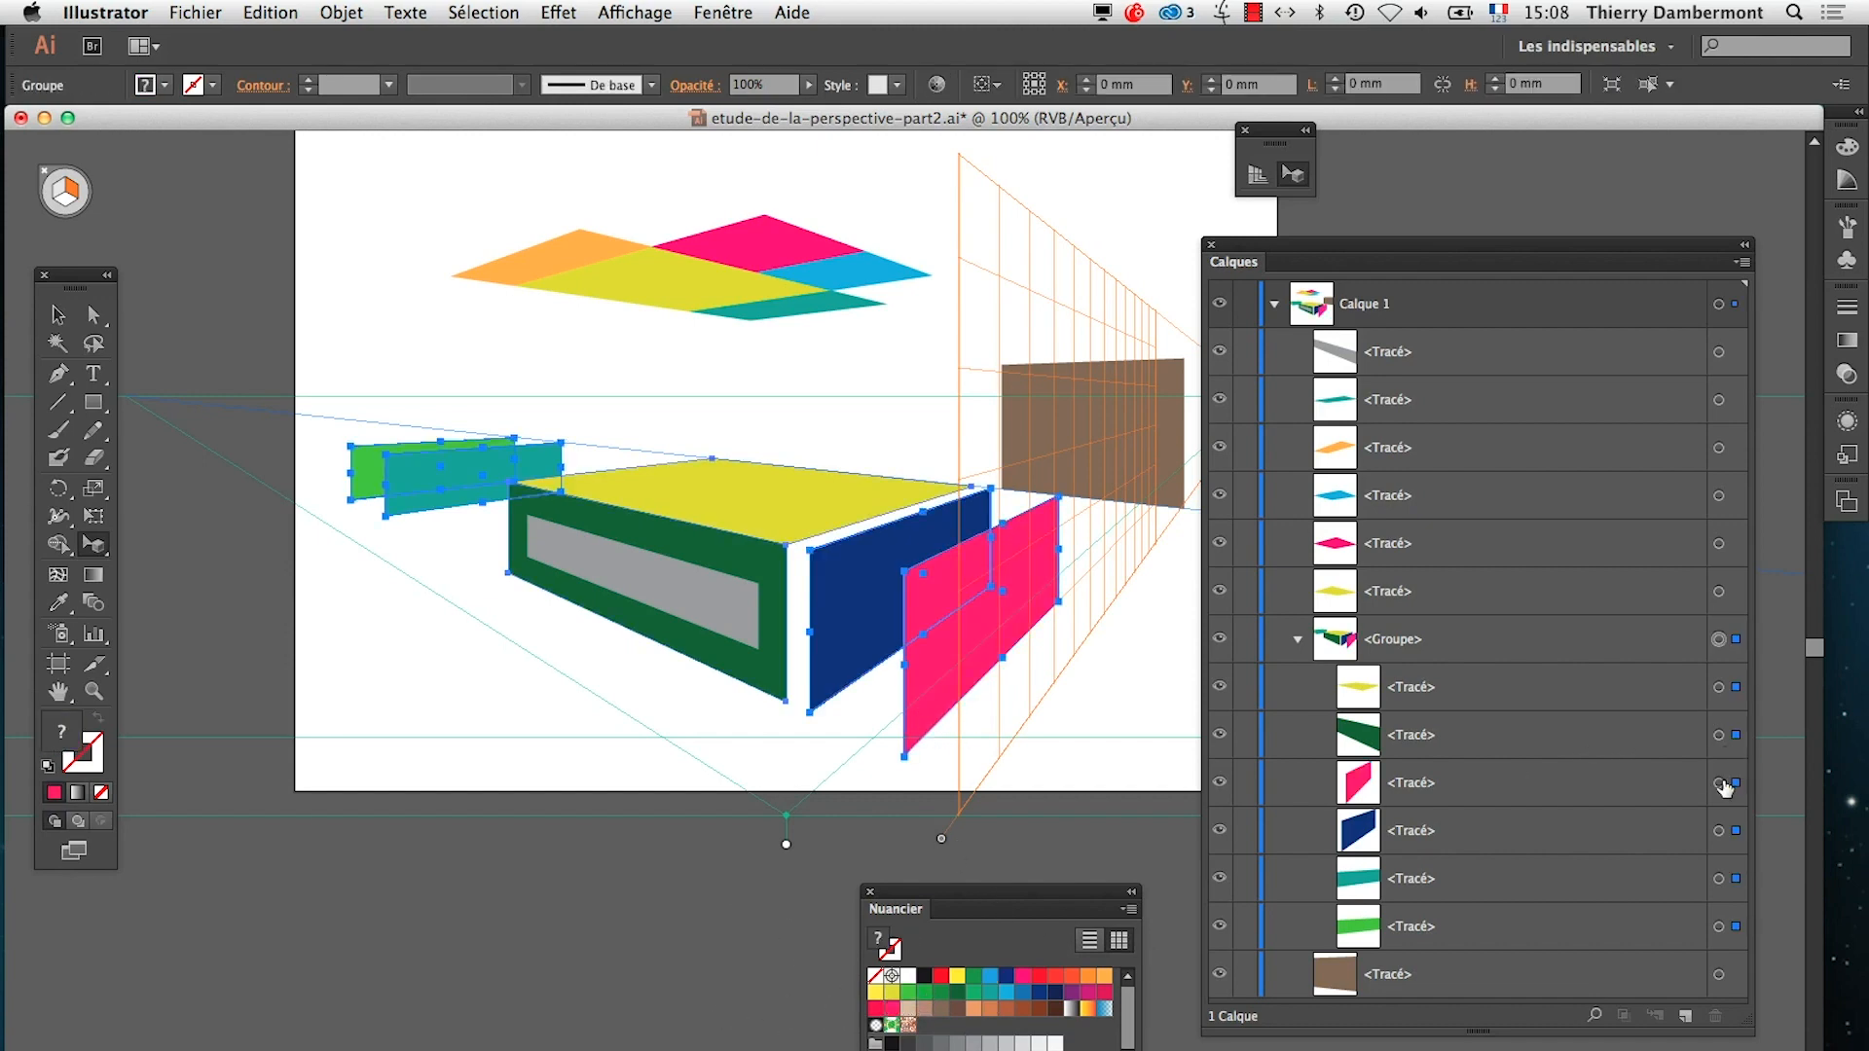
pyautogui.click(1721, 784)
pyautogui.click(1039, 1008)
pyautogui.click(721, 1014)
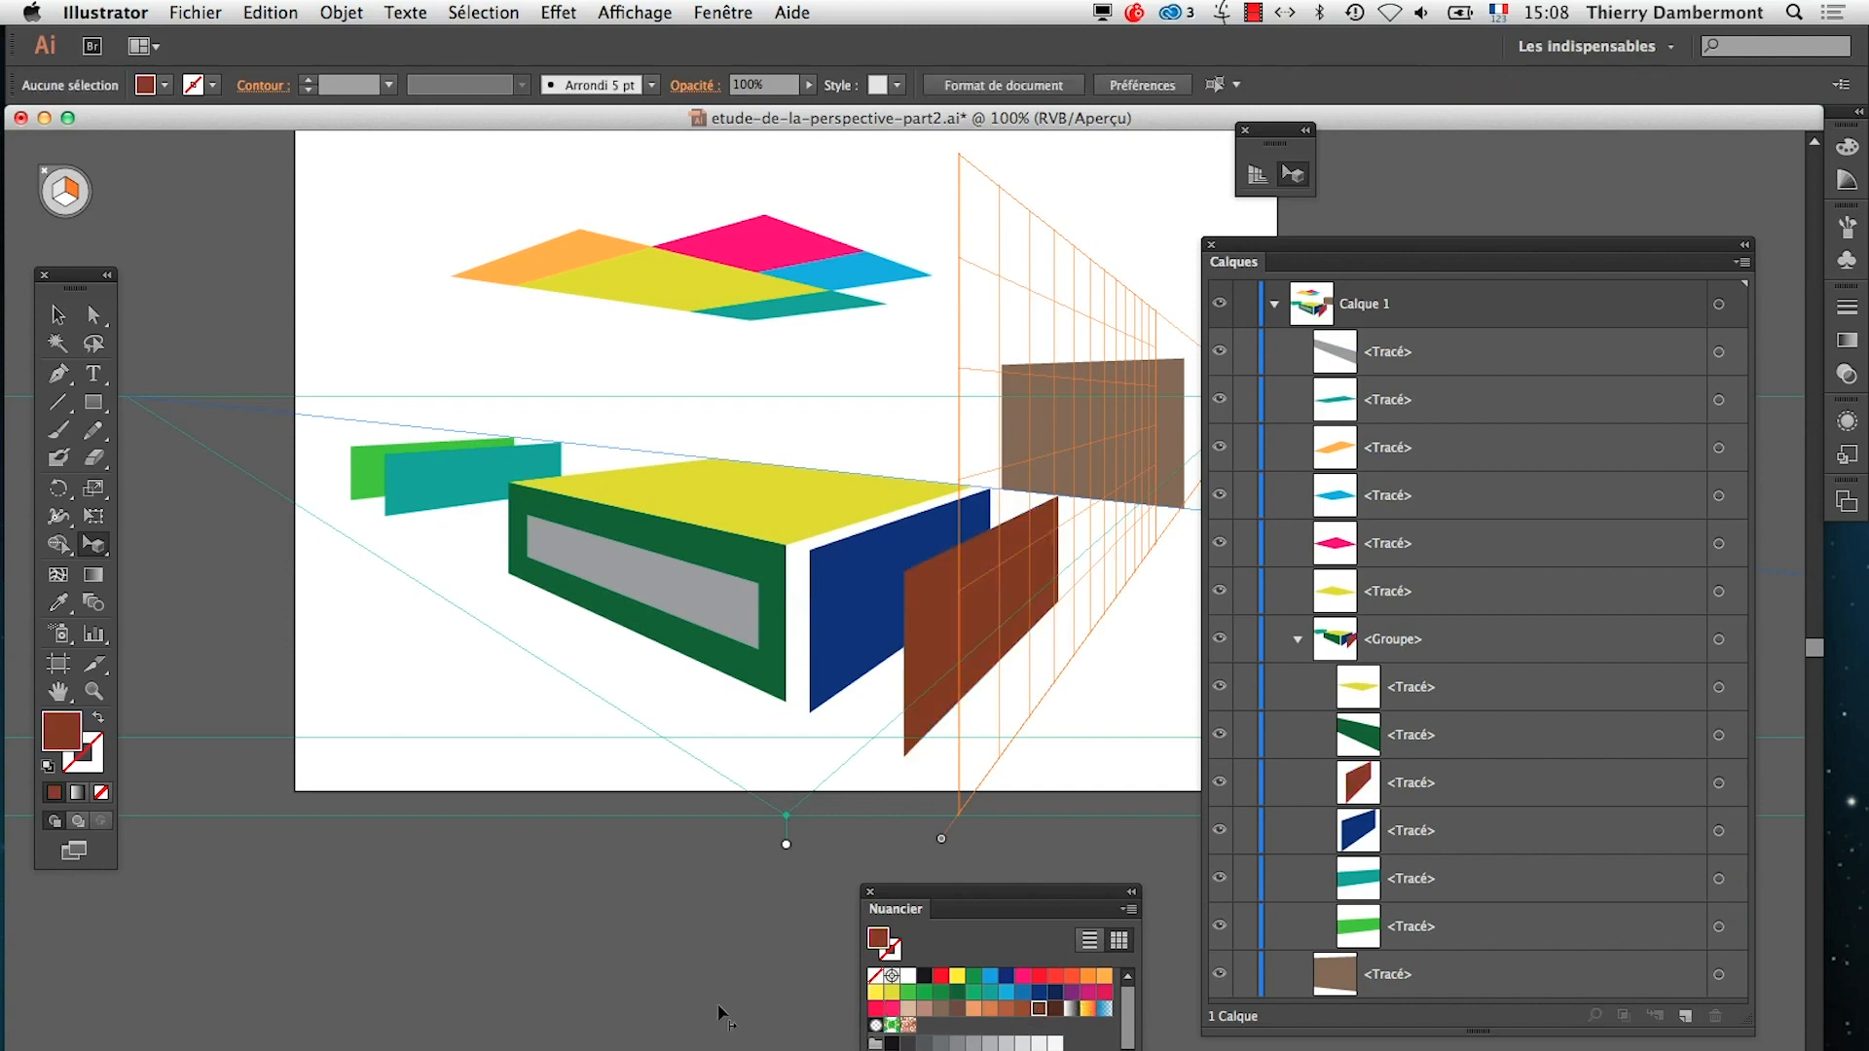
pyautogui.moveTo(1253, 241); pyautogui.dragTo(1450, 313)
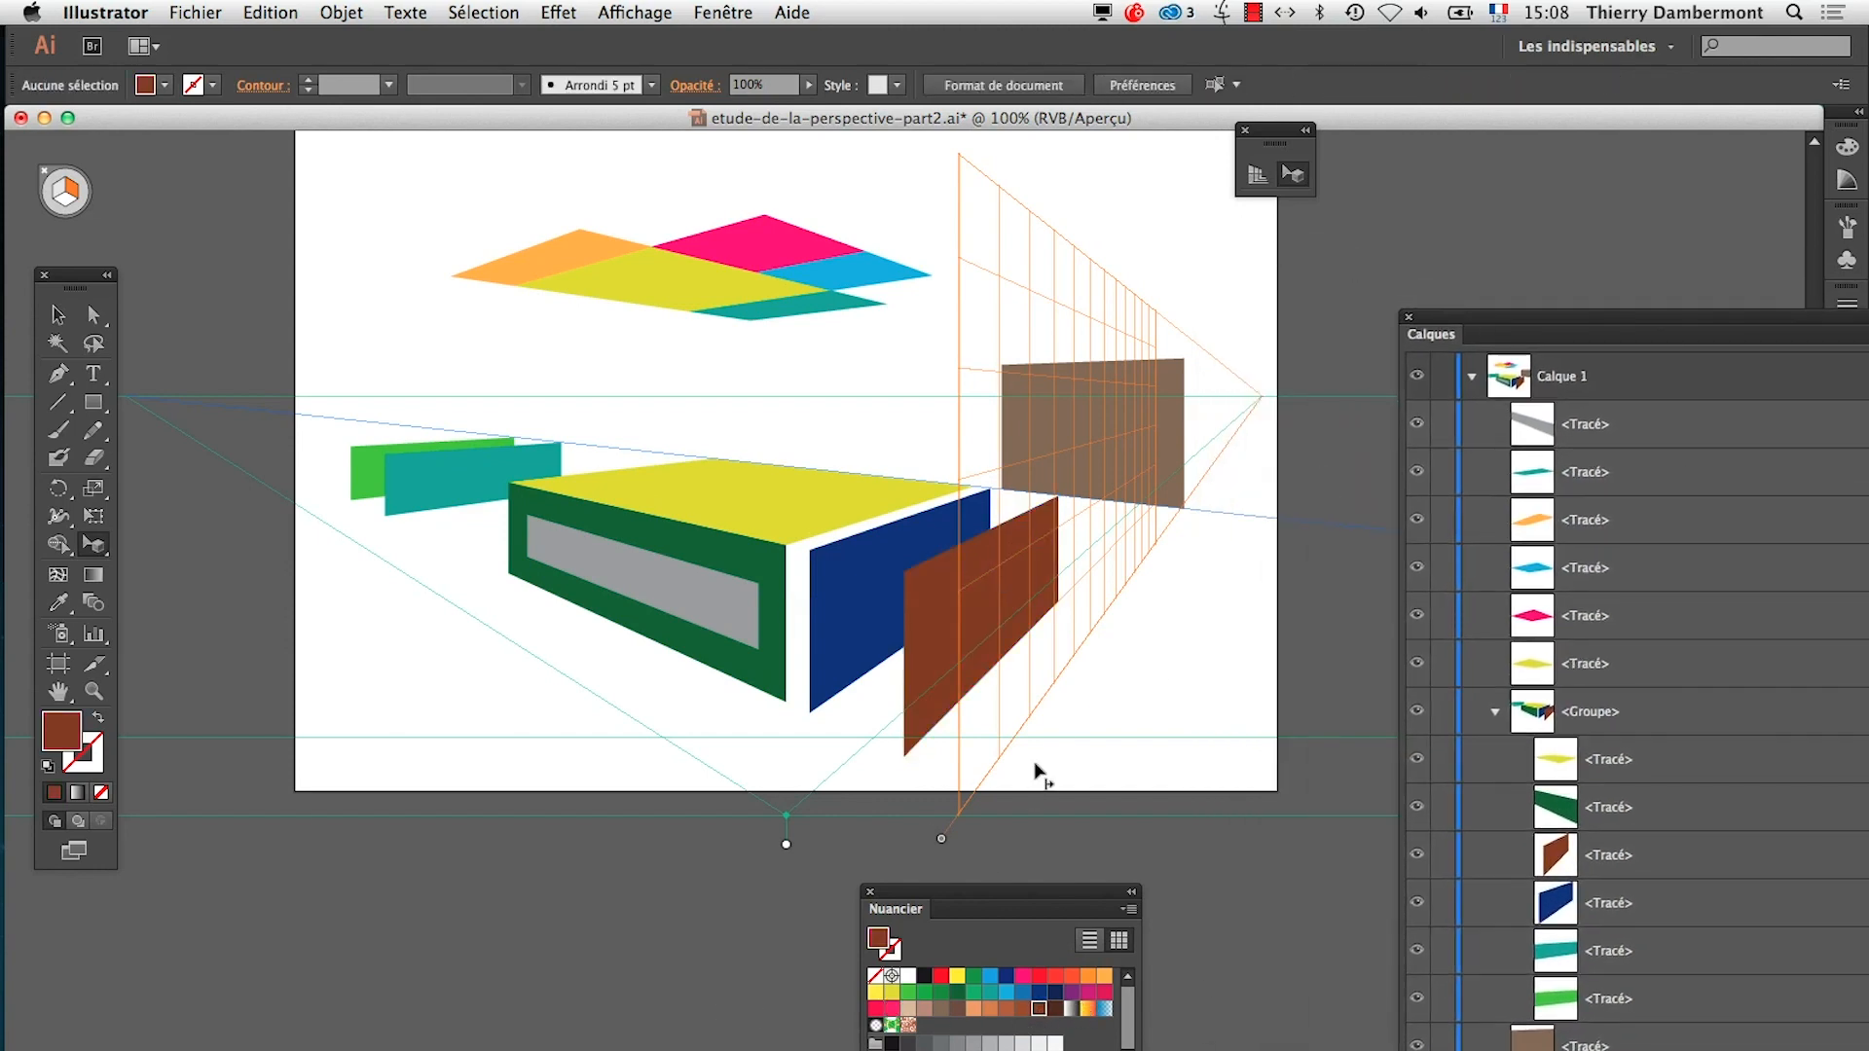
pyautogui.press('alt+super+space')
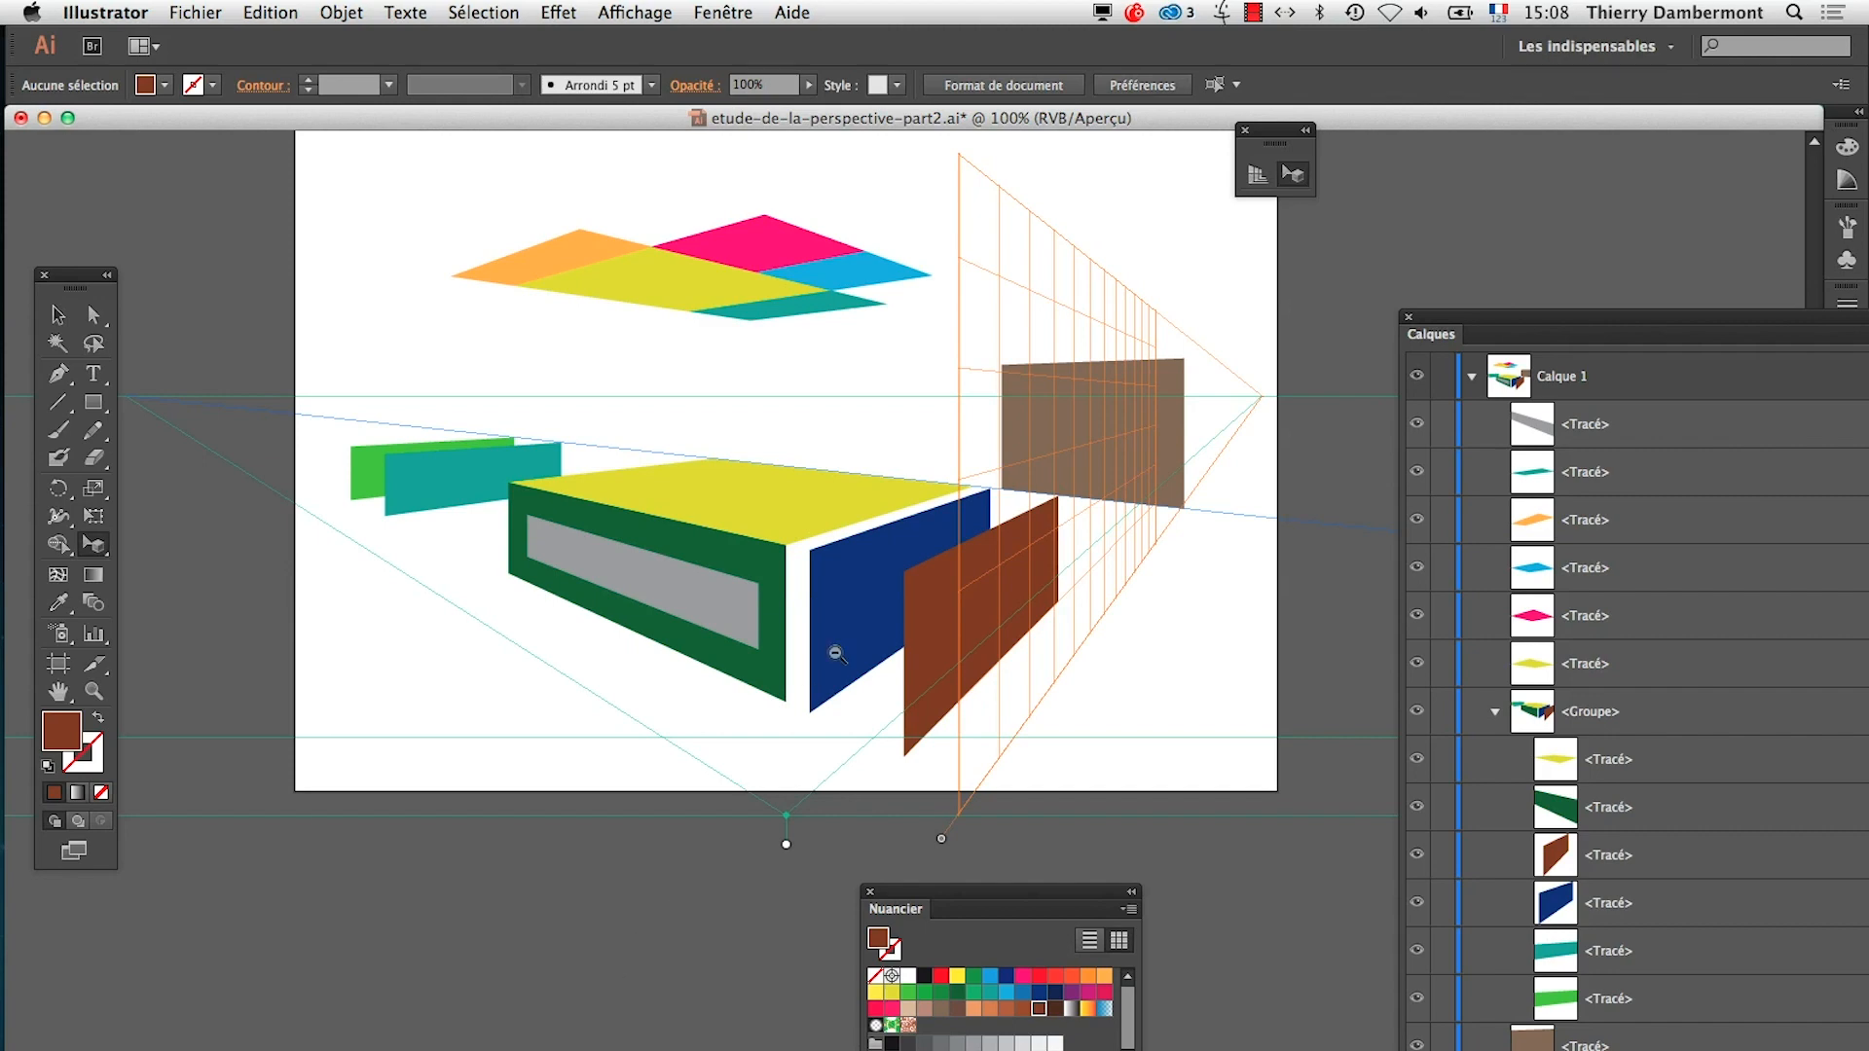
pyautogui.keyDown('alt'); pyautogui.keyDown('super'); pyautogui.click(838, 653); pyautogui.keyUp('super'); pyautogui.keyUp('alt')
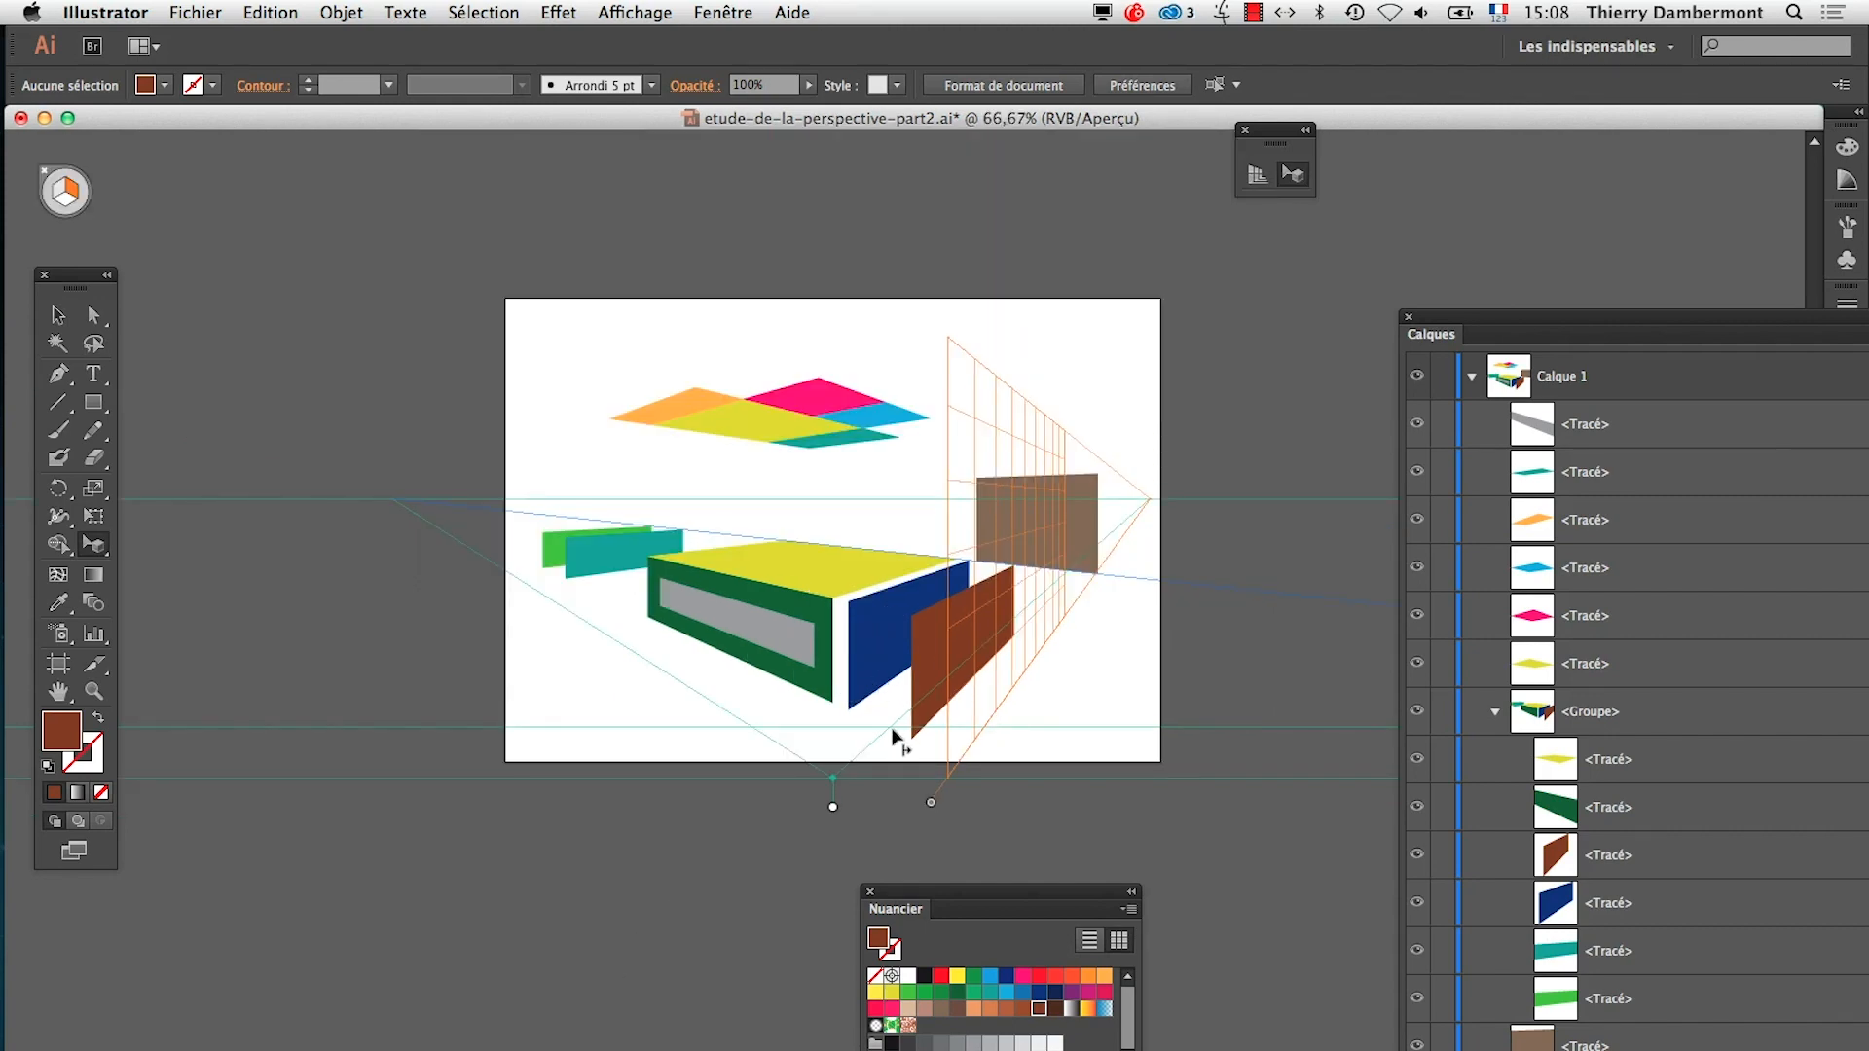
# Switch to the TextEdit notes, read the paragraph on building a cube's horizontal face, and return to Illustrator
pyautogui.press('super+Tab')
pyautogui.press('super+Tab')
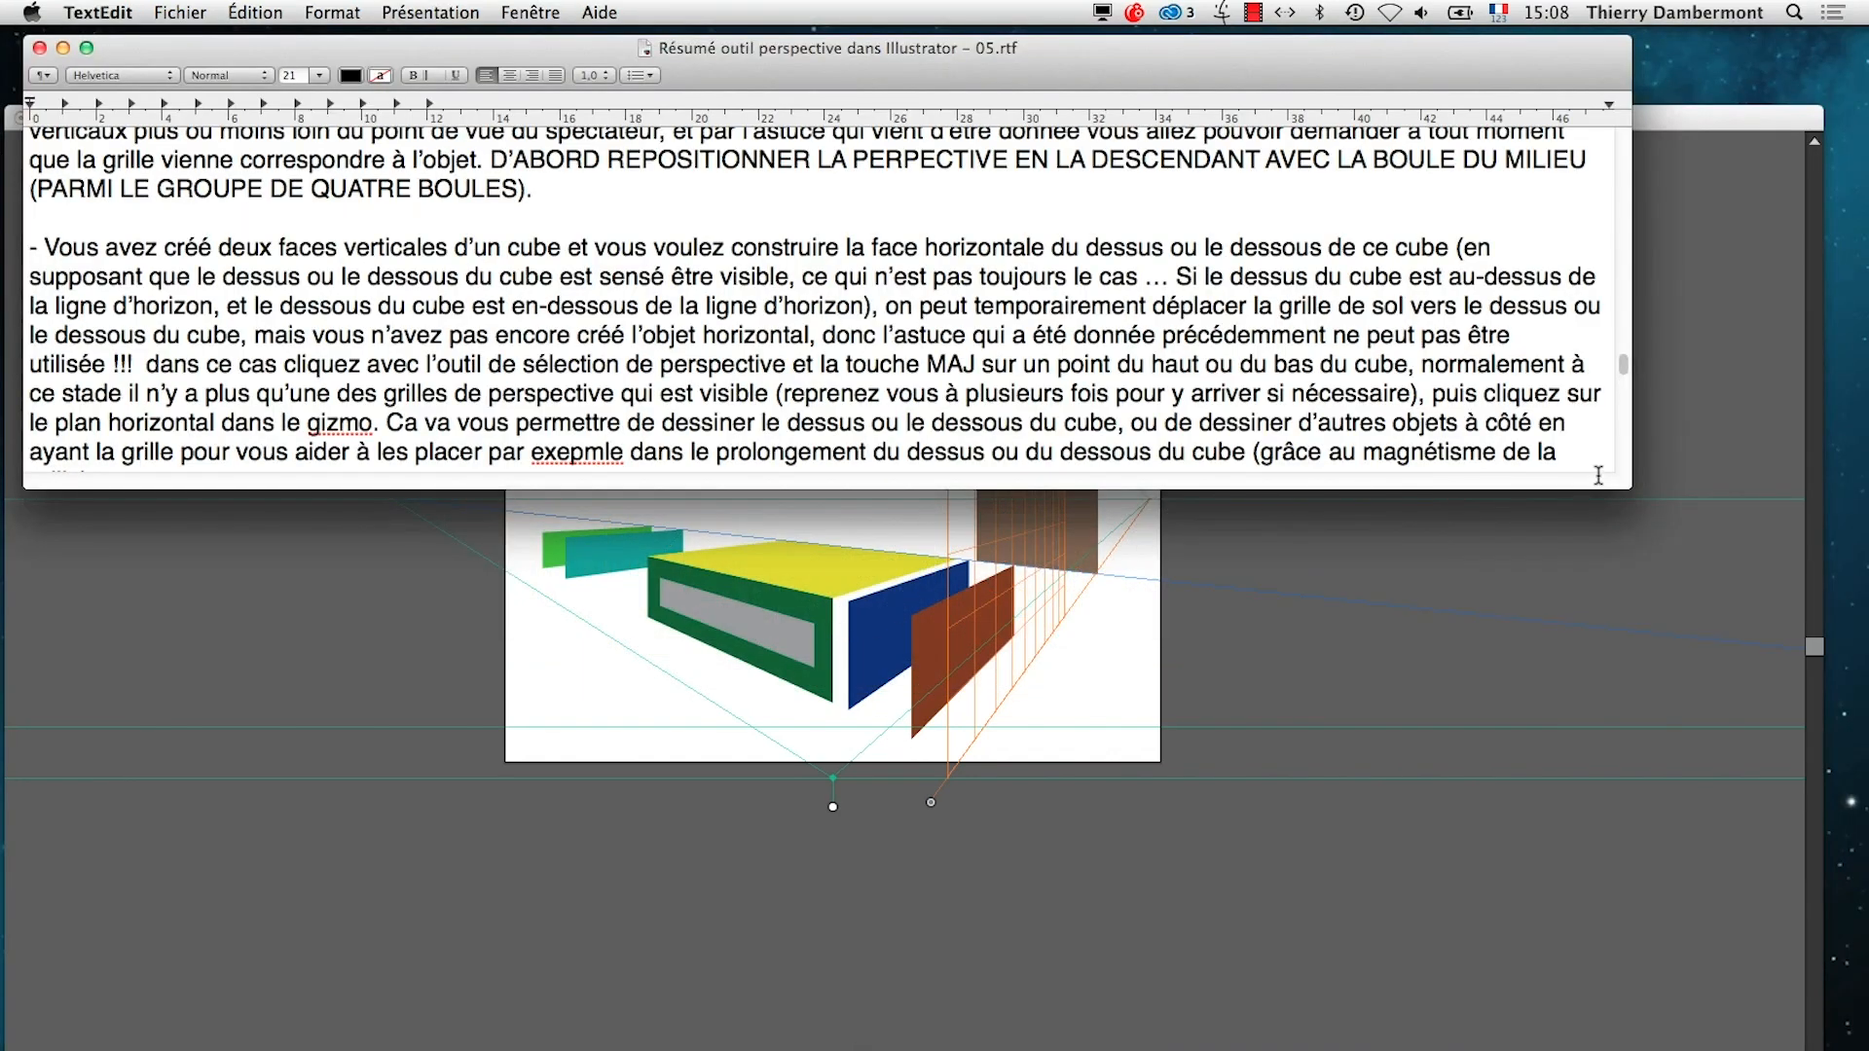
pyautogui.scroll(-1, 1110, 395)
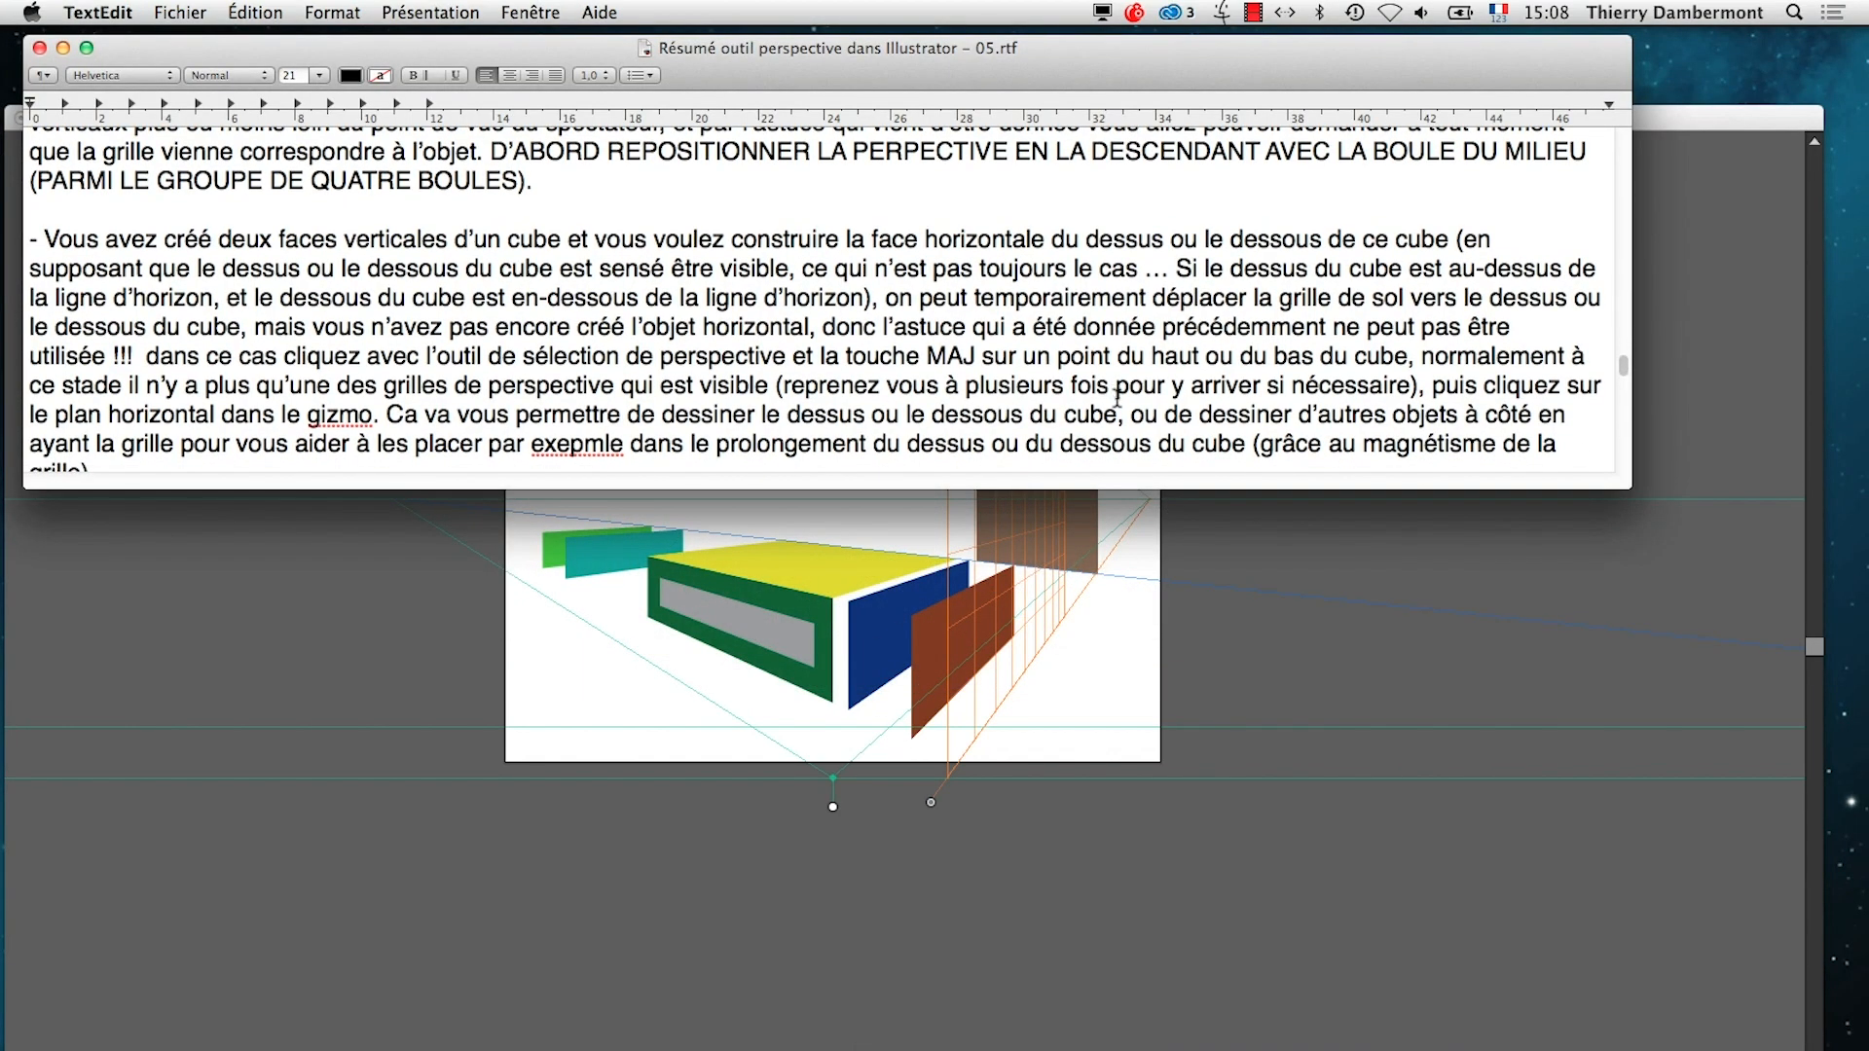
pyautogui.scroll(-1, 1117, 398)
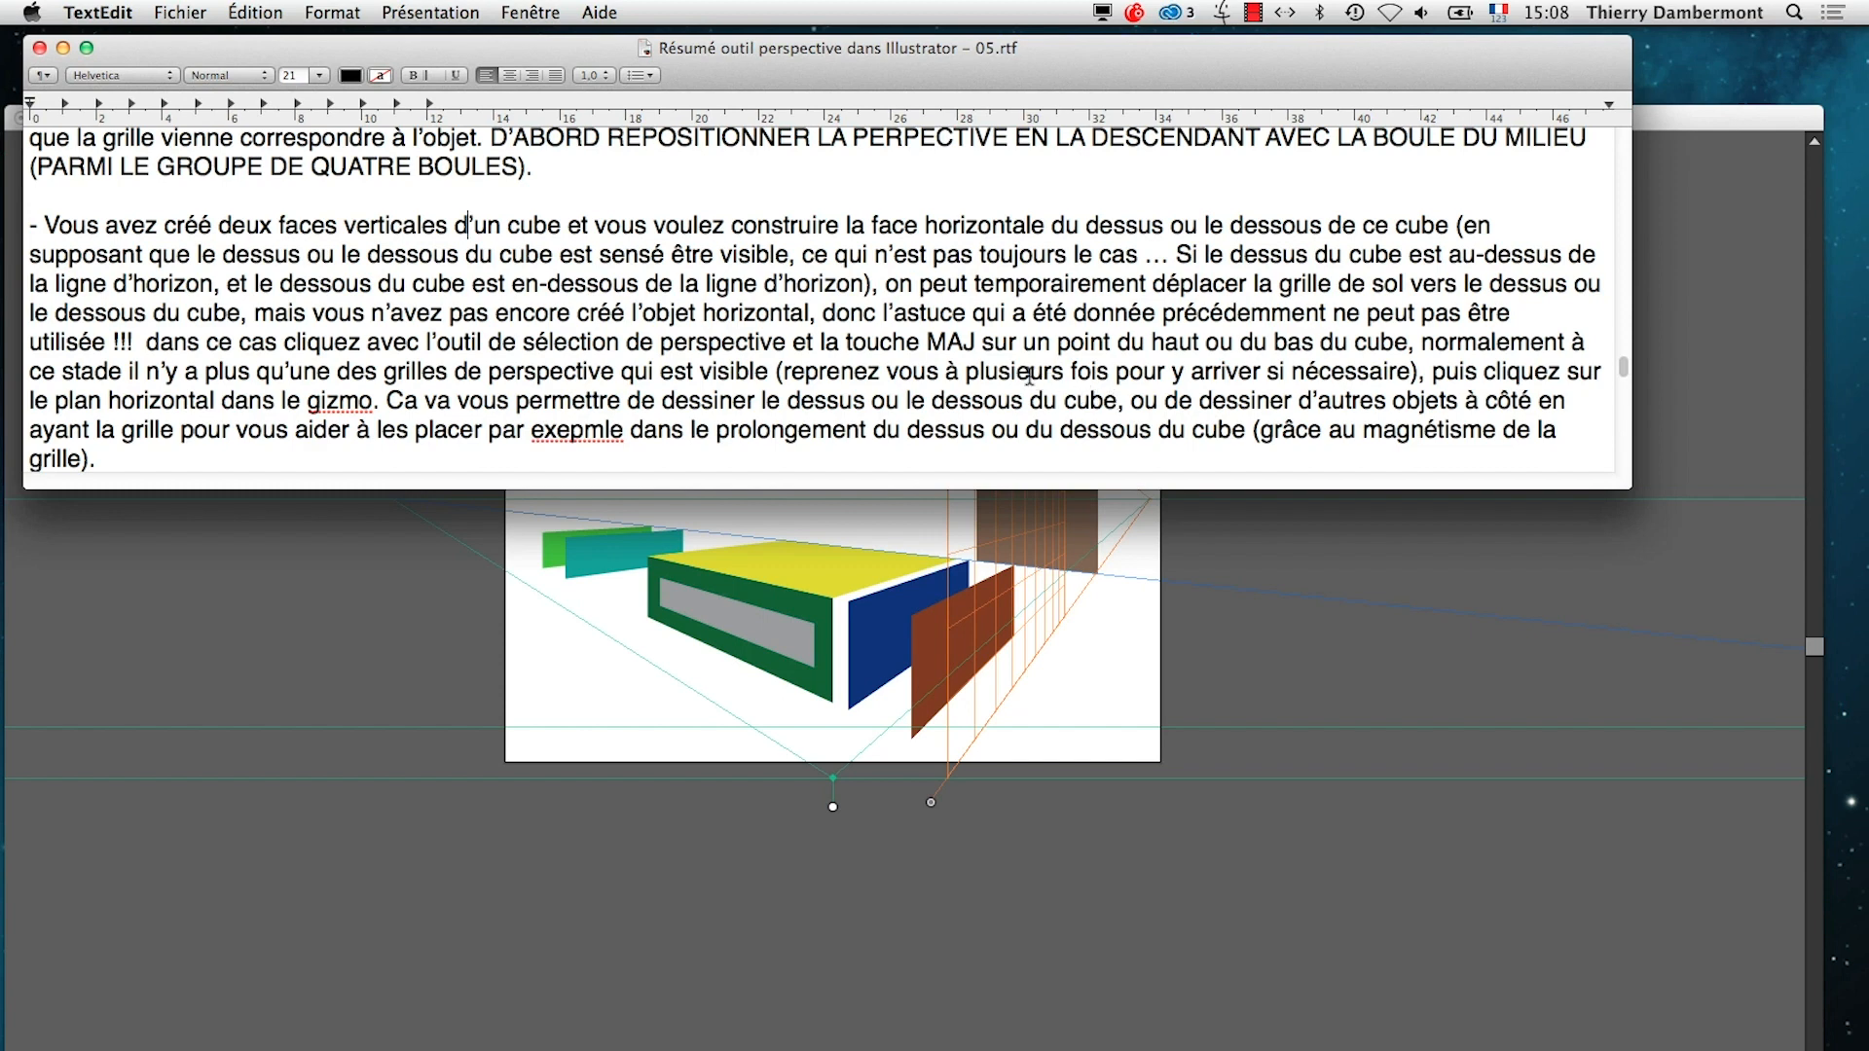
pyautogui.press('super+Tab')
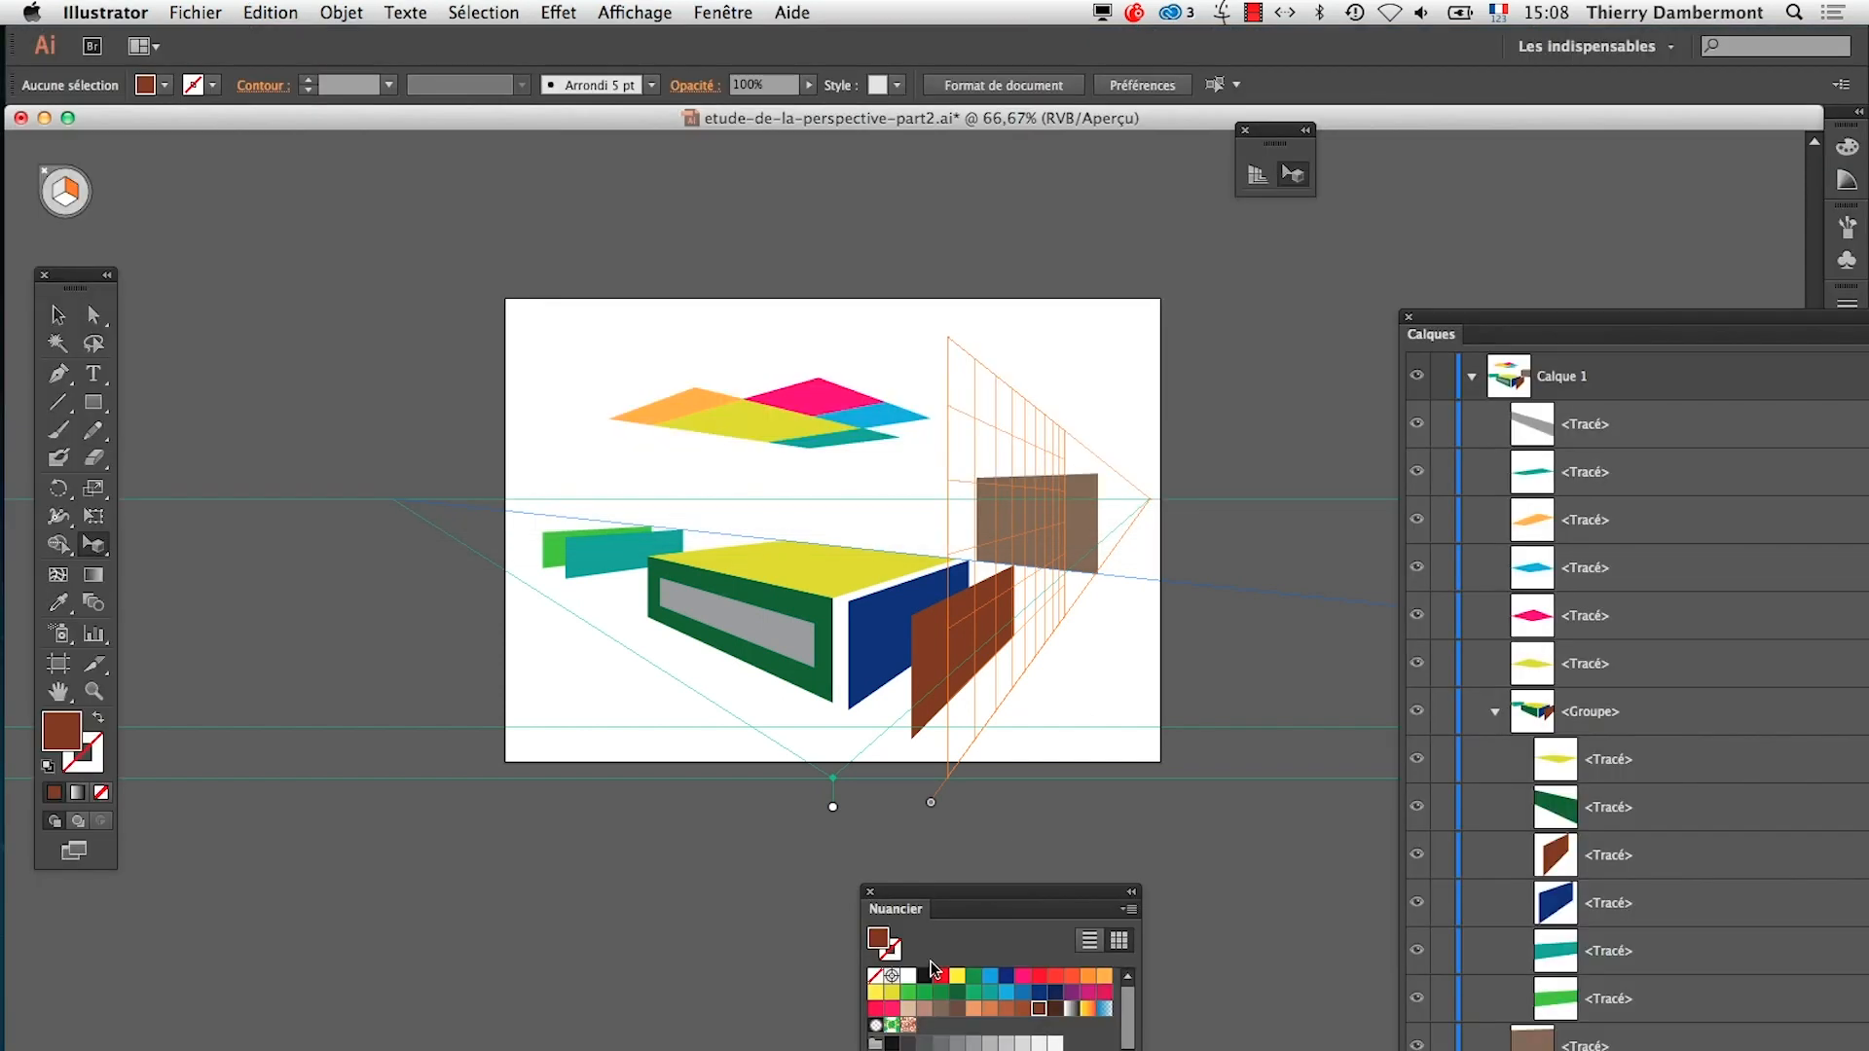
# Save the drawing under the new name etude-de-la-perspective-part2b.ai in the AI-jour7 folder, with the Illustrator CC (17.0) options
pyautogui.click(238, 14)
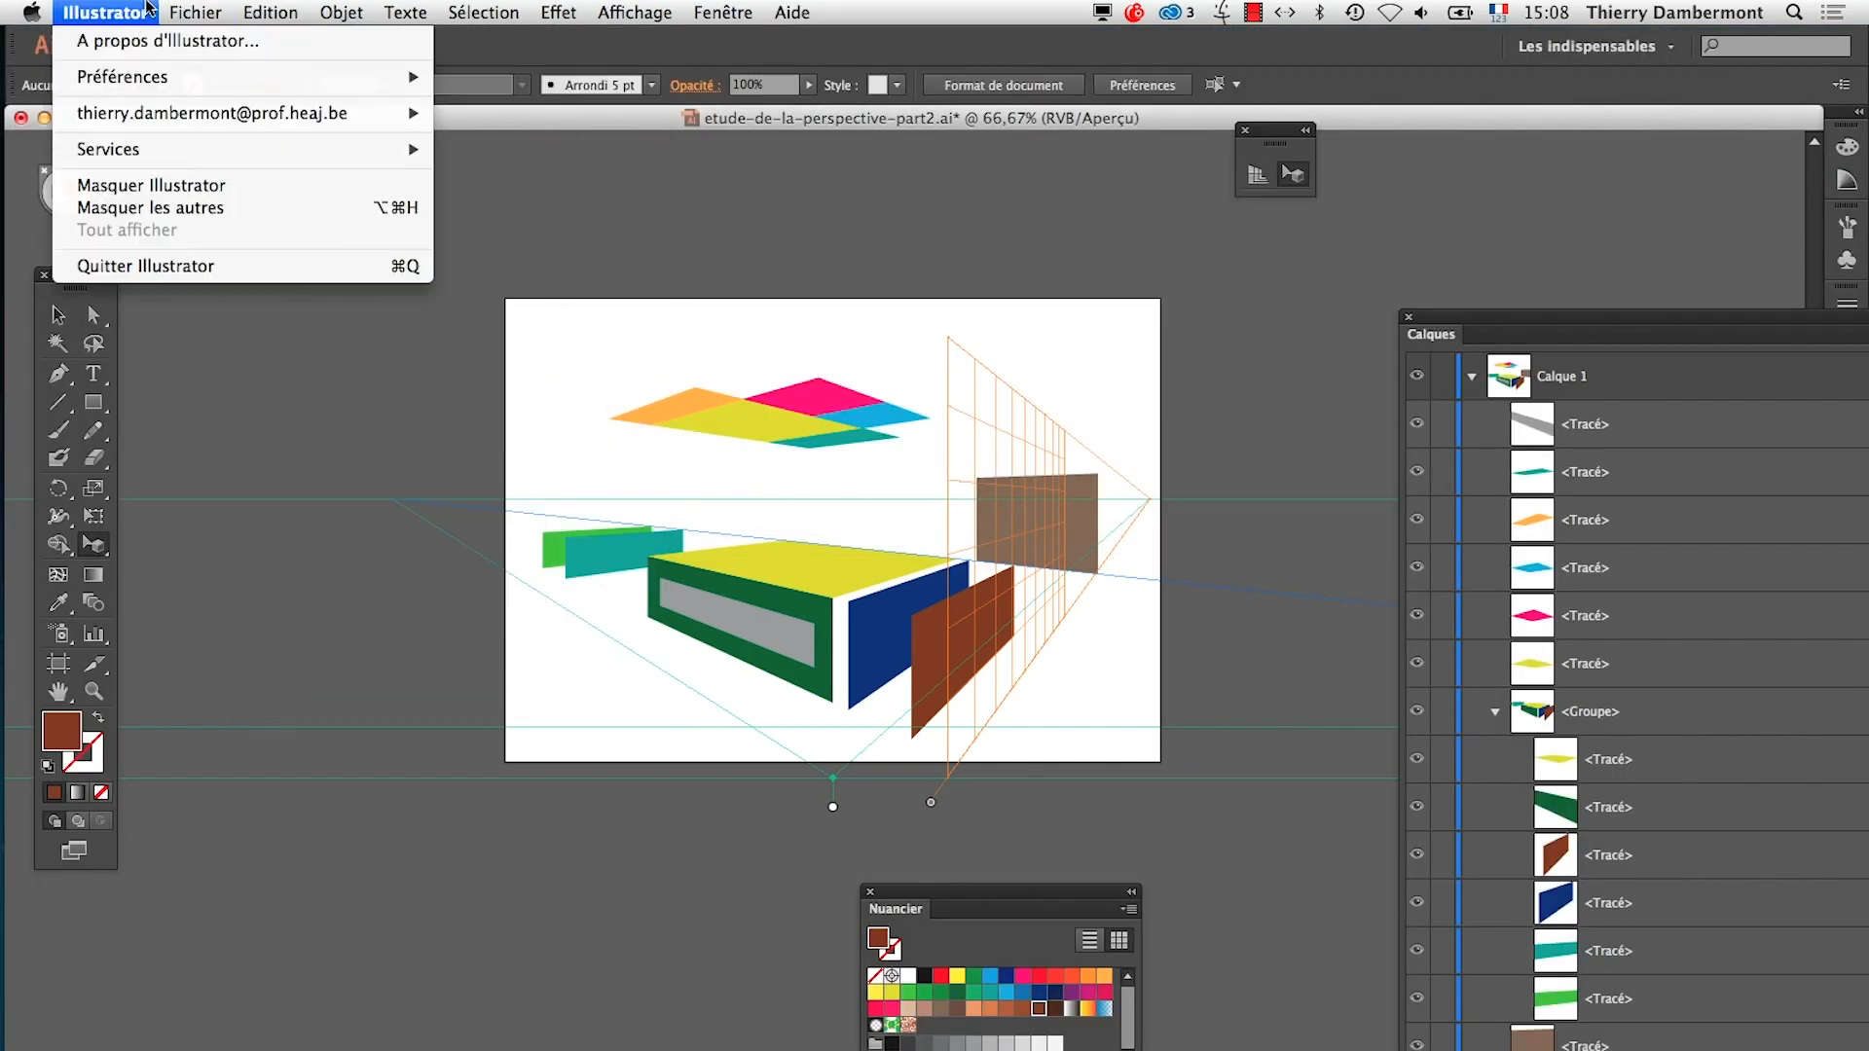
pyautogui.moveTo(195, 12)
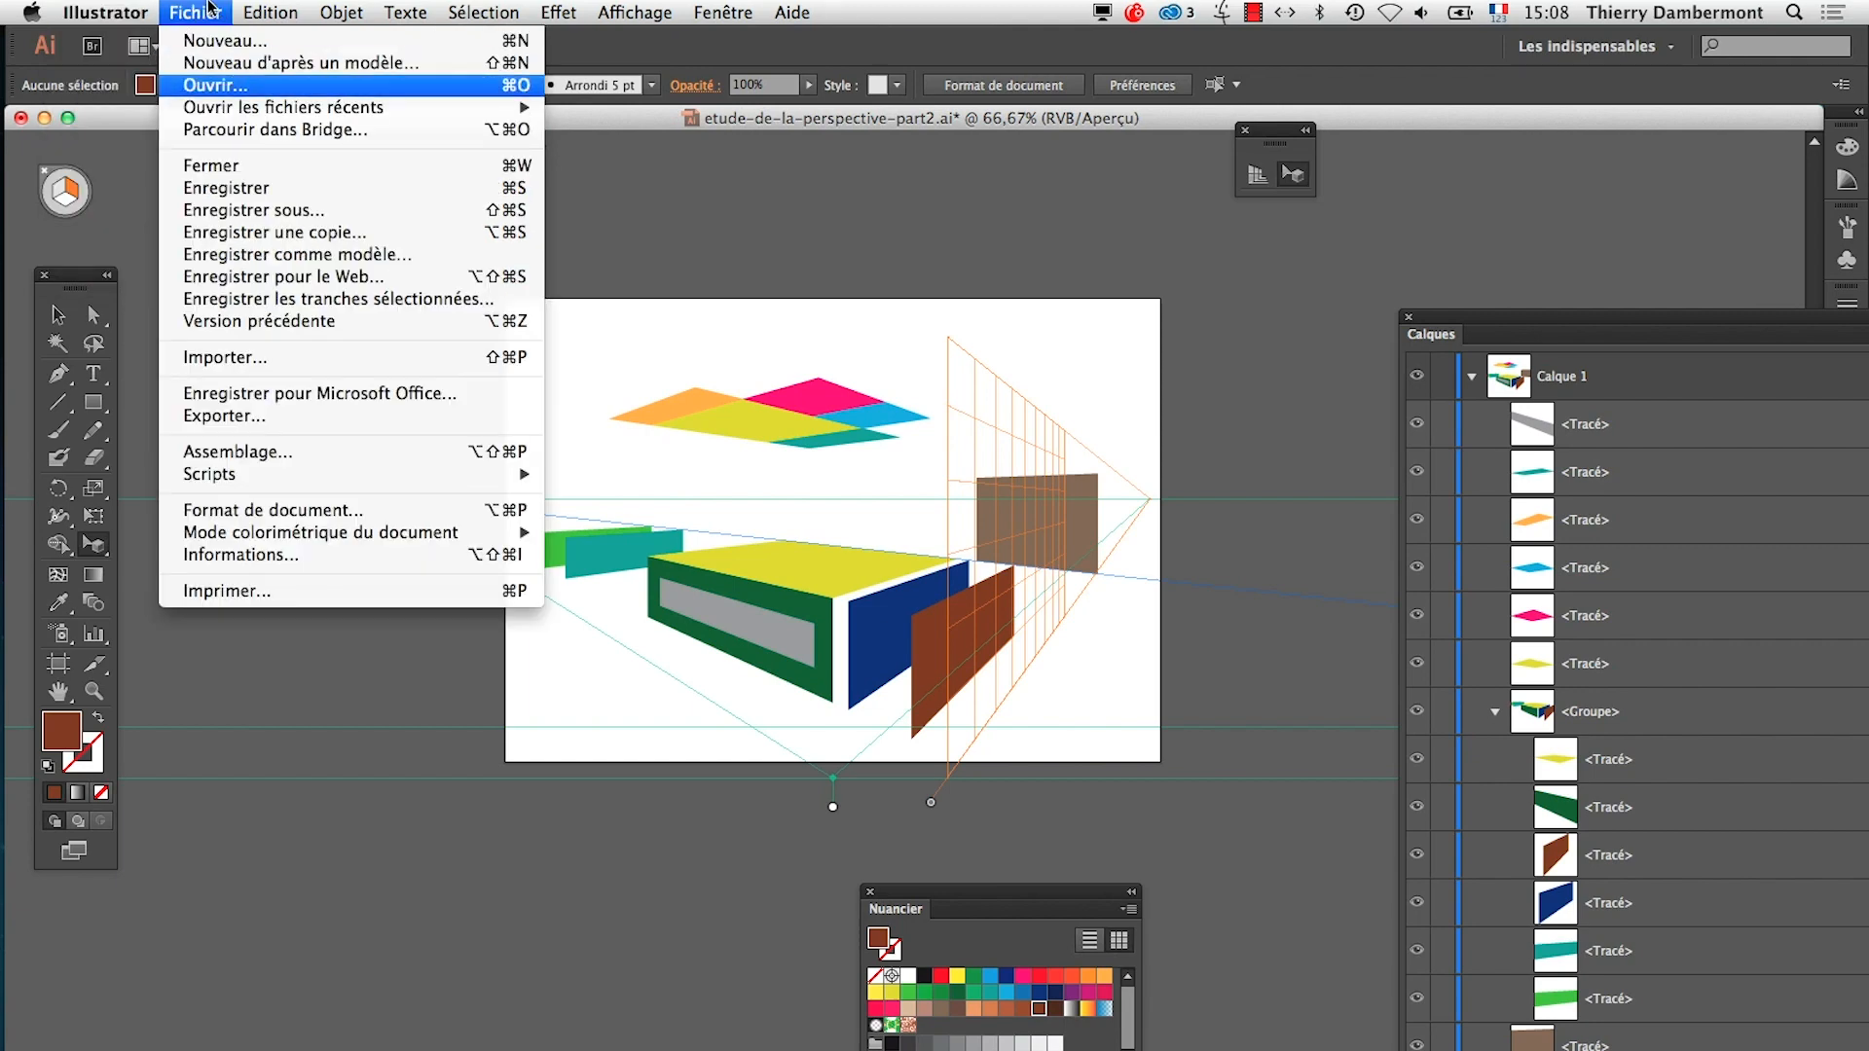
pyautogui.click(251, 210)
pyautogui.click(1059, 196)
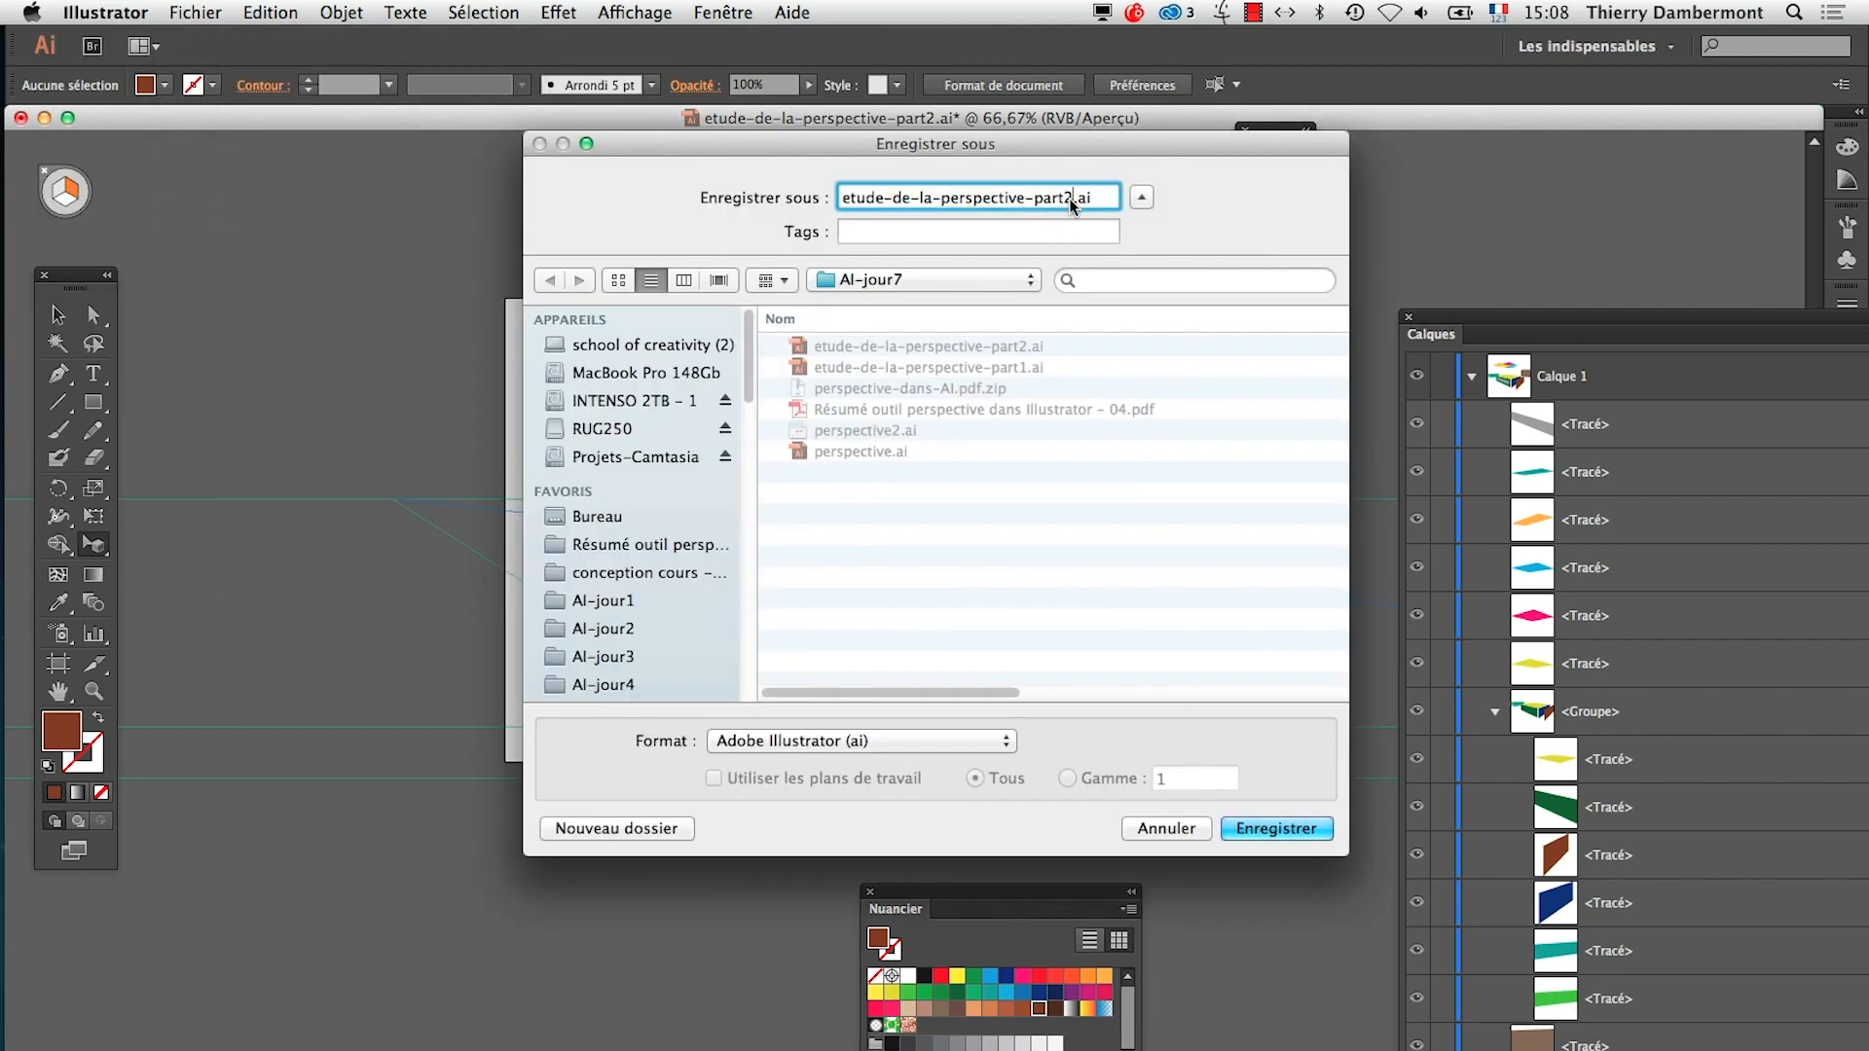
pyautogui.click(1276, 828)
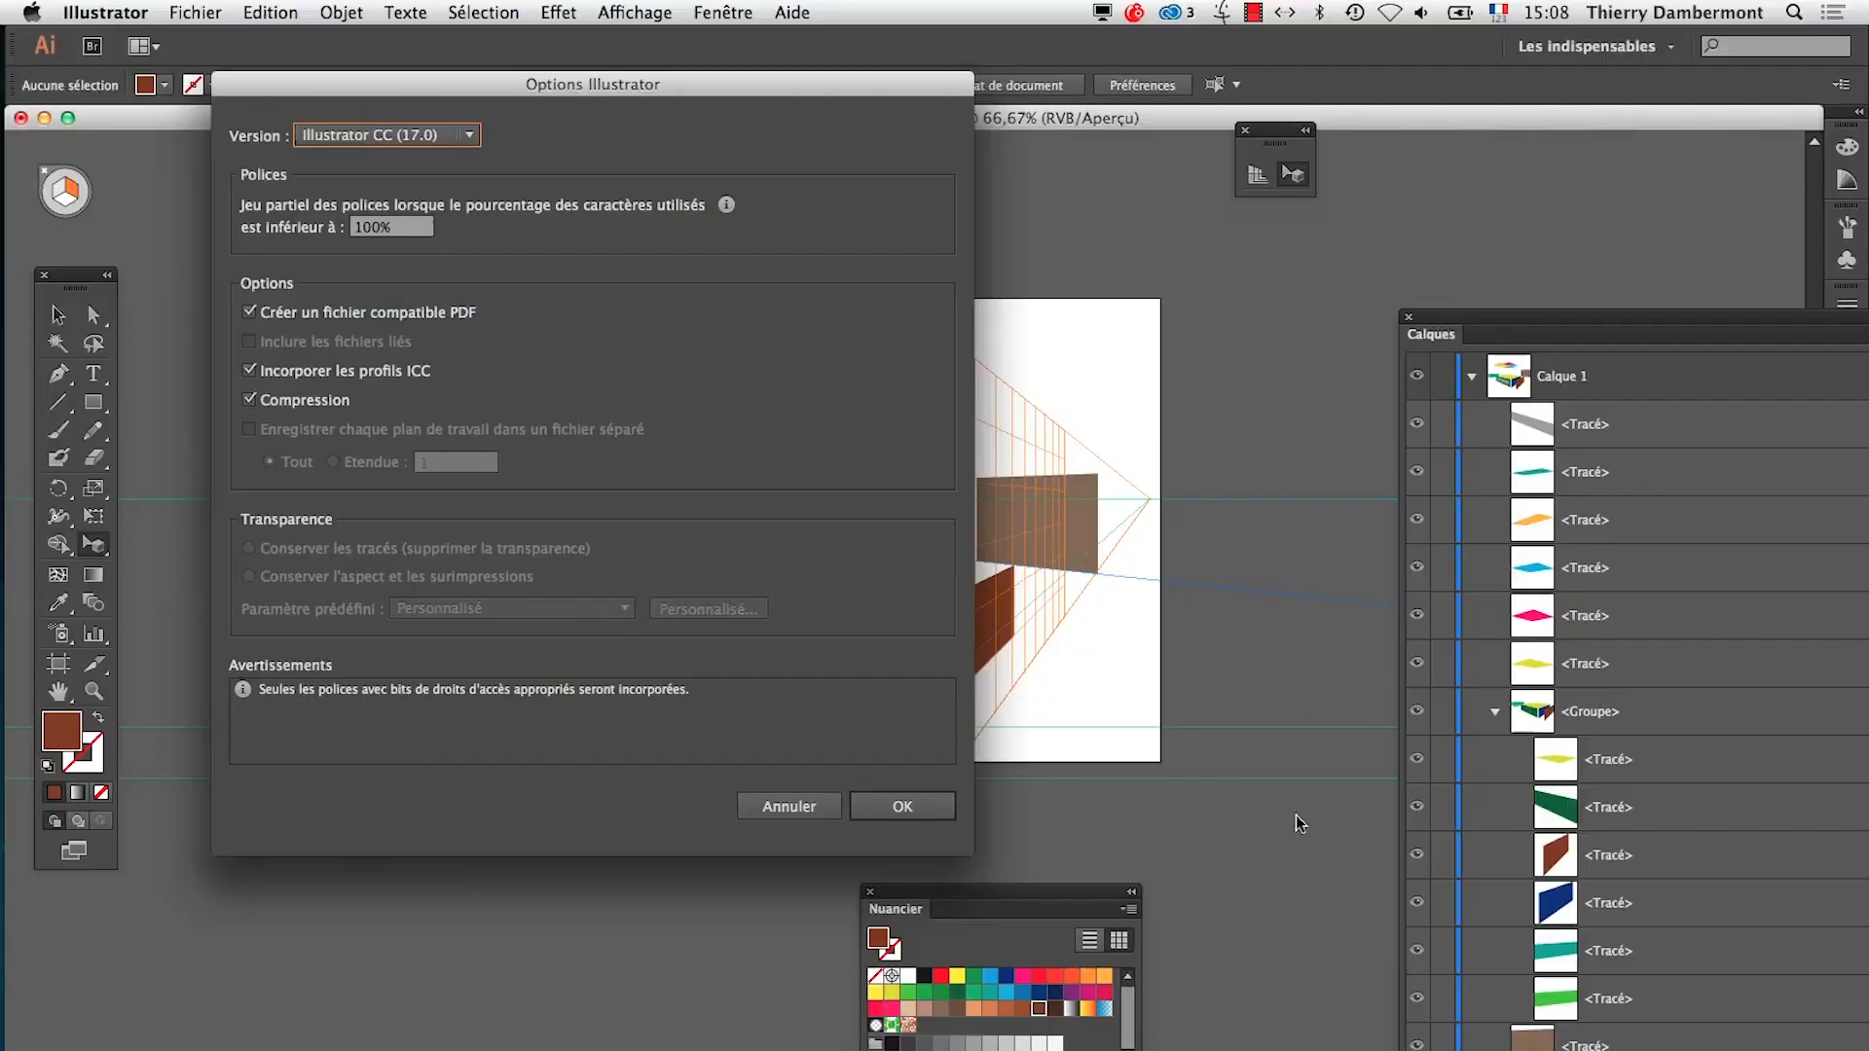
pyautogui.click(886, 806)
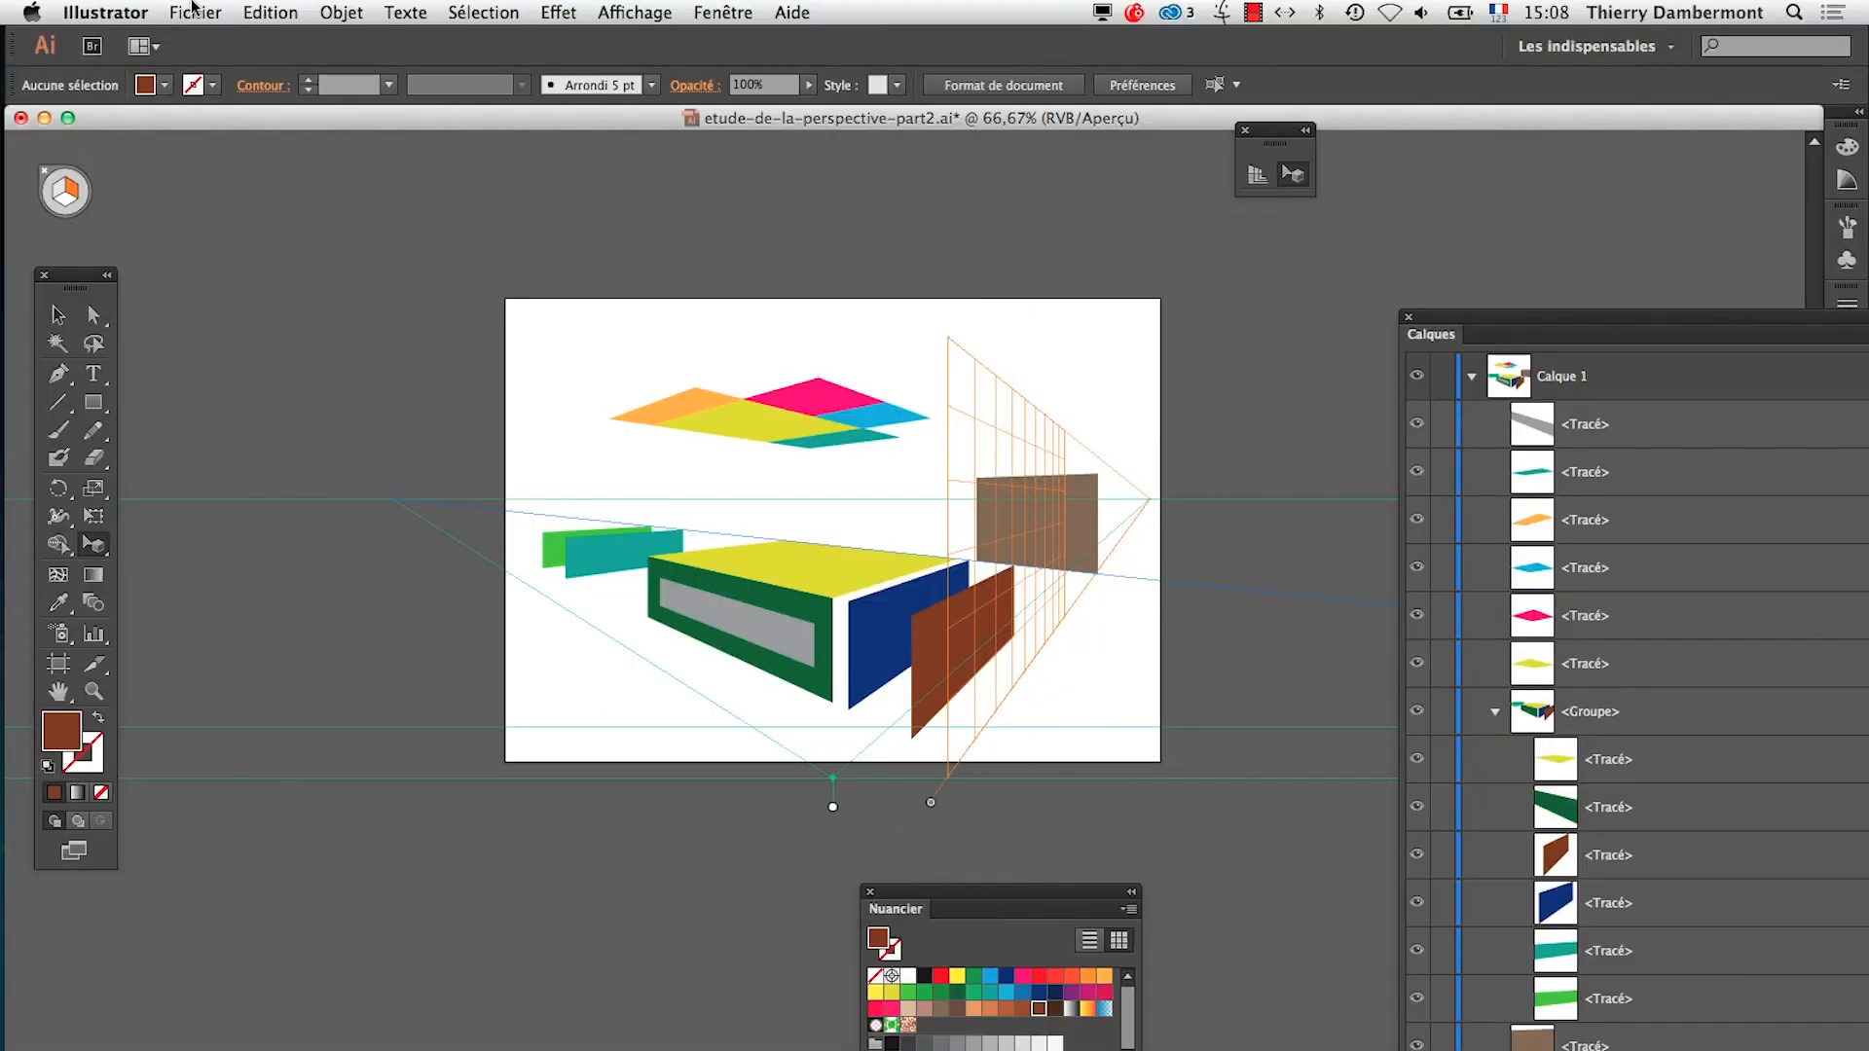
# Create a new A4 landscape document, 297 × 210 mm, in RVB mode with one artboard
pyautogui.click(195, 11)
pyautogui.click(216, 44)
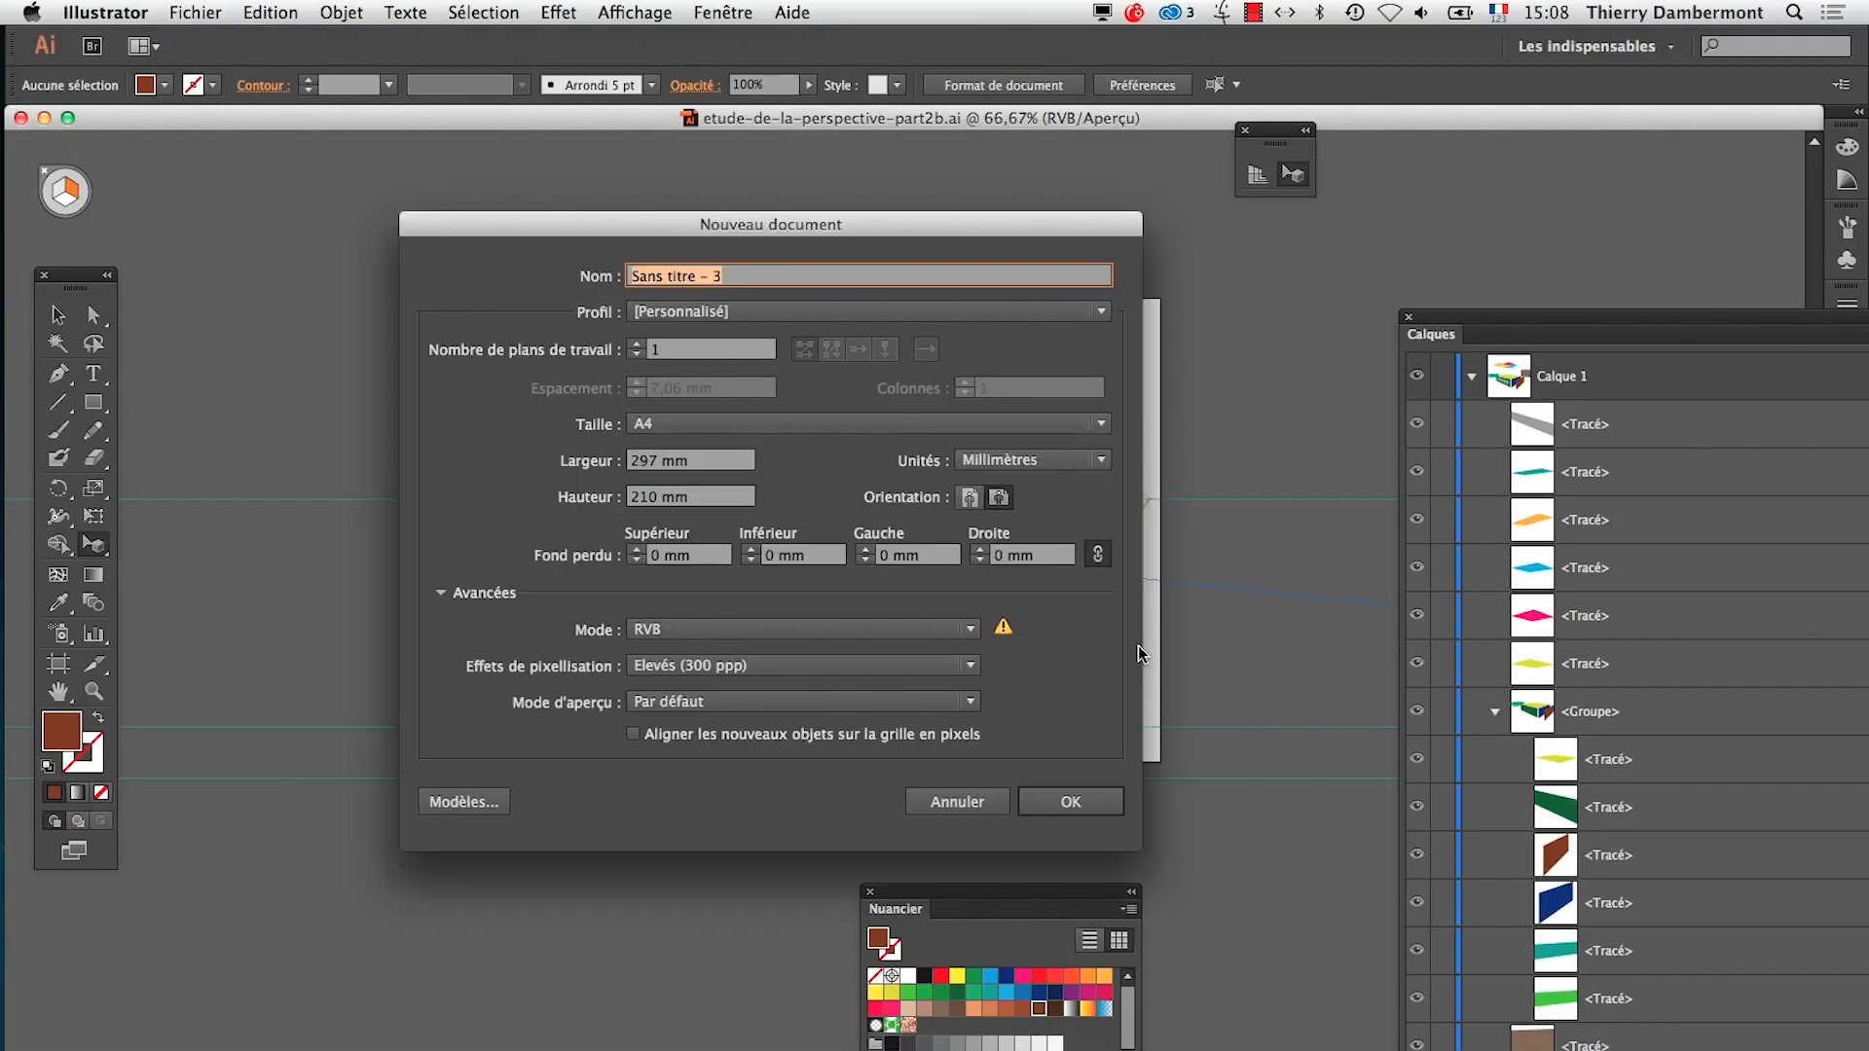
pyautogui.click(1081, 804)
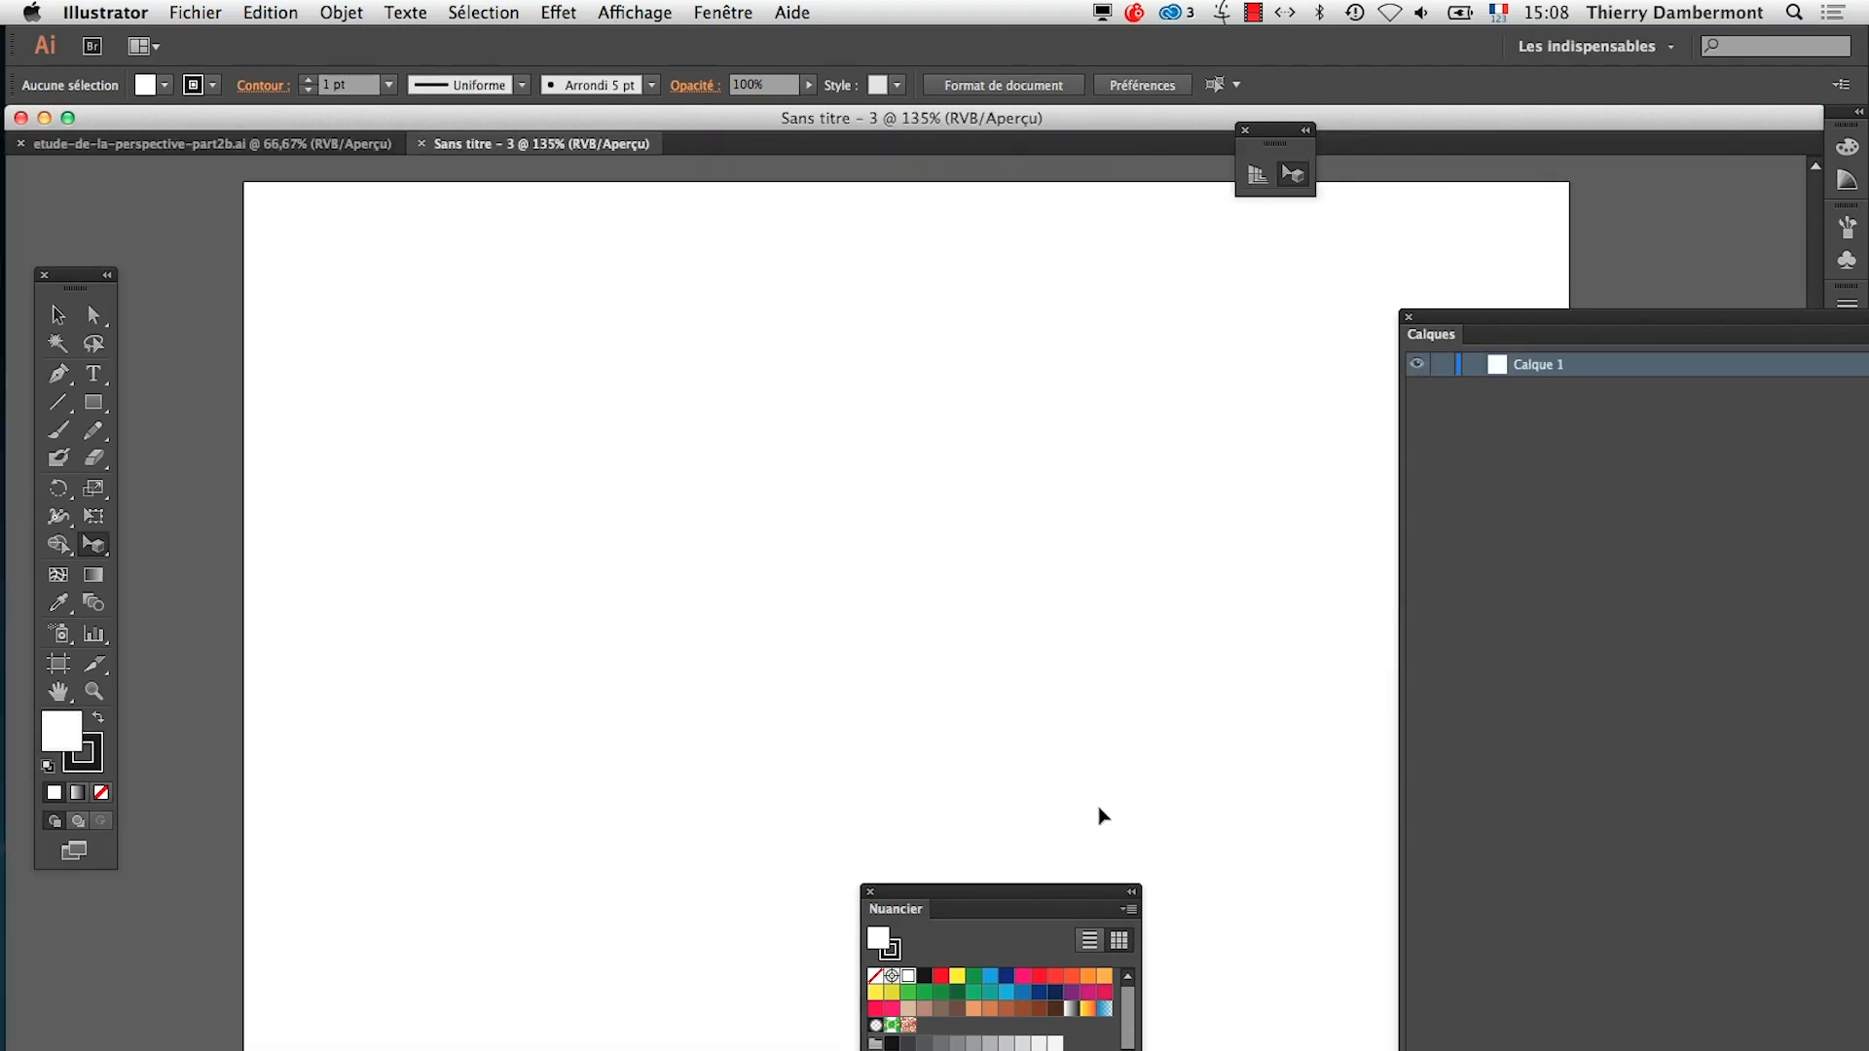
# Display the perspective grid in the new document and apply the two-point preset "grille 14 octobre 2014 - 01"
pyautogui.click(1256, 175)
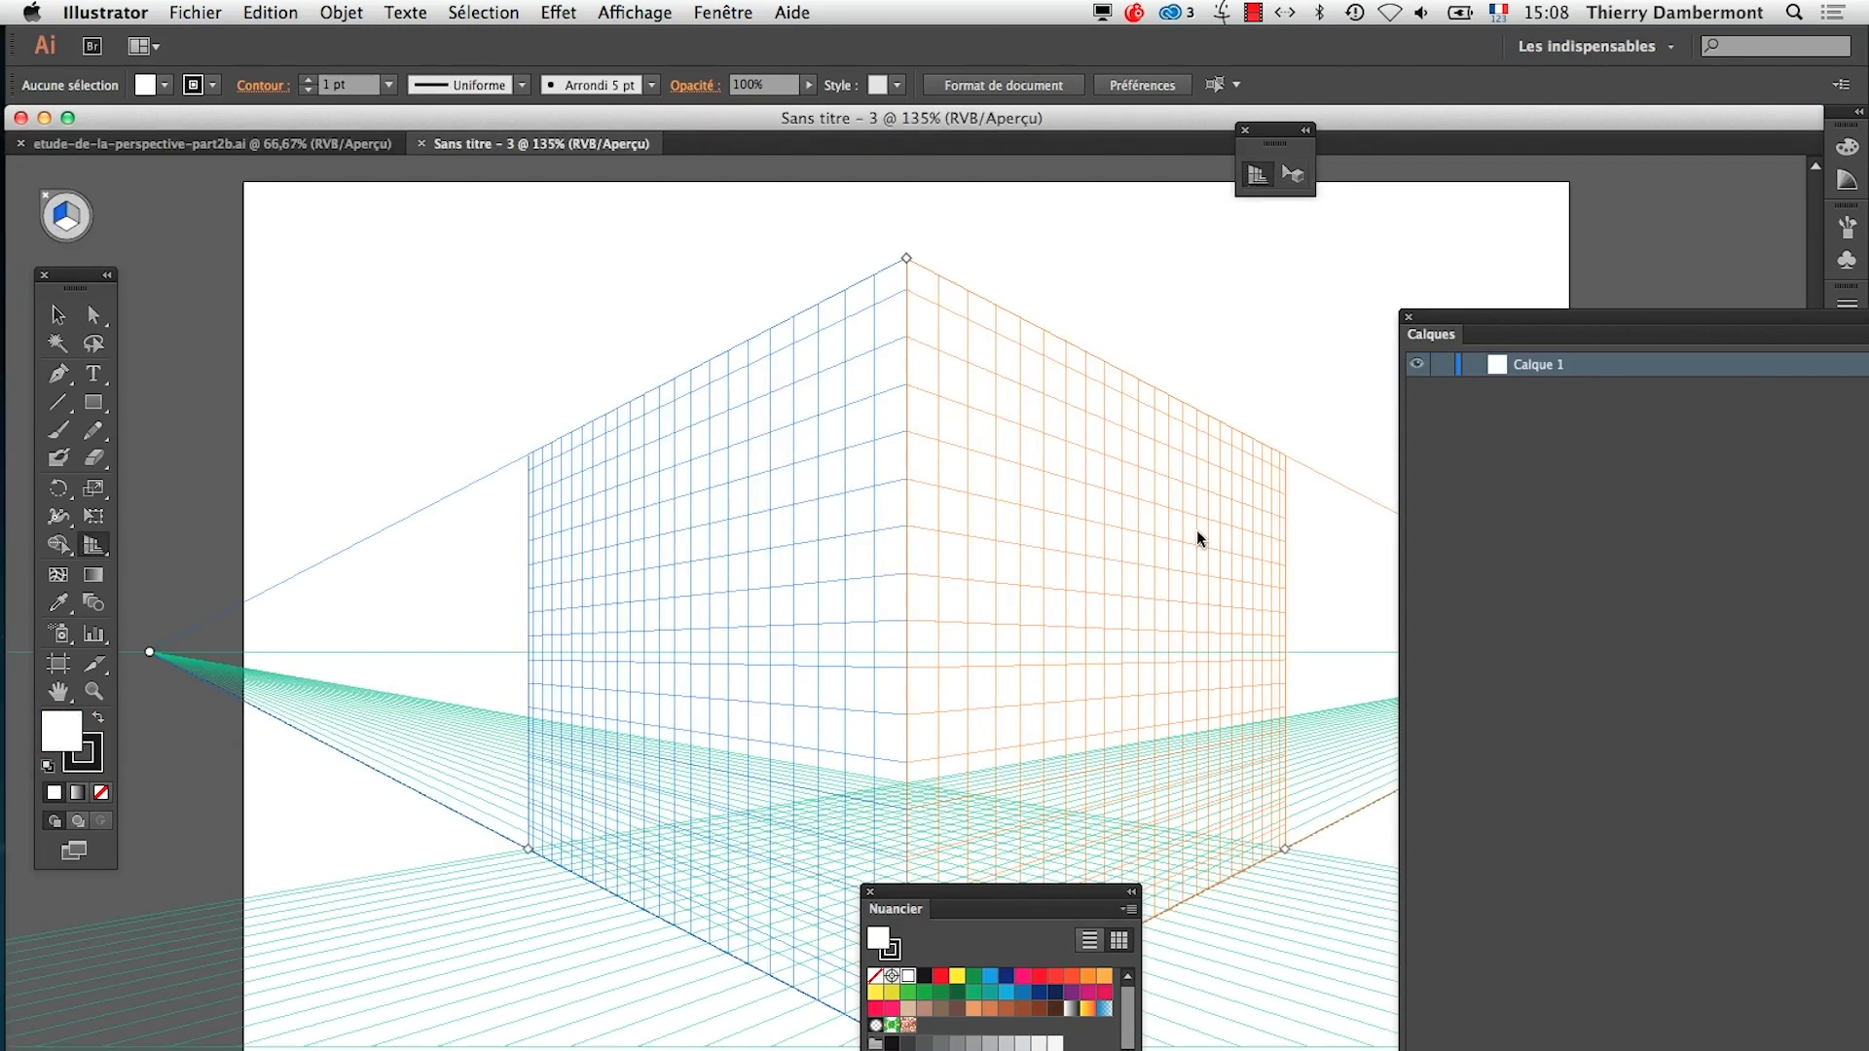
pyautogui.moveTo(953, 920); pyautogui.dragTo(322, 983)
pyautogui.click(634, 11)
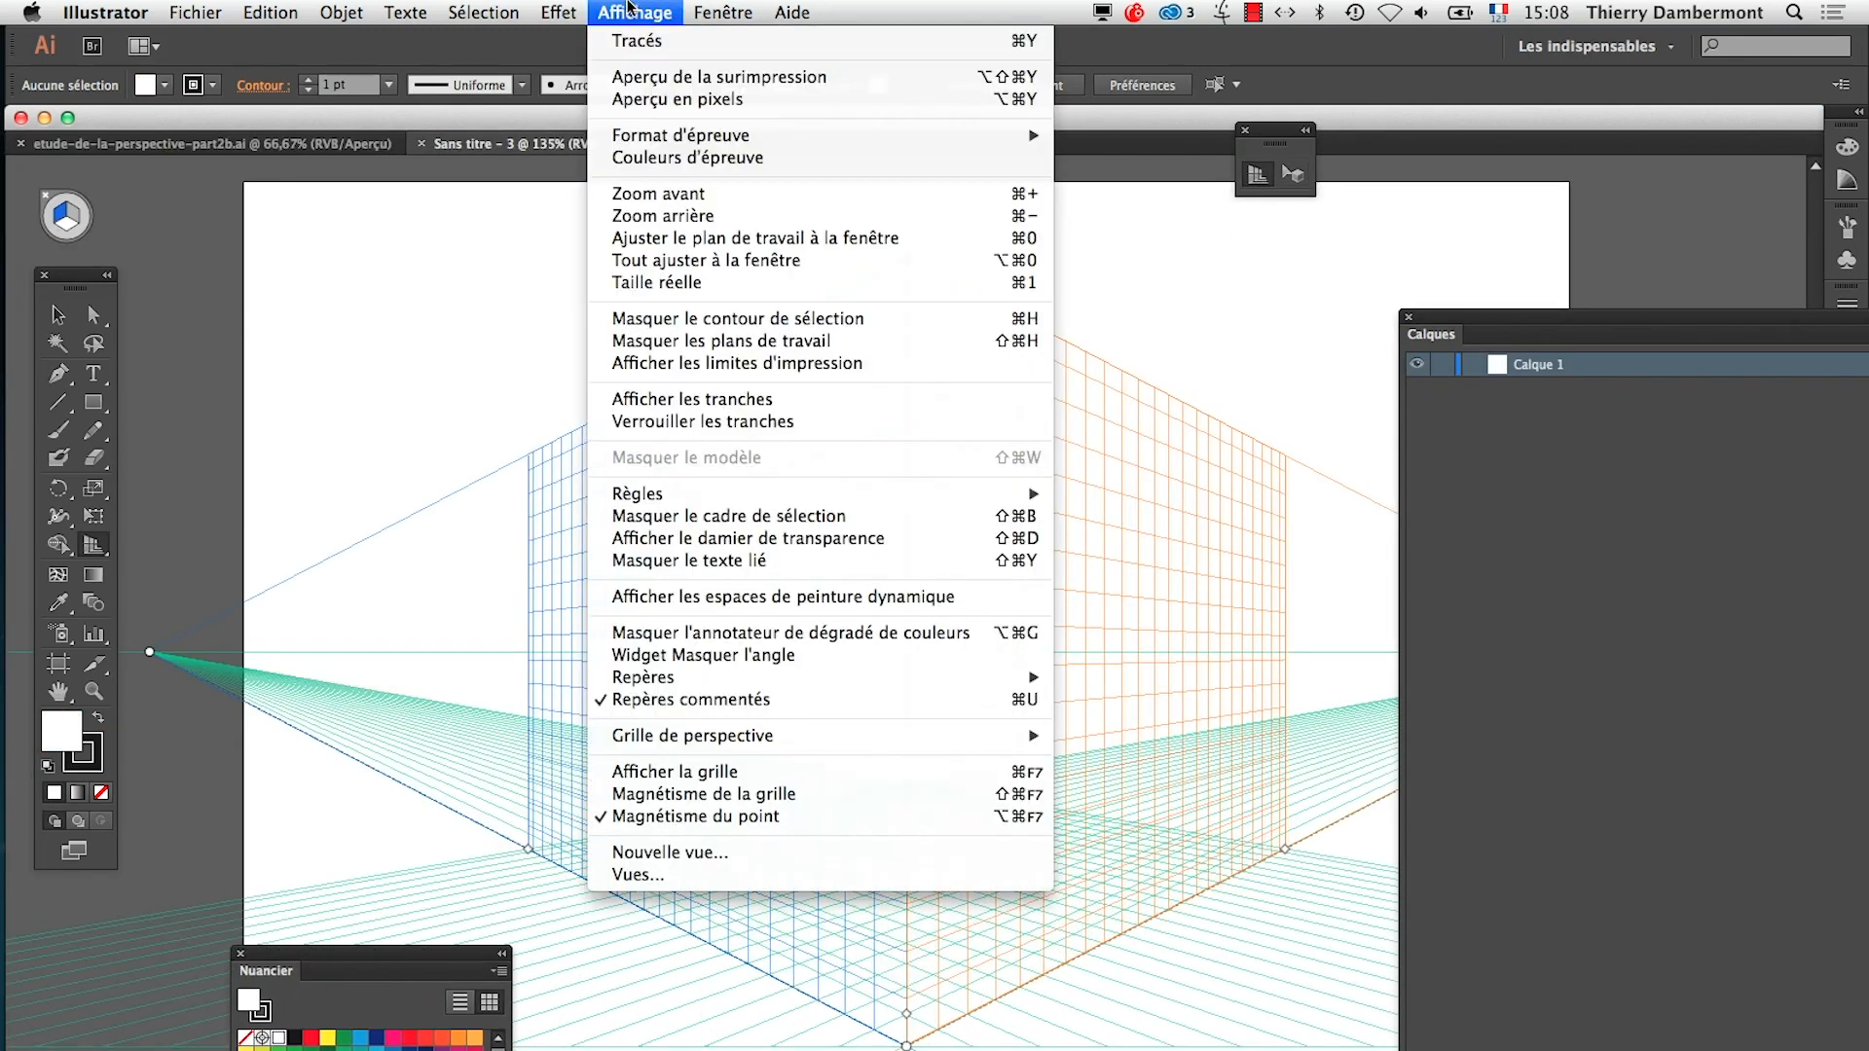
pyautogui.moveTo(707, 740)
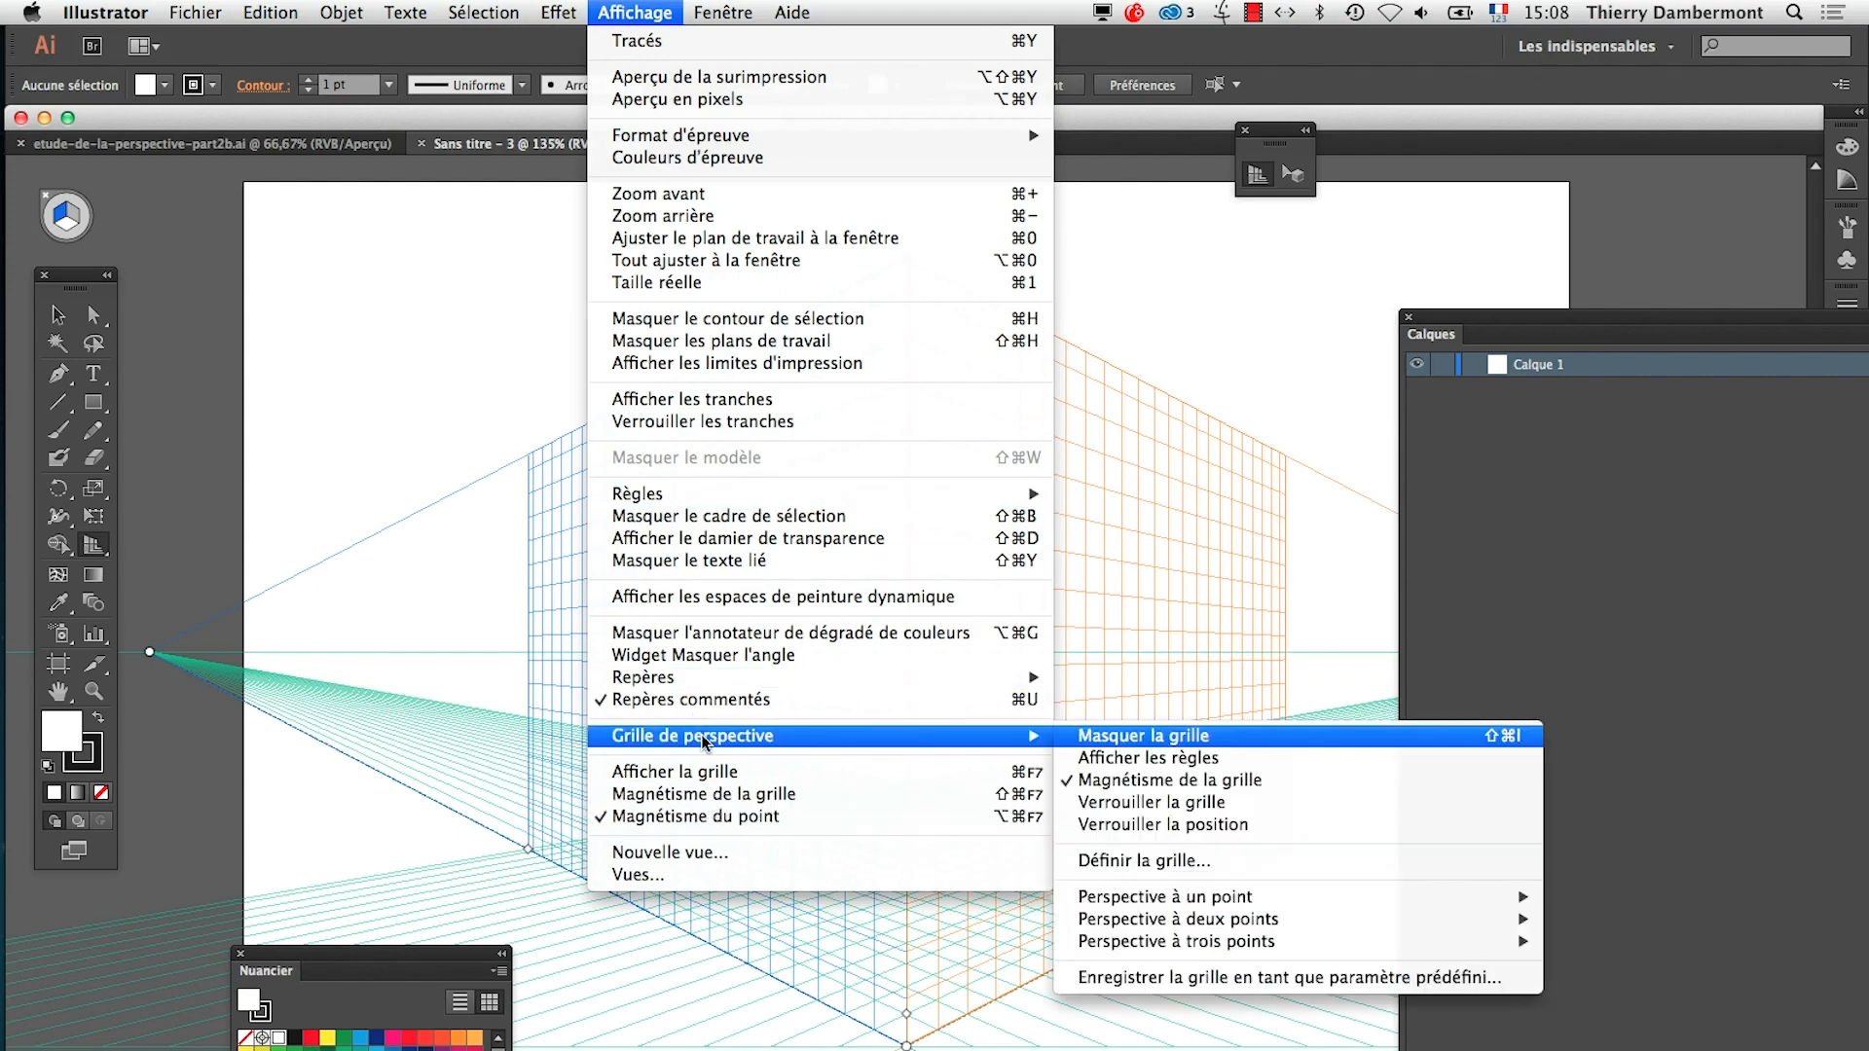
pyautogui.moveTo(1299, 920)
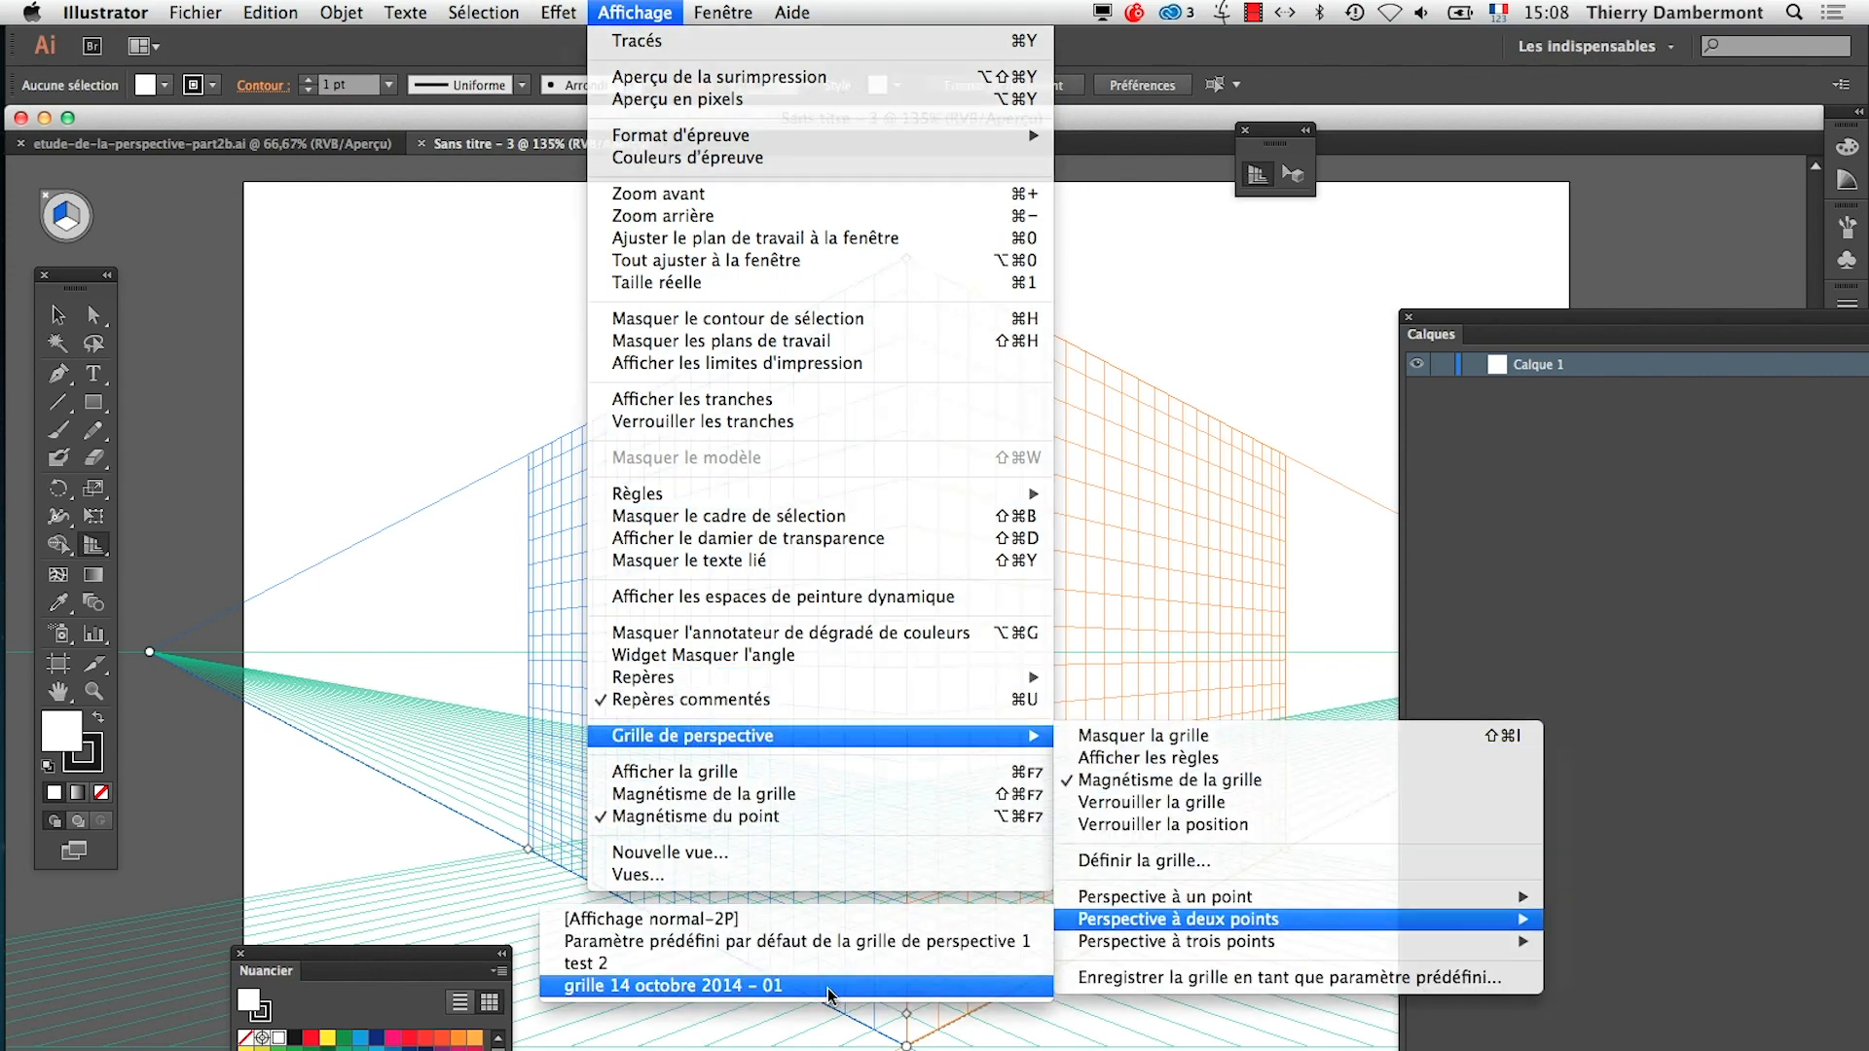
pyautogui.click(988, 945)
pyautogui.keyDown('alt'); pyautogui.keyDown('super'); pyautogui.click(1061, 857); pyautogui.keyUp('super'); pyautogui.keyUp('alt')
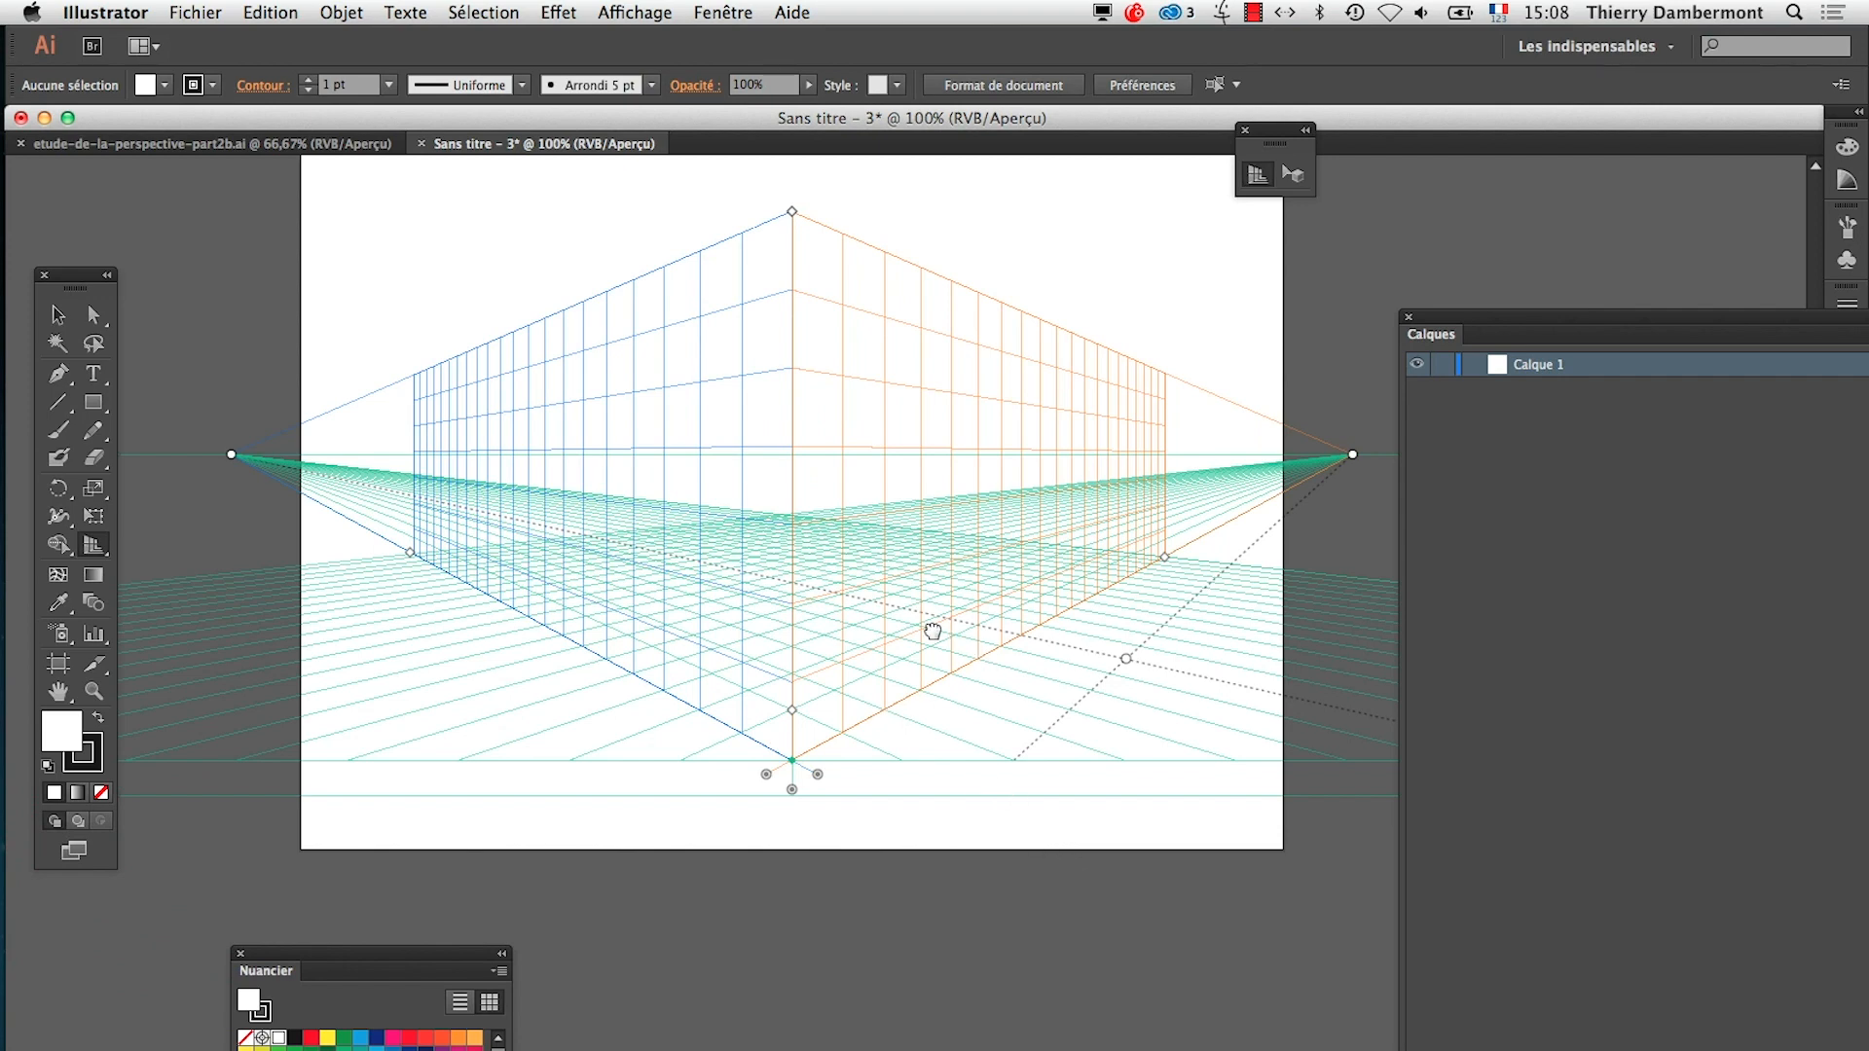
pyautogui.moveTo(926, 634); pyautogui.dragTo(771, 665)
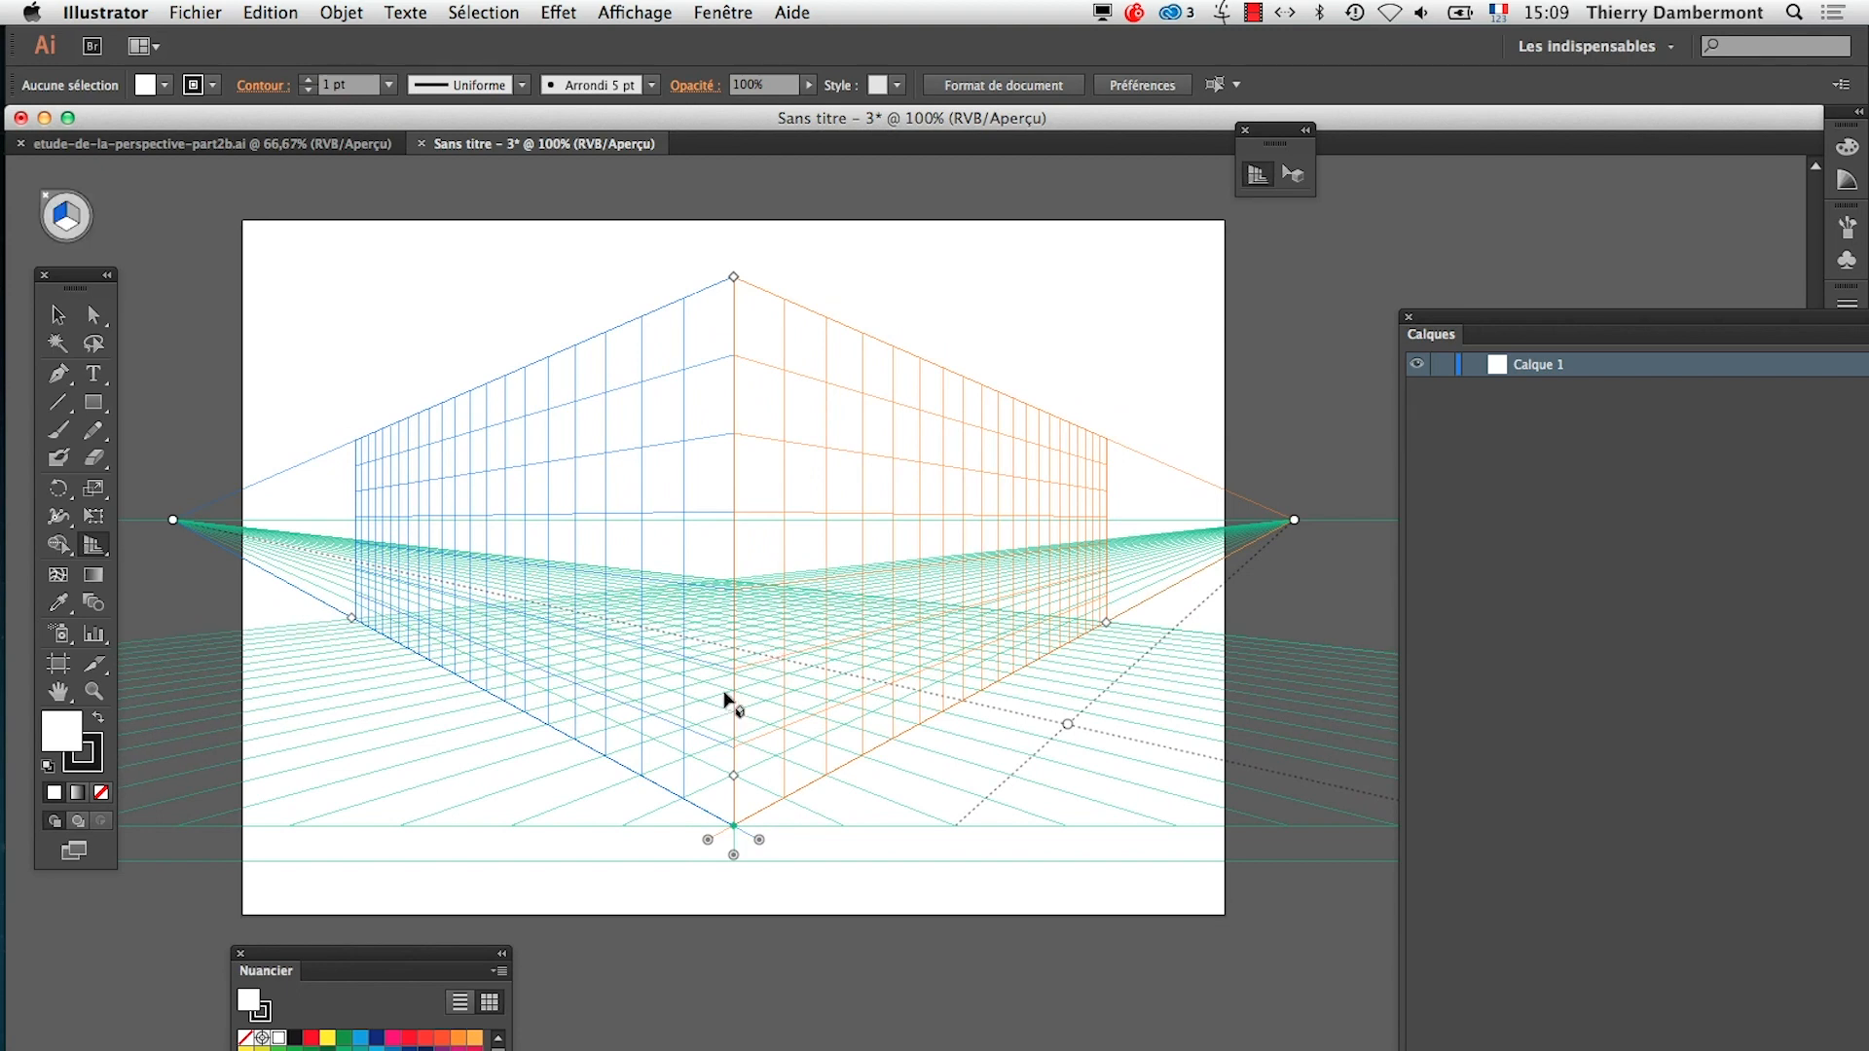
# Move the tools panel nearer the artboard, then consult the TextEdit notes on the cube's horizontal face and return to Illustrator
pyautogui.moveTo(56, 279); pyautogui.dragTo(94, 304)
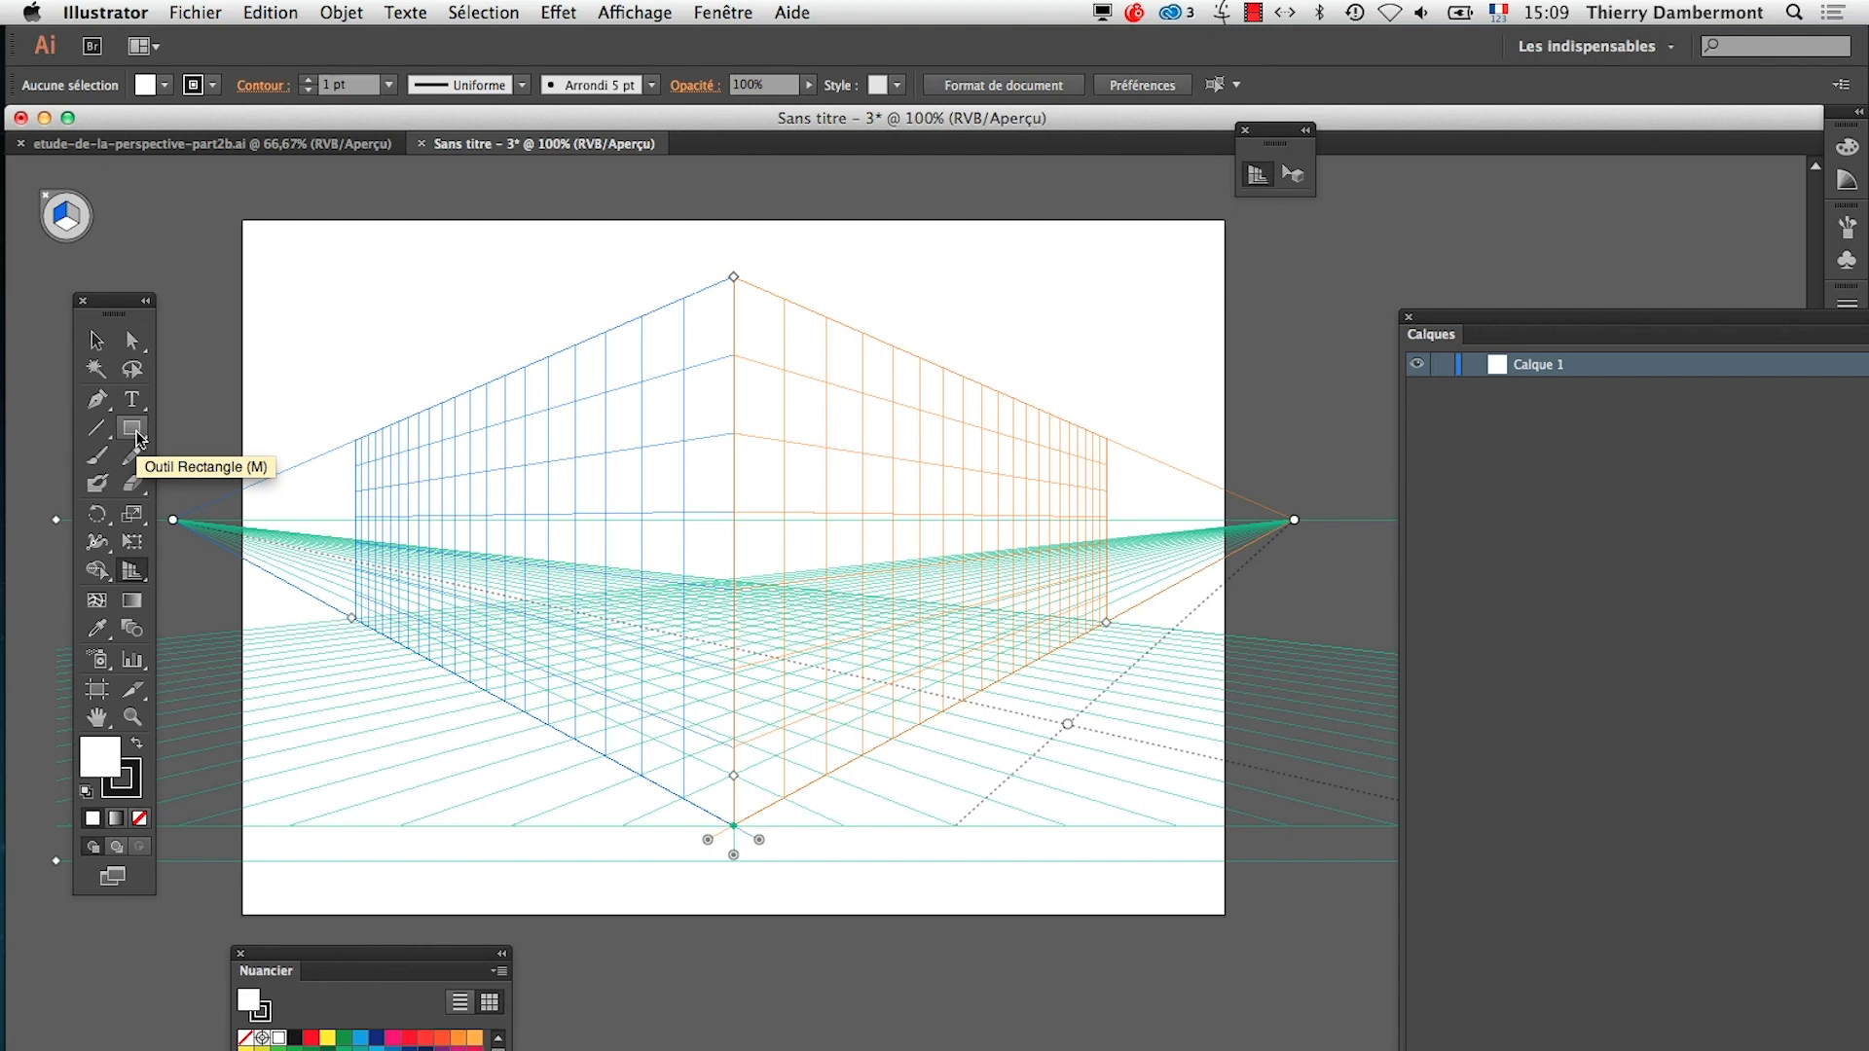
pyautogui.press('super+Tab')
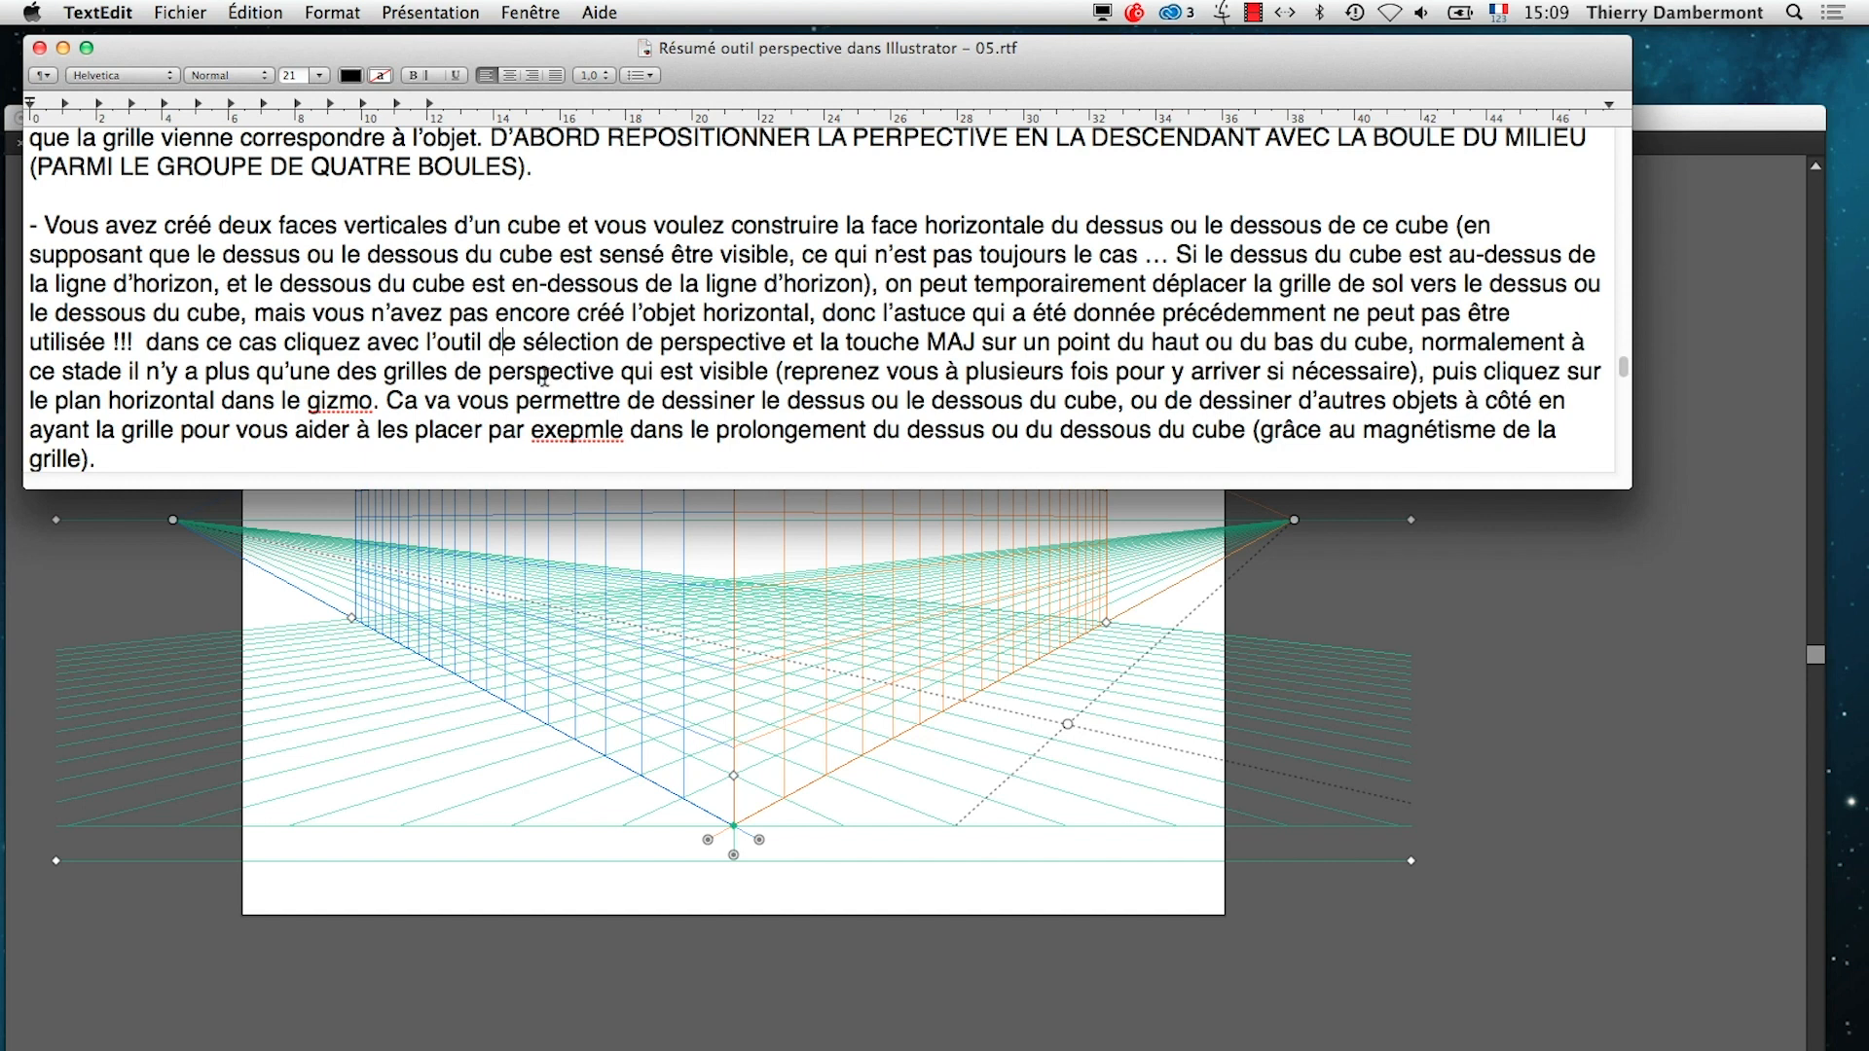
pyautogui.press('super+Tab')
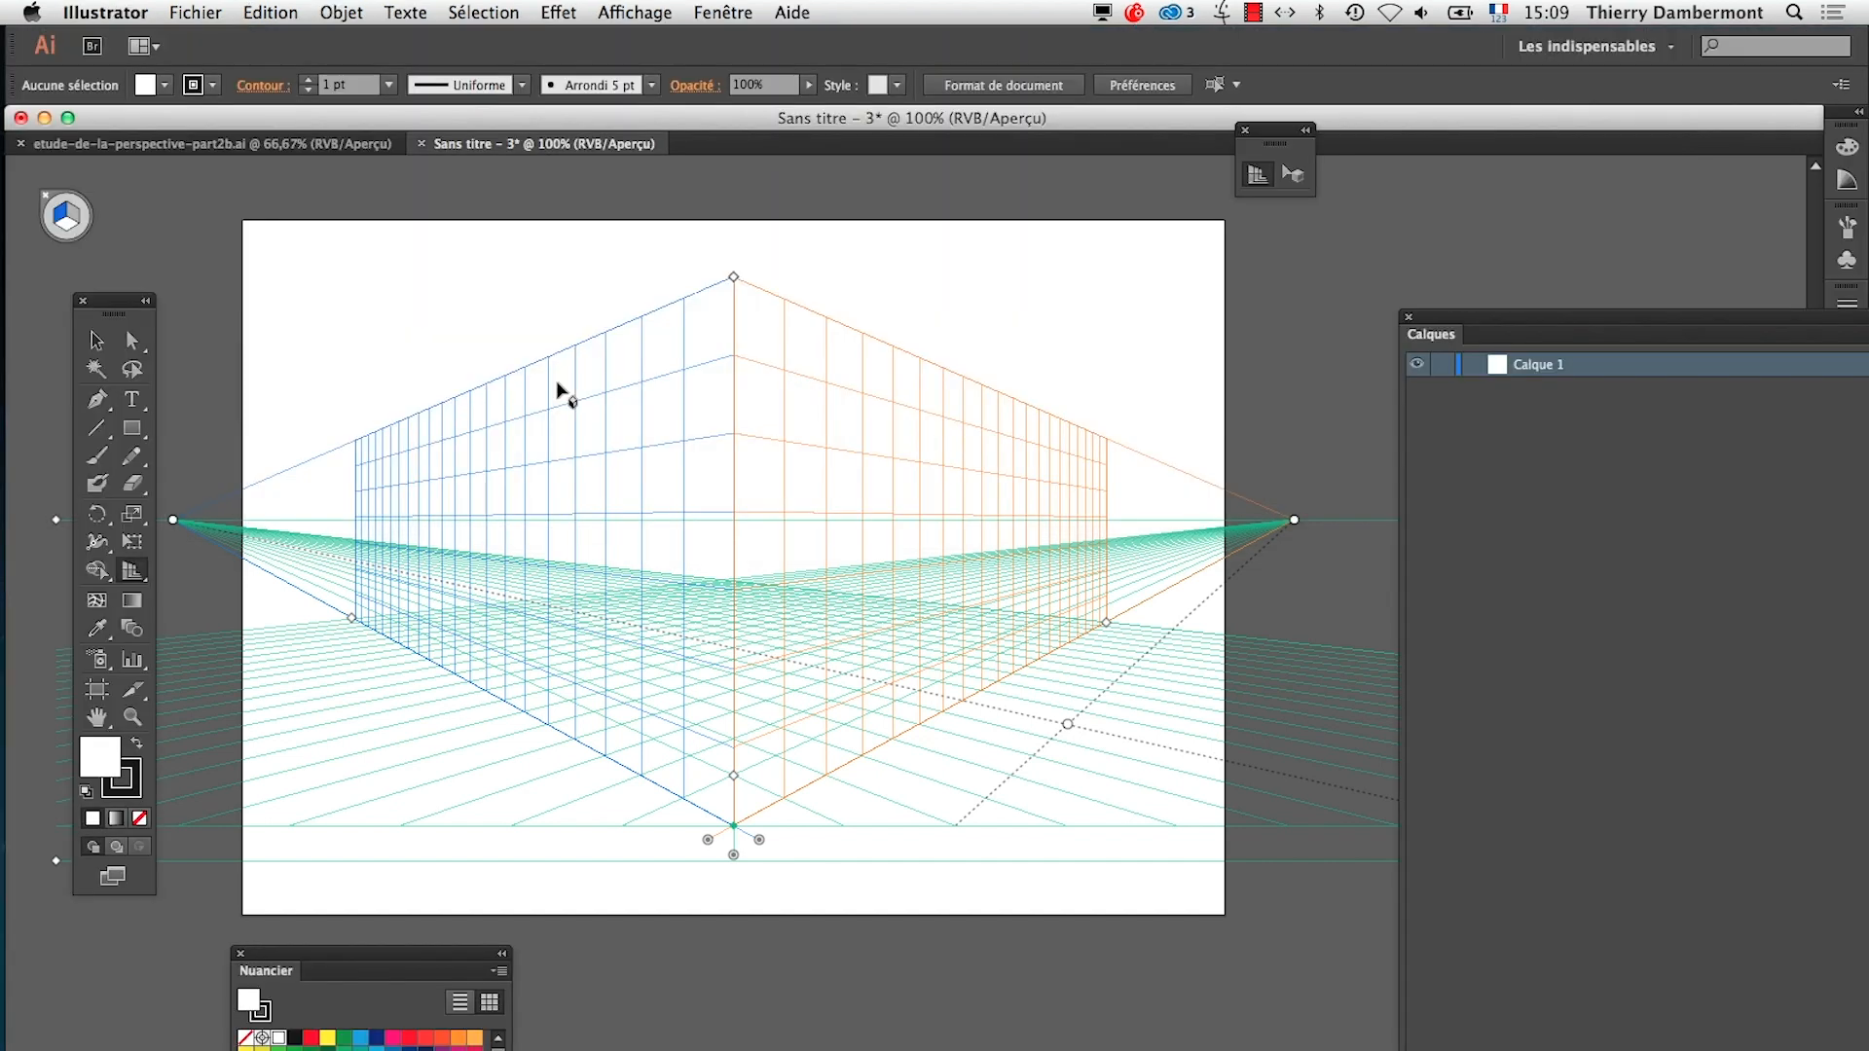
# Draw a rectangle about 9.48 × 4.74 cm on the right grid plane from the ground intersection, filled blue with no stroke
pyautogui.click(130, 432)
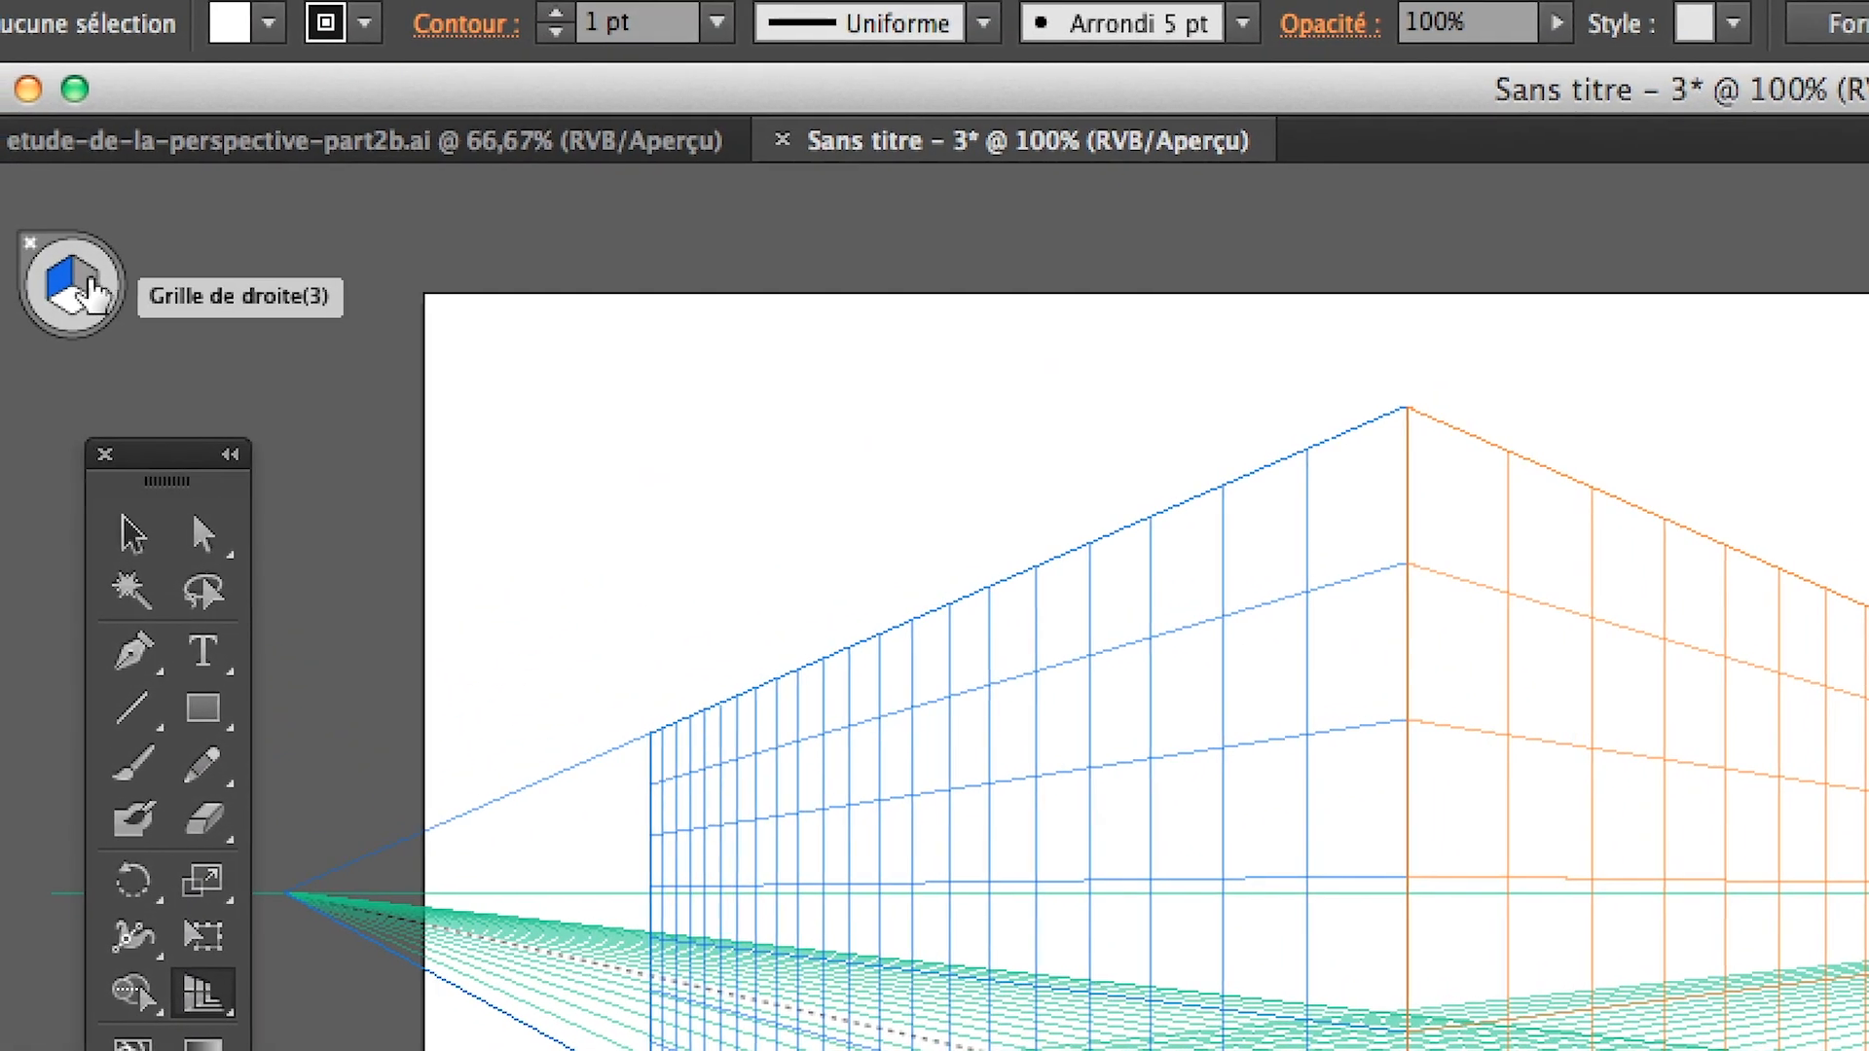
pyautogui.click(91, 284)
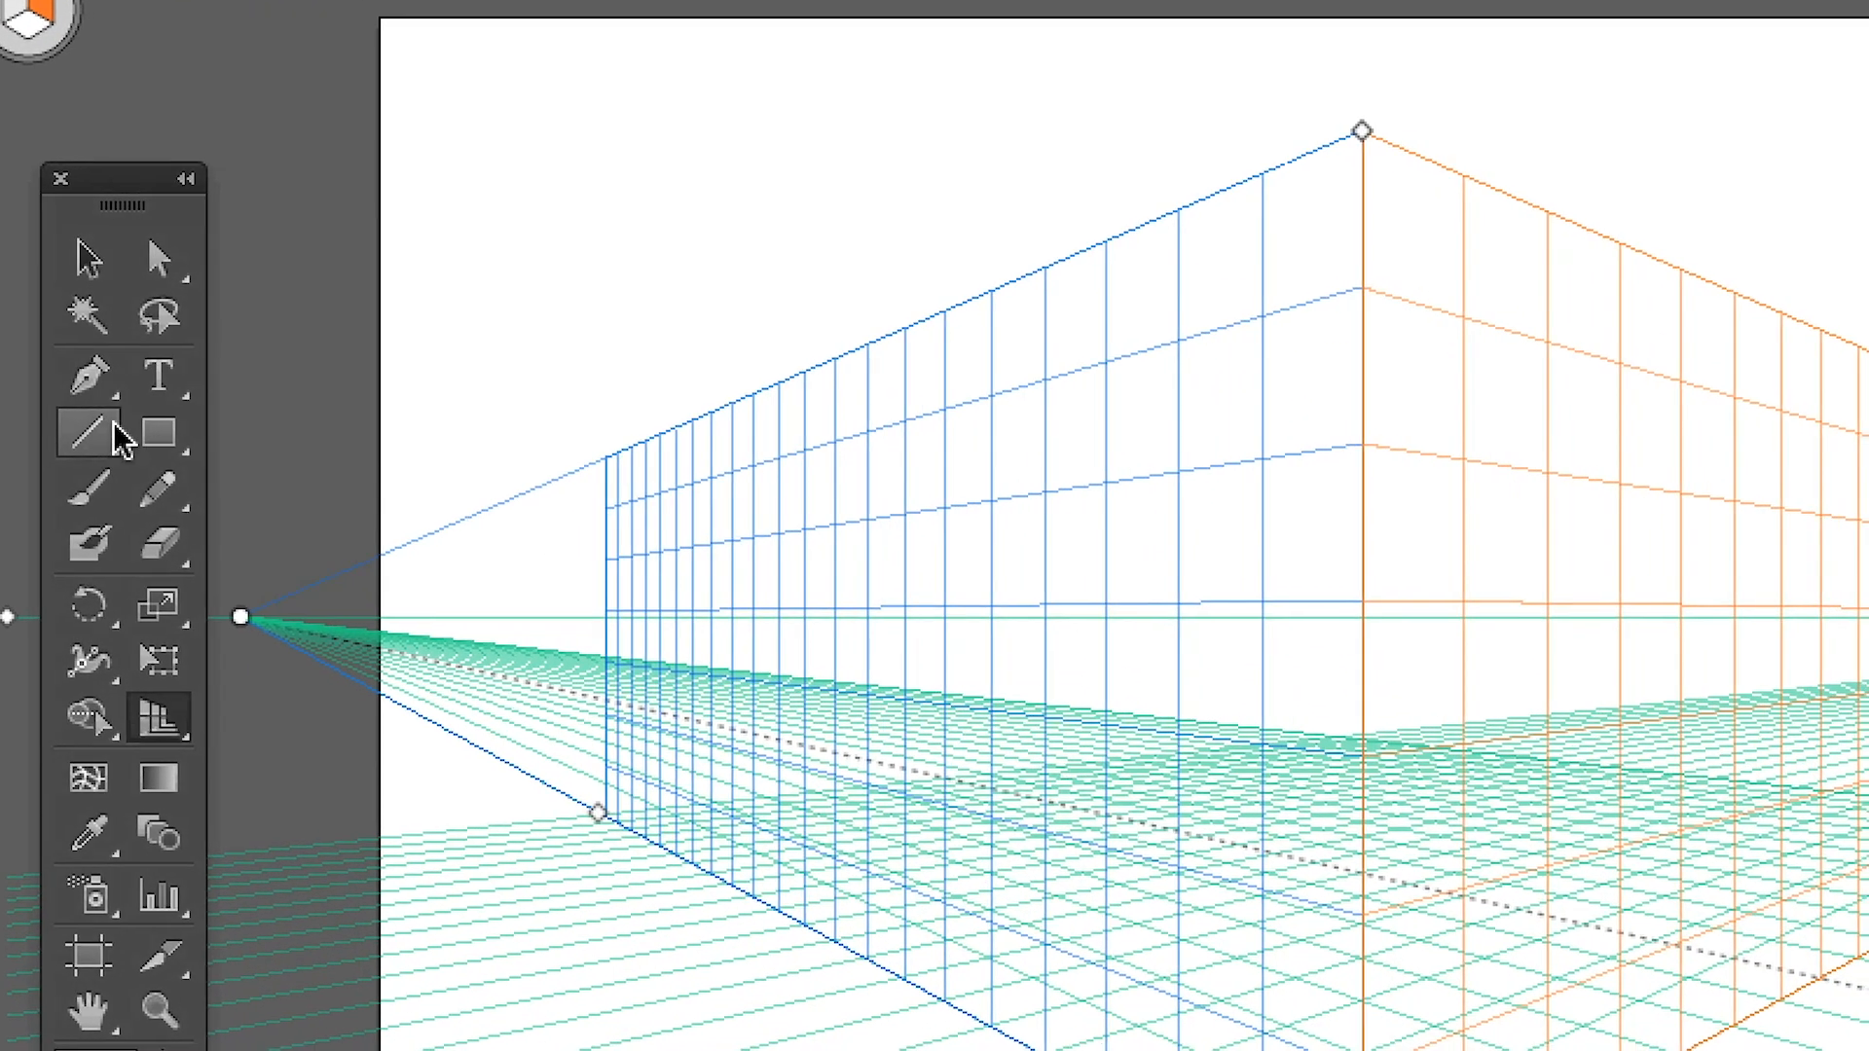
pyautogui.click(207, 710)
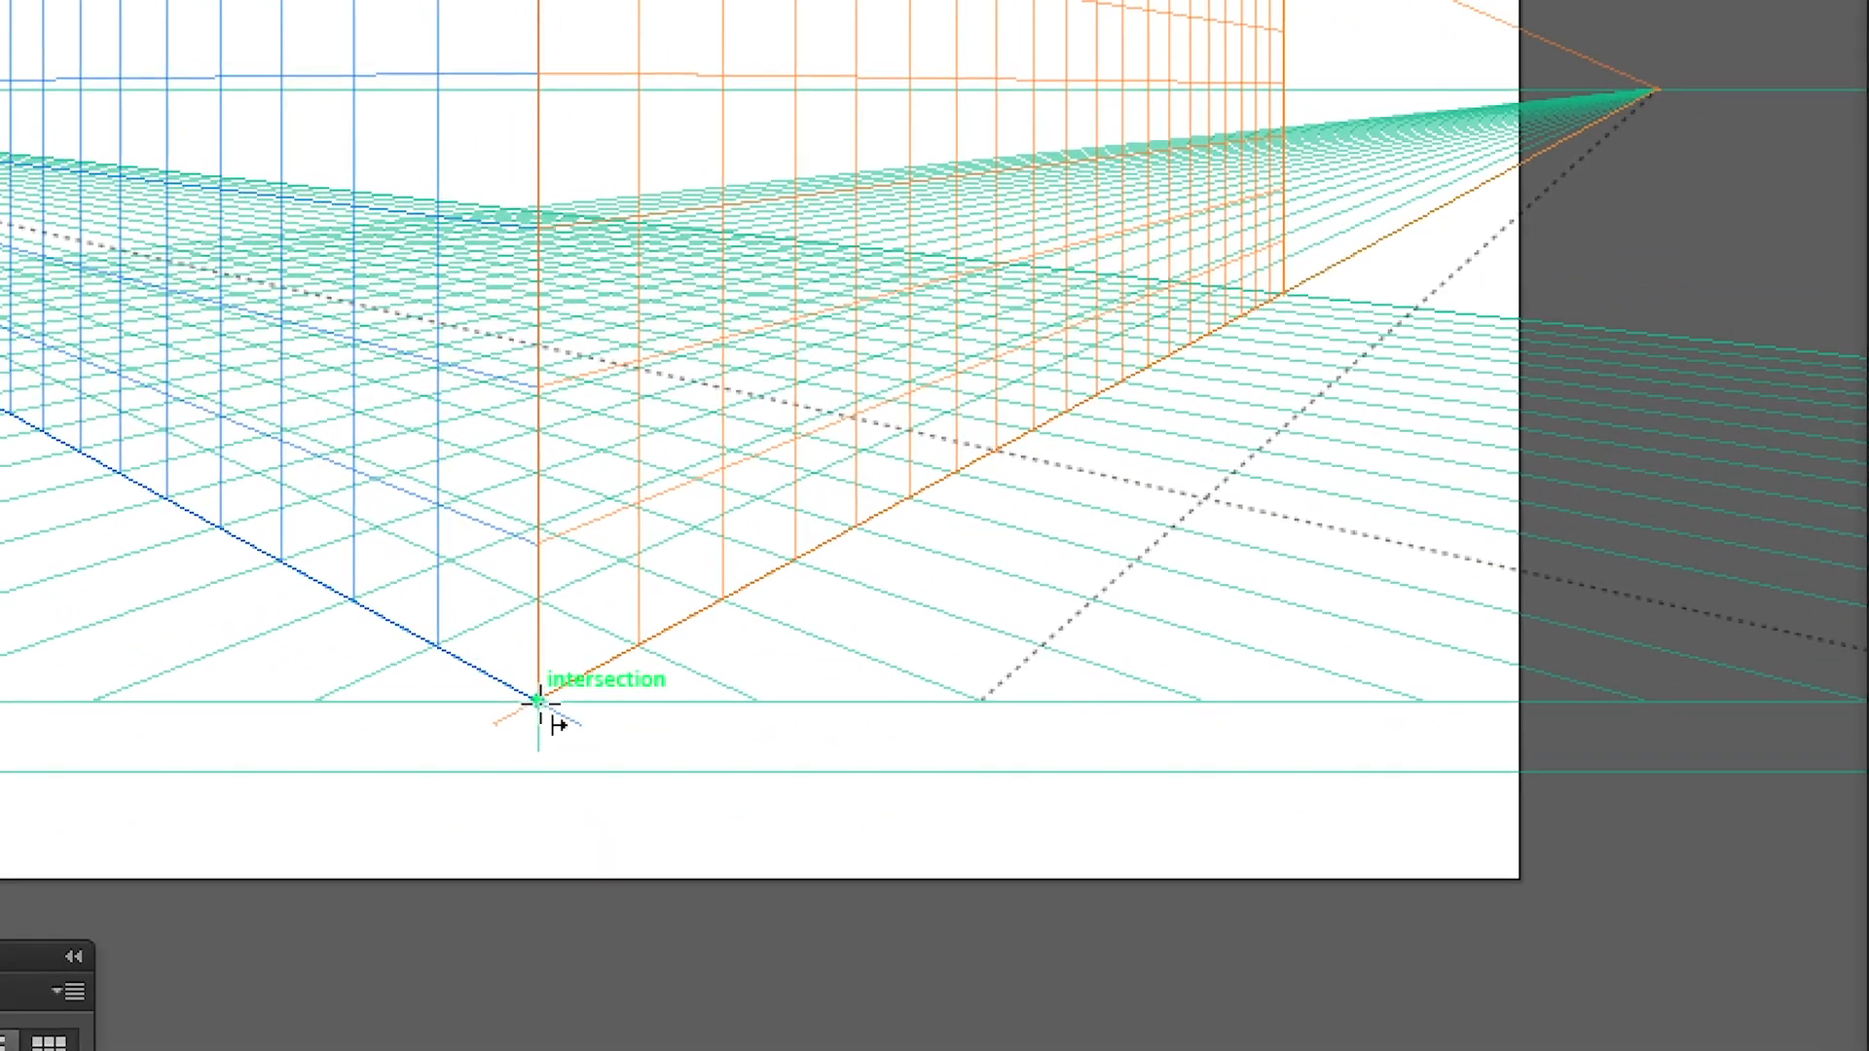
pyautogui.moveTo(586, 688); pyautogui.dragTo(754, 416)
pyautogui.moveTo(599, 610); pyautogui.dragTo(746, 482)
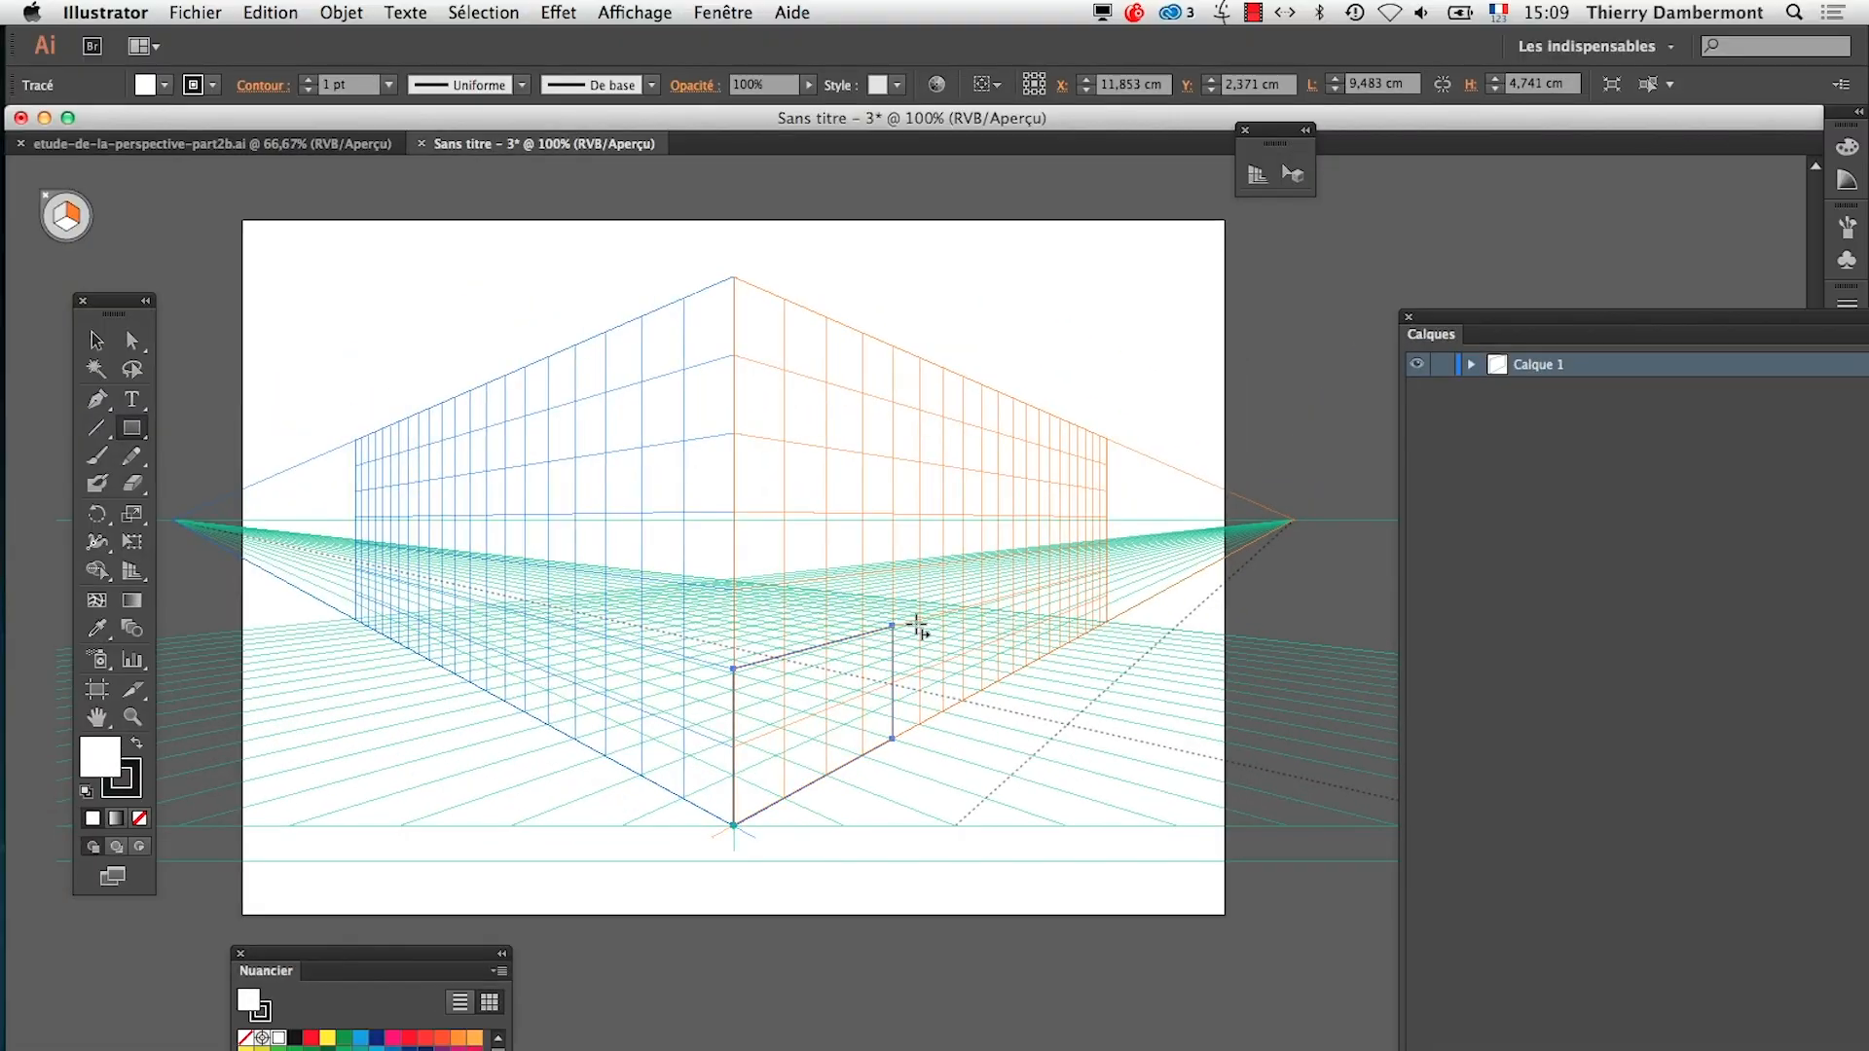
pyautogui.click(393, 1047)
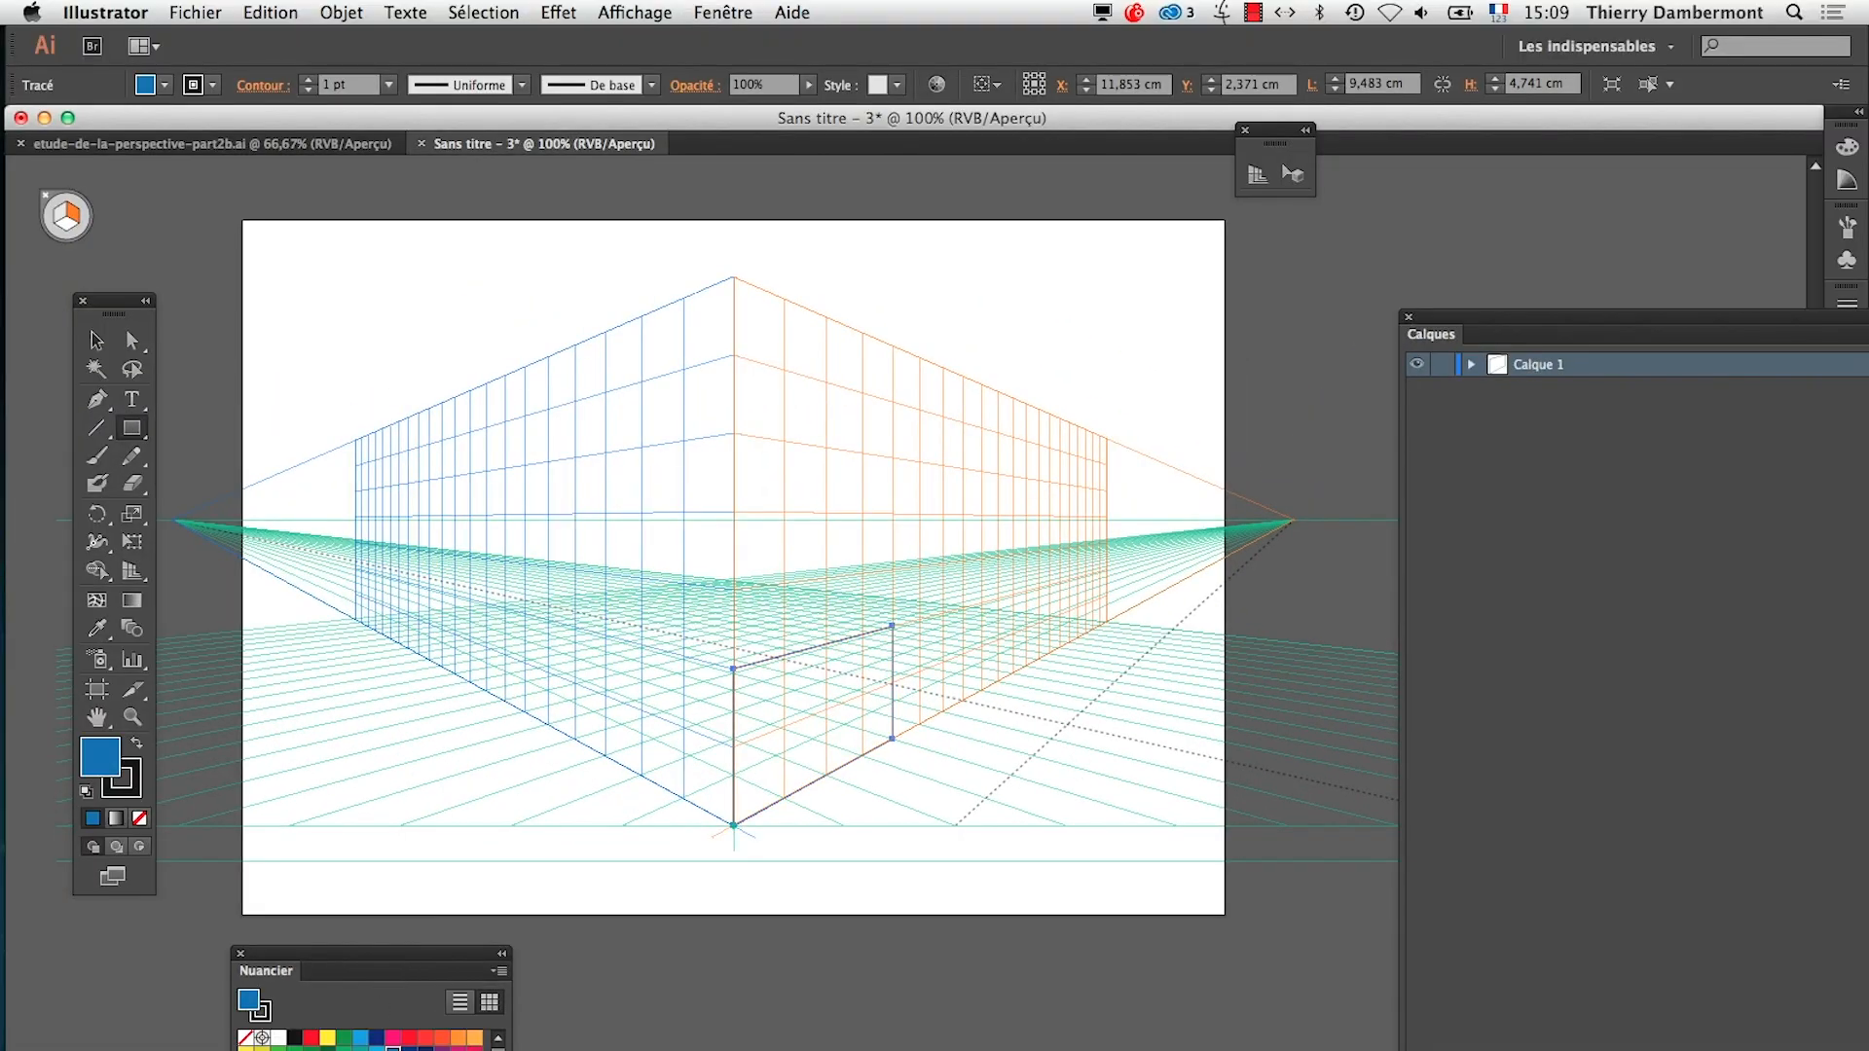
pyautogui.click(141, 816)
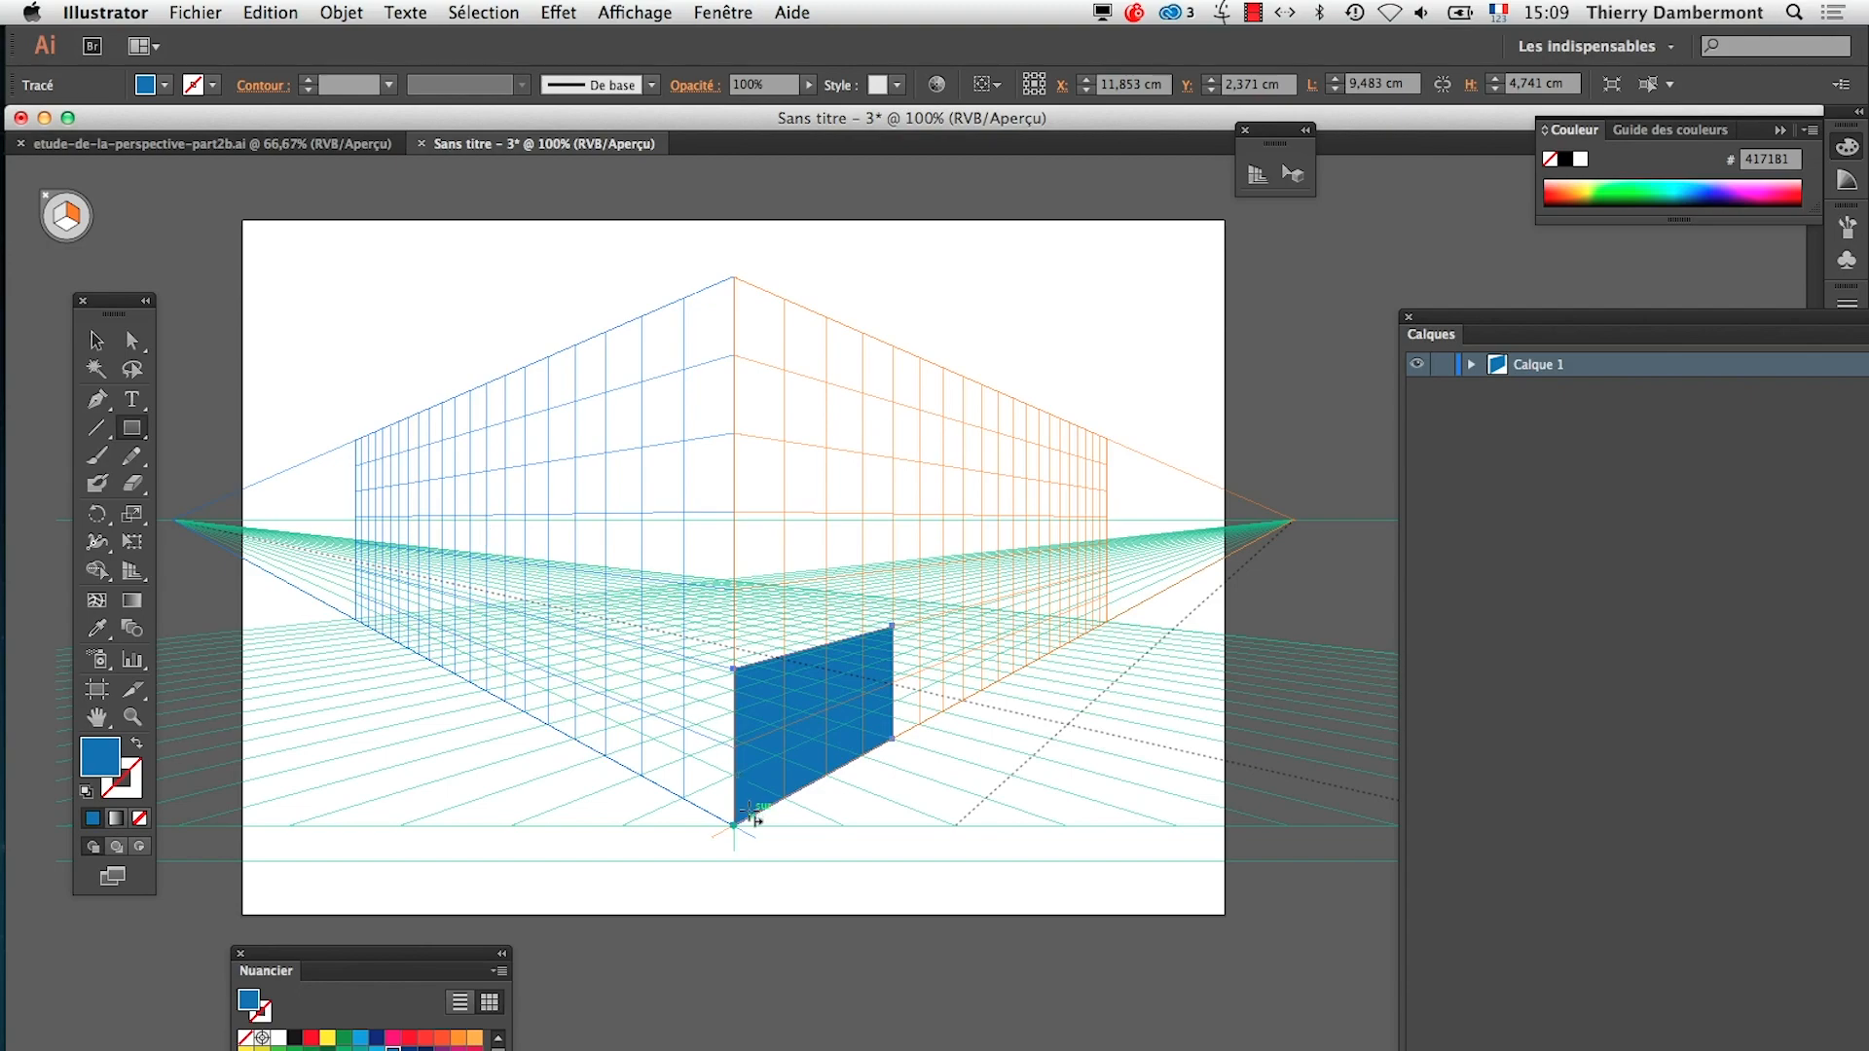
# Draw the cube's left face as a rectangle on the left grid plane from the same front corner and fill it dark navy blue
pyautogui.click(64, 220)
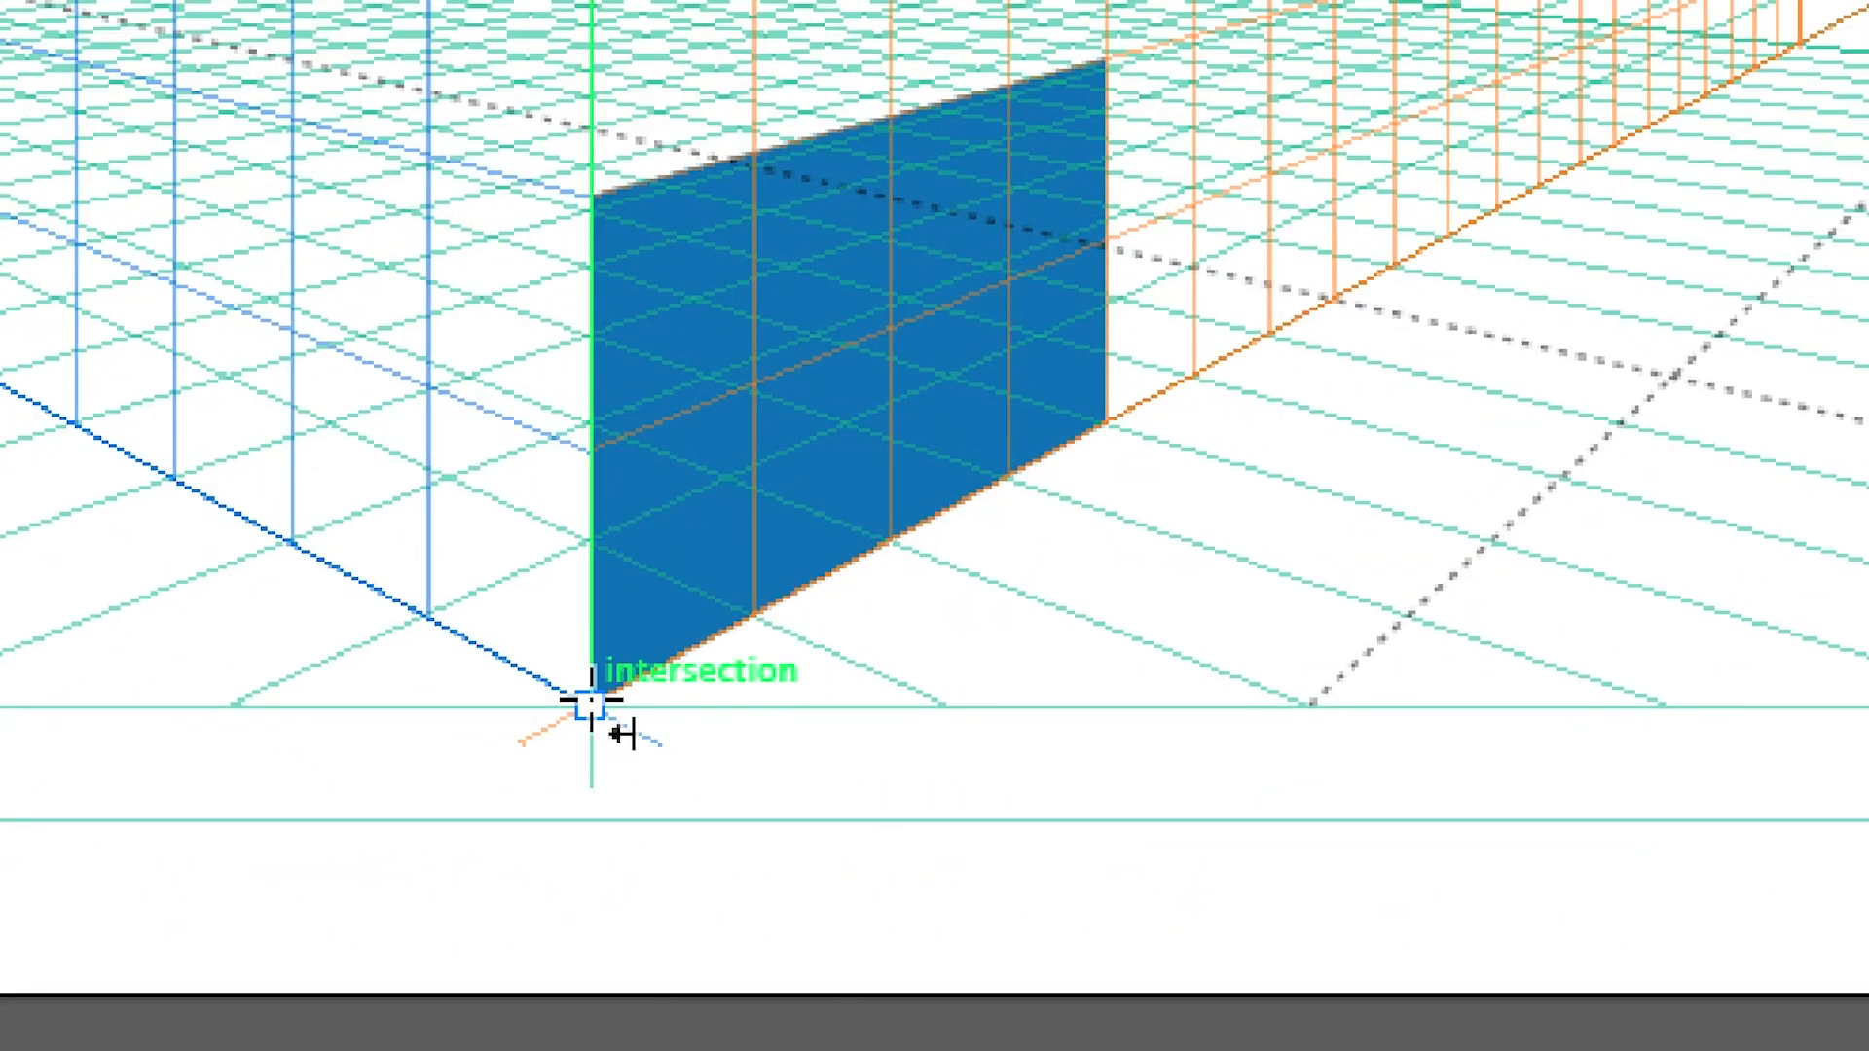
pyautogui.moveTo(591, 701); pyautogui.dragTo(108, 77)
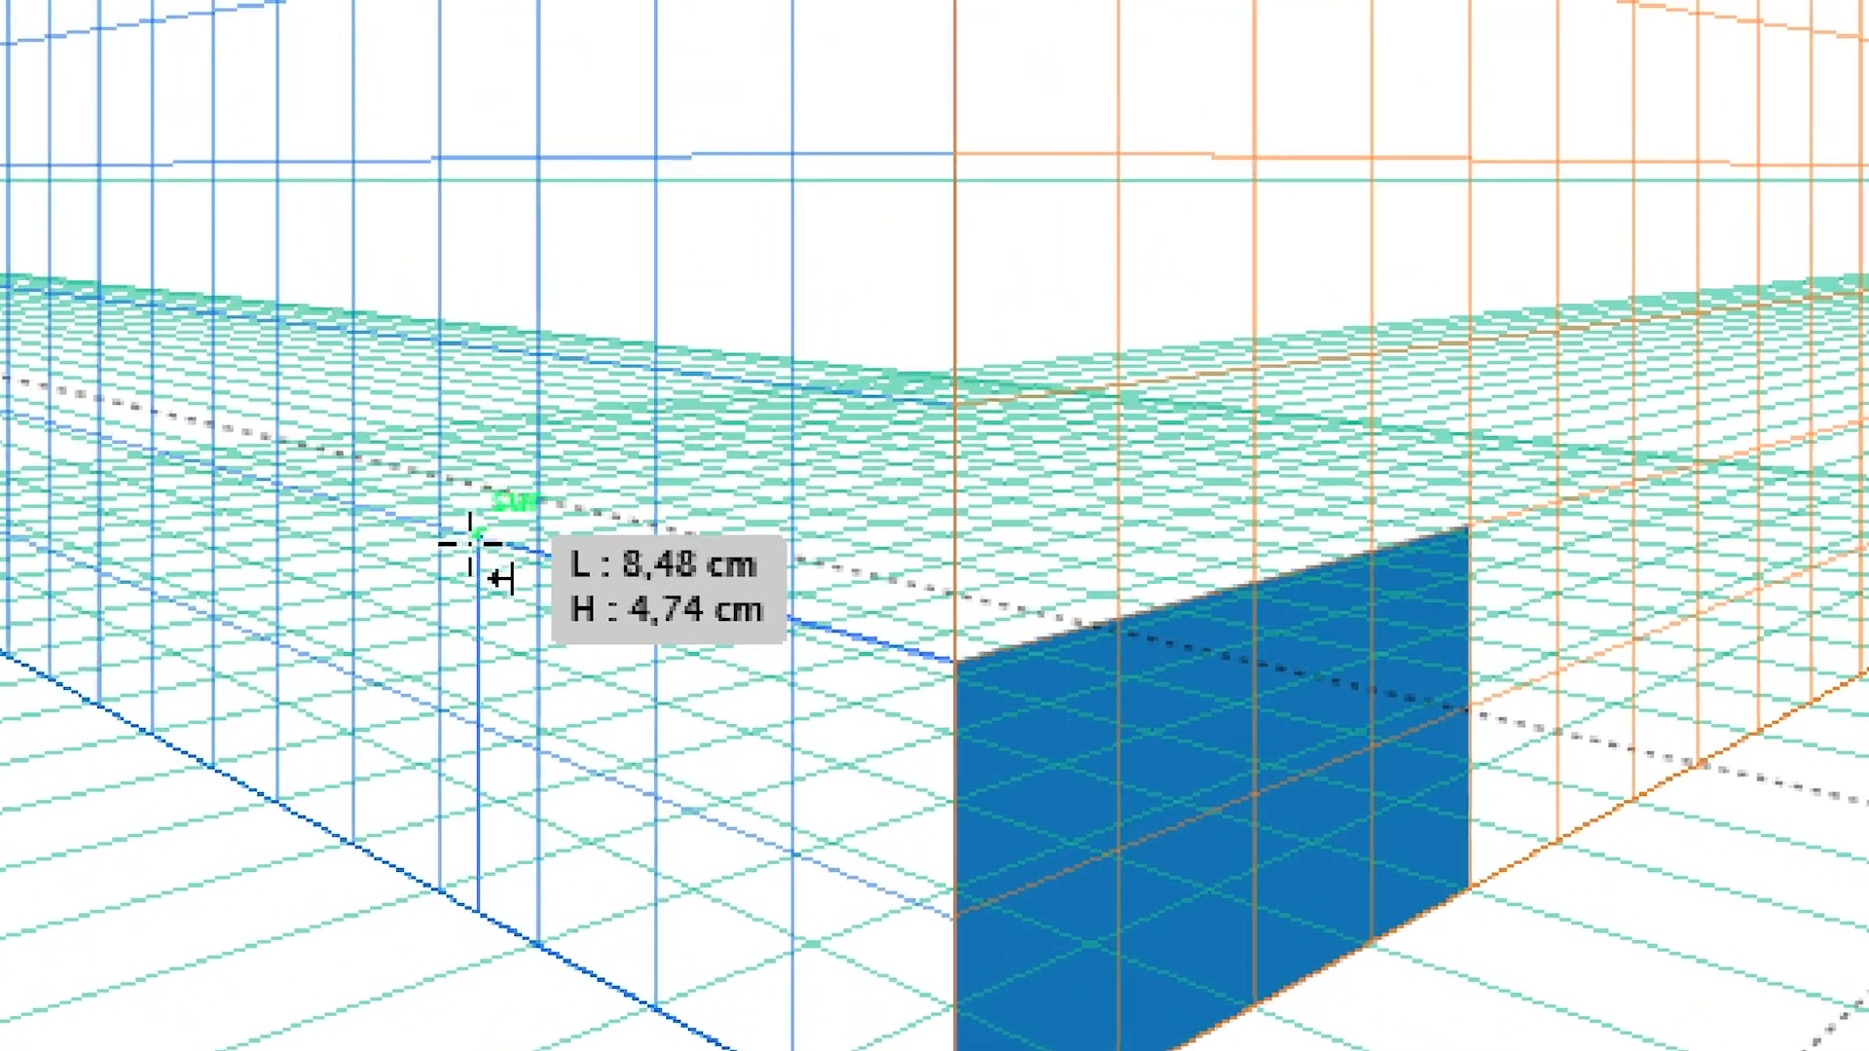
pyautogui.moveTo(471, 543); pyautogui.dragTo(474, 545)
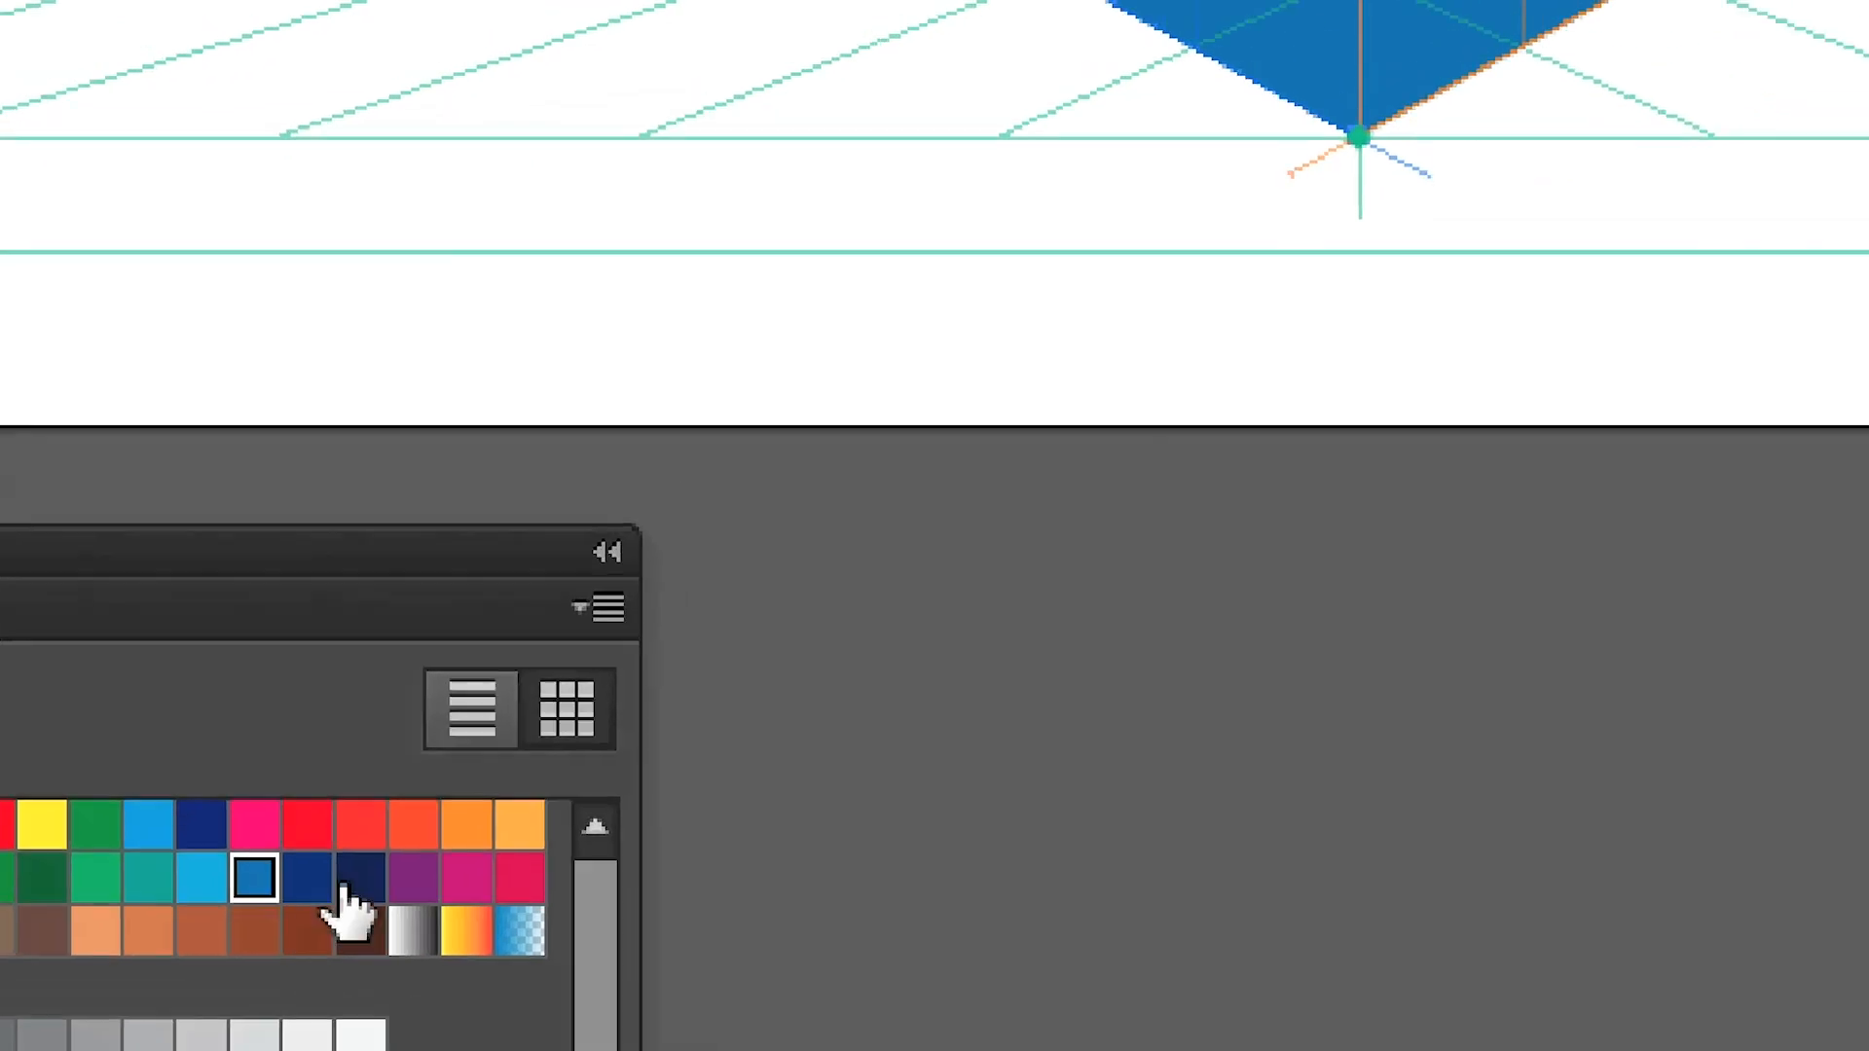
pyautogui.click(341, 881)
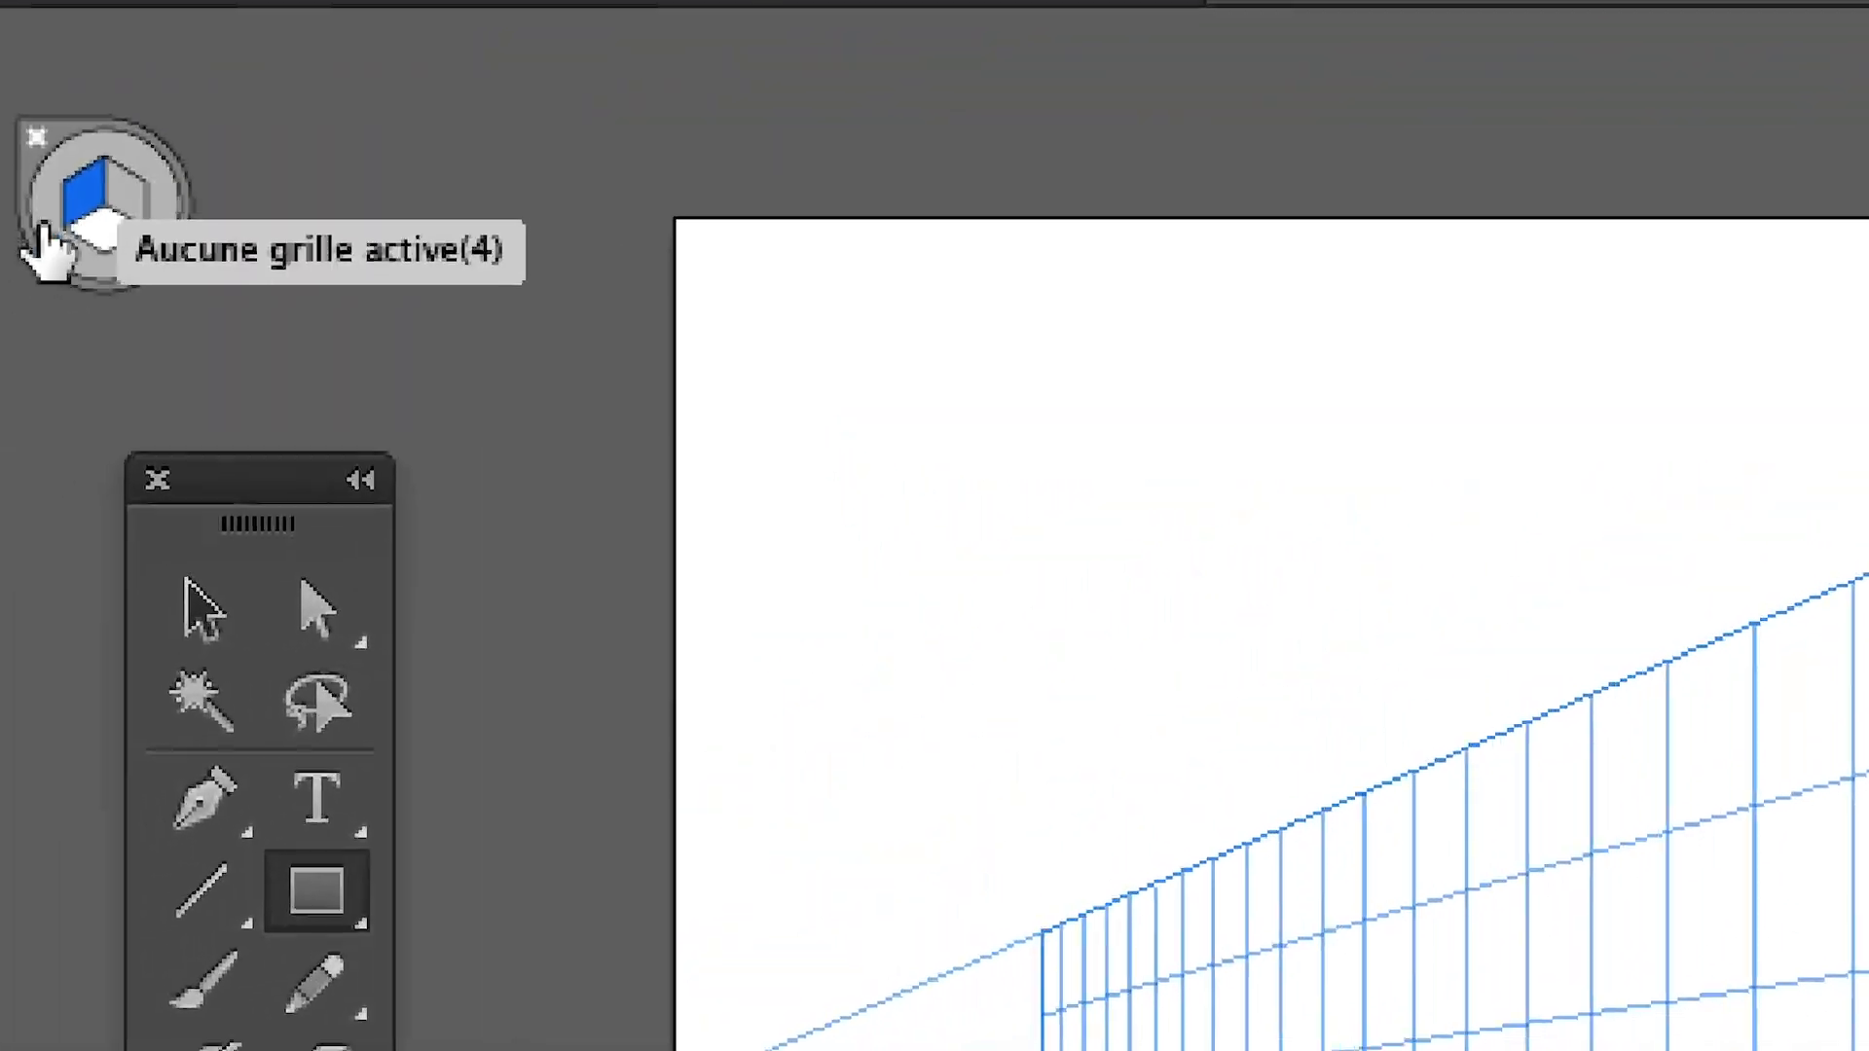
# With Perspective Selection, isolate the left grid from the left face's top edge and activate the horizontal plane at the cube's top
pyautogui.click(57, 232)
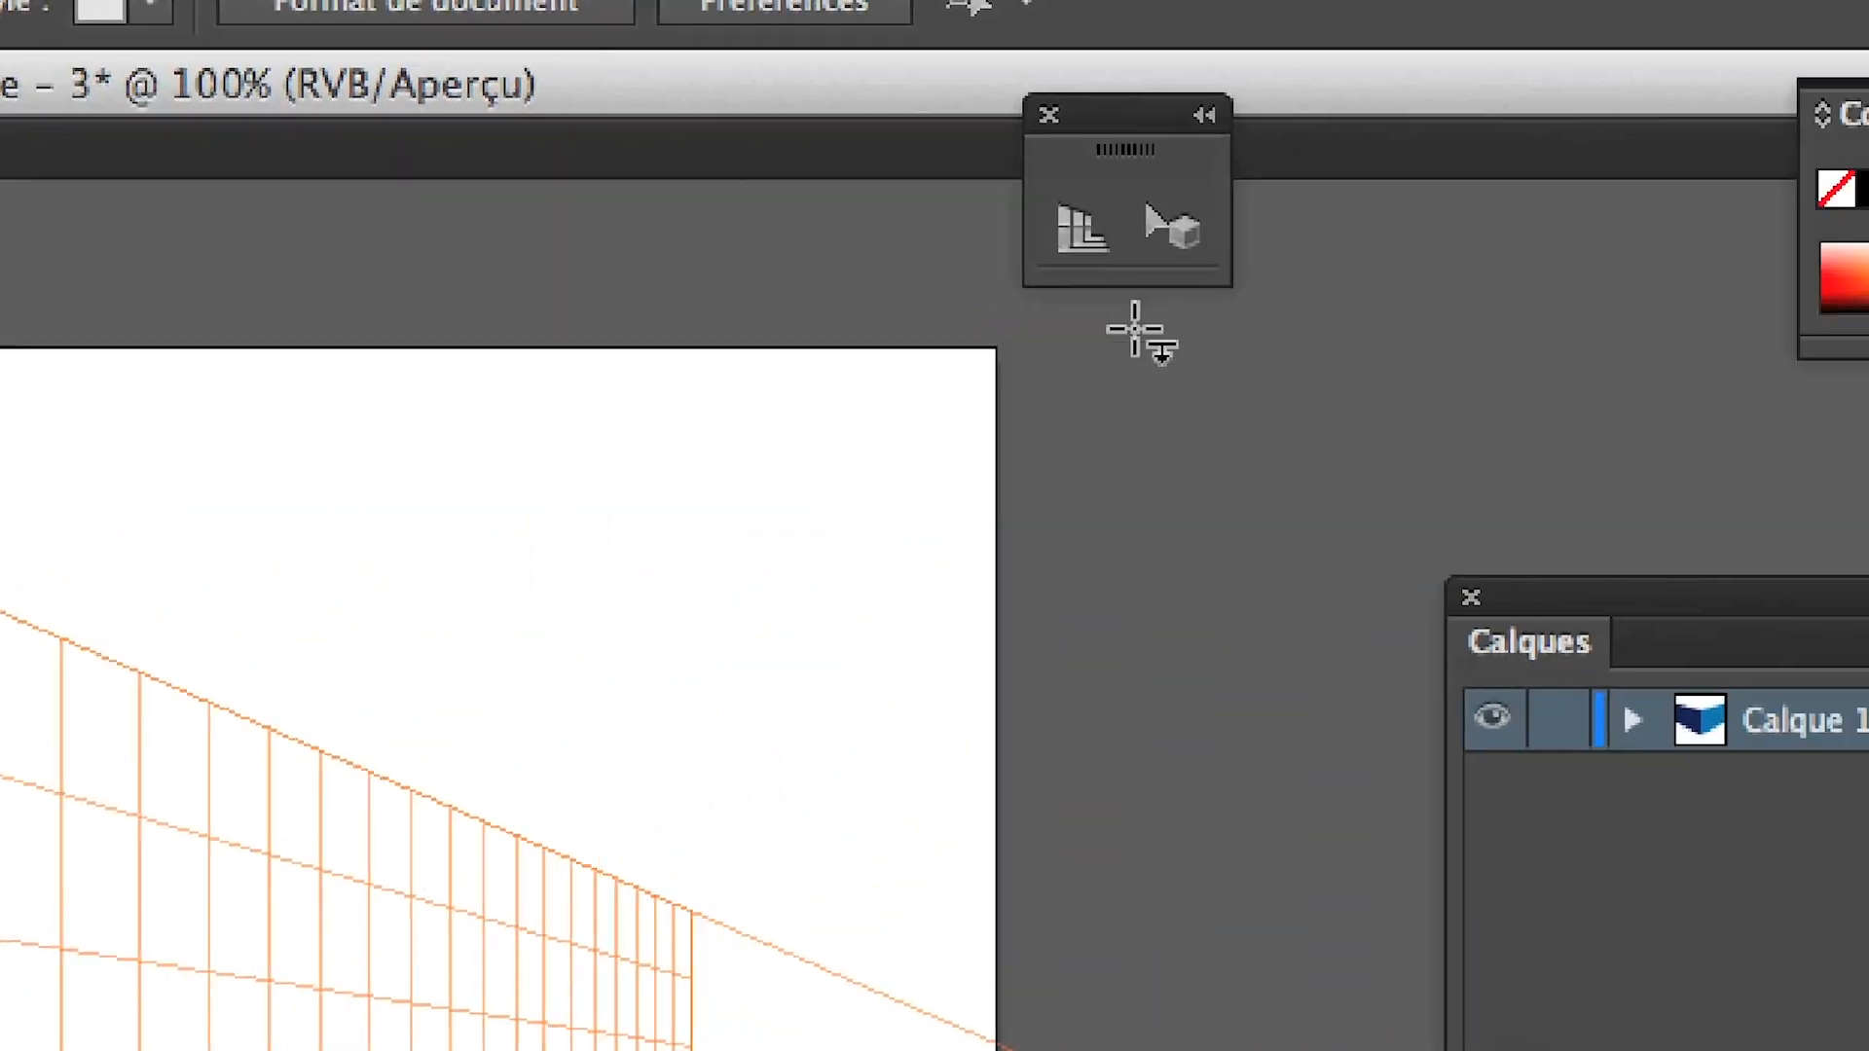
pyautogui.click(1191, 242)
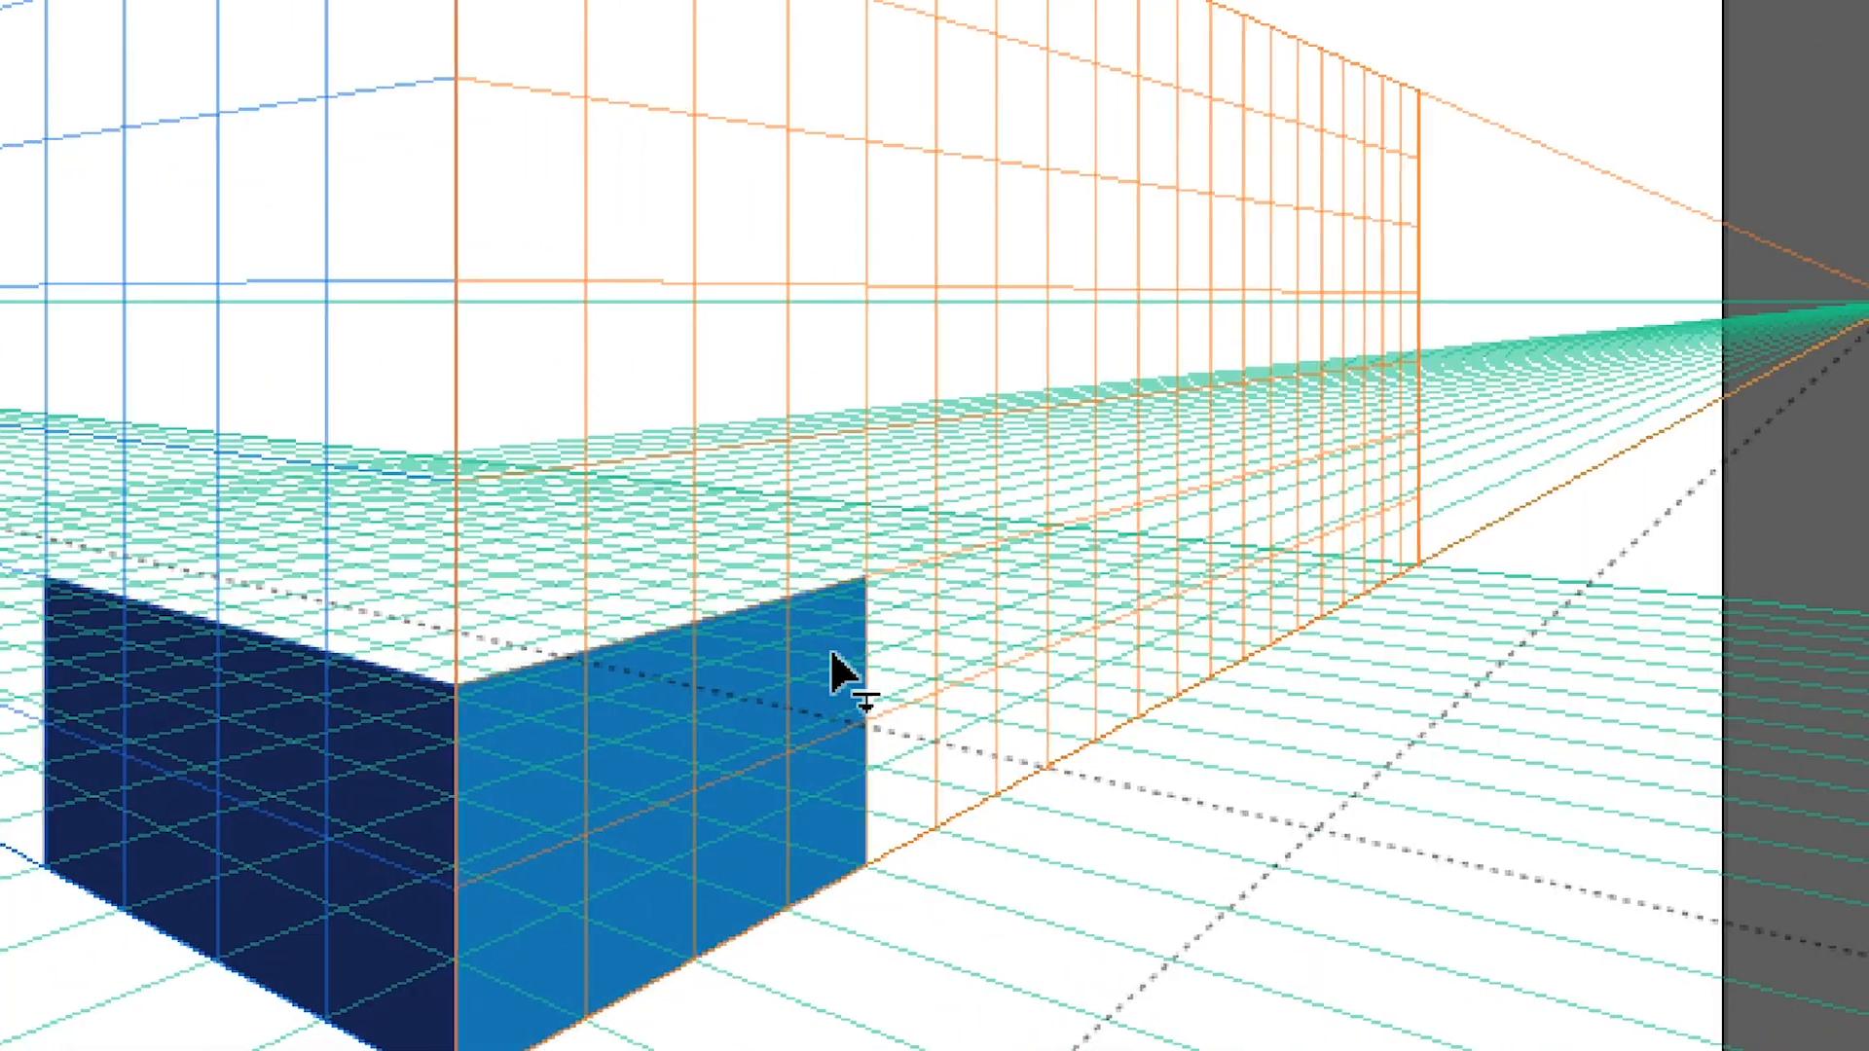
pyautogui.click(832, 650)
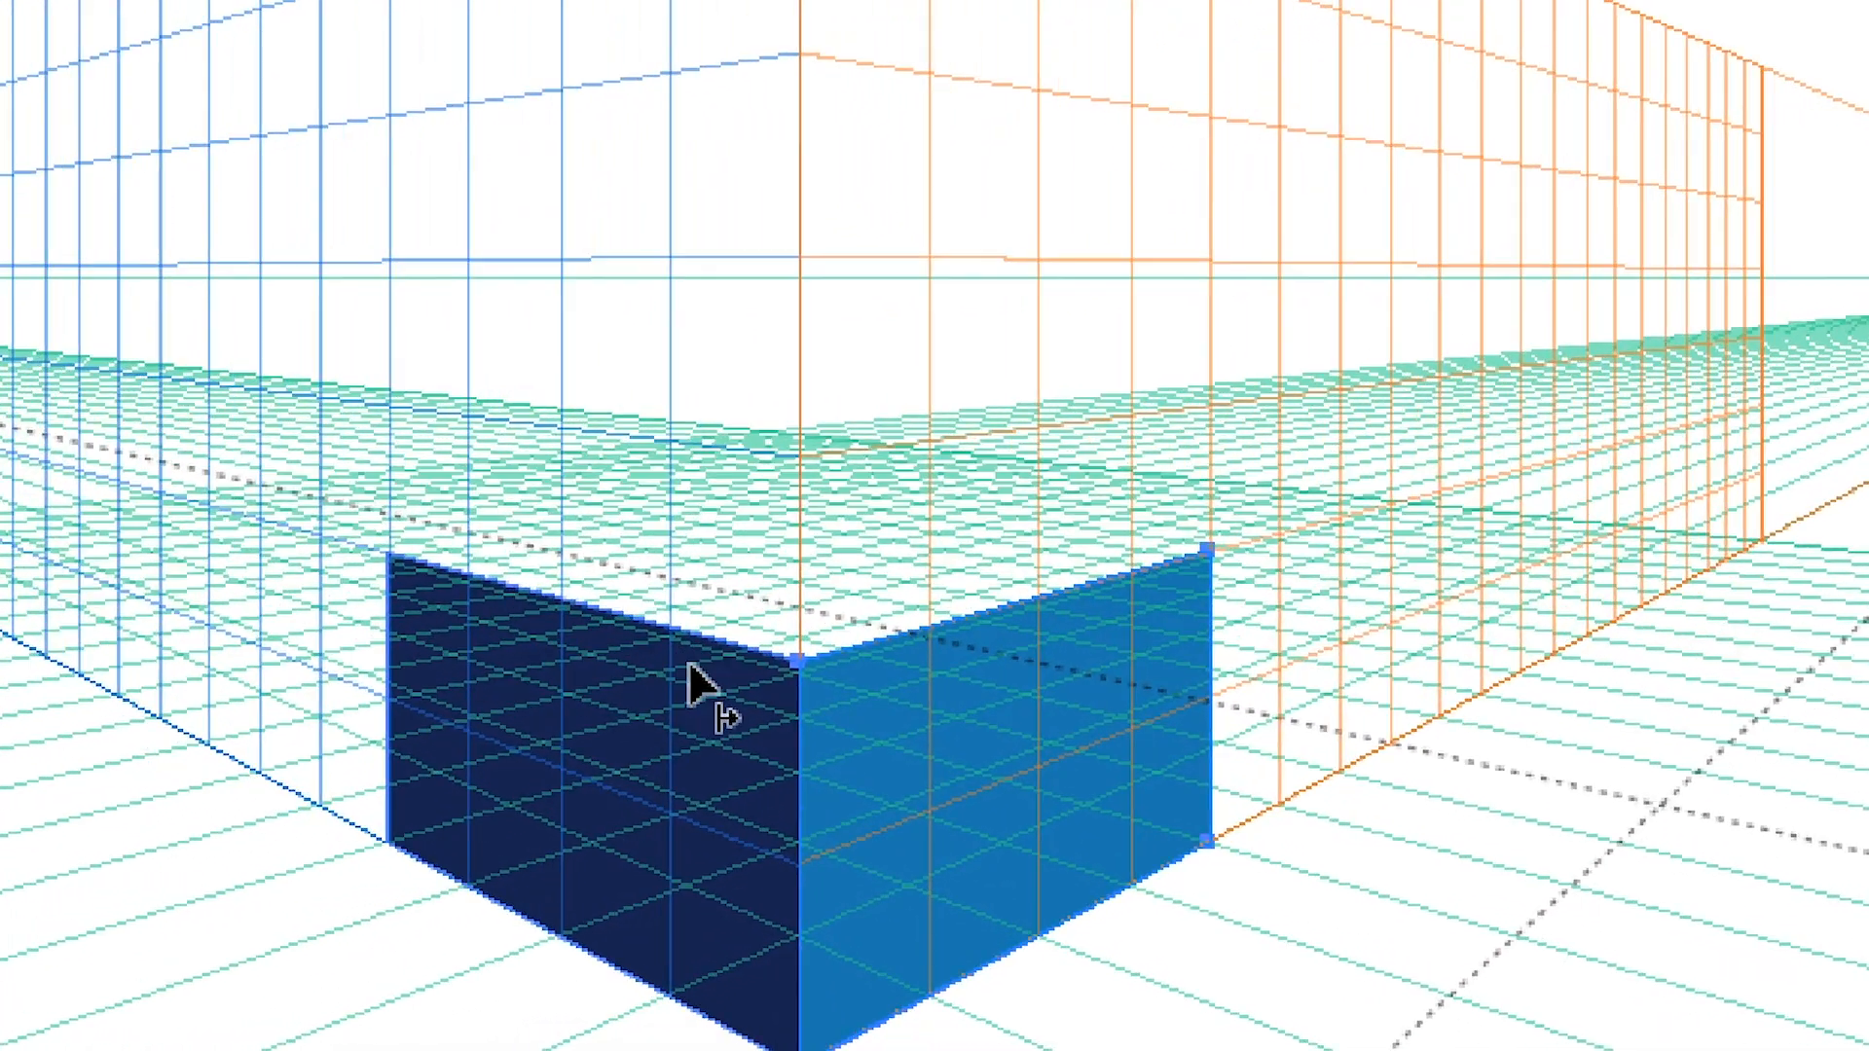
pyautogui.click(355, 712)
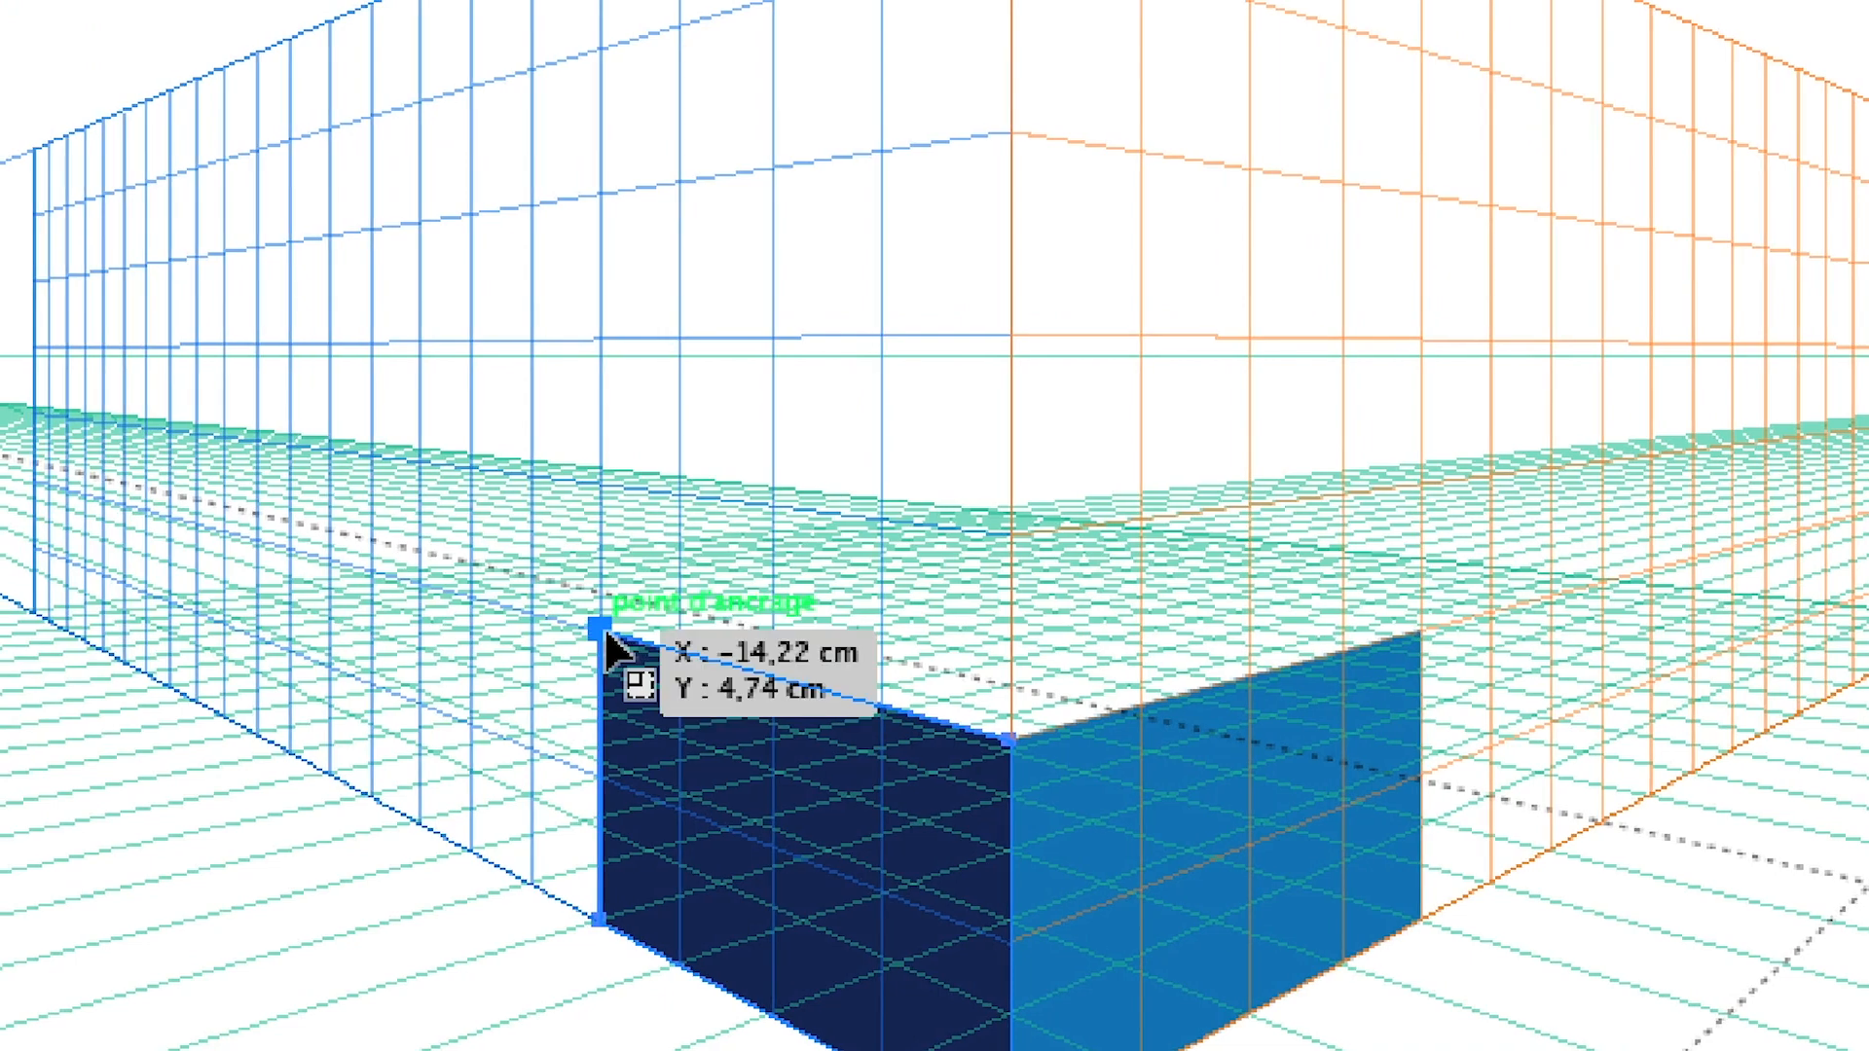
pyautogui.moveTo(606, 633); pyautogui.dragTo(605, 633)
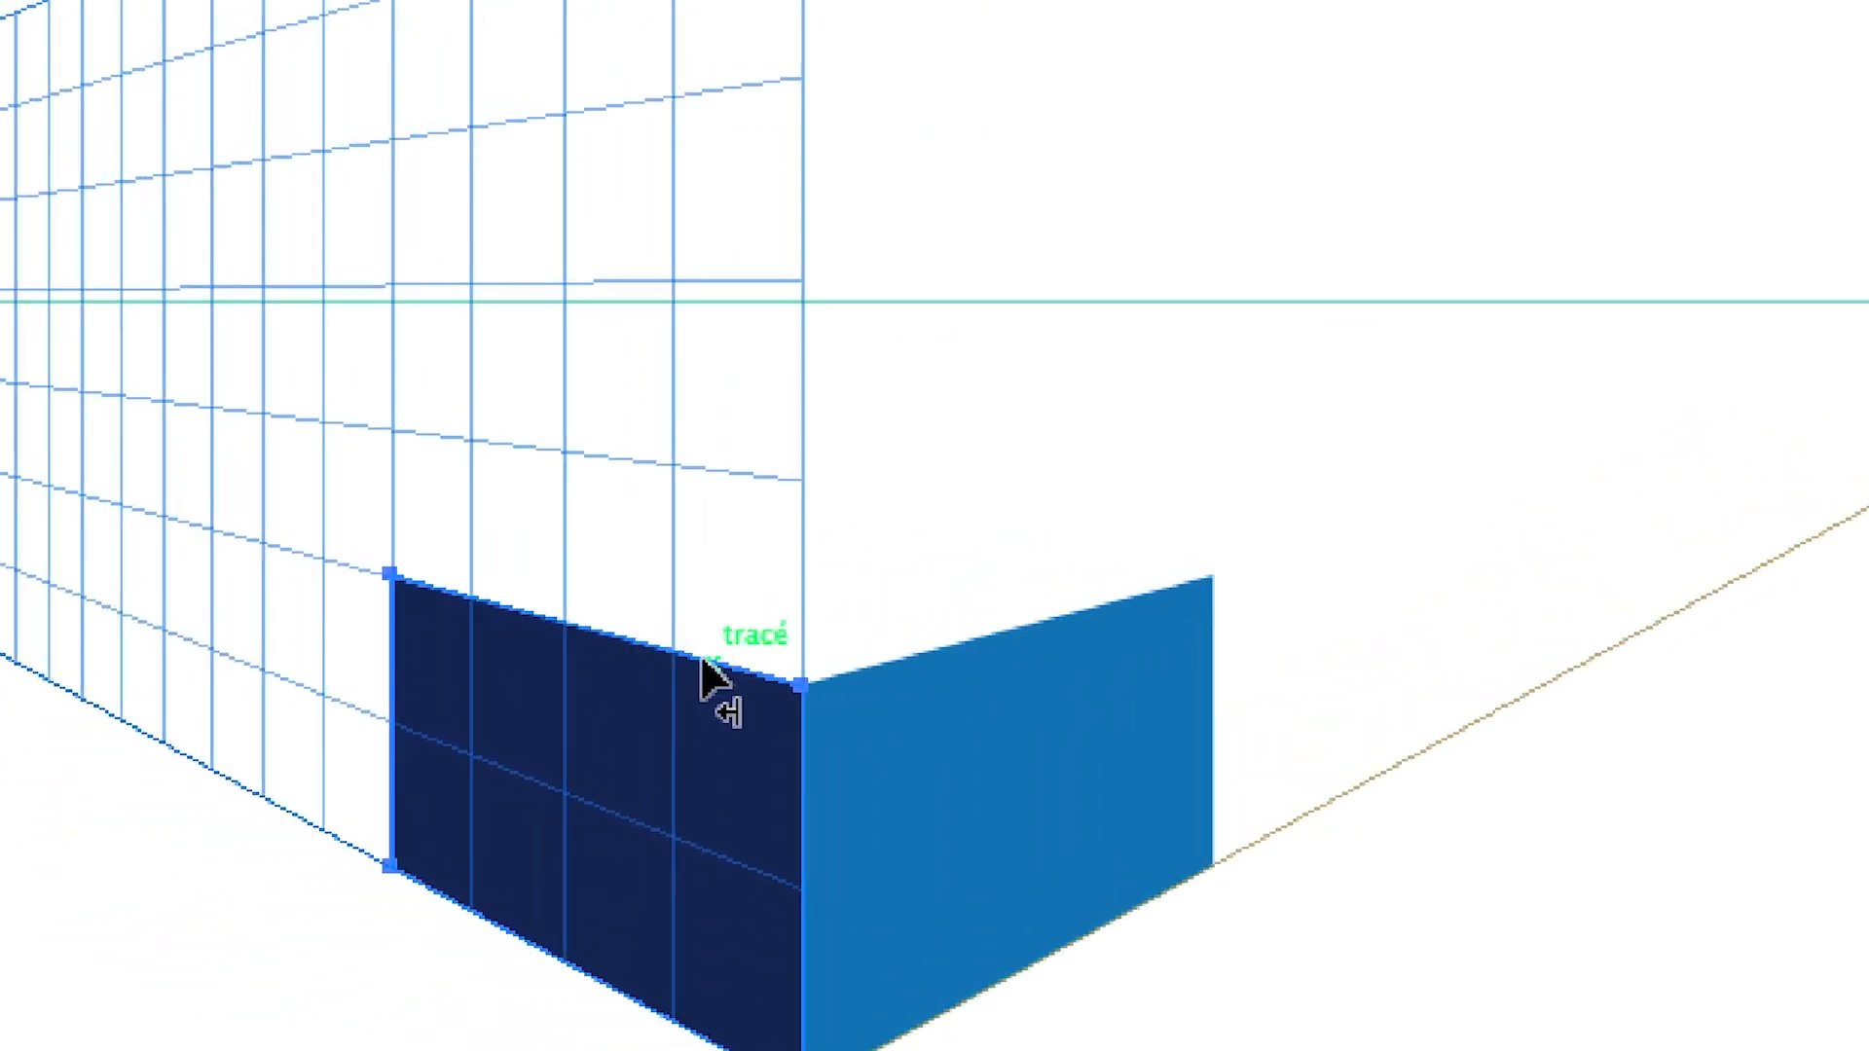
pyautogui.press('v')
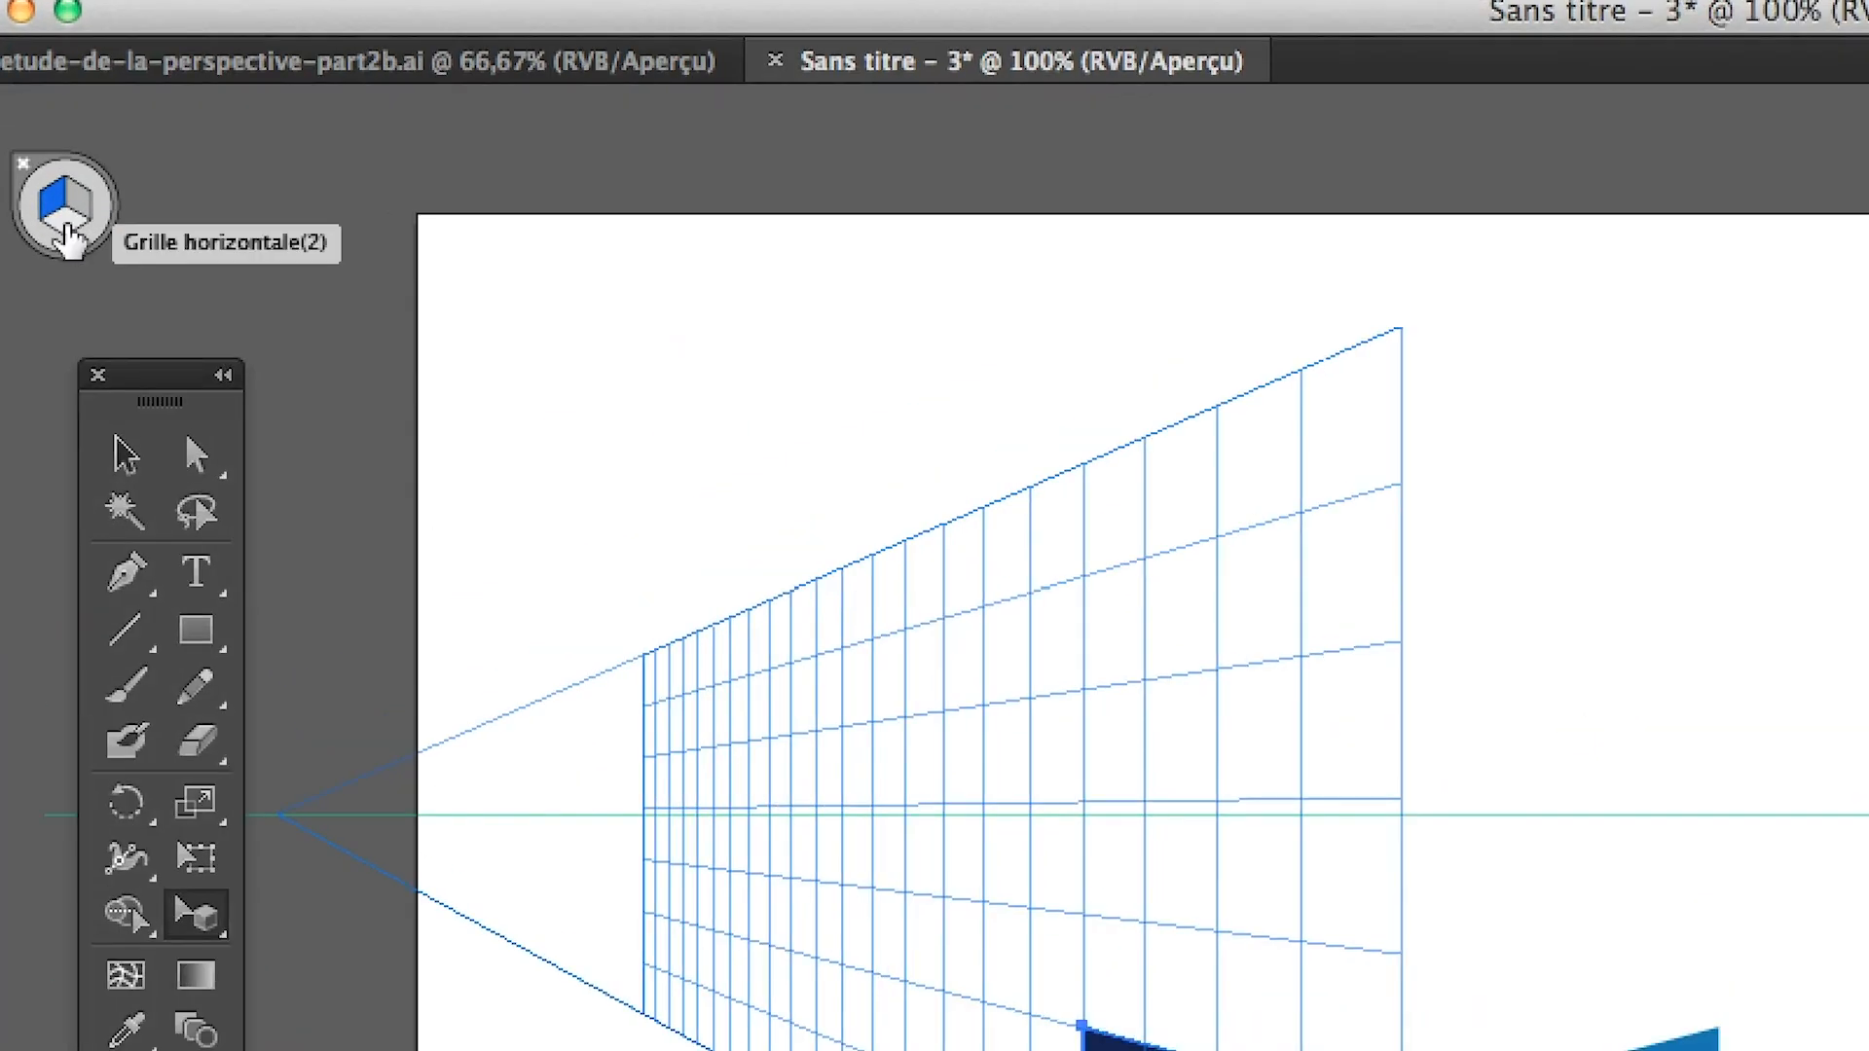
pyautogui.click(68, 234)
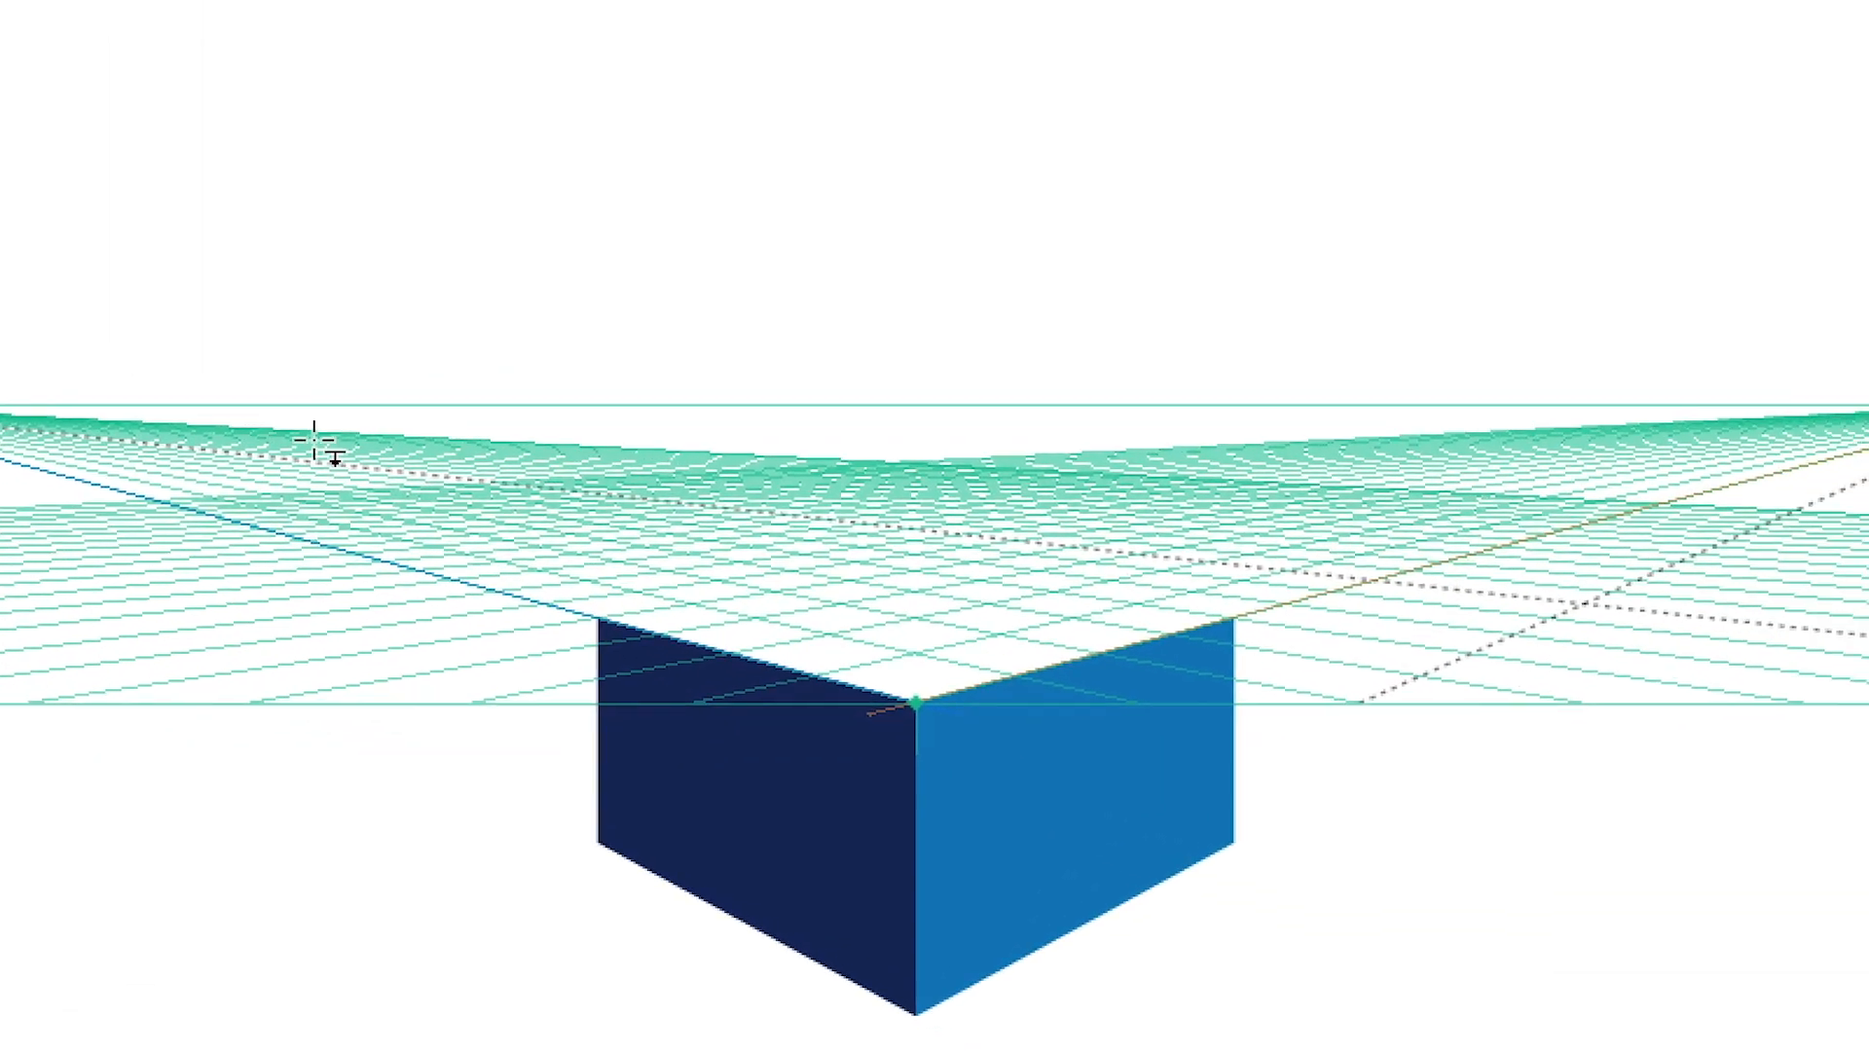
# Draw the cube's top face, about 9.48 × 9.48 cm, on the raised horizontal plane, fill it red and deselect it
pyautogui.moveTo(464, 523); pyautogui.dragTo(860, 507)
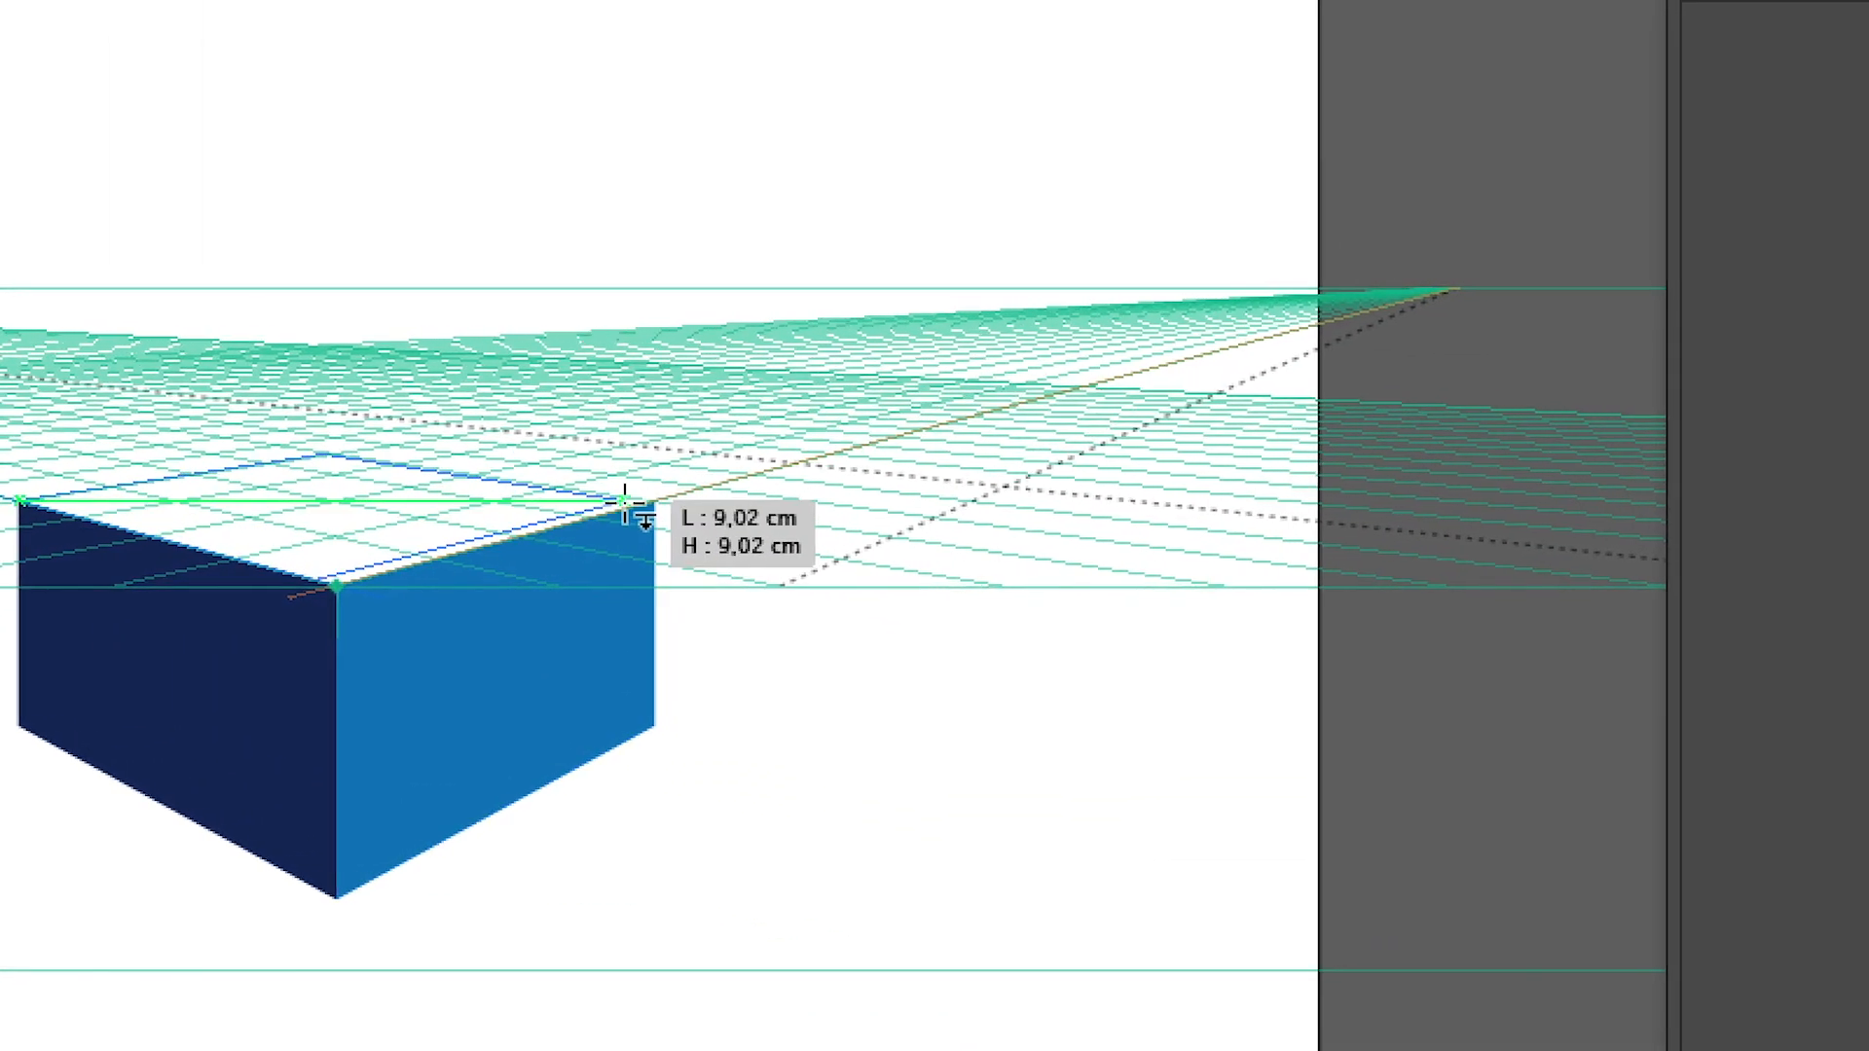
pyautogui.moveTo(632, 507); pyautogui.dragTo(633, 508)
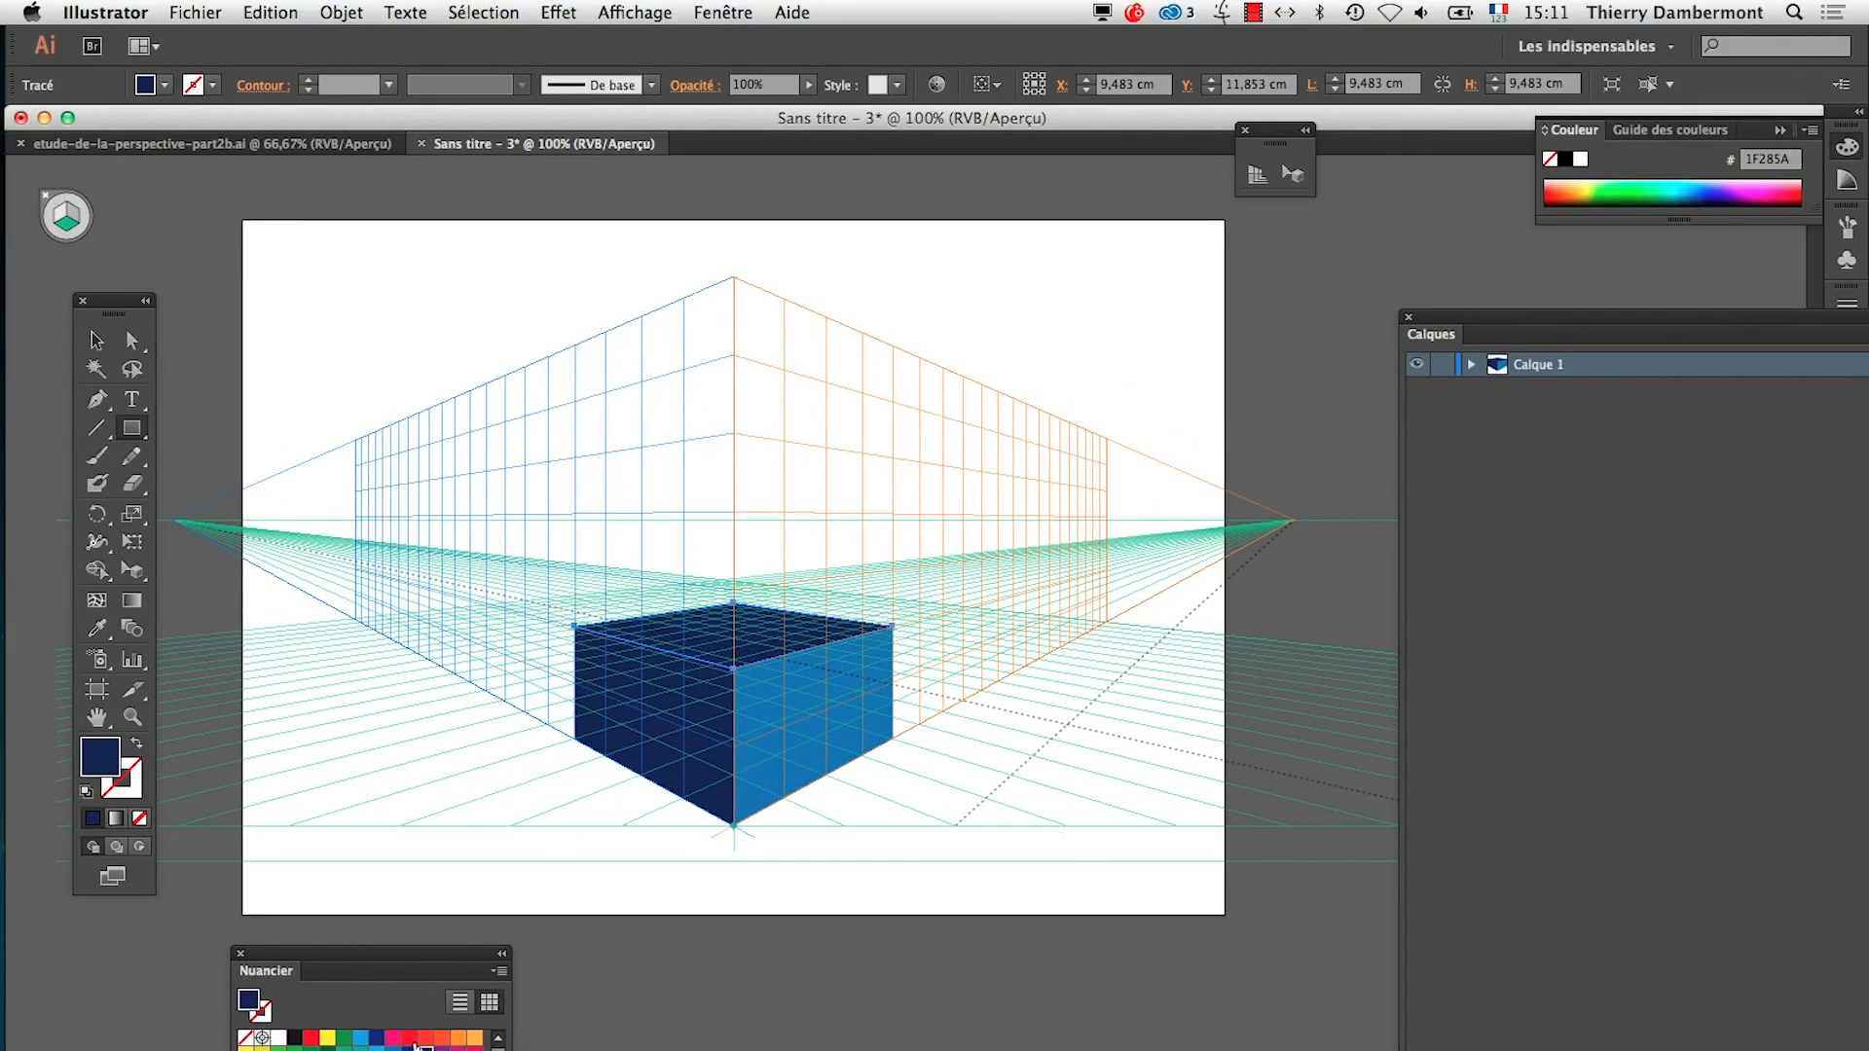
pyautogui.click(410, 1040)
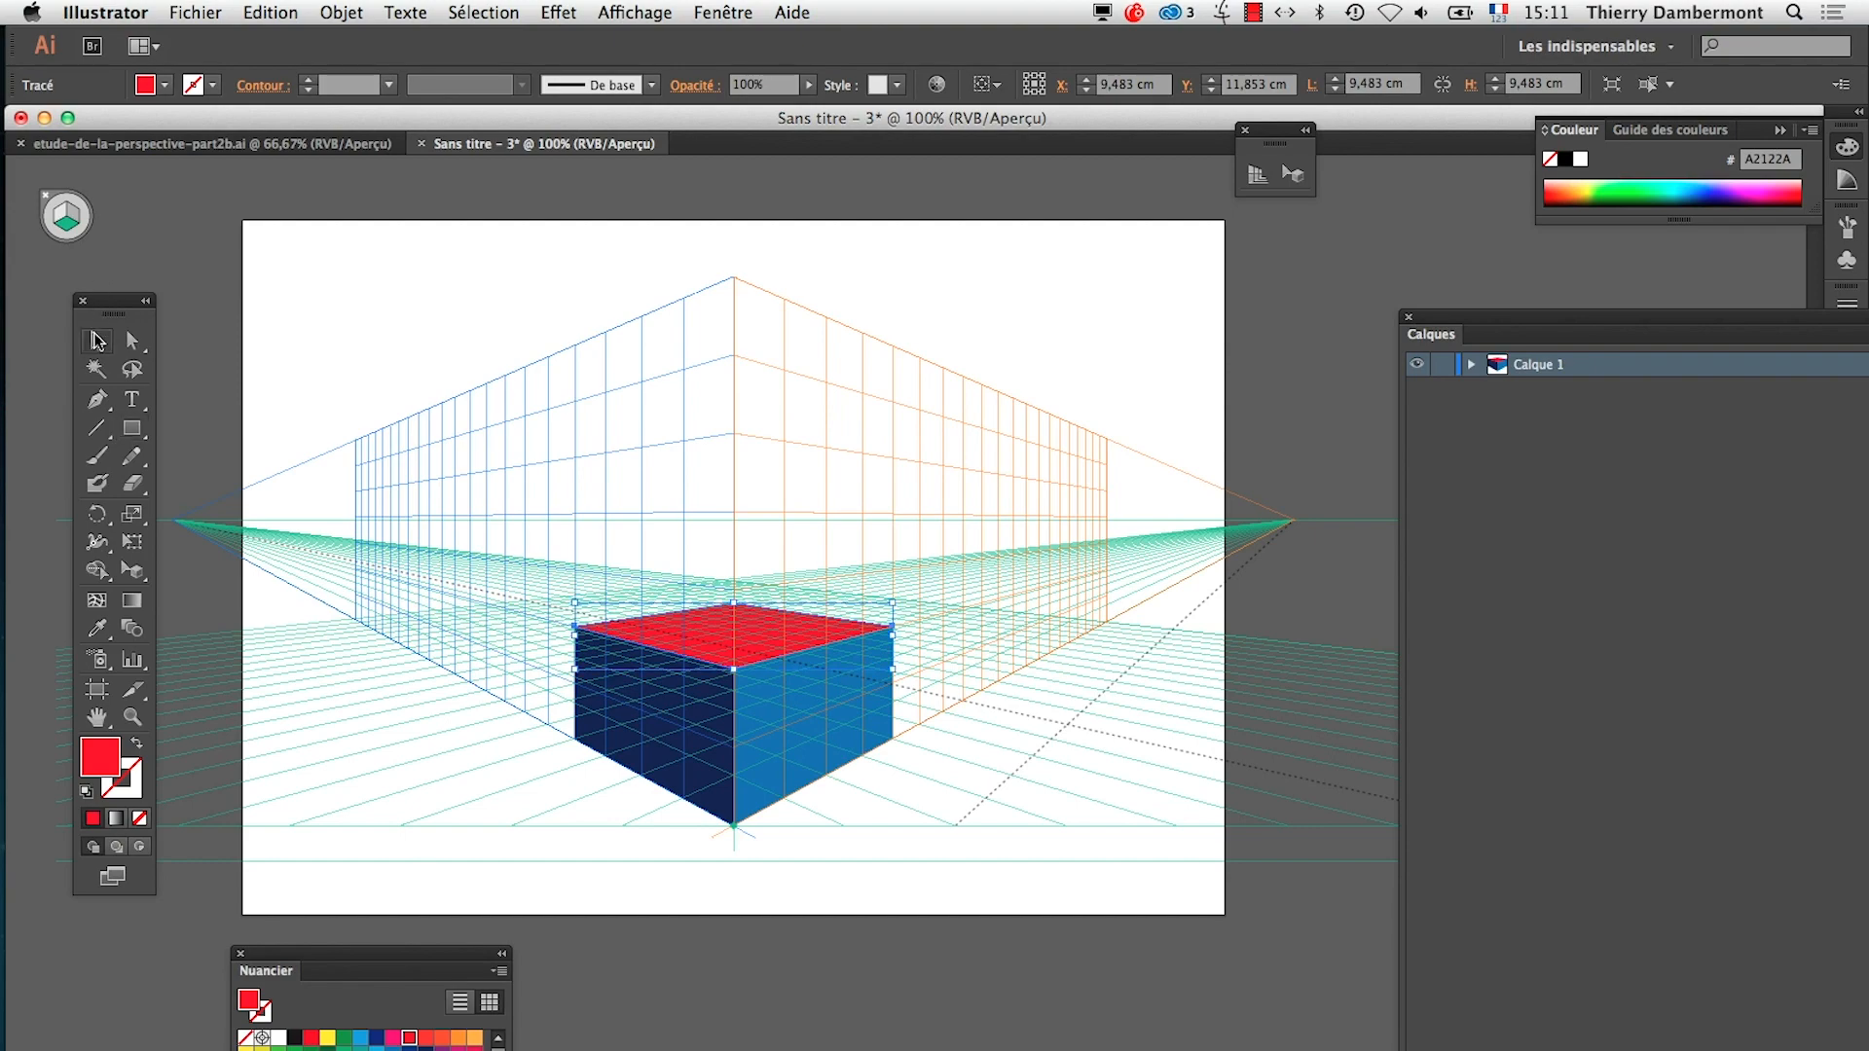
pyautogui.click(821, 1048)
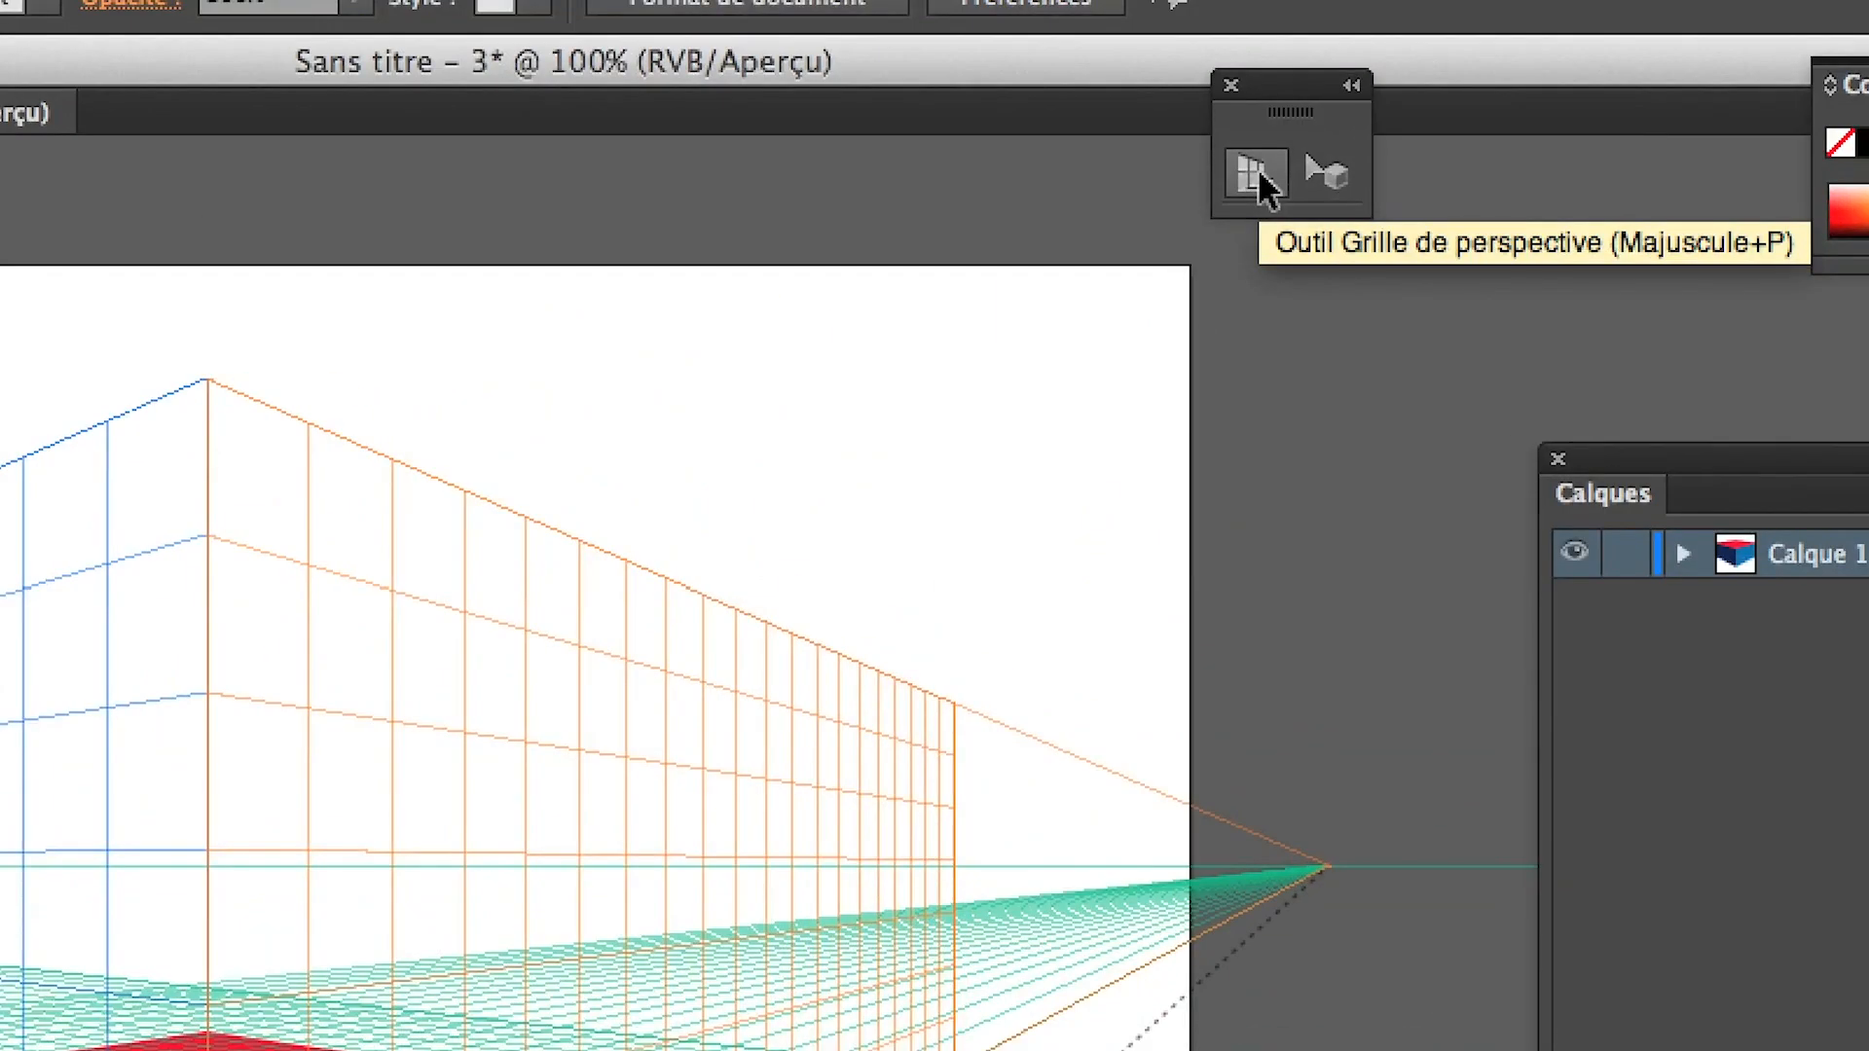
# Activate the Perspective Grid tool and lock the grid's station point with the Verrouiller la position option
pyautogui.click(1259, 173)
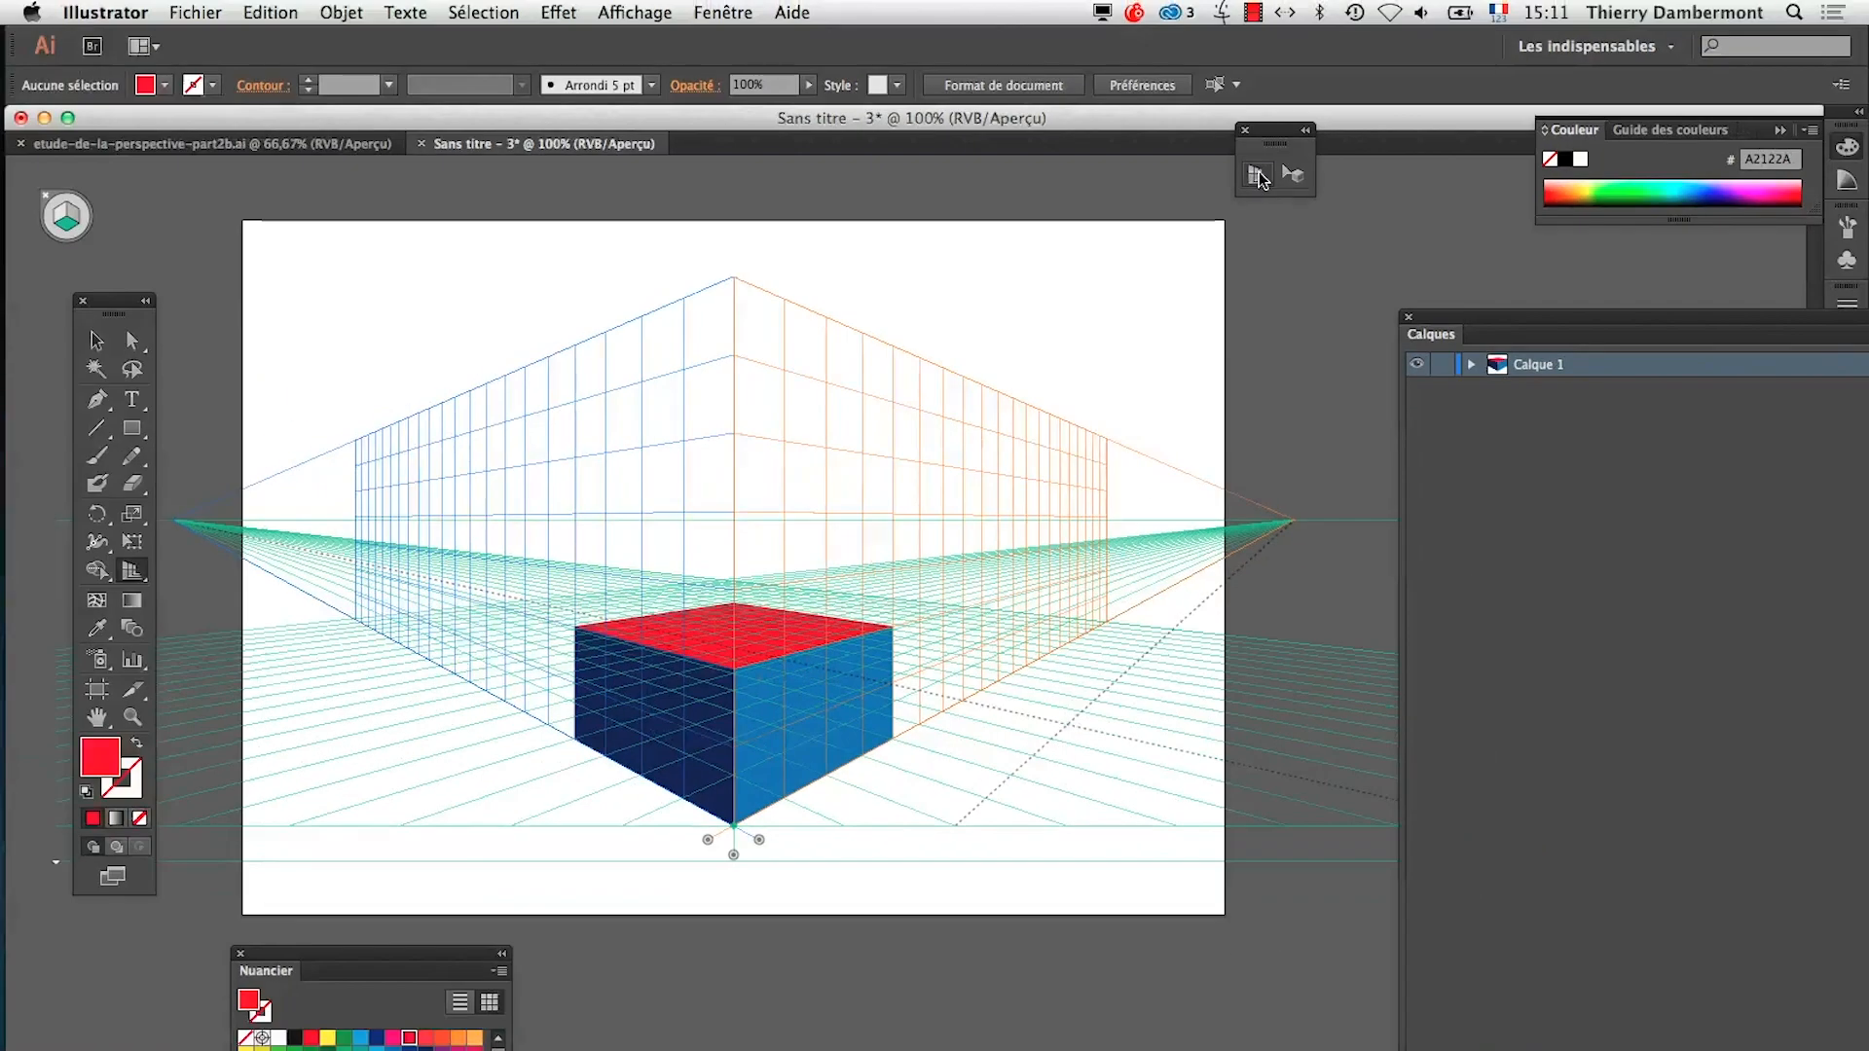
pyautogui.click(642, 12)
pyautogui.moveTo(663, 740)
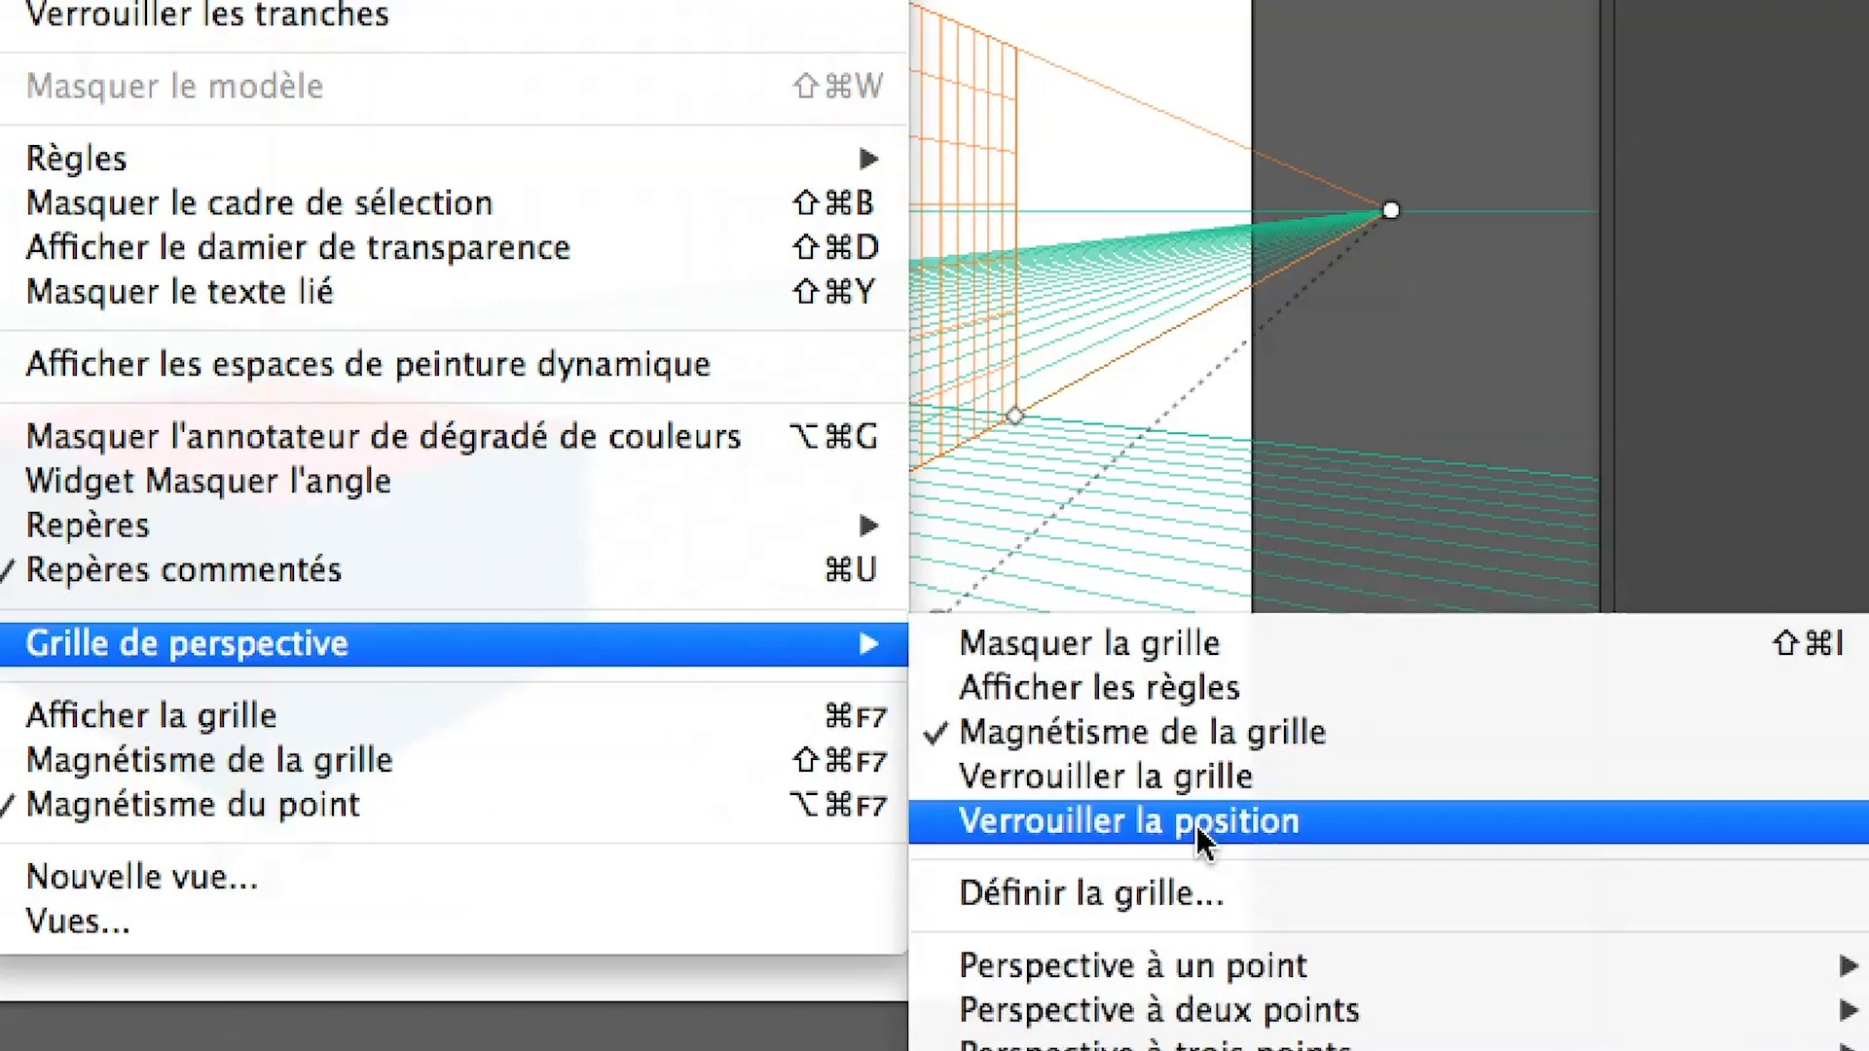
pyautogui.click(1199, 827)
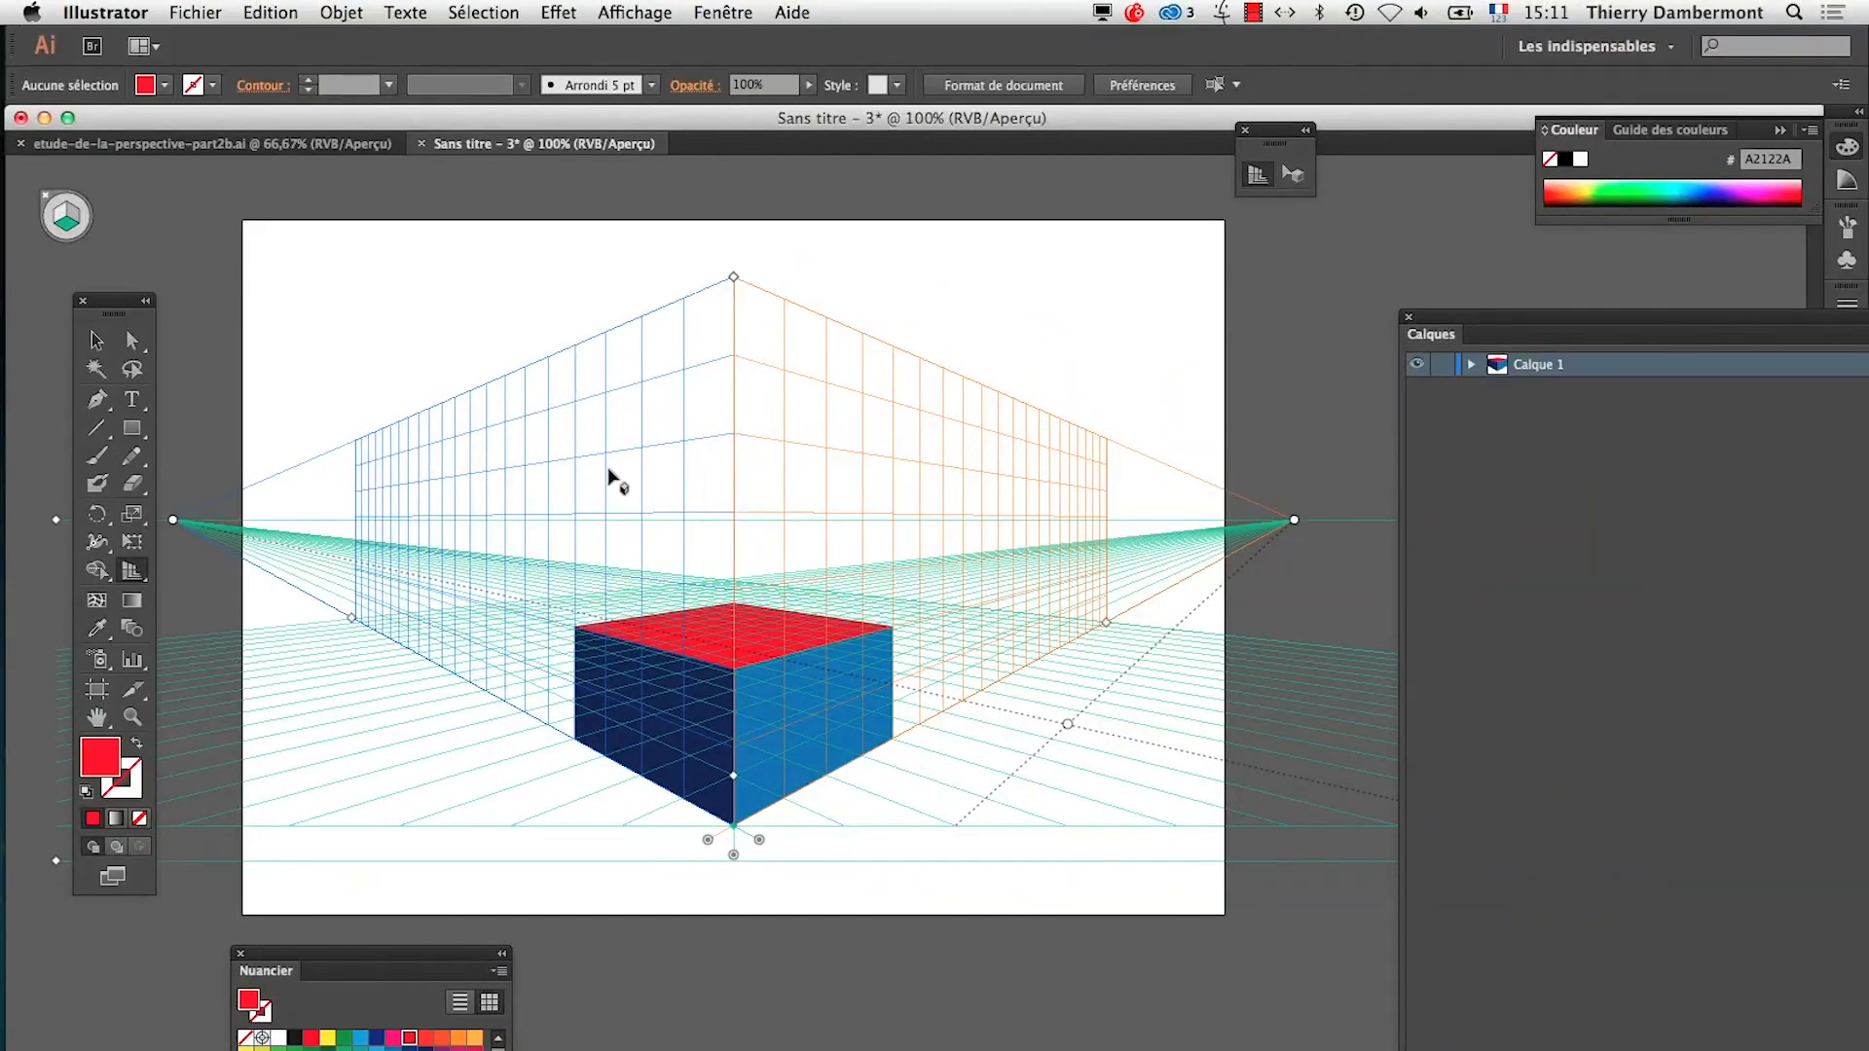
# Move the Calques panel out of the way and shift the vanishing points along the horizon to vary the cube's view, ending nearly symmetrical
pyautogui.moveTo(1490, 317); pyautogui.dragTo(1071, 991)
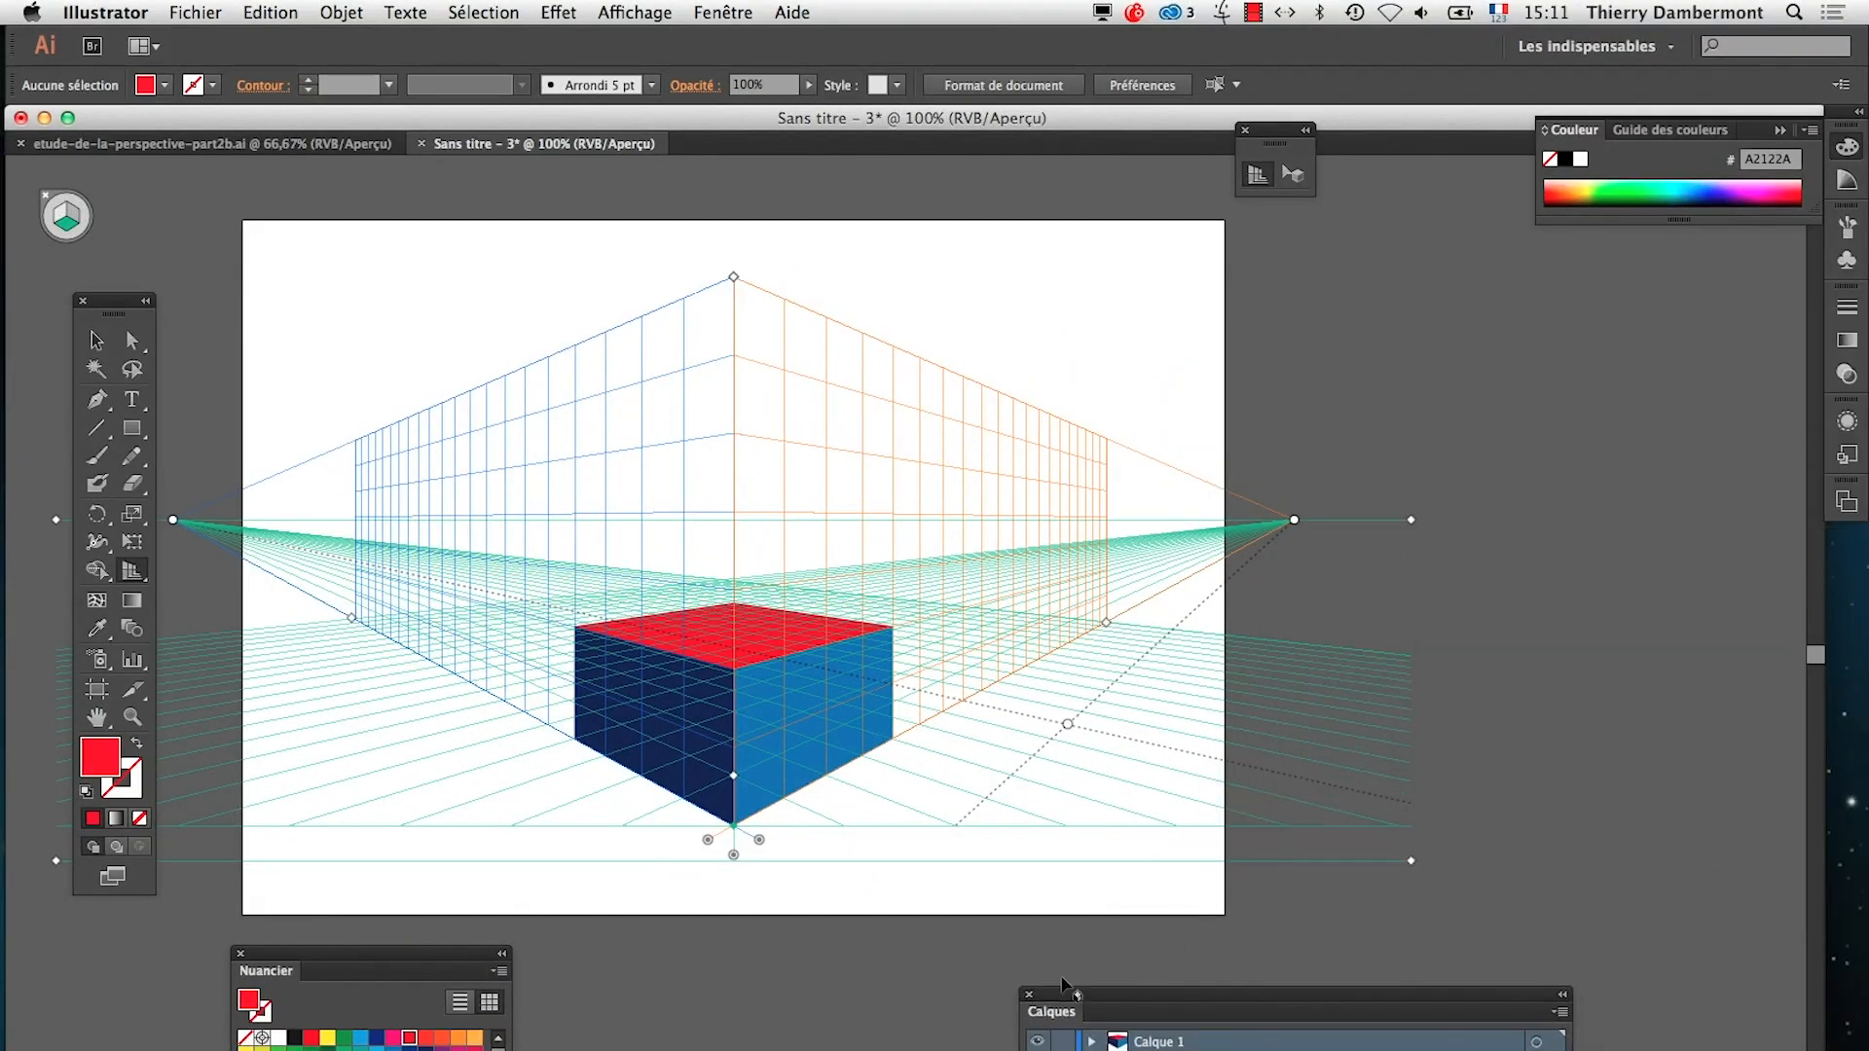
pyautogui.moveTo(174, 522); pyautogui.dragTo(367, 527)
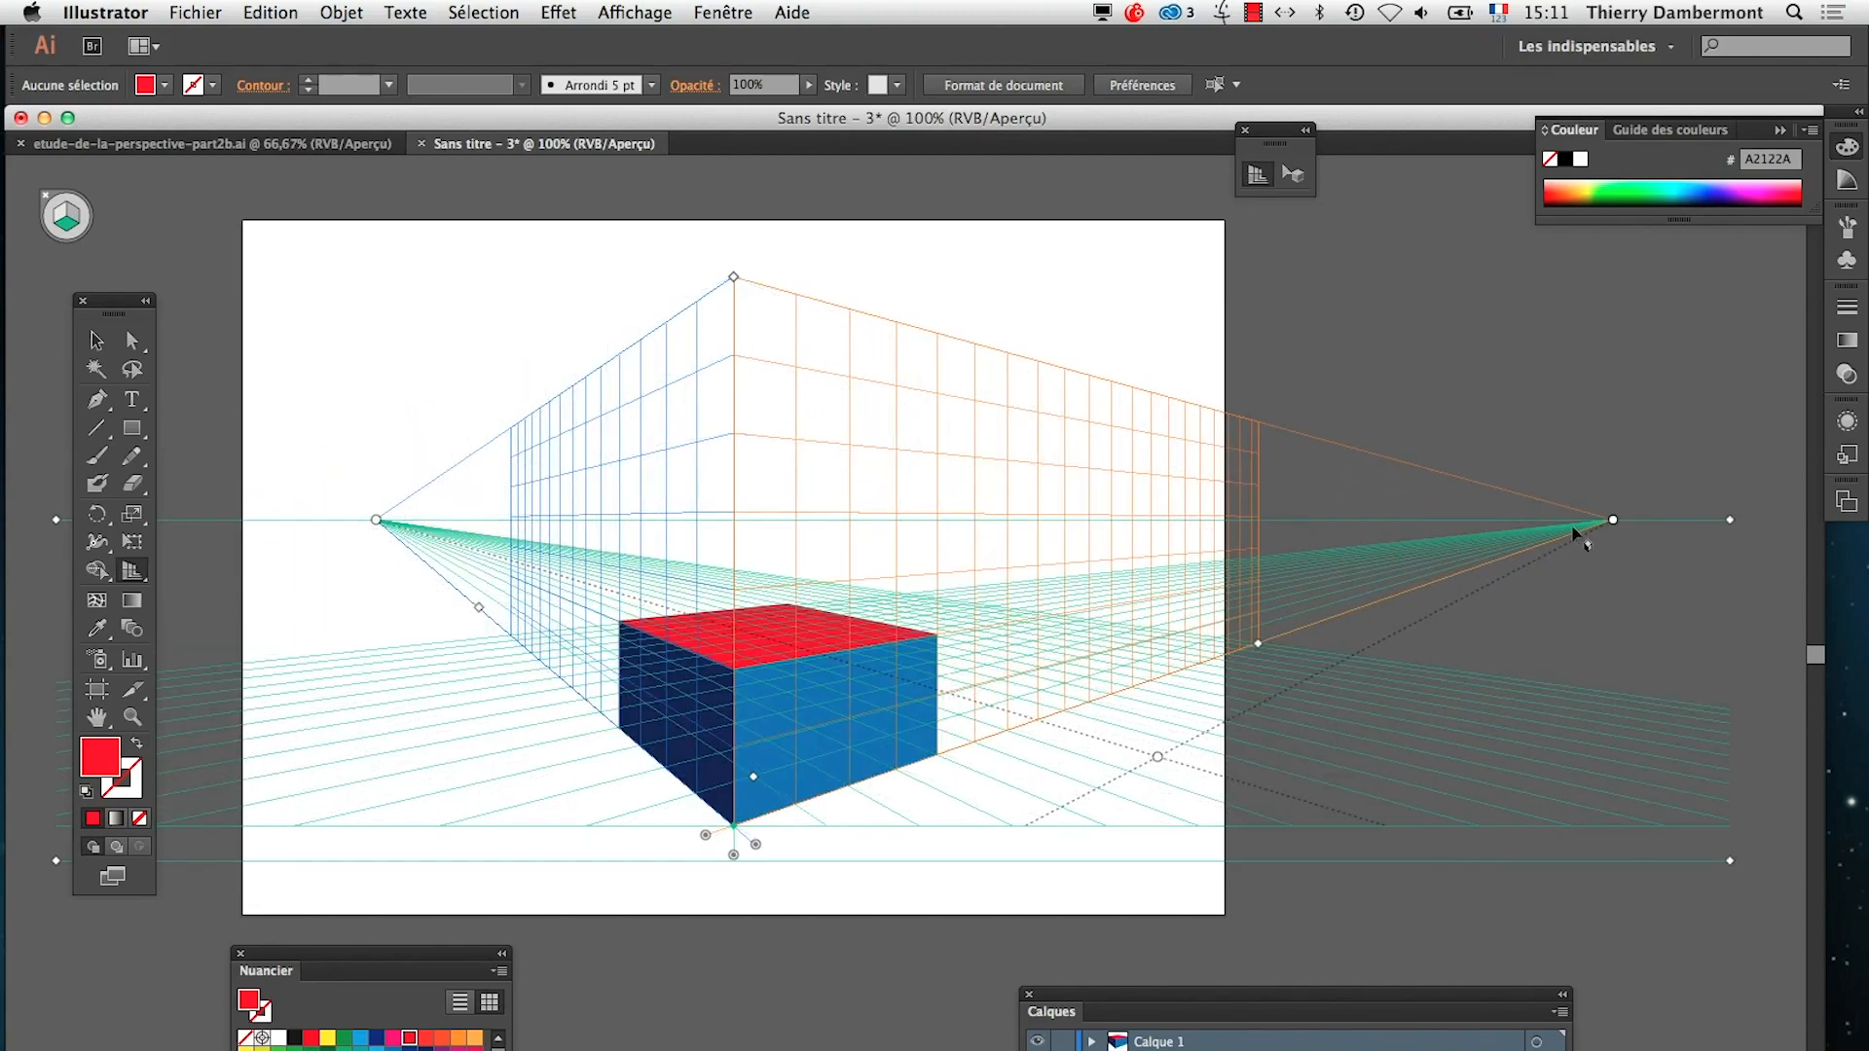
pyautogui.moveTo(1611, 523); pyautogui.dragTo(1521, 530)
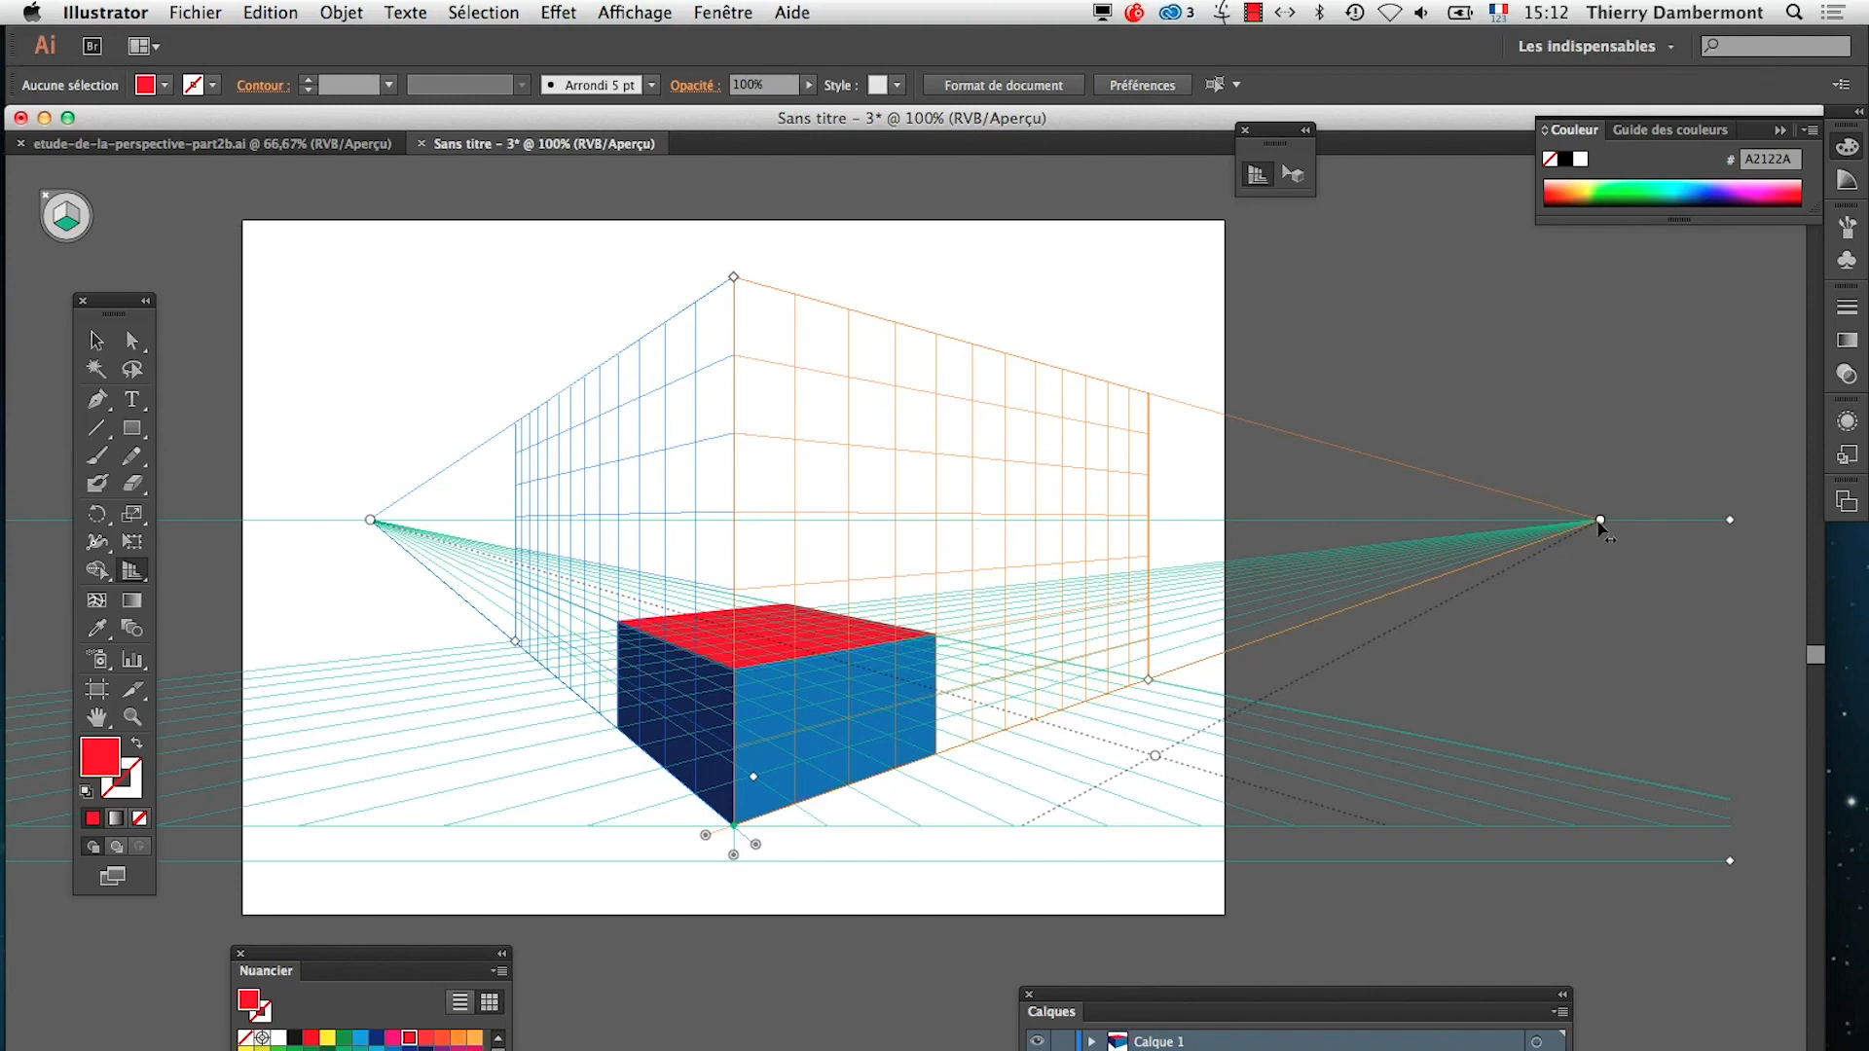
pyautogui.moveTo(1598, 522); pyautogui.dragTo(1123, 495)
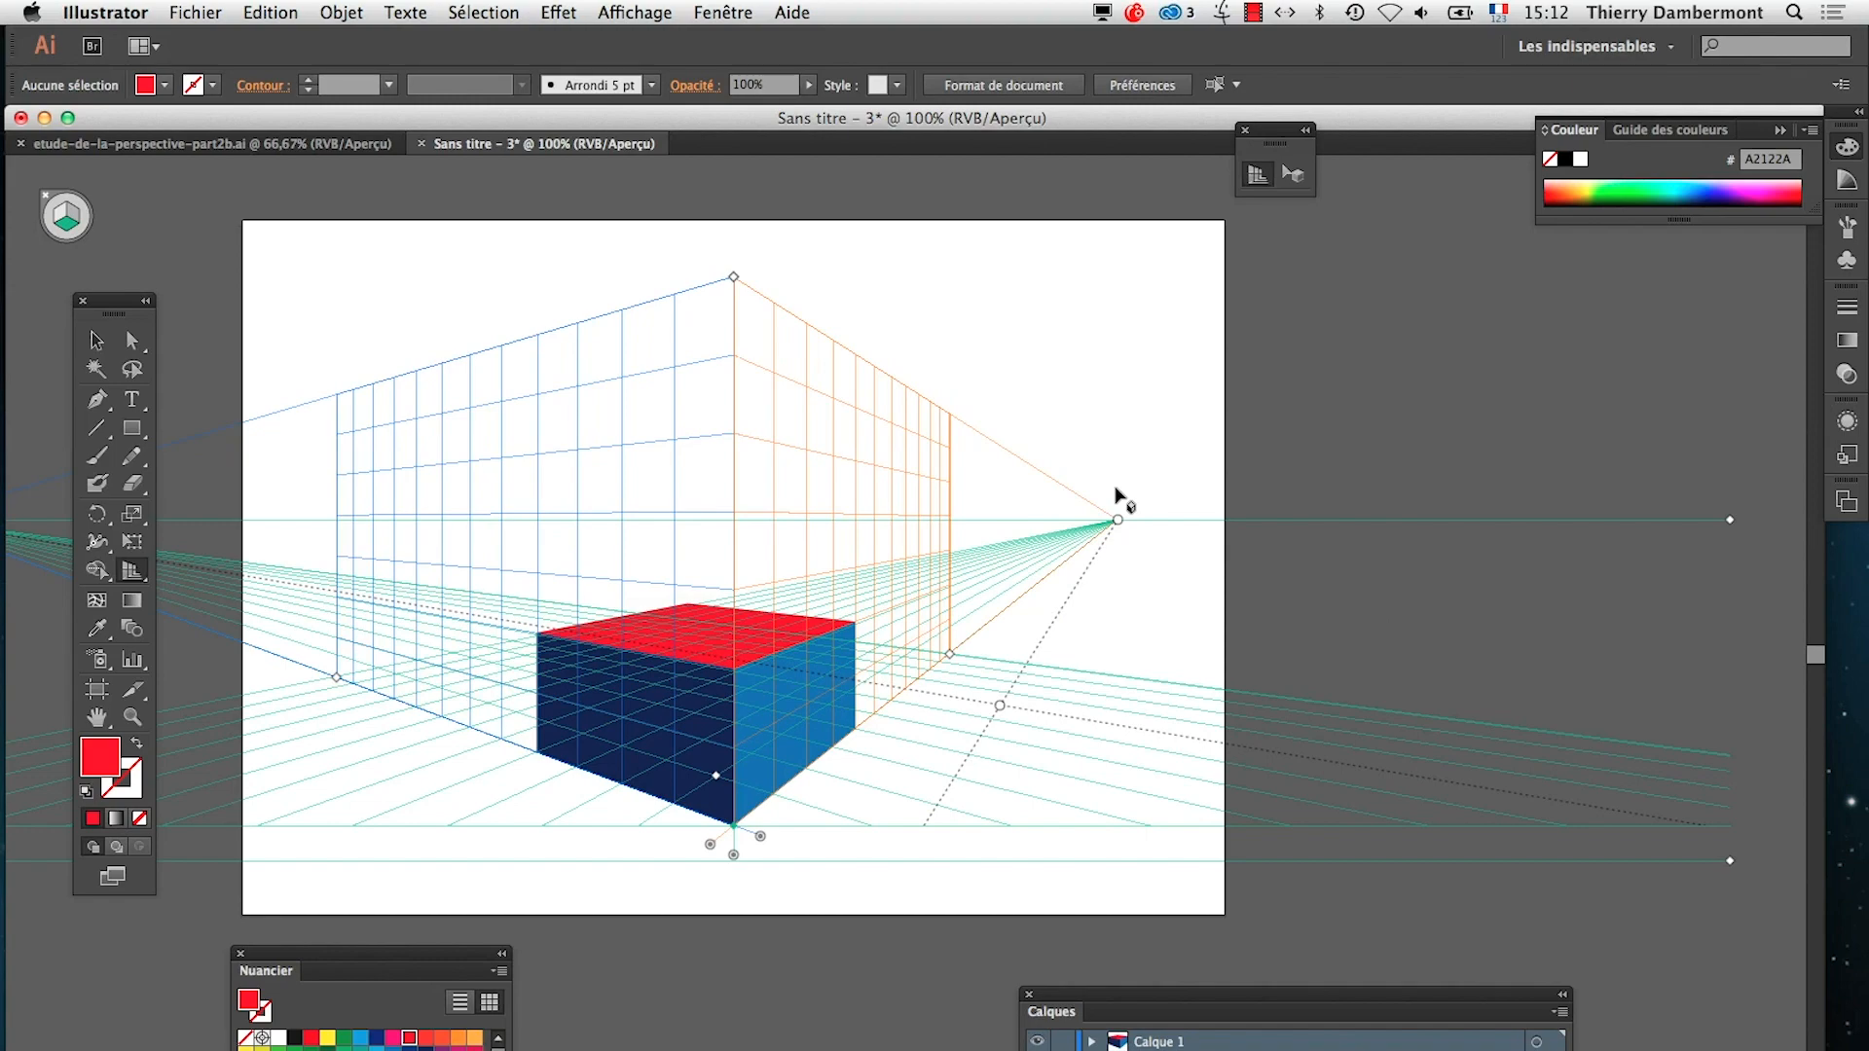
pyautogui.moveTo(1123, 516)
pyautogui.mouseDown()
pyautogui.moveTo(1487, 523)
pyautogui.moveTo(1206, 501)
pyautogui.moveTo(1210, 525)
pyautogui.moveTo(1500, 526)
pyautogui.moveTo(1203, 505)
pyautogui.moveTo(1210, 524)
pyautogui.moveTo(1519, 526)
pyautogui.moveTo(1131, 516)
pyautogui.moveTo(1128, 499)
pyautogui.mouseUp()
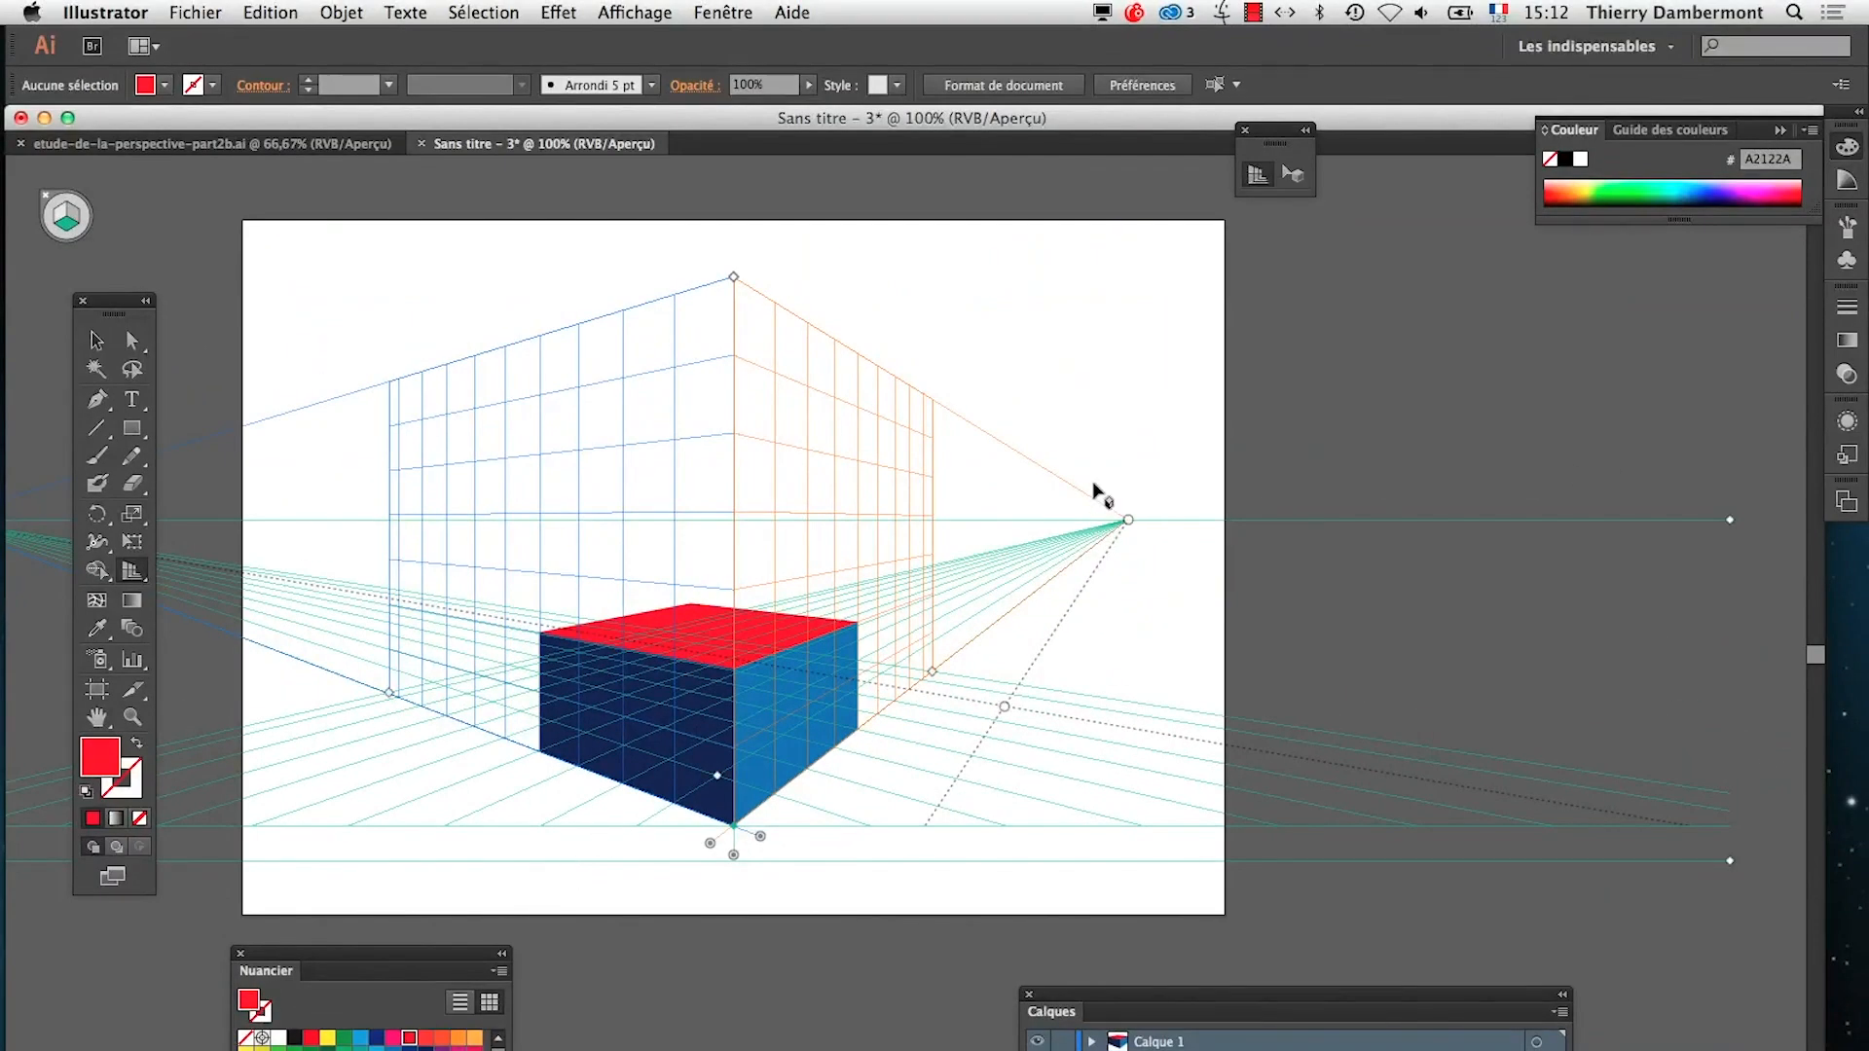
pyautogui.moveTo(1128, 522); pyautogui.dragTo(1285, 523)
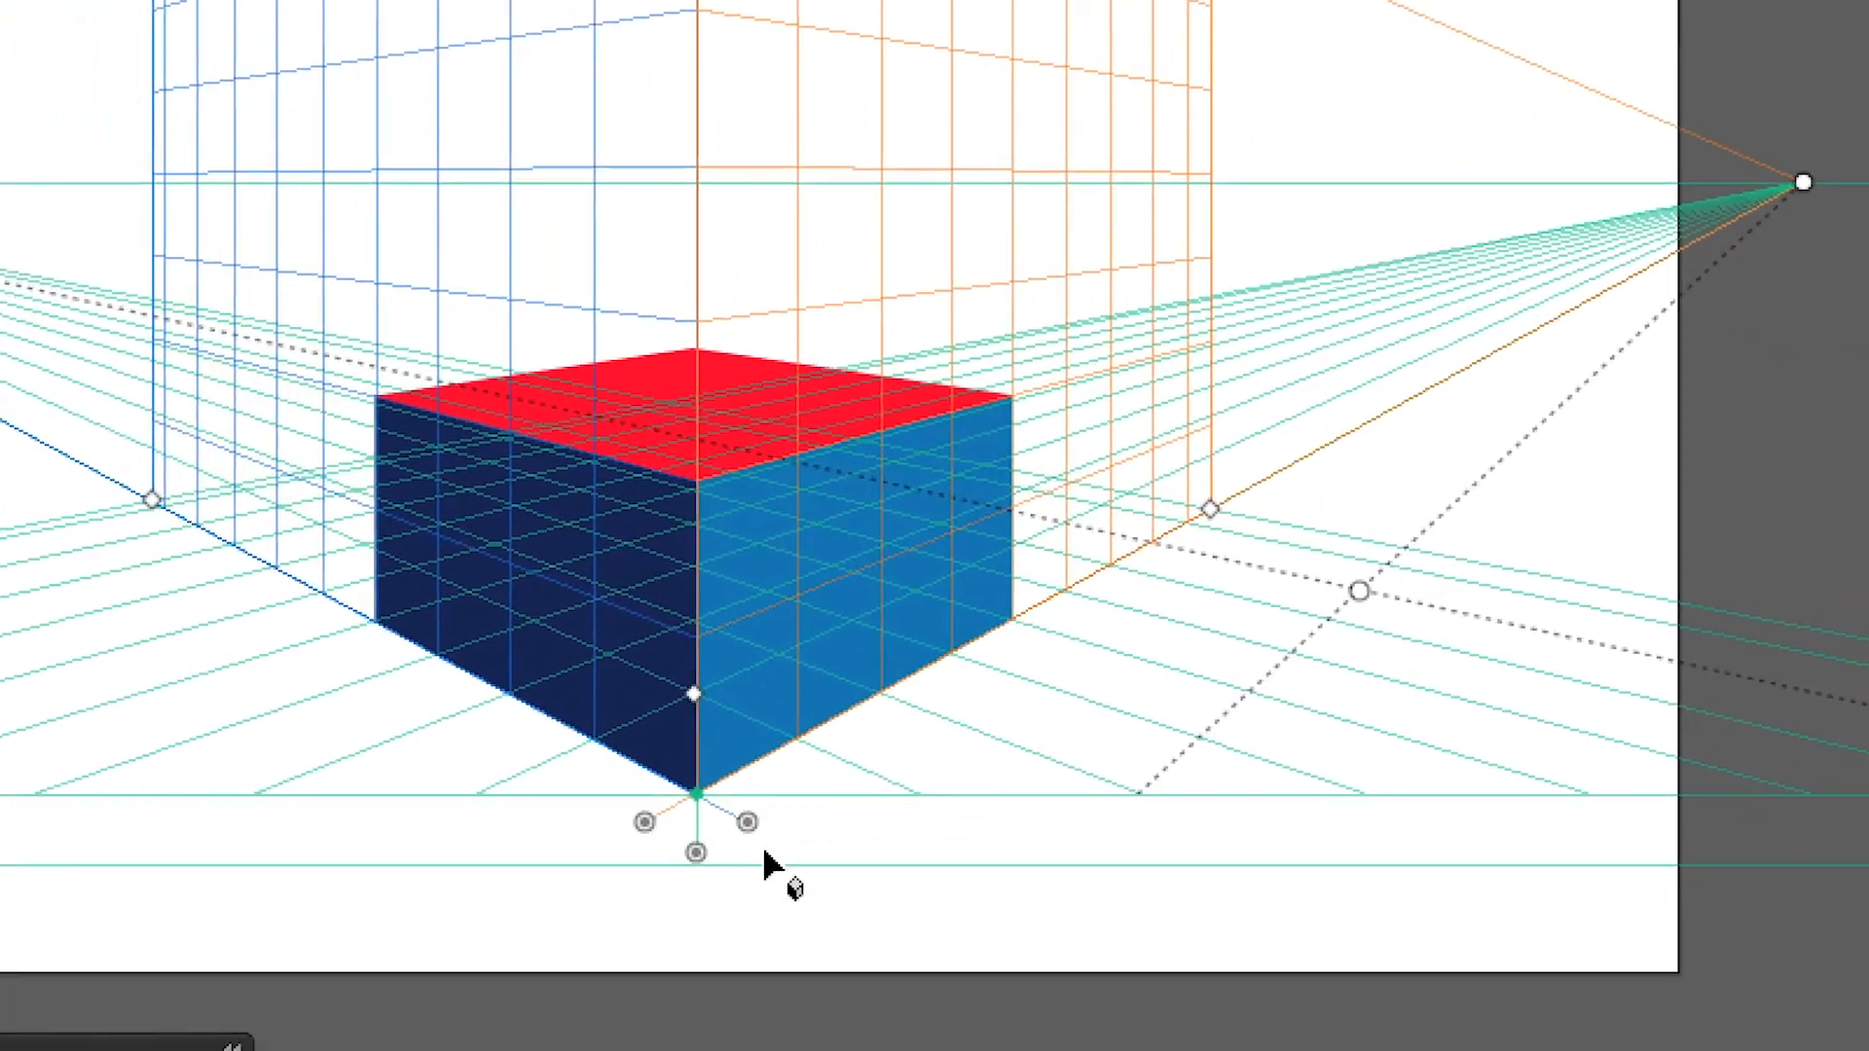
# Offset the left grid plane sideways to the right, well past the cube's right face
pyautogui.moveTo(754, 837); pyautogui.dragTo(1828, 847)
pyautogui.moveTo(1135, 837); pyautogui.dragTo(1160, 909)
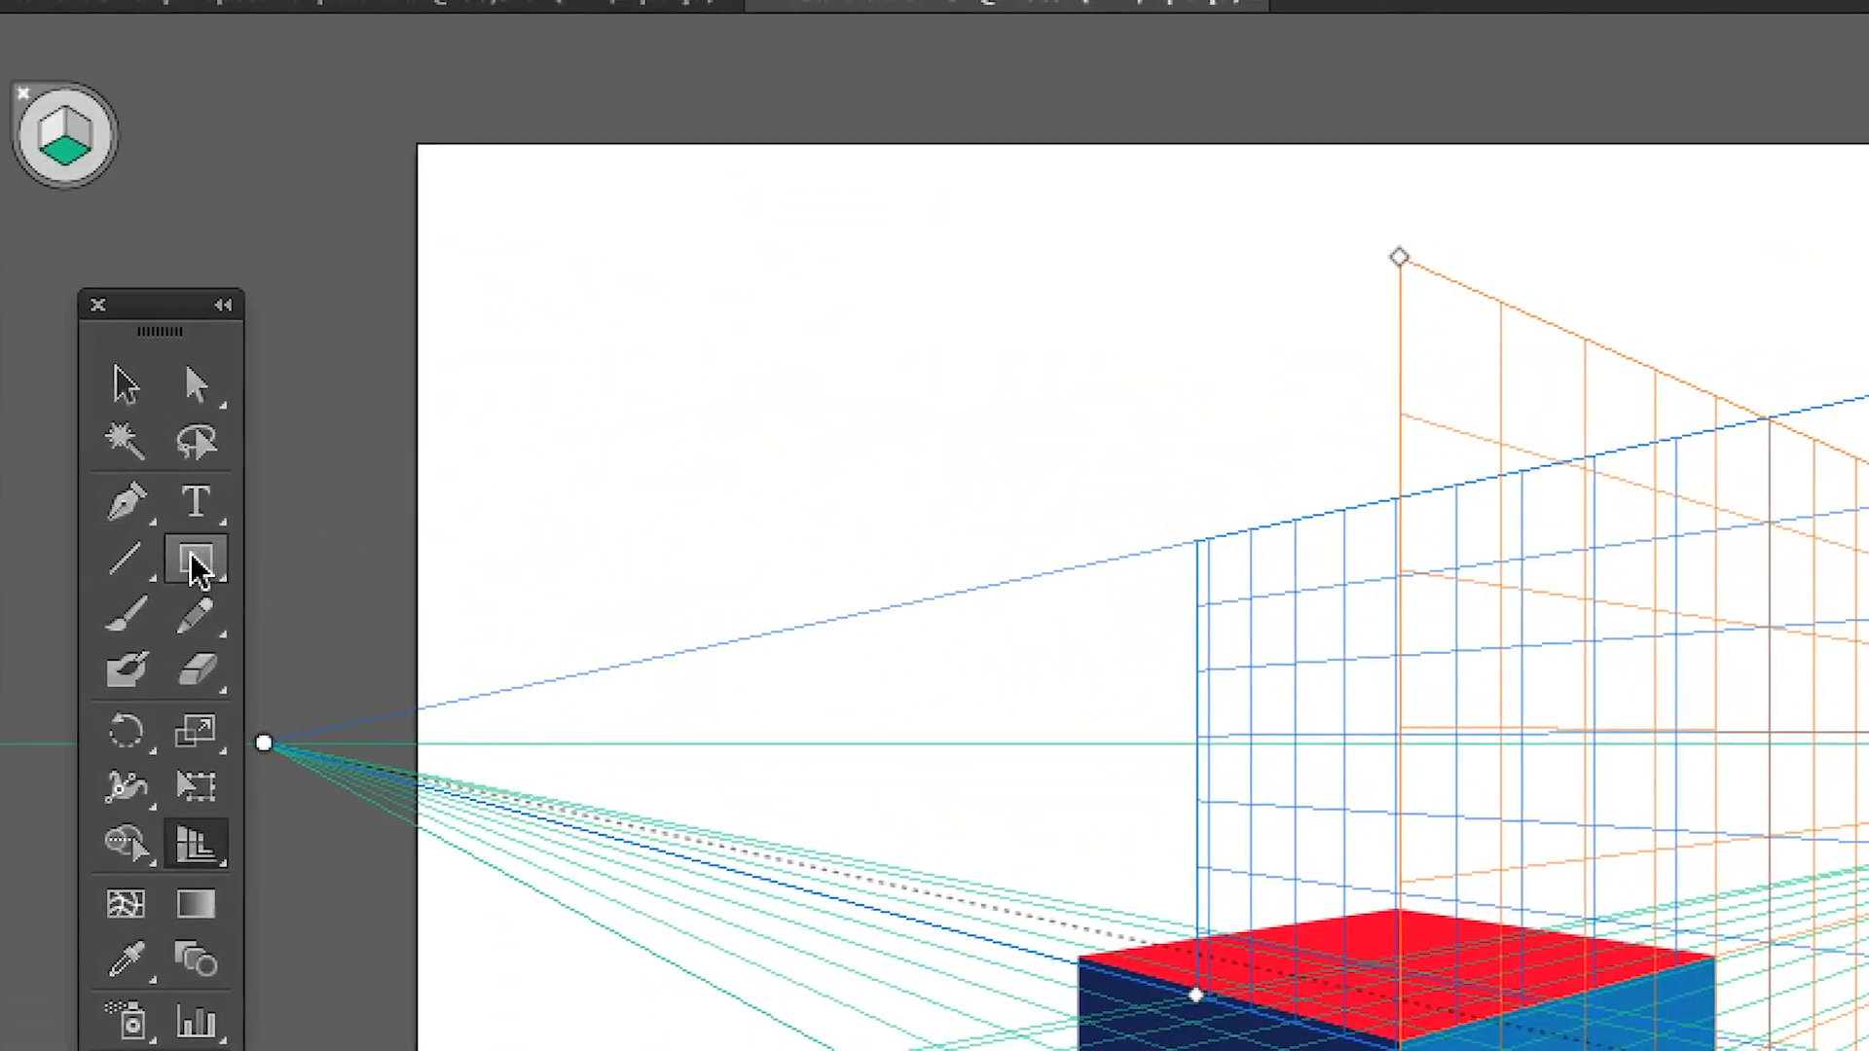
pyautogui.click(192, 556)
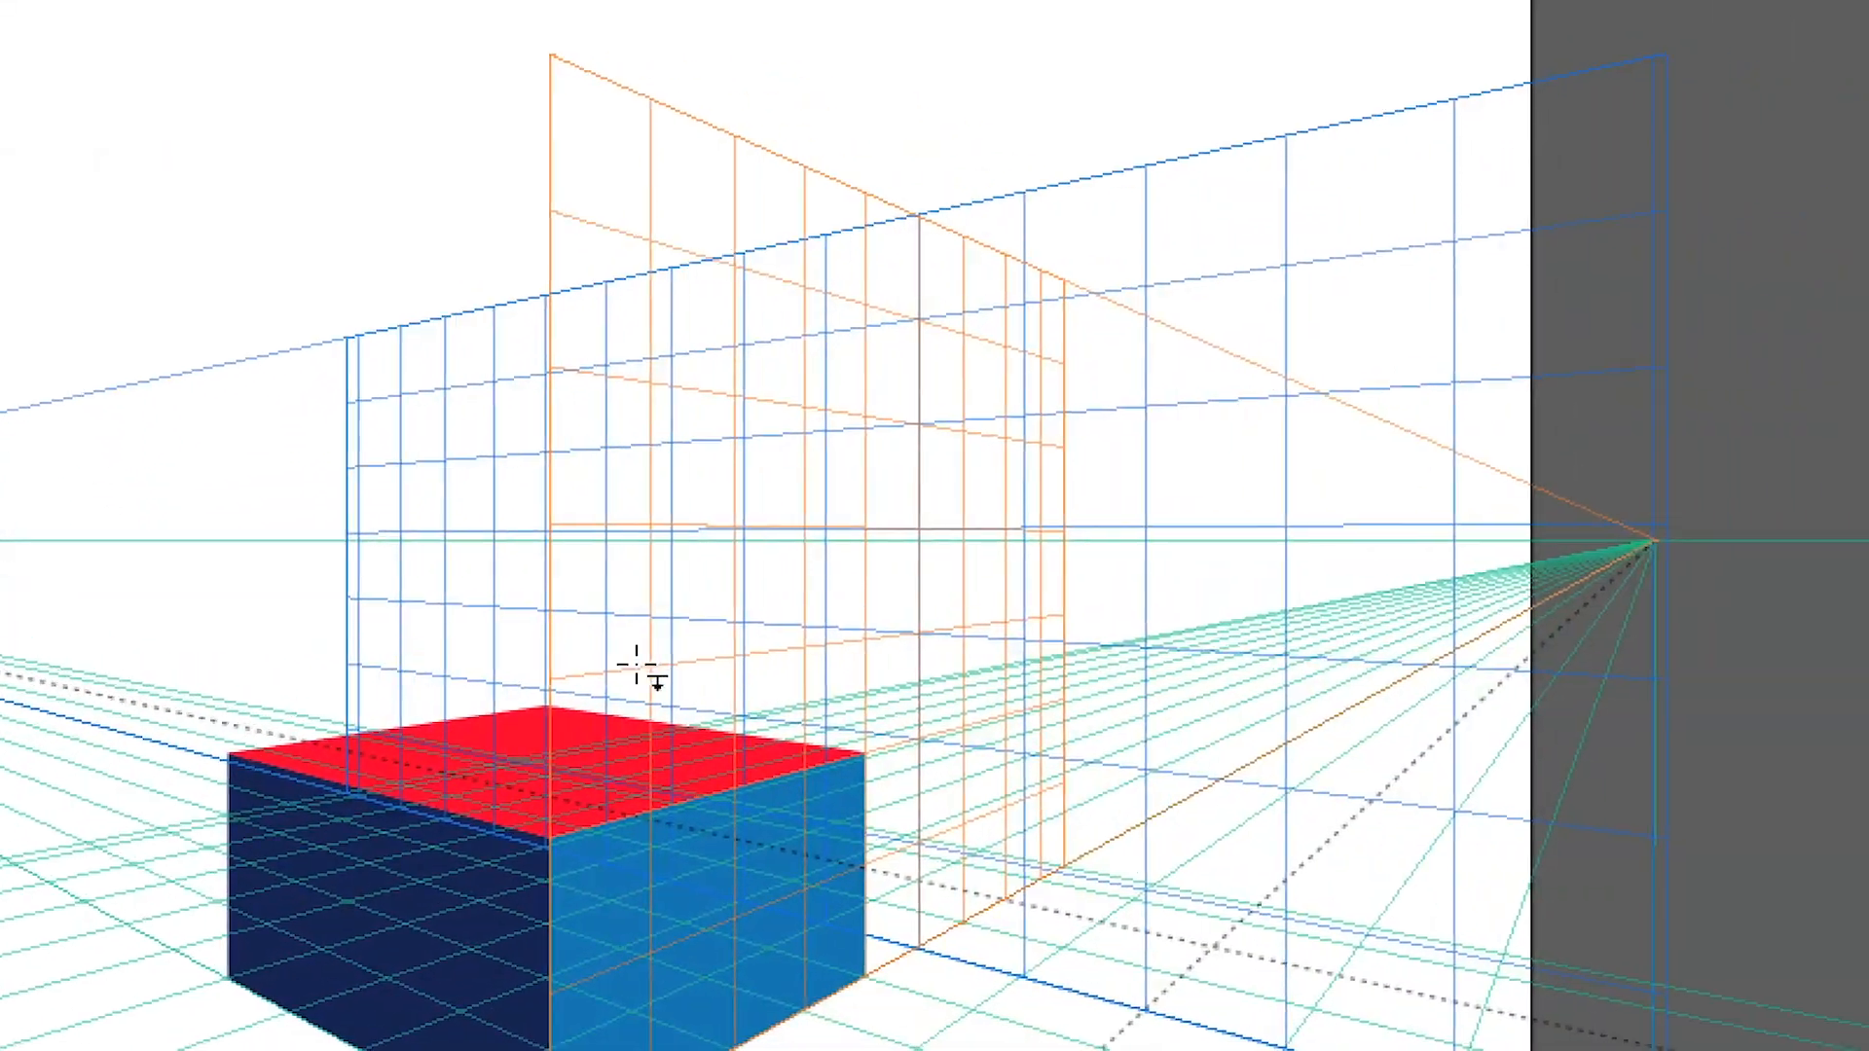
pyautogui.moveTo(650, 587); pyautogui.dragTo(914, 907)
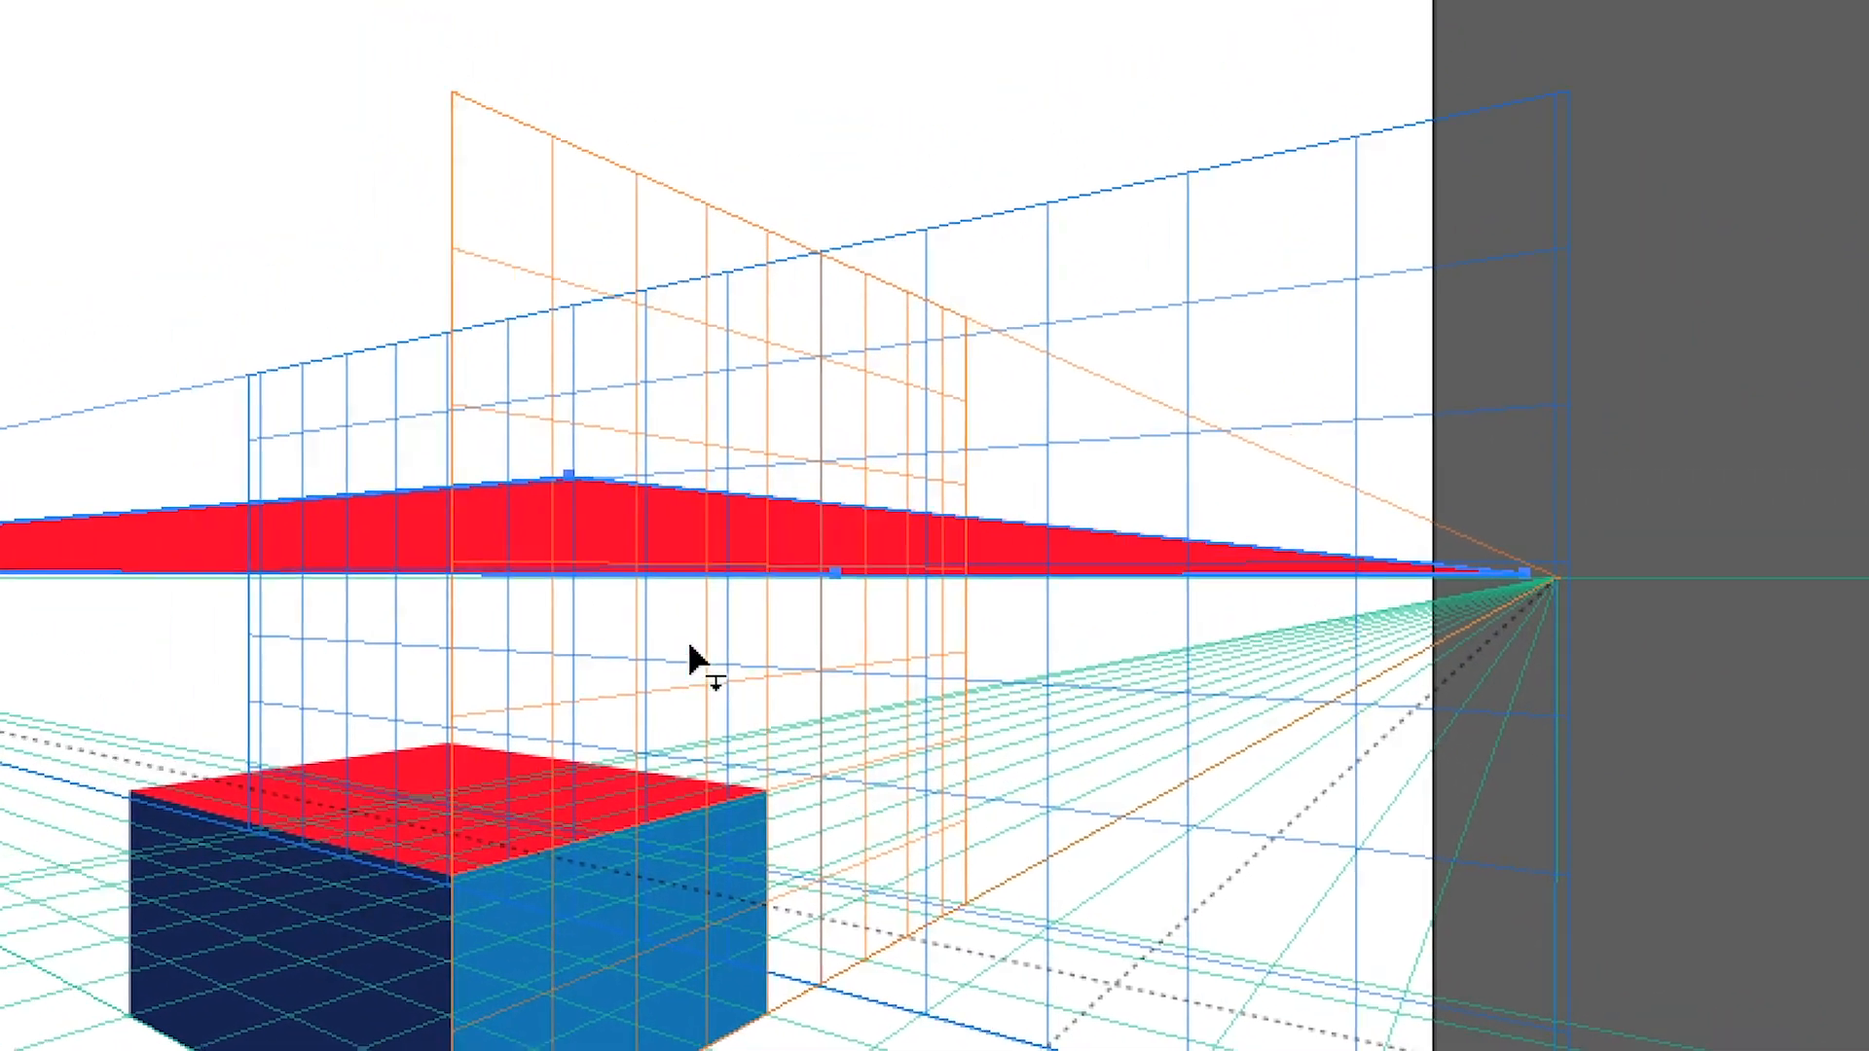
pyautogui.hotkey('ctrl', 'z')
pyautogui.moveTo(480, 370); pyautogui.dragTo(521, 427)
pyautogui.moveTo(665, 608); pyautogui.dragTo(763, 703)
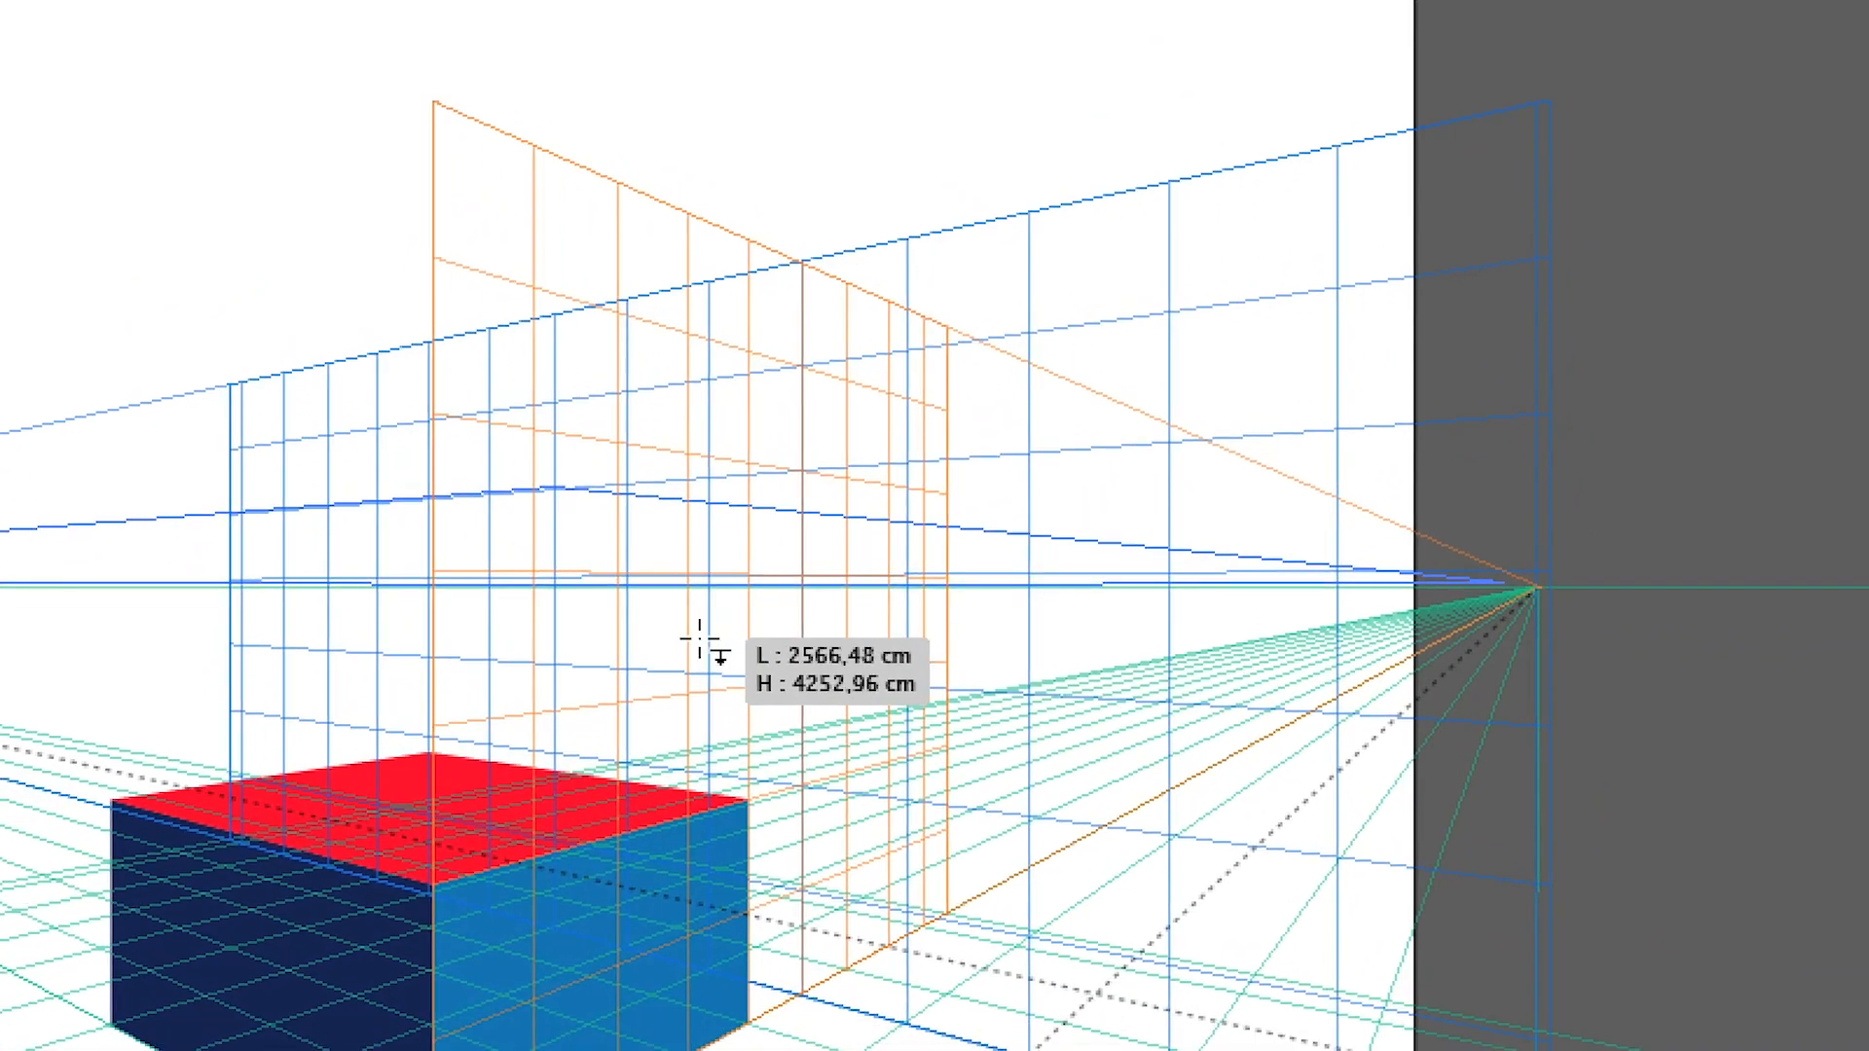
# Draw a brown rectangle, about 11.89 × 11.96 cm, on the offset left plane and move it behind the cube in the stacking order
pyautogui.moveTo(699, 639); pyautogui.dragTo(820, 793)
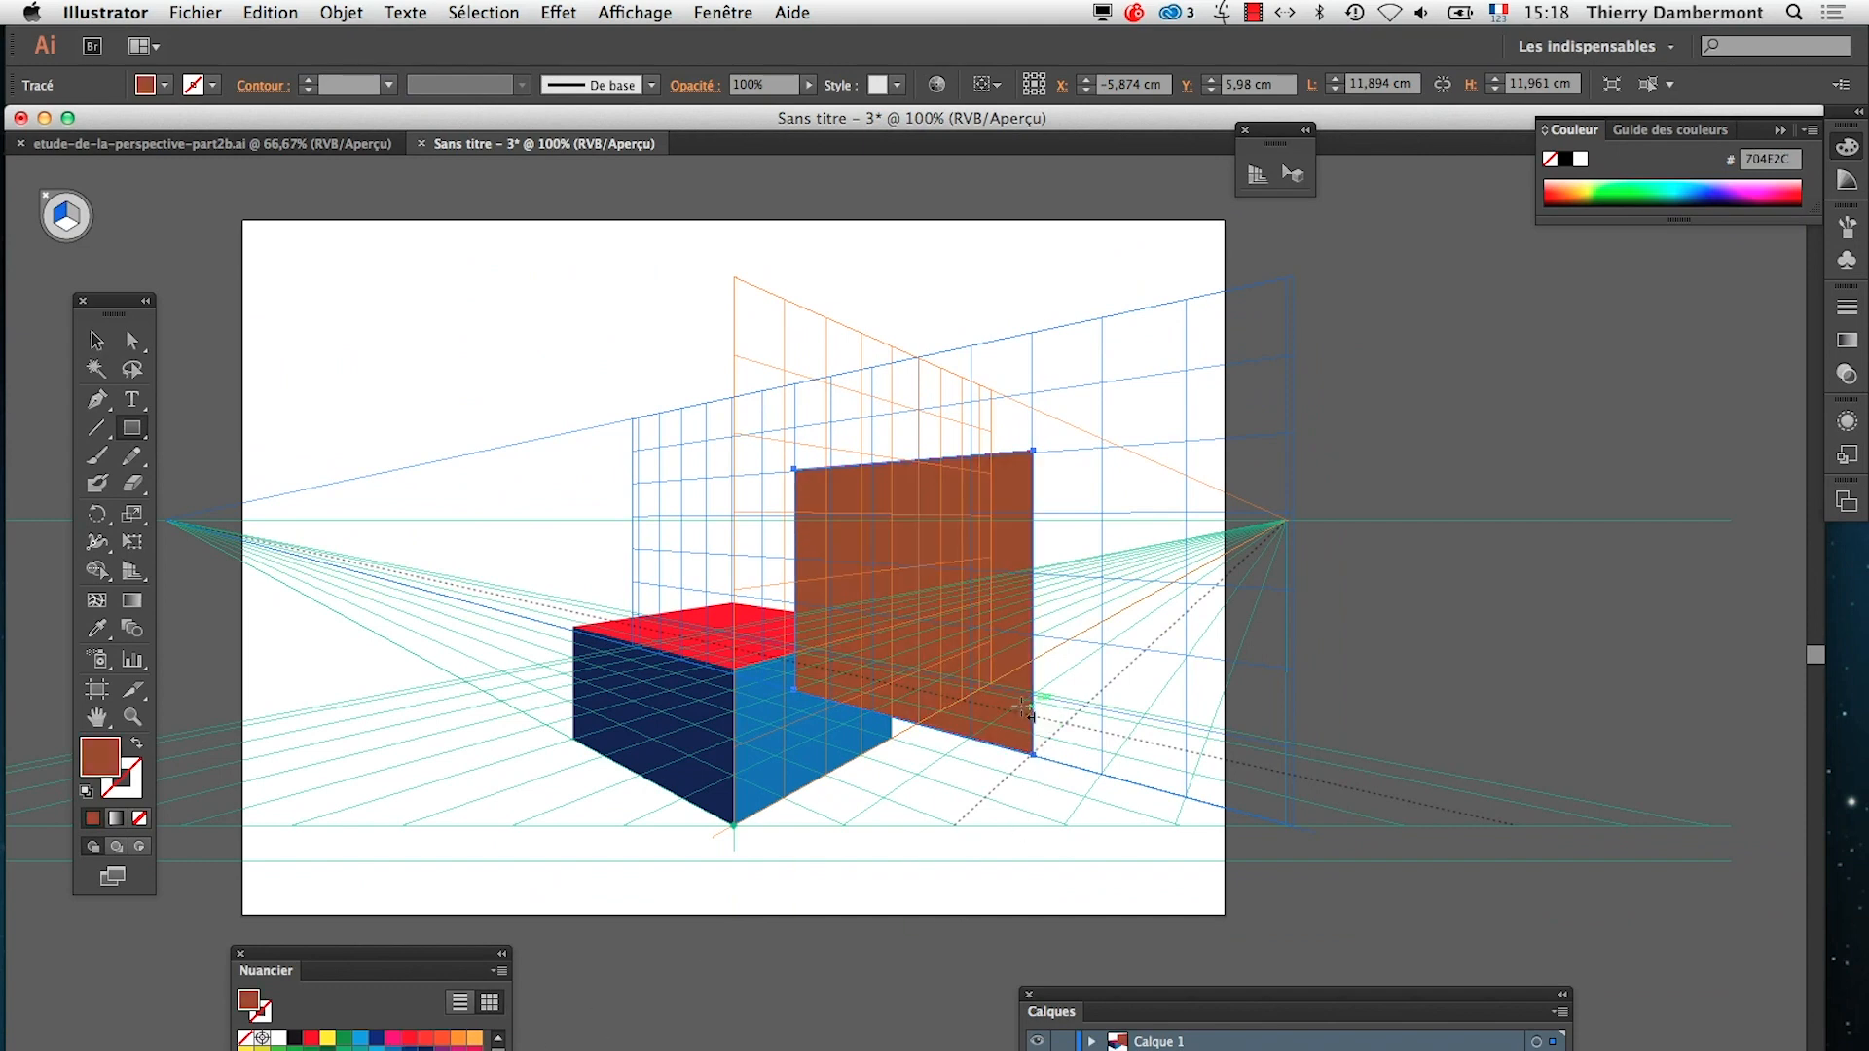
pyautogui.moveTo(1127, 1018); pyautogui.dragTo(1344, 377)
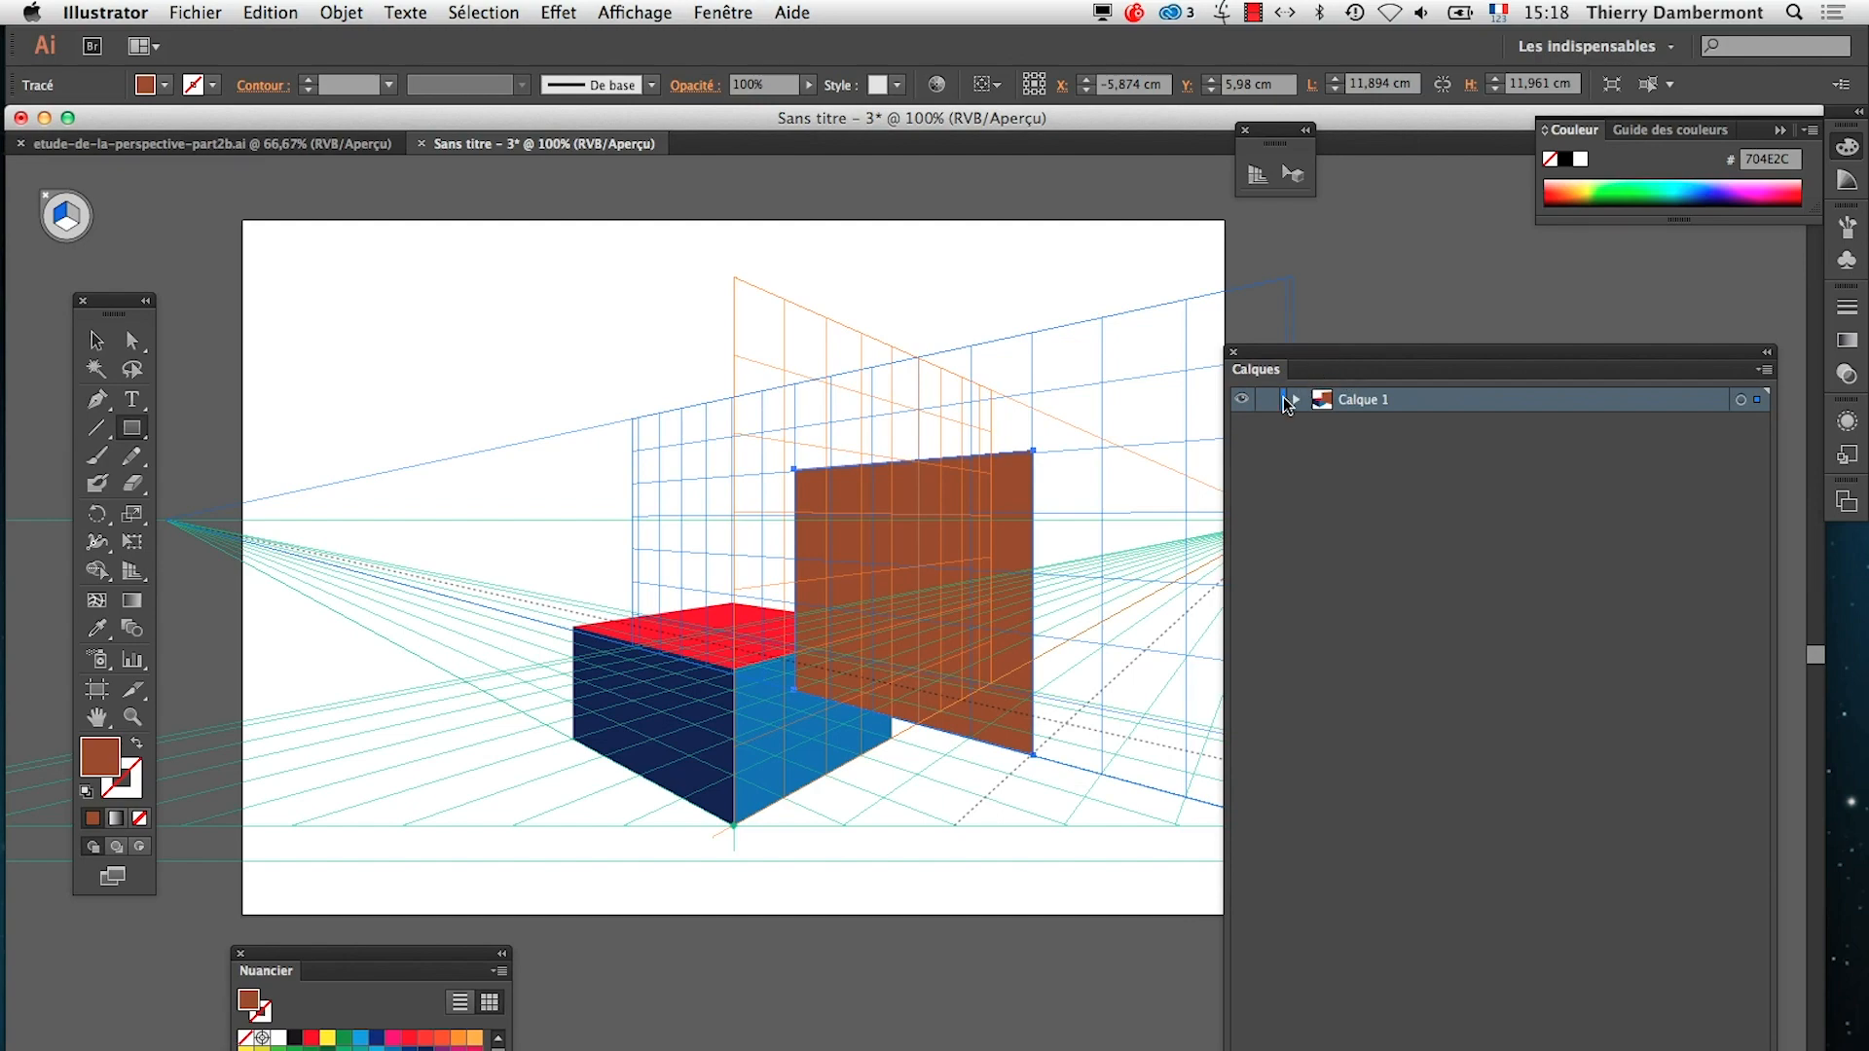
pyautogui.click(1295, 400)
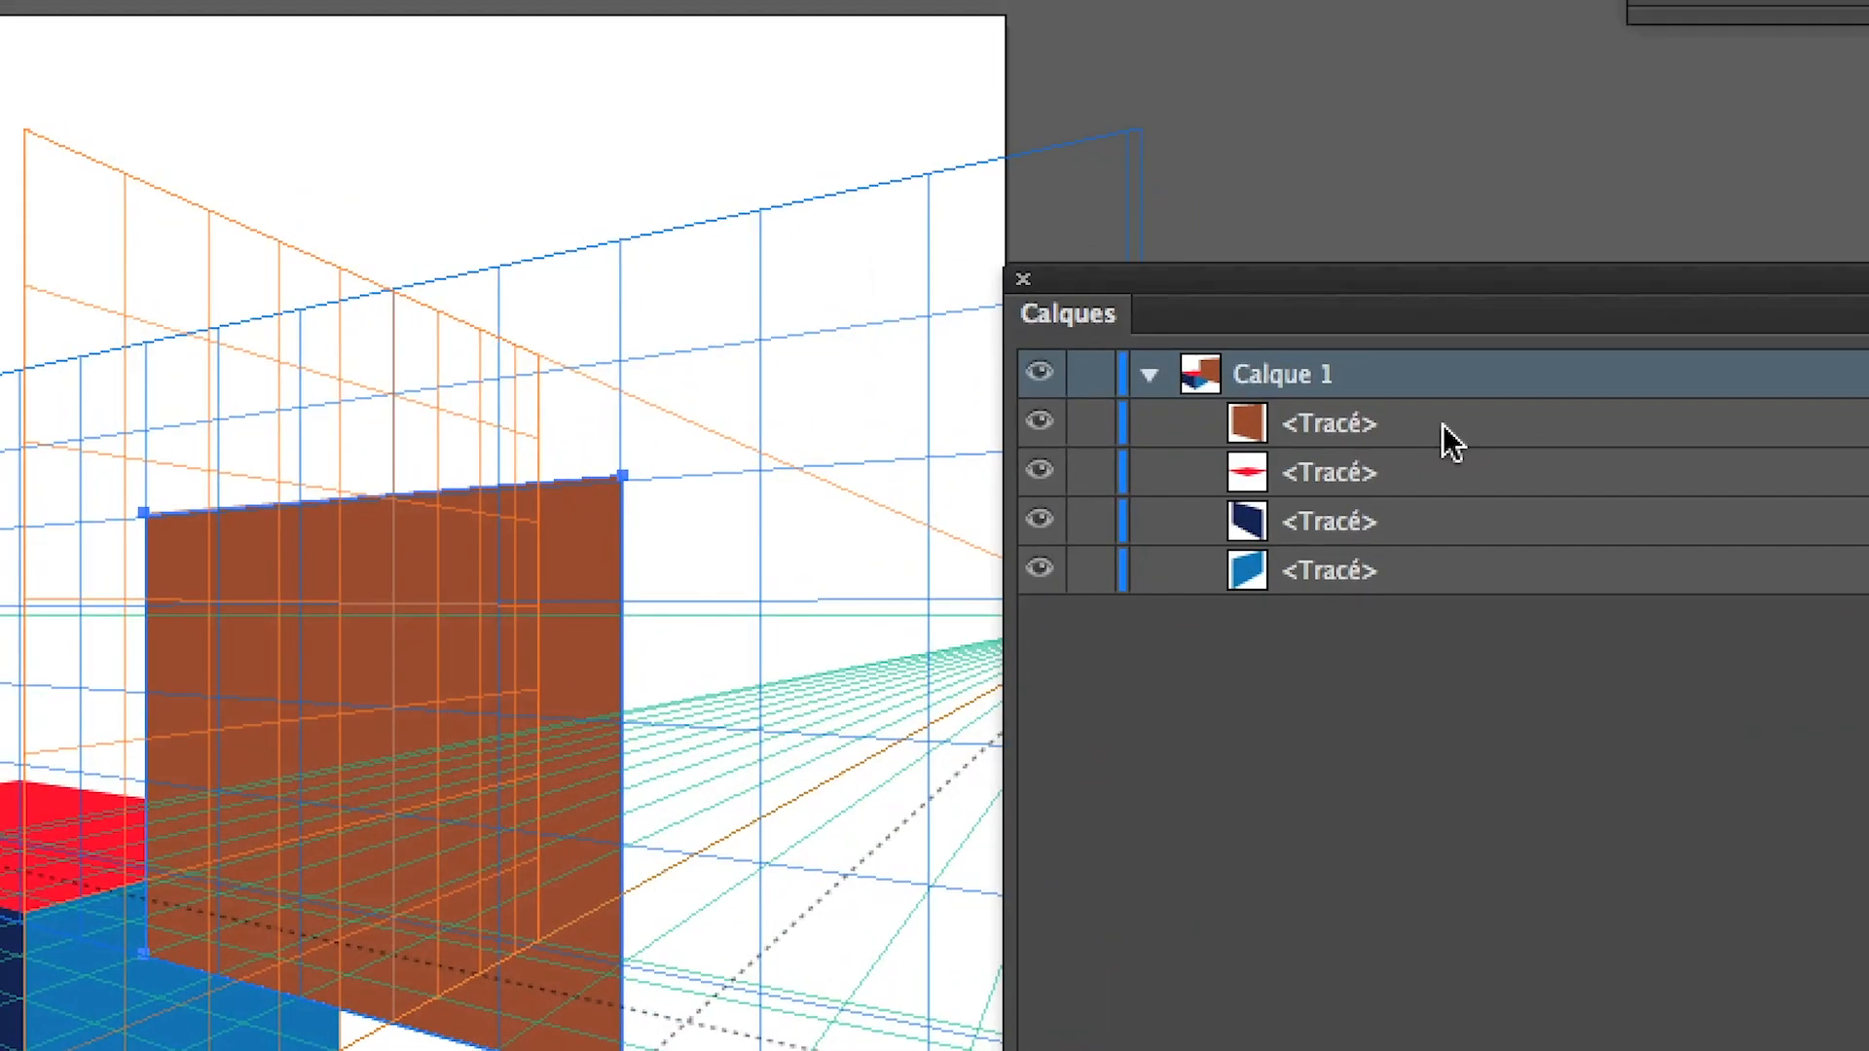
pyautogui.moveTo(1443, 425); pyautogui.dragTo(1443, 579)
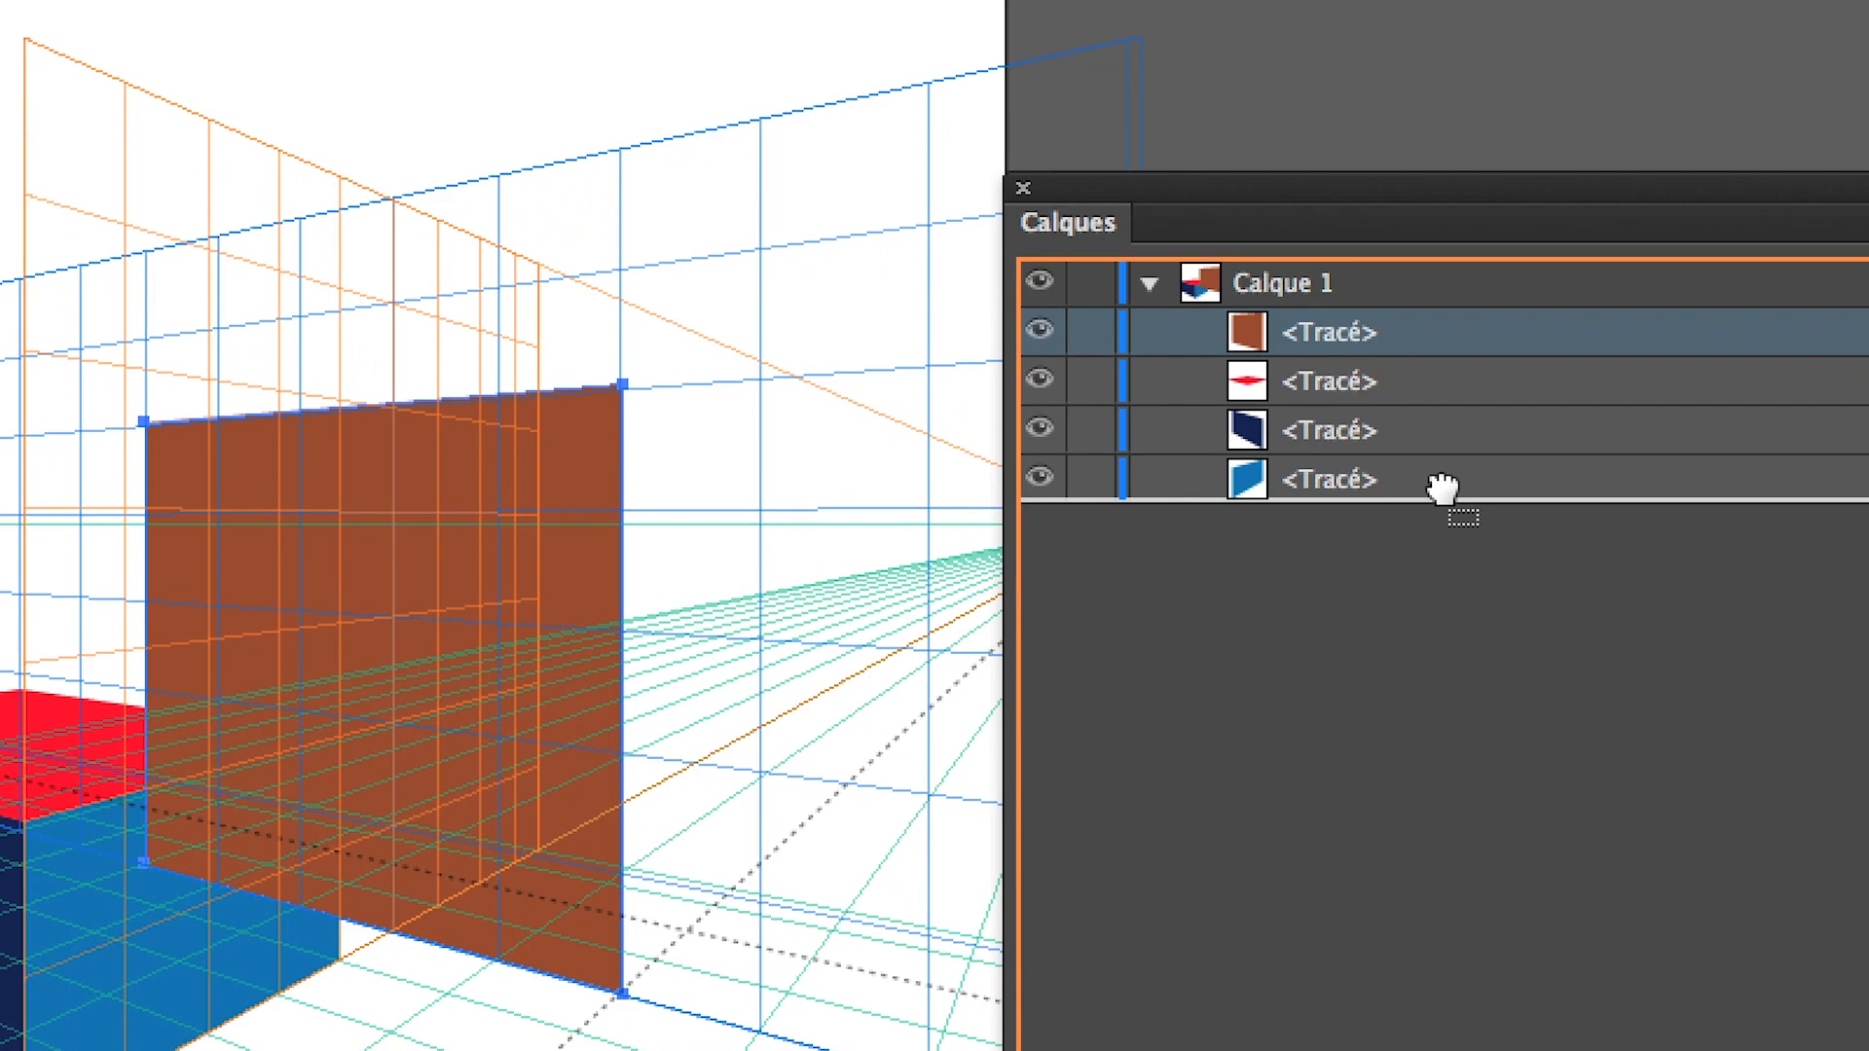
pyautogui.moveTo(1443, 488); pyautogui.dragTo(1442, 488)
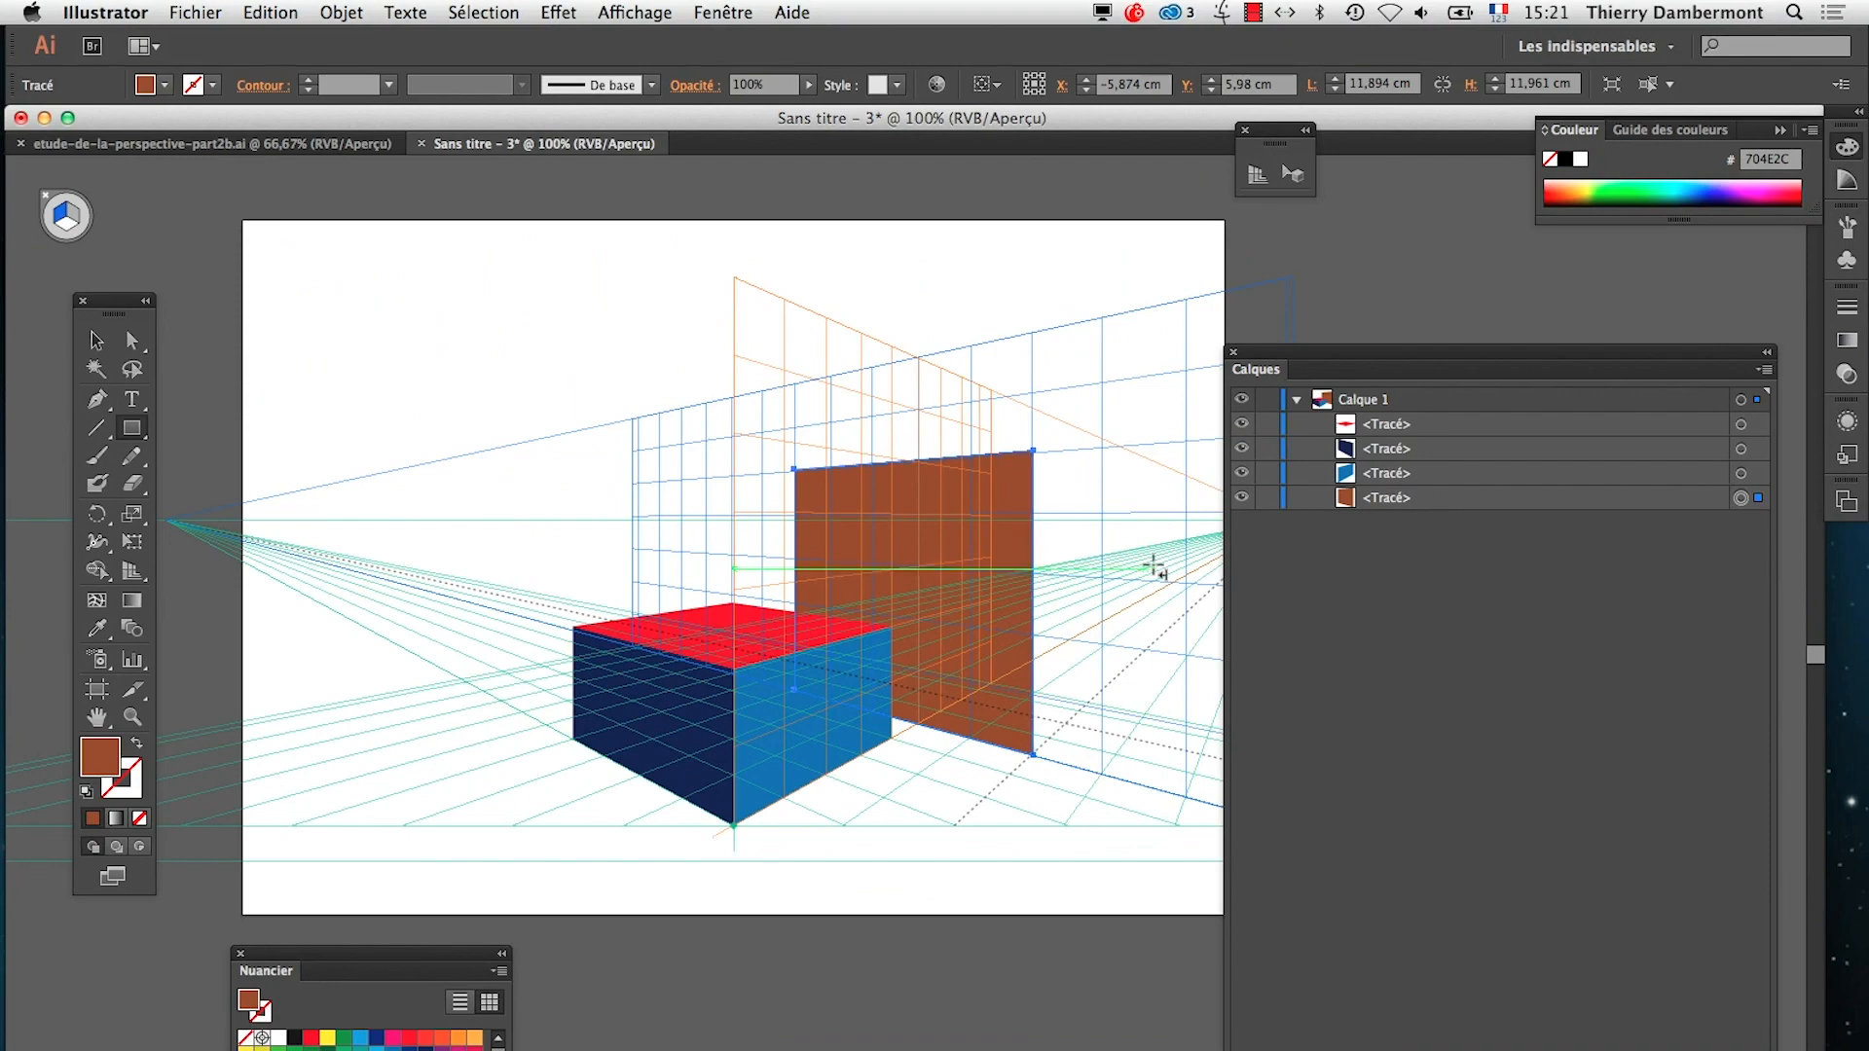
# Move the Calques panel and the perspective tools palette clear of the artboard and activate the Perspective Selection tool
pyautogui.moveTo(1256, 352); pyautogui.dragTo(1511, 352)
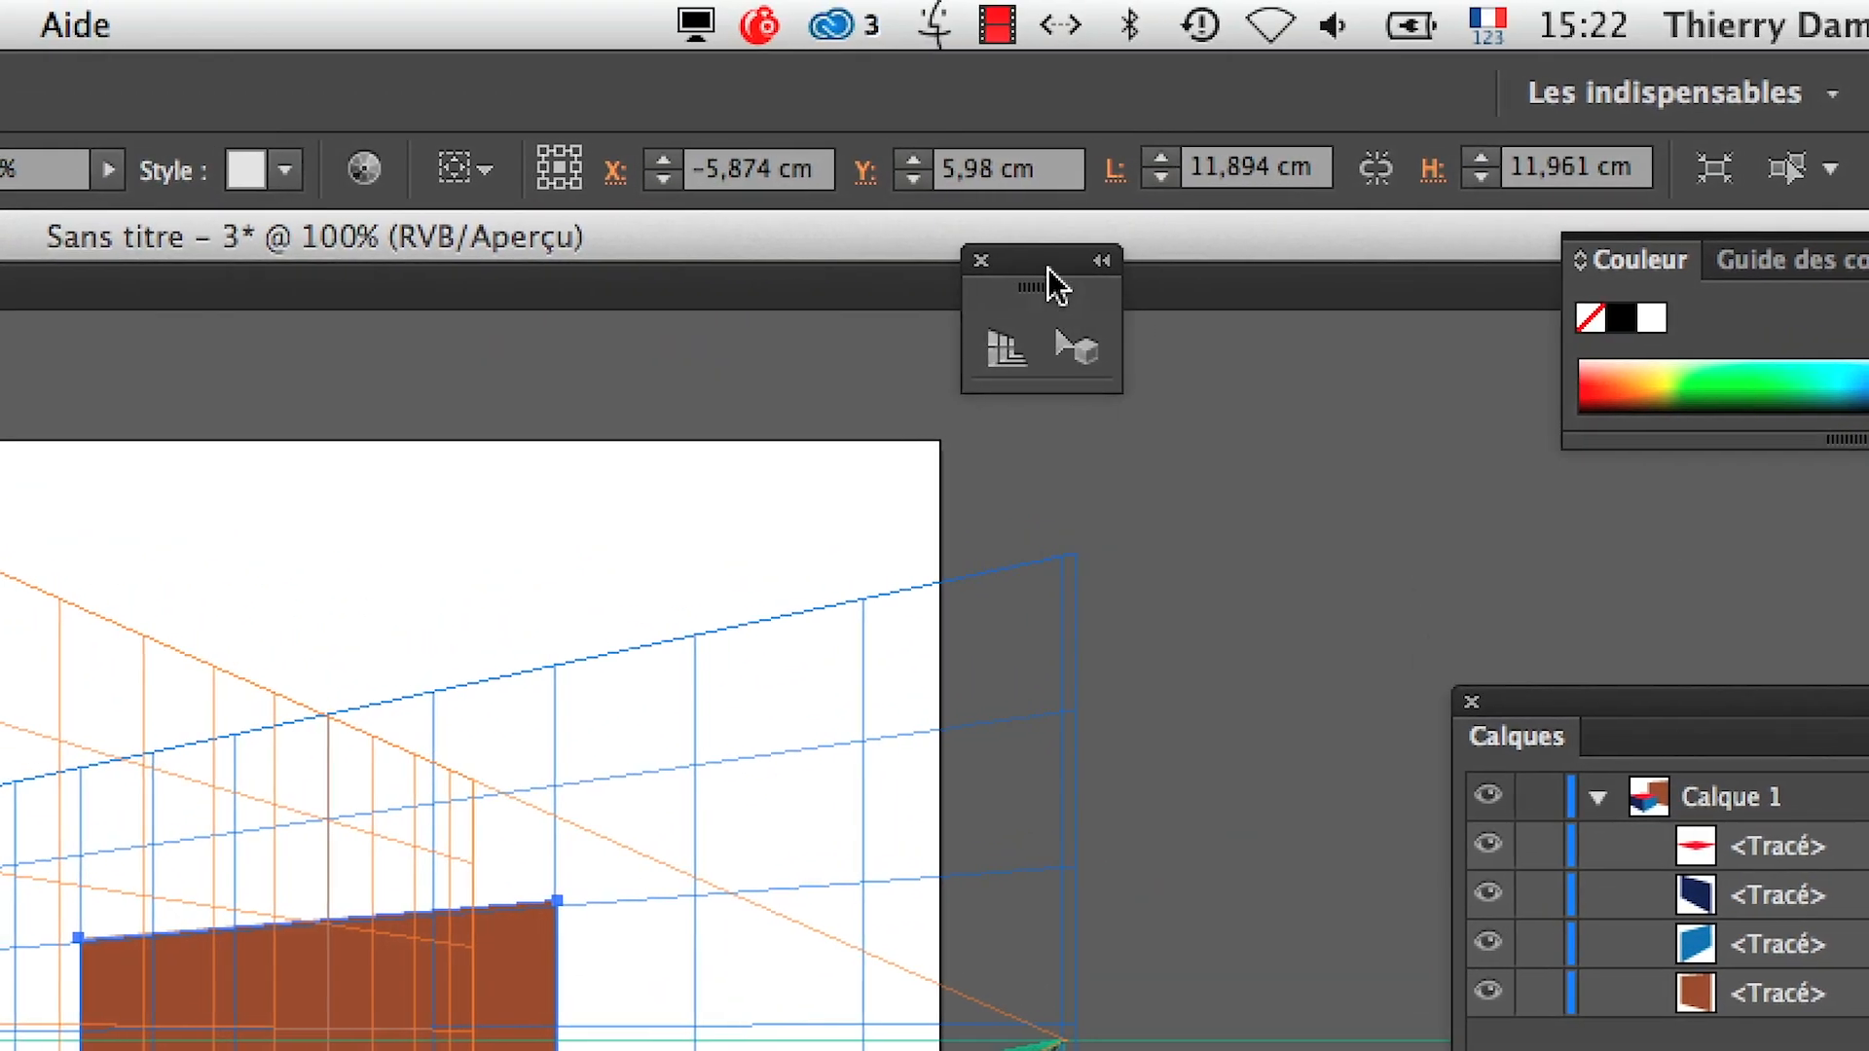
pyautogui.moveTo(1008, 158); pyautogui.dragTo(1106, 360)
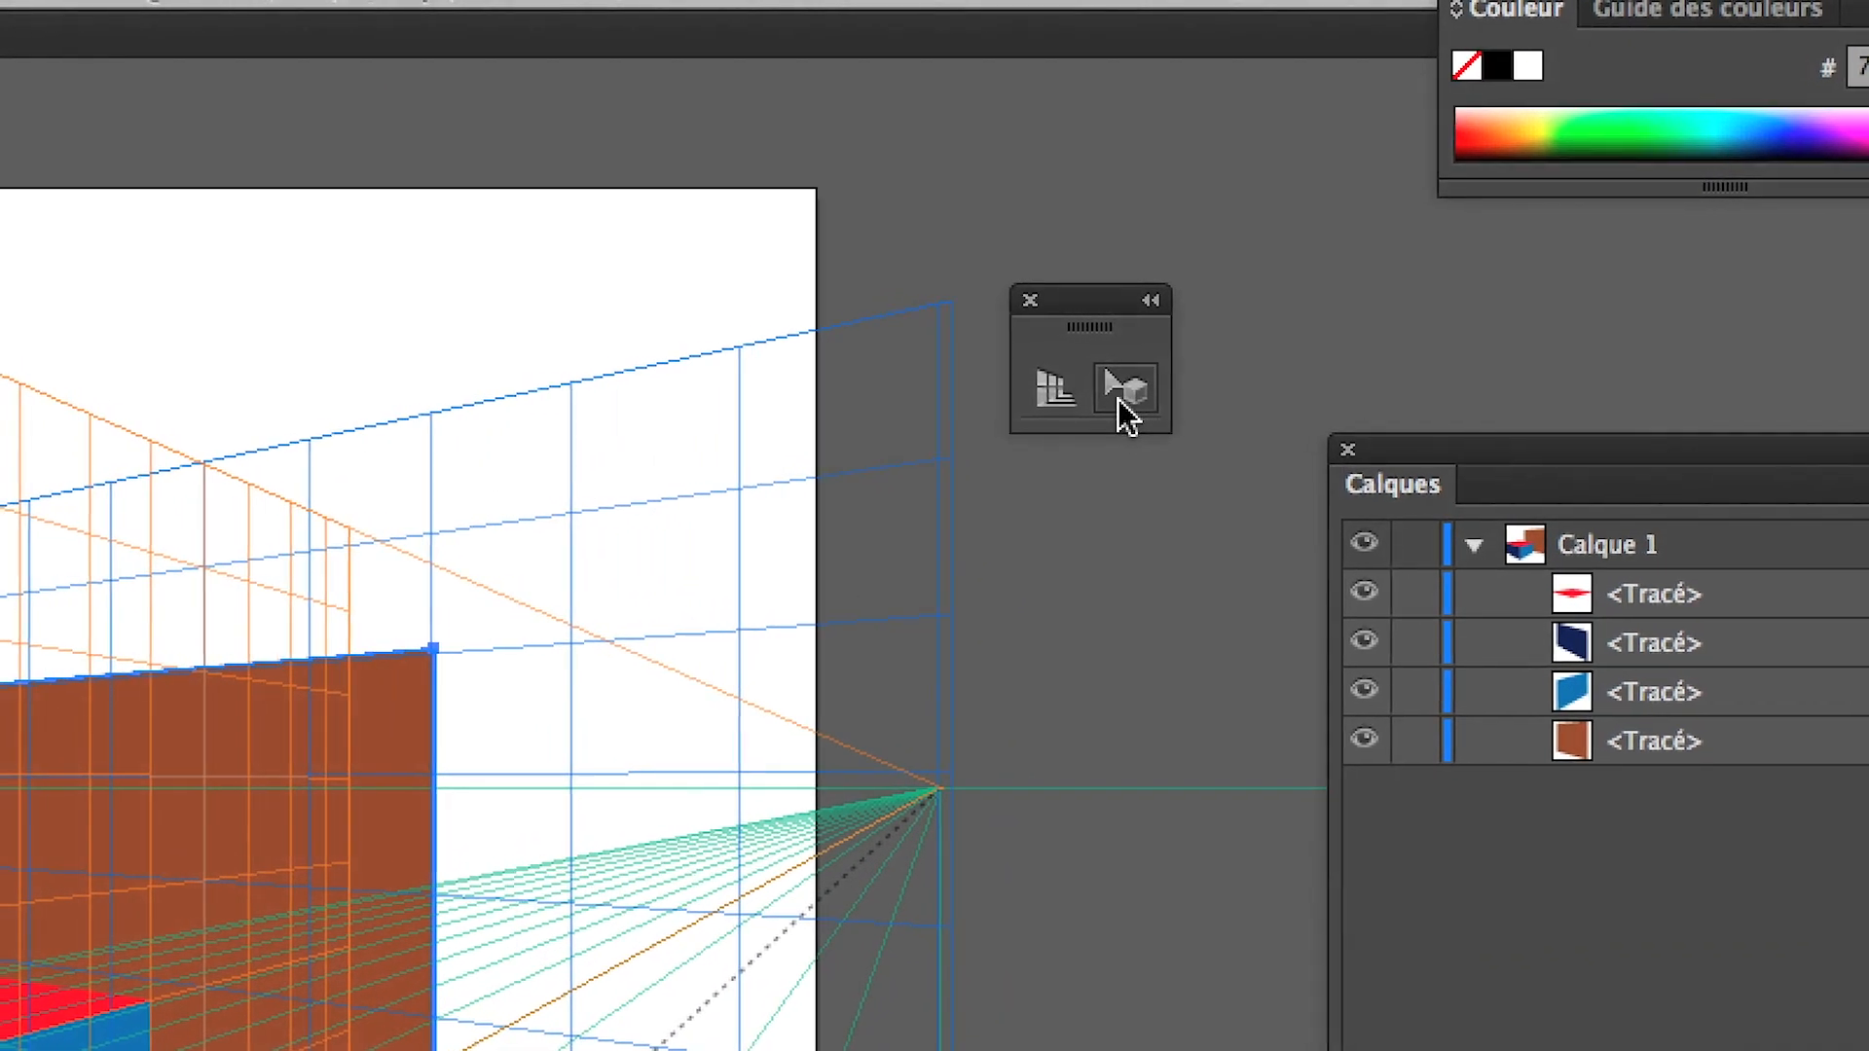
pyautogui.click(1116, 399)
# Align the right grid plane with the brown rectangle's near edge and draw a light orange side face about 29.63 × 11.96 cm from it
pyautogui.moveTo(446, 640); pyautogui.dragTo(446, 641)
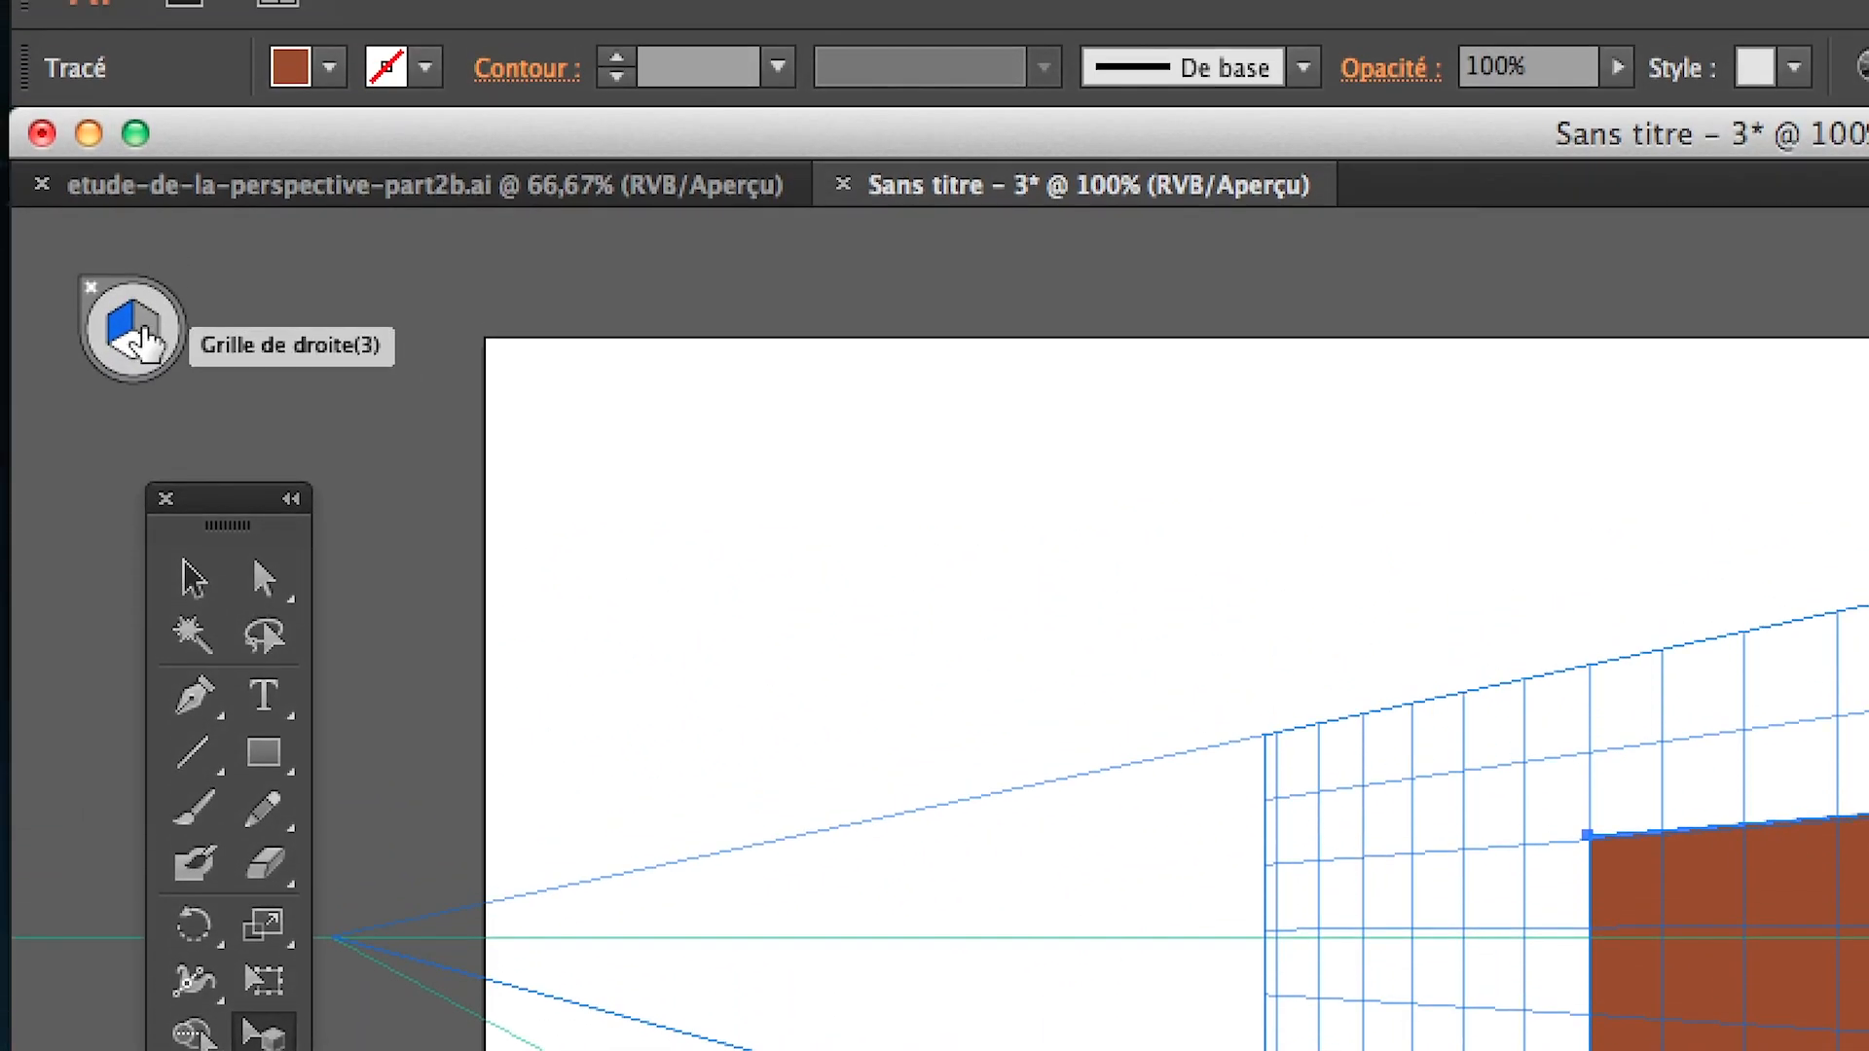
pyautogui.click(141, 331)
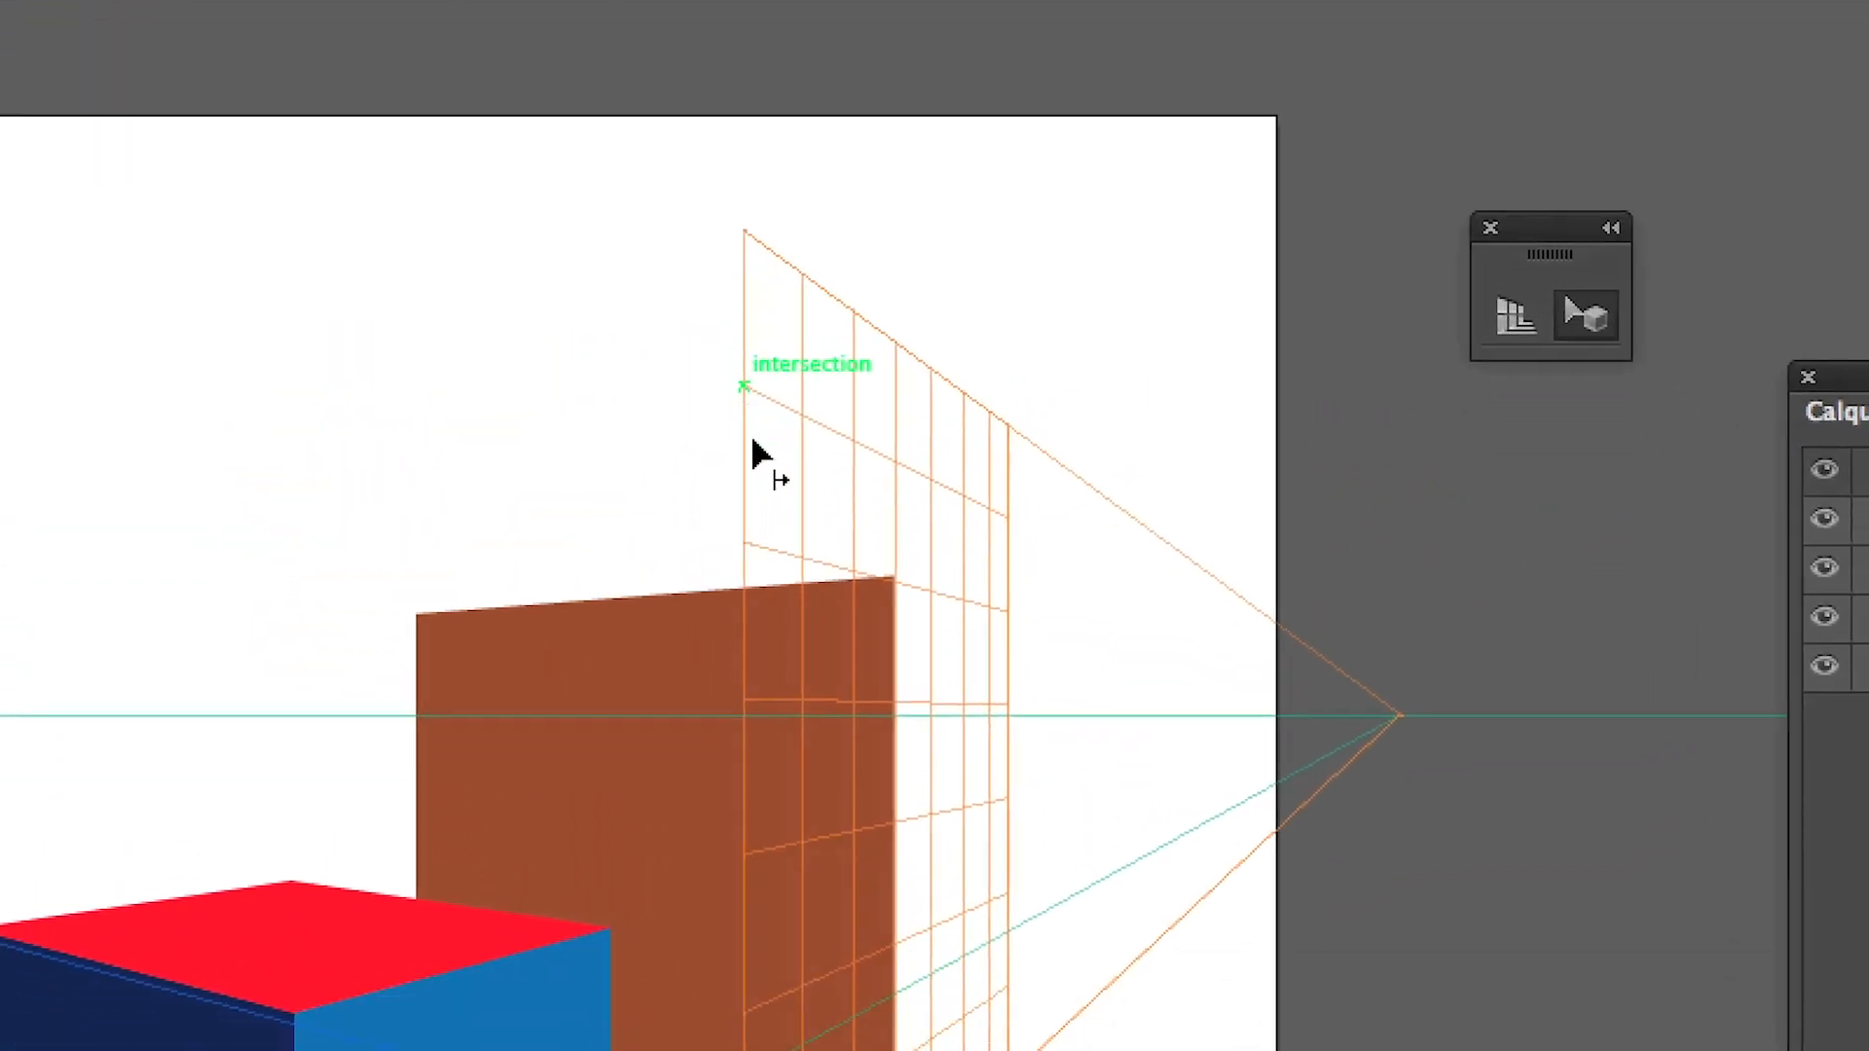
pyautogui.click(650, 518)
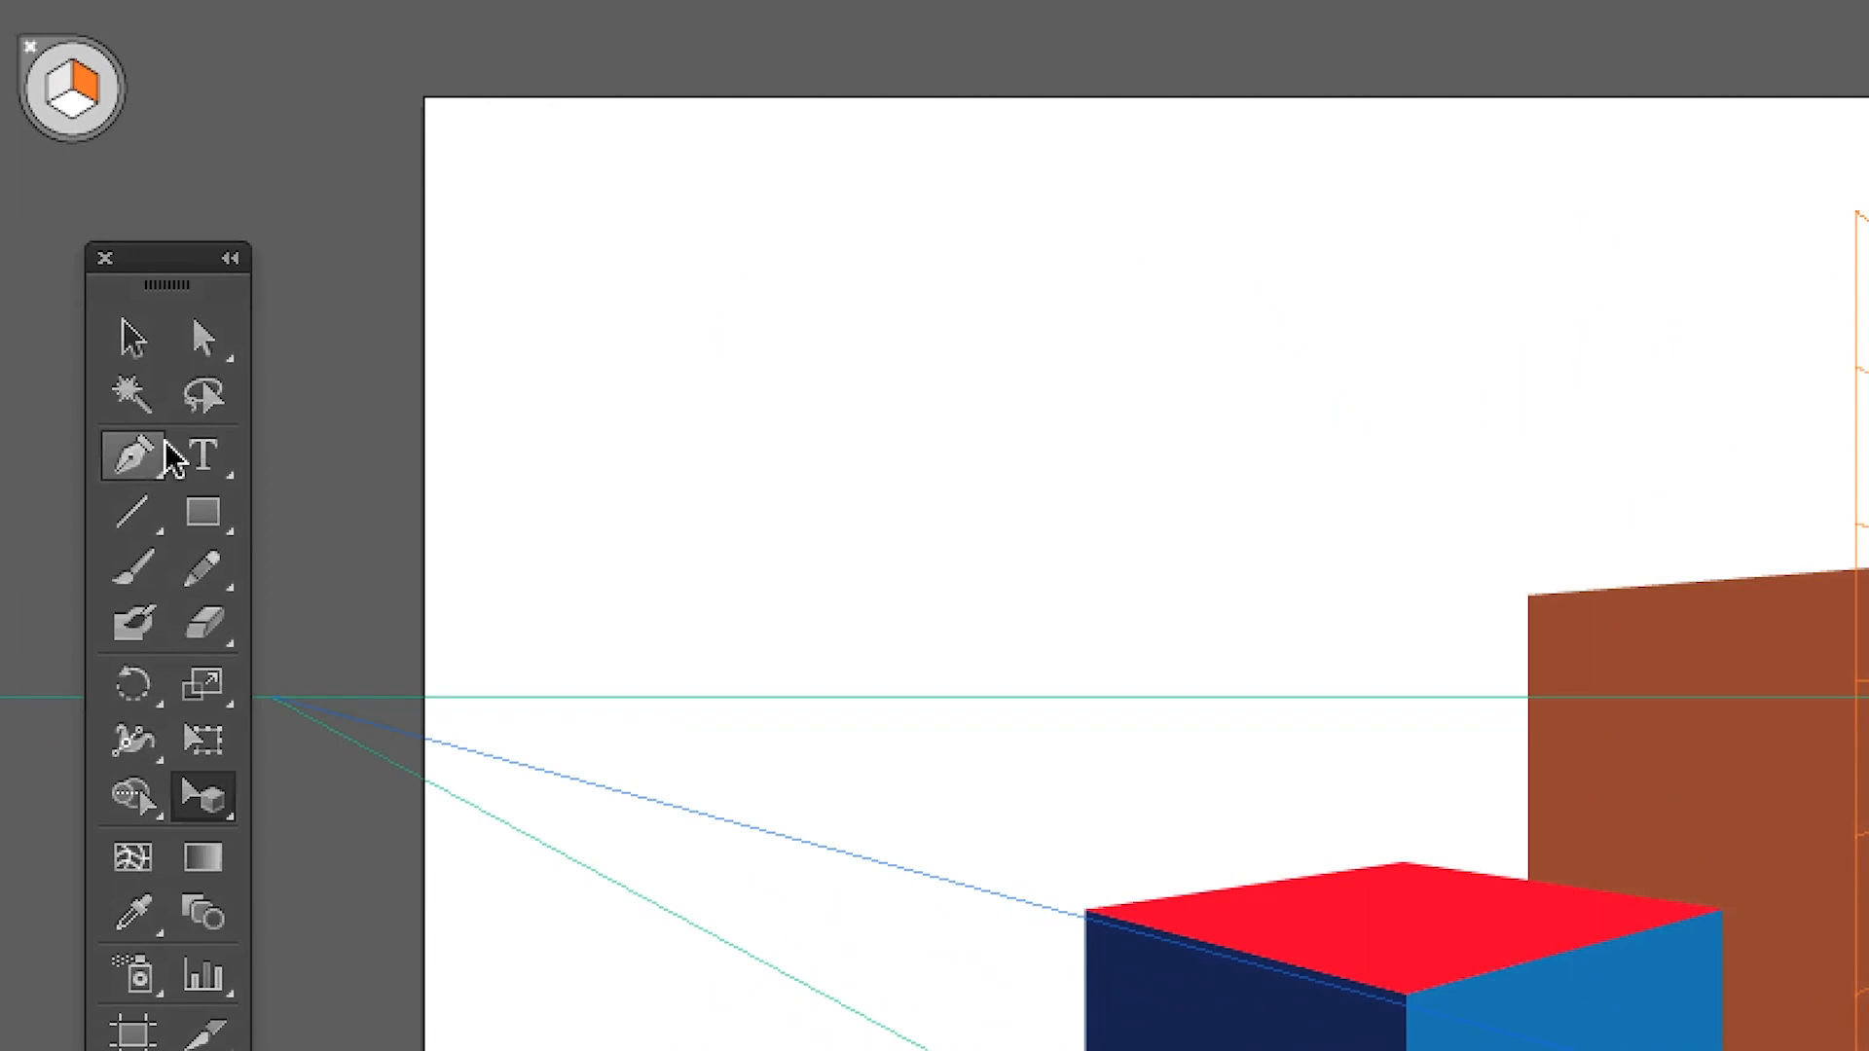
pyautogui.click(179, 469)
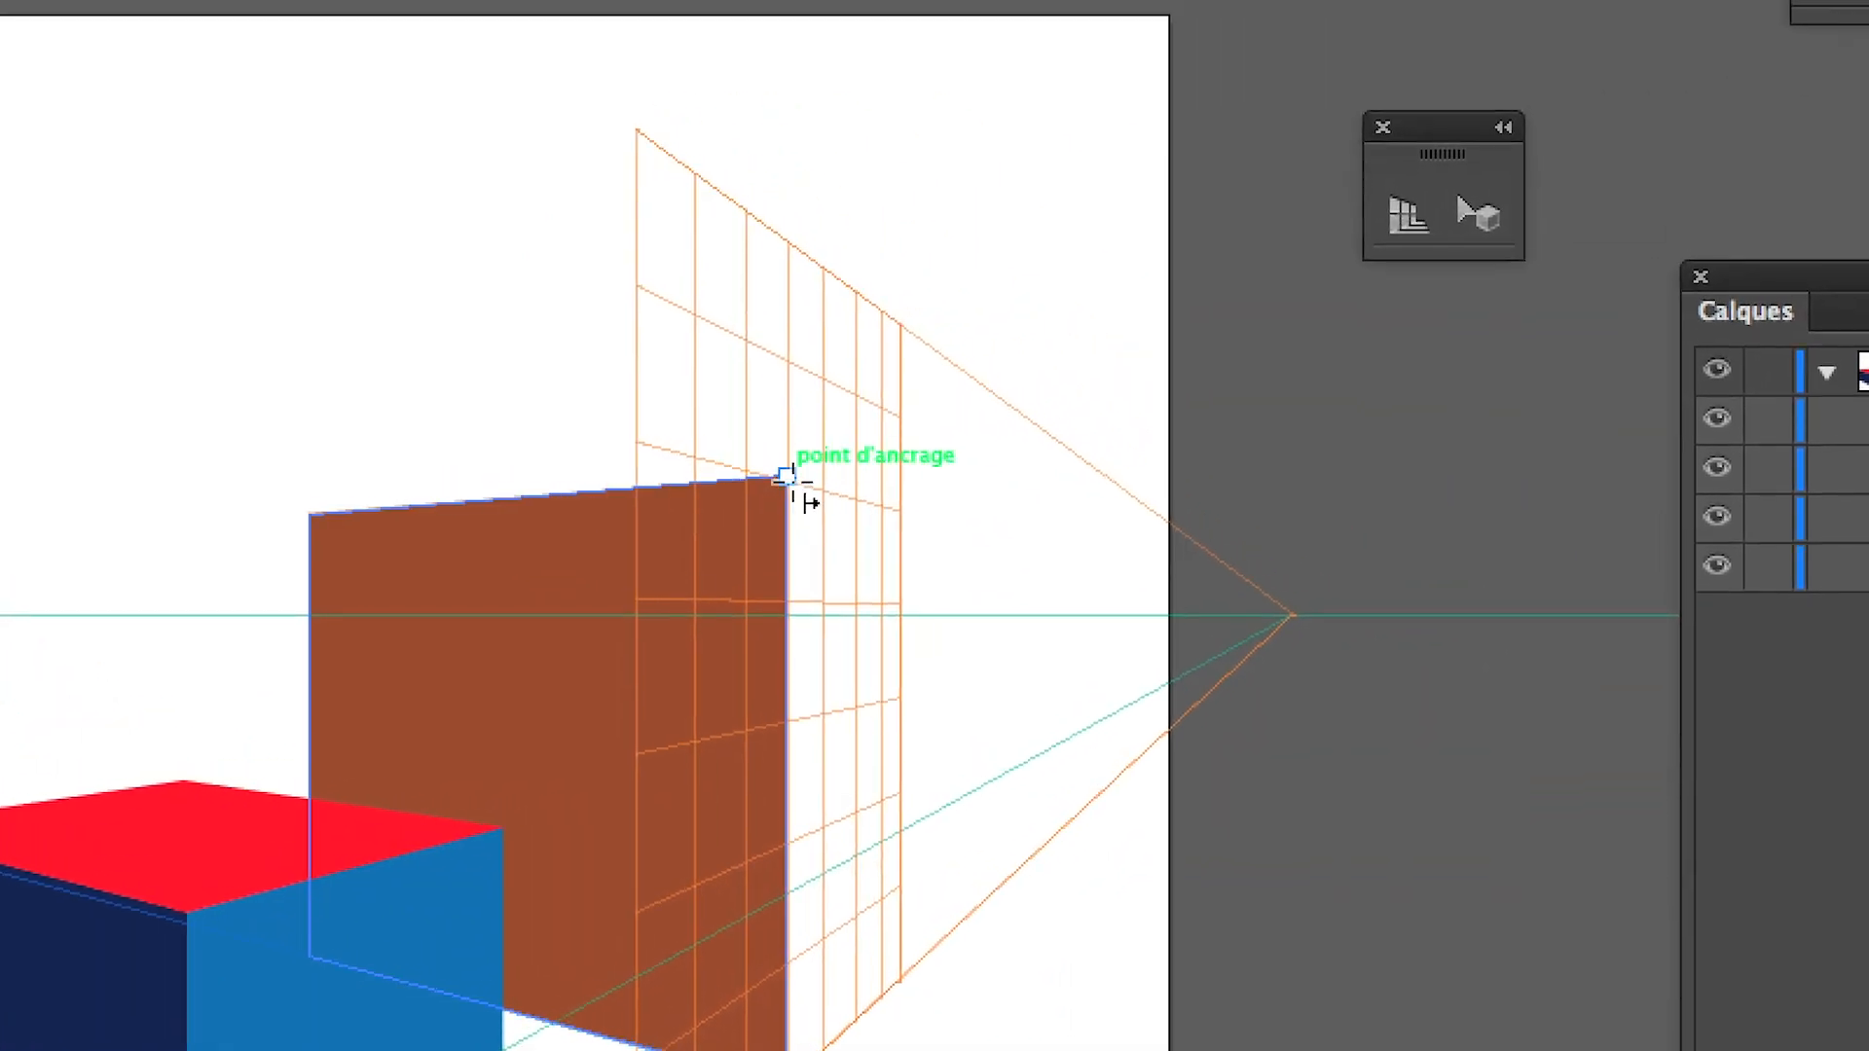
pyautogui.moveTo(793, 480); pyautogui.dragTo(855, 637)
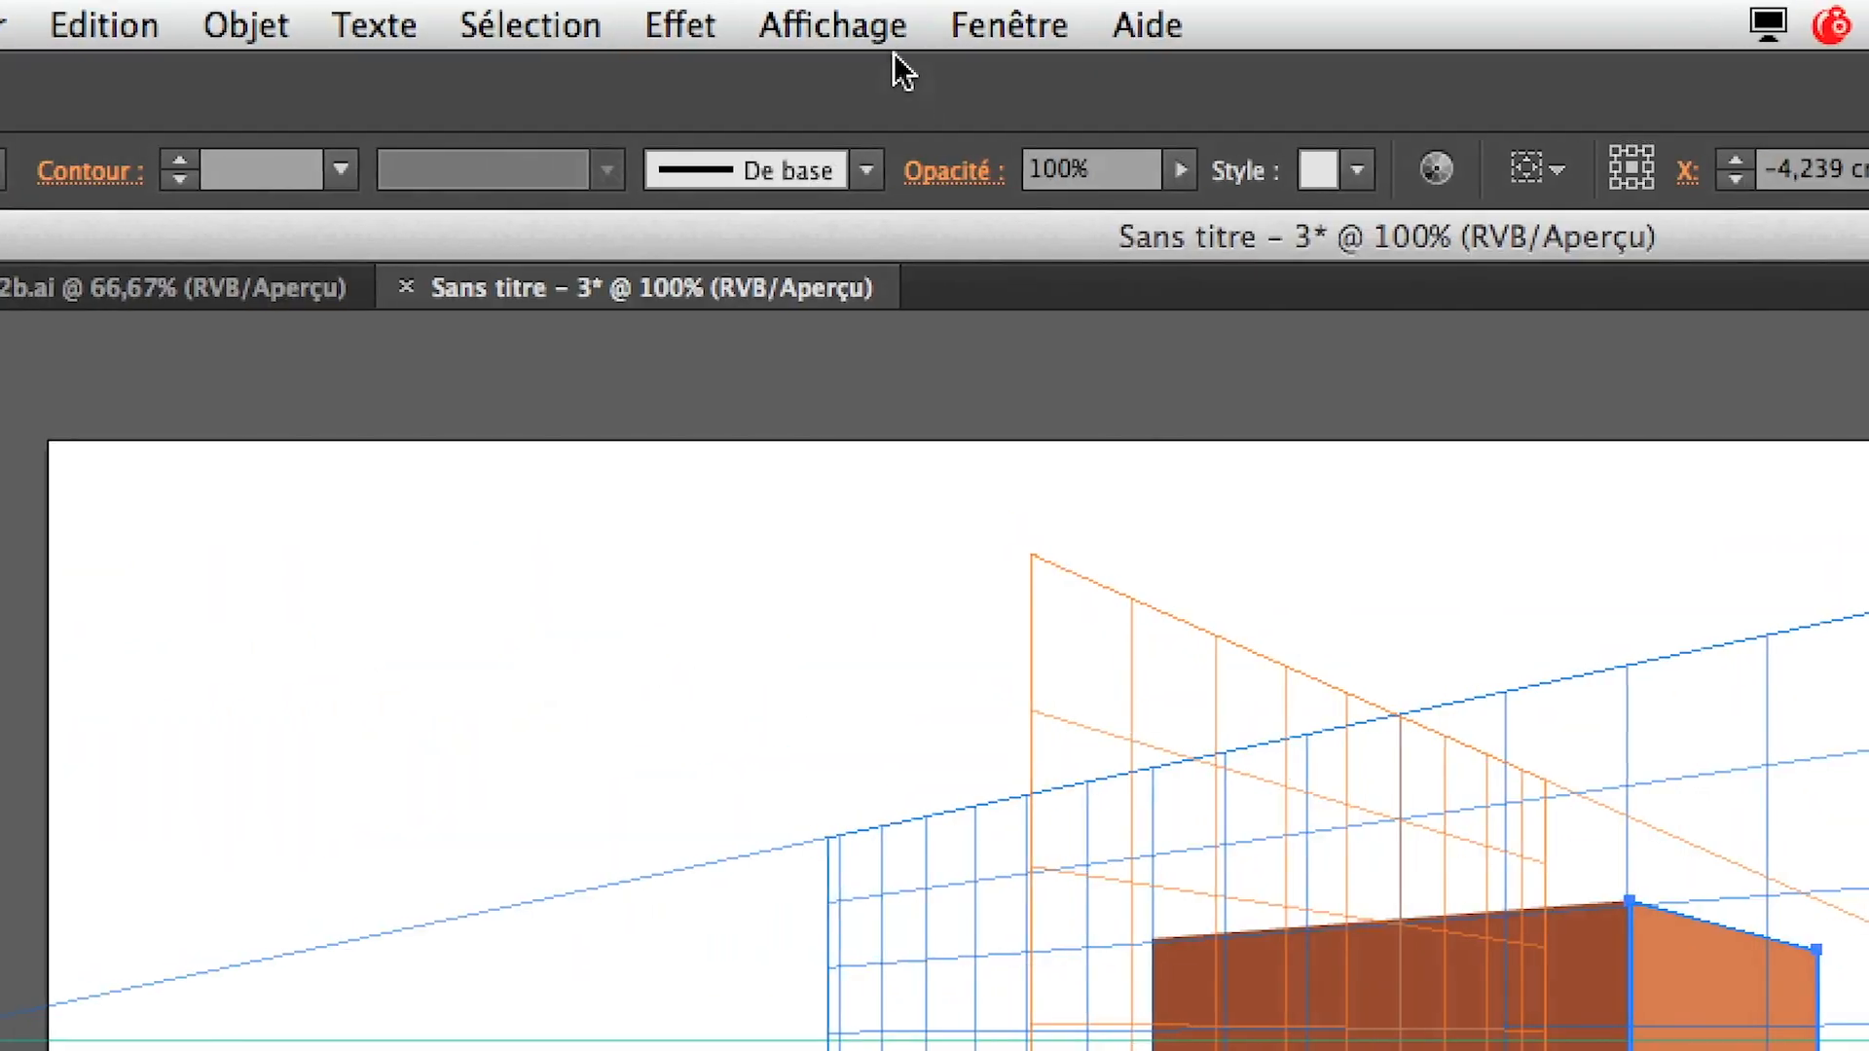
# Try to resize the light orange face from its outer edge with the selection's bounding box
pyautogui.click(869, 22)
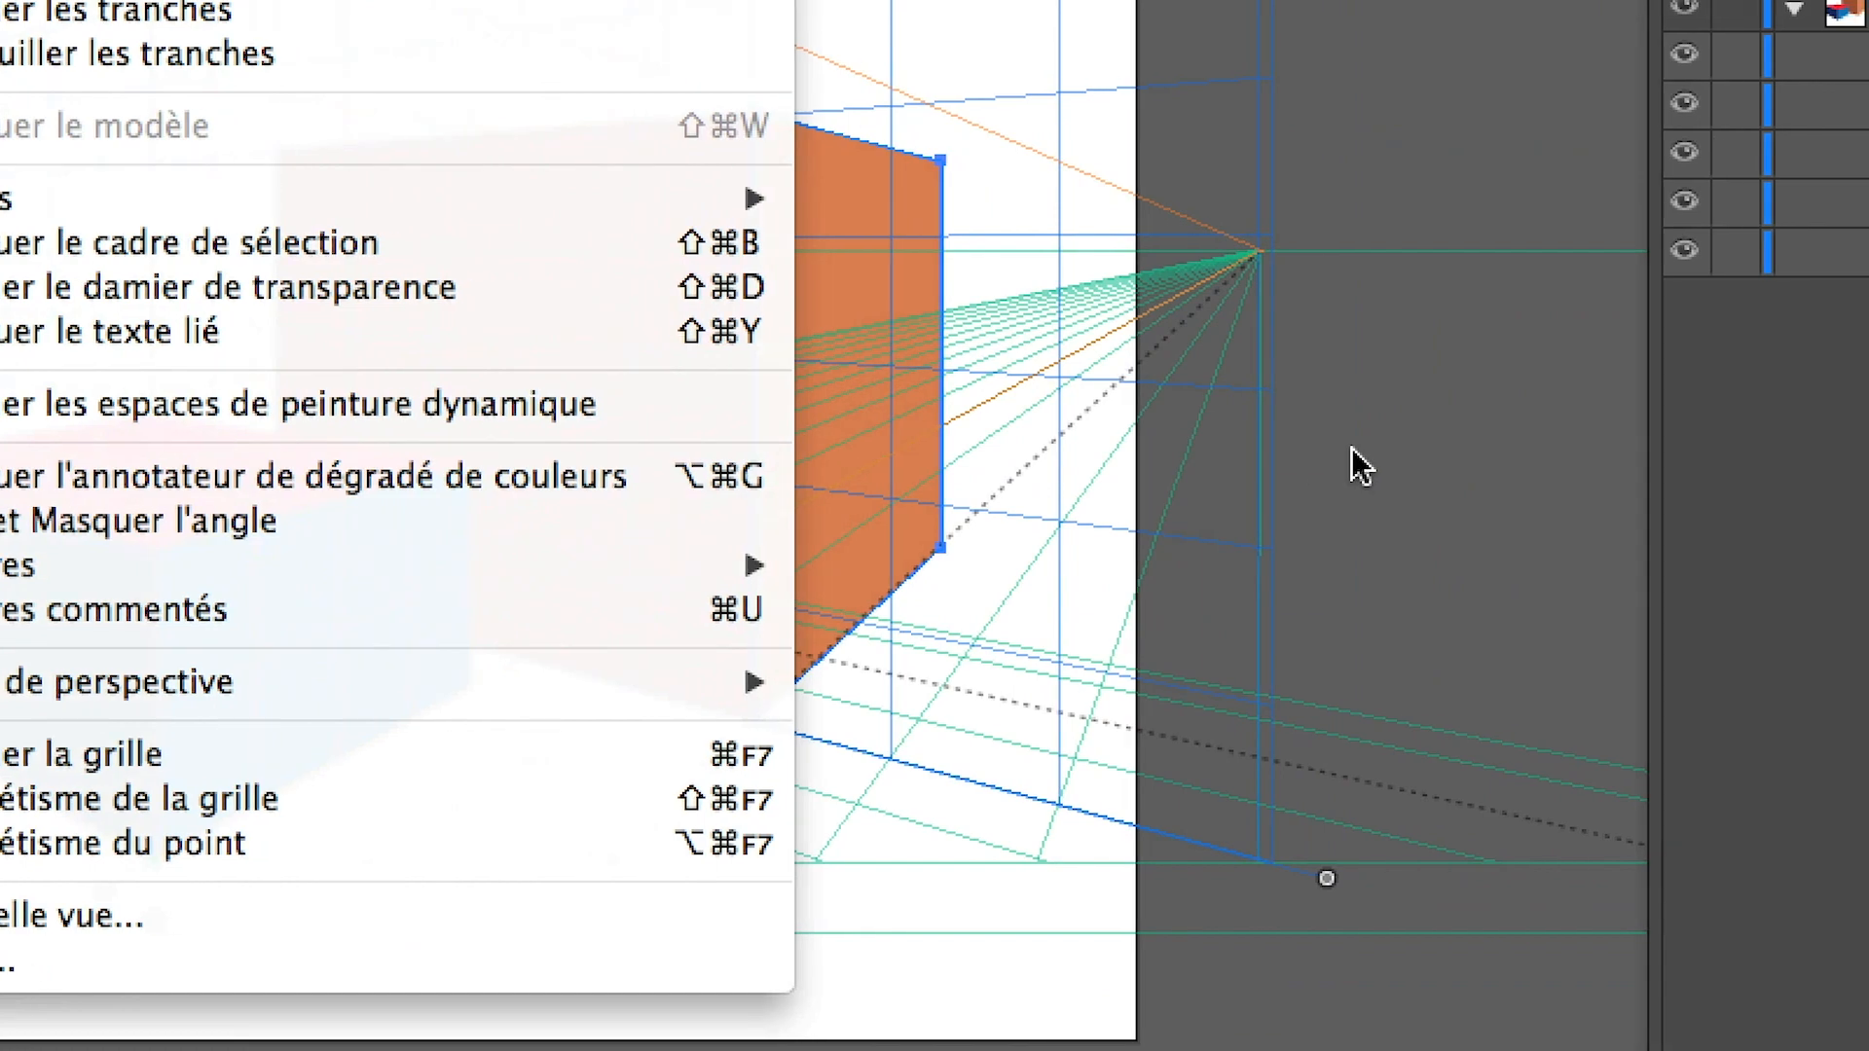
pyautogui.click(1351, 447)
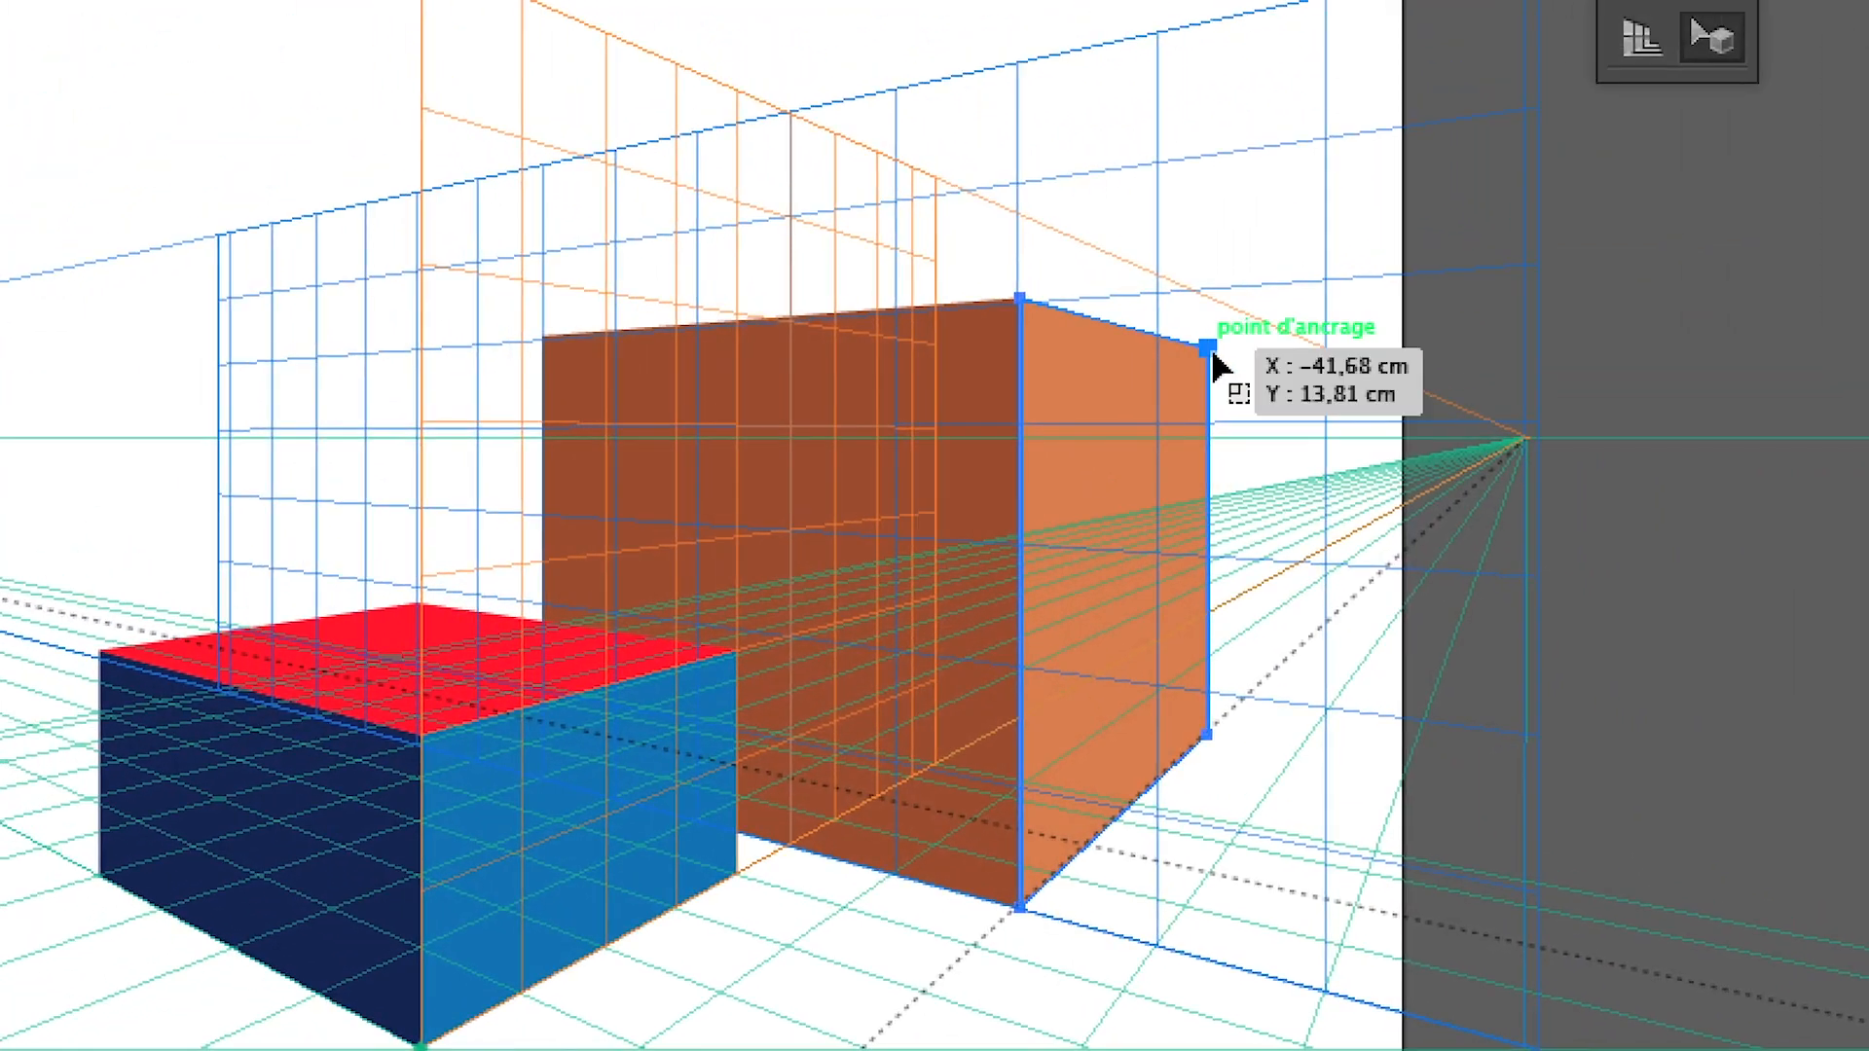
pyautogui.moveTo(1207, 412)
pyautogui.mouseDown()
pyautogui.moveTo(1180, 424)
pyautogui.moveTo(1215, 405)
pyautogui.mouseUp()
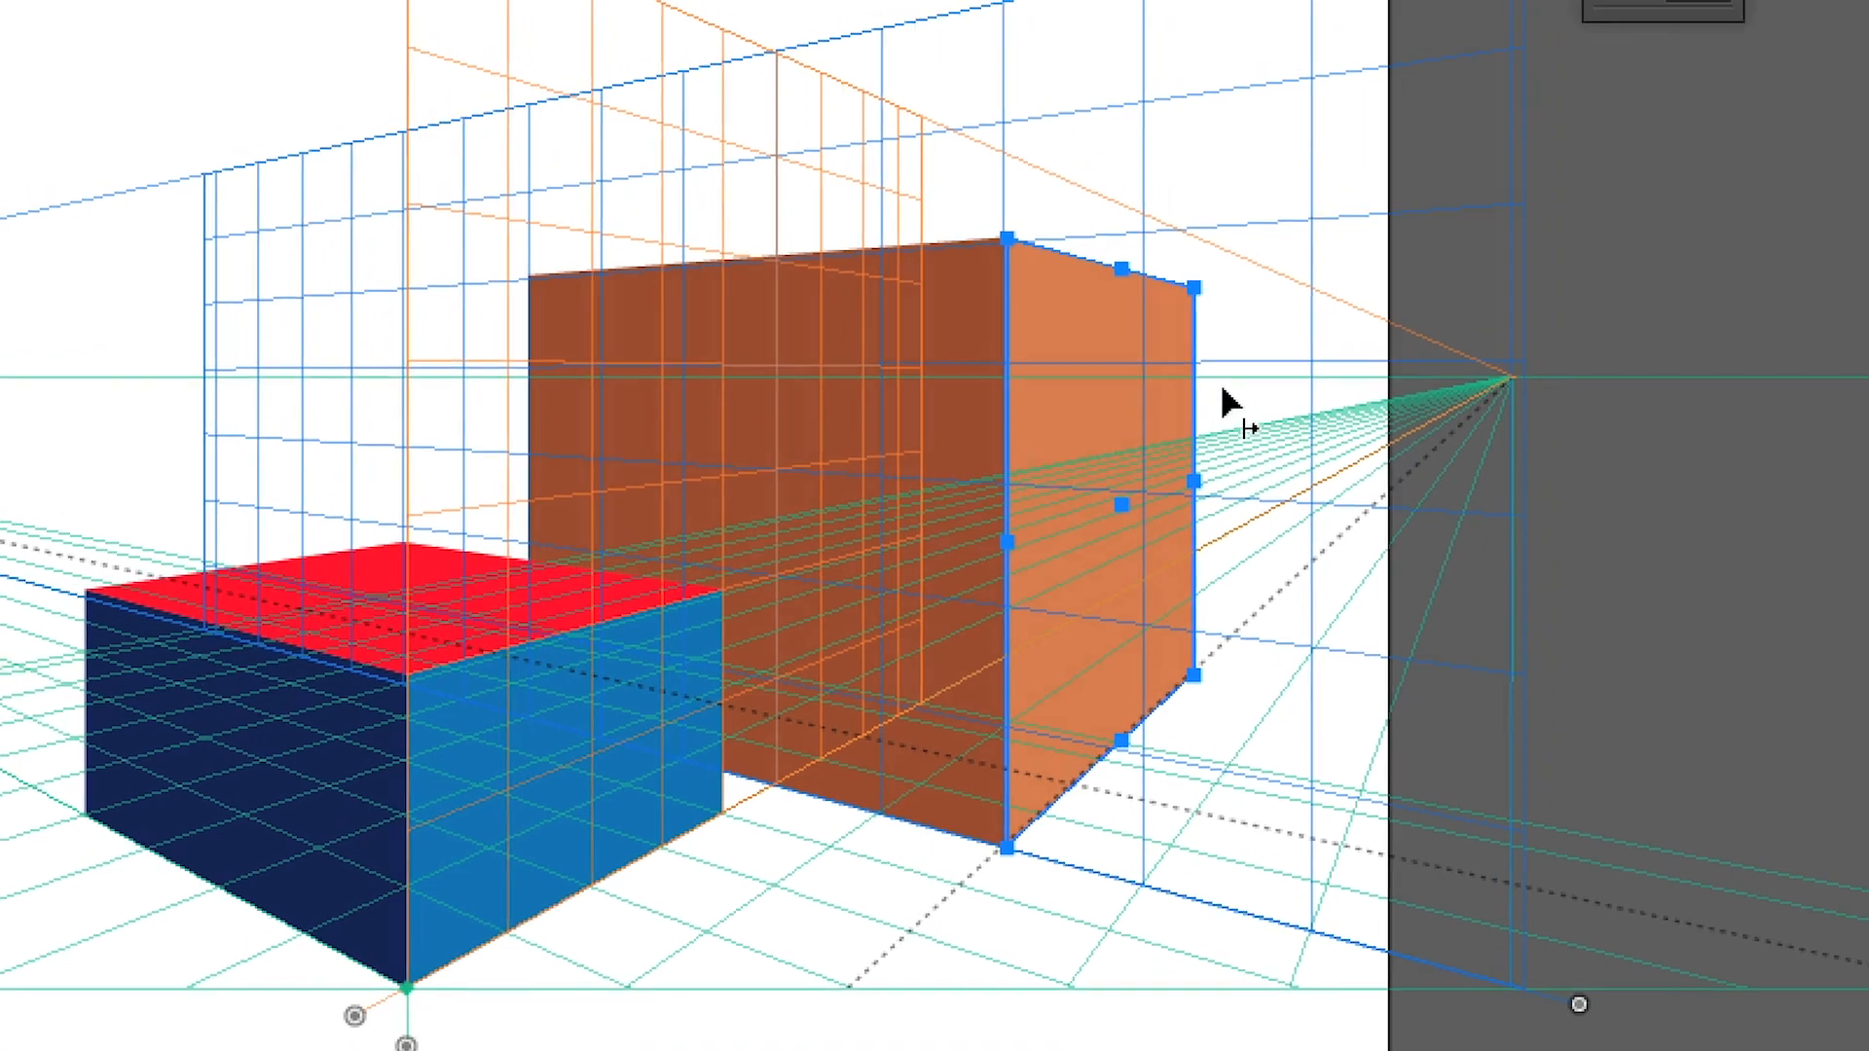
pyautogui.moveTo(1195, 481); pyautogui.dragTo(1236, 429)
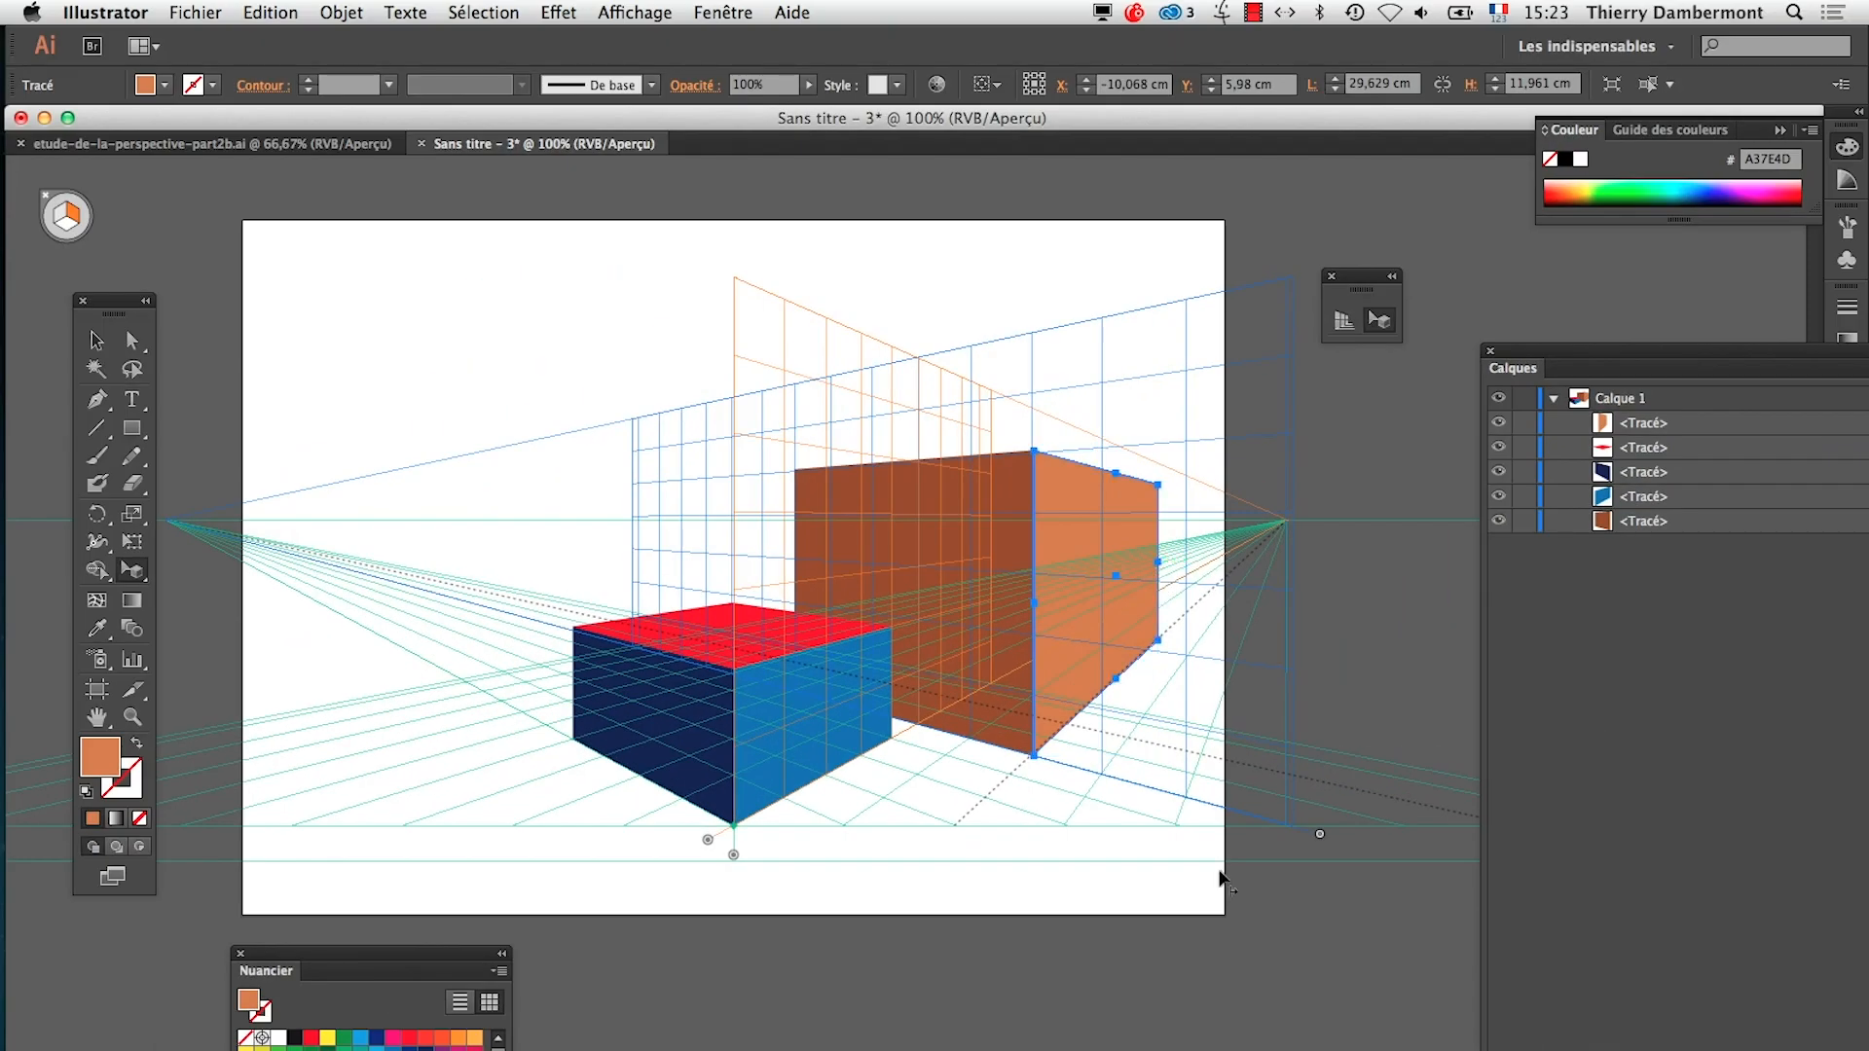
# Deselect the light orange face, activate the Perspective Grid tool and check the station point lock setting
pyautogui.click(1119, 983)
pyautogui.scroll(-1, 1149, 979)
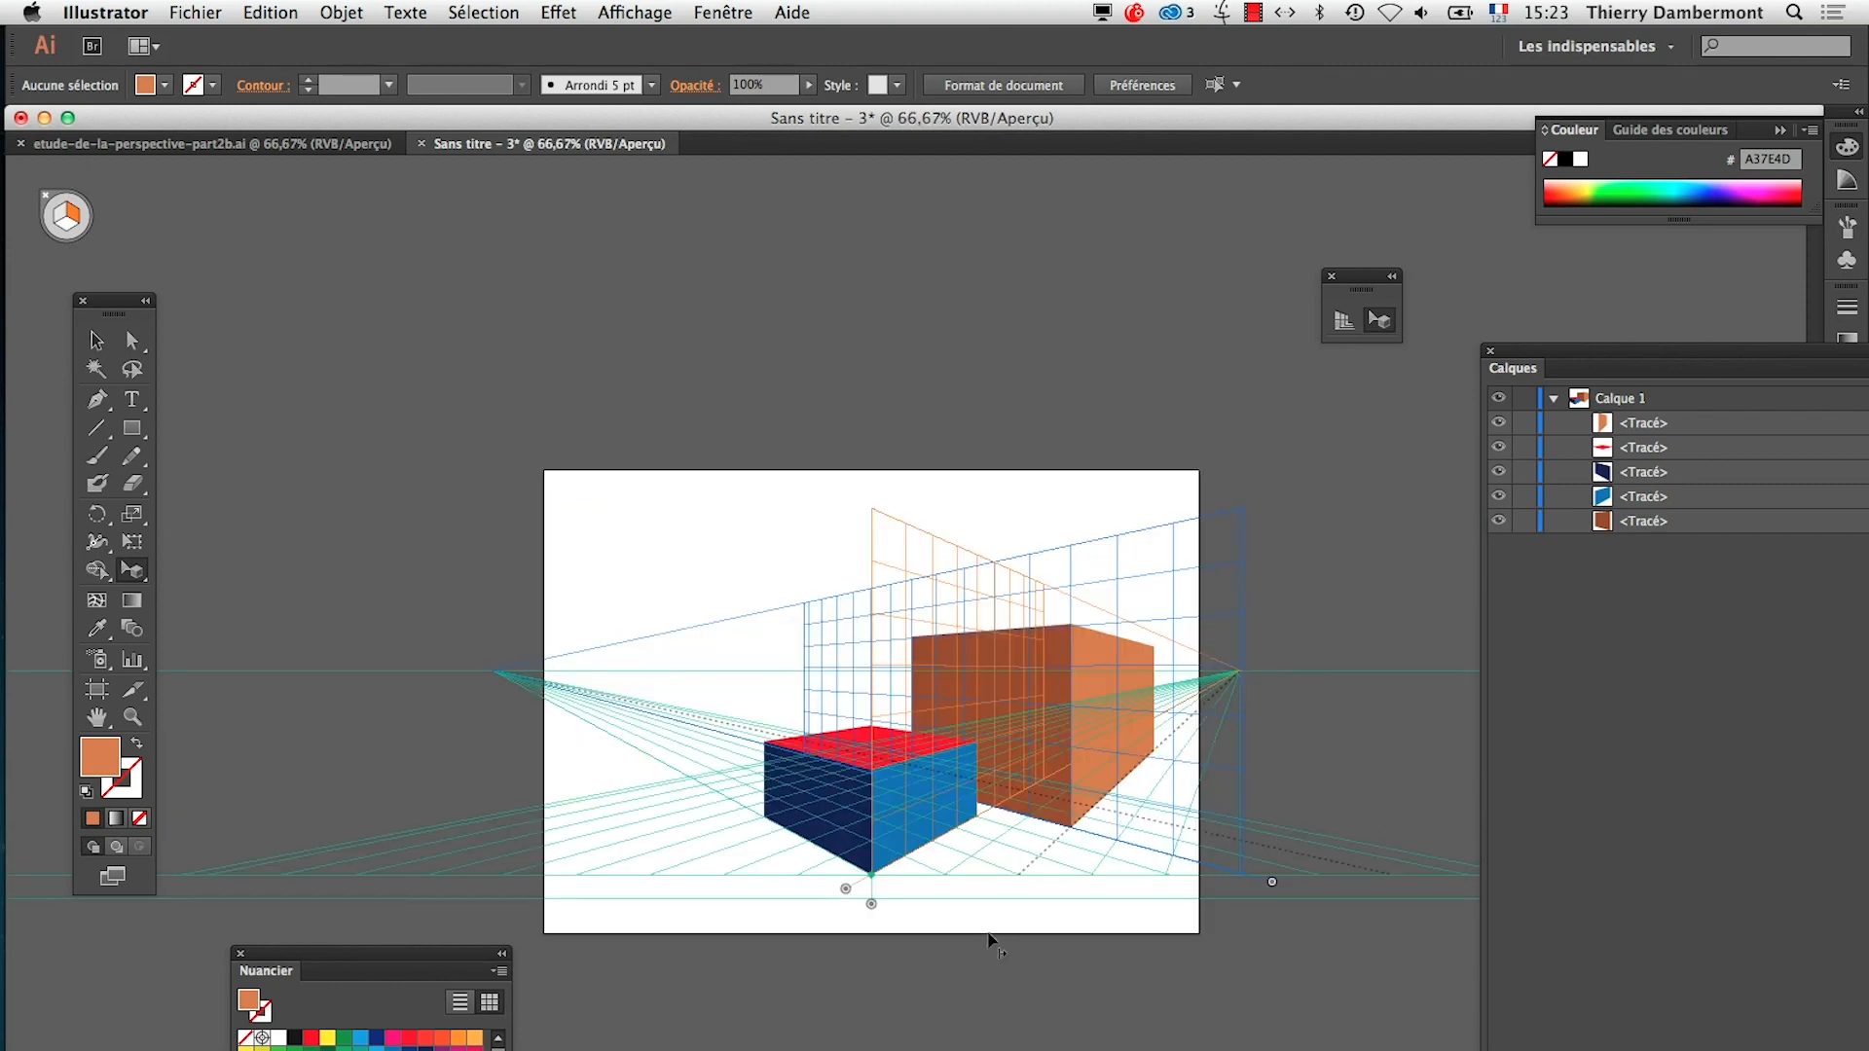
pyautogui.moveTo(856, 742); pyautogui.dragTo(646, 543)
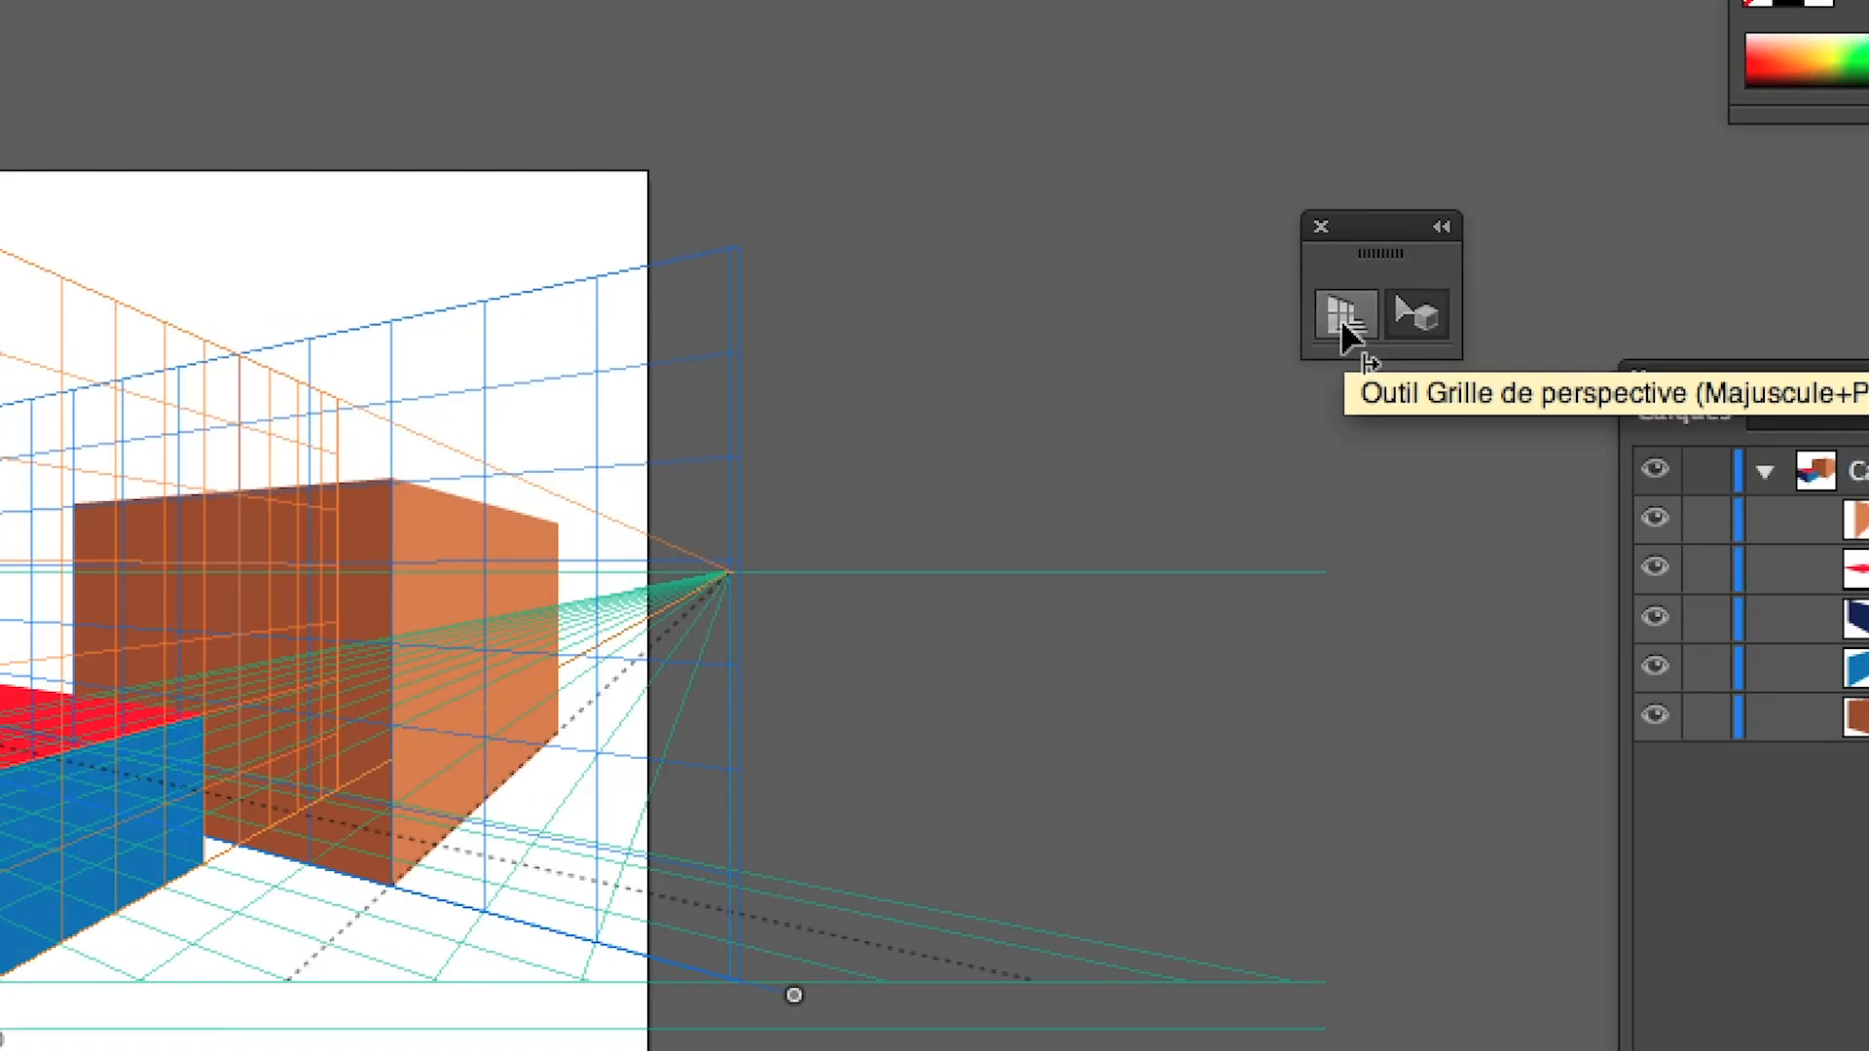
pyautogui.click(1343, 332)
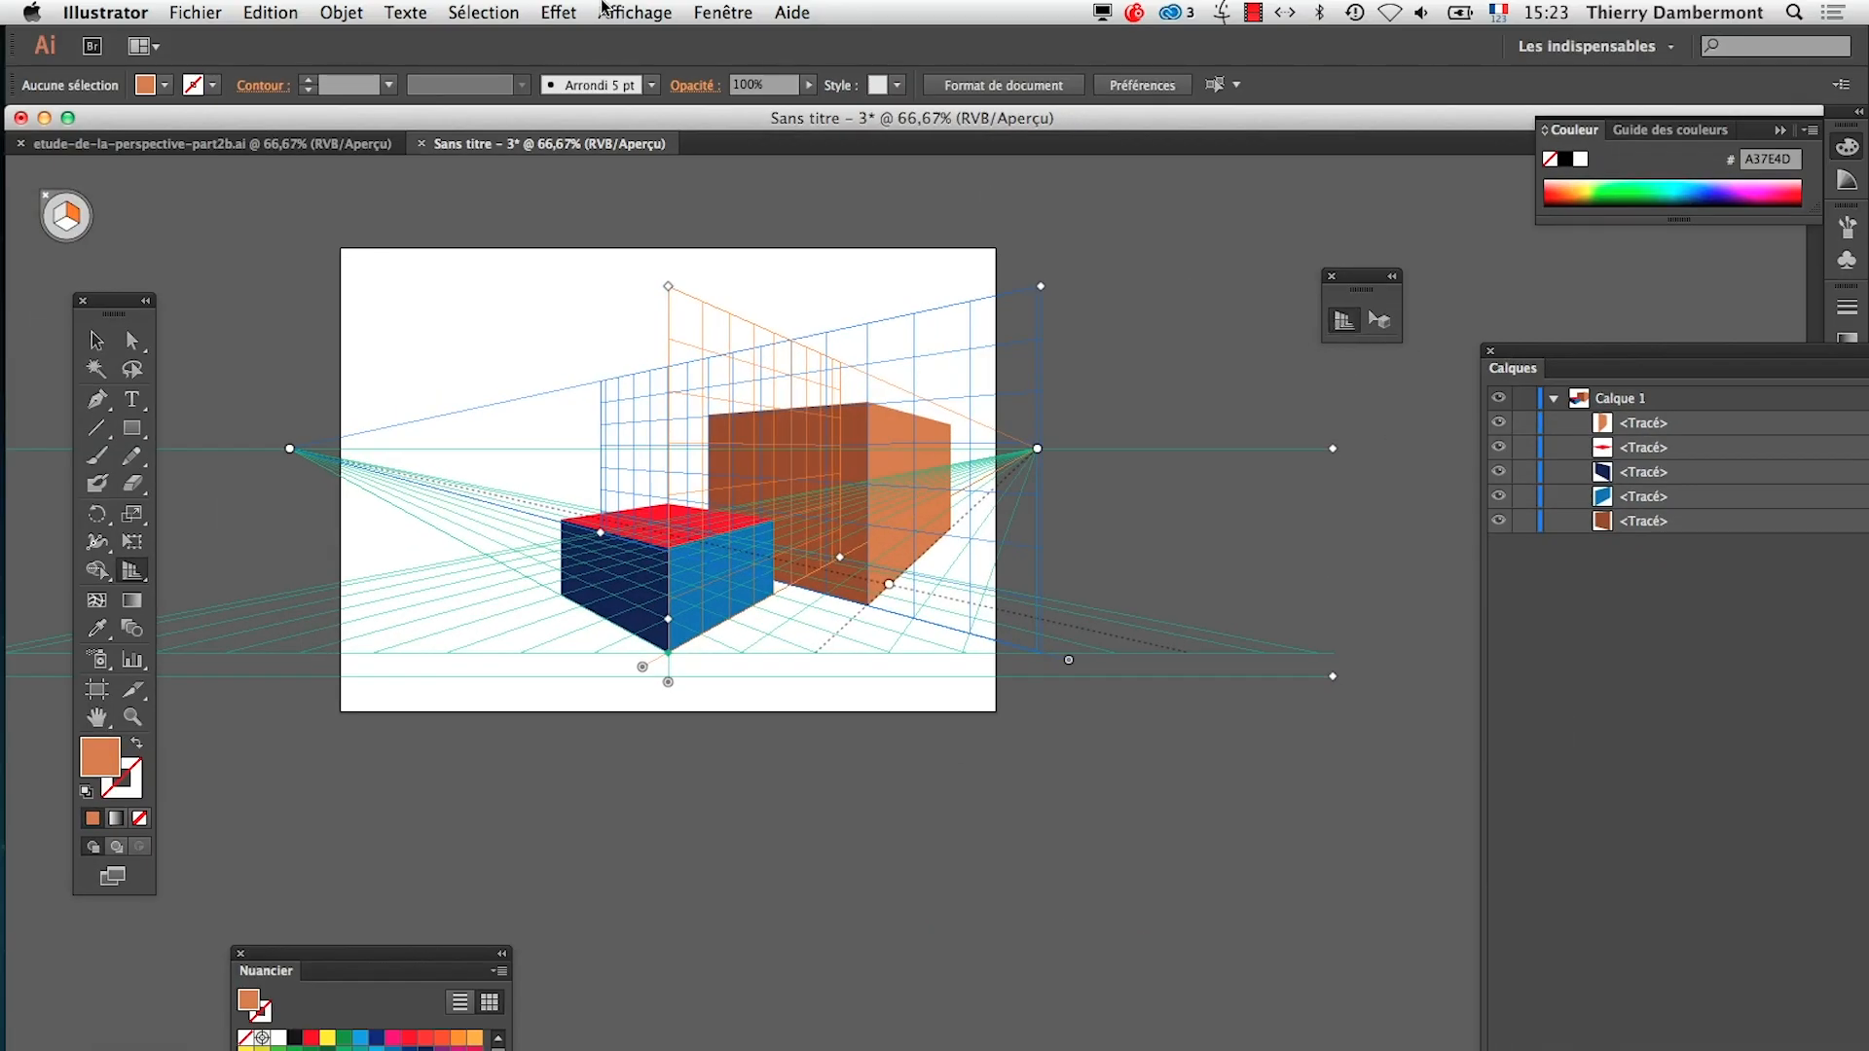
pyautogui.click(604, 10)
pyautogui.moveTo(716, 737)
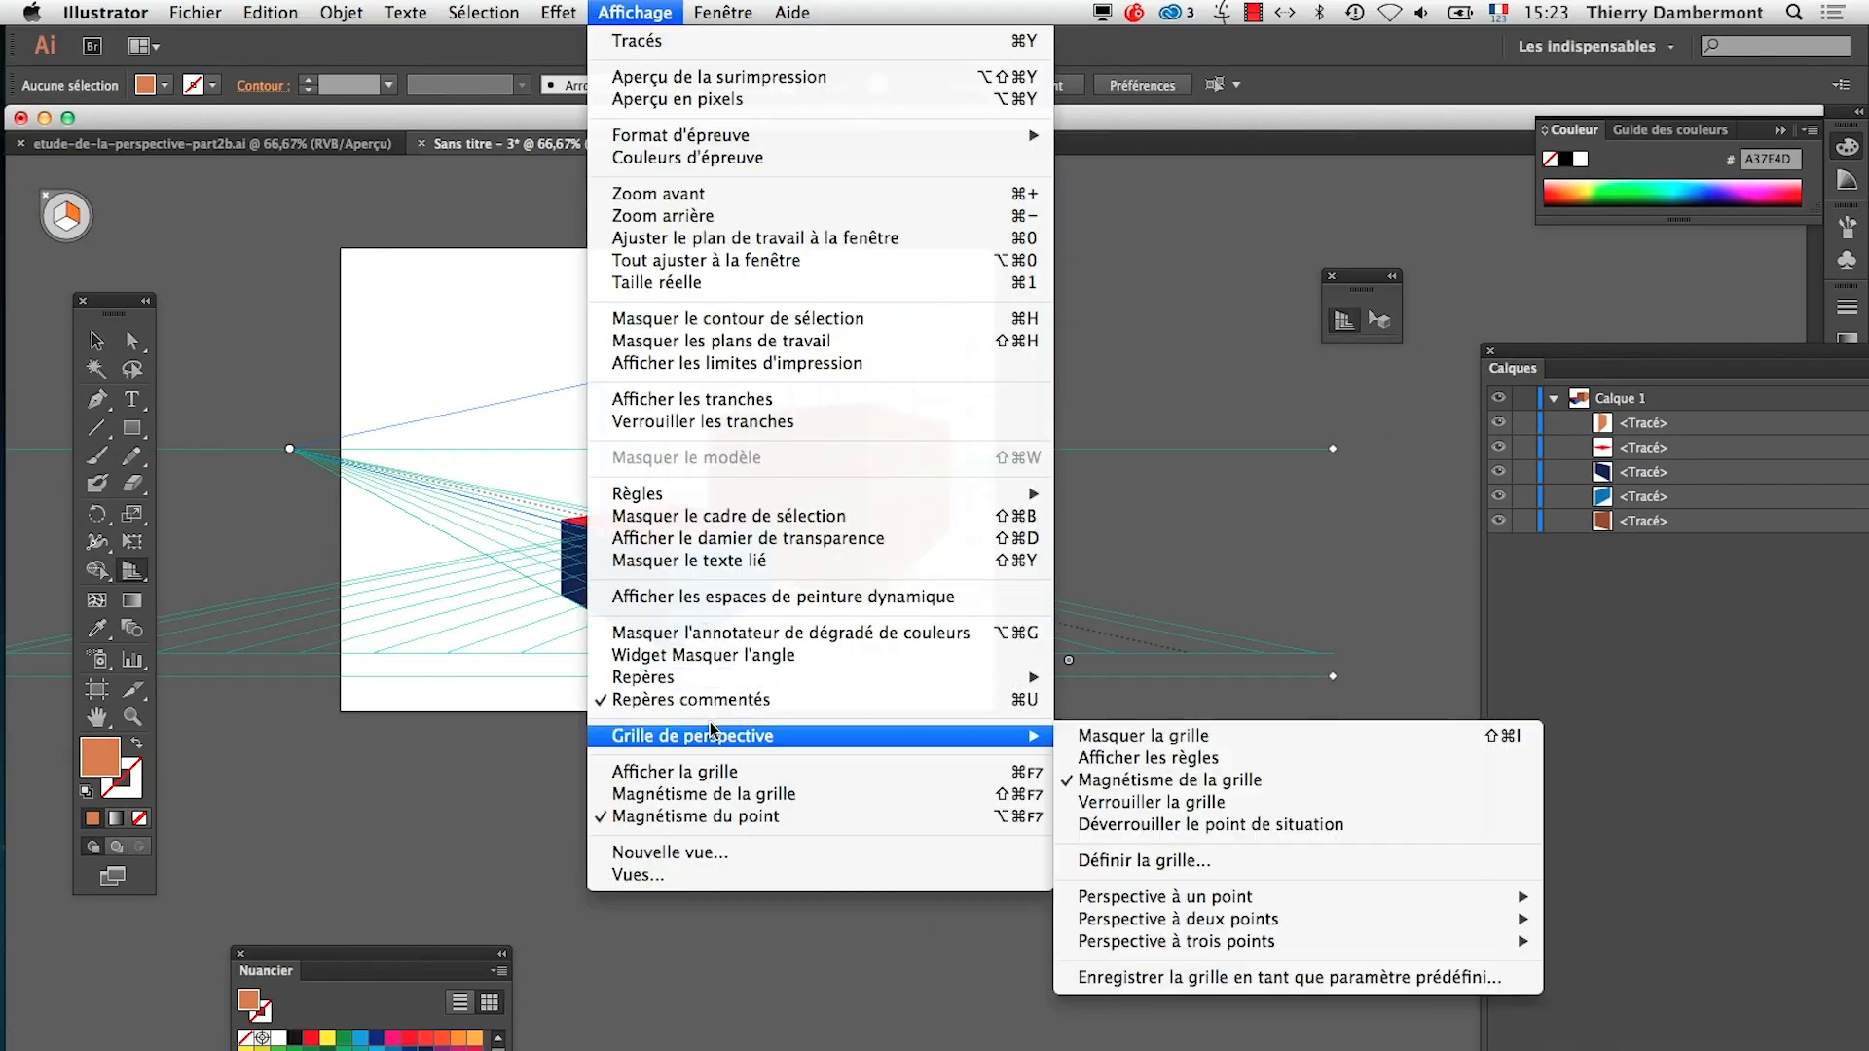
pyautogui.click(1081, 427)
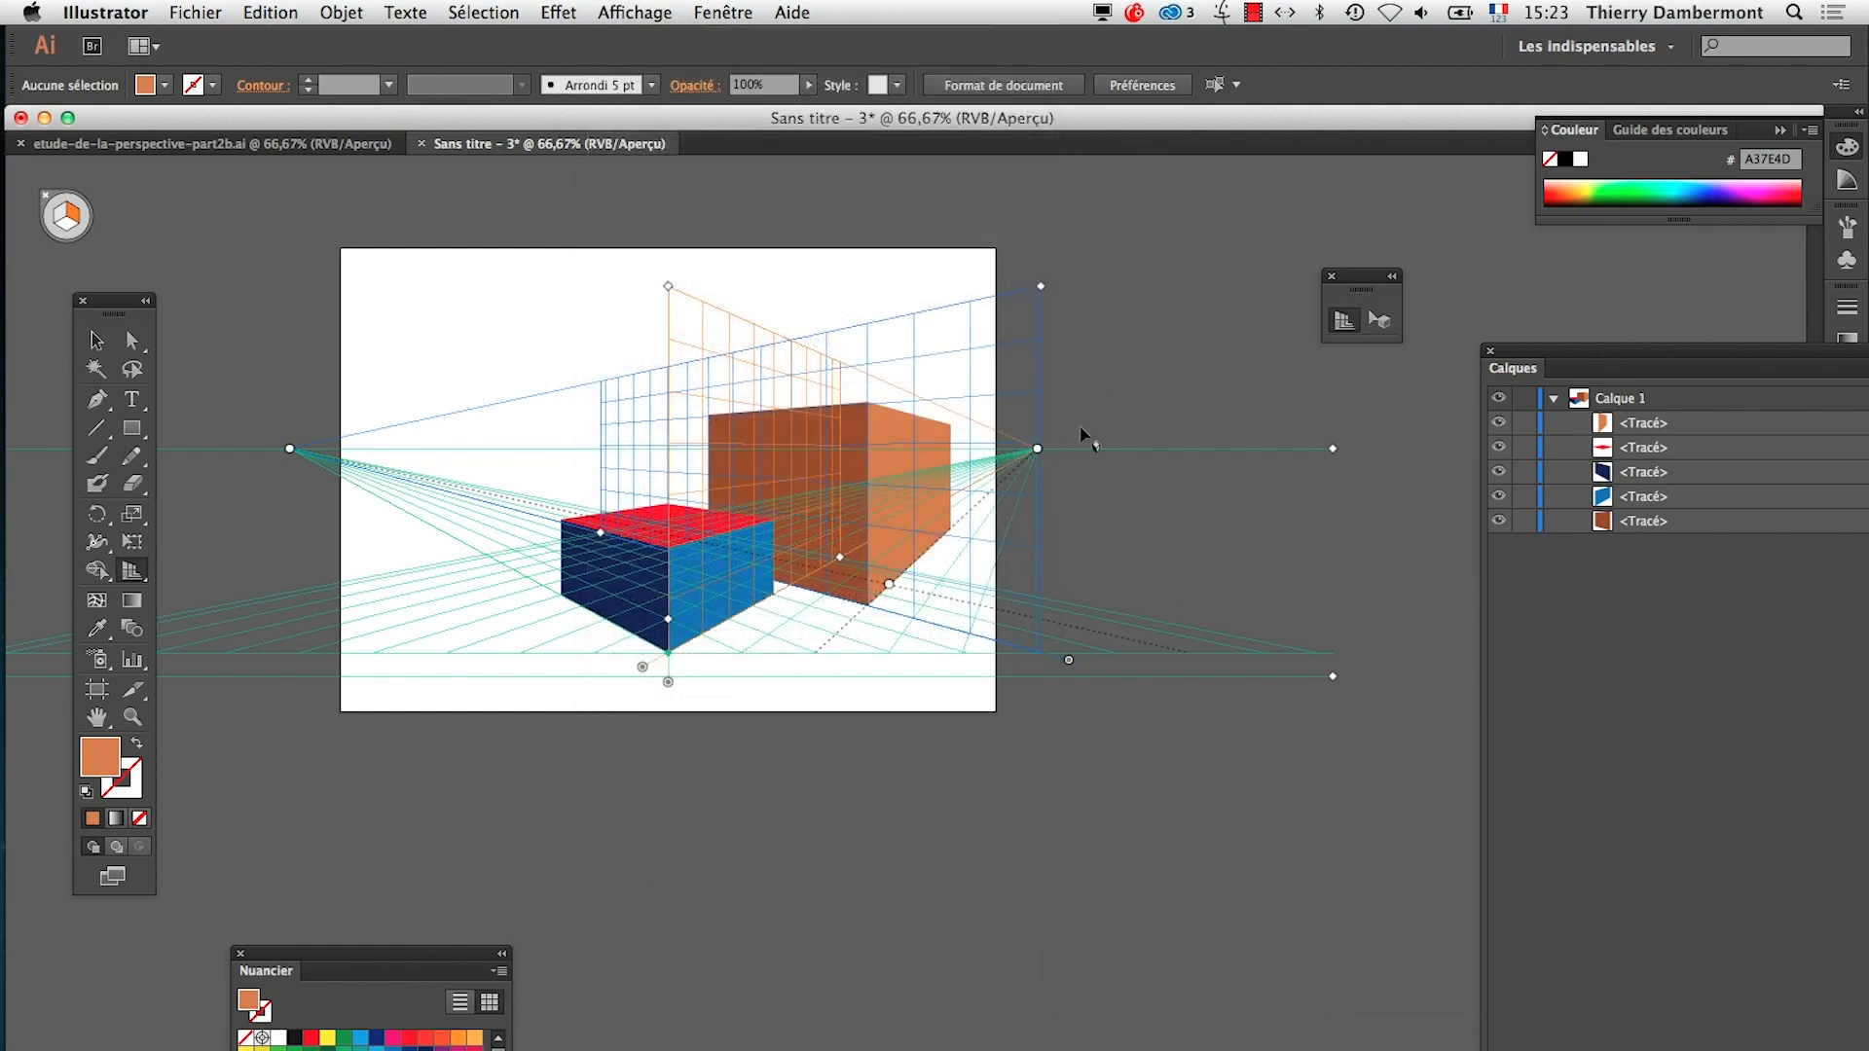
# Hide the panels and shift the vanishing points along the horizon to turn both boxes, ending with their right faces wider
pyautogui.moveTo(1038, 450); pyautogui.dragTo(1266, 471)
pyautogui.press('Tab')
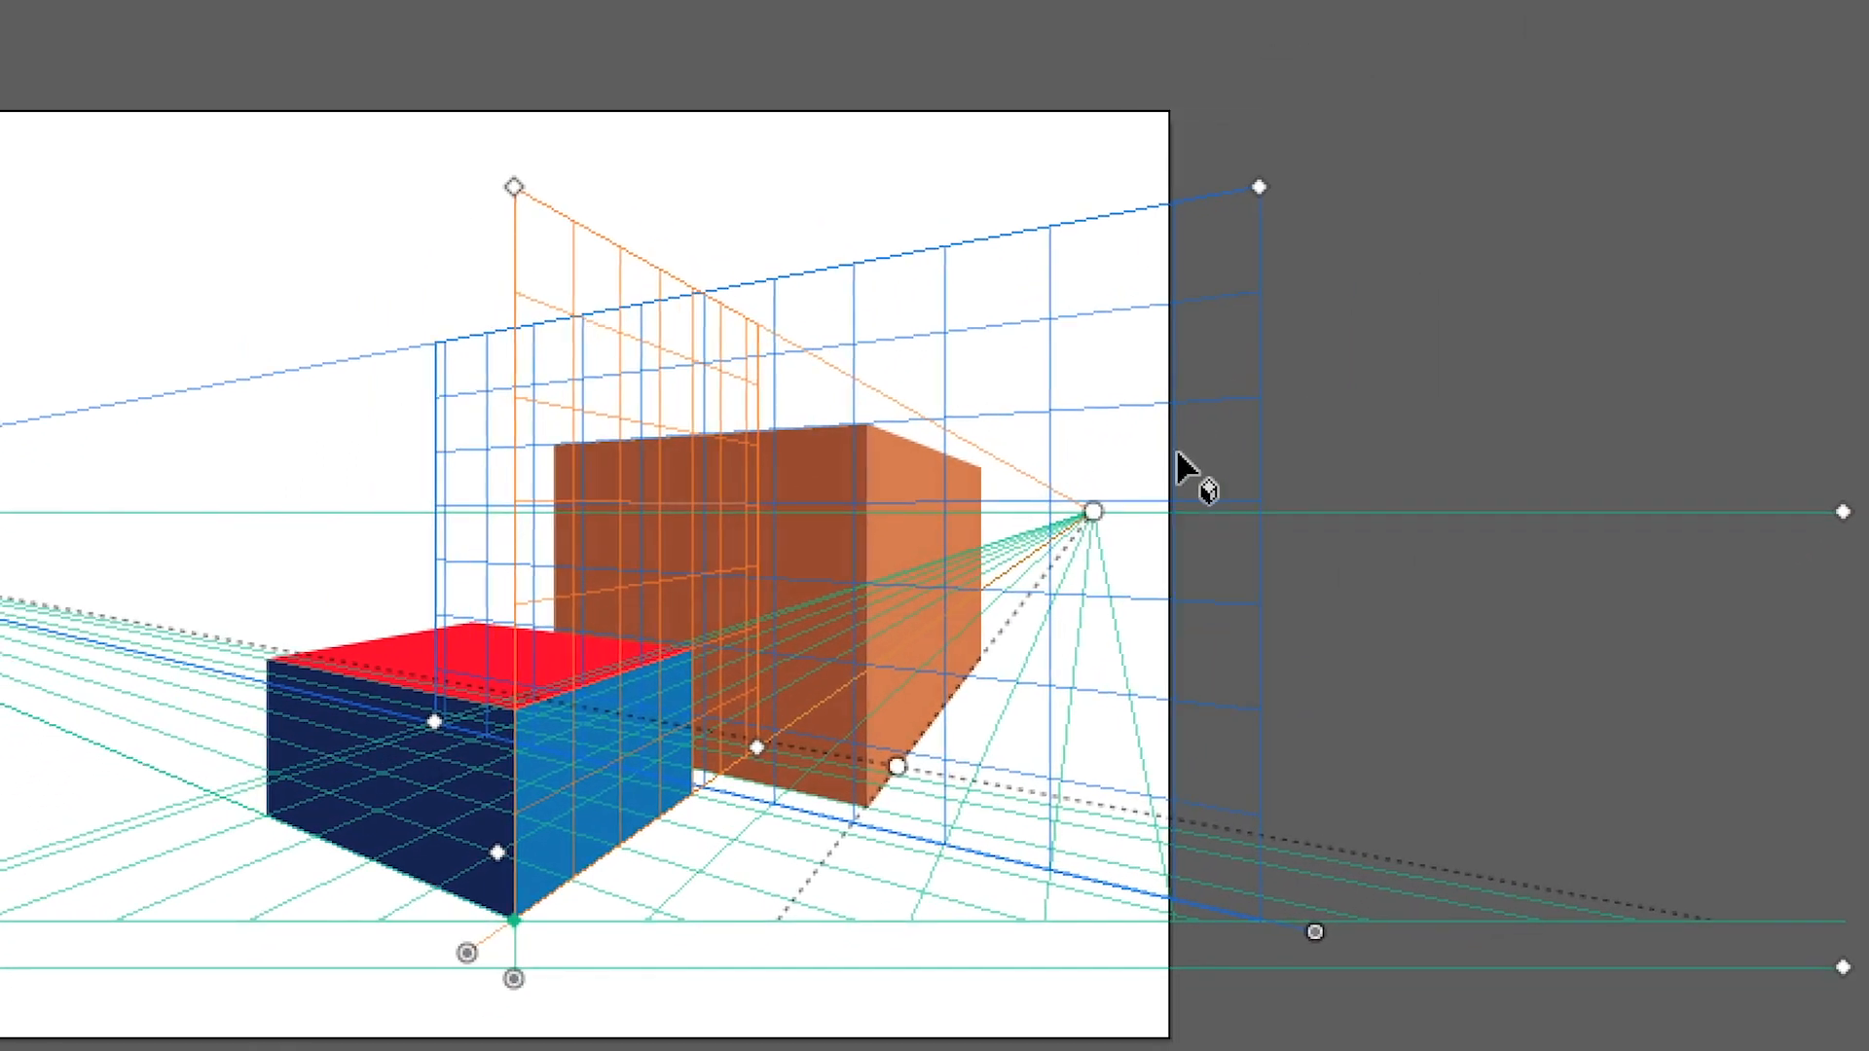
pyautogui.moveTo(1149, 482); pyautogui.dragTo(1558, 471)
pyautogui.moveTo(1273, 475); pyautogui.dragTo(1208, 477)
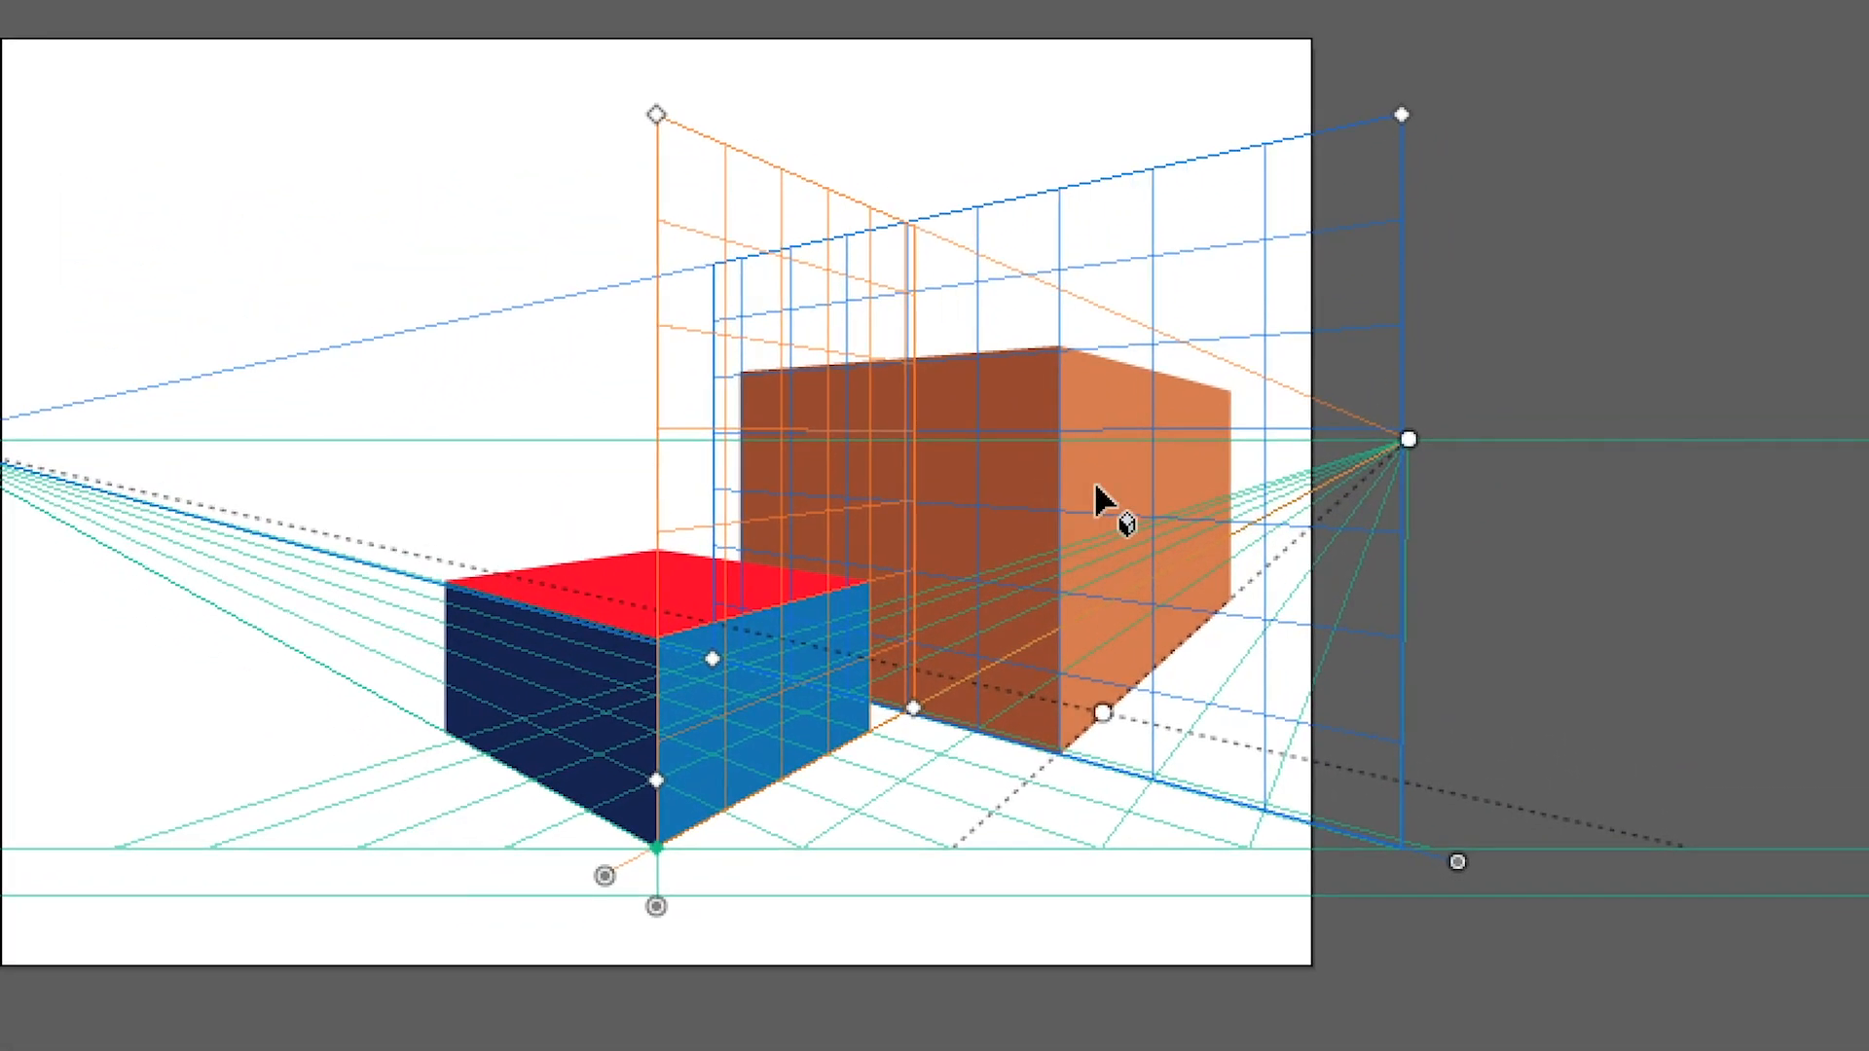
pyautogui.hotkey('shift', 'v')
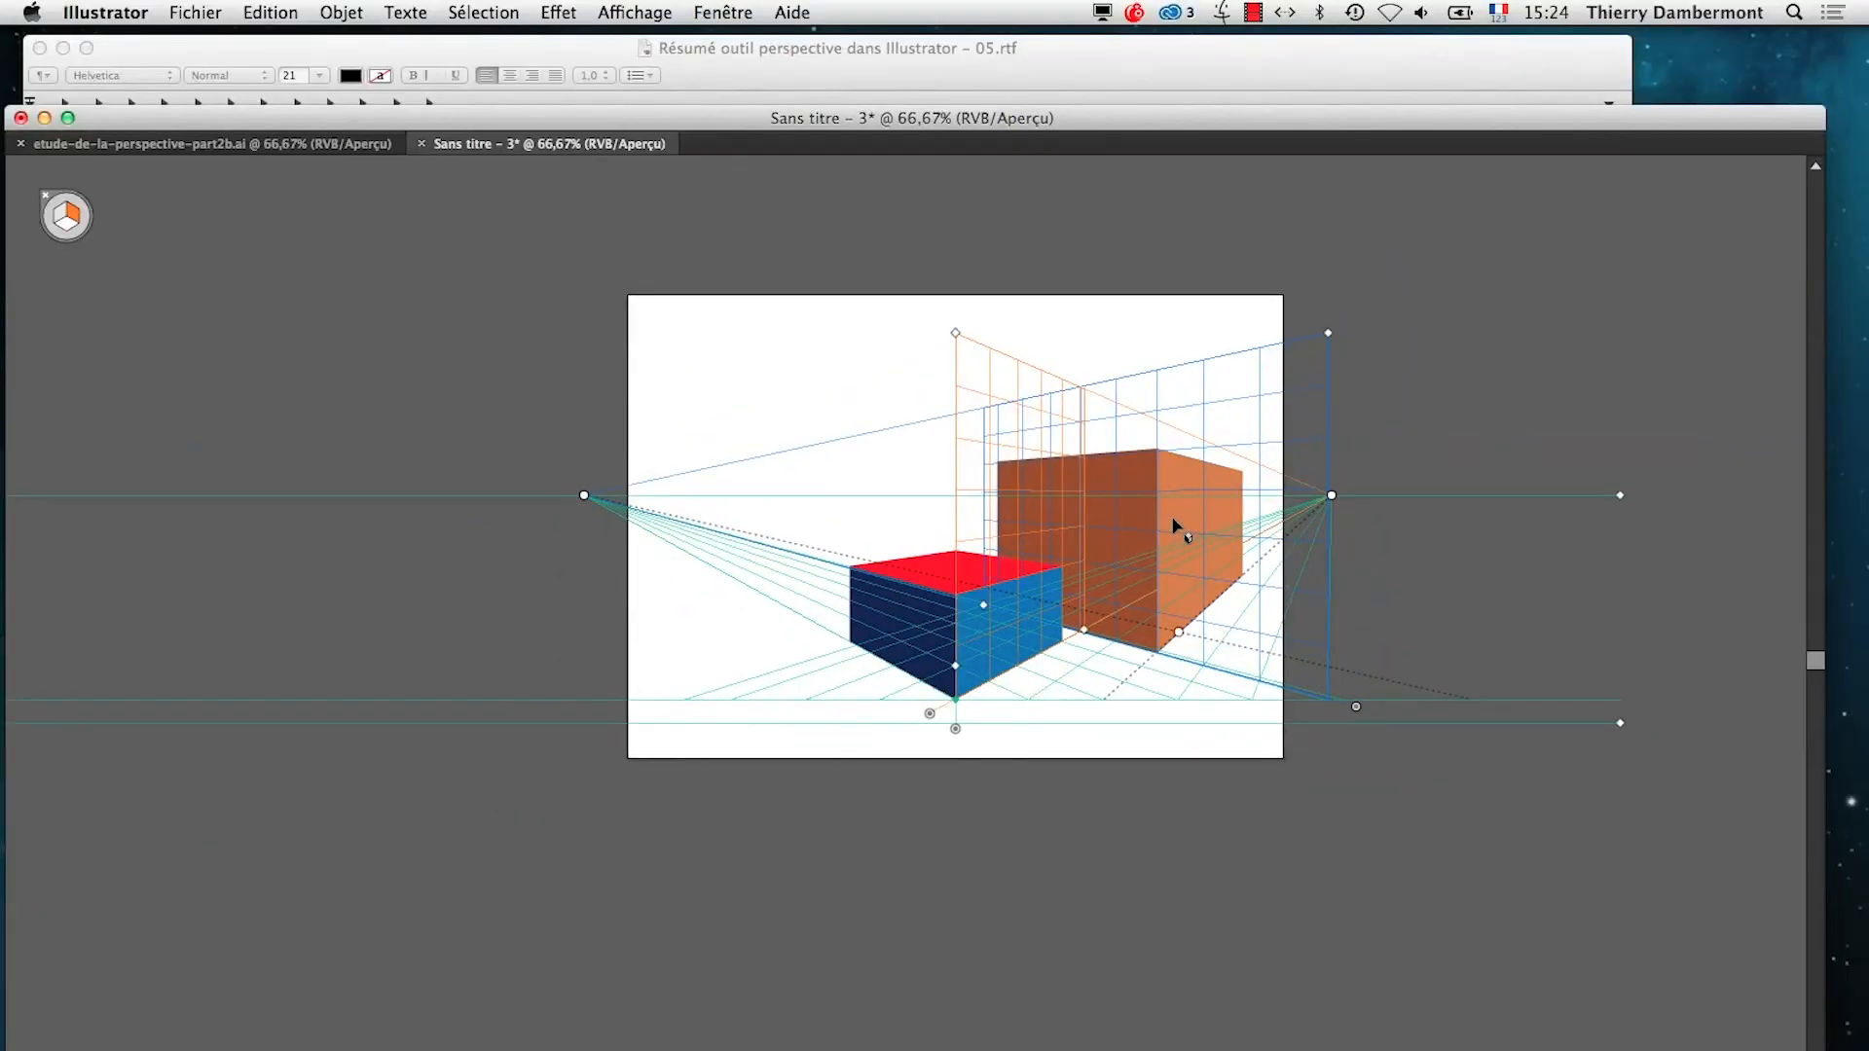
pyautogui.moveTo(587, 497); pyautogui.dragTo(709, 498)
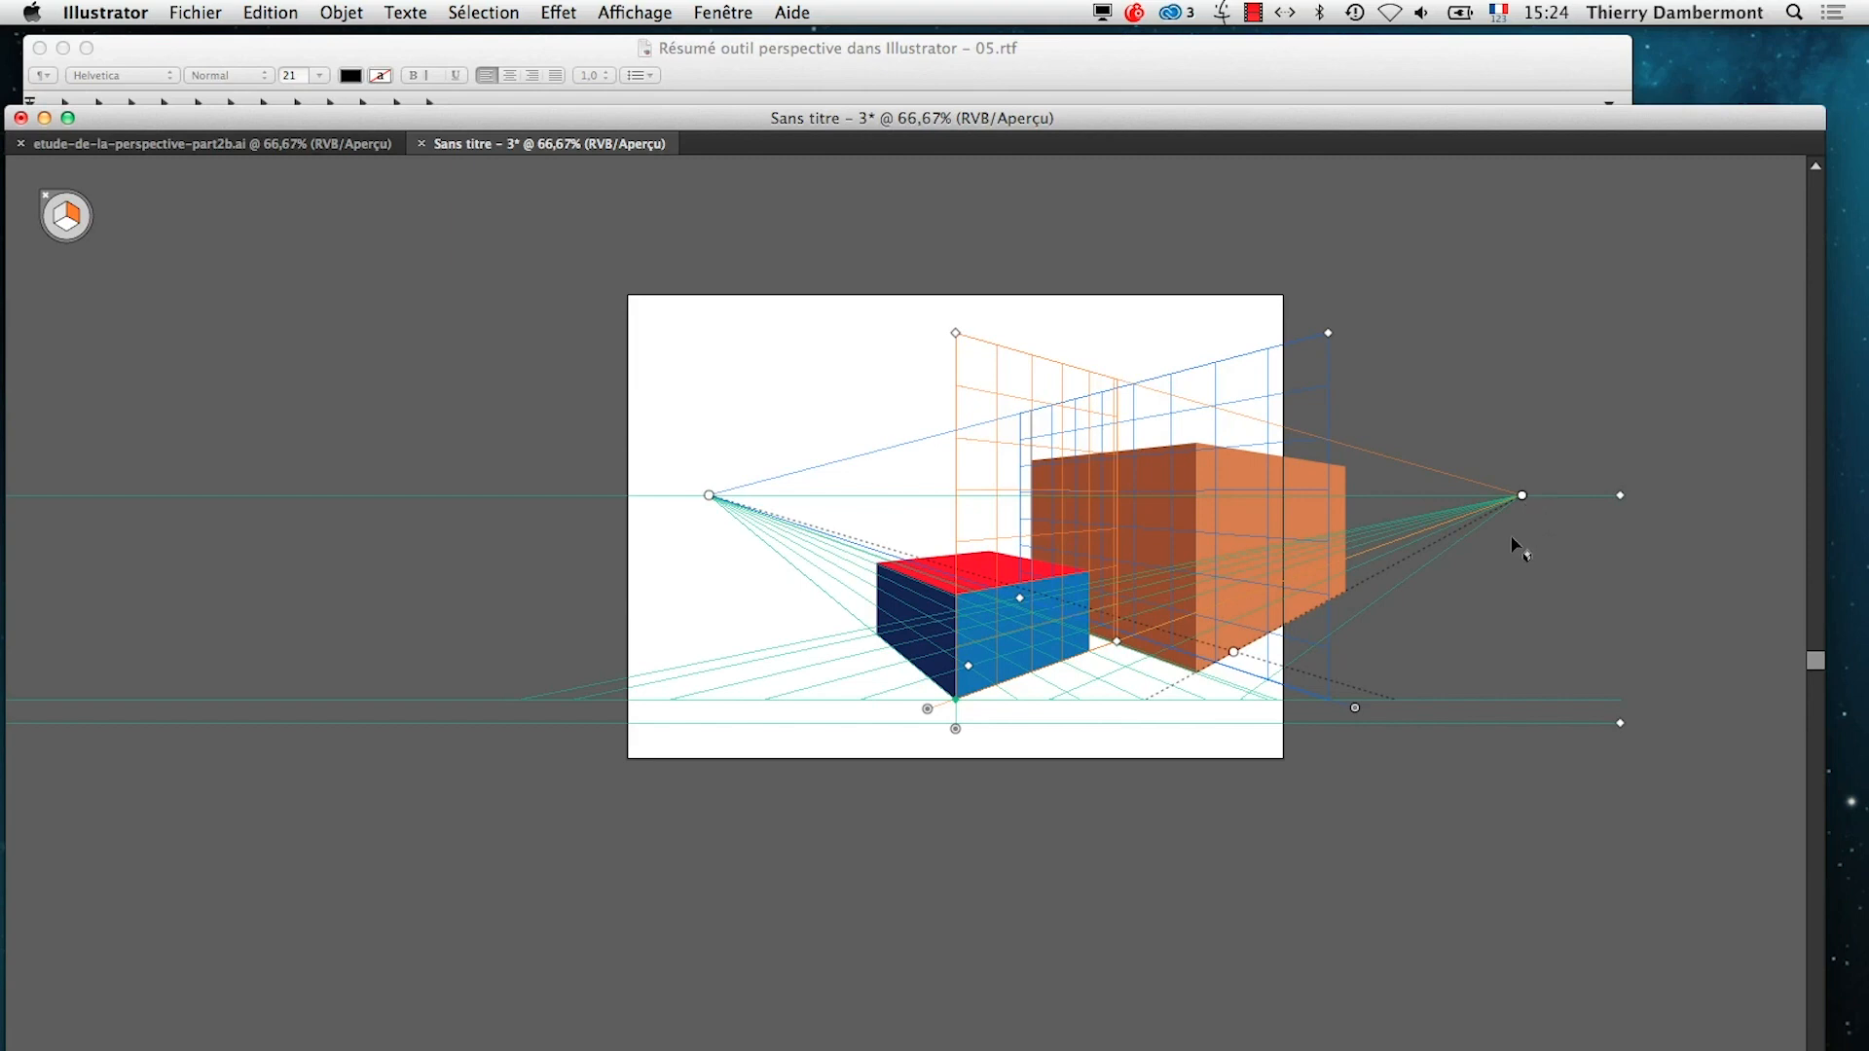
pyautogui.moveTo(1522, 498); pyautogui.dragTo(1449, 500)
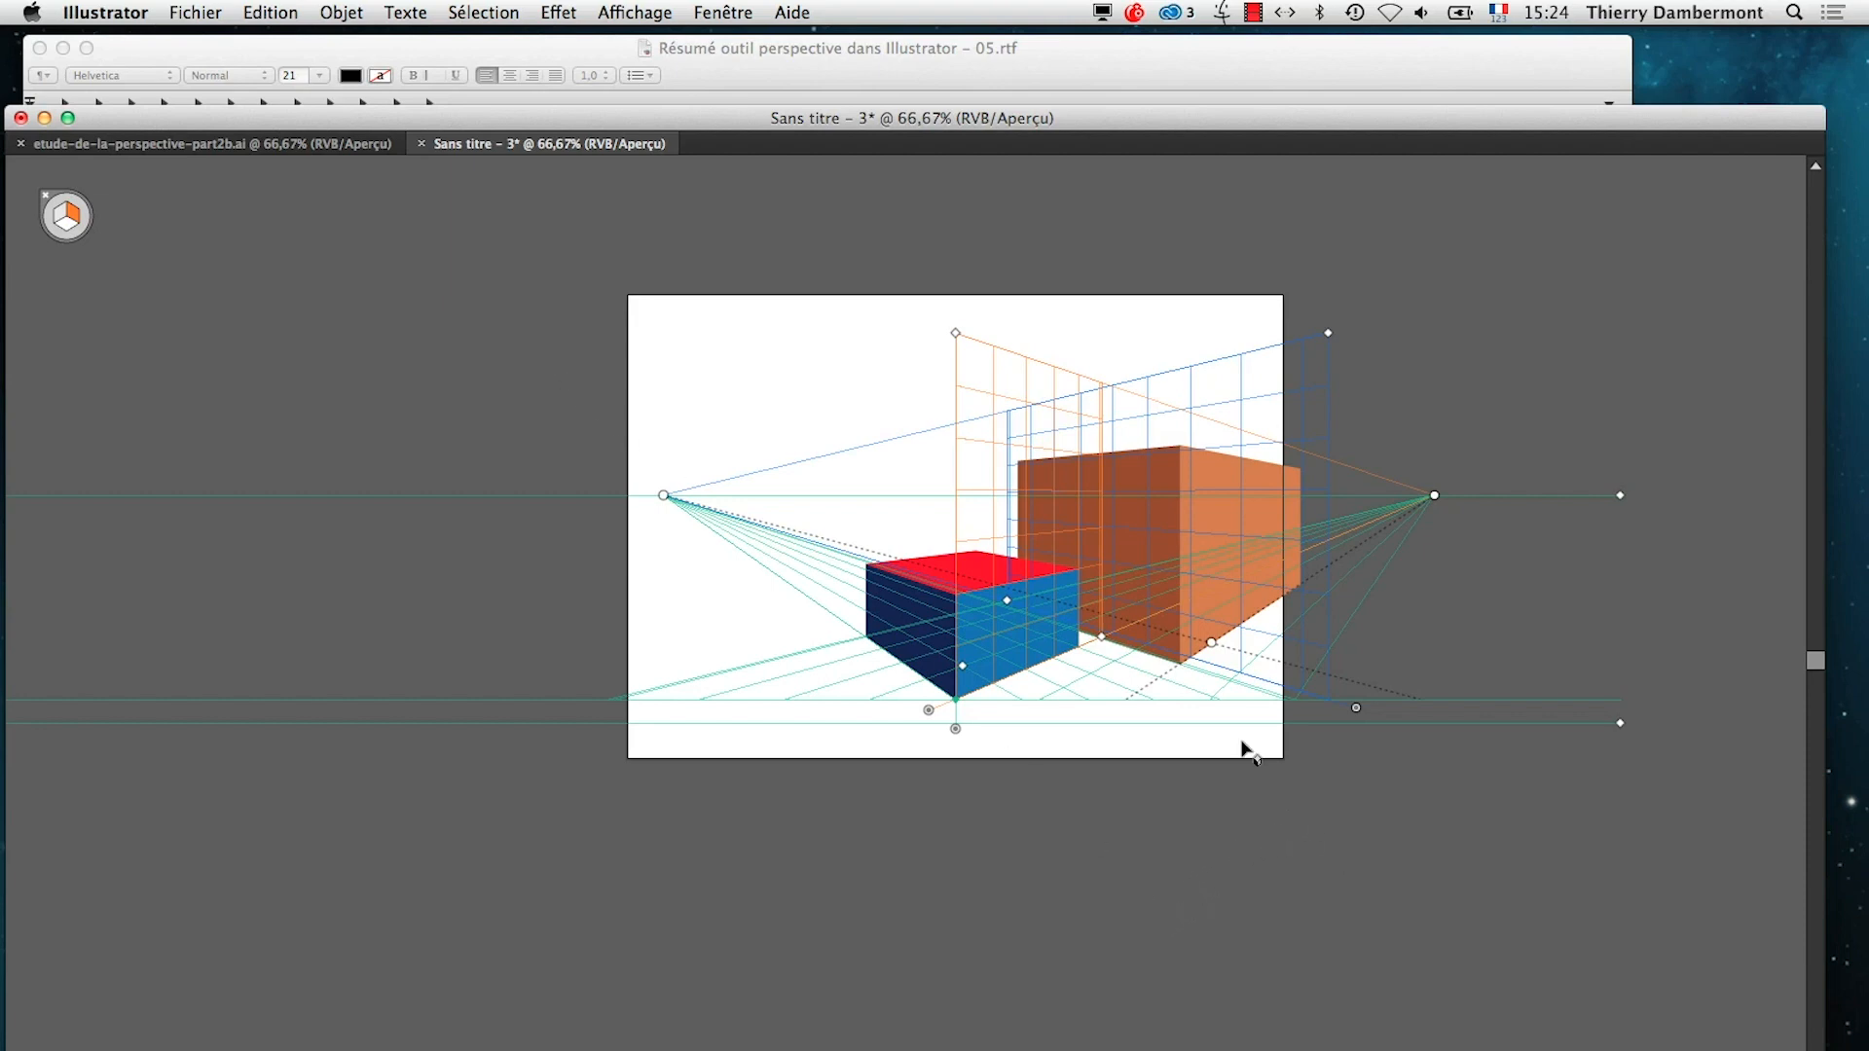
# Show the panels again and select the light orange face and the brown face in turn to compare their grid planes
pyautogui.scroll(4, 1178, 654)
pyautogui.scroll(-2, 1172, 652)
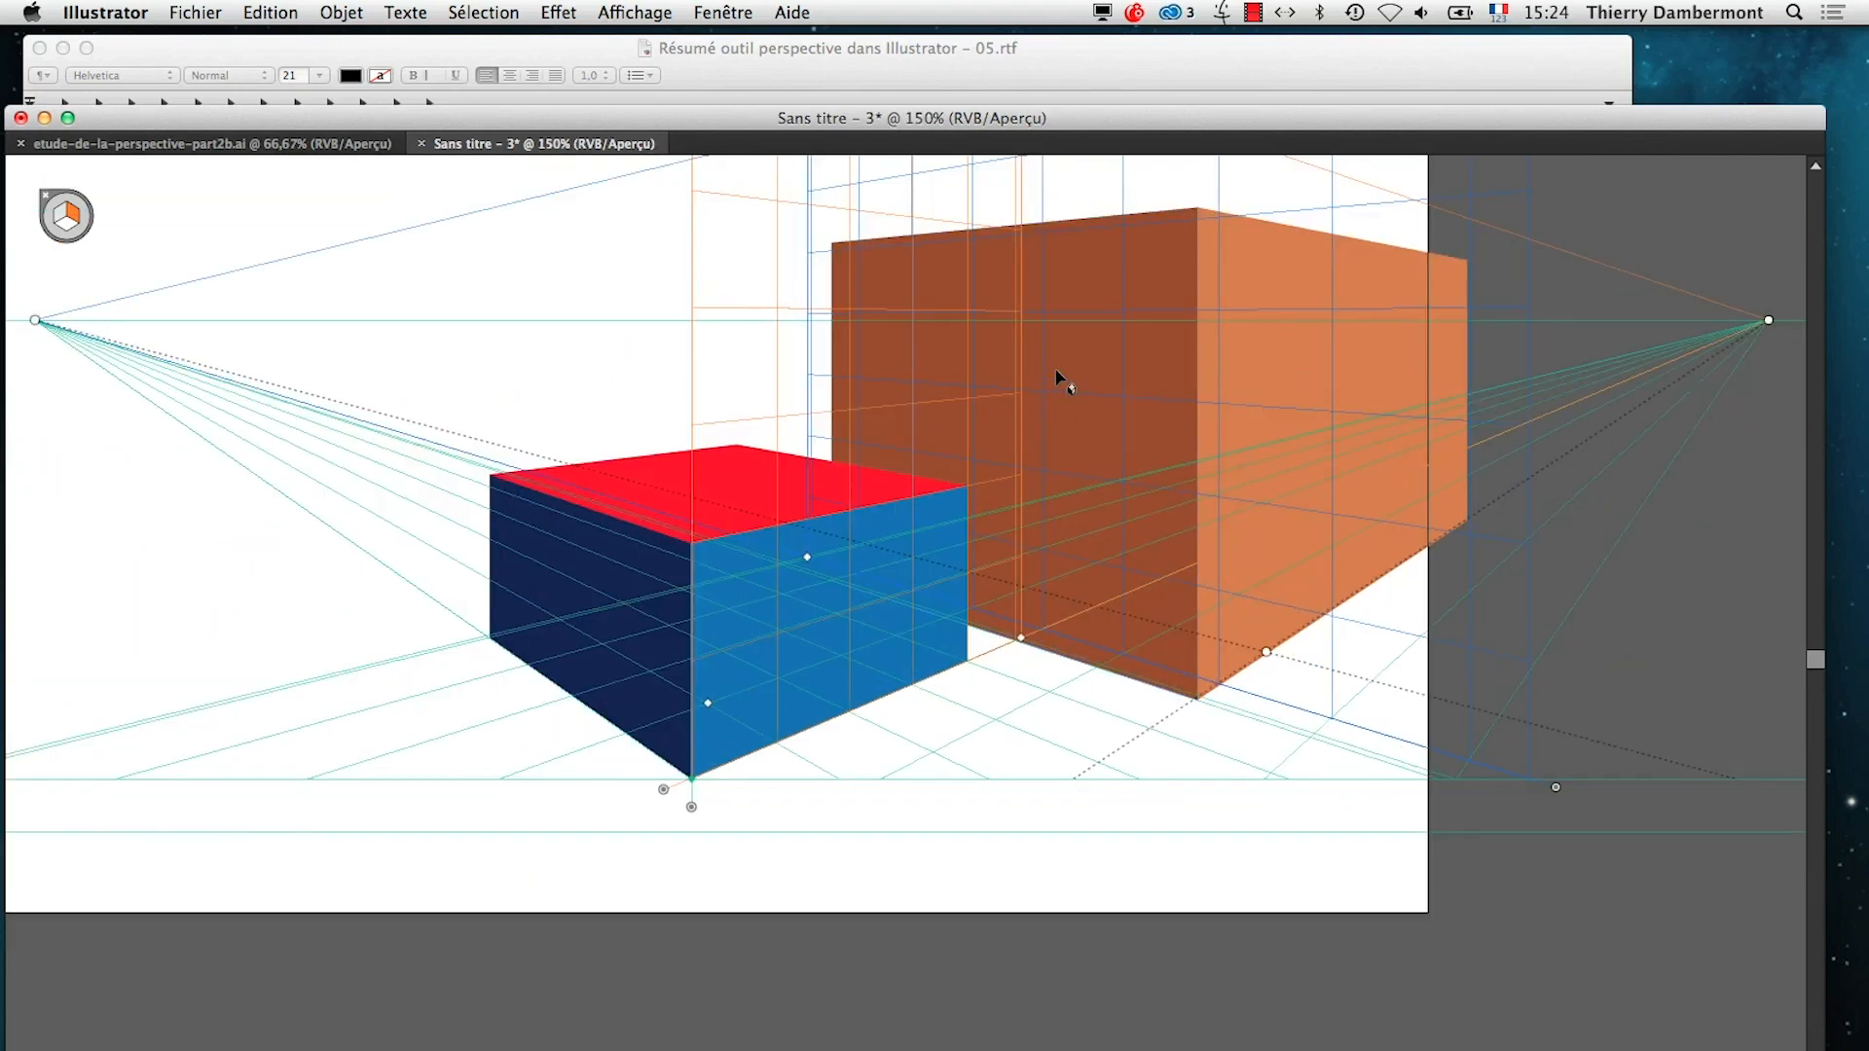
pyautogui.press('super+1')
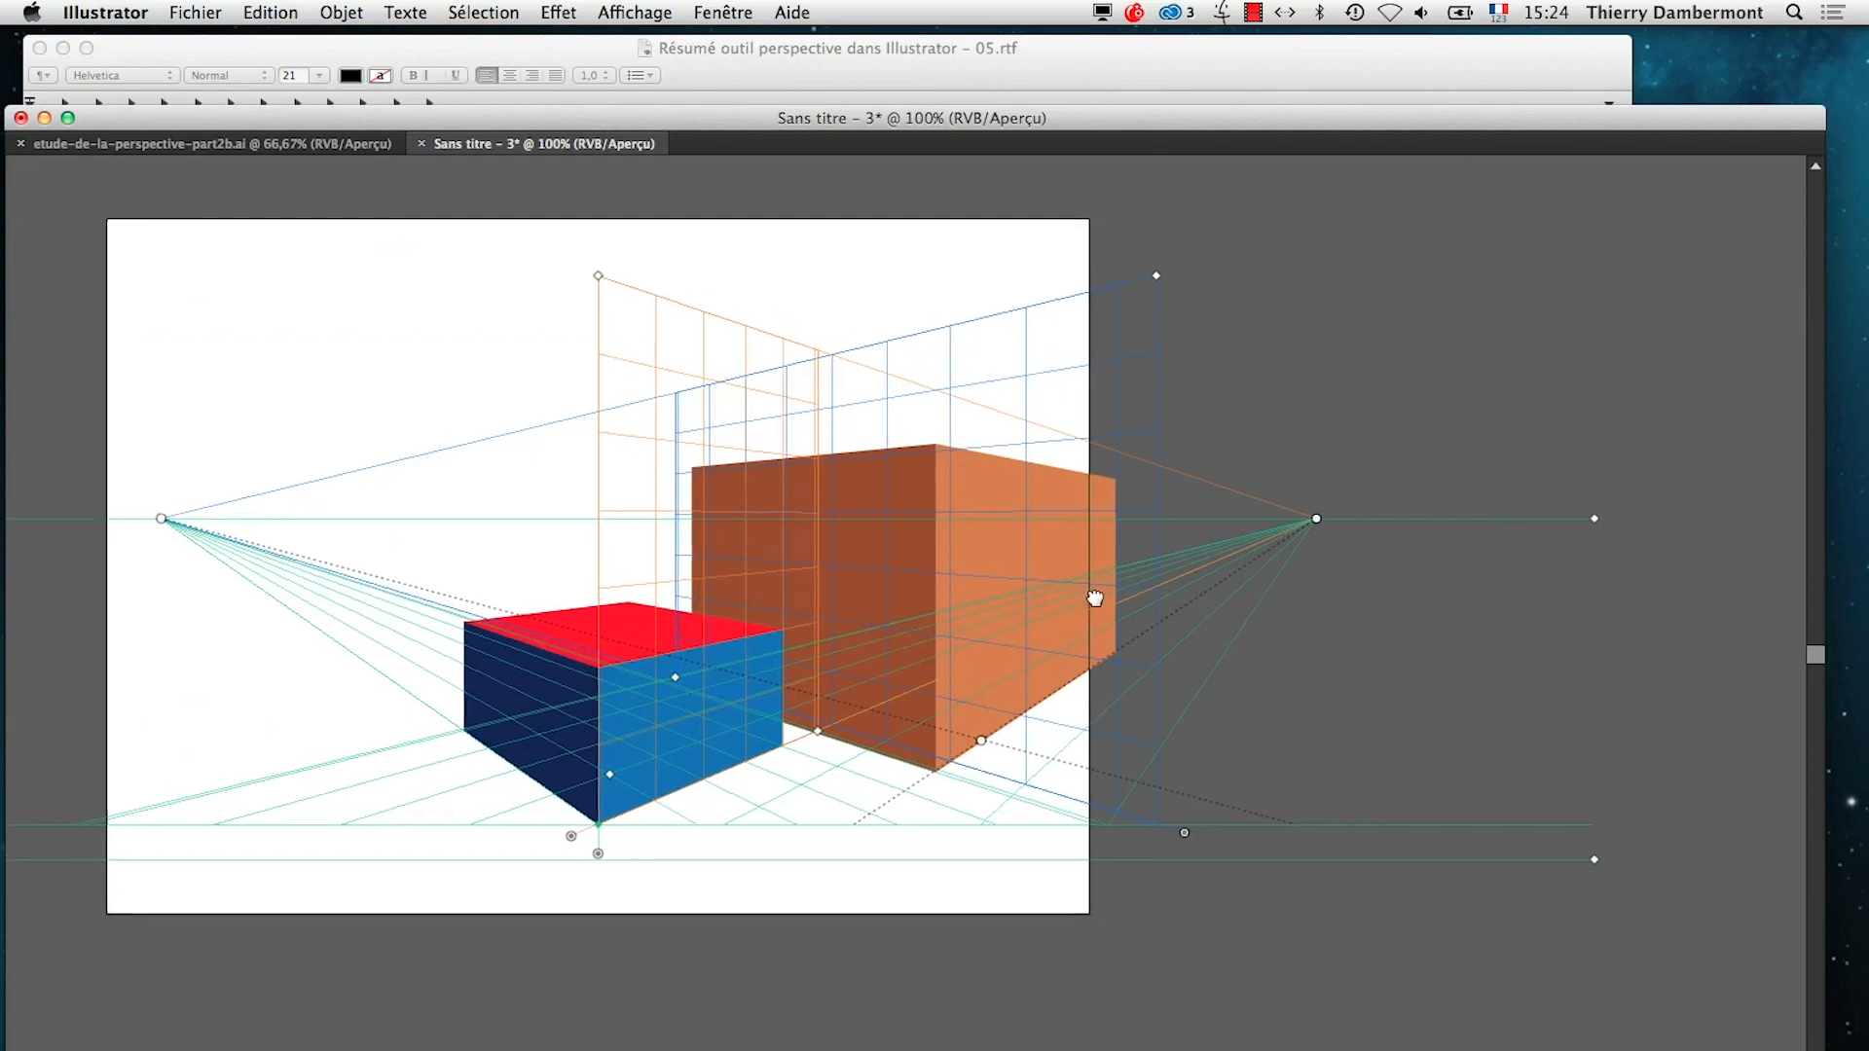
pyautogui.press('Tab')
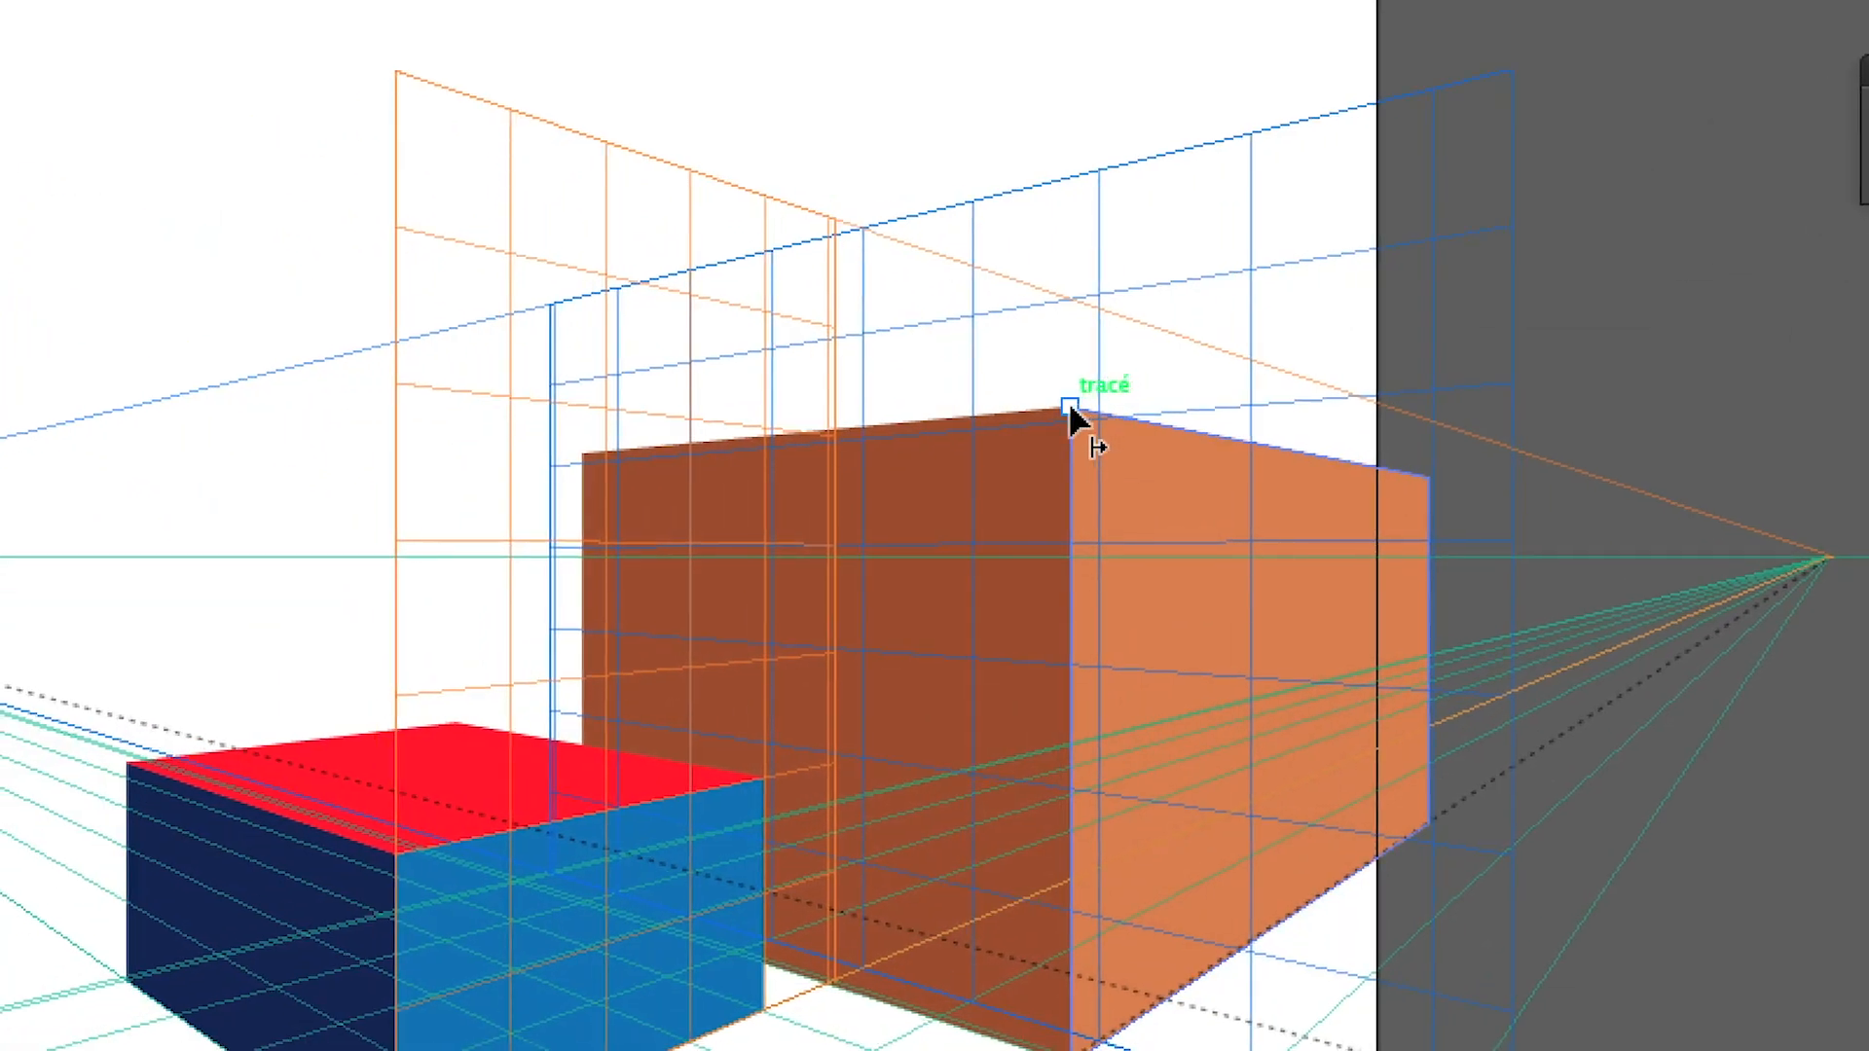
pyautogui.click(1070, 409)
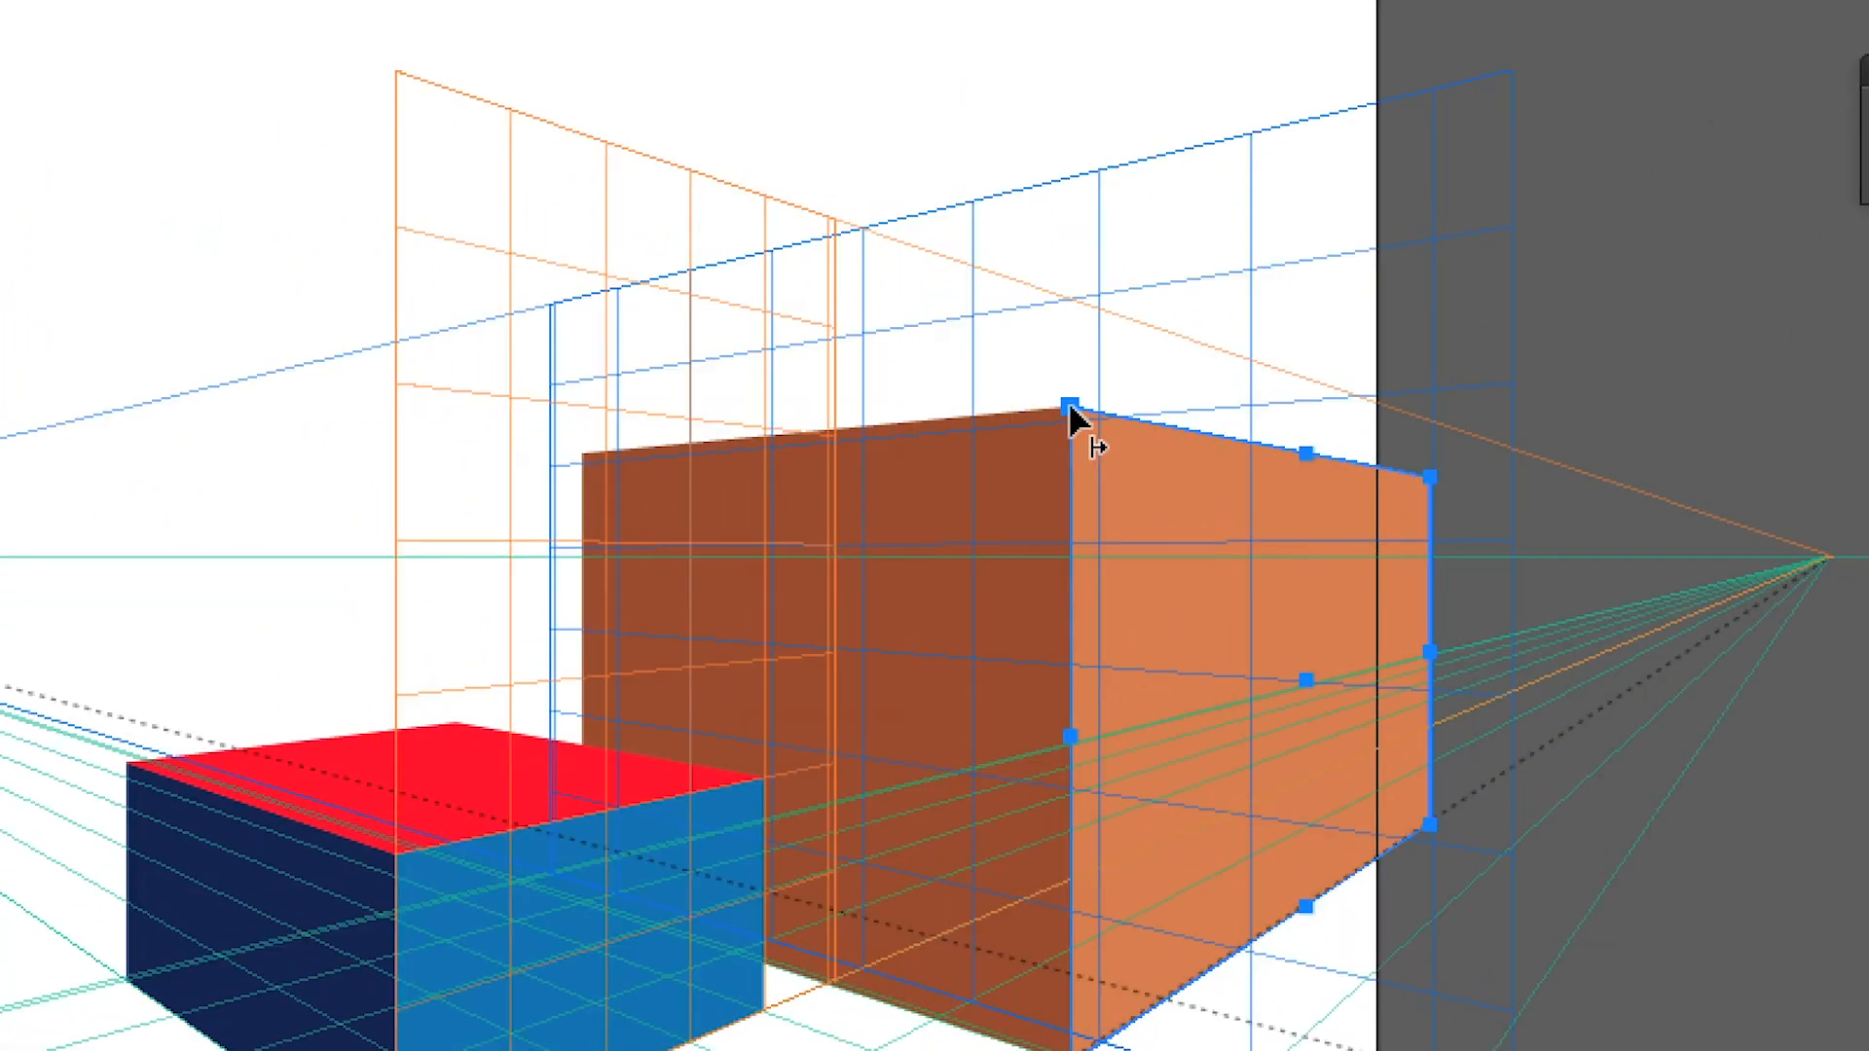
pyautogui.hotkey('ctrl', 'shift', 'a')
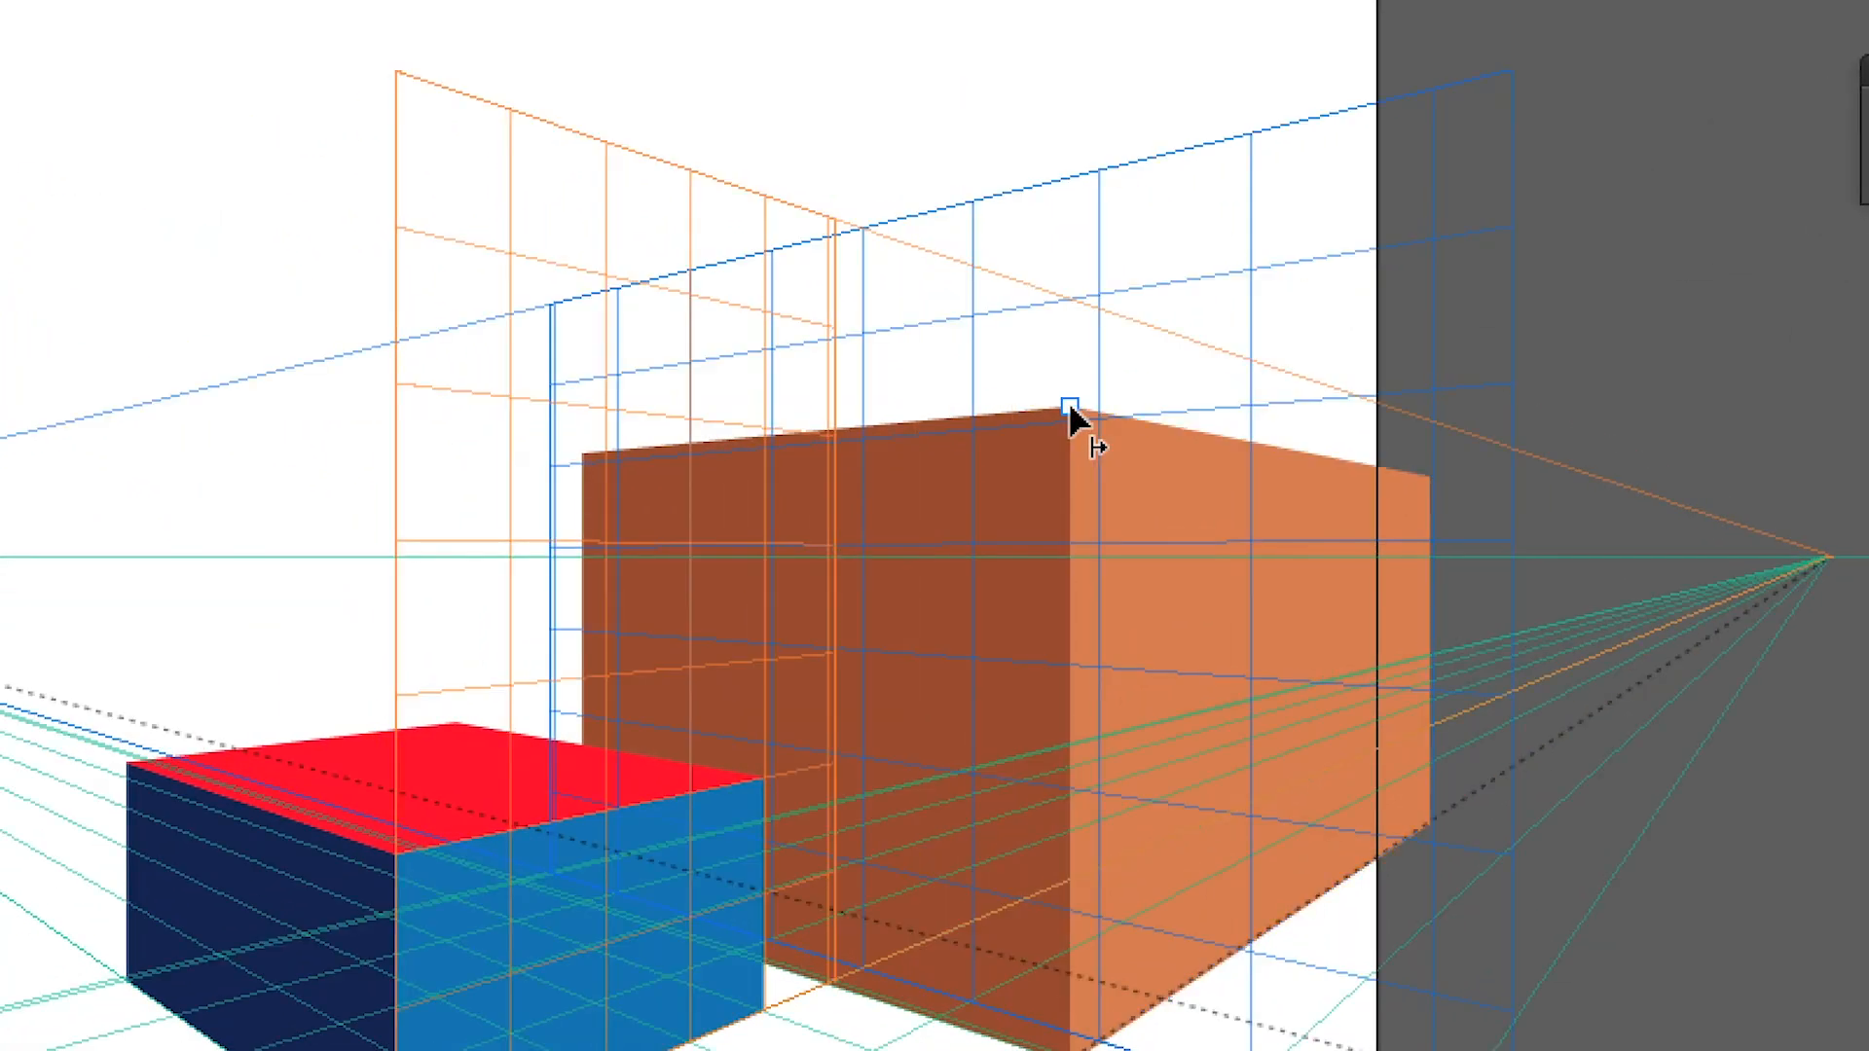
pyautogui.click(1070, 410)
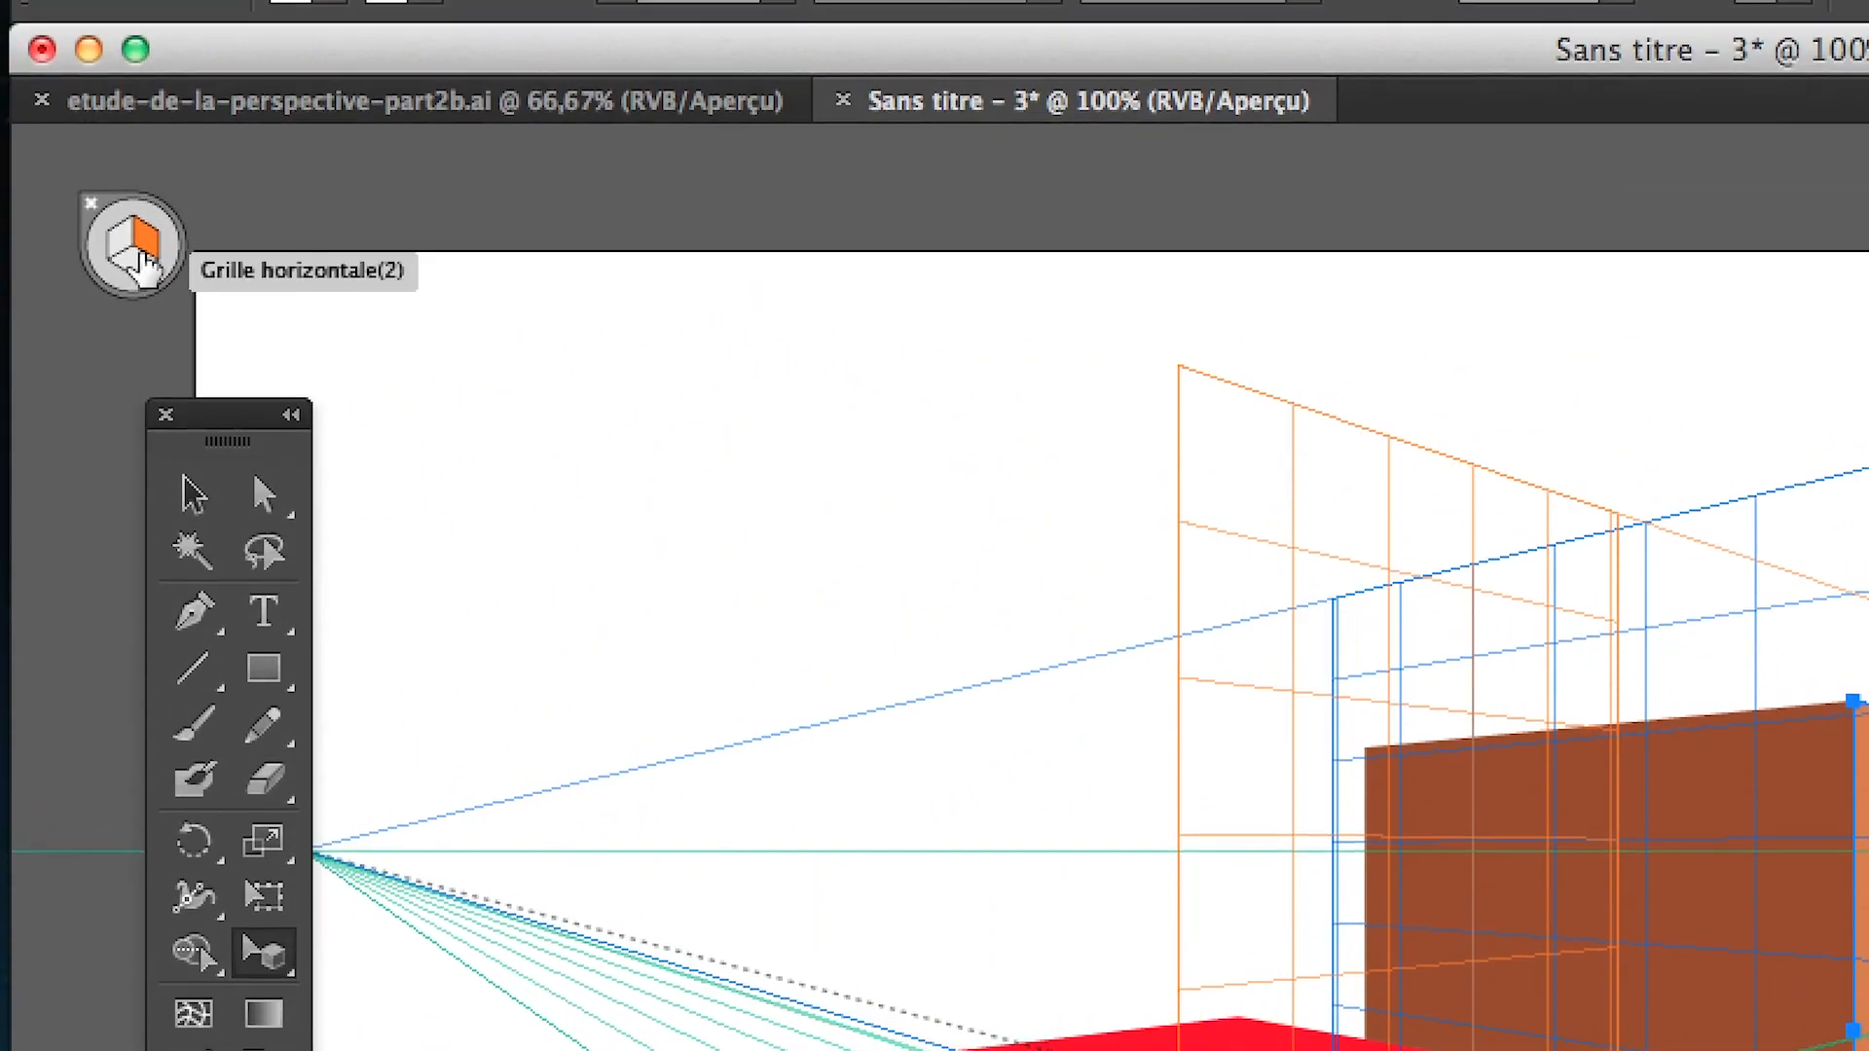
pyautogui.click(120, 246)
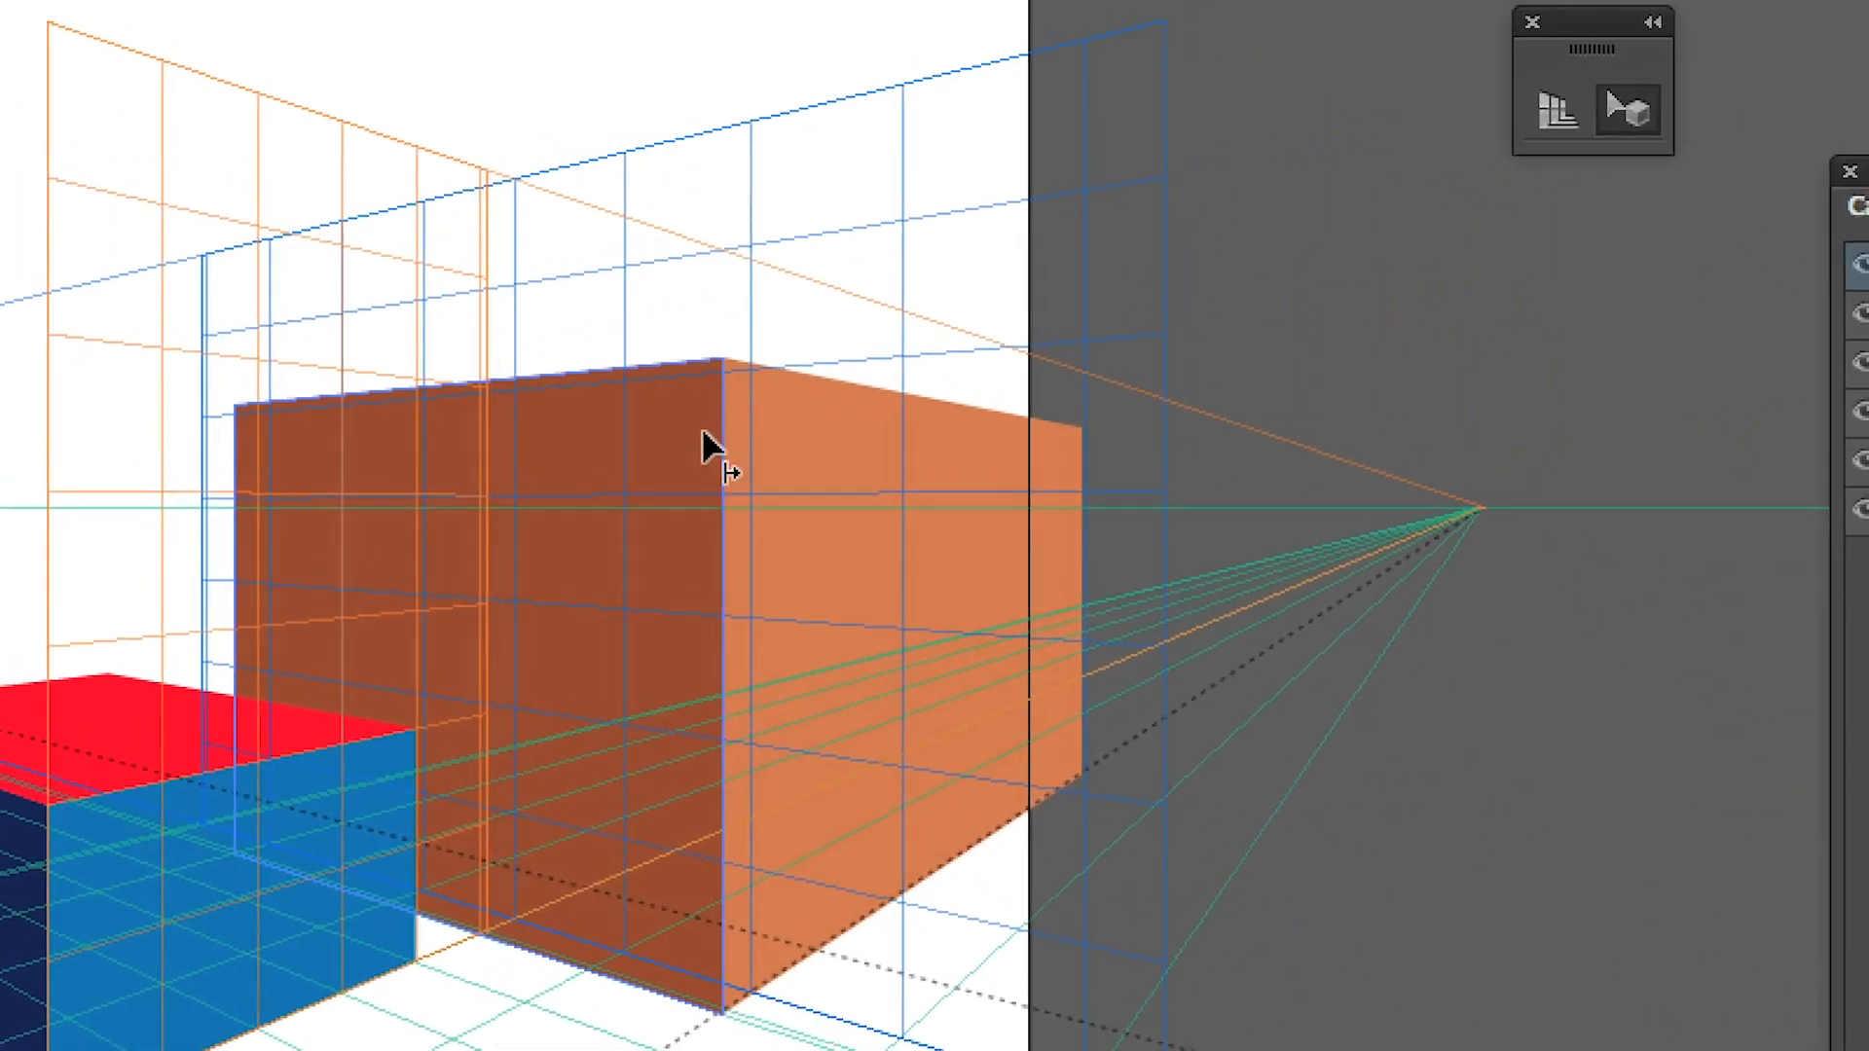
pyautogui.click(708, 409)
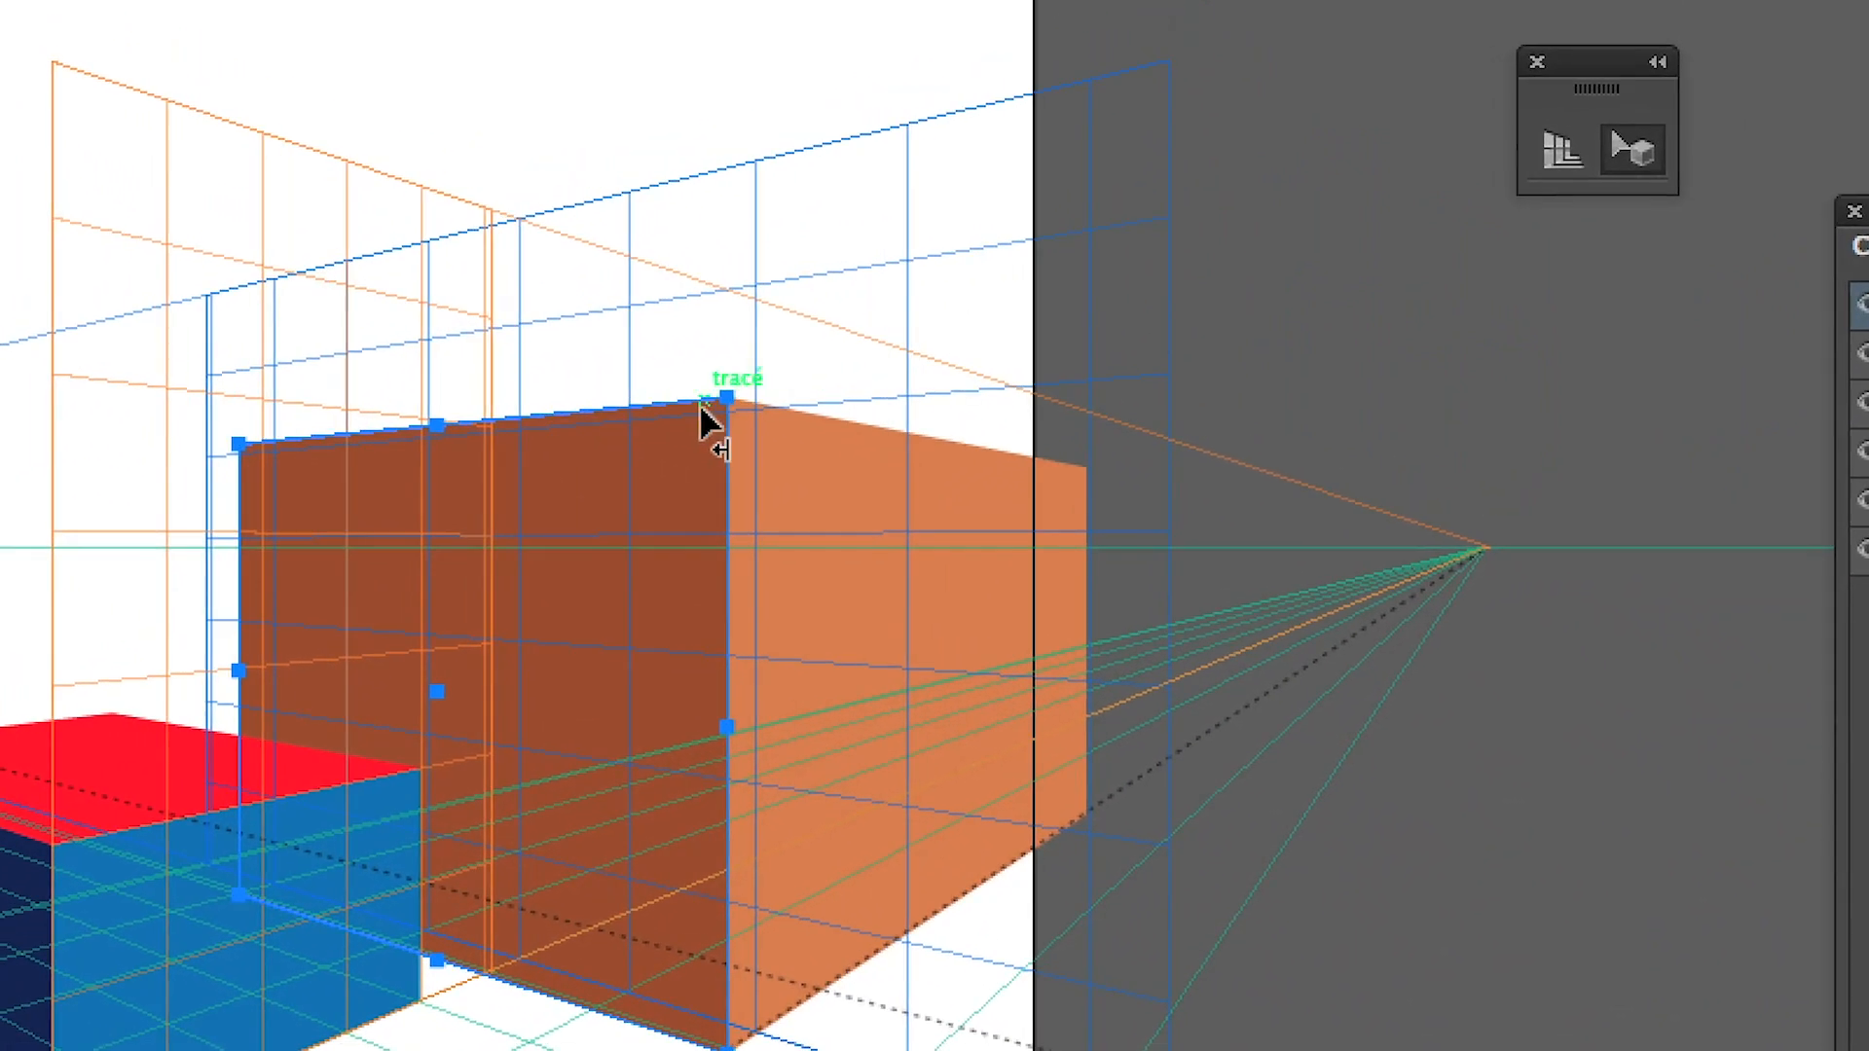
pyautogui.press('alt+super')
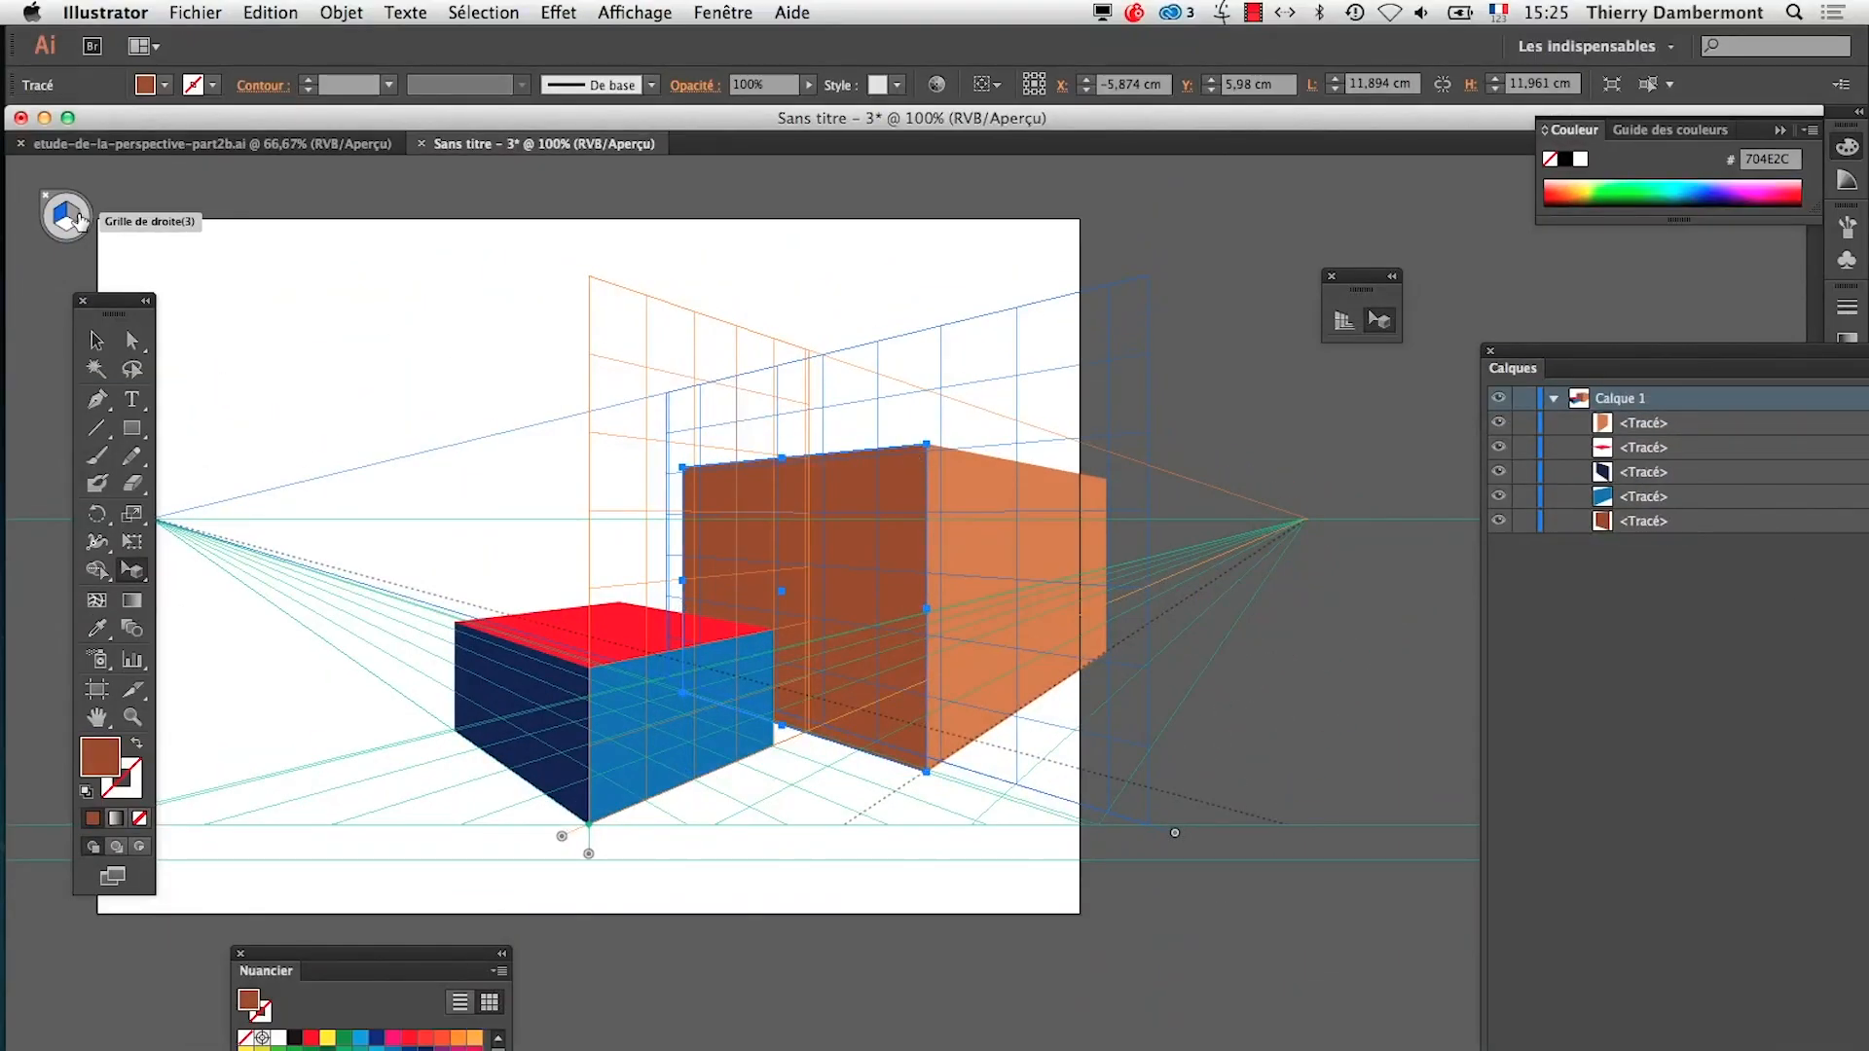
# Activate the right grid plane and align it with the light orange face from its lower near corner
pyautogui.click(77, 215)
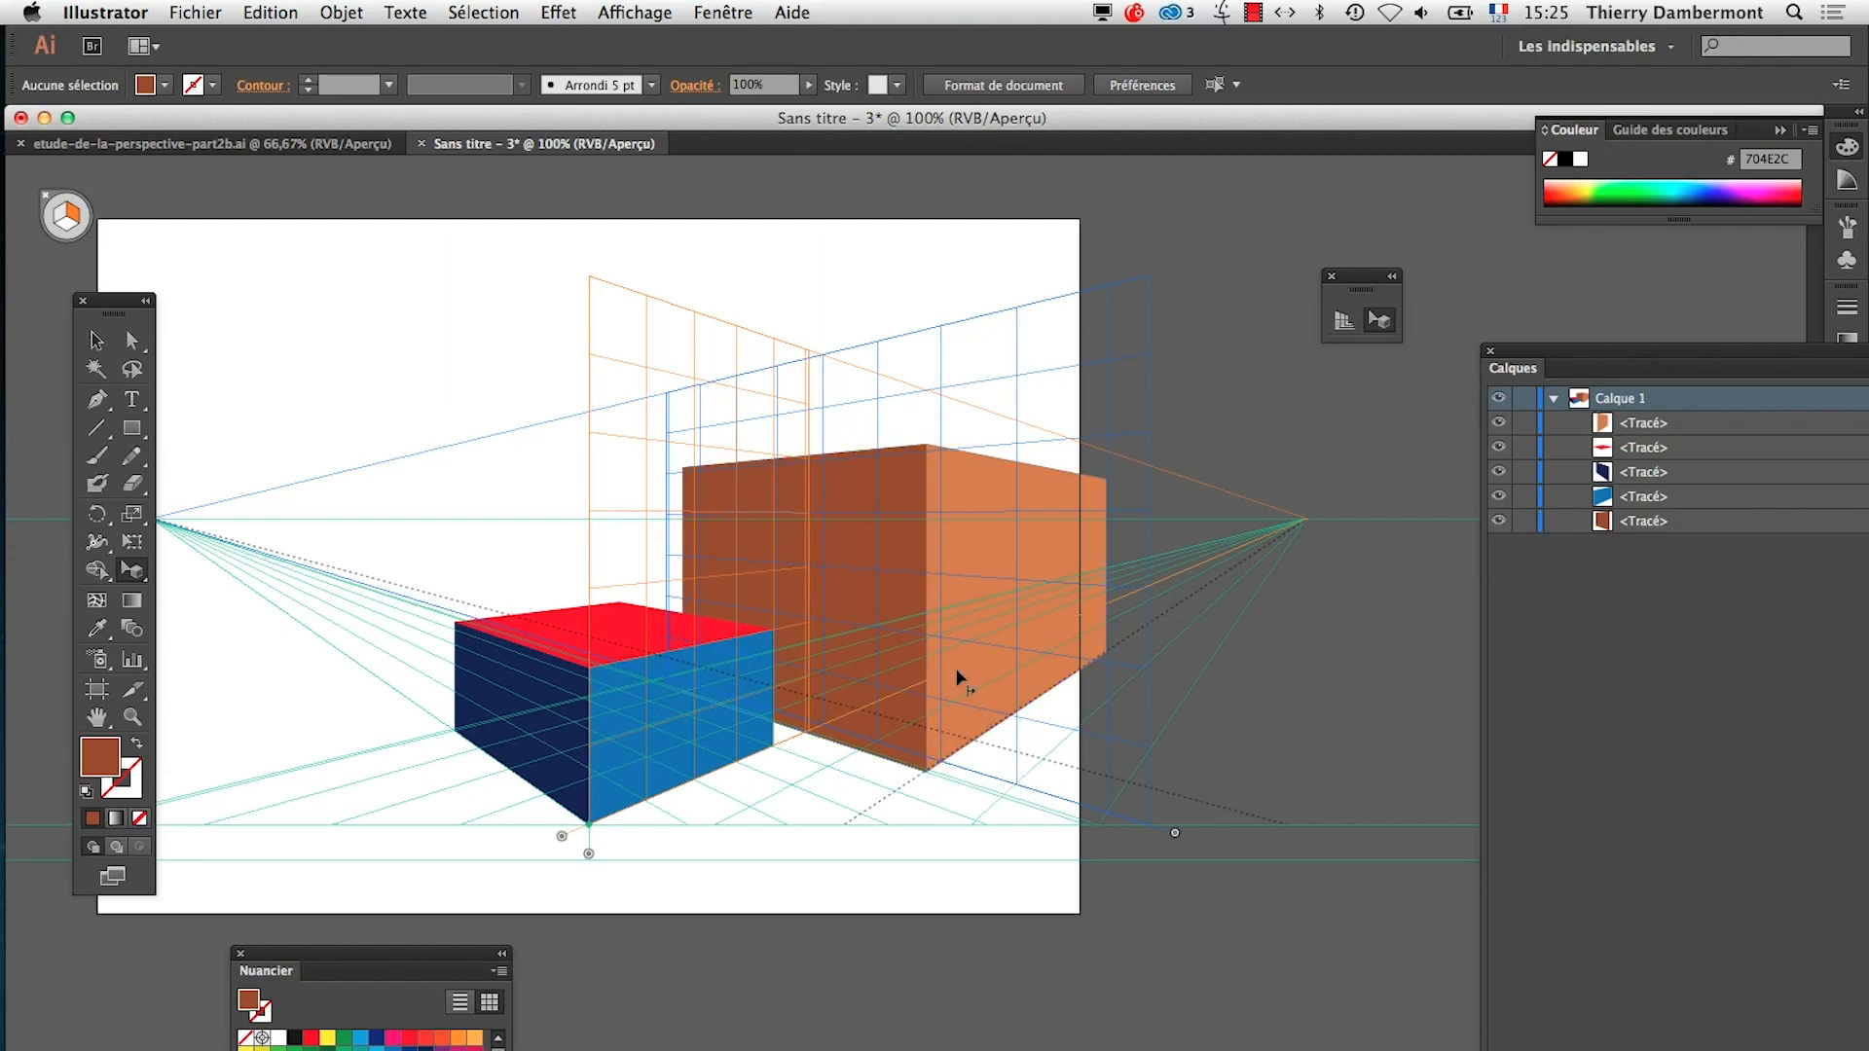
pyautogui.press('shift')
pyautogui.click(927, 774)
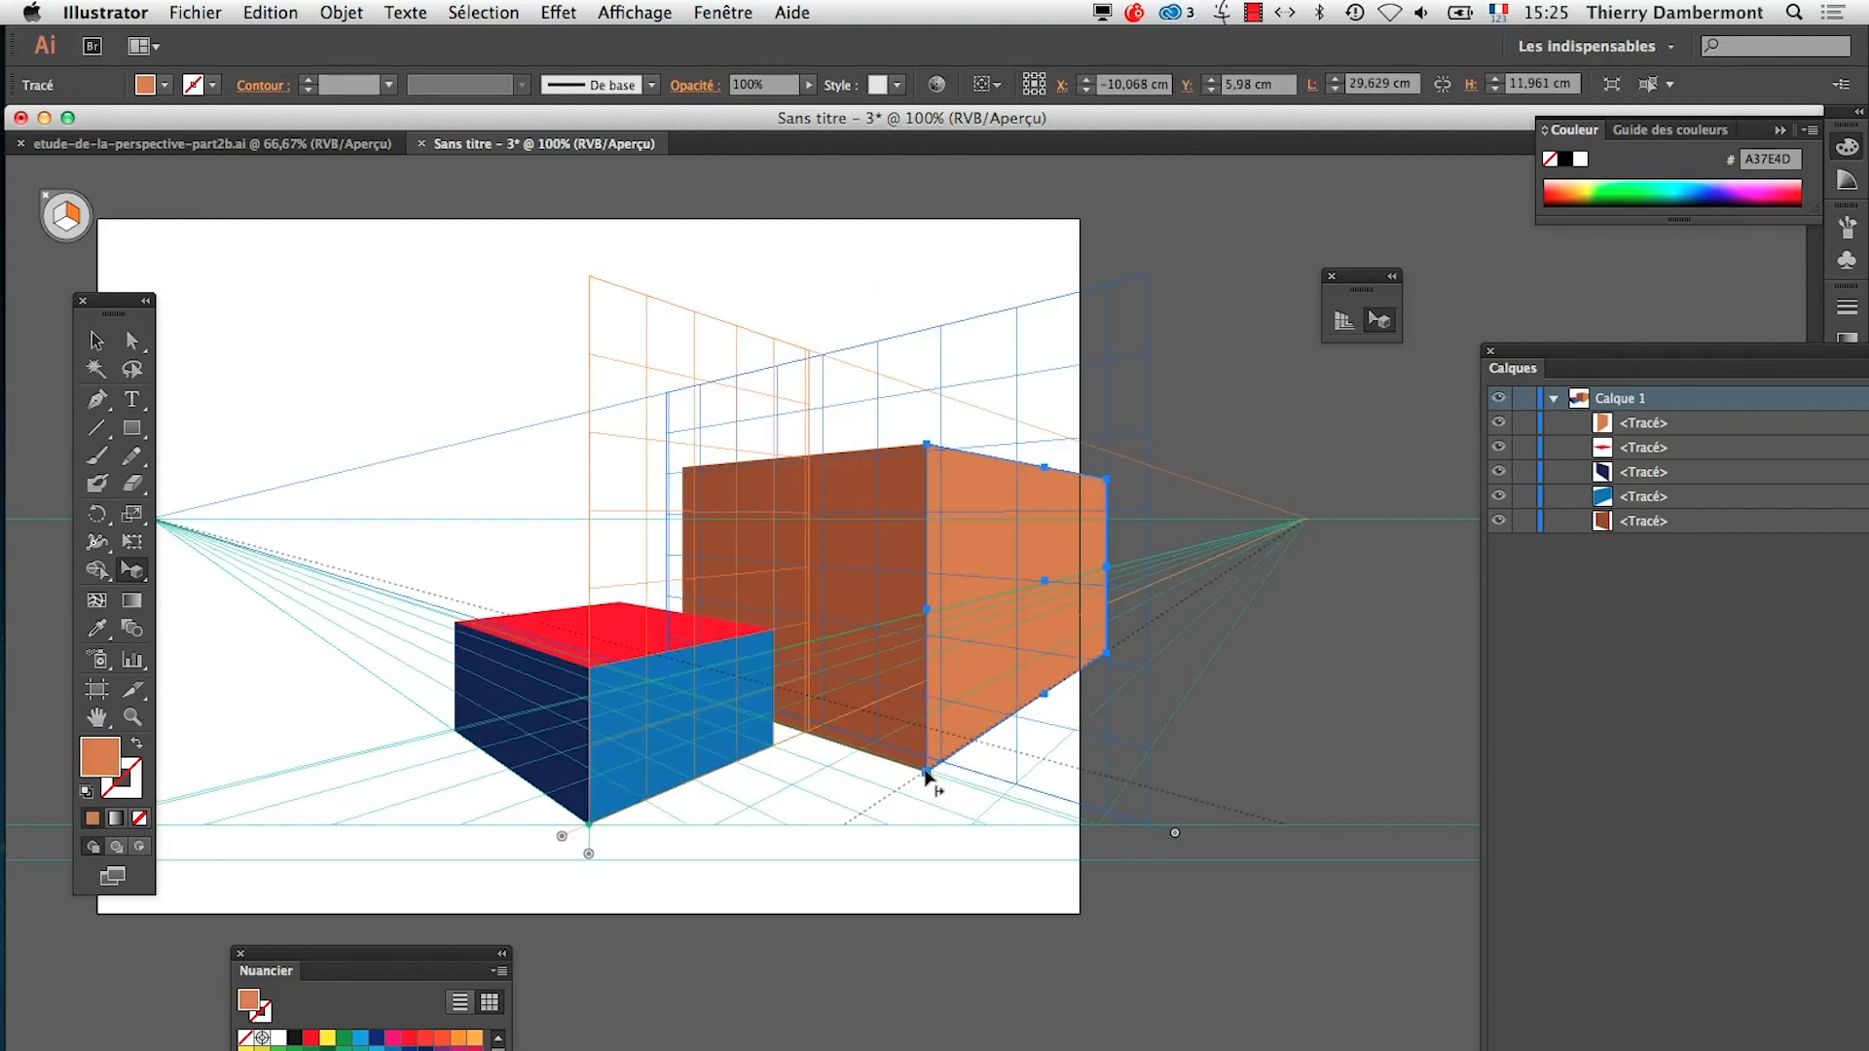
pyautogui.keyDown('shift'); pyautogui.click(925, 771); pyautogui.keyUp('shift')
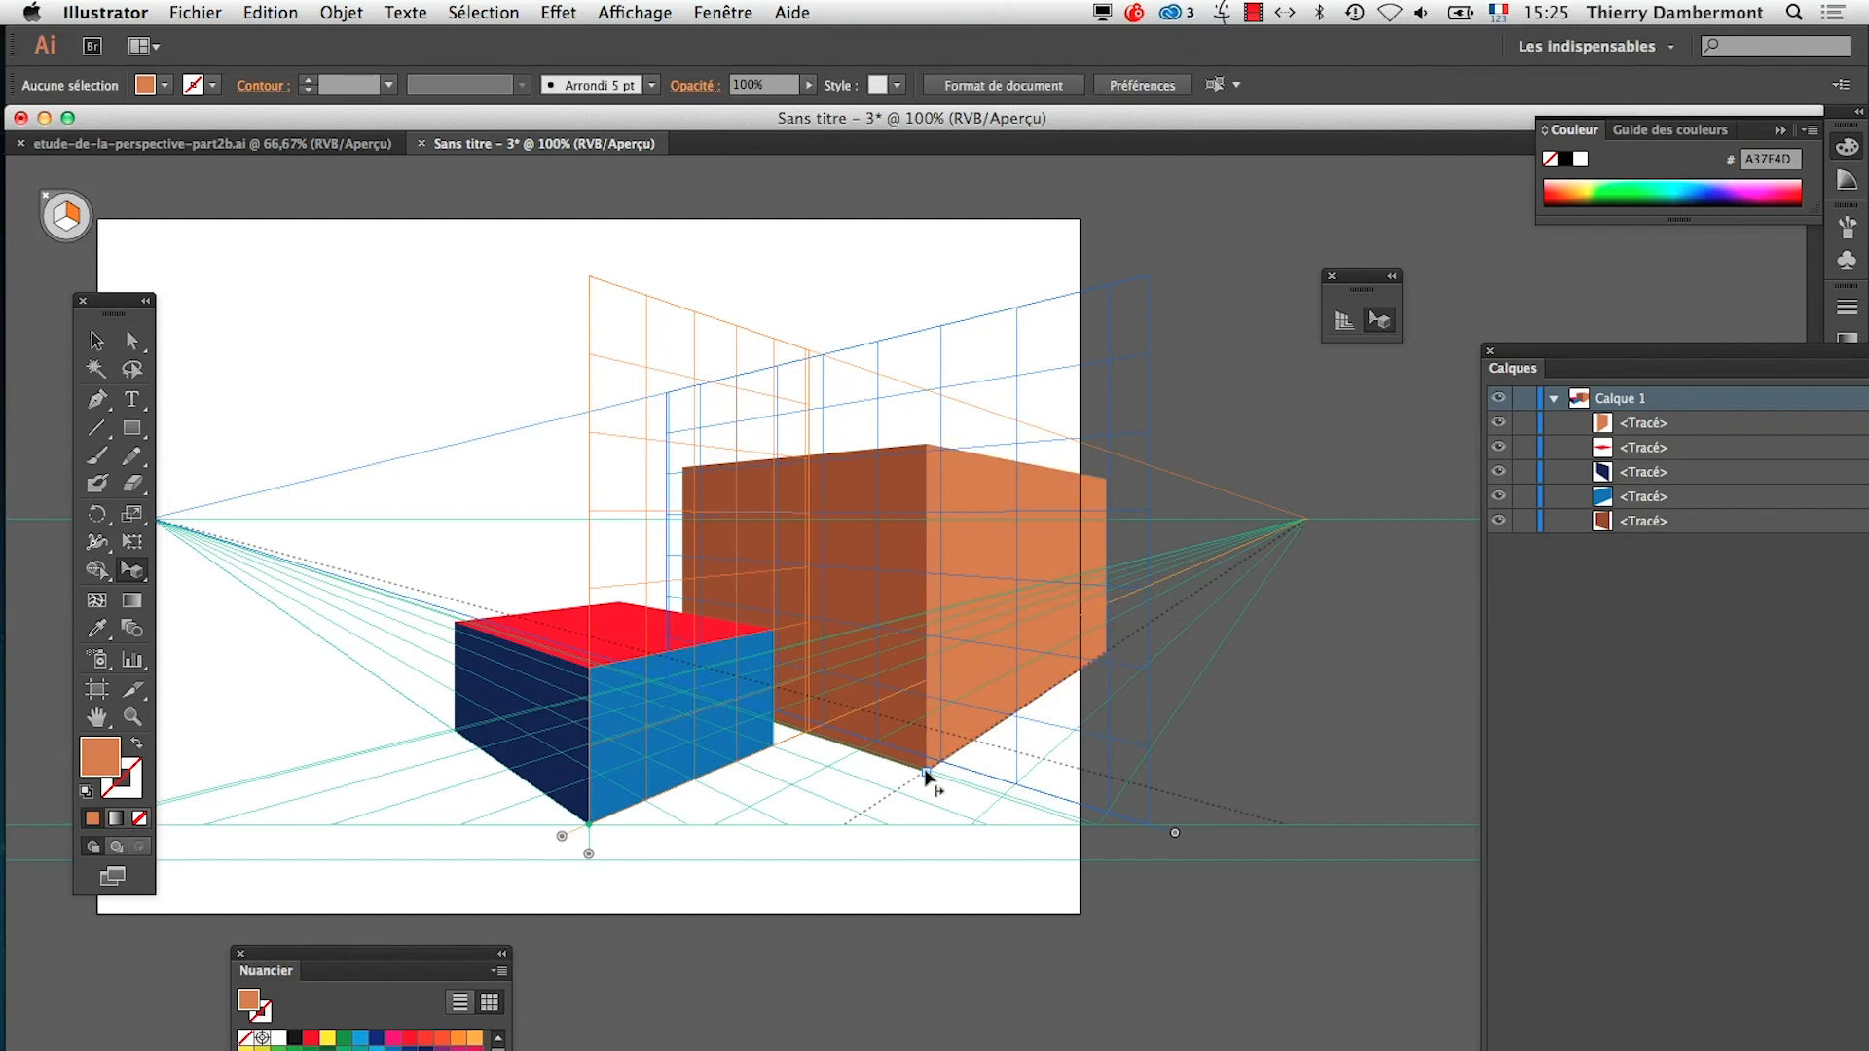
pyautogui.click(925, 771)
pyautogui.press('shift')
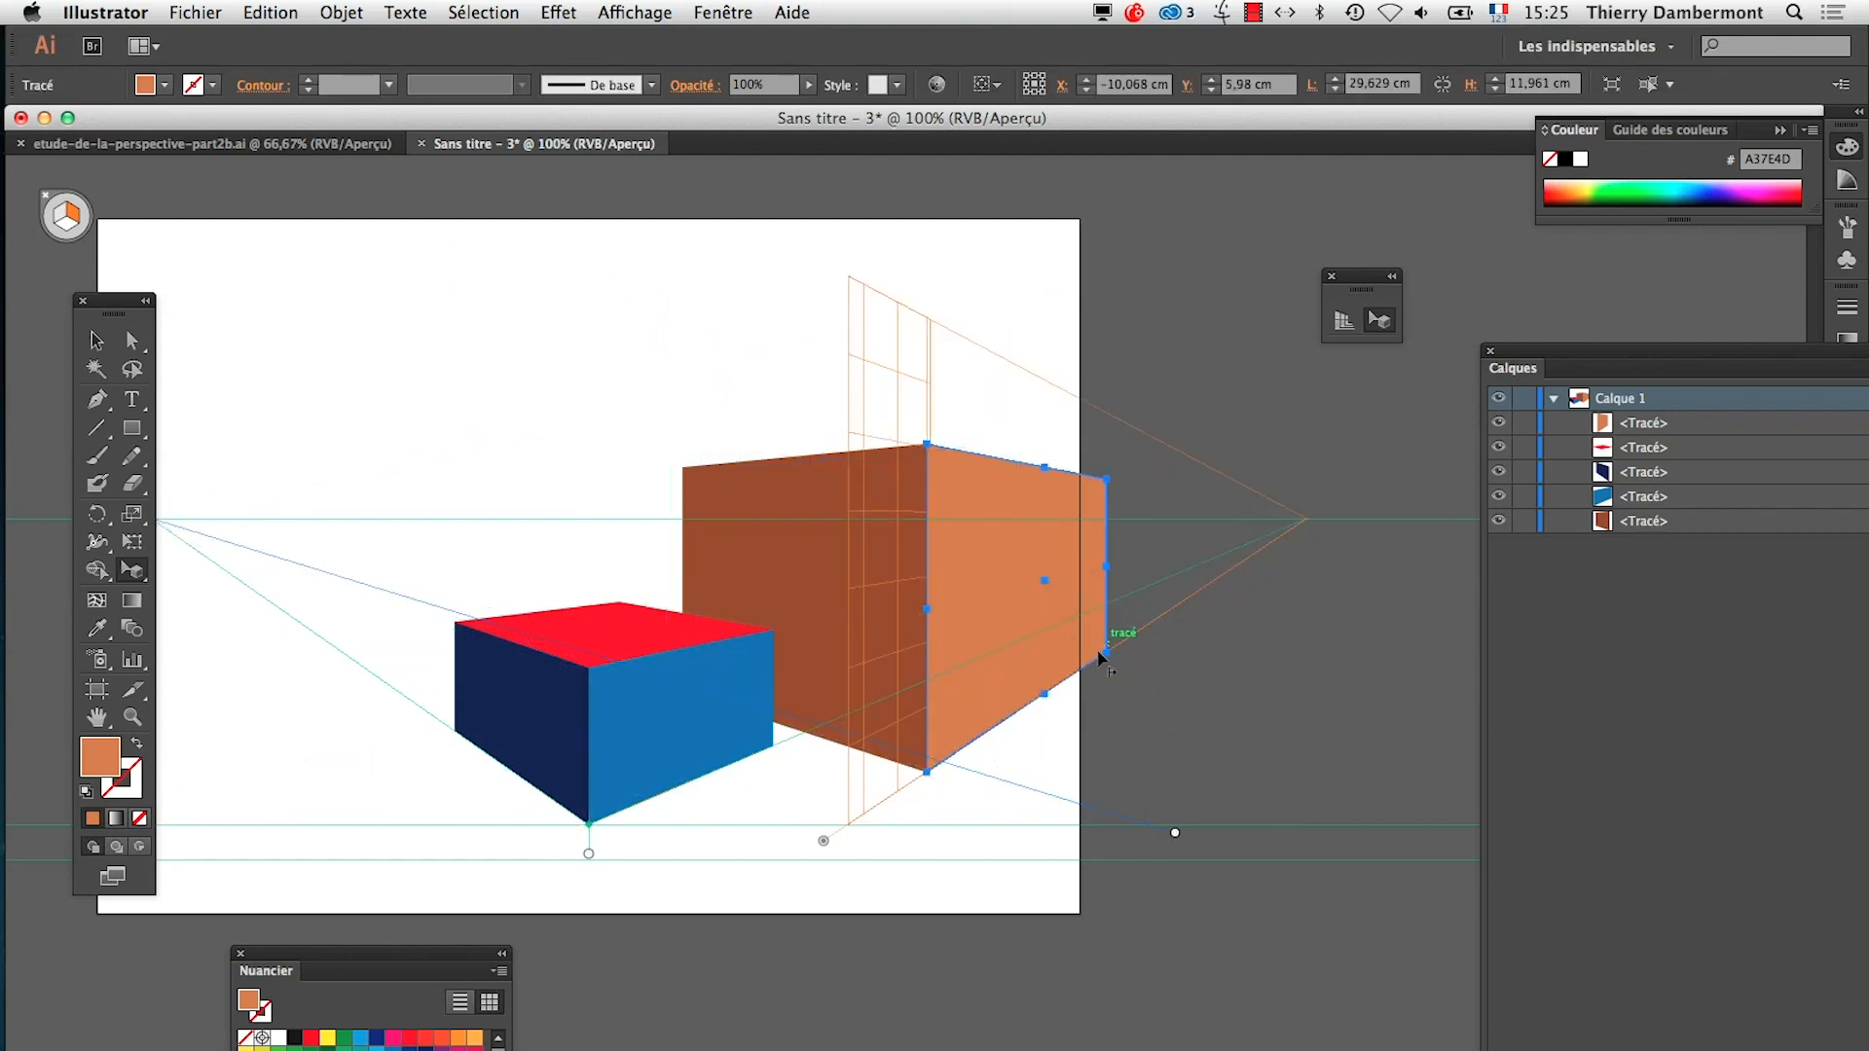
# Draw a rectangle about 20.75 × 10.20 cm inside the light orange face and fill it with dark grey 6F7072
pyautogui.keyDown('super'); pyautogui.click(1091, 599); pyautogui.keyUp('super')
pyautogui.keyDown('super'); pyautogui.click(910, 626); pyautogui.keyUp('super')
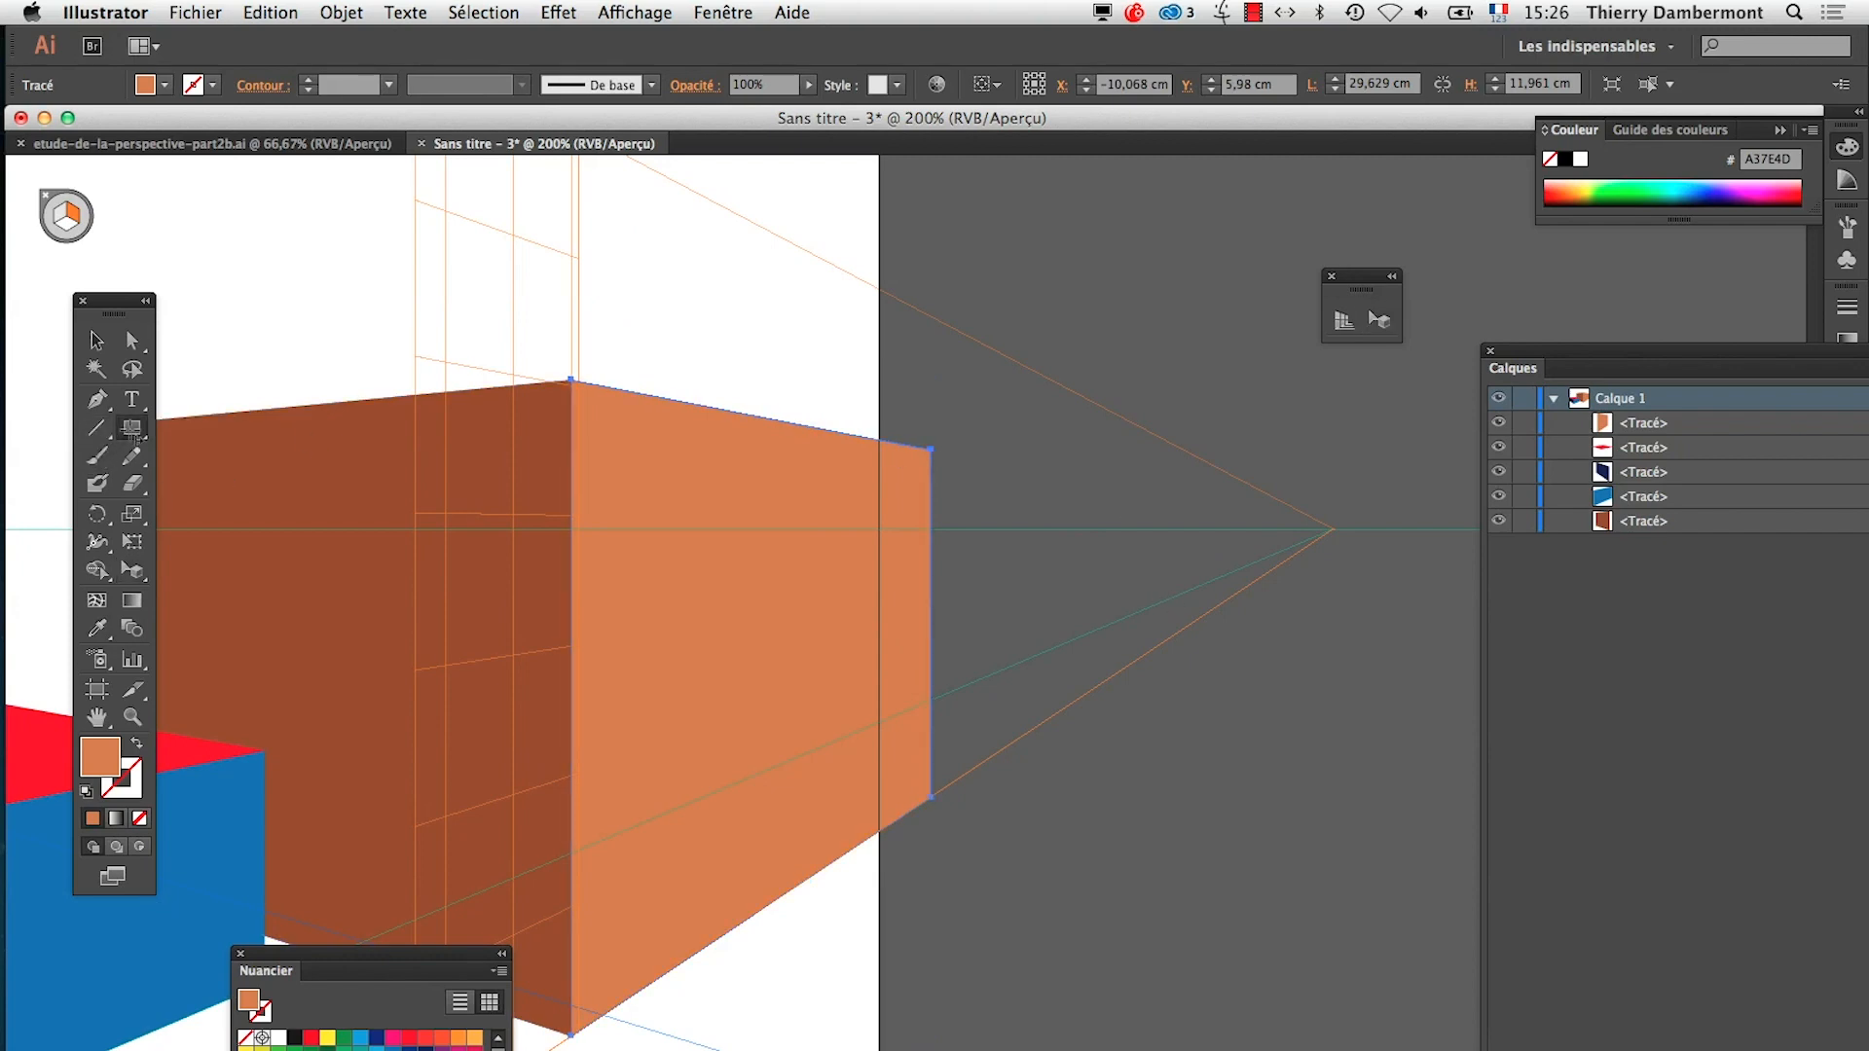
pyautogui.moveTo(613, 425); pyautogui.dragTo(876, 796)
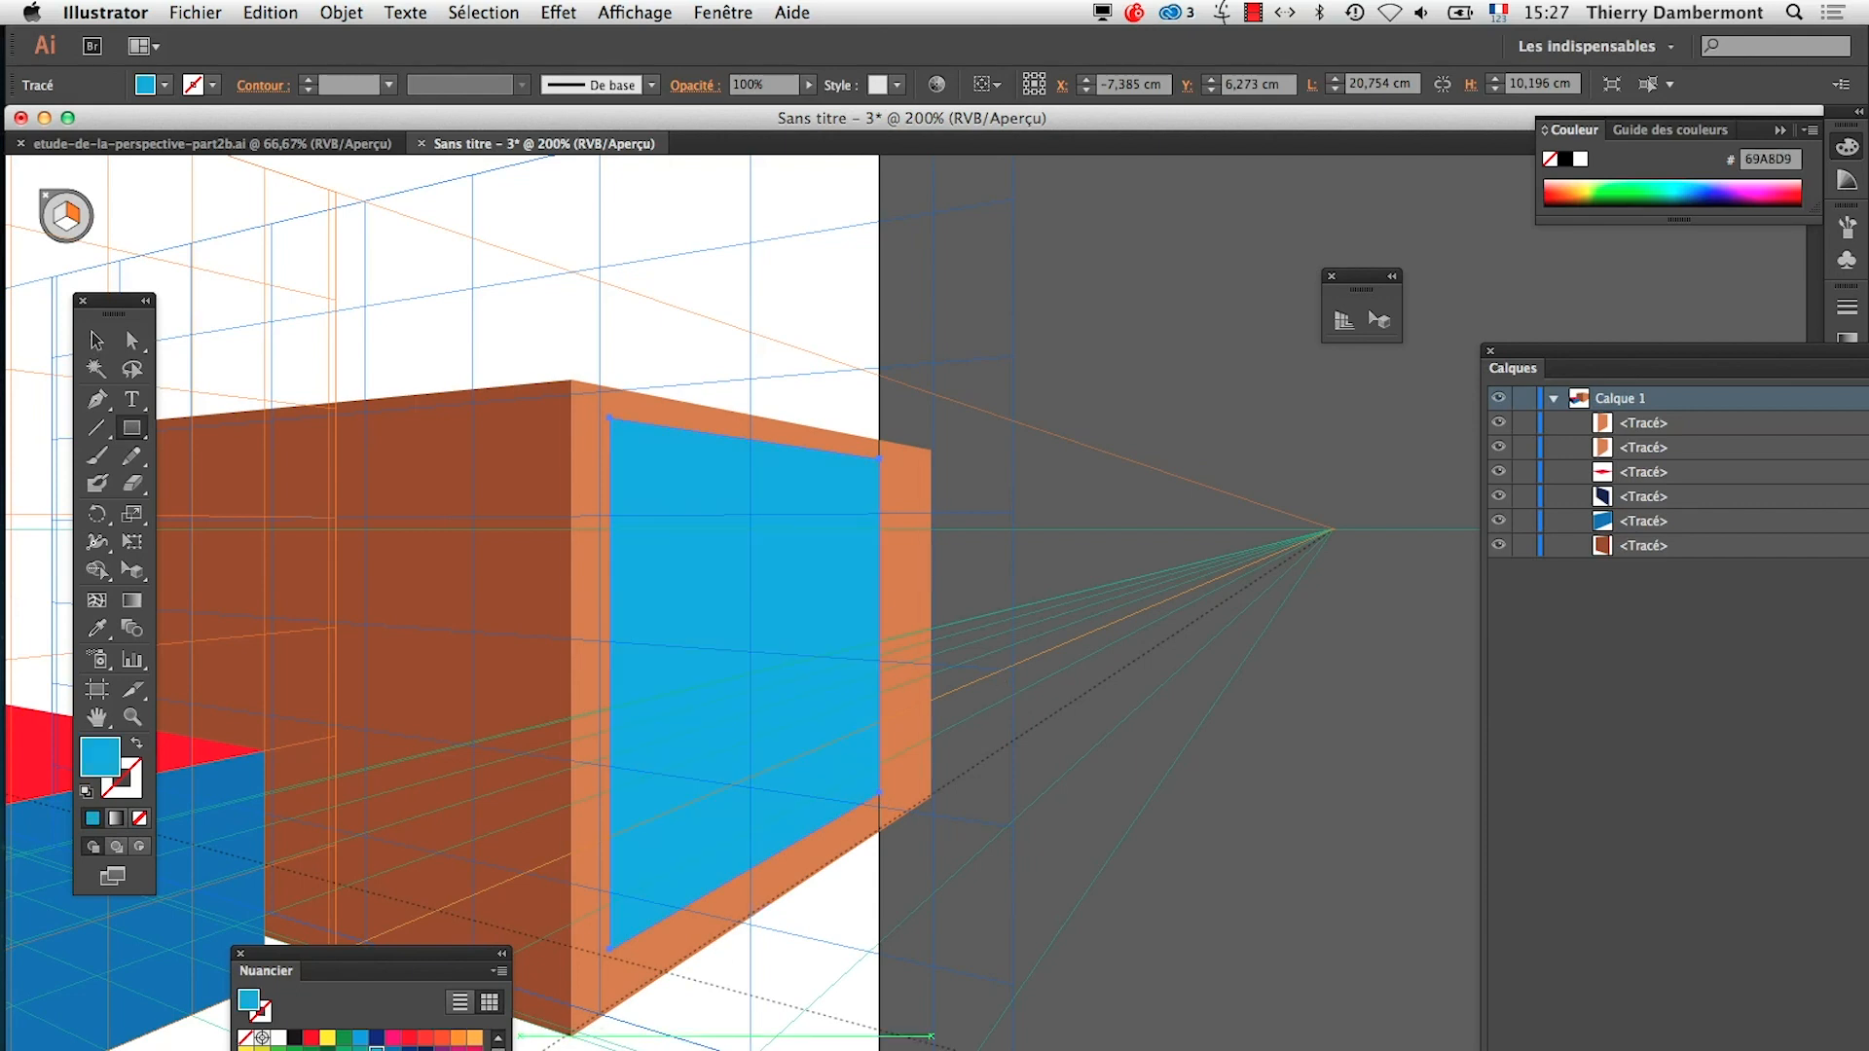
pyautogui.click(360, 1050)
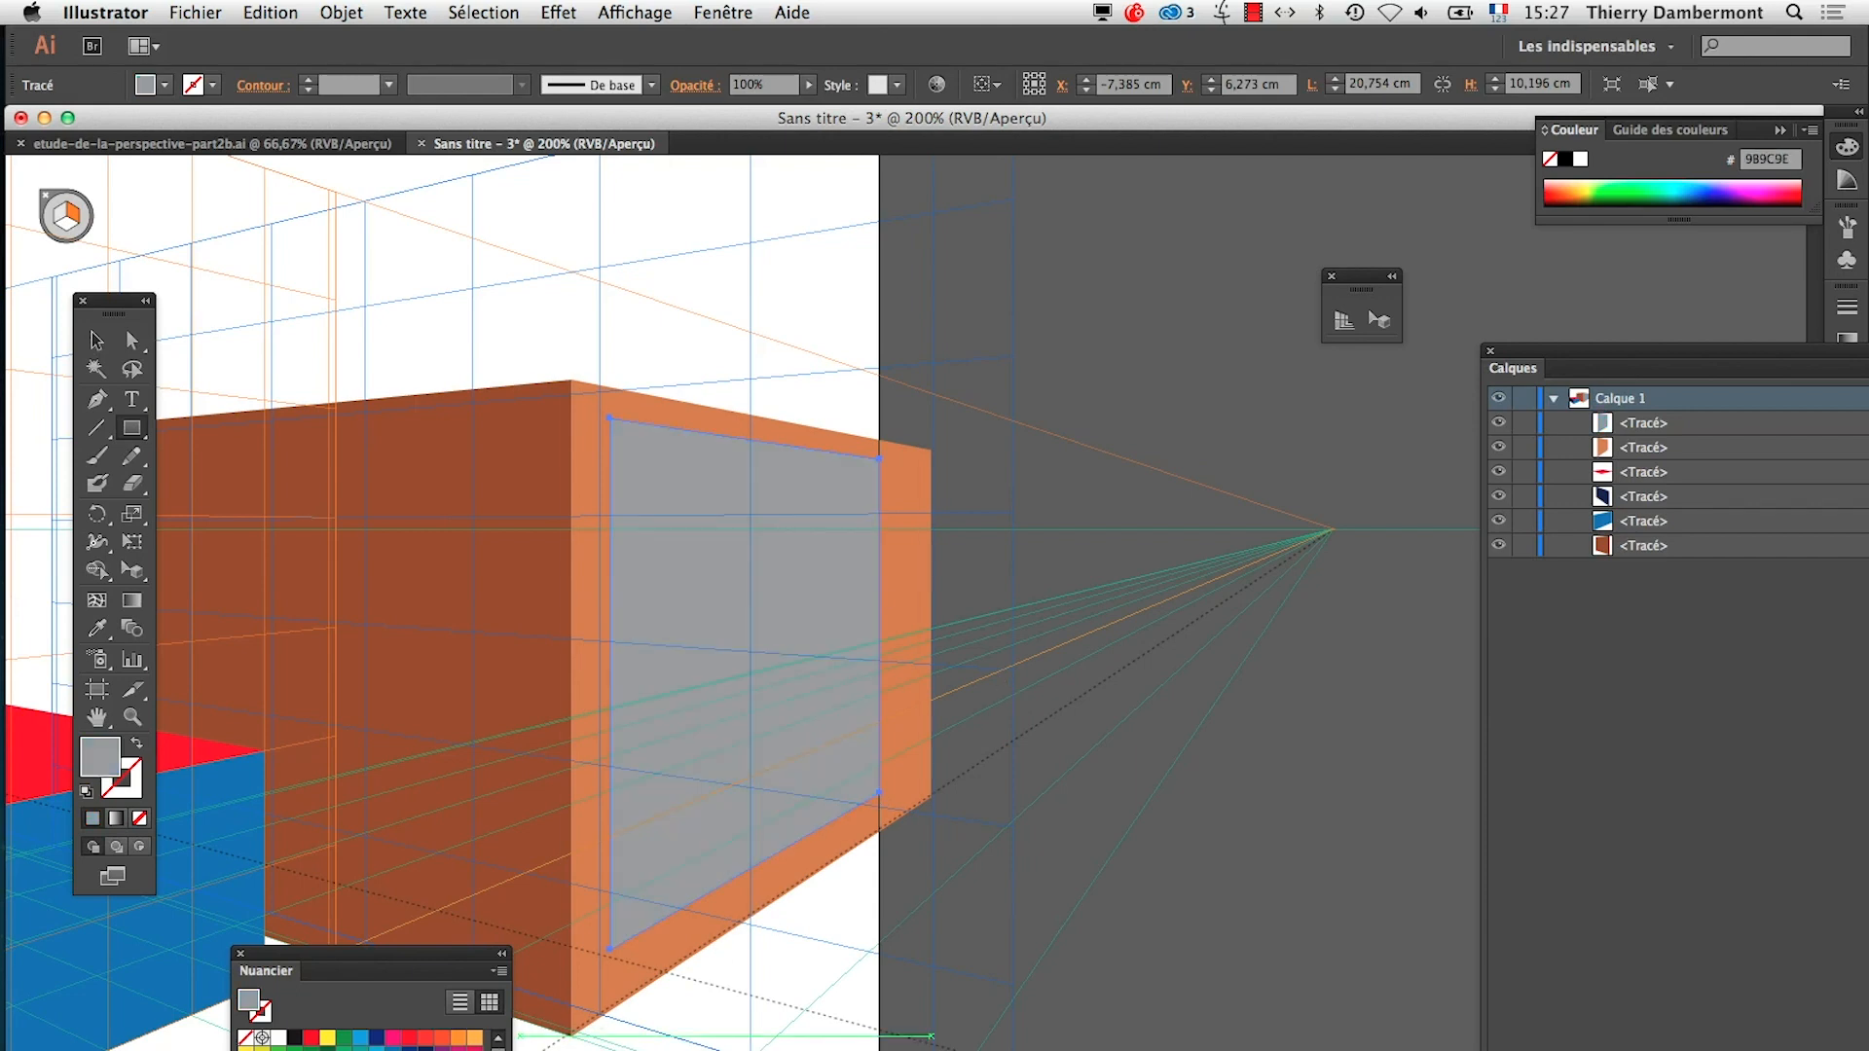
pyautogui.click(344, 1050)
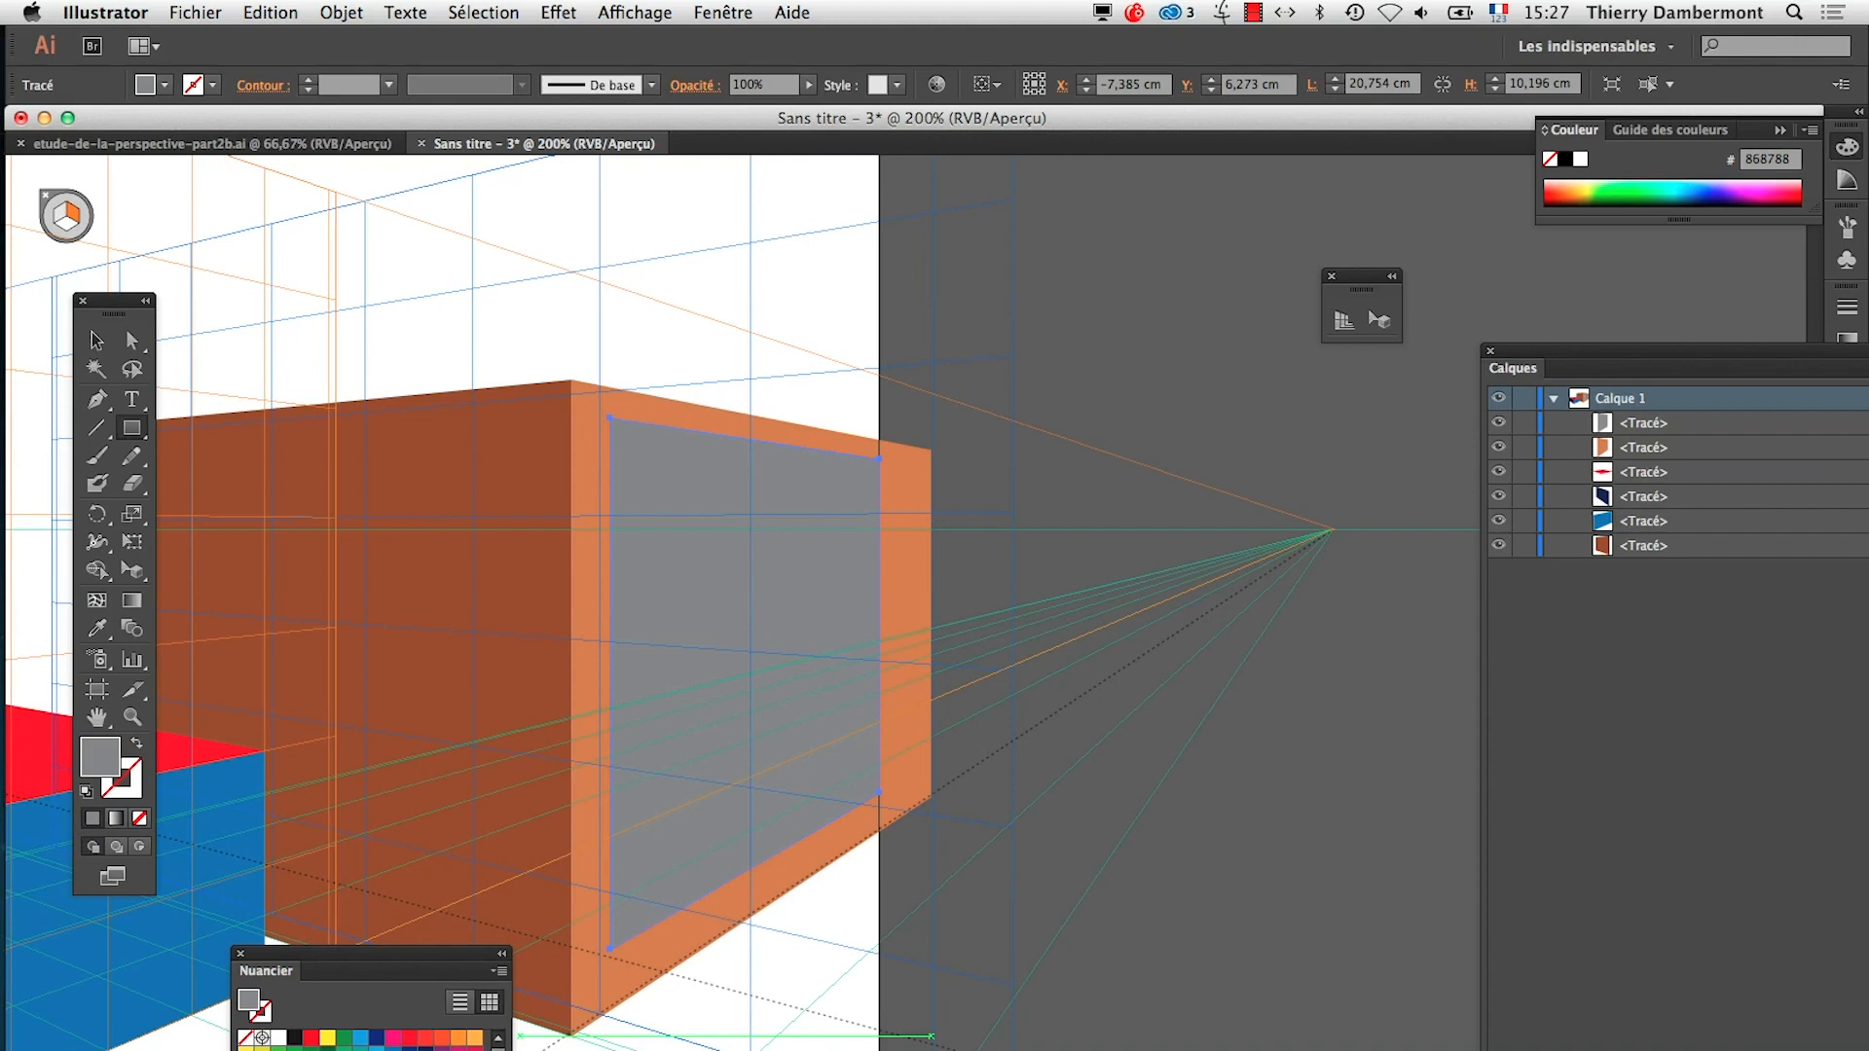
pyautogui.click(327, 1050)
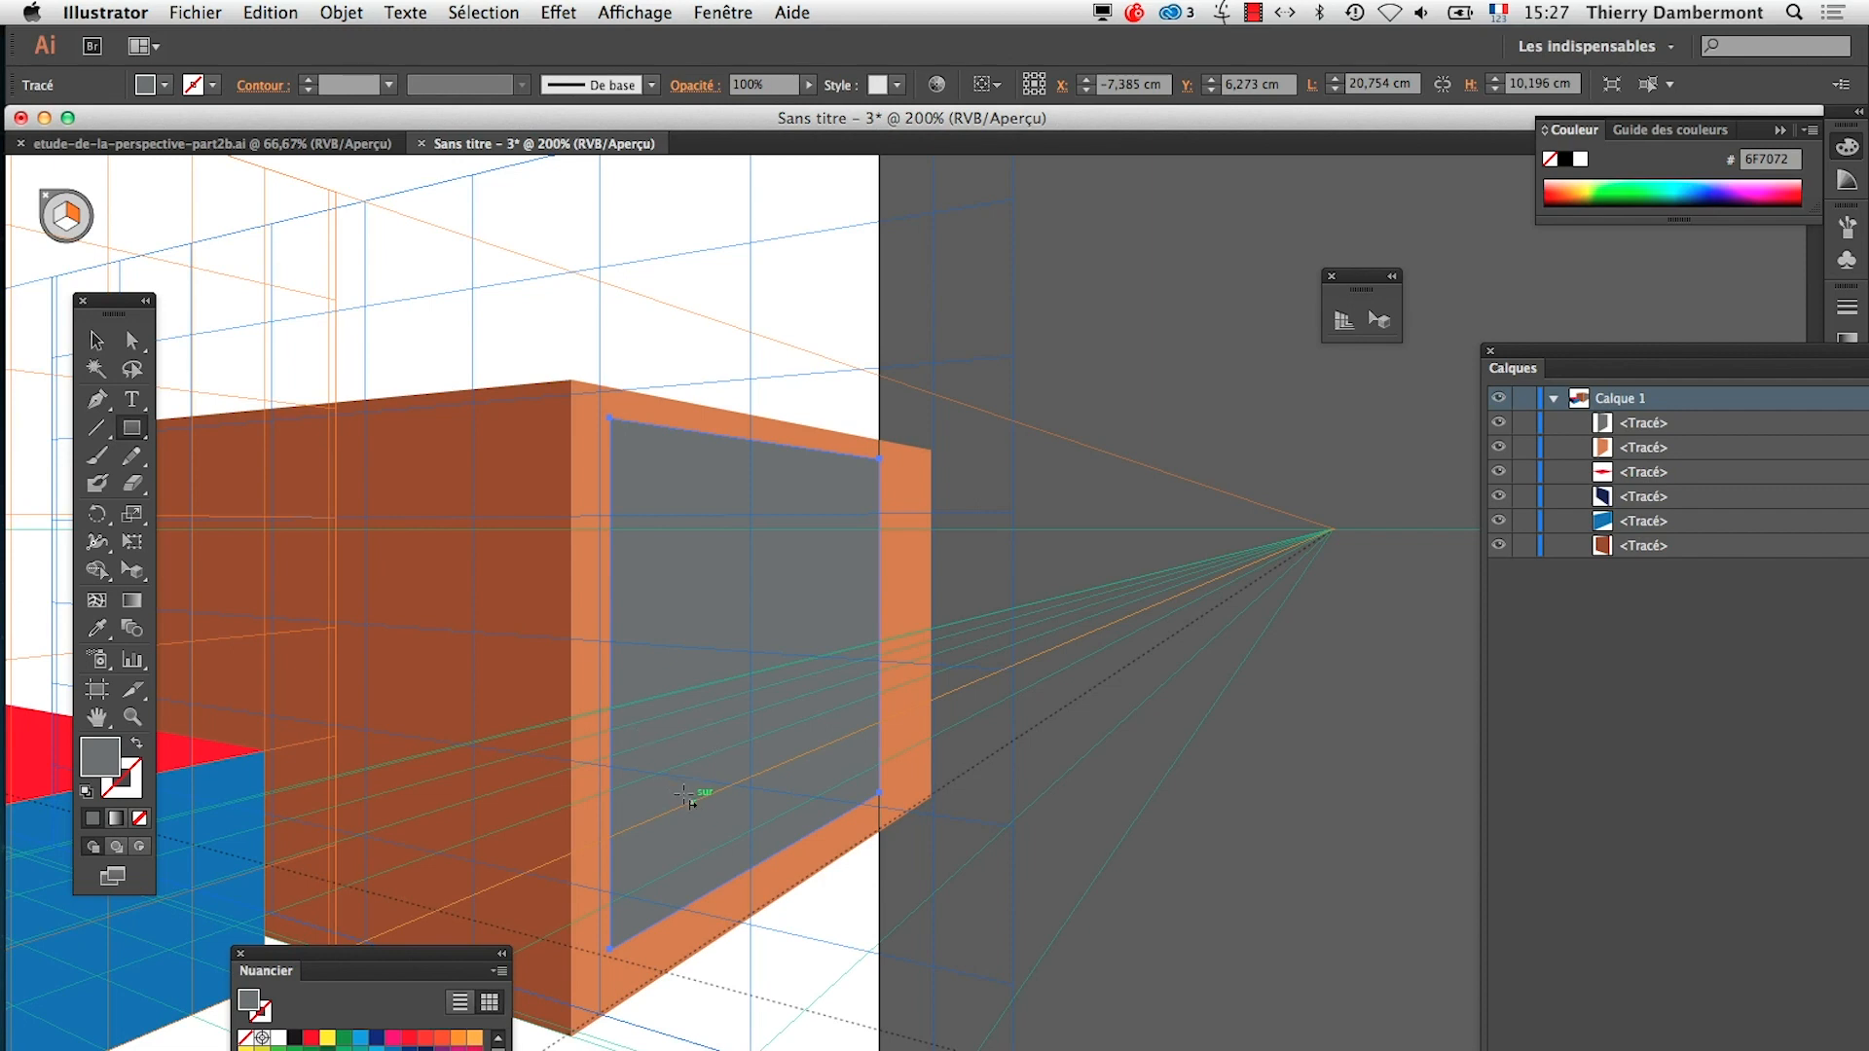
# Hide the perspective grid to view the grey opening alone and show the grid again
pyautogui.press('super')
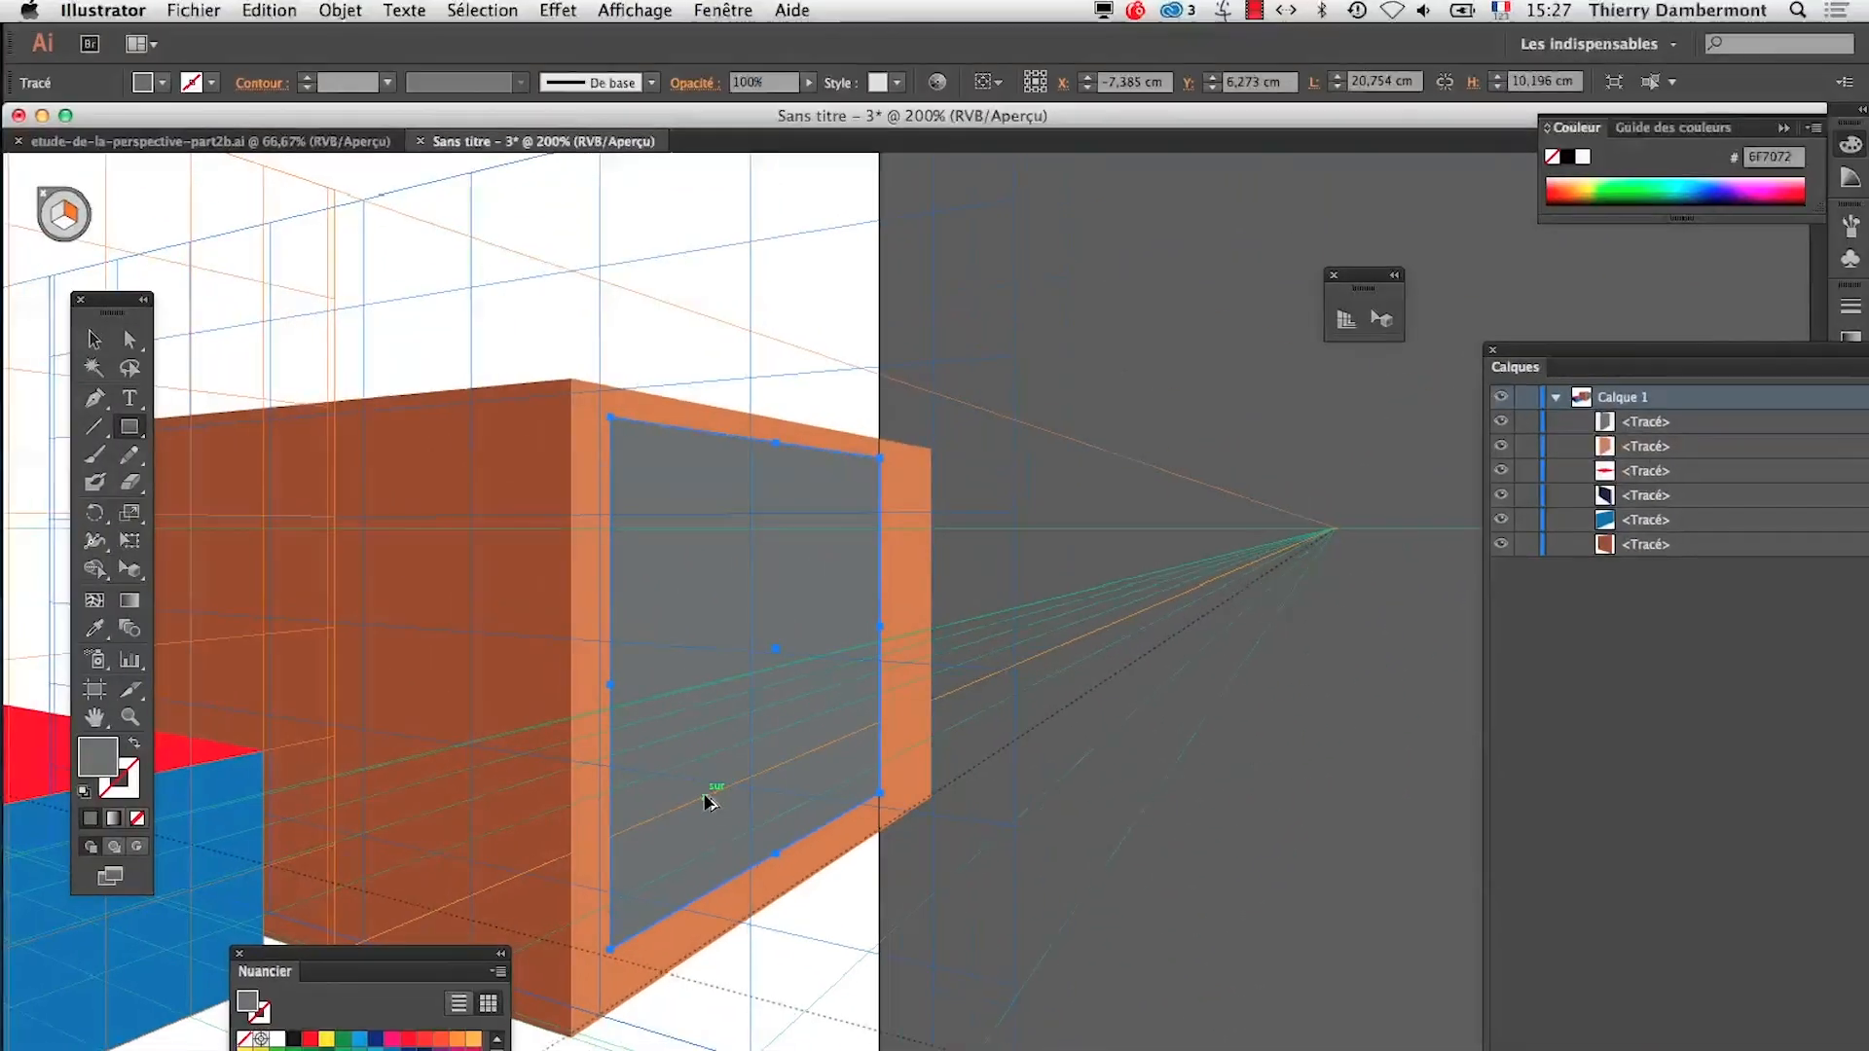
pyautogui.press('super+shift+i')
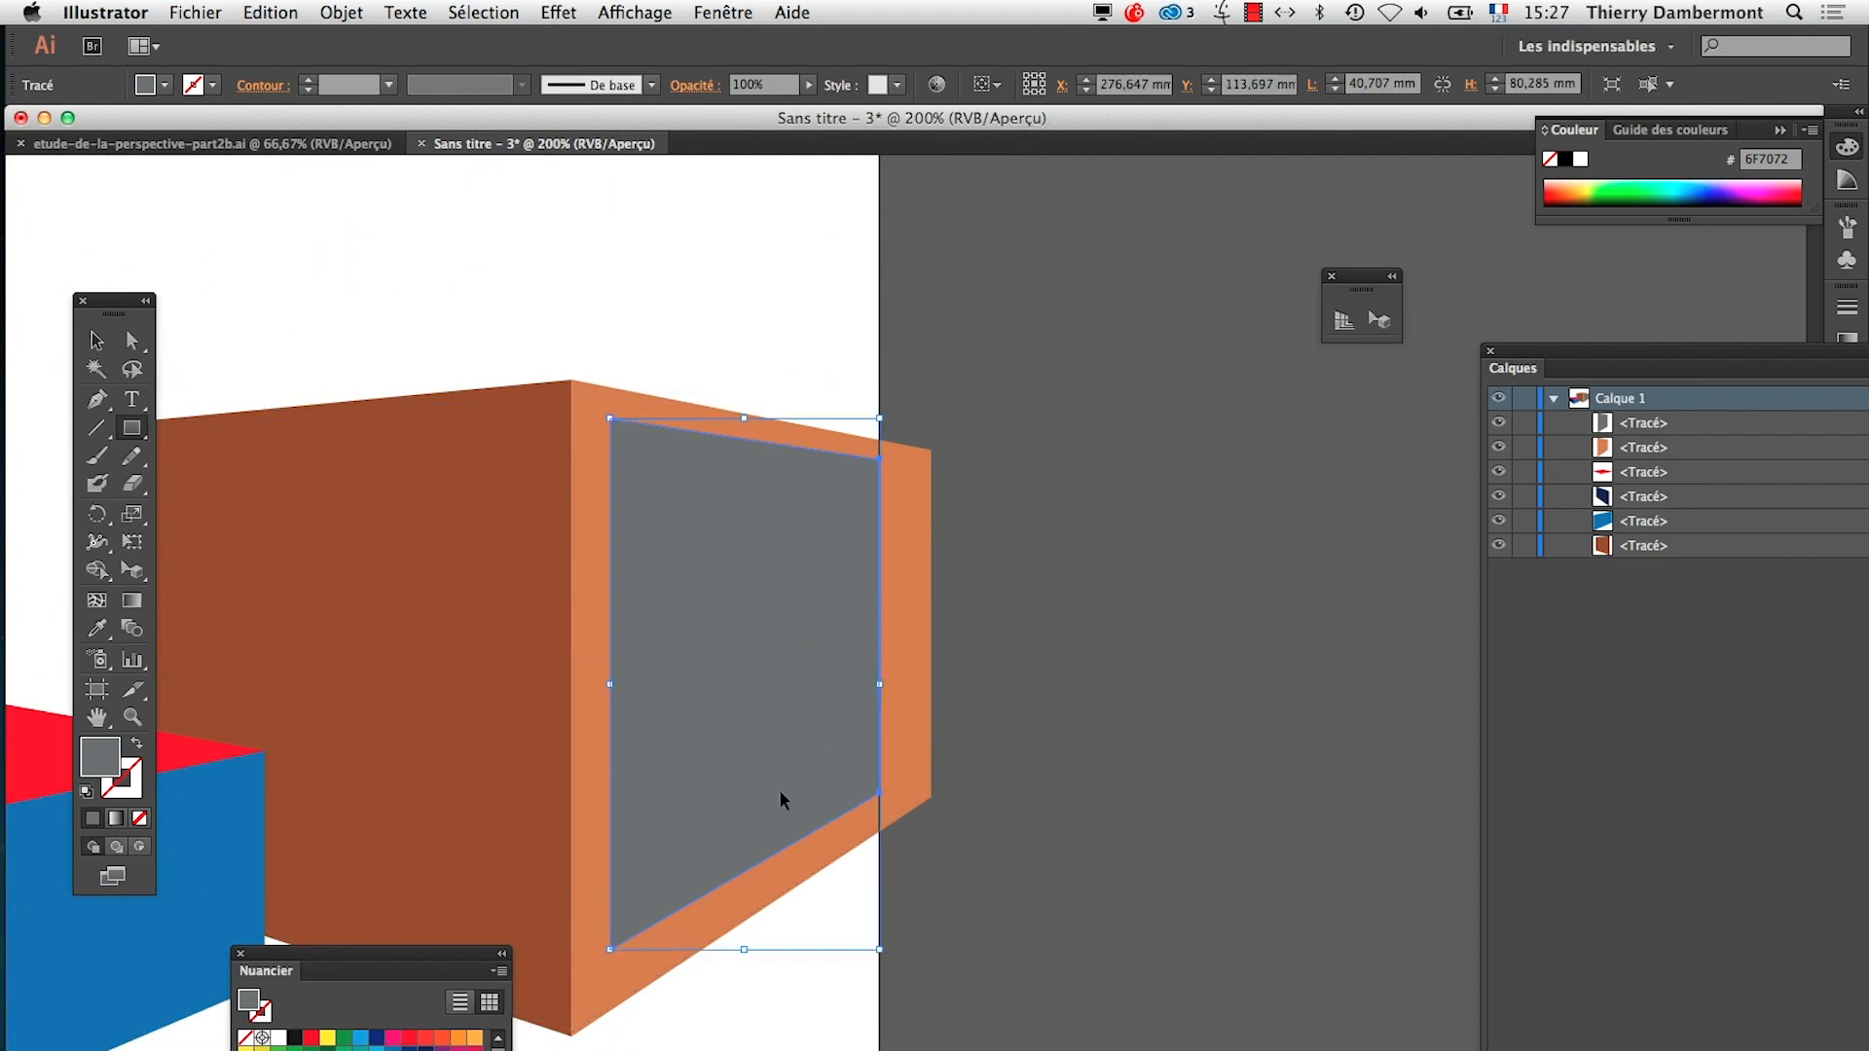
pyautogui.press('super+shift+i')
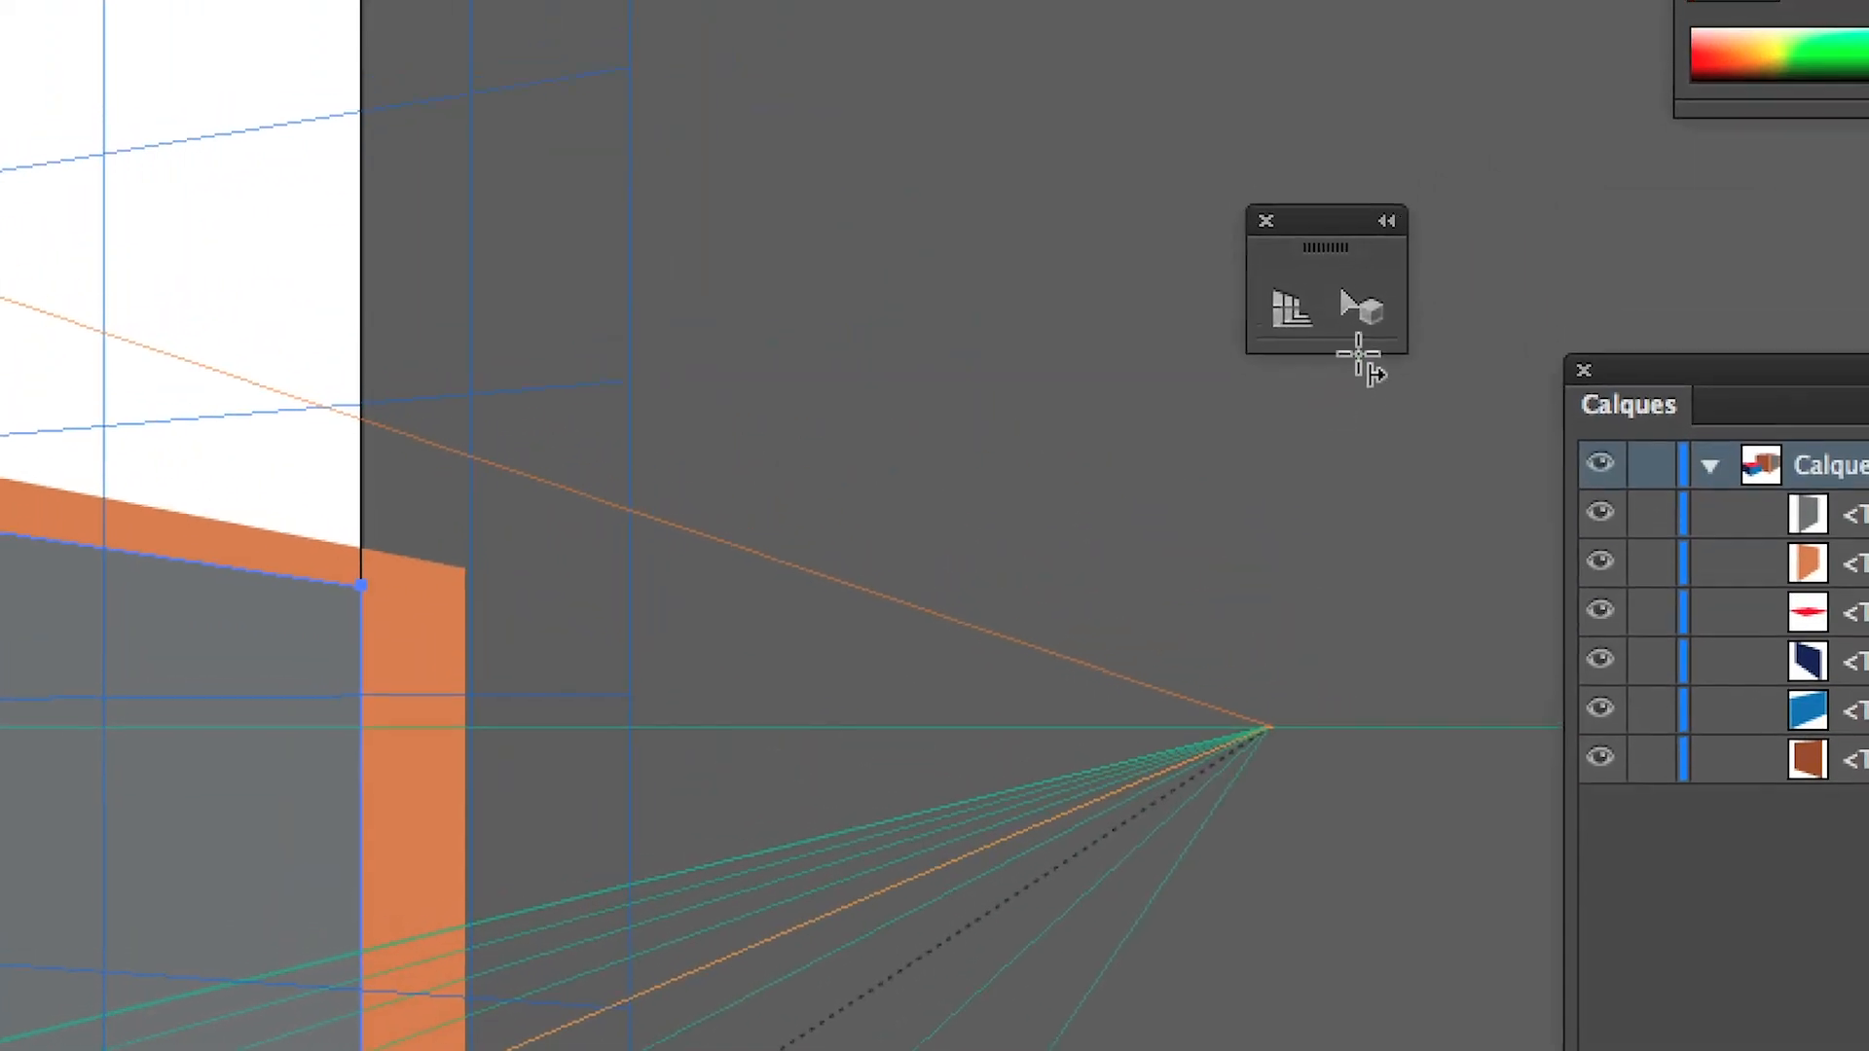
# Align the grid with the grey rectangle's lower far corner using the Perspective Selection tool and activate the horizontal plane
pyautogui.click(1361, 307)
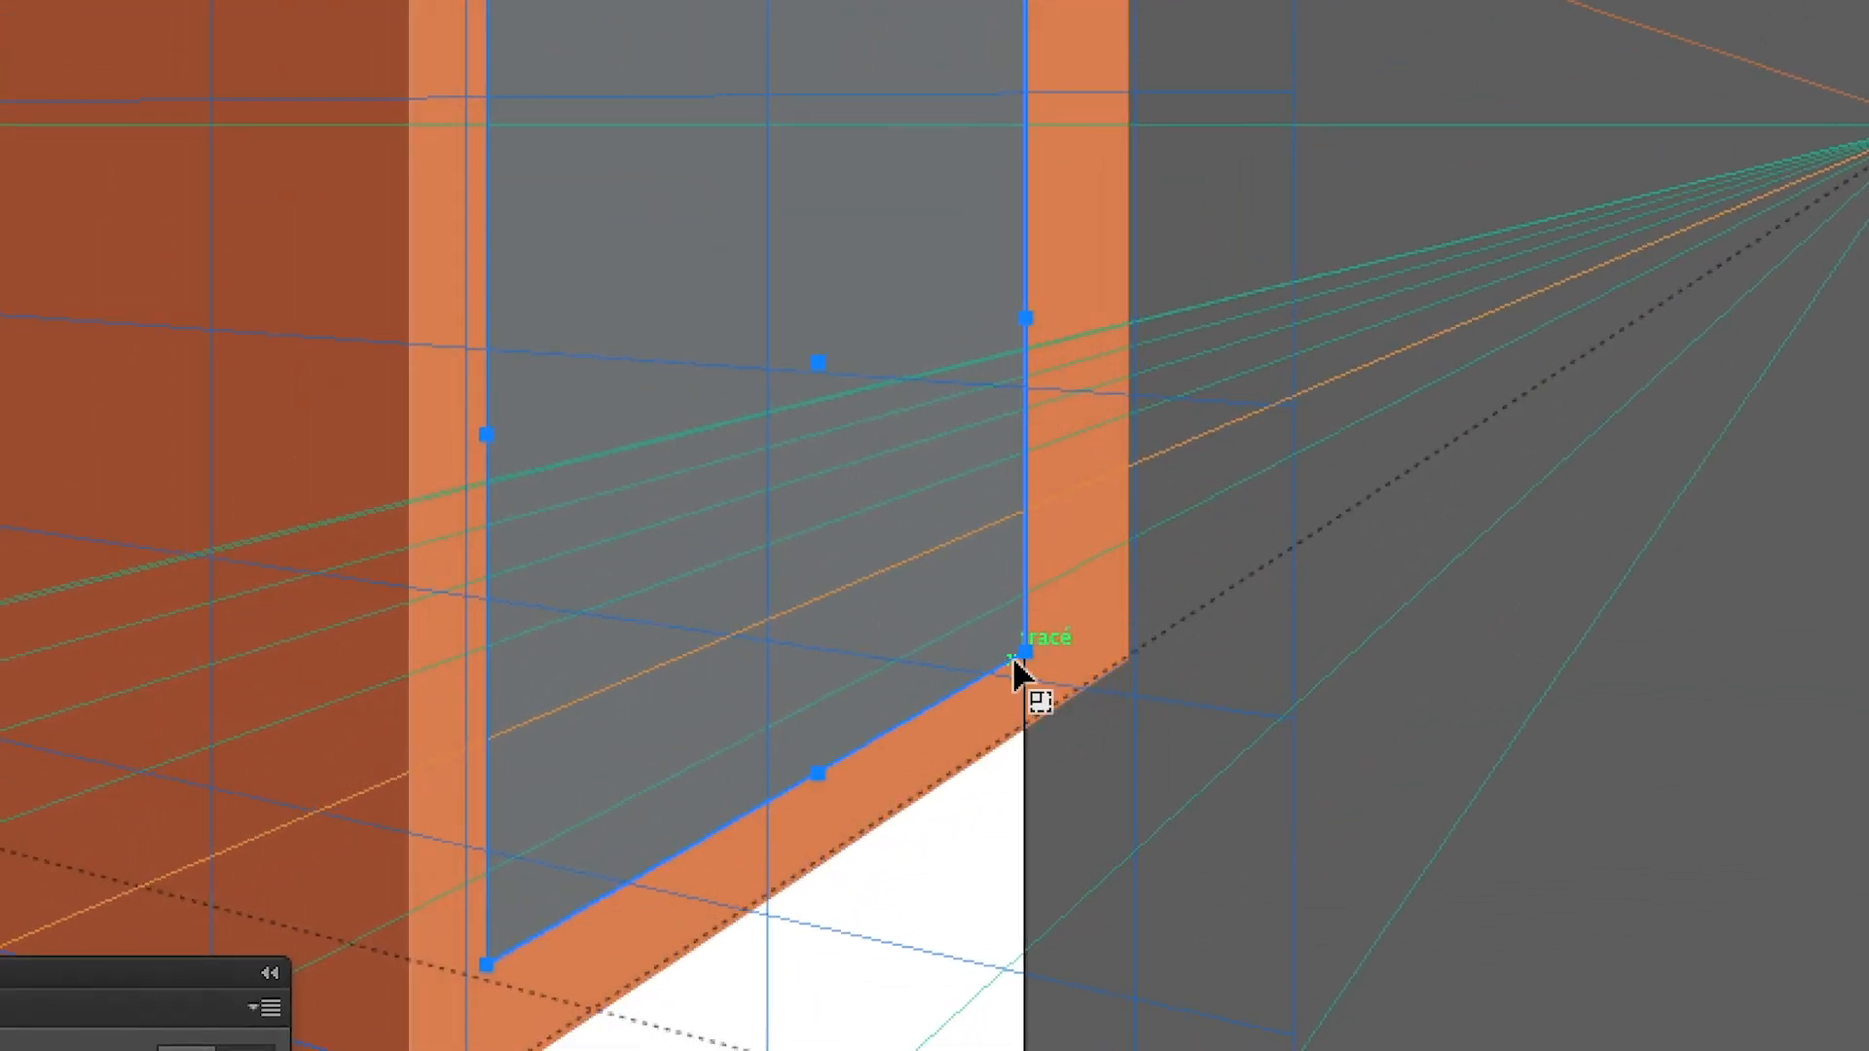
pyautogui.press('shift')
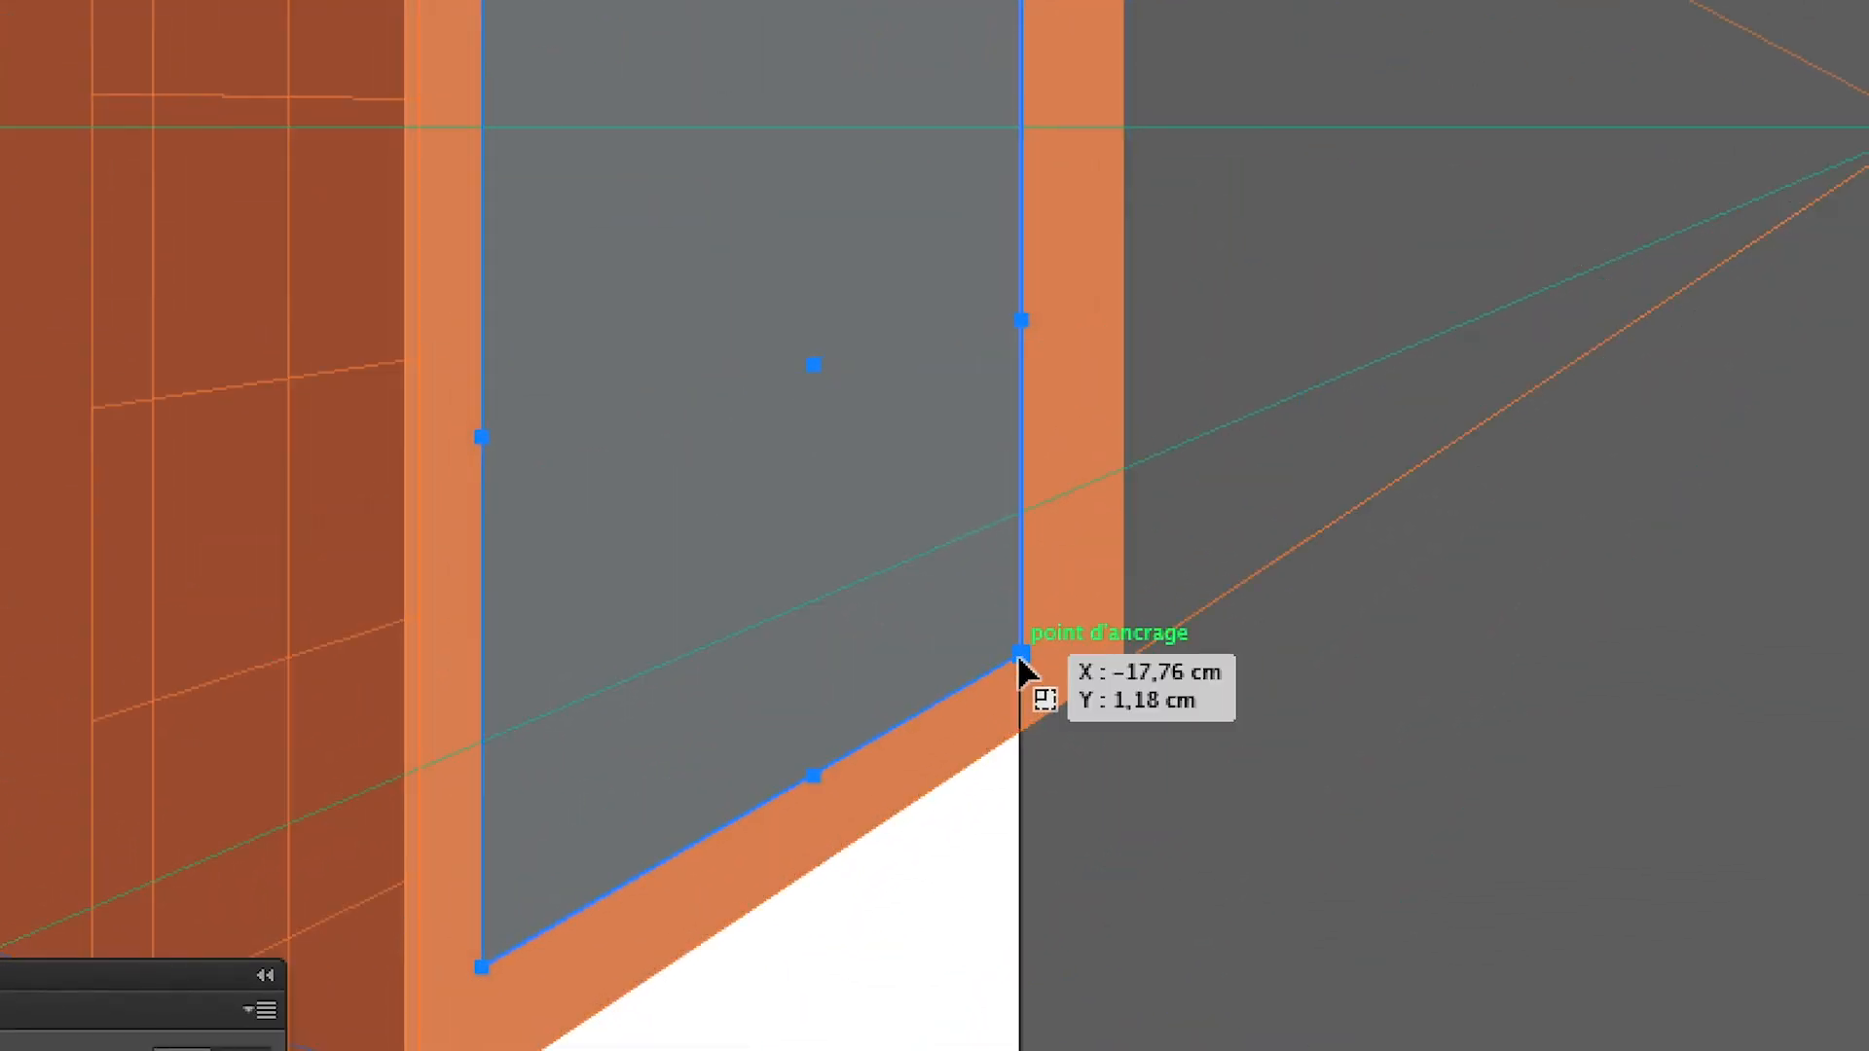
pyautogui.press('super')
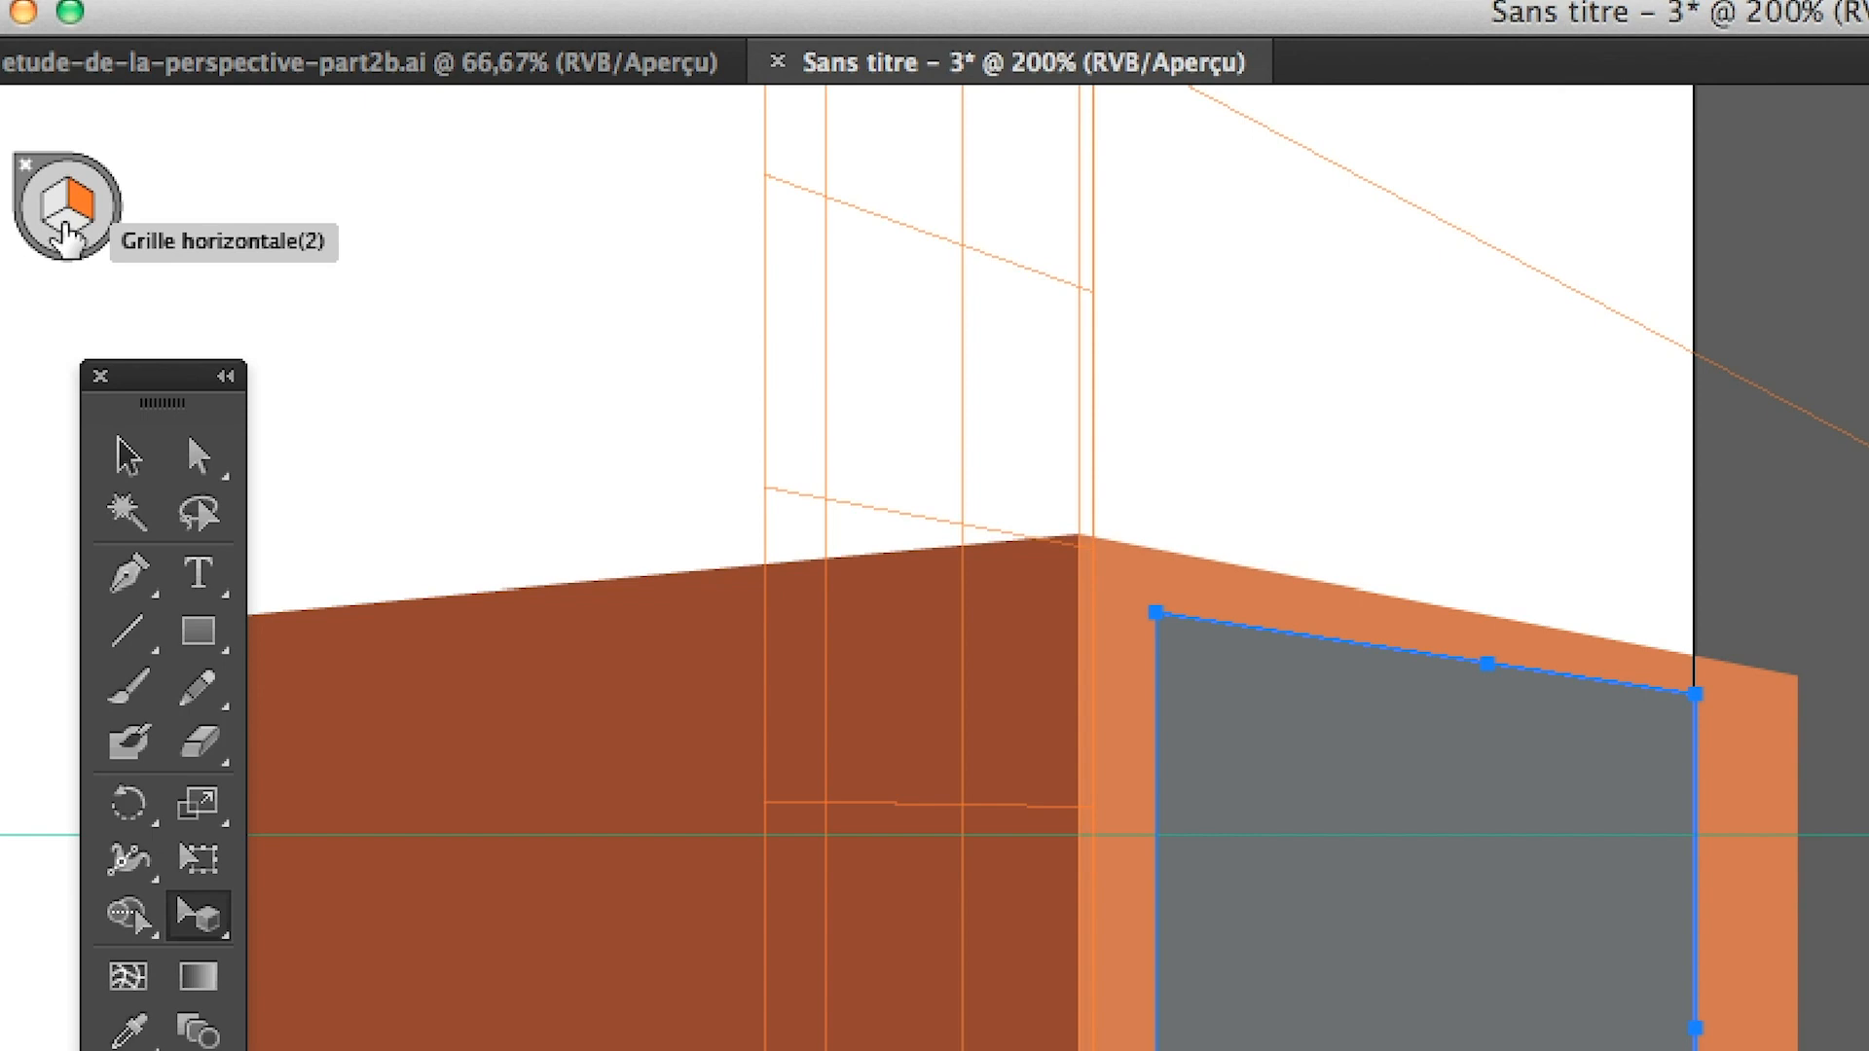
pyautogui.click(64, 230)
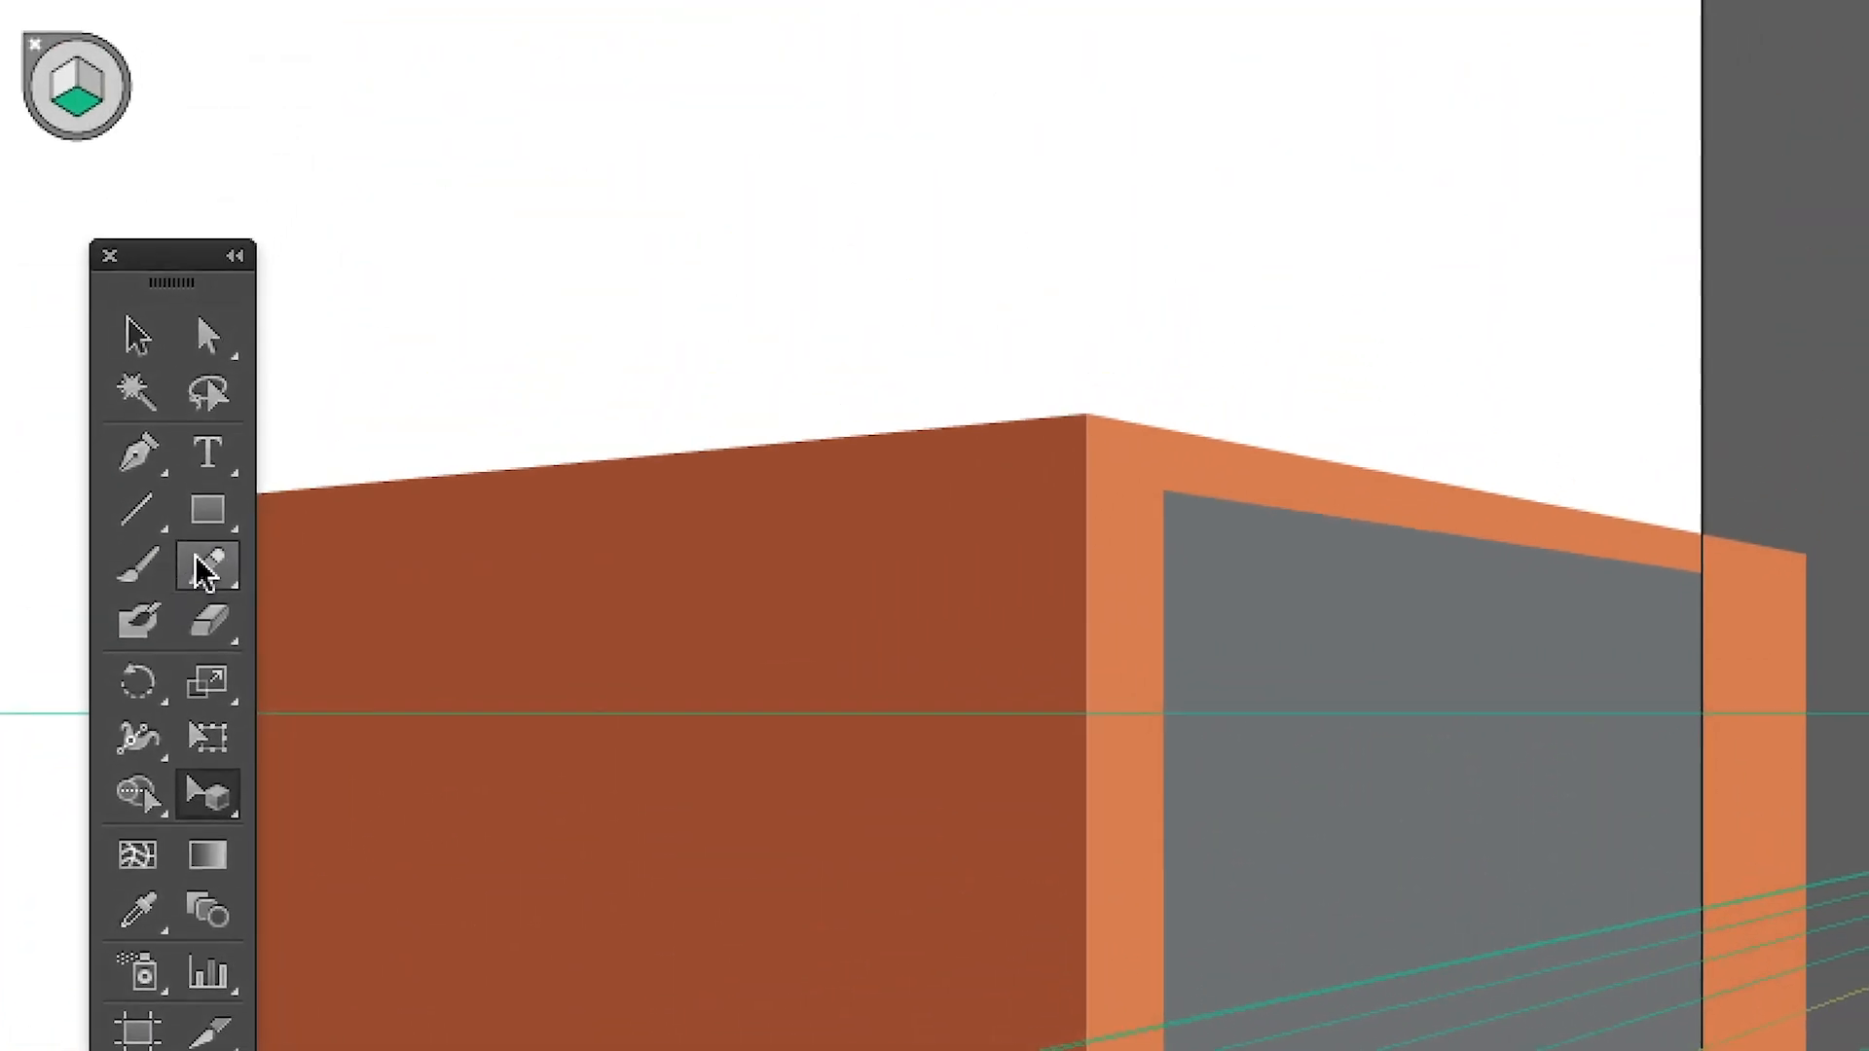
# Draw a horizontal rectangle about 2.44 × 20.63 cm inward from the grey rectangle's lower edge and fill it with medium blue
pyautogui.click(208, 511)
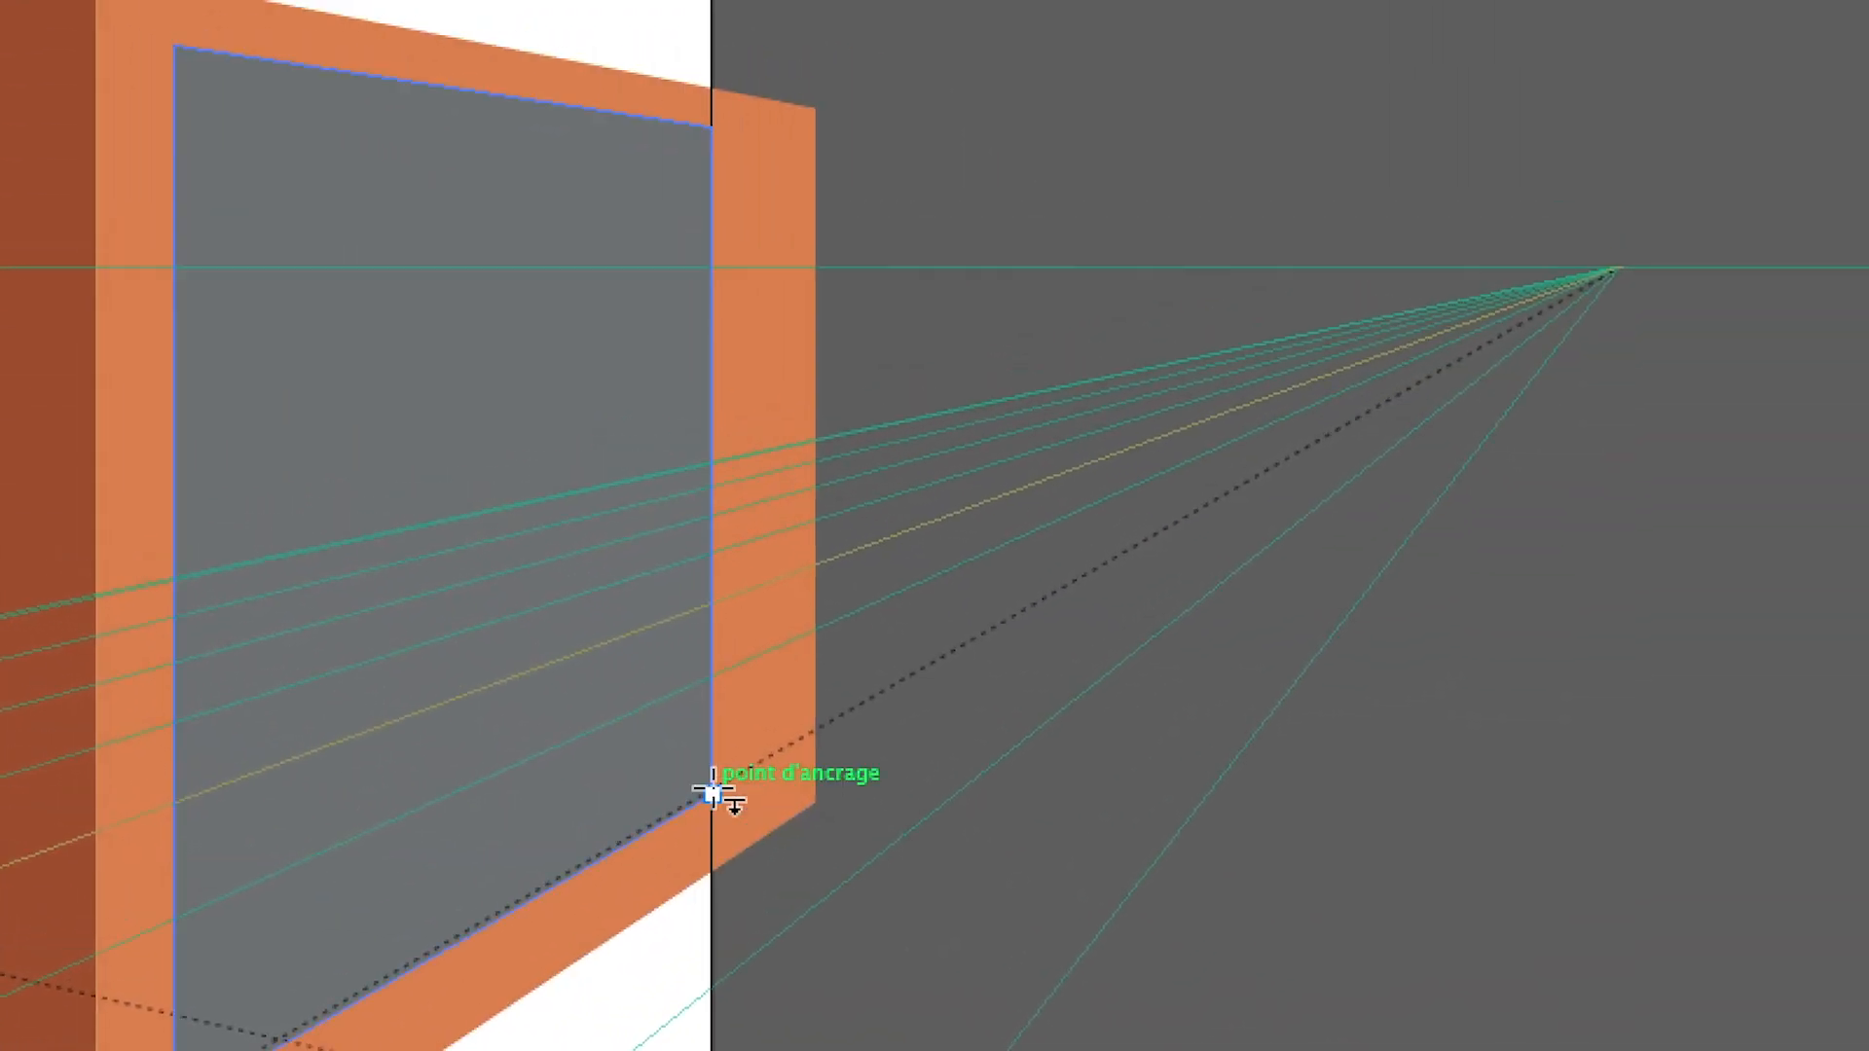
pyautogui.moveTo(712, 793); pyautogui.dragTo(294, 942)
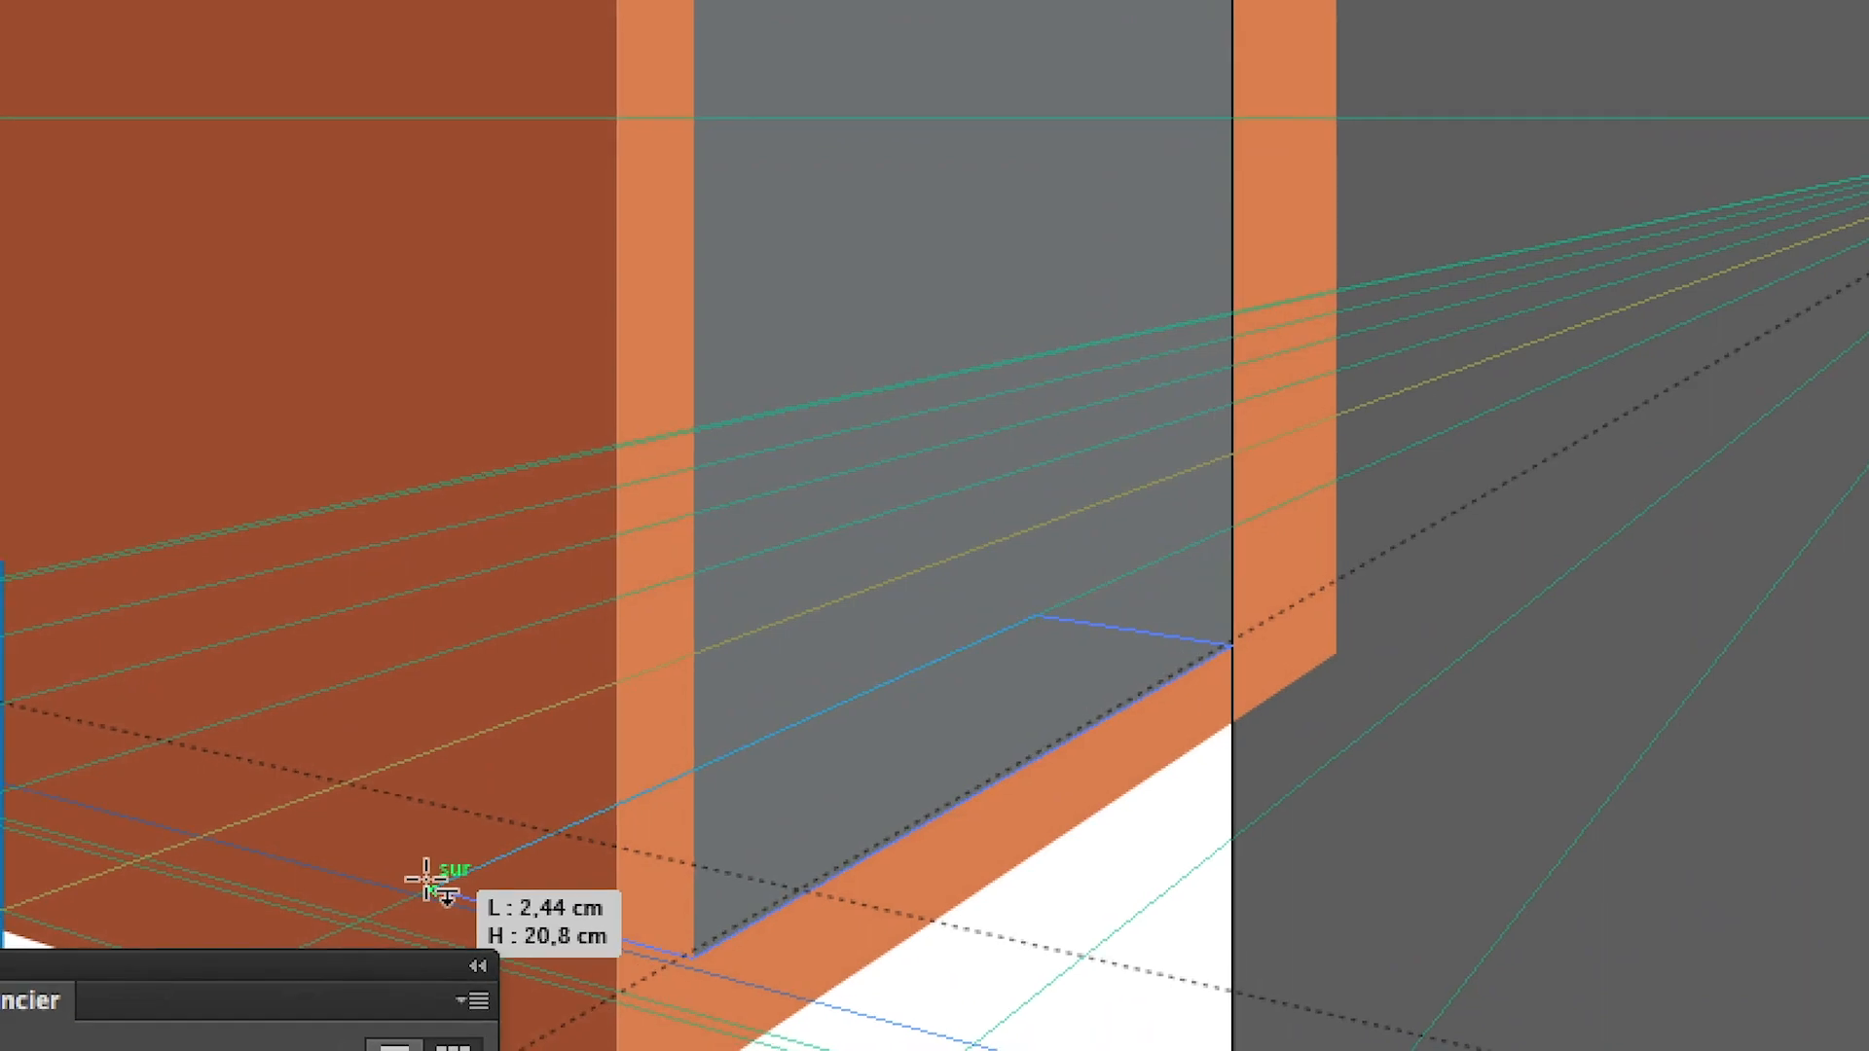
pyautogui.moveTo(426, 879); pyautogui.dragTo(430, 879)
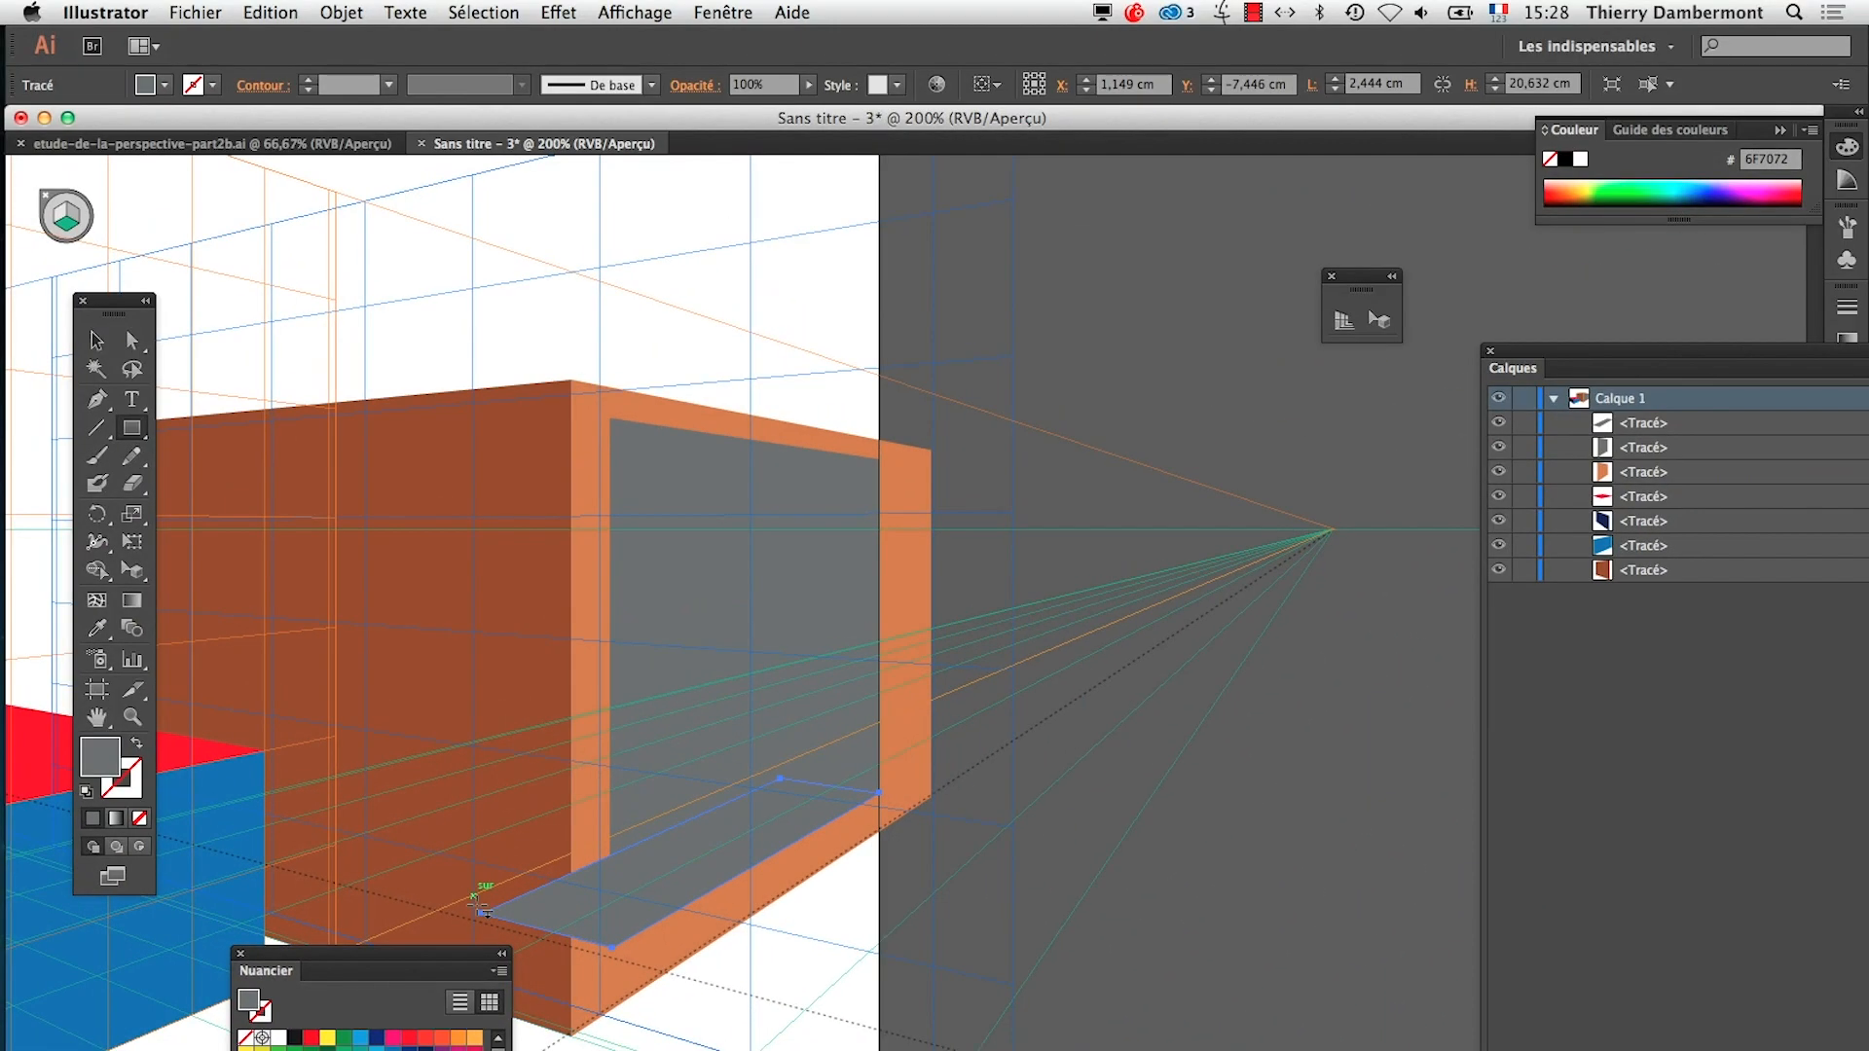
pyautogui.click(377, 1049)
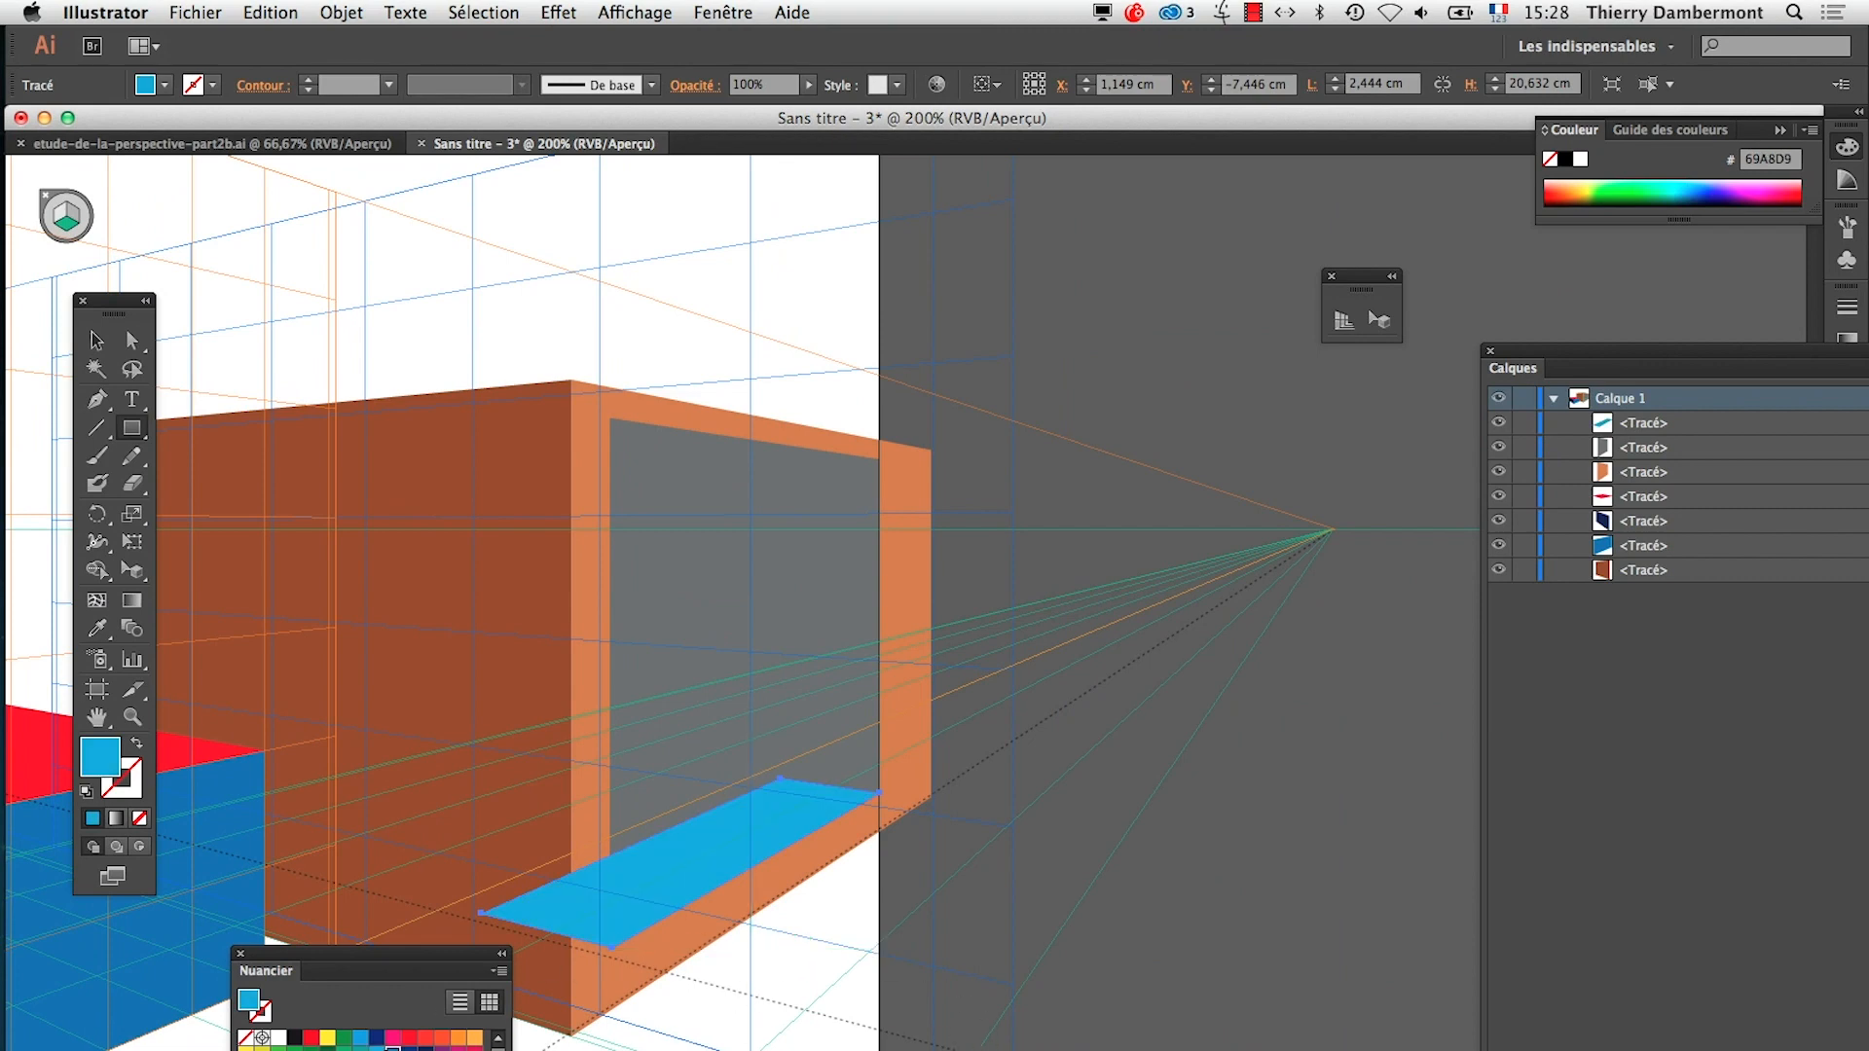
pyautogui.click(392, 1049)
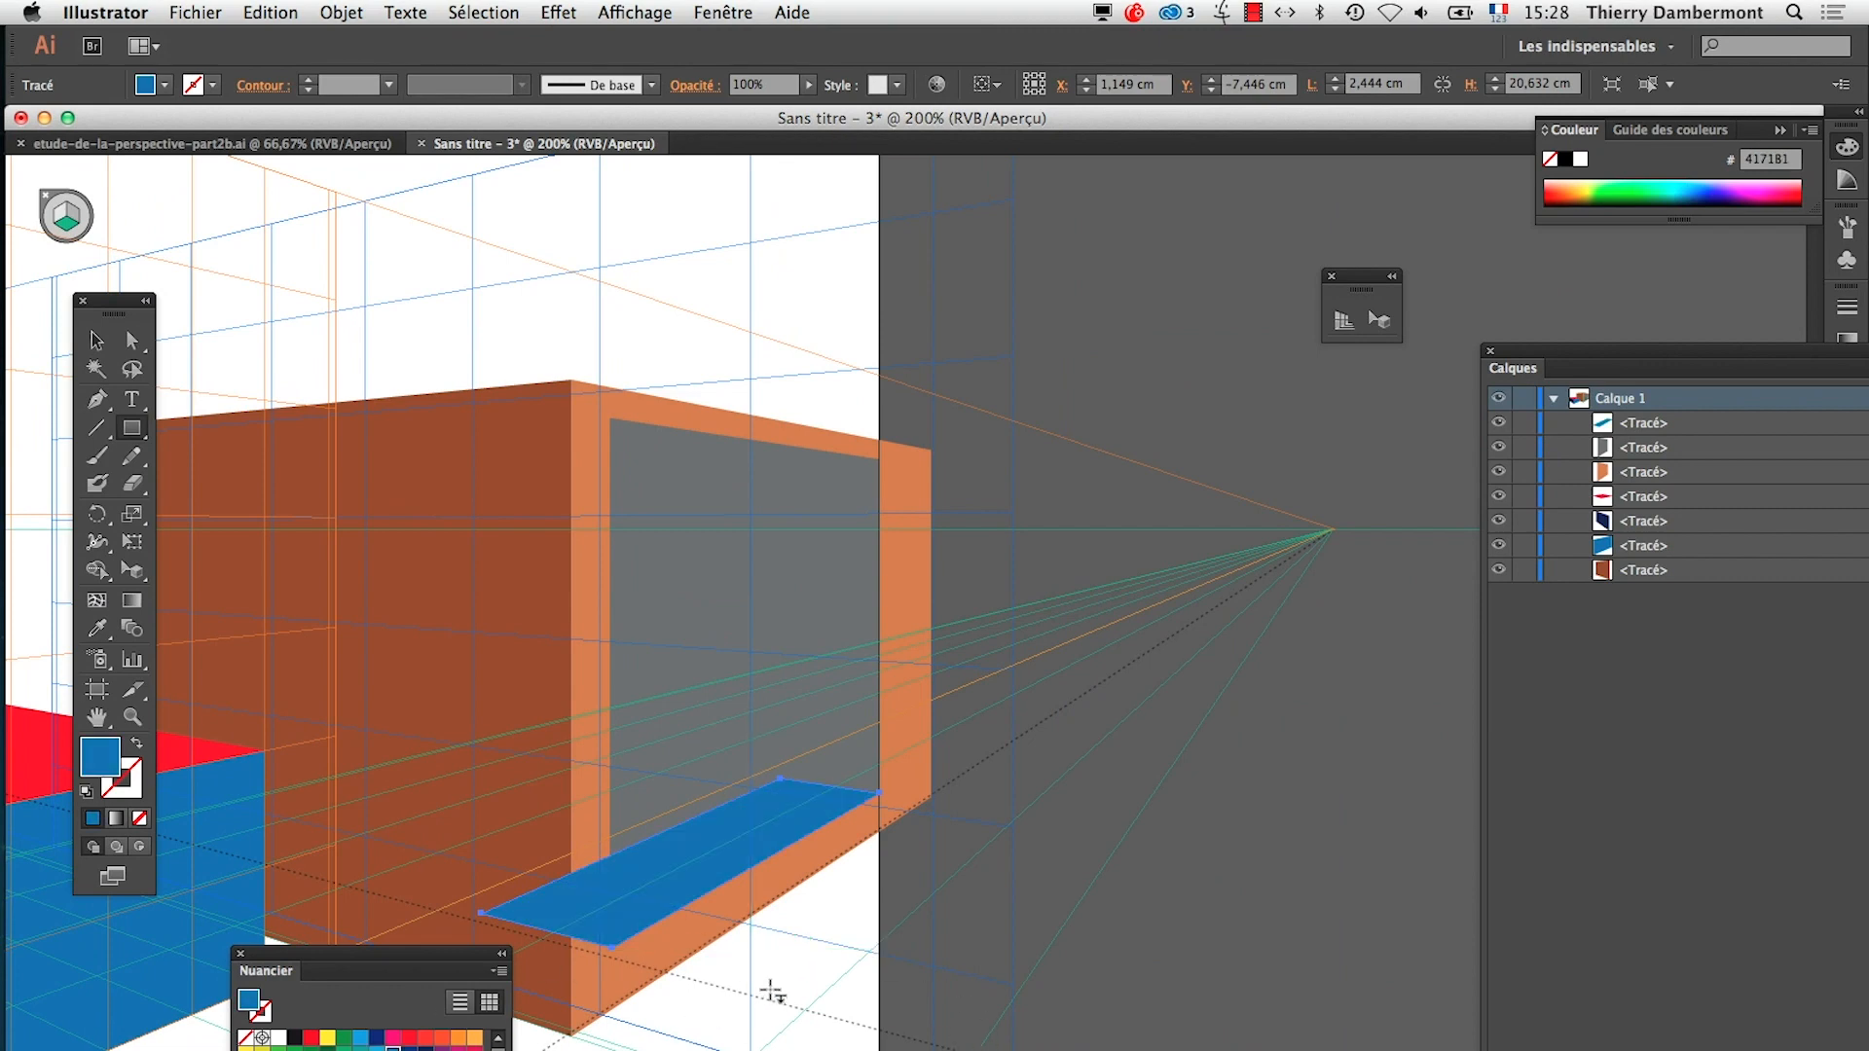
# Examine how the blue horizontal rectangle sits against the grey rectangle's lower edge and the box's side faces
pyautogui.click(657, 915)
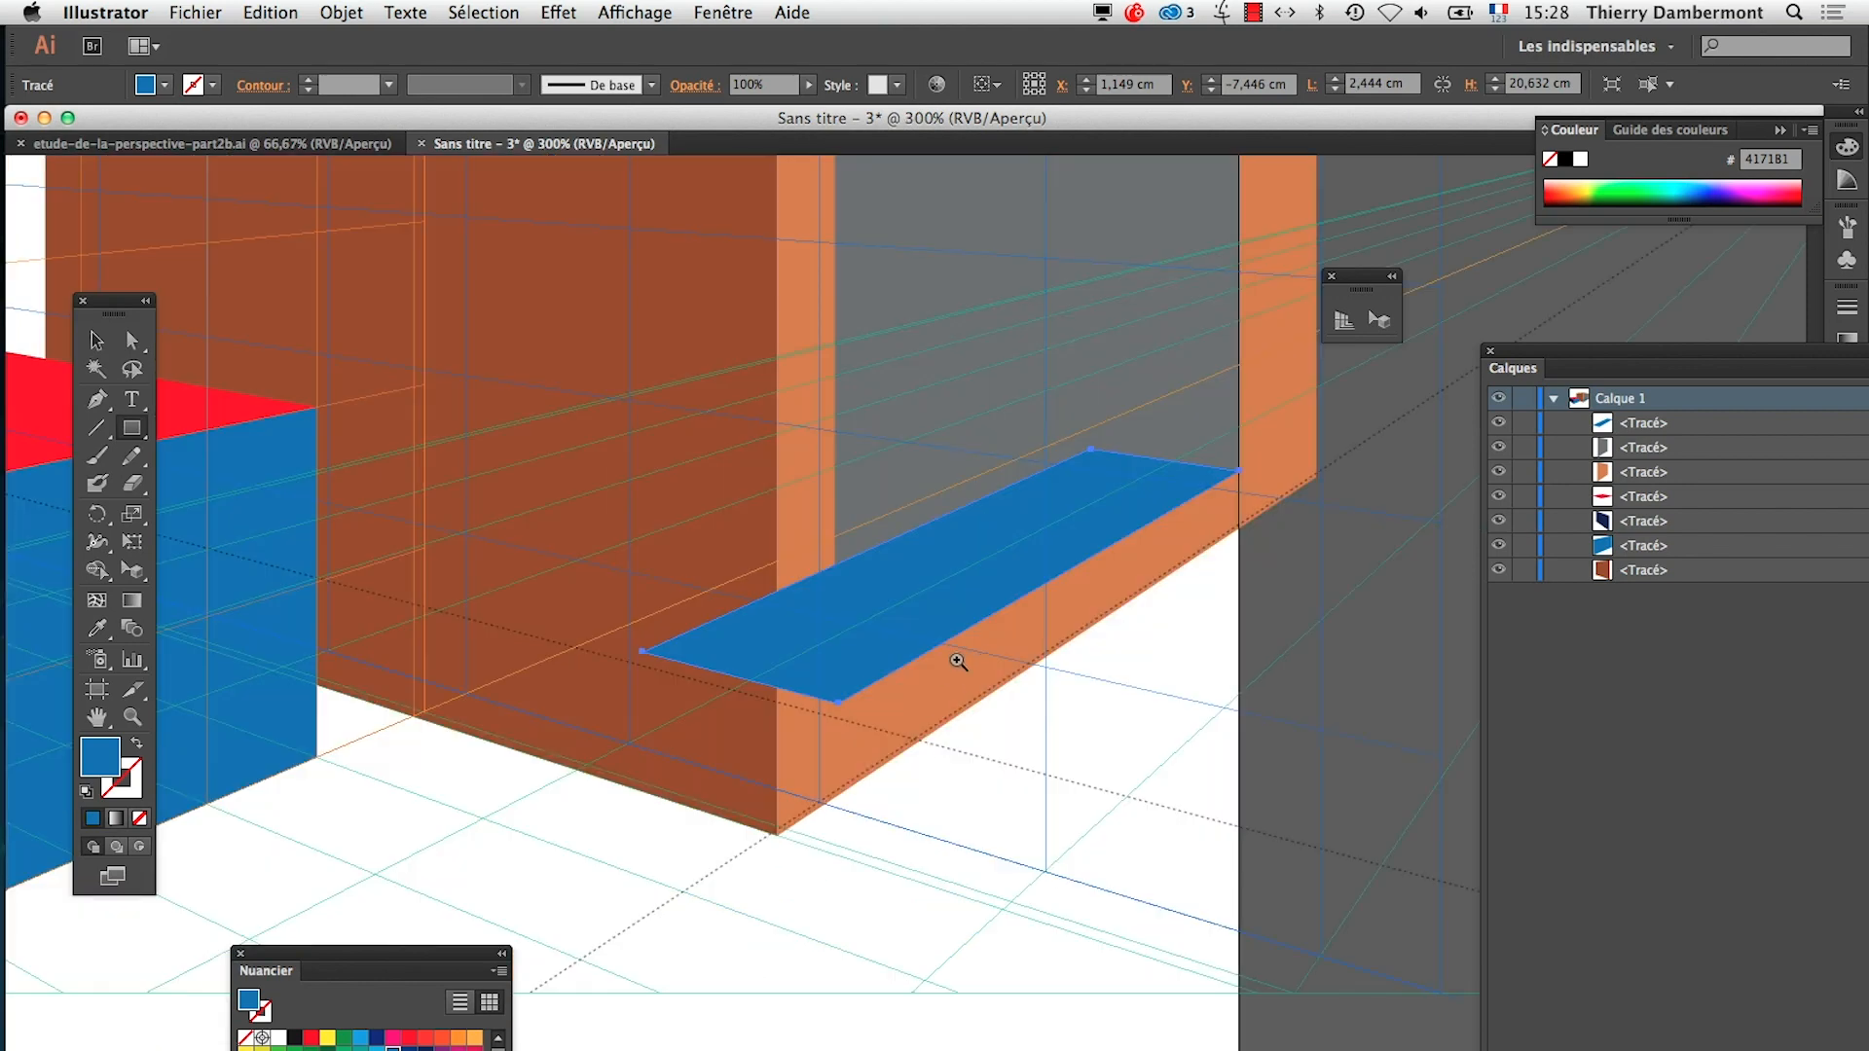
pyautogui.click(960, 655)
pyautogui.moveTo(1075, 696); pyautogui.dragTo(1023, 821)
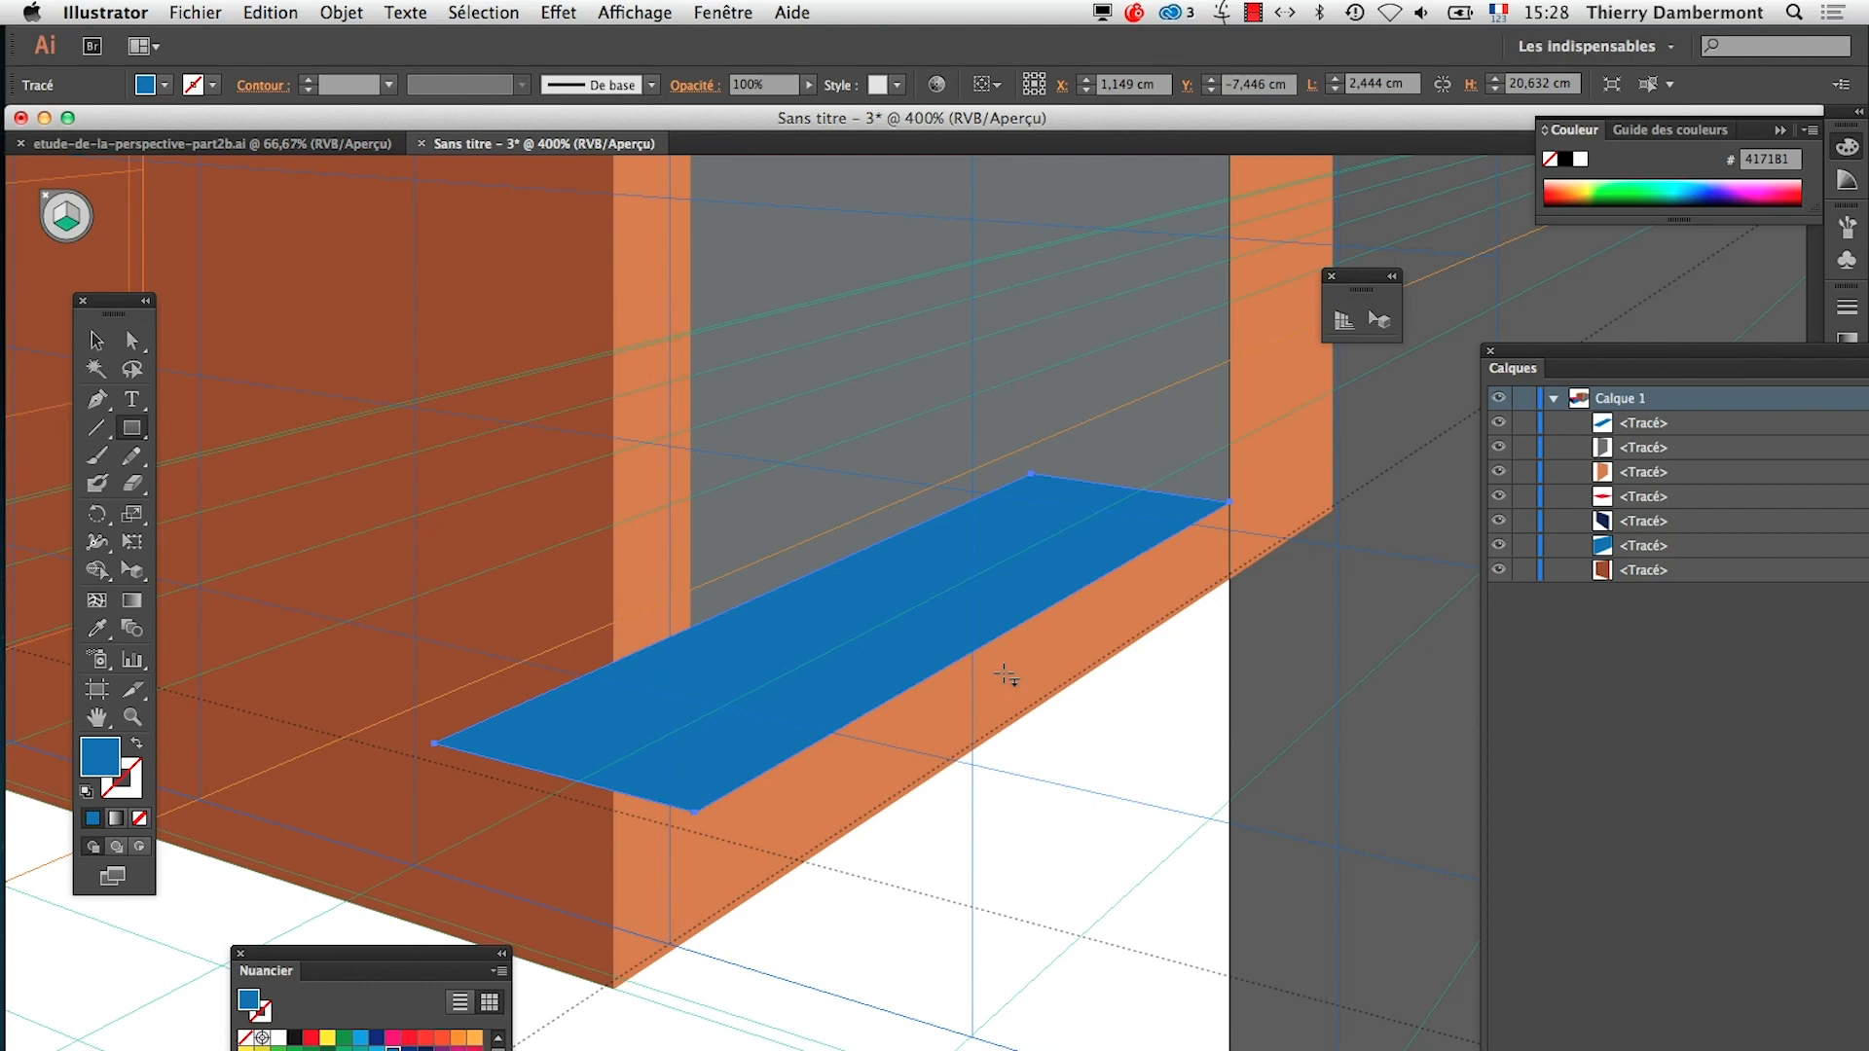
pyautogui.press('super')
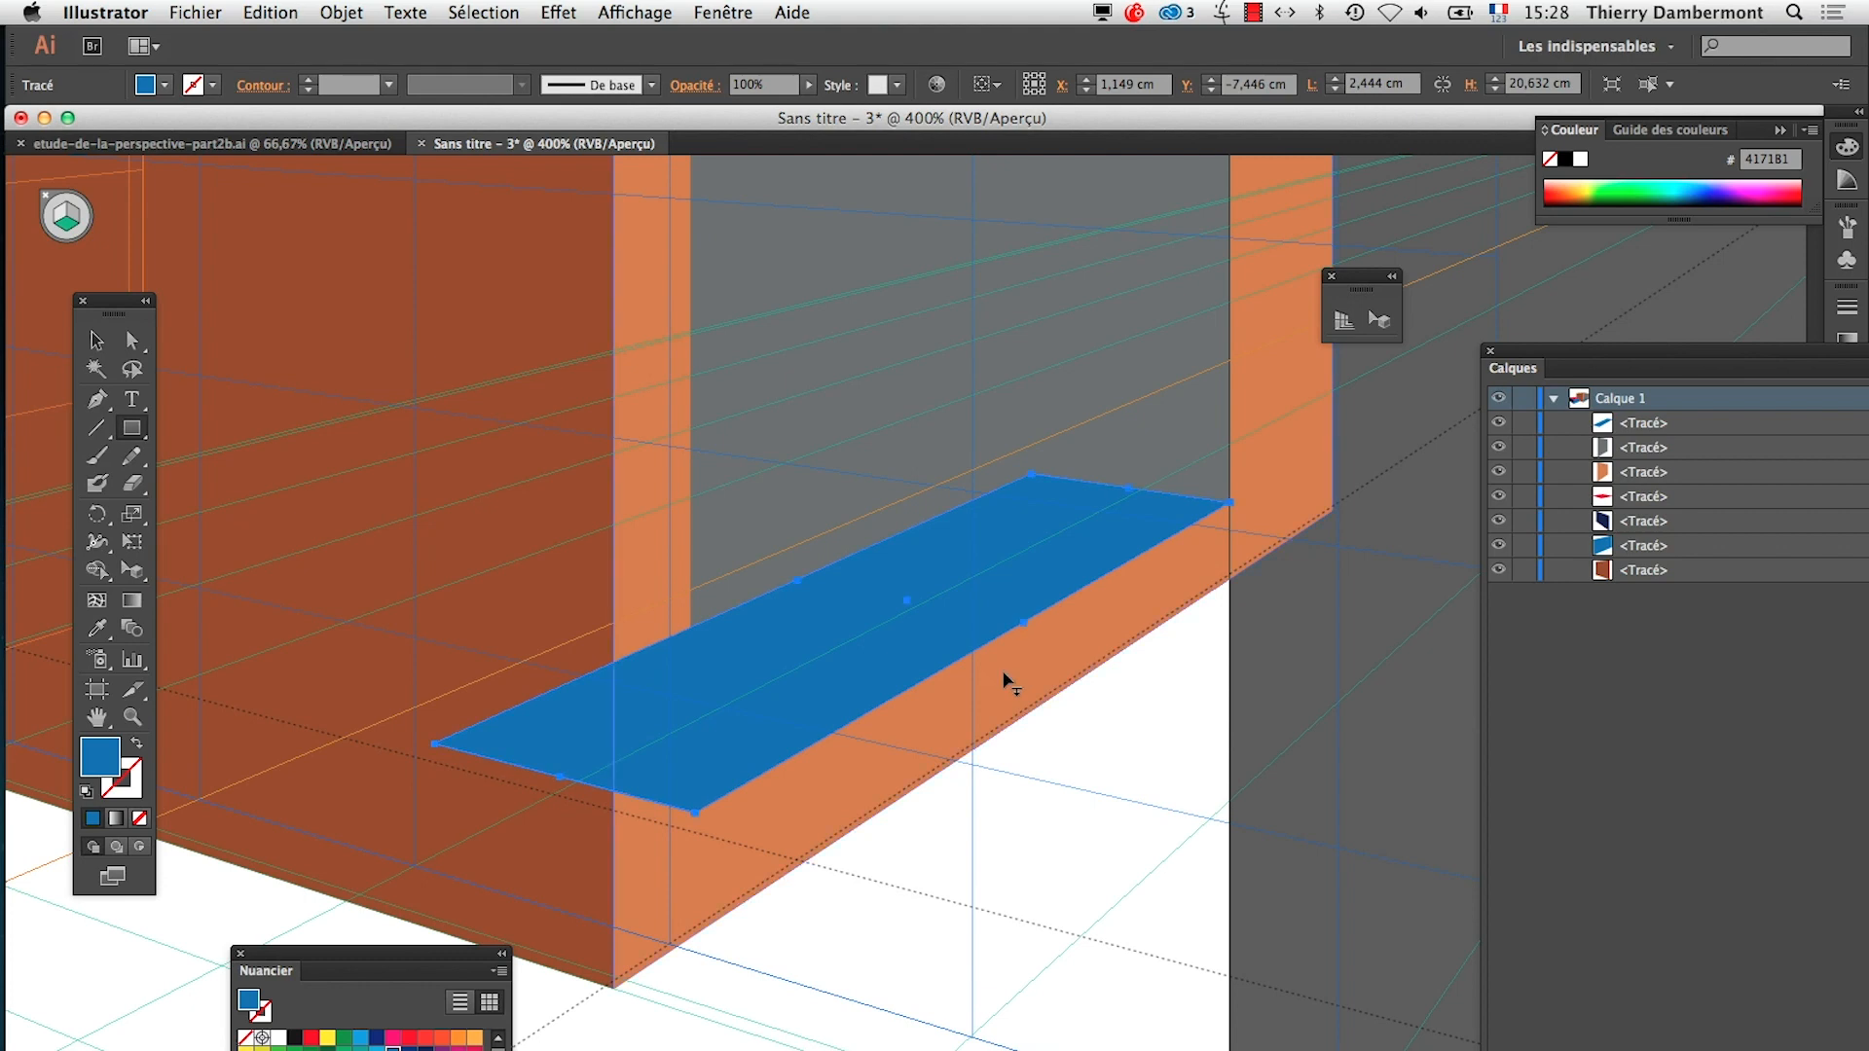
pyautogui.keyDown('alt'); pyautogui.keyDown('super'); pyautogui.click(949, 740); pyautogui.keyUp('super'); pyautogui.keyUp('alt')
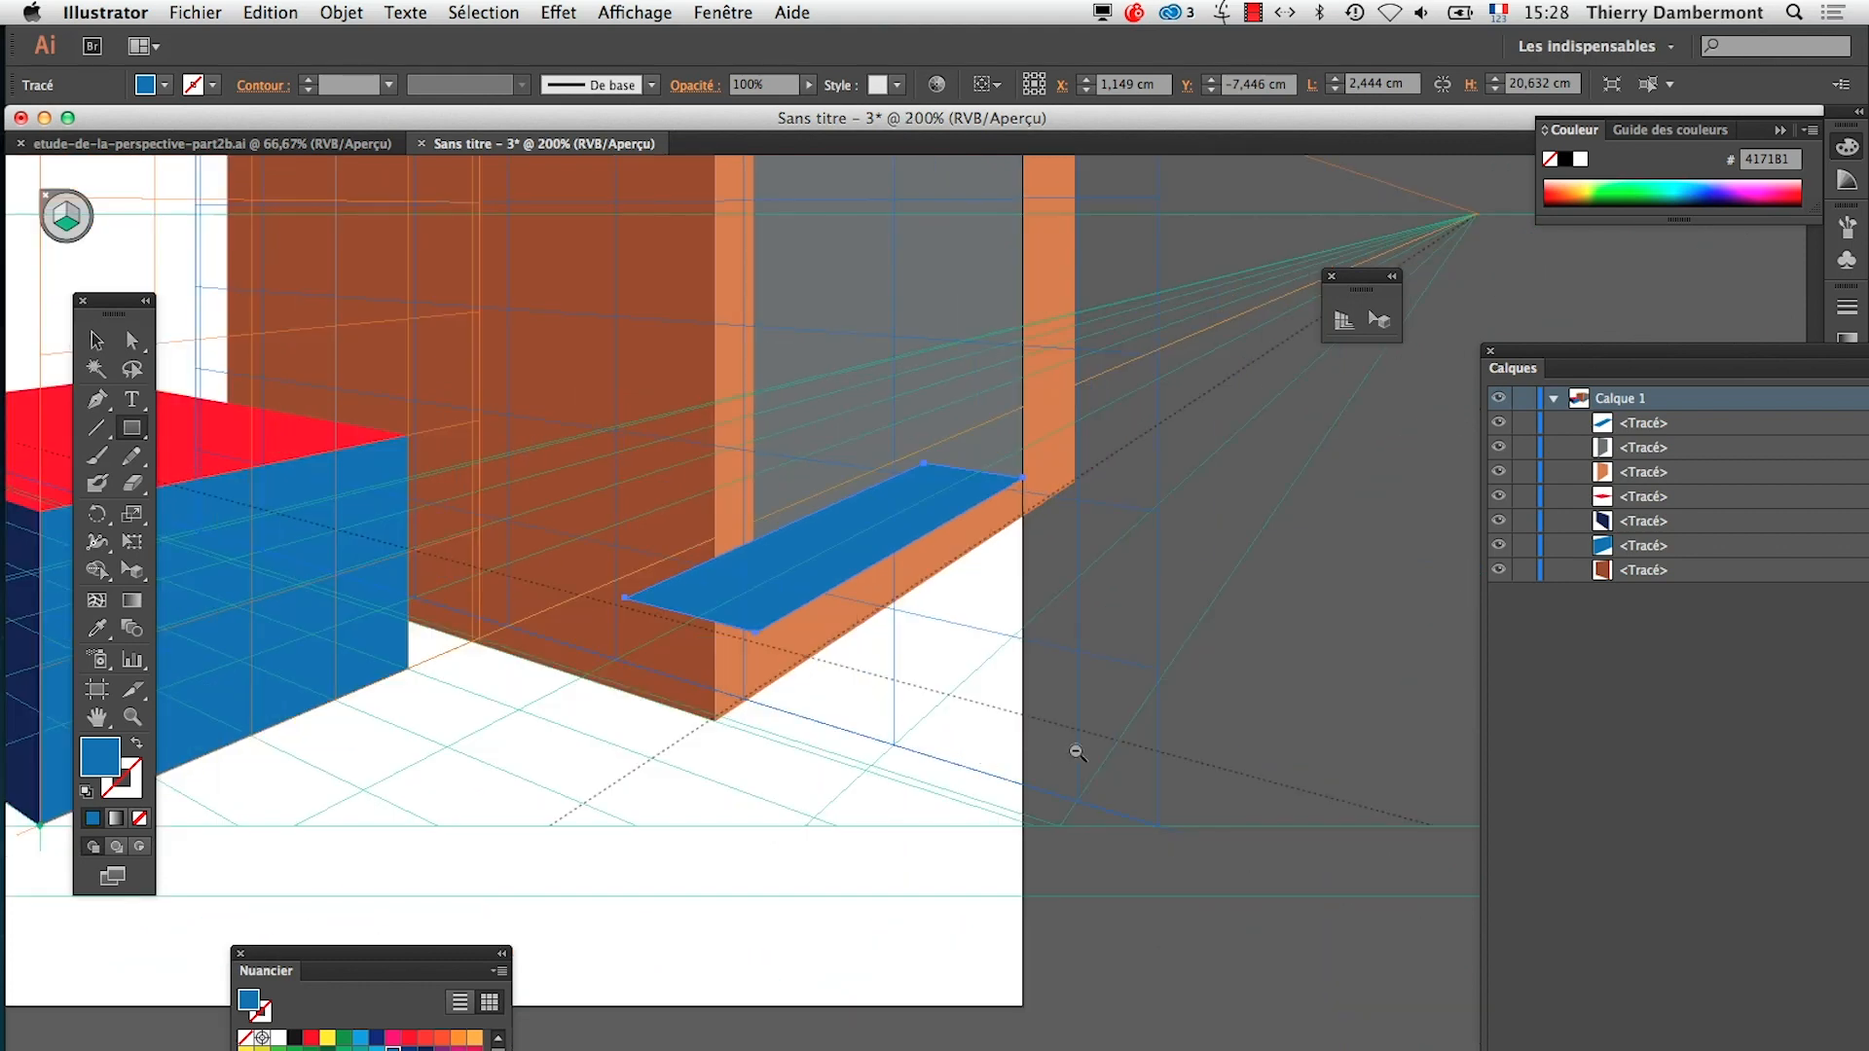
pyautogui.moveTo(1575, 360); pyautogui.dragTo(1324, 370)
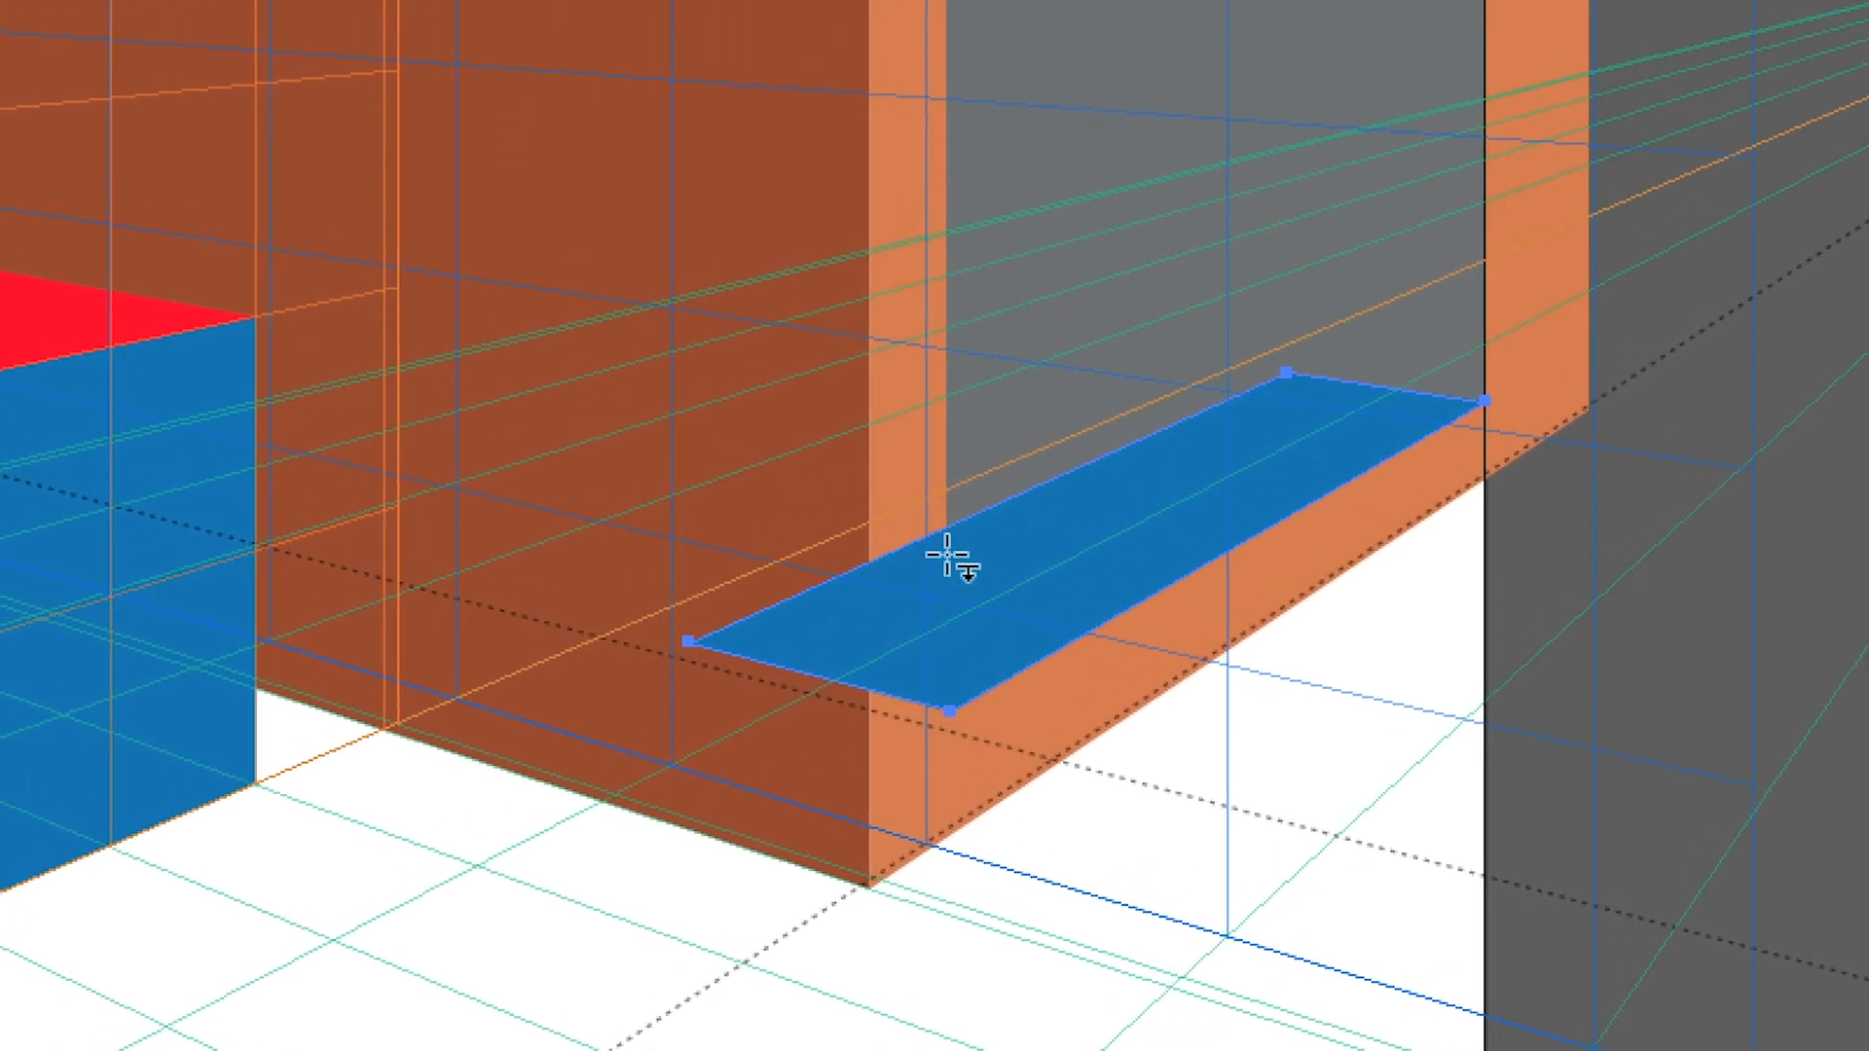
pyautogui.hotkey('ctrl', 'space')
pyautogui.keyDown('ctrl'); pyautogui.click(947, 567); pyautogui.keyUp('ctrl')
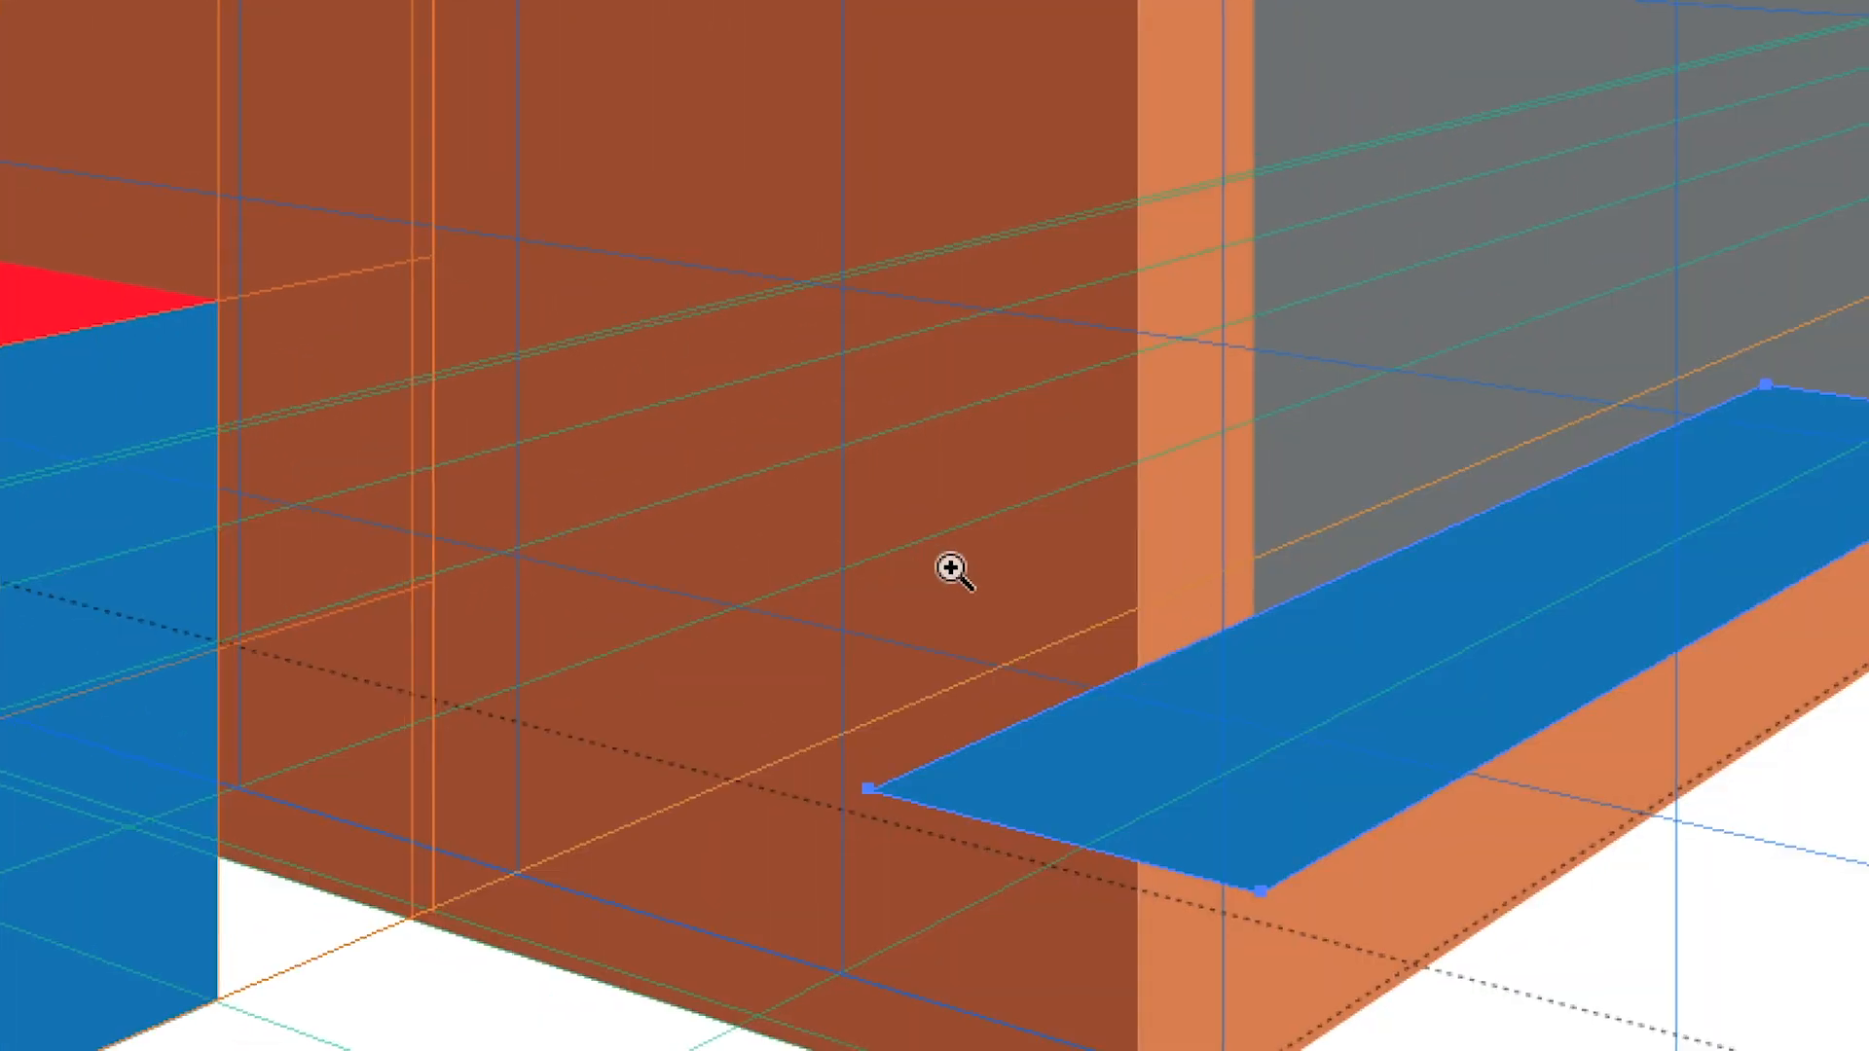
# Move the second box's dark brown side face to the front of Calque 1's stacking order
pyautogui.press('space')
pyautogui.moveTo(971, 572); pyautogui.dragTo(858, 534)
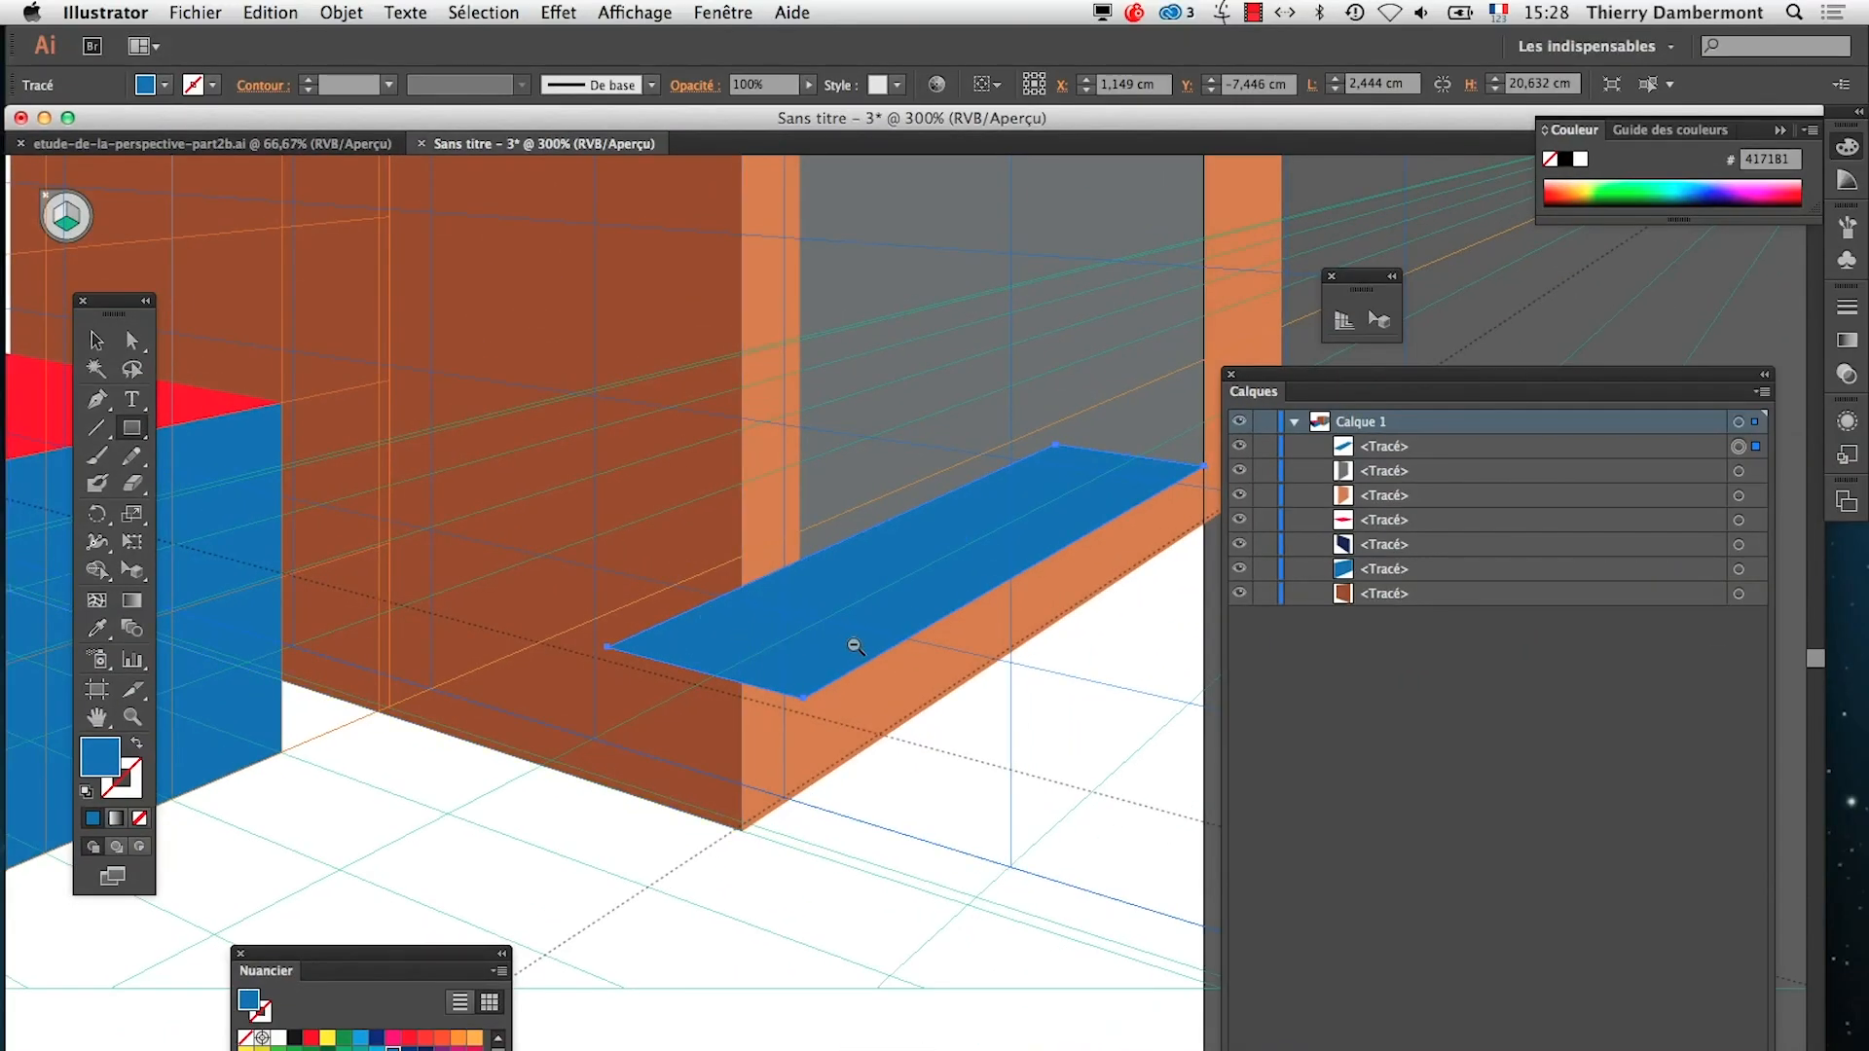
pyautogui.keyDown('ctrl'); pyautogui.keyDown('alt'); pyautogui.click(856, 647); pyautogui.keyUp('alt'); pyautogui.keyUp('ctrl')
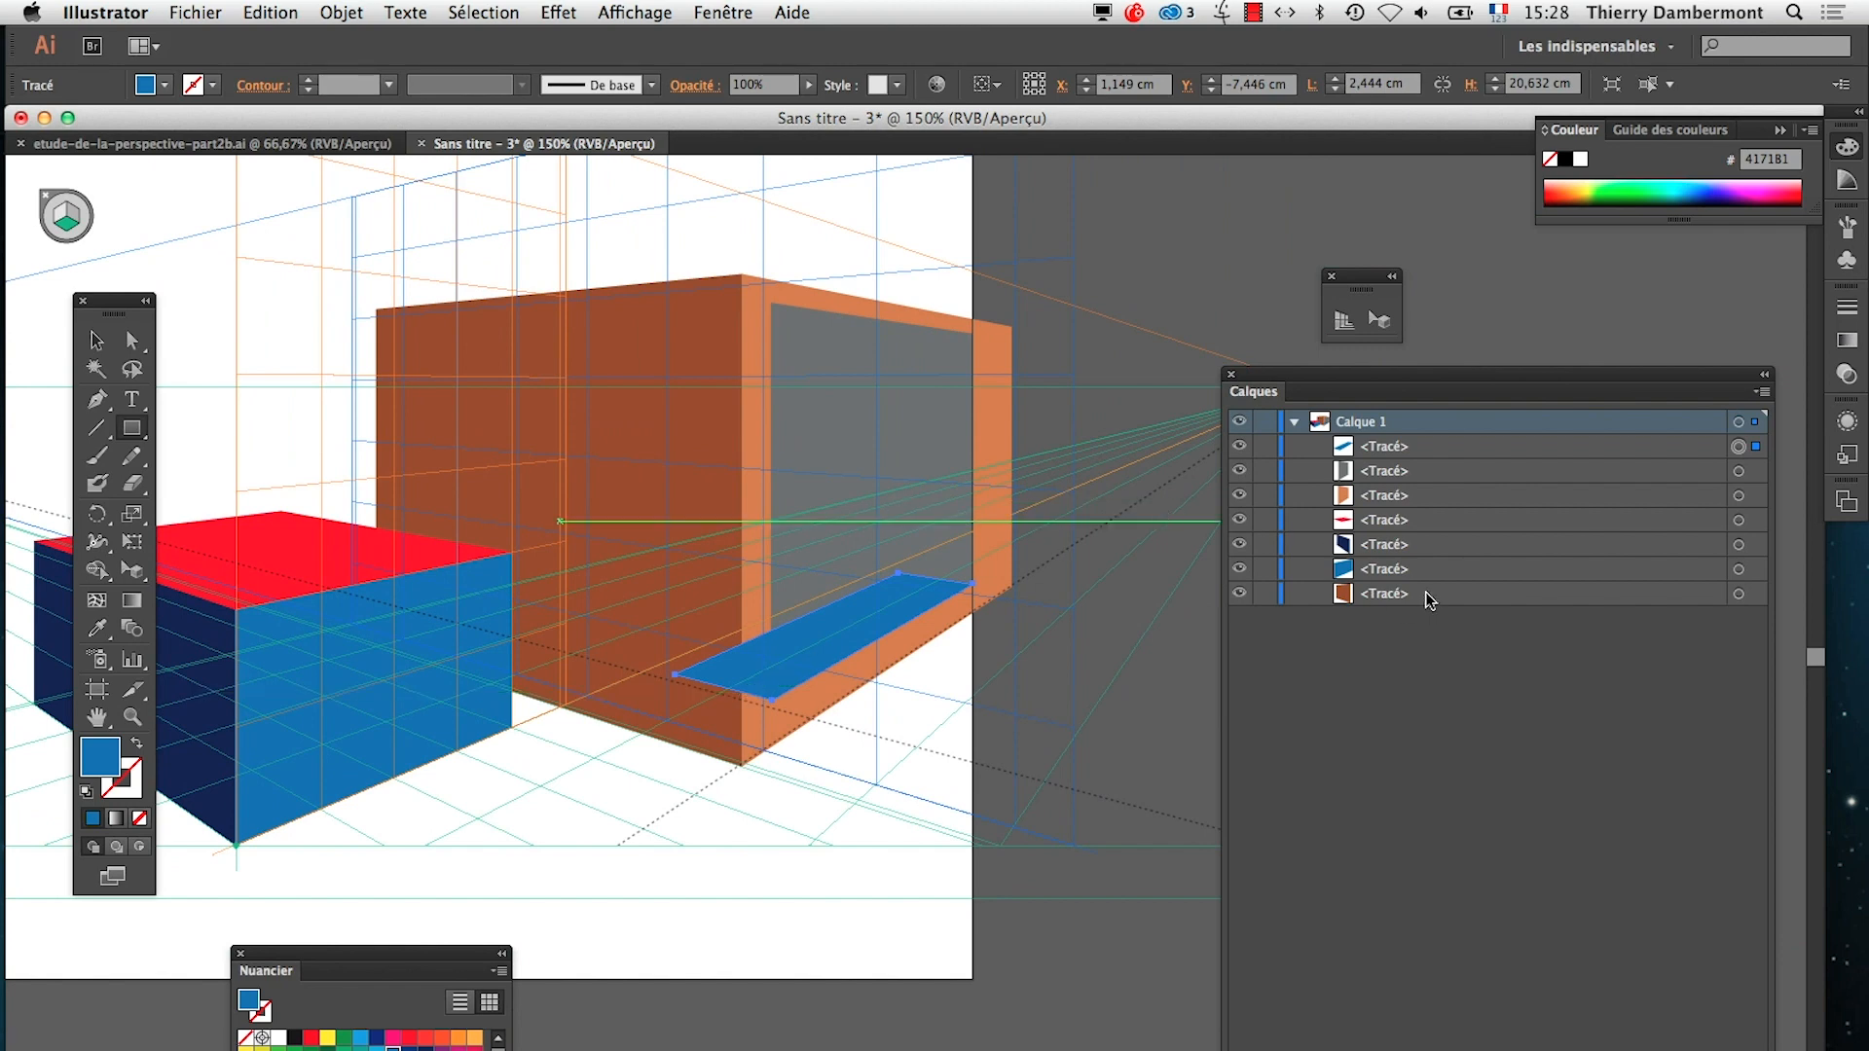
pyautogui.moveTo(1425, 592); pyautogui.dragTo(1429, 429)
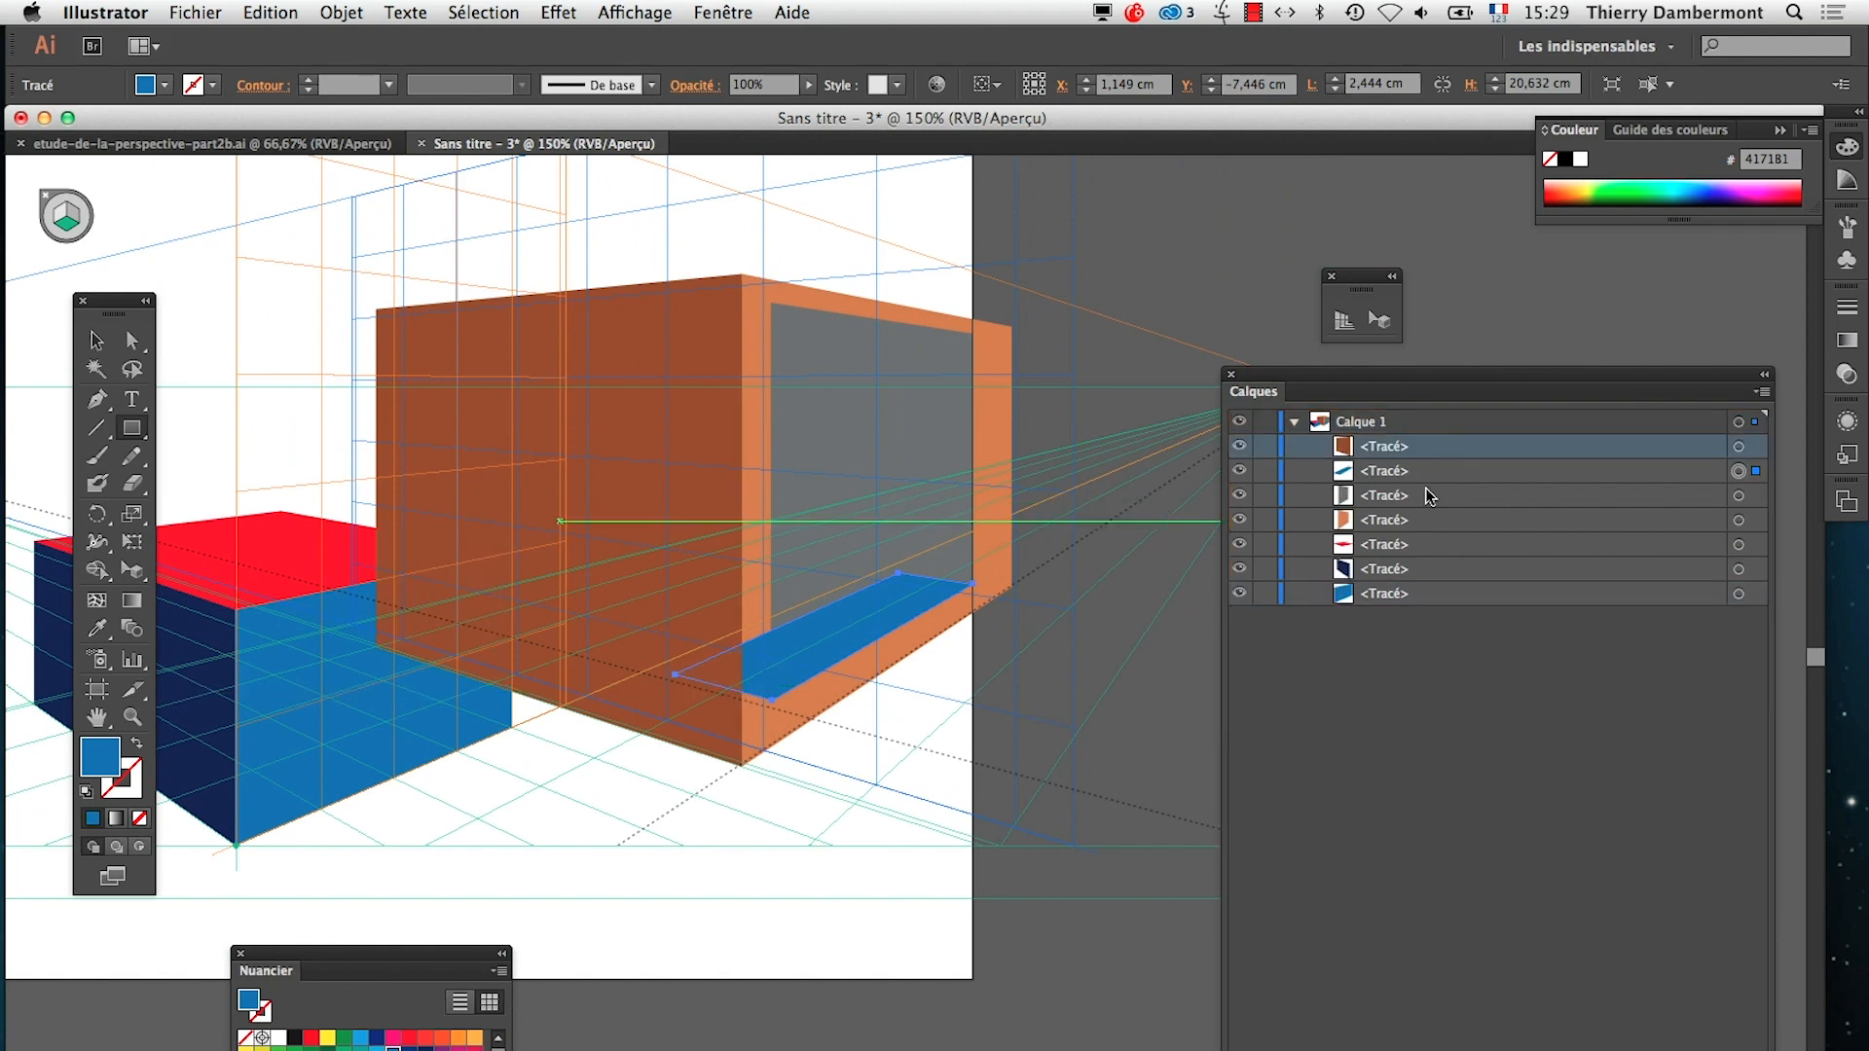
pyautogui.moveTo(1412, 528)
pyautogui.mouseDown()
pyautogui.moveTo(1417, 456)
pyautogui.moveTo(1417, 531)
pyautogui.mouseUp()
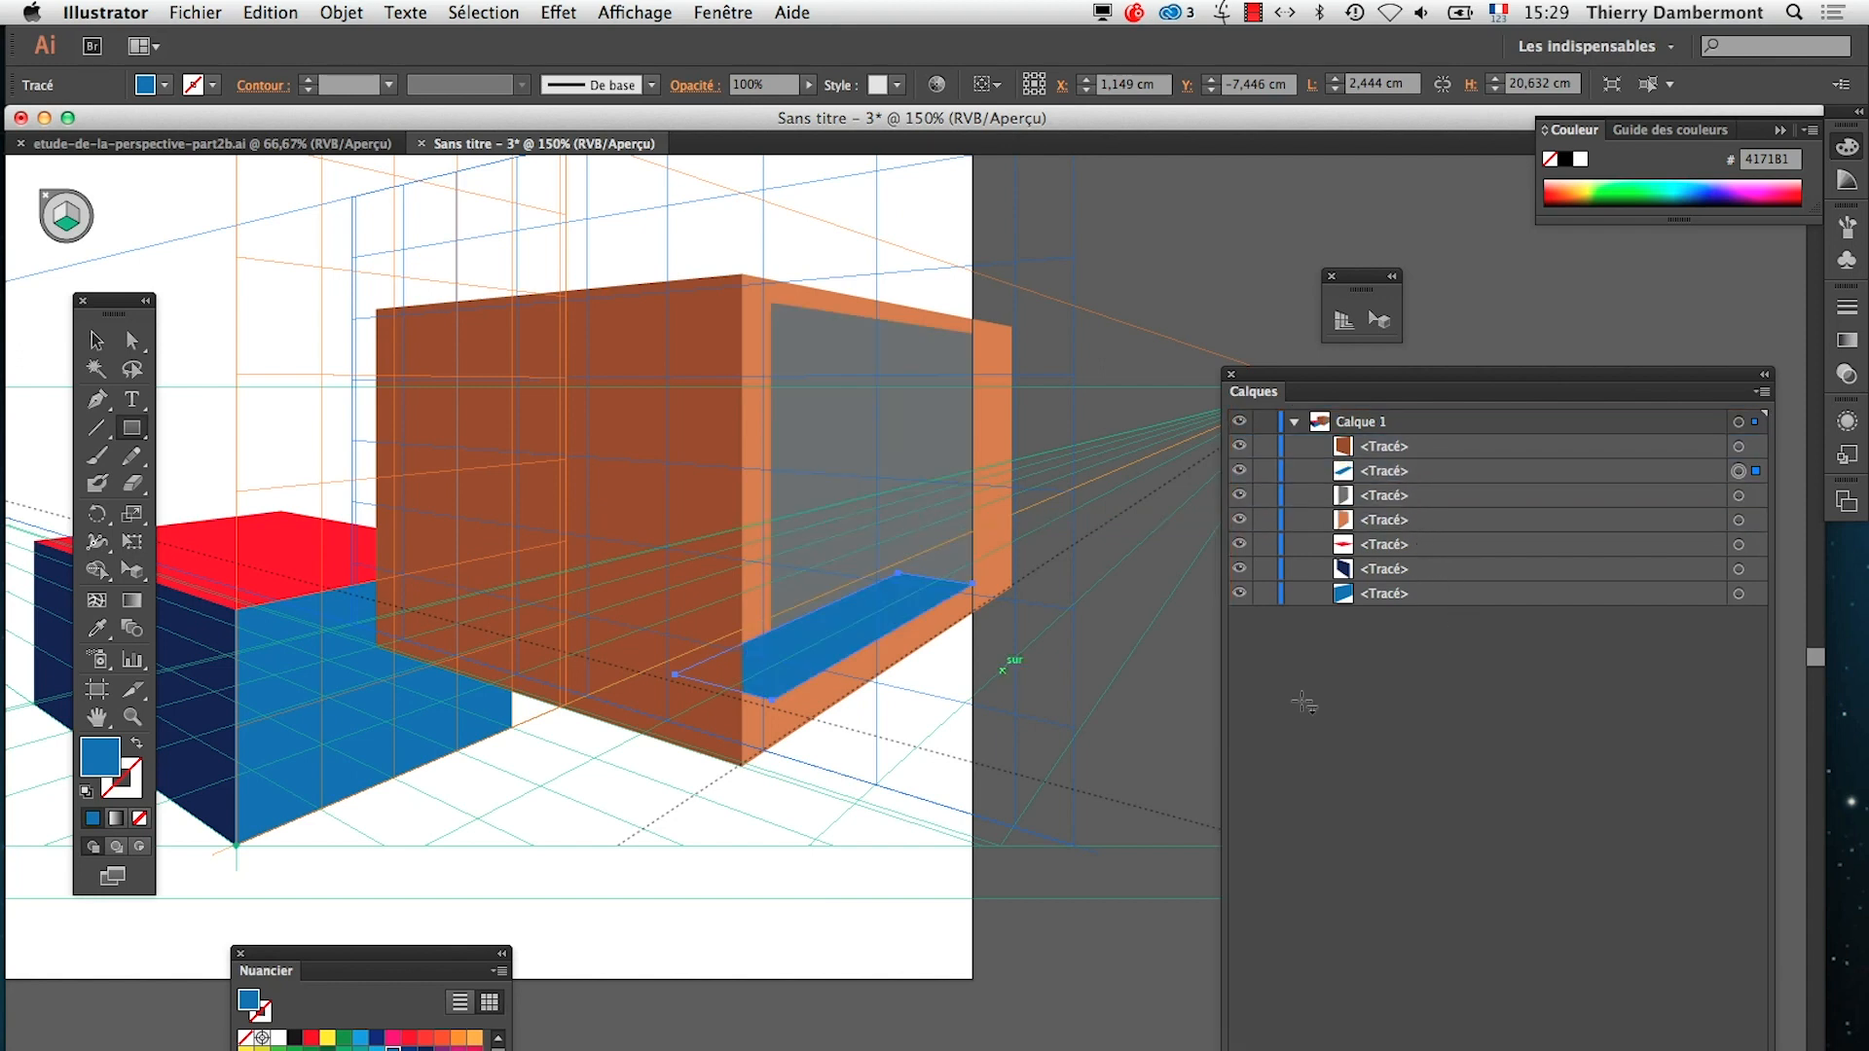
# Select the blue horizontal rectangle together with the grey rectangle and split them where they overlap with Pathfinder's Division operation
pyautogui.keyDown('super'); pyautogui.click(837, 672); pyautogui.keyUp('super')
pyautogui.keyDown('super'); pyautogui.click(876, 676); pyautogui.keyUp('super')
pyautogui.scroll(5, 886, 672)
pyautogui.hscroll(4, 886, 672)
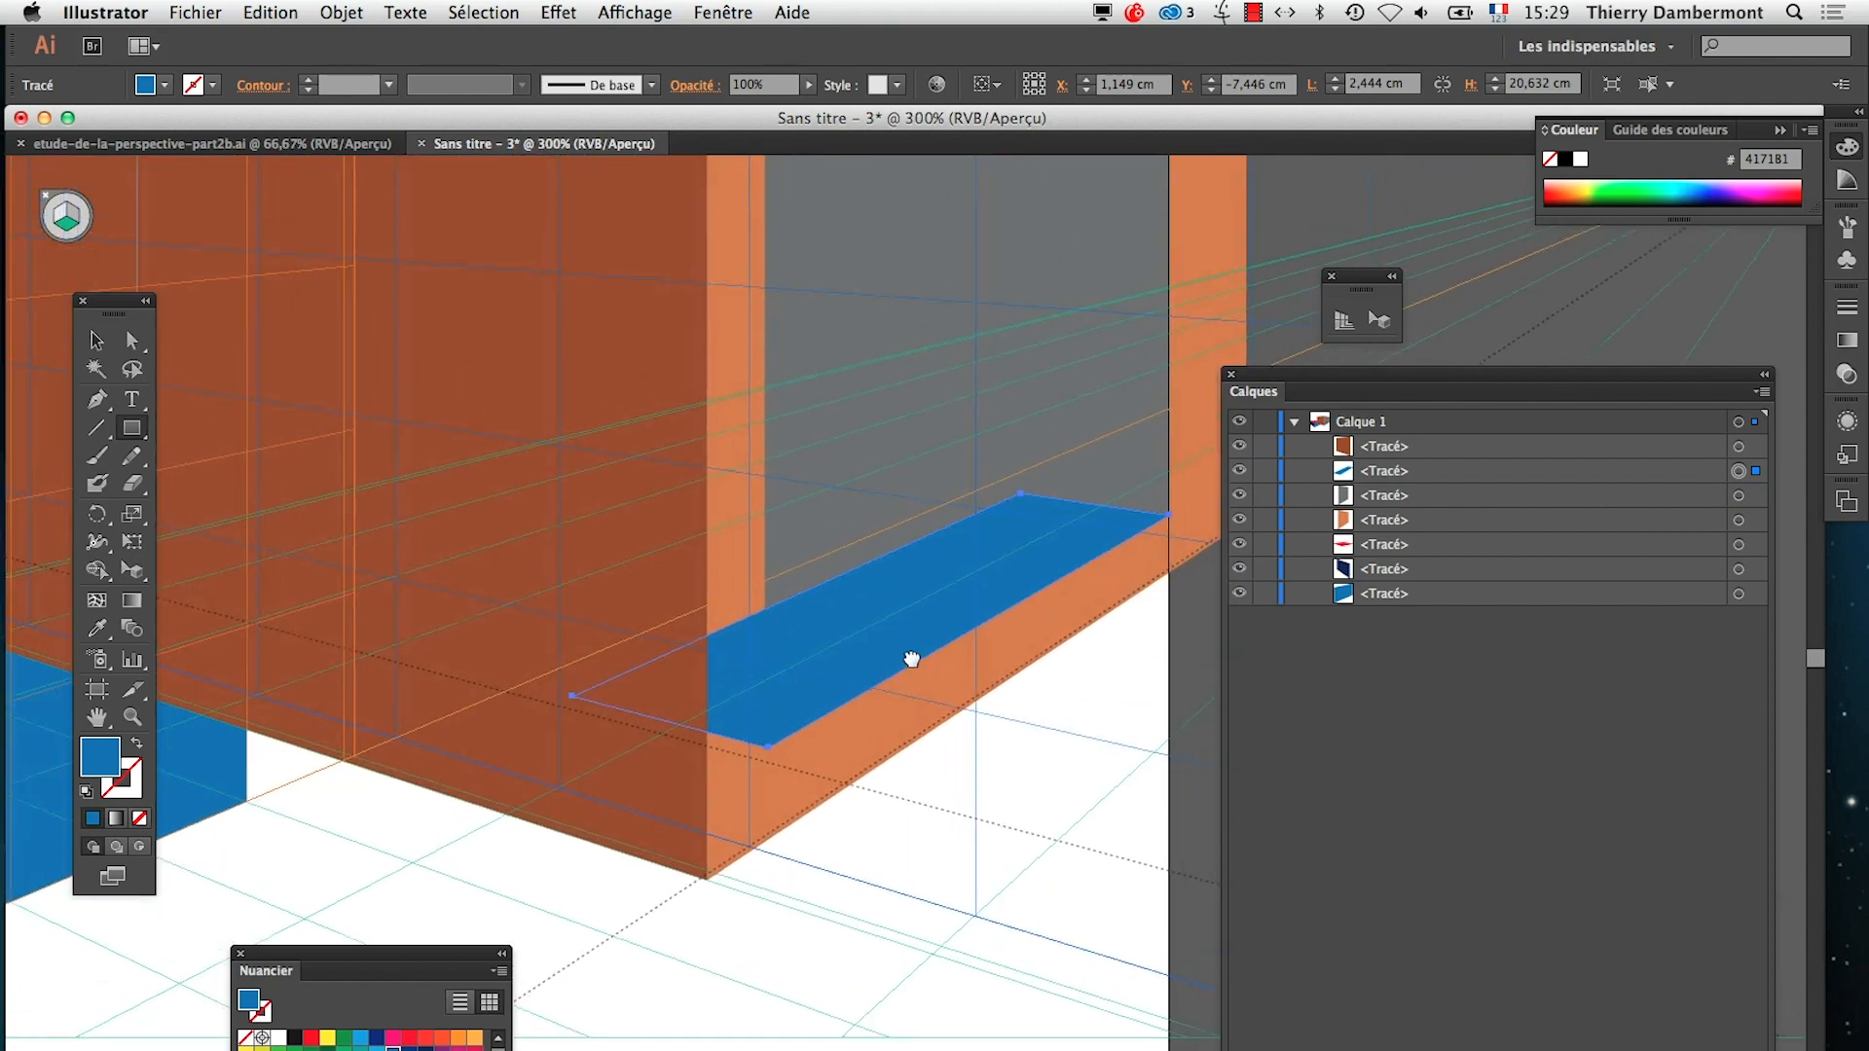
pyautogui.moveTo(764, 819); pyautogui.dragTo(755, 880)
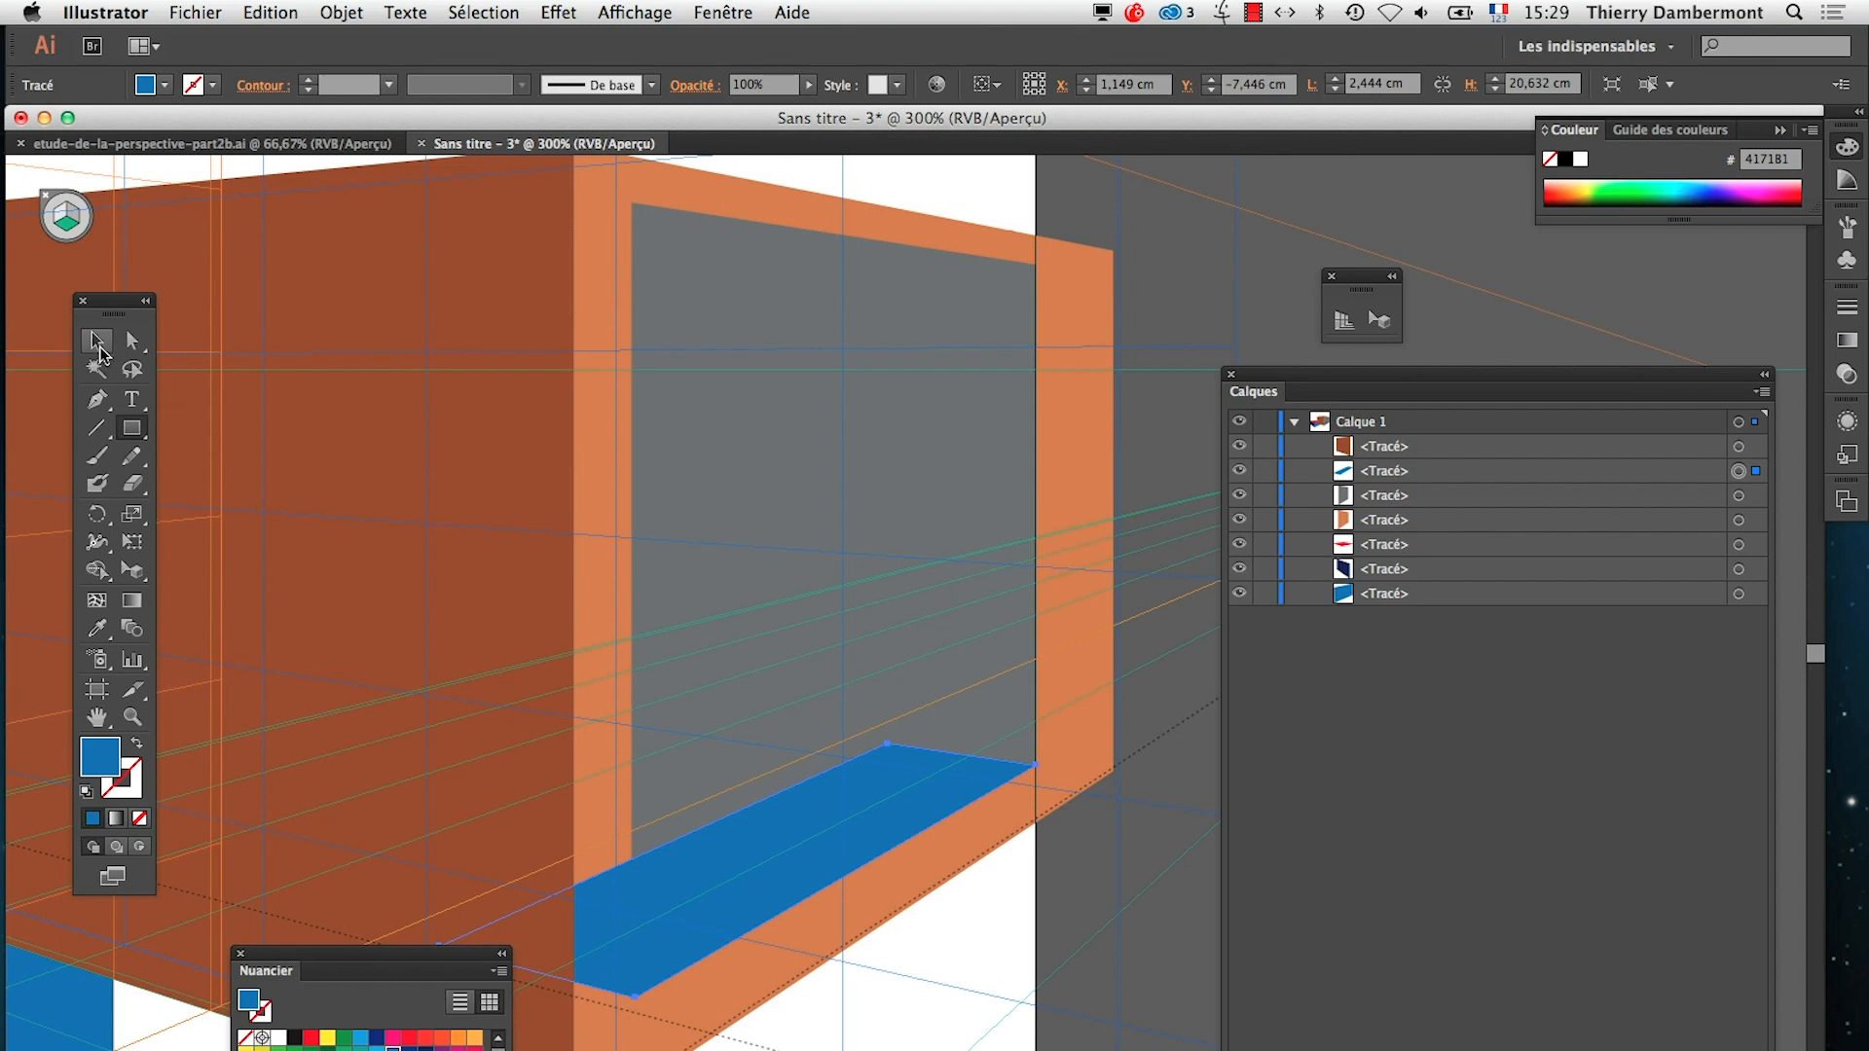
pyautogui.click(100, 347)
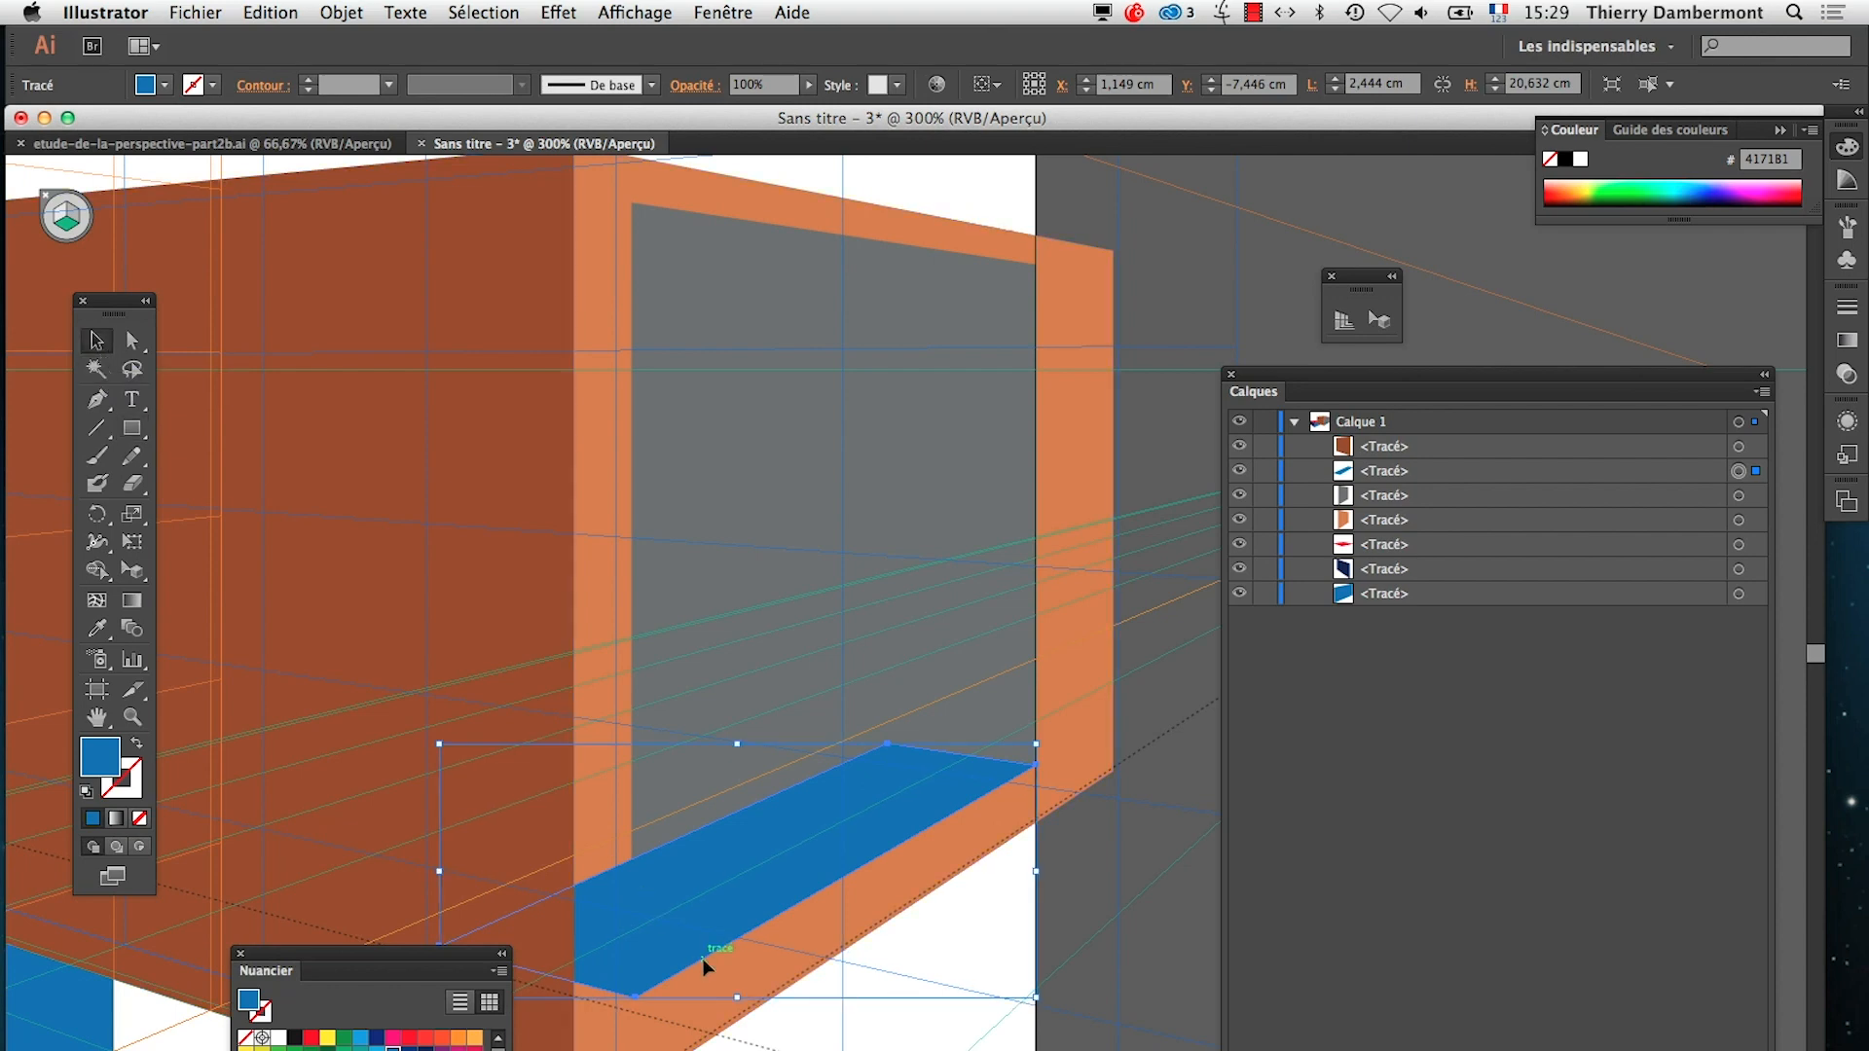
pyautogui.click(649, 566)
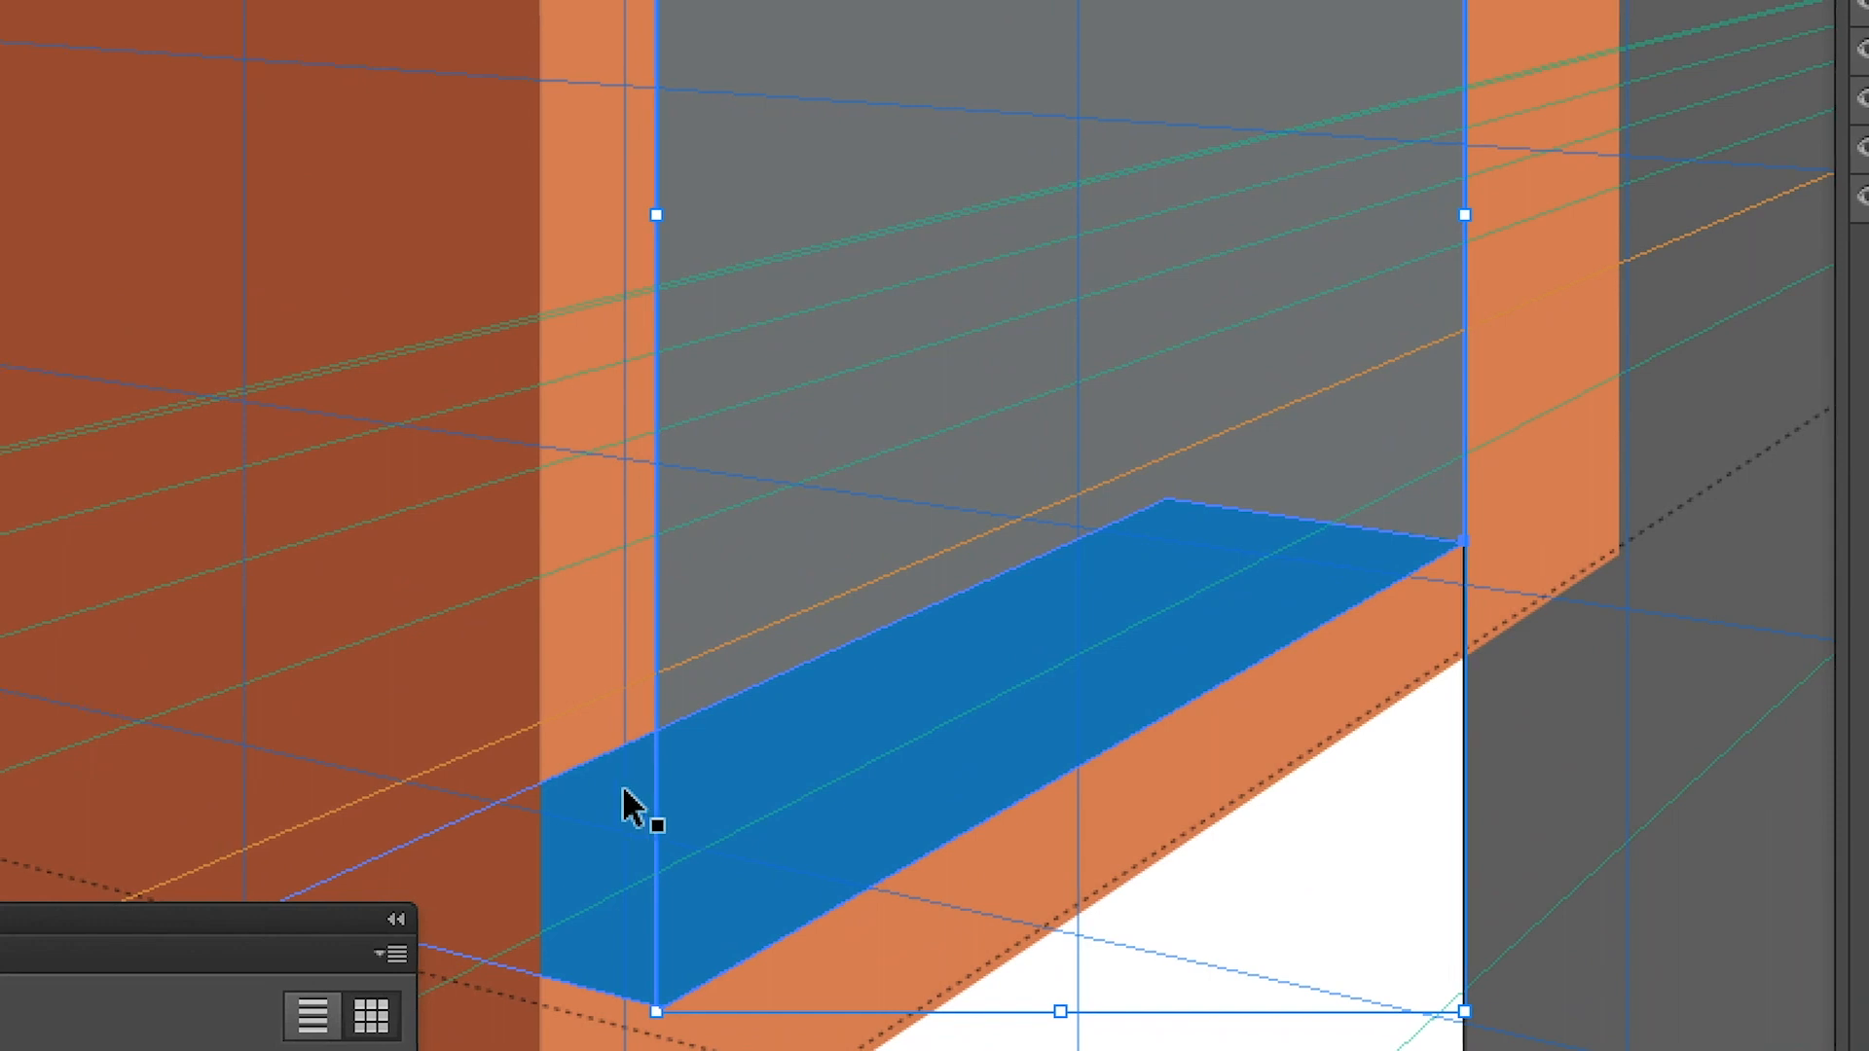
pyautogui.keyDown('shift'); pyautogui.click(624, 790); pyautogui.keyUp('shift')
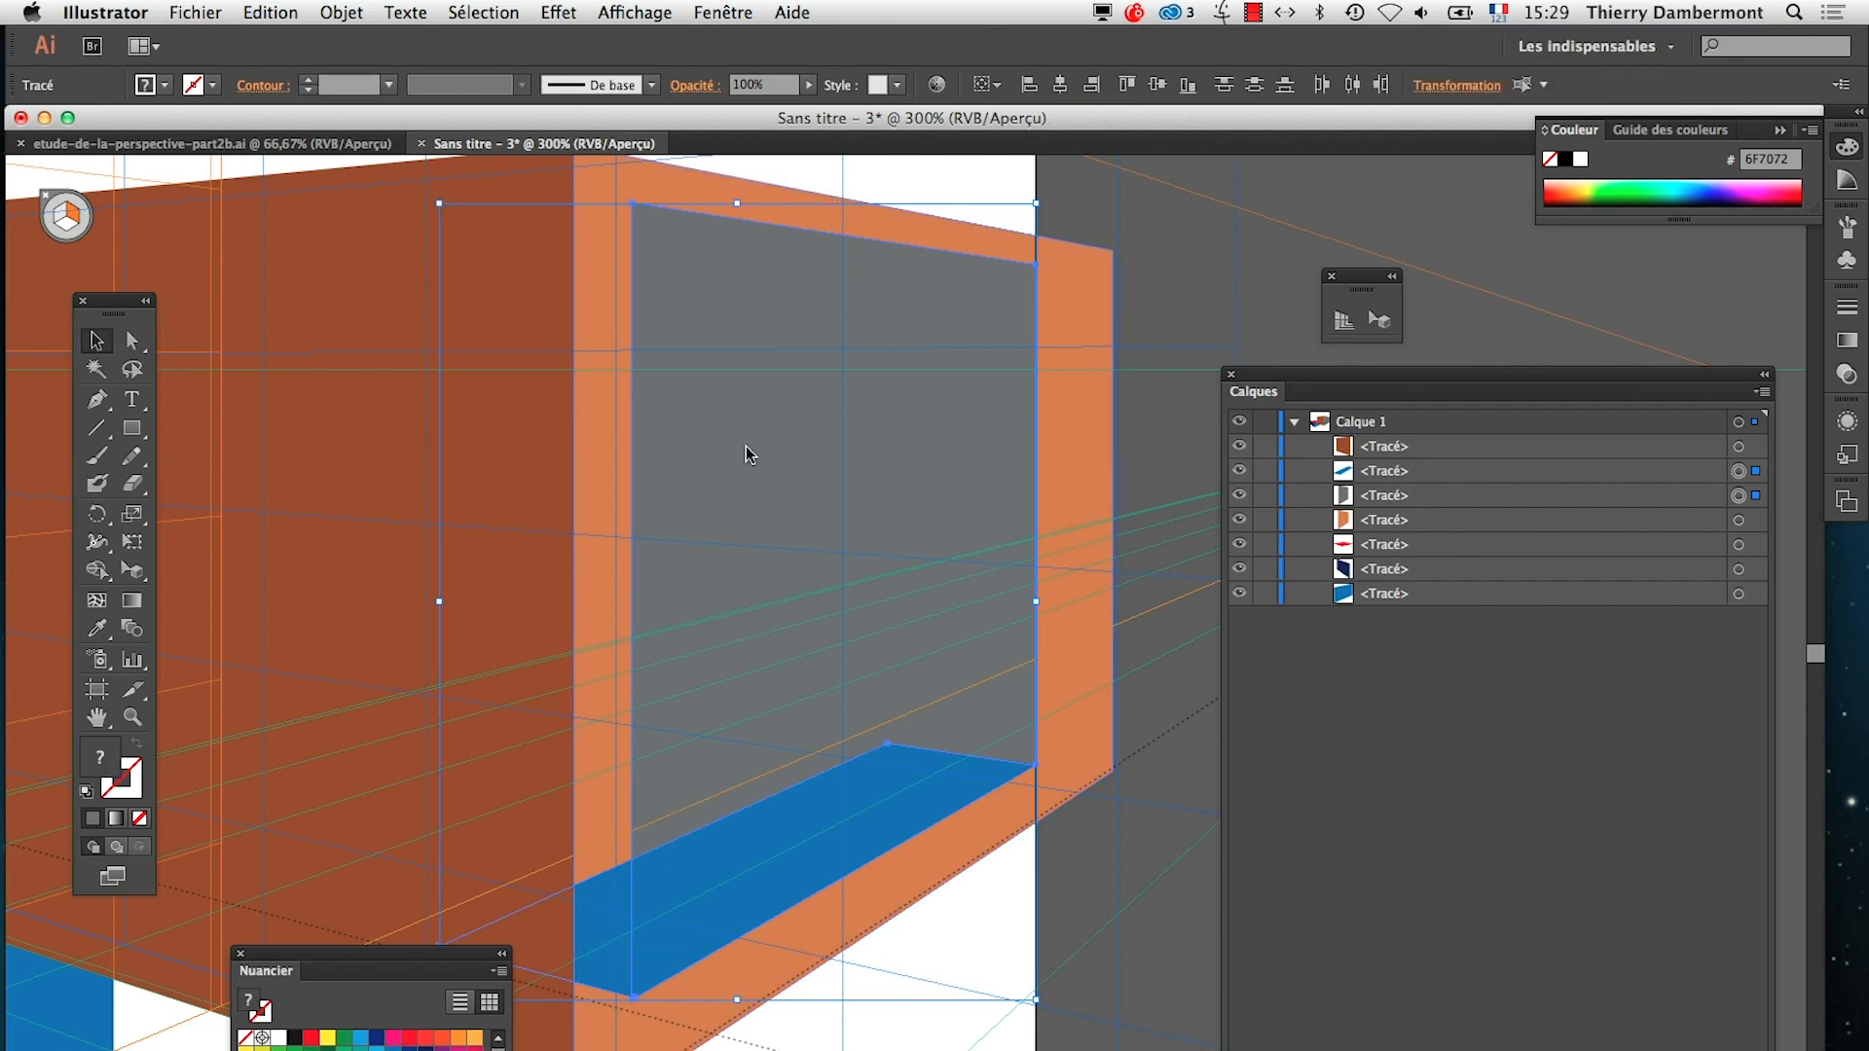
pyautogui.click(723, 12)
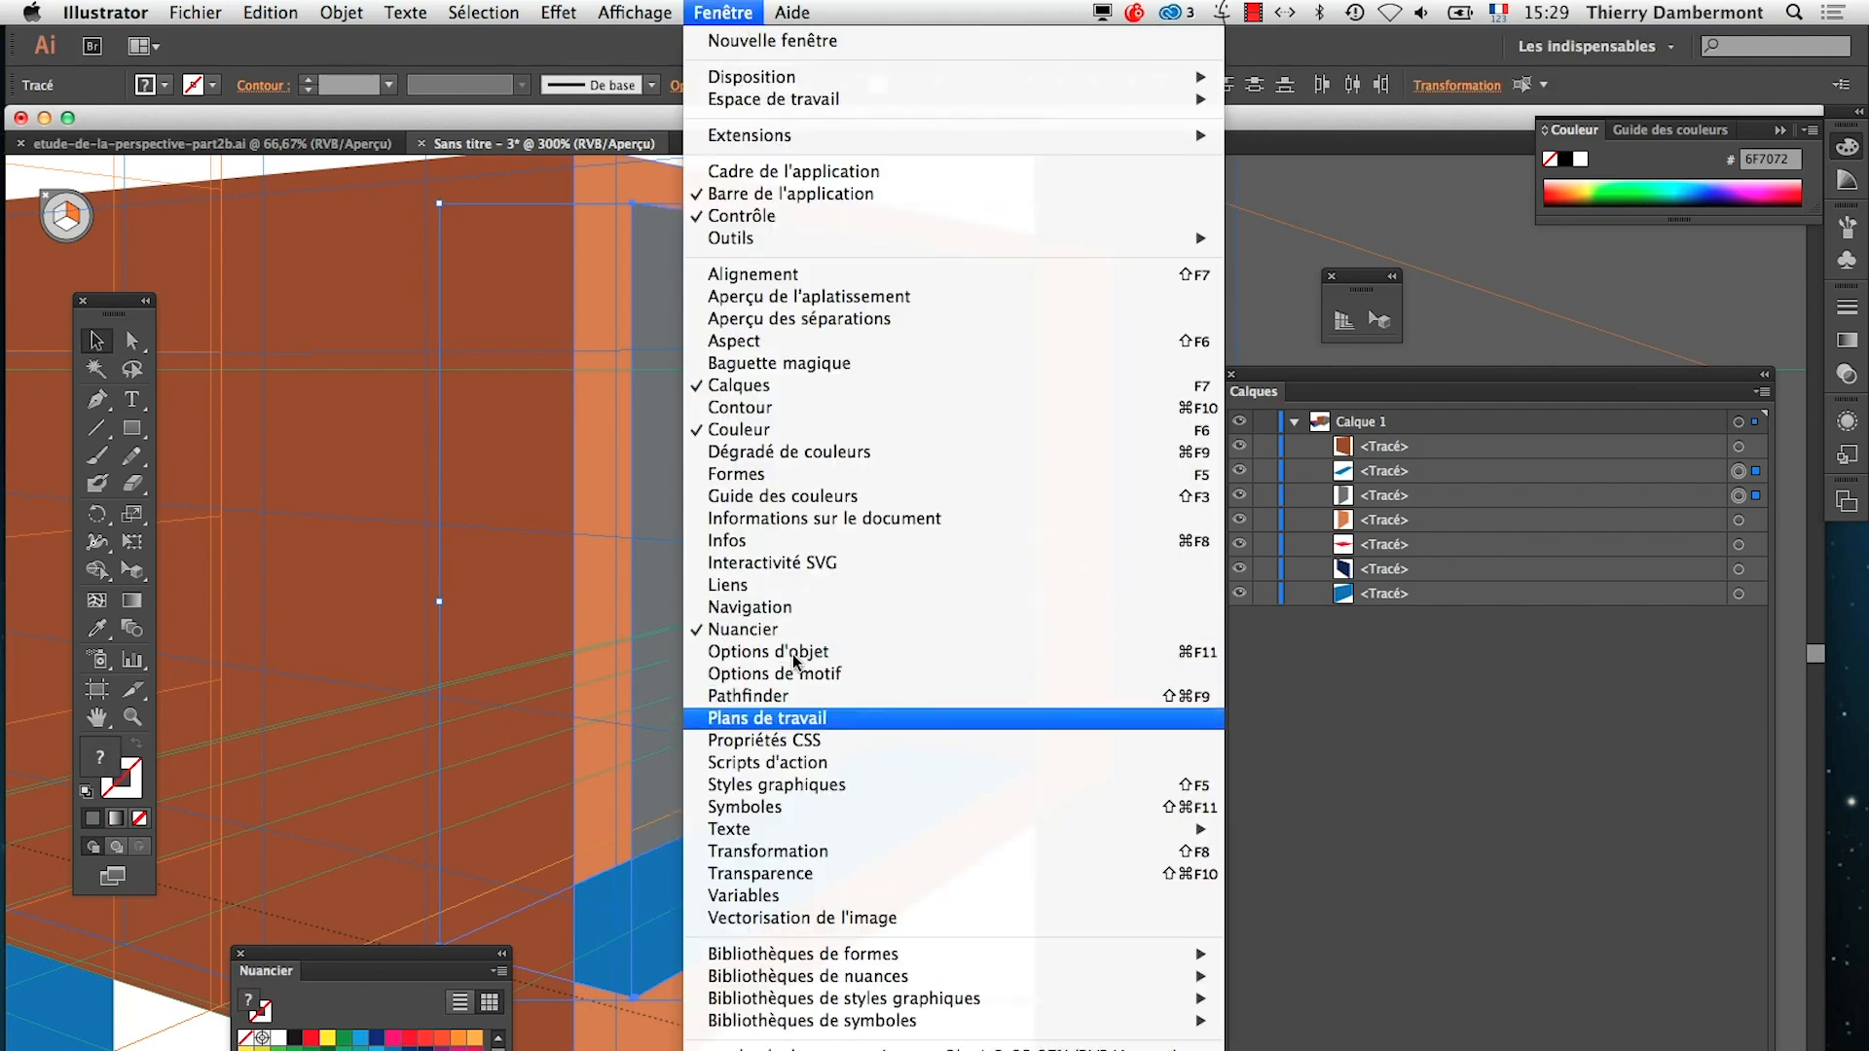
pyautogui.click(814, 697)
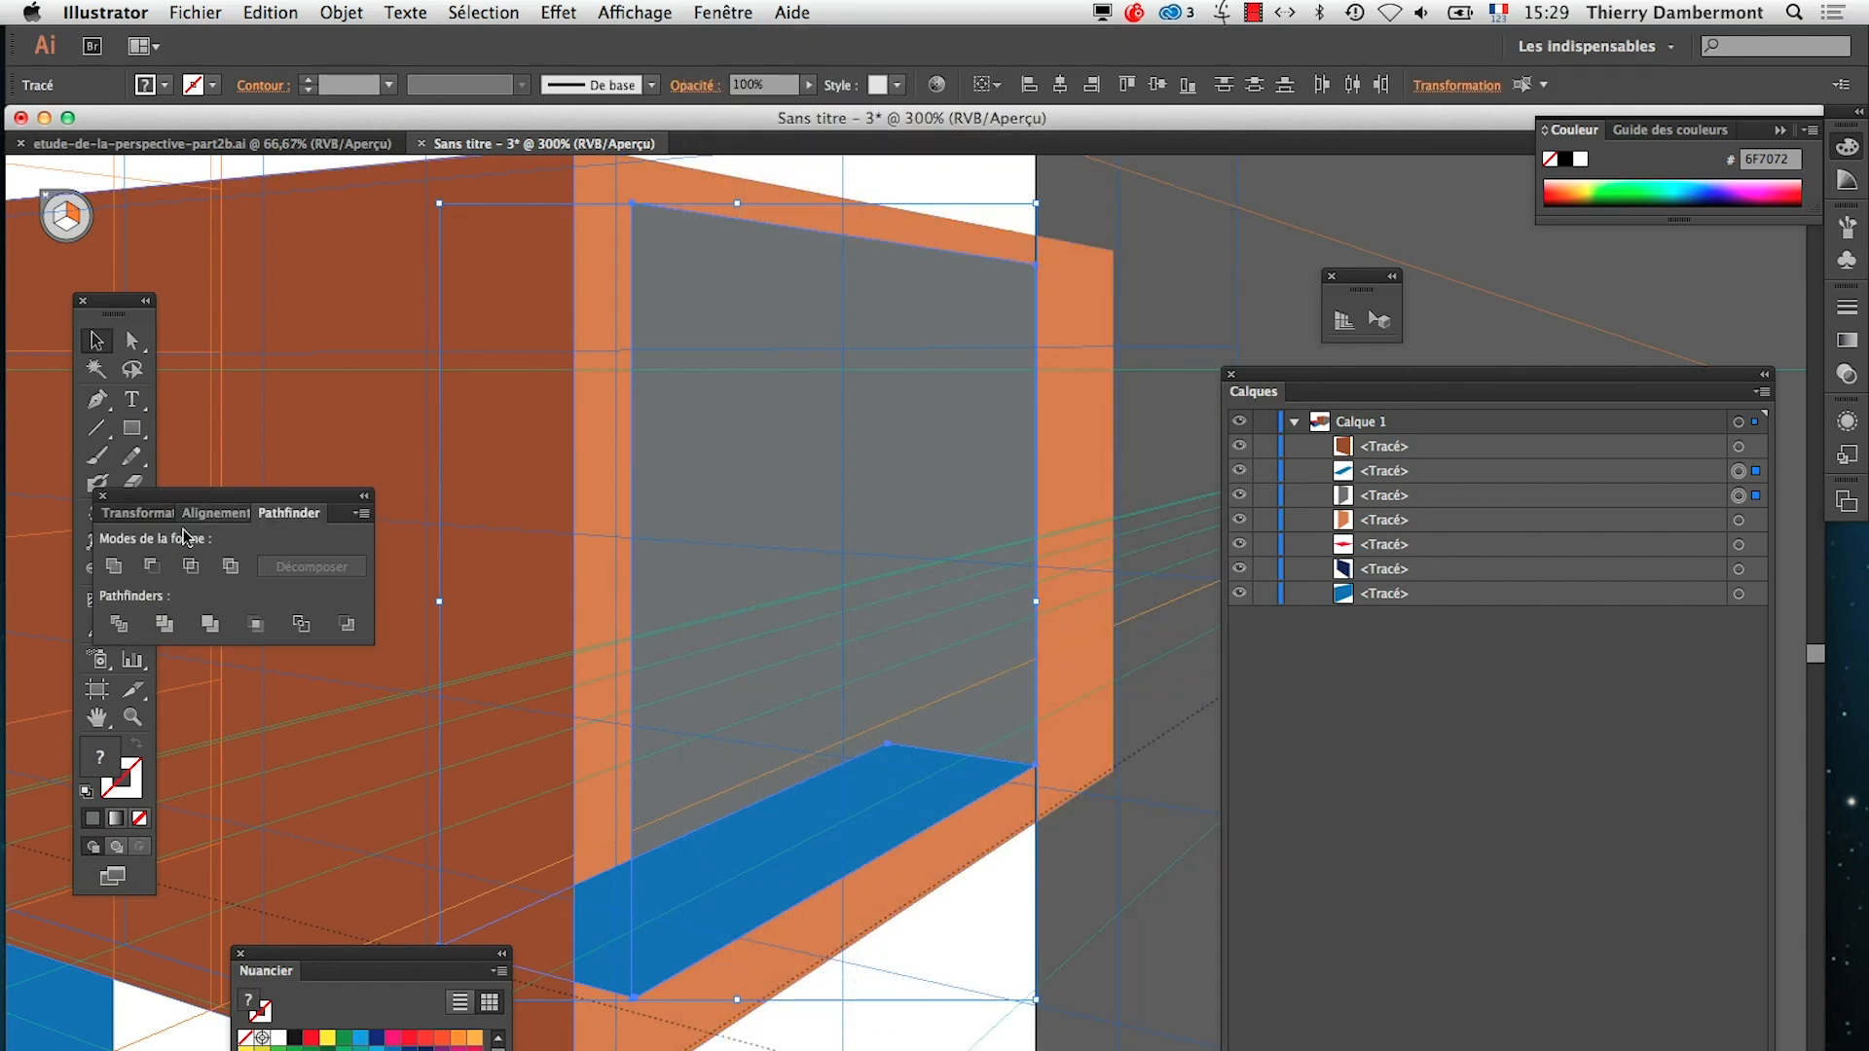
pyautogui.moveTo(195, 511); pyautogui.dragTo(989, 513)
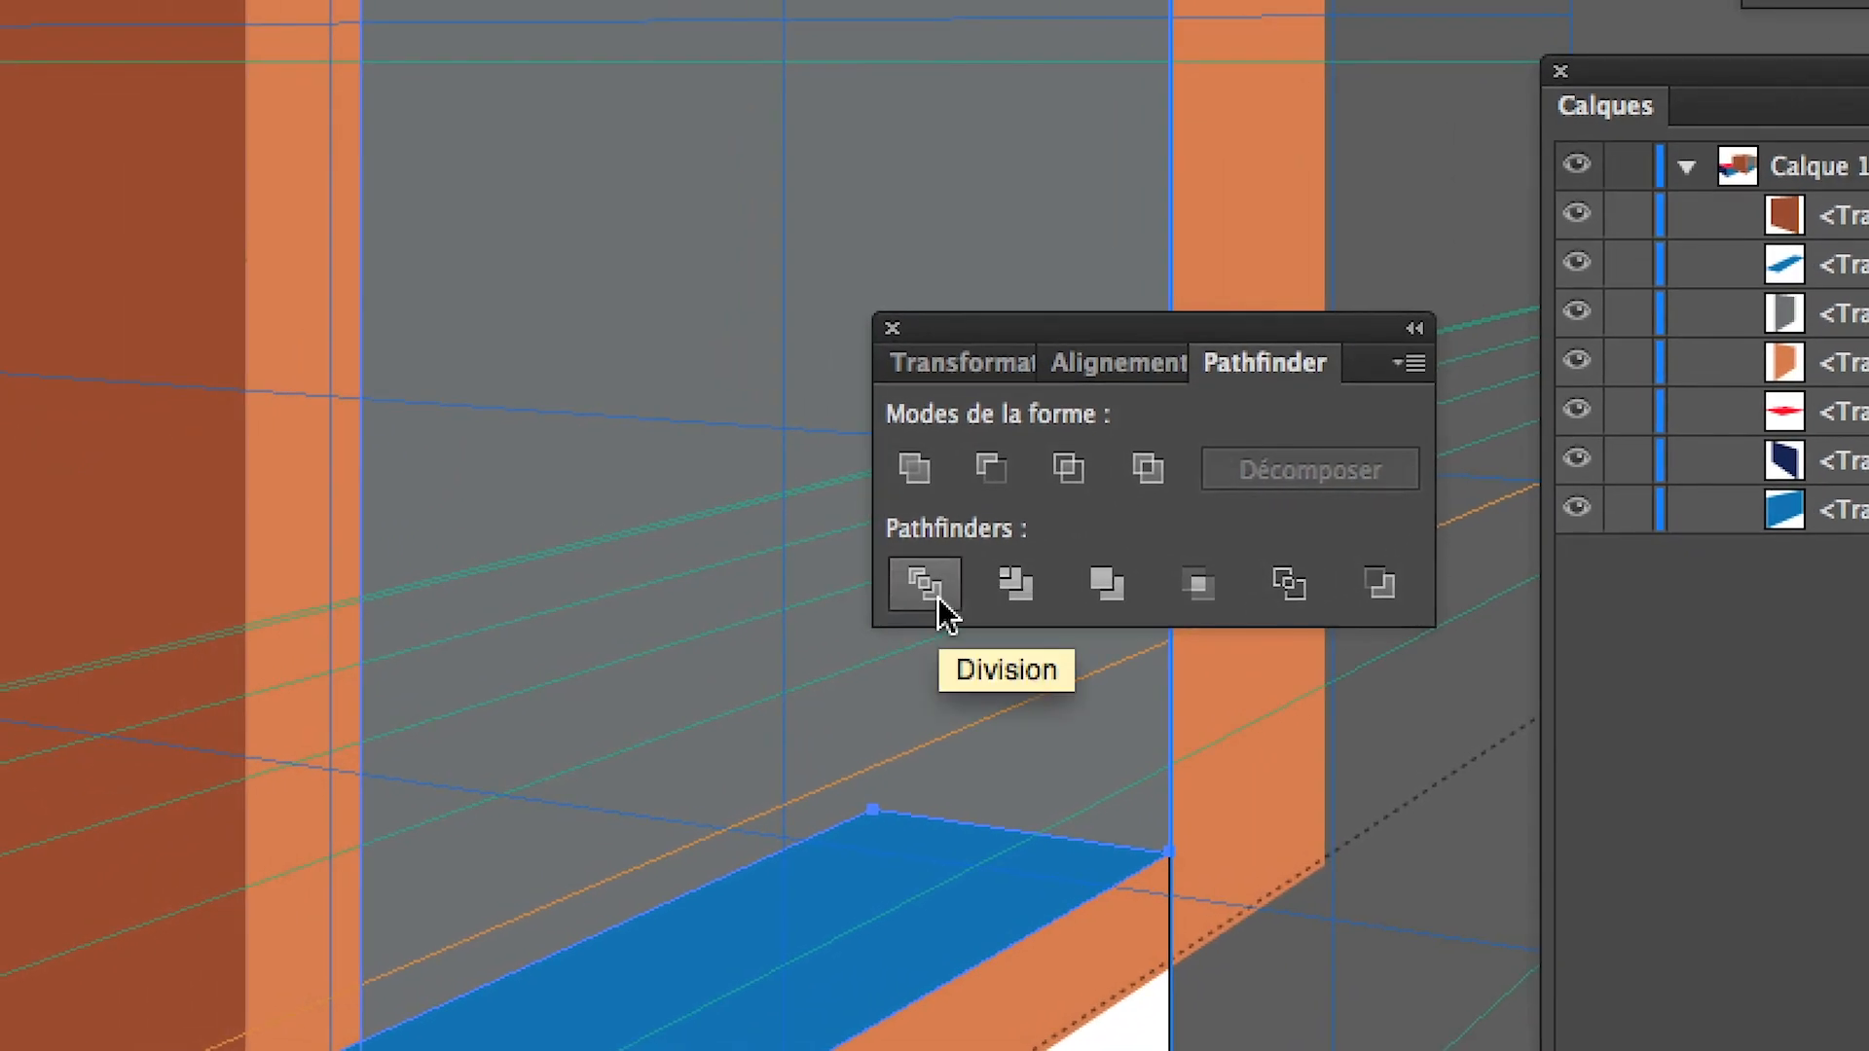
pyautogui.click(937, 596)
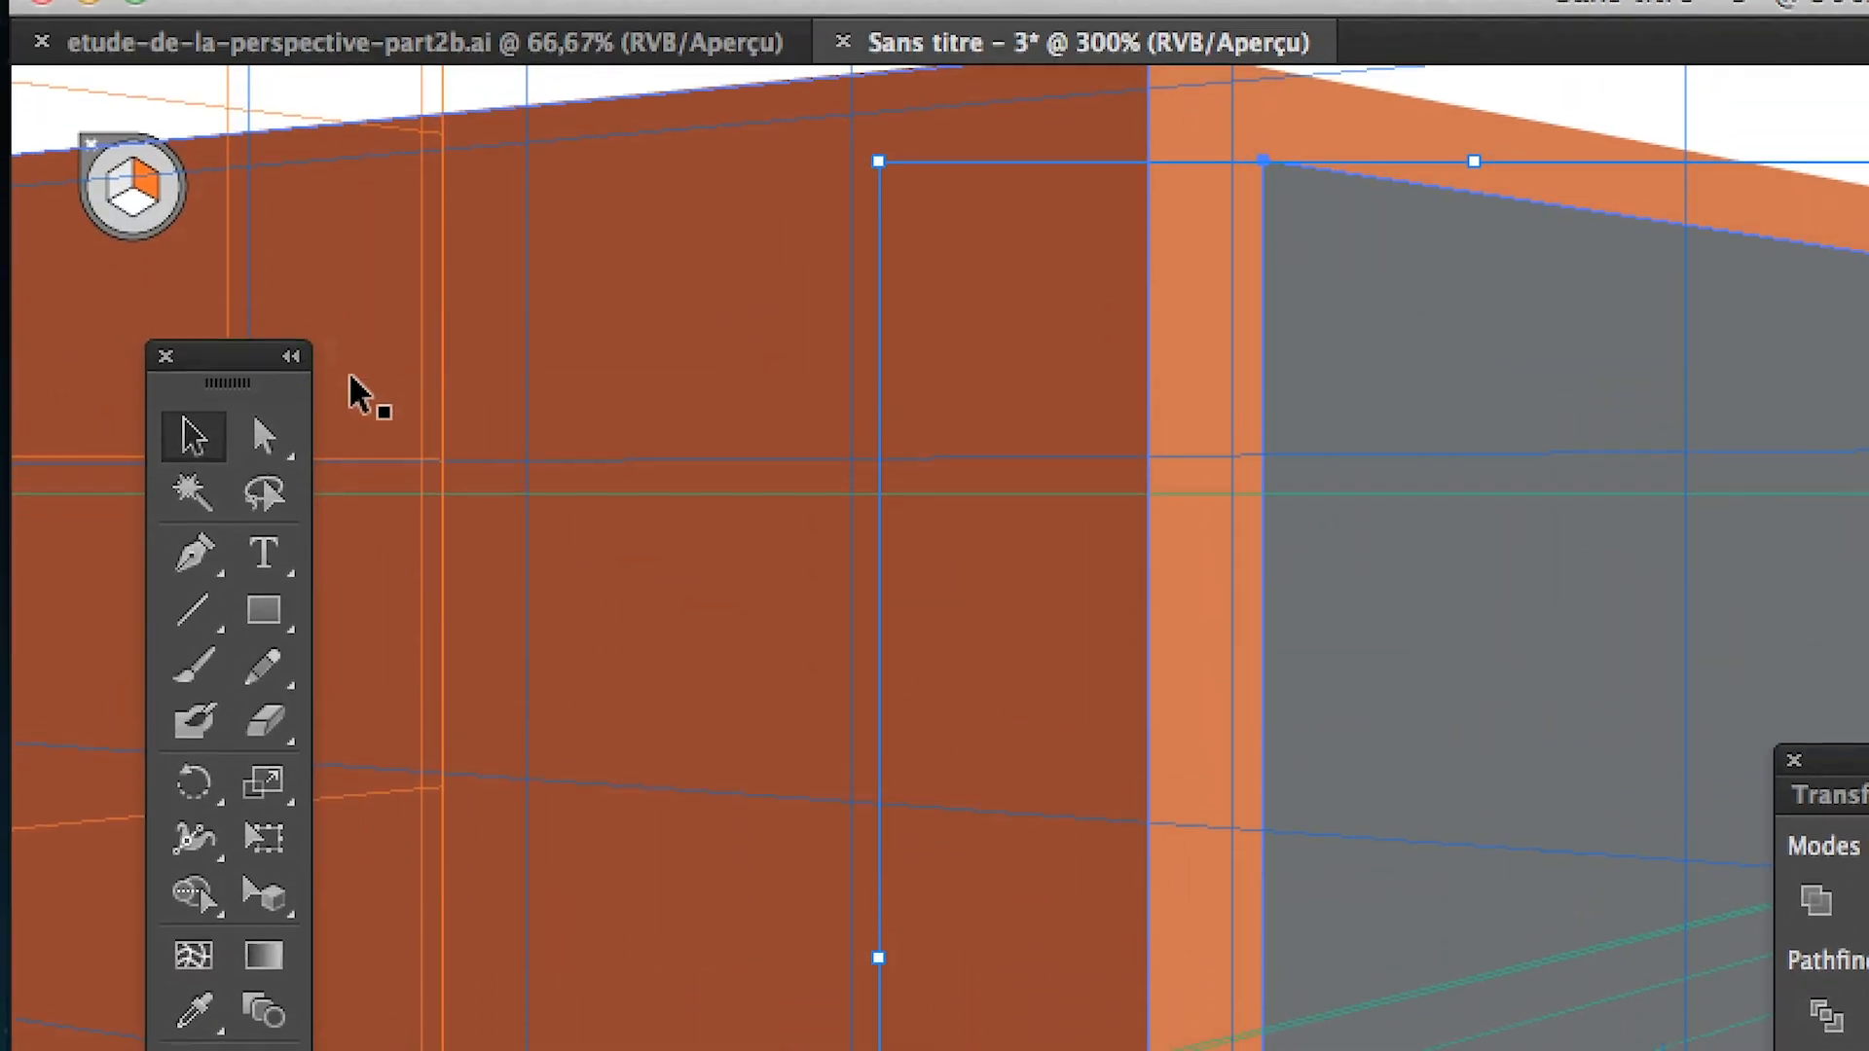
# Delete the divided blue piece that sticks out past the grey opening's near vertical edge
pyautogui.click(270, 404)
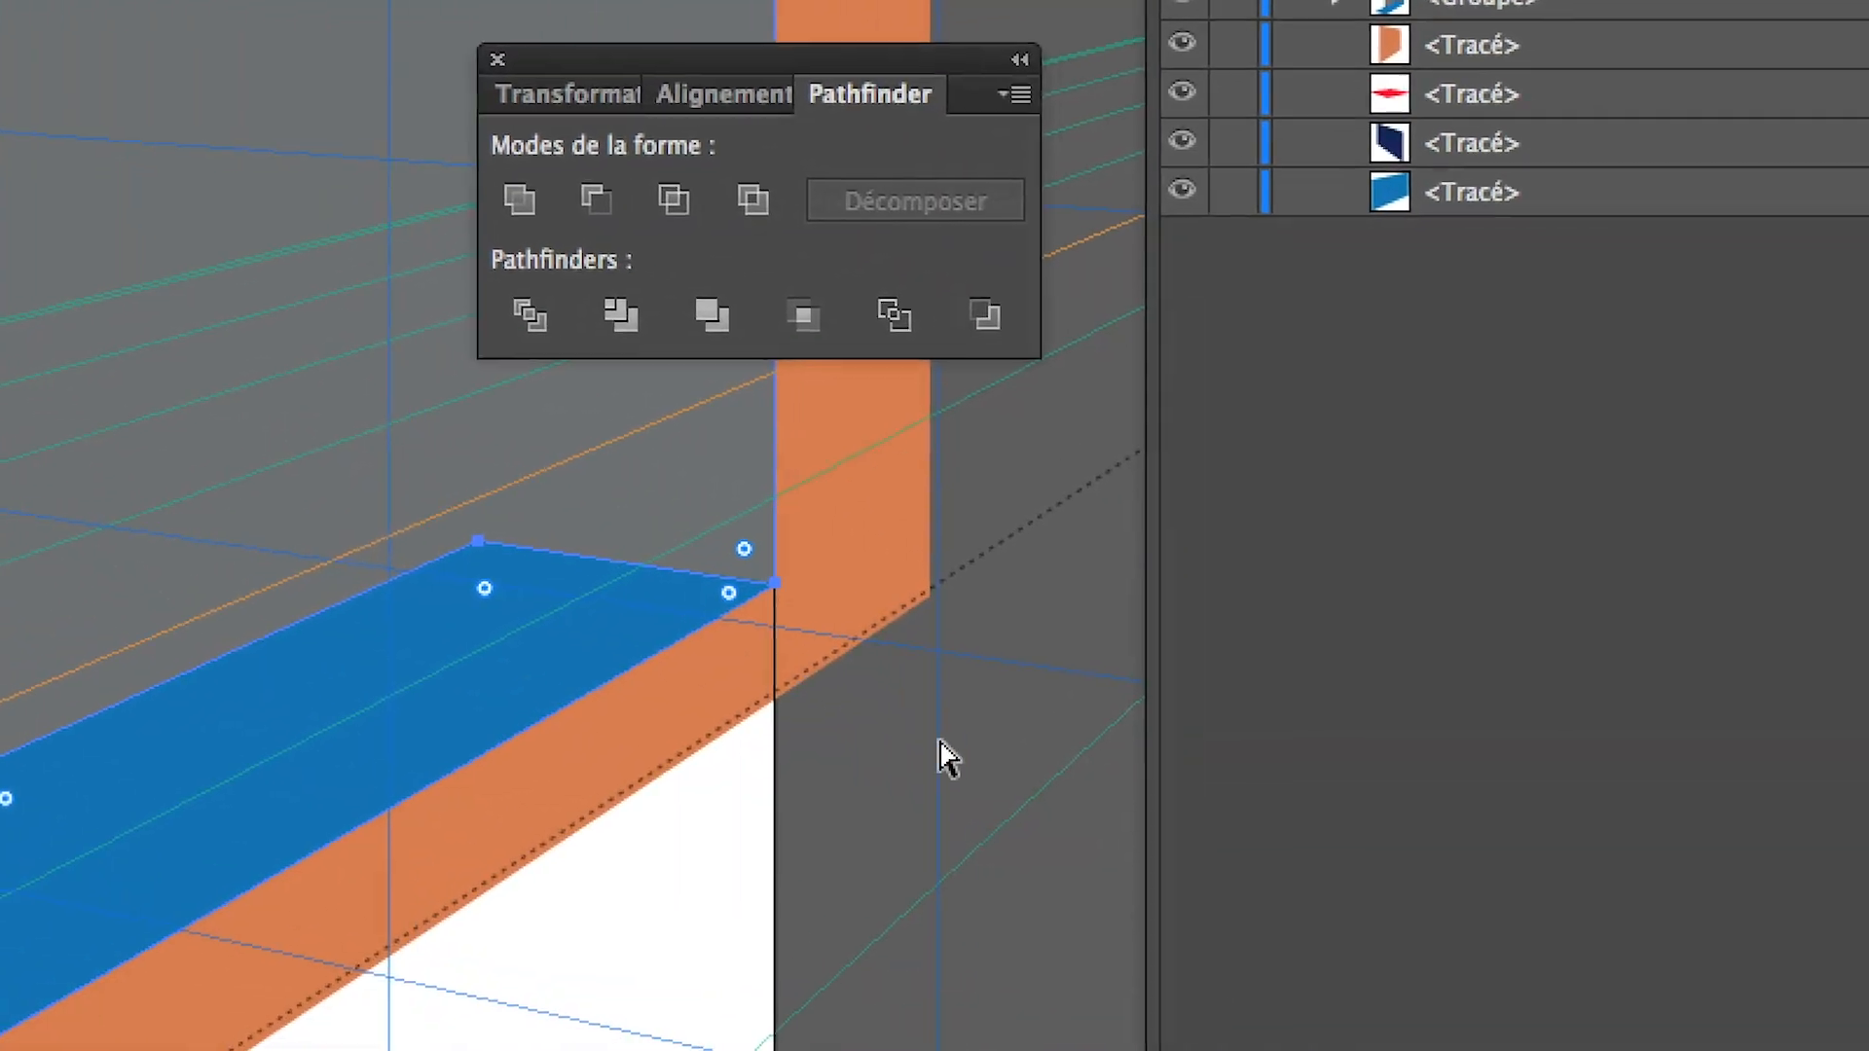
pyautogui.click(942, 742)
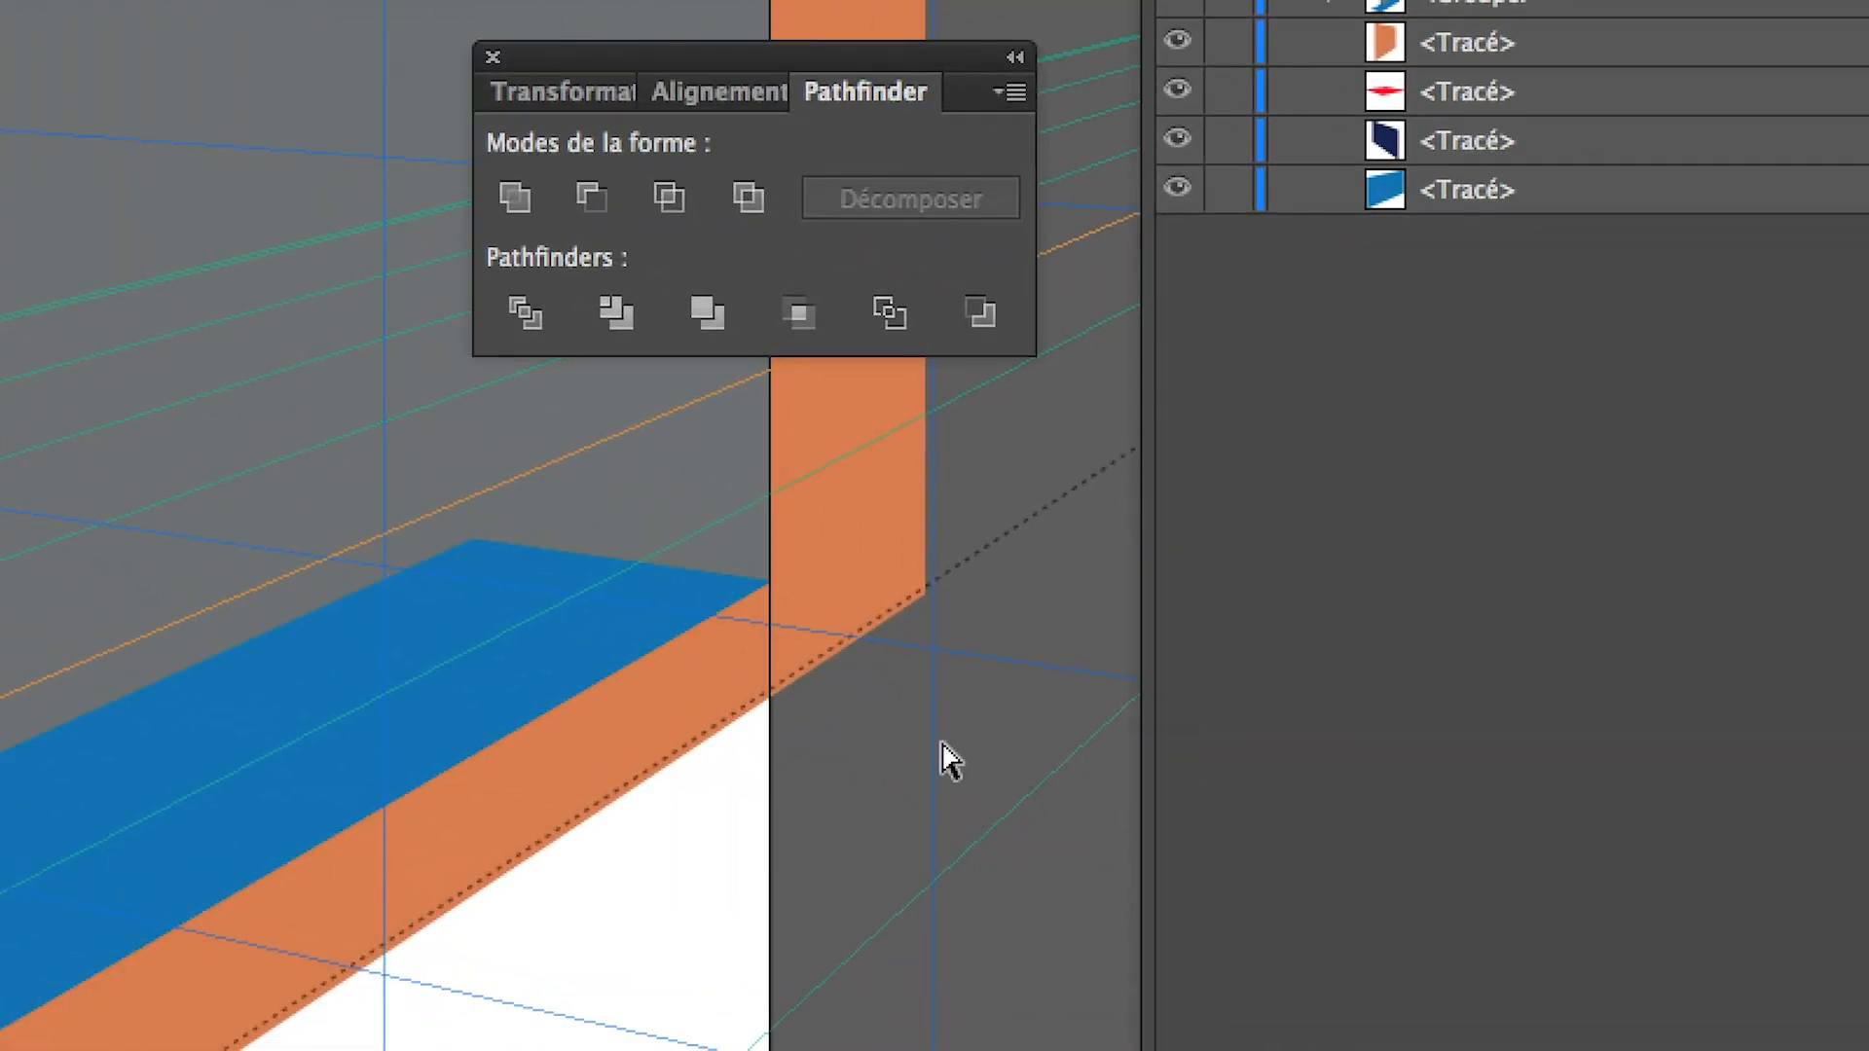
pyautogui.click(594, 778)
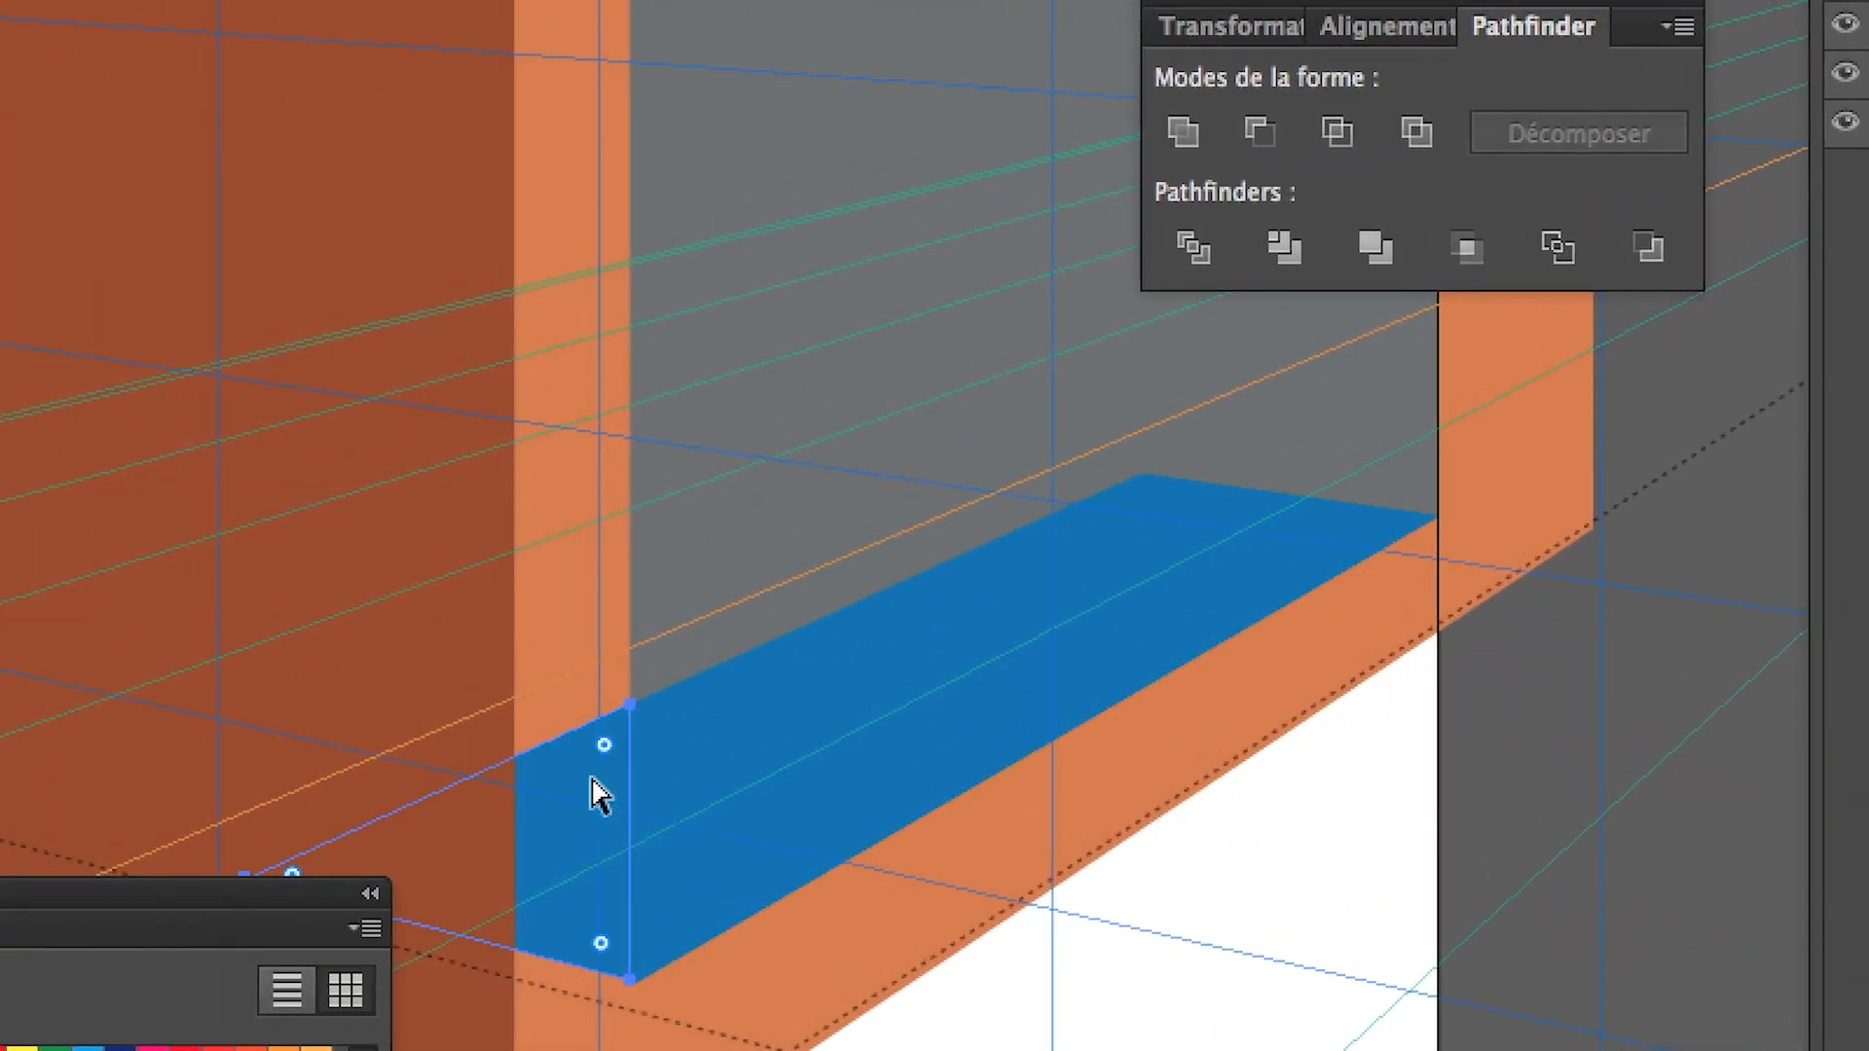
pyautogui.press('Delete')
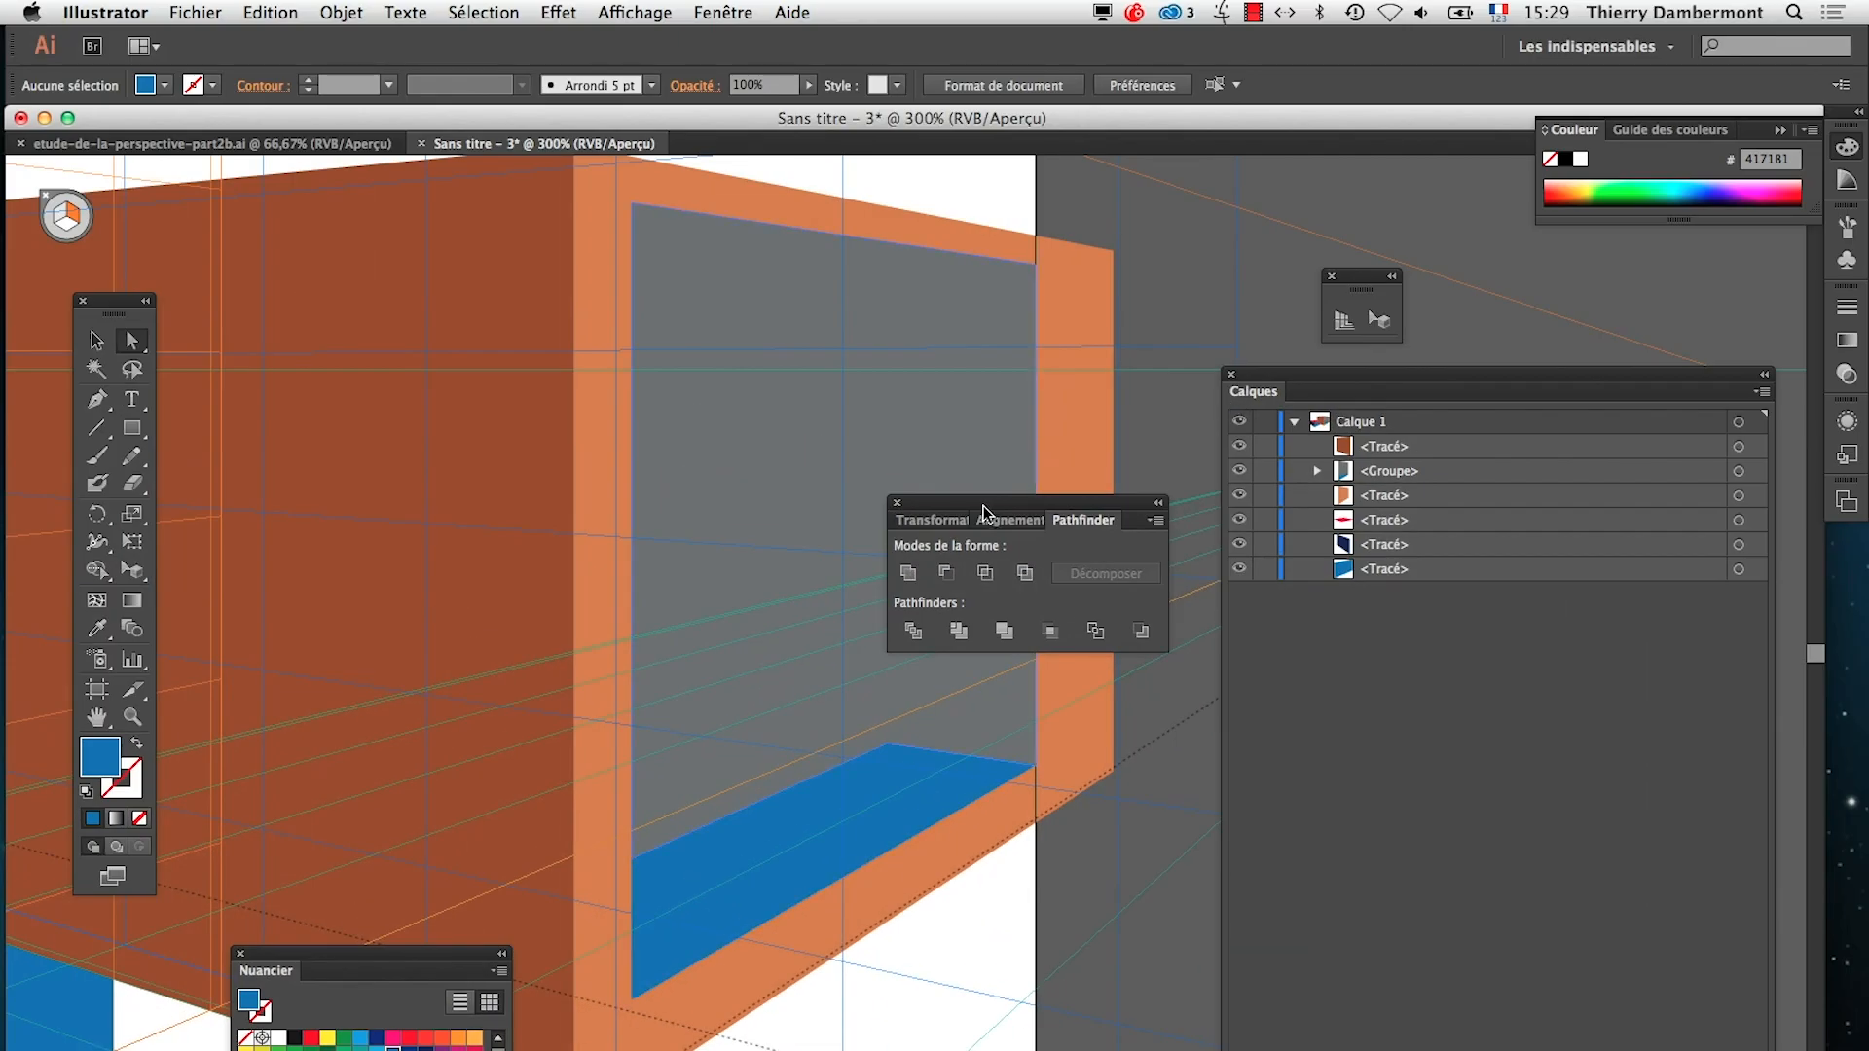
pyautogui.moveTo(1023, 503); pyautogui.dragTo(1005, 980)
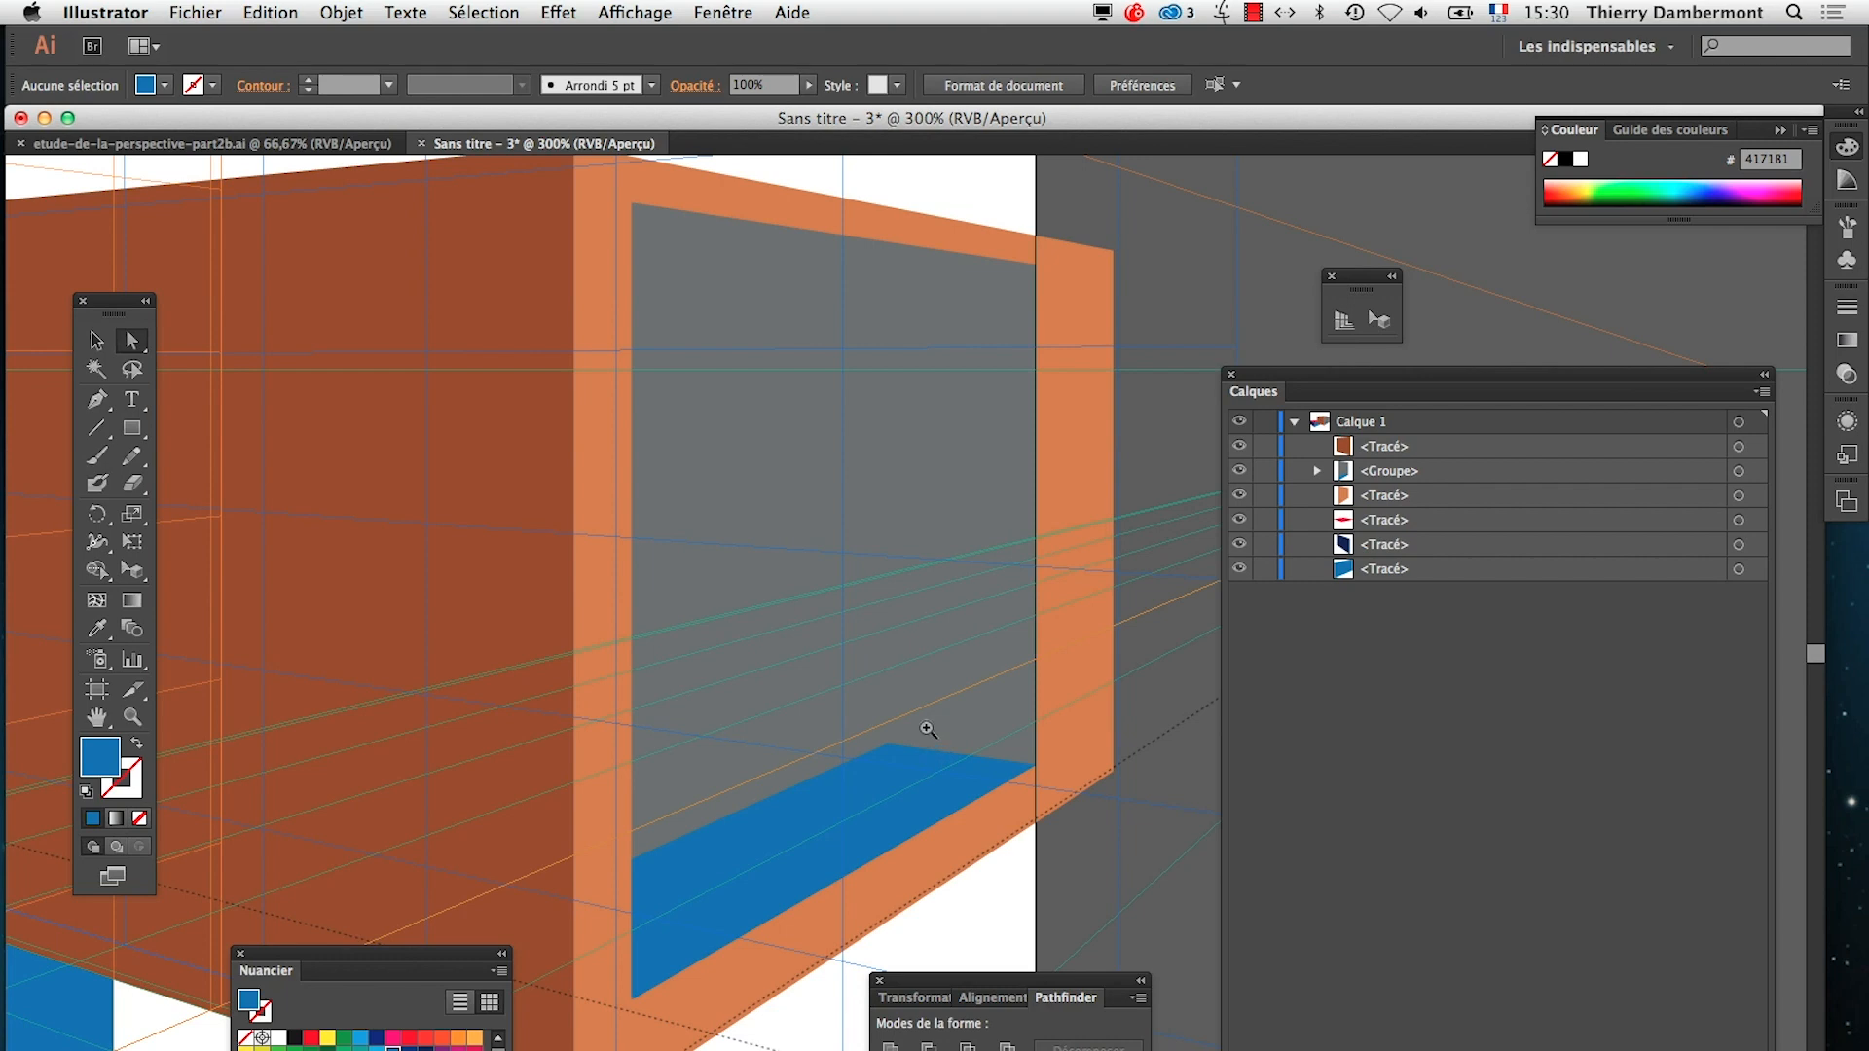
# Try to draw a blue rectangle on the right perspective plane, starting from the blue floor's back corner
pyautogui.moveTo(963, 719); pyautogui.dragTo(852, 772)
pyautogui.keyDown('alt'); pyautogui.keyDown('super'); pyautogui.click(866, 801); pyautogui.keyUp('super'); pyautogui.keyUp('alt')
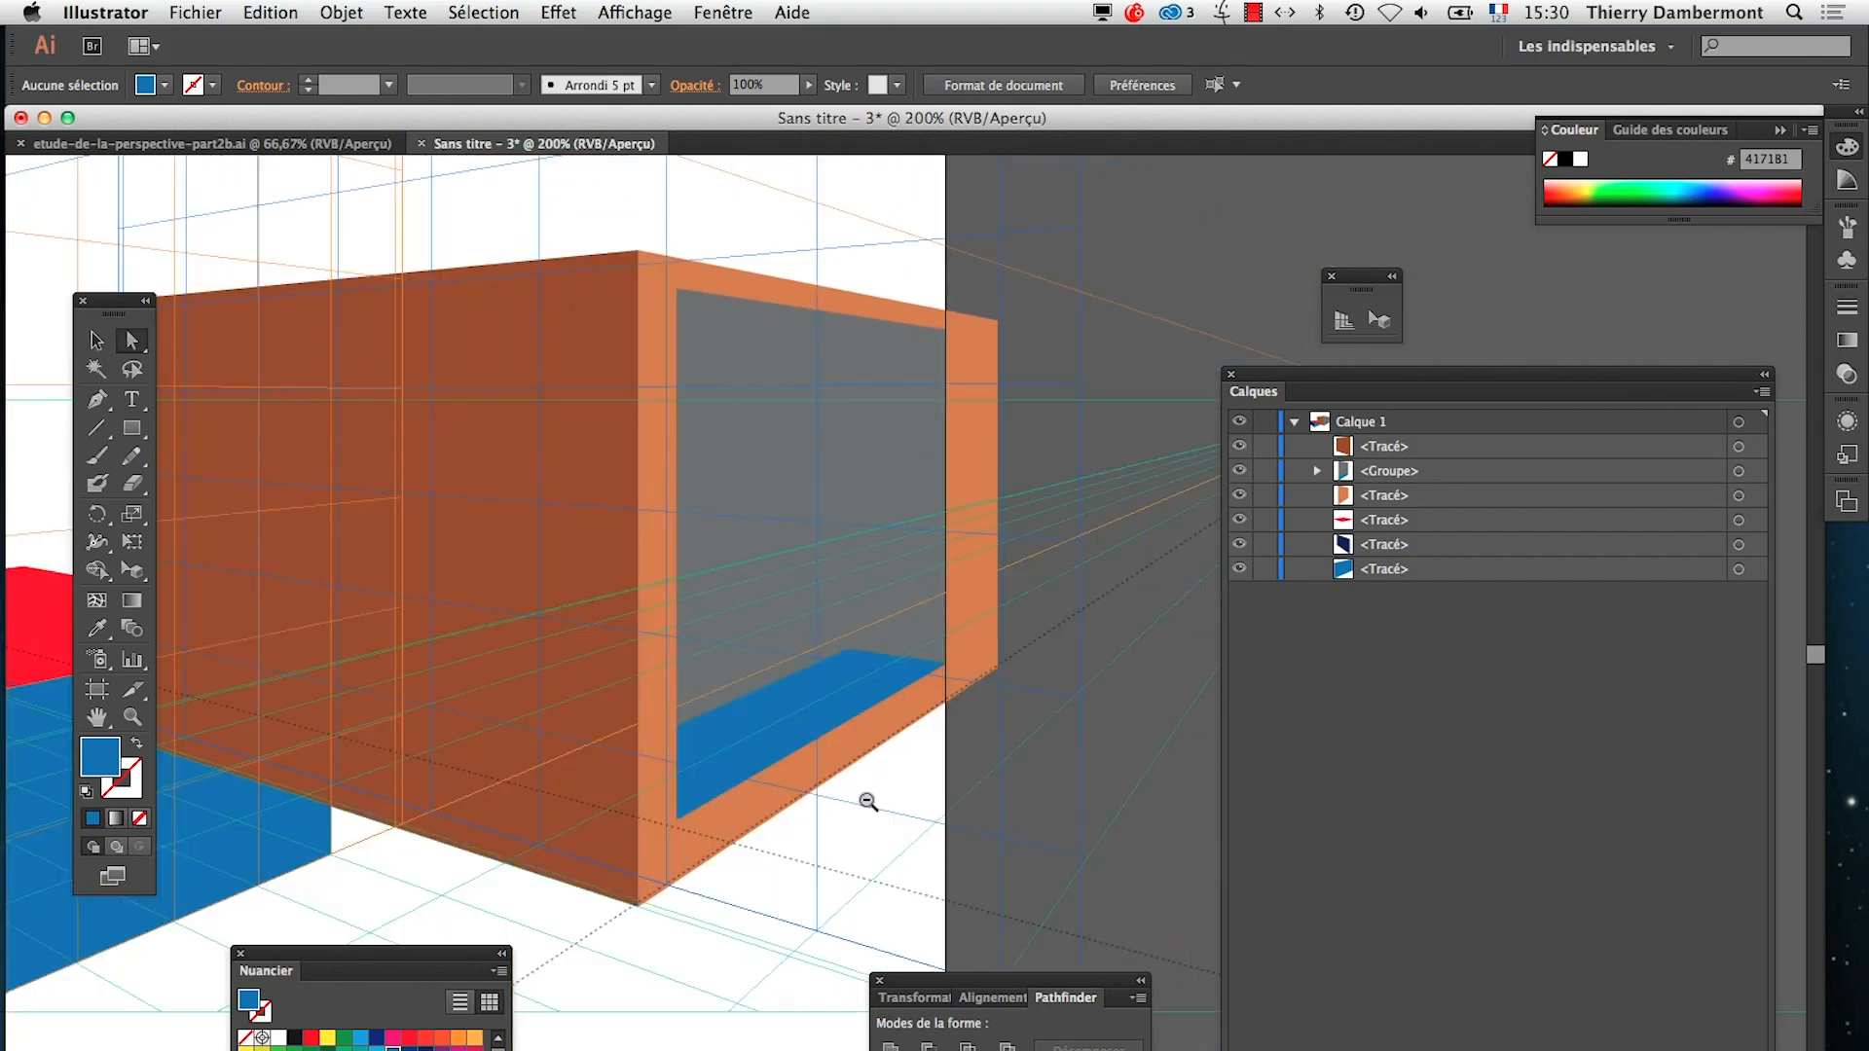
pyautogui.keyDown('super'); pyautogui.click(936, 612); pyautogui.keyUp('super')
pyautogui.moveTo(882, 514); pyautogui.dragTo(777, 669)
pyautogui.press('n')
pyautogui.click(135, 429)
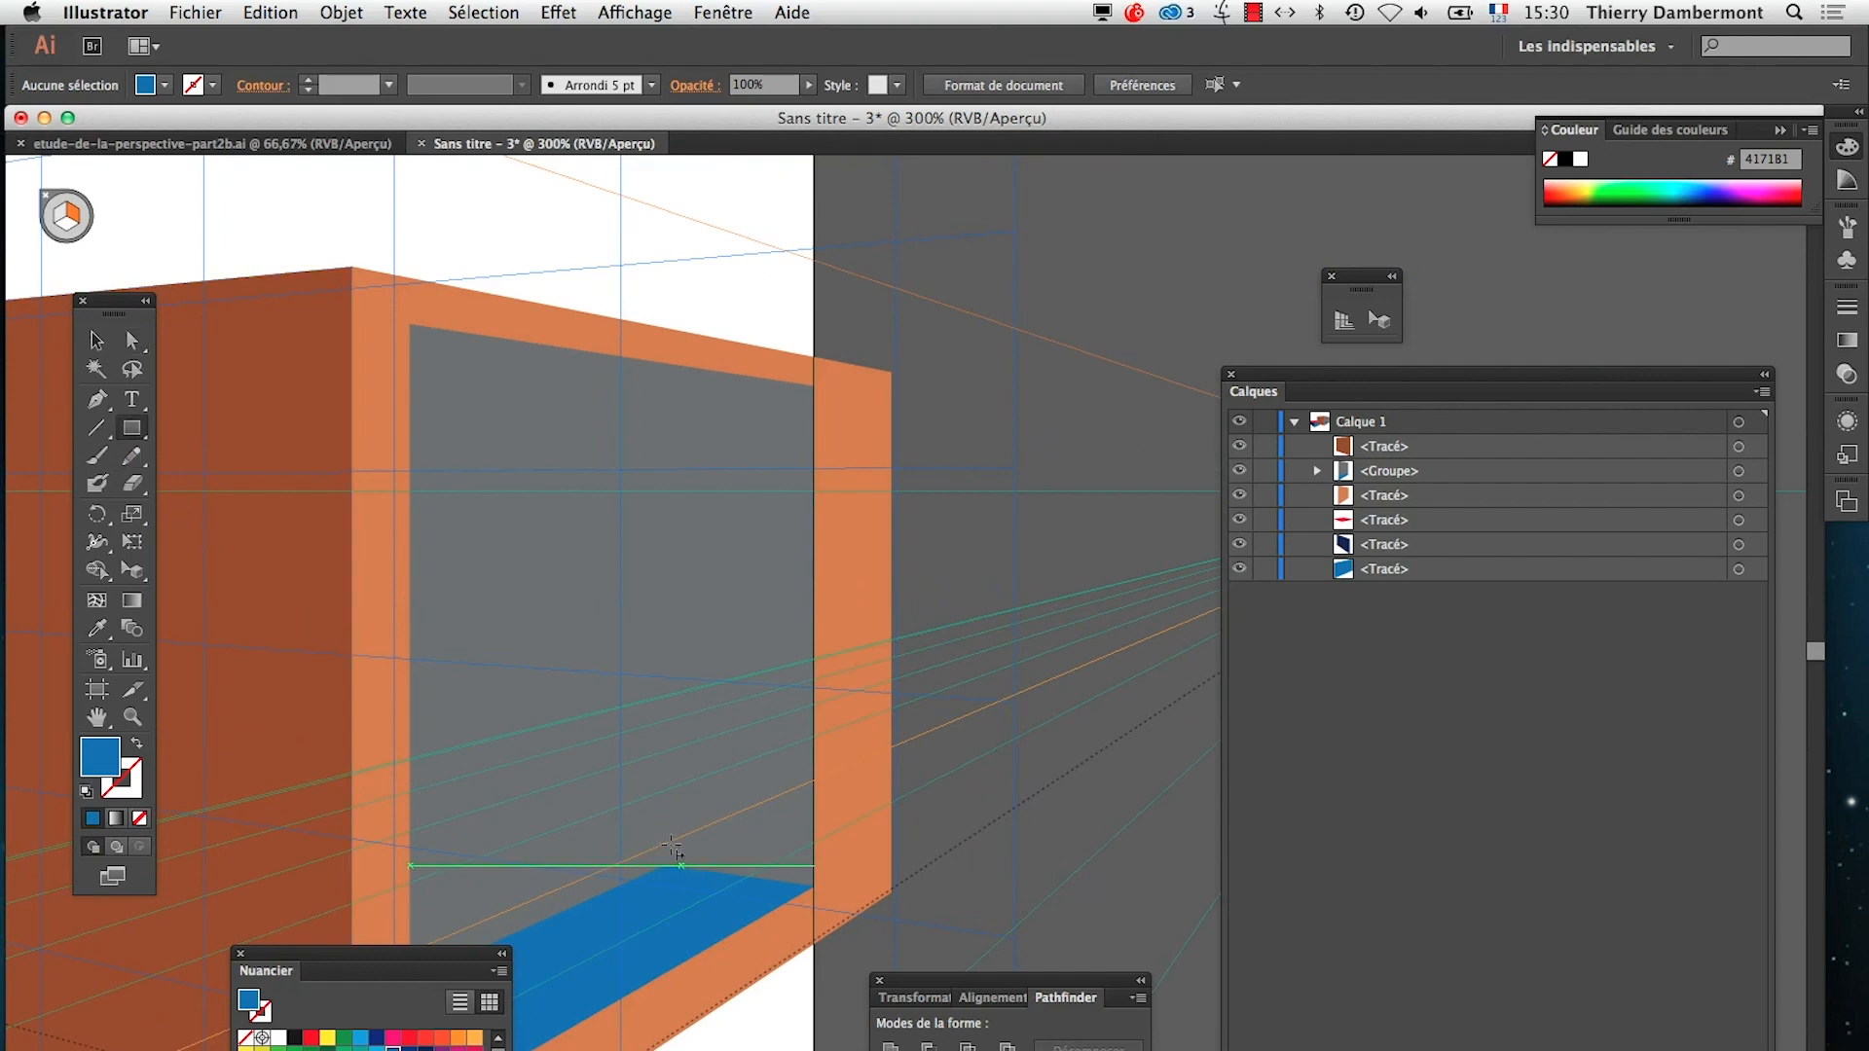
pyautogui.moveTo(668, 869); pyautogui.dragTo(790, 527)
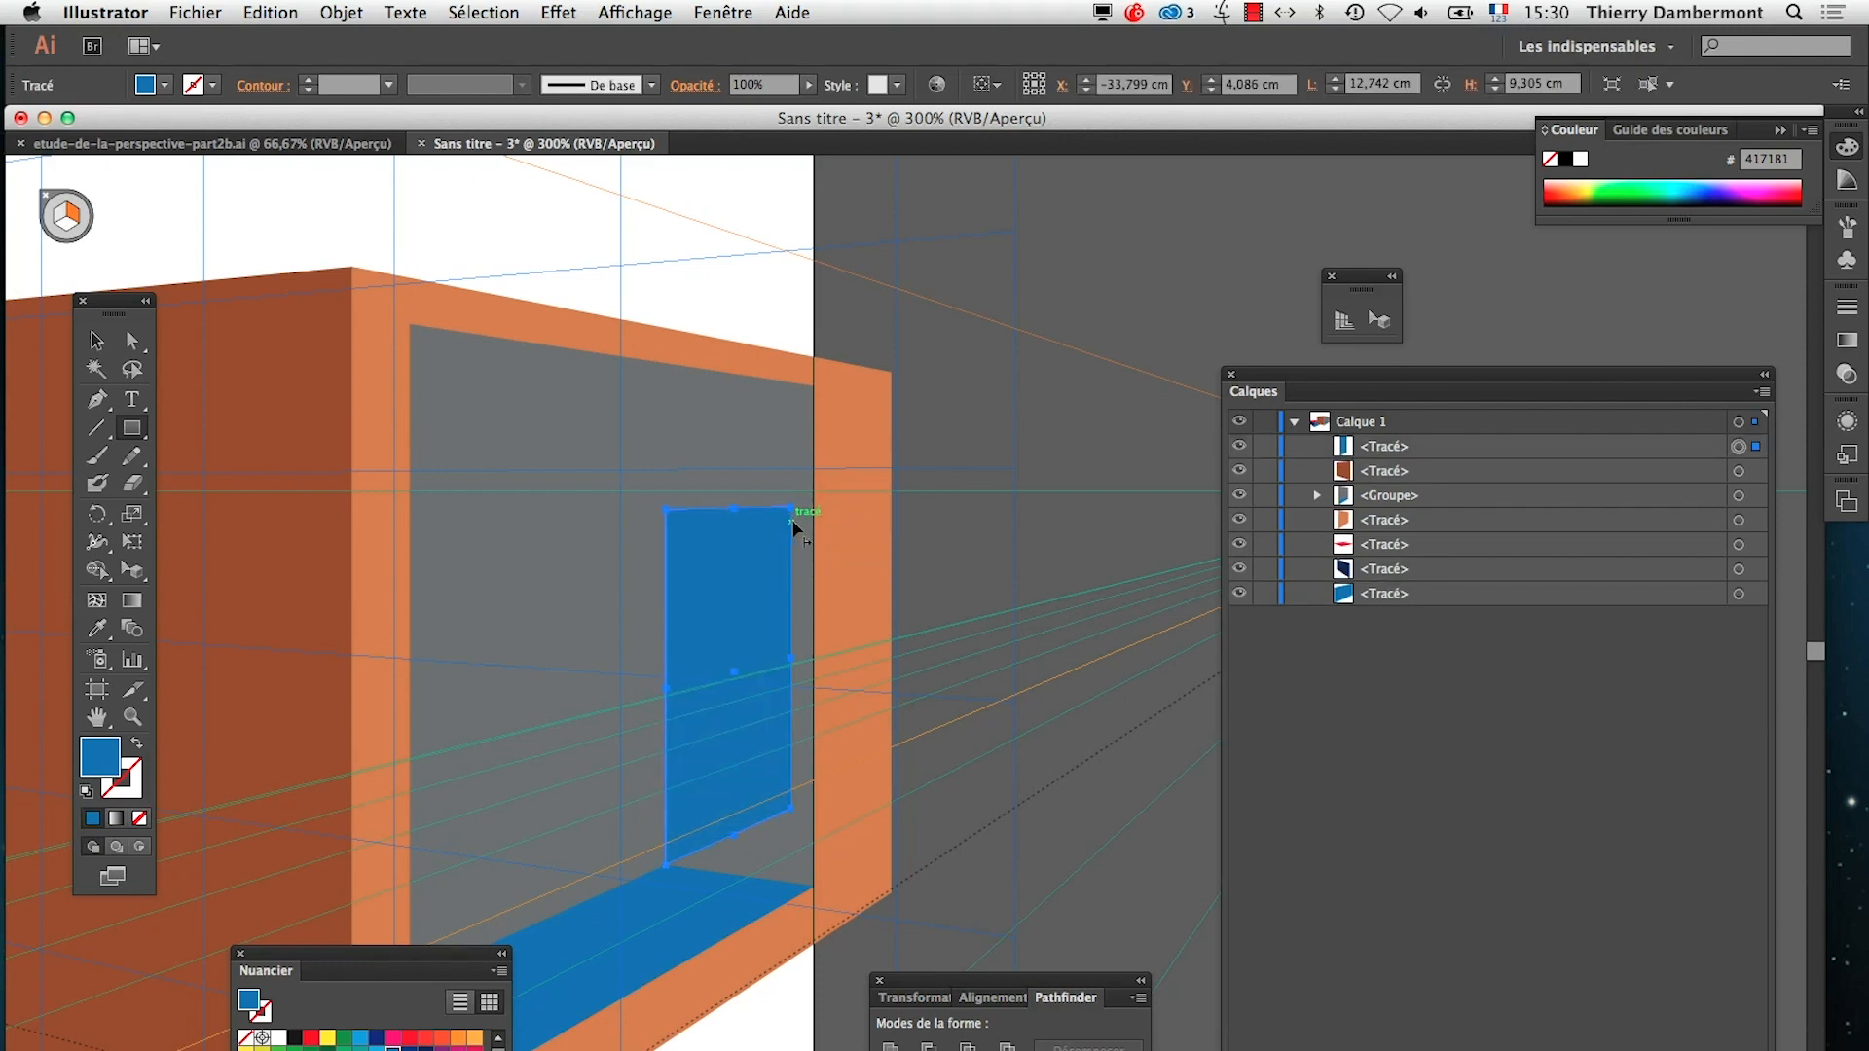
pyautogui.press('Delete')
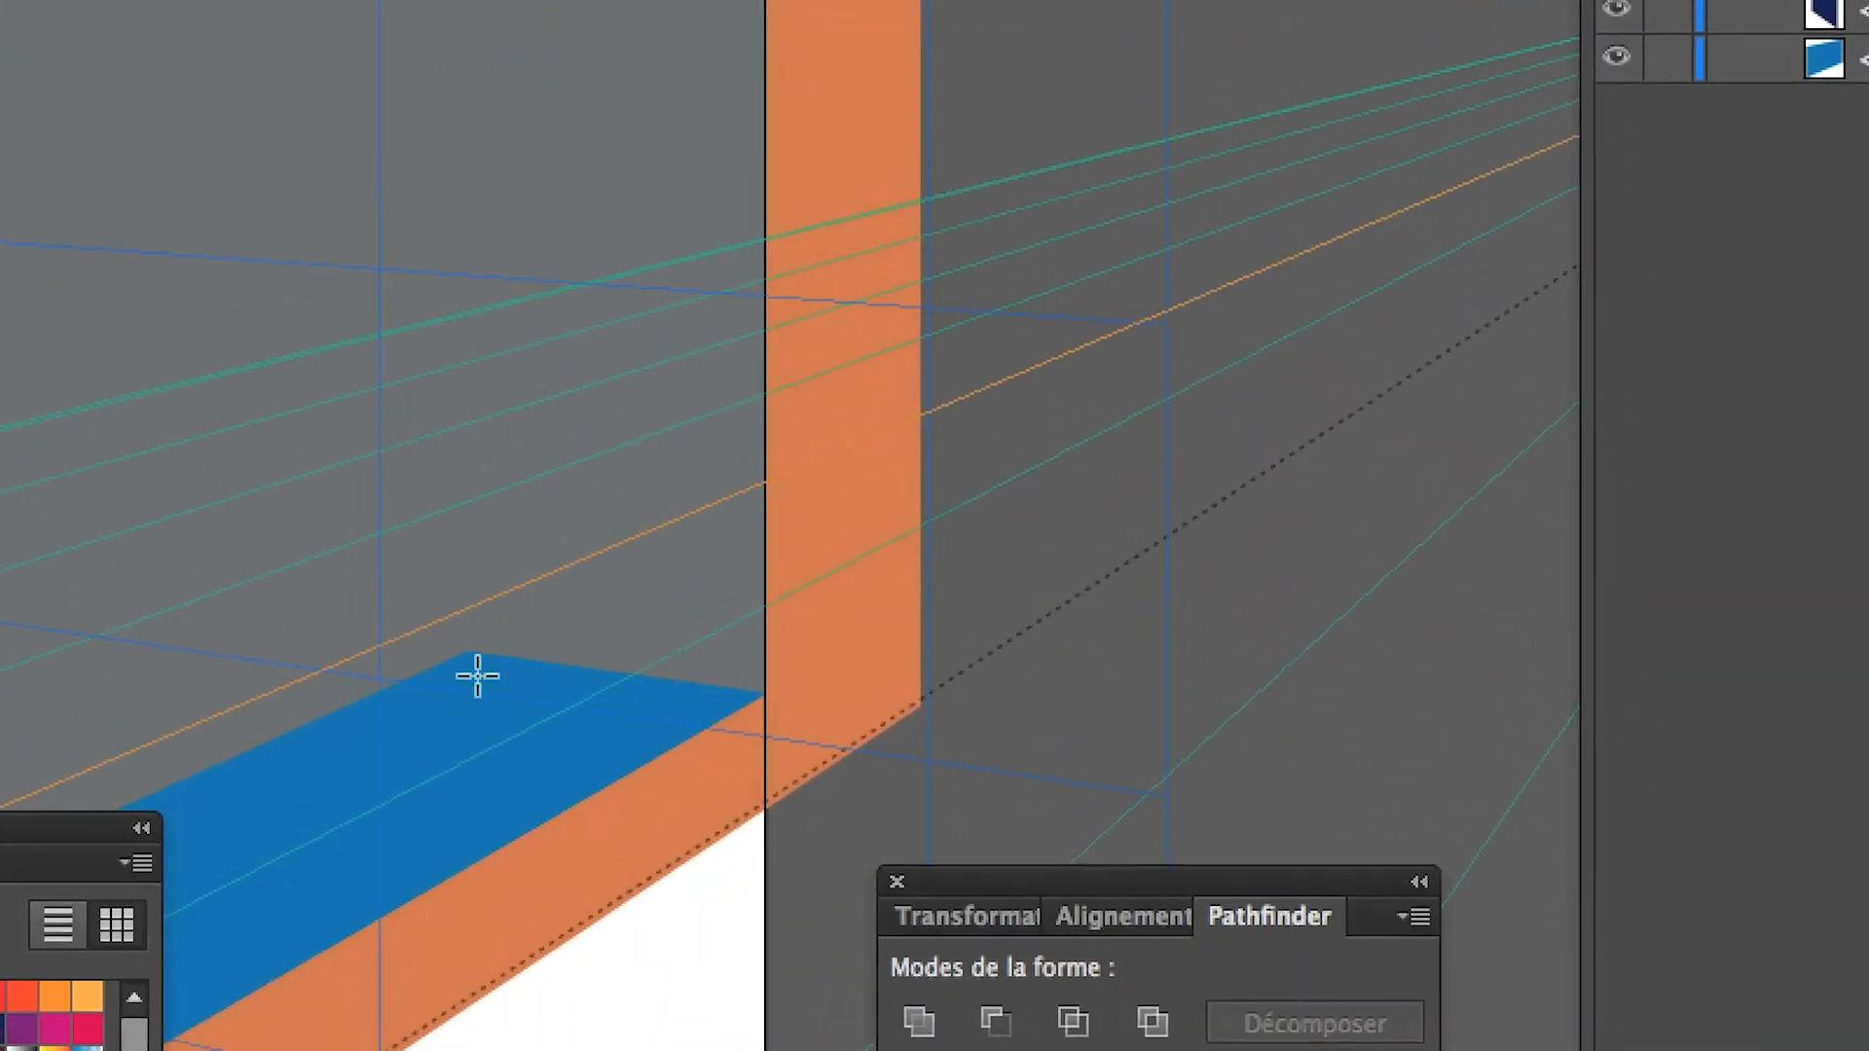
# Draw a flat rectangle about 16.2 × 54.7 mm over the opening's far end, extending its lower edge below the floor's back corner, and fill it green
pyautogui.moveTo(473, 659); pyautogui.dragTo(603, 134)
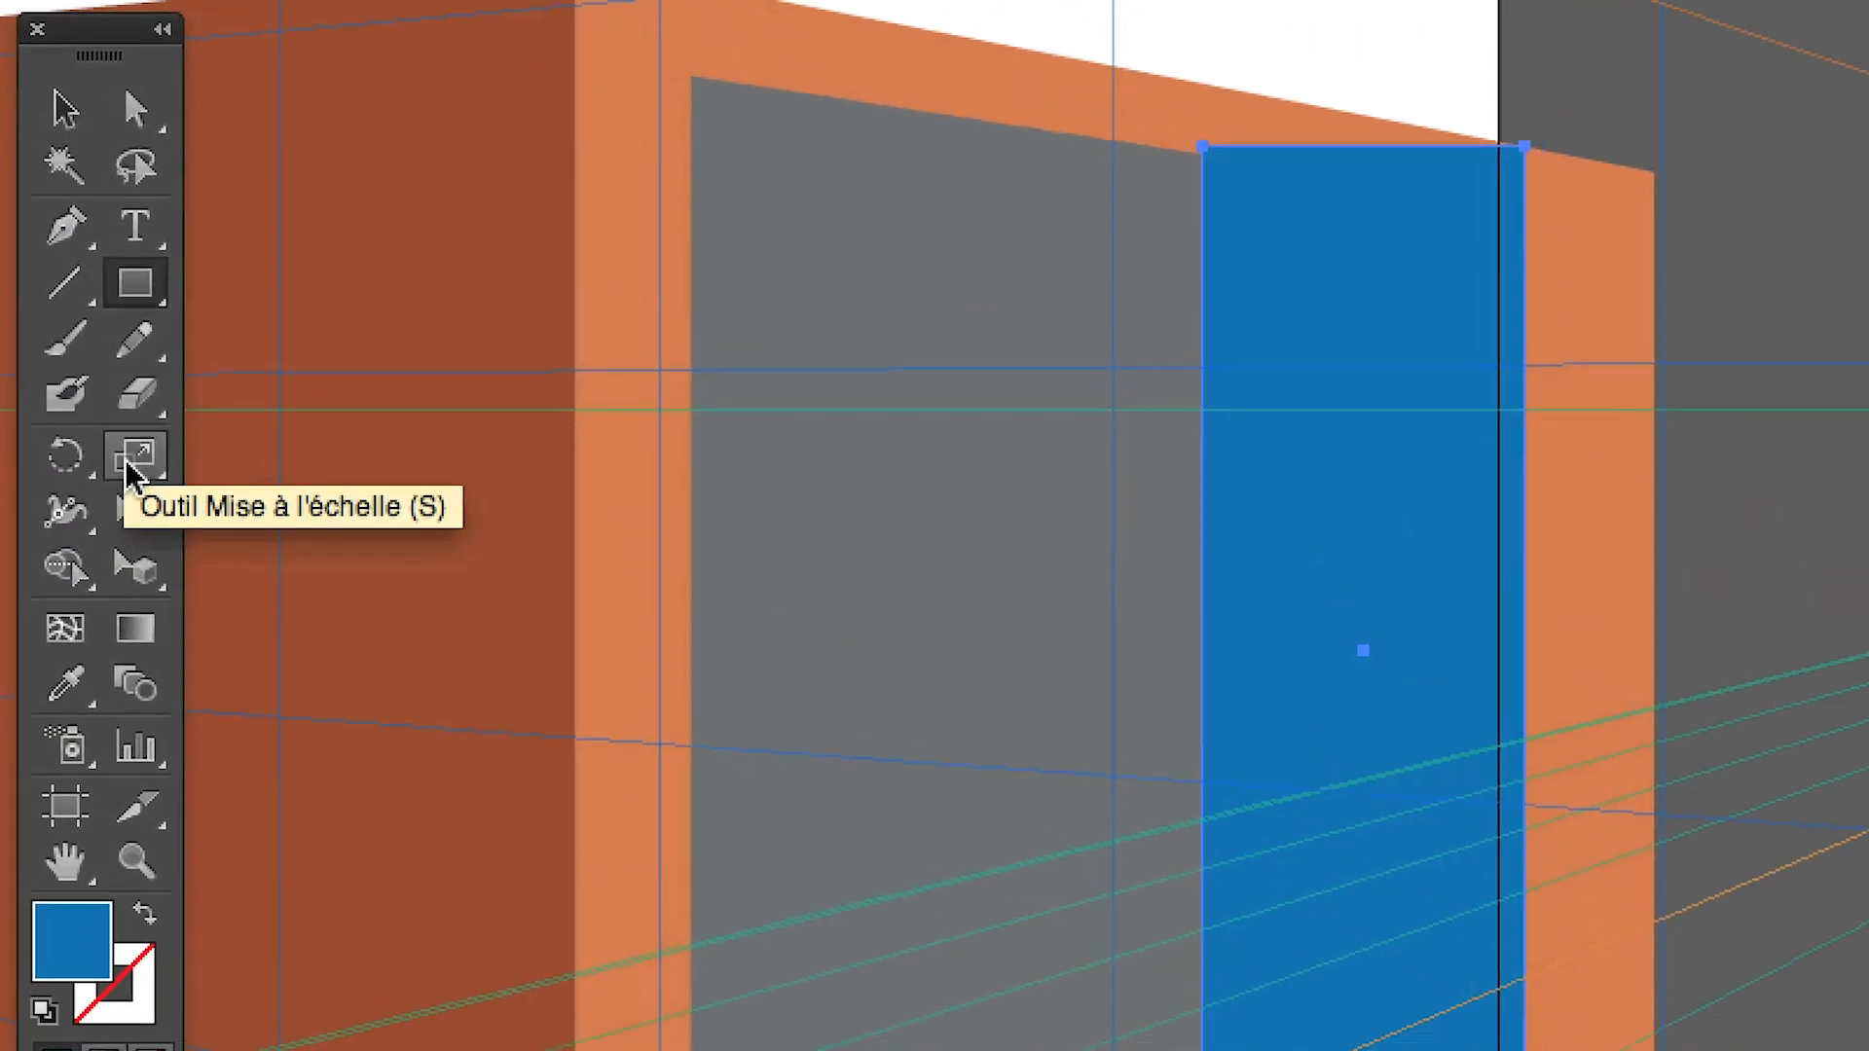
pyautogui.click(131, 463)
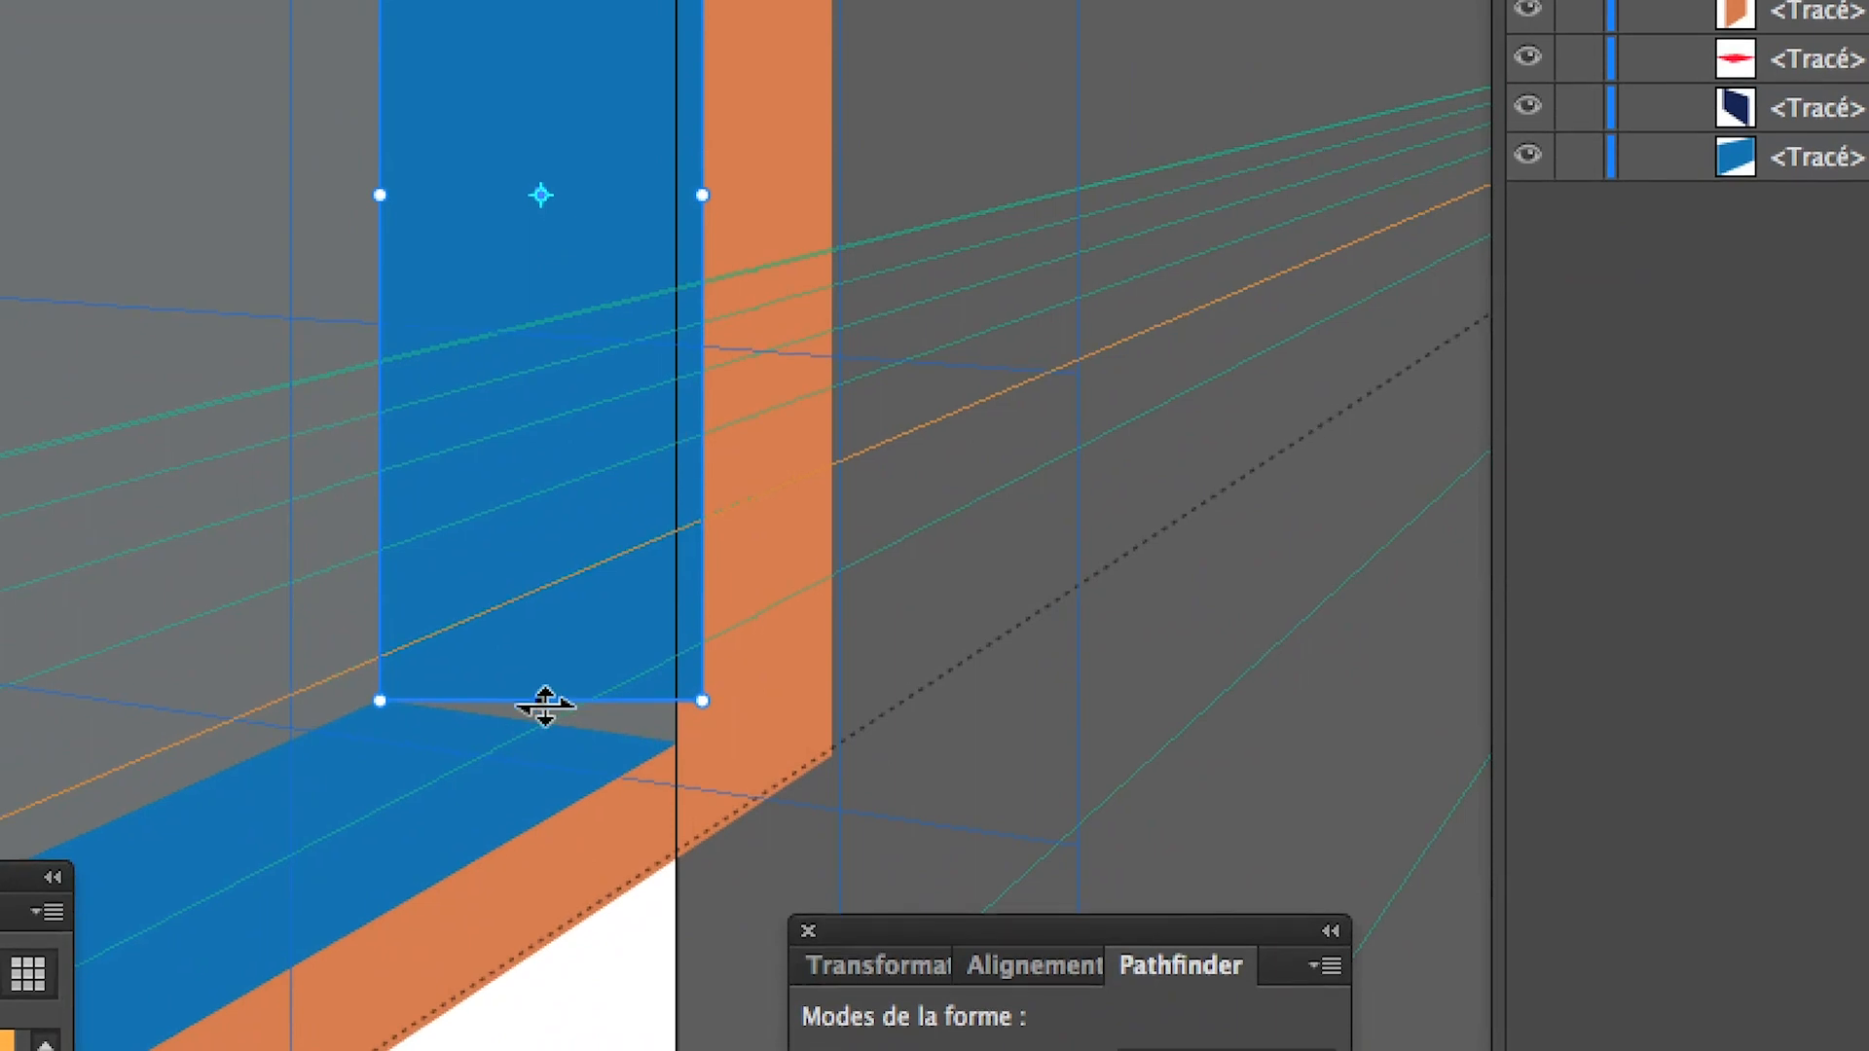
pyautogui.moveTo(544, 706); pyautogui.dragTo(538, 772)
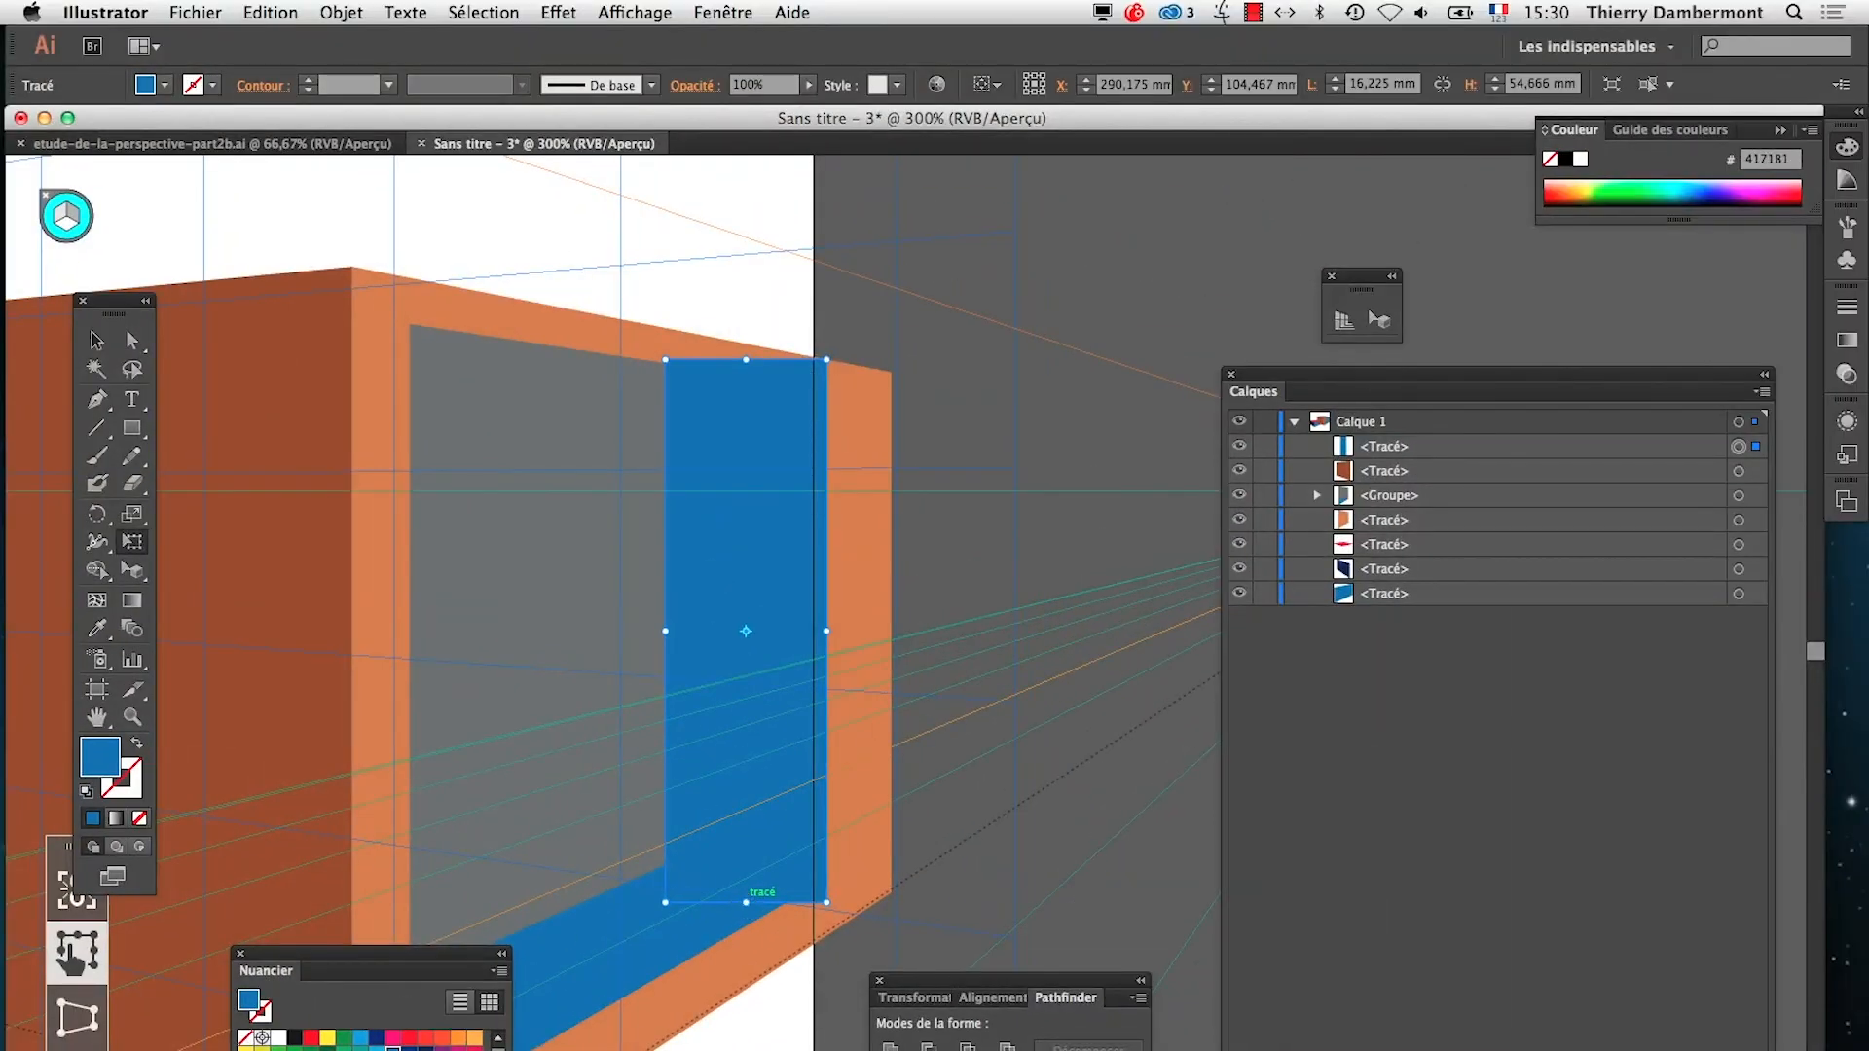
pyautogui.click(278, 1049)
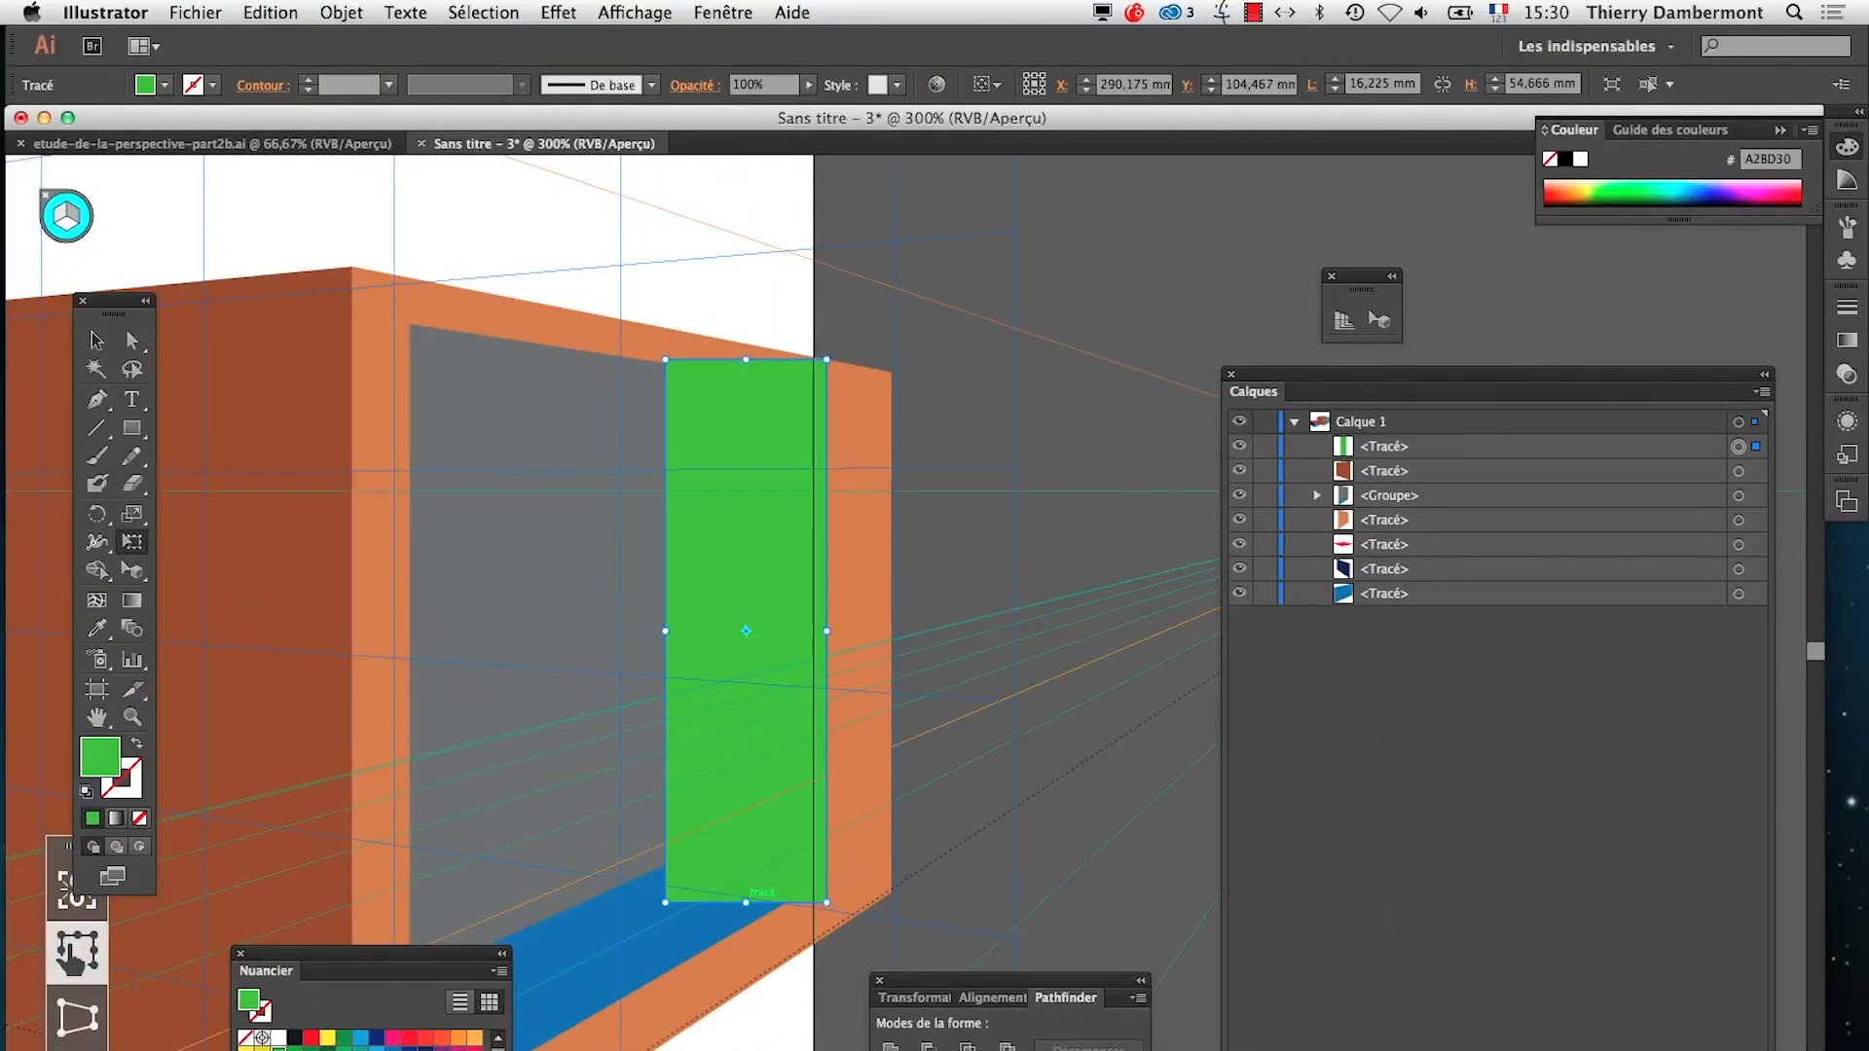
# Move the green rectangle into the divided group, between the blue floor and the grey shape in the stacking order
pyautogui.moveTo(1402, 446); pyautogui.dragTo(1421, 511)
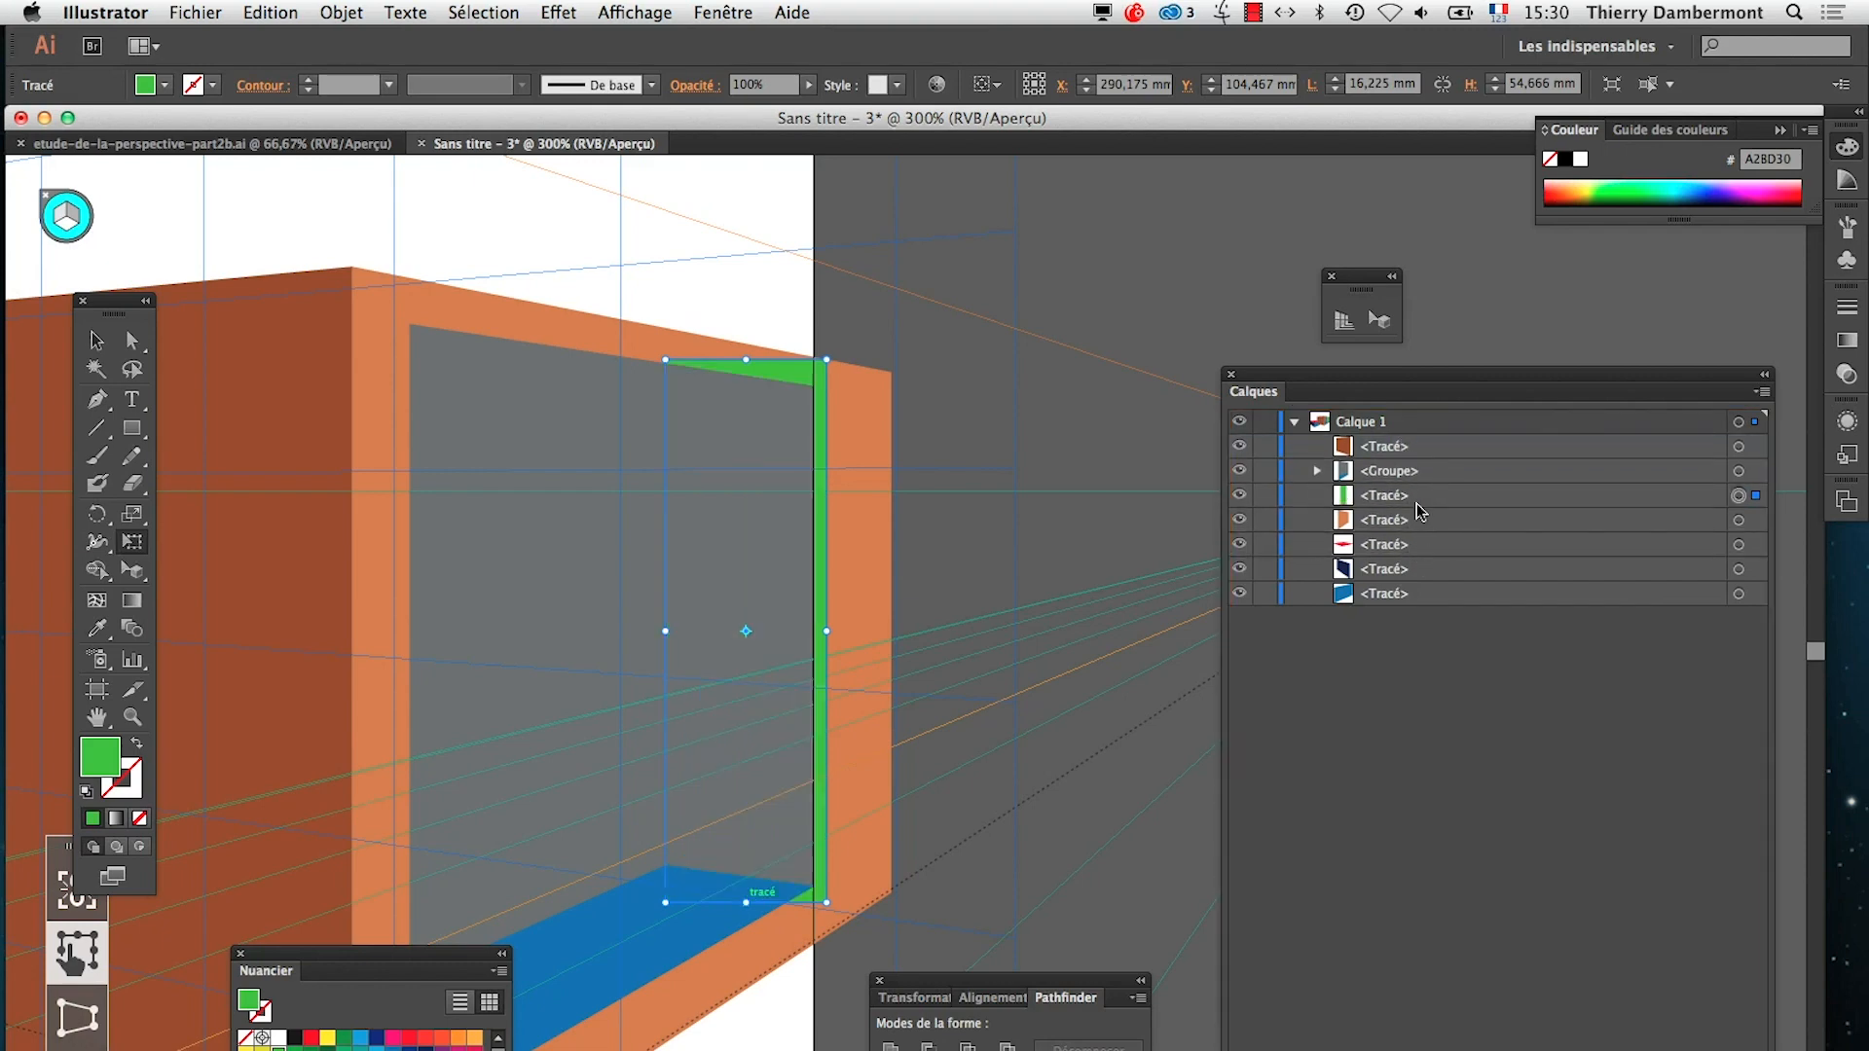
pyautogui.click(1320, 471)
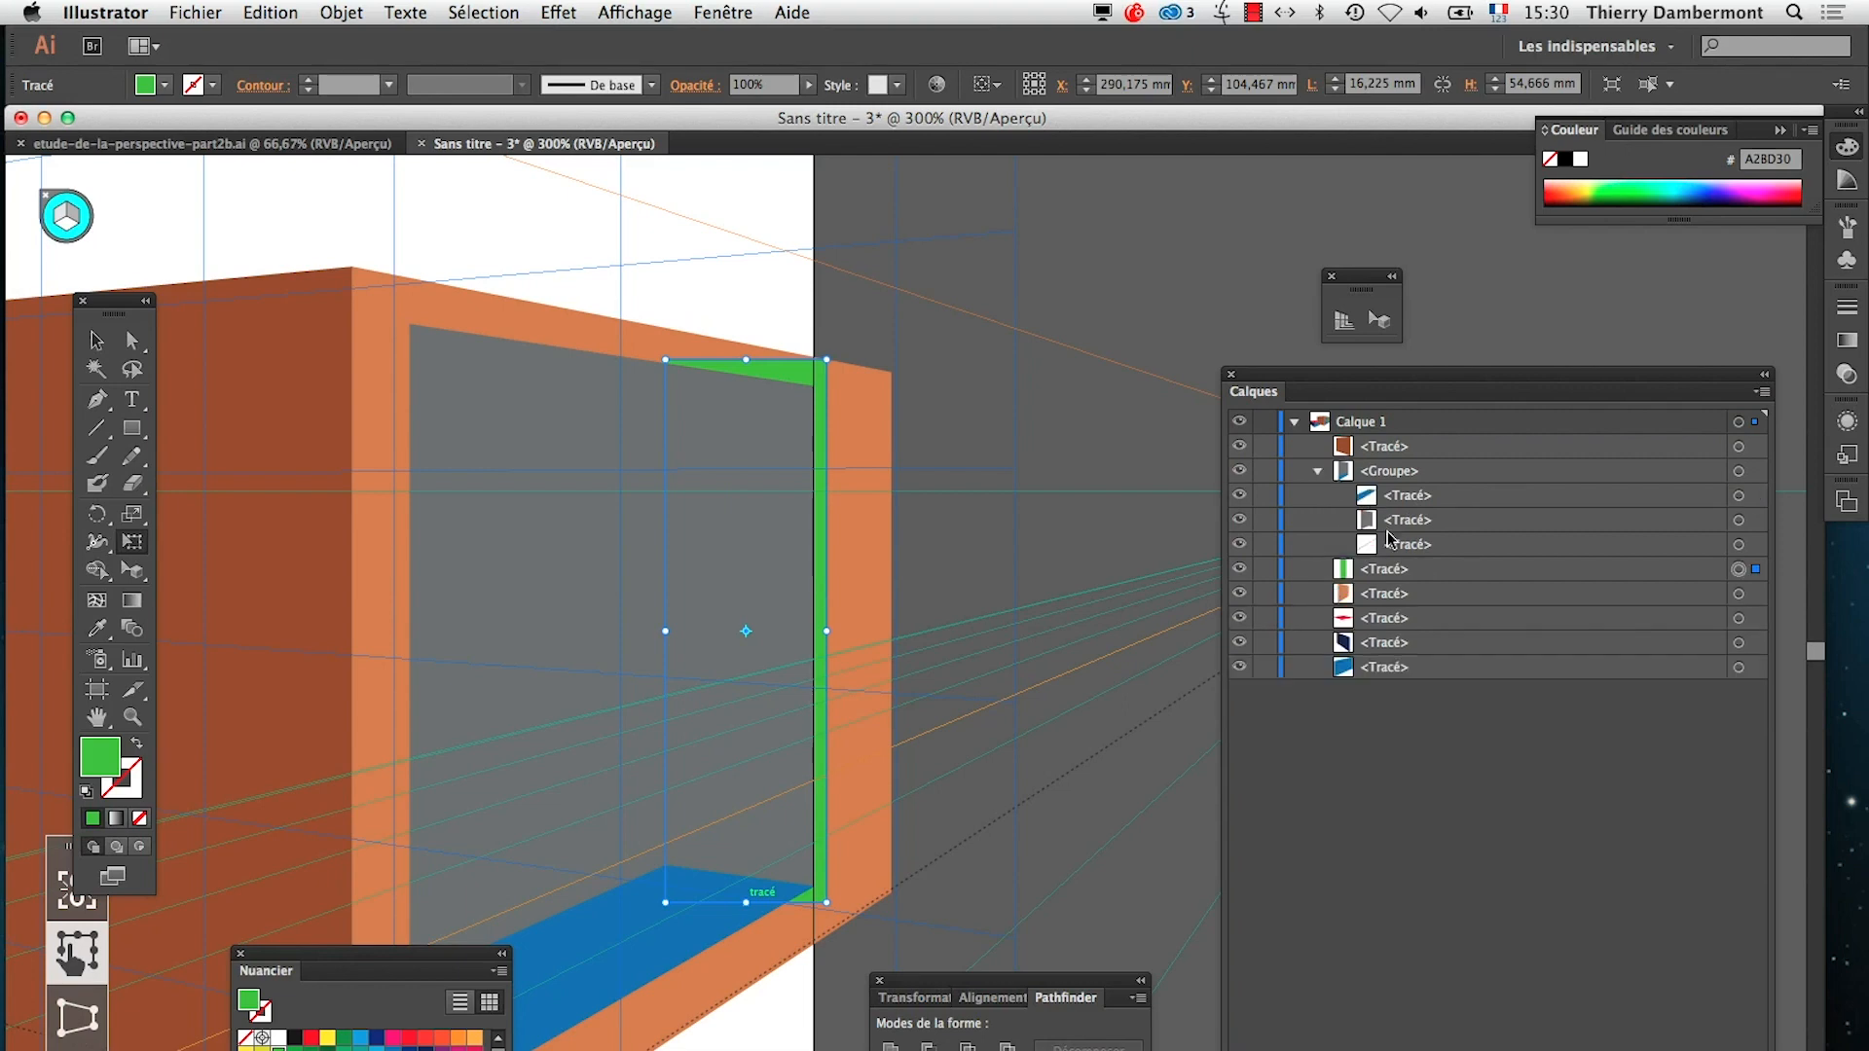
pyautogui.moveTo(1378, 577); pyautogui.dragTo(1411, 521)
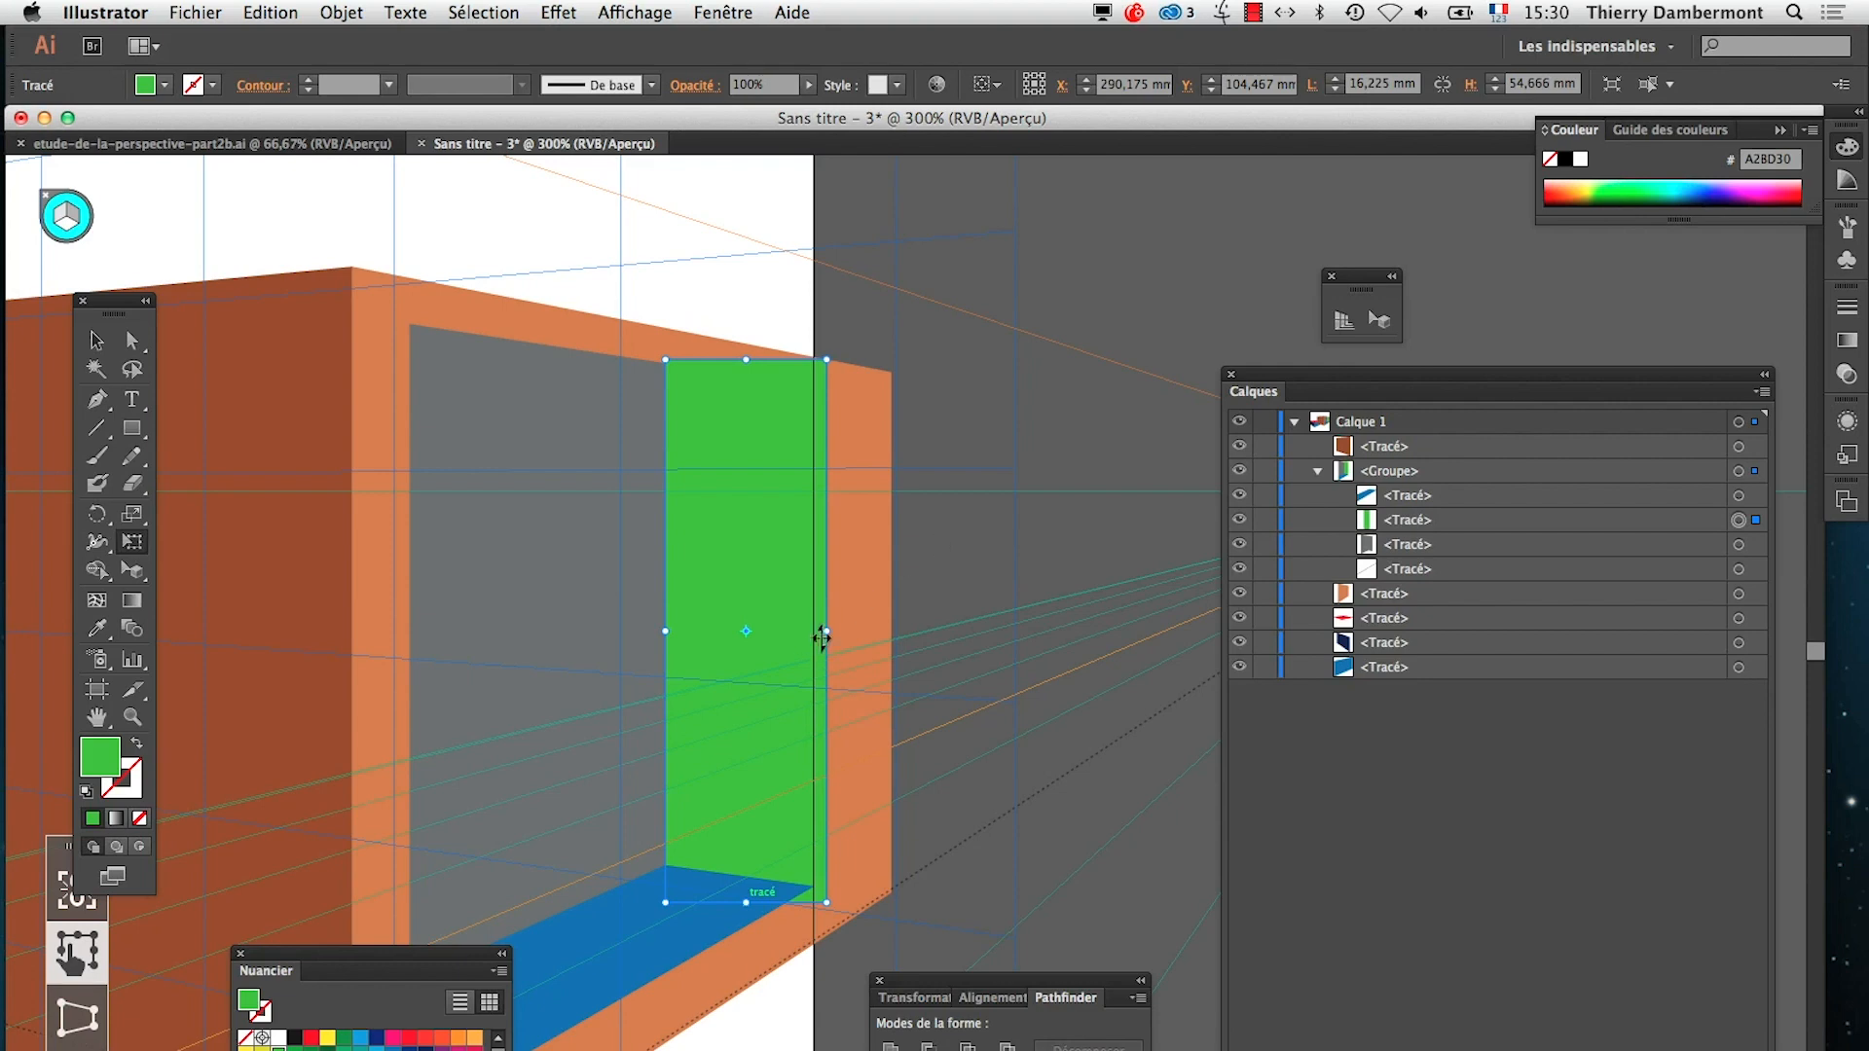
# Resize the green rectangle to about 14.9 × 52.6 mm so its edges fit the far end of the grey opening
pyautogui.moveTo(823, 638)
pyautogui.mouseDown()
pyautogui.moveTo(768, 626)
pyautogui.moveTo(814, 631)
pyautogui.mouseUp()
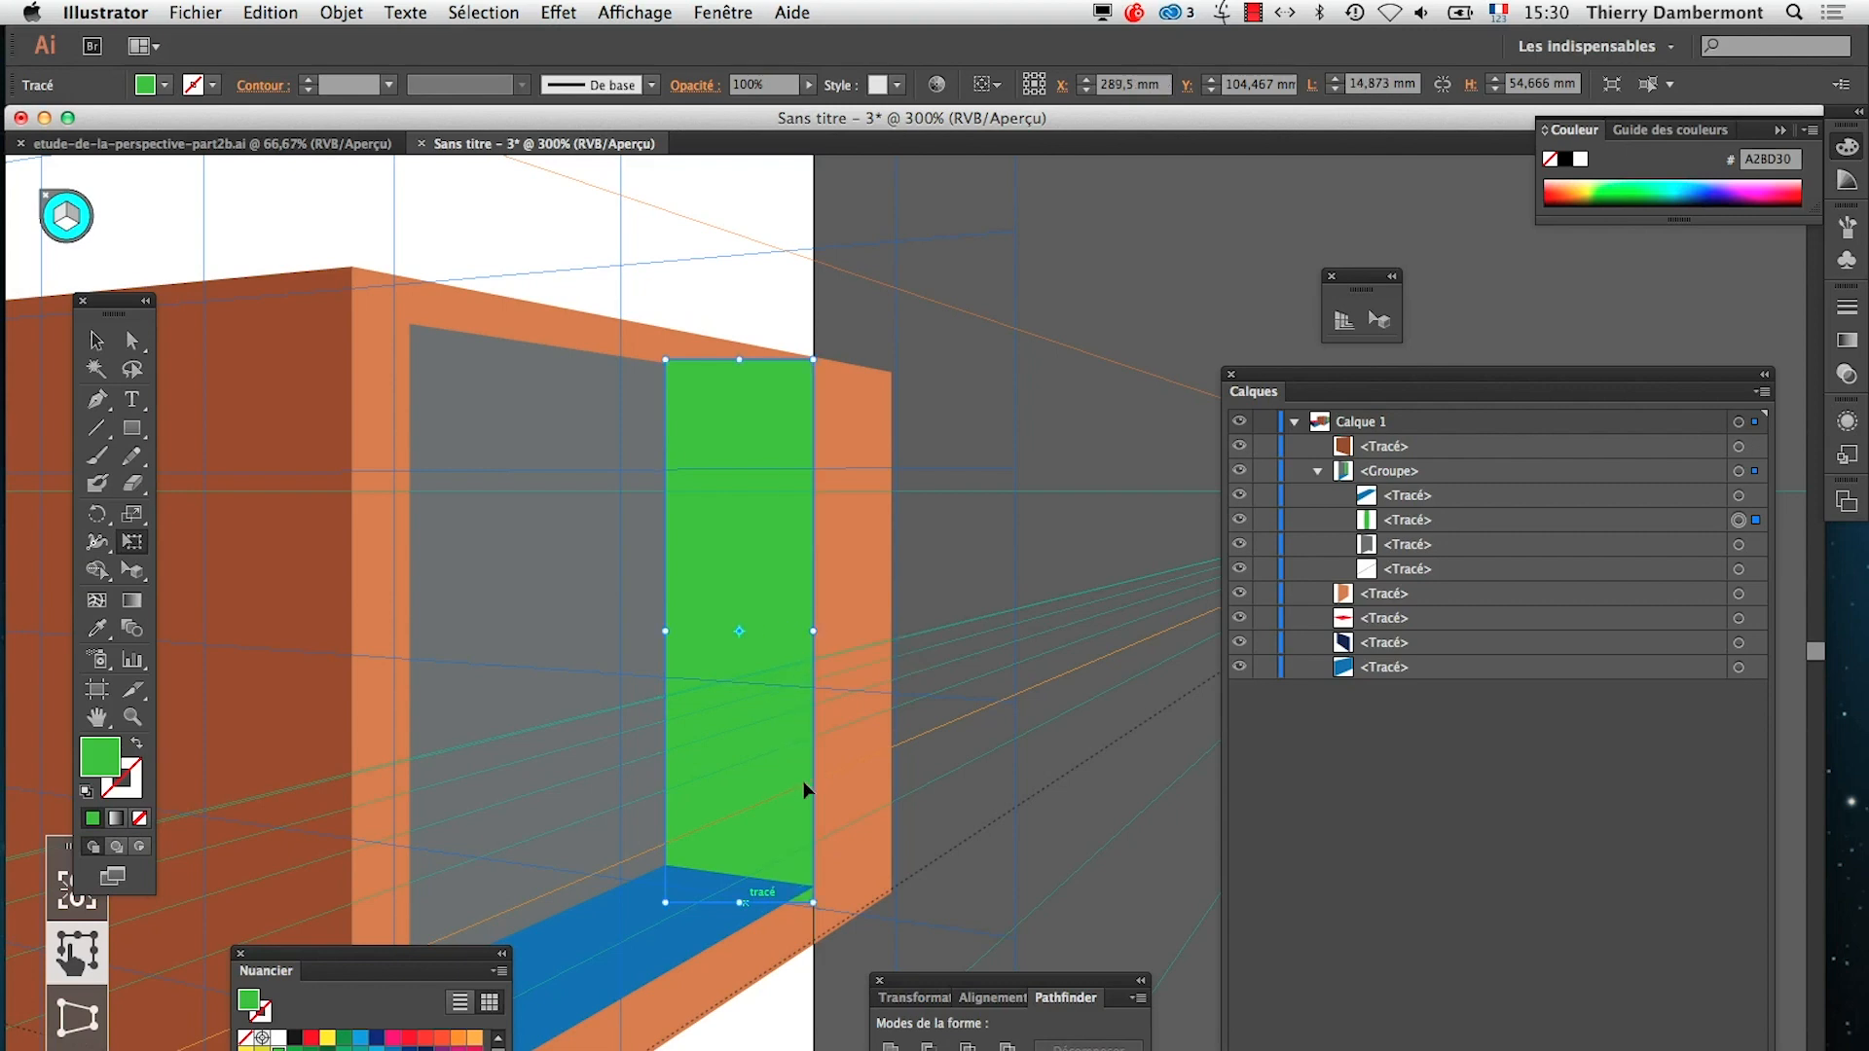
pyautogui.moveTo(814, 897); pyautogui.dragTo(813, 884)
pyautogui.keyDown('super'); pyautogui.click(778, 839); pyautogui.keyUp('super')
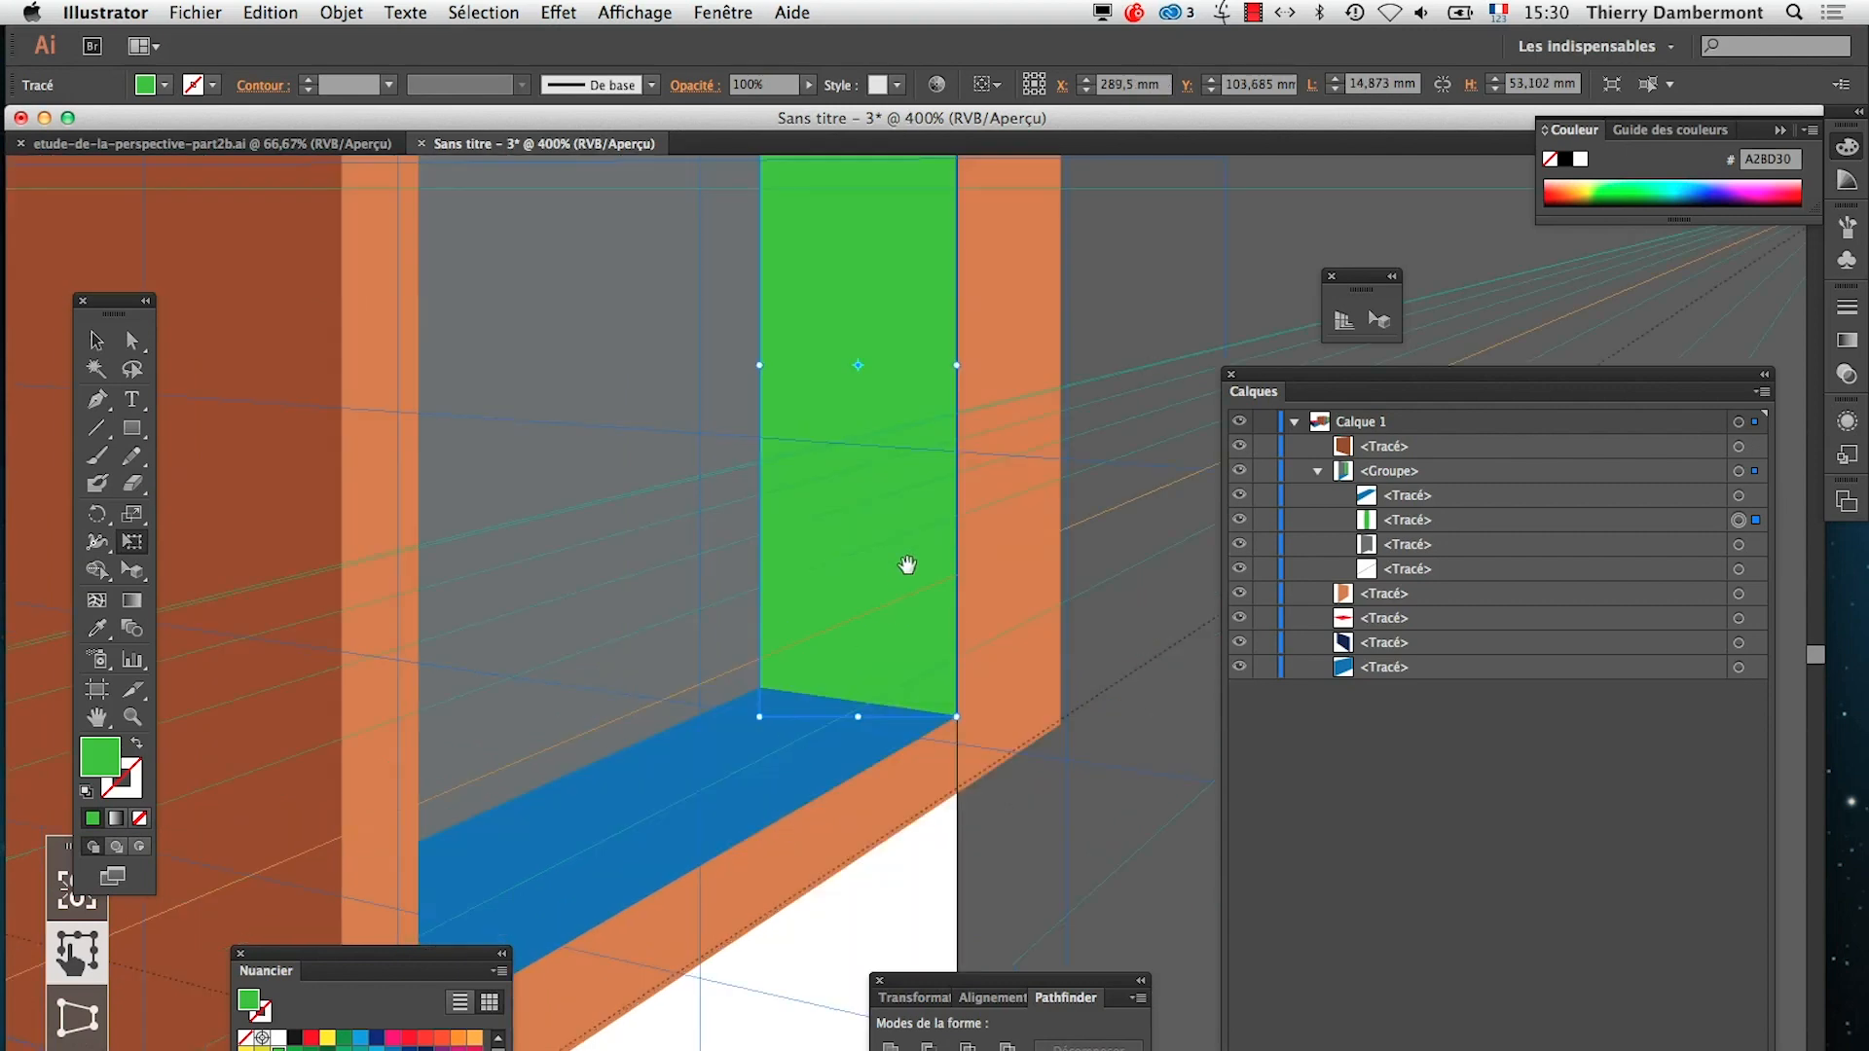
pyautogui.moveTo(933, 494); pyautogui.dragTo(844, 689)
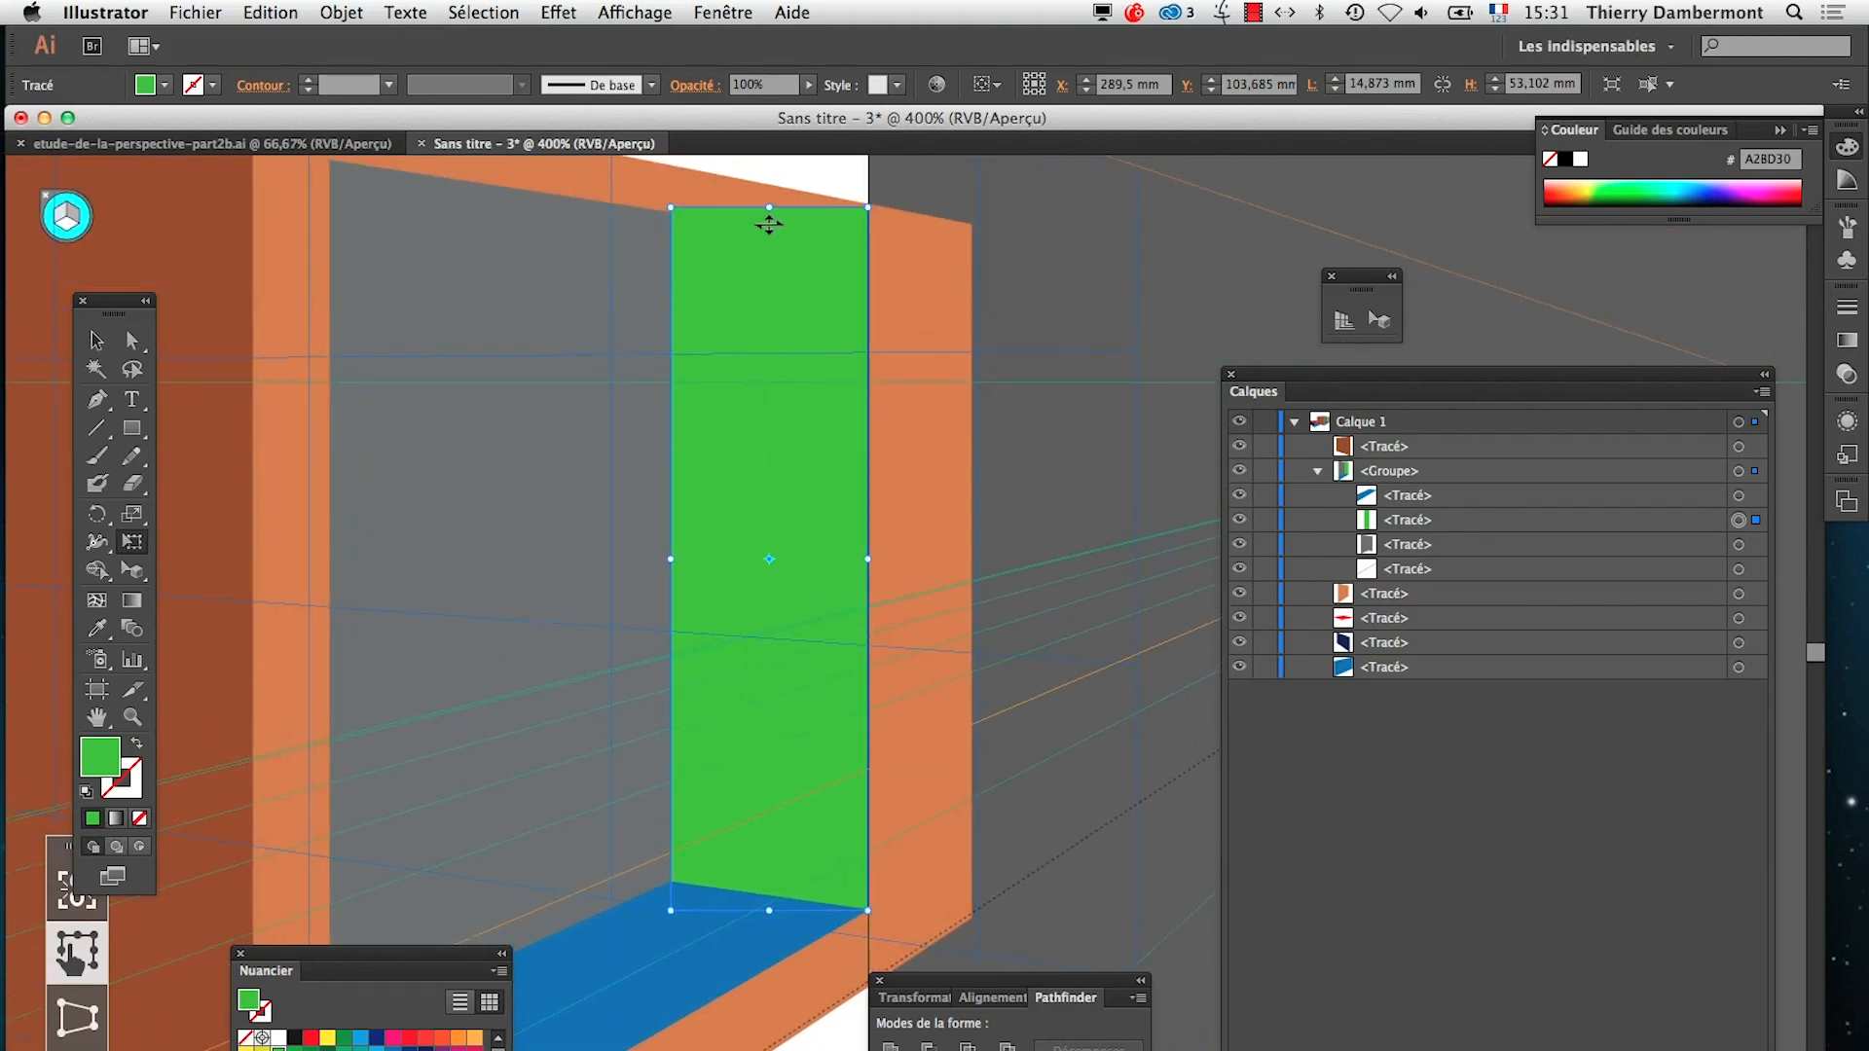
pyautogui.moveTo(766, 206); pyautogui.dragTo(766, 213)
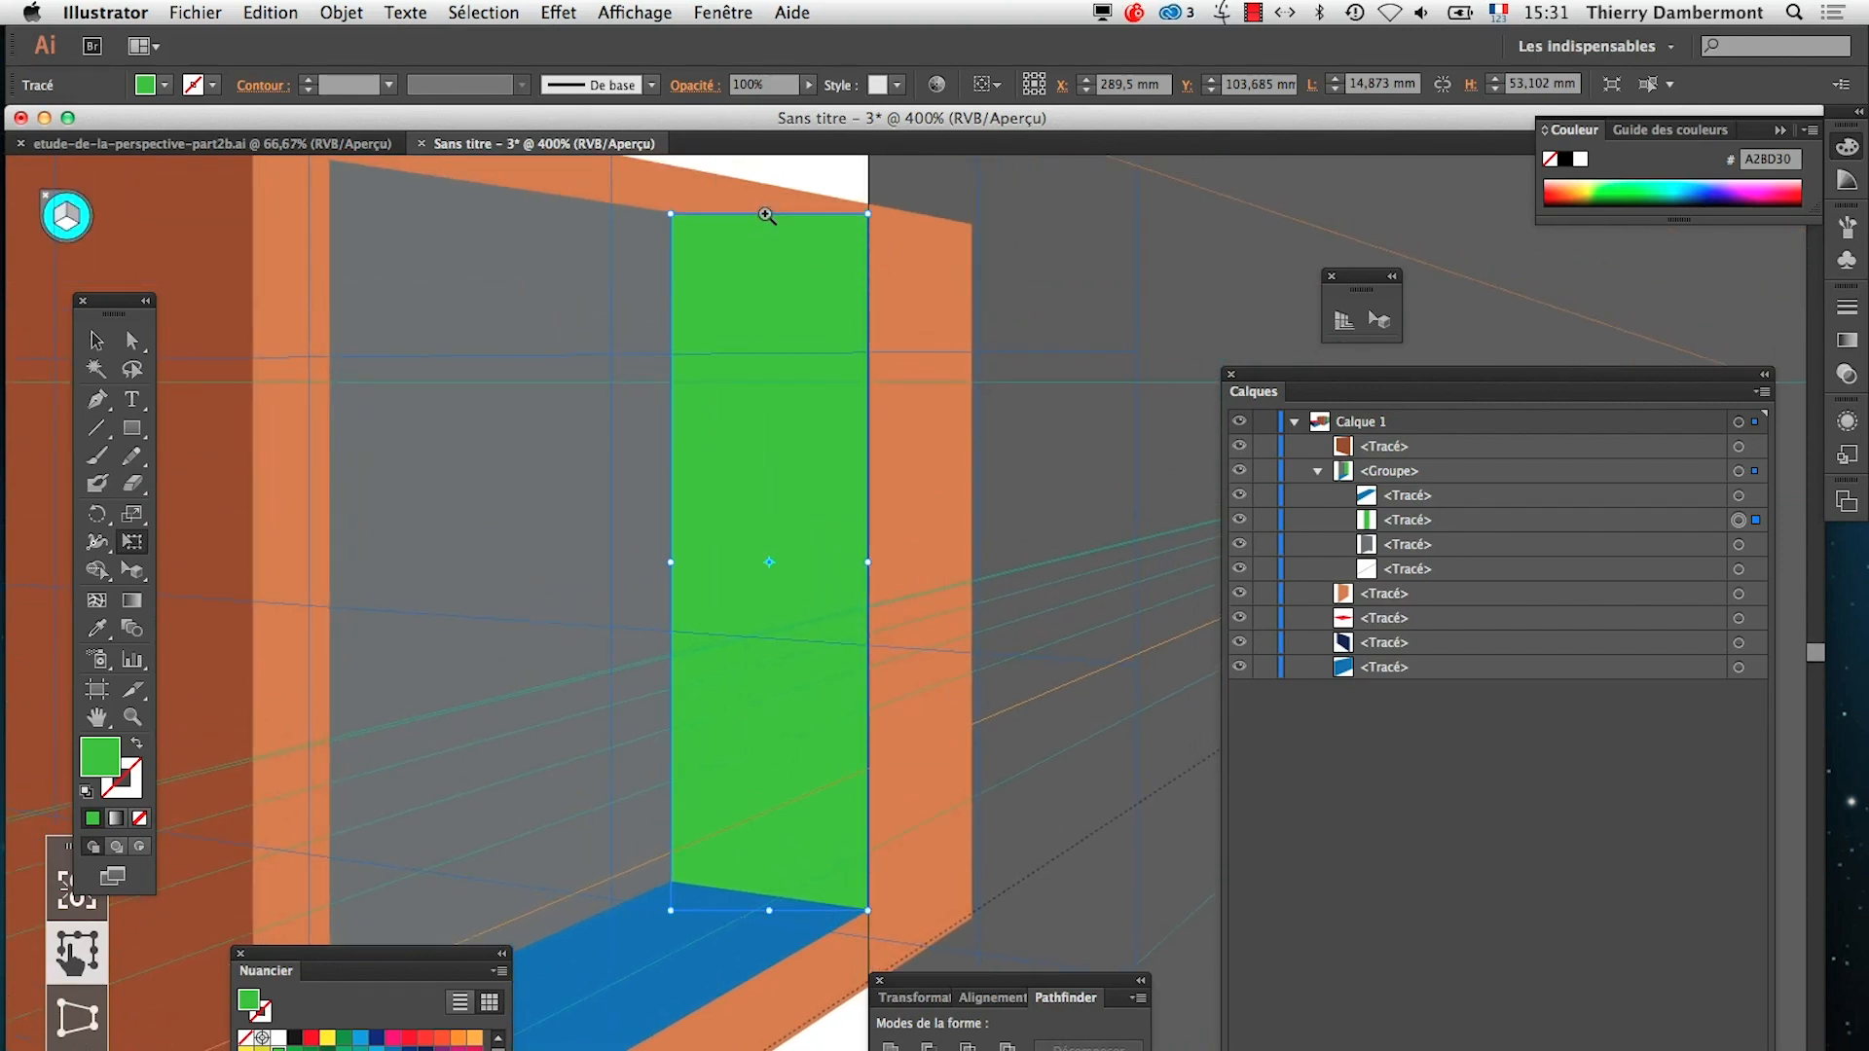
# Lower the green rectangle's upper outer anchor point onto the grey opening's upper far corner with the Direct Selection tool
pyautogui.keyDown('super'); pyautogui.click(787, 250); pyautogui.keyUp('super')
pyautogui.moveTo(879, 806); pyautogui.dragTo(697, 613)
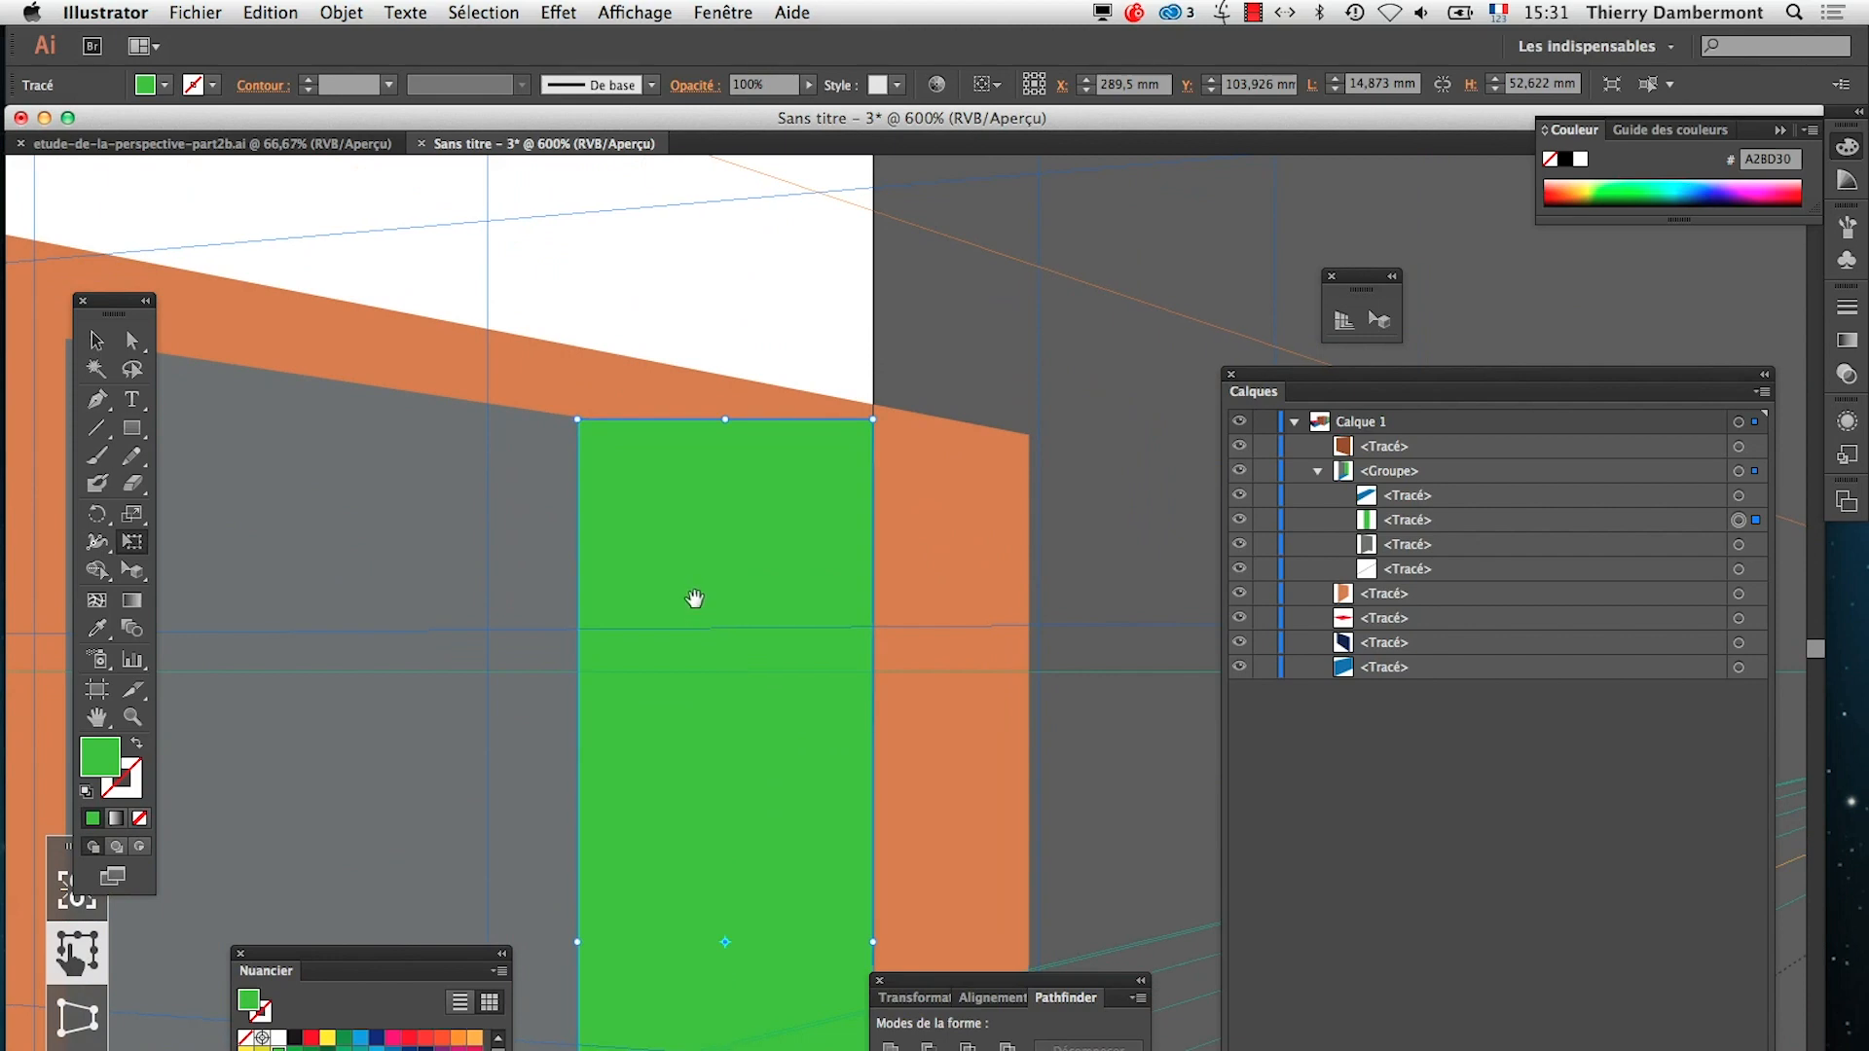
pyautogui.click(137, 341)
pyautogui.click(831, 354)
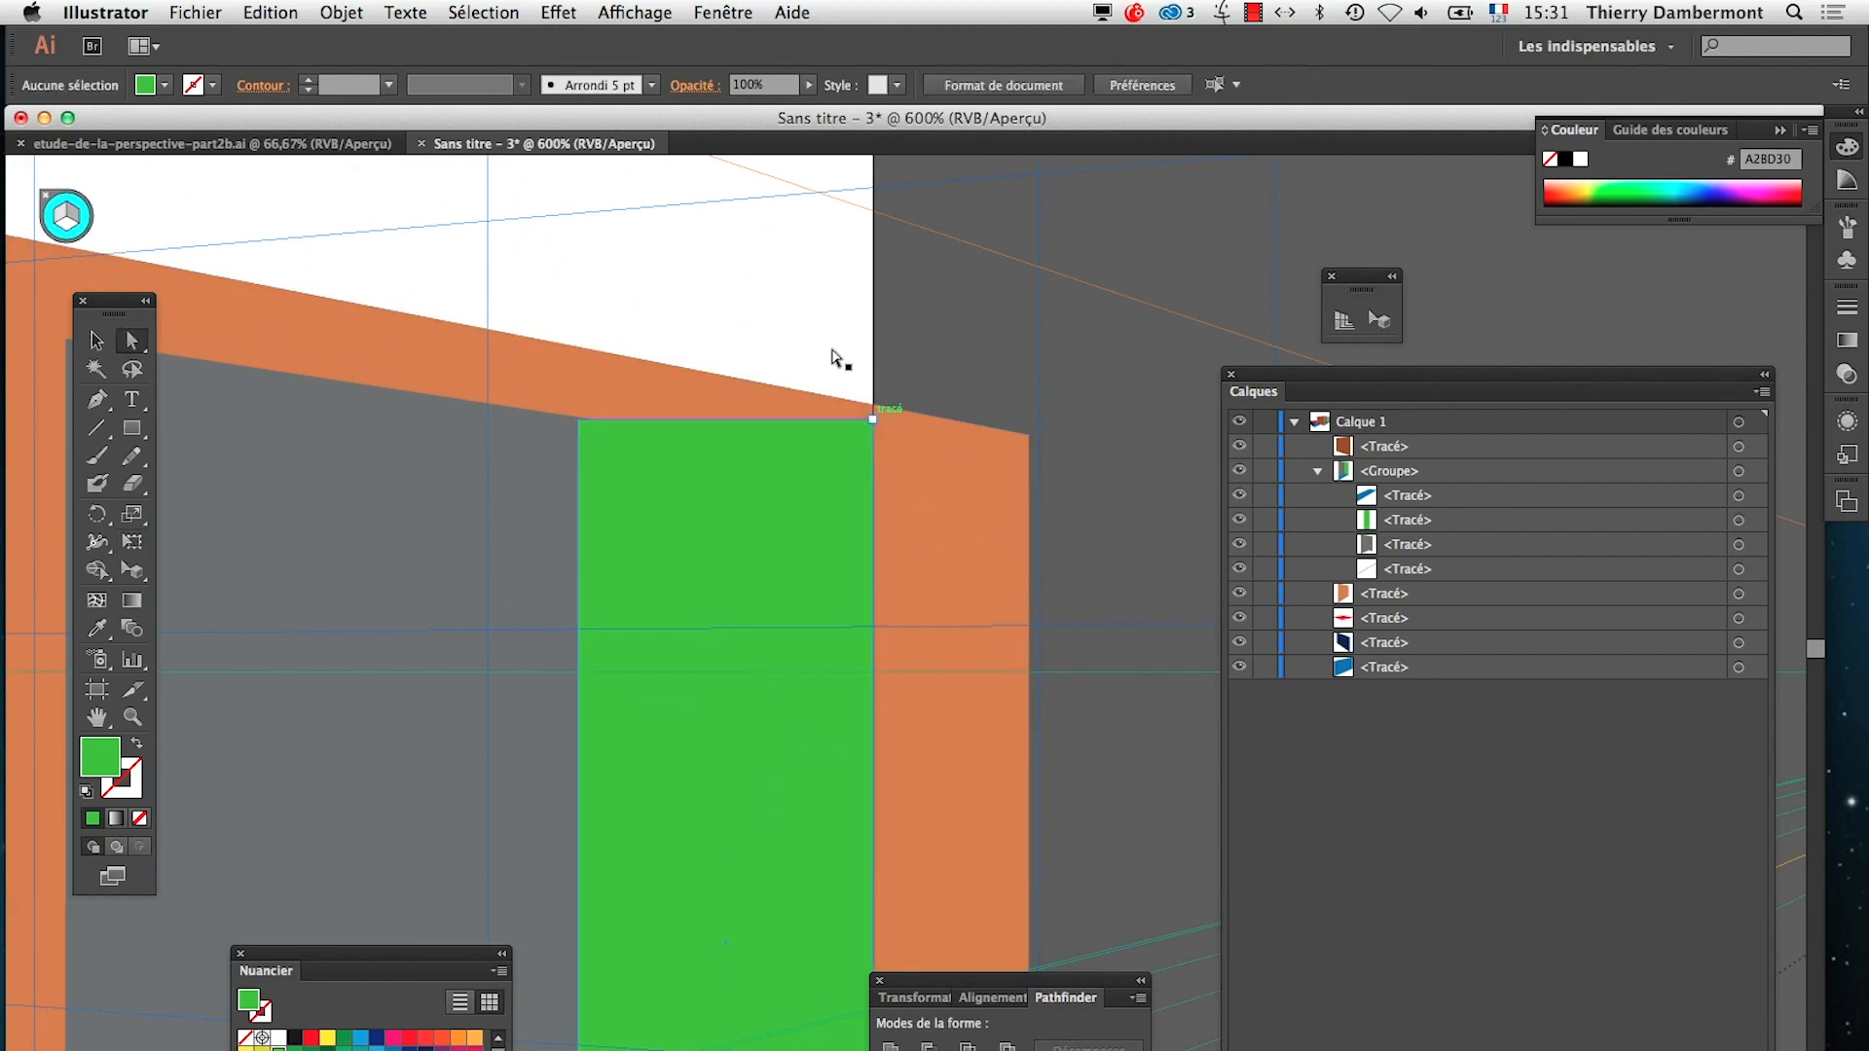
pyautogui.click(872, 421)
pyautogui.moveTo(874, 430)
pyautogui.mouseDown()
pyautogui.moveTo(872, 496)
pyautogui.moveTo(880, 462)
pyautogui.mouseUp()
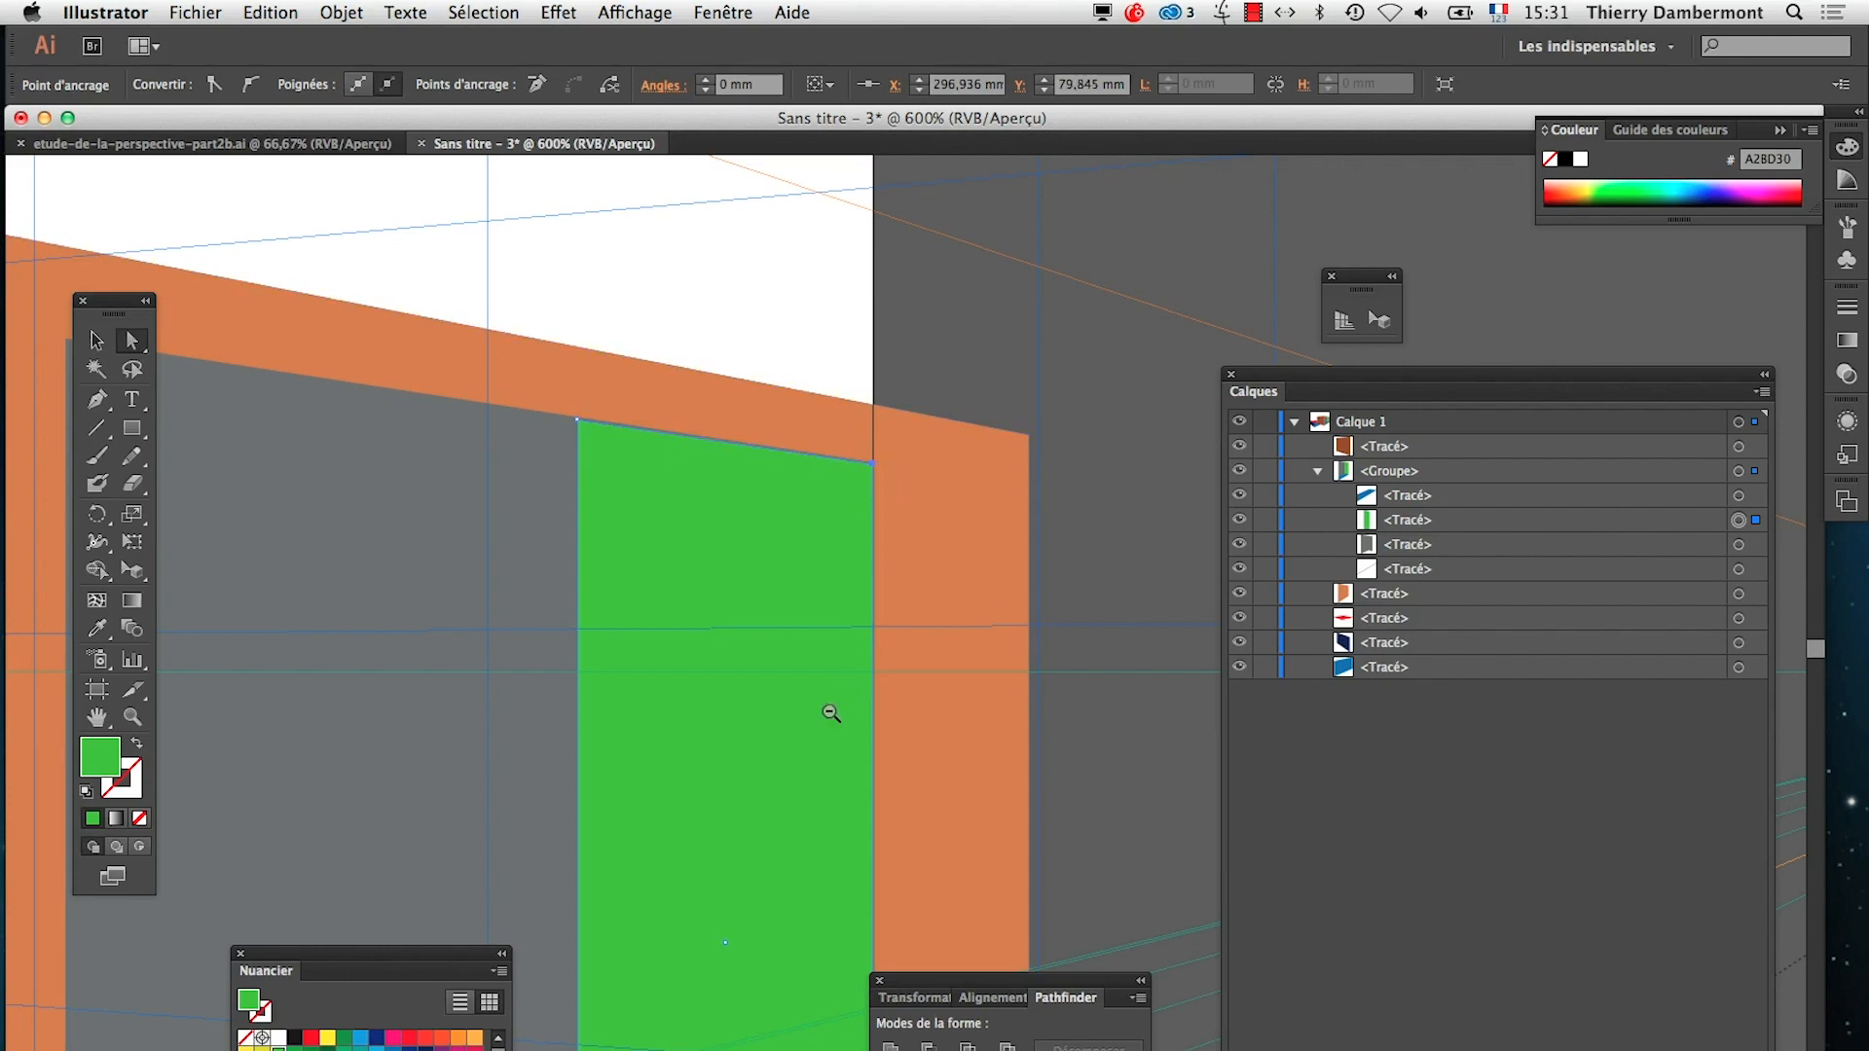
# Recolour the green side wall inside the second box's opening with the dark blue swatch
pyautogui.keyDown('alt'); pyautogui.keyDown('super'); pyautogui.click(826, 717); pyautogui.keyUp('super'); pyautogui.keyUp('alt')
pyautogui.keyDown('alt'); pyautogui.keyDown('super'); pyautogui.click(828, 725); pyautogui.keyUp('super'); pyautogui.keyUp('alt')
pyautogui.keyDown('alt'); pyautogui.keyDown('super'); pyautogui.click(832, 740); pyautogui.keyUp('super'); pyautogui.keyUp('alt')
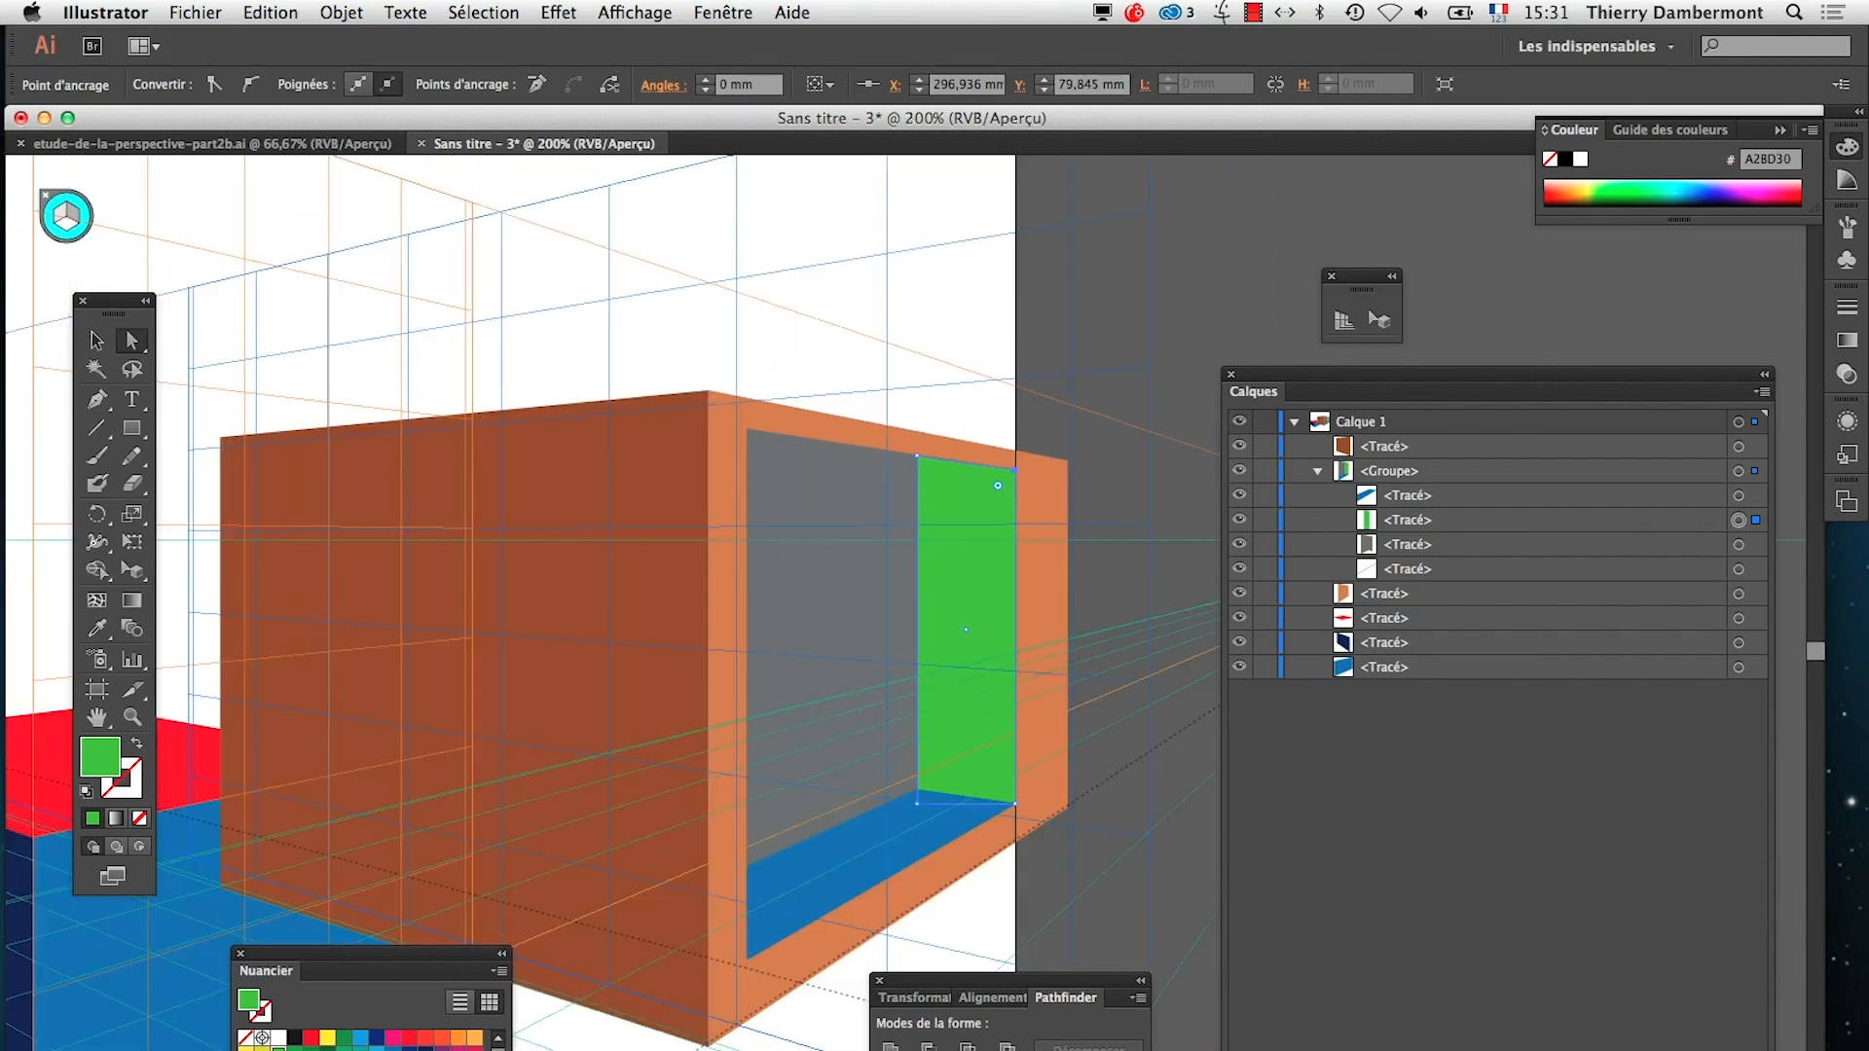
pyautogui.click(393, 1050)
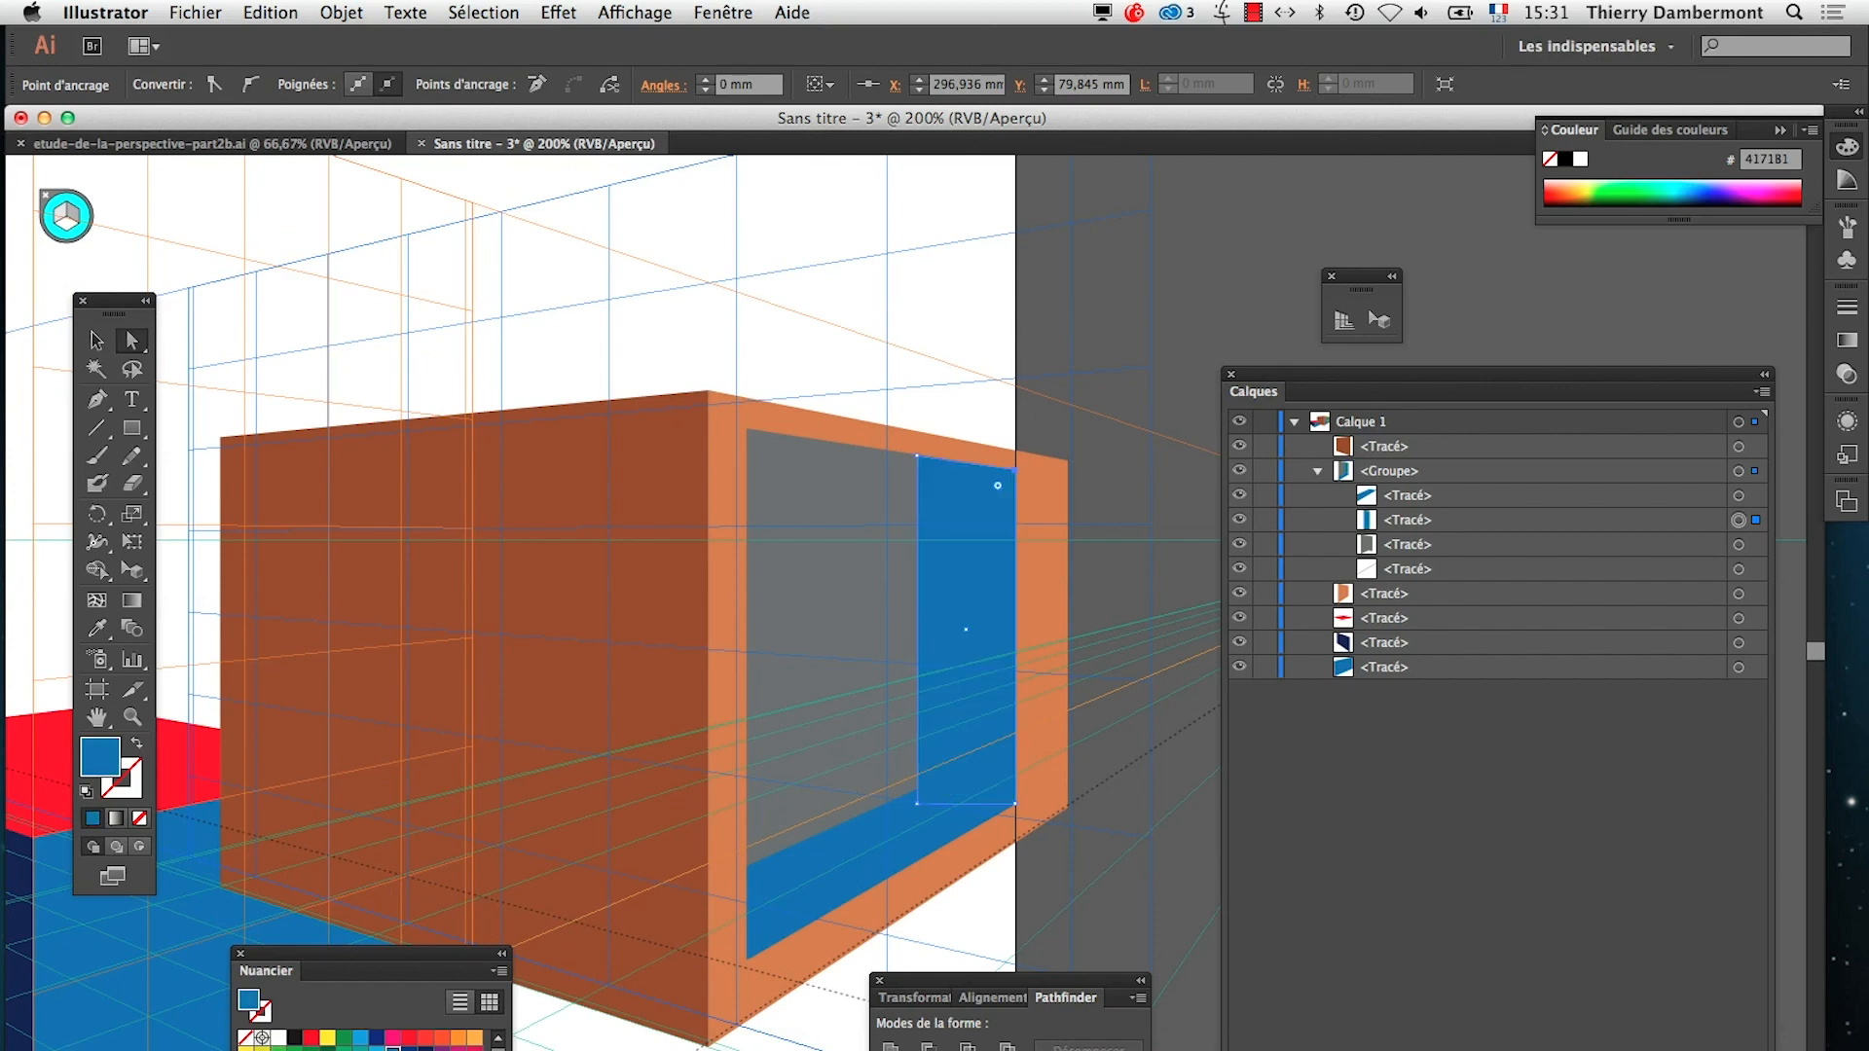
pyautogui.click(409, 1050)
pyautogui.keyDown('alt'); pyautogui.keyDown('super'); pyautogui.click(898, 895); pyautogui.keyUp('super'); pyautogui.keyUp('alt')
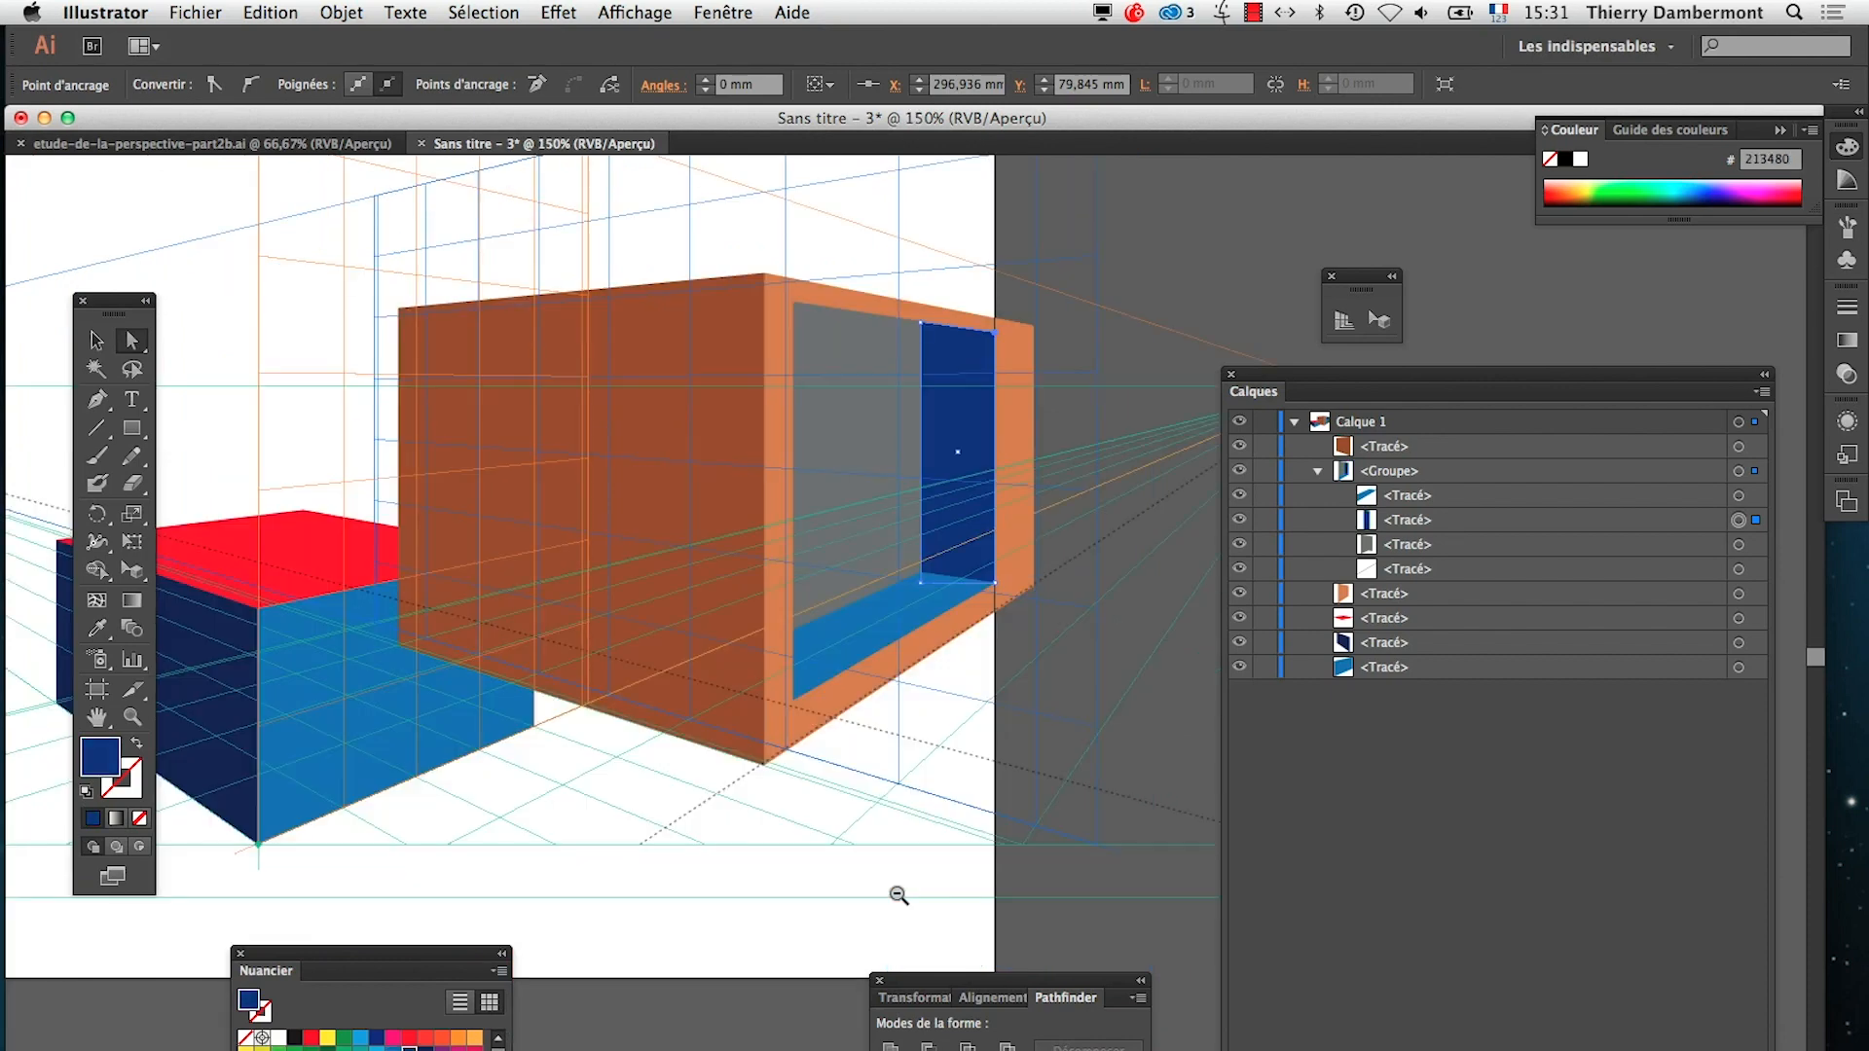
# Hide the perspective grid and deselect the dark blue side wall
pyautogui.press('super+shift+i')
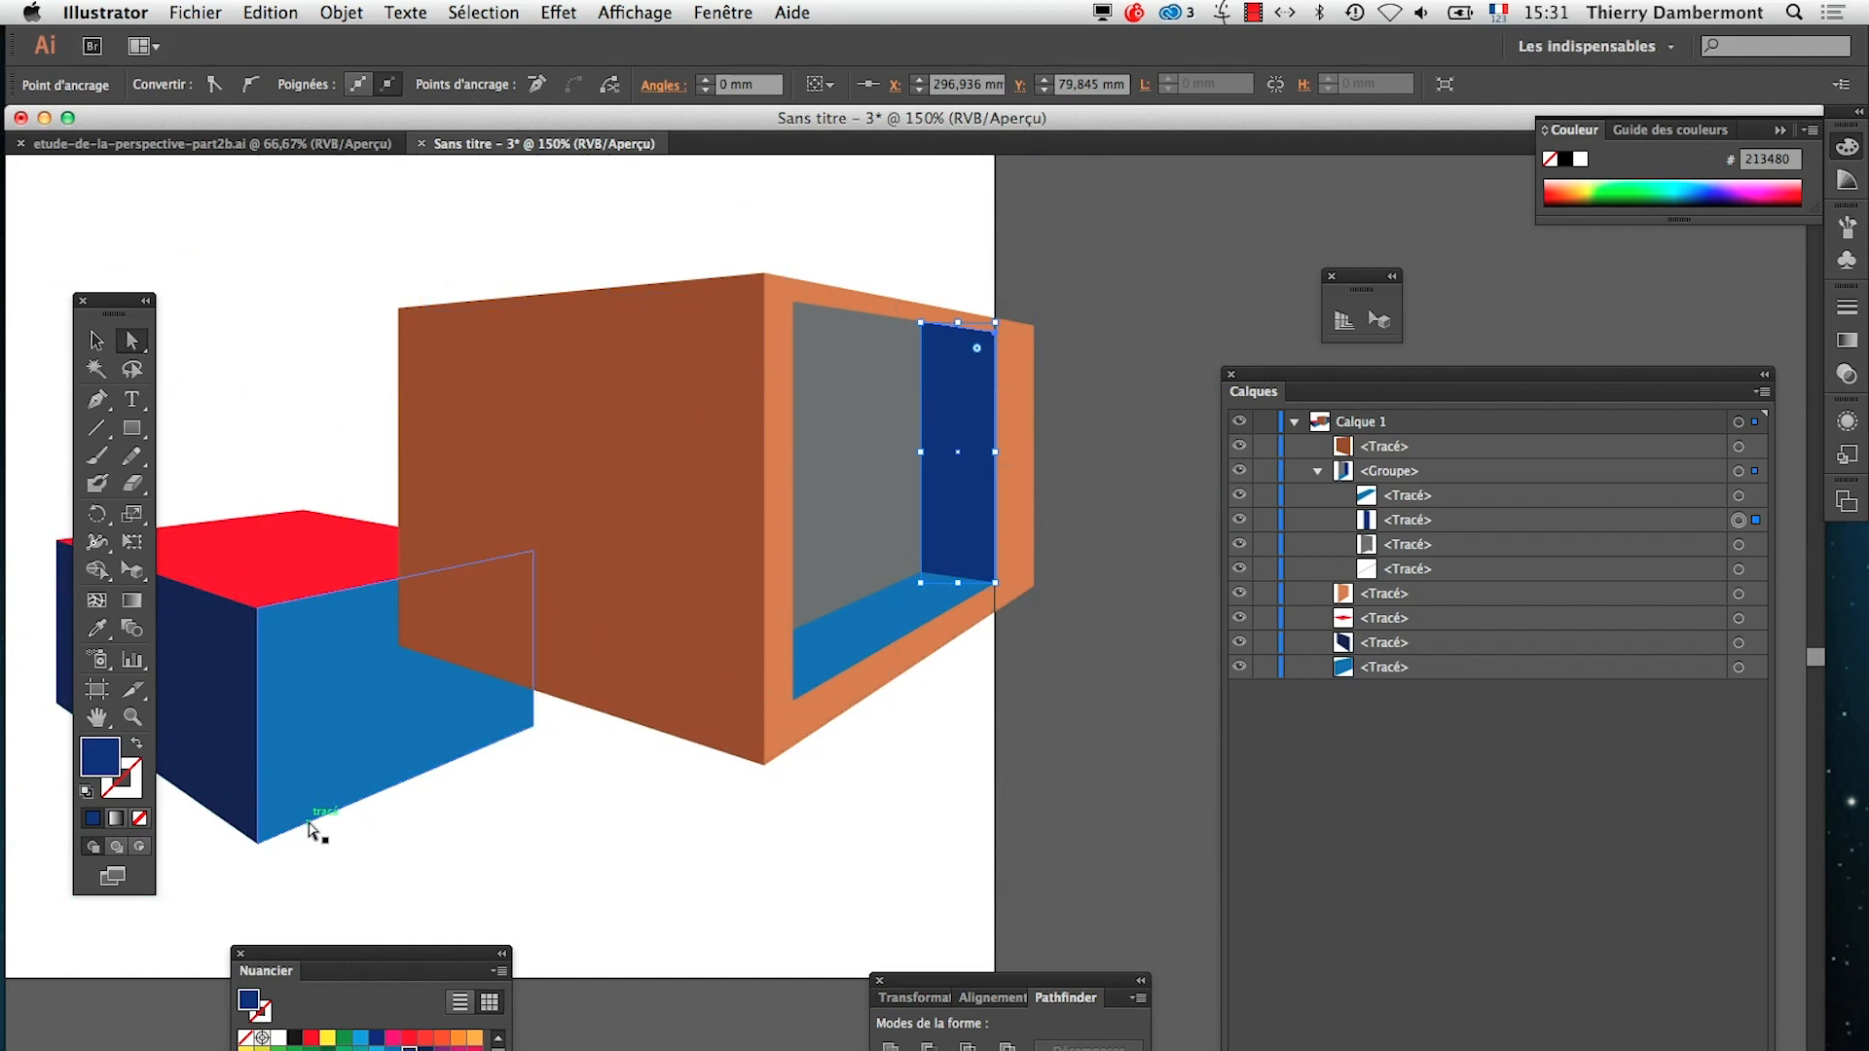
pyautogui.click(95, 339)
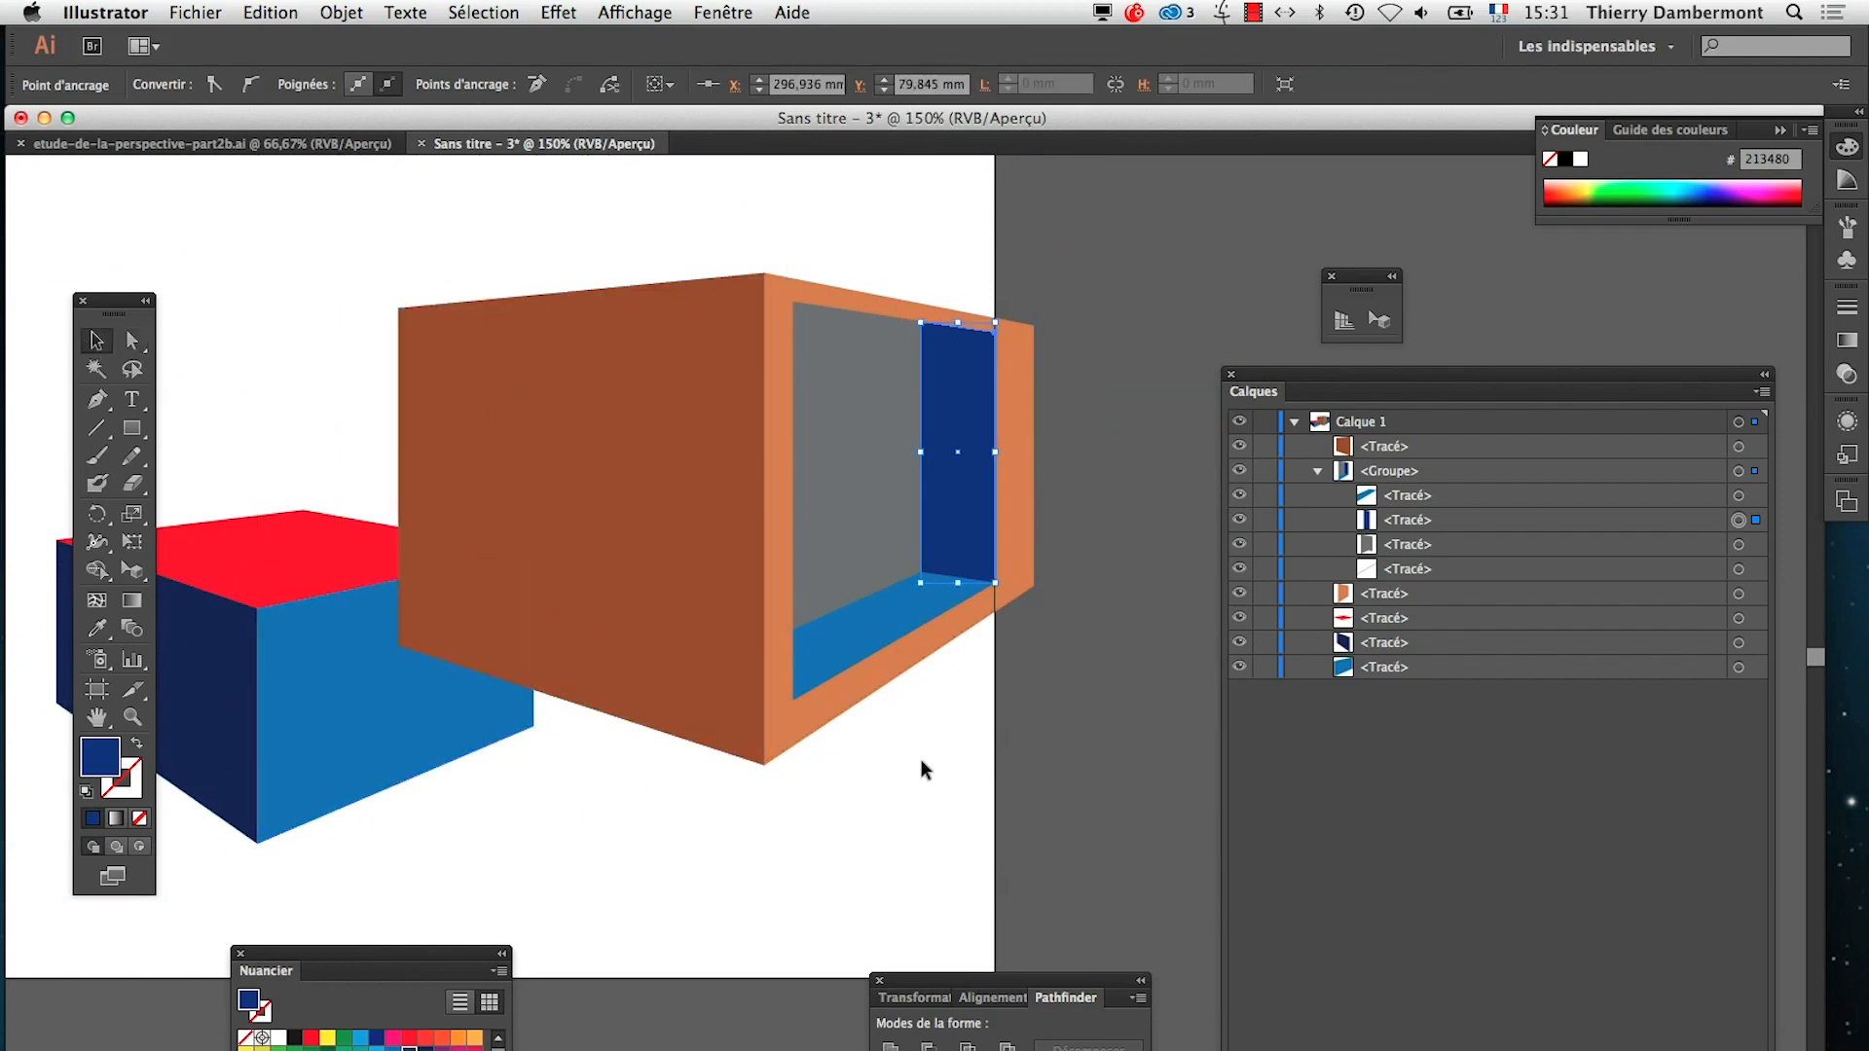
pyautogui.click(1084, 792)
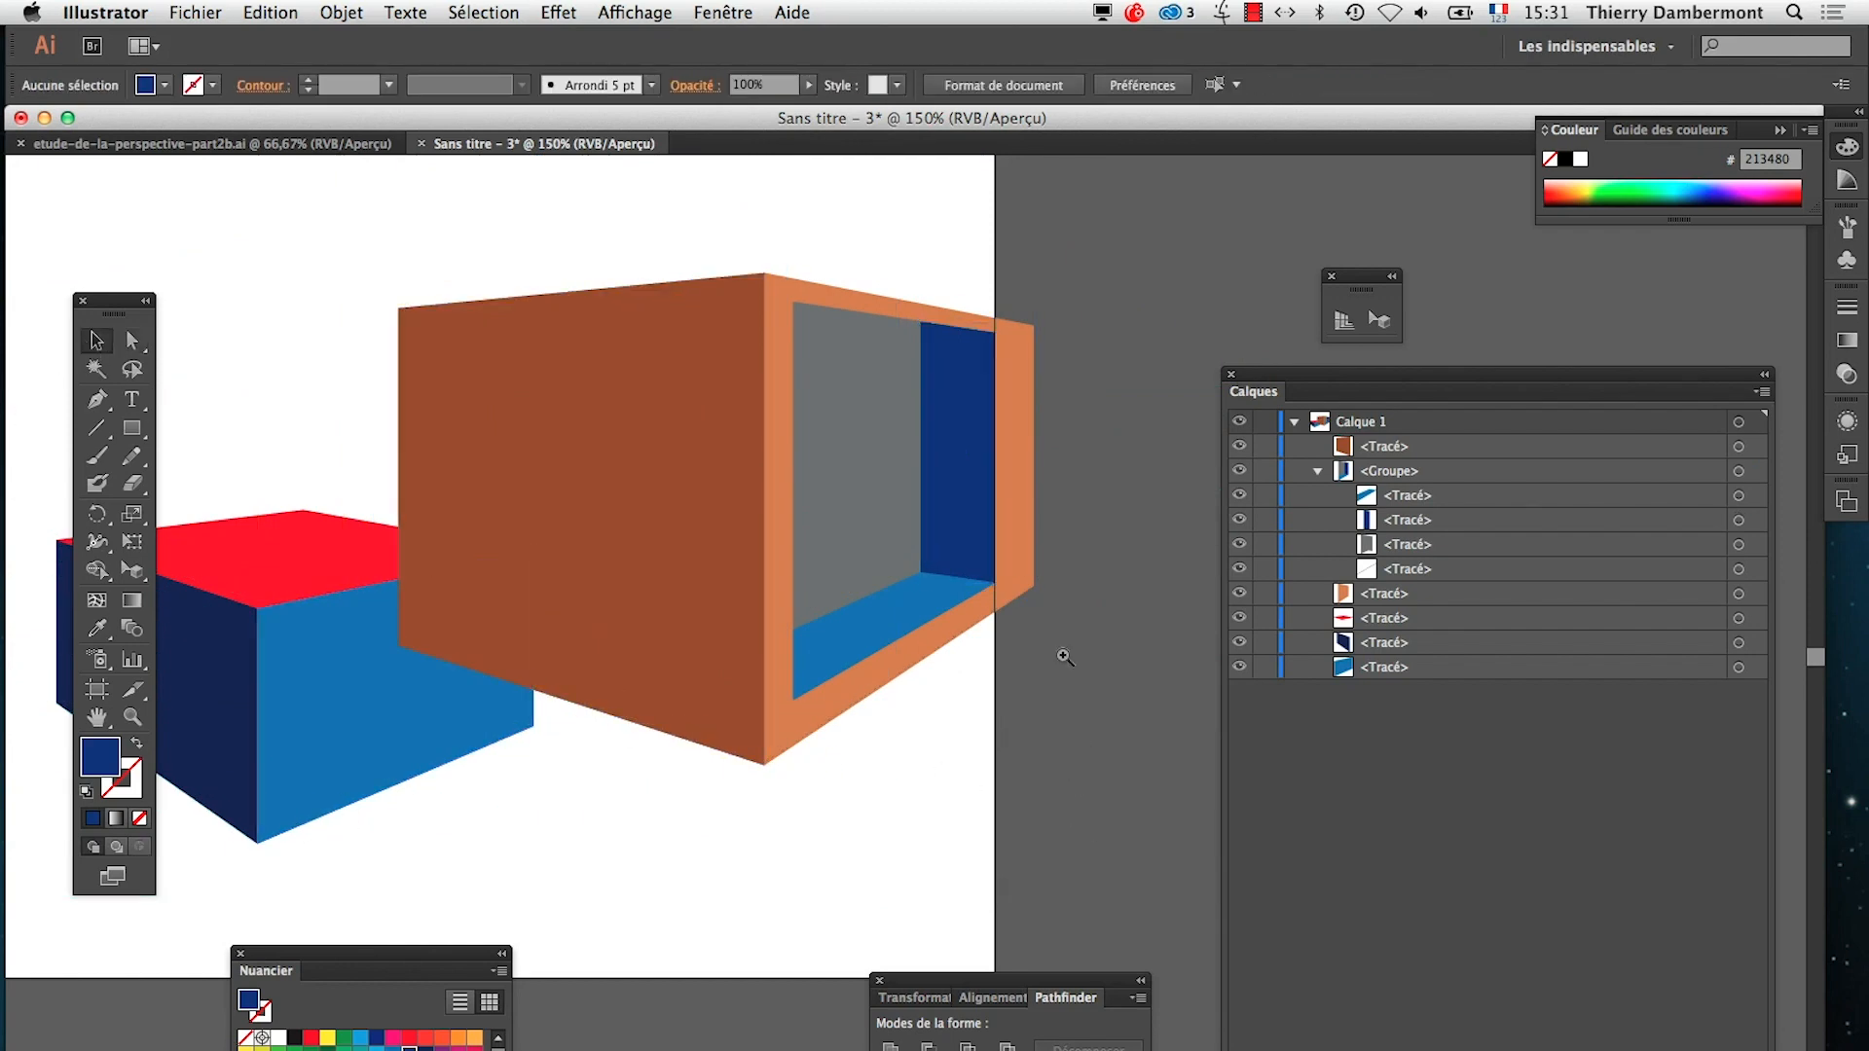
# Lower the dark blue wall's upper inner anchor point with the Direct Selection tool until its top edge is nearly horizontal, and deselect it
pyautogui.click(967, 347)
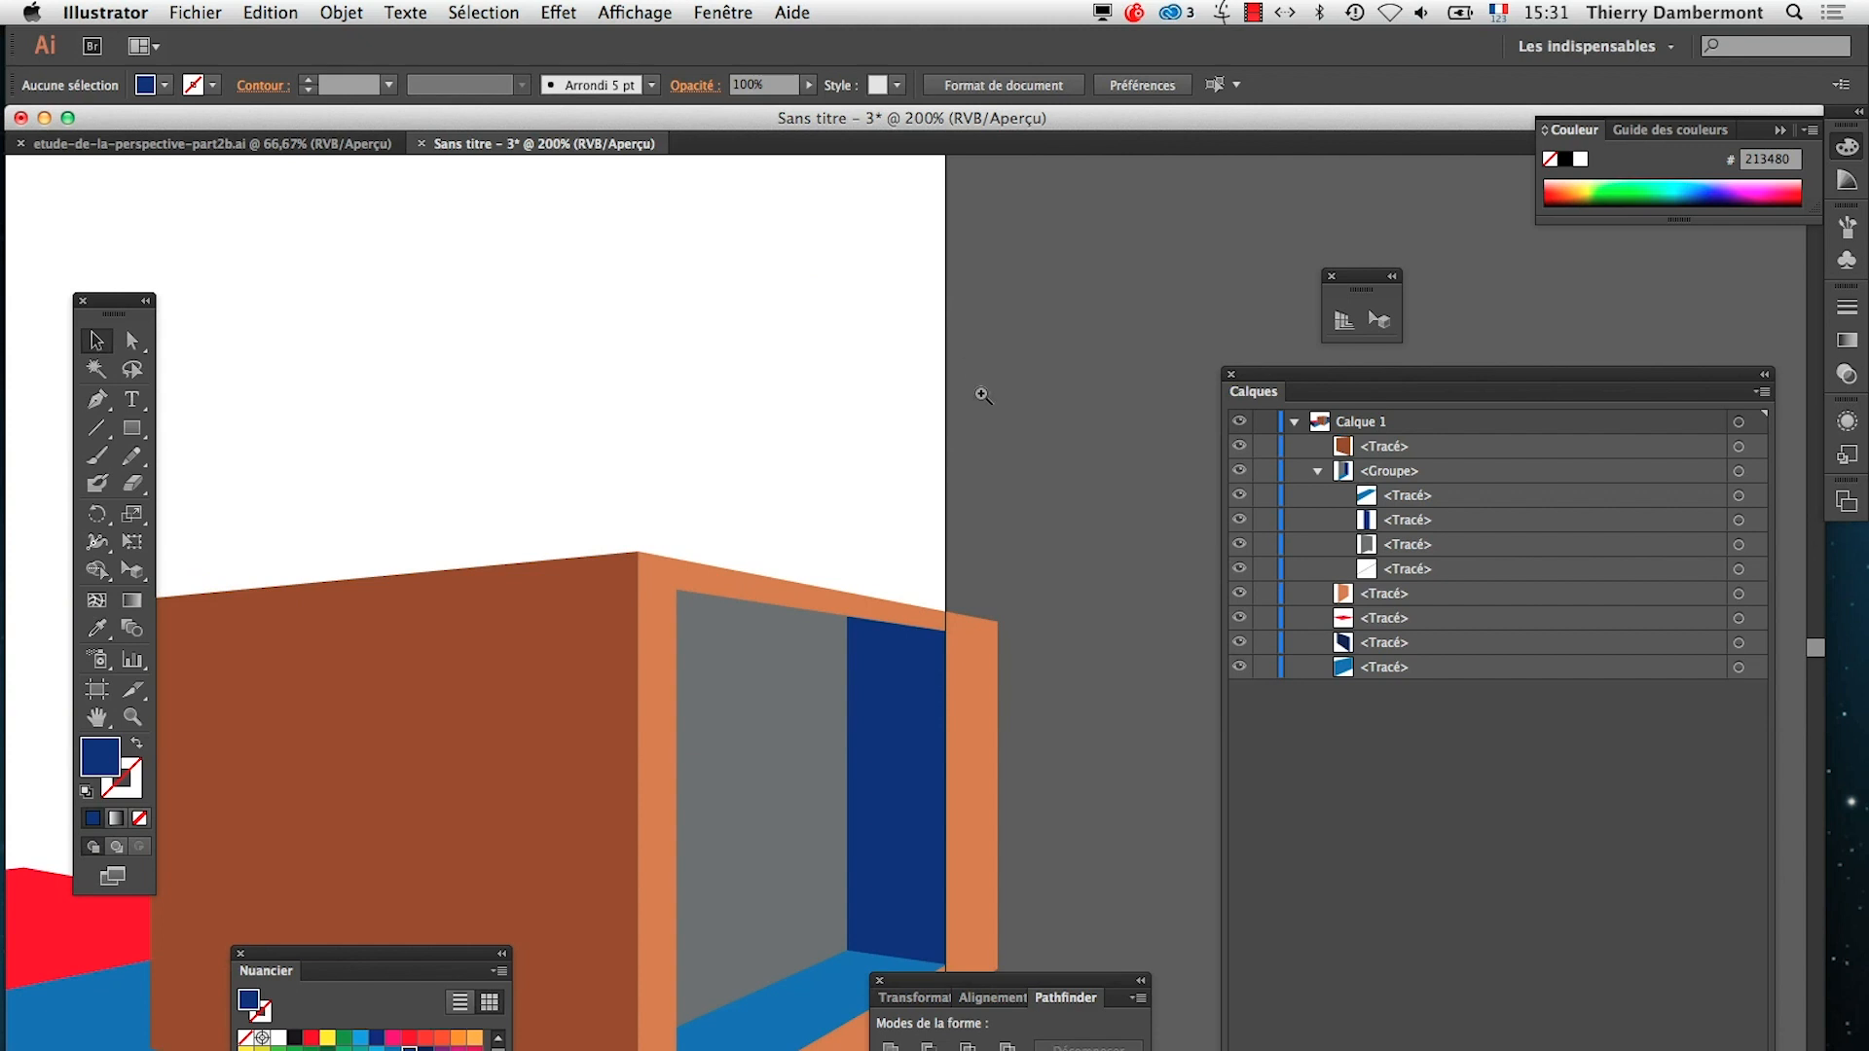
pyautogui.click(893, 650)
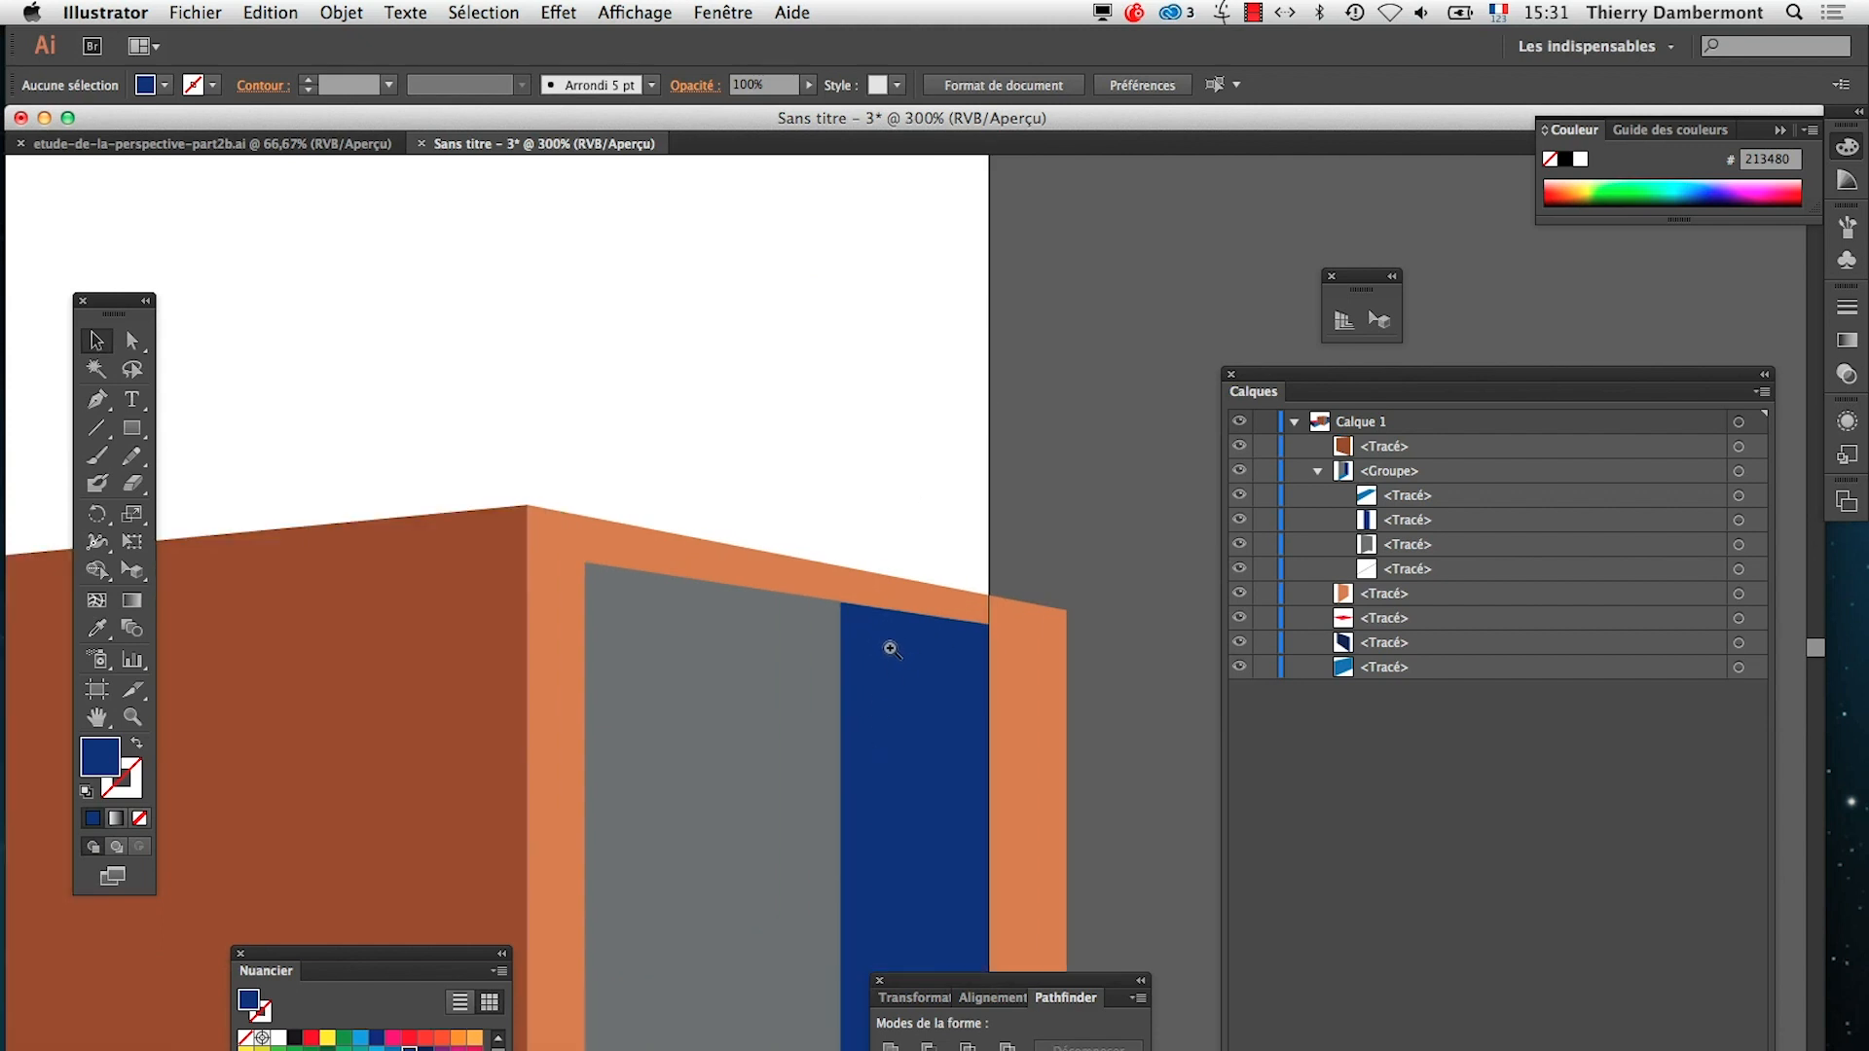
pyautogui.click(132, 340)
pyautogui.moveTo(842, 603); pyautogui.dragTo(844, 620)
pyautogui.press('super+z')
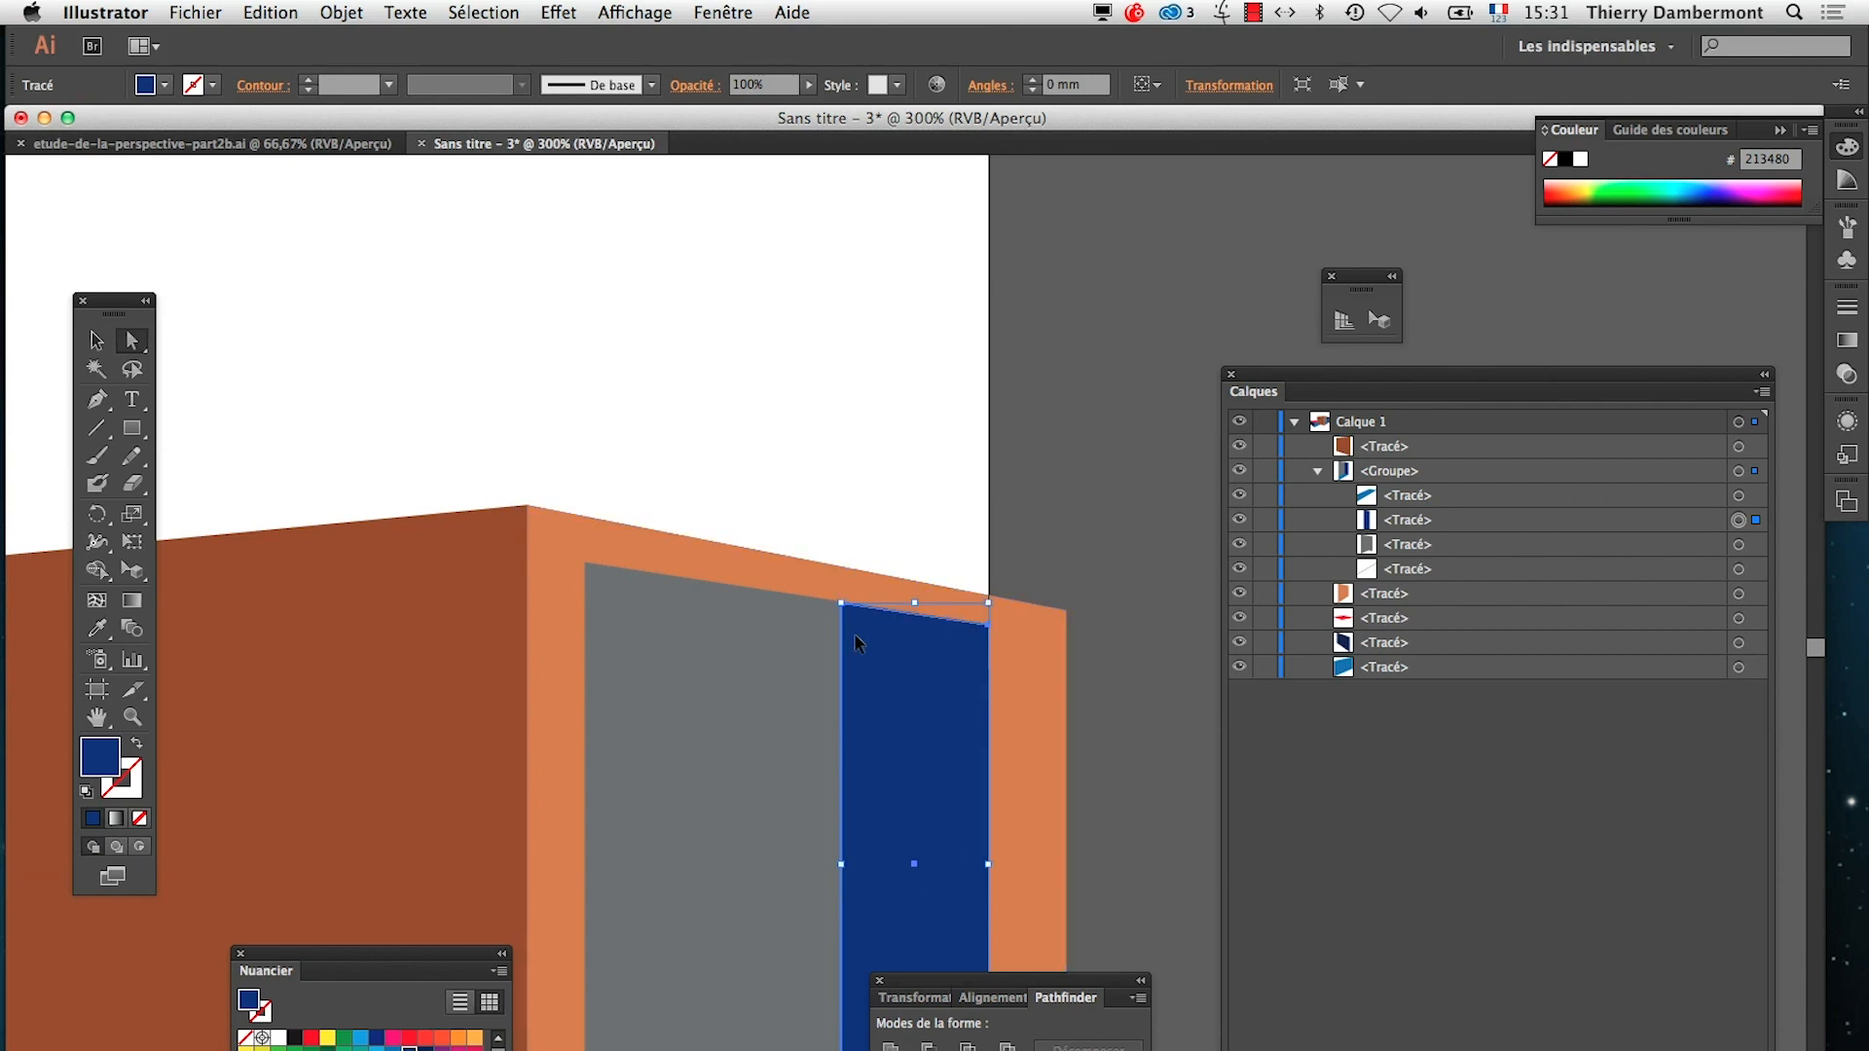
pyautogui.click(1072, 545)
pyautogui.click(842, 604)
pyautogui.click(843, 605)
pyautogui.click(1072, 555)
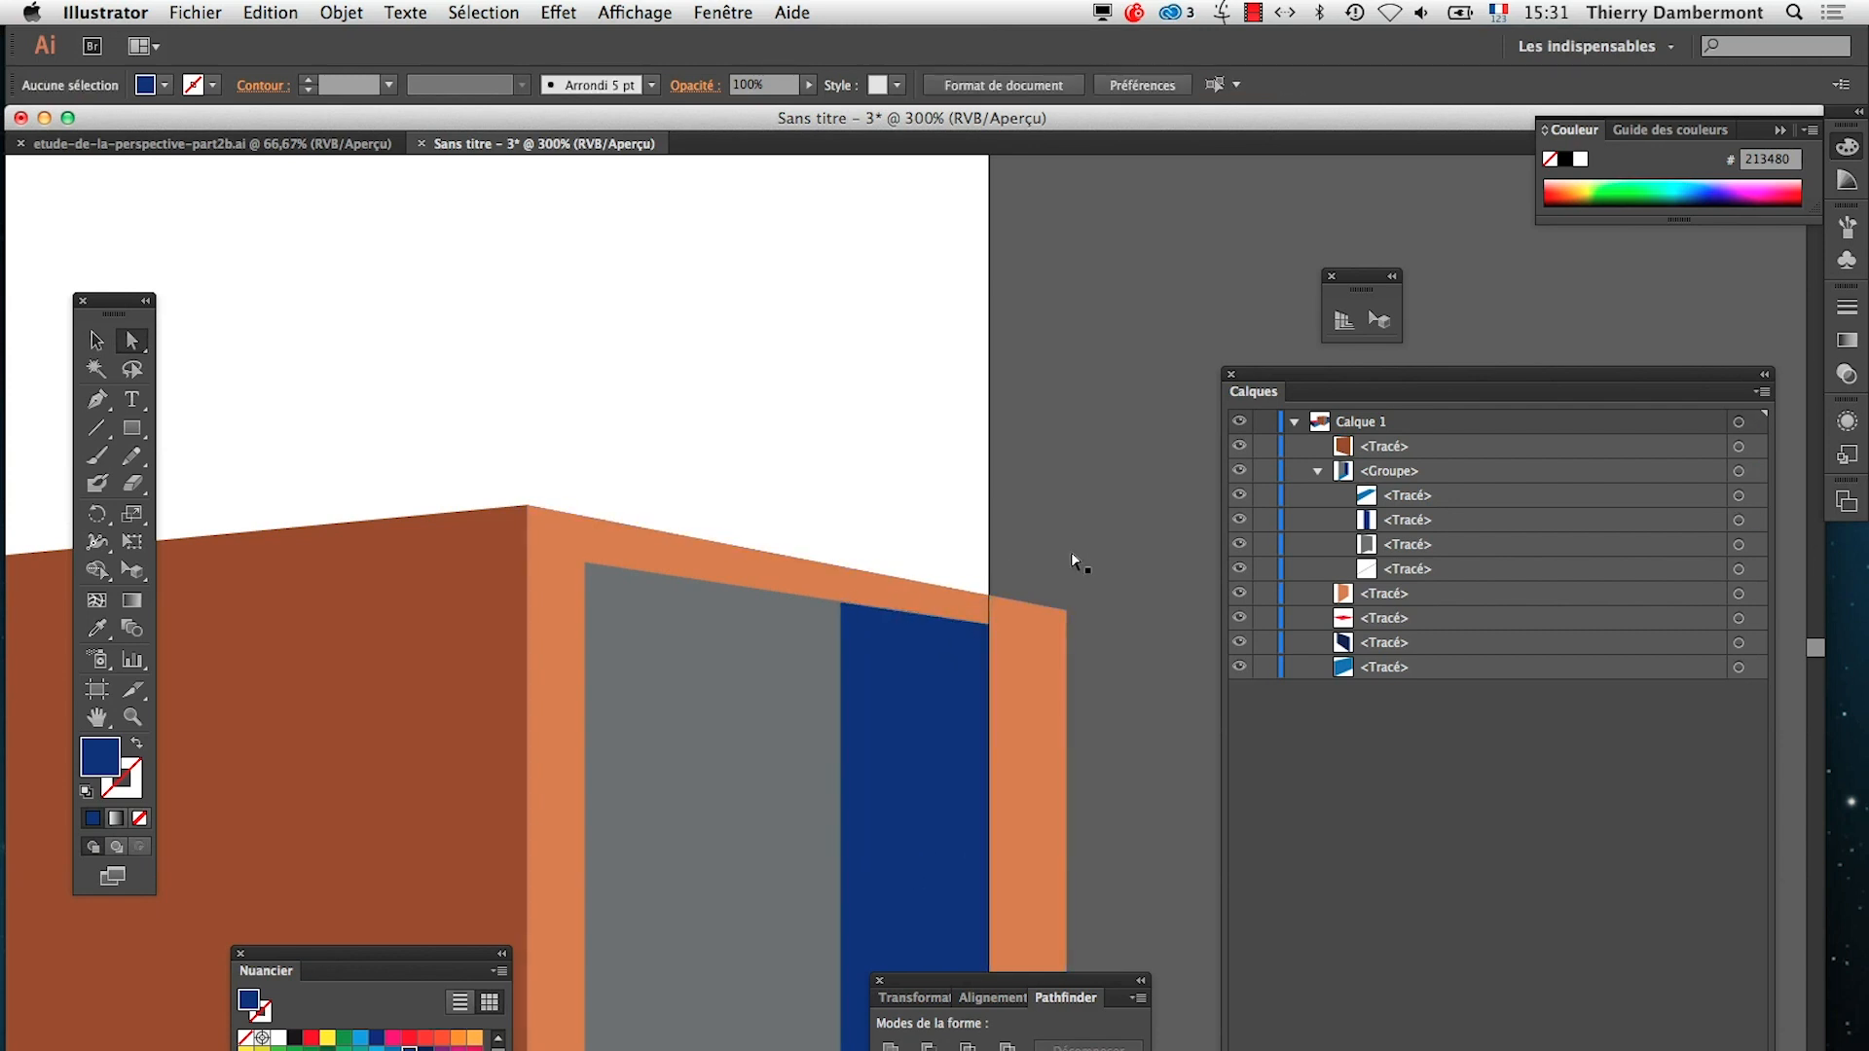
pyautogui.click(844, 605)
pyautogui.moveTo(845, 608); pyautogui.dragTo(843, 635)
pyautogui.click(1030, 584)
# Widen the artboard to about 335.5 × 210 mm so that the whole orange box lies on it
pyautogui.keyDown('alt'); pyautogui.keyDown('super'); pyautogui.click(839, 735); pyautogui.keyUp('super'); pyautogui.keyUp('alt')
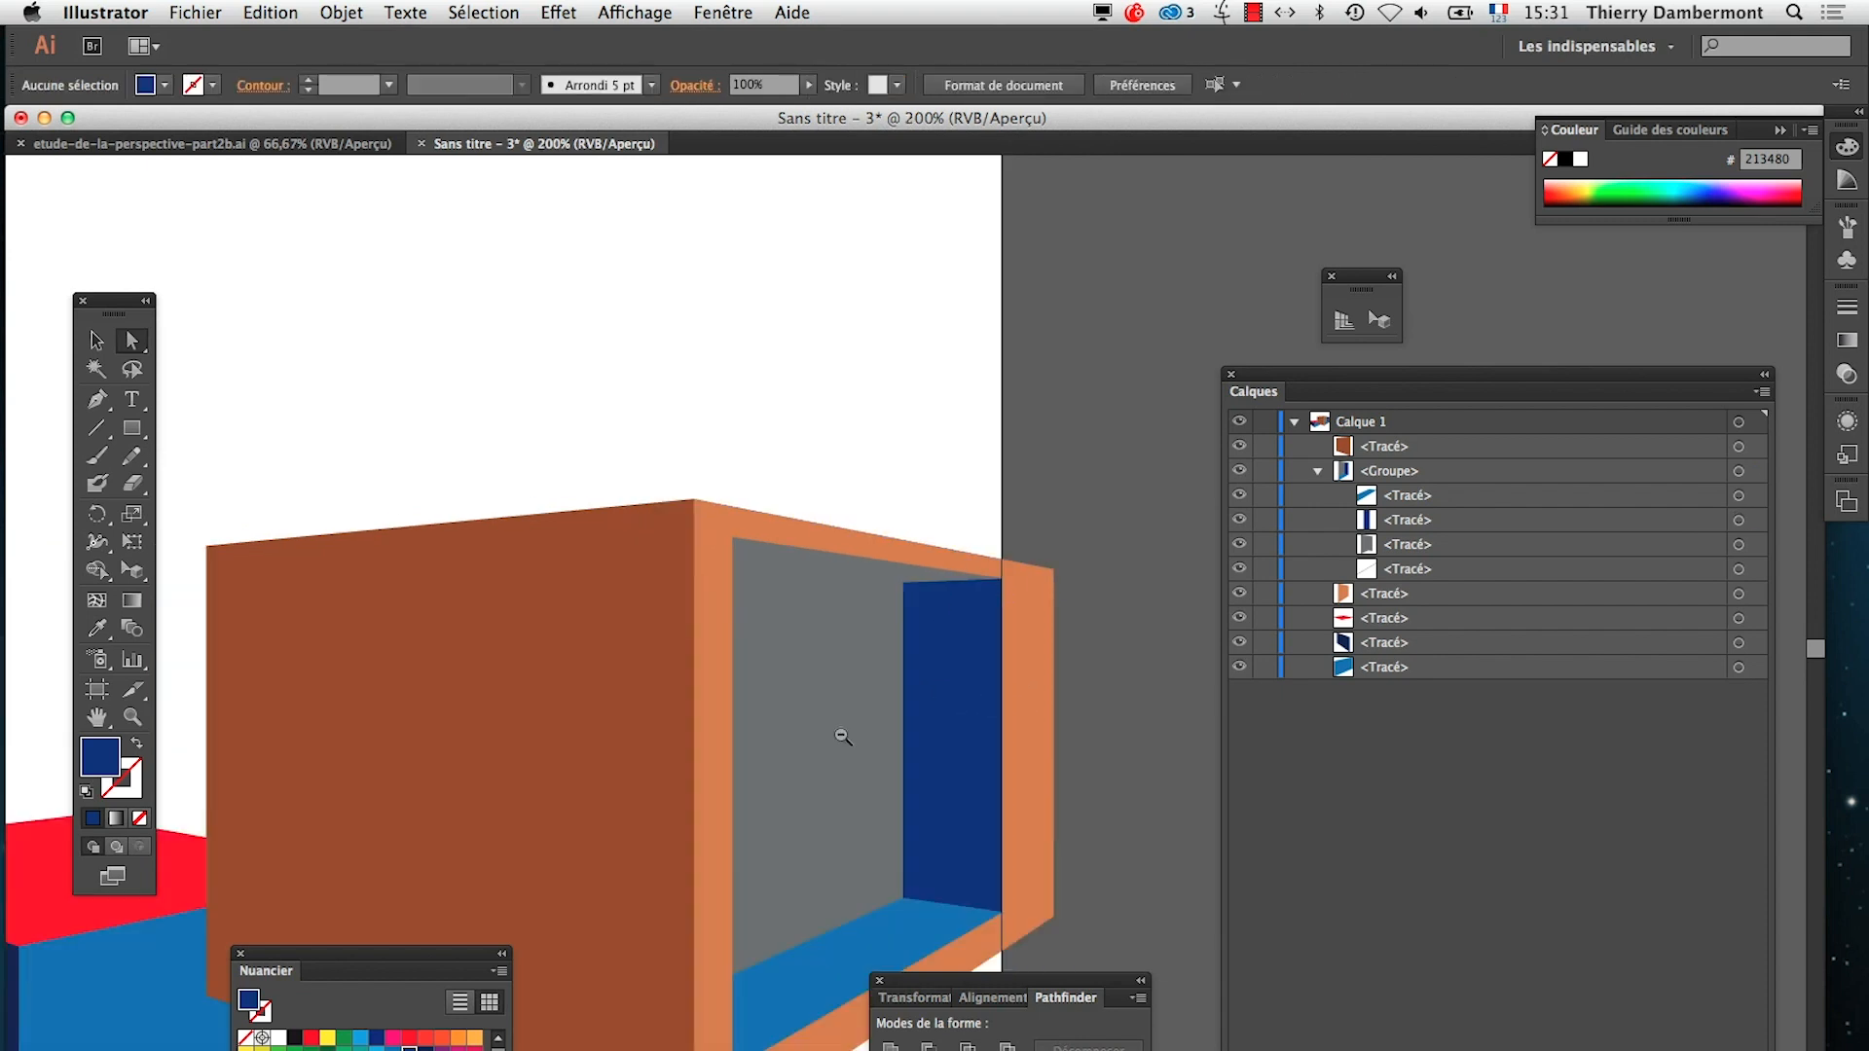
pyautogui.keyDown('alt'); pyautogui.keyDown('super'); pyautogui.click(839, 772); pyautogui.keyUp('super'); pyautogui.keyUp('alt')
pyautogui.keyDown('alt'); pyautogui.keyDown('super'); pyautogui.click(839, 783); pyautogui.keyUp('super'); pyautogui.keyUp('alt')
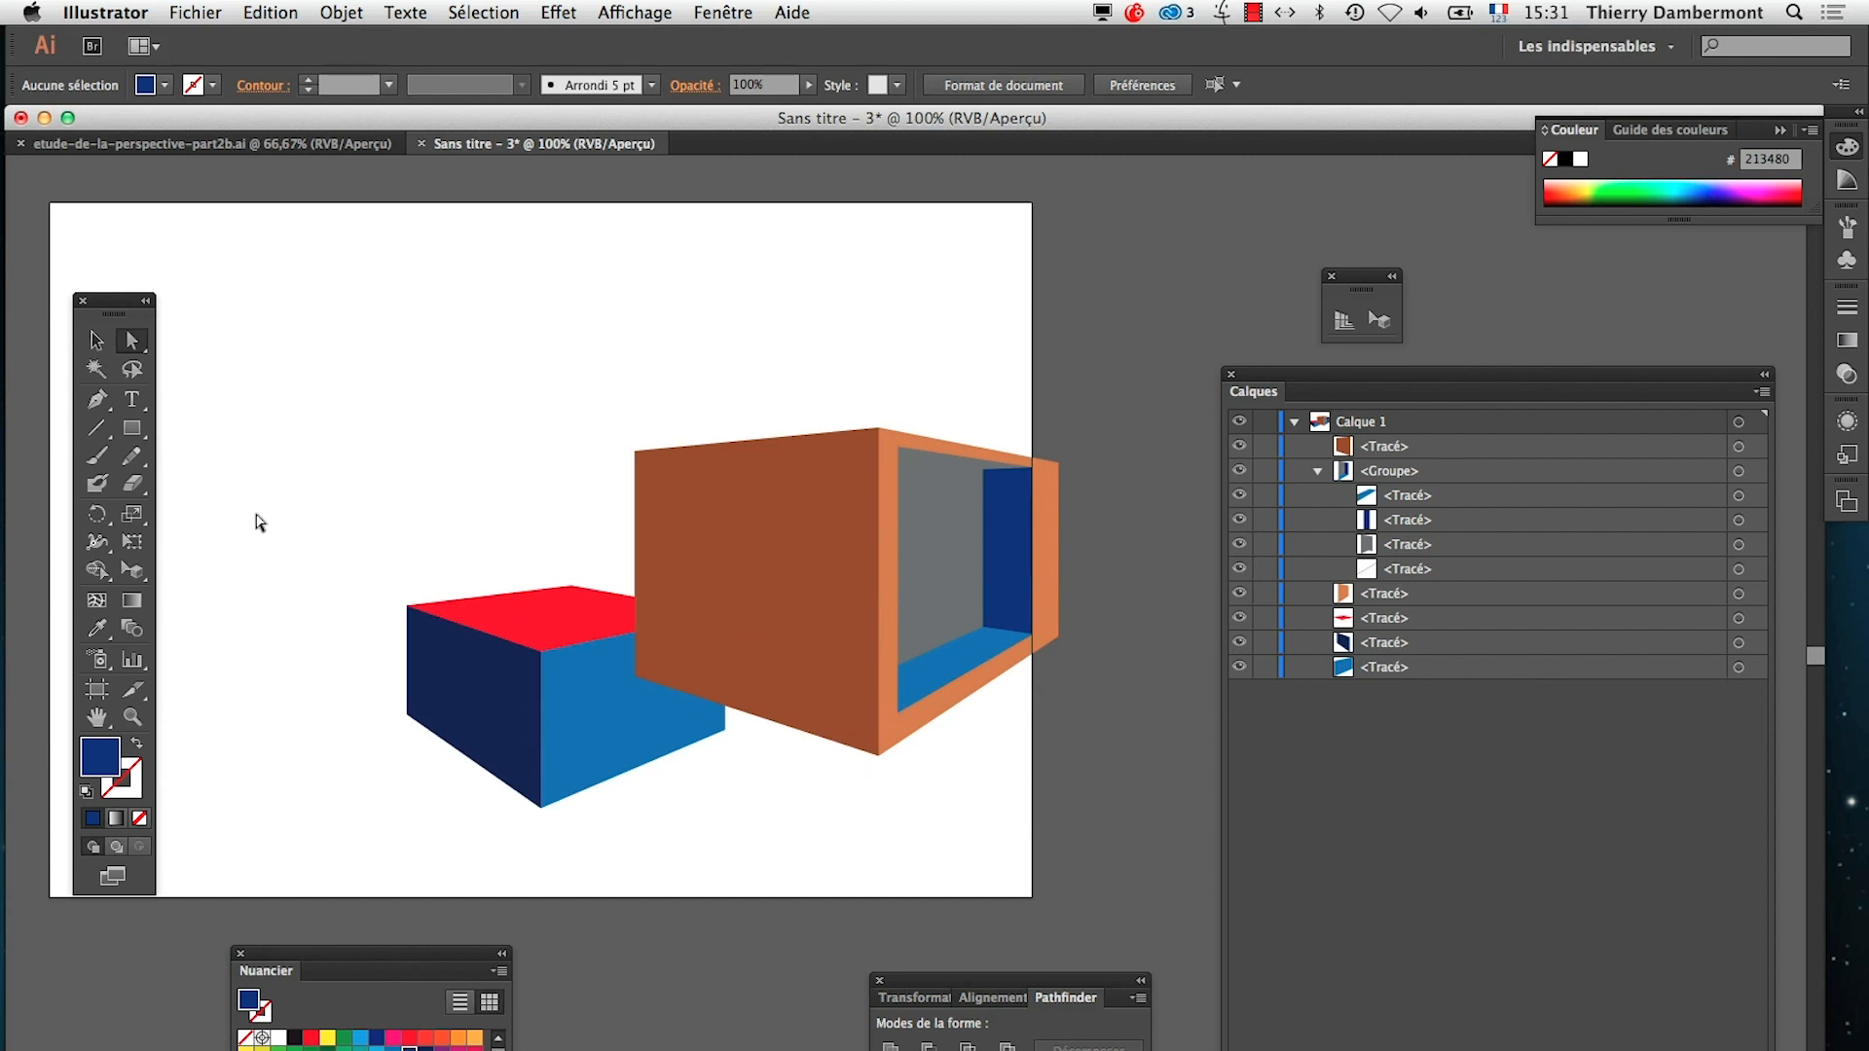
pyautogui.click(96, 689)
pyautogui.moveTo(1042, 554); pyautogui.dragTo(1160, 551)
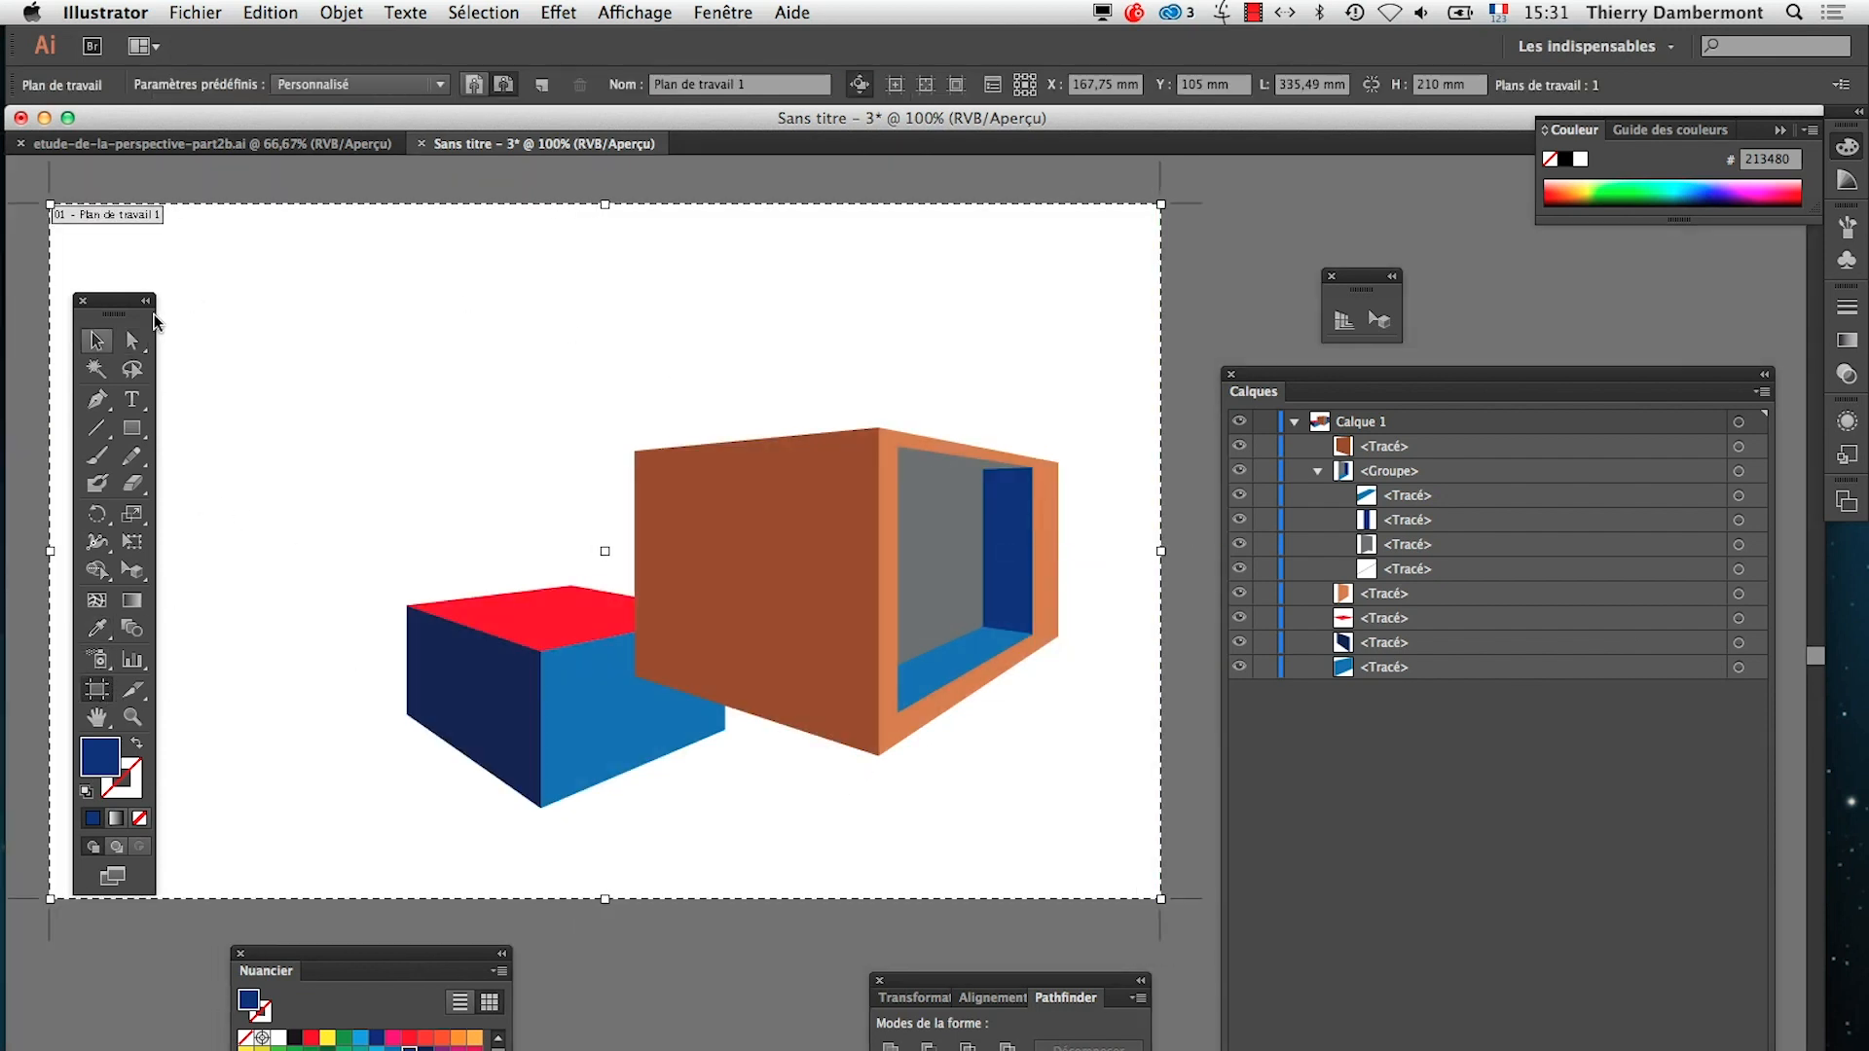
pyautogui.click(98, 341)
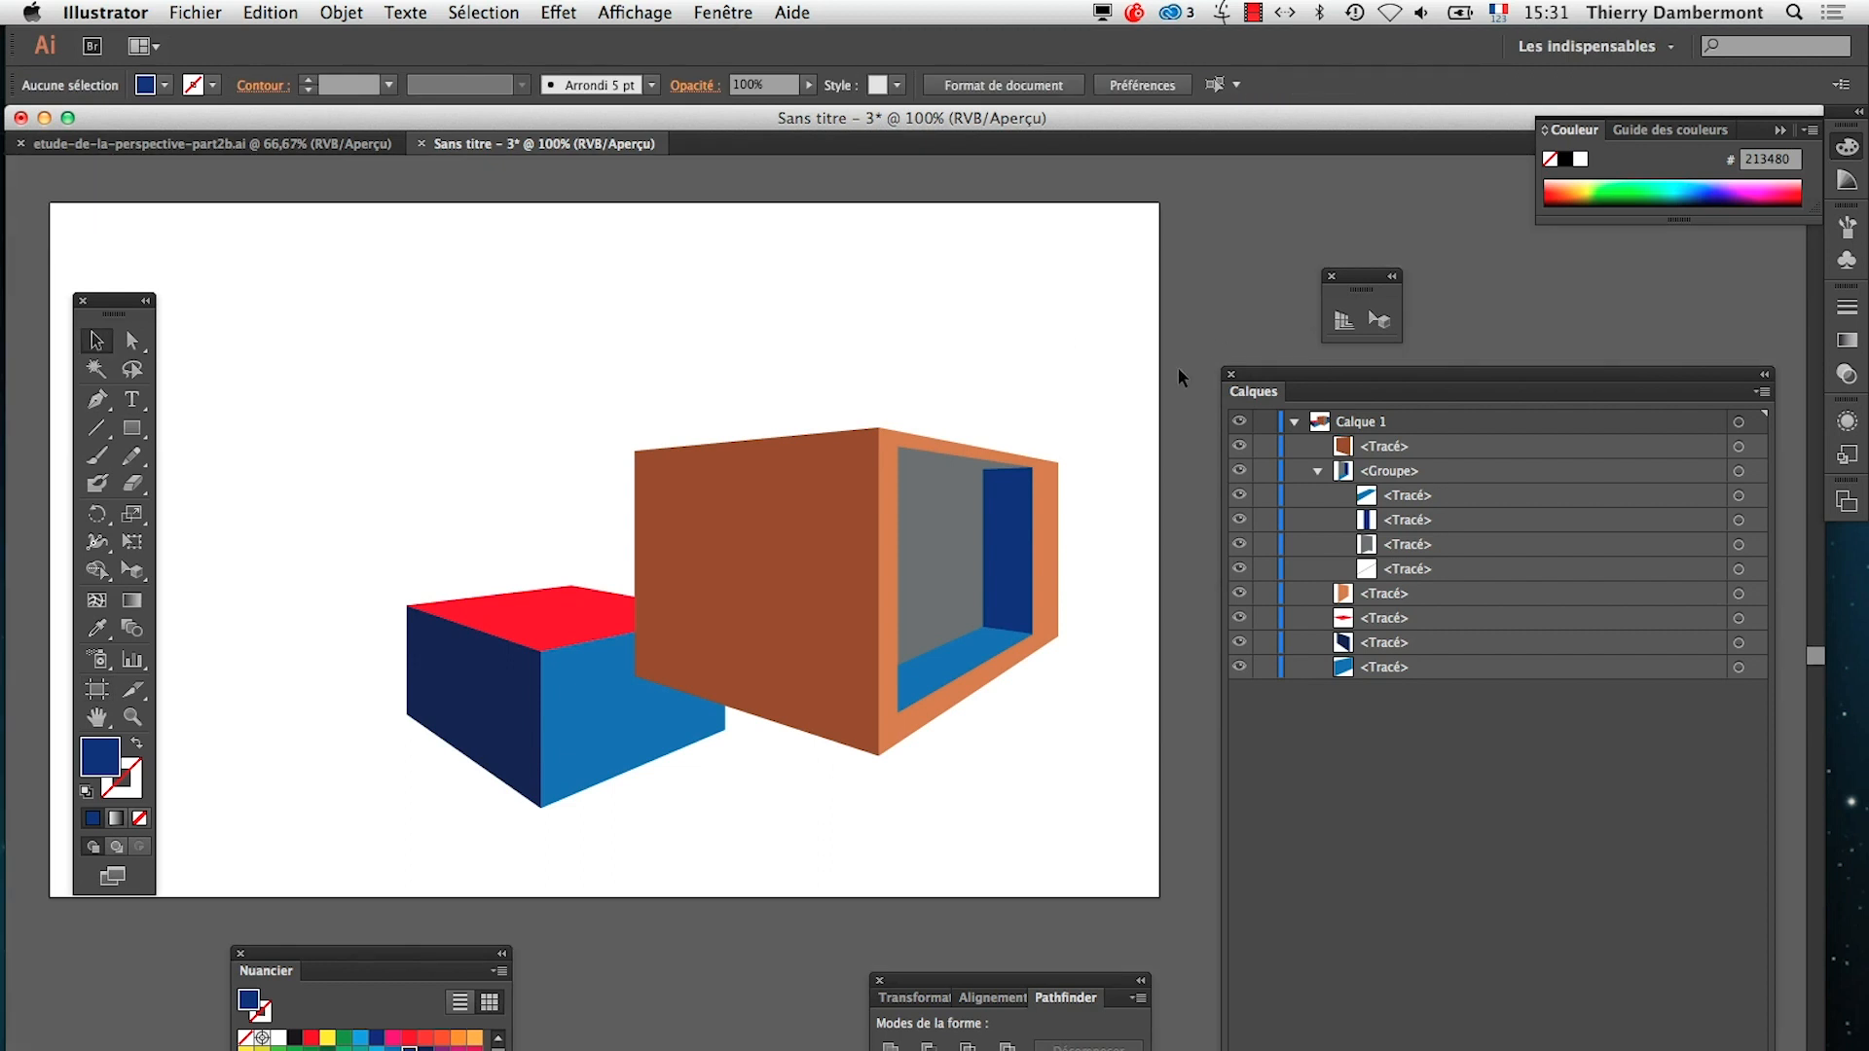
# Collapse the opening's group and move the three faces of the red and blue box above the brown face in the stacking order
pyautogui.click(1319, 473)
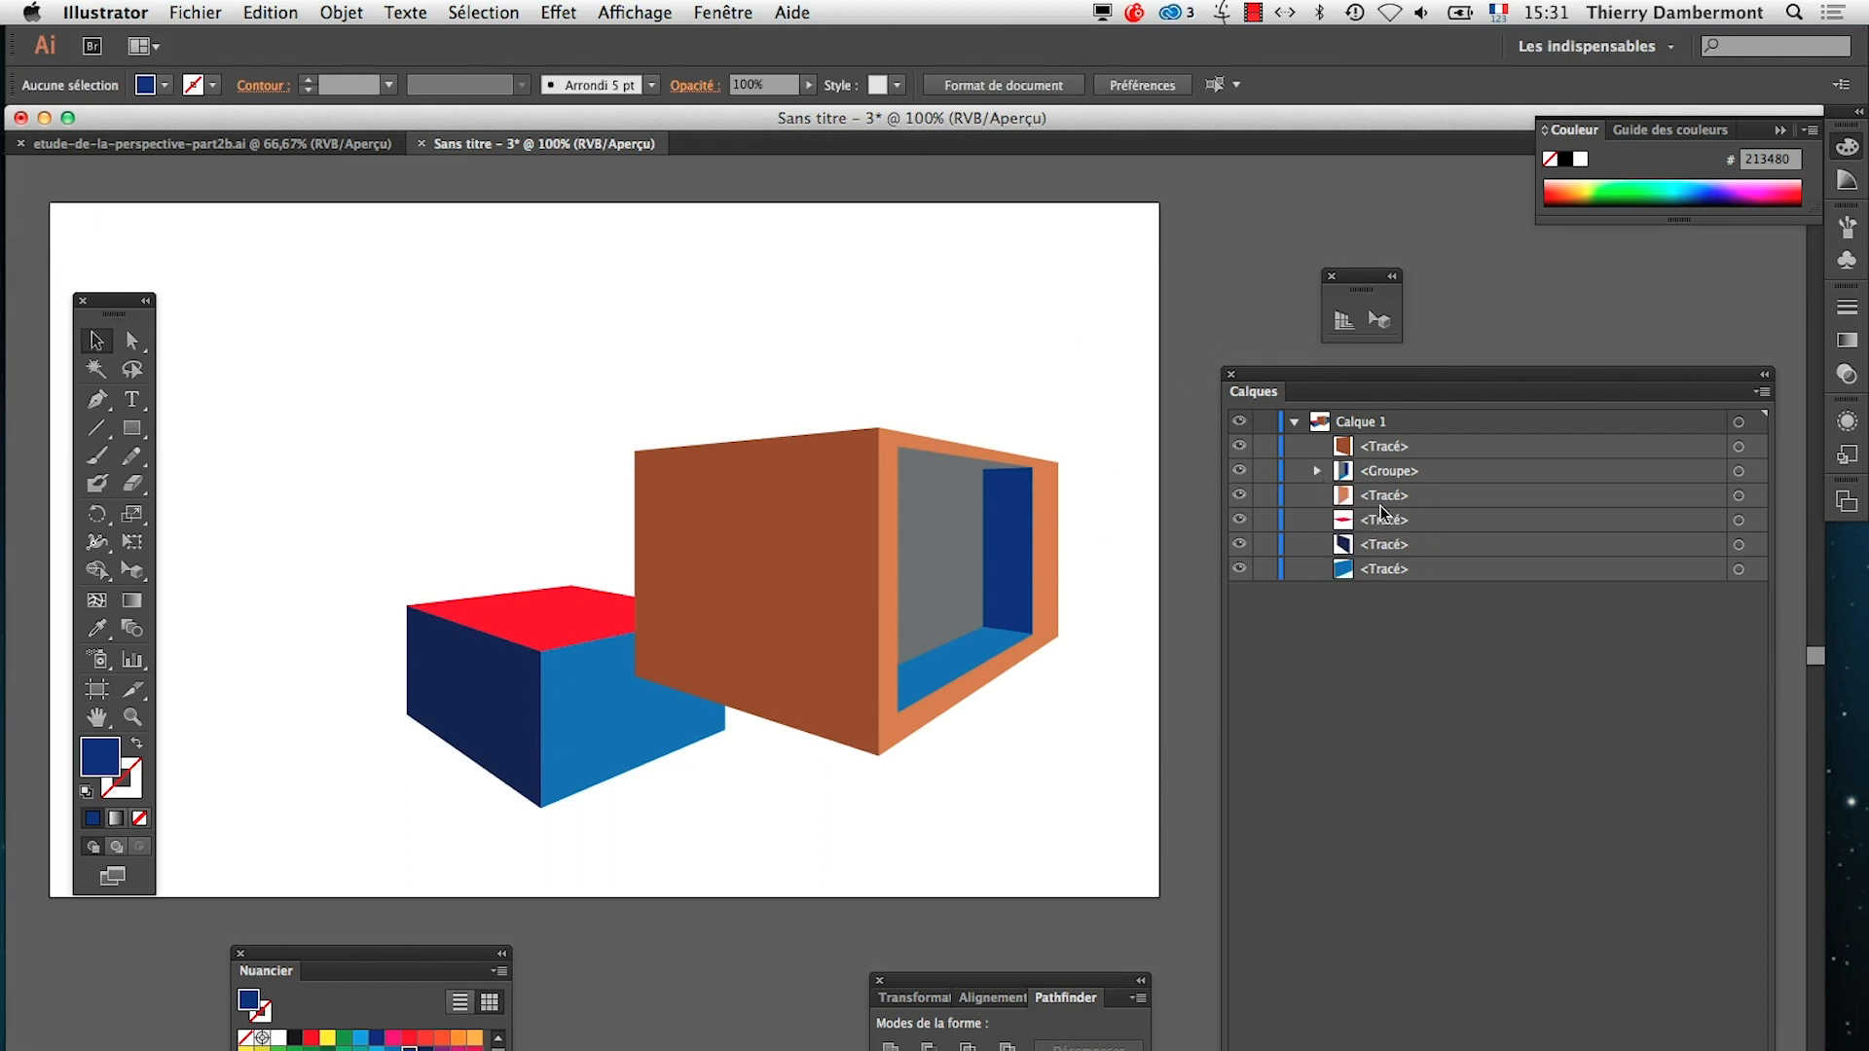
pyautogui.click(1387, 520)
pyautogui.keyDown('shift'); pyautogui.click(1387, 544); pyautogui.keyUp('shift')
pyautogui.keyDown('shift'); pyautogui.click(1387, 569); pyautogui.keyUp('shift')
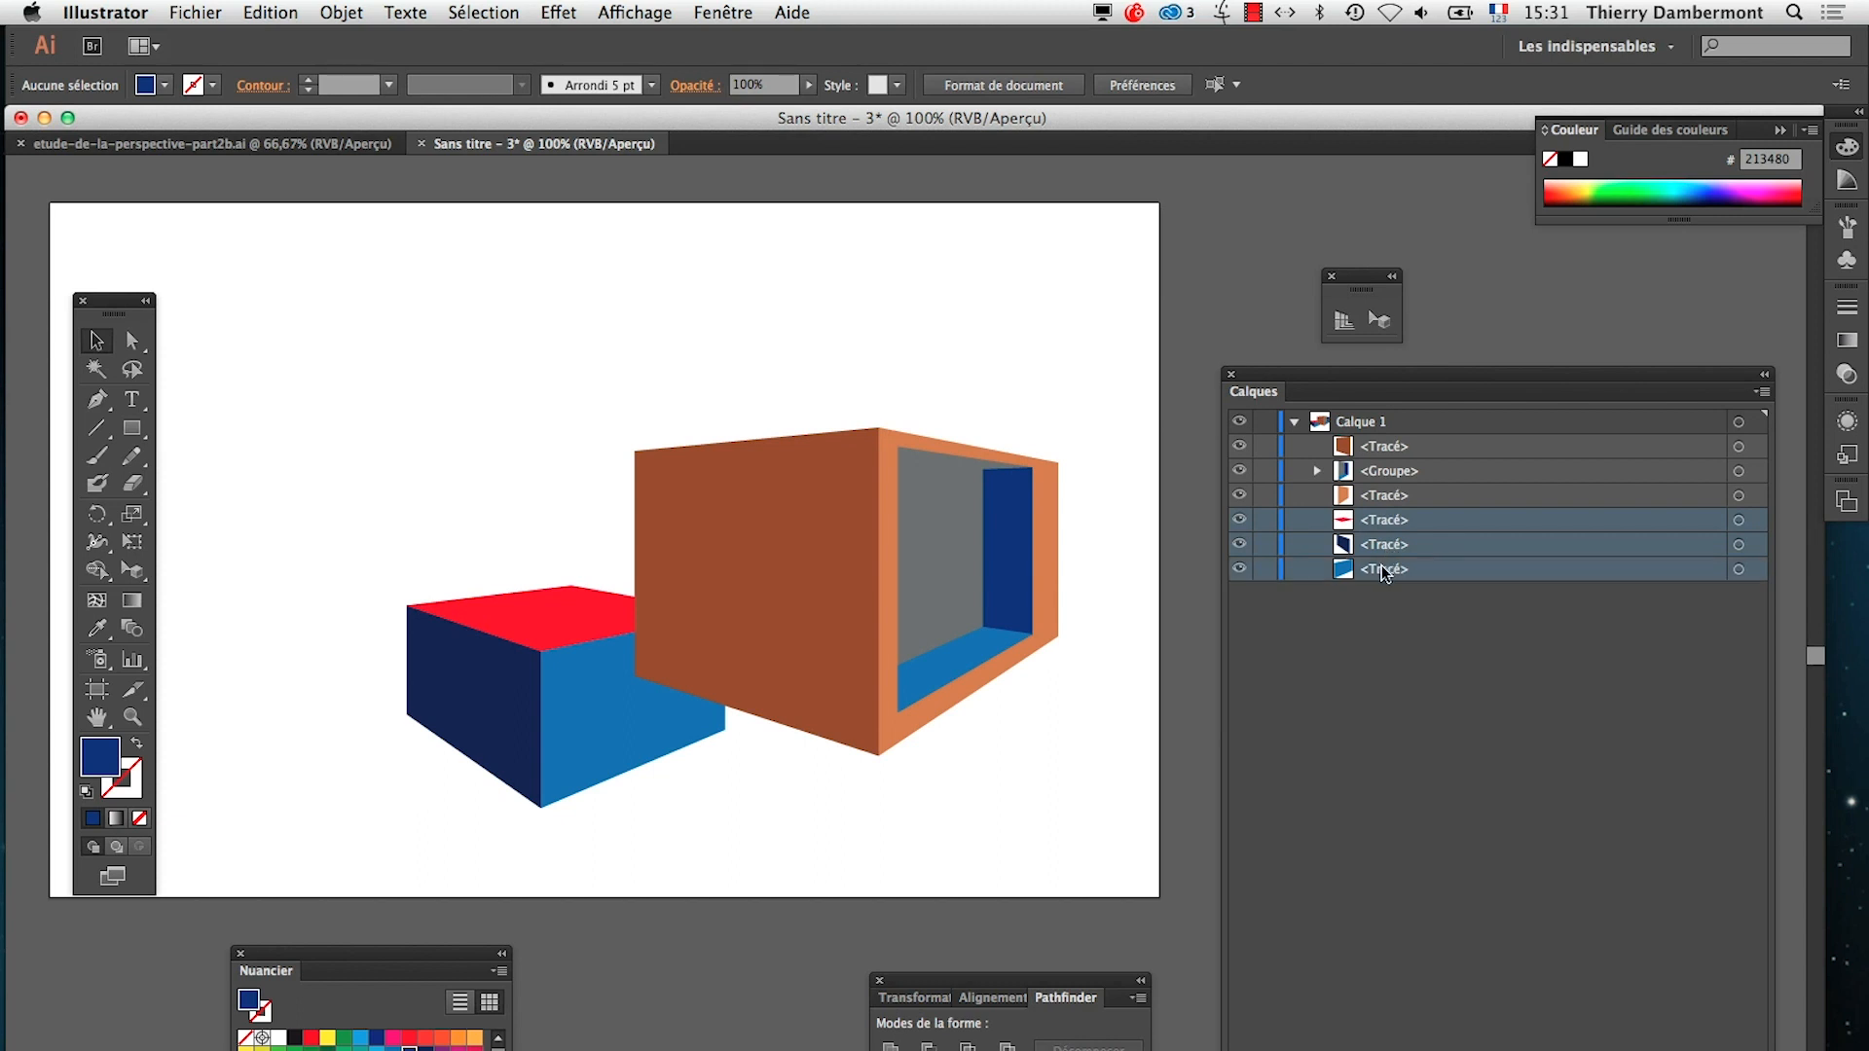
pyautogui.moveTo(1412, 528); pyautogui.dragTo(1423, 435)
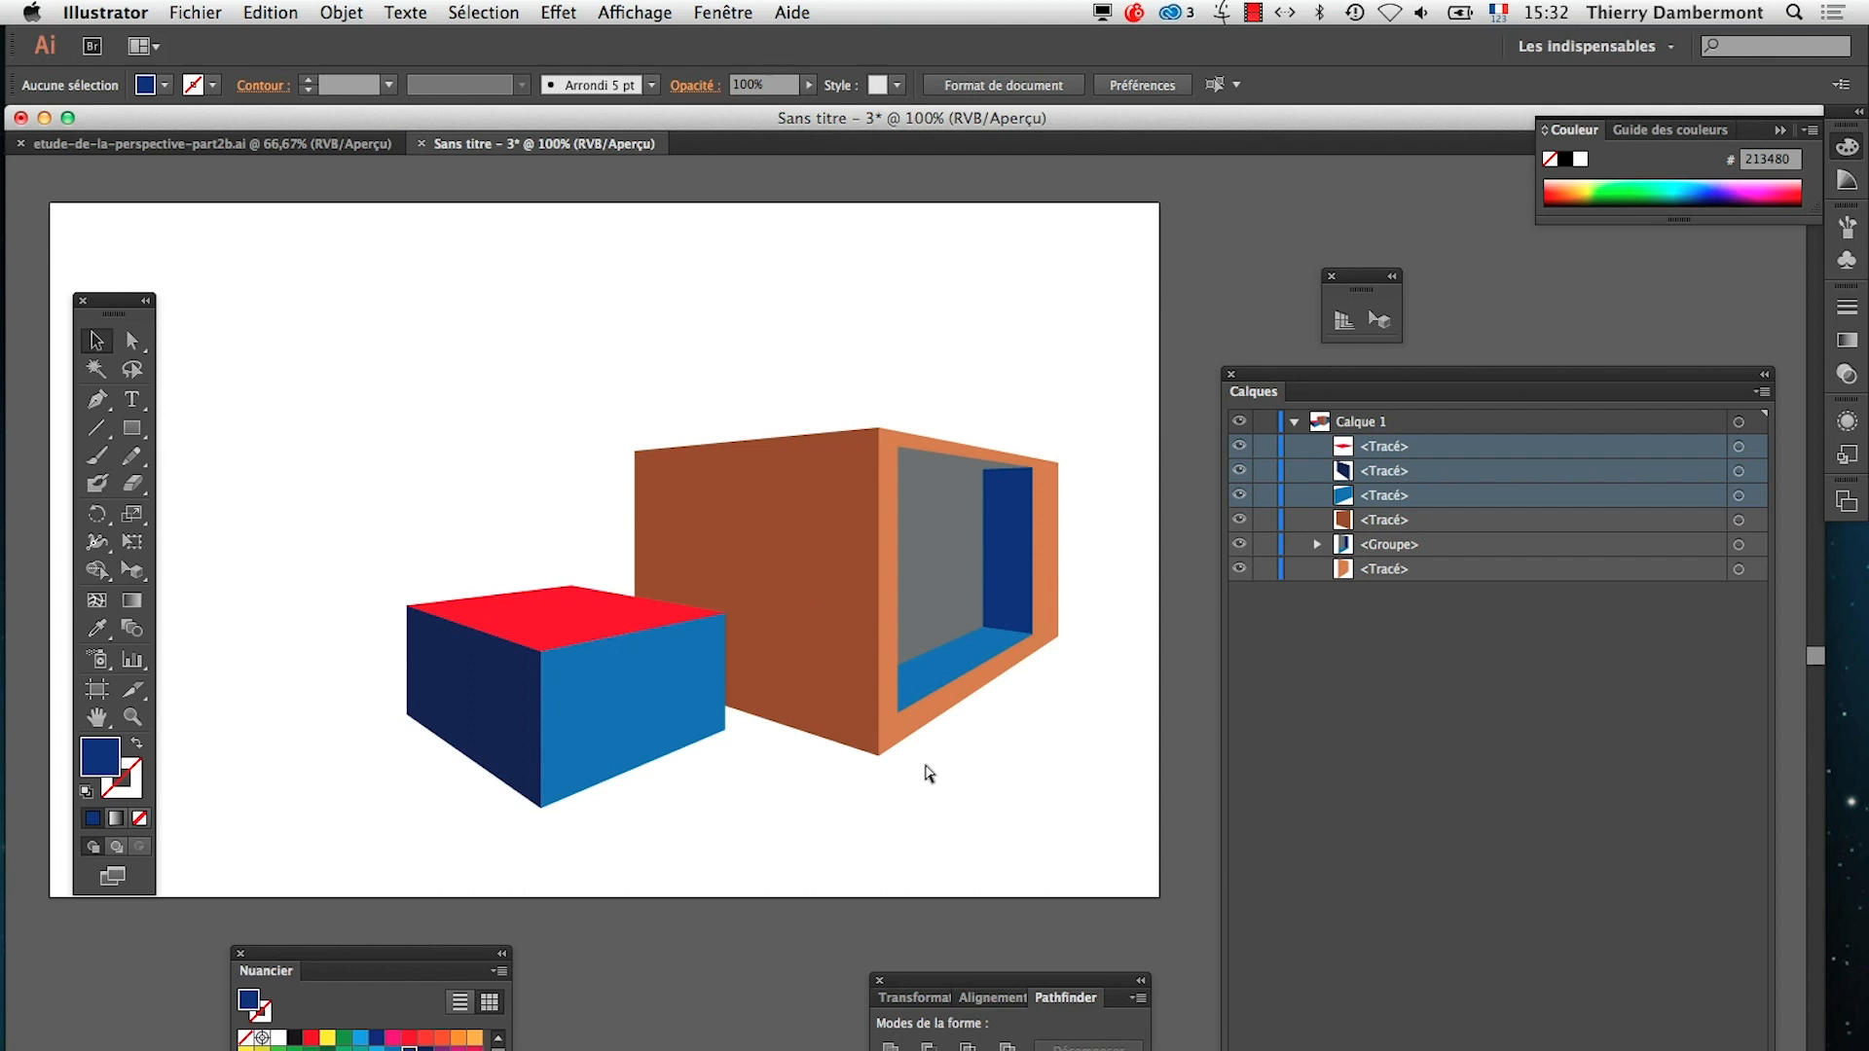
# Switch to the perspective summary in TextEdit, correct the misspelled word "exepmle" to "exemple" and save the document
pyautogui.press('super+Tab')
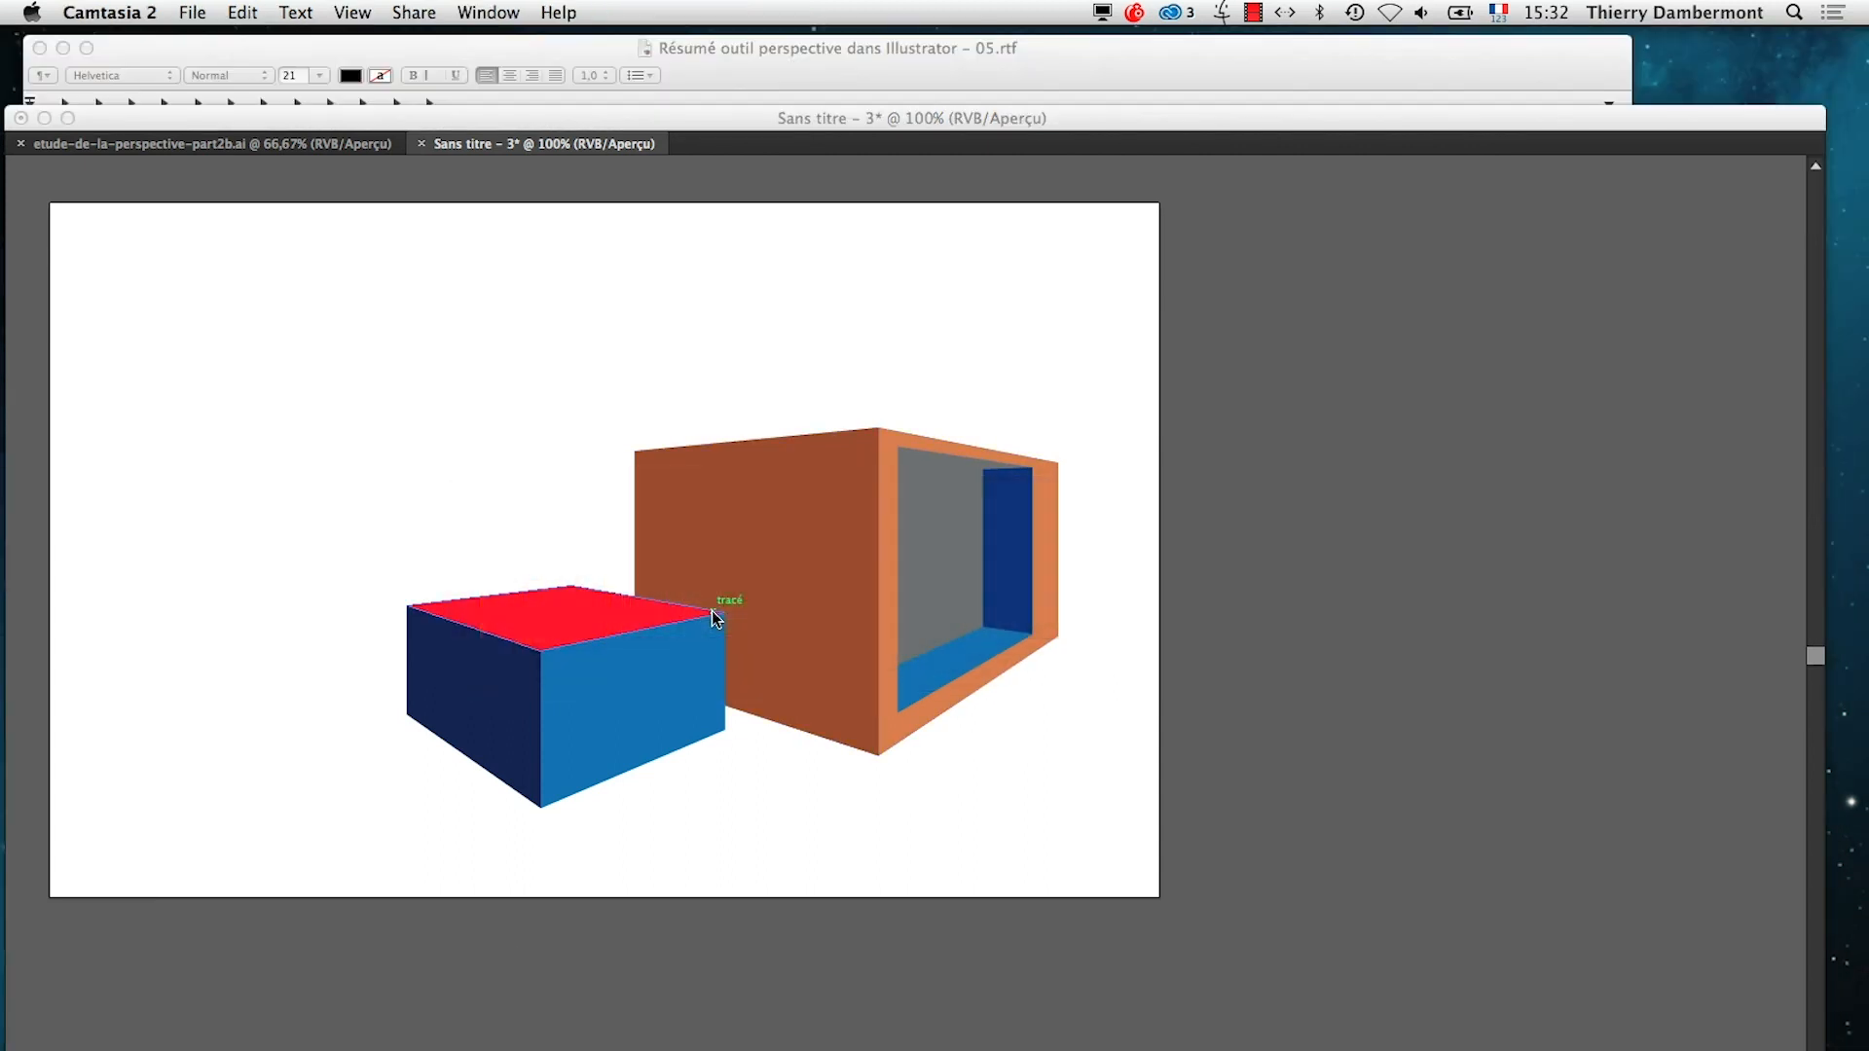
pyautogui.press('super+Tab')
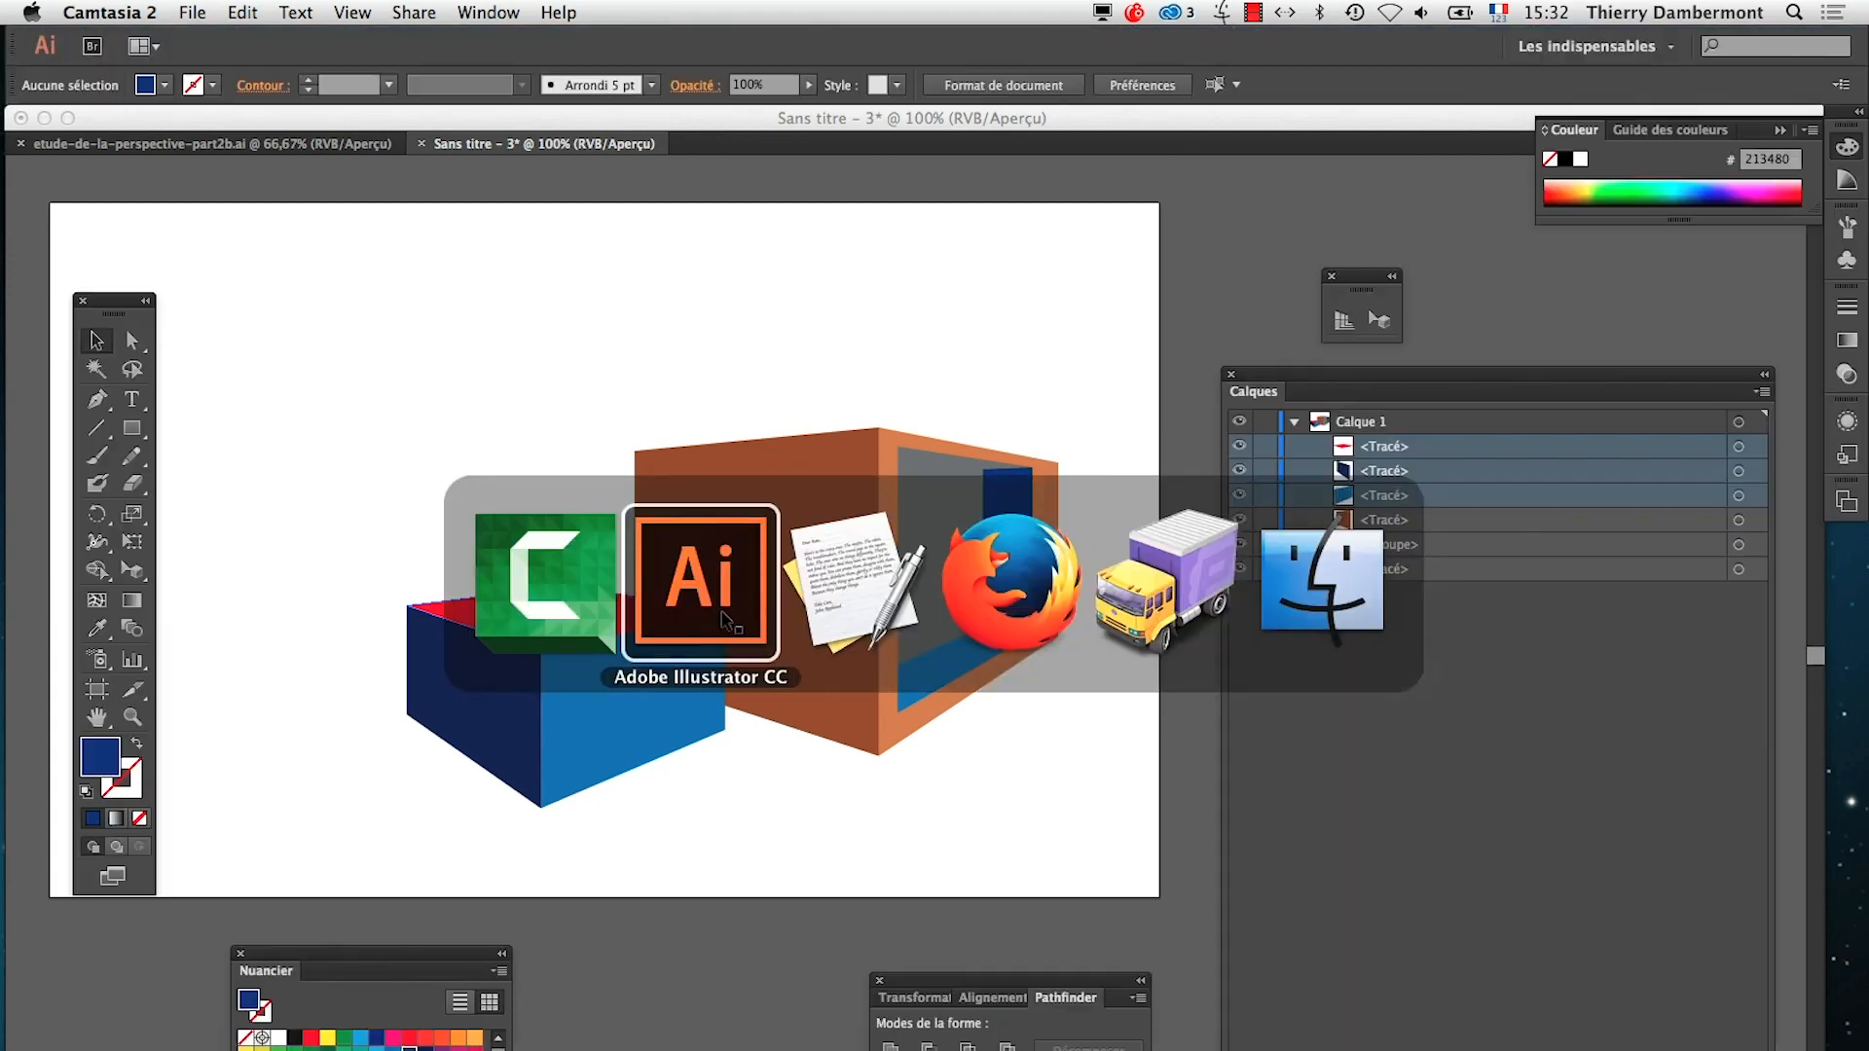
pyautogui.press('super+Tab')
pyautogui.press('Tab')
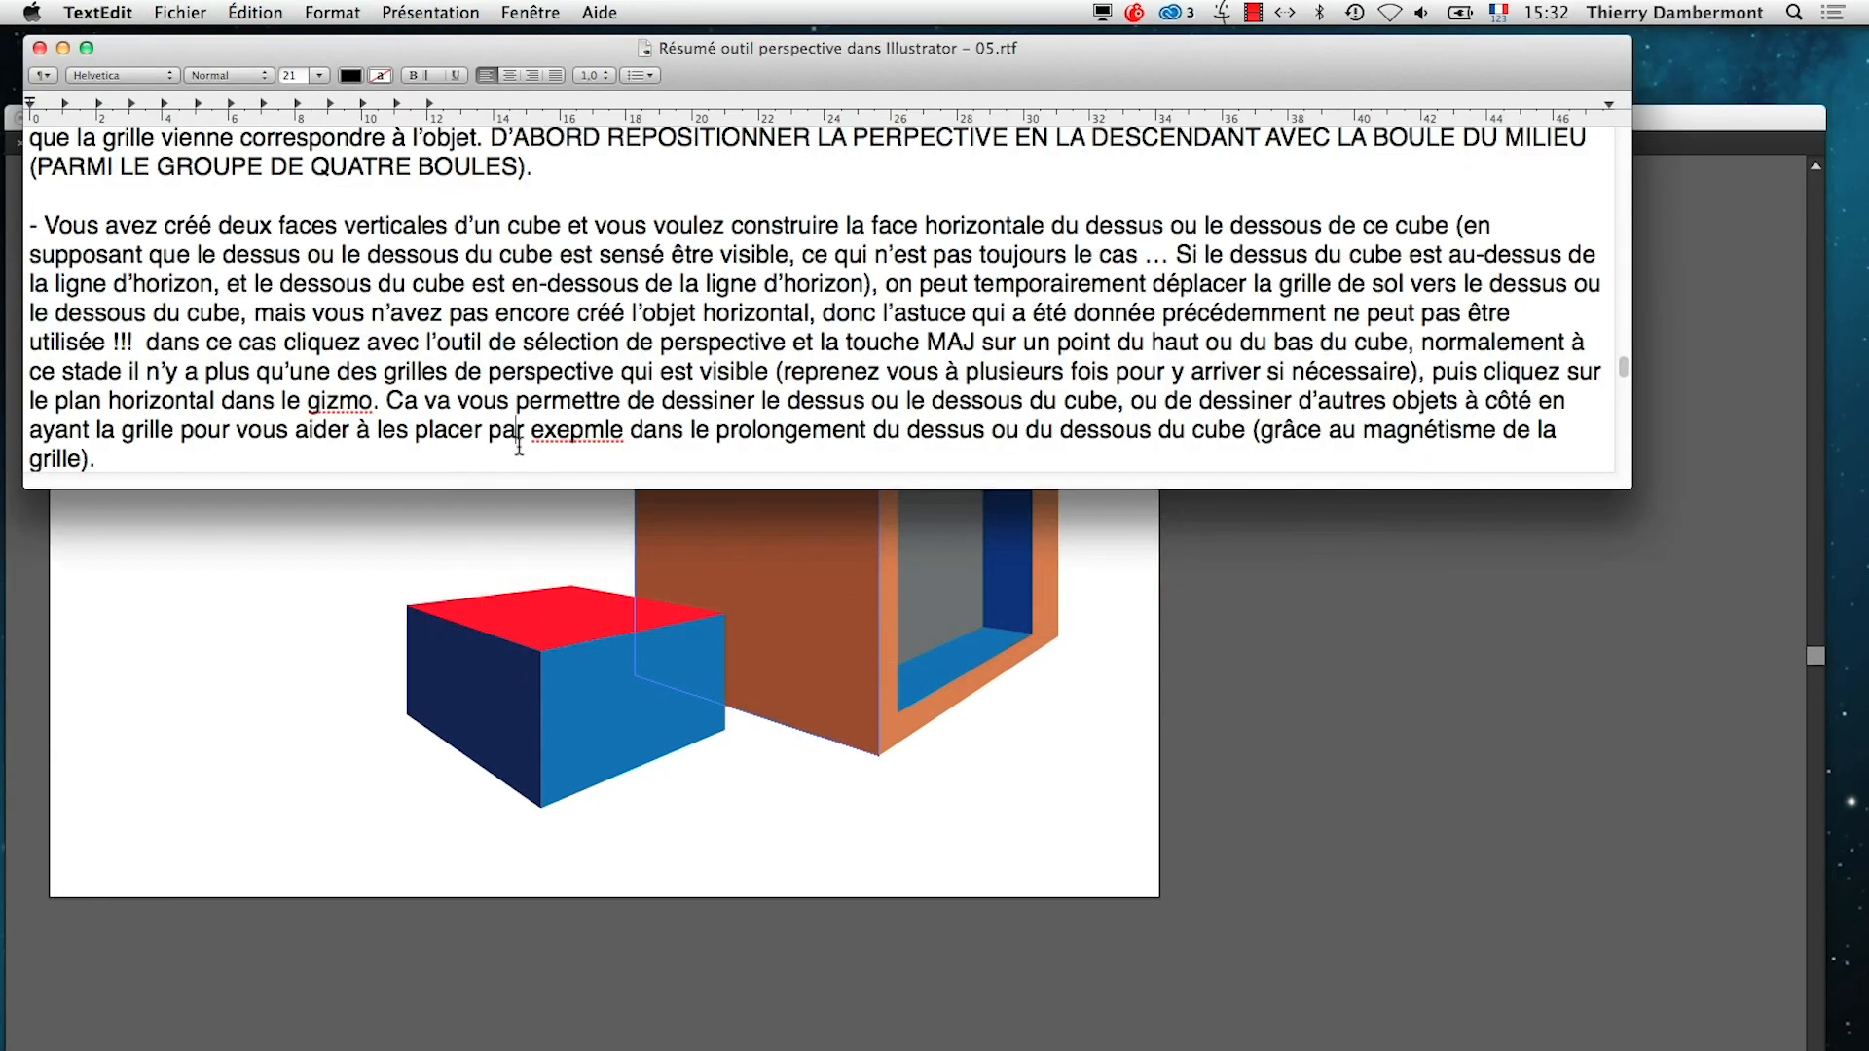
pyautogui.click(610, 429)
pyautogui.press('BackSpace')
pyautogui.press('BackSpace')
pyautogui.press('BackSpace')
pyautogui.write('mple')
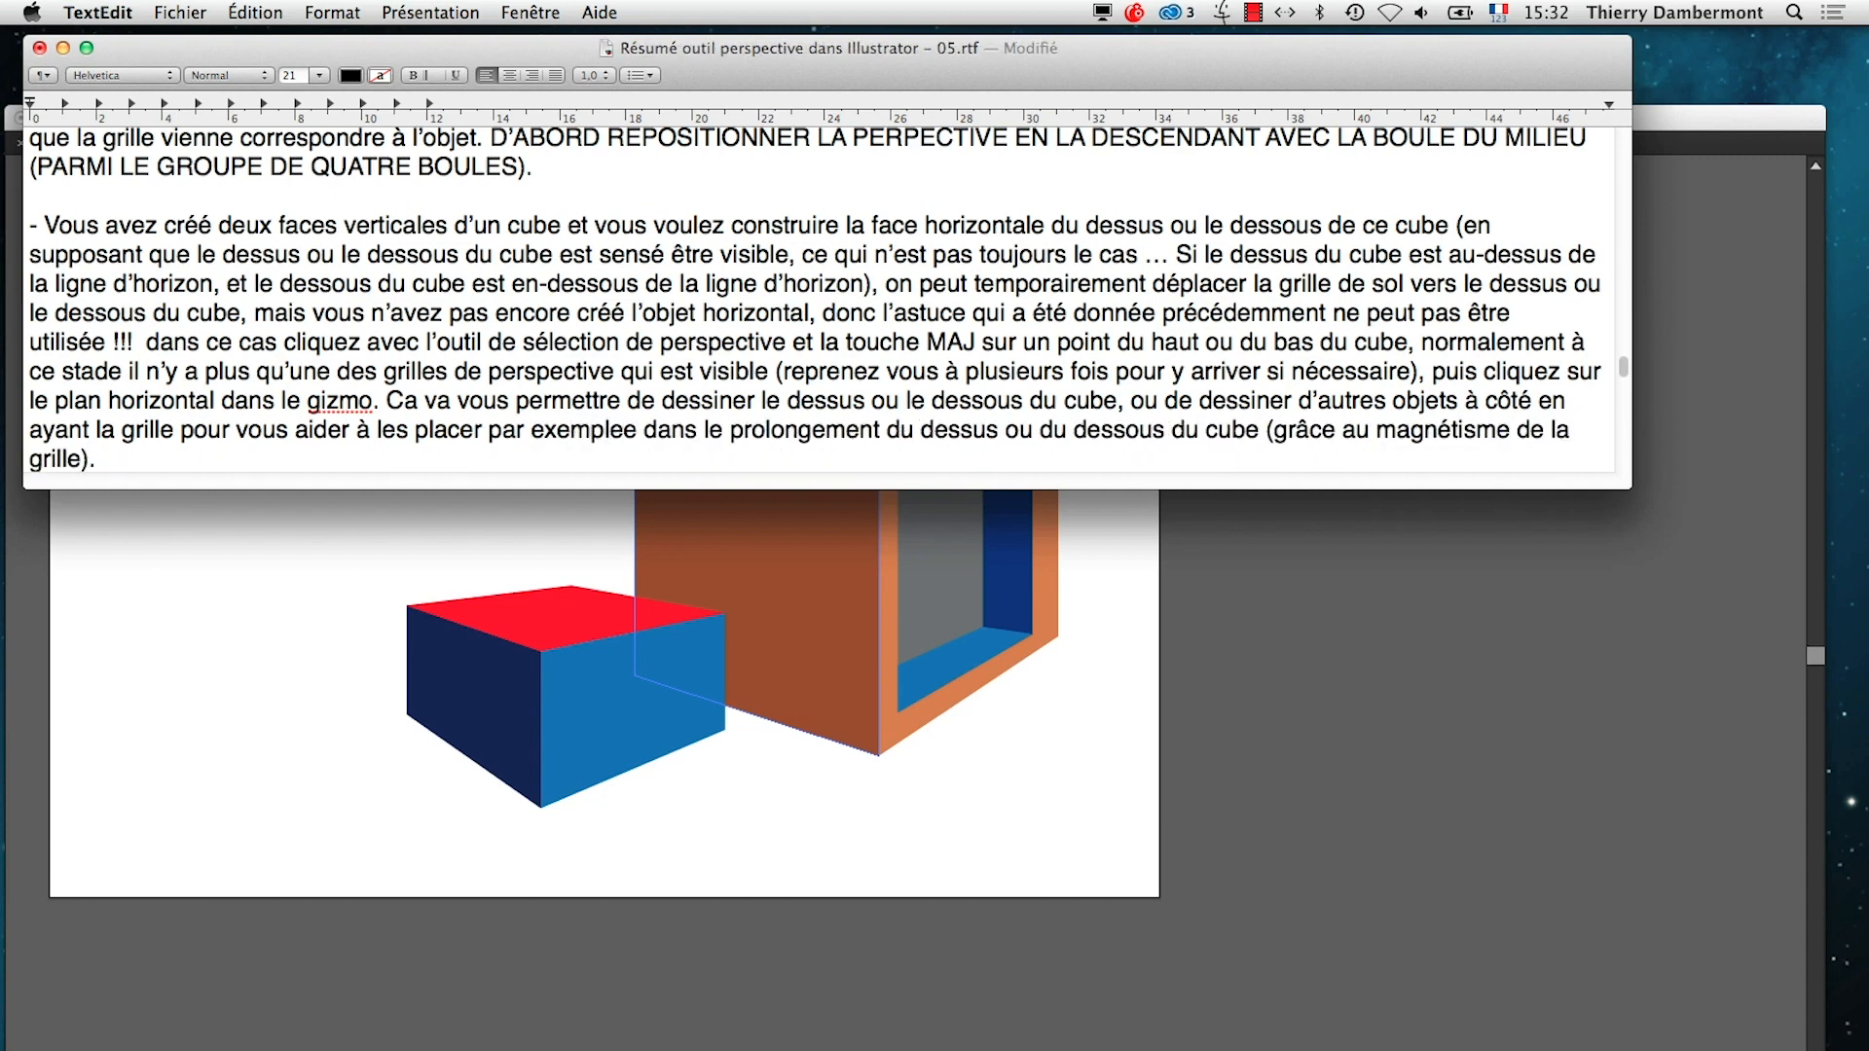
pyautogui.press('Delete')
pyautogui.press('super+s')
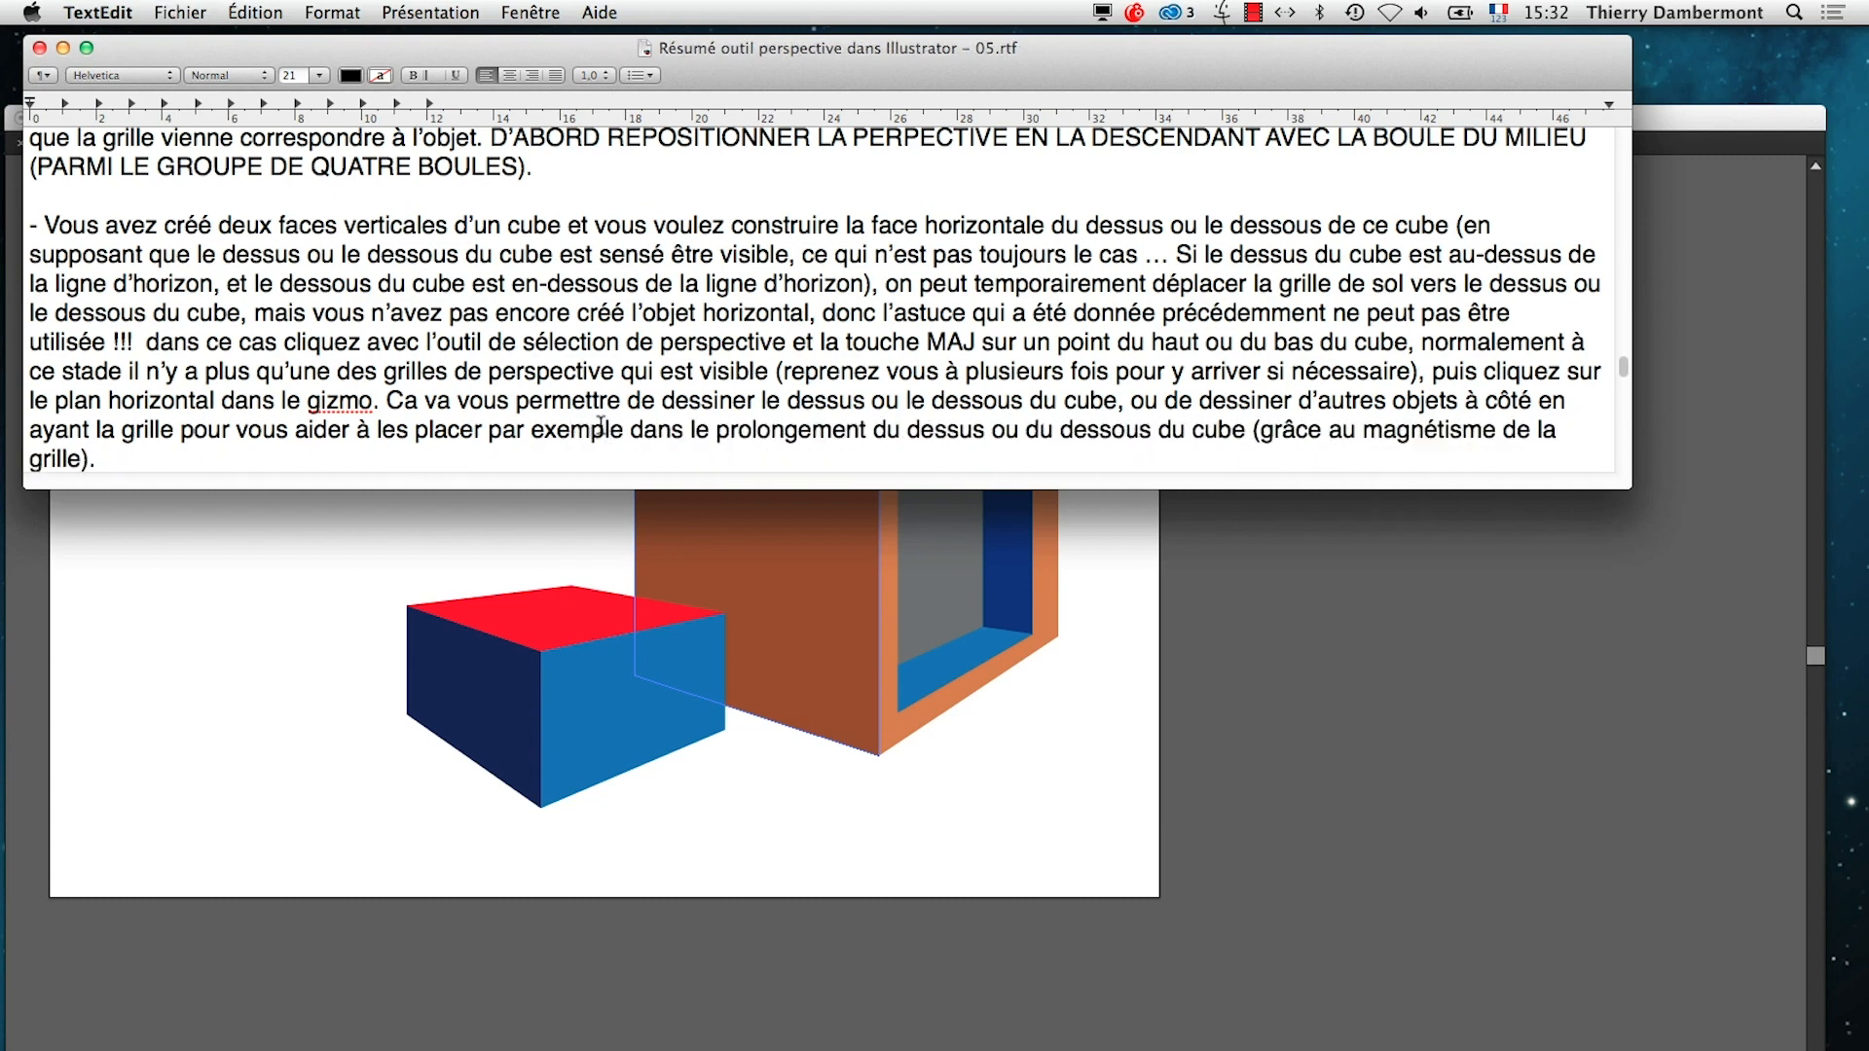
# Switch to Firefox and search Google for "blender 3D"
pyautogui.moveTo(3, 730)
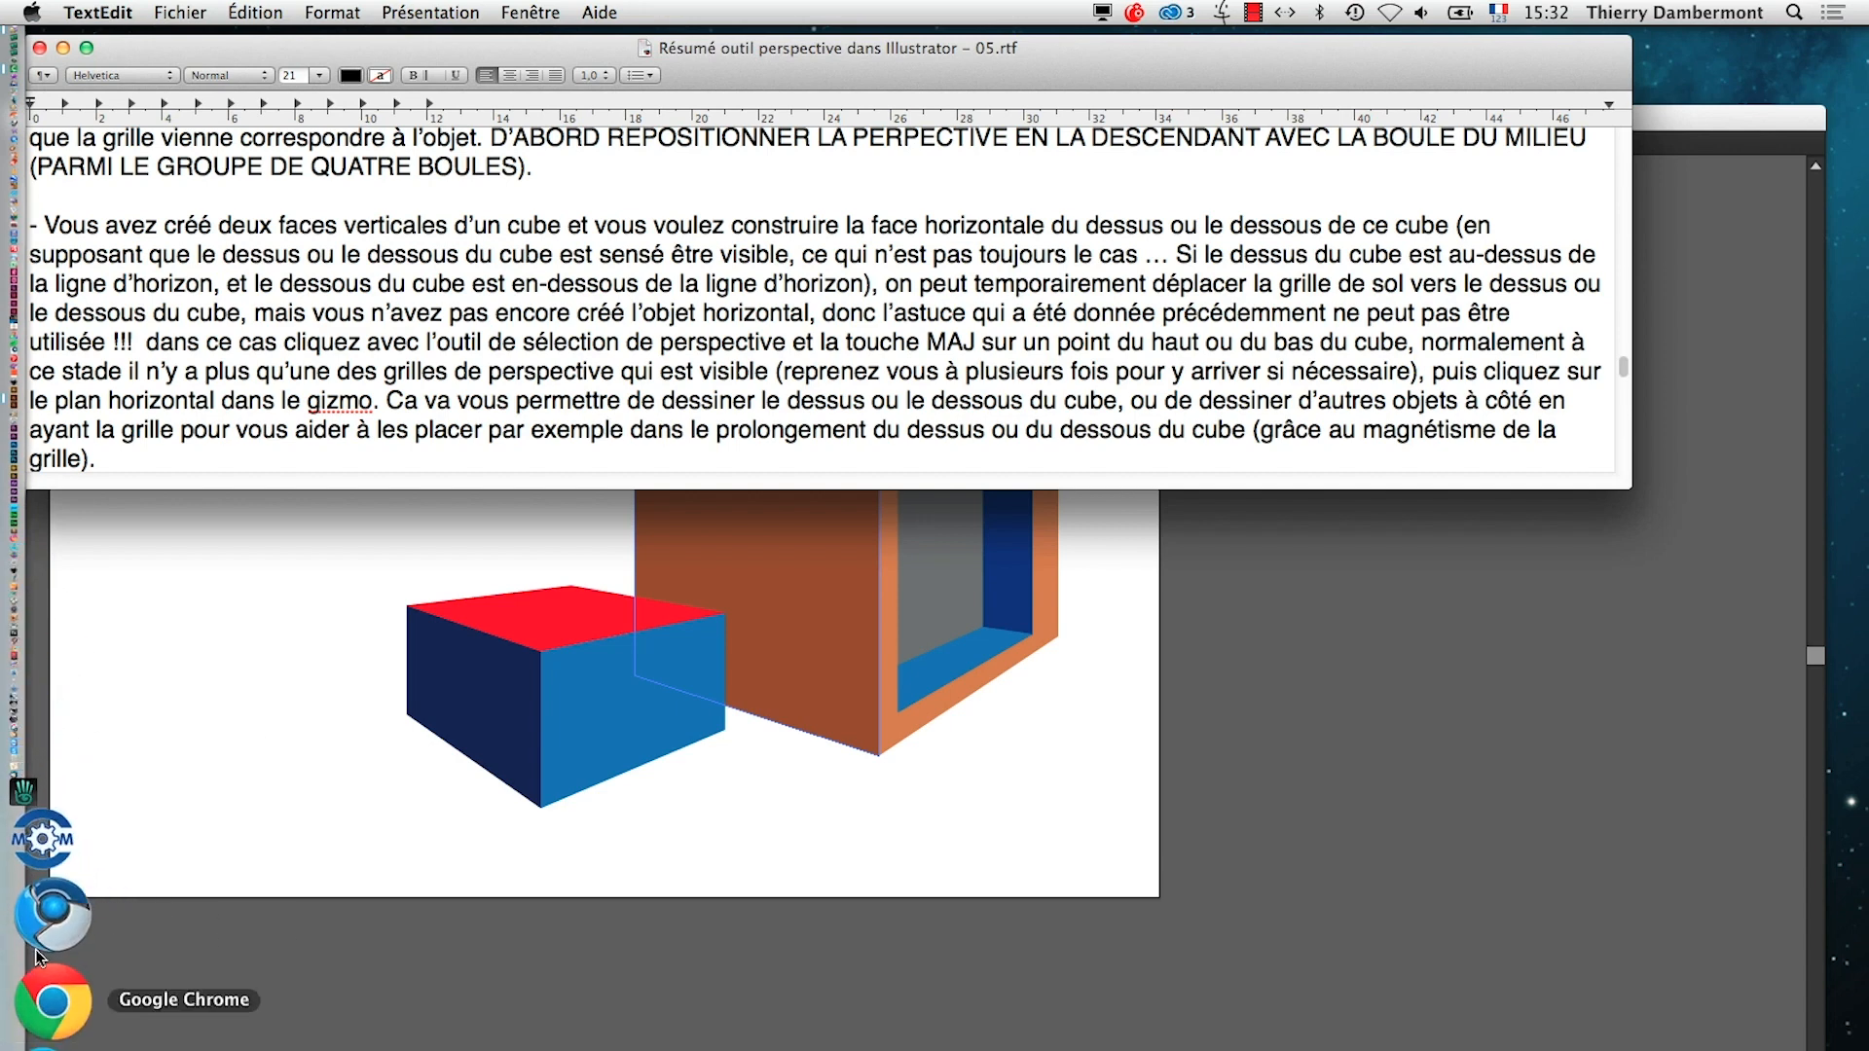
pyautogui.click(45, 967)
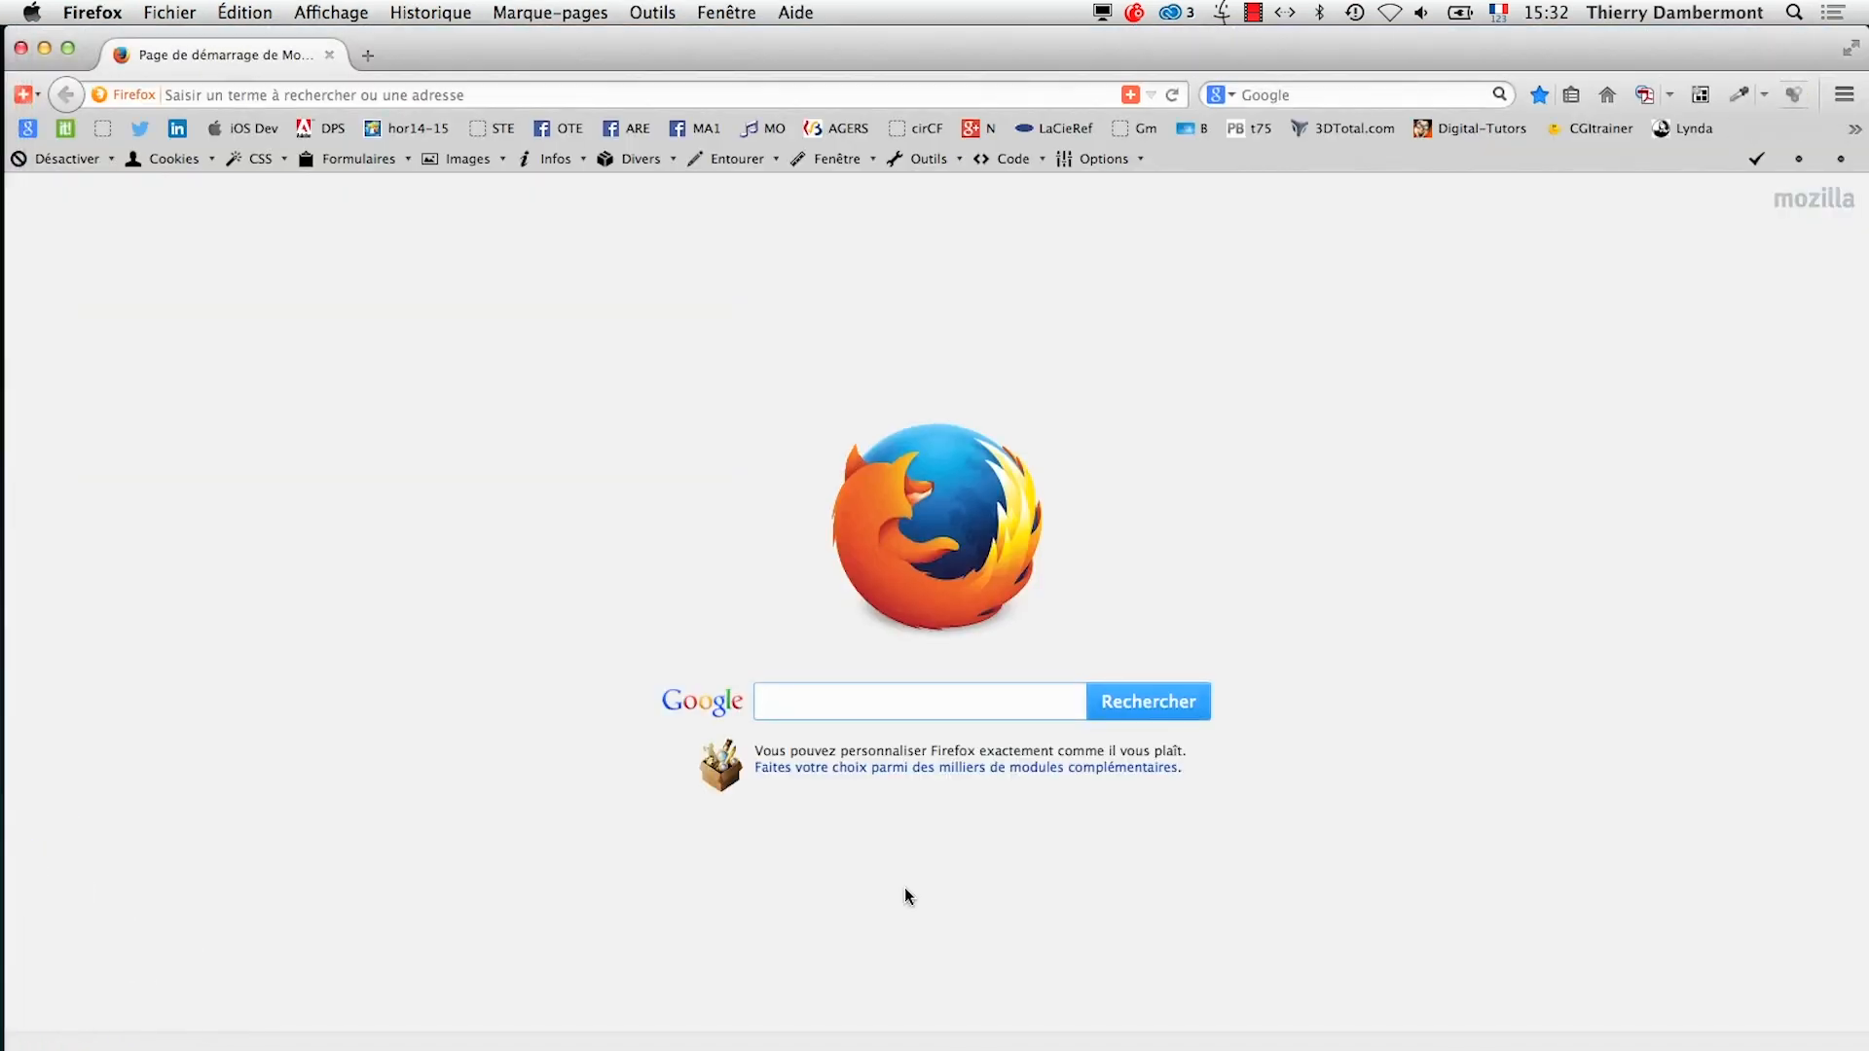
pyautogui.write('blend')
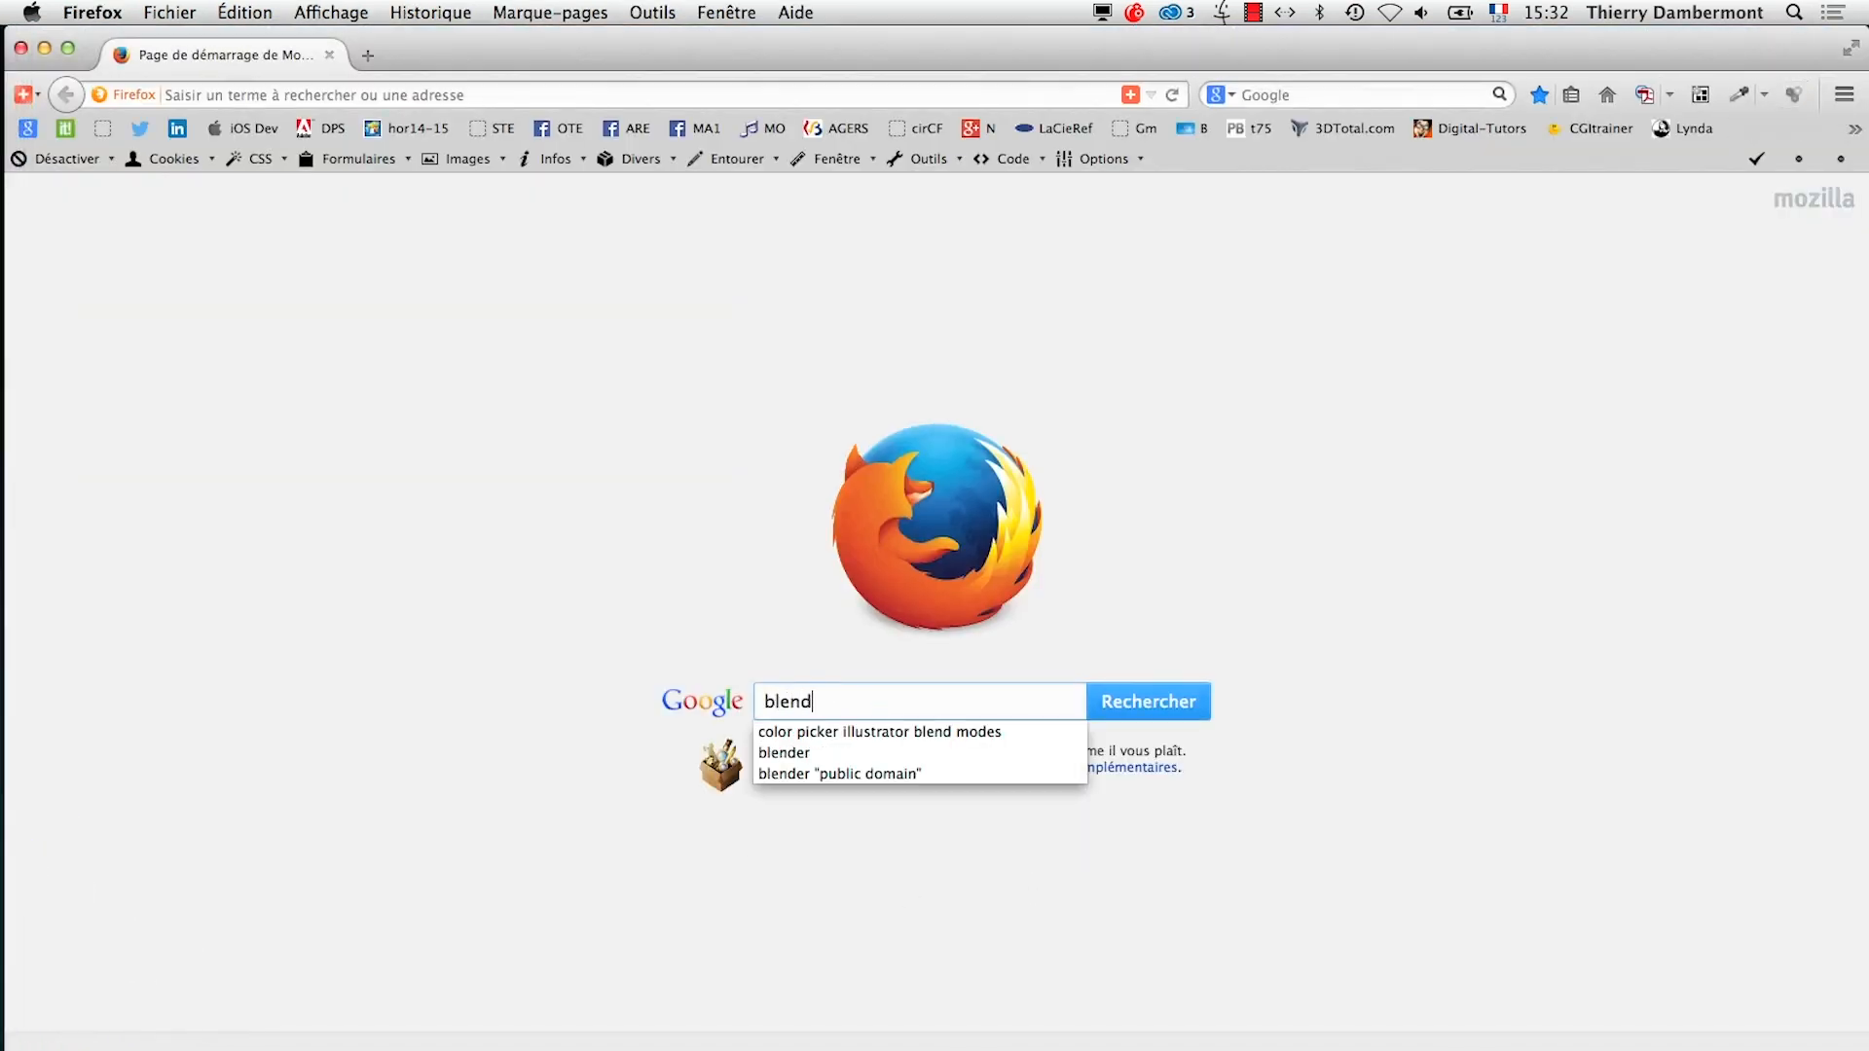
pyautogui.write('er 3D')
pyautogui.press('Return')
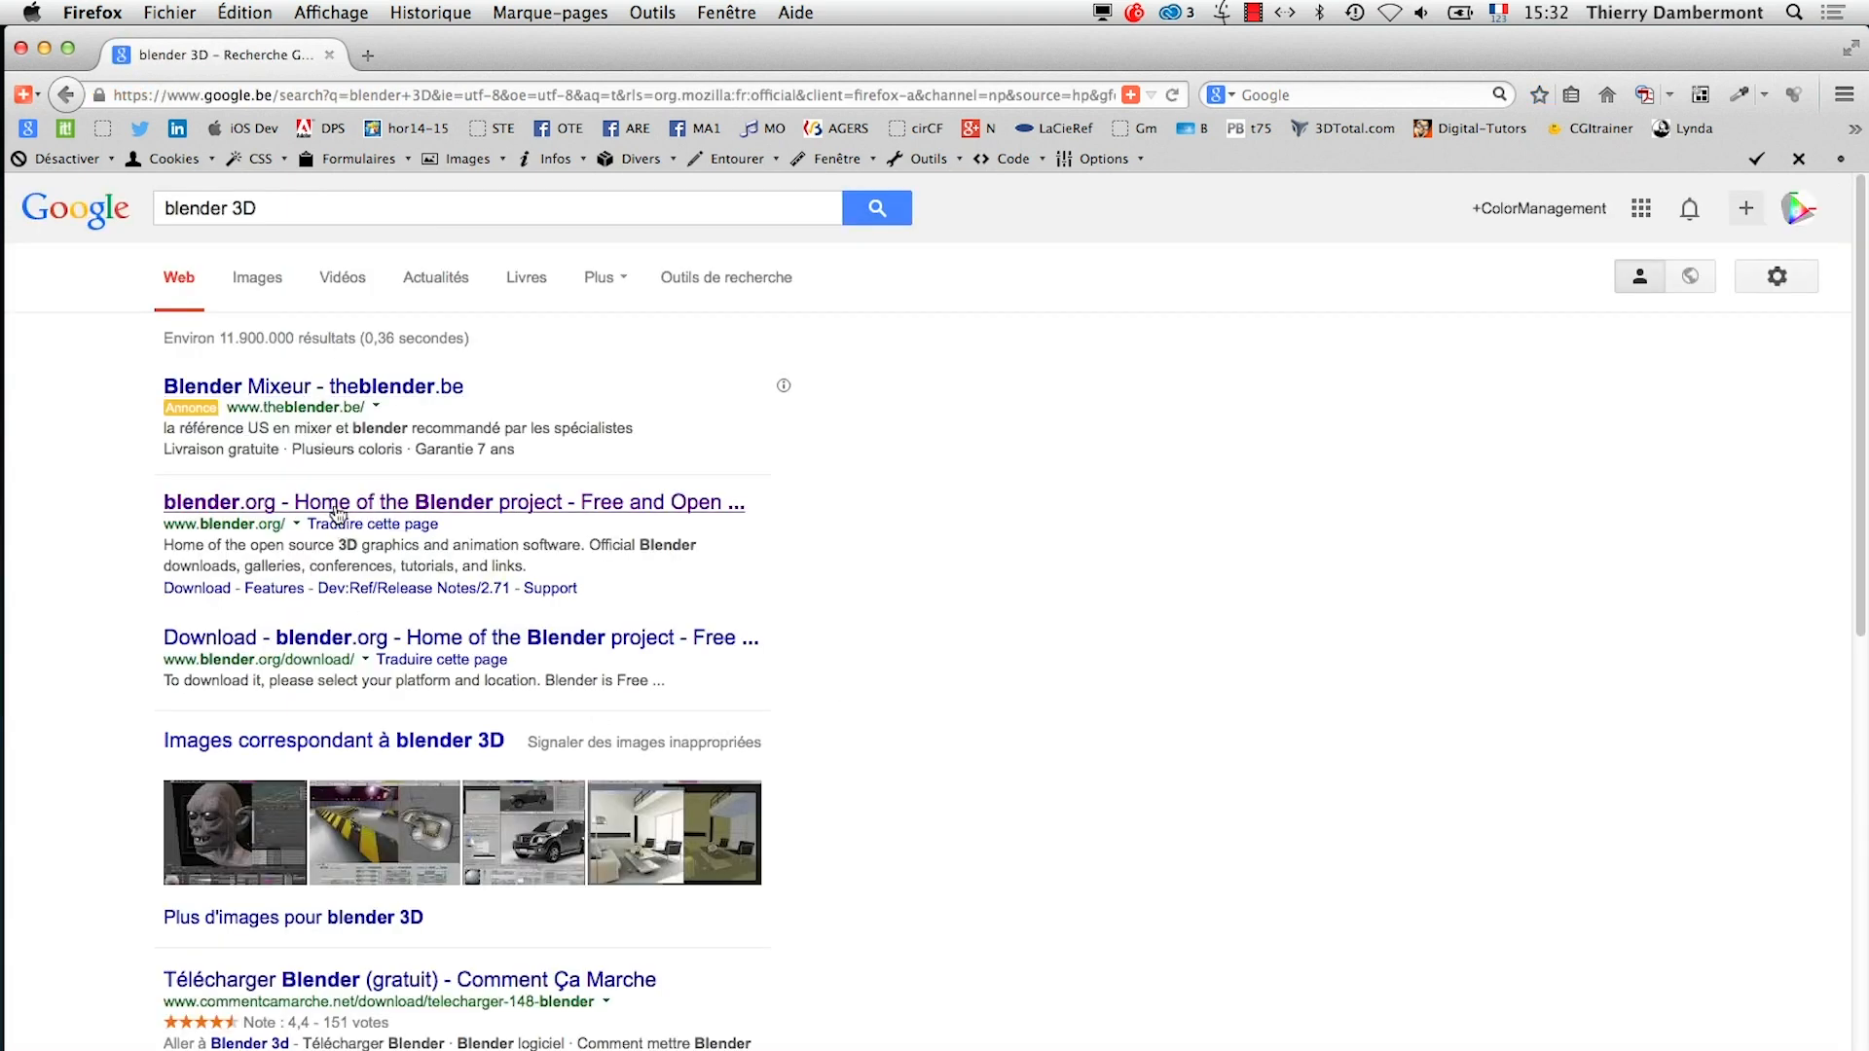
# Show the image results for "blender 3D" and look through the models and renders
pyautogui.click(246, 297)
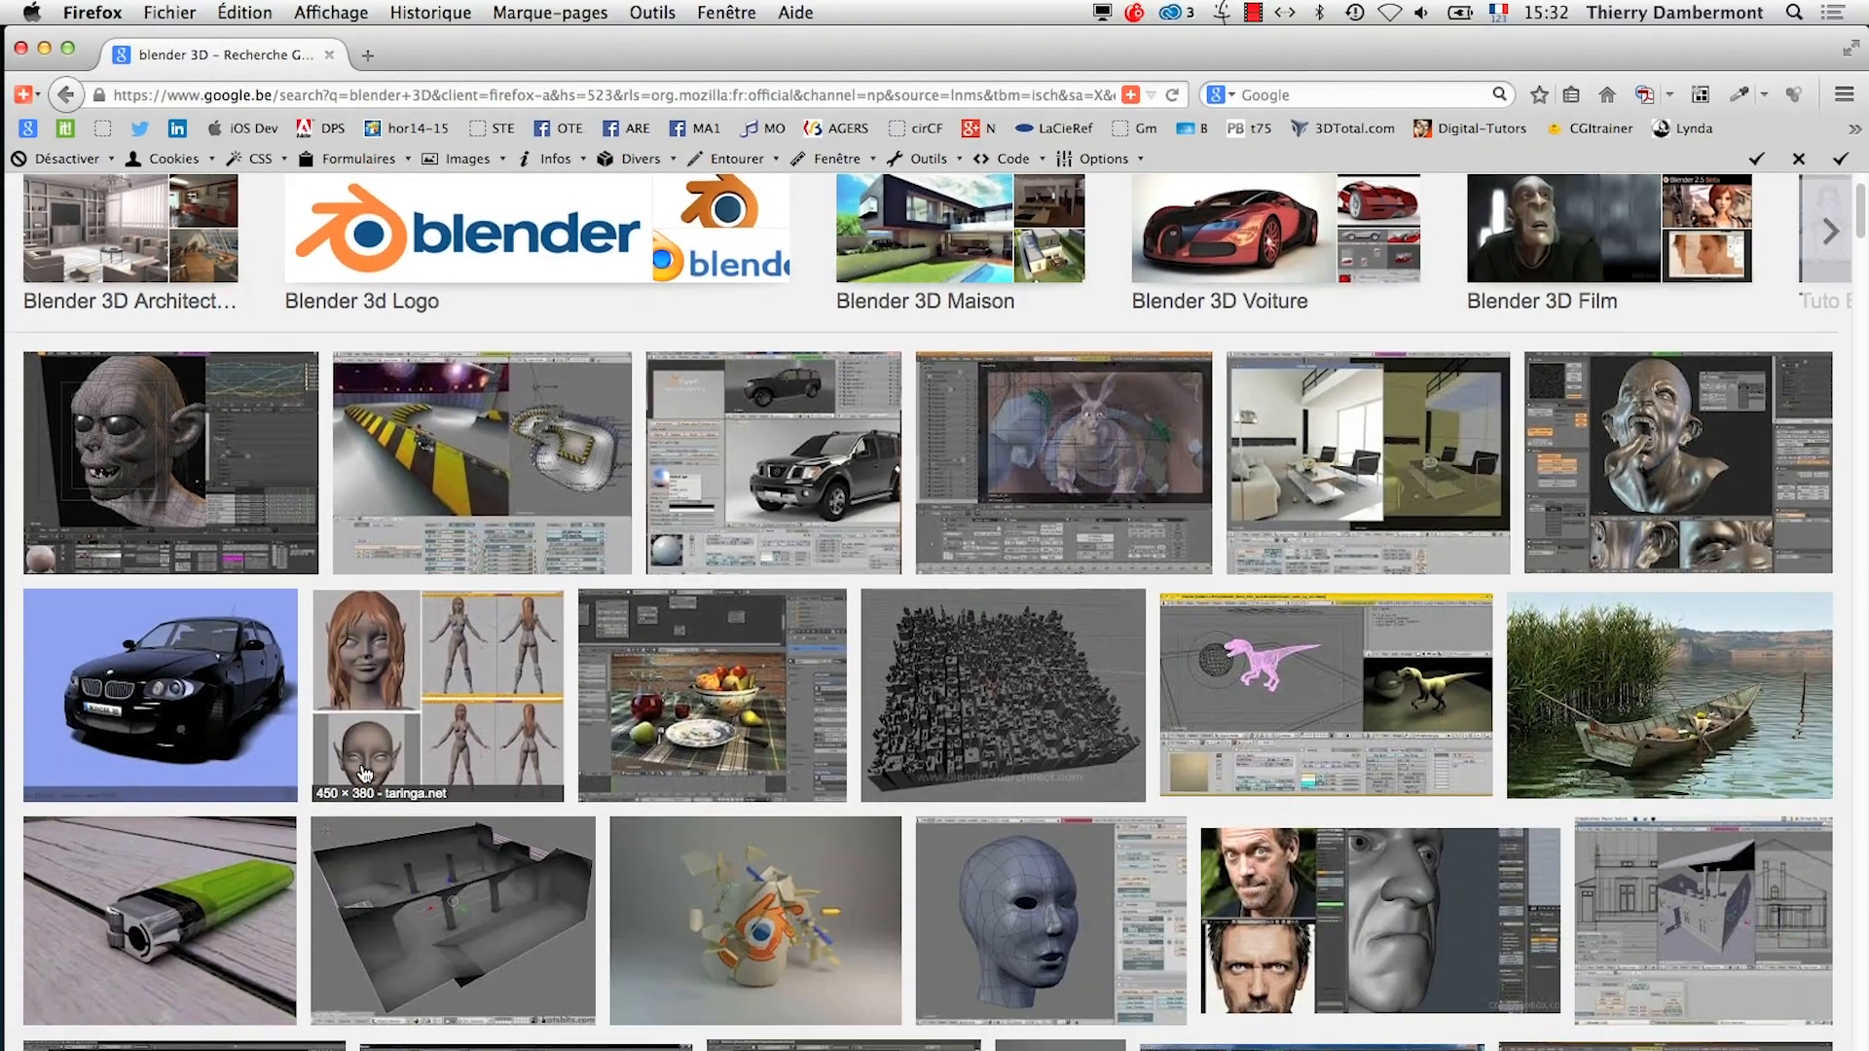
pyautogui.scroll(-12, 365, 774)
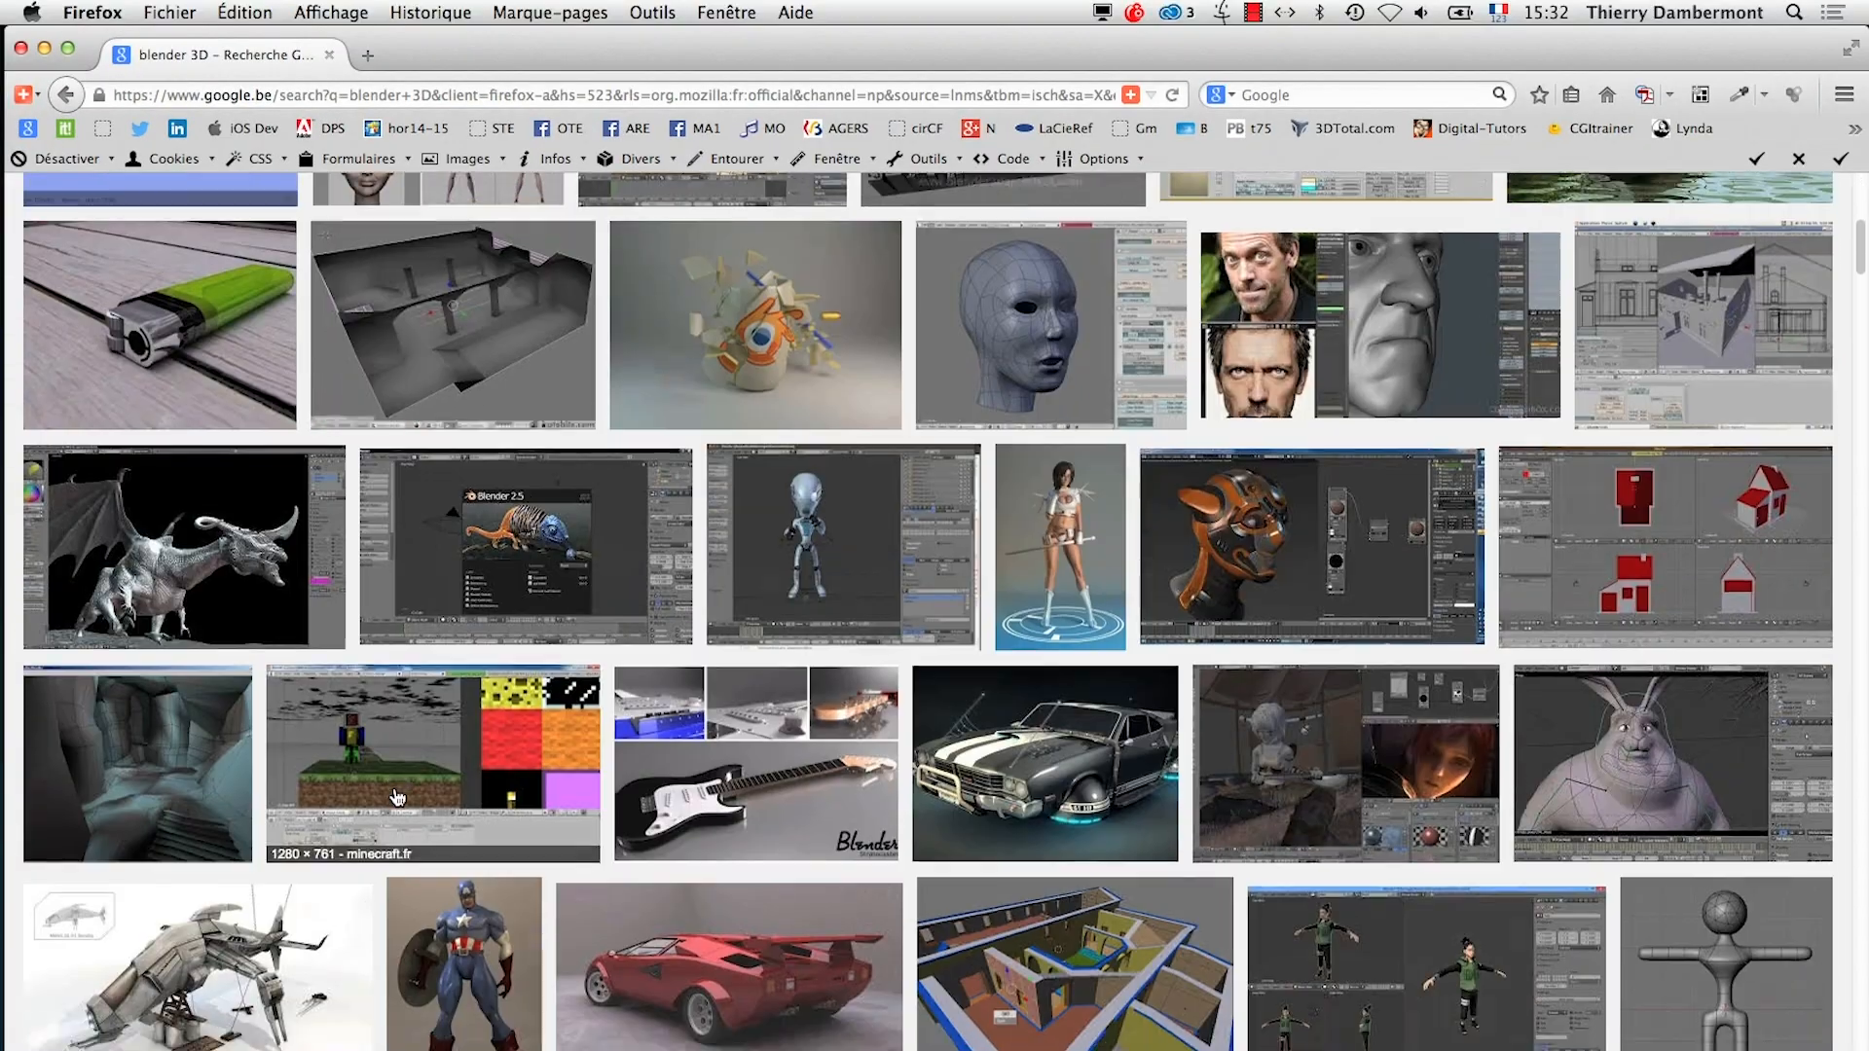
pyautogui.scroll(-6, 1113, 596)
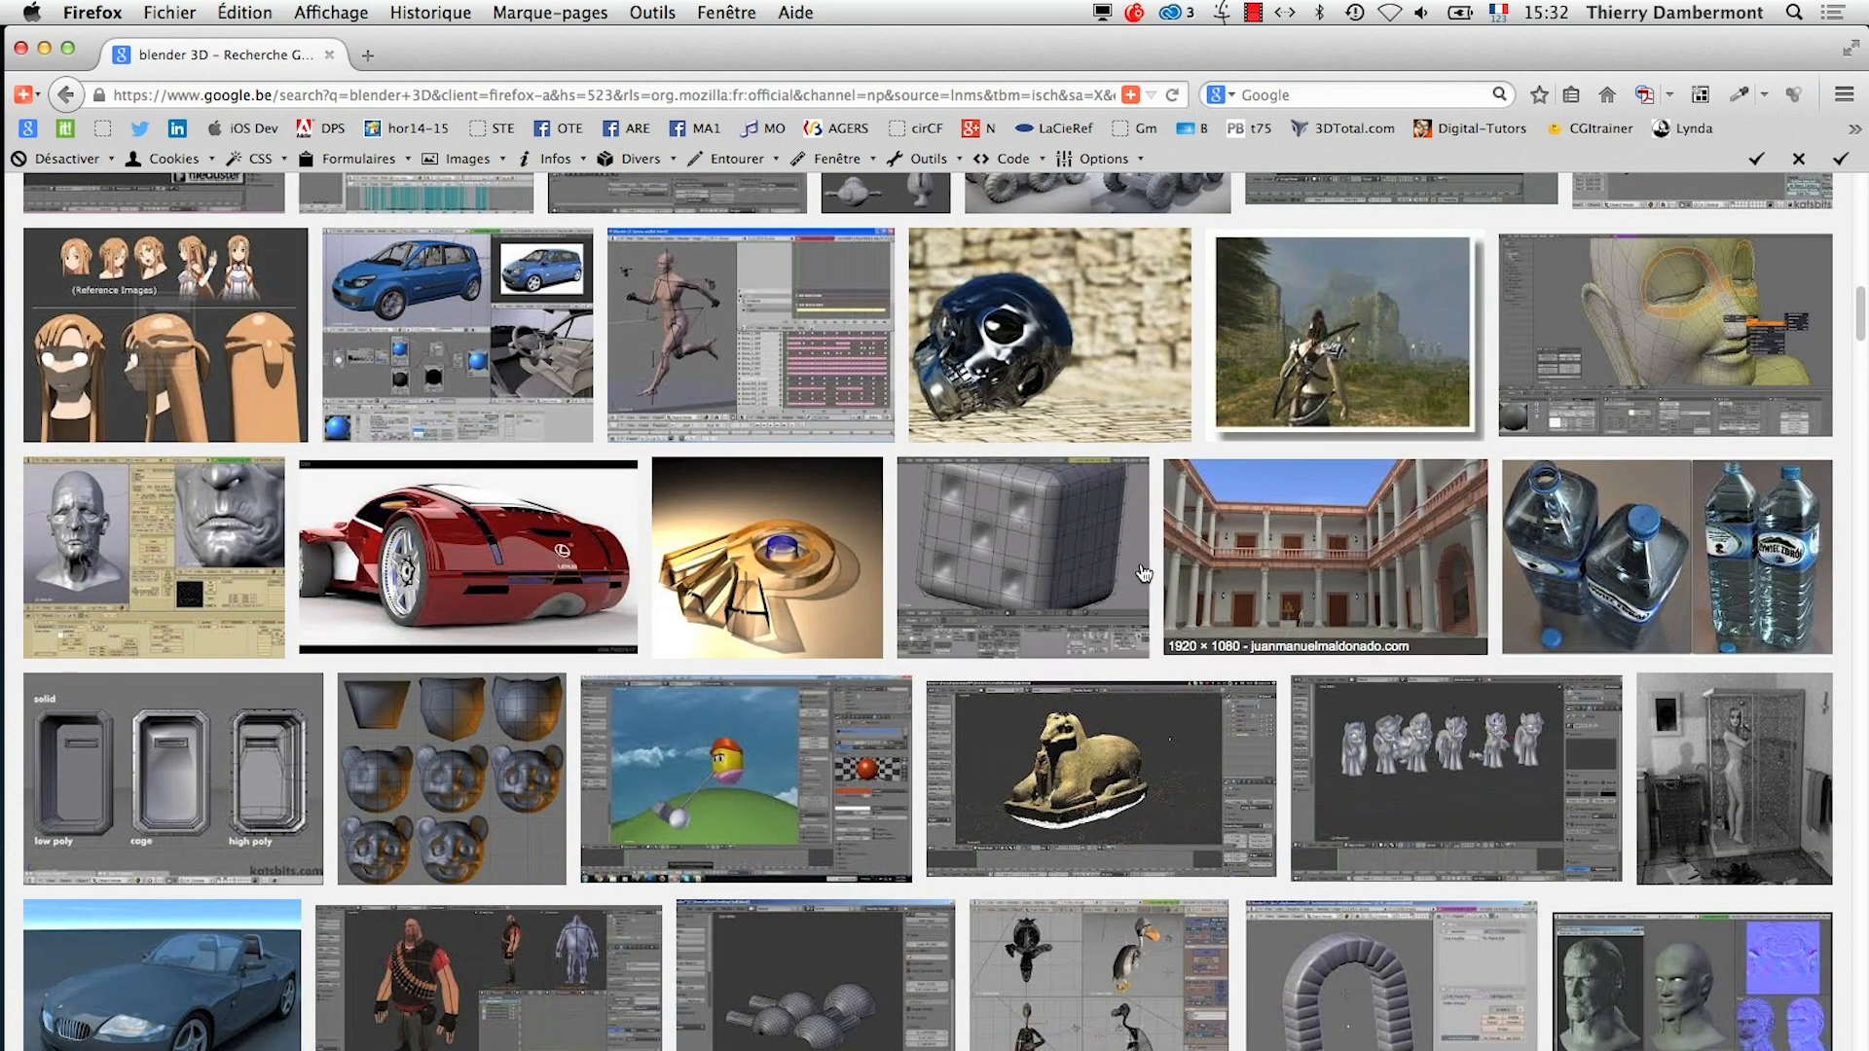
pyautogui.scroll(20, 477, 419)
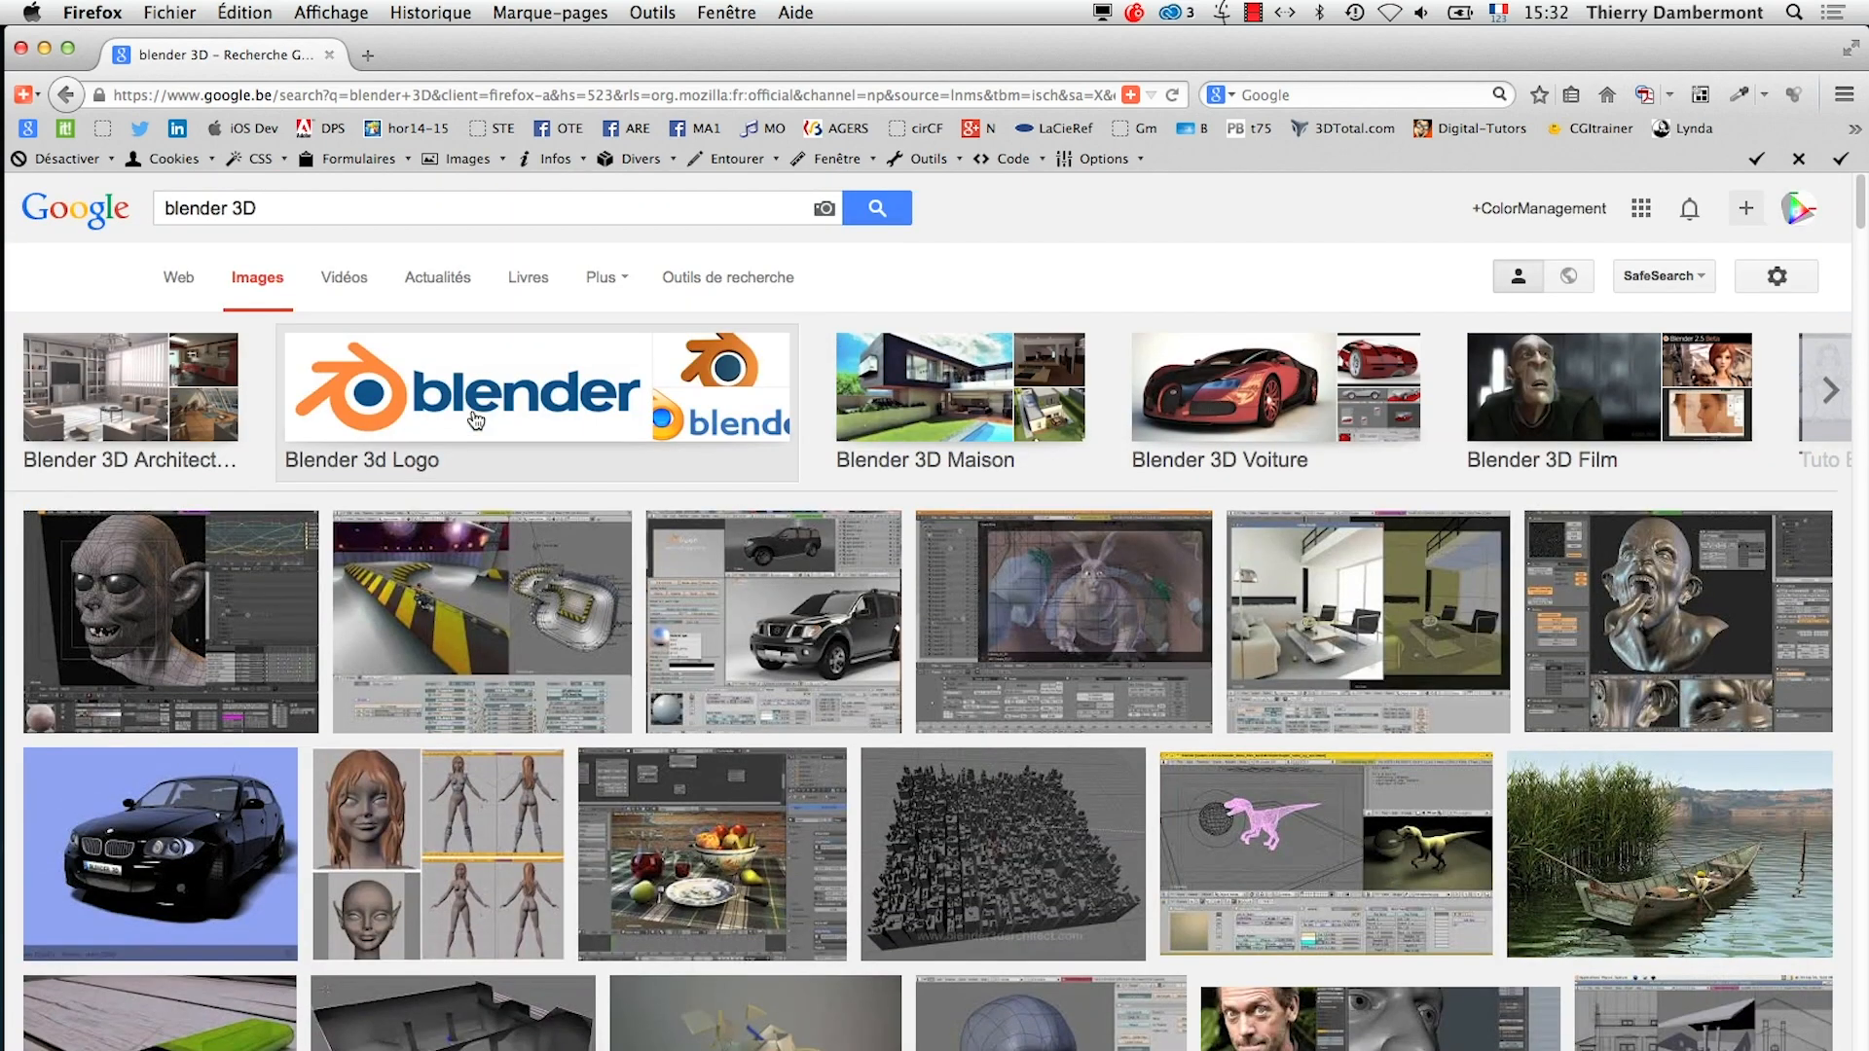
pyautogui.click(29, 133)
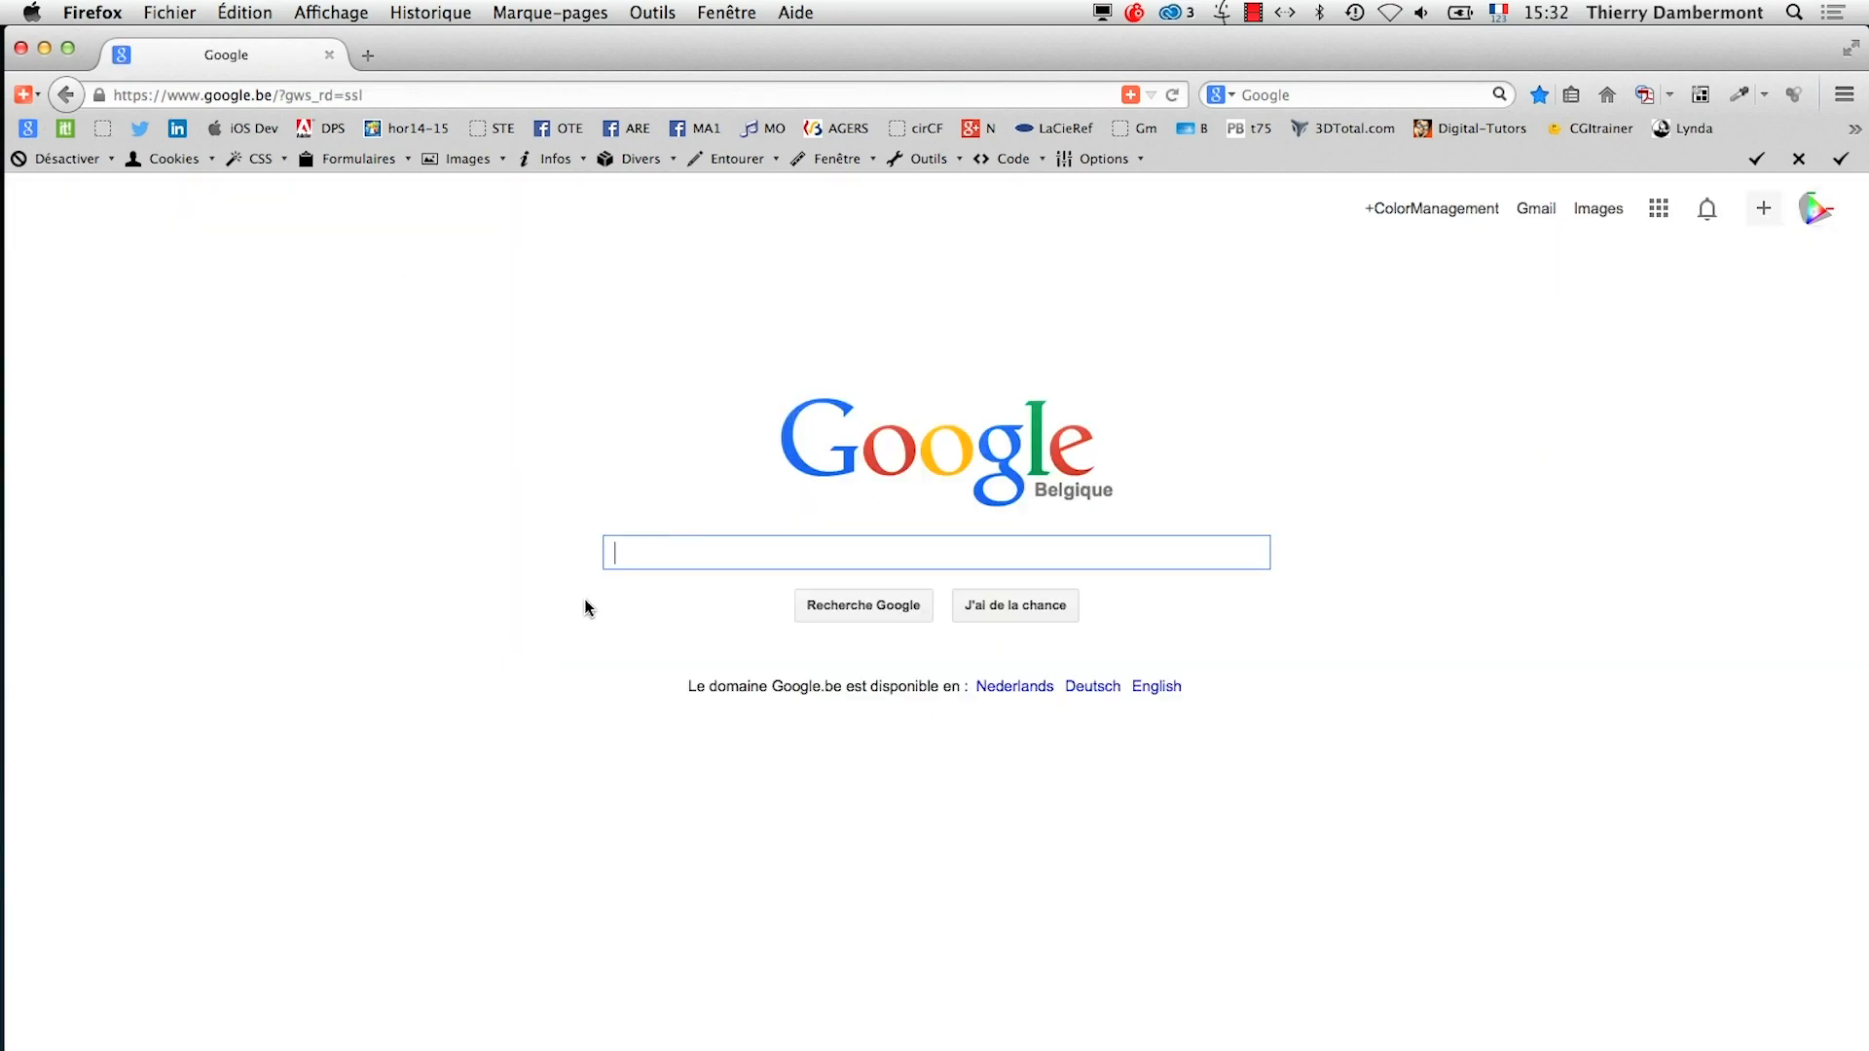
pyautogui.write('cit')
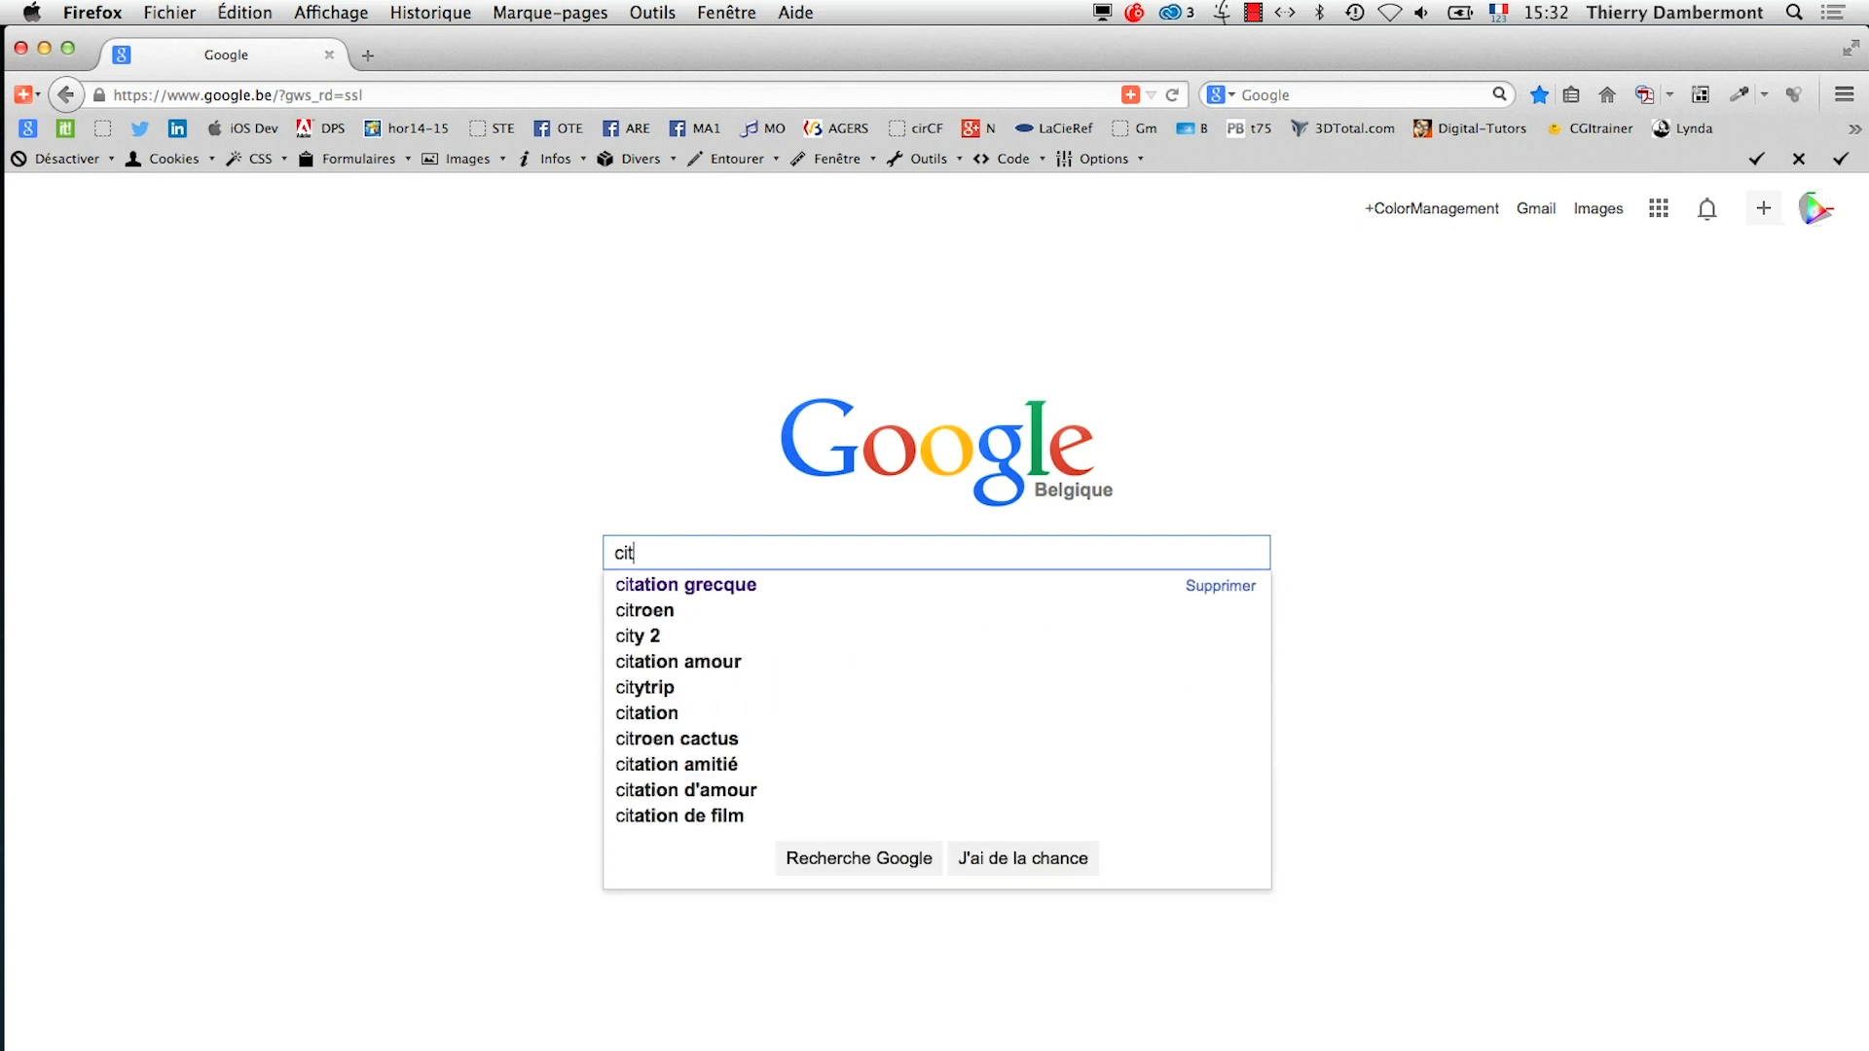
pyautogui.write('y view mu')
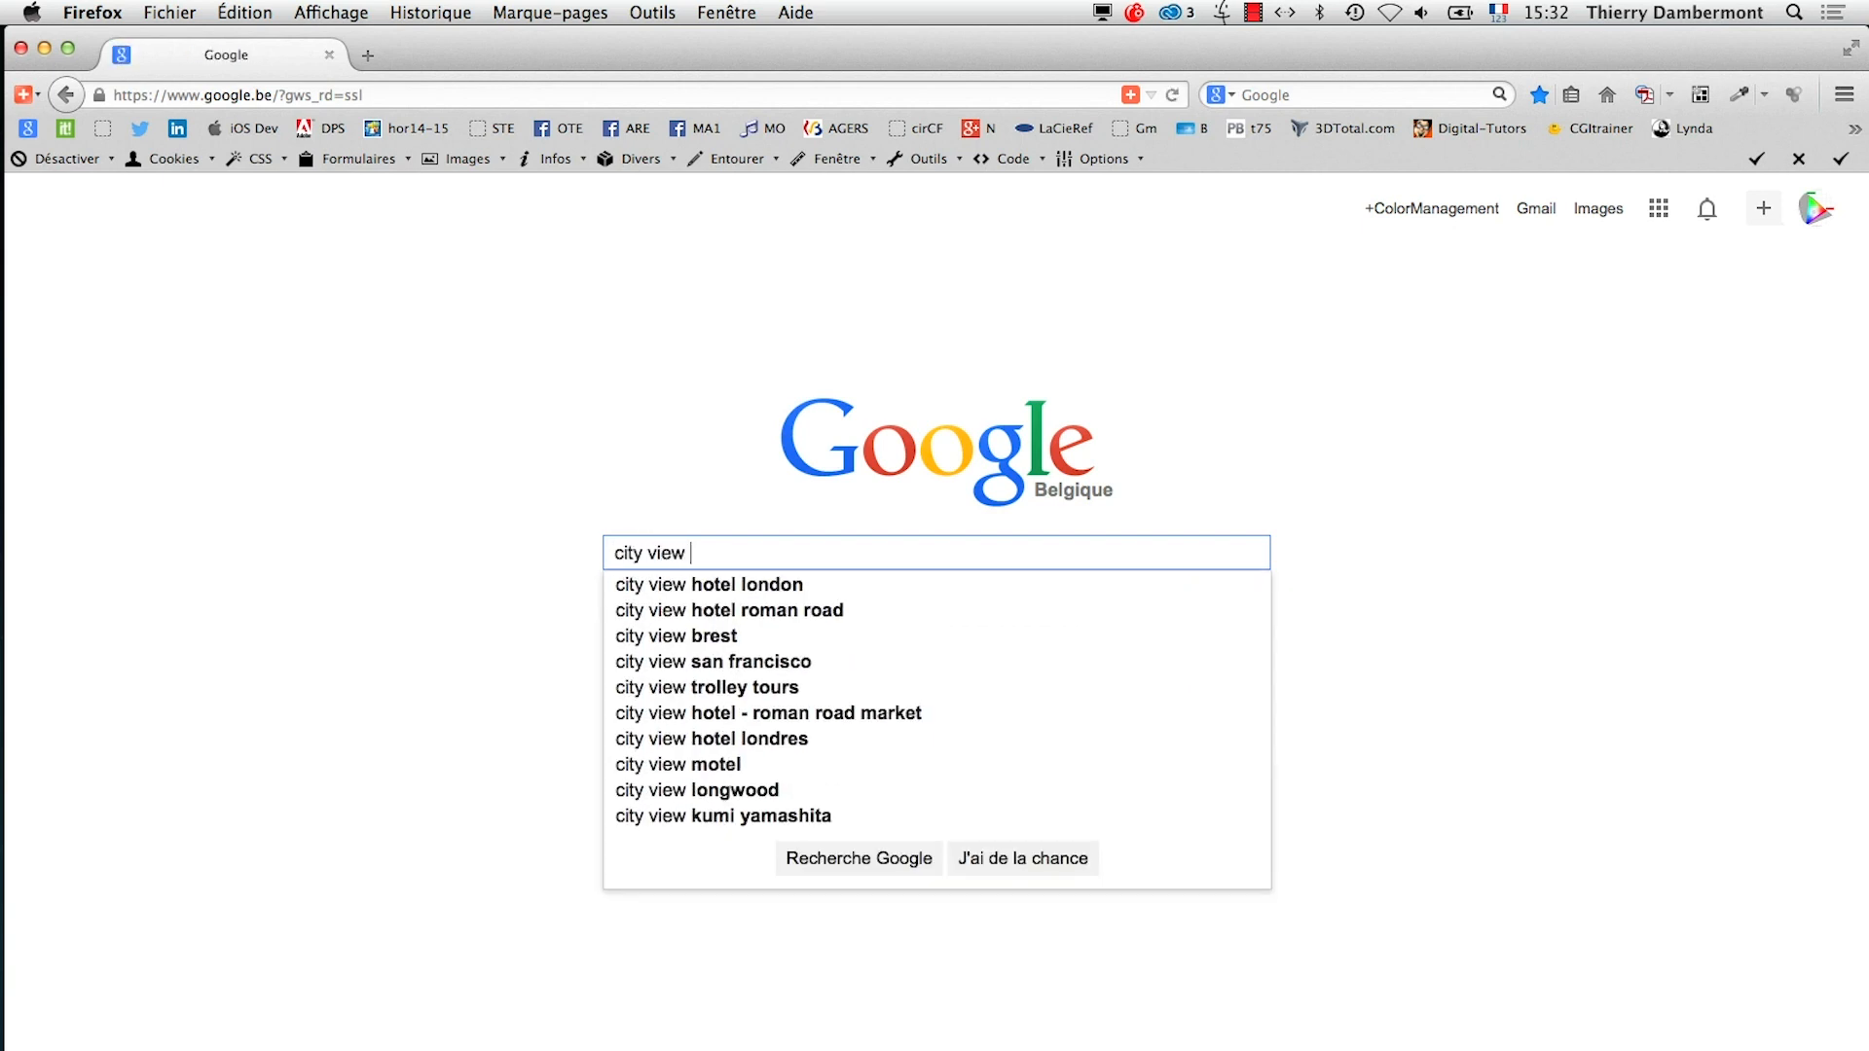
pyautogui.press('BackSpace')
pyautogui.press('BackSpace')
pyautogui.press('BackSpace')
pyautogui.press('BackSpace')
pyautogui.press('BackSpace')
pyautogui.press('BackSpace')
pyautogui.press('BackSpace')
pyautogui.press('BackSpace')
pyautogui.press('BackSpace')
pyautogui.press('BackSpace')
pyautogui.press('BackSpace')
pyautogui.press('BackSpace')
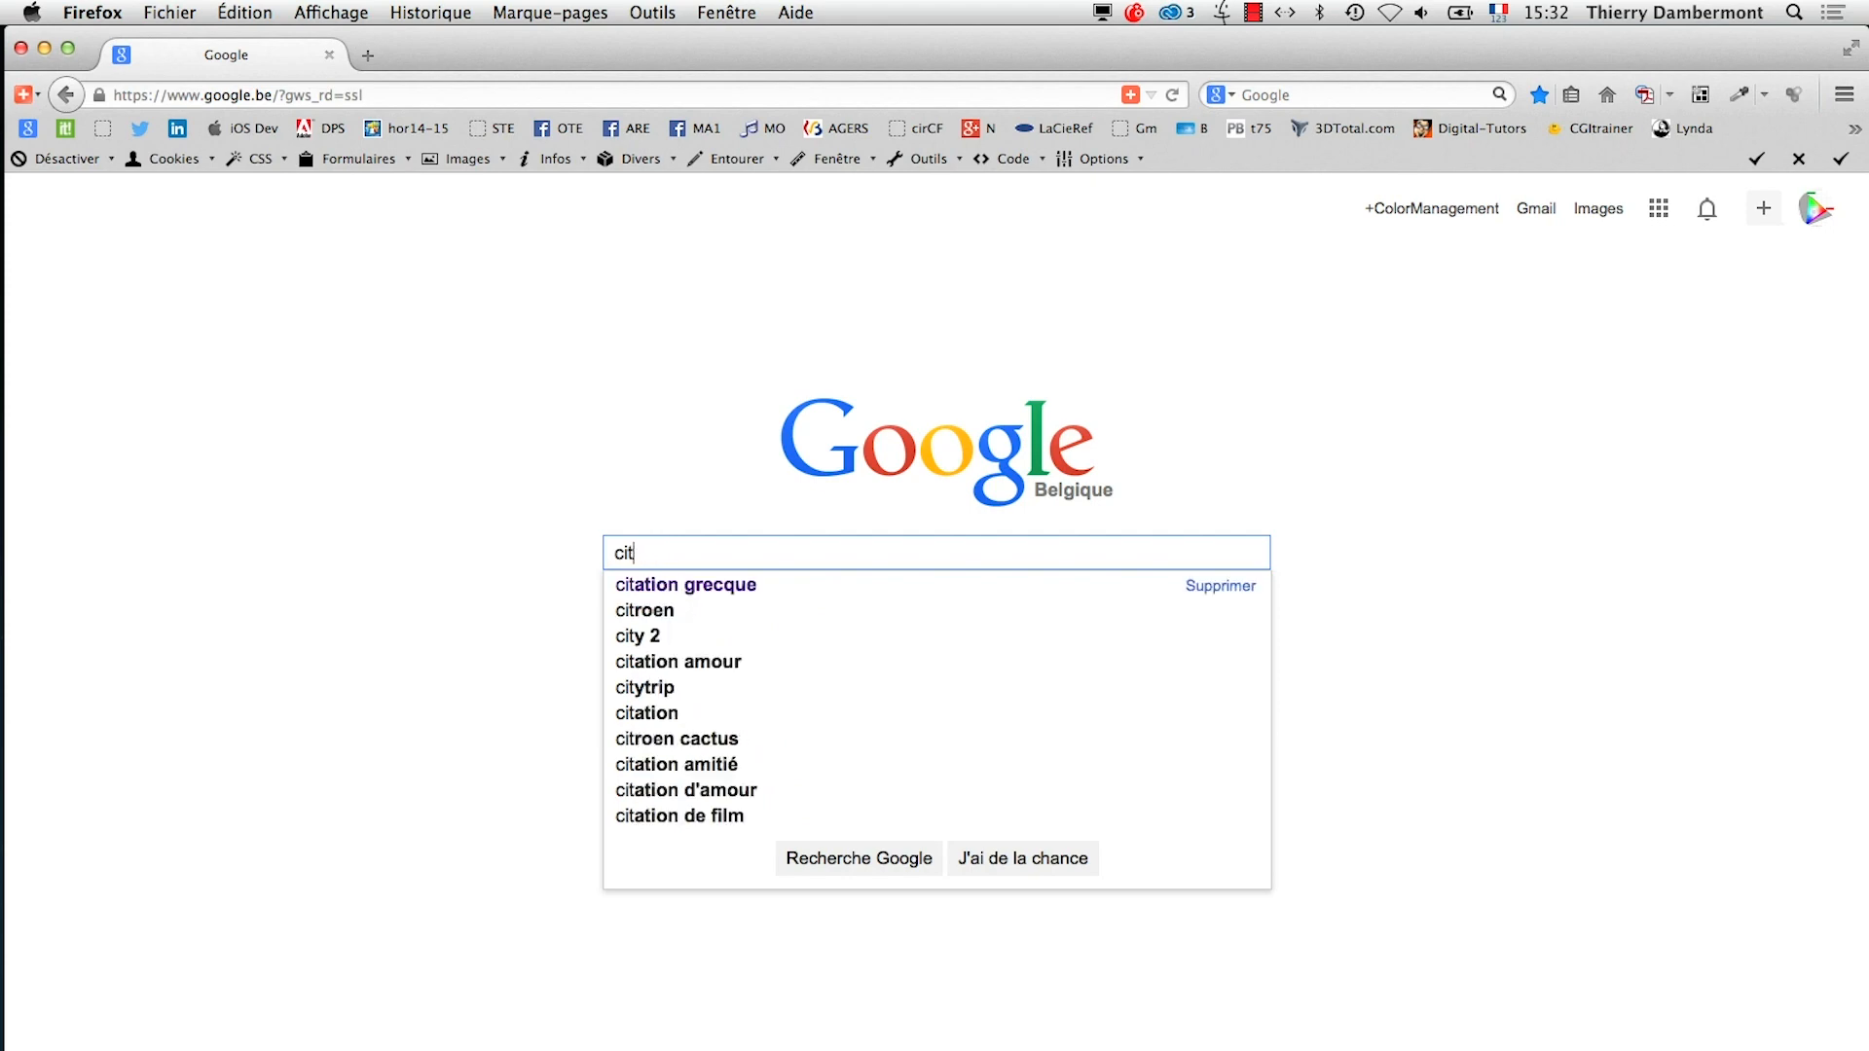
# Search Google for "museum", show the image results and look through the buildings and interiors
pyautogui.write('museum')
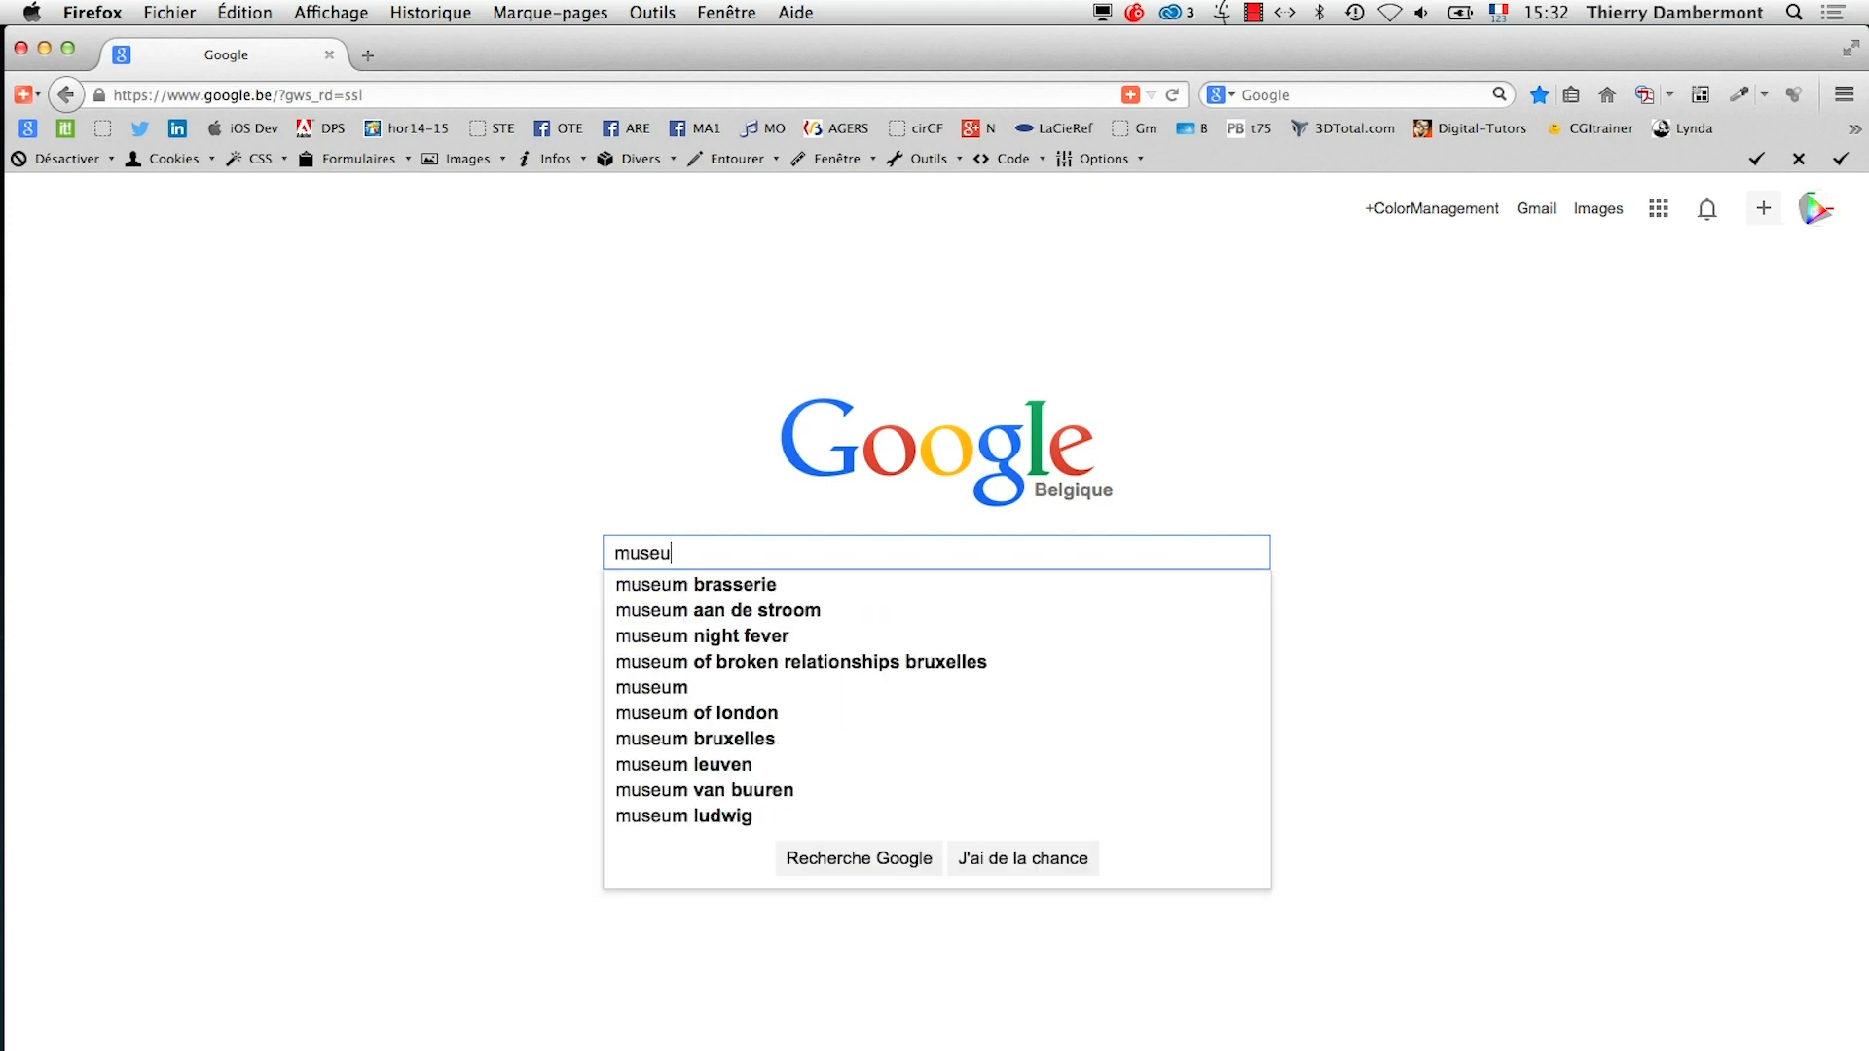
pyautogui.press('Return')
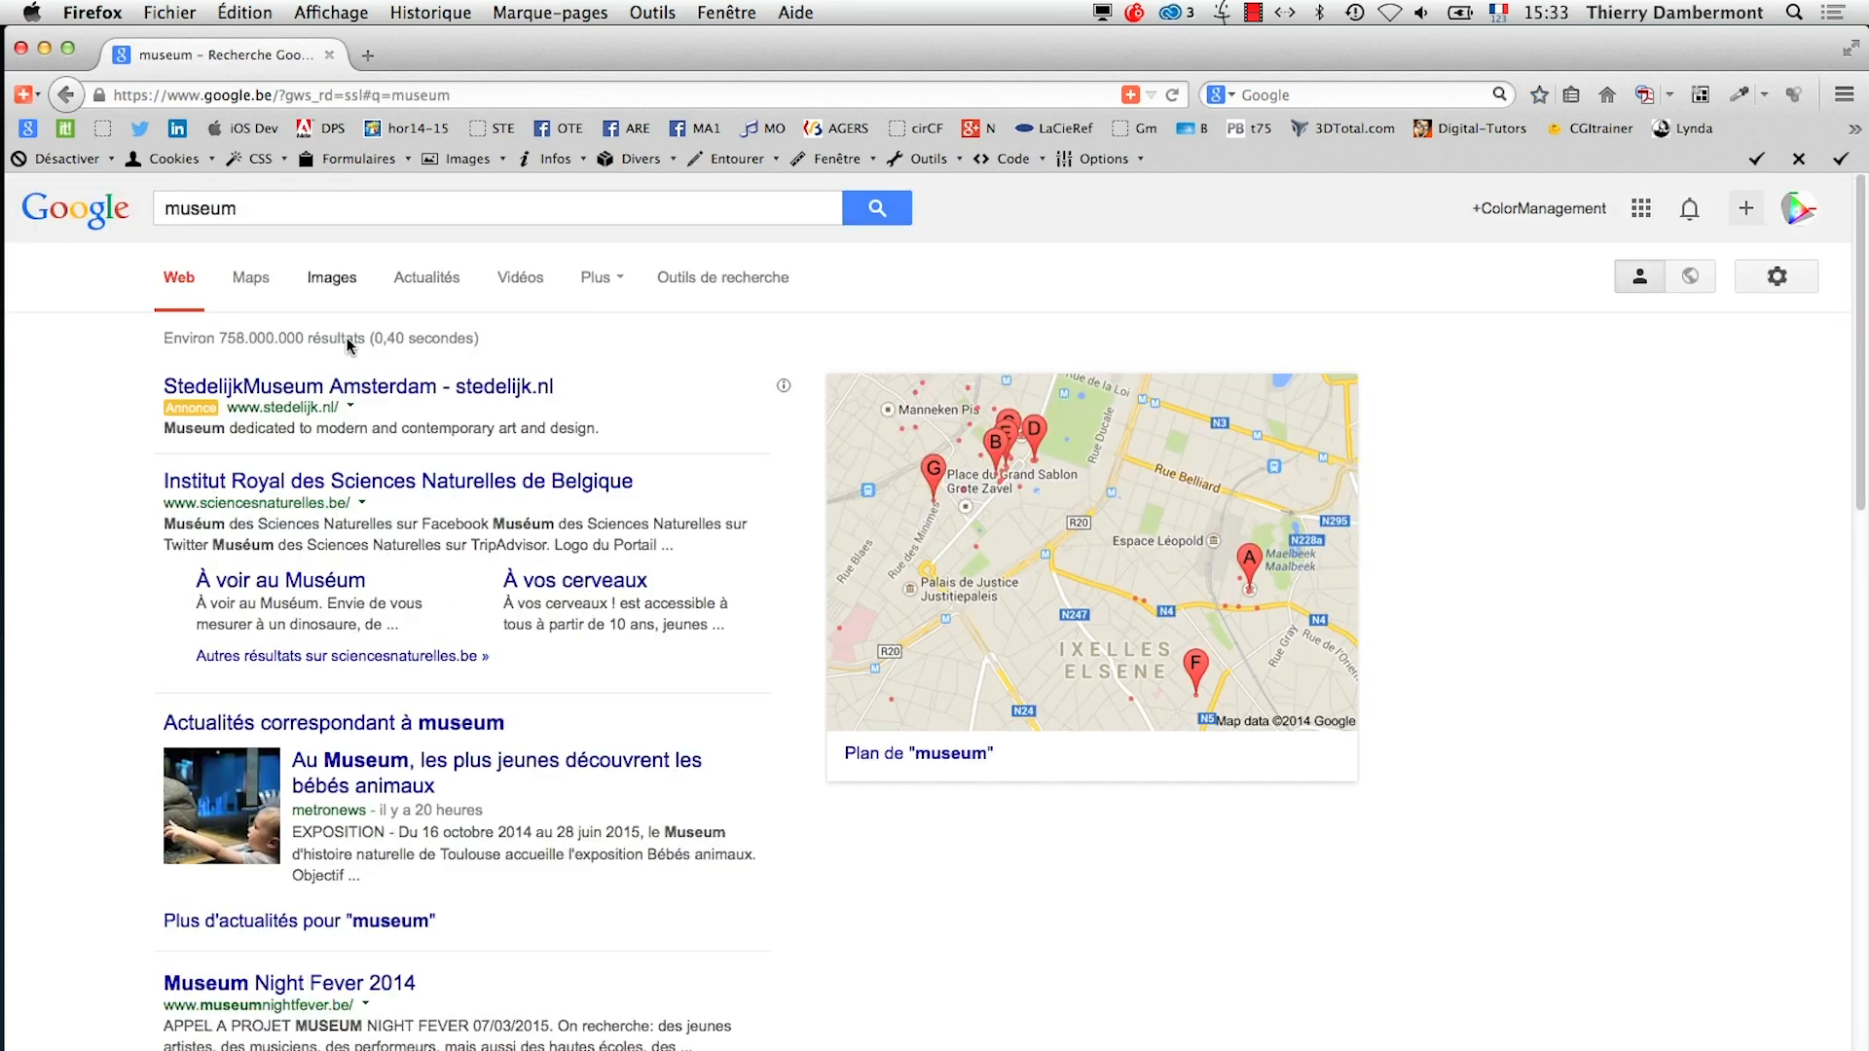
pyautogui.click(316, 281)
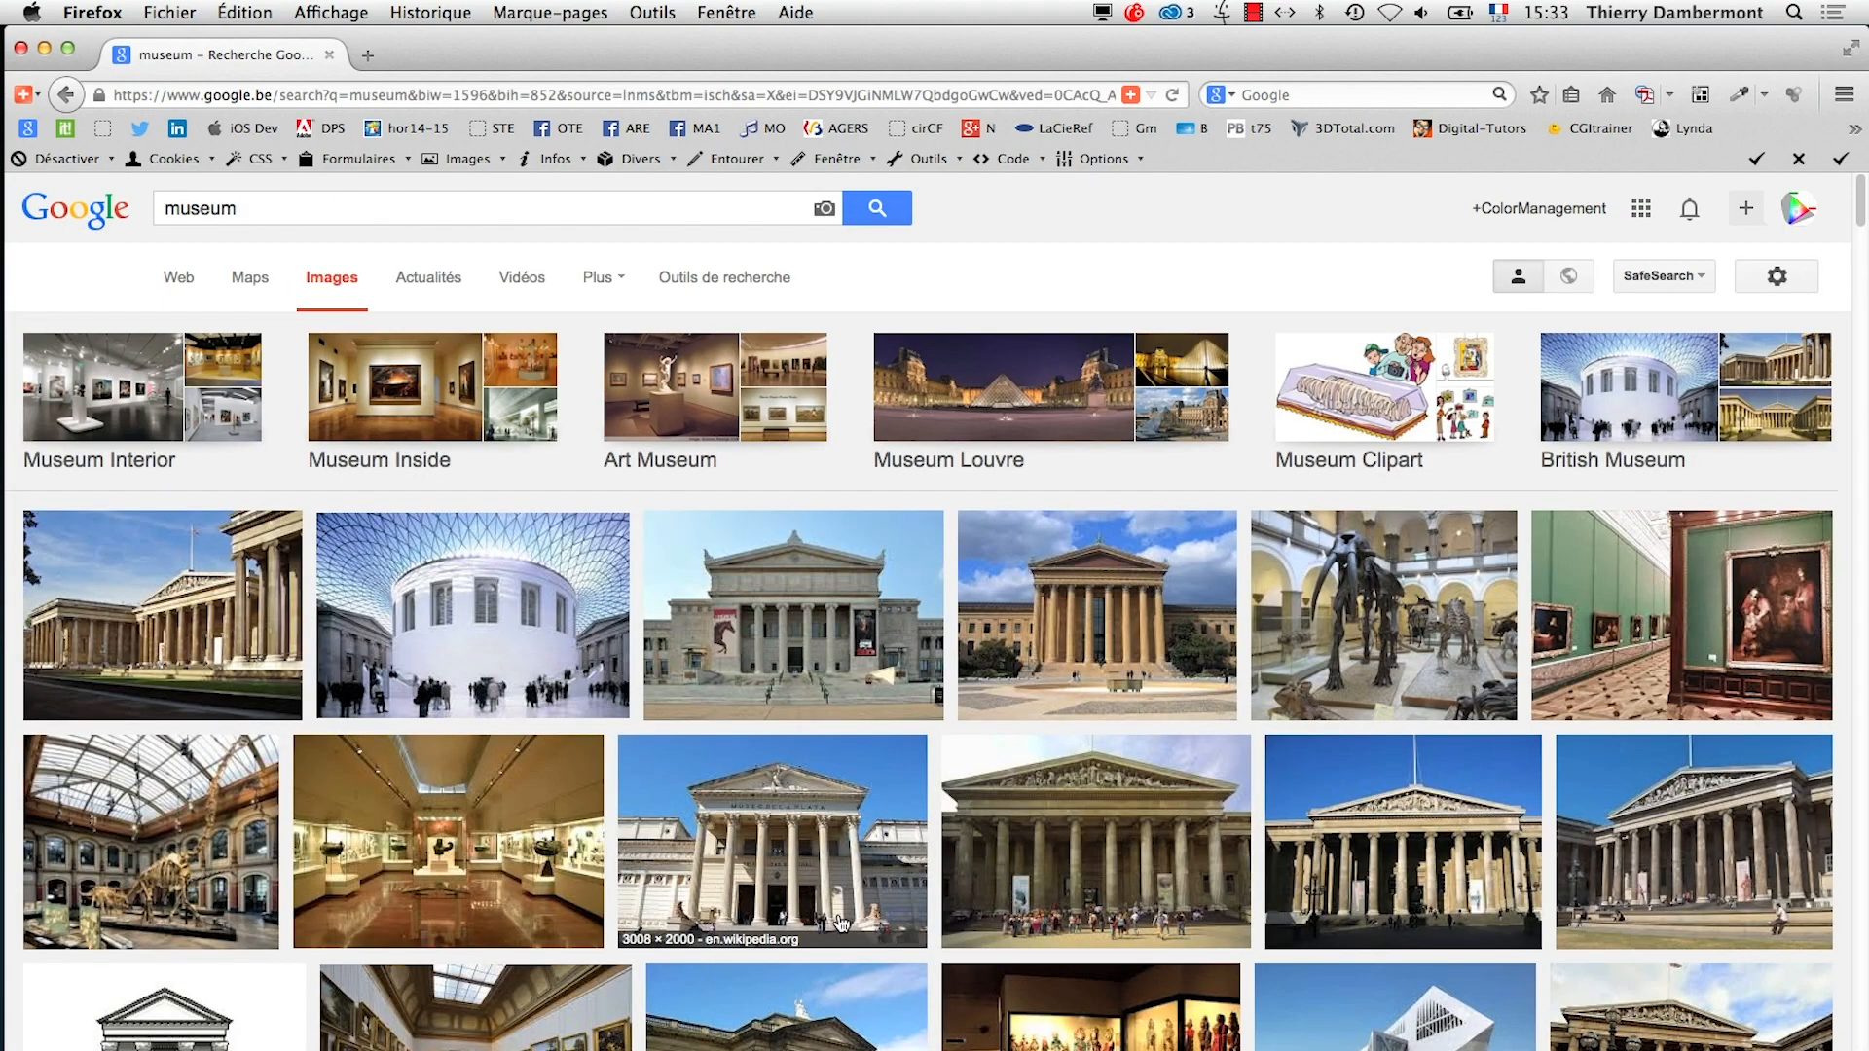
pyautogui.scroll(-3, 841, 922)
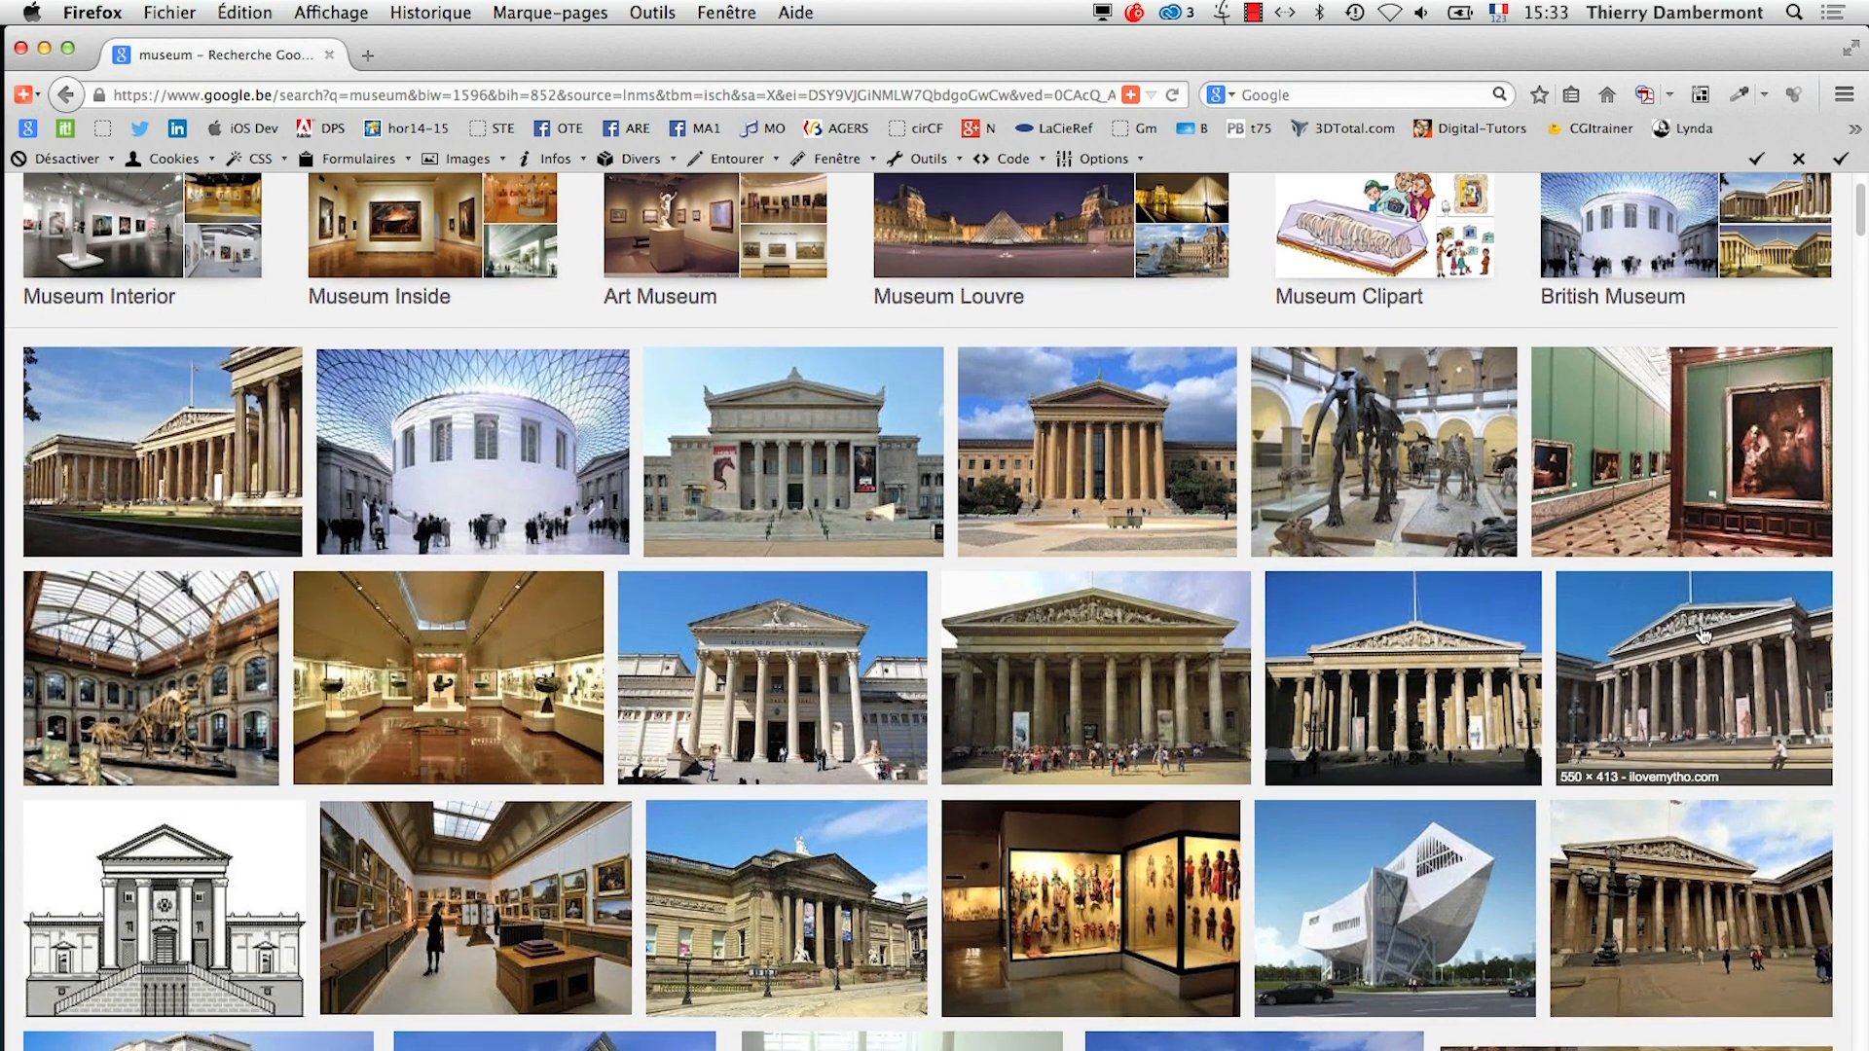
pyautogui.scroll(3, 467, 457)
# Refine the image search to museum "public domain" and look through the pictures for a usable perspective example
pyautogui.click(301, 210)
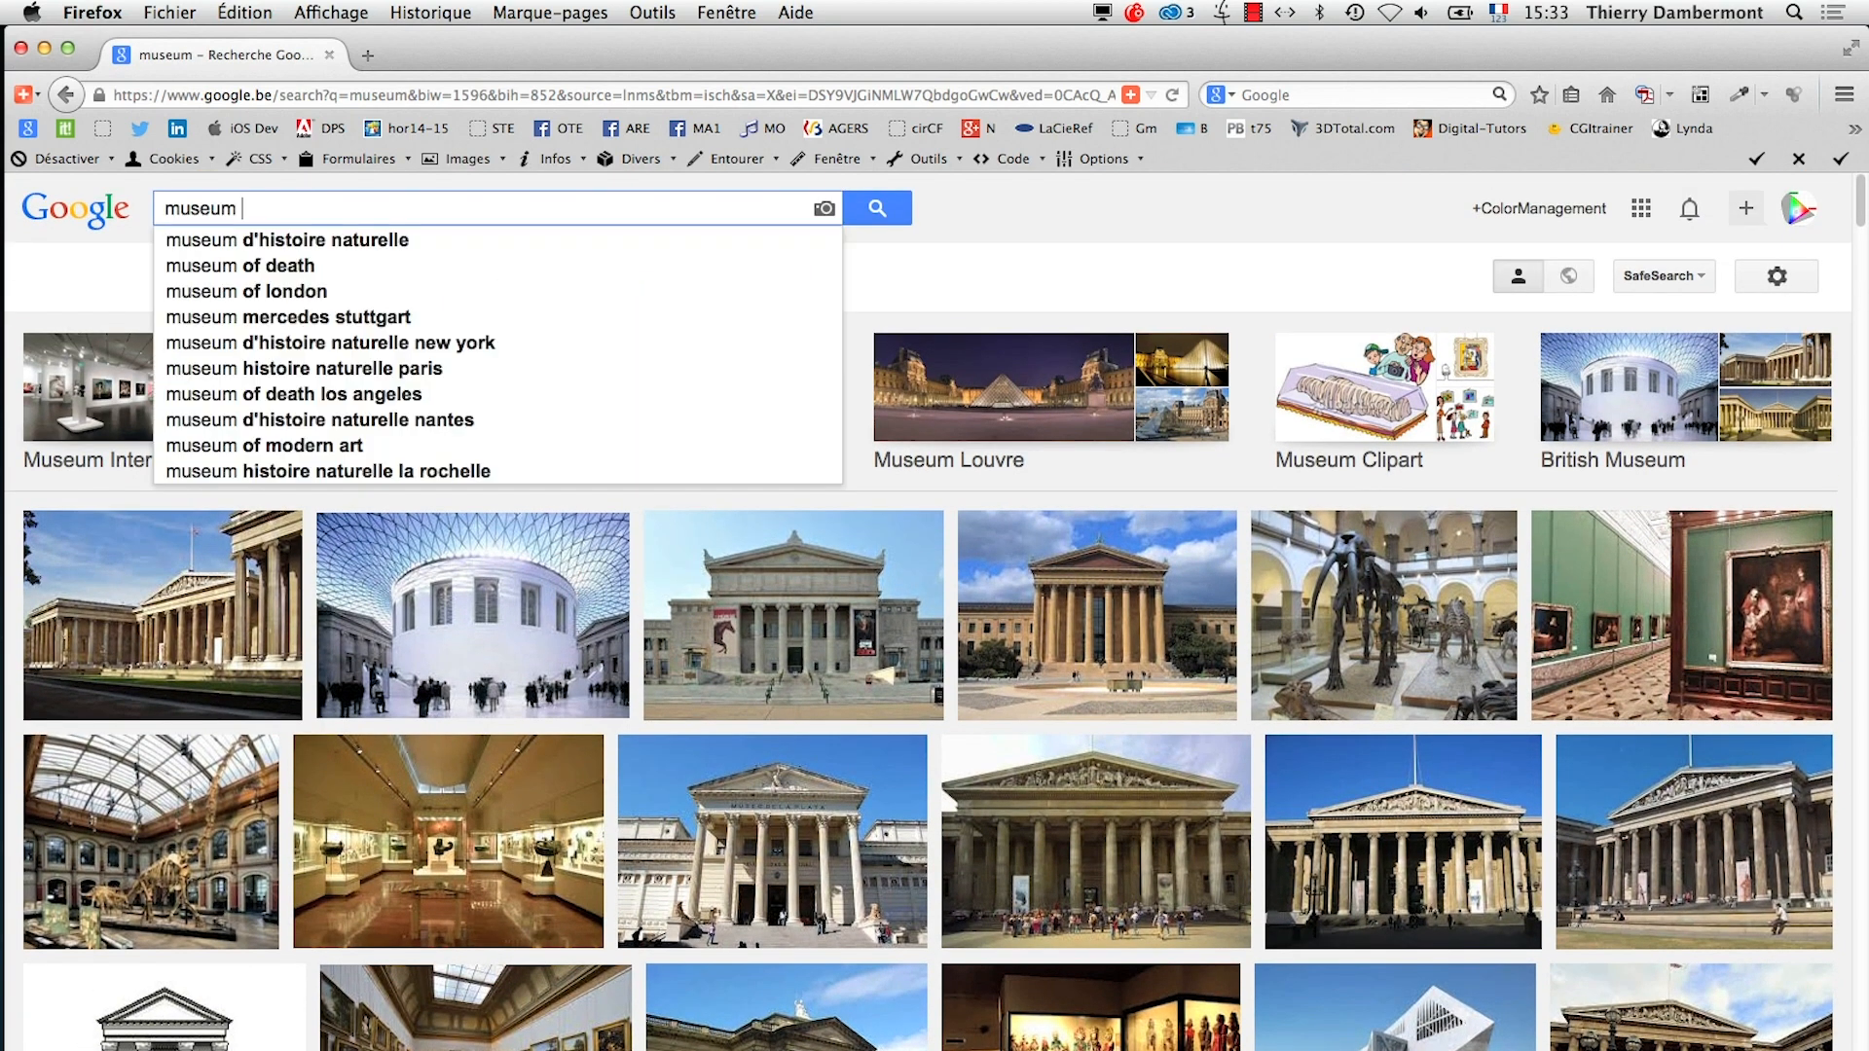
pyautogui.write('"public')
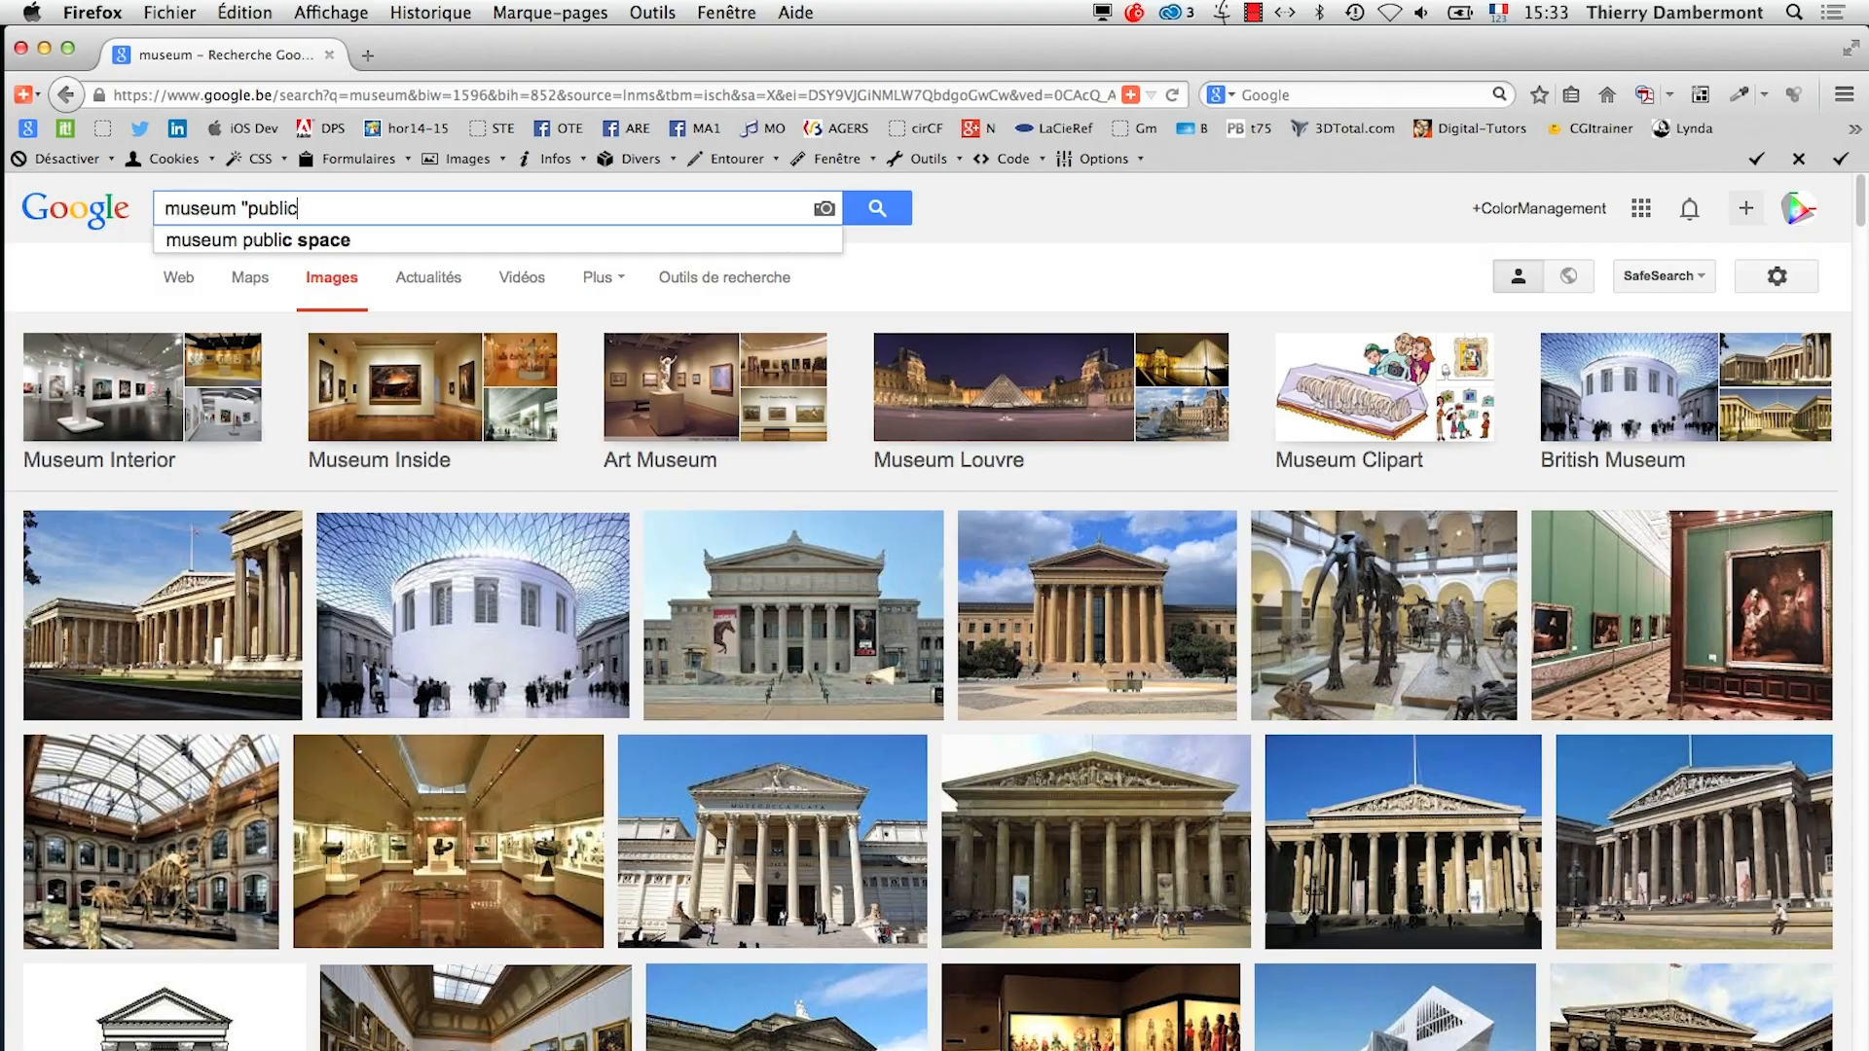
pyautogui.write(' domain"')
pyautogui.press('Return')
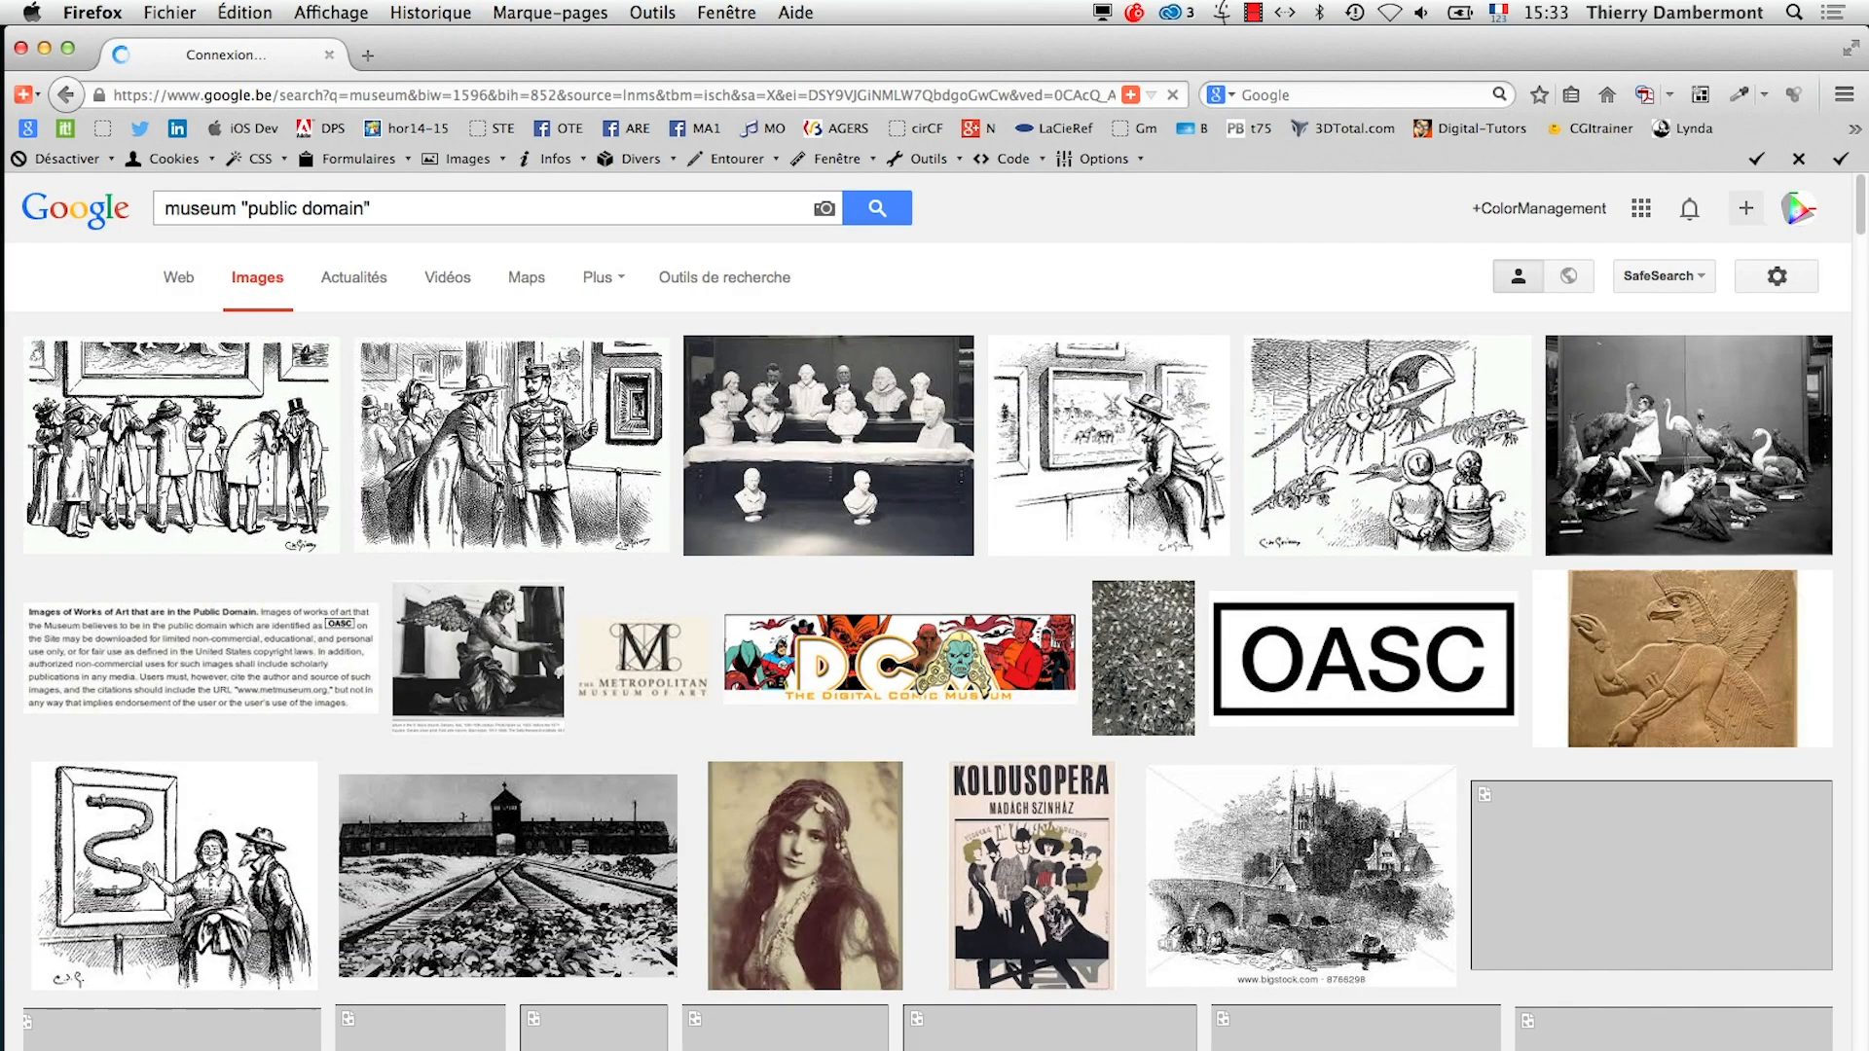
pyautogui.scroll(-5, 918, 593)
pyautogui.scroll(-15, 918, 592)
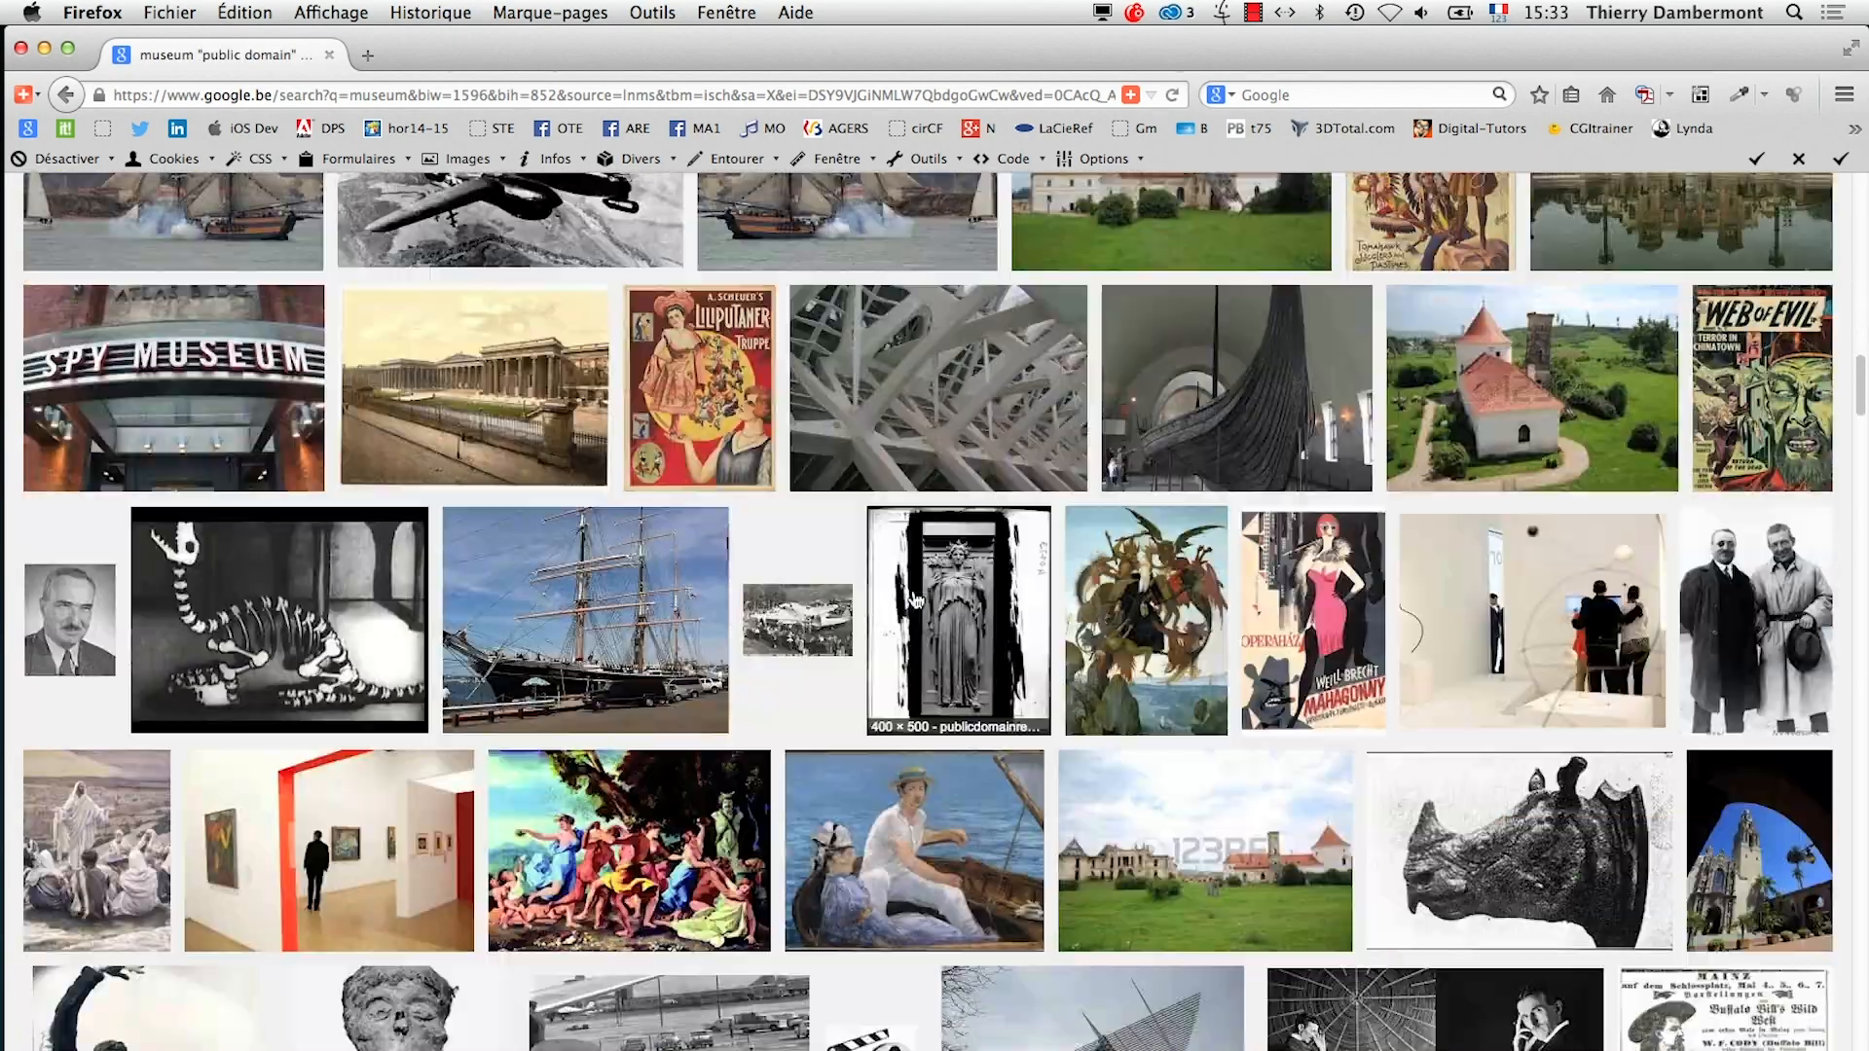
pyautogui.scroll(-10, 913, 597)
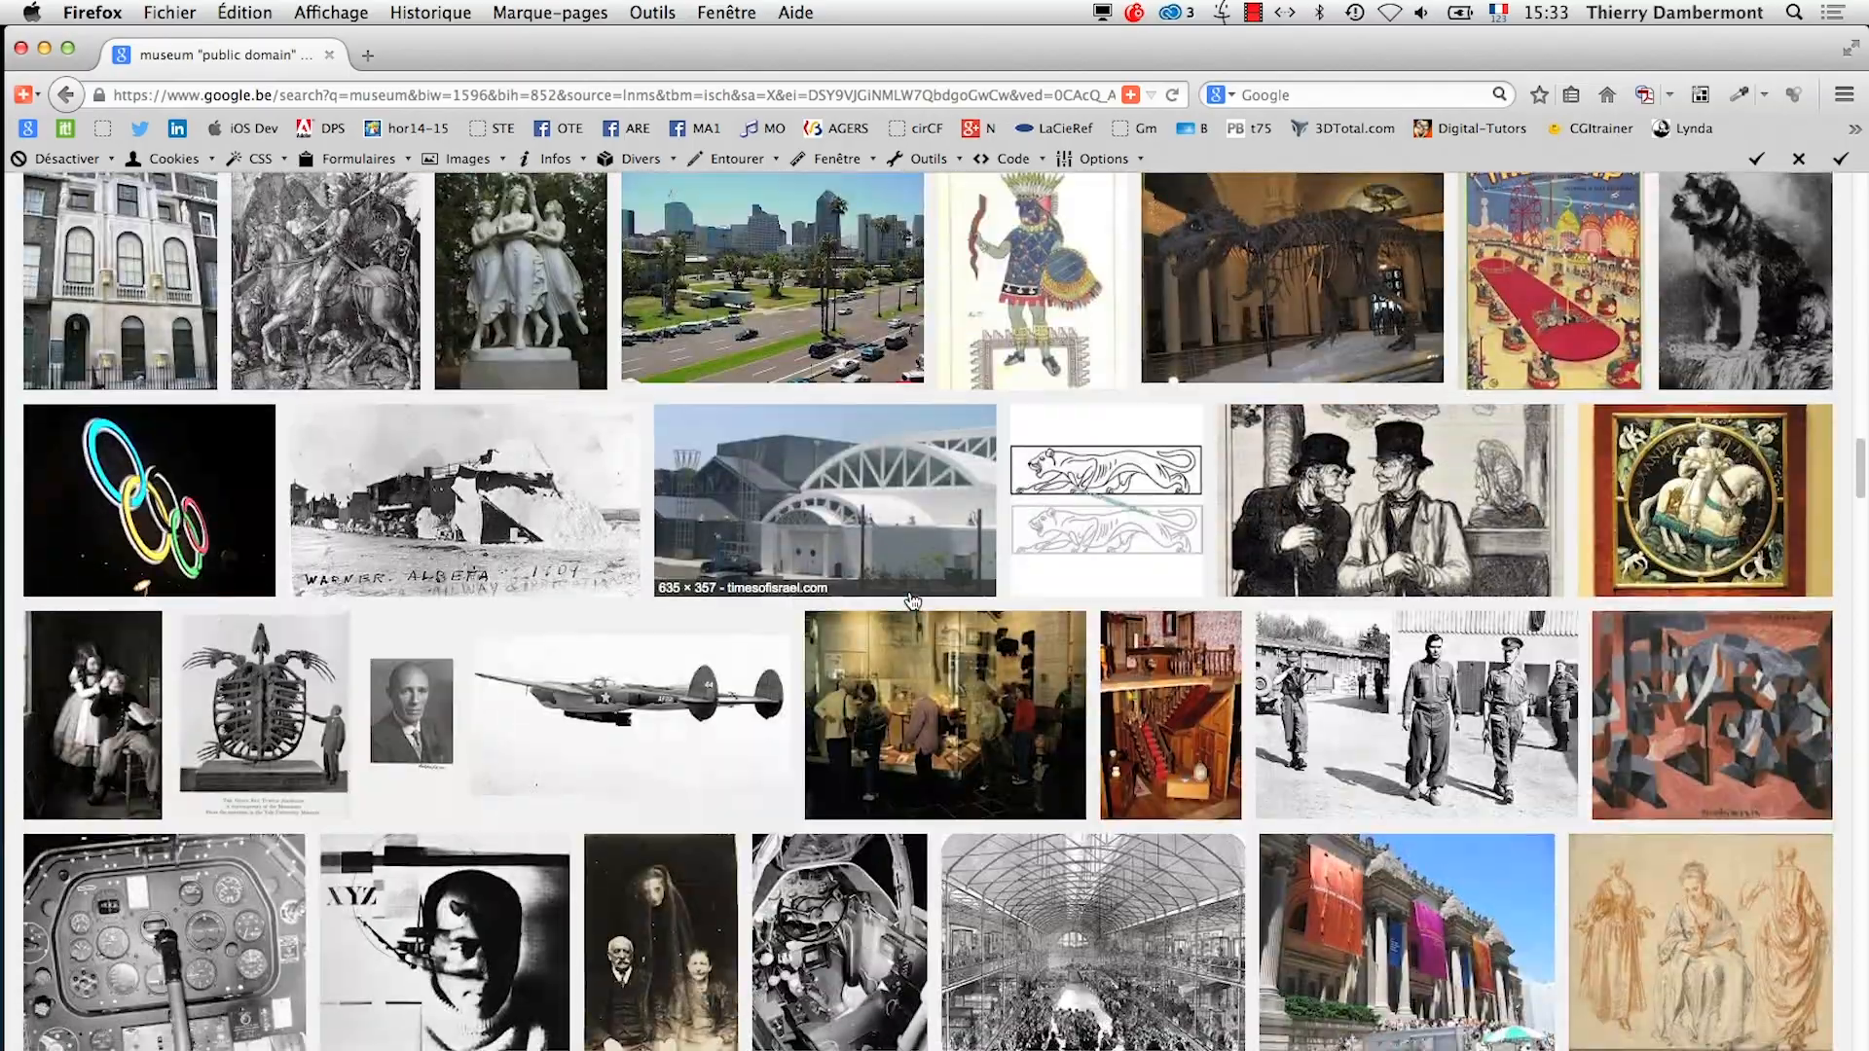
pyautogui.scroll(-10, 913, 601)
pyautogui.scroll(20, 905, 598)
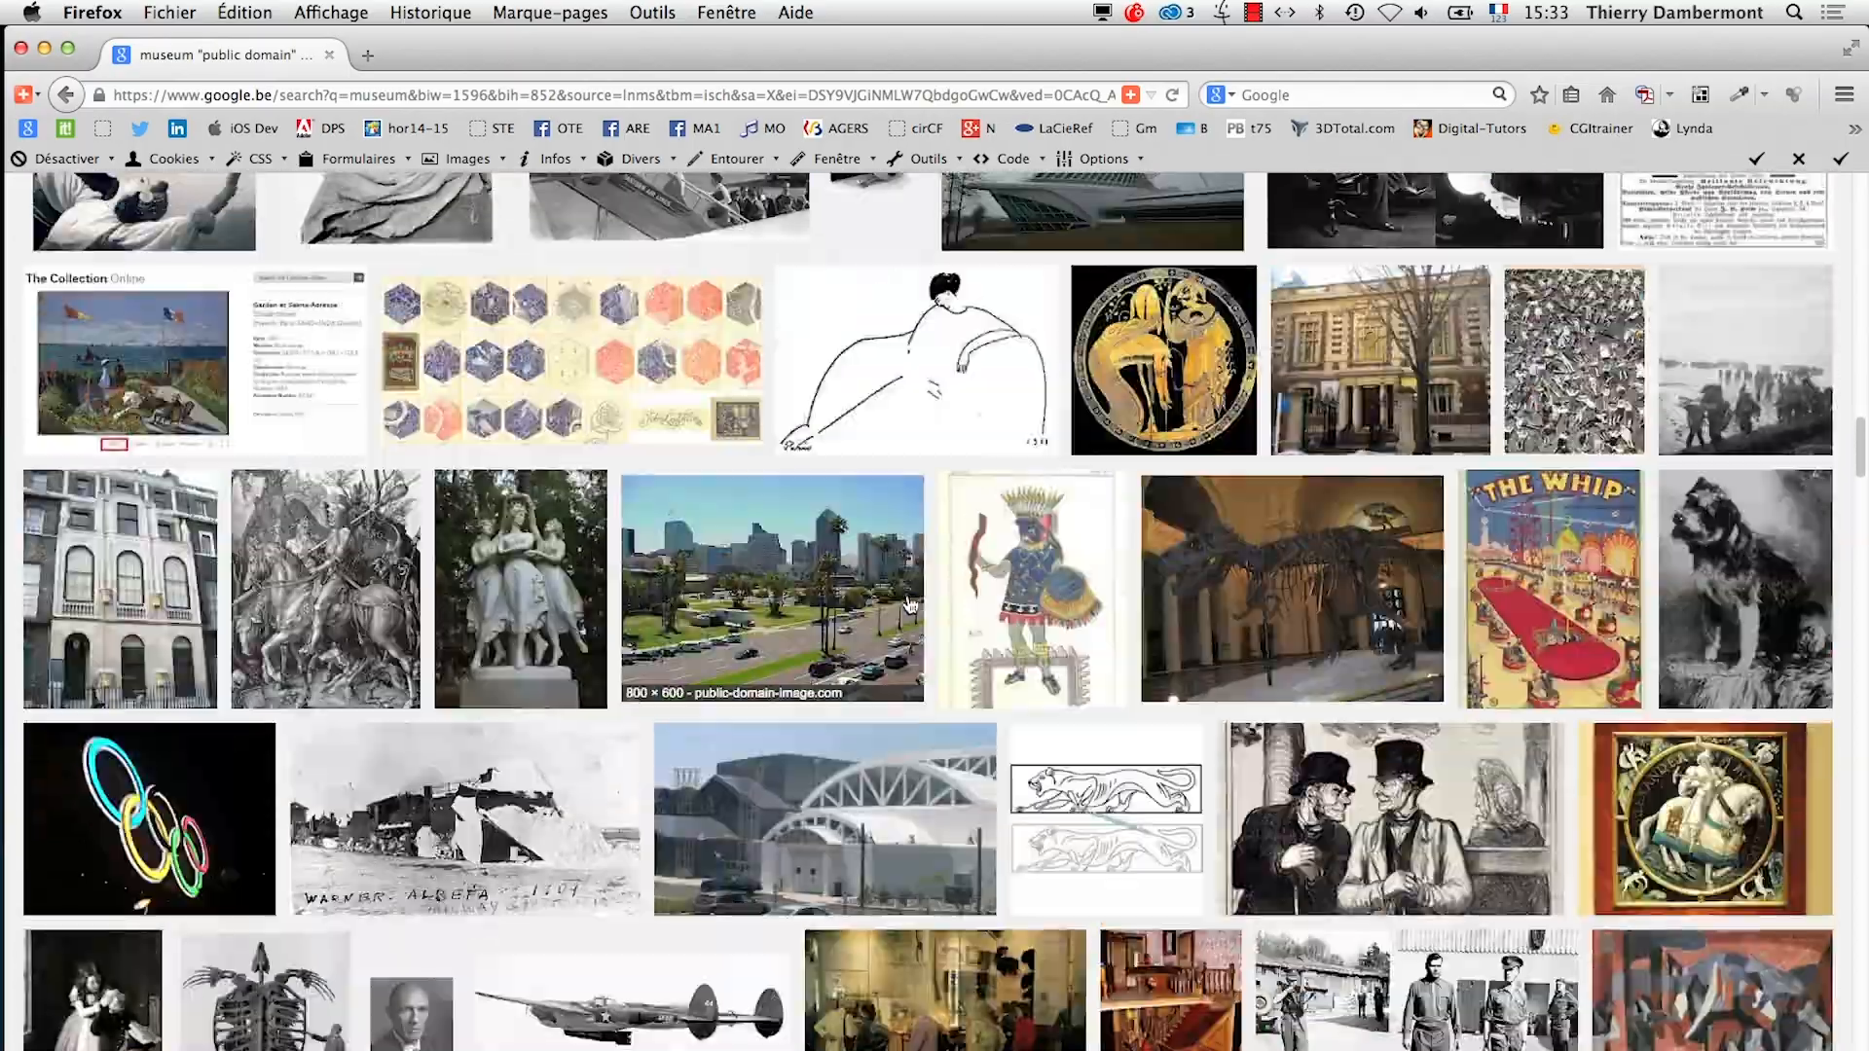
pyautogui.scroll(3, 898, 597)
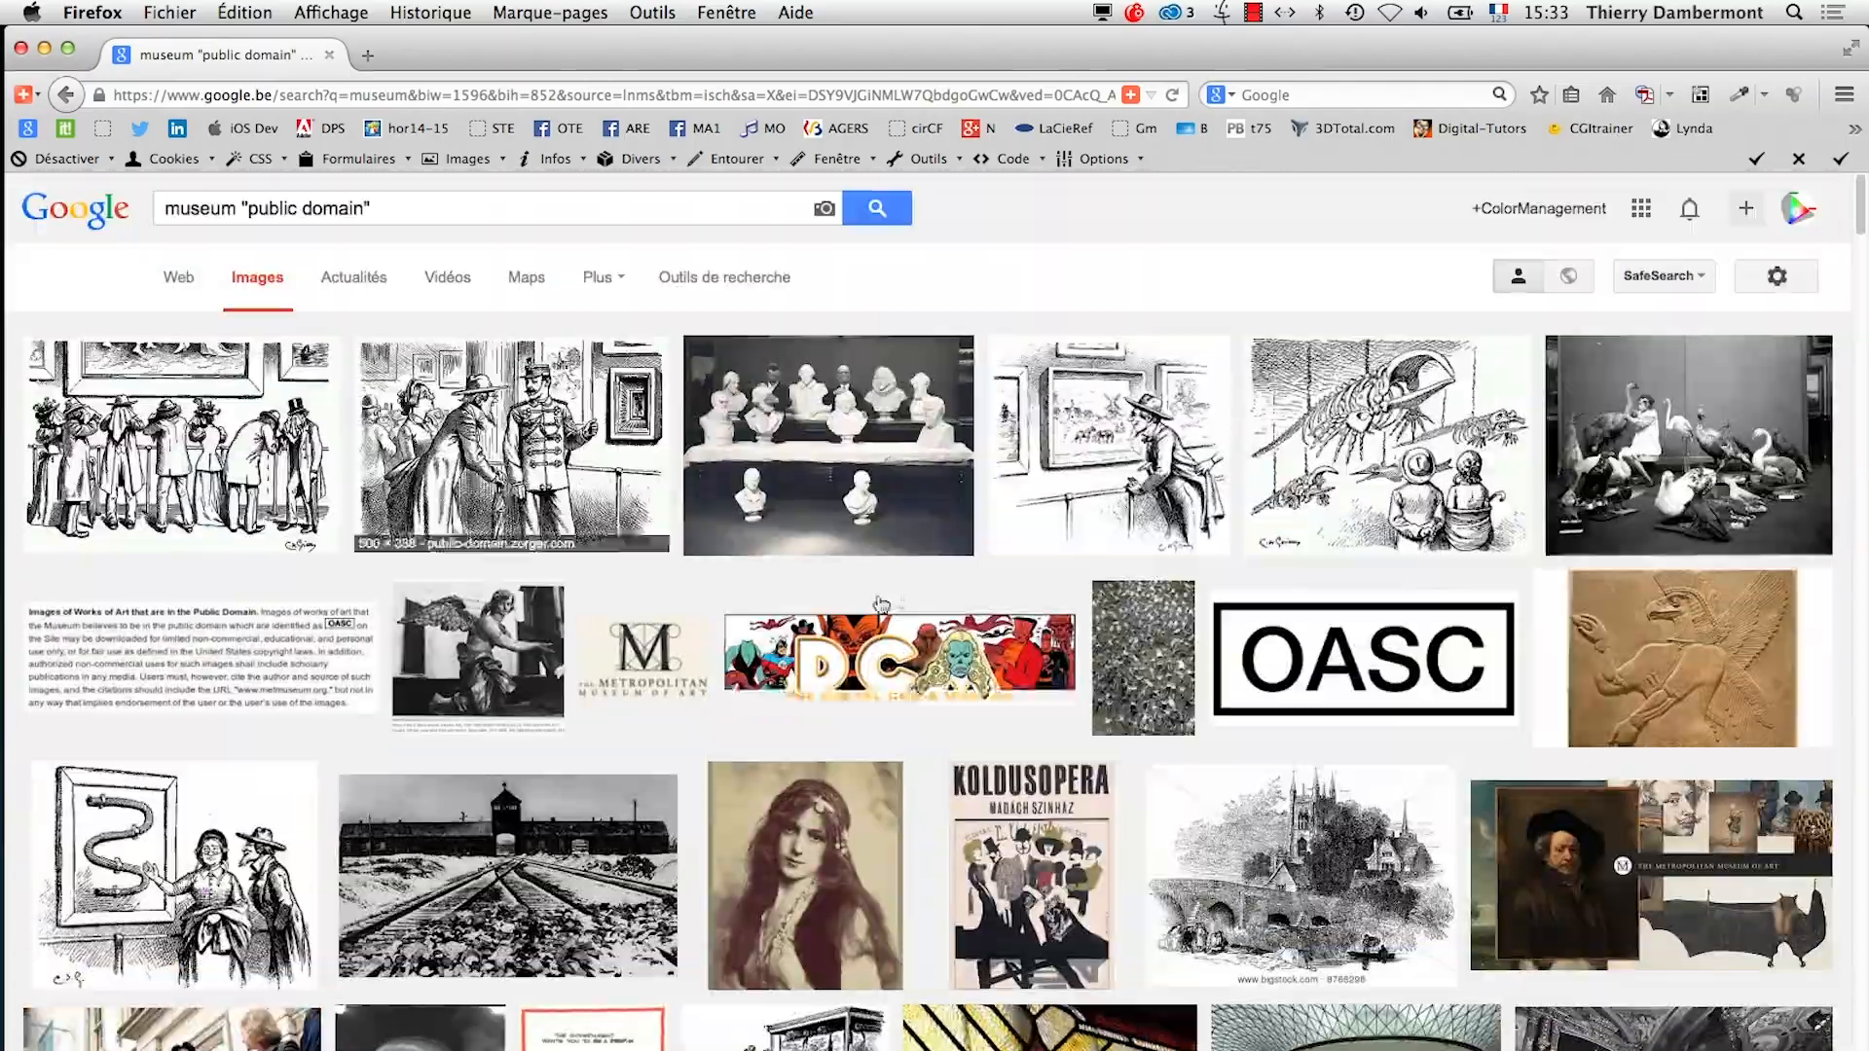
# Change the image search to building "public domain" by replacing the word "museum"
pyautogui.doubleClick(230, 211)
pyautogui.write('buildin')
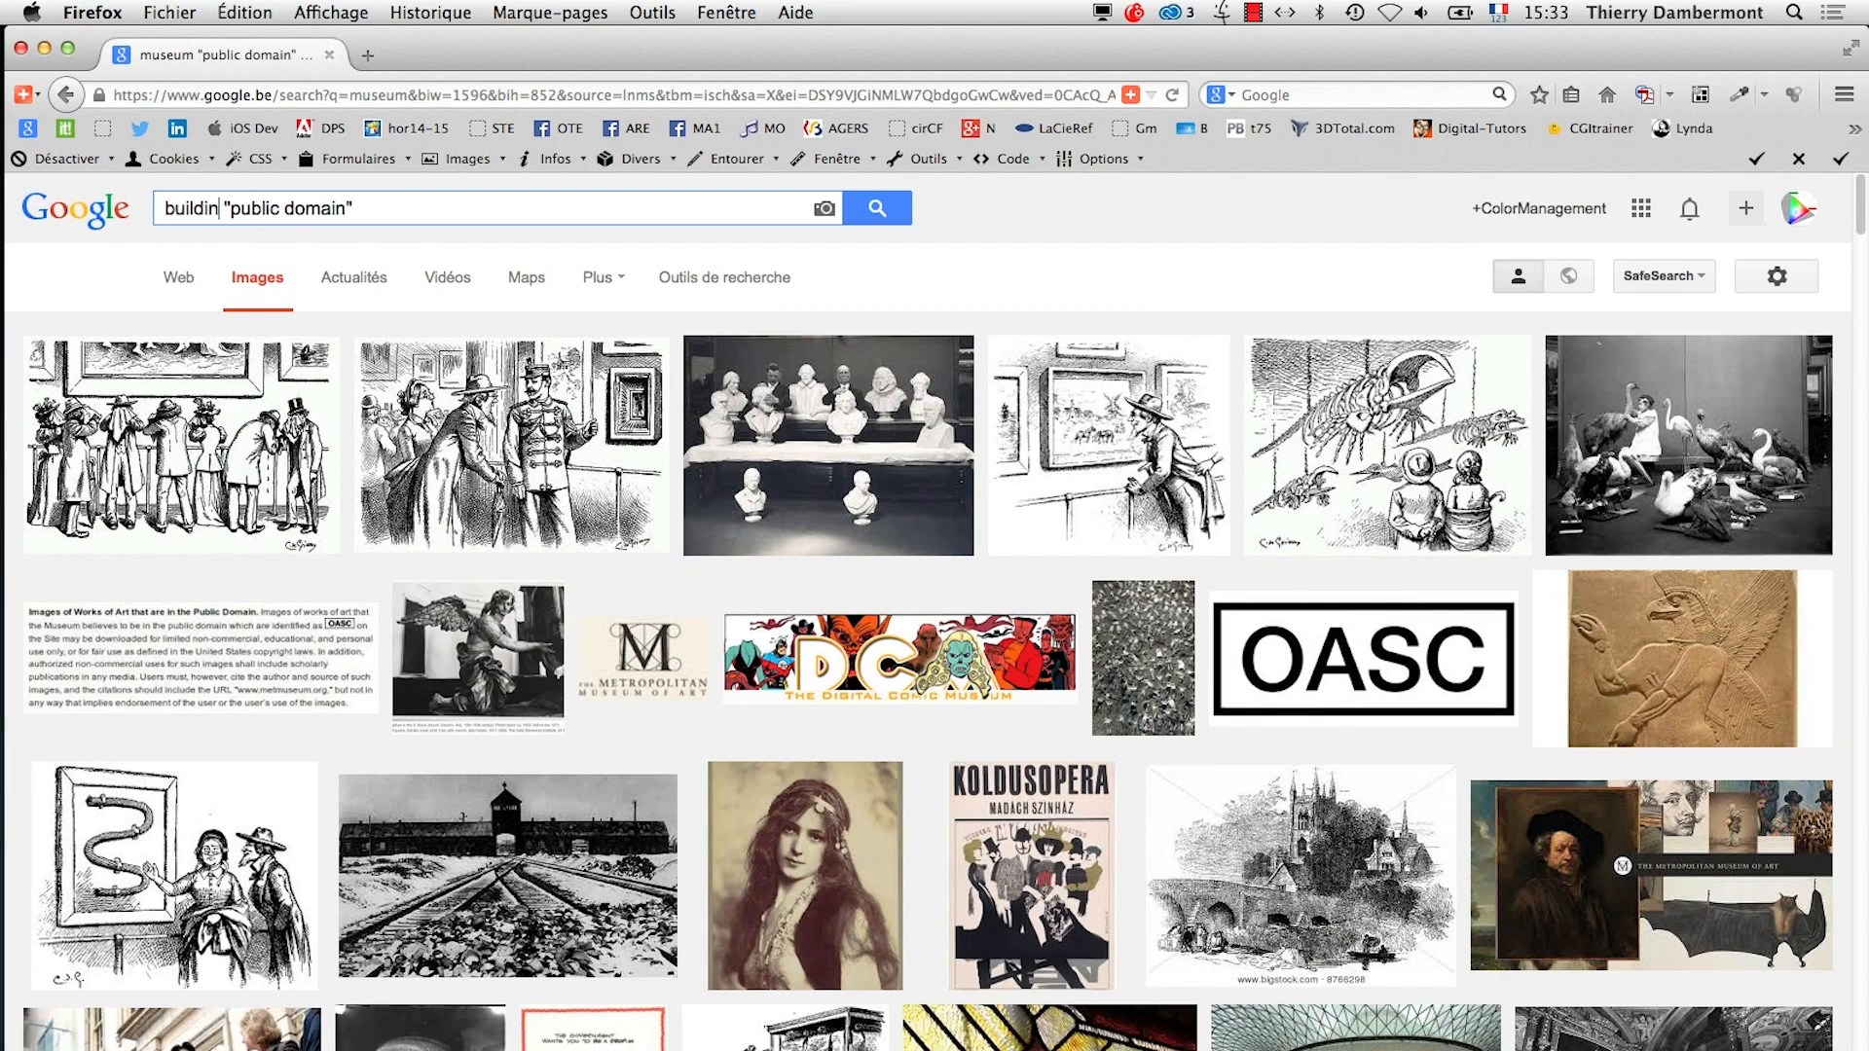
pyautogui.write('g')
pyautogui.press('Return')
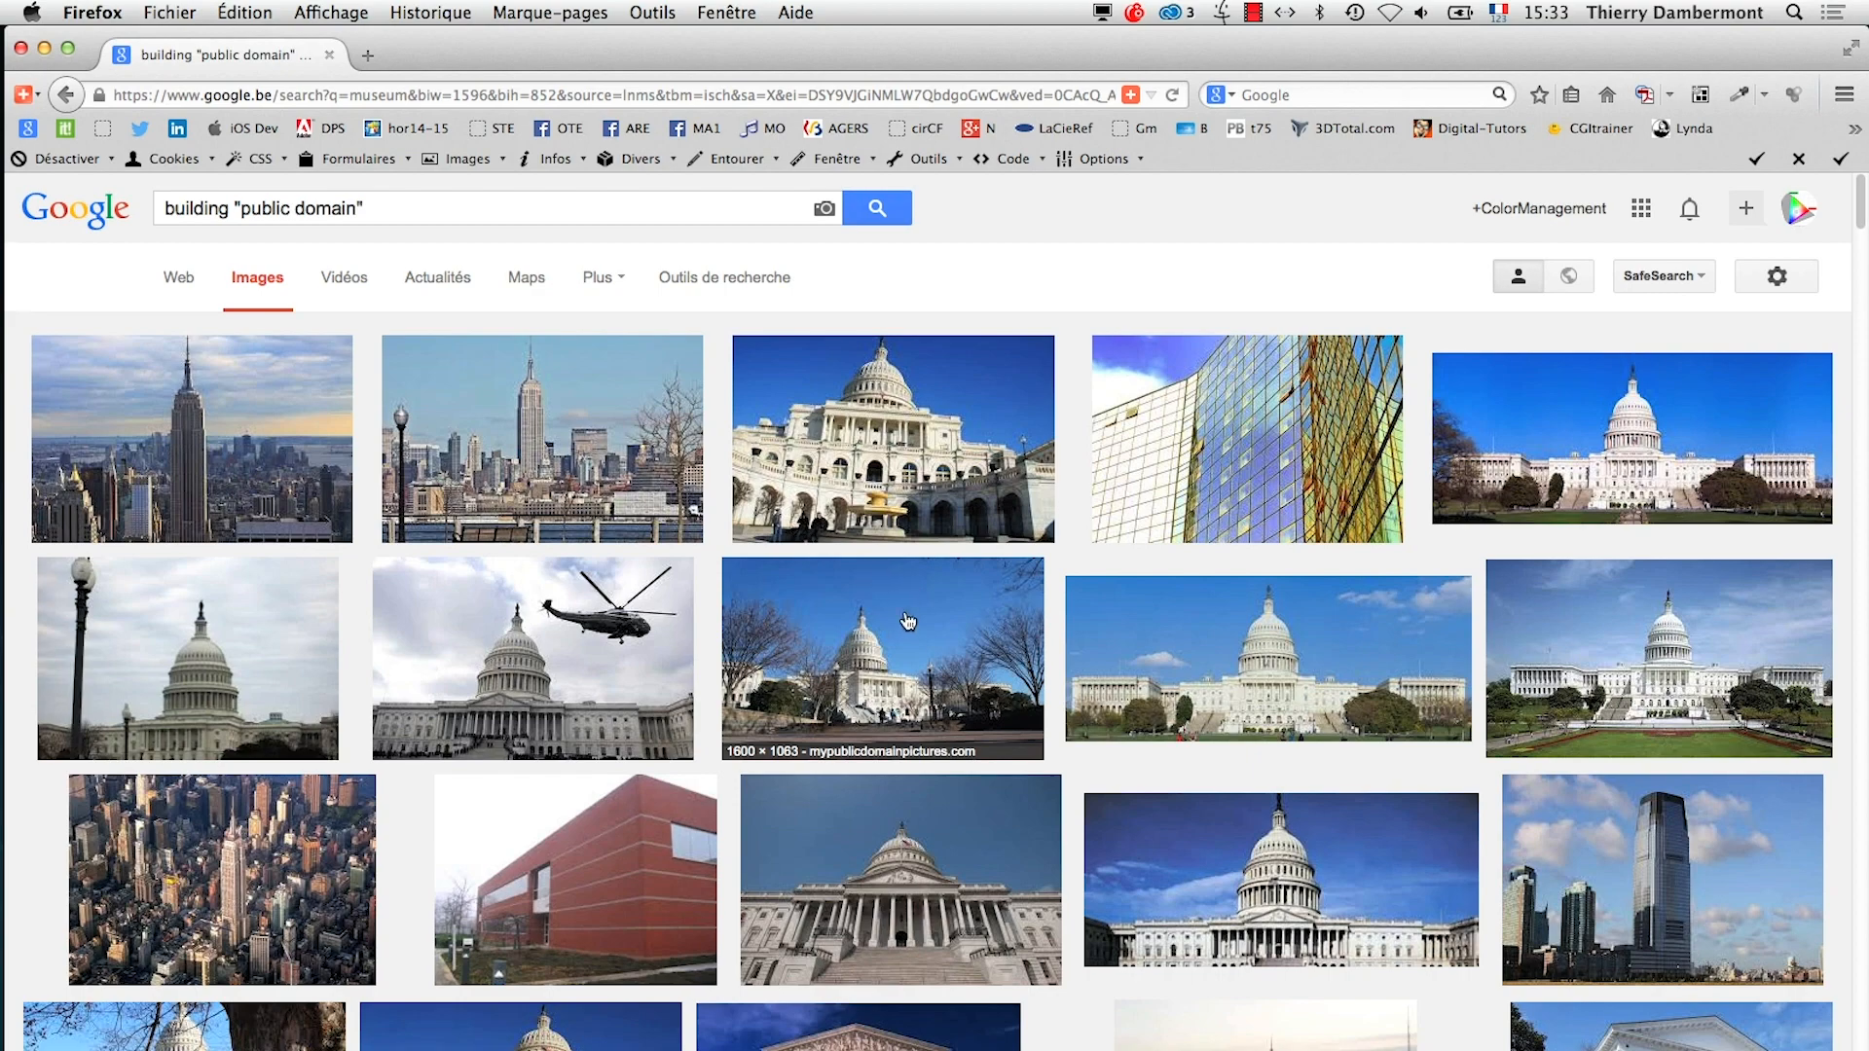
# Open the beige building with the palm tree from the image results in a new tab and display its original image
pyautogui.scroll(-10, 907, 621)
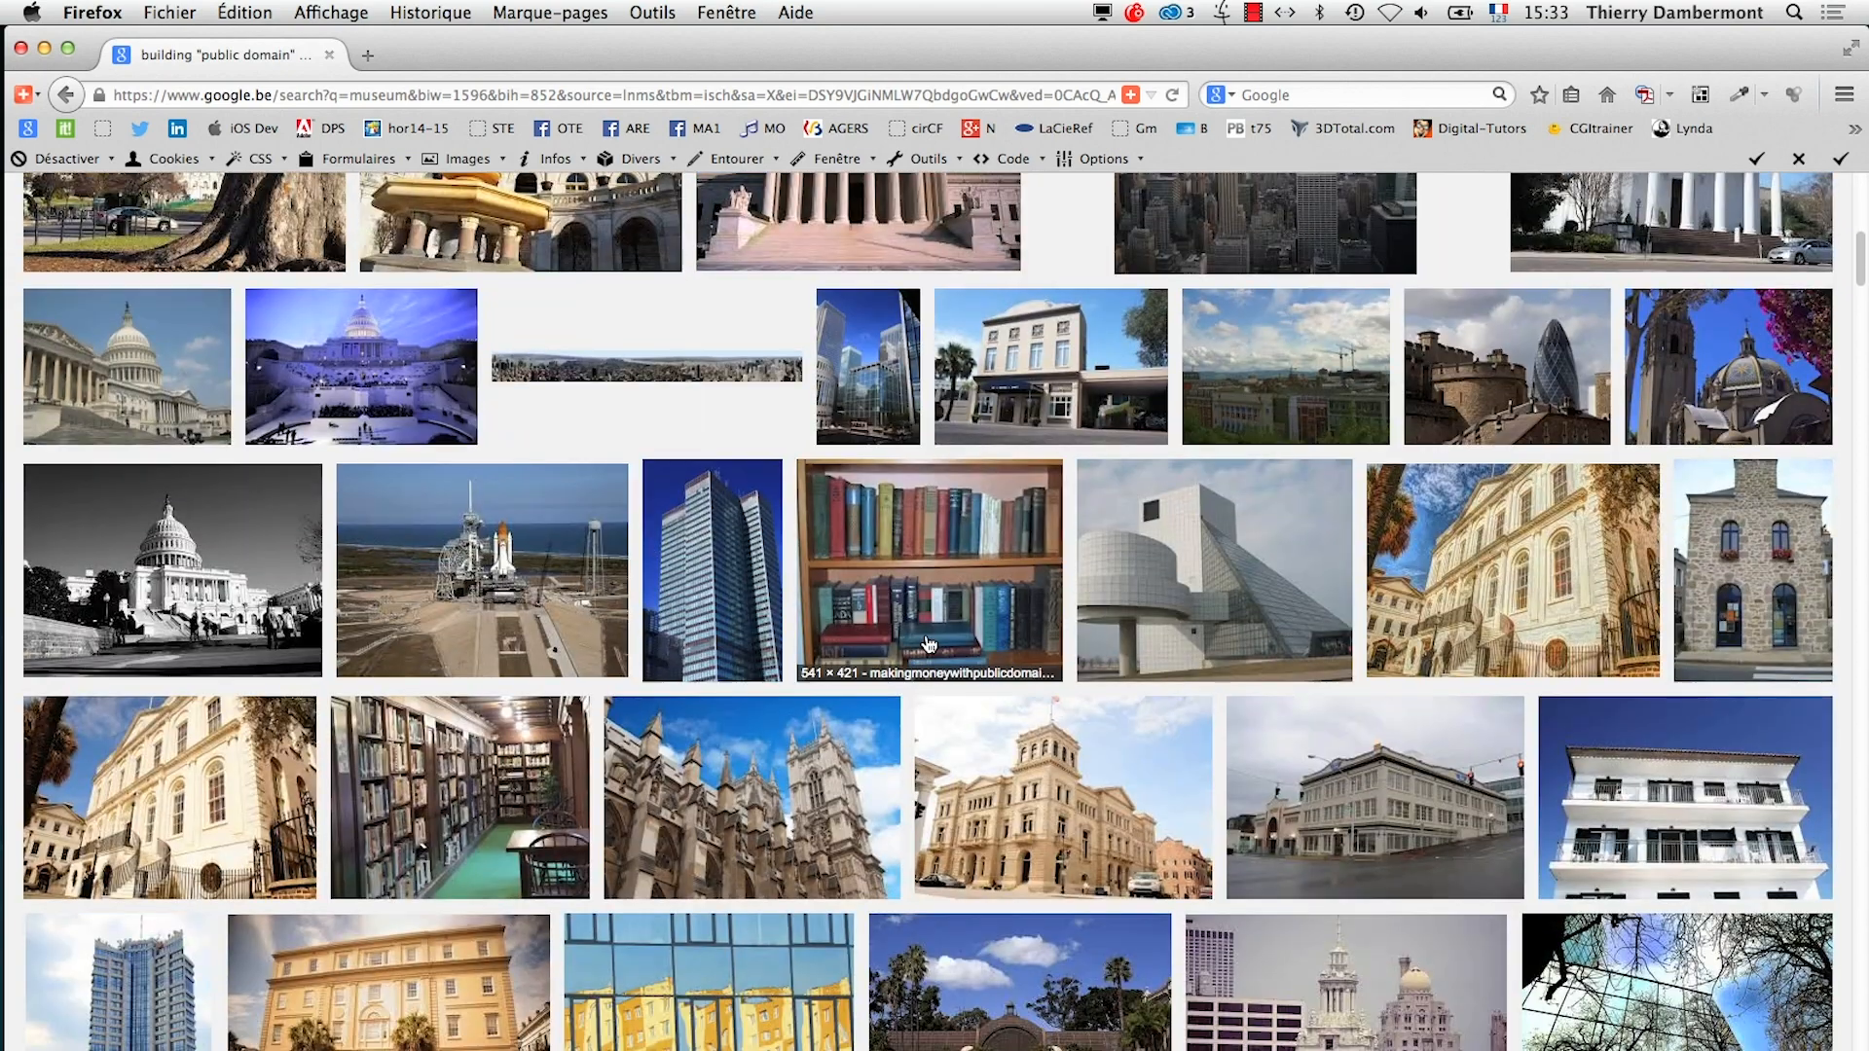
pyautogui.rightClick(996, 364)
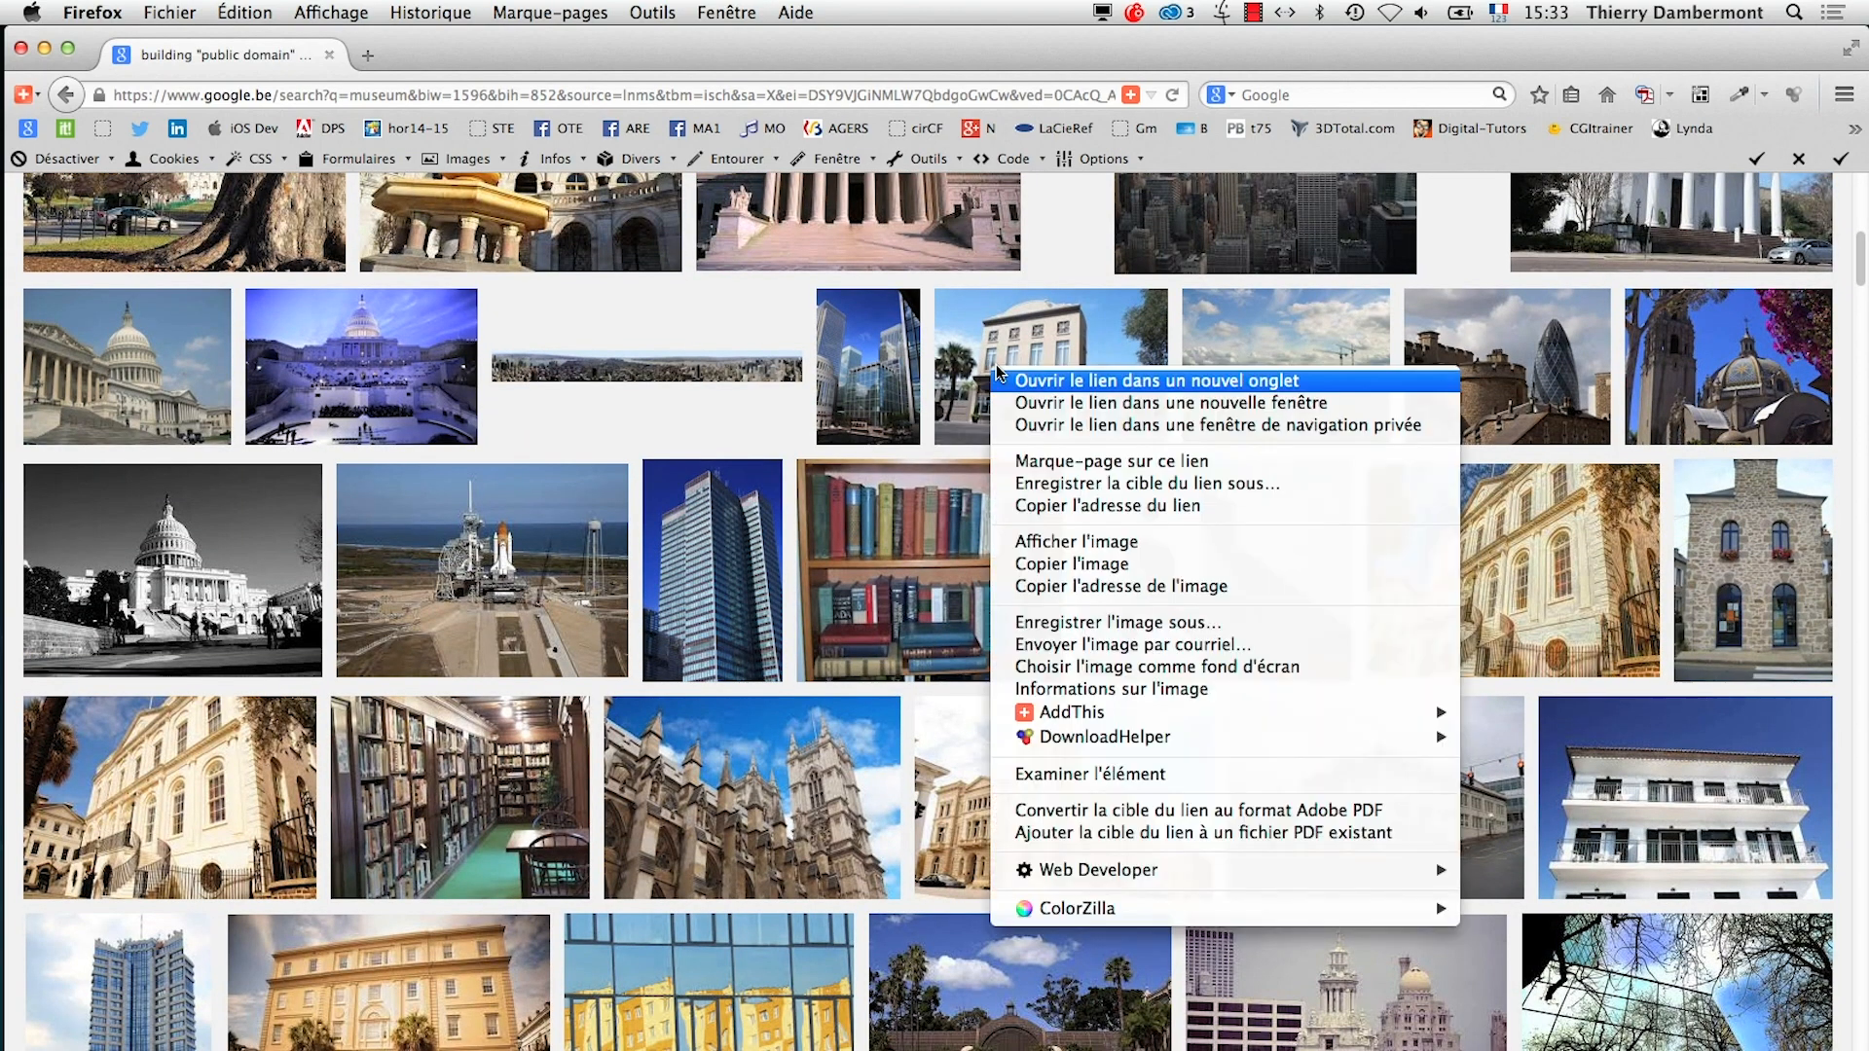
pyautogui.click(1032, 376)
pyautogui.click(427, 58)
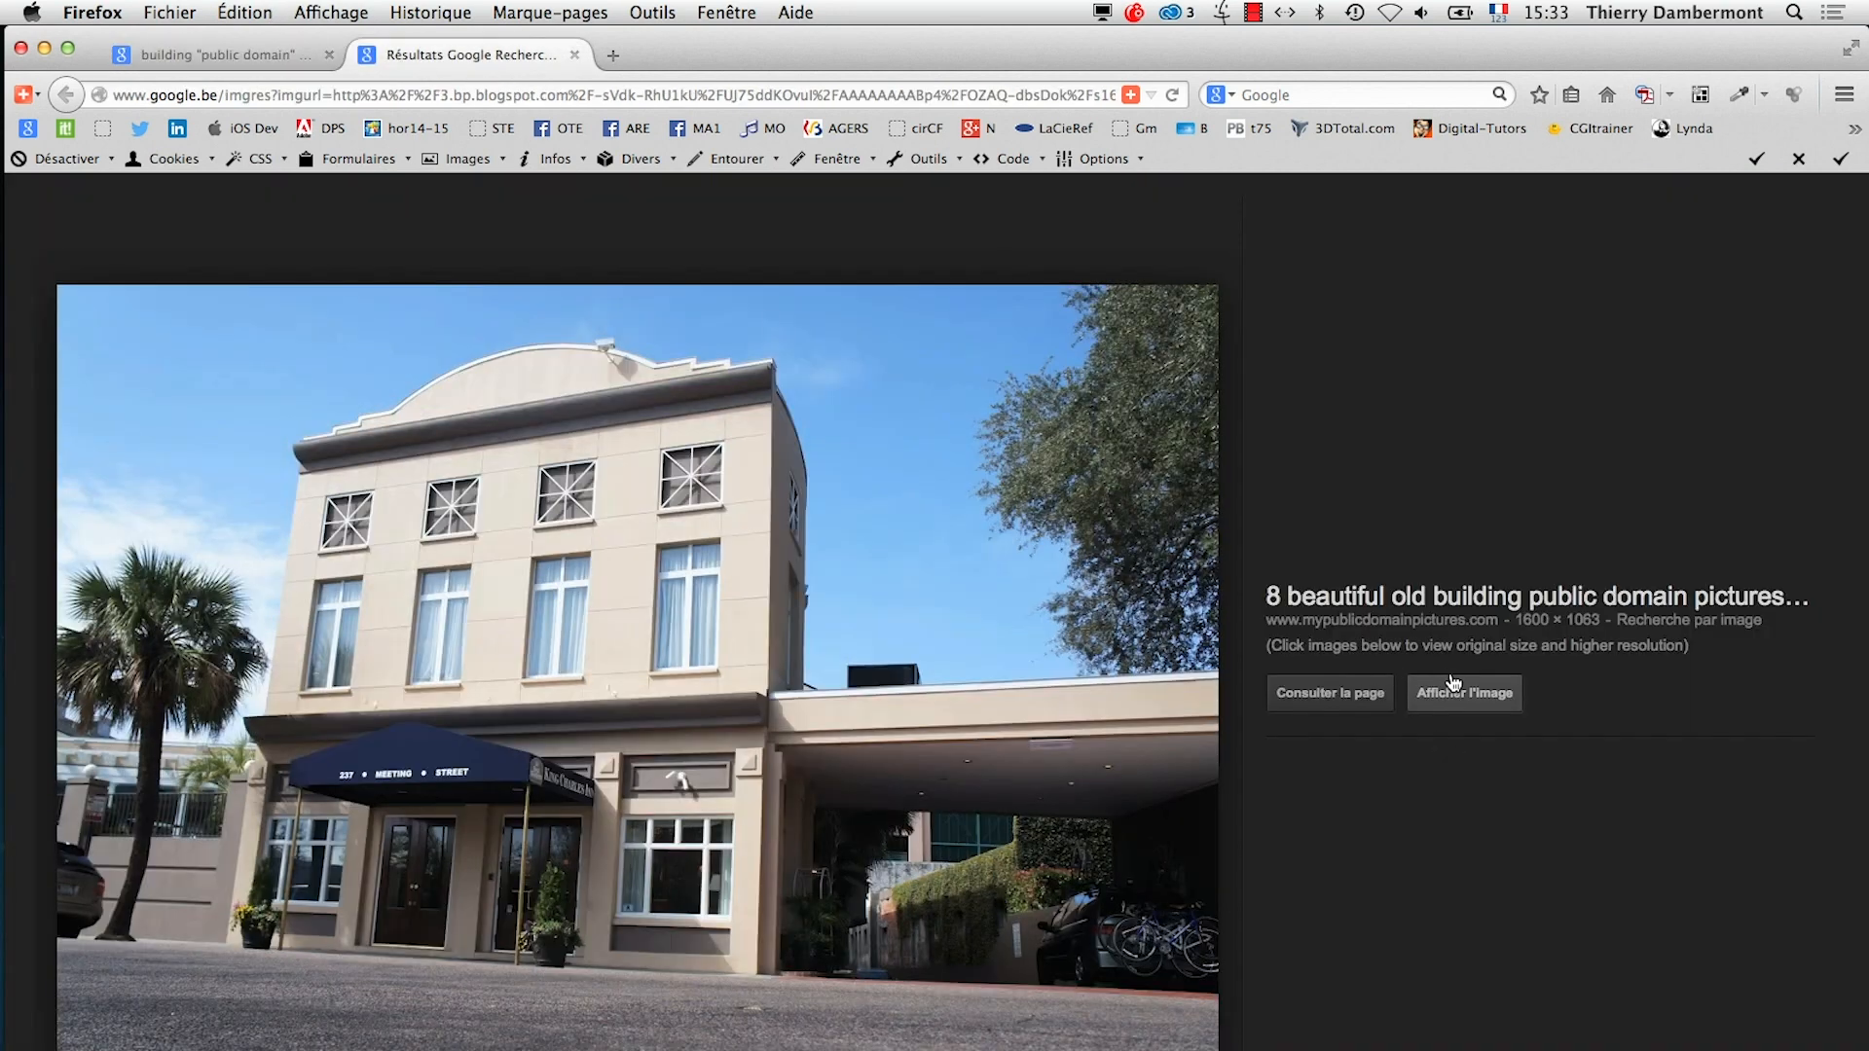
pyautogui.click(1464, 688)
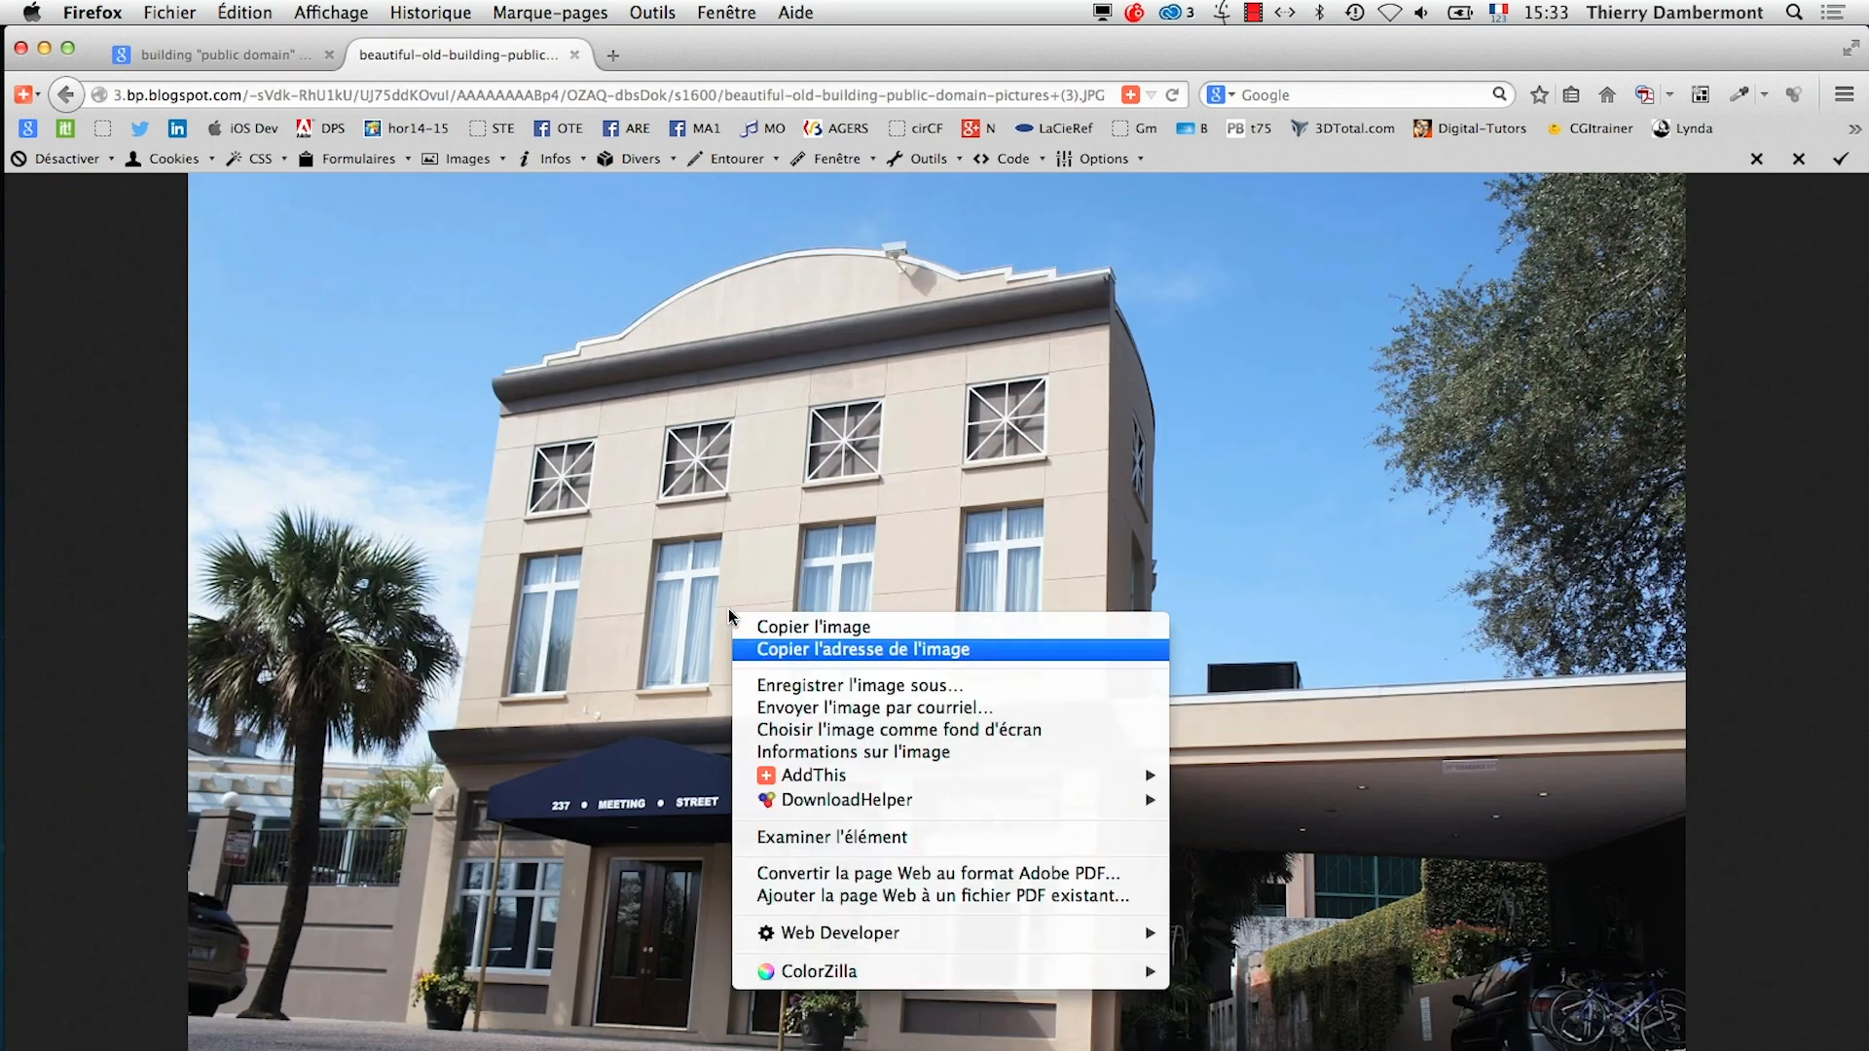
# Save the building photo into the AI-jour7 folder under its proposed file name
pyautogui.click(895, 686)
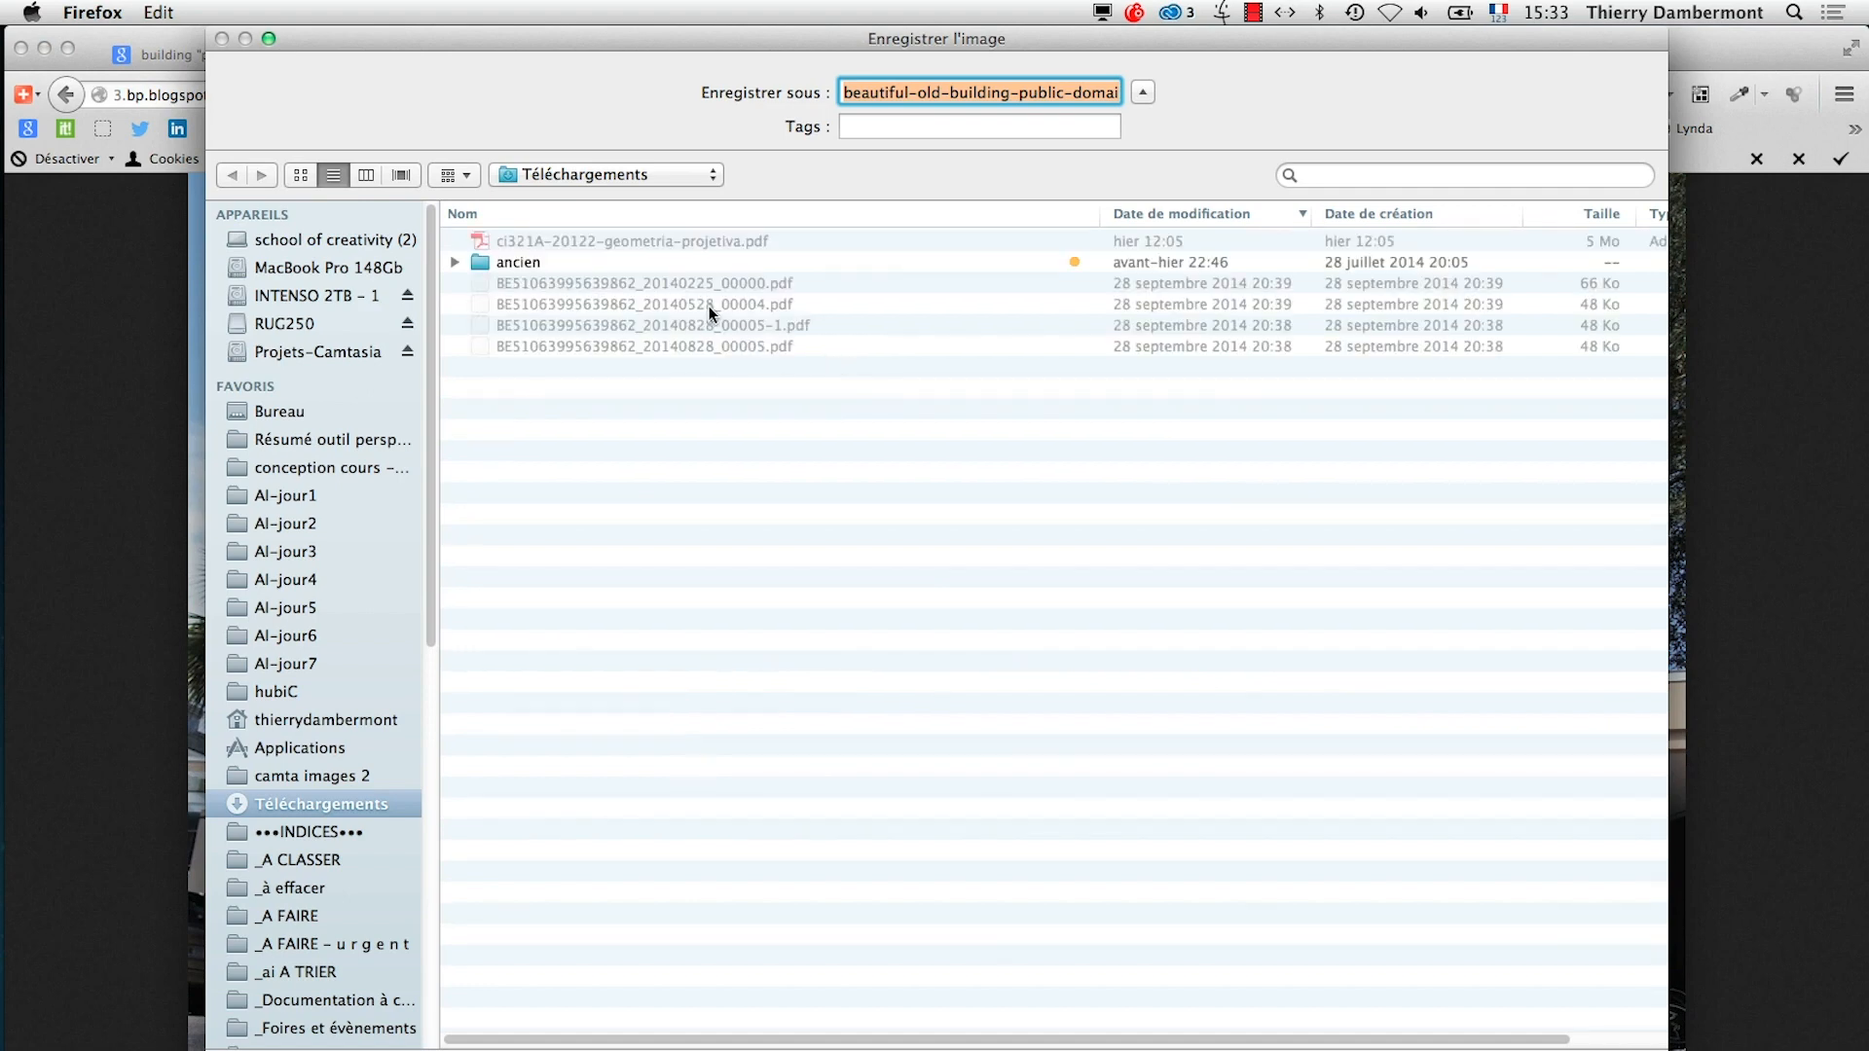
pyautogui.click(287, 663)
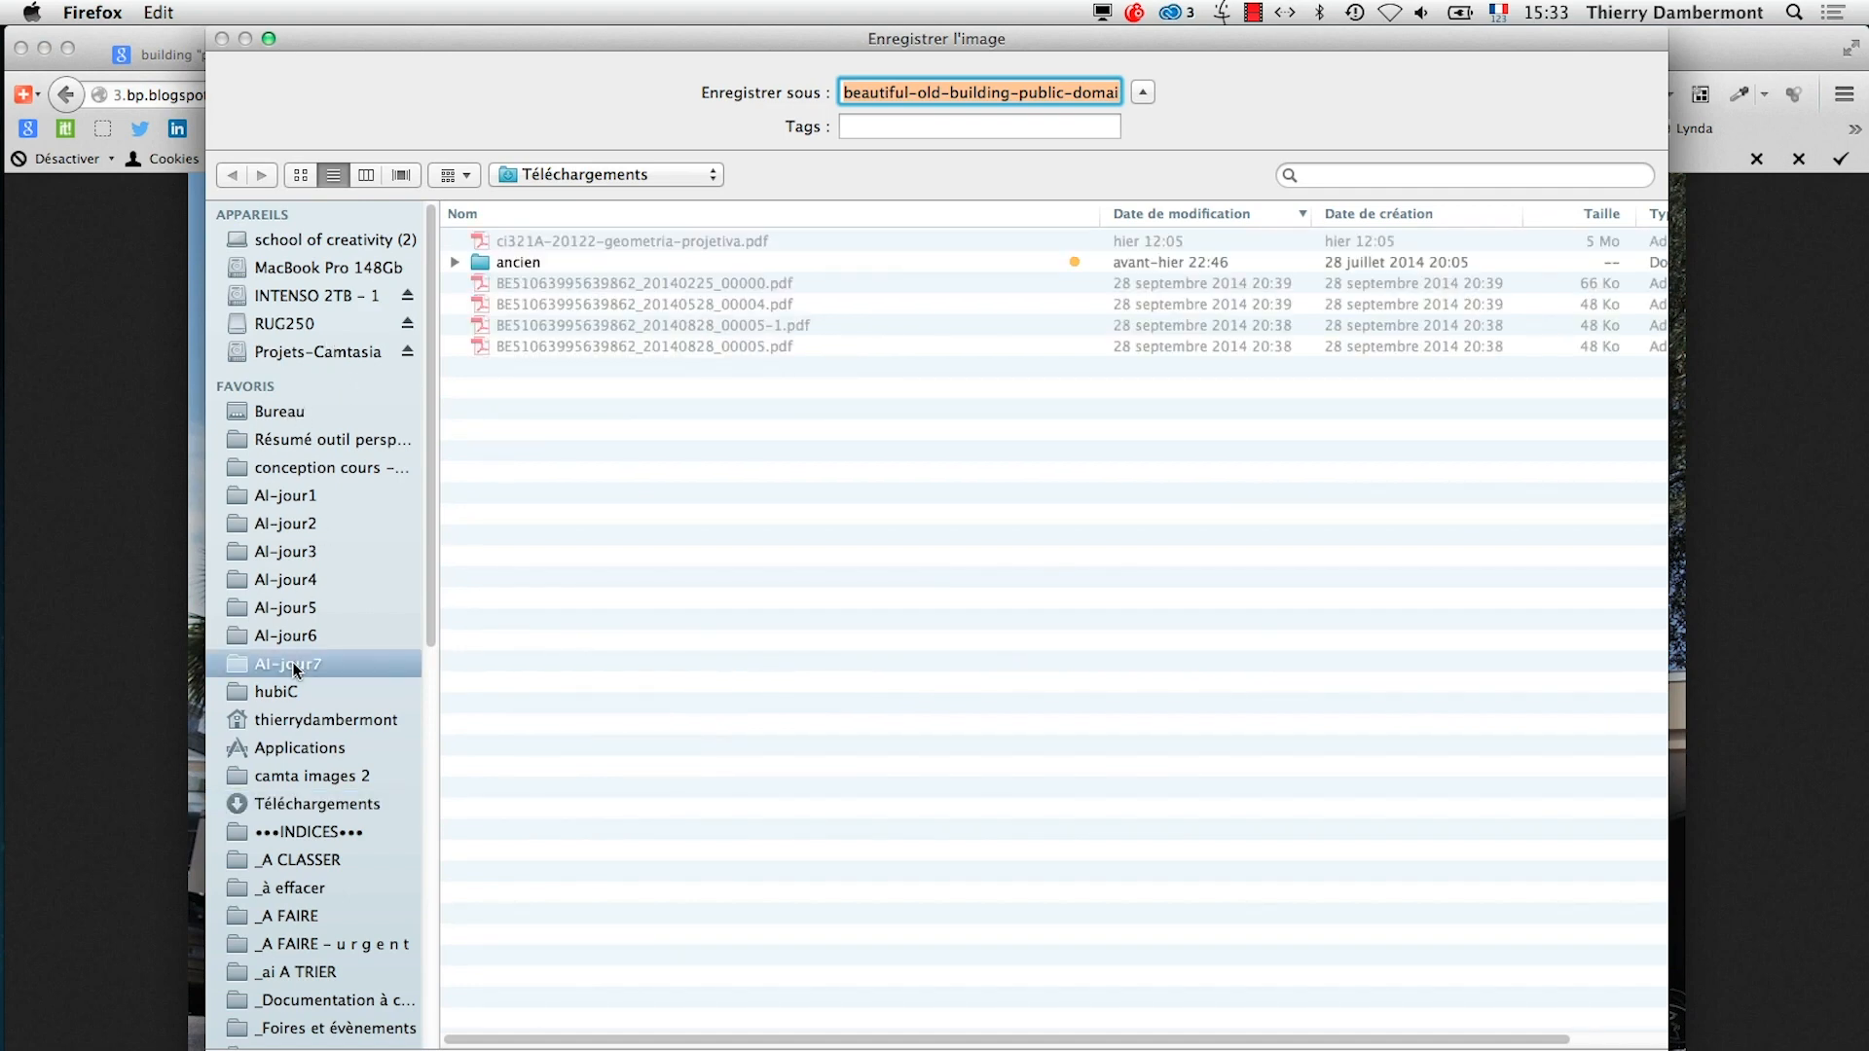
pyautogui.press('Return')
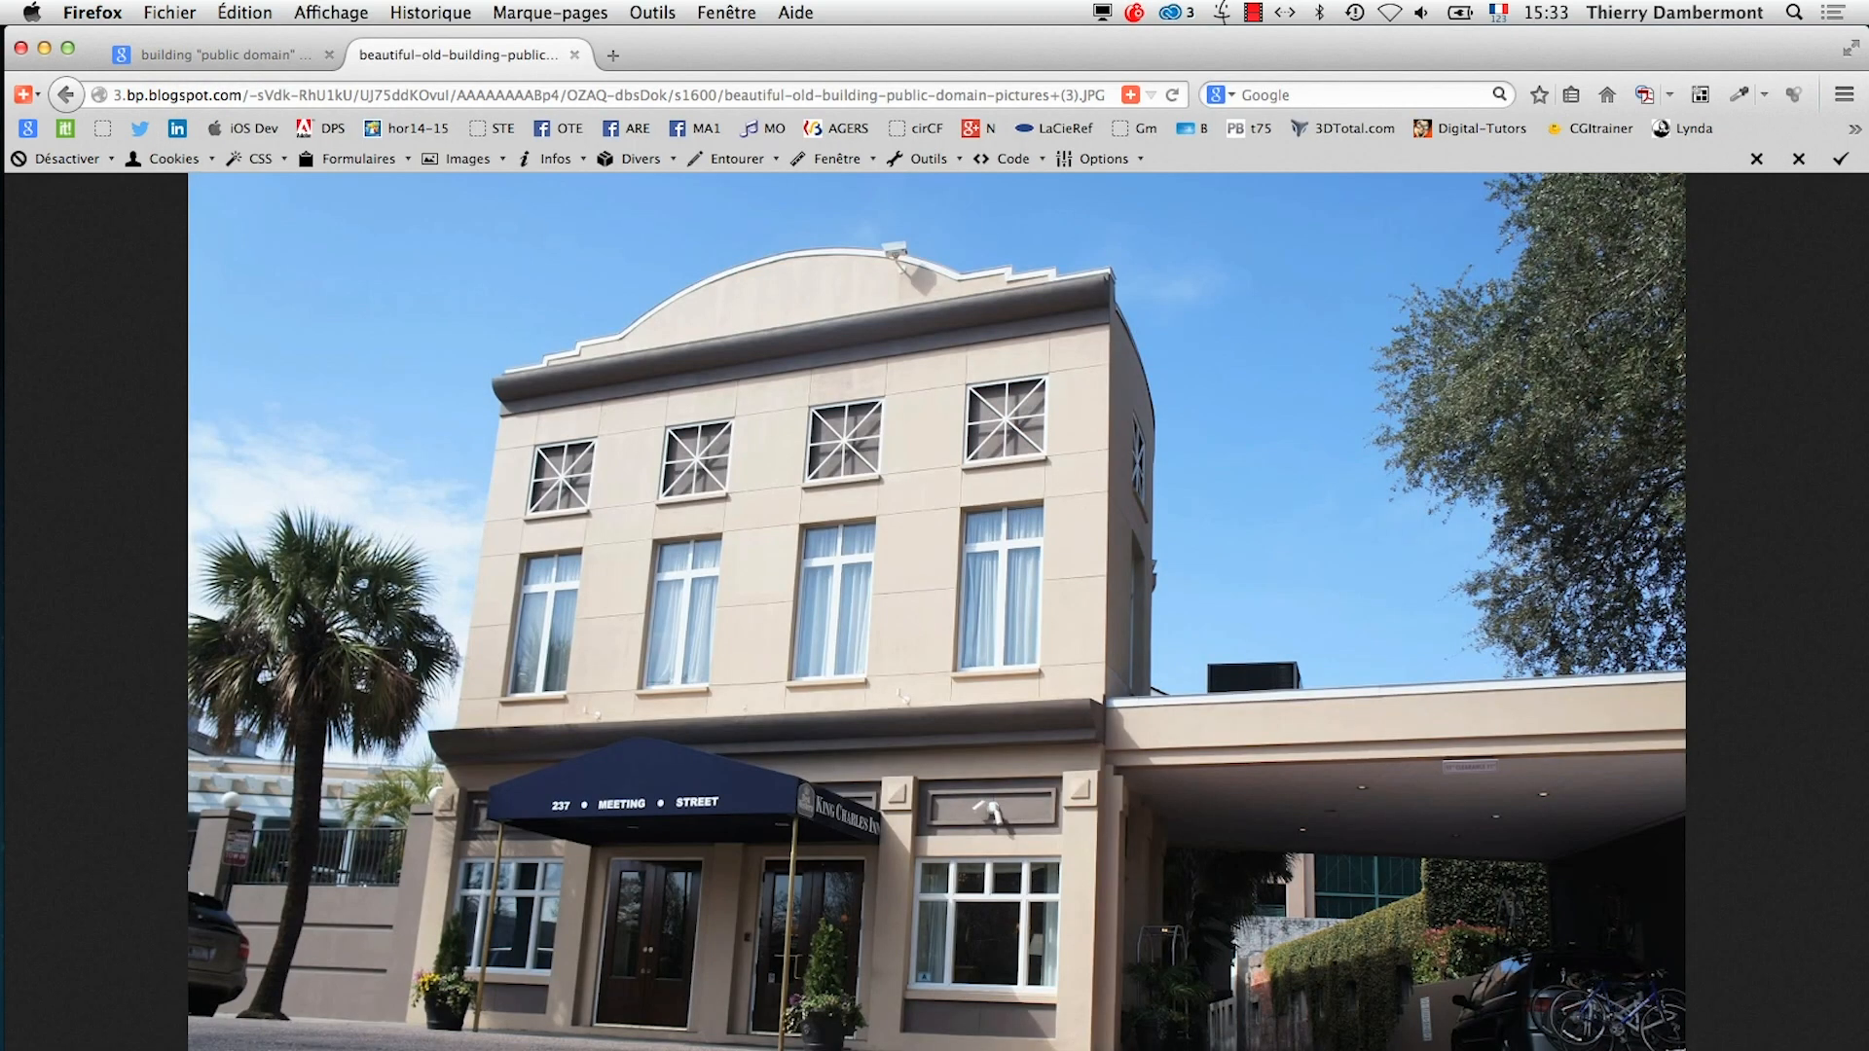
pyautogui.press('super+Tab')
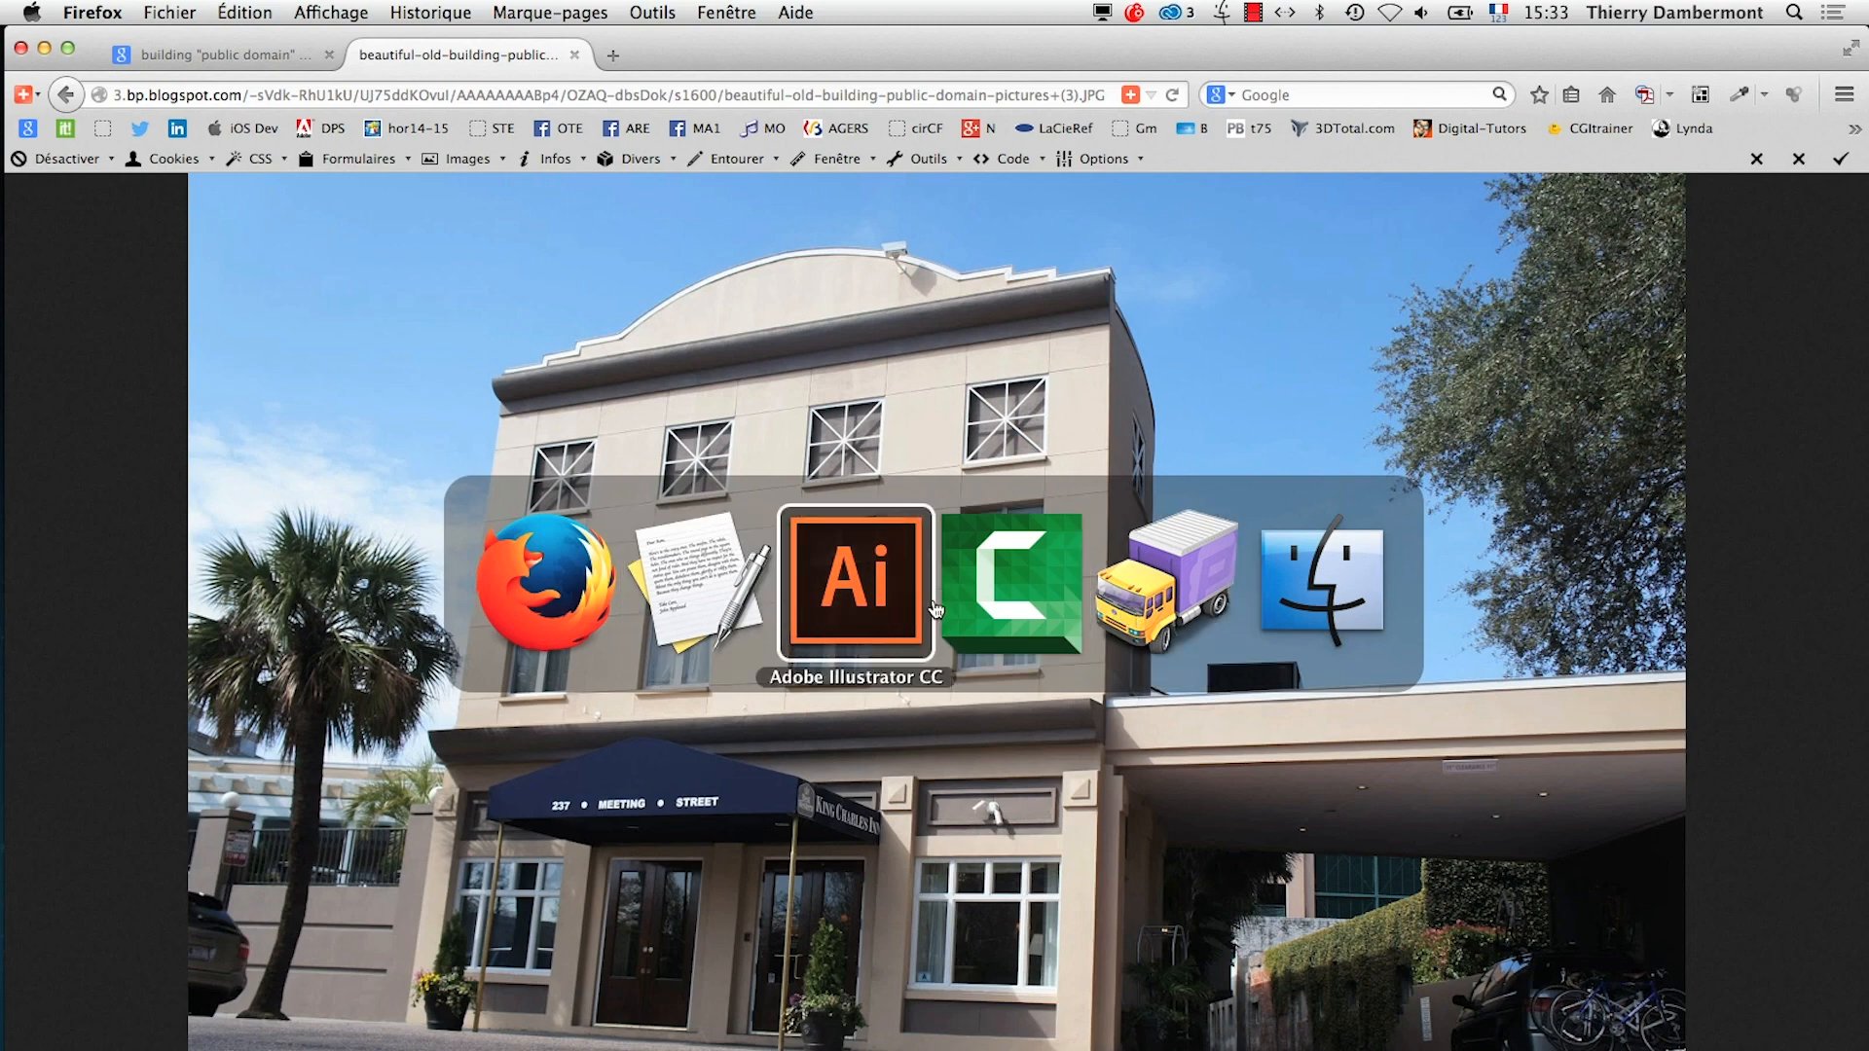
pyautogui.click(978, 596)
pyautogui.moveTo(4, 525)
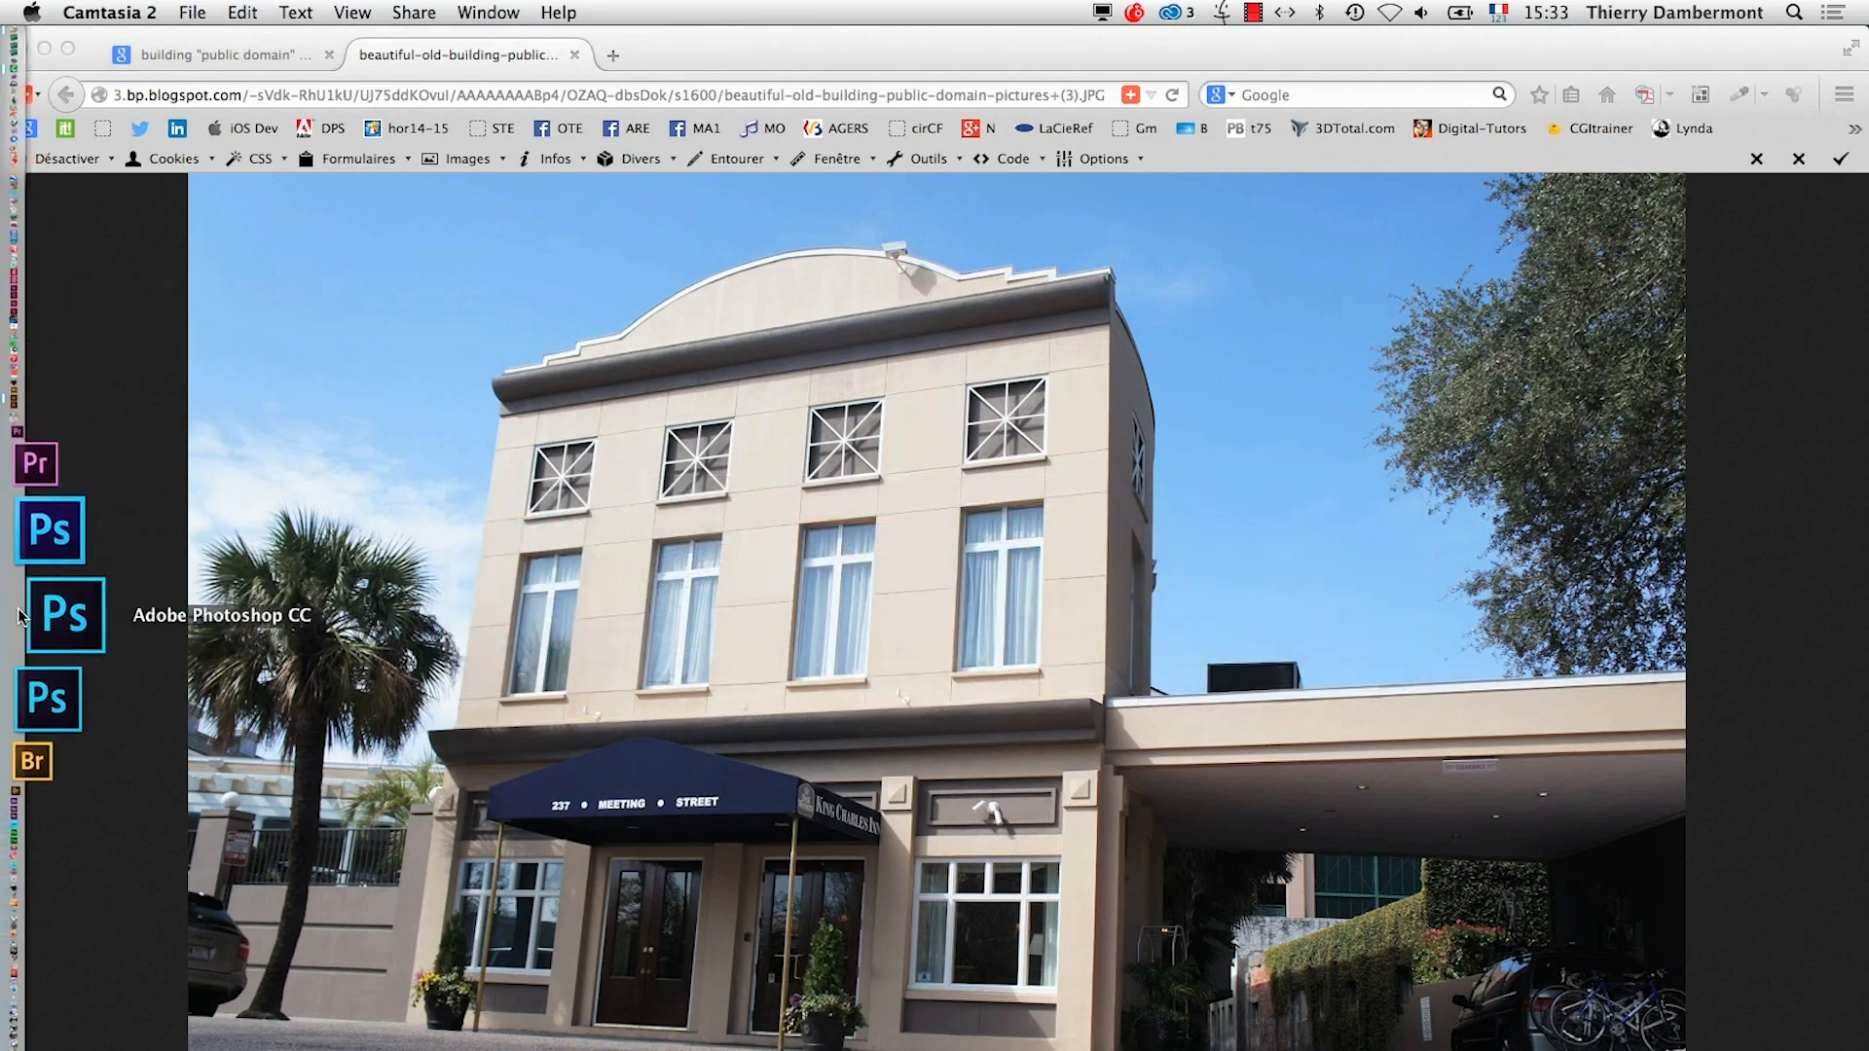
pyautogui.click(860, 397)
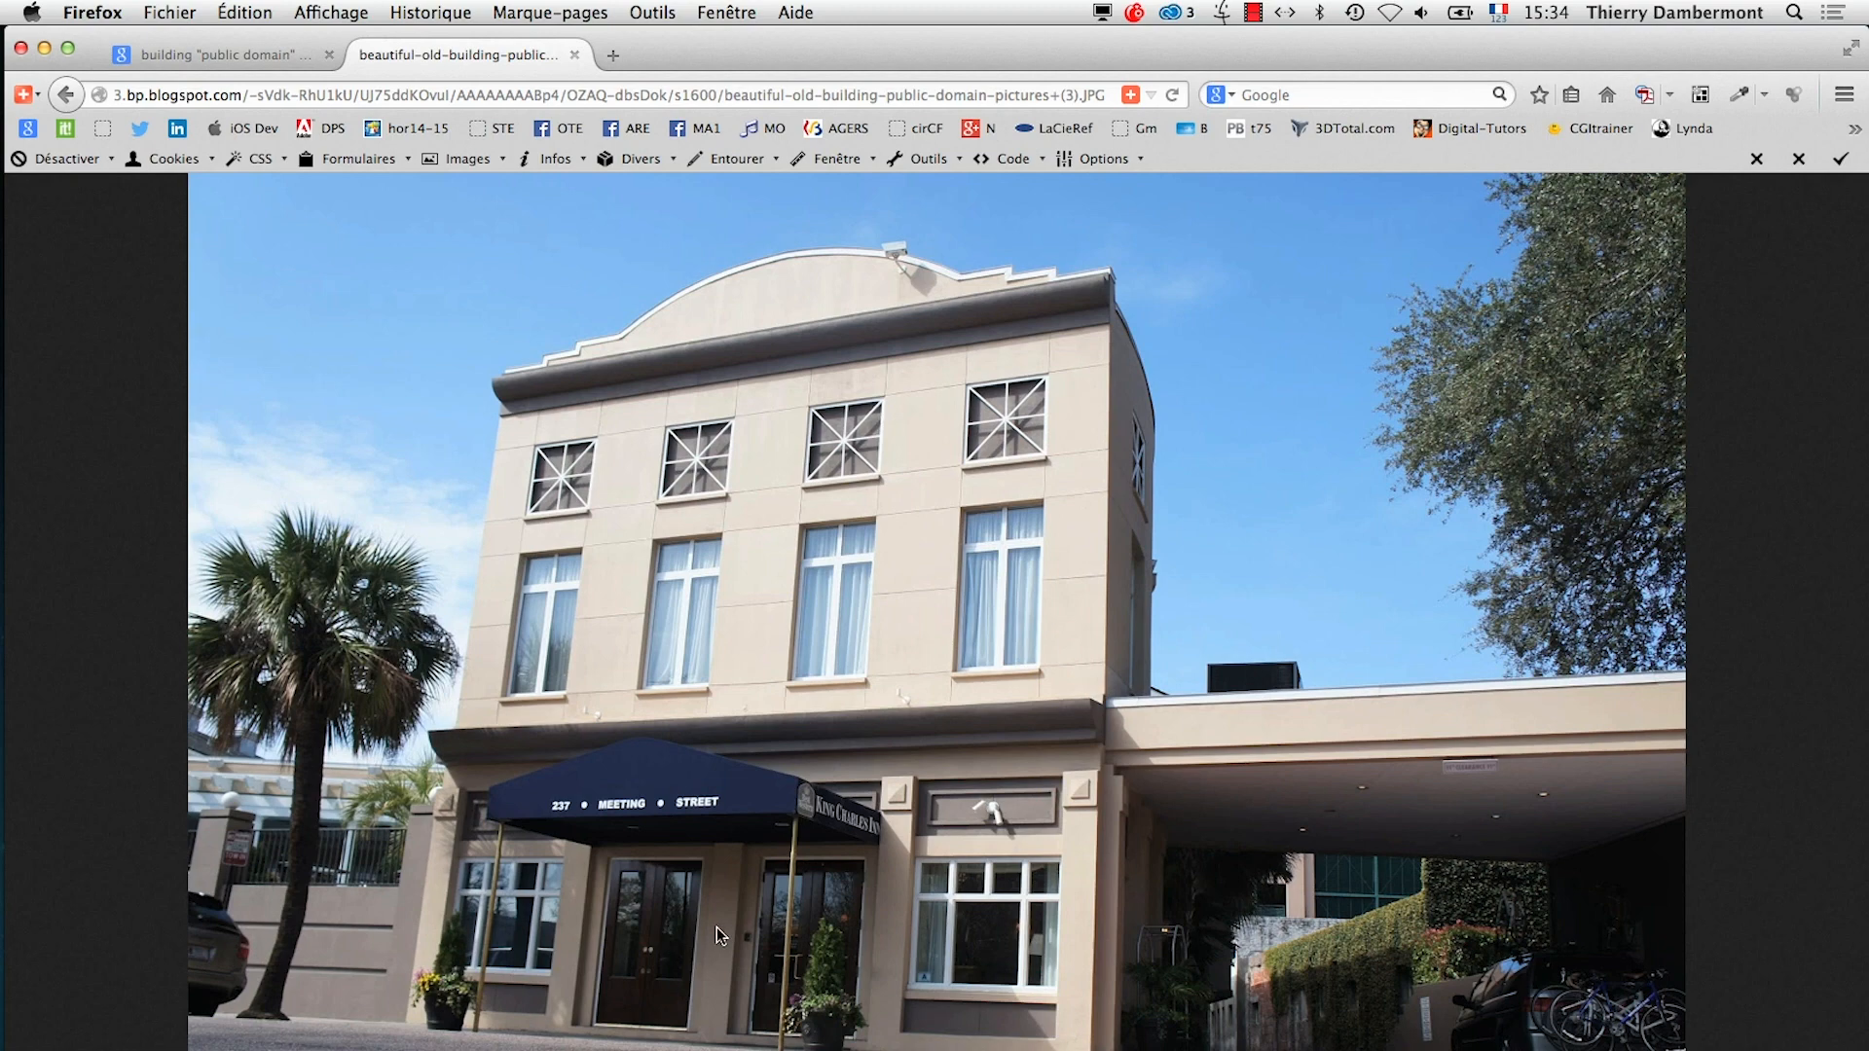
# Launch Adobe Photoshop CC and switch to it from the browser showing the building photo
pyautogui.moveTo(6, 633)
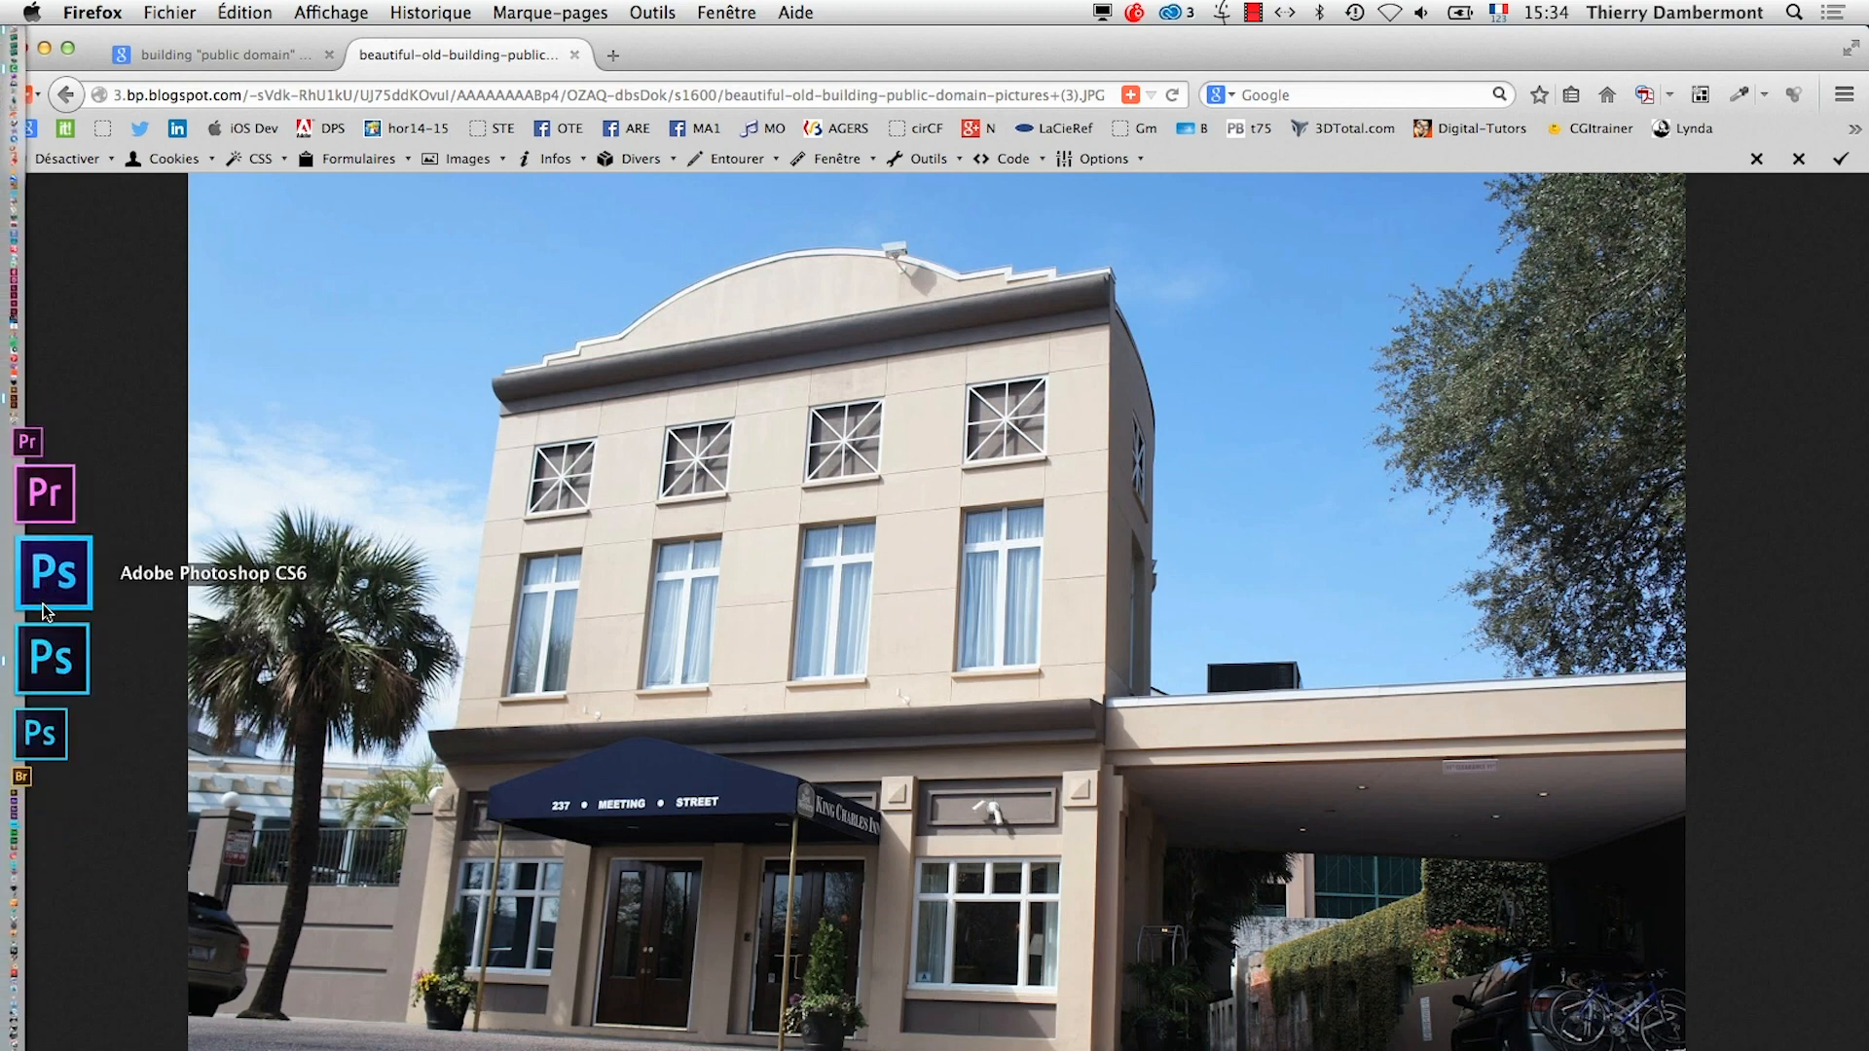
pyautogui.click(45, 609)
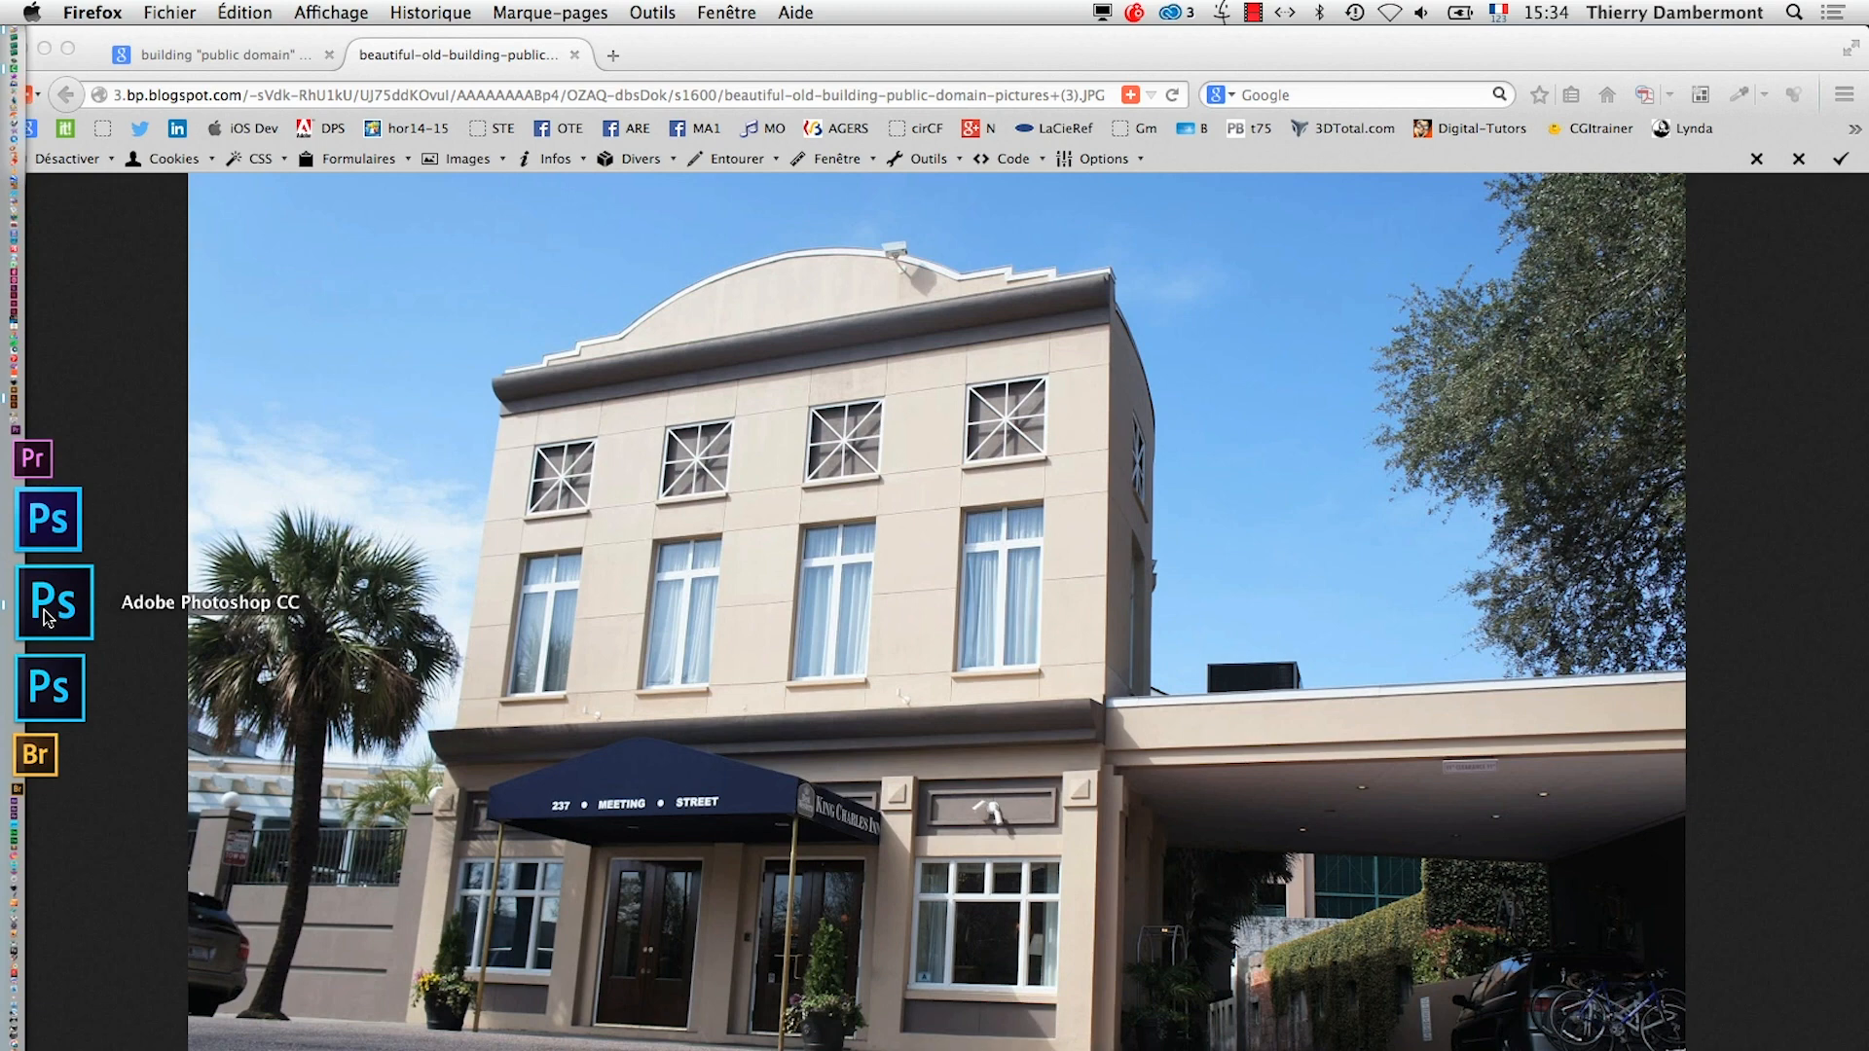
pyautogui.press('super+Tab')
pyautogui.press('super+Tab')
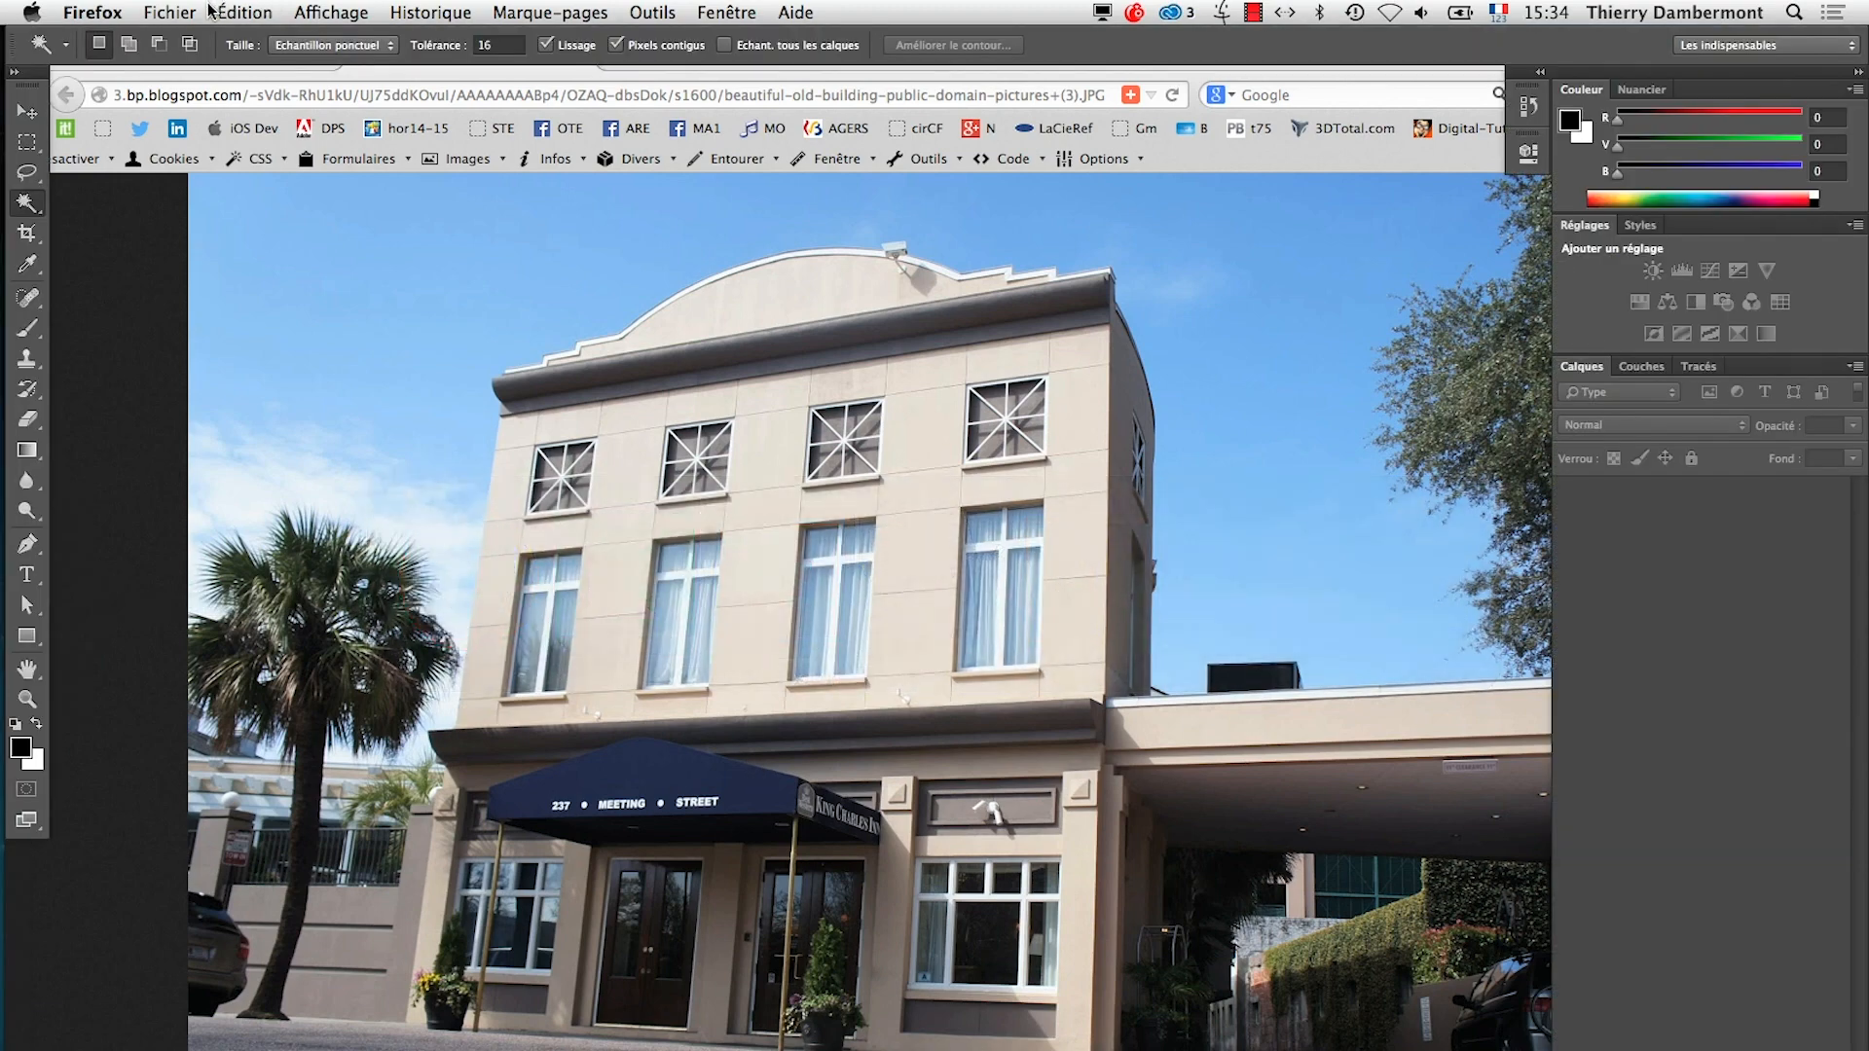
pyautogui.click(181, 12)
pyautogui.click(1359, 725)
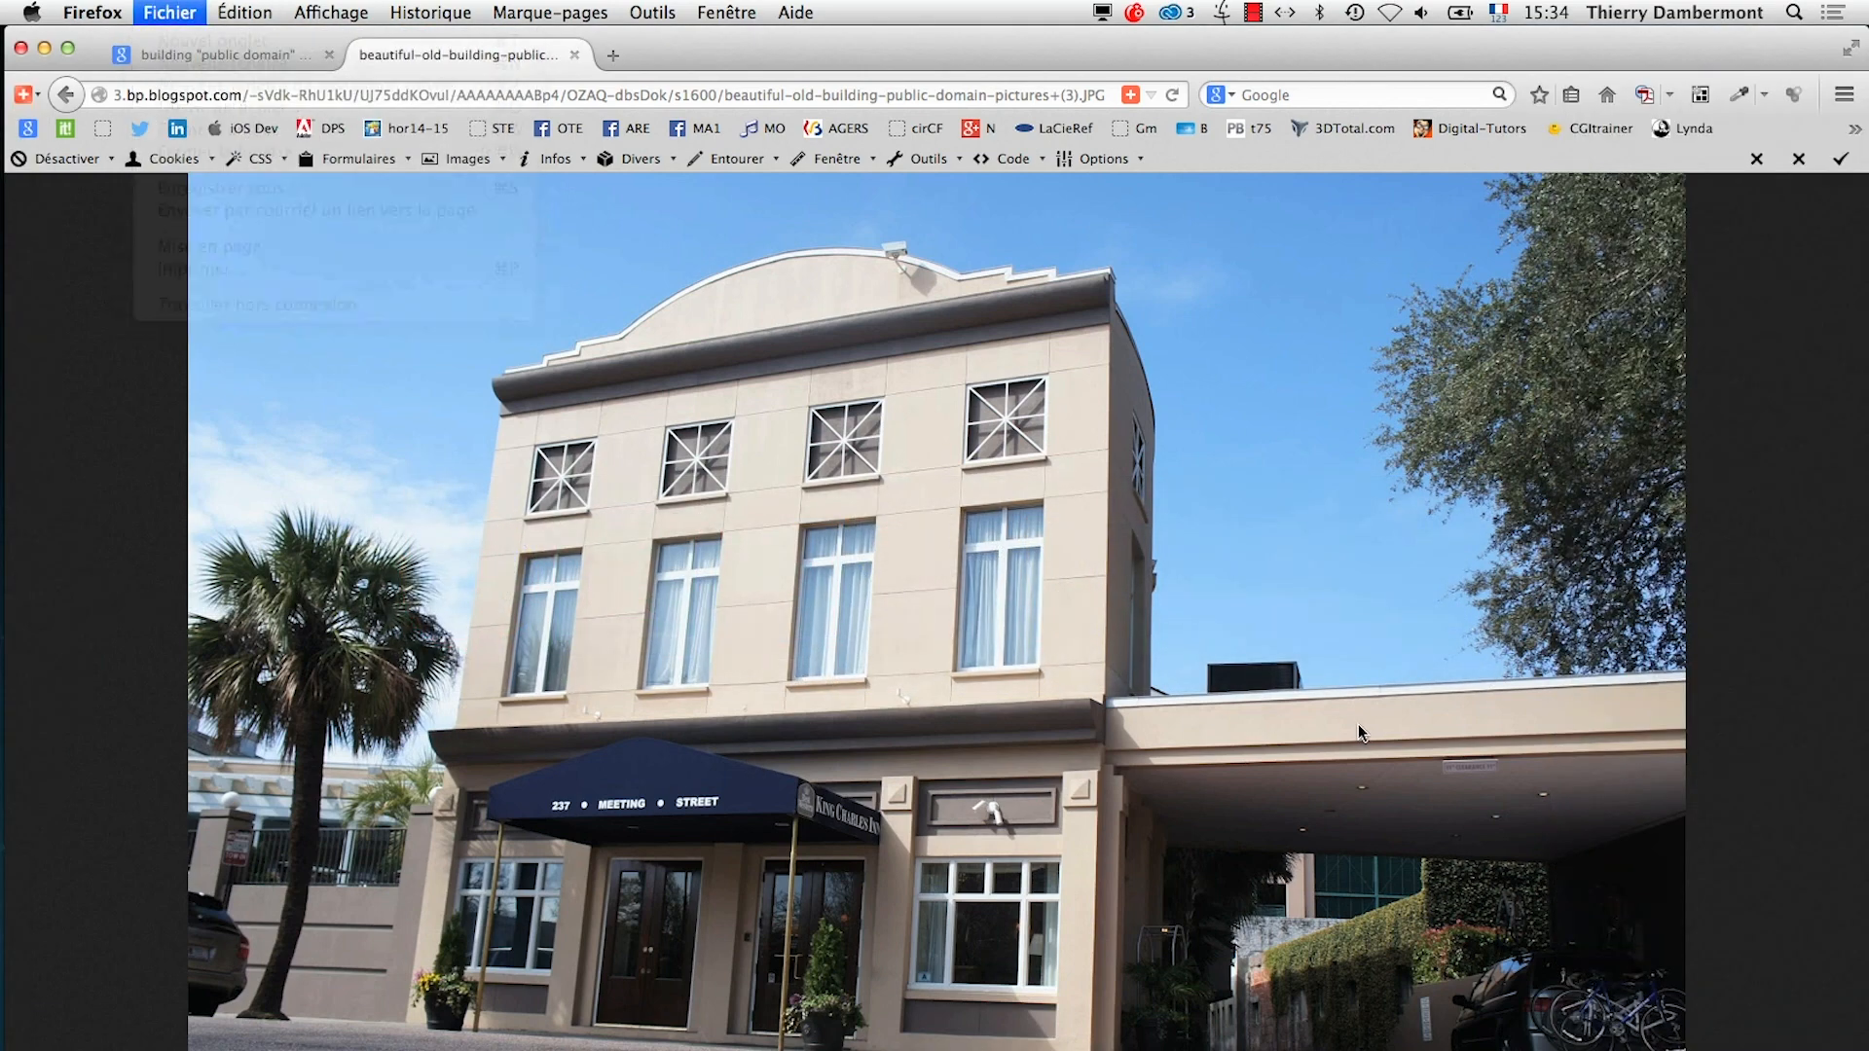
pyautogui.press('super+Tab')
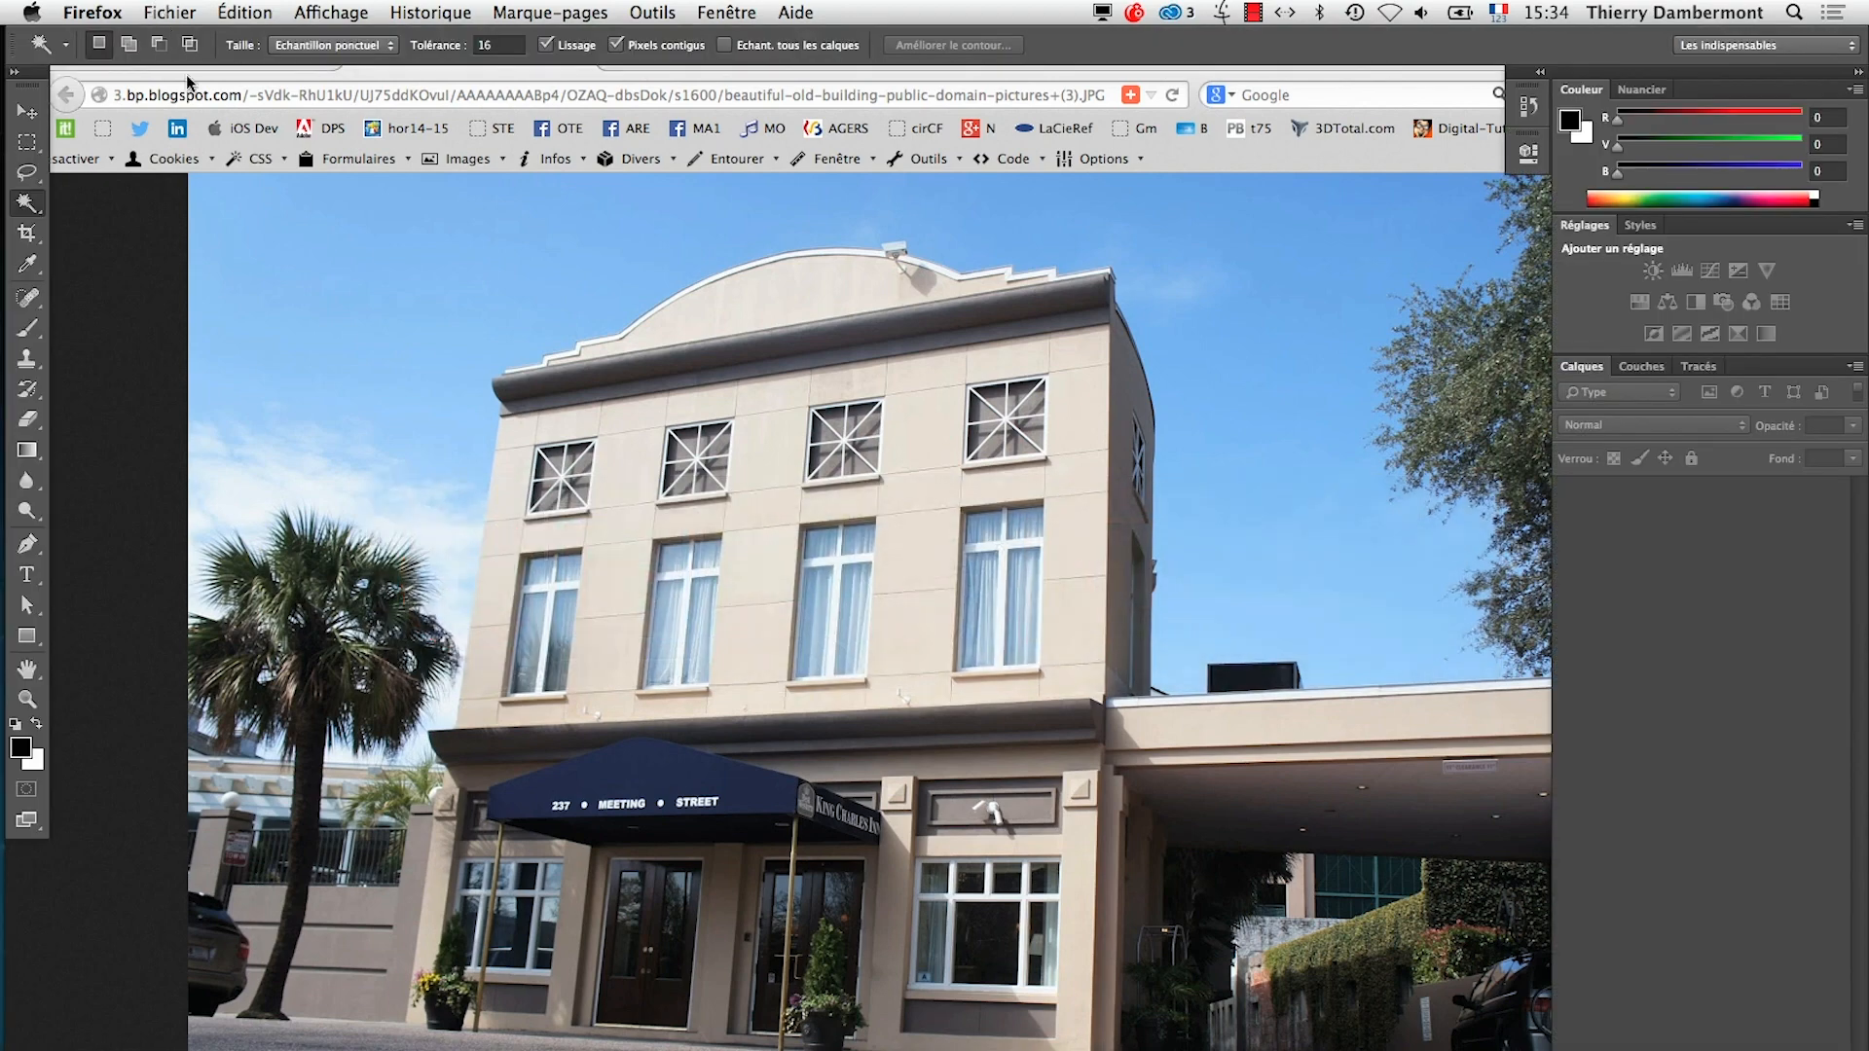
pyautogui.click(361, 143)
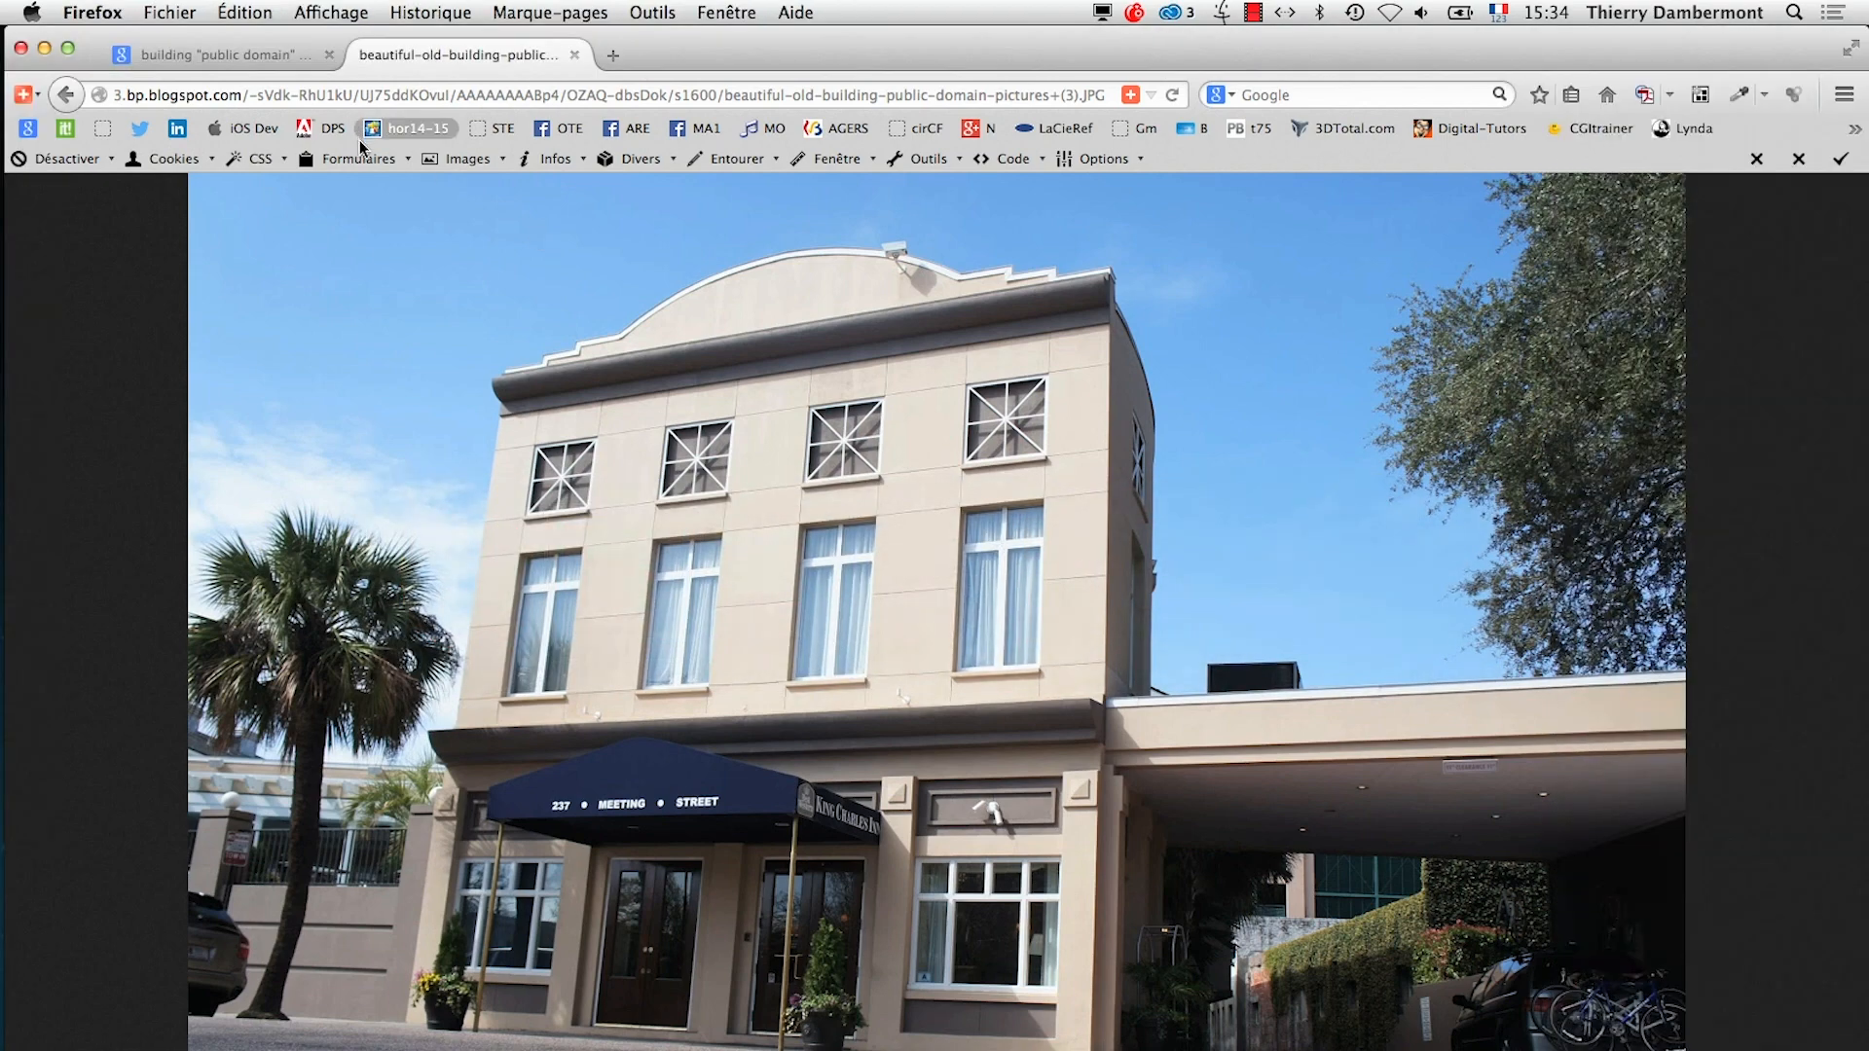
pyautogui.press('super+Tab')
pyautogui.press('super+Tab')
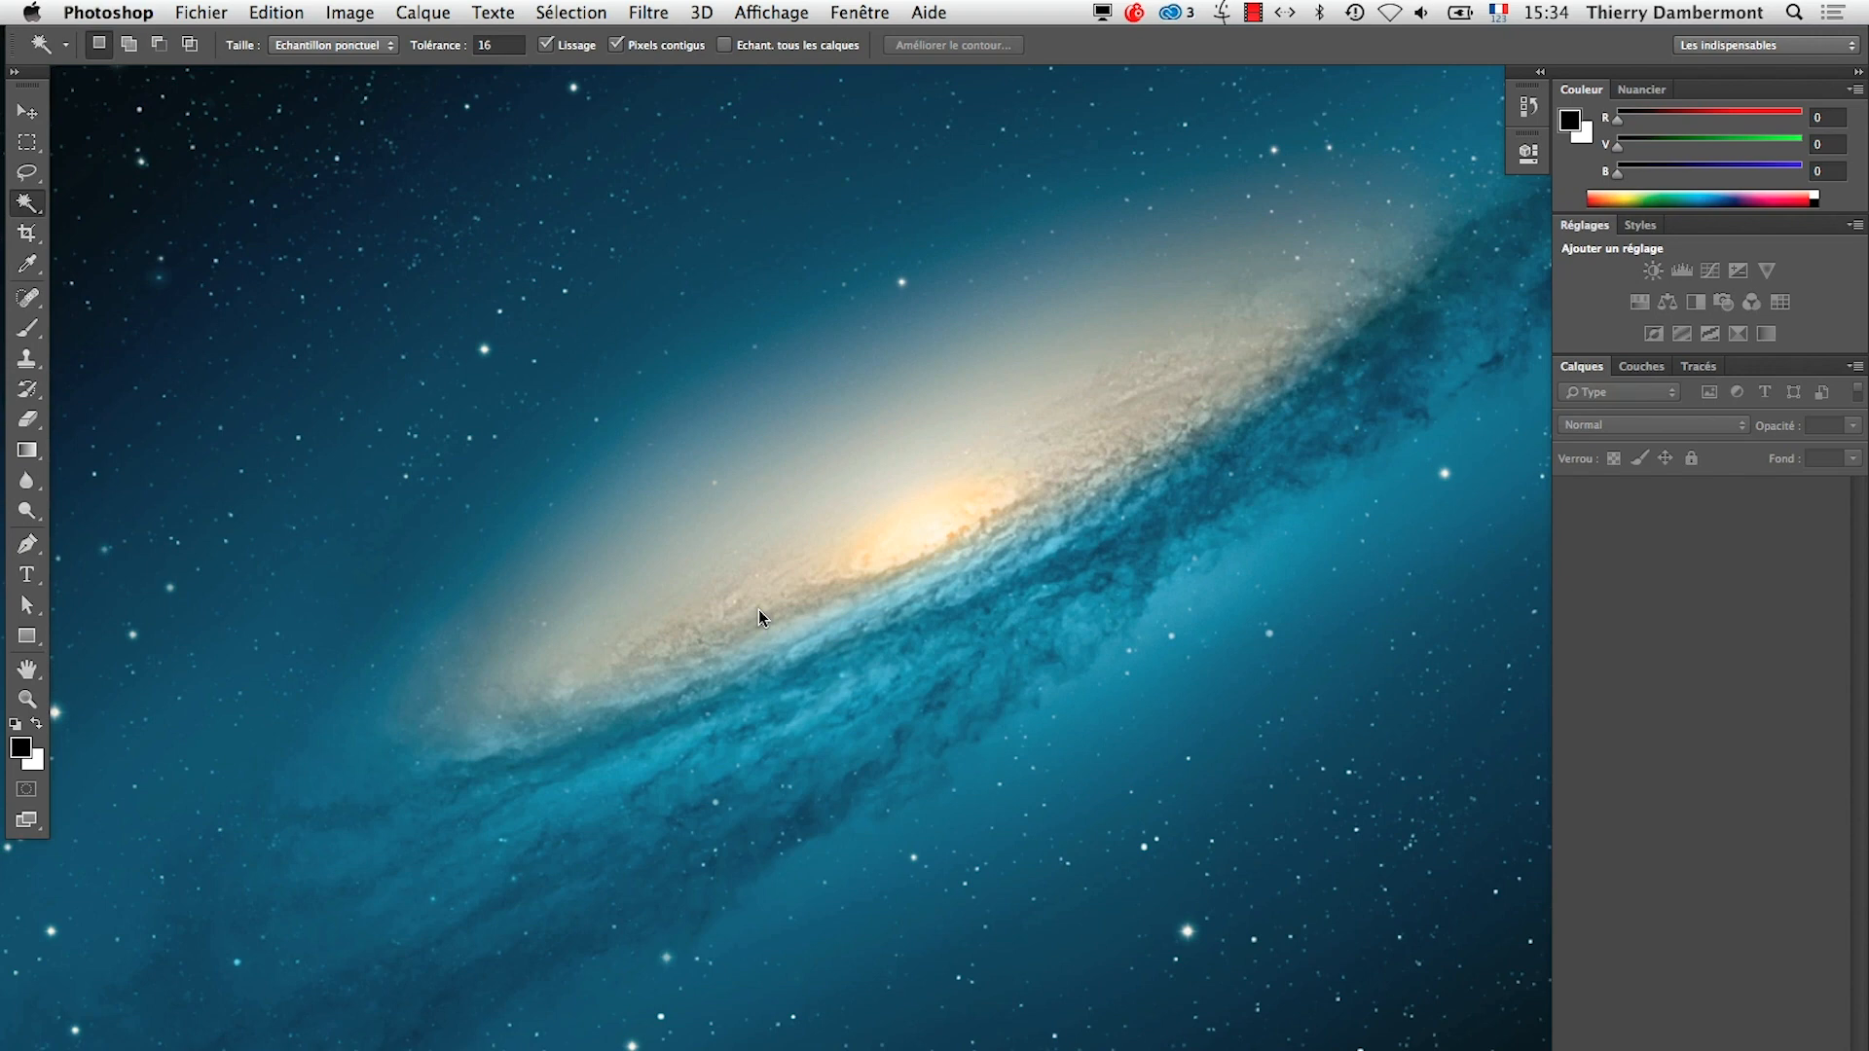
# Open beautiful-old-building-public-domain-pictures (3).JPG from the AI-jour7 folder and show it in full-screen mode with the menu bar
pyautogui.click(203, 10)
pyautogui.click(236, 66)
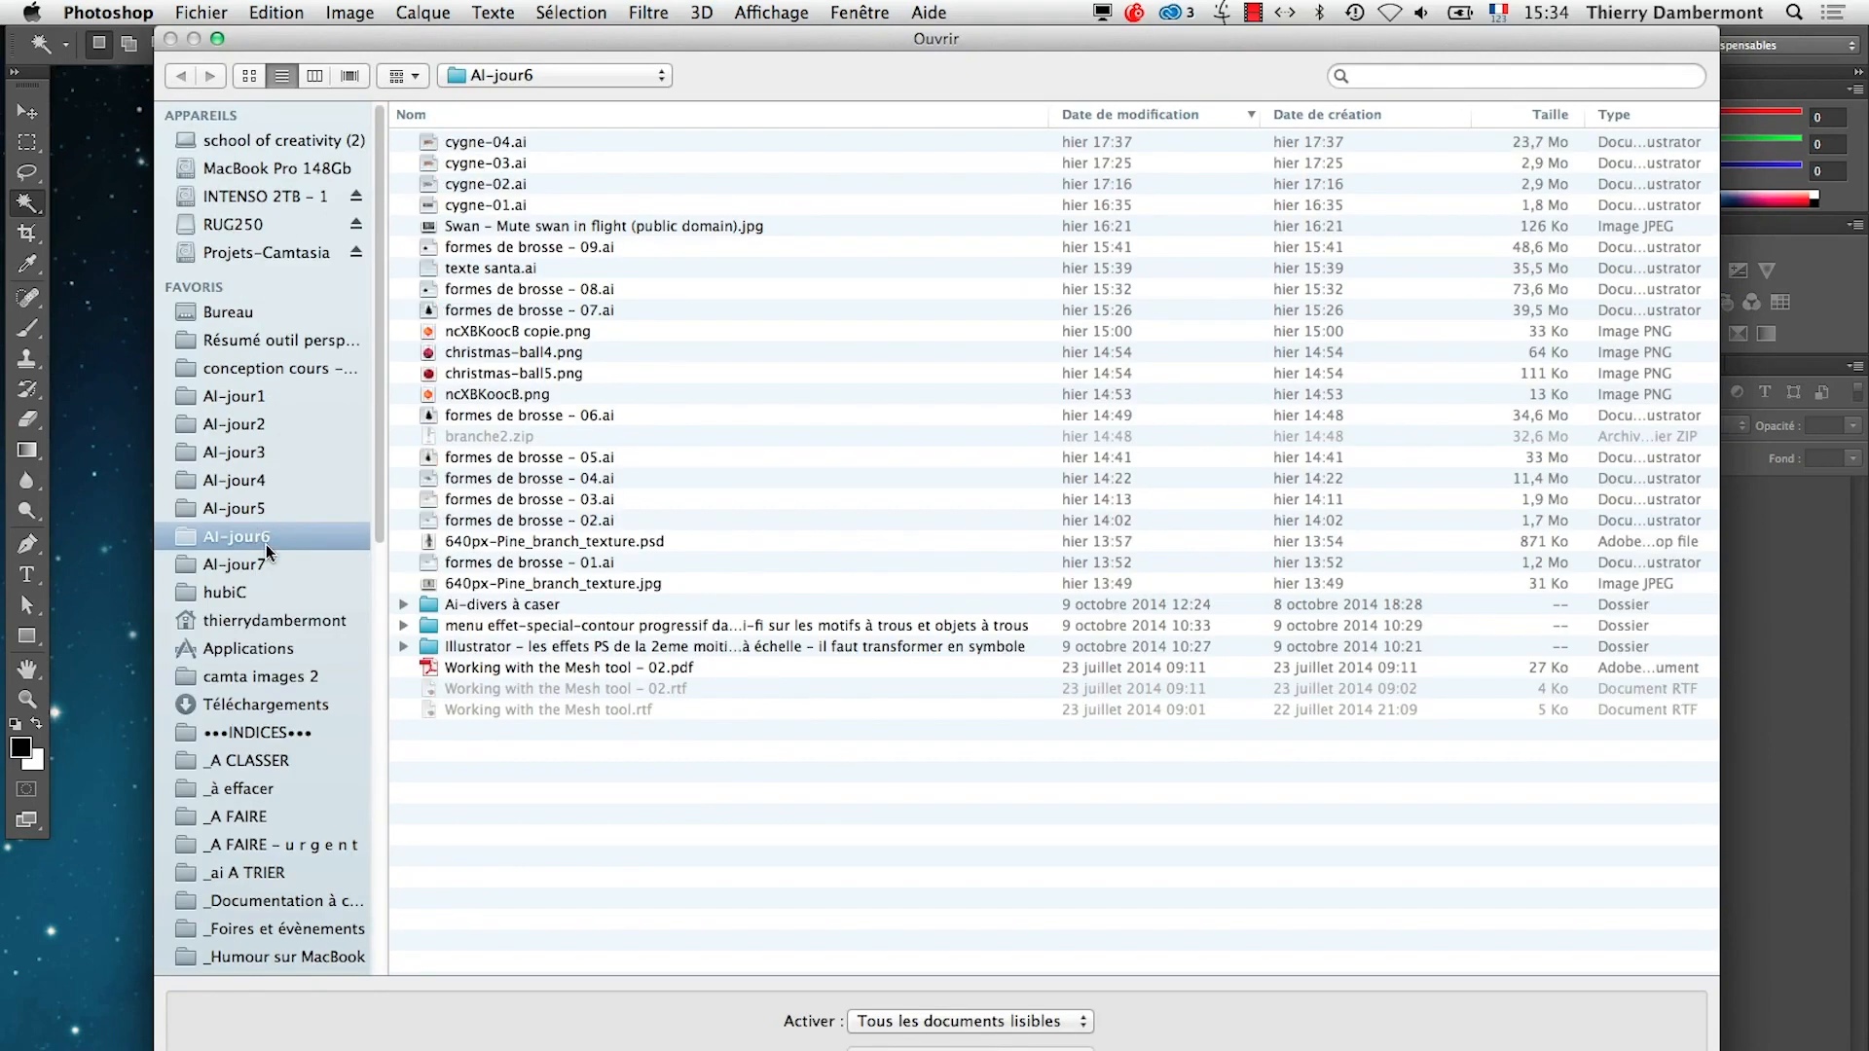
pyautogui.click(267, 564)
pyautogui.click(530, 143)
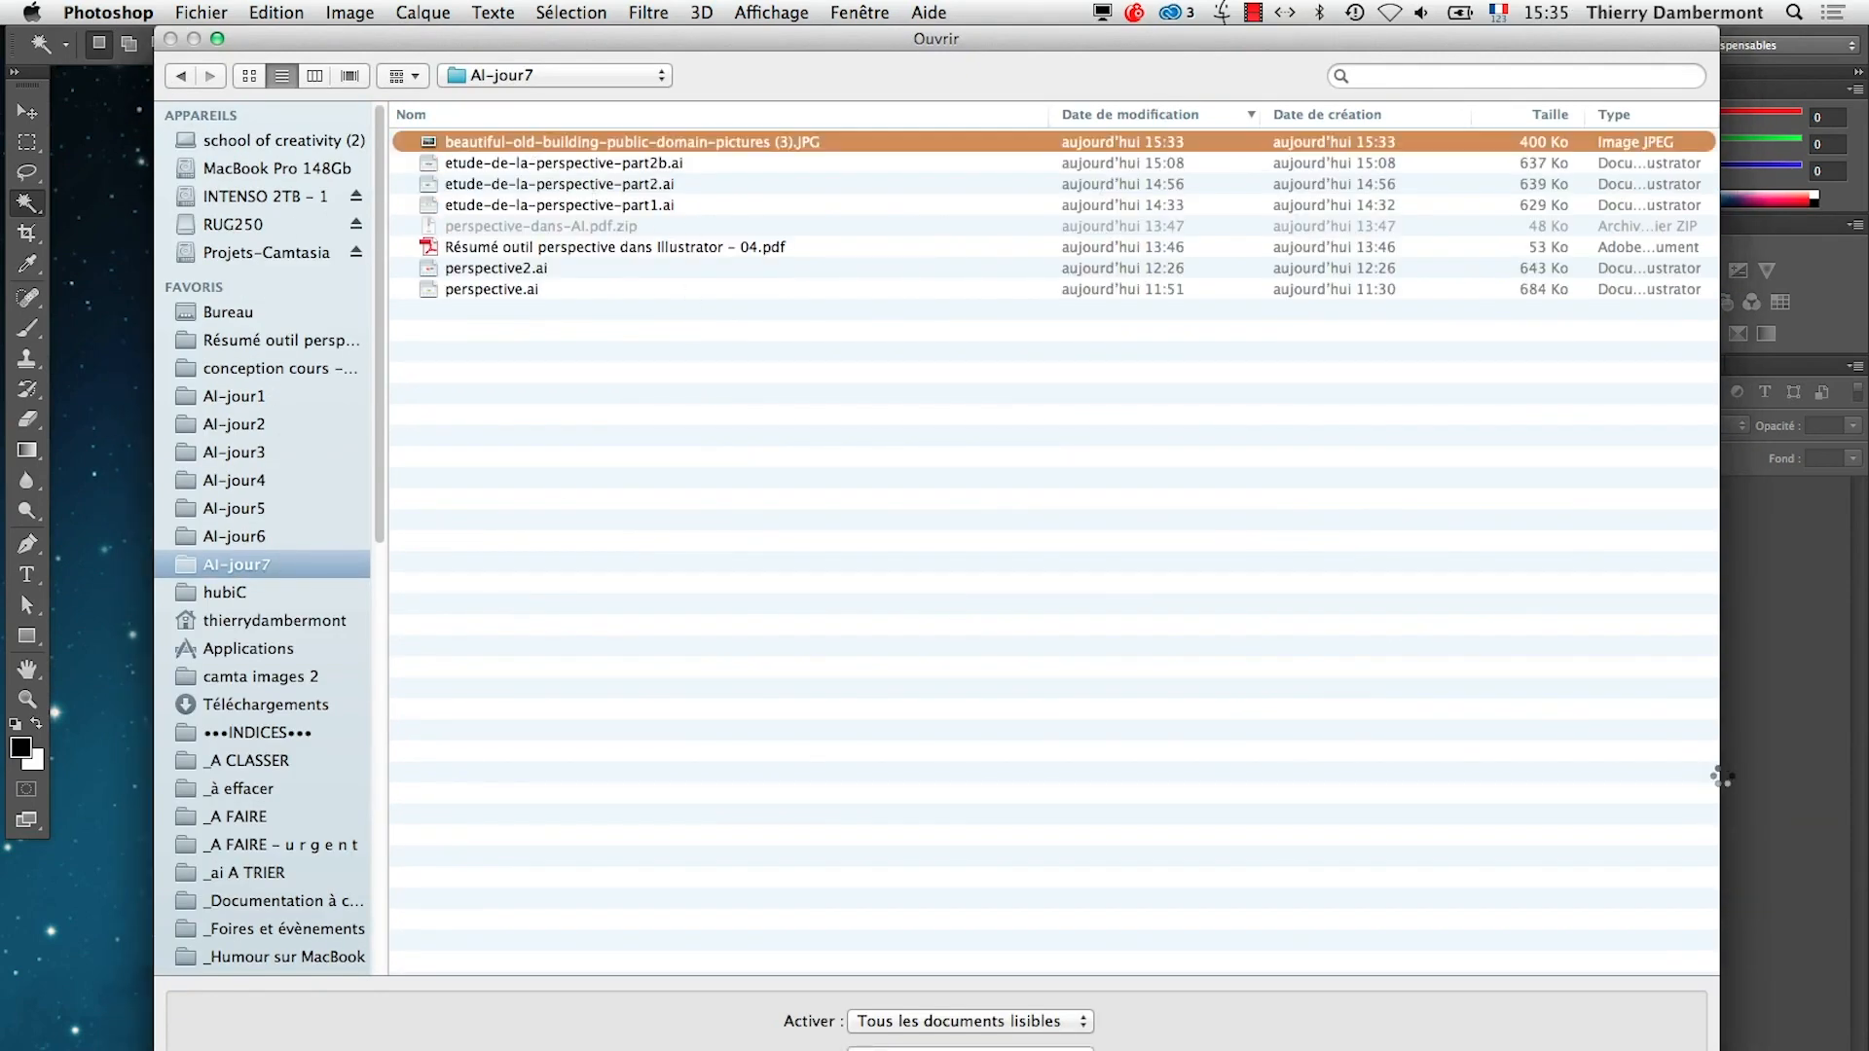
pyautogui.press('f')
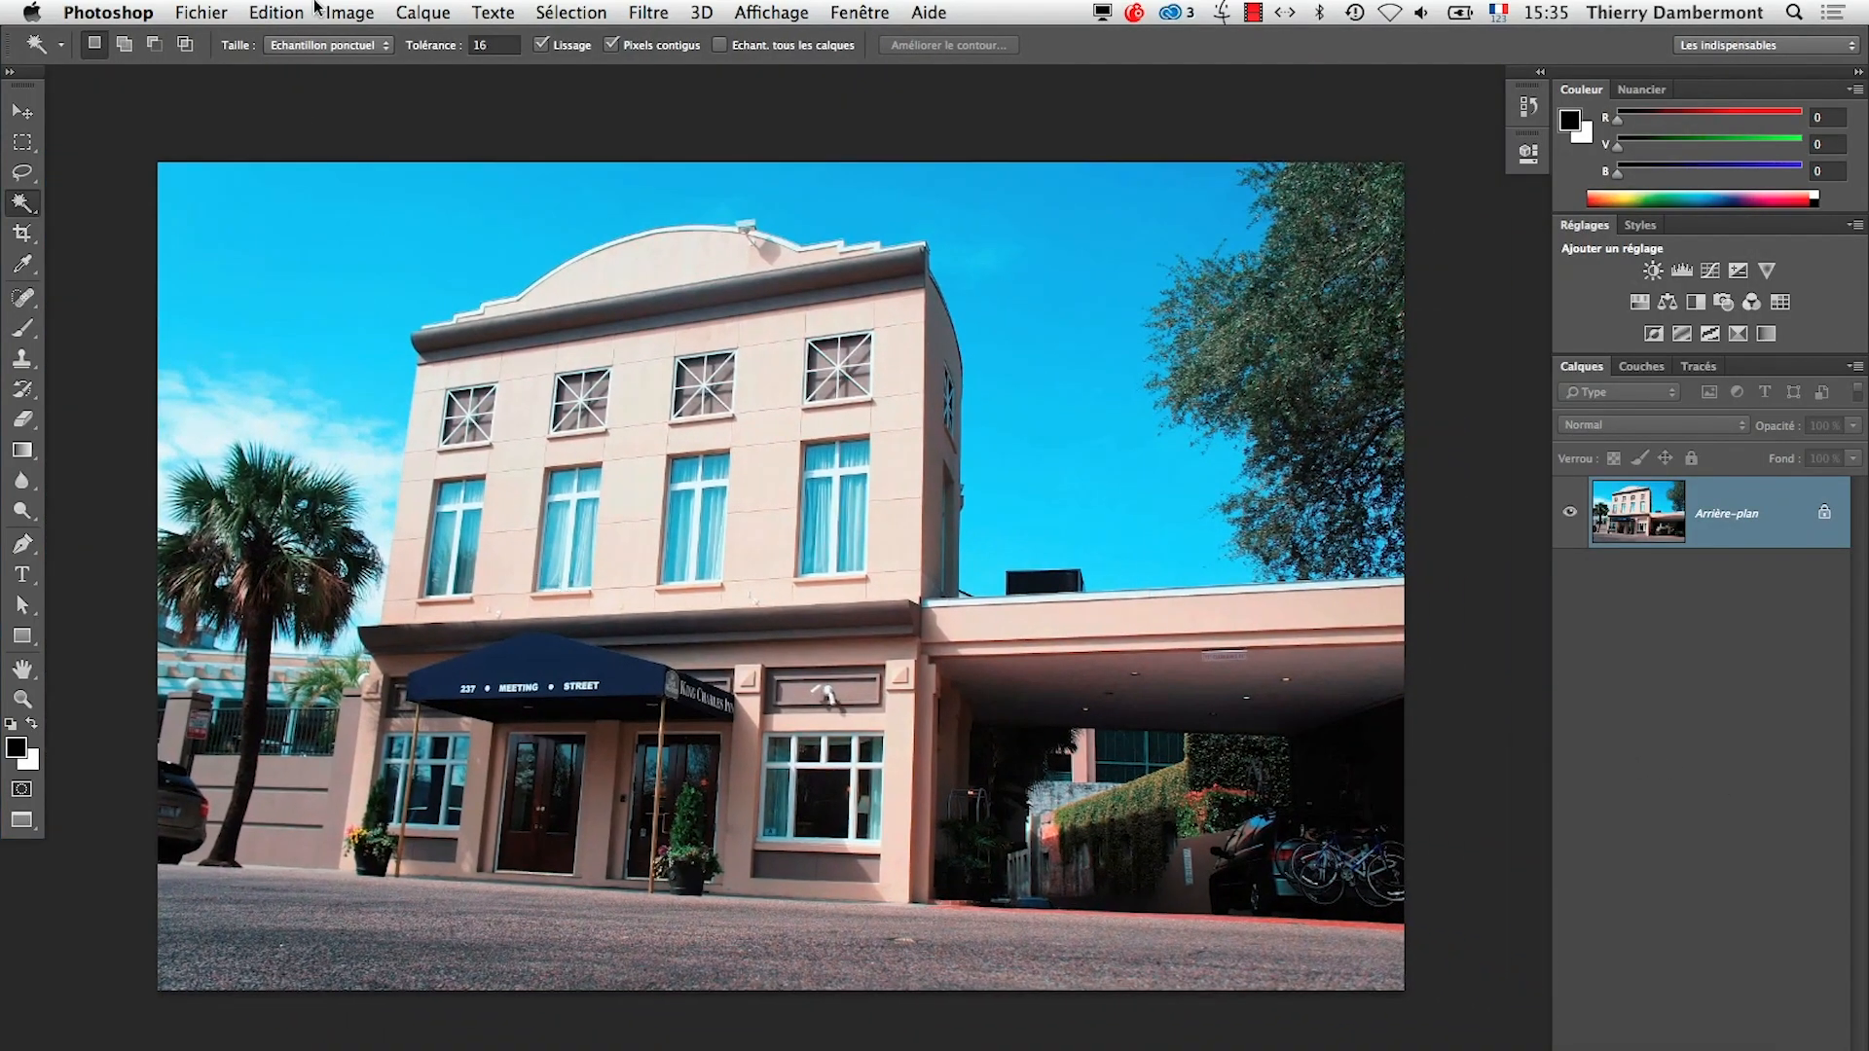
# Assign the sRGB IEC61966-2.1 colour profile to the building photo
pyautogui.click(308, 12)
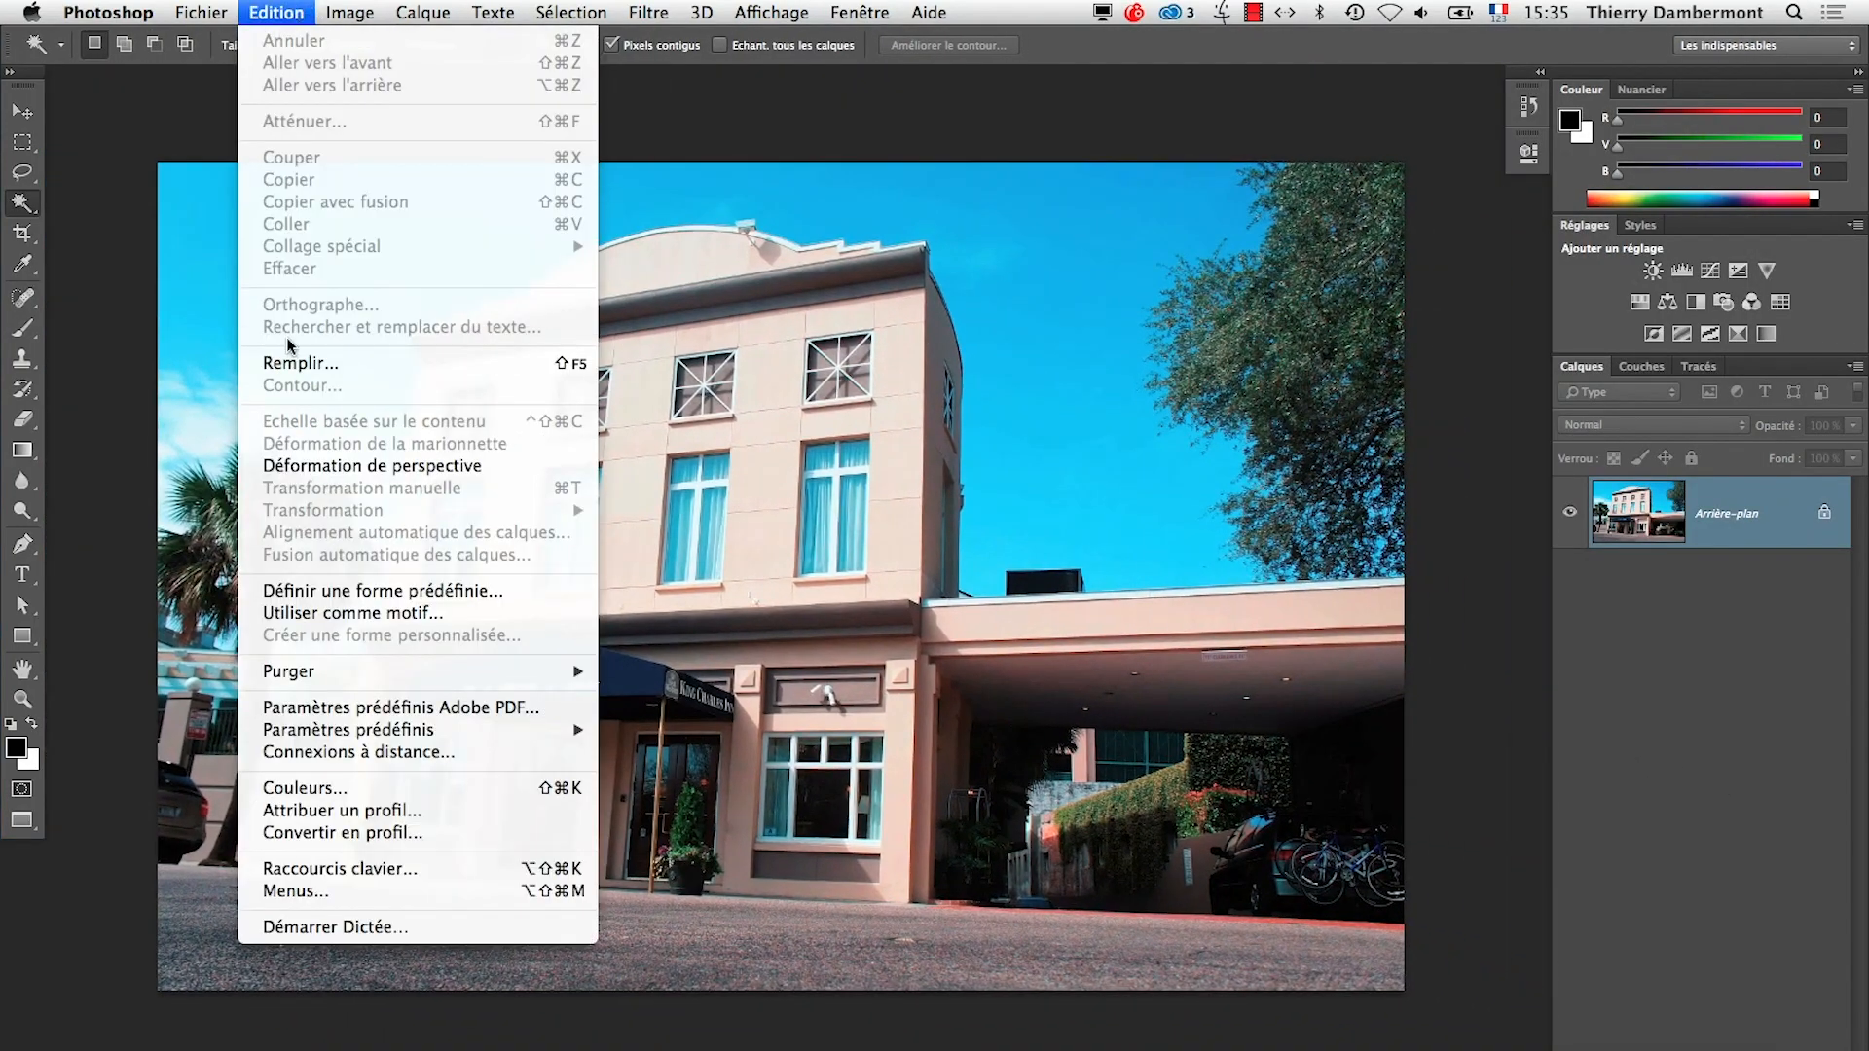
pyautogui.click(330, 808)
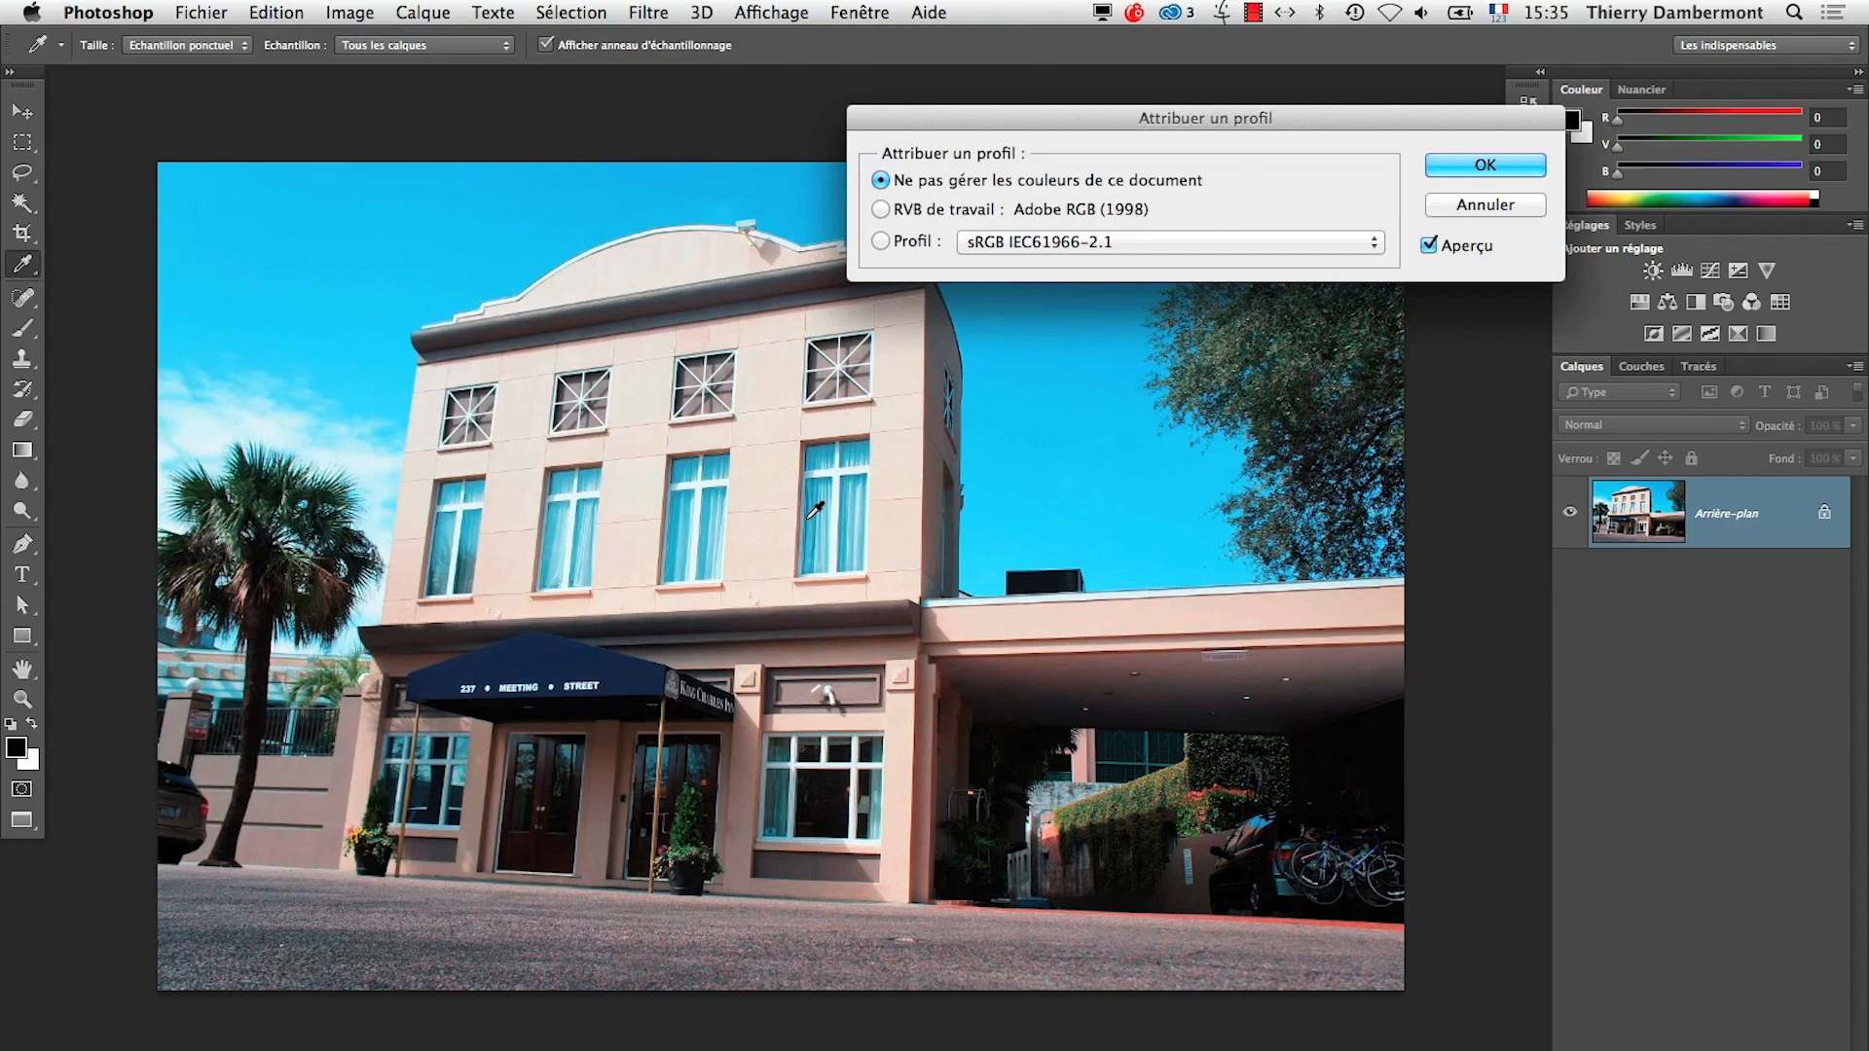
pyautogui.click(886, 241)
pyautogui.click(1485, 164)
pyautogui.press('w')
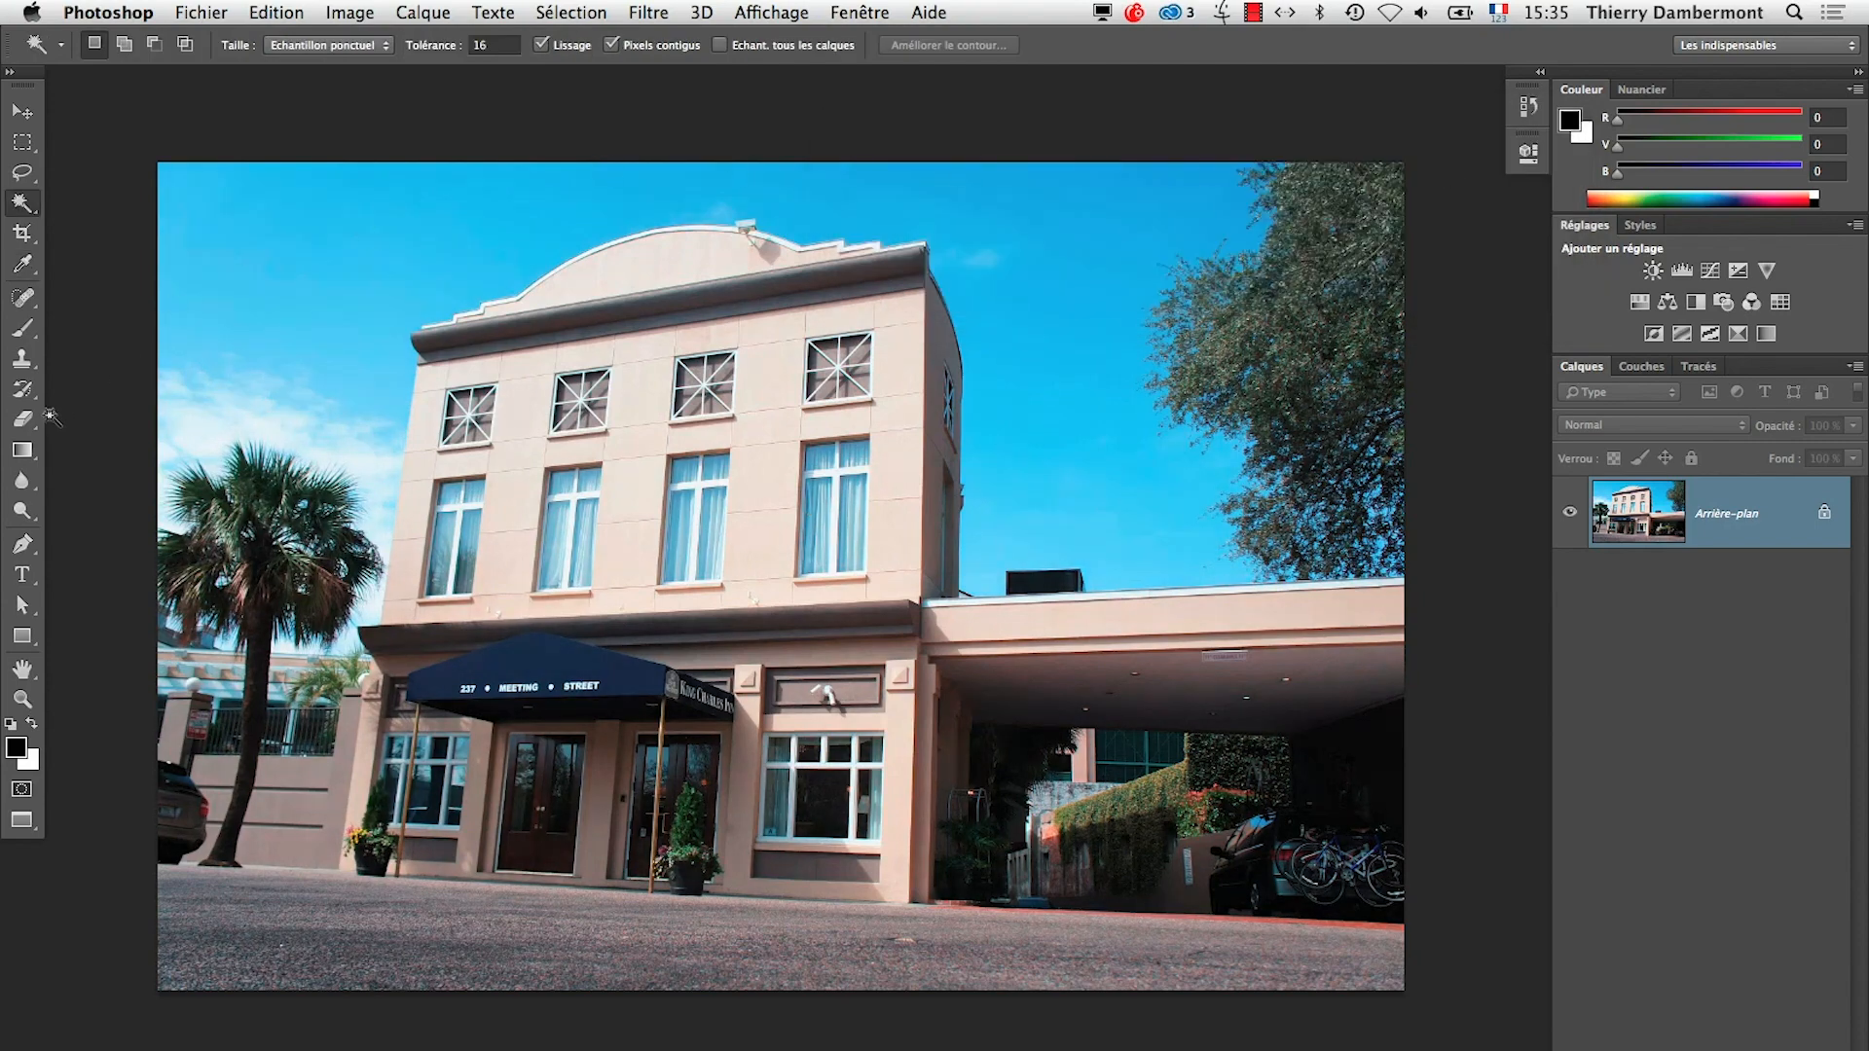
# Detach the toolbox as a floating two-column panel and choose the Perspective Crop tool
pyautogui.click(9, 71)
pyautogui.moveTo(39, 77); pyautogui.dragTo(92, 137)
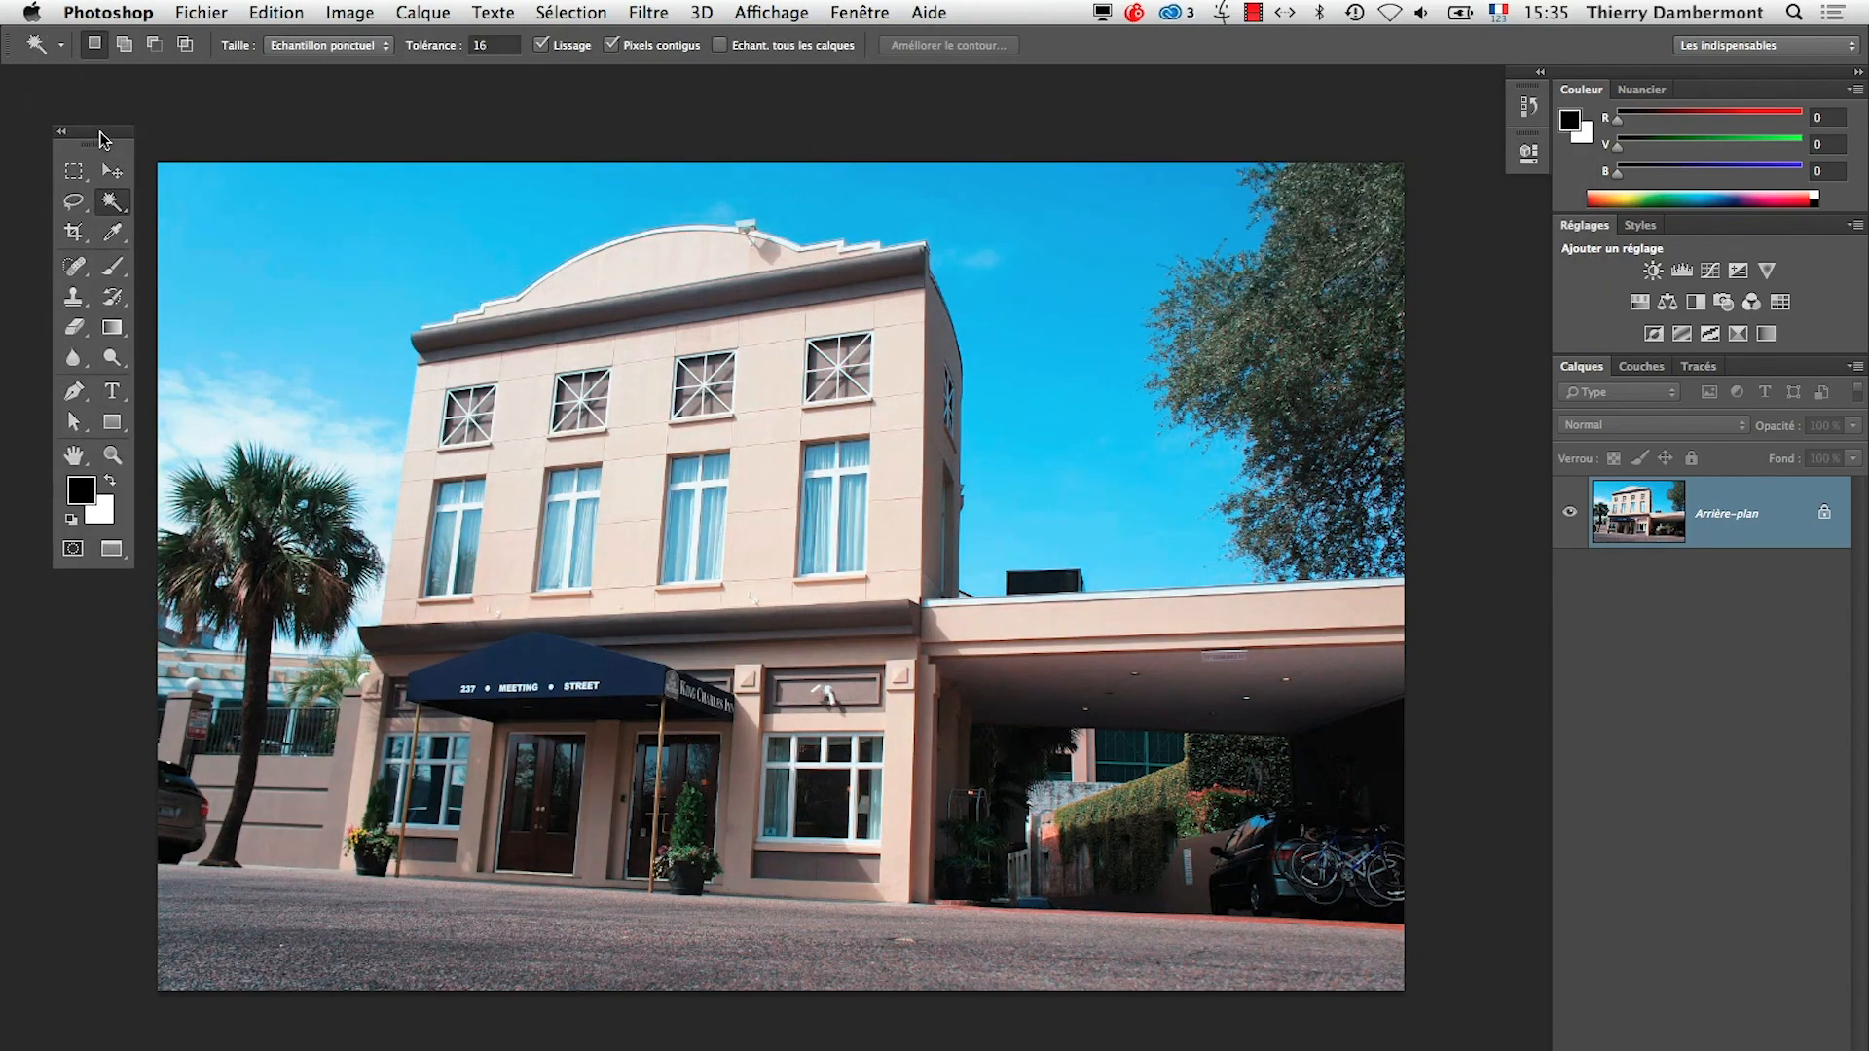
pyautogui.click(73, 233)
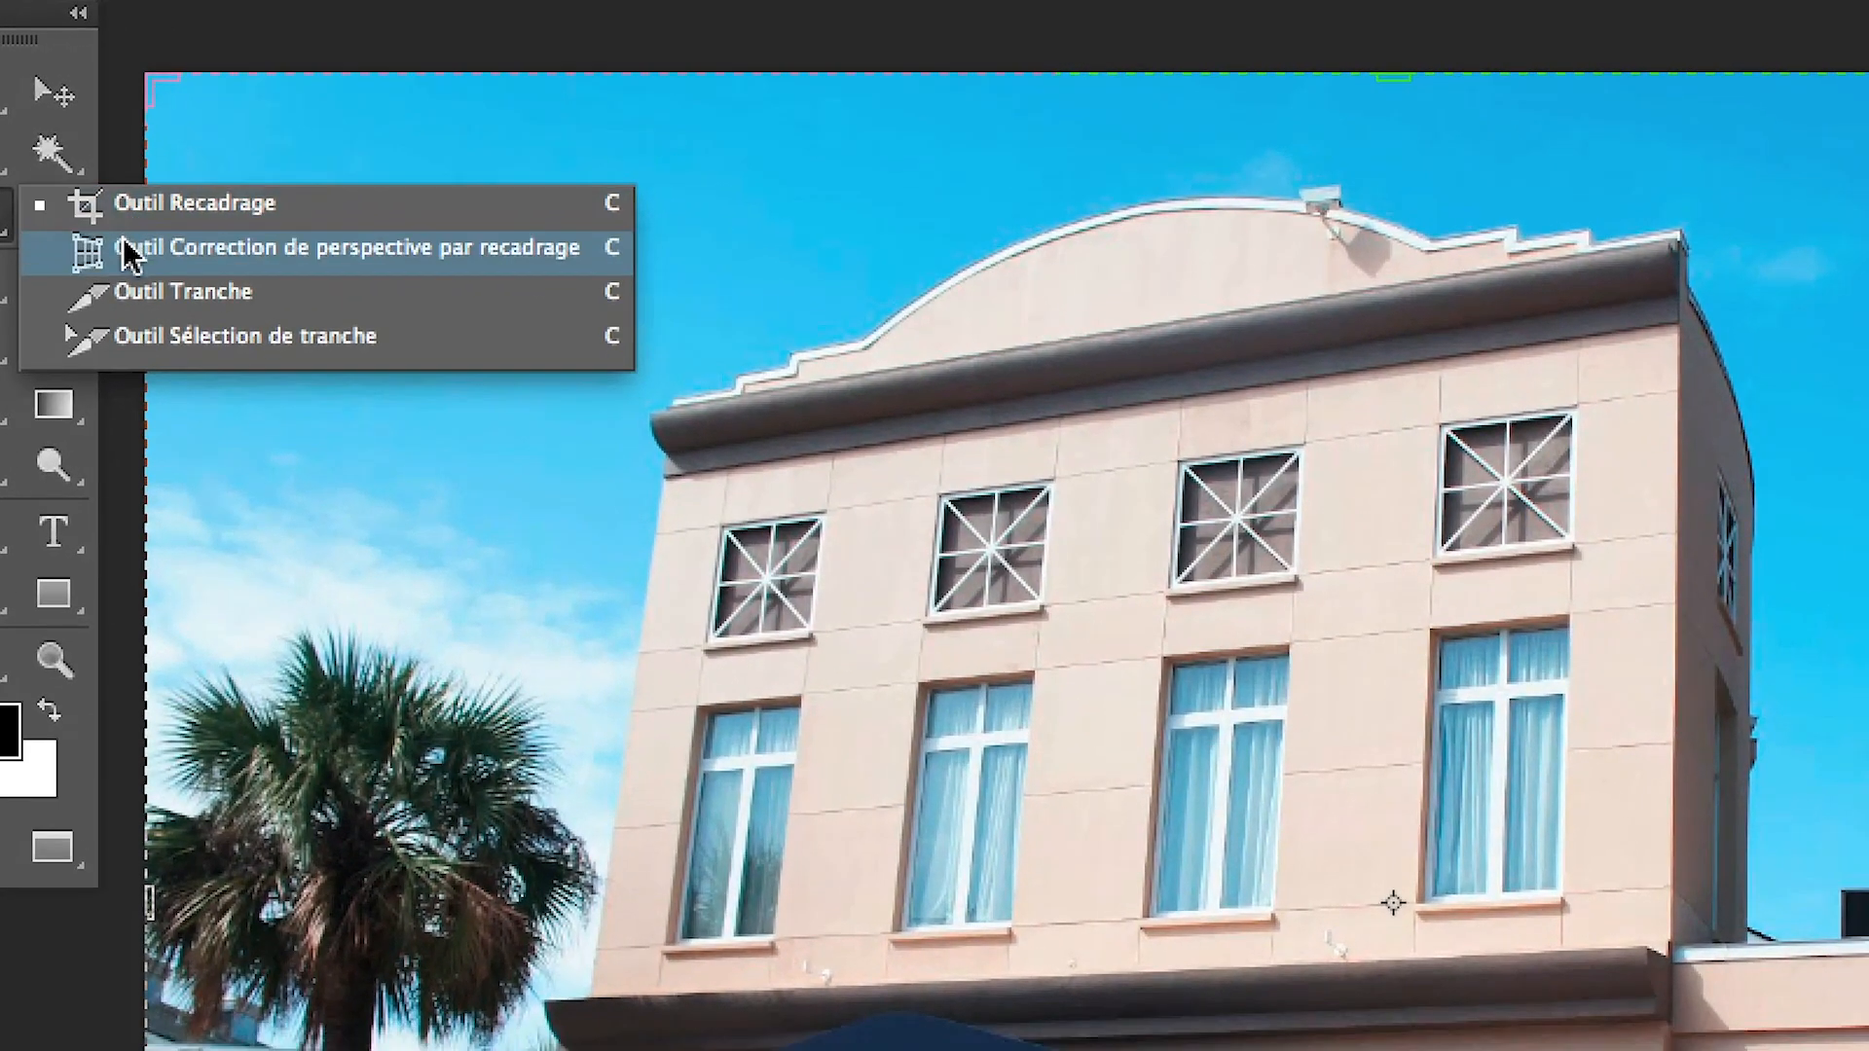
pyautogui.click(130, 249)
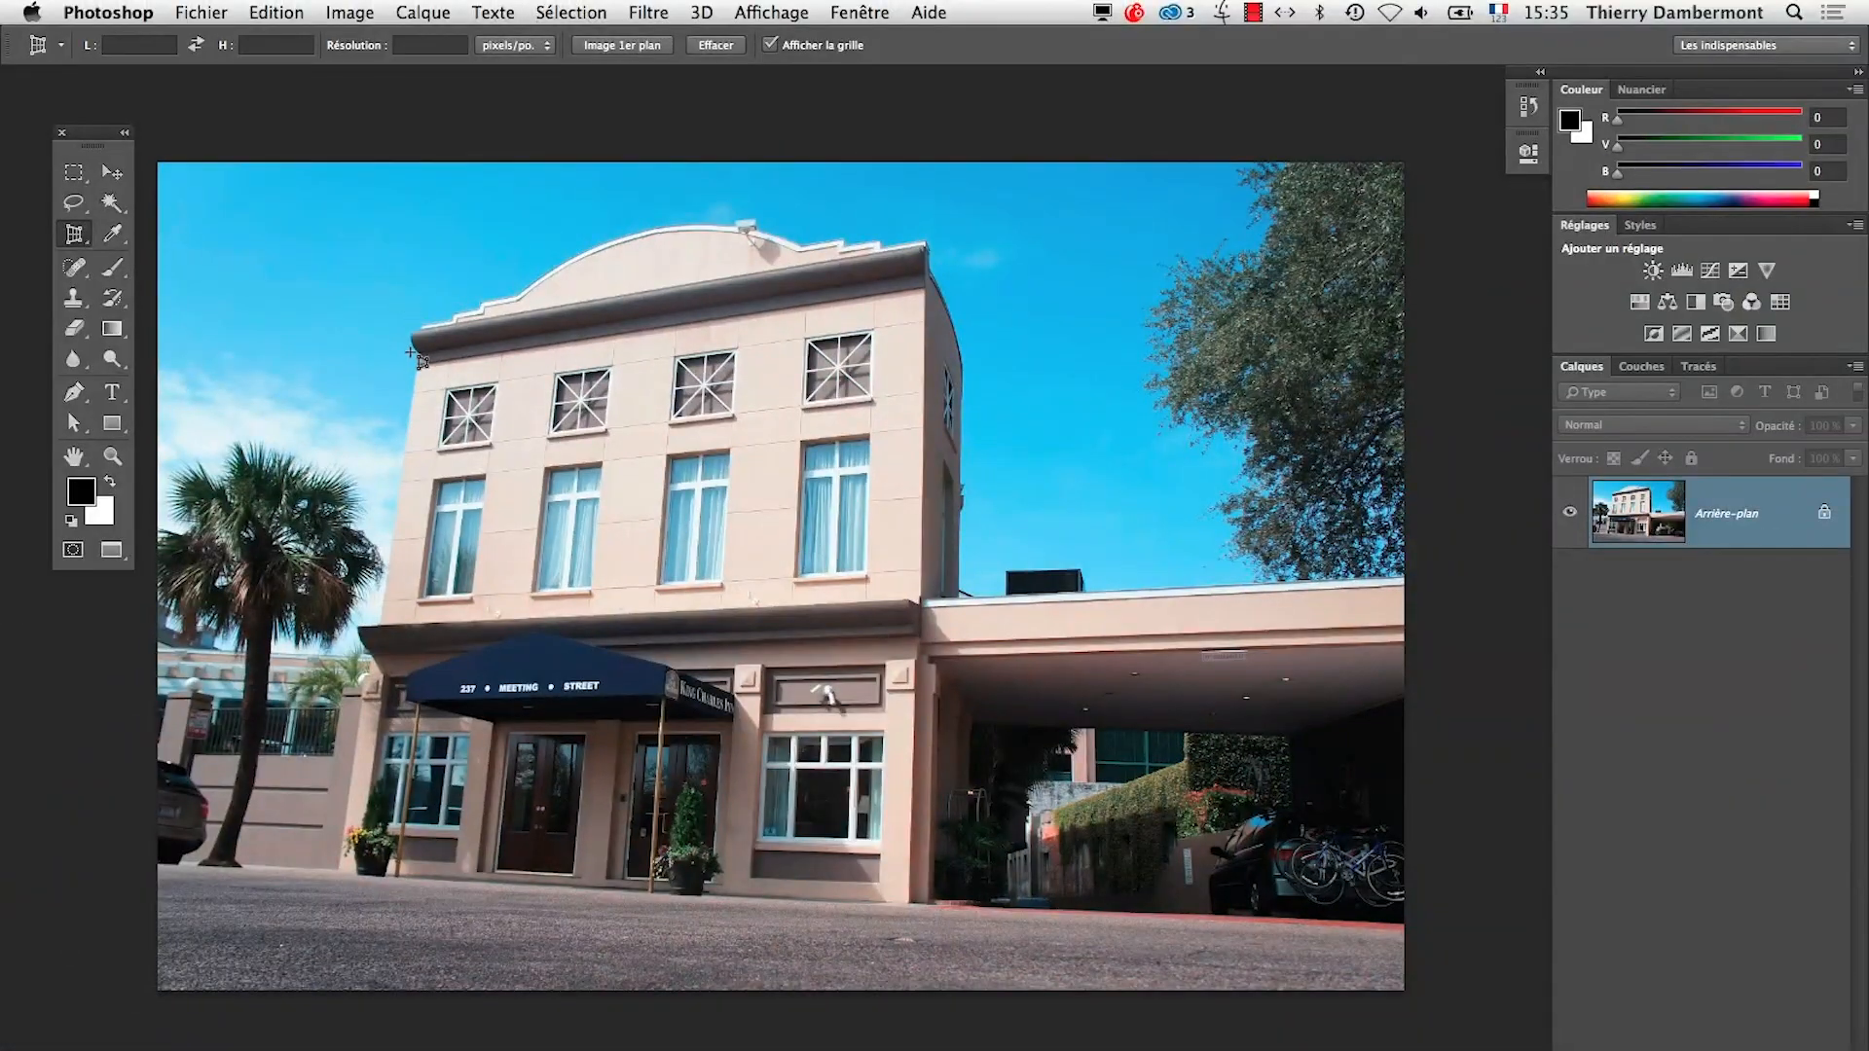
# Place the perspective crop grid on the four corners of the front façade, from below the cornice down to the ground, and fine-tune its corners
pyautogui.click(417, 350)
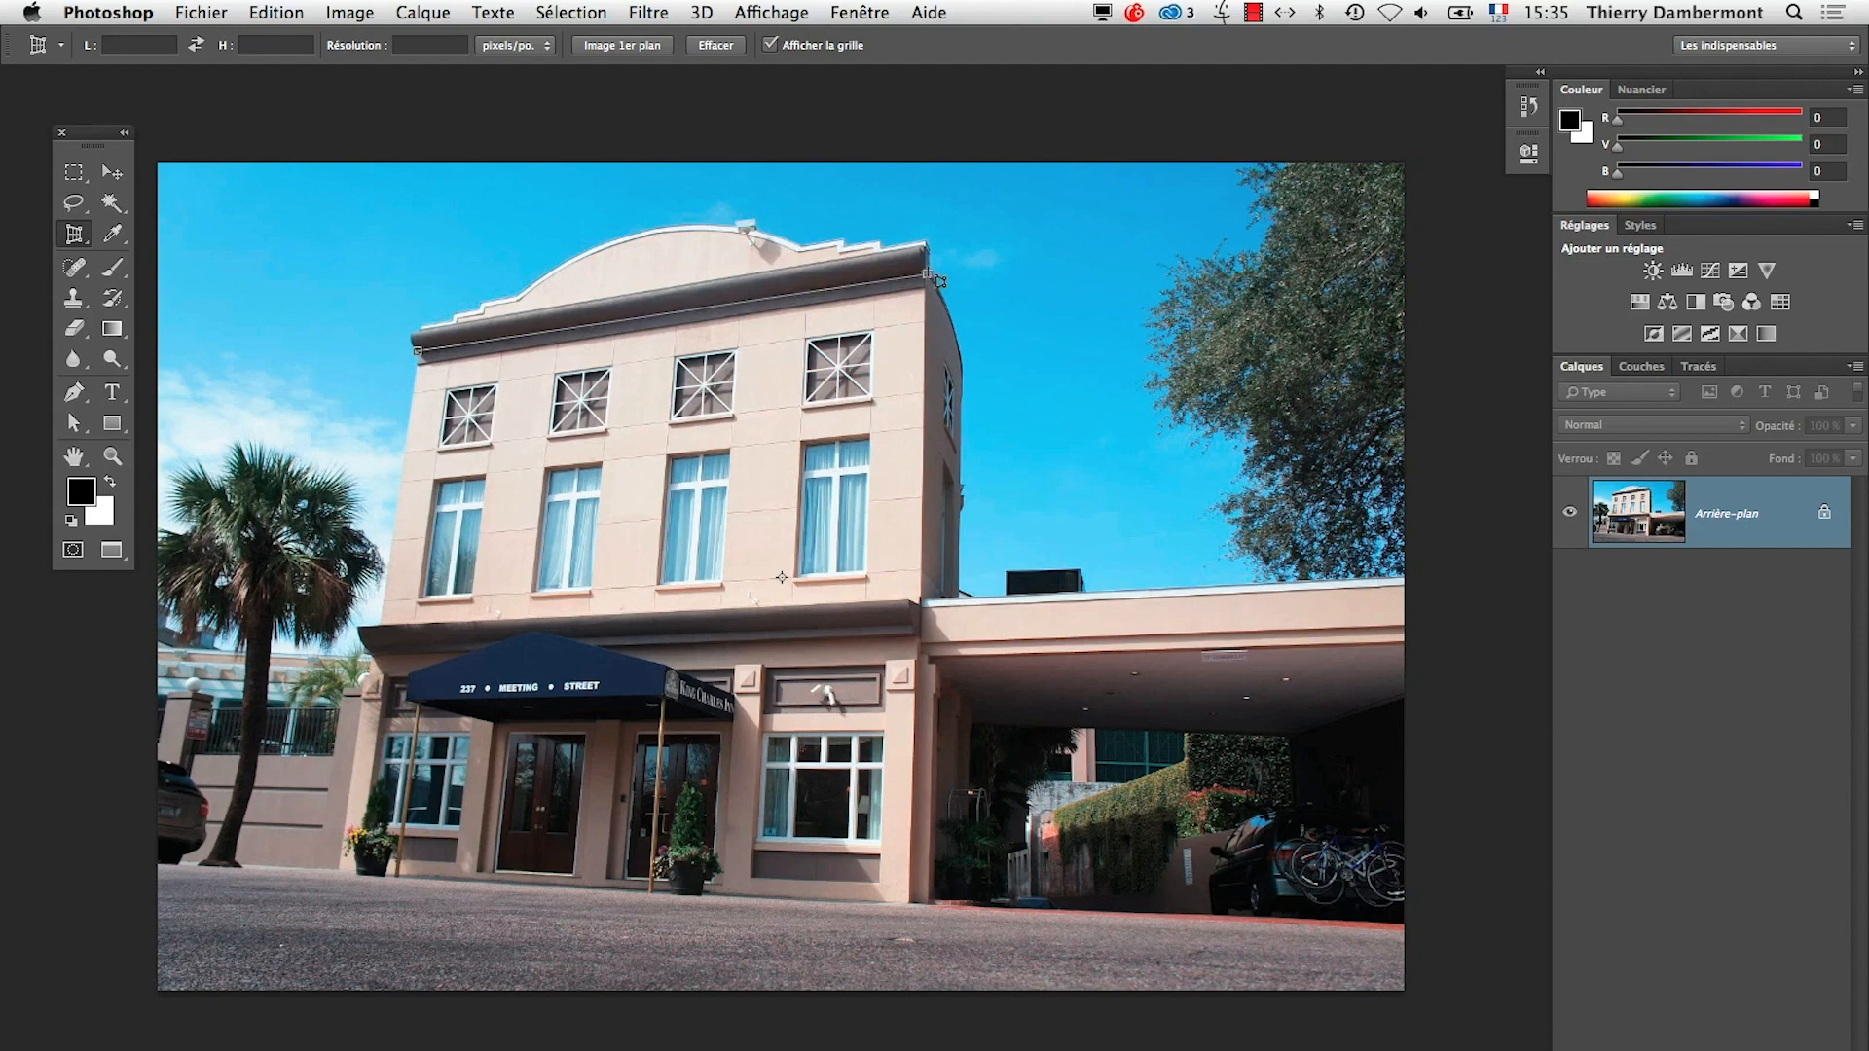
pyautogui.click(927, 269)
pyautogui.click(907, 903)
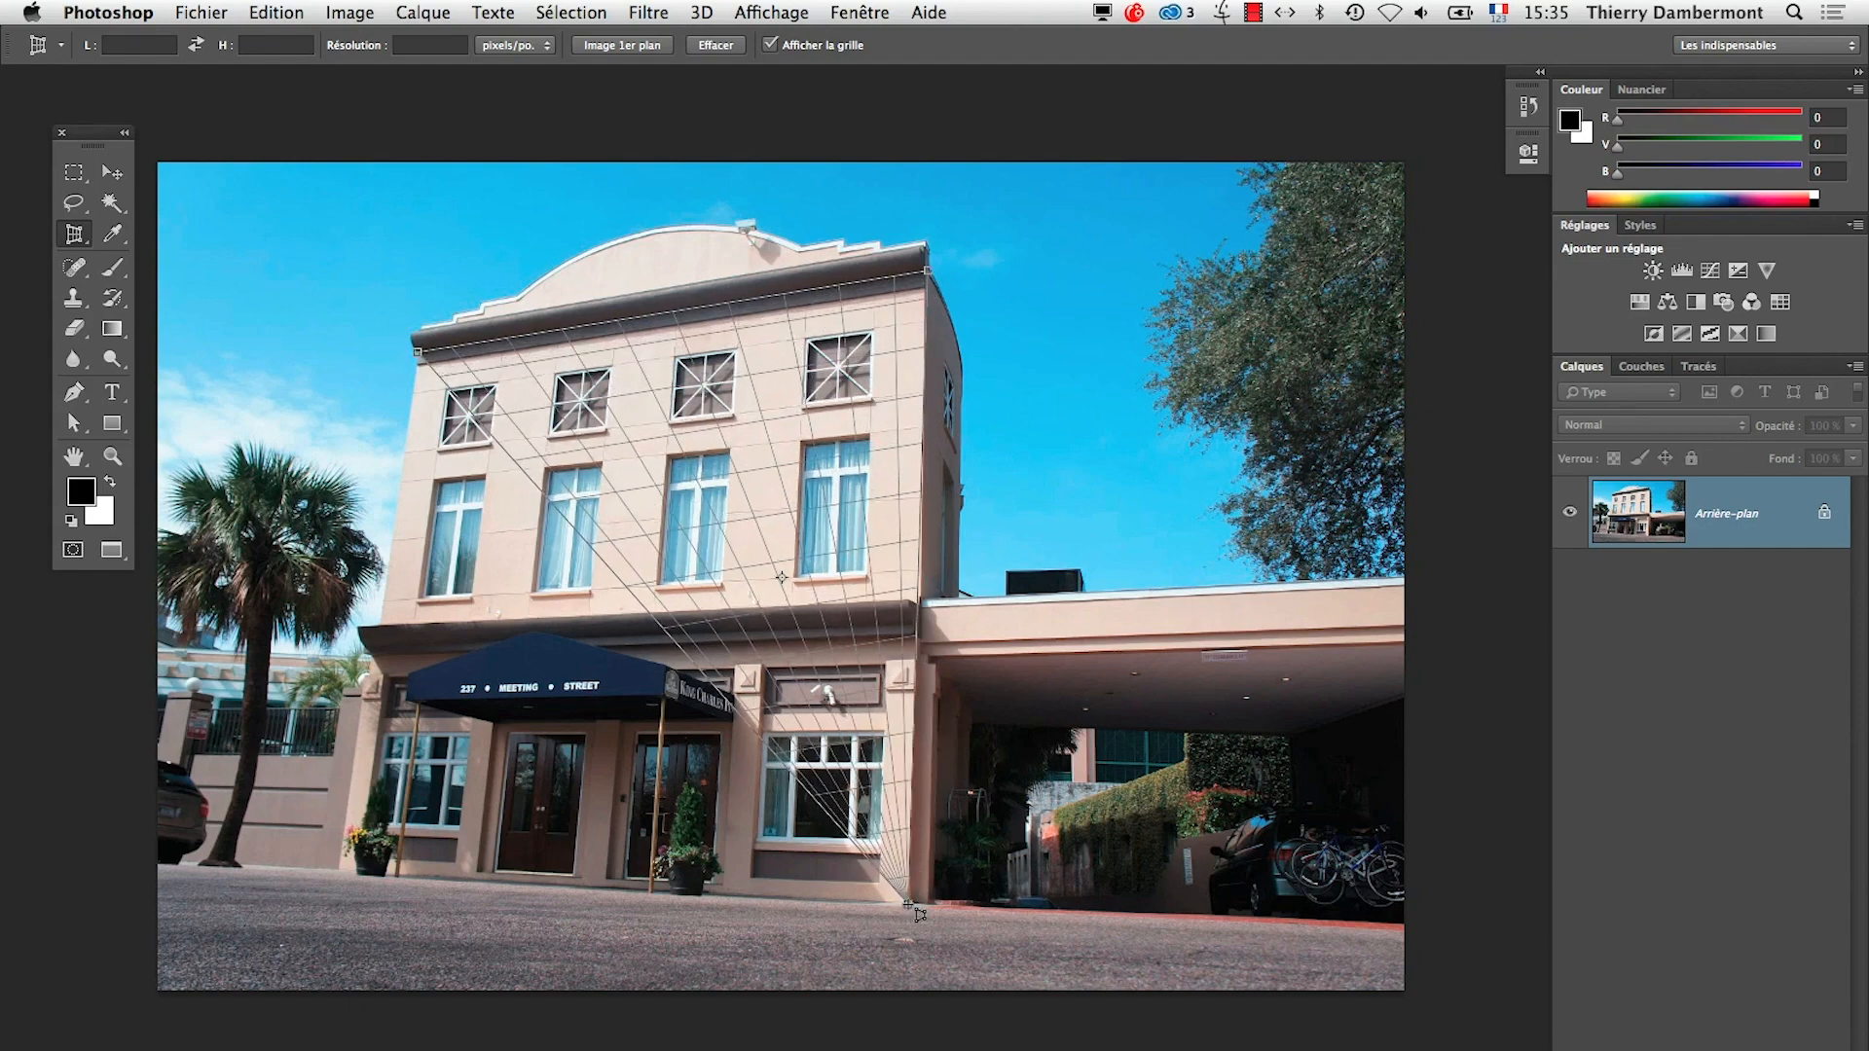
pyautogui.click(357, 890)
pyautogui.moveTo(356, 890); pyautogui.dragTo(340, 872)
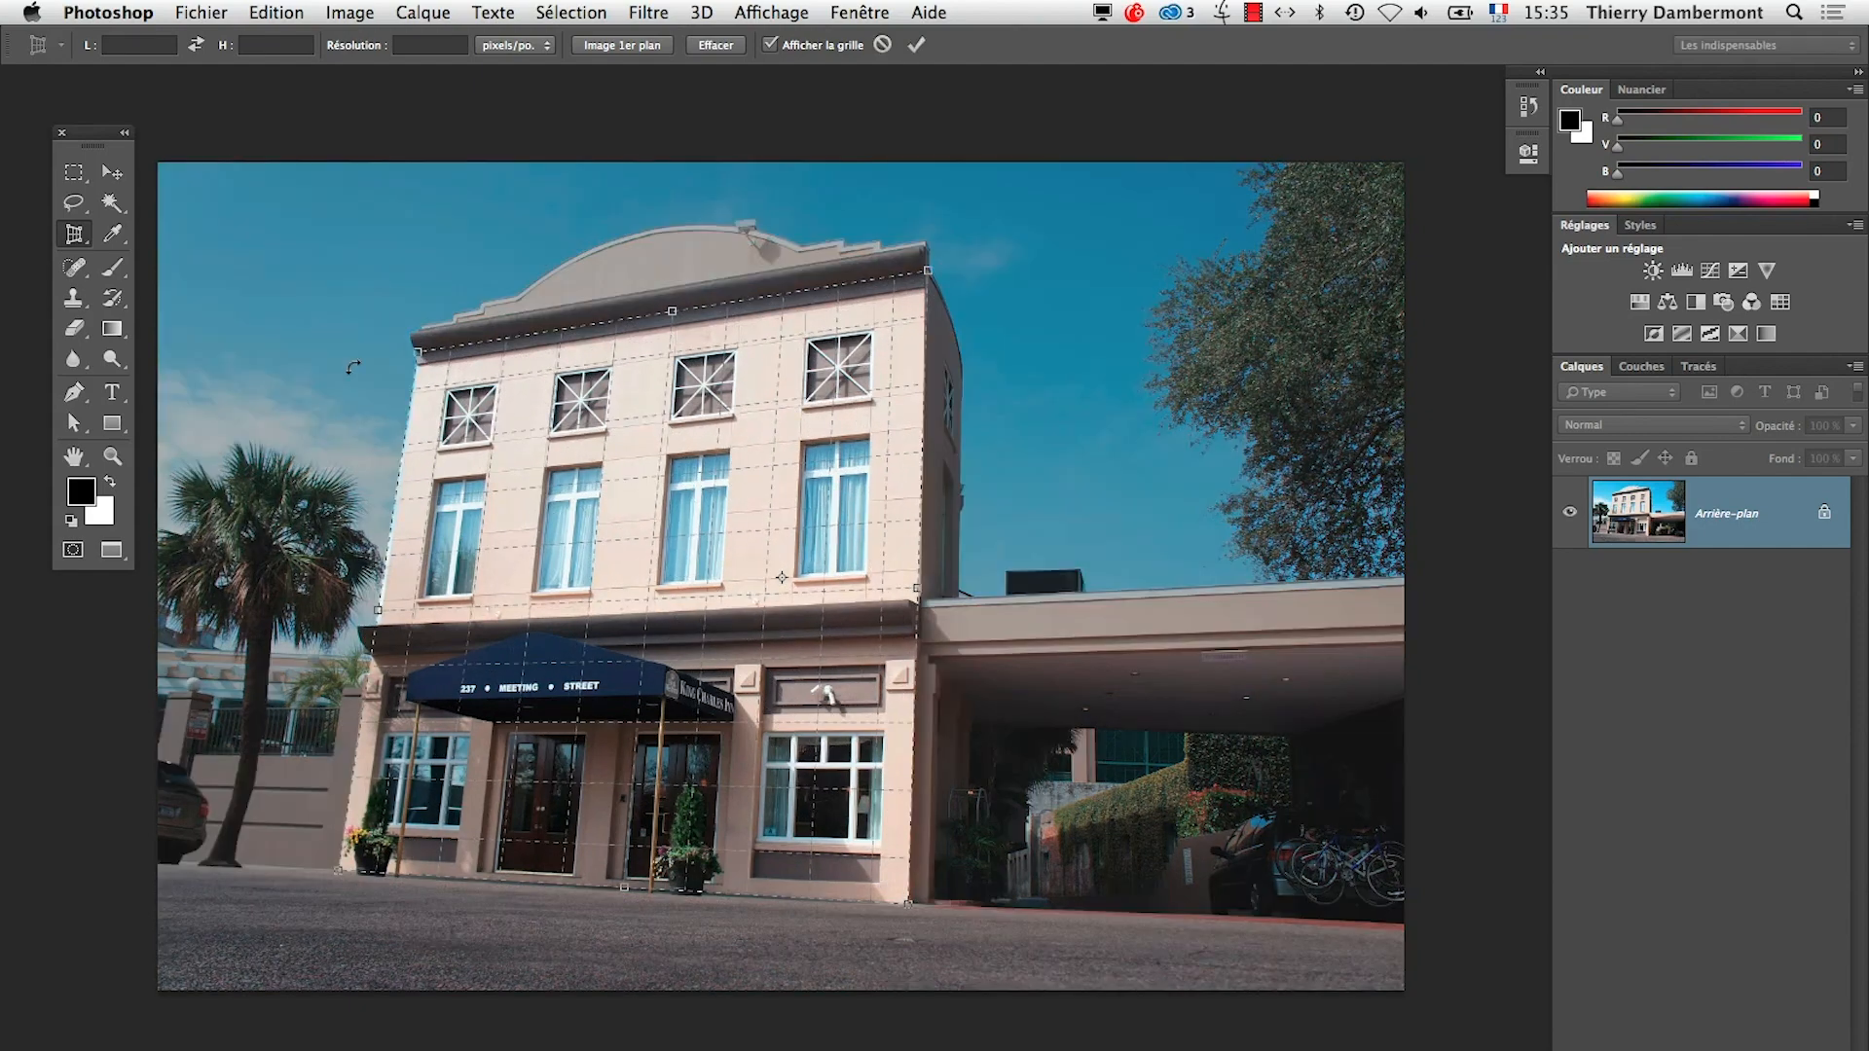
pyautogui.moveTo(420, 358)
pyautogui.mouseDown()
pyautogui.moveTo(383, 315)
pyautogui.moveTo(388, 354)
pyautogui.moveTo(418, 359)
pyautogui.mouseUp()
pyautogui.rightClick(80, 237)
pyautogui.click(101, 234)
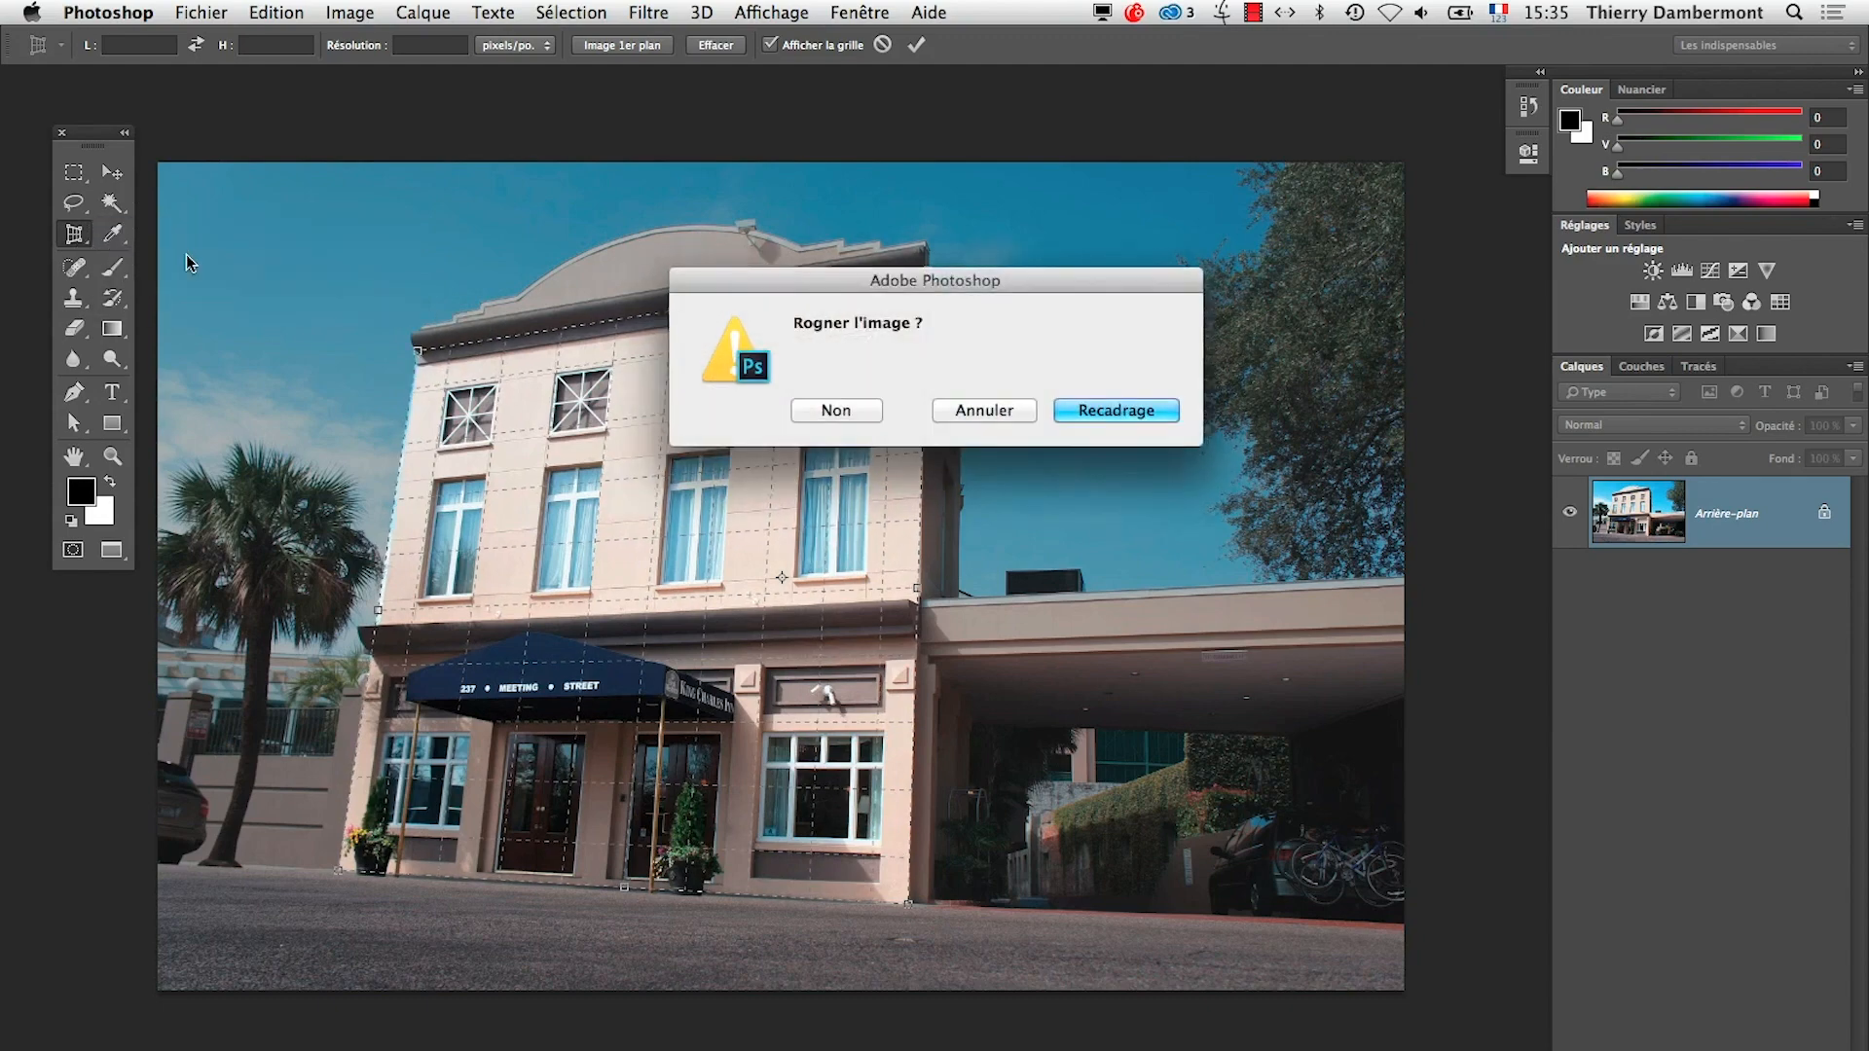
pyautogui.click(971, 415)
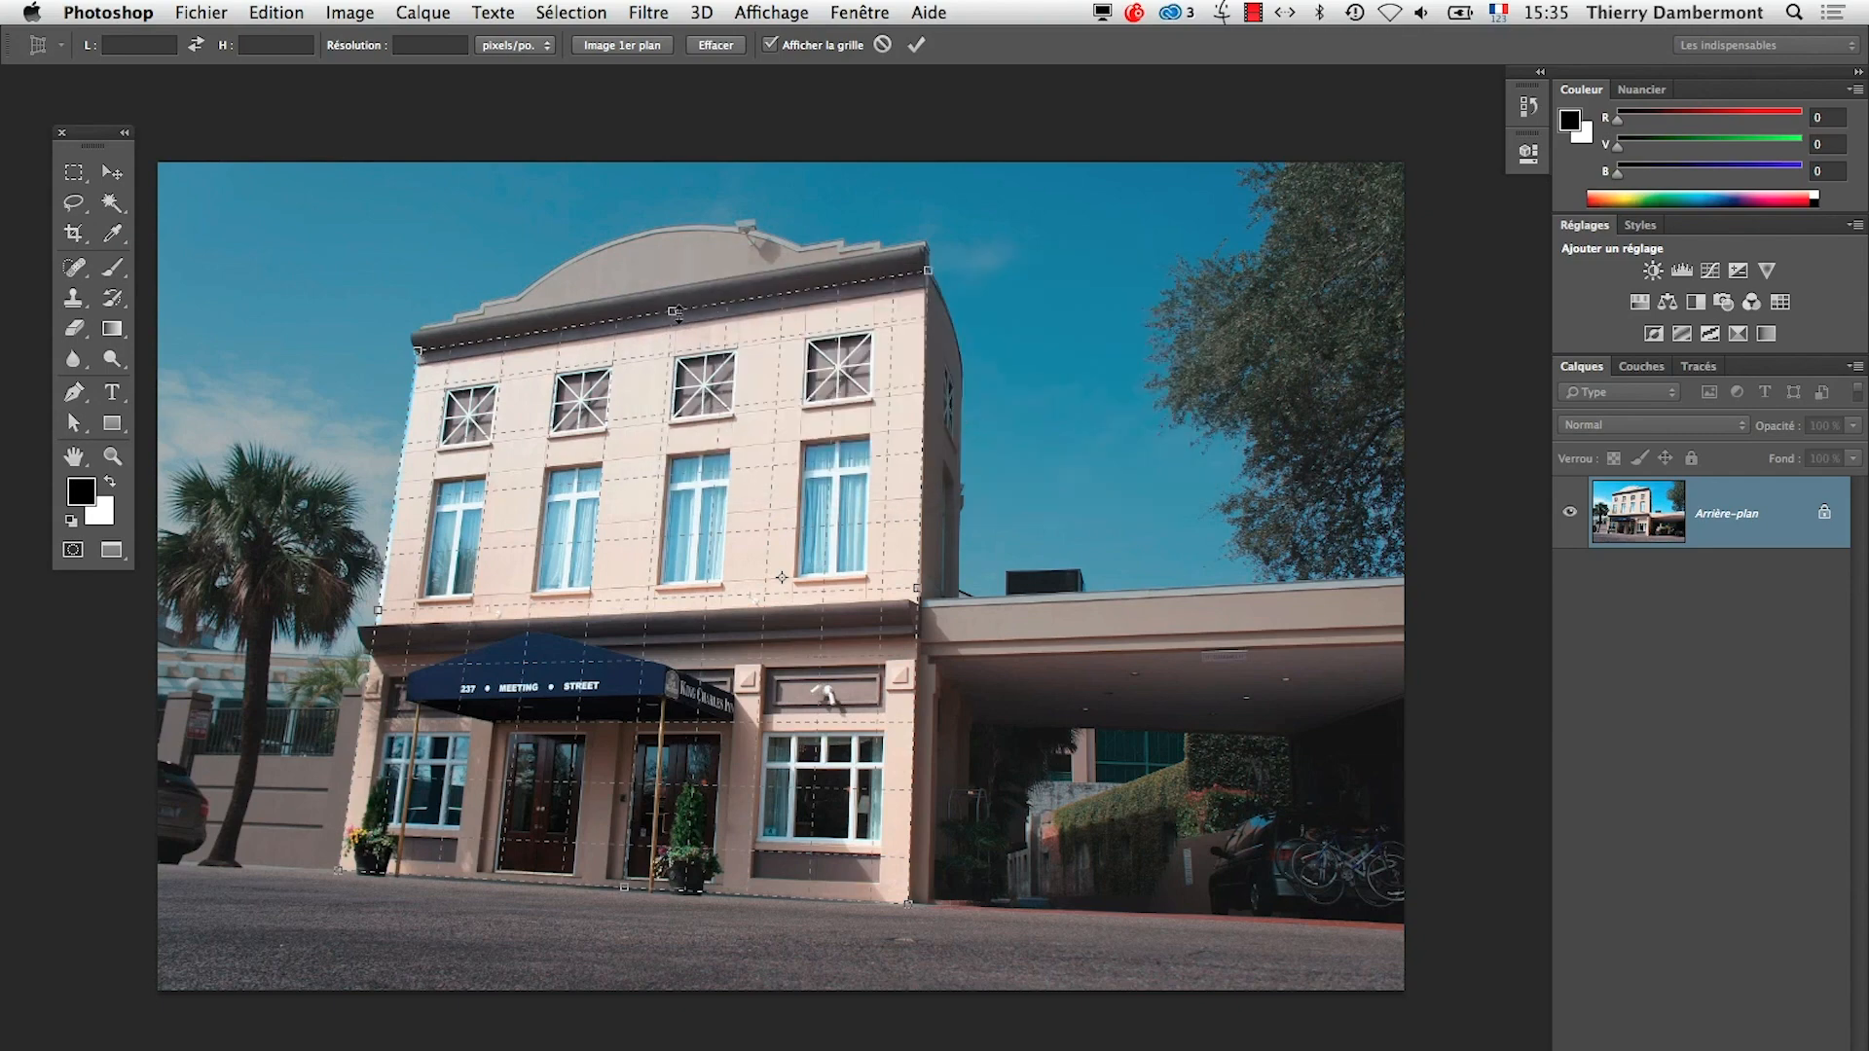
# Extend all four sides of the perspective grid beyond the façade to include the roof, surrounding sky and street, and apply the perspective crop
pyautogui.moveTo(674, 312); pyautogui.dragTo(682, 187)
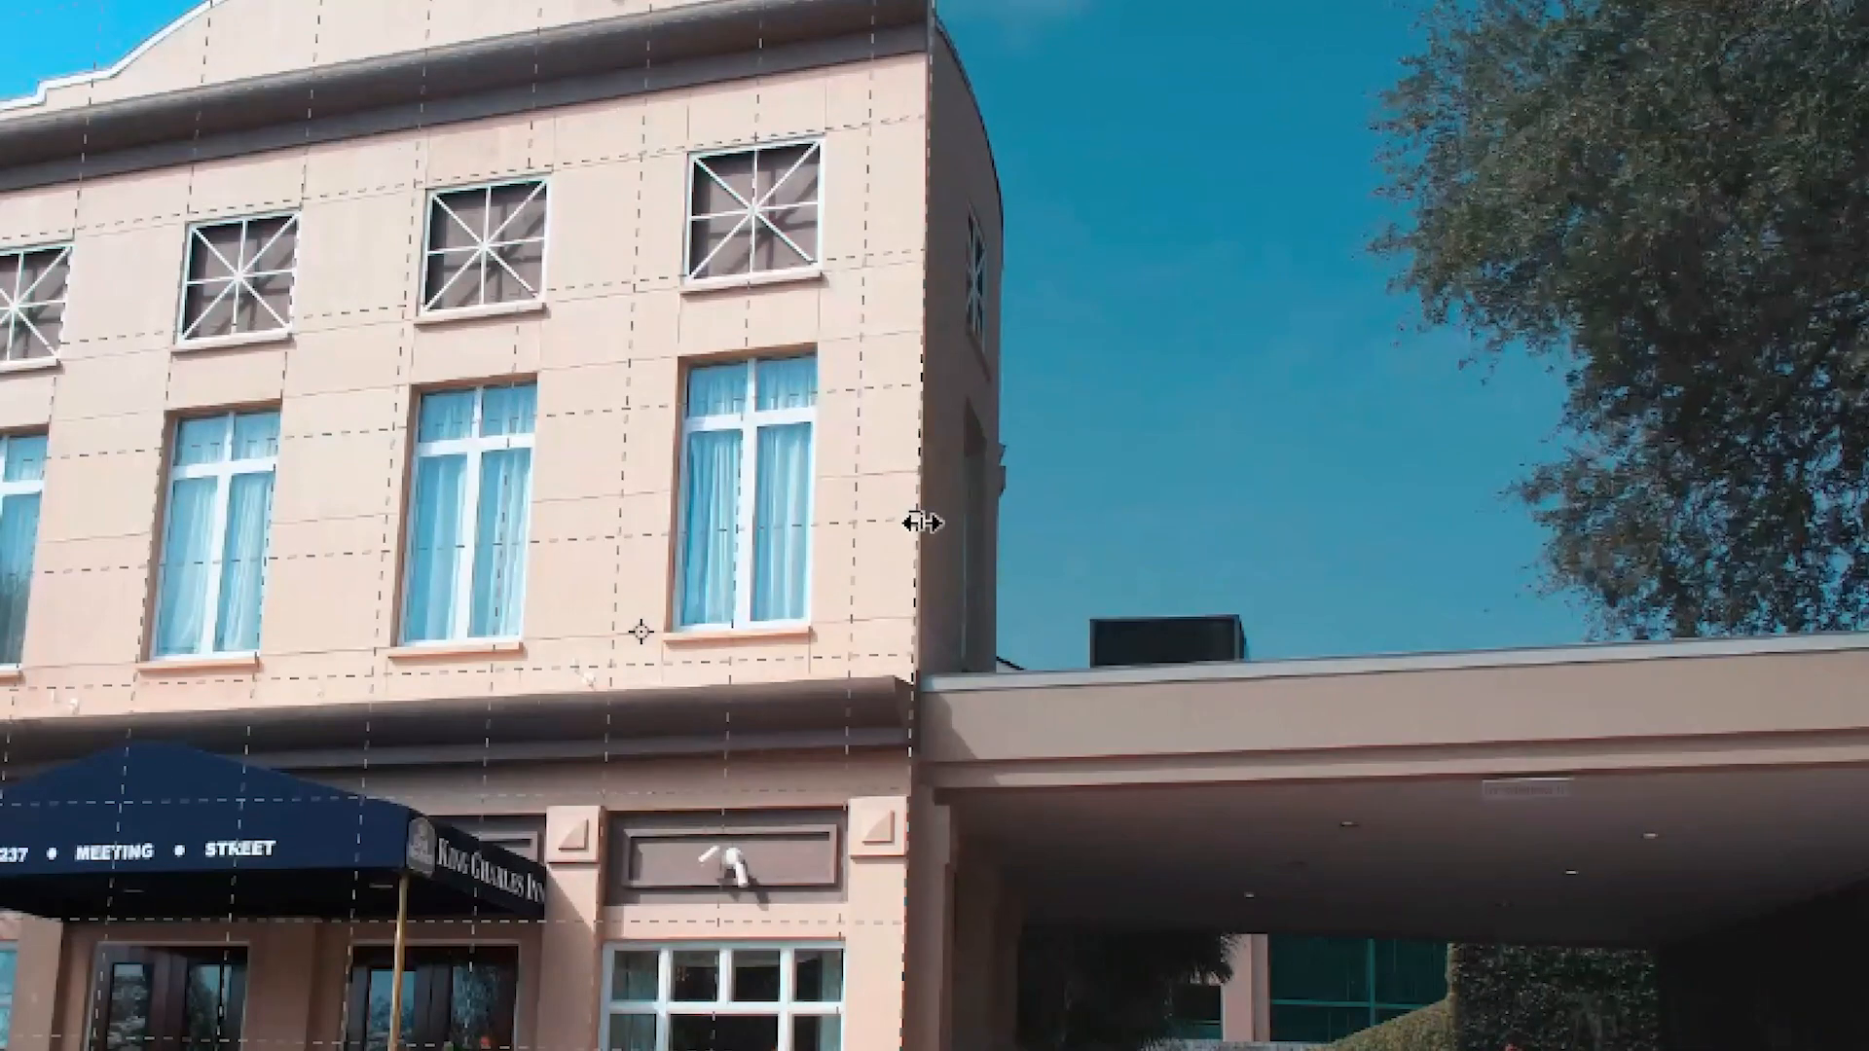
pyautogui.moveTo(922, 523); pyautogui.dragTo(1358, 520)
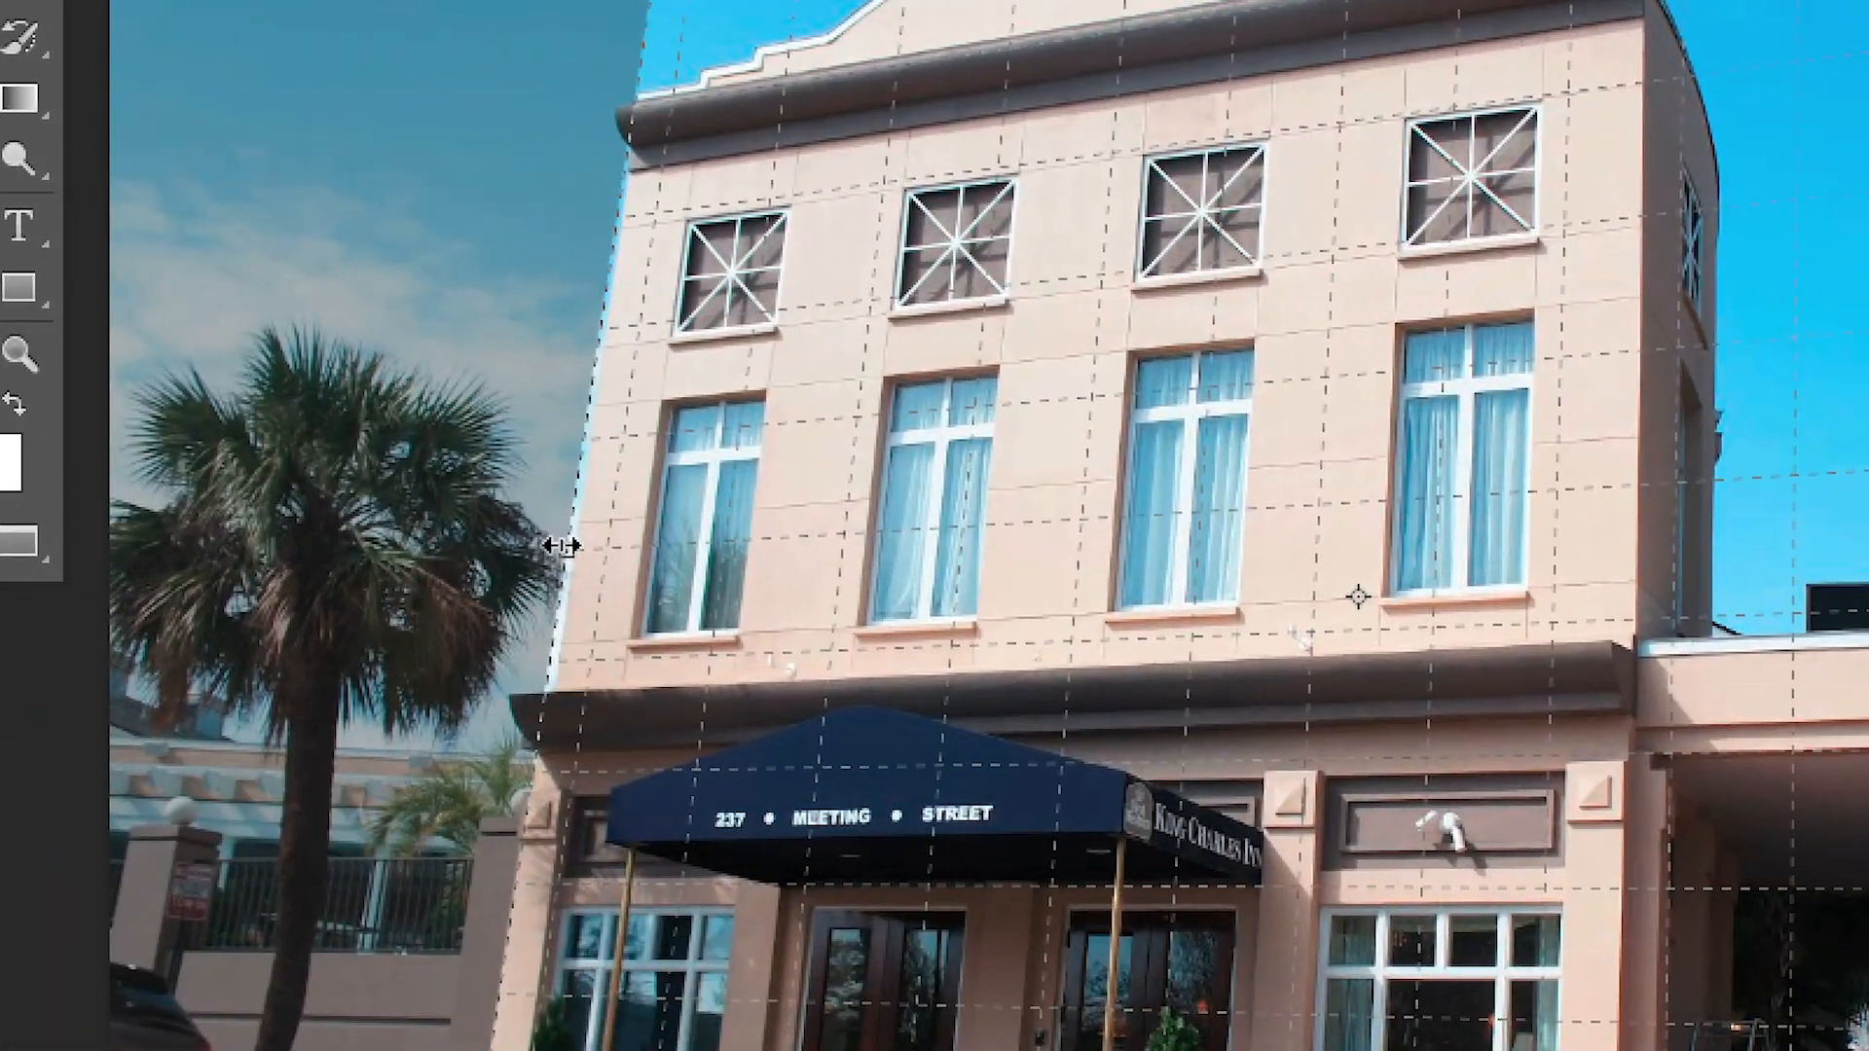
pyautogui.moveTo(614, 540); pyautogui.dragTo(279, 561)
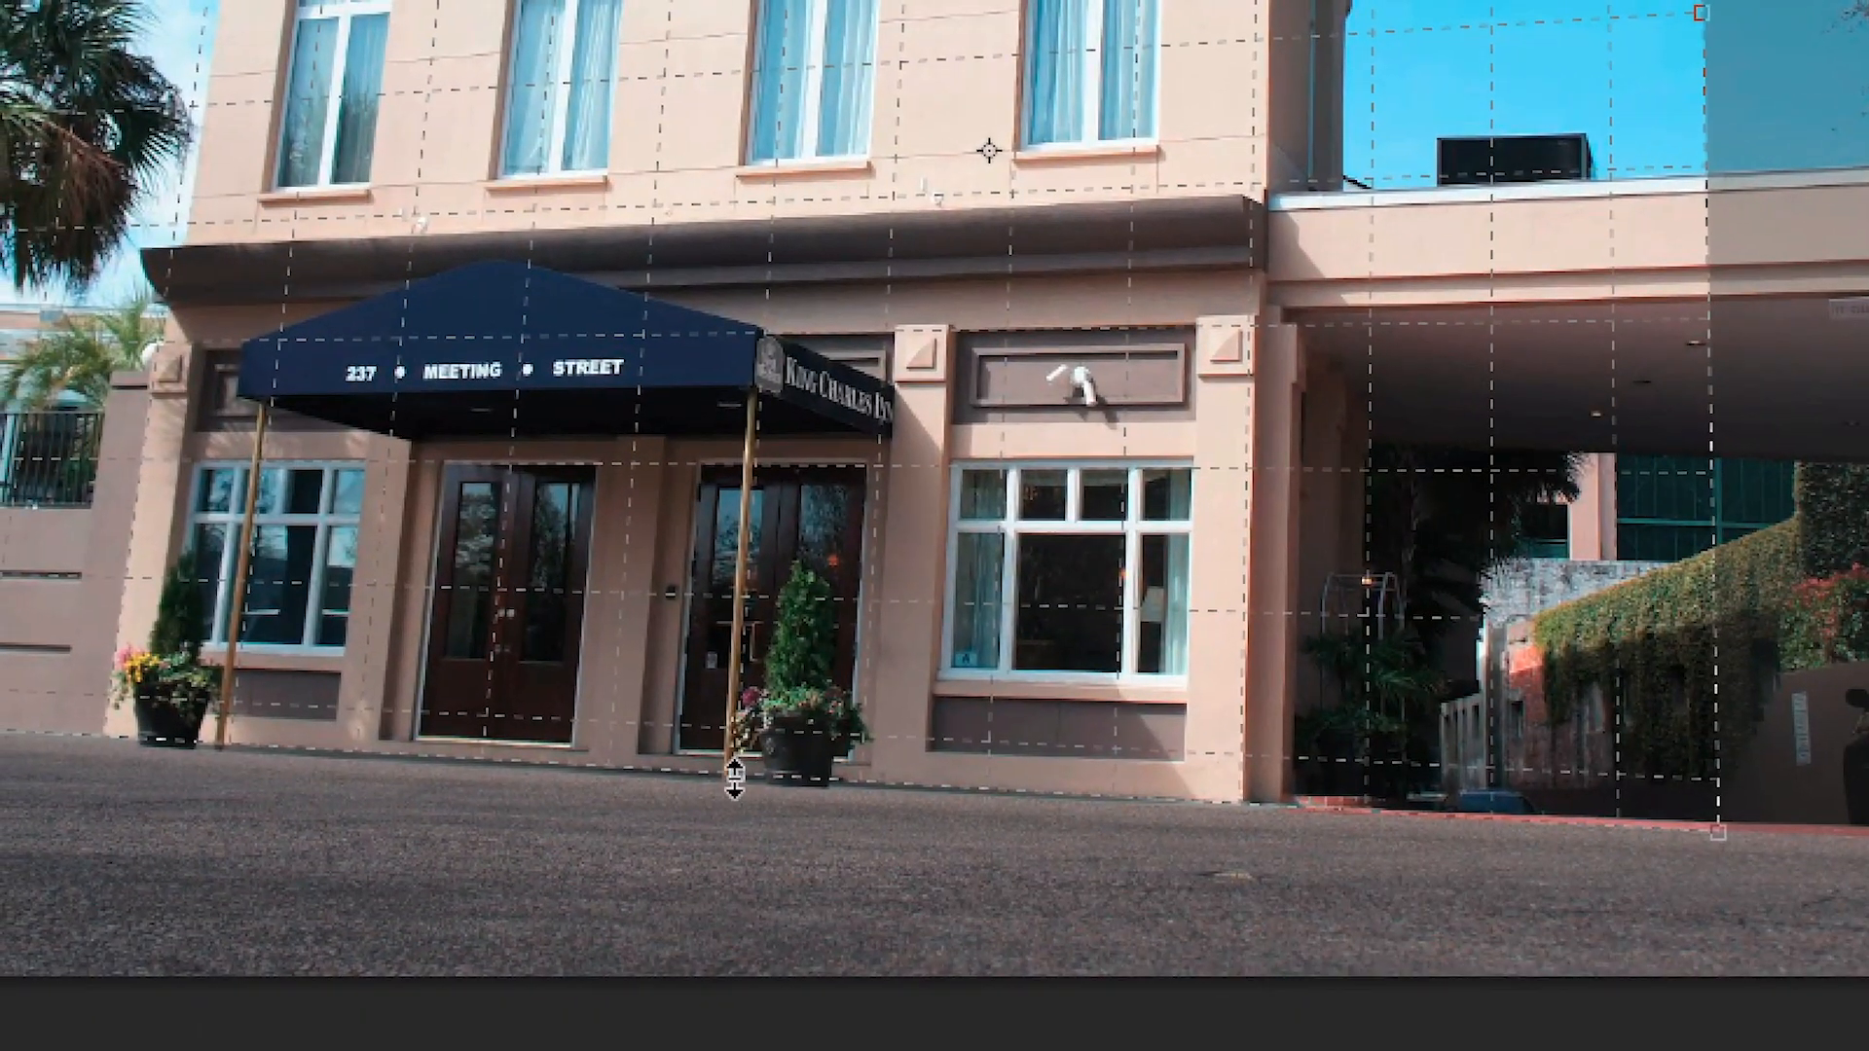
pyautogui.moveTo(876, 735); pyautogui.dragTo(816, 996)
pyautogui.moveTo(714, 869); pyautogui.dragTo(711, 869)
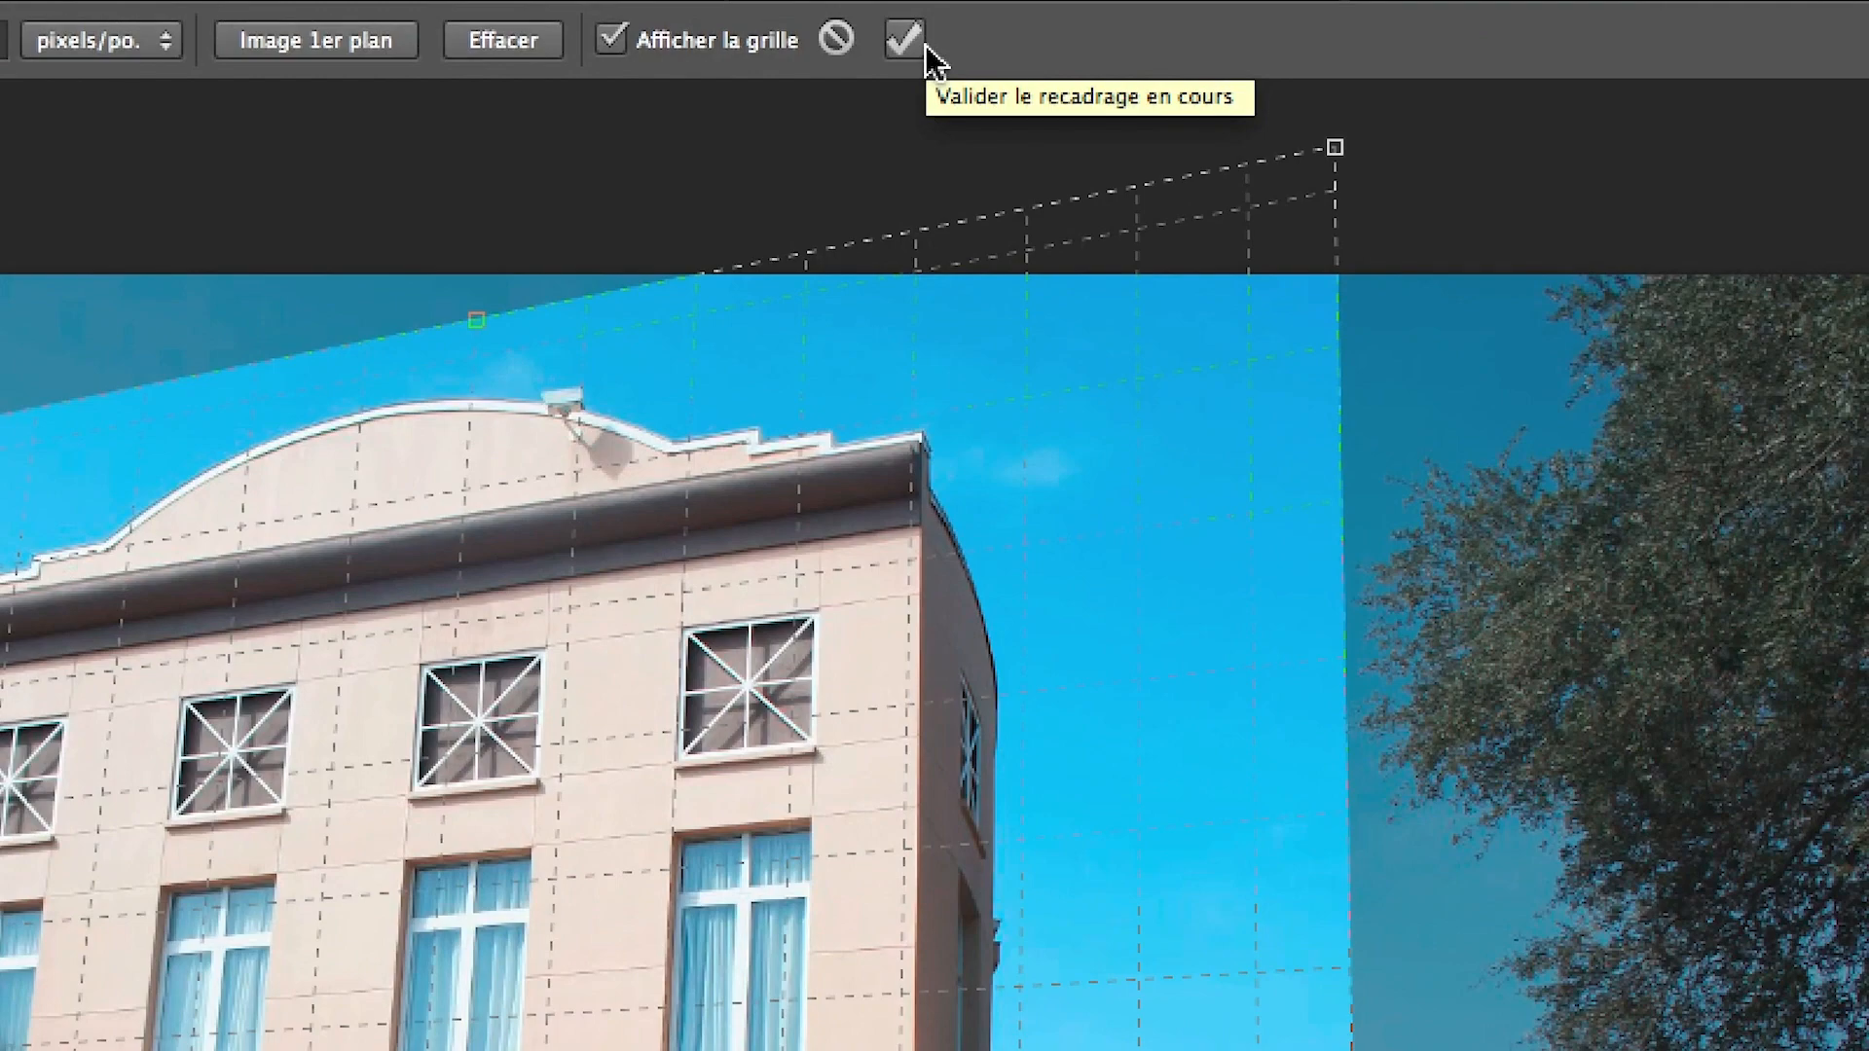
pyautogui.click(923, 45)
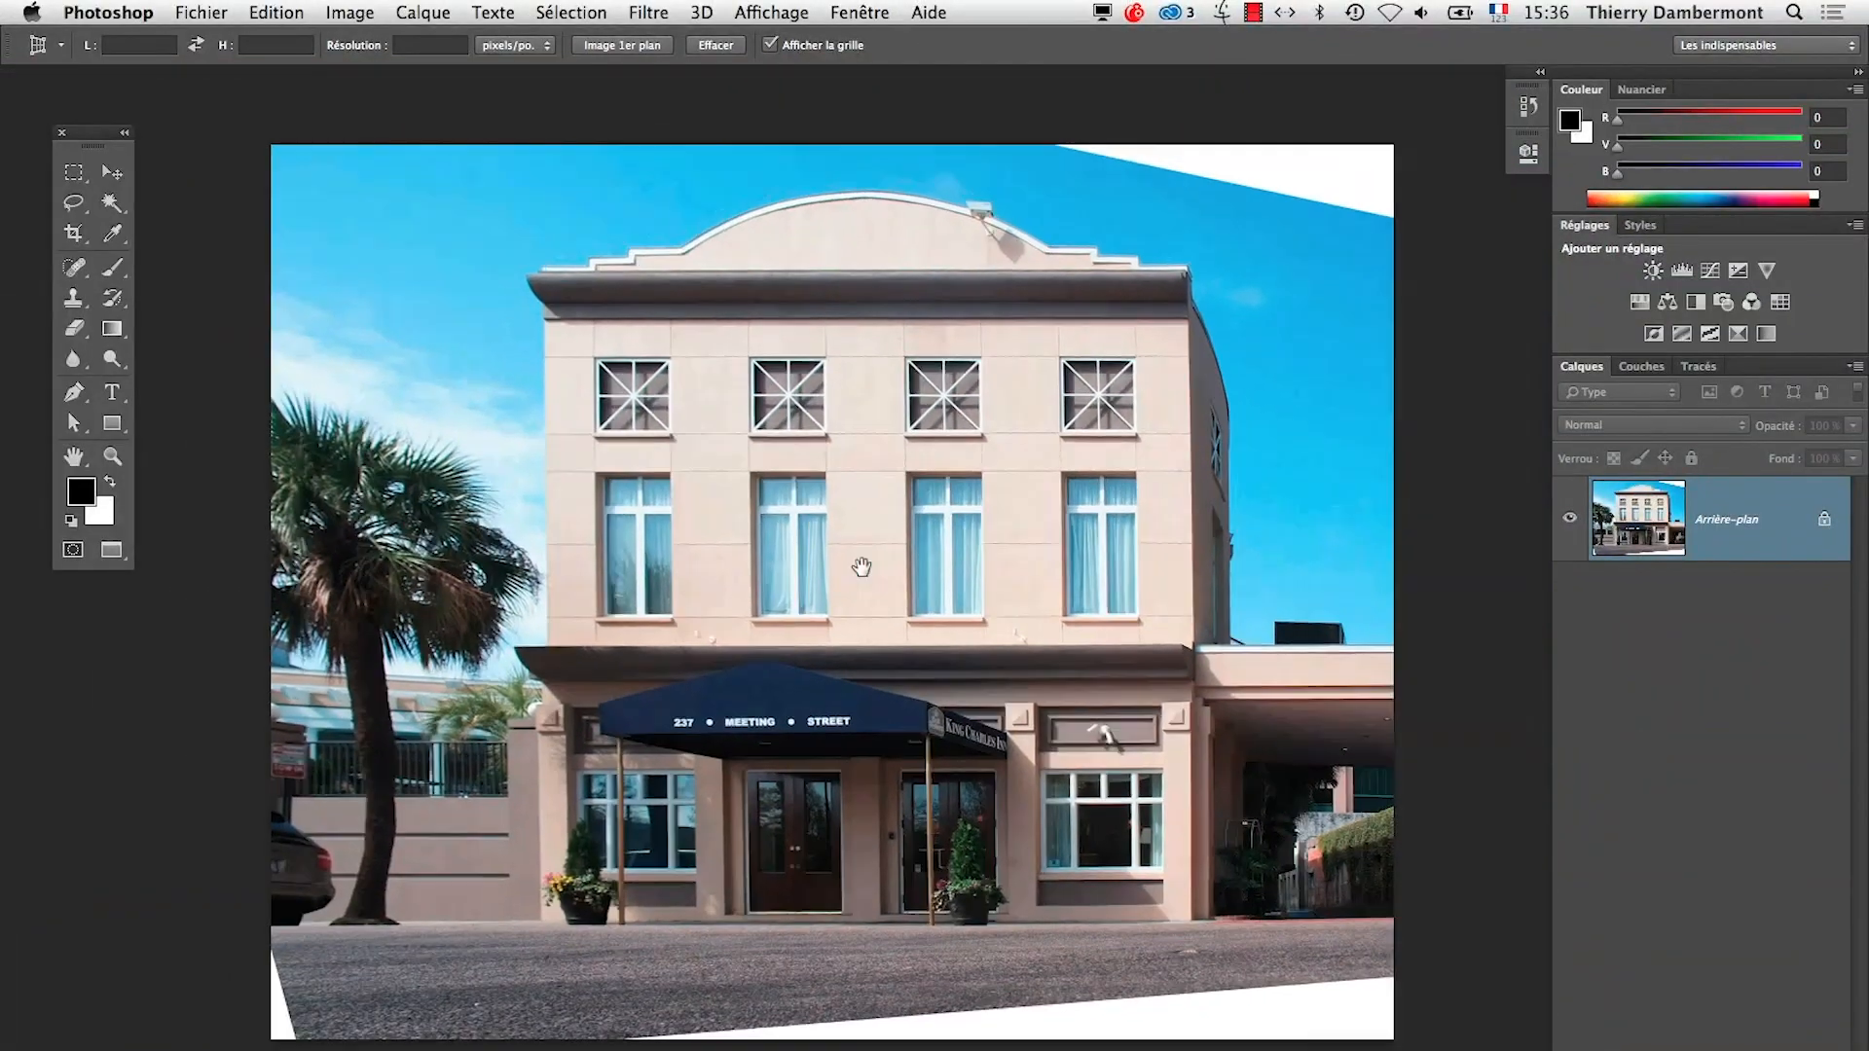
# Crop the straightened image with the Crop tool to the front façade, from just below the cornice to the ground and between the side walls
pyautogui.moveTo(862, 567); pyautogui.dragTo(695, 542)
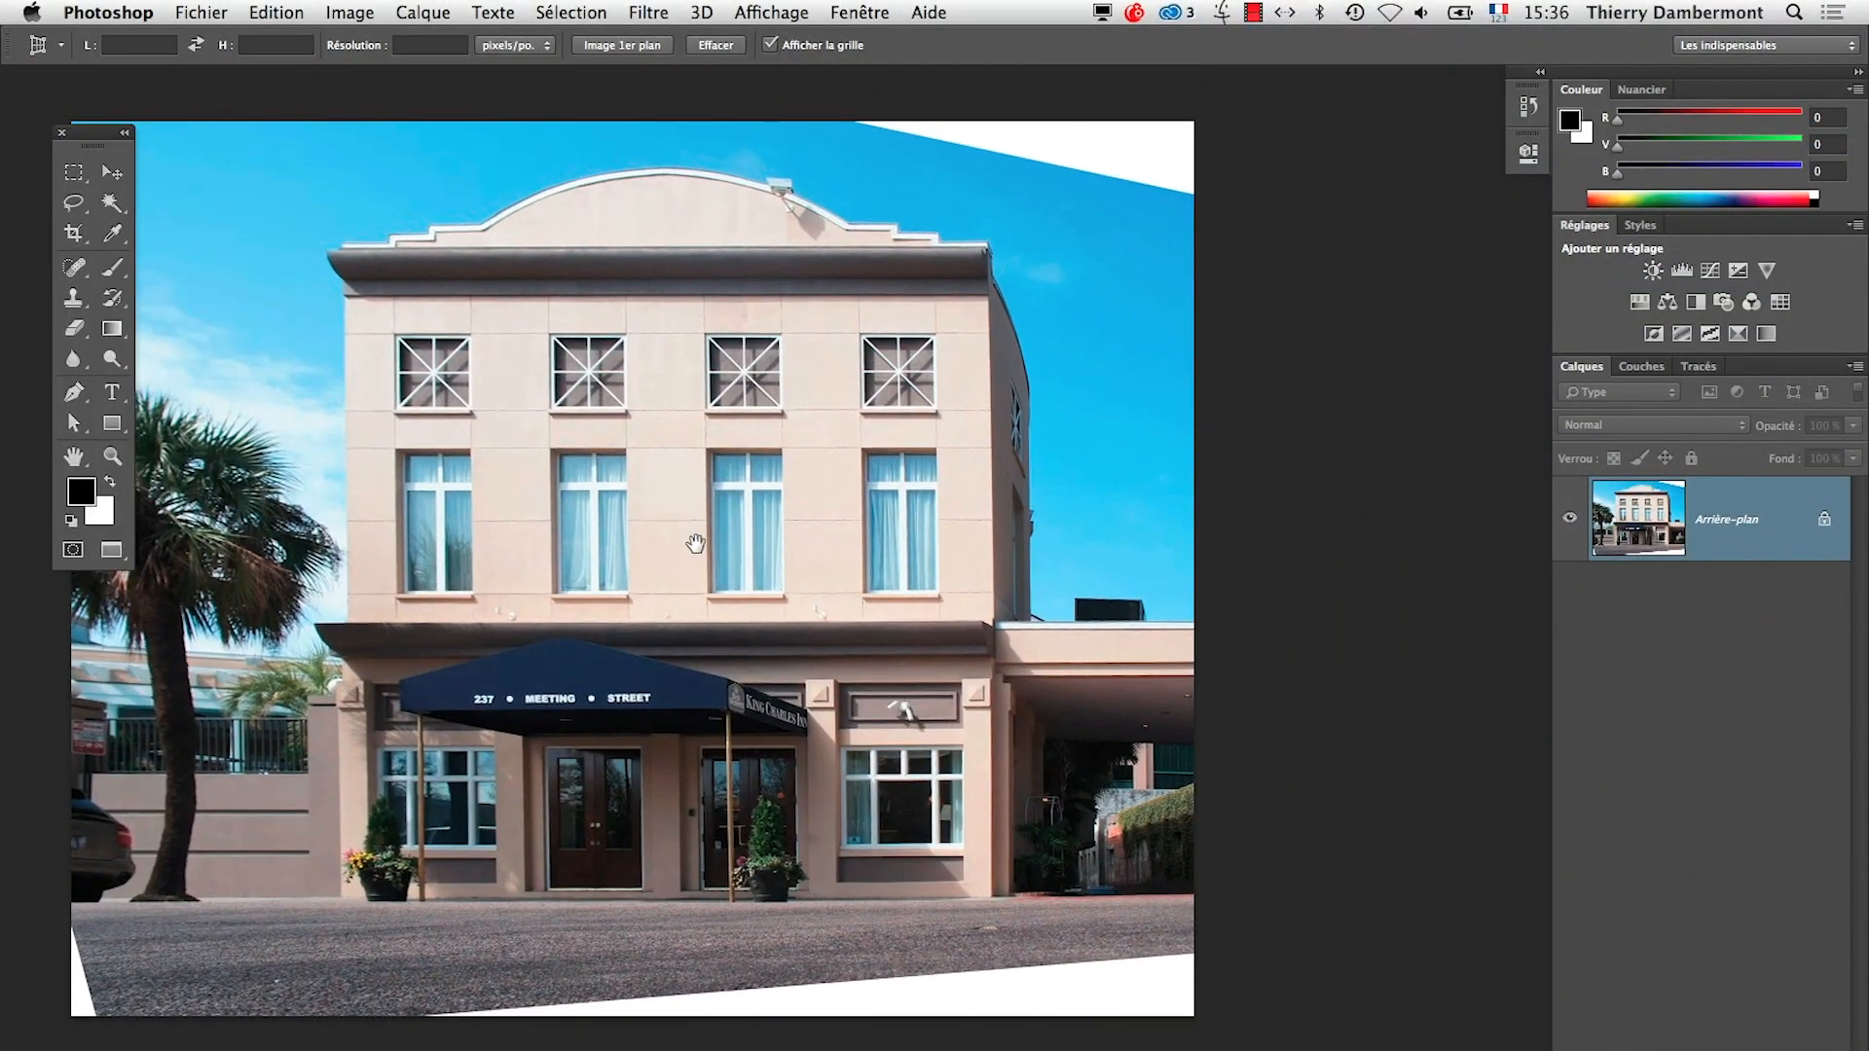
pyautogui.click(77, 240)
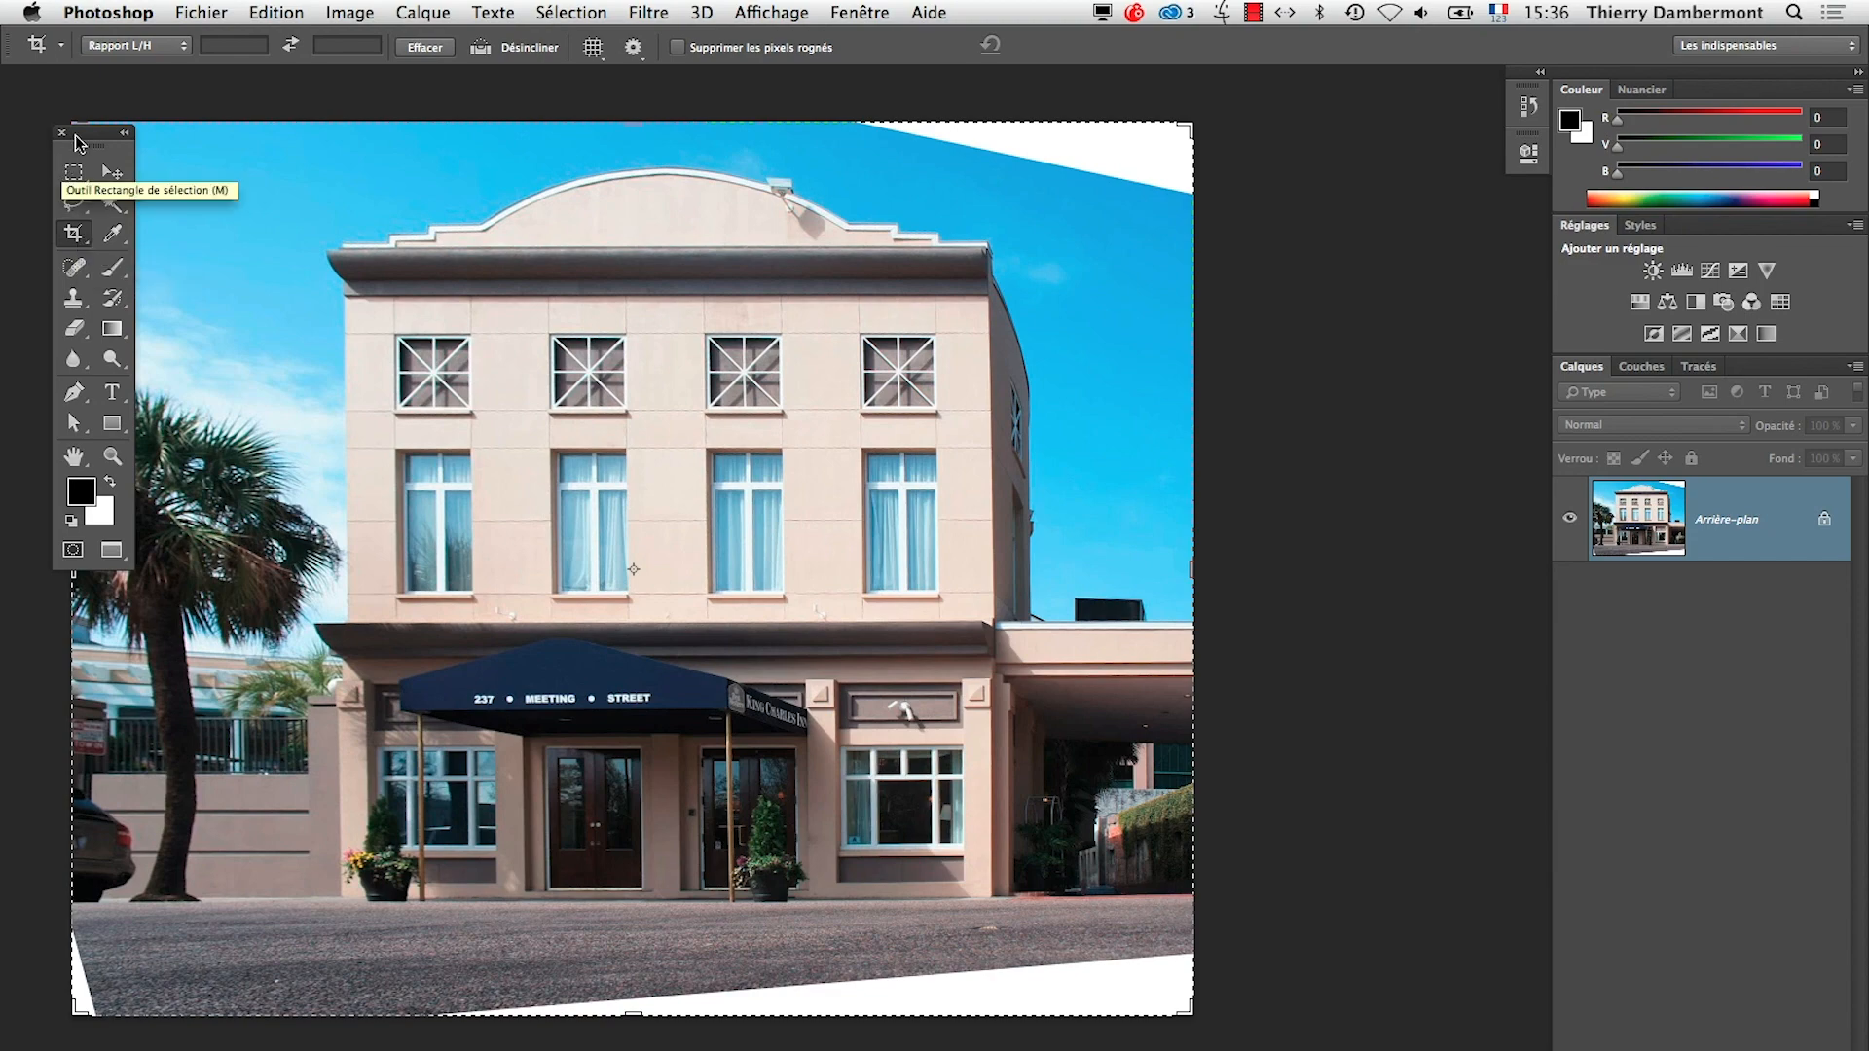
pyautogui.moveTo(88, 131); pyautogui.dragTo(222, 231)
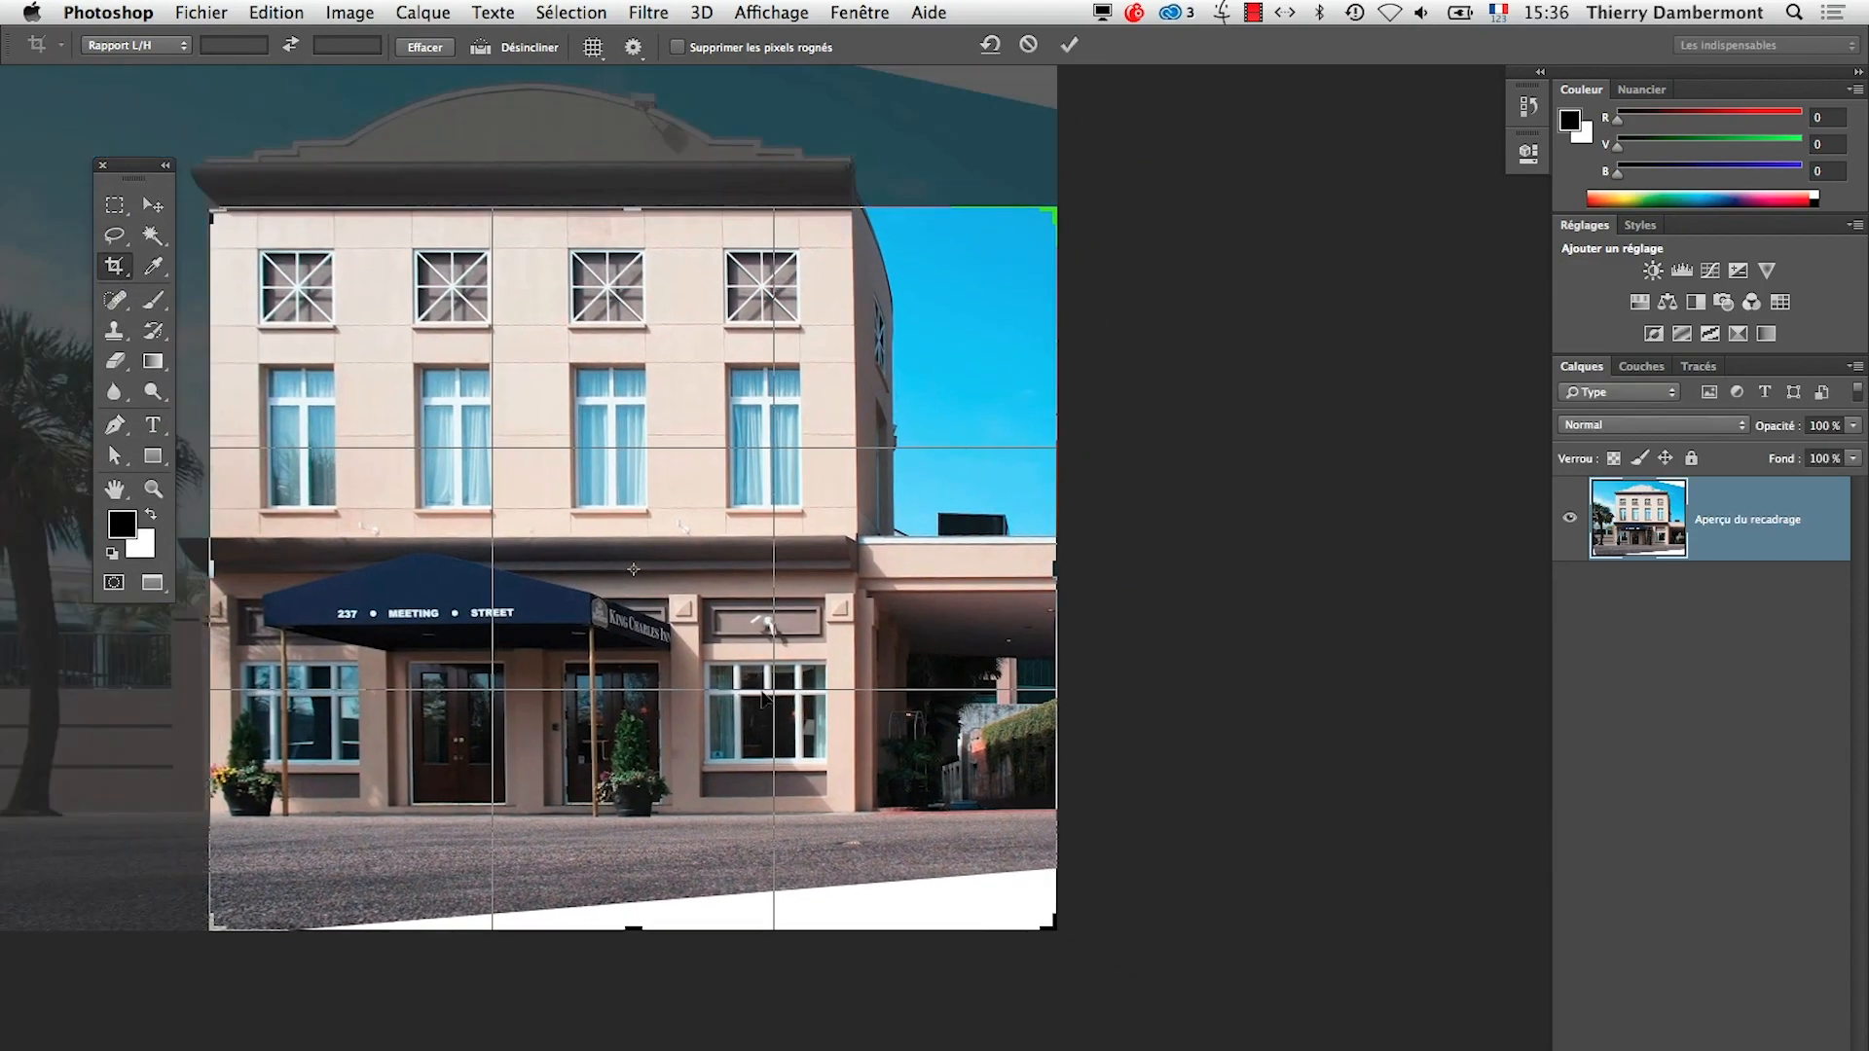
pyautogui.moveTo(1050, 941); pyautogui.dragTo(955, 876)
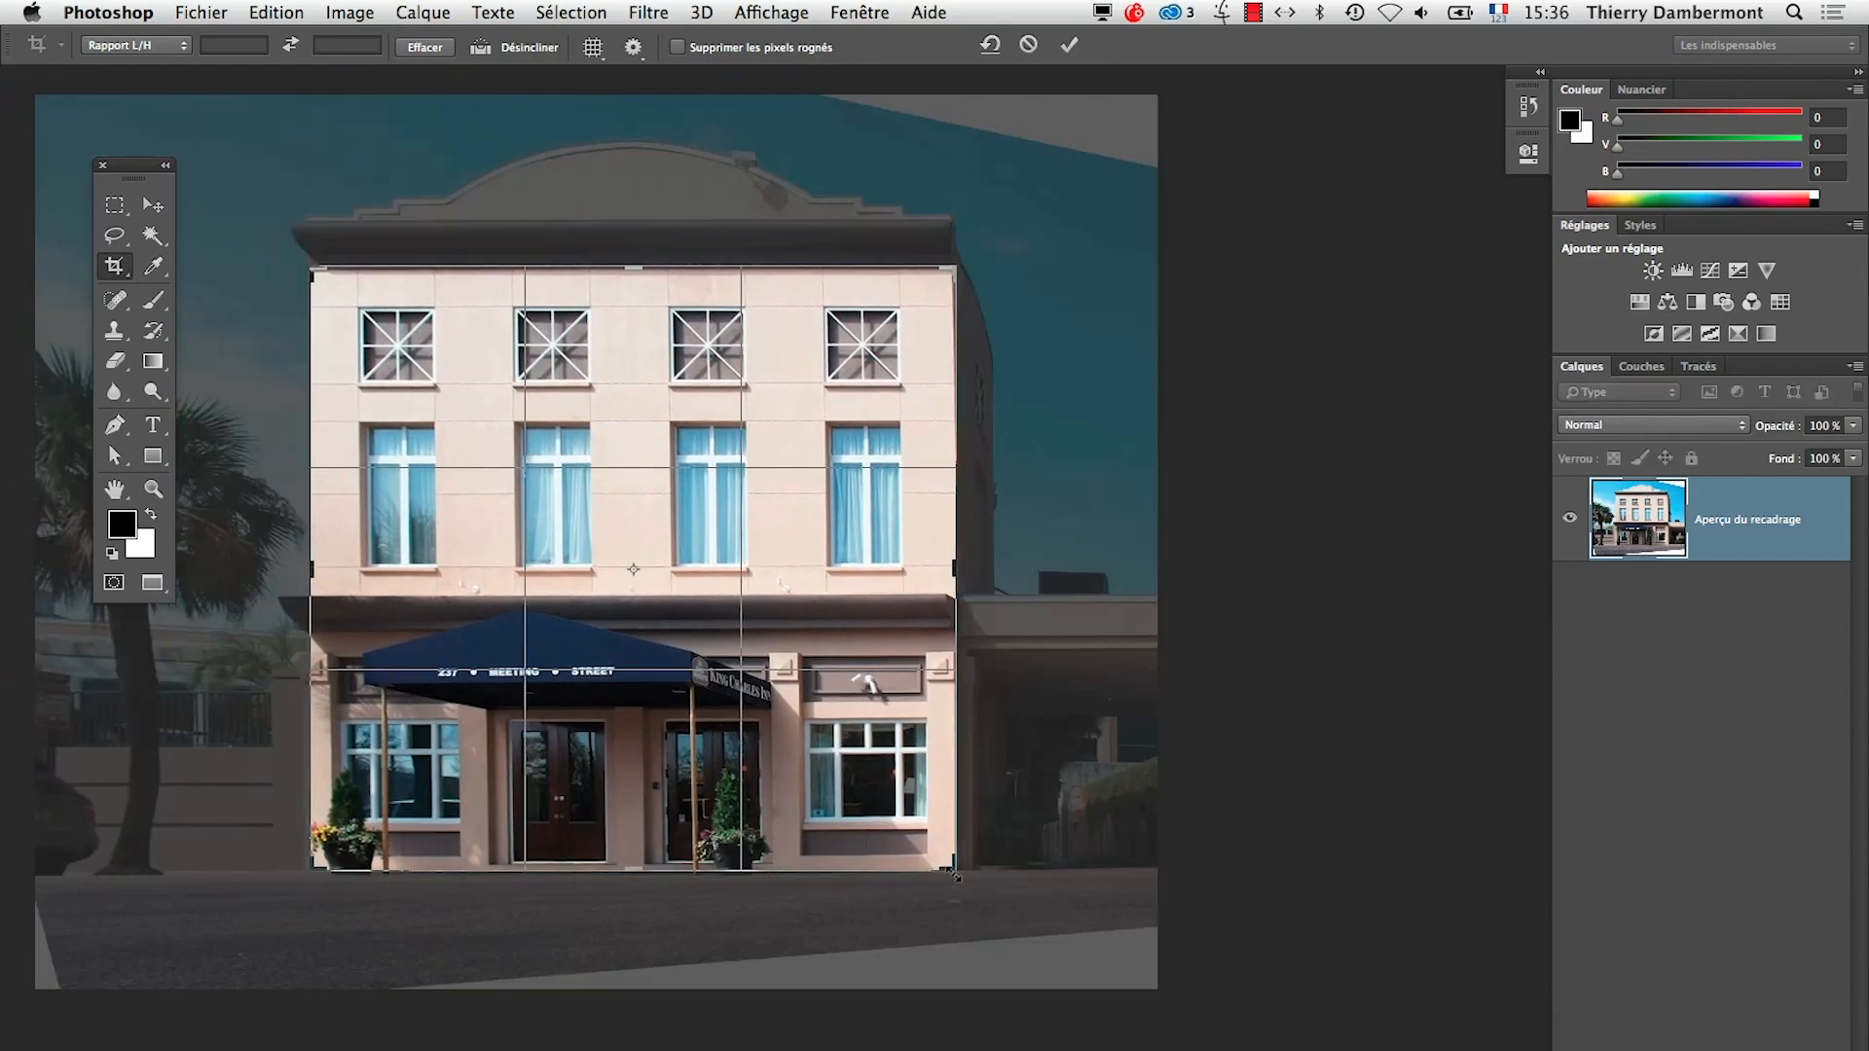
pyautogui.click(1069, 44)
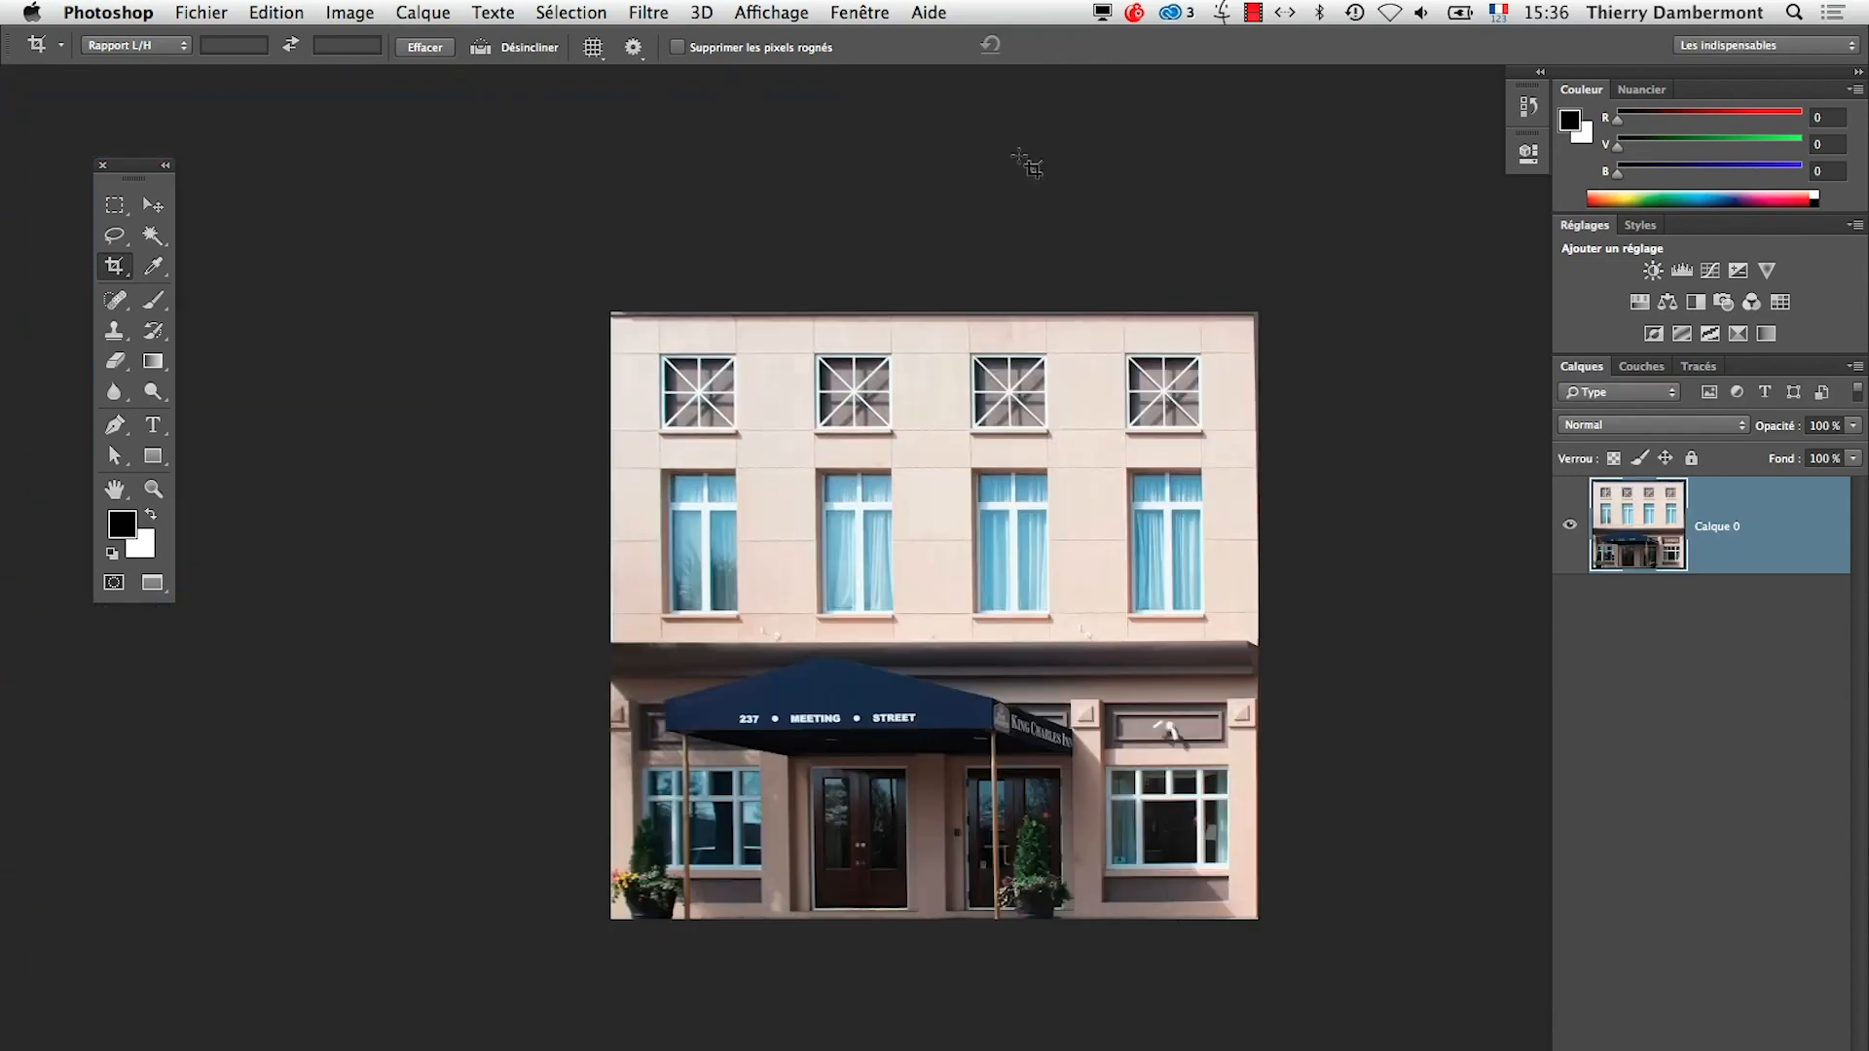
# Save the cropped façade as a Photoshop-format copy with layers in the AI-jour7 folder, keeping the proposed name
pyautogui.click(185, 11)
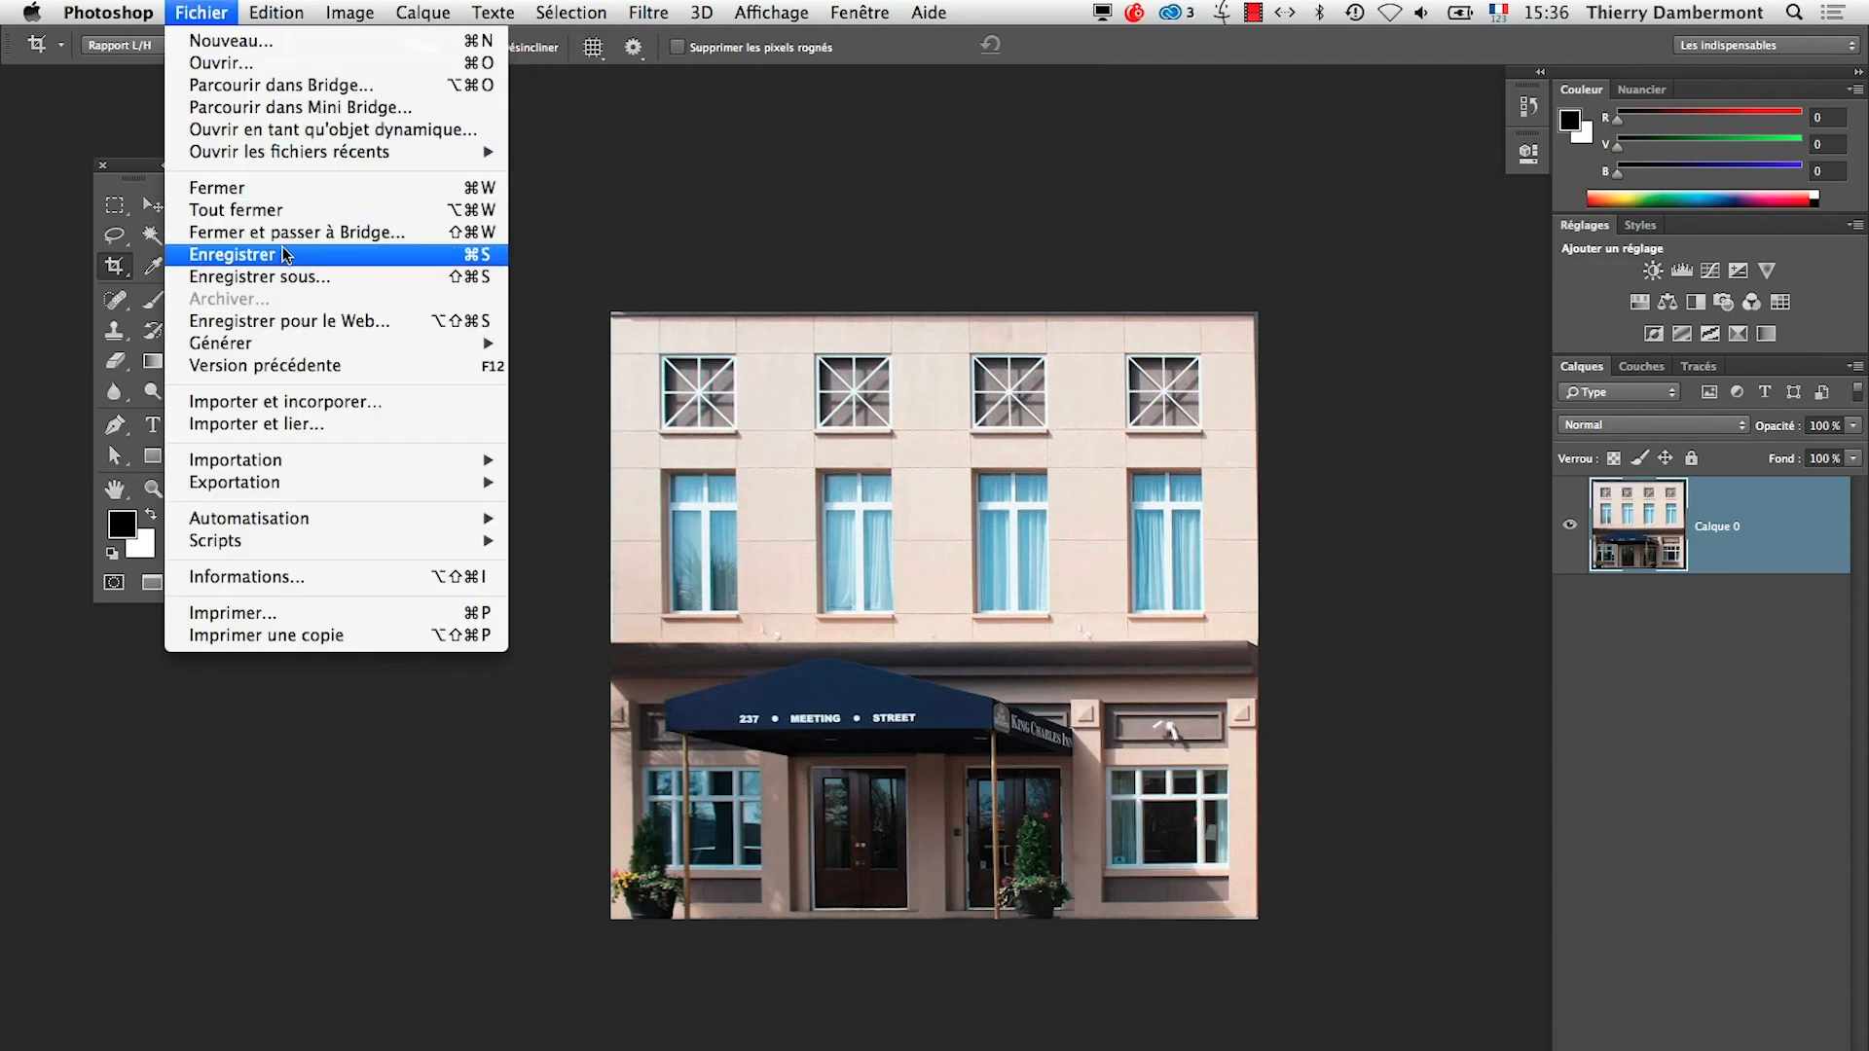
pyautogui.click(288, 277)
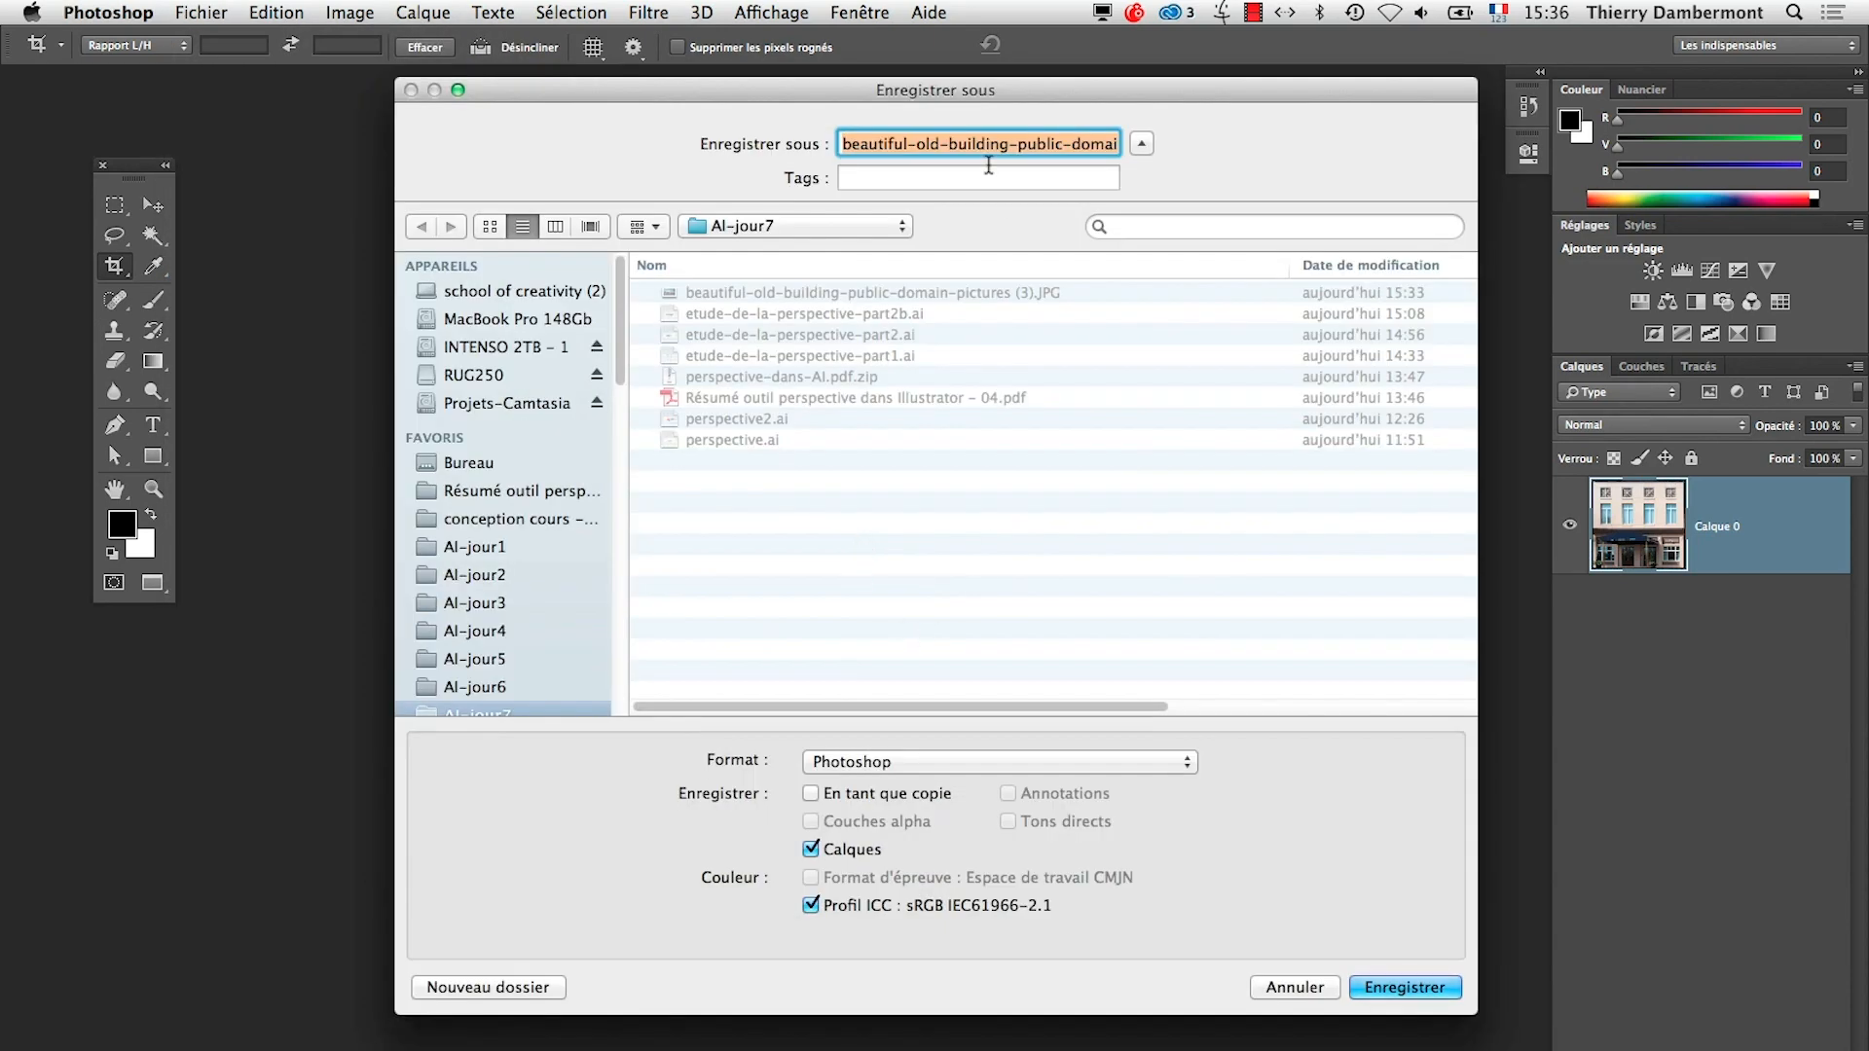
pyautogui.click(1431, 989)
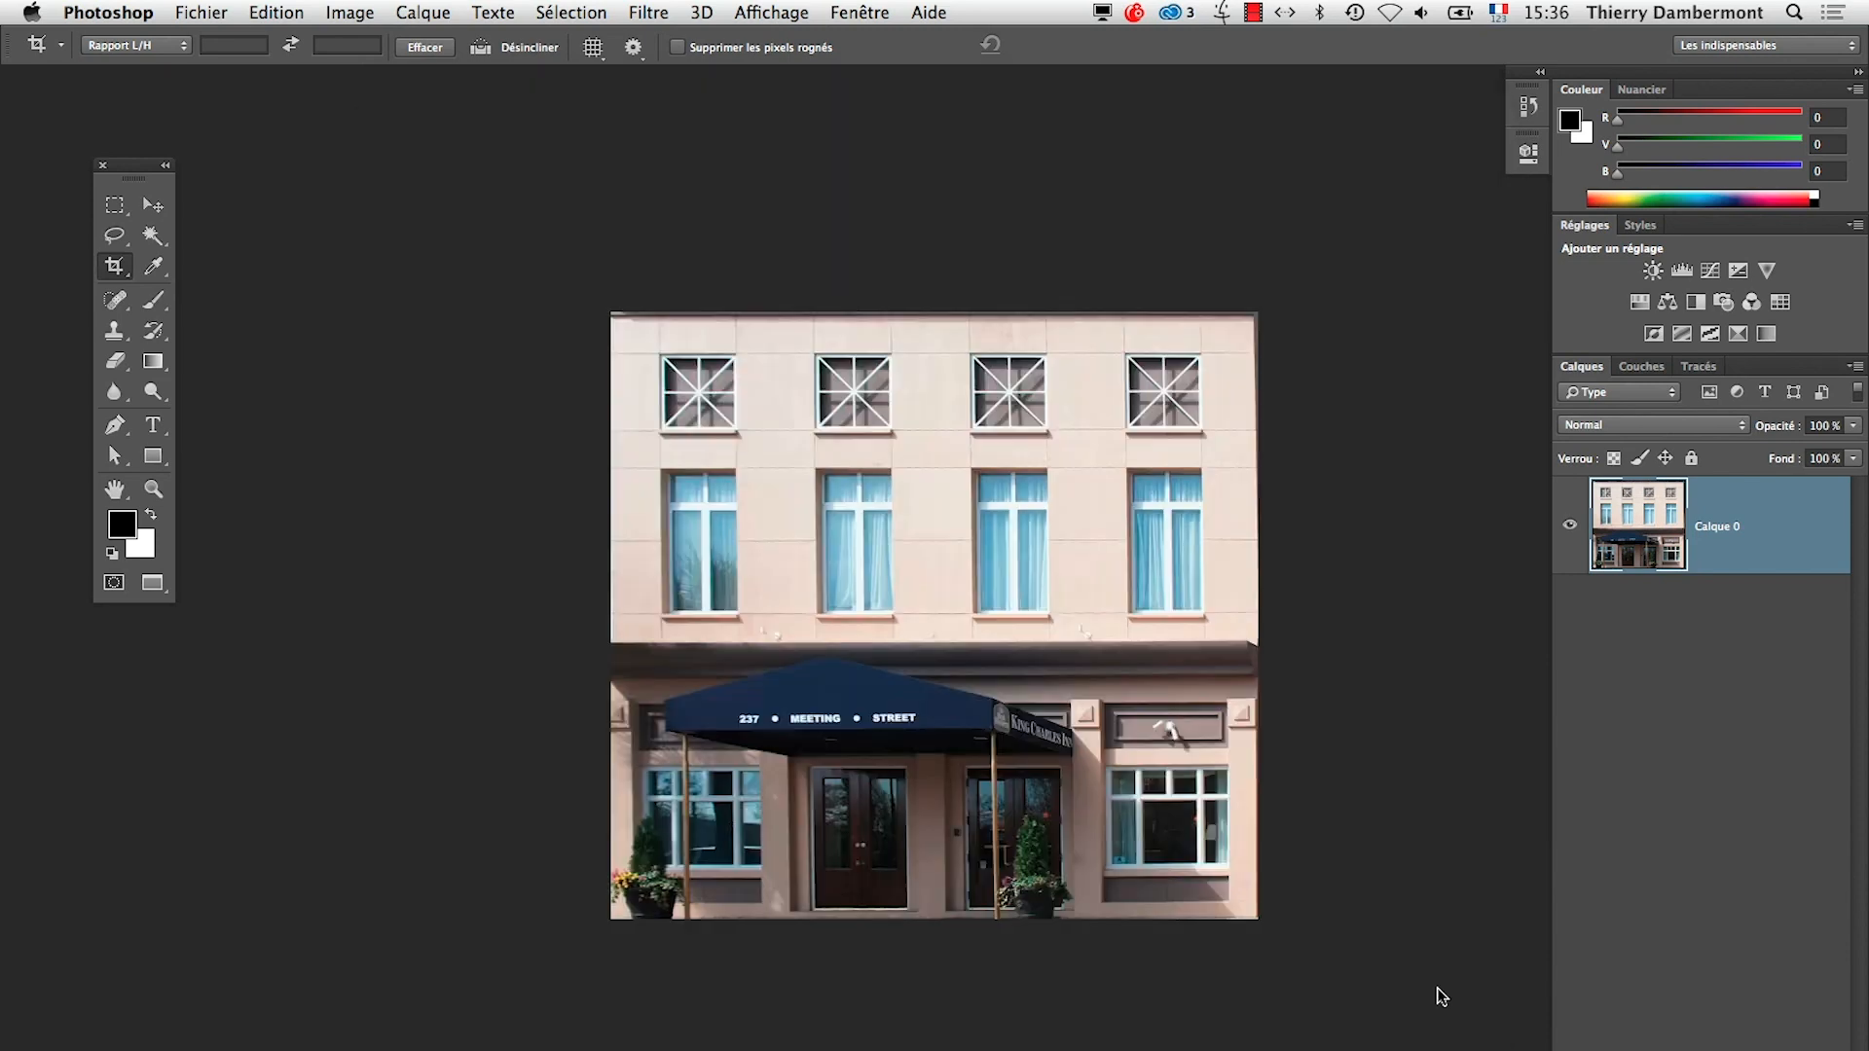
# Switch to Adobe Illustrator CC with the perspective box drawing
pyautogui.press('super+Tab')
pyautogui.press('super+Tab')
pyautogui.press('super+Tab')
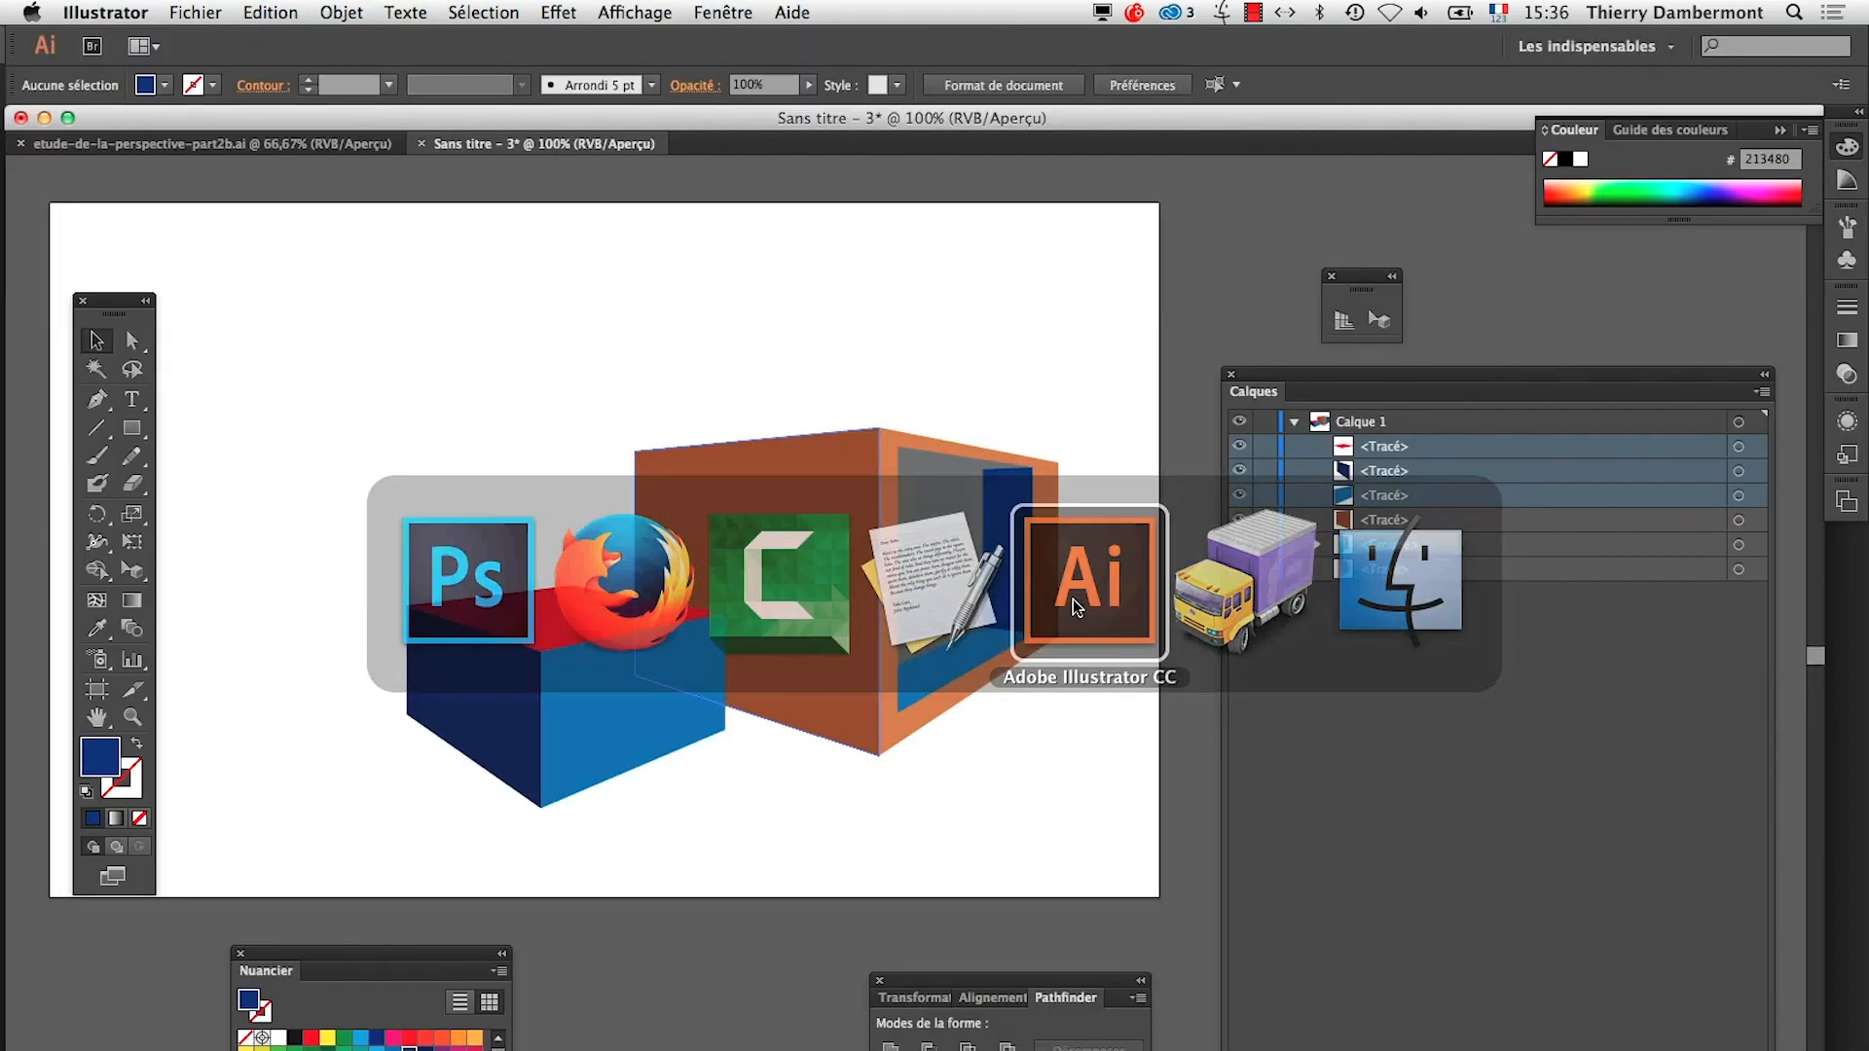
# Import beautiful-old-building-public-domain-pictures (3).psd from the AI-jour7 folder and place it small on the empty area above the blue box
pyautogui.click(208, 9)
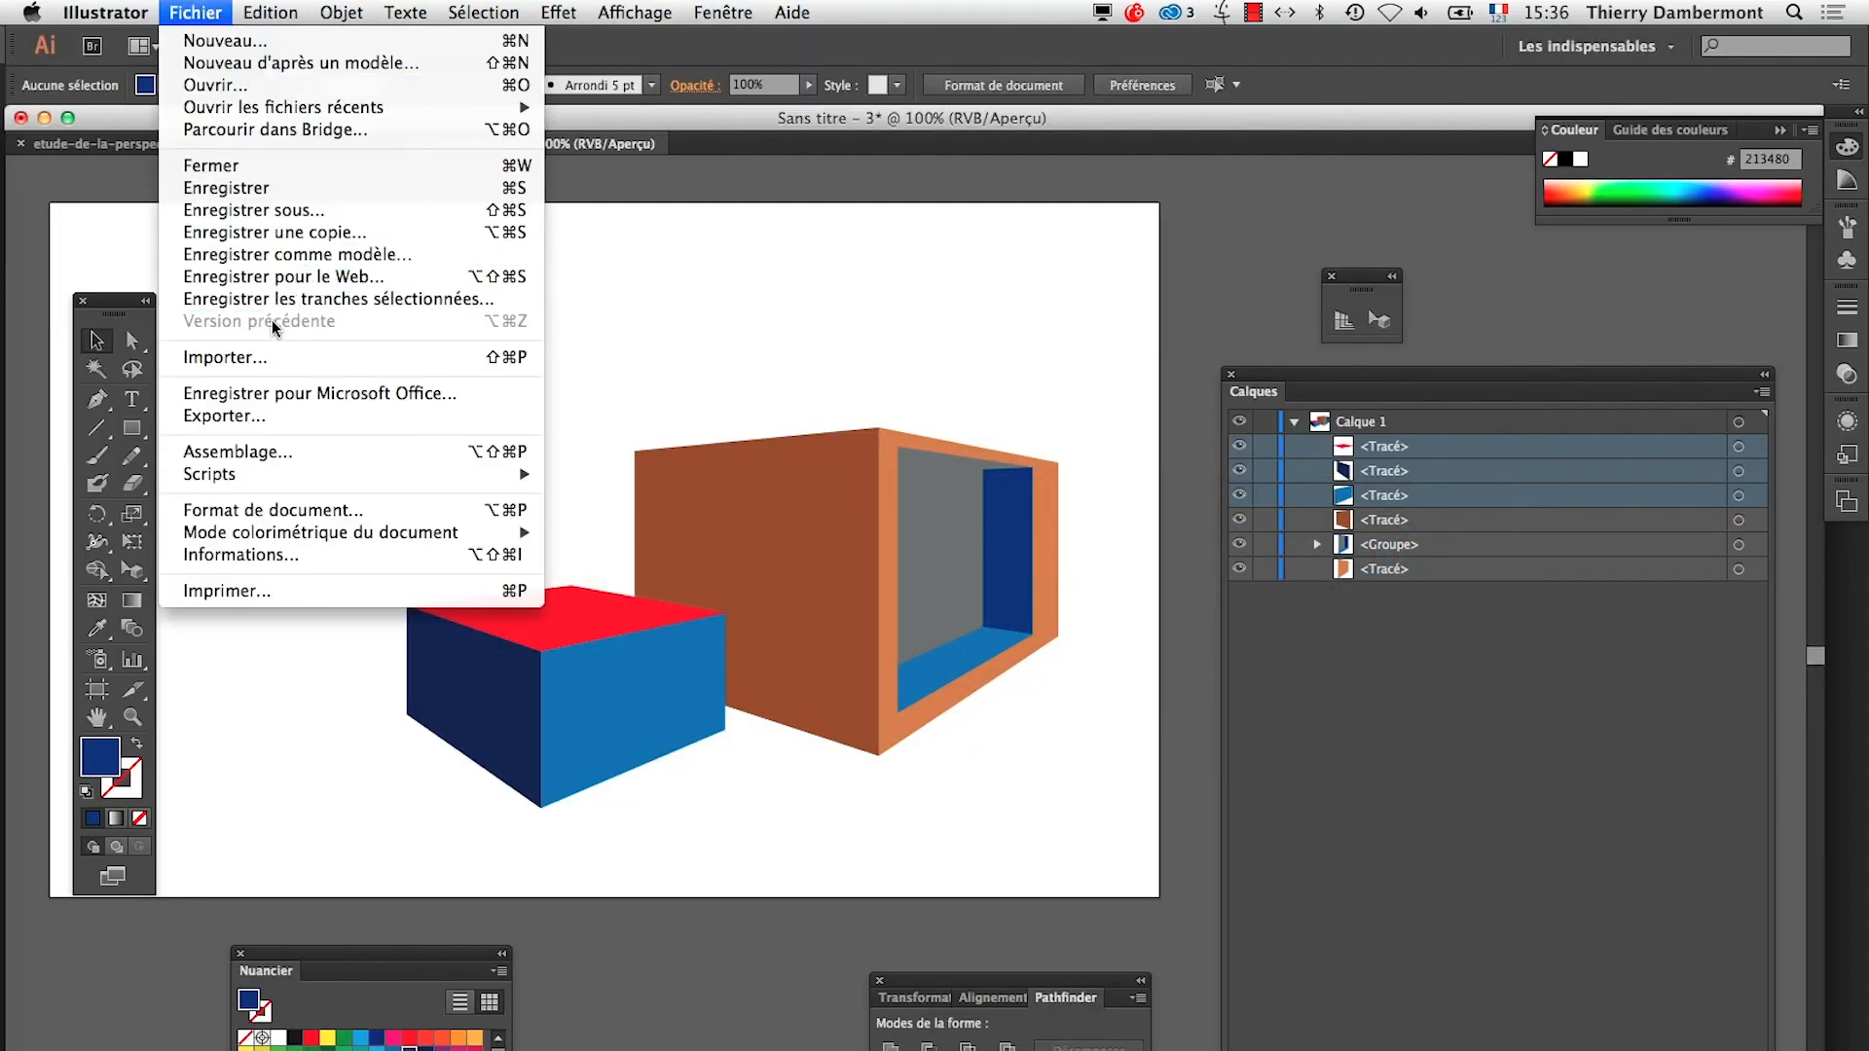
pyautogui.click(276, 361)
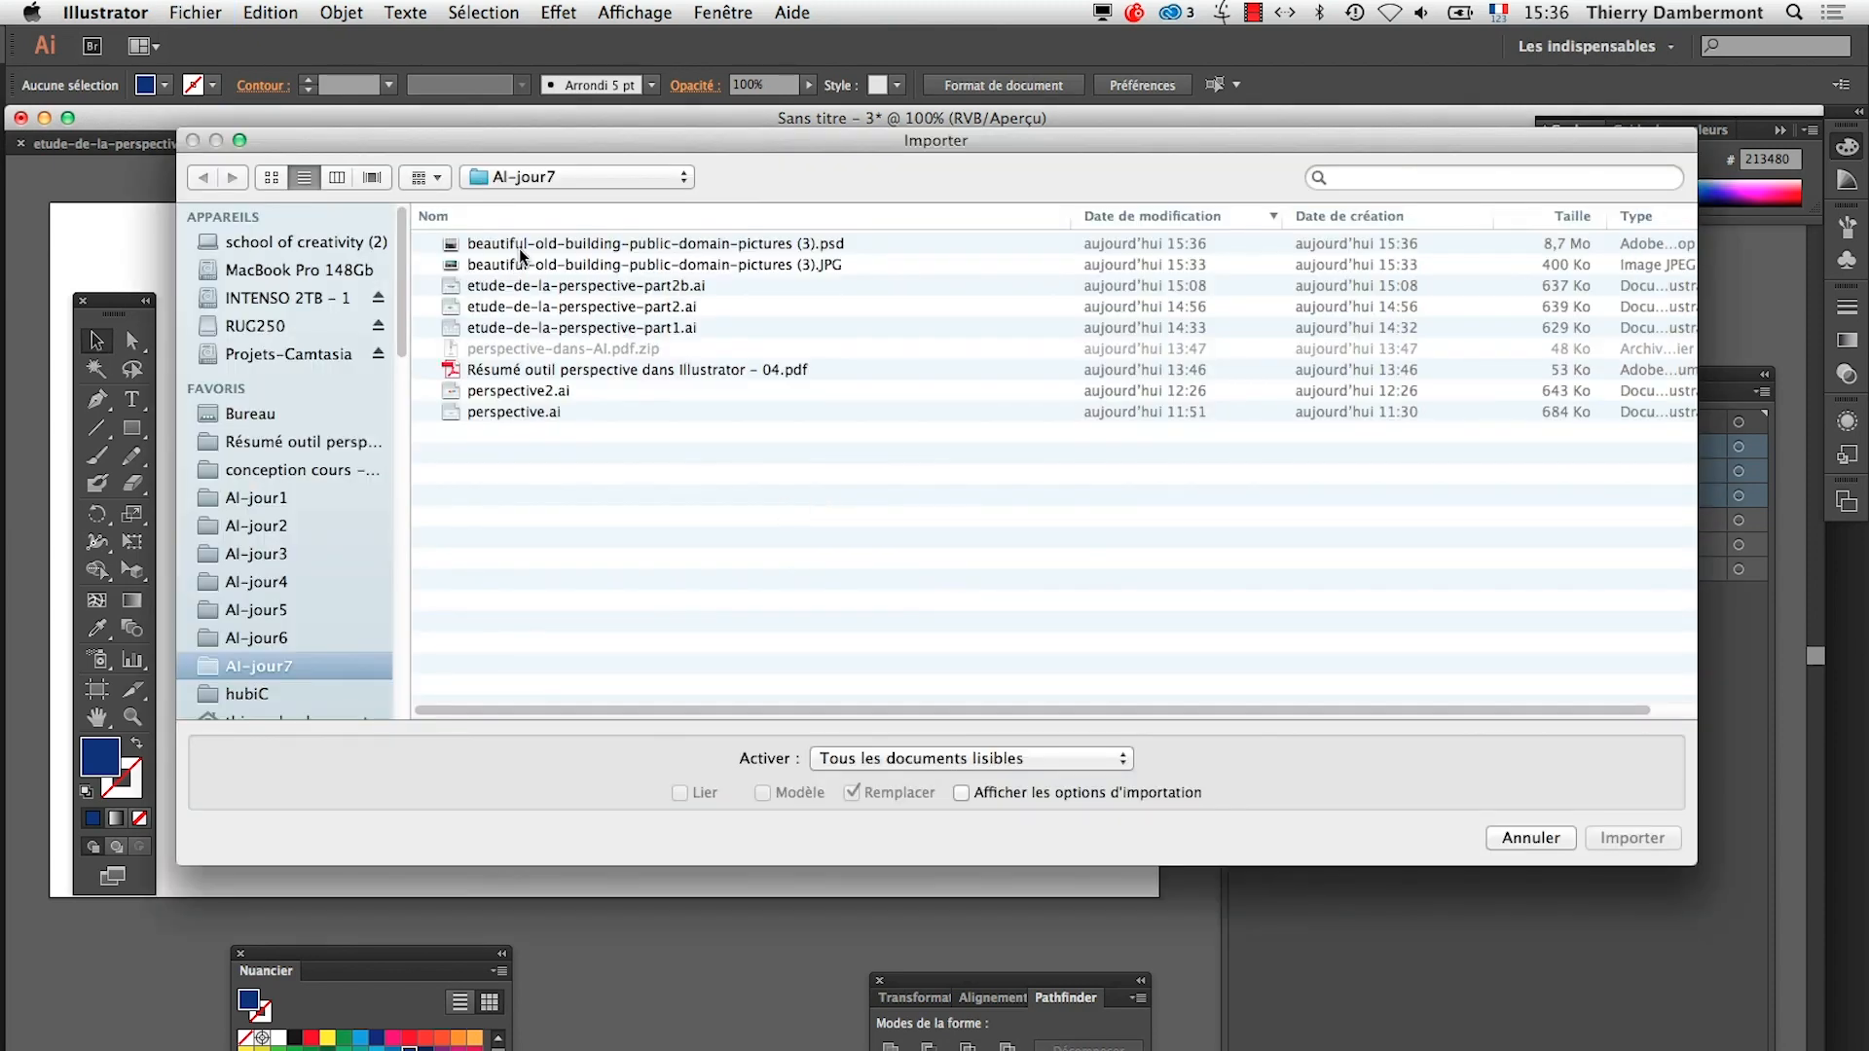
pyautogui.click(528, 251)
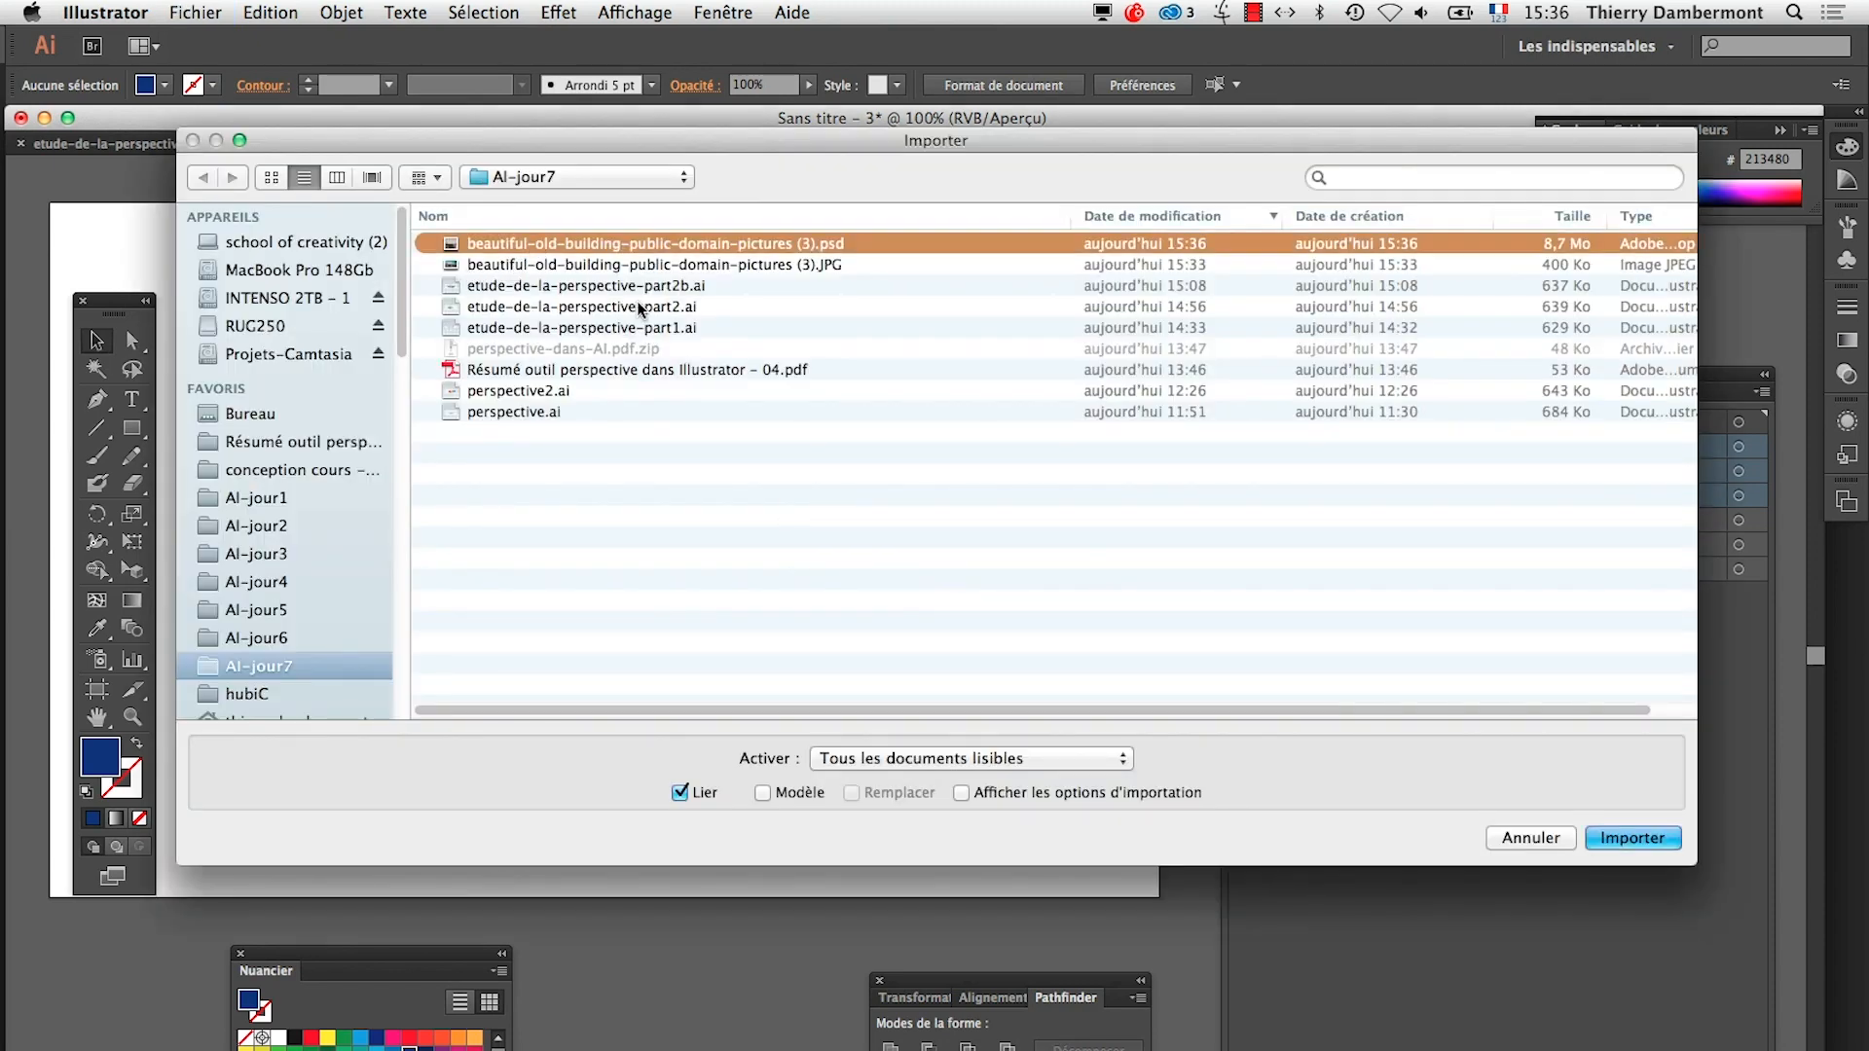
pyautogui.click(1614, 839)
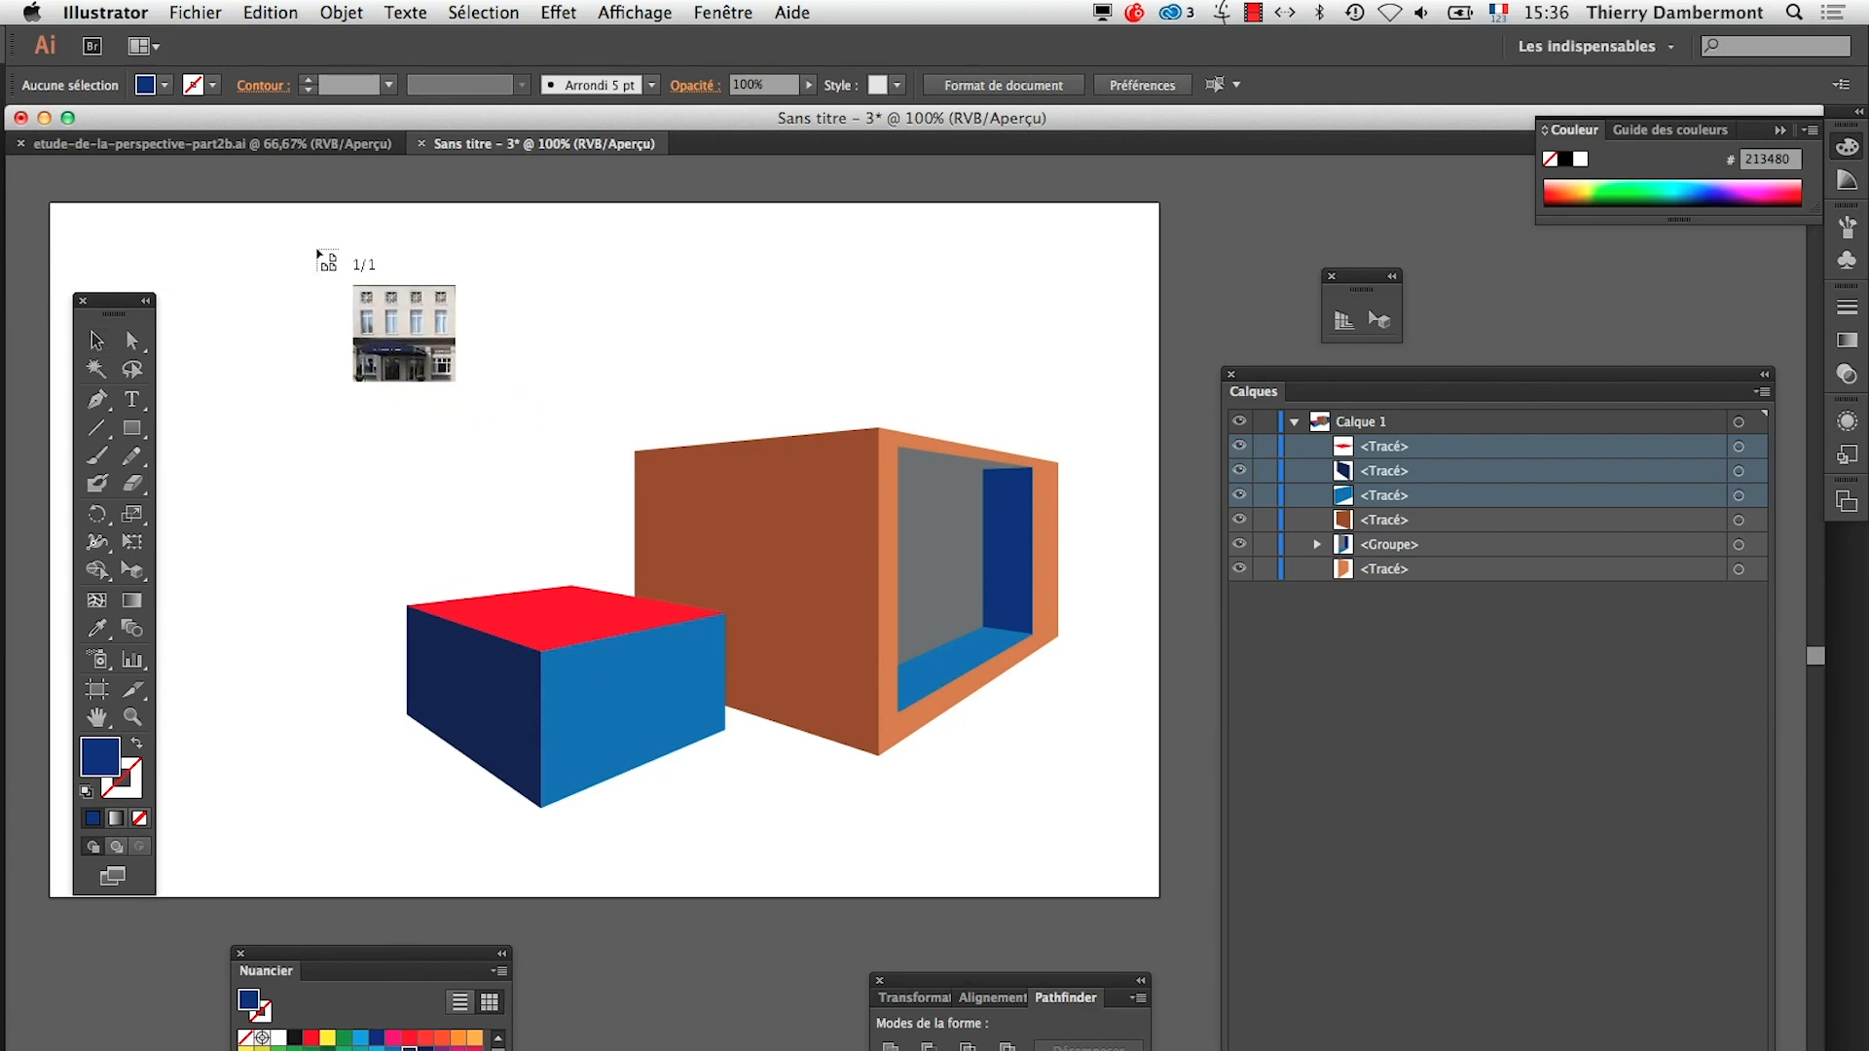
pyautogui.moveTo(316, 249); pyautogui.dragTo(561, 477)
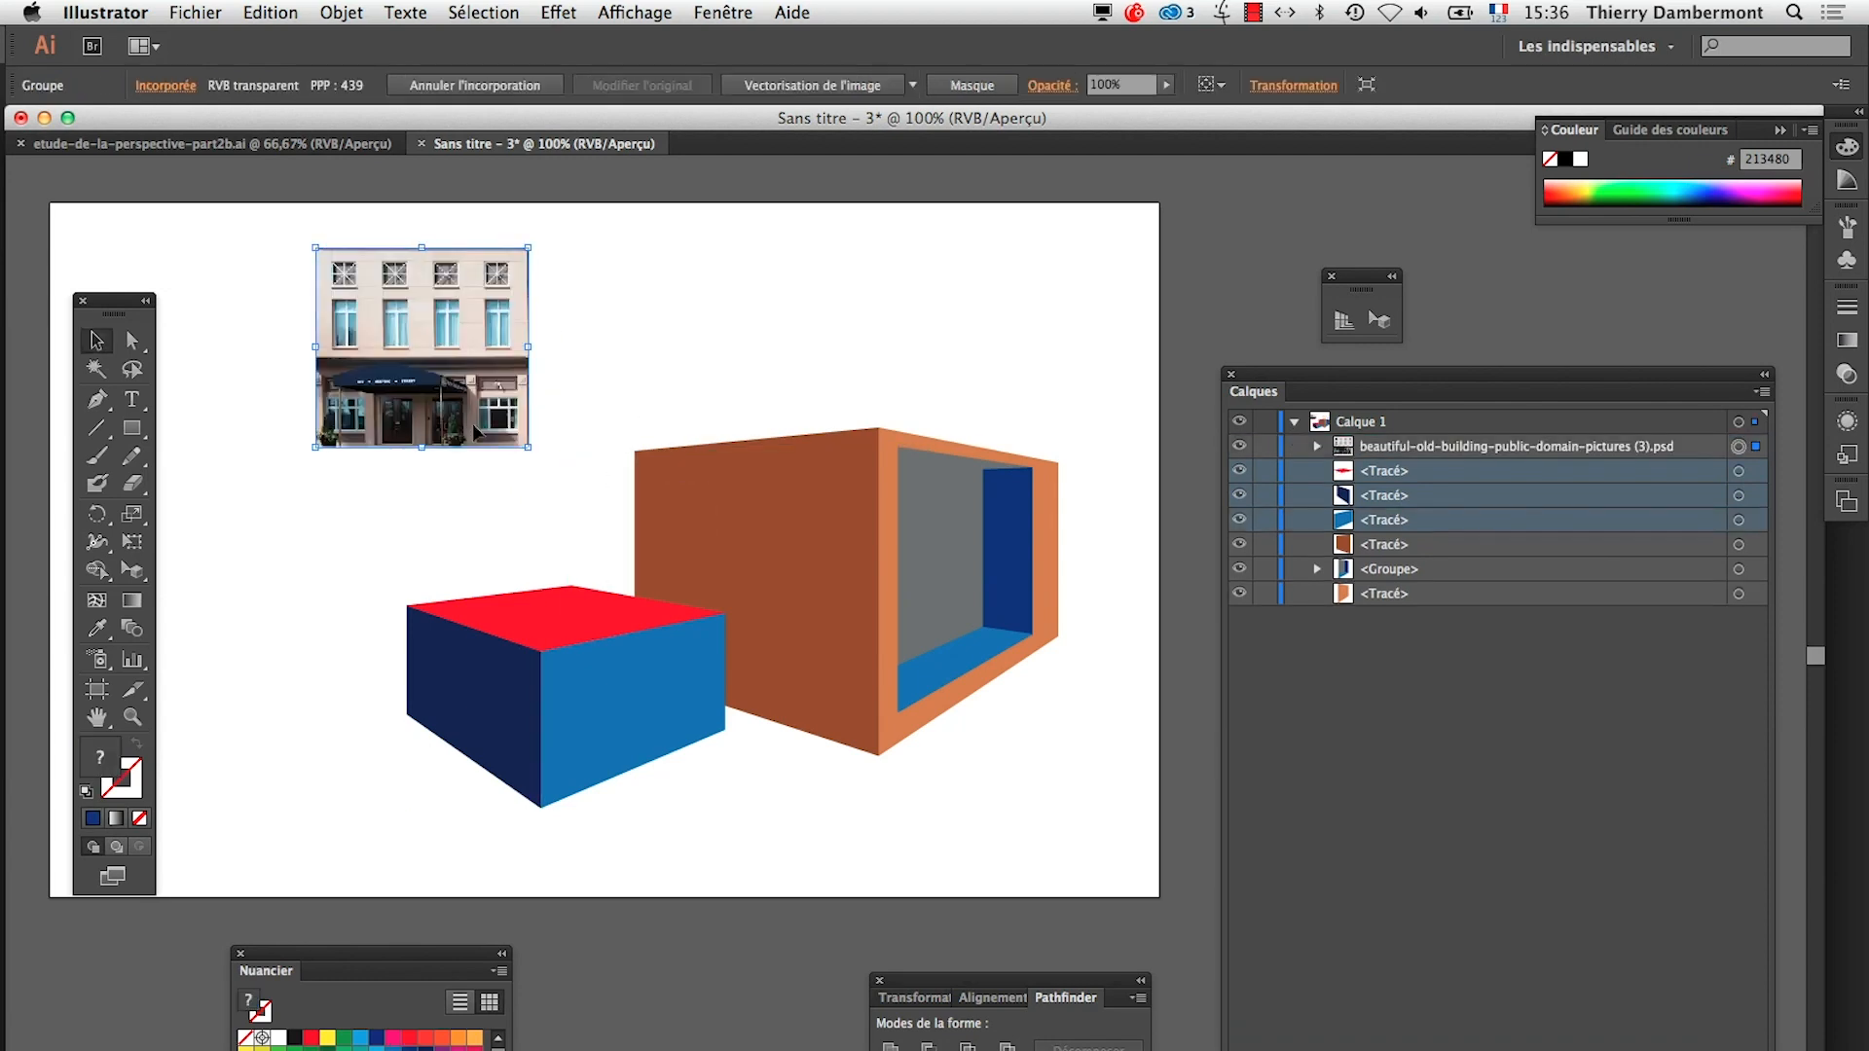
# Display the Links panel below the façade image to examine the imported image's entry
pyautogui.click(719, 13)
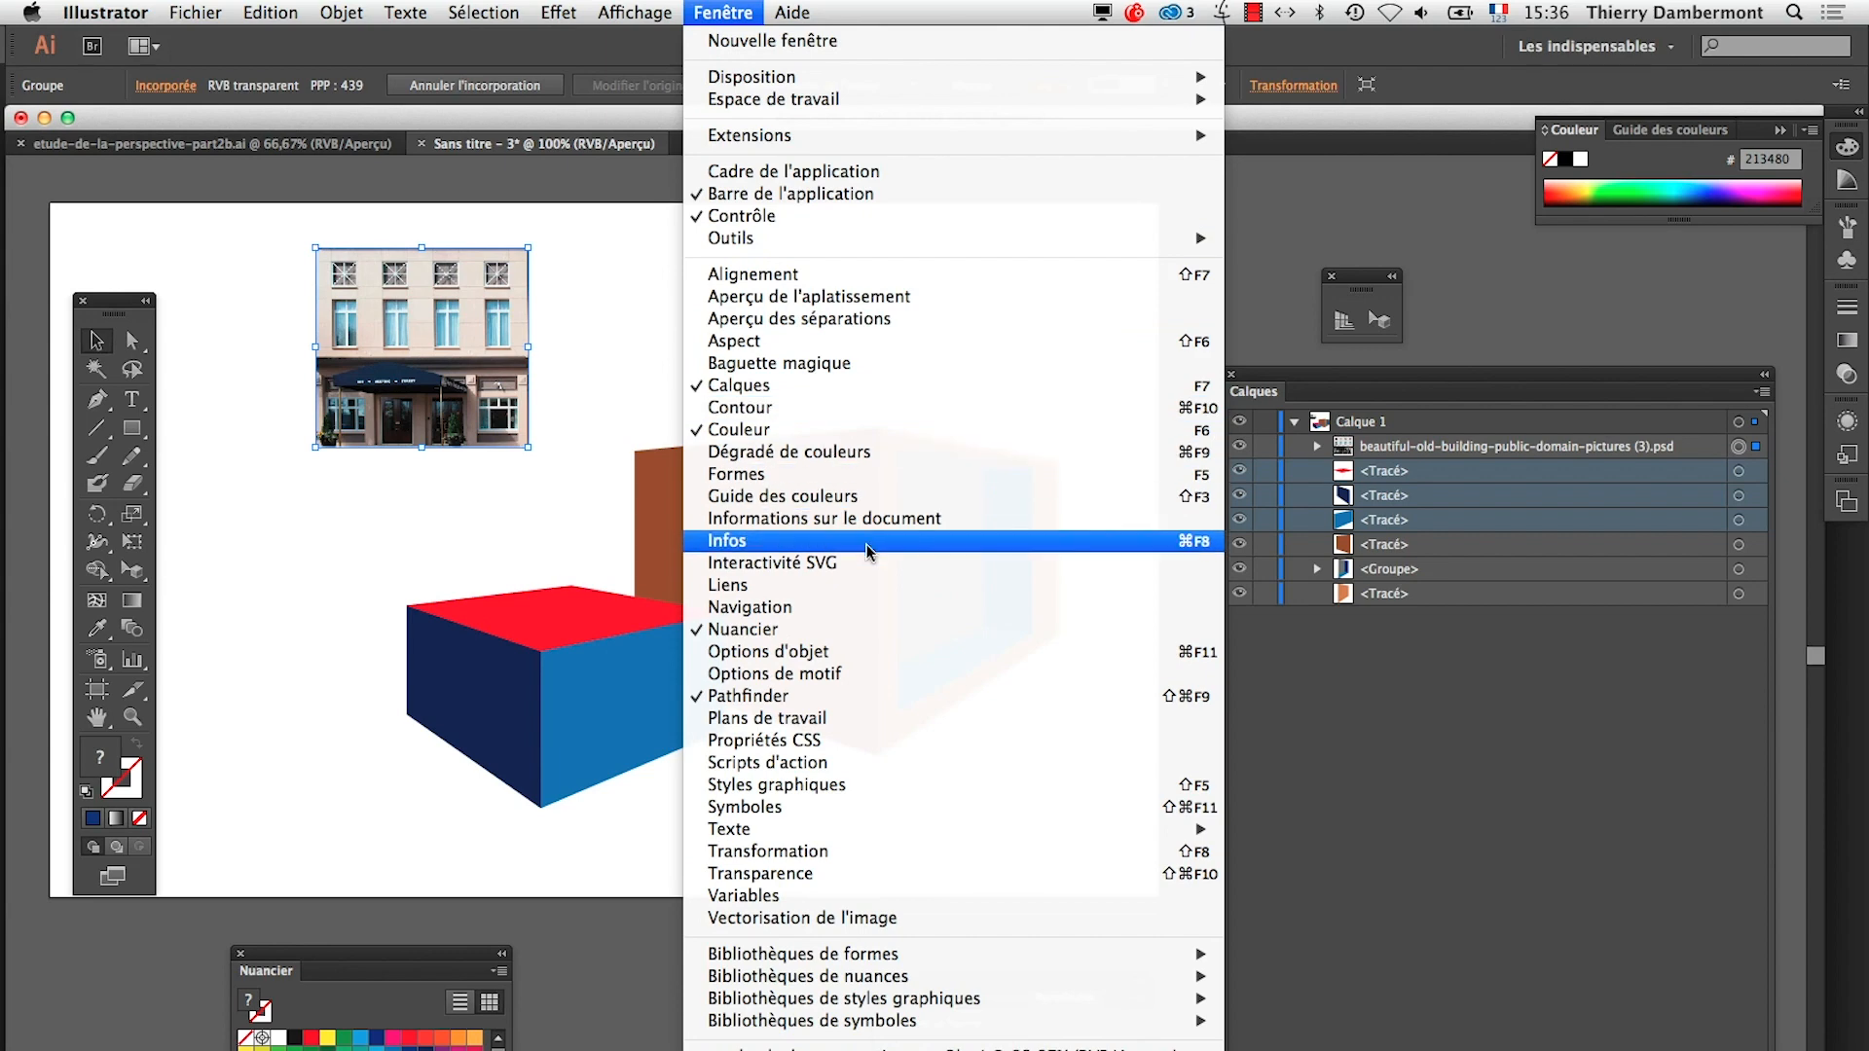
pyautogui.click(845, 586)
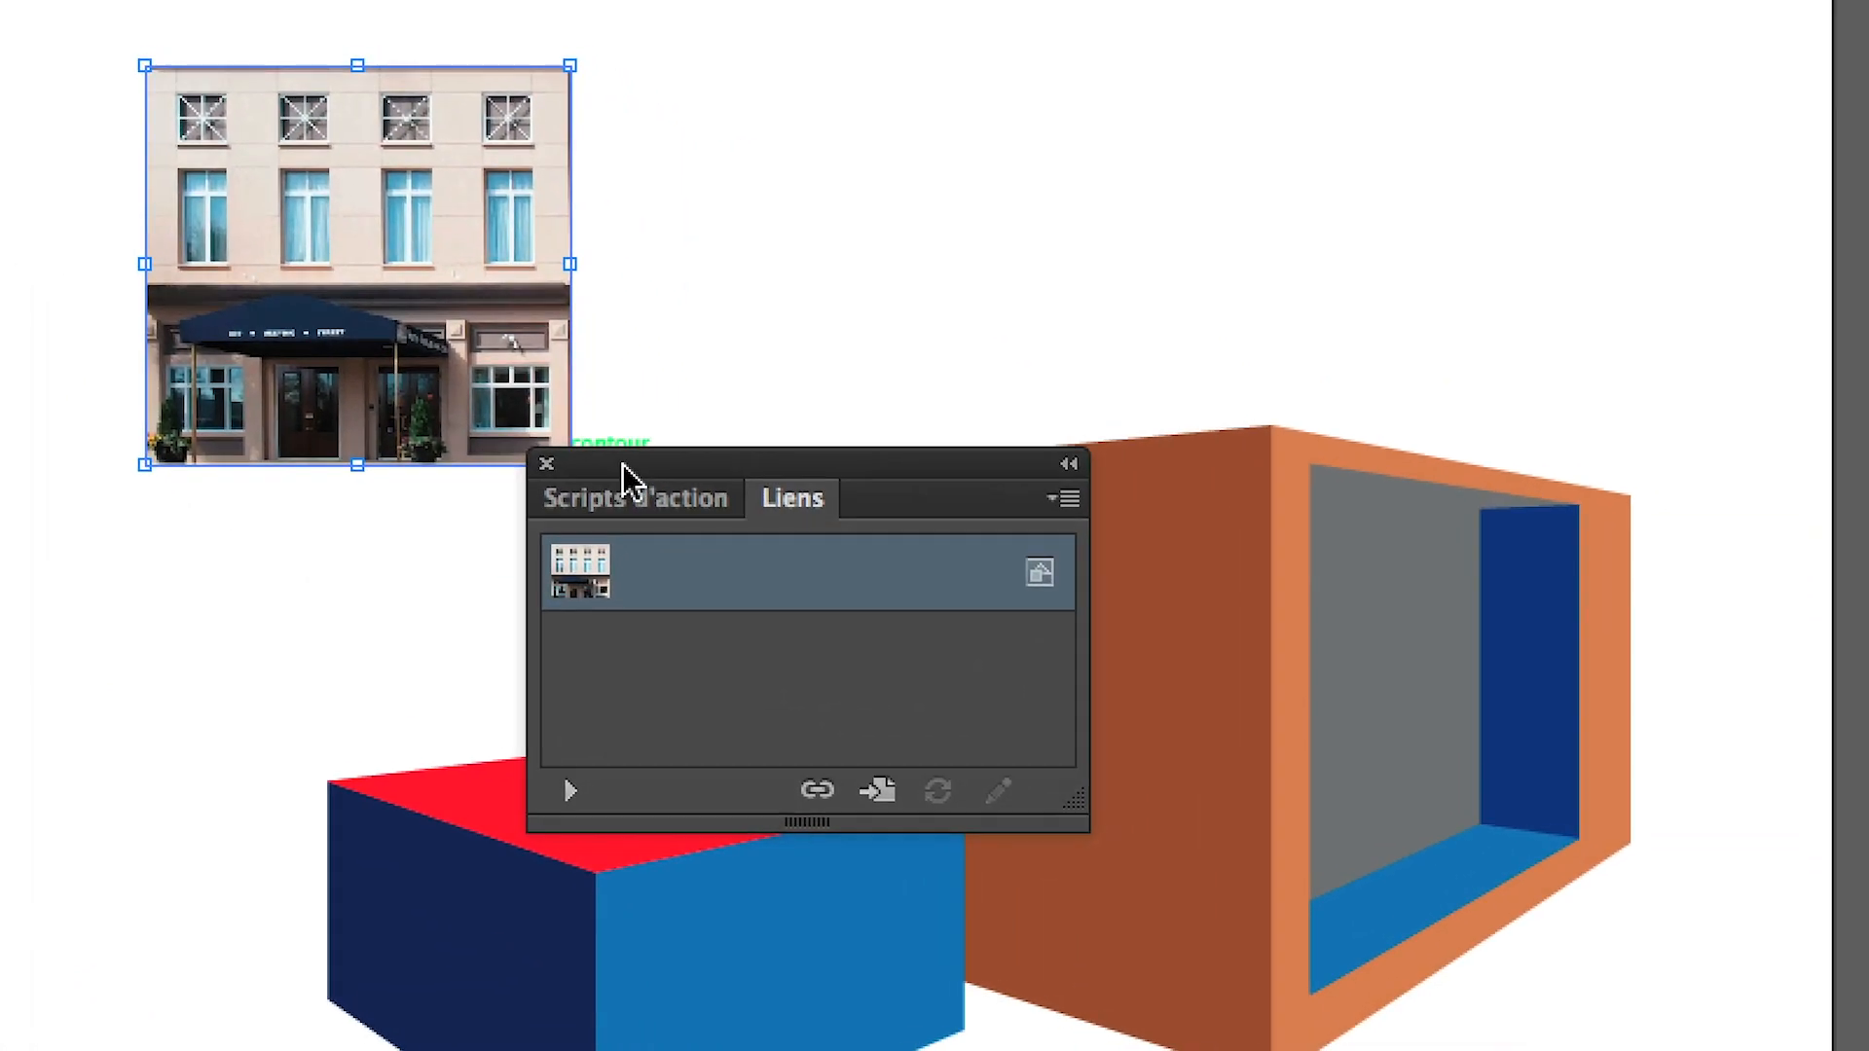
pyautogui.moveTo(856, 604); pyautogui.dragTo(570, 794)
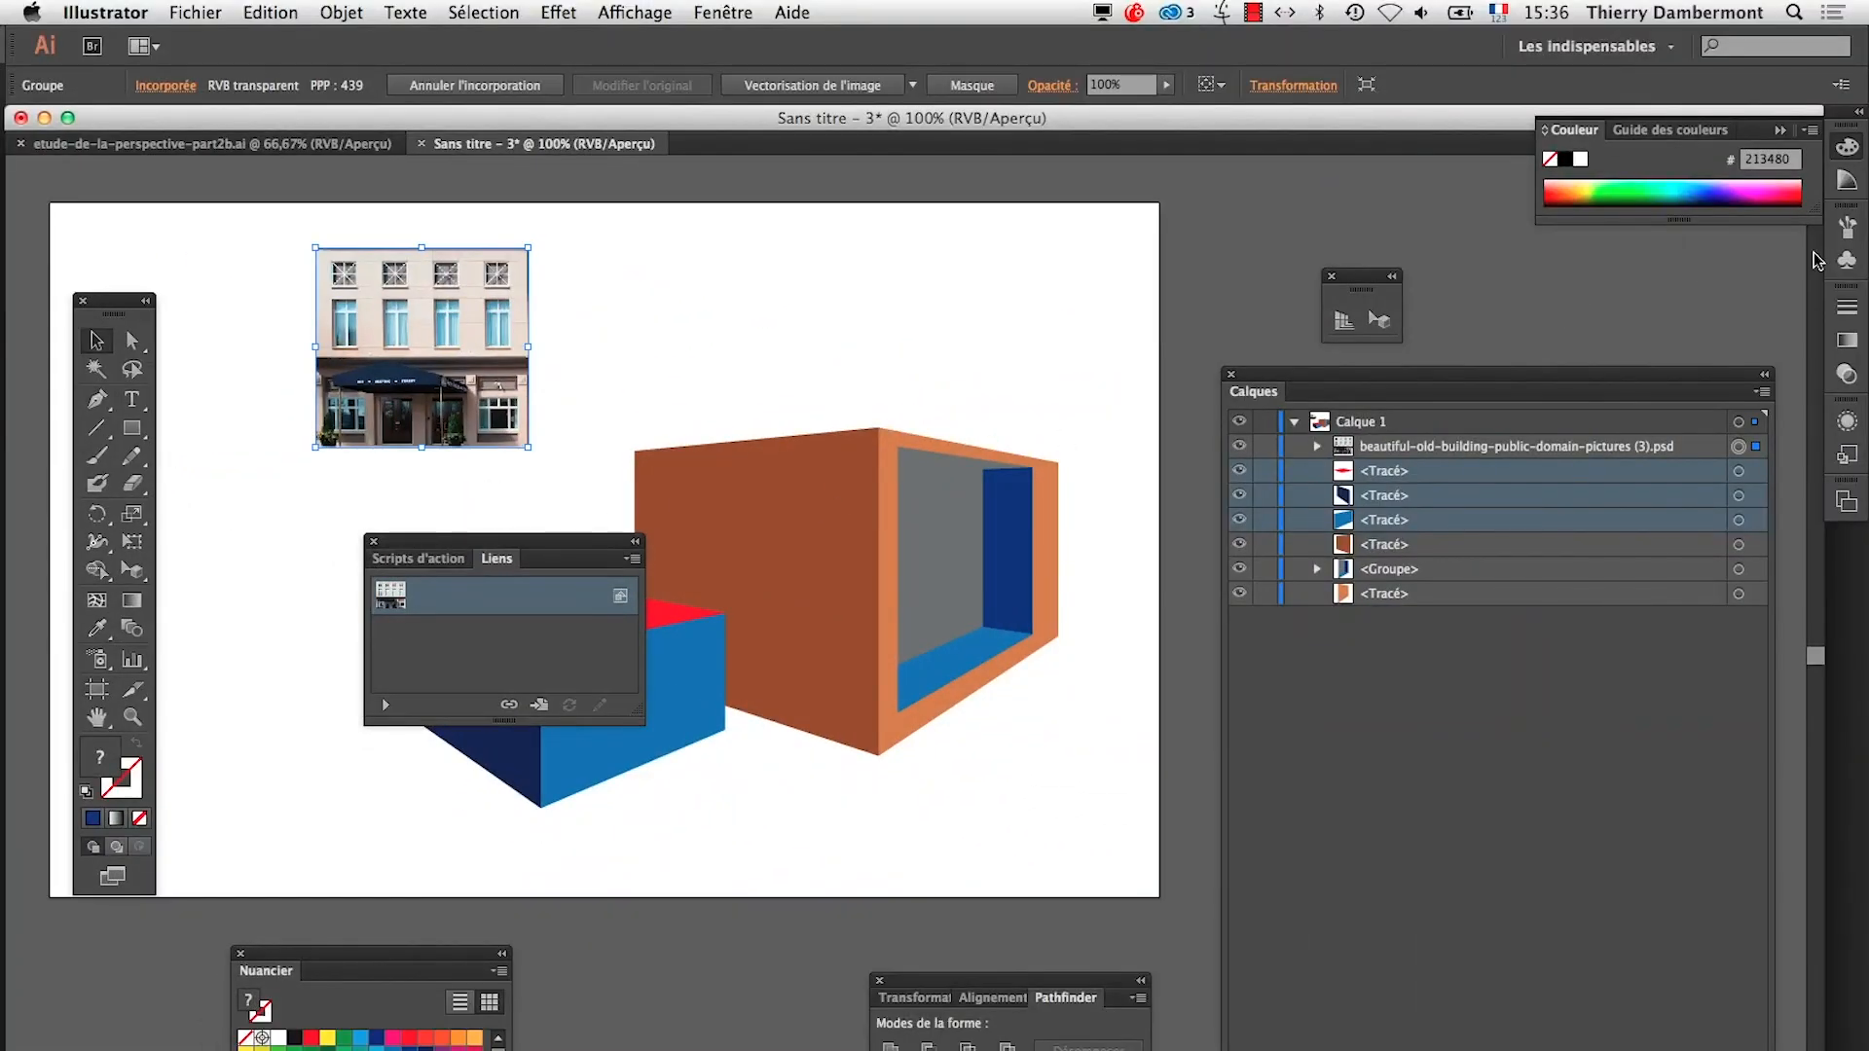
# Turn the façade image into a symbol named "facade", keeping the Séquence vidéo type, and clear the Links panel off the drawing
pyautogui.click(1847, 260)
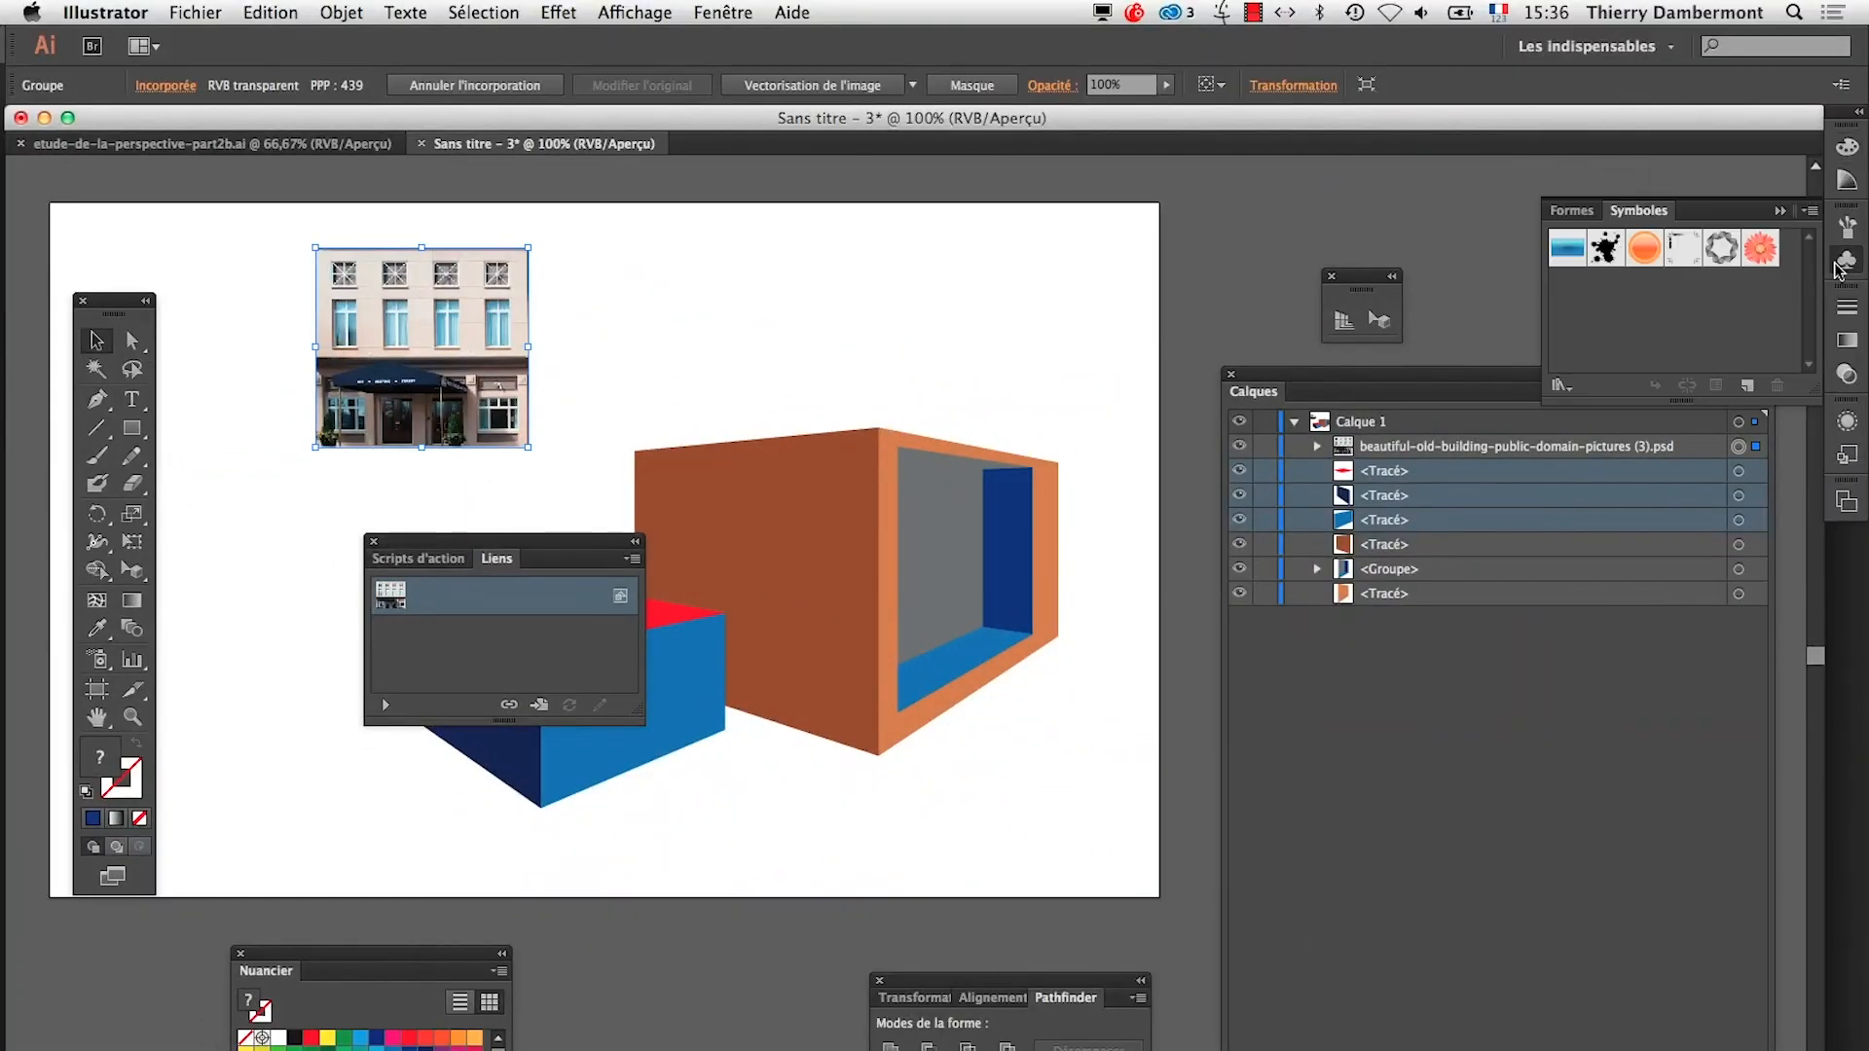
pyautogui.moveTo(1640, 206); pyautogui.dragTo(668, 227)
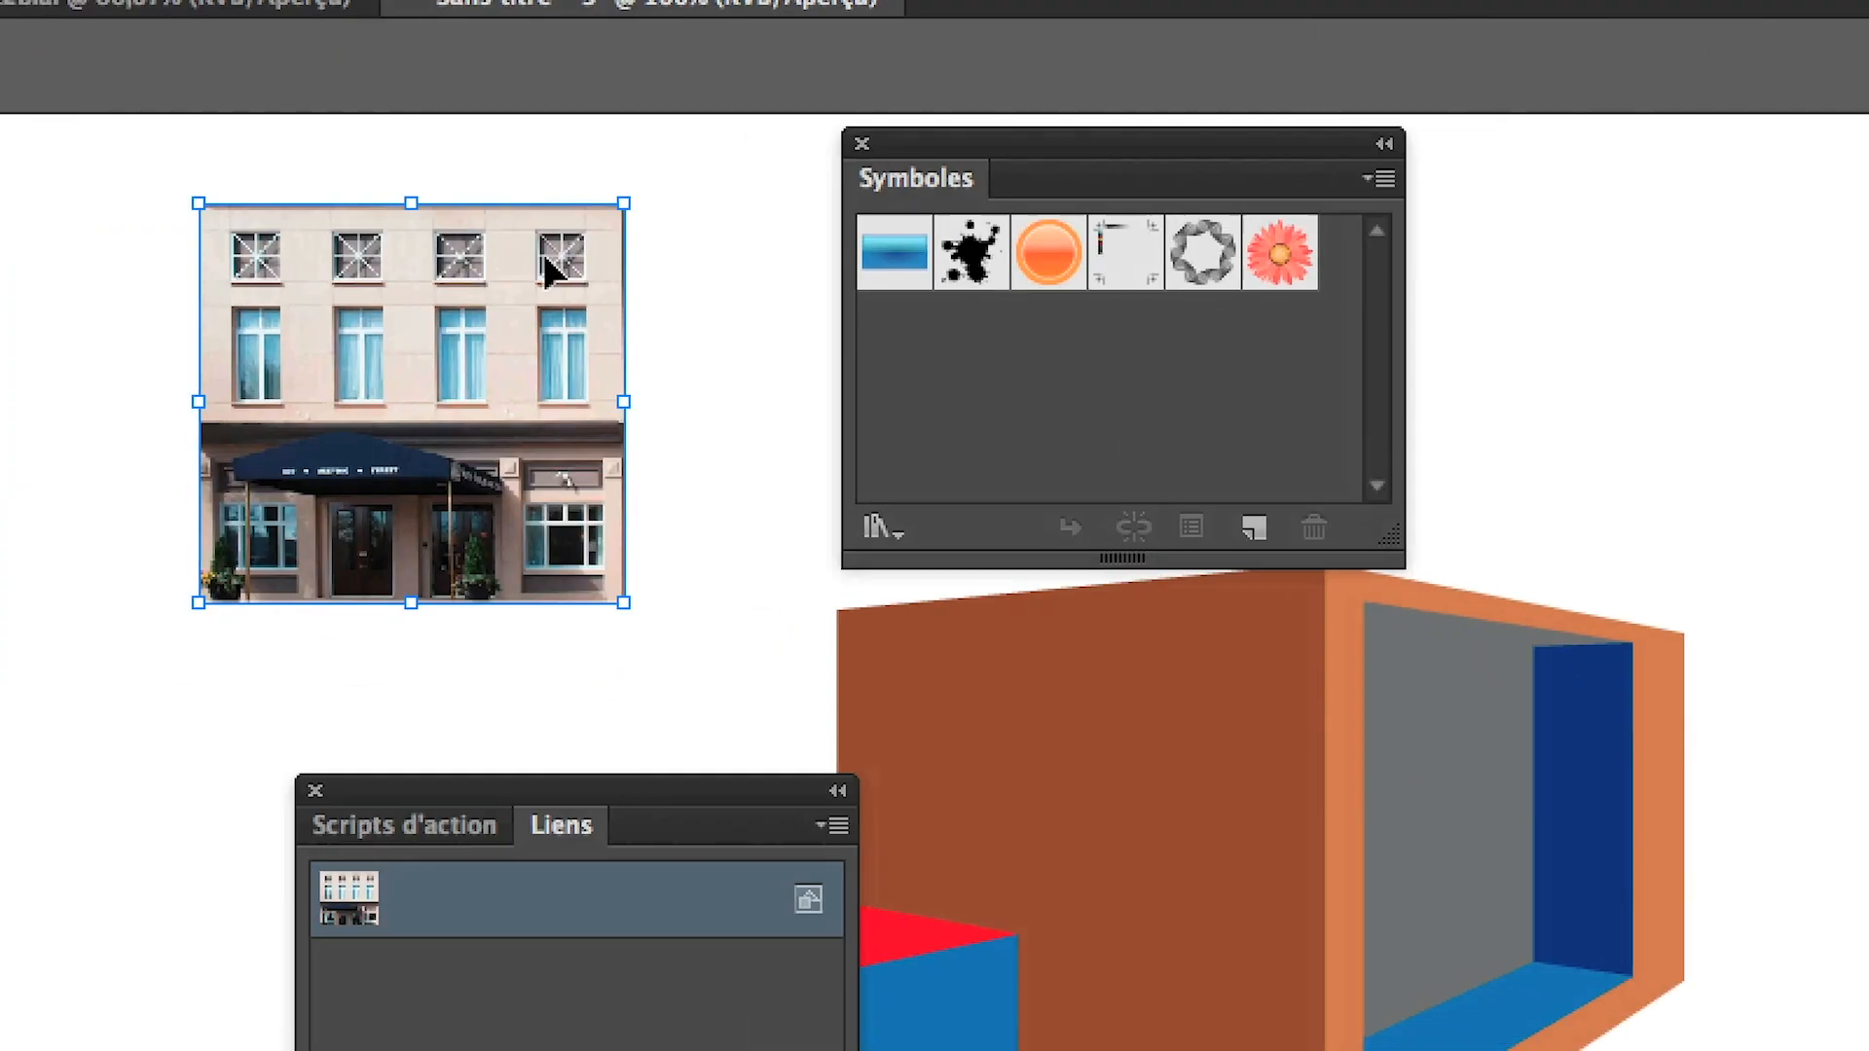
pyautogui.moveTo(444, 302); pyautogui.dragTo(691, 301)
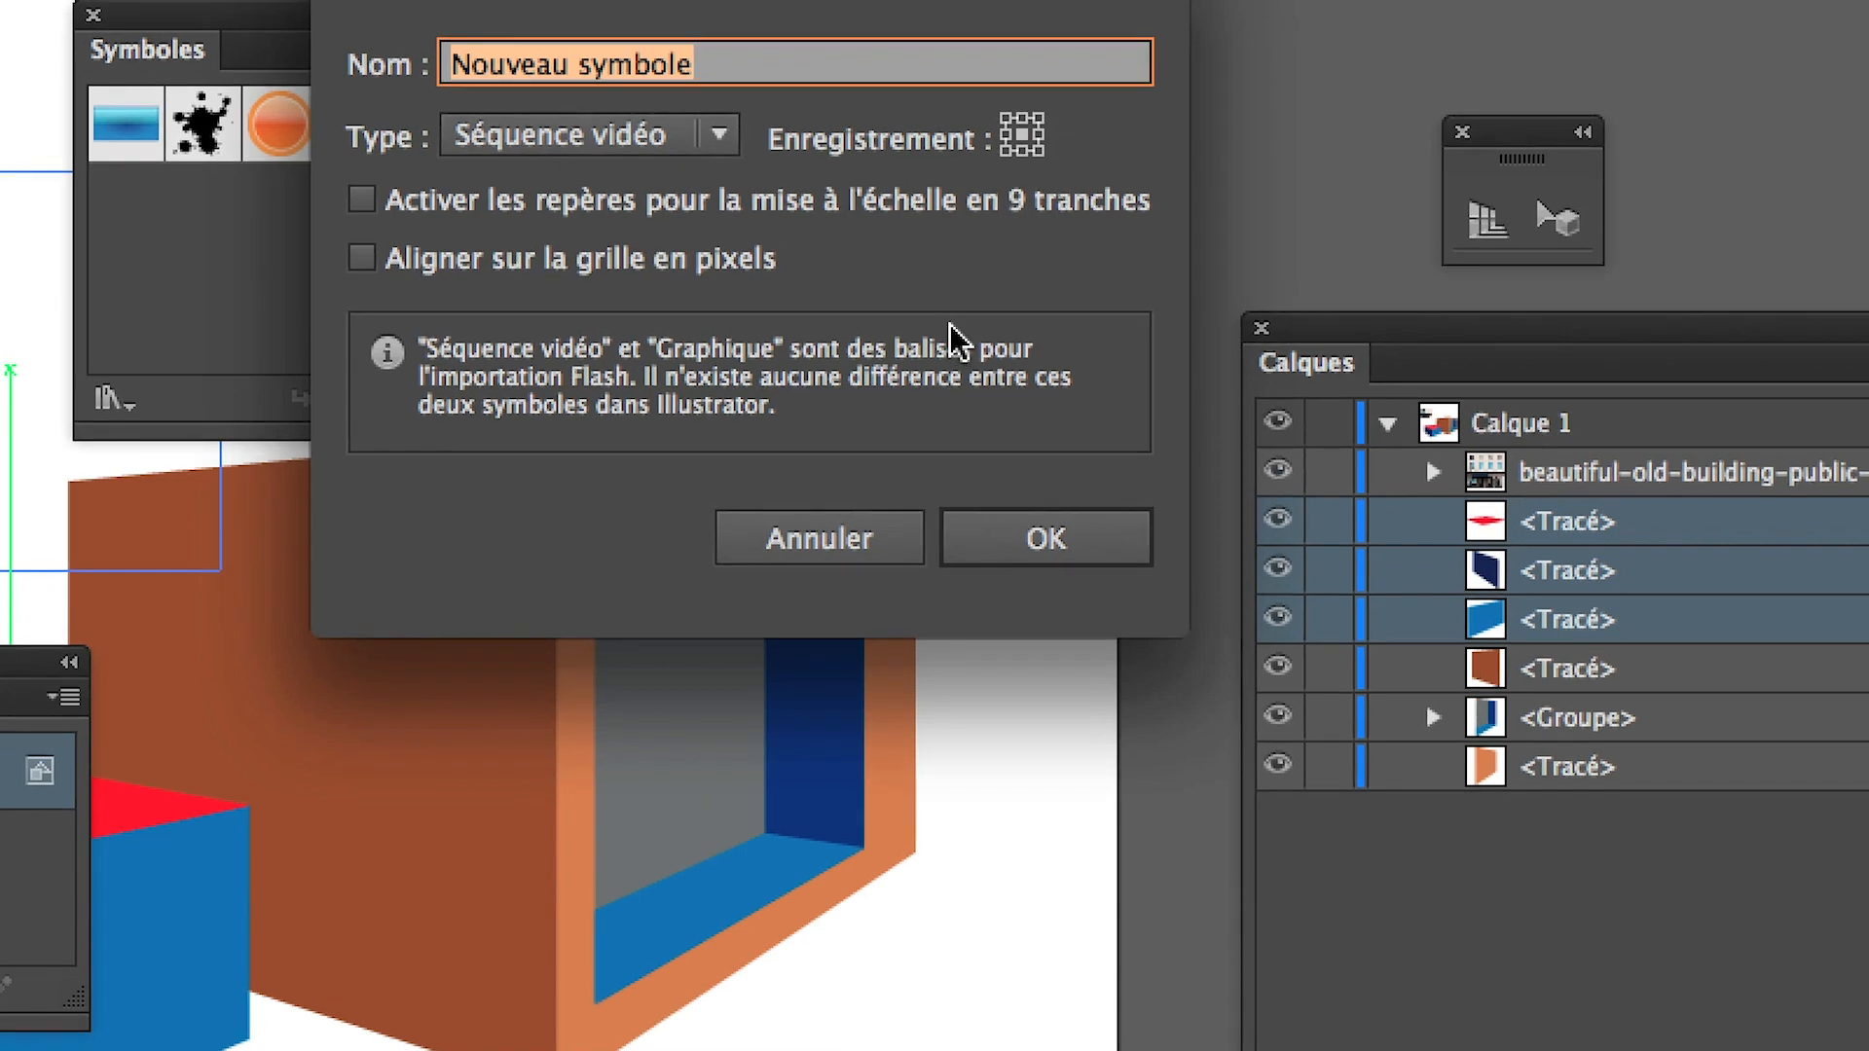
pyautogui.write('facade')
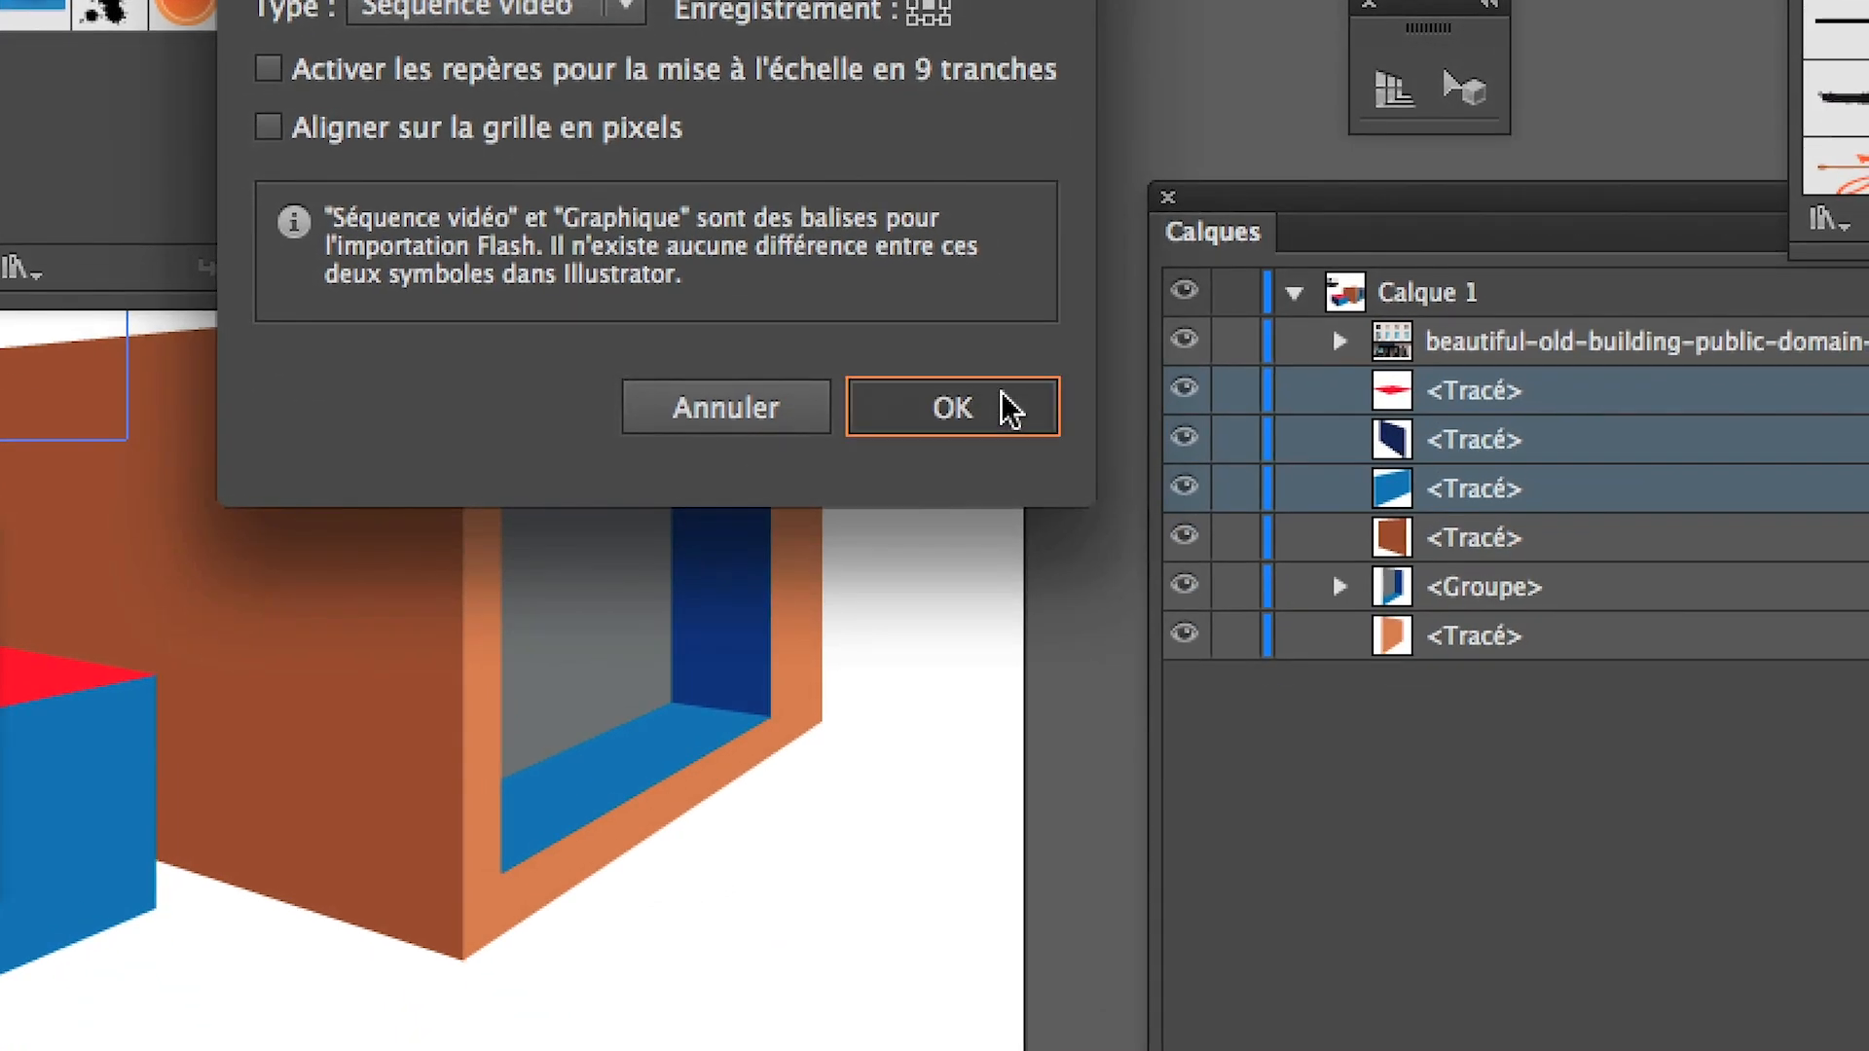
pyautogui.click(1095, 535)
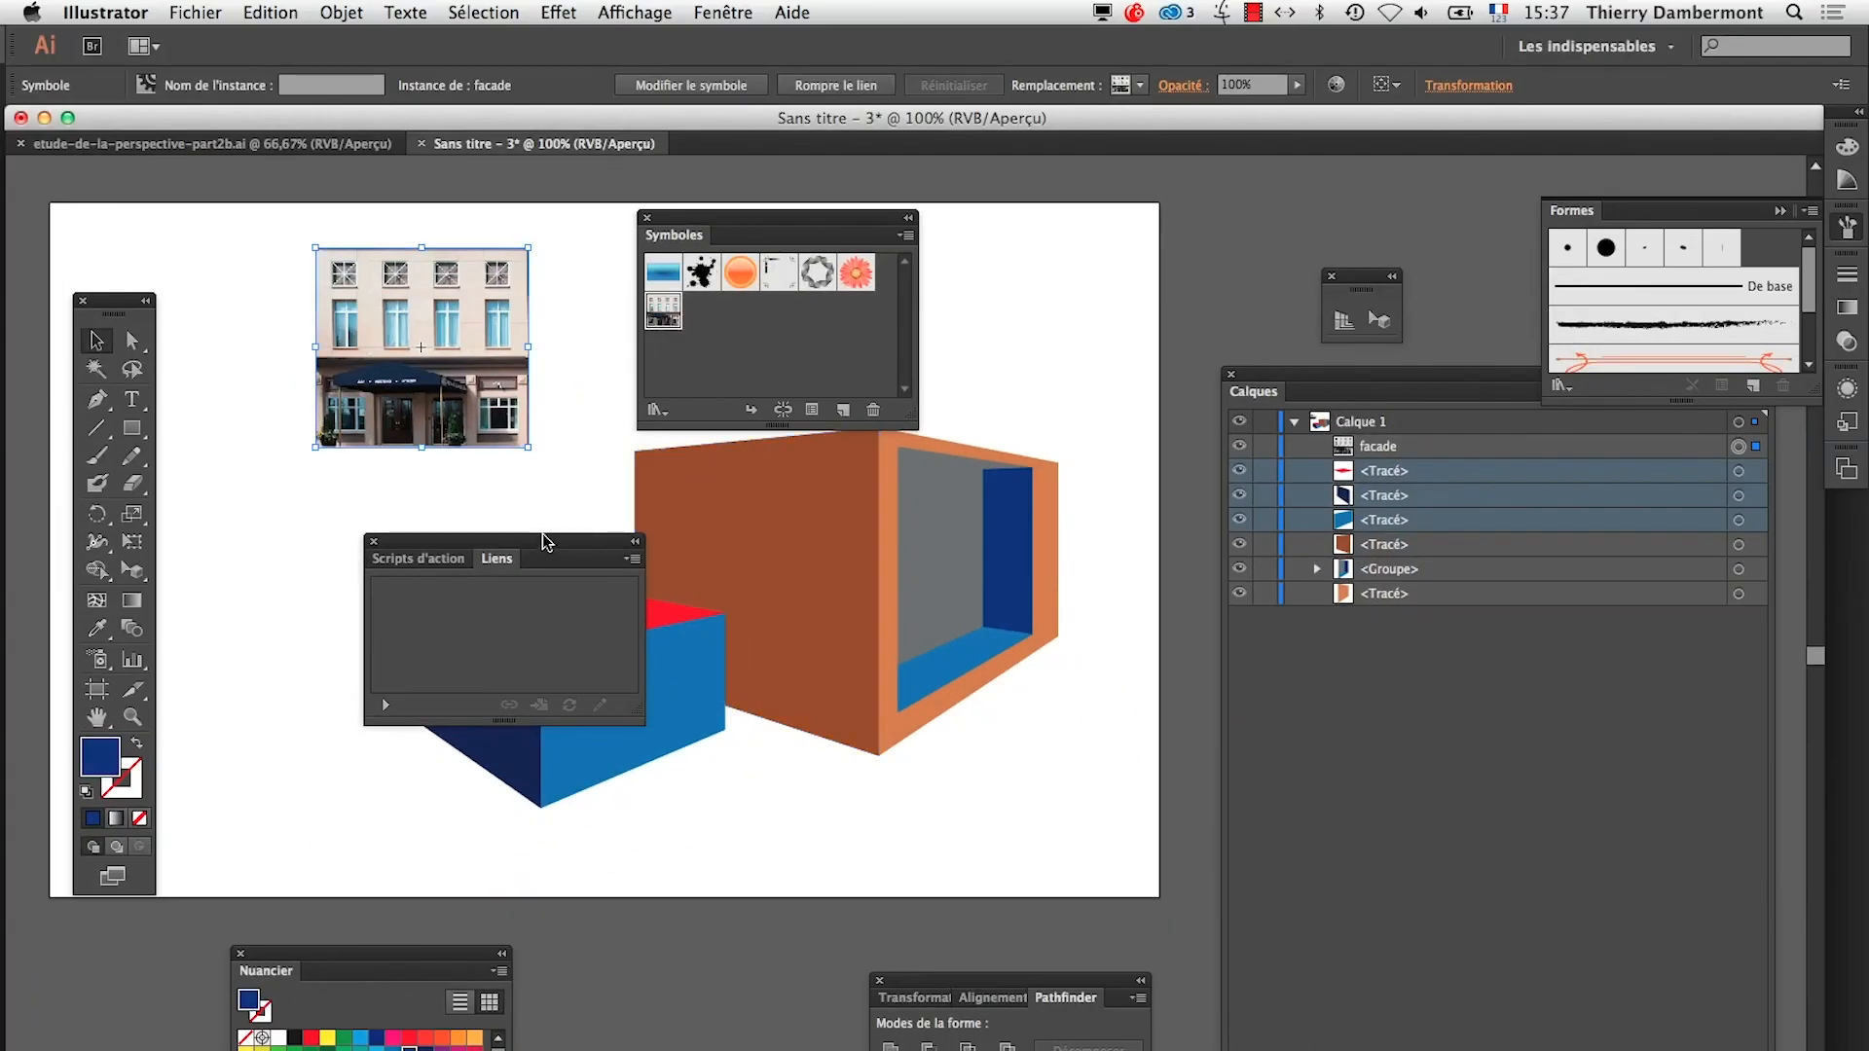
pyautogui.moveTo(555, 543); pyautogui.dragTo(778, 905)
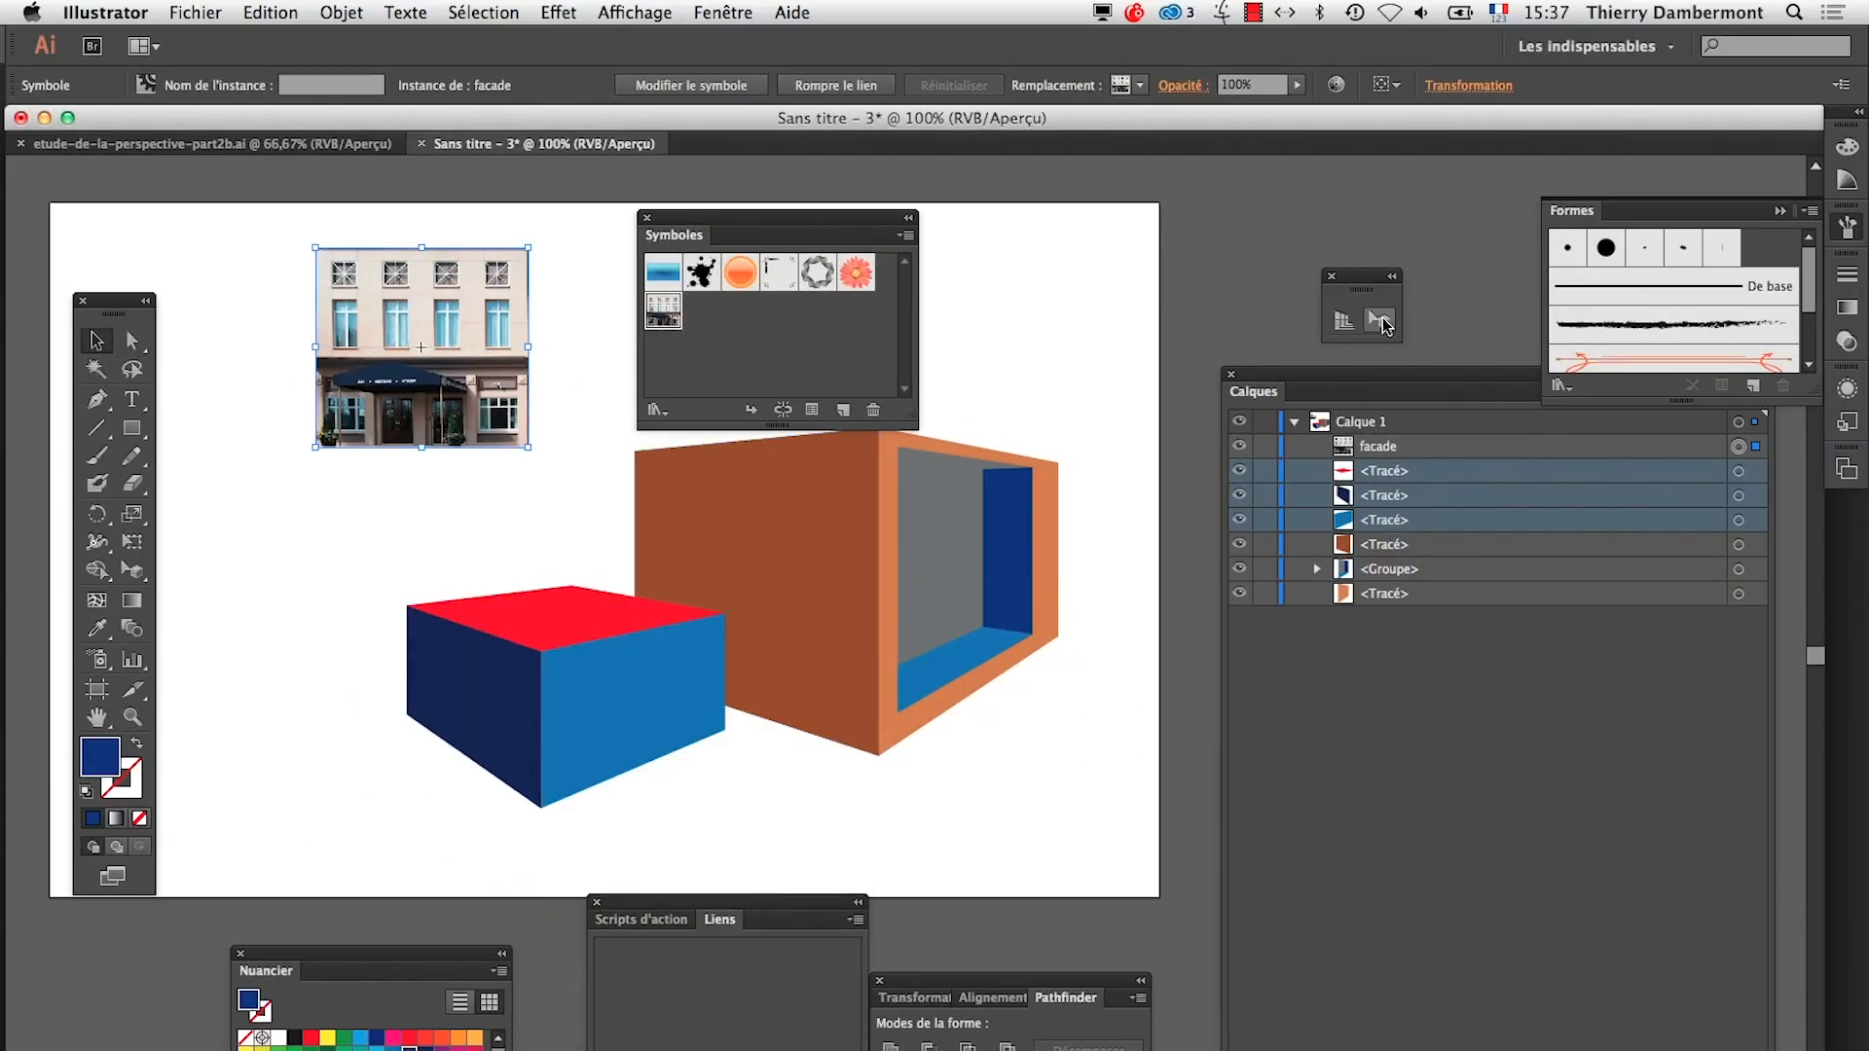
# Display the perspective grid and try twice to bring the façade symbol onto it with the Perspective Selection tool
pyautogui.hotkey('shift', 'v')
pyautogui.click(816, 526)
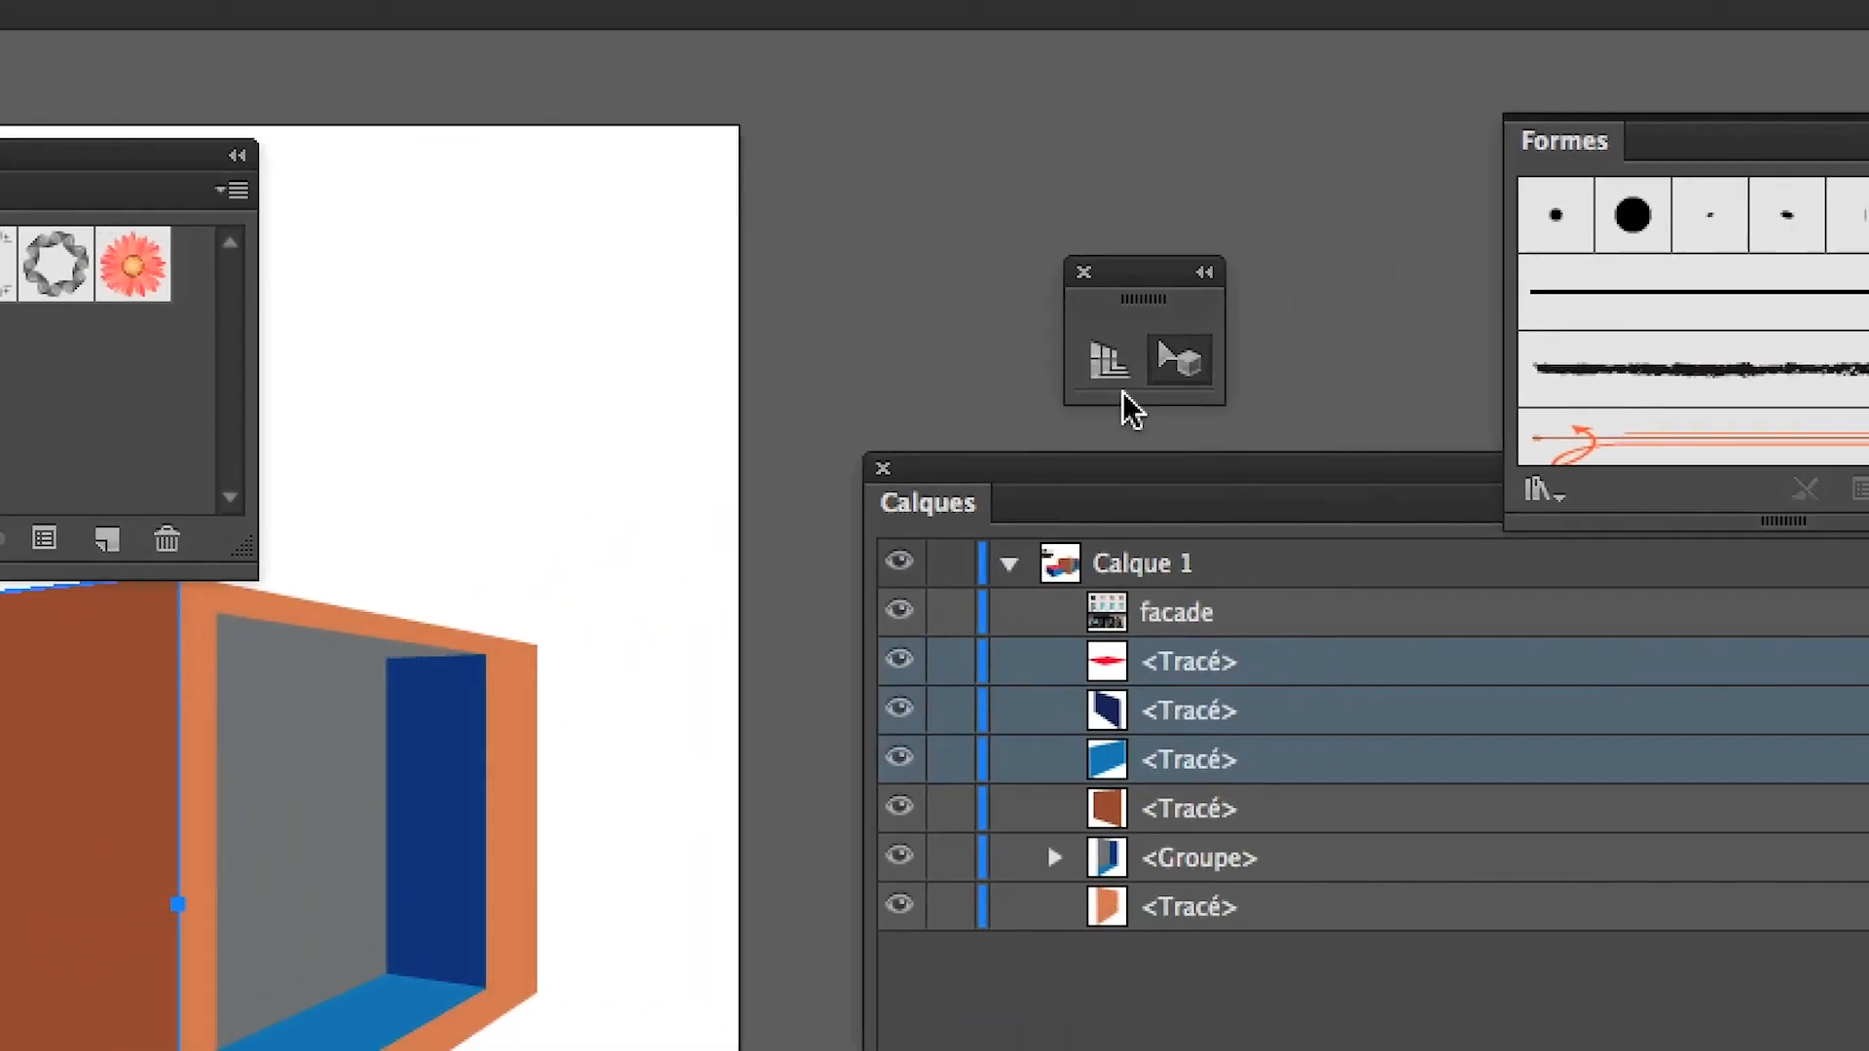
pyautogui.click(1120, 386)
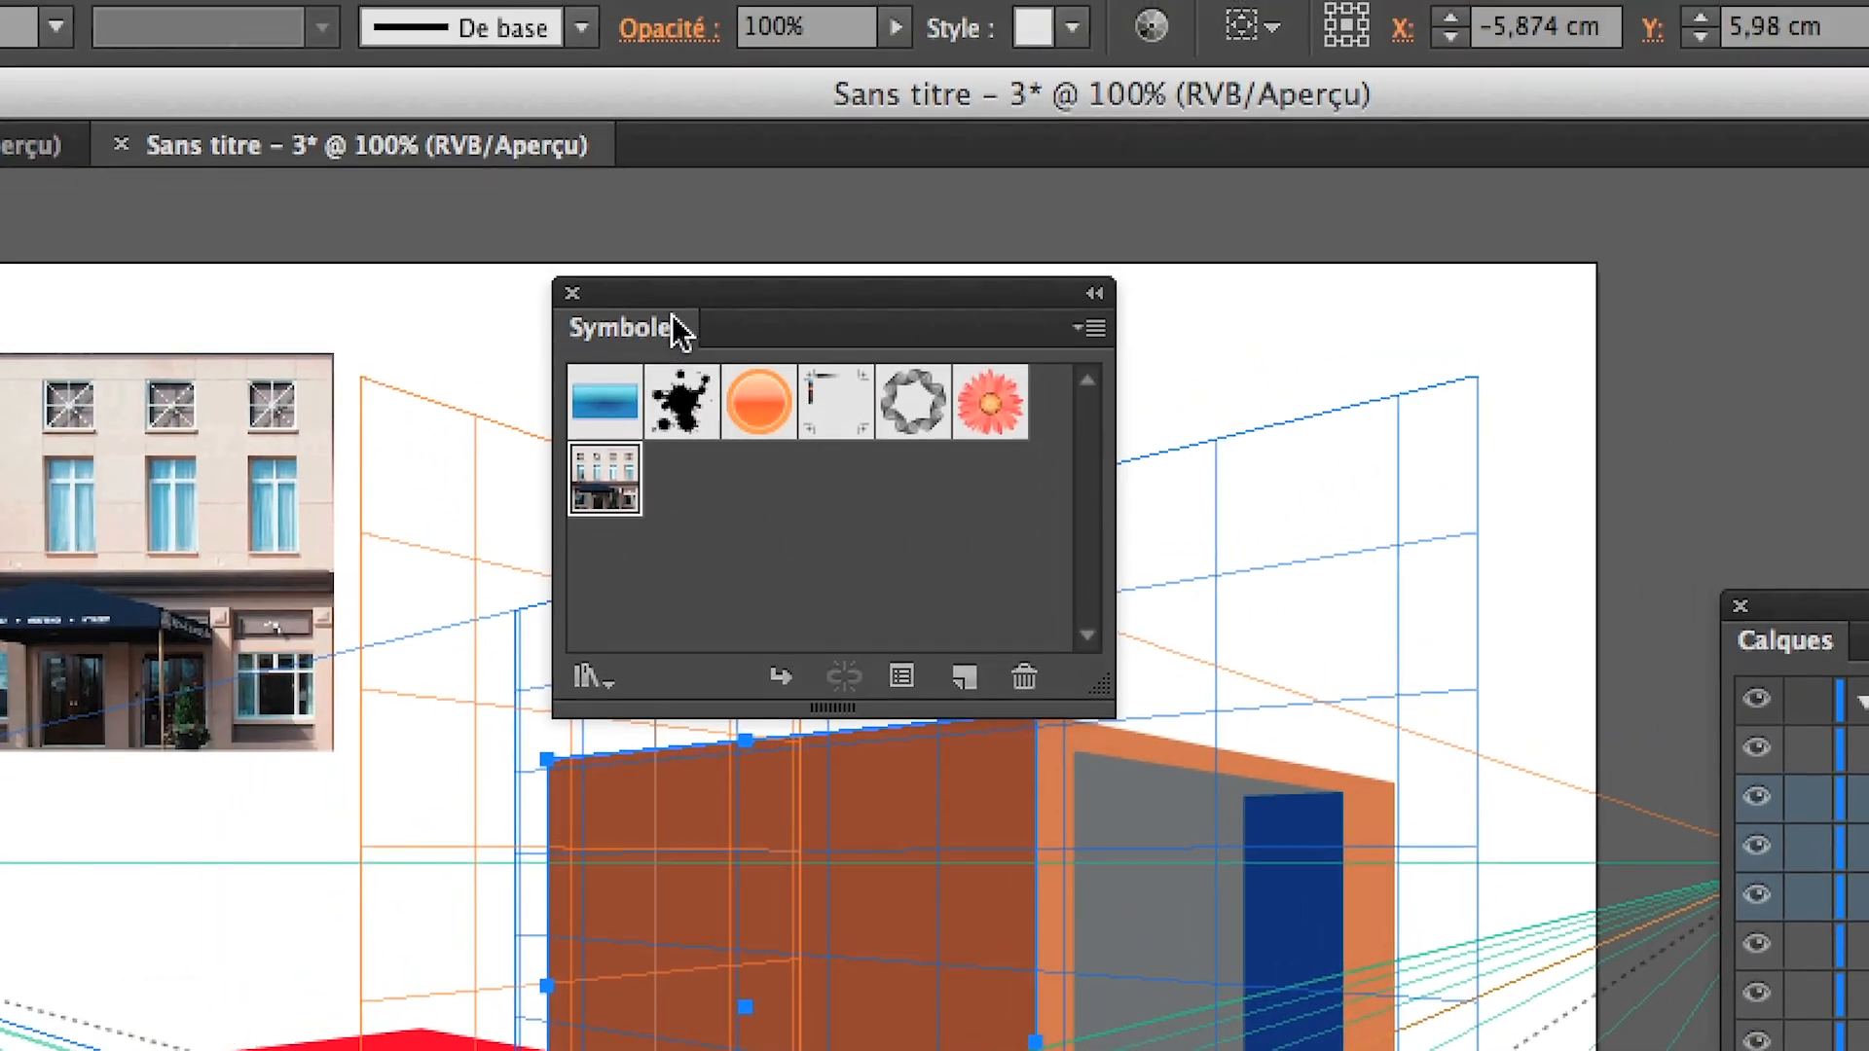
pyautogui.moveTo(589, 29); pyautogui.dragTo(1318, 2)
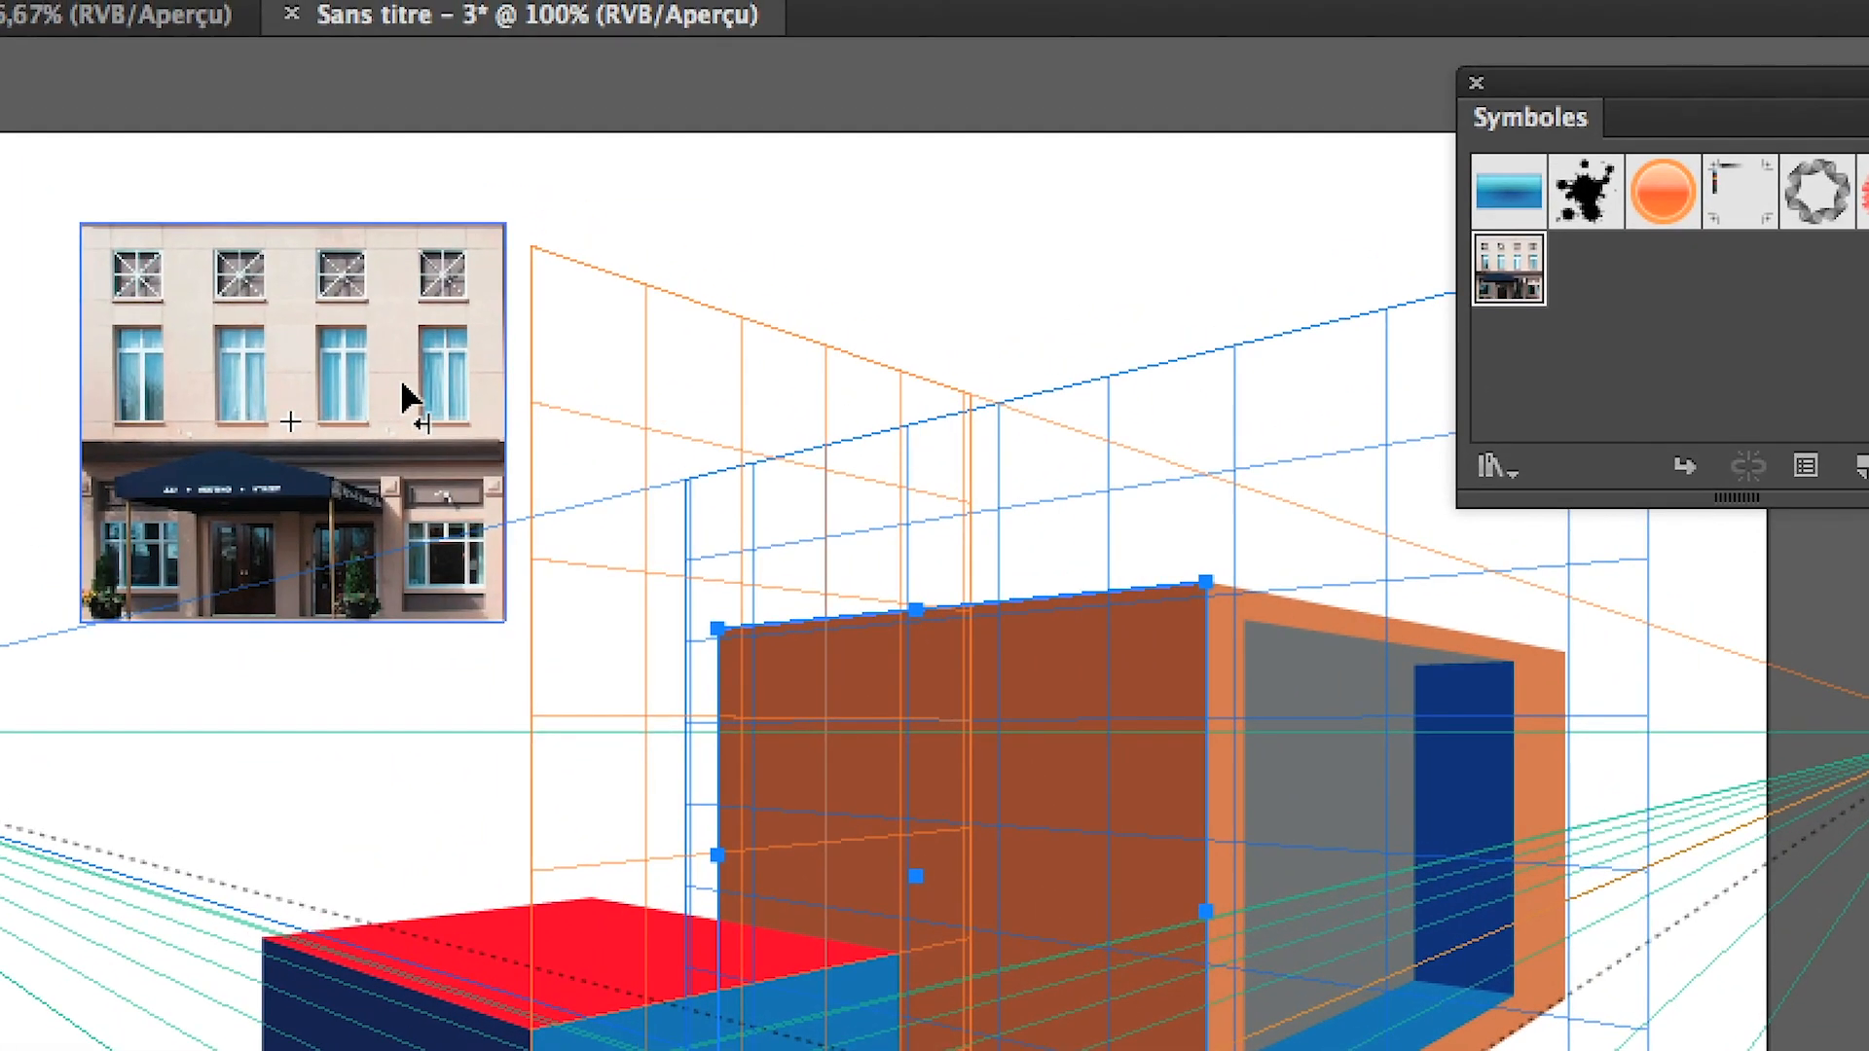
pyautogui.click(402, 385)
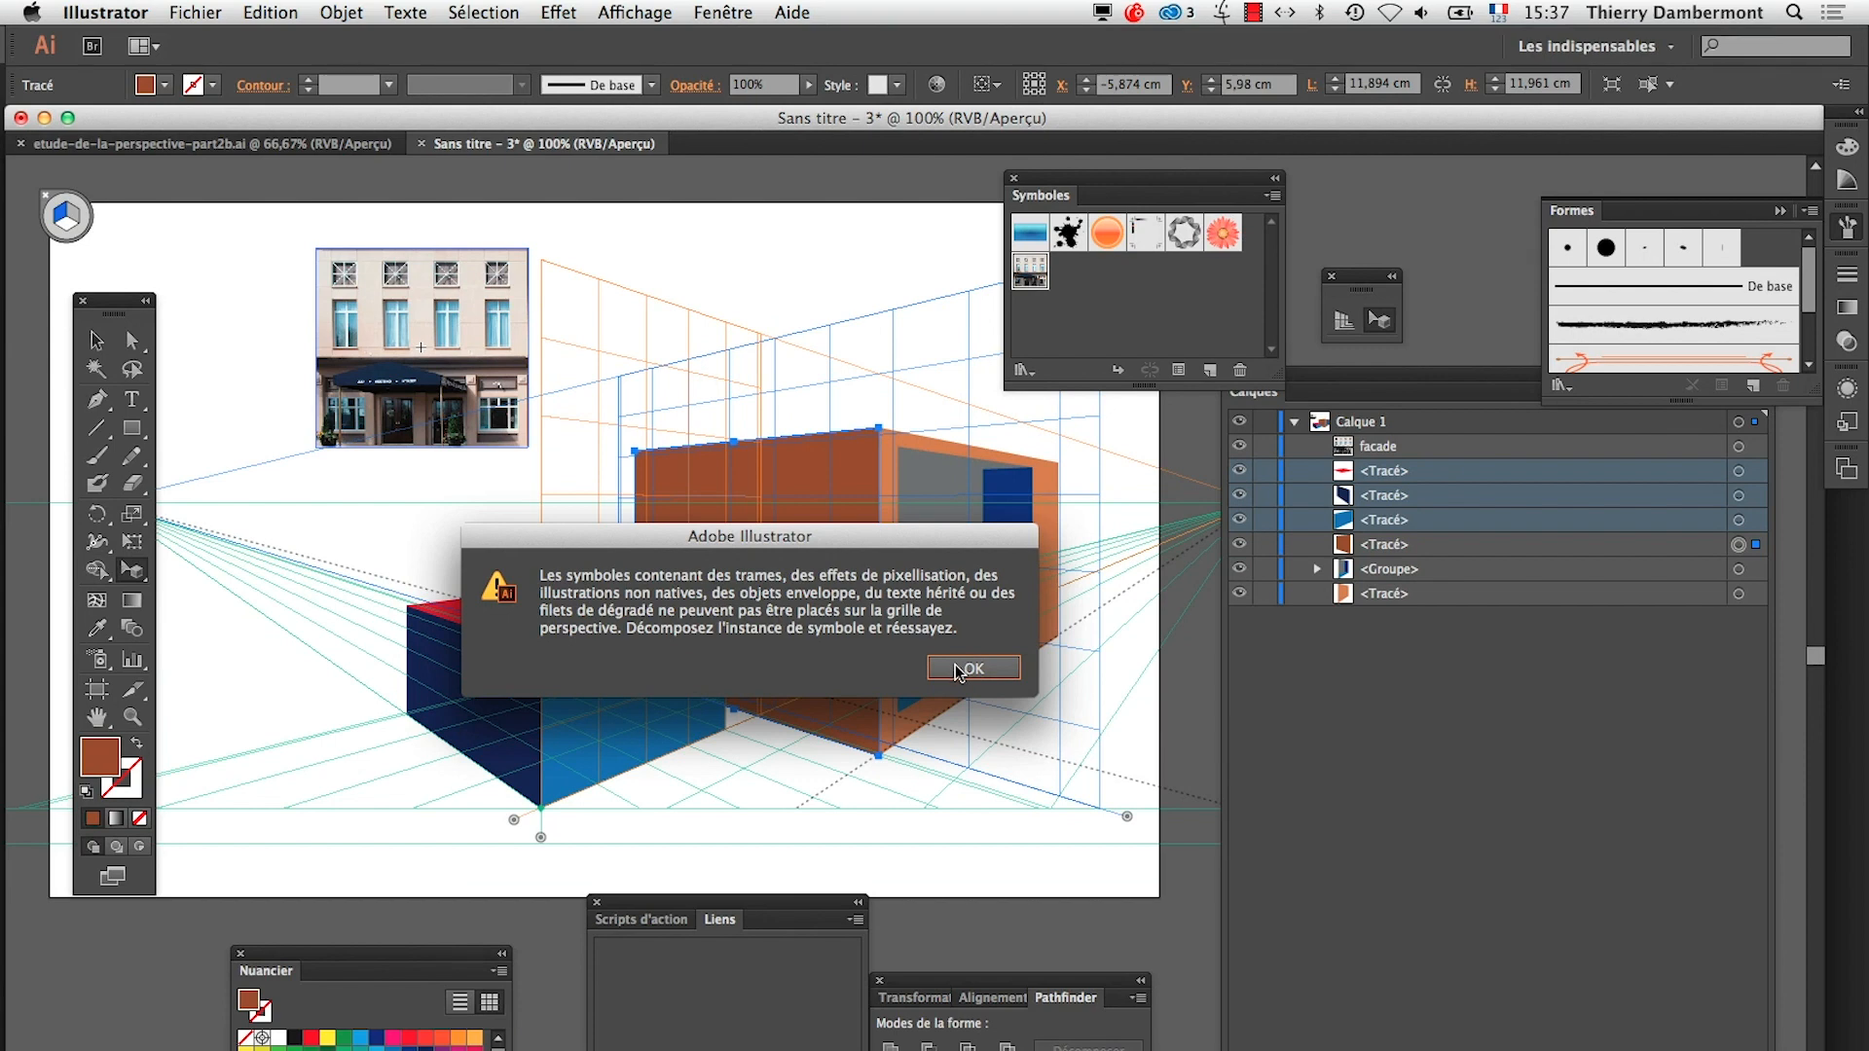
pyautogui.click(957, 671)
pyautogui.click(487, 389)
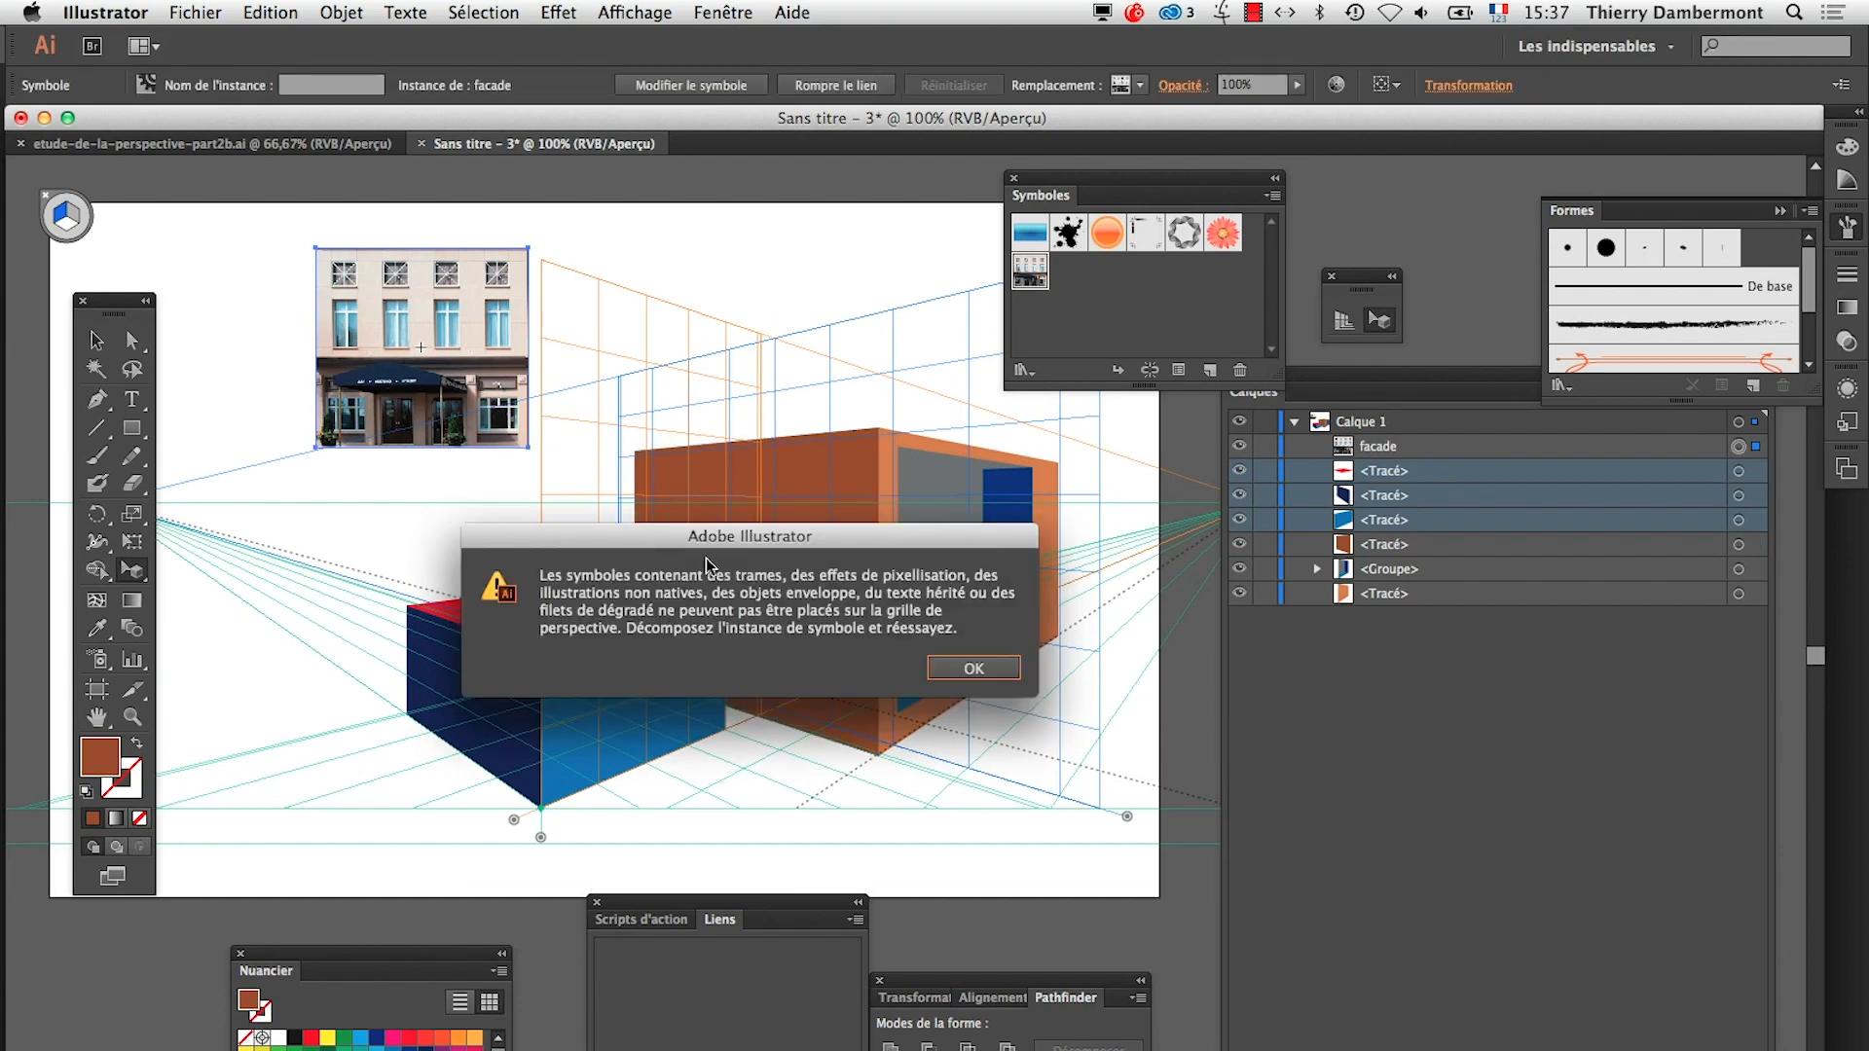
pyautogui.click(961, 672)
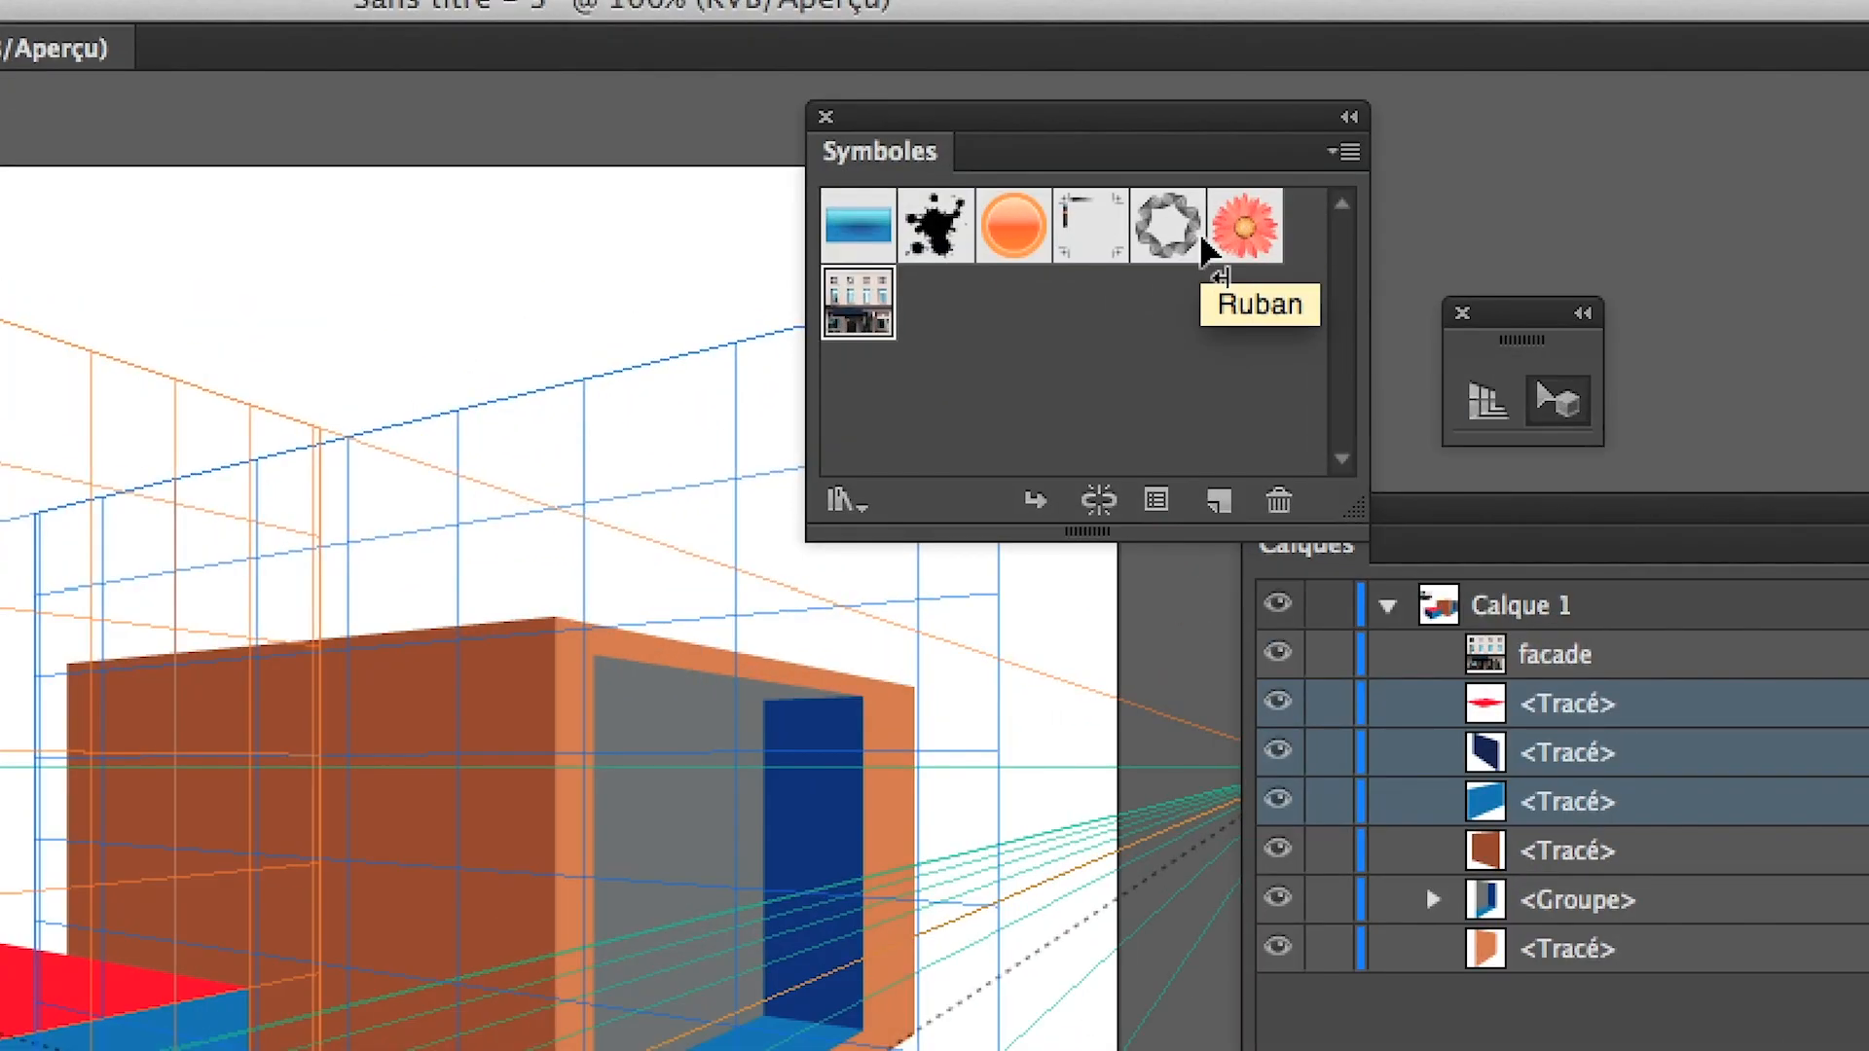
# Add the flower symbol to the artboard and attach it in perspective to the brown face of the large box
pyautogui.click(1221, 238)
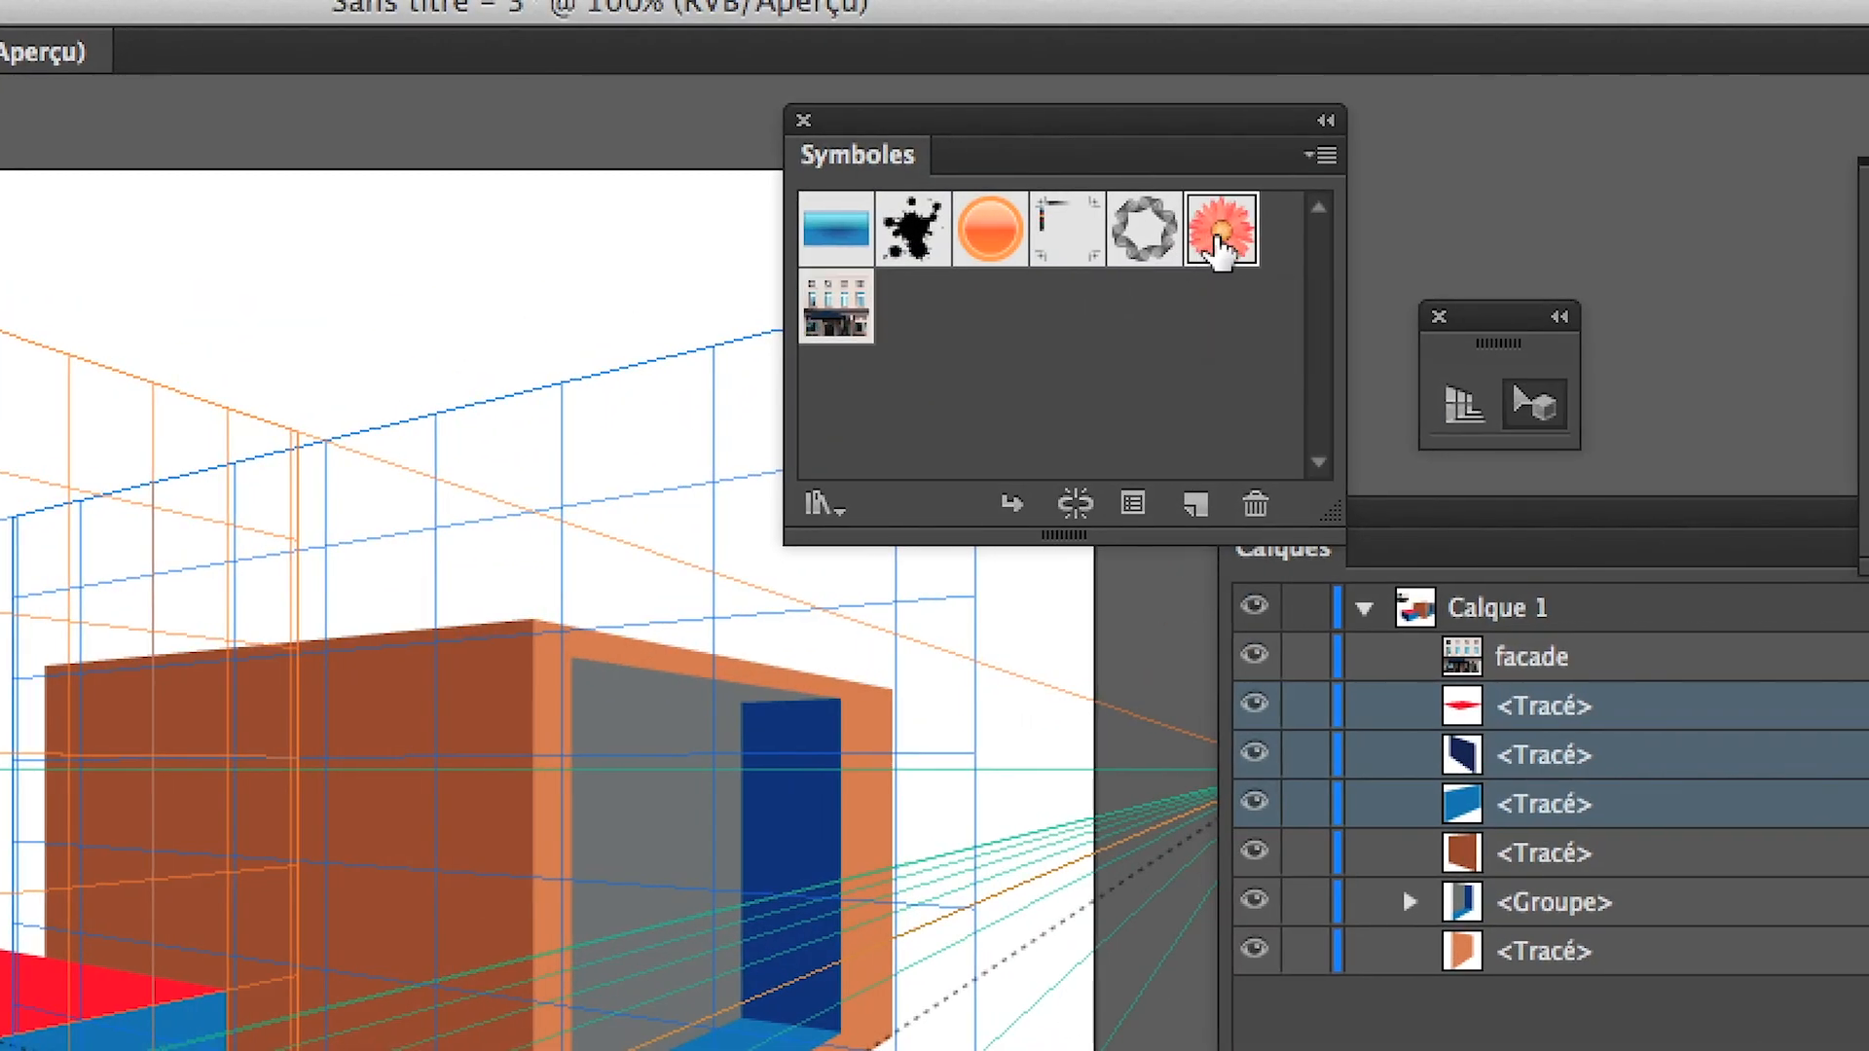
pyautogui.moveTo(1221, 237); pyautogui.dragTo(482, 382)
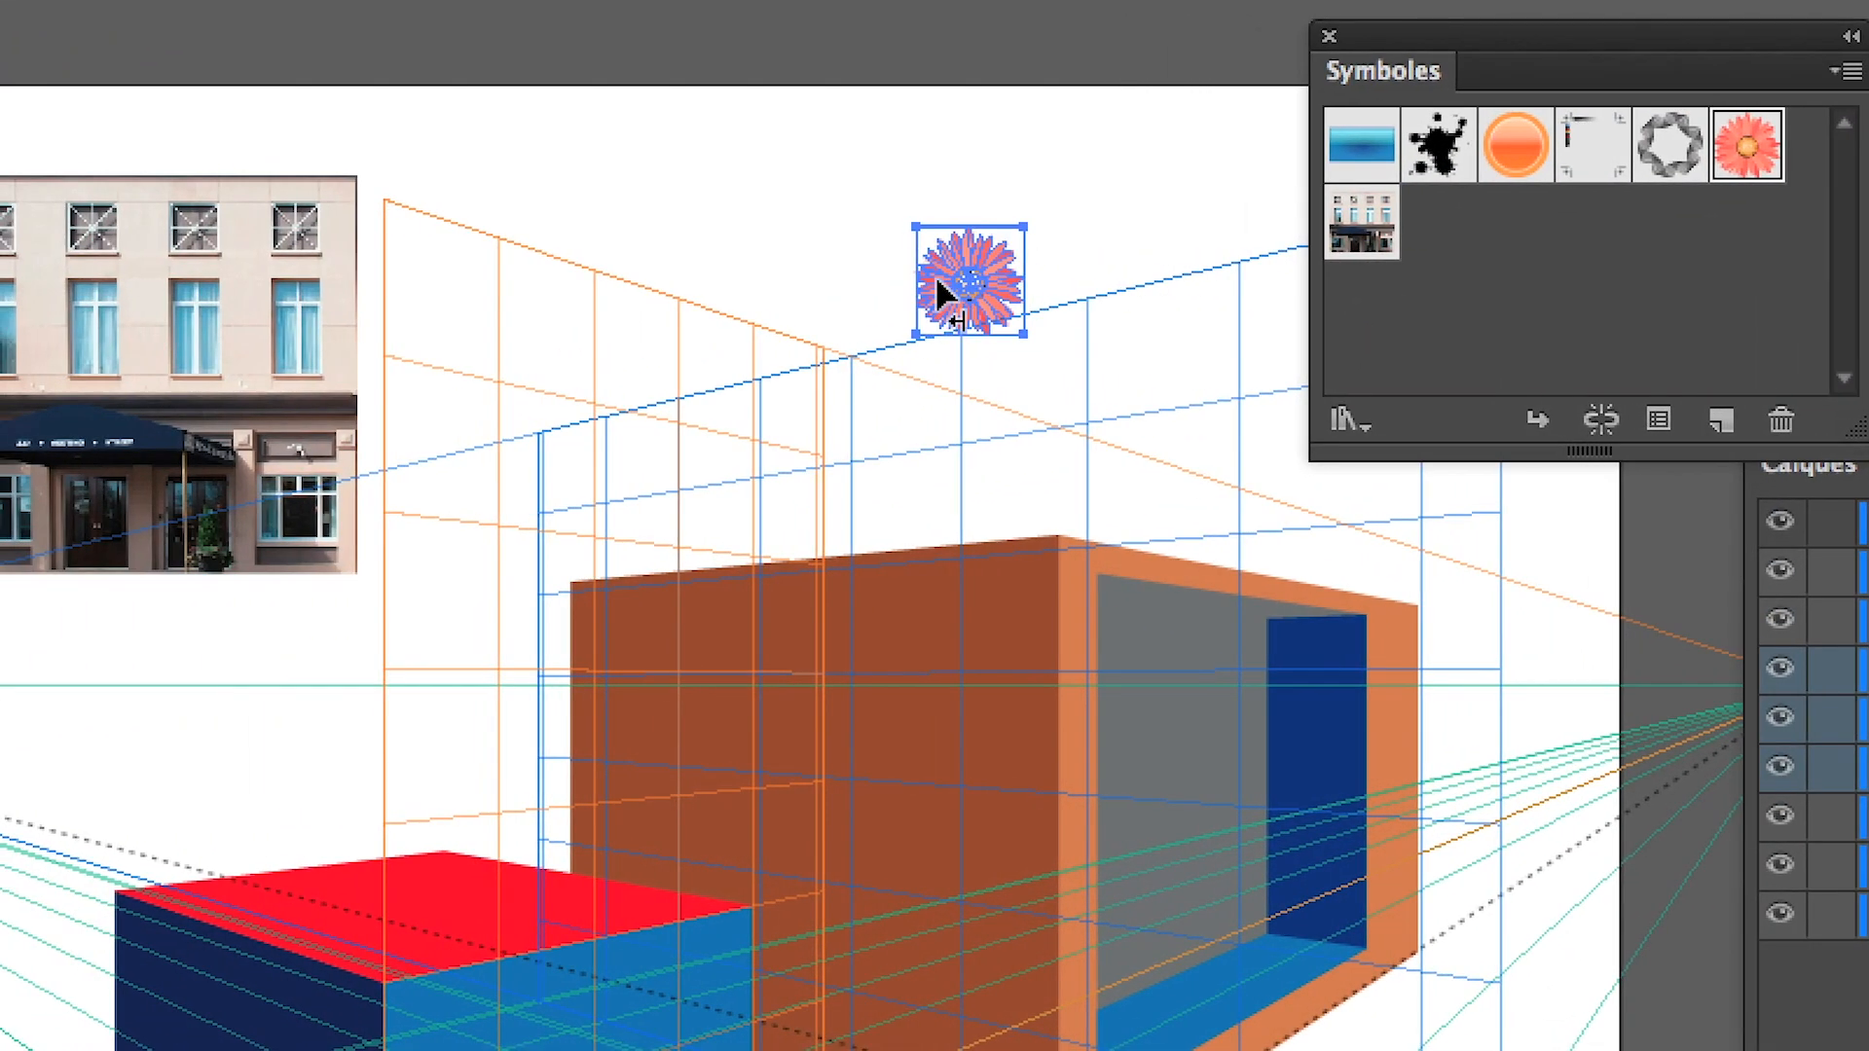
pyautogui.moveTo(940, 292); pyautogui.dragTo(871, 829)
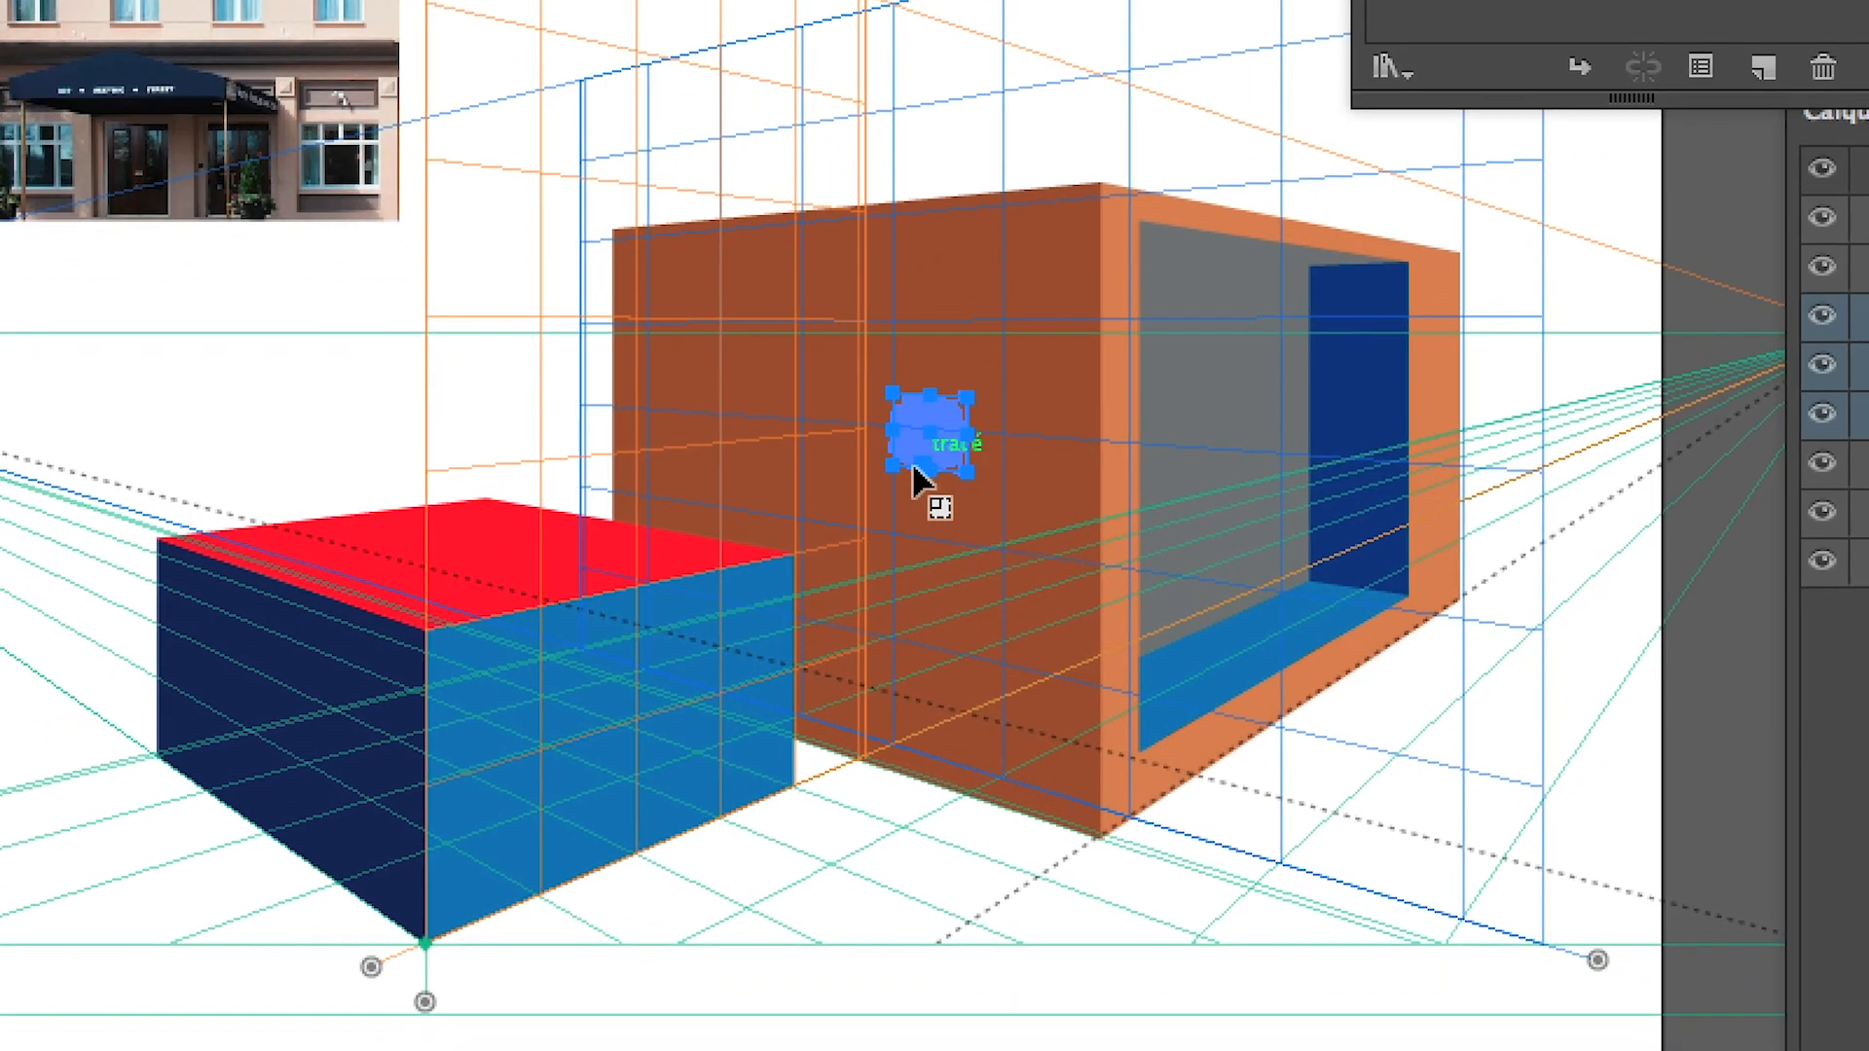
pyautogui.moveTo(913, 467); pyautogui.dragTo(600, 652)
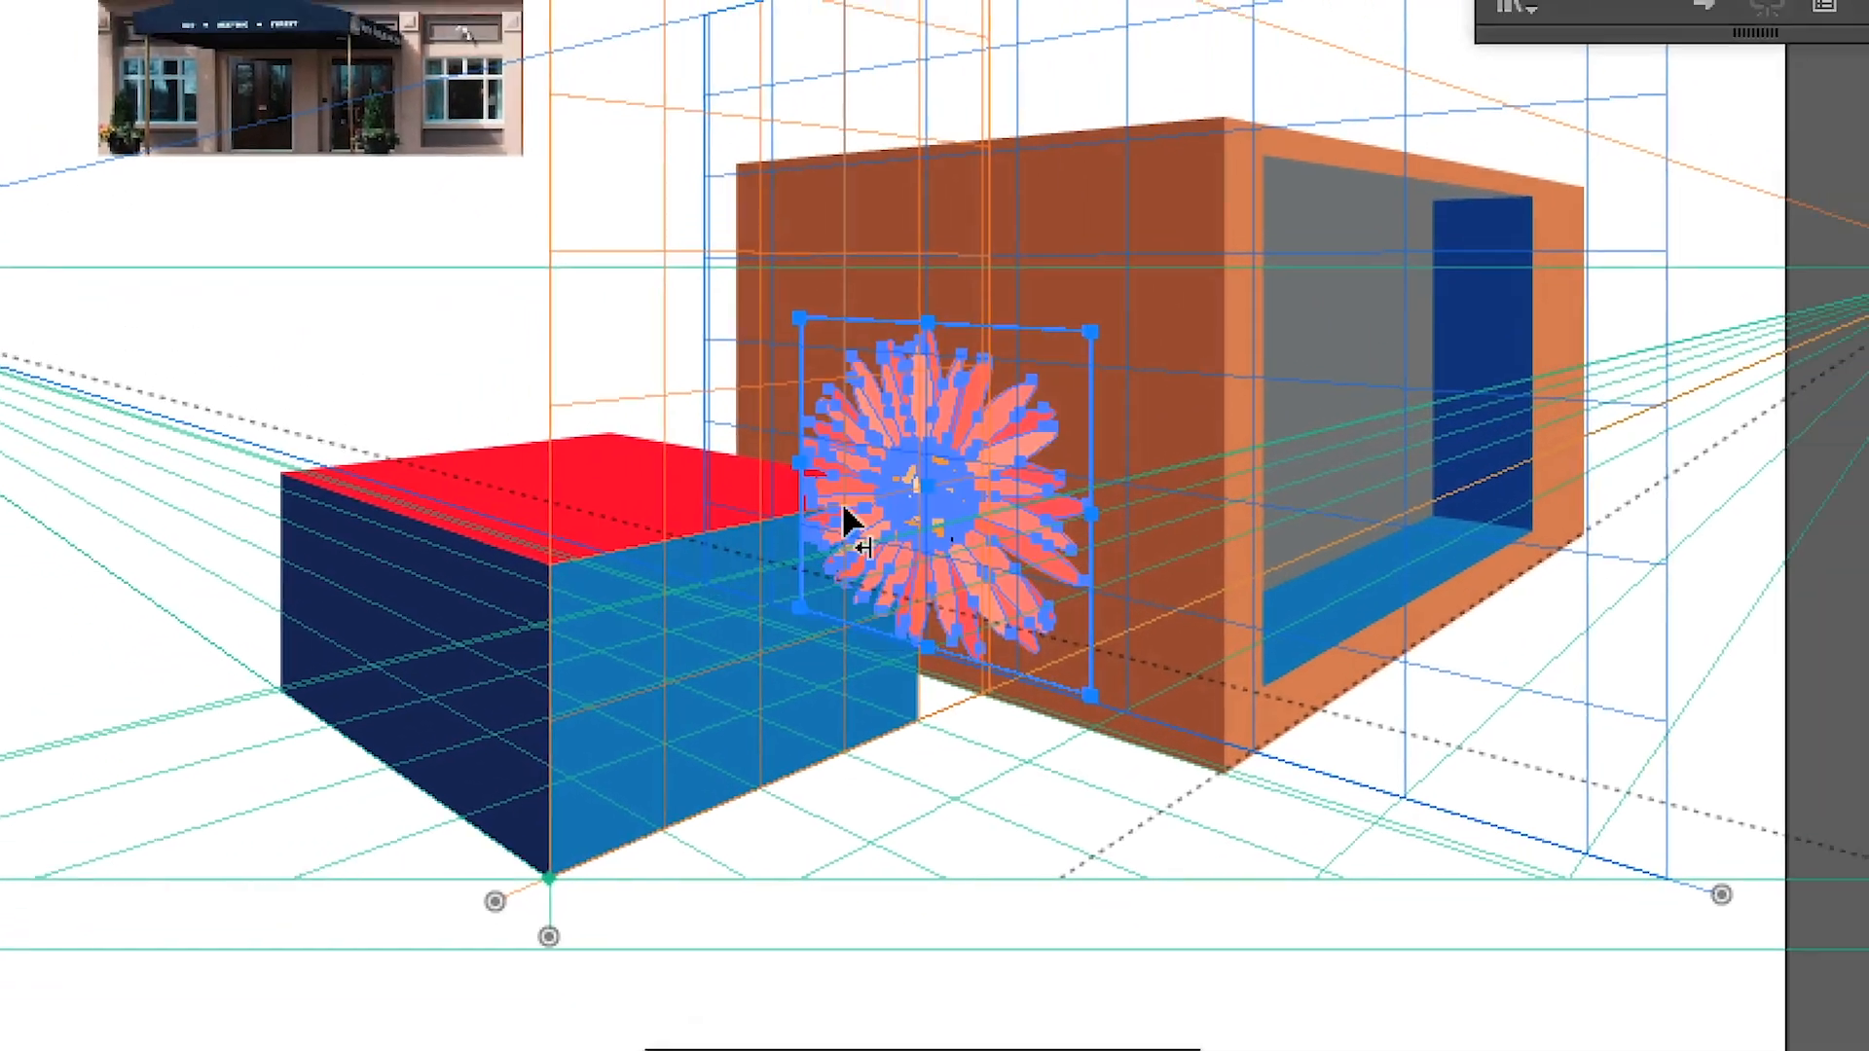
# Enlarge the flower symbol to about 9 cm in perspective and stack it behind the blue box, just above the brown face
pyautogui.moveTo(1091, 332); pyautogui.dragTo(1161, 202)
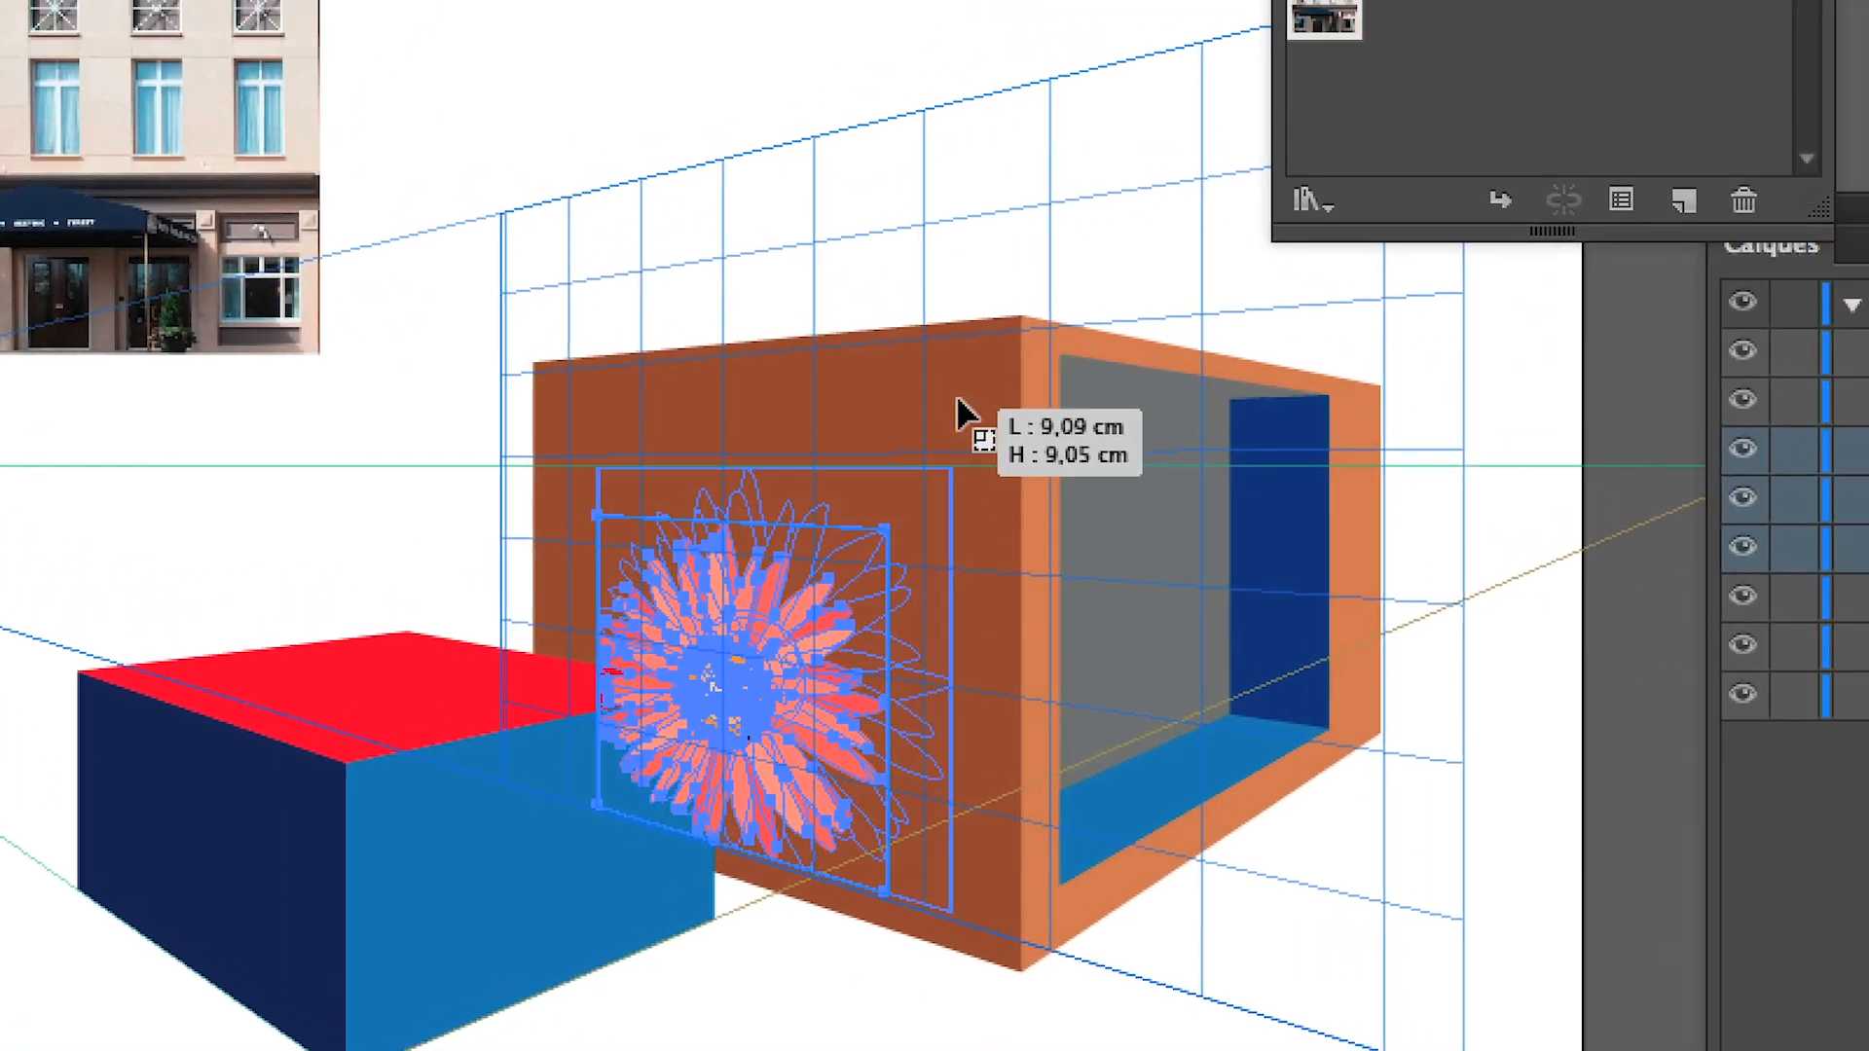
pyautogui.moveTo(958, 414); pyautogui.dragTo(974, 406)
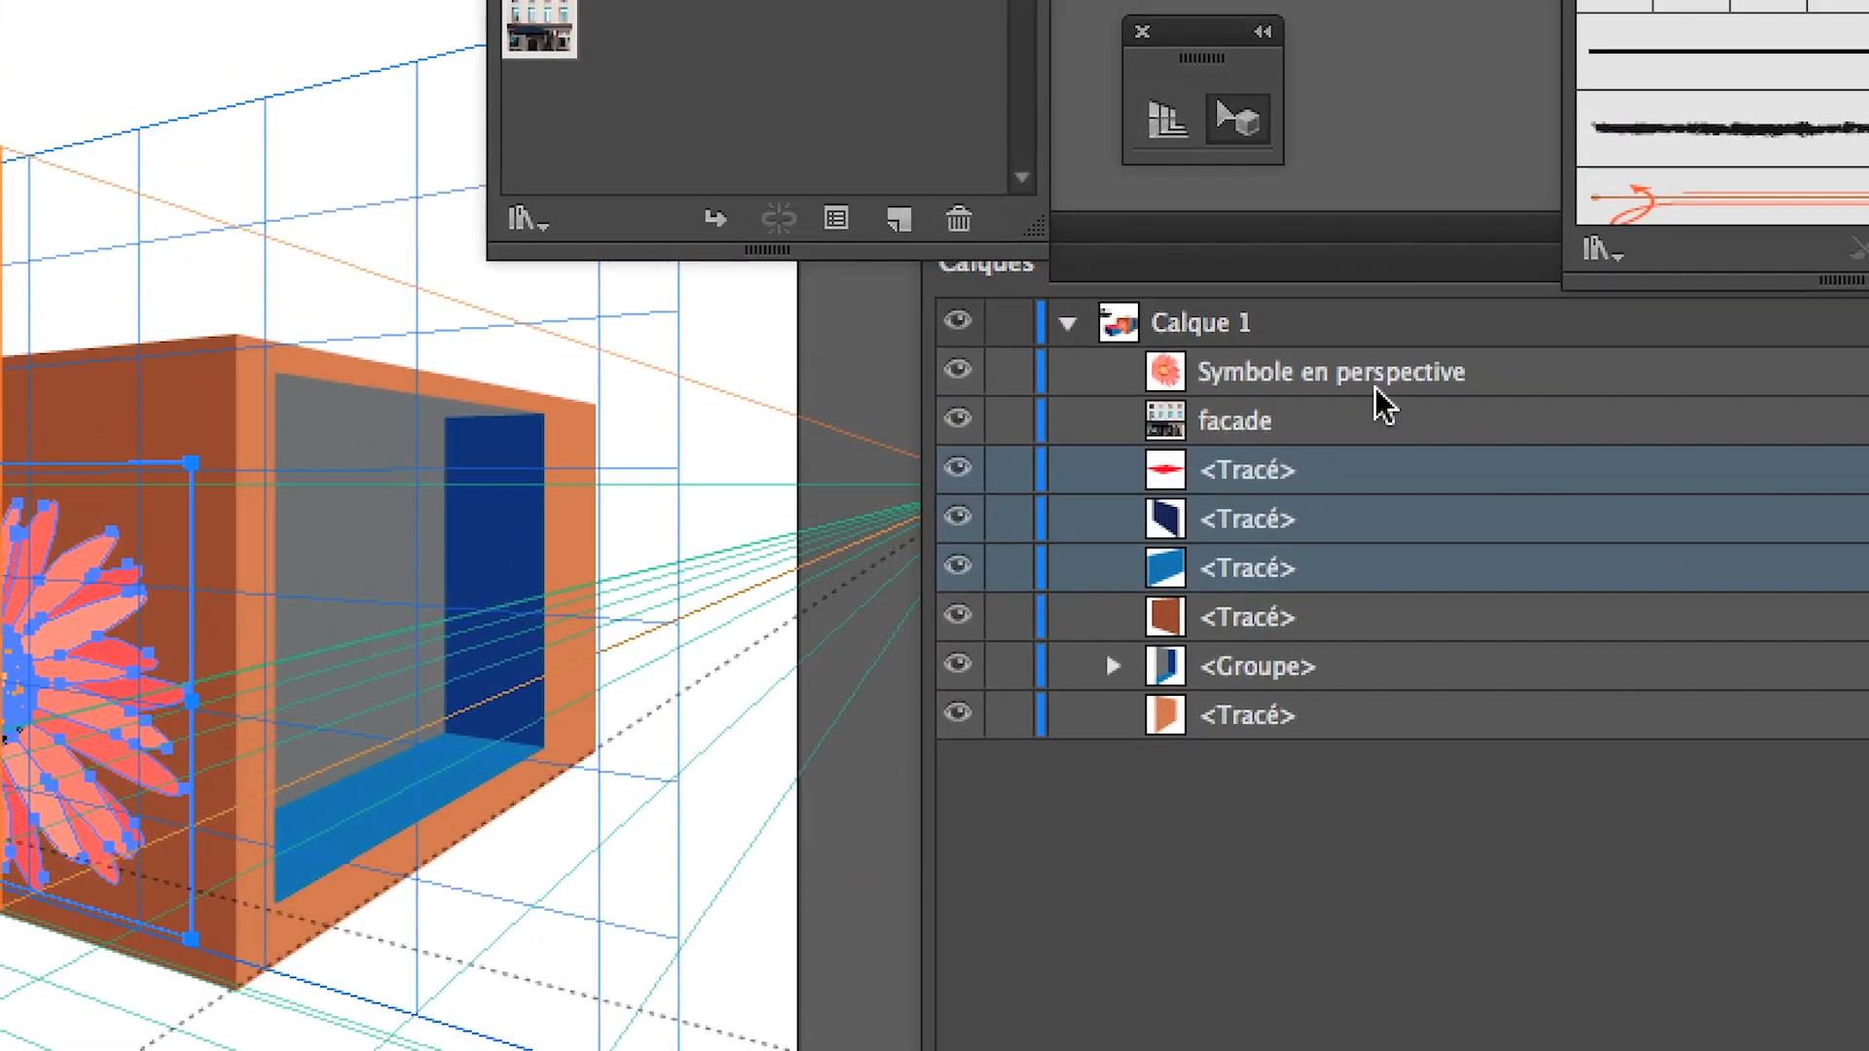
pyautogui.moveTo(1374, 387); pyautogui.dragTo(1286, 614)
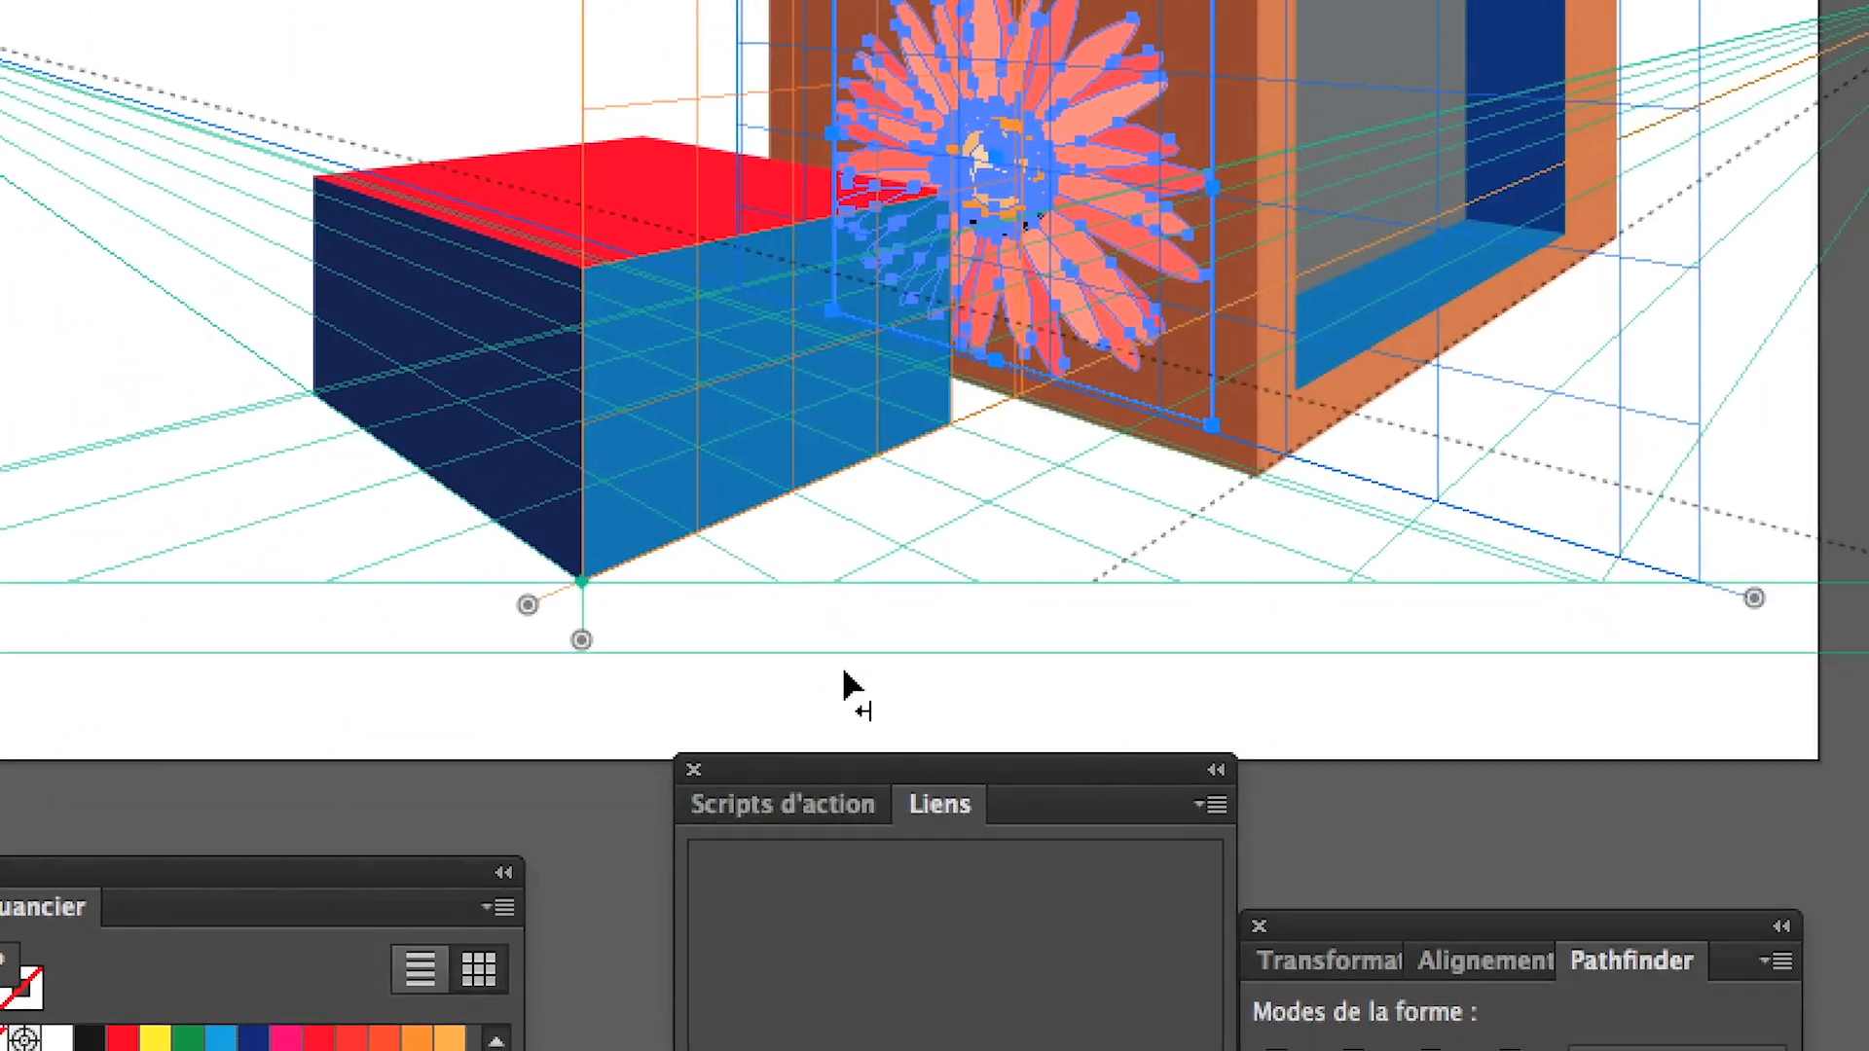
pyautogui.click(846, 678)
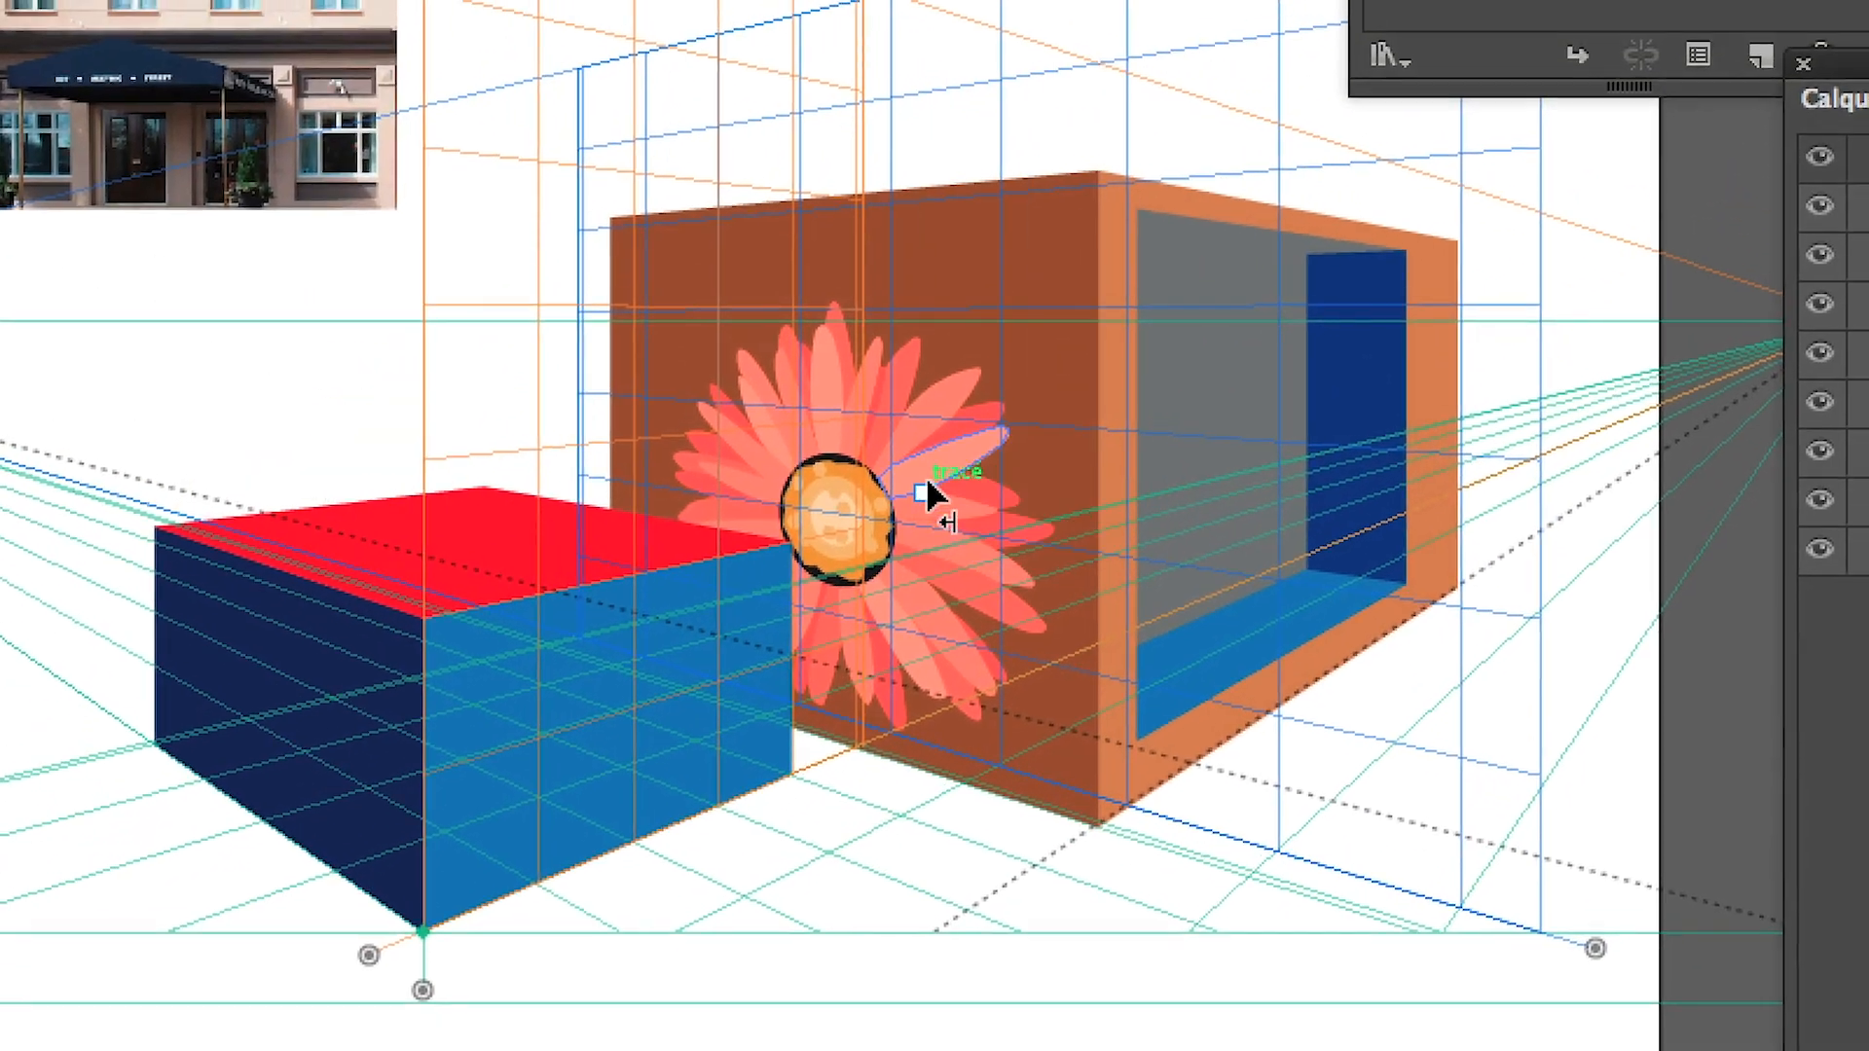
# Delete the flower from the brown face and try again to bring the façade symbol onto the perspective grid
pyautogui.click(1084, 134)
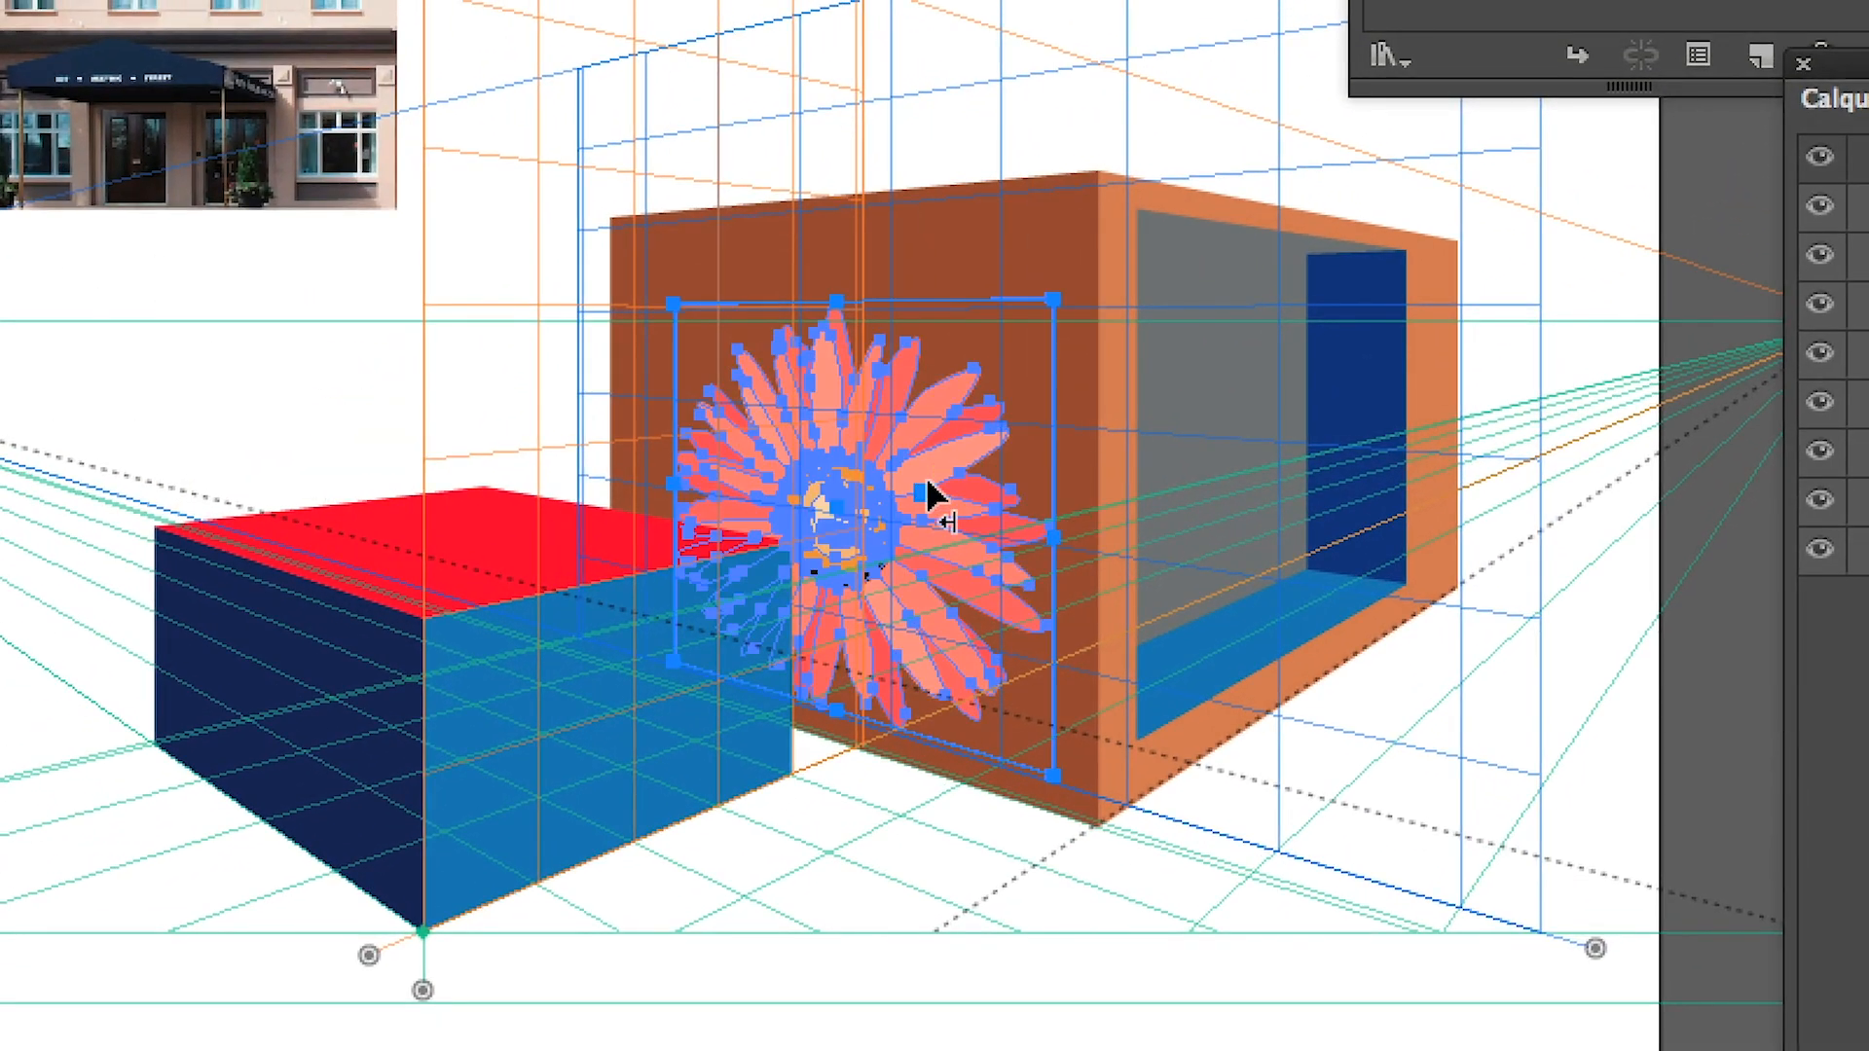
pyautogui.press('Delete')
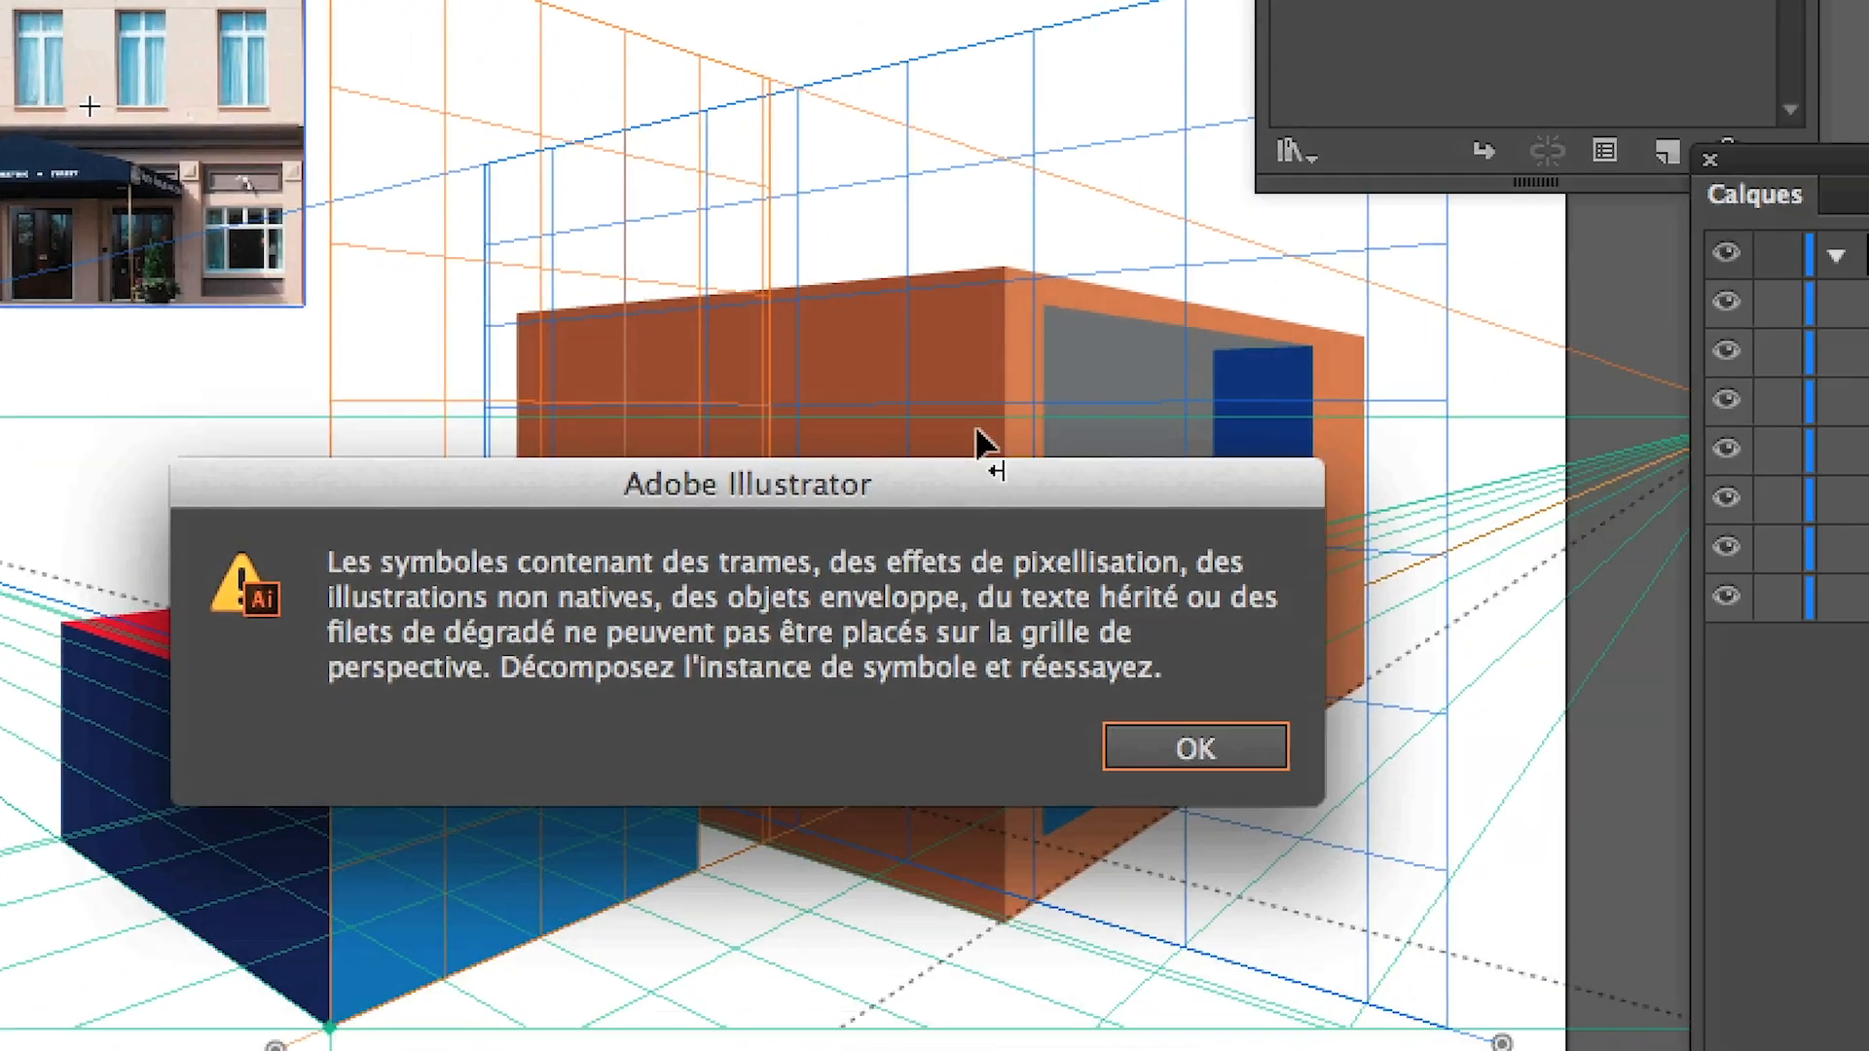
pyautogui.click(1195, 748)
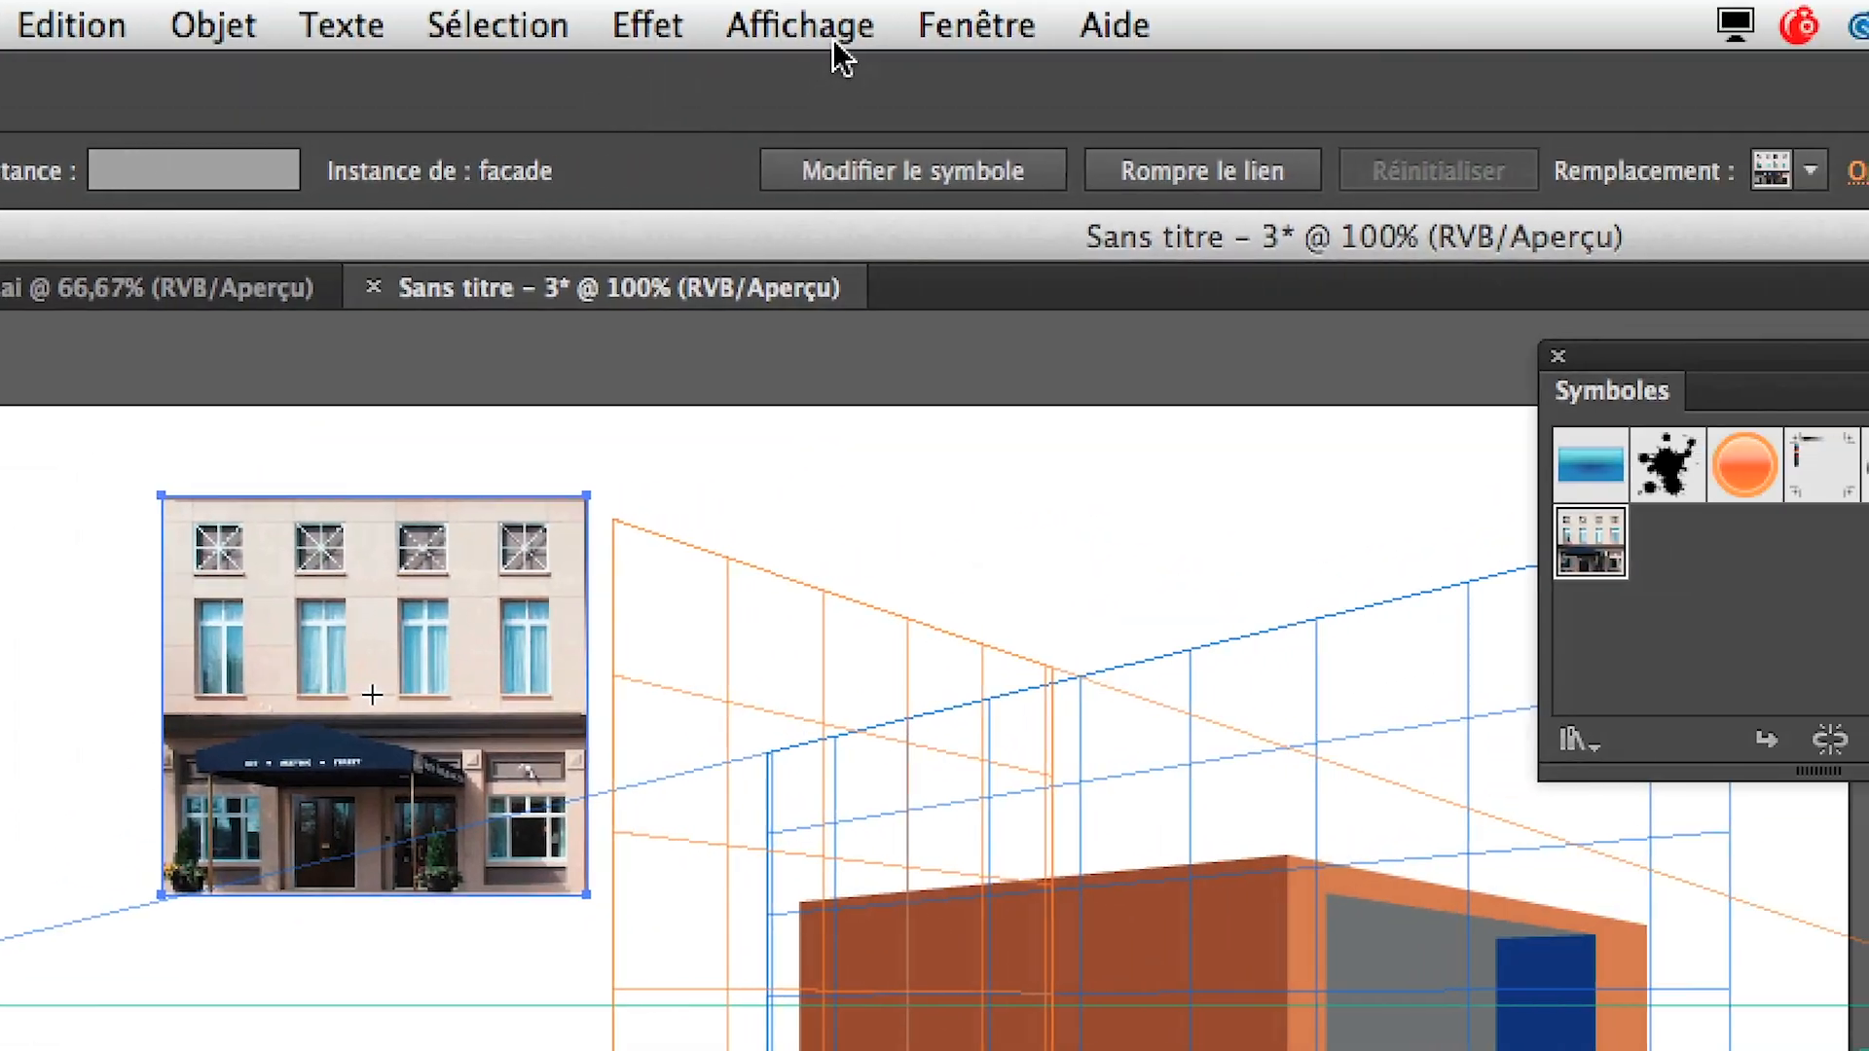
# Open the Image Trace panel (Vectorisation de l'image) and set it beside the façade symbol
pyautogui.click(879, 39)
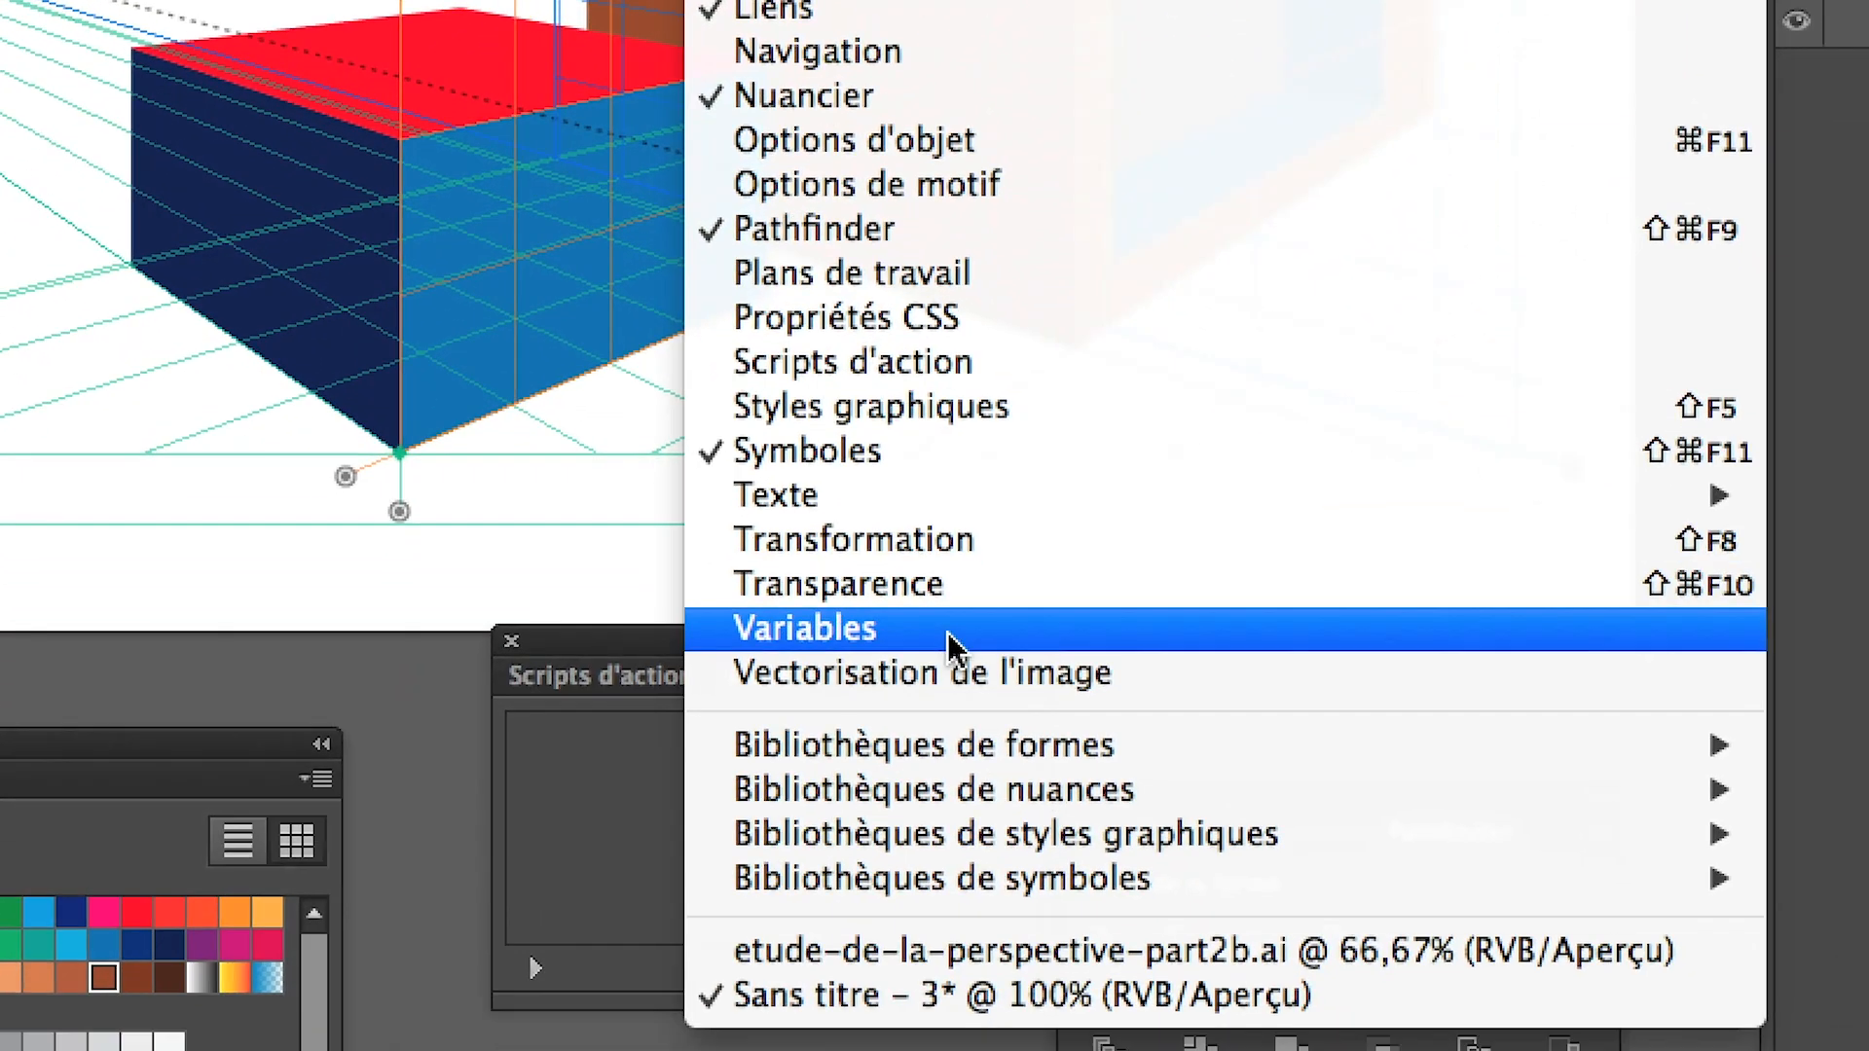
pyautogui.click(954, 672)
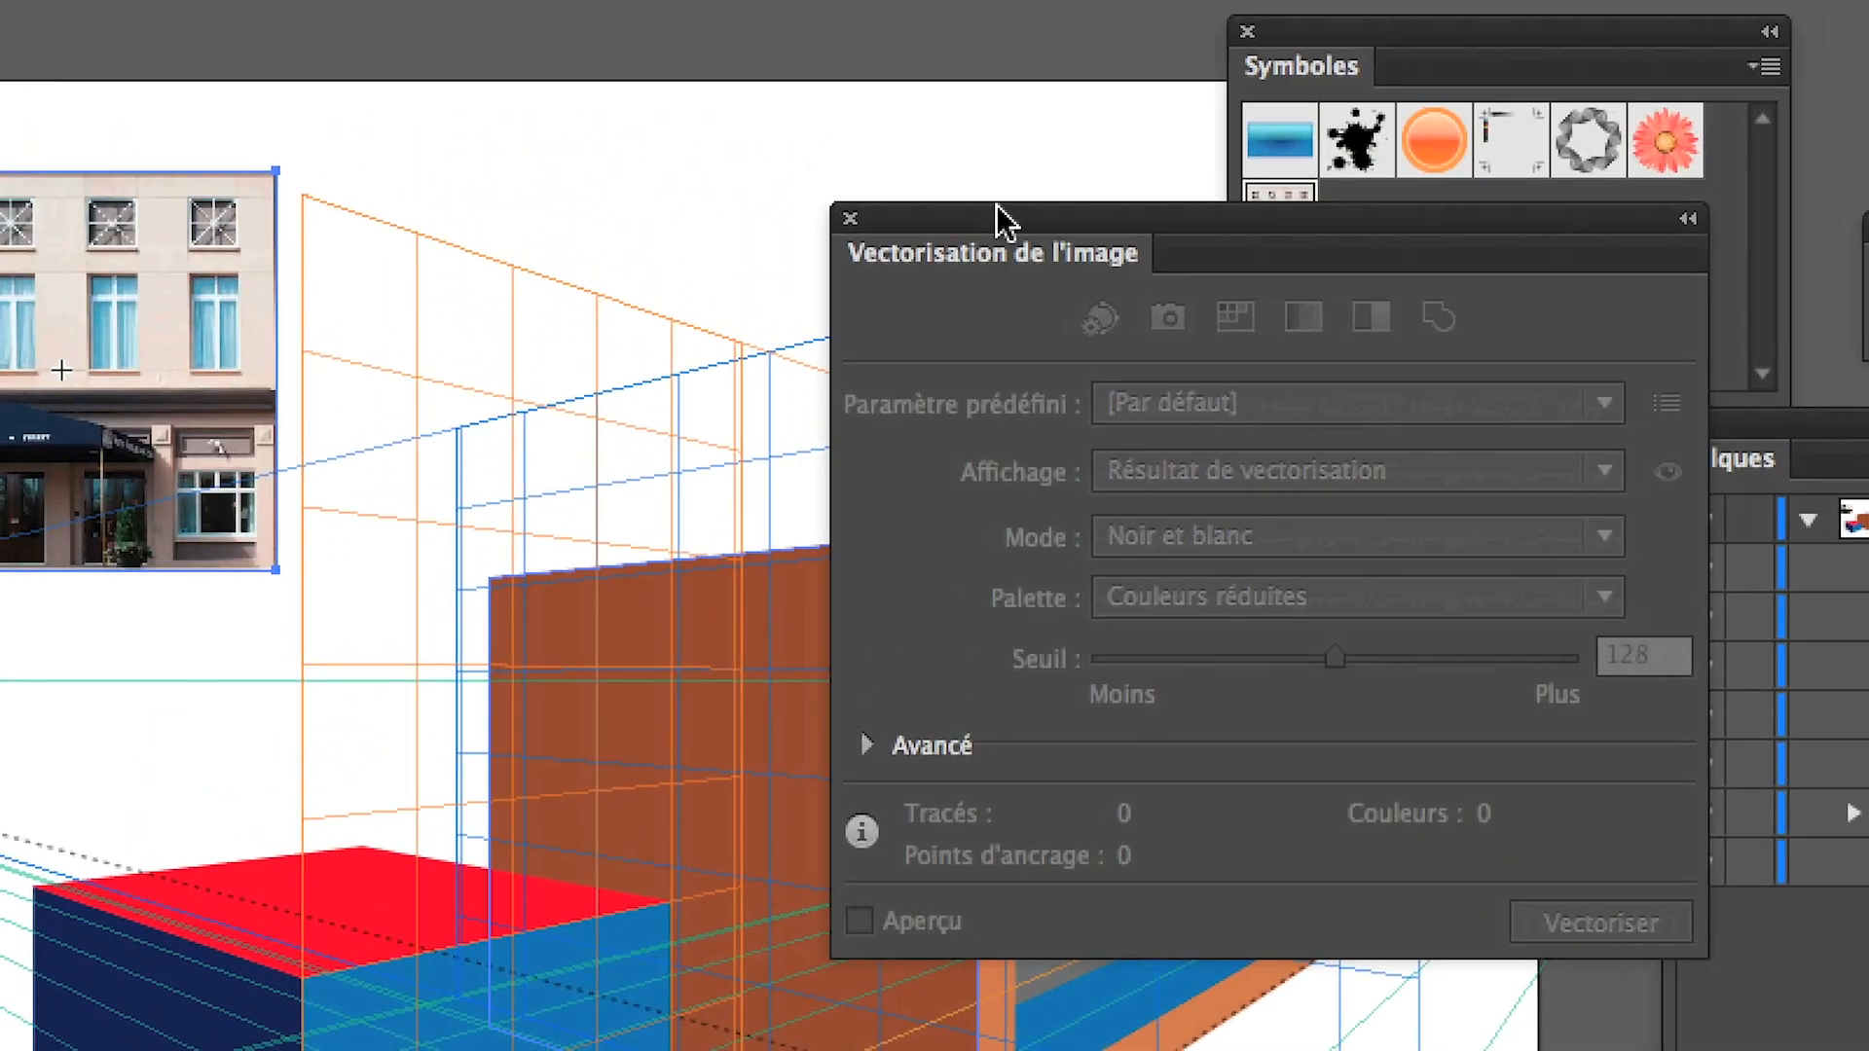
pyautogui.moveTo(996, 207); pyautogui.dragTo(815, 125)
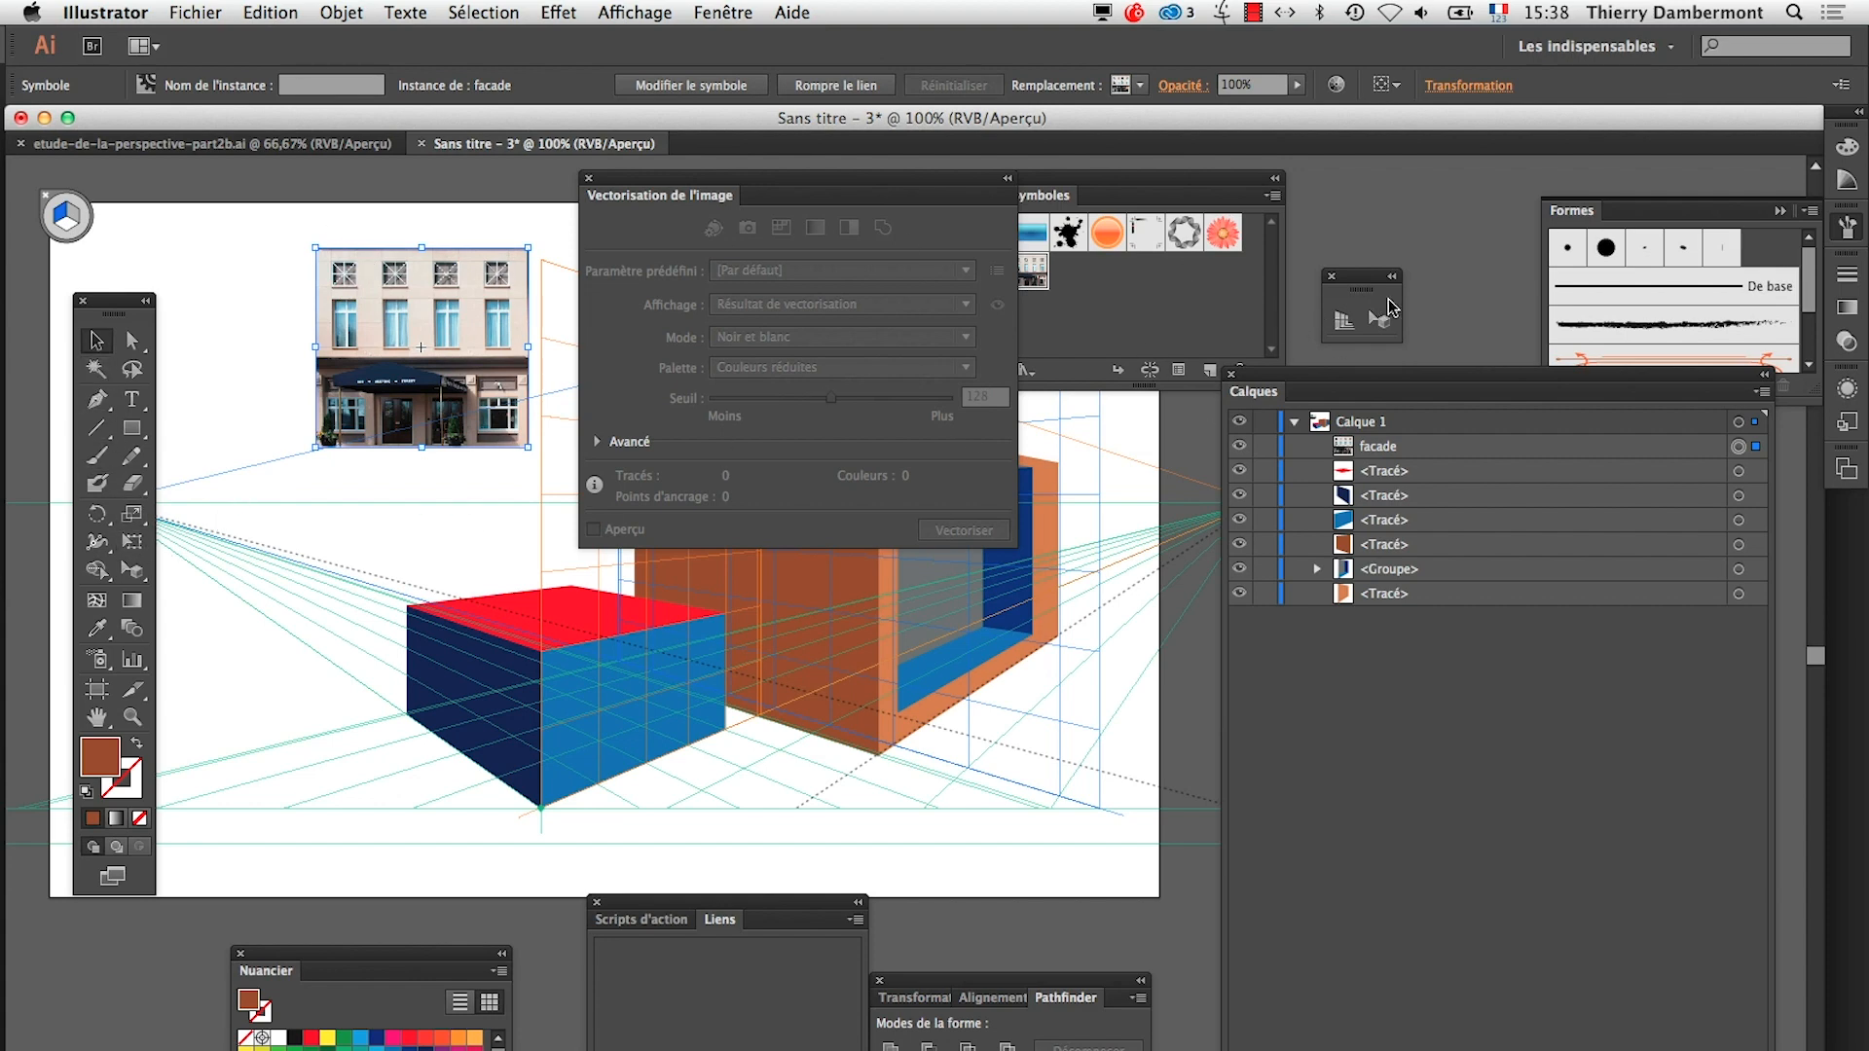
# Hide the perspective grid and switch to Adobe Photoshop CC
pyautogui.hotkey('ctrl', 'shift', 'i')
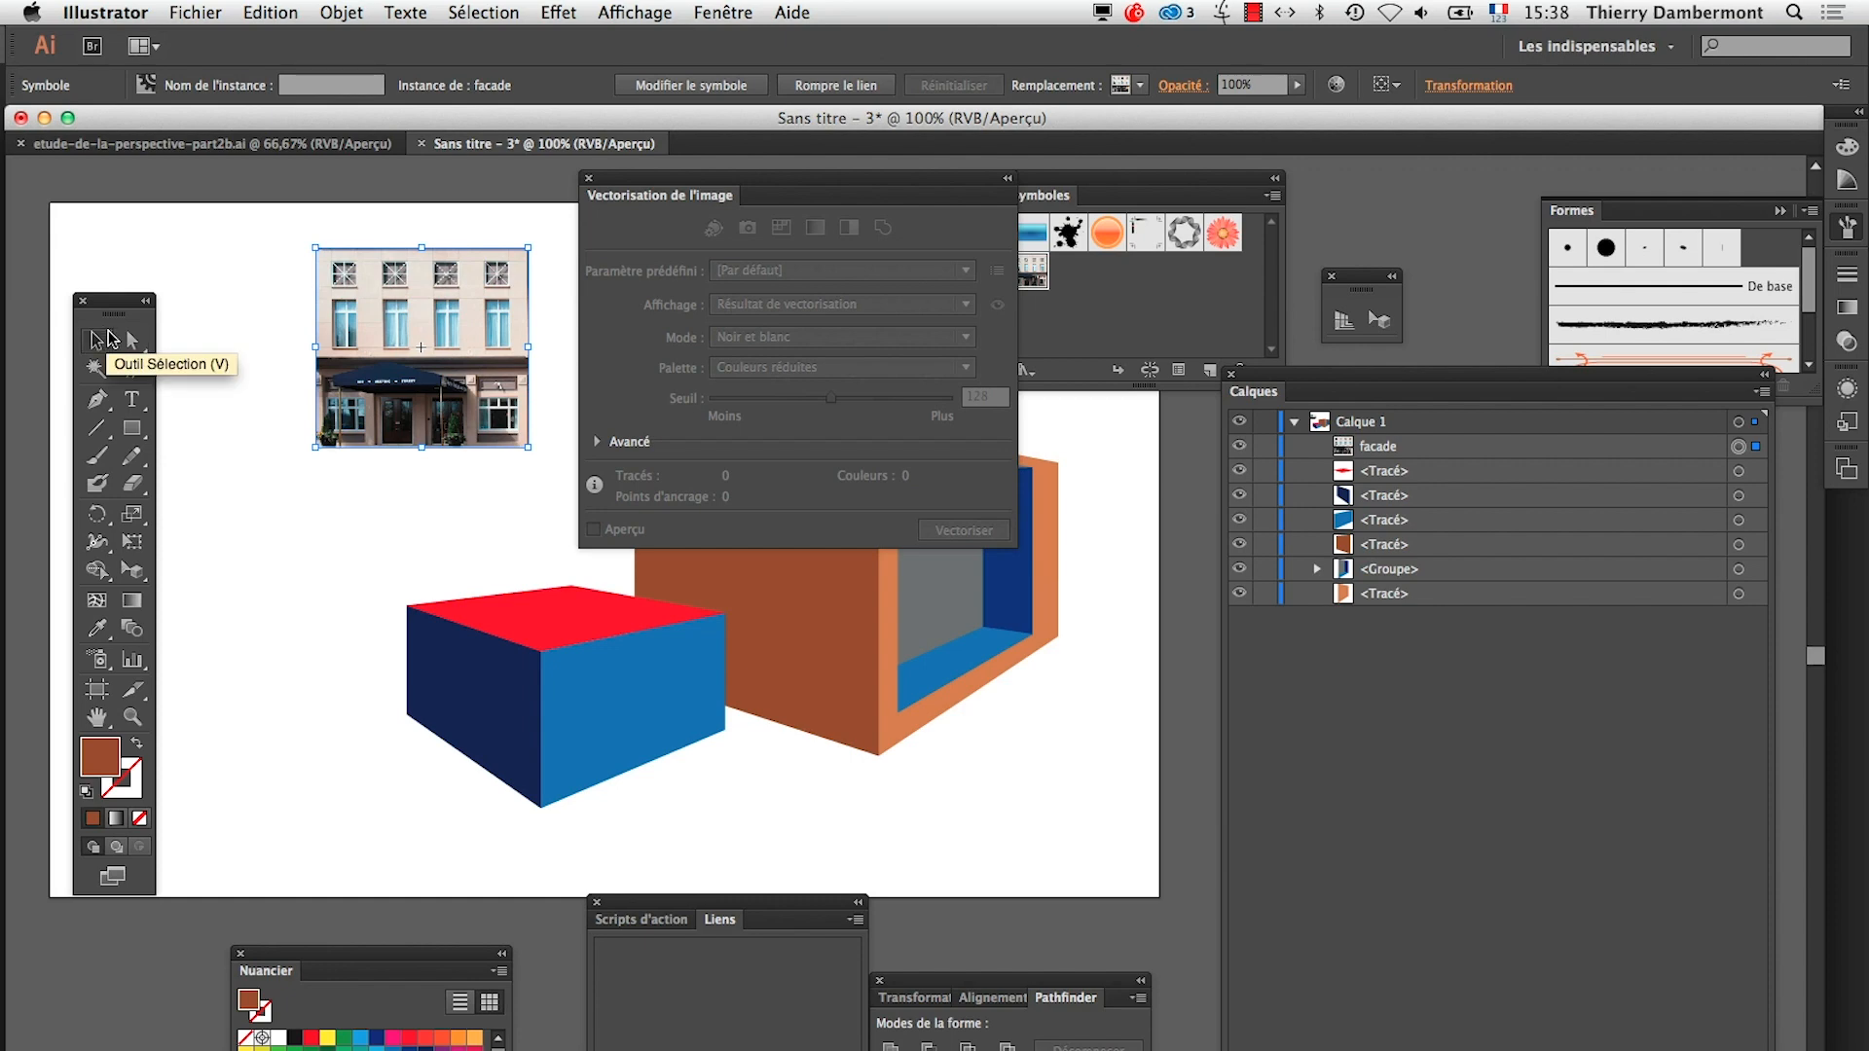
pyautogui.press('super+Tab')
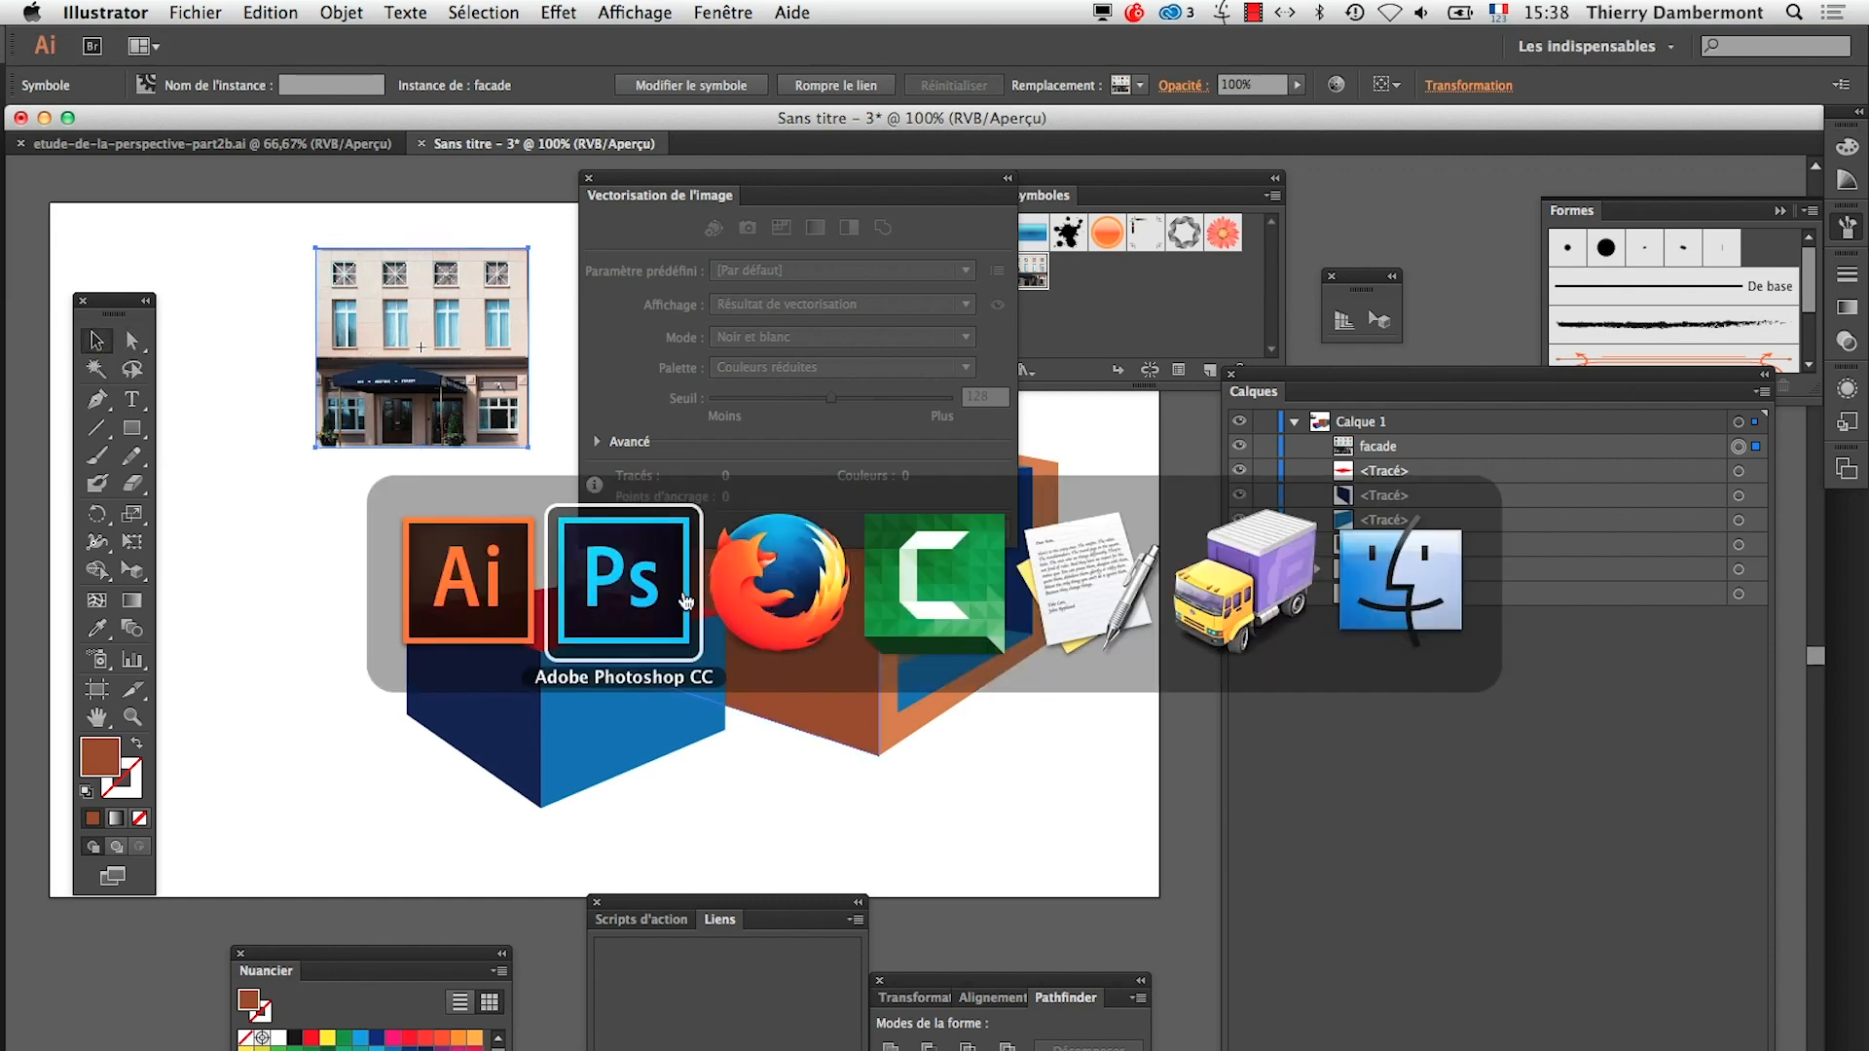
# Check the image mode options for the façade photo in Photoshop and return to Adobe Illustrator
pyautogui.click(352, 12)
pyautogui.moveTo(362, 43)
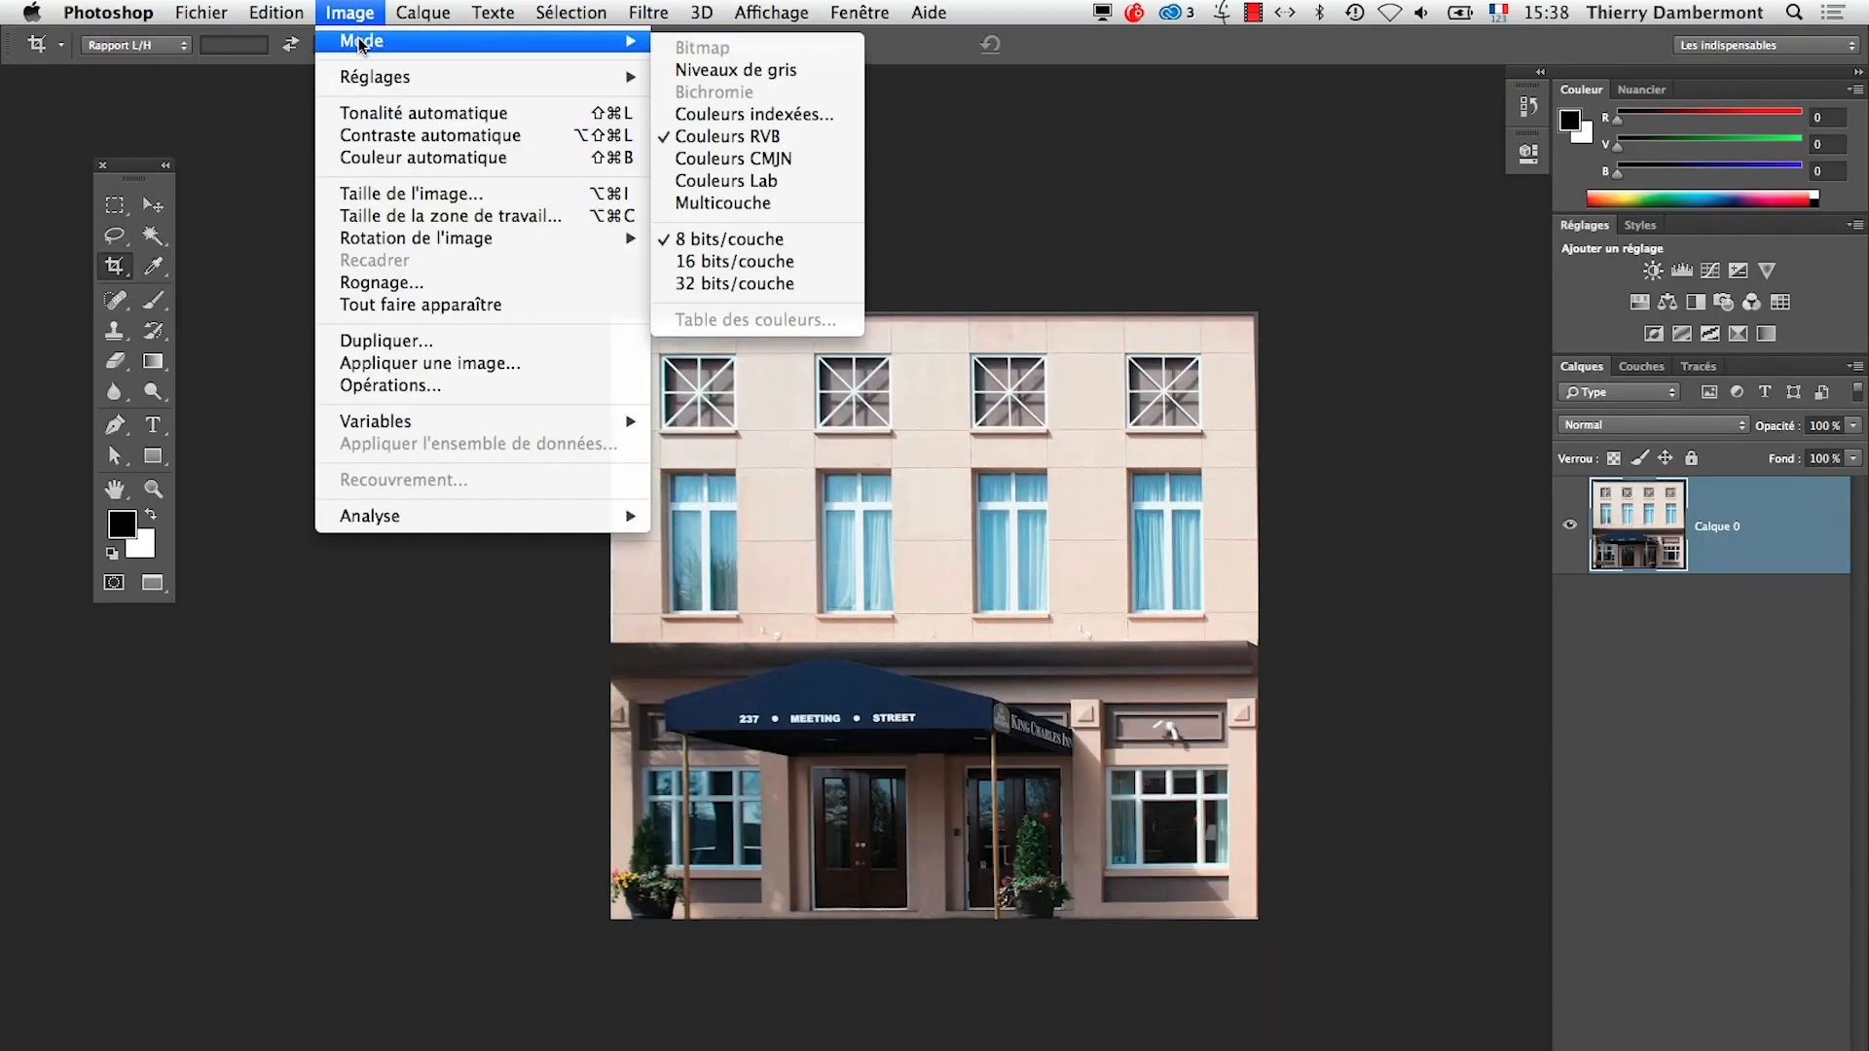
pyautogui.click(442, 872)
pyautogui.press('super+Tab')
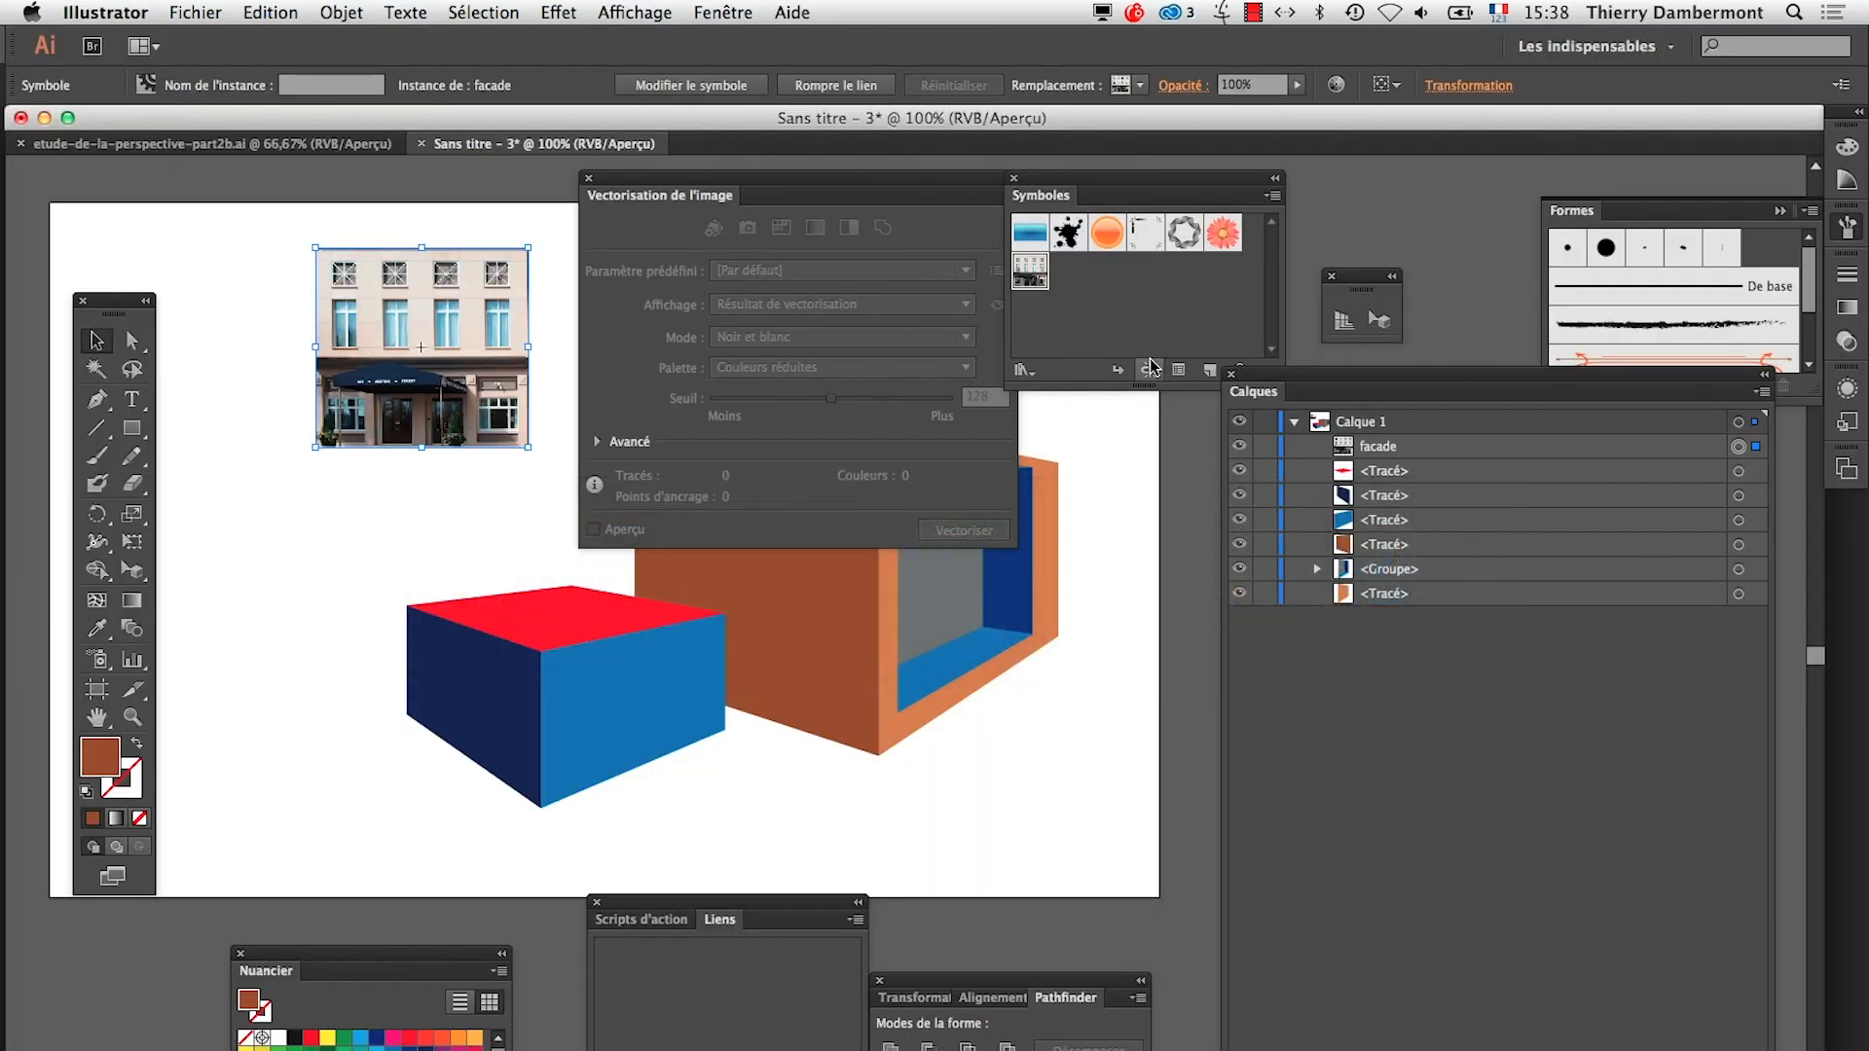
# Break the façade's symbol link and trace the embedded image with preview on in colour mode (Couleur)
pyautogui.rightClick(426, 301)
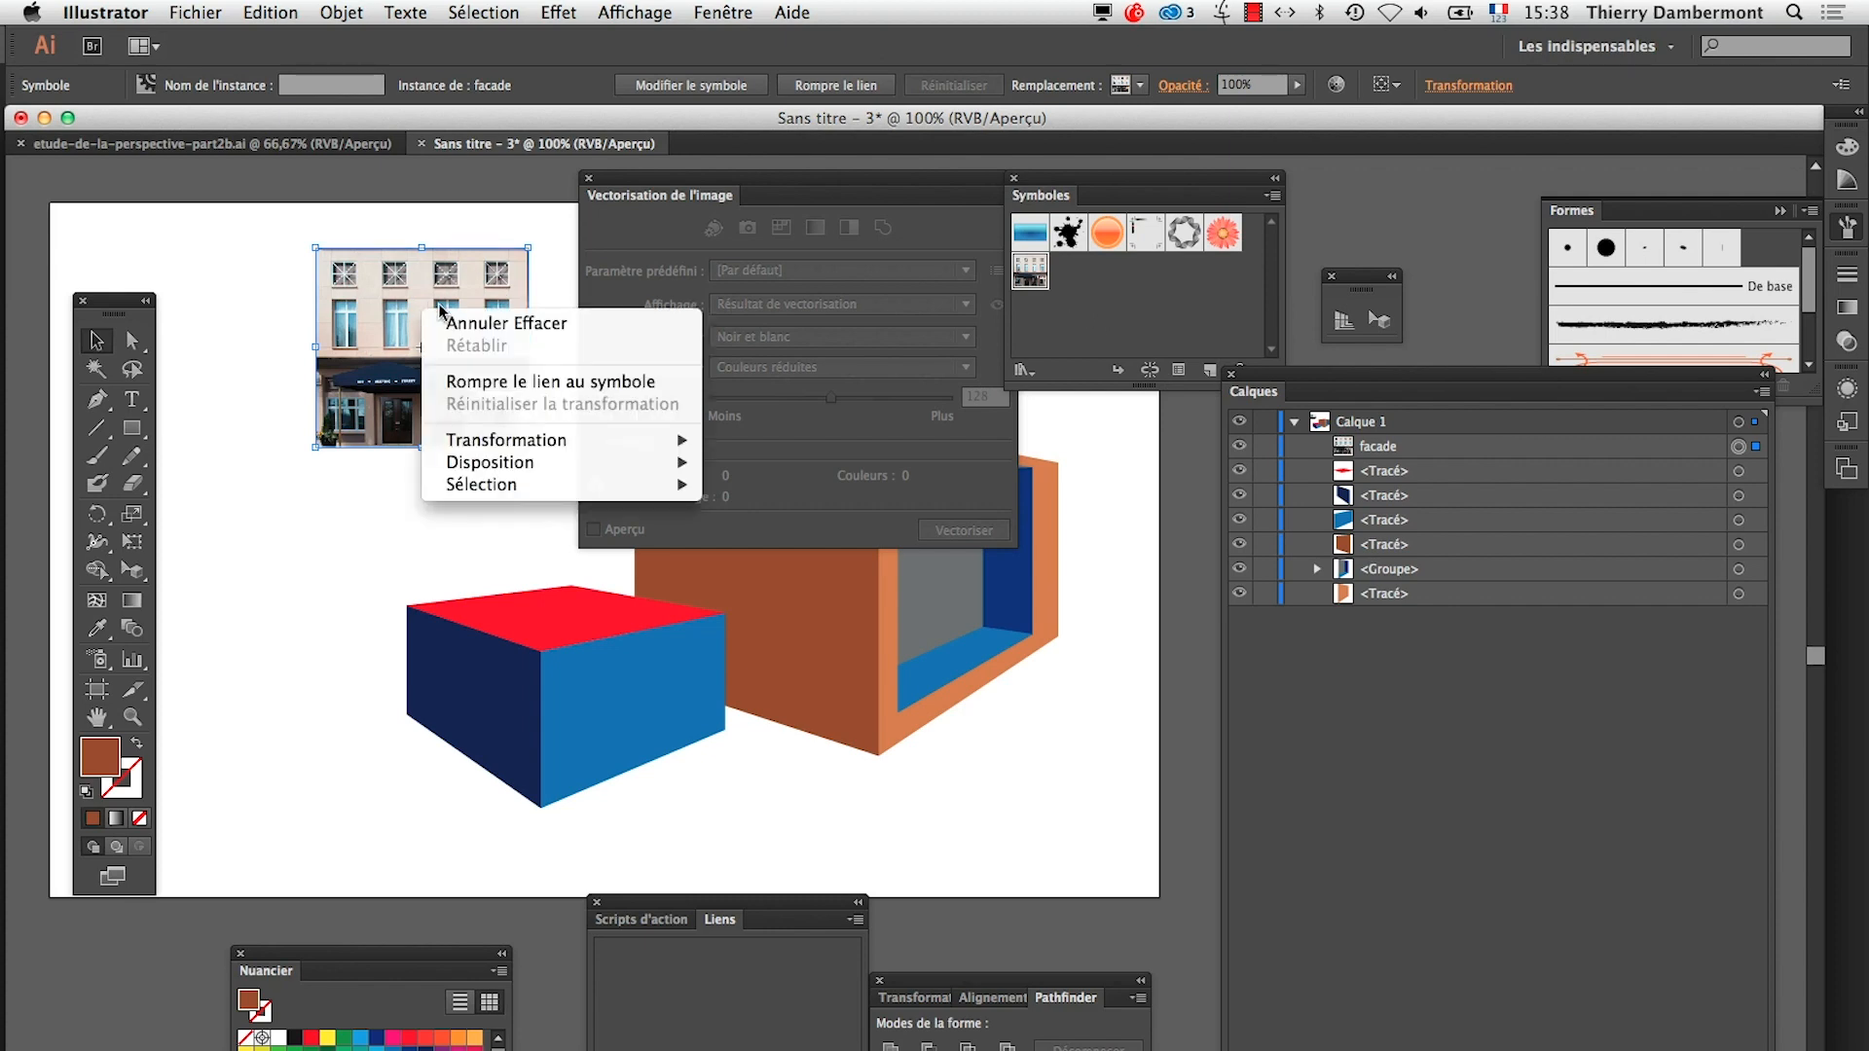
pyautogui.click(516, 378)
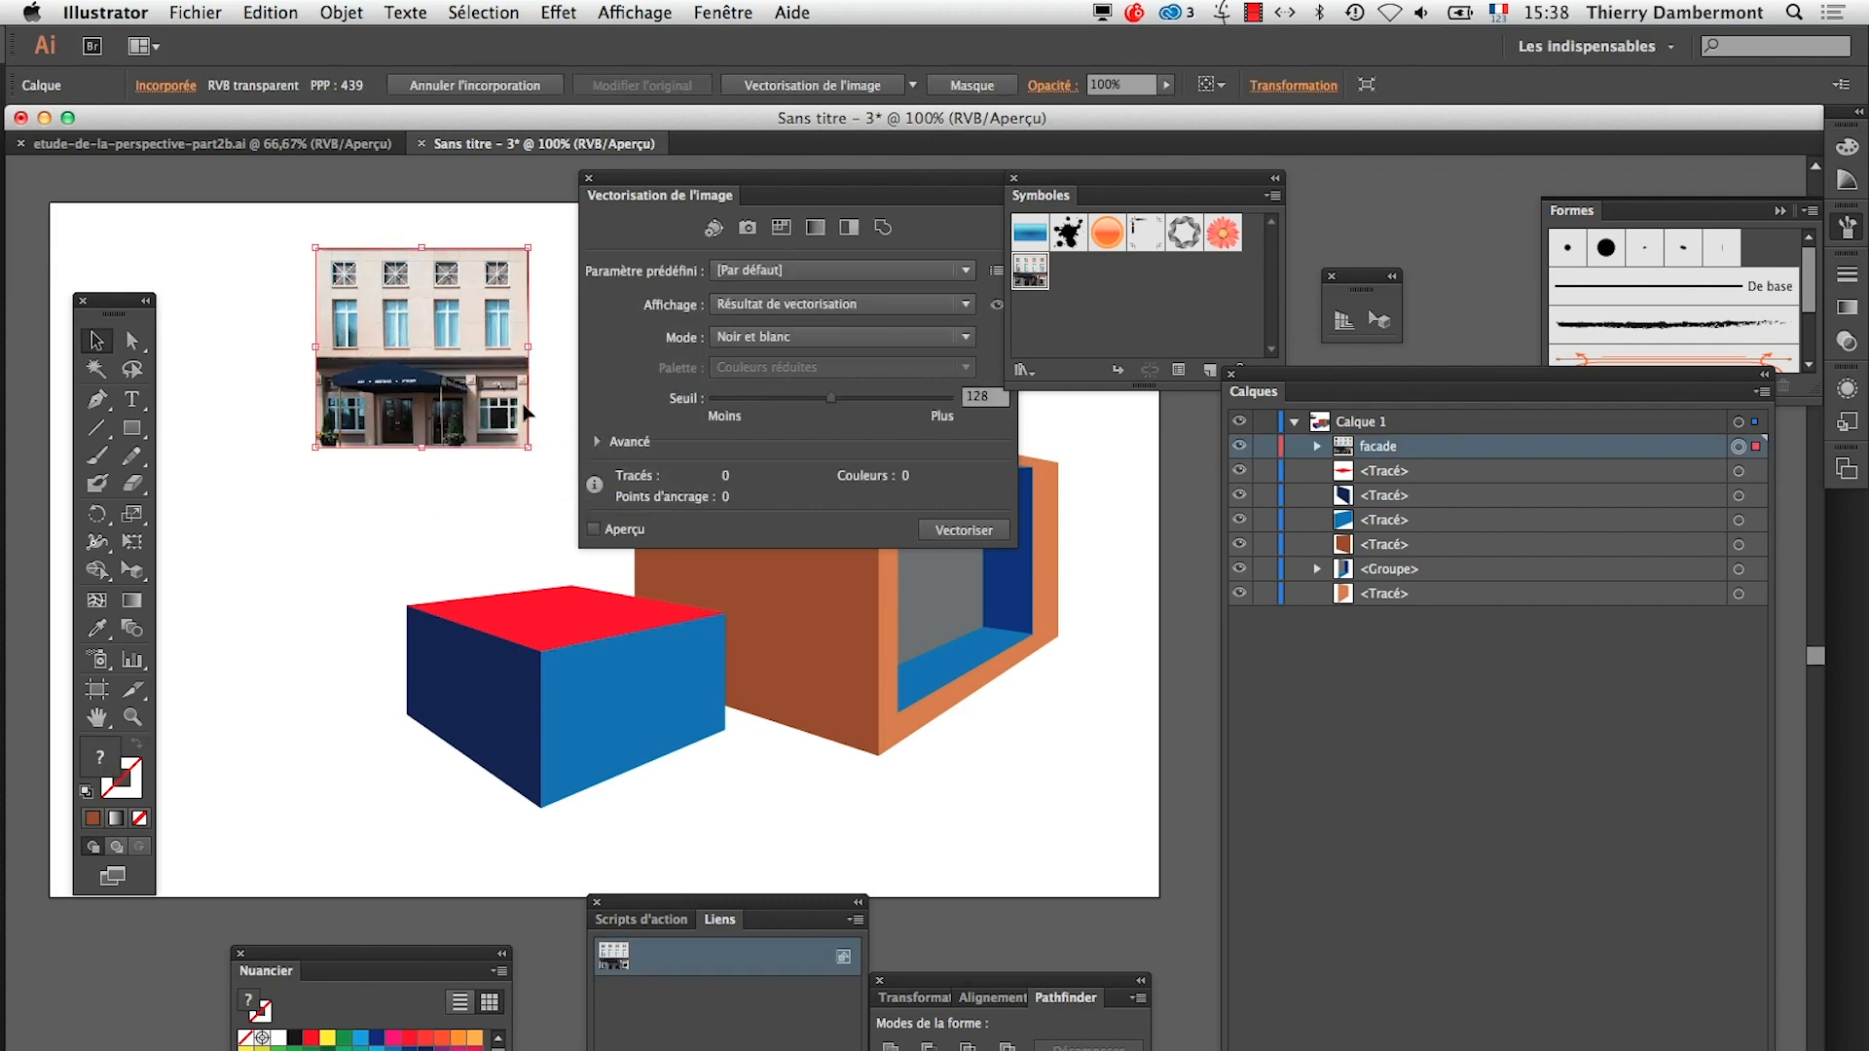
pyautogui.click(622, 527)
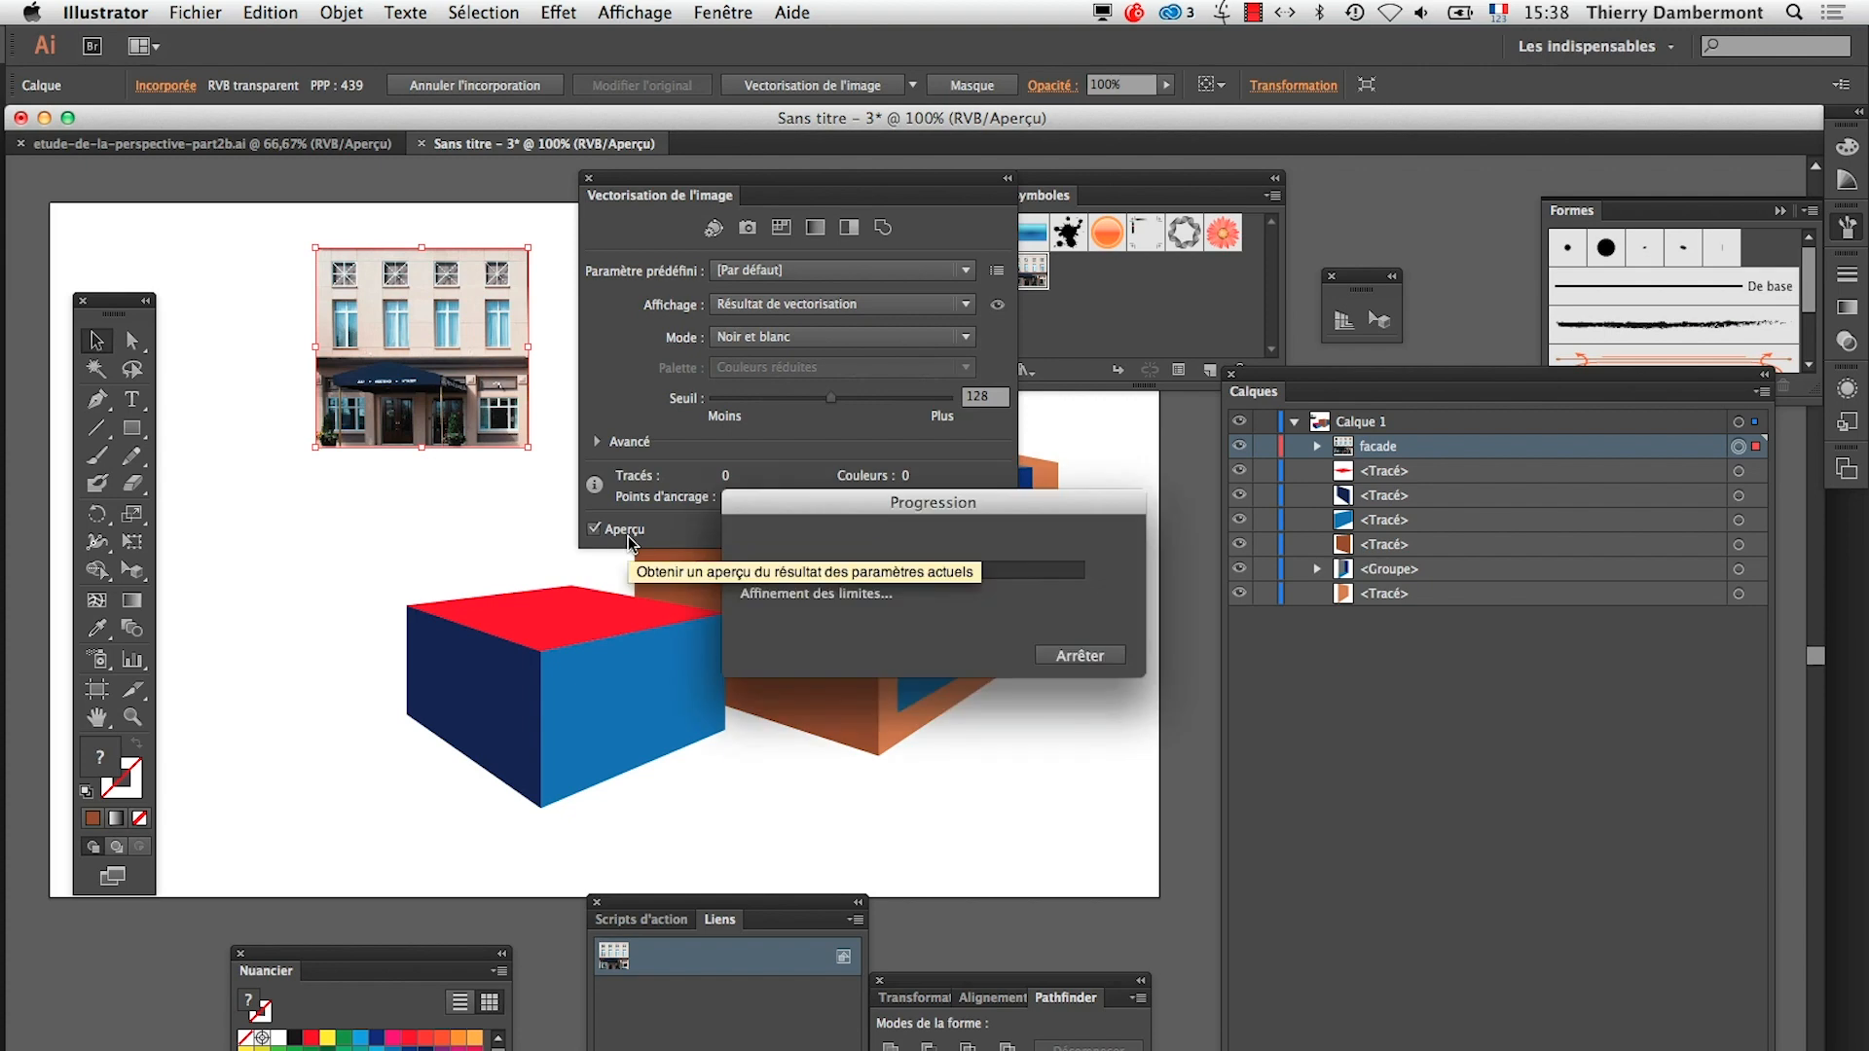
pyautogui.click(769, 337)
pyautogui.click(772, 372)
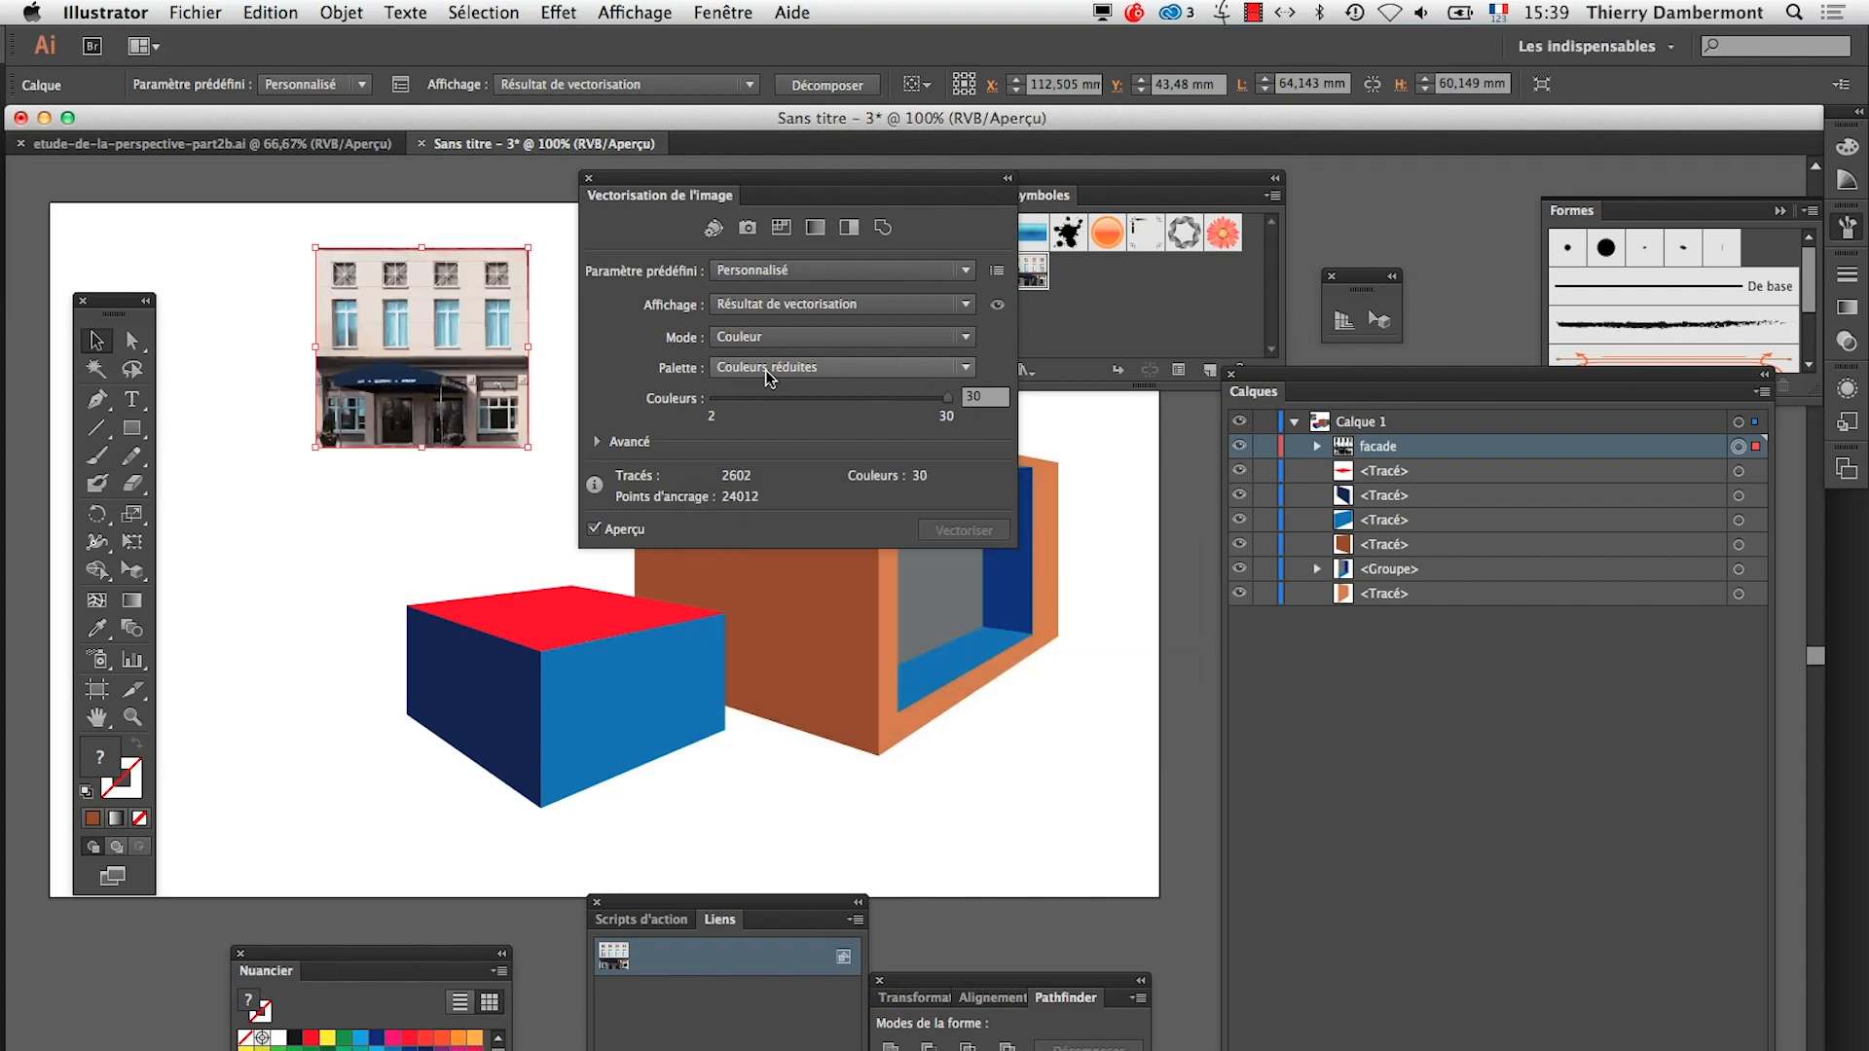
# Move the Image Trace panel away from the orange box and save the traced façade as a new symbol
pyautogui.moveTo(733, 189); pyautogui.dragTo(466, 585)
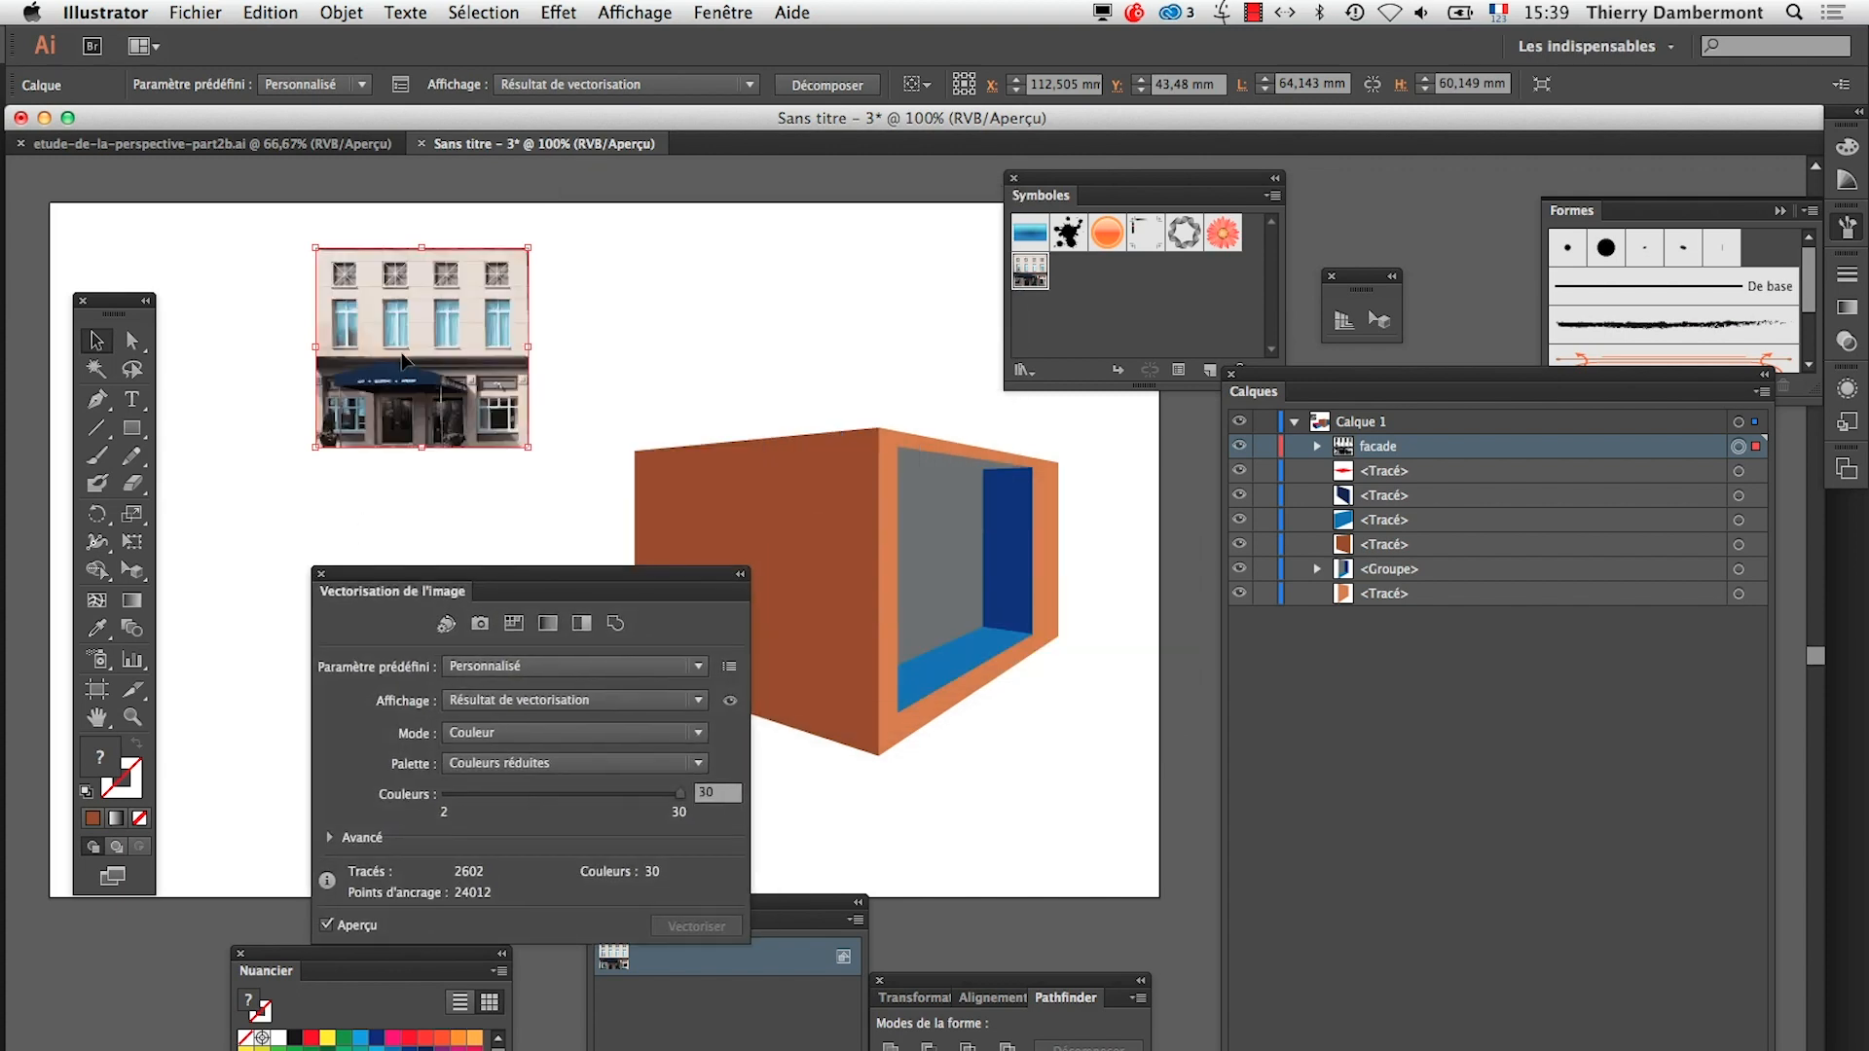
pyautogui.moveTo(403, 356); pyautogui.dragTo(1098, 329)
pyautogui.click(1137, 479)
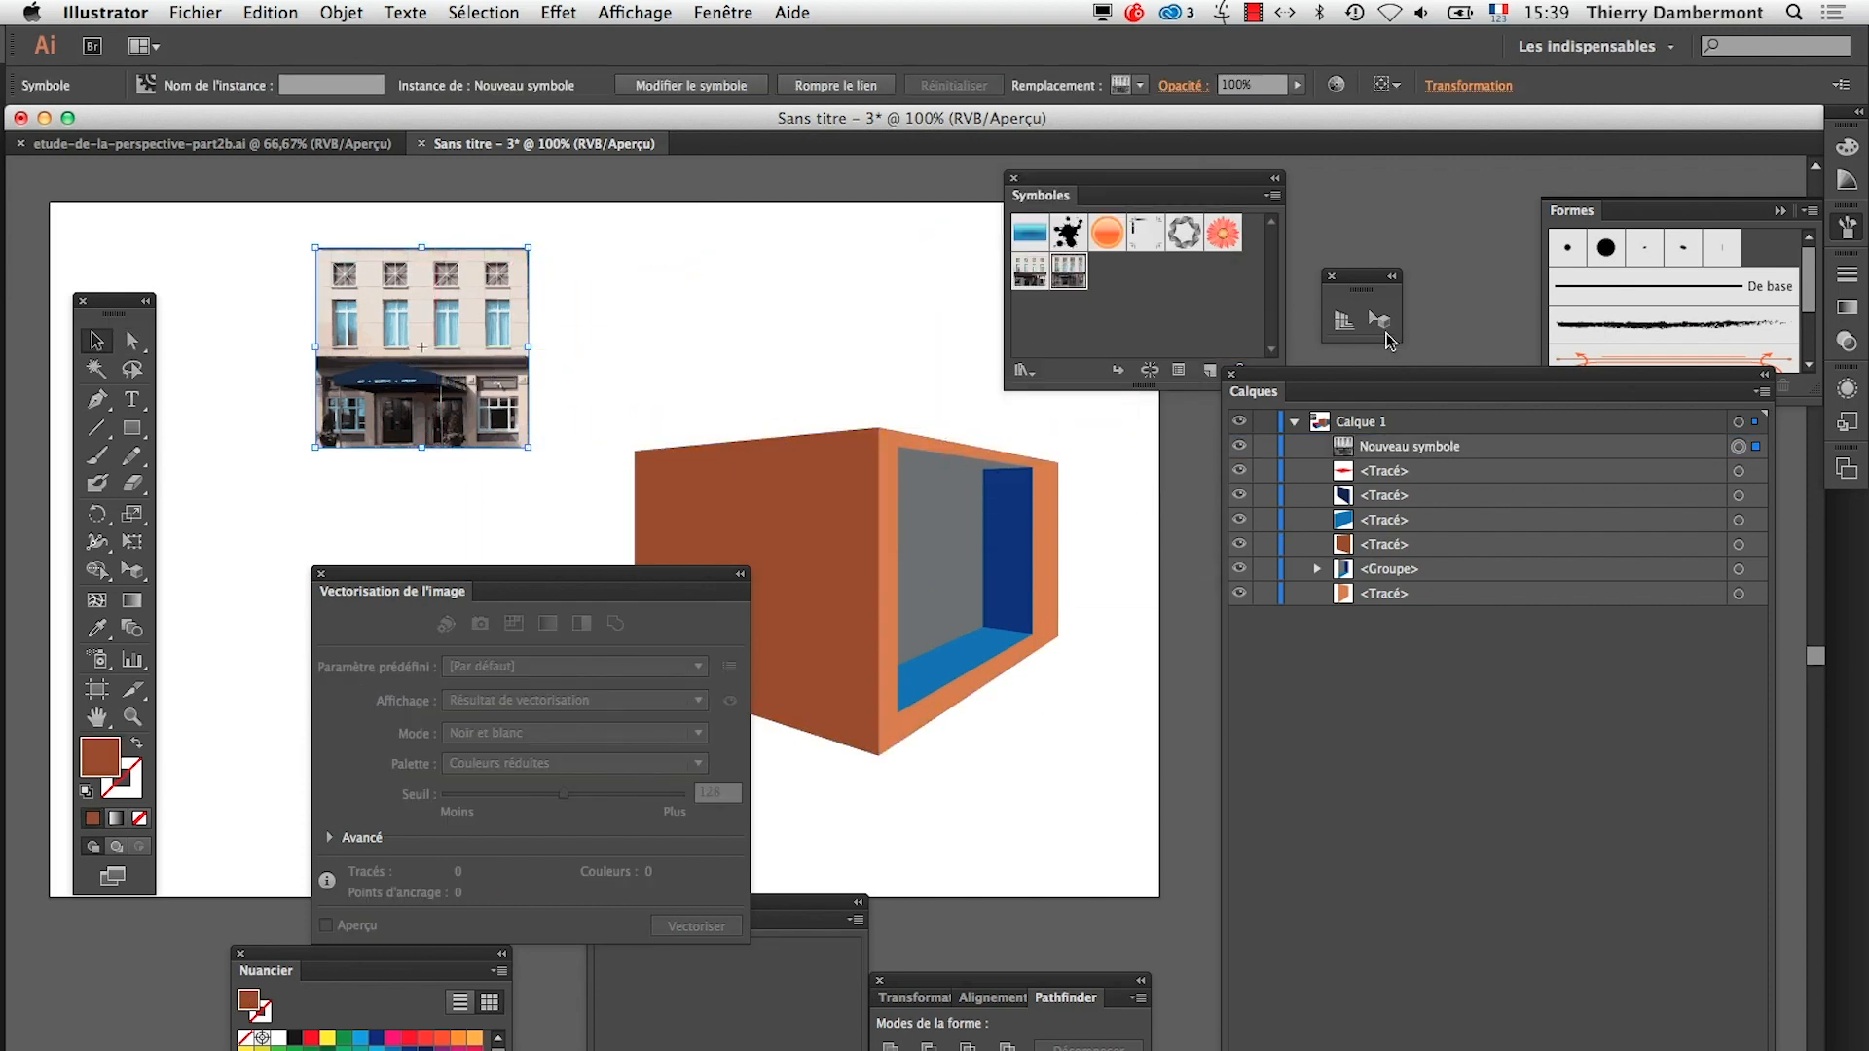
# Try to attach the traced façade symbol to the perspective plane of the brown face
pyautogui.hotkey('shift', 'v')
pyautogui.click(846, 452)
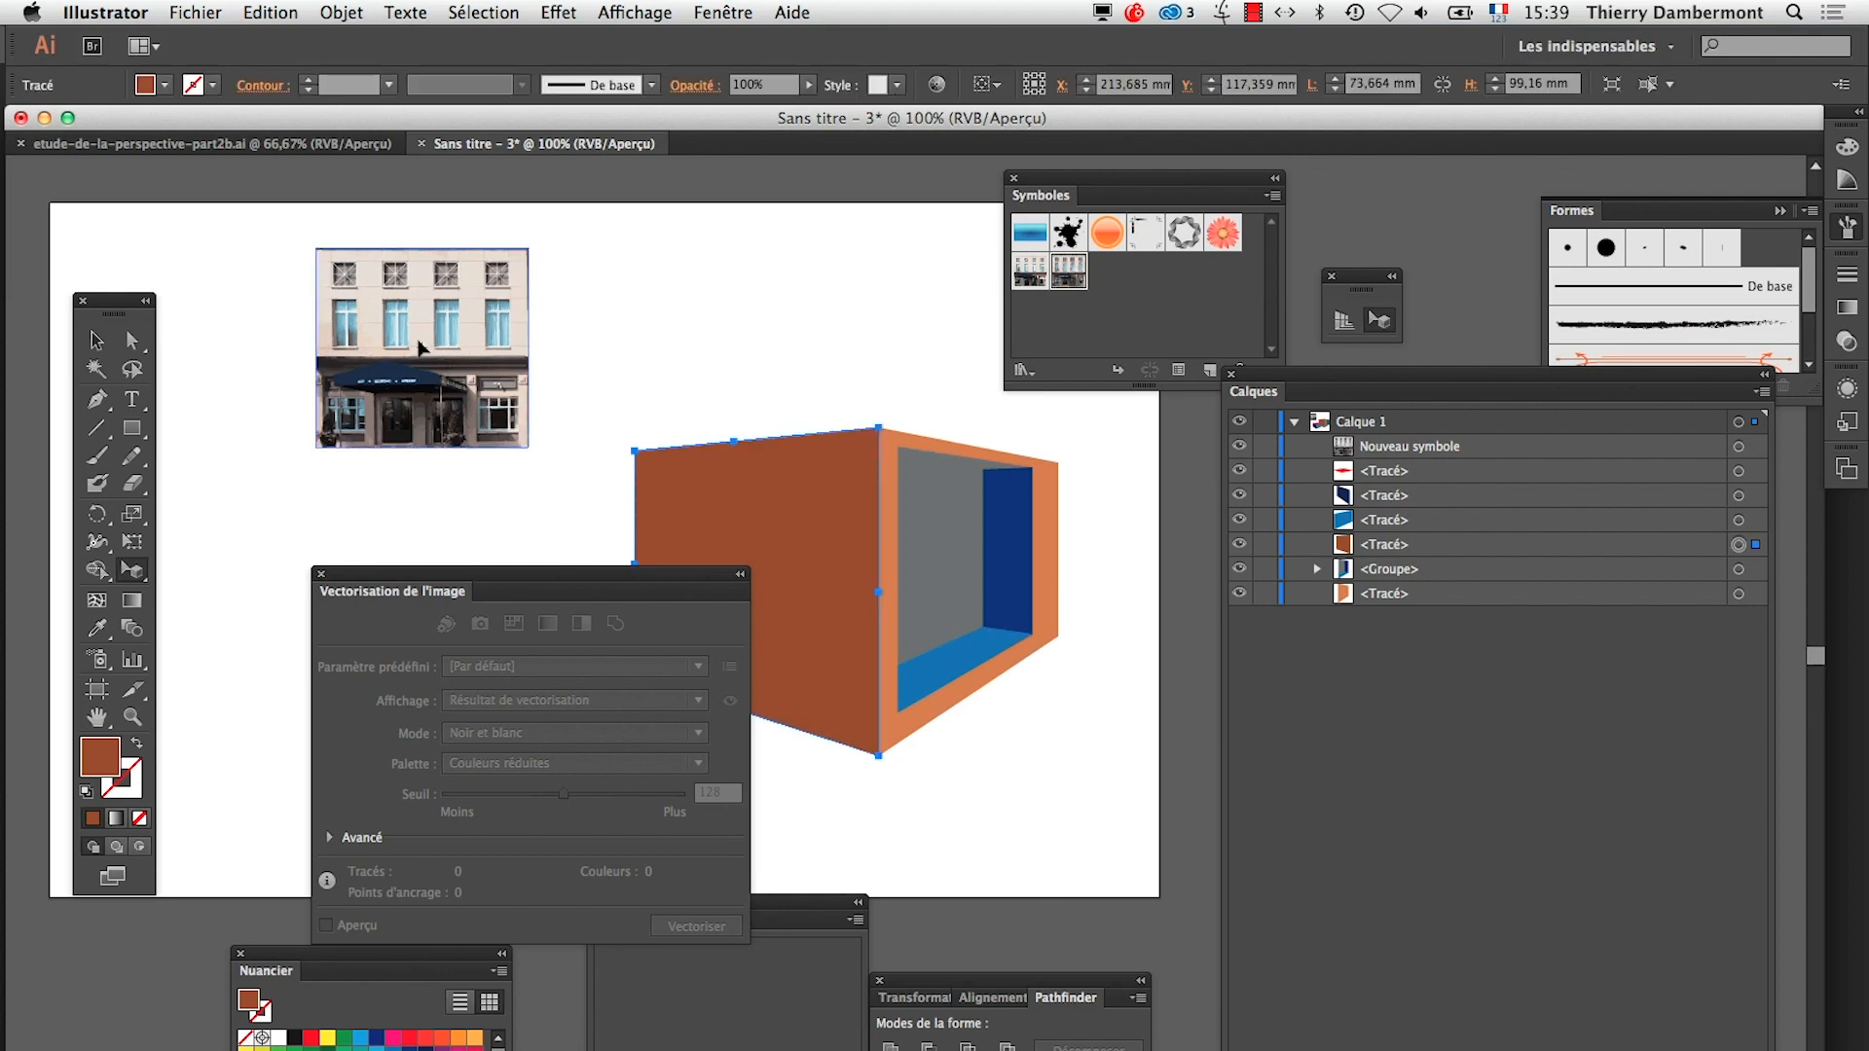
pyautogui.click(451, 347)
pyautogui.press('Return')
pyautogui.click(496, 322)
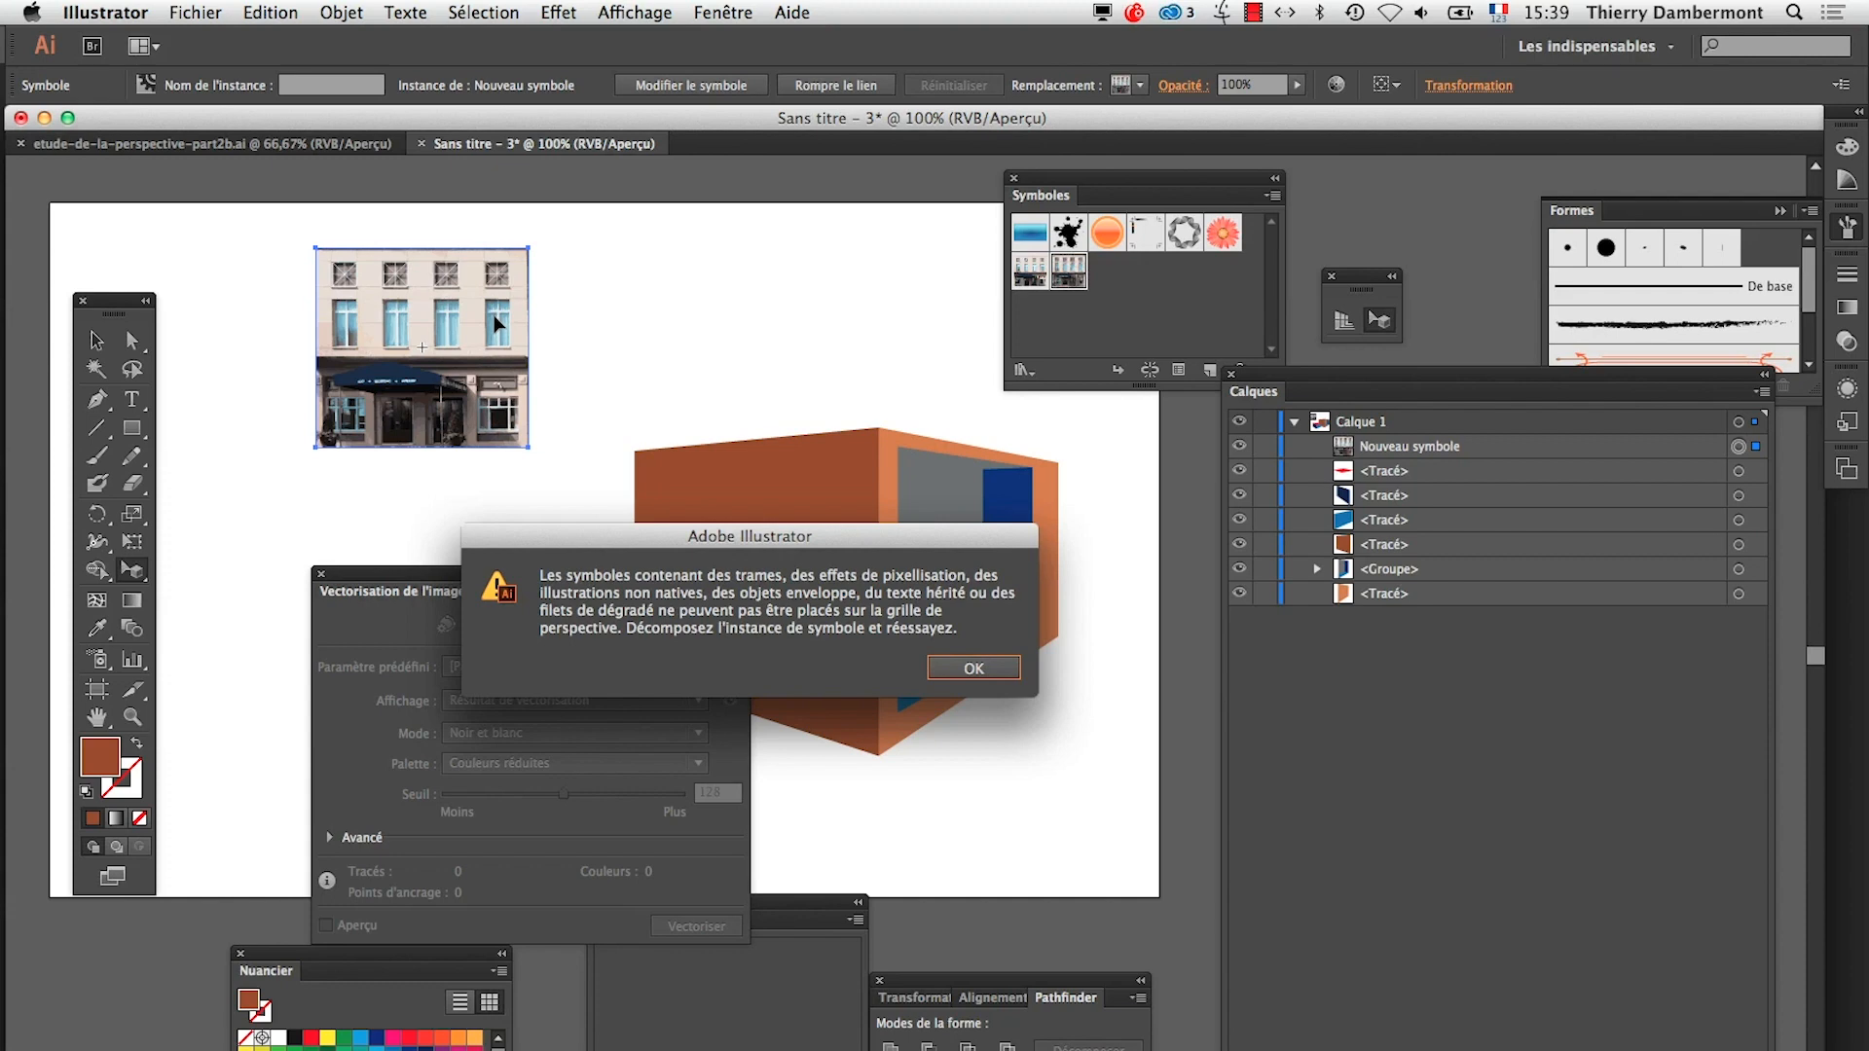
pyautogui.click(974, 668)
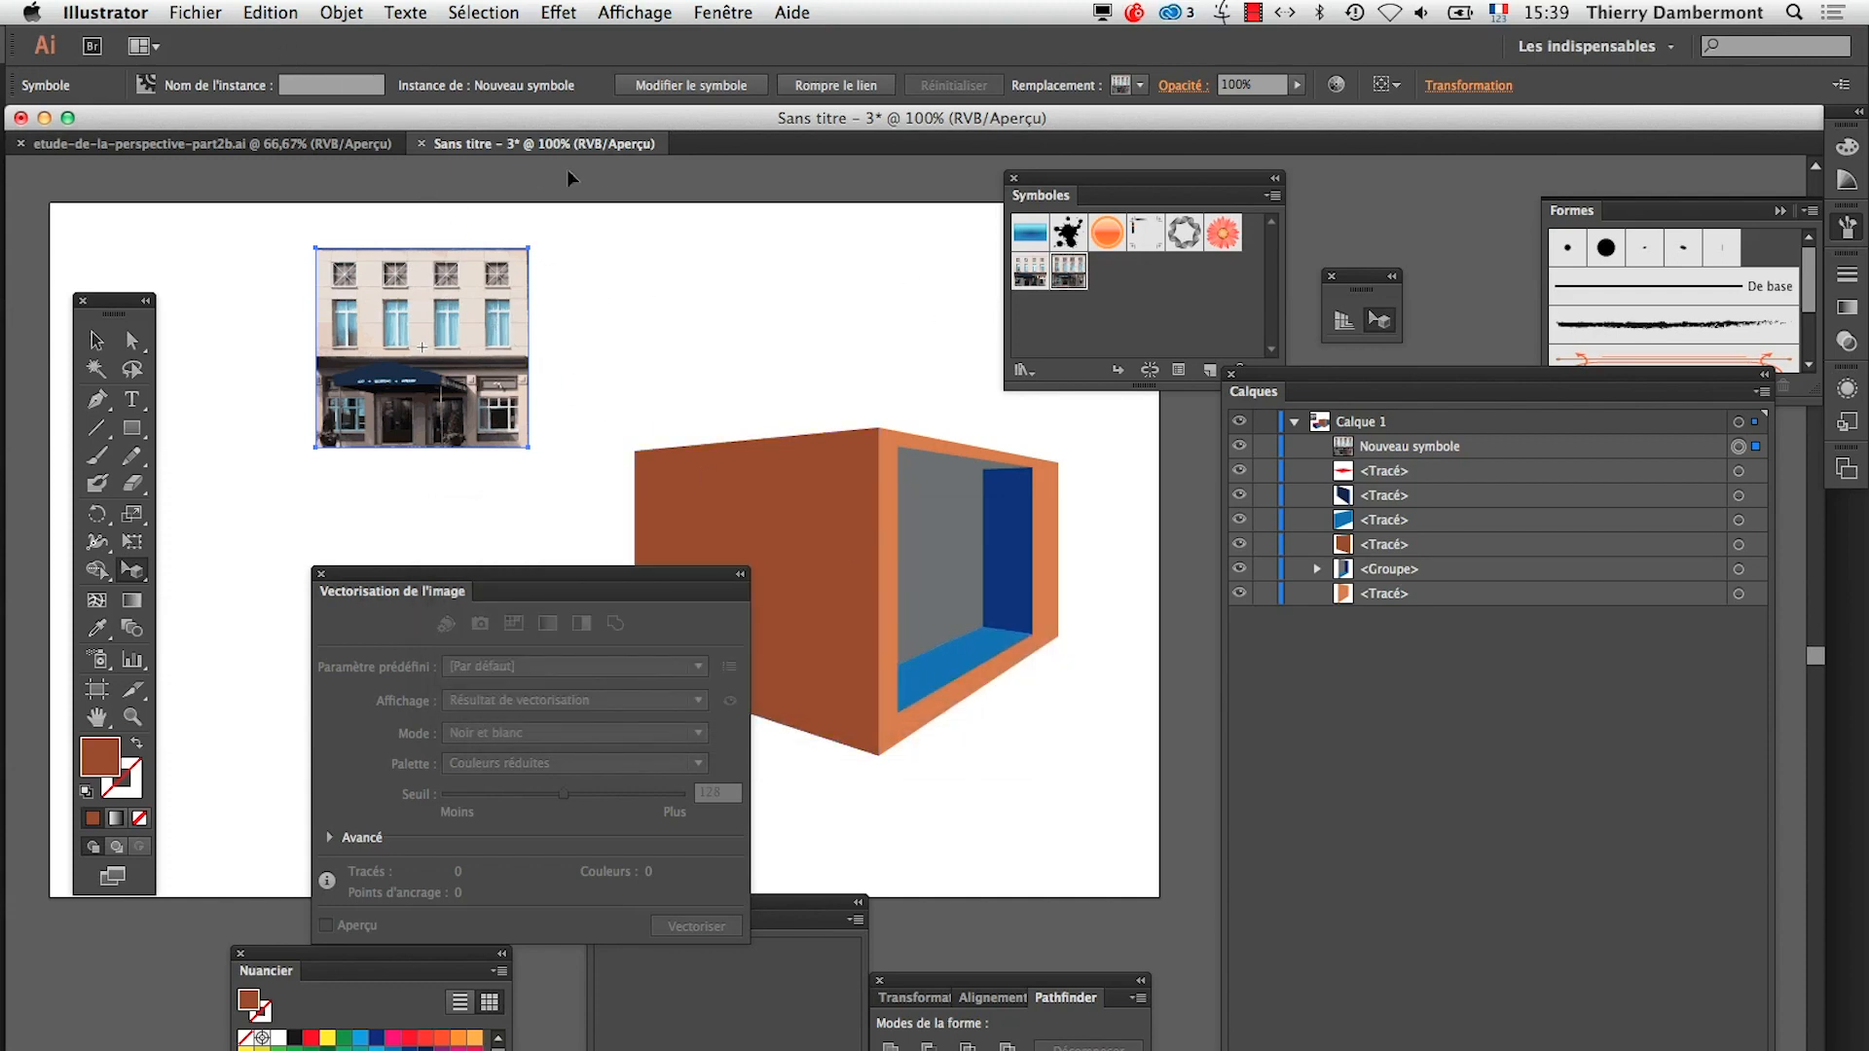
# Break the traced façade's symbol link and expand the image tracing into vector paths
pyautogui.rightClick(450, 291)
pyautogui.click(535, 361)
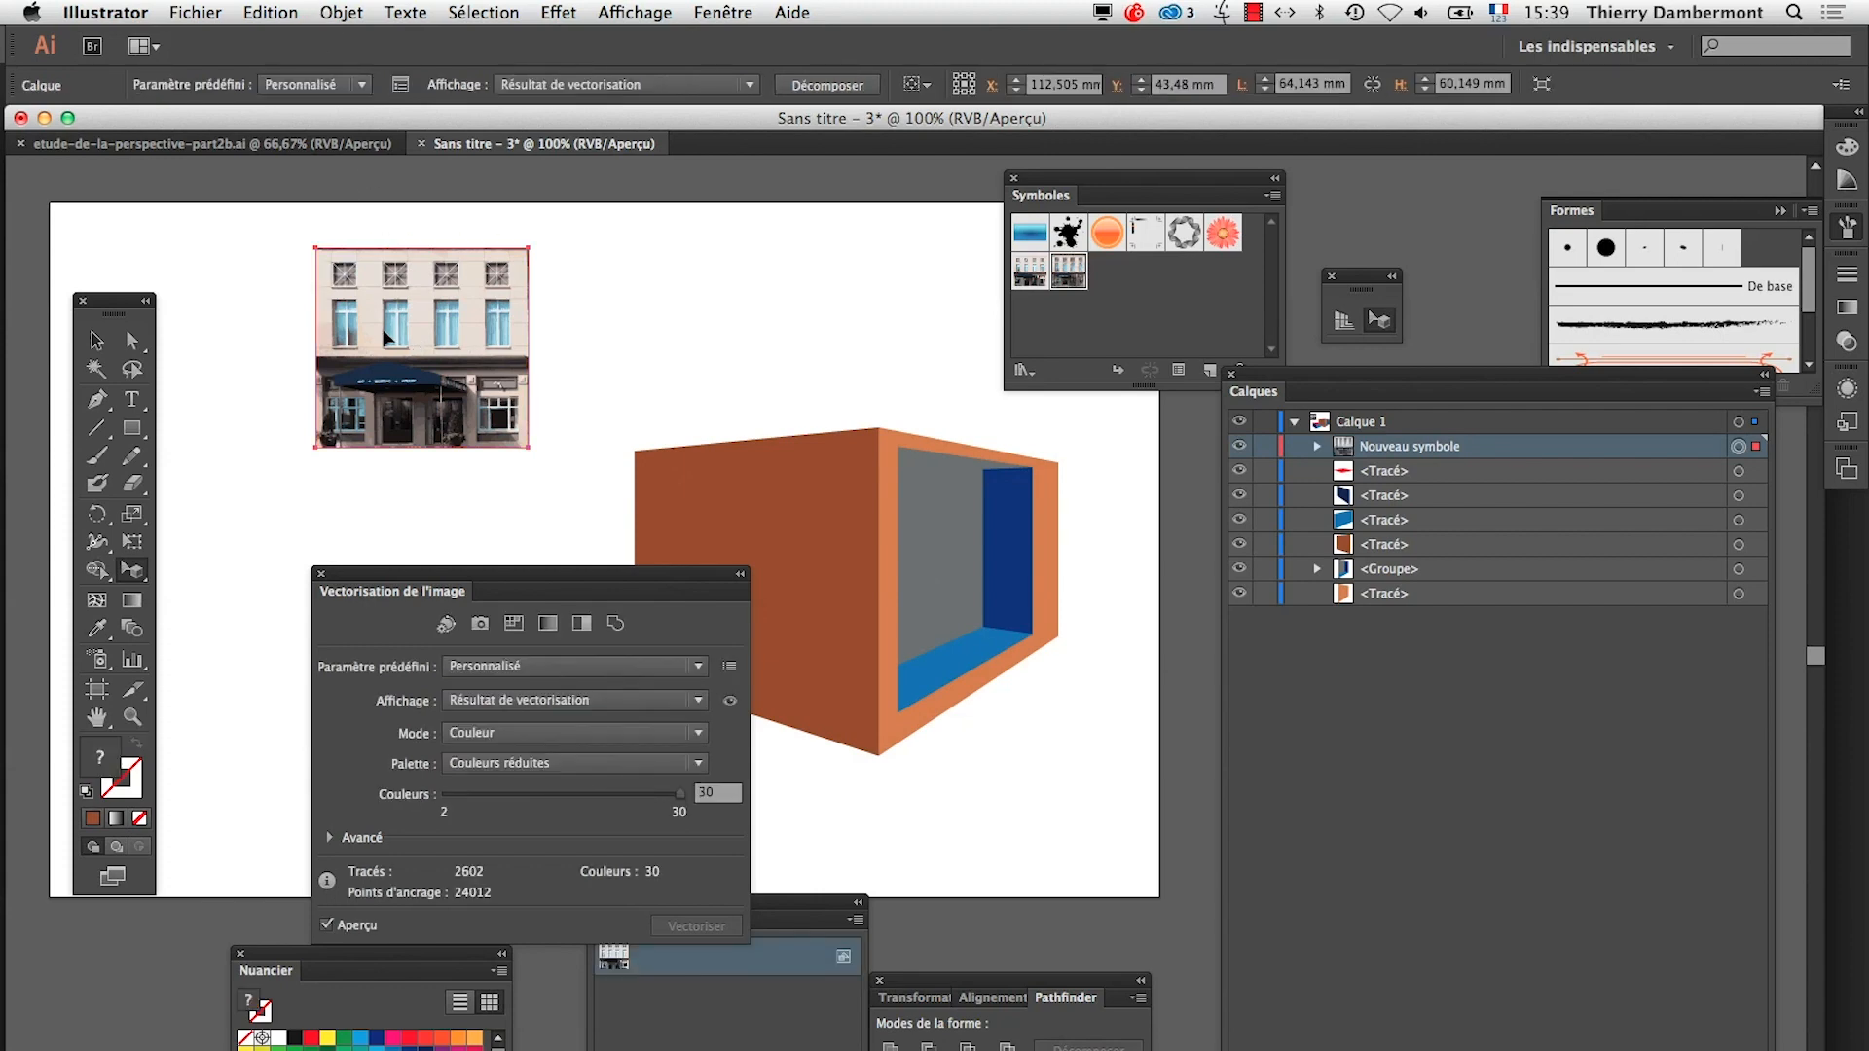
pyautogui.click(338, 12)
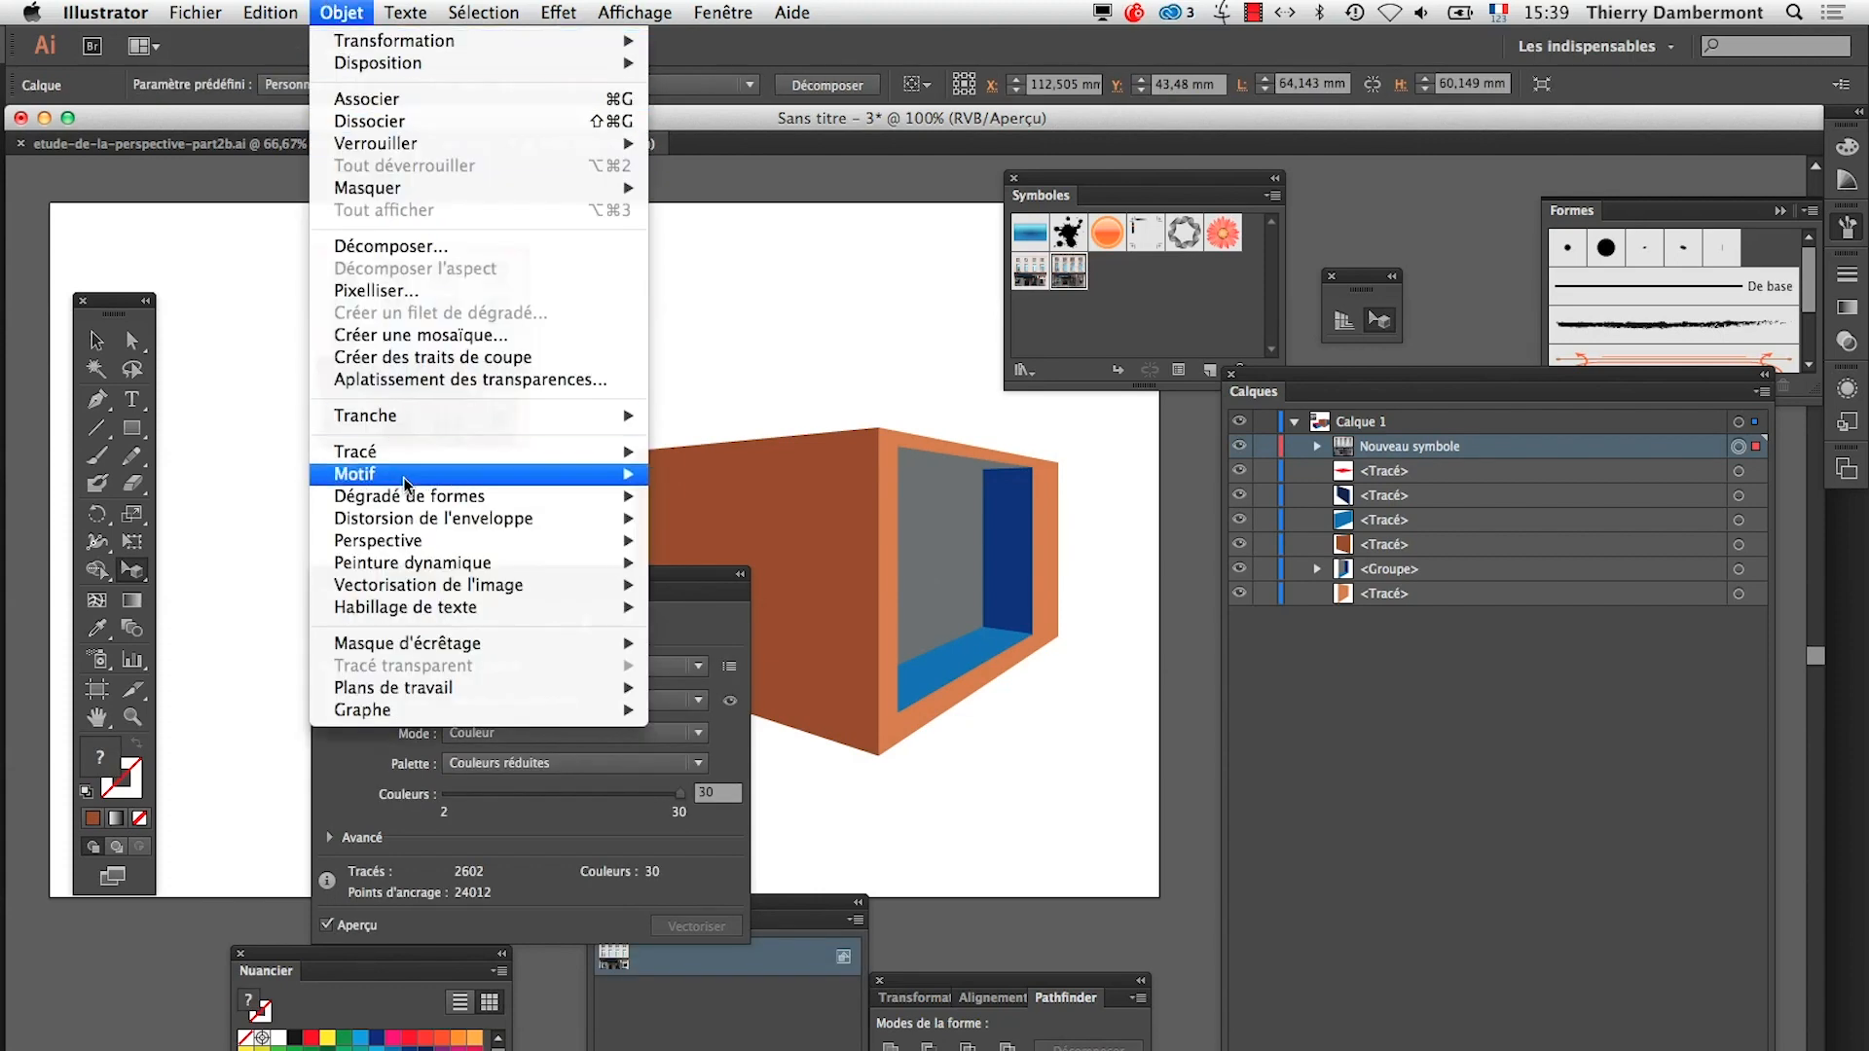
pyautogui.moveTo(425, 589)
pyautogui.click(730, 665)
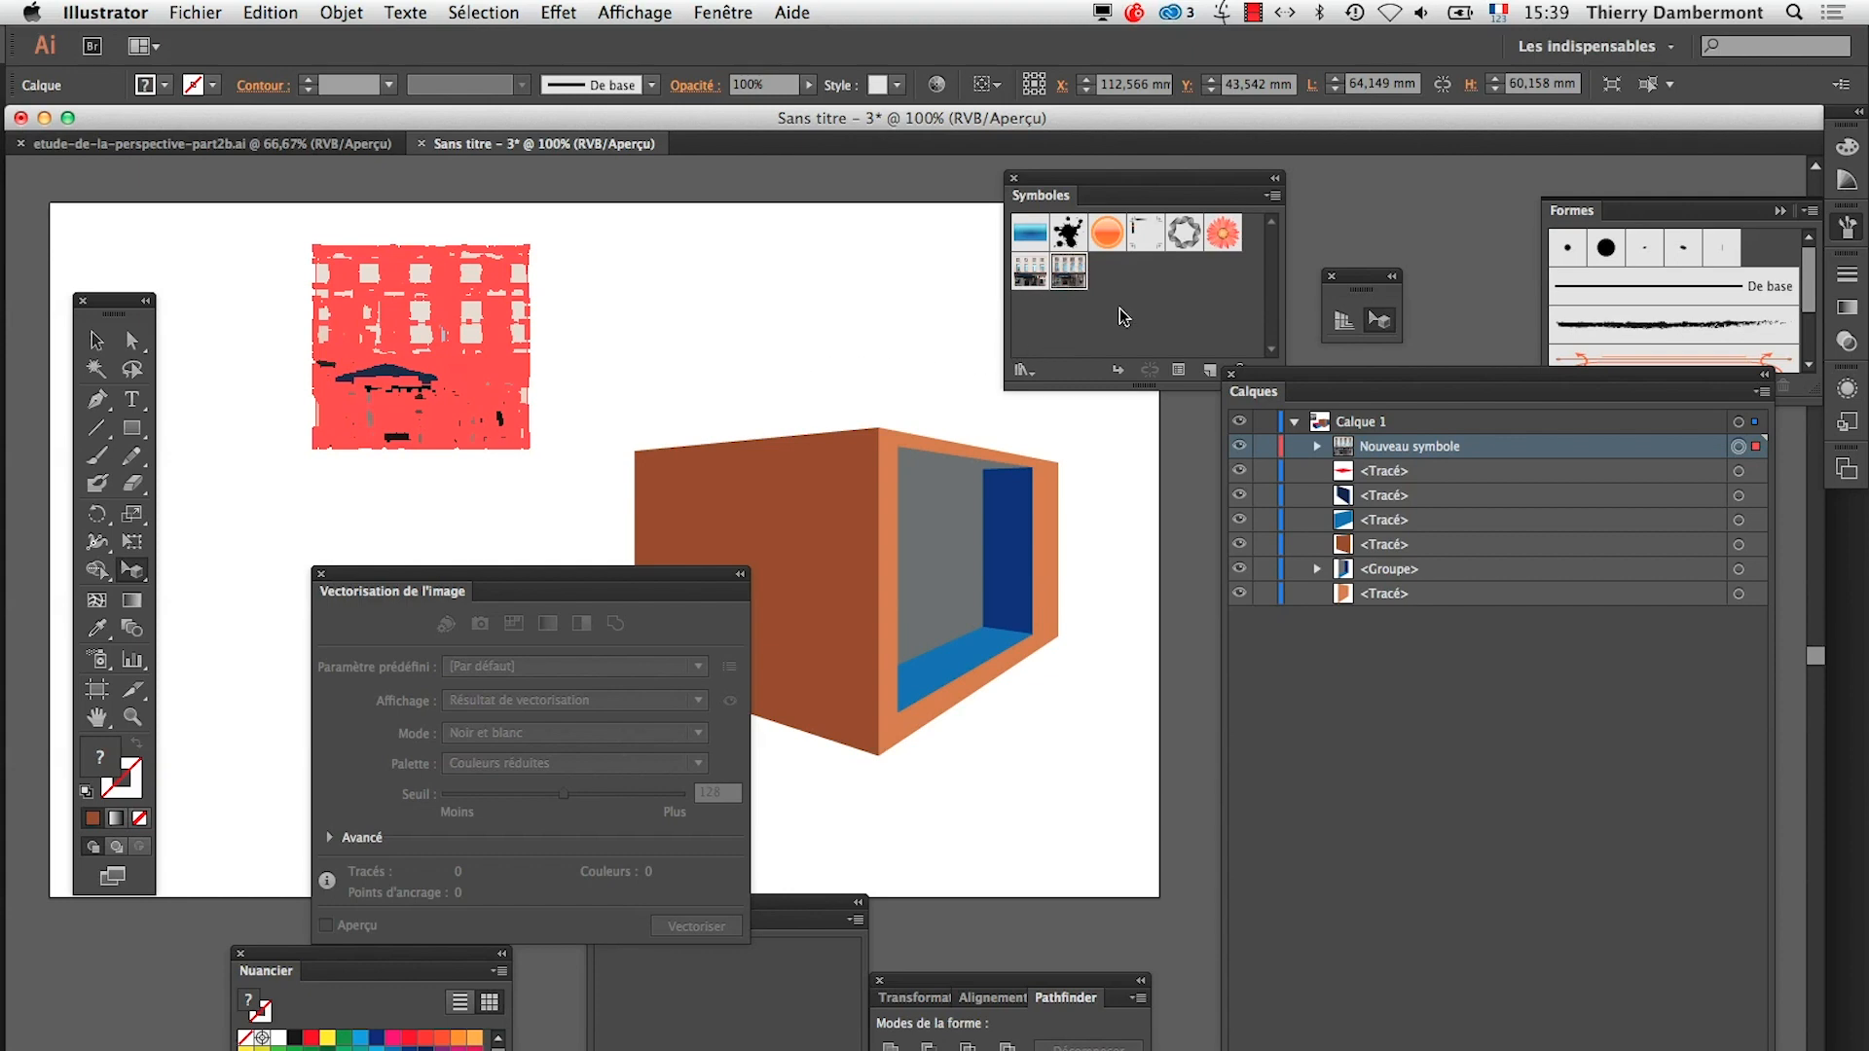
# Save the expanded vector façade as another new symbol
pyautogui.click(95, 340)
pyautogui.moveTo(432, 370); pyautogui.dragTo(1120, 331)
pyautogui.click(1118, 490)
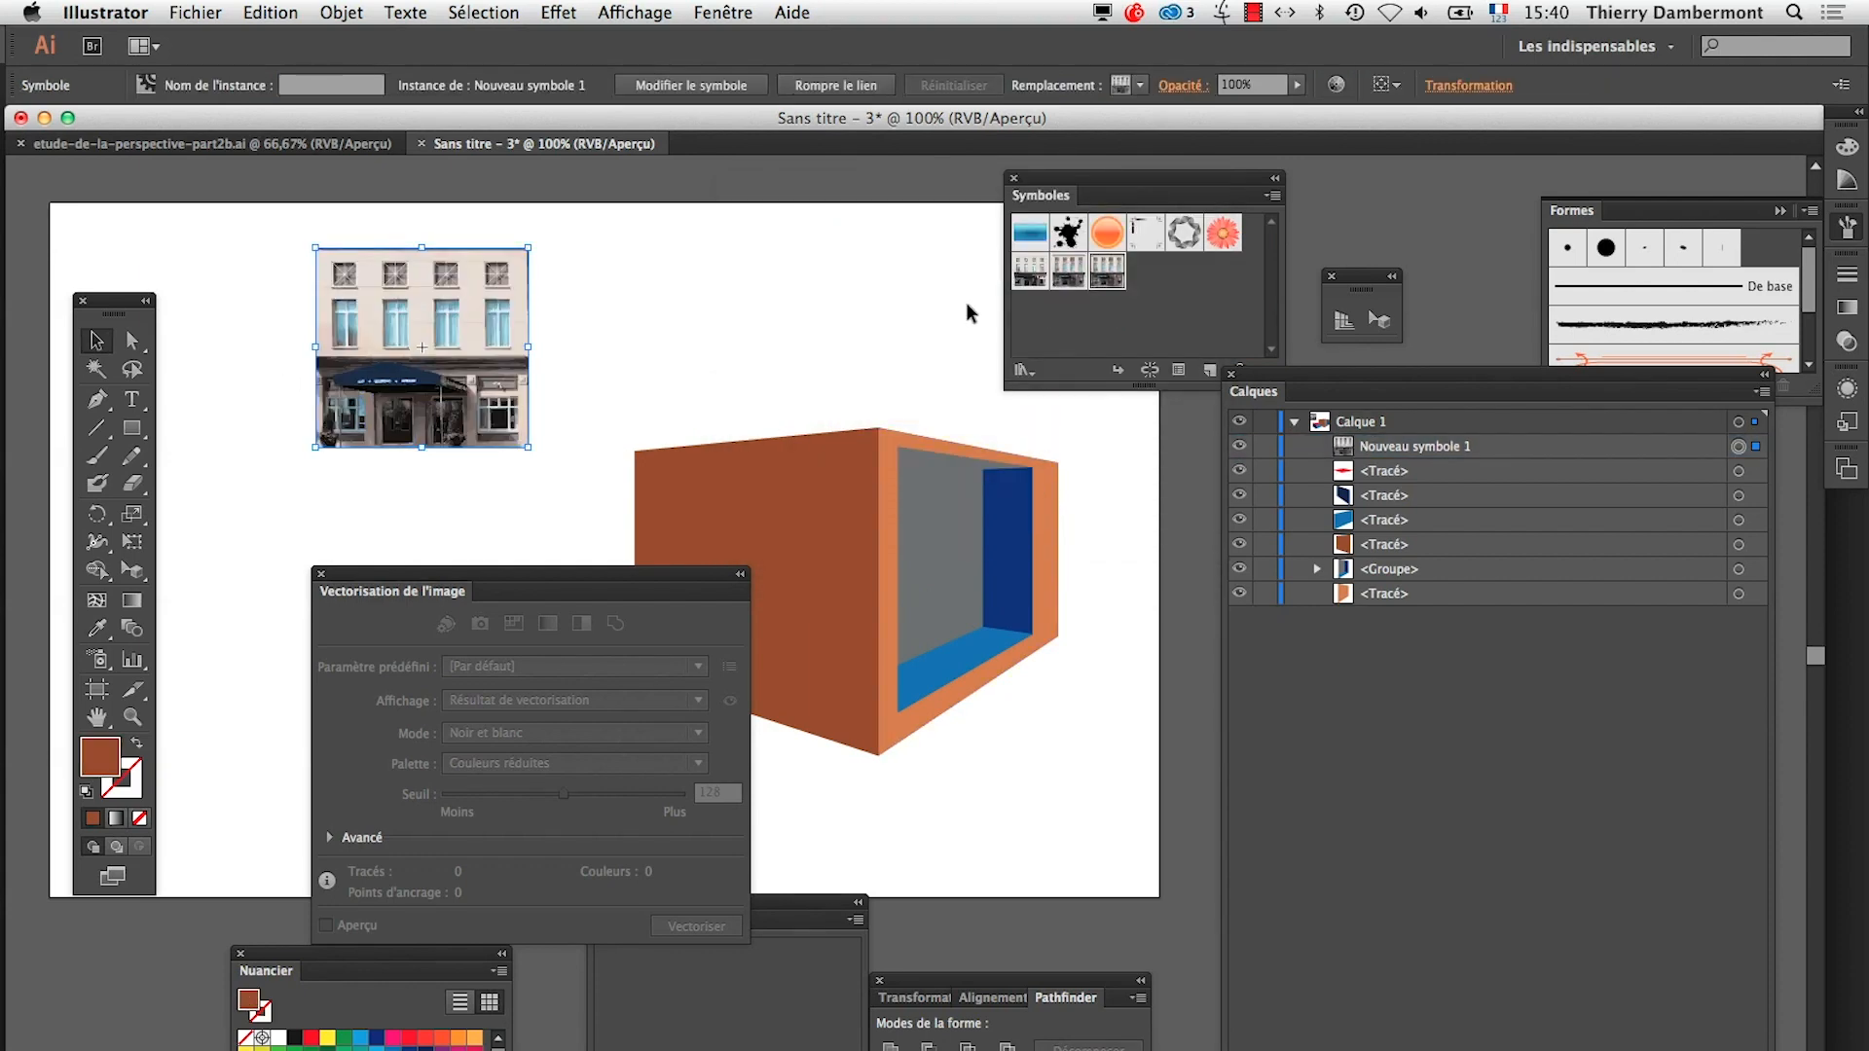
# Move the Image Trace panel off the blue box and duplicate the vector façade symbol above the orange box
pyautogui.click(1379, 319)
pyautogui.click(833, 500)
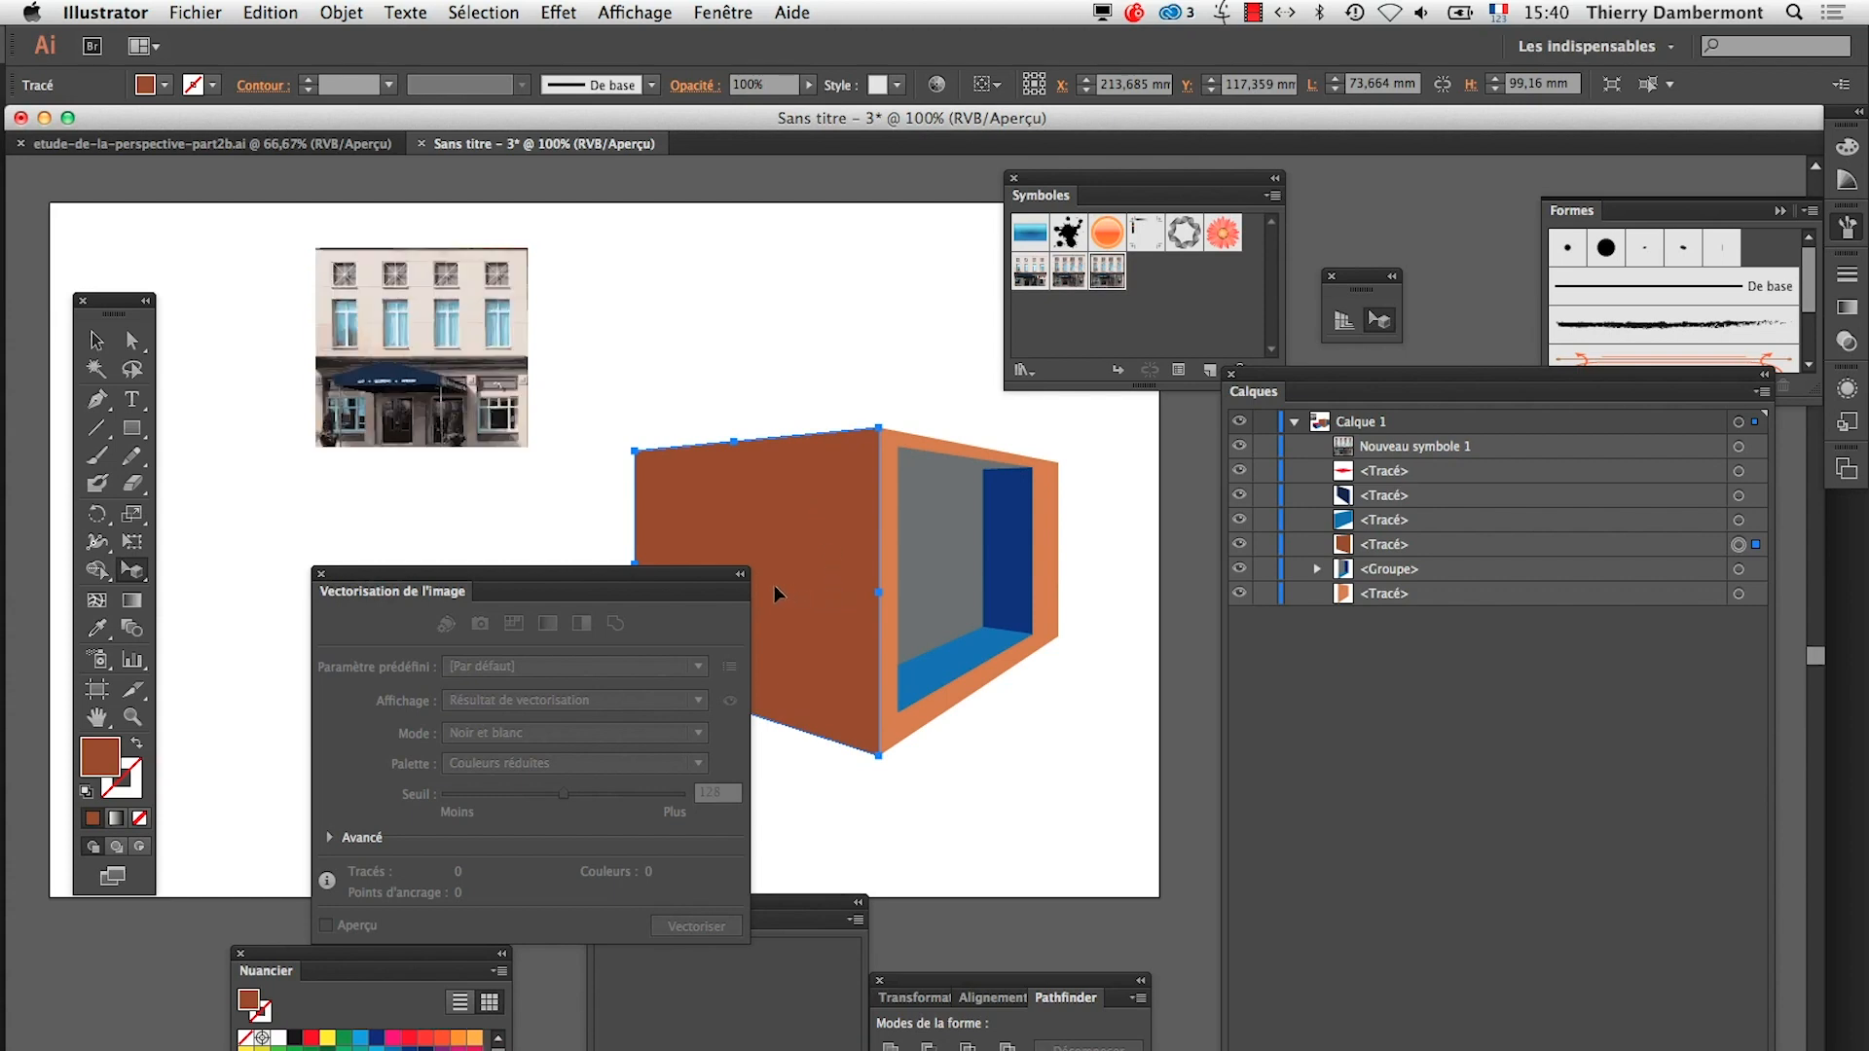
pyautogui.moveTo(702, 579); pyautogui.dragTo(481, 659)
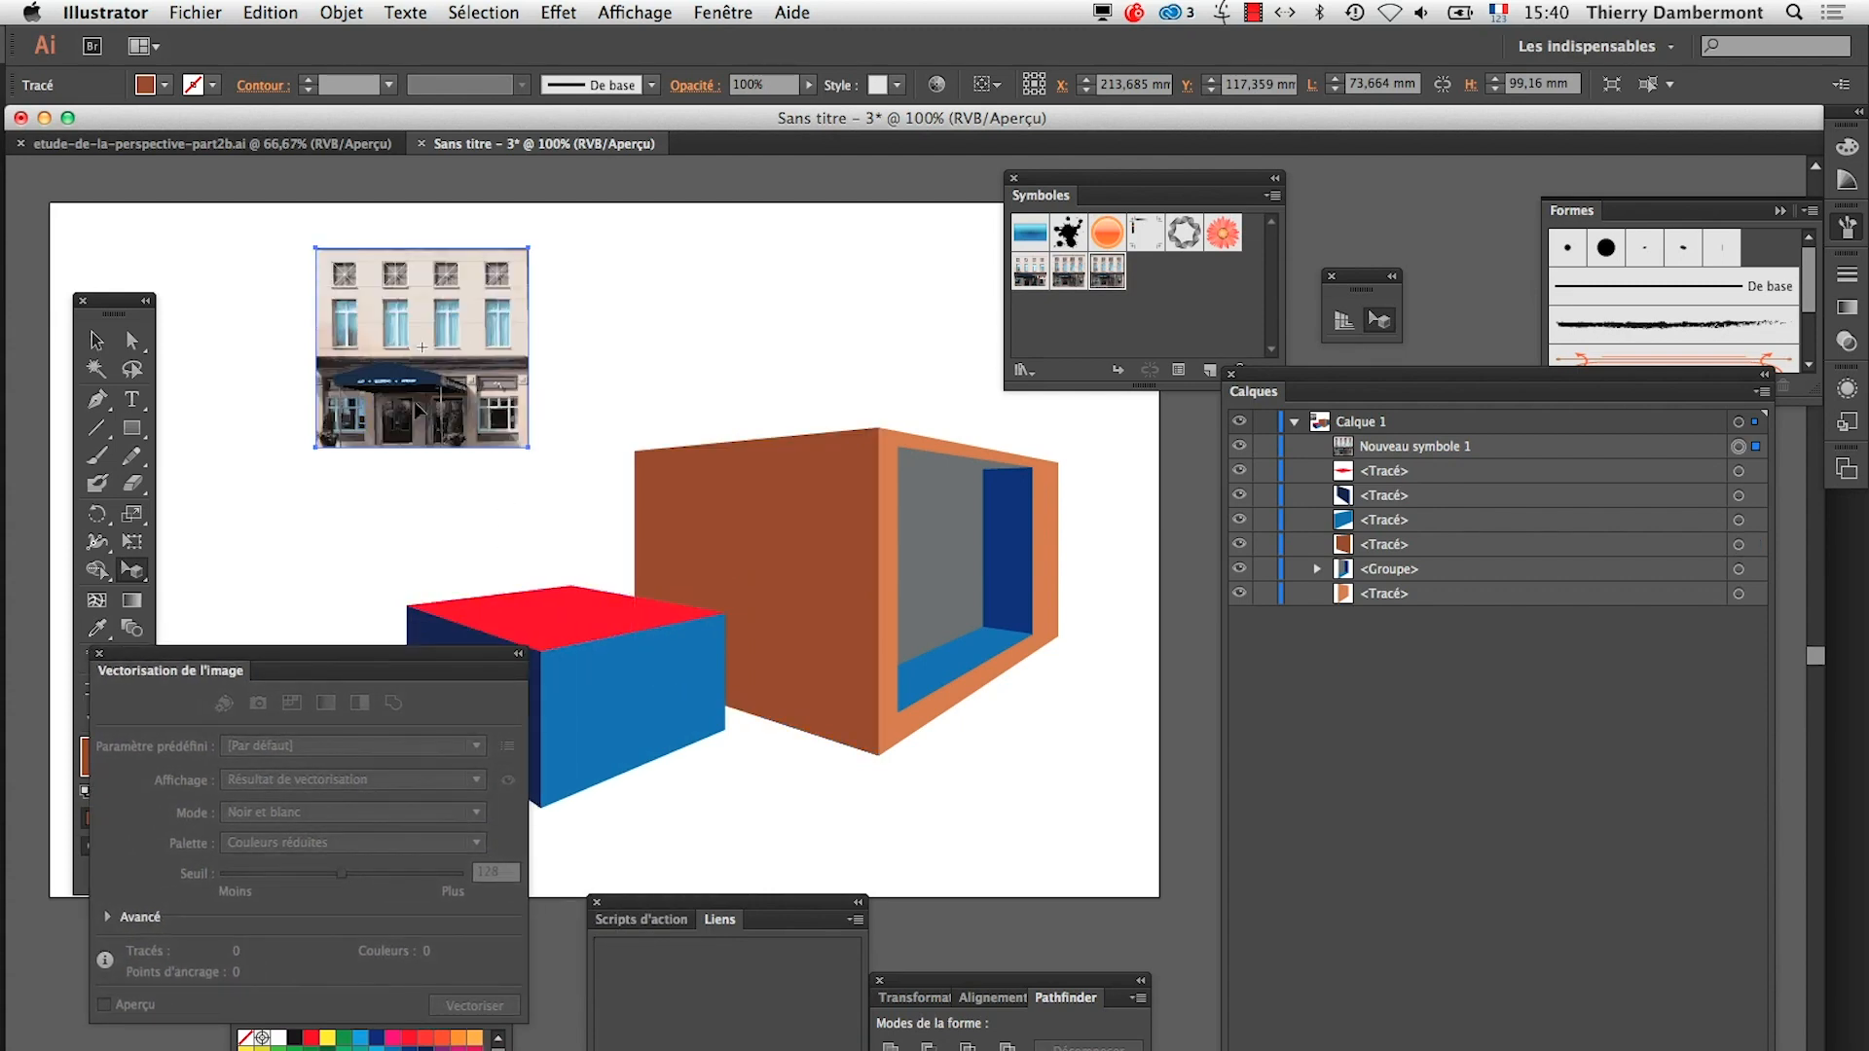
pyautogui.click(413, 413)
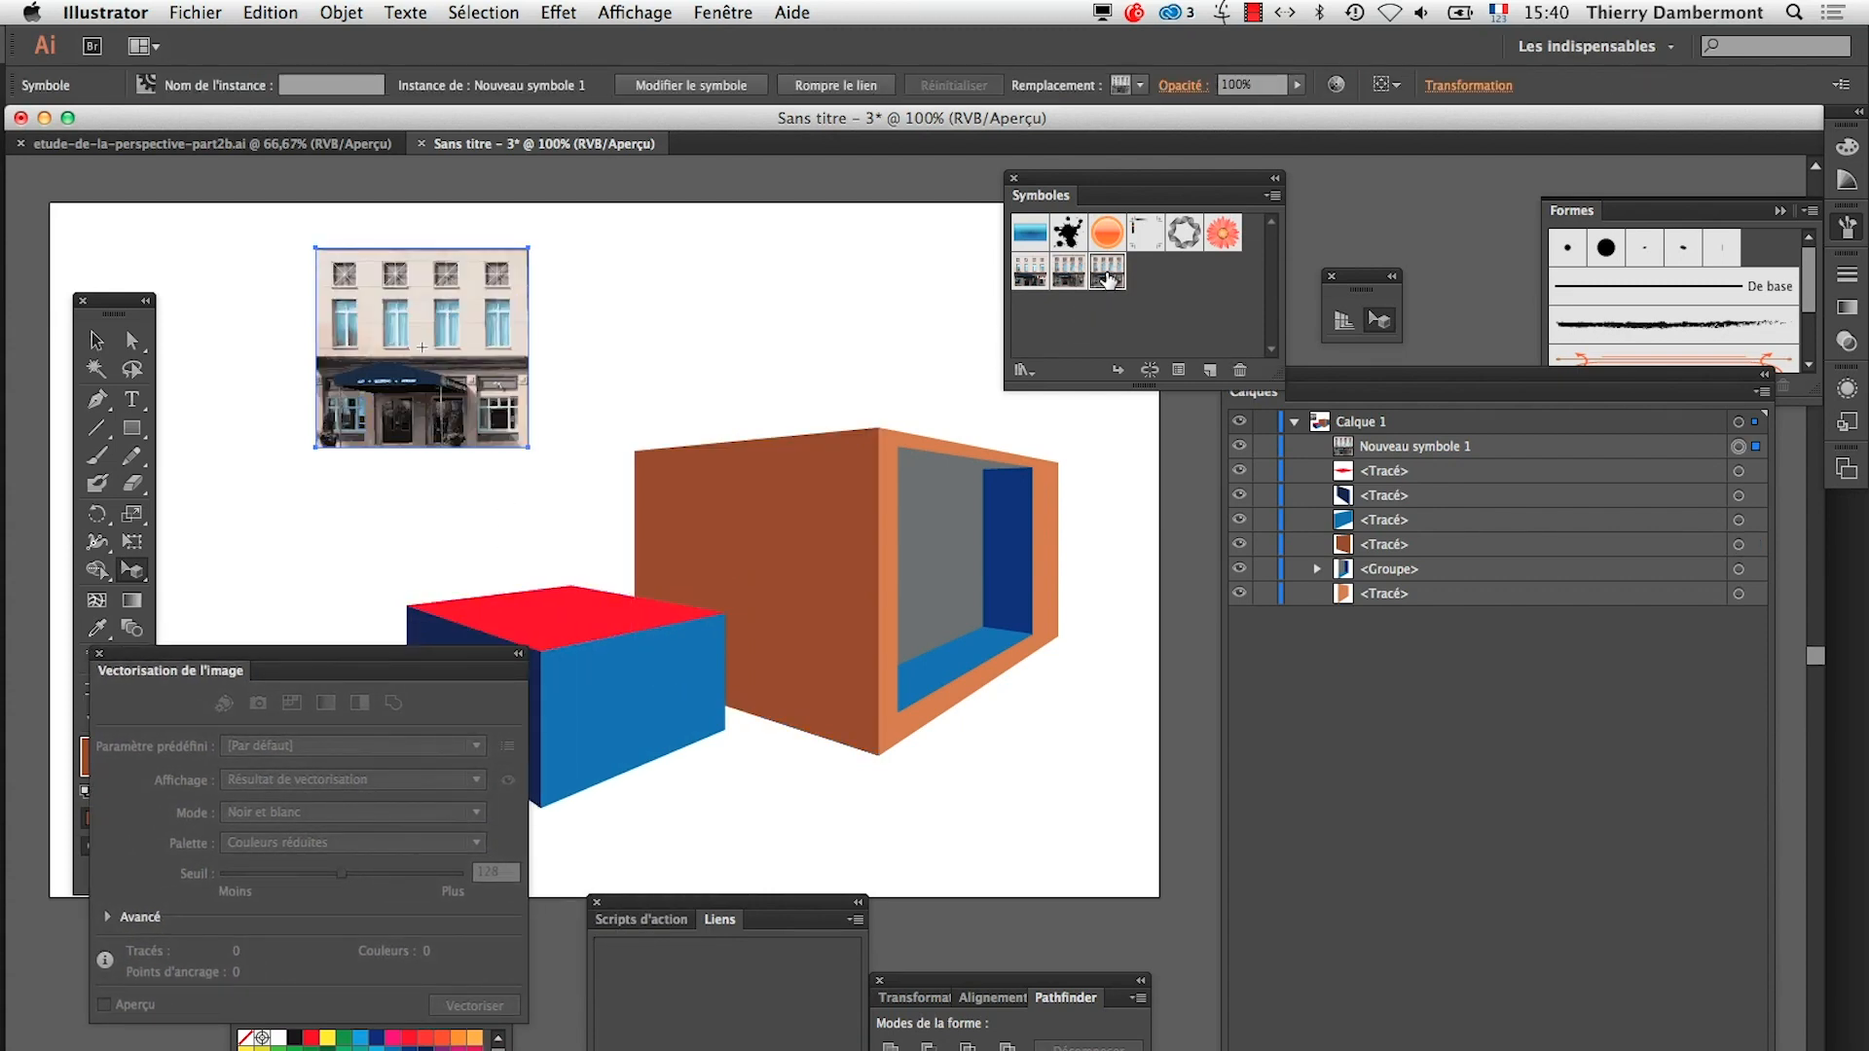
pyautogui.click(96, 340)
pyautogui.moveTo(387, 345); pyautogui.dragTo(811, 326)
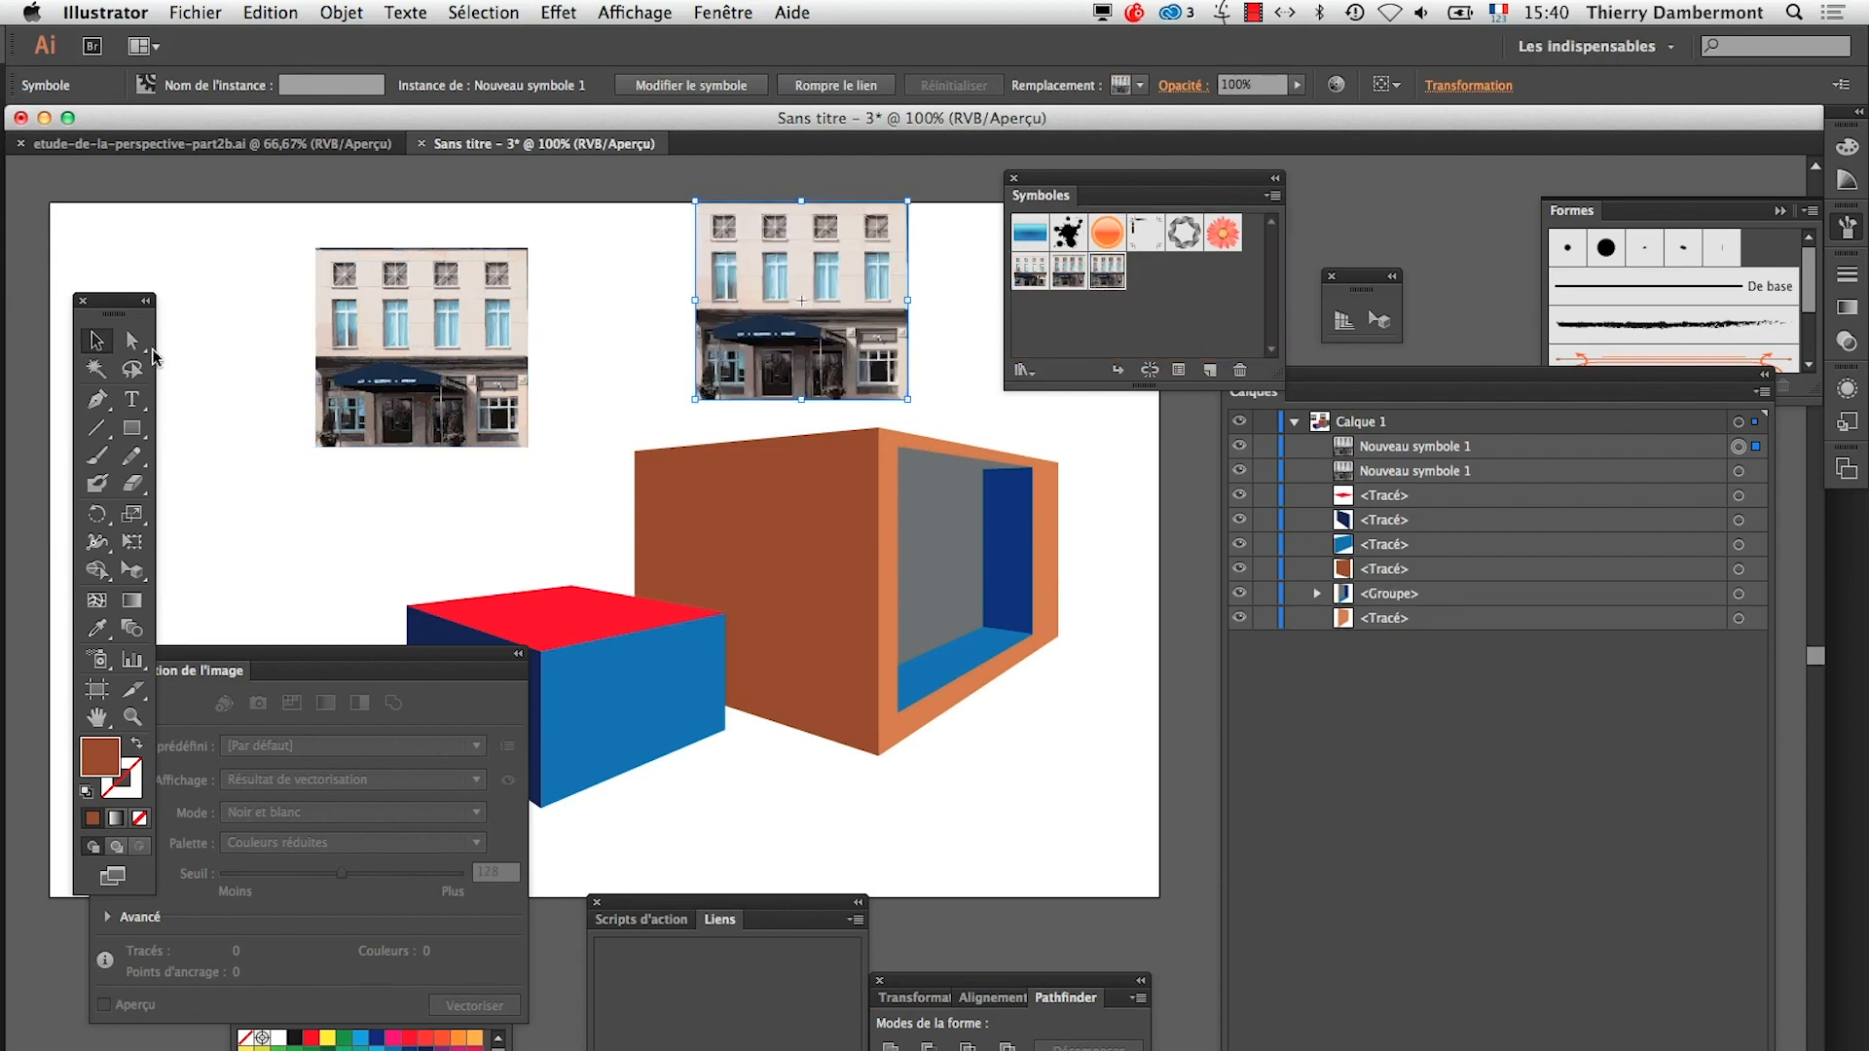
# Show the perspective grid and place the duplicated façade symbol in perspective on the box's brown face
pyautogui.click(1379, 319)
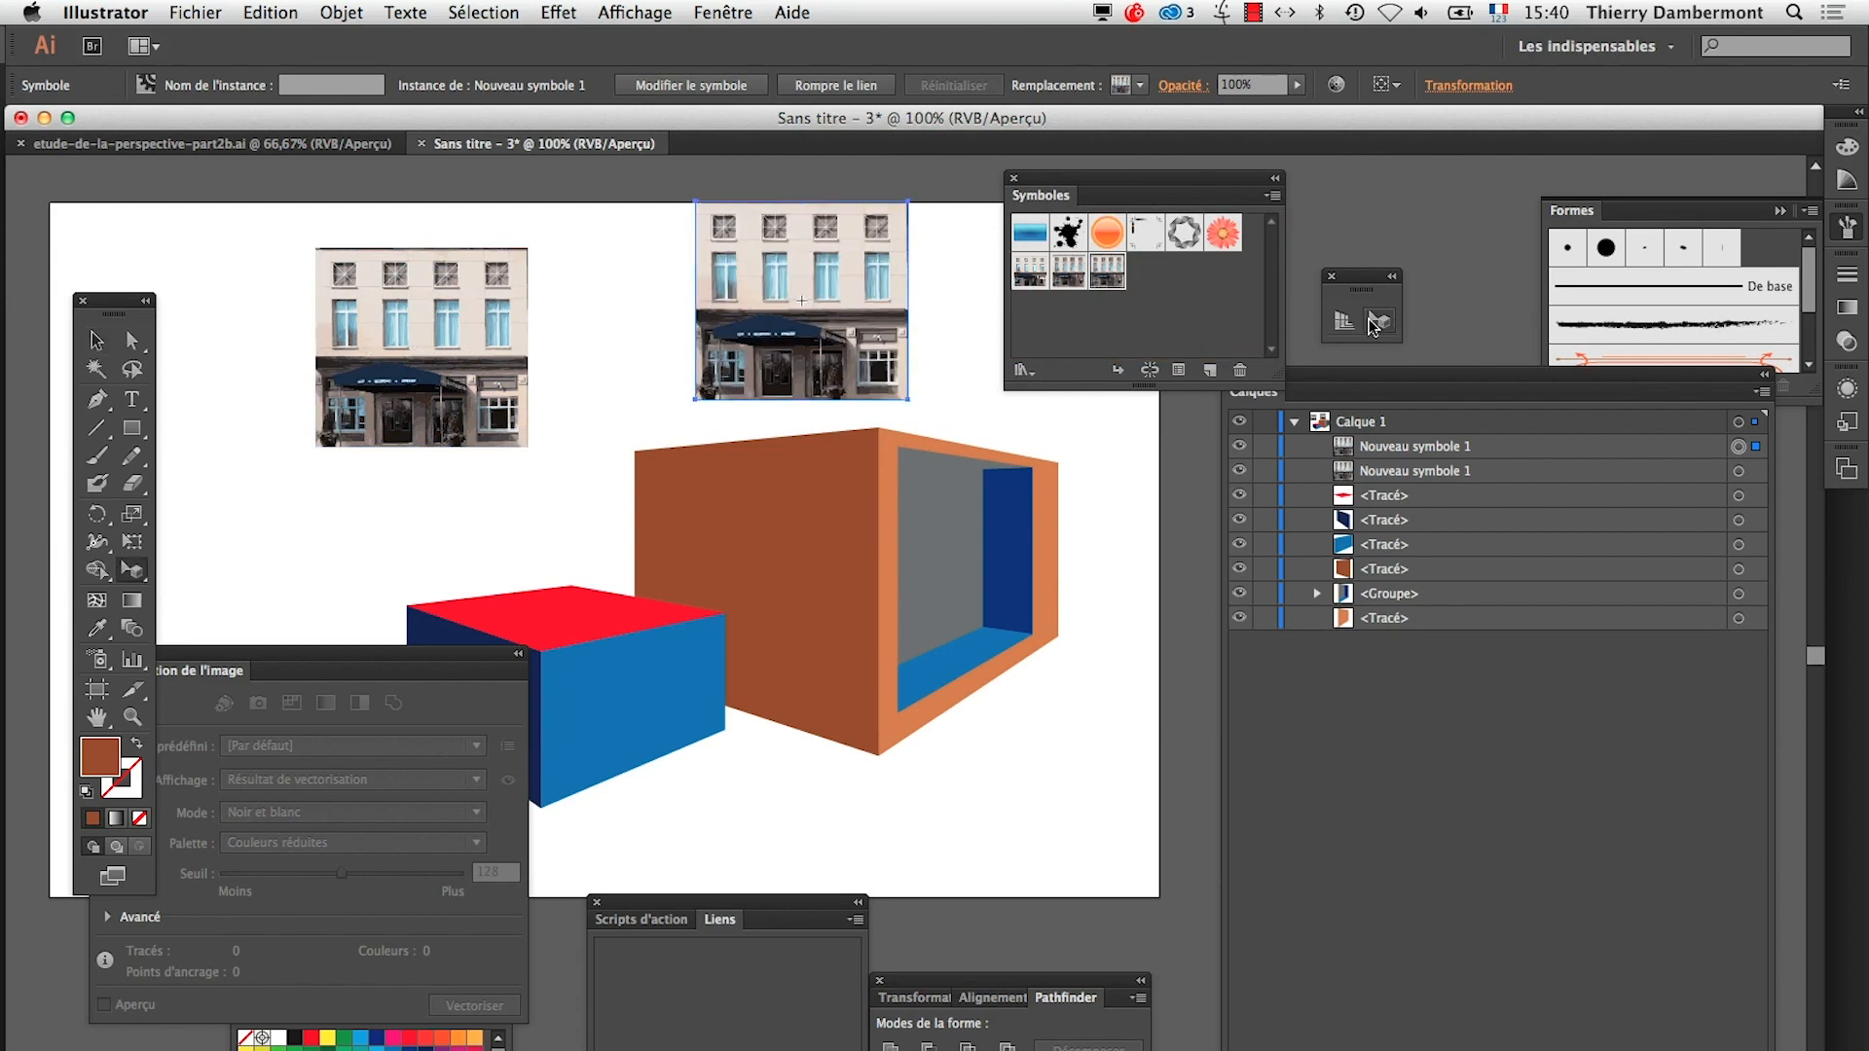
pyautogui.click(804, 576)
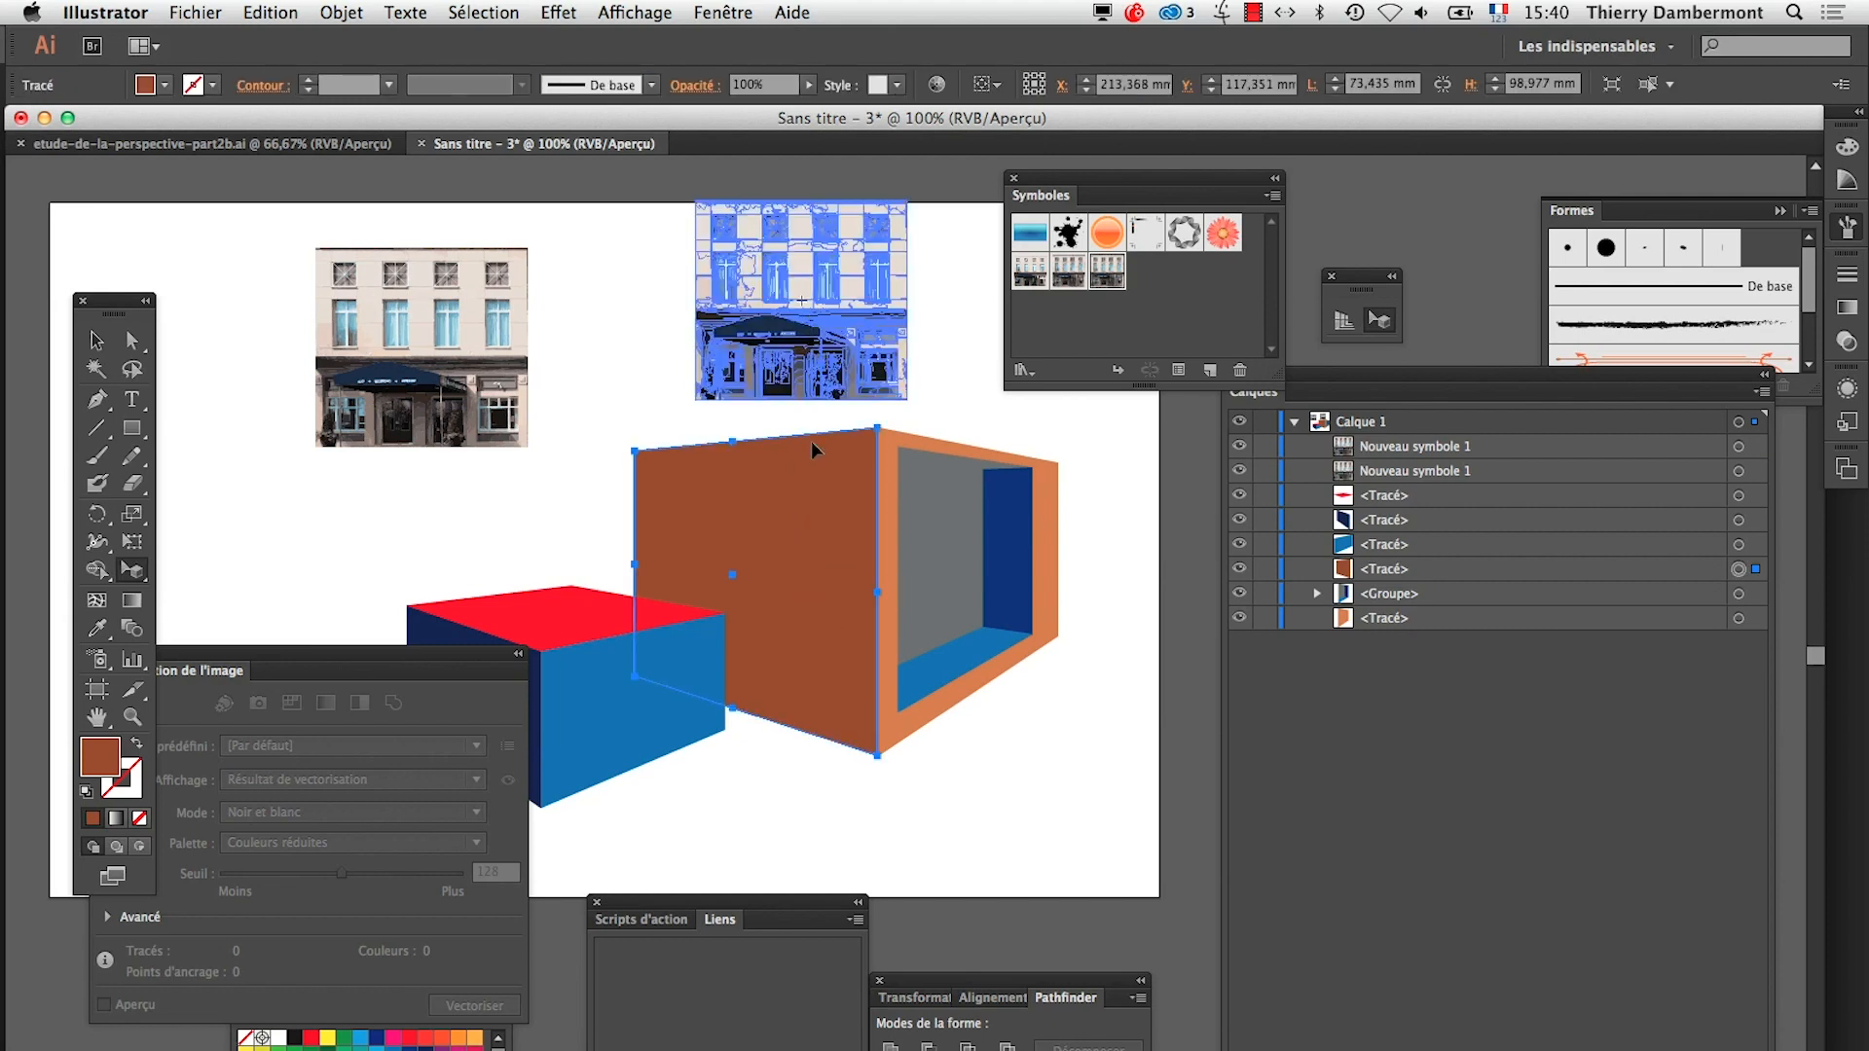
pyautogui.click(1344, 319)
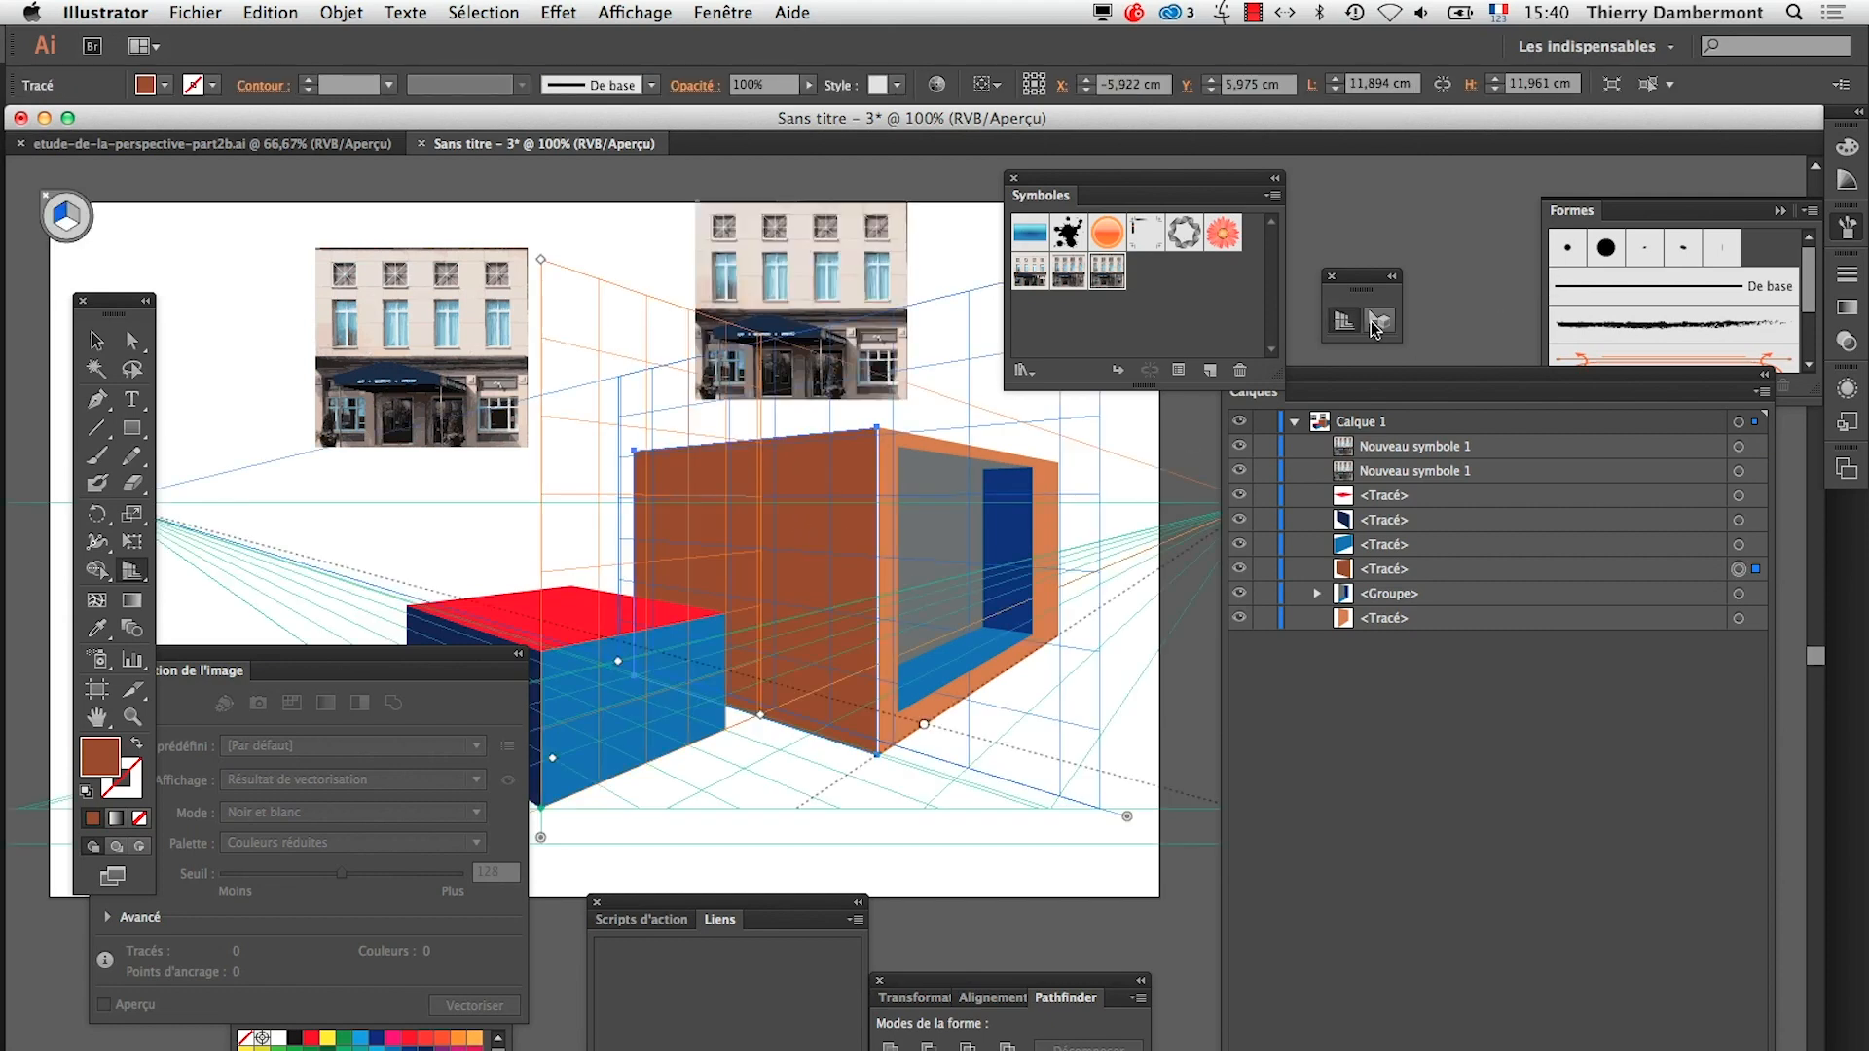
pyautogui.click(1378, 321)
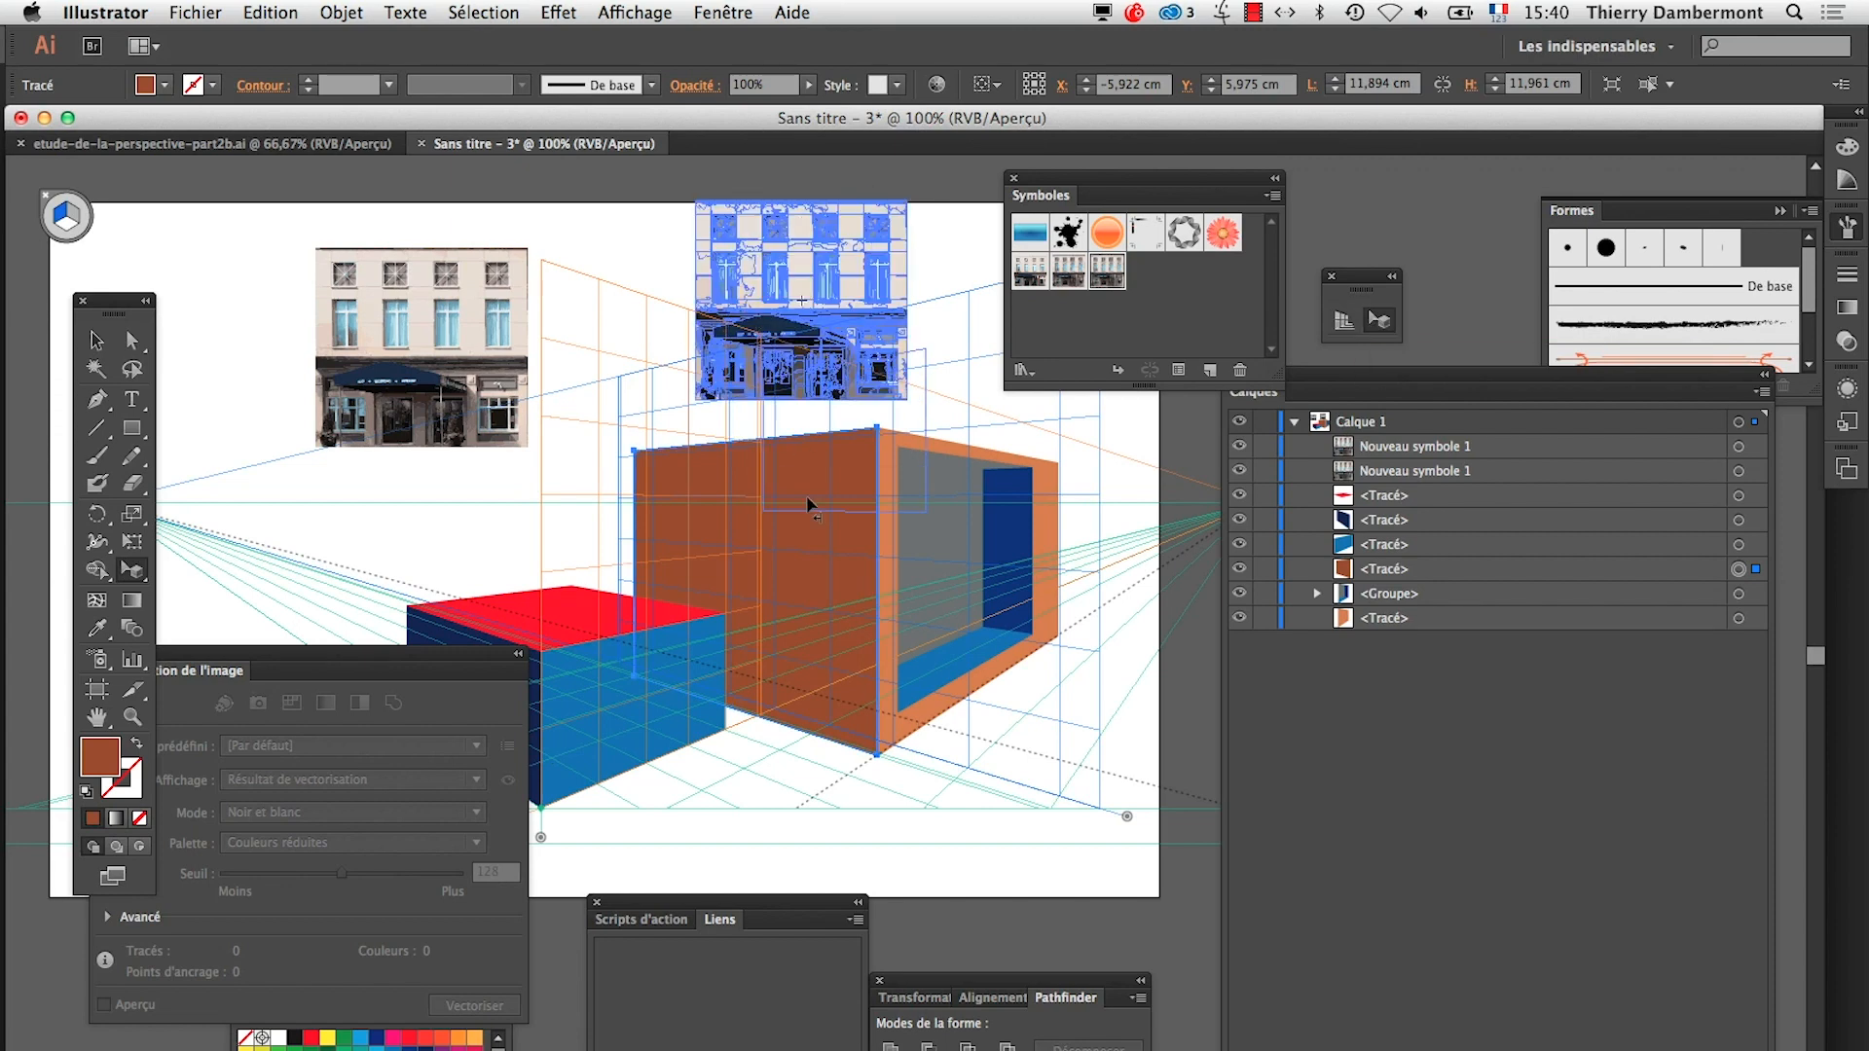
pyautogui.moveTo(794, 589); pyautogui.dragTo(728, 558)
pyautogui.moveTo(728, 558); pyautogui.dragTo(728, 558)
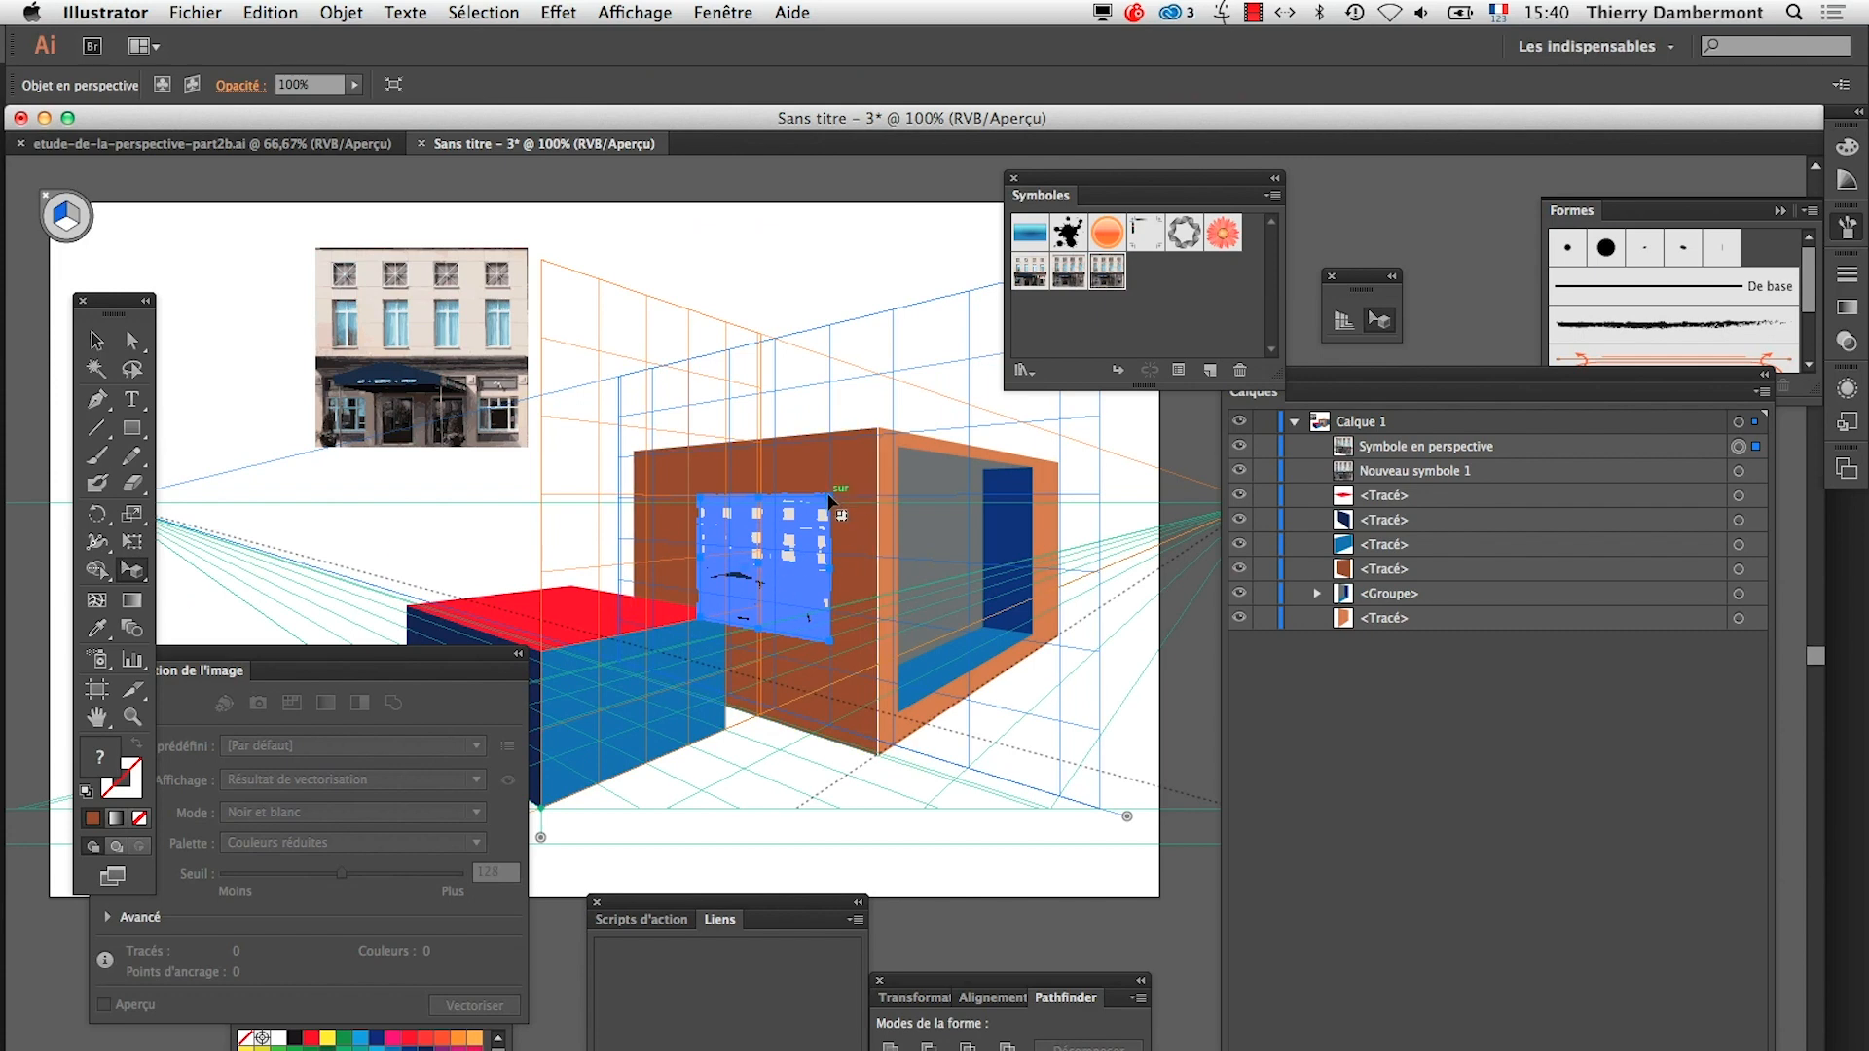
# Enlarge the perspective façade to about 12.4 by 11.9 cm, fitting its corners to the brown face
pyautogui.moveTo(829, 500); pyautogui.dragTo(872, 453)
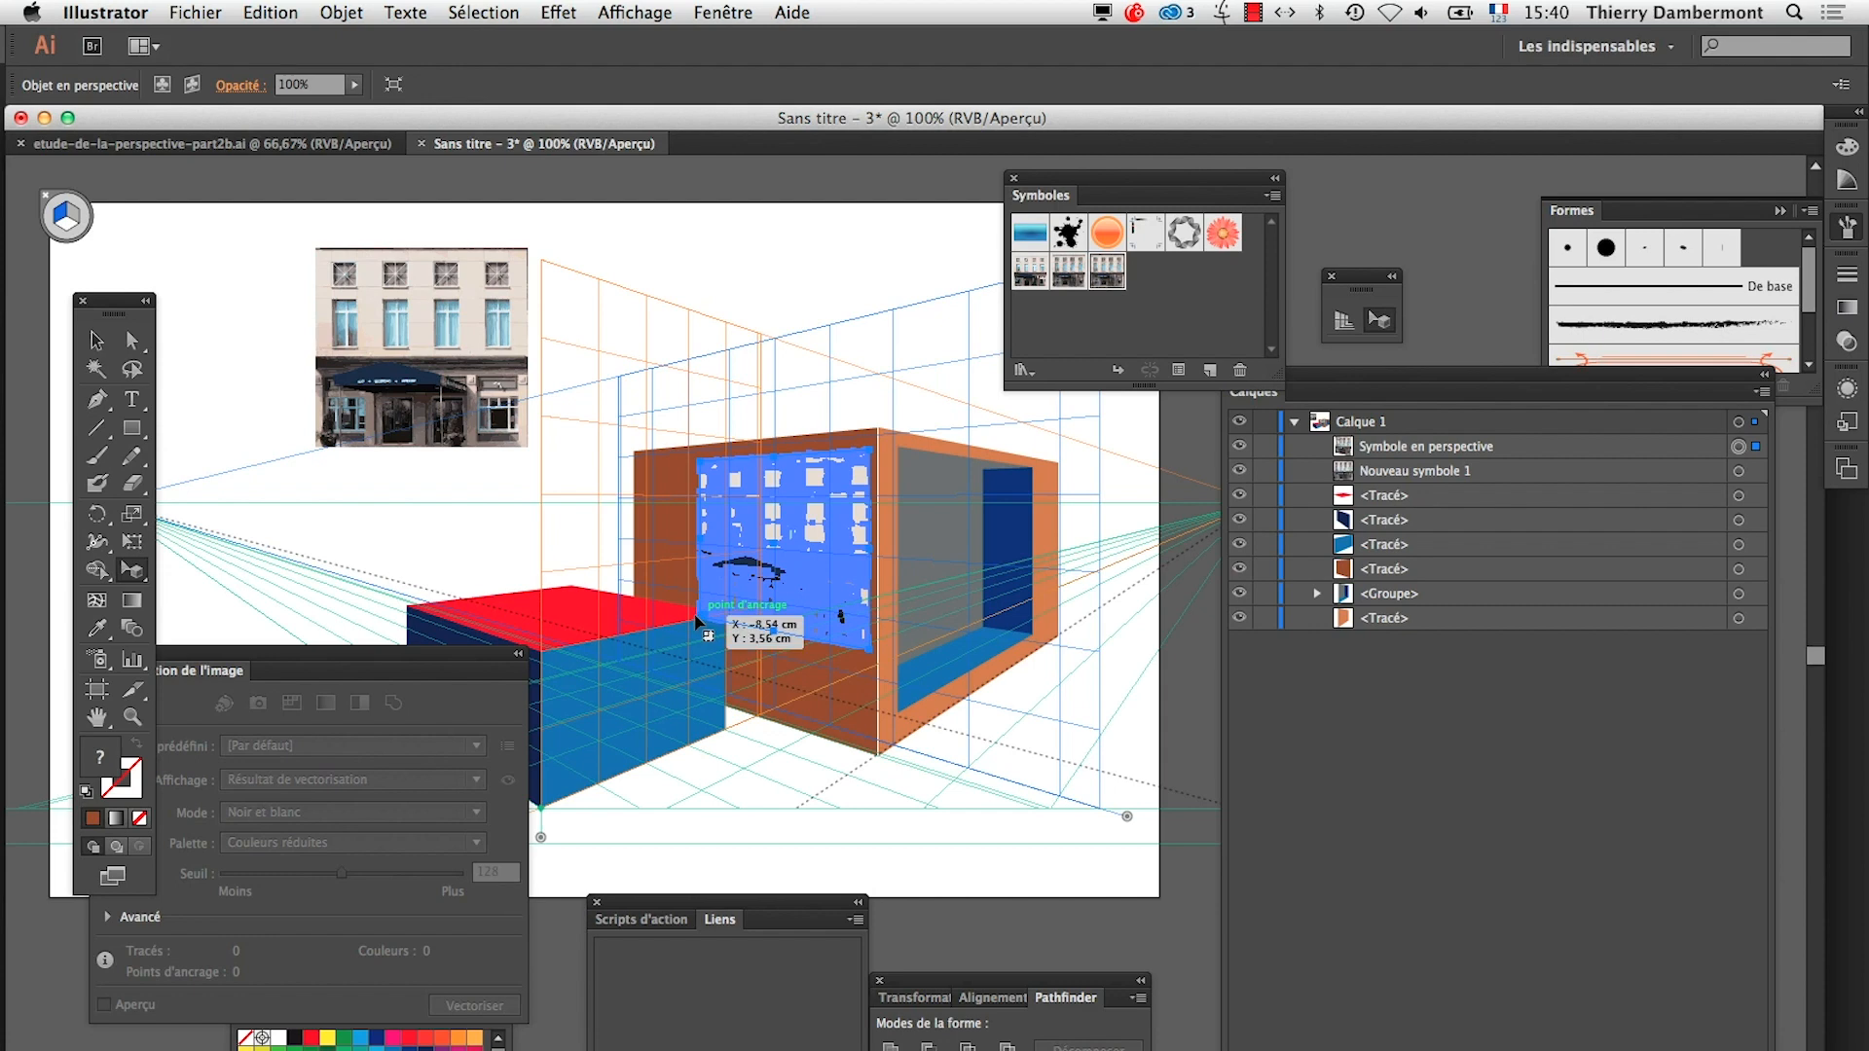
pyautogui.moveTo(700, 621); pyautogui.dragTo(634, 679)
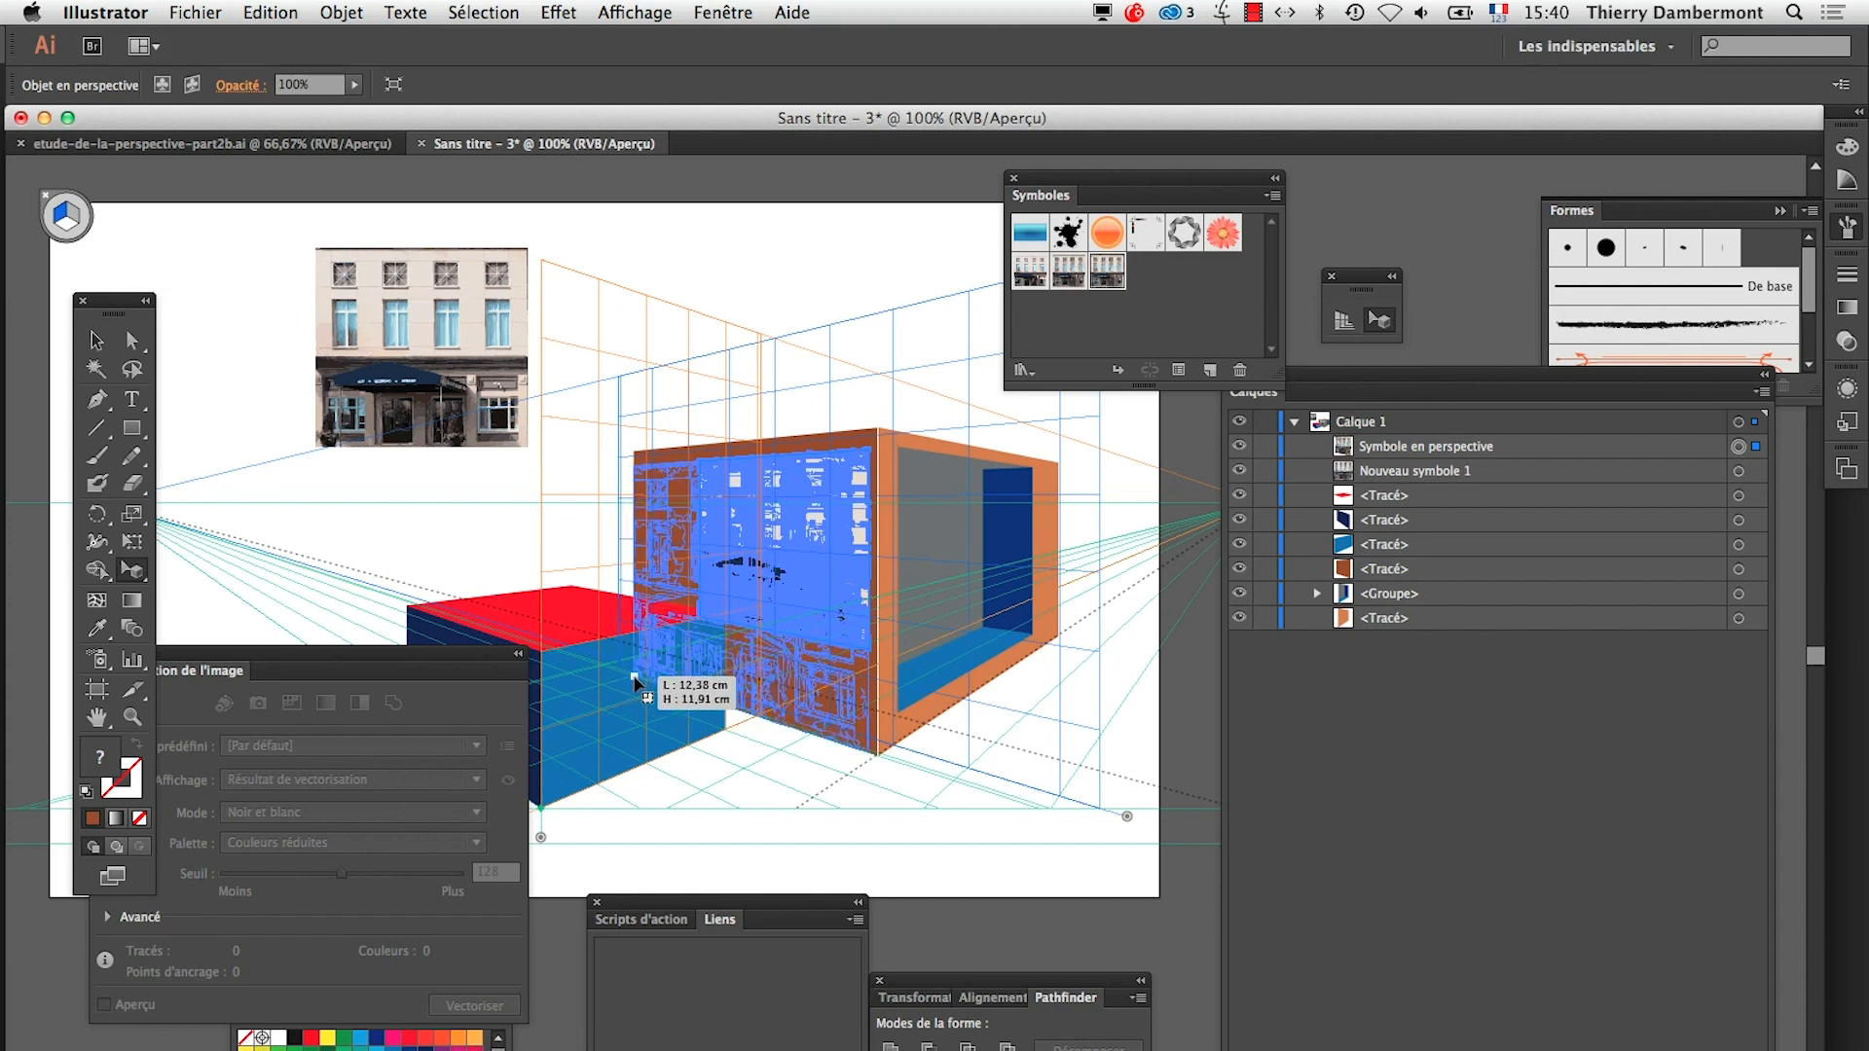
pyautogui.moveTo(634, 681); pyautogui.dragTo(631, 688)
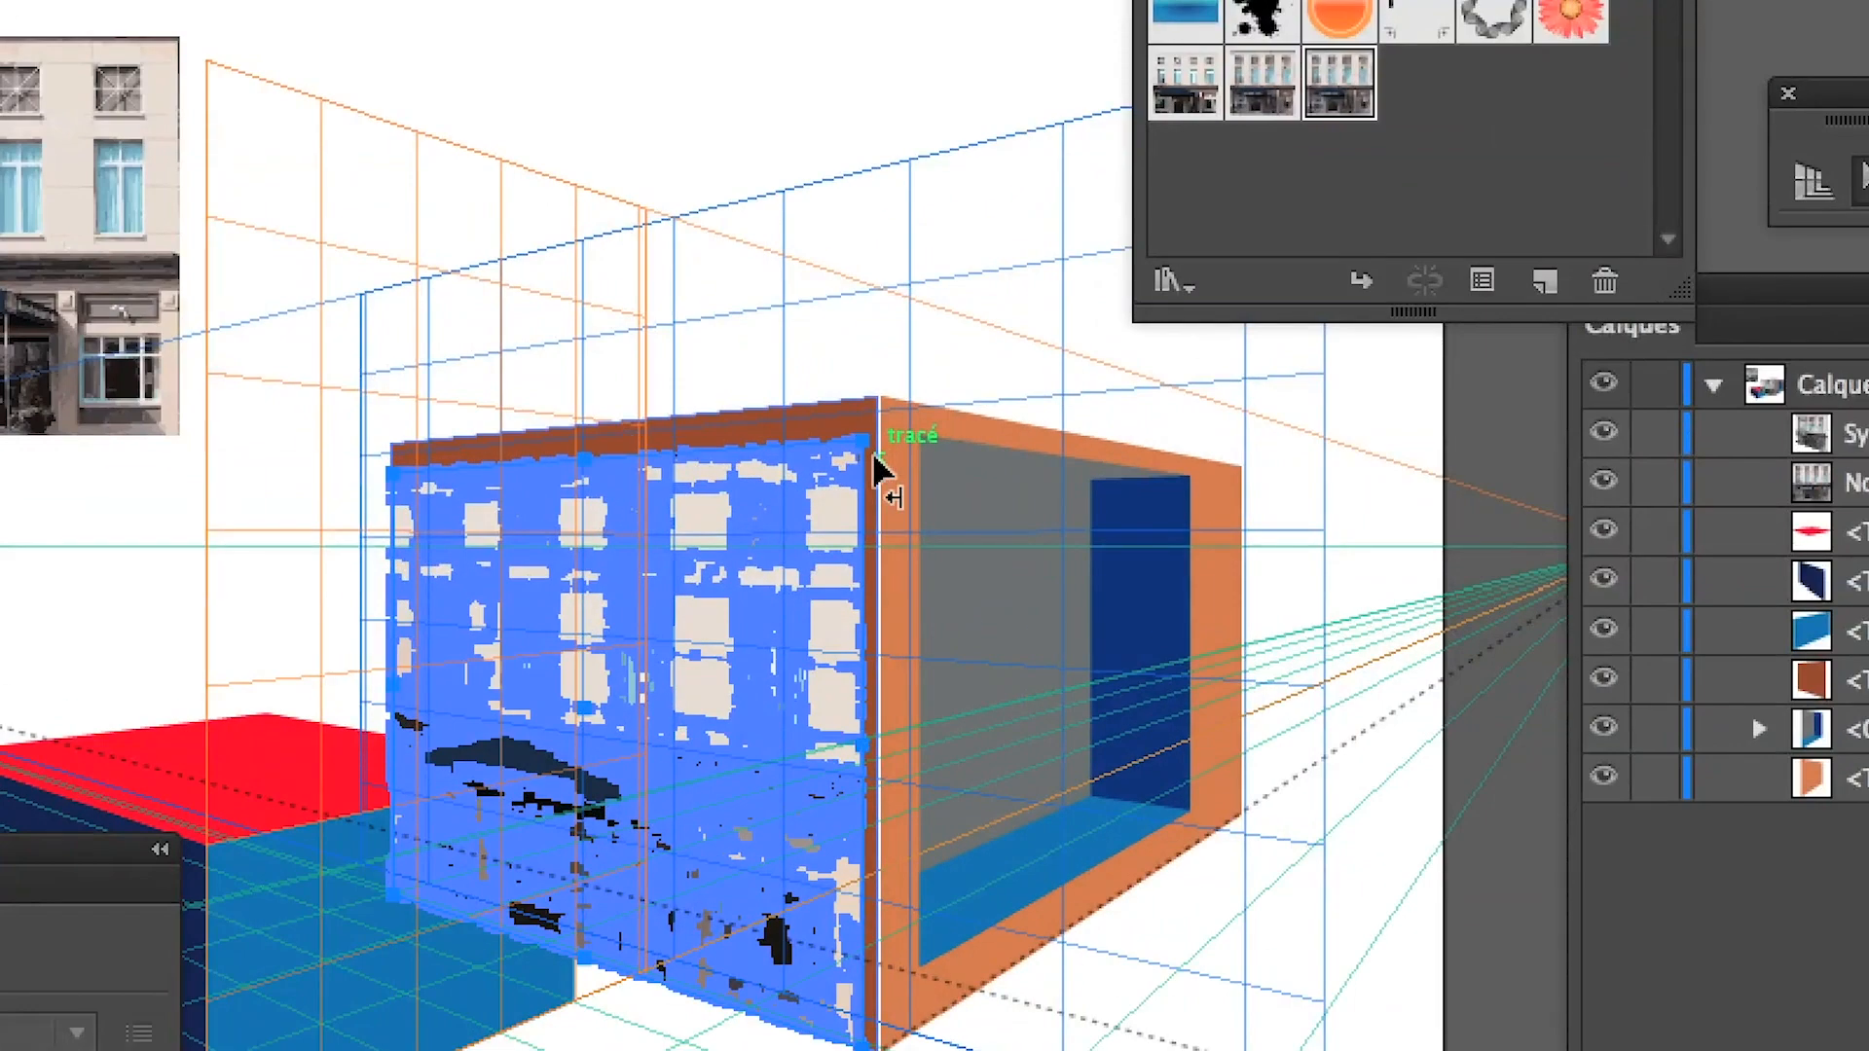
pyautogui.moveTo(864, 441); pyautogui.dragTo(876, 422)
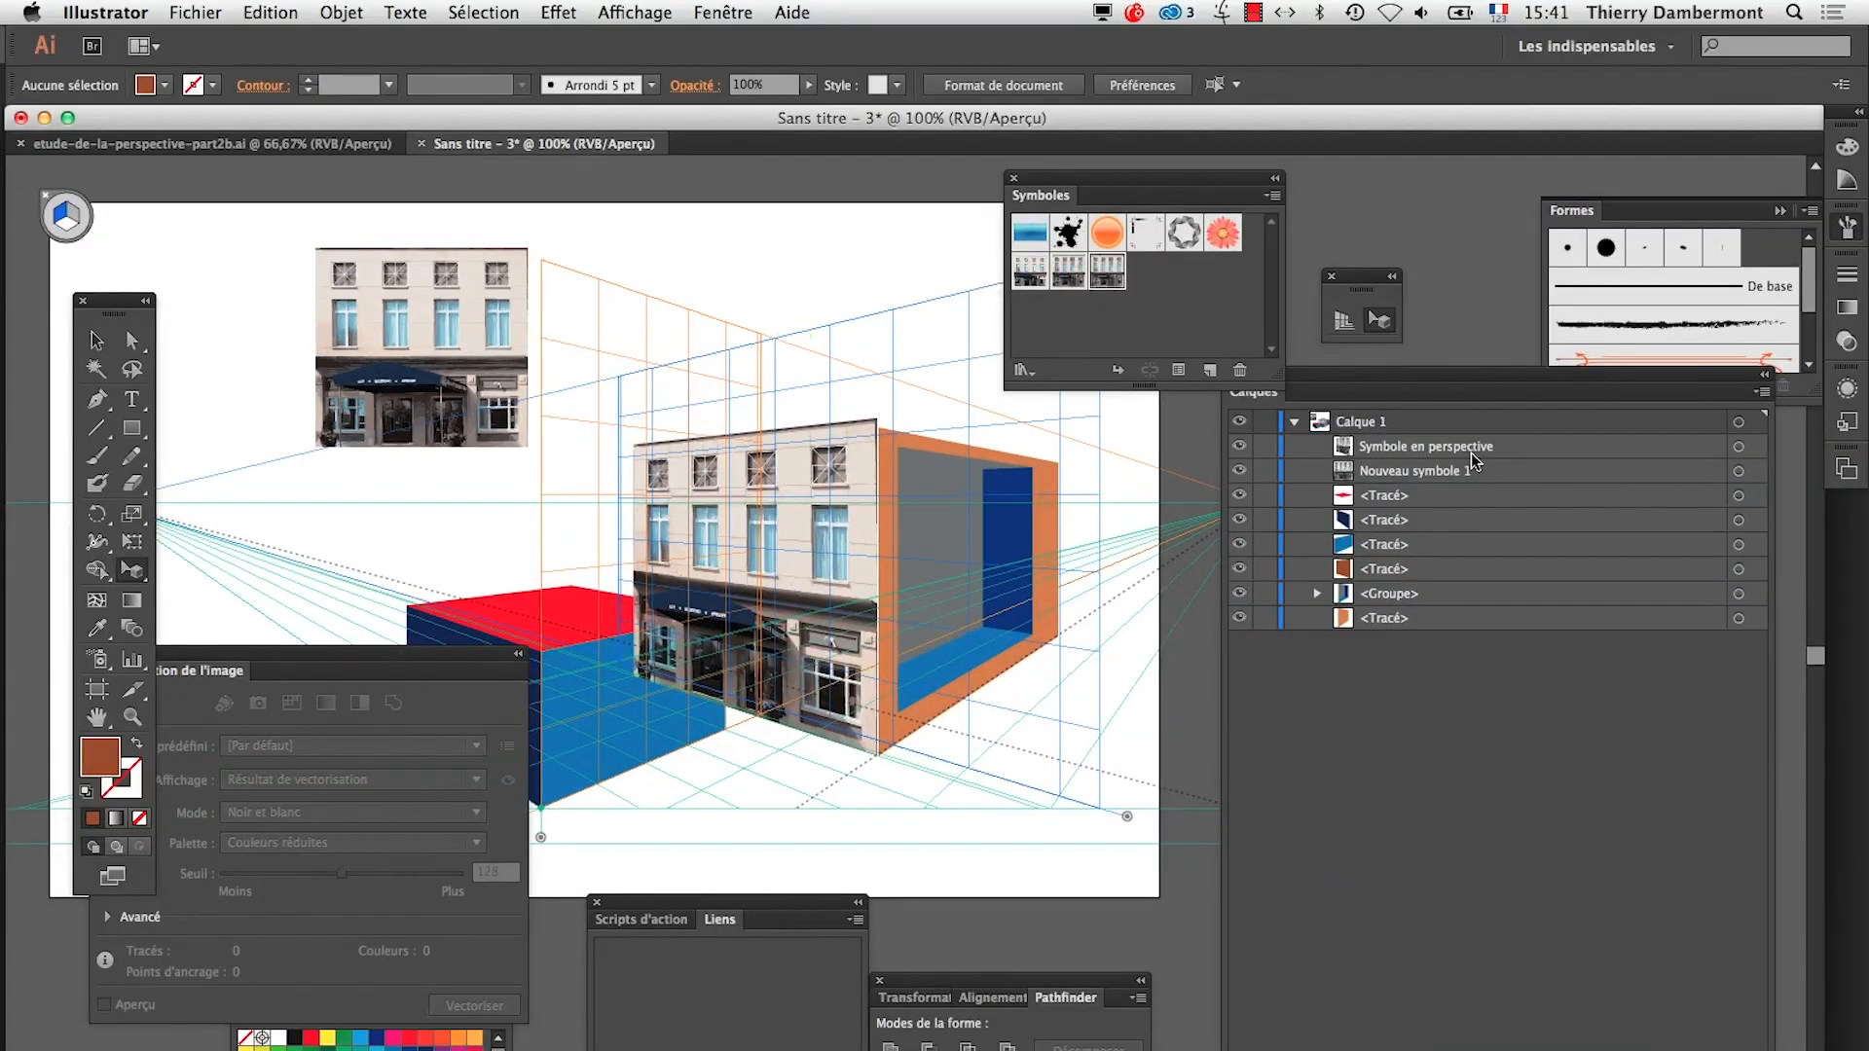
# Stack the perspective façade behind the blue box, just above the brown face, and hide the perspective grid
pyautogui.moveTo(1470, 451); pyautogui.dragTo(1473, 548)
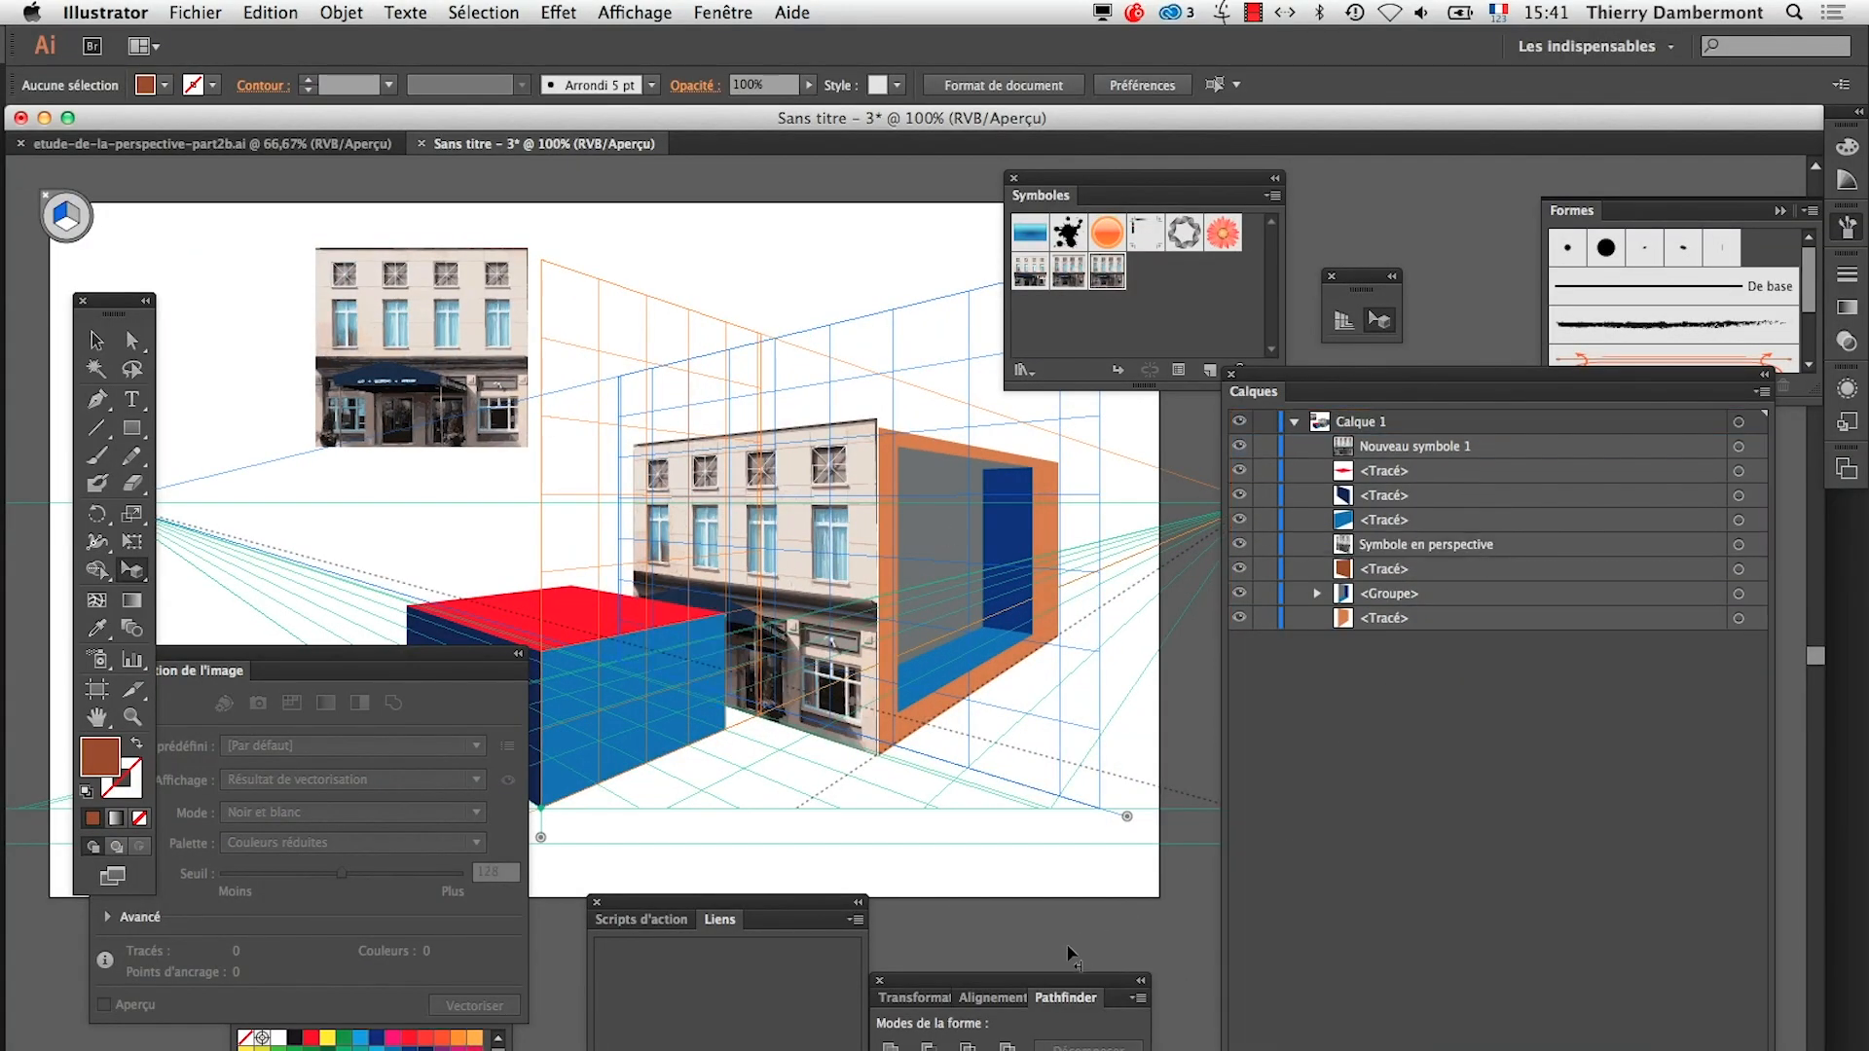
pyautogui.press('super+shift+i')
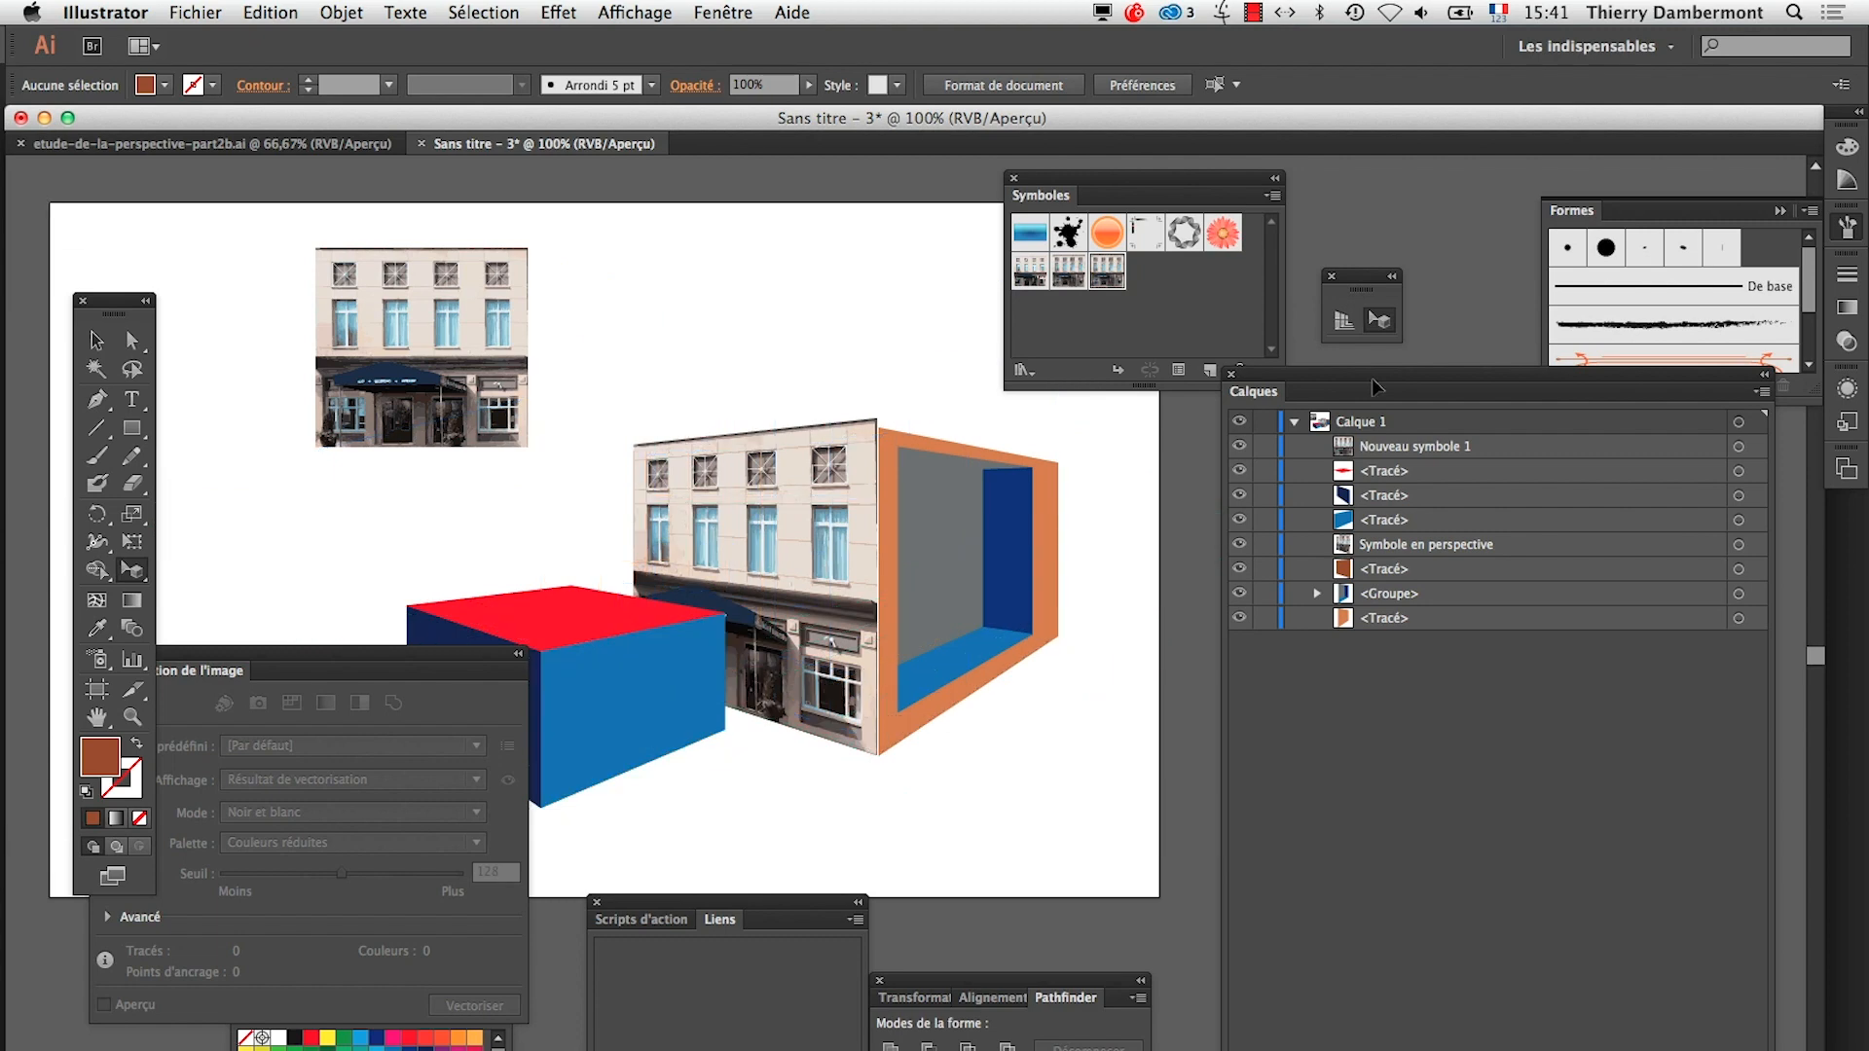
# Narrow the large box's orange frame in perspective by moving its far vertical edge inward
pyautogui.press('Tab')
pyautogui.press('z')
pyautogui.click(699, 748)
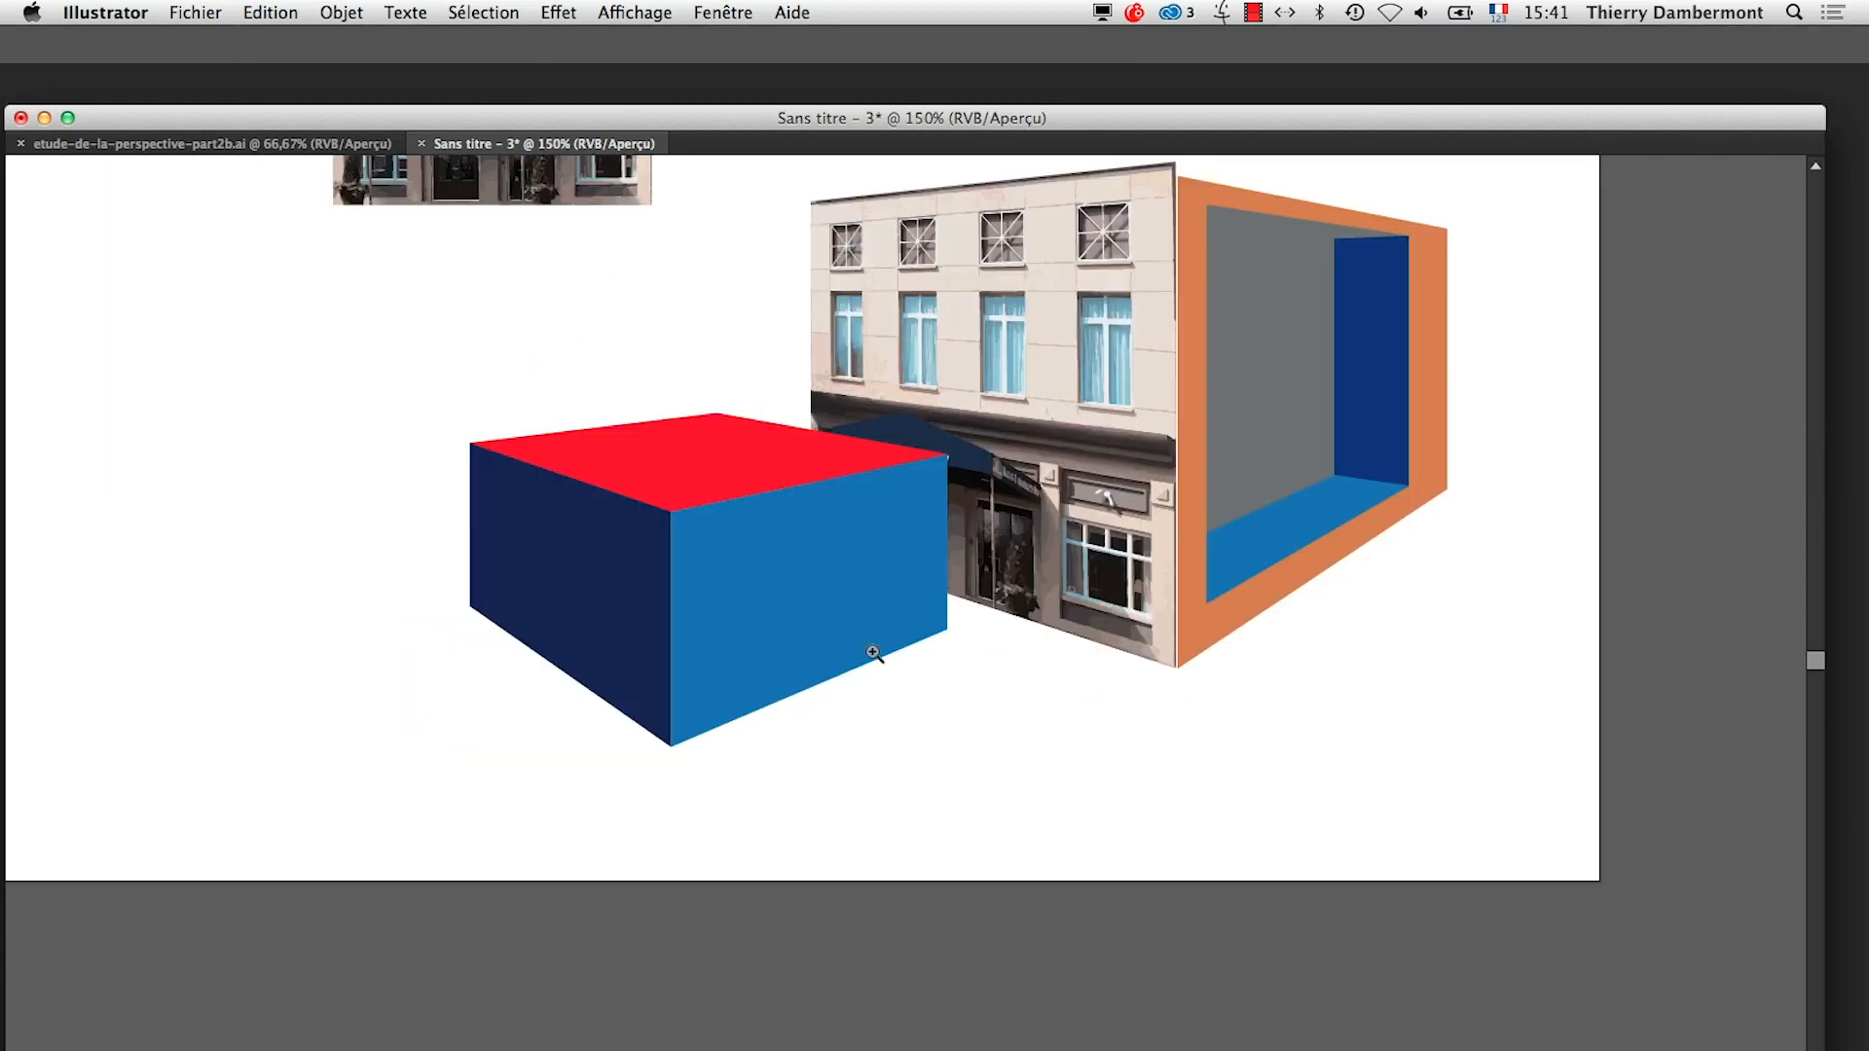
pyautogui.moveTo(1043, 605); pyautogui.dragTo(993, 763)
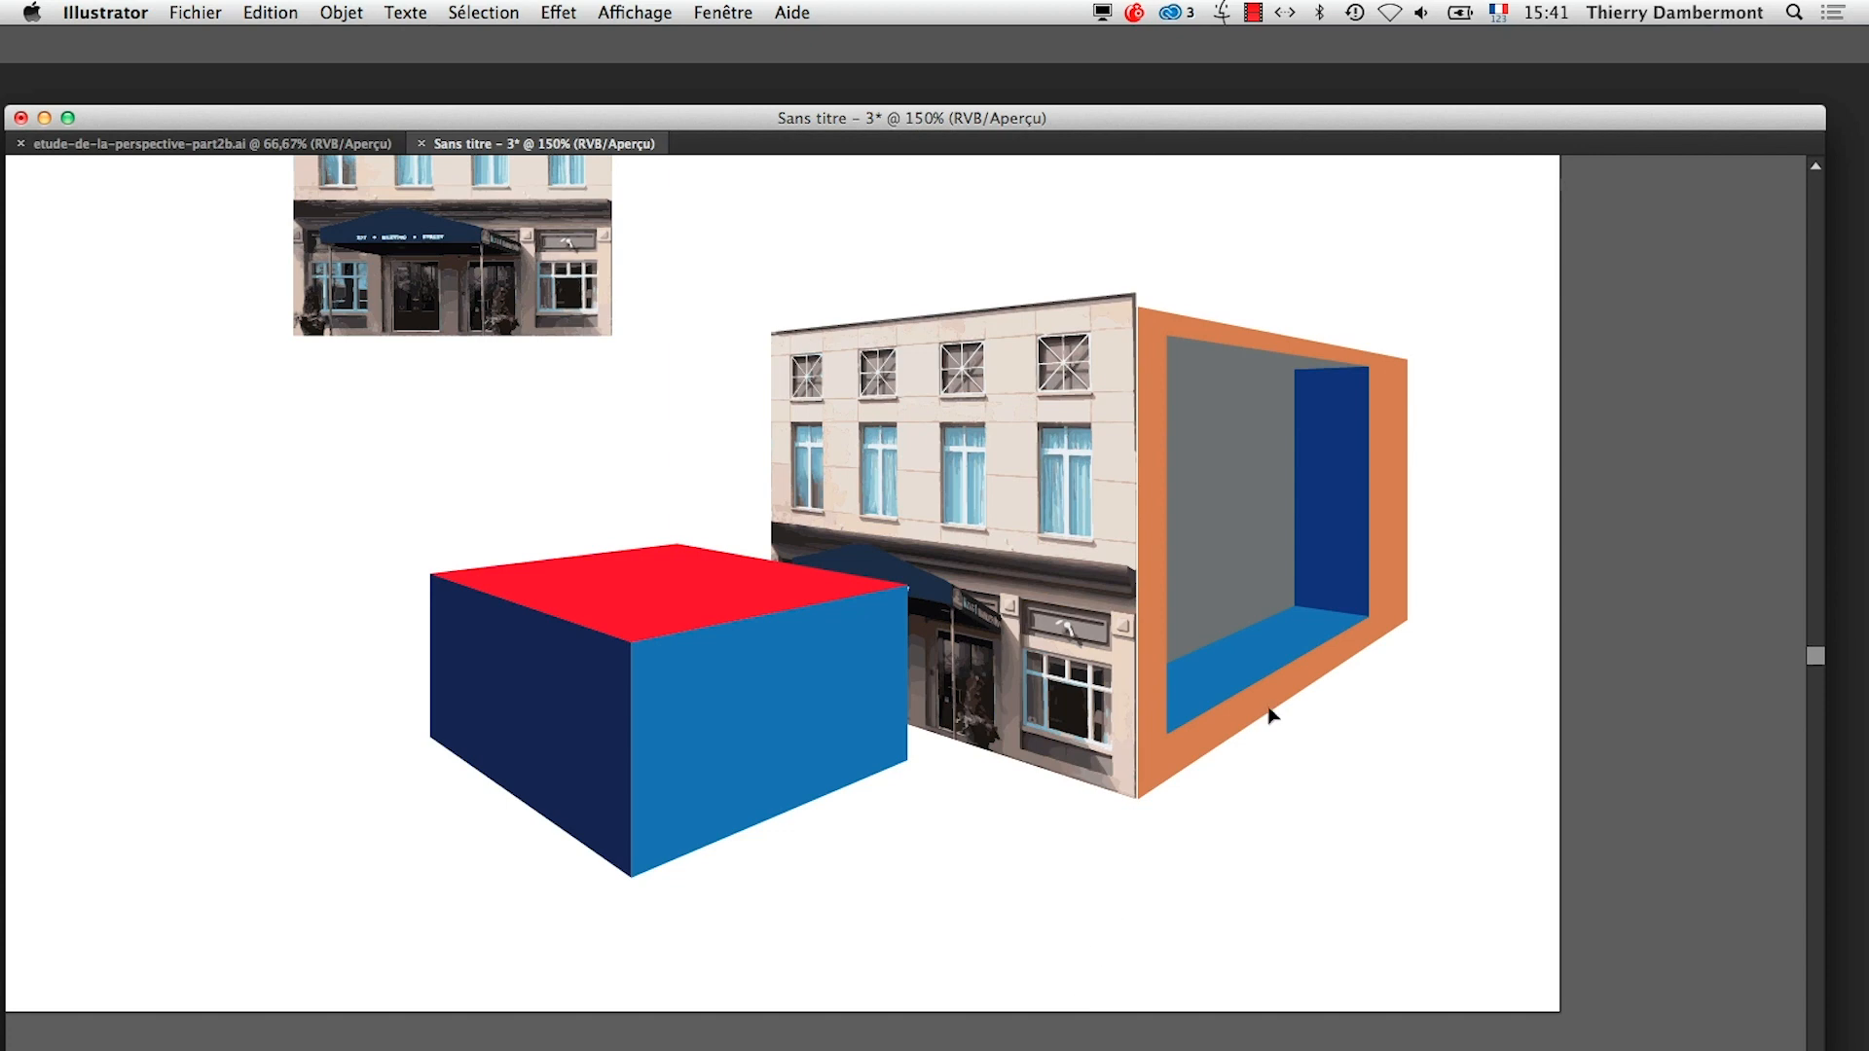
pyautogui.click(1383, 503)
pyautogui.press('Tab')
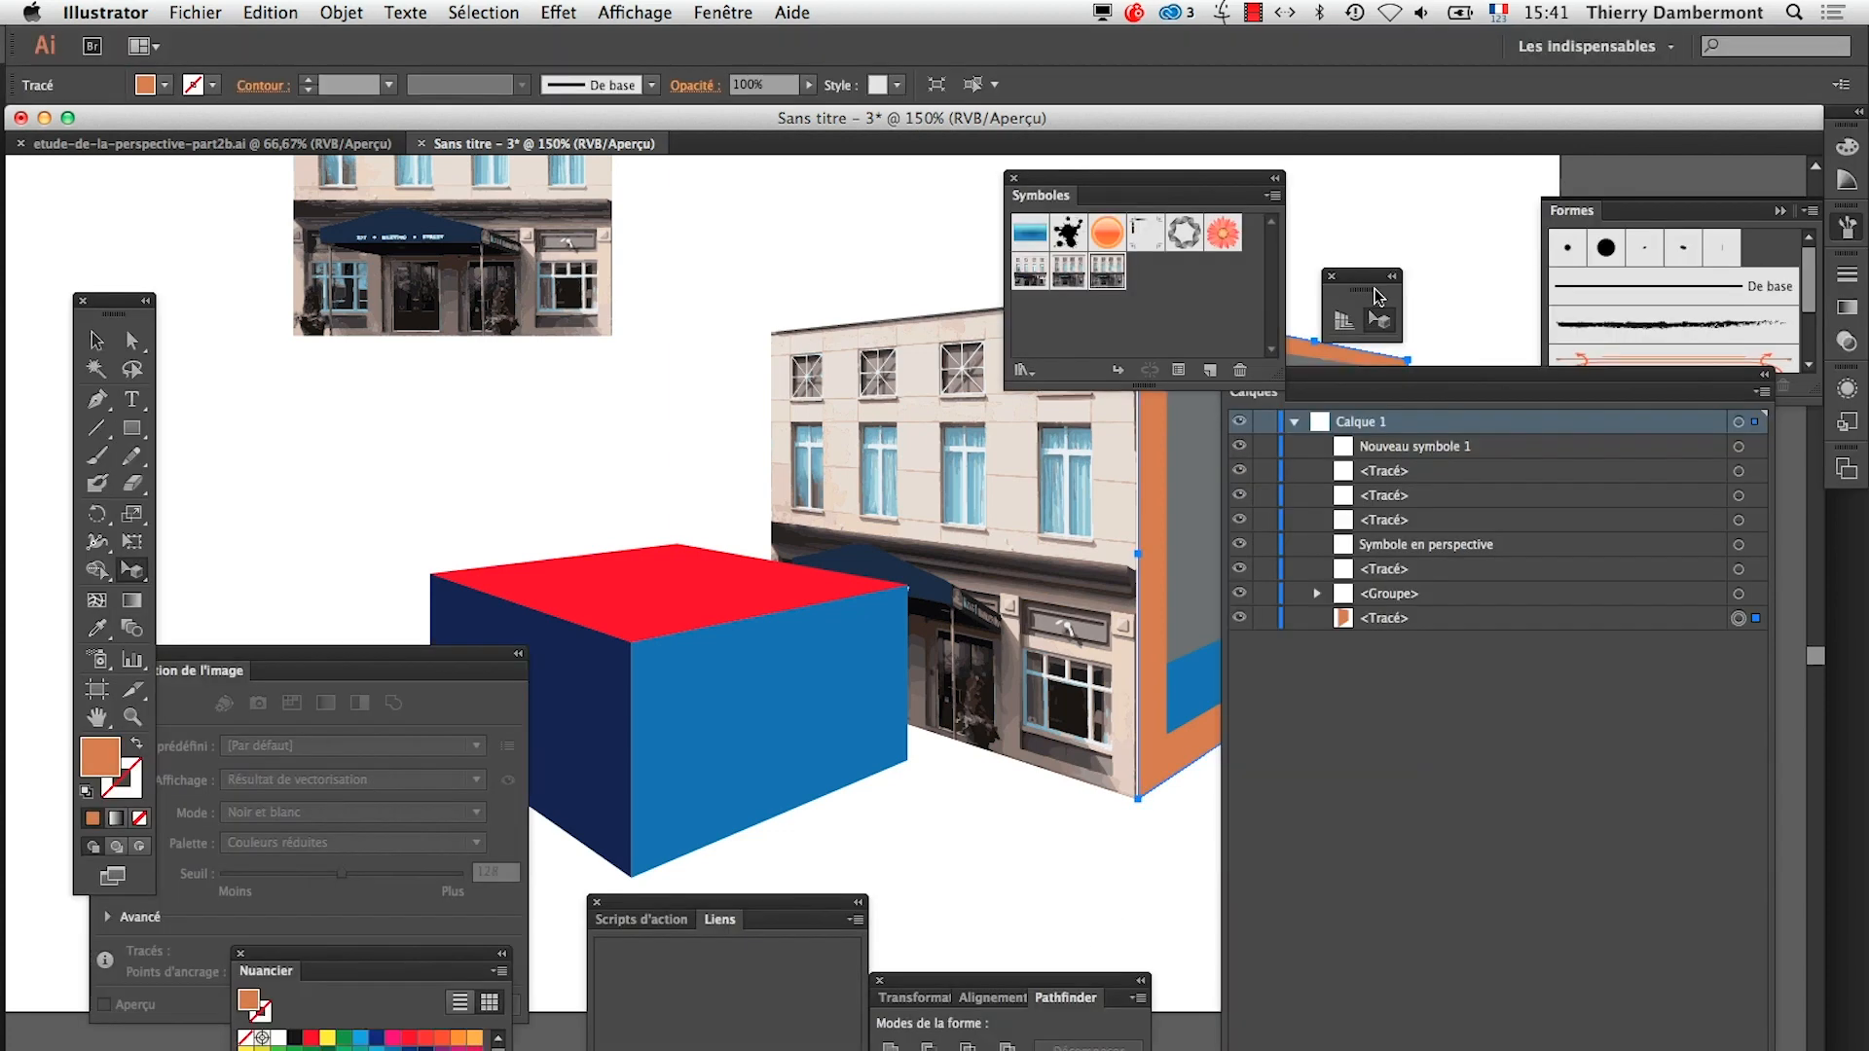
pyautogui.press('Tab')
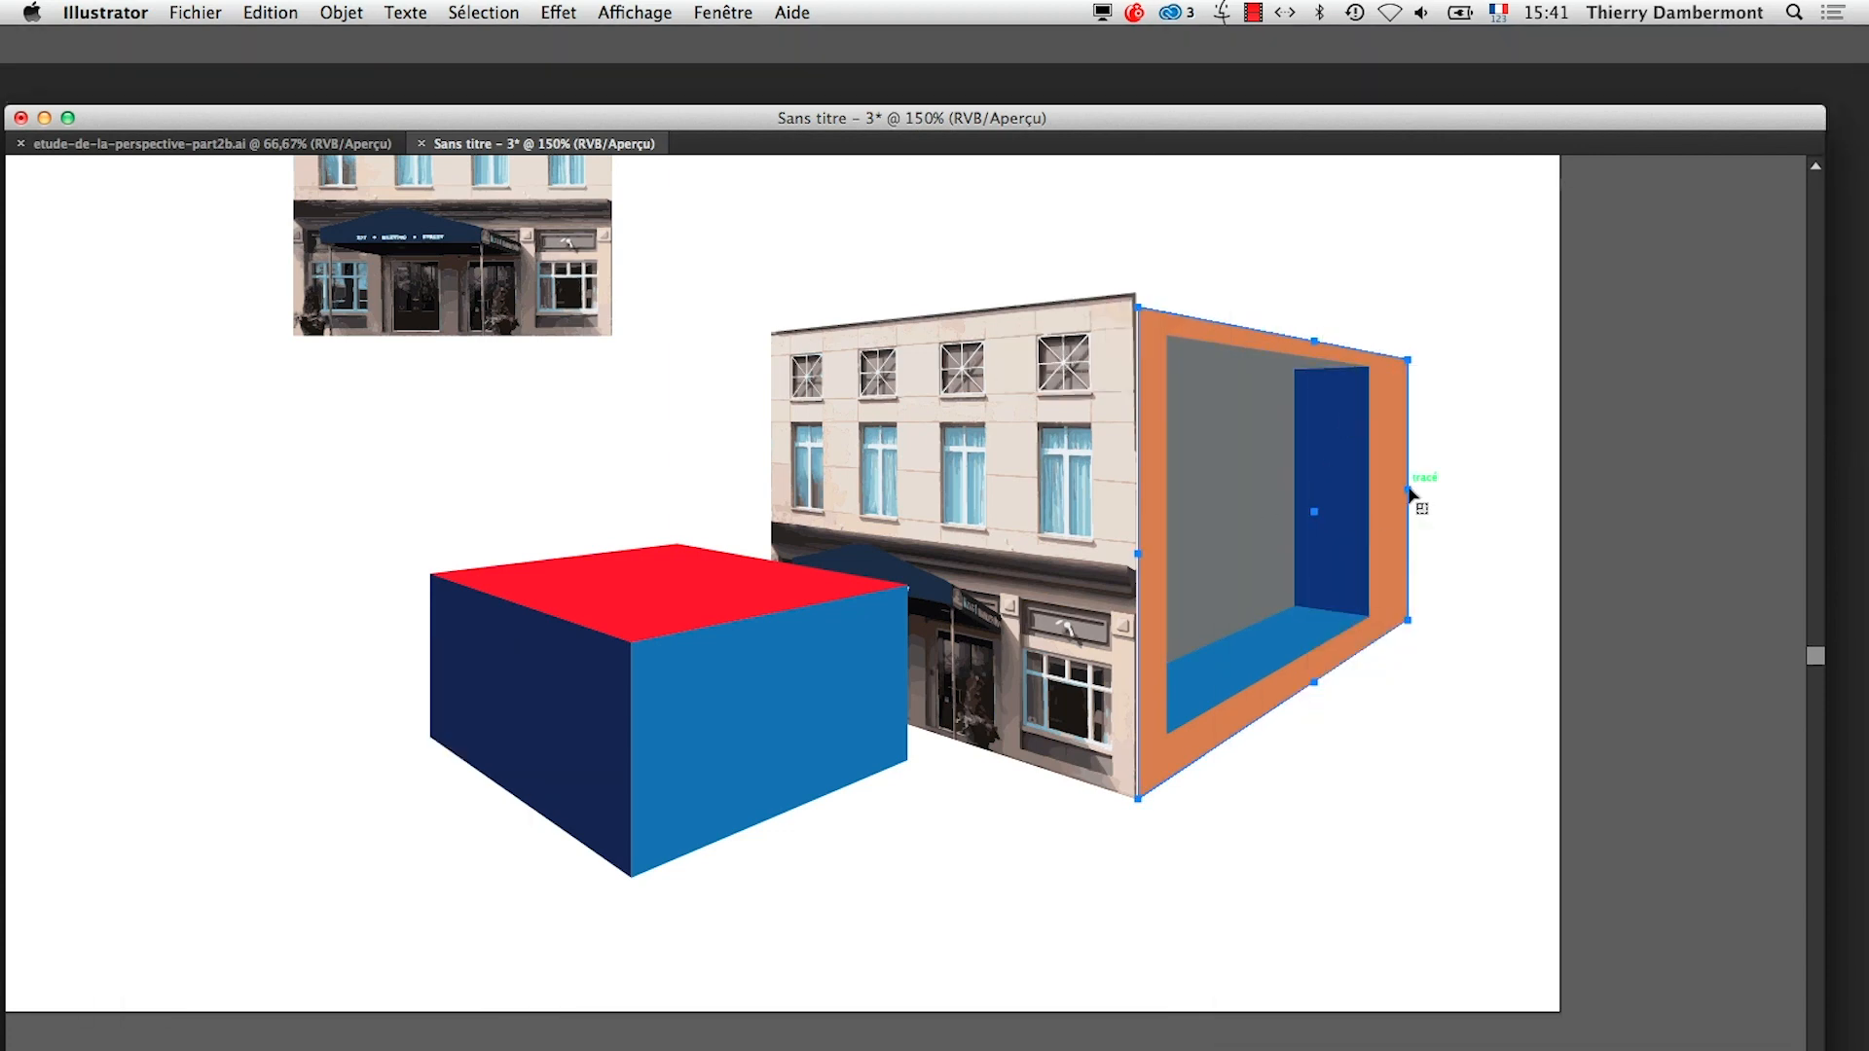
pyautogui.moveTo(1408, 490); pyautogui.dragTo(1385, 504)
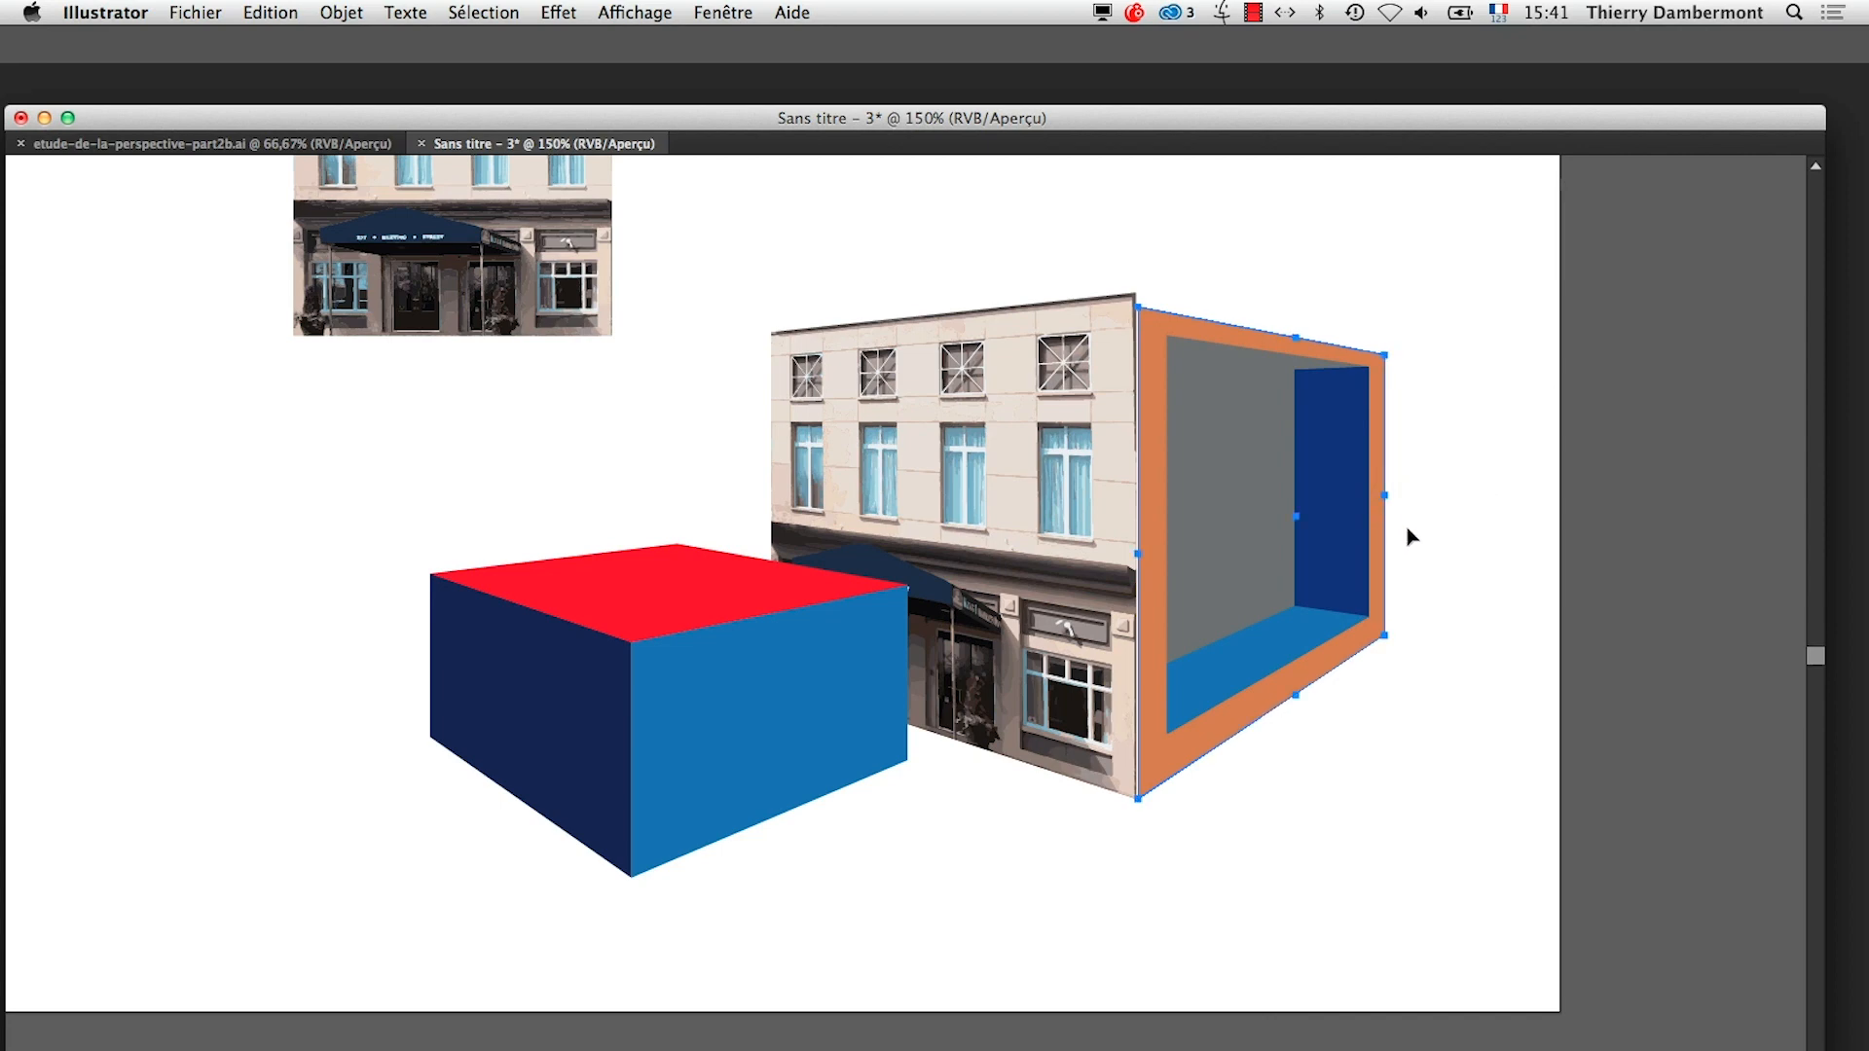
# Delete the grey, dark-blue and light-blue shapes inside the large box's orange face, and restore the hidden panels
pyautogui.click(1416, 873)
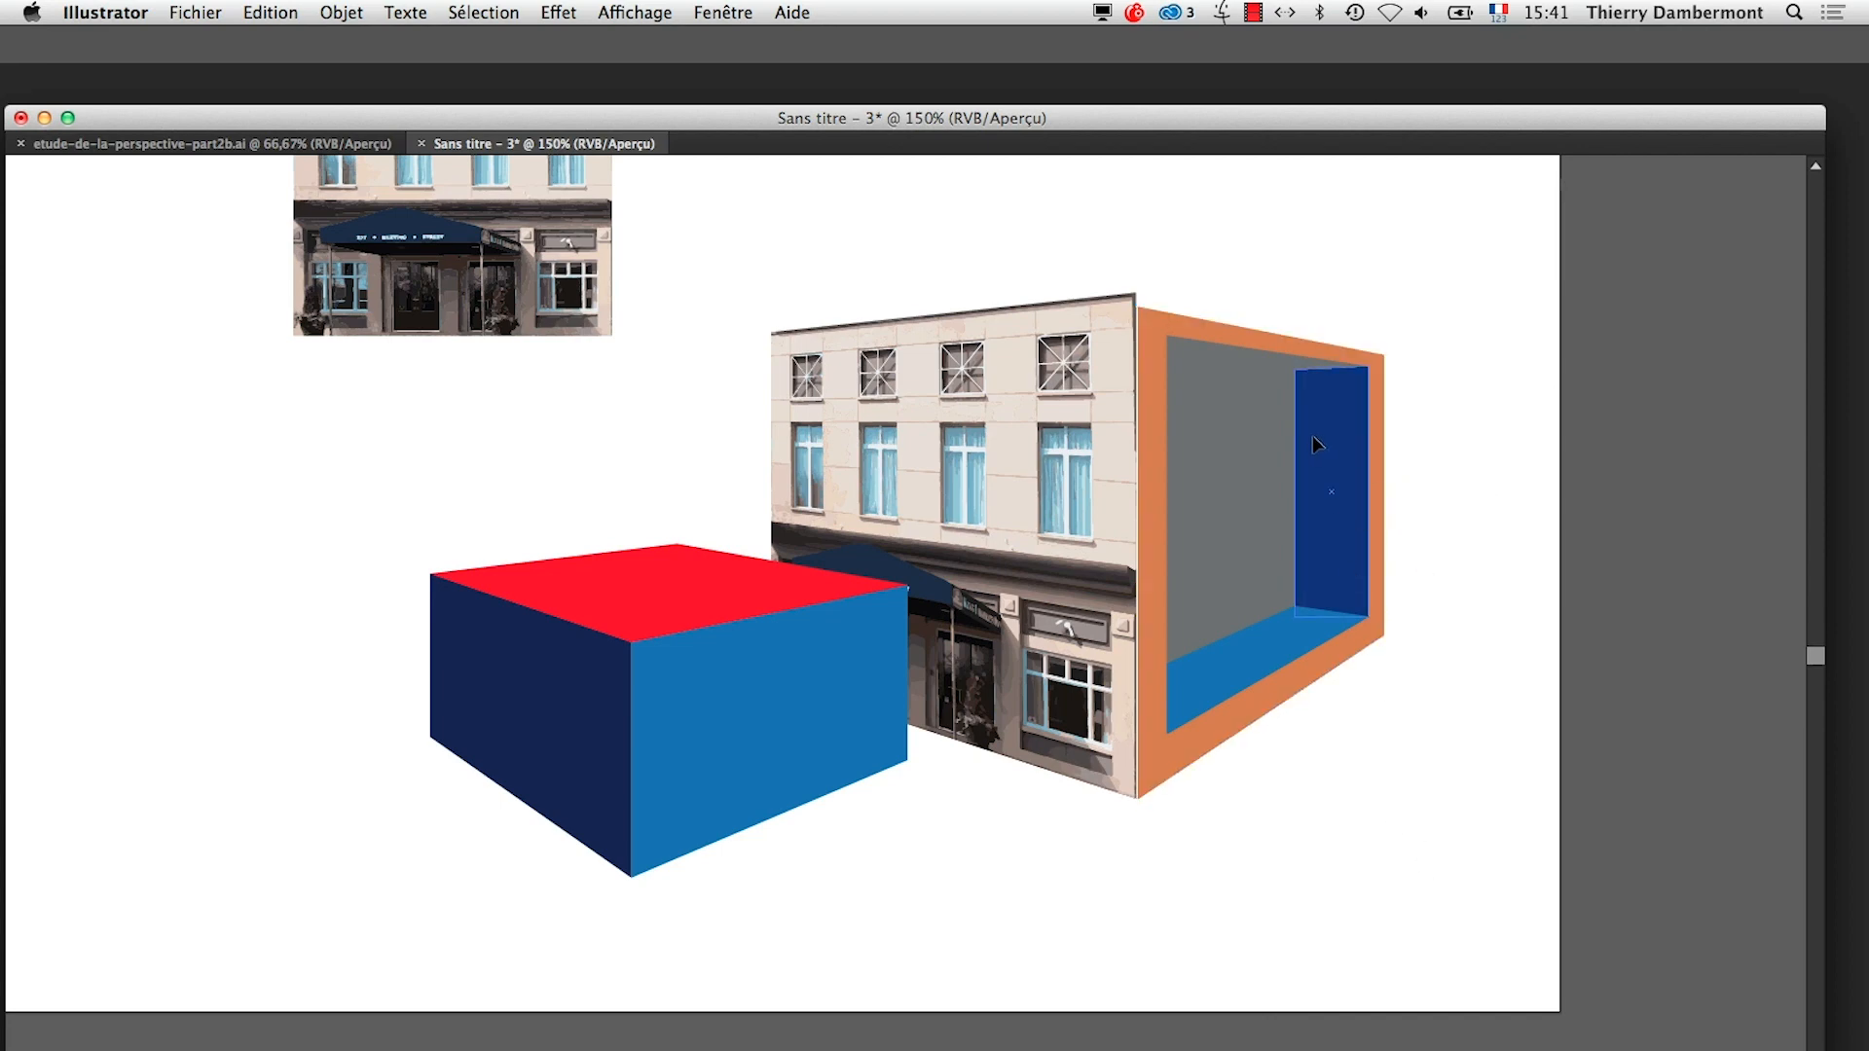
pyautogui.click(1254, 662)
pyautogui.click(1336, 824)
pyautogui.click(1262, 658)
pyautogui.press('Delete')
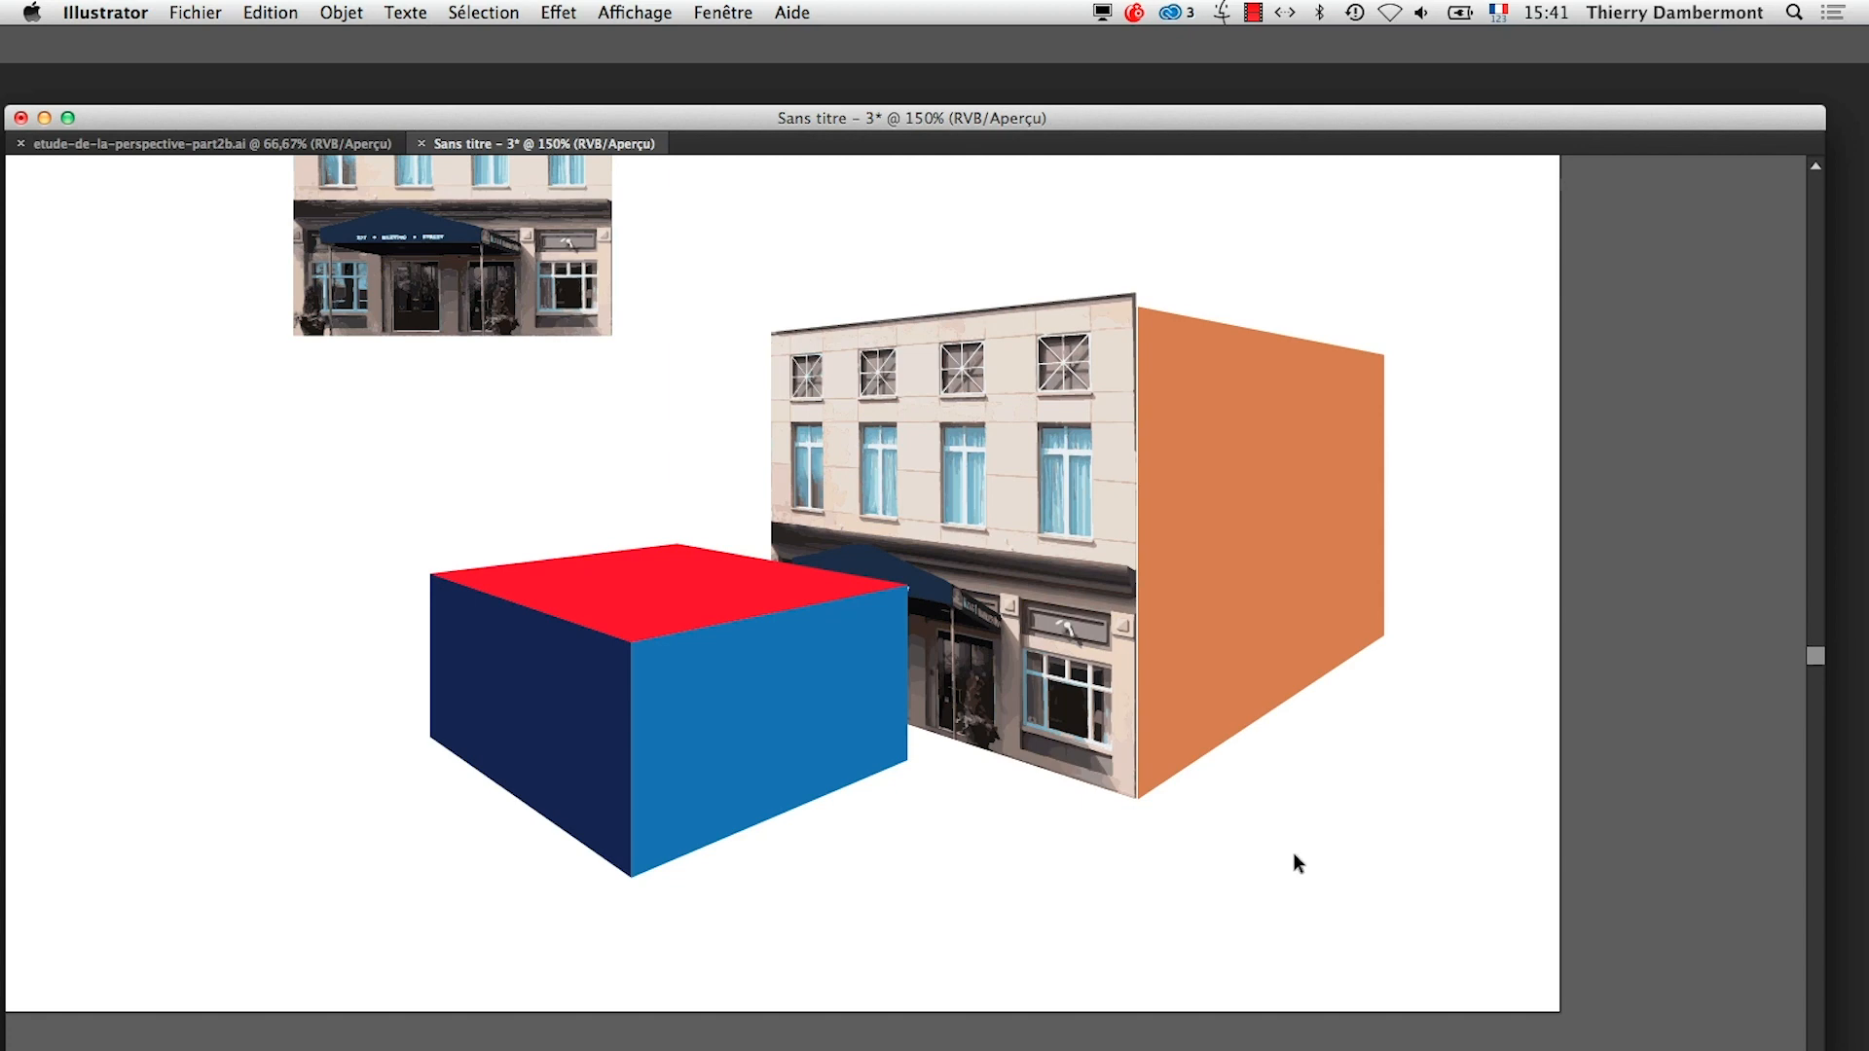
pyautogui.press('Tab')
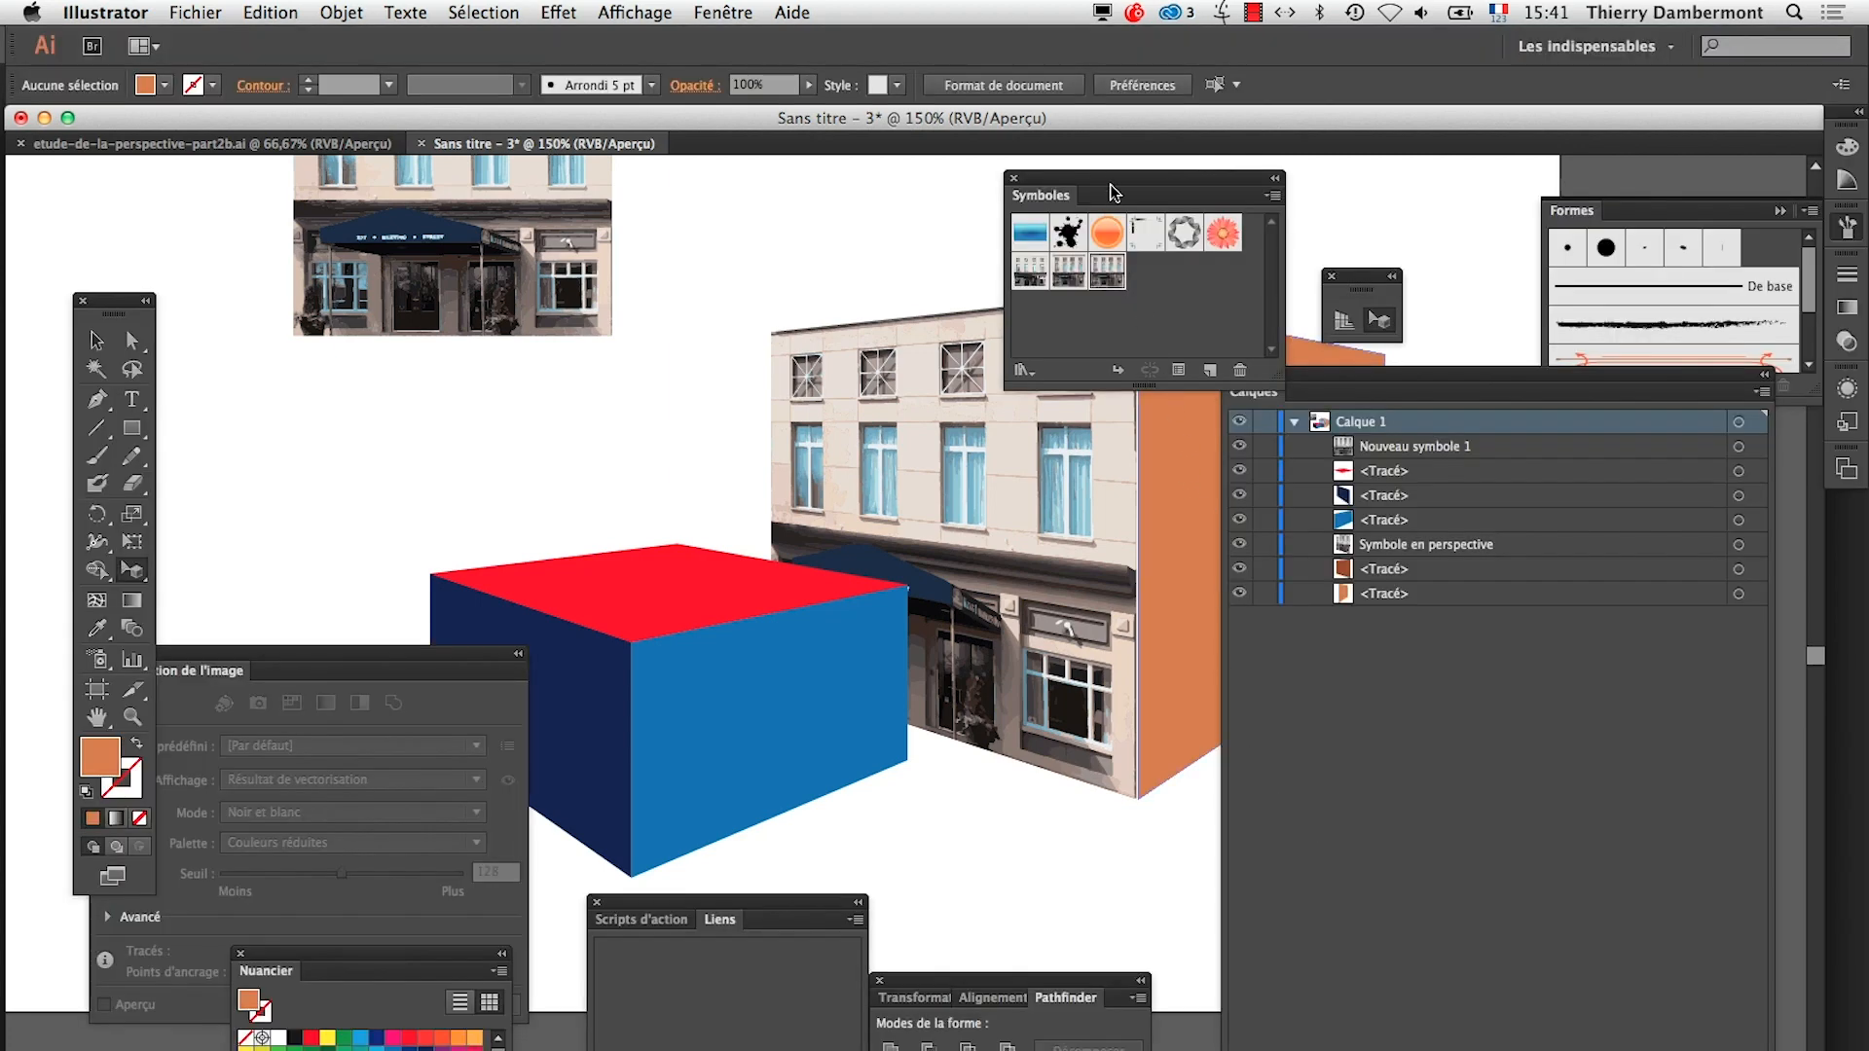
# Try out the Orange lumineux symbol above the blue box and browse the symbol libraries
pyautogui.moveTo(1118, 190); pyautogui.dragTo(617, 417)
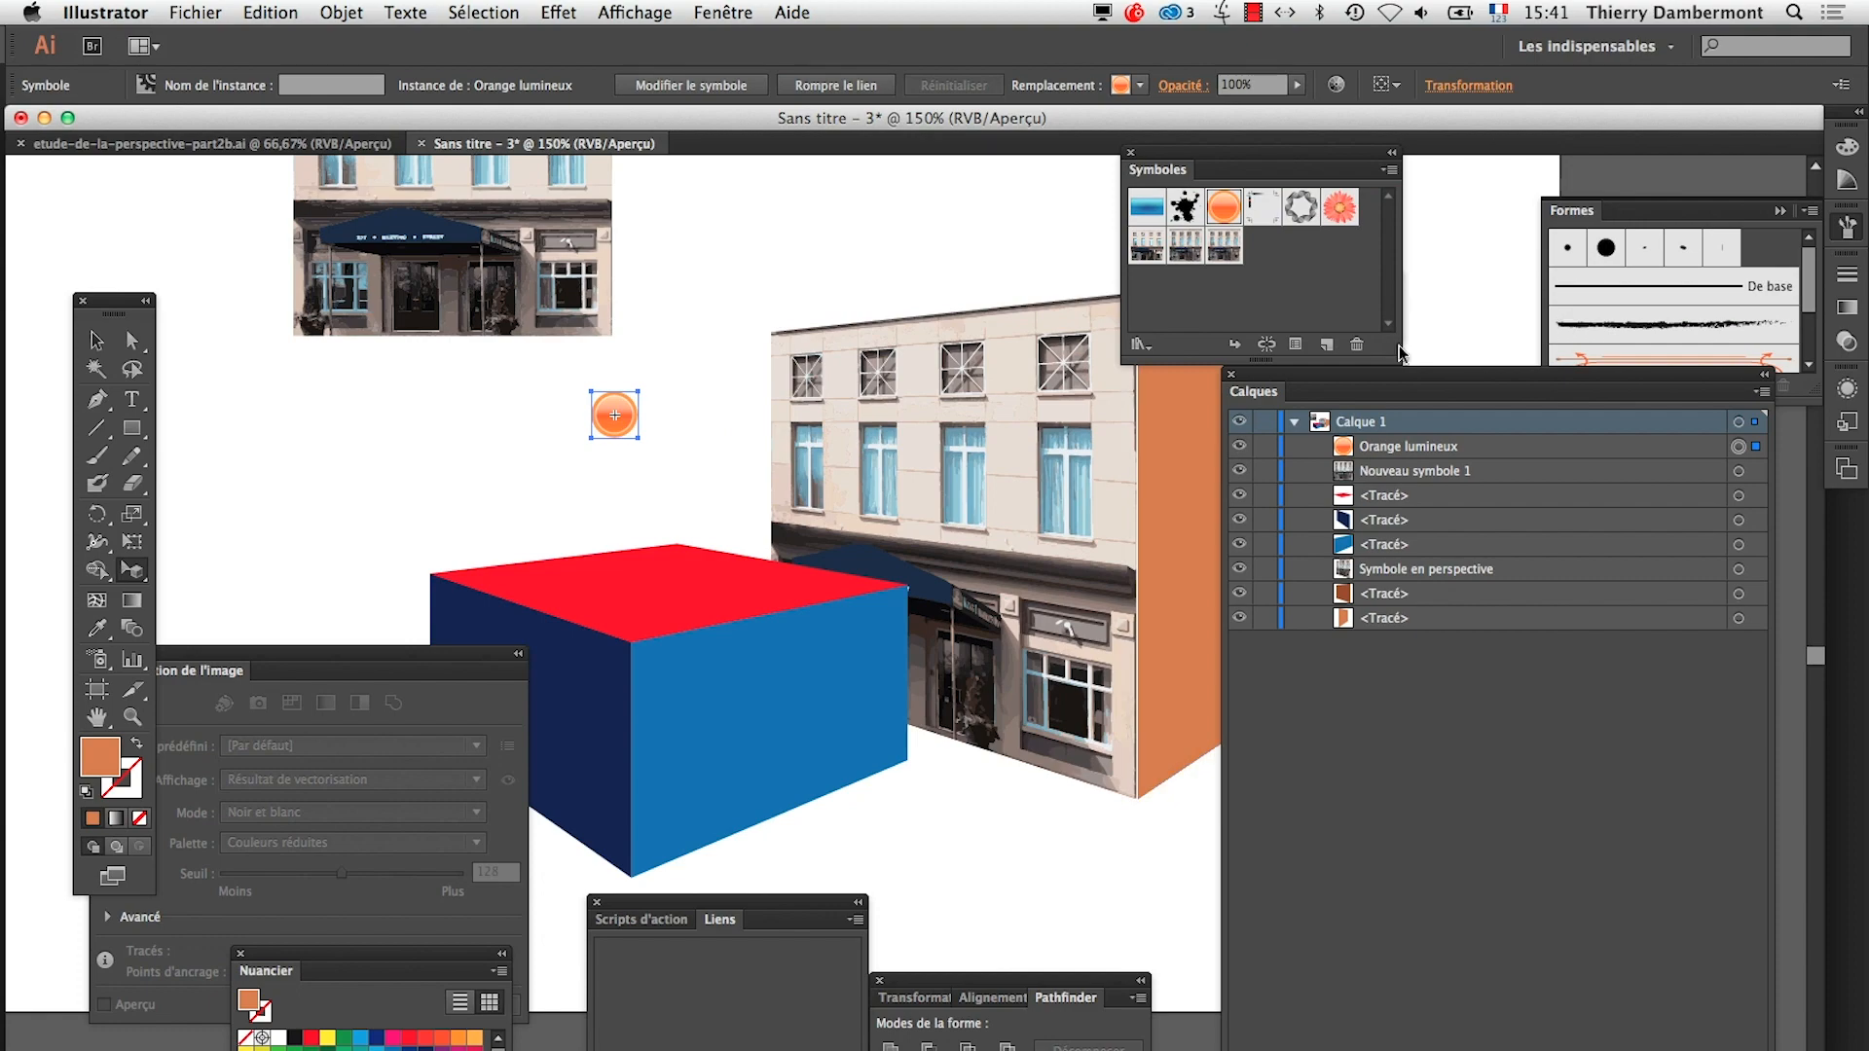
pyautogui.moveTo(1278, 152); pyautogui.dragTo(1079, 201)
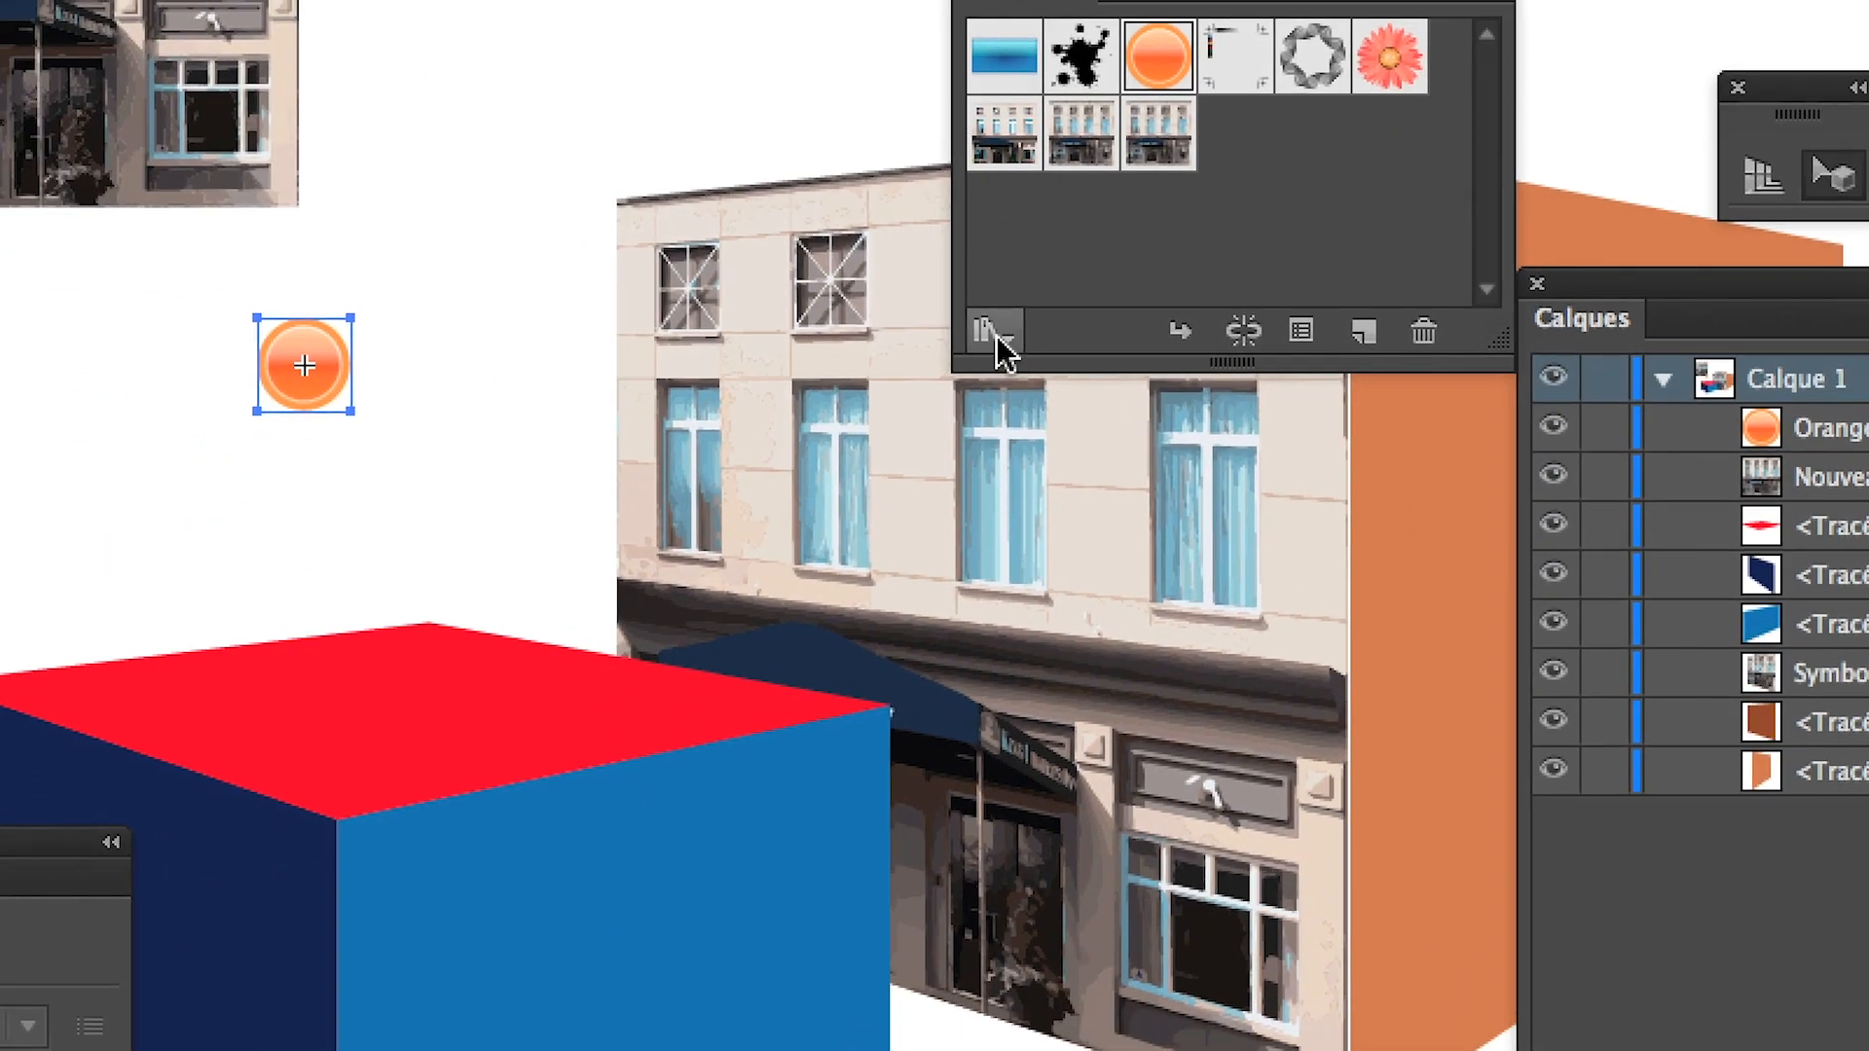
pyautogui.click(835, 592)
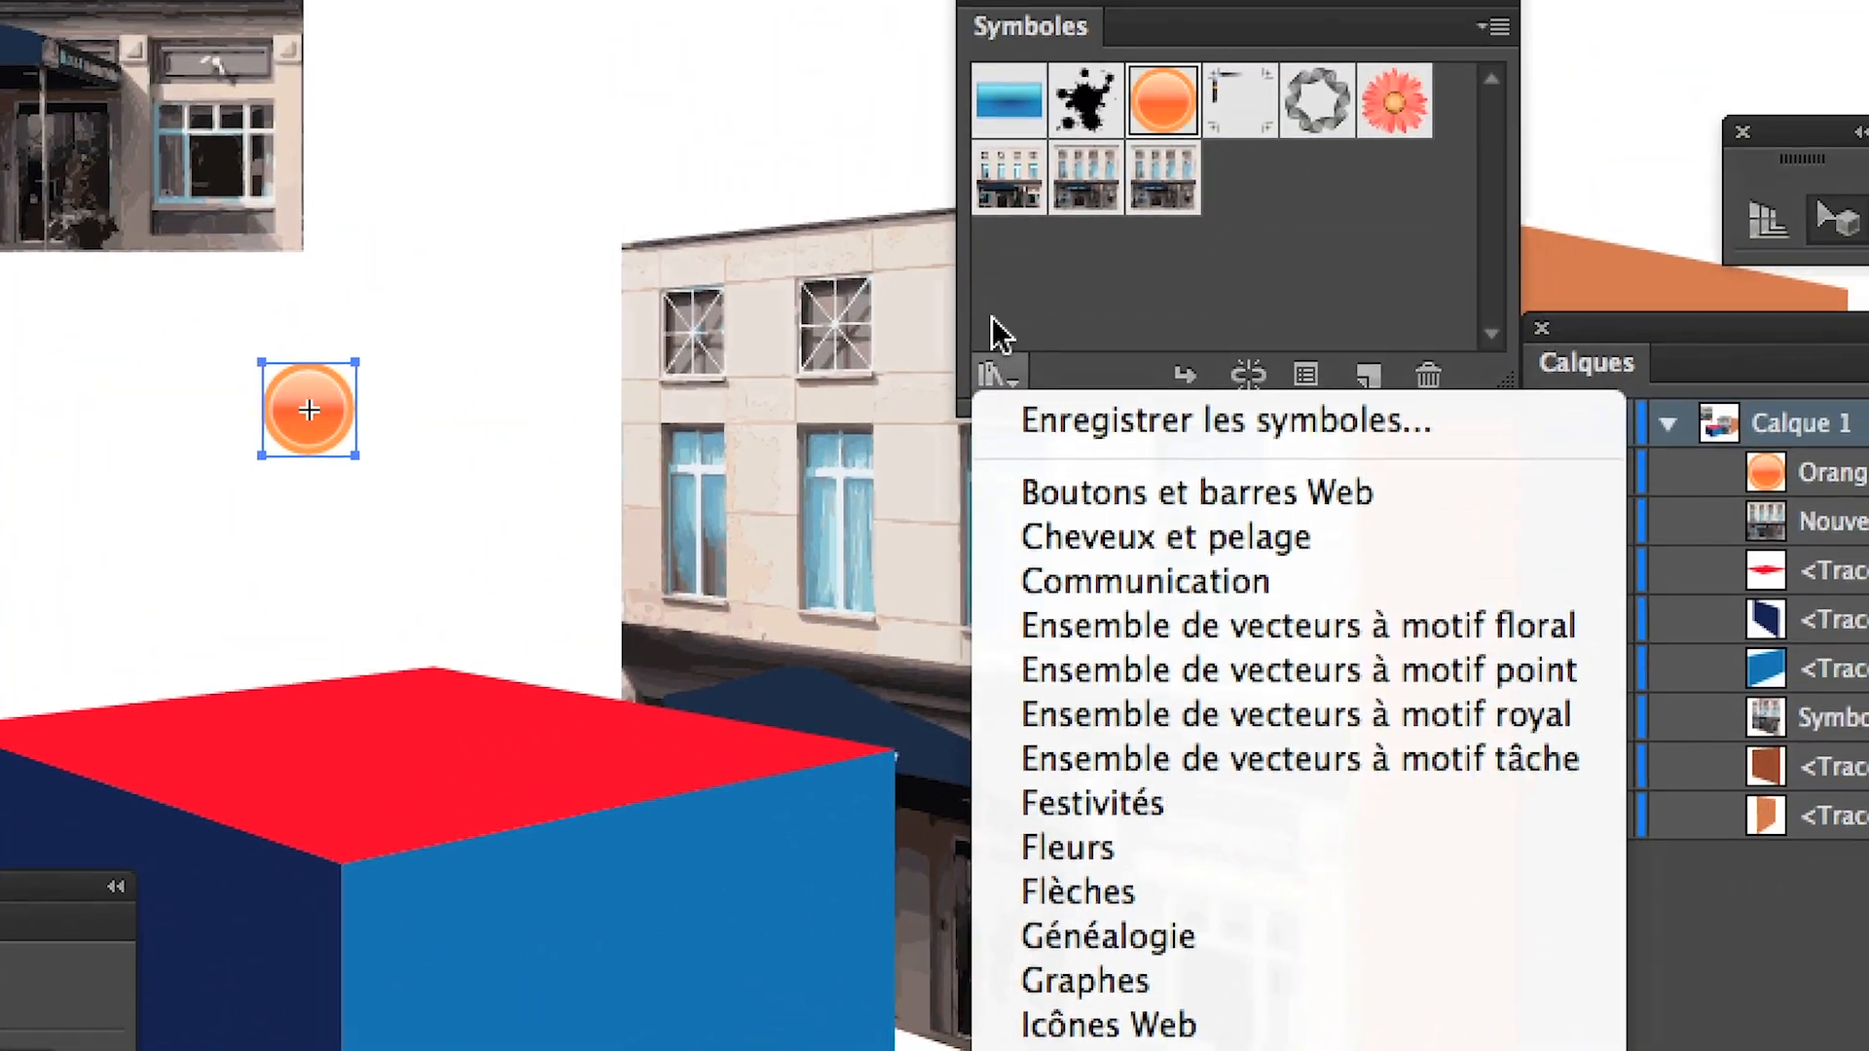
pyautogui.click(974, 97)
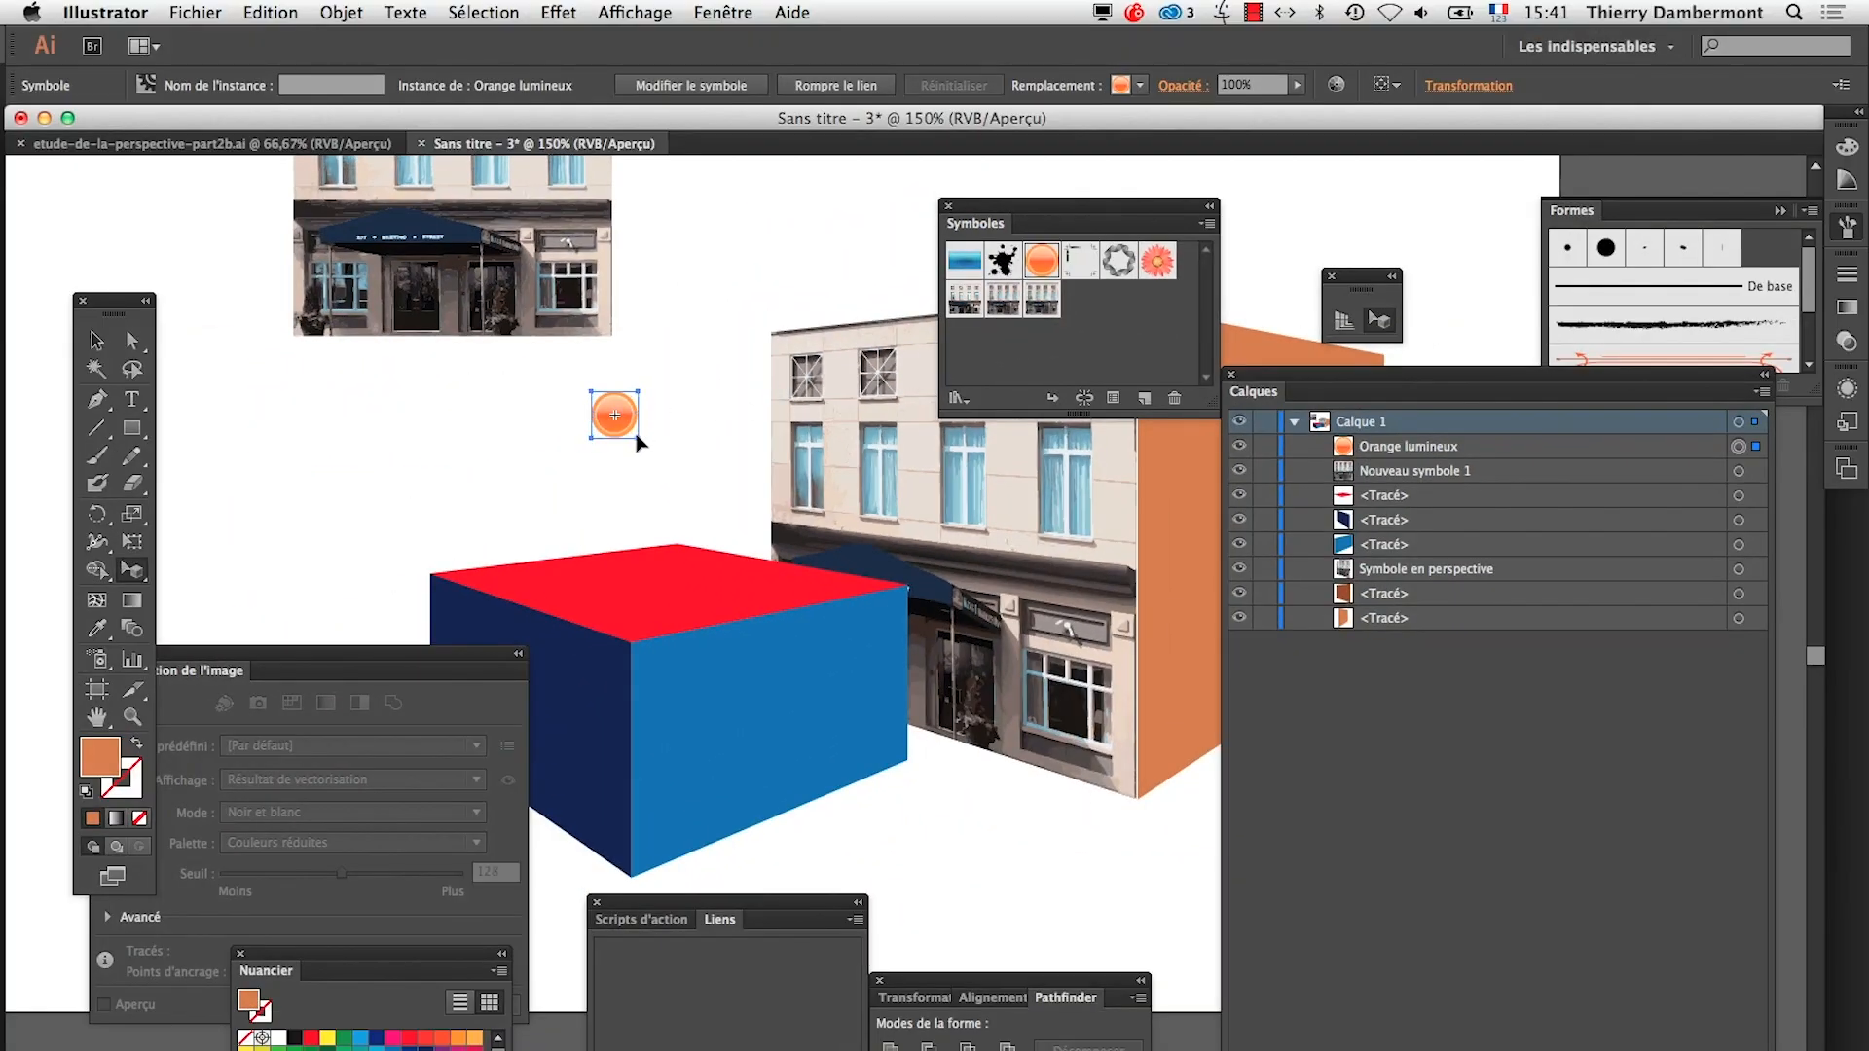
pyautogui.press('Delete')
# Open the file cygne-04.ai from the AI-jour6 folder
pyautogui.click(195, 11)
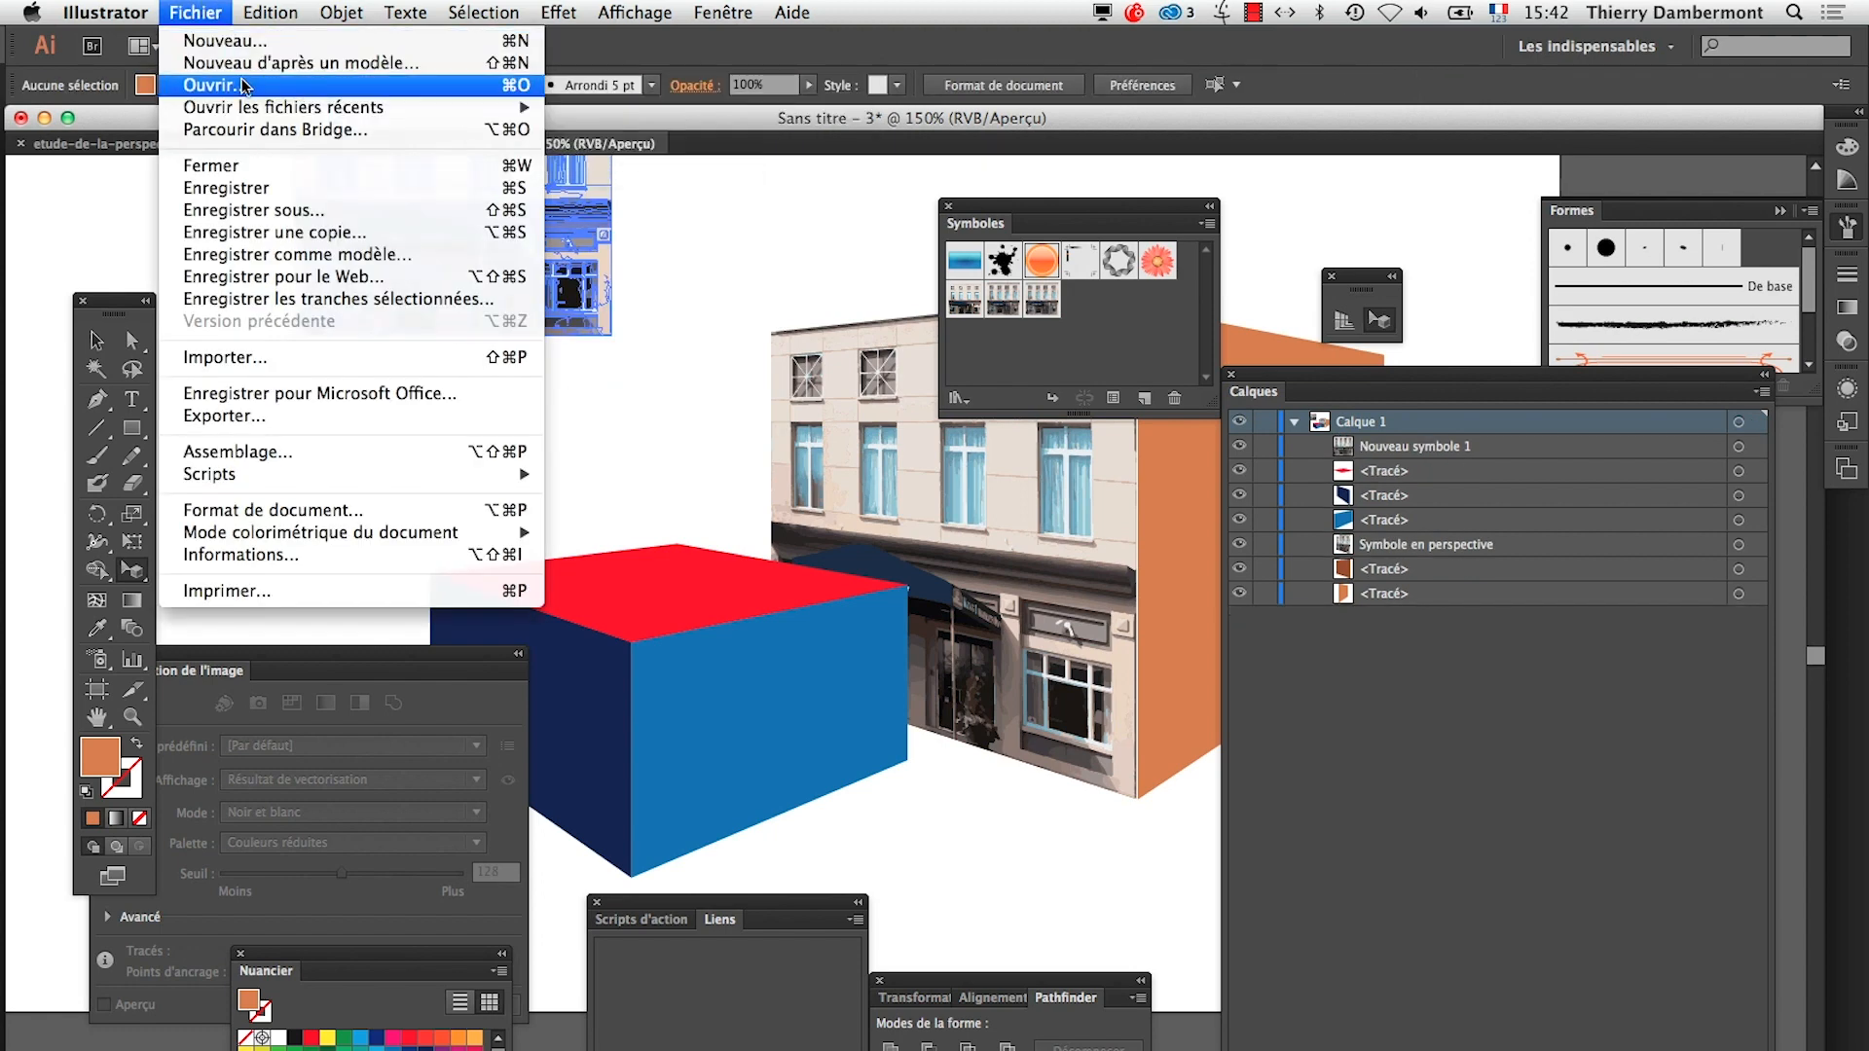
pyautogui.click(214, 86)
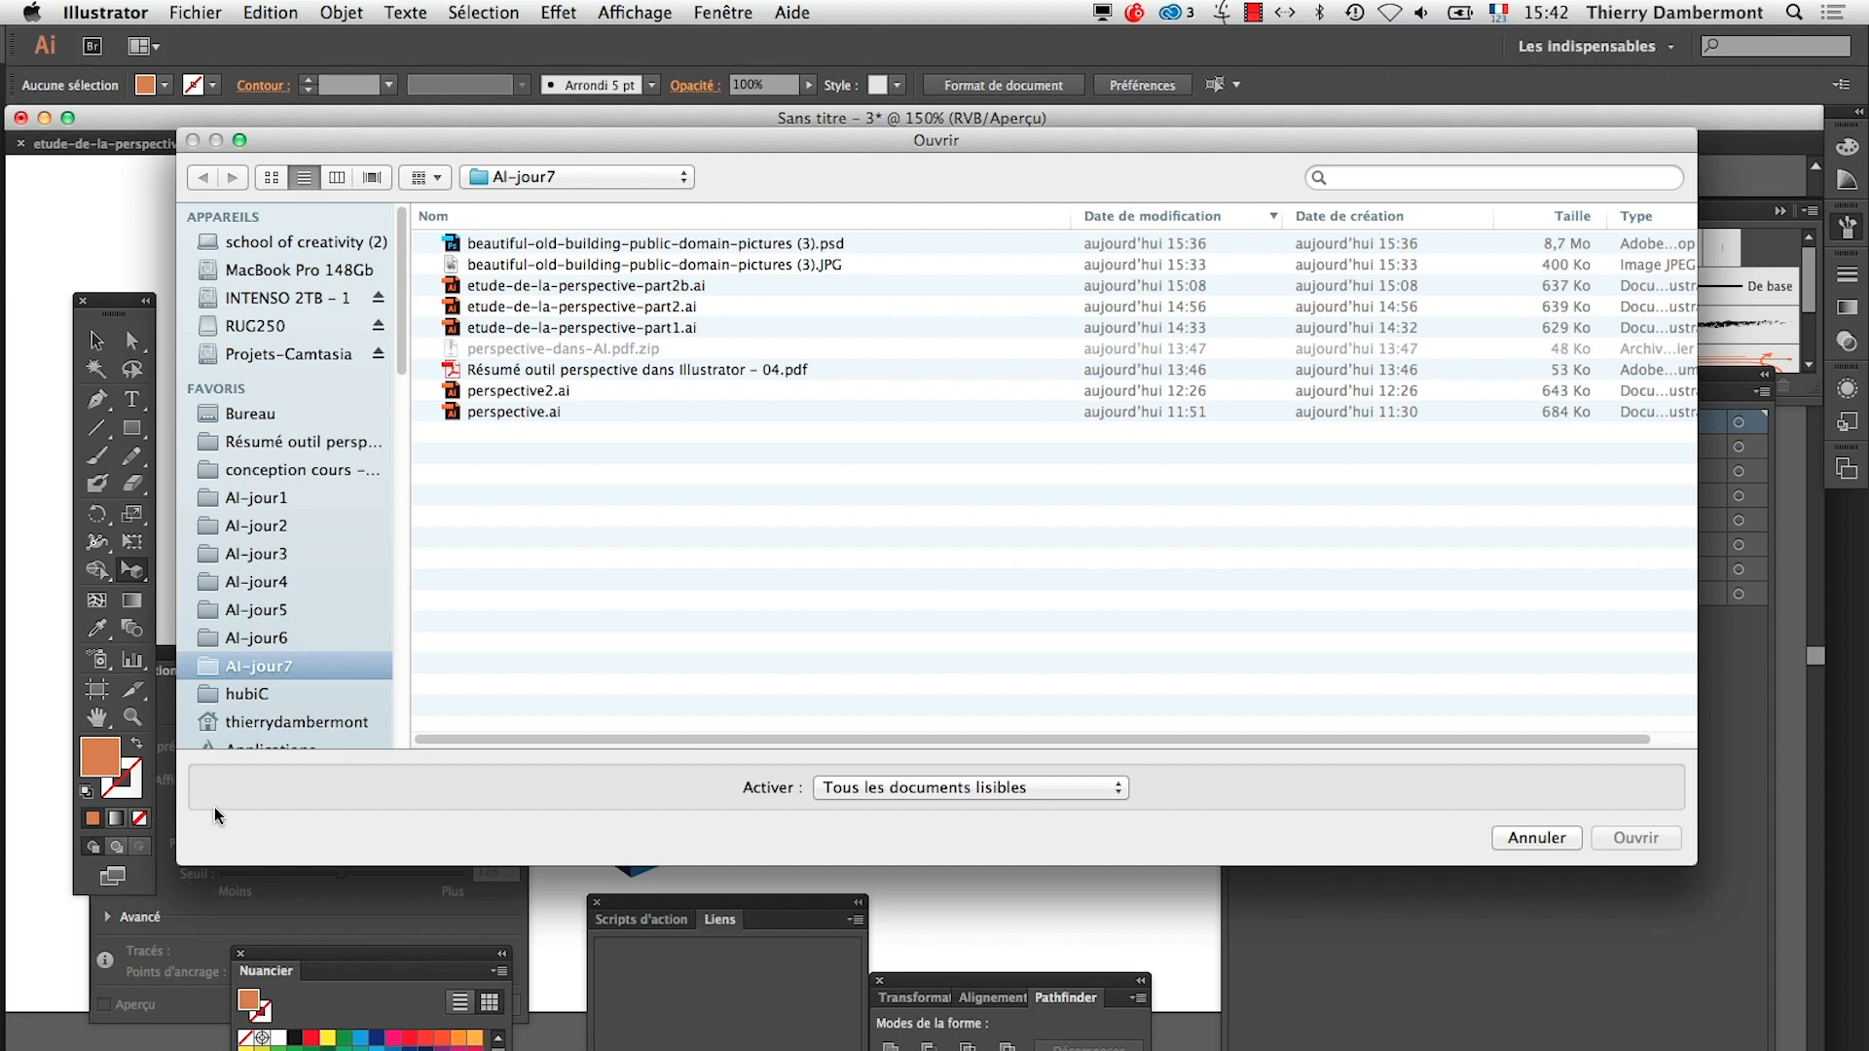
pyautogui.click(321, 640)
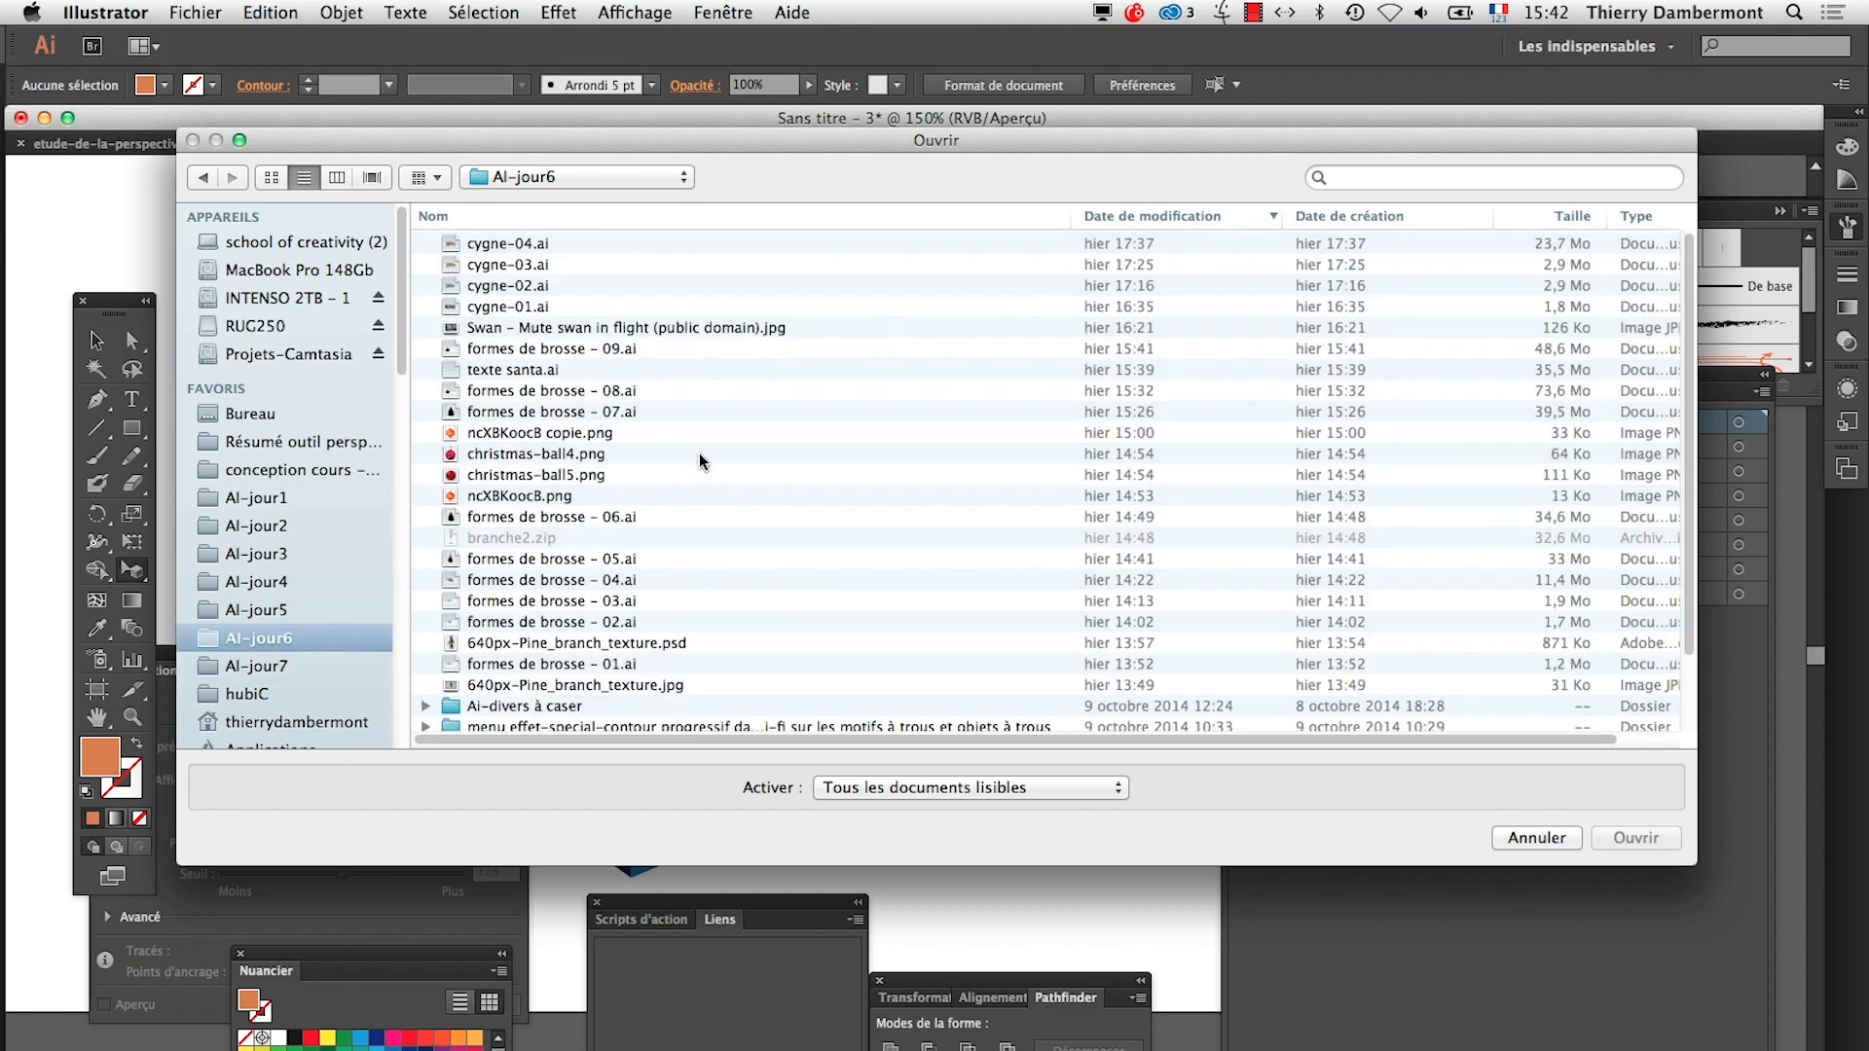
pyautogui.click(507, 243)
pyautogui.click(1640, 843)
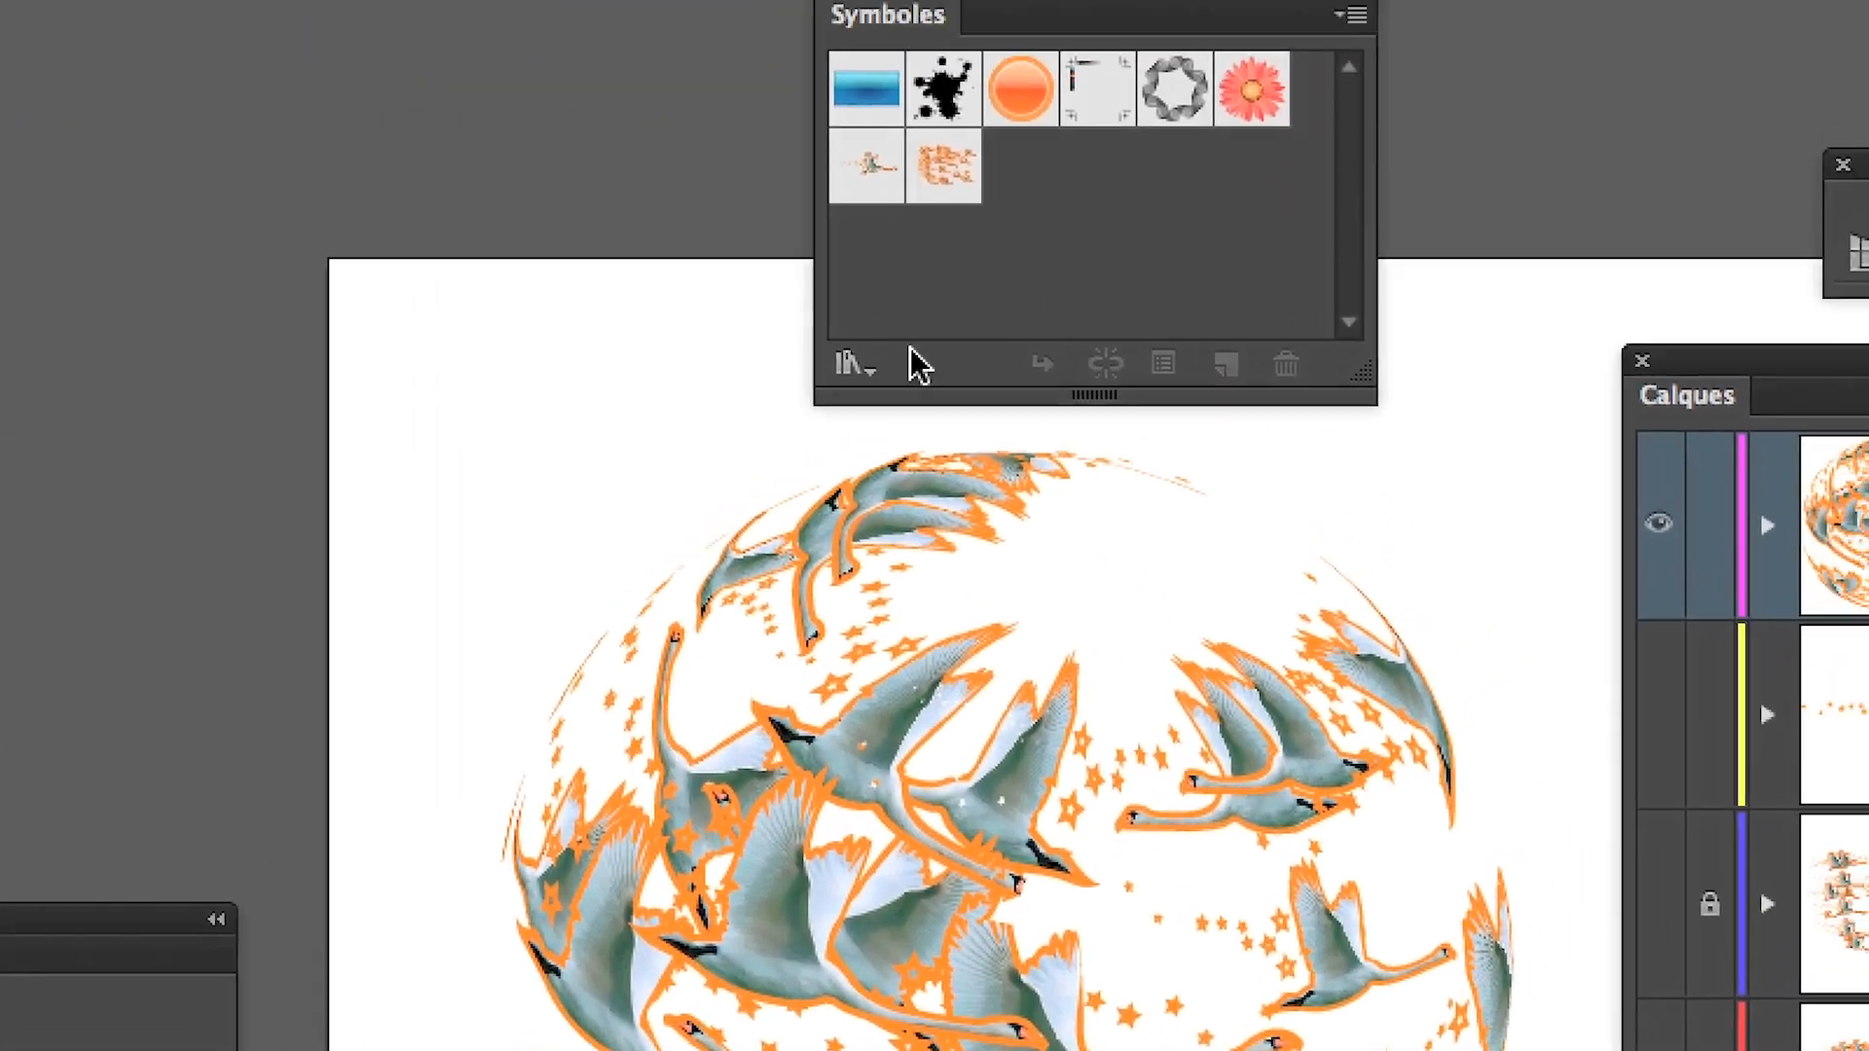
# Place a plusieurs cygnes symbol instance in cygne-04.ai and copy it into the untitled perspective drawing
pyautogui.moveTo(940, 181); pyautogui.dragTo(213, 237)
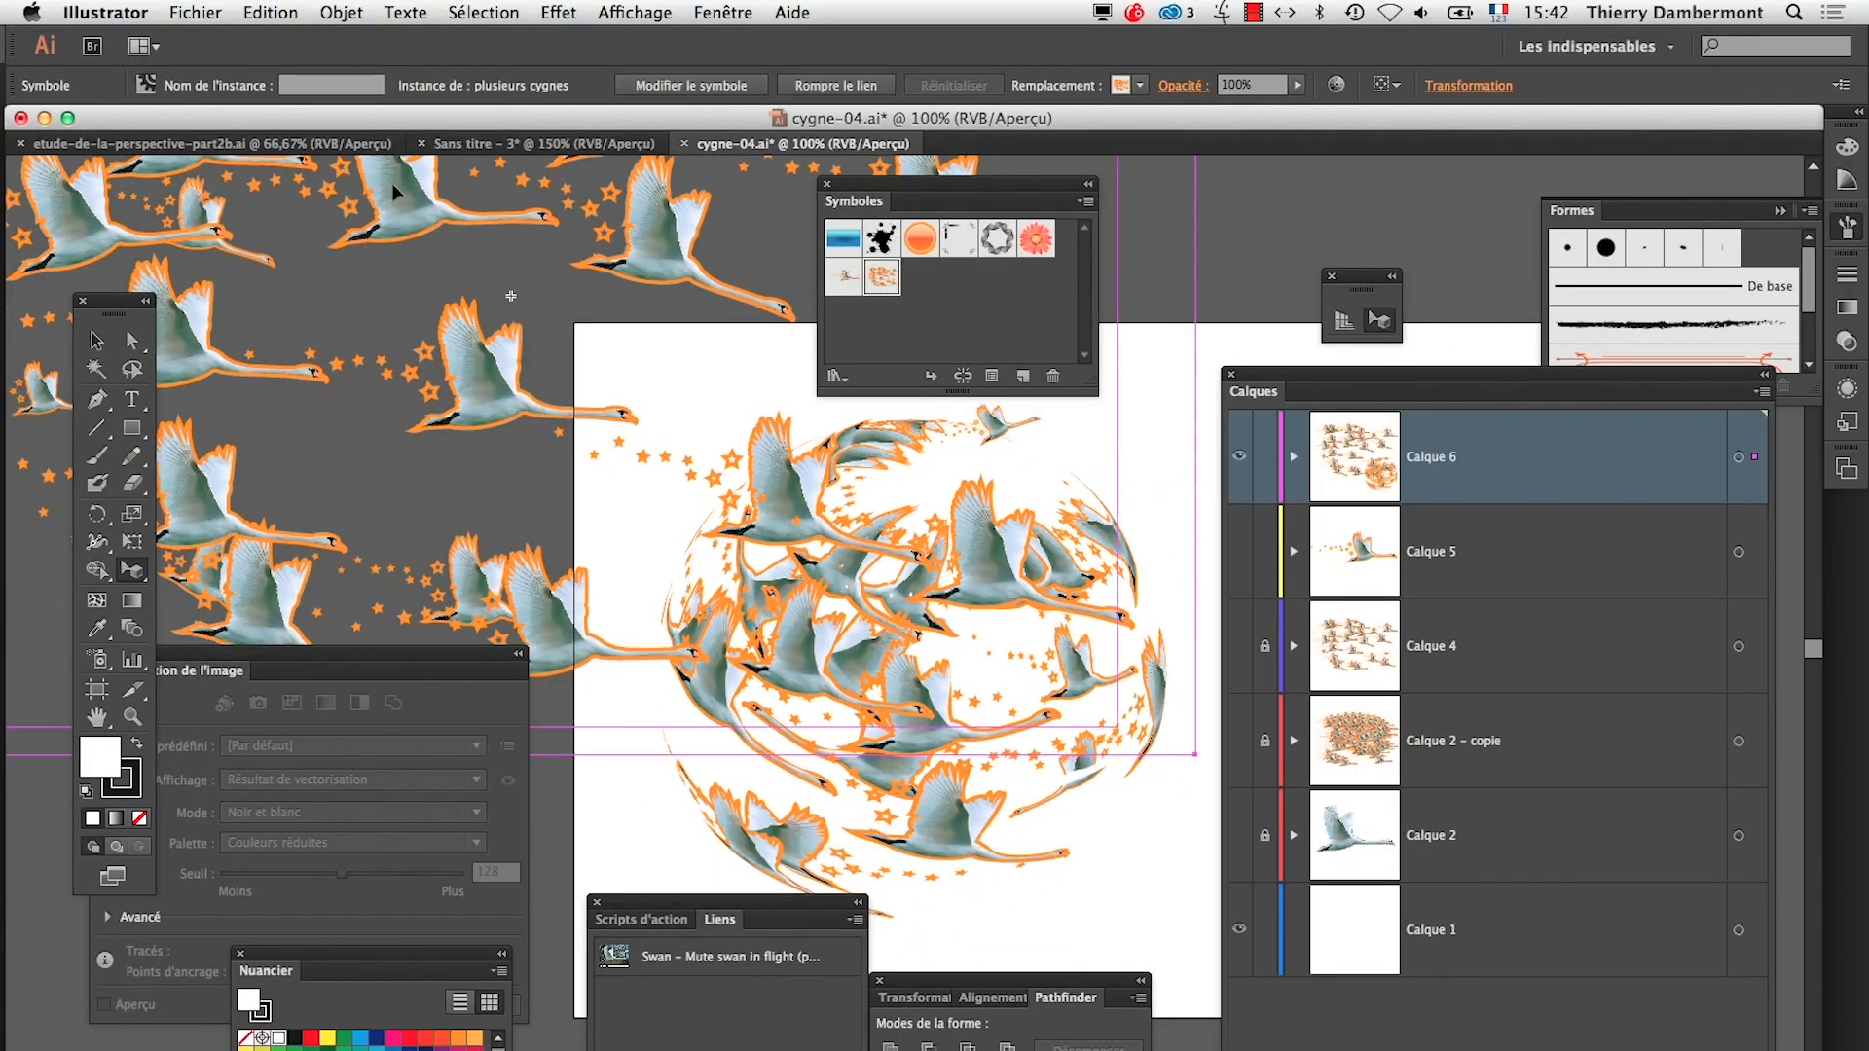
pyautogui.click(576, 146)
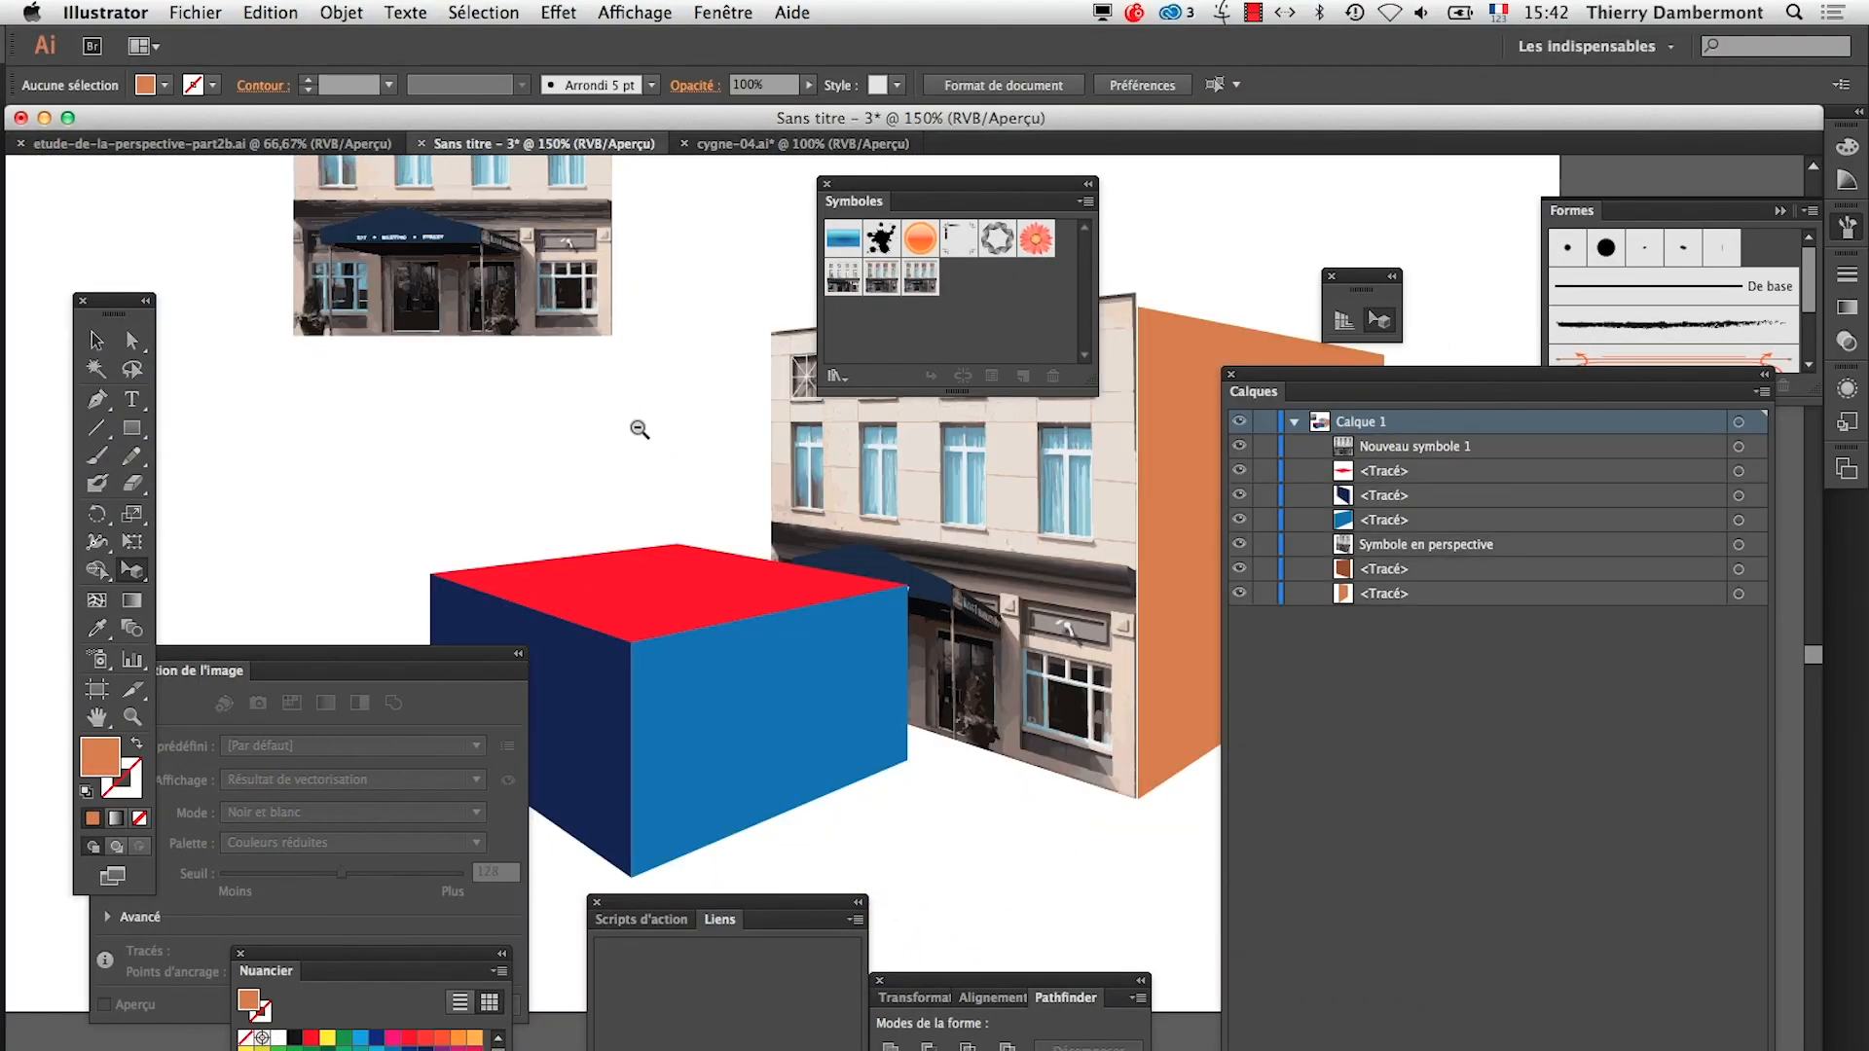
pyautogui.keyDown('alt'); pyautogui.click(639, 429); pyautogui.keyUp('alt')
pyautogui.keyDown('alt'); pyautogui.click(640, 430); pyautogui.keyUp('alt')
pyautogui.click(551, 519)
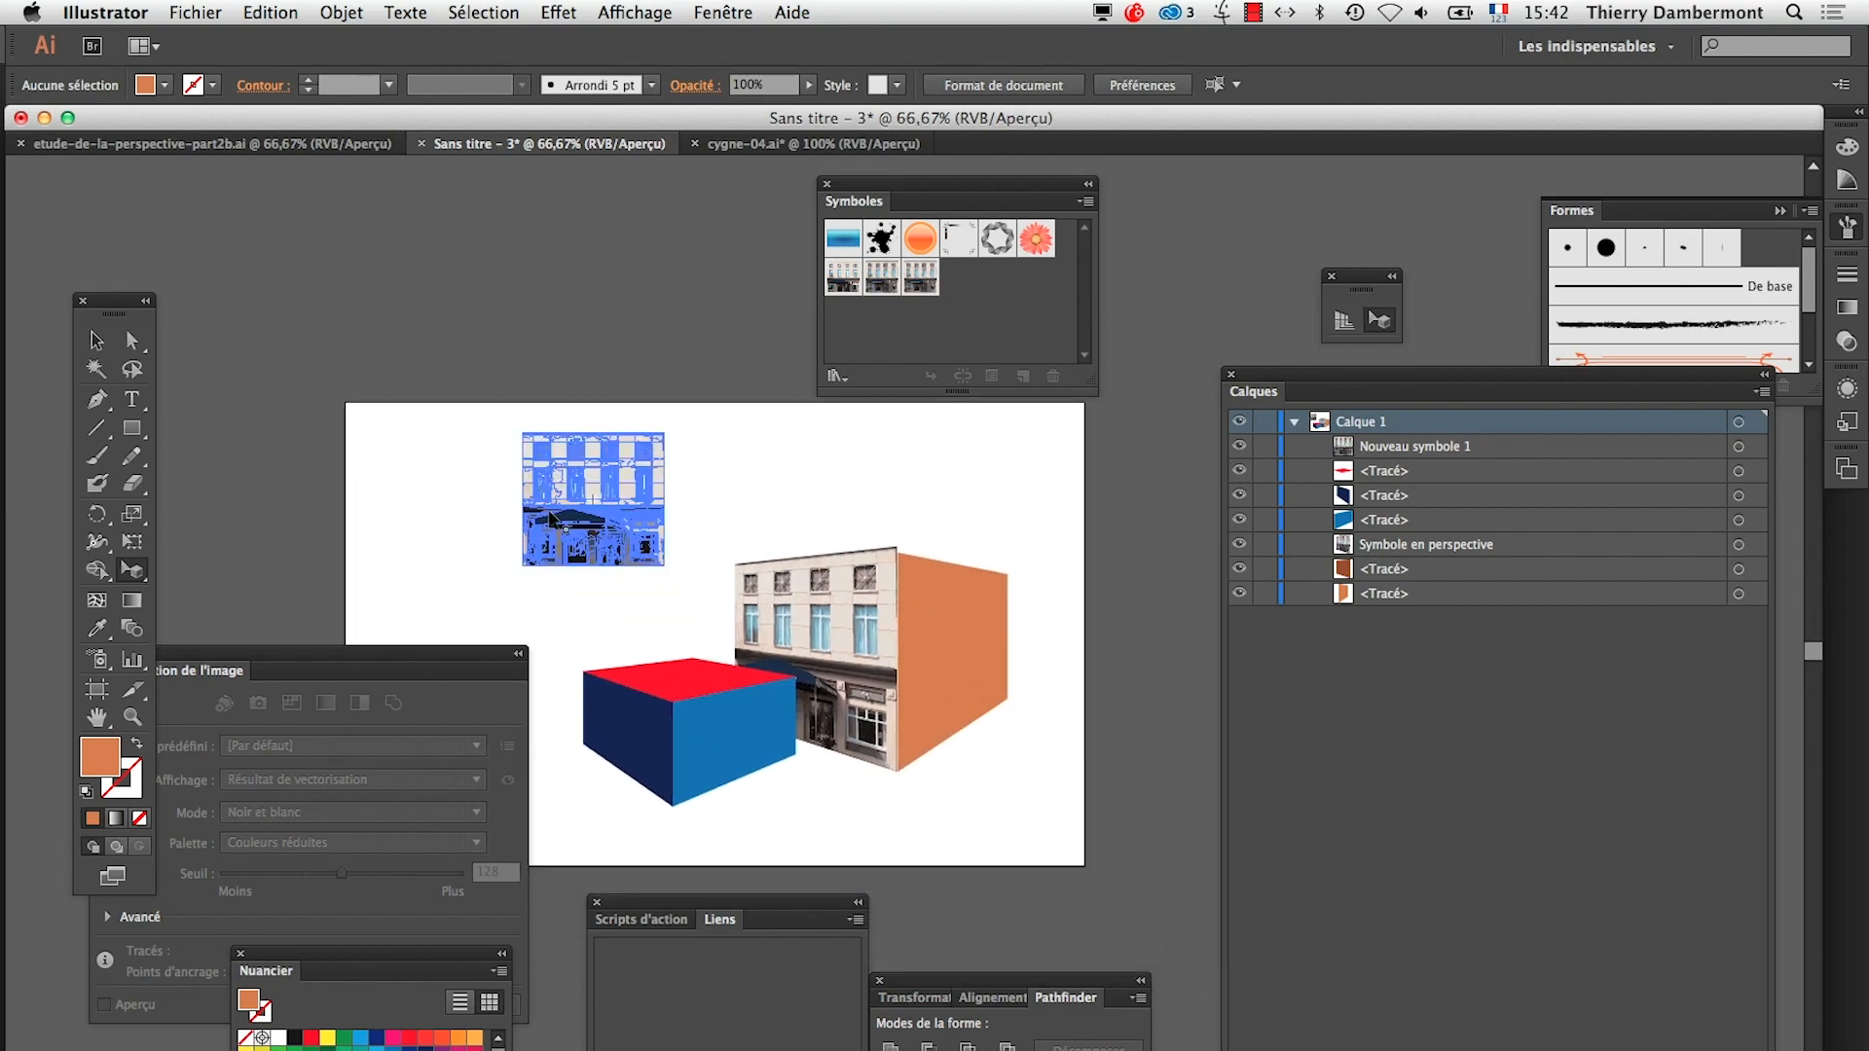
pyautogui.press('super+v')
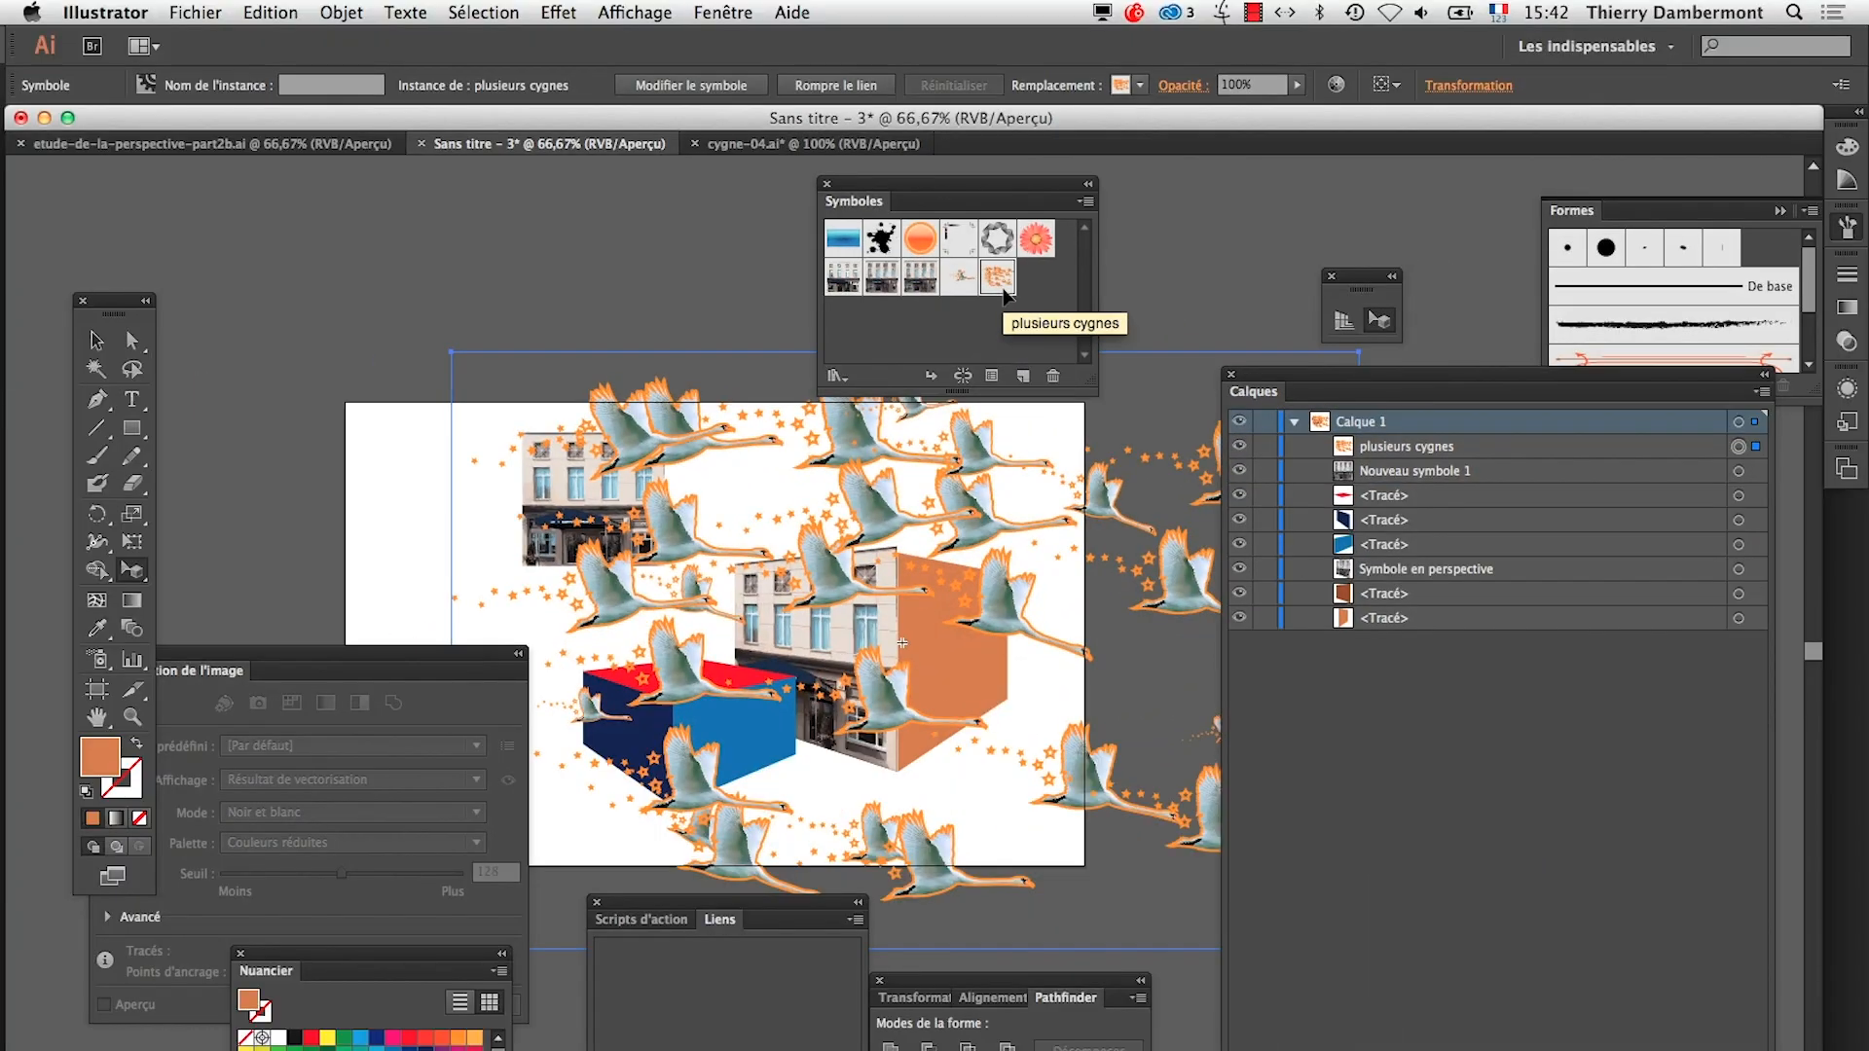
# Move the pasted plusieurs cygnes instance clear of the boxes, beyond the artboard's upper-left corner
pyautogui.press('Delete')
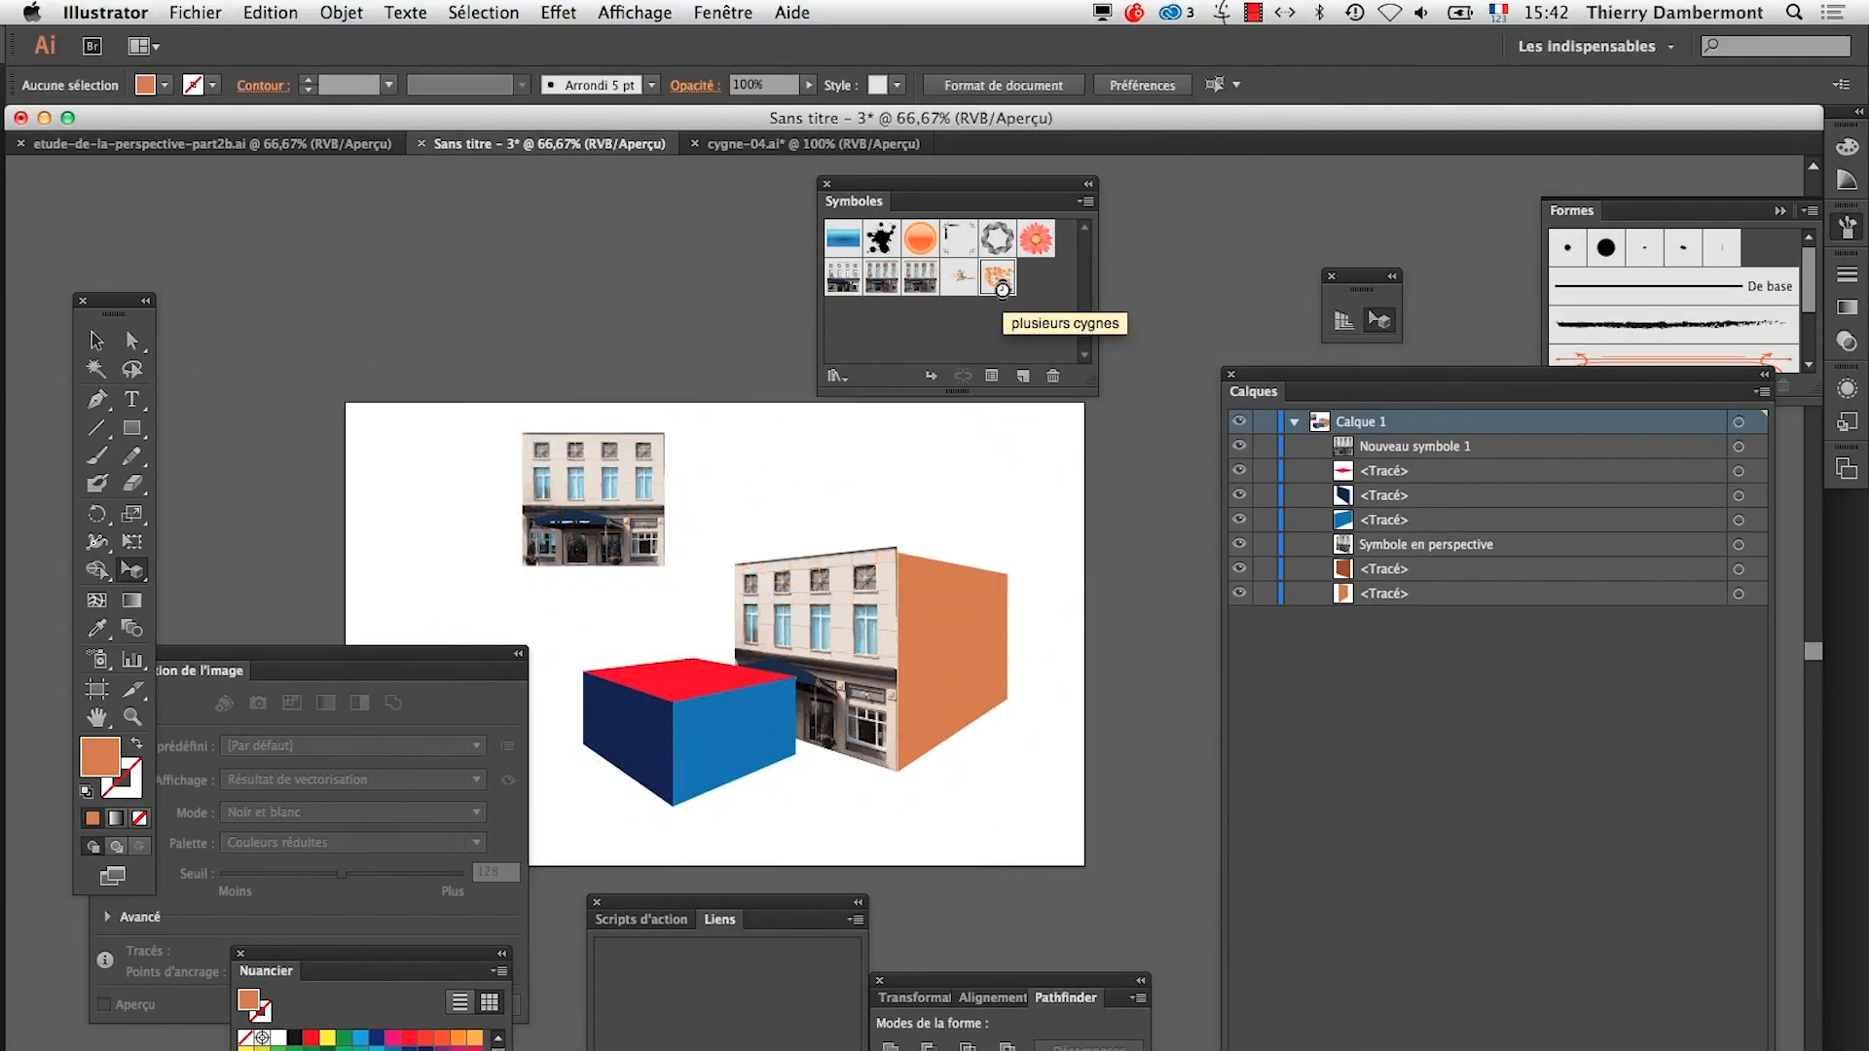
pyautogui.press('super+z')
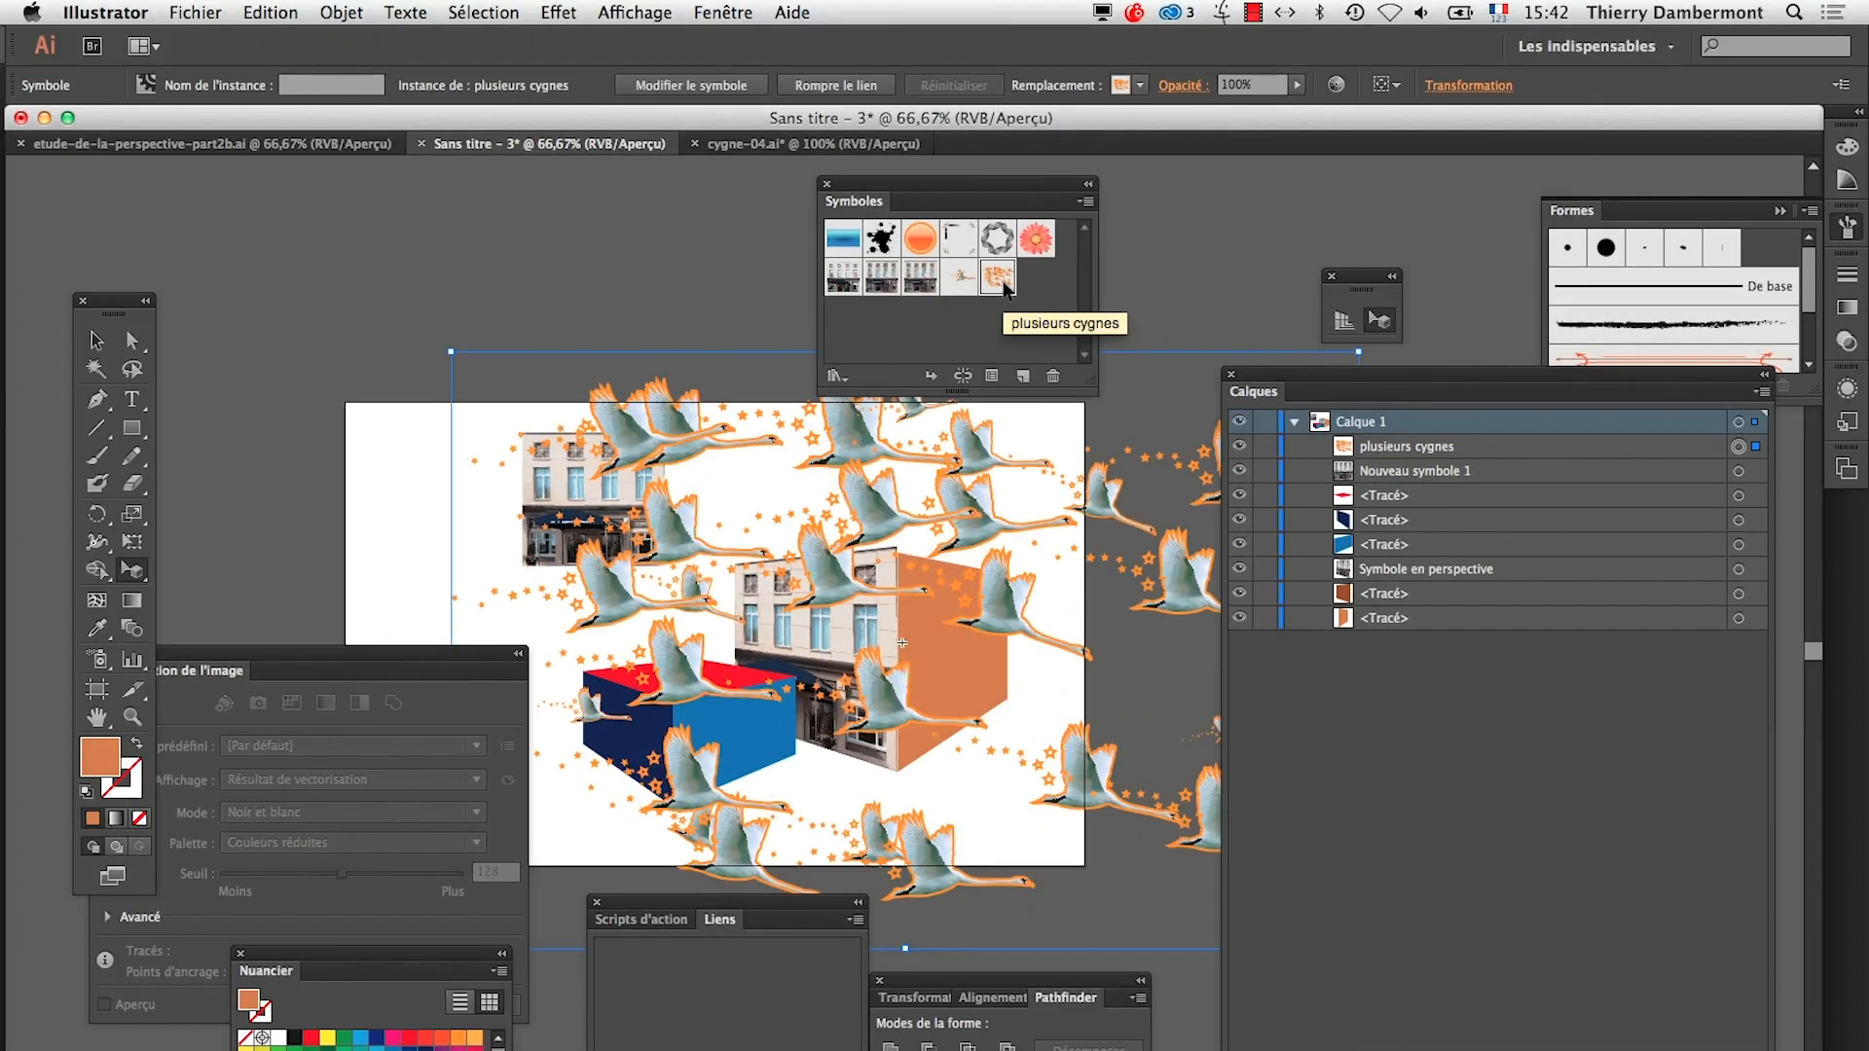
pyautogui.moveTo(995, 297); pyautogui.dragTo(983, 514)
pyautogui.click(969, 668)
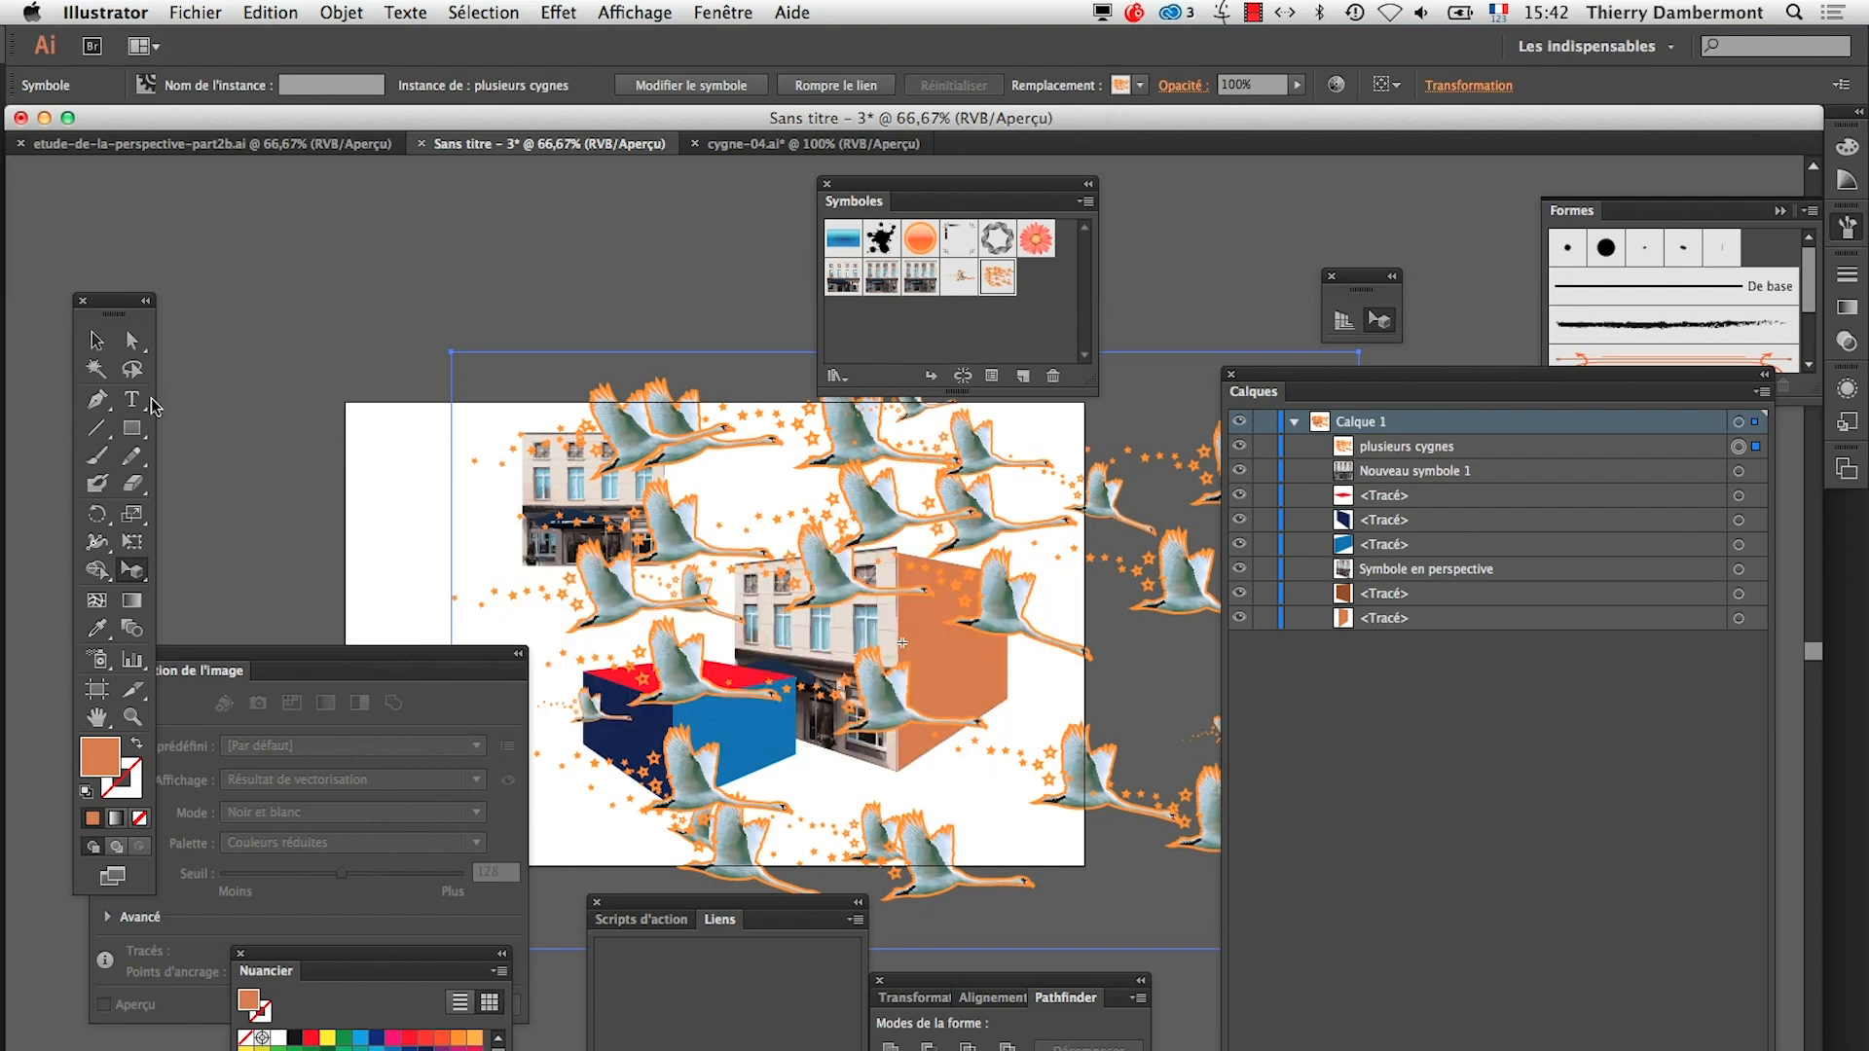
pyautogui.click(96, 340)
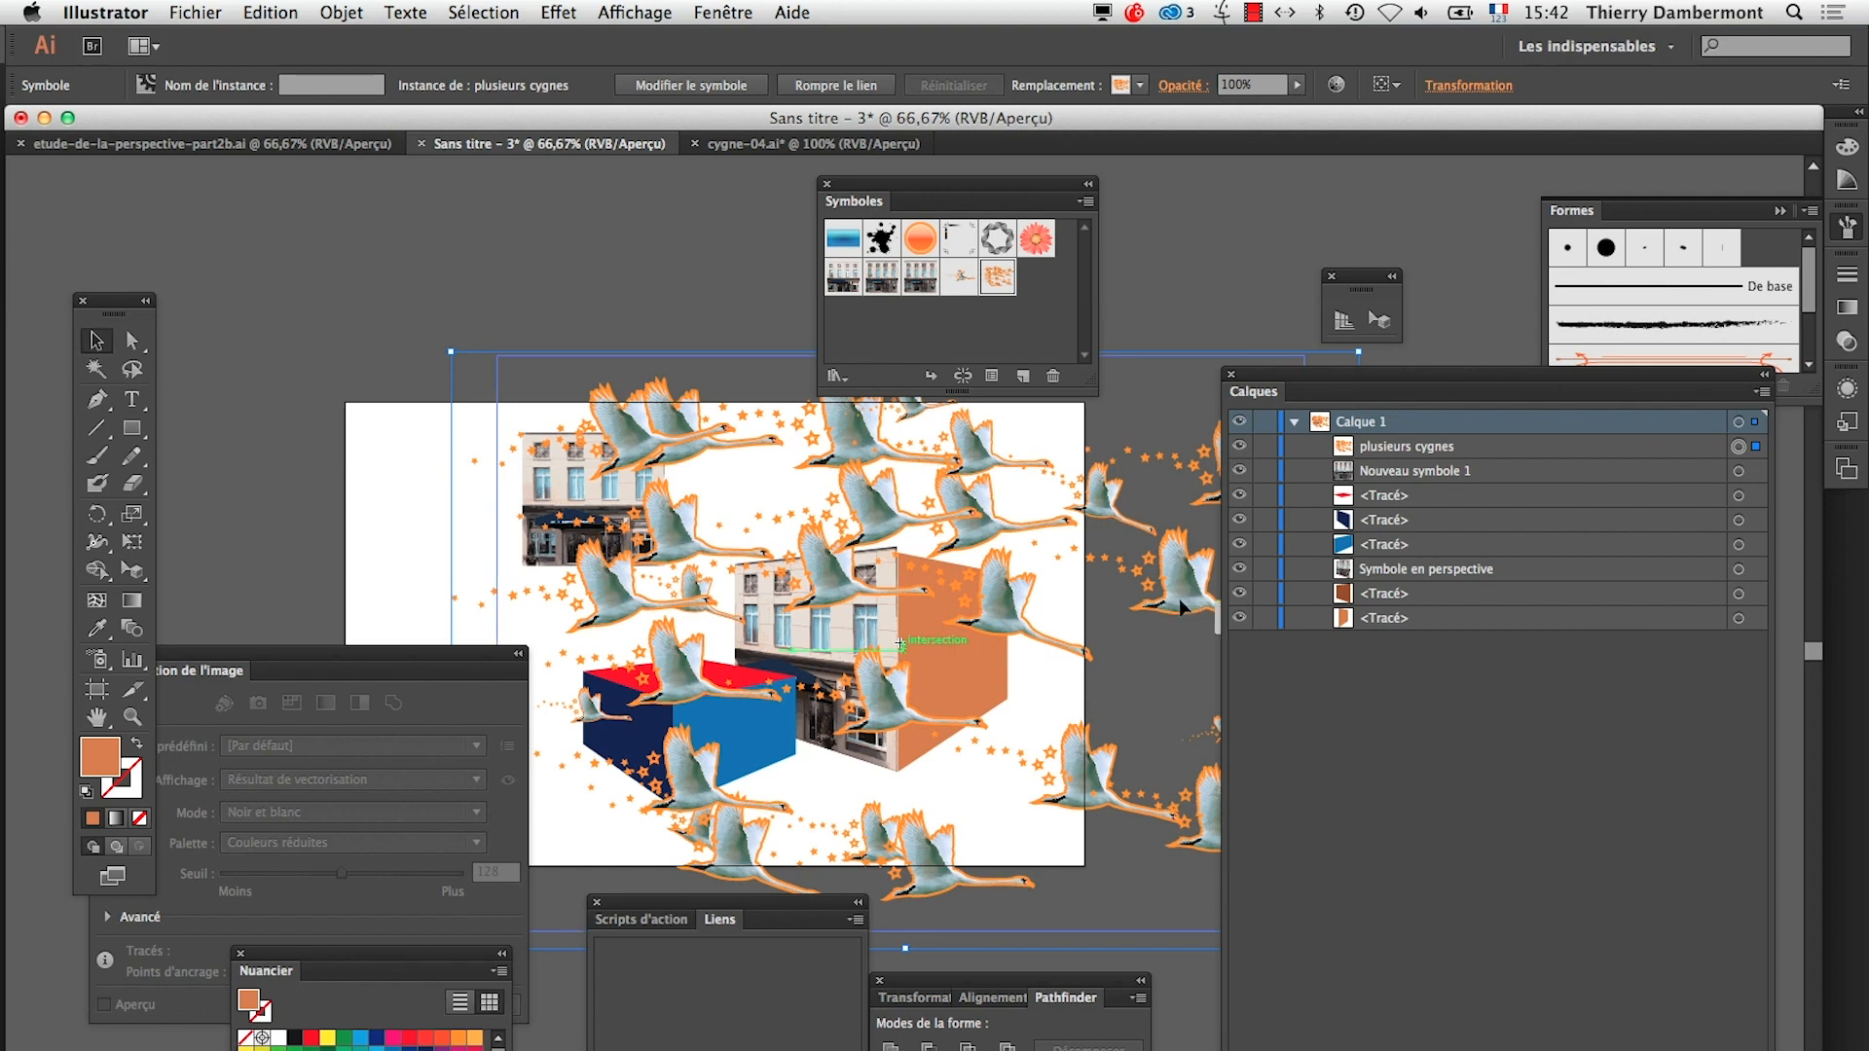
pyautogui.moveTo(1069, 575); pyautogui.dragTo(529, 459)
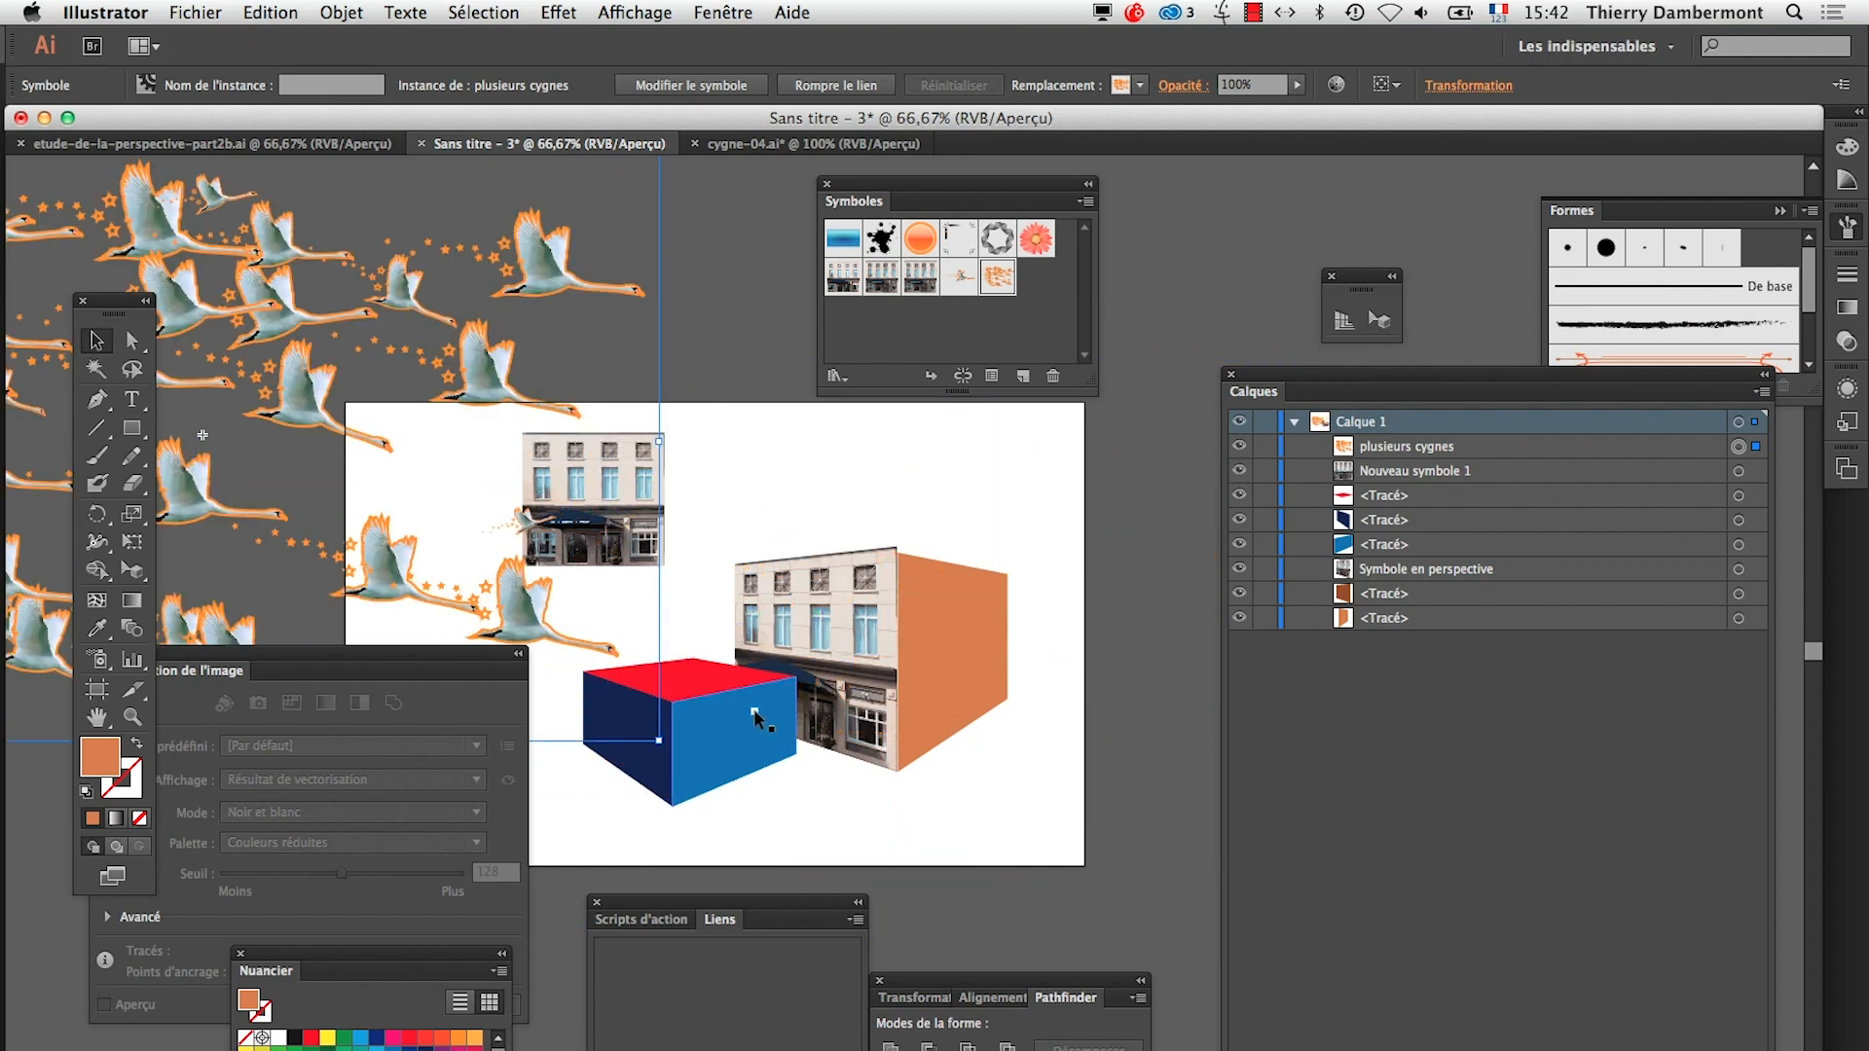
# Show the perspective grid, match the active plane to the red top face, and try to place the swans symbol in perspective
pyautogui.click(1378, 319)
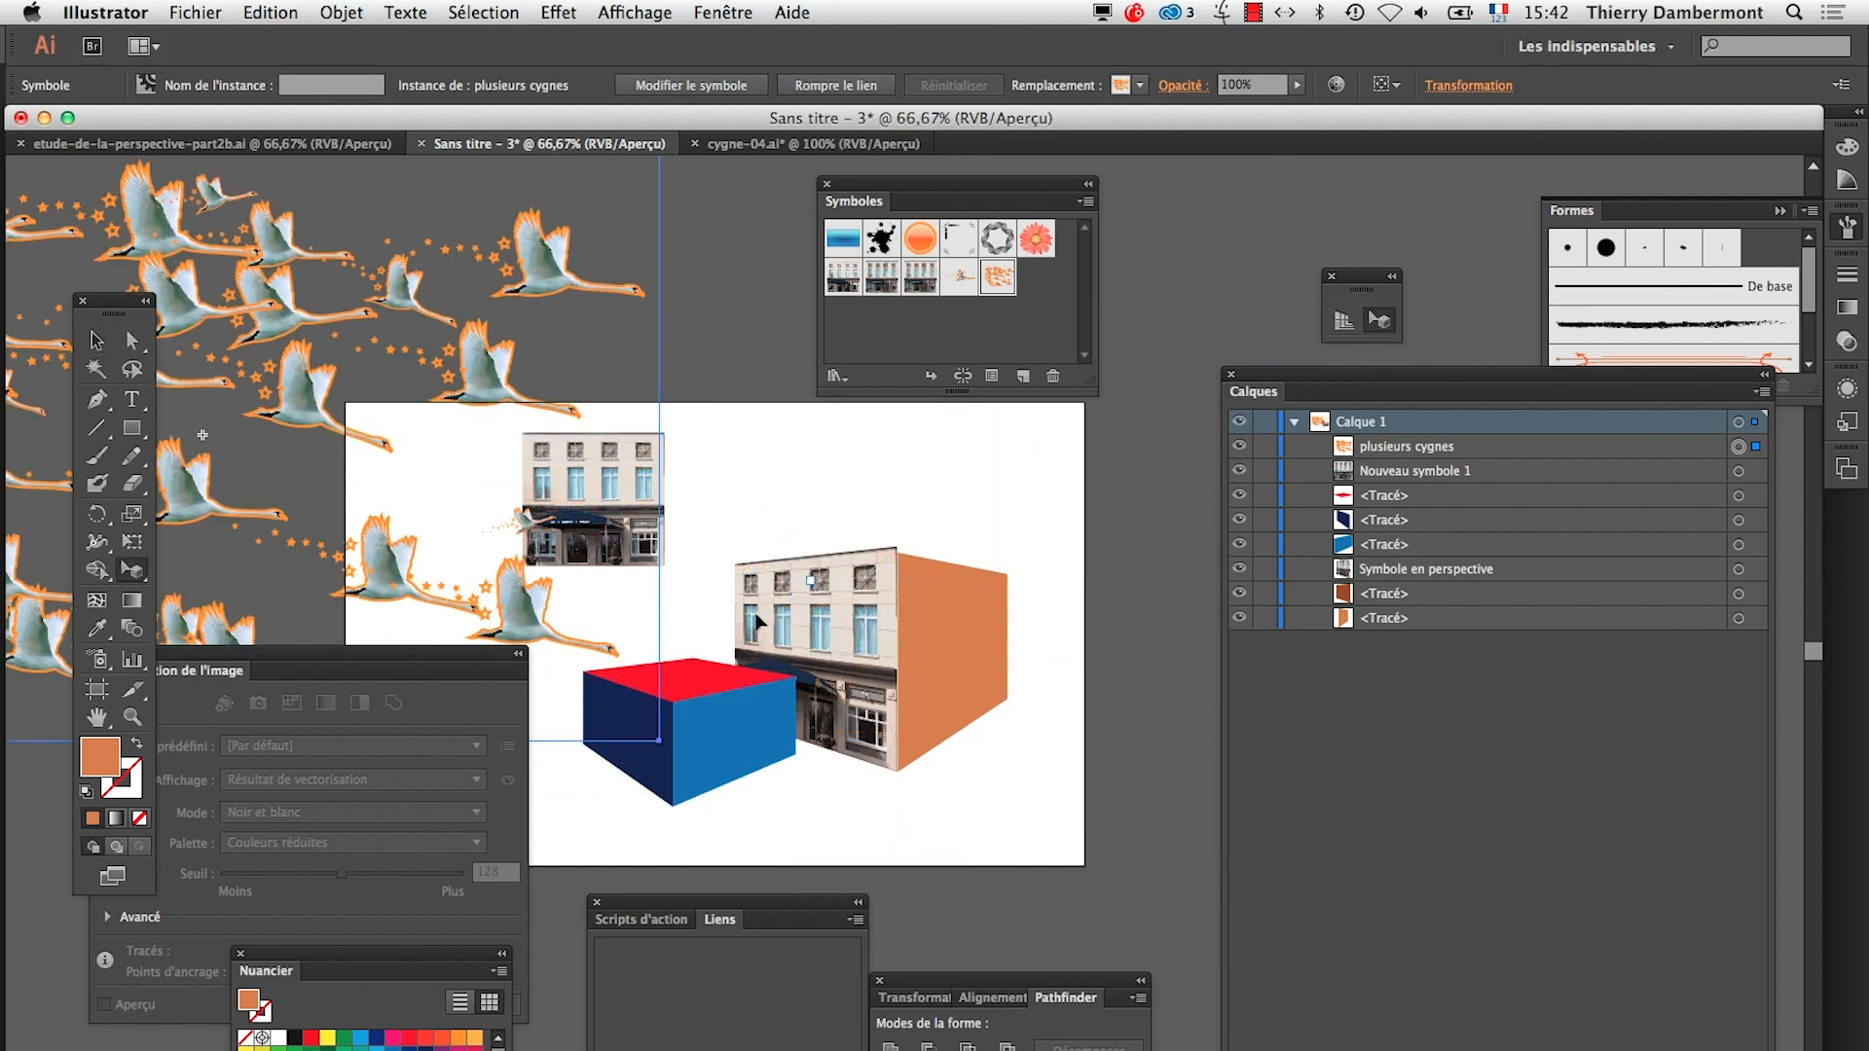
pyautogui.click(691, 677)
pyautogui.click(1344, 323)
pyautogui.click(1380, 322)
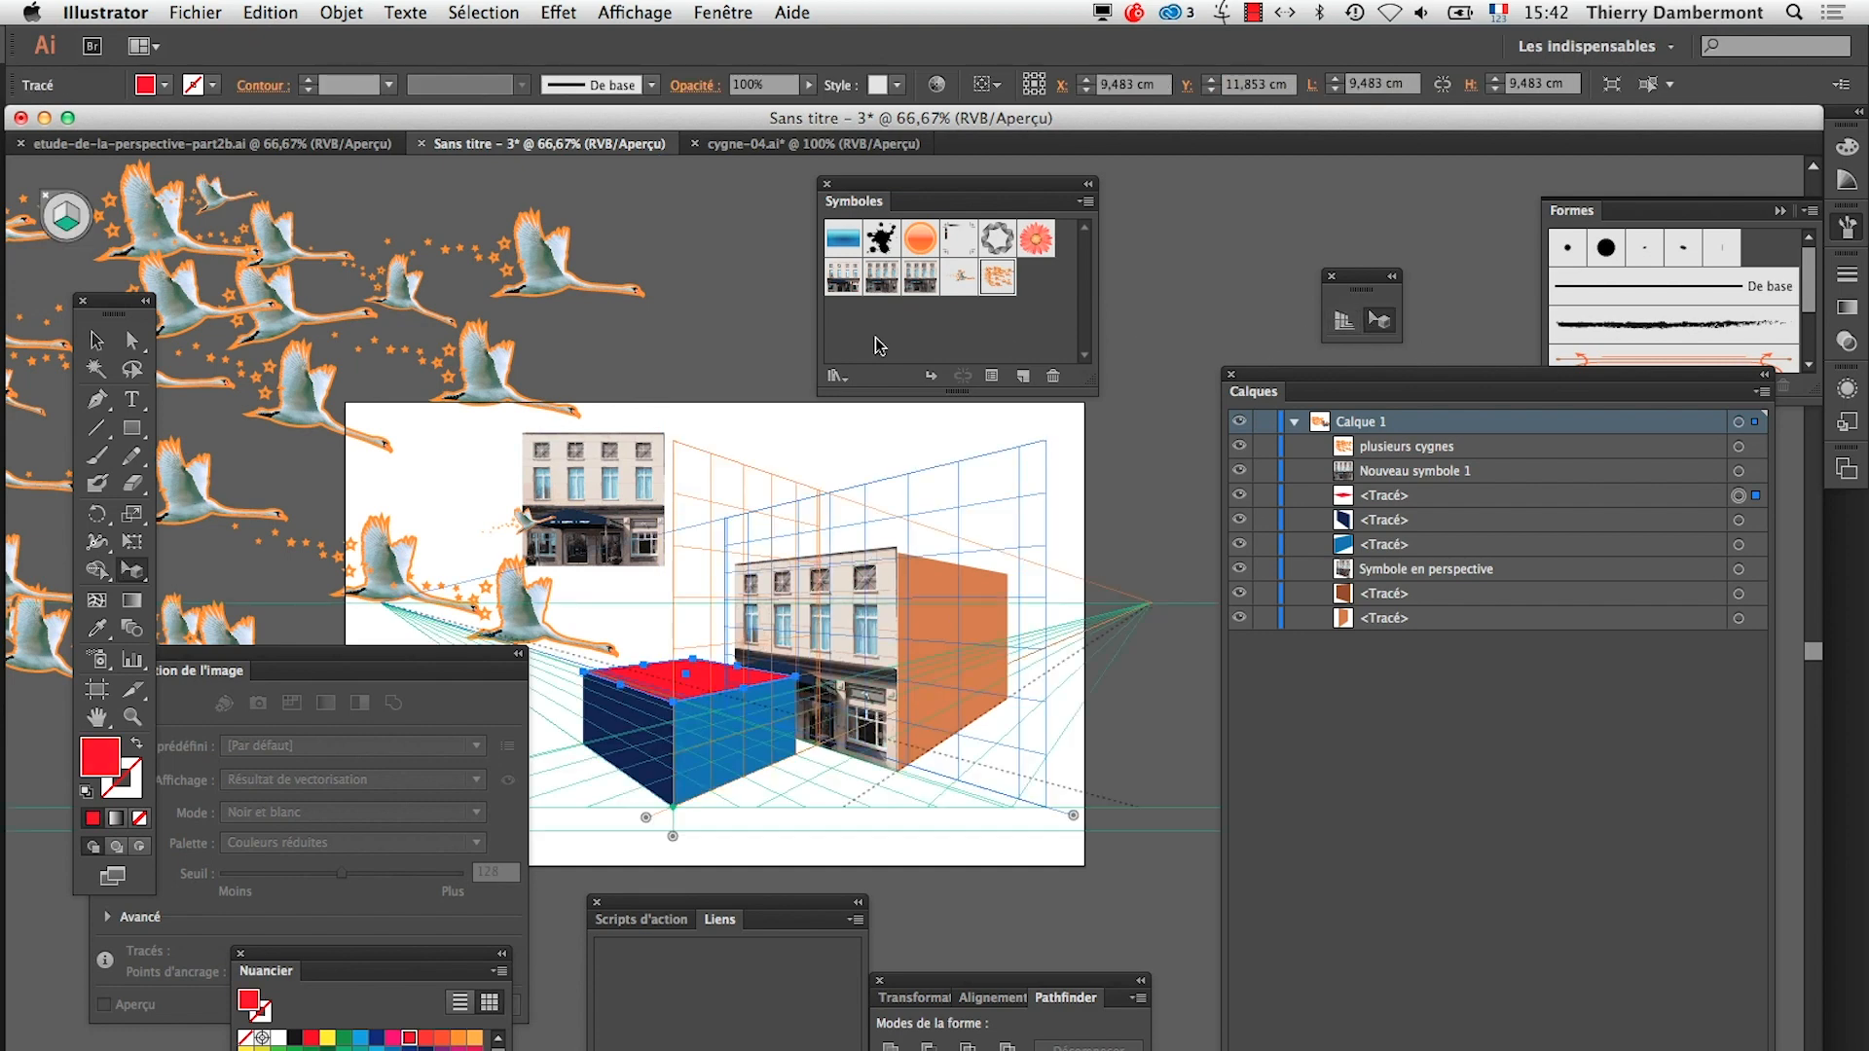
pyautogui.moveTo(541, 290); pyautogui.dragTo(630, 465)
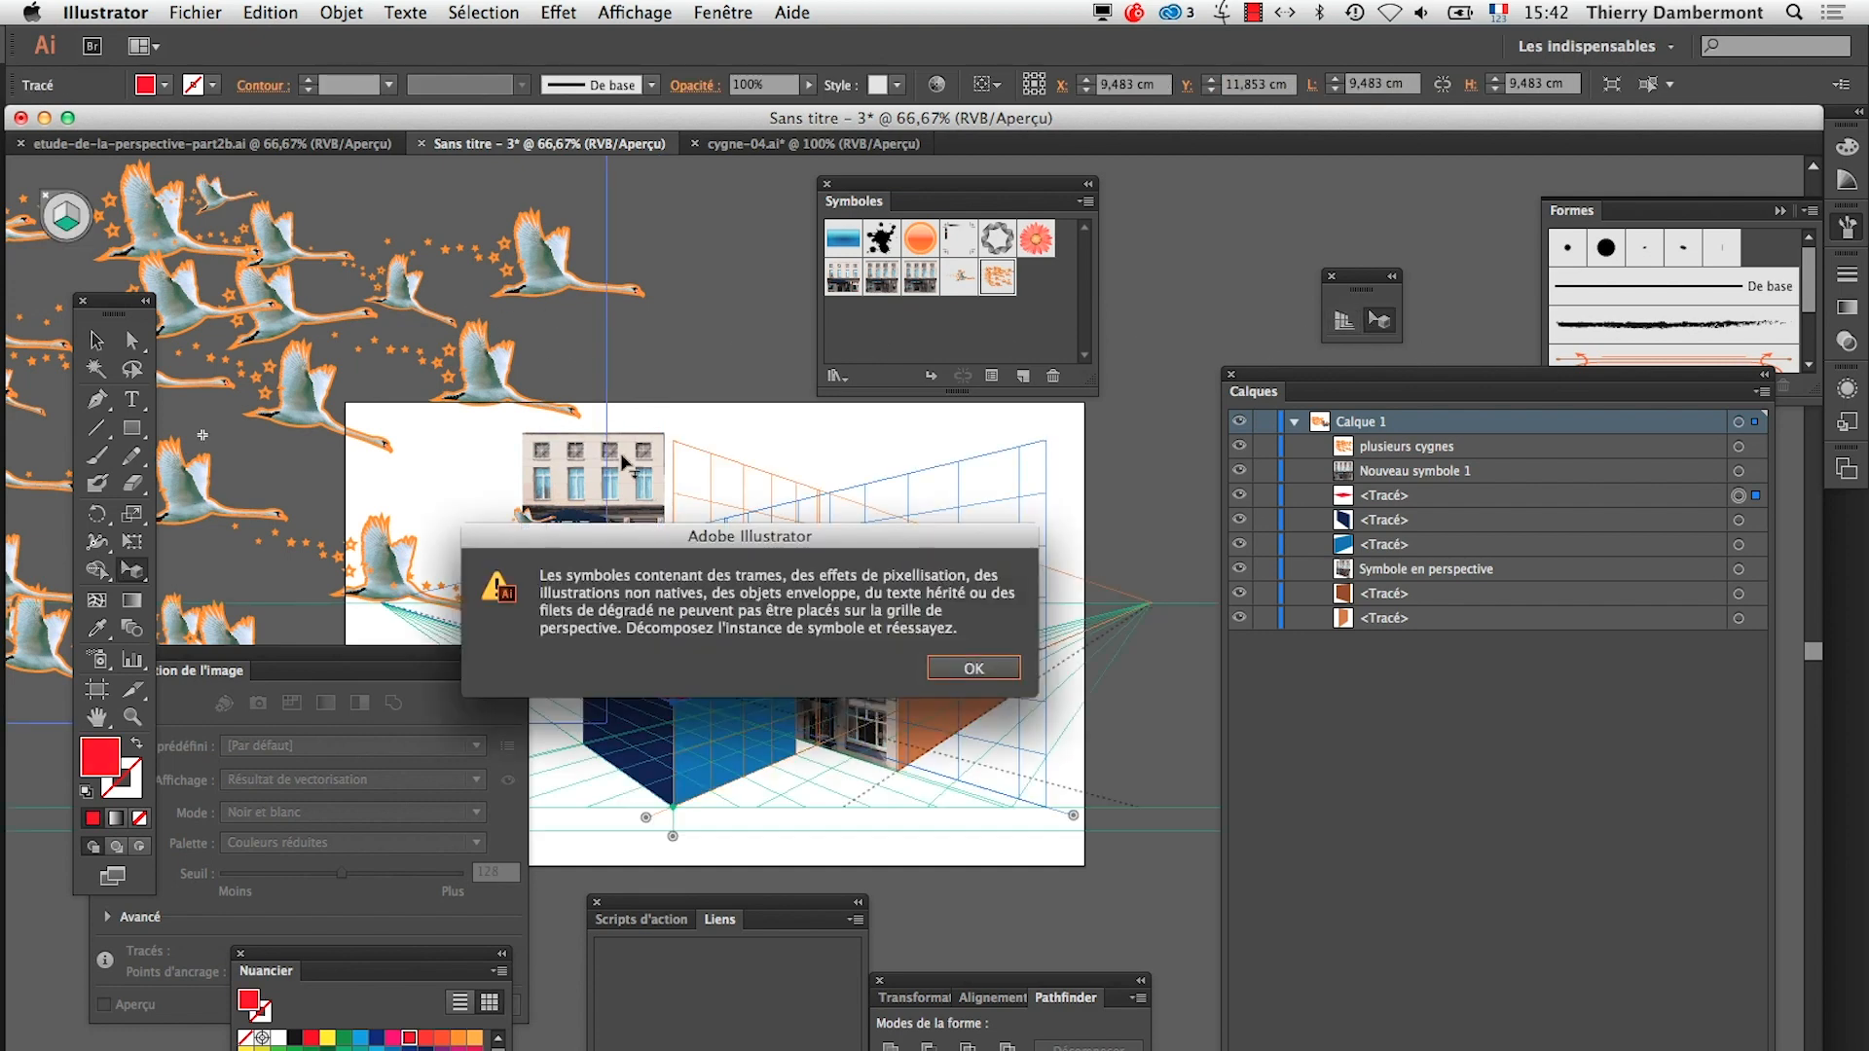
pyautogui.click(974, 669)
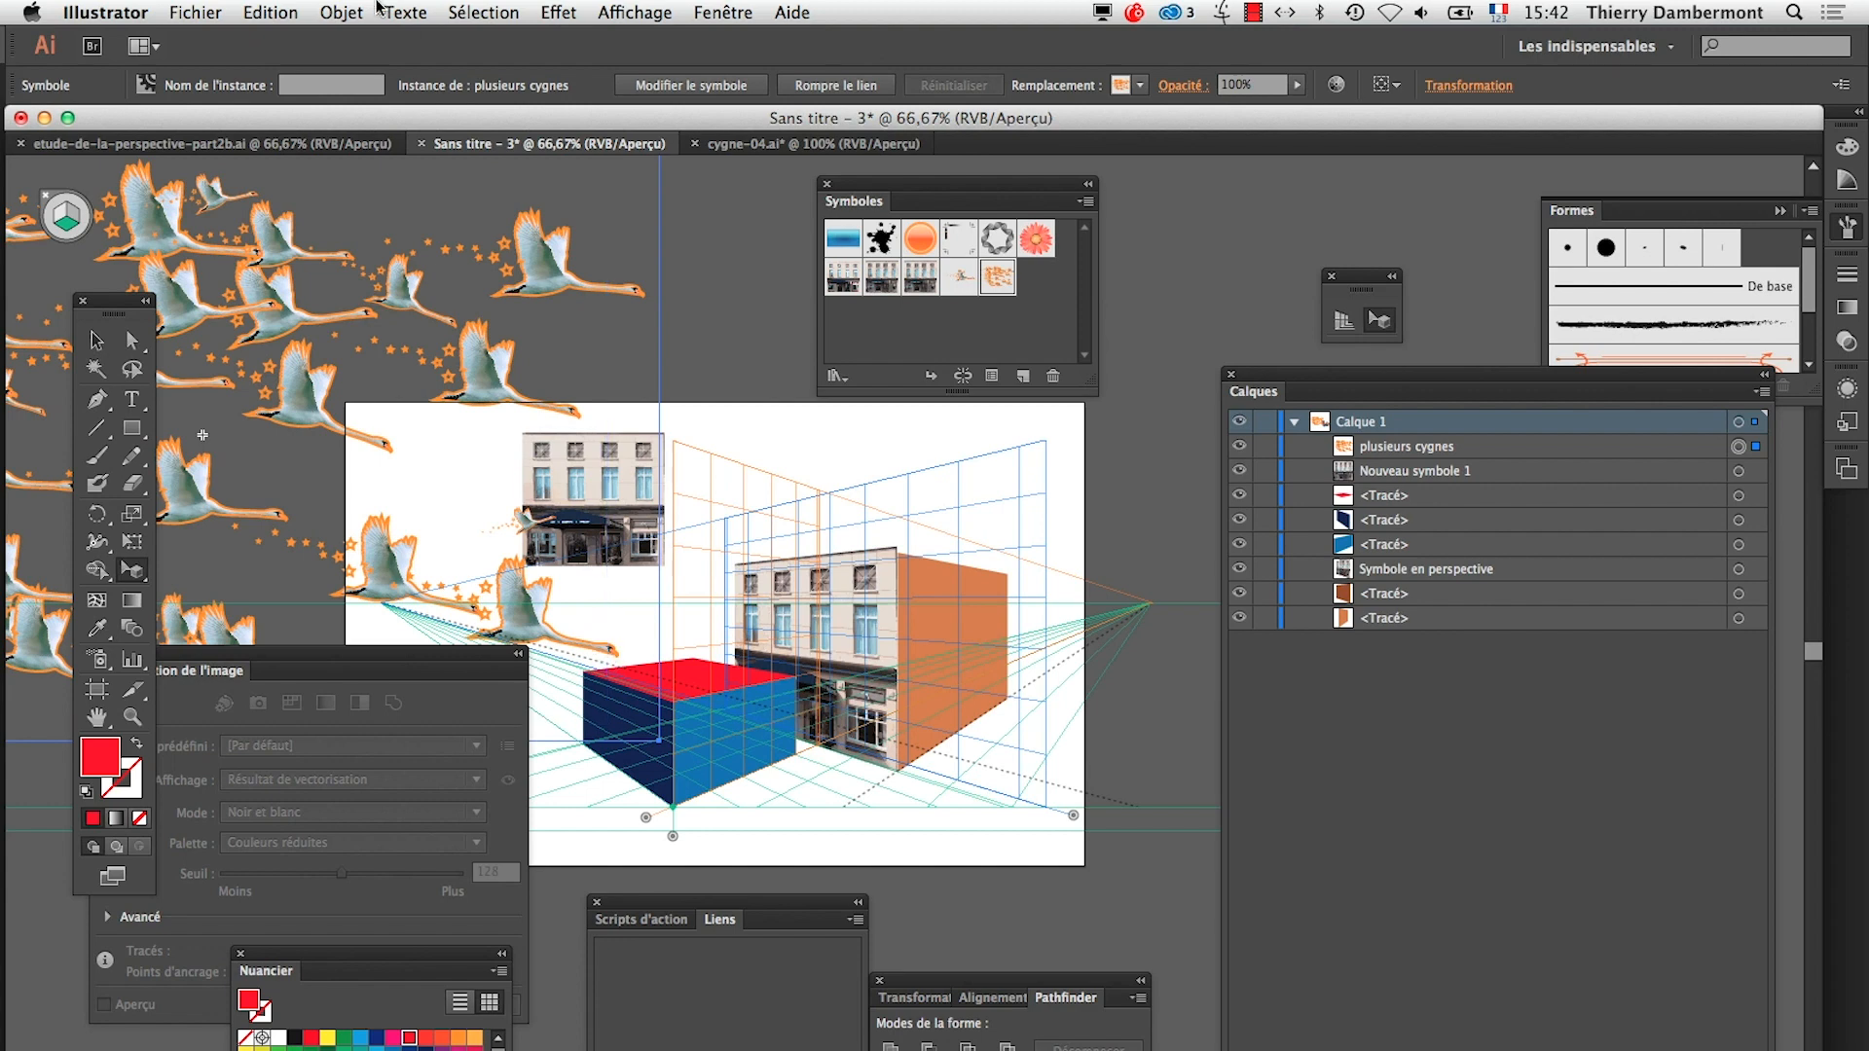
# Expand the swans symbol instance with Objet and Fond enabled, and delete the resulting swan artwork
pyautogui.click(343, 12)
pyautogui.click(584, 247)
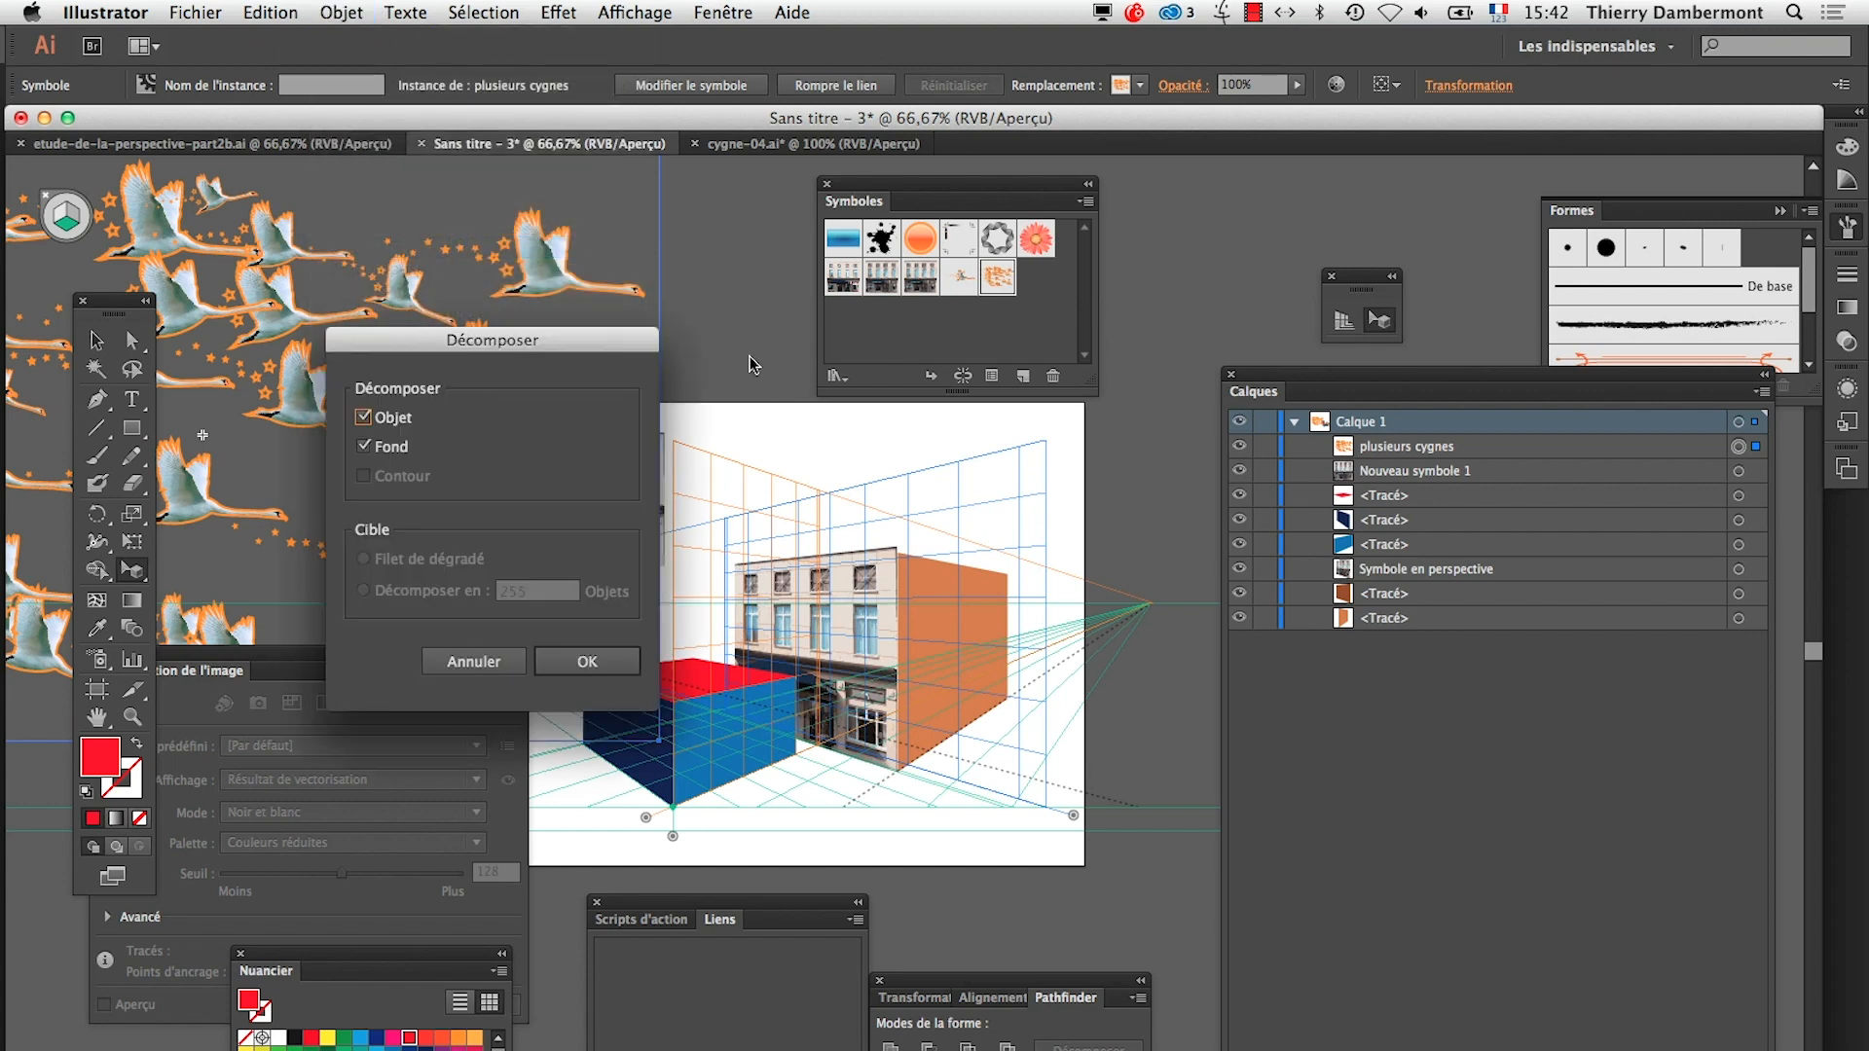
pyautogui.click(591, 662)
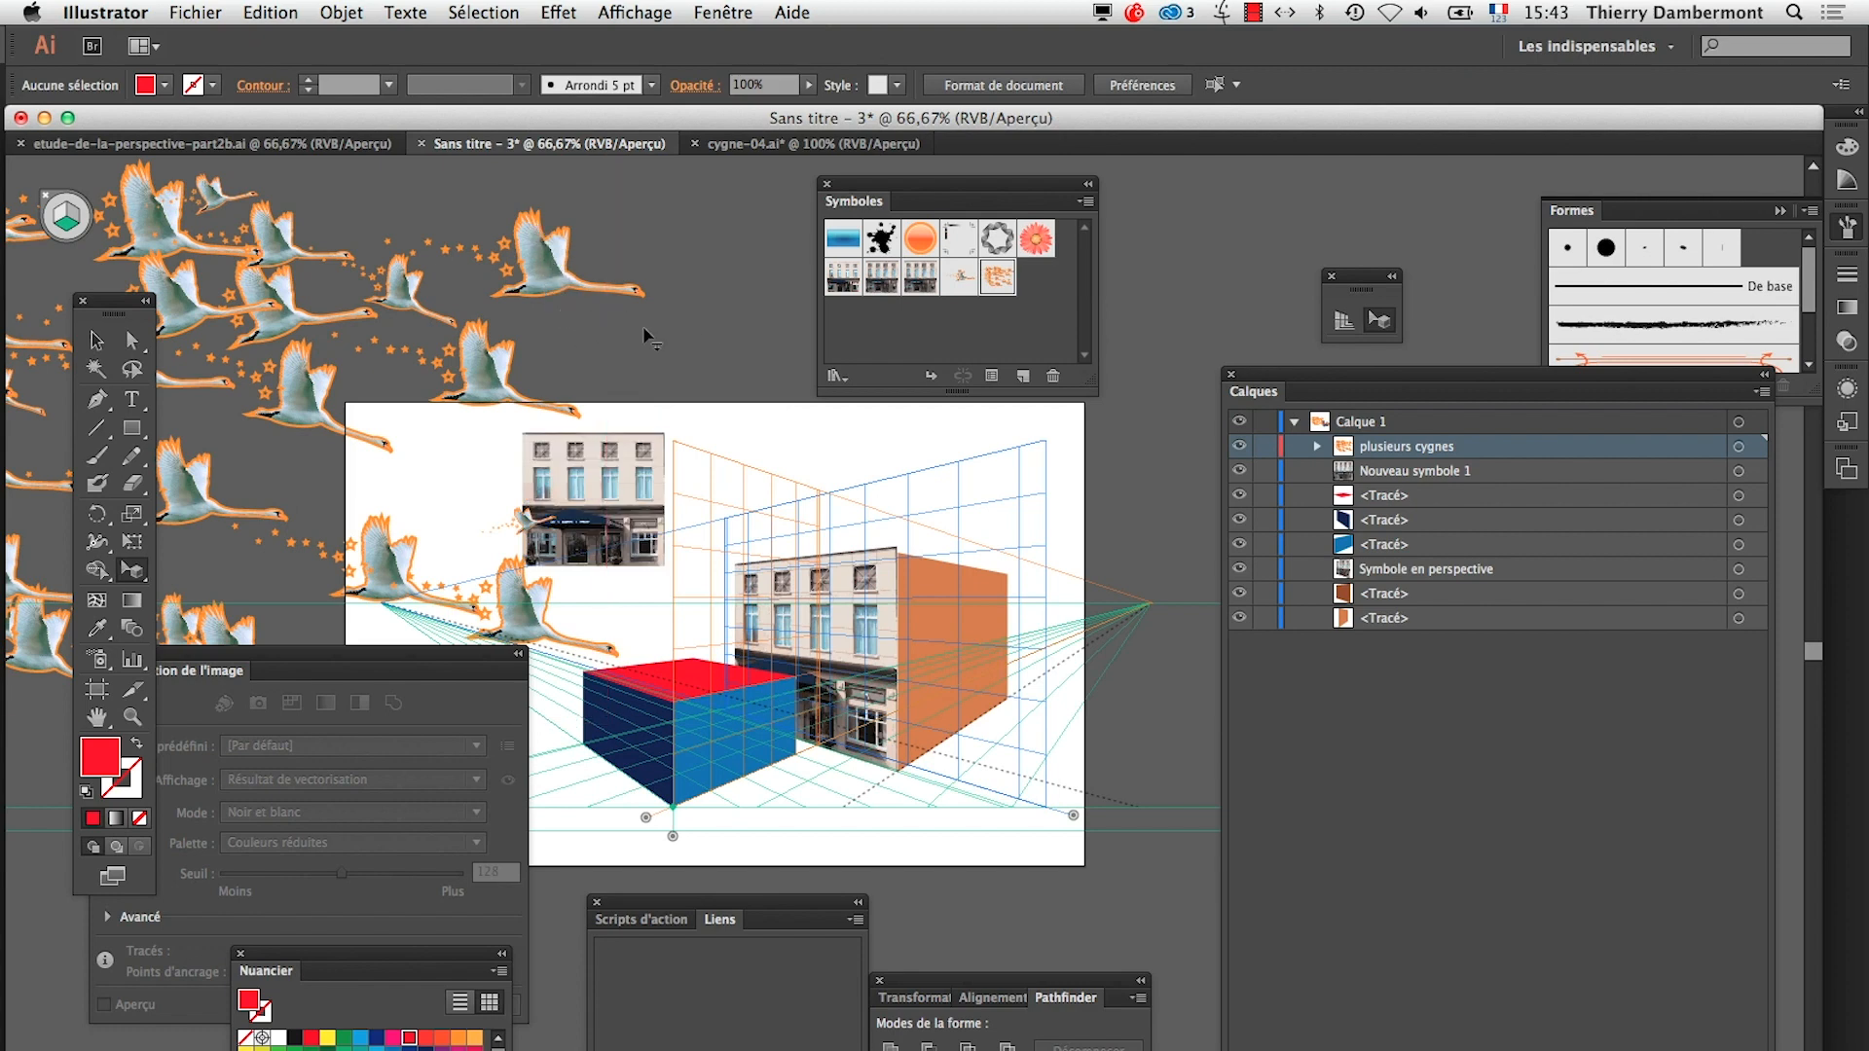
pyautogui.click(558, 283)
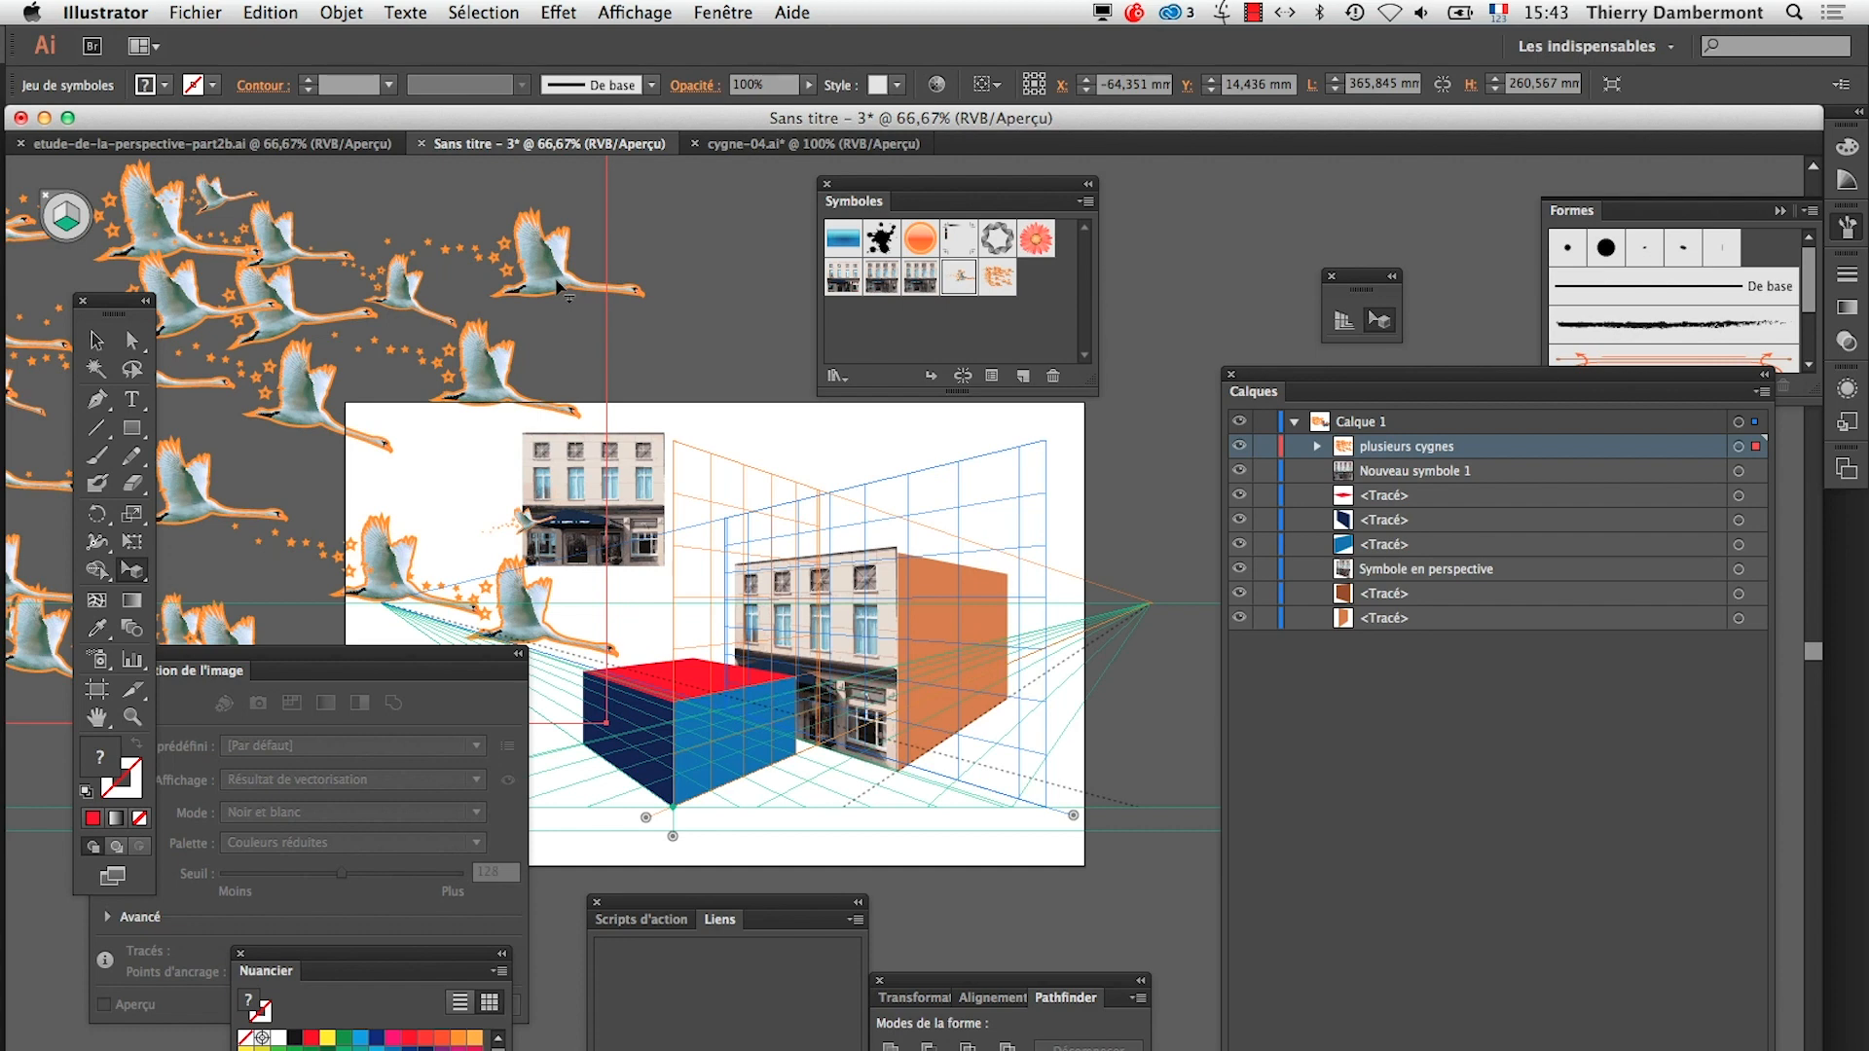
pyautogui.press('Delete')
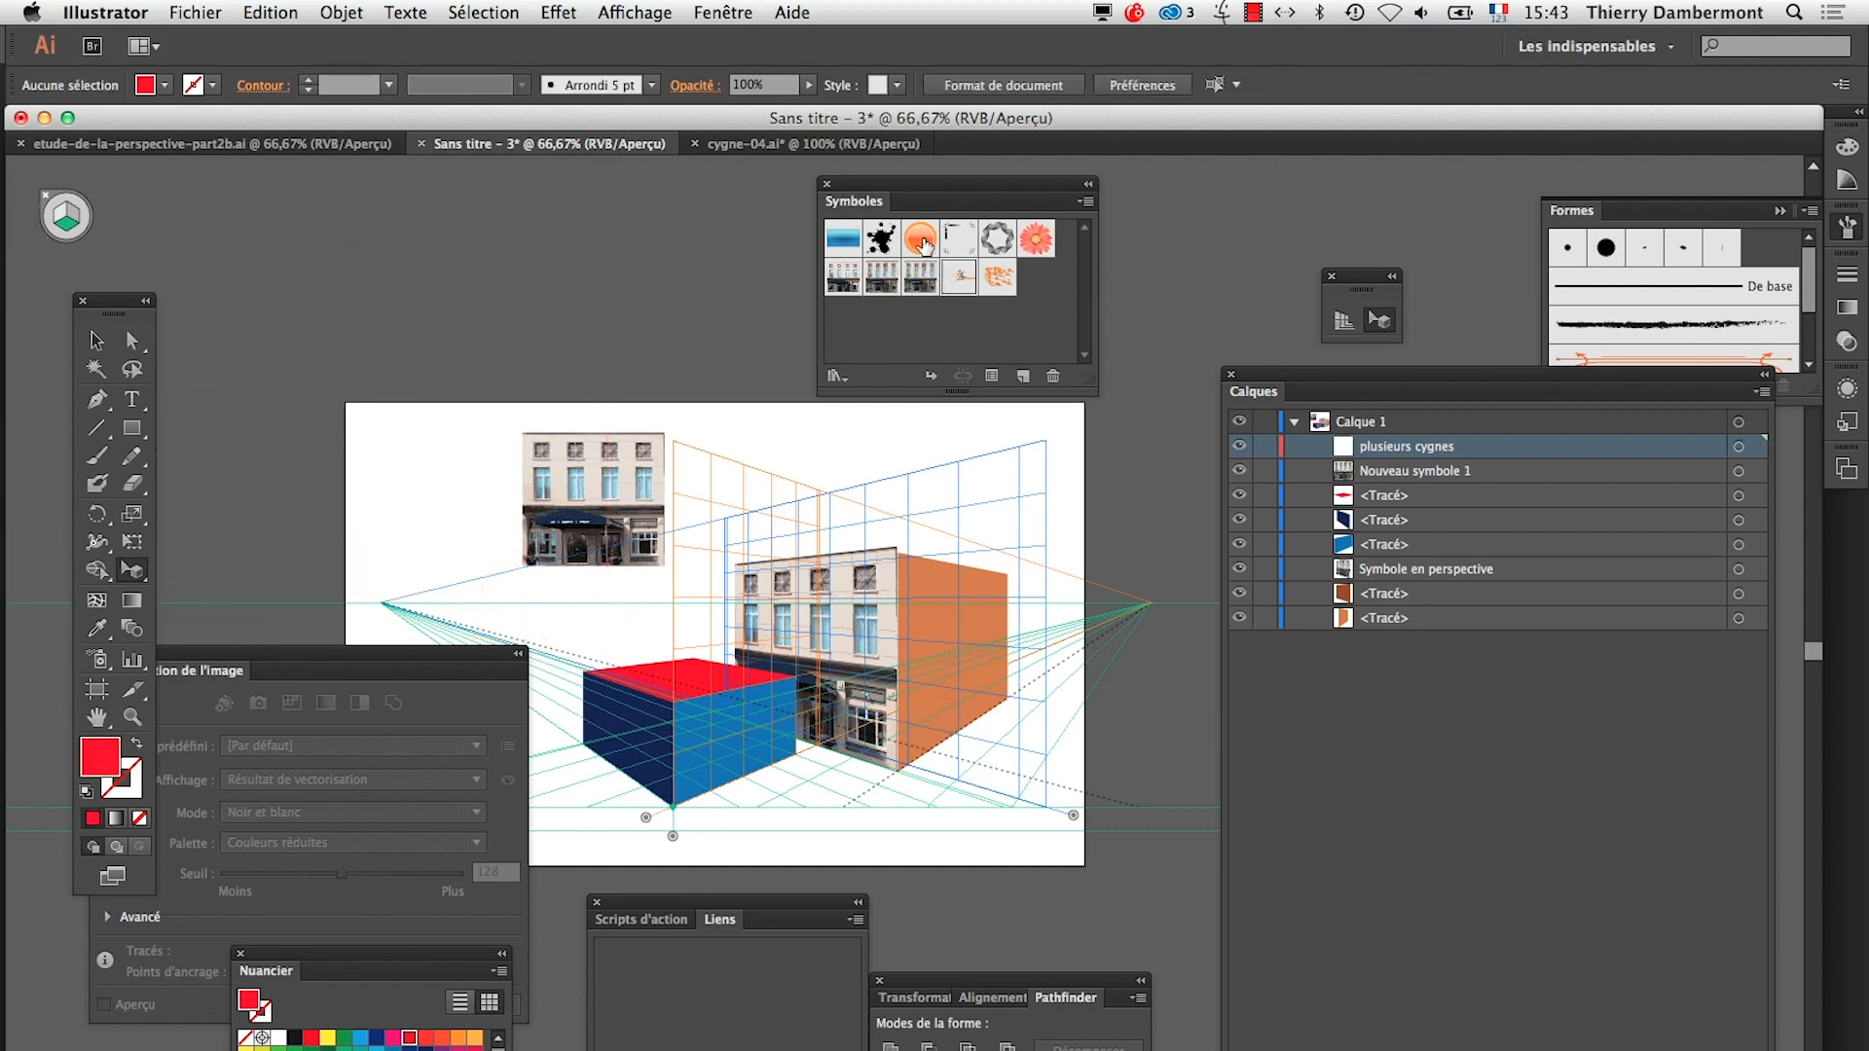
# Place the Motif tache vectorisé symbol on the artboard and attach it in perspective to the blue box's red top face
pyautogui.moveTo(881, 241); pyautogui.dragTo(430, 445)
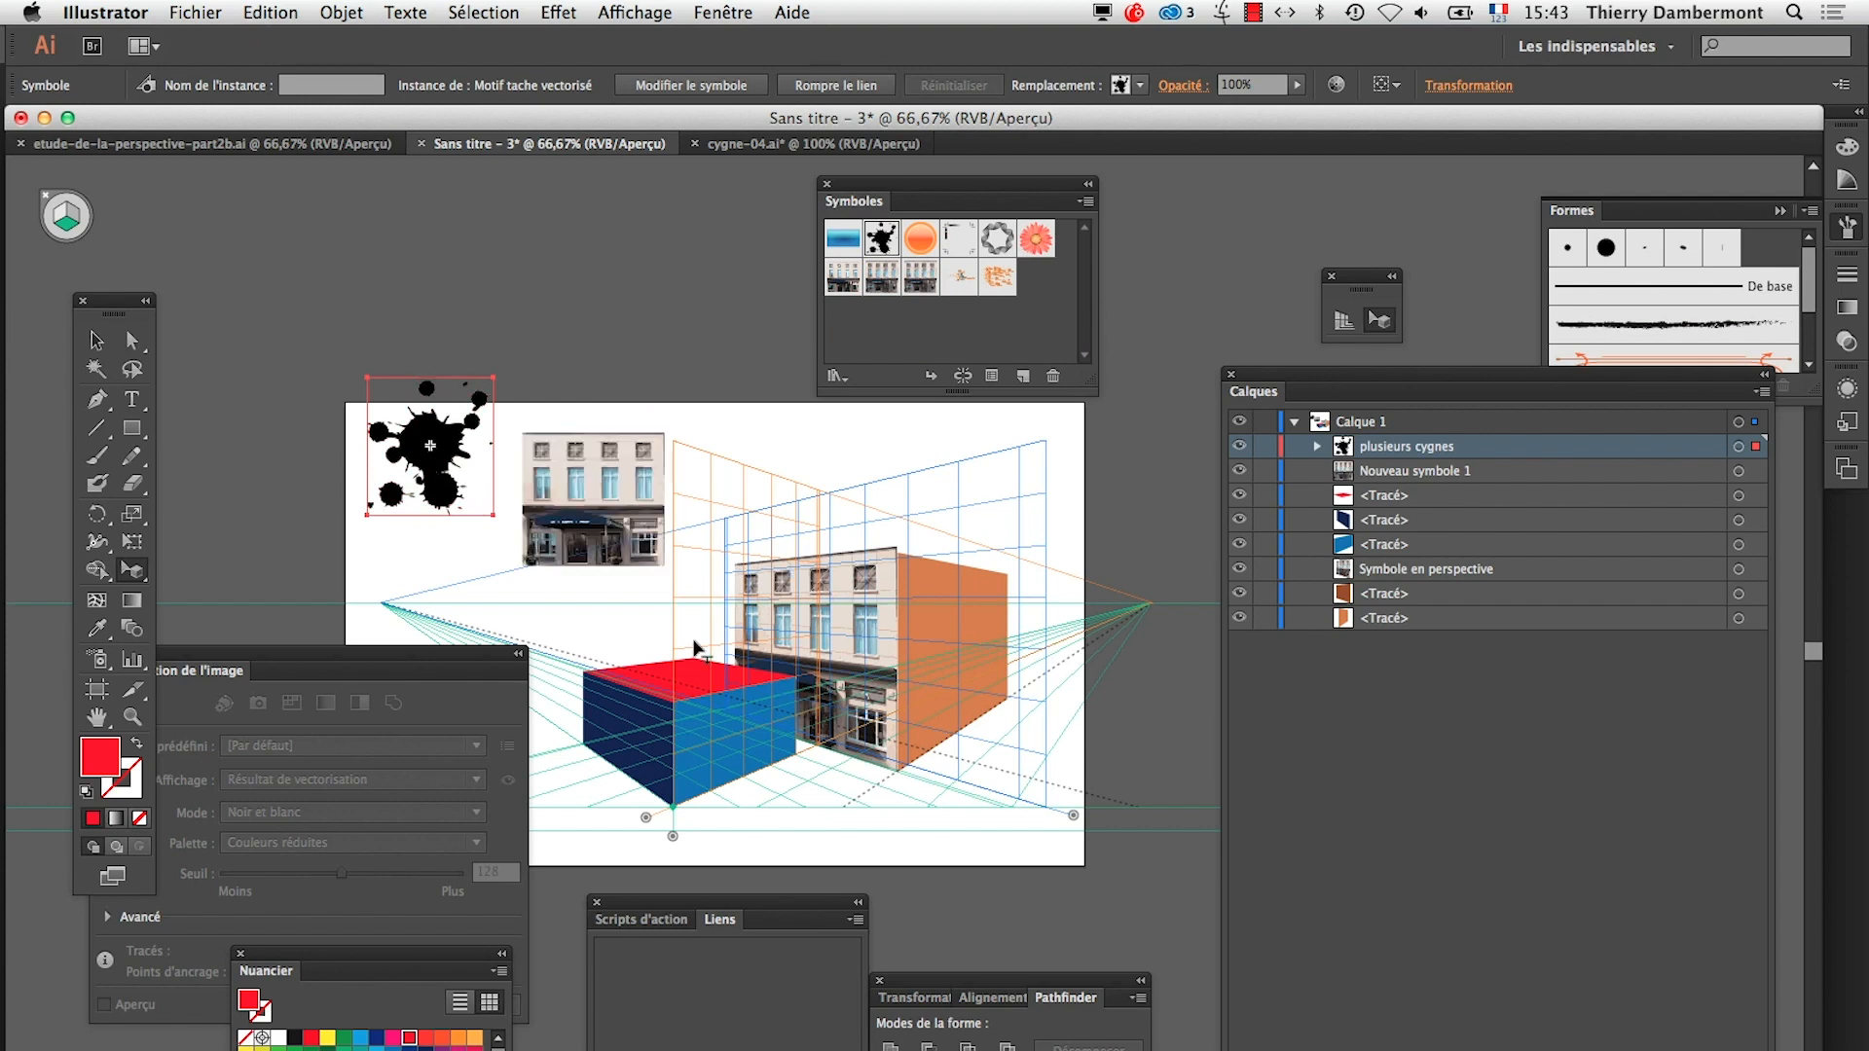
pyautogui.click(681, 672)
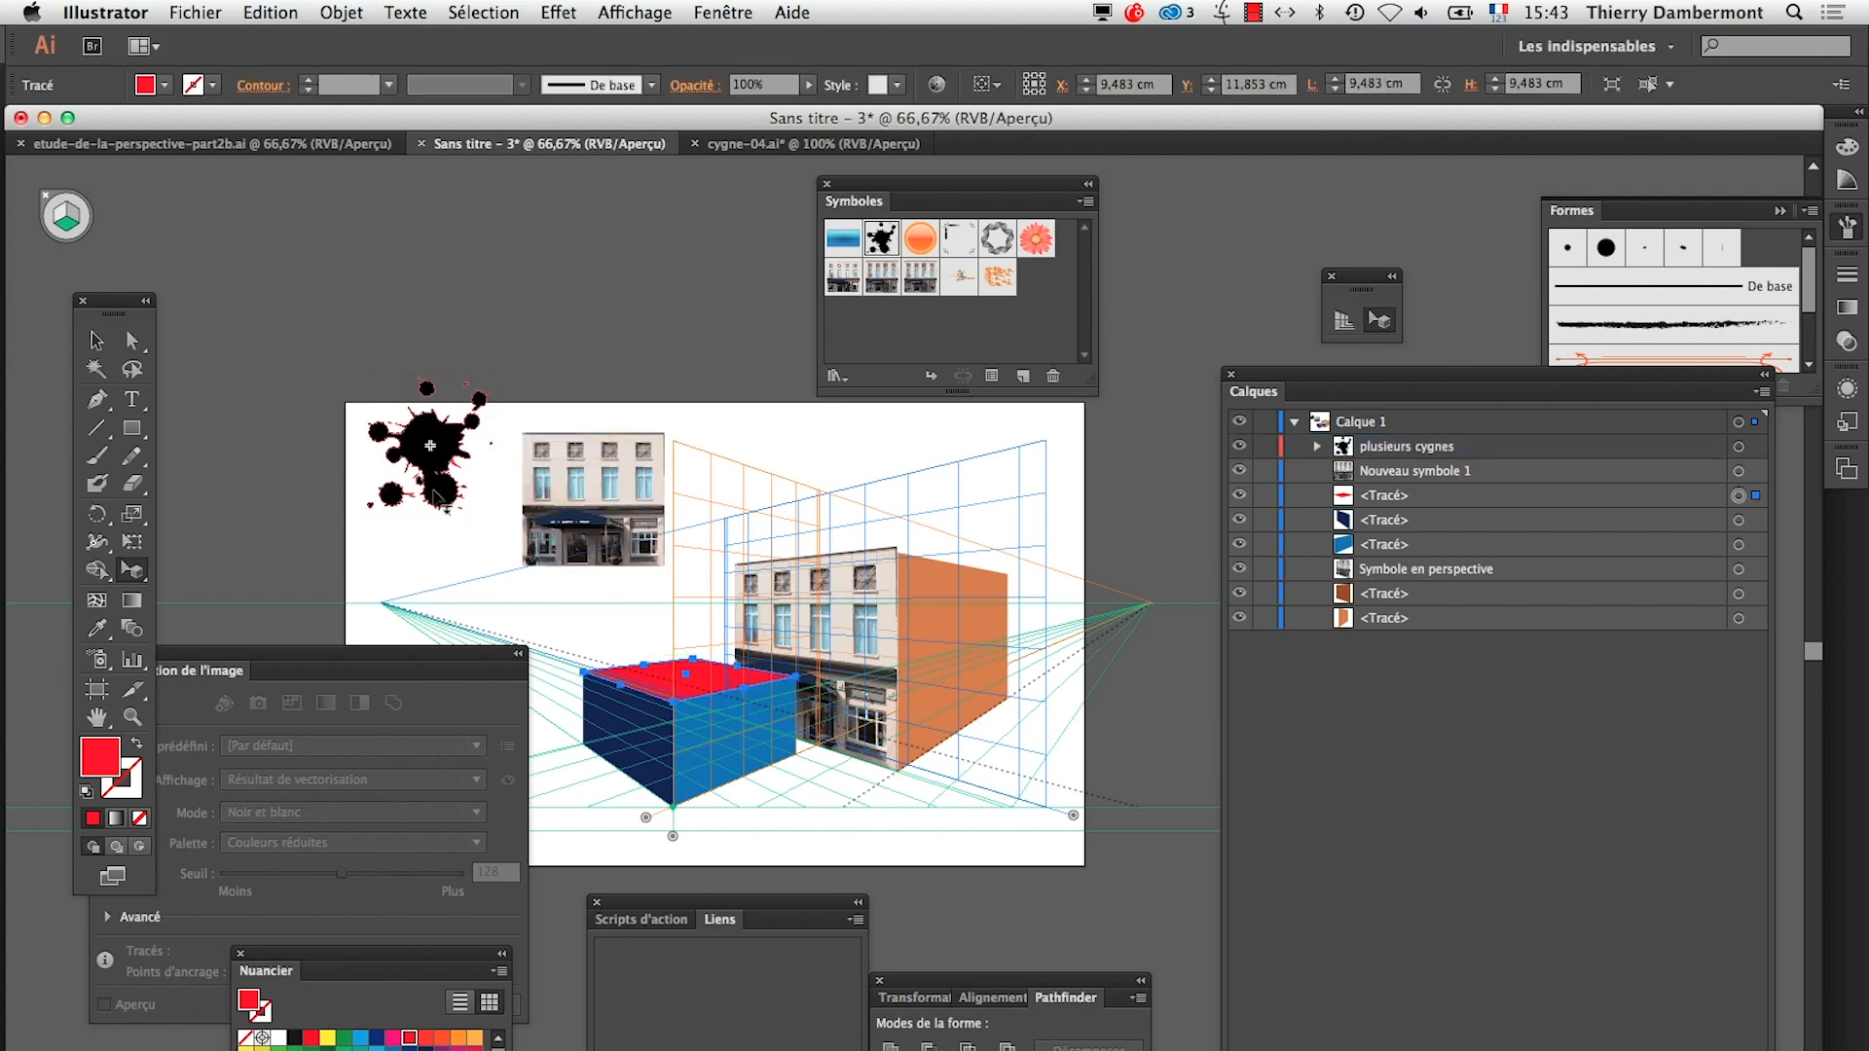
pyautogui.moveTo(437, 496); pyautogui.dragTo(617, 736)
# Scale and shift the black ink blot in perspective, fitting its corners to the red top face
pyautogui.scroll(4, 694, 698)
pyautogui.moveTo(672, 614); pyautogui.dragTo(679, 563)
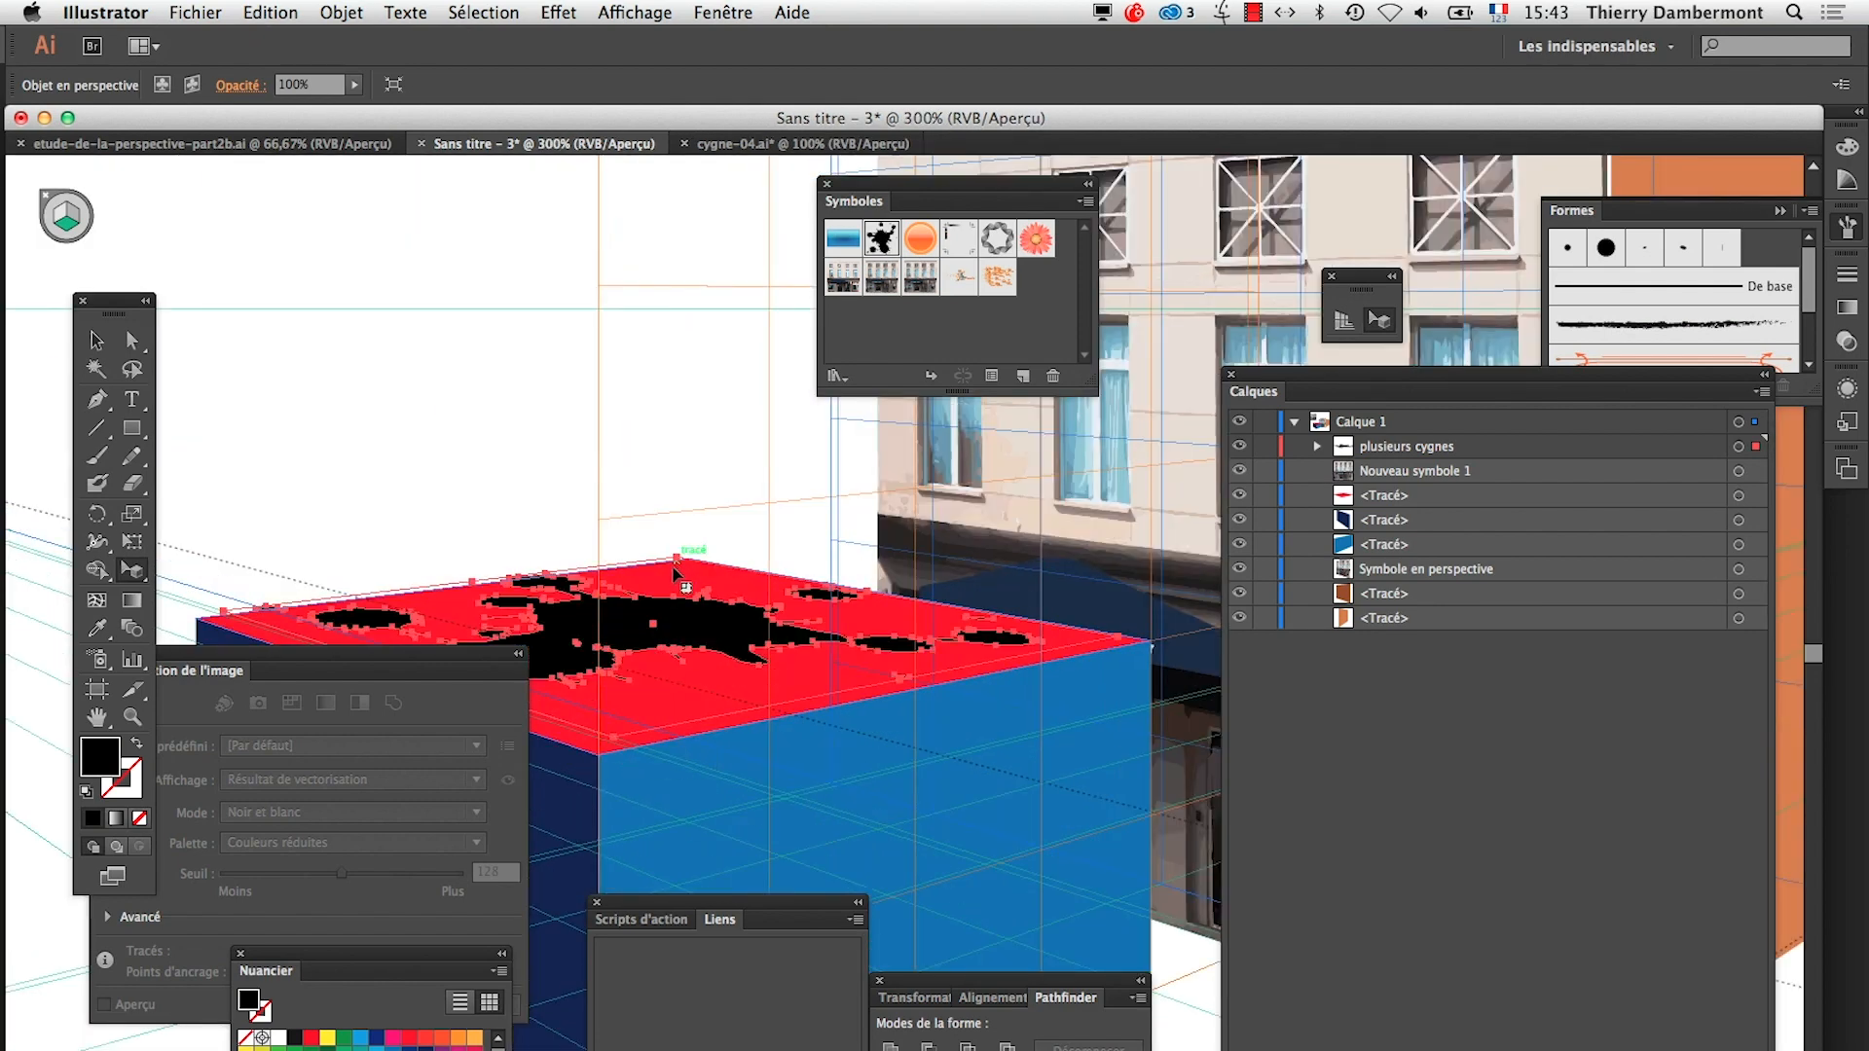
pyautogui.moveTo(468, 675); pyautogui.dragTo(346, 801)
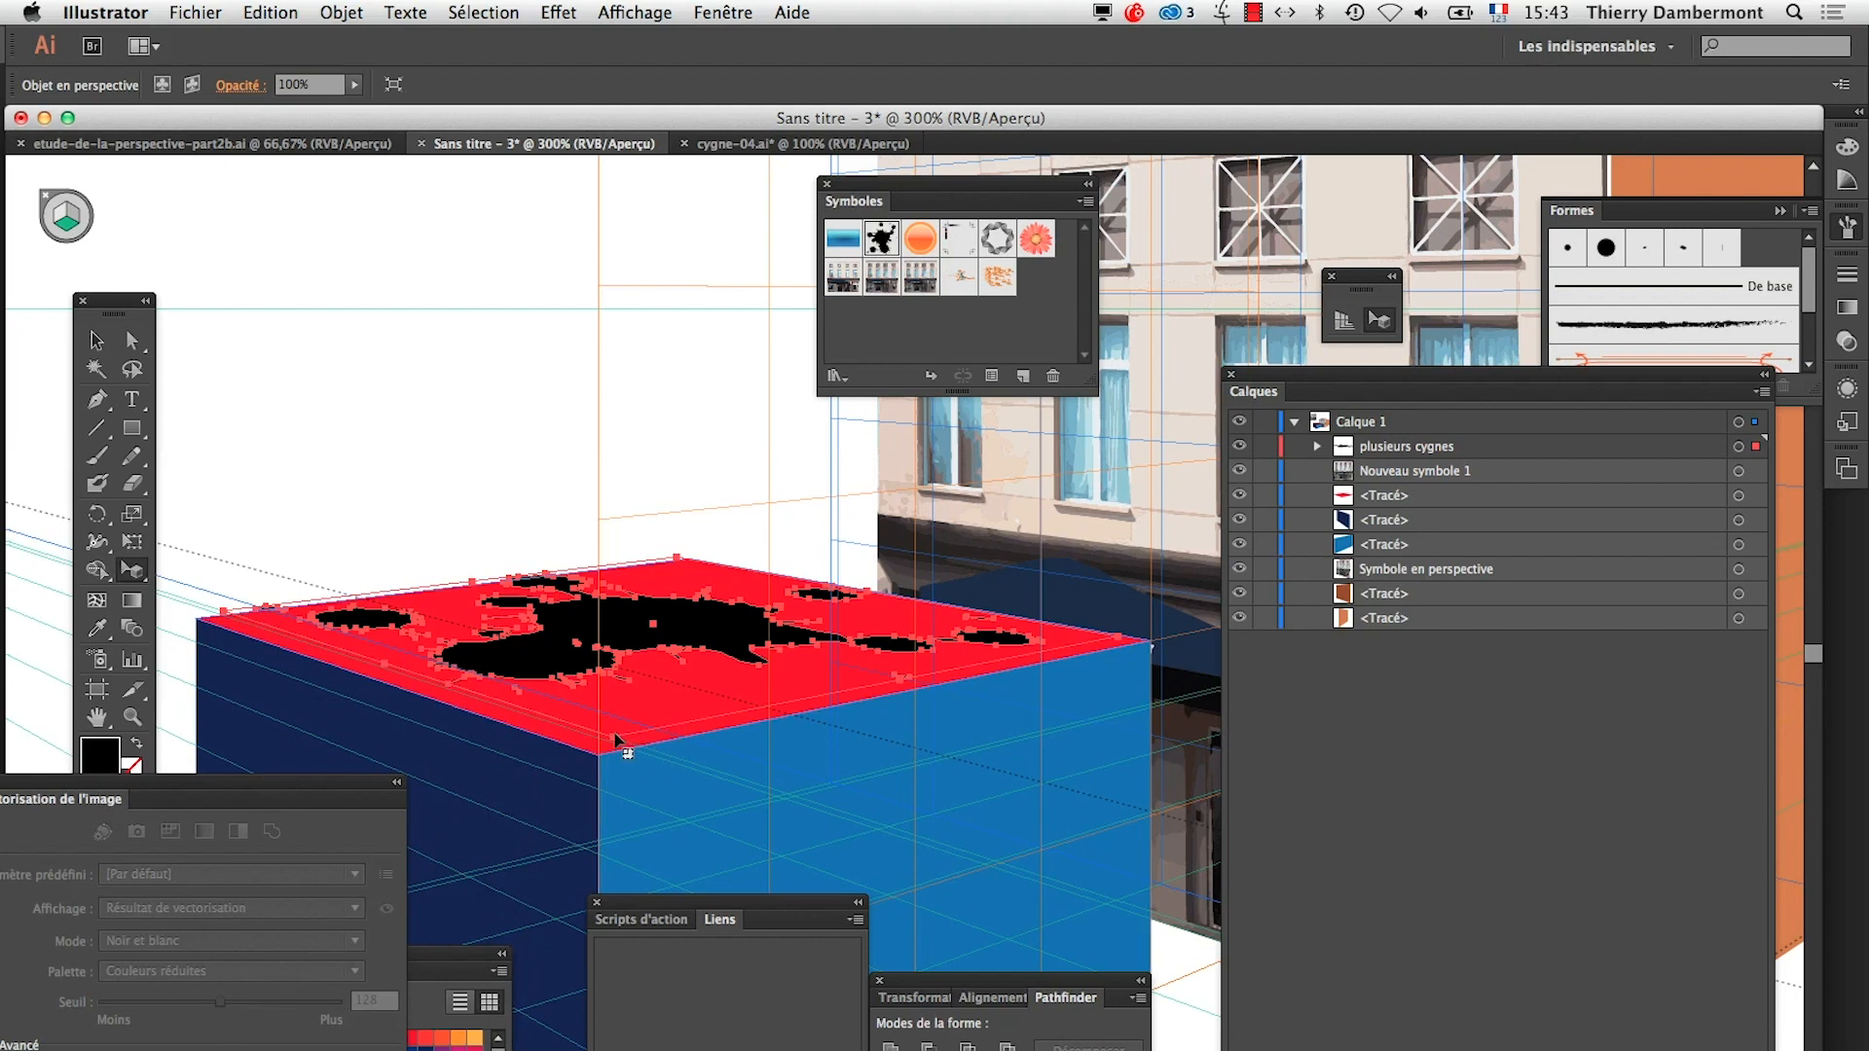
pyautogui.moveTo(613, 739); pyautogui.dragTo(597, 757)
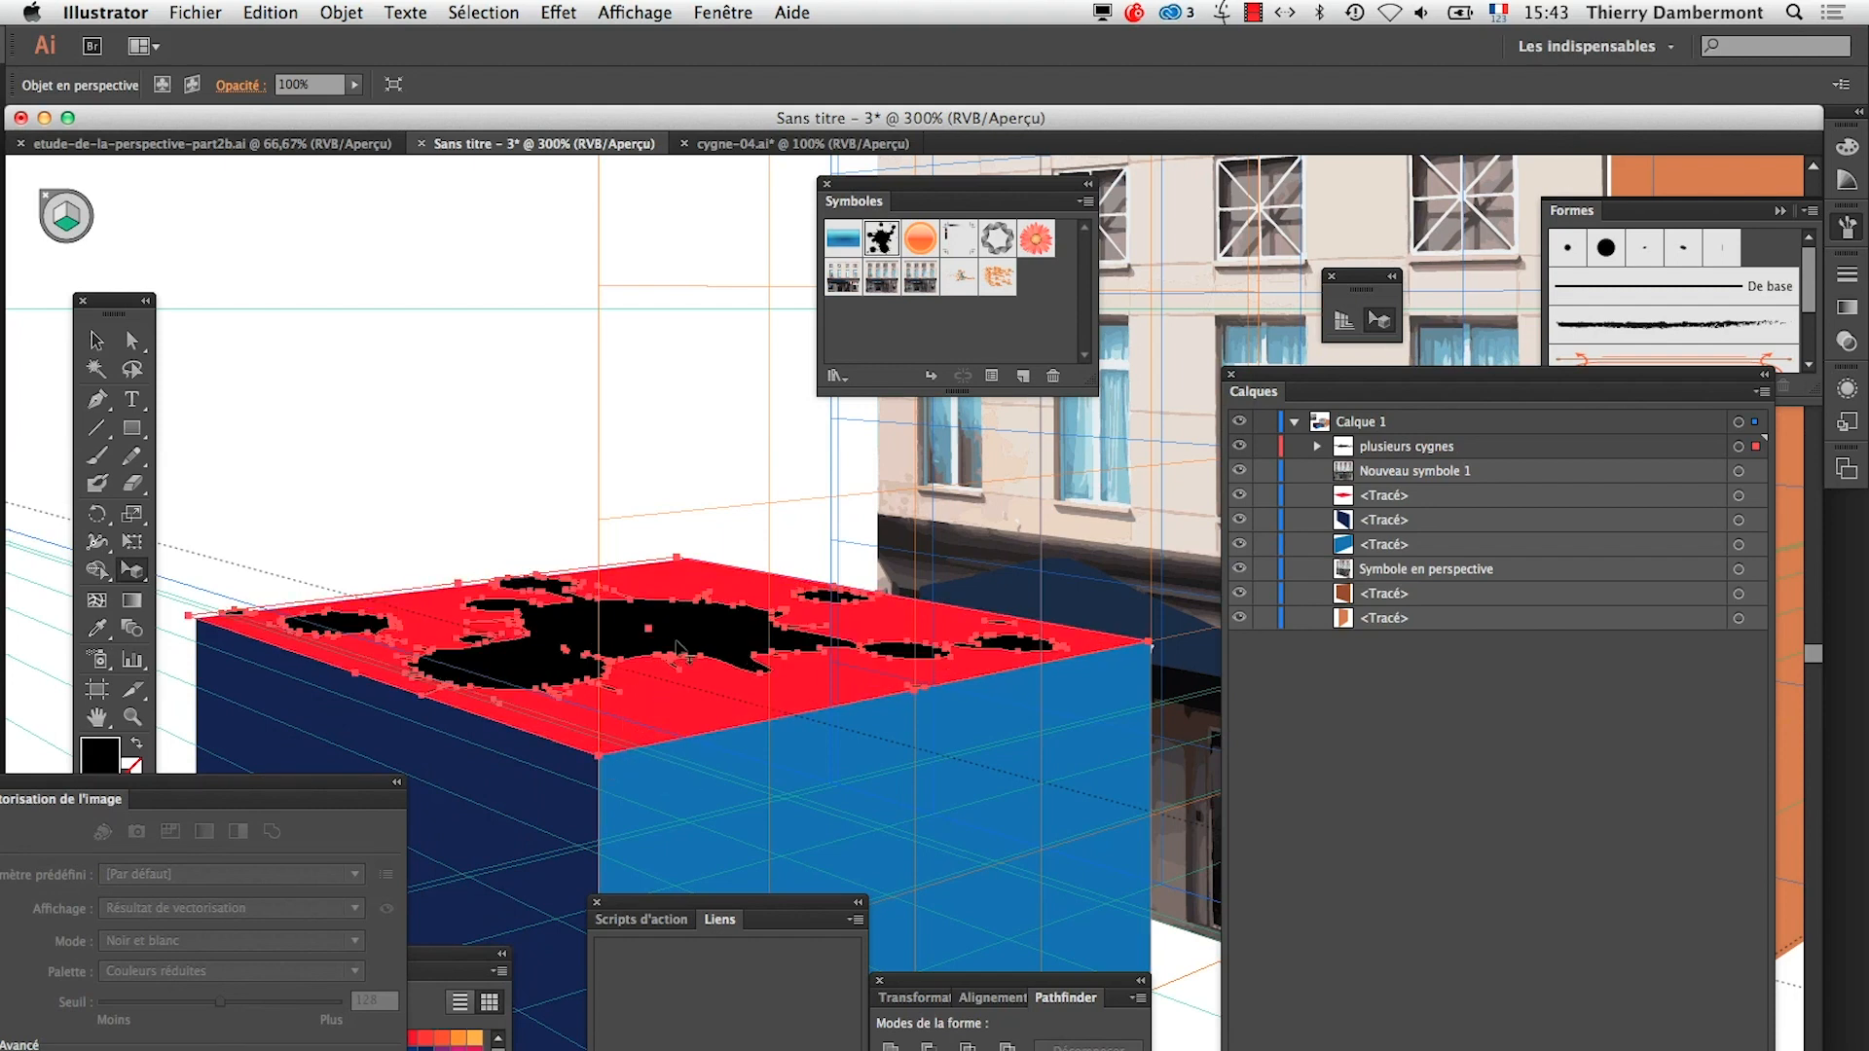
pyautogui.moveTo(703, 639); pyautogui.dragTo(733, 651)
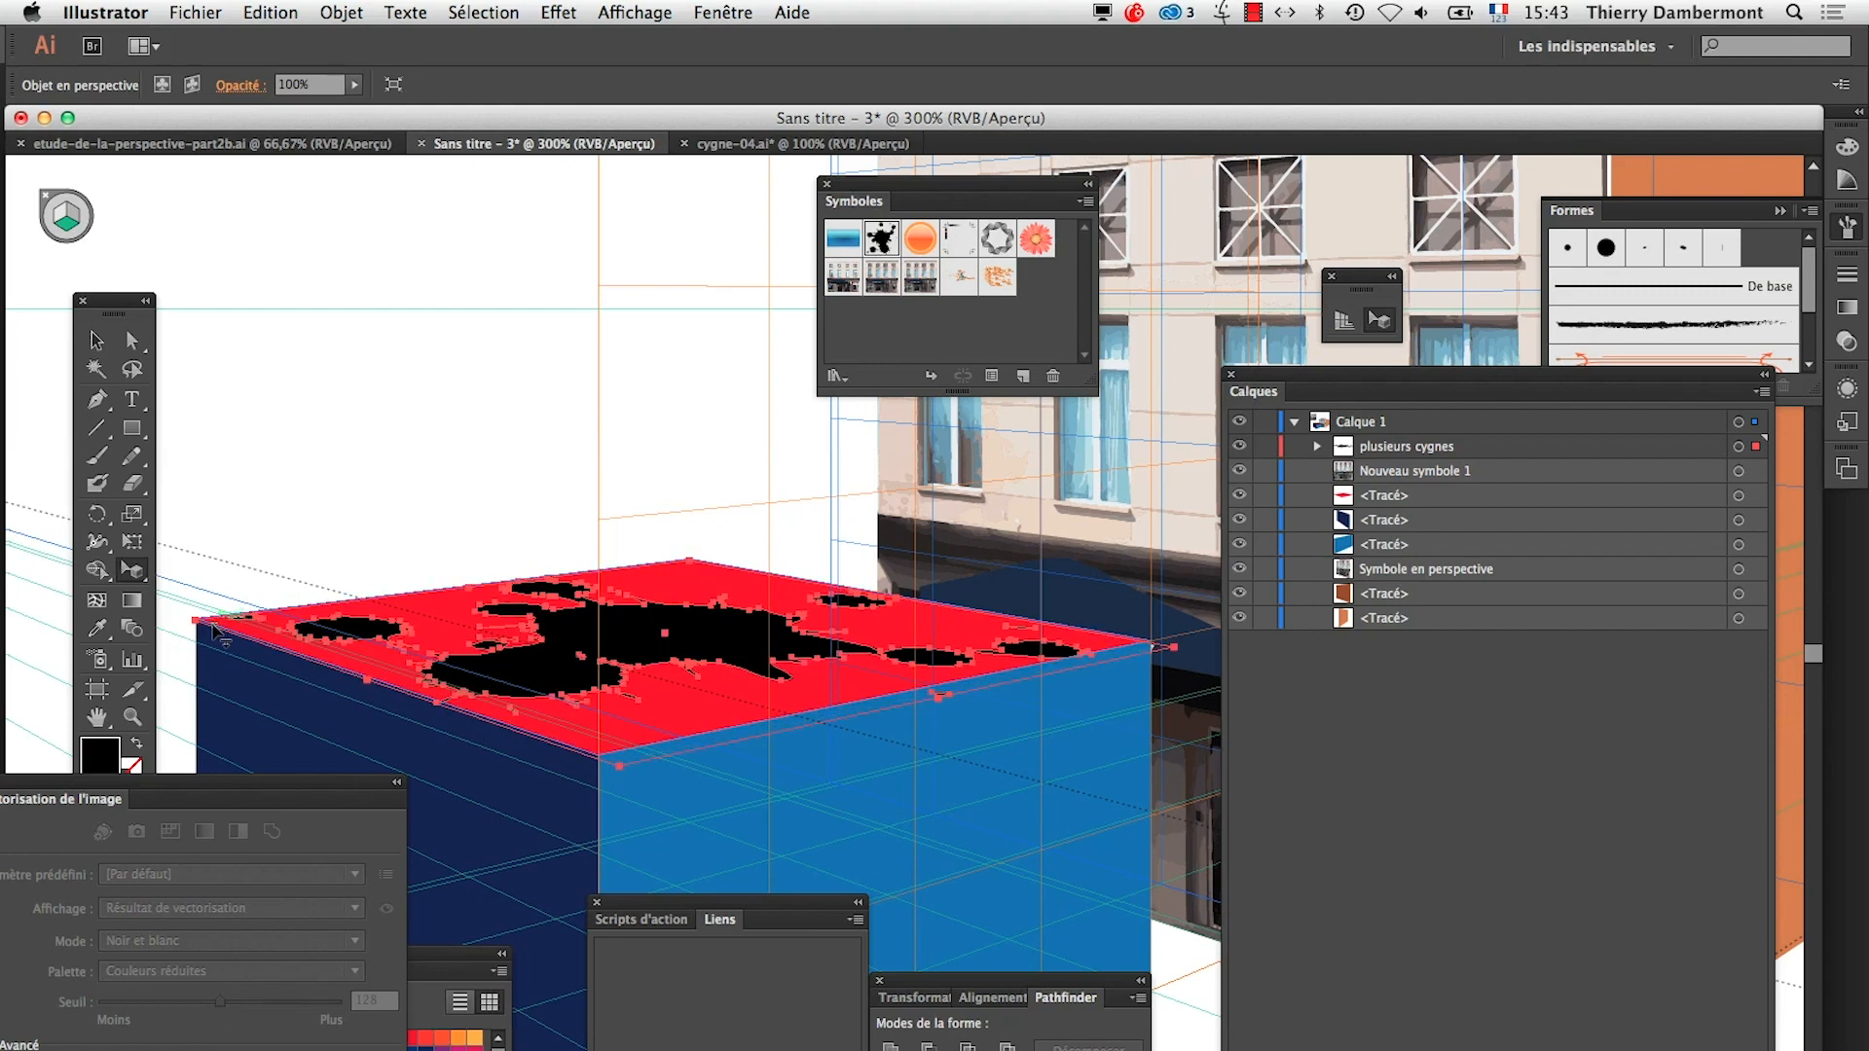
pyautogui.moveTo(196, 620); pyautogui.dragTo(205, 620)
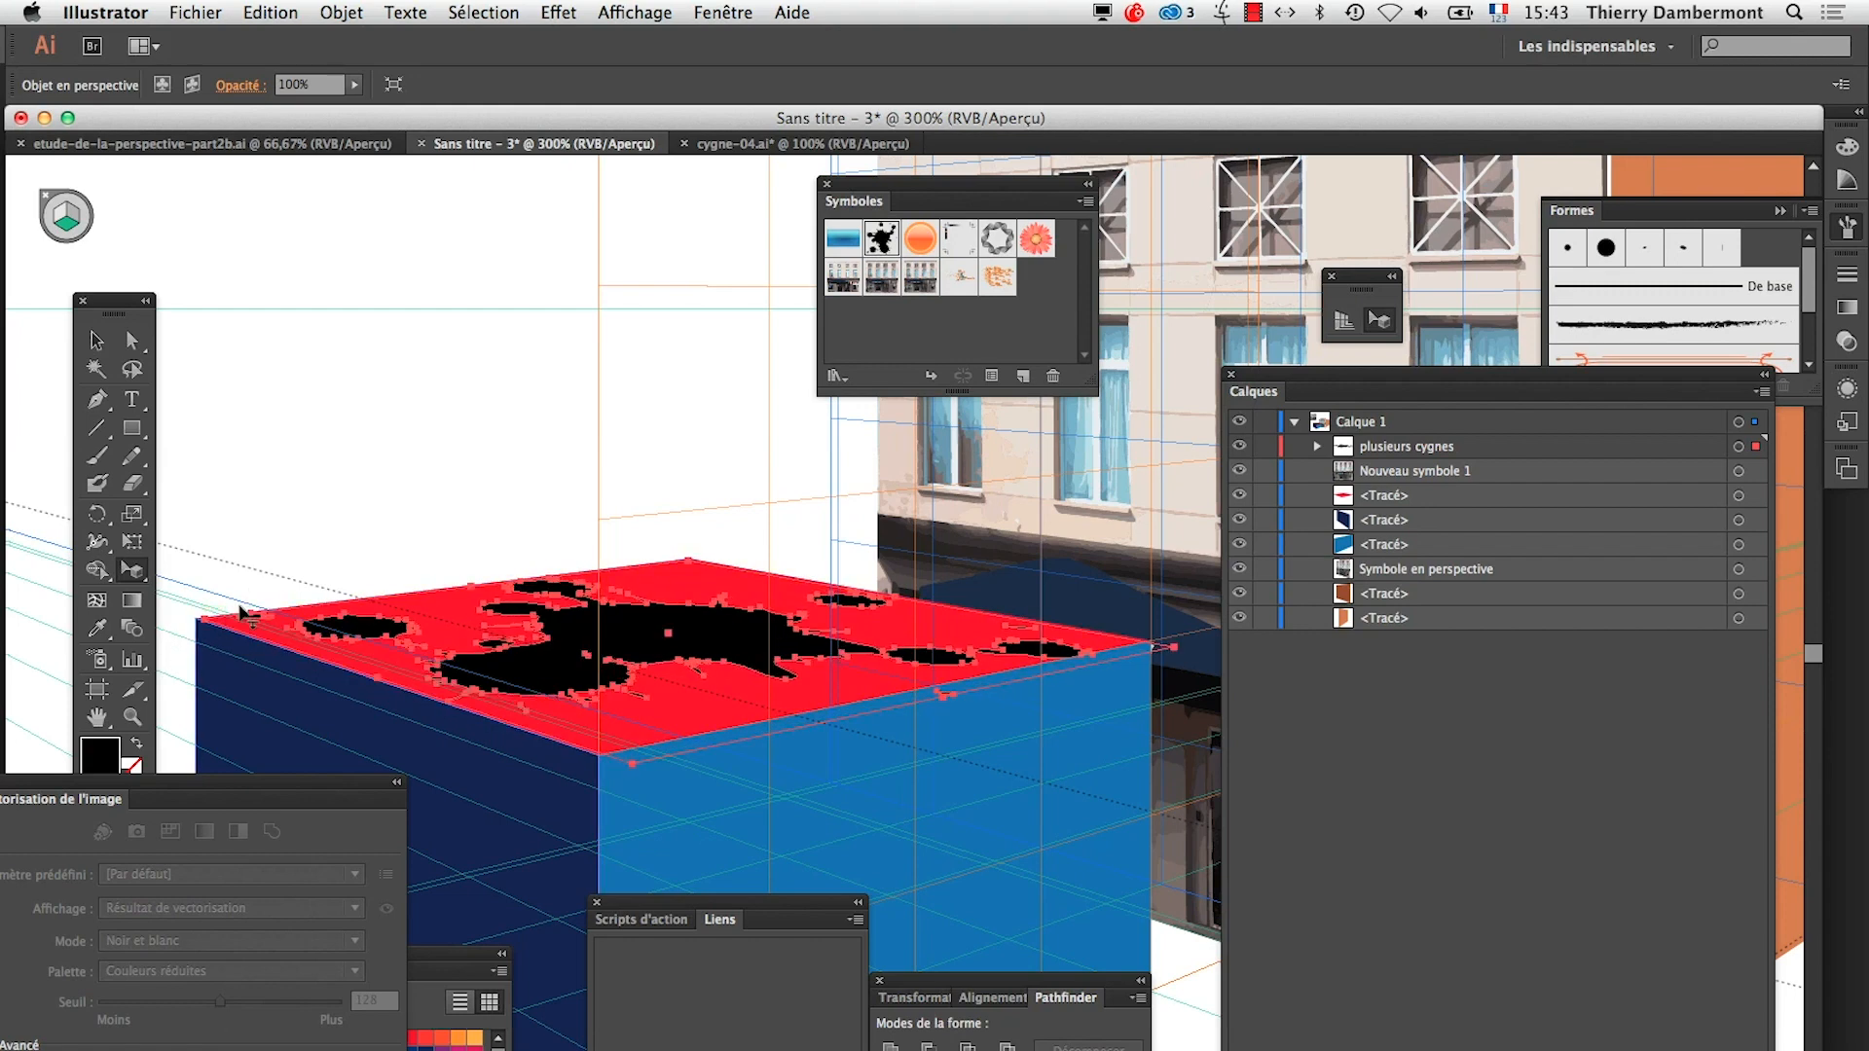
# Shift the black ink blot slightly in perspective to settle it on the red top face, and deselect it
pyautogui.click(325, 493)
pyautogui.click(939, 651)
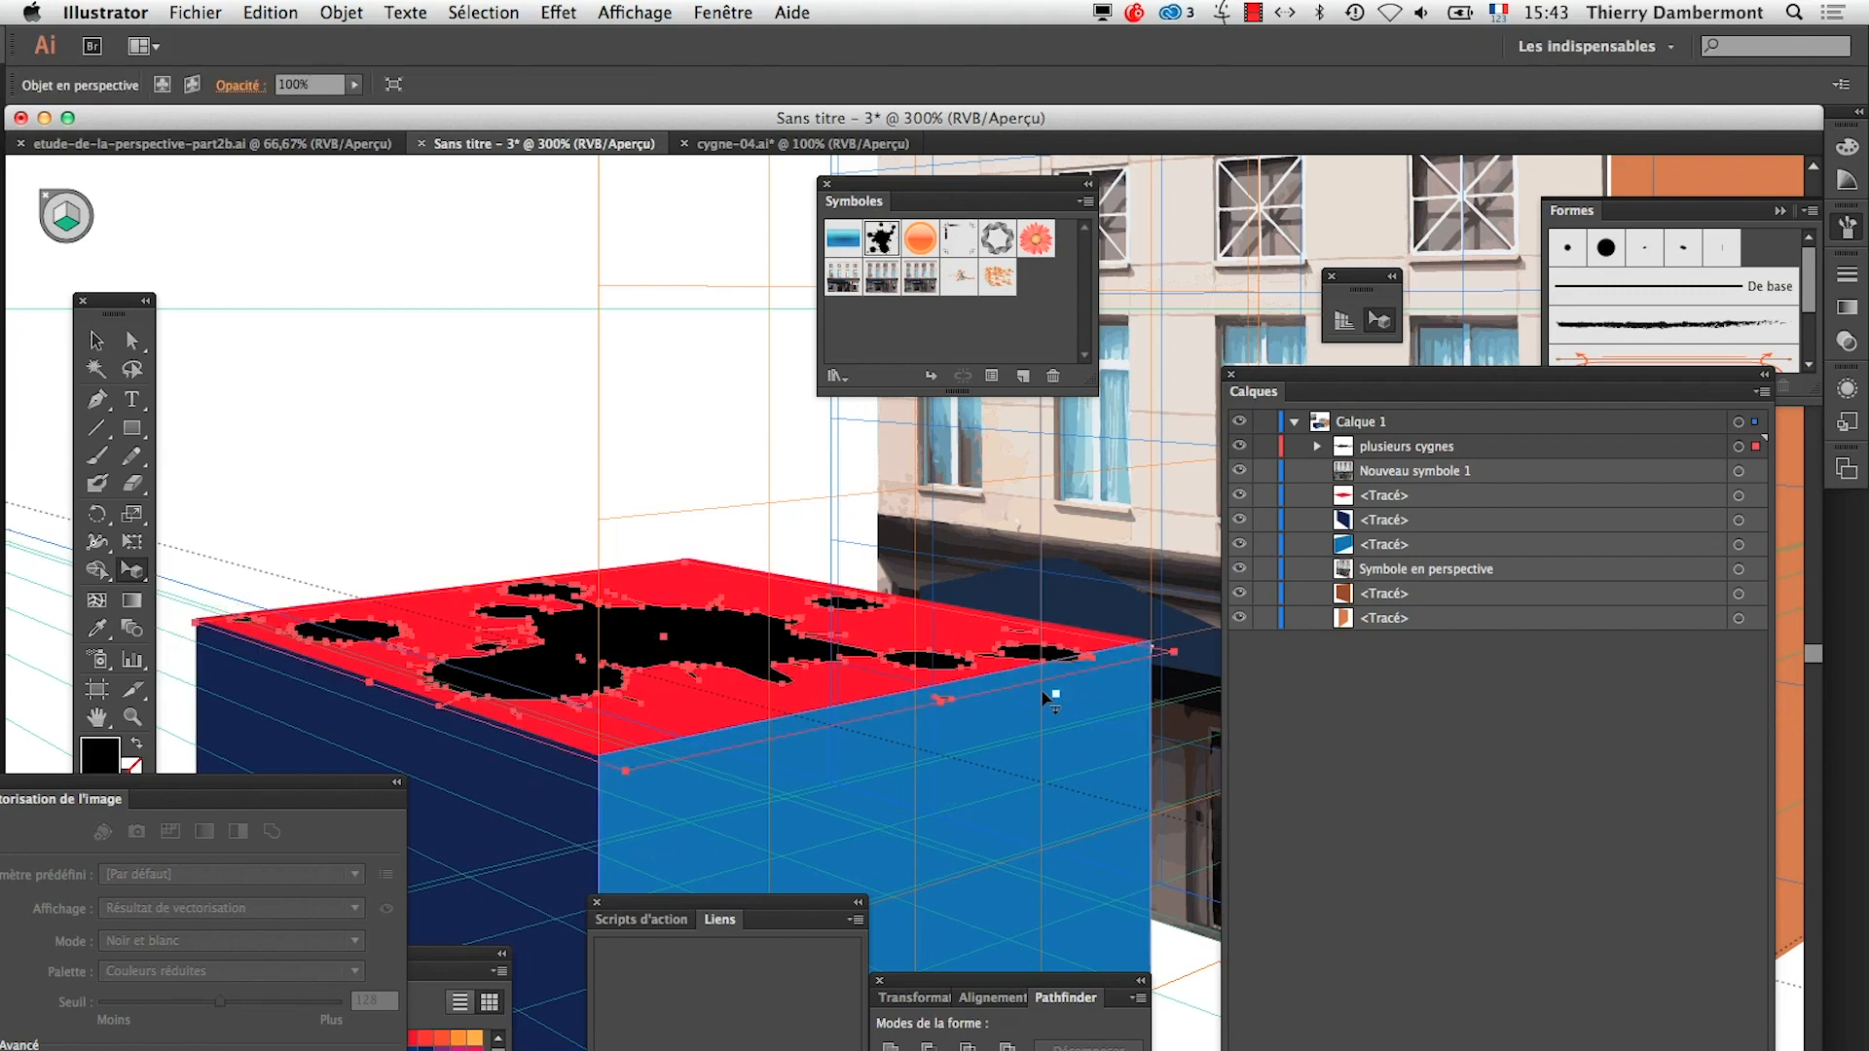
pyautogui.moveTo(932, 695); pyautogui.dragTo(920, 706)
pyautogui.click(511, 523)
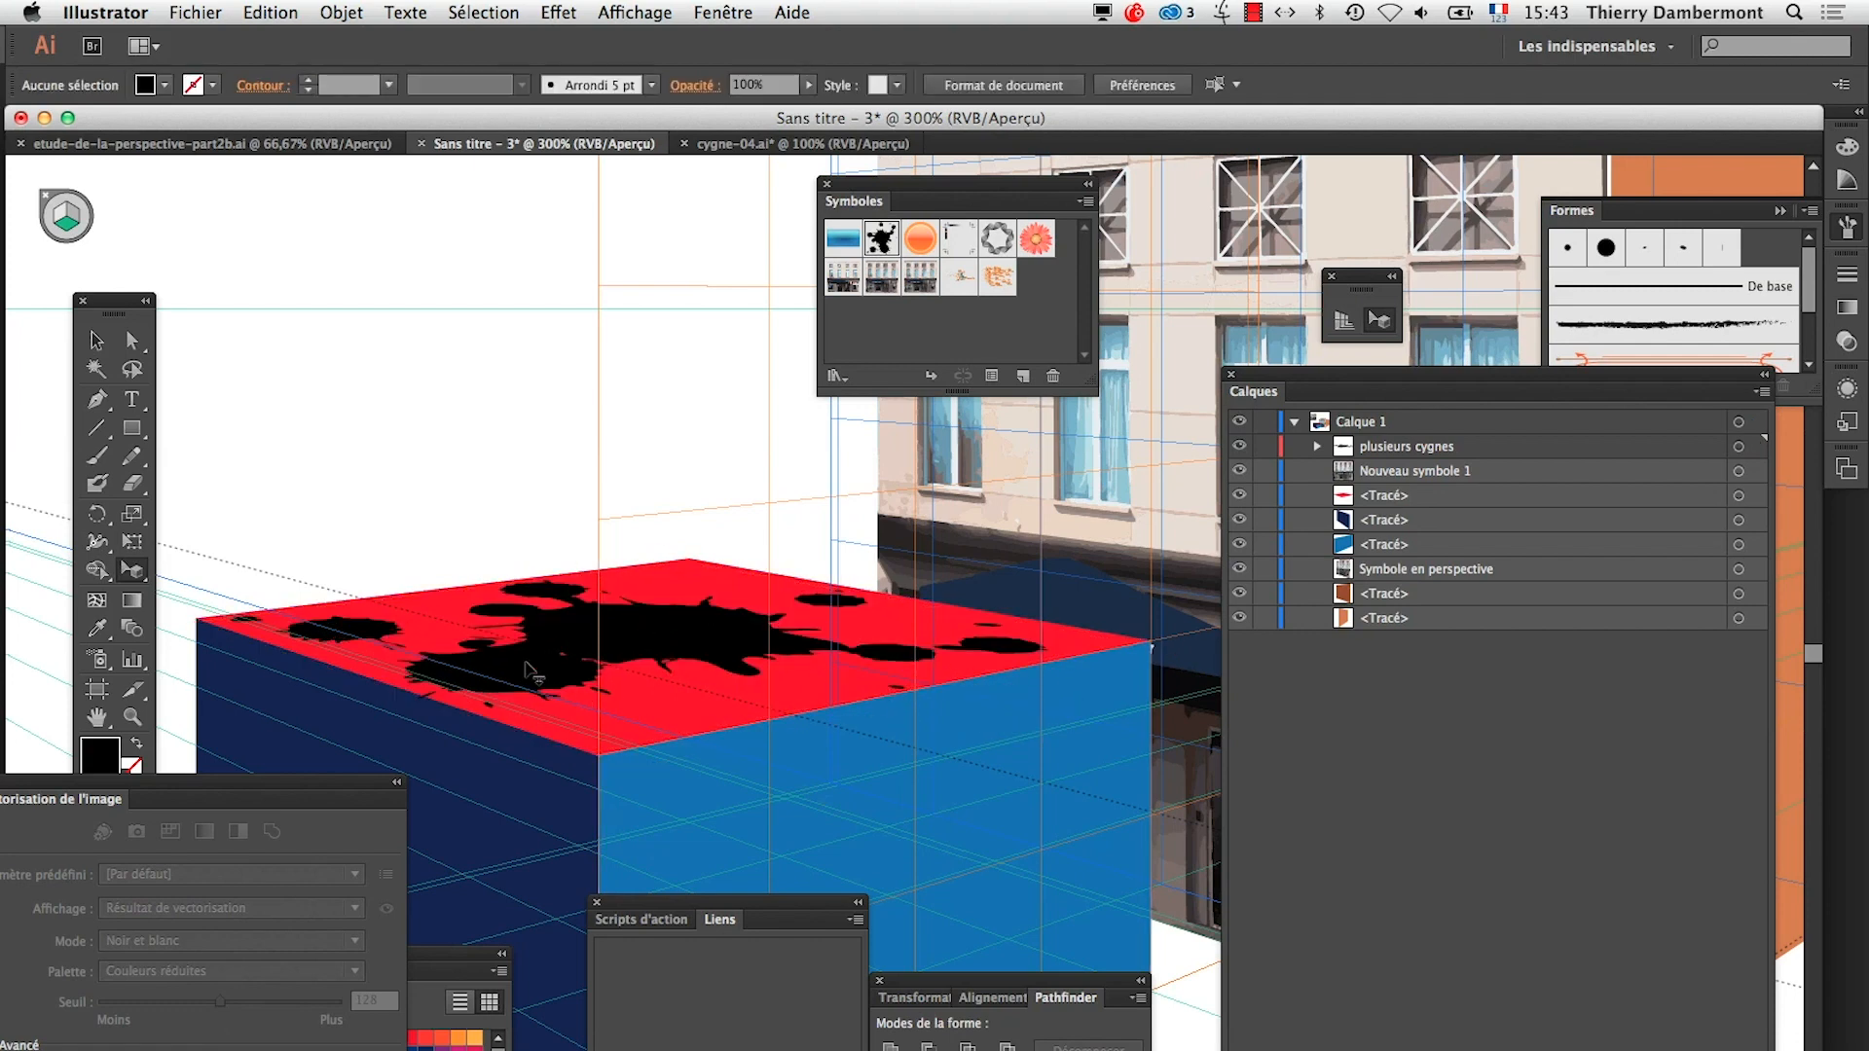
# Hide the perspective grid and clear the Vectorisation de l'image and Symboles panels away from the artwork
pyautogui.keyDown('alt'); pyautogui.keyDown('super'); pyautogui.click(802, 745); pyautogui.keyUp('super'); pyautogui.keyUp('alt')
pyautogui.keyDown('alt'); pyautogui.keyDown('super'); pyautogui.click(860, 763); pyautogui.keyUp('super'); pyautogui.keyUp('alt')
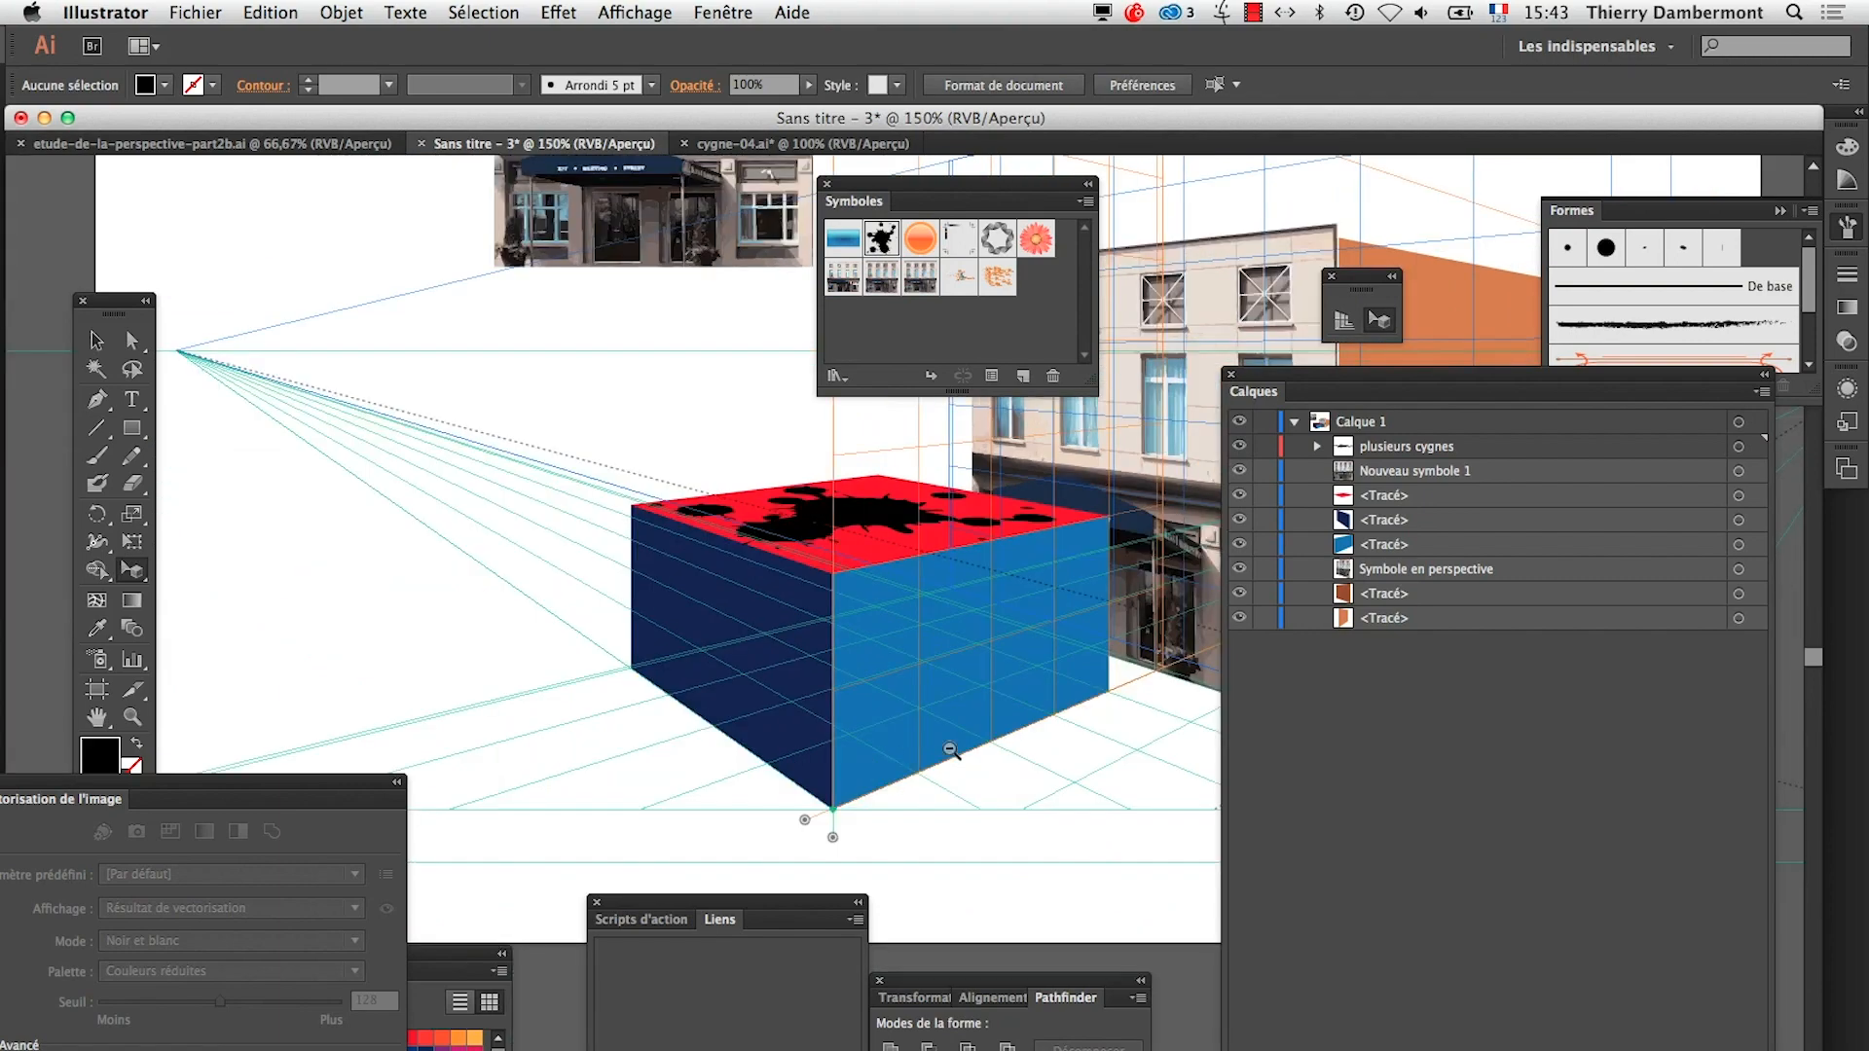
pyautogui.keyDown('alt'); pyautogui.keyDown('super'); pyautogui.click(951, 749); pyautogui.keyUp('super'); pyautogui.keyUp('alt')
pyautogui.moveTo(885, 627); pyautogui.dragTo(637, 687)
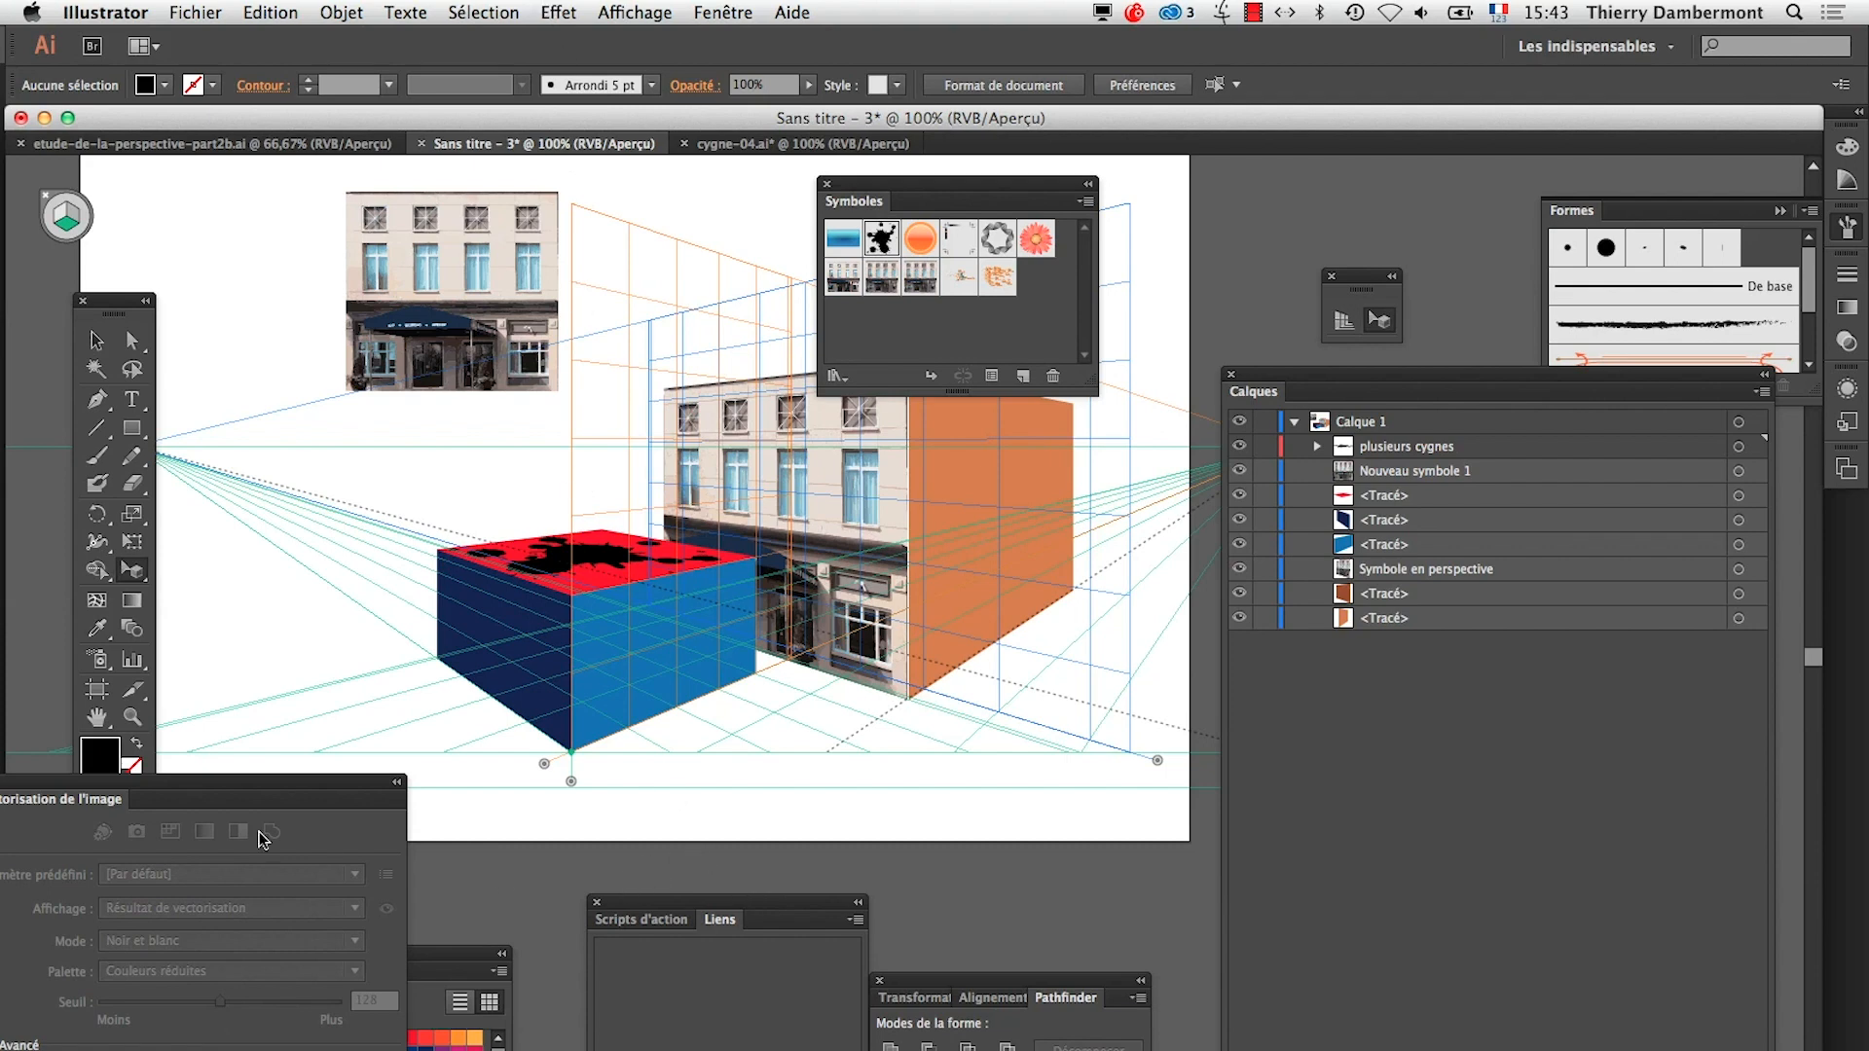
pyautogui.moveTo(173, 792); pyautogui.dragTo(459, 833)
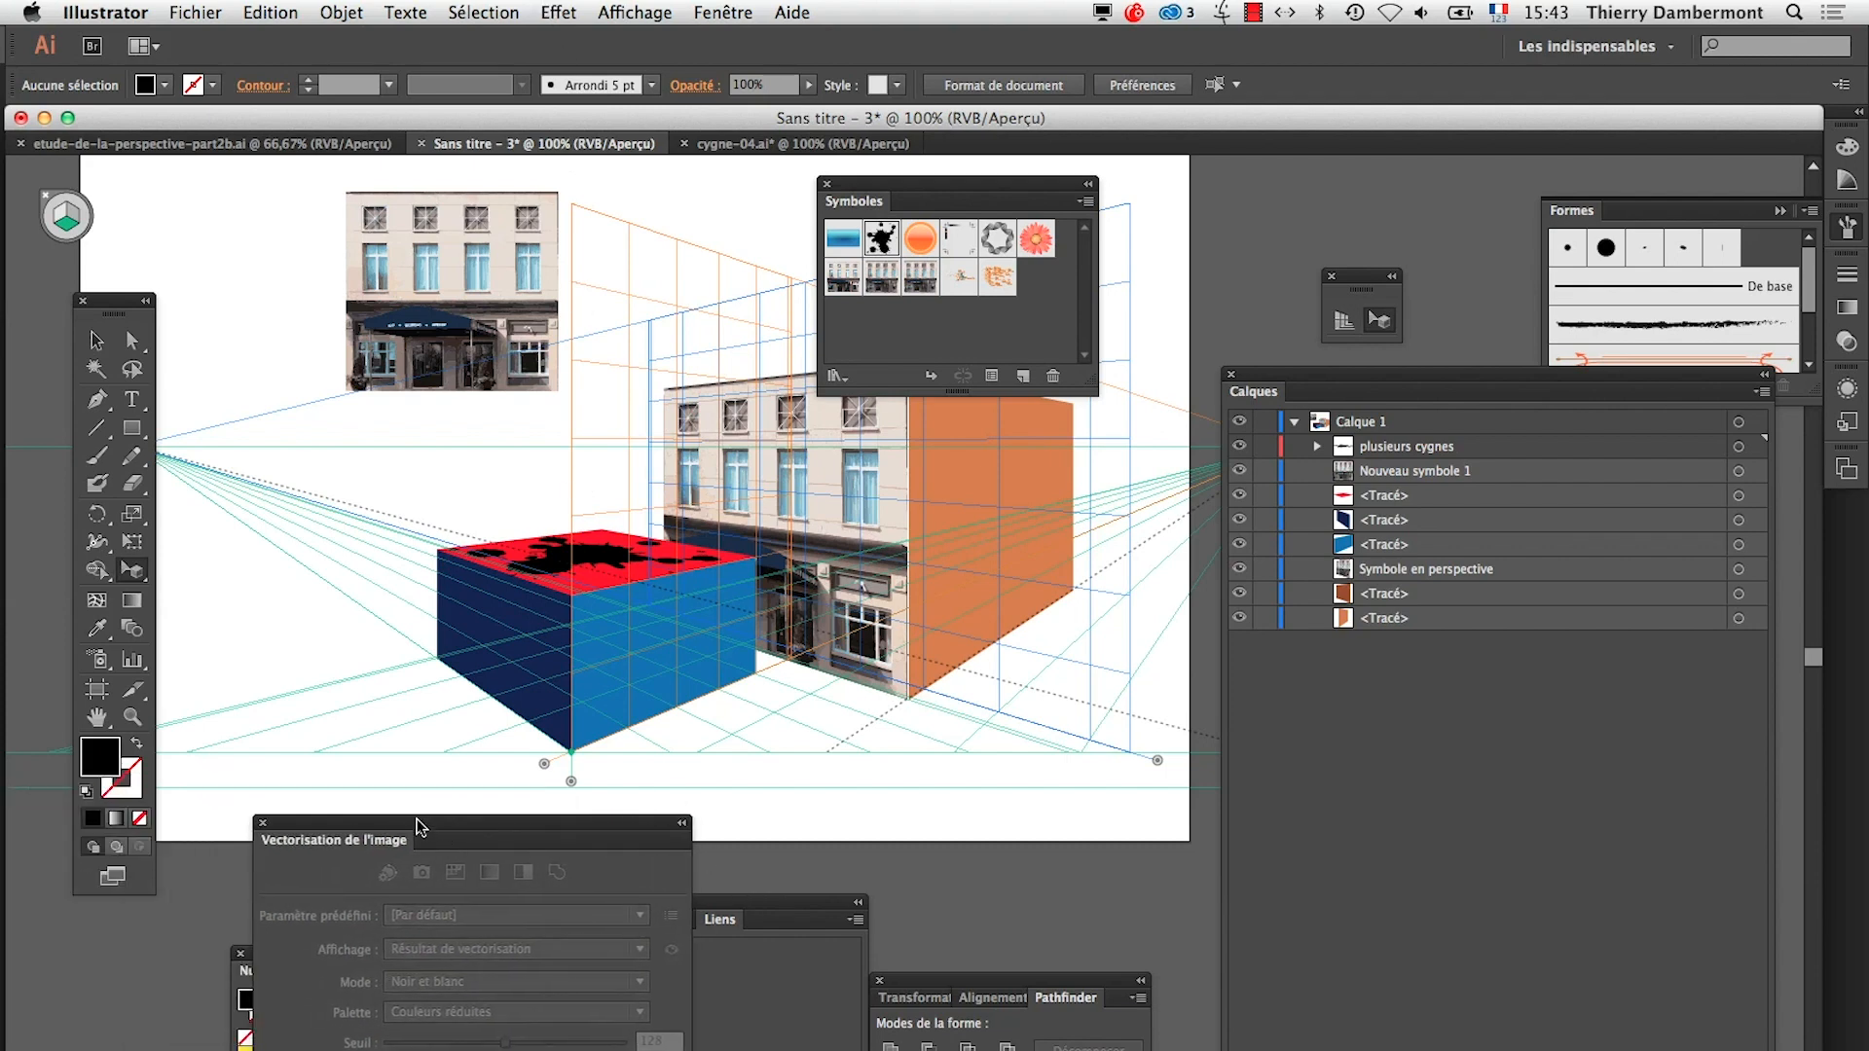
pyautogui.click(262, 825)
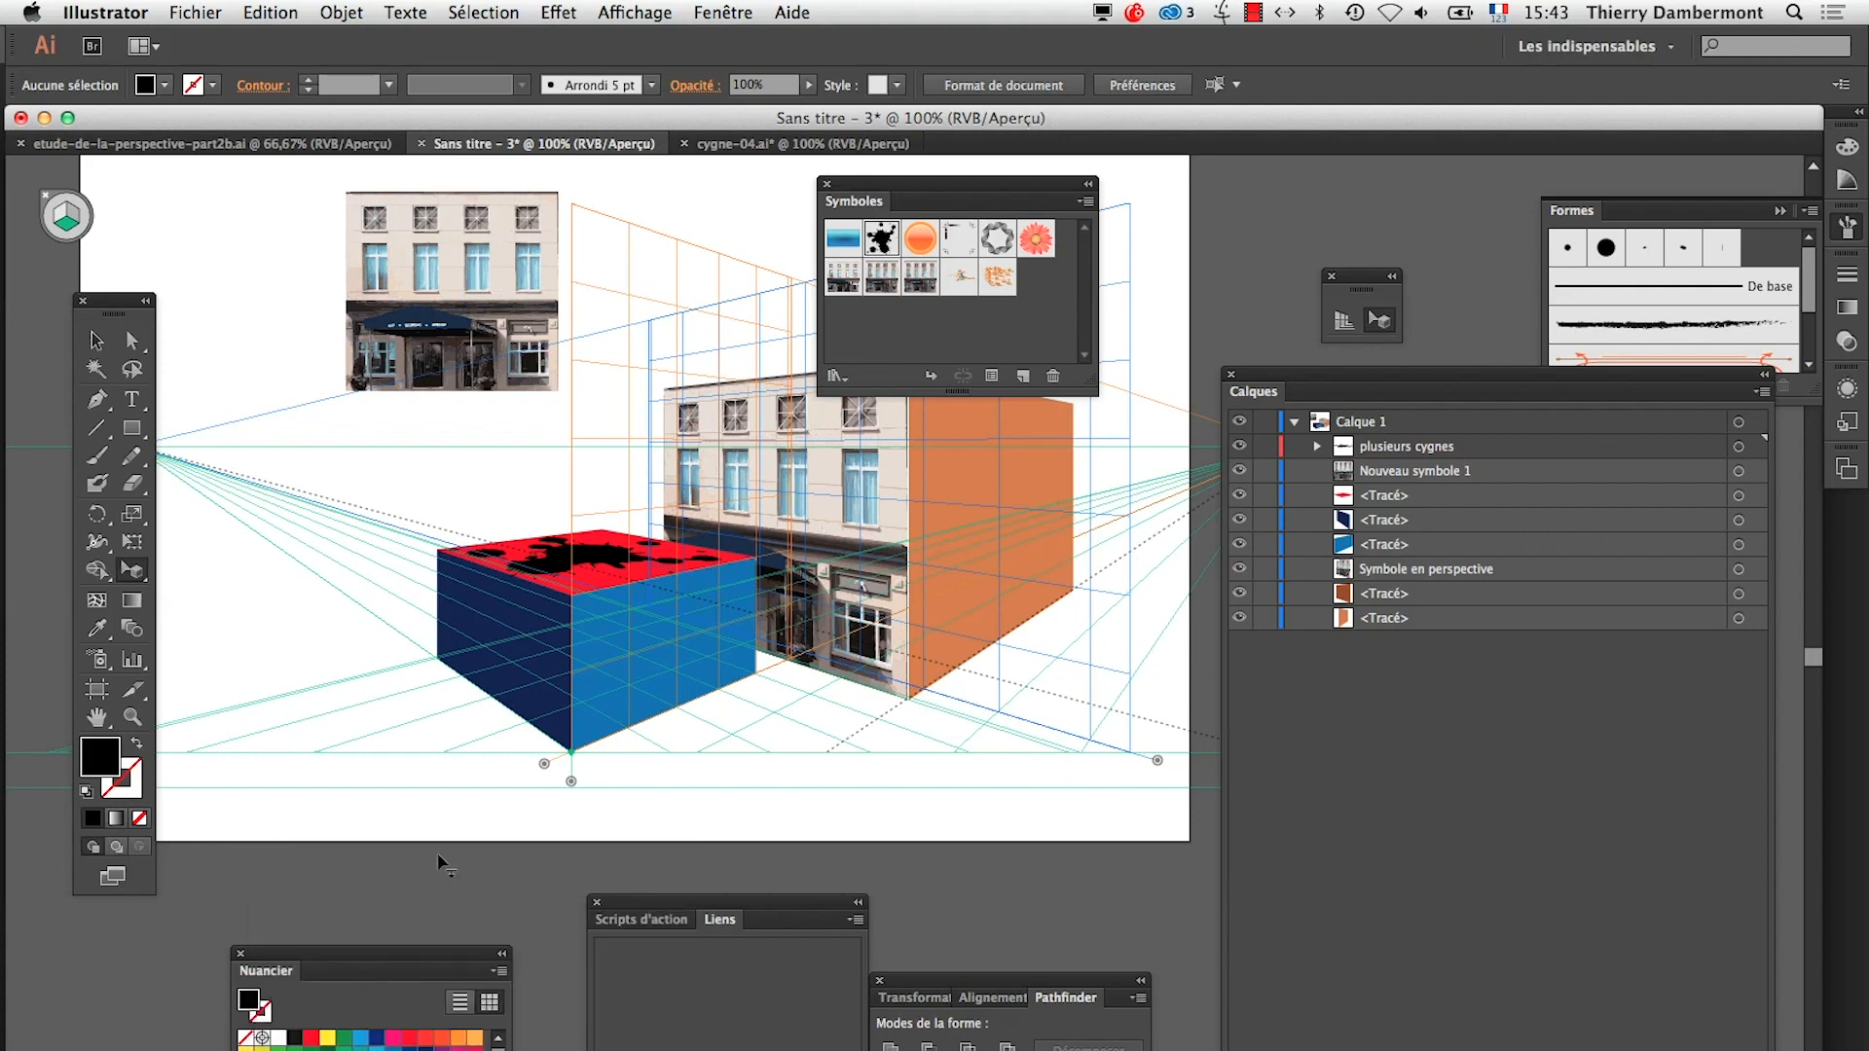
pyautogui.click(1347, 322)
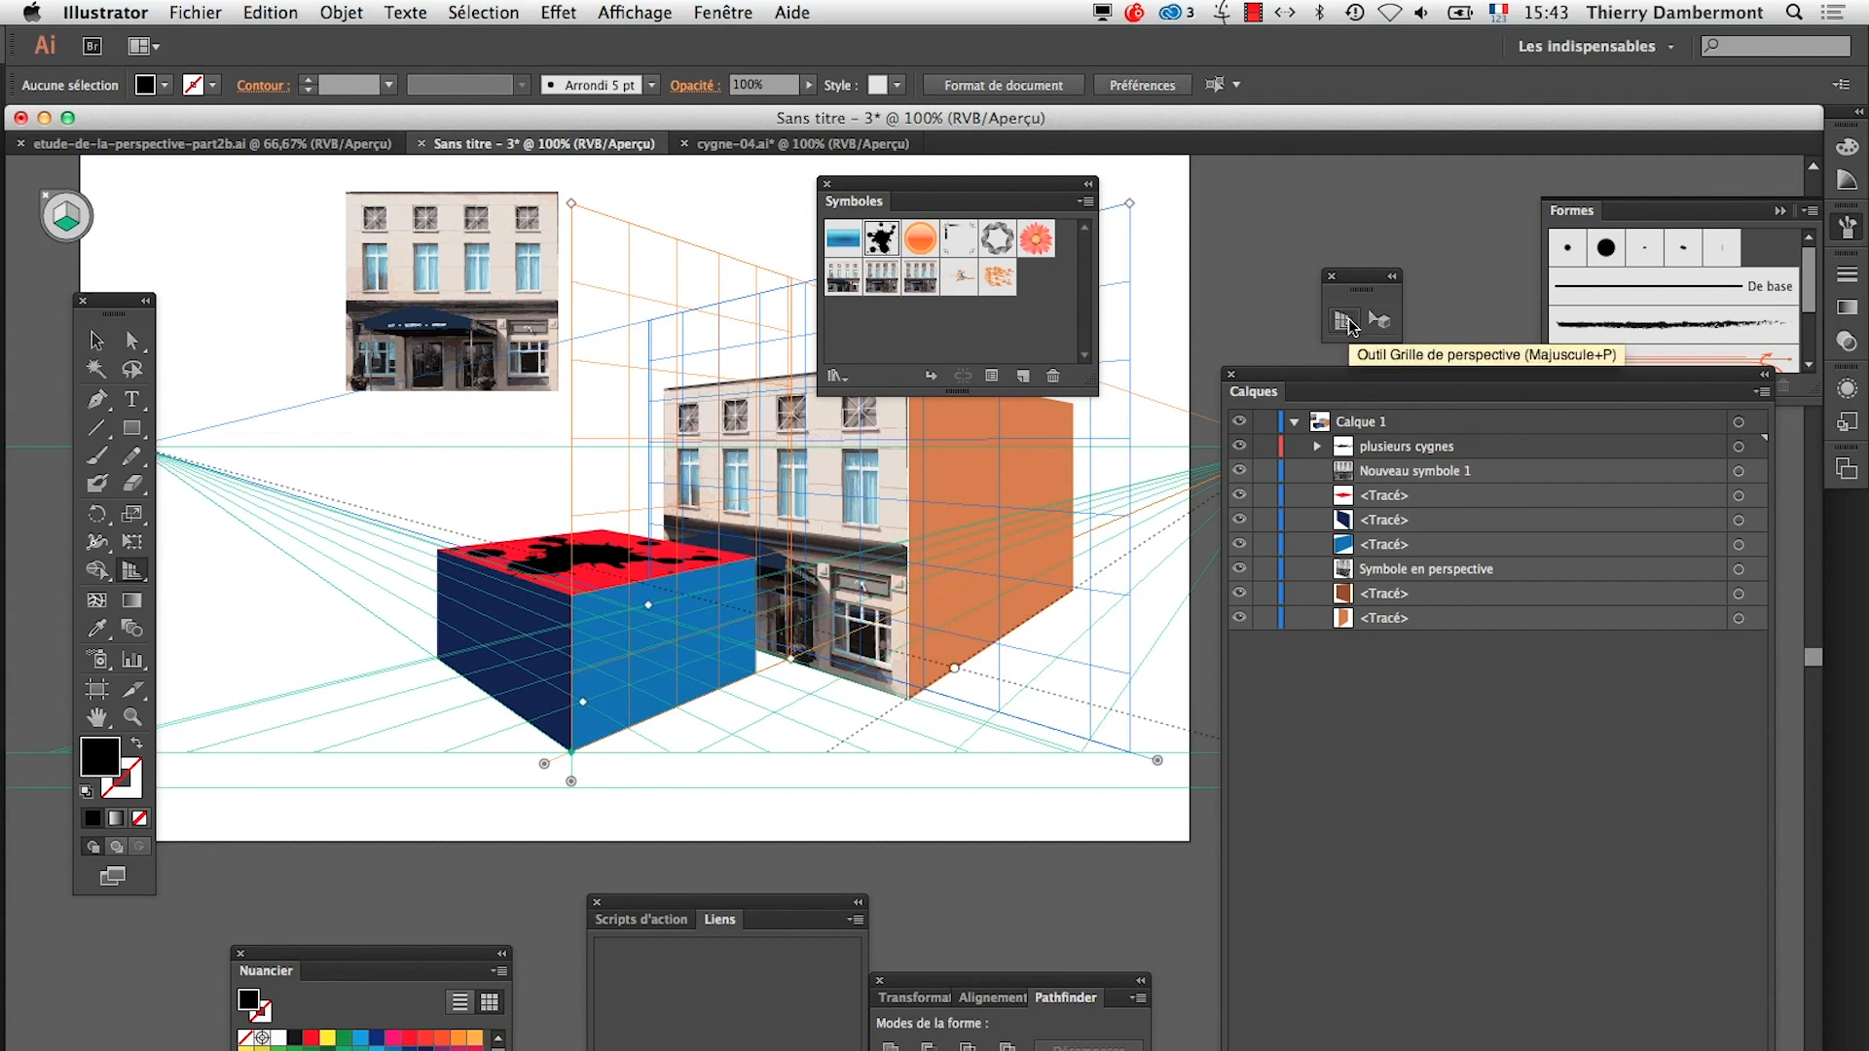
pyautogui.press('super+shift+i')
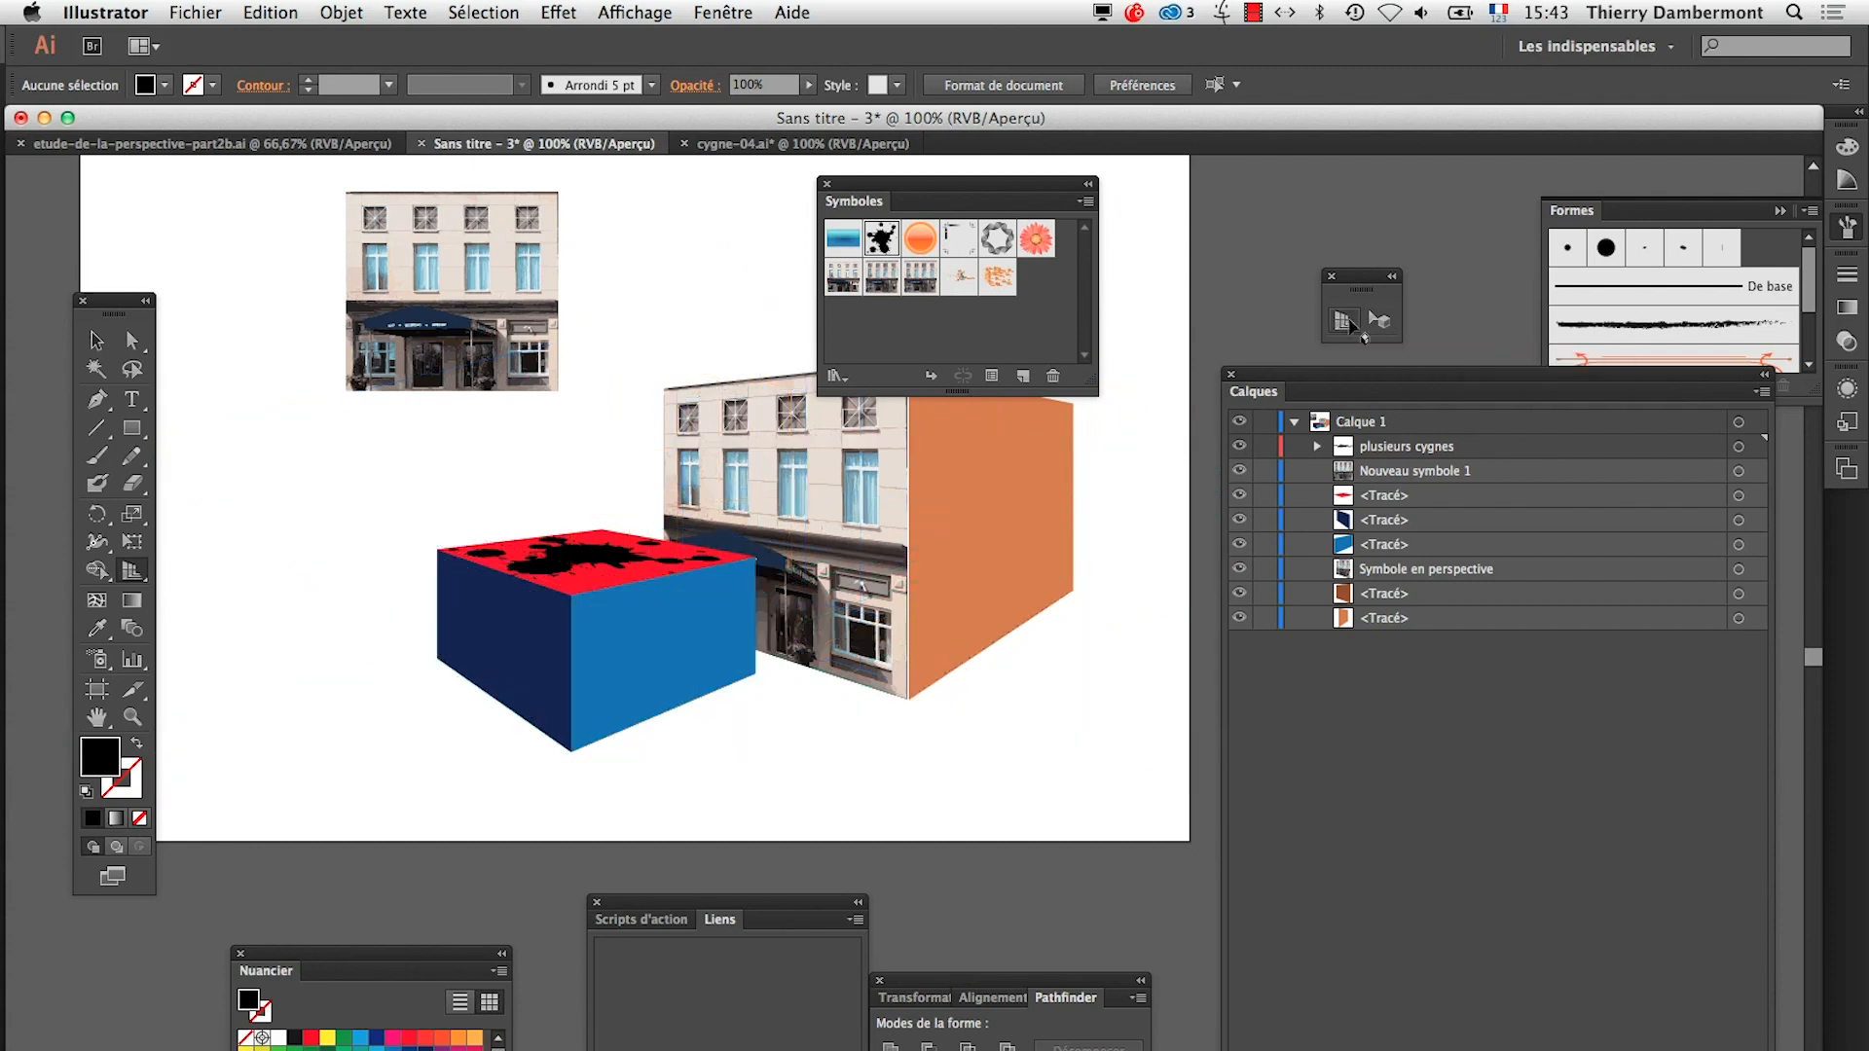
pyautogui.moveTo(926, 187); pyautogui.dragTo(1349, 184)
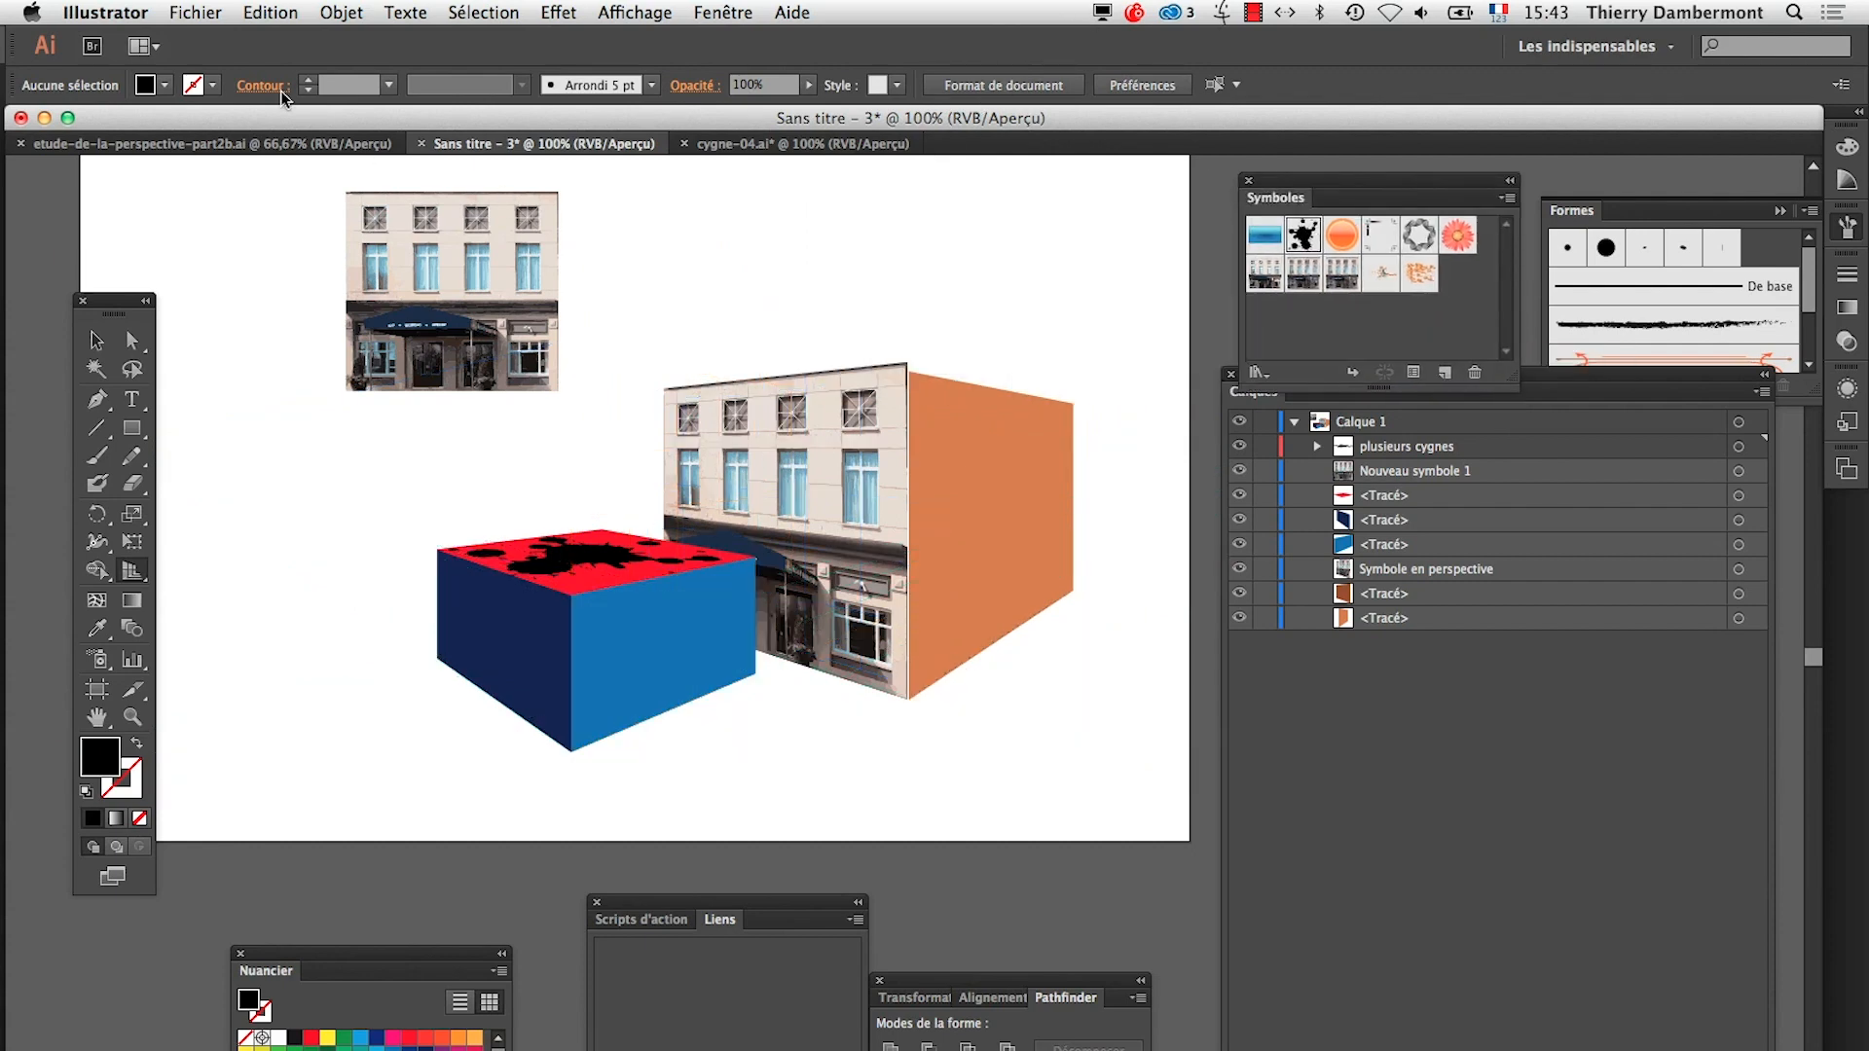
# Switch to TextEdit and read the perspective notes in Résumé outil perspective dans Illustrator – 05.rtf, through to INFOS COMPLEMENTAIRES
pyautogui.press('super+Tab')
pyautogui.press('super+Tab')
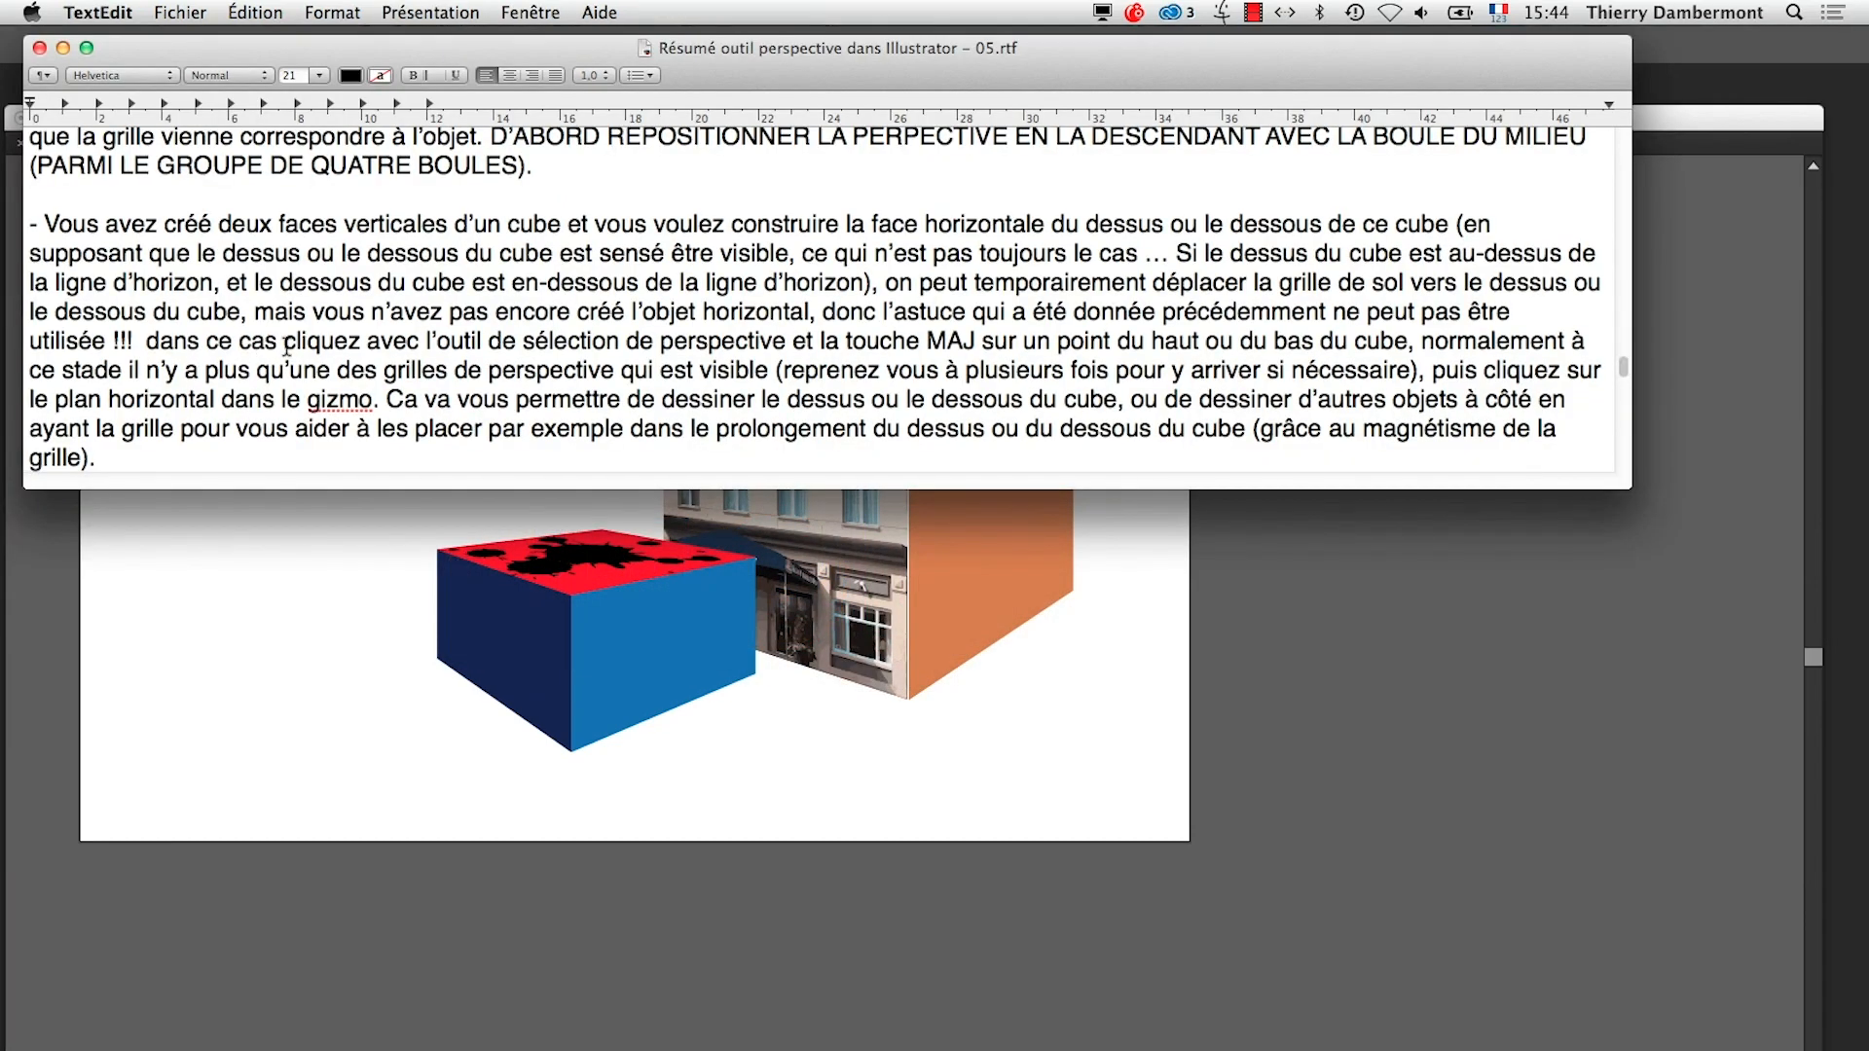
pyautogui.scroll(-3, 258, 355)
pyautogui.scroll(-8, 270, 365)
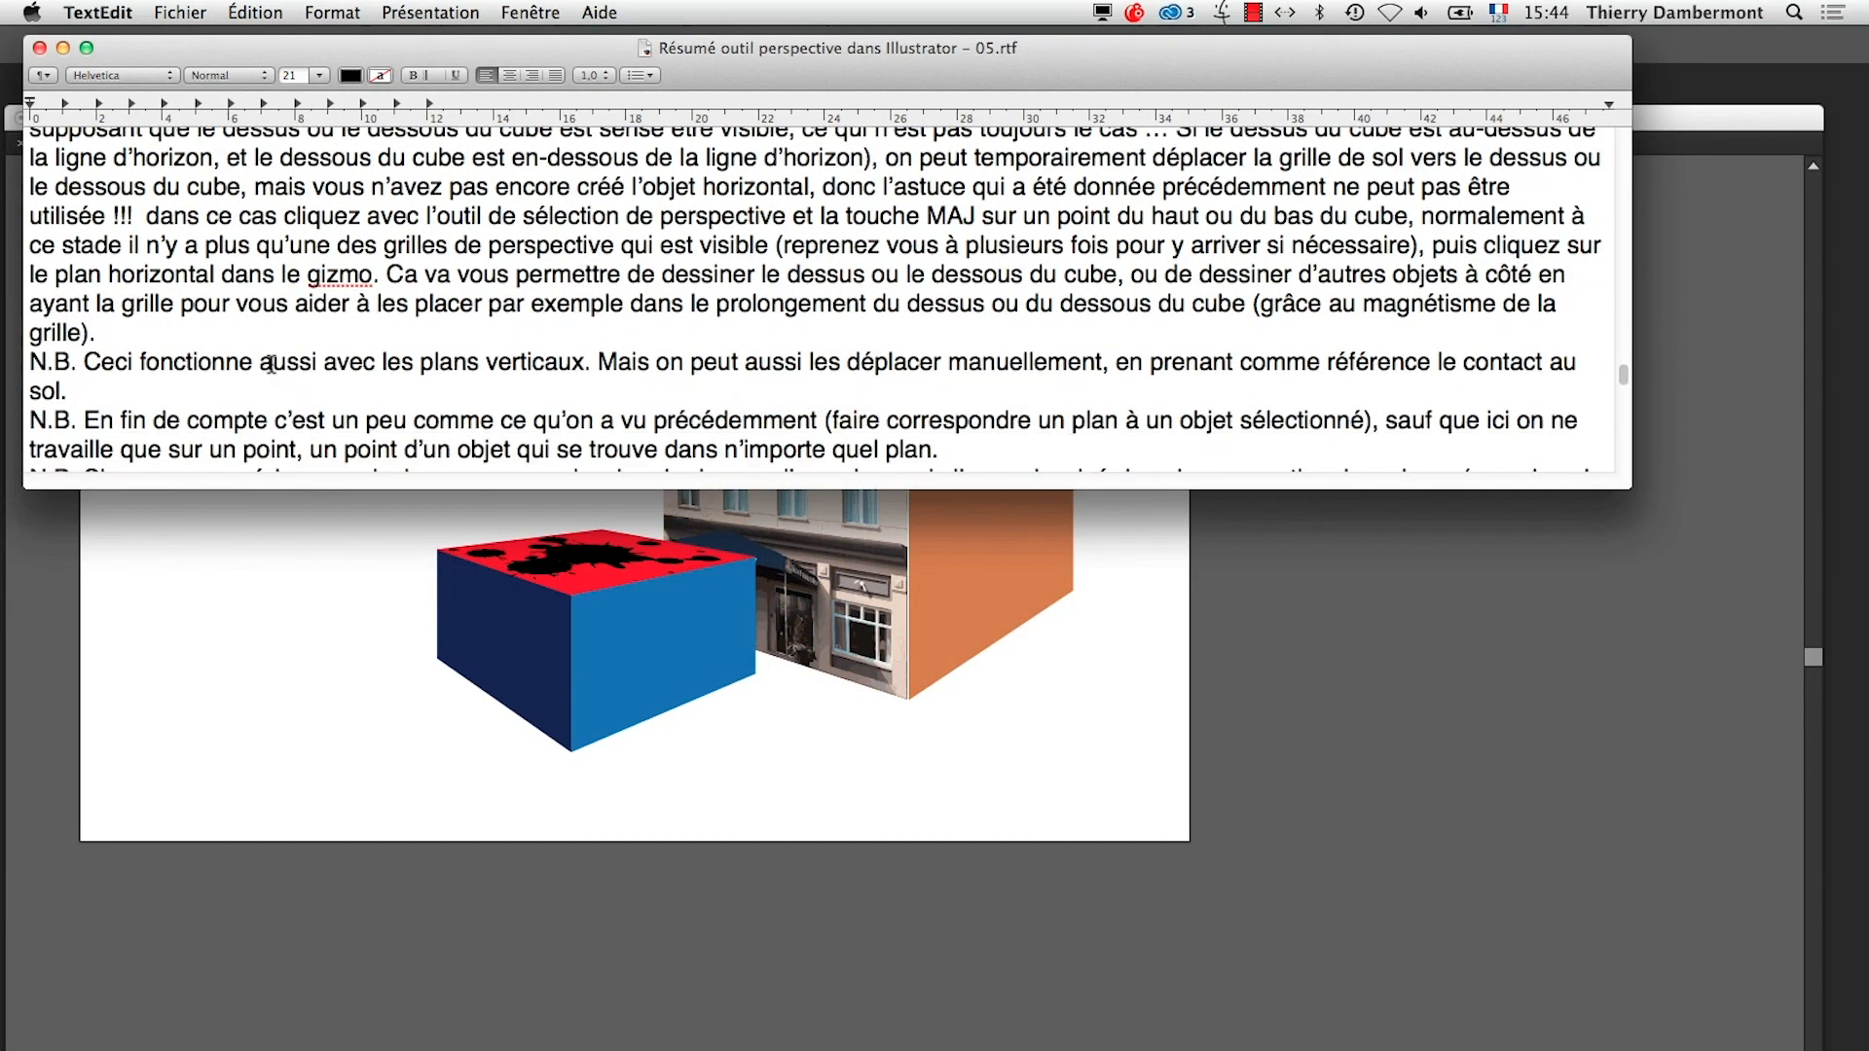
pyautogui.scroll(-1, 263, 370)
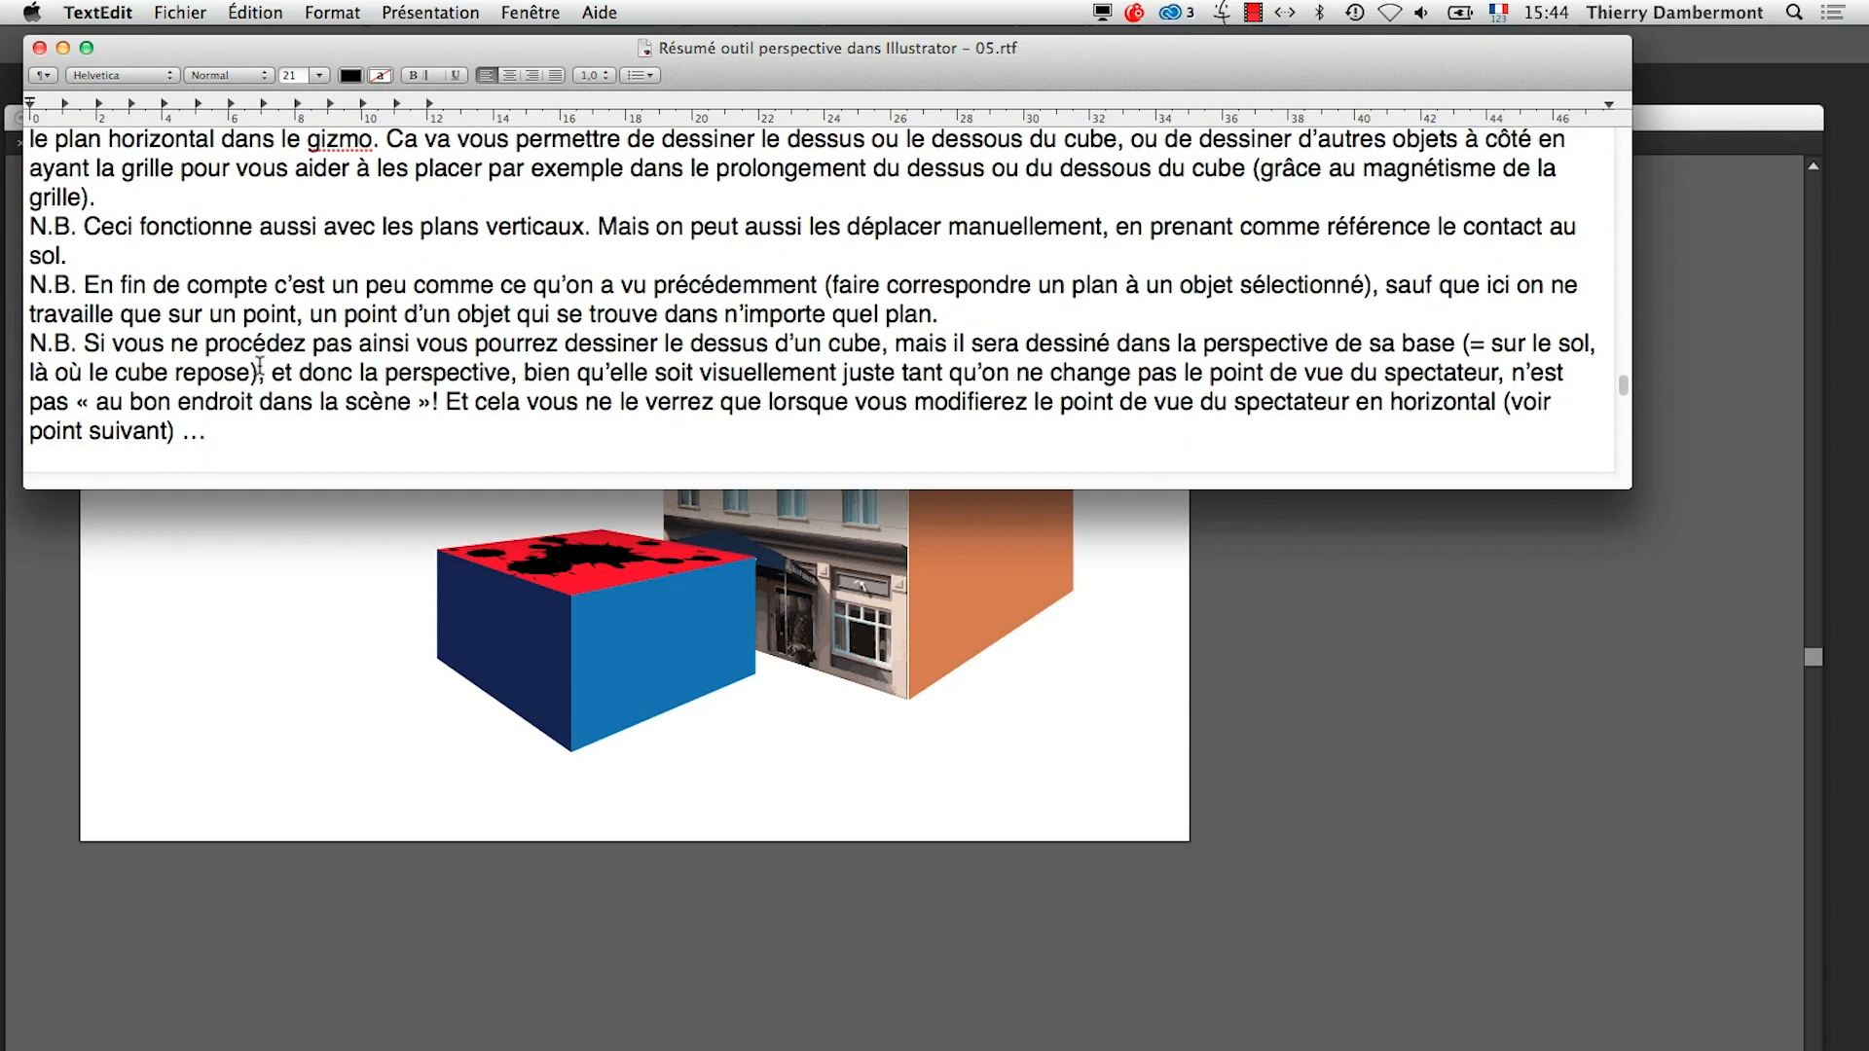
pyautogui.scroll(-5, 268, 372)
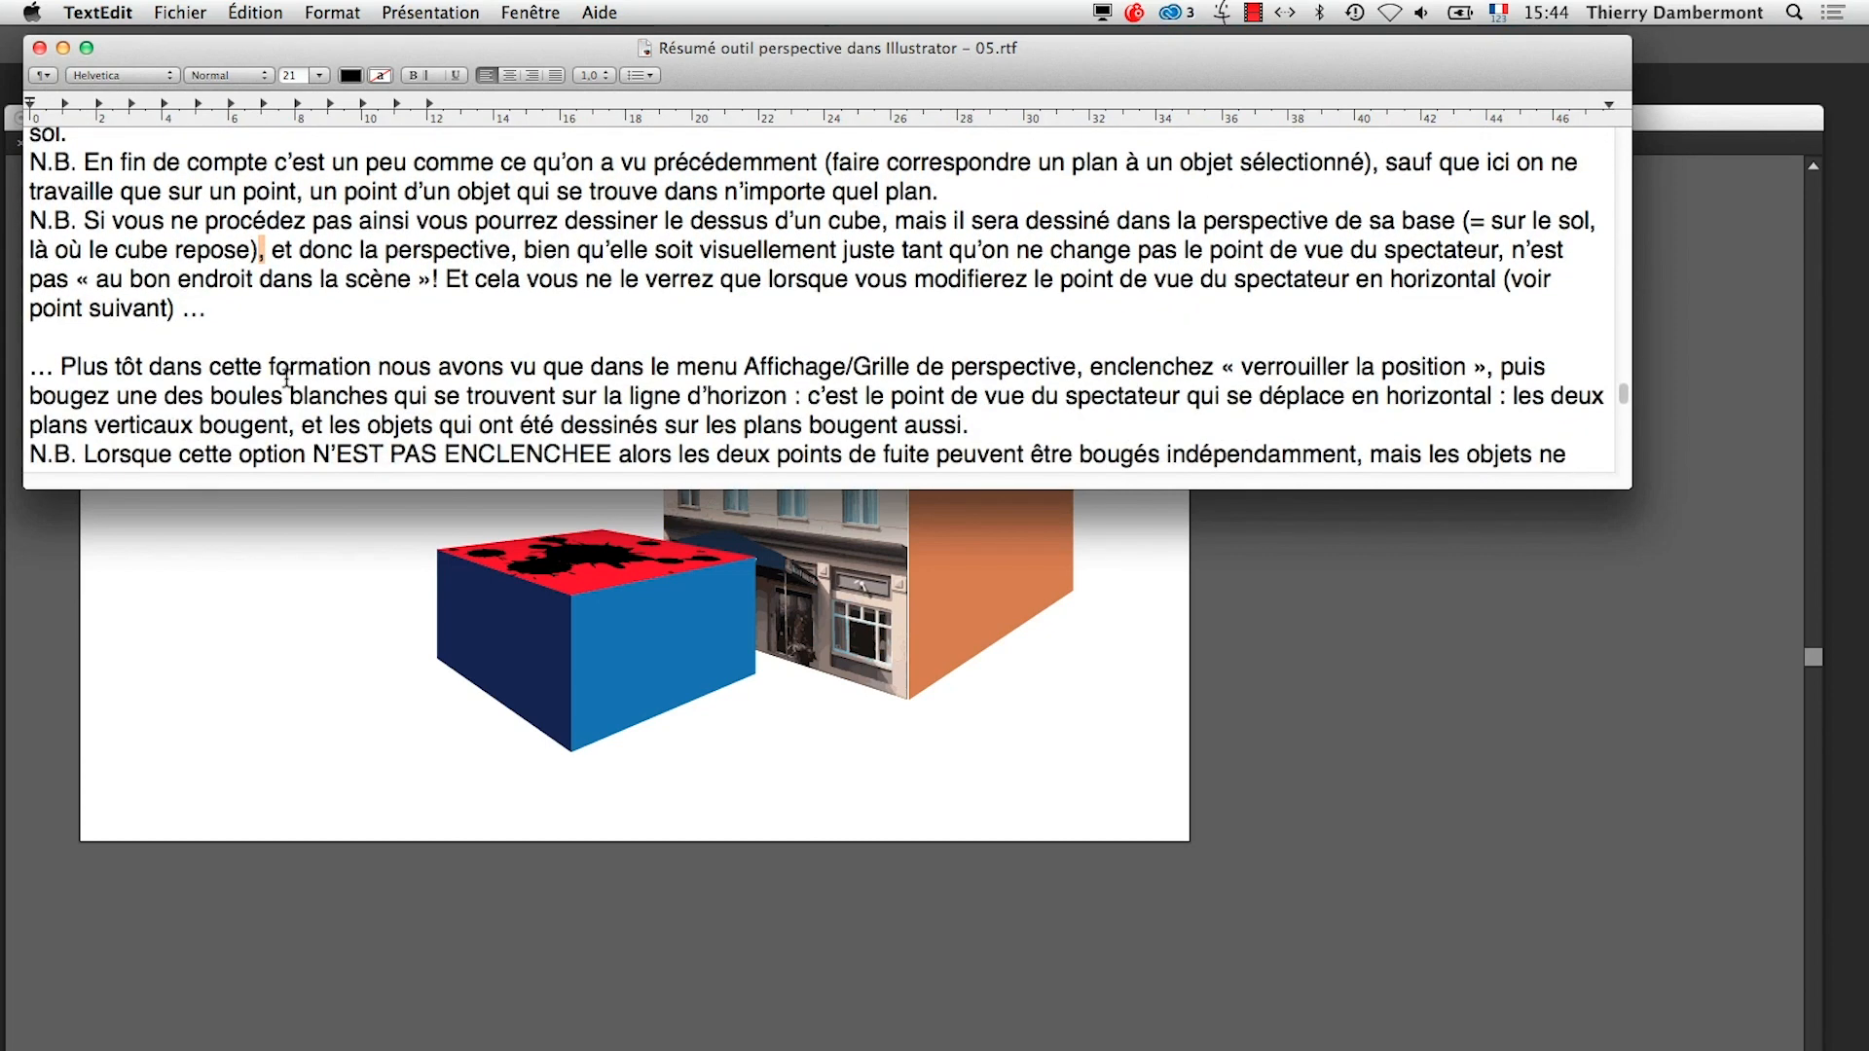
pyautogui.scroll(-6, 283, 379)
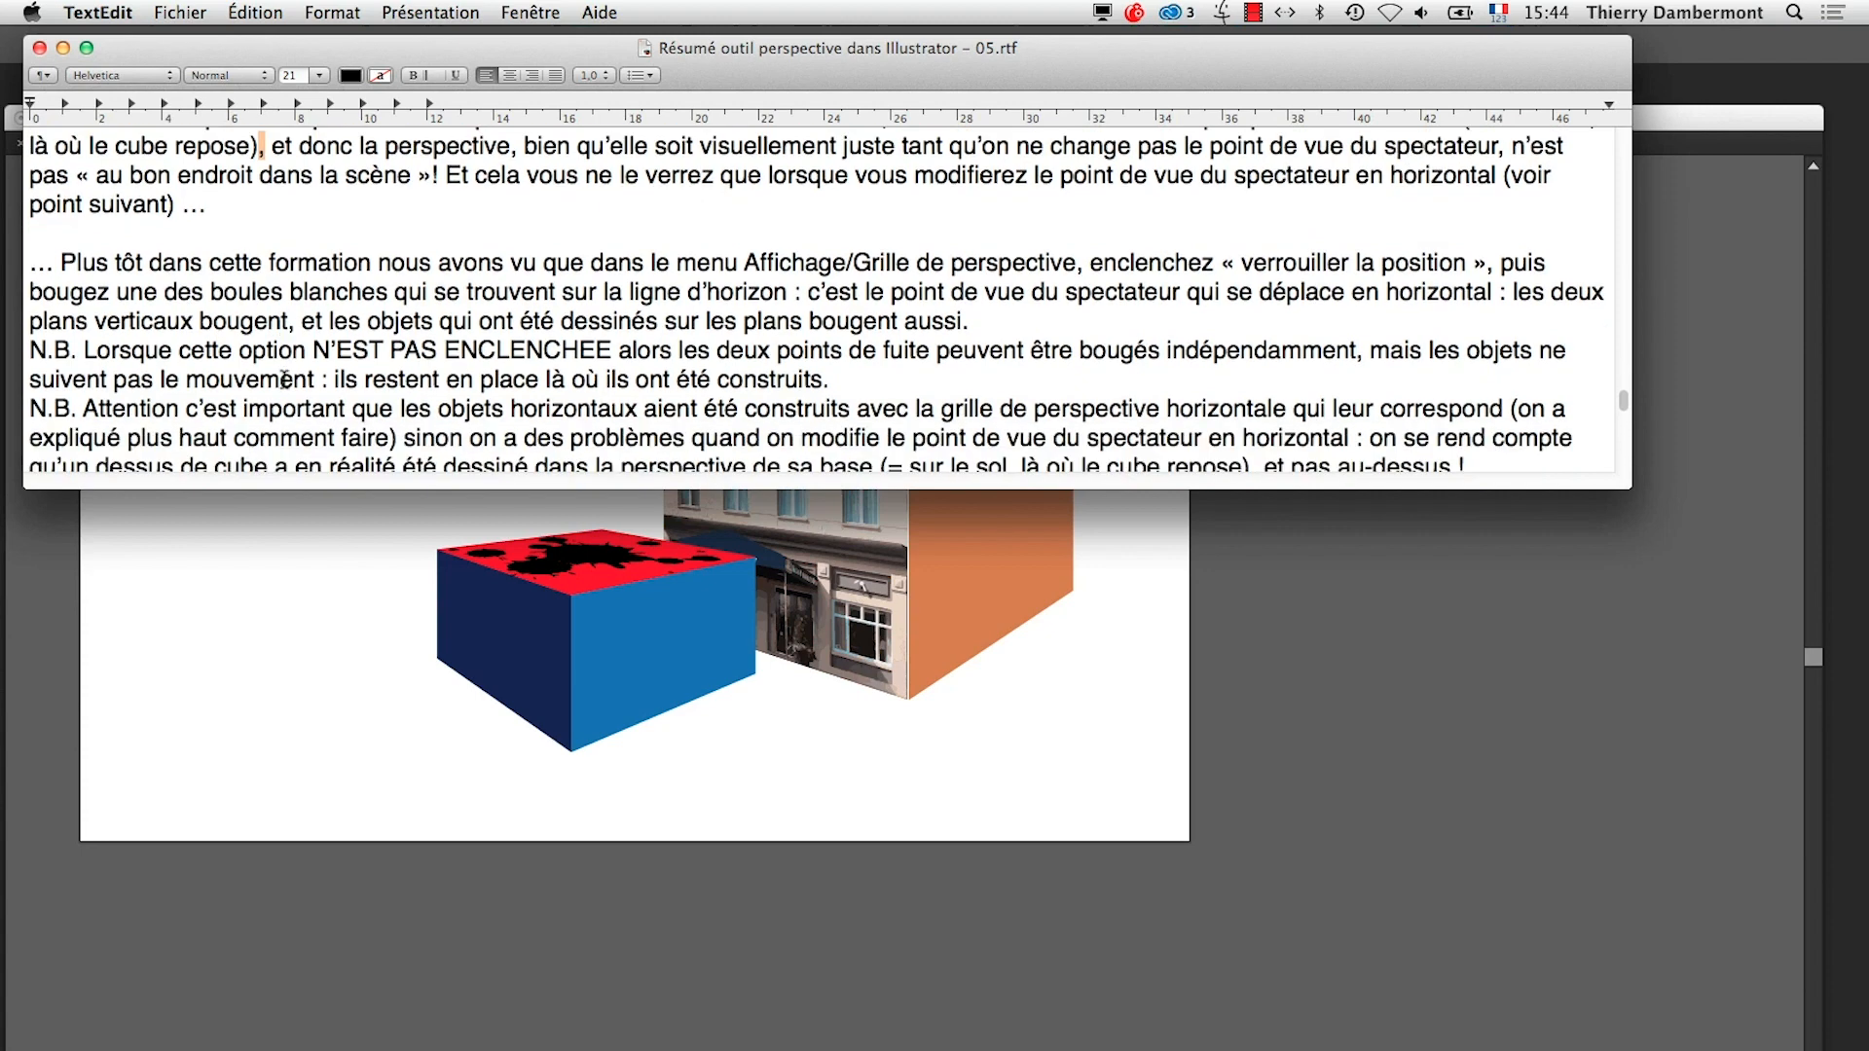
pyautogui.scroll(-9, 284, 379)
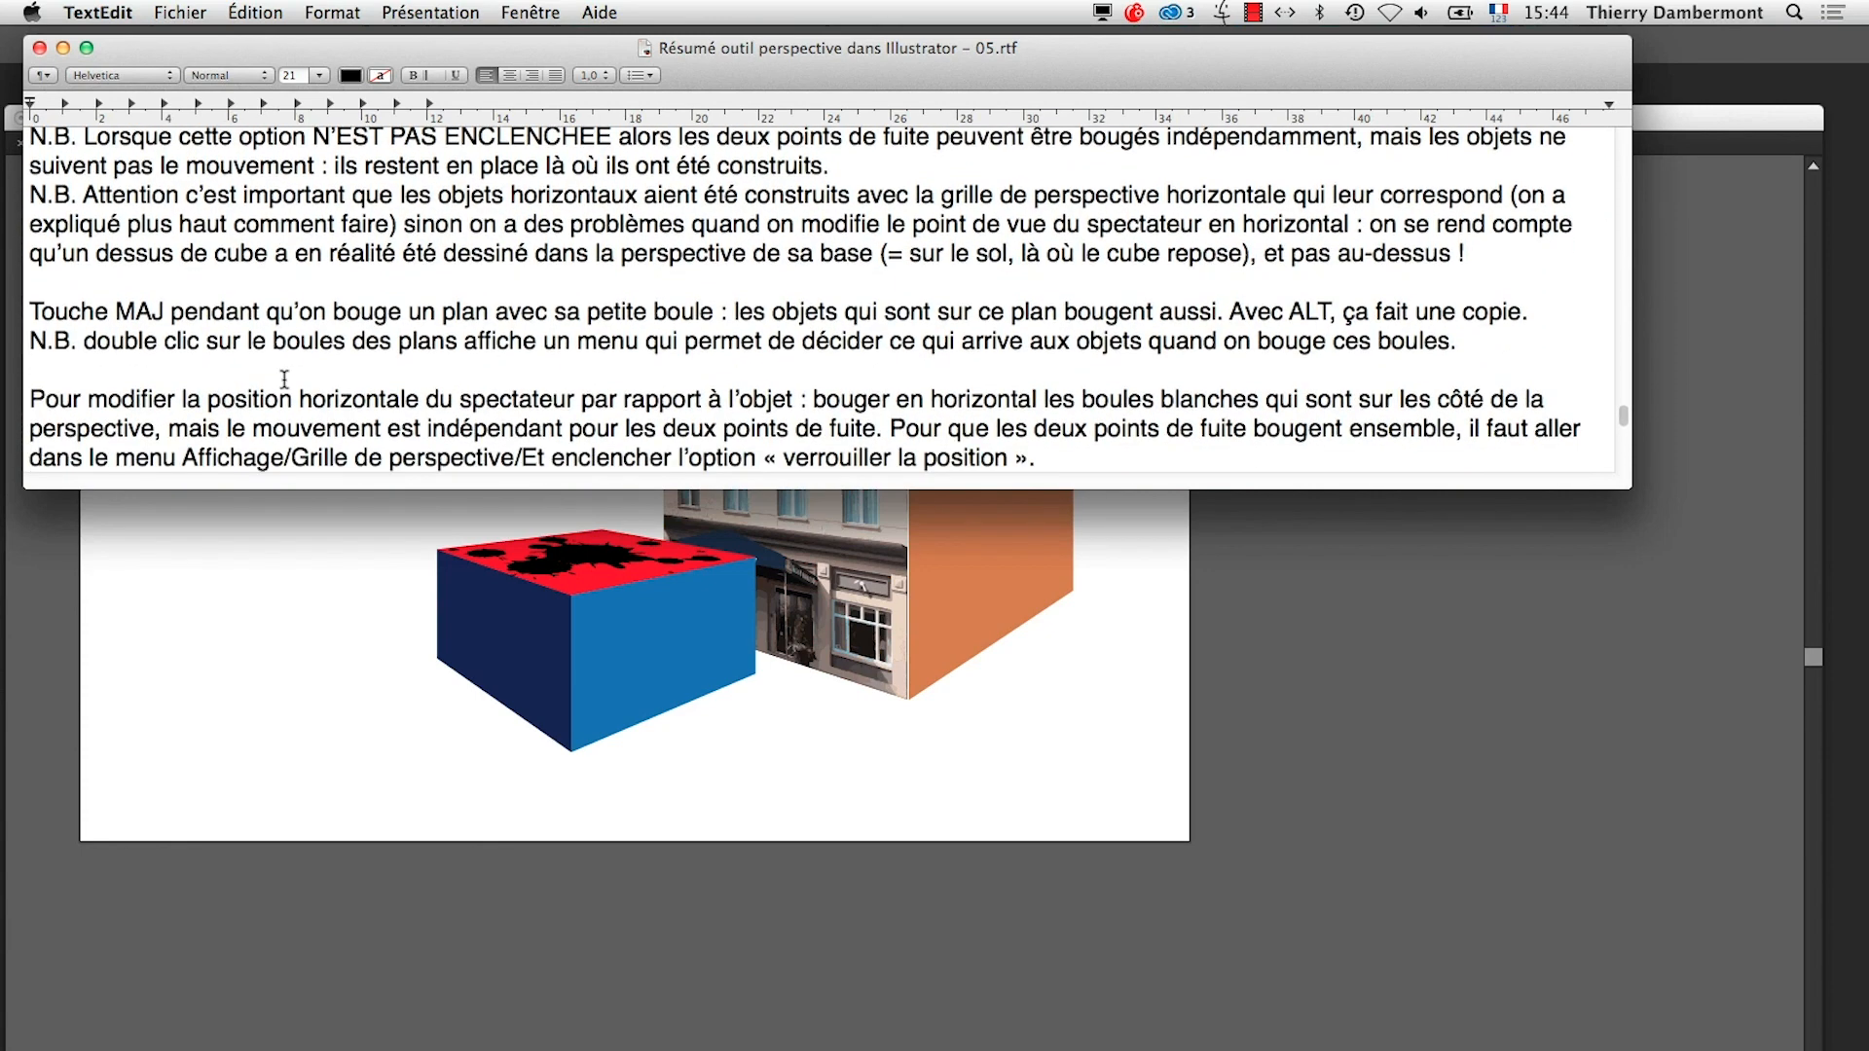
pyautogui.scroll(-3, 284, 379)
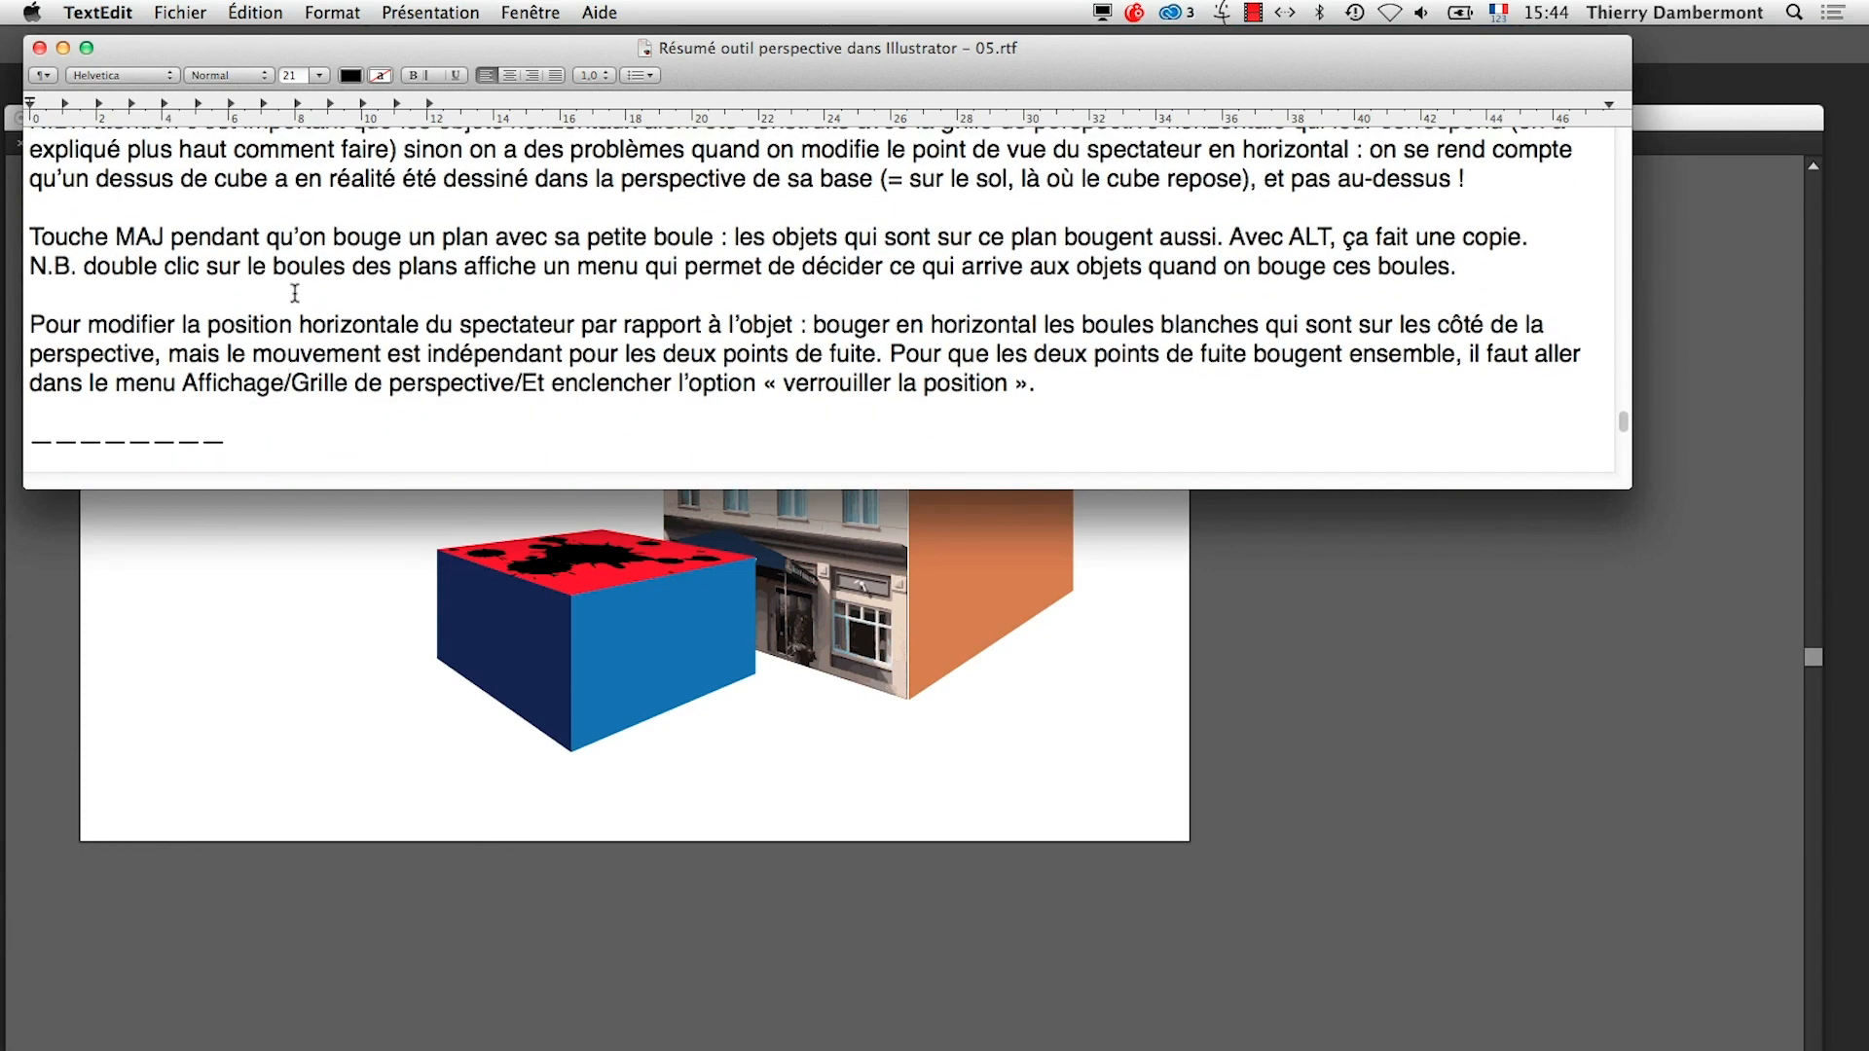
pyautogui.scroll(-1, 292, 304)
pyautogui.scroll(-6, 291, 315)
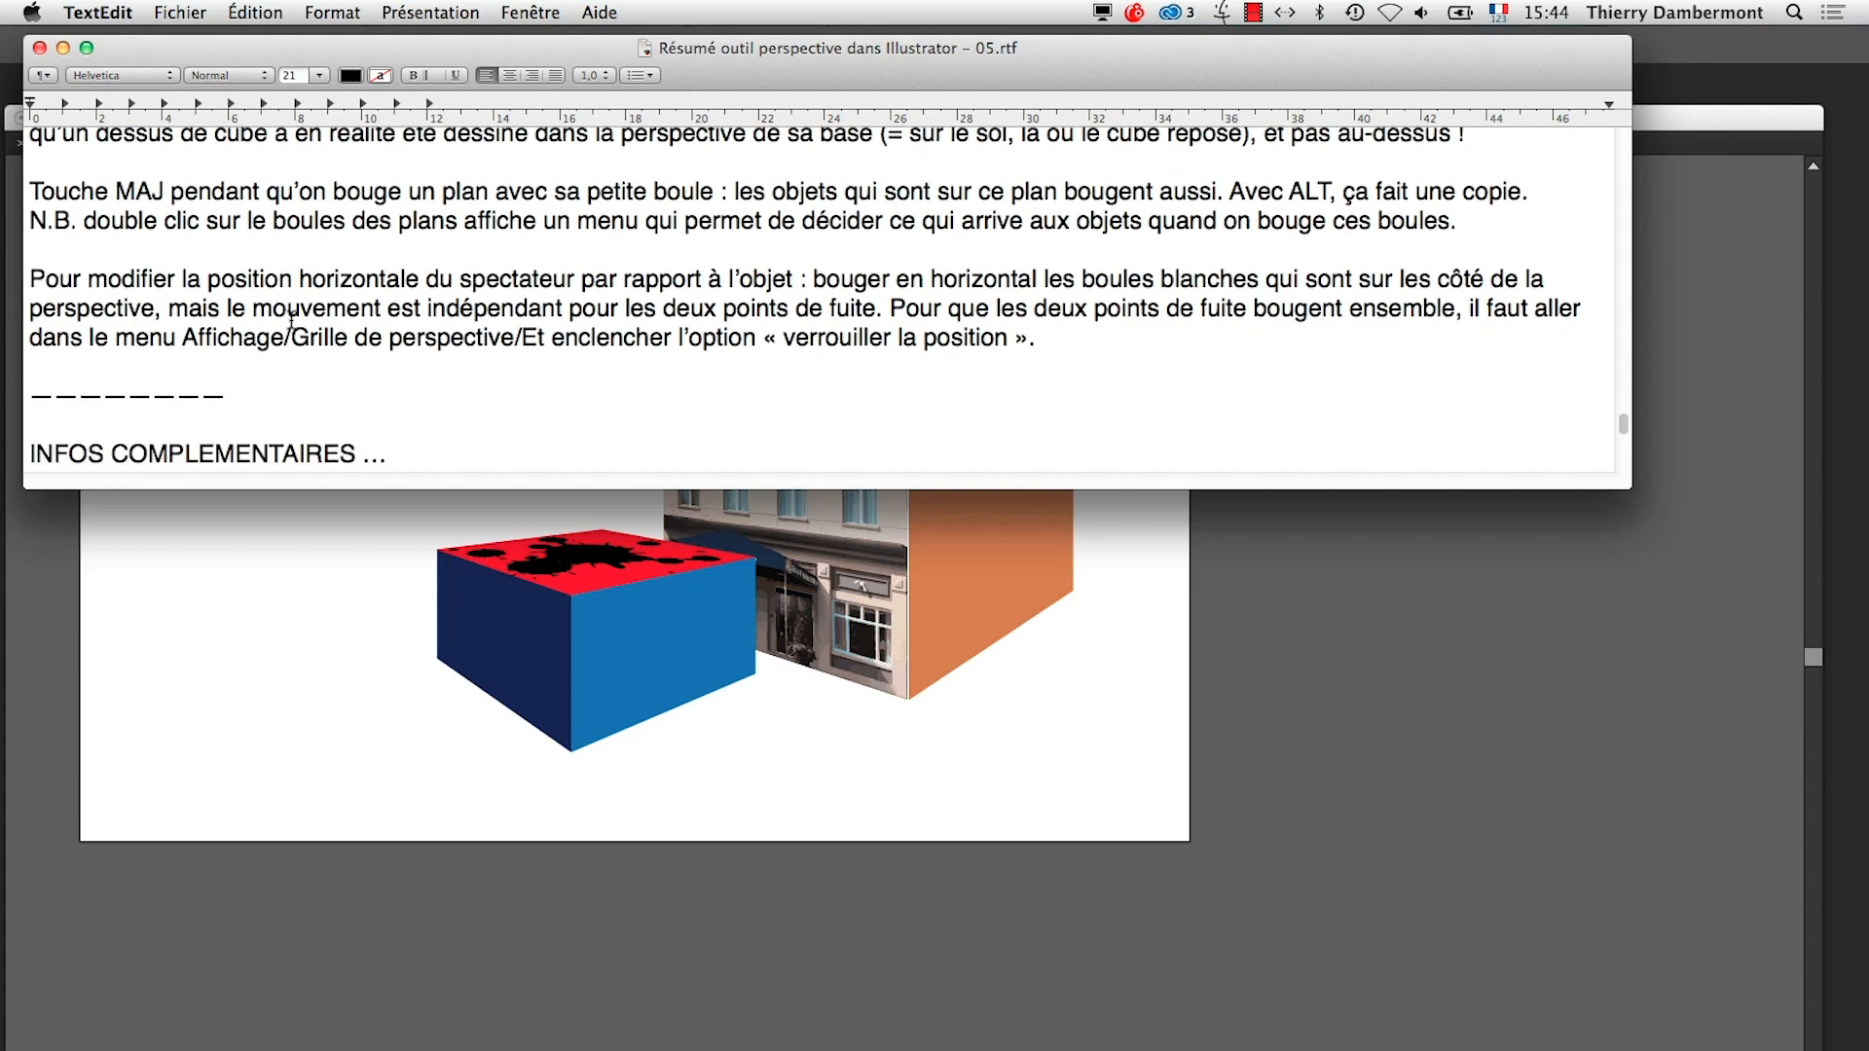
pyautogui.scroll(-5, 291, 321)
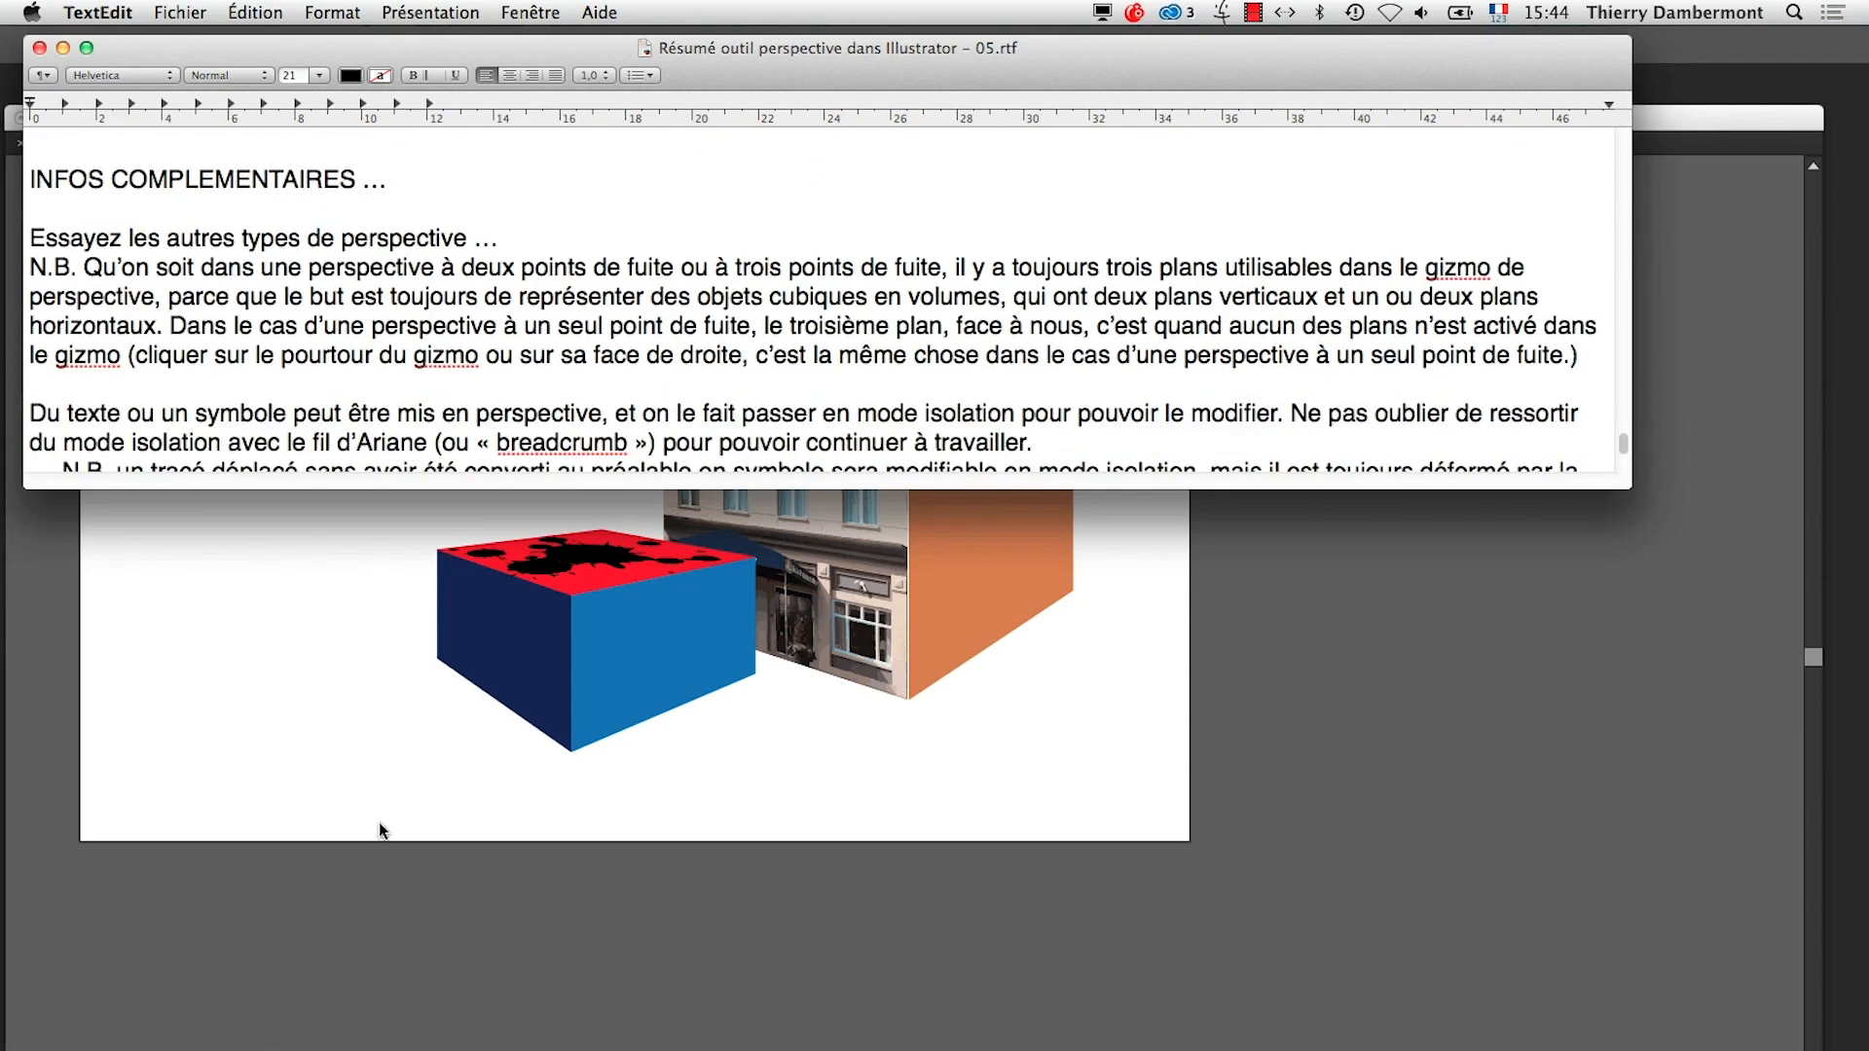
# Switch back to Illustrator and save the drawing as etude-de-la-perspective-part3.ai in the AI-jour7 folder, in Adobe Illustrator format
pyautogui.click(379, 824)
pyautogui.click(198, 10)
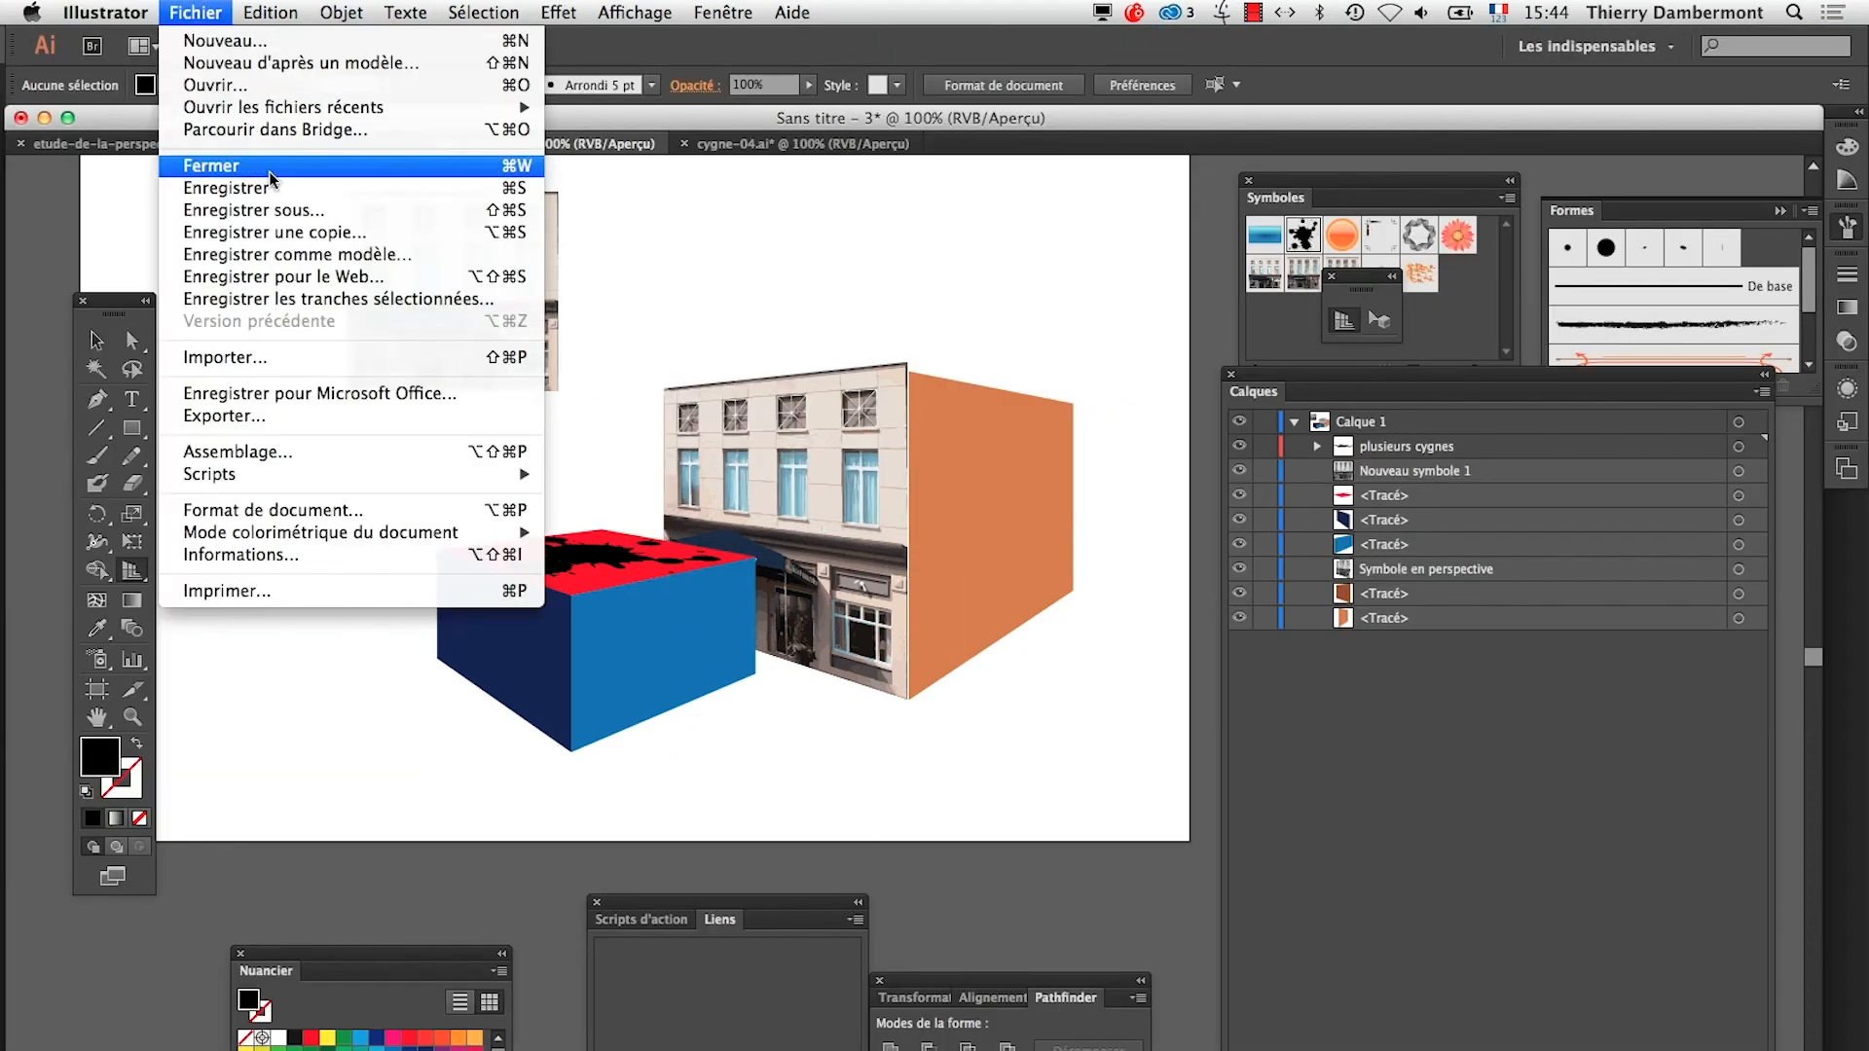
pyautogui.click(292, 208)
pyautogui.click(943, 195)
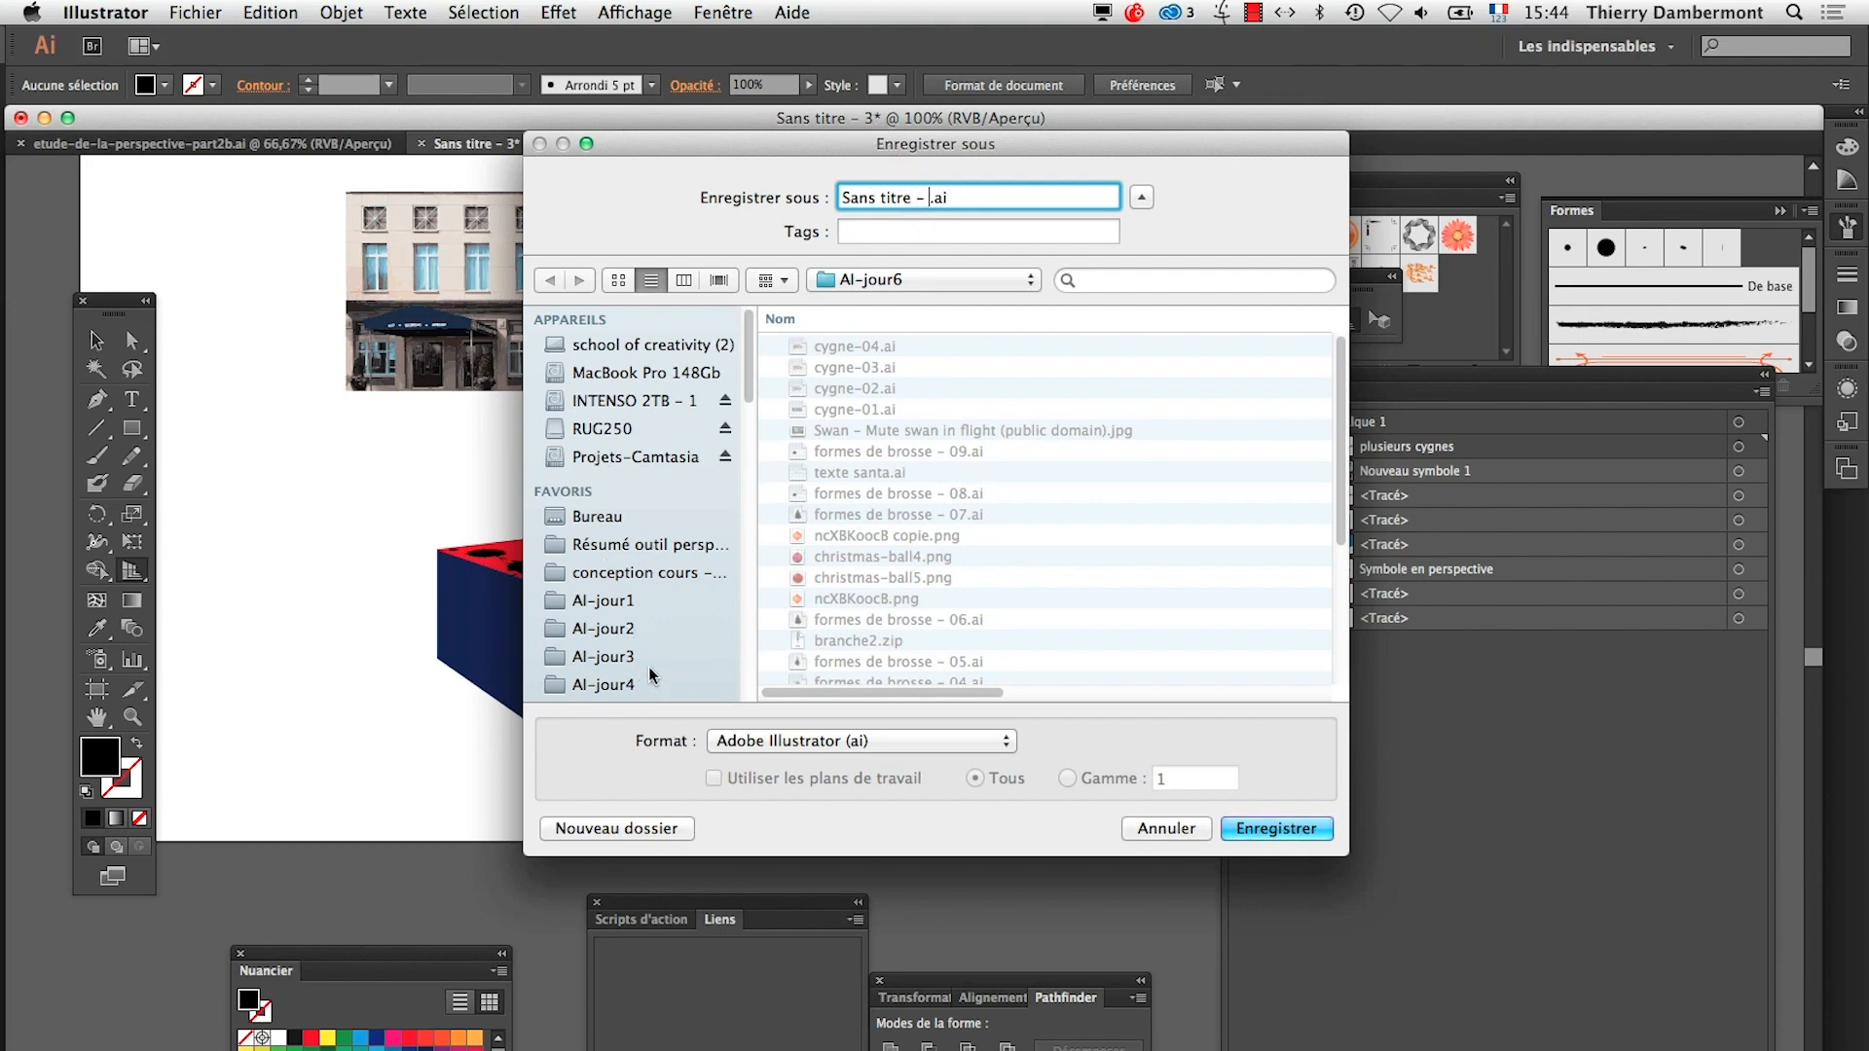
pyautogui.scroll(-5, 650, 674)
pyautogui.click(617, 507)
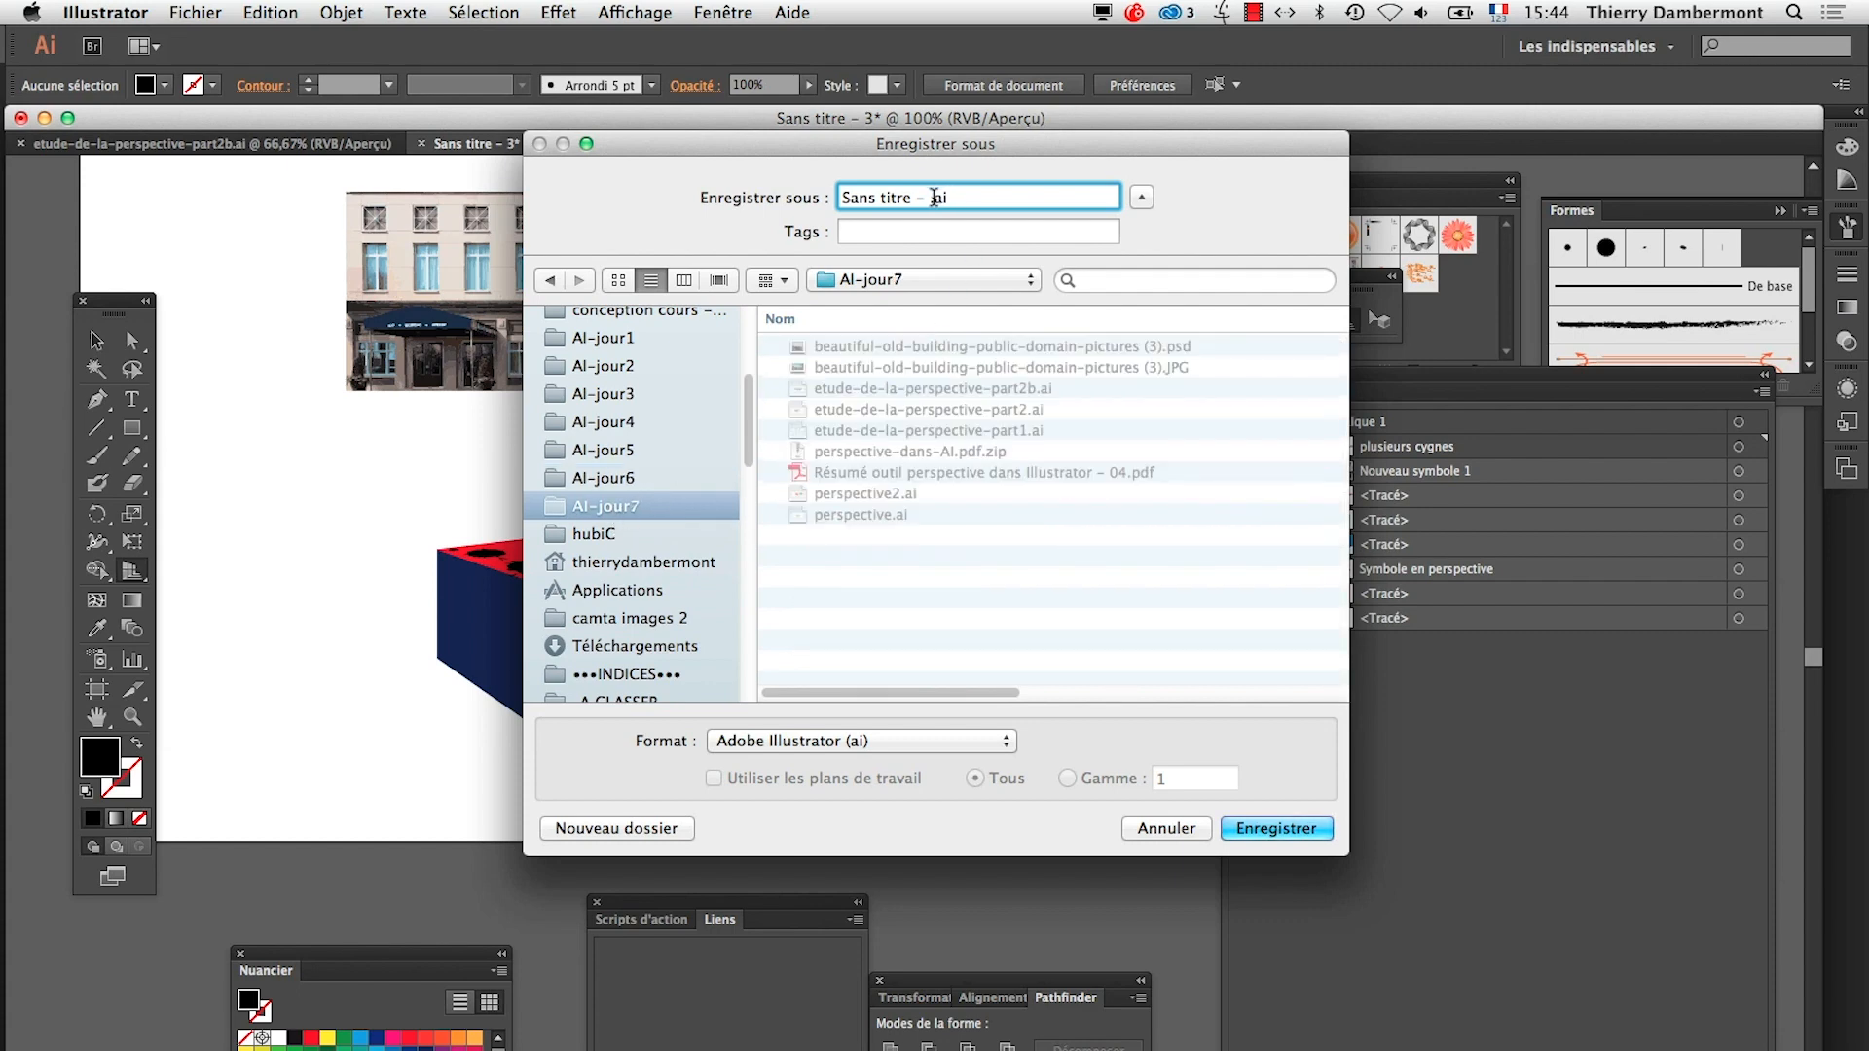
pyautogui.moveTo(929, 197); pyautogui.dragTo(854, 181)
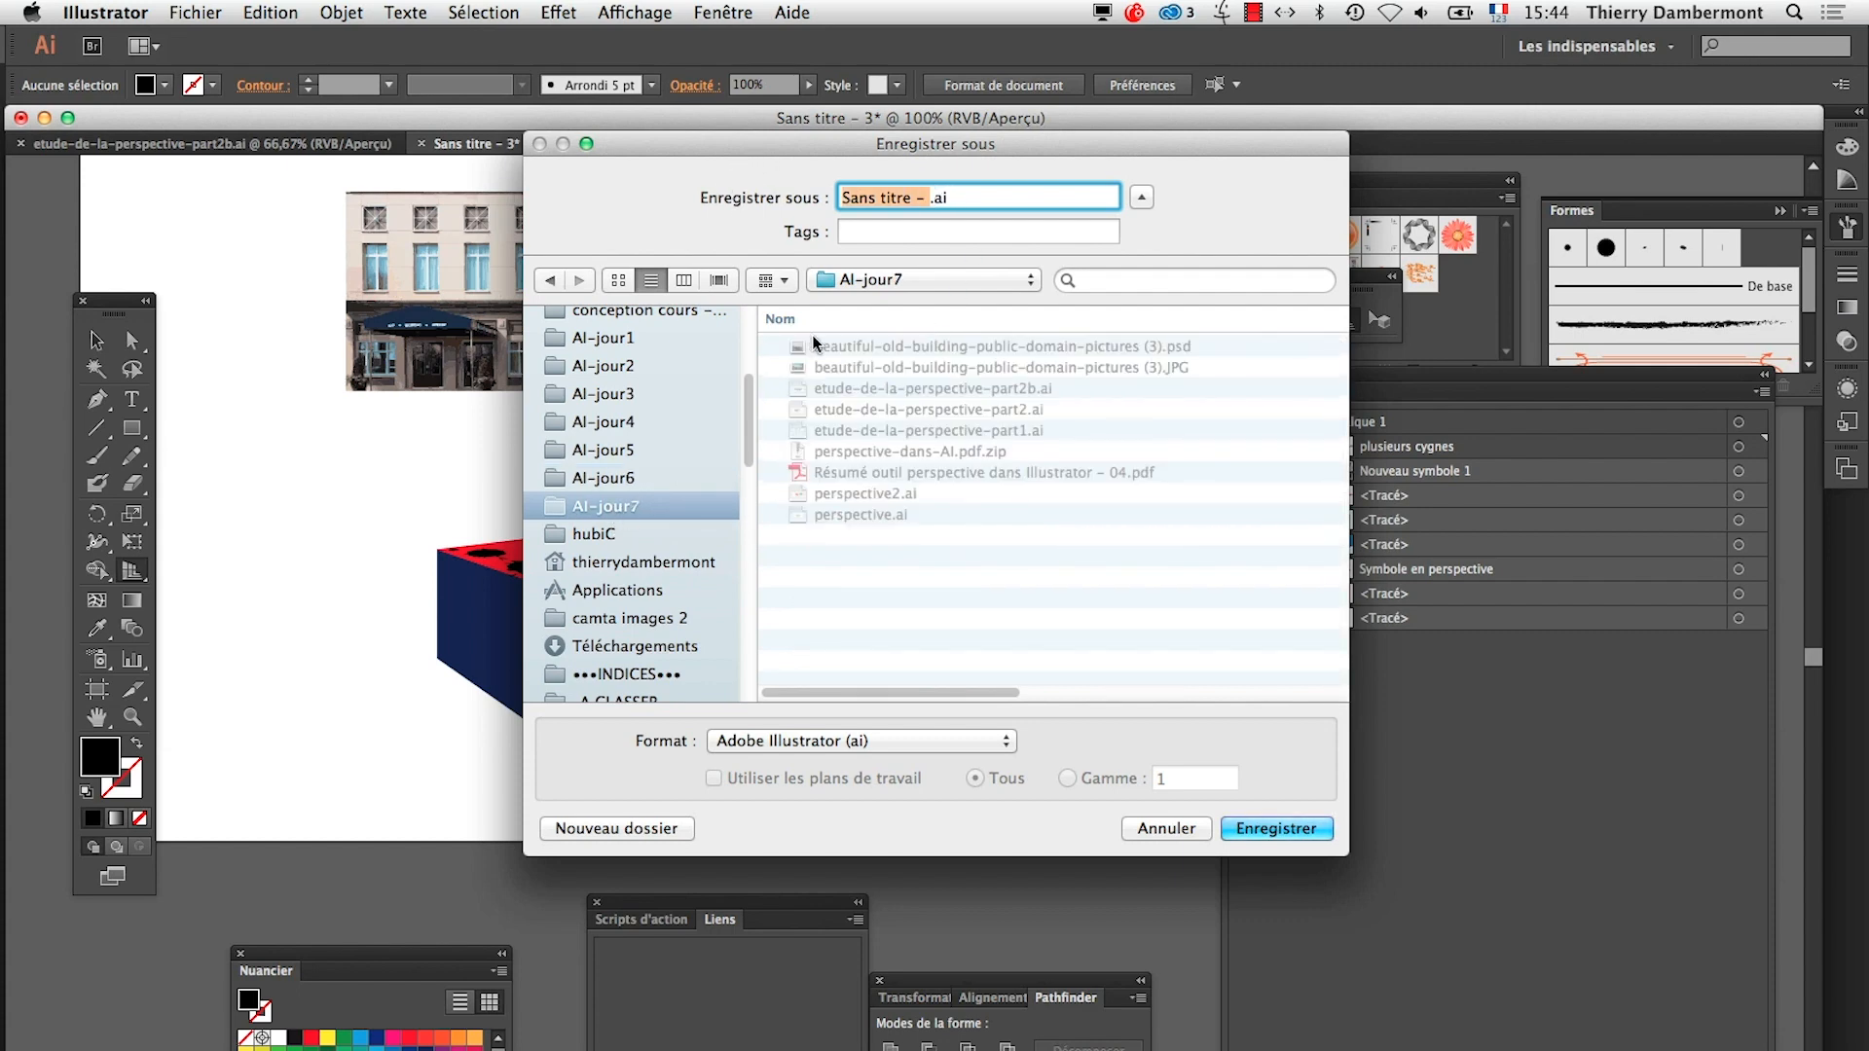
pyautogui.write('etude-de-la-perspective-part3')
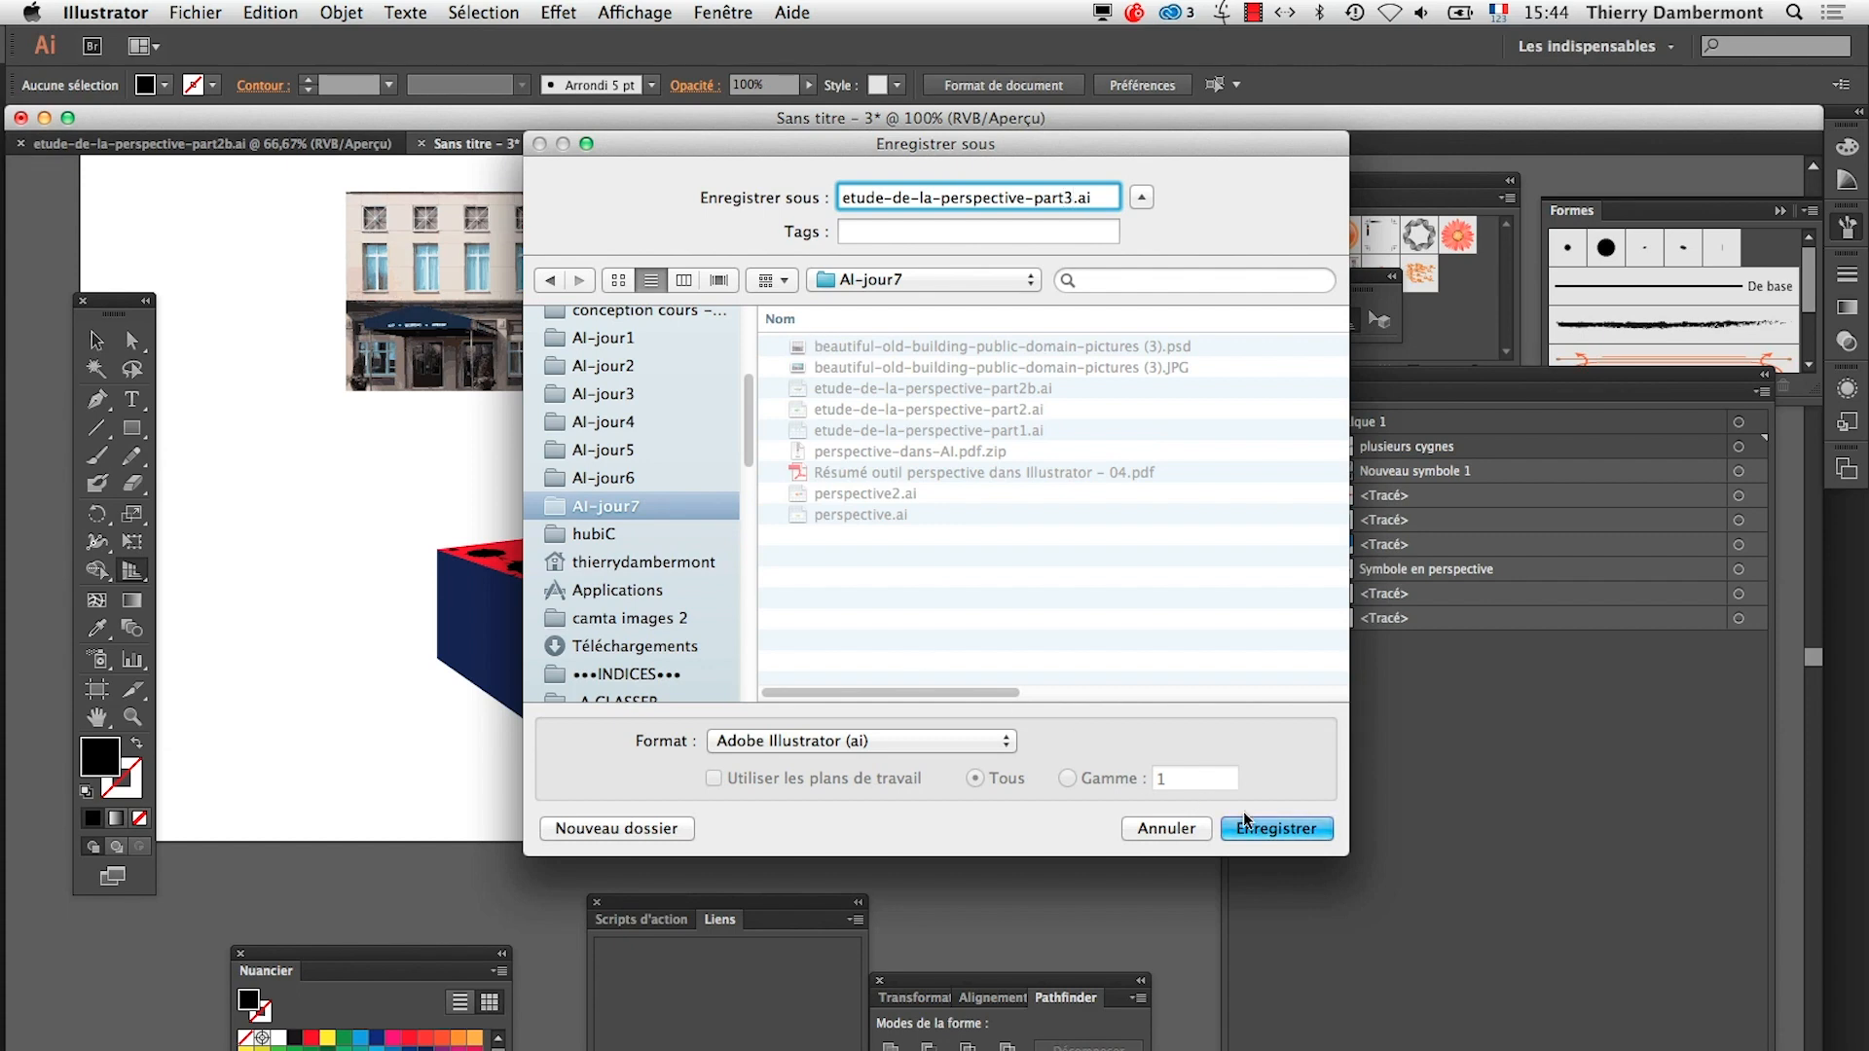
pyautogui.click(1247, 824)
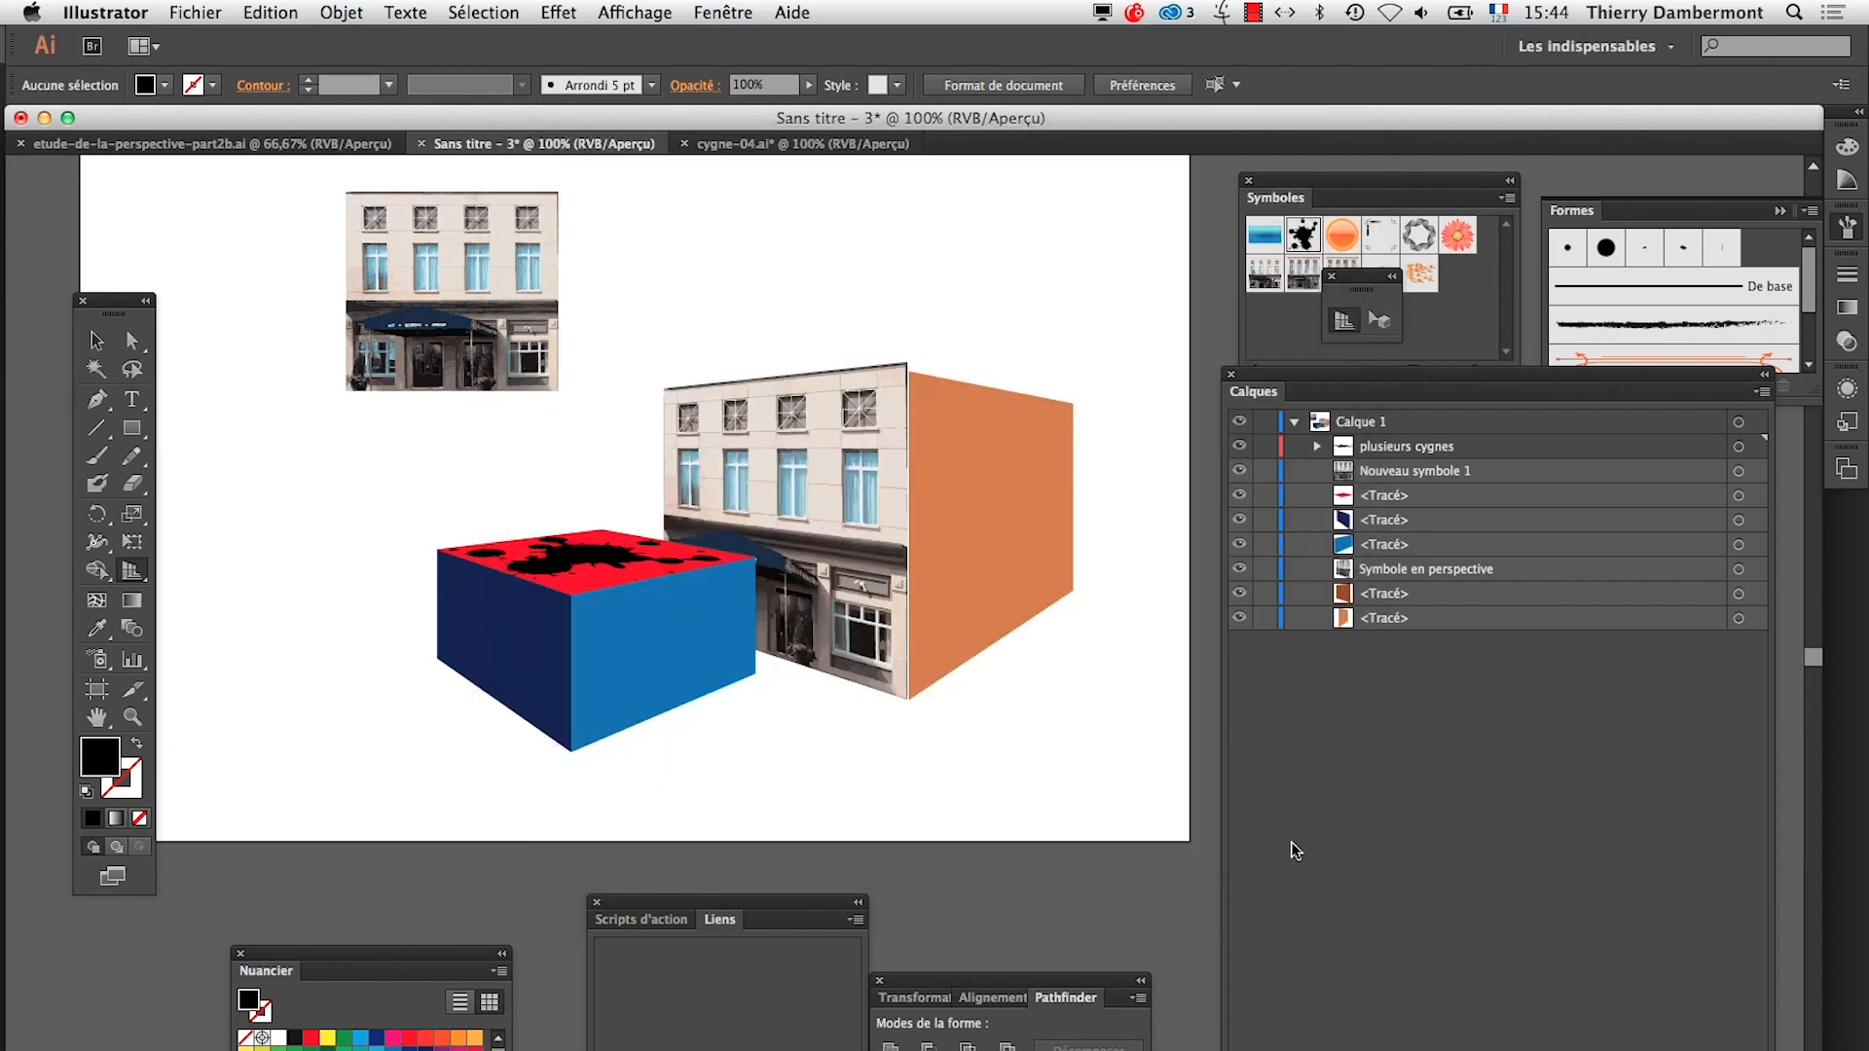
pyautogui.click(924, 813)
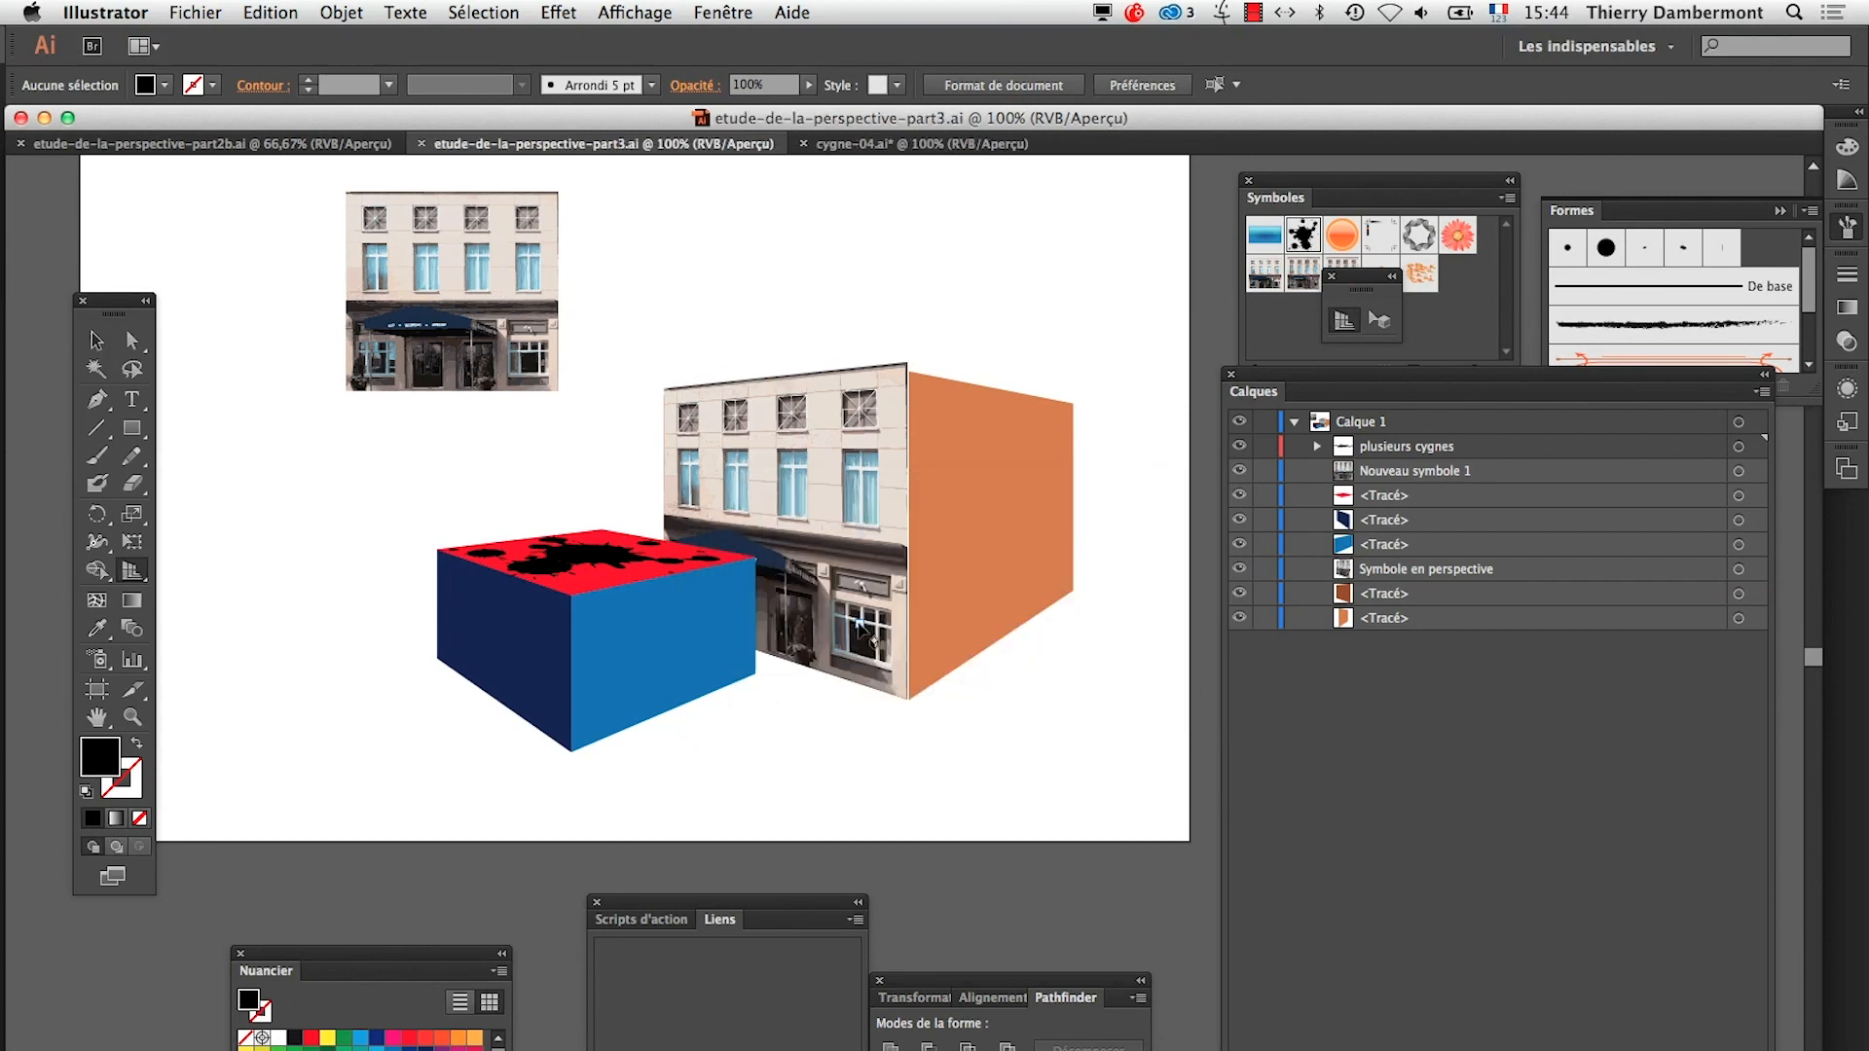
# Create a new landscape A4 document, 297 × 210 mm, in RVB mode with one artboard
pyautogui.click(207, 12)
pyautogui.press('super+n')
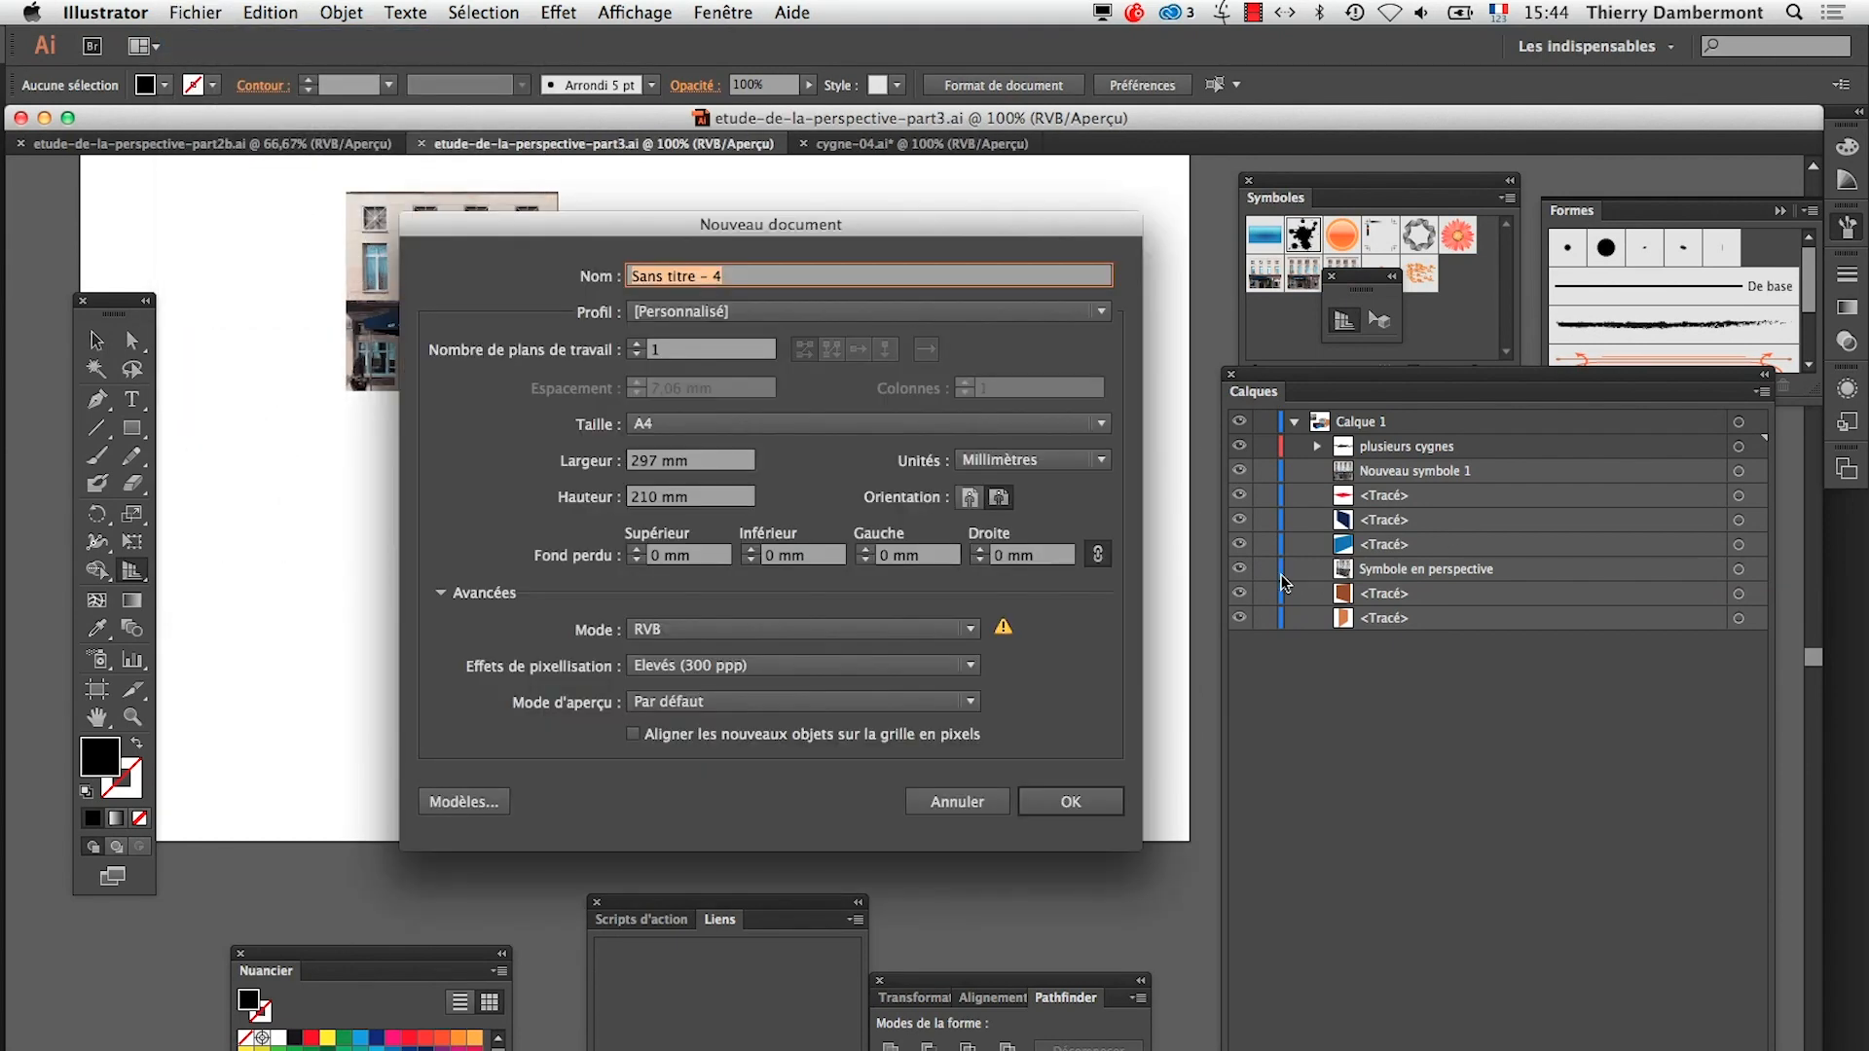
pyautogui.click(1071, 800)
# Reset the Les indispensables workspace and detach the perspective tools as a floating panel beside the artboard
pyautogui.click(1577, 55)
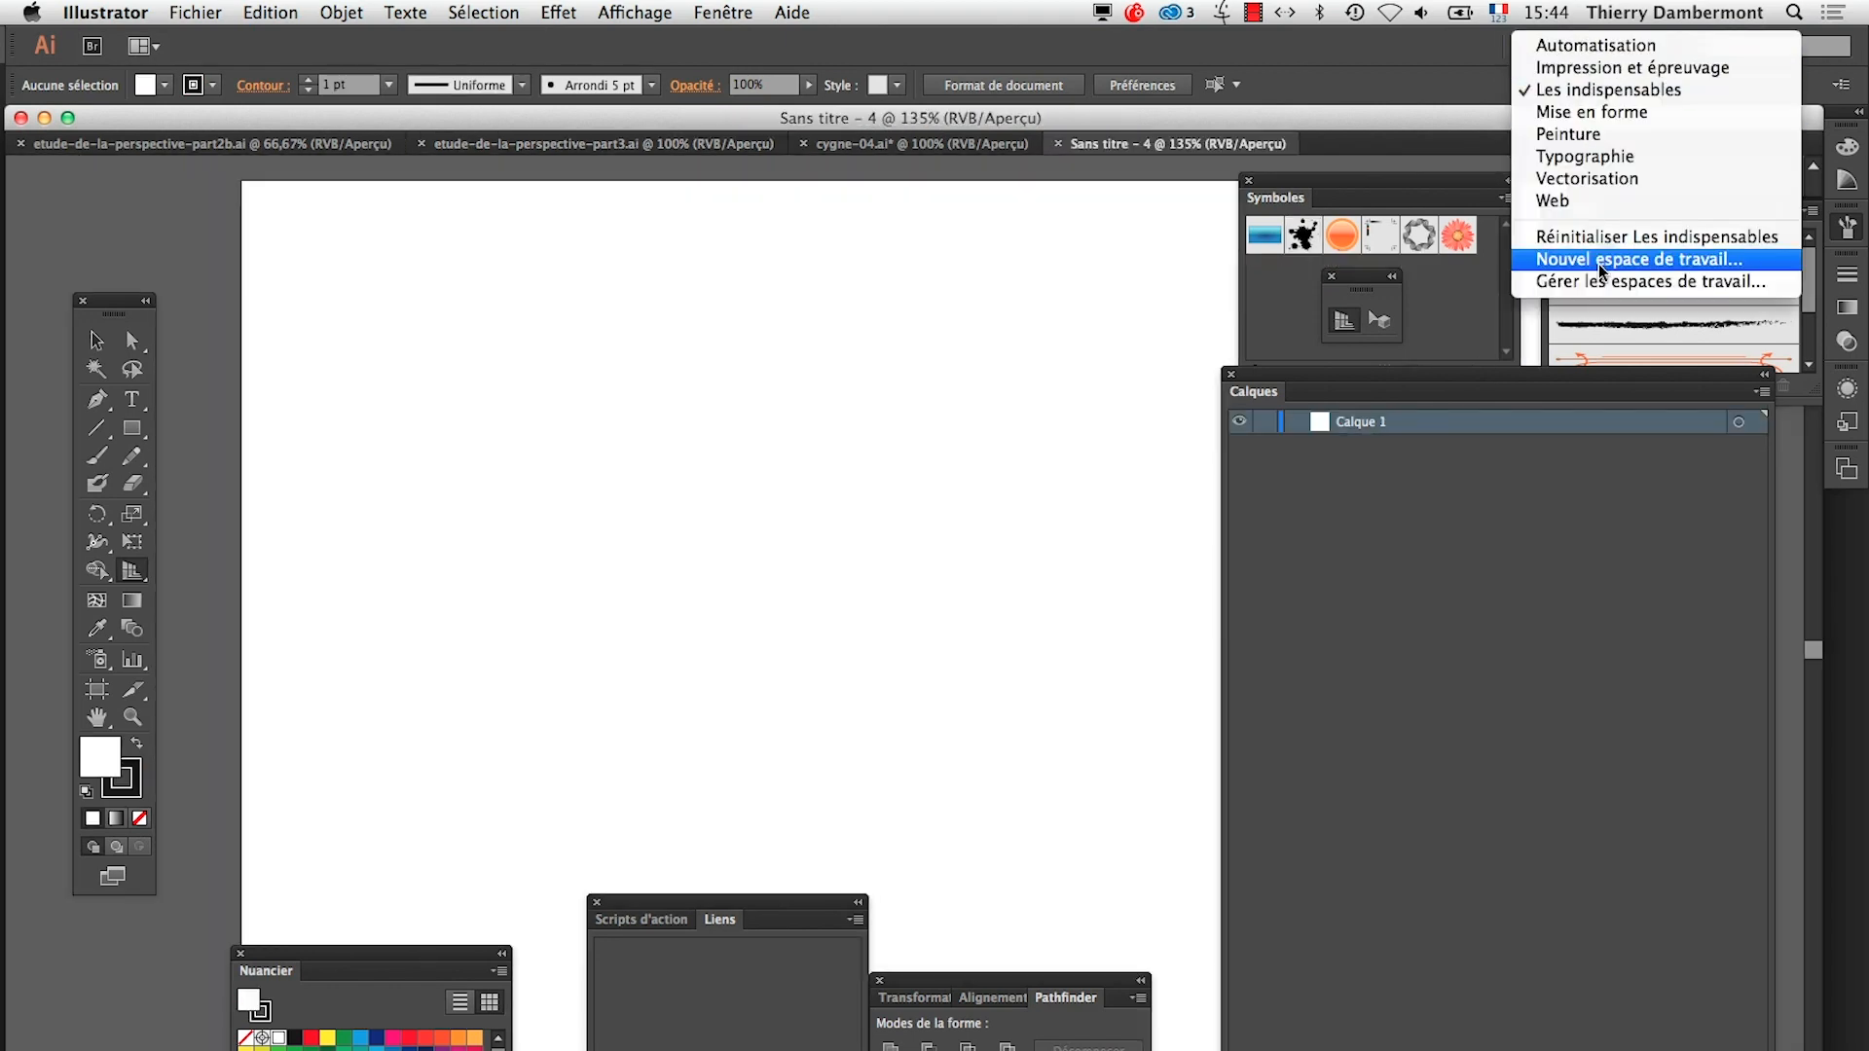
pyautogui.click(1616, 244)
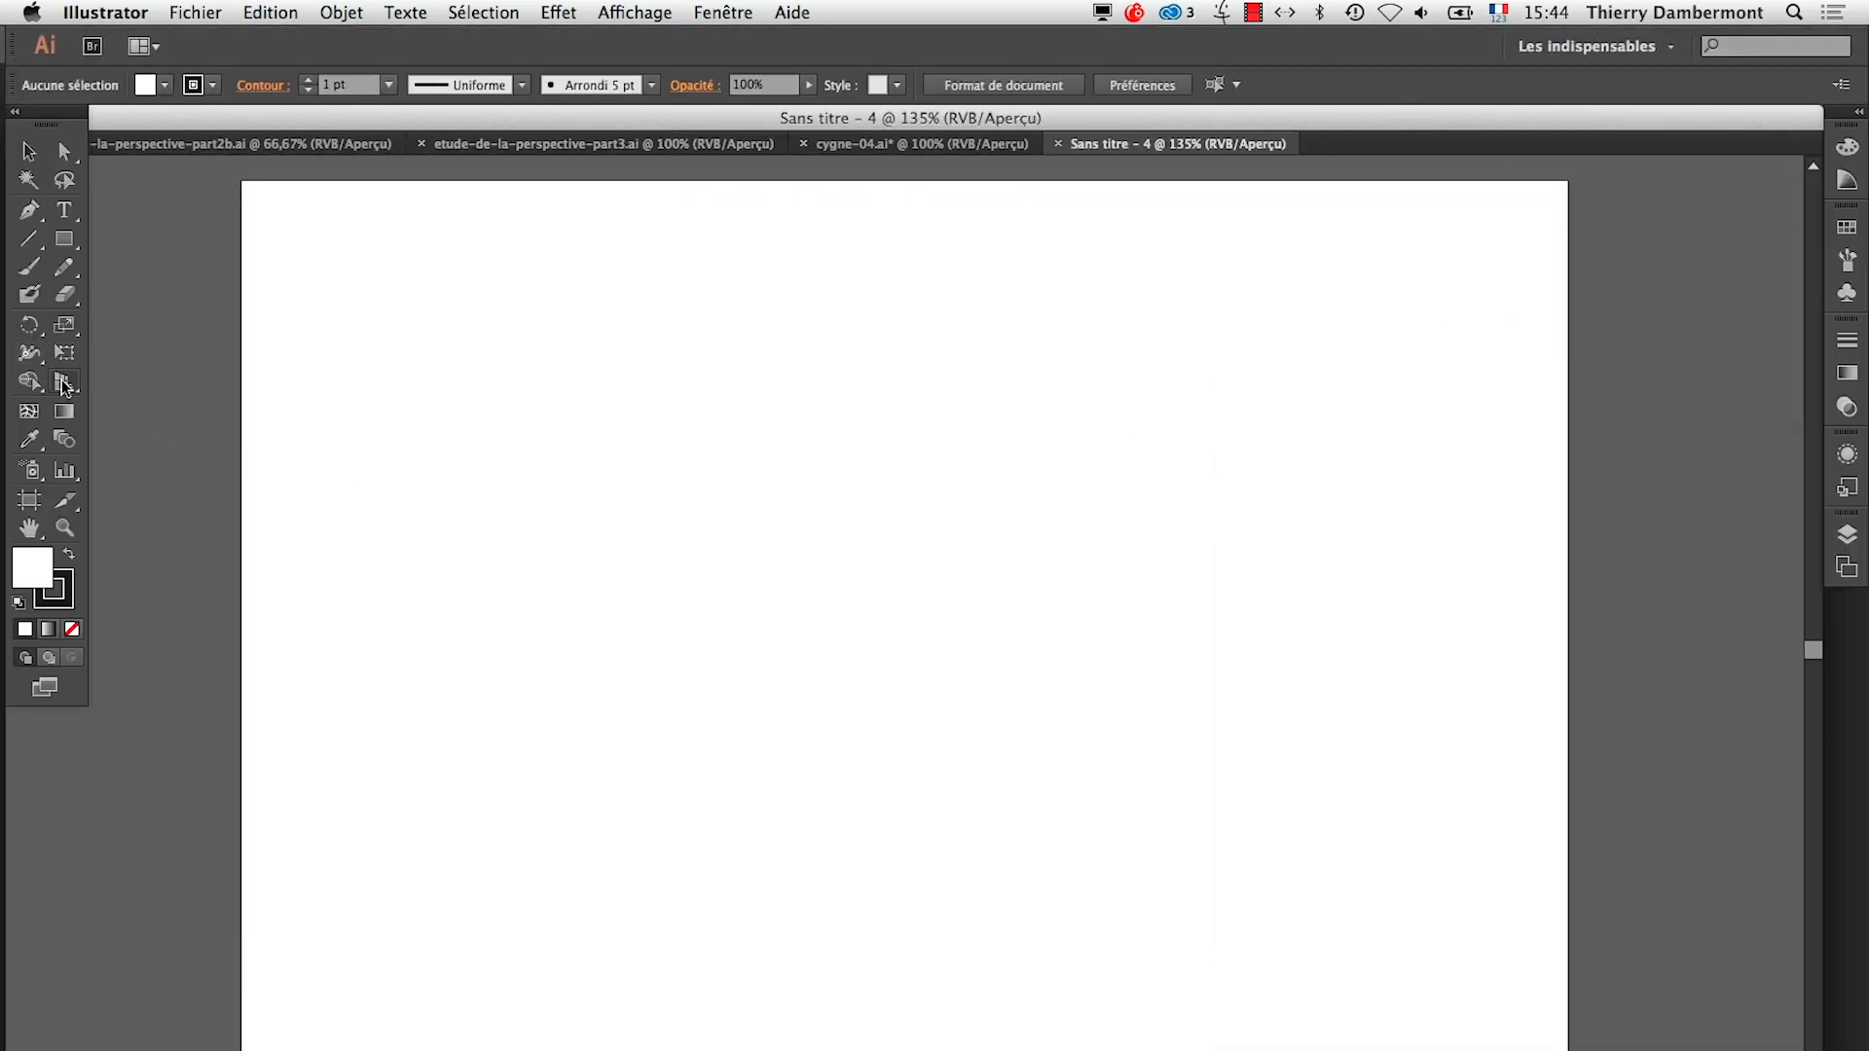
pyautogui.moveTo(68, 383); pyautogui.dragTo(485, 399)
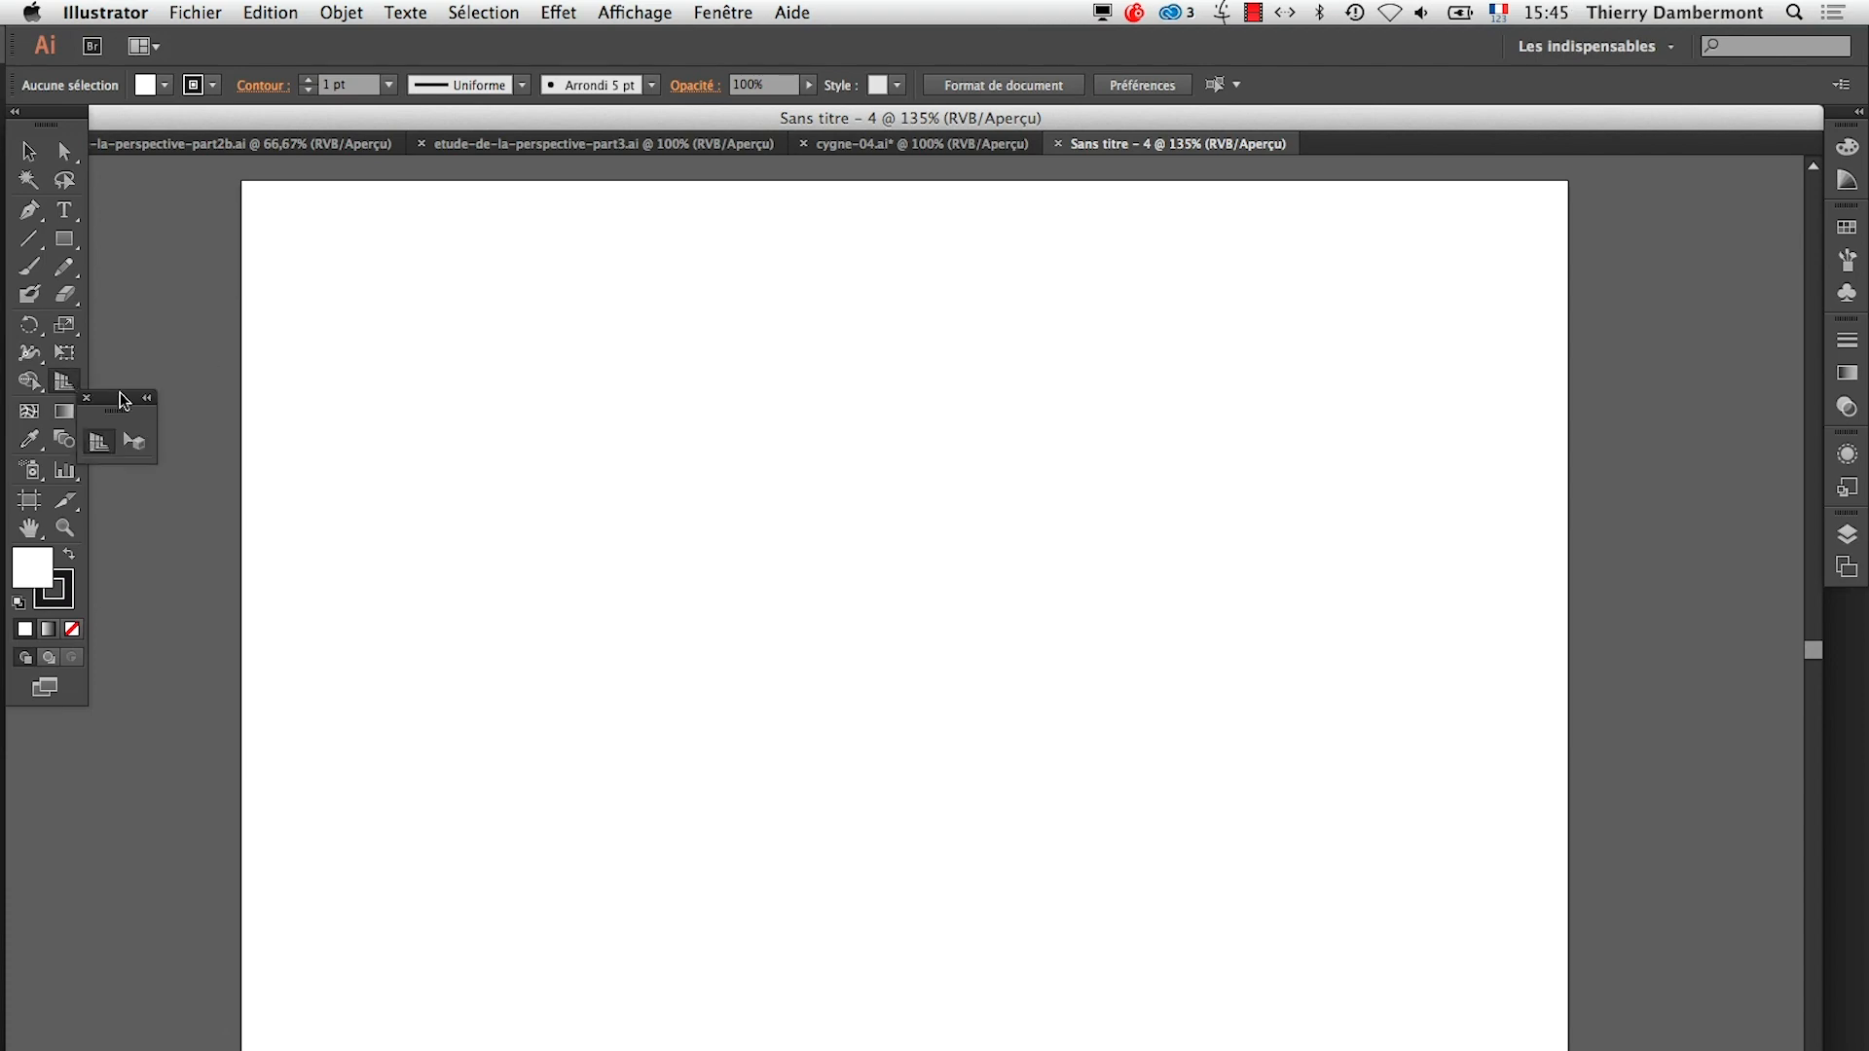
pyautogui.moveTo(119, 398); pyautogui.dragTo(1706, 249)
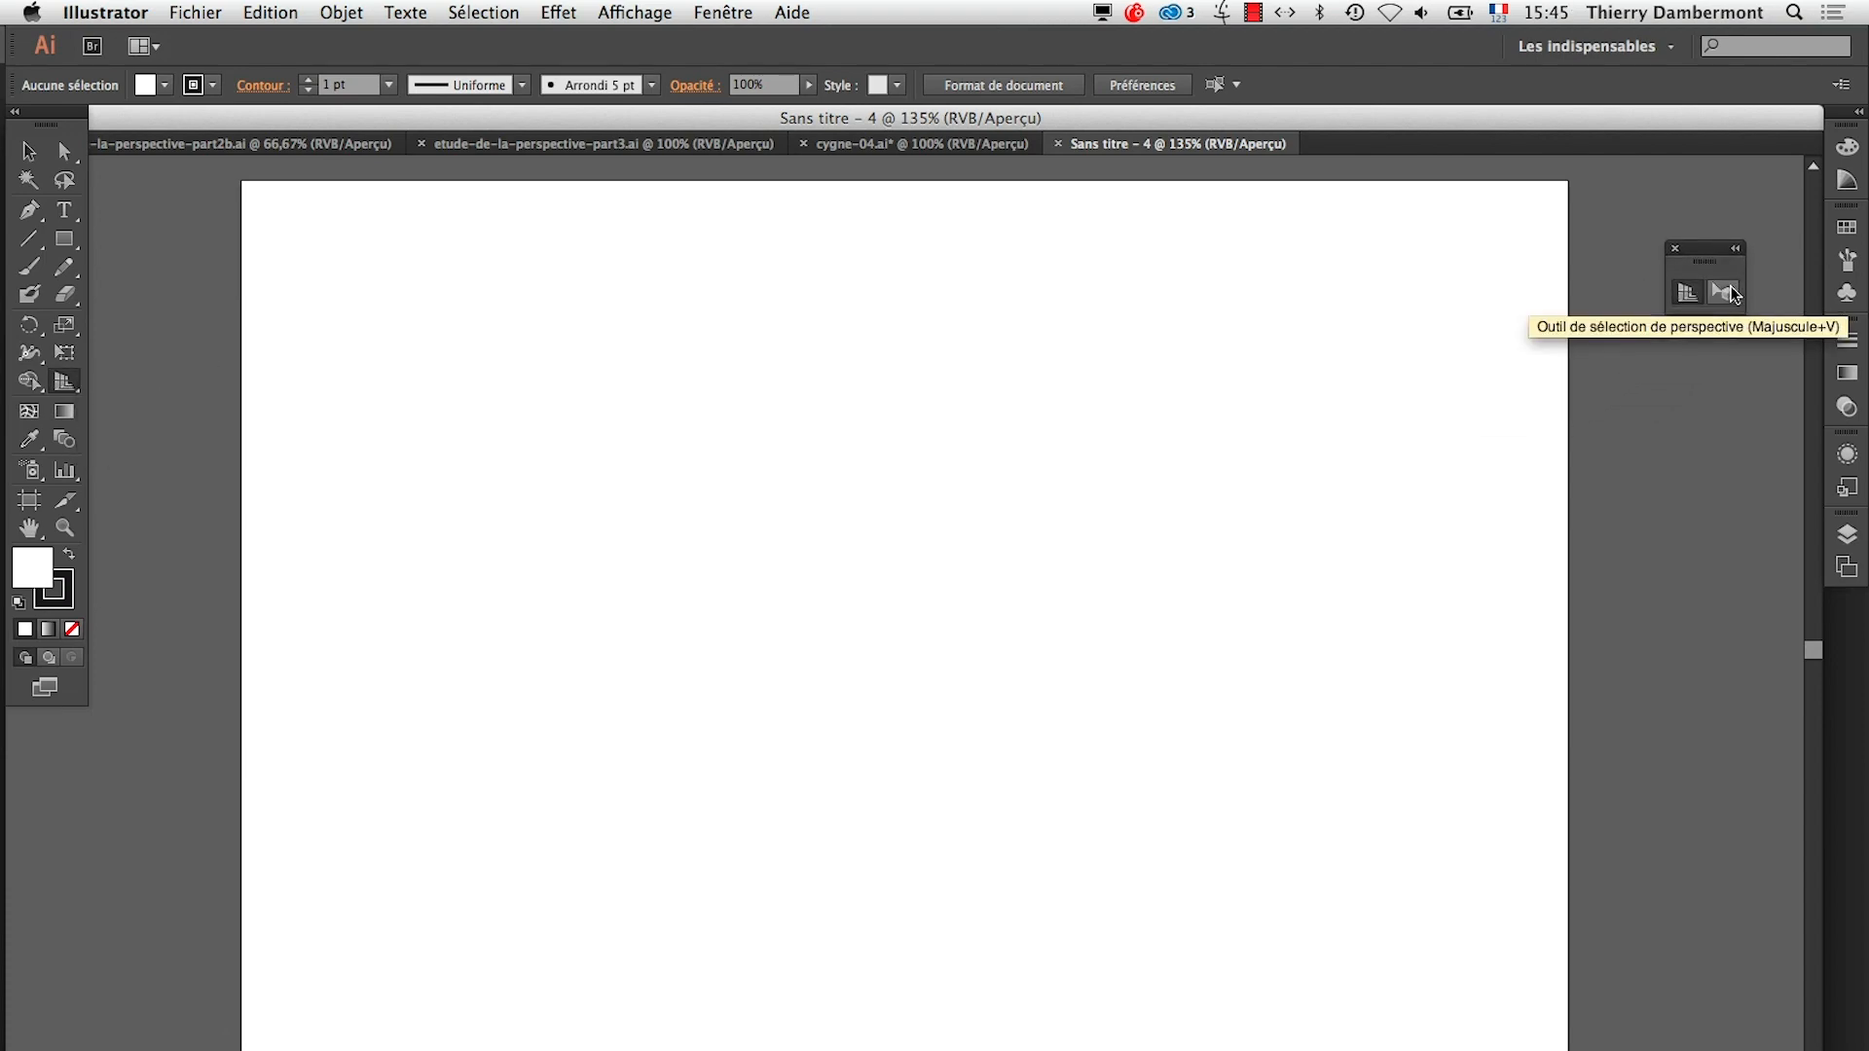
# Apply the three-point perspective grid preset [Affichage normal-3P] and raise the grid's ground point above the horizon line
pyautogui.click(1687, 293)
pyautogui.click(634, 12)
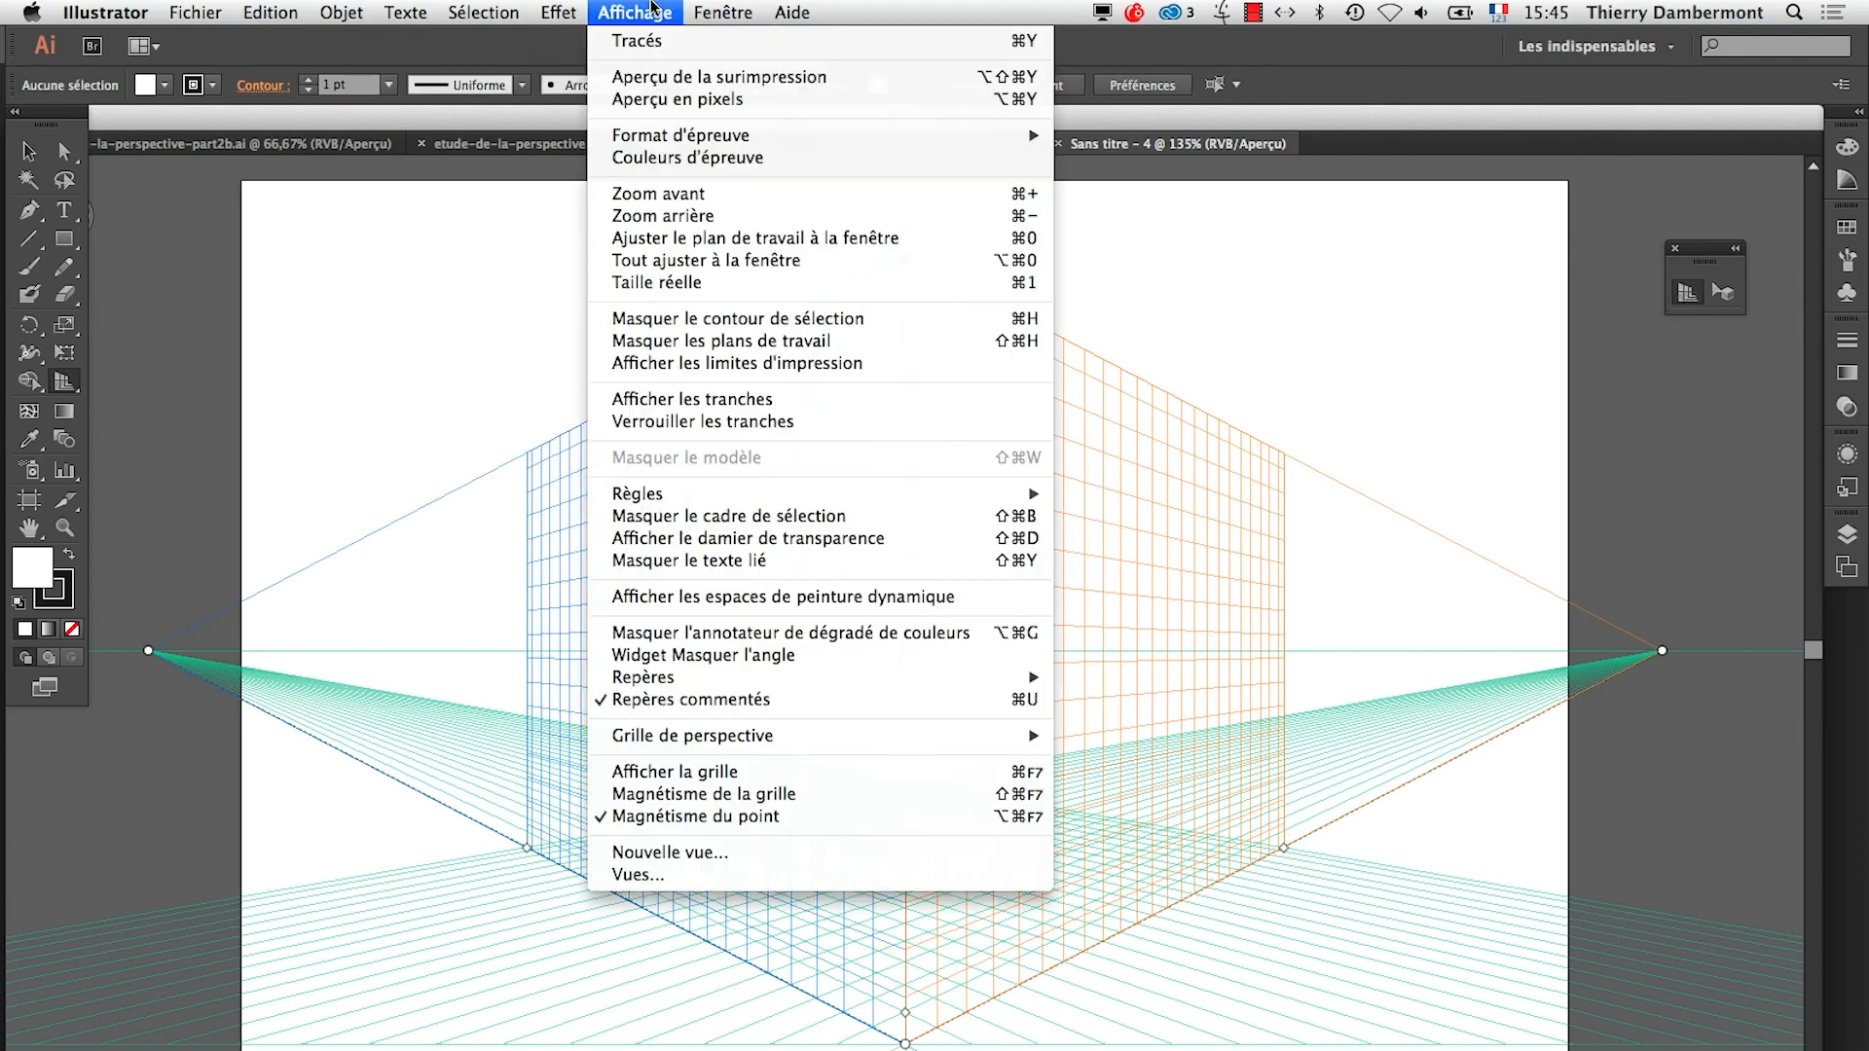
pyautogui.moveTo(876, 736)
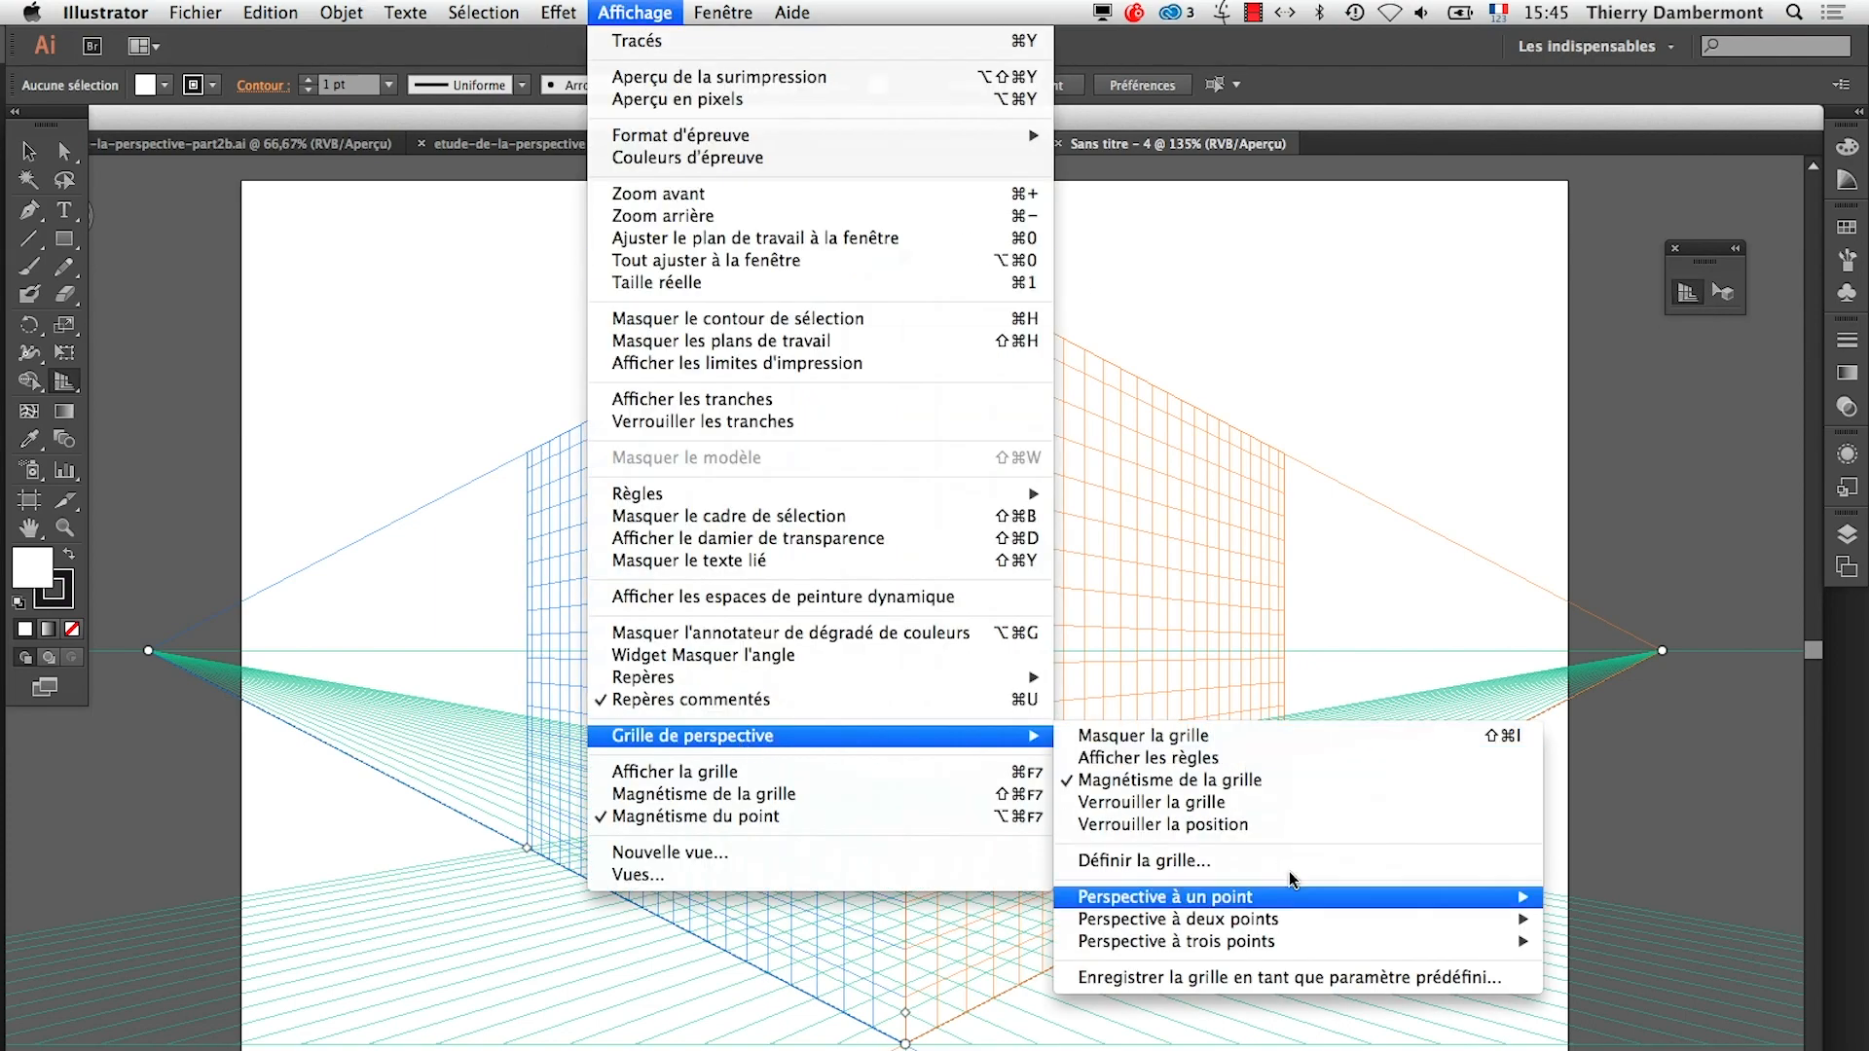
pyautogui.moveTo(1320, 943)
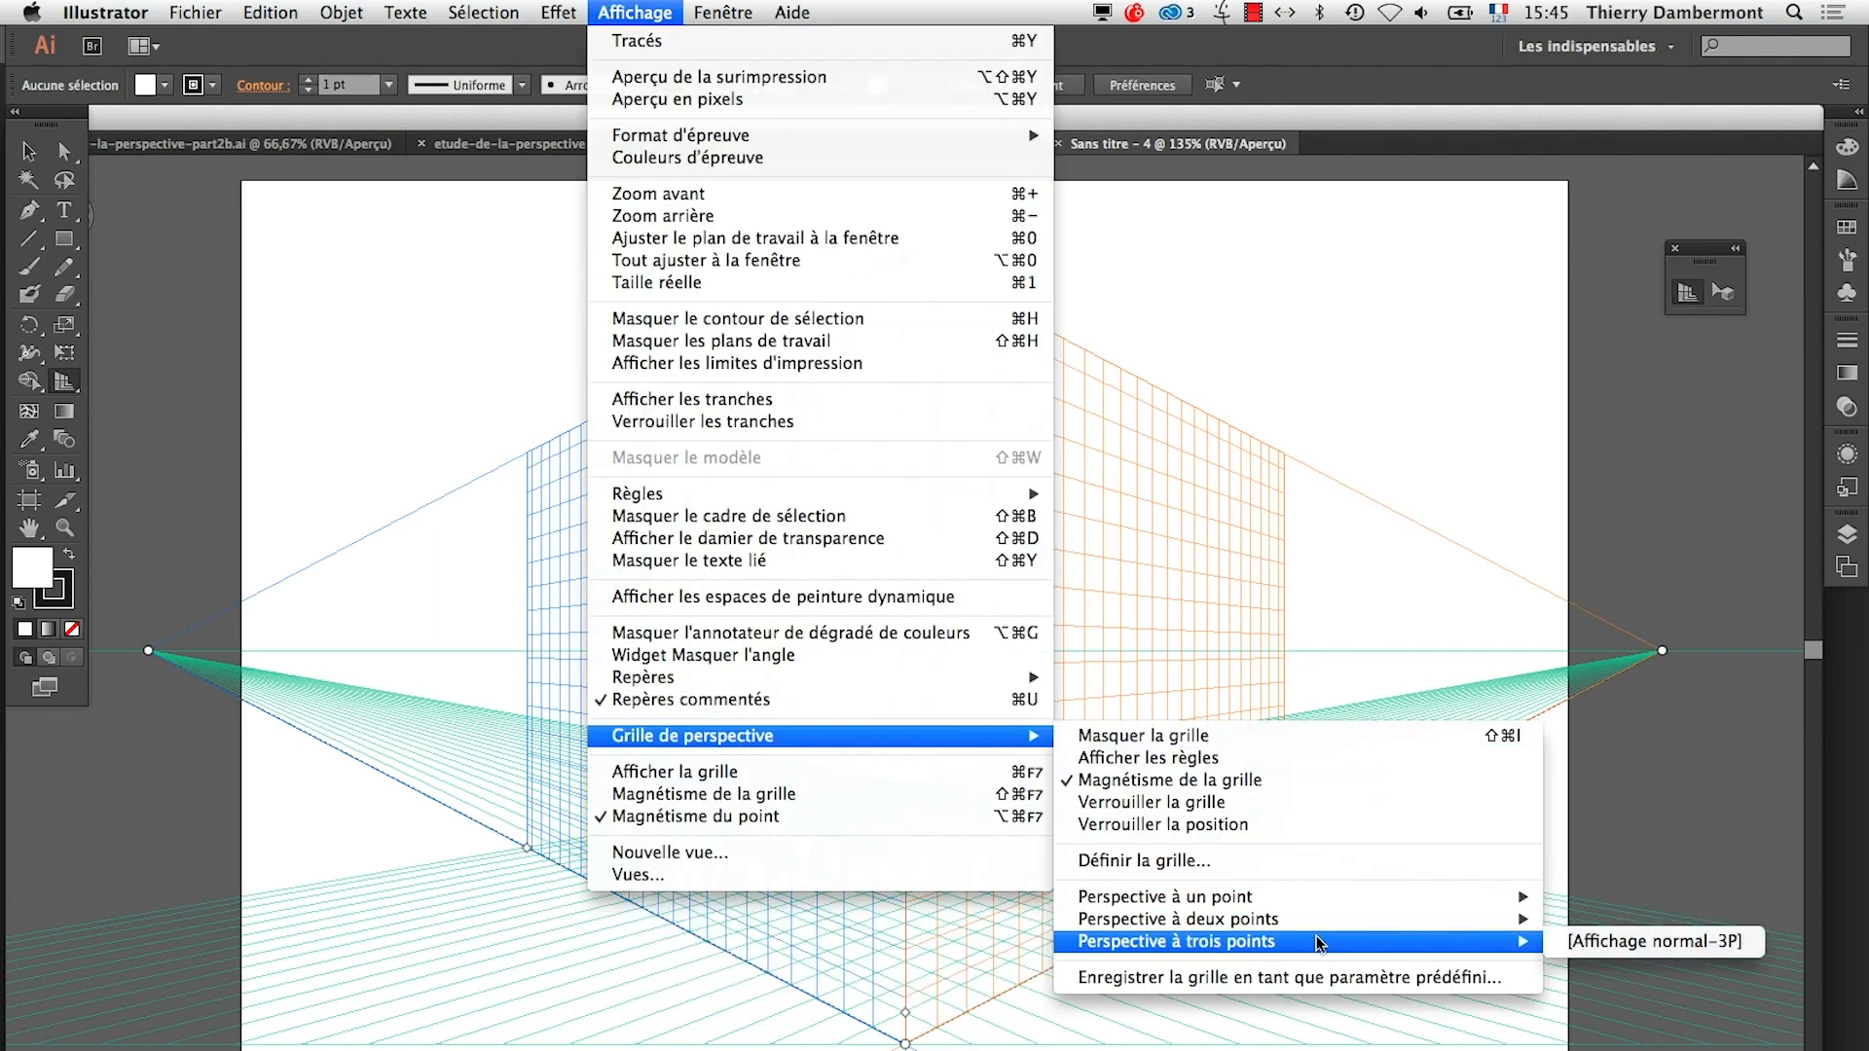
pyautogui.click(1582, 941)
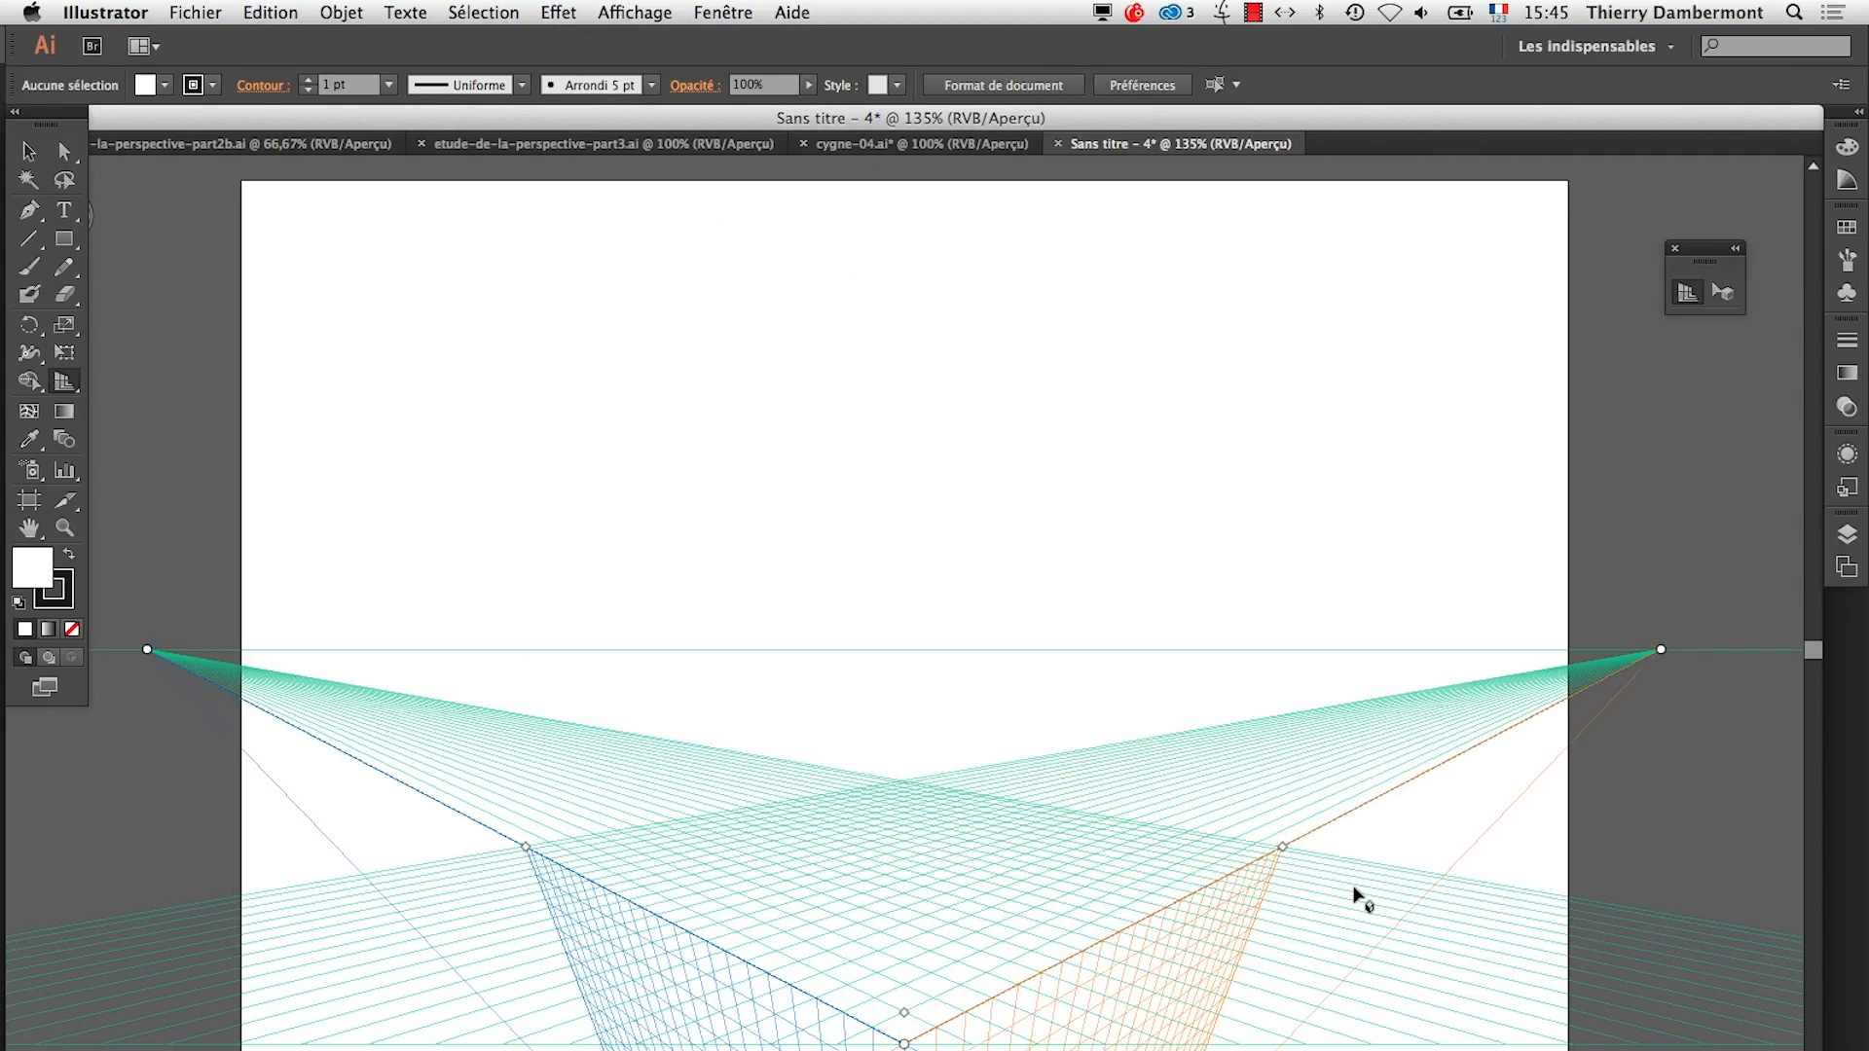
pyautogui.moveTo(904, 1044); pyautogui.dragTo(899, 365)
pyautogui.keyDown('alt'); pyautogui.keyDown('super'); pyautogui.click(943, 614); pyautogui.keyUp('super'); pyautogui.keyUp('alt')
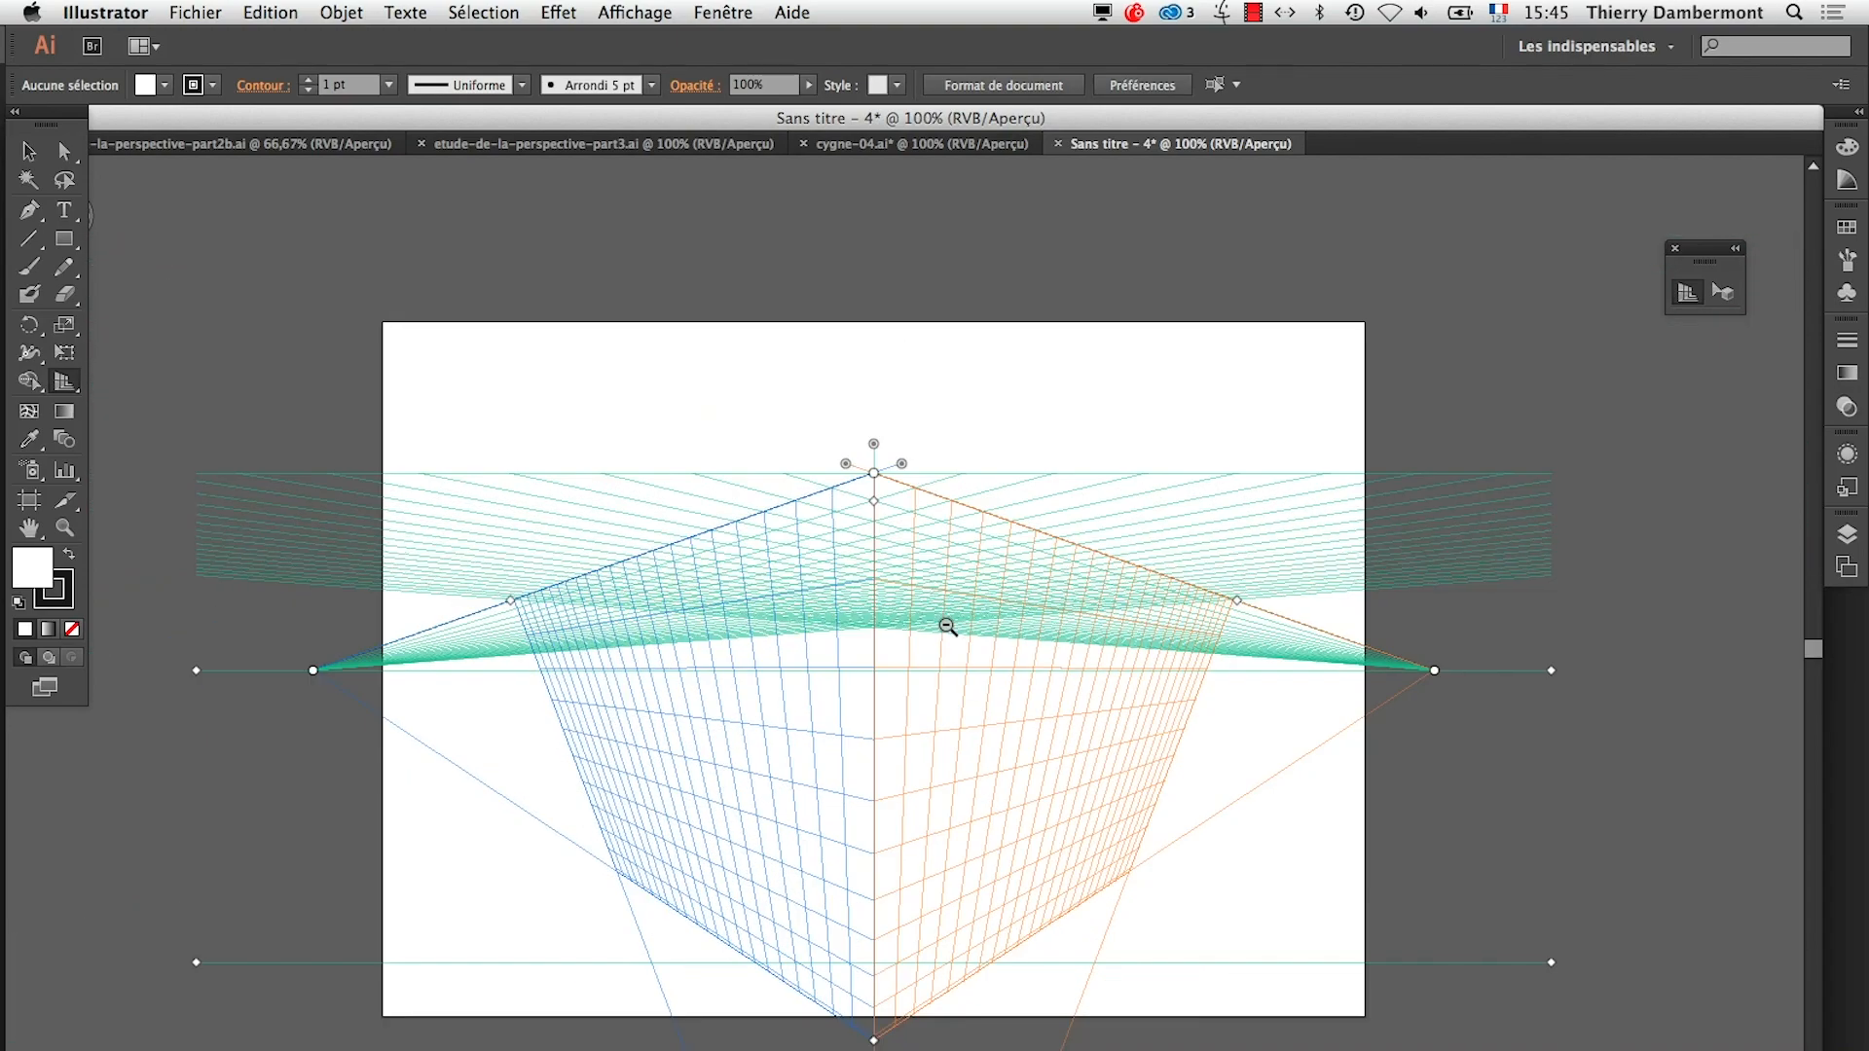
# Try the three-point grid's horizontal plane below the horizon line, then raise it above the artboard
pyautogui.keyDown('alt'); pyautogui.keyDown('super'); pyautogui.click(943, 615); pyautogui.keyUp('super'); pyautogui.keyUp('alt')
pyautogui.moveTo(858, 545); pyautogui.dragTo(857, 859)
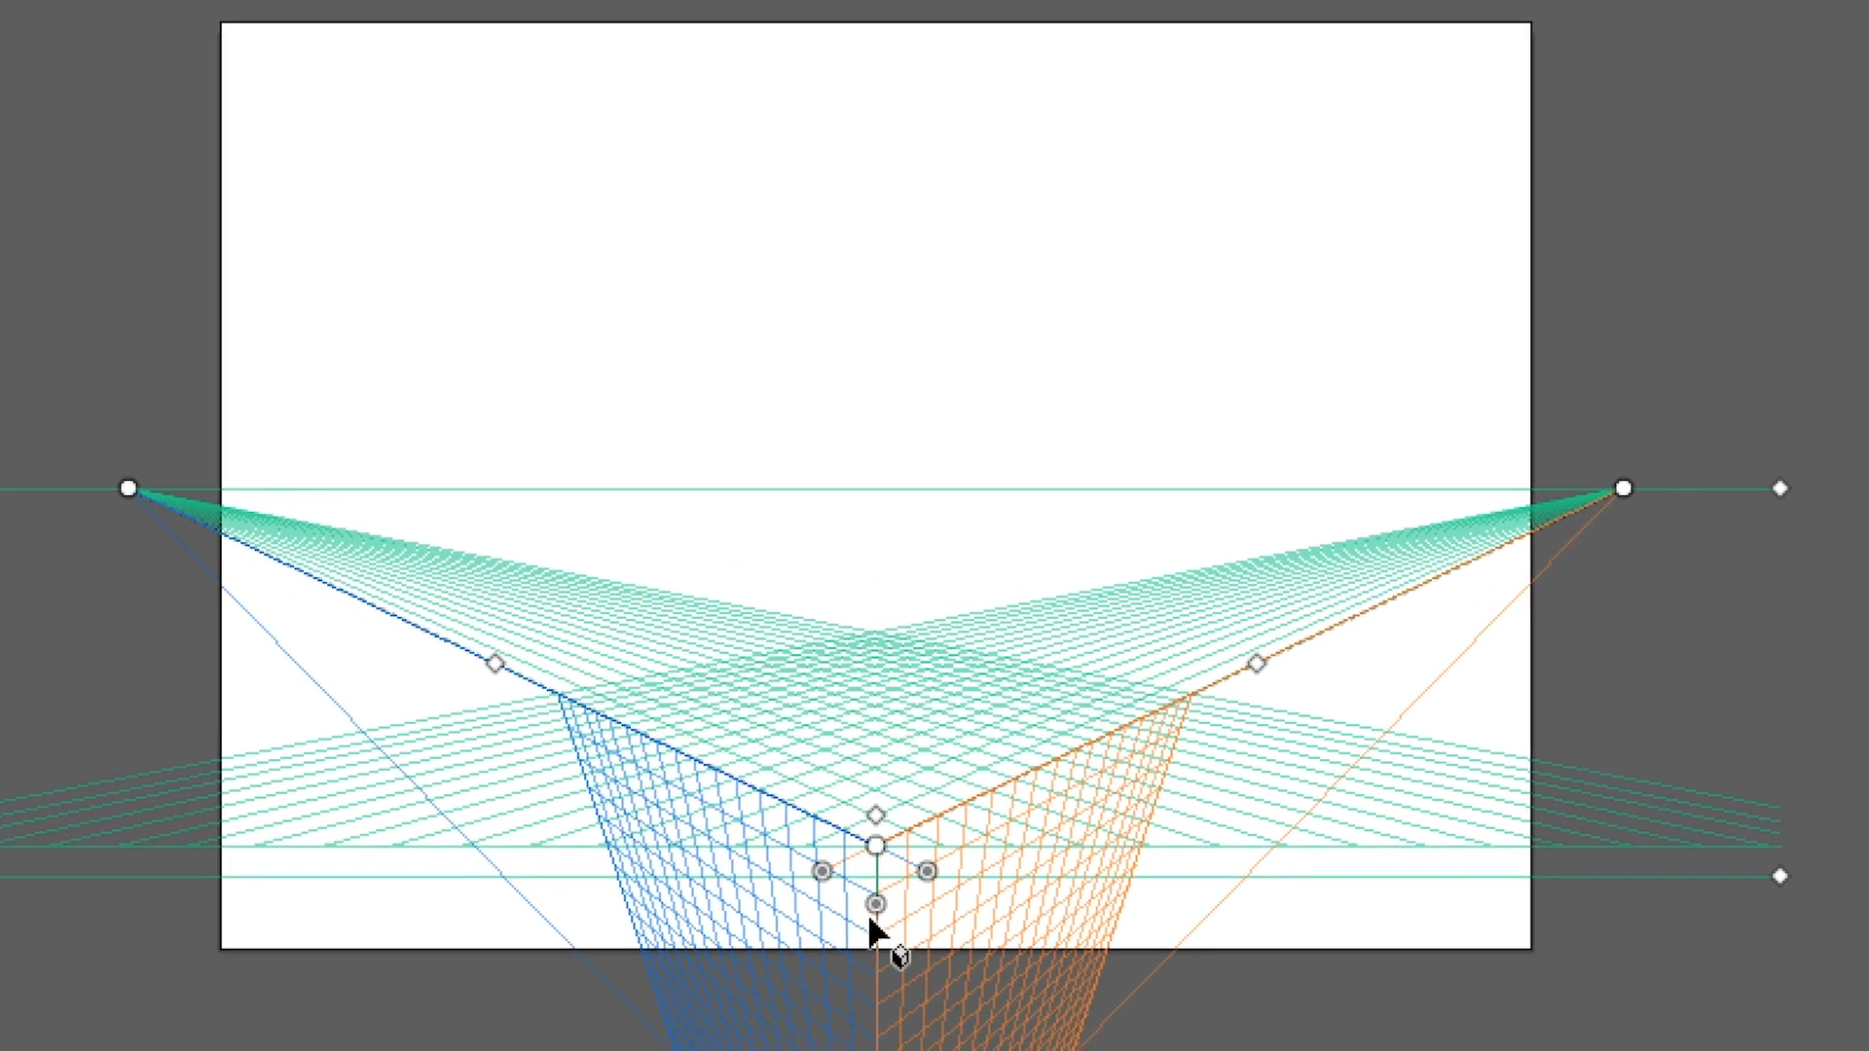
pyautogui.moveTo(825, 798); pyautogui.dragTo(872, 743)
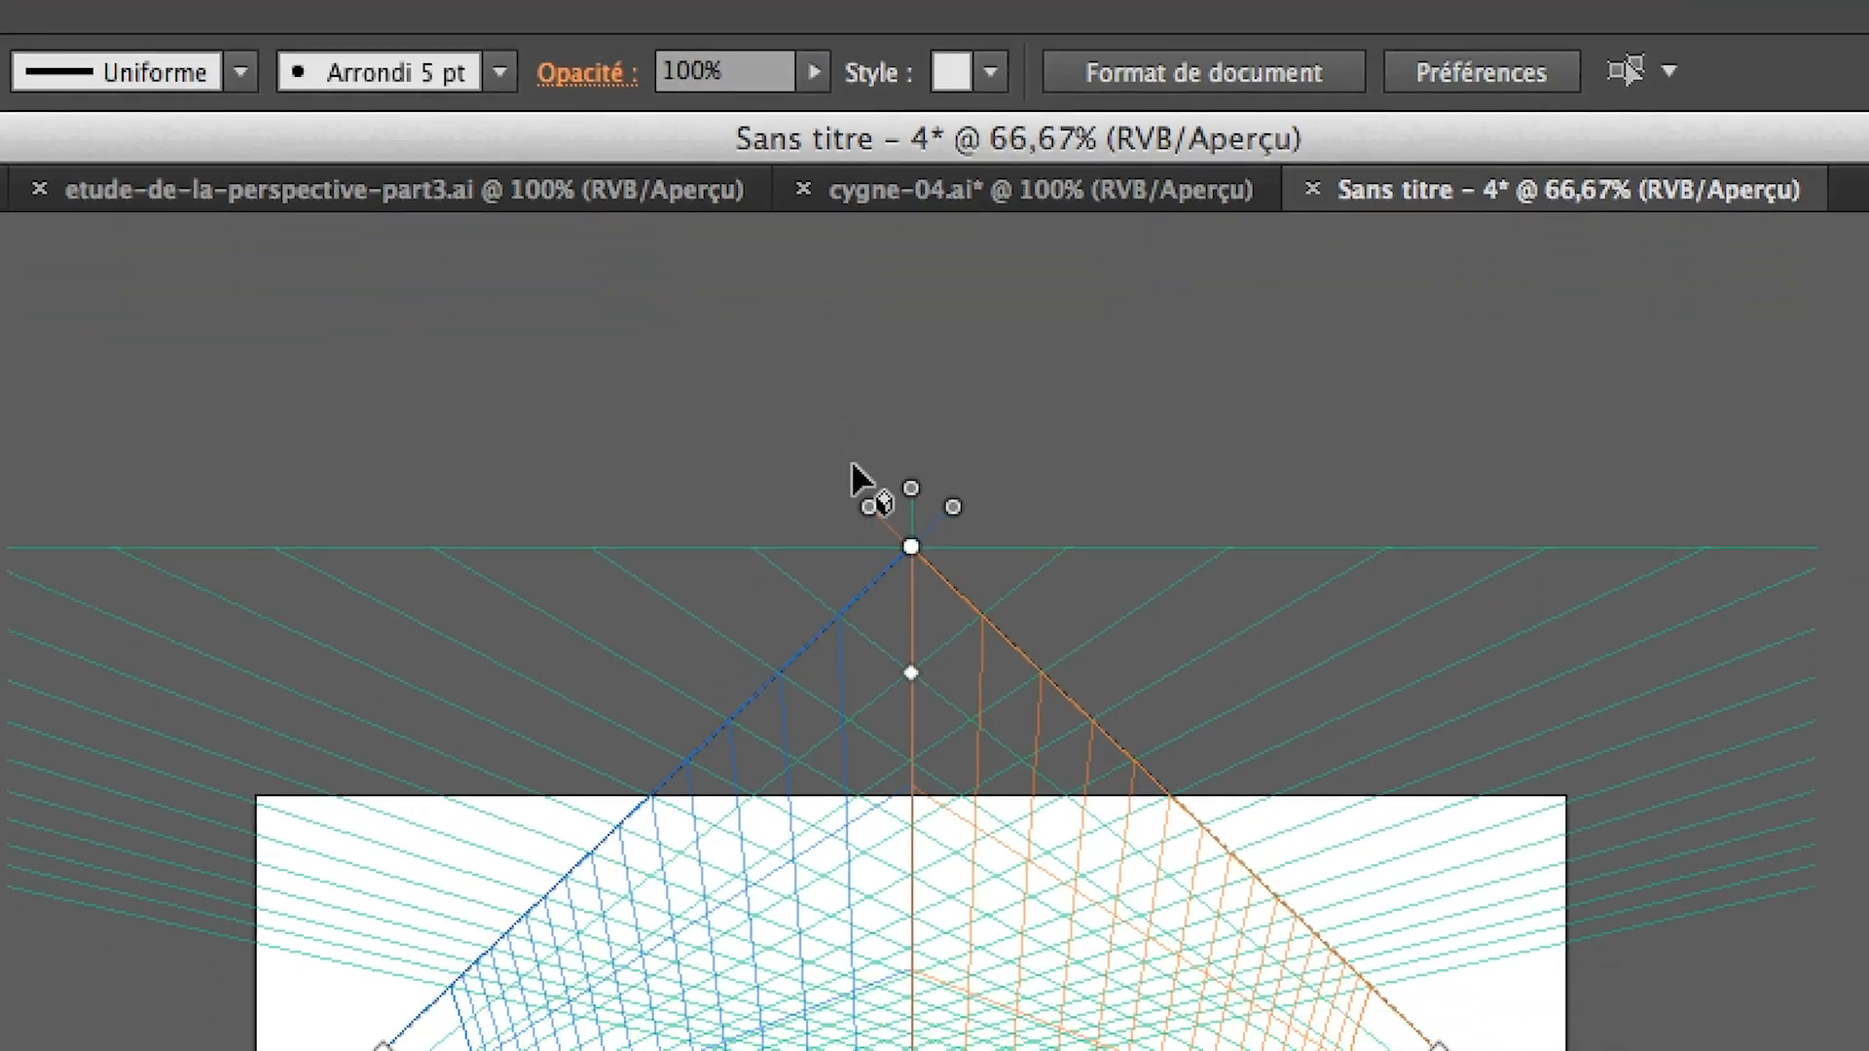
pyautogui.keyDown('alt'); pyautogui.click(868, 520); pyautogui.keyUp('alt')
pyautogui.keyDown('alt'); pyautogui.click(867, 521); pyautogui.keyUp('alt')
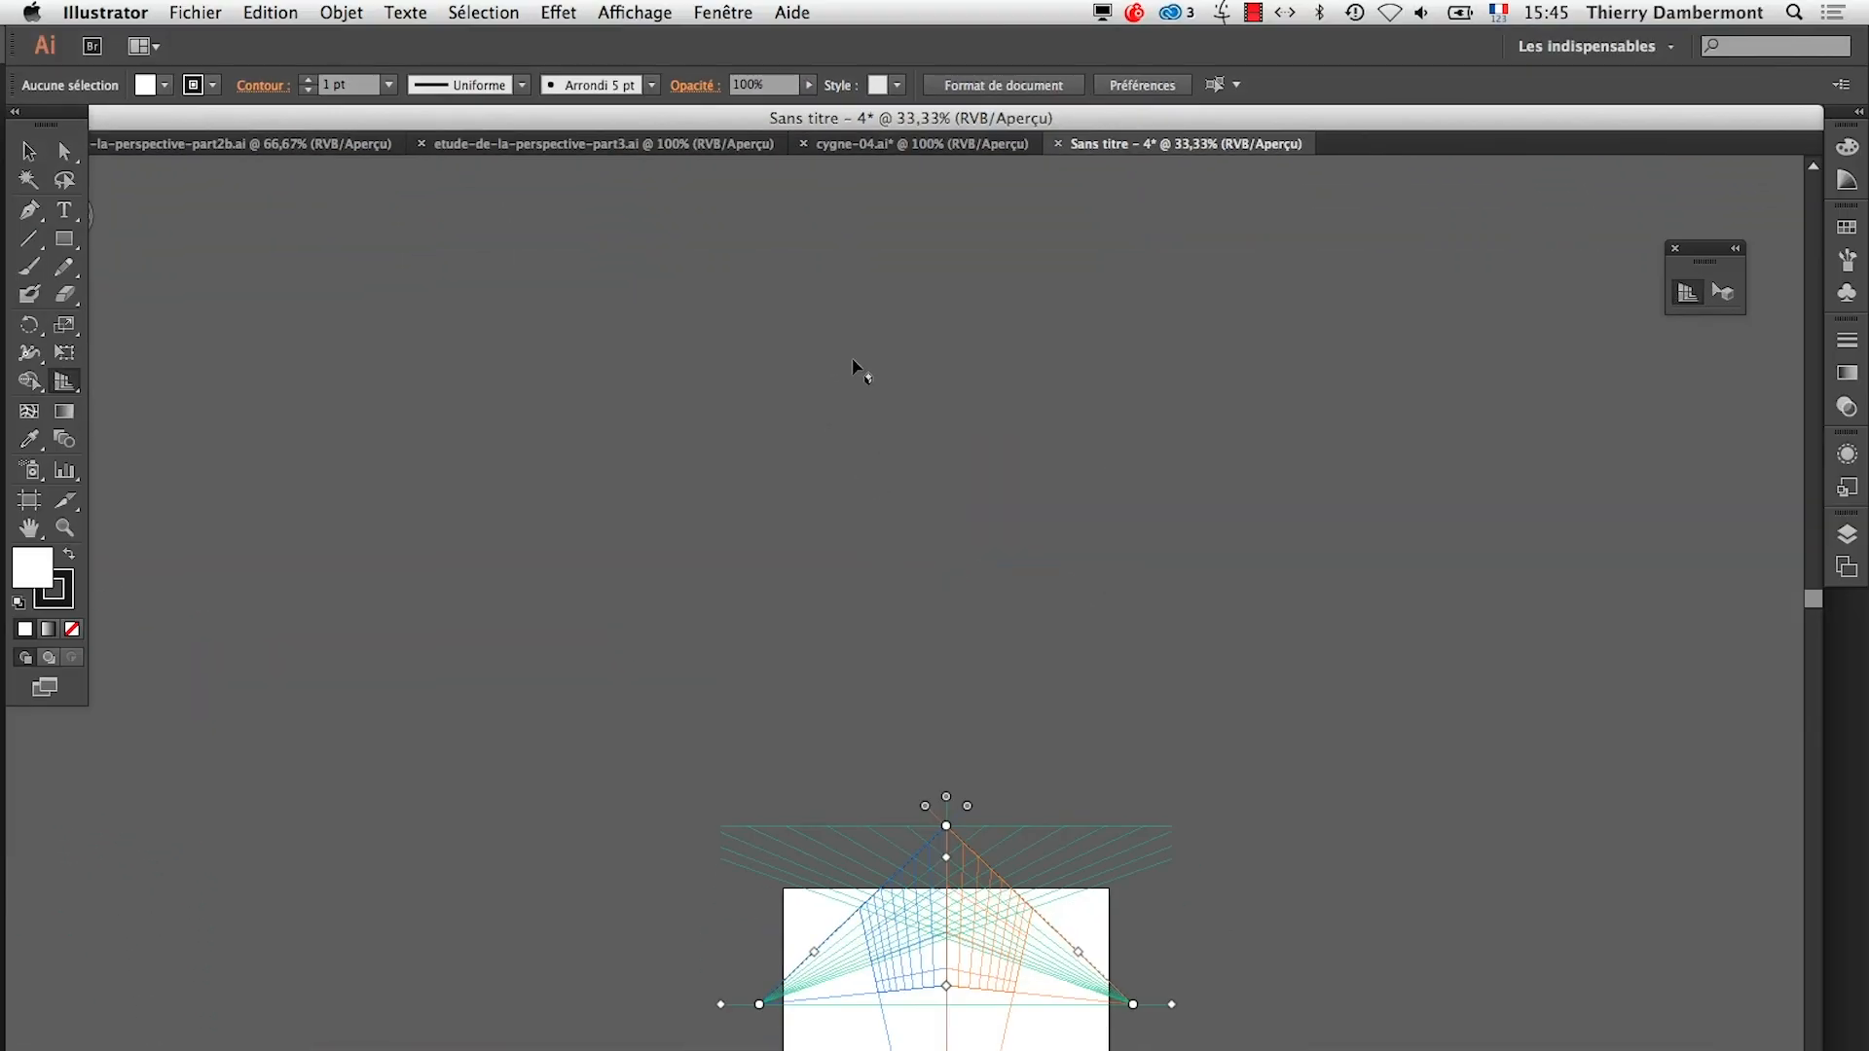
# Raise the grid's horizontal plane far above the artboard, then lower it to just beneath the horizon line
pyautogui.moveTo(950, 797); pyautogui.dragTo(957, 620)
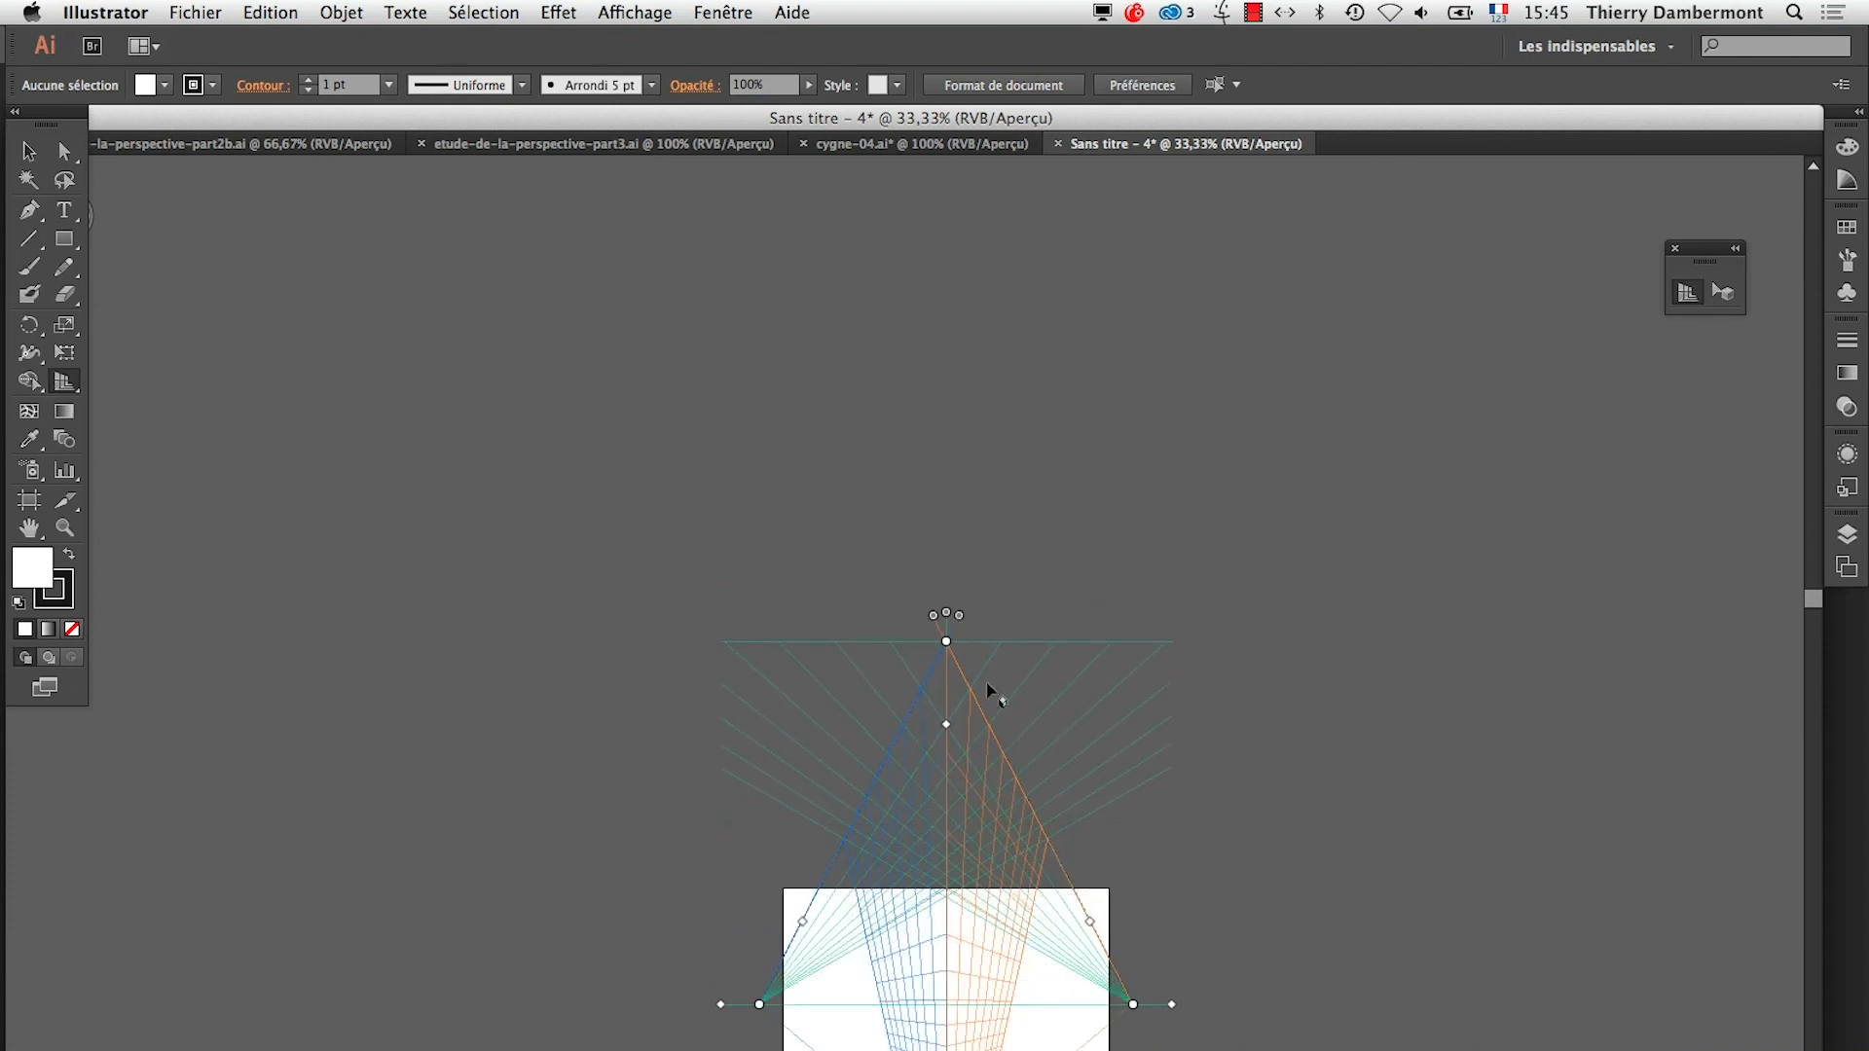
pyautogui.moveTo(986, 888); pyautogui.dragTo(1000, 611)
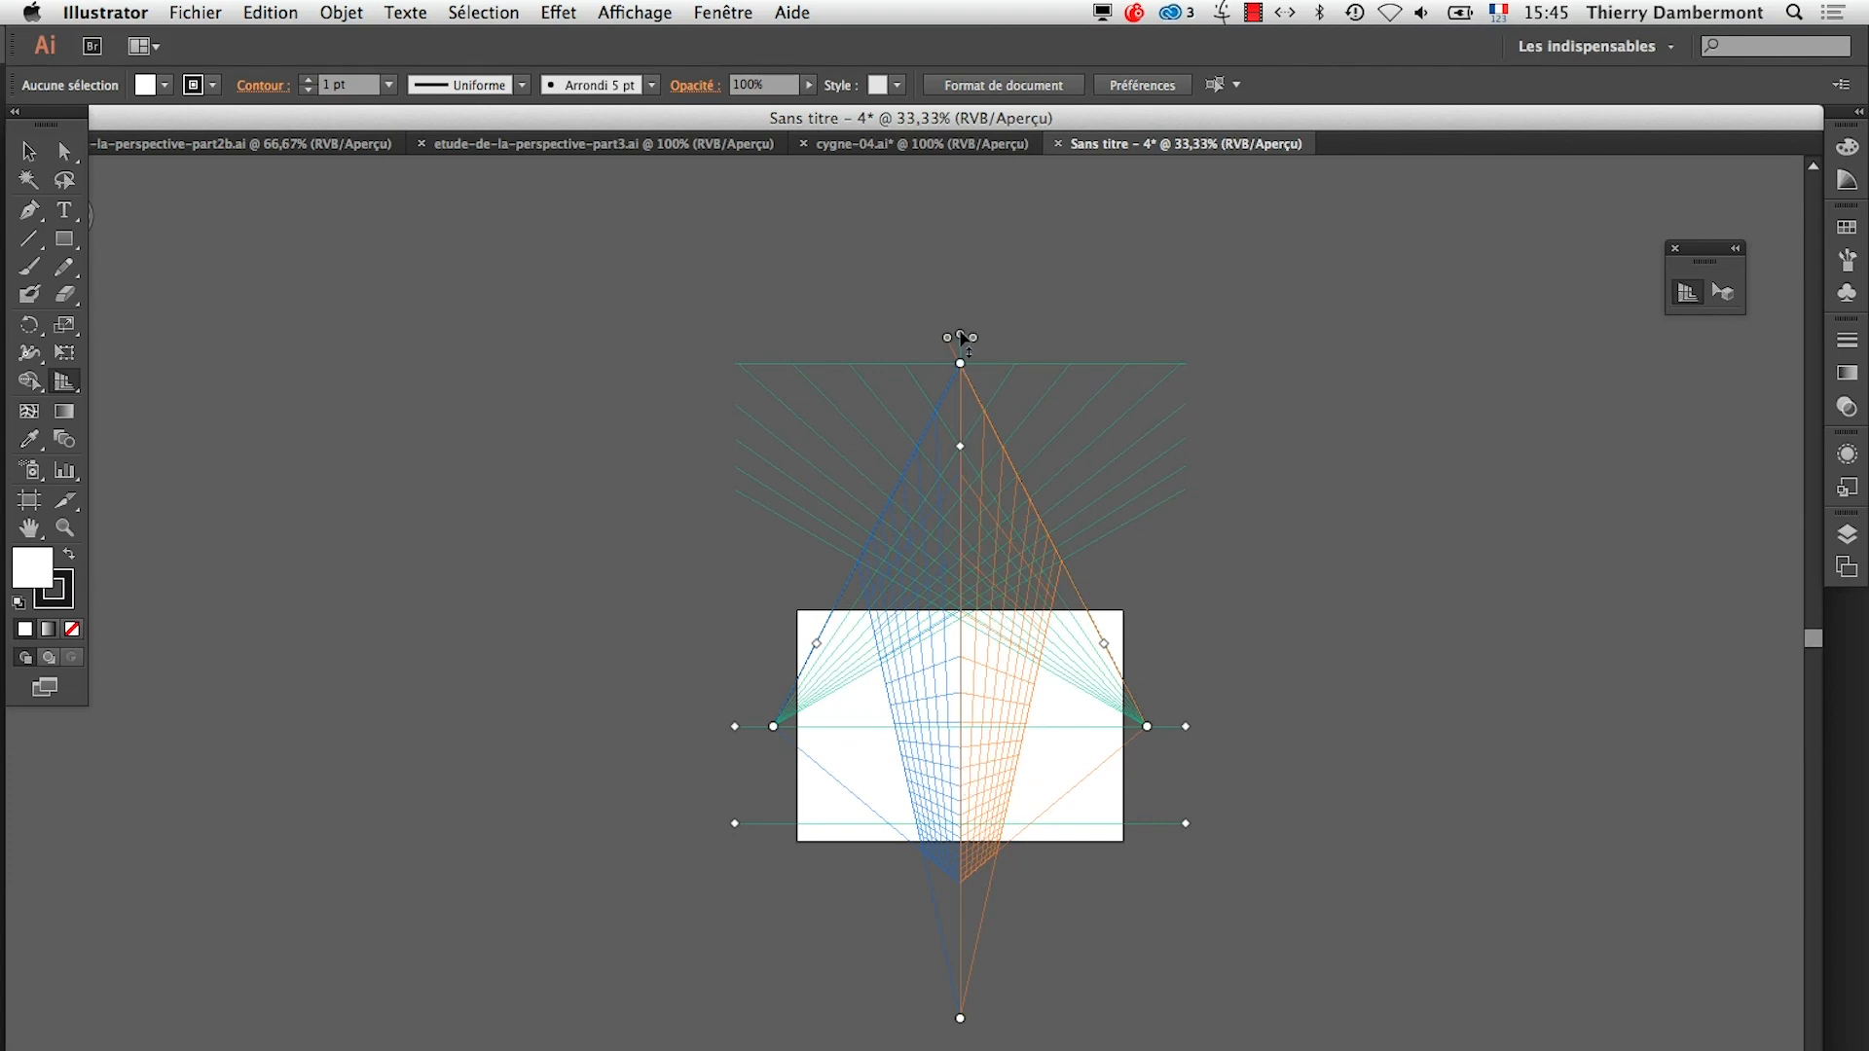
pyautogui.moveTo(962, 339); pyautogui.dragTo(961, 743)
# Try placing the third vanishing point above the artboard with the horizontal plane raised above the horizon, and undo both moves
pyautogui.moveTo(961, 1022); pyautogui.dragTo(953, 272)
pyautogui.moveTo(962, 802); pyautogui.dragTo(960, 541)
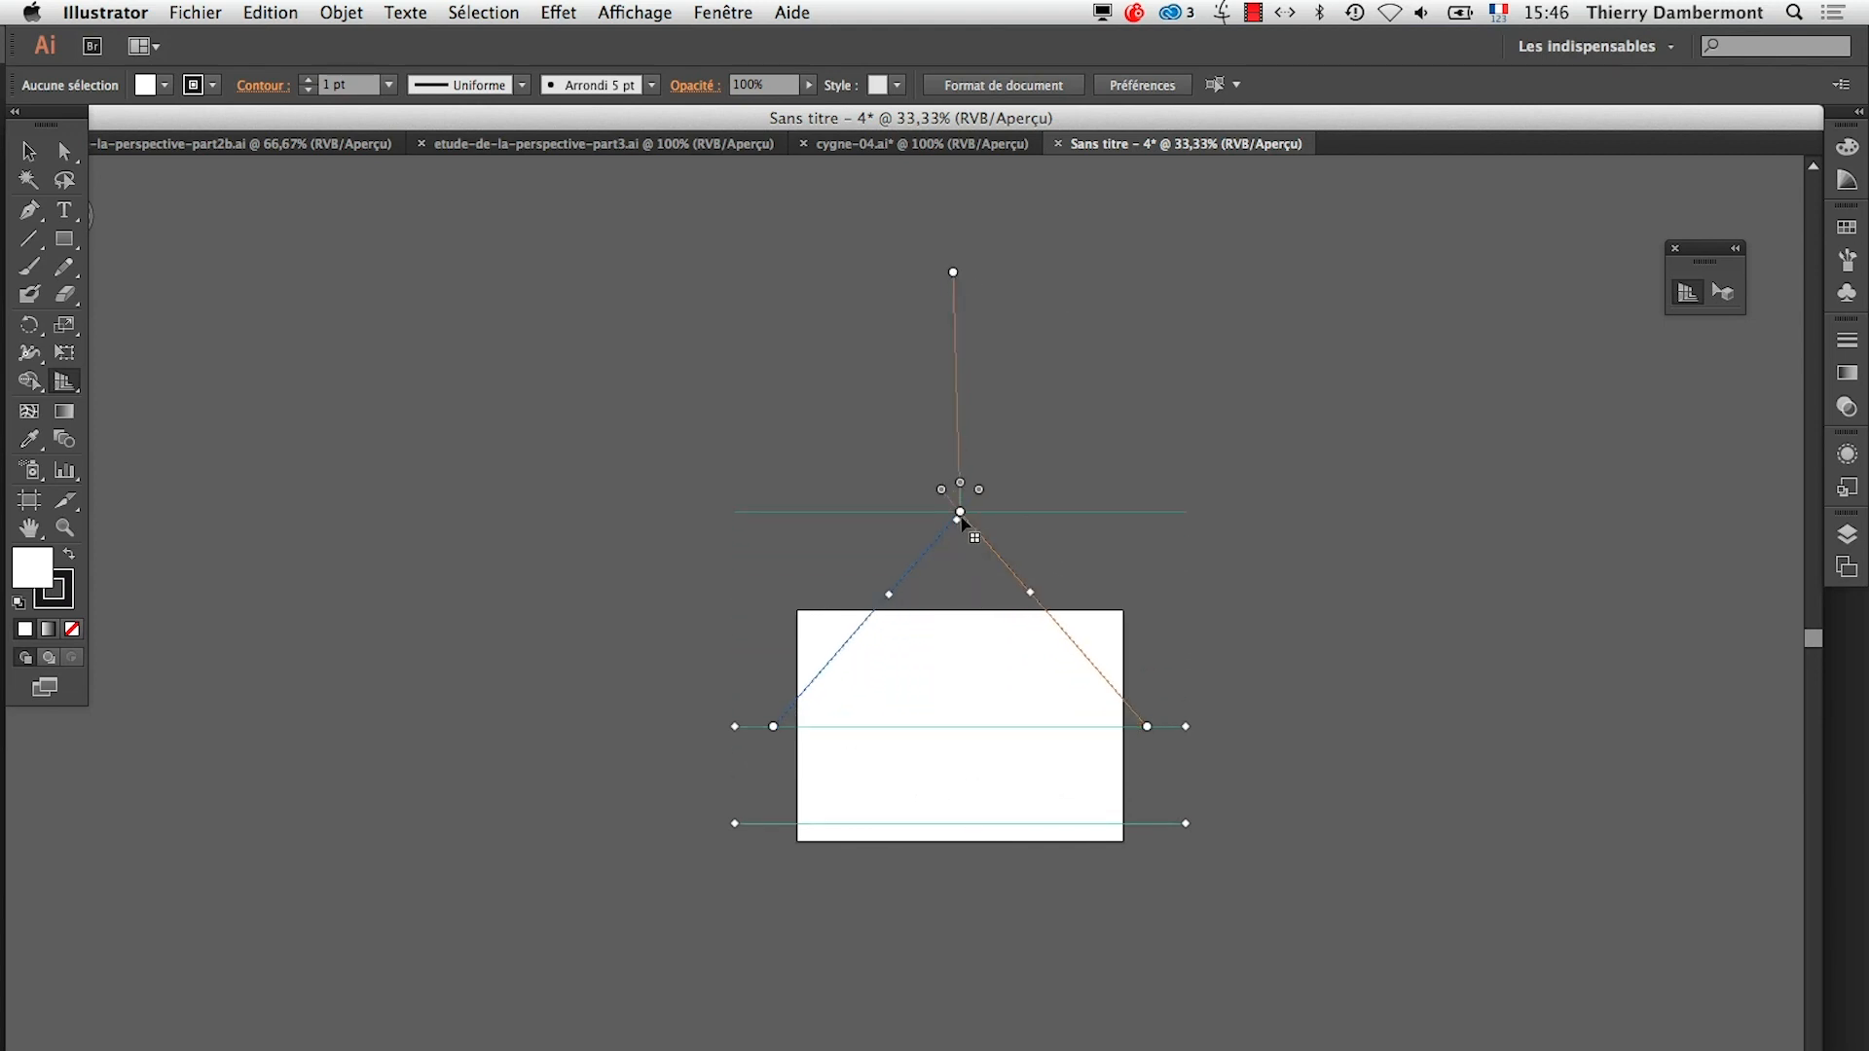
pyautogui.press('super+z')
pyautogui.press('super+z')
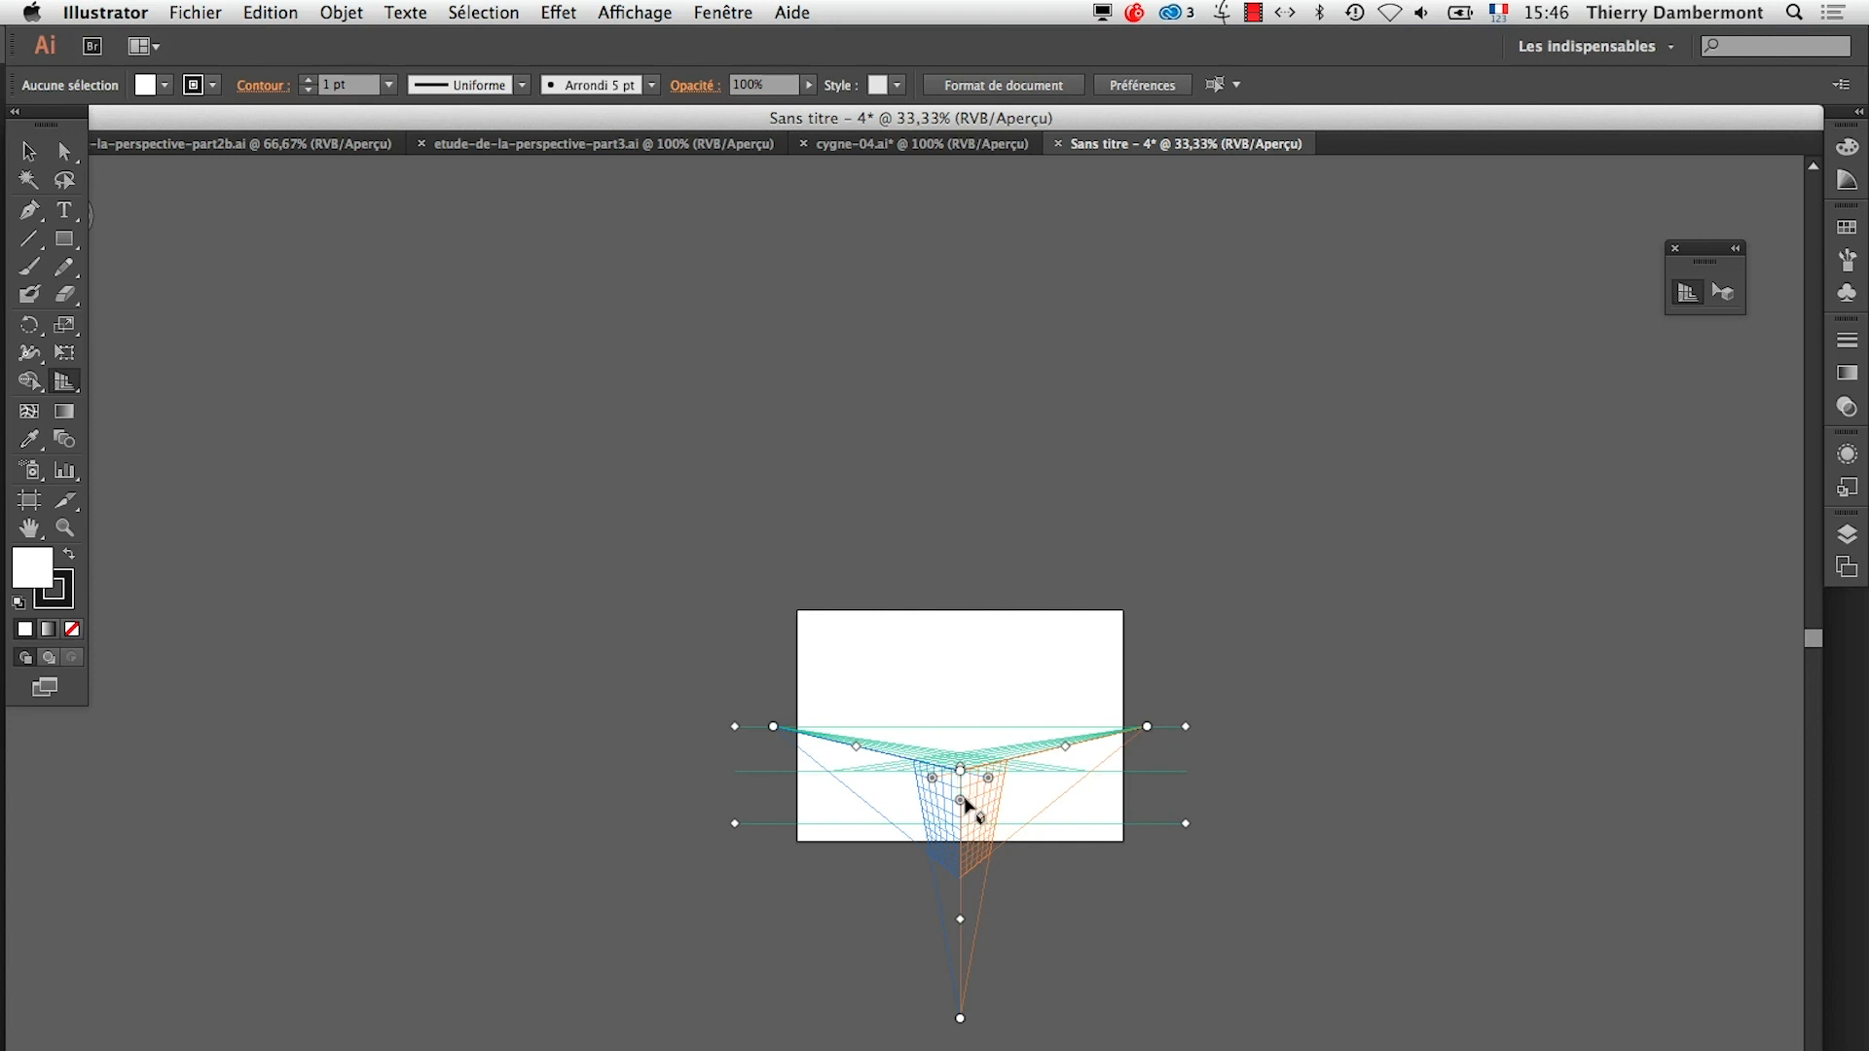
# Draw a 240 × 330 pt rectangle on the right perspective plane starting at the central vertical edge, and fill it with pink
pyautogui.click(967, 847)
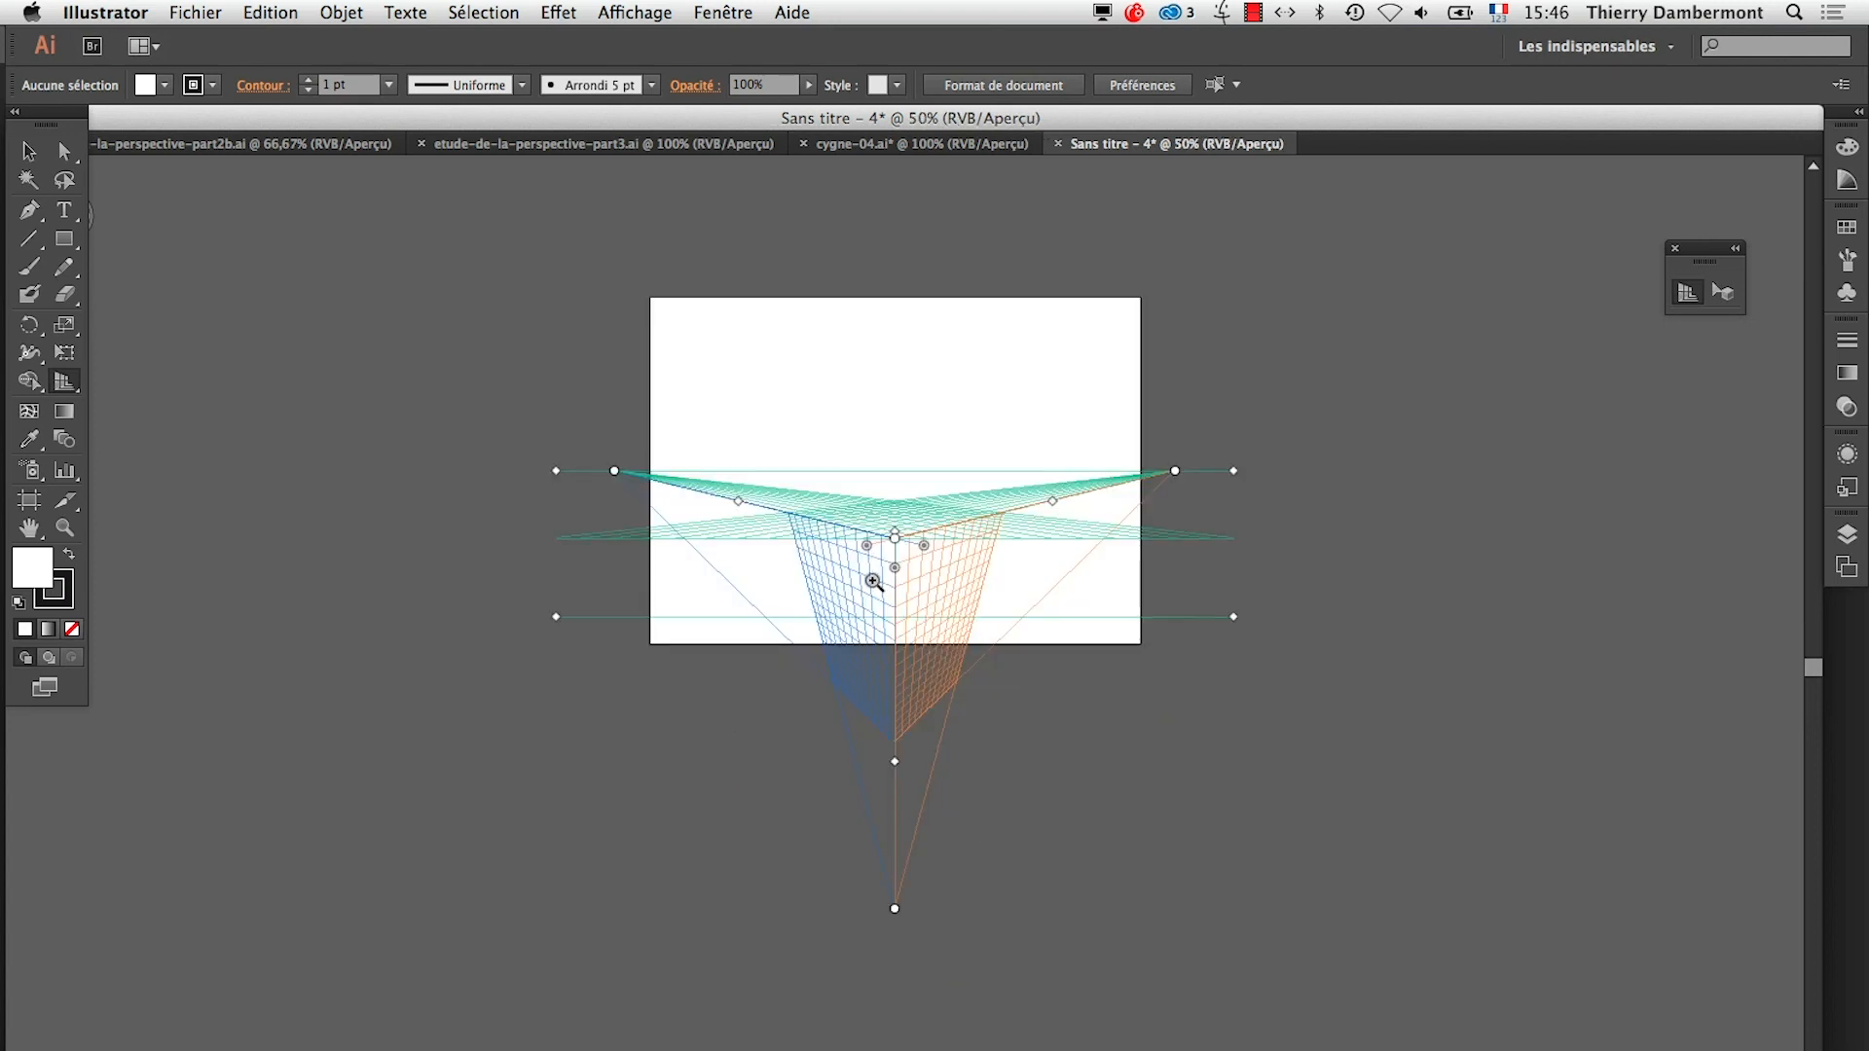
pyautogui.click(979, 849)
pyautogui.moveTo(1012, 786); pyautogui.dragTo(916, 711)
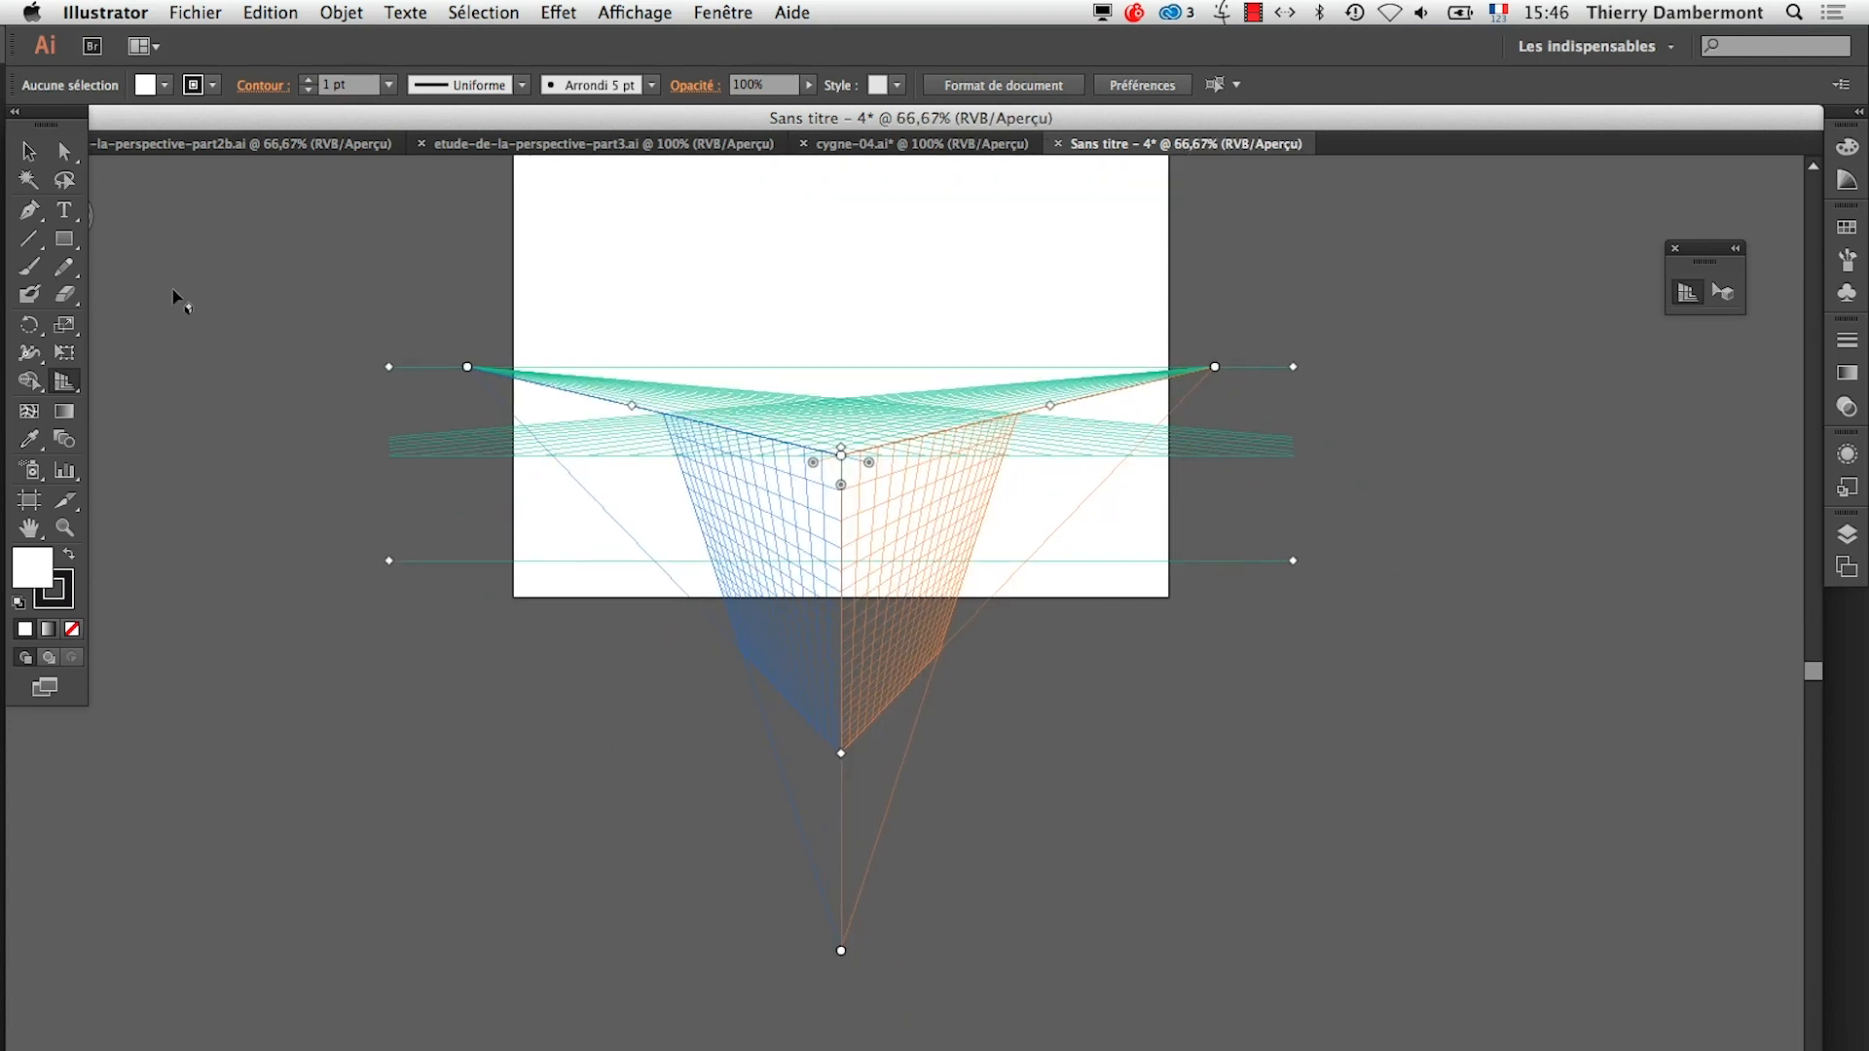
pyautogui.moveTo(129, 124); pyautogui.dragTo(191, 124)
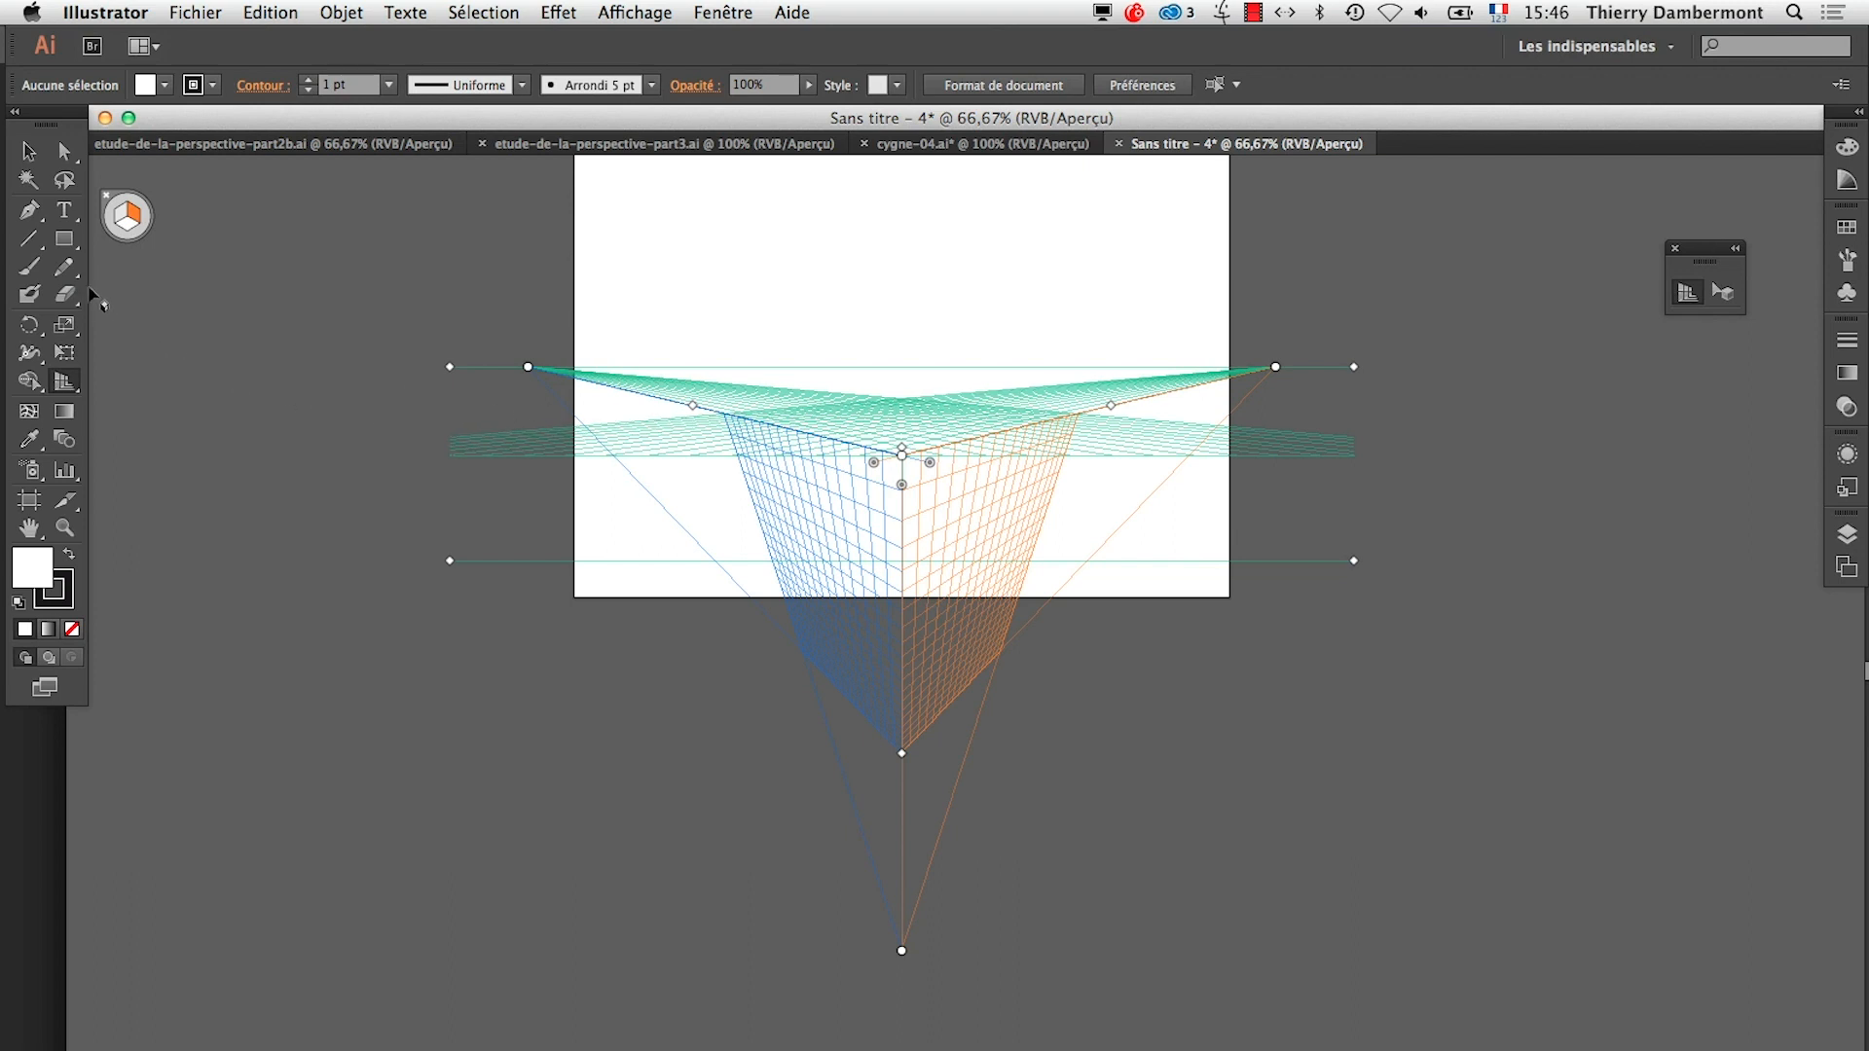
pyautogui.click(64, 239)
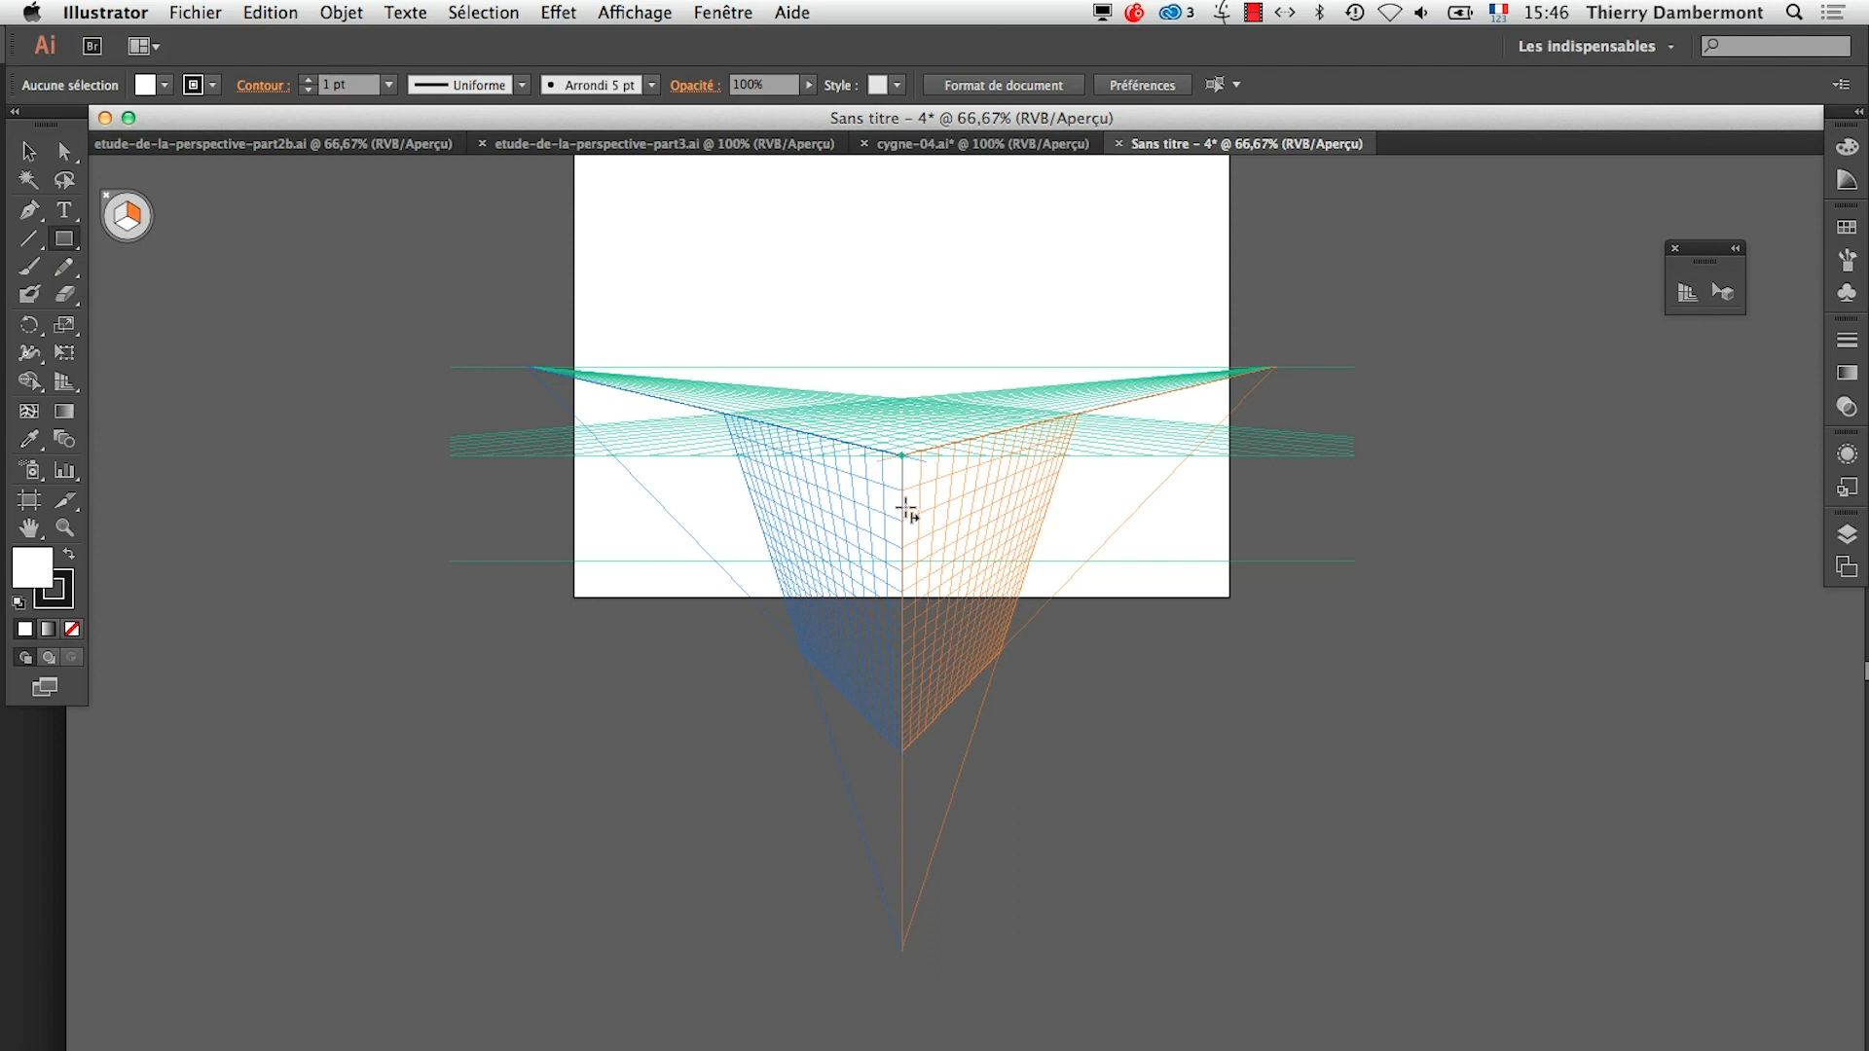
pyautogui.moveTo(912, 487); pyautogui.dragTo(1011, 637)
pyautogui.press('super+z')
pyautogui.moveTo(902, 487); pyautogui.dragTo(973, 631)
pyautogui.click(1847, 227)
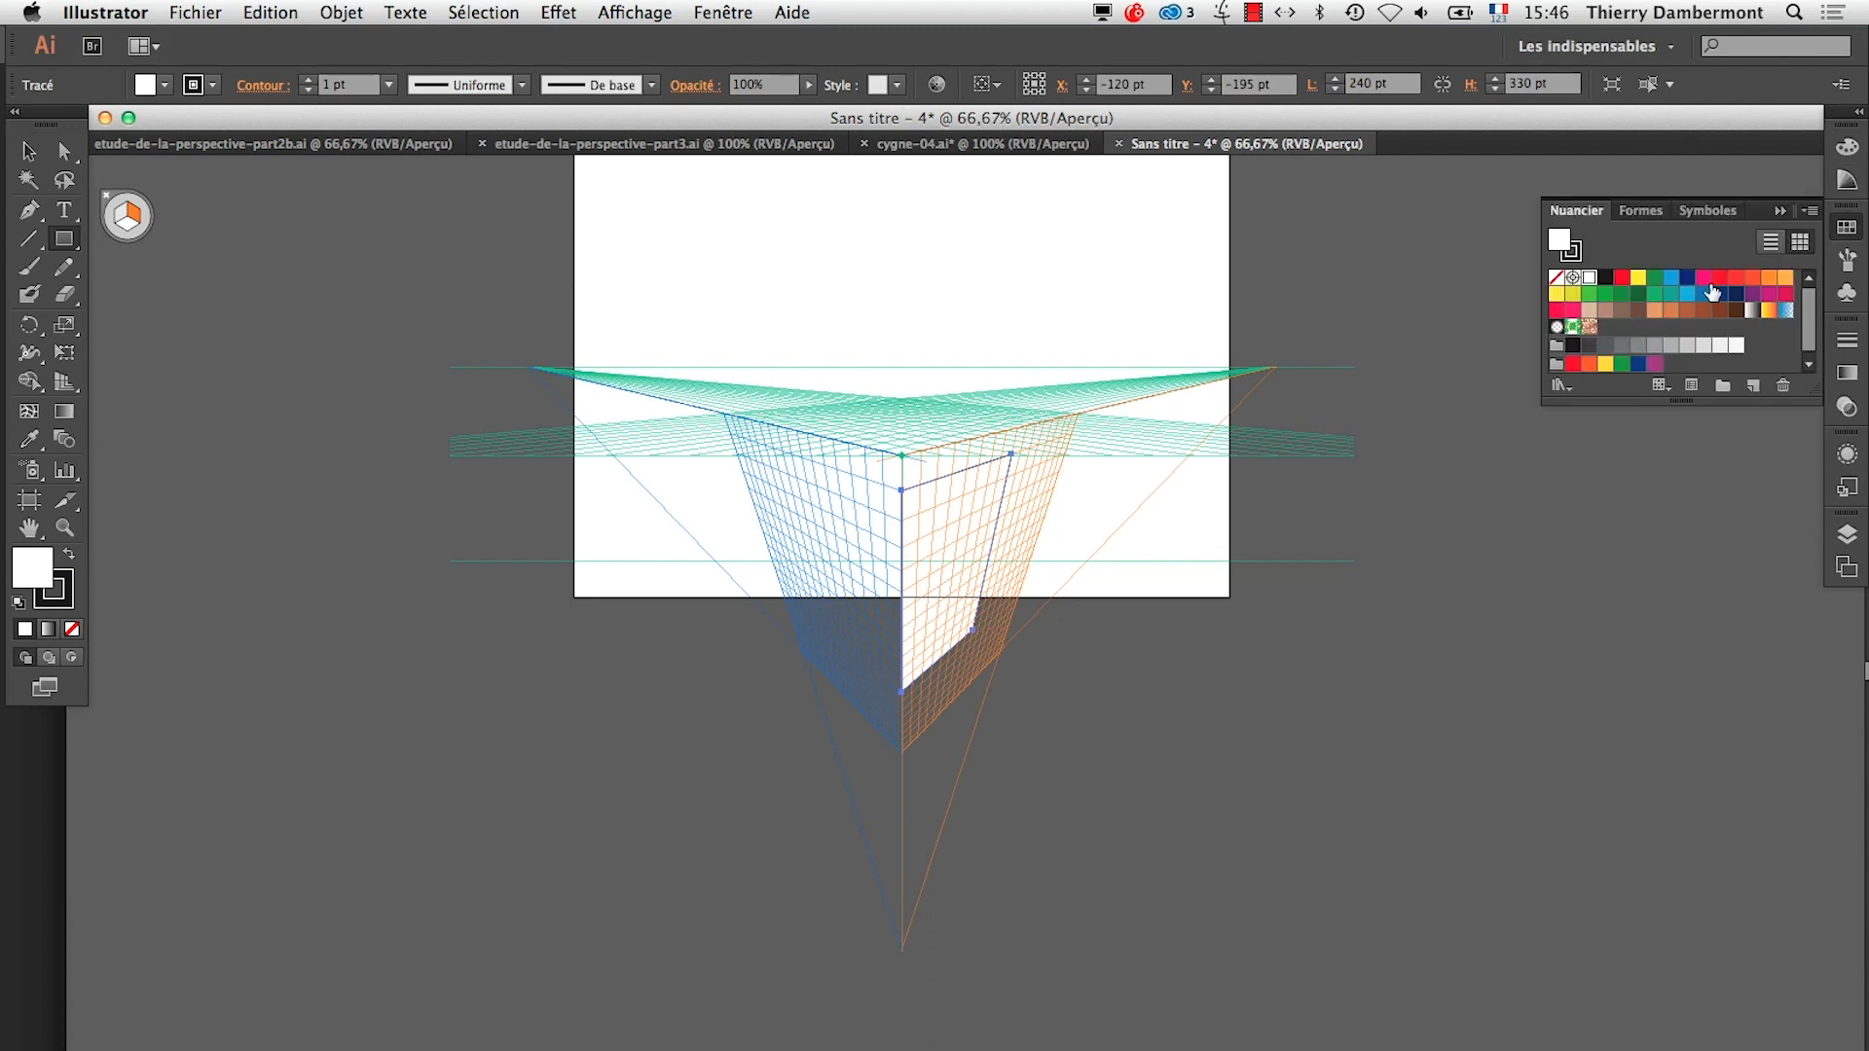
pyautogui.click(1572, 309)
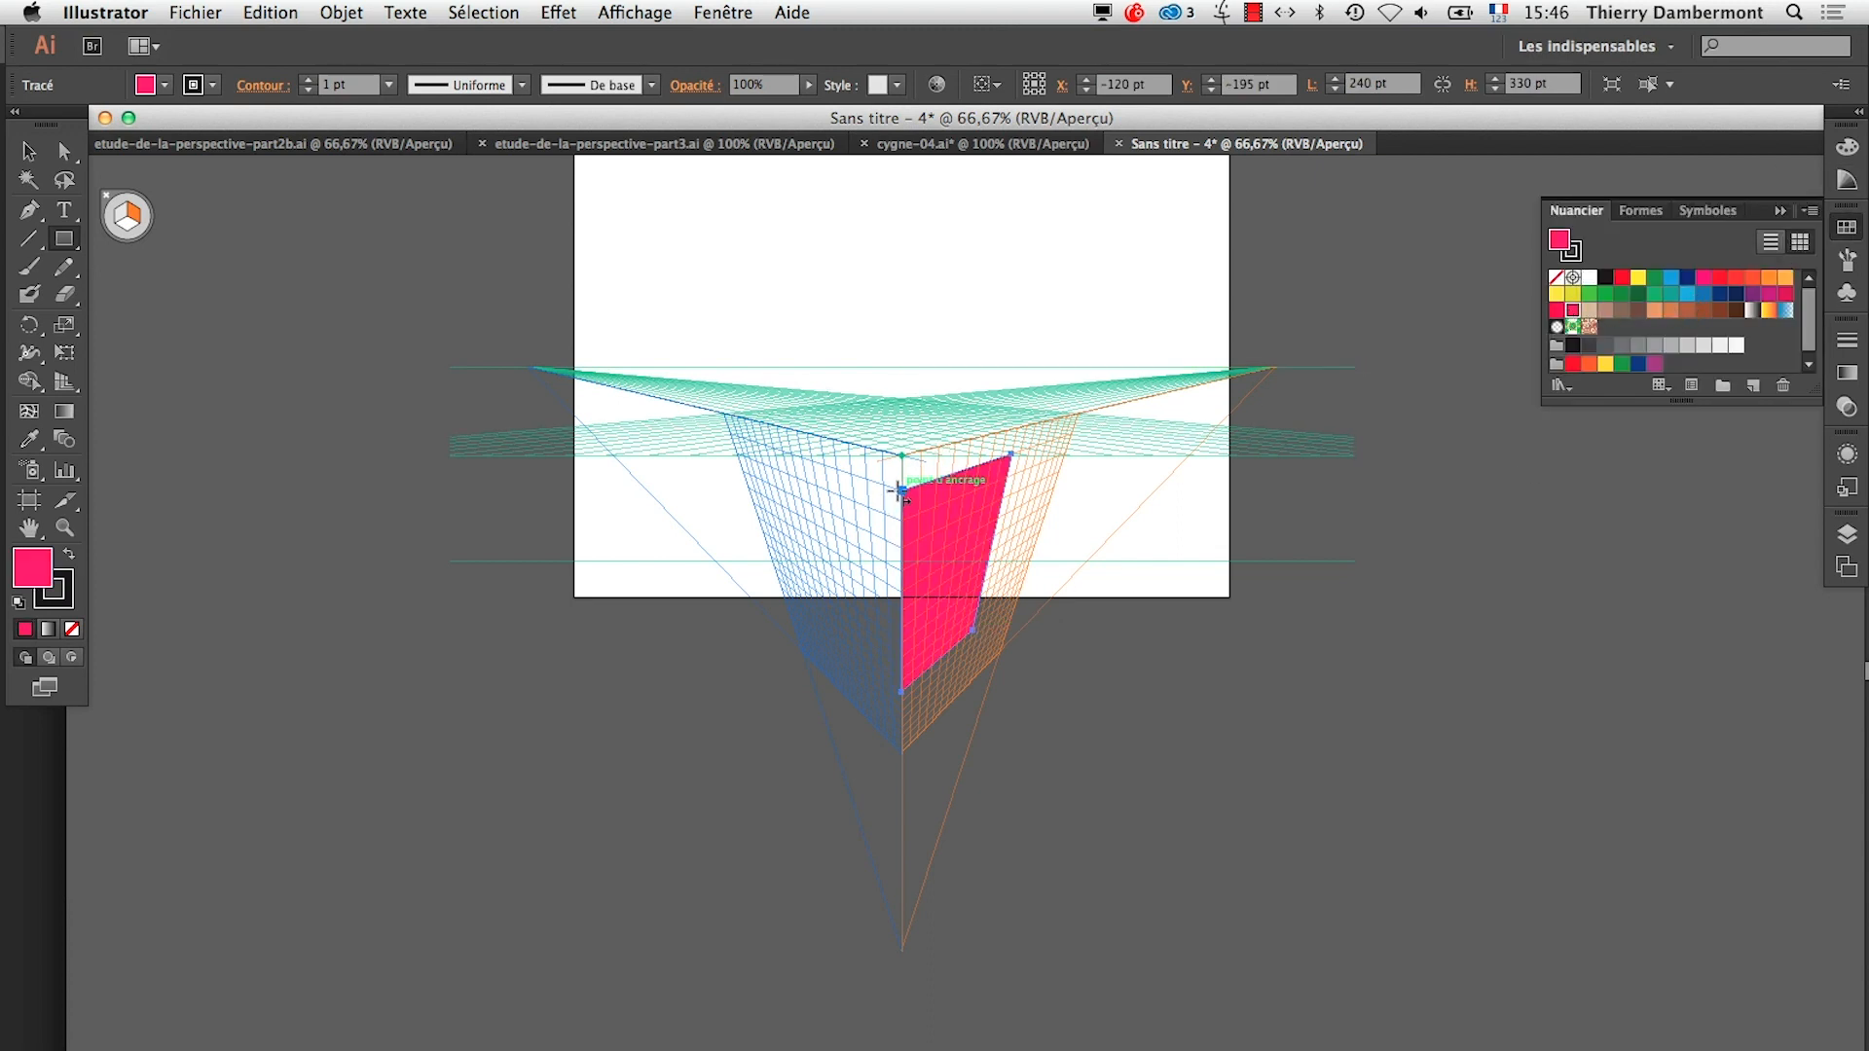
# Draw a rectangle about 285 × 230 pt on the left plane, sharing the pink face's top corner, and fill it with blue
pyautogui.moveTo(902, 493)
pyautogui.mouseDown()
pyautogui.moveTo(794, 545)
pyautogui.moveTo(775, 584)
pyautogui.moveTo(810, 582)
pyautogui.mouseUp()
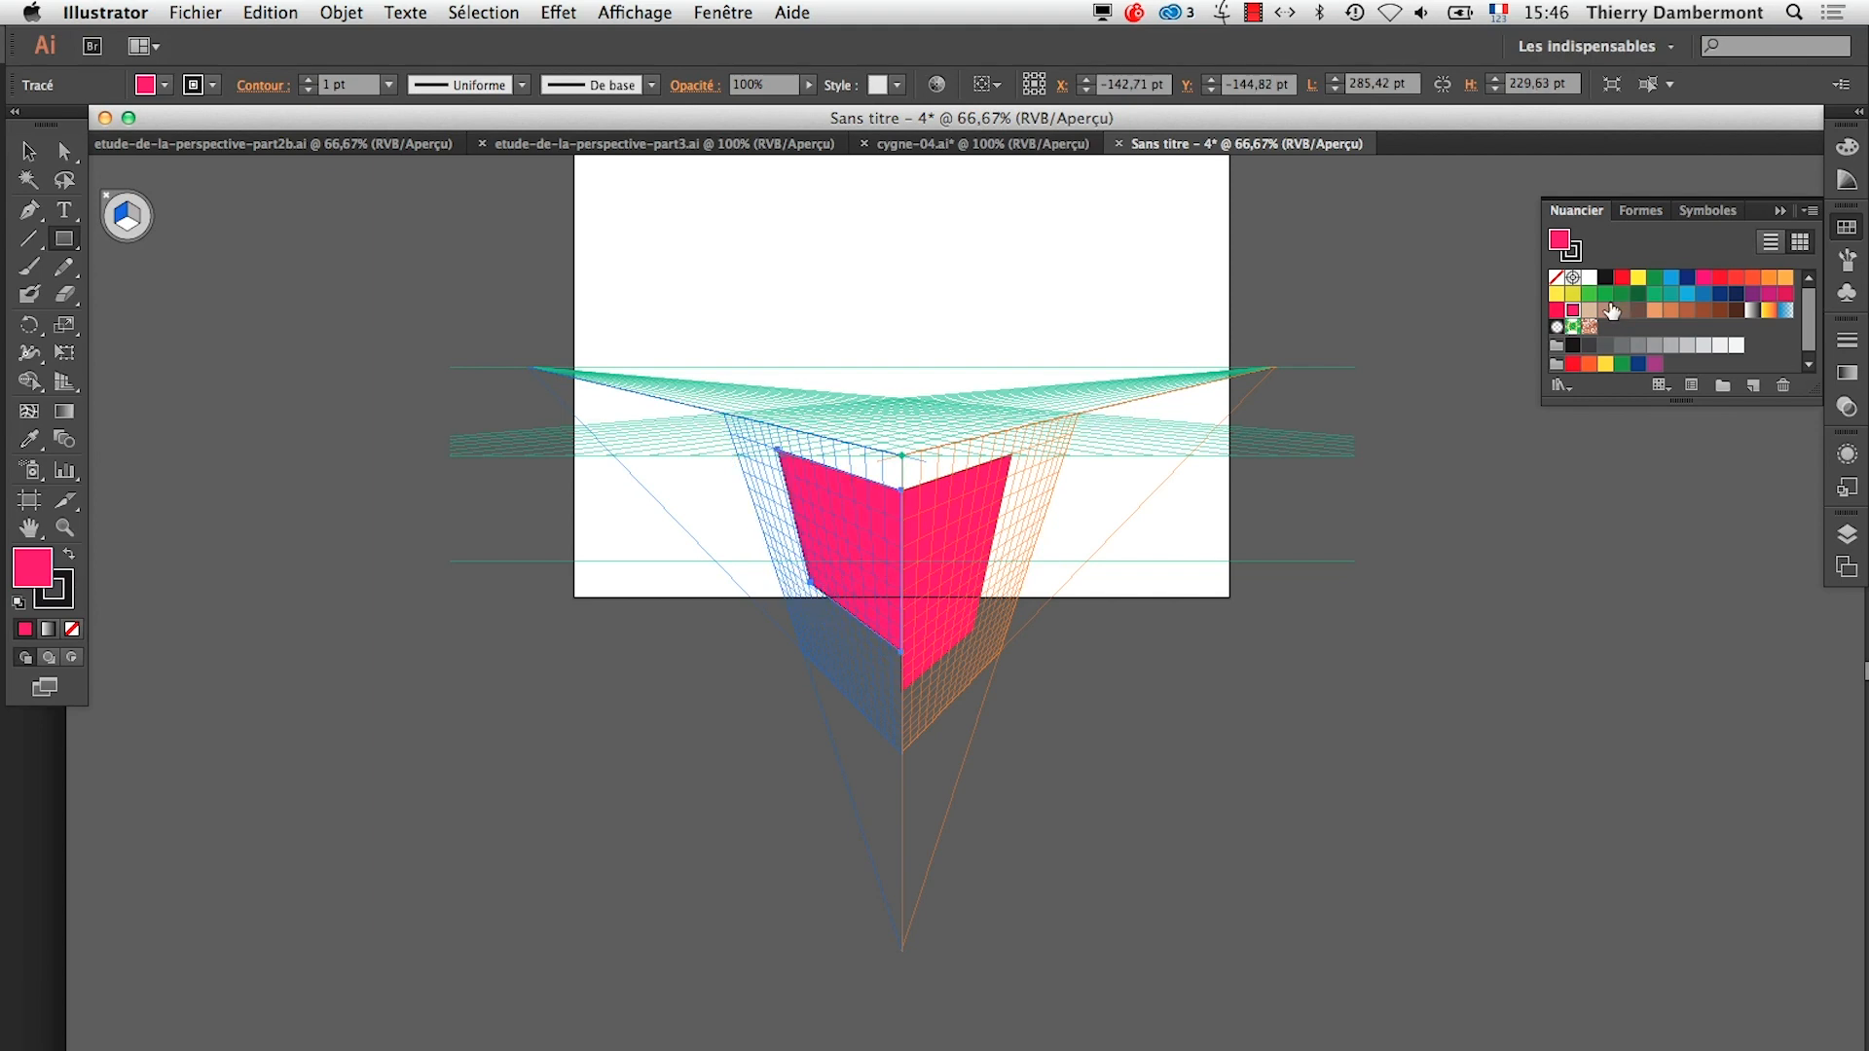
pyautogui.click(1703, 293)
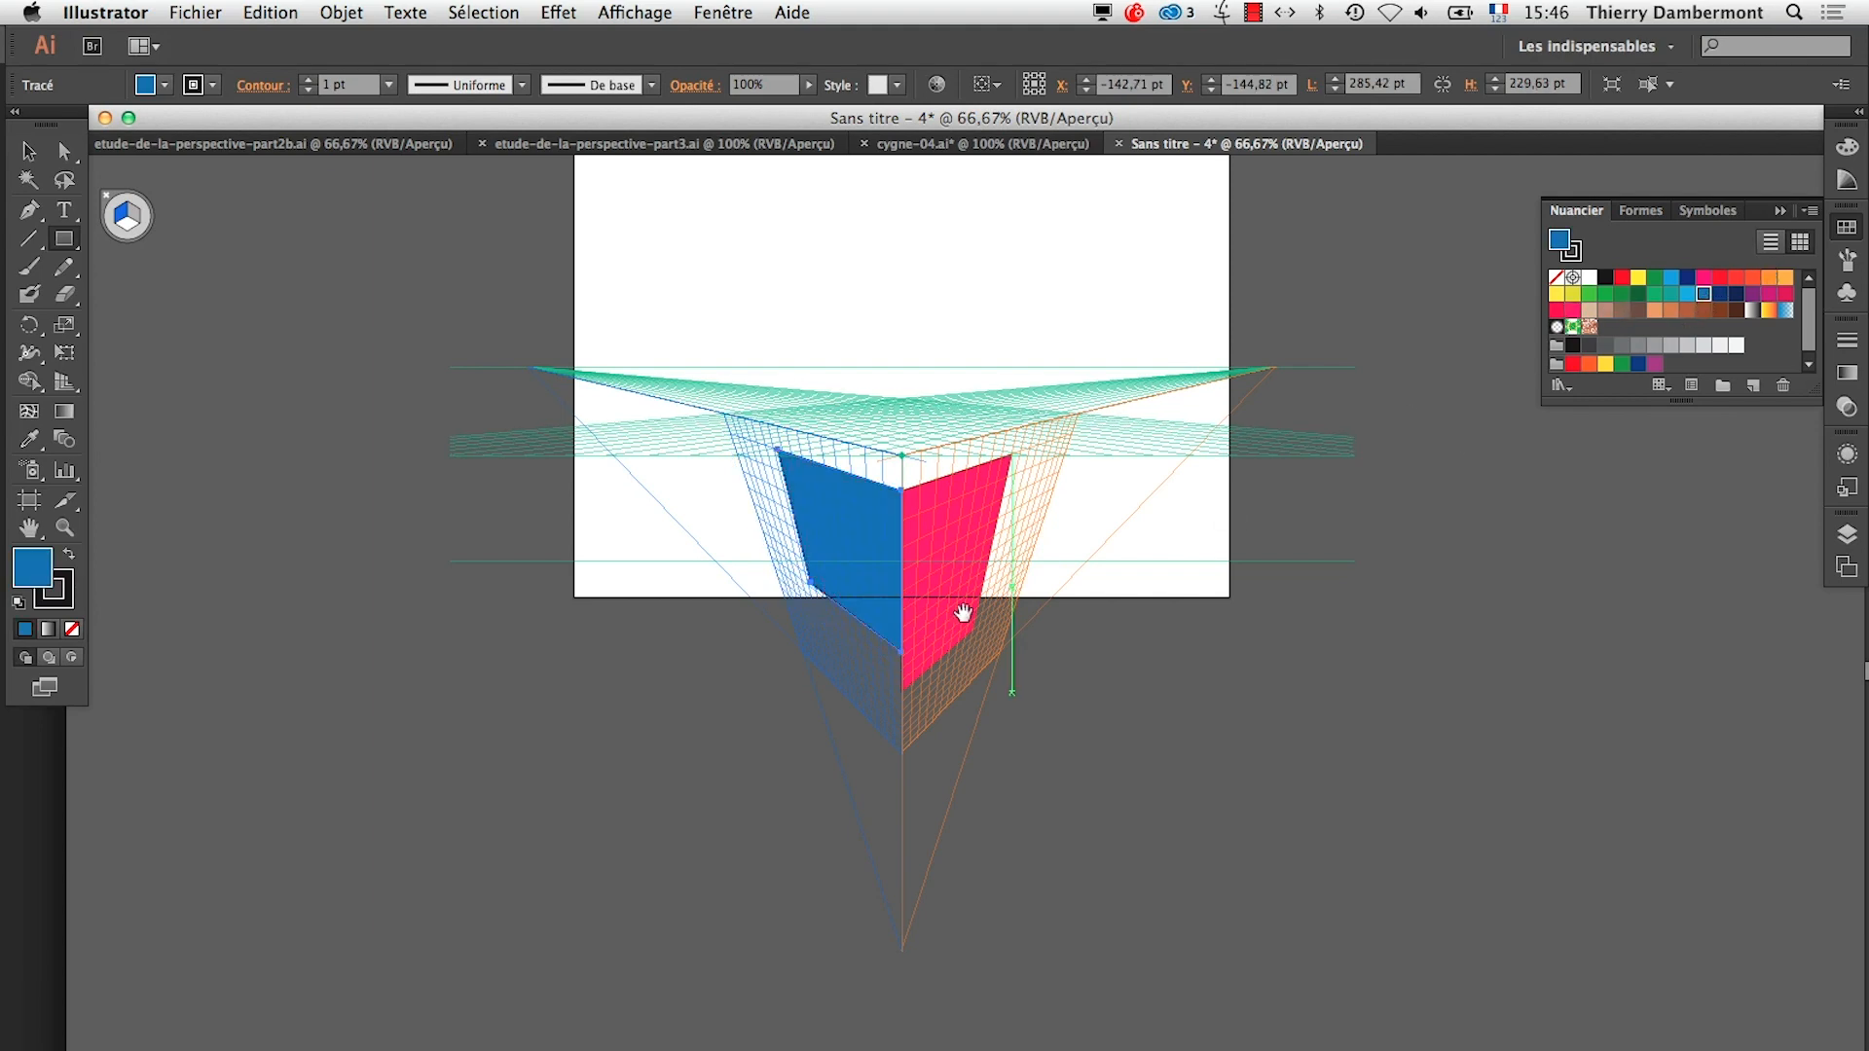
pyautogui.click(964, 613)
pyautogui.click(929, 599)
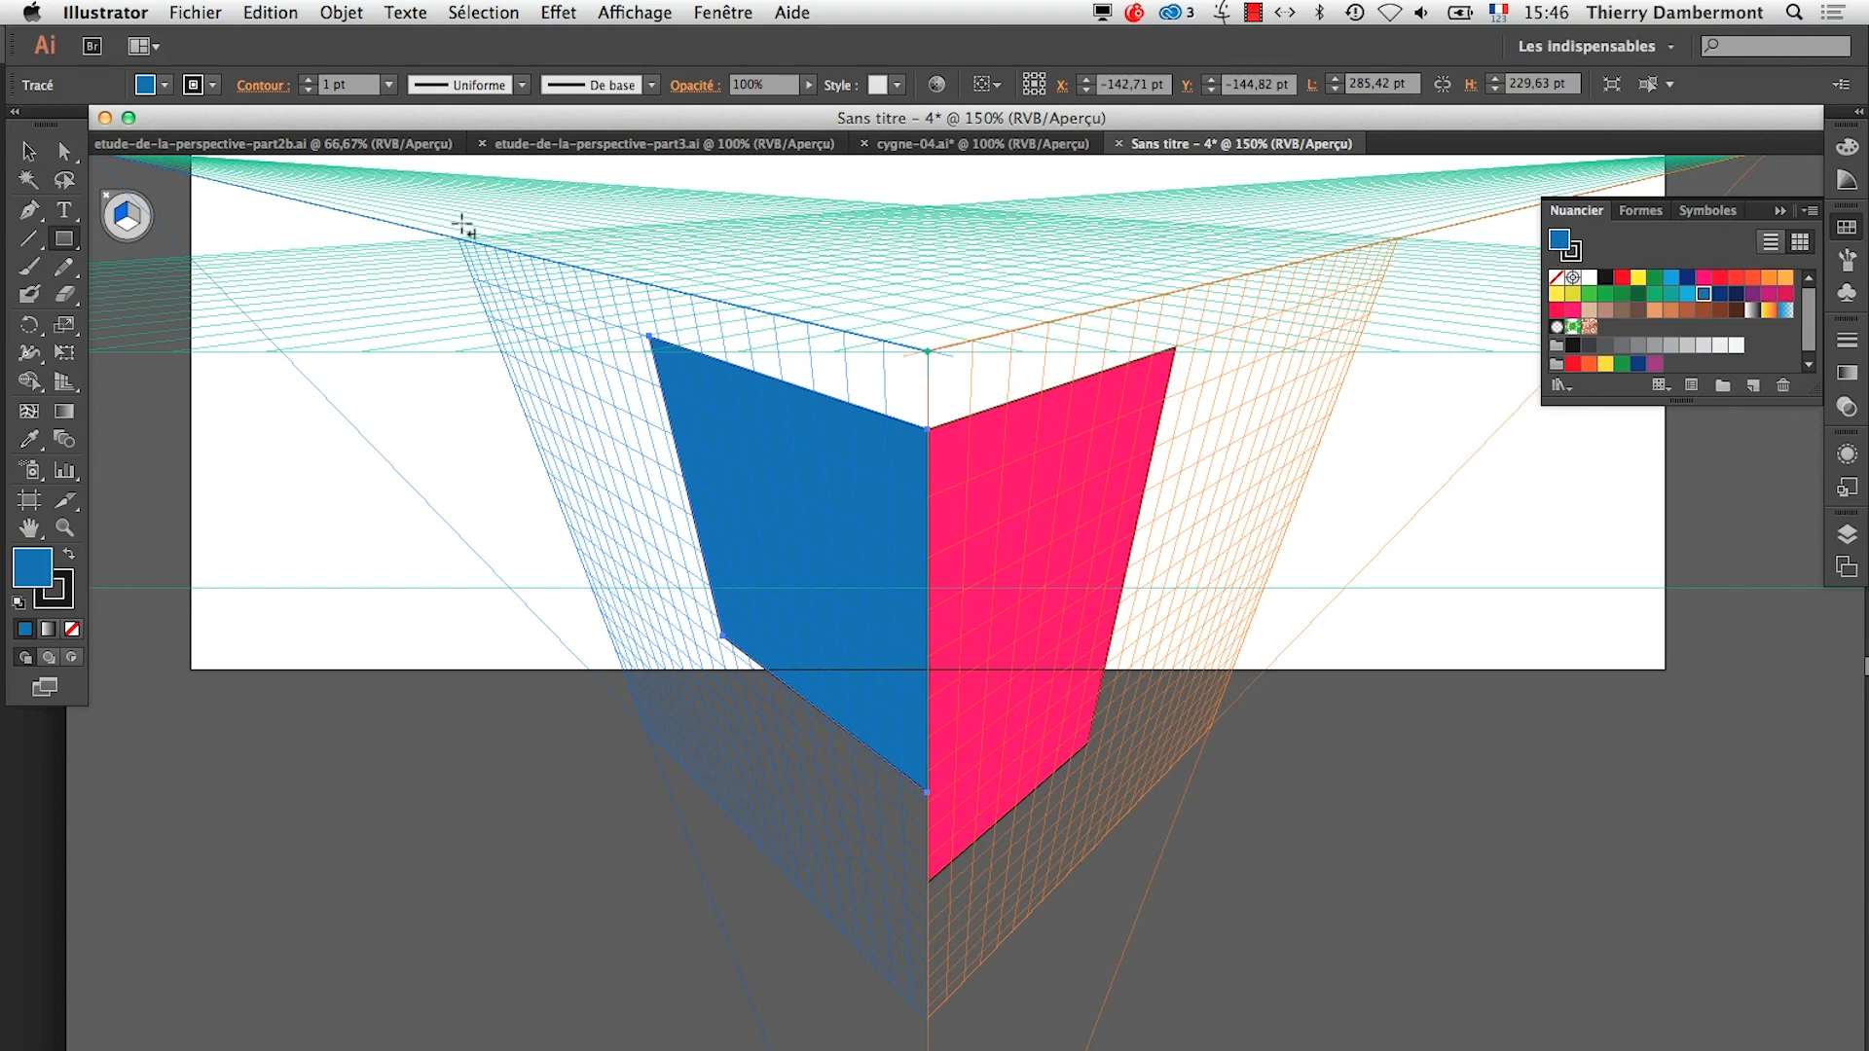
# Float the Nuancier panel and the perspective tools near the drawing, and extend the blue face downward to a height of 330 pt
pyautogui.moveTo(1587, 210); pyautogui.dragTo(1324, 743)
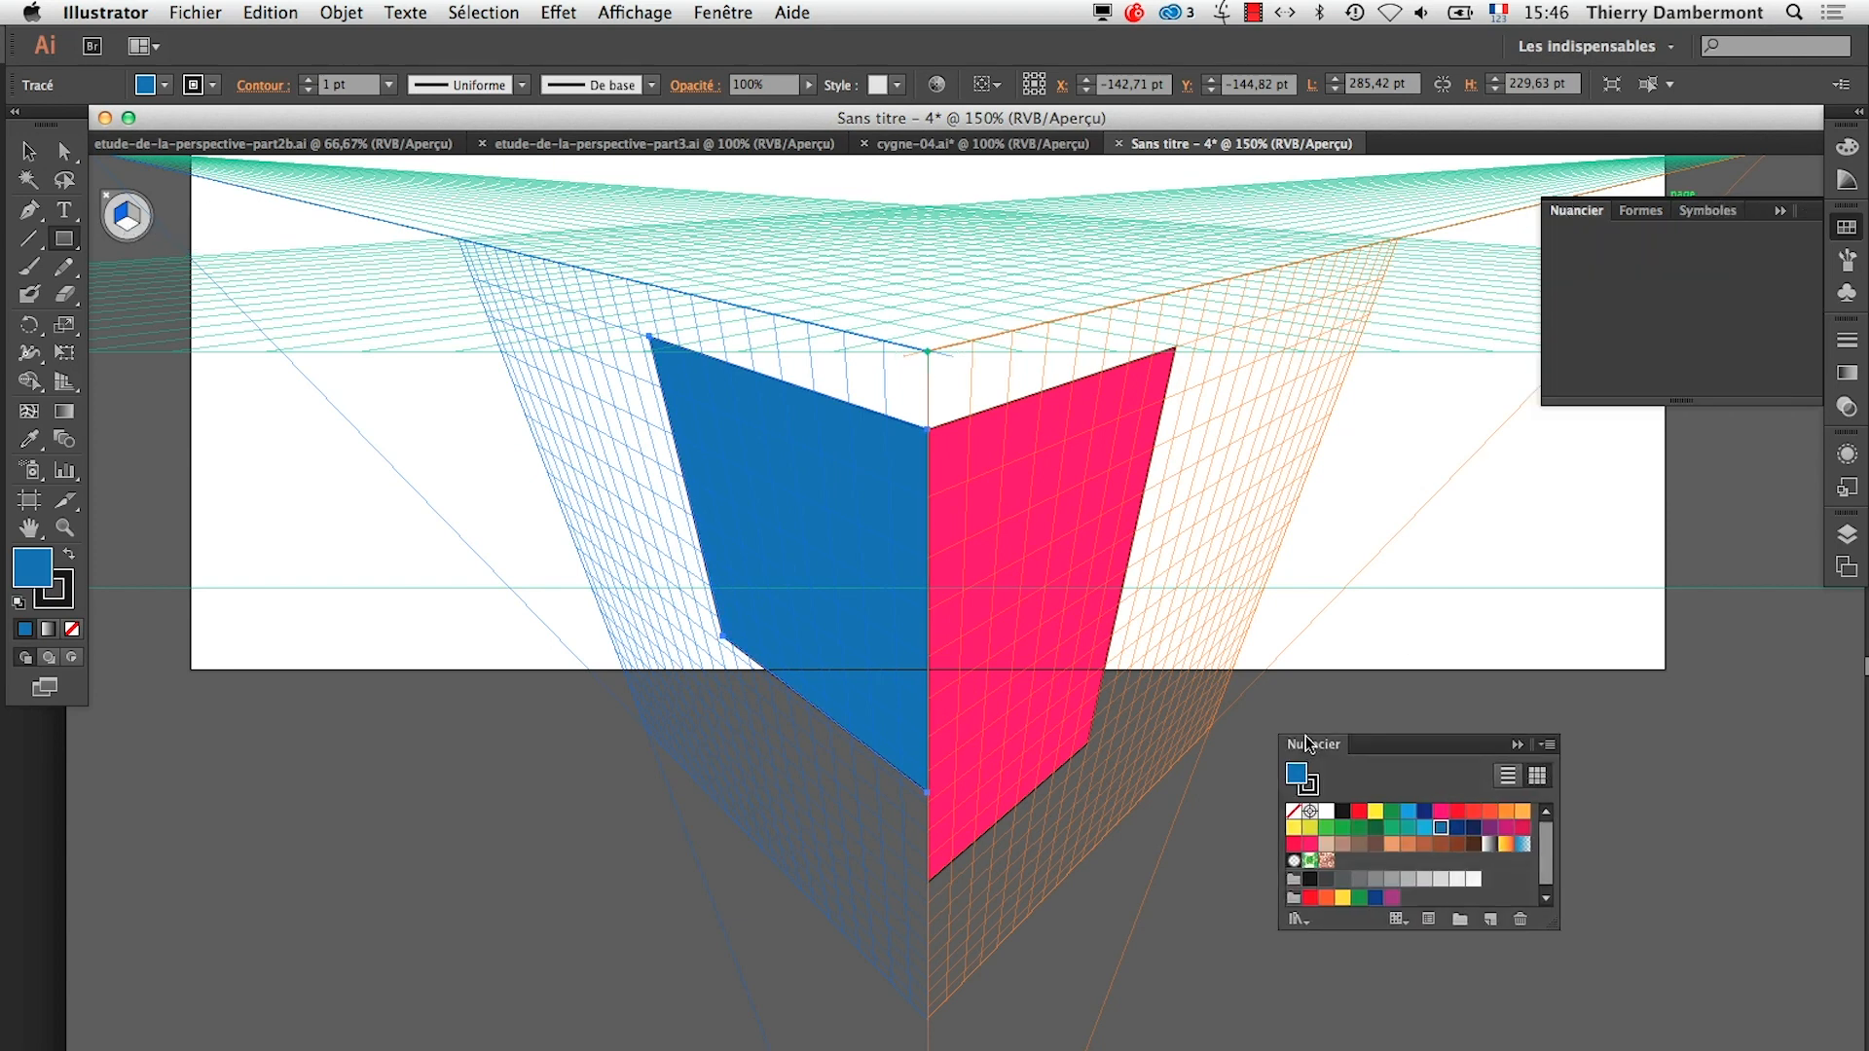
pyautogui.click(1780, 210)
pyautogui.moveTo(1710, 261); pyautogui.dragTo(435, 646)
pyautogui.click(450, 678)
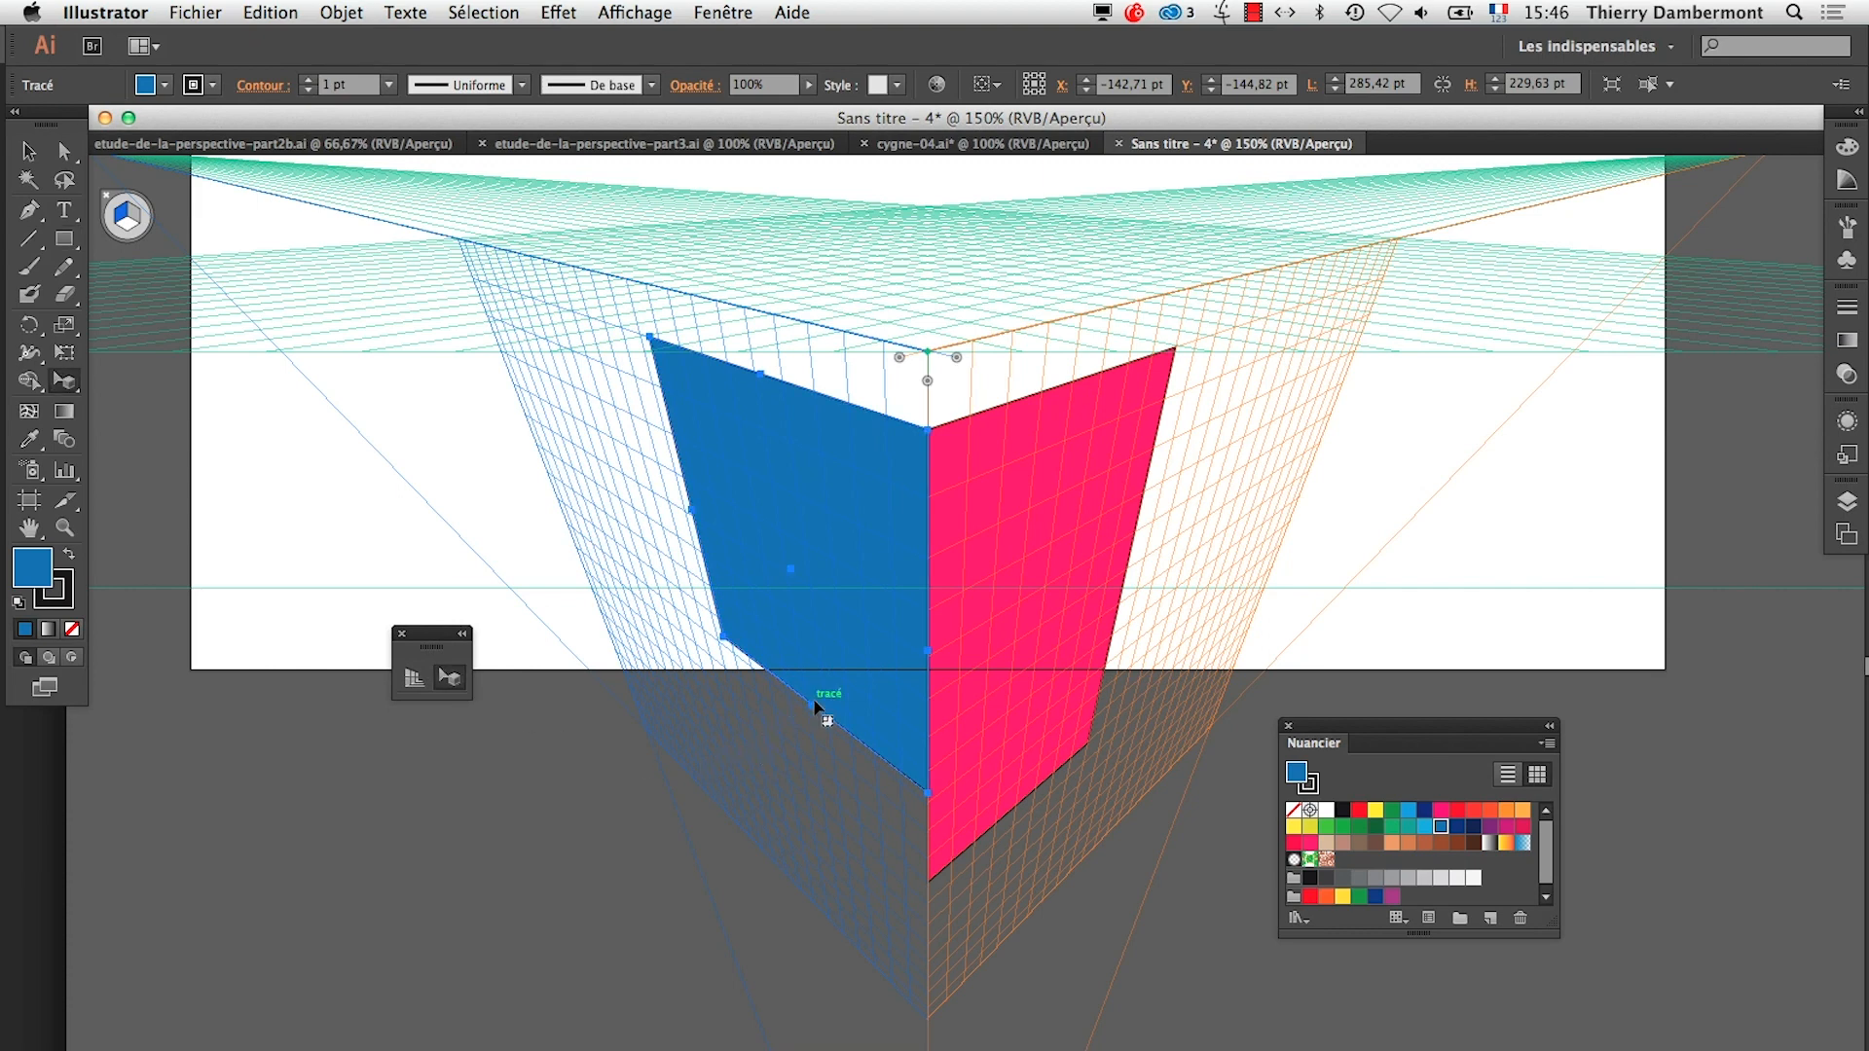
pyautogui.moveTo(816, 708); pyautogui.dragTo(818, 784)
# Draw the box's top face on the horizontal plane between the two side faces' outer corners, fill it with green, and deselect it
pyautogui.click(65, 239)
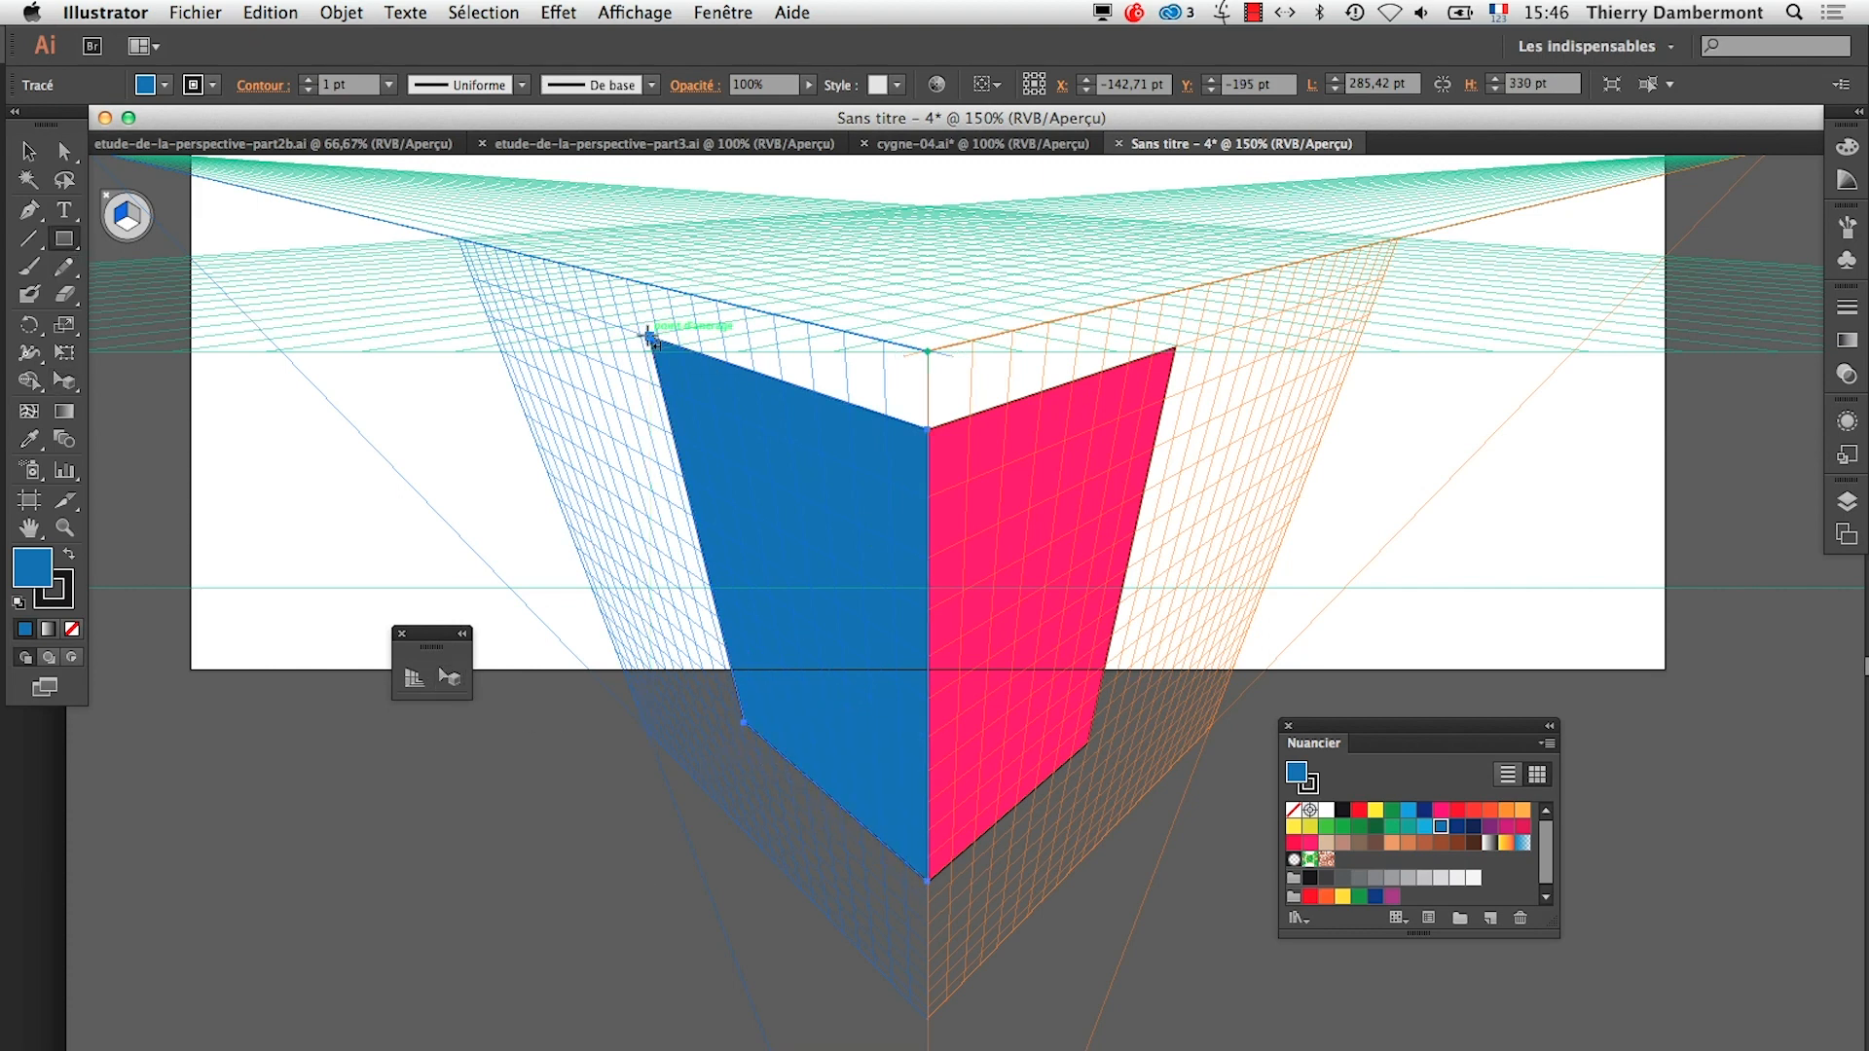
pyautogui.moveTo(650, 339); pyautogui.dragTo(1174, 348)
pyautogui.click(1343, 827)
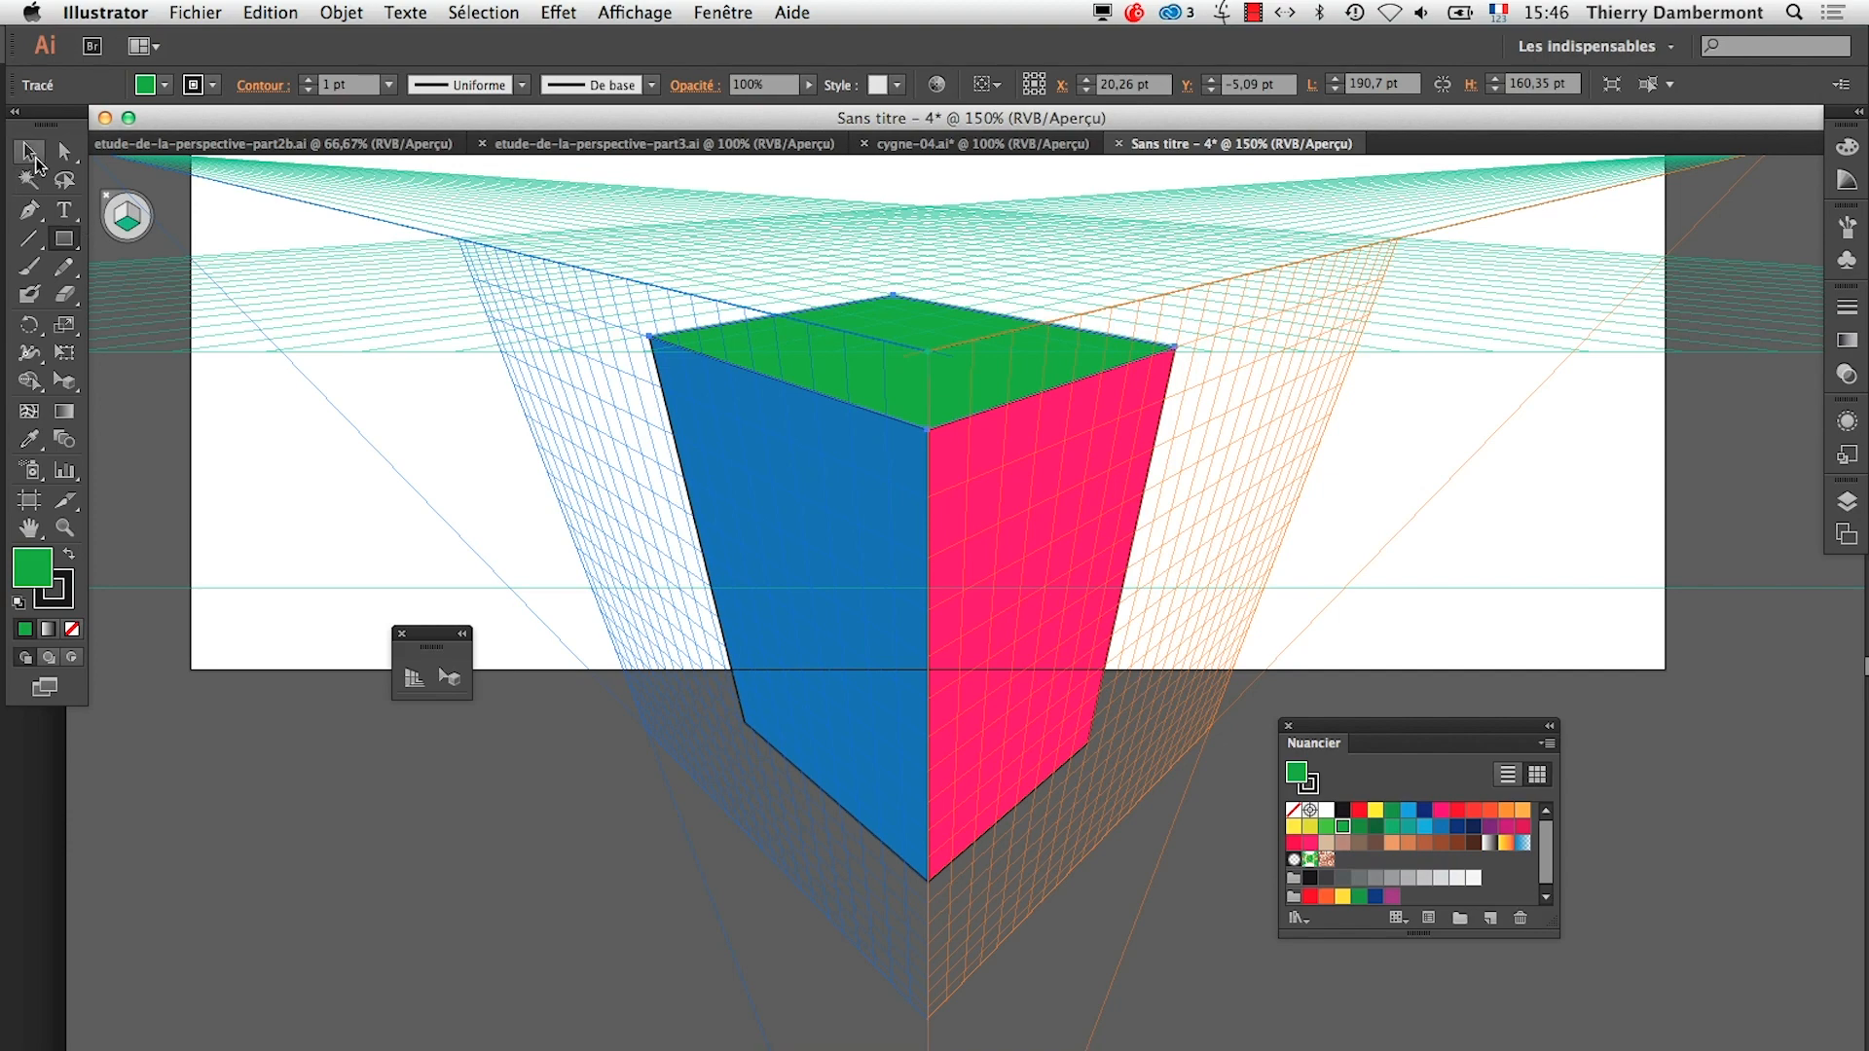
pyautogui.press('v')
pyautogui.click(626, 994)
pyautogui.click(970, 717)
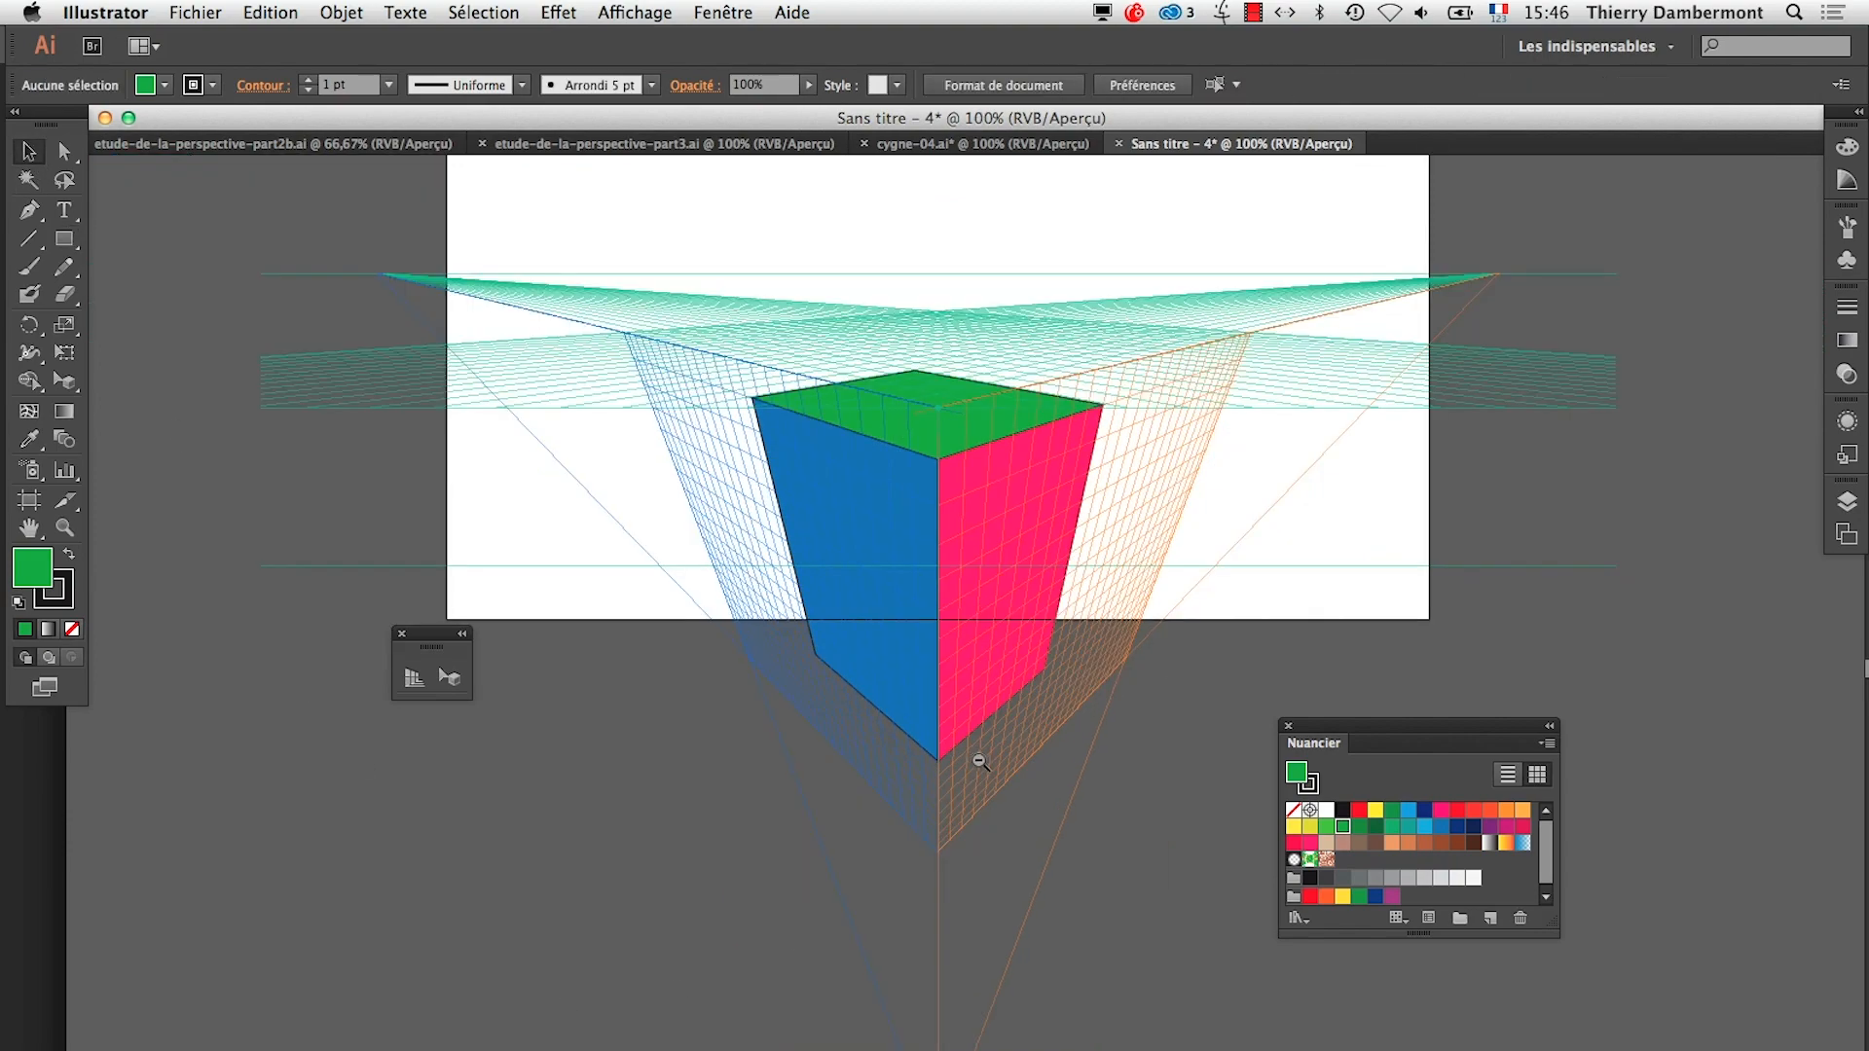
pyautogui.click(971, 756)
pyautogui.hotkey('shift', 'v')
# Create another landscape A4 document, 297 × 210 mm, in RVB mode with one artboard
pyautogui.click(207, 10)
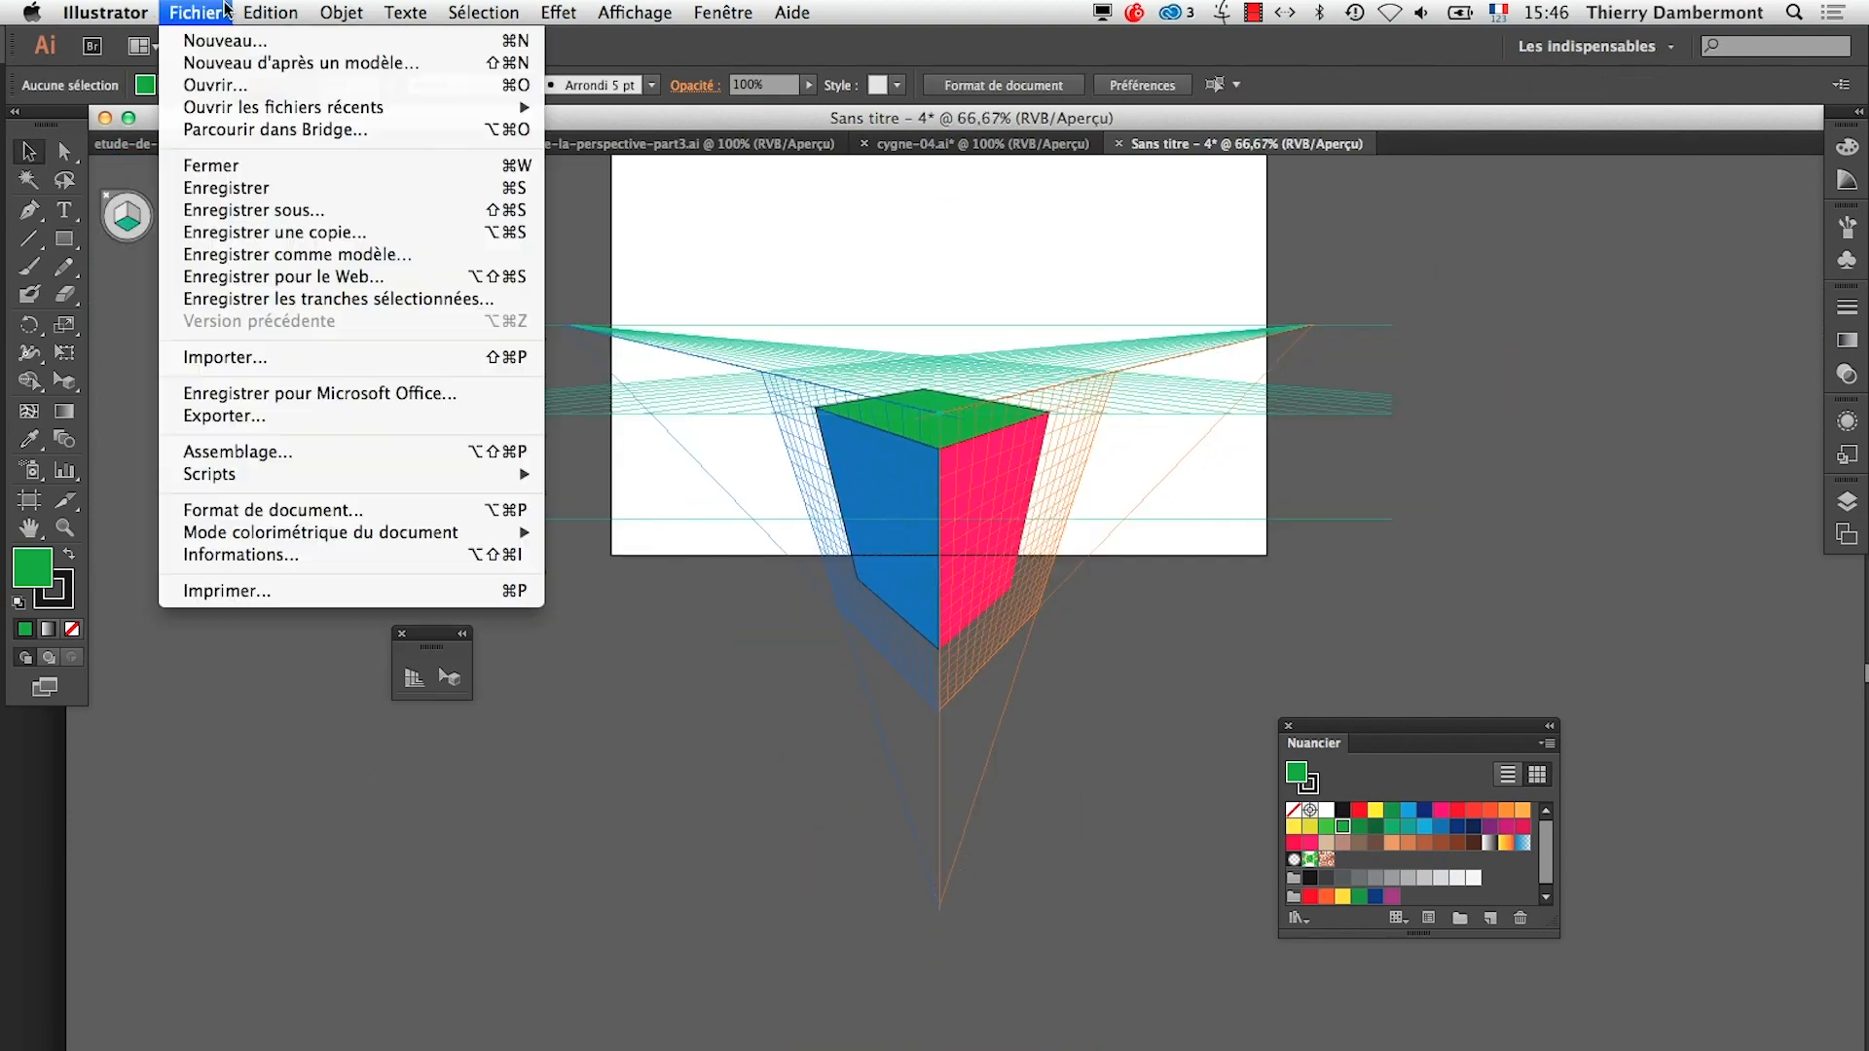
pyautogui.click(230, 38)
pyautogui.click(1075, 806)
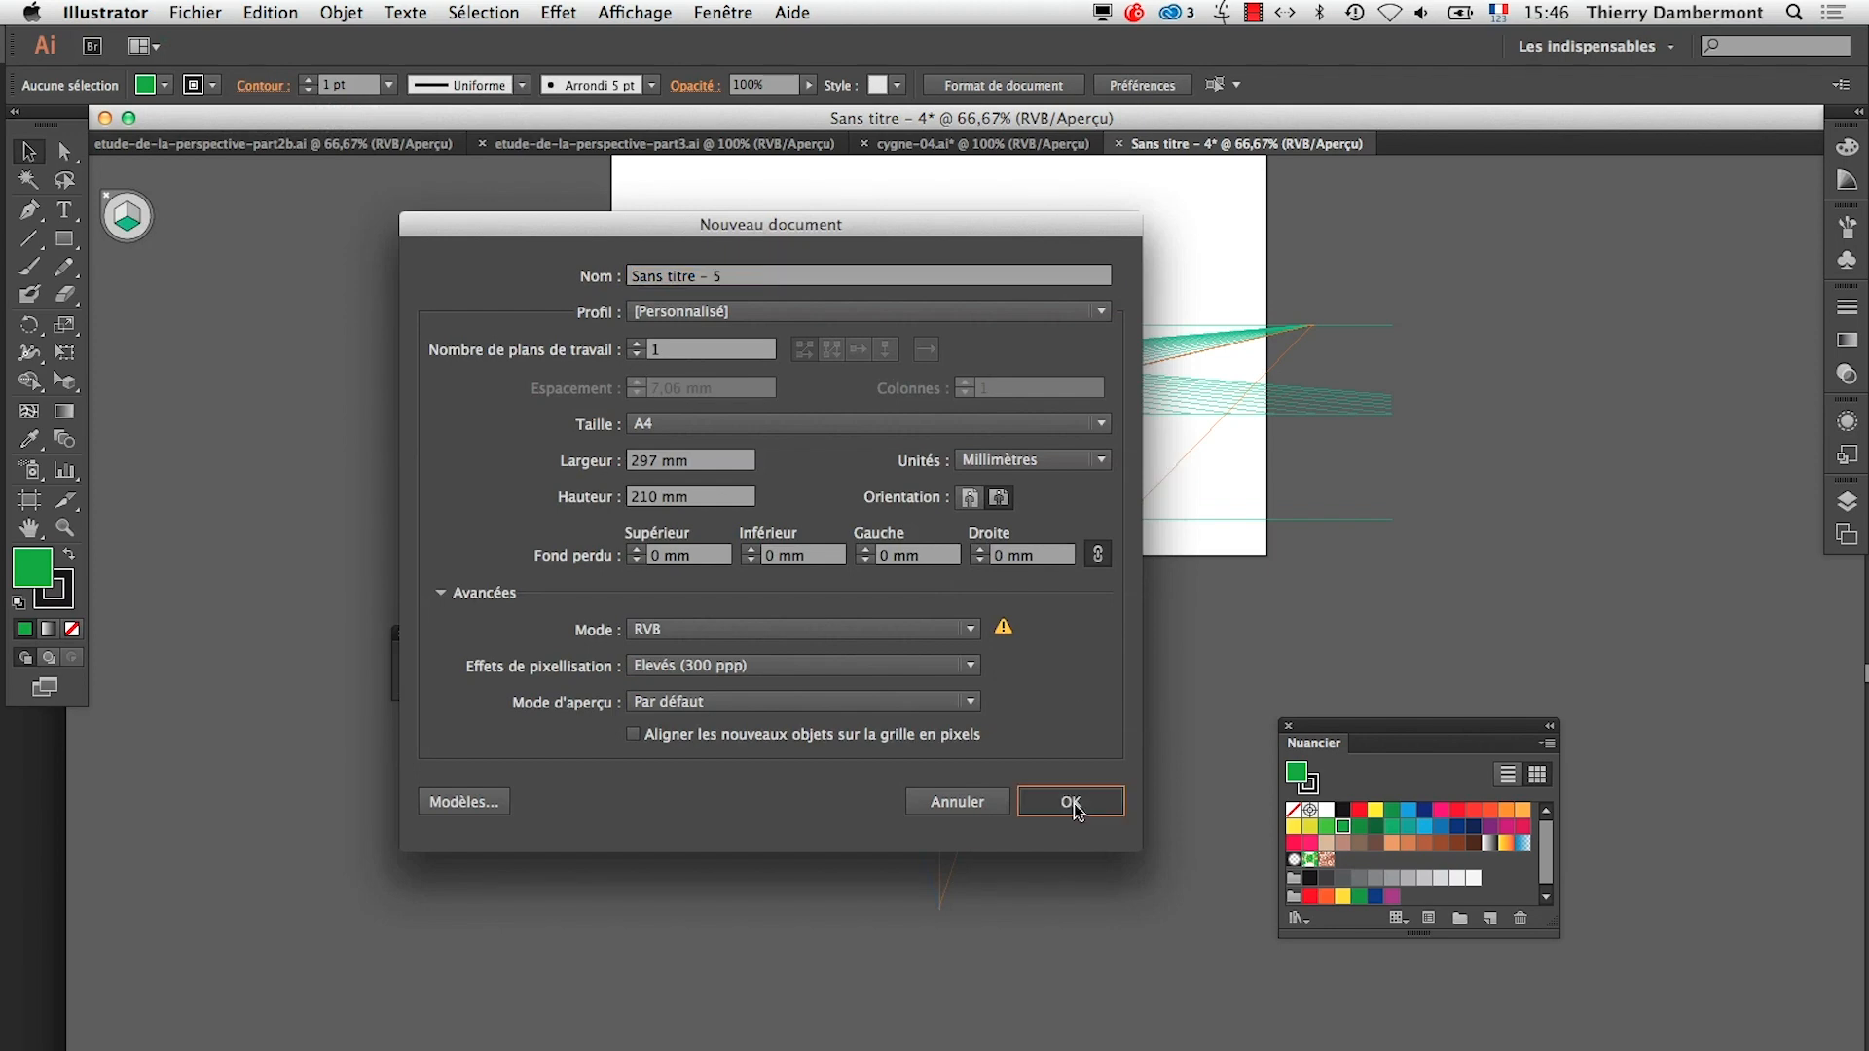
# Show the perspective grid in the new document and apply the one-point perspective preset
pyautogui.click(648, 7)
pyautogui.click(611, 6)
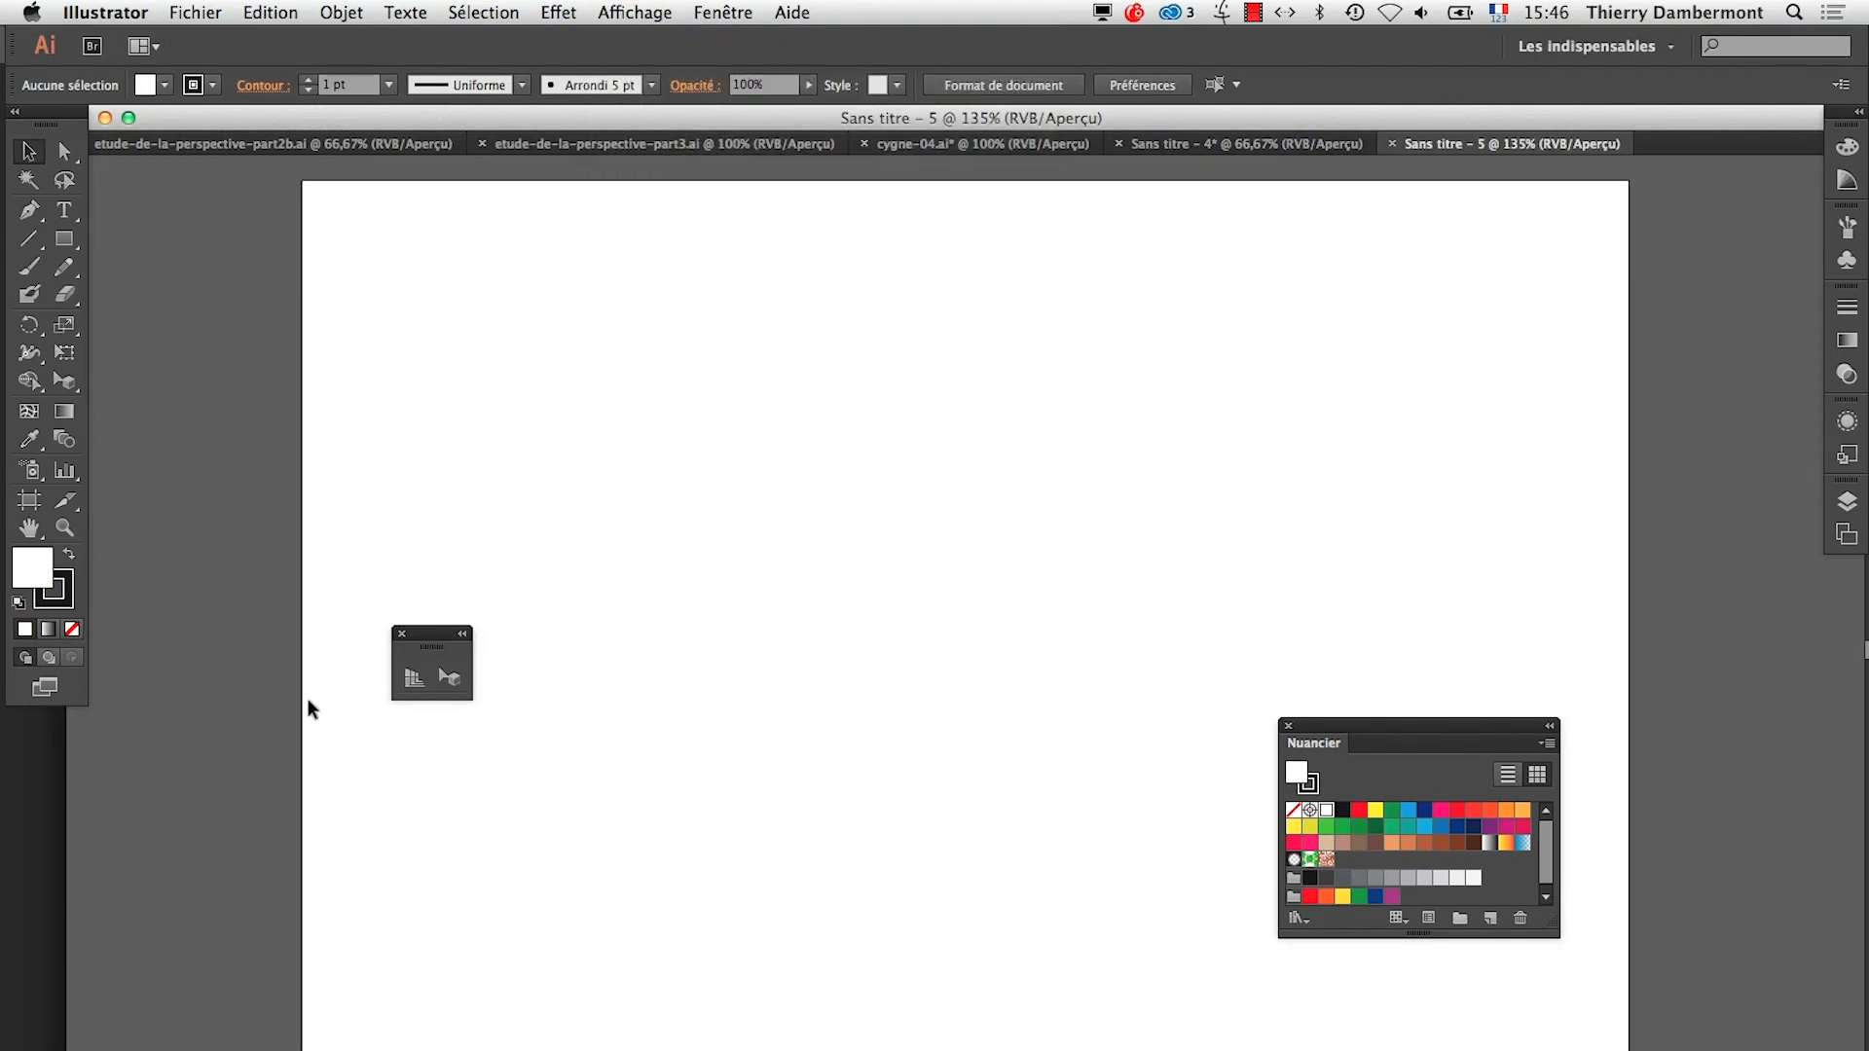
pyautogui.click(414, 680)
pyautogui.click(670, 8)
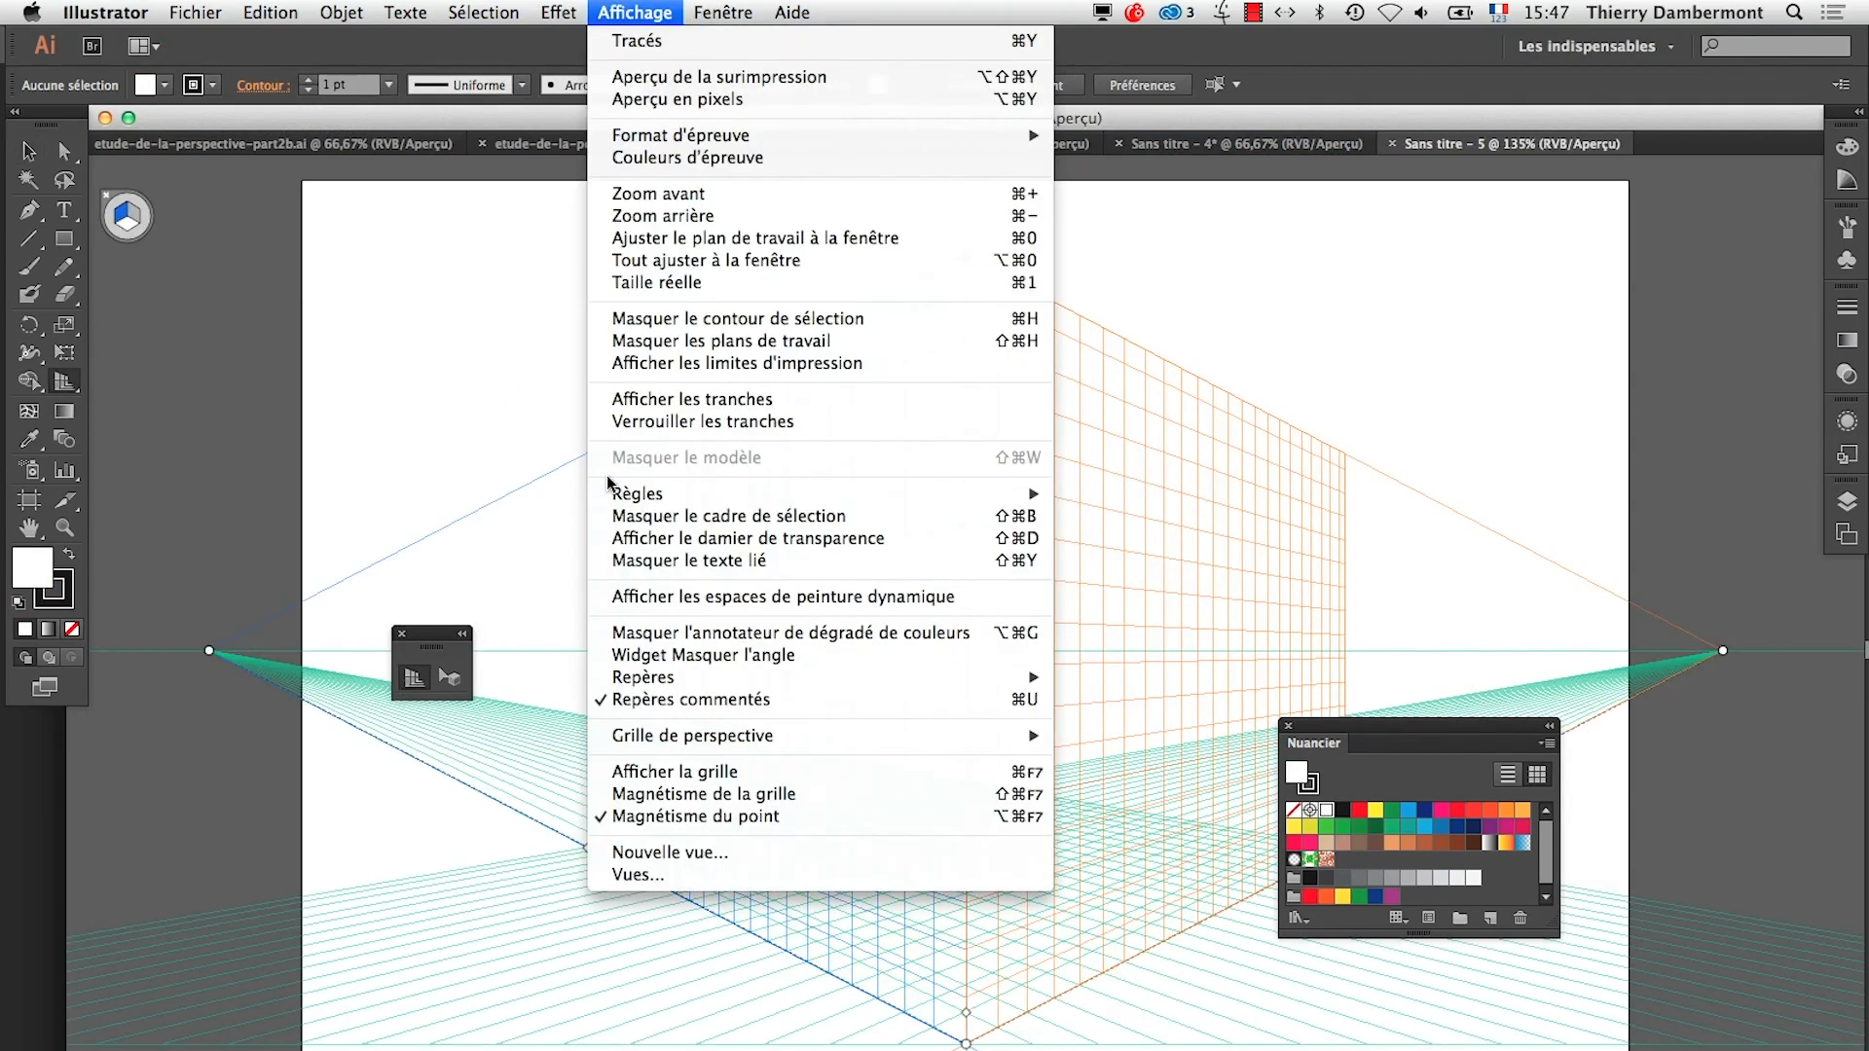
pyautogui.moveTo(760, 740)
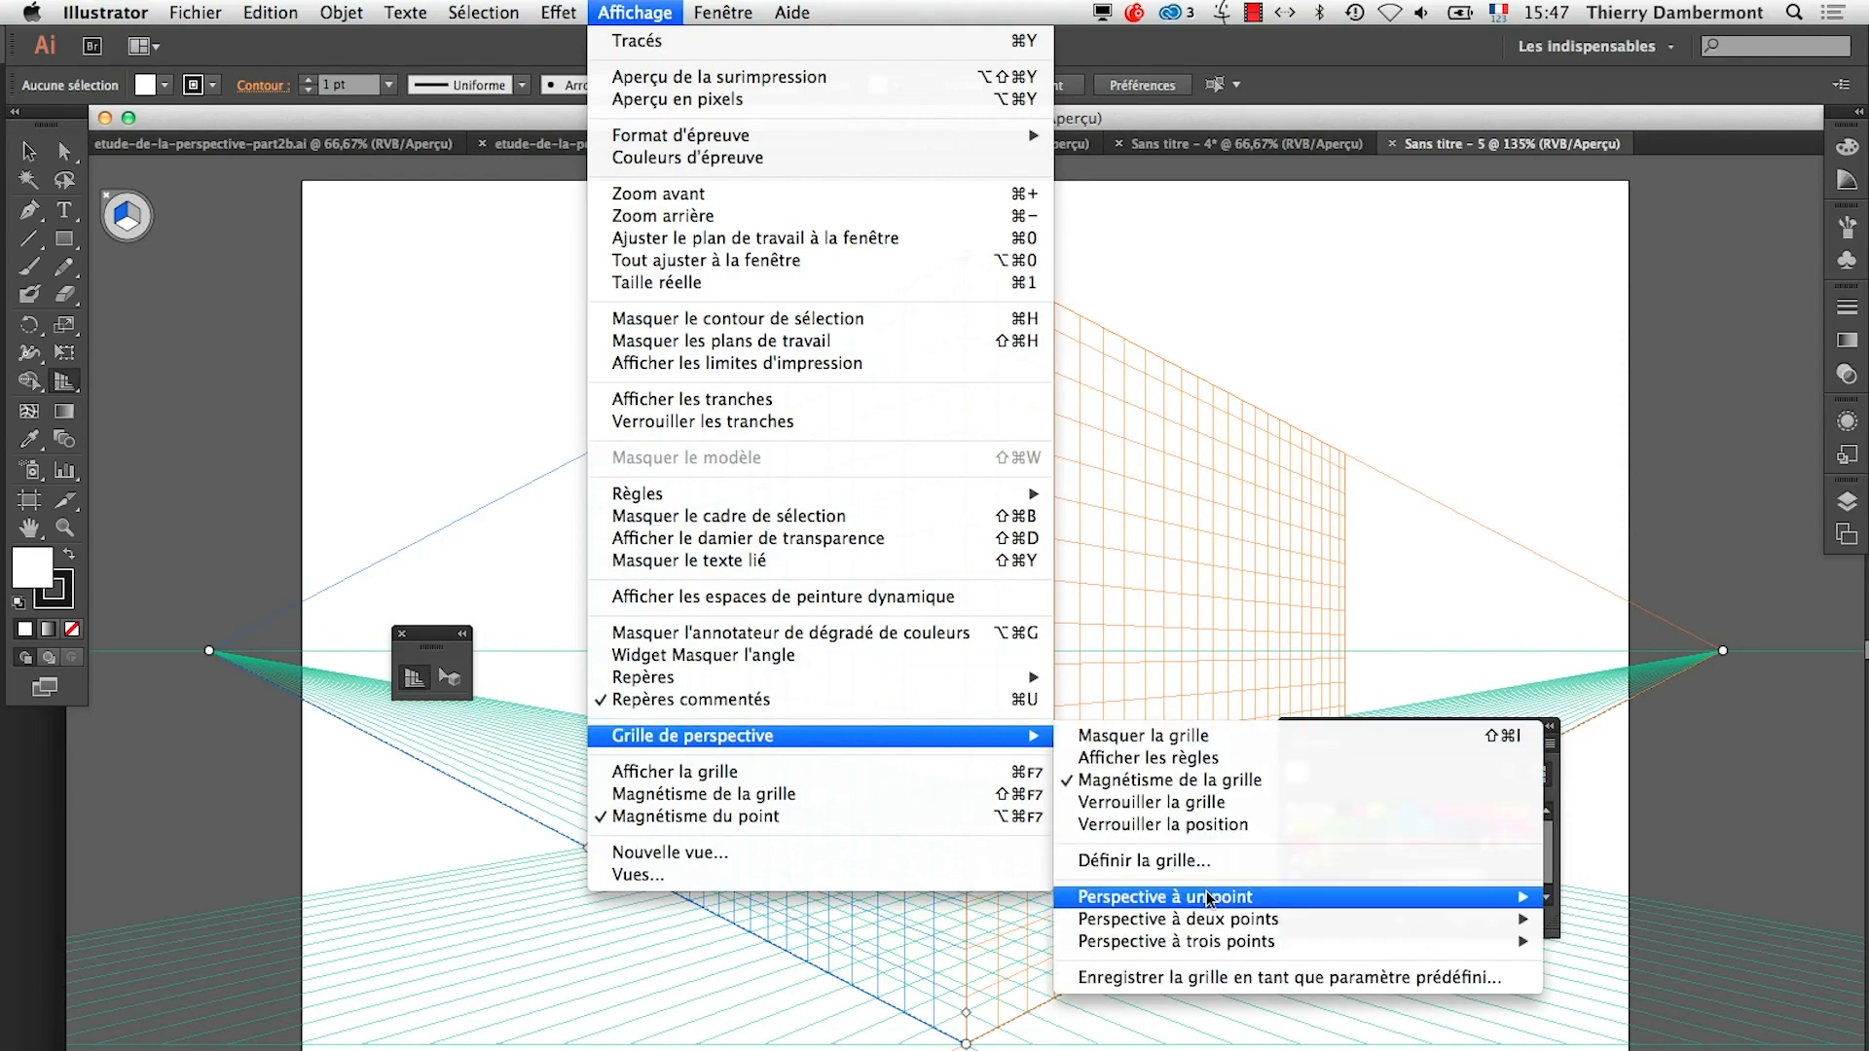
pyautogui.moveTo(1290, 897)
pyautogui.click(1568, 893)
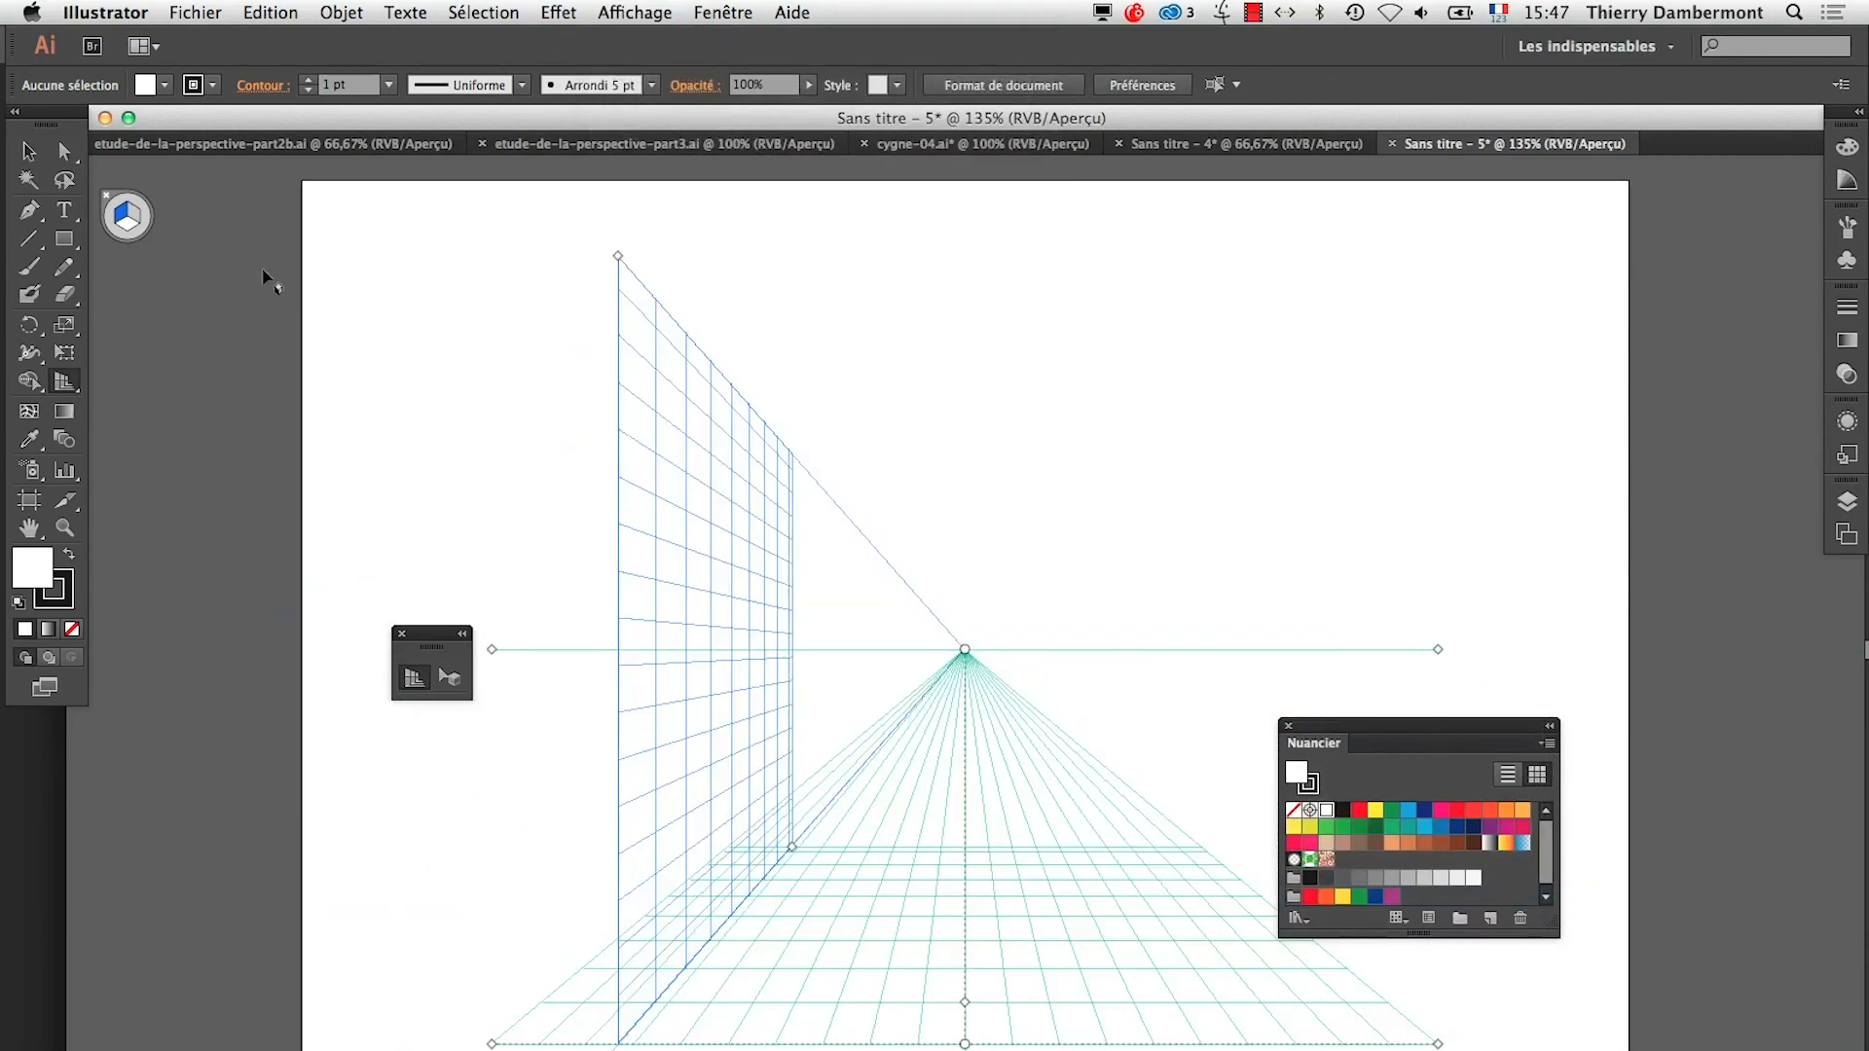
# Move the Nuancier panel off the grid and shift the left vertical plane beyond the artboard's left edge
pyautogui.moveTo(1343, 728); pyautogui.dragTo(1606, 201)
pyautogui.moveTo(601, 1050); pyautogui.dragTo(1722, 993)
pyautogui.moveTo(1473, 1003); pyautogui.dragTo(136, 1022)
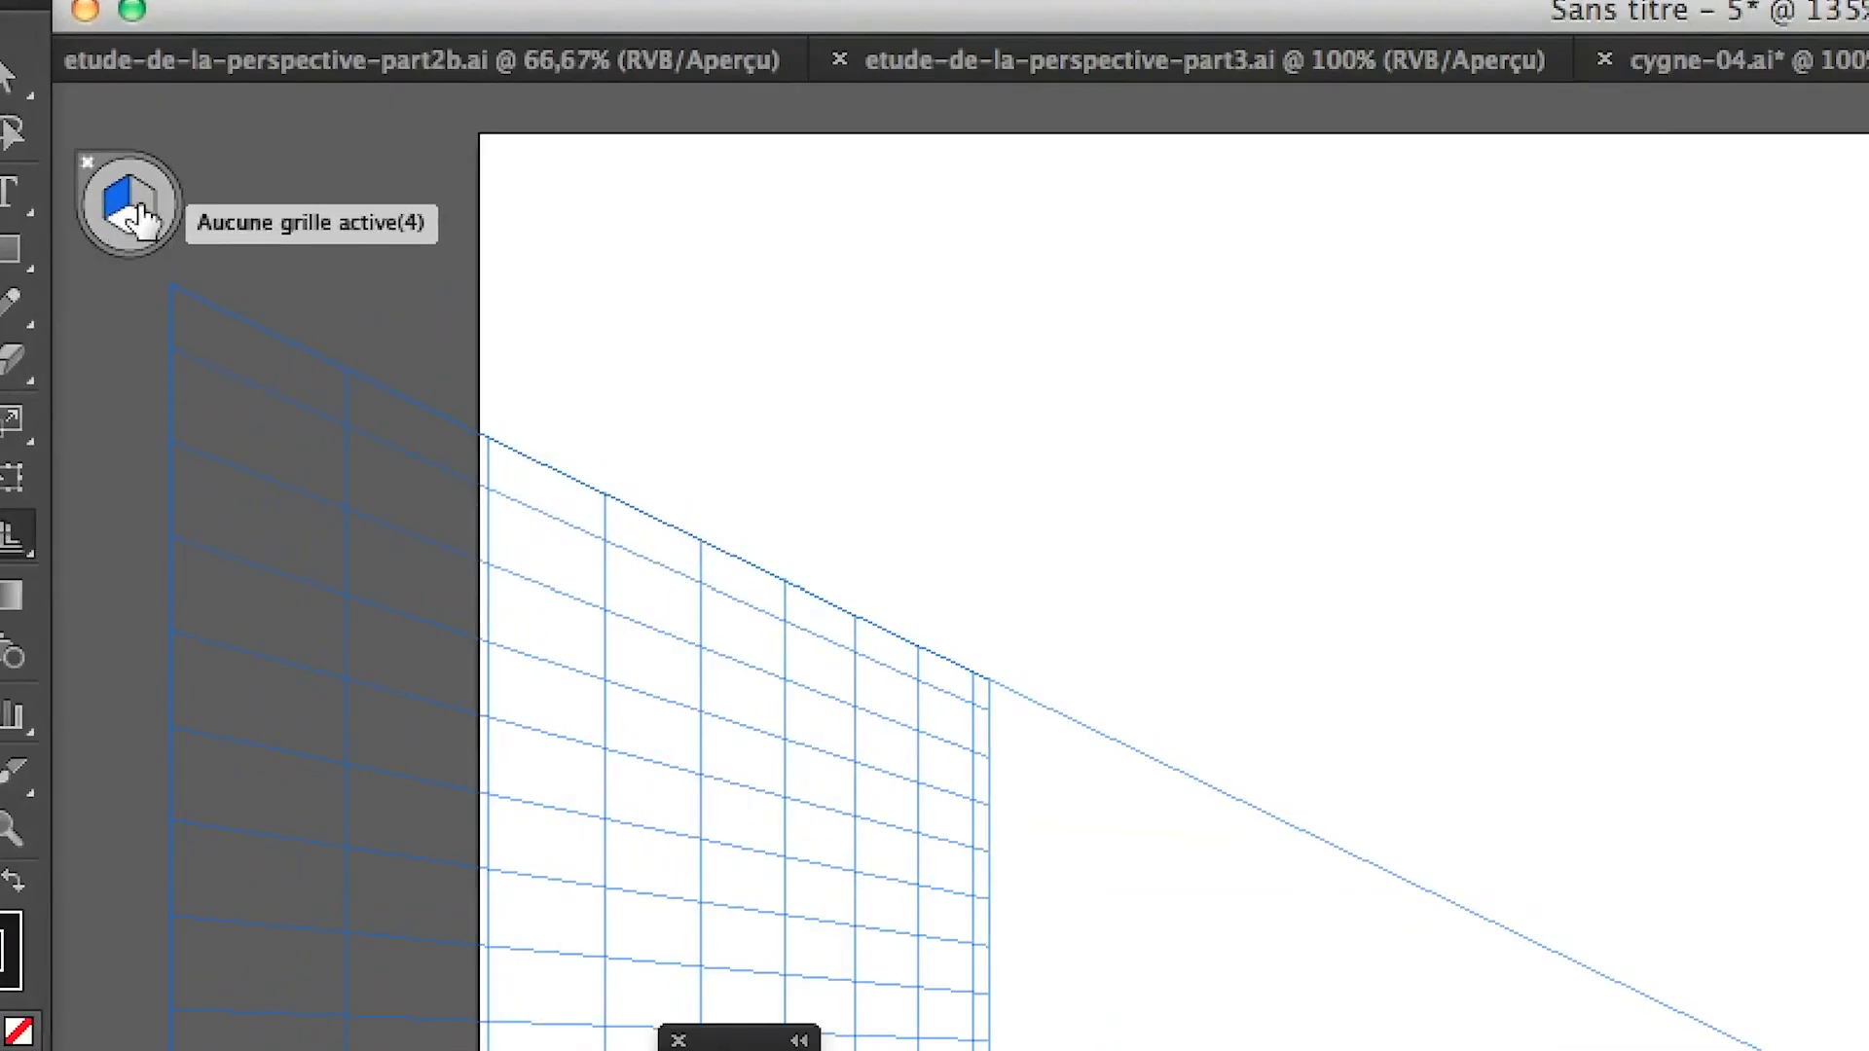
# Try the no-active-grid and left-grid options of the plane switching widget, and make the horizontal grid active
pyautogui.click(144, 218)
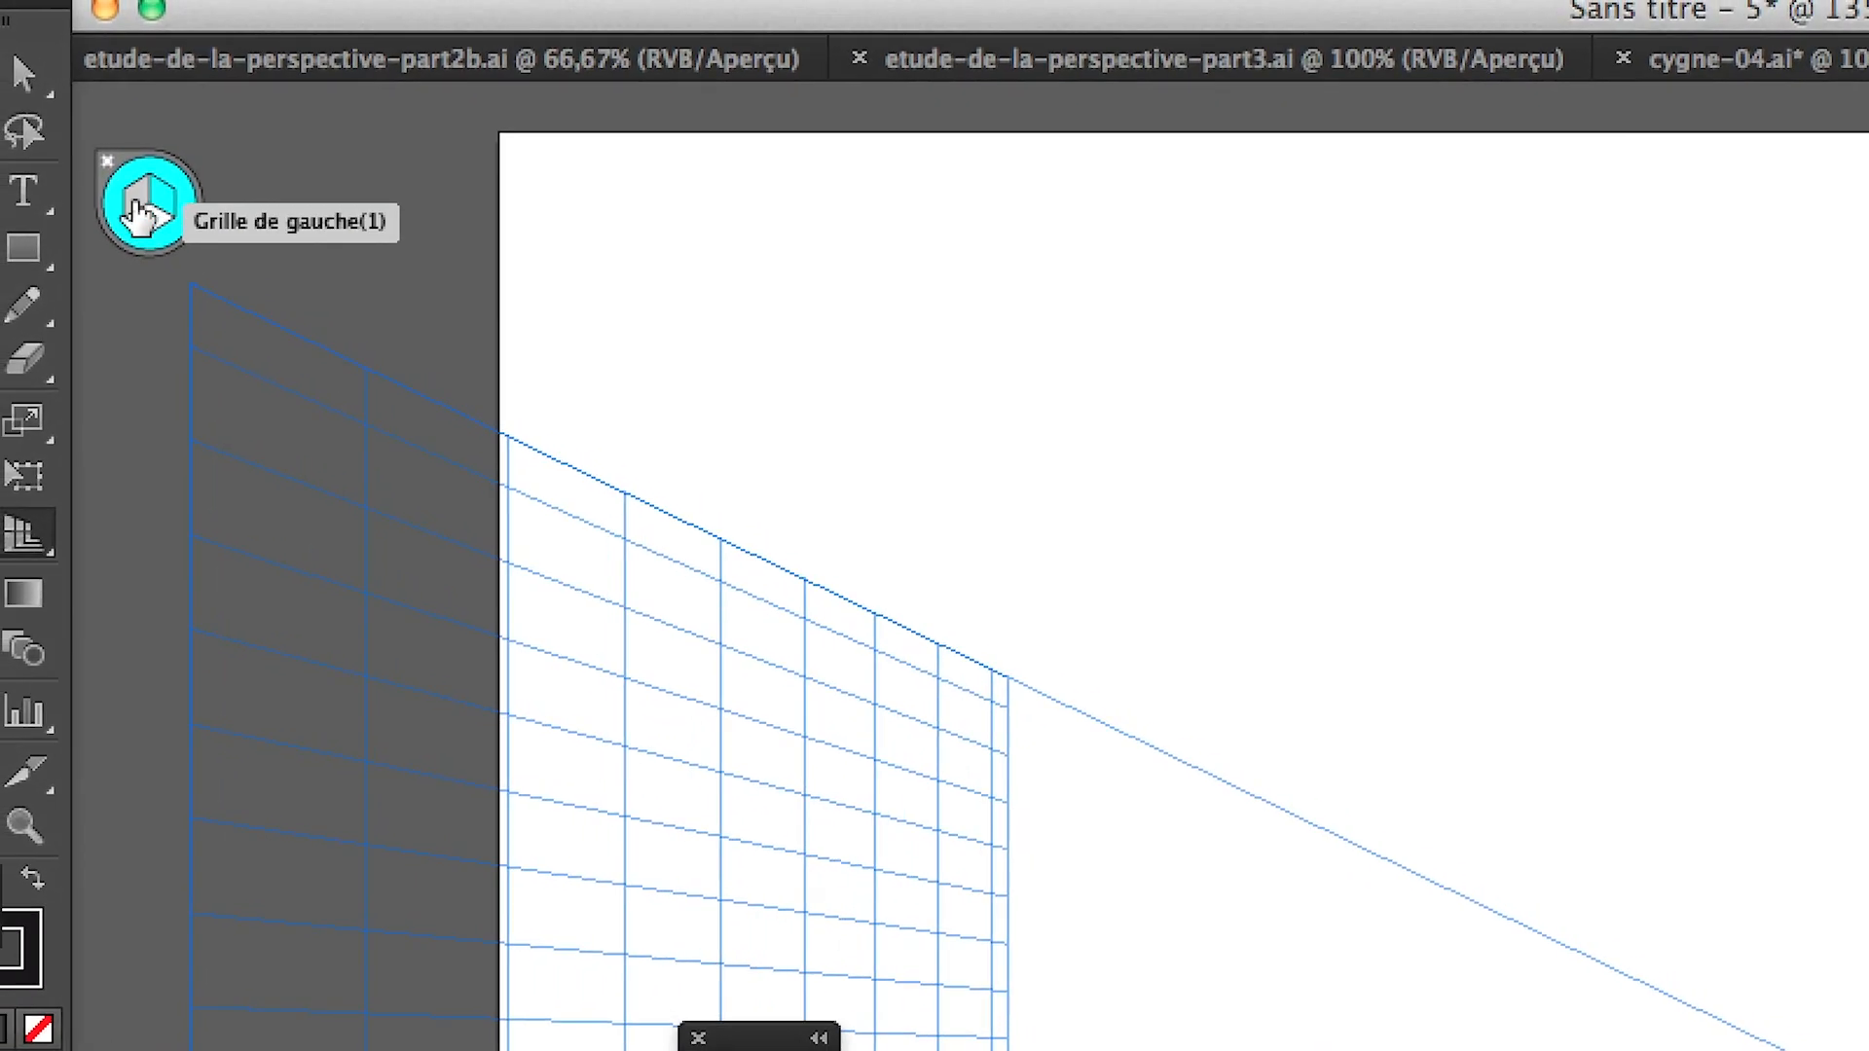
pyautogui.click(117, 176)
pyautogui.click(126, 192)
pyautogui.click(129, 193)
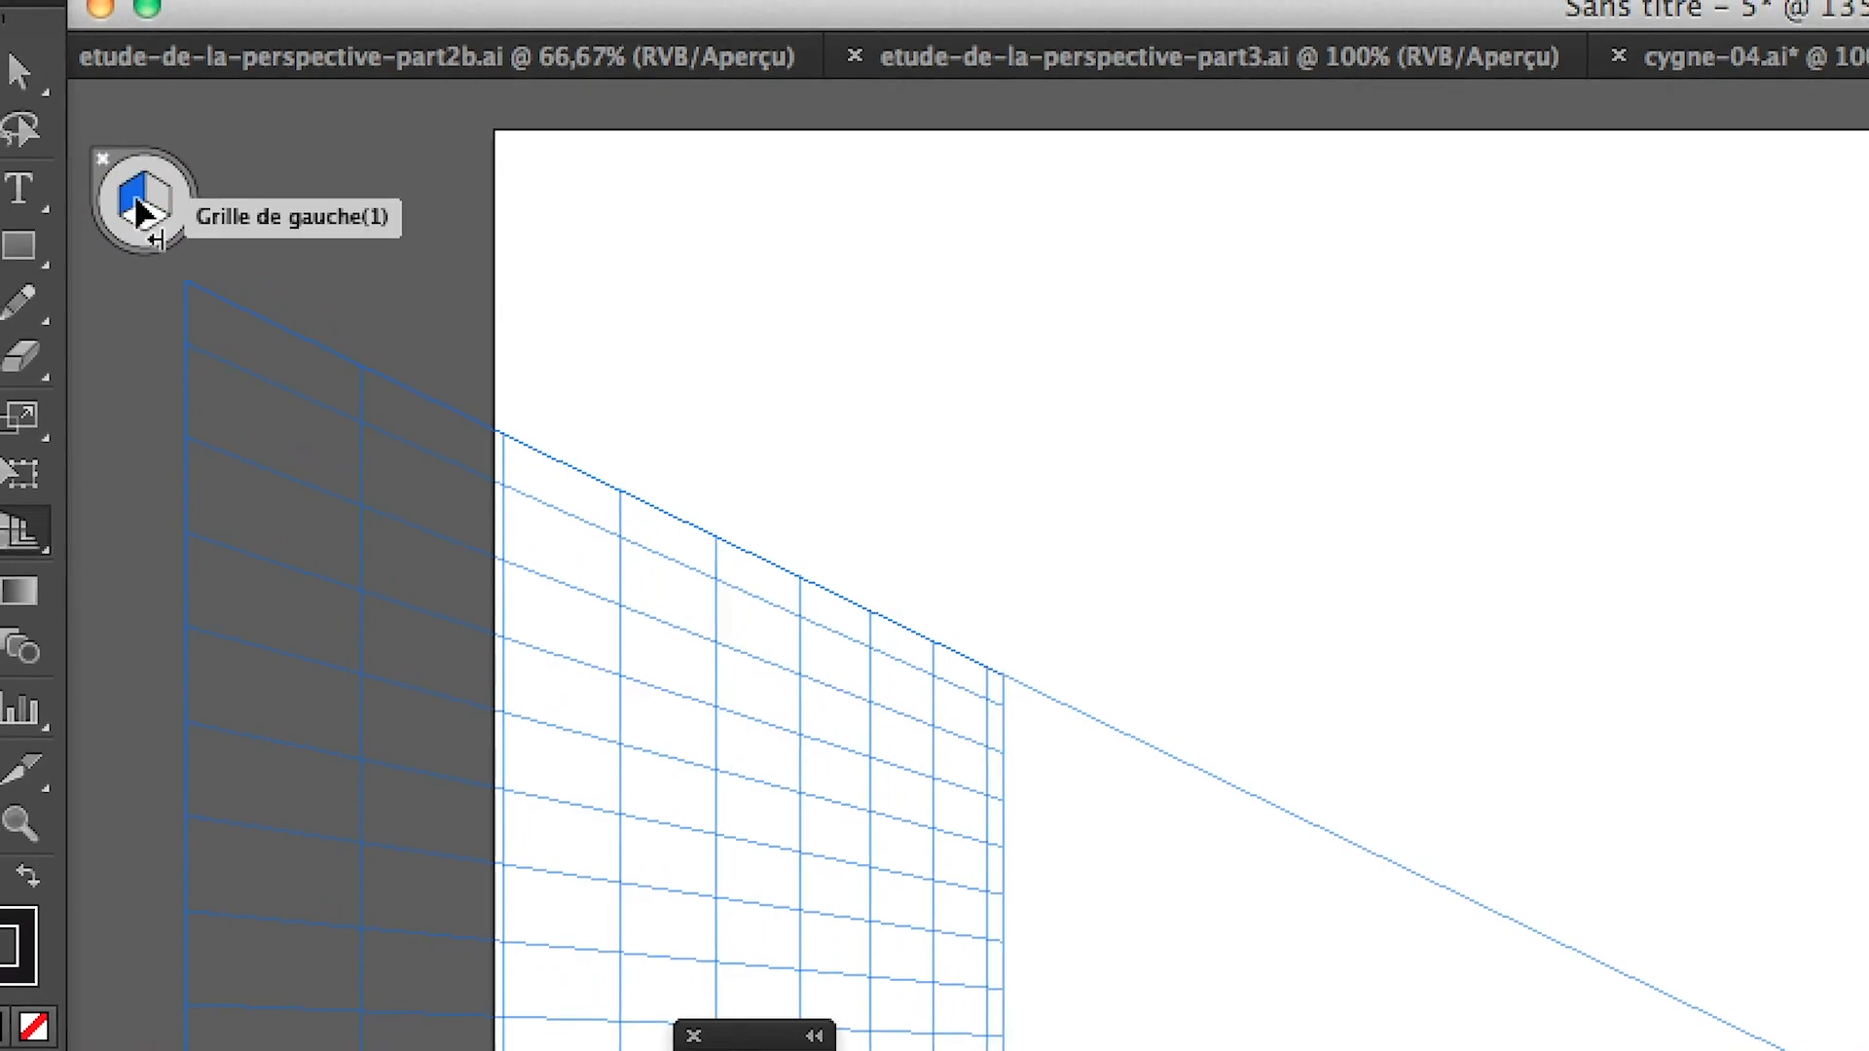
pyautogui.click(135, 201)
pyautogui.click(130, 194)
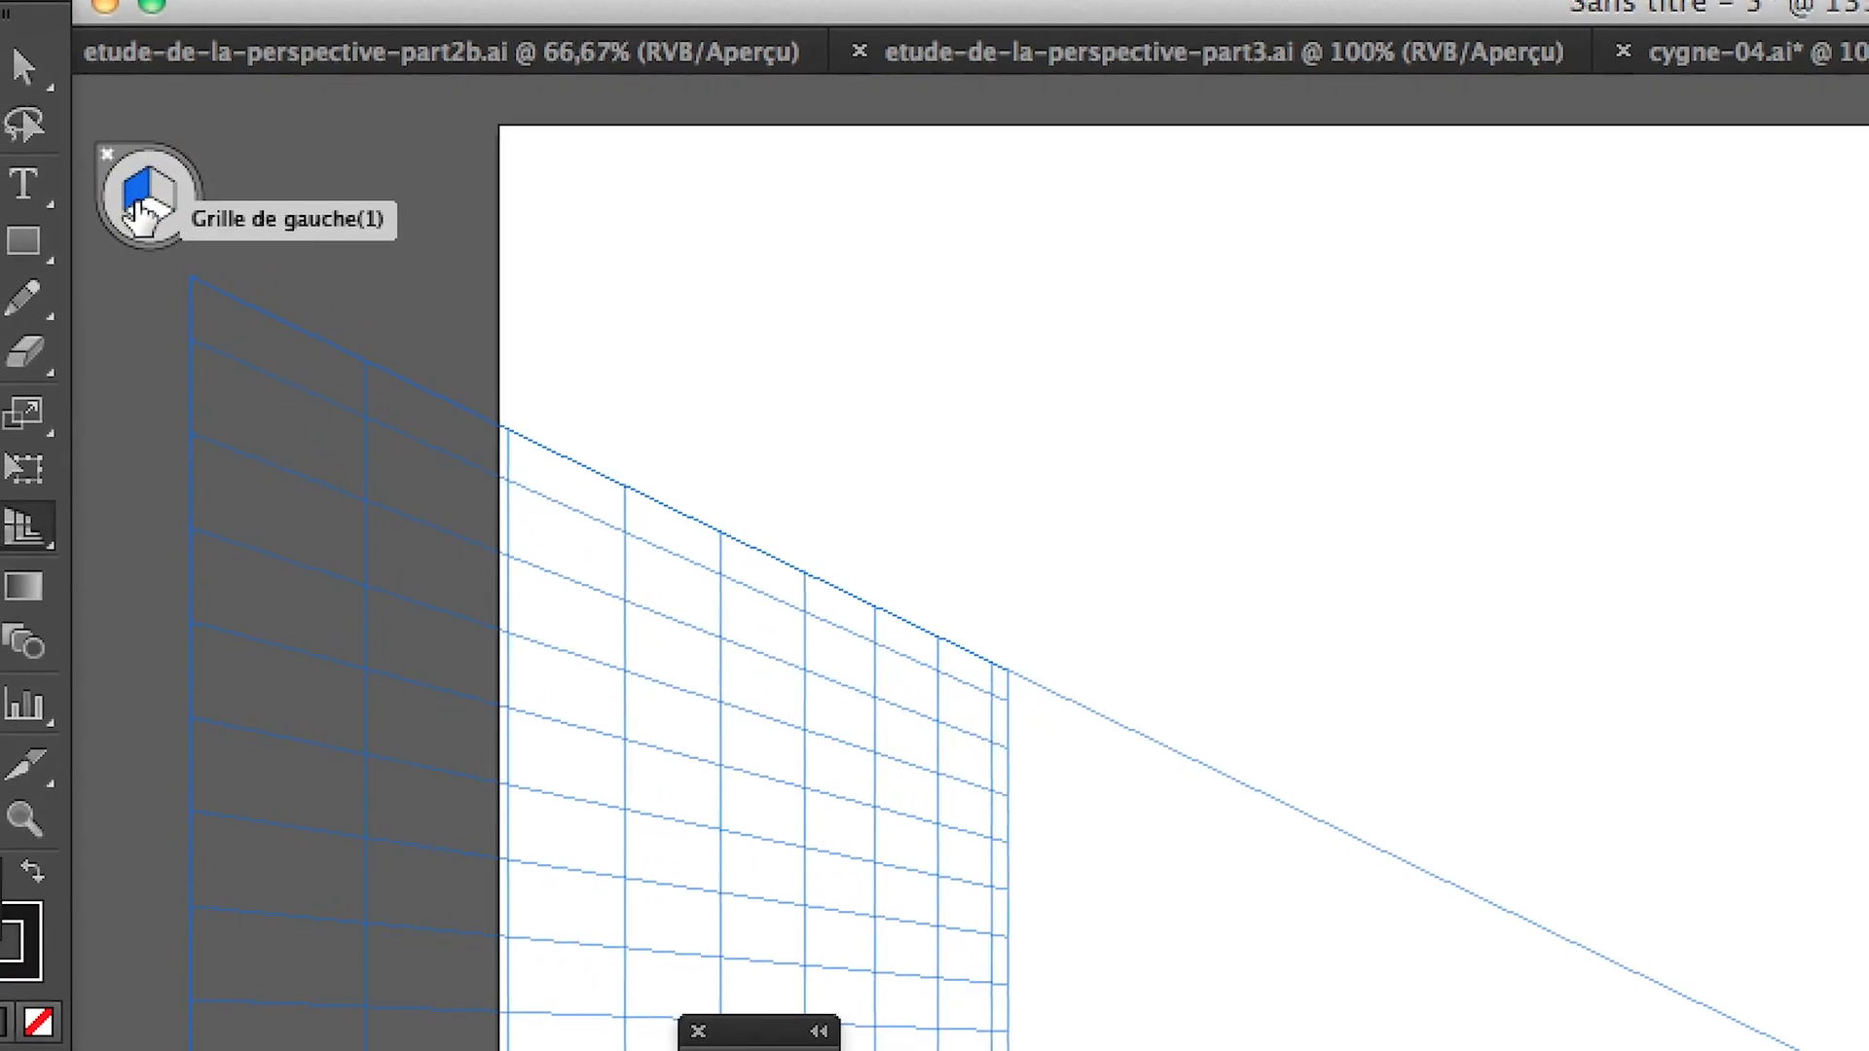
pyautogui.click(142, 212)
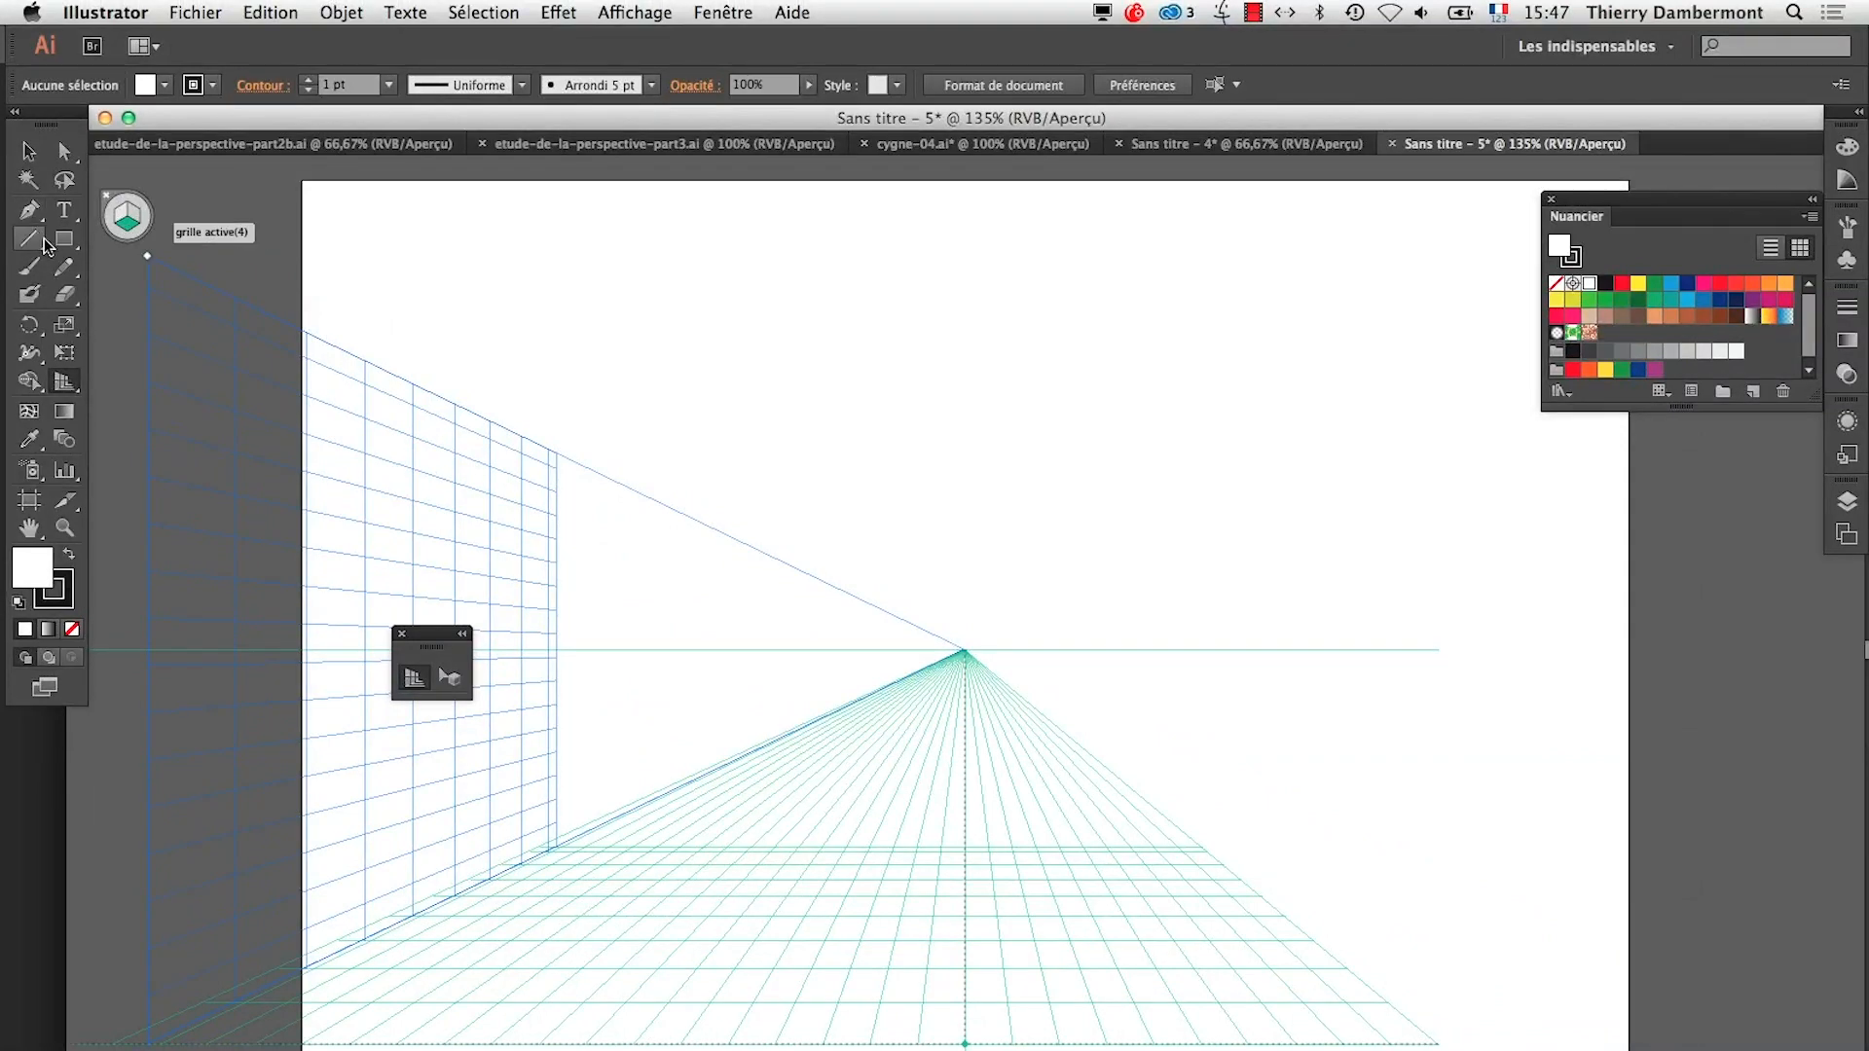
# Draw a floor rectangle about 614 × 289 pt on the horizontal plane, with a grey fill and no stroke
pyautogui.click(64, 238)
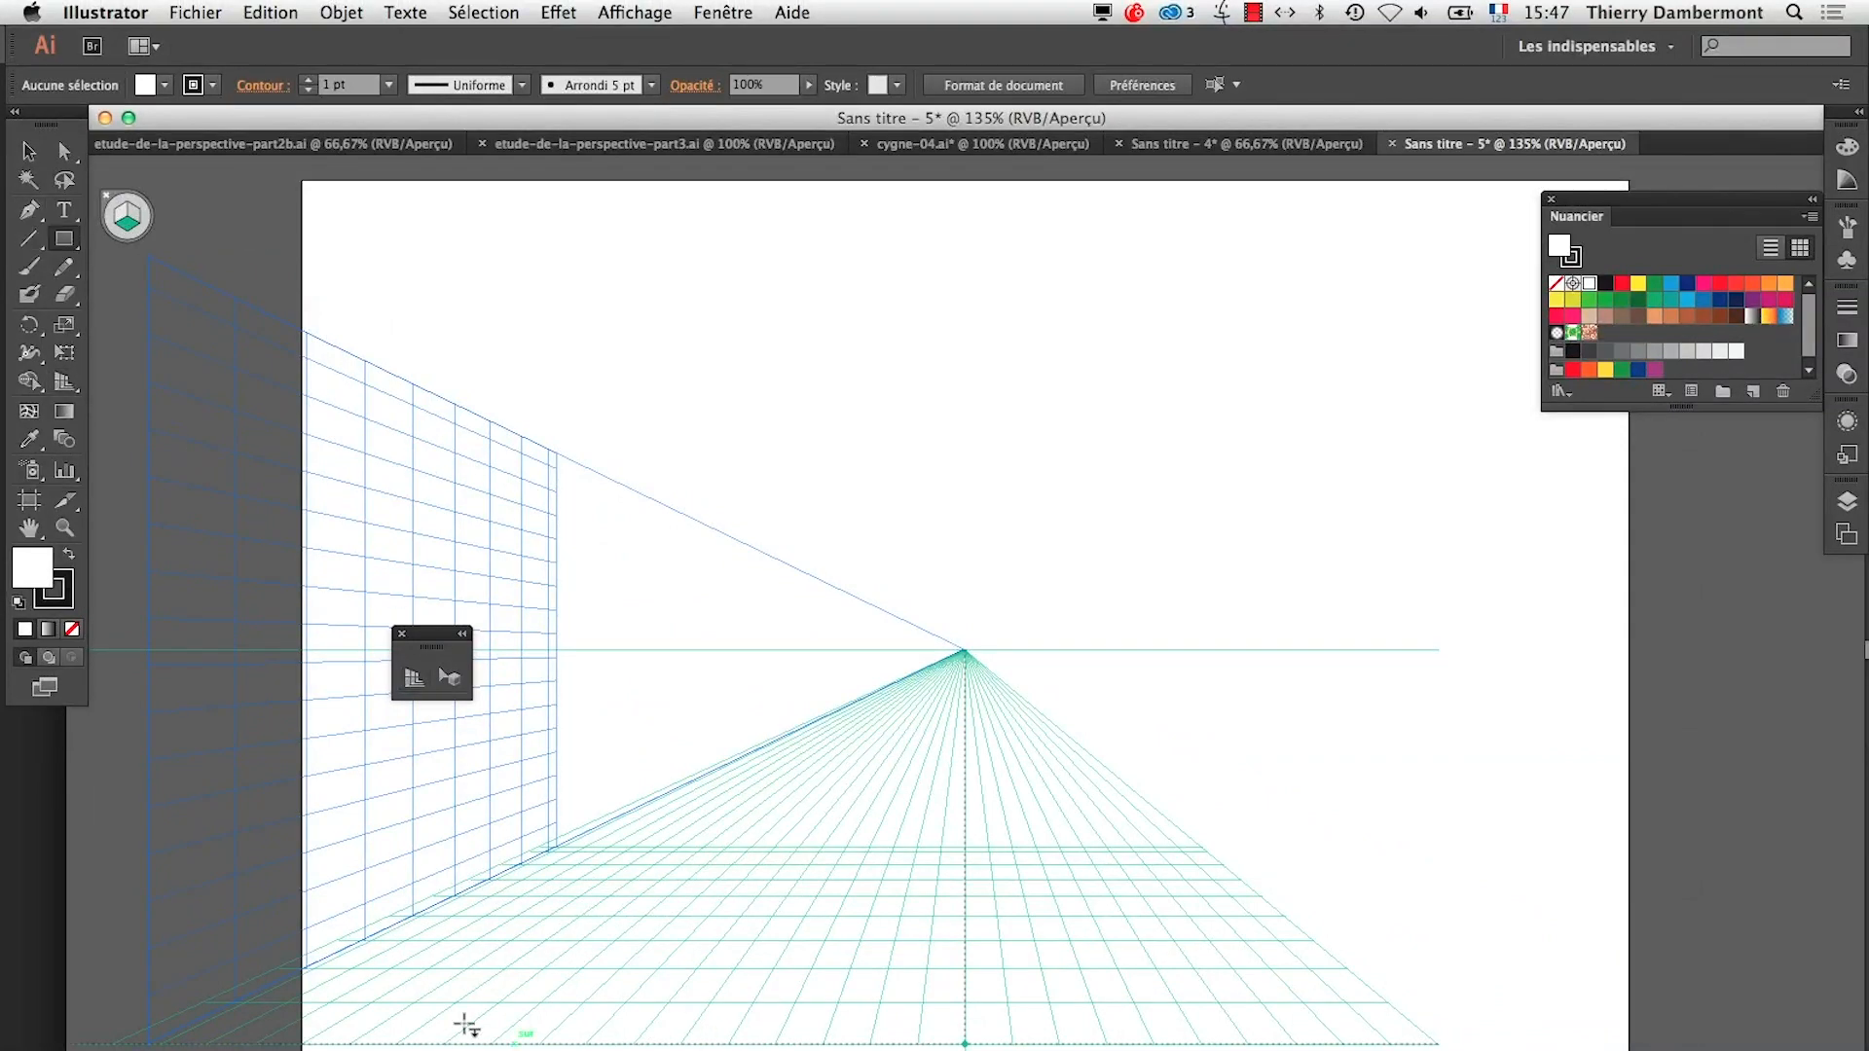
pyautogui.moveTo(448, 1040); pyautogui.dragTo(1174, 833)
pyautogui.click(1661, 353)
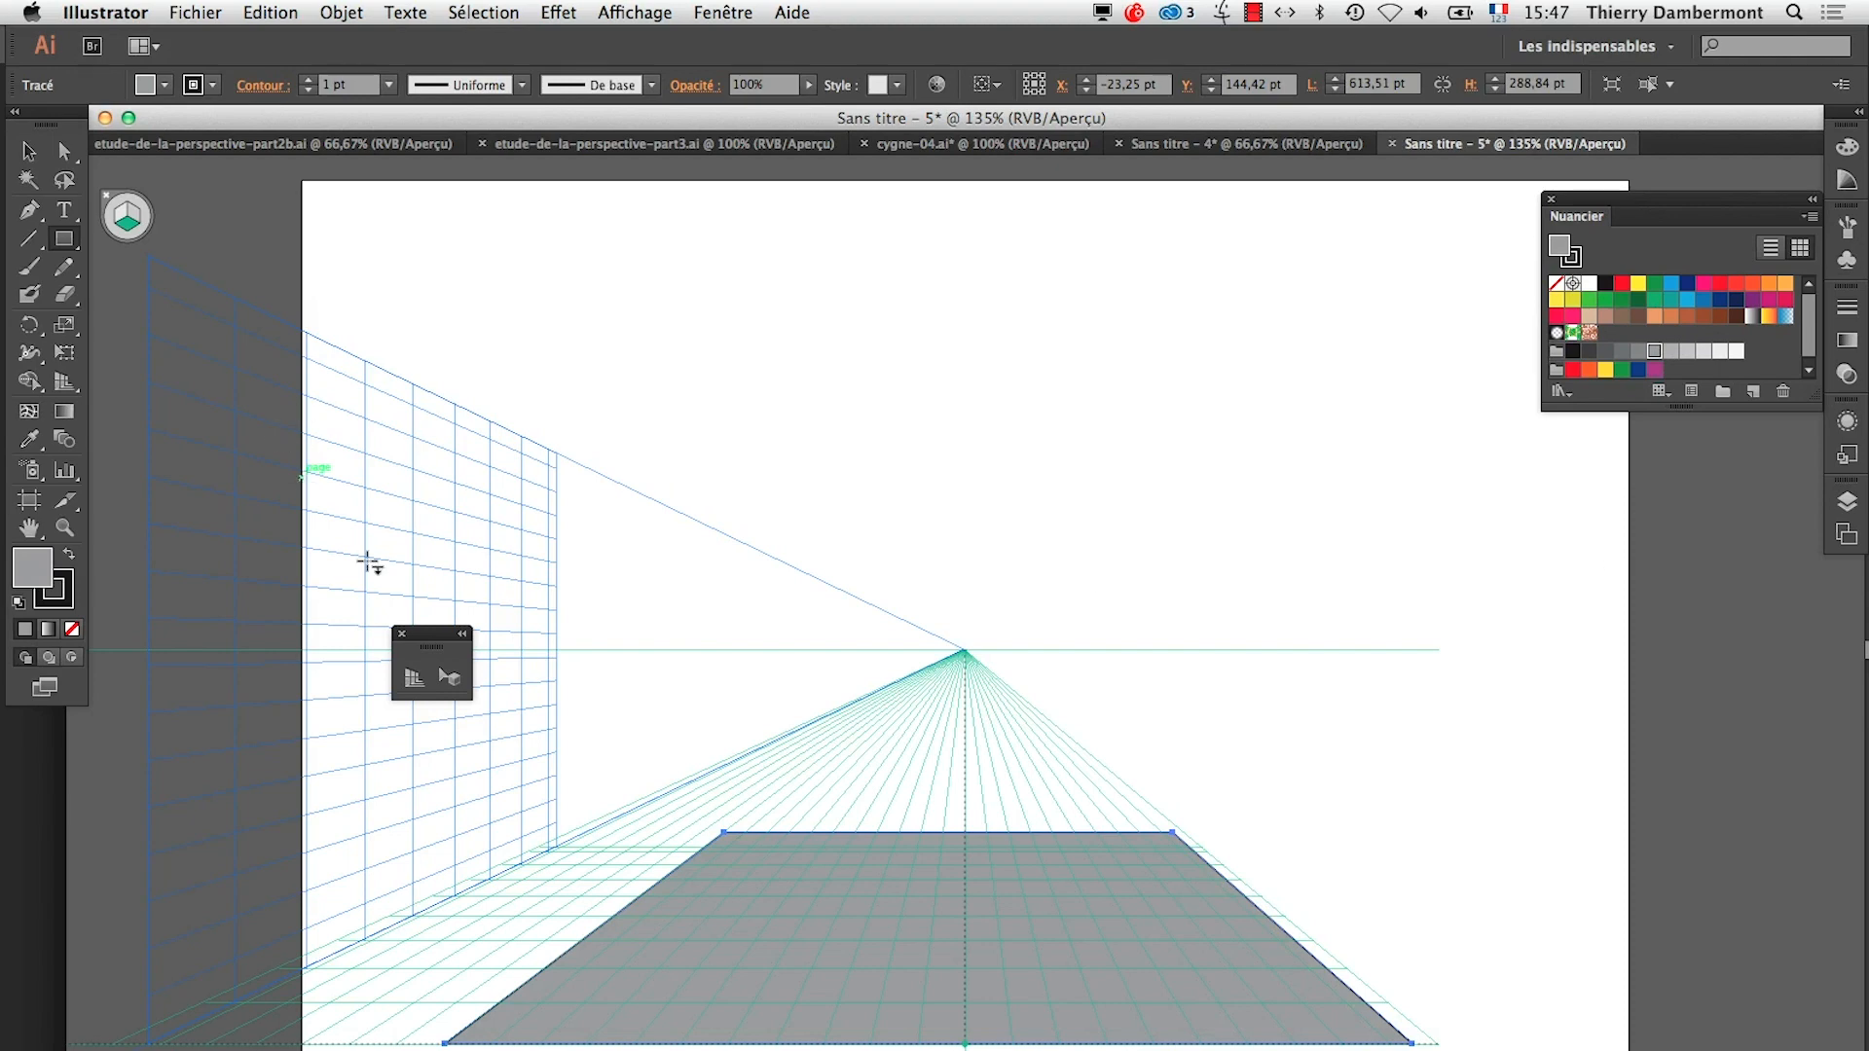
pyautogui.click(53, 603)
pyautogui.press('/')
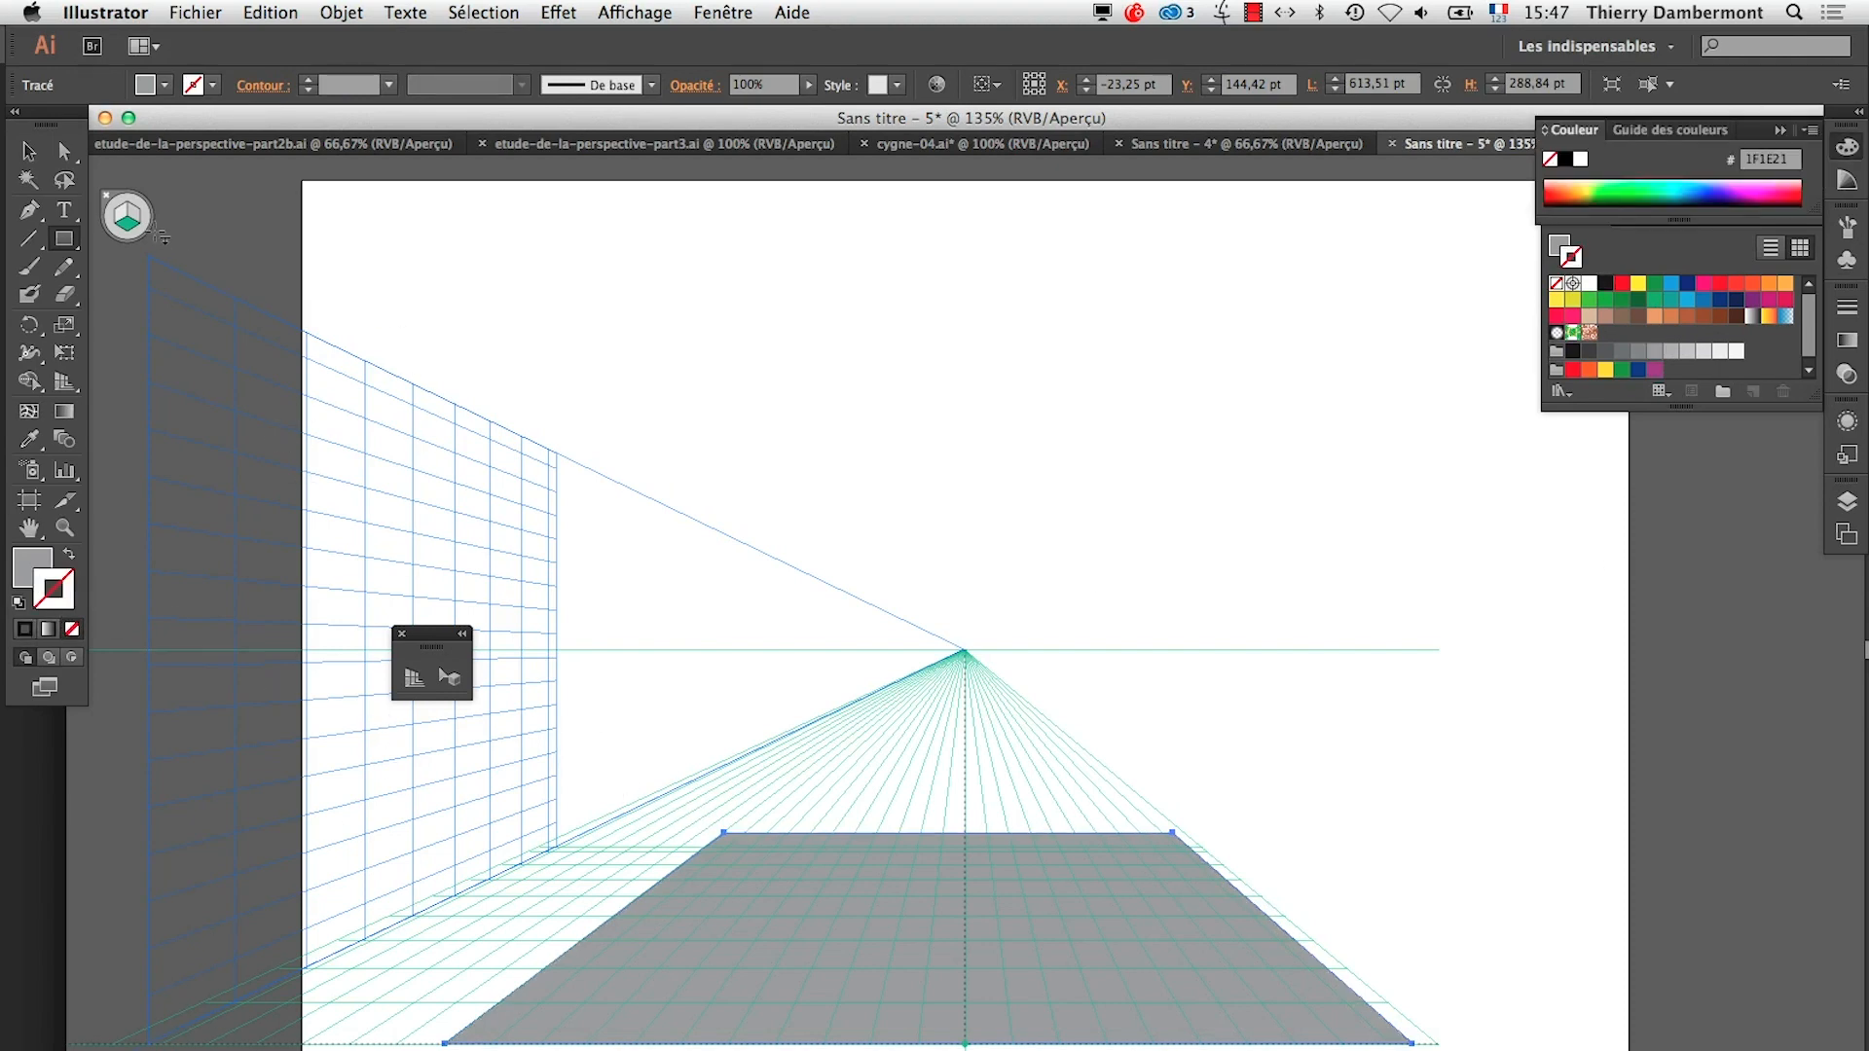
# Activate the left grid and shift the left vertical plane so its base lines up with the grey floor's left edge
pyautogui.click(119, 215)
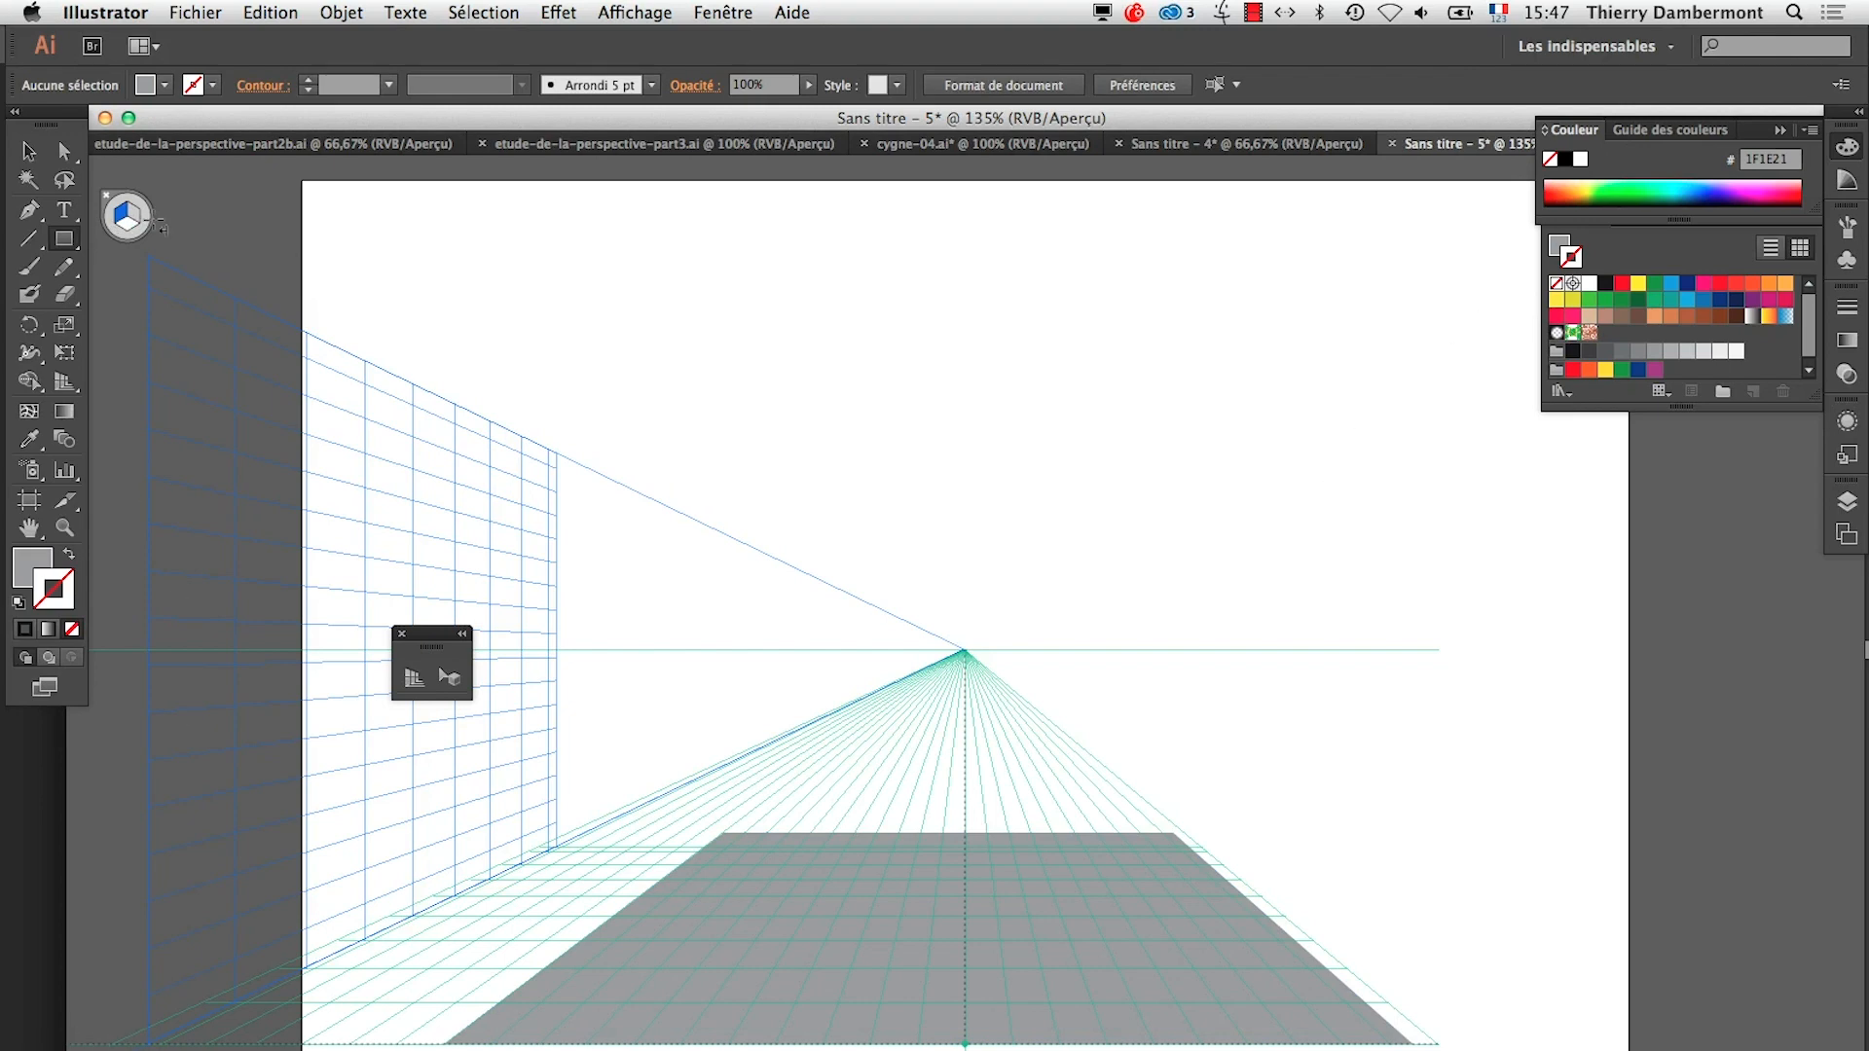
pyautogui.click(414, 677)
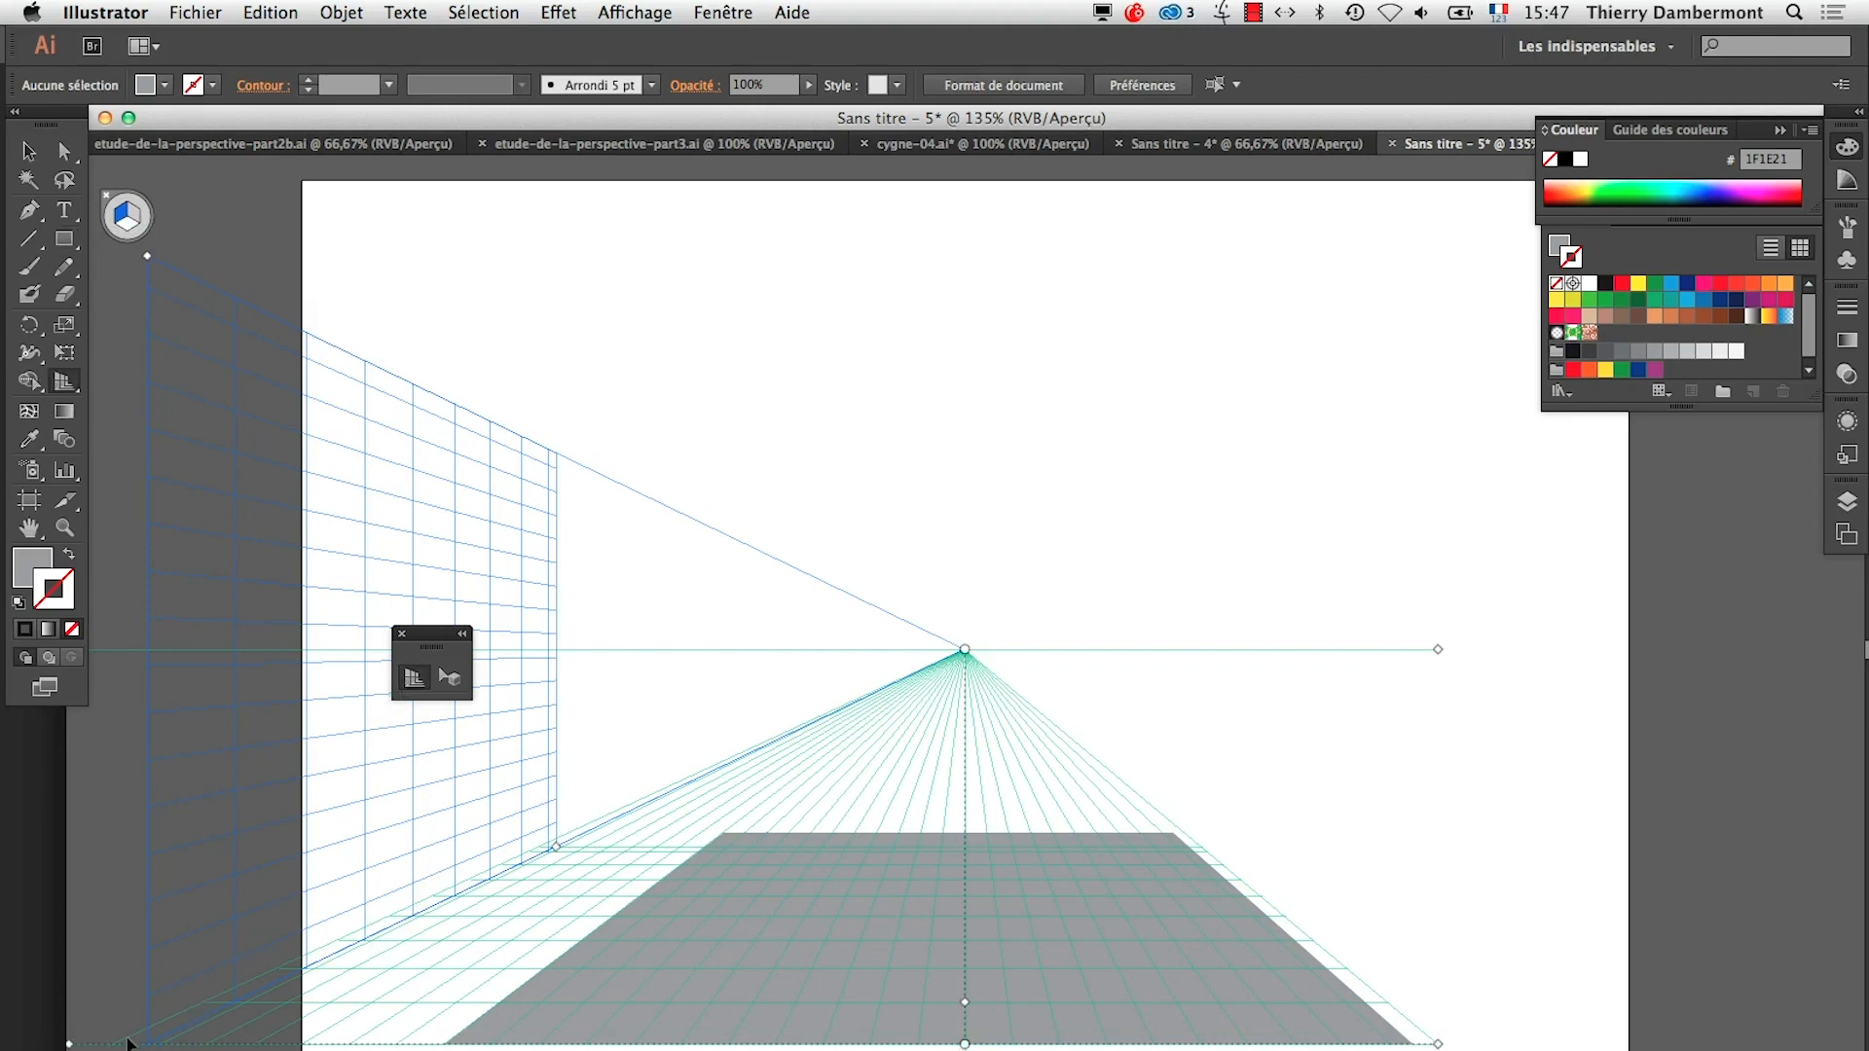
pyautogui.moveTo(144, 1049); pyautogui.dragTo(442, 1049)
# Draw a wall rectangle about 89 × 361 pt on the left plane from the floor's front corner, with a light orange fill and no stroke
pyautogui.click(64, 239)
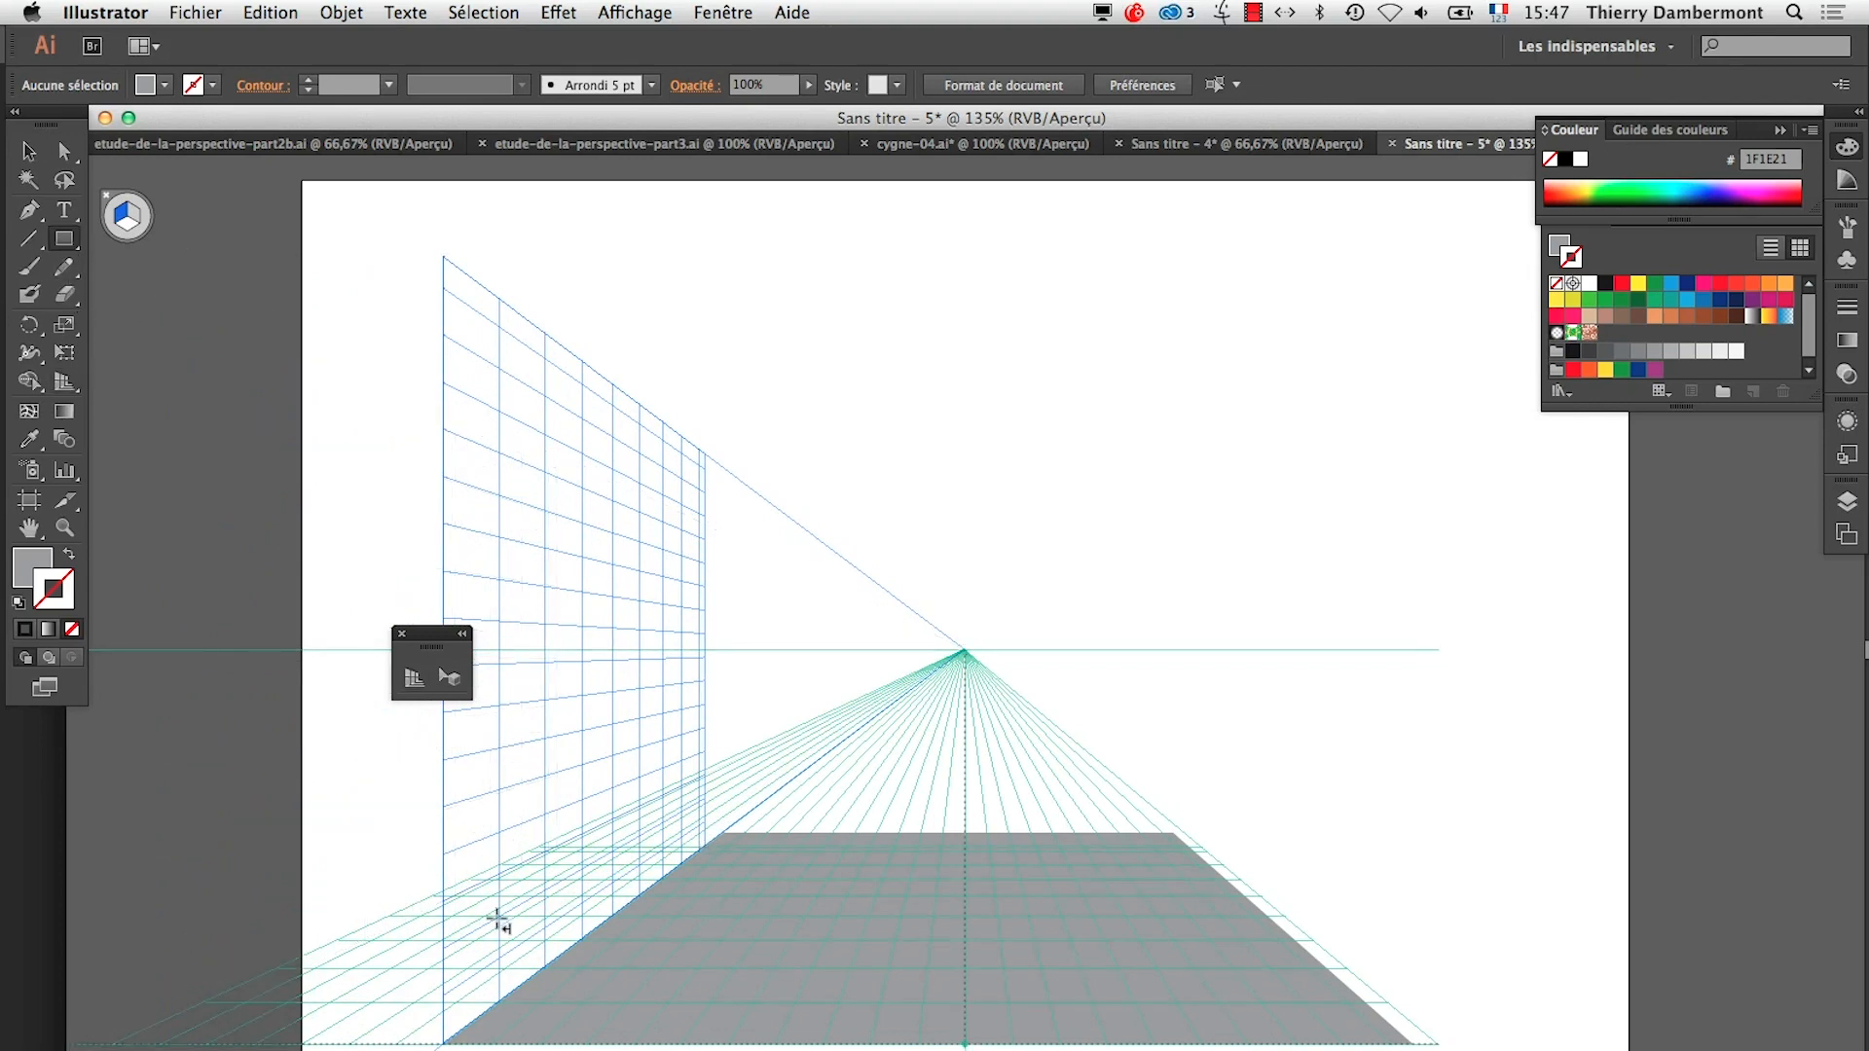
pyautogui.moveTo(443, 1045); pyautogui.dragTo(582, 522)
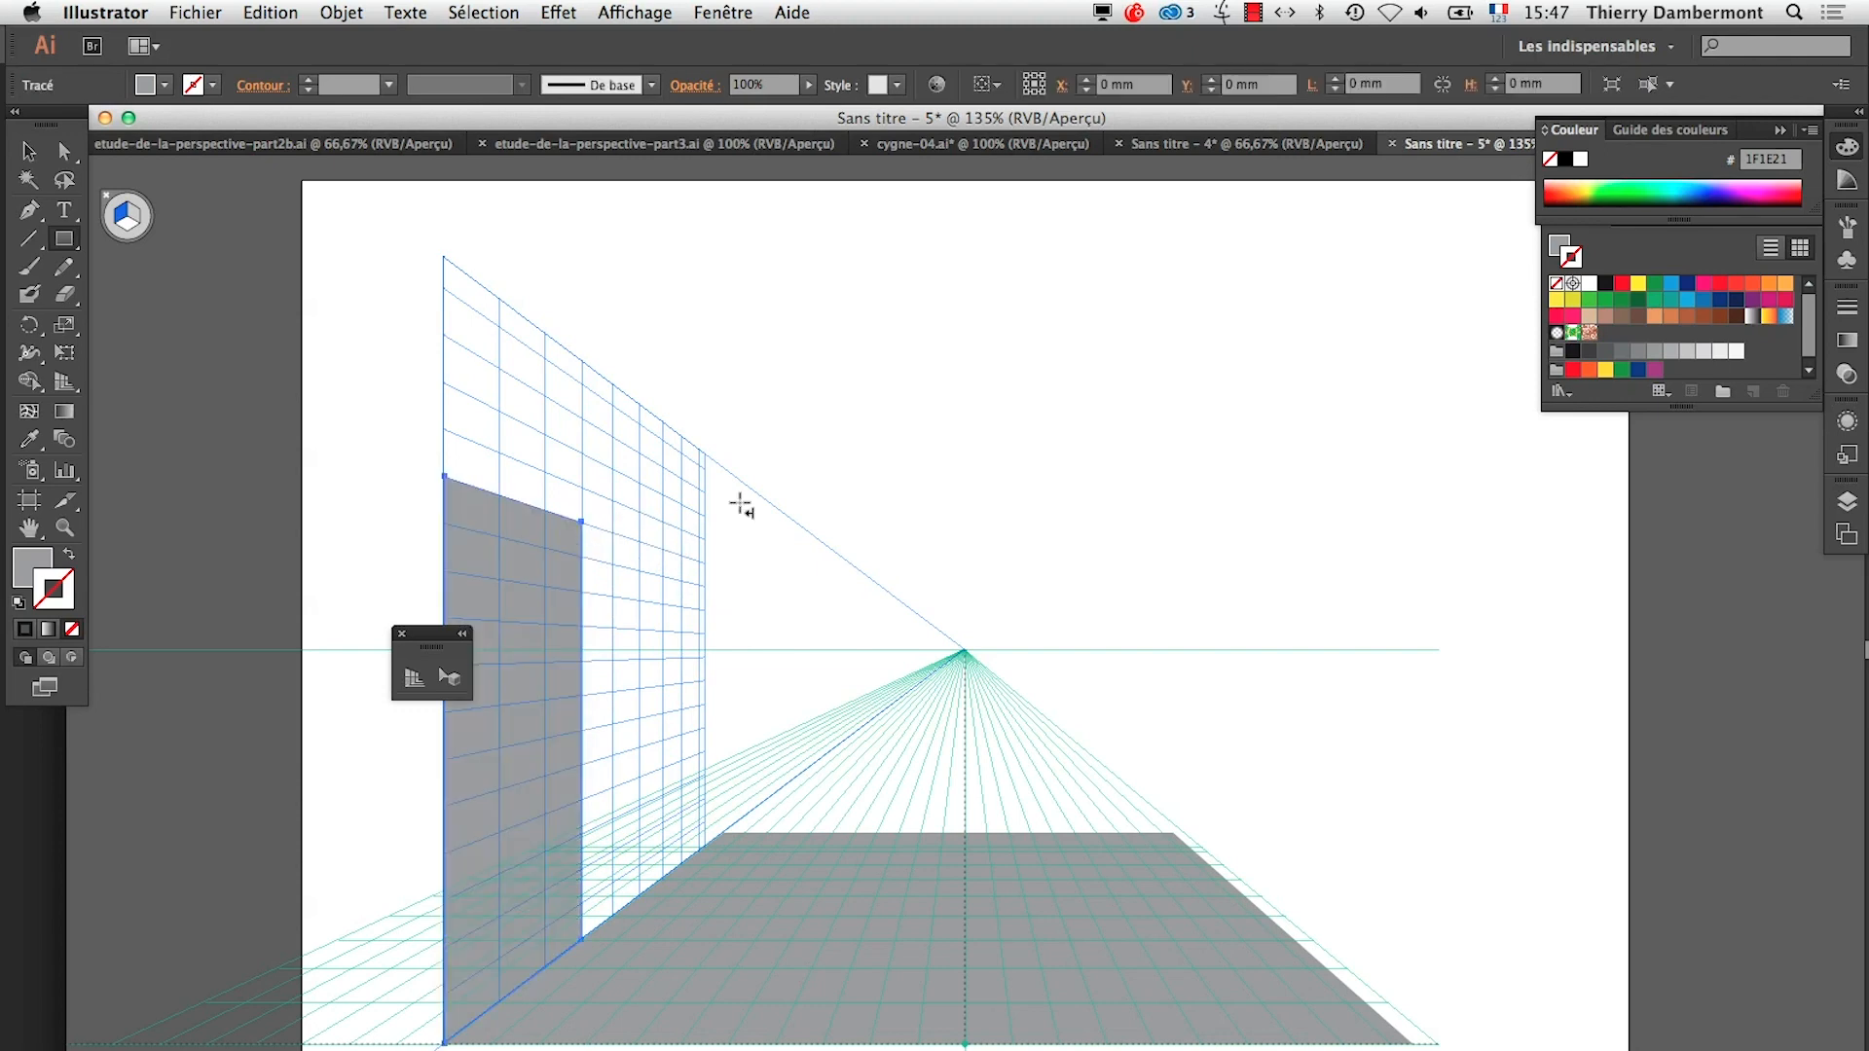
pyautogui.click(1652, 317)
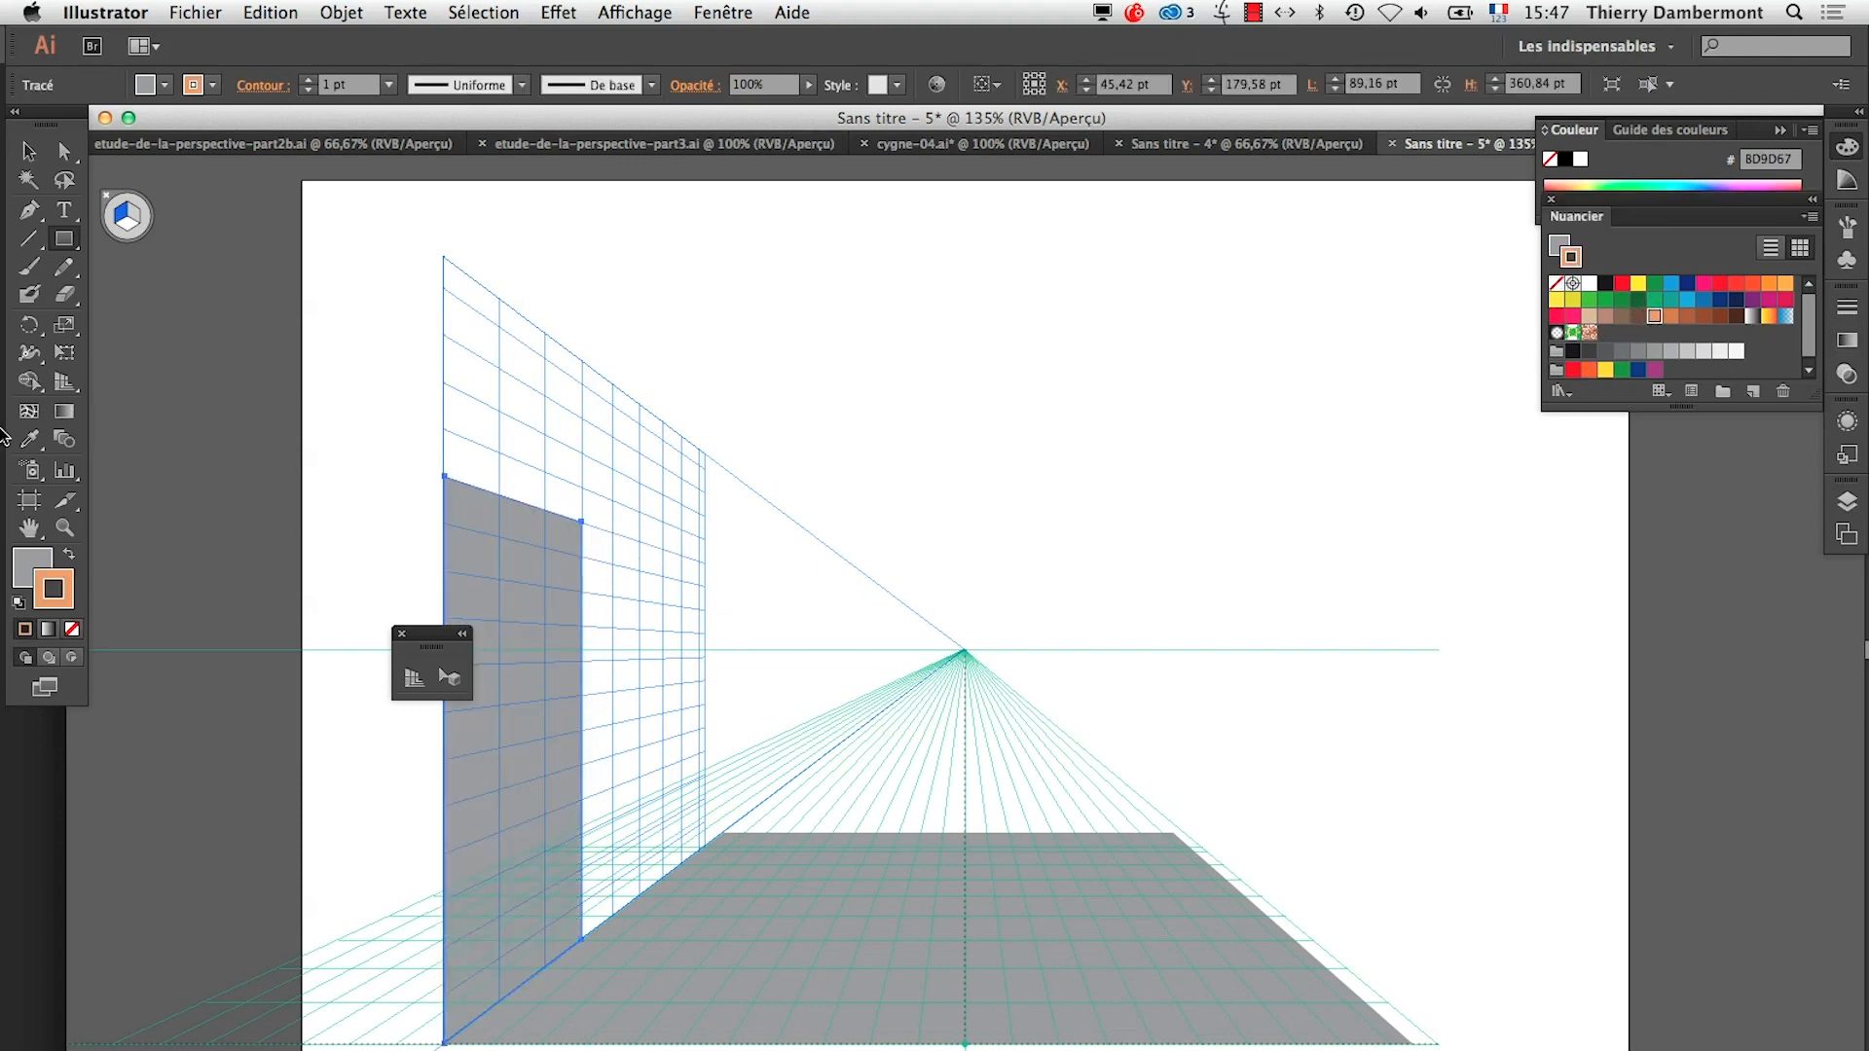
pyautogui.click(69, 559)
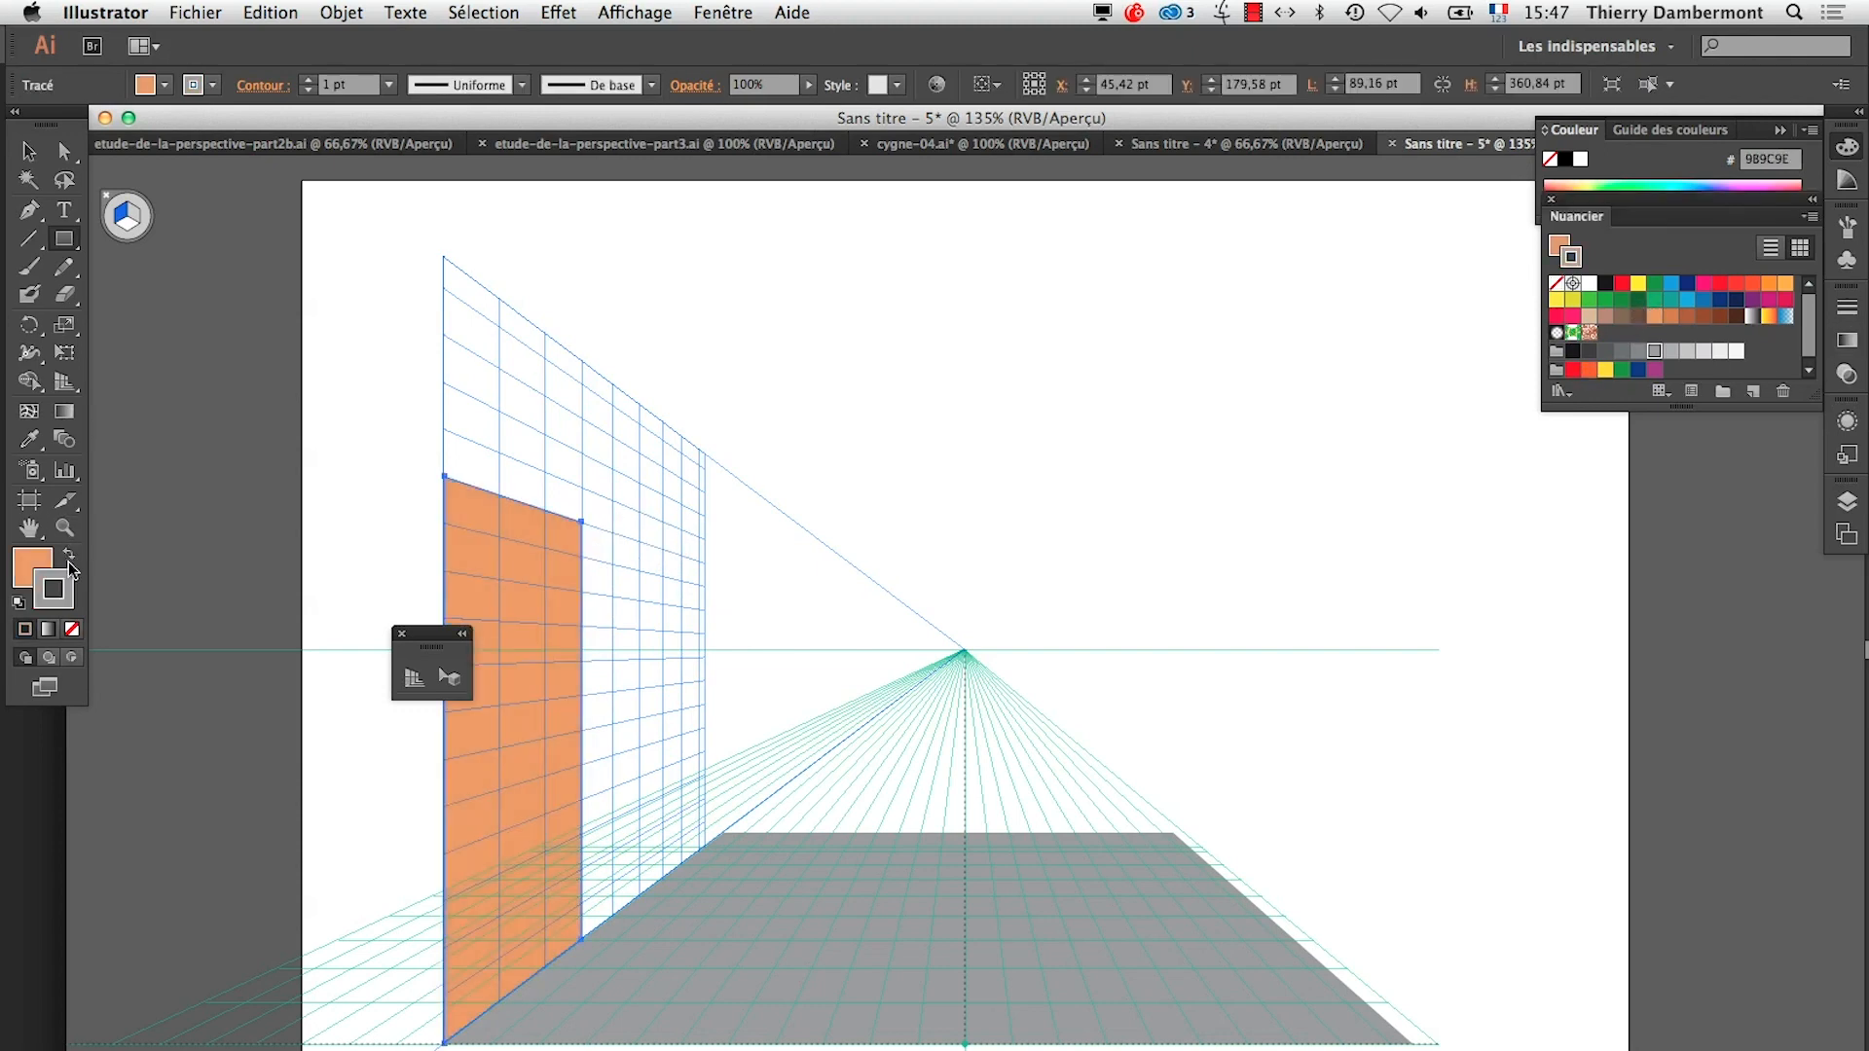
pyautogui.click(72, 630)
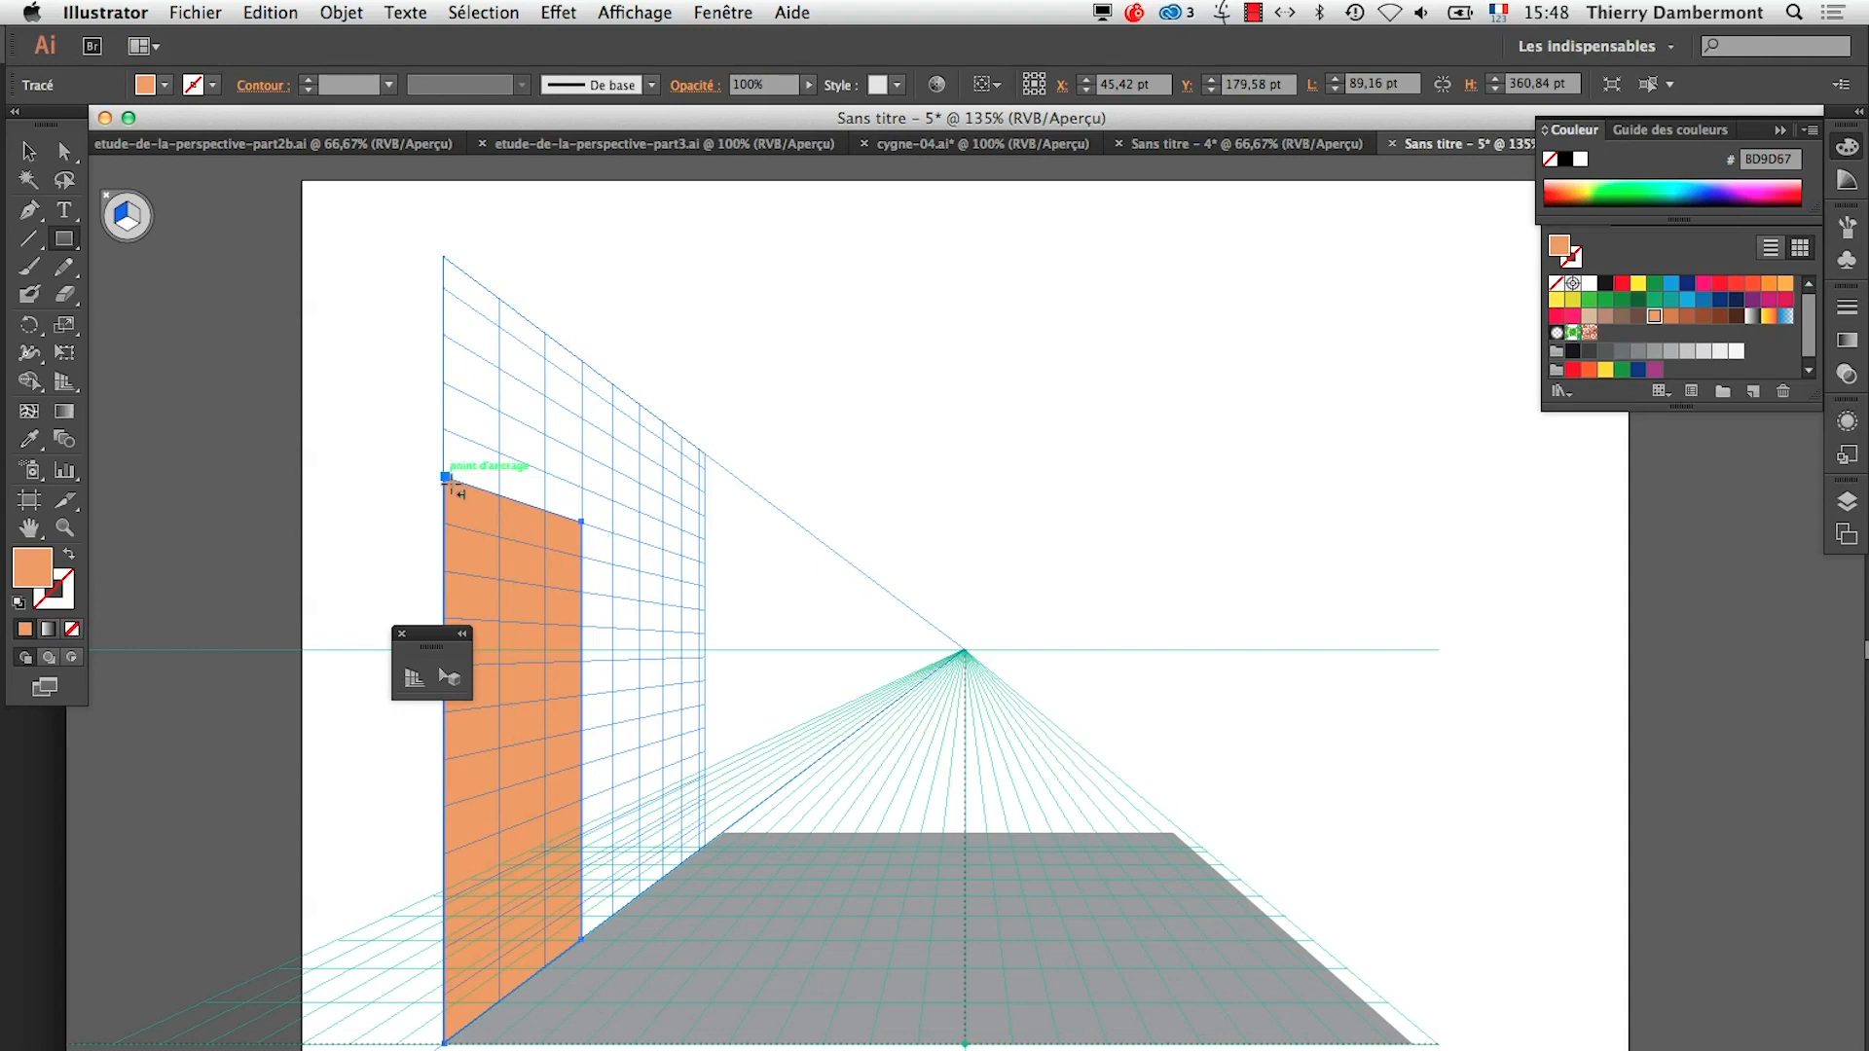
# Add a strip about 249 × 28 pt above the door opening and a far wall section about 70 × 345 pt on the left plane
pyautogui.moveTo(445, 478); pyautogui.dragTo(705, 584)
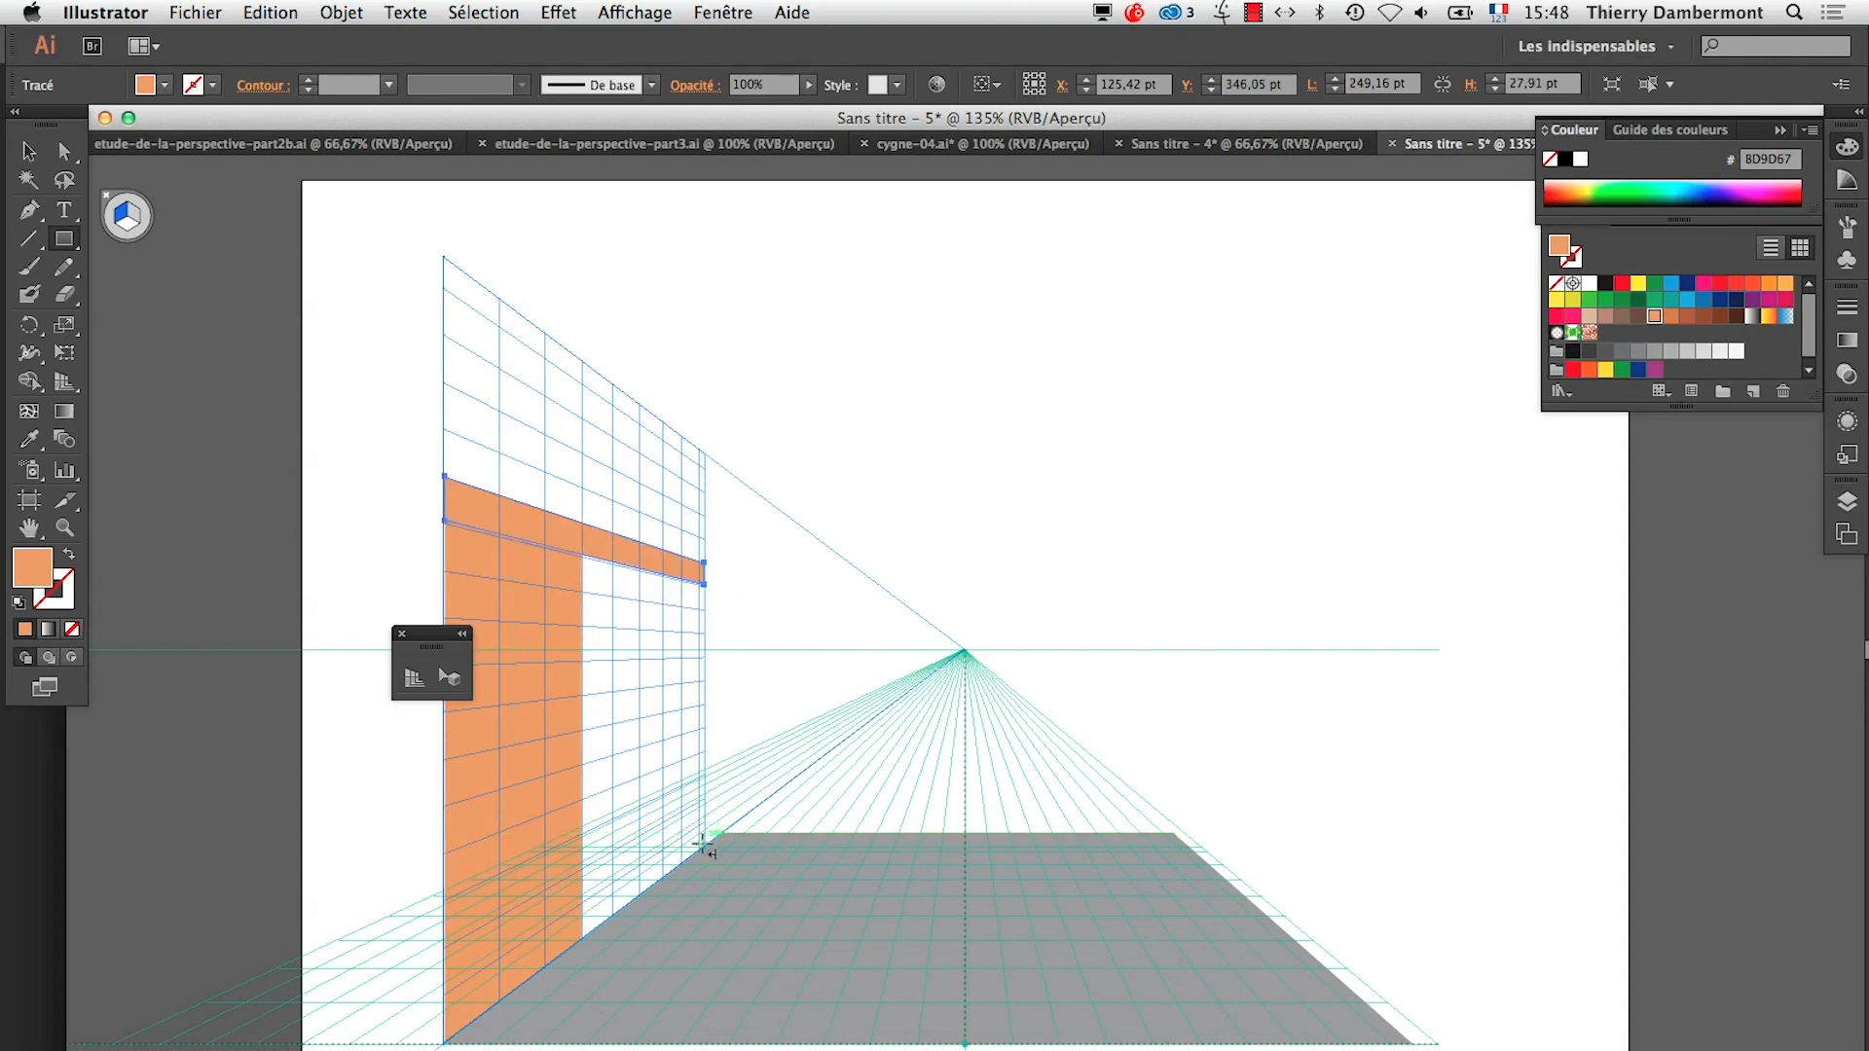
pyautogui.moveTo(708, 850); pyautogui.dragTo(663, 562)
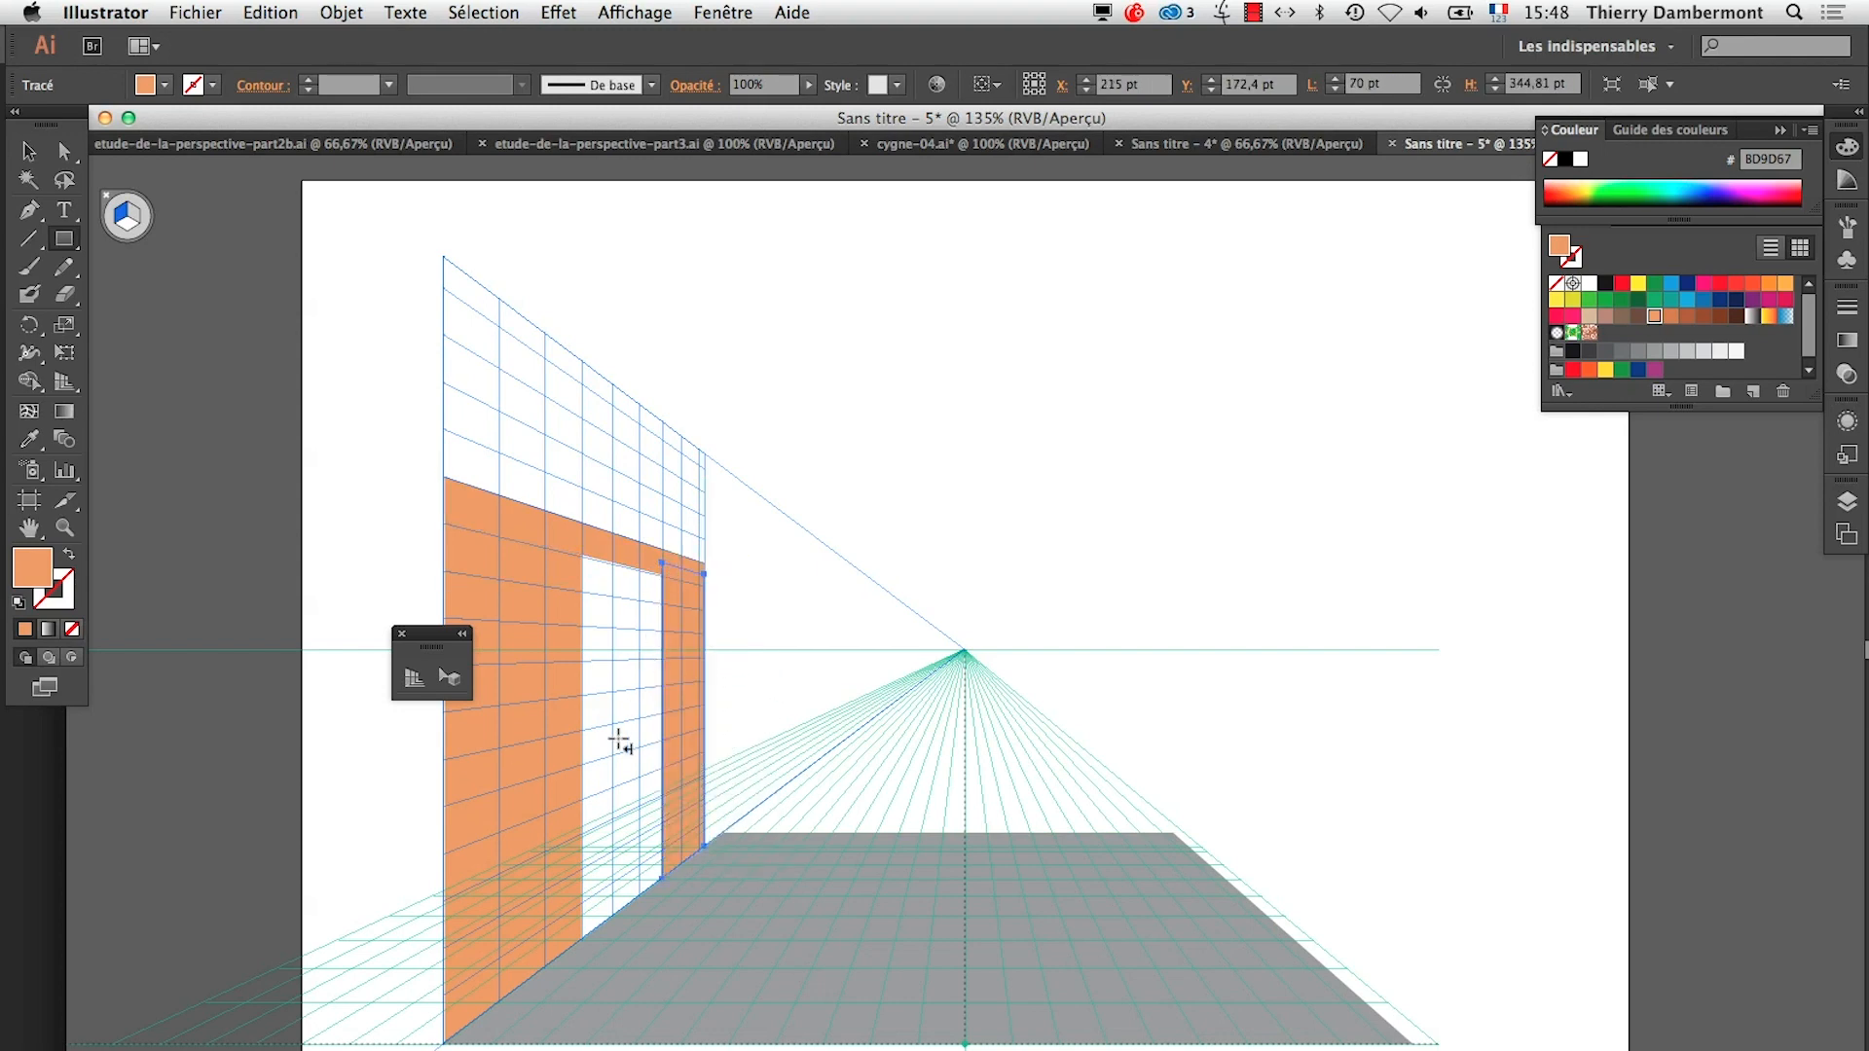
pyautogui.click(29, 151)
pyautogui.click(273, 664)
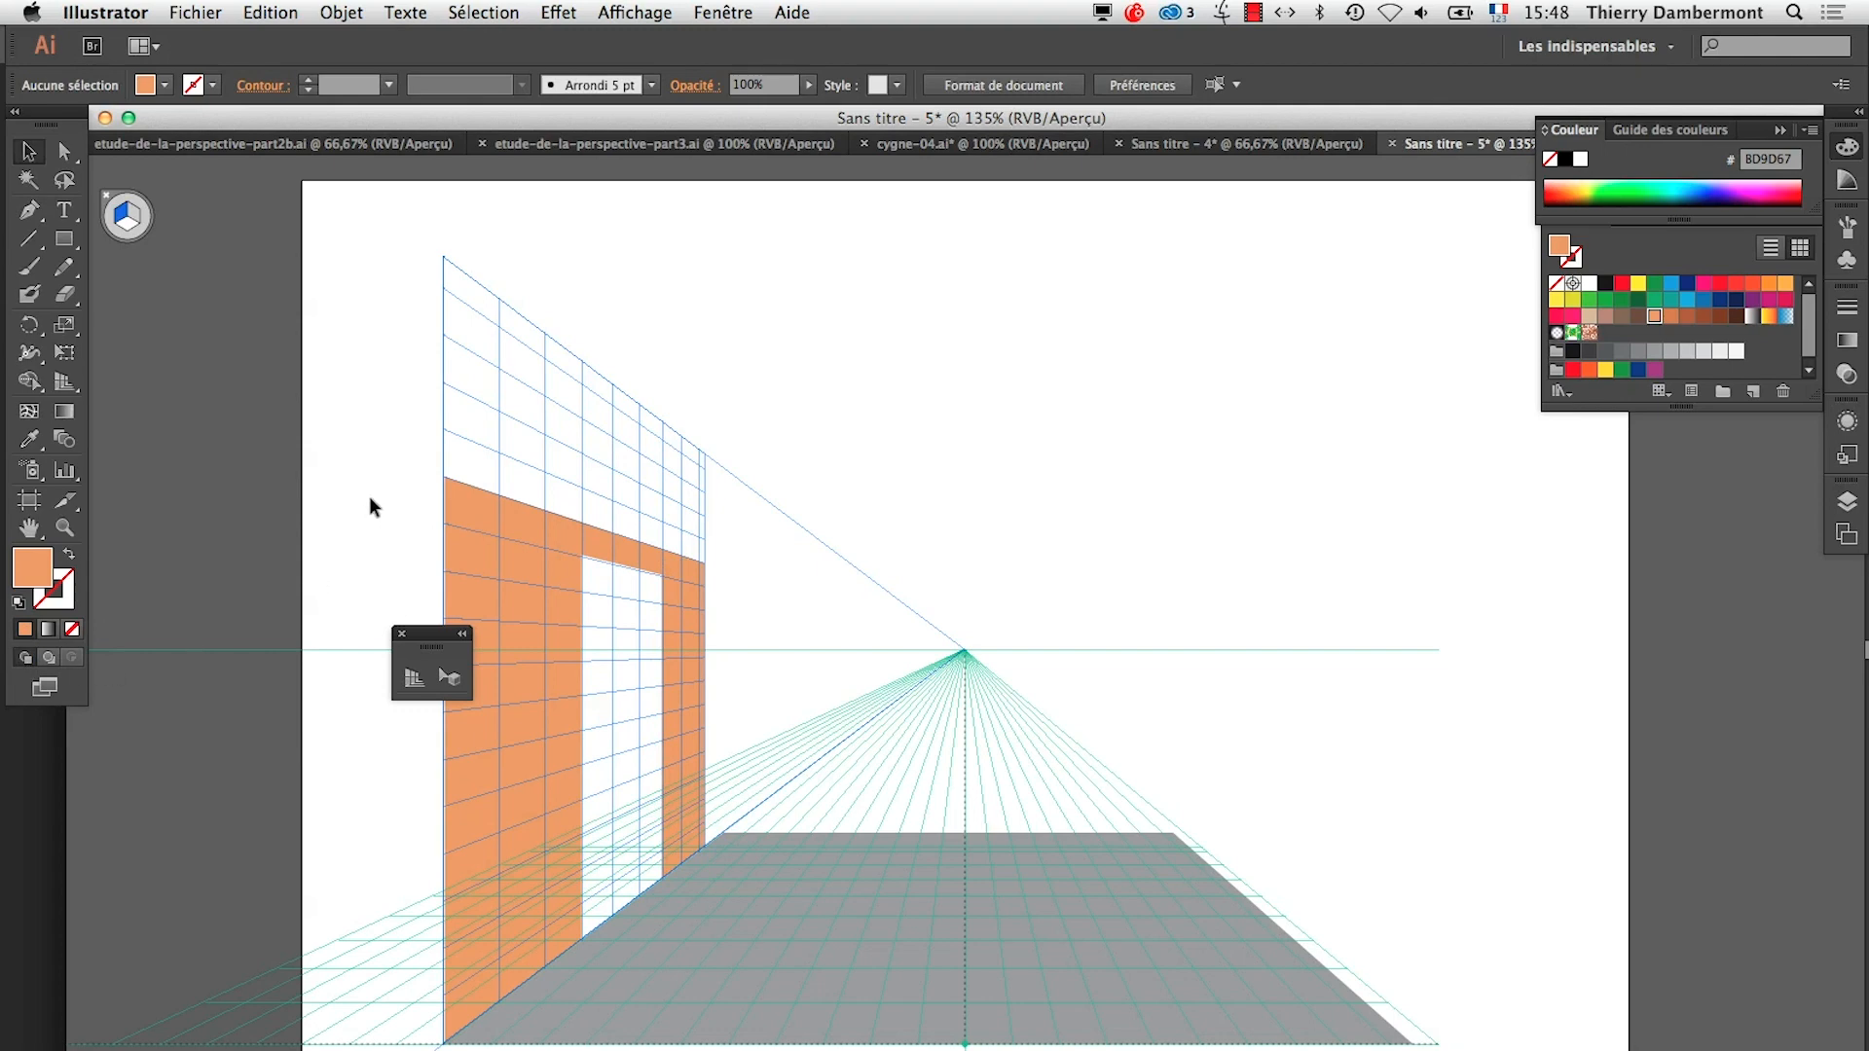
pyautogui.press('super+shift+i')
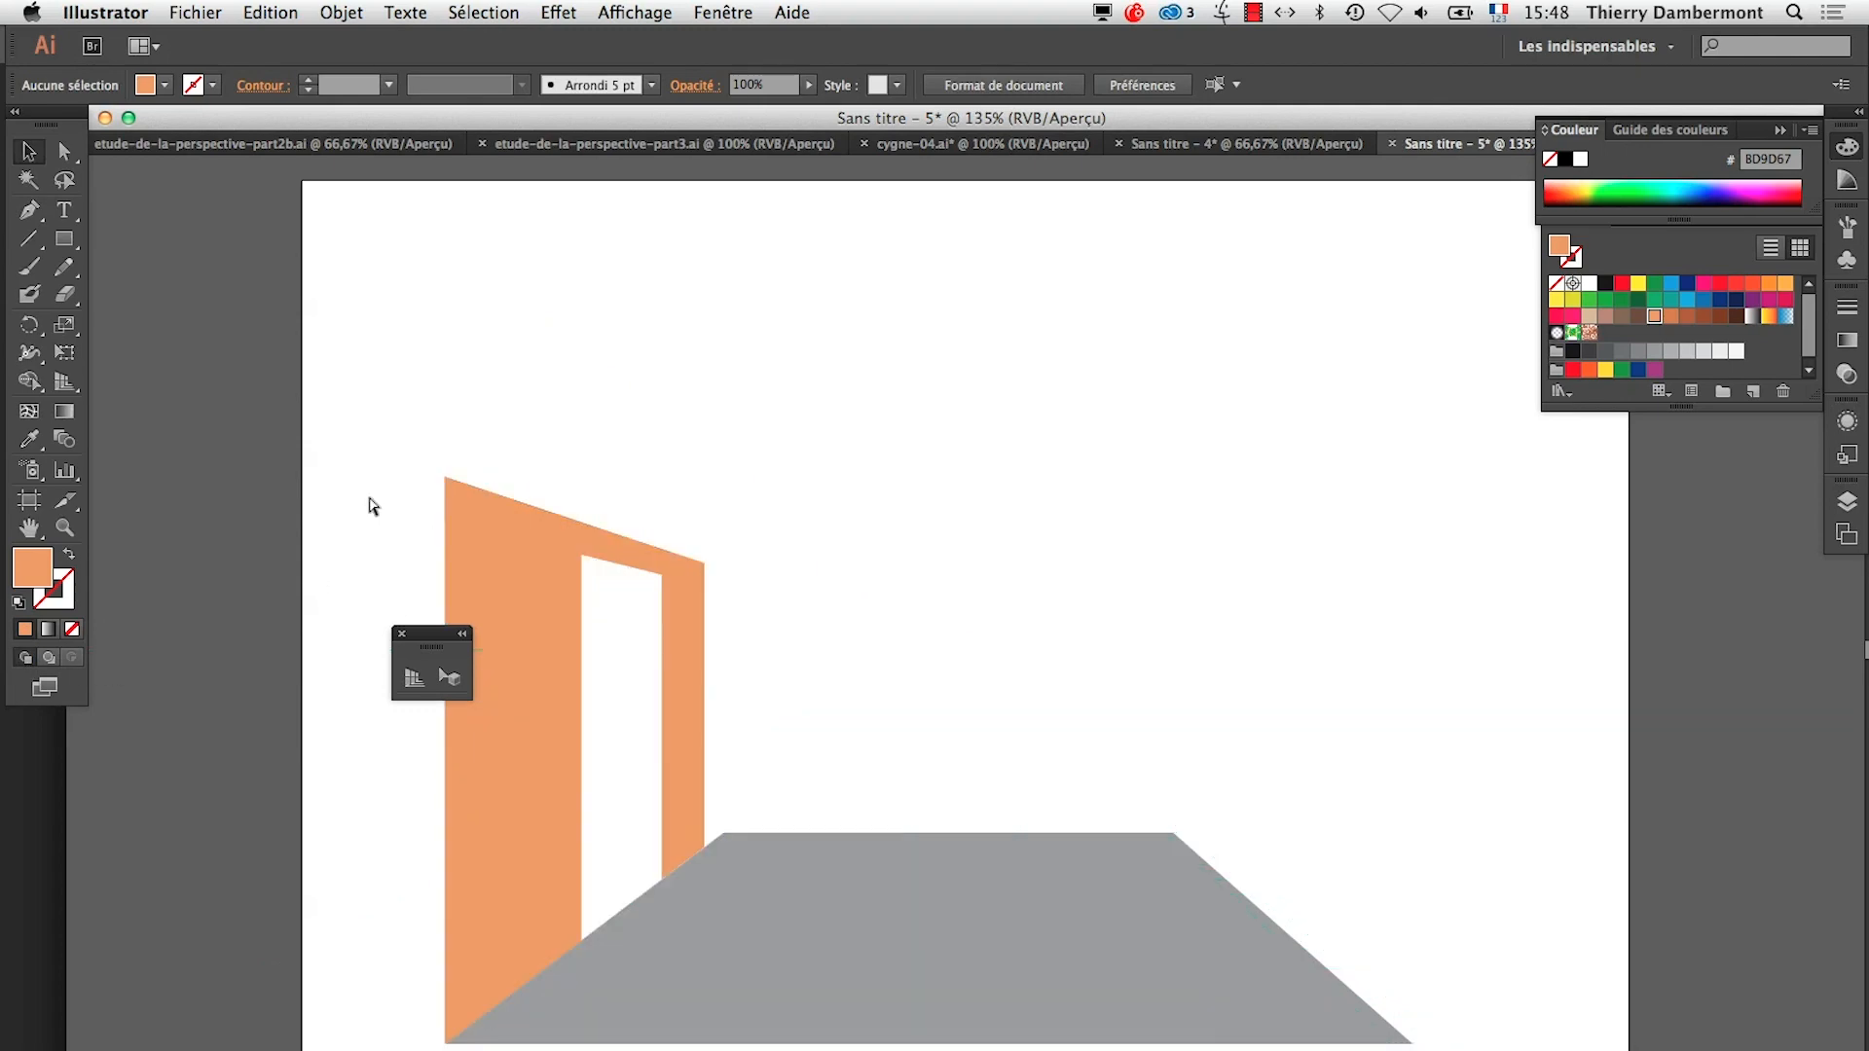
pyautogui.press('super+shift+i')
# Shorten the grey floor to 250 pt deep in perspective so its back edge meets the end of the left wall
pyautogui.click(672, 920)
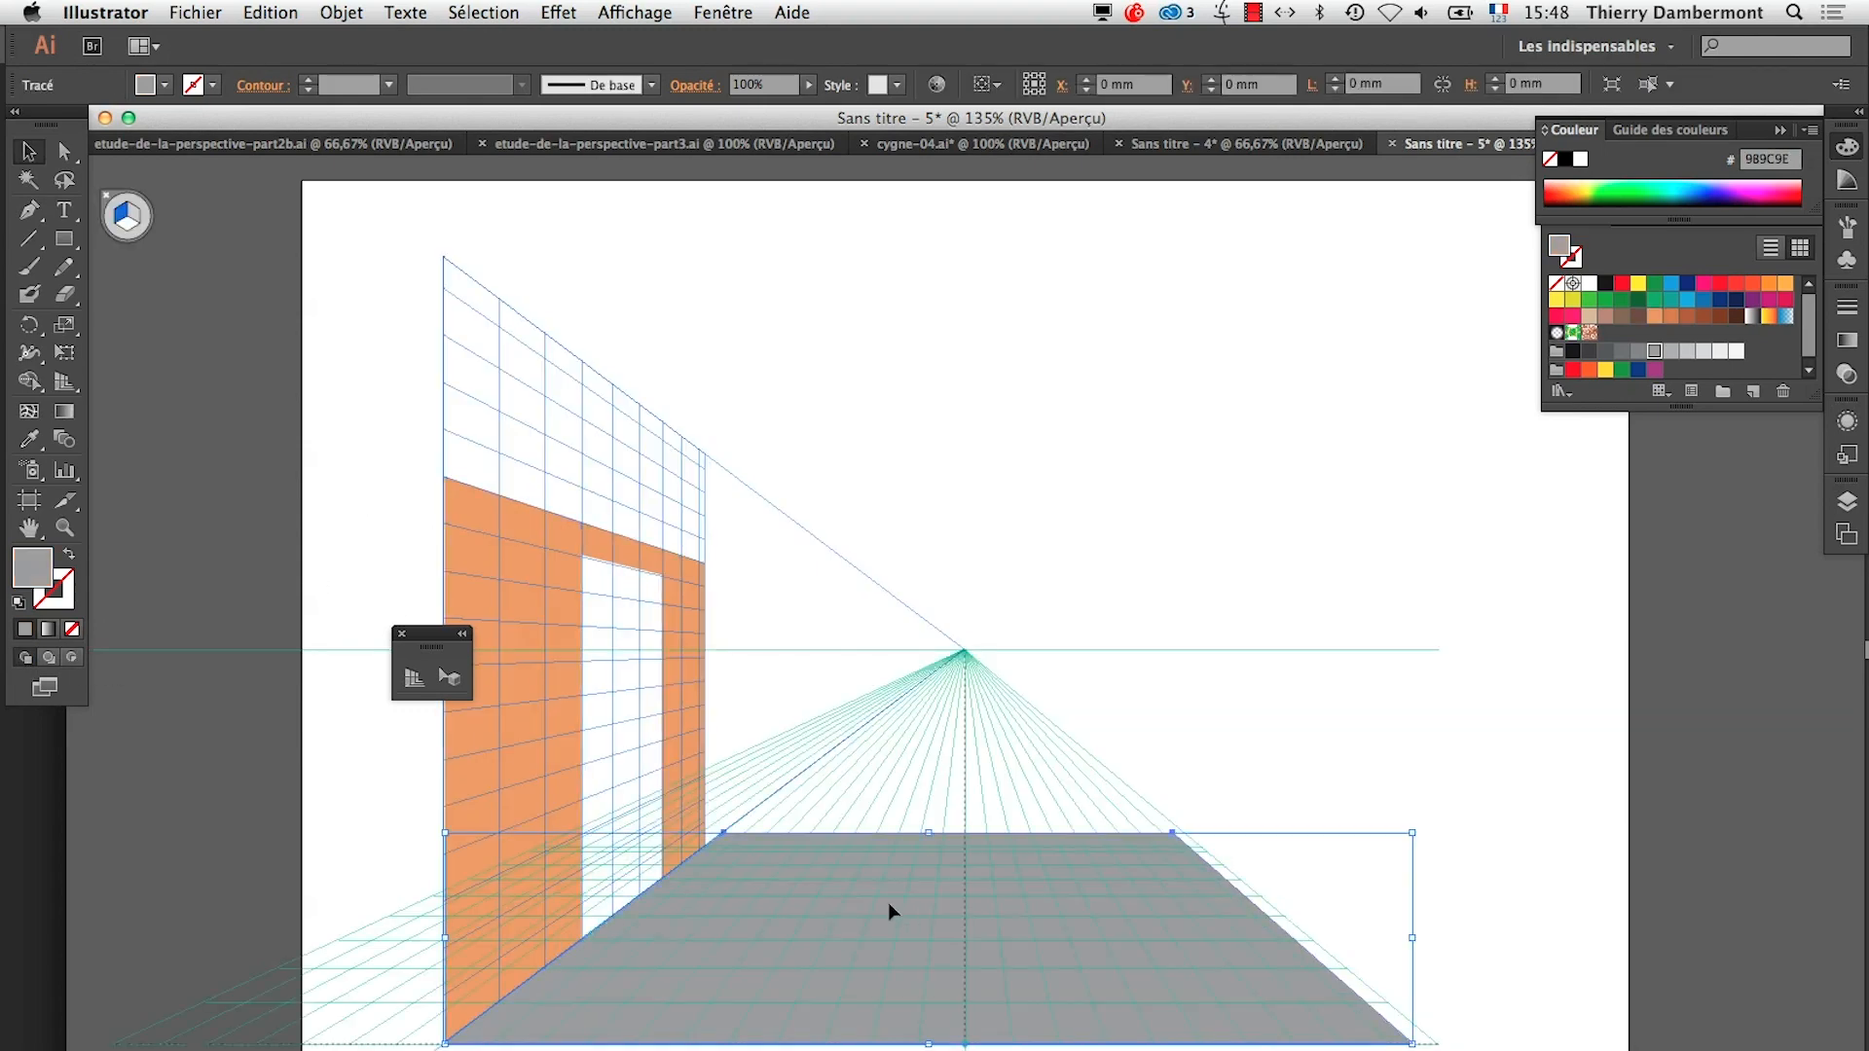
pyautogui.click(450, 676)
pyautogui.moveTo(947, 834); pyautogui.dragTo(948, 847)
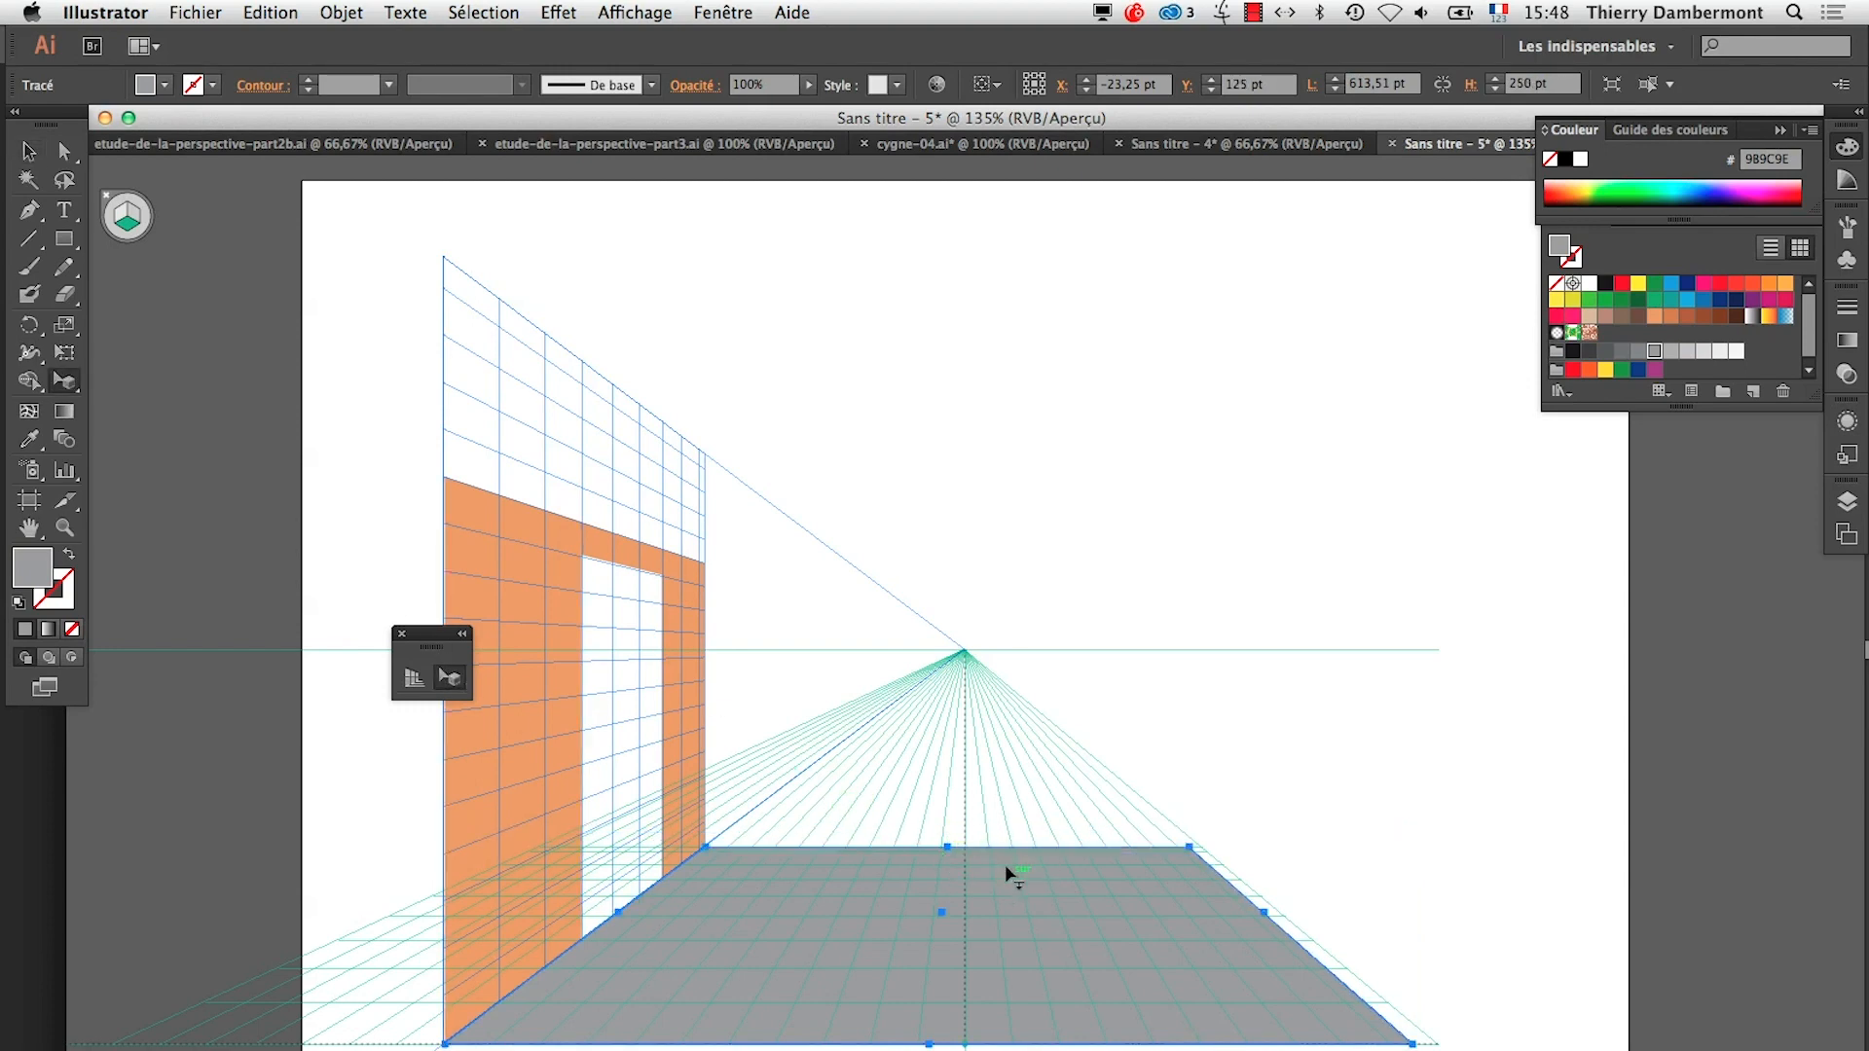
pyautogui.click(1324, 852)
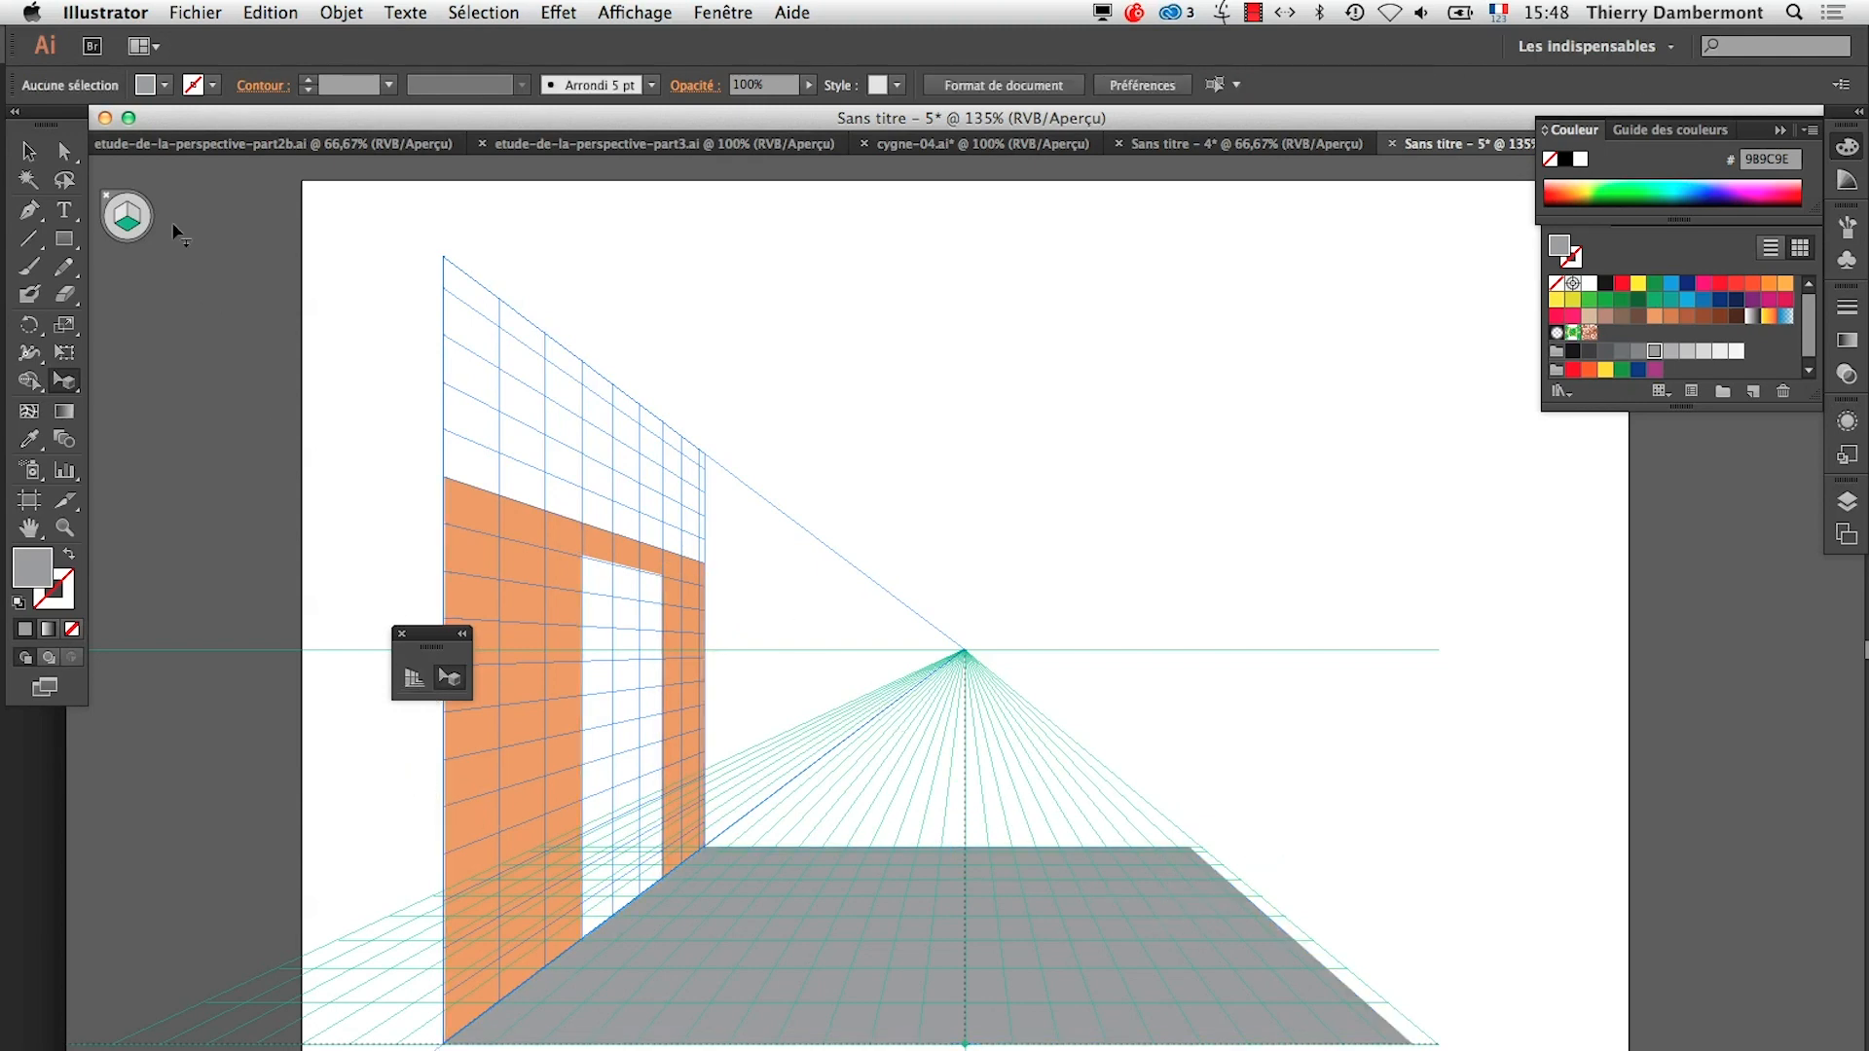
# Hide the perspective grid and draw a dark blue back wall about 108 × 63.5 mm above the floor's back edge
pyautogui.click(29, 151)
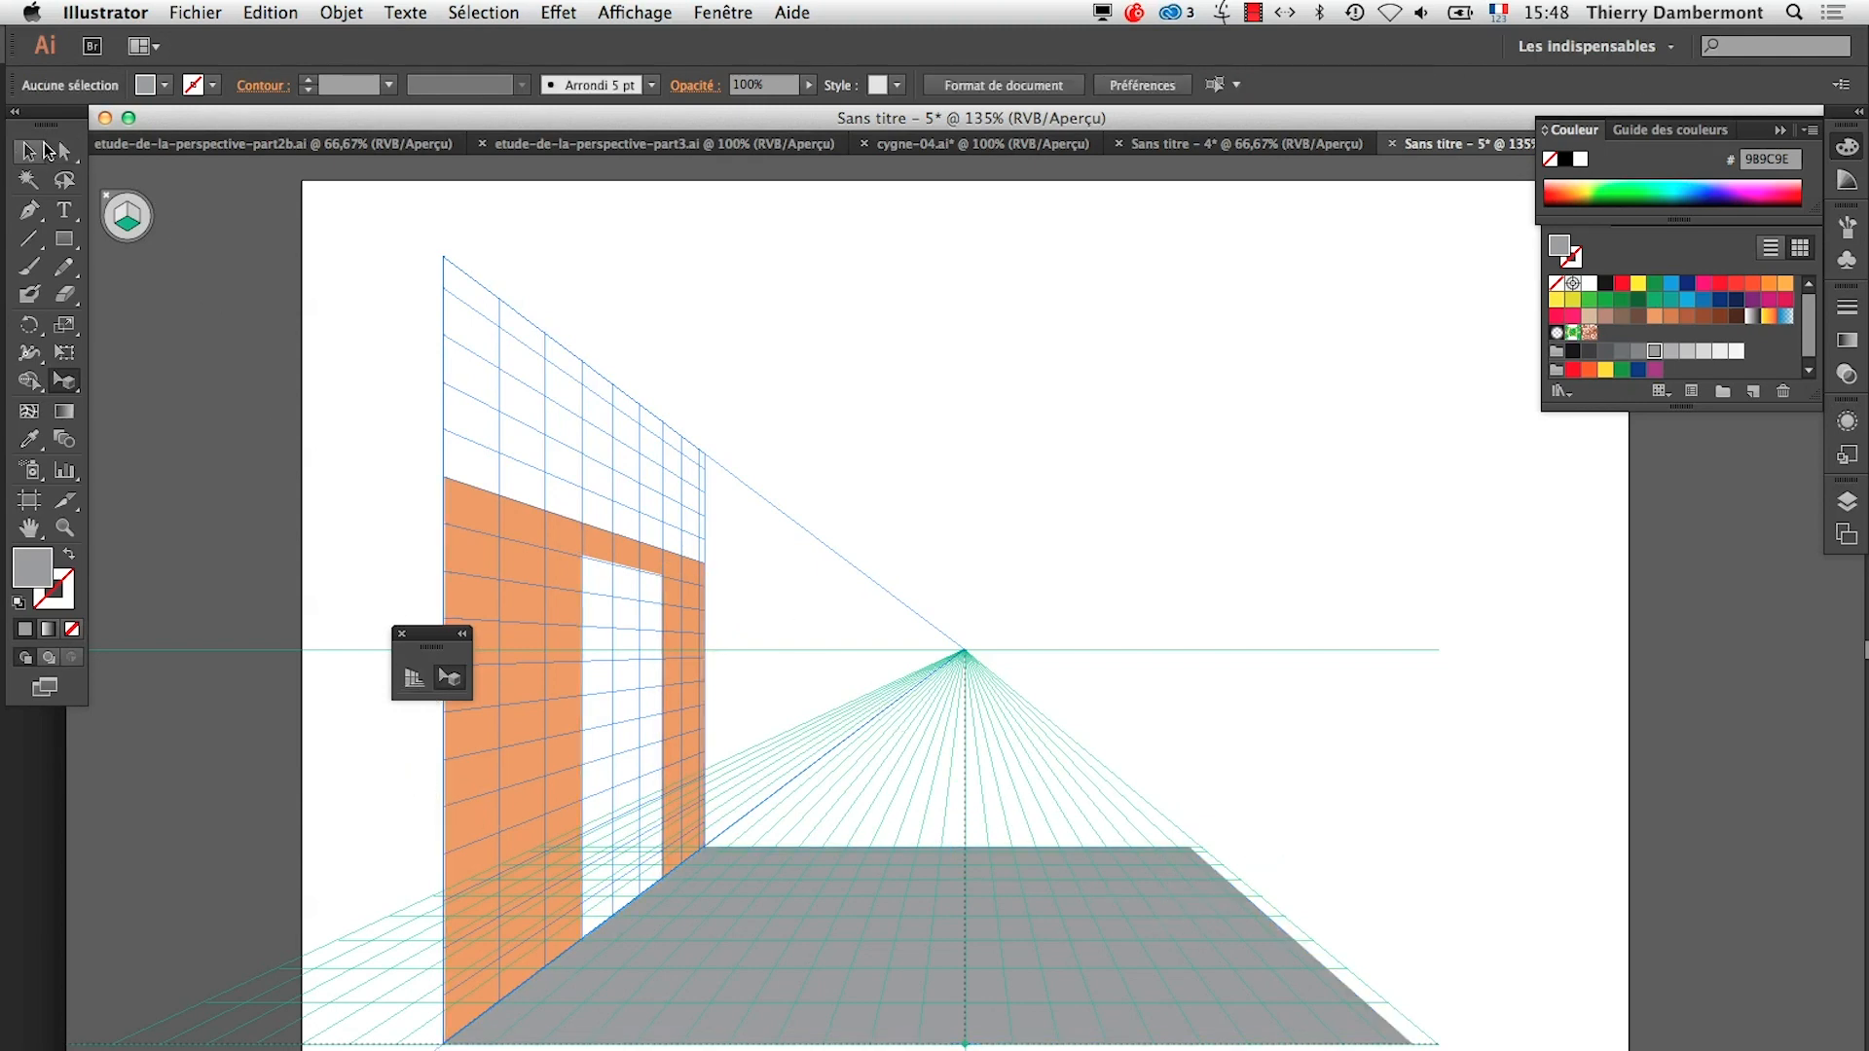
pyautogui.click(426, 666)
pyautogui.press('super+shift+i')
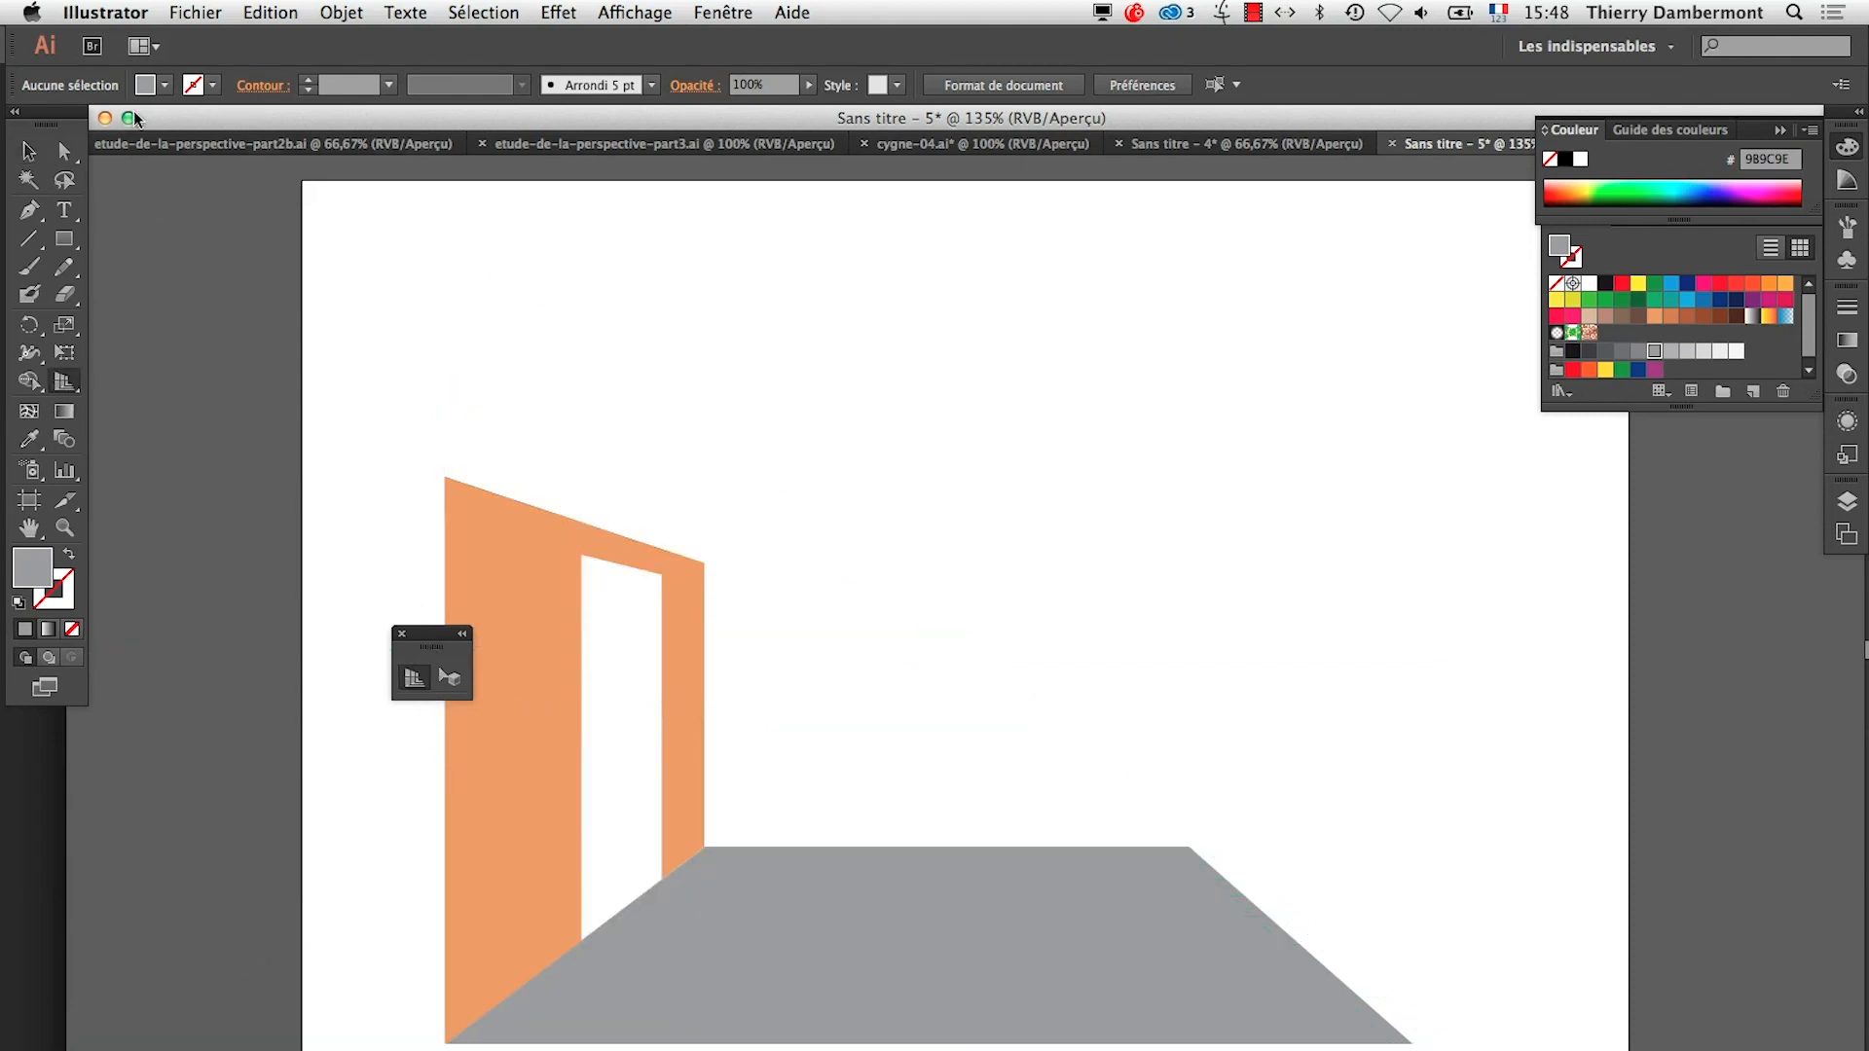
pyautogui.click(32, 153)
pyautogui.press('m')
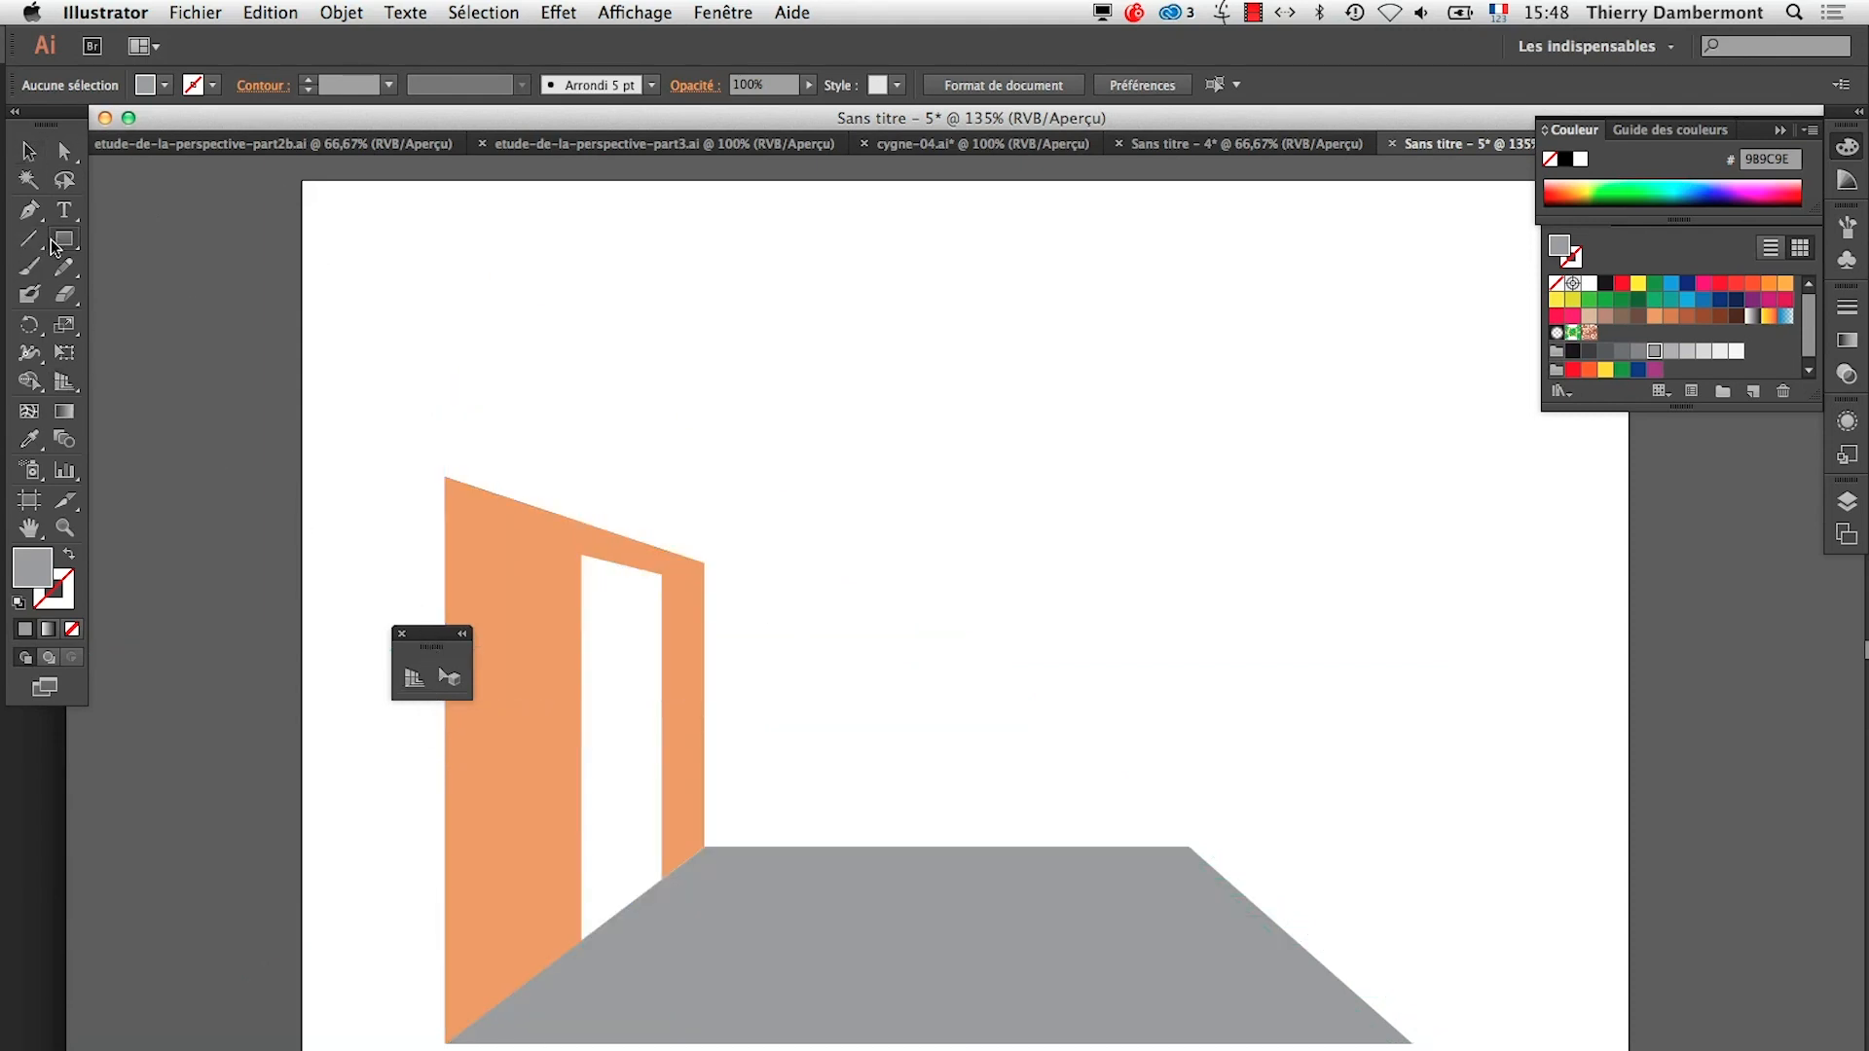
pyautogui.moveTo(704, 563); pyautogui.dragTo(1190, 847)
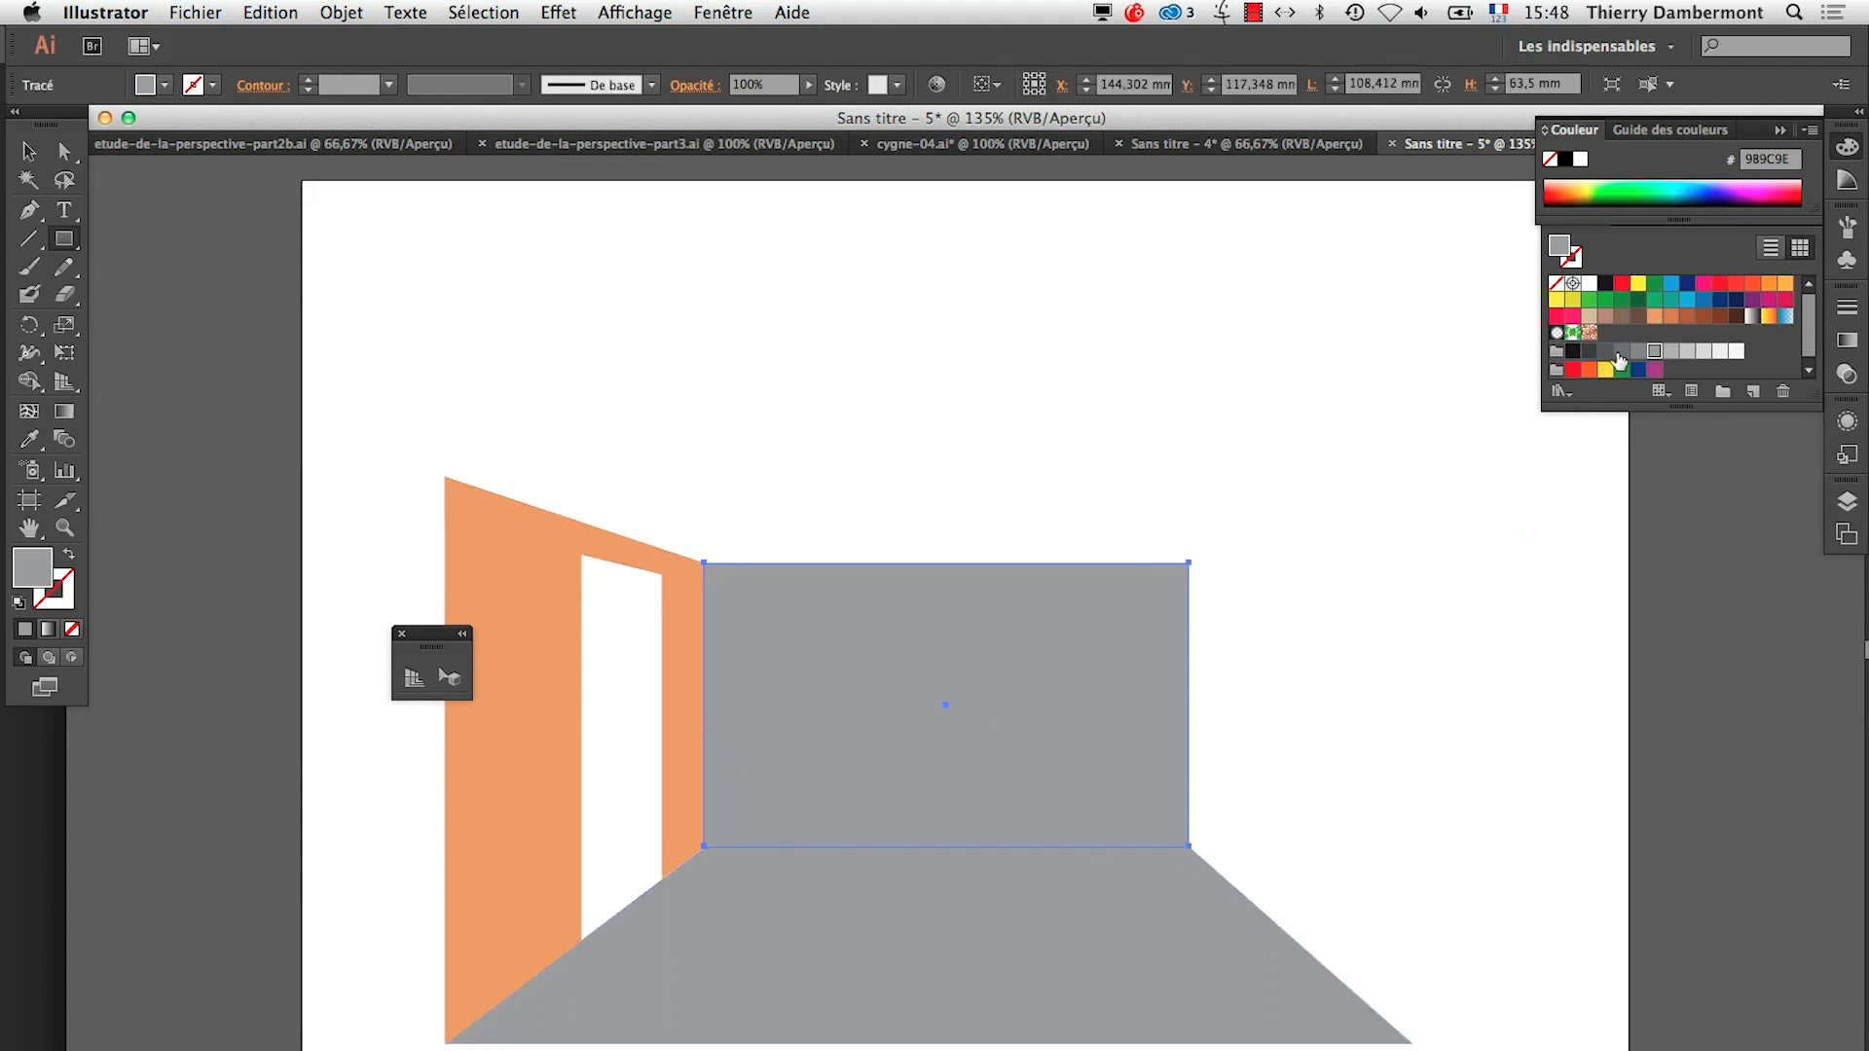
pyautogui.click(1638, 370)
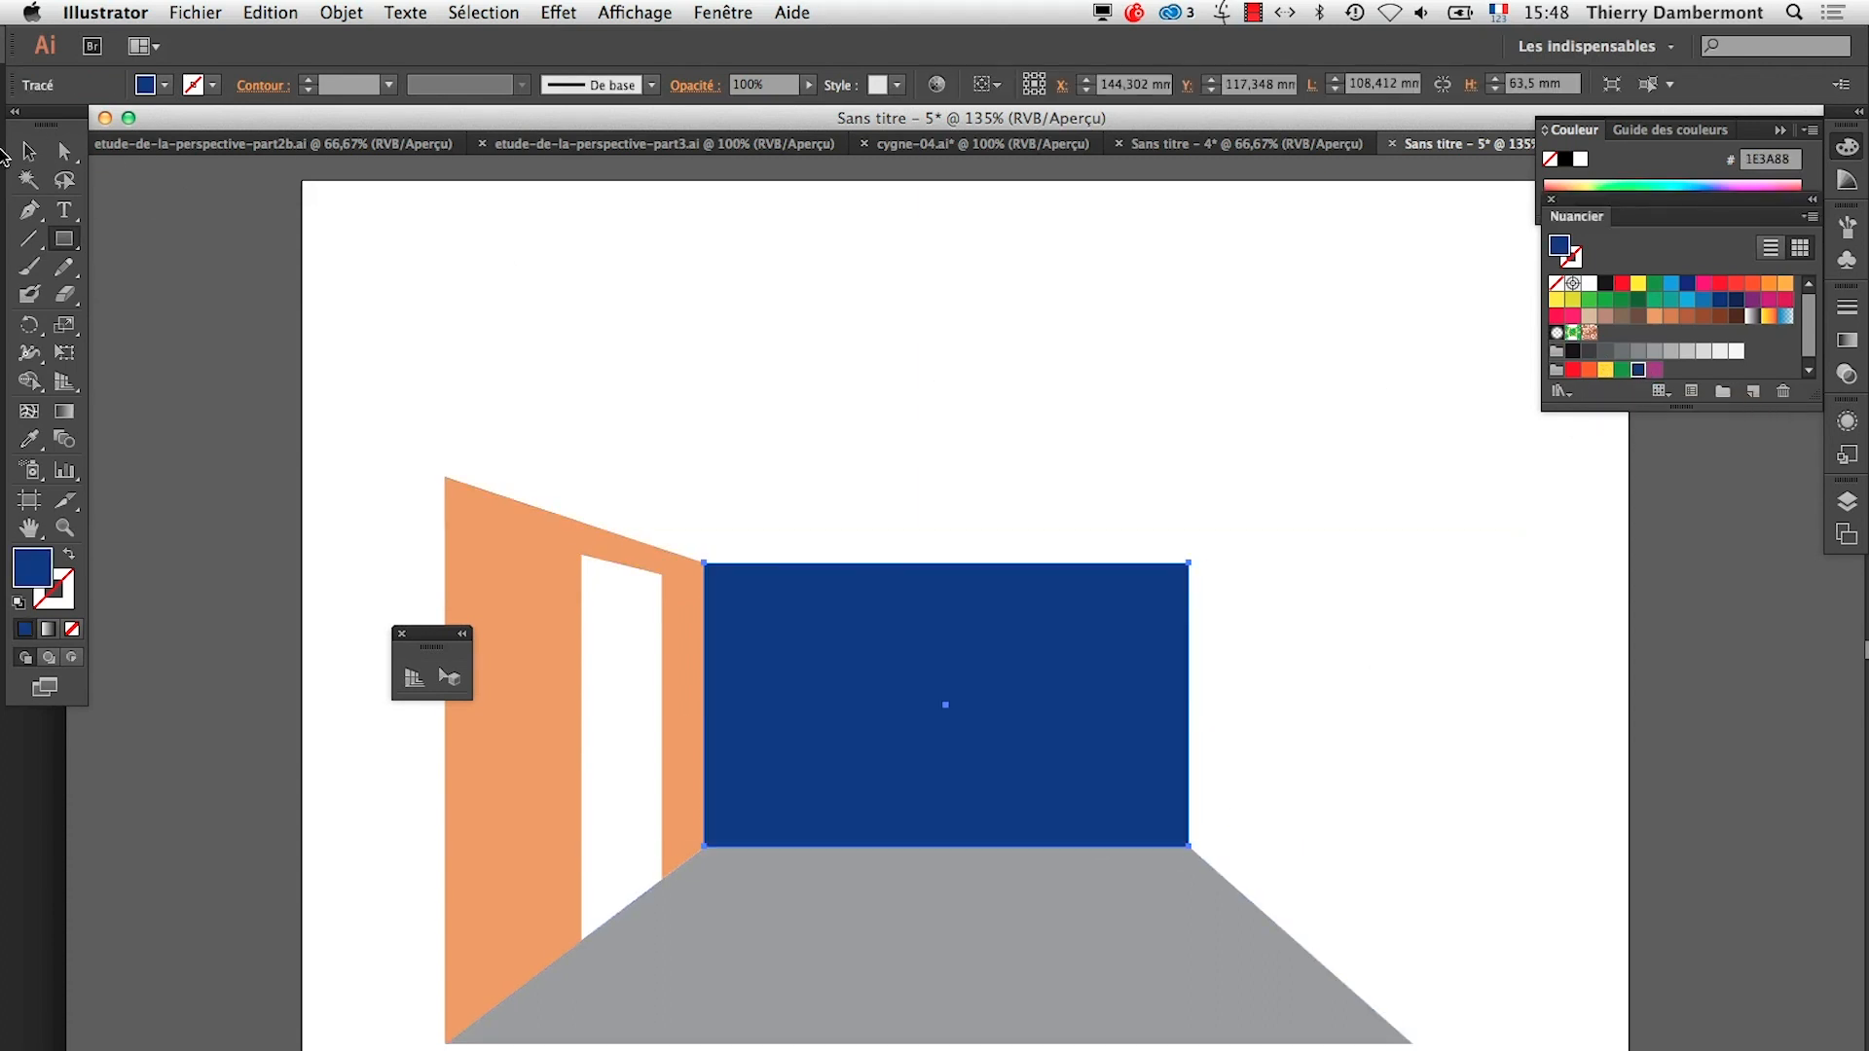
# Deselect the back wall and move the floating perspective tools panel off the artboard
pyautogui.click(29, 151)
pyautogui.click(275, 385)
pyautogui.moveTo(422, 626); pyautogui.dragTo(225, 530)
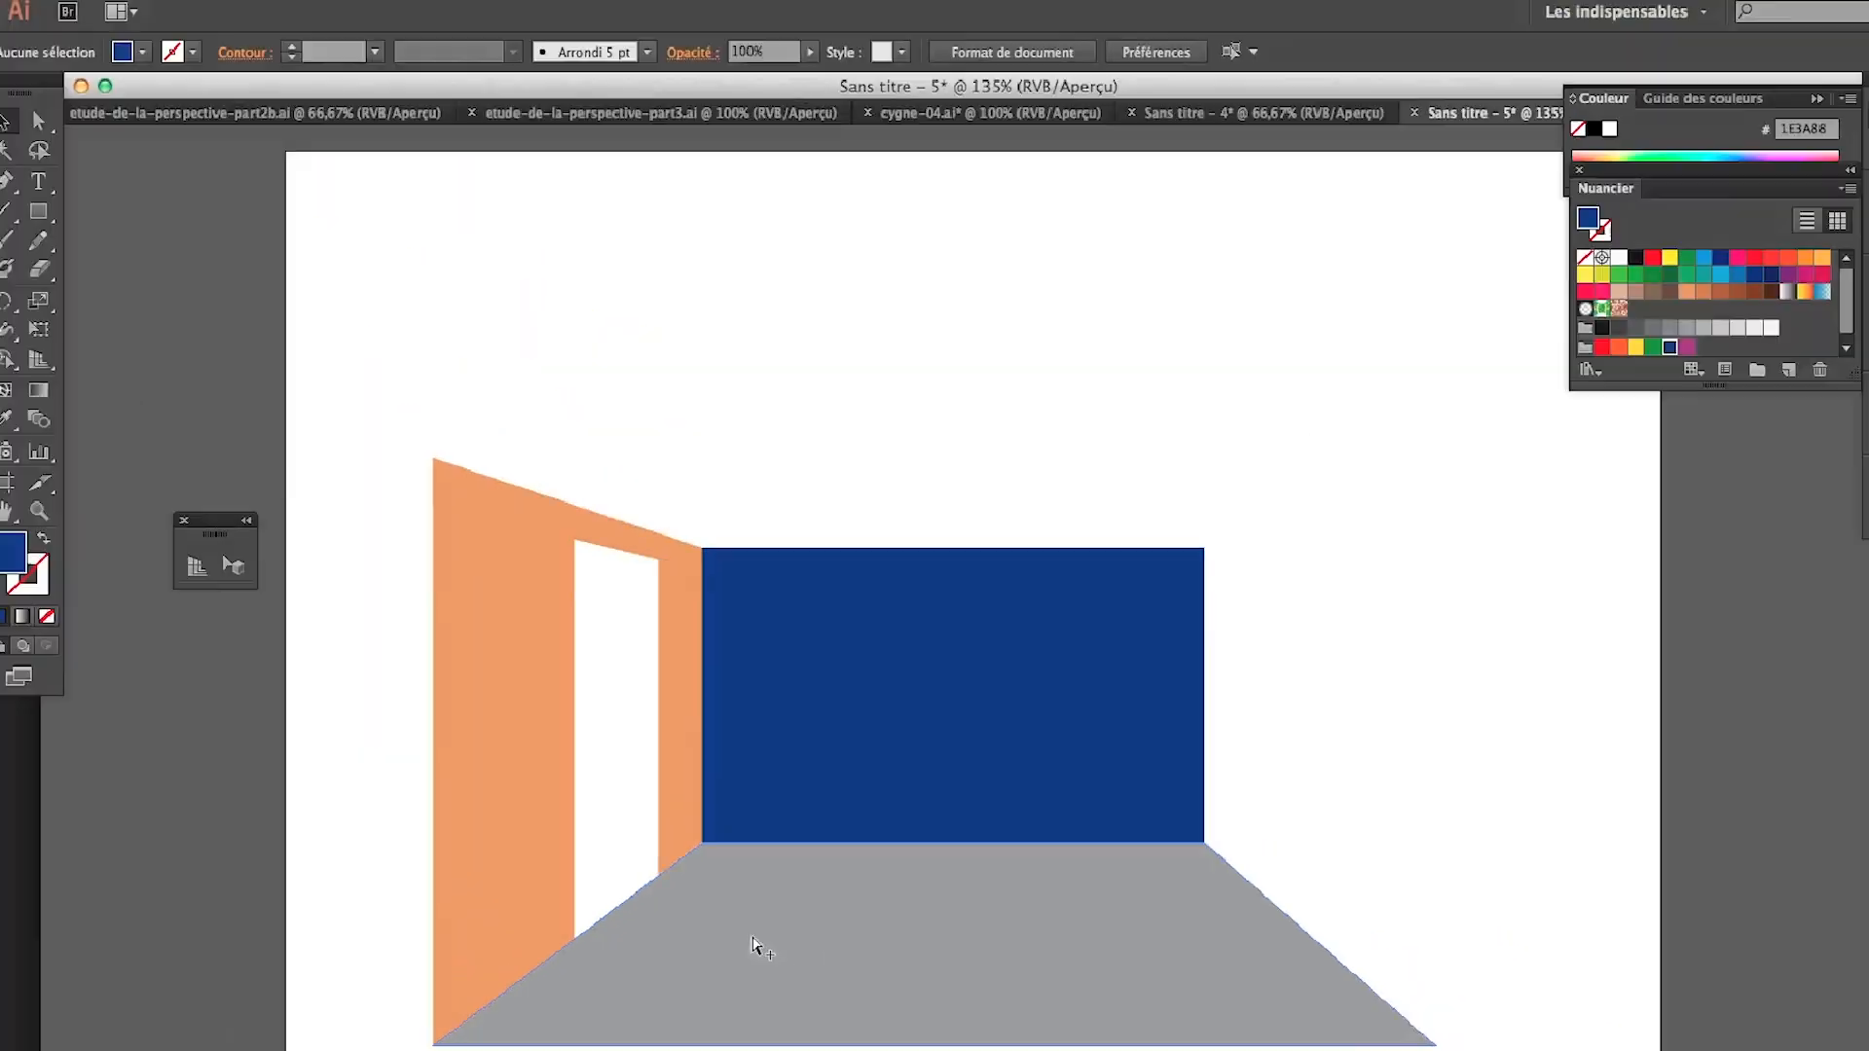
# Save the room scene as "a un point de fuite.ai" in AI-jour7 with the Illustrator CC options, and switch to the three-point box document
pyautogui.click(193, 12)
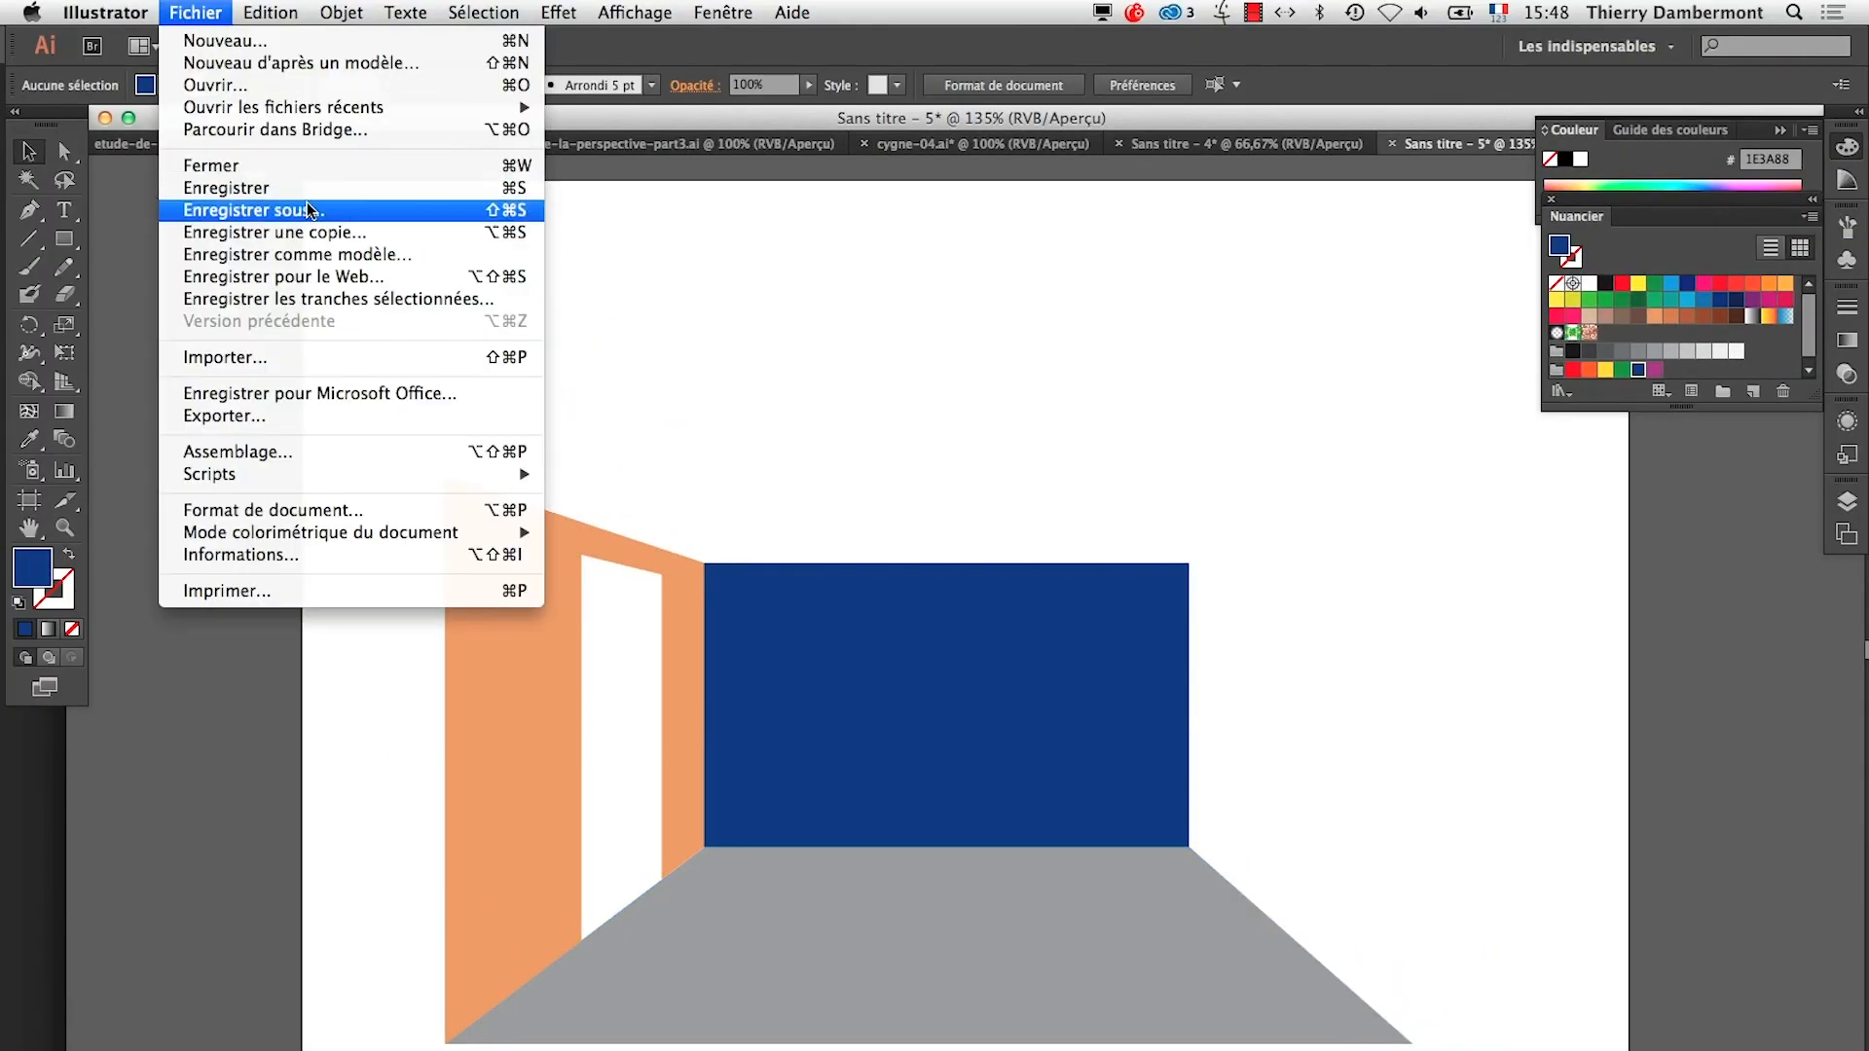
pyautogui.click(292, 200)
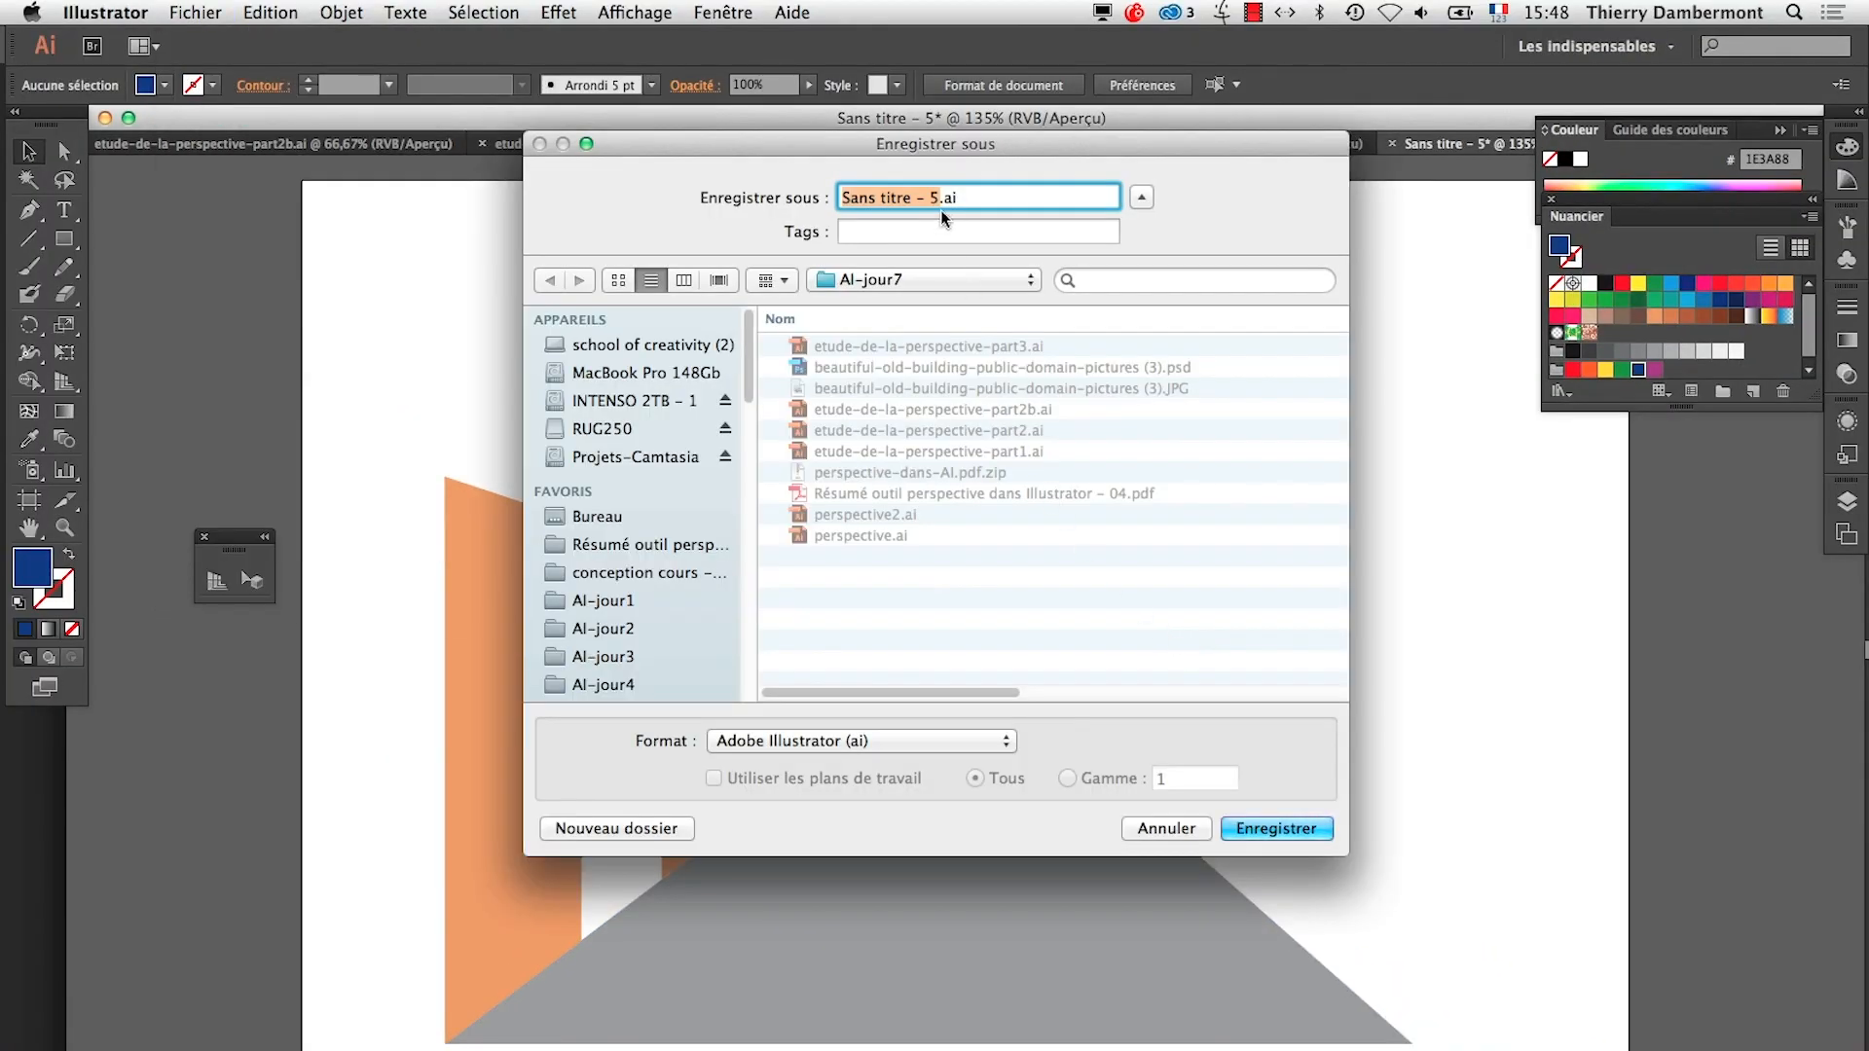
pyautogui.write('a un point de fui')
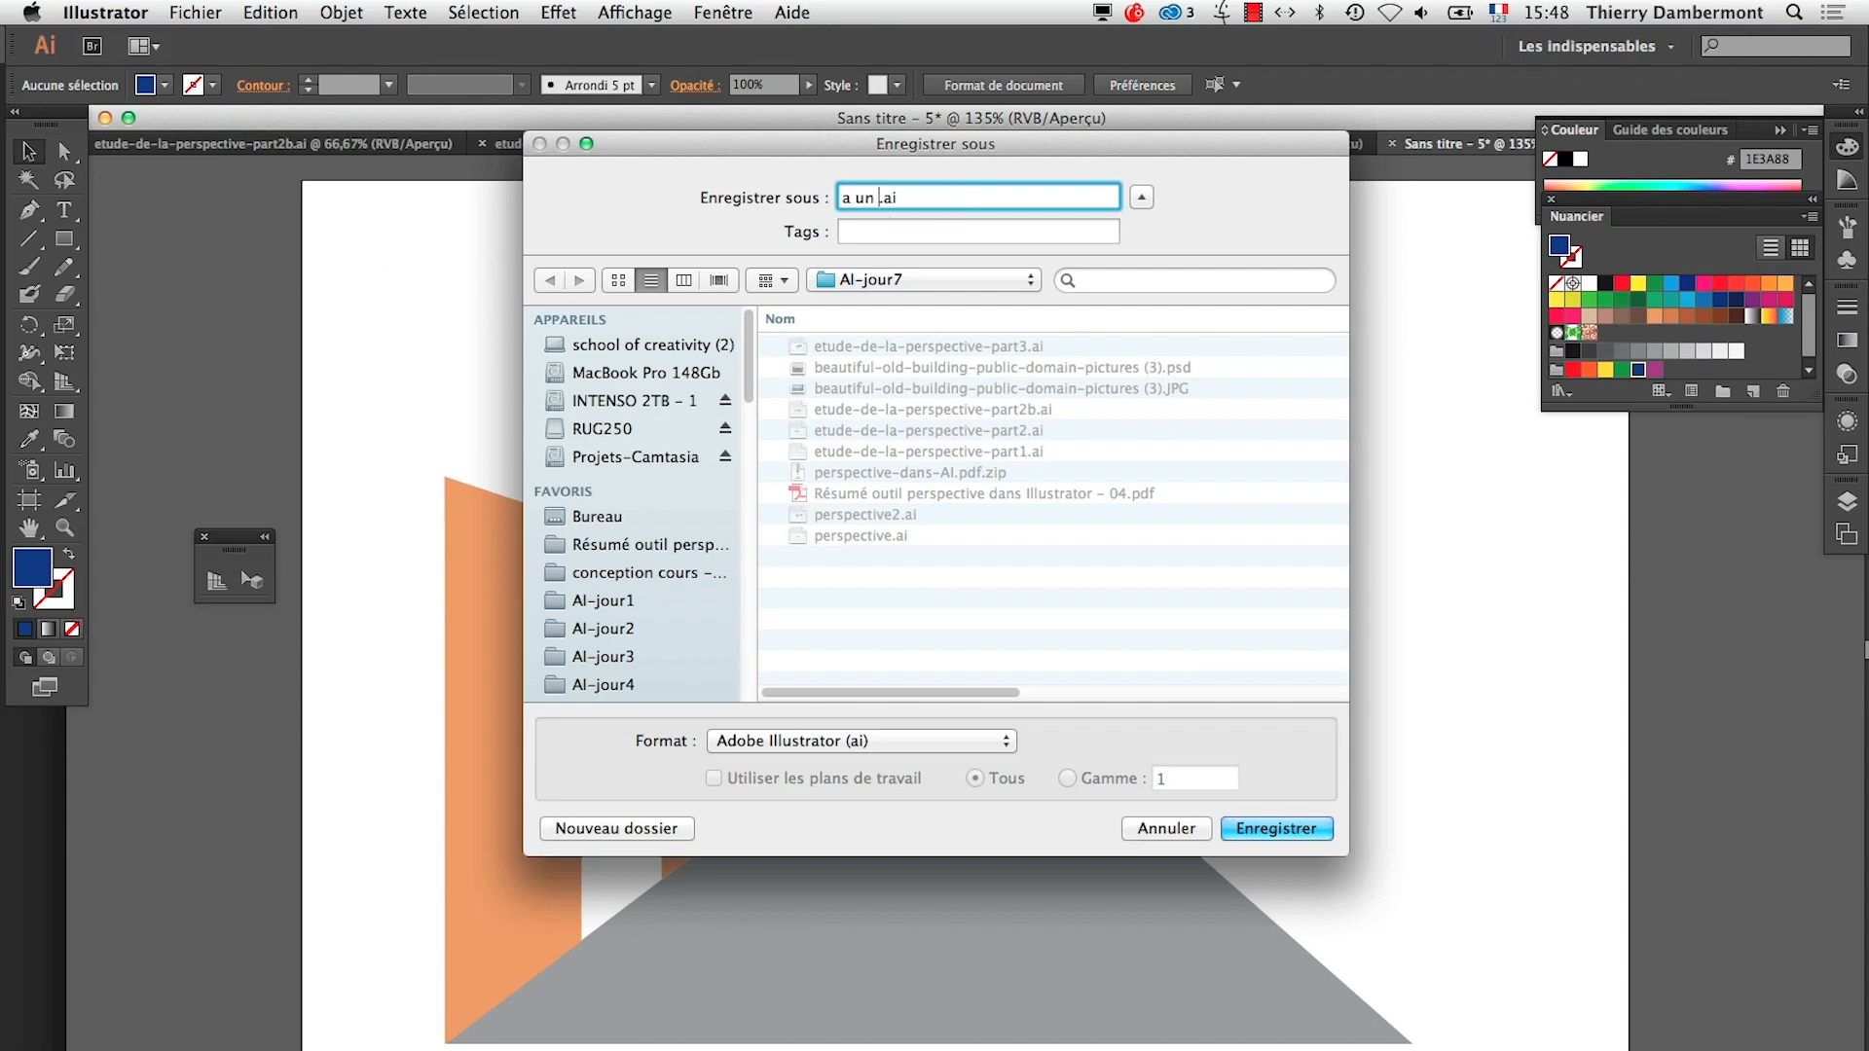
pyautogui.write('te')
pyautogui.click(1299, 839)
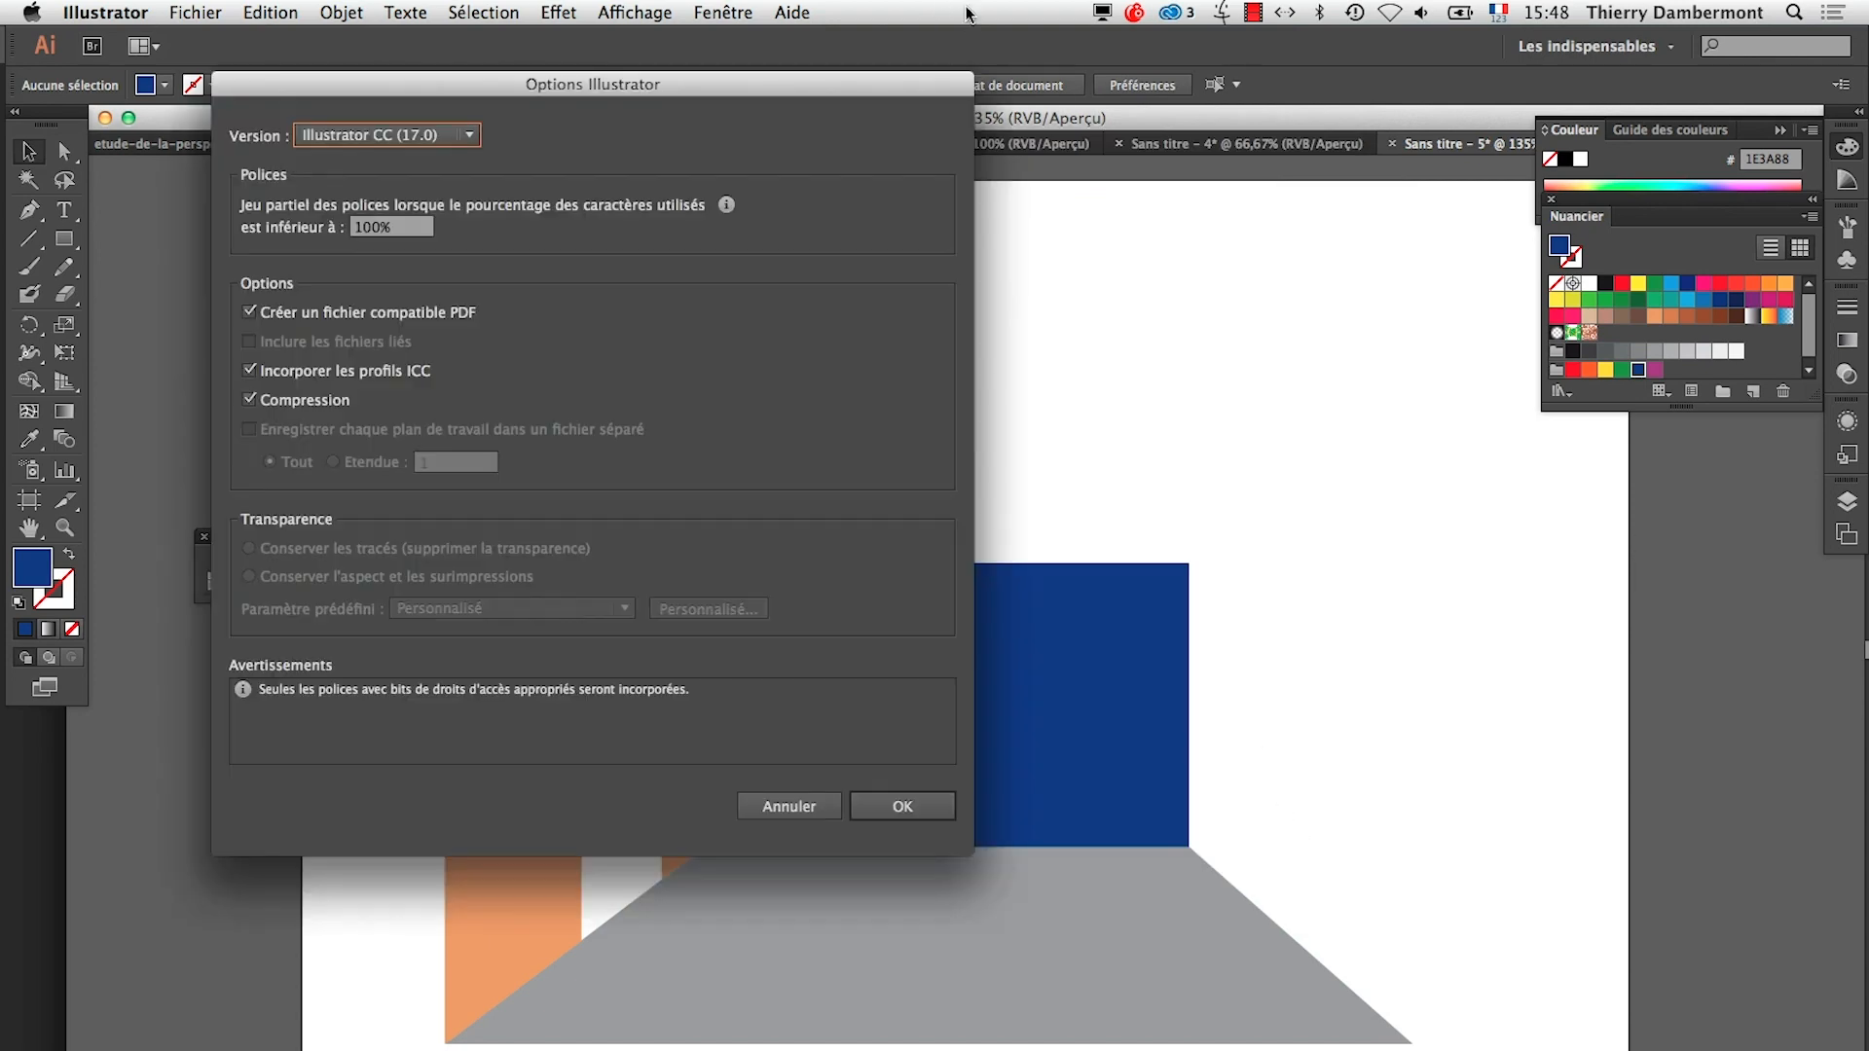
pyautogui.click(902, 807)
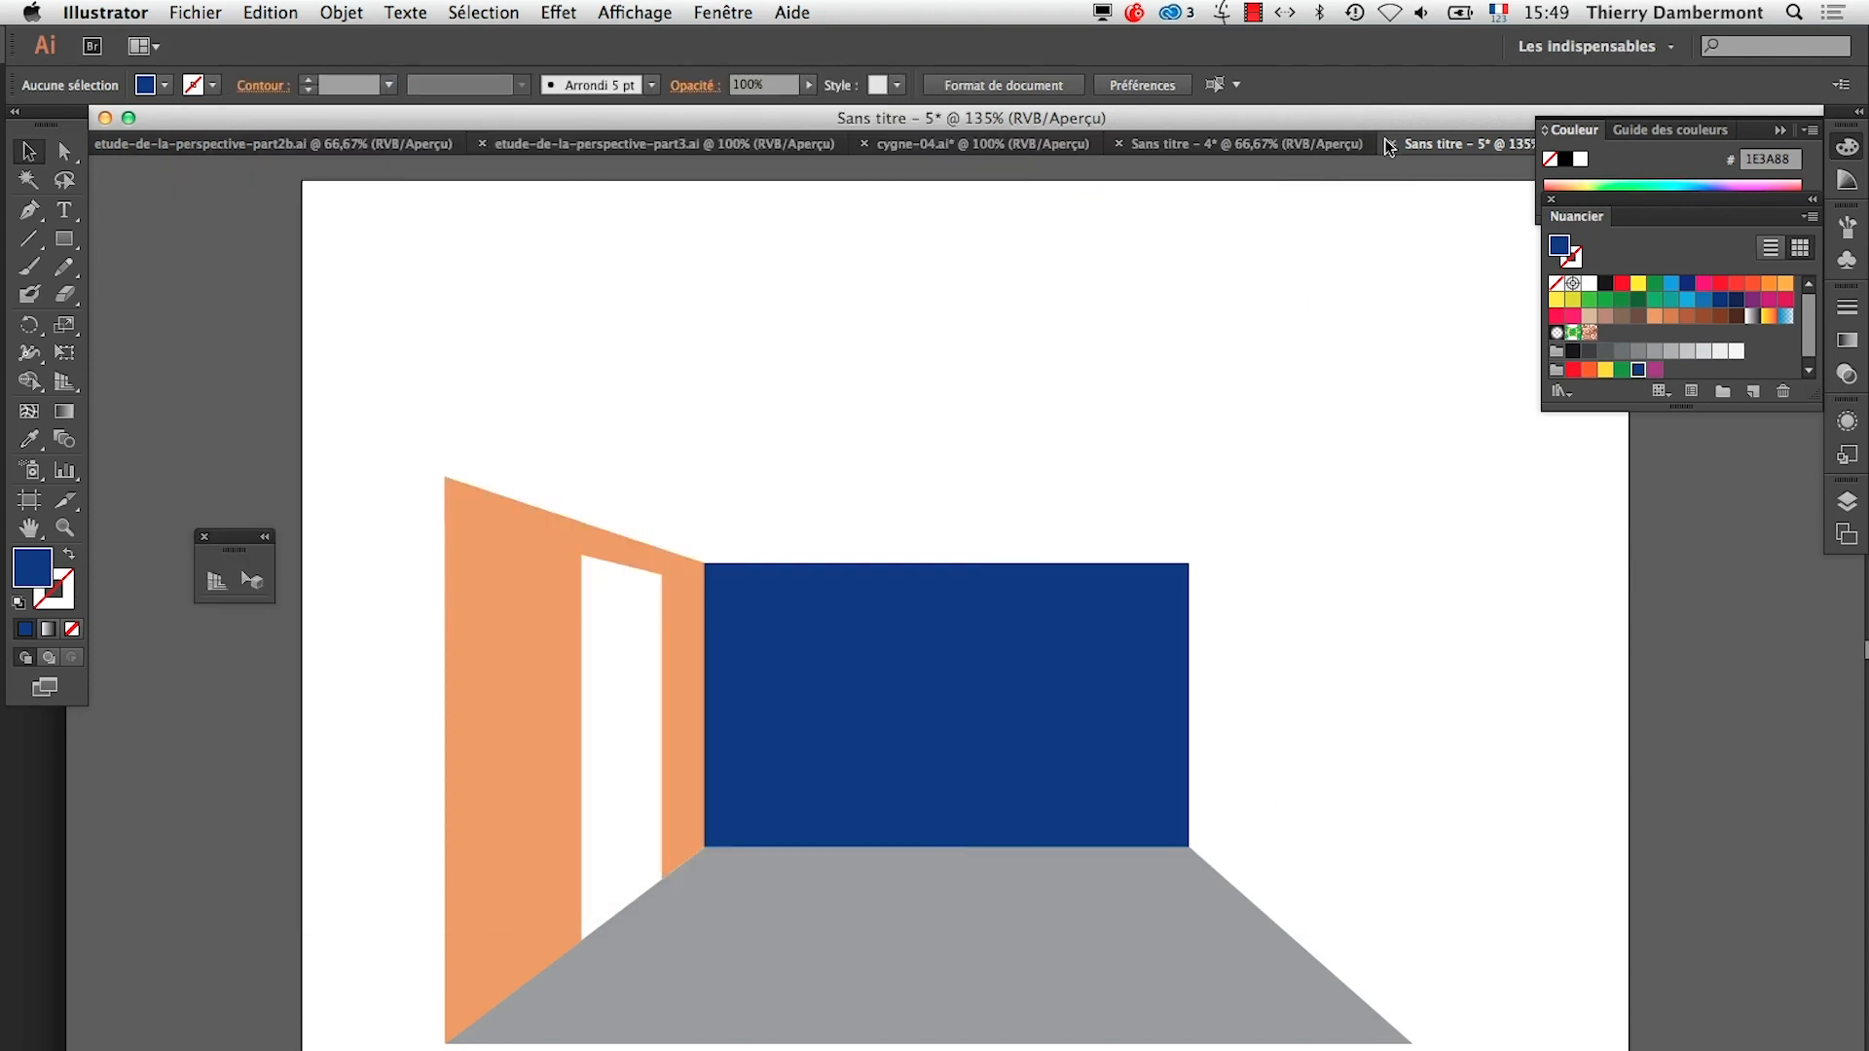
pyautogui.click(1290, 144)
pyautogui.click(195, 12)
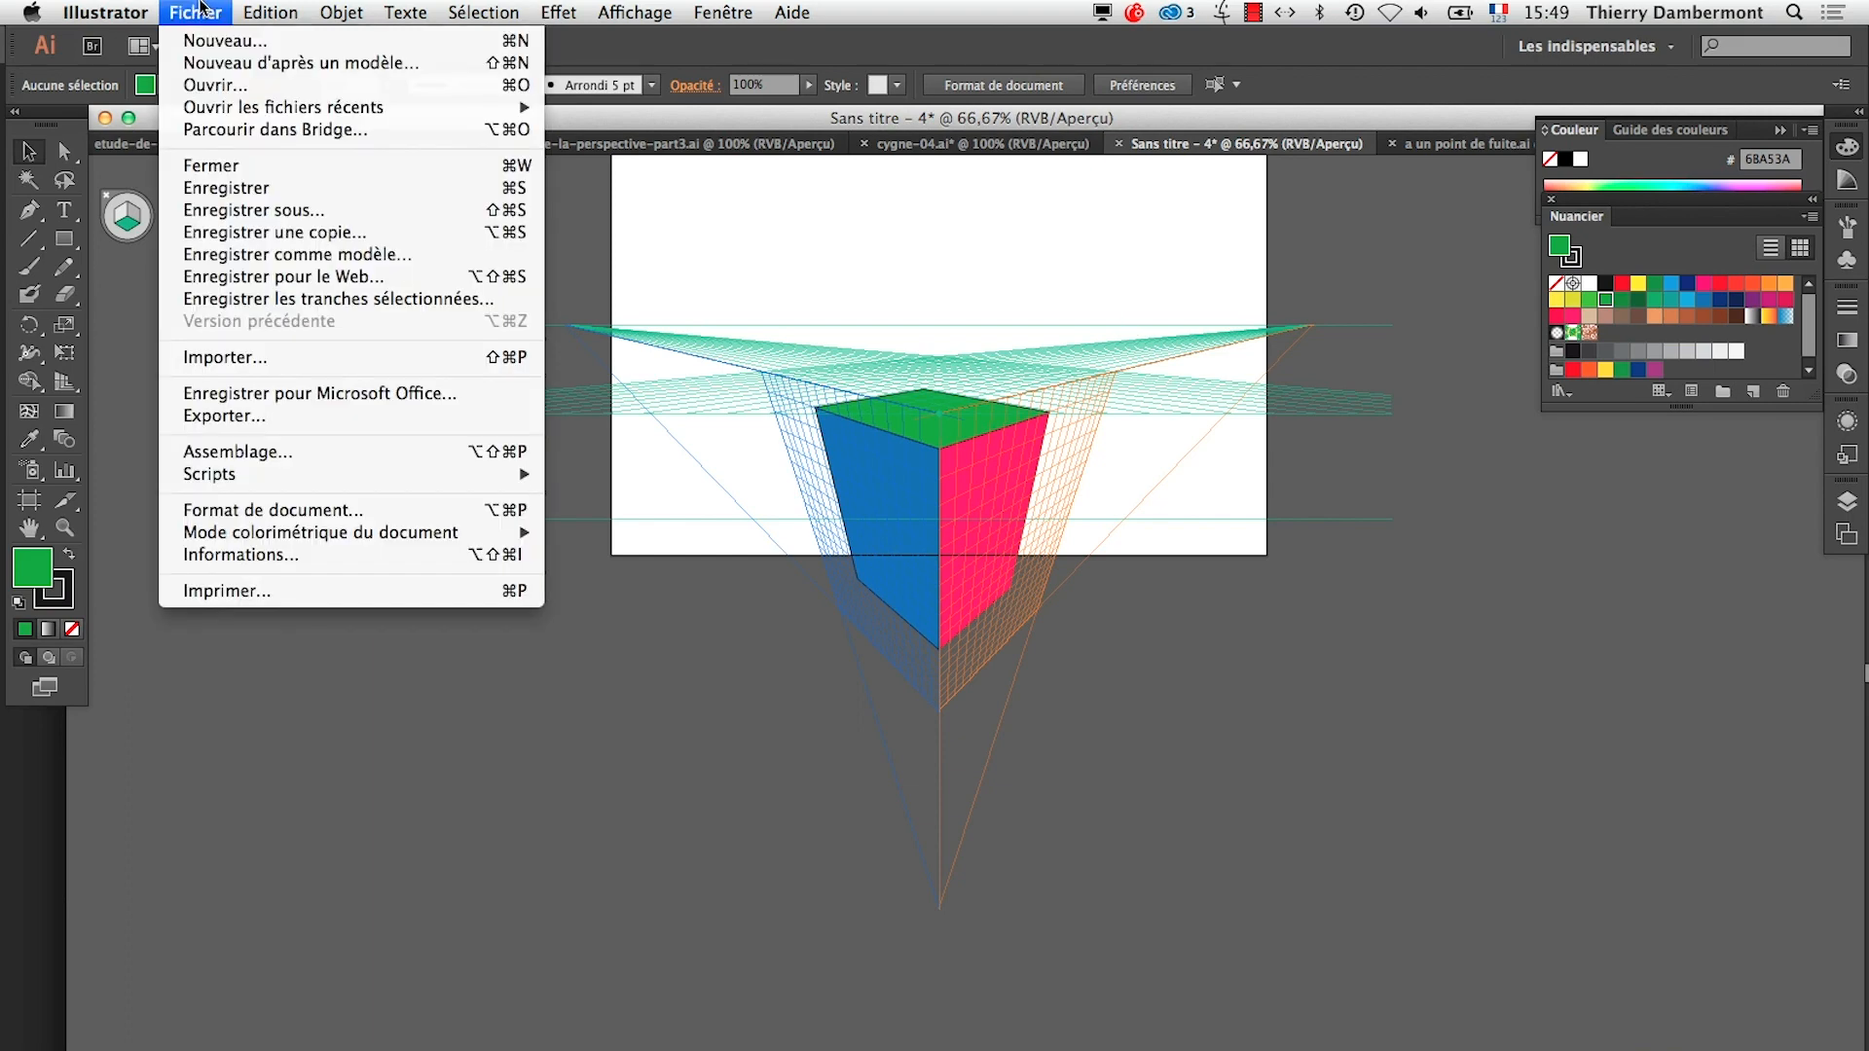
pyautogui.click(278, 204)
pyautogui.write('a deux poi')
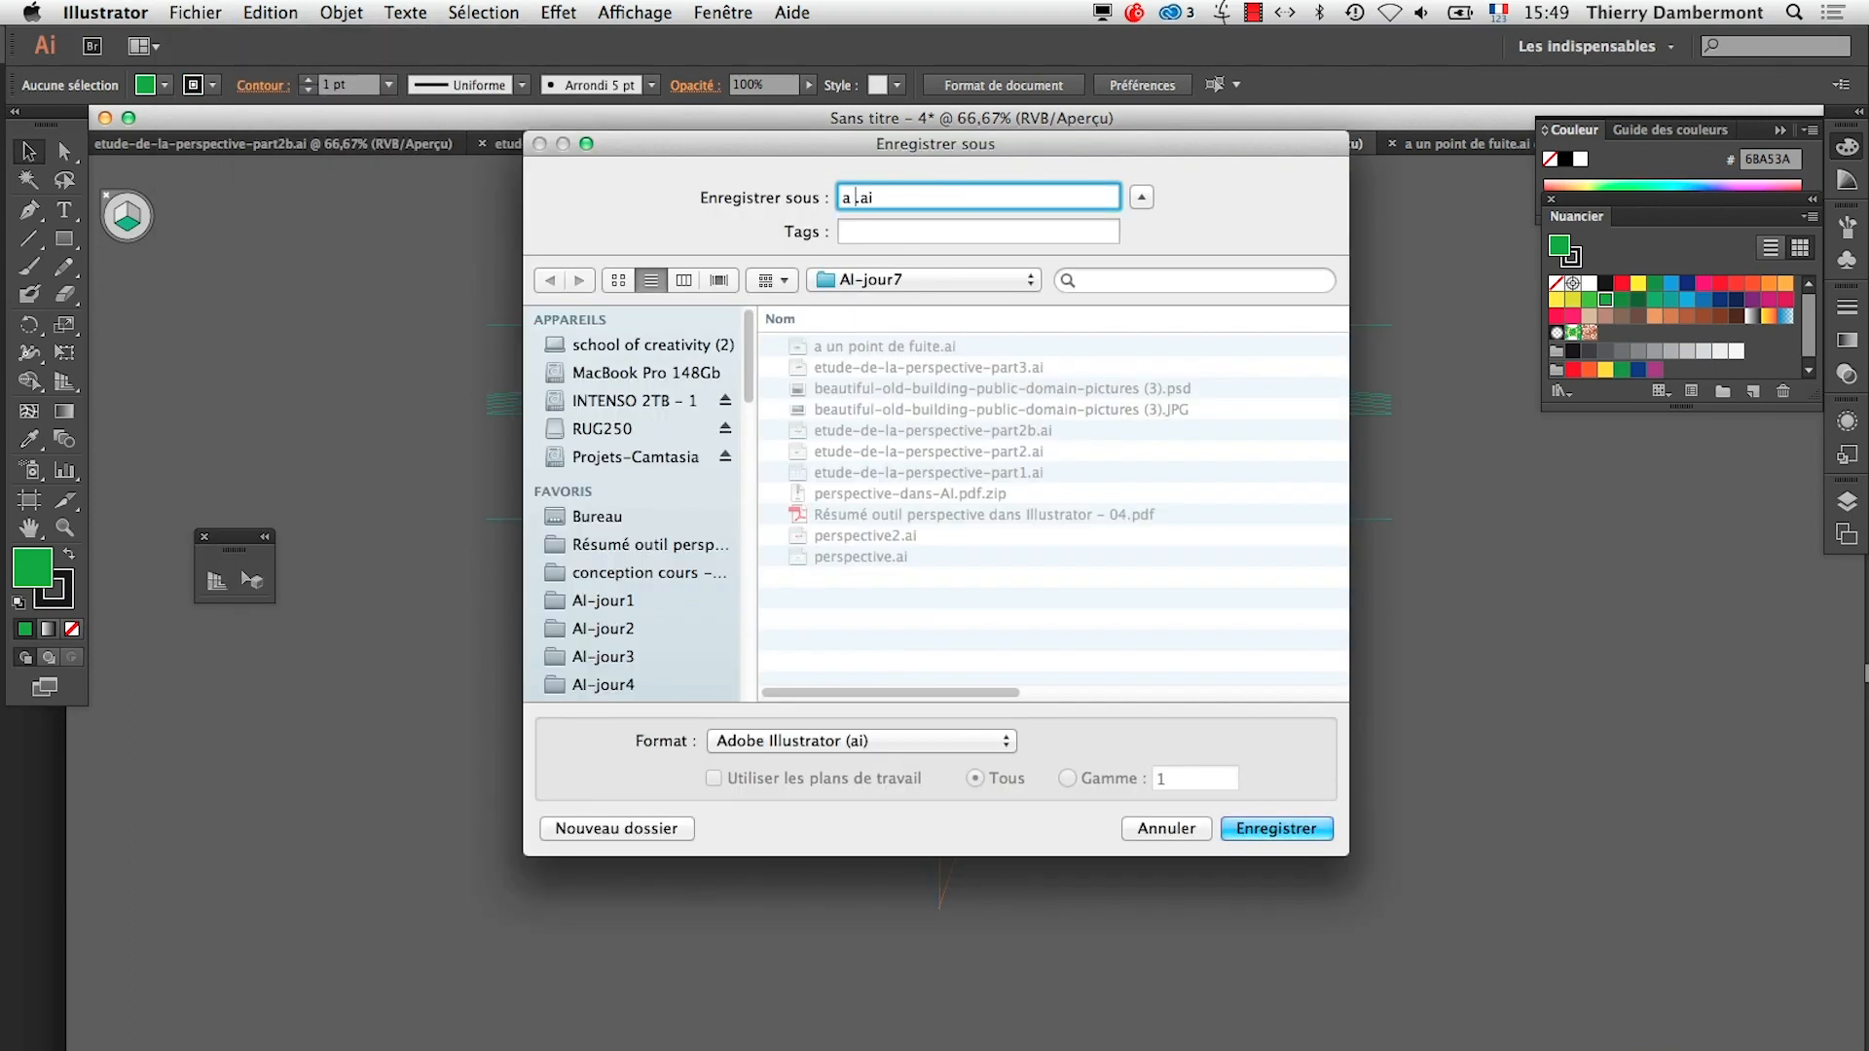
pyautogui.write('nts de fuite')
pyautogui.press('Return')
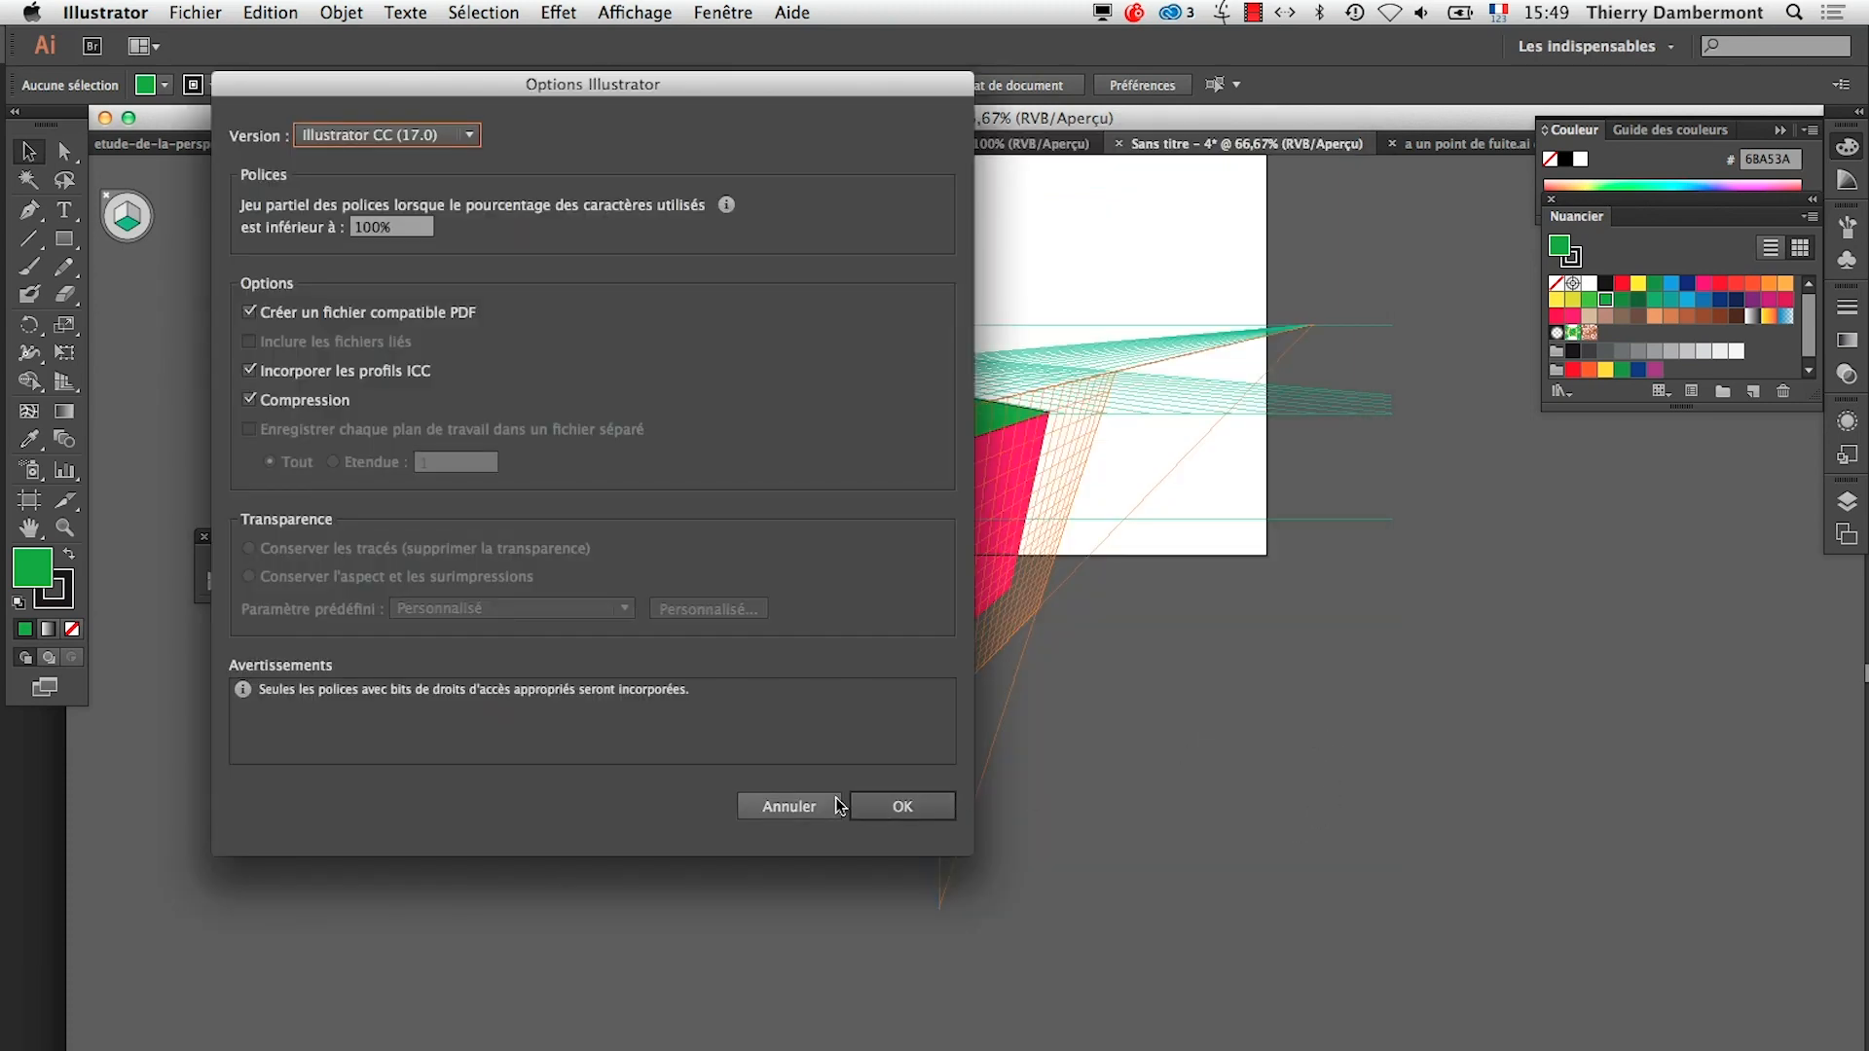
pyautogui.click(861, 806)
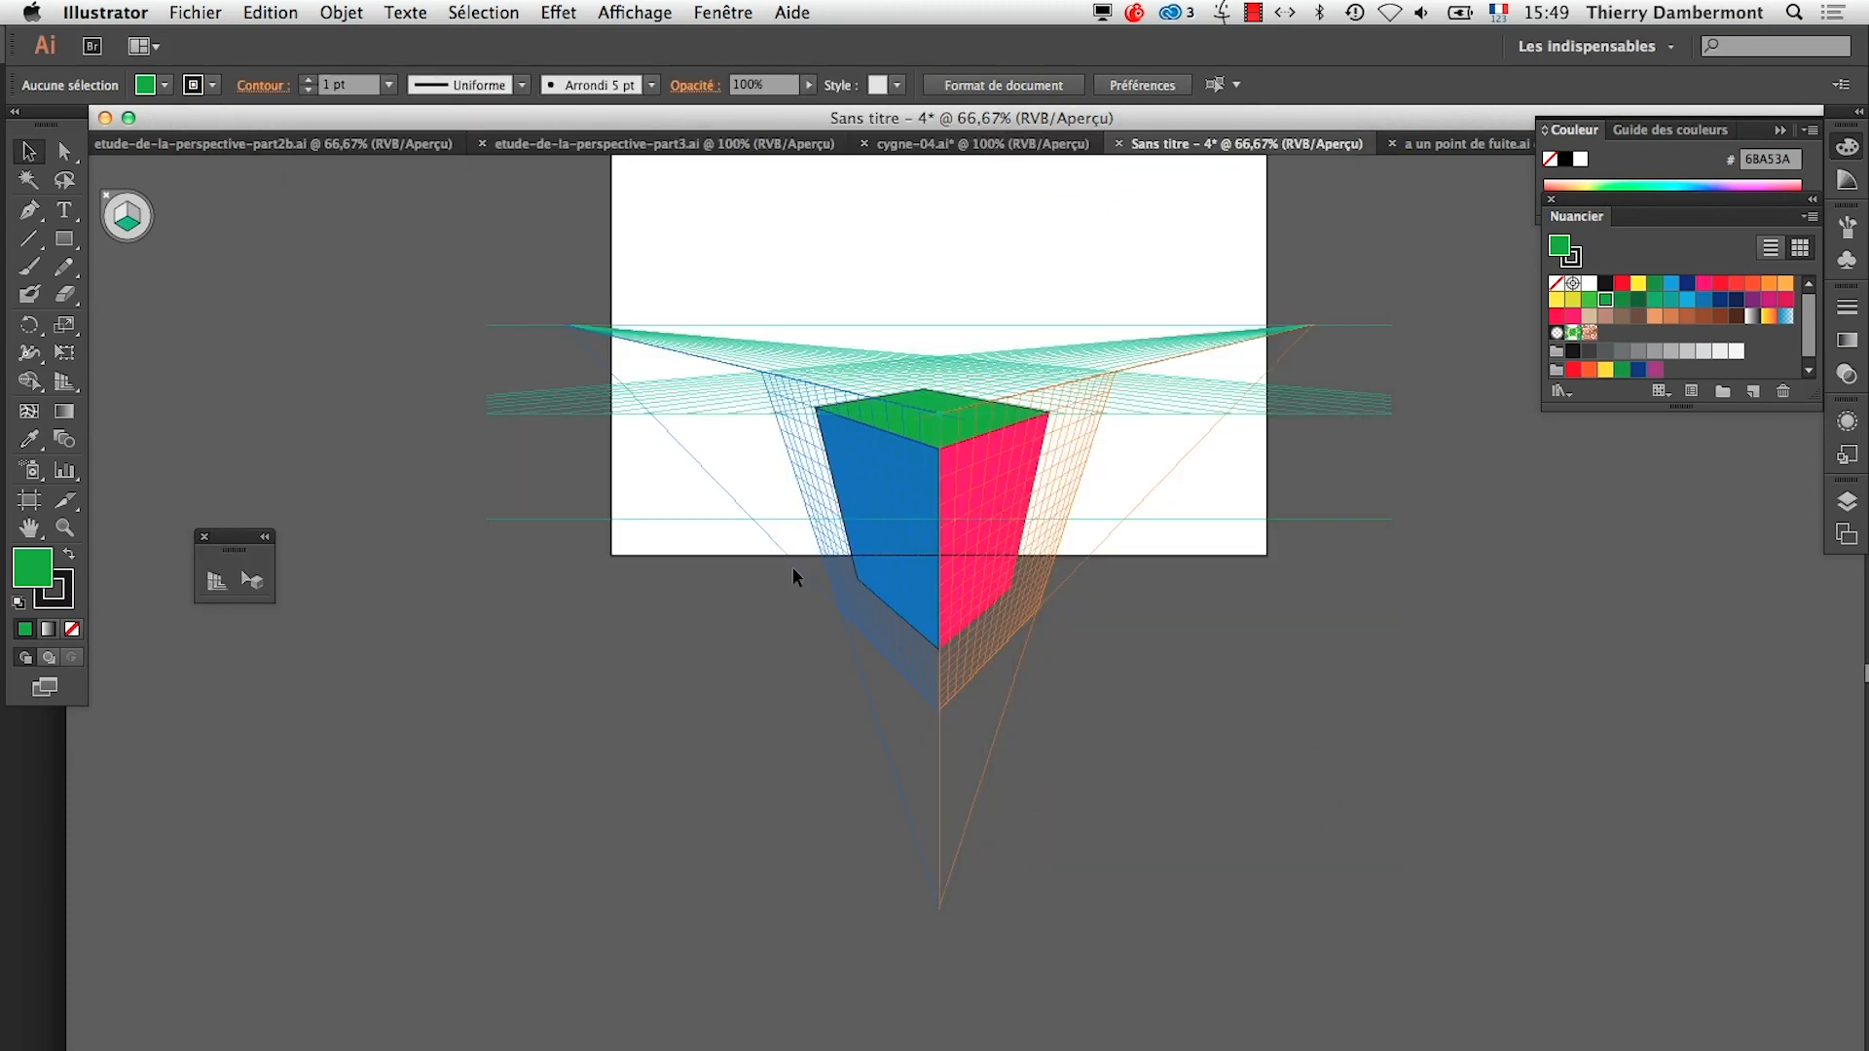
# Save the three-point box document as "a trois points de fuite.ai" in AI-jour7 with the Illustrator CC options
pyautogui.click(176, 12)
pyautogui.click(261, 218)
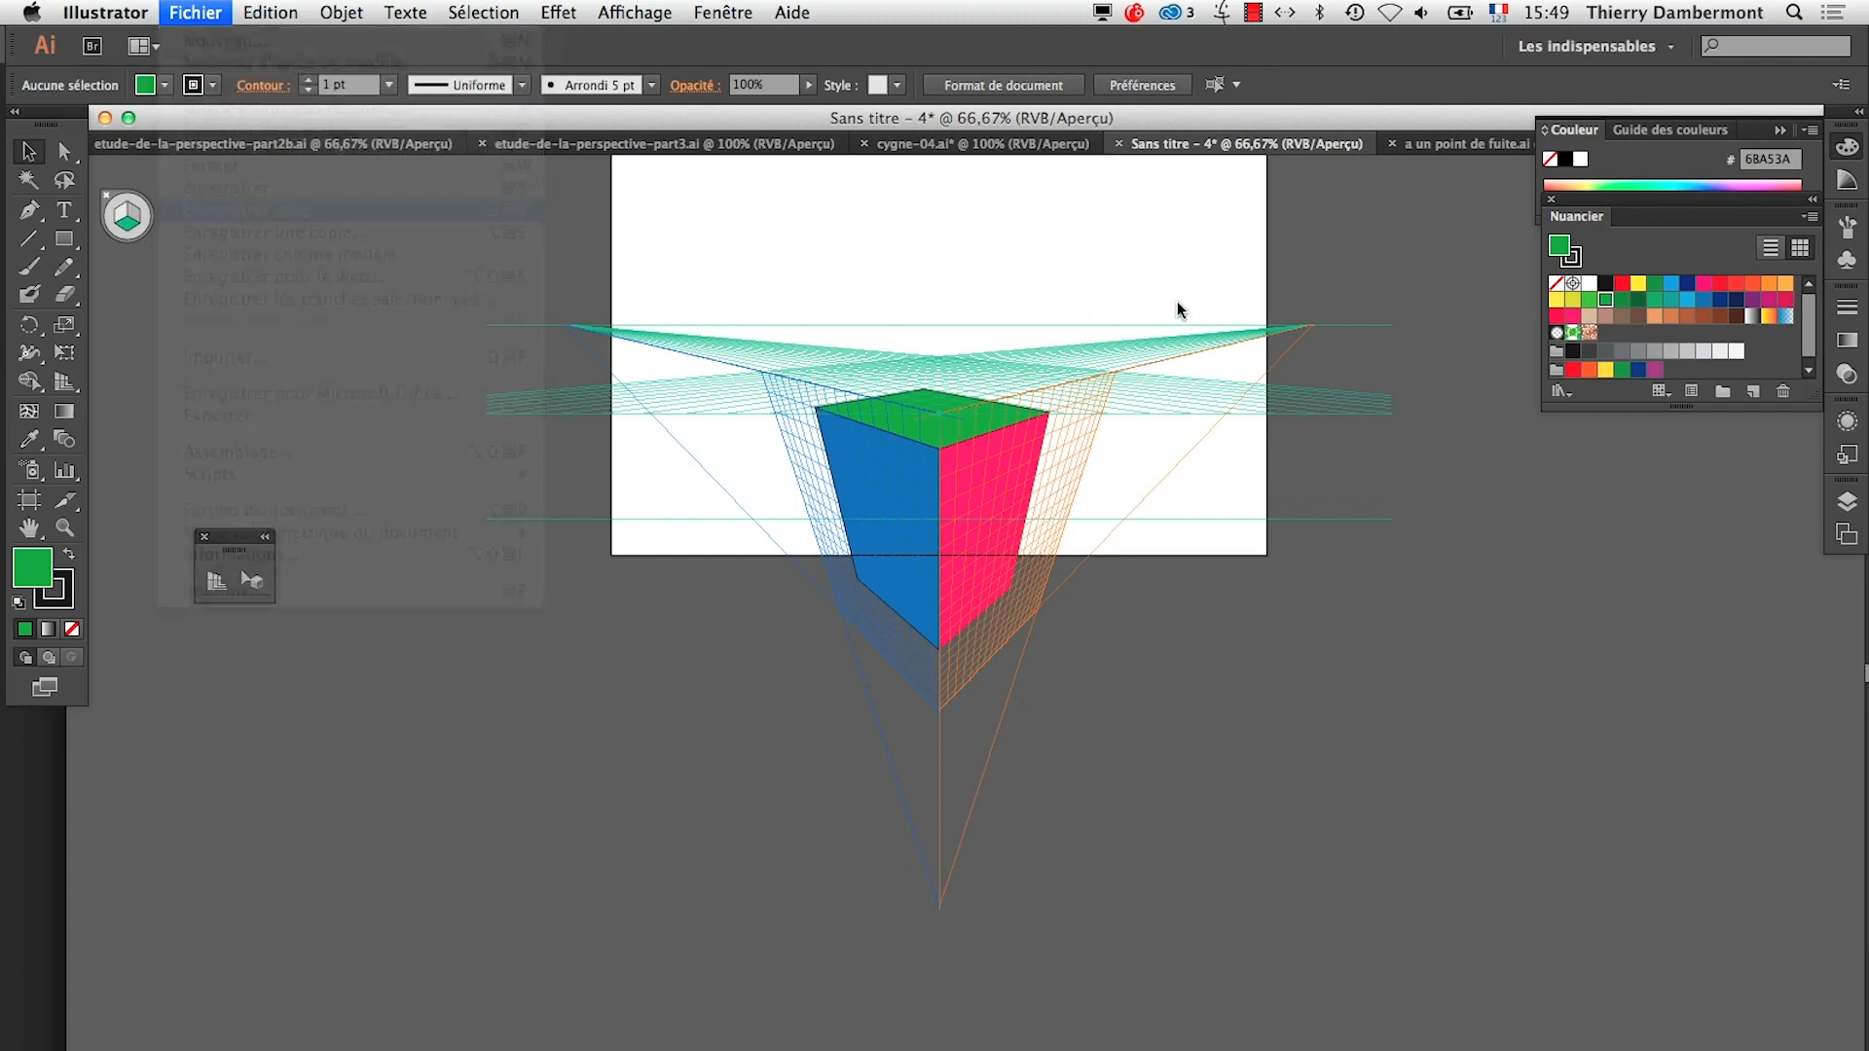
pyautogui.write('a trois p')
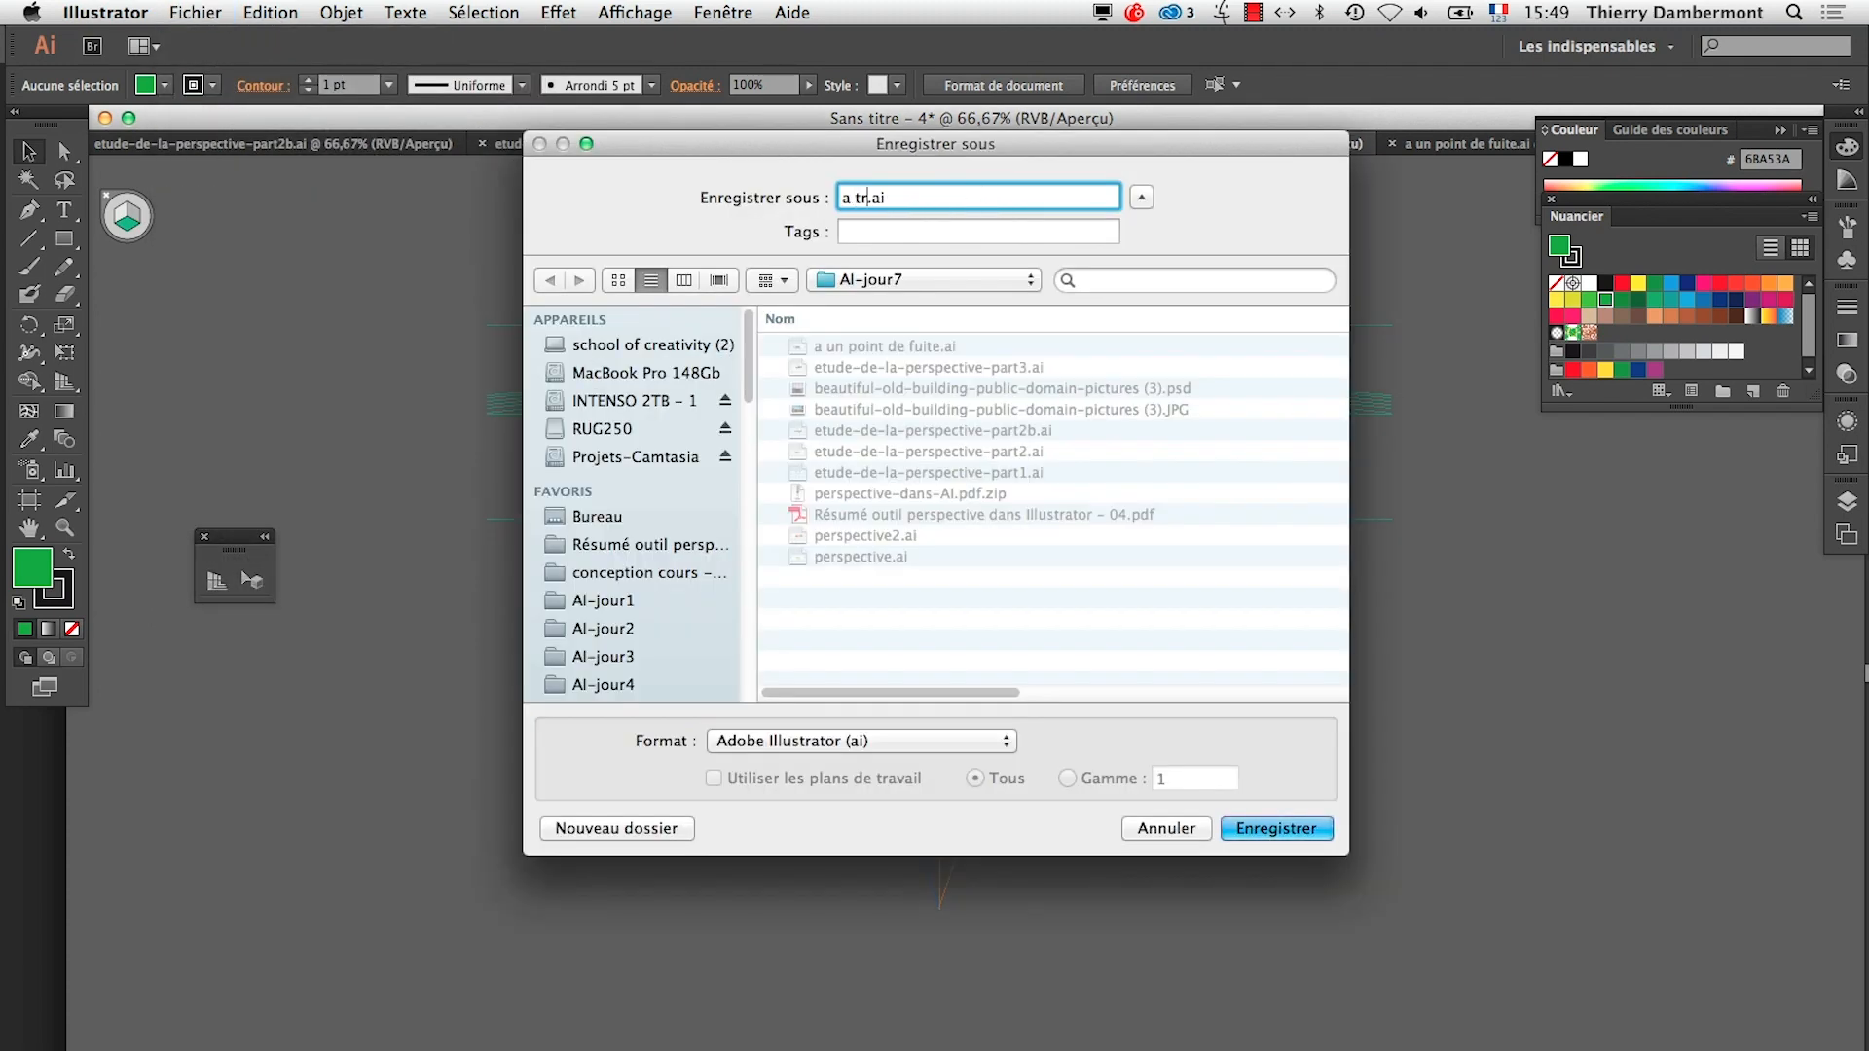
pyautogui.write('oints de fuite')
pyautogui.click(1287, 830)
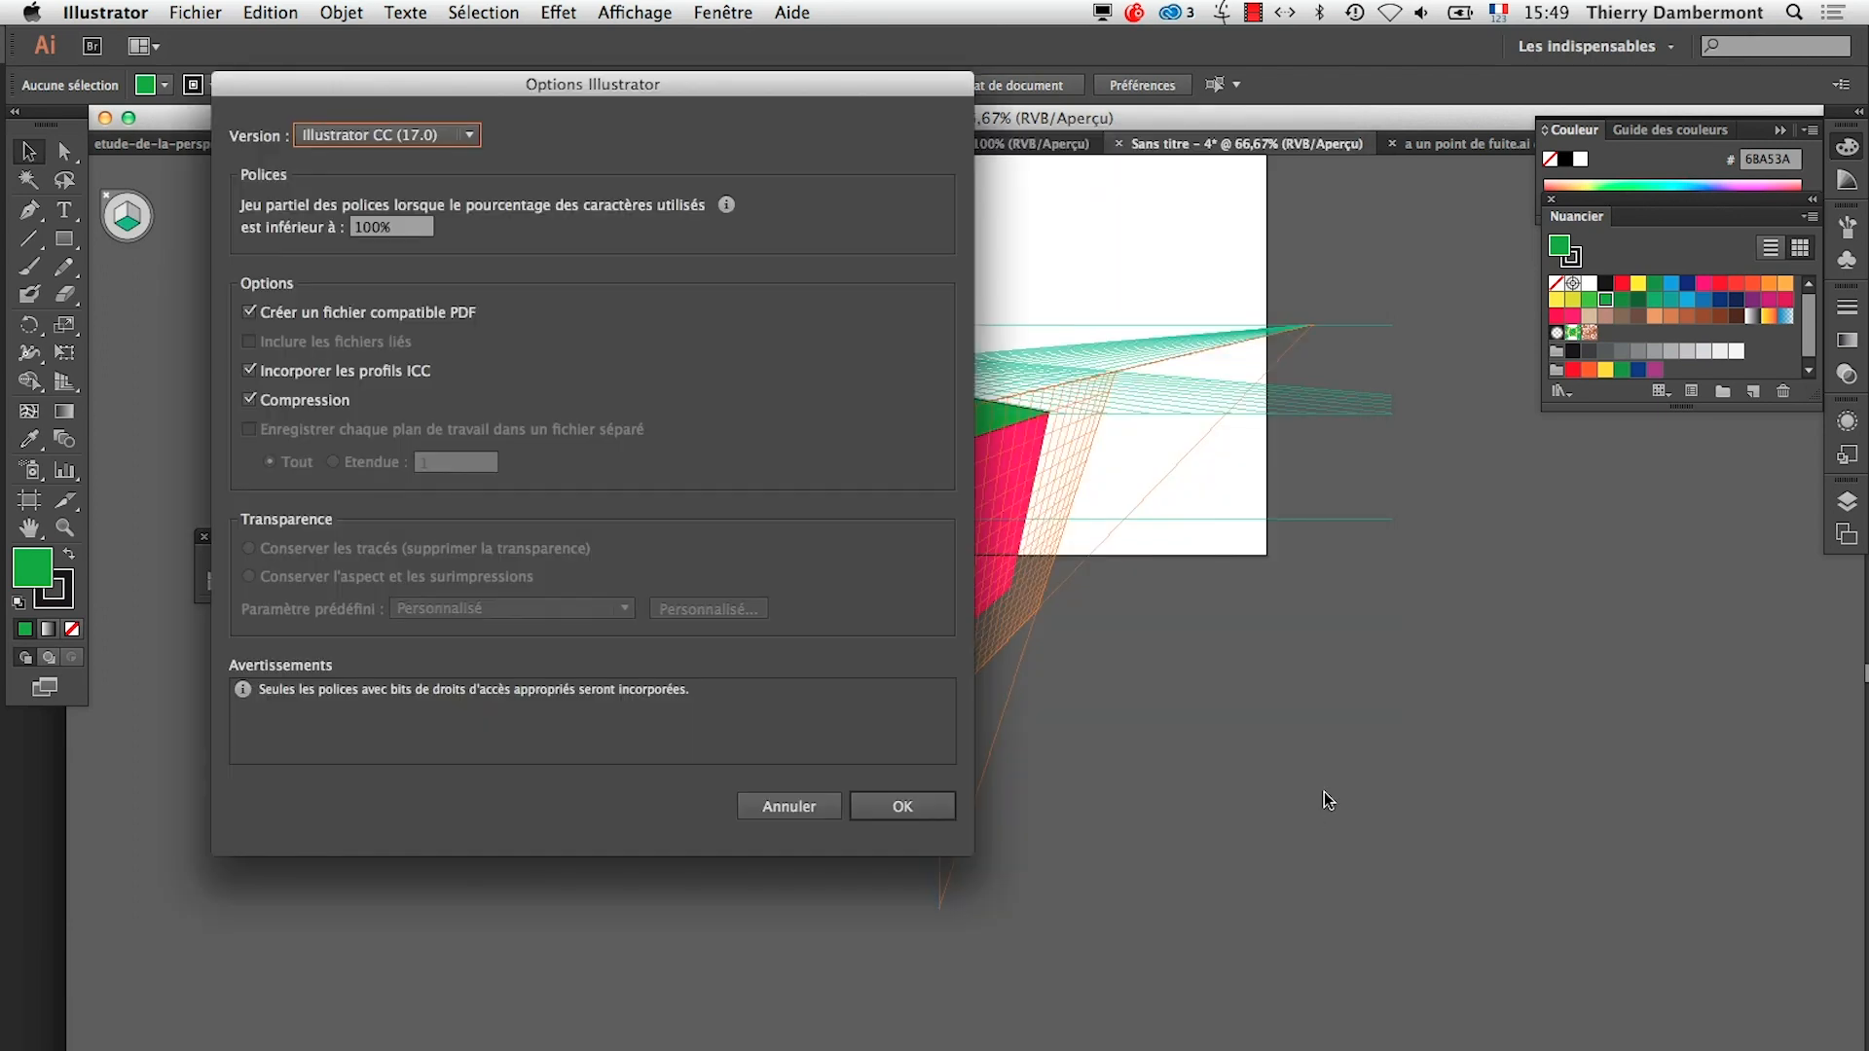
pyautogui.click(902, 806)
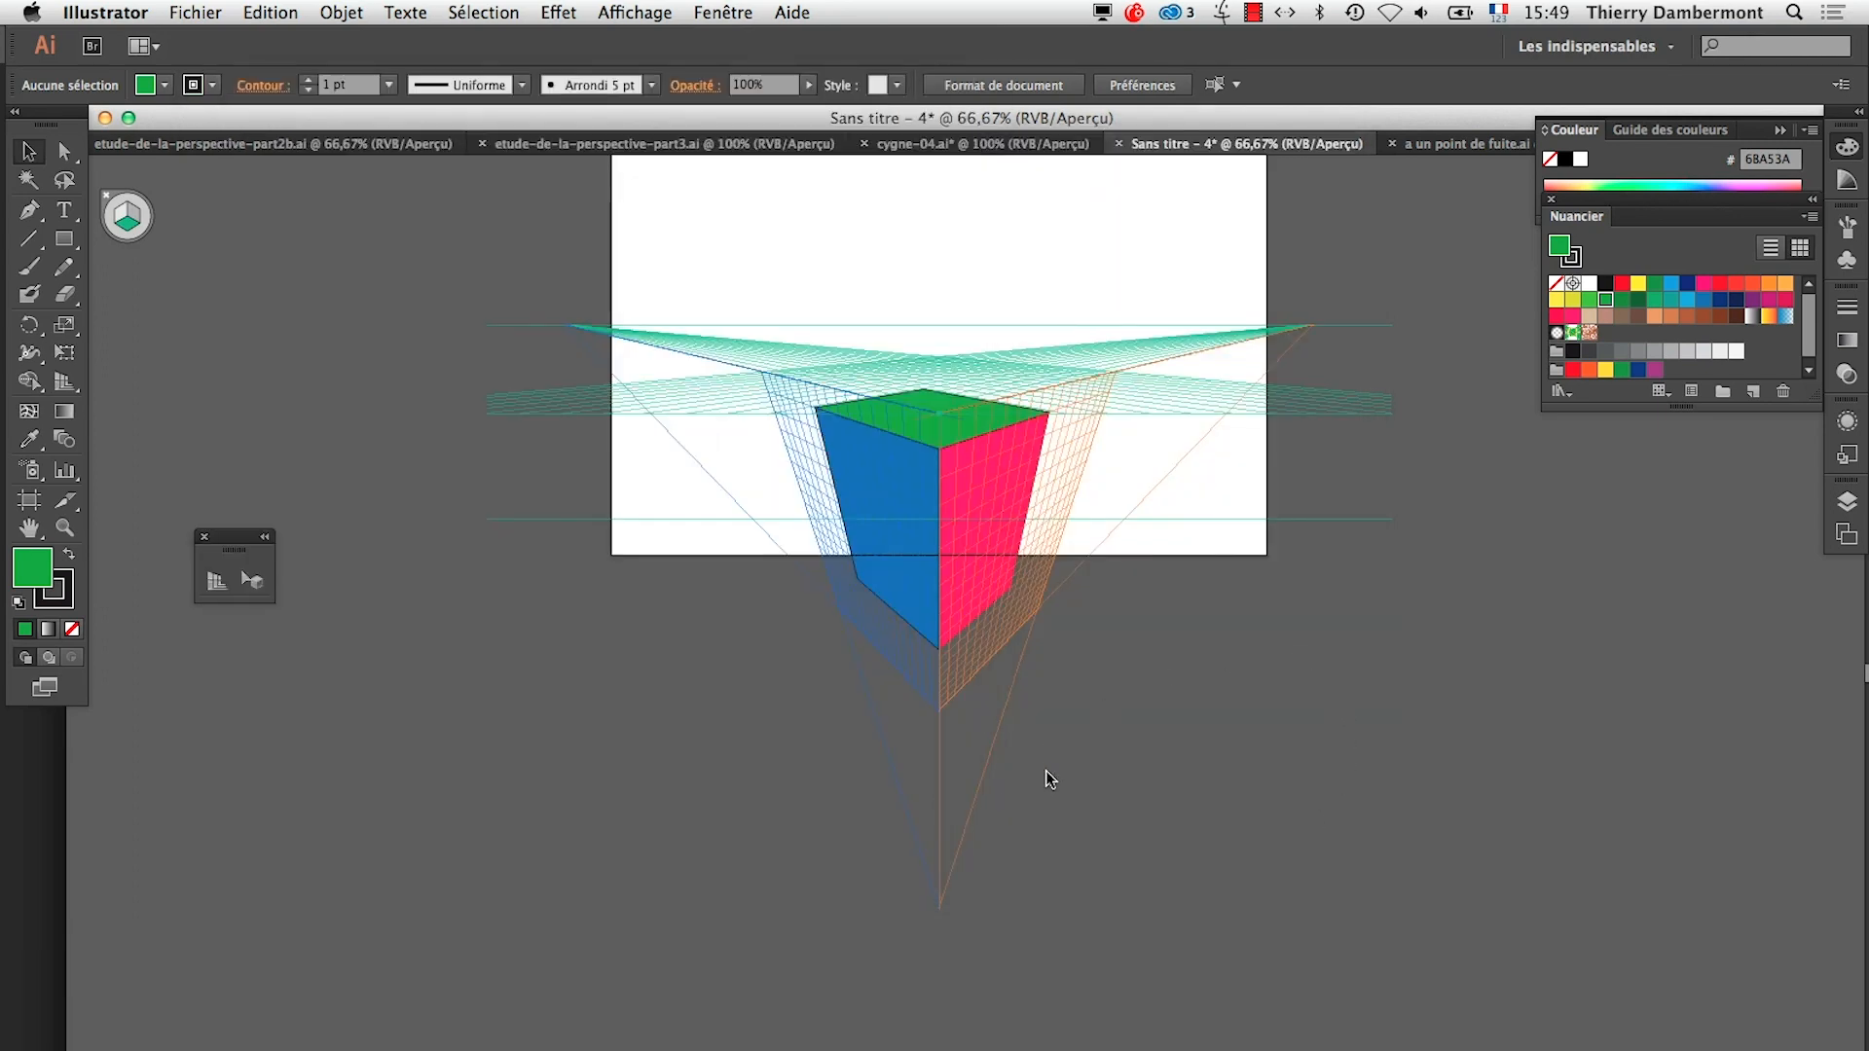
# Switch to the etude-de-la-perspective-part3.ai document to view its building and box in perspective
pyautogui.click(984, 144)
pyautogui.click(775, 148)
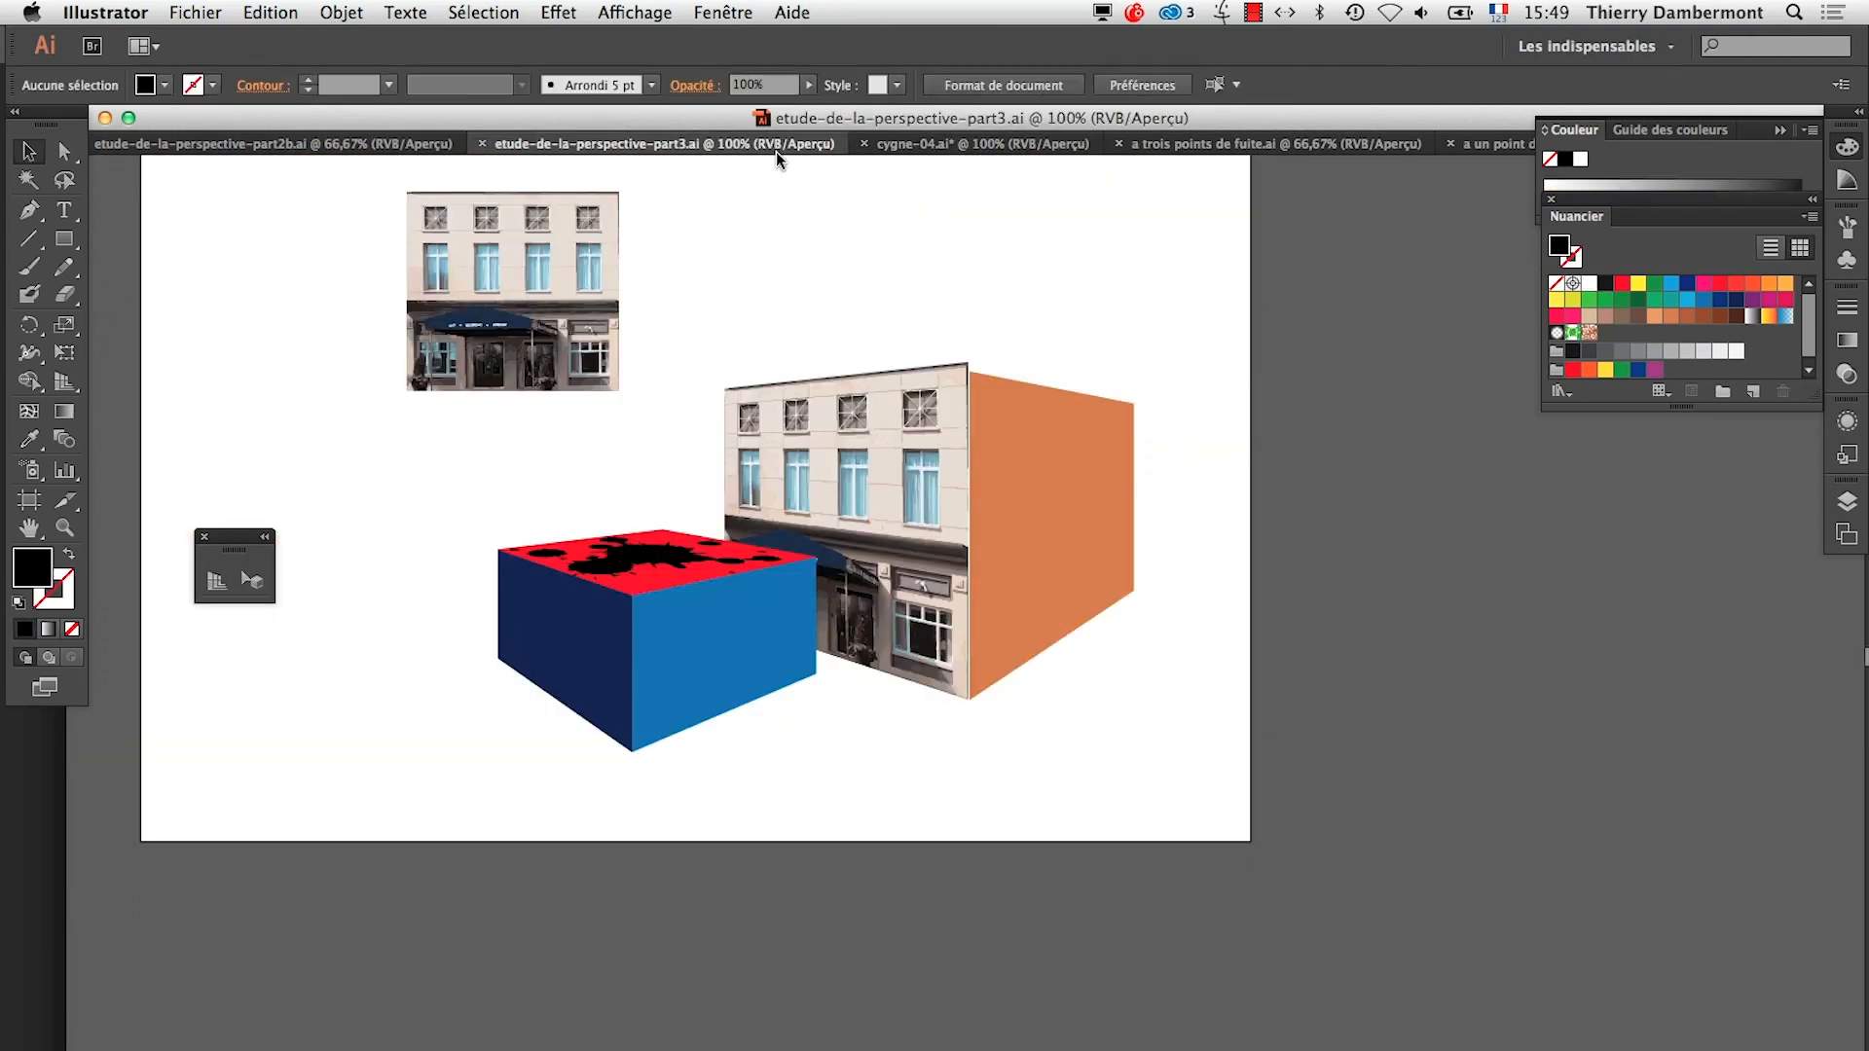